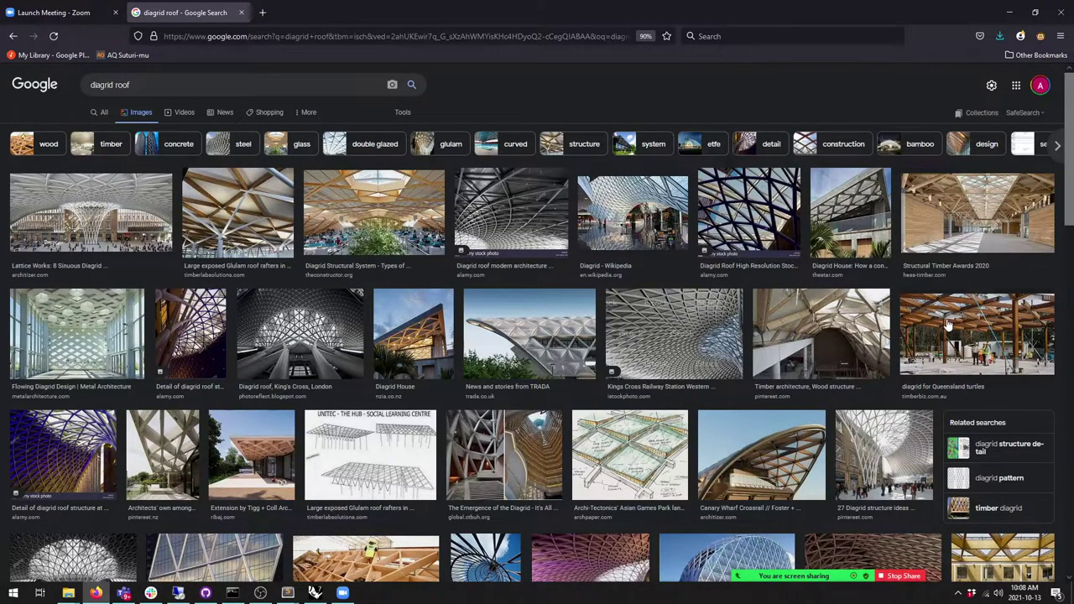
# Step: Scroll through the Google Images 'diagrid roof' results for reference
pyautogui.scroll(-2, 948, 323)
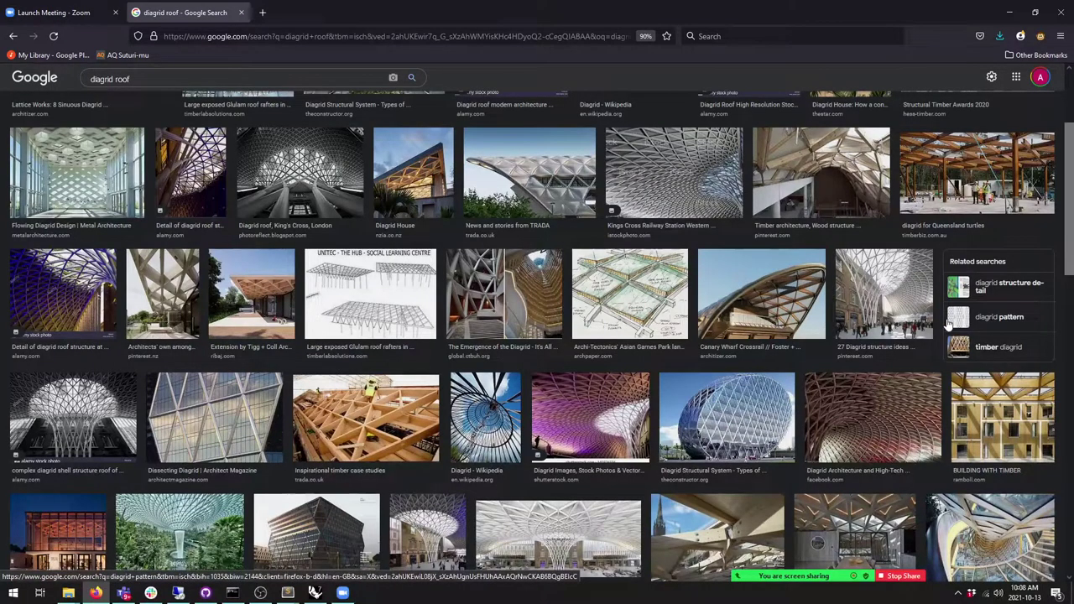
pyautogui.scroll(-1, 948, 323)
pyautogui.scroll(-2, 949, 323)
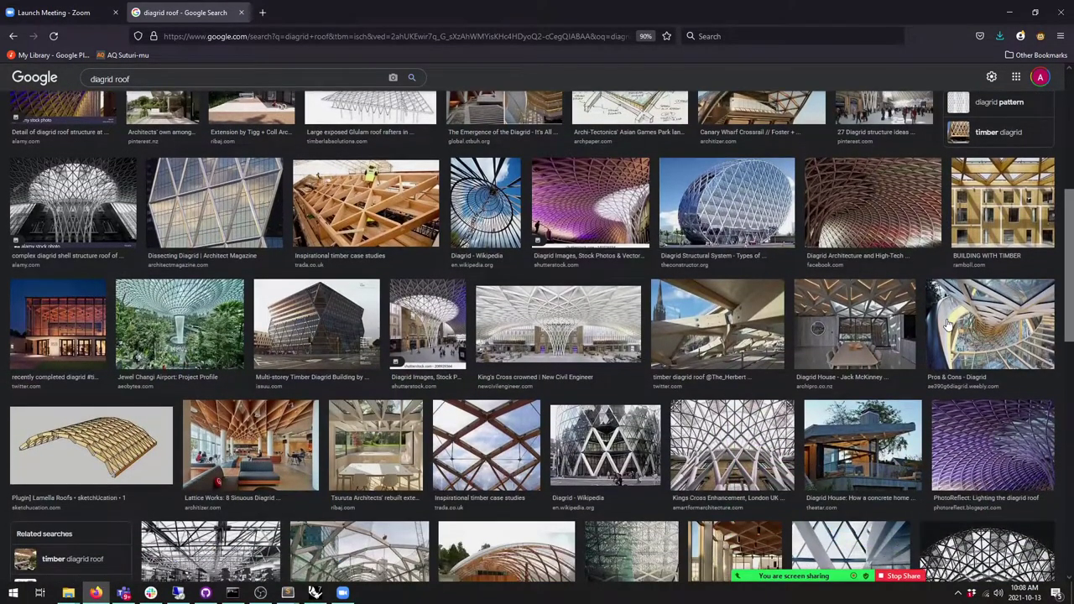
pyautogui.scroll(-2, 948, 323)
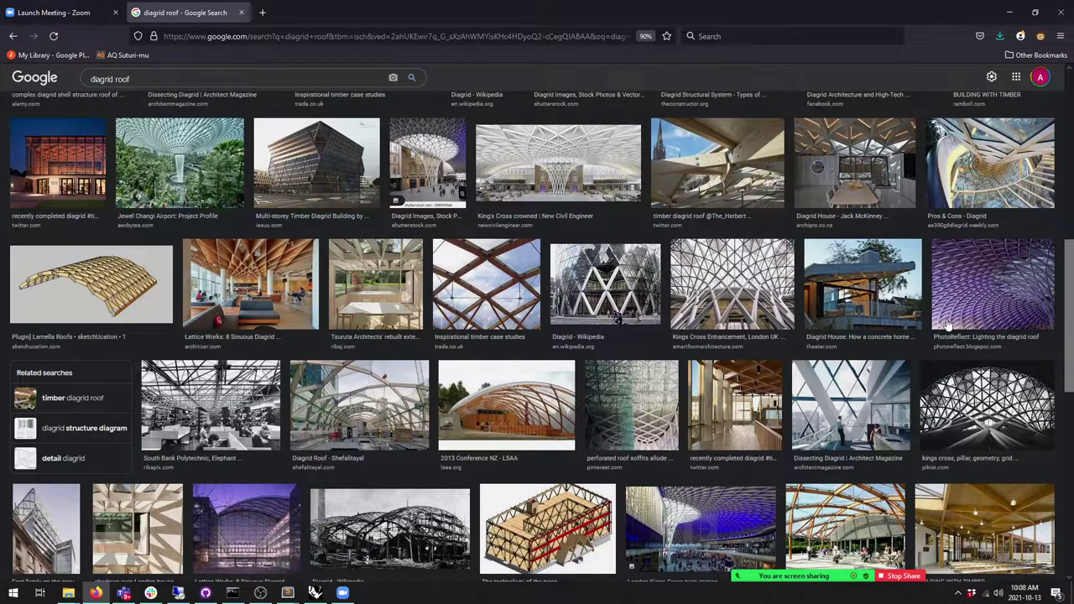
pyautogui.scroll(-5, 948, 323)
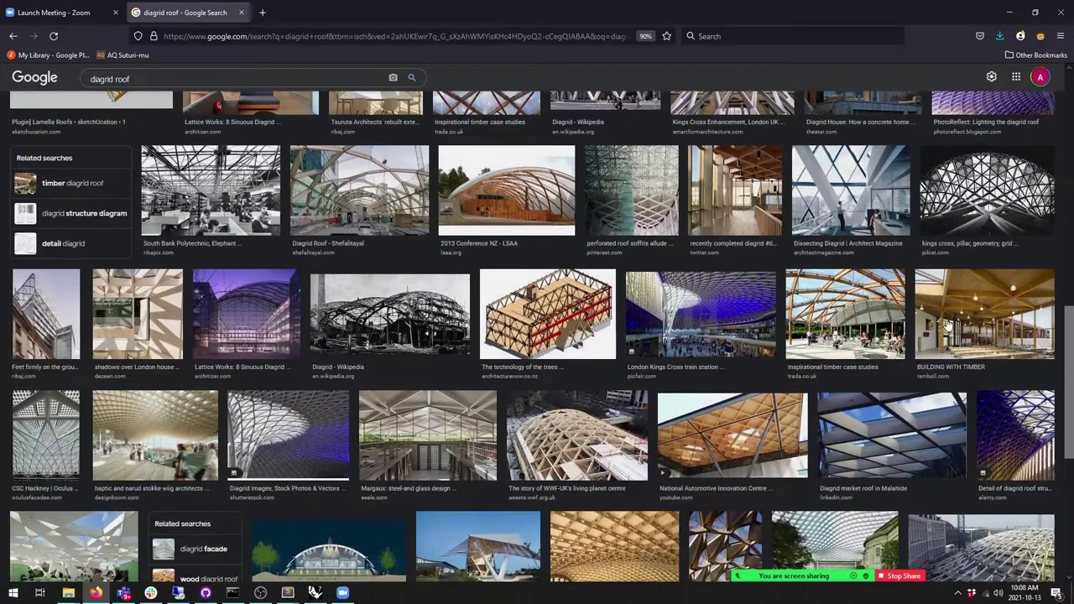
pyautogui.scroll(-1, 948, 324)
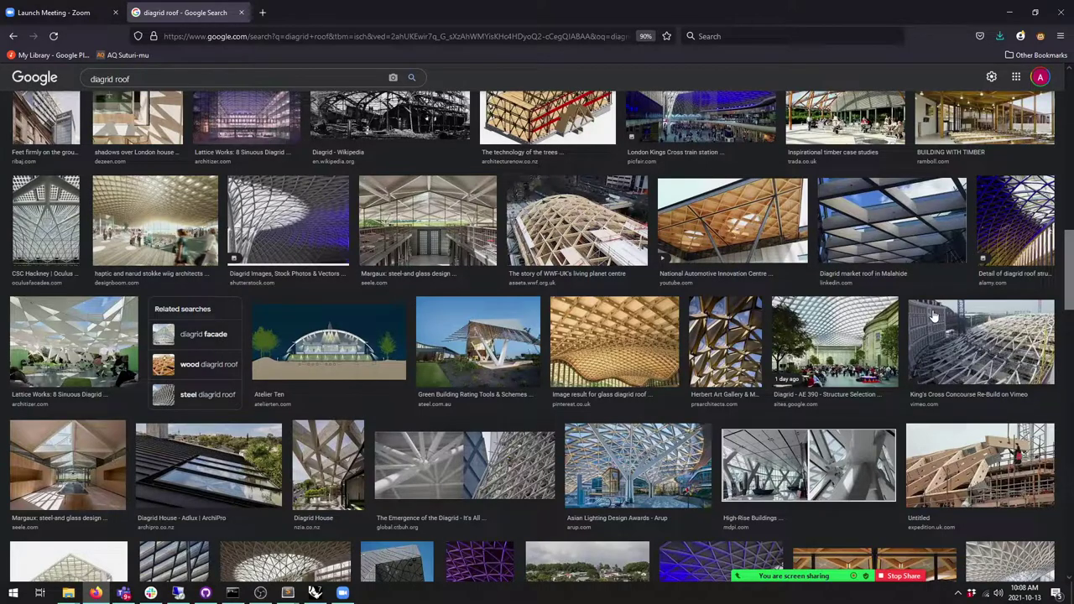
# Step: Minimise Firefox, restore it, browse more diagrid roof results, then return to Grasshopper
pyautogui.click(1010, 11)
pyautogui.hotkey('alt', 'Tab')
pyautogui.scroll(-5, 830, 336)
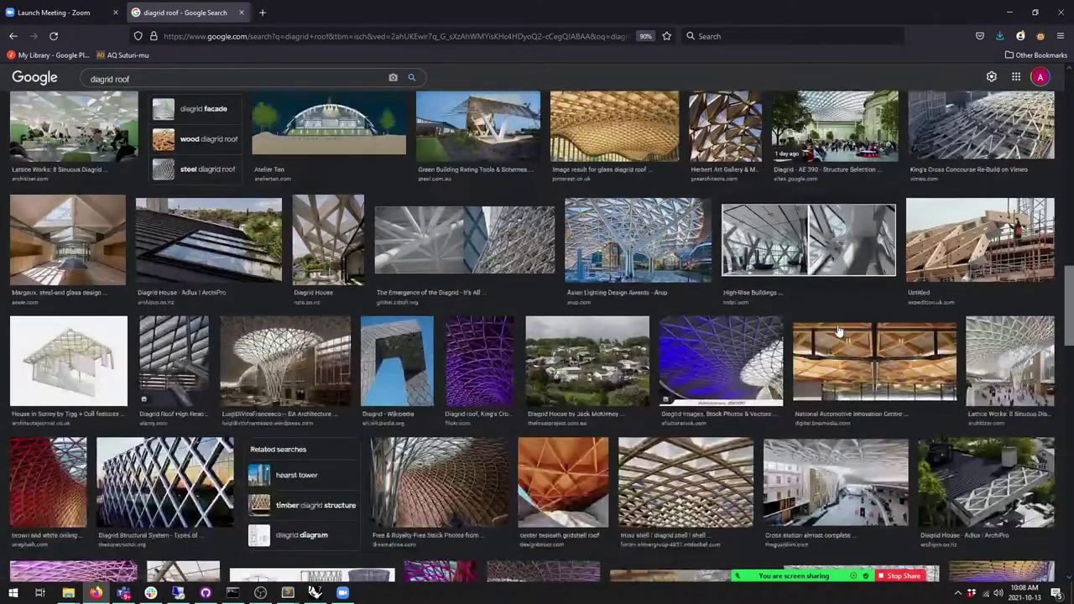
pyautogui.scroll(-2, 837, 331)
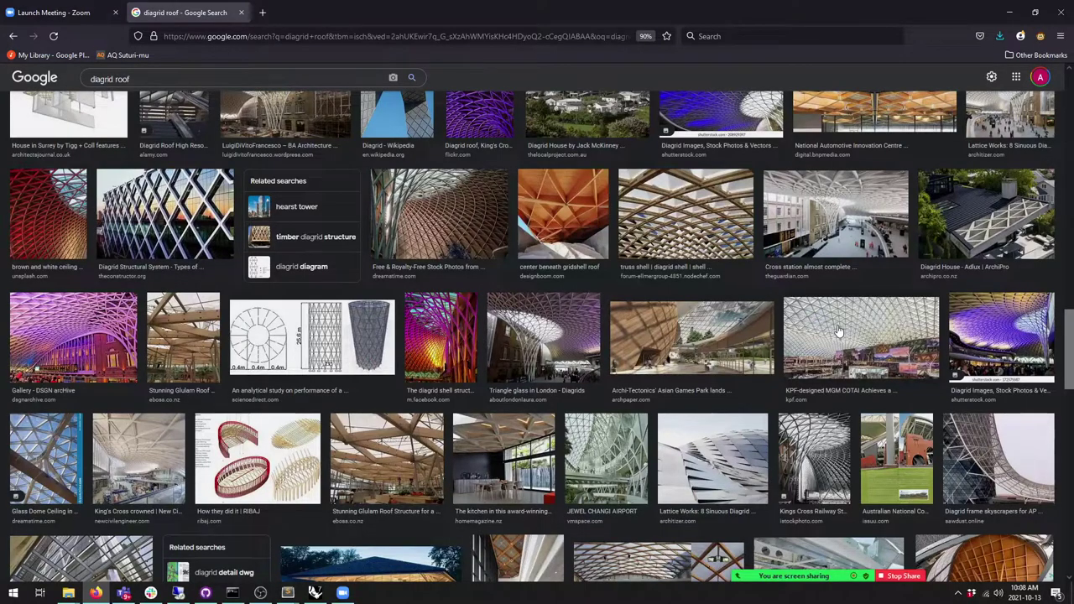
pyautogui.scroll(-4, 837, 330)
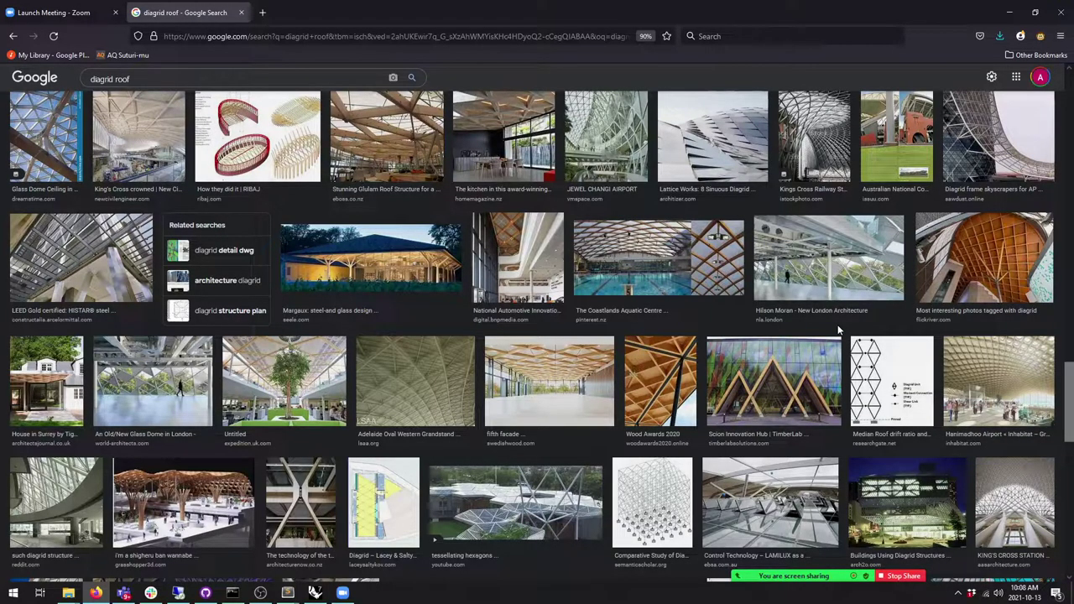
pyautogui.hotkey('alt', 'Tab')
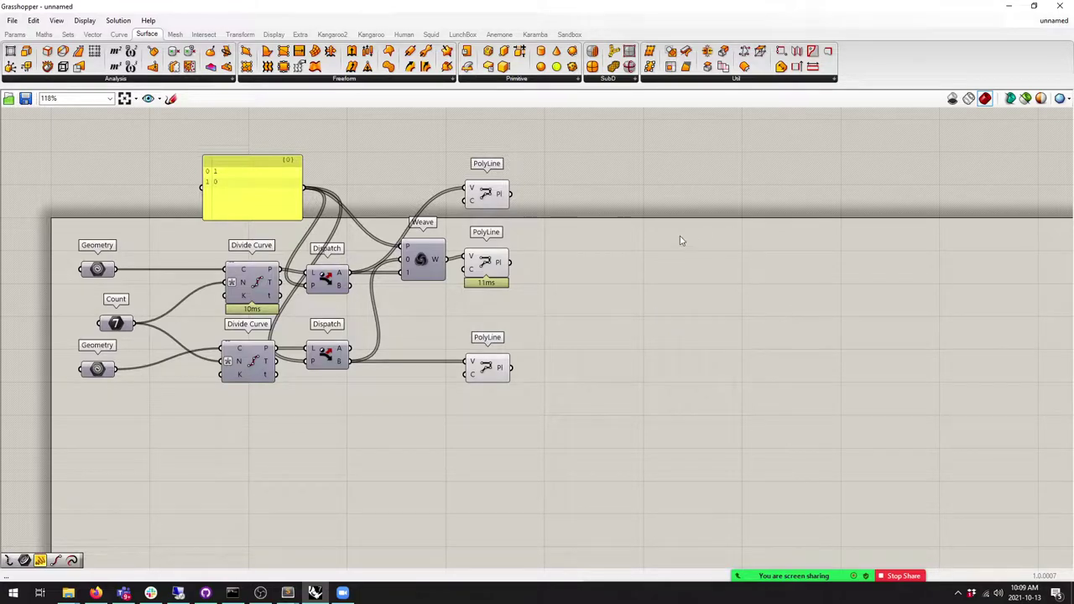
# Step: Place a LunchBox Diagrid Structure component from the Structure dropdown onto the canvas
pyautogui.click(569, 34)
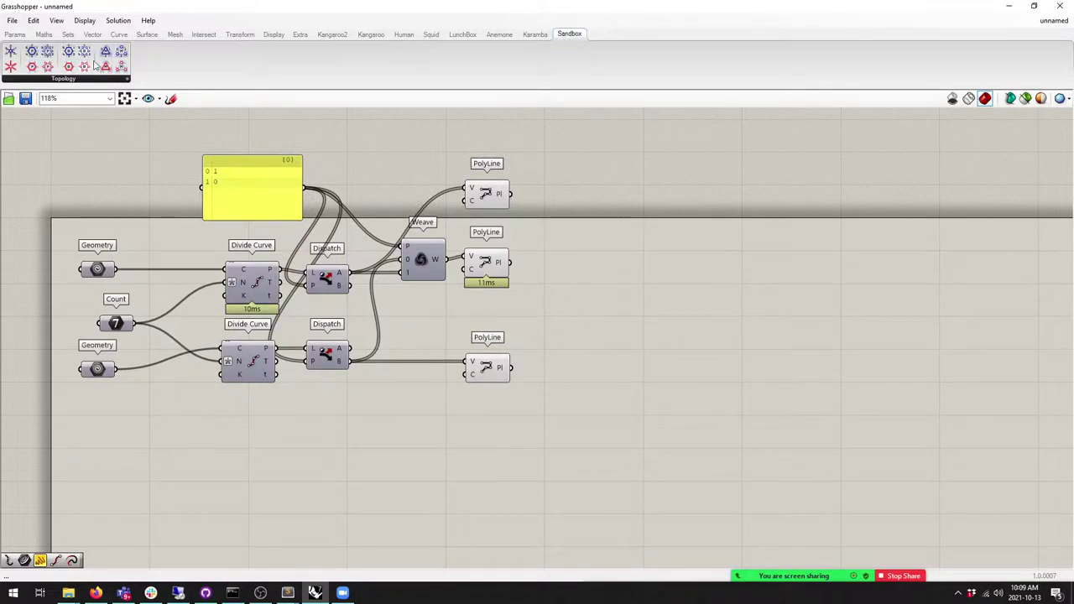
pyautogui.click(462, 34)
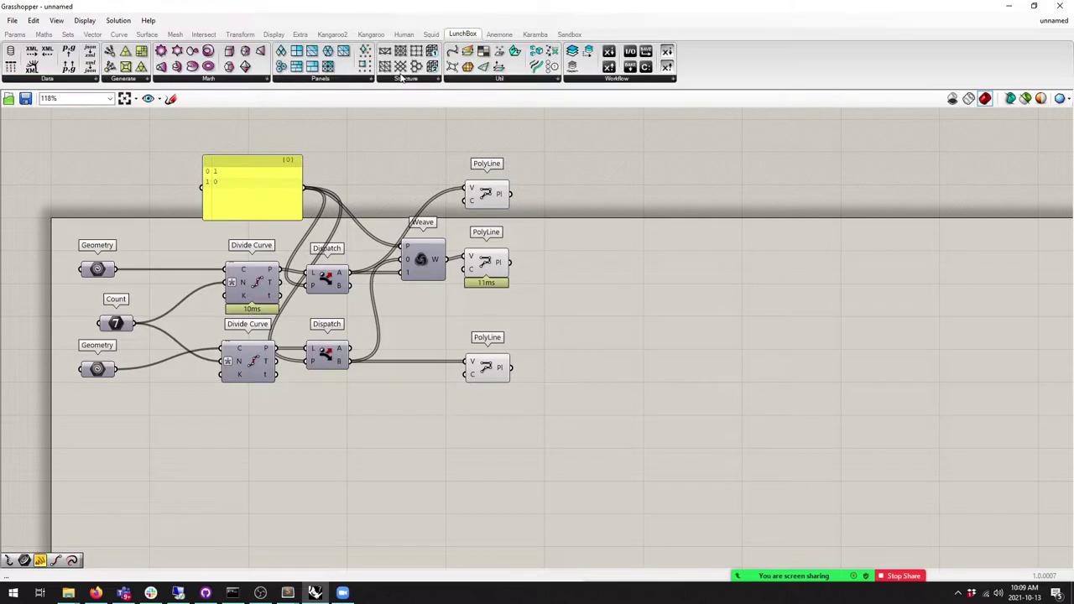
pyautogui.click(404, 80)
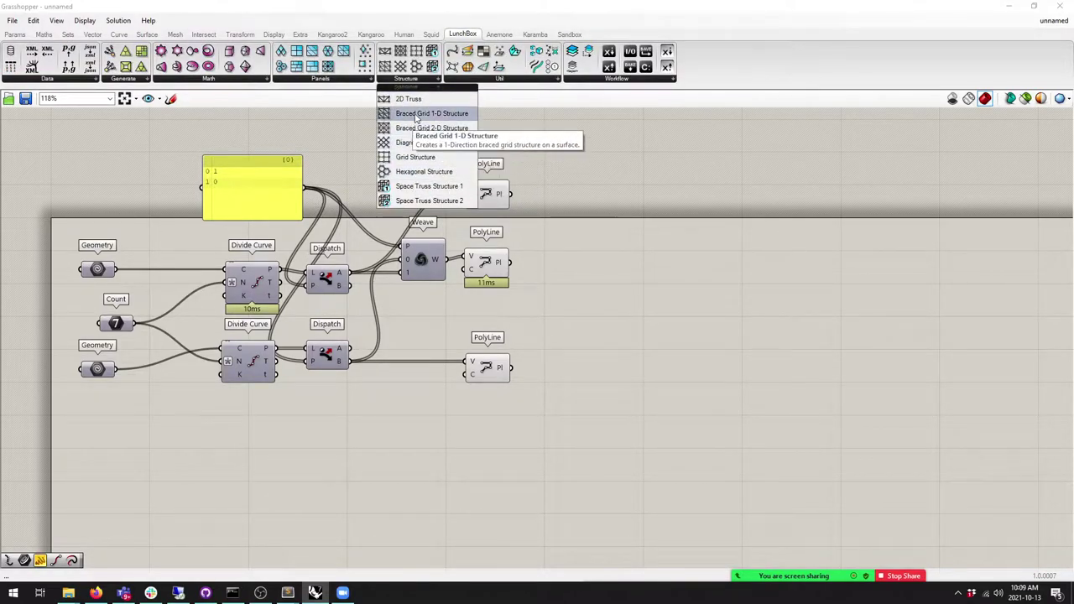
pyautogui.moveTo(472, 143); pyautogui.dragTo(676, 270)
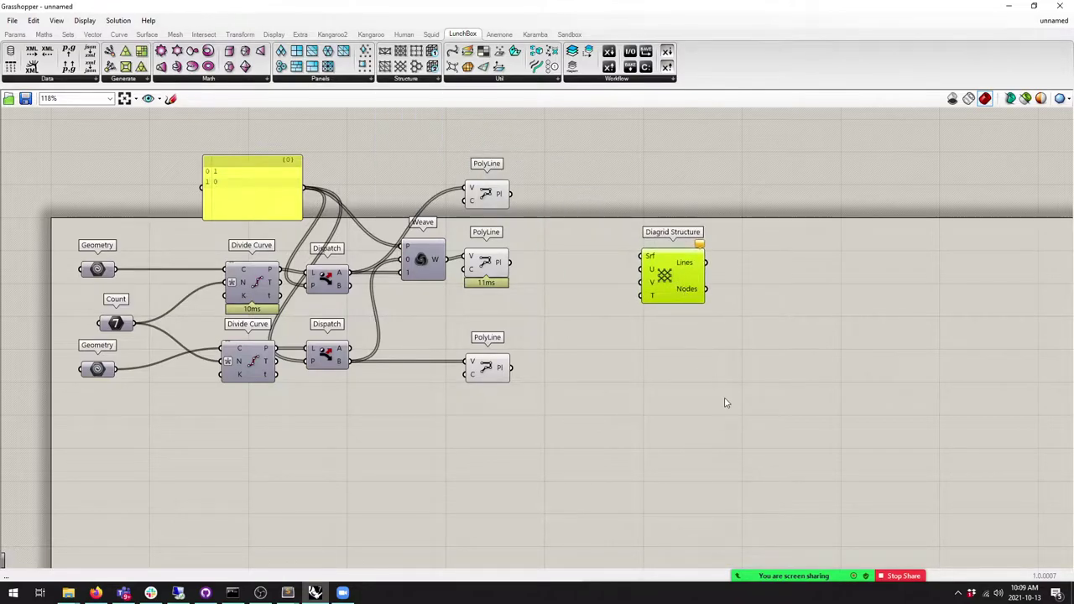
# Step: Shrink the Grasshopper window over Rhino and bring the Diagrid component into view
pyautogui.moveTo(327, 6); pyautogui.dragTo(425, 197)
pyautogui.click(128, 225)
pyautogui.moveTo(487, 302); pyautogui.dragTo(401, 281, button='right')
pyautogui.click(260, 225)
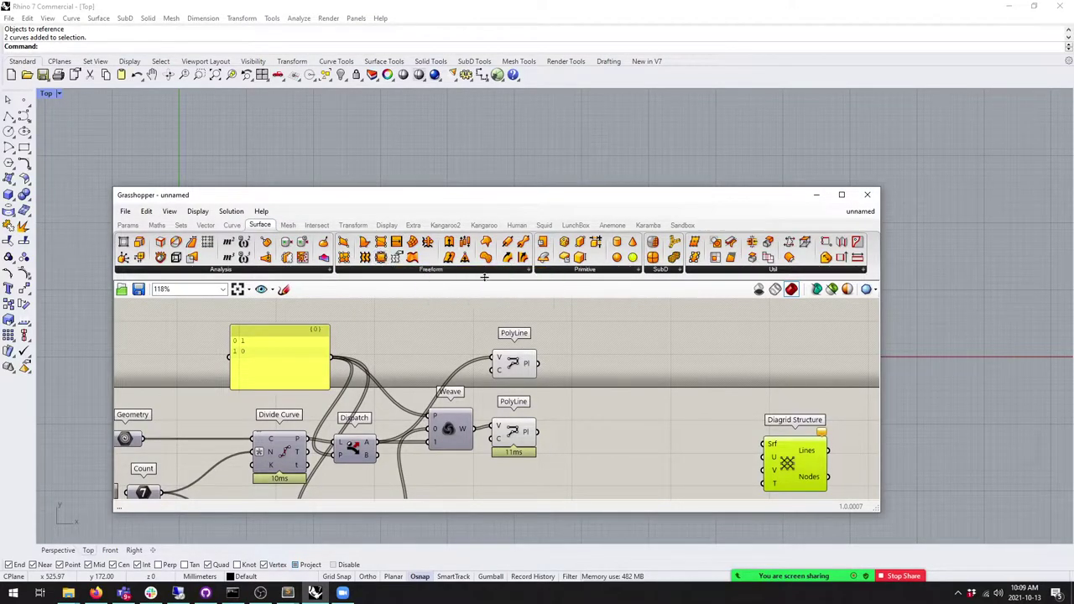
# Step: Add a Plane Surface component and wire it into Diagrid Structure's Srf input
pyautogui.click(374, 269)
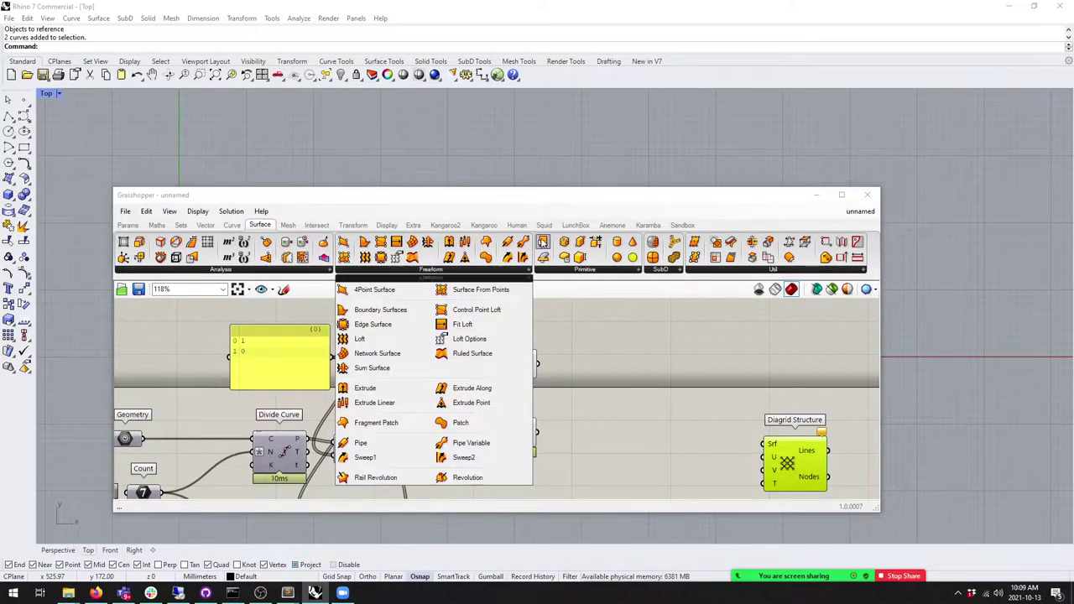
pyautogui.moveTo(456, 446); pyautogui.dragTo(663, 418)
pyautogui.moveTo(687, 452); pyautogui.dragTo(635, 422, button='right')
pyautogui.moveTo(646, 406); pyautogui.dragTo(713, 416)
# Step: Turn on the Diagrid preview, with Grasshopper on the right and Rhino on the left
pyautogui.moveTo(586, 196); pyautogui.dragTo(1073, 171)
pyautogui.middleClick(751, 403)
pyautogui.click(714, 363)
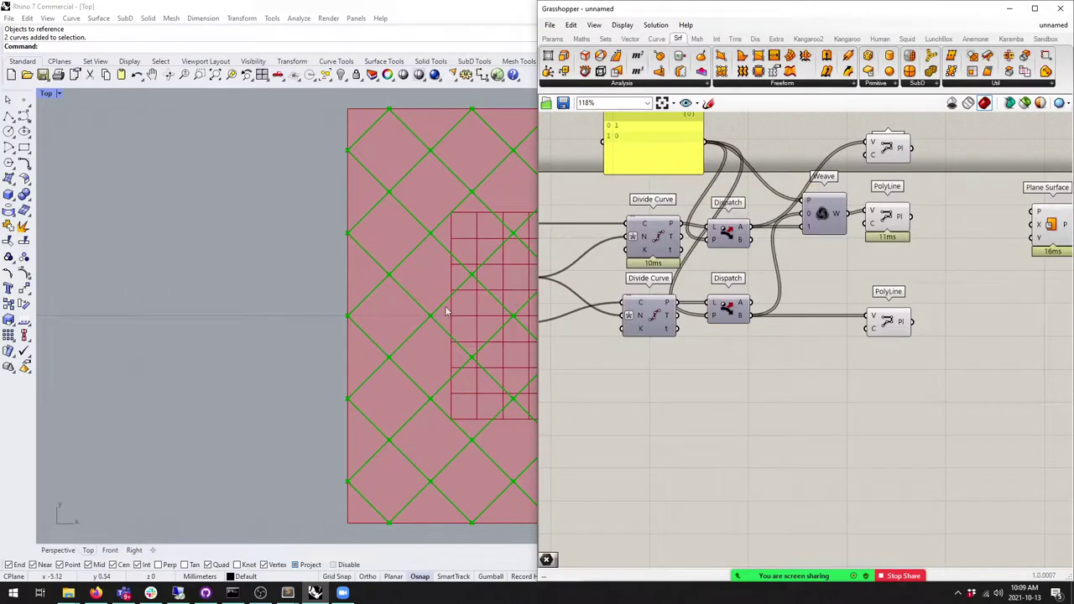
pyautogui.click(453, 302)
pyautogui.scroll(-3, 368, 299)
pyautogui.moveTo(369, 299); pyautogui.dragTo(389, 292, button='right')
pyautogui.moveTo(923, 251); pyautogui.dragTo(608, 304, button='right')
pyautogui.scroll(2, 767, 274)
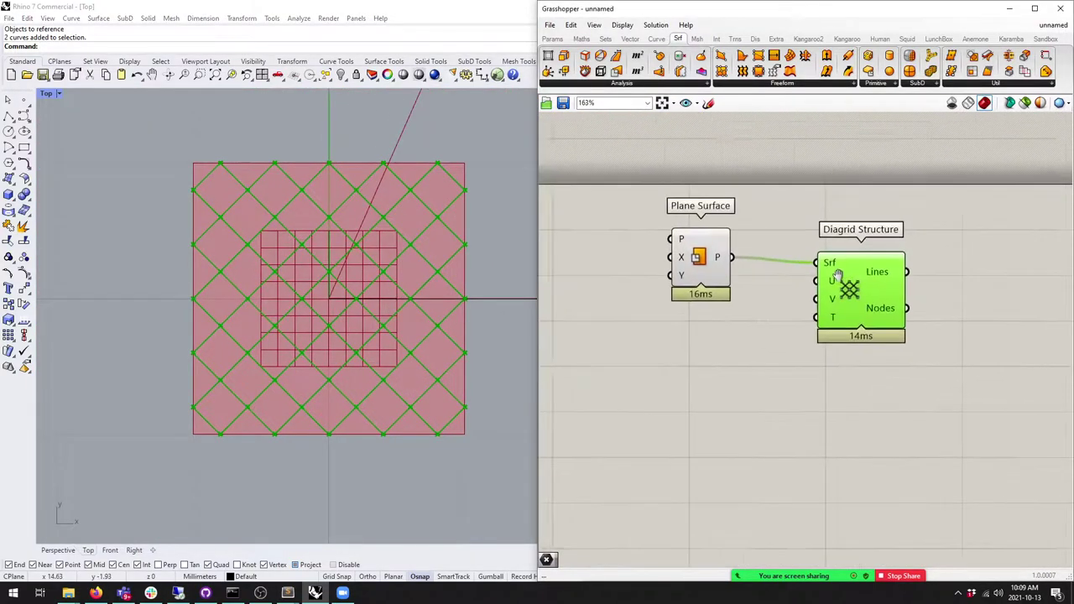
pyautogui.click(552, 39)
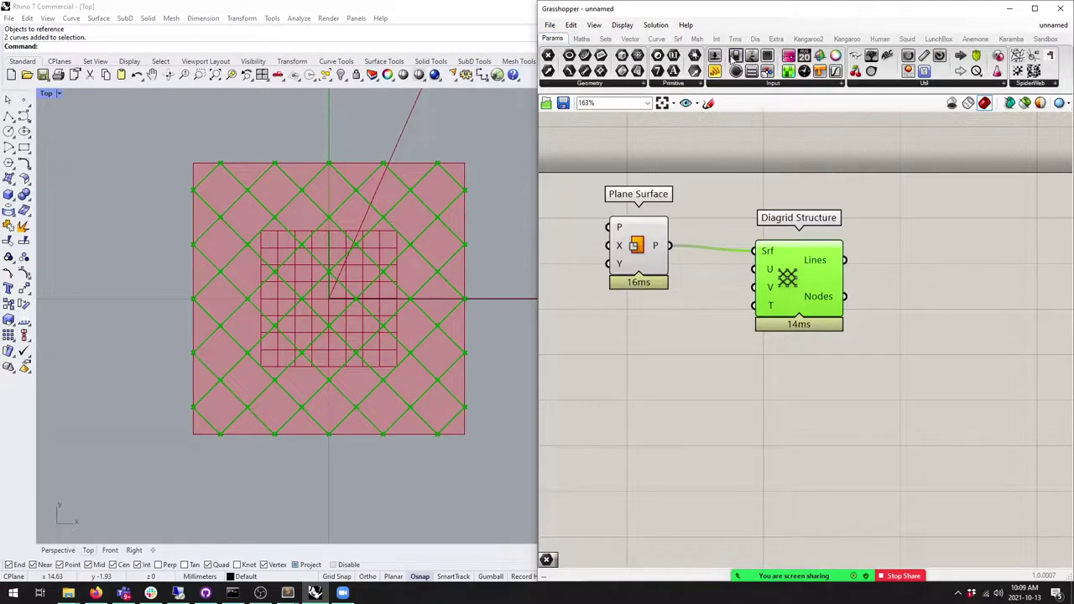
# Step: Add an integer Number Slider and wire it into Diagrid's U input
pyautogui.moveTo(715, 56); pyautogui.dragTo(645, 353)
pyautogui.doubleClick(590, 349)
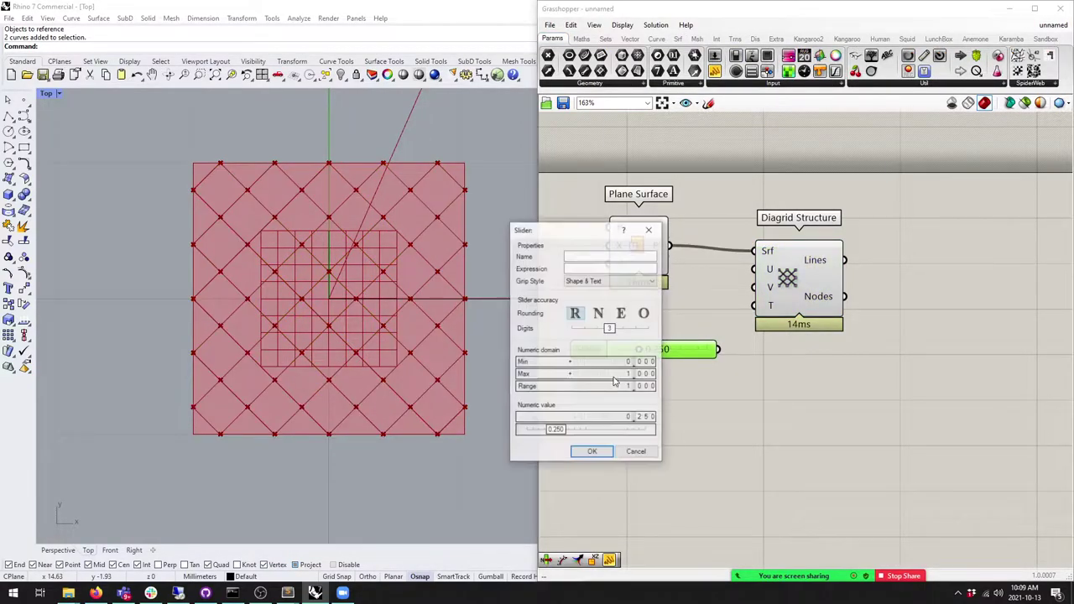
pyautogui.click(617, 375)
pyautogui.write('2')
pyautogui.press('Return')
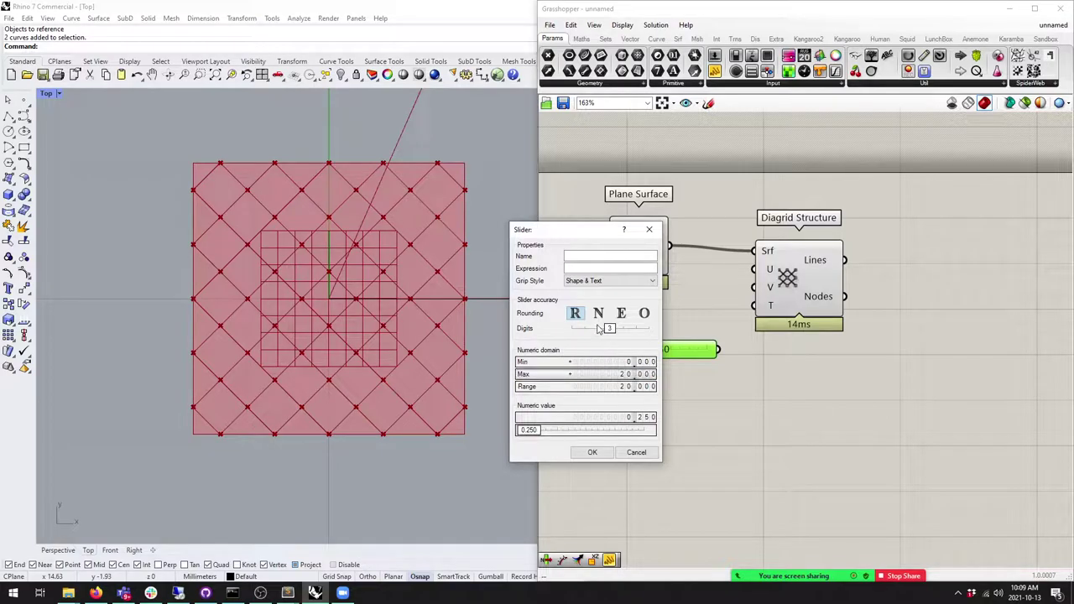
pyautogui.click(598, 313)
pyautogui.click(592, 452)
pyautogui.moveTo(719, 349); pyautogui.dragTo(753, 269)
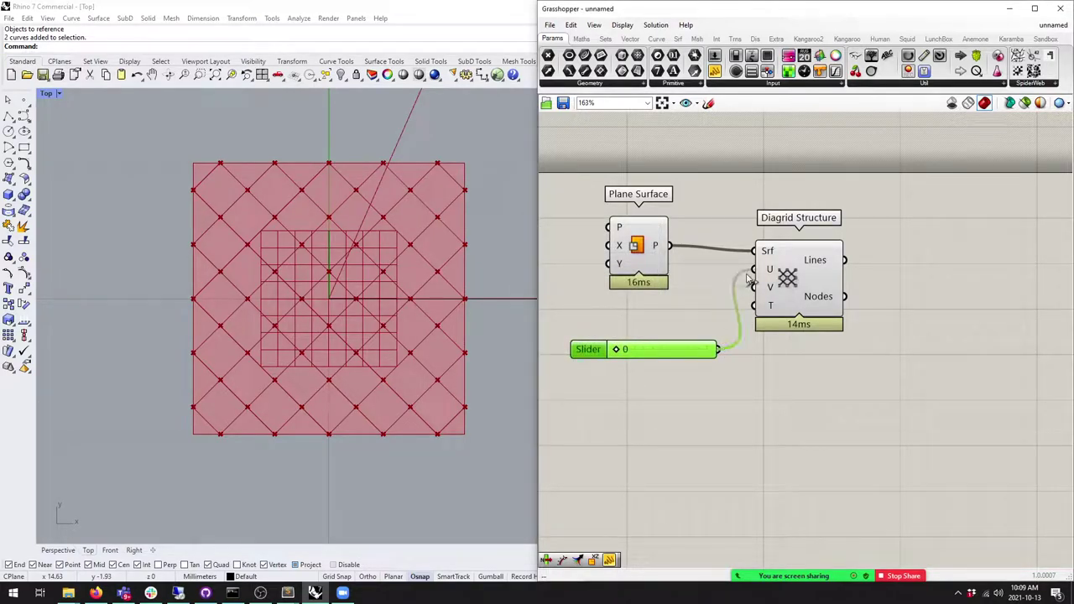
pyautogui.moveTo(619, 362); pyautogui.dragTo(570, 328)
# Step: Set U Divisions to 8 and V Divisions to 14, and add a Boolean Toggle set to True
pyautogui.moveTo(687, 327); pyautogui.dragTo(752, 287)
pyautogui.moveTo(622, 330); pyautogui.dragTo(656, 329)
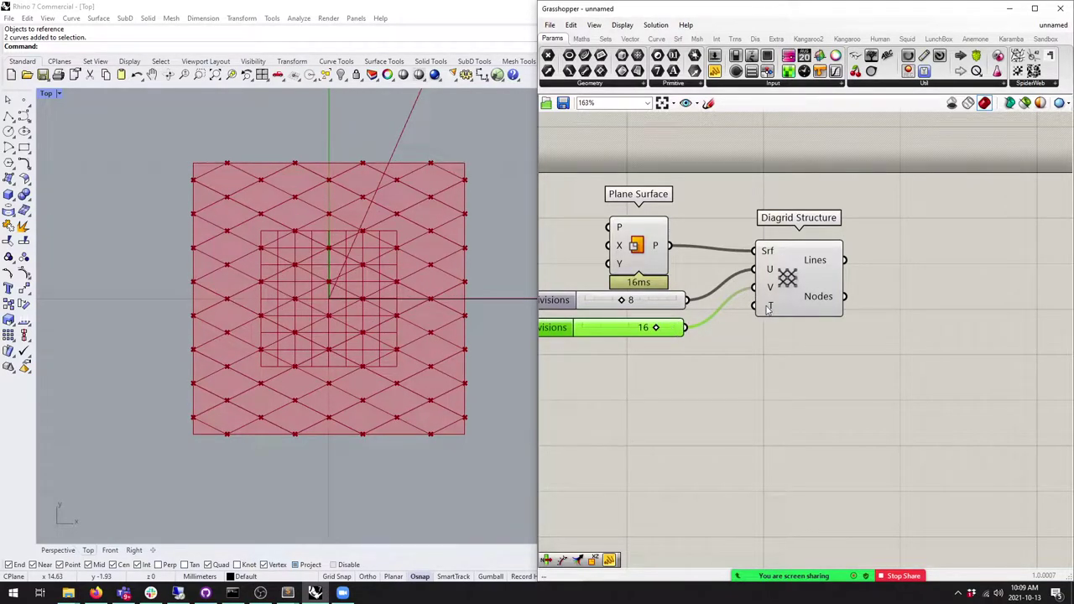
pyautogui.moveTo(737, 55); pyautogui.dragTo(753, 306)
pyautogui.click(716, 378)
pyautogui.click(716, 377)
pyautogui.moveTo(660, 327); pyautogui.dragTo(647, 327)
pyautogui.click(716, 378)
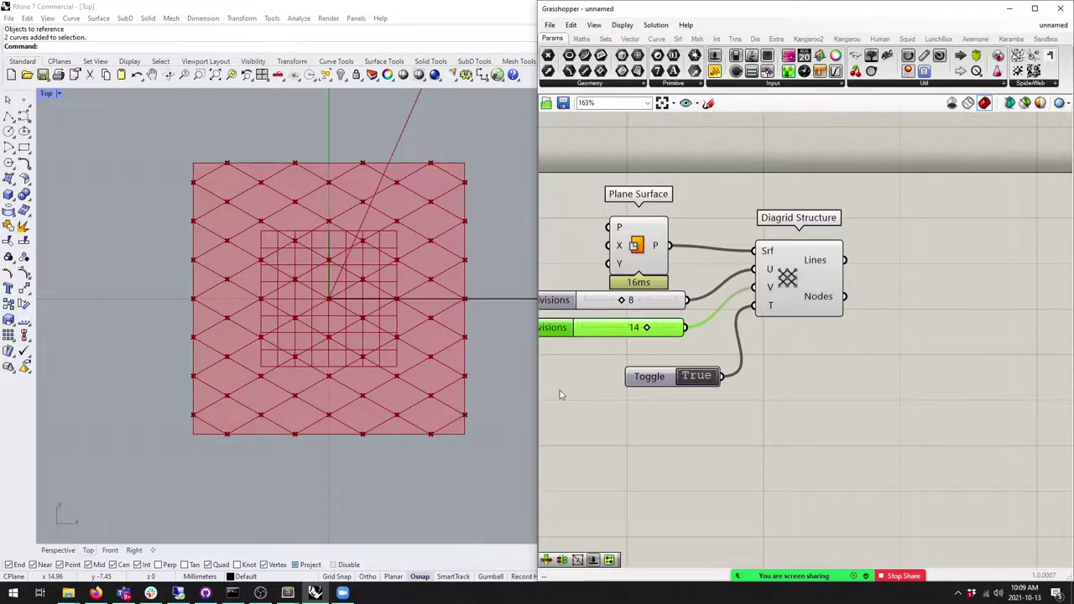
# Step: Rearrange the five diagrid components, then switch back to the diagrid roof images
pyautogui.scroll(-4, 914, 386)
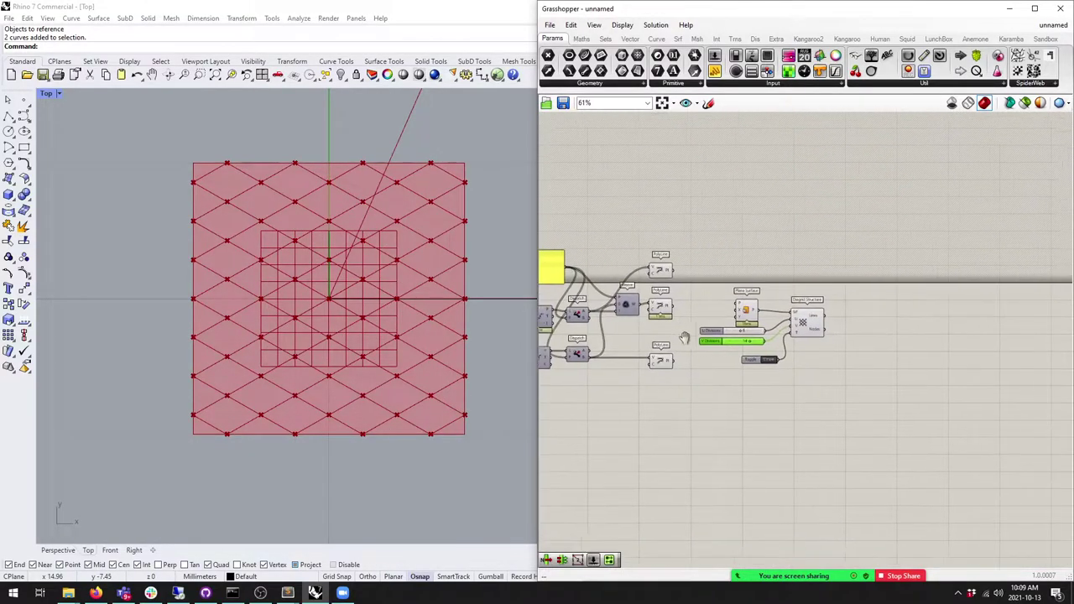
pyautogui.scroll(3, 755, 352)
pyautogui.moveTo(873, 434); pyautogui.dragTo(750, 296)
pyautogui.moveTo(834, 323); pyautogui.dragTo(853, 293)
pyautogui.moveTo(853, 293); pyautogui.dragTo(792, 280, button='right')
pyautogui.scroll(6, 378, 295)
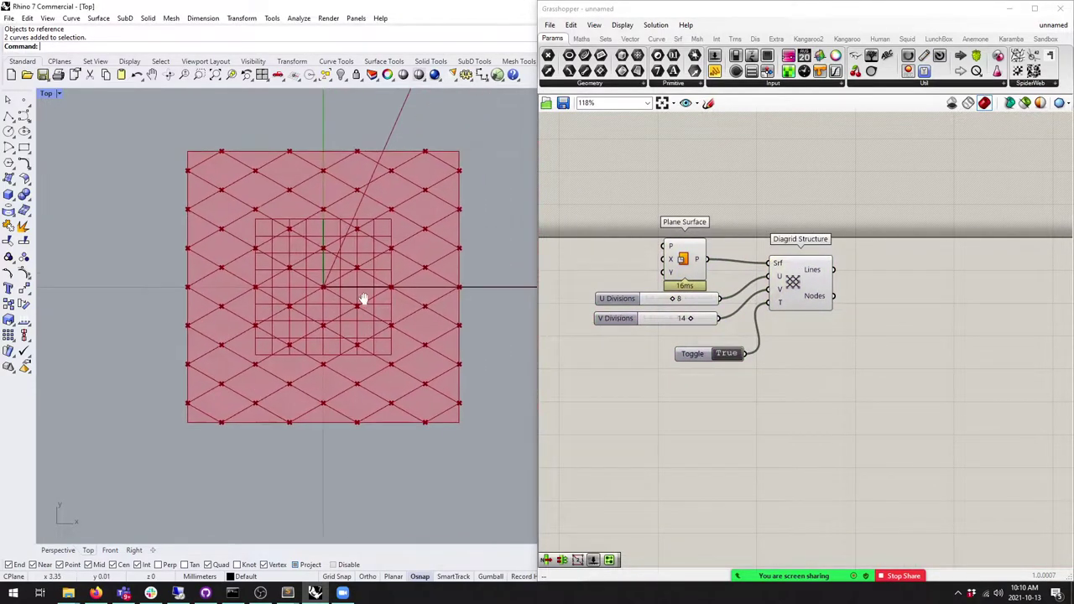
pyautogui.scroll(-5, 382, 301)
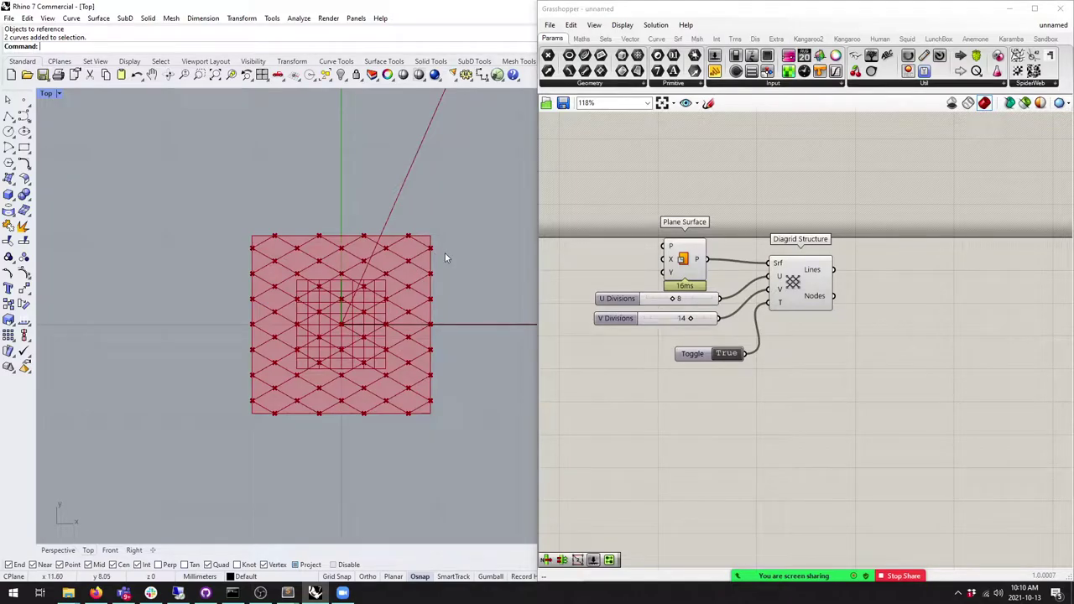
pyautogui.moveTo(839, 369); pyautogui.dragTo(587, 190)
pyautogui.scroll(2, 361, 290)
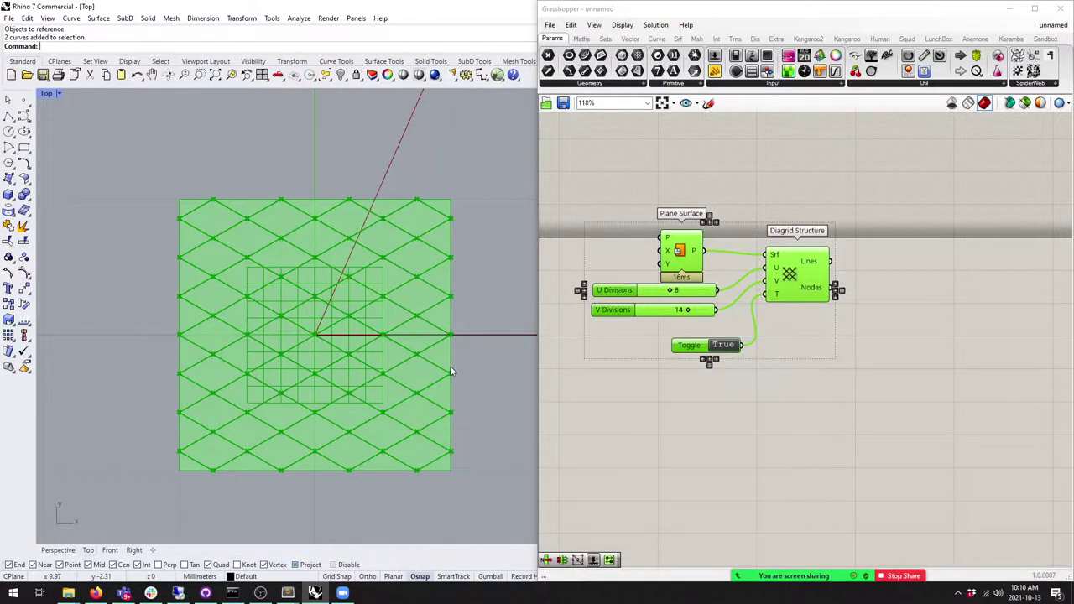
pyautogui.hotkey('alt', 'Tab')
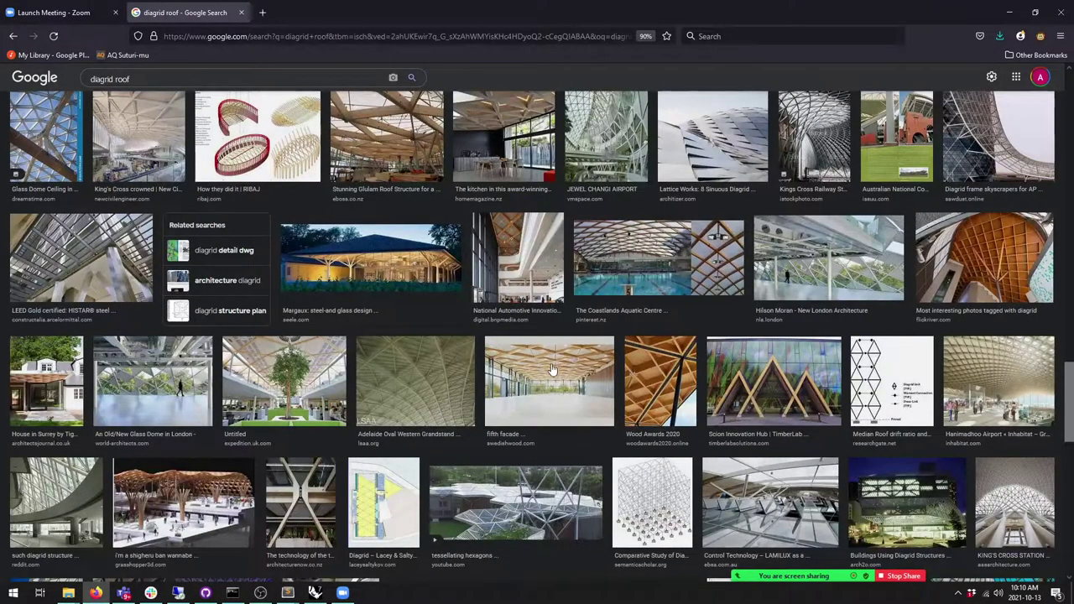
# Step: Preview the King's Cross Station diagrid roof images, then switch back to Rhino and Grasshopper
pyautogui.scroll(1, 552, 372)
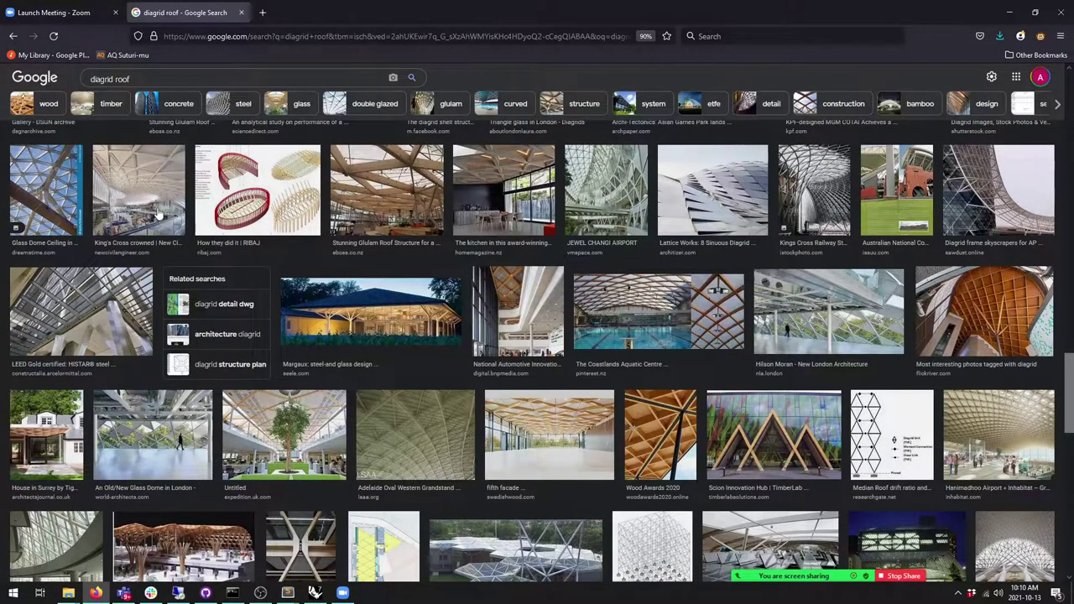
pyautogui.click(143, 182)
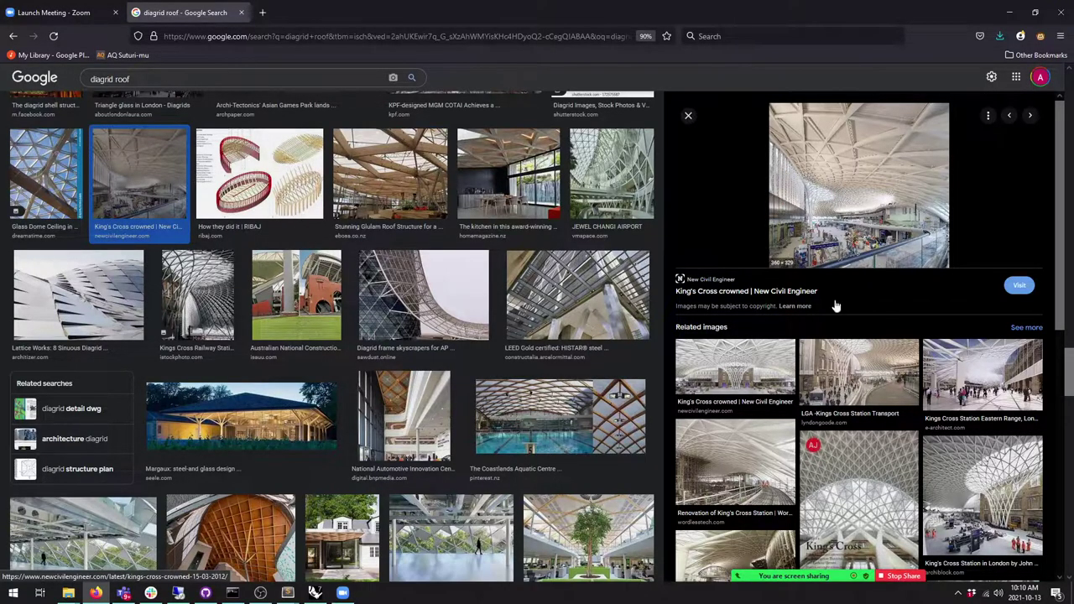
pyautogui.click(847, 373)
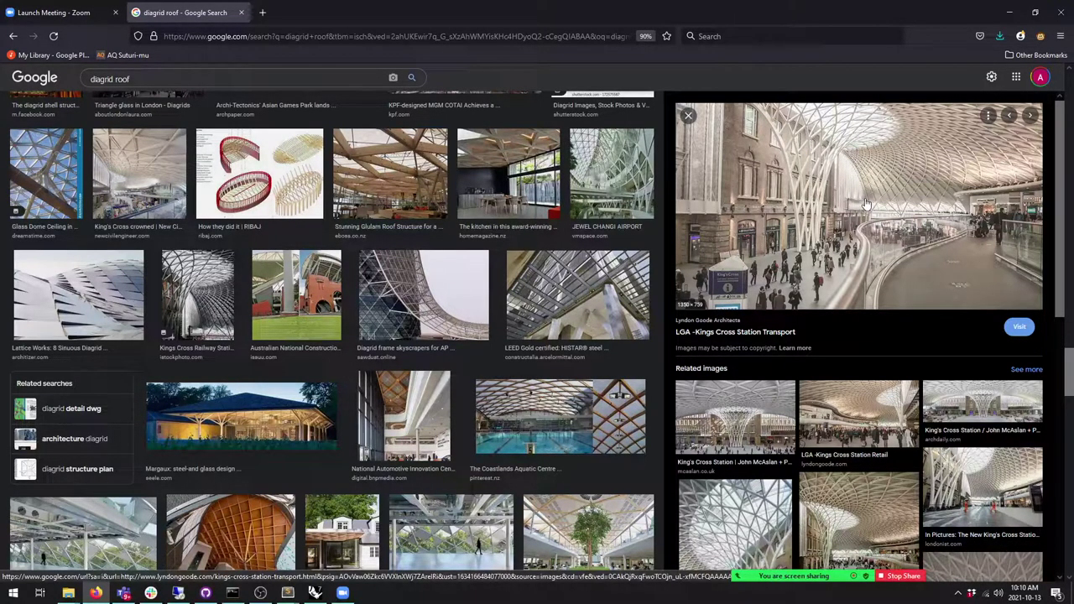
pyautogui.hotkey('alt', 'Tab')
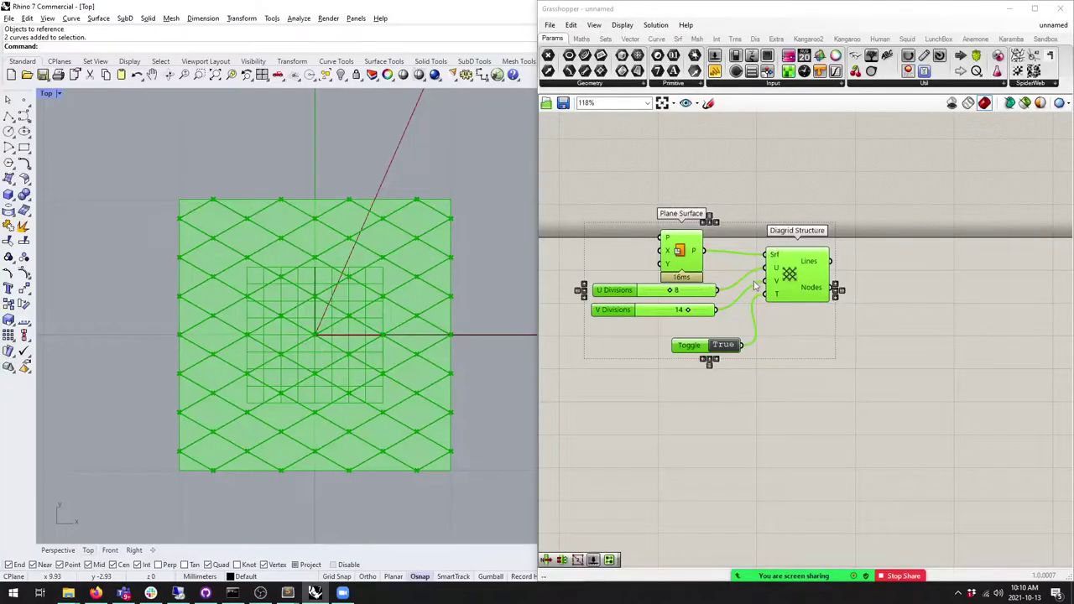
pyautogui.scroll(4, 754, 287)
pyautogui.scroll(2, 781, 262)
pyautogui.click(826, 343)
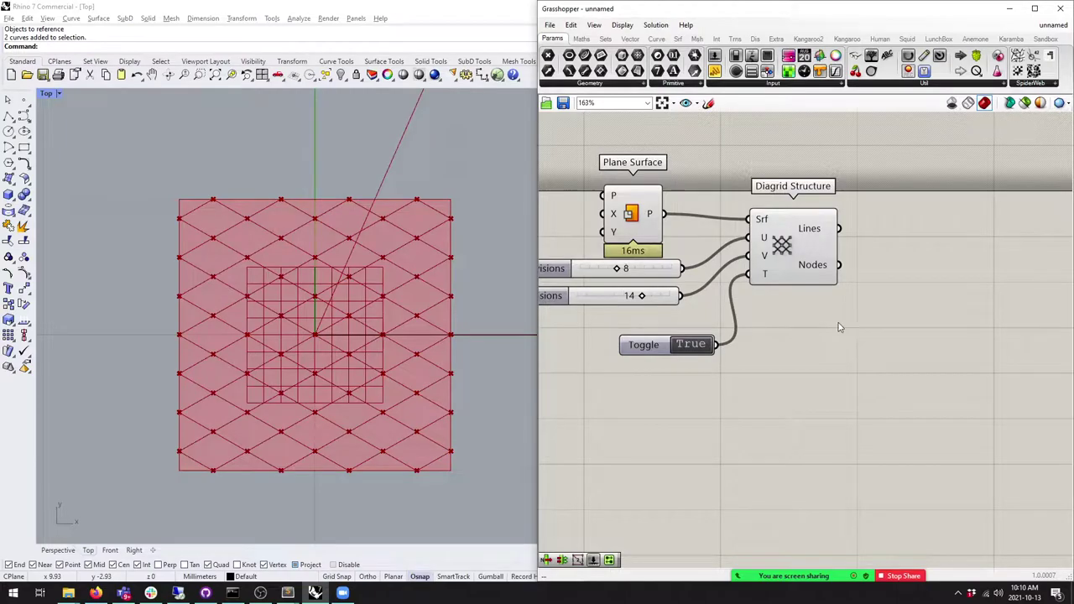
pyautogui.scroll(-5, 811, 296)
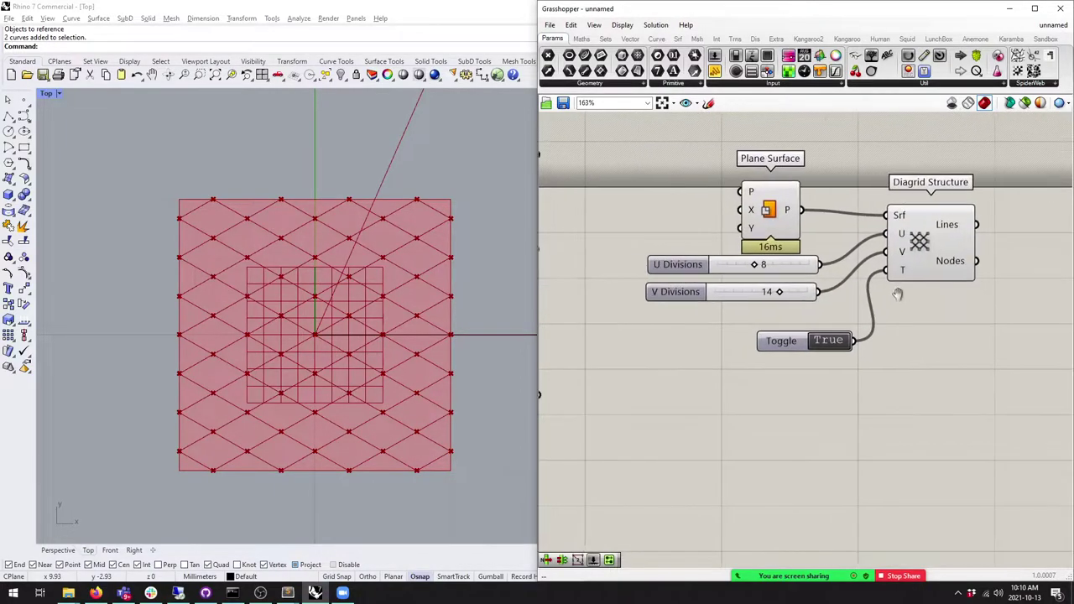
pyautogui.moveTo(810, 295); pyautogui.dragTo(788, 296, button='right')
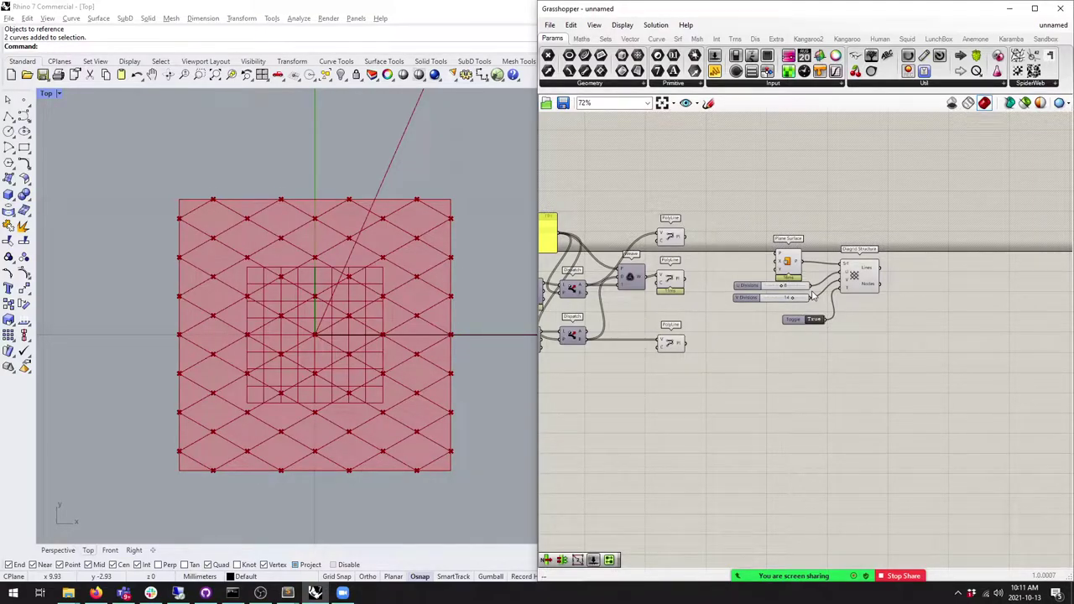
pyautogui.scroll(4, 813, 295)
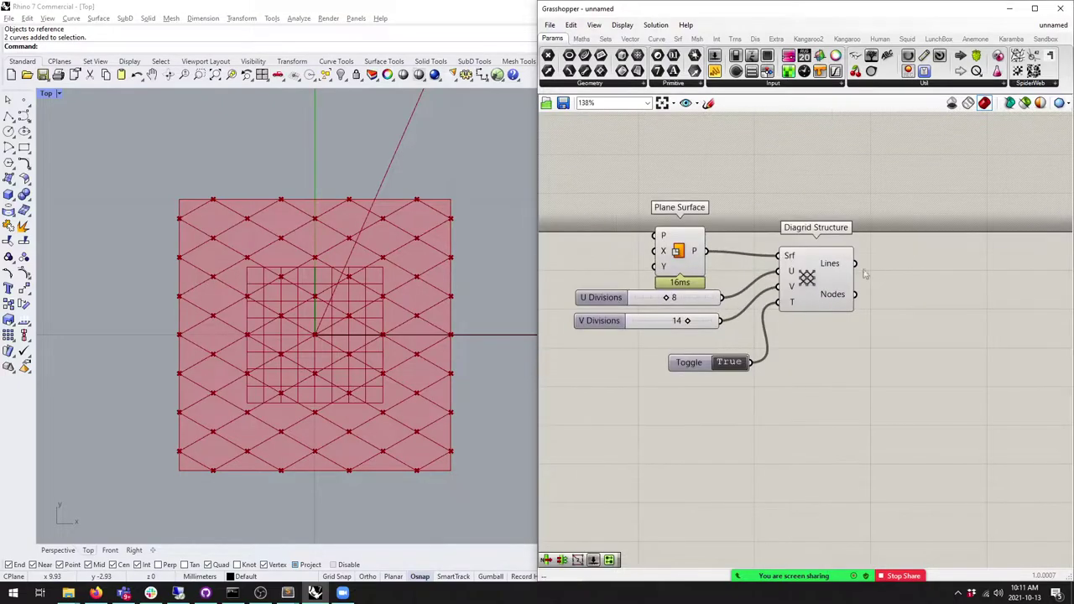
pyautogui.moveTo(913, 379); pyautogui.dragTo(675, 184)
pyautogui.scroll(-2, 752, 260)
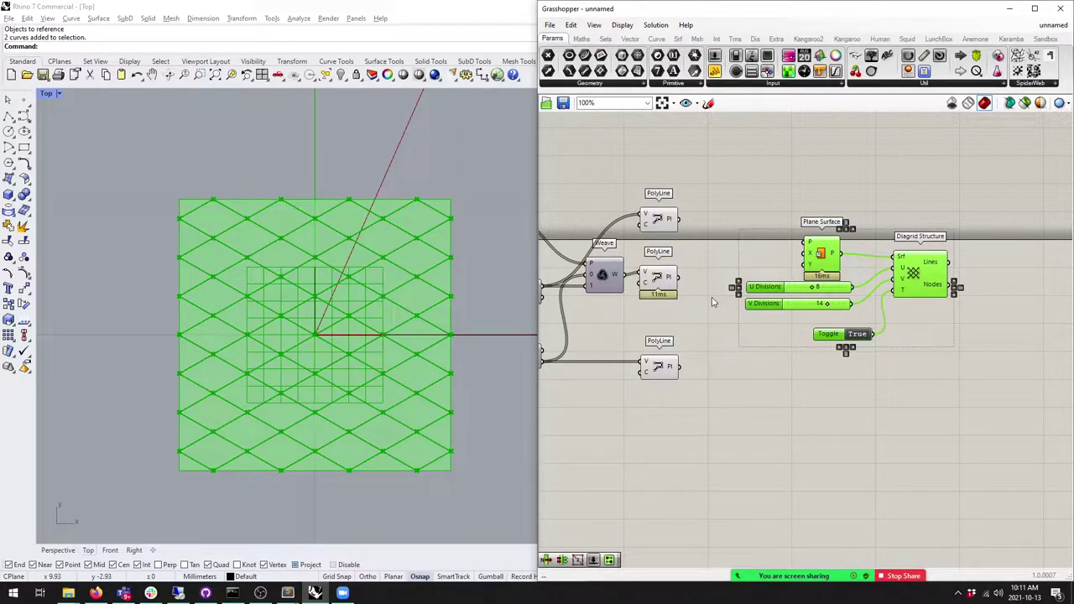
pyautogui.click(712, 302)
pyautogui.scroll(5, 923, 302)
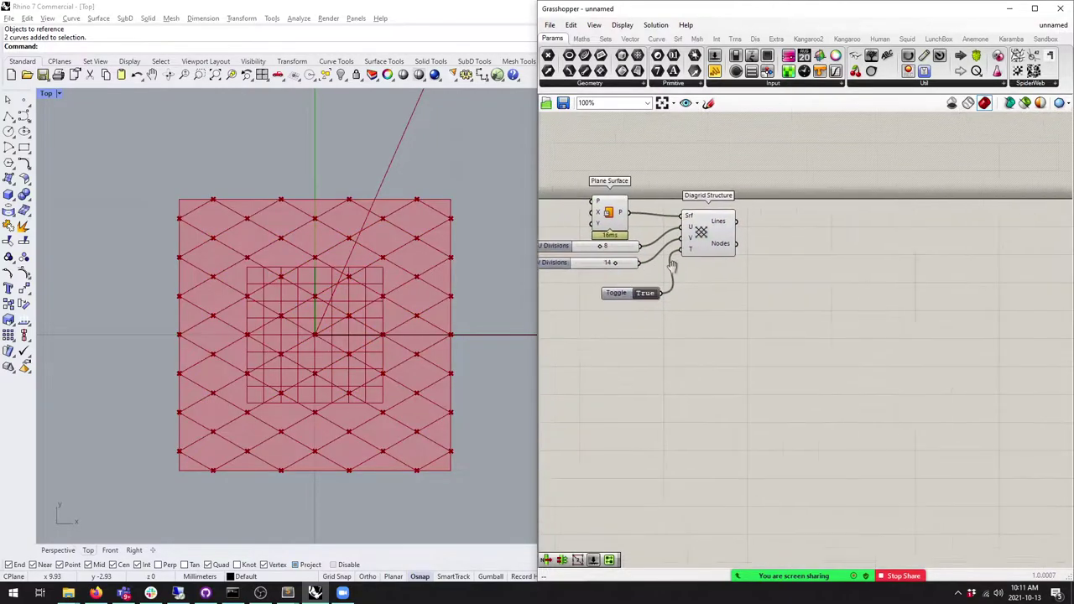
# Step: Add an Evaluate Length component and feed the diagrid Lines into its C input
pyautogui.click(605, 39)
pyautogui.click(657, 39)
pyautogui.moveTo(721, 63); pyautogui.dragTo(929, 300)
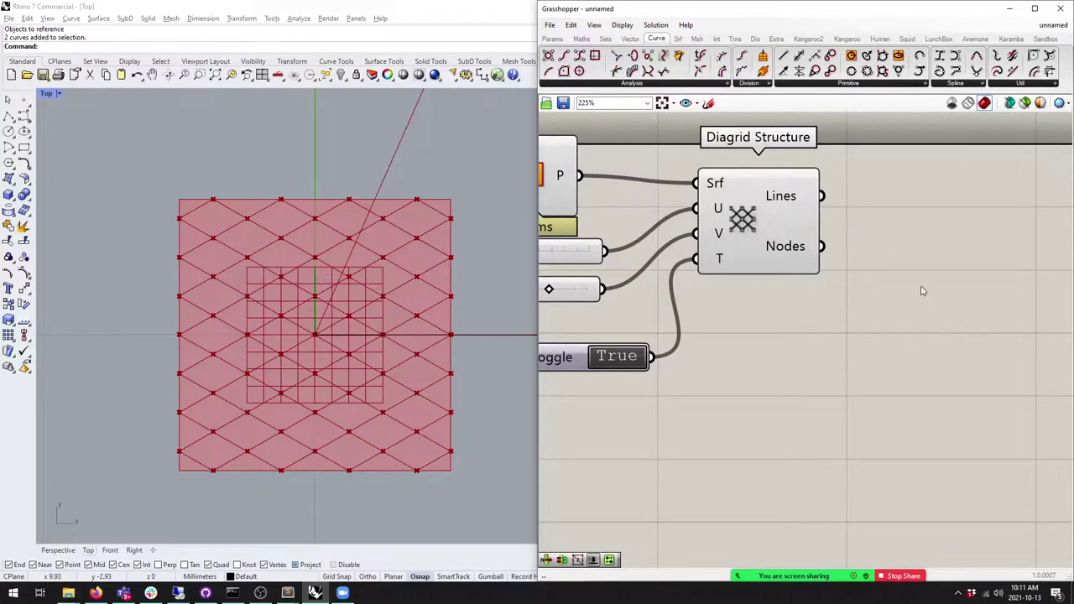
pyautogui.moveTo(930, 300); pyautogui.dragTo(831, 283, button='right')
pyautogui.moveTo(787, 245); pyautogui.dragTo(788, 249)
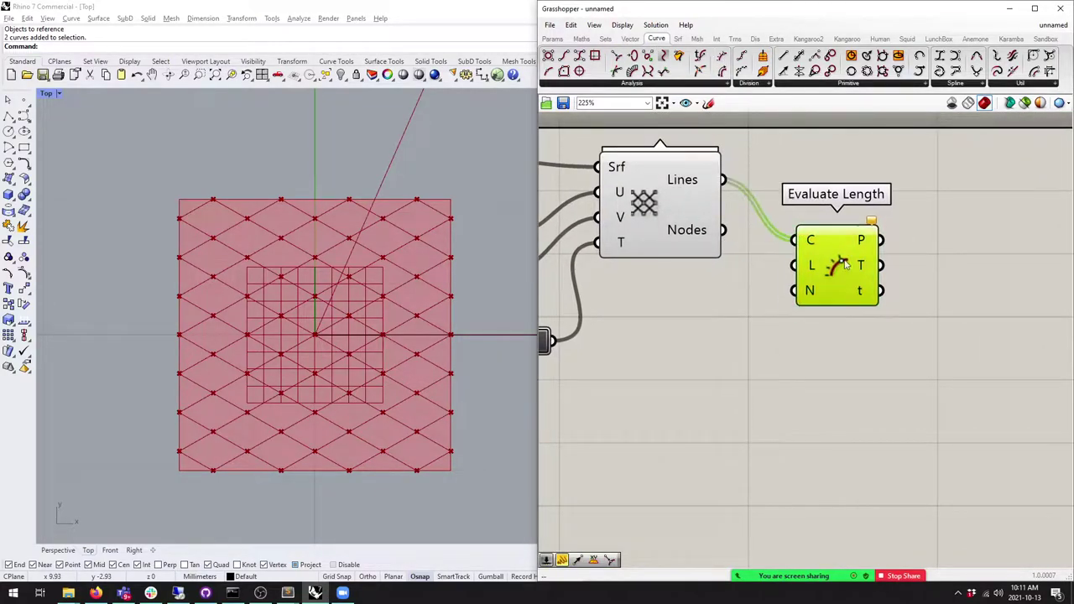
# Step: Drive Evaluate Length's L input with a Number Slider set to 0.729
pyautogui.click(552, 39)
pyautogui.moveTo(714, 56); pyautogui.dragTo(670, 328)
pyautogui.moveTo(779, 328); pyautogui.dragTo(793, 265)
pyautogui.moveTo(669, 328); pyautogui.dragTo(727, 328)
pyautogui.scroll(-4, 882, 355)
pyautogui.moveTo(923, 377); pyautogui.dragTo(864, 319)
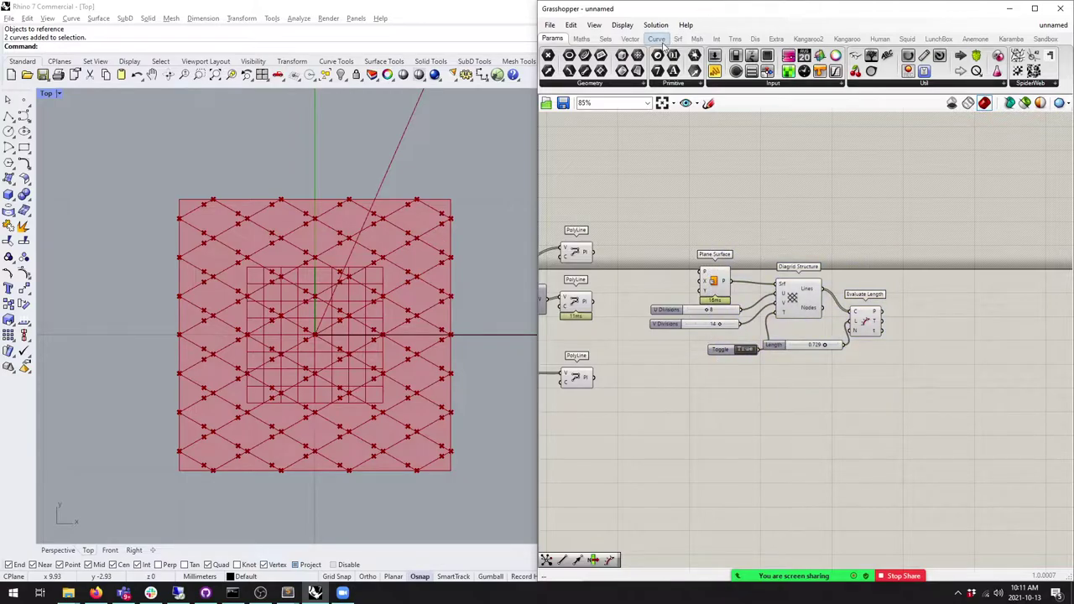
# Step: Open the LunchBox Structure component list
pyautogui.click(657, 39)
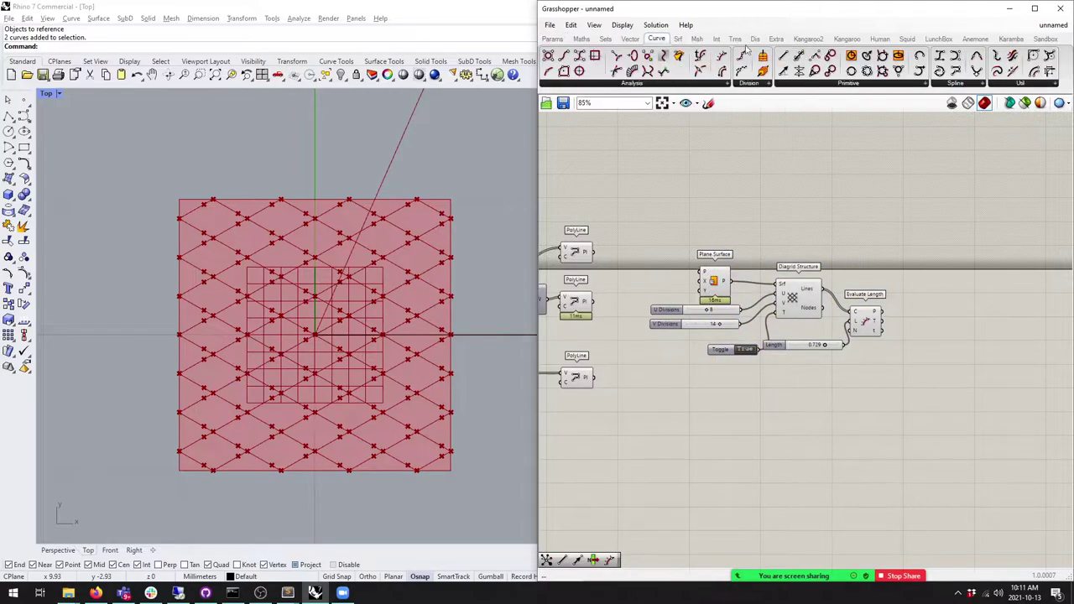
pyautogui.click(976, 40)
pyautogui.click(1011, 39)
pyautogui.click(939, 39)
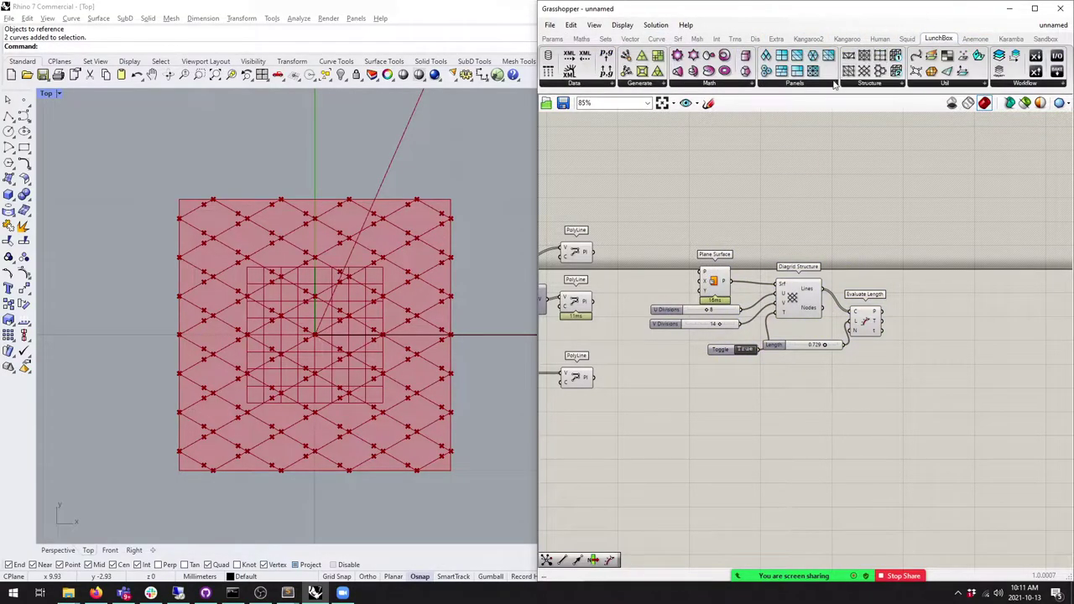
pyautogui.click(871, 84)
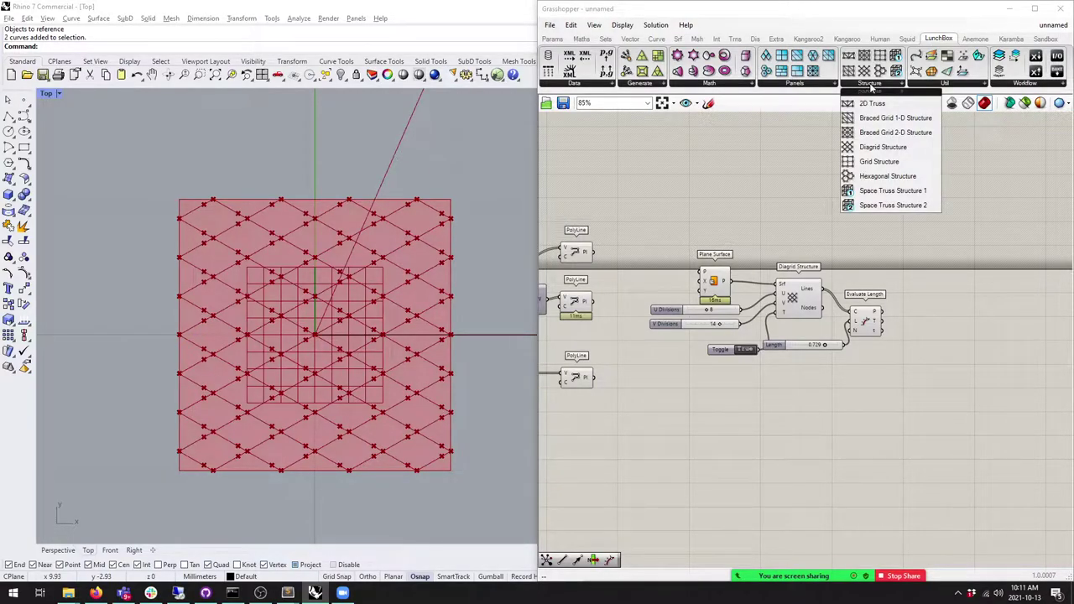
# Step: Delete all diagrid example components and pan to the earlier truss definition
pyautogui.moveTo(957, 382); pyautogui.dragTo(681, 248)
pyautogui.press('Delete')
pyautogui.moveTo(647, 312); pyautogui.dragTo(805, 279, button='right')
pyautogui.scroll(1, 805, 279)
pyautogui.scroll(-2, 805, 279)
pyautogui.moveTo(895, 277); pyautogui.dragTo(851, 260, button='right')
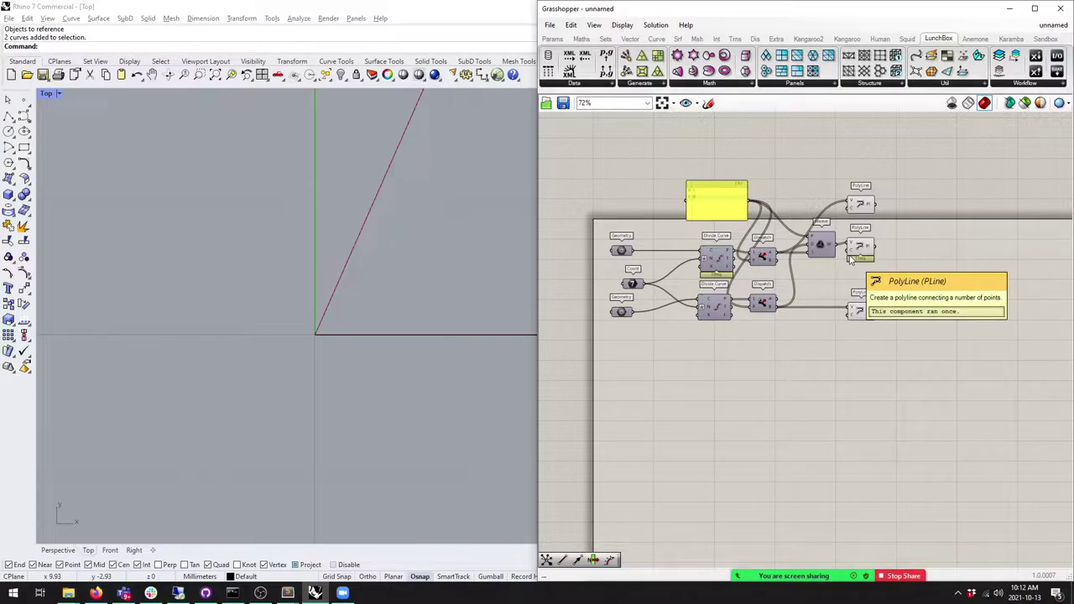
# Step: Review the truss definition, then frame the whole zigzag truss in Rhino's Top viewport
pyautogui.scroll(4, 811, 277)
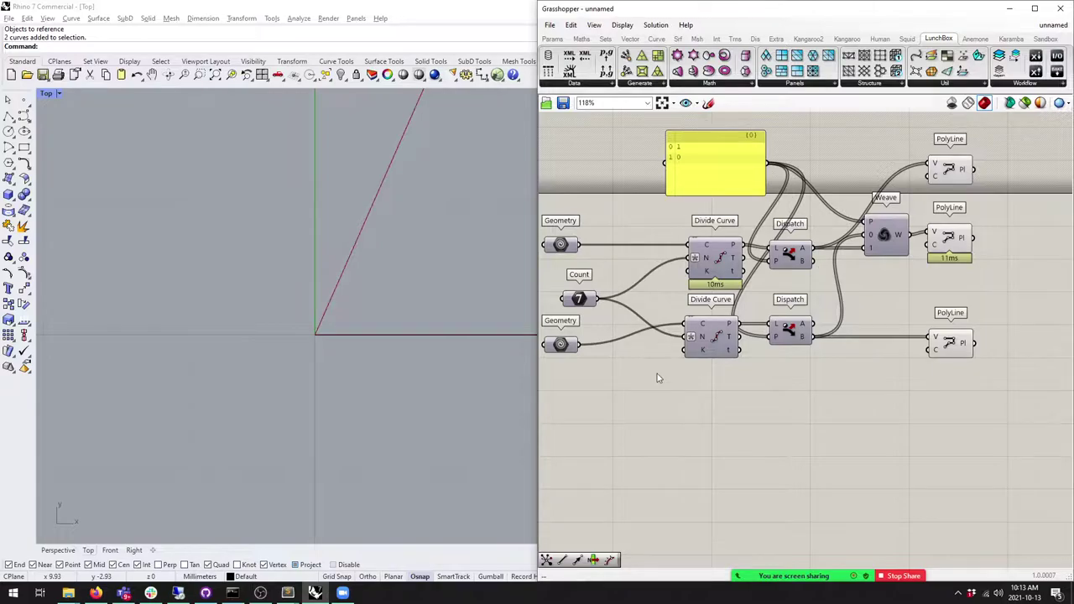
pyautogui.scroll(-2, 696, 292)
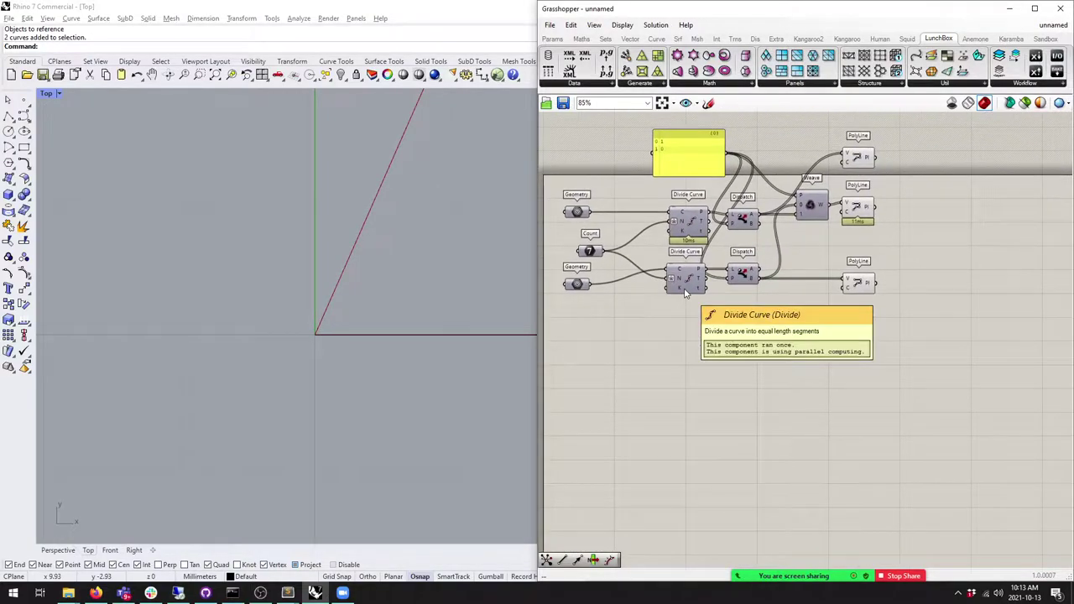
pyautogui.moveTo(679, 319); pyautogui.dragTo(683, 281, button='right')
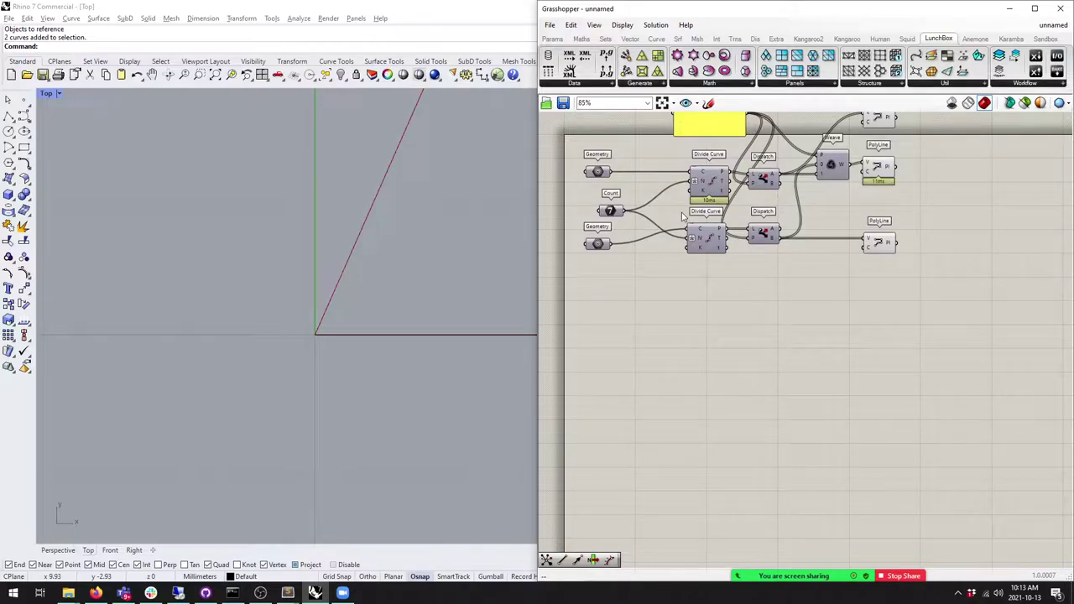
pyautogui.click(552, 39)
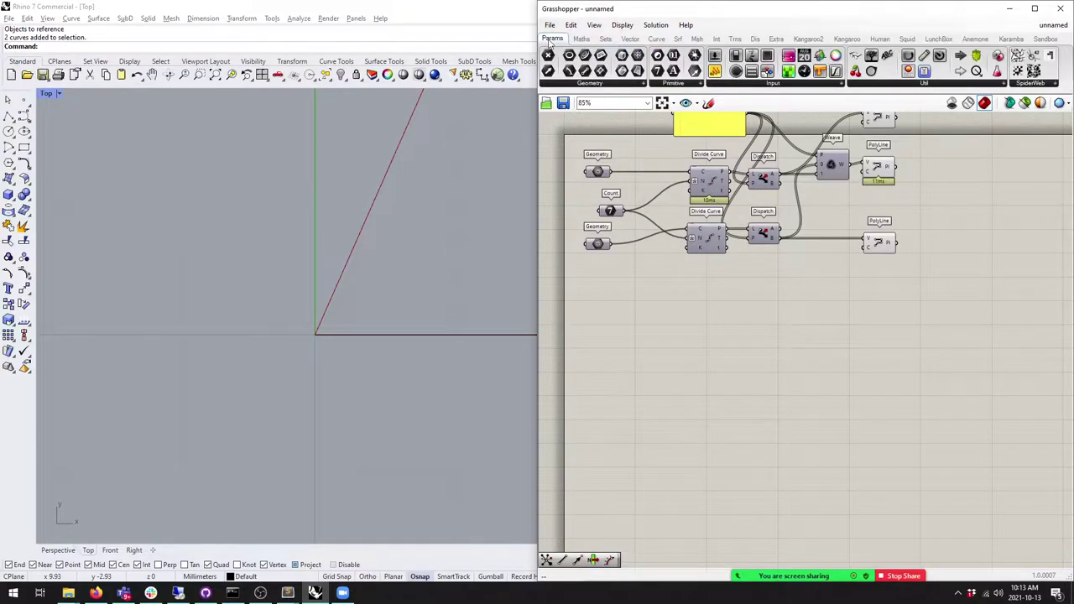
pyautogui.scroll(-5, 263, 302)
pyautogui.moveTo(212, 279); pyautogui.dragTo(173, 221, button='right')
pyautogui.scroll(3, 173, 221)
pyautogui.moveTo(274, 241); pyautogui.dragTo(184, 219, button='right')
# Step: Place four points in Rhino below the truss: one left, three stacked on the right
pyautogui.click(23, 99)
pyautogui.click(194, 306)
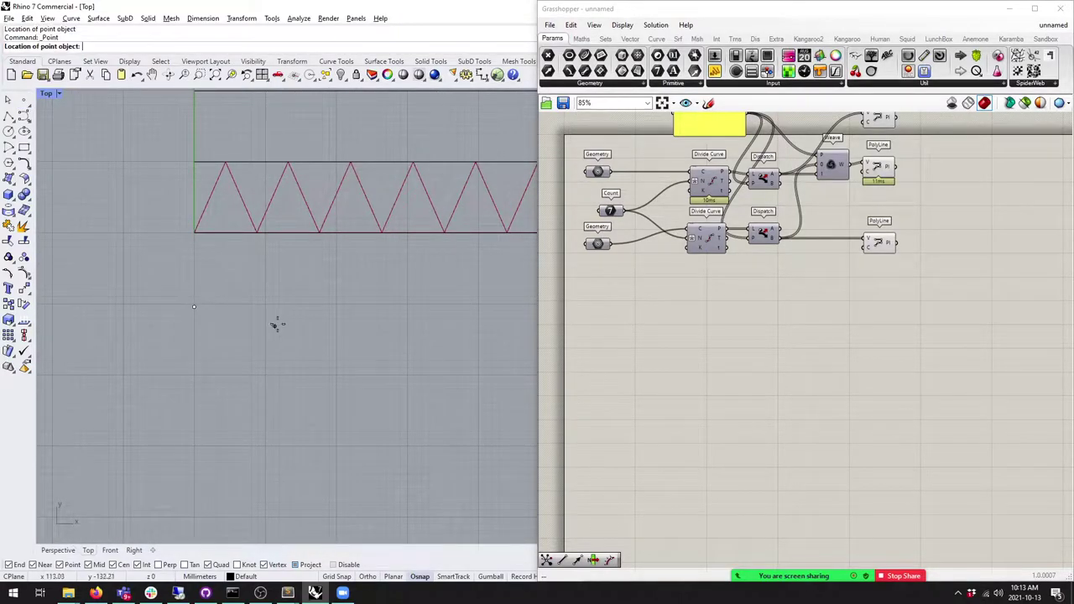
pyautogui.rightClick(300, 305)
pyautogui.click(301, 306)
pyautogui.rightClick(300, 319)
pyautogui.click(302, 326)
pyautogui.rightClick(306, 356)
pyautogui.click(305, 366)
pyautogui.click(1056, 518)
pyautogui.click(621, 365)
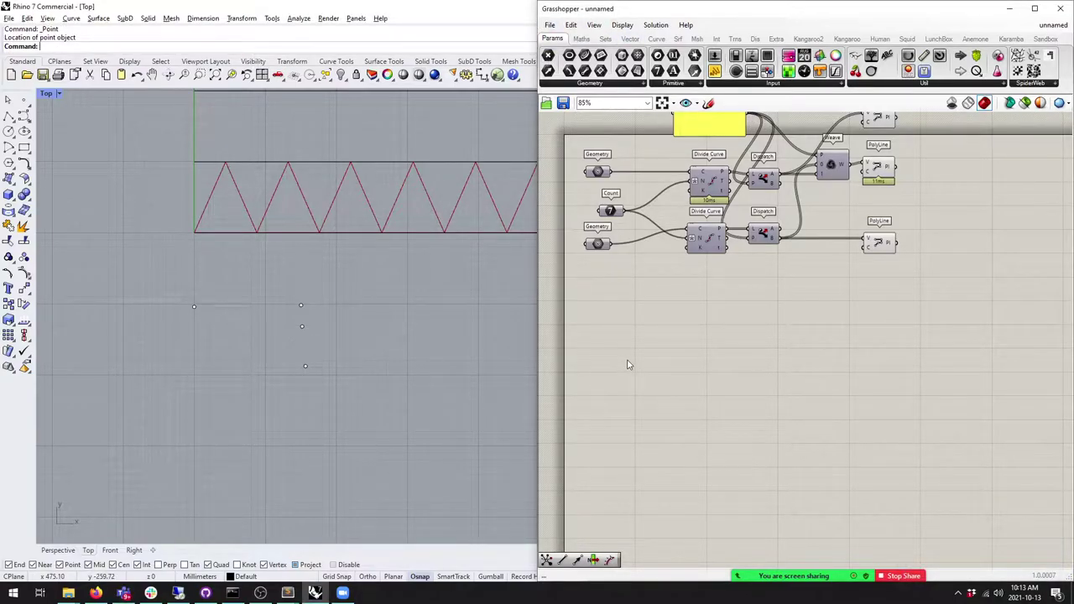
# Step: Add a Point parameter referencing the left-hand Rhino point
pyautogui.moveTo(548, 55); pyautogui.dragTo(582, 336)
pyautogui.rightClick(583, 336)
pyautogui.click(630, 504)
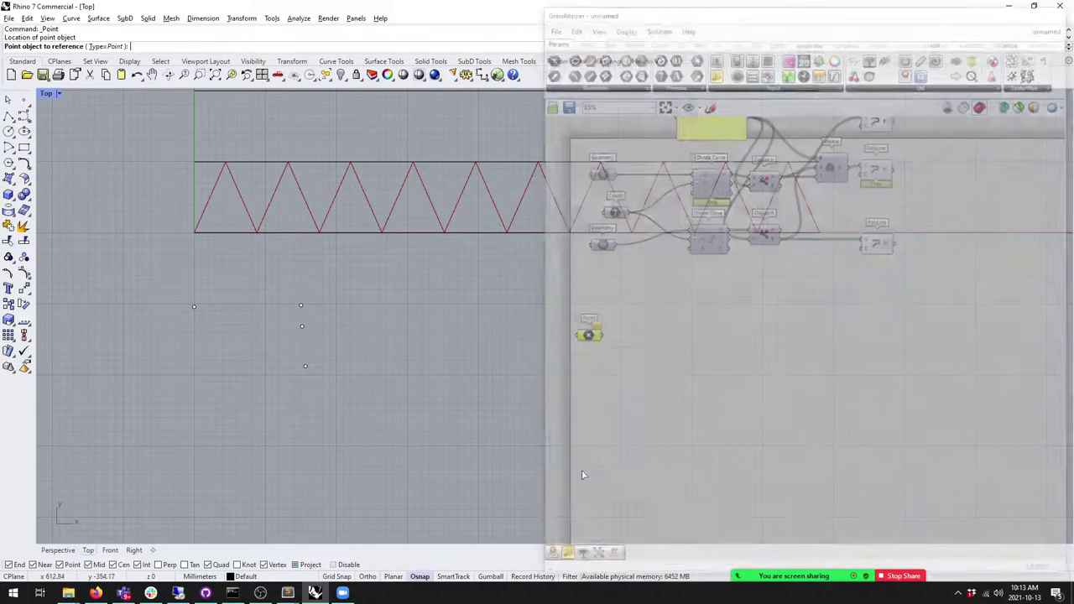
pyautogui.click(193, 308)
pyautogui.press('Return')
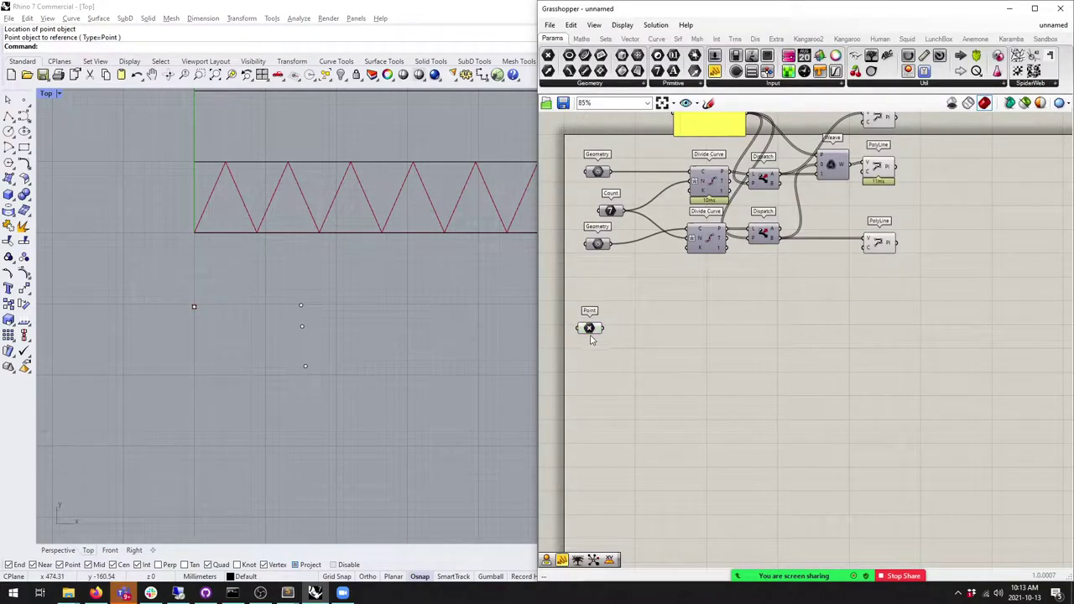
# Step: Copy the Point parameter and have it reference the three right-hand points
pyautogui.keyDown('alt'); pyautogui.moveTo(590, 329); pyautogui.dragTo(588, 412); pyautogui.keyUp('alt')
pyautogui.rightClick(587, 412)
pyautogui.click(630, 506)
pyautogui.click(301, 306)
pyautogui.click(301, 325)
pyautogui.click(306, 368)
pyautogui.press('Return')
pyautogui.scroll(5, 330, 377)
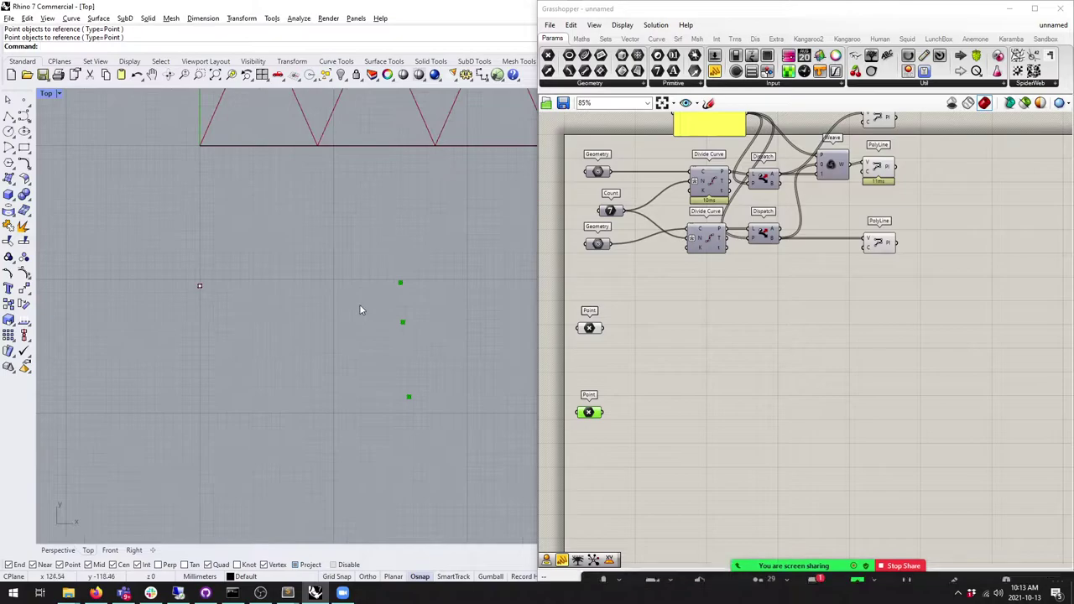
# Step: Add a Line component and move the lower Point parameter up beside it
pyautogui.click(655, 39)
pyautogui.moveTo(784, 56); pyautogui.dragTo(659, 329)
pyautogui.moveTo(589, 412); pyautogui.dragTo(592, 386)
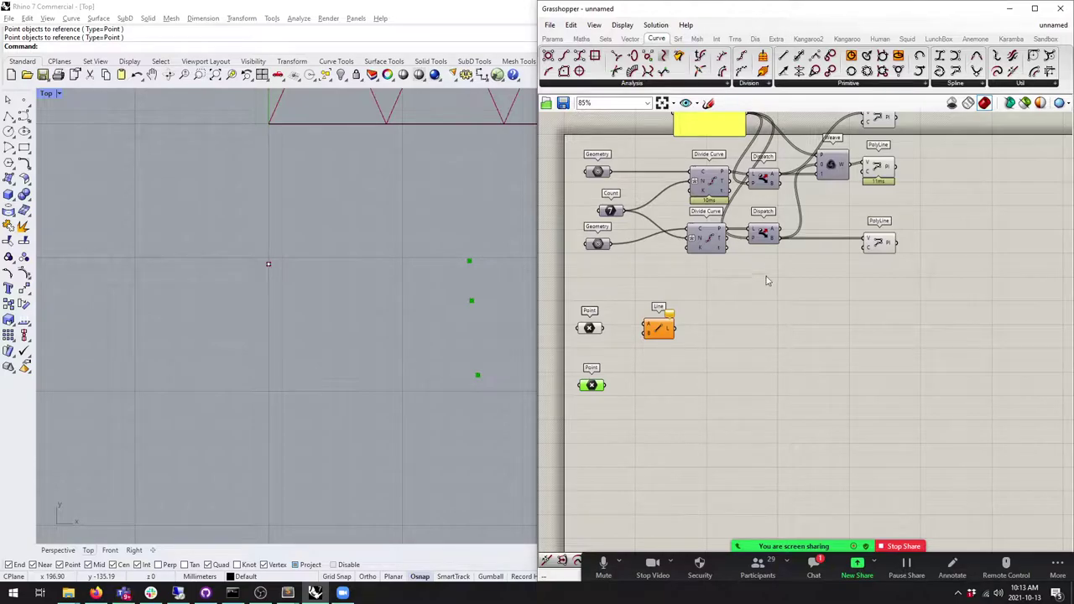
# Step: Close the meeting chat and check which Rhino points each Point parameter references
pyautogui.click(811, 570)
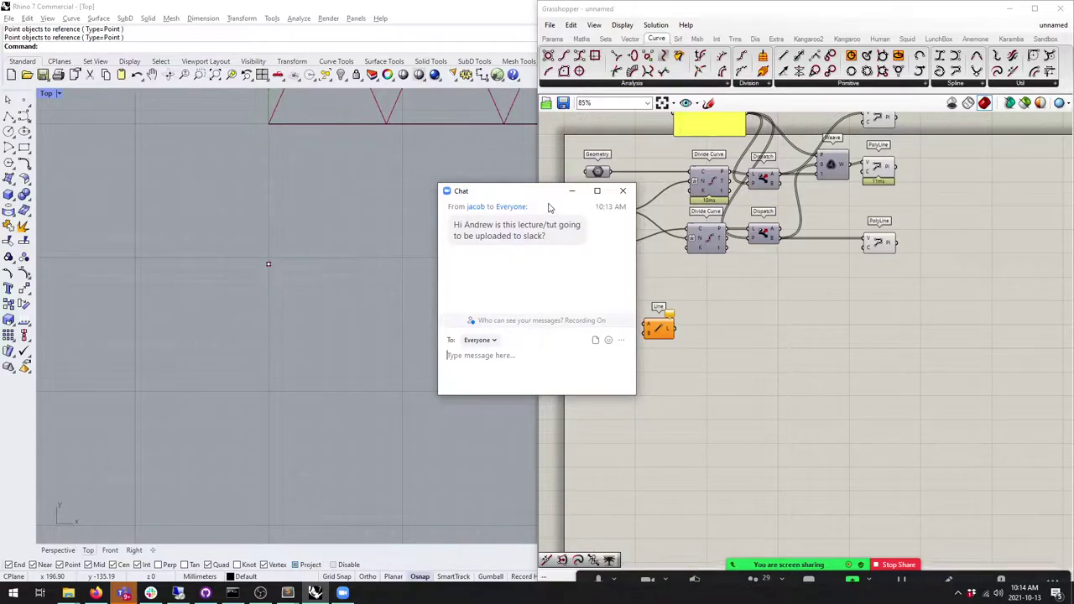
pyautogui.moveTo(518, 194); pyautogui.dragTo(597, 234)
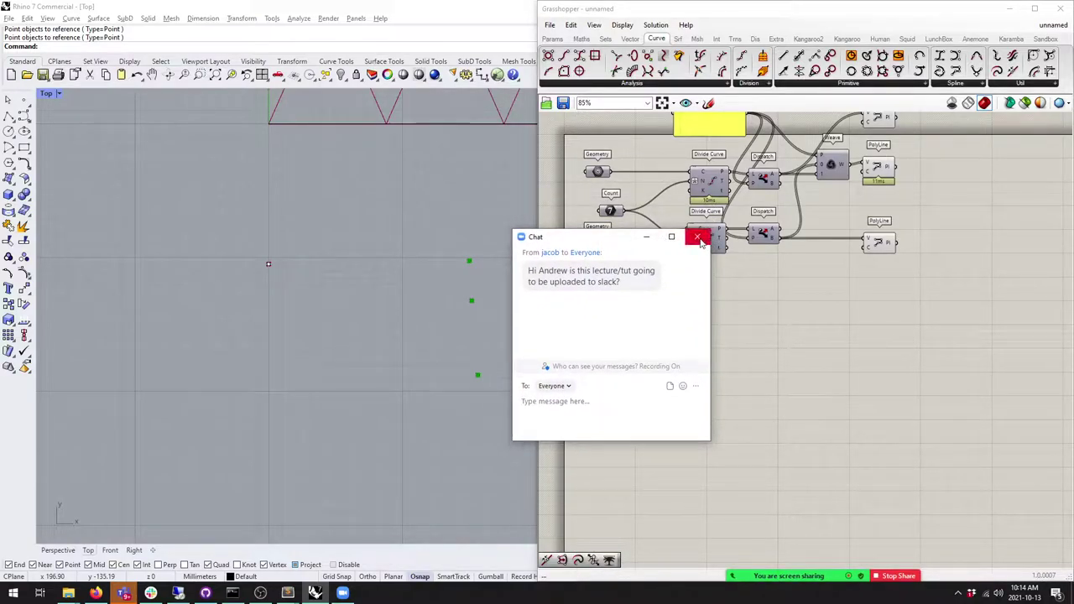
pyautogui.click(702, 232)
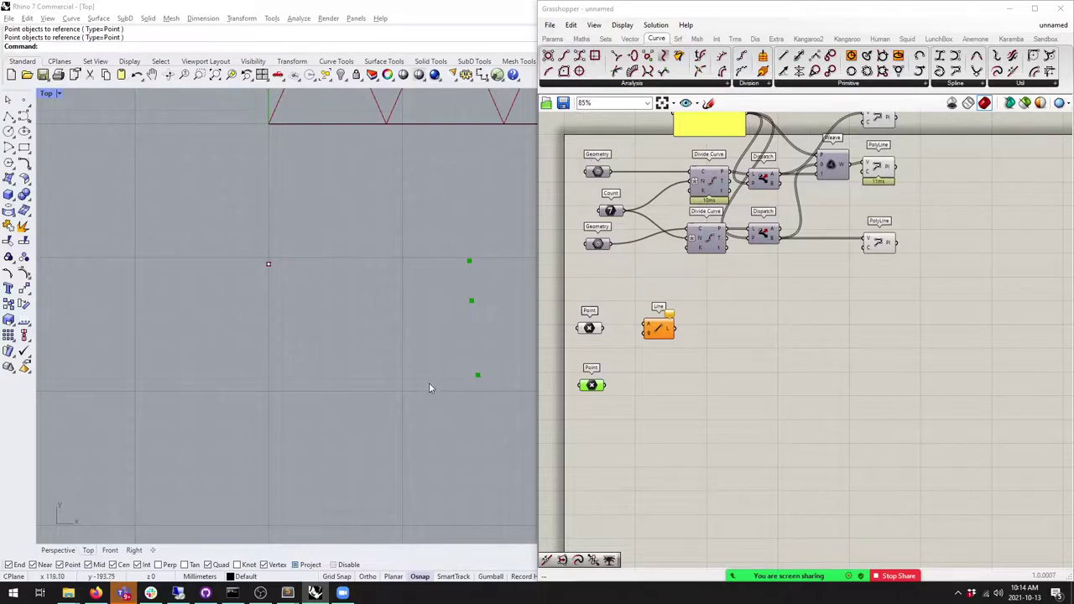
pyautogui.moveTo(478, 374); pyautogui.dragTo(473, 356)
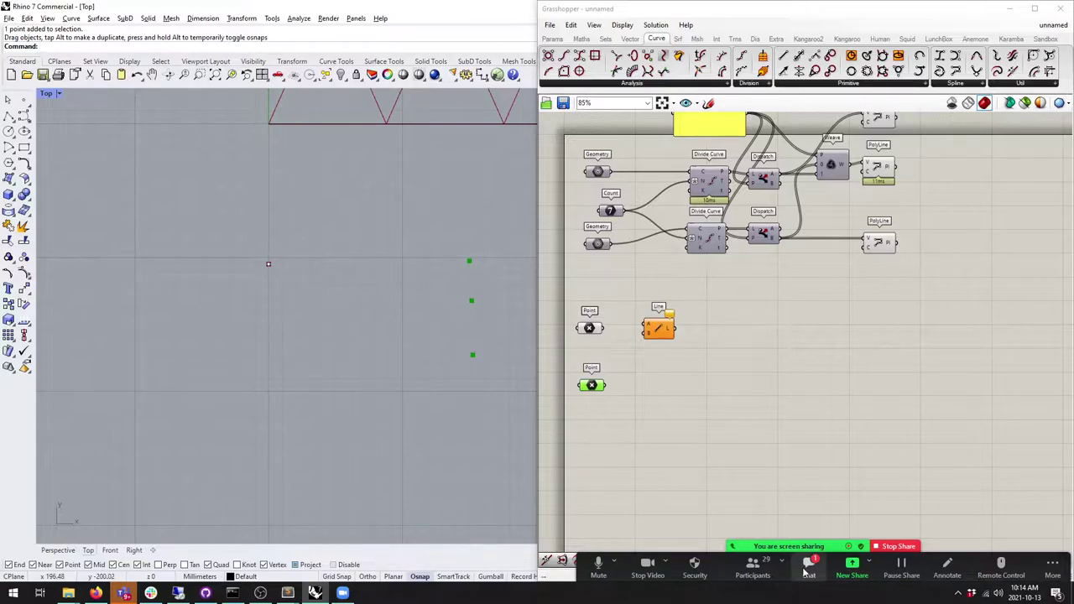
pyautogui.click(808, 566)
pyautogui.click(730, 236)
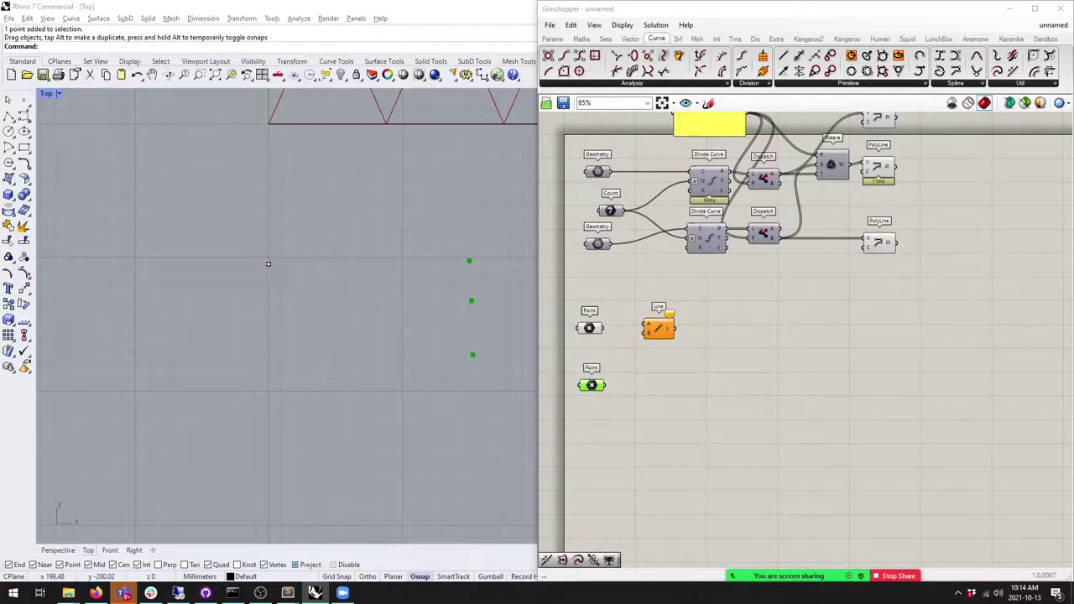
pyautogui.moveTo(475, 325); pyautogui.dragTo(424, 321, button='right')
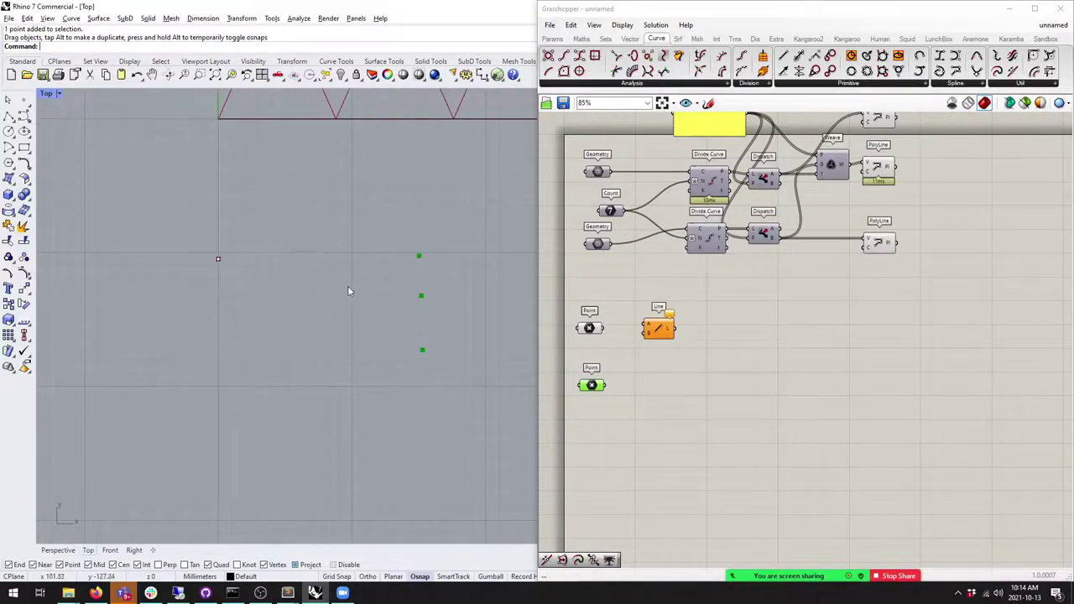
pyautogui.click(589, 328)
pyautogui.click(218, 254)
pyautogui.moveTo(379, 238); pyautogui.dragTo(468, 371)
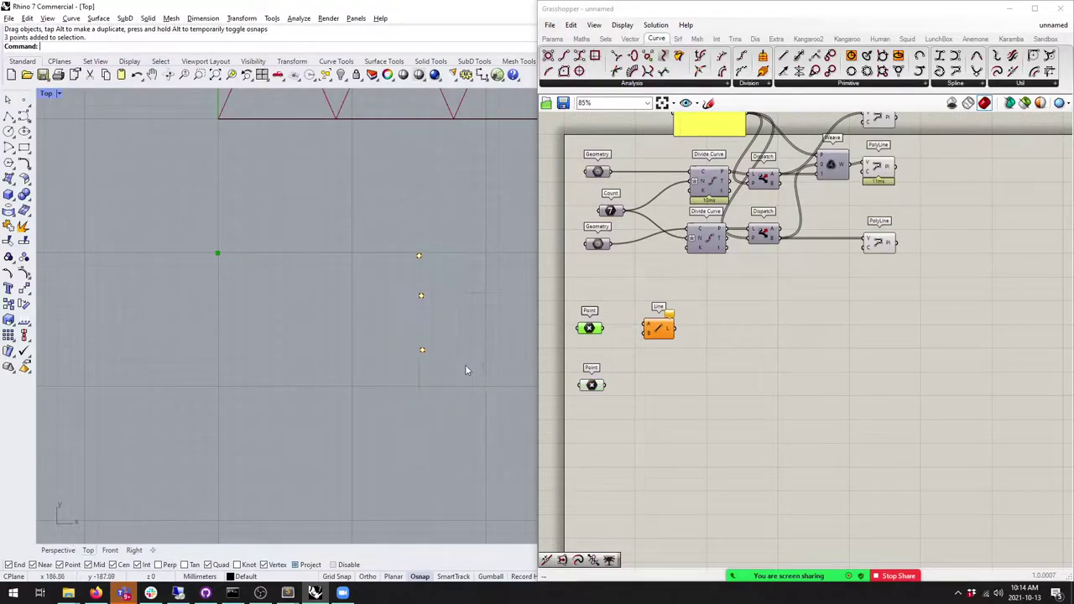
# Step: Tidy the Line and Point components, then wire the upper Point into Line's A input
pyautogui.click(663, 335)
pyautogui.click(661, 356)
pyautogui.moveTo(663, 333); pyautogui.dragTo(664, 338)
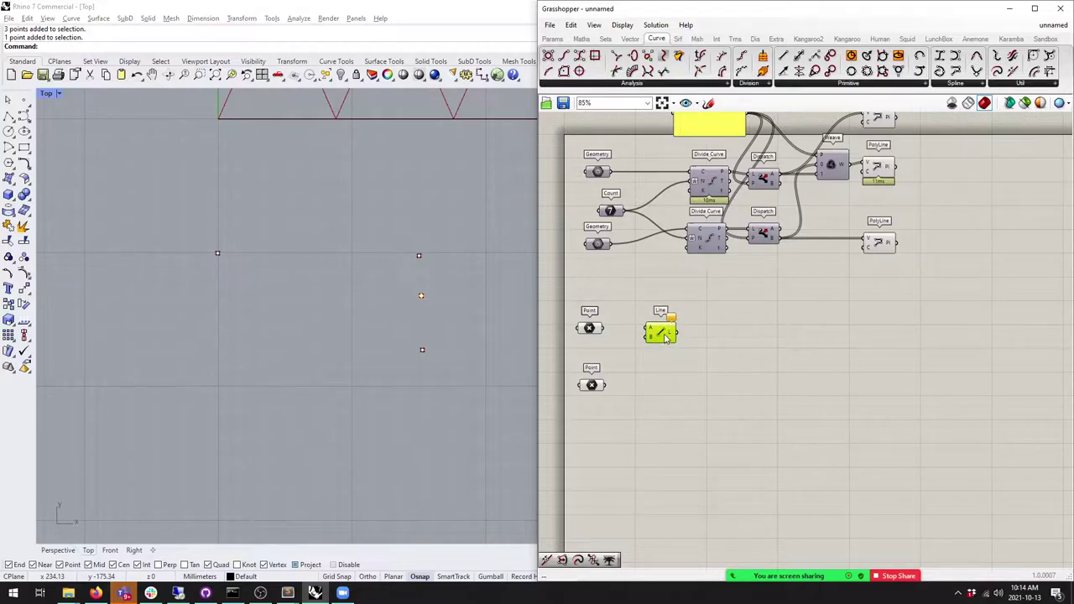
pyautogui.click(706, 406)
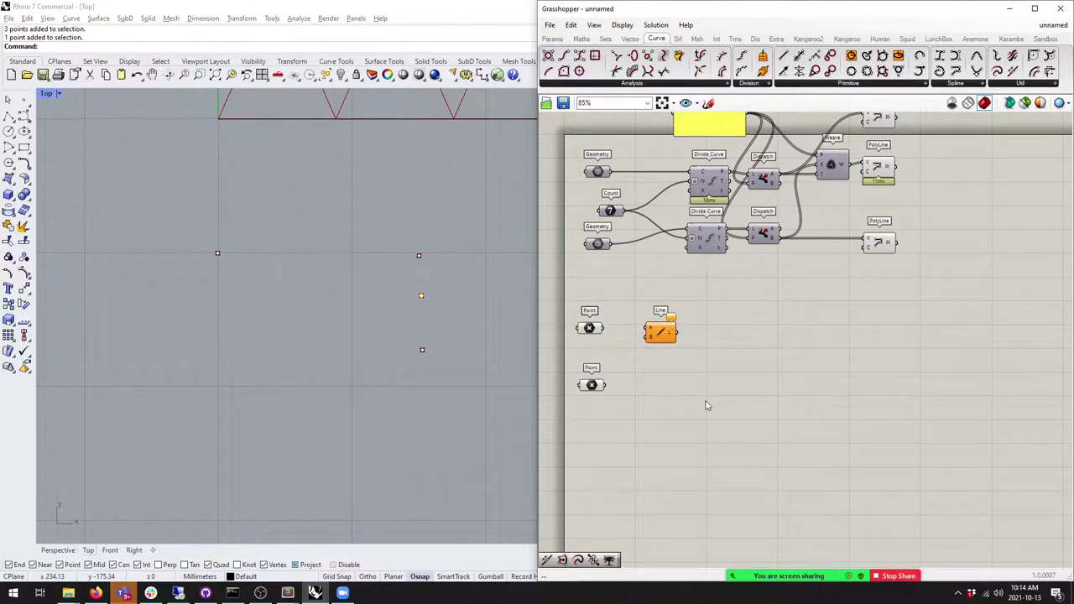
pyautogui.moveTo(594, 392); pyautogui.dragTo(590, 382)
pyautogui.click(662, 422)
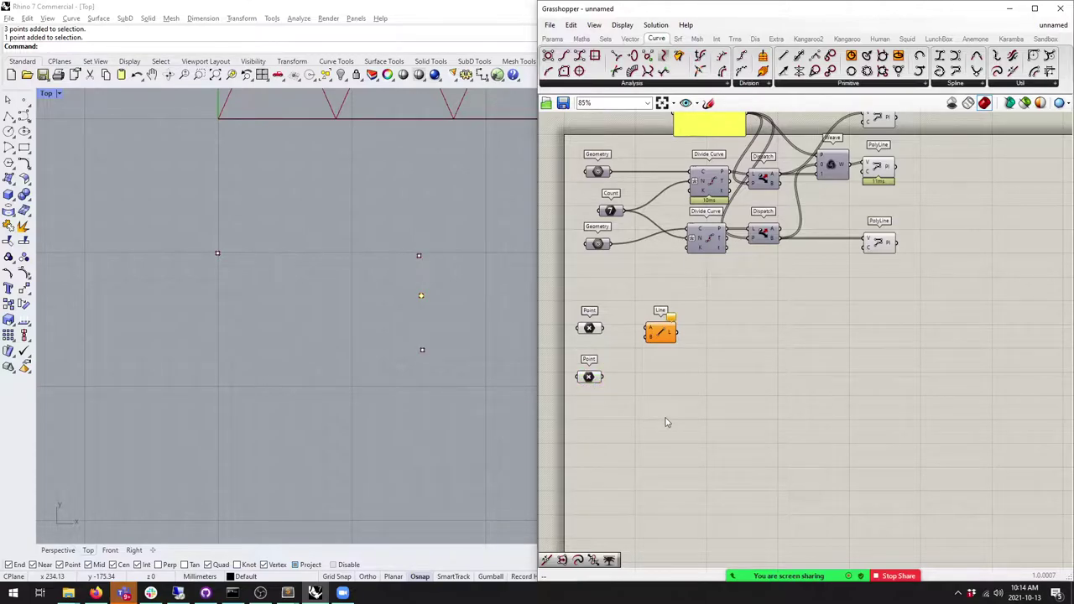
pyautogui.click(433, 375)
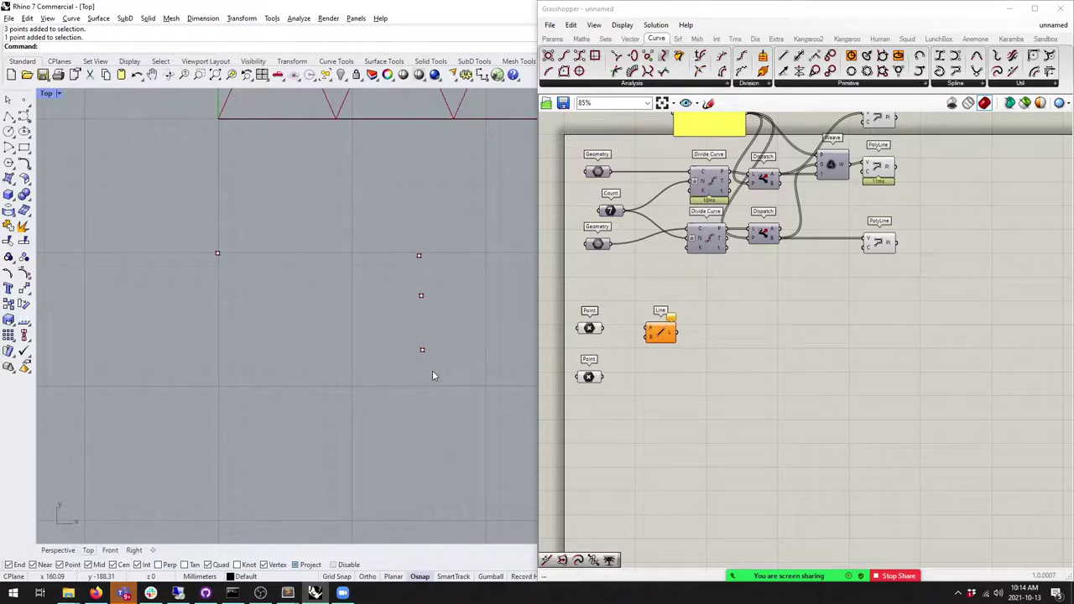
pyautogui.moveTo(600, 328); pyautogui.dragTo(646, 328)
# Step: Wire the lower Point into the Line's B input, then select the shared start point and three end points
pyautogui.moveTo(601, 377); pyautogui.dragTo(648, 337)
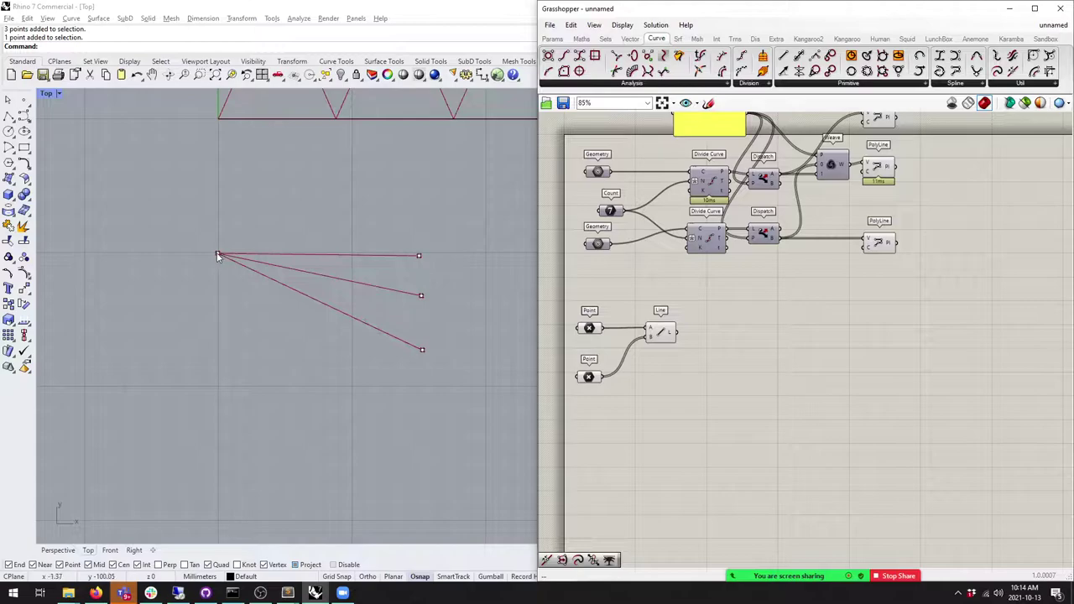
pyautogui.click(217, 256)
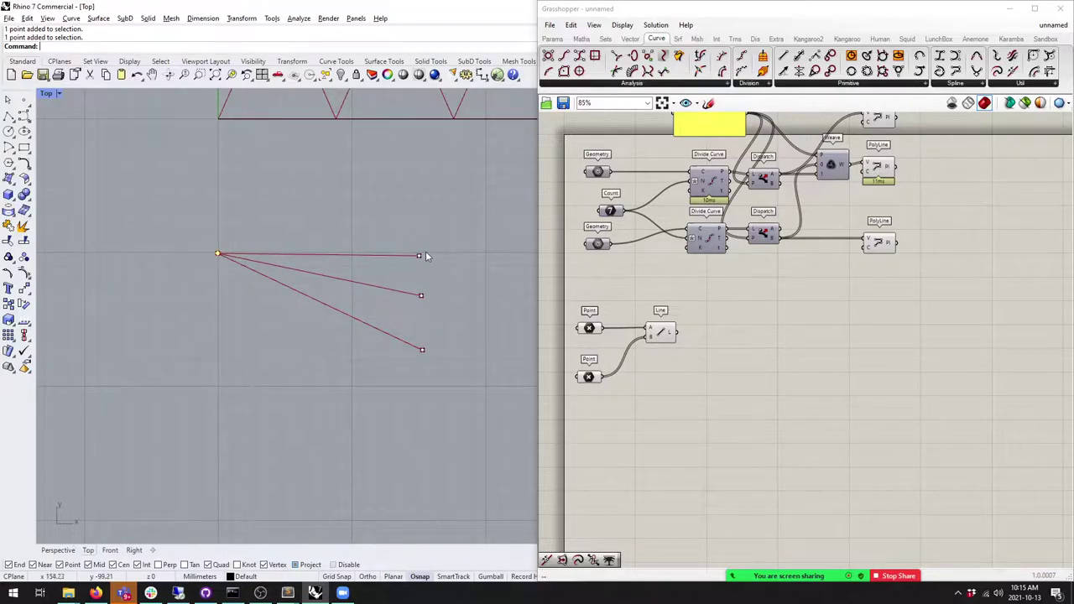
pyautogui.moveTo(413, 242); pyautogui.dragTo(470, 431)
pyautogui.keyDown('shift'); pyautogui.click(216, 255); pyautogui.keyUp('shift')
pyautogui.hotkey('alt', 'Tab')
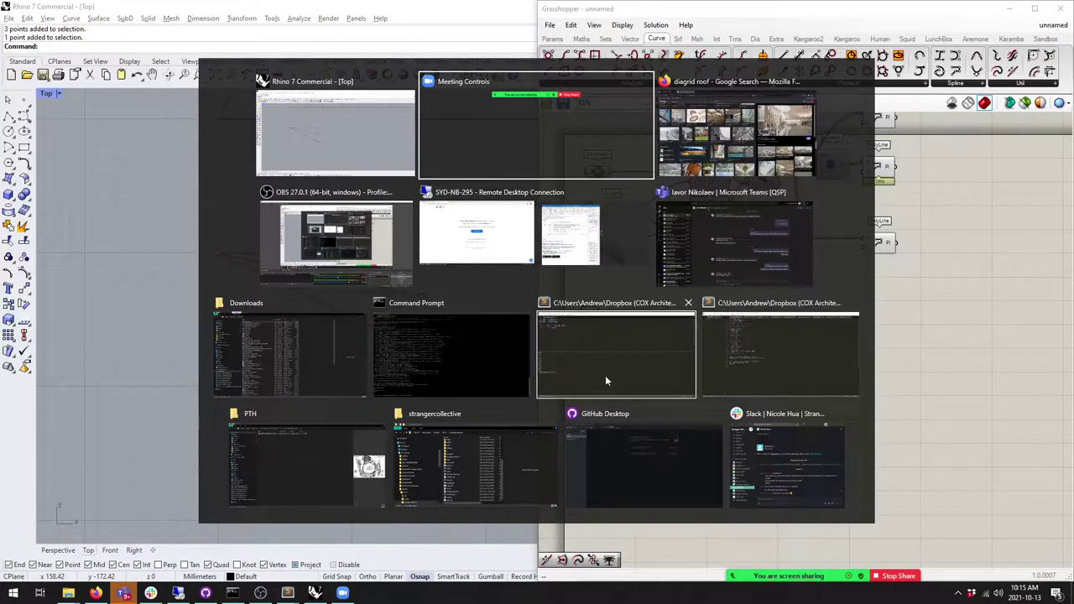
# Step: In Sublime Text, bring up the iteration script, hide the old output and enlarge the font twice
pyautogui.click(605, 376)
pyautogui.press('Down')
pyautogui.press('Down')
pyautogui.press('Down')
pyautogui.press('Escape')
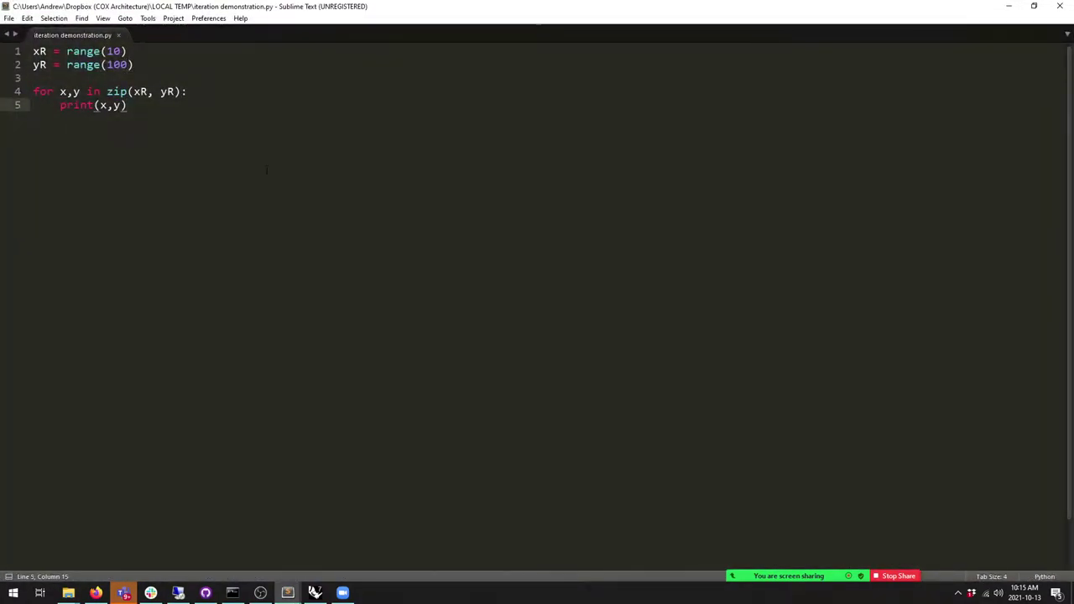
pyautogui.press('Up')
pyautogui.press('Up')
pyautogui.press('Up')
pyautogui.press('Up')
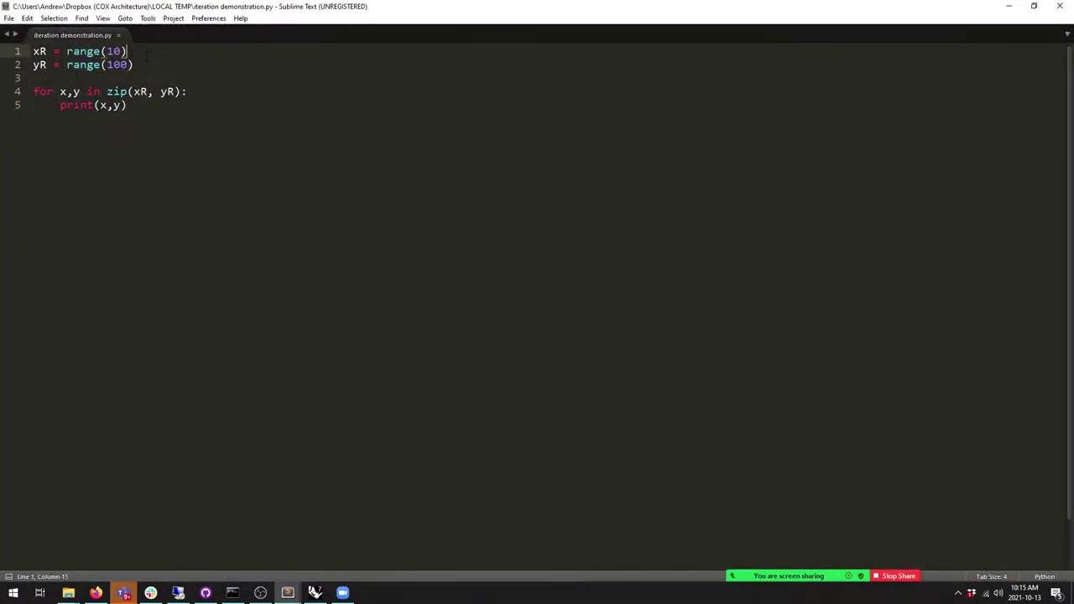
pyautogui.hotkey('ctrl', '=')
pyautogui.hotkey('ctrl', '=')
pyautogui.hotkey('ctrl', '=')
pyautogui.hotkey('ctrl', '=')
pyautogui.hotkey('ctrl', '=')
pyautogui.hotkey('ctrl', '=')
pyautogui.hotkey('ctrl', '=')
pyautogui.hotkey('ctrl', '=')
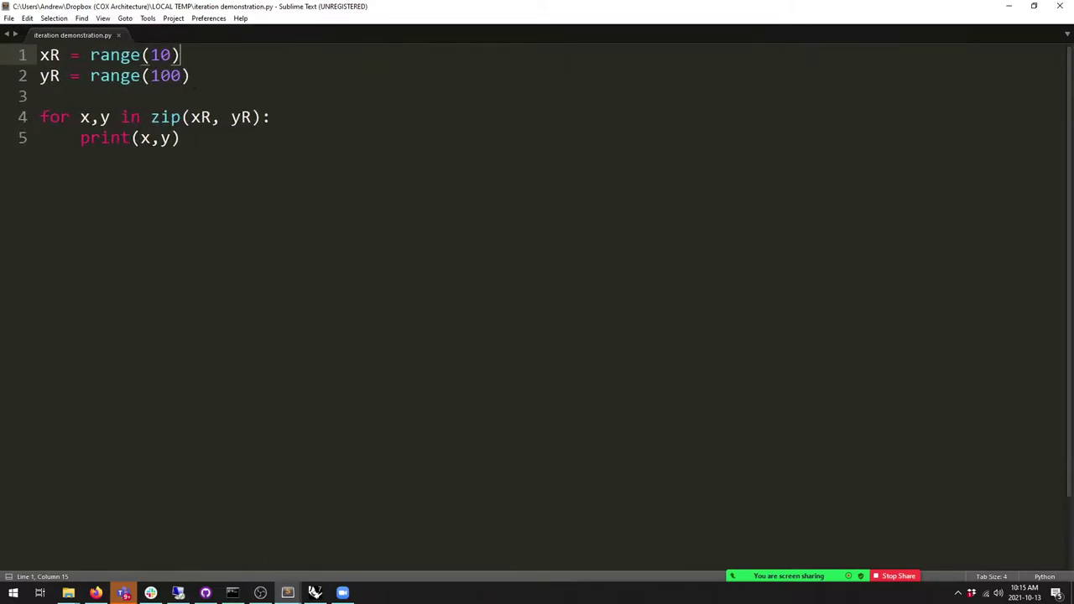
pyautogui.hotkey('ctrl', '=')
# Step: Highlight range(10), range(100) and the zip call on line 4 to explain the script
pyautogui.doubleClick(208, 59)
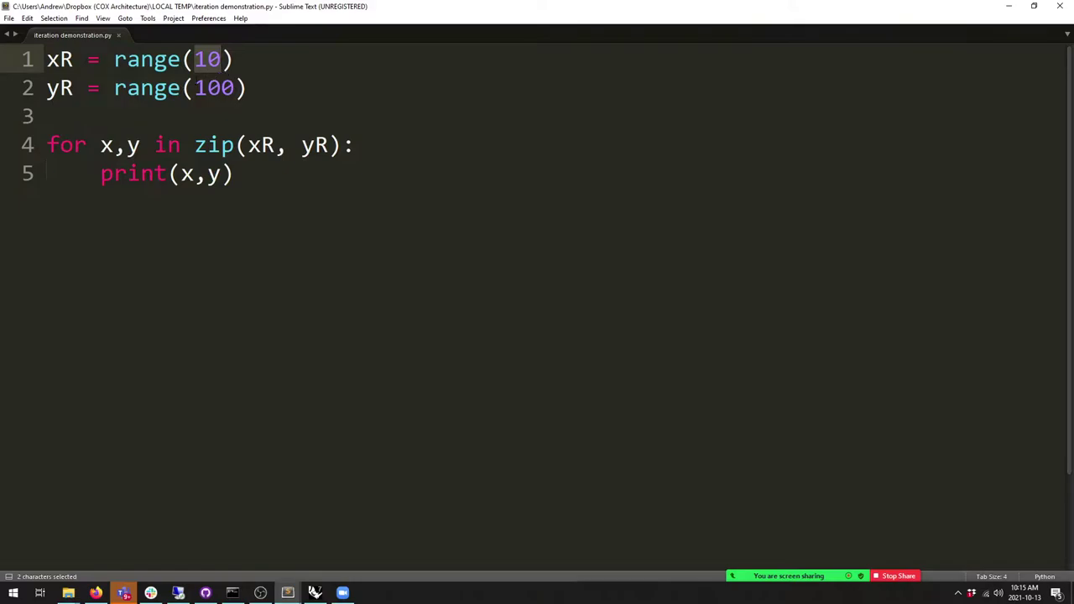
pyautogui.moveTo(194, 88); pyautogui.dragTo(234, 88)
pyautogui.click(234, 145)
pyautogui.moveTo(47, 145); pyautogui.dragTo(288, 145)
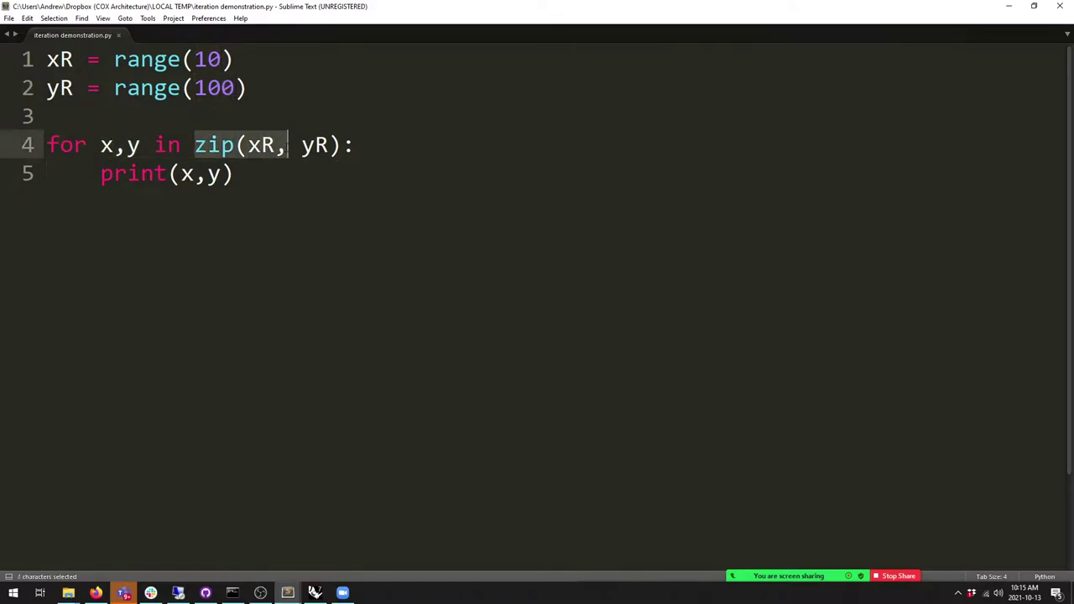
pyautogui.click(261, 145)
pyautogui.moveTo(195, 145); pyautogui.dragTo(295, 156)
pyautogui.click(275, 146)
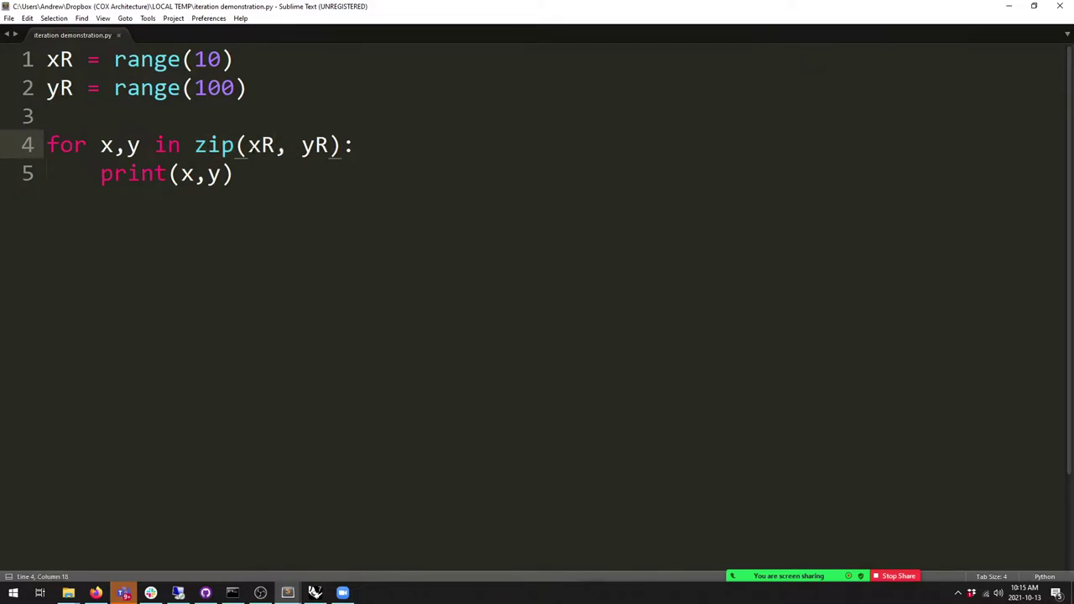
pyautogui.click(206, 60)
pyautogui.press('Down')
pyautogui.press('Up')
pyautogui.press('Down')
pyautogui.press('Up')
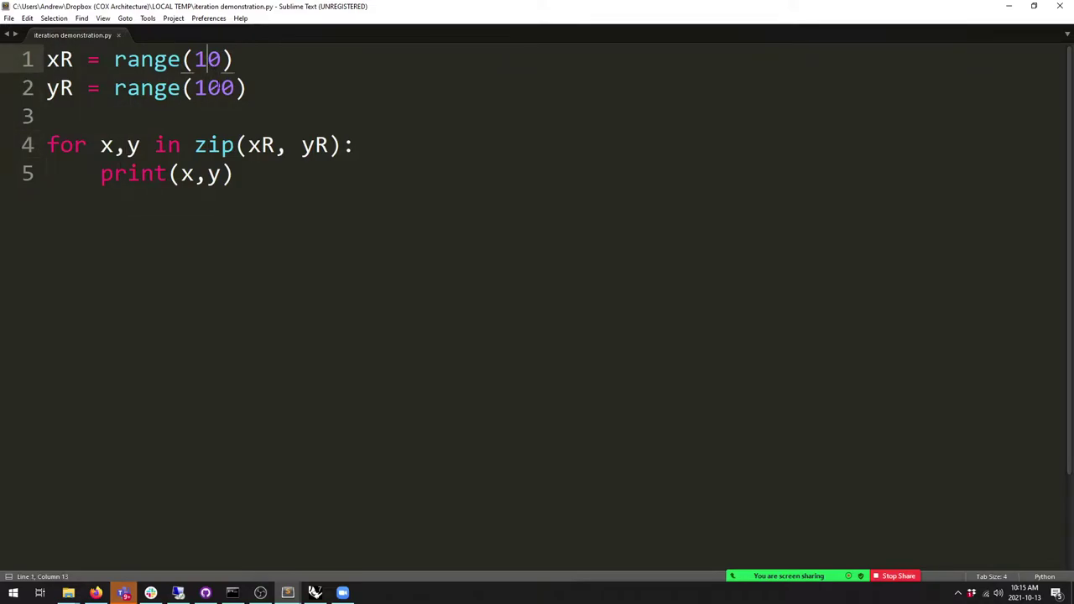
pyautogui.click(221, 88)
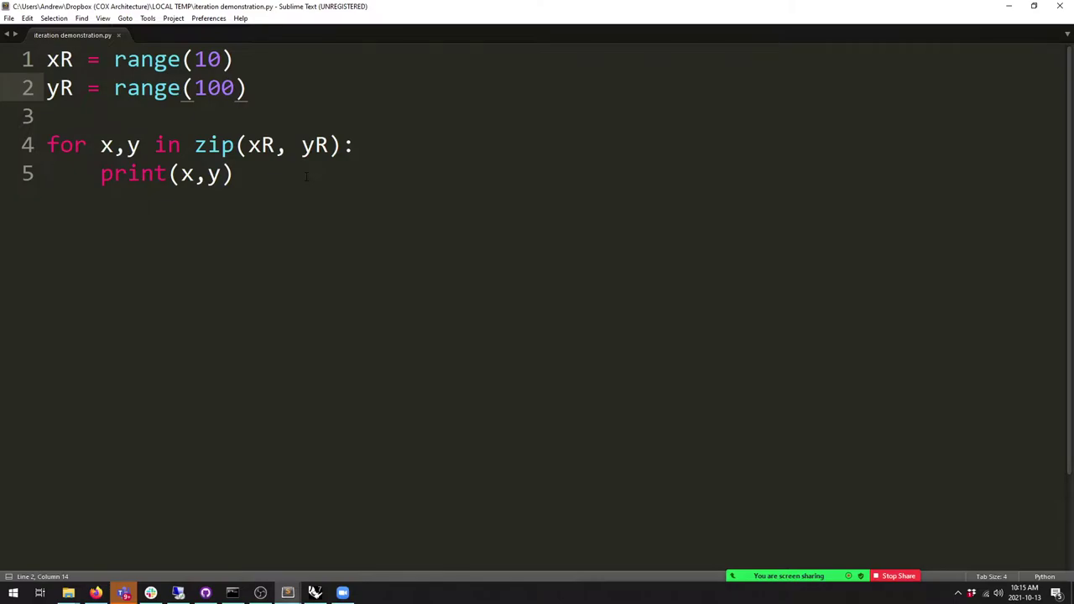
# Step: Build the script so zip prints pairs 0 0 through 9 9, then return to Rhino
pyautogui.hotkey('ctrl', 'b')
pyautogui.click(145, 498)
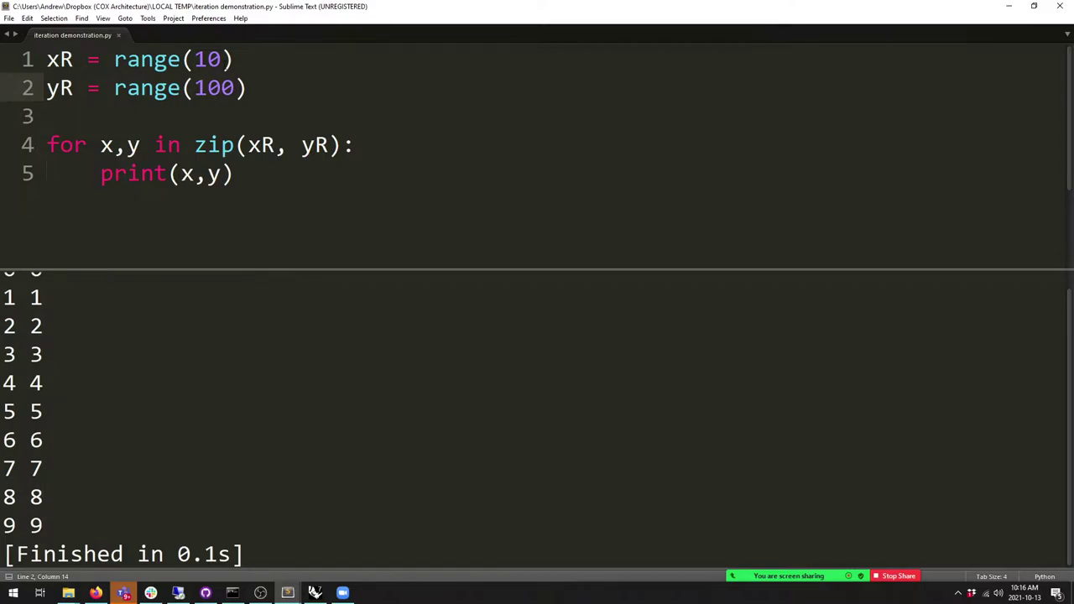
pyautogui.hotkey('alt', 'Tab')
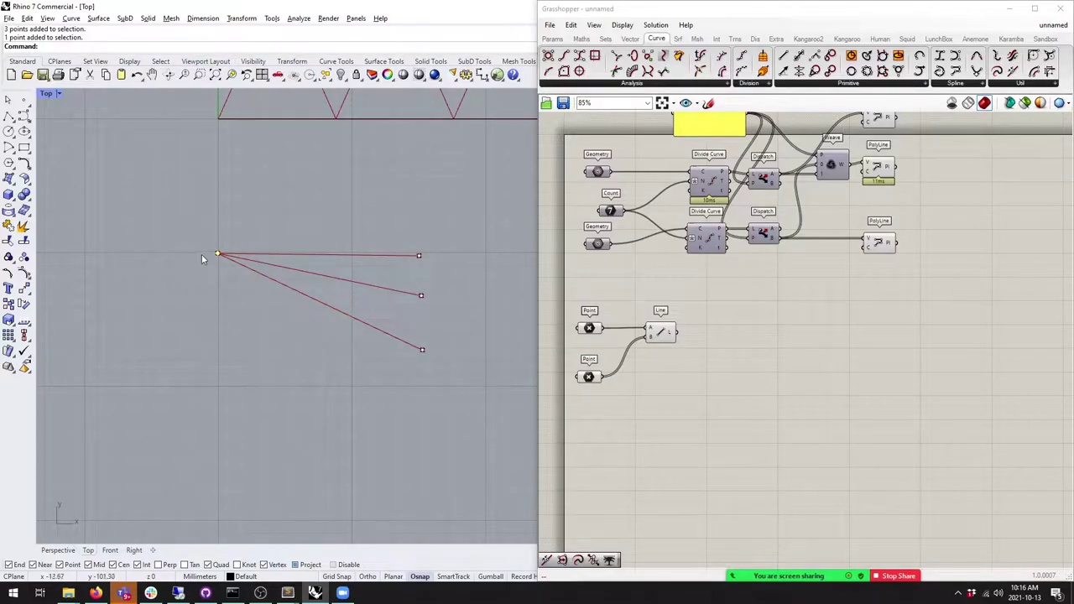
# Step: Place two new Rhino points below the shared left vertex
pyautogui.moveTo(651, 345)
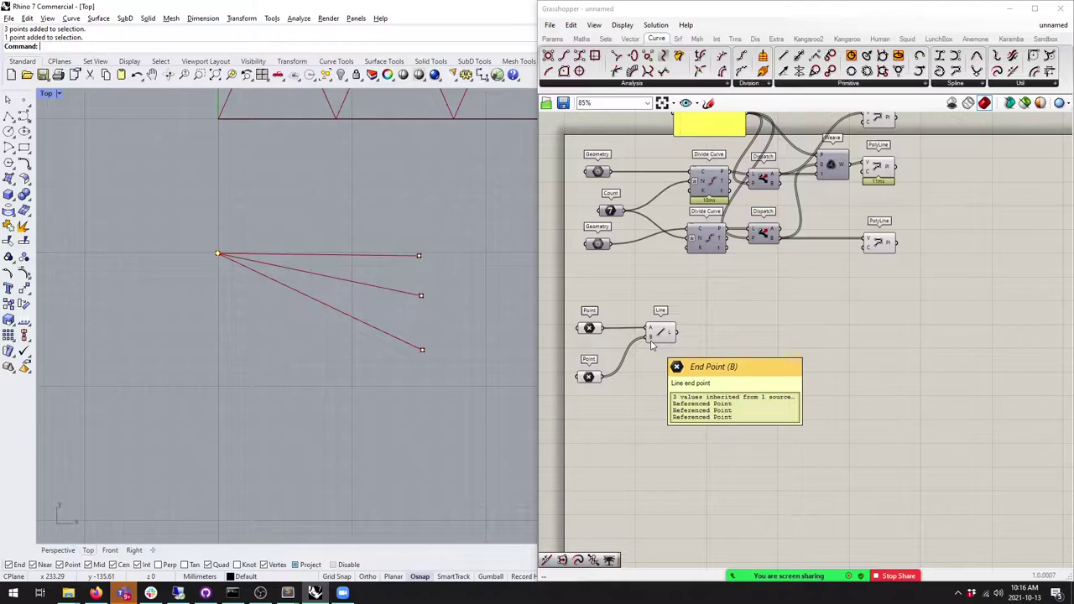
pyautogui.moveTo(408, 338); pyautogui.dragTo(339, 275, button='right')
pyautogui.scroll(-2, 361, 278)
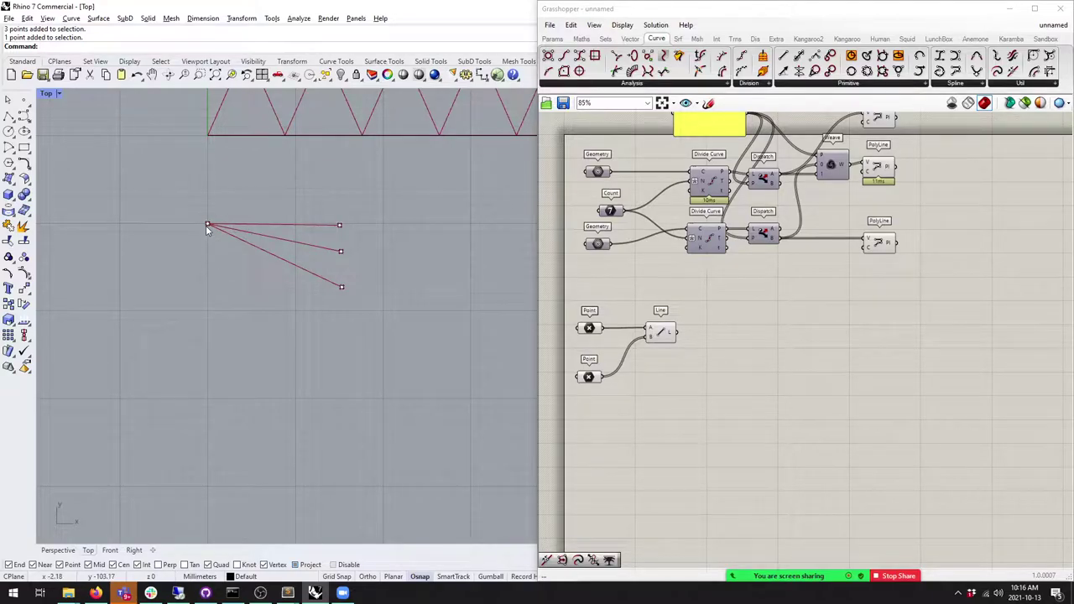
pyautogui.click(23, 99)
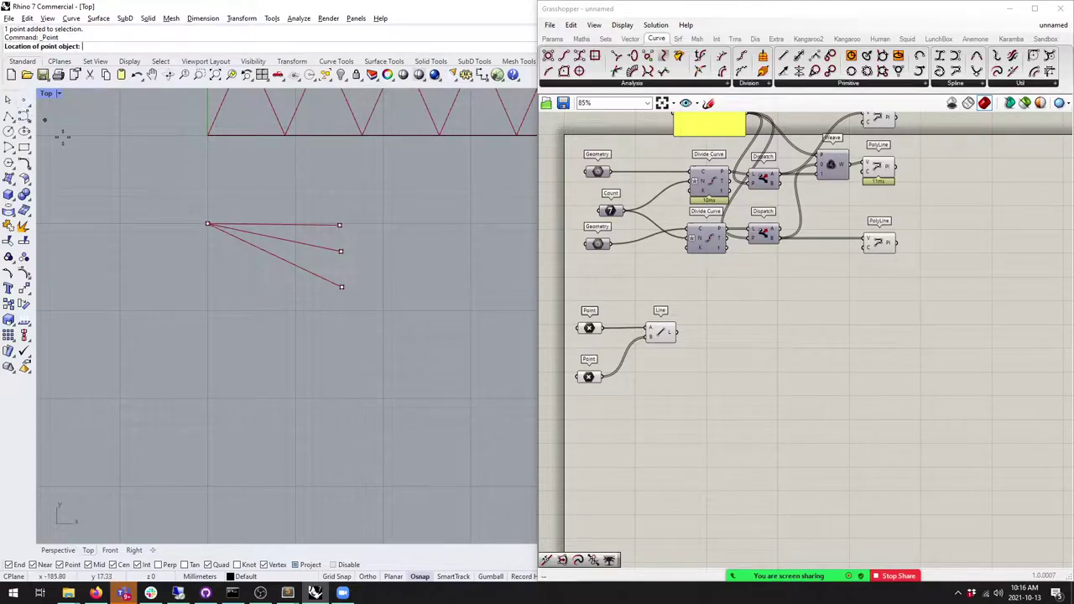
pyautogui.click(207, 249)
pyautogui.click(207, 283)
# Step: Set Multiple Points on the upper Point param, picking the three left points so lines run parallel
pyautogui.rightClick(599, 329)
pyautogui.click(646, 484)
pyautogui.moveTo(199, 243); pyautogui.dragTo(252, 328)
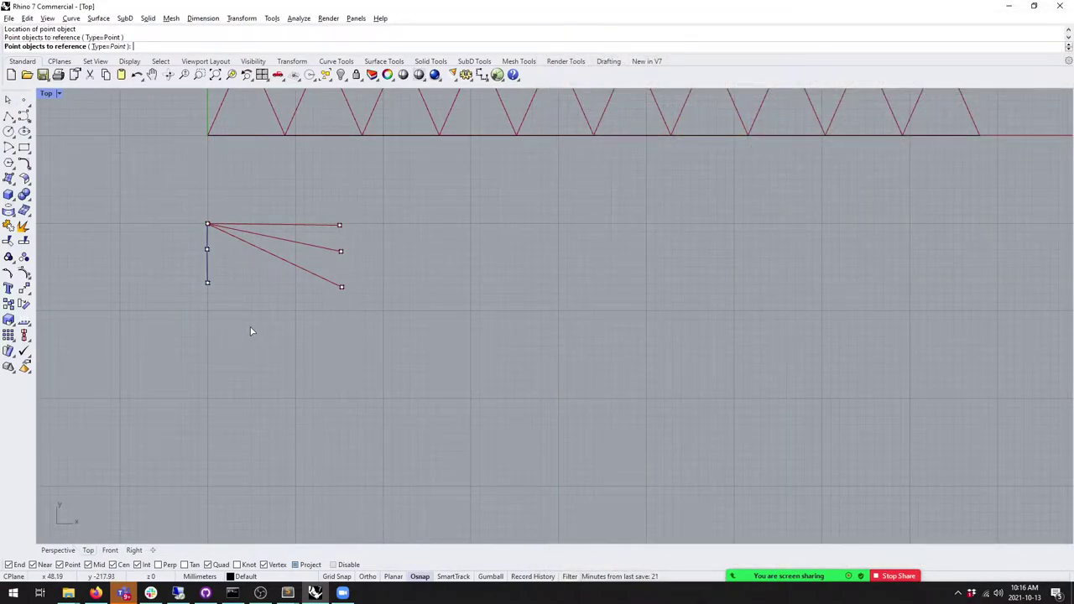
pyautogui.press('Return')
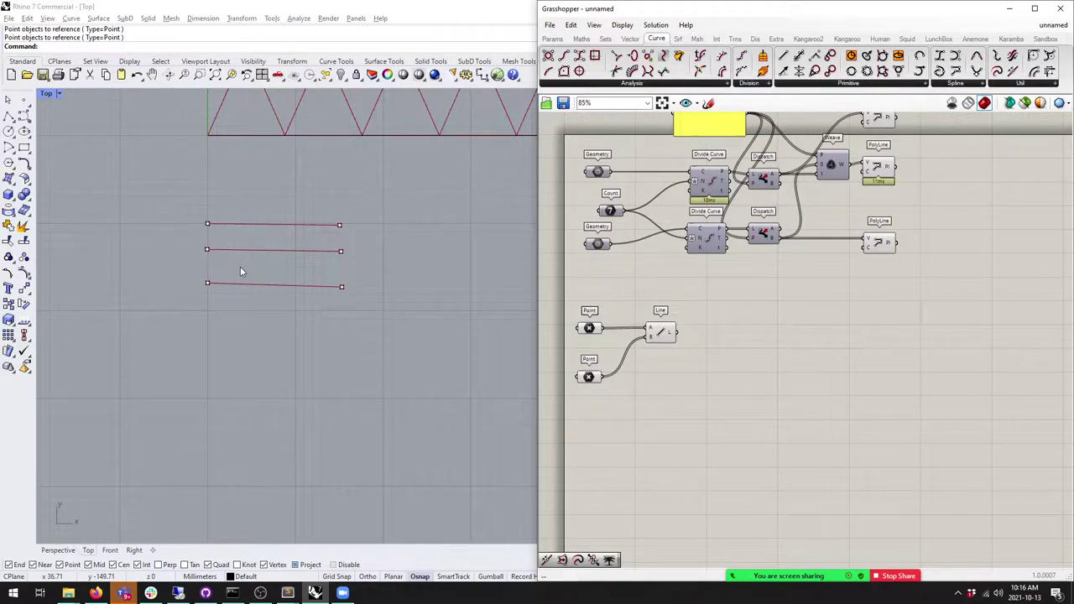
# Step: Delete the bottom-left point and set the Point param to the single middle-left point
pyautogui.moveTo(200, 253); pyautogui.dragTo(249, 306)
pyautogui.press('Delete')
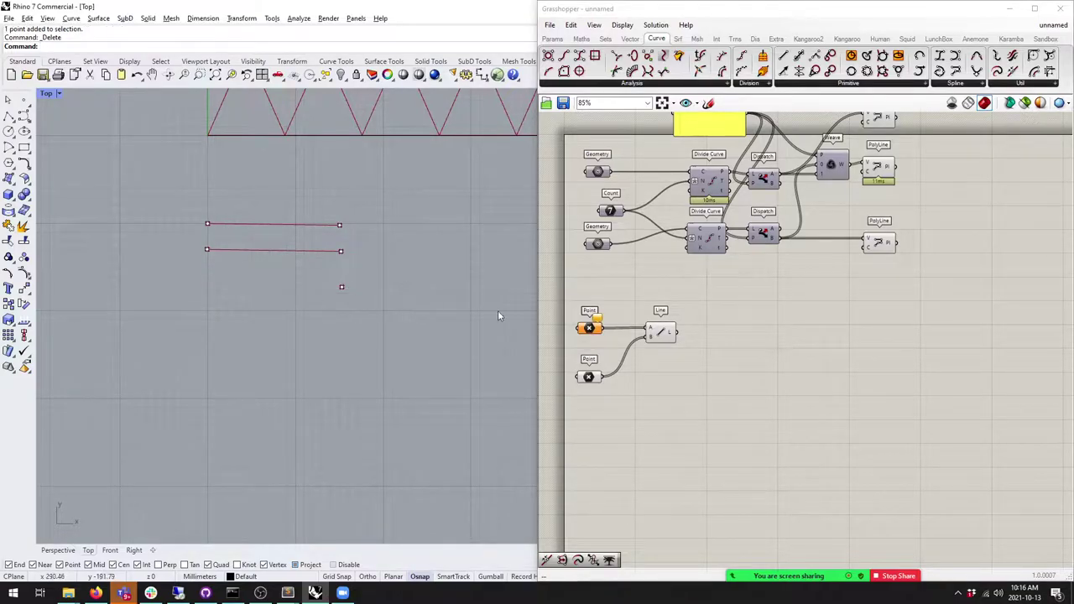
pyautogui.rightClick(588, 328)
pyautogui.click(627, 492)
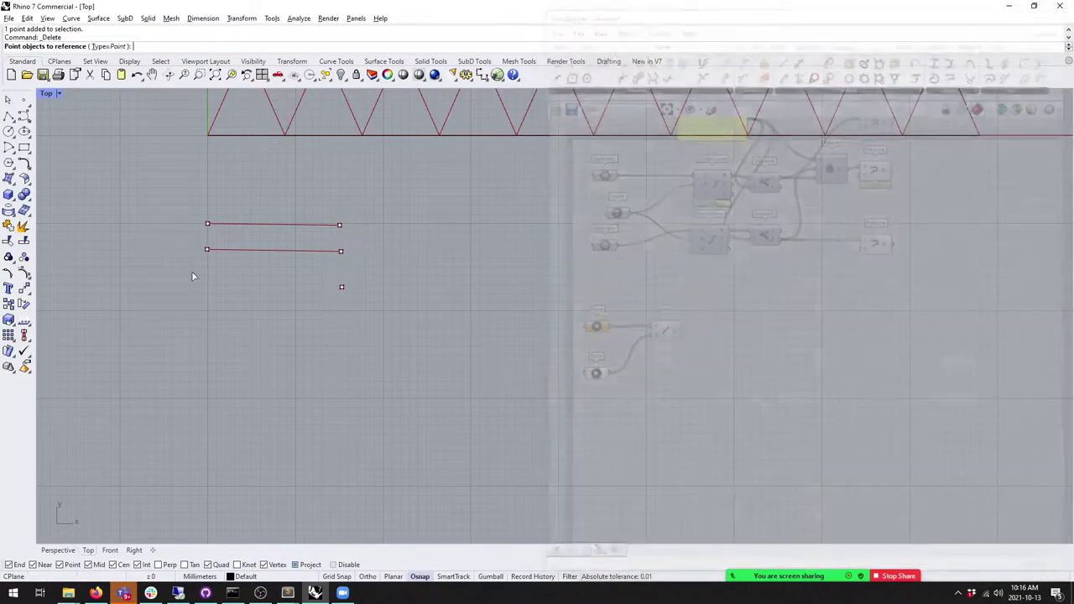
pyautogui.click(342, 286)
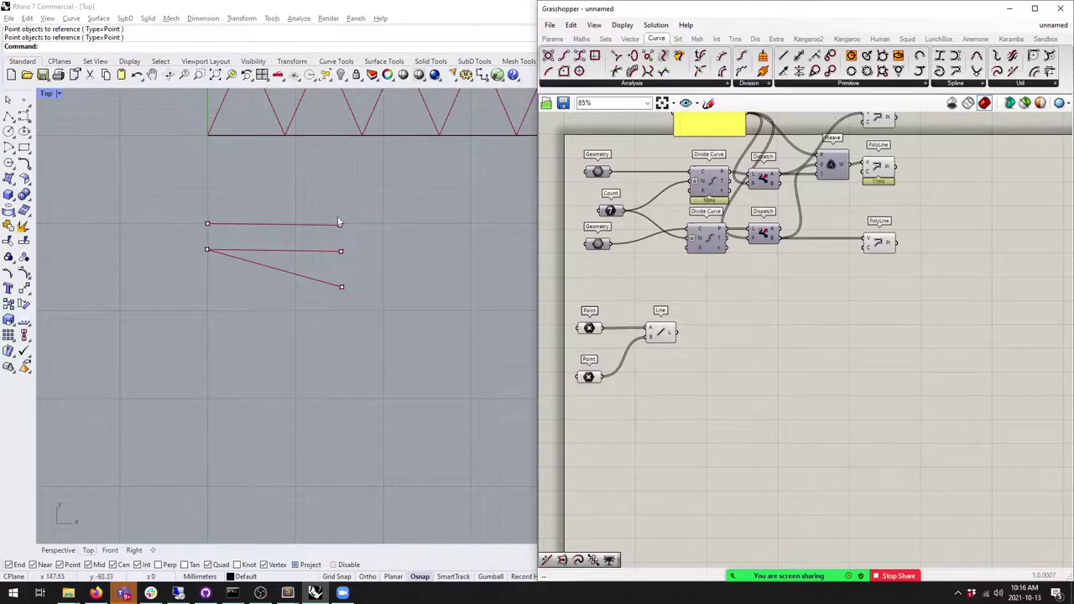
# Step: Nudge the top and middle lines' right end points into alignment
pyautogui.scroll(3, 728, 297)
pyautogui.scroll(1, 728, 296)
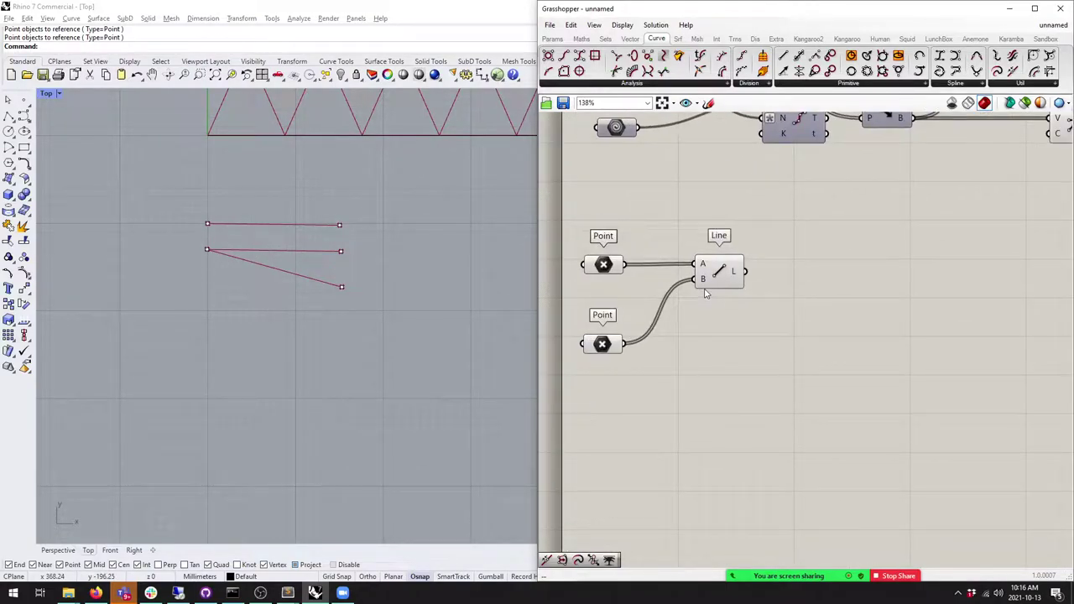
pyautogui.scroll(3, 340, 323)
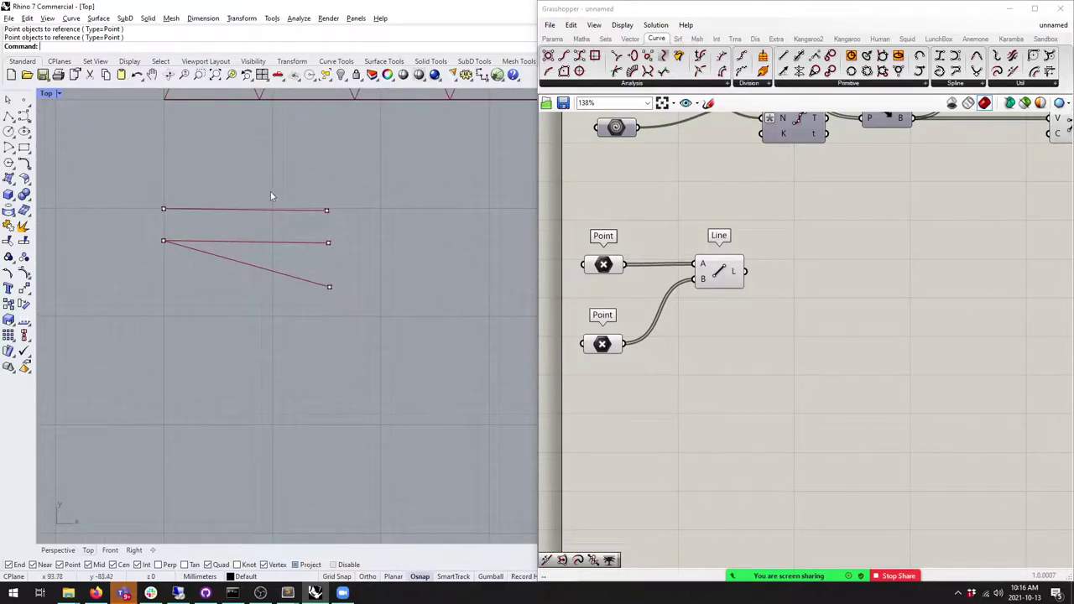
pyautogui.click(327, 210)
pyautogui.moveTo(326, 210); pyautogui.dragTo(341, 243)
pyautogui.click(328, 242)
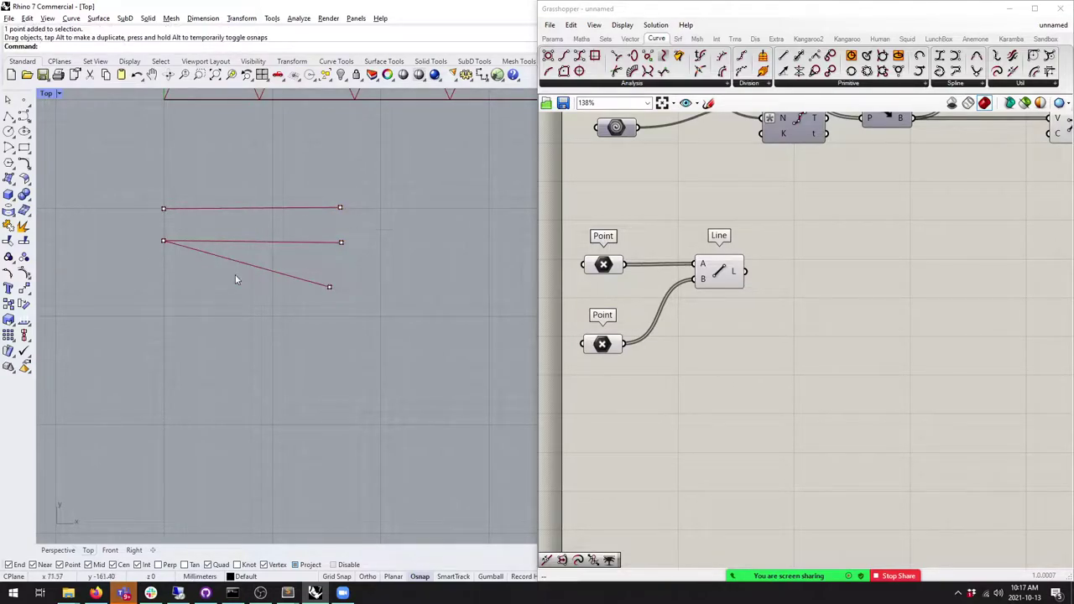
# Step: Copy the two left points lower down in Rhino
pyautogui.moveTo(119, 180); pyautogui.dragTo(416, 336)
pyautogui.click(11, 304)
pyautogui.click(164, 208)
pyautogui.click(164, 292)
pyautogui.press('Return')
# Step: Copy the three right end points lower down and adjust the copied points' positions
pyautogui.moveTo(317, 184); pyautogui.dragTo(442, 371)
pyautogui.click(10, 304)
pyautogui.click(342, 261)
pyautogui.click(346, 383)
pyautogui.press('Return')
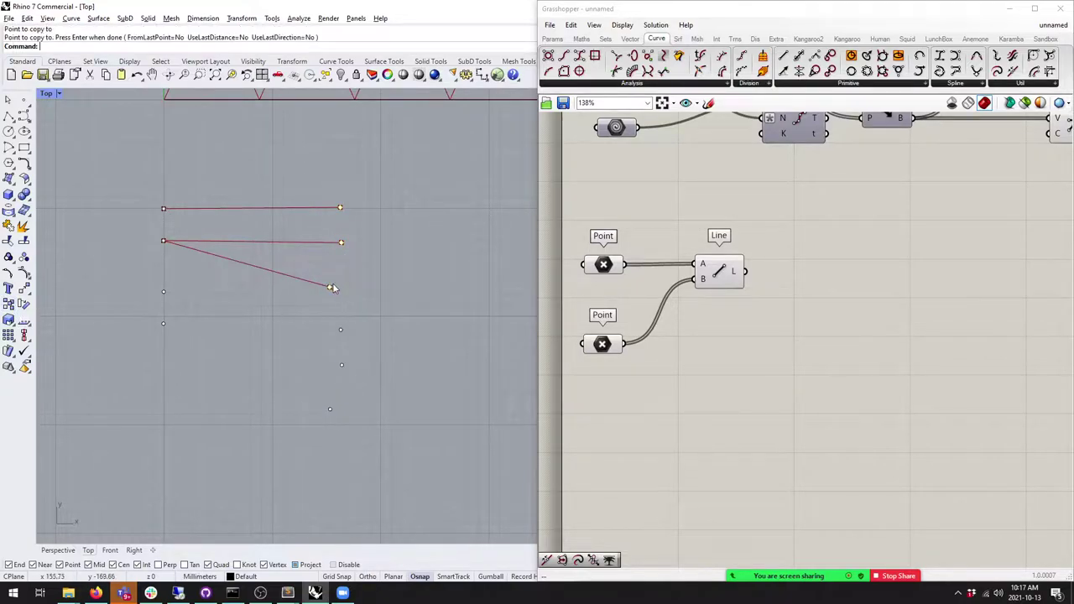
pyautogui.moveTo(331, 289); pyautogui.dragTo(343, 264)
pyautogui.moveTo(330, 411); pyautogui.dragTo(341, 401)
pyautogui.moveTo(323, 314); pyautogui.dragTo(380, 418)
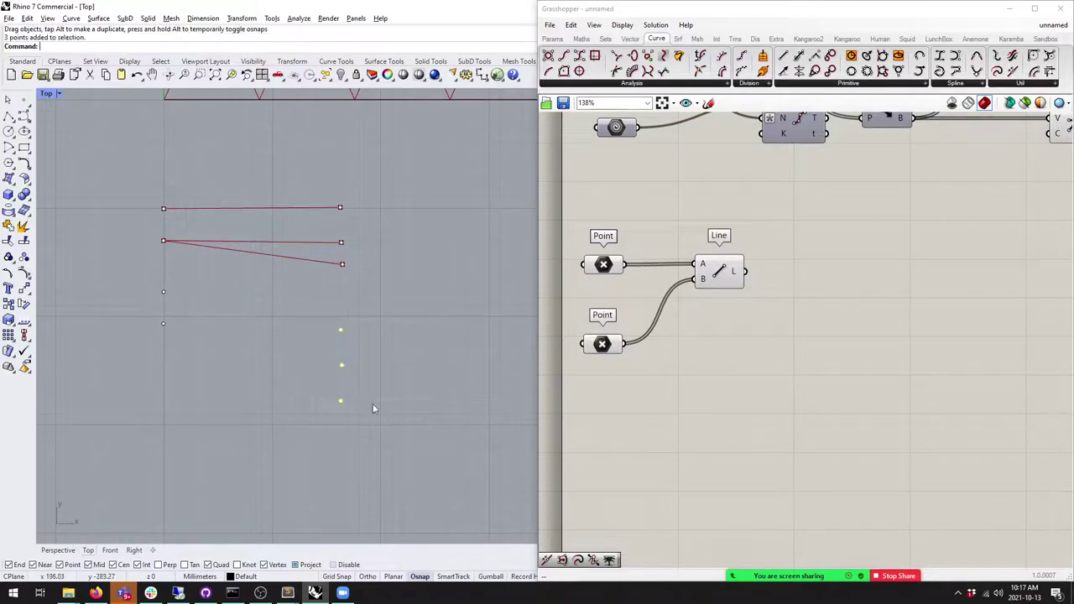
pyautogui.moveTo(339, 359); pyautogui.dragTo(336, 340)
pyautogui.click(390, 344)
# Step: Draw two rectangles boxing the upper and lower left point pairs
pyautogui.click(25, 147)
pyautogui.click(151, 198)
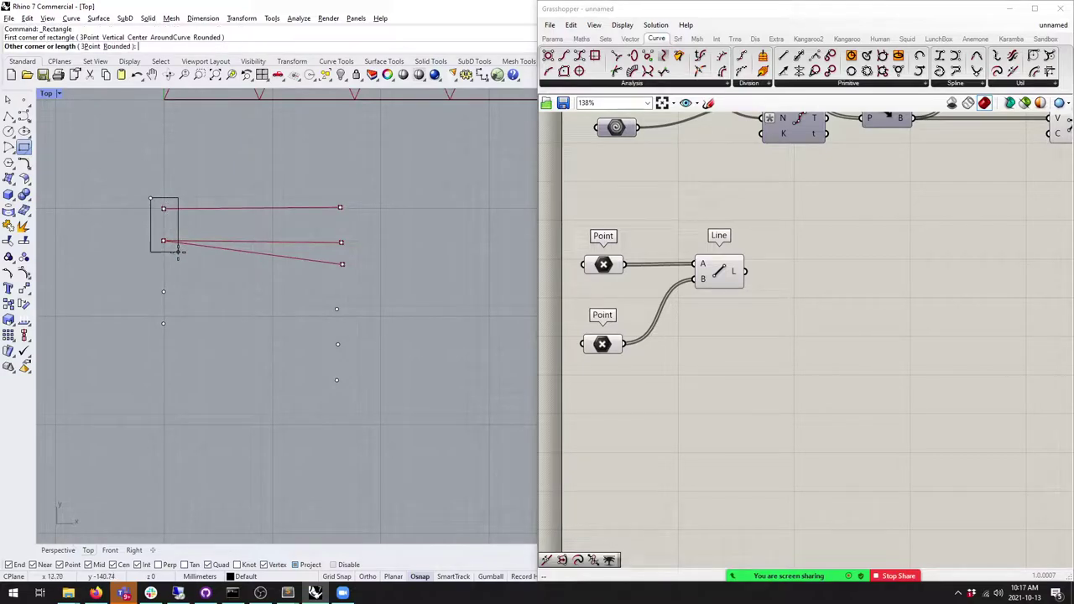
pyautogui.click(178, 250)
pyautogui.press('Return')
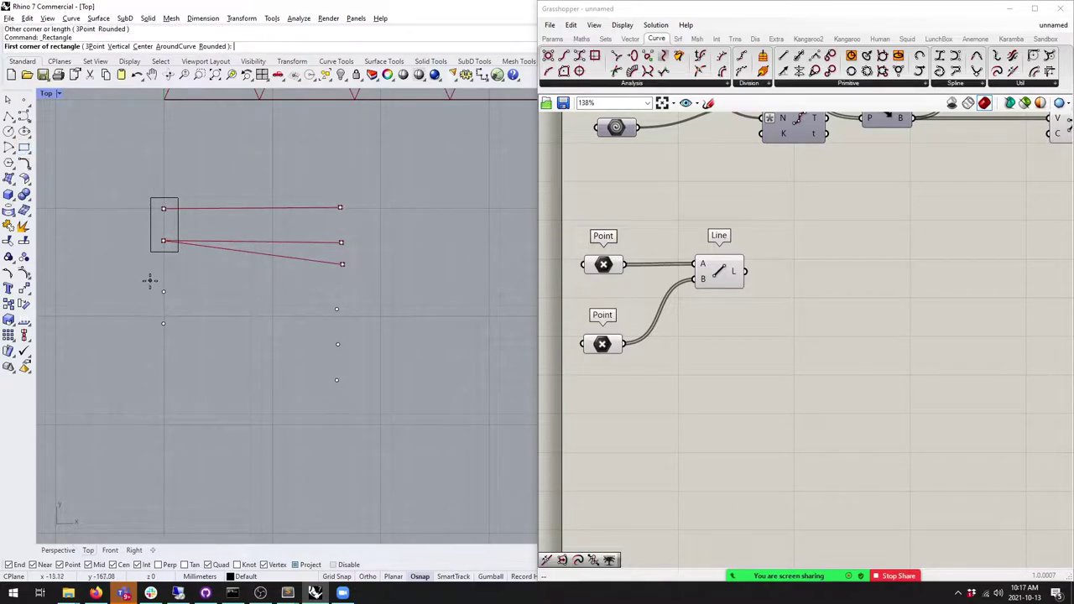
pyautogui.click(150, 280)
pyautogui.click(179, 338)
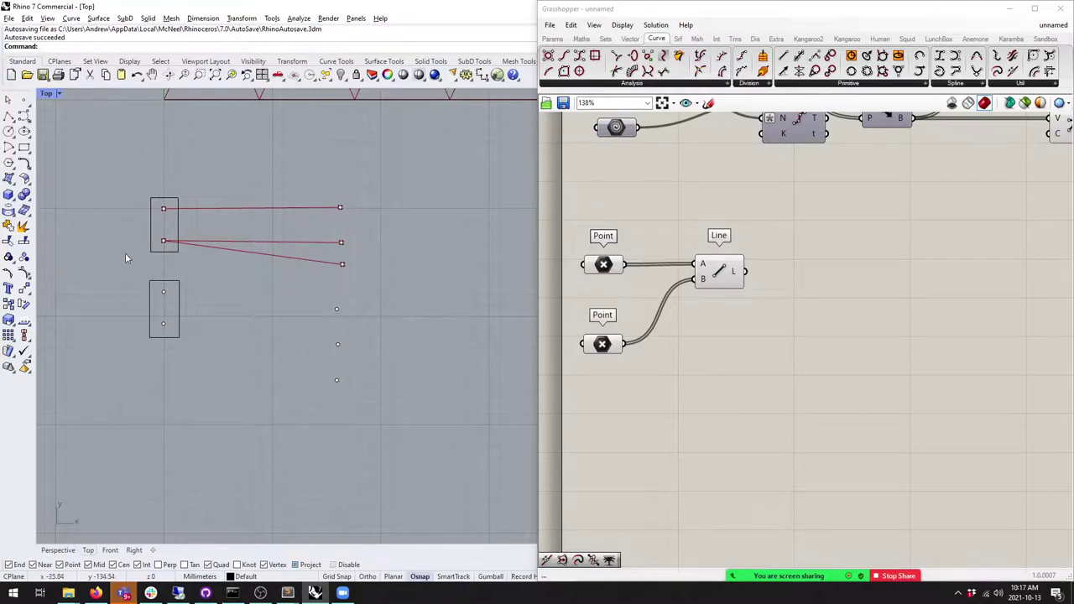
# Step: Cancel the single-point reference and delete the Line component
pyautogui.rightClick(605, 264)
pyautogui.click(650, 412)
pyautogui.press('Escape')
pyautogui.click(719, 269)
pyautogui.press('Delete')
# Step: Set Multiple Points on the first Point param, picking the four points inside the rectangles
pyautogui.rightClick(613, 266)
pyautogui.click(650, 413)
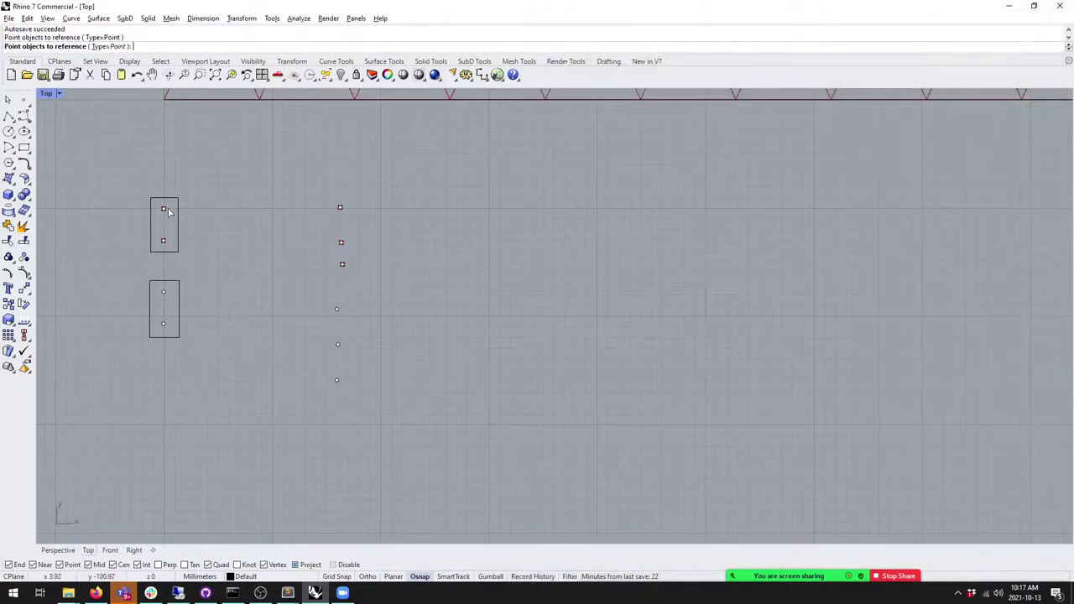
pyautogui.click(163, 291)
pyautogui.click(164, 323)
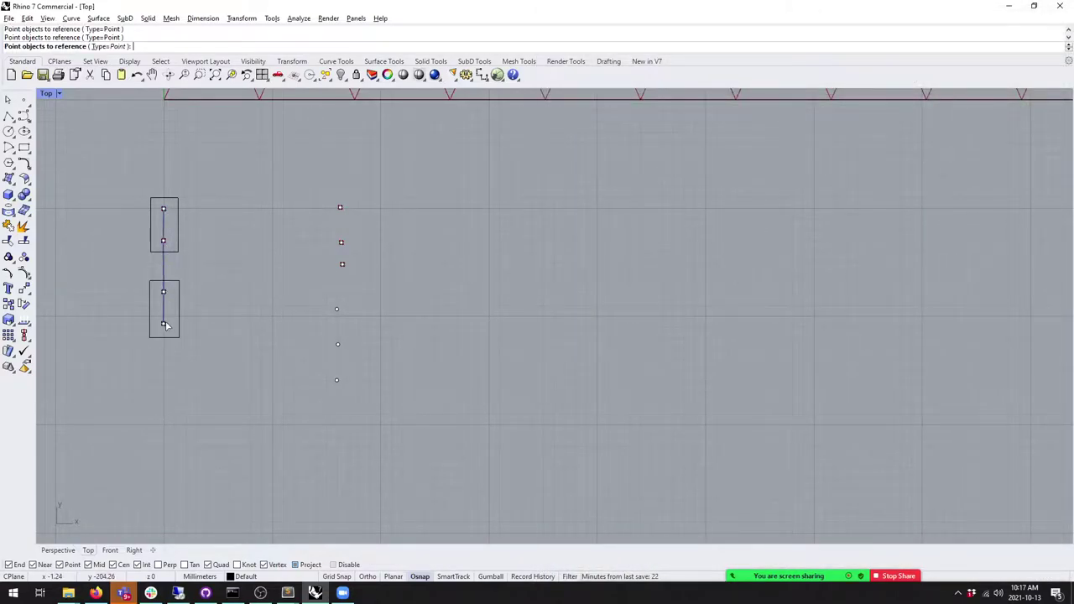
pyautogui.press('Return')
pyautogui.click(604, 39)
# Step: Add a Partition List component and feed the referenced points into its L input
pyautogui.click(618, 83)
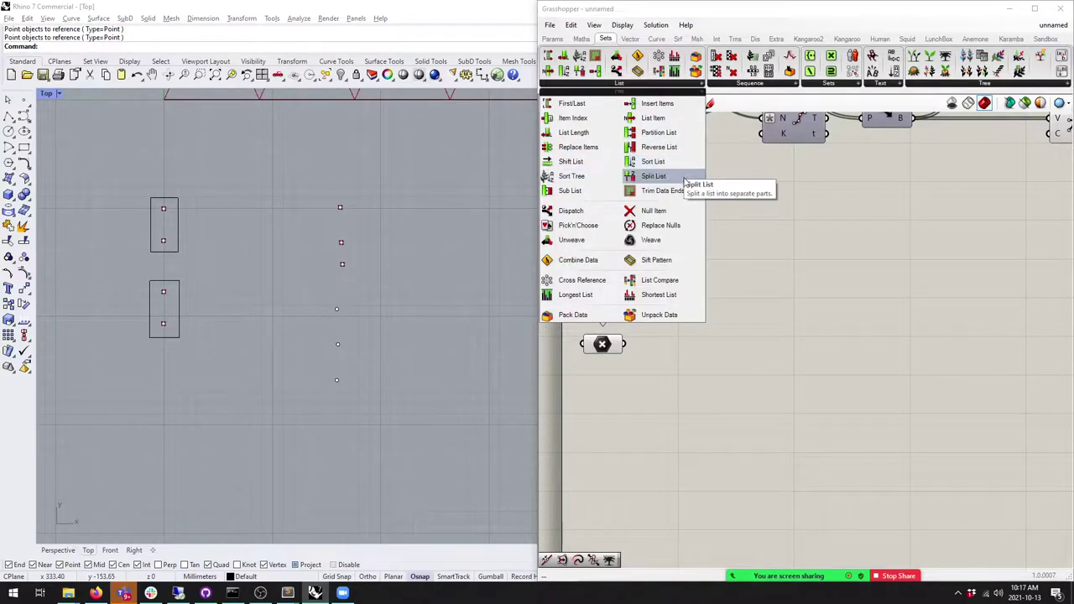
pyautogui.click(659, 132)
pyautogui.click(667, 271)
pyautogui.moveTo(612, 342); pyautogui.dragTo(623, 408)
pyautogui.moveTo(626, 265); pyautogui.dragTo(688, 277)
# Step: Add a Panel containing 2 and wire it into the Partition List's S input
pyautogui.click(552, 39)
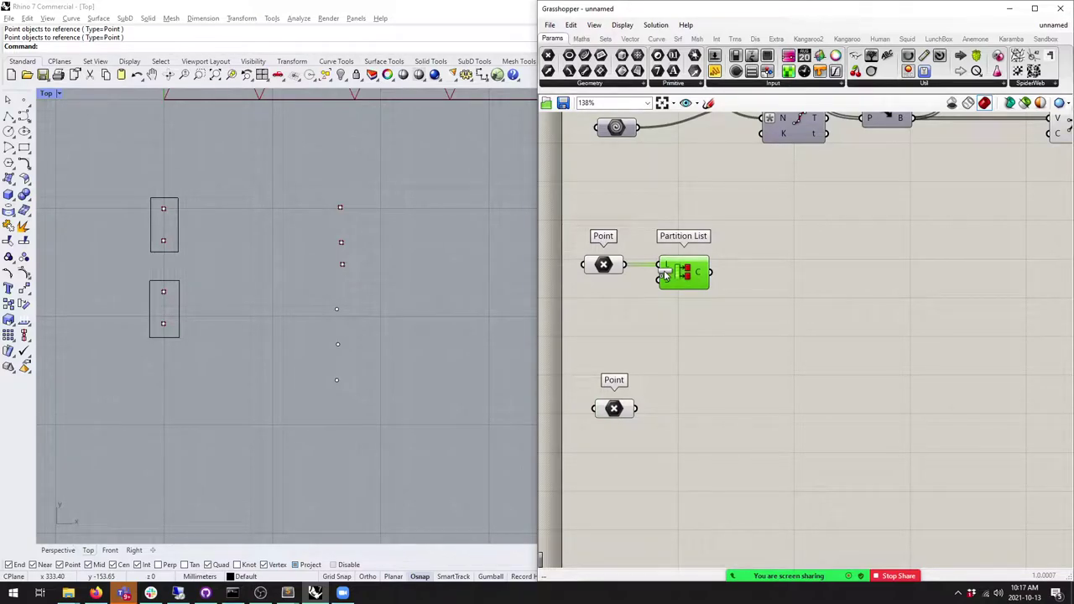
pyautogui.moveTo(736, 320); pyautogui.dragTo(669, 311)
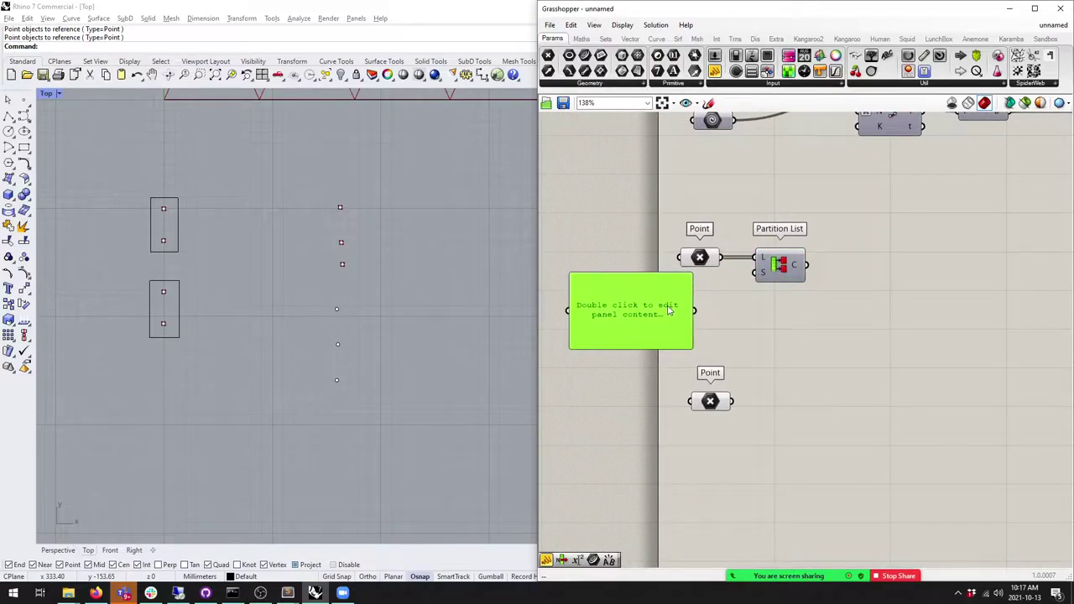
pyautogui.doubleClick(669, 311)
pyautogui.write('2')
pyautogui.click(640, 242)
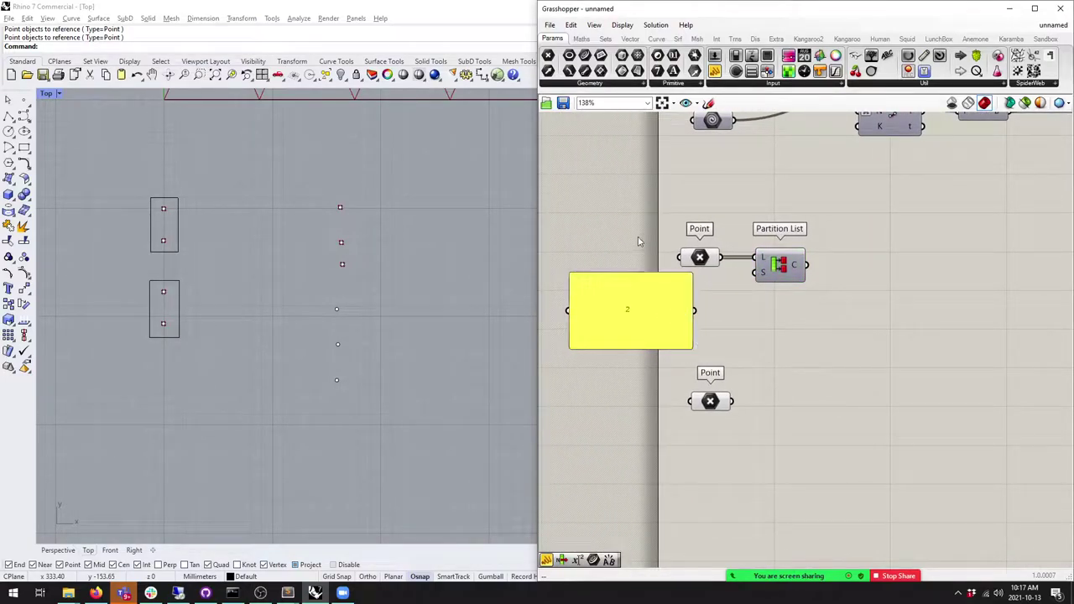
pyautogui.moveTo(570, 277); pyautogui.dragTo(760, 277)
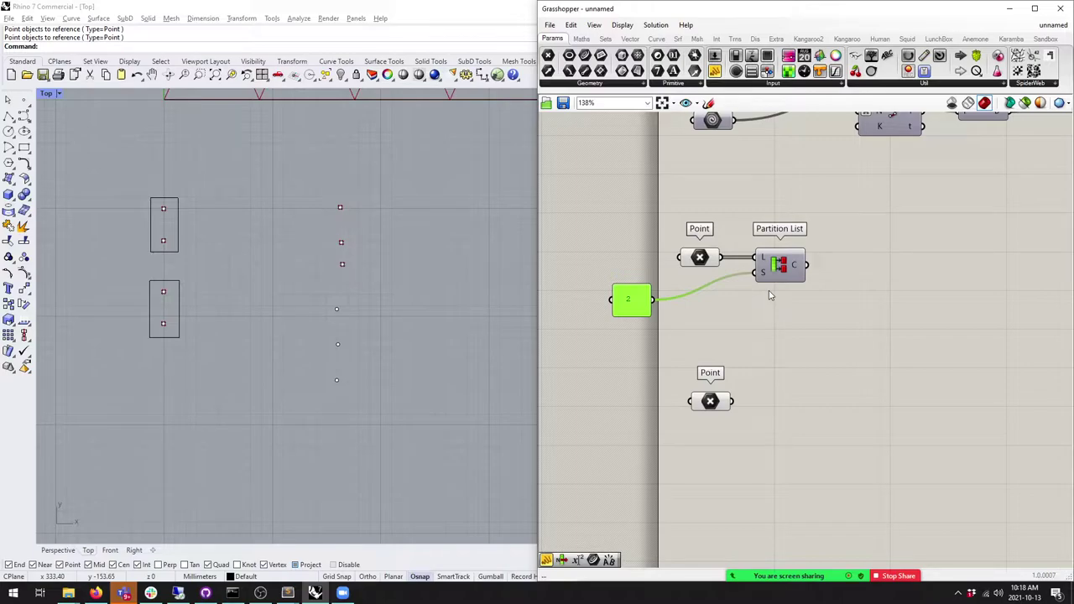
# Step: Wire a new Panel to the C output to show two branches of two points
pyautogui.click(714, 70)
pyautogui.click(864, 260)
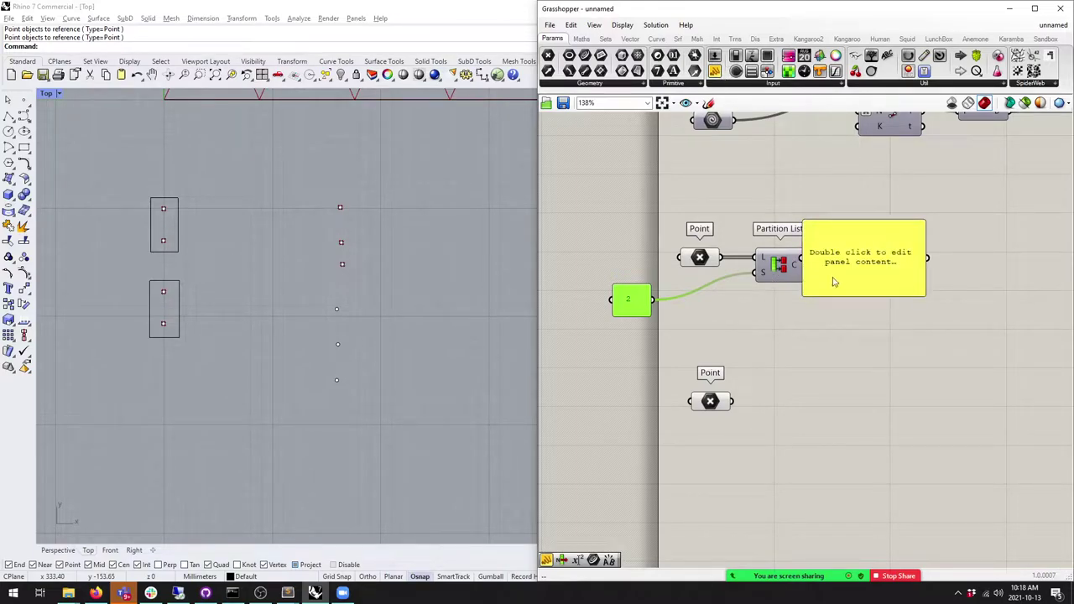
pyautogui.moveTo(833, 282); pyautogui.dragTo(864, 290)
pyautogui.moveTo(806, 266); pyautogui.dragTo(830, 282)
pyautogui.moveTo(889, 300)
pyautogui.mouseDown()
pyautogui.moveTo(888, 334)
pyautogui.moveTo(899, 292)
pyautogui.mouseUp()
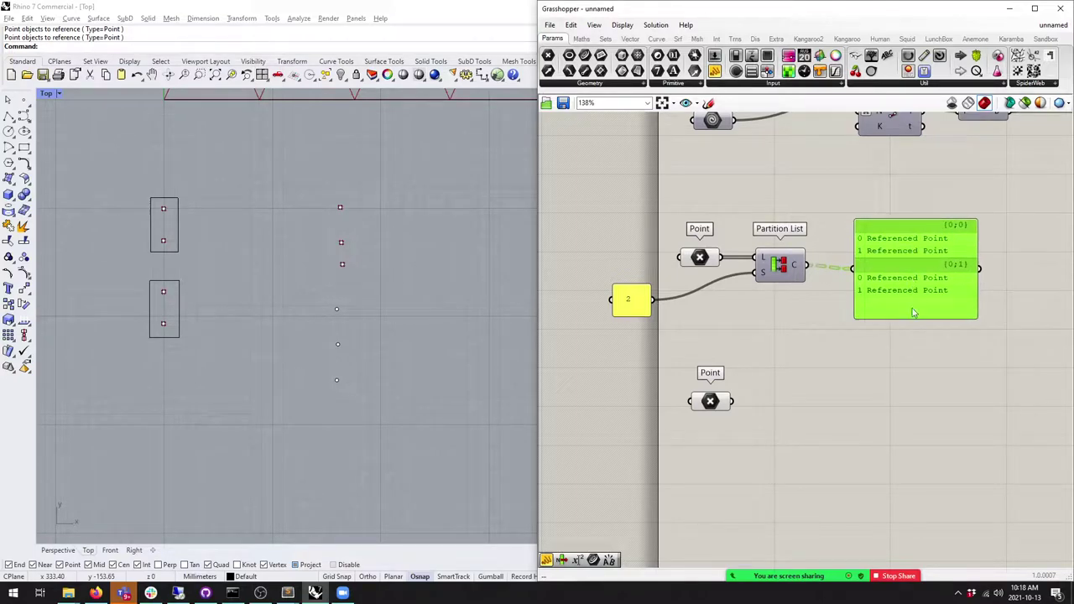
pyautogui.click(165, 198)
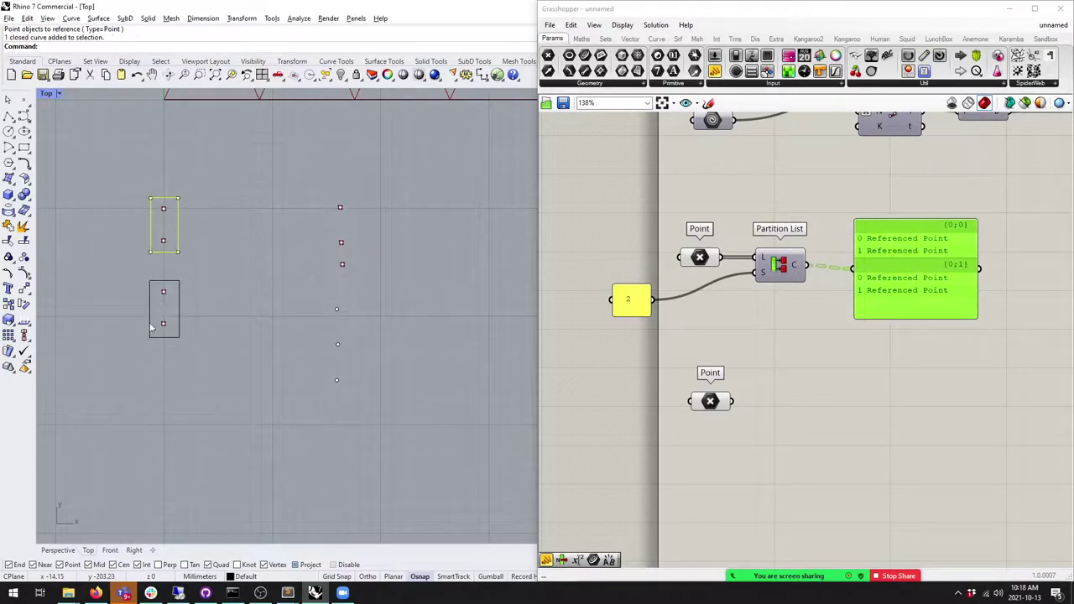
pyautogui.press('Escape')
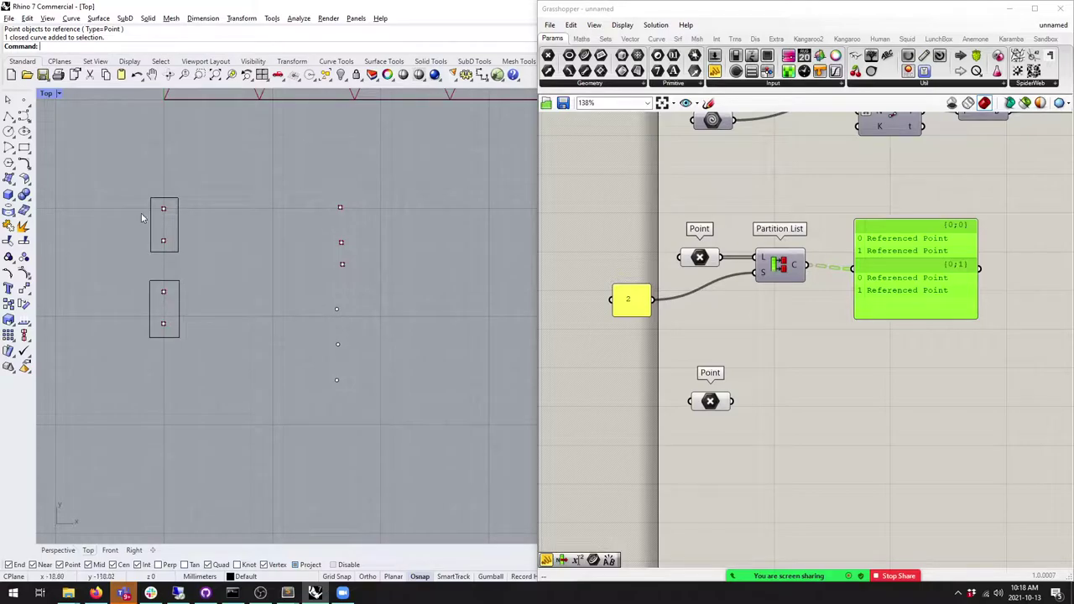
pyautogui.moveTo(324, 324); pyautogui.dragTo(311, 311, button='right')
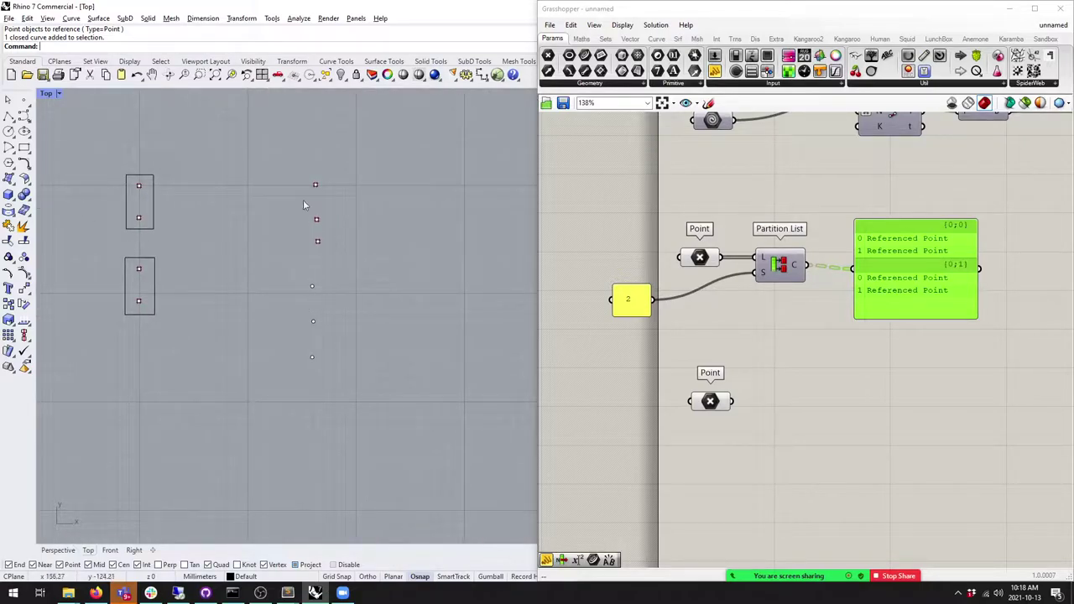
# Step: Reference the six right-hand points into the second Point param with Set Multiple Points
pyautogui.rightClick(707, 402)
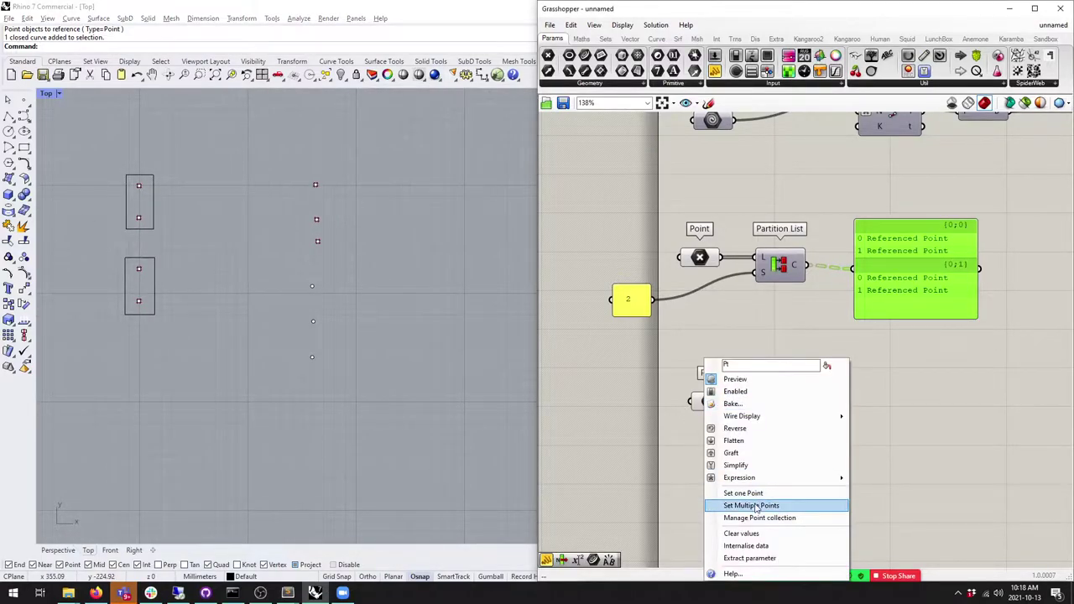
pyautogui.click(751, 505)
pyautogui.click(317, 220)
pyautogui.click(317, 241)
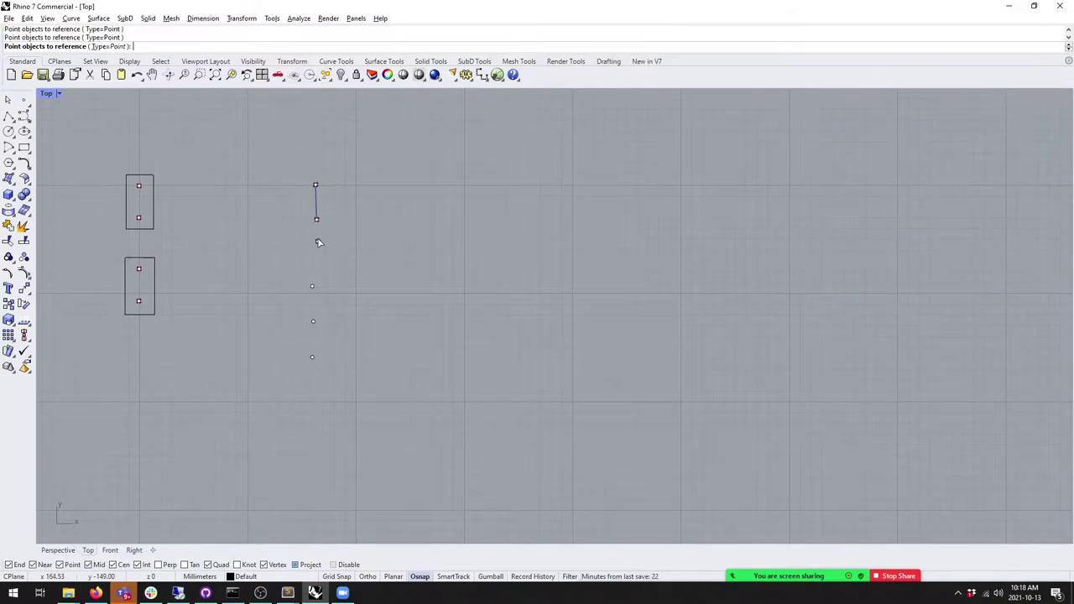
pyautogui.click(316, 322)
pyautogui.click(313, 356)
pyautogui.press('Return')
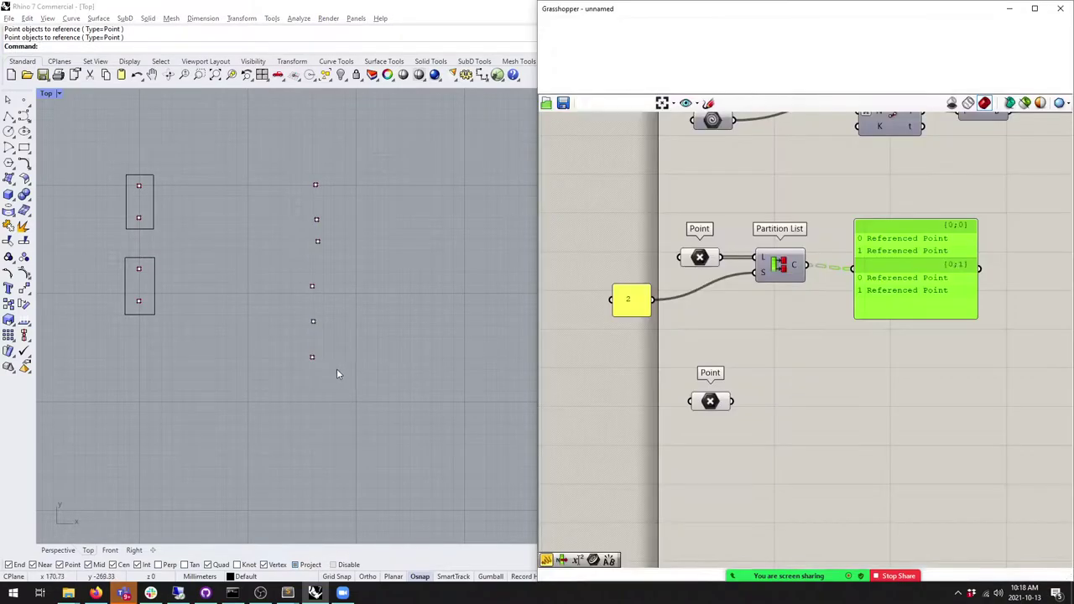
# Step: Duplicate the panel and Partition List, wire in the second Point, and enter sizes 3, 2, 1
pyautogui.keyDown('shift'); pyautogui.click(606, 258); pyautogui.keyUp('shift')
pyautogui.keyDown('alt'); pyautogui.moveTo(766, 238); pyautogui.dragTo(770, 380); pyautogui.keyUp('alt')
pyautogui.click(711, 390)
pyautogui.keyDown('ctrl'); pyautogui.moveTo(708, 358); pyautogui.dragTo(704, 386); pyautogui.keyUp('ctrl')
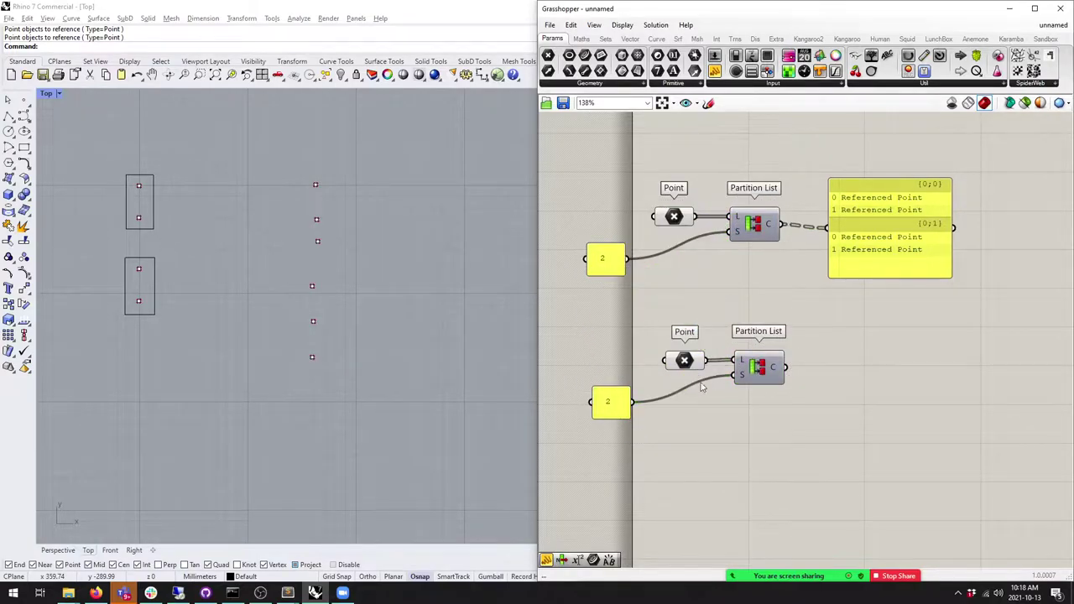
pyautogui.doubleClick(608, 402)
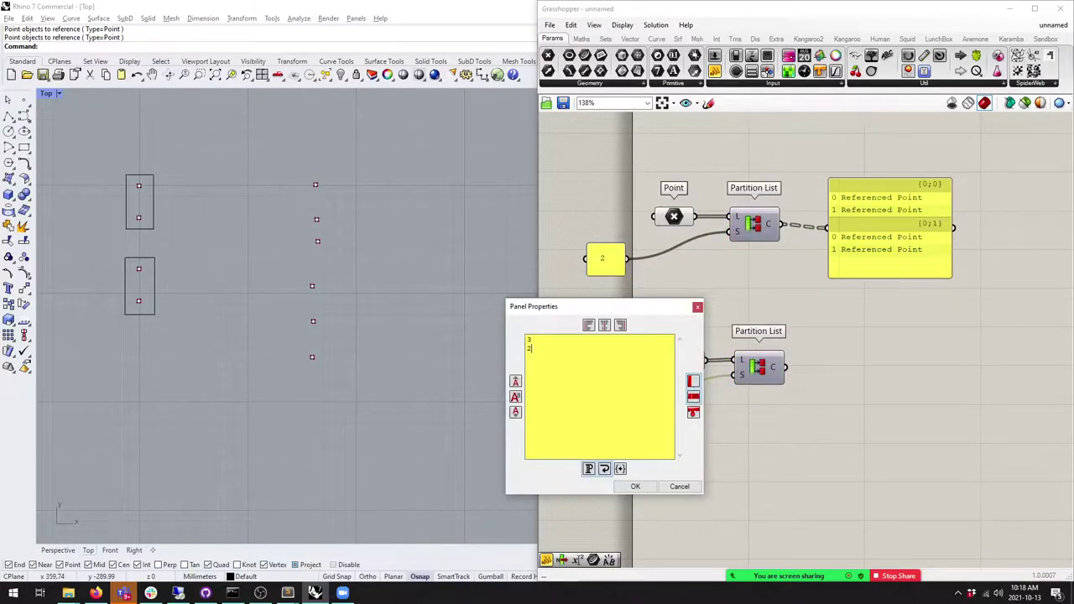
pyautogui.click(635, 486)
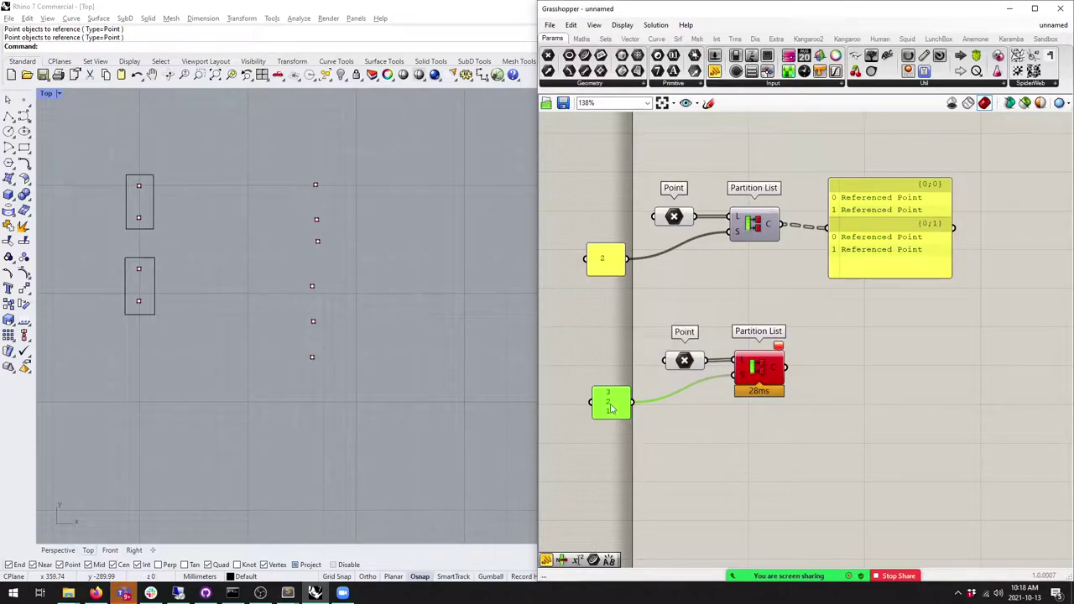
# Step: Turn on Multiline Data for both the 3/2/1 panel and the 2 panel
pyautogui.rightClick(613, 408)
pyautogui.click(647, 332)
pyautogui.rightClick(606, 256)
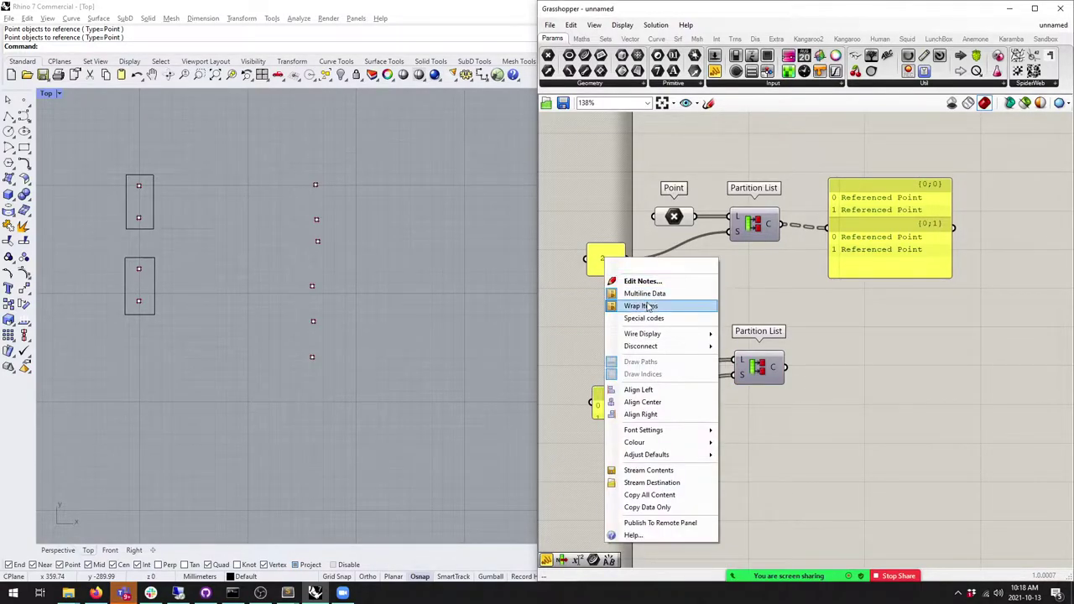
pyautogui.click(648, 292)
# Step: Draw rectangles in Rhino around the upper three, middle two and single bottom right points
pyautogui.click(26, 147)
pyautogui.click(307, 176)
pyautogui.click(327, 251)
pyautogui.rightClick(307, 292)
pyautogui.click(299, 279)
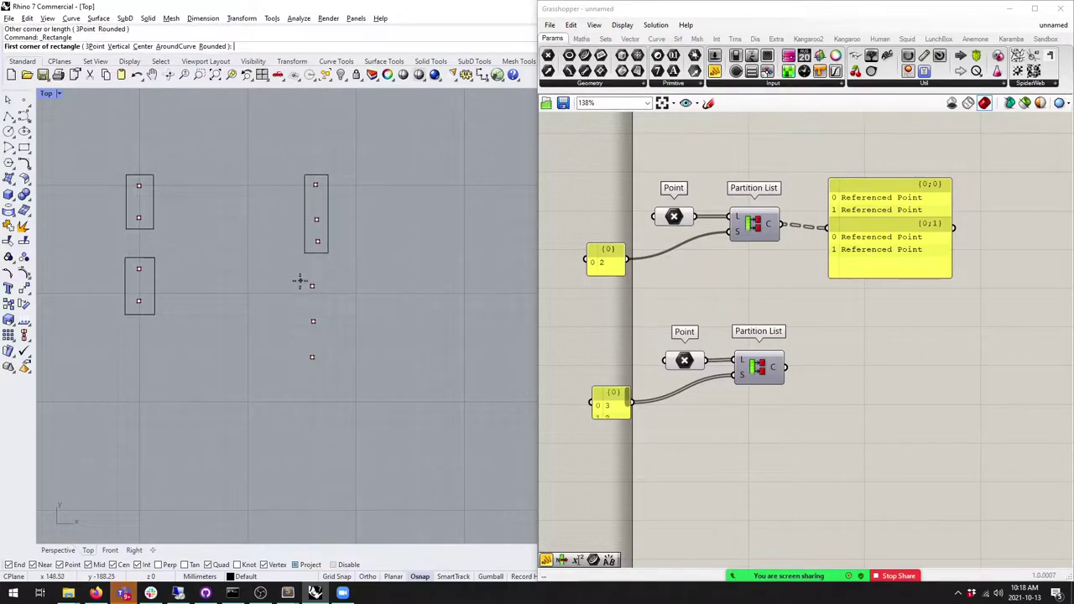
pyautogui.click(324, 327)
pyautogui.rightClick(295, 355)
pyautogui.click(297, 349)
pyautogui.click(326, 372)
pyautogui.click(324, 373)
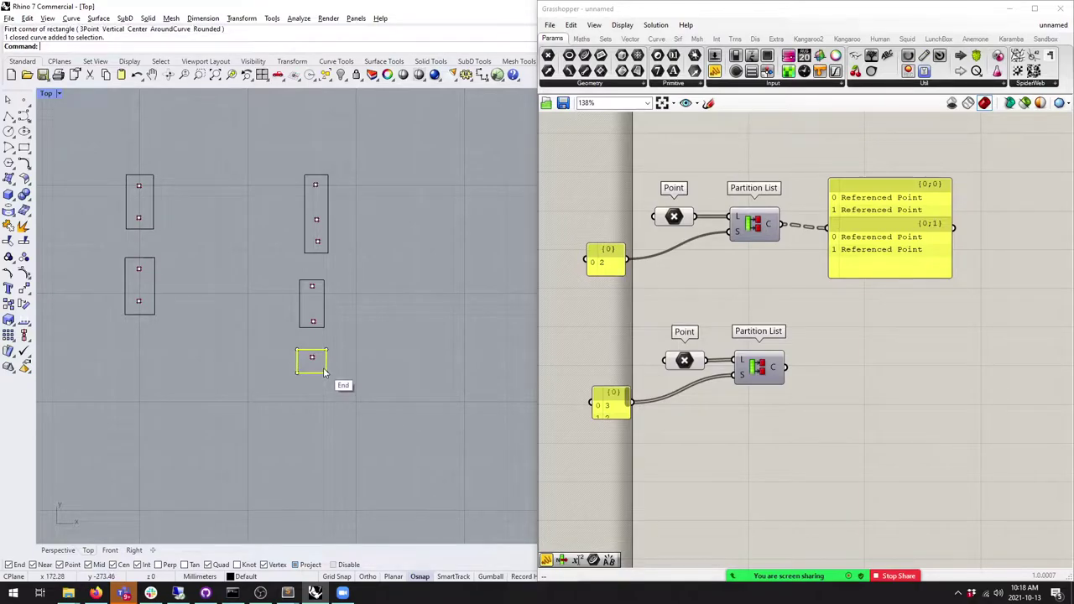
pyautogui.click(370, 397)
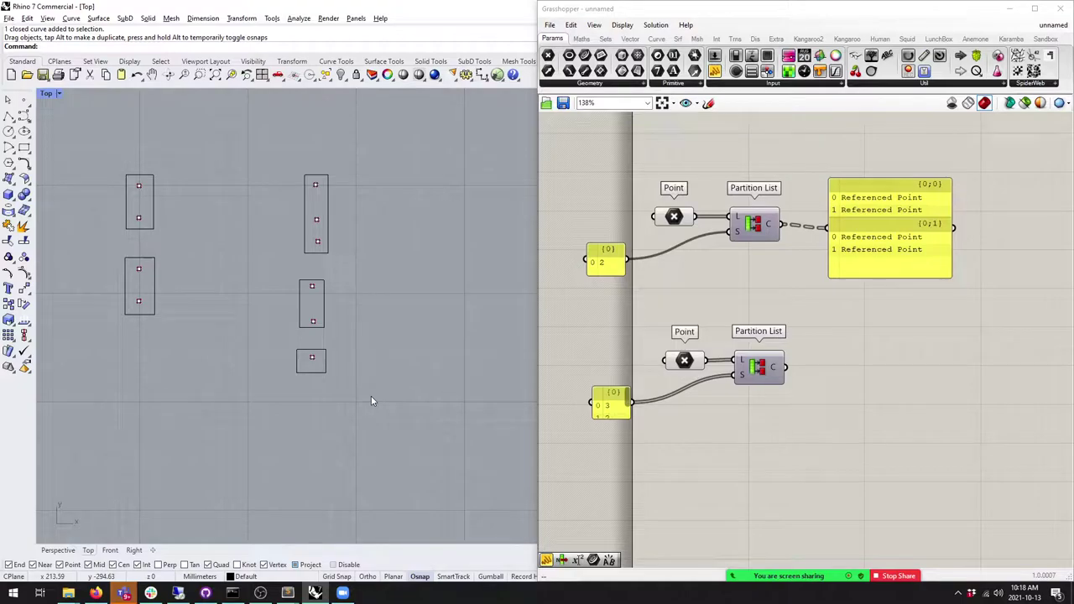
# Step: Copy the output panel to display the lower Partition List's three branches
pyautogui.keyDown('alt'); pyautogui.moveTo(893, 249); pyautogui.dragTo(879, 404); pyautogui.keyUp('alt')
pyautogui.moveTo(812, 381); pyautogui.dragTo(790, 374)
pyautogui.scroll(-3, 853, 367)
pyautogui.moveTo(856, 377); pyautogui.dragTo(870, 439)
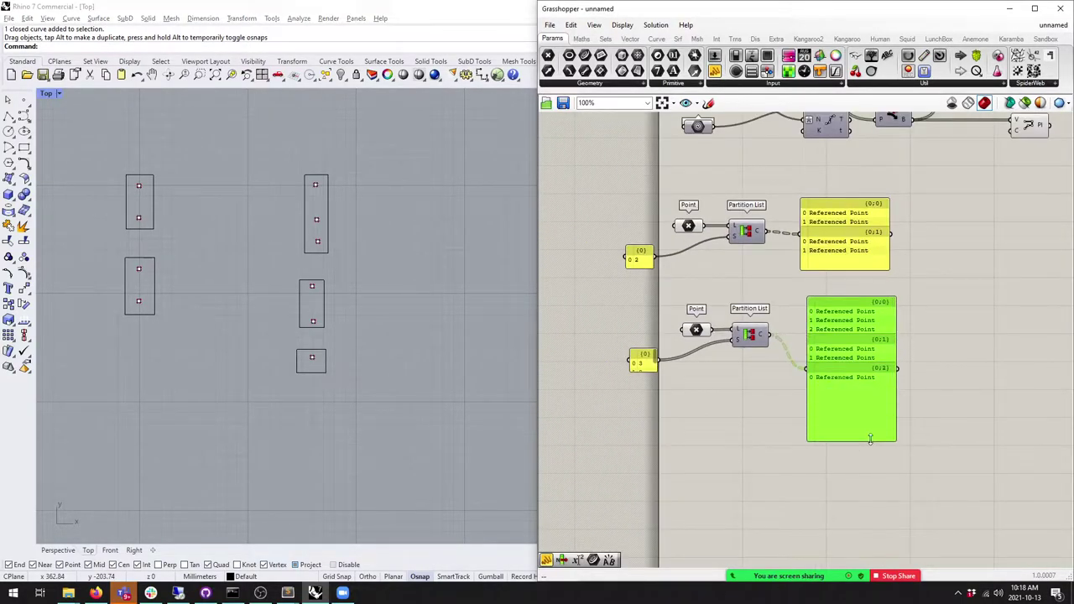
pyautogui.scroll(3, 876, 344)
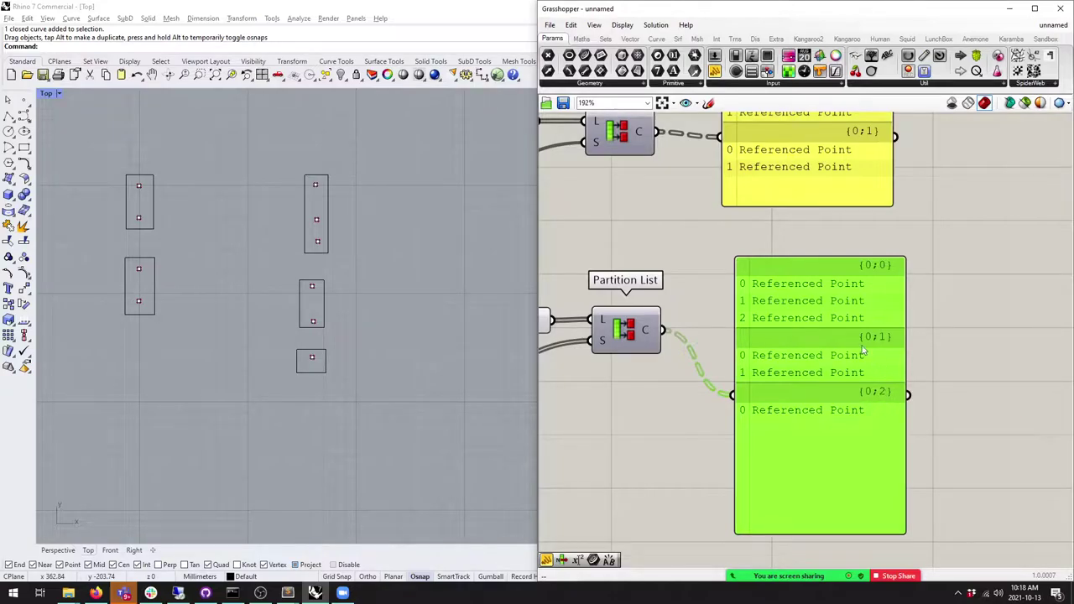
pyautogui.moveTo(634, 341); pyautogui.dragTo(670, 347, button='right')
# Step: Try Simplify on the lower partition output, then turn it back off
pyautogui.rightClick(690, 337)
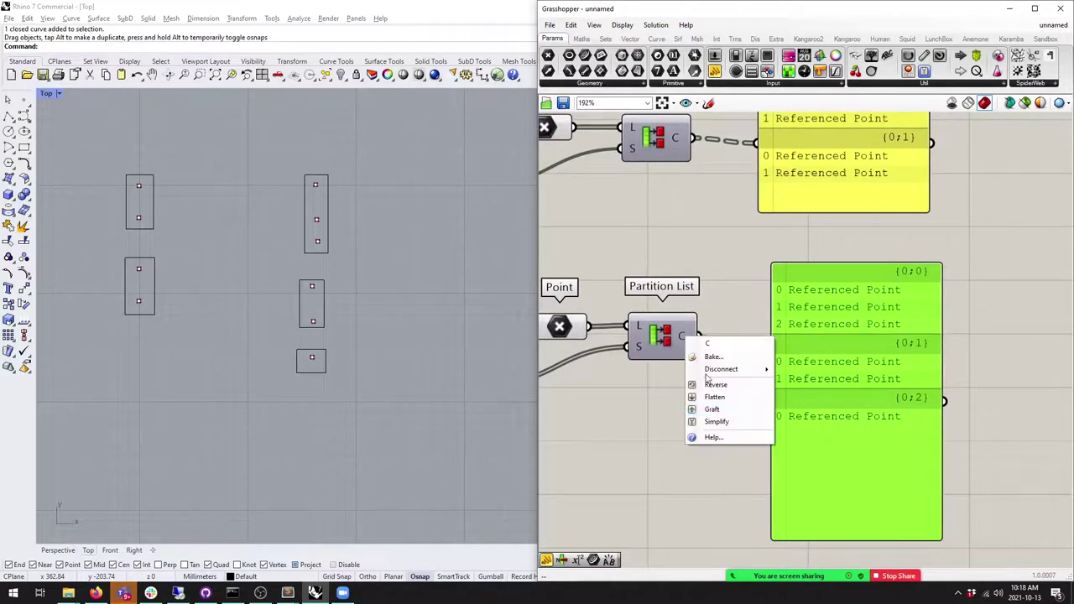
pyautogui.click(715, 421)
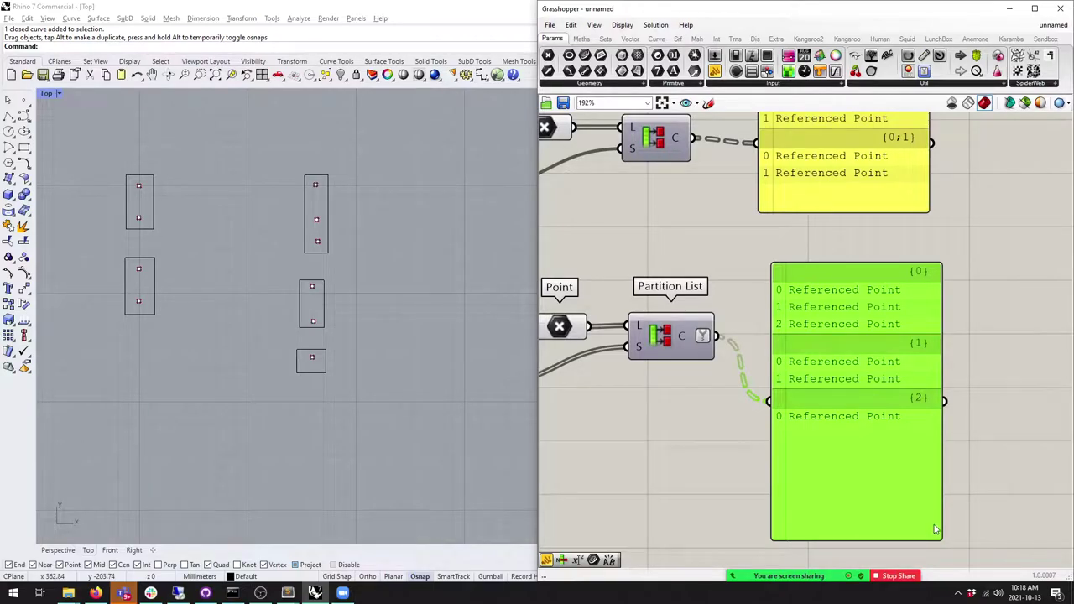
pyautogui.rightClick(702, 340)
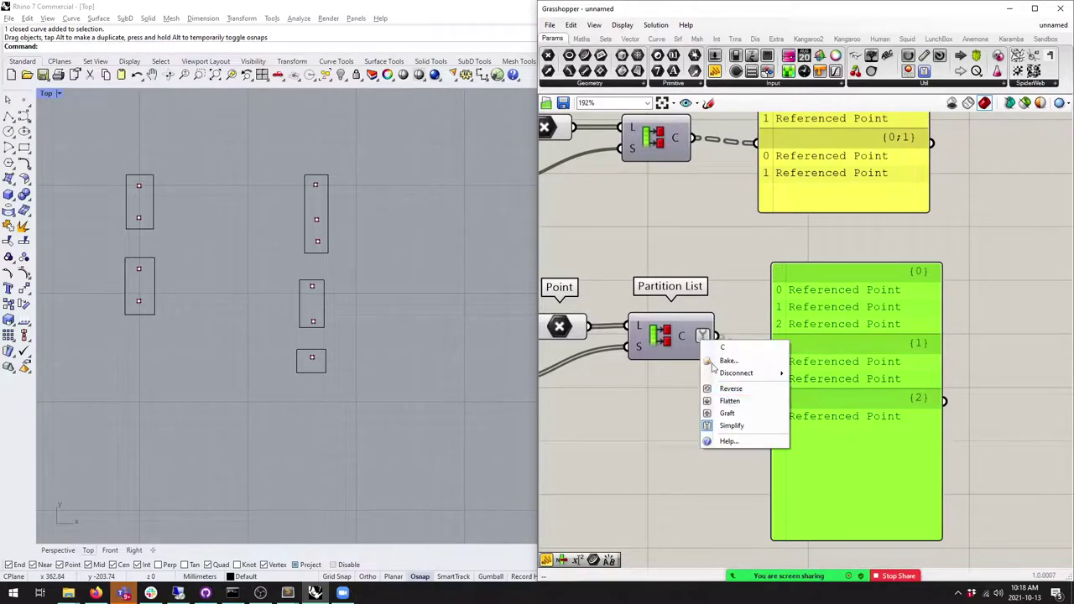
pyautogui.click(731, 426)
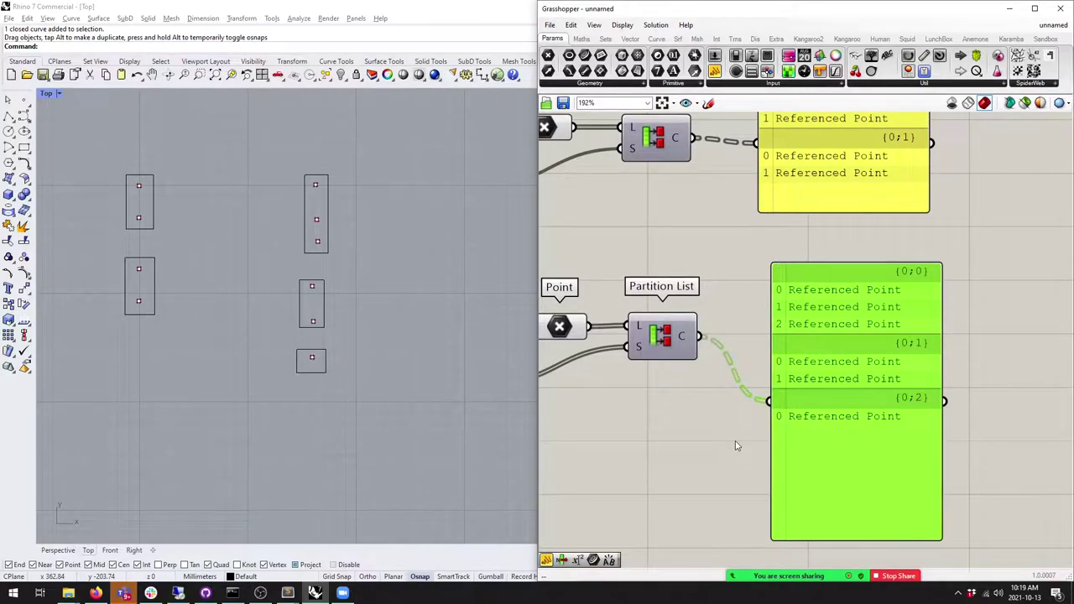
pyautogui.scroll(3, 702, 367)
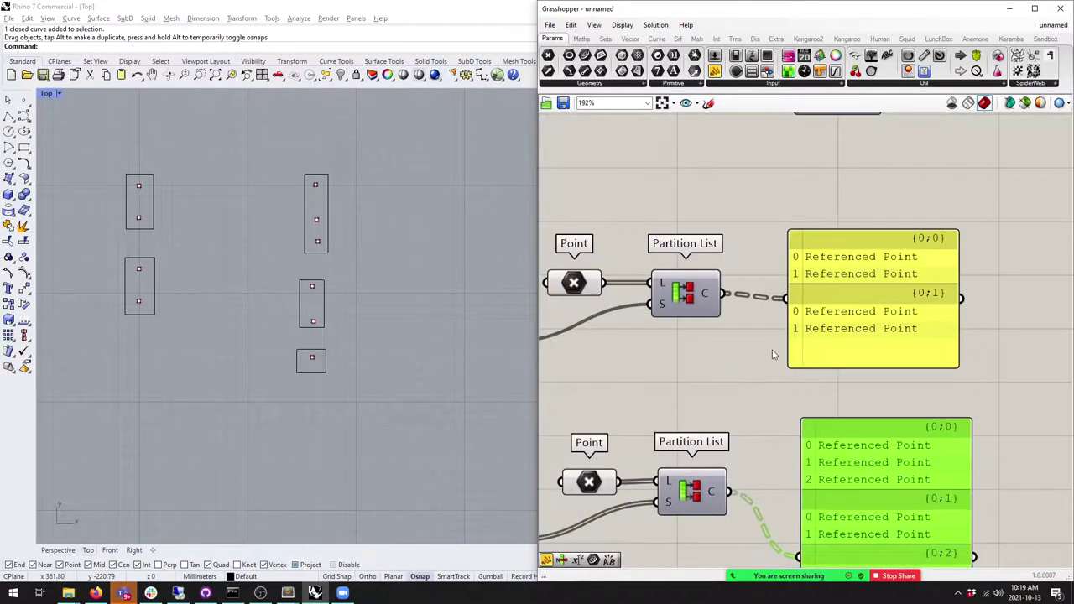
pyautogui.scroll(-1, 766, 355)
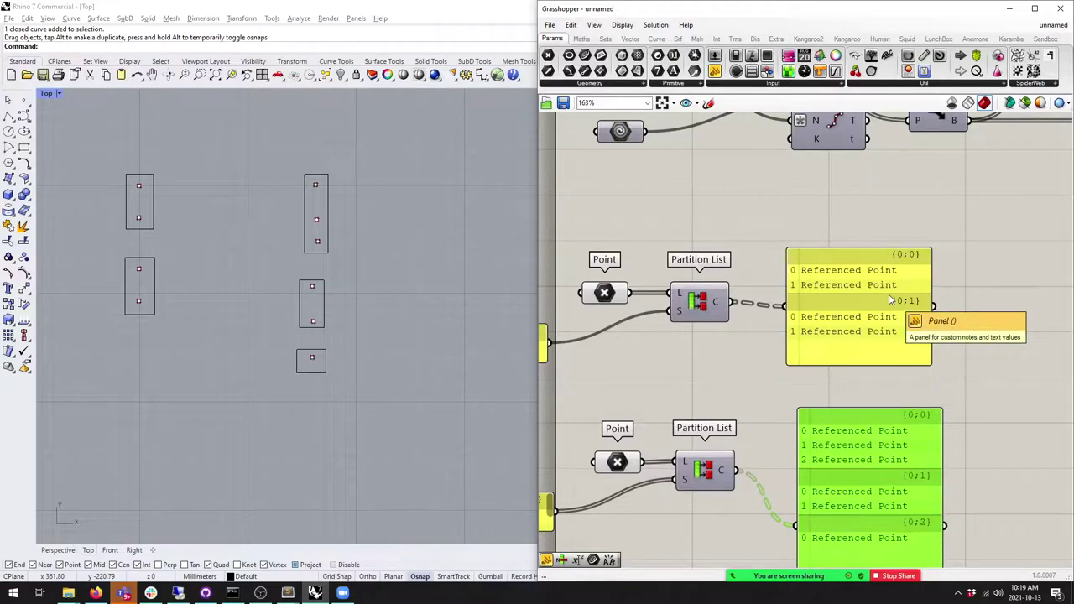
# Step: Select all ten points with SelPt and hide them
pyautogui.click(153, 176)
pyautogui.keyDown('shift'); pyautogui.click(154, 262); pyautogui.keyUp('shift')
pyautogui.keyDown('shift'); pyautogui.click(317, 176); pyautogui.keyUp('shift')
pyautogui.keyDown('shift'); pyautogui.click(324, 299); pyautogui.keyUp('shift')
pyautogui.keyDown('shift'); pyautogui.click(326, 361); pyautogui.keyUp('shift')
pyautogui.click(255, 346)
pyautogui.write('SelPt')
pyautogui.press('Return')
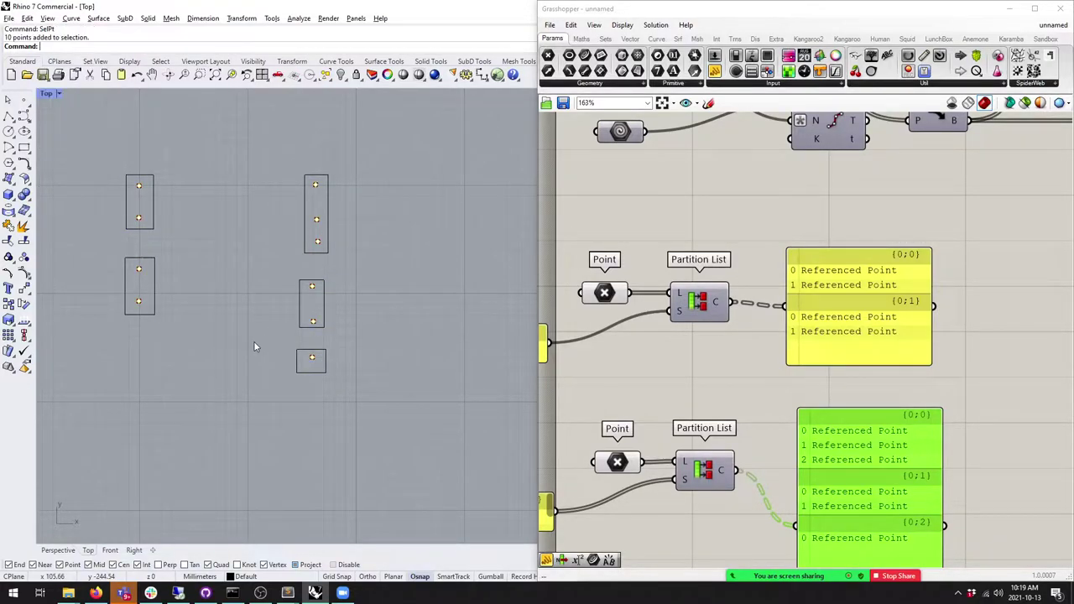
pyautogui.write('Hide')
pyautogui.press('Return')
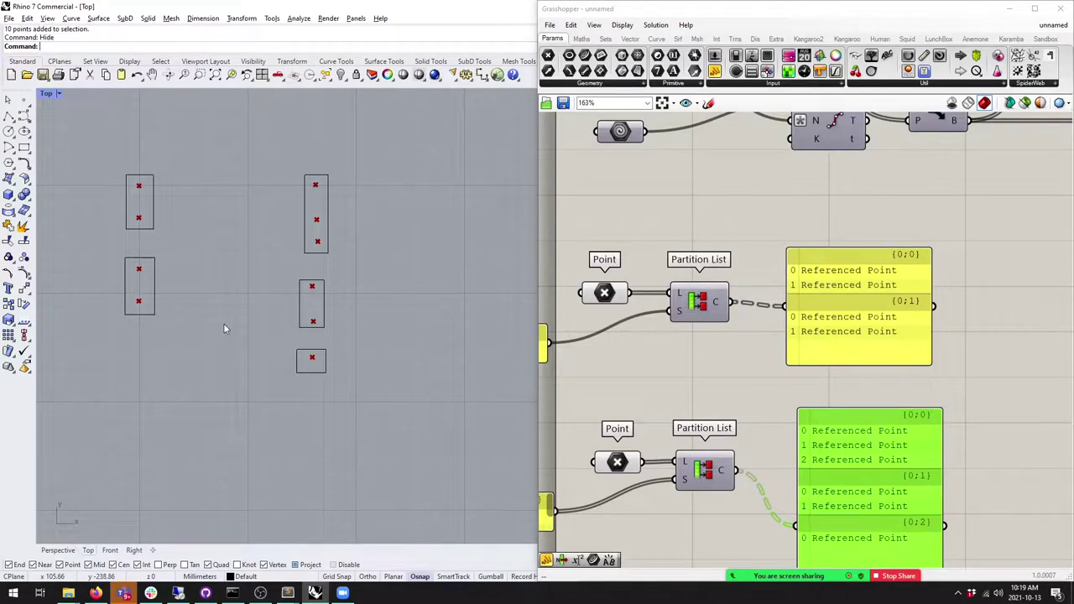
# Step: Turn off the preview of all Grasshopper components and return to the Rhino viewport
pyautogui.hotkey('ctrl', 'a')
pyautogui.press('space')
pyautogui.hotkey('ctrl', 'q')
pyautogui.press('Escape')
pyautogui.click(230, 237)
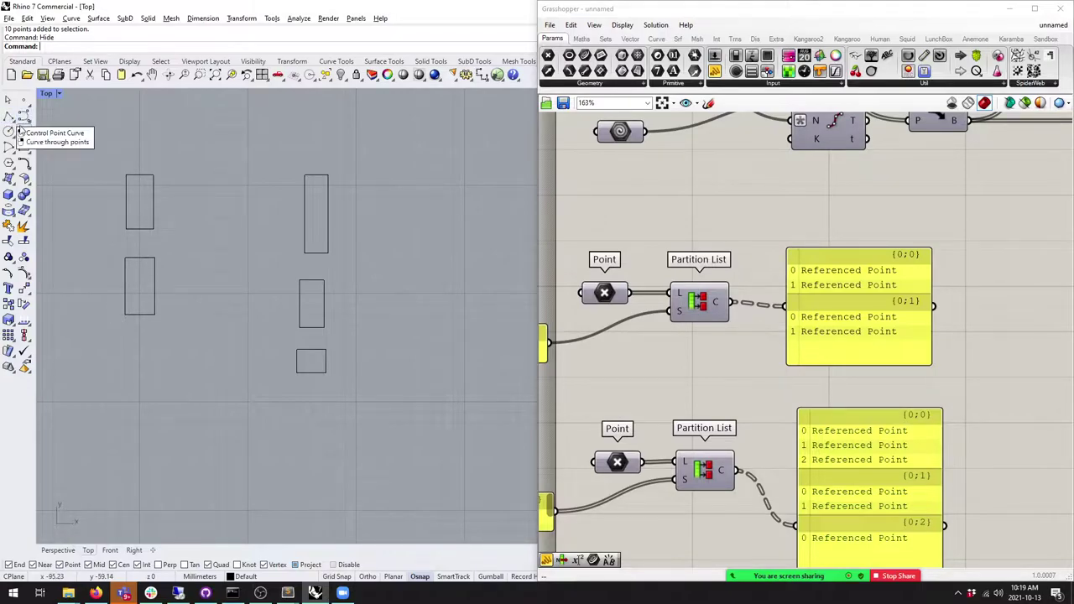
# Step: Draw arcs from the upper-left to upper-right rectangle tops, and lower-left to right rectangle
pyautogui.click(23, 162)
pyautogui.click(140, 174)
pyautogui.click(316, 174)
pyautogui.click(275, 153)
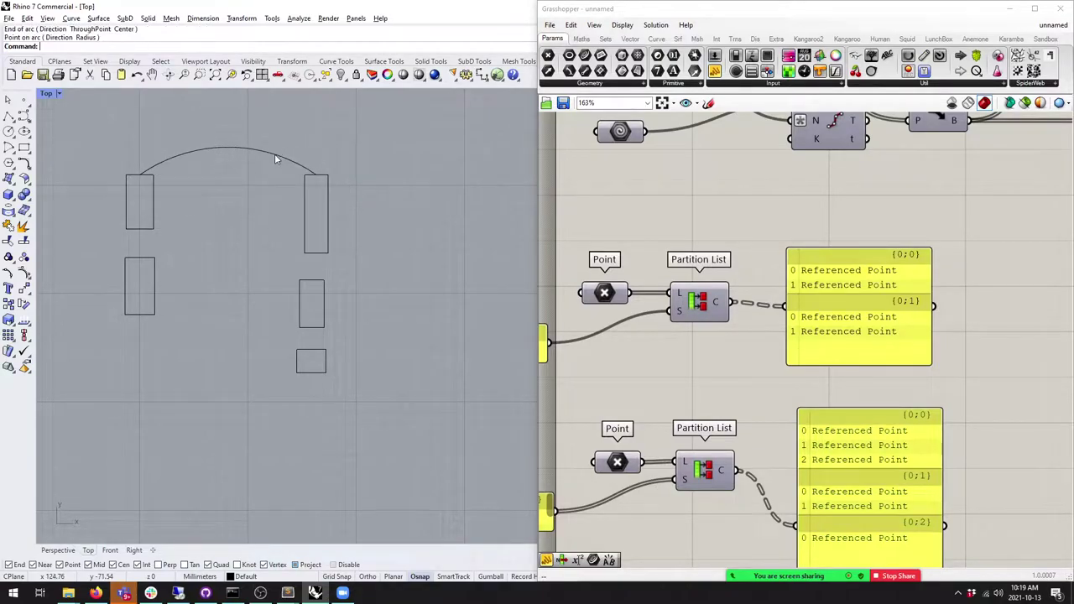
pyautogui.press('Return')
pyautogui.click(140, 257)
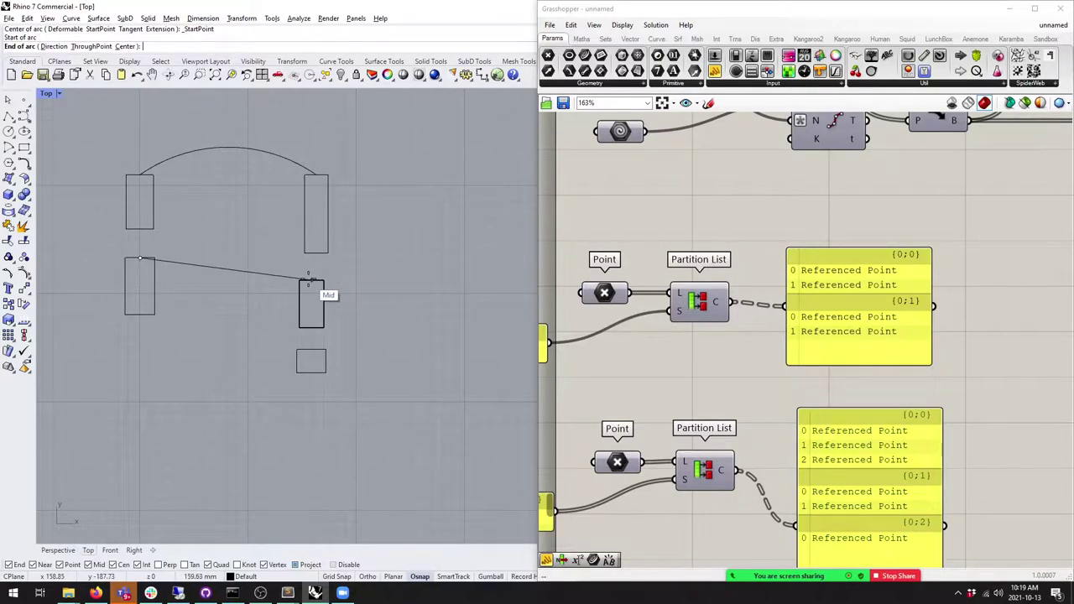
pyautogui.click(311, 281)
pyautogui.click(228, 243)
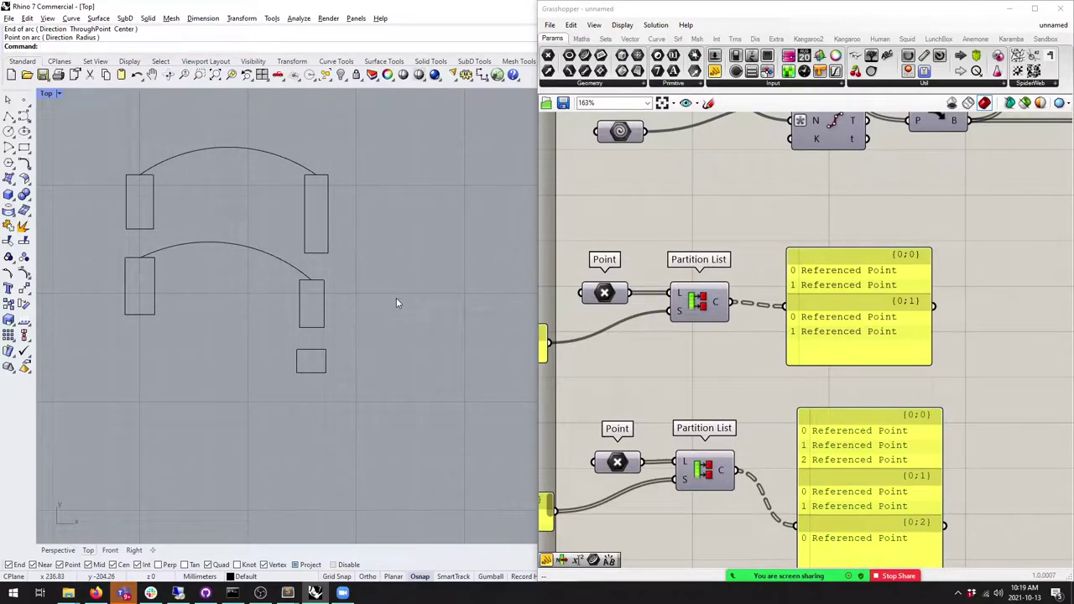
# Step: Draw a third arc from the lower-left rectangle's top to the small square
pyautogui.click(155, 289)
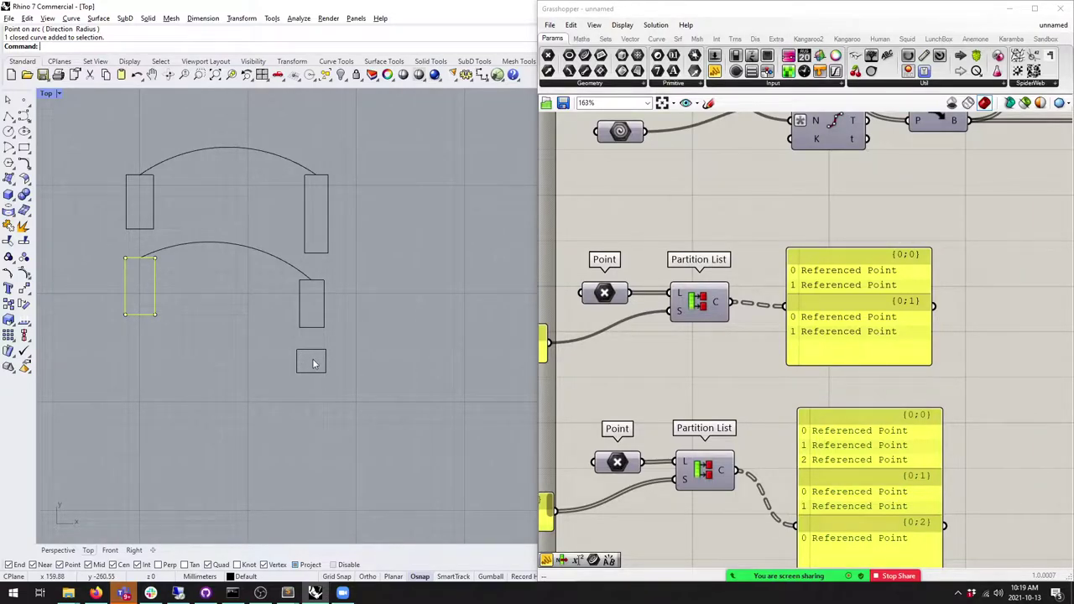
pyautogui.press('Return')
pyautogui.click(141, 258)
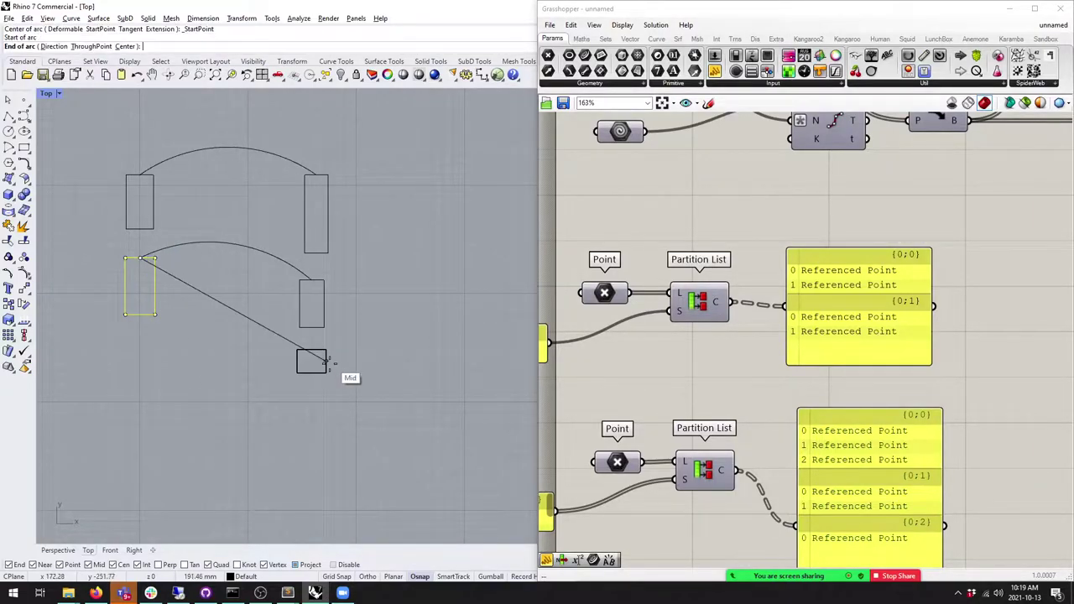
pyautogui.click(328, 350)
pyautogui.click(237, 271)
pyautogui.click(239, 375)
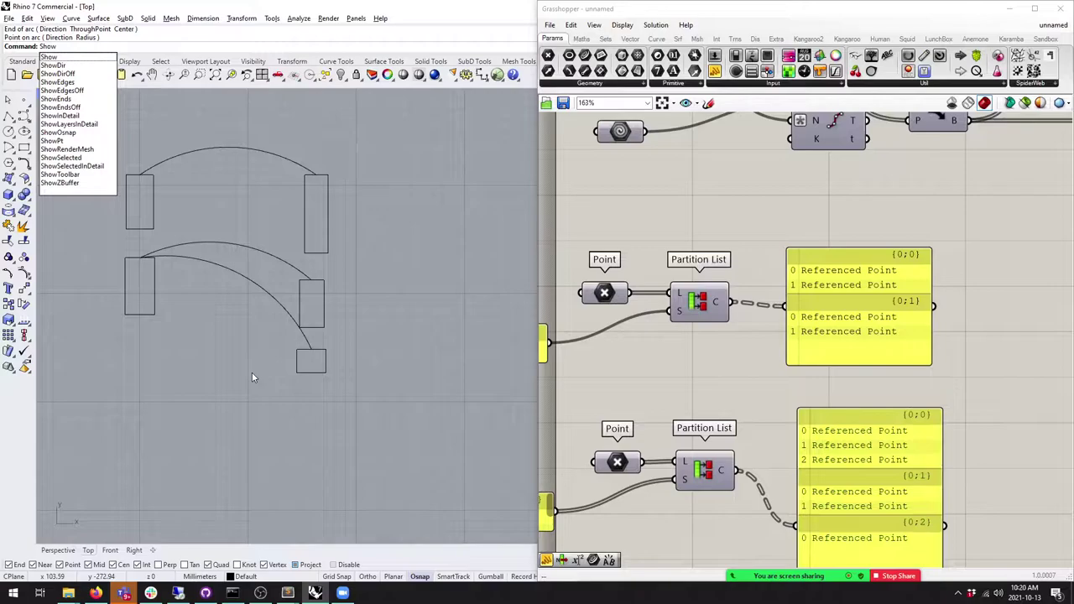
# Step: Unhide the points and draw three lines from upper-left rectangle points to upper-right rectangle points
pyautogui.press('Return')
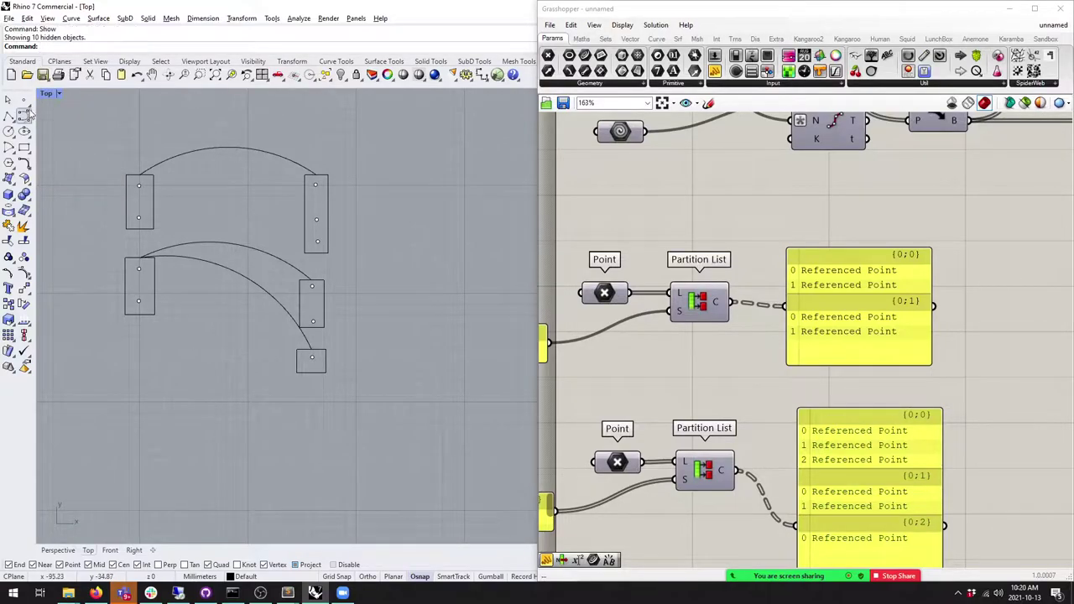
pyautogui.click(9, 116)
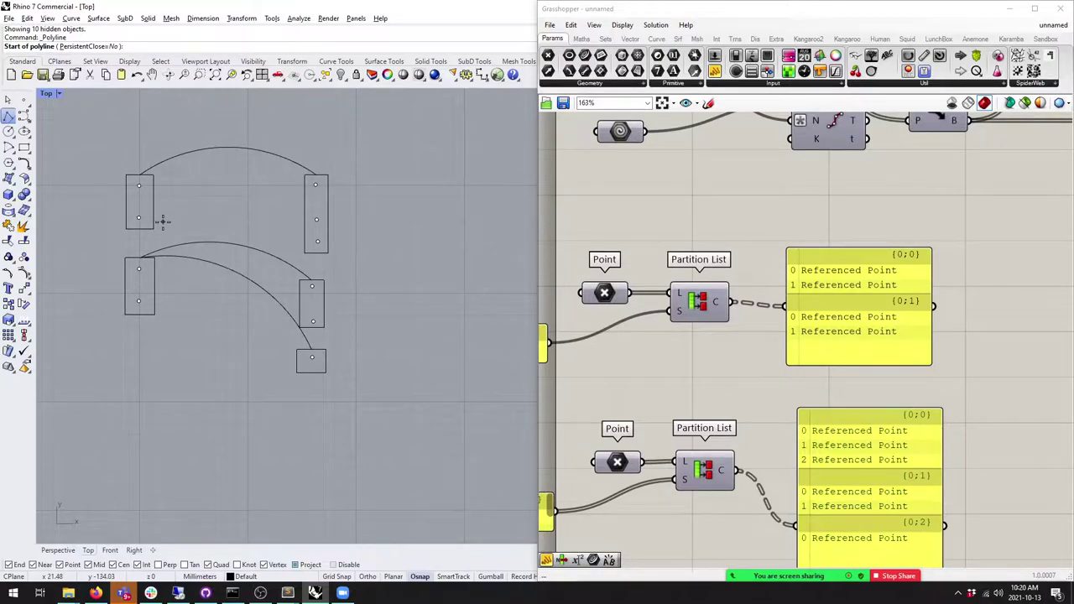
pyautogui.click(139, 184)
pyautogui.click(315, 184)
pyautogui.rightClick(145, 225)
pyautogui.rightClick(144, 220)
pyautogui.click(140, 220)
pyautogui.click(315, 220)
pyautogui.rightClick(171, 232)
pyautogui.moveTo(162, 235); pyautogui.dragTo(154, 238, button='right')
pyautogui.click(131, 220)
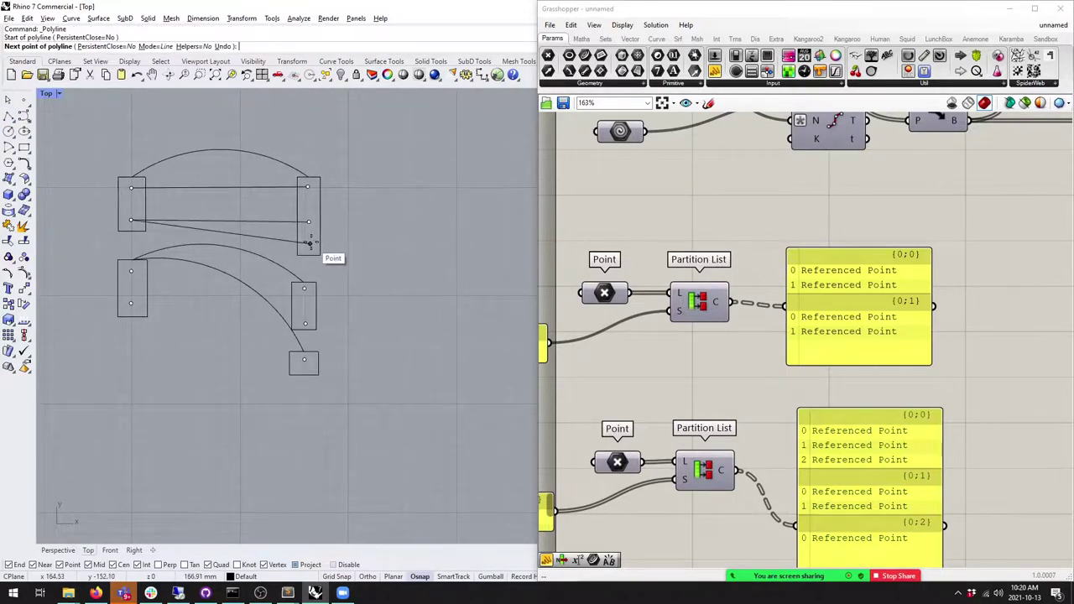
pyautogui.click(308, 243)
pyautogui.rightClick(387, 264)
# Step: Draw two lines from the lower-left rectangle's points to the right rectangle's points
pyautogui.moveTo(336, 279); pyautogui.dragTo(387, 273, button='right')
pyautogui.rightClick(185, 270)
pyautogui.click(182, 267)
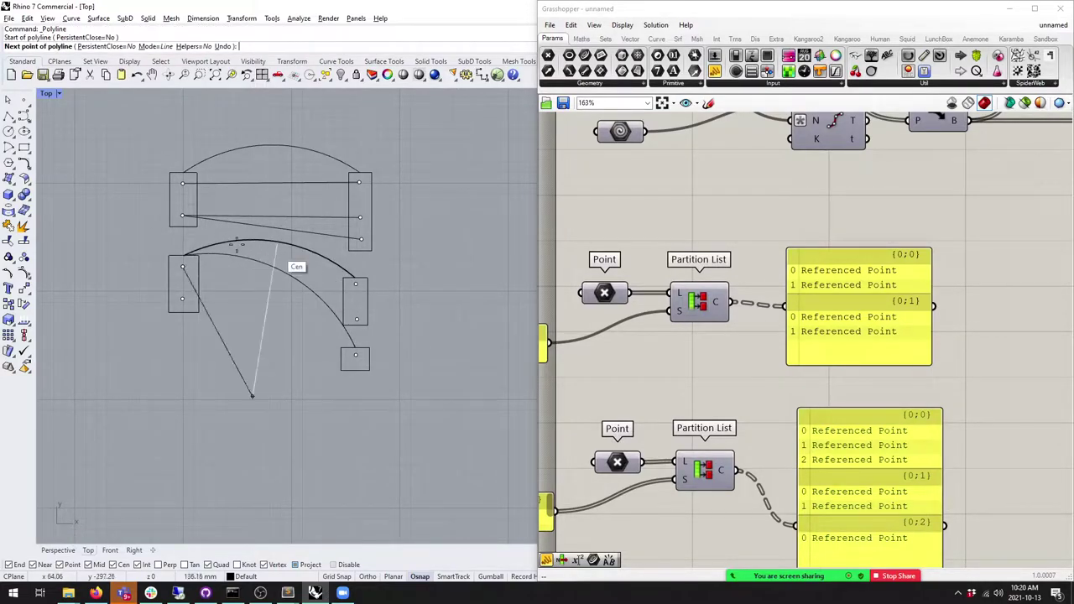
pyautogui.click(355, 283)
pyautogui.rightClick(200, 305)
pyautogui.rightClick(199, 305)
pyautogui.click(182, 298)
pyautogui.click(355, 319)
pyautogui.rightClick(360, 306)
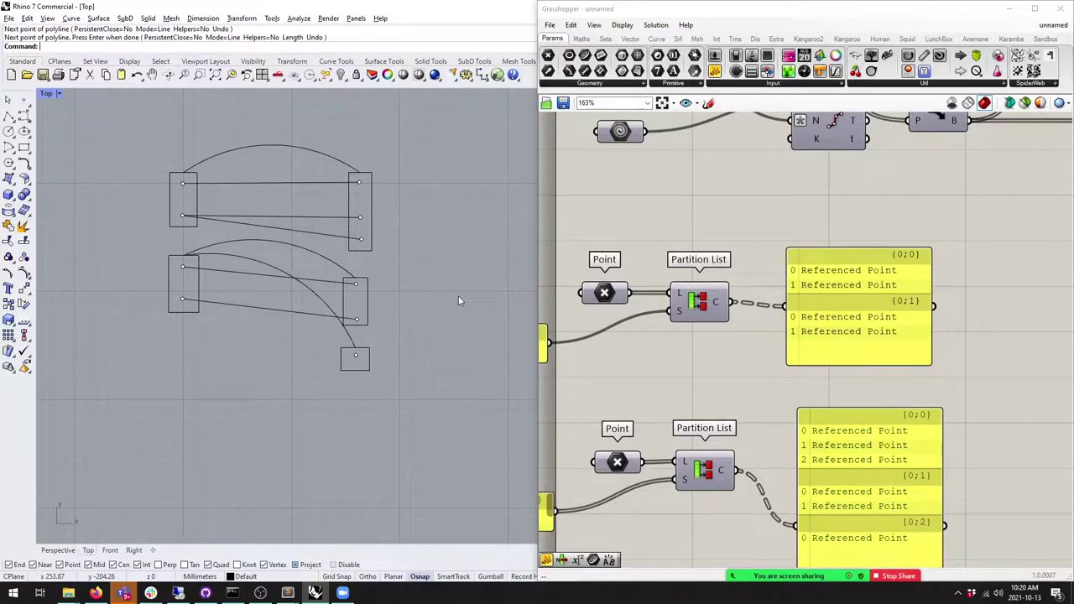
# Step: Add an A0 text dot left of the upper rectangle
pyautogui.write('Dot')
pyautogui.press('Return')
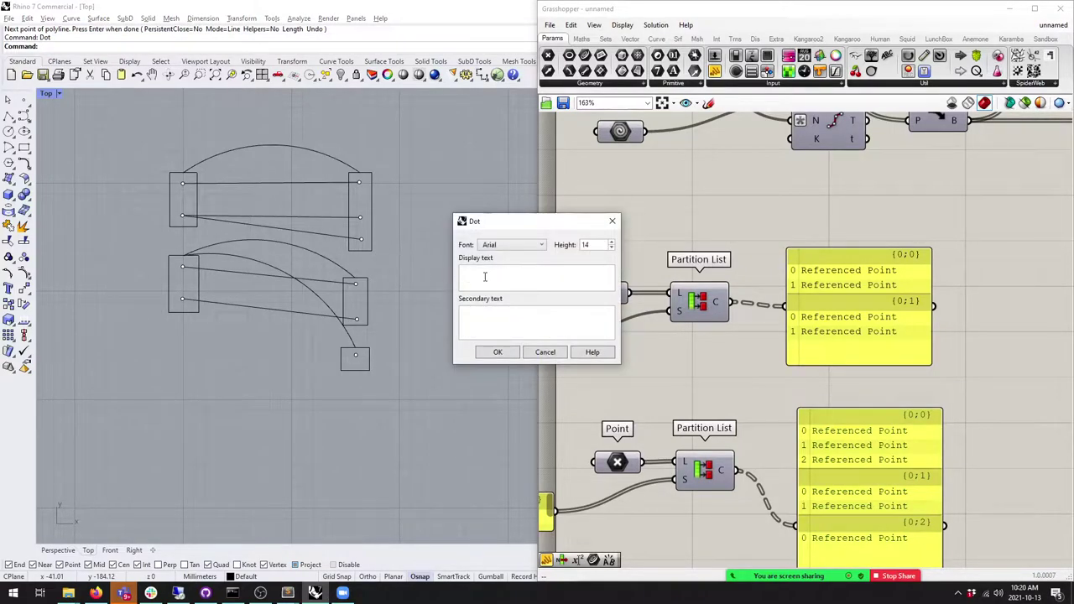
pyautogui.write('A0')
pyautogui.click(498, 352)
pyautogui.click(146, 185)
# Step: Copy the A0 dot beside the lower-left rectangle and relabel it A1
pyautogui.click(146, 186)
pyautogui.click(9, 305)
pyautogui.click(125, 241)
pyautogui.click(126, 335)
pyautogui.press('Return')
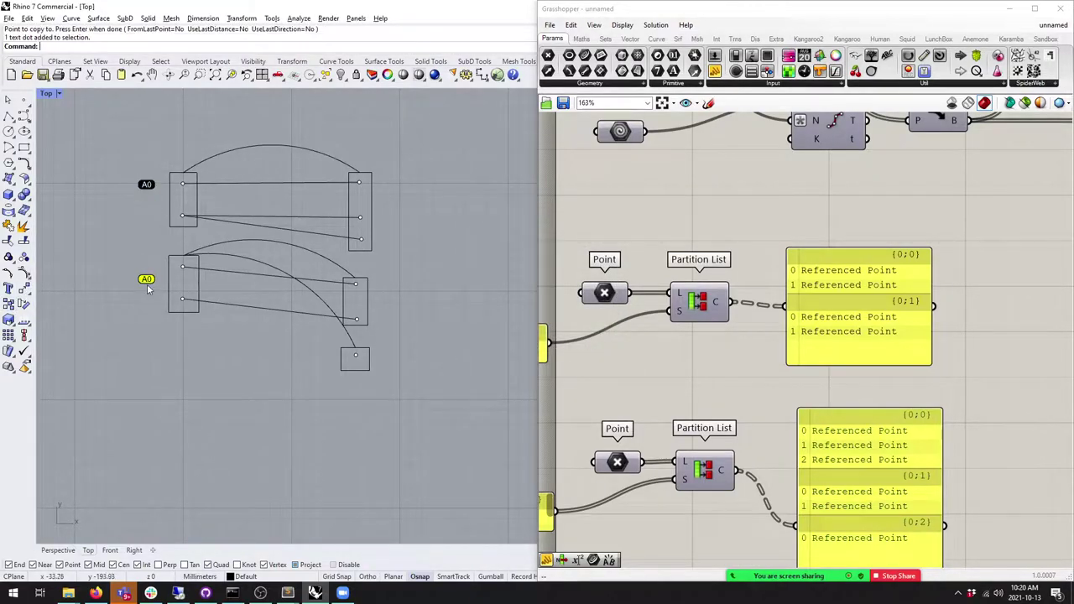
pyautogui.doubleClick(146, 280)
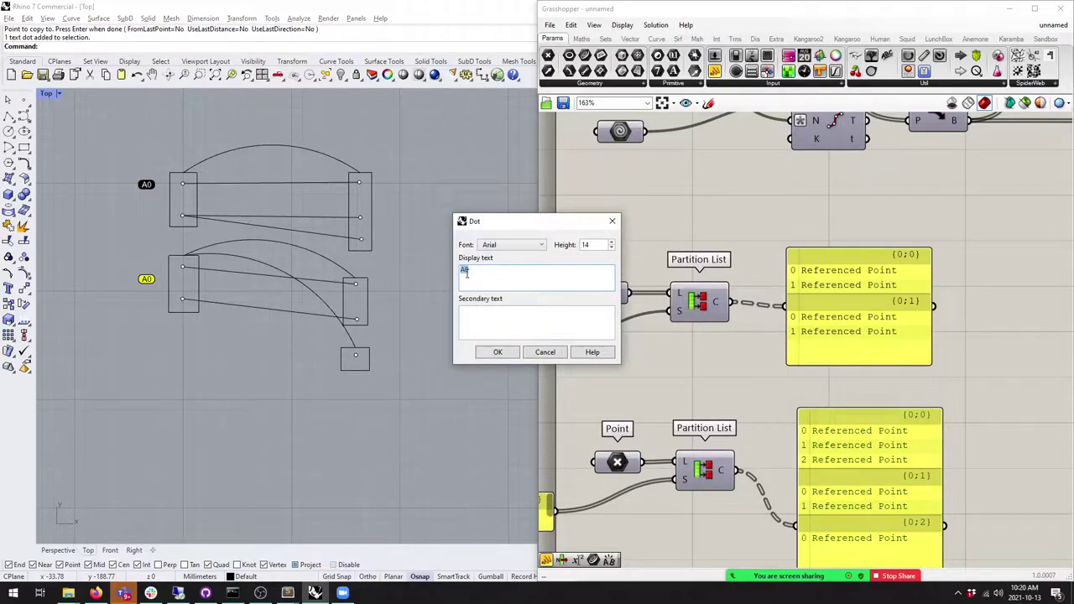
pyautogui.press('BackSpace')
pyautogui.write('1')
pyautogui.click(498, 352)
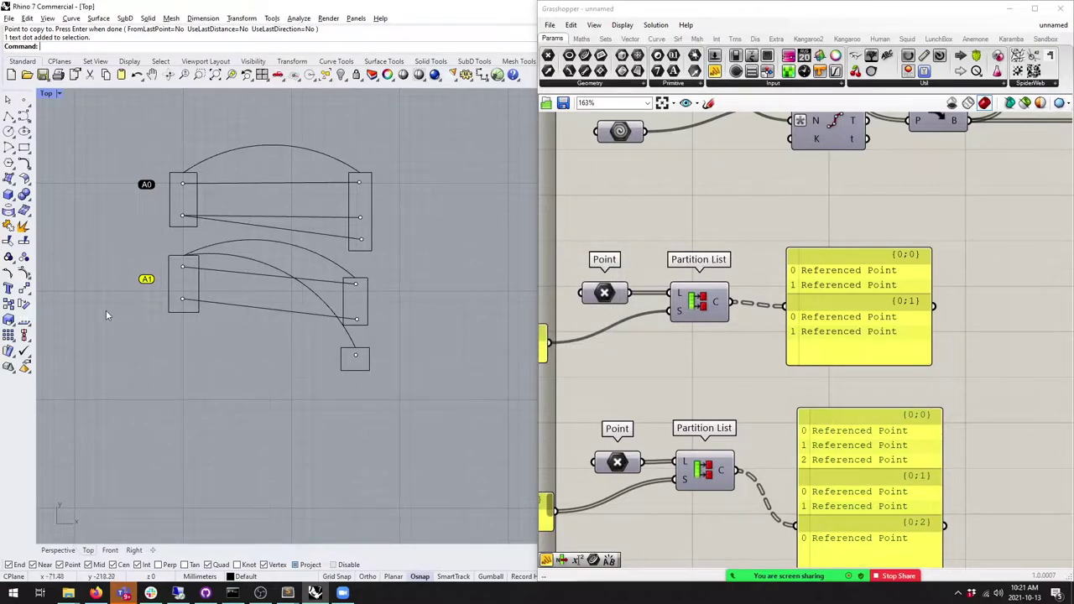
# Step: Copy both A0 and A1 dots to the right of the right rectangles
pyautogui.moveTo(113, 172); pyautogui.dragTo(164, 300)
pyautogui.click(8, 287)
pyautogui.click(148, 241)
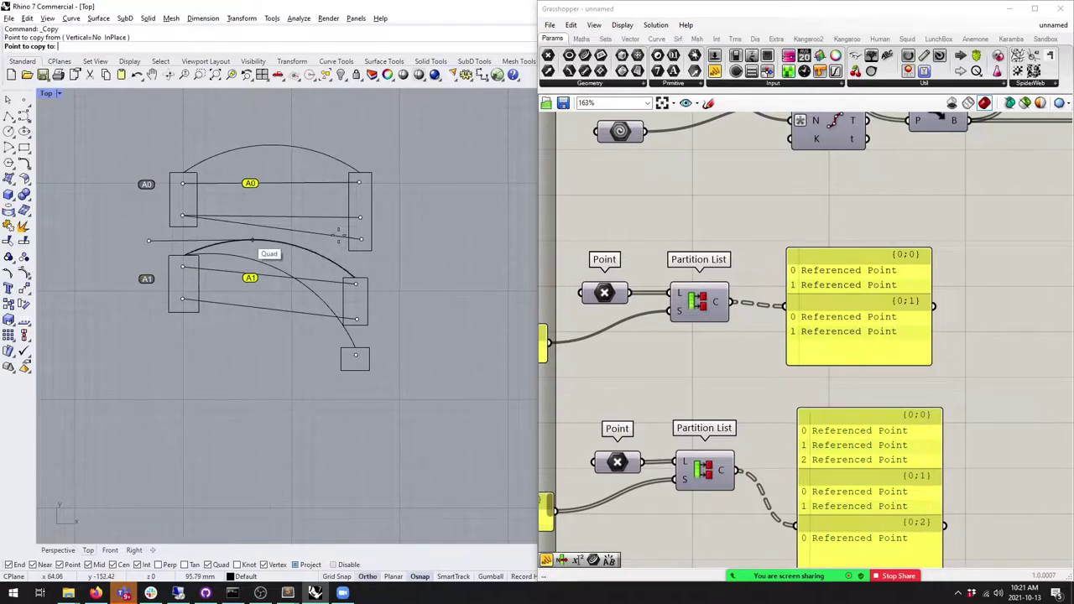
pyautogui.click(399, 238)
pyautogui.press('Return')
# Step: Relabel the right-hand copies B0 and B1
pyautogui.doubleClick(395, 183)
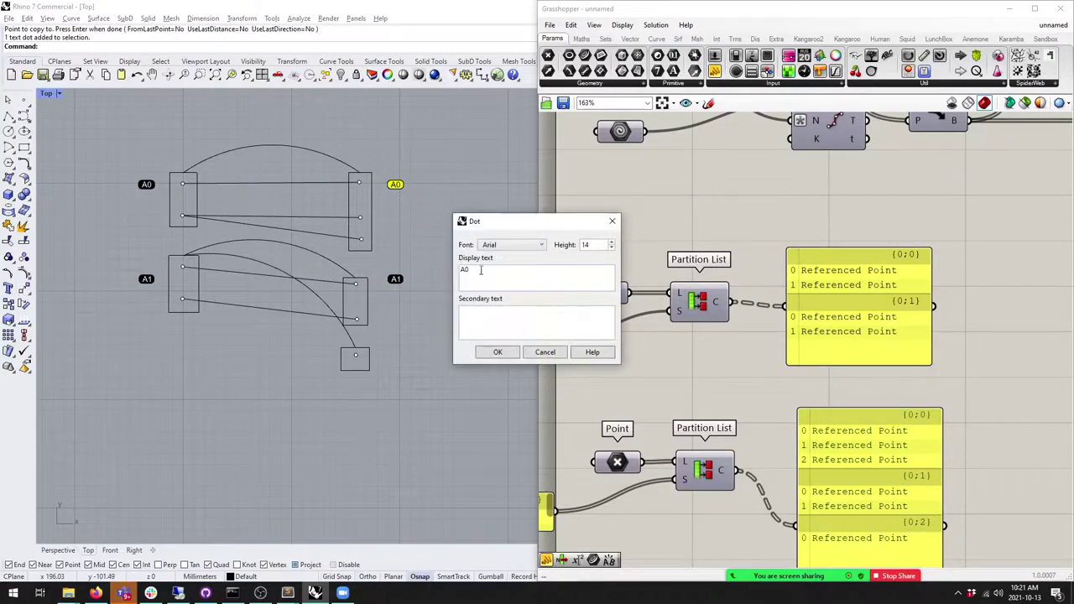
pyautogui.click(464, 270)
pyautogui.press('BackSpace')
pyautogui.write('B')
pyautogui.click(497, 352)
pyautogui.doubleClick(396, 279)
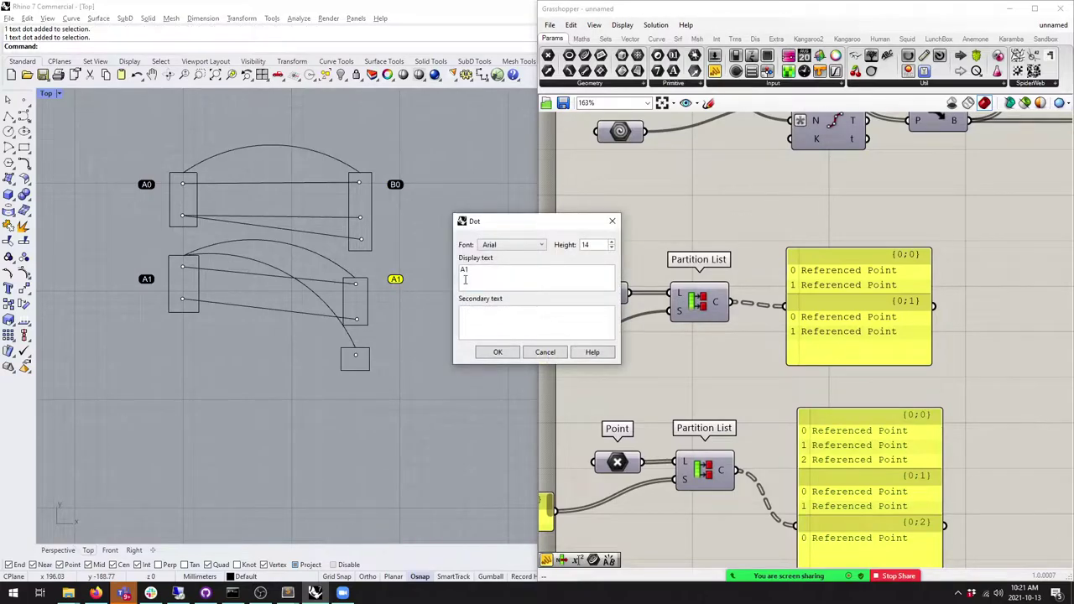
pyautogui.click(464, 271)
pyautogui.press('BackSpace')
pyautogui.write('B')
pyautogui.click(498, 352)
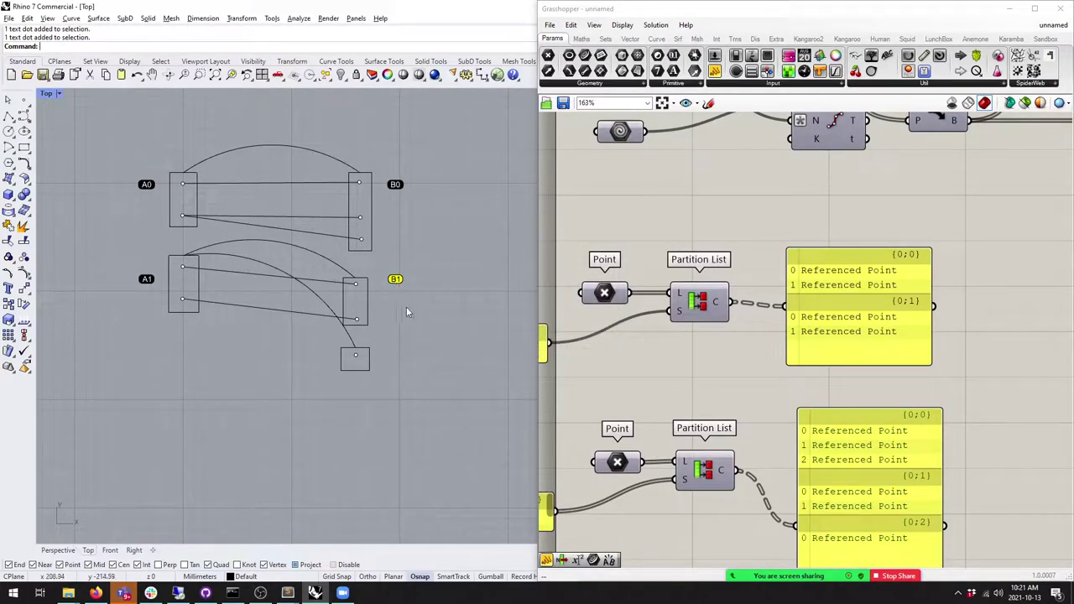
# Step: Copy the B1 dot beside the small square and relabel it B2
pyautogui.click(10, 306)
pyautogui.click(395, 277)
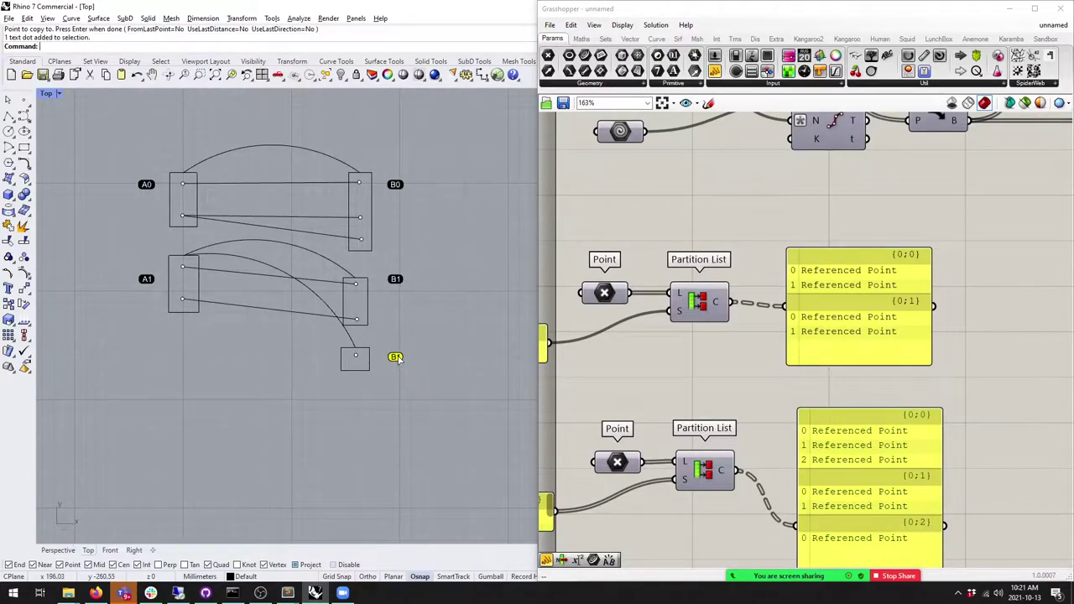
pyautogui.doubleClick(397, 358)
pyautogui.click(468, 270)
pyautogui.press('BackSpace')
pyautogui.write('0')
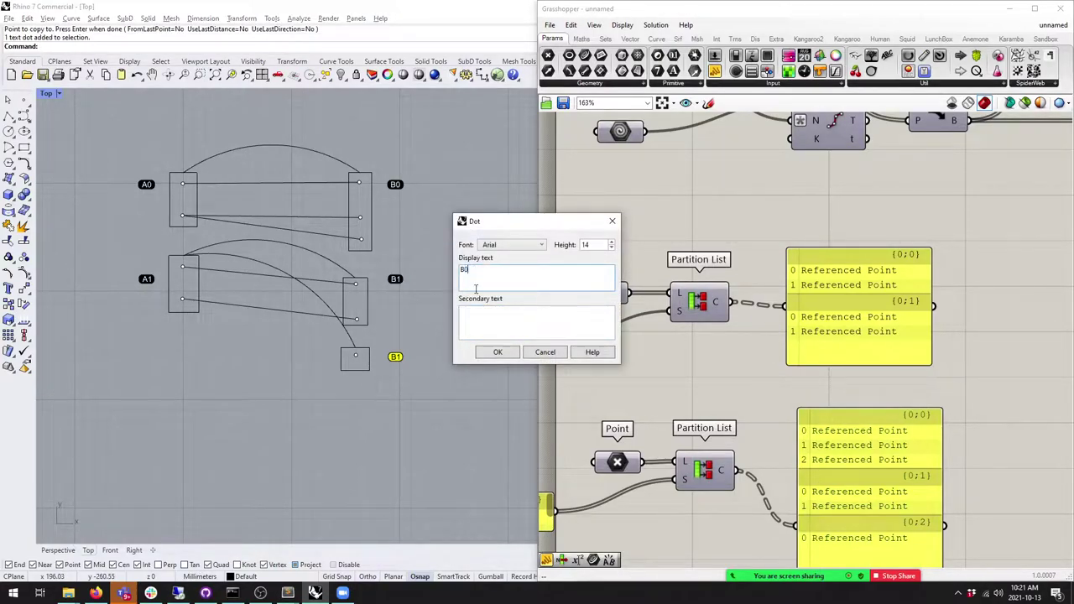
pyautogui.click(497, 352)
pyautogui.doubleClick(396, 356)
pyautogui.click(468, 269)
pyautogui.press('BackSpace')
pyautogui.write('2')
pyautogui.click(496, 352)
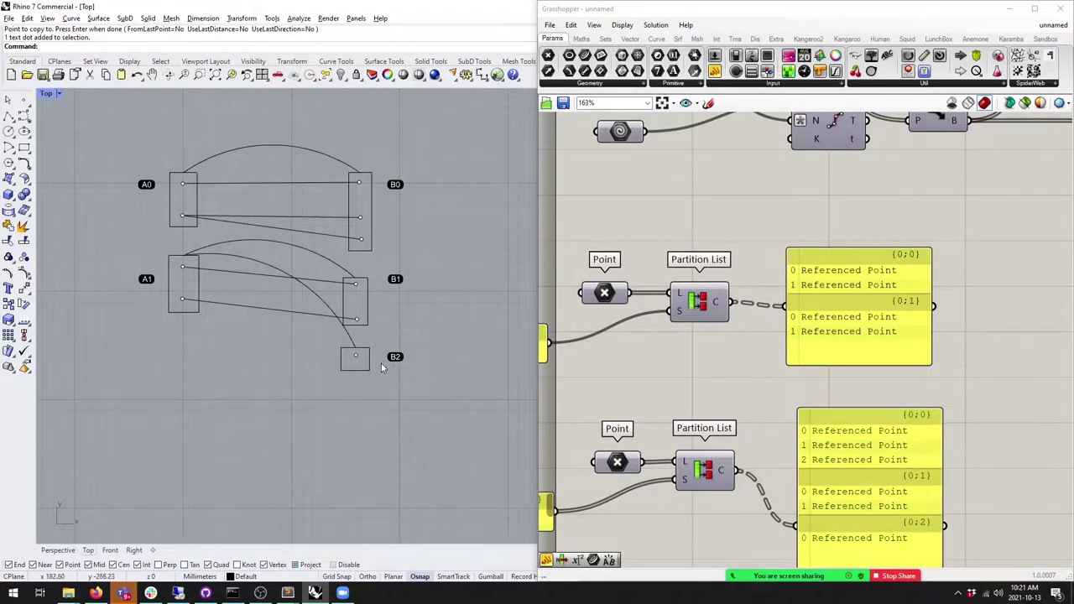
# Step: Select the point inside the small square next to the B2 label
pyautogui.moveTo(325, 341); pyautogui.dragTo(430, 376)
pyautogui.press('Escape')
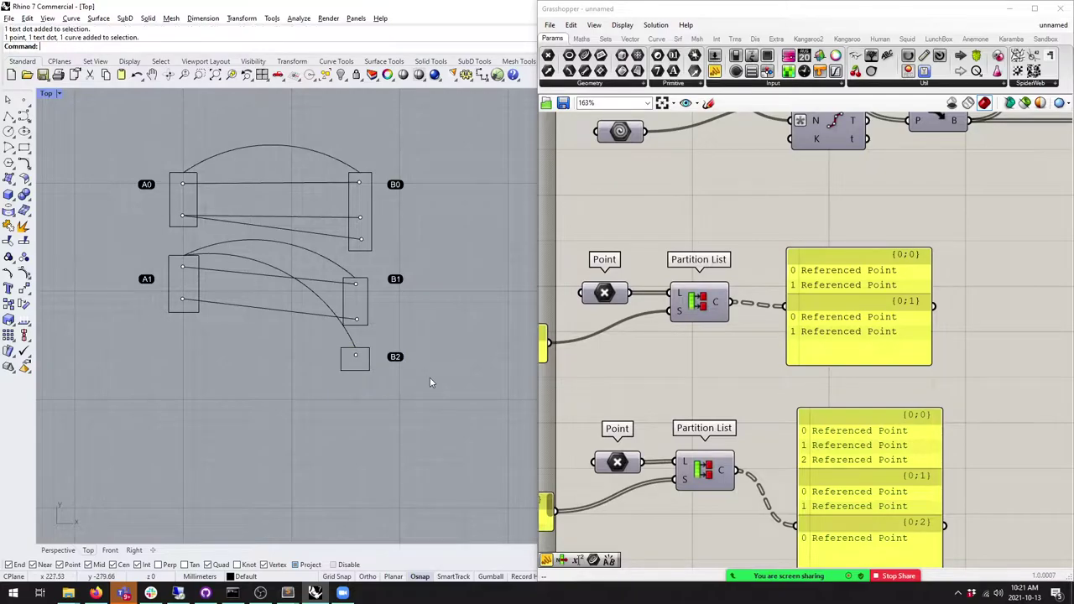
pyautogui.click(355, 360)
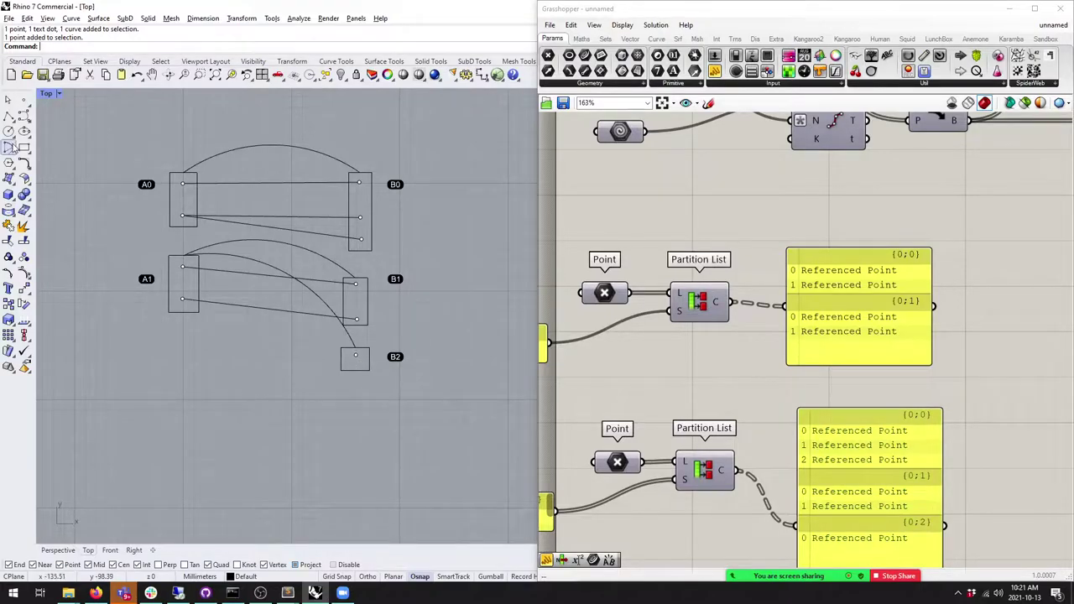
pyautogui.click(9, 116)
pyautogui.click(182, 267)
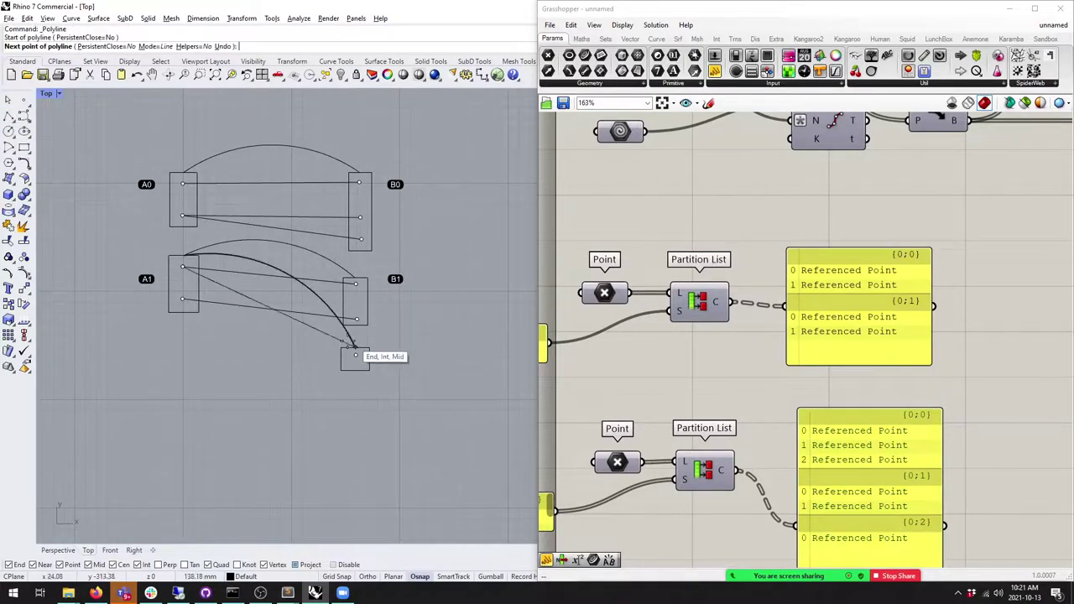
pyautogui.click(355, 355)
pyautogui.press('Return')
pyautogui.press('Return')
pyautogui.click(183, 298)
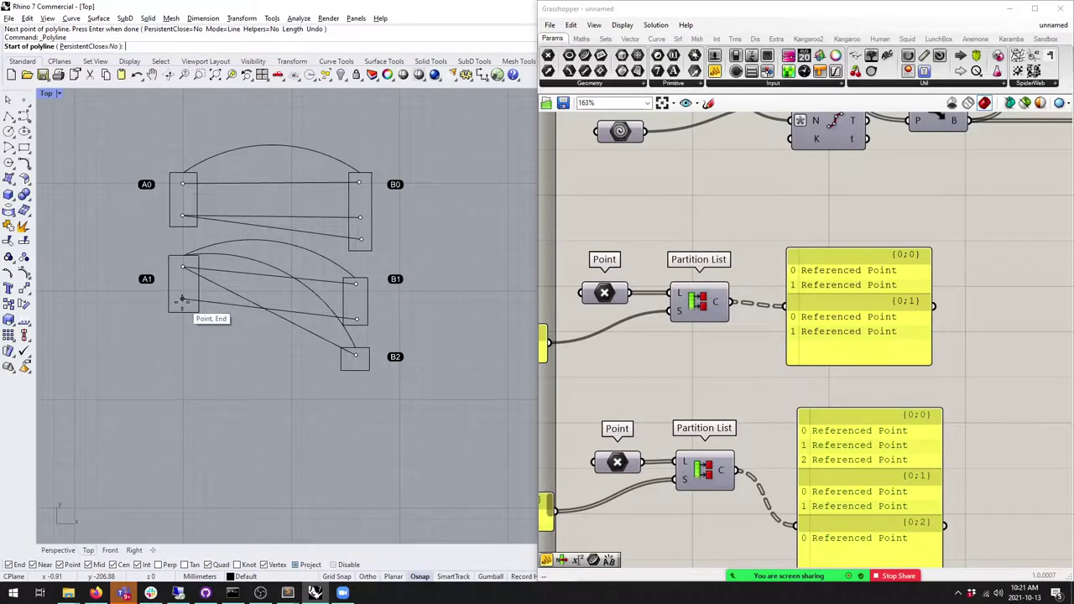
pyautogui.click(355, 356)
pyautogui.press('Return')
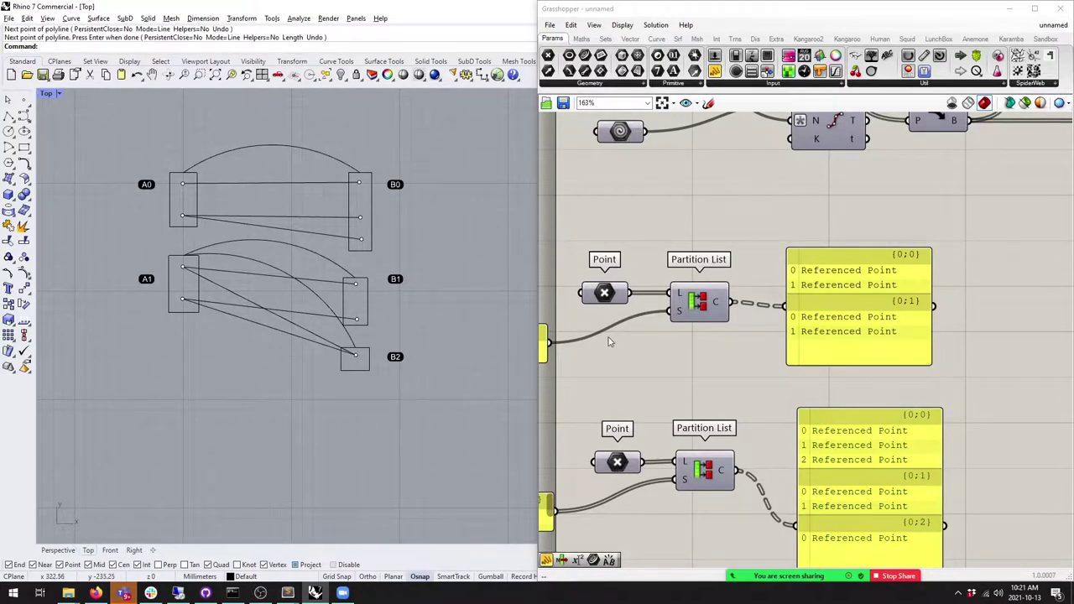
pyautogui.moveTo(583, 340); pyautogui.dragTo(533, 279, button='right')
pyautogui.click(656, 39)
pyautogui.click(824, 241)
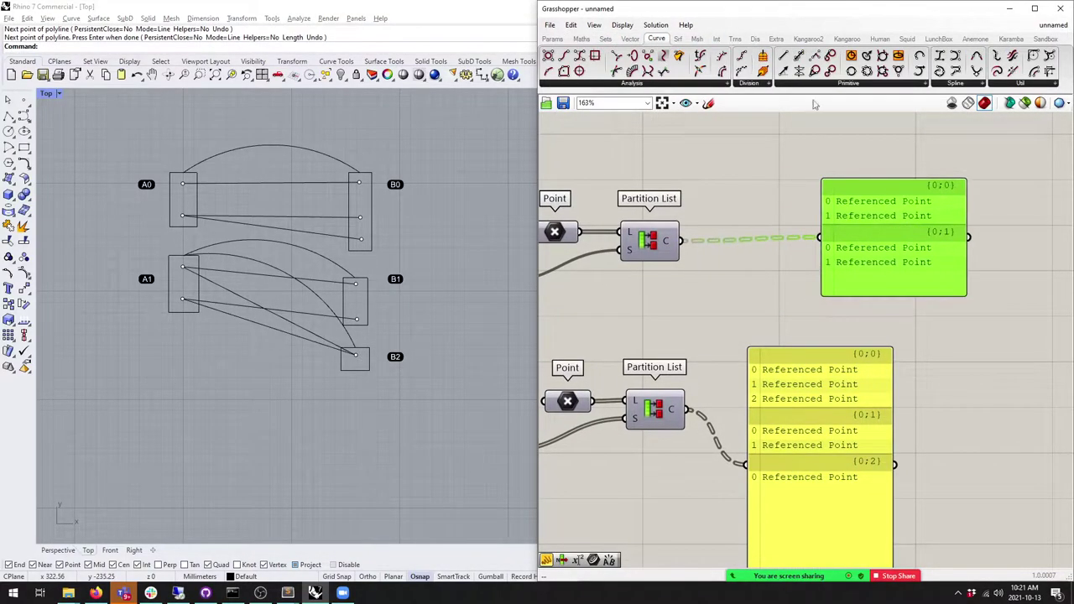
pyautogui.moveTo(784, 56); pyautogui.dragTo(777, 269)
pyautogui.moveTo(680, 242); pyautogui.dragTo(753, 260)
pyautogui.moveTo(687, 408); pyautogui.dragTo(750, 277)
pyautogui.click(777, 269)
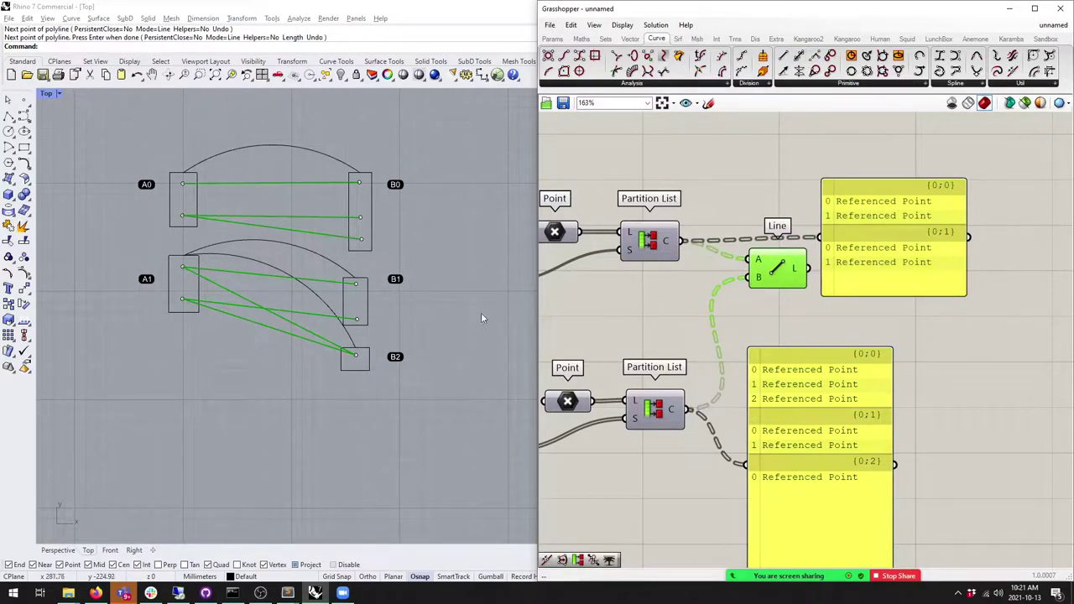
pyautogui.moveTo(493, 321); pyautogui.dragTo(494, 349, button='right')
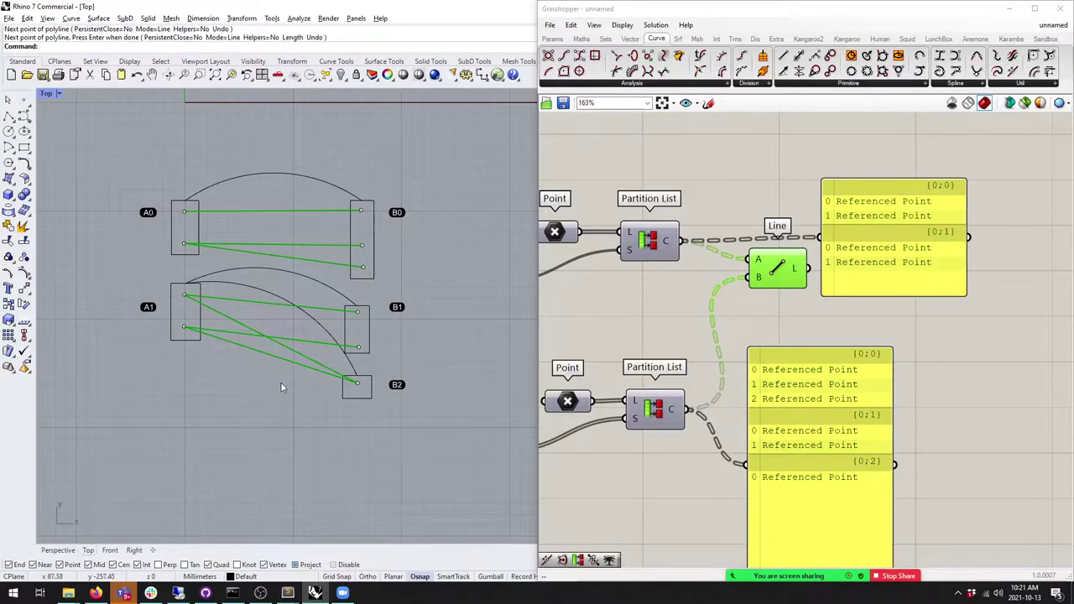
pyautogui.scroll(-5, 283, 344)
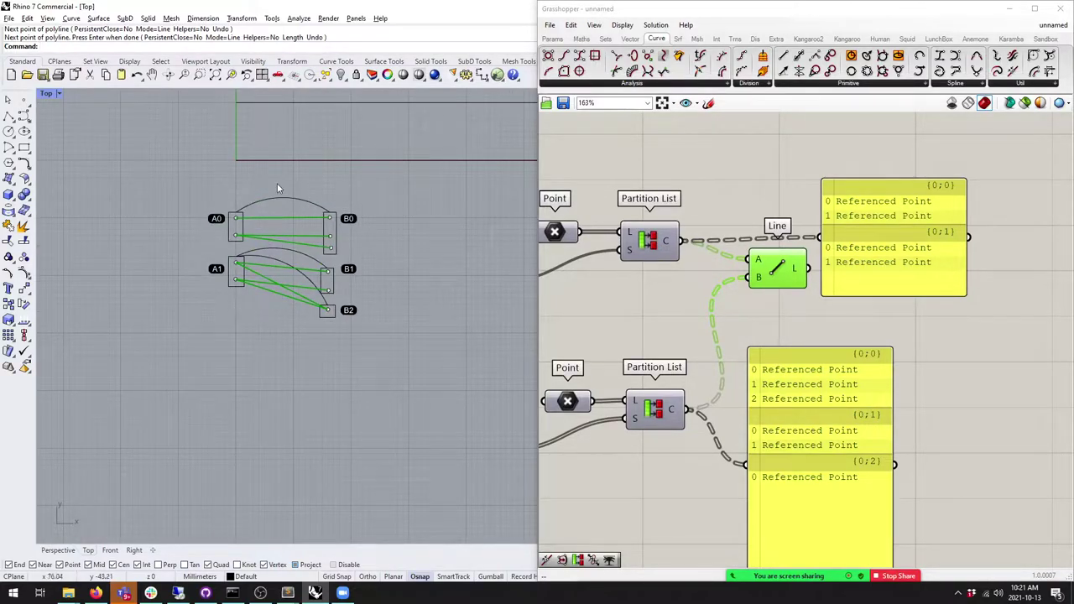
pyautogui.scroll(4, 292, 235)
pyautogui.scroll(-5, 285, 239)
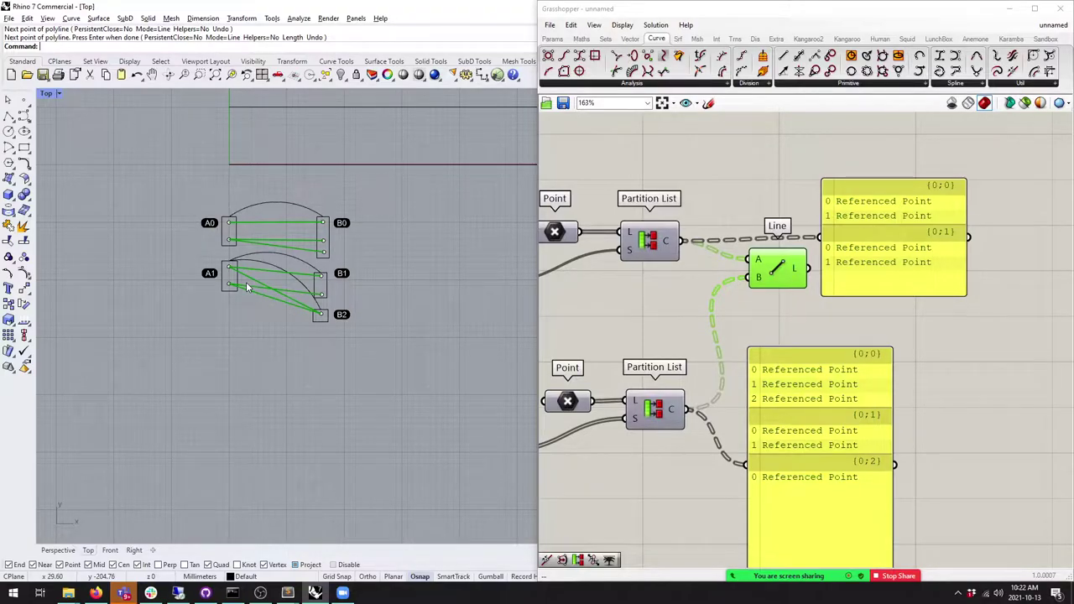
# Step: Enable Preview on the three PolyLine components so the zigzag truss appears
pyautogui.scroll(-4, 684, 380)
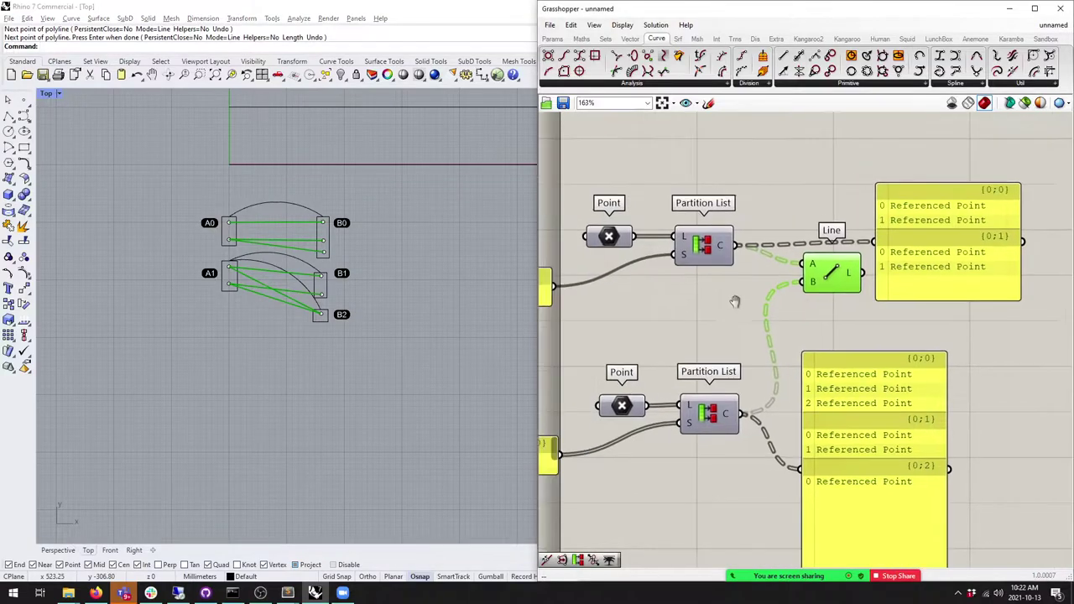
pyautogui.moveTo(894, 505); pyautogui.dragTo(541, 288)
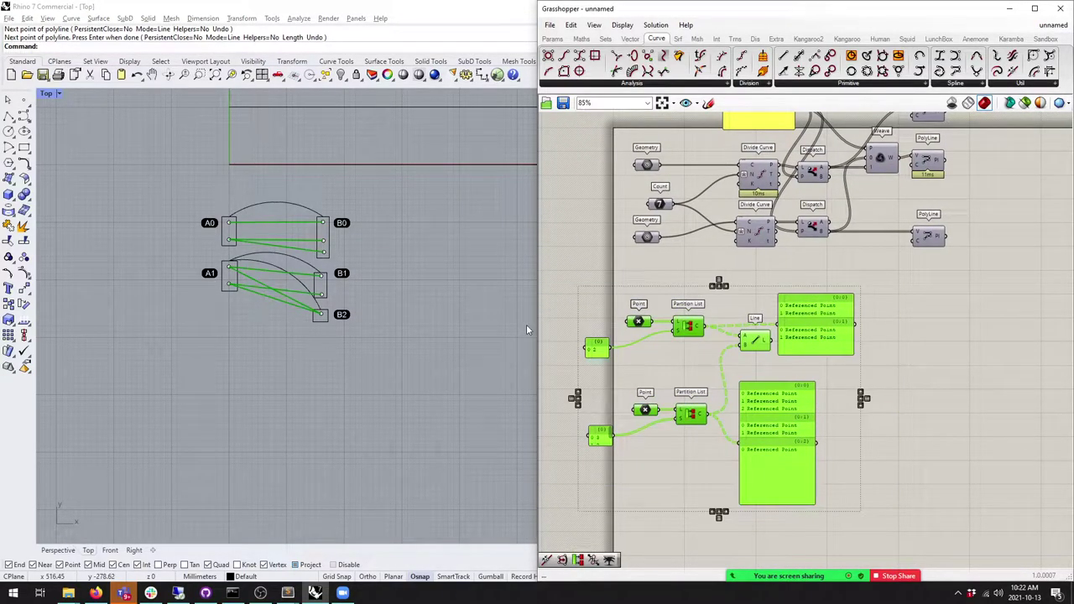
pyautogui.scroll(-2, 757, 301)
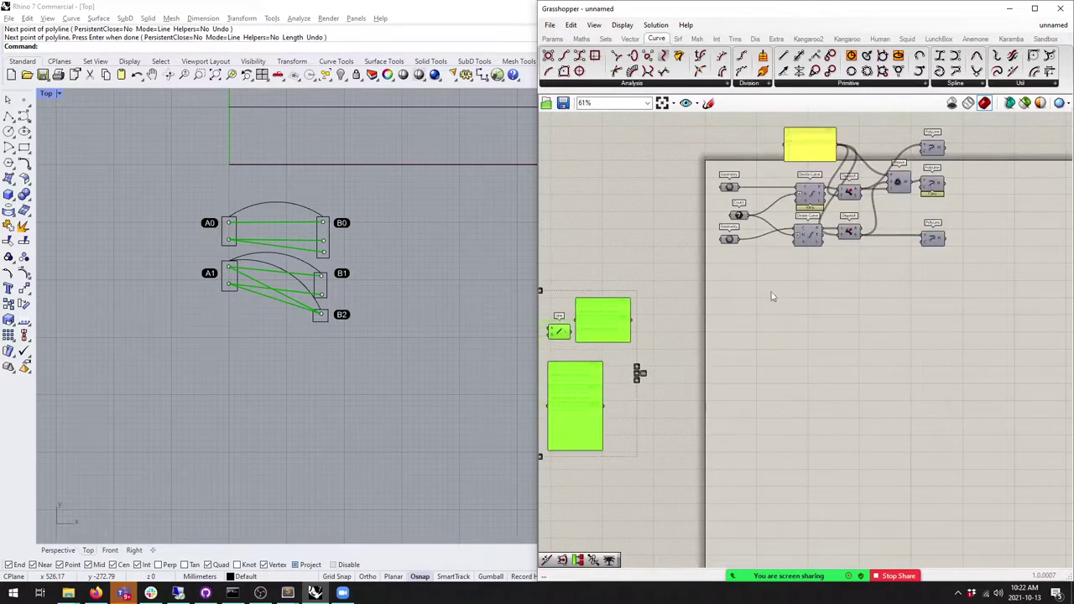
pyautogui.scroll(3, 758, 301)
pyautogui.click(712, 307)
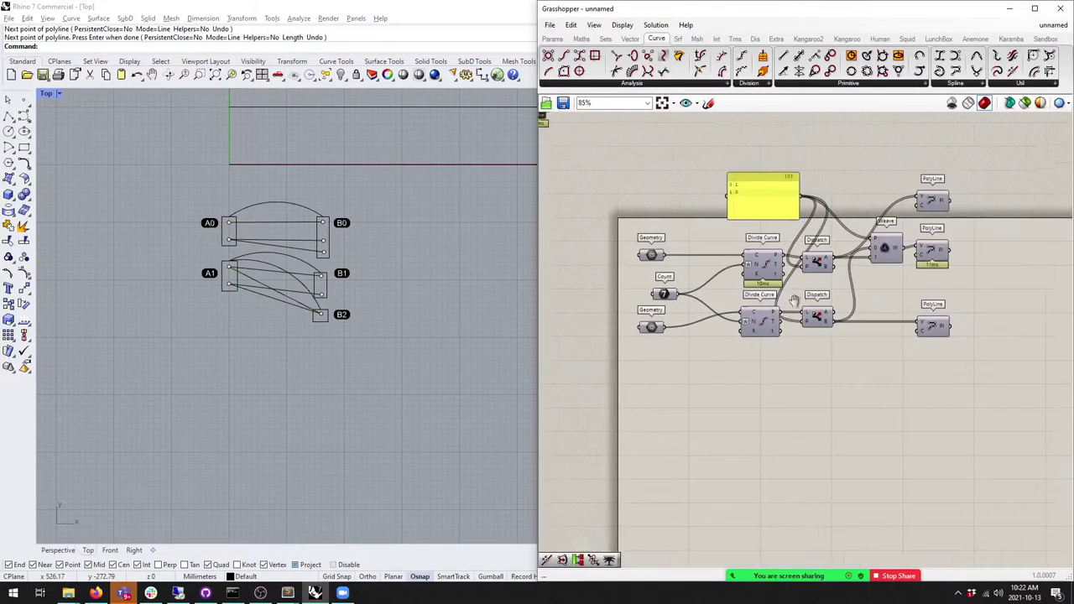
pyautogui.moveTo(802, 300); pyautogui.dragTo(753, 318, button='right')
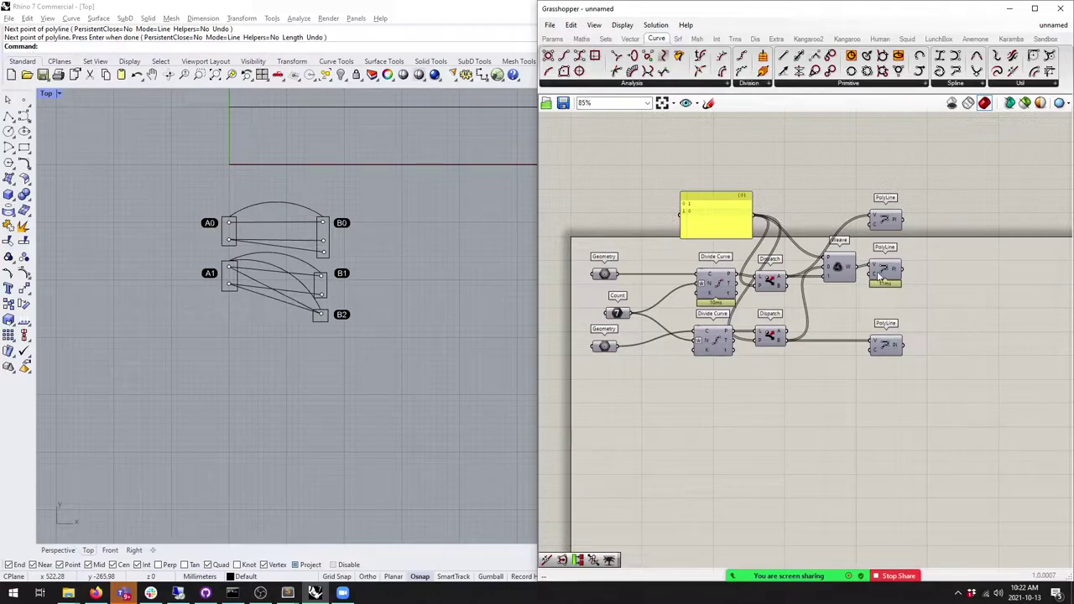
pyautogui.moveTo(948, 408); pyautogui.dragTo(870, 156)
pyautogui.middleClick(909, 175)
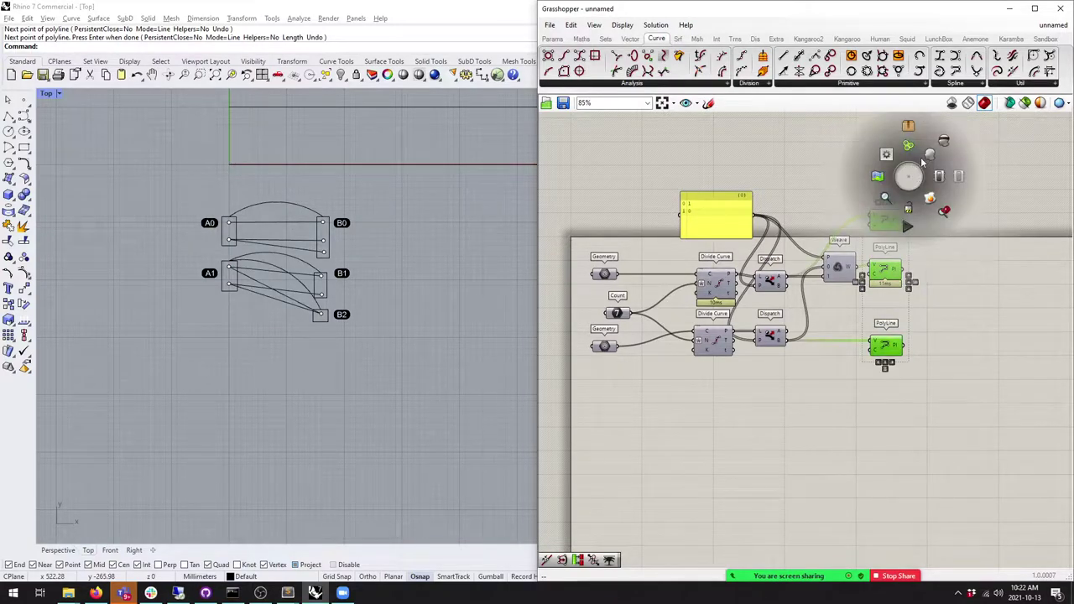
pyautogui.click(928, 154)
# Step: Move the labelled diagram away from the truss and select the truss's top straight line
pyautogui.moveTo(353, 210); pyautogui.dragTo(449, 270, button='right')
pyautogui.click(110, 311)
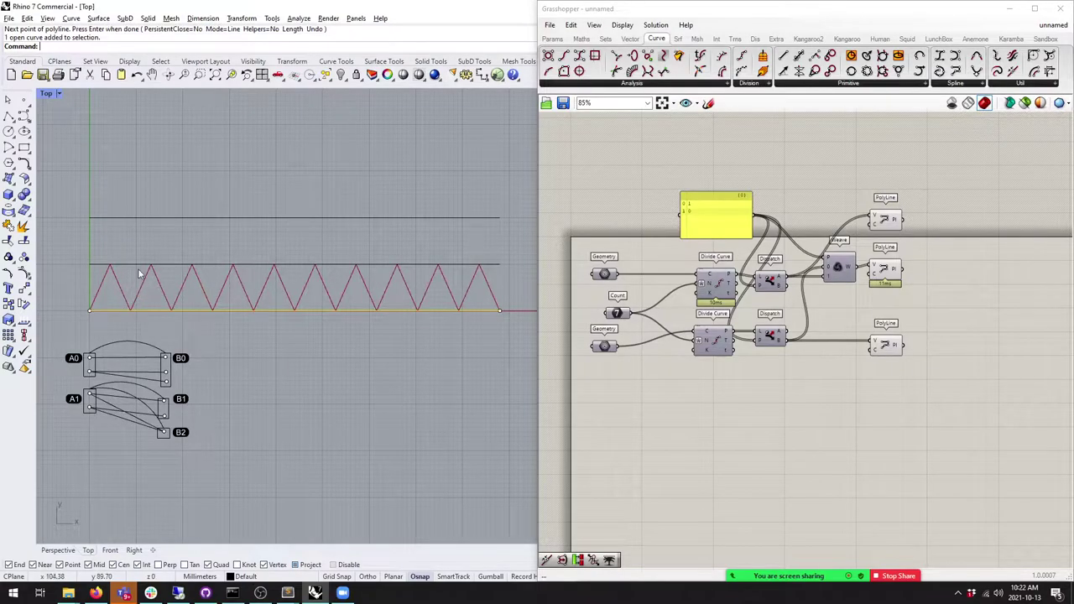
pyautogui.click(151, 264)
pyautogui.moveTo(151, 264); pyautogui.dragTo(261, 210, button='right')
pyautogui.moveTo(354, 423); pyautogui.dragTo(111, 279)
pyautogui.moveTo(254, 289); pyautogui.dragTo(163, 302)
pyautogui.scroll(-3, 261, 310)
pyautogui.scroll(5, 246, 301)
pyautogui.click(245, 303)
pyautogui.press('Escape')
pyautogui.click(294, 213)
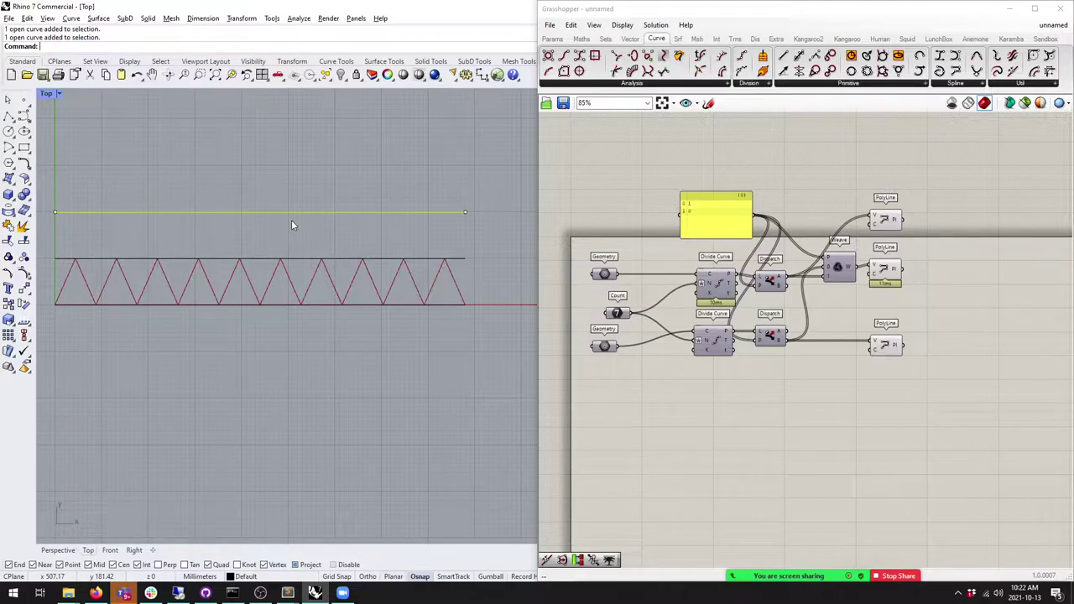
# Step: Copy-paste all truss components and set the copy's lower Geometry input to one referenced curve
pyautogui.moveTo(920, 411); pyautogui.dragTo(631, 206)
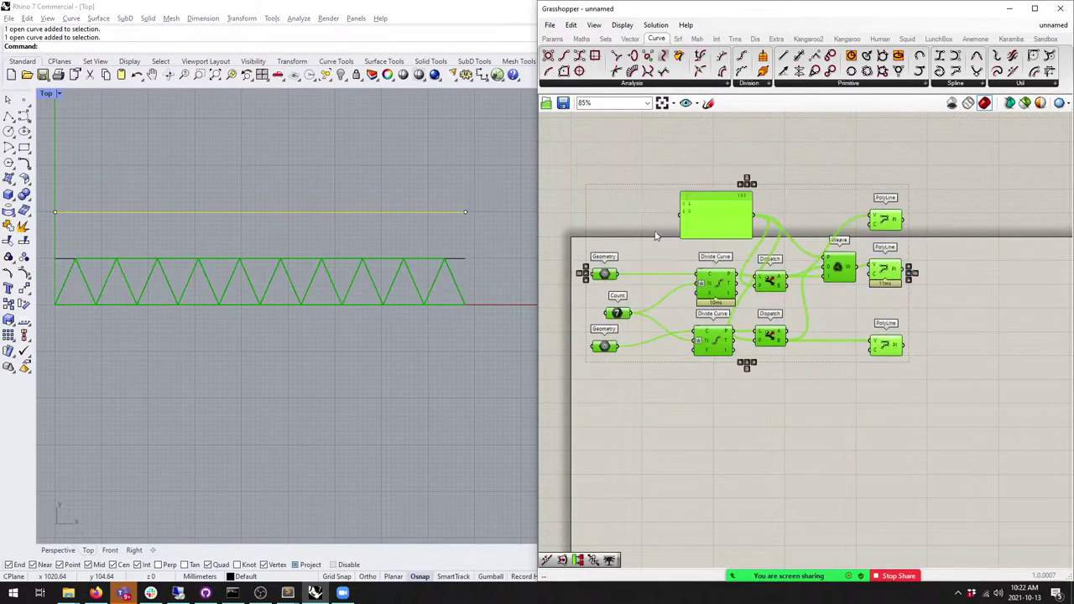
pyautogui.moveTo(632, 206); pyautogui.dragTo(648, 144, button='right')
pyautogui.hotkey('ctrl', 'c')
pyautogui.hotkey('ctrl', 'v')
pyautogui.click(648, 397)
pyautogui.rightClick(619, 423)
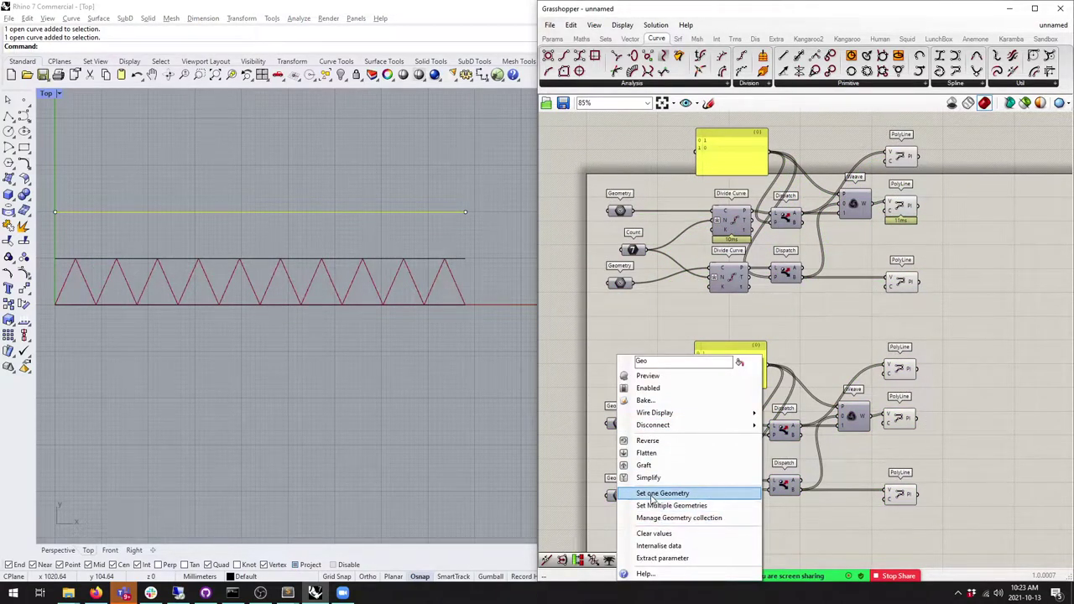
pyautogui.click(653, 494)
pyautogui.scroll(-2, 433, 271)
pyautogui.moveTo(434, 271); pyautogui.dragTo(409, 267, button='right')
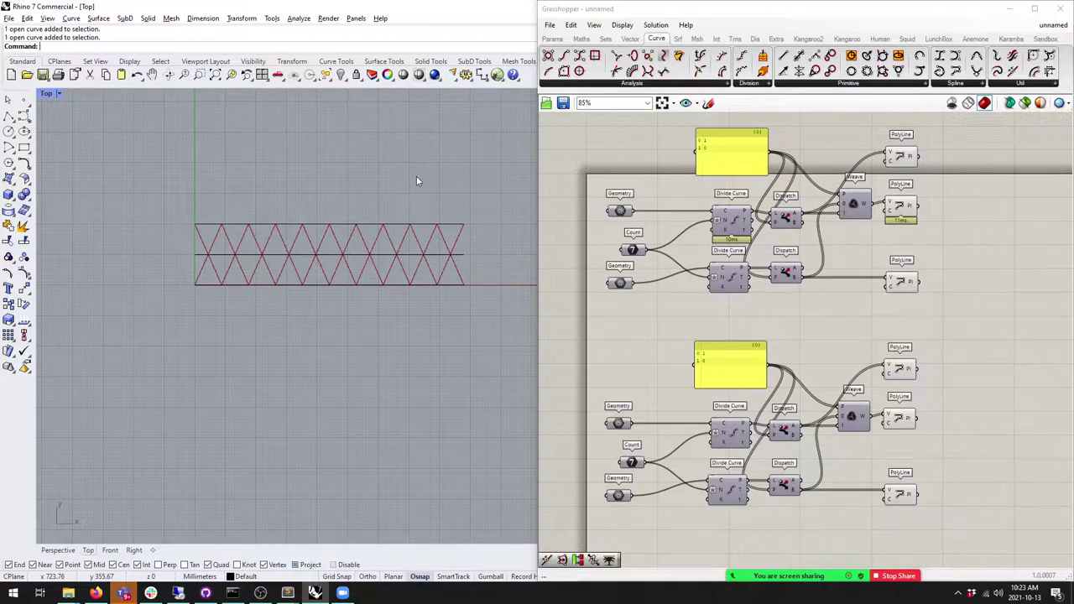
# Step: Copy the truss's top line six times upward, evenly spaced, then select the duplicated truss components
pyautogui.click(365, 226)
pyautogui.click(8, 305)
pyautogui.click(188, 254)
pyautogui.click(195, 222)
pyautogui.click(195, 191)
pyautogui.moveTo(203, 191); pyautogui.dragTo(185, 299, button='right')
pyautogui.click(178, 238)
pyautogui.click(179, 207)
pyautogui.click(177, 177)
pyautogui.click(178, 147)
pyautogui.press('Return')
pyautogui.press('Escape')
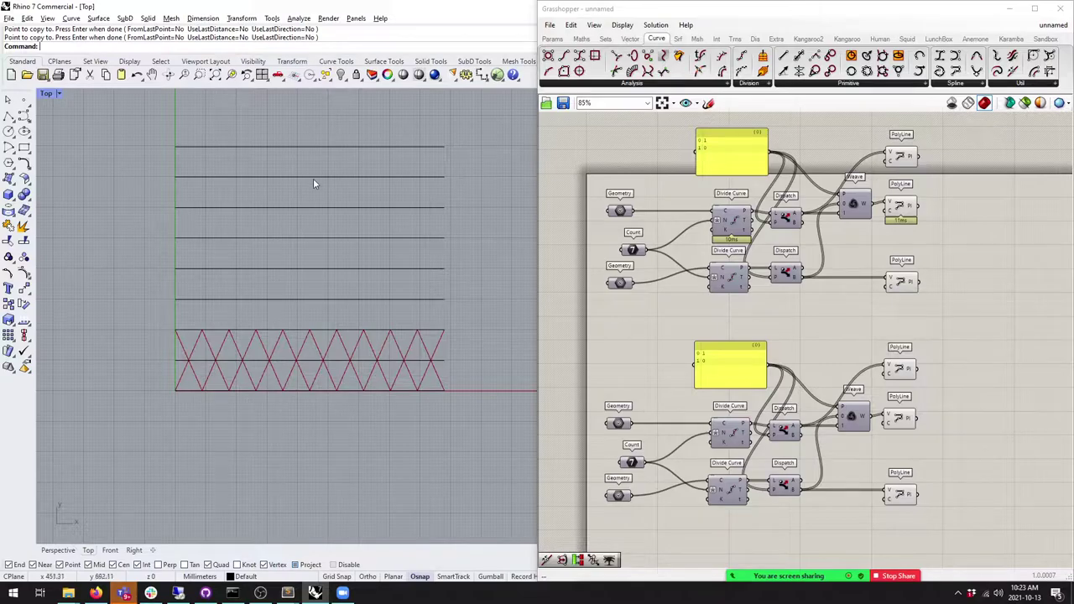
pyautogui.scroll(-3, 797, 143)
pyautogui.moveTo(944, 433); pyautogui.dragTo(620, 286)
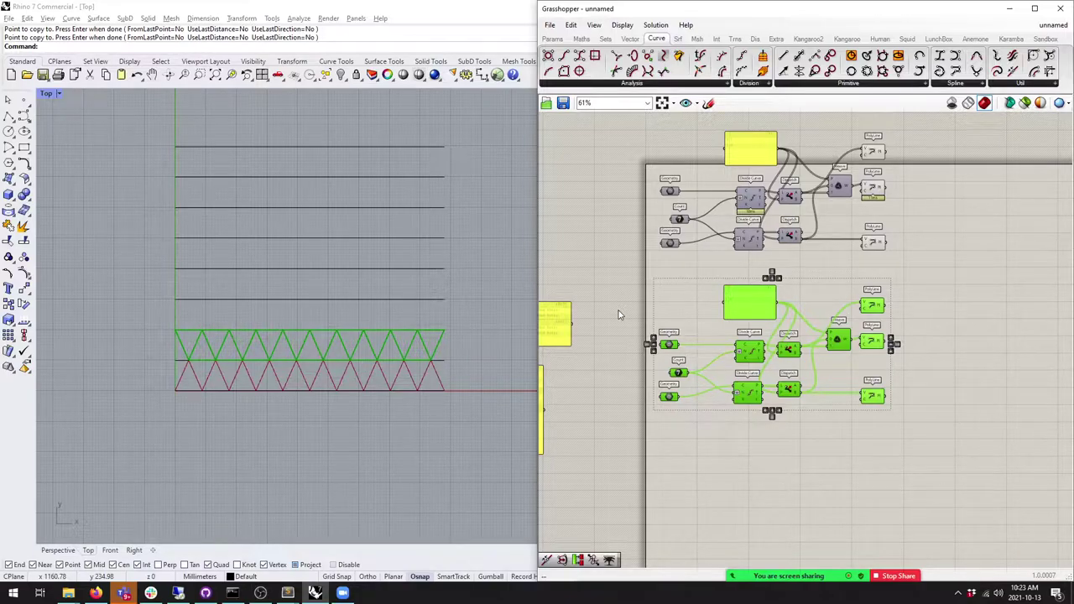
# Step: Delete the duplicated truss components so one zigzag row remains, then select the remaining truss components
pyautogui.moveTo(723, 284); pyautogui.dragTo(697, 279, button='right')
pyautogui.press('Delete')
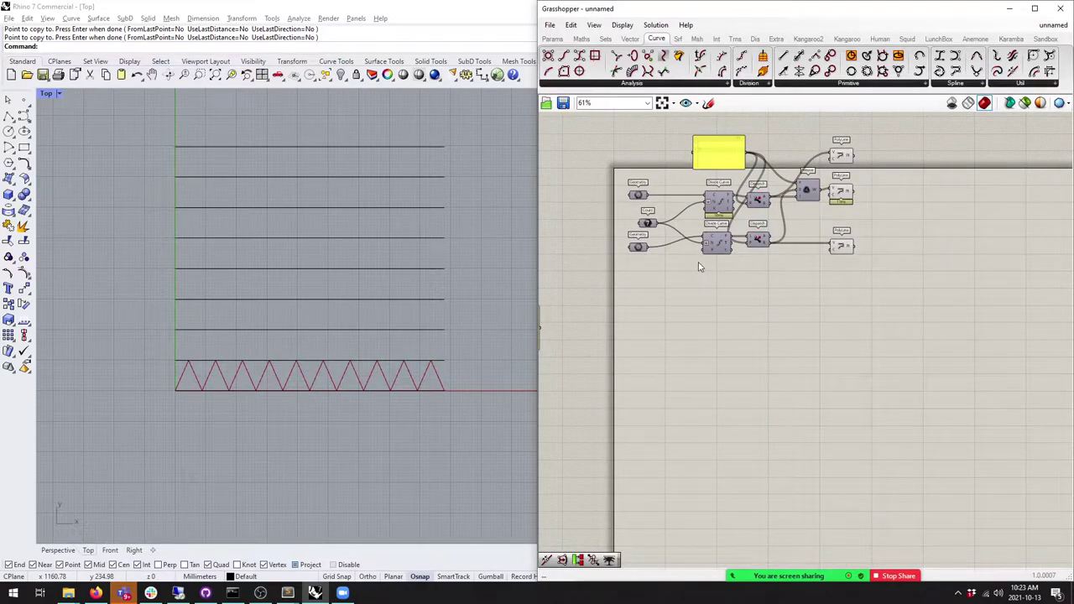
pyautogui.scroll(4, 708, 267)
pyautogui.moveTo(645, 317); pyautogui.dragTo(663, 344, button='right')
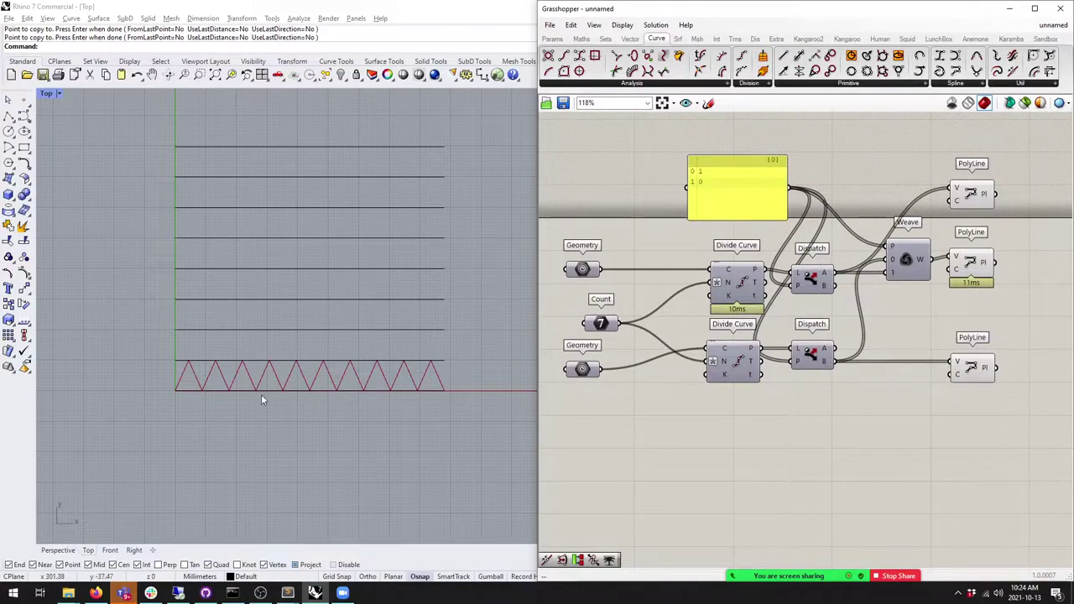
pyautogui.scroll(1, 306, 383)
pyautogui.moveTo(307, 384); pyautogui.dragTo(268, 382, button='right')
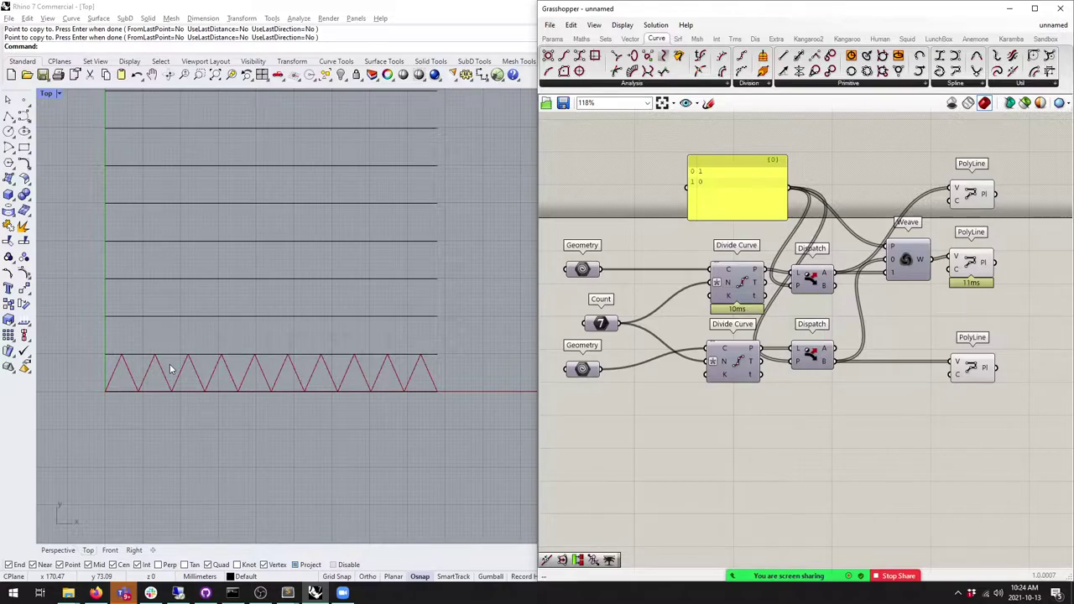
pyautogui.moveTo(1002, 440); pyautogui.dragTo(577, 144)
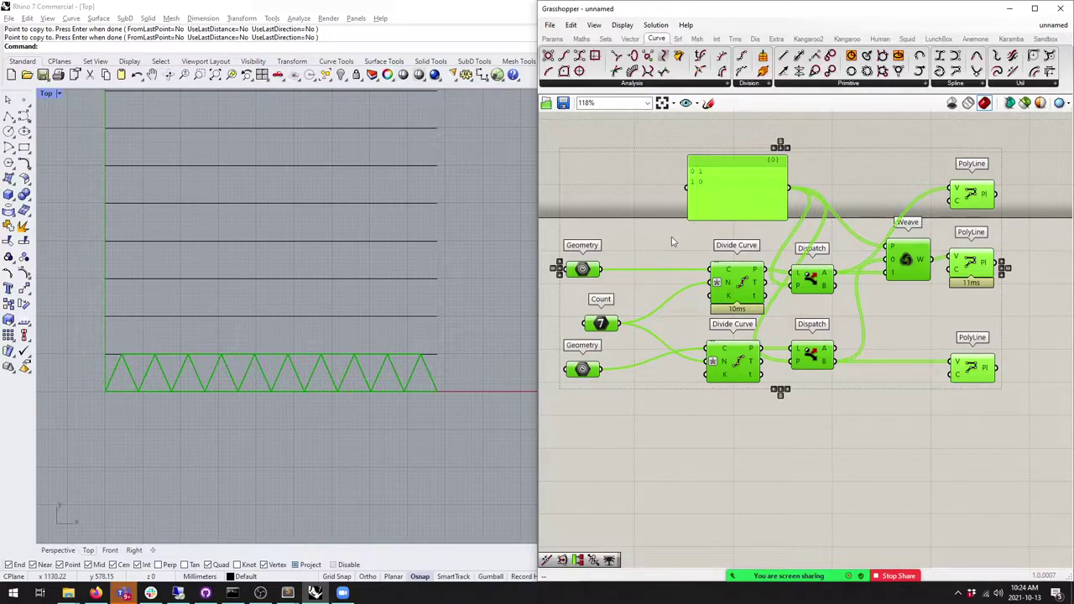
# Step: Select the top Geometry parameter and try selecting several horizontal lines in Rhino
pyautogui.click(630, 233)
pyautogui.moveTo(612, 286); pyautogui.dragTo(723, 227, button='right')
pyautogui.click(729, 227)
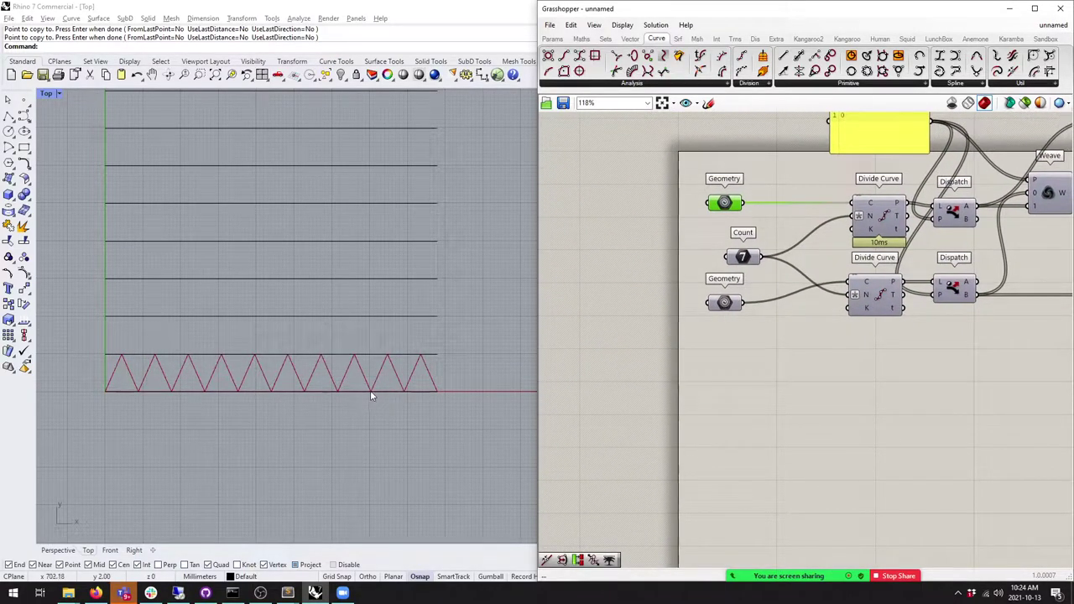
pyautogui.click(378, 354)
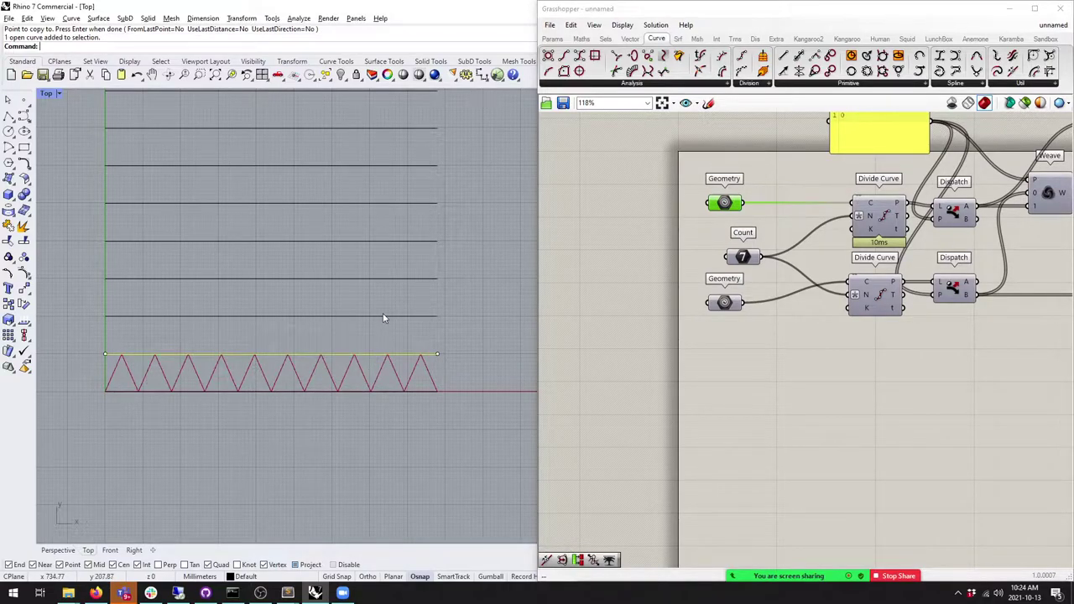
pyautogui.keyDown('shift'); pyautogui.click(383, 315); pyautogui.keyUp('shift')
pyautogui.click(391, 296)
pyautogui.click(393, 315)
pyautogui.keyDown('shift'); pyautogui.click(395, 278); pyautogui.keyUp('shift')
pyautogui.click(393, 279)
pyautogui.keyDown('shift'); pyautogui.click(391, 242); pyautogui.keyUp('shift')
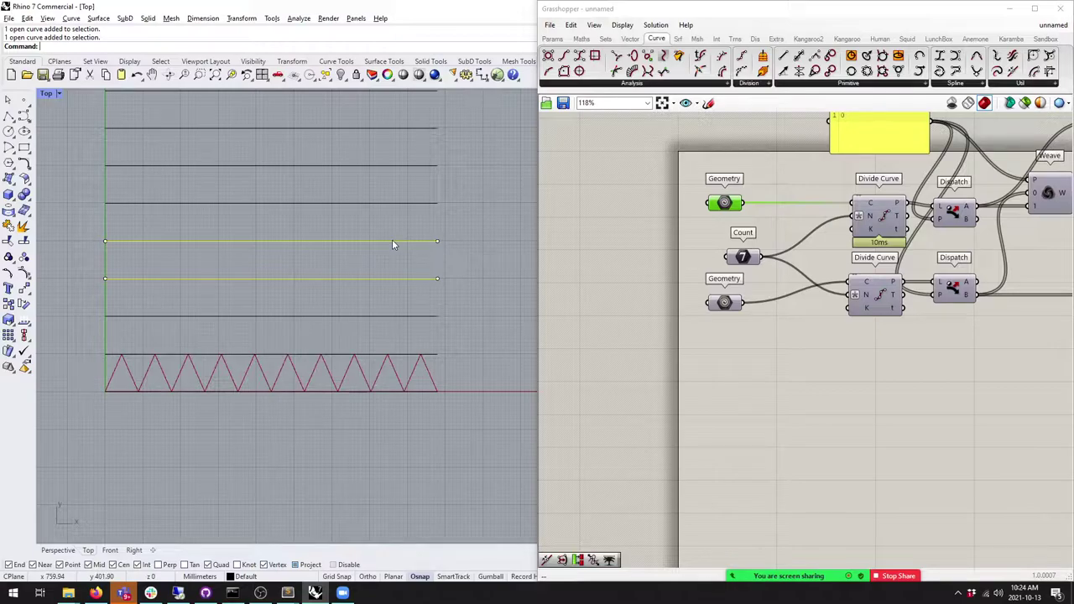
# Step: Duplicate the top and lower Geometry parameters to the left of the originals
pyautogui.click(717, 243)
pyautogui.click(725, 202)
pyautogui.keyDown('alt'); pyautogui.moveTo(724, 202); pyautogui.dragTo(649, 202); pyautogui.keyUp('alt')
pyautogui.click(724, 302)
pyautogui.keyDown('alt'); pyautogui.moveTo(724, 302); pyautogui.dragTo(658, 302); pyautogui.keyUp('alt')
# Step: Reference every horizontal line, from the truss bottom up to the topmost, in the new Geometry parameter
pyautogui.rightClick(652, 206)
pyautogui.click(701, 338)
pyautogui.press('Return')
pyautogui.rightClick(648, 202)
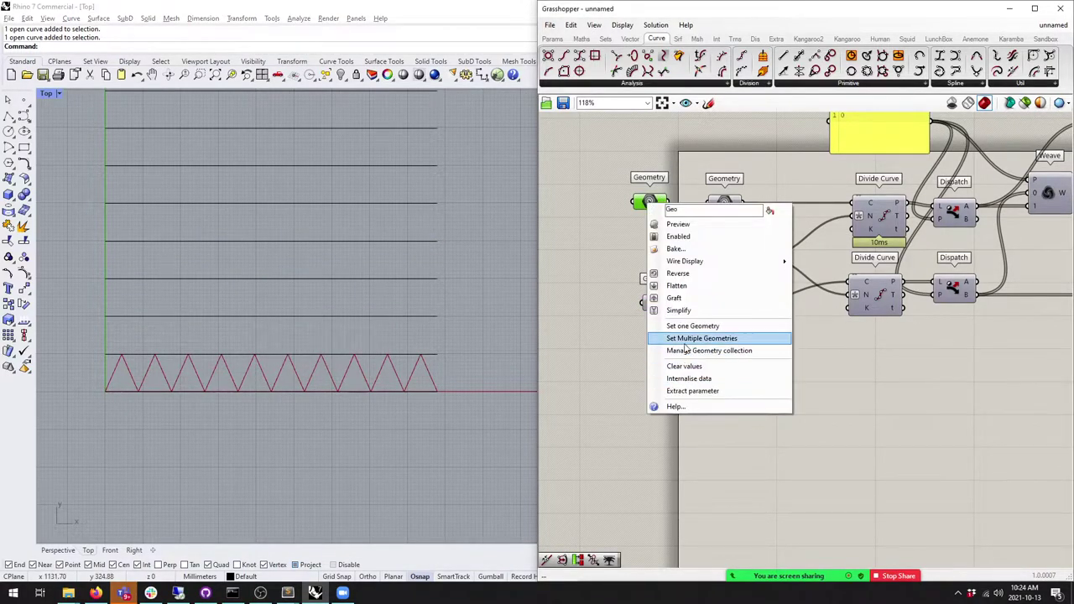
pyautogui.click(701, 339)
pyautogui.click(355, 391)
pyautogui.click(377, 355)
pyautogui.click(379, 318)
pyautogui.click(382, 280)
pyautogui.scroll(3, 425, 282)
pyautogui.click(426, 311)
pyautogui.click(428, 276)
pyautogui.click(432, 239)
pyautogui.click(433, 200)
pyautogui.click(434, 163)
pyautogui.press('Return')
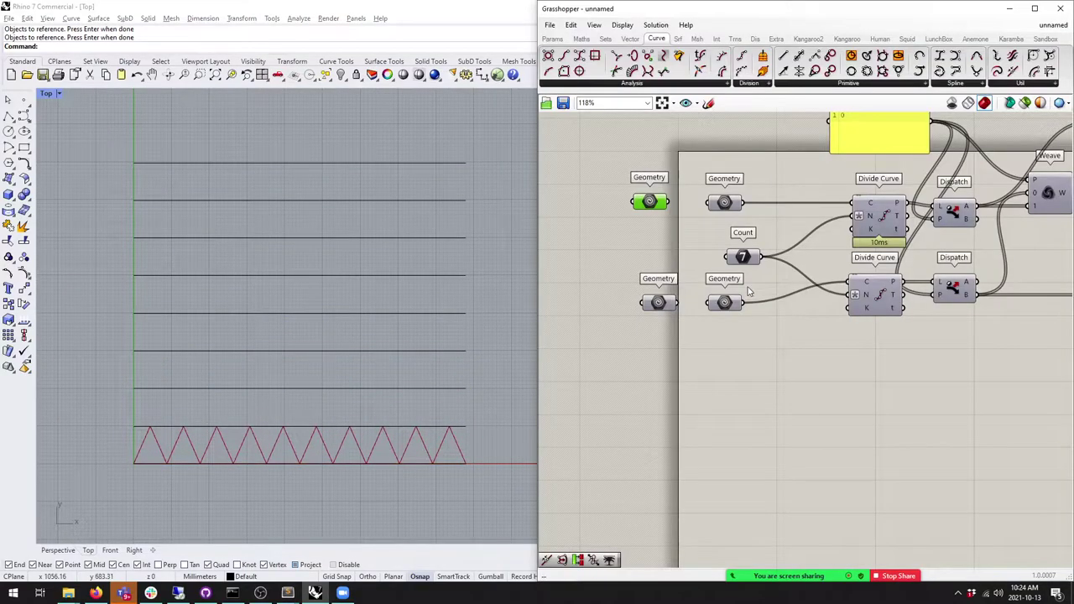
# Step: Reposition the new Geometry parameter and check the bottom and top truss lines in Rhino
pyautogui.moveTo(654, 205); pyautogui.dragTo(631, 230)
pyautogui.scroll(2, 685, 243)
pyautogui.moveTo(608, 247); pyautogui.dragTo(683, 234, button='right')
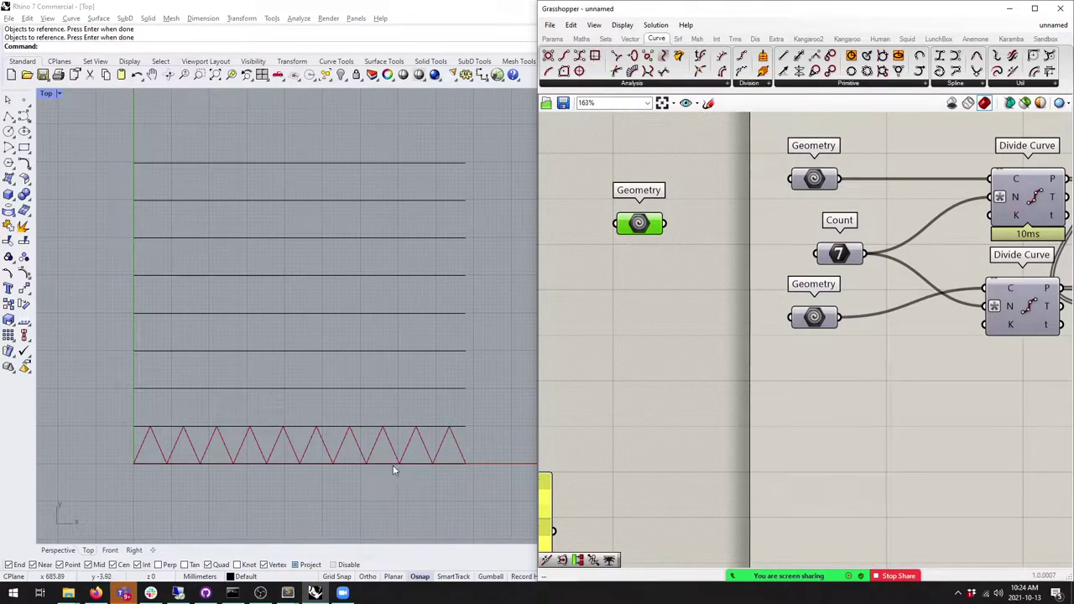
pyautogui.click(391, 467)
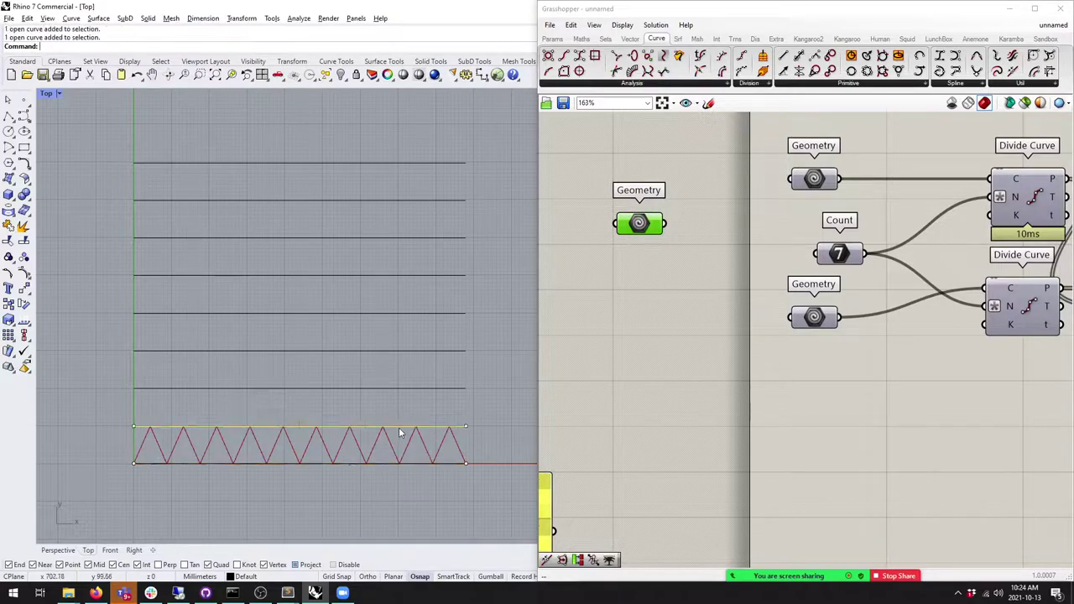
pyautogui.click(406, 463)
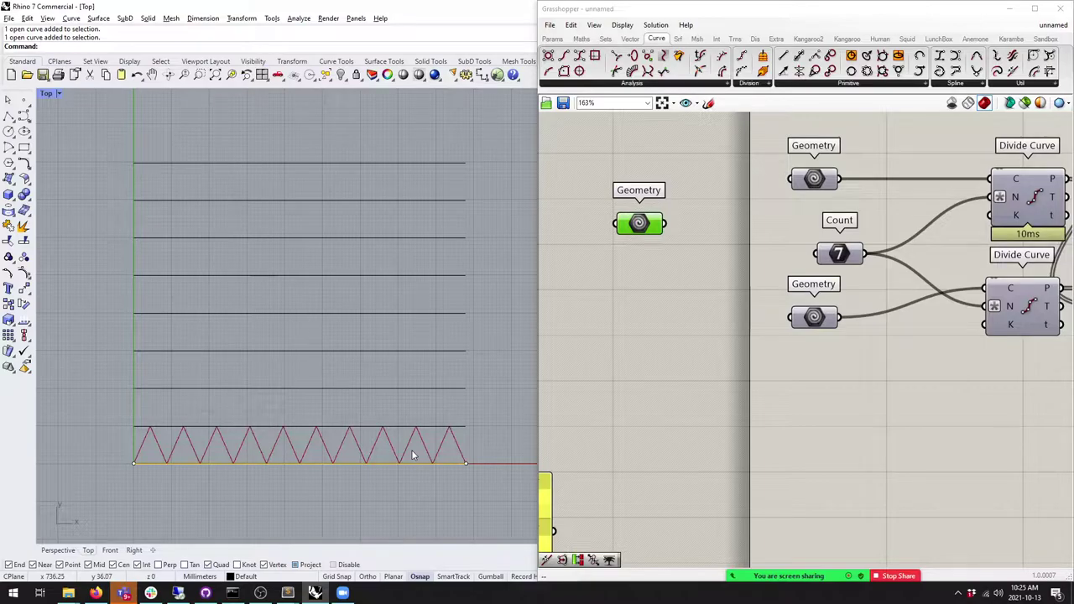
pyautogui.click(382, 427)
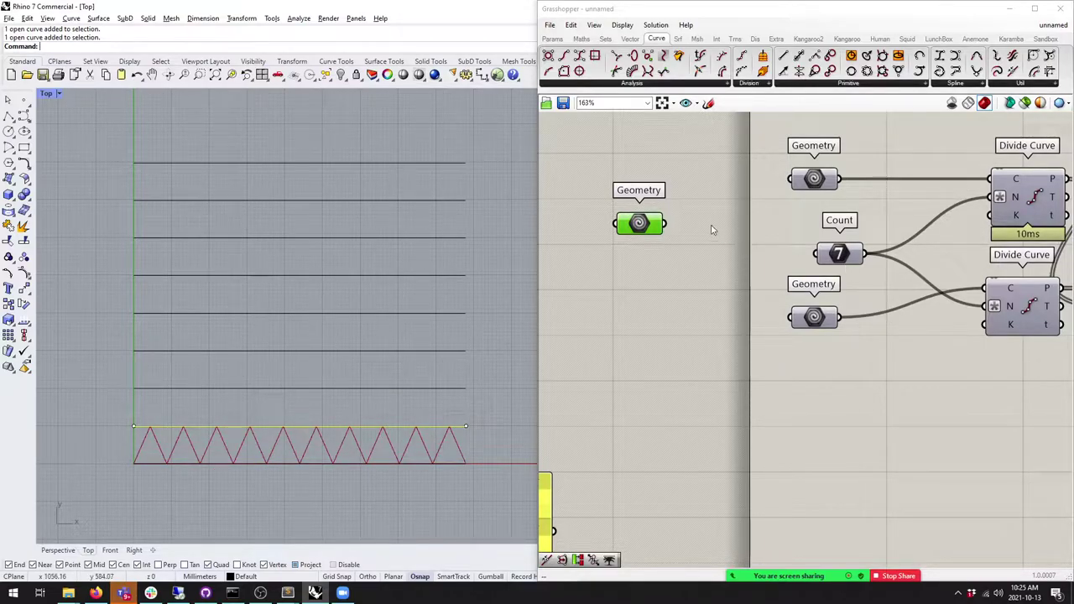
pyautogui.click(377, 470)
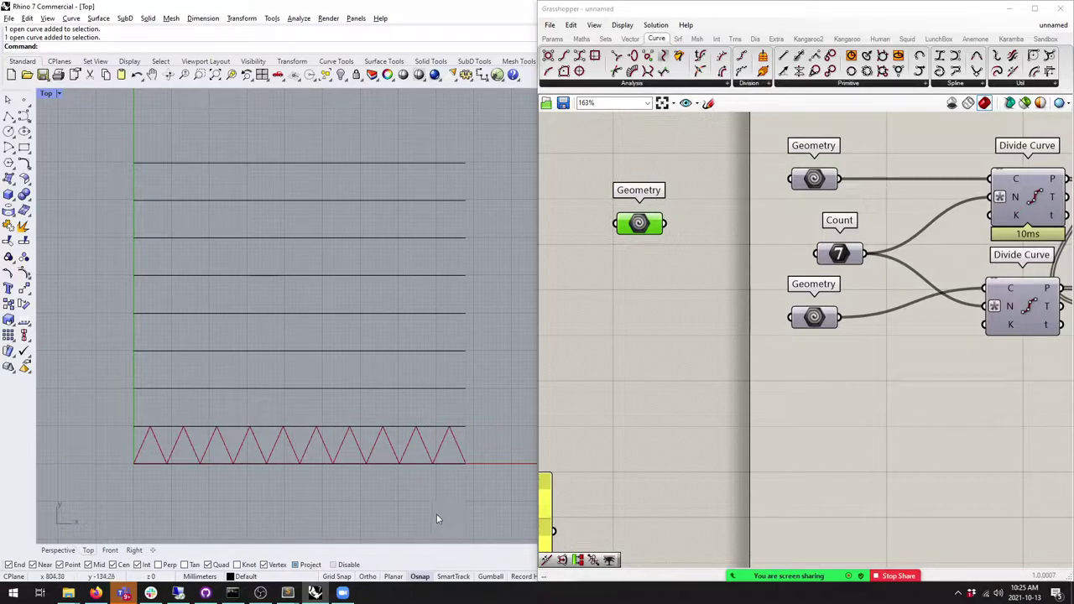
# Step: Show the full List component group on the Sets tab
pyautogui.click(643, 254)
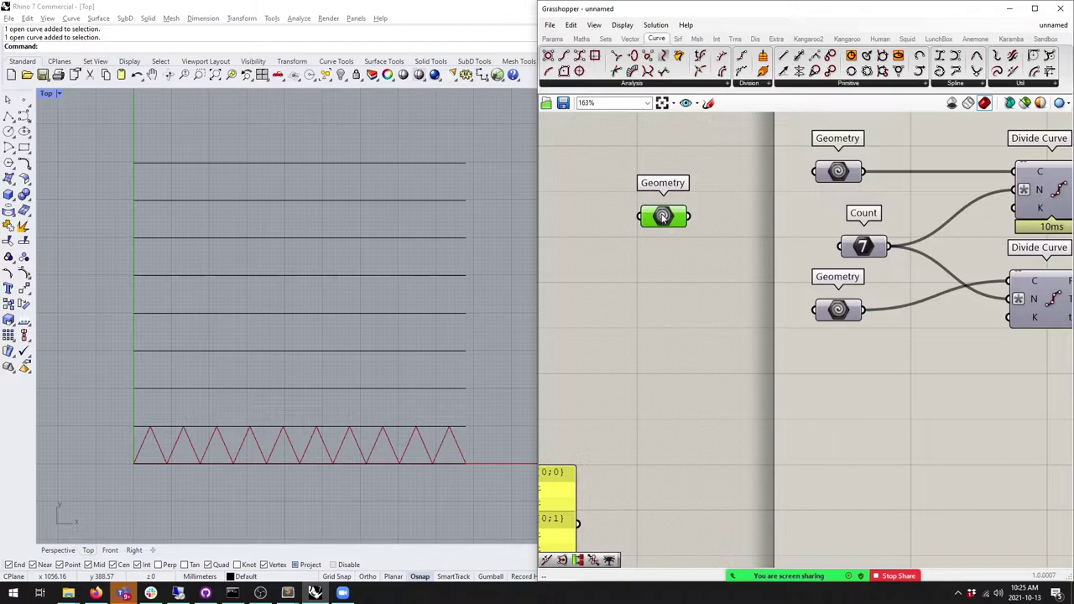
pyautogui.click(605, 38)
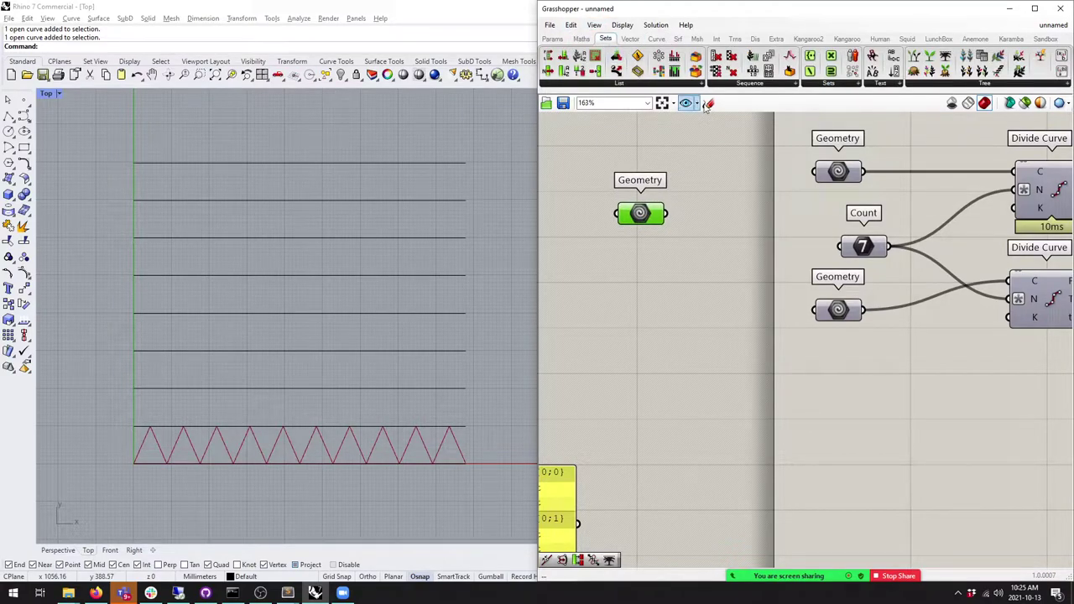
pyautogui.click(591, 84)
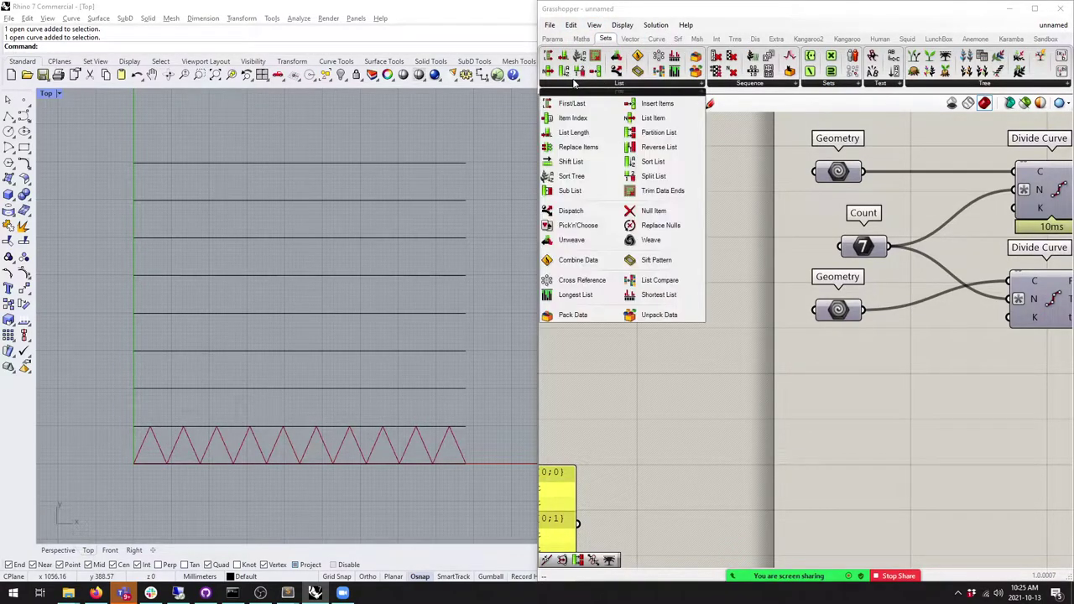
# Step: Add a Shift List component and wire the referenced curves into its L input
pyautogui.moveTo(571, 161); pyautogui.dragTo(741, 296)
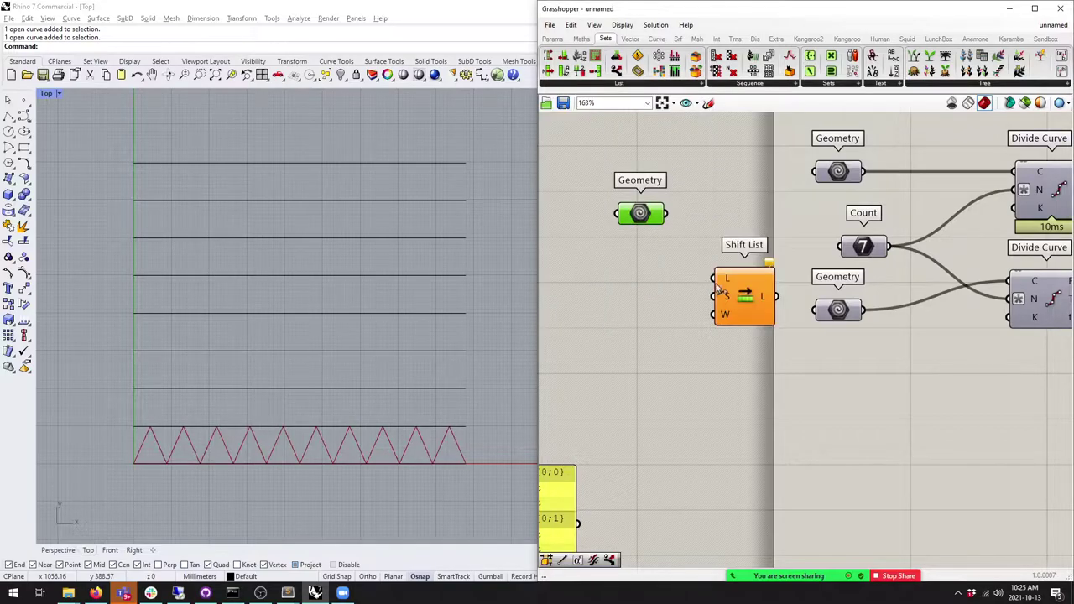
pyautogui.moveTo(629, 220); pyautogui.dragTo(582, 234)
pyautogui.moveTo(734, 289); pyautogui.dragTo(657, 229)
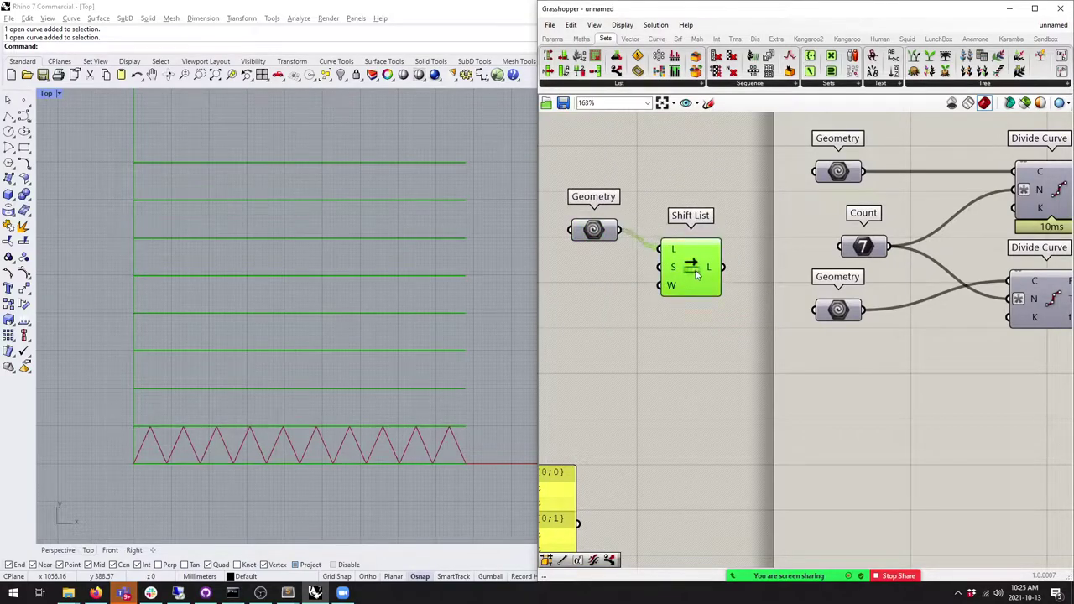
# Step: Add a panel holding the value 1 and shrink it beside the curves
pyautogui.click(553, 40)
pyautogui.moveTo(714, 72); pyautogui.dragTo(558, 330)
pyautogui.moveTo(558, 329); pyautogui.dragTo(675, 321, button='right')
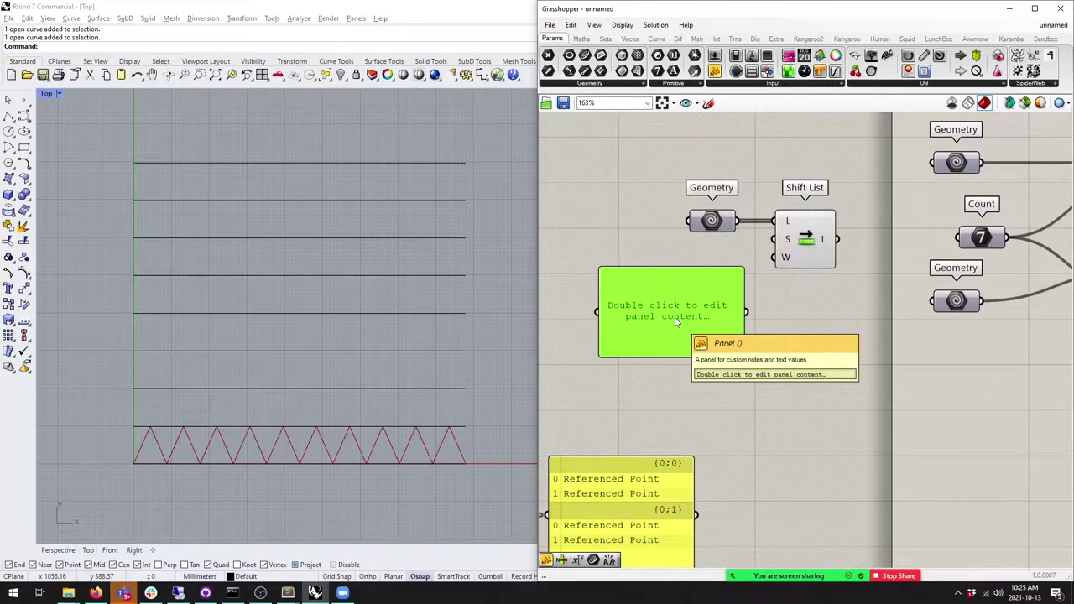
pyautogui.doubleClick(675, 321)
pyautogui.write('0')
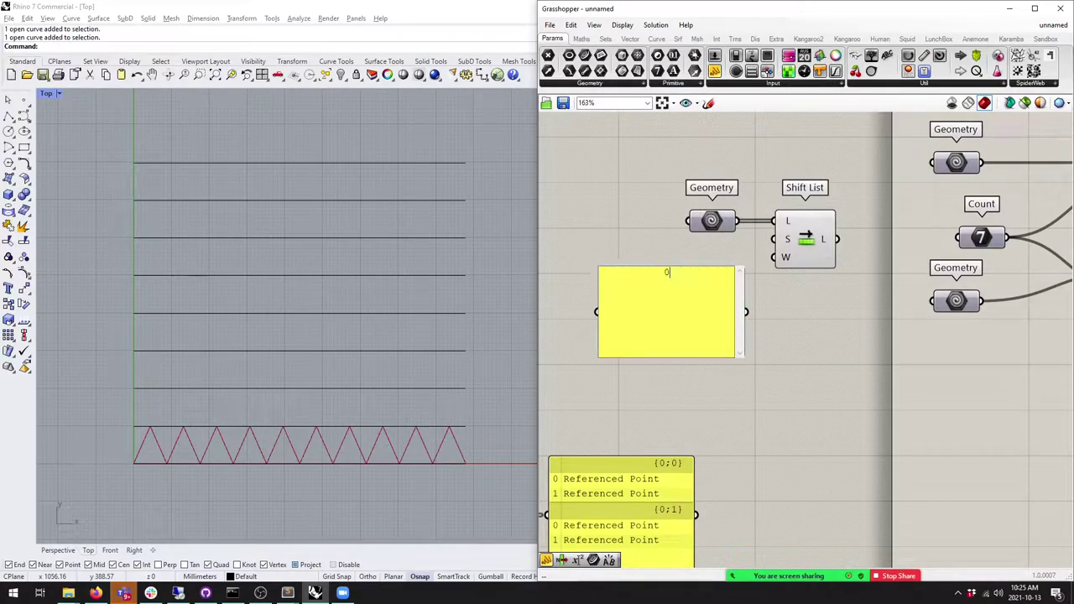
pyautogui.click(643, 250)
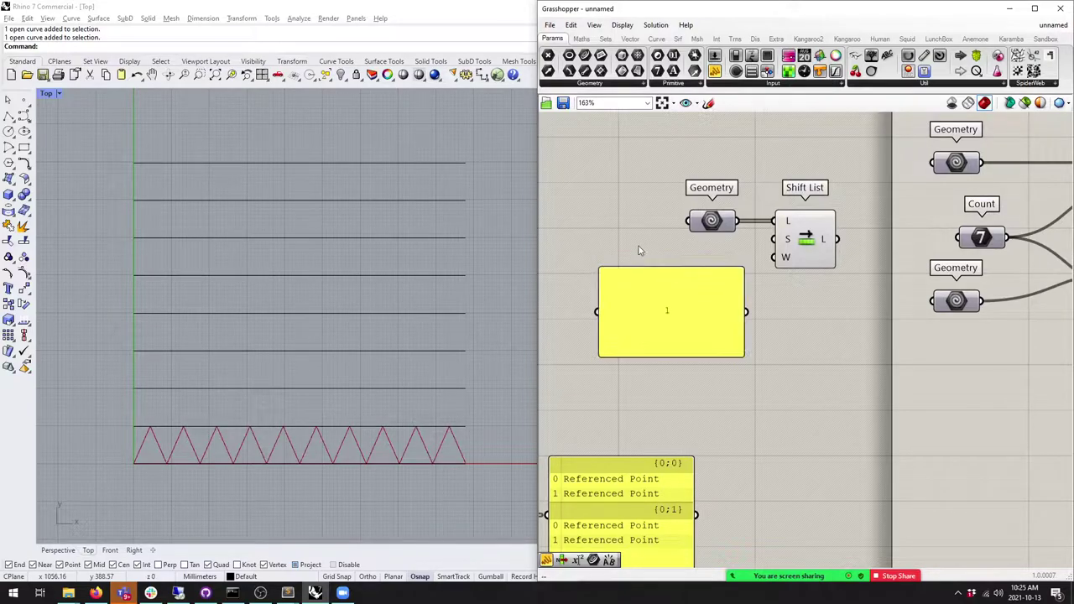
pyautogui.moveTo(600, 268); pyautogui.dragTo(677, 261)
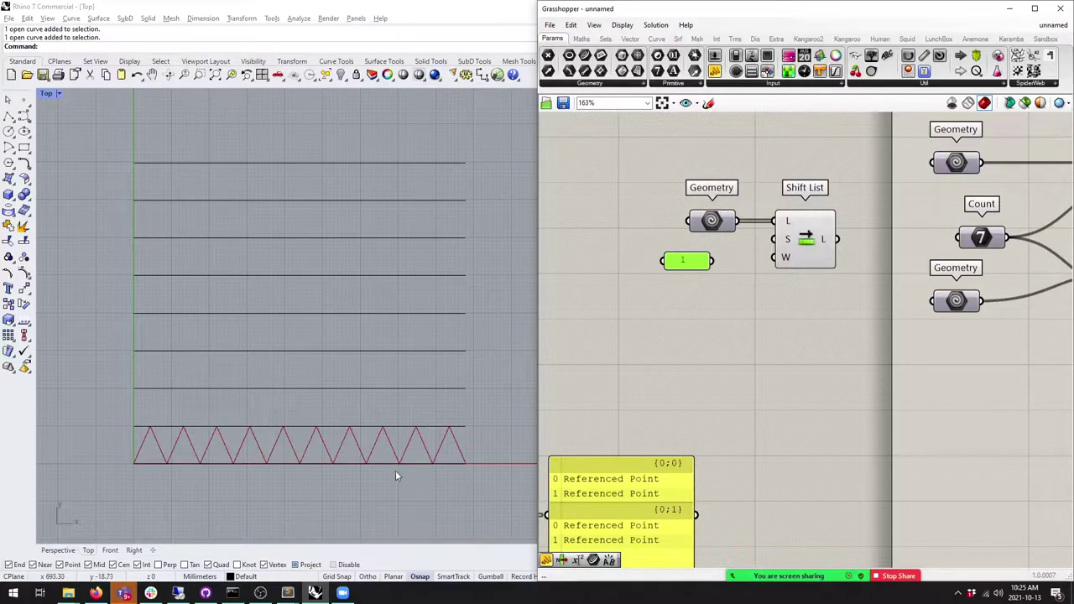
# Step: Feed the value 1 into the Shift List and set its wrap input to True
pyautogui.moveTo(713, 261); pyautogui.dragTo(779, 258)
pyautogui.rightClick(781, 258)
pyautogui.moveTo(873, 369)
pyautogui.click(923, 368)
pyautogui.moveTo(803, 265); pyautogui.dragTo(848, 258)
# Step: Duplicate the Shift List with its panel and change the copy's value to -1
pyautogui.keyDown('shift'); pyautogui.click(686, 267); pyautogui.keyUp('shift')
pyautogui.click(734, 298)
pyautogui.doubleClick(725, 269)
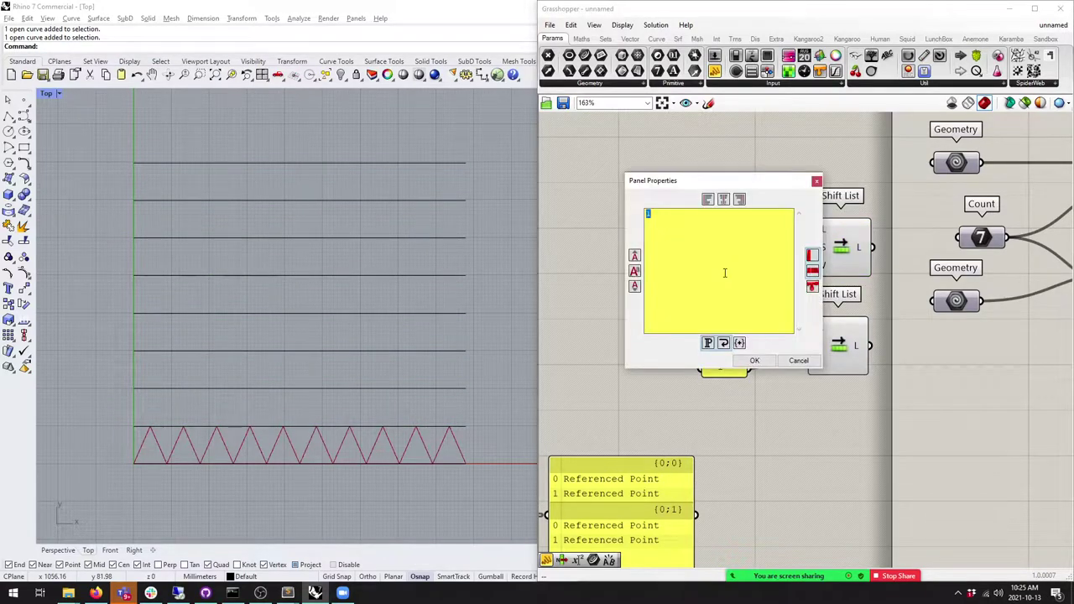
pyautogui.write('-1')
pyautogui.click(755, 360)
# Step: Wire the upper and lower Shift List outputs into the two curve inputs and tidy the group
pyautogui.scroll(-3, 730, 327)
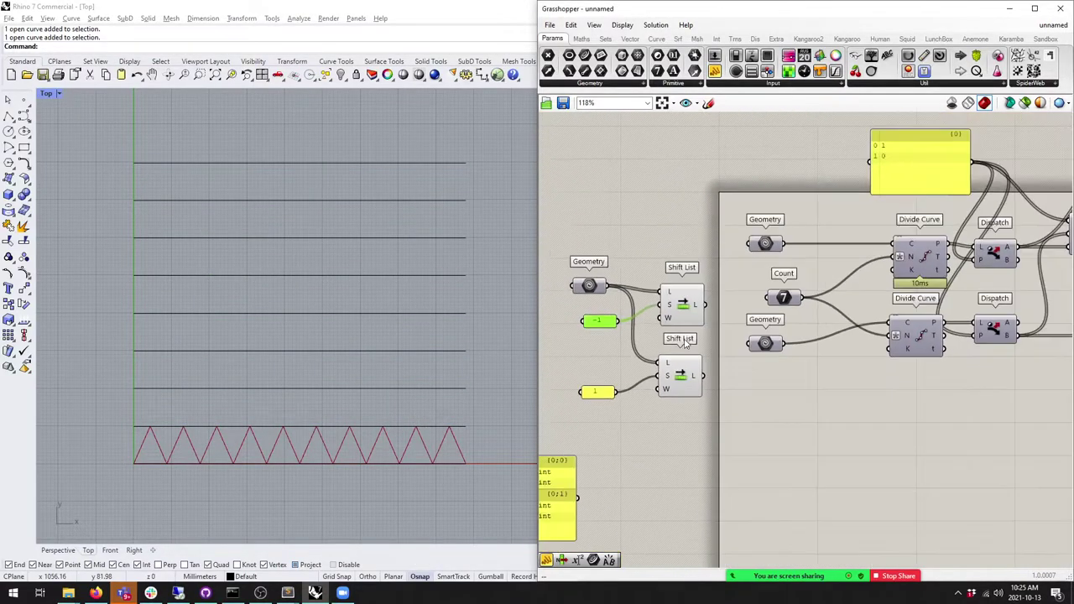
pyautogui.click(711, 288)
pyautogui.scroll(-2, 710, 288)
pyautogui.click(665, 306)
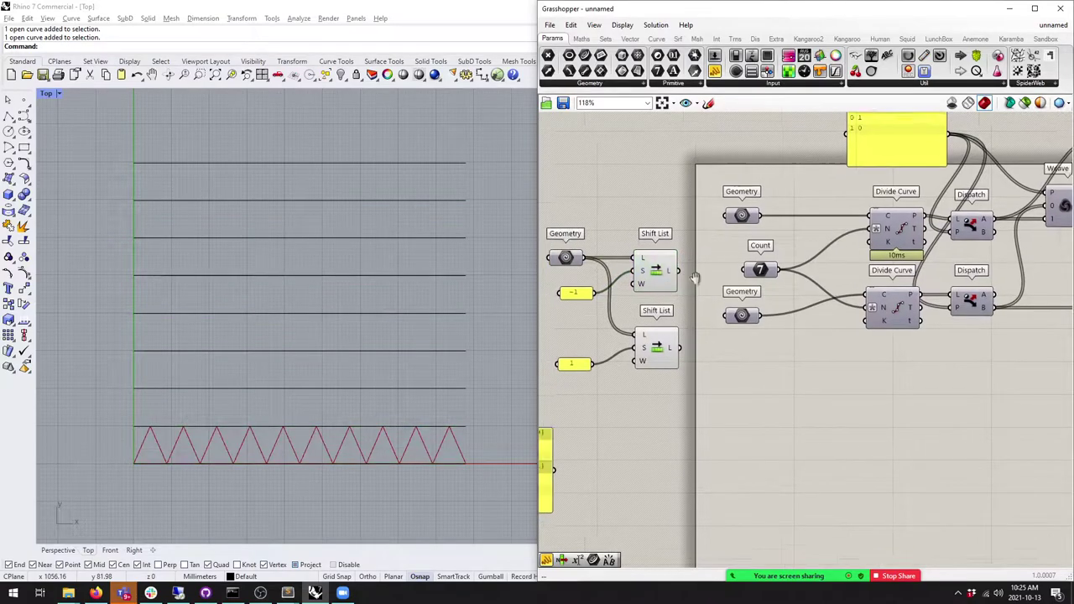
pyautogui.scroll(-1, 695, 305)
pyautogui.moveTo(670, 287); pyautogui.dragTo(696, 281, button='right')
pyautogui.moveTo(678, 263); pyautogui.dragTo(722, 218)
pyautogui.moveTo(682, 330); pyautogui.dragTo(721, 304)
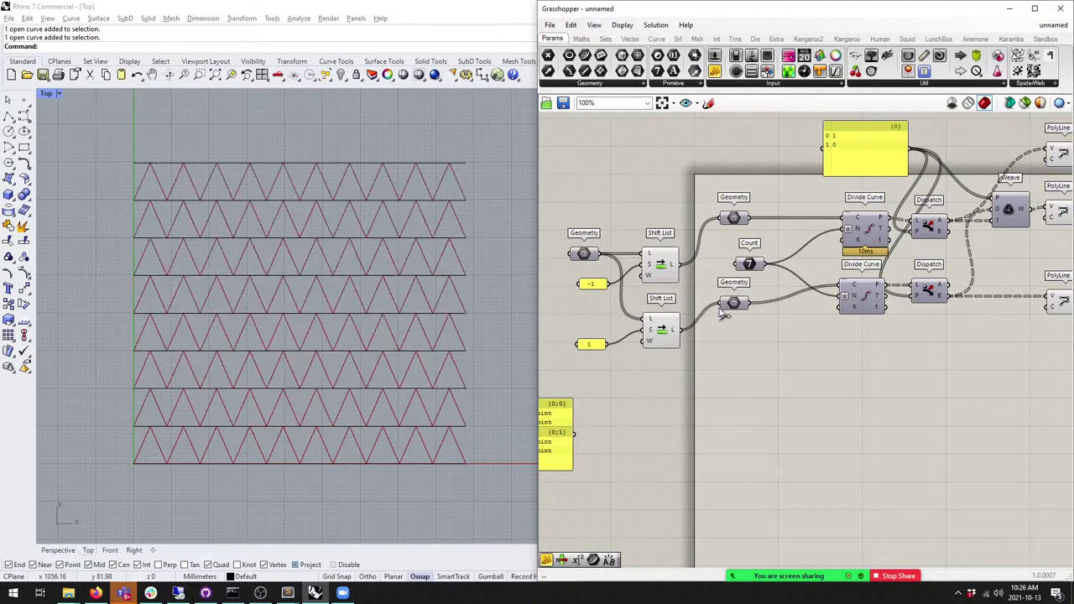
pyautogui.moveTo(658, 375); pyautogui.dragTo(554, 227)
pyautogui.moveTo(658, 269); pyautogui.dragTo(648, 244)
pyautogui.click(700, 379)
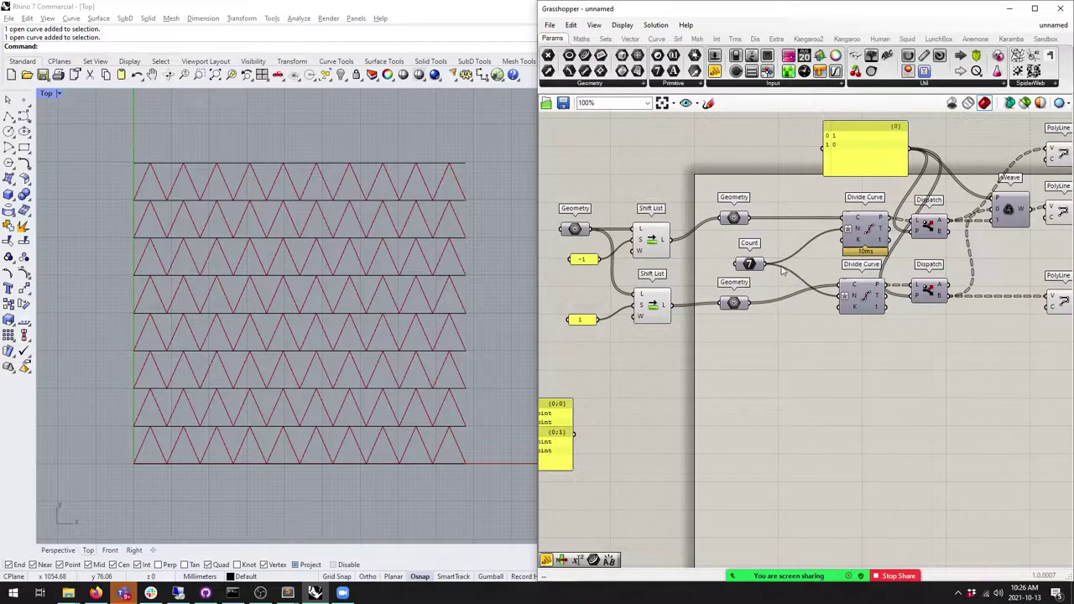
# Step: Move both Divide Curve components left and align the upper one
pyautogui.click(667, 312)
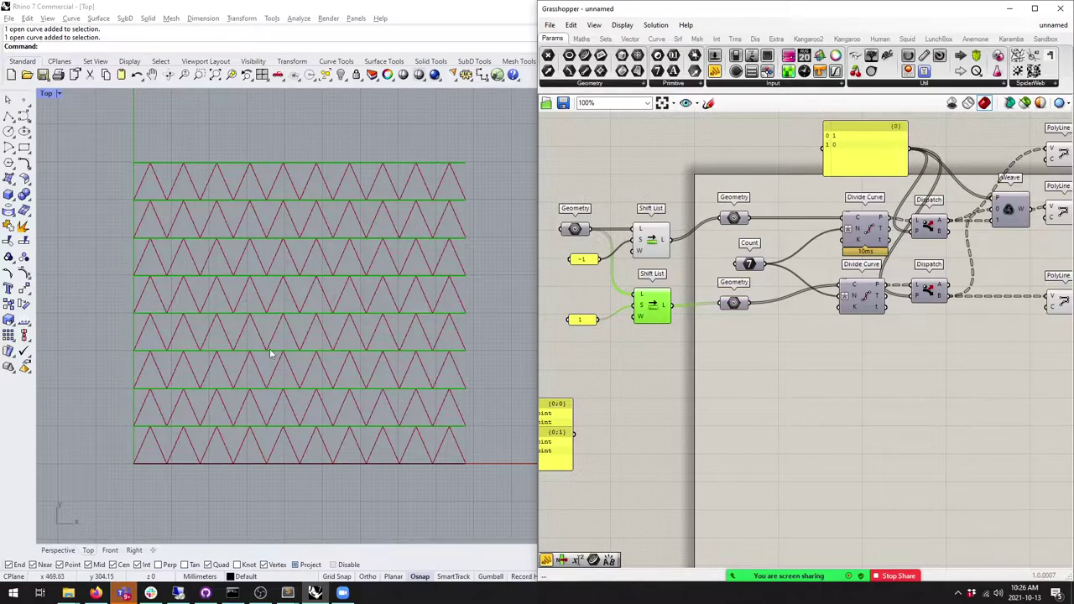
pyautogui.scroll(3, 826, 277)
pyautogui.moveTo(792, 433); pyautogui.dragTo(703, 245)
pyautogui.click(789, 255)
pyautogui.moveTo(789, 255); pyautogui.dragTo(746, 256, button='right')
pyautogui.click(684, 241)
pyautogui.moveTo(669, 249); pyautogui.dragTo(671, 248)
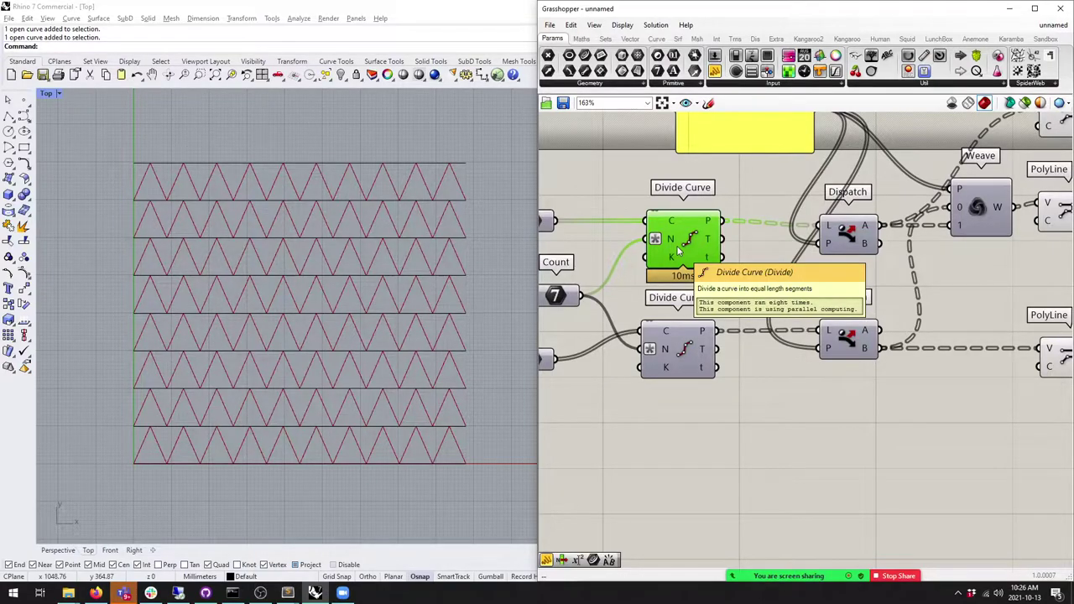
pyautogui.moveTo(680, 250); pyautogui.dragTo(779, 235, button='right')
pyautogui.click(644, 209)
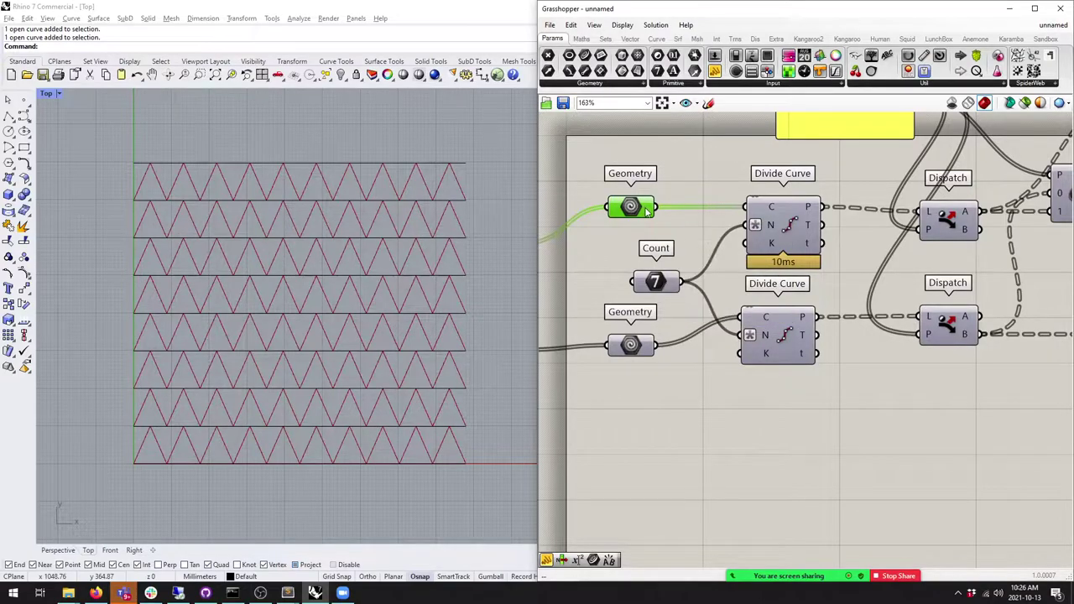
# Step: Connect Divide Curve's P output to a new panel enlarged to list the point coordinates
pyautogui.moveTo(715, 71); pyautogui.dragTo(932, 409)
pyautogui.moveTo(931, 408); pyautogui.dragTo(847, 381, button='right')
pyautogui.moveTo(738, 180); pyautogui.dragTo(785, 381)
pyautogui.moveTo(785, 381); pyautogui.dragTo(661, 261, button='right')
pyautogui.scroll(-3, 768, 305)
pyautogui.moveTo(784, 307); pyautogui.dragTo(910, 527)
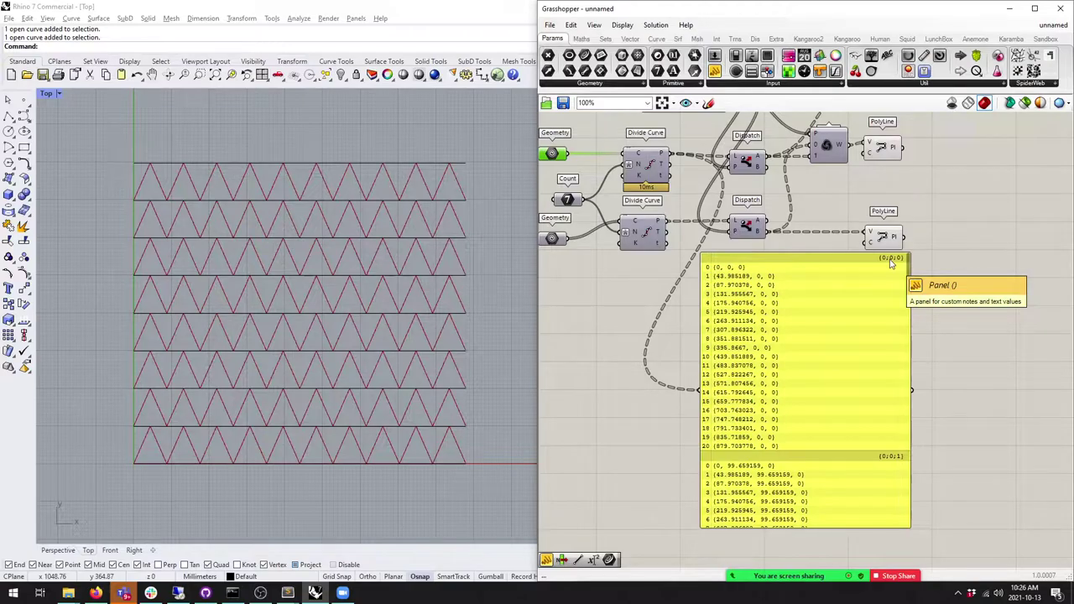
pyautogui.scroll(-3, 902, 294)
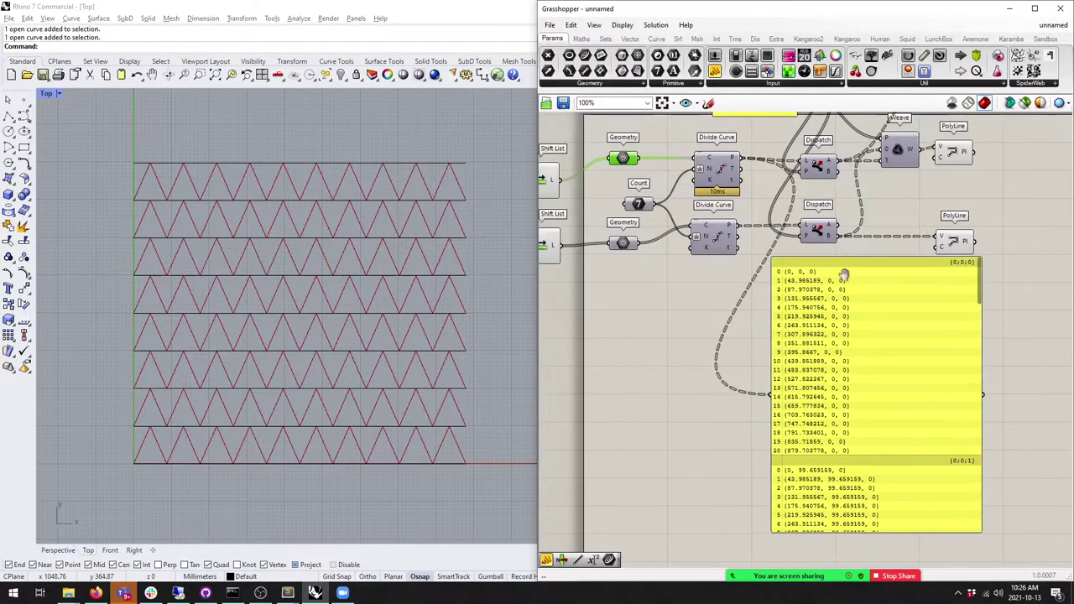
pyautogui.moveTo(858, 349); pyautogui.dragTo(908, 349)
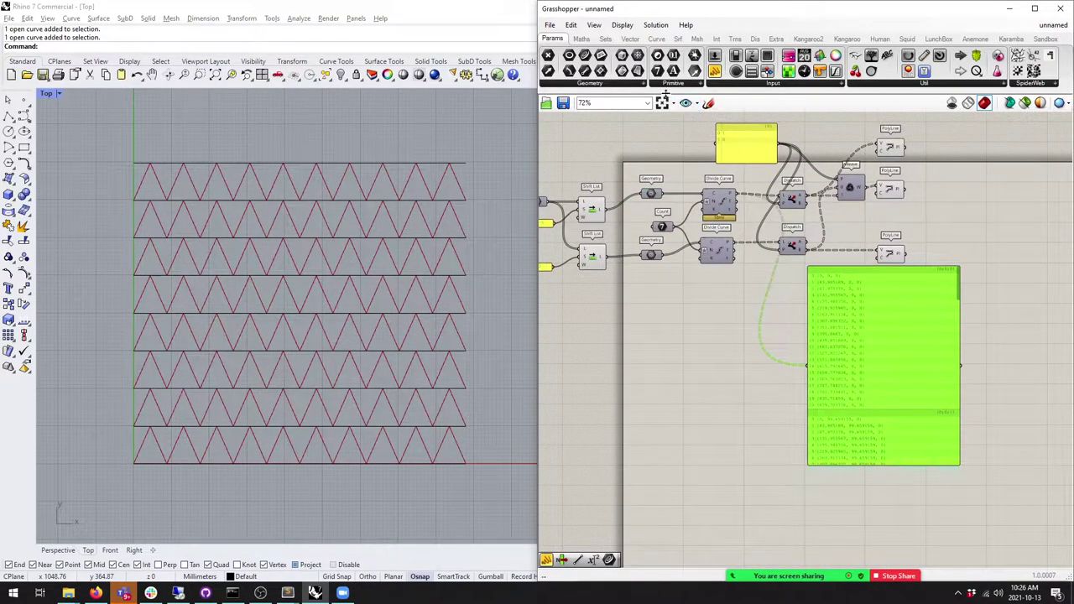
pyautogui.click(656, 39)
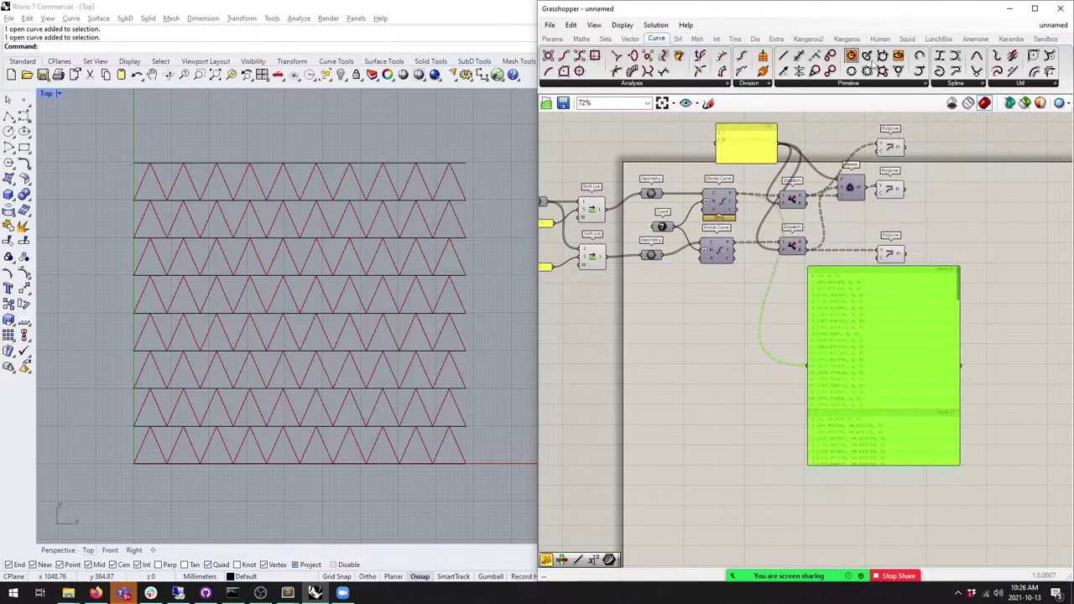
# Step: Add an Offset Curve fed by the Geometry curves, sending its result to the panel
pyautogui.click(992, 87)
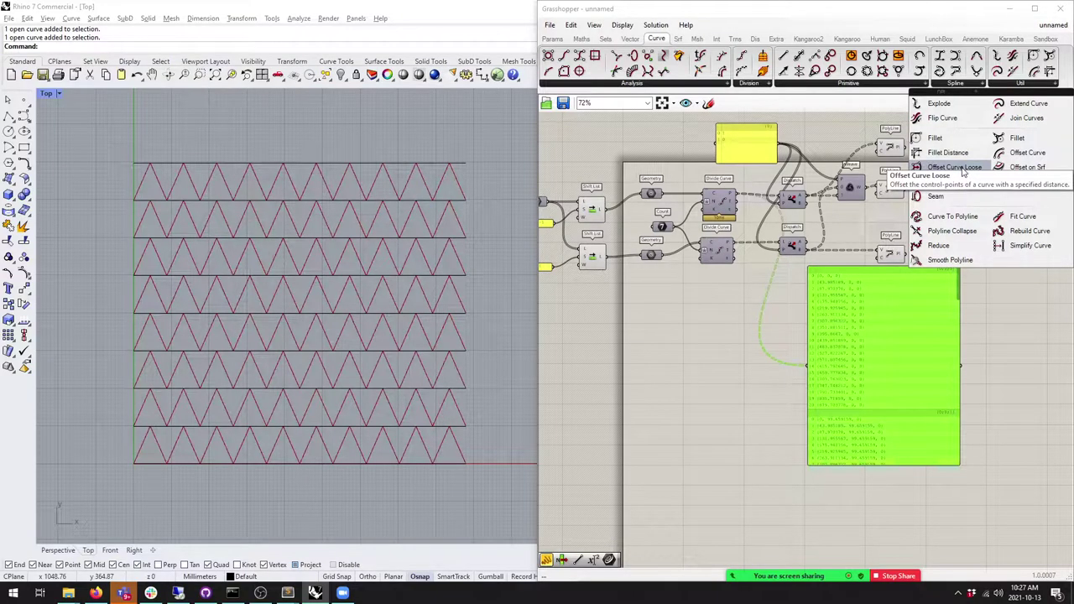
pyautogui.moveTo(1027, 152); pyautogui.dragTo(713, 340)
pyautogui.scroll(3, 722, 327)
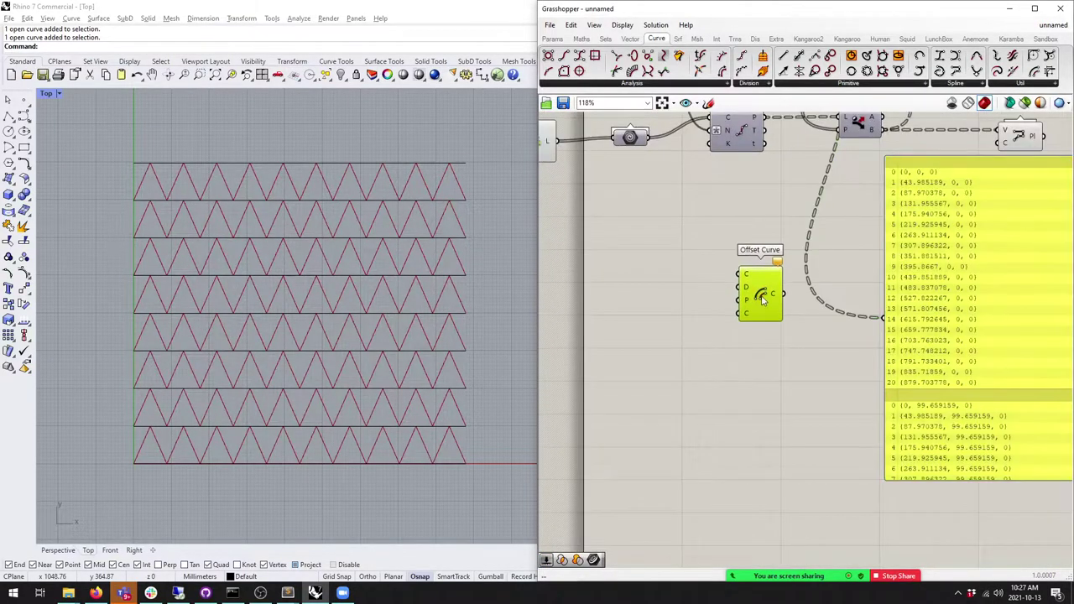
pyautogui.moveTo(595, 210); pyautogui.dragTo(652, 240, button='right')
pyautogui.moveTo(606, 113); pyautogui.dragTo(667, 149, button='right')
pyautogui.moveTo(667, 139); pyautogui.dragTo(850, 350)
pyautogui.moveTo(849, 349); pyautogui.dragTo(661, 269, button='right')
pyautogui.moveTo(706, 289); pyautogui.dragTo(822, 360)
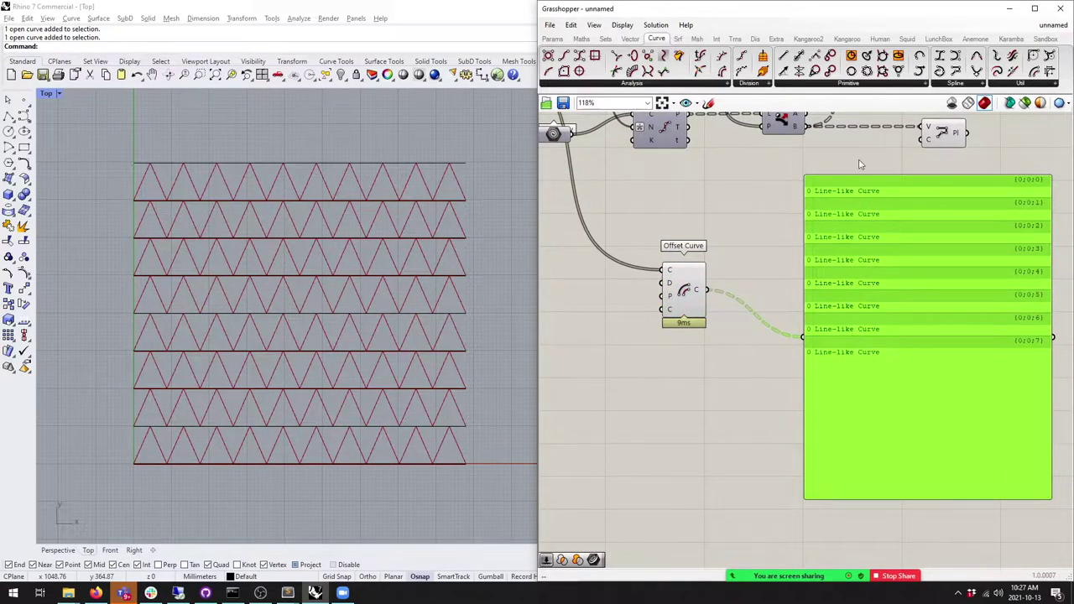
# Step: Rearrange the panel and upper Divide Curve and preview the Offset Curve result
pyautogui.moveTo(885, 302); pyautogui.dragTo(778, 309)
pyautogui.click(683, 289)
pyautogui.click(865, 338)
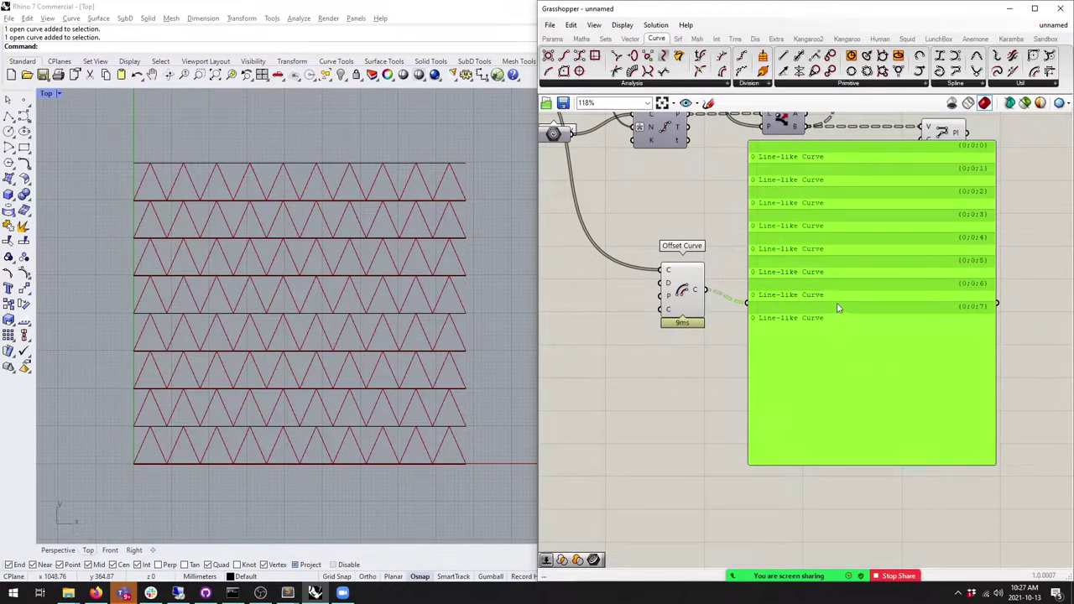
pyautogui.moveTo(692, 278); pyautogui.dragTo(750, 361, button='right')
pyautogui.click(729, 411)
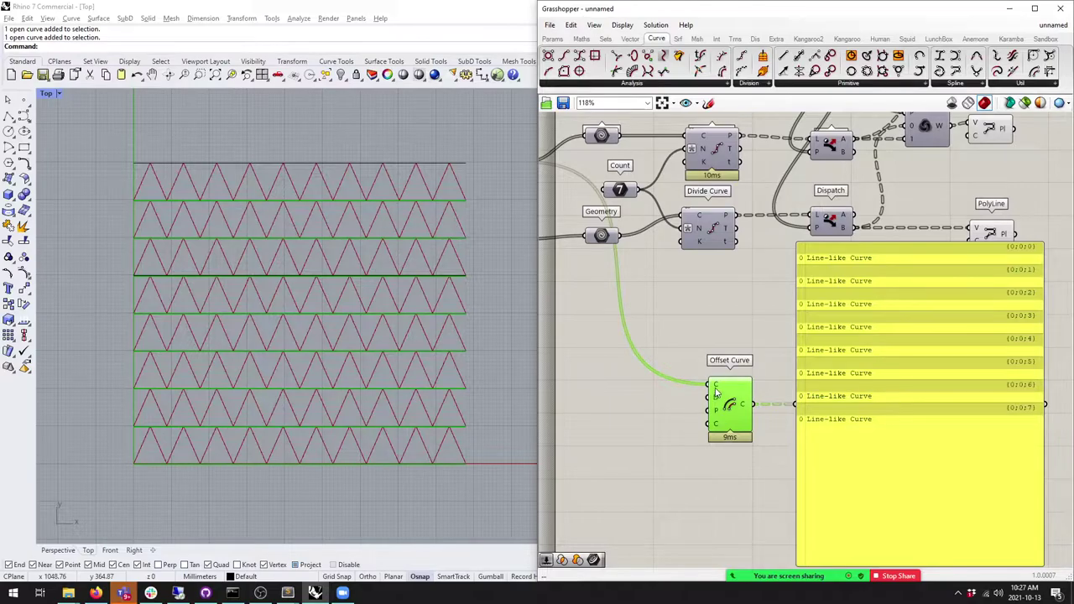
pyautogui.moveTo(716, 392)
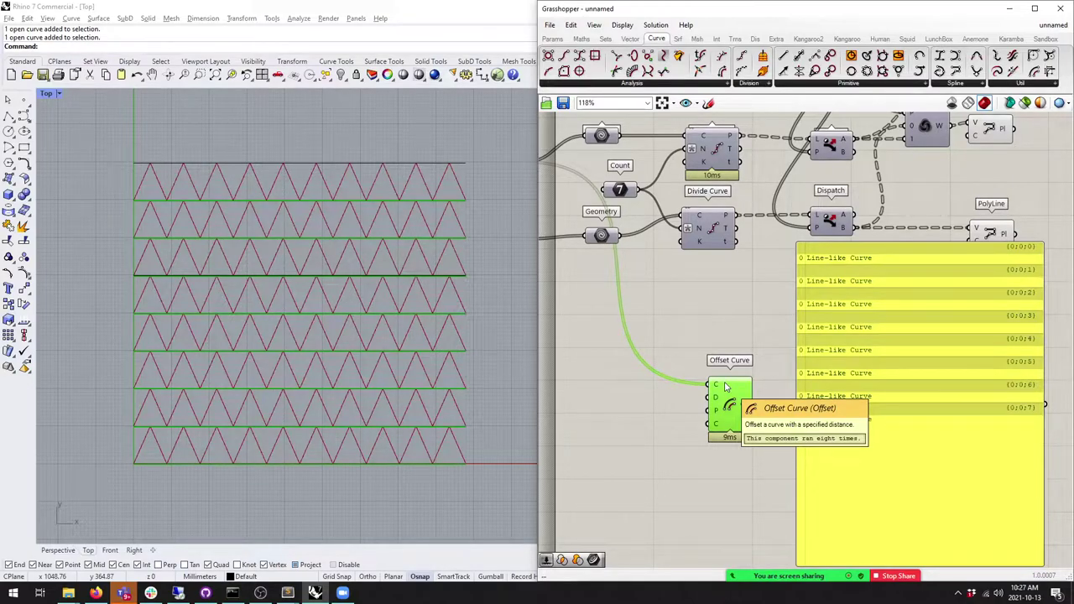
pyautogui.rightClick(725, 245)
pyautogui.click(756, 291)
pyautogui.moveTo(716, 173); pyautogui.dragTo(713, 221, button='right')
pyautogui.moveTo(712, 192); pyautogui.dragTo(708, 189)
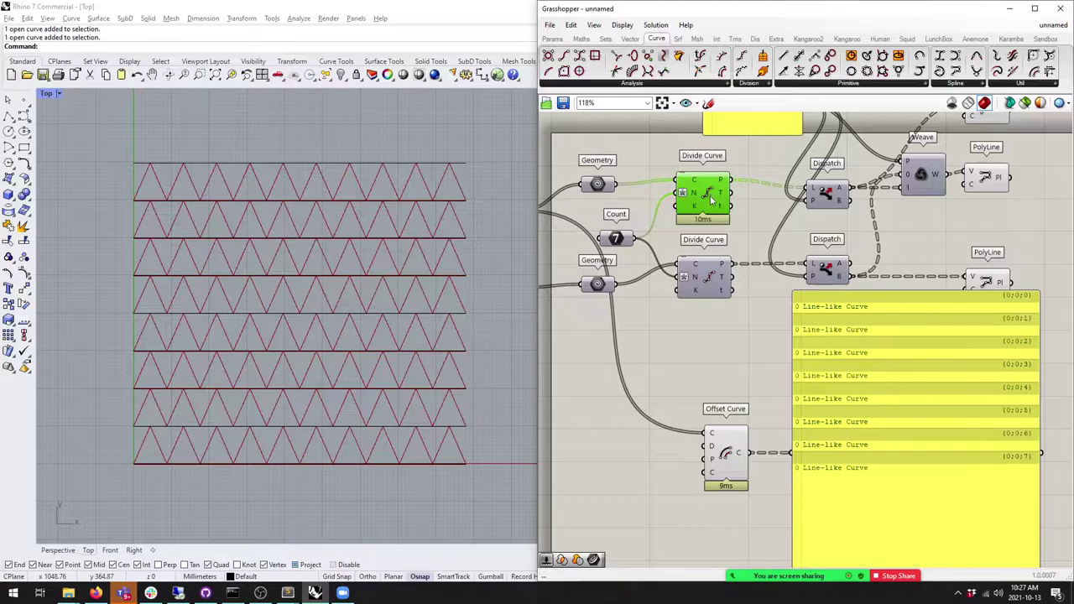
pyautogui.moveTo(711, 196); pyautogui.dragTo(709, 199)
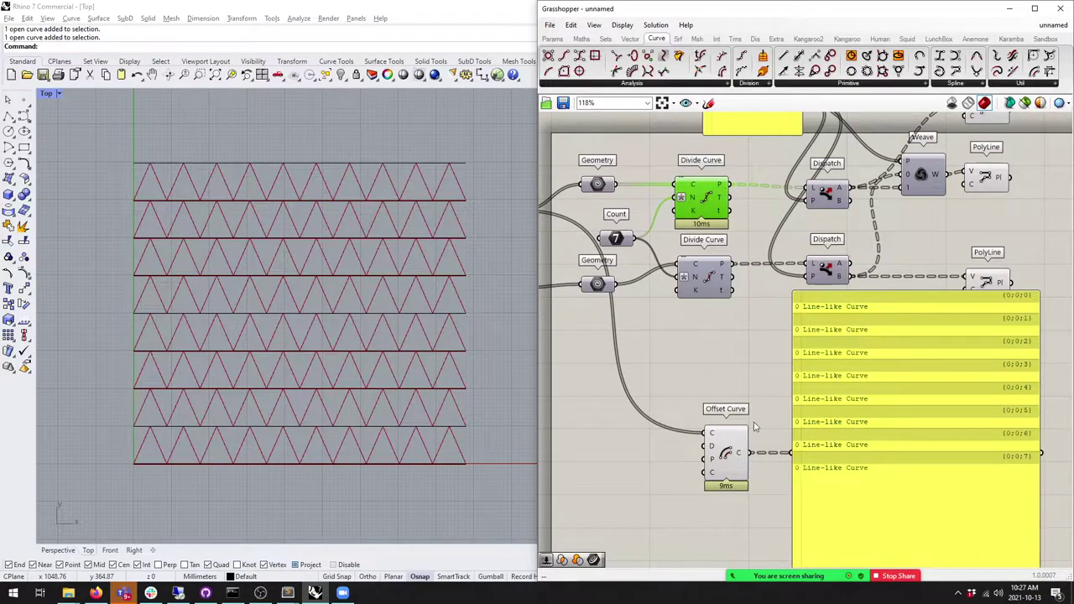
pyautogui.click(729, 453)
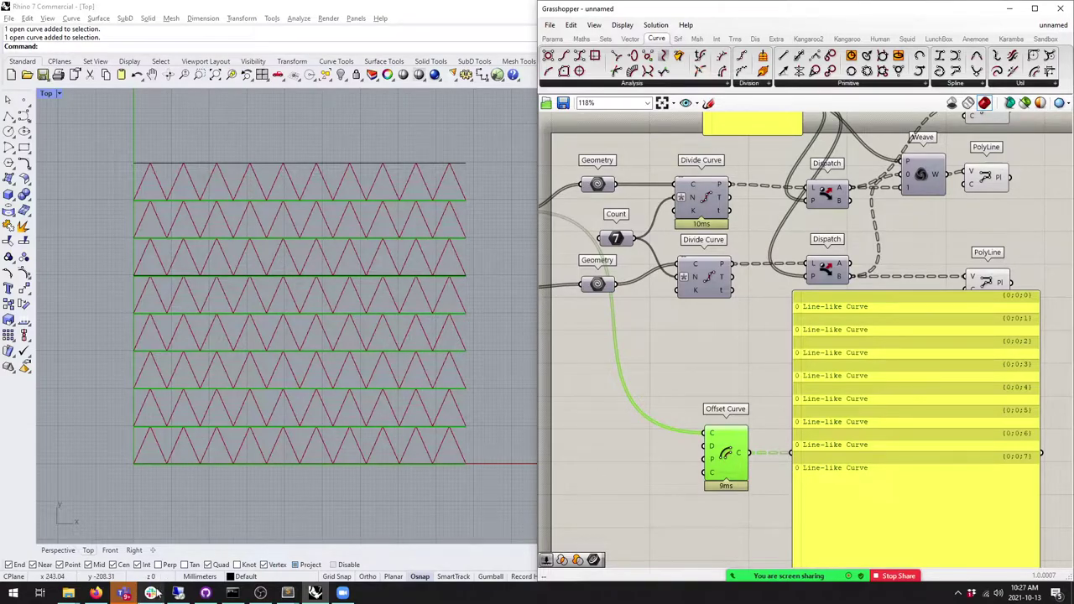
# Step: Open the meeting's participant list in Teams
pyautogui.moveTo(268, 595)
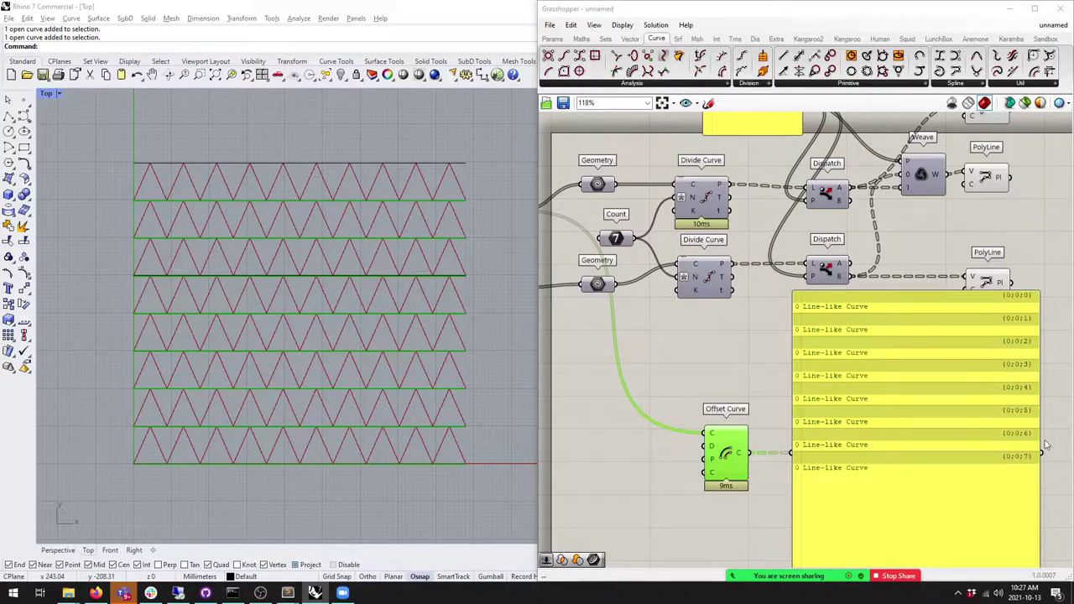
pyautogui.moveTo(772, 579)
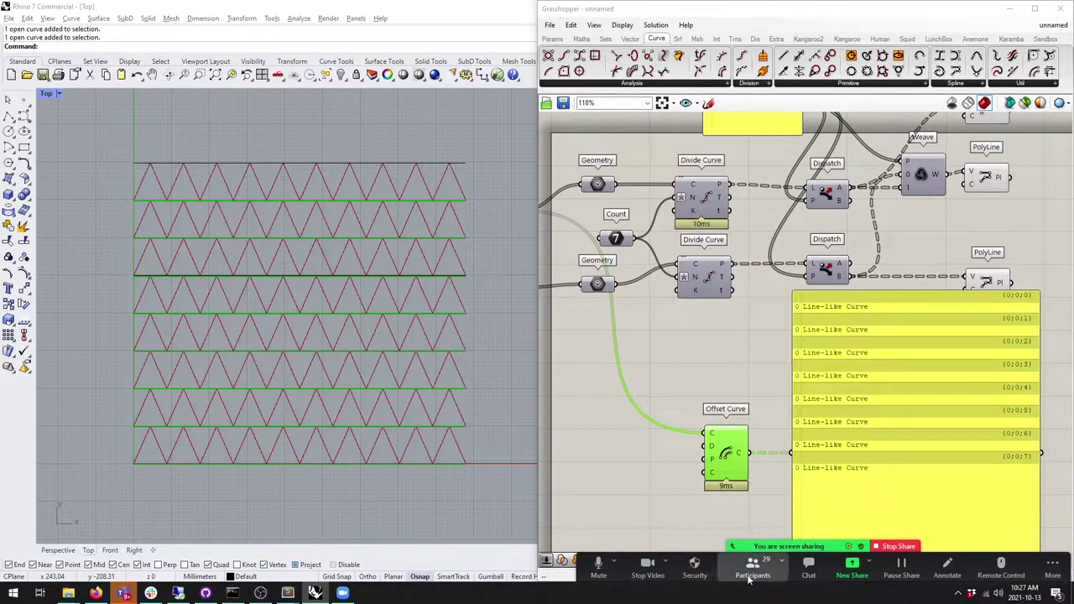
pyautogui.click(750, 579)
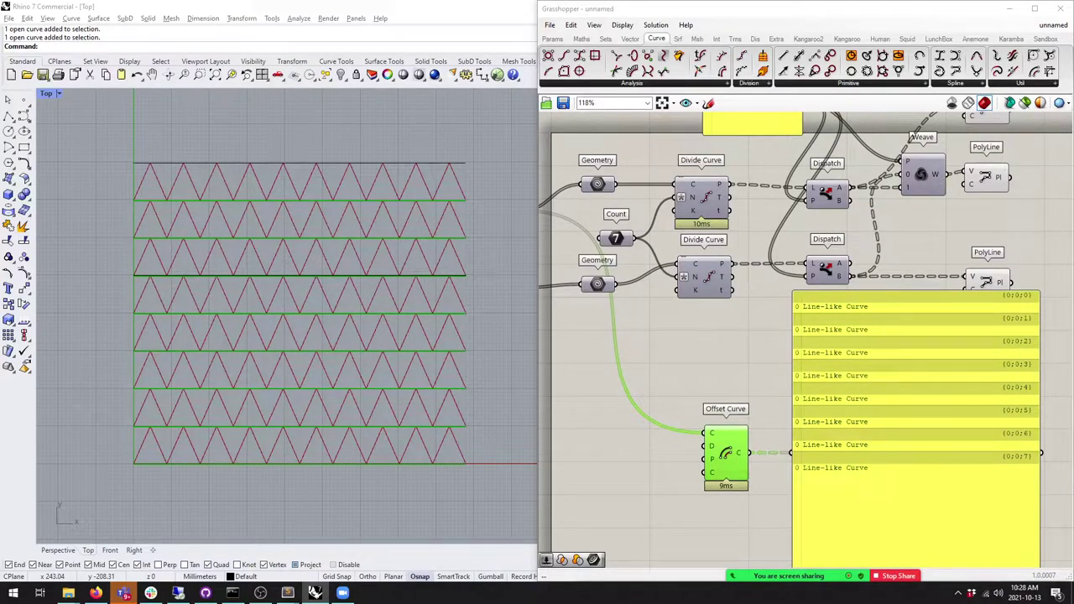
# Step: Reconnect the upper Divide Curve's points to the panel to list their coordinates
pyautogui.click(731, 335)
pyautogui.moveTo(731, 335); pyautogui.dragTo(735, 340, button='right')
pyautogui.moveTo(702, 184); pyautogui.dragTo(699, 186)
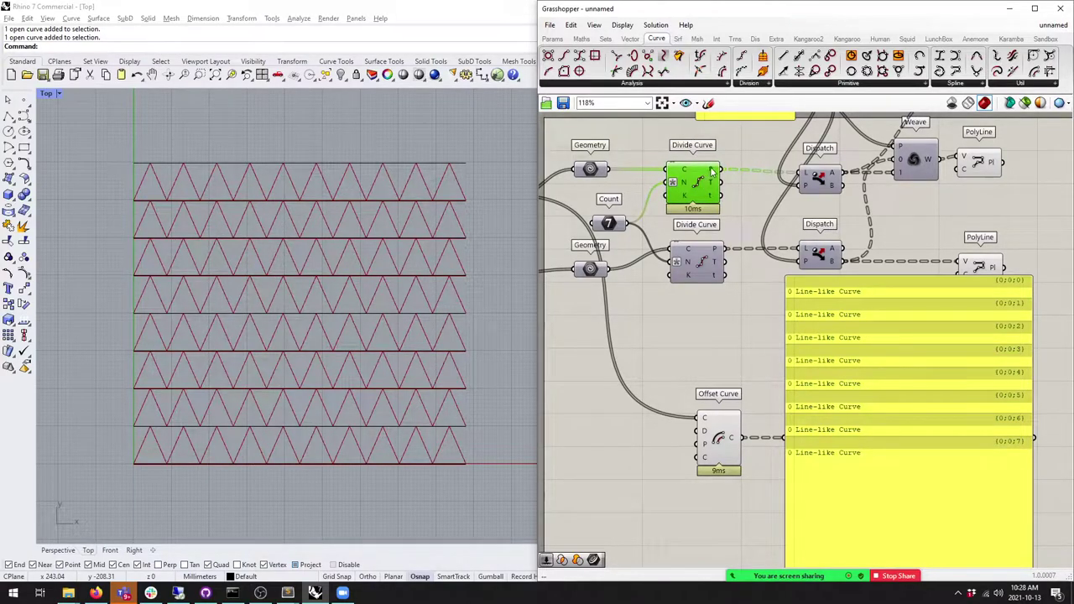
pyautogui.moveTo(693, 189); pyautogui.dragTo(786, 438)
pyautogui.click(729, 365)
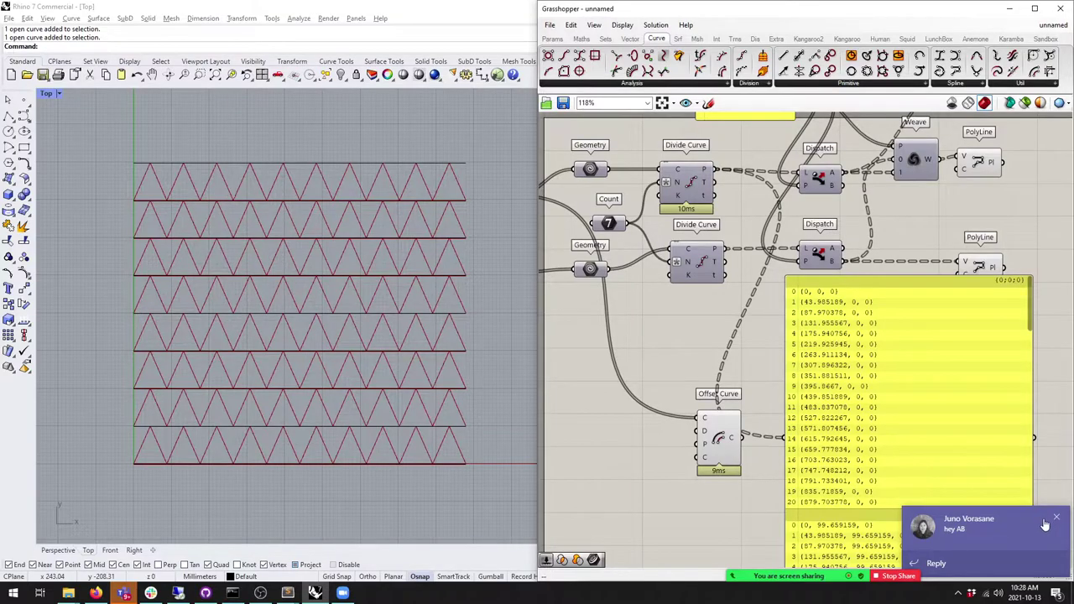
# Step: Reply 'teaching sorry' to the incoming Teams chat message
pyautogui.click(902, 567)
pyautogui.write('d')
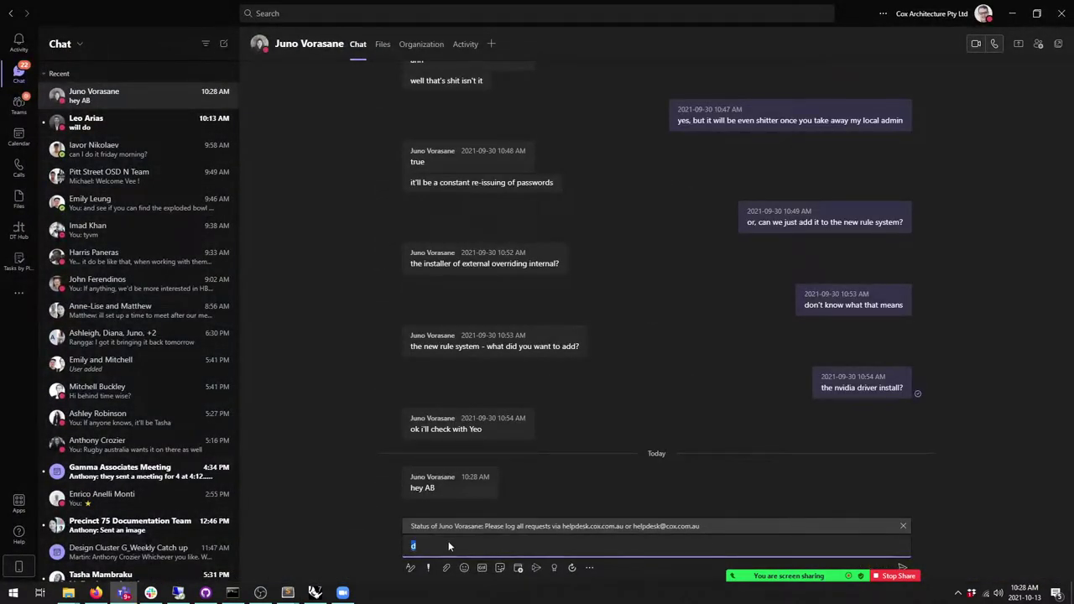
pyautogui.press('BackSpace')
pyautogui.write('t')
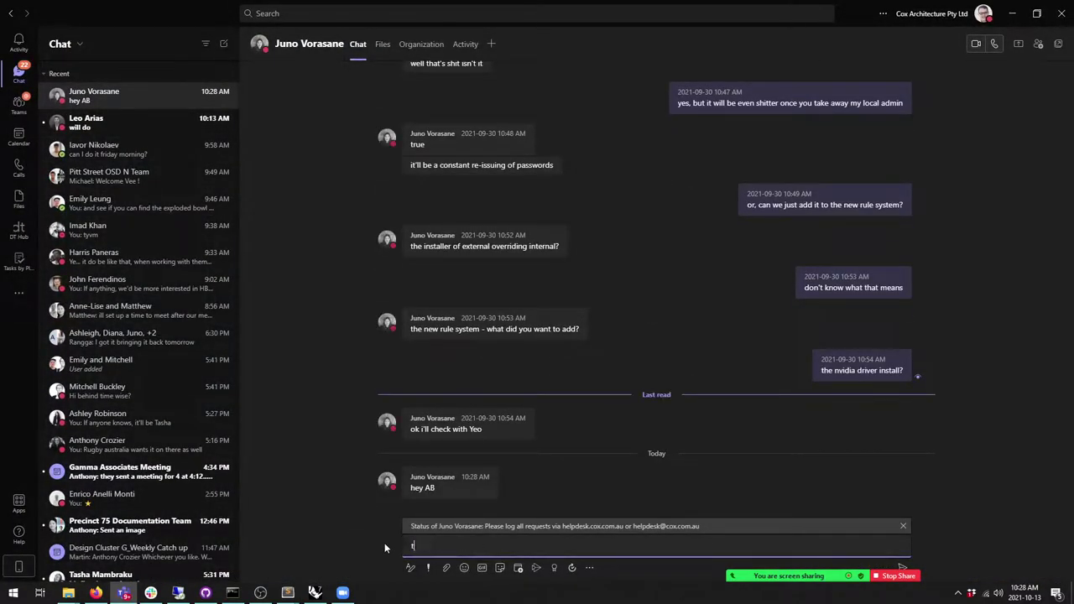
pyautogui.write('eaching sorry')
pyautogui.press('Return')
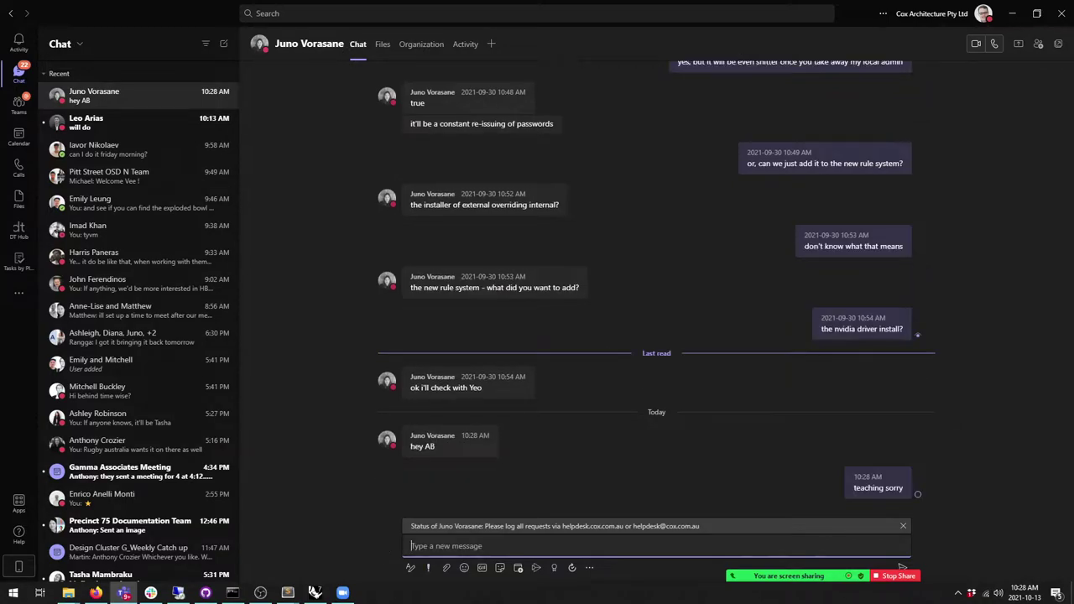
# Step: Set the Teams presence status to Be right back
pyautogui.click(985, 17)
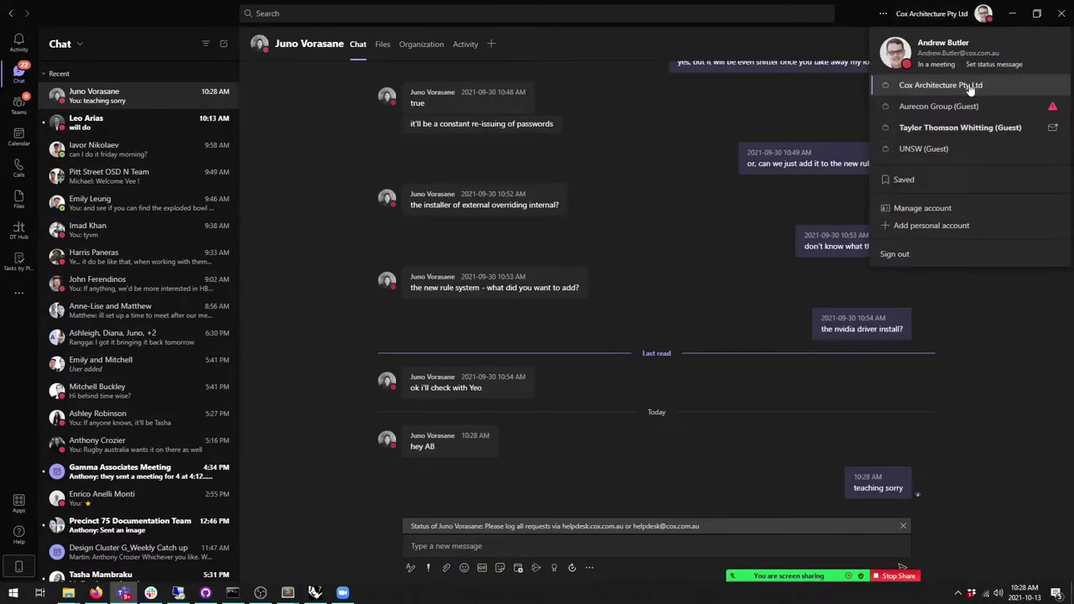
pyautogui.click(939, 66)
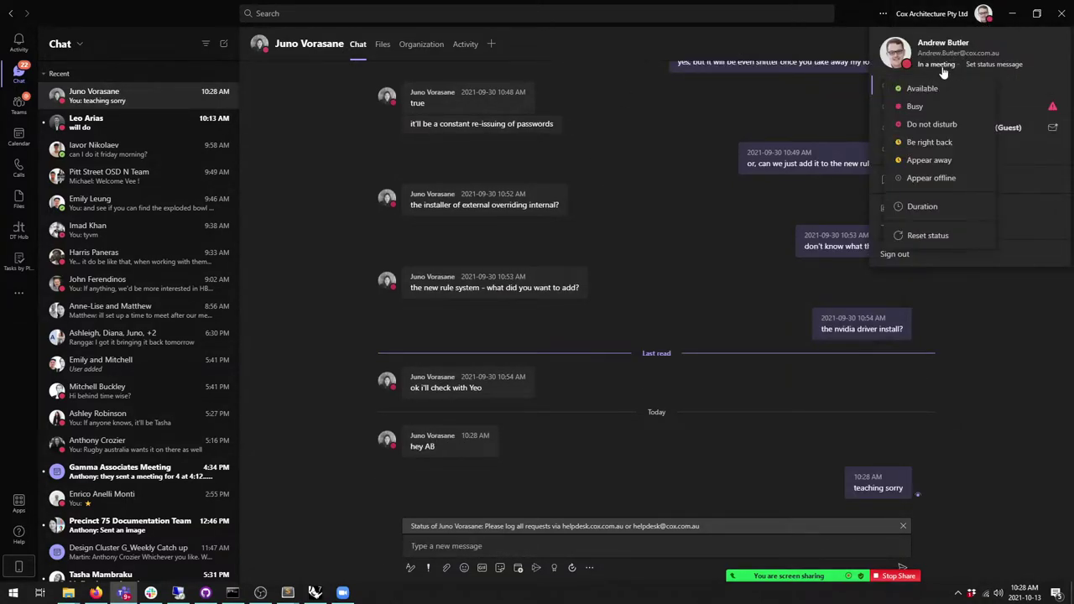
pyautogui.click(929, 142)
# Step: Return to Grasshopper and select the first Divide Curve component
pyautogui.hotkey('alt', 'Tab')
pyautogui.click(693, 185)
pyautogui.moveTo(705, 173)
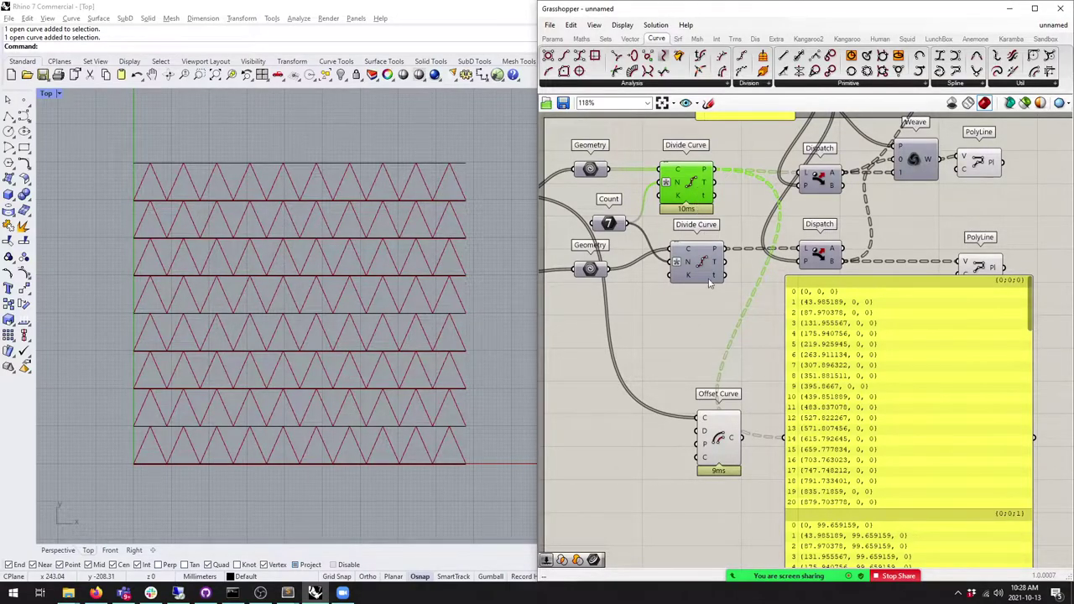
# Step: Reposition the points panel and check the referenced horizontal lines and top Divide Curve
pyautogui.moveTo(861, 425); pyautogui.dragTo(829, 378)
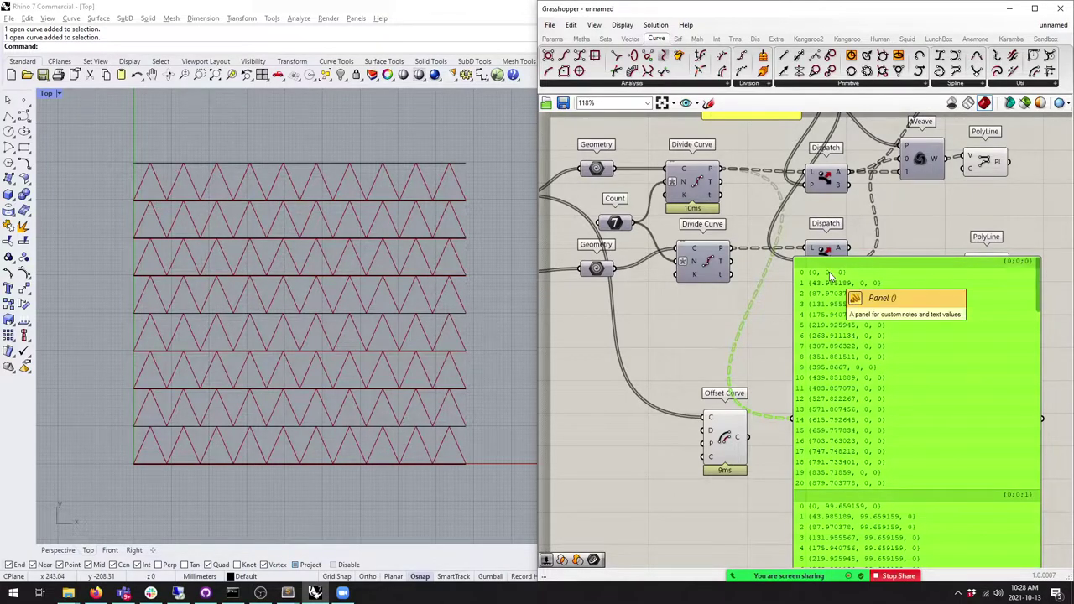
pyautogui.moveTo(829, 273); pyautogui.dragTo(834, 258)
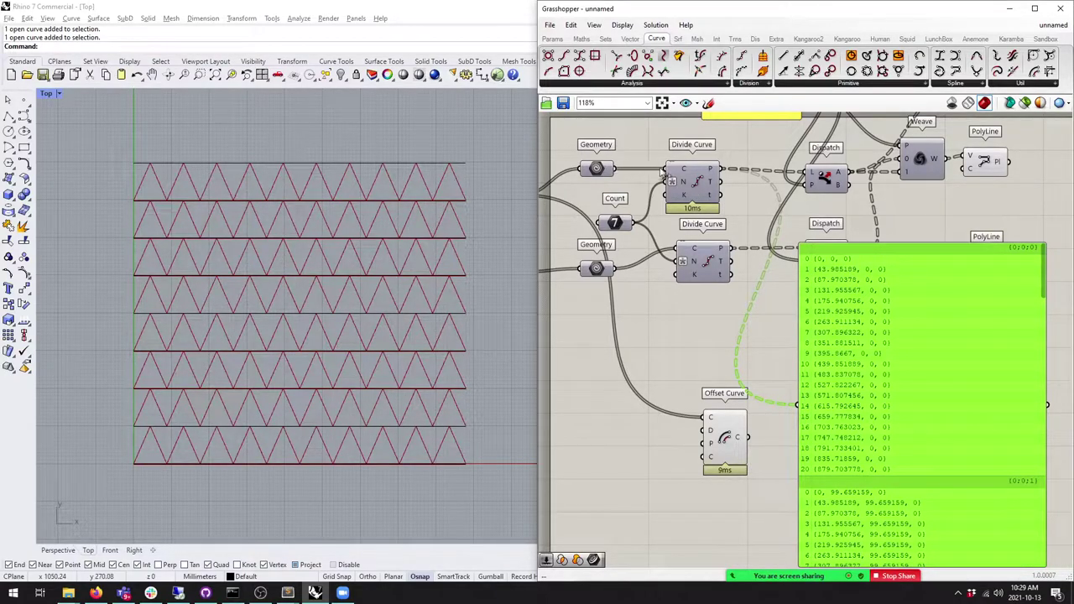
pyautogui.click(683, 181)
pyautogui.moveTo(963, 416); pyautogui.dragTo(929, 353, button='right')
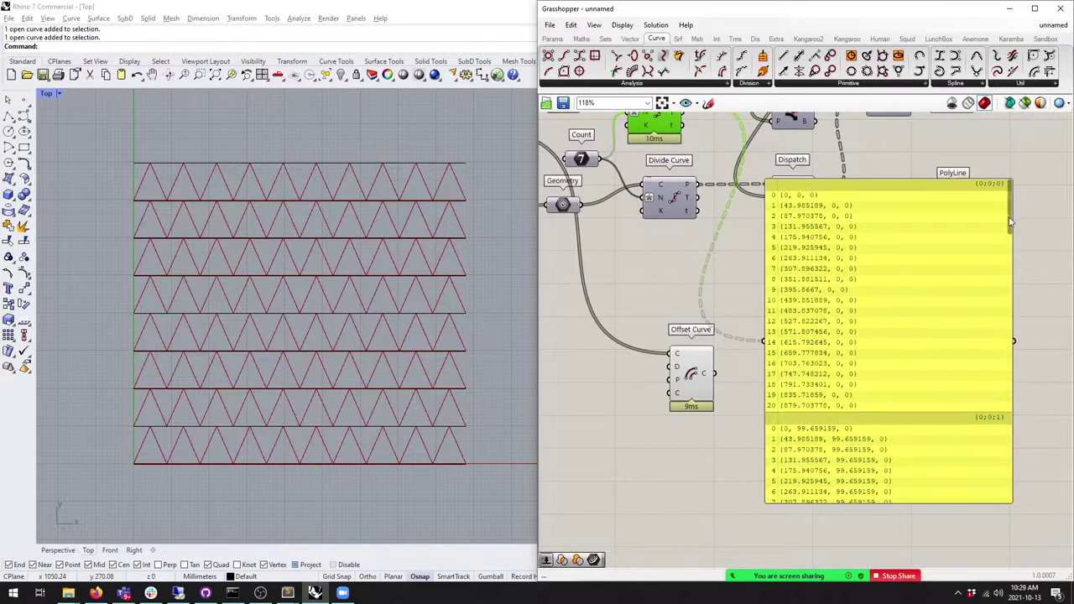
pyautogui.scroll(-8, 814, 268)
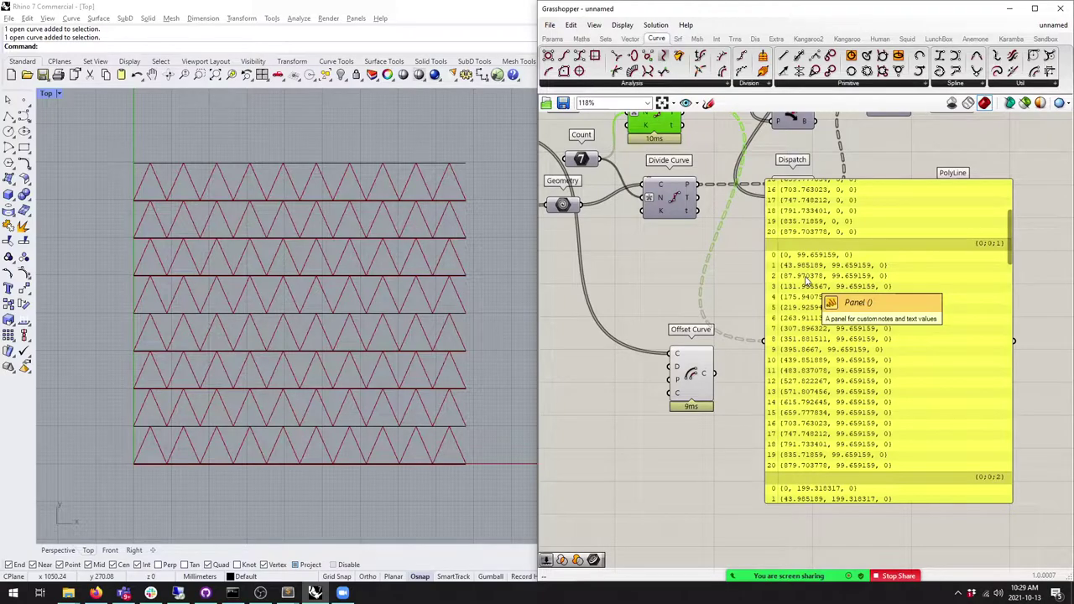
pyautogui.click(354, 428)
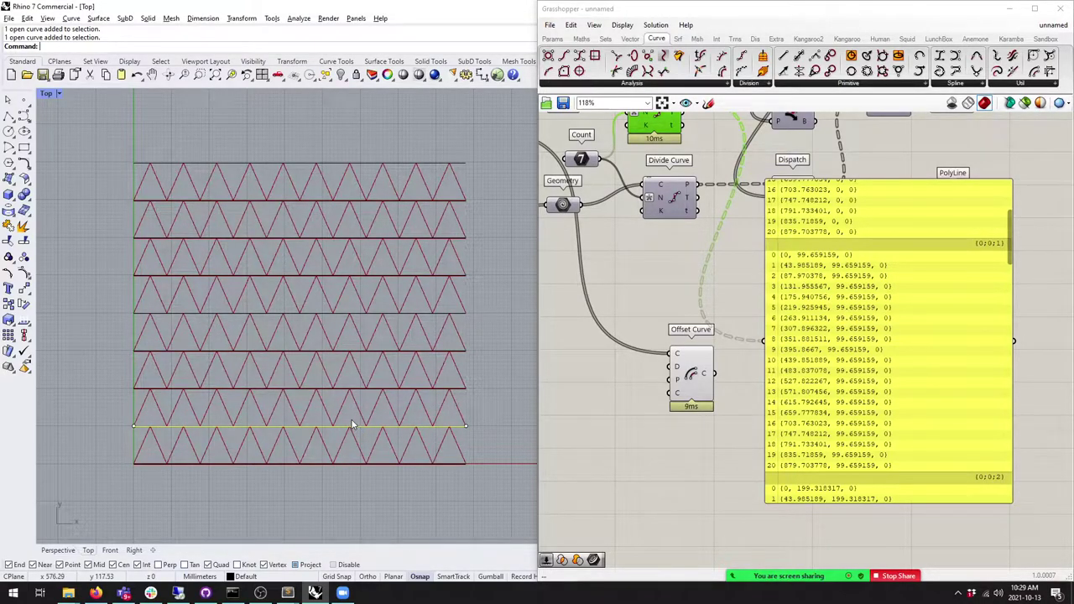
pyautogui.scroll(3, 986, 227)
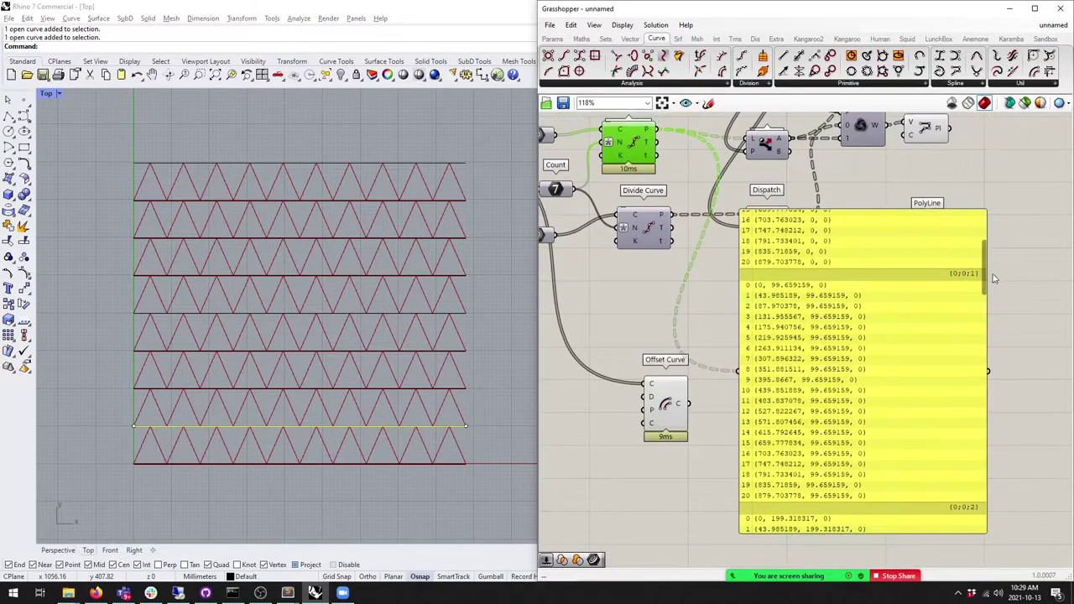
pyautogui.scroll(5, 986, 227)
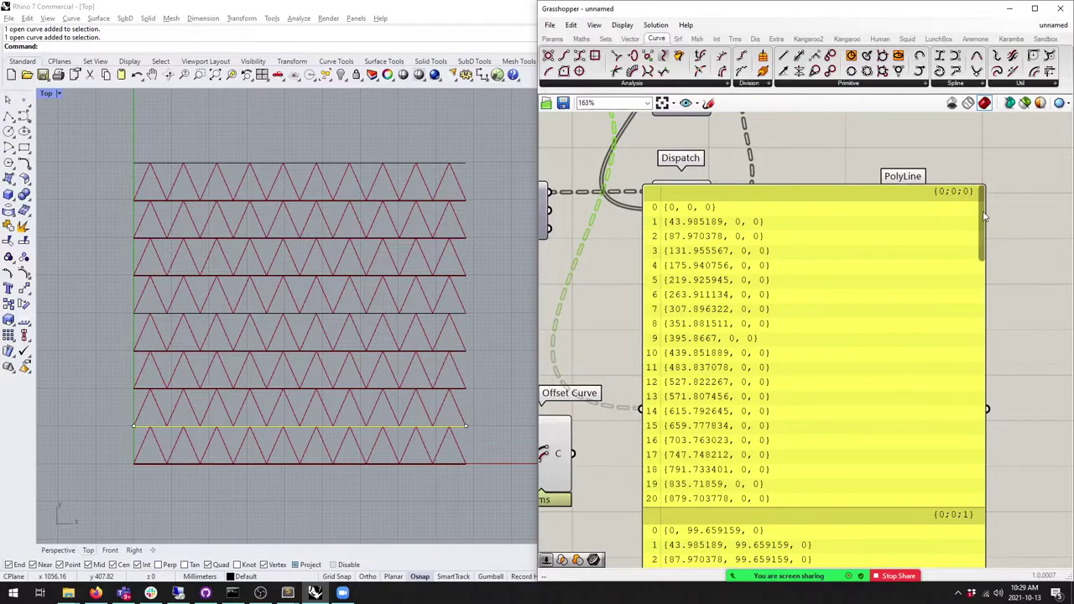
pyautogui.scroll(-5, 973, 277)
pyautogui.scroll(-3, 962, 336)
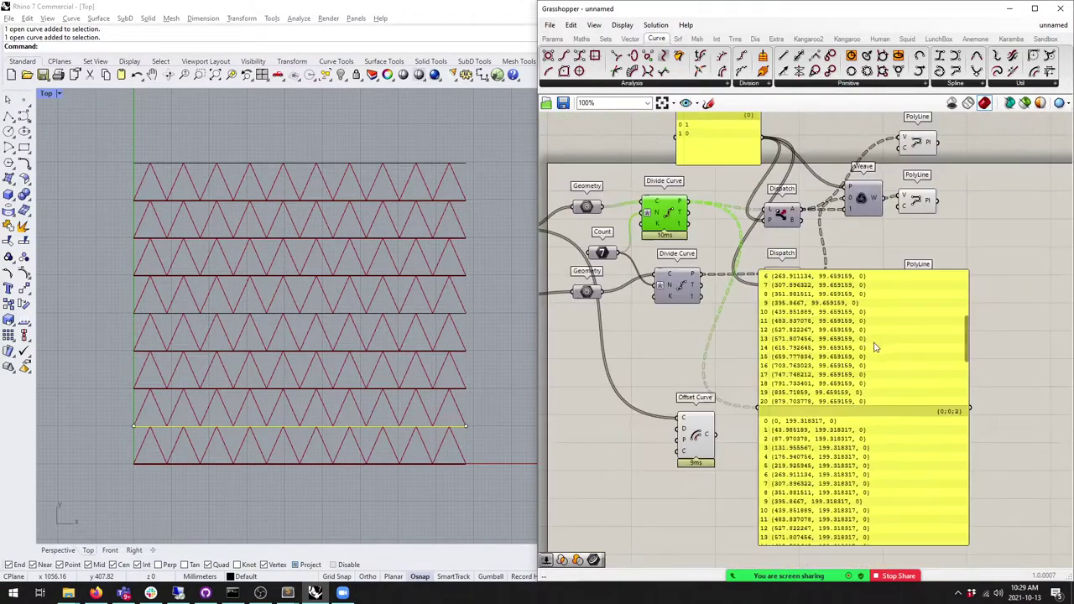
pyautogui.moveTo(870, 383); pyautogui.dragTo(856, 360)
# Step: Feed the referenced Geometry lines, then the Divide Curve points, into the panel
pyautogui.moveTo(601, 210); pyautogui.dragTo(743, 384)
pyautogui.scroll(3, 759, 252)
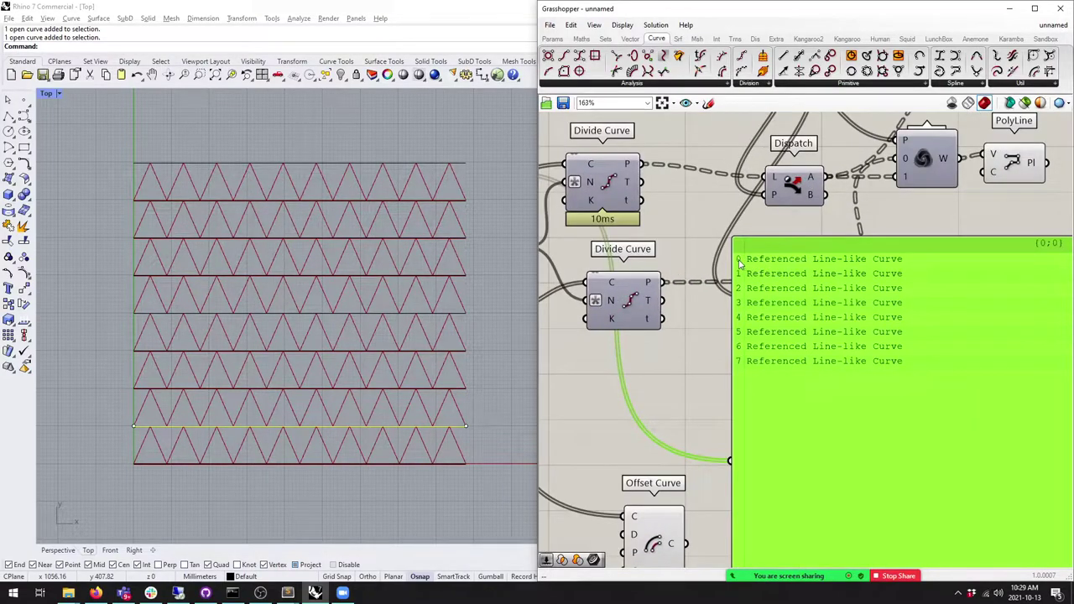
pyautogui.scroll(1, 742, 364)
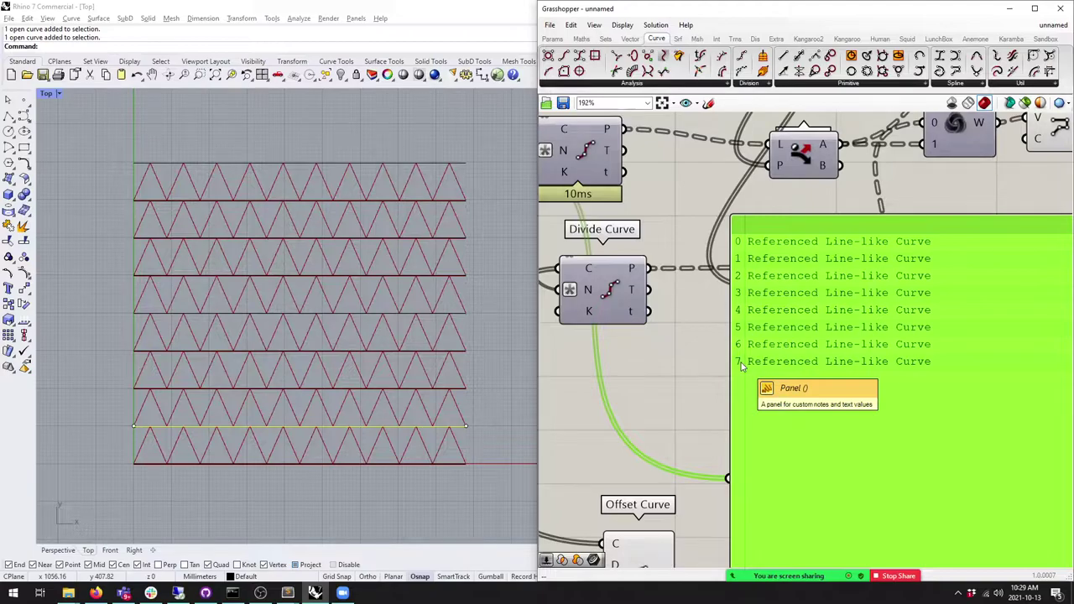
pyautogui.scroll(-5, 742, 365)
pyautogui.moveTo(712, 215); pyautogui.dragTo(750, 370)
pyautogui.scroll(2, 815, 288)
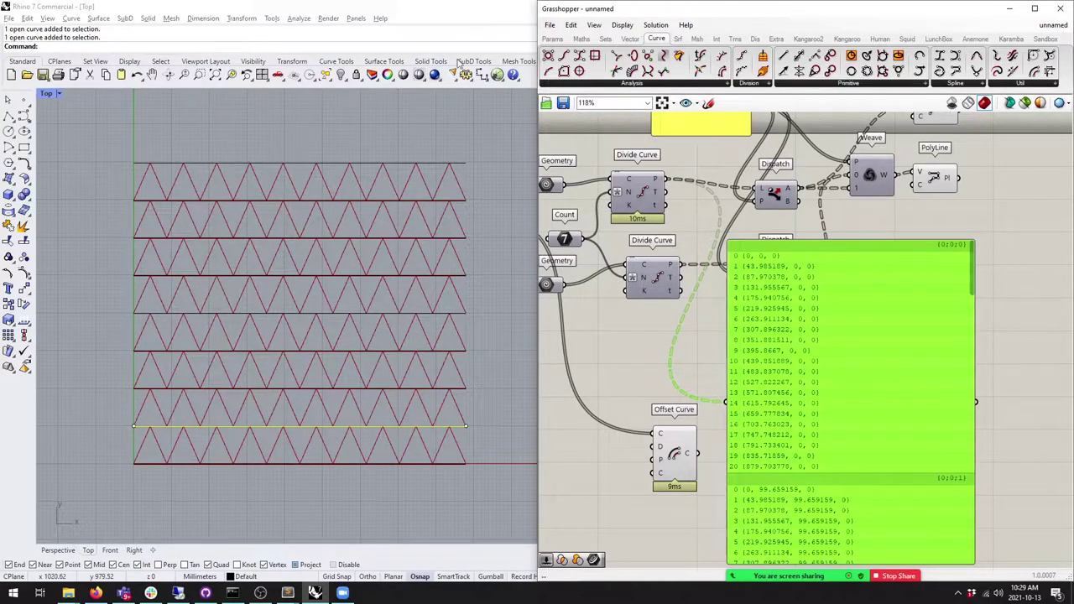
# Step: Add Evaluate Length on the lines with a 0.250 Length slider and list its points
pyautogui.moveTo(720, 55); pyautogui.dragTo(728, 370)
pyautogui.moveTo(558, 184); pyautogui.dragTo(711, 343)
pyautogui.click(551, 38)
pyautogui.moveTo(714, 57); pyautogui.dragTo(827, 410)
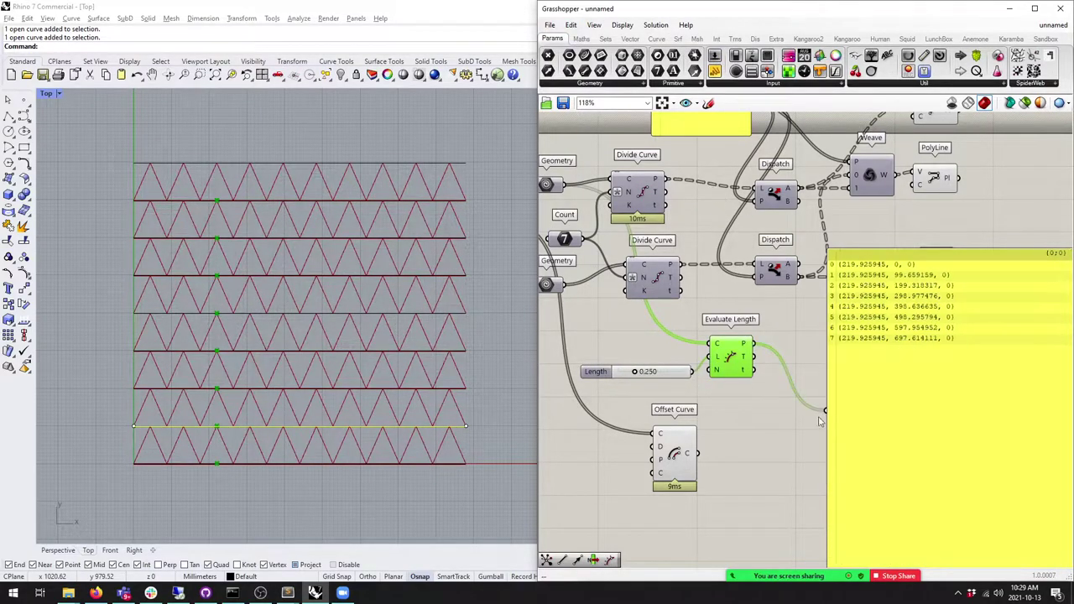
pyautogui.moveTo(828, 408); pyautogui.dragTo(779, 375, button='right')
pyautogui.click(842, 283)
pyautogui.moveTo(857, 346)
pyautogui.mouseDown()
pyautogui.moveTo(847, 374)
pyautogui.moveTo(846, 352)
pyautogui.mouseUp()
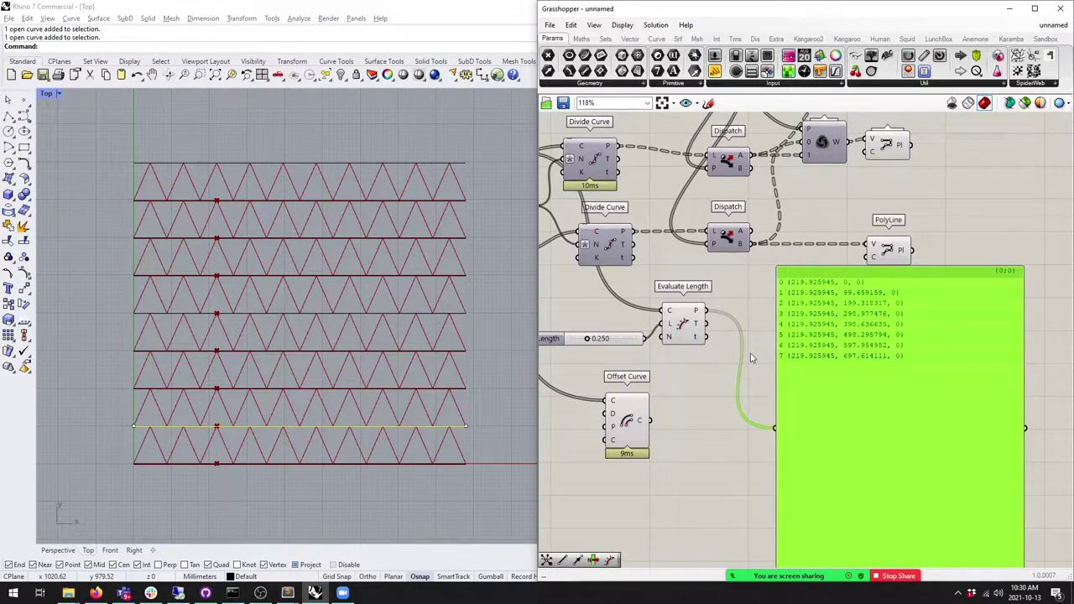
pyautogui.moveTo(696, 330); pyautogui.dragTo(714, 339)
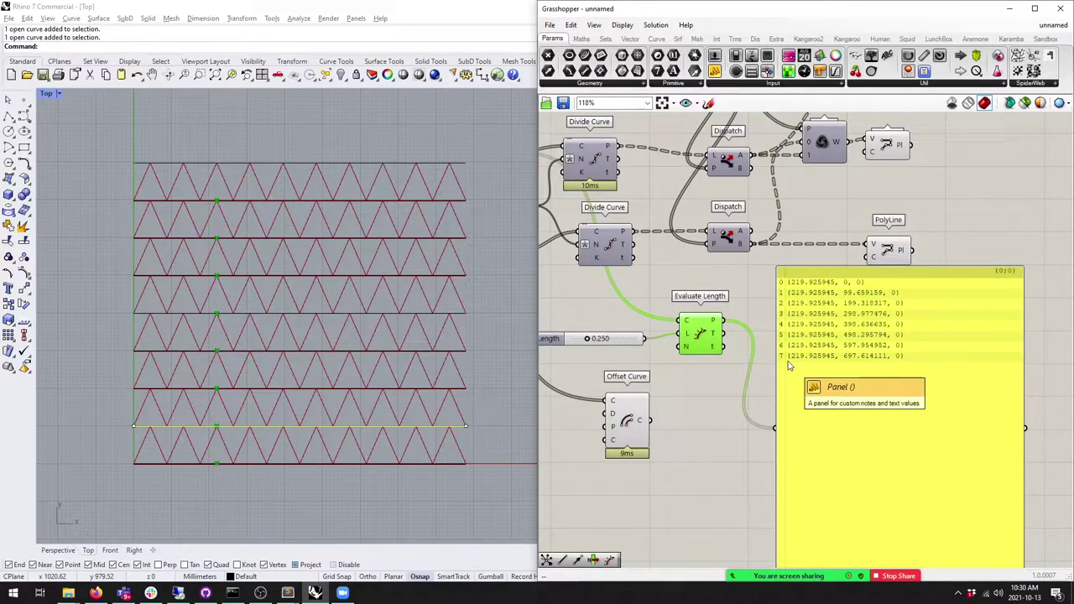
# Step: Wire the Offset Curve output into the panel and tidy the layout around it
pyautogui.moveTo(789, 365); pyautogui.dragTo(867, 274, button='right')
pyautogui.click(704, 334)
pyautogui.moveTo(727, 329); pyautogui.dragTo(850, 336)
pyautogui.moveTo(890, 352); pyautogui.dragTo(888, 373)
pyautogui.moveTo(705, 336); pyautogui.dragTo(700, 360)
pyautogui.moveTo(919, 387); pyautogui.dragTo(901, 401)
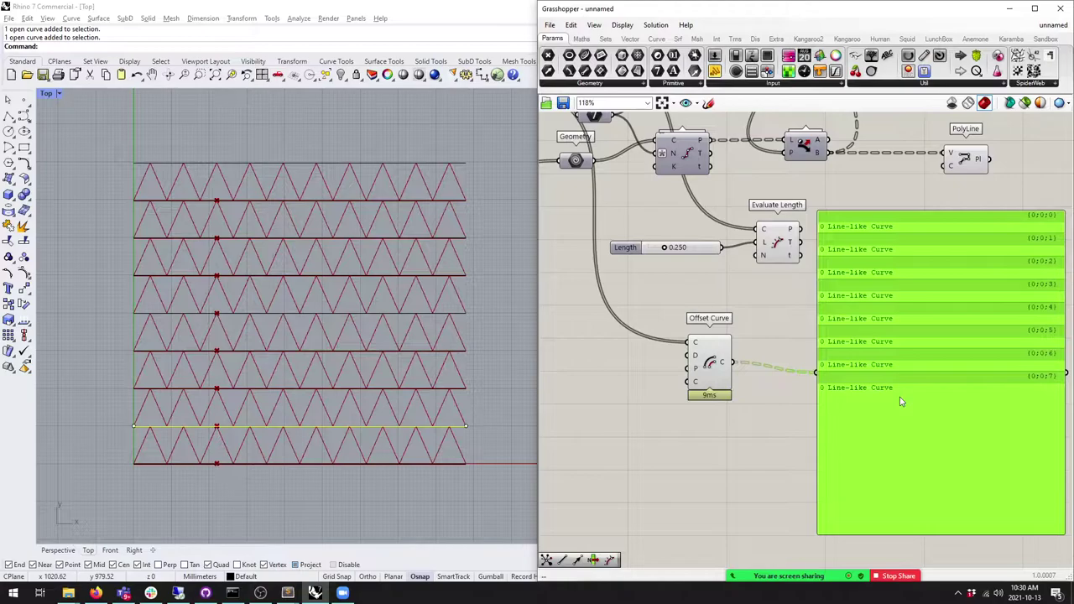
pyautogui.moveTo(901, 401); pyautogui.dragTo(832, 391, button='right')
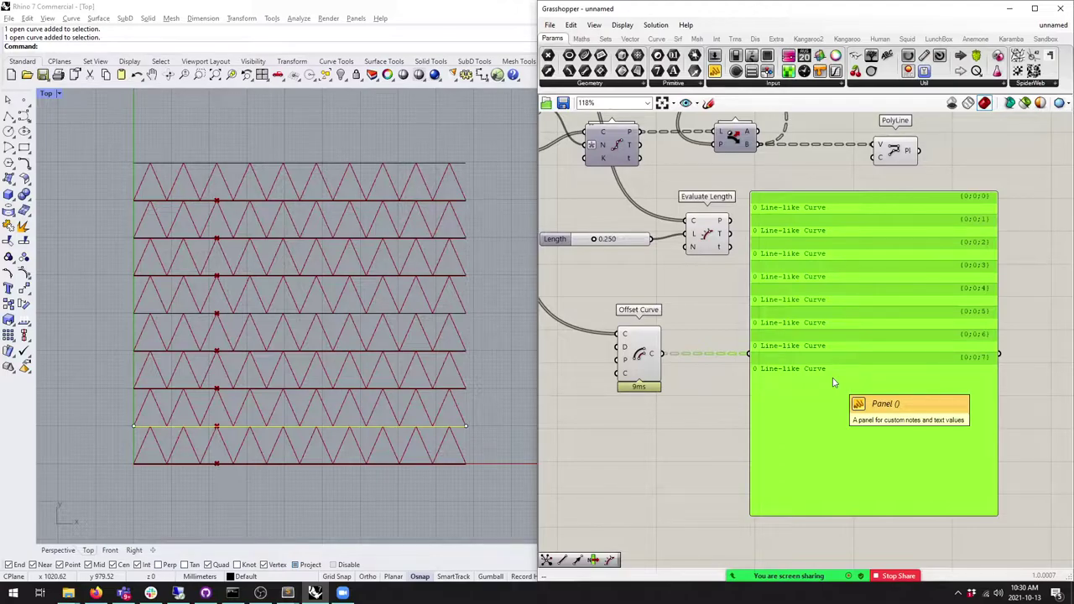
pyautogui.click(726, 368)
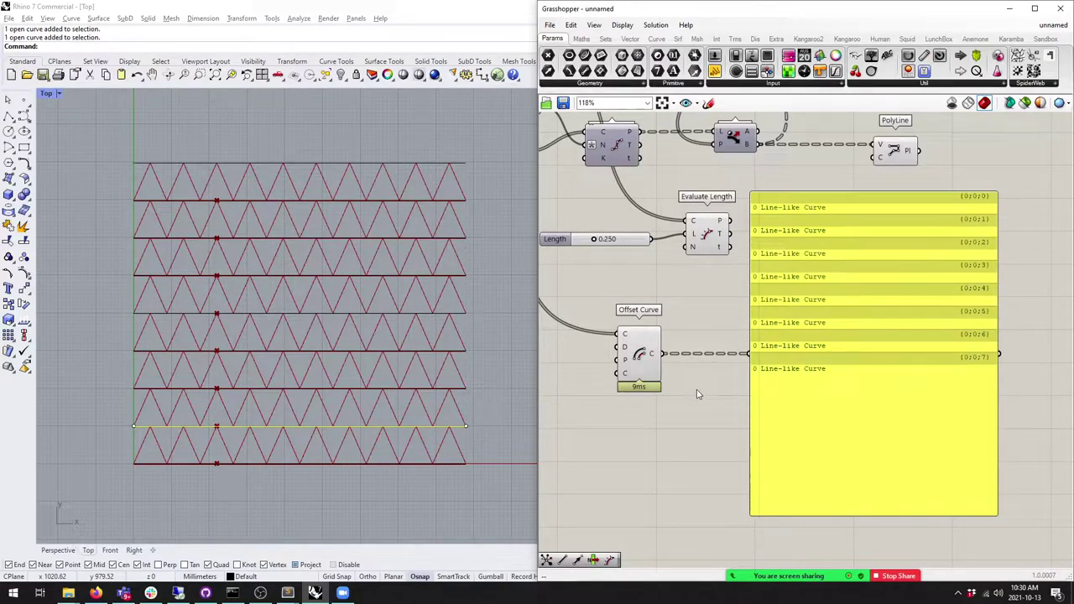
# Step: Draw two stacked circles in Rhino, with the second moved upward to overlap the first
pyautogui.scroll(-3, 240, 317)
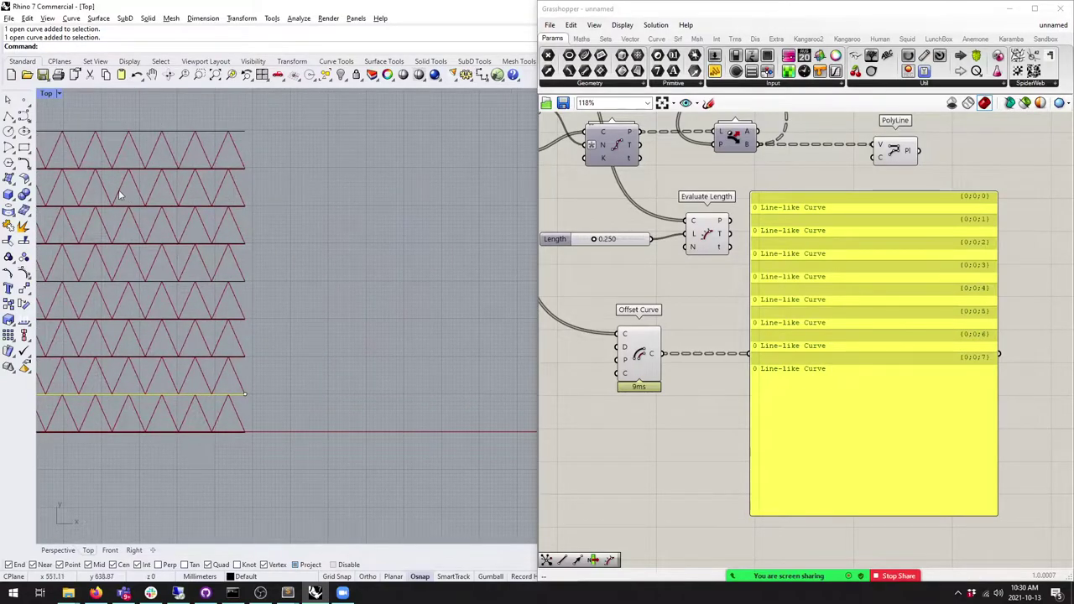
pyautogui.click(8, 131)
pyautogui.click(401, 348)
pyautogui.click(403, 304)
pyautogui.rightClick(405, 305)
pyautogui.click(401, 300)
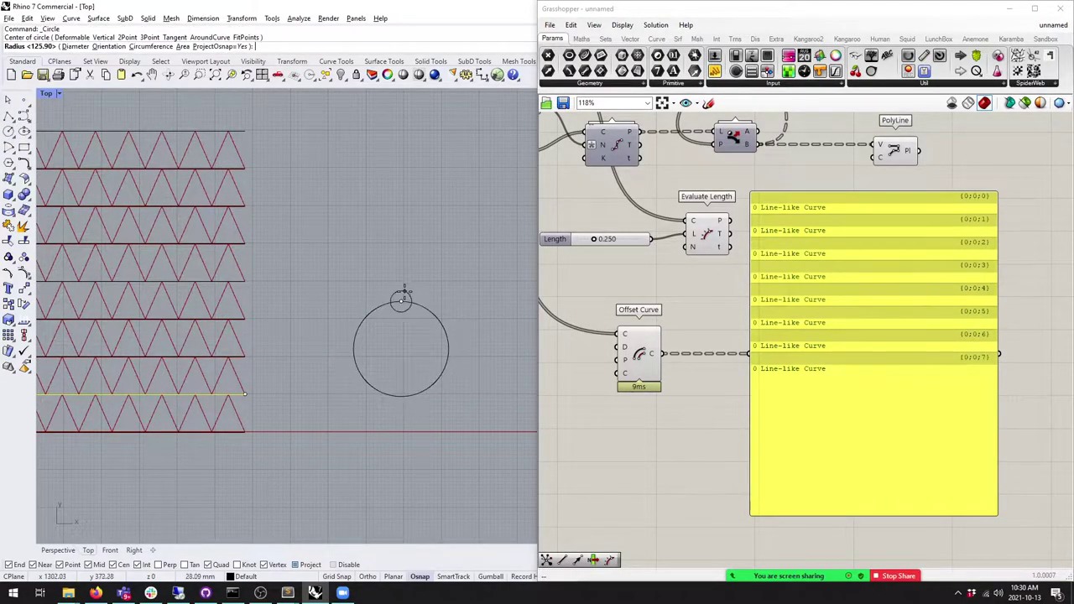
pyautogui.click(400, 250)
pyautogui.moveTo(414, 260); pyautogui.dragTo(413, 209)
pyautogui.press('Escape')
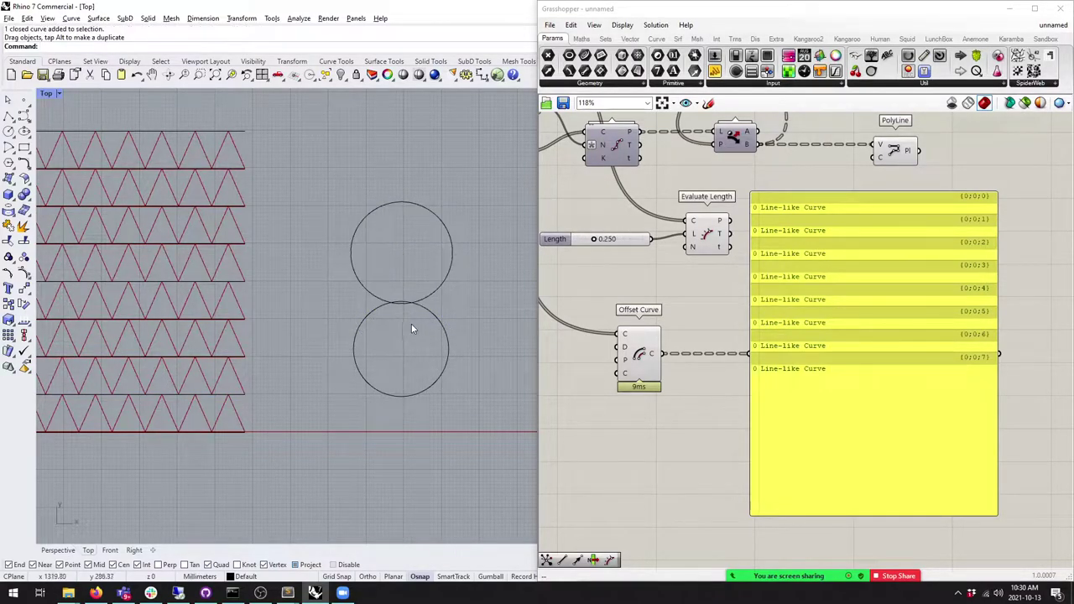
# Step: Trim away the overlapping arcs and join the remainder into one closed figure-8 curve
pyautogui.write('trim')
pyautogui.press('Return')
pyautogui.moveTo(464, 330); pyautogui.dragTo(405, 304)
pyautogui.press('Return')
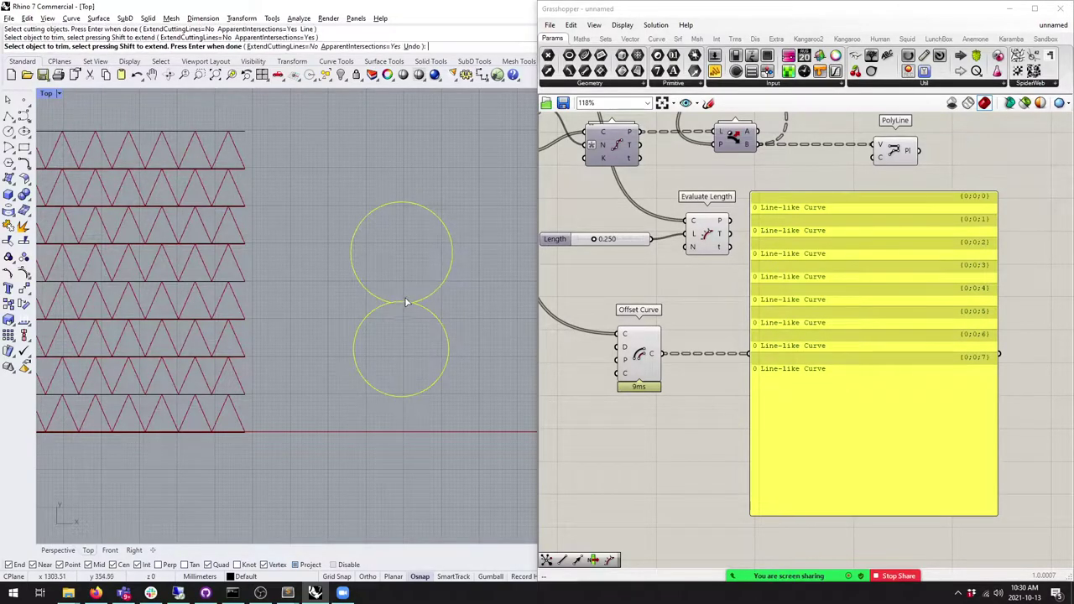
pyautogui.click(404, 302)
pyautogui.click(404, 308)
pyautogui.press('Return')
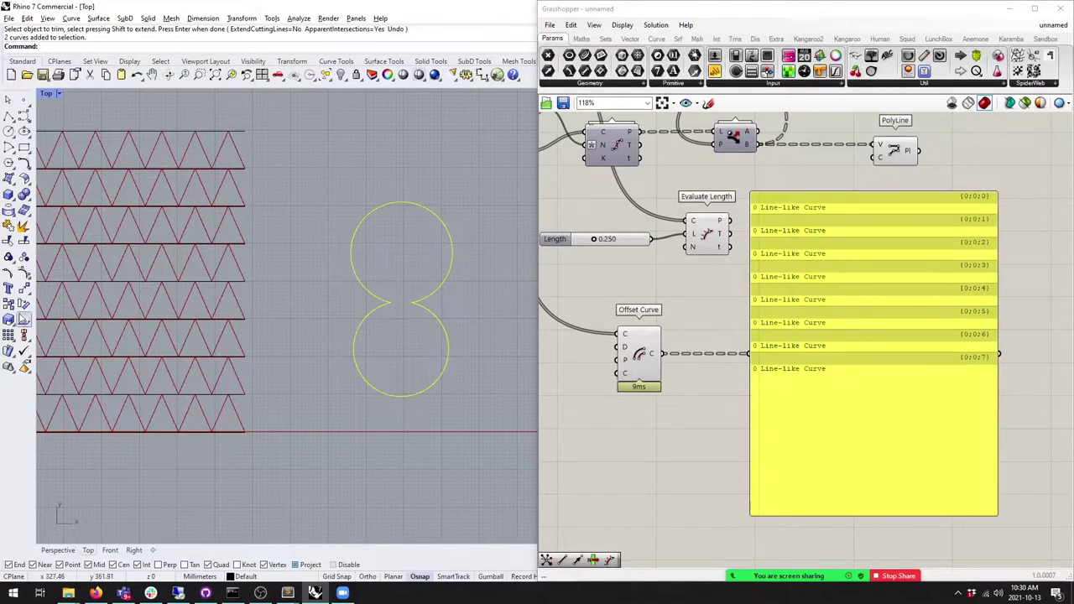
pyautogui.click(23, 225)
# Step: Add a Curve parameter beside Offset Curve holding the joined figure-8 curve
pyautogui.moveTo(585, 56); pyautogui.dragTo(639, 366)
pyautogui.rightClick(572, 341)
pyautogui.click(614, 493)
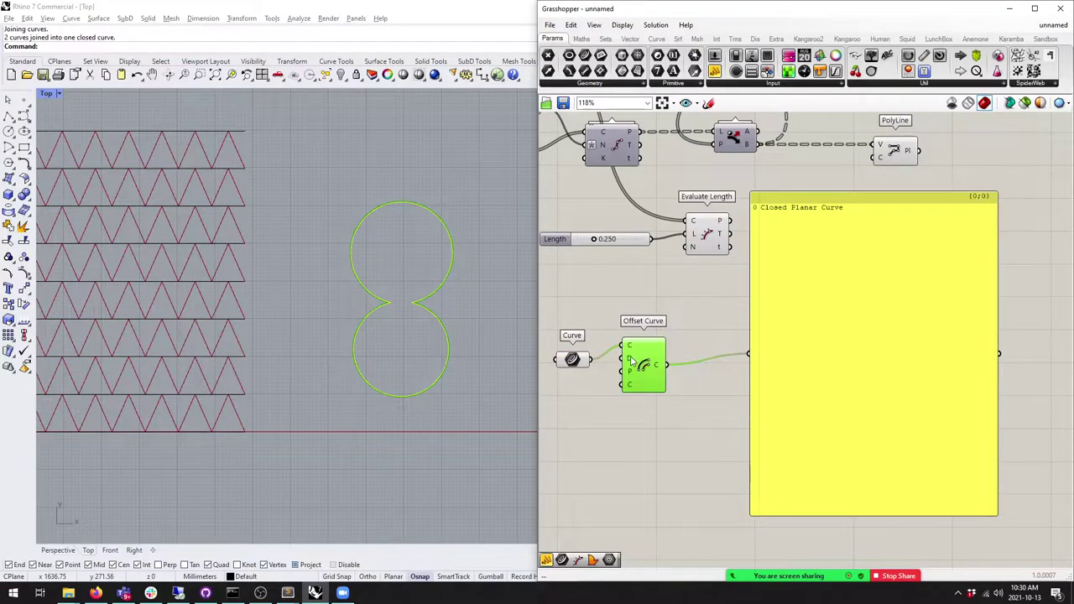
# Step: Set the Offset Curve distance to 10, then to -10 so it sits inside
pyautogui.rightClick(633, 360)
pyautogui.moveTo(696, 466)
pyautogui.write('10')
pyautogui.click(793, 480)
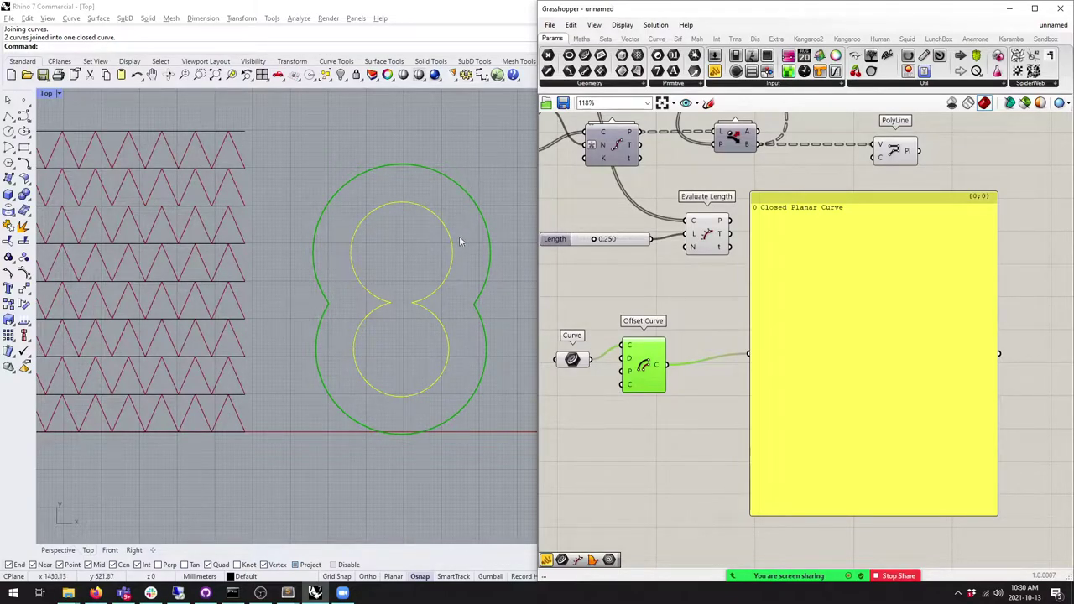
pyautogui.rightClick(629, 361)
pyautogui.moveTo(696, 470)
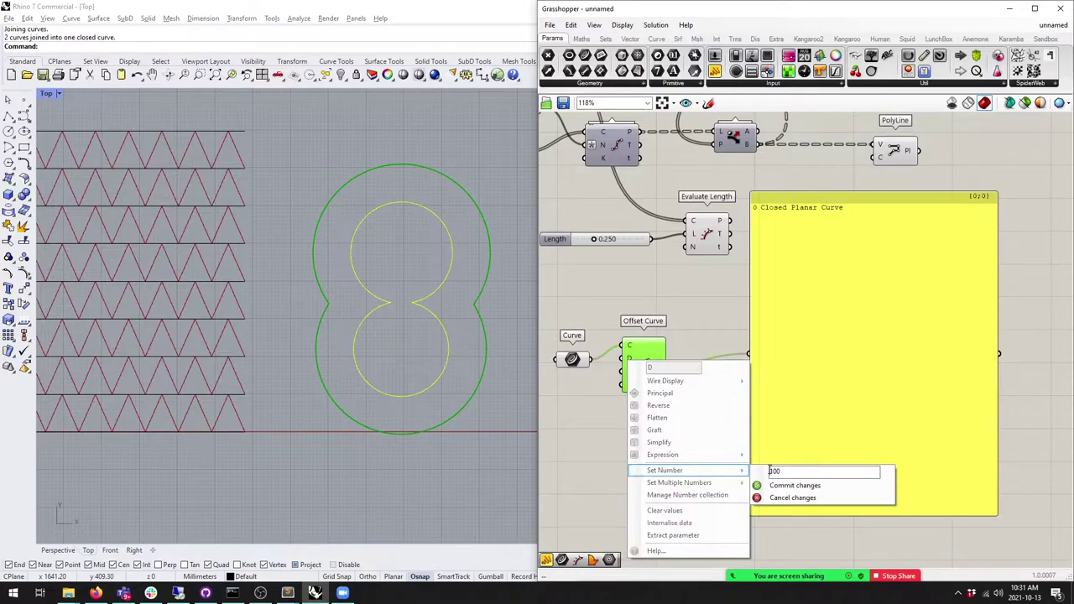
pyautogui.write('-')
pyautogui.click(793, 485)
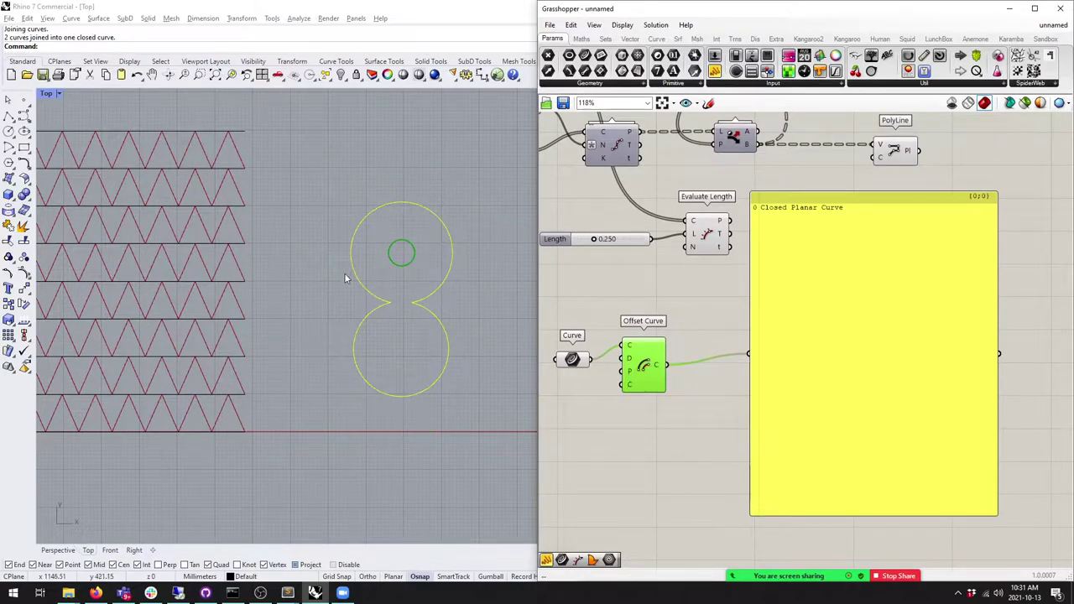
# Step: Offset the figure-8 curve in Rhino toward the inside
pyautogui.click(658, 409)
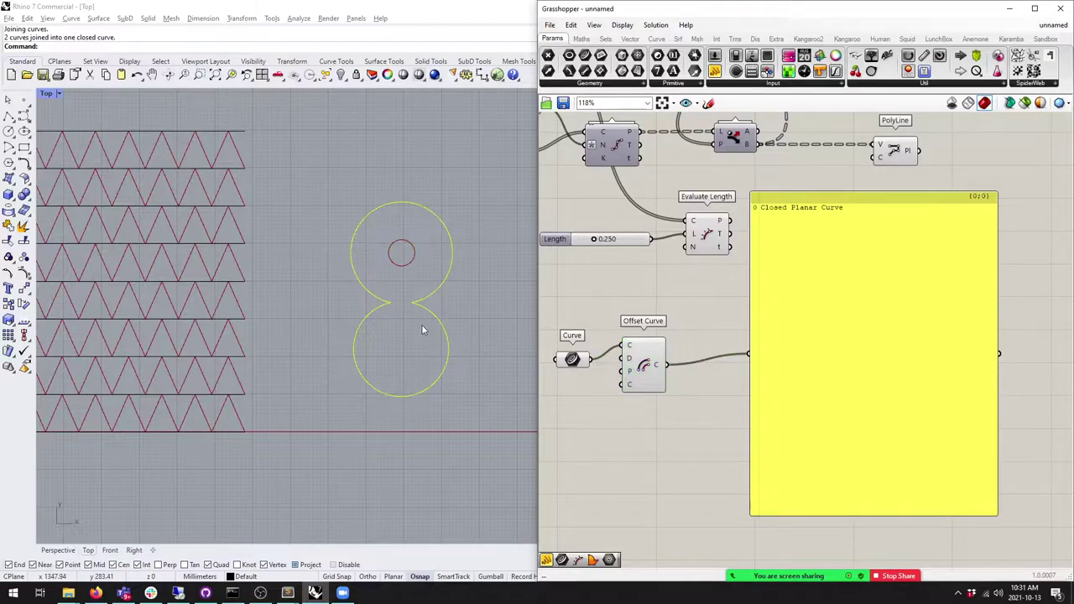
pyautogui.moveTo(421, 324); pyautogui.dragTo(424, 335, button='right')
pyautogui.scroll(5, 402, 310)
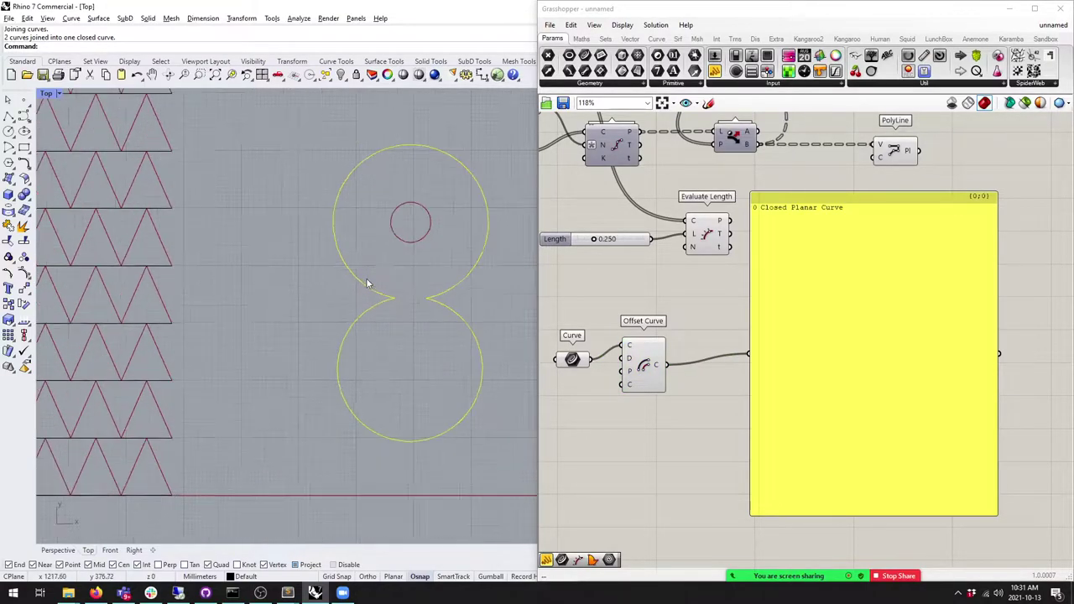
pyautogui.click(328, 316)
pyautogui.click(333, 281)
pyautogui.write('Offset')
pyautogui.press('Return')
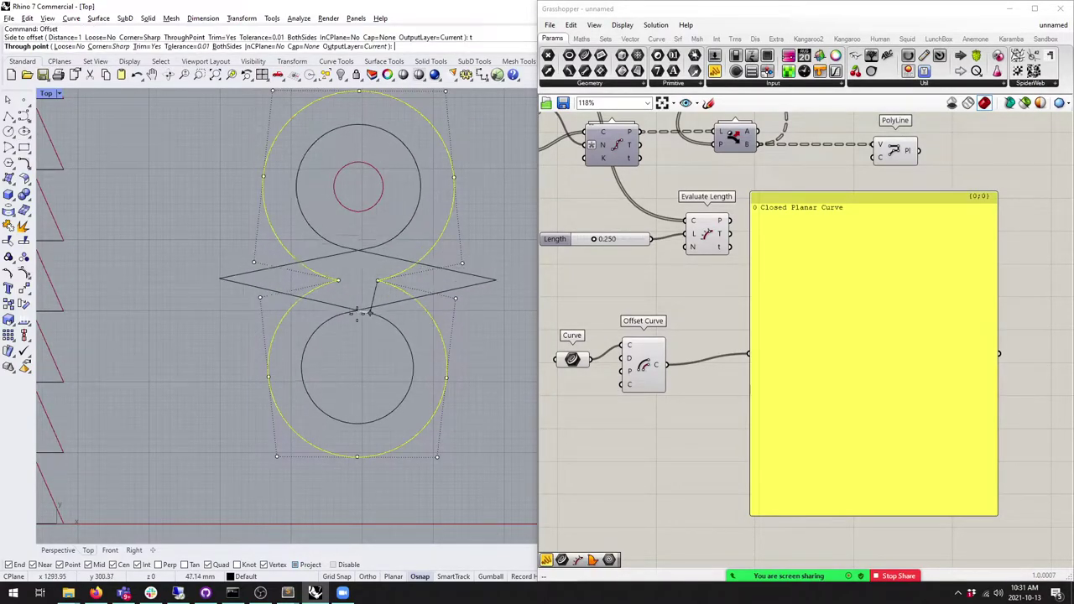
pyautogui.click(357, 311)
pyautogui.press('Escape')
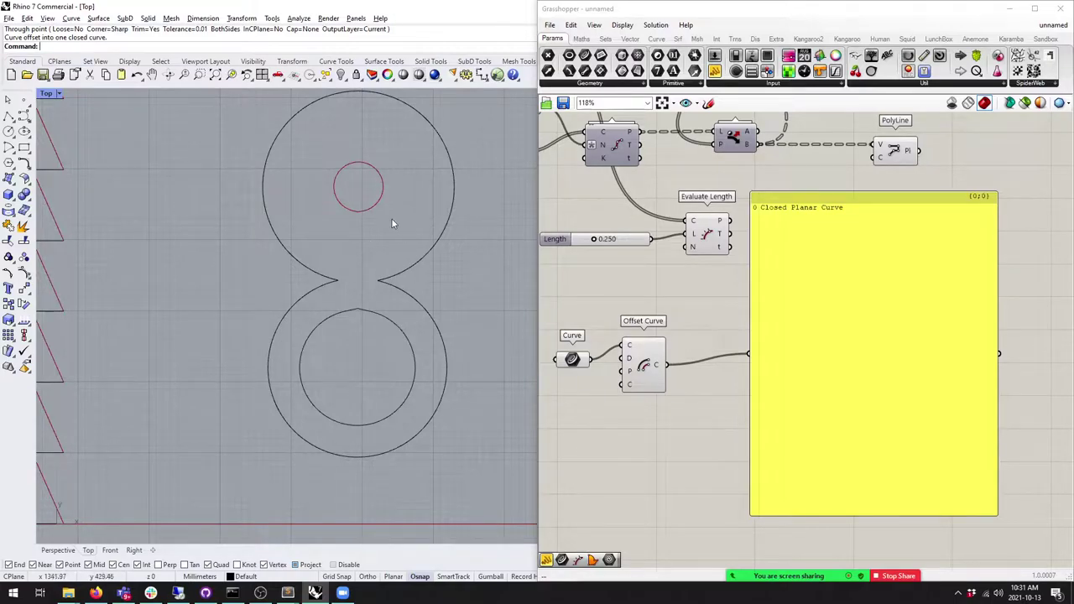
# Step: Delete the figure-8 curves and offsets, plus the Offset Curve and Curve components
pyautogui.scroll(-5, 390, 222)
pyautogui.moveTo(425, 405); pyautogui.dragTo(349, 241)
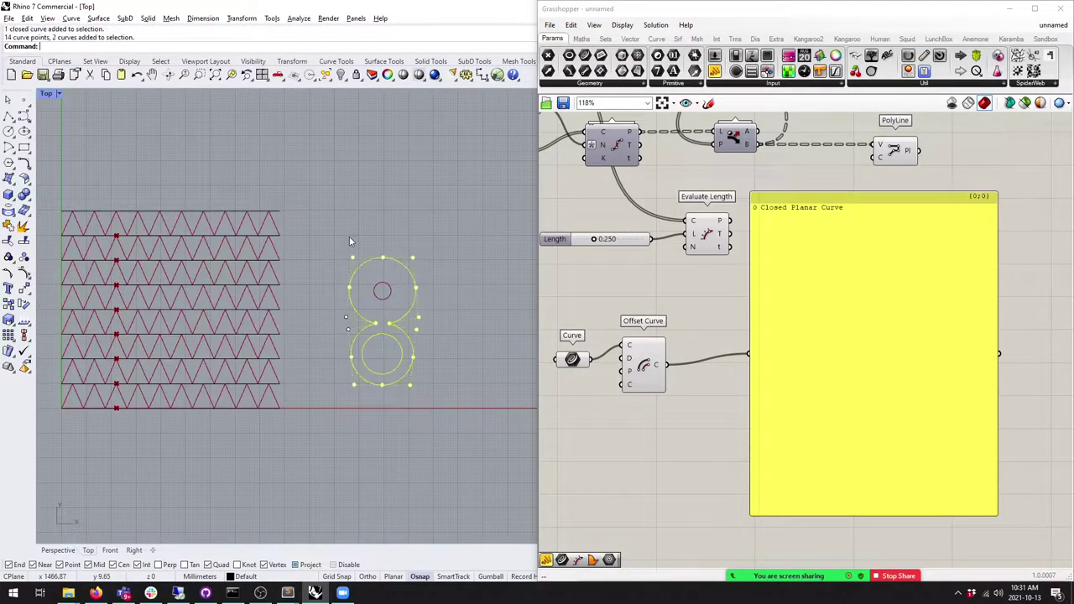
pyautogui.click(428, 356)
pyautogui.moveTo(438, 406); pyautogui.dragTo(346, 251)
pyautogui.moveTo(643, 369); pyautogui.dragTo(636, 383)
pyautogui.moveTo(452, 386); pyautogui.dragTo(321, 172)
pyautogui.press('Delete')
pyautogui.moveTo(720, 444); pyautogui.dragTo(550, 331)
pyautogui.press('Delete')
pyautogui.click(867, 411)
# Step: Delete the empty panel and rearrange the Divide Curve and Evaluate Length components
pyautogui.press('Delete')
pyautogui.scroll(-3, 801, 470)
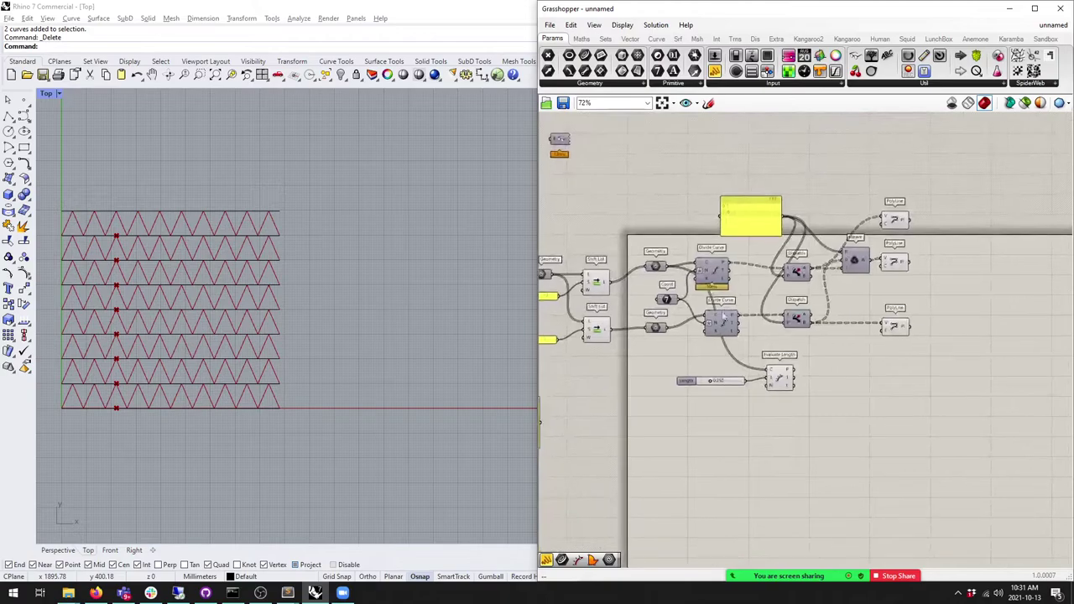
pyautogui.scroll(3, 735, 332)
pyautogui.moveTo(268, 319); pyautogui.dragTo(369, 318, button='right')
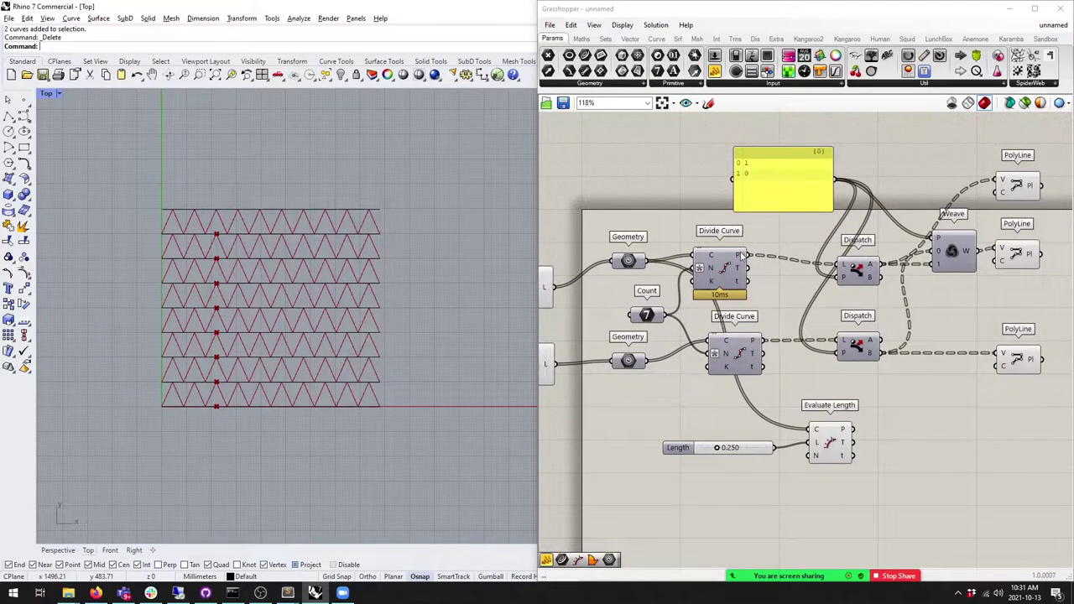
pyautogui.moveTo(742, 255)
pyautogui.moveTo(780, 316); pyautogui.dragTo(700, 259, button='right')
pyautogui.moveTo(676, 300); pyautogui.dragTo(657, 303)
pyautogui.moveTo(676, 304)
pyautogui.mouseDown(button='right')
pyautogui.moveTo(615, 304)
pyautogui.moveTo(664, 305)
pyautogui.mouseUp(button='right')
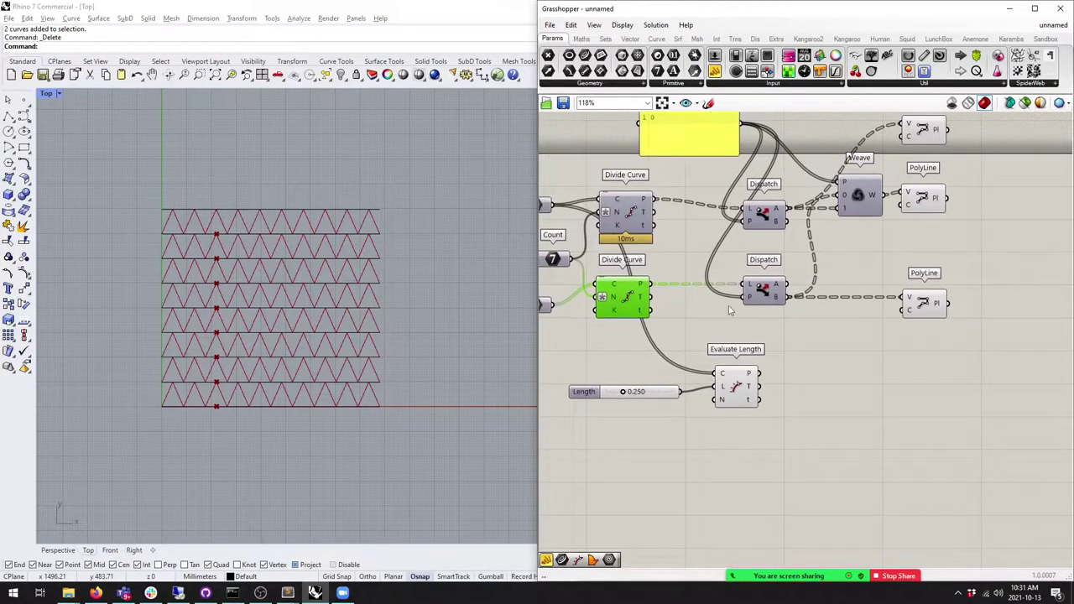
pyautogui.moveTo(729, 418); pyautogui.dragTo(644, 386)
pyautogui.moveTo(738, 392); pyautogui.dragTo(726, 462)
pyautogui.click(688, 389)
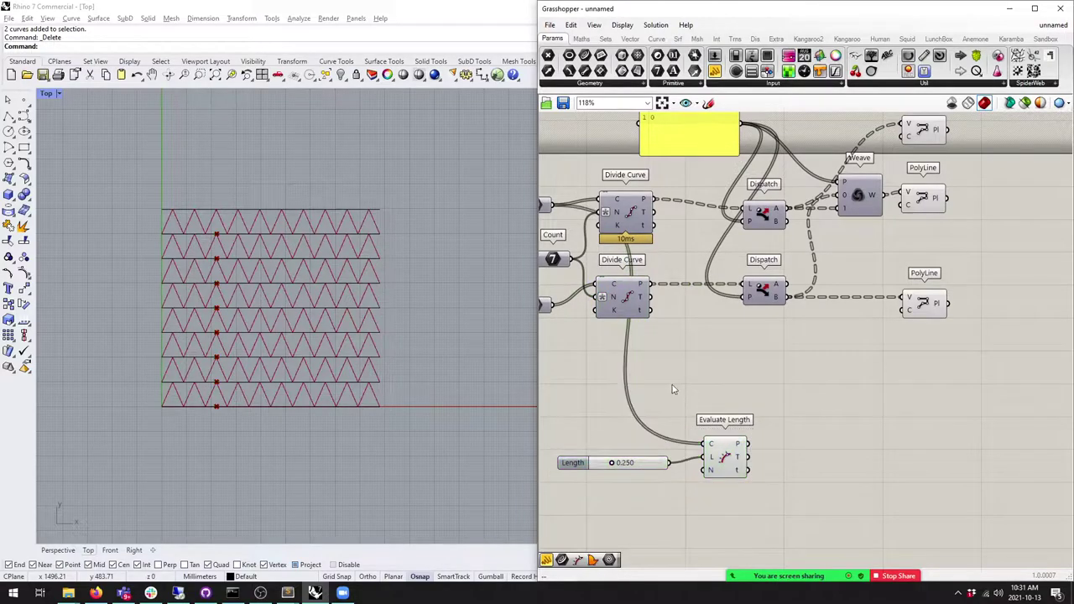
# Step: Turn off the triangle zigzag preview and hide all nine row lines in Rhino
pyautogui.moveTo(654, 355); pyautogui.dragTo(714, 371, button='right')
pyautogui.moveTo(714, 371); pyautogui.dragTo(646, 200)
pyautogui.click(695, 229)
pyautogui.middleClick(695, 228)
pyautogui.moveTo(695, 228); pyautogui.dragTo(680, 302, button='right')
pyautogui.middleClick(678, 300)
pyautogui.click(672, 342)
pyautogui.middleClick(672, 342)
pyautogui.click(360, 284)
pyautogui.hotkey('ctrl', 'a')
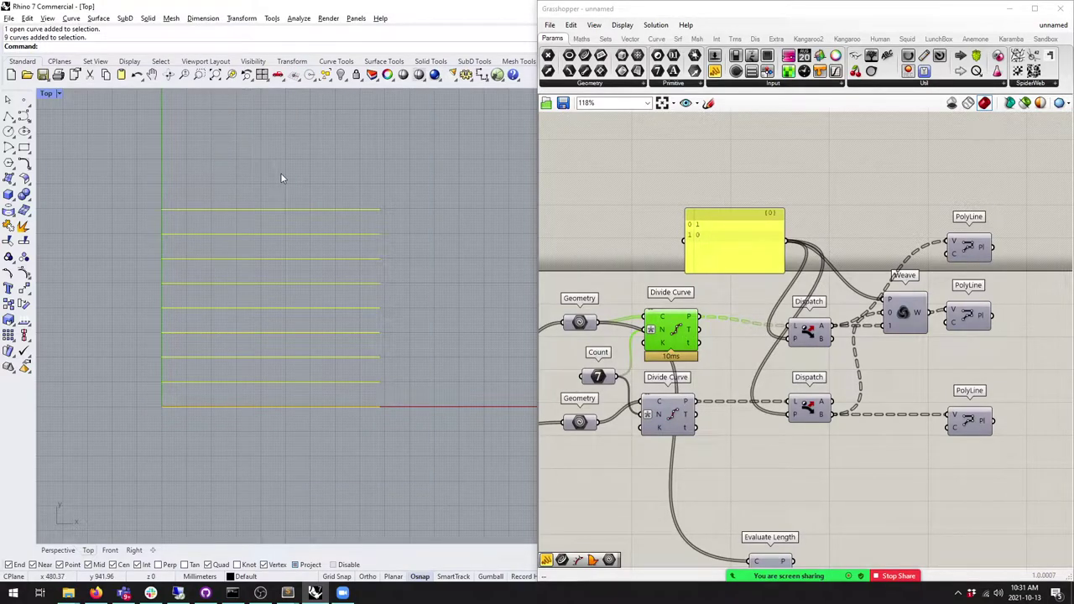
pyautogui.press('Return')
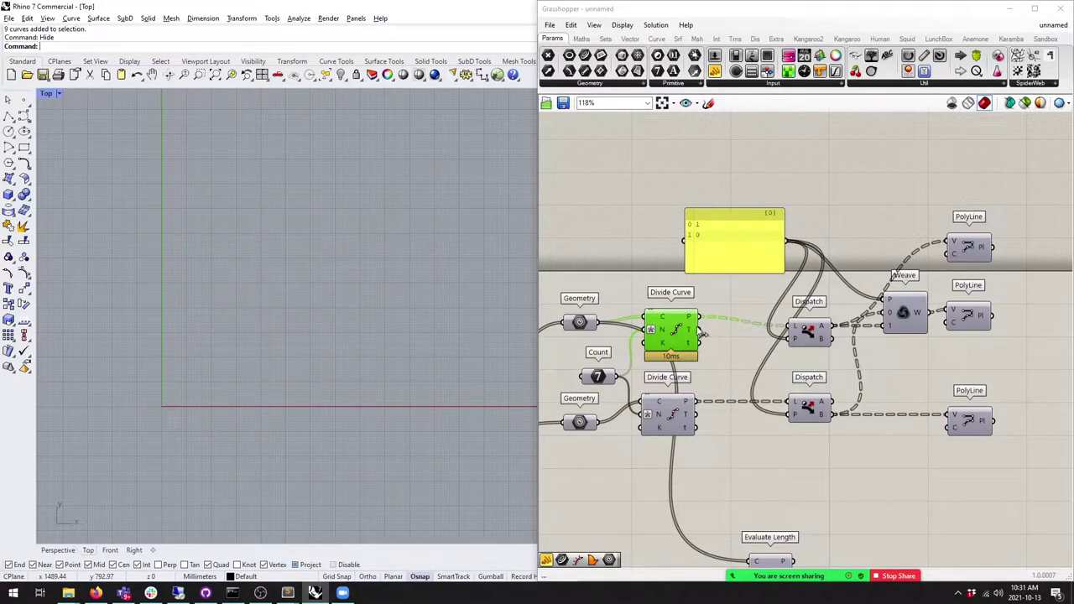
# Step: Add an enlarged panel listing the upper Divide Curve's points, with Simplify on P
pyautogui.click(714, 71)
pyautogui.click(835, 436)
pyautogui.moveTo(835, 436); pyautogui.dragTo(781, 303, button='right')
pyautogui.moveTo(645, 183); pyautogui.dragTo(747, 312)
pyautogui.moveTo(747, 313); pyautogui.dragTo(688, 249, button='right')
pyautogui.moveTo(779, 274); pyautogui.dragTo(948, 444)
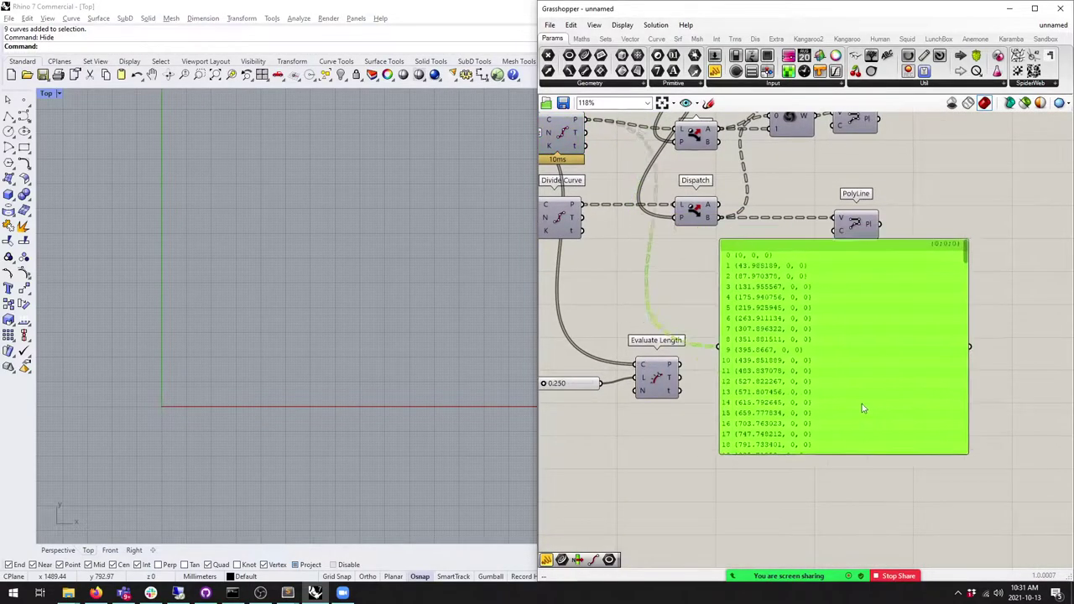
pyautogui.moveTo(822, 336); pyautogui.dragTo(913, 389)
pyautogui.rightClick(577, 119)
pyautogui.click(619, 208)
pyautogui.moveTo(1034, 289); pyautogui.dragTo(929, 206, button='right')
pyautogui.scroll(-5, 930, 210)
pyautogui.scroll(5, 930, 210)
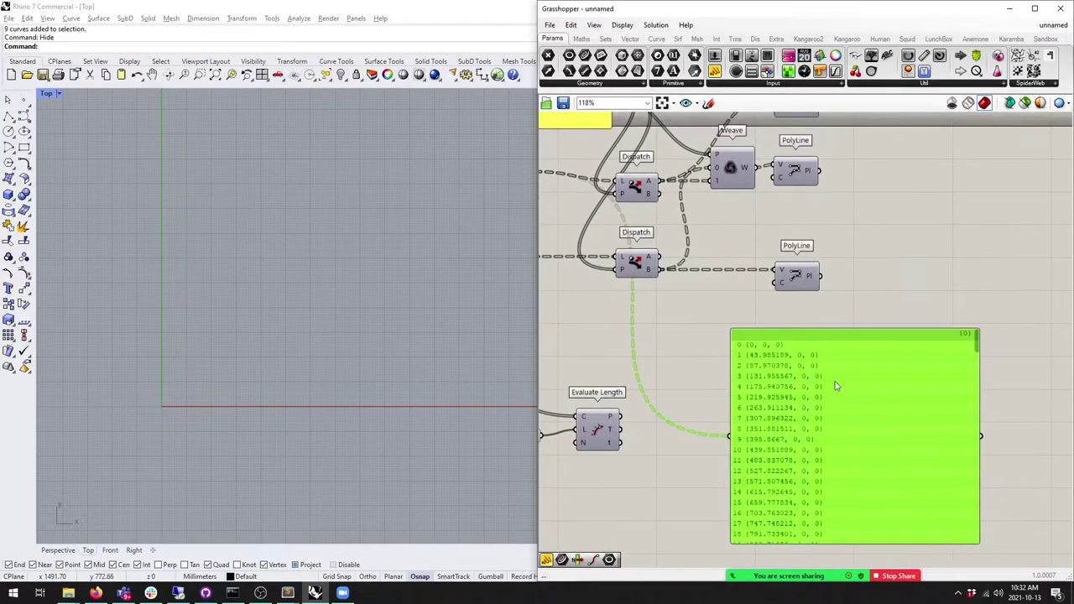
# Step: Turn on Divide Curve preview and add a Point List showing each point's index
pyautogui.middleClick(708, 245)
pyautogui.click(725, 228)
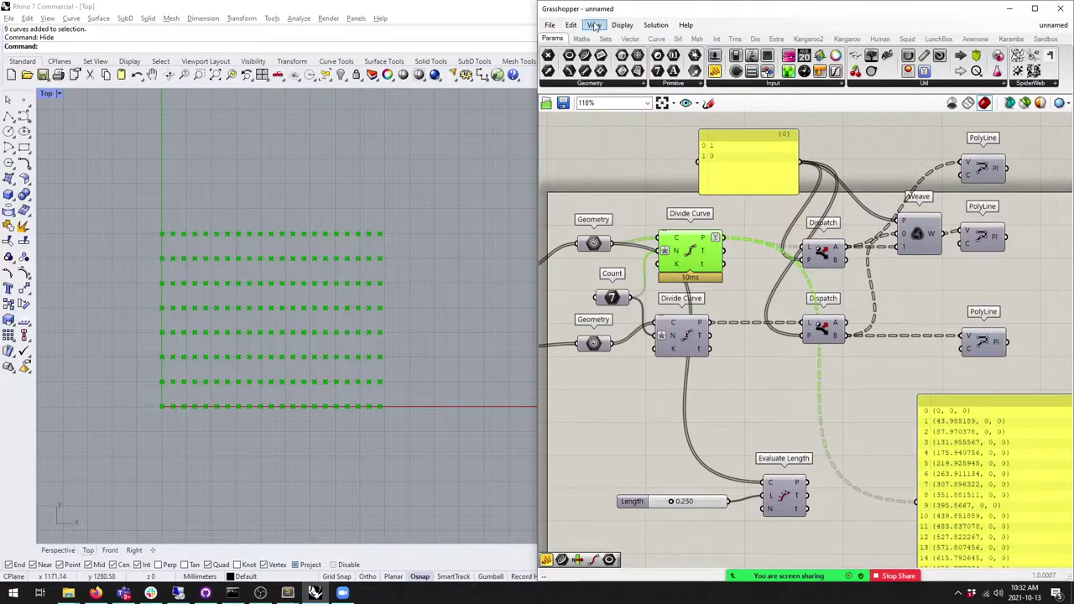
pyautogui.click(755, 40)
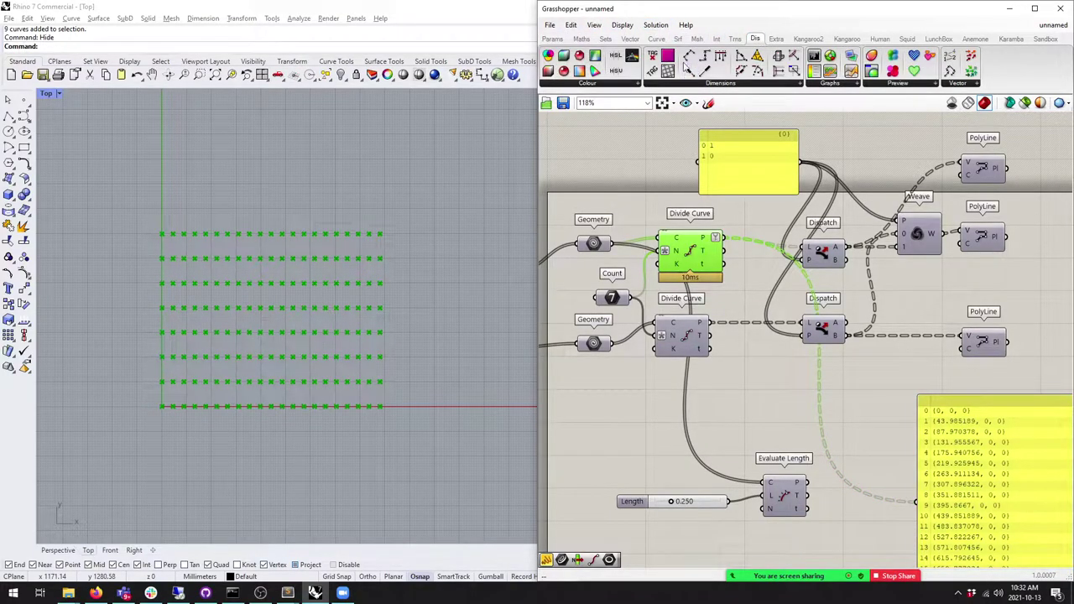
pyautogui.moveTo(949, 56); pyautogui.dragTo(840, 415)
pyautogui.middleClick(698, 247)
pyautogui.click(714, 229)
pyautogui.click(287, 317)
pyautogui.scroll(4, 287, 317)
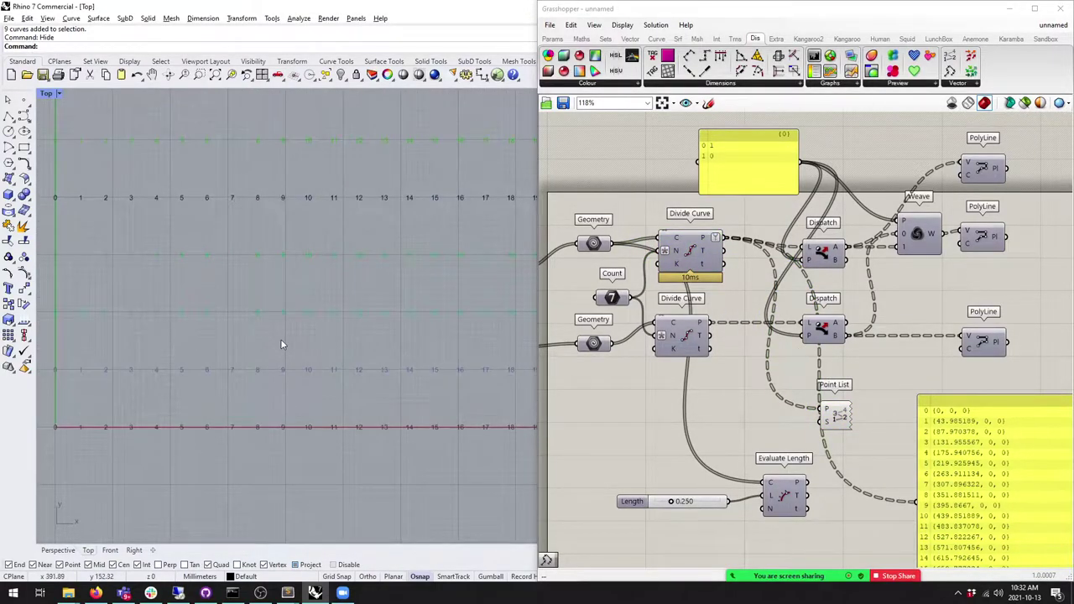
pyautogui.scroll(2, 331, 503)
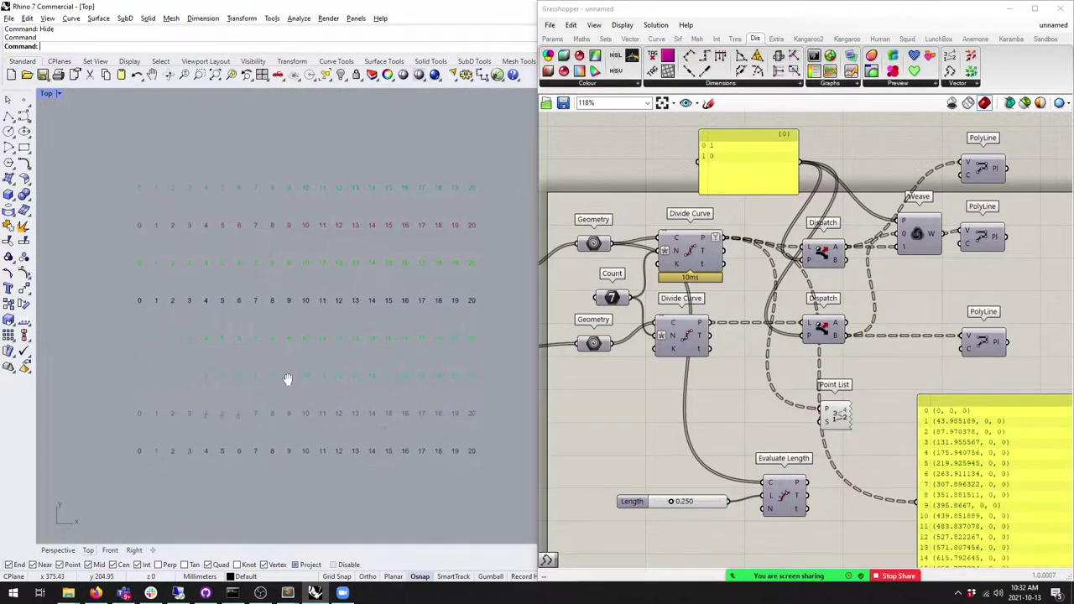
pyautogui.scroll(-1, 303, 387)
pyautogui.moveTo(303, 387); pyautogui.dragTo(309, 402, button='right')
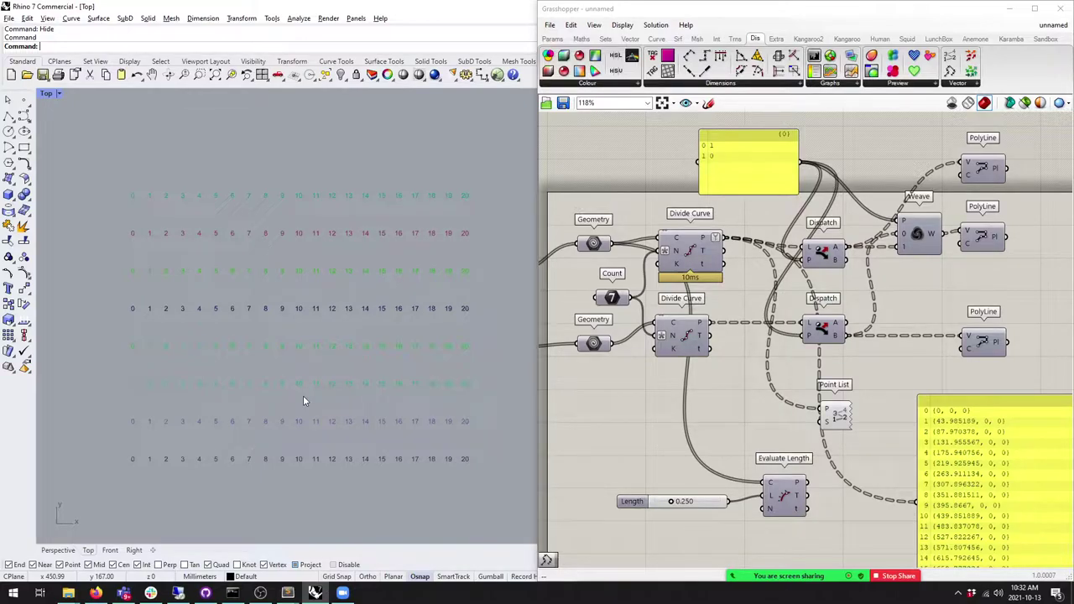
pyautogui.moveTo(1071, 433); pyautogui.dragTo(878, 322, button='right')
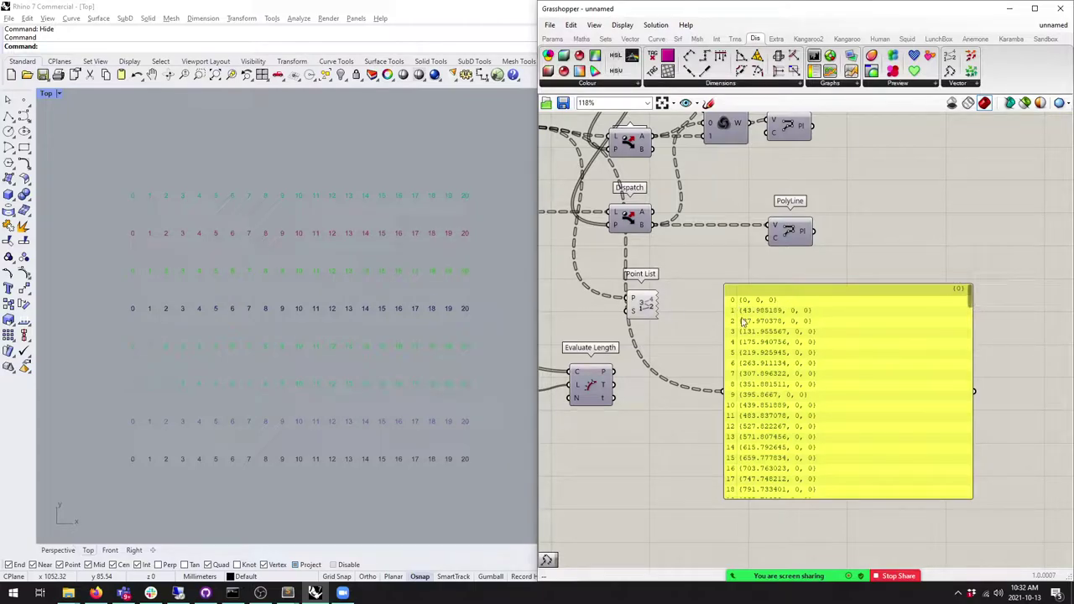
pyautogui.click(268, 488)
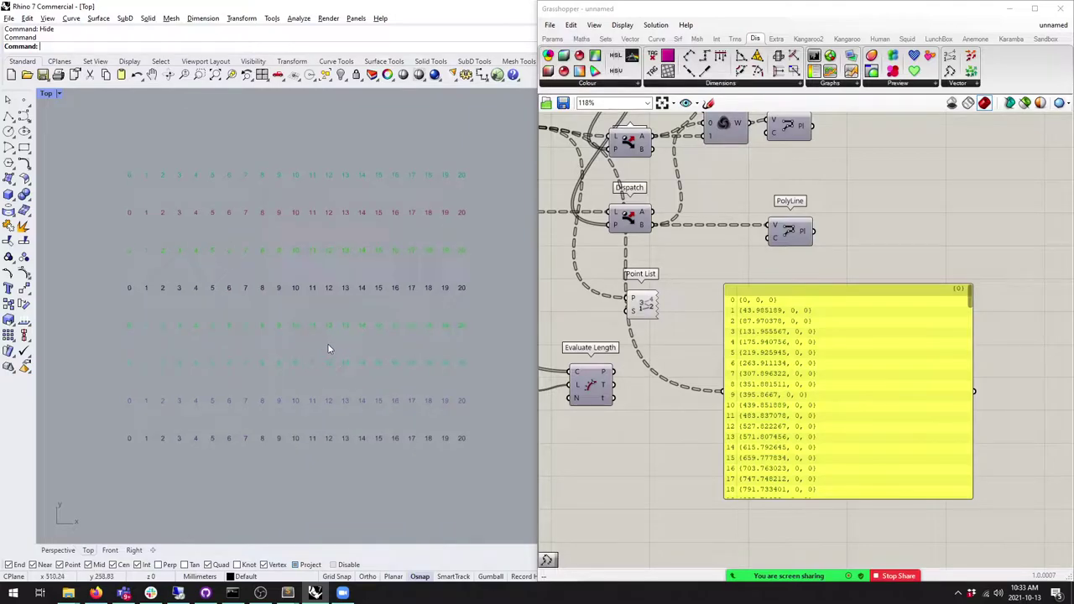
# Step: Add a PolyLine fed by Divide Curve's P output to join each point row
pyautogui.click(656, 38)
pyautogui.moveTo(923, 291); pyautogui.dragTo(995, 267)
pyautogui.moveTo(999, 57); pyautogui.dragTo(714, 376)
pyautogui.moveTo(713, 375); pyautogui.dragTo(803, 398, button='right')
pyautogui.moveTo(621, 148); pyautogui.dragTo(816, 402)
pyautogui.click(831, 410)
pyautogui.moveTo(747, 421); pyautogui.dragTo(676, 378, button='right')
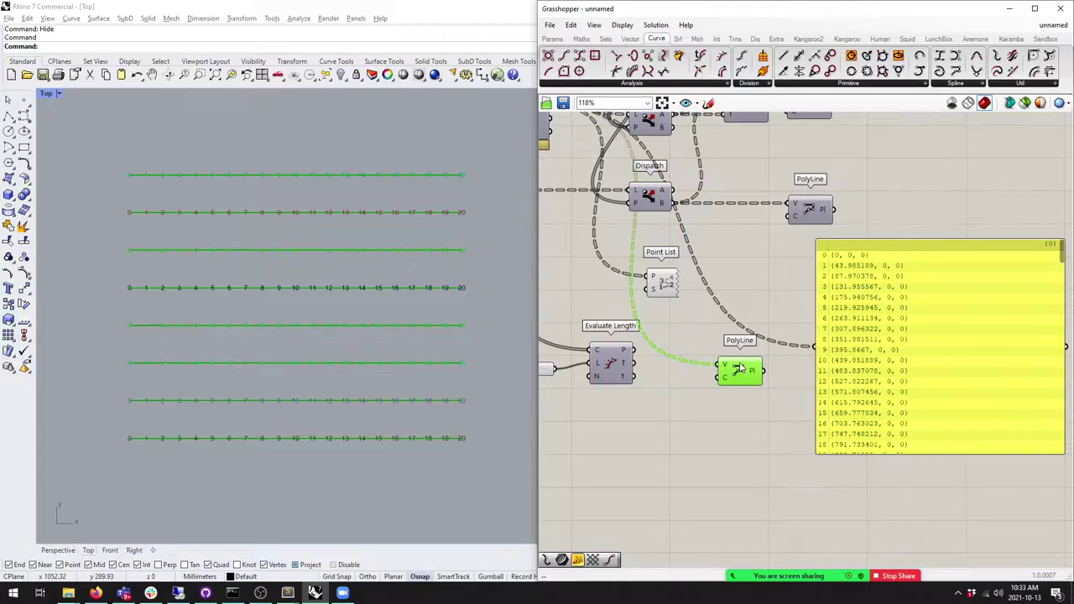
# Step: In the Top view, draw temporary rectangles around the first two point columns
pyautogui.moveTo(218, 362); pyautogui.dragTo(265, 395, button='right')
pyautogui.moveTo(159, 195); pyautogui.dragTo(167, 444)
pyautogui.click(24, 147)
pyautogui.click(165, 200)
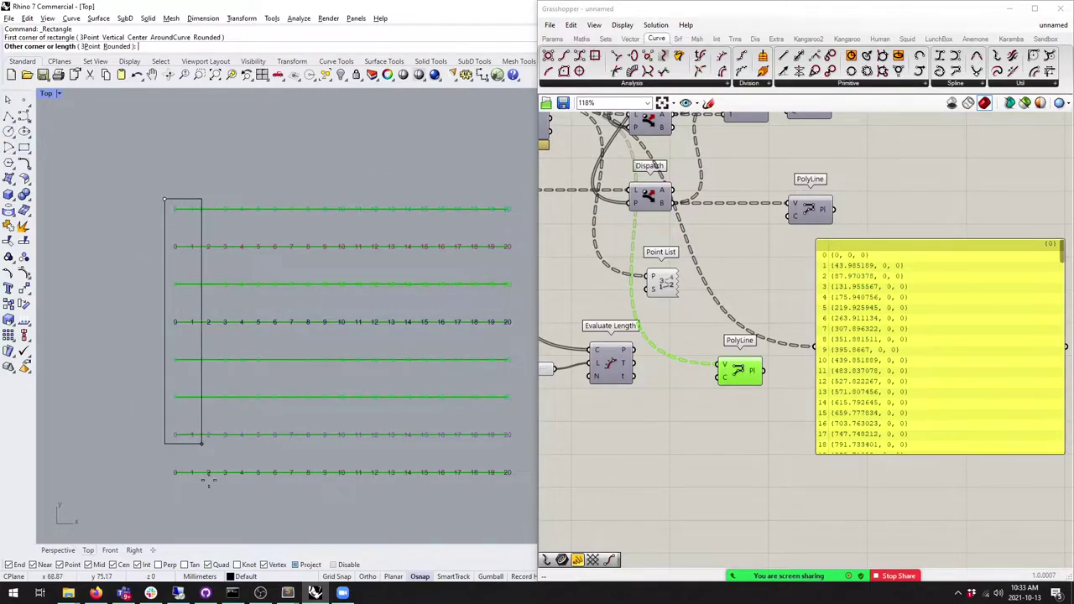
pyautogui.click(179, 494)
pyautogui.press('Return')
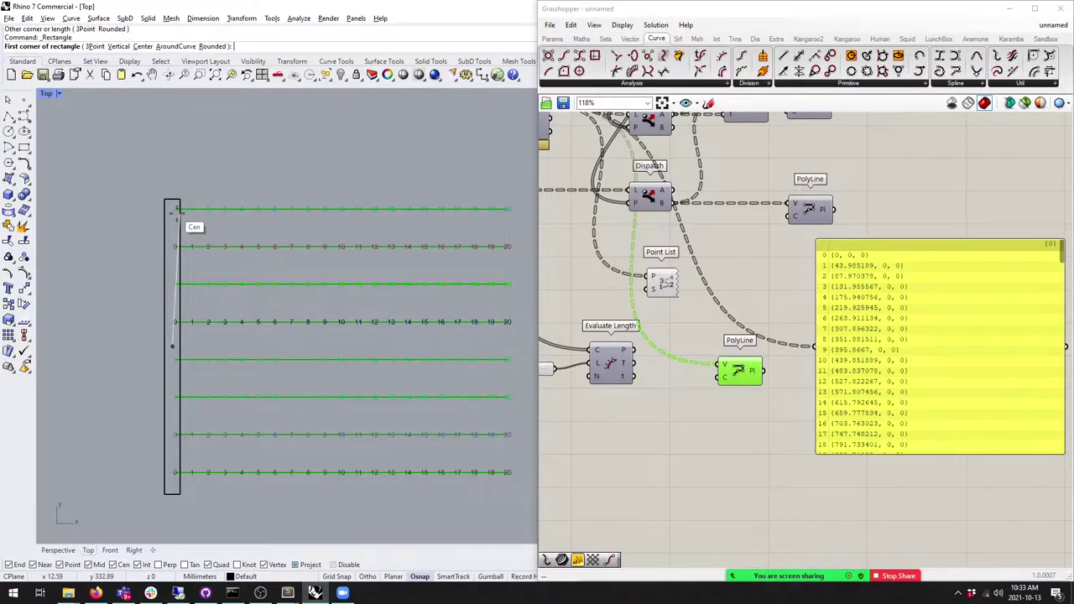
pyautogui.press('Escape')
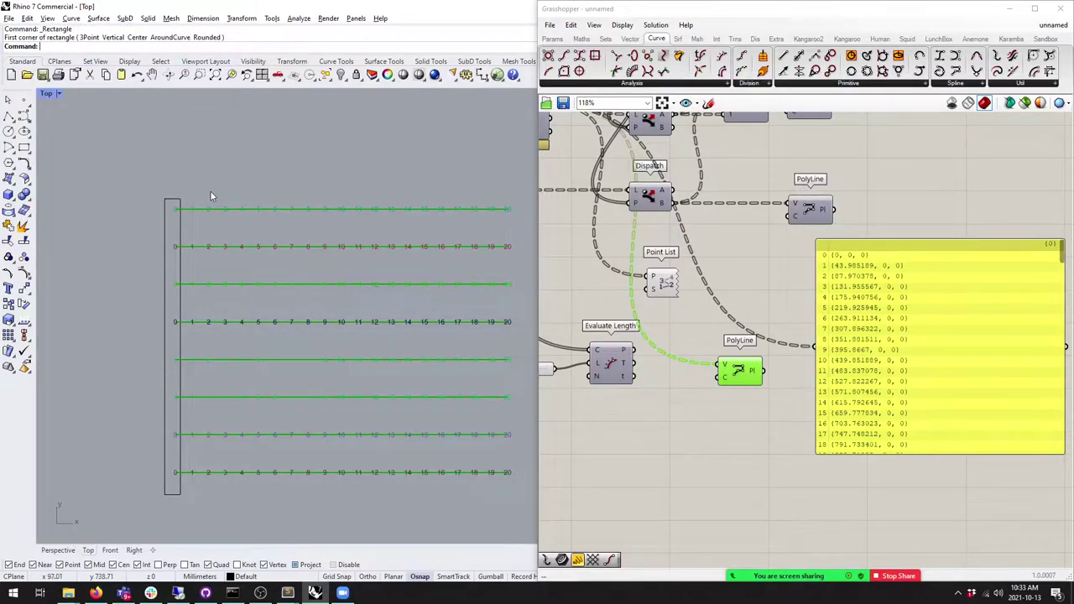
pyautogui.press('Return')
pyautogui.click(189, 202)
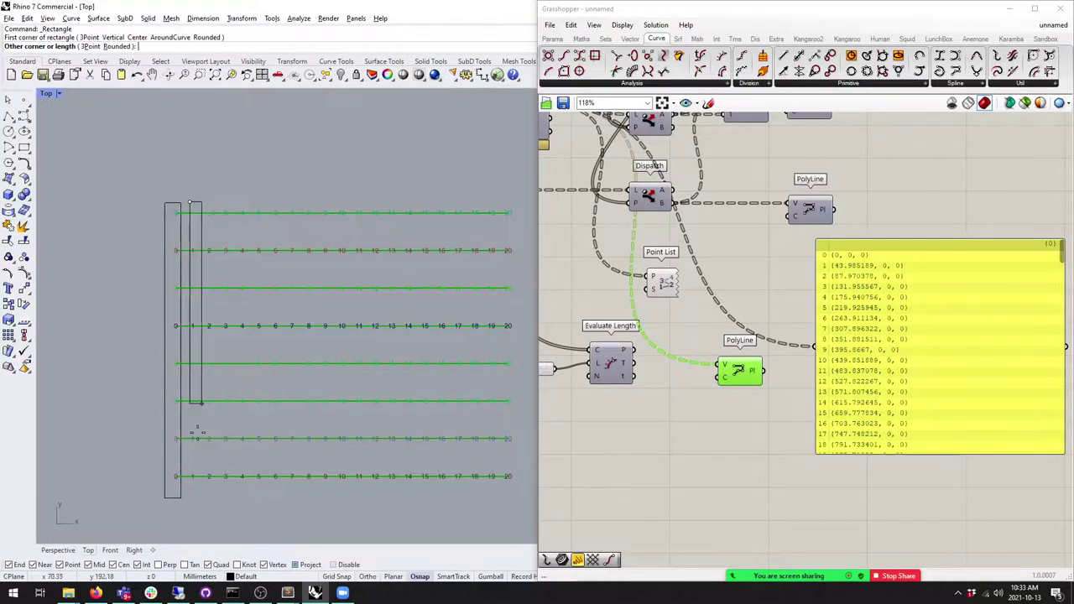
pyautogui.click(198, 499)
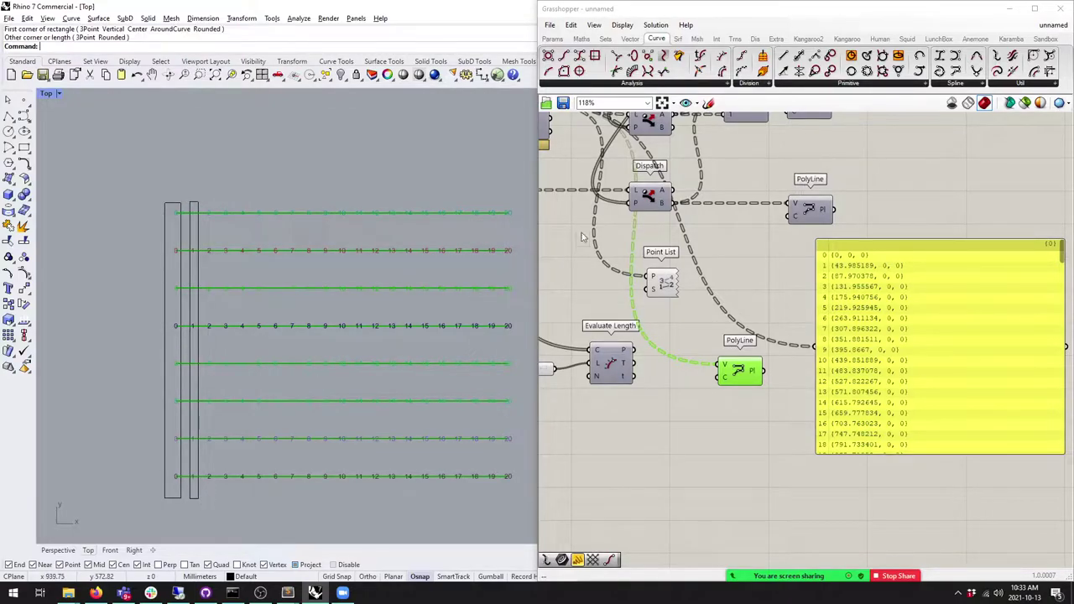
# Step: Add a Flip Matrix component beside PolyLine and feed it the Divide Curve points
pyautogui.click(606, 40)
pyautogui.click(987, 84)
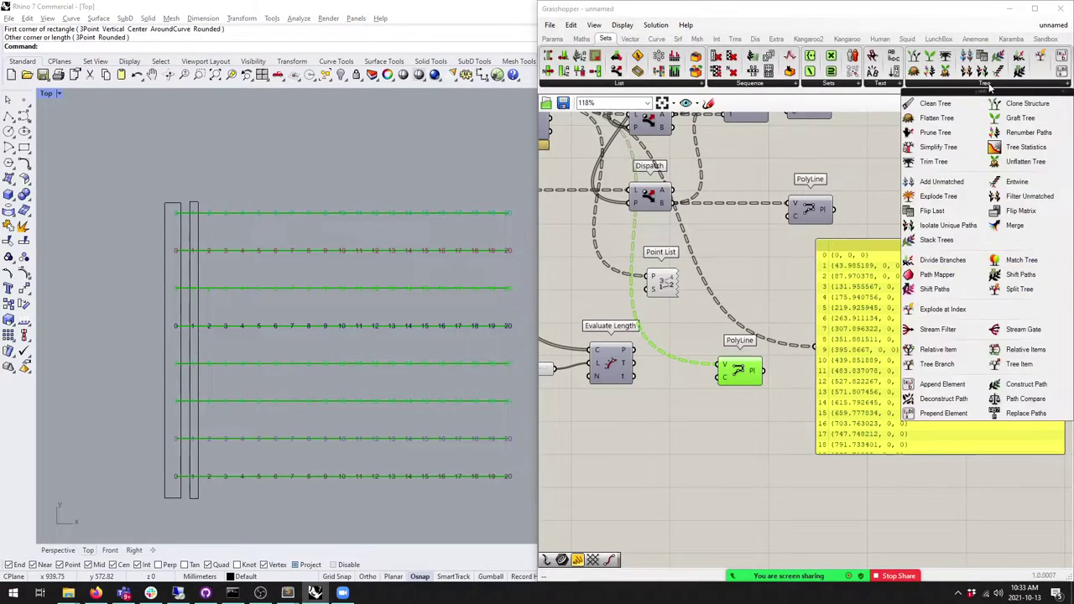
pyautogui.click(1017, 211)
pyautogui.click(721, 412)
pyautogui.moveTo(721, 411); pyautogui.dragTo(750, 472, button='right')
pyautogui.moveTo(579, 167); pyautogui.dragTo(745, 474)
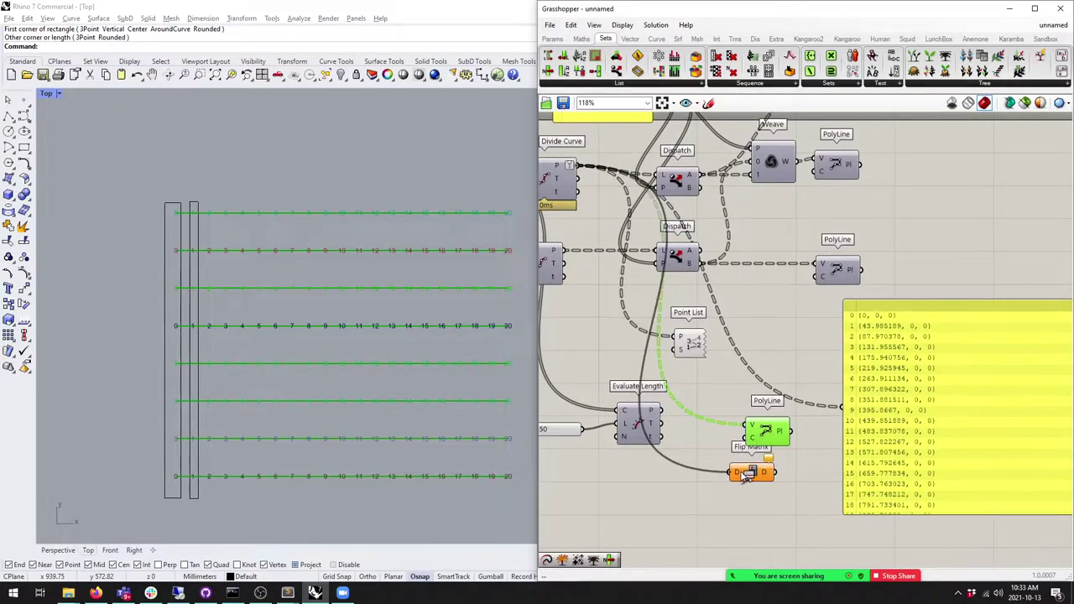
pyautogui.moveTo(745, 475); pyautogui.dragTo(721, 438, button='right')
# Step: Connect Flip Matrix to a second PolyLine so the points form vertical polylines
pyautogui.moveTo(721, 438); pyautogui.dragTo(669, 440)
pyautogui.click(735, 393)
pyautogui.keyDown('alt'); pyautogui.moveTo(735, 394); pyautogui.dragTo(724, 454); pyautogui.keyUp('alt')
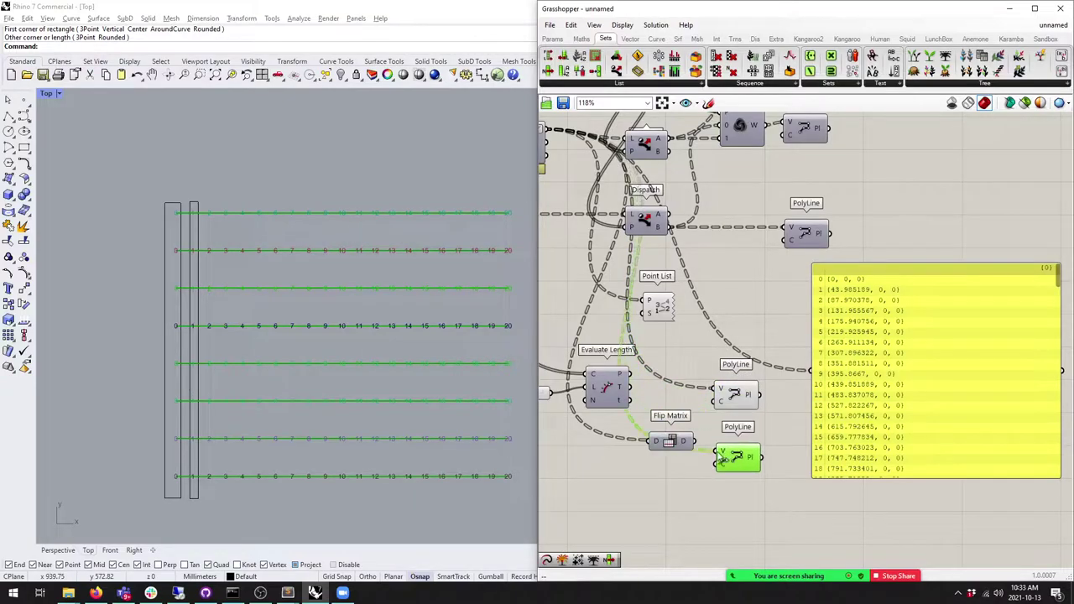
pyautogui.click(673, 443)
pyautogui.moveTo(673, 443); pyautogui.dragTo(671, 418, button='right')
pyautogui.moveTo(673, 418); pyautogui.dragTo(668, 426)
# Step: Delete the temporary rectangle and tidy the position of the bottom PolyLine component
pyautogui.moveTo(134, 356); pyautogui.dragTo(127, 344, button='right')
pyautogui.click(175, 226)
pyautogui.press('Delete')
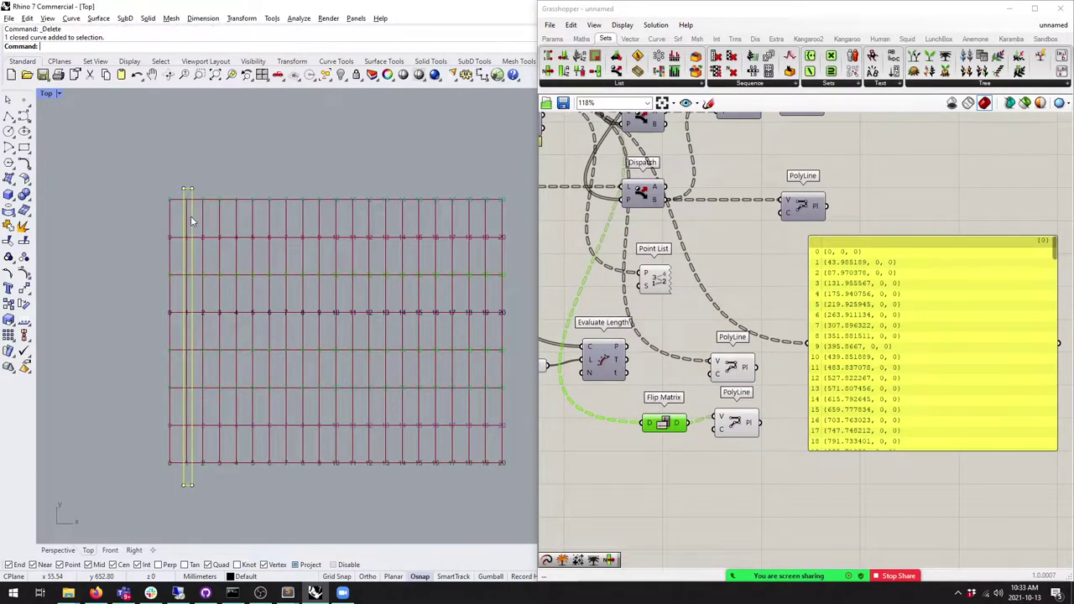
pyautogui.moveTo(736, 422); pyautogui.dragTo(736, 429)
pyautogui.moveTo(335, 367); pyautogui.dragTo(333, 355, button='right')
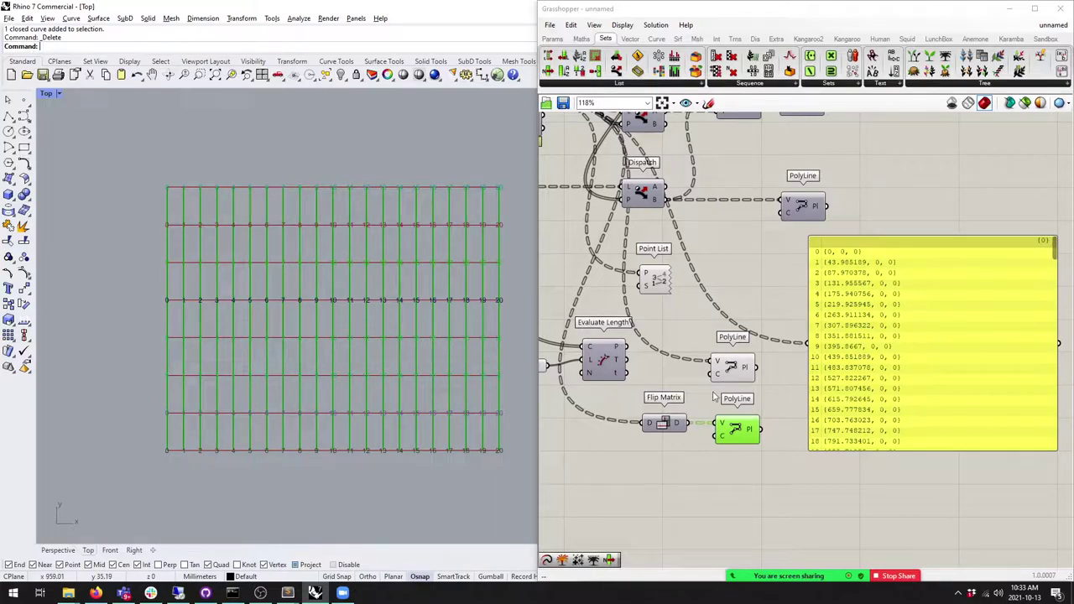
# Step: Inspect the Flip Matrix component and the point-coordinate panel on the canvas
pyautogui.click(663, 426)
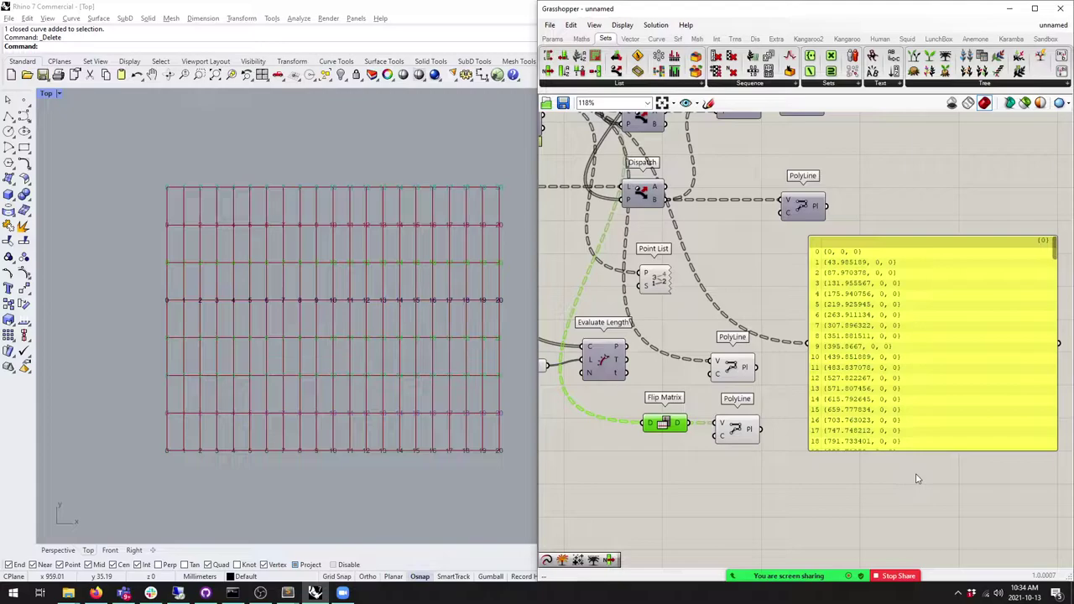
pyautogui.scroll(5, 668, 426)
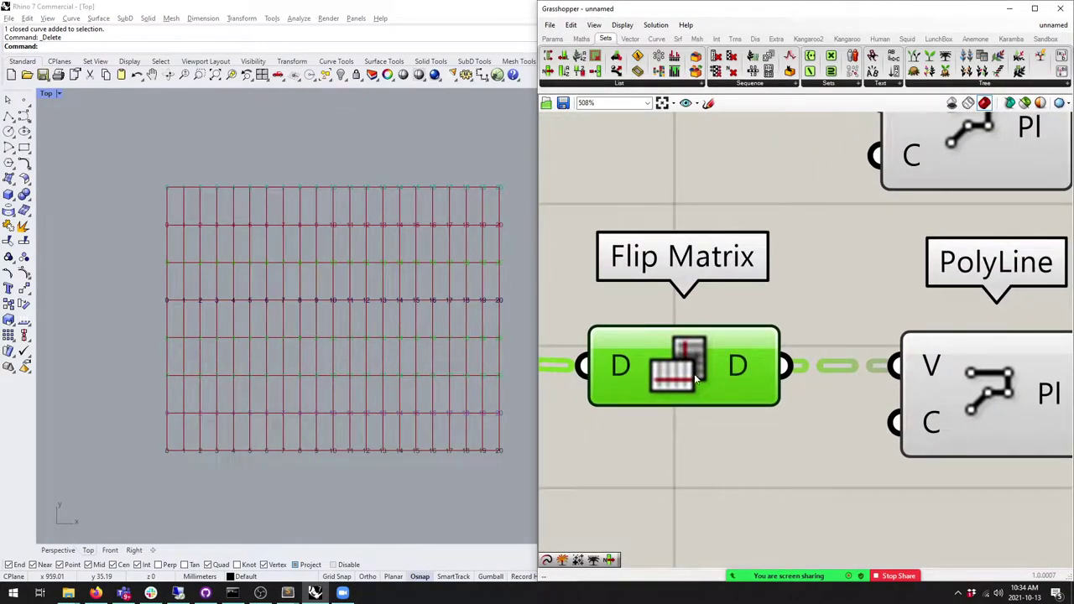
pyautogui.scroll(-5, 672, 419)
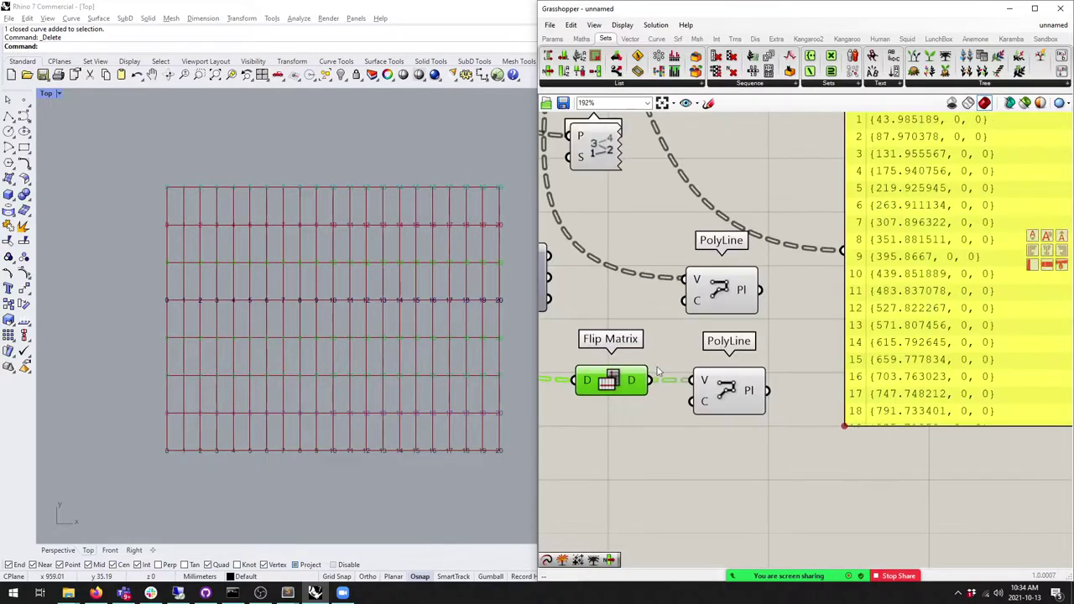
pyautogui.moveTo(656, 342); pyautogui.dragTo(669, 360, button='right')
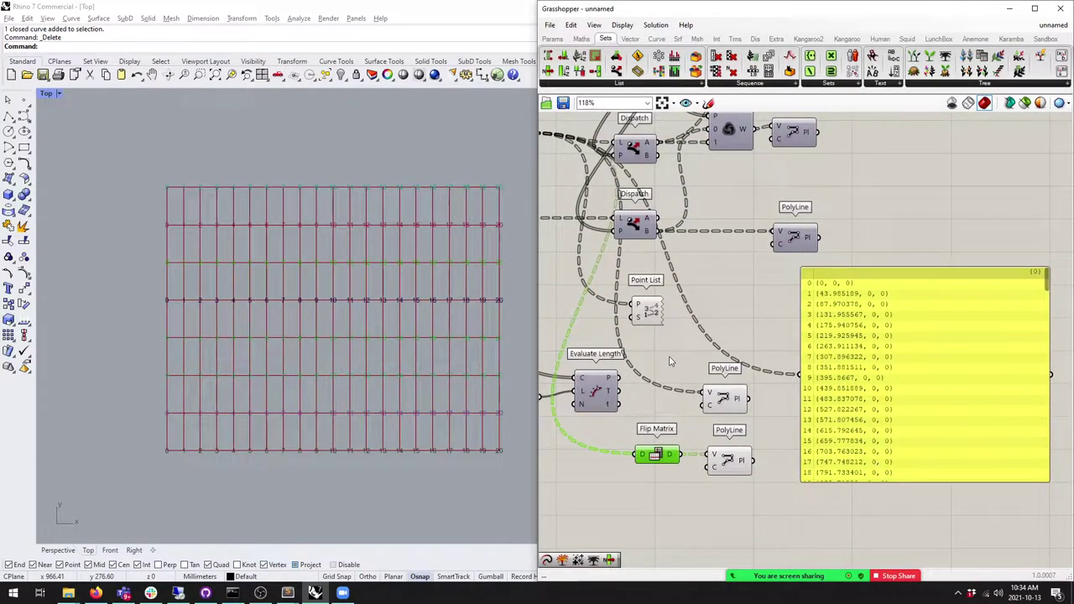
pyautogui.scroll(2, 942, 243)
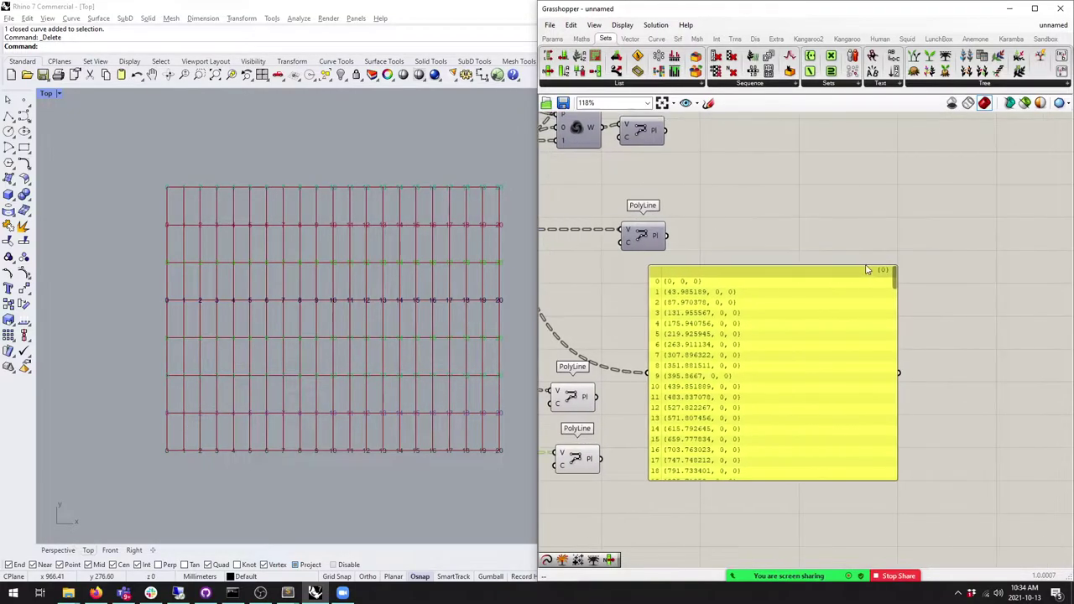
pyautogui.scroll(-3, 739, 260)
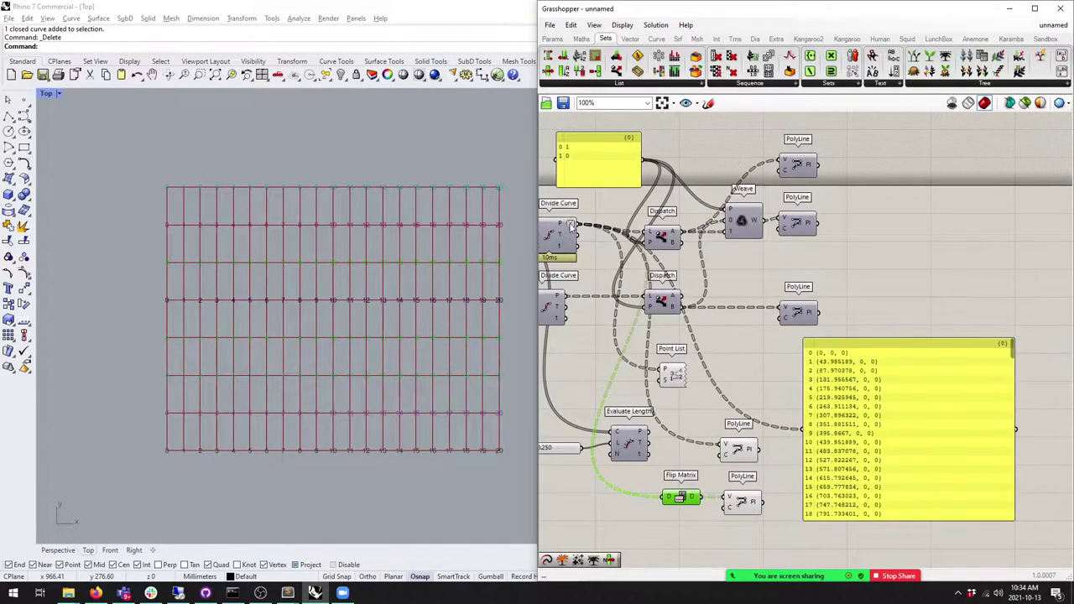
pyautogui.moveTo(1015, 356); pyautogui.dragTo(1034, 451)
pyautogui.click(1016, 508)
pyautogui.scroll(-5, 998, 377)
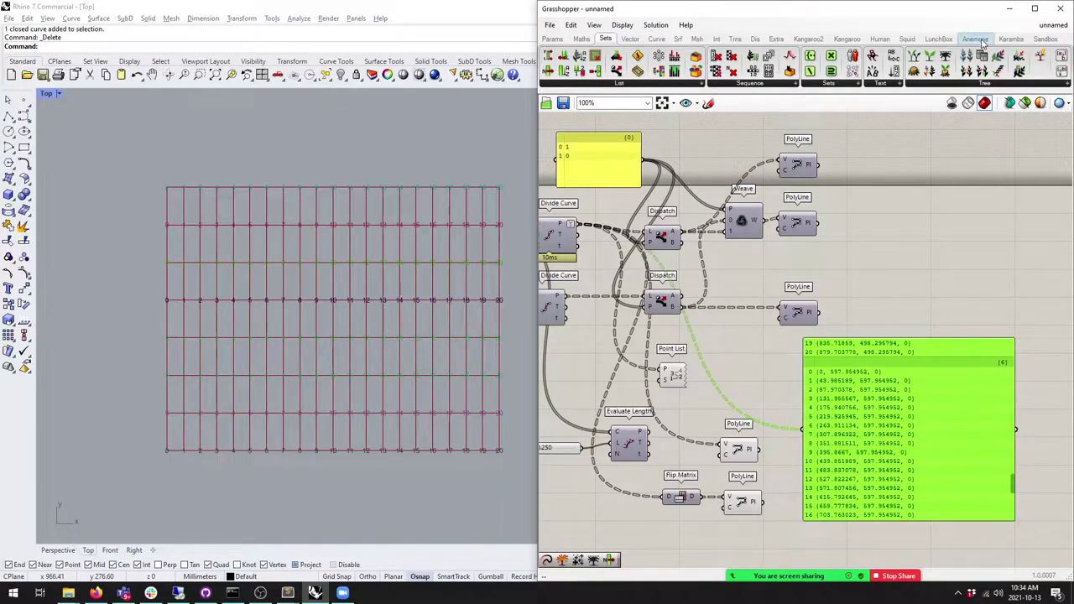
# Step: Place a Flip Last component from the Tree dropdown just below the lower PolyLine
pyautogui.click(980, 87)
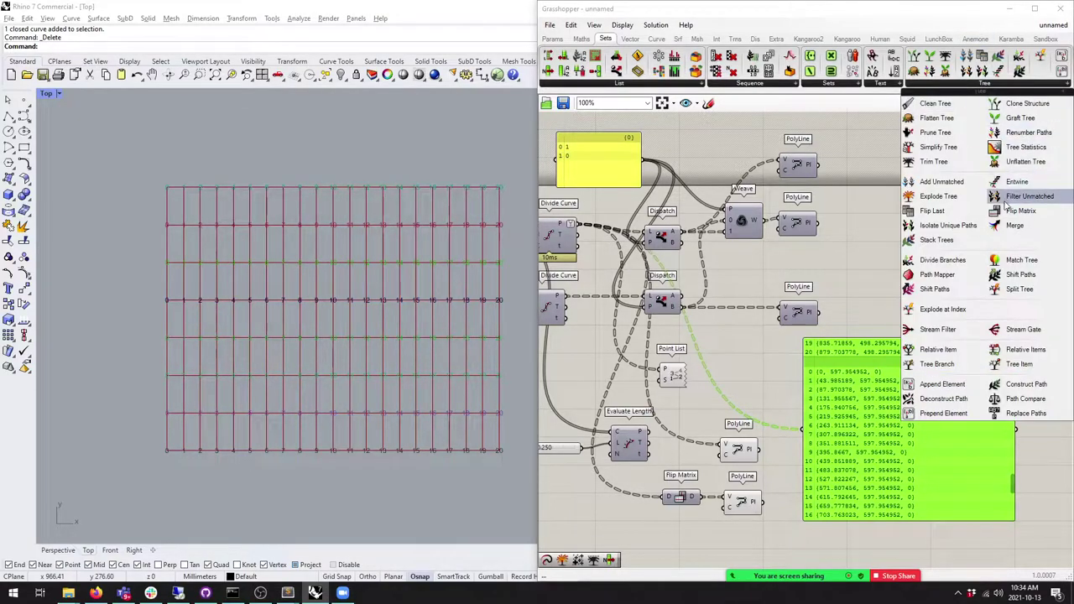
pyautogui.click(933, 210)
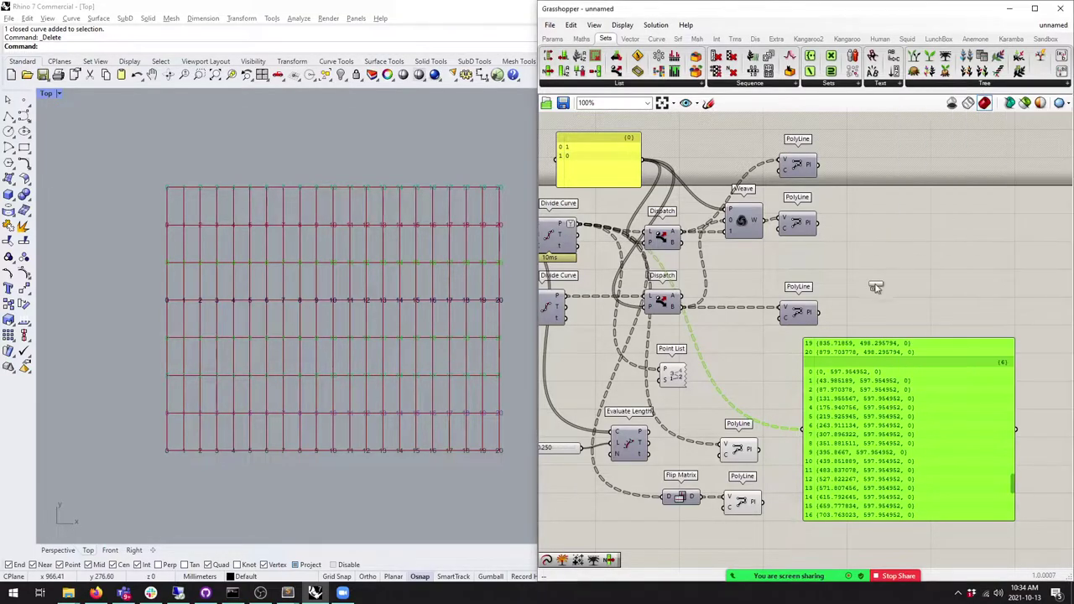
pyautogui.click(879, 279)
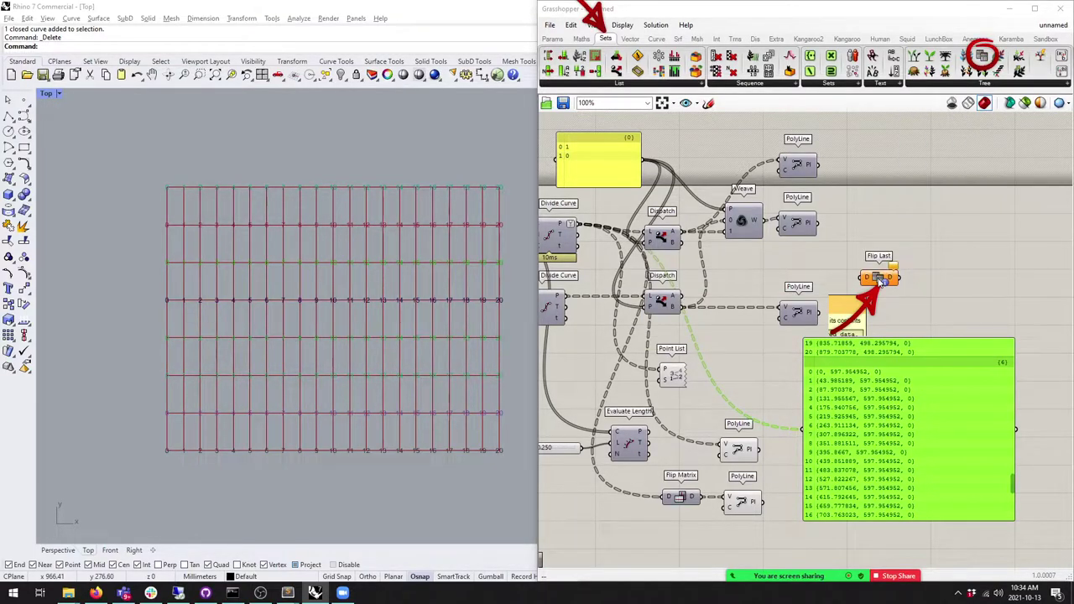
pyautogui.moveTo(881, 281)
pyautogui.mouseDown()
pyautogui.moveTo(759, 476)
pyautogui.moveTo(745, 424)
pyautogui.moveTo(737, 527)
pyautogui.mouseUp()
pyautogui.scroll(5, 777, 438)
pyautogui.moveTo(777, 438); pyautogui.dragTo(765, 457)
pyautogui.scroll(-3, 965, 252)
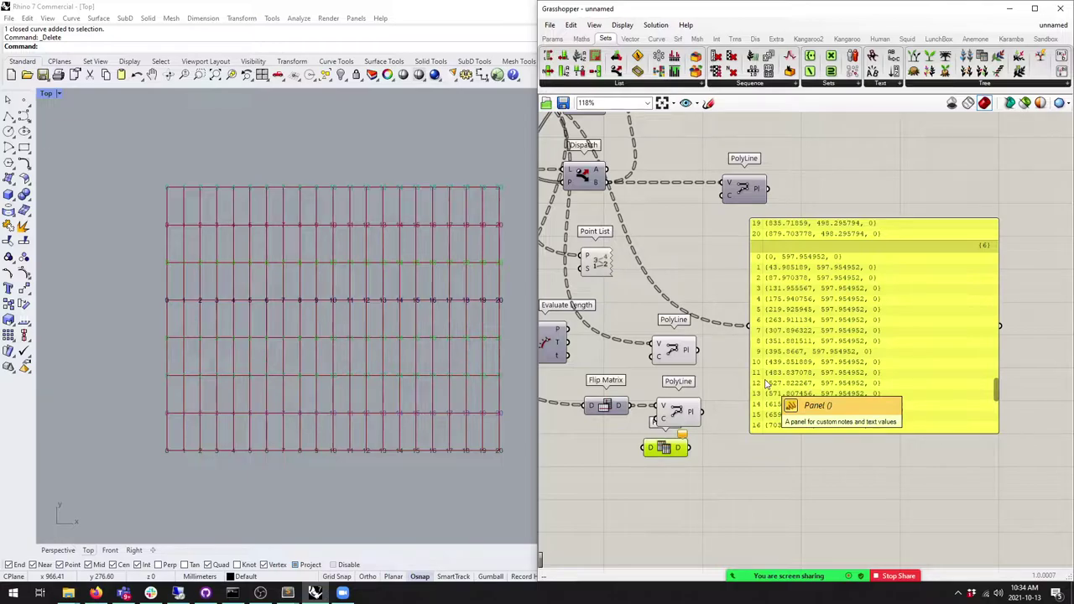
pyautogui.moveTo(671, 459); pyautogui.dragTo(670, 462)
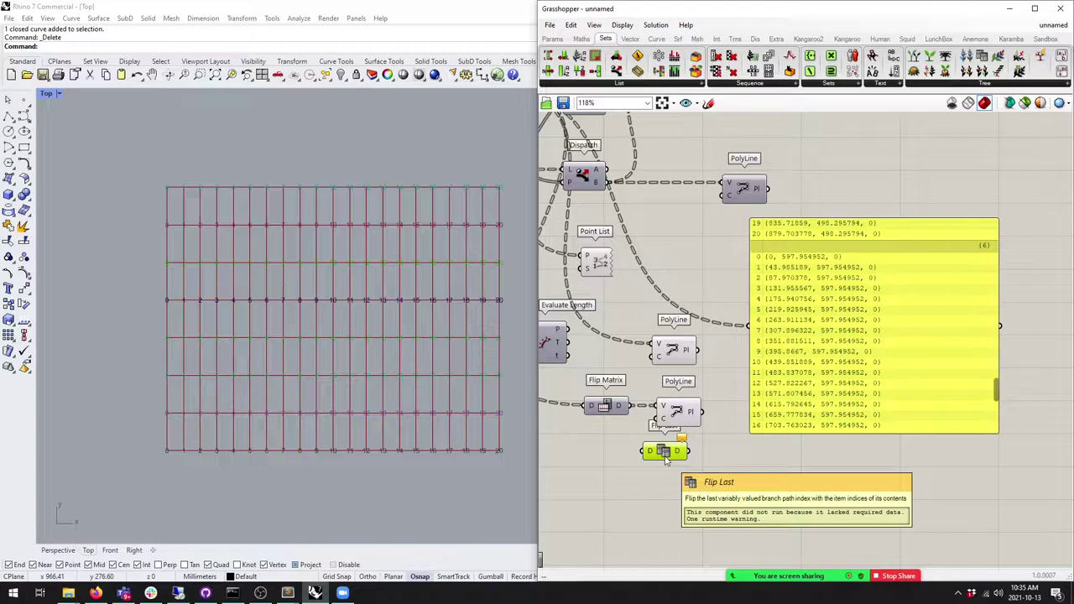
pyautogui.moveTo(664, 459)
pyautogui.mouseDown()
pyautogui.moveTo(668, 471)
pyautogui.moveTo(680, 458)
pyautogui.moveTo(674, 472)
pyautogui.mouseUp()
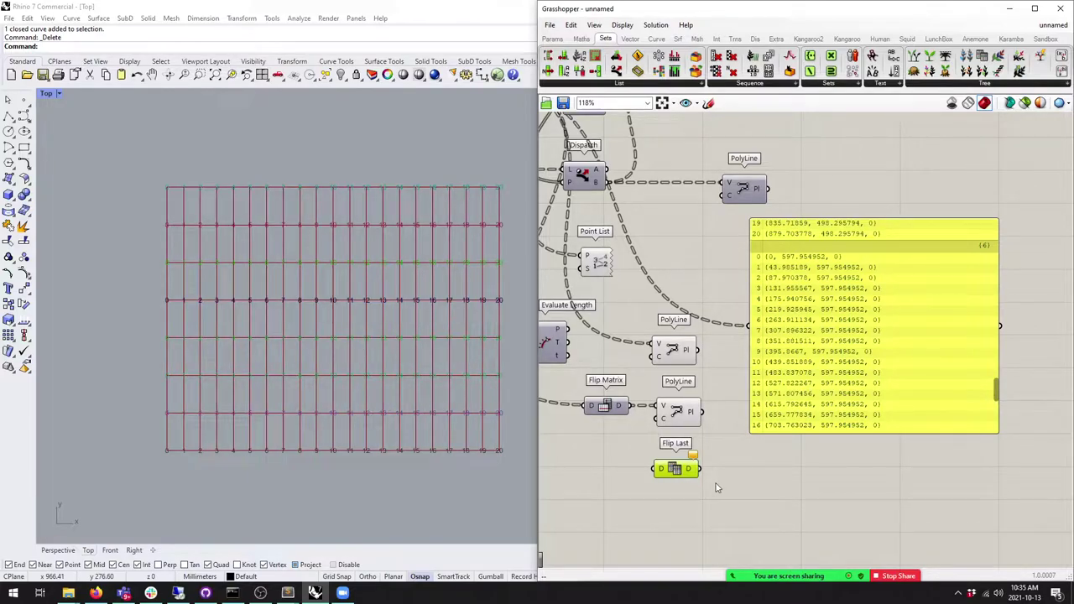
pyautogui.moveTo(678, 475); pyautogui.dragTo(663, 471)
# Step: Delete the Flip Last, both lower PolyLines and the Flip Matrix components
pyautogui.press('Delete')
pyautogui.scroll(-3, 722, 428)
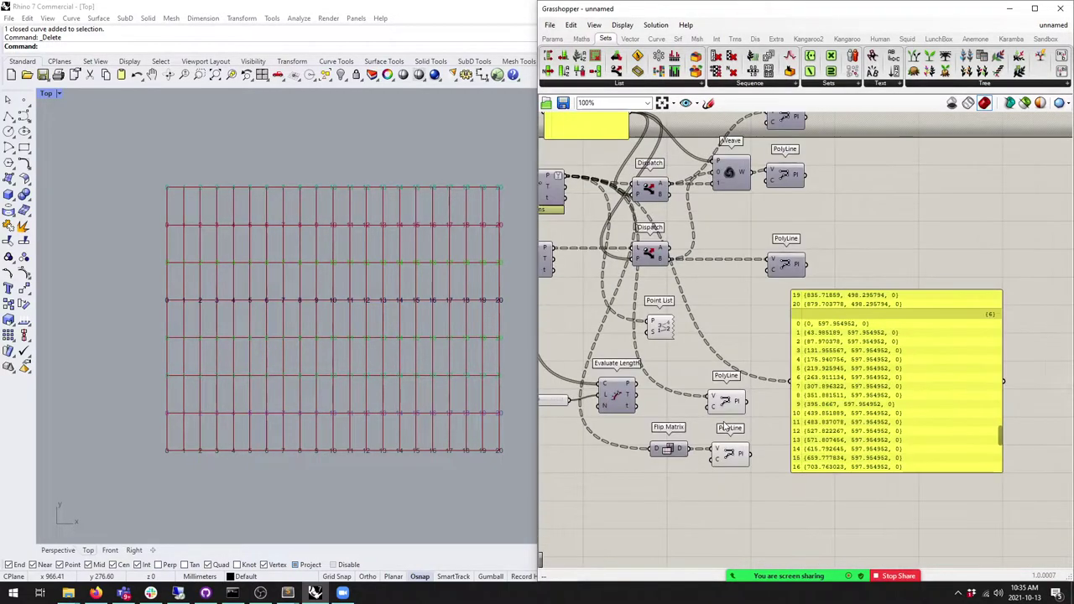
pyautogui.moveTo(745, 487); pyautogui.dragTo(736, 390)
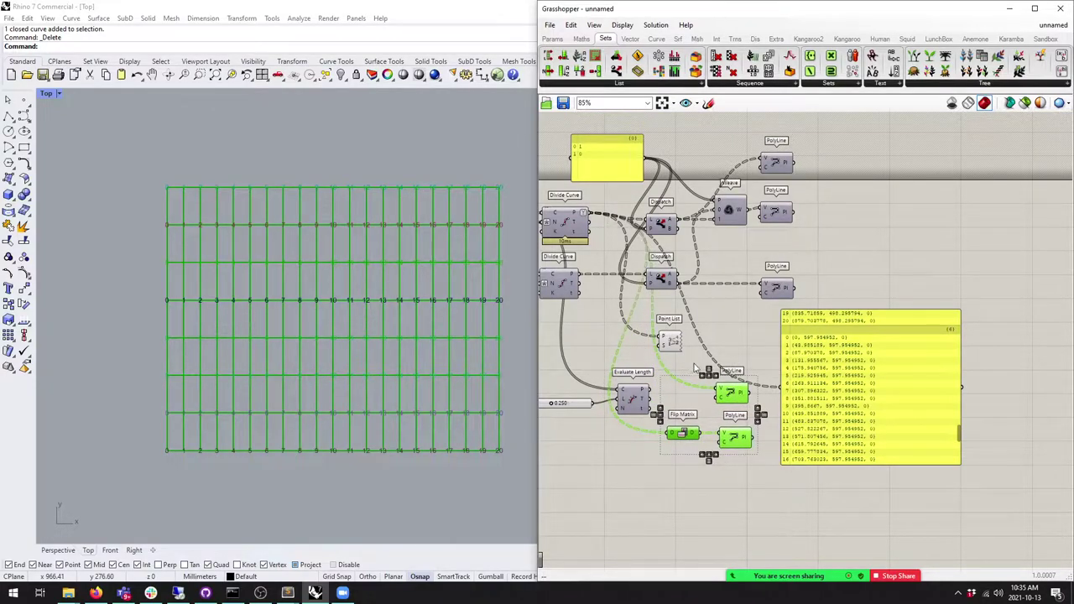
pyautogui.press('Delete')
# Step: Tidy the yellow panel and upper Dispatch positions, then select the PolyLine components
pyautogui.moveTo(550, 280); pyautogui.dragTo(634, 336, button='right')
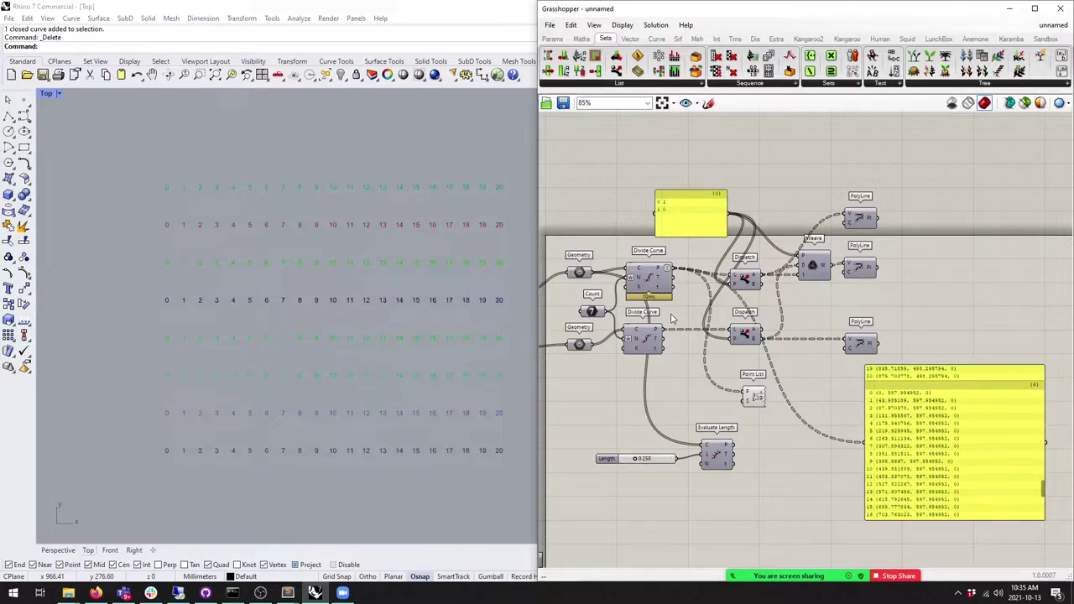
pyautogui.scroll(3, 732, 261)
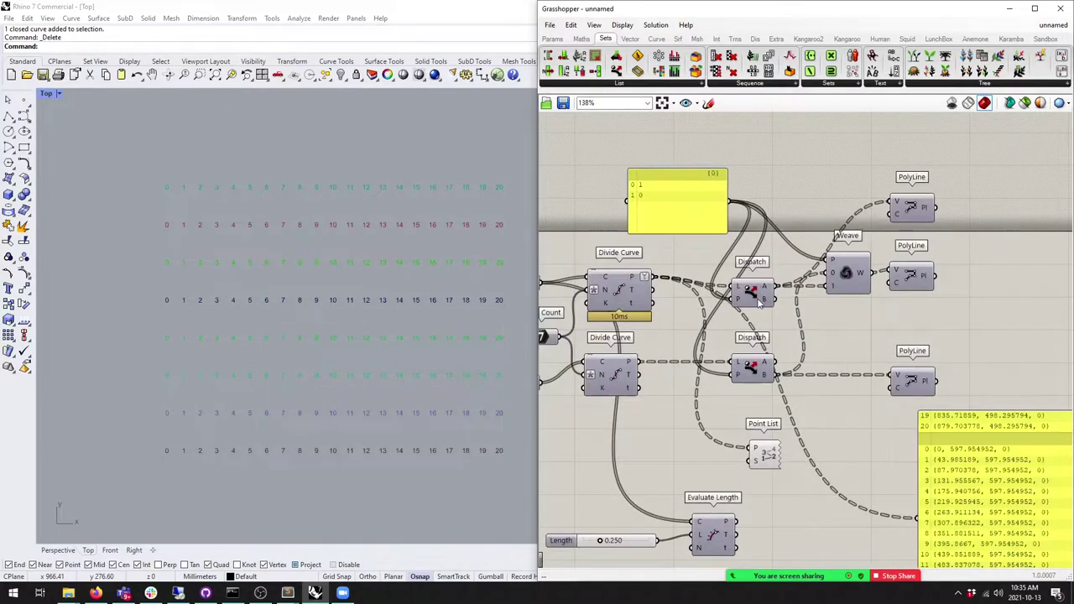
pyautogui.moveTo(605, 155); pyautogui.dragTo(578, 170)
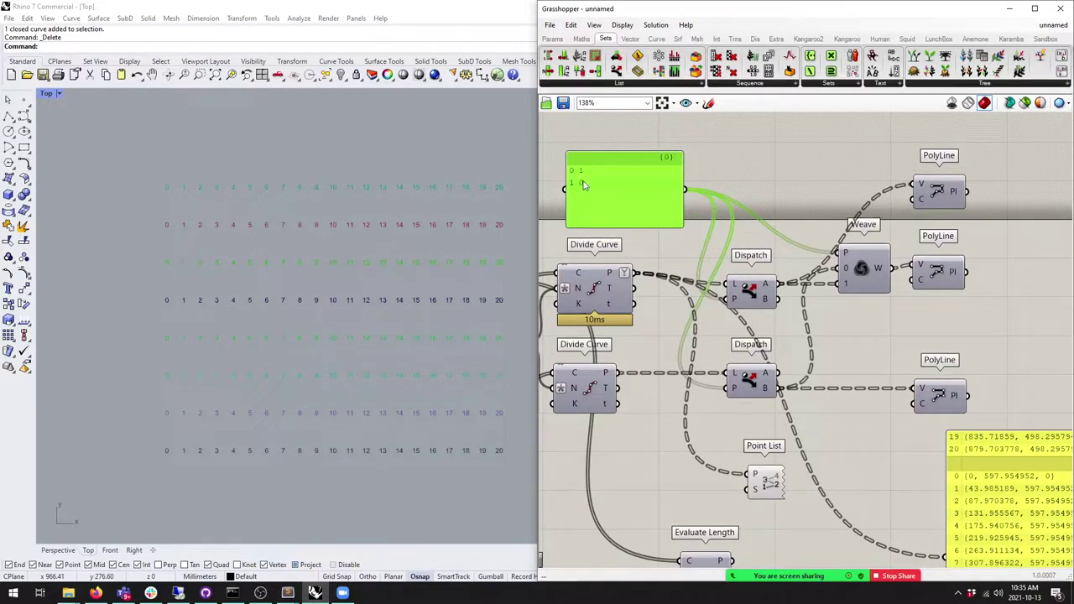
pyautogui.moveTo(737, 297); pyautogui.dragTo(743, 292)
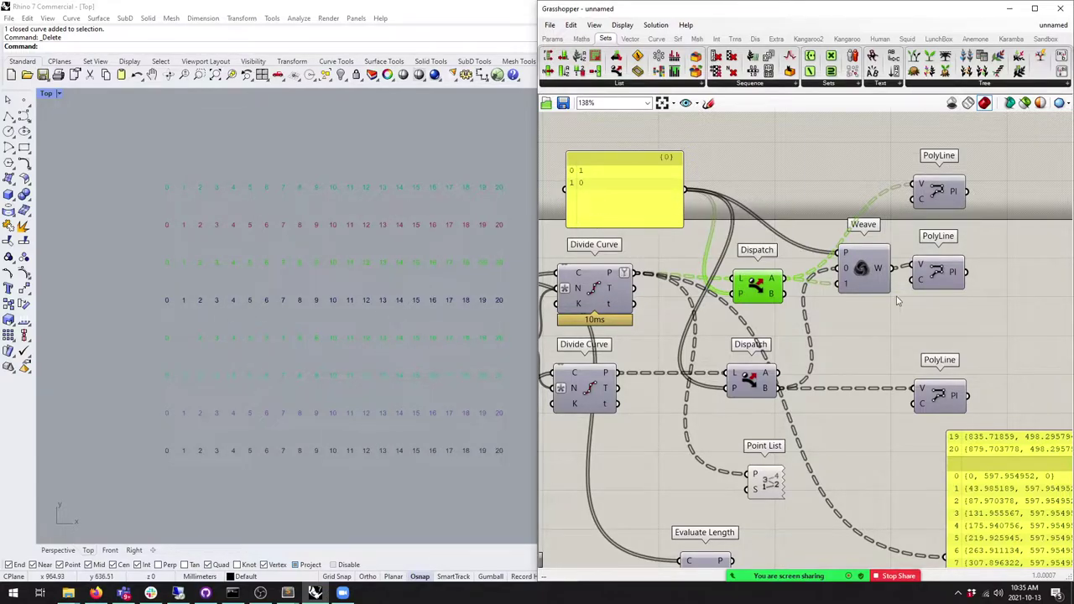
pyautogui.moveTo(890, 295); pyautogui.dragTo(866, 294, button='right')
pyautogui.moveTo(988, 421); pyautogui.dragTo(891, 210)
# Step: Enable preview on the PolyLine components and centre the triangulated diagrid in Rhino's Top view
pyautogui.press('space')
pyautogui.click(906, 171)
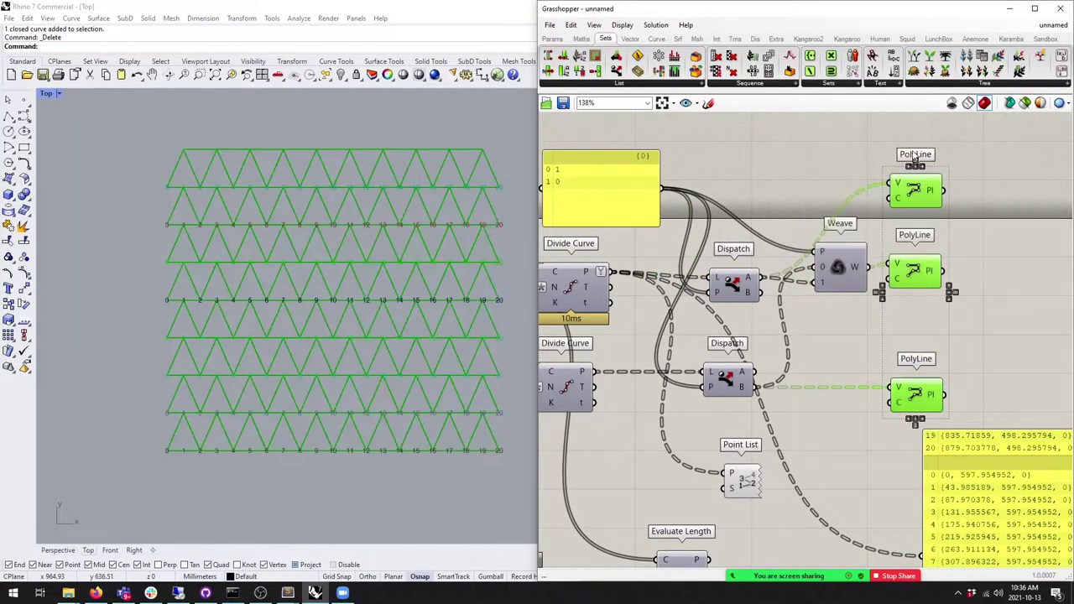
pyautogui.click(805, 167)
pyautogui.click(391, 251)
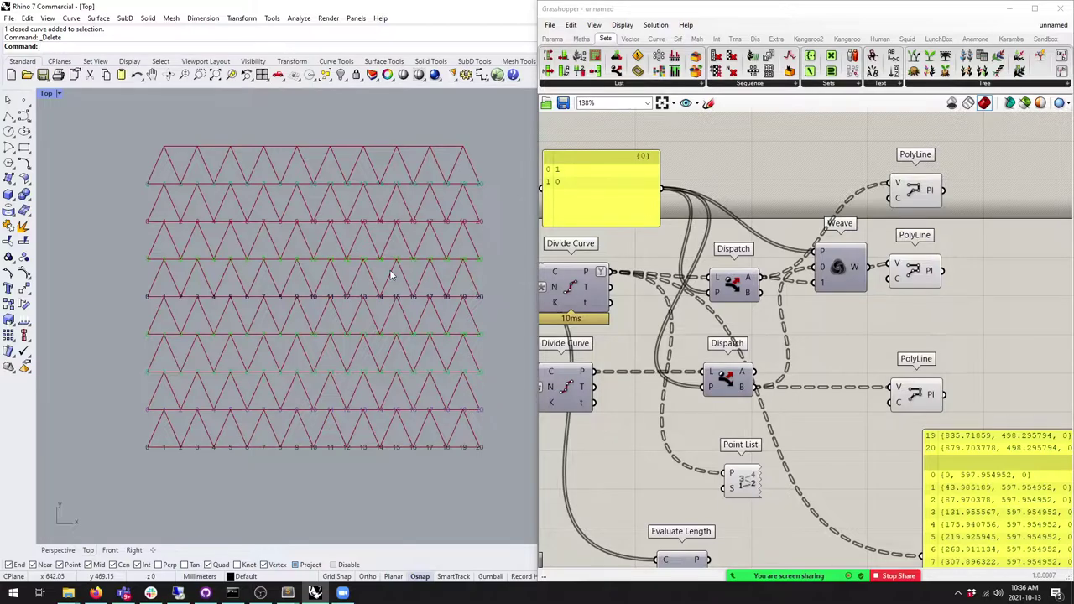
pyautogui.moveTo(391, 270); pyautogui.dragTo(355, 367, button='right')
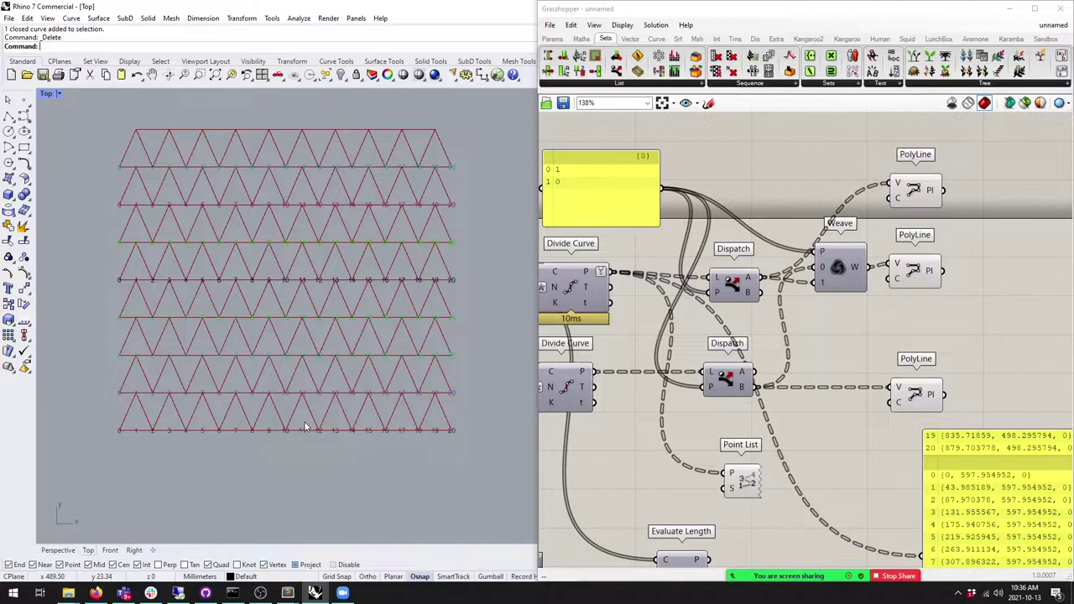
pyautogui.scroll(5, 276, 360)
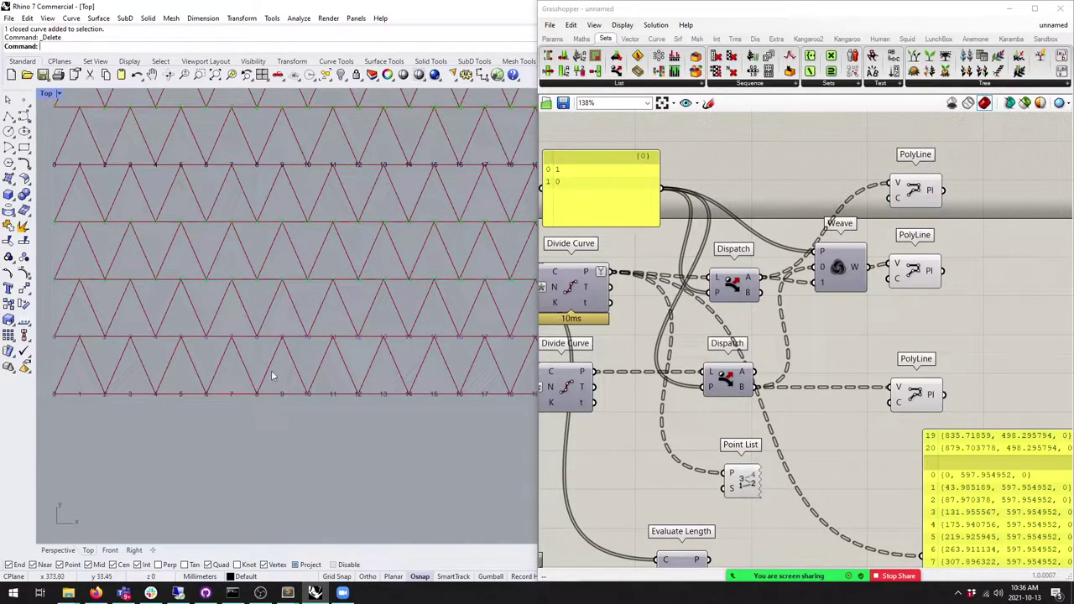
pyautogui.moveTo(238, 389); pyautogui.dragTo(270, 386, button='right')
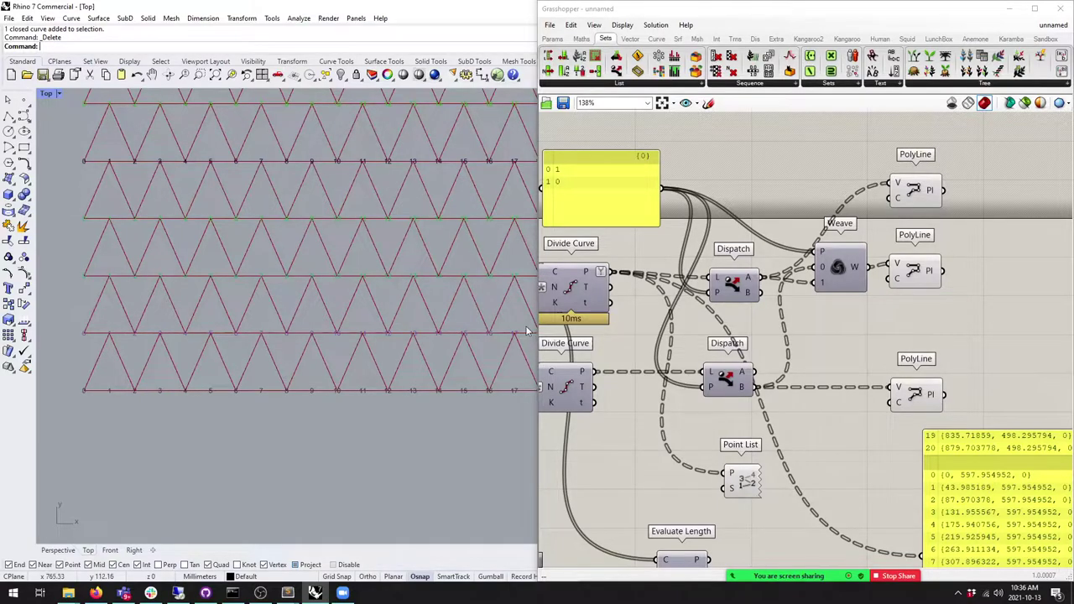
pyautogui.scroll(-2, 680, 234)
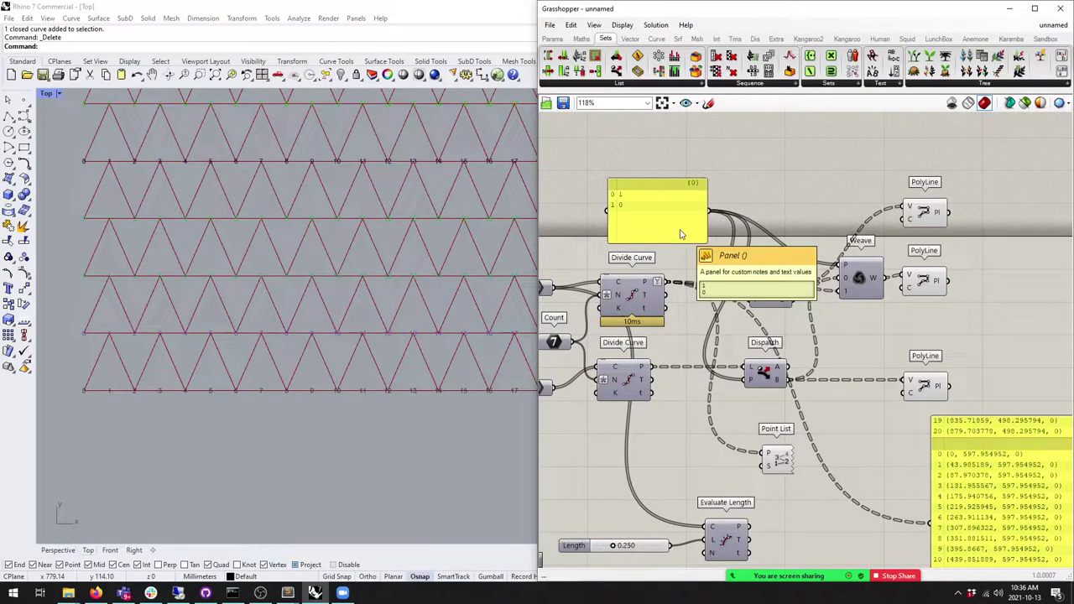
# Step: Edit the yellow panel's values and move it up off the Divide Curve label
pyautogui.doubleClick(681, 234)
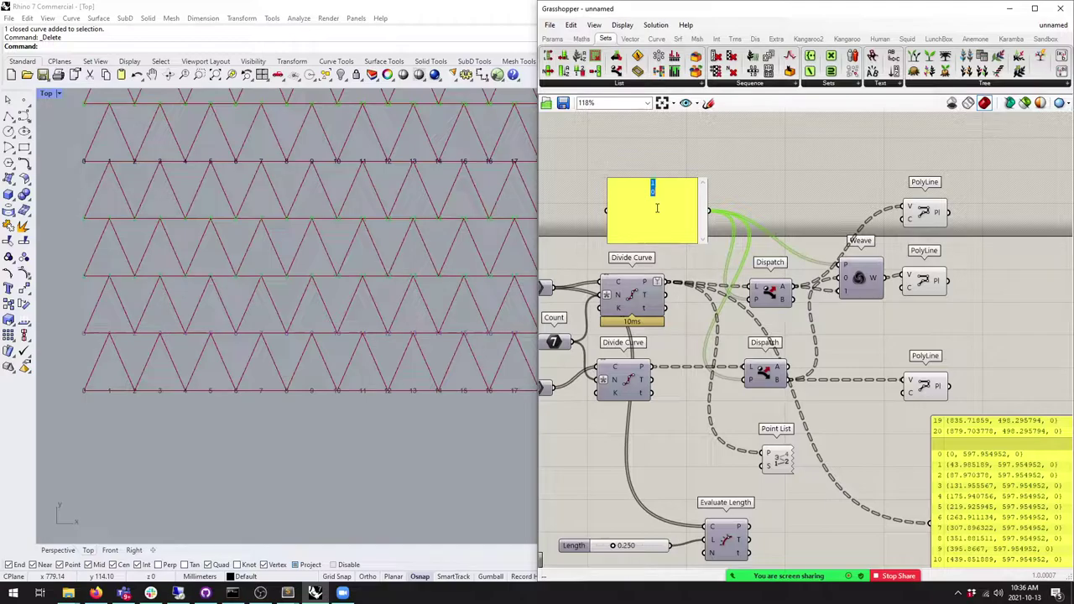
pyautogui.write('0')
pyautogui.click(770, 202)
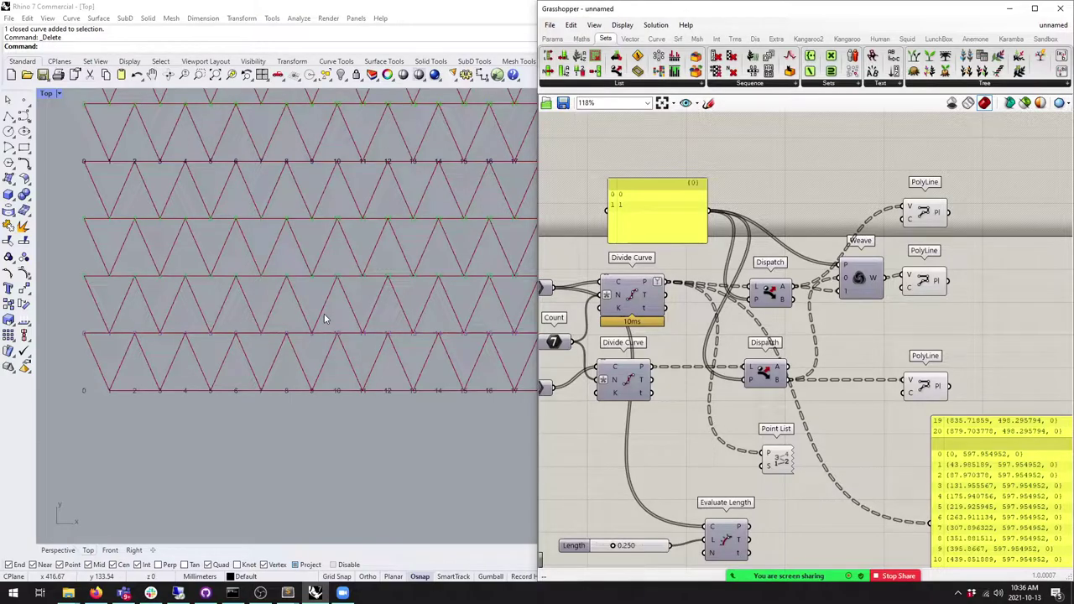
pyautogui.click(628, 196)
pyautogui.moveTo(628, 196); pyautogui.dragTo(665, 207, button='right')
pyautogui.moveTo(691, 242); pyautogui.dragTo(696, 233)
# Step: Add a panel holding 10 and 01 and turn off Multiline Data for a two-item list
pyautogui.click(552, 38)
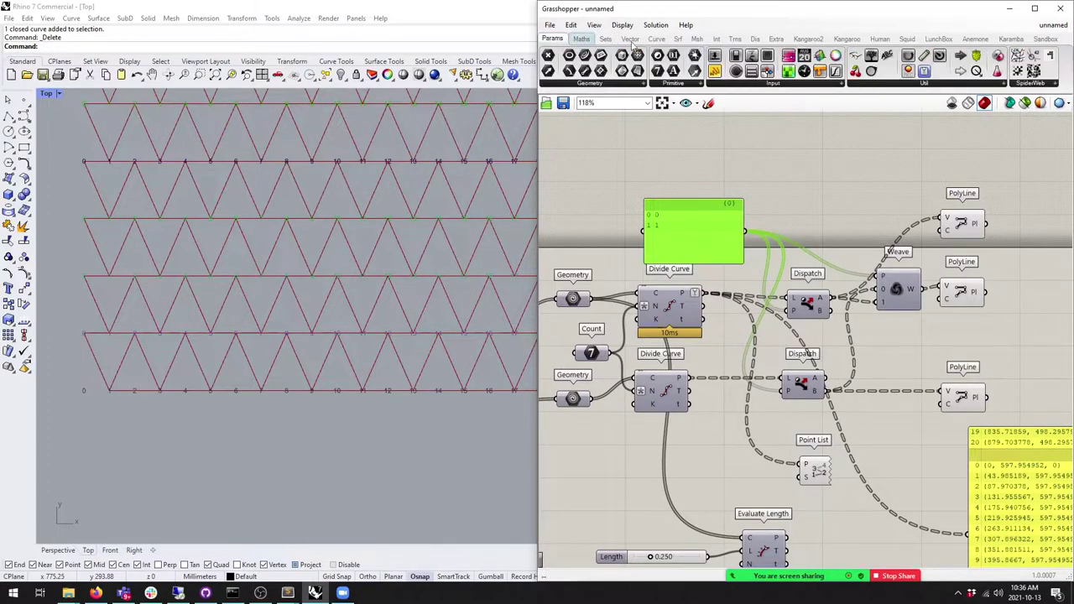
pyautogui.moveTo(783, 163); pyautogui.dragTo(712, 173)
pyautogui.doubleClick(712, 174)
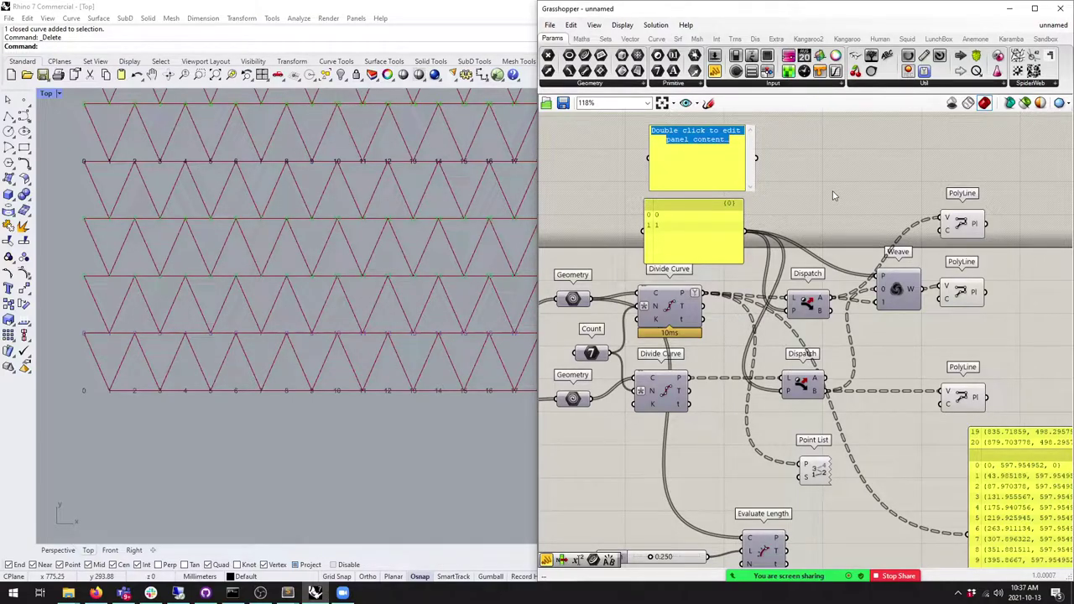
pyautogui.write('1')
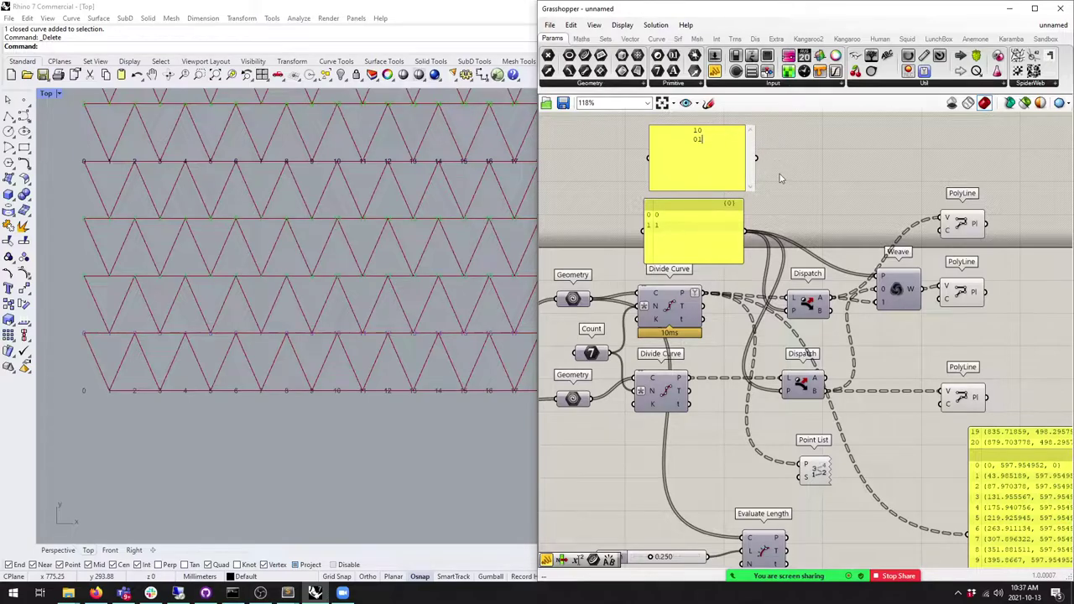
pyautogui.scroll(3, 739, 157)
pyautogui.rightClick(703, 223)
pyautogui.click(755, 250)
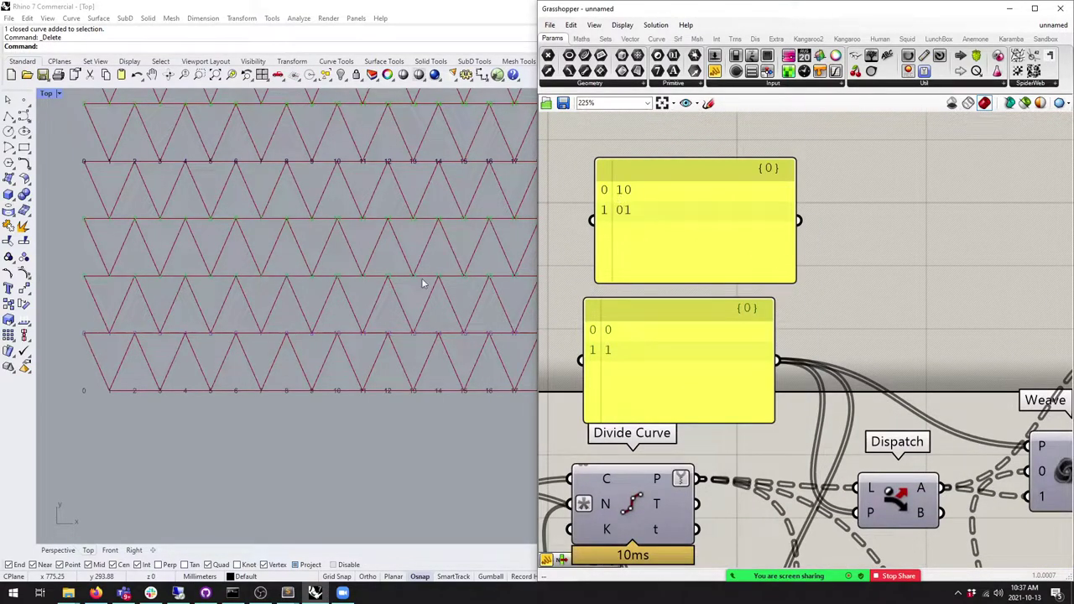
pyautogui.scroll(-3, 597, 324)
pyautogui.moveTo(752, 316); pyautogui.dragTo(776, 317, button='right')
pyautogui.click(653, 243)
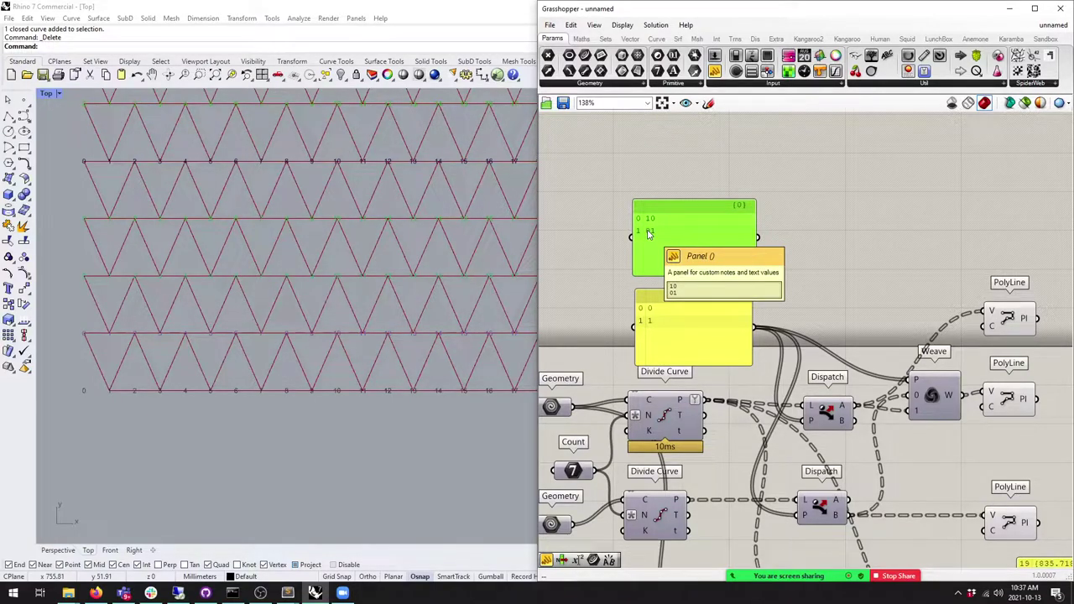
pyautogui.click(607, 40)
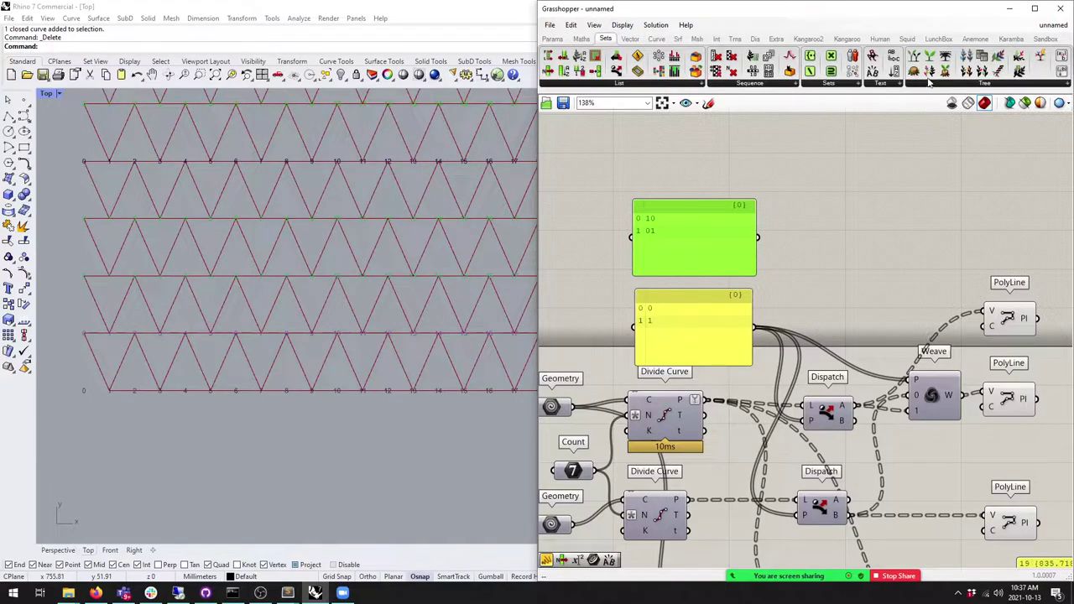
# Step: Add a Characters component fed by the 10 01 panel, with a panel showing its output
pyautogui.click(892, 84)
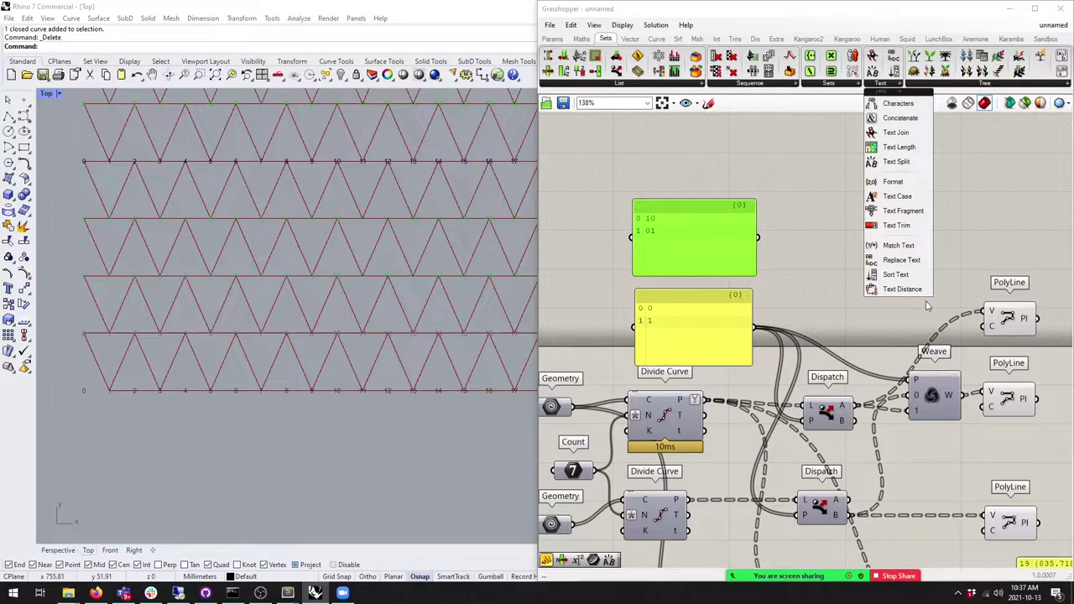
pyautogui.moveTo(898, 103); pyautogui.dragTo(810, 241)
pyautogui.scroll(3, 814, 253)
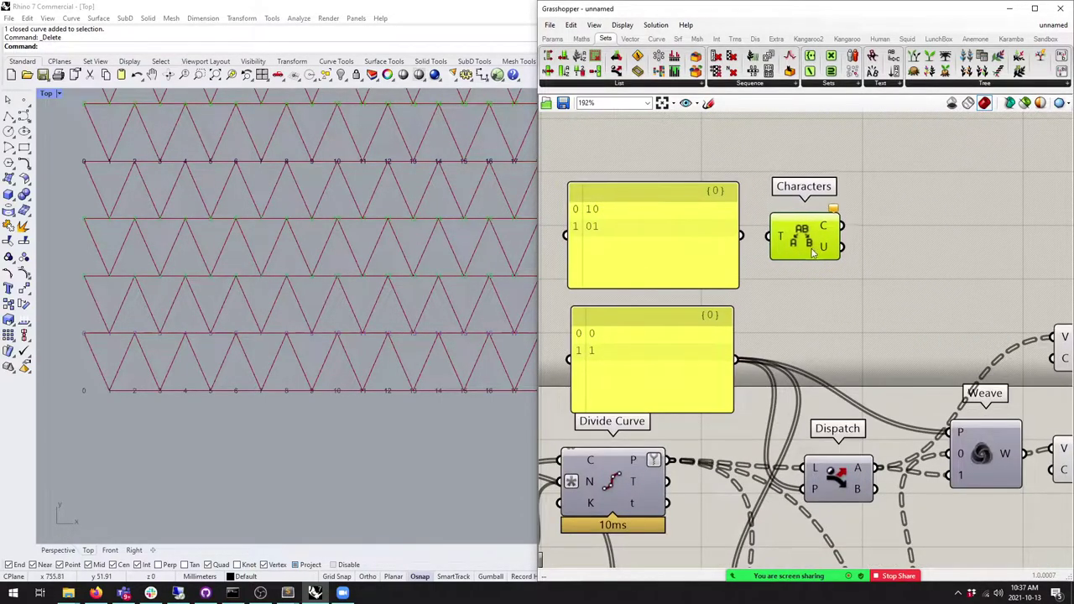
pyautogui.moveTo(742, 236); pyautogui.dragTo(805, 246)
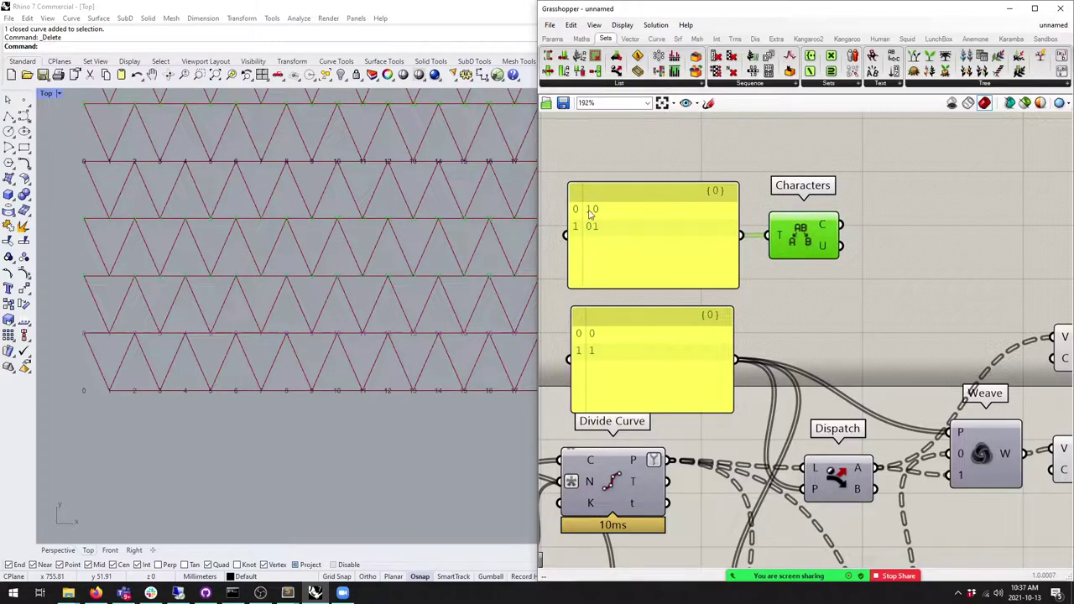
pyautogui.click(552, 38)
pyautogui.moveTo(714, 72); pyautogui.dragTo(934, 239)
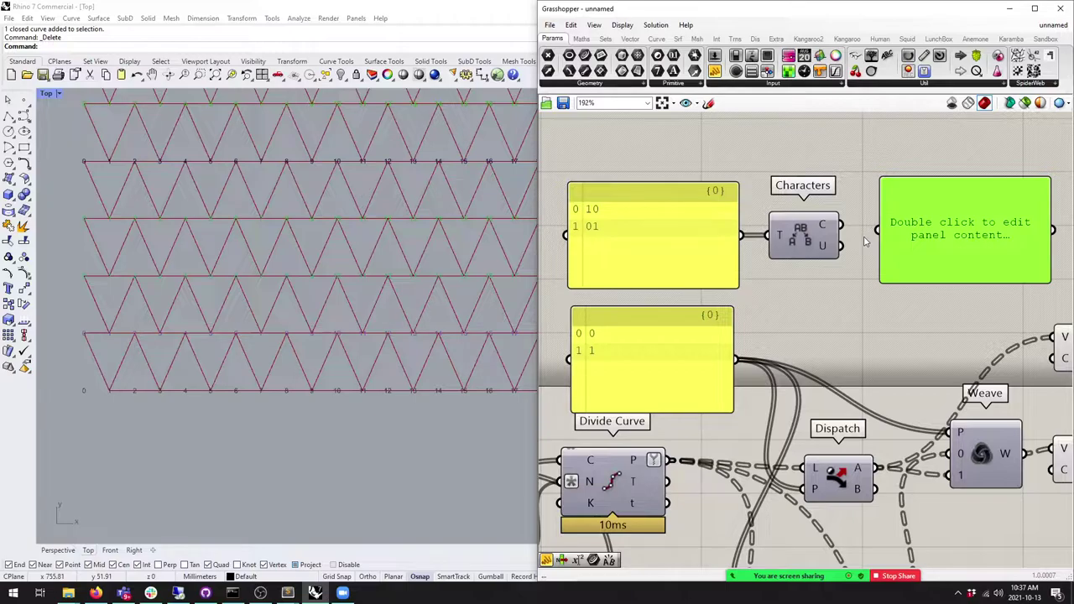
pyautogui.moveTo(840, 225); pyautogui.dragTo(877, 228)
pyautogui.moveTo(917, 284); pyautogui.dragTo(917, 320)
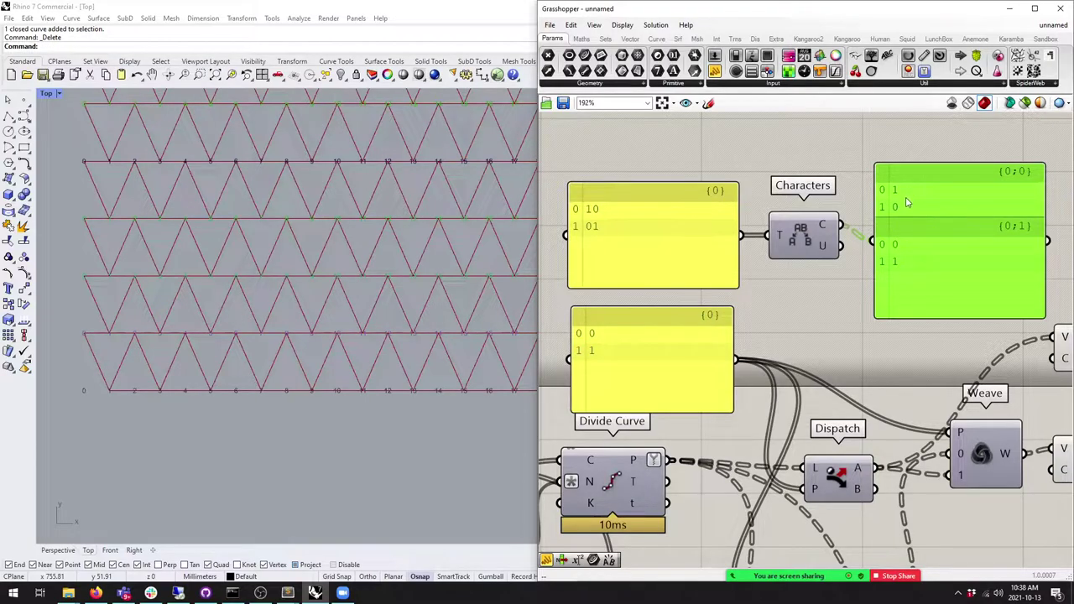
pyautogui.moveTo(874, 220); pyautogui.dragTo(884, 208)
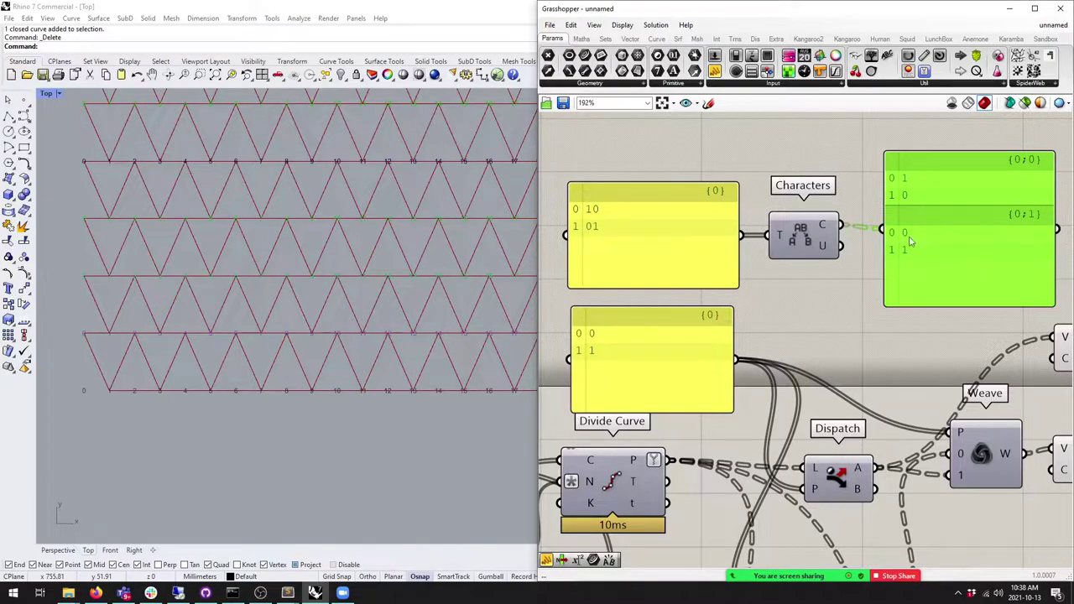
# Step: Wire the Characters output into both Dispatch pattern inputs and check the triangle grid in Rhino
pyautogui.scroll(-2, 933, 204)
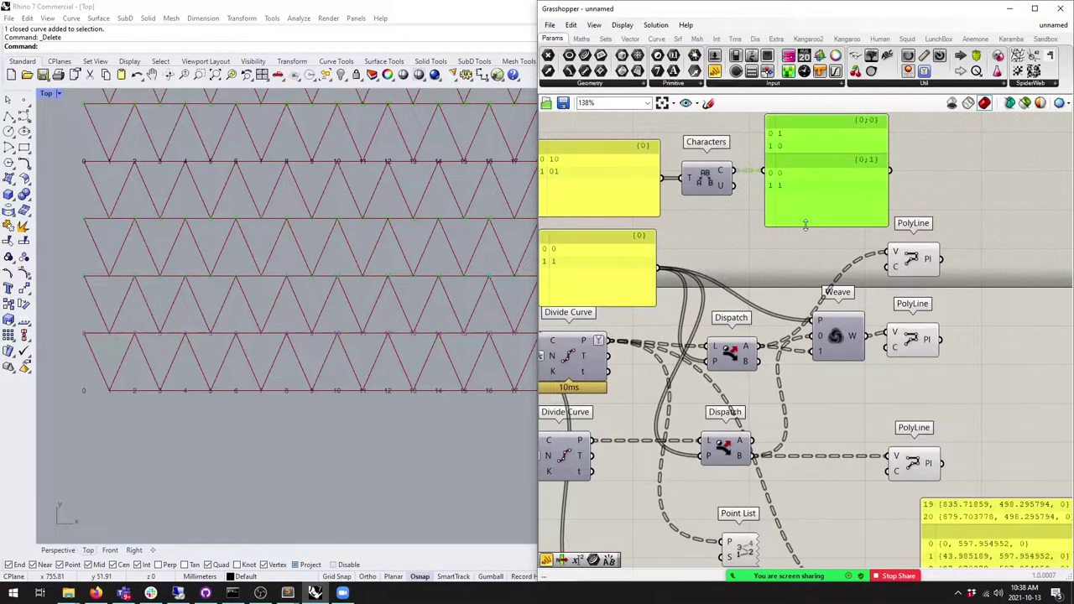
pyautogui.moveTo(777, 206); pyautogui.dragTo(860, 236, button='right')
pyautogui.moveTo(759, 164); pyautogui.dragTo(870, 287)
pyautogui.moveTo(870, 287); pyautogui.dragTo(850, 243, button='right')
pyautogui.moveTo(840, 343); pyautogui.dragTo(855, 340)
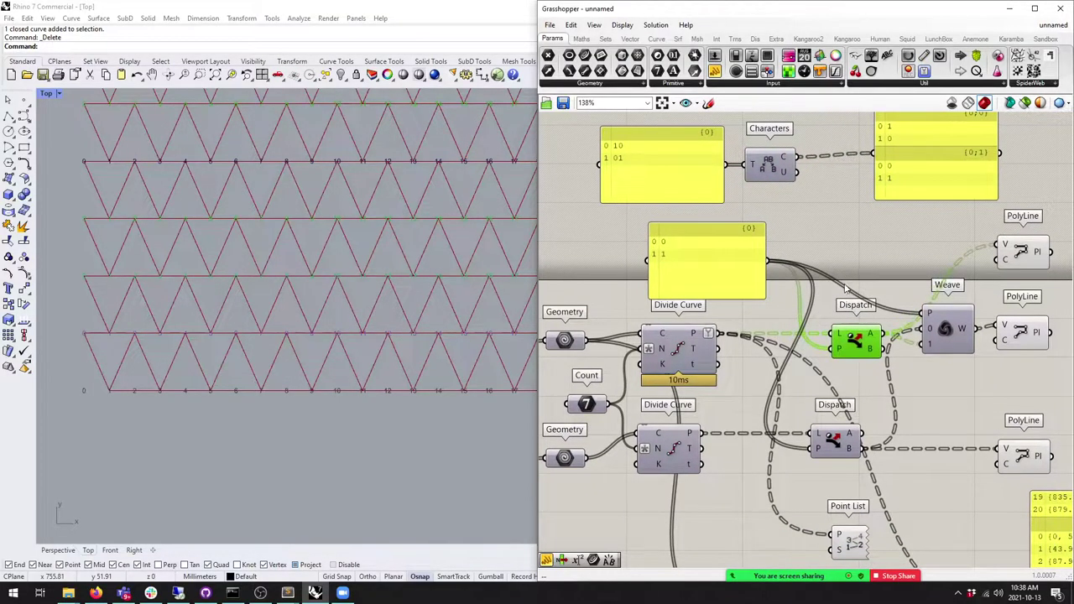
pyautogui.moveTo(795, 170); pyautogui.dragTo(789, 186, button='right')
pyautogui.moveTo(789, 186); pyautogui.dragTo(834, 367)
pyautogui.moveTo(820, 259); pyautogui.dragTo(821, 472)
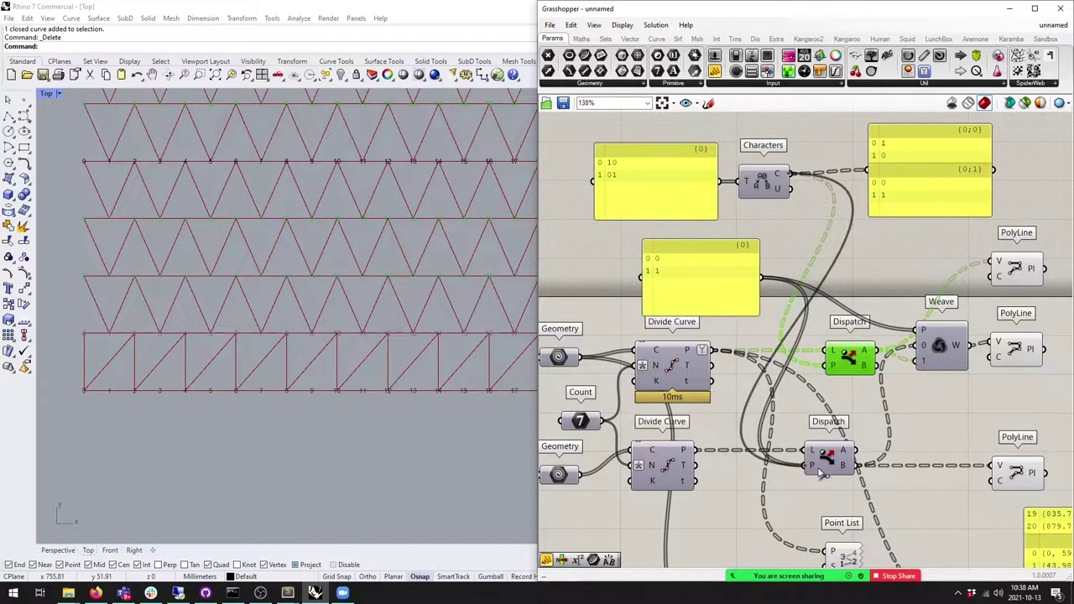
pyautogui.moveTo(764, 184); pyautogui.dragTo(781, 309)
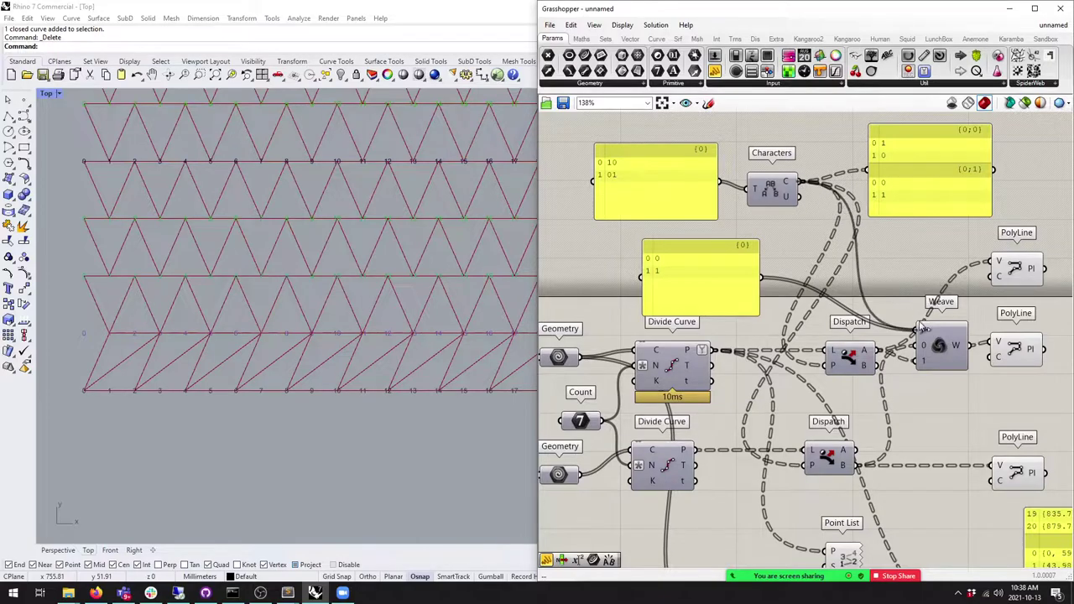
pyautogui.click(307, 223)
pyautogui.scroll(-4, 407, 352)
pyautogui.scroll(1, 396, 333)
pyautogui.scroll(2, 413, 354)
pyautogui.moveTo(413, 354); pyautogui.dragTo(402, 357, button='right')
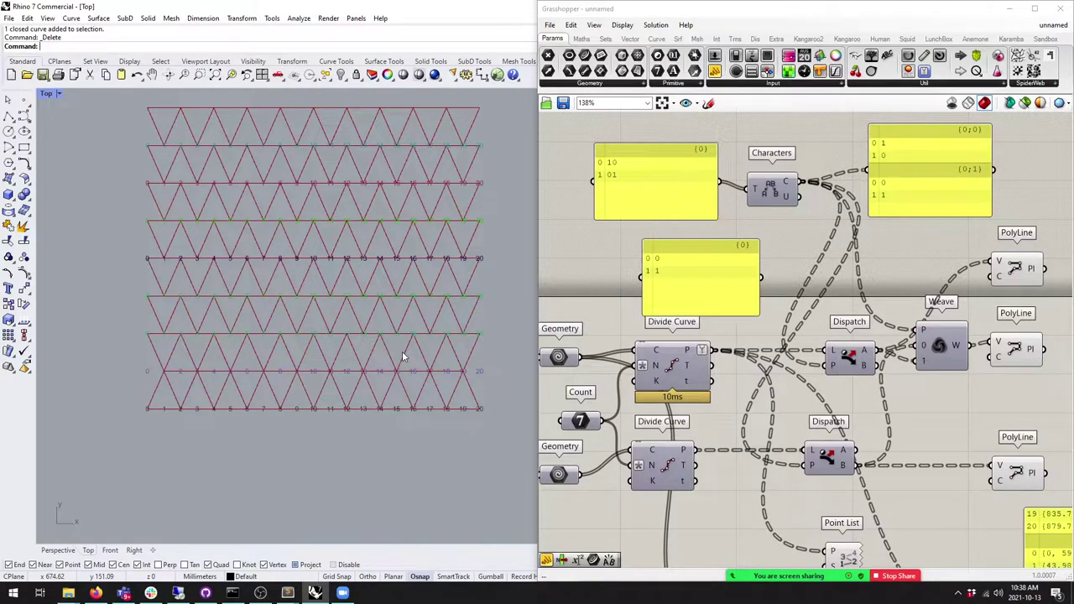
# Step: Delete the old 0 1 pattern panel and tidy the panels and Characters group
pyautogui.moveTo(660, 215); pyautogui.dragTo(661, 222)
pyautogui.moveTo(691, 263); pyautogui.dragTo(675, 263)
pyautogui.press('Delete')
pyautogui.moveTo(944, 216); pyautogui.dragTo(924, 229)
pyautogui.moveTo(672, 211); pyautogui.dragTo(668, 211)
pyautogui.moveTo(920, 211); pyautogui.dragTo(935, 207)
pyautogui.moveTo(1002, 240); pyautogui.dragTo(579, 118)
pyautogui.moveTo(667, 197); pyautogui.dragTo(652, 192)
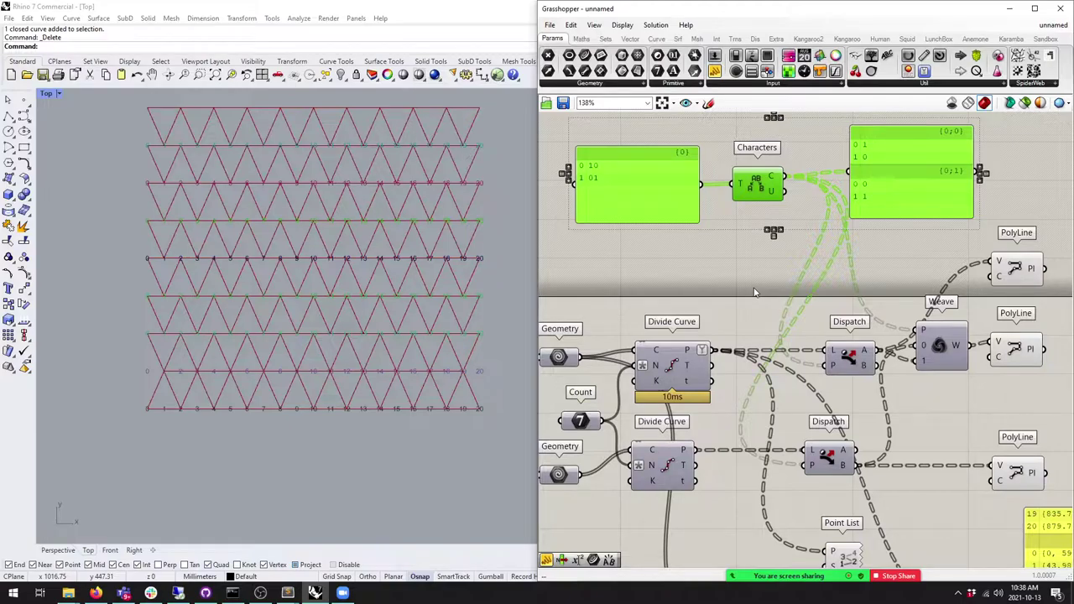
pyautogui.click(671, 316)
# Step: Copy the 10 01 panel, enter a sample ID number and person's name, and output separate list items
pyautogui.moveTo(630, 250); pyautogui.dragTo(711, 256, button='right')
pyautogui.click(690, 204)
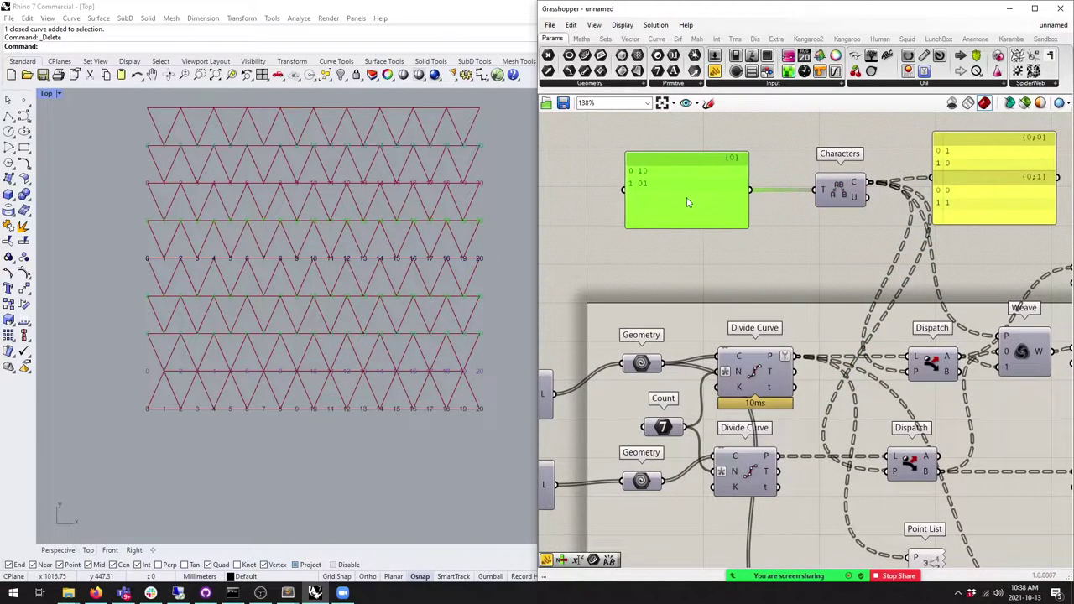
pyautogui.moveTo(714, 202); pyautogui.dragTo(694, 192)
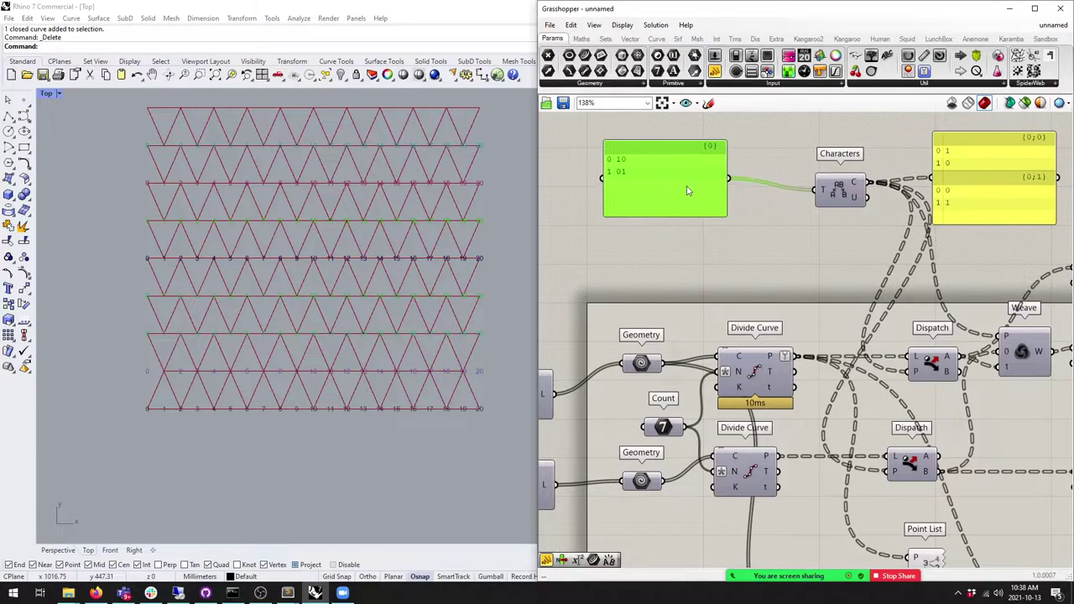
pyautogui.hotkey('ctrl', 'c')
pyautogui.hotkey('ctrl', 'v')
pyautogui.doubleClick(643, 278)
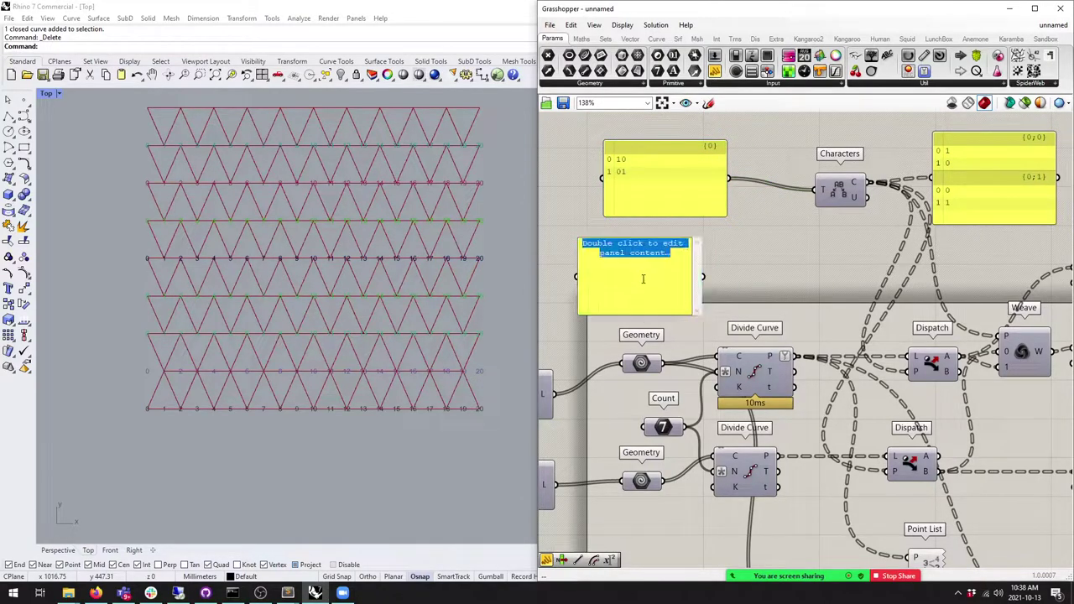
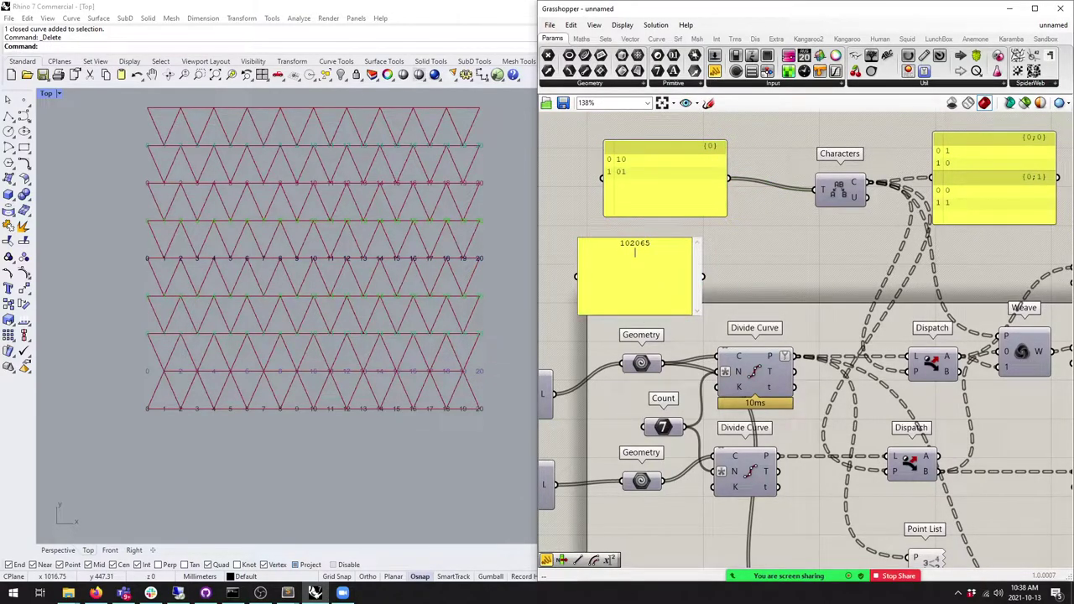
pyautogui.rightClick(647, 278)
pyautogui.click(609, 275)
pyautogui.moveTo(609, 275); pyautogui.dragTo(591, 268)
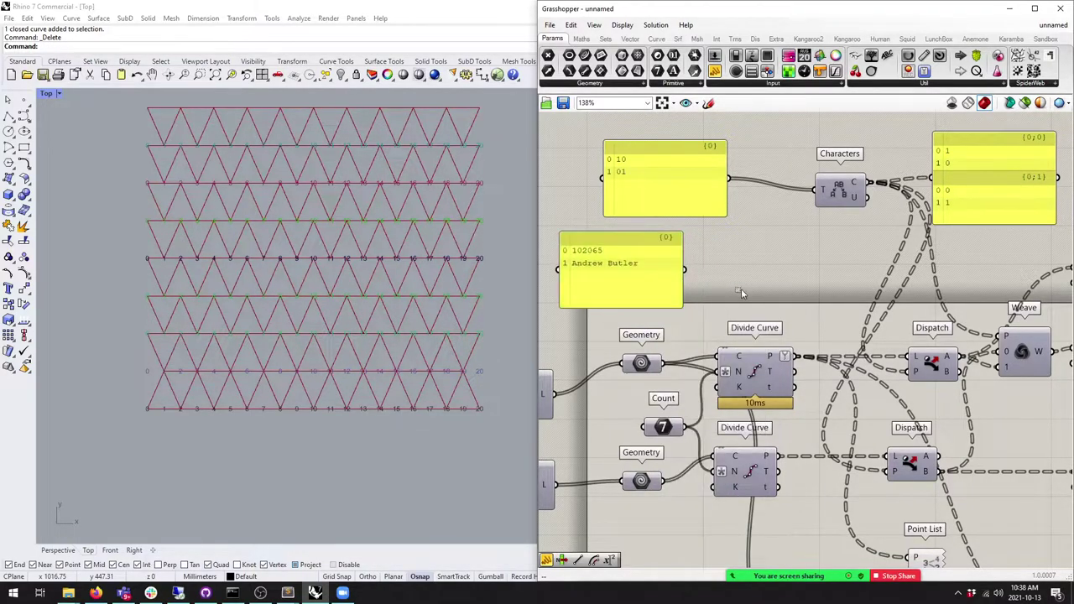
pyautogui.click(592, 269)
# Step: Try feeding the panel into an Integer parameter, then delete the failing parameter and tidy Characters
pyautogui.moveTo(753, 267); pyautogui.dragTo(721, 266)
pyautogui.moveTo(714, 71); pyautogui.dragTo(795, 267)
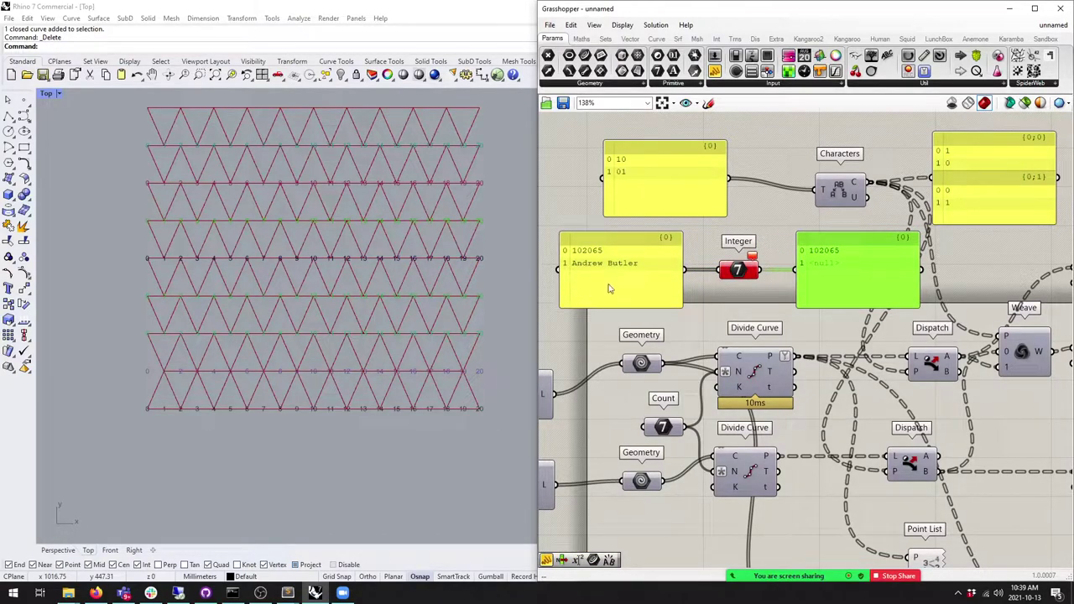
pyautogui.click(741, 281)
pyautogui.press('Delete')
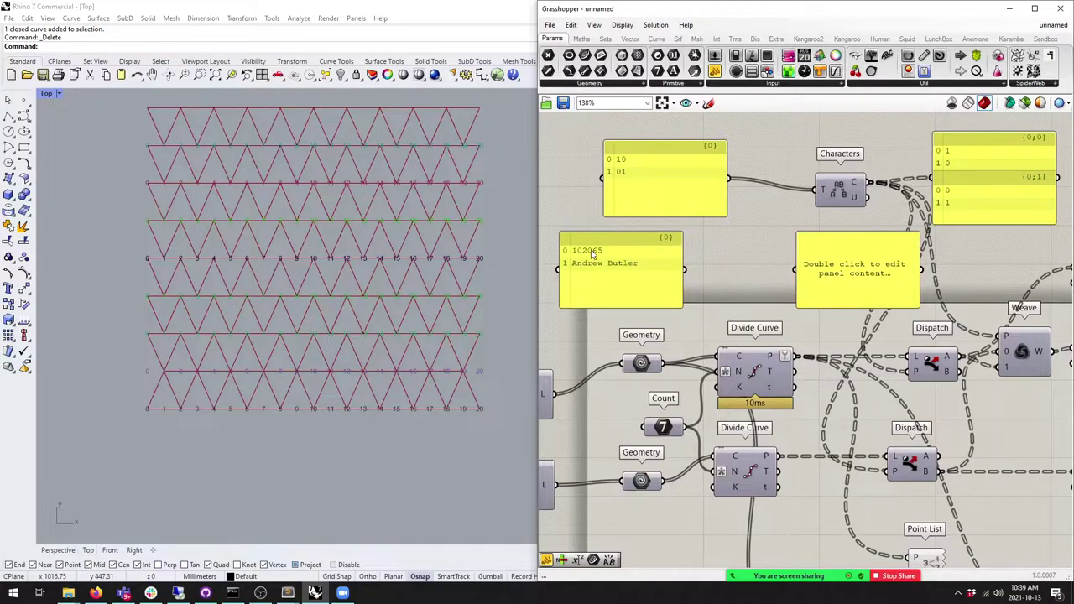
pyautogui.click(605, 39)
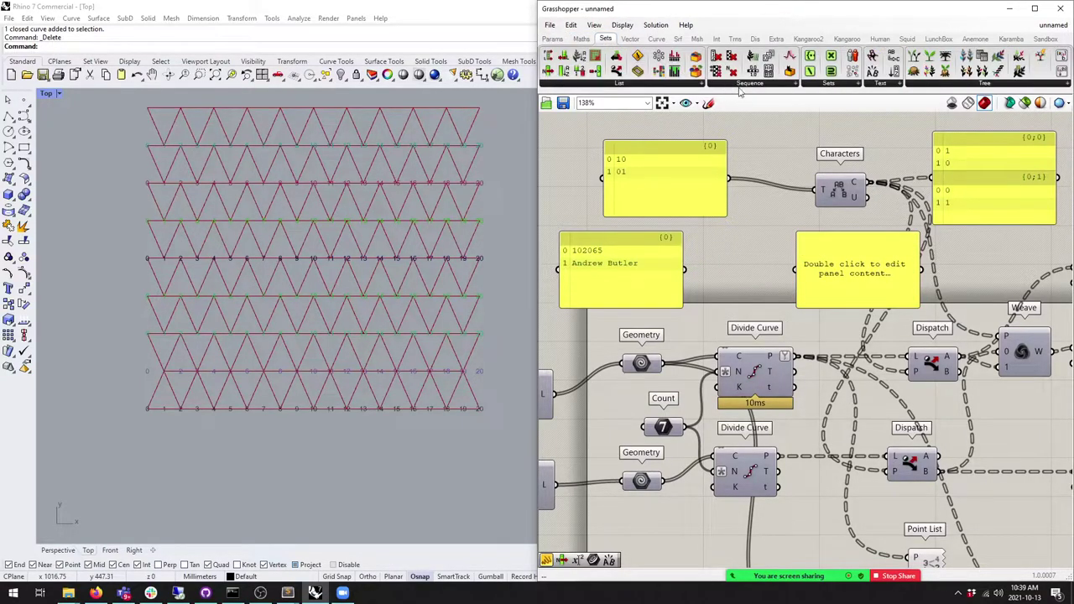
pyautogui.moveTo(627, 162); pyautogui.dragTo(623, 162)
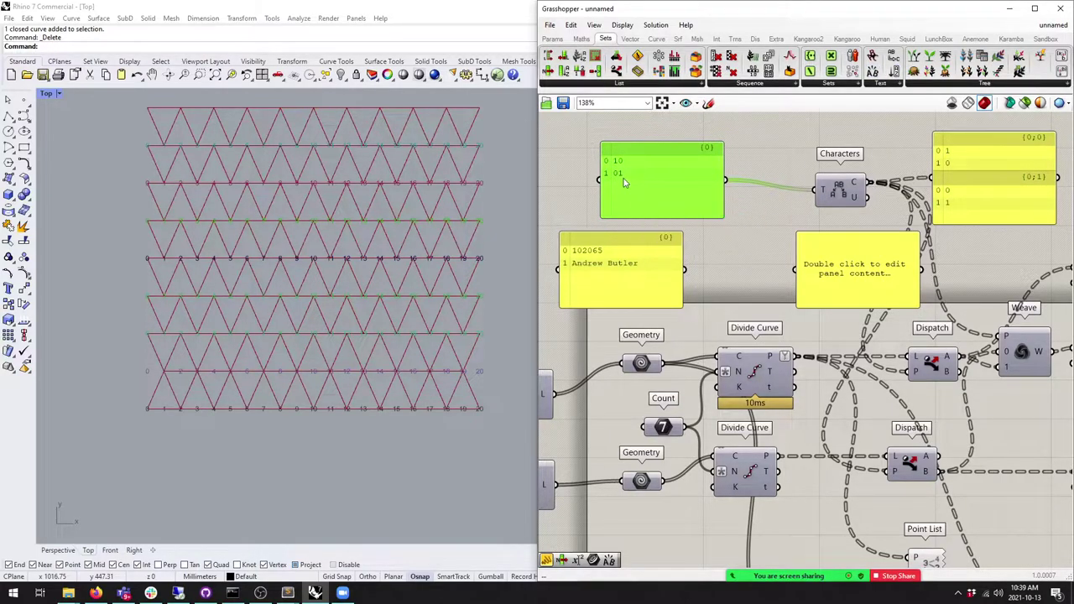
pyautogui.moveTo(842, 194); pyautogui.dragTo(839, 190)
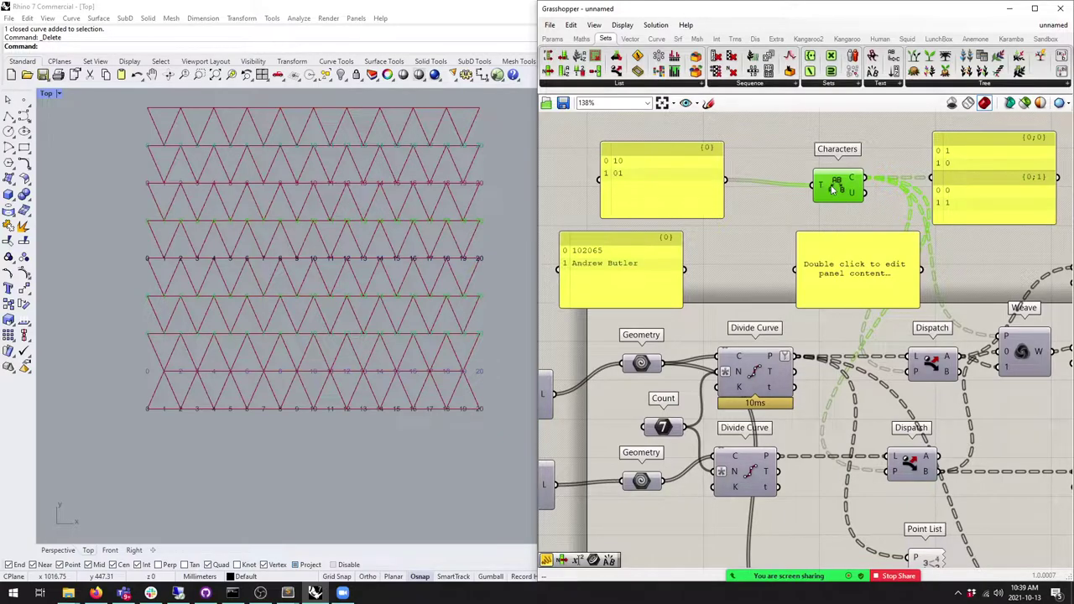
pyautogui.moveTo(671, 191); pyautogui.dragTo(766, 256, button='right')
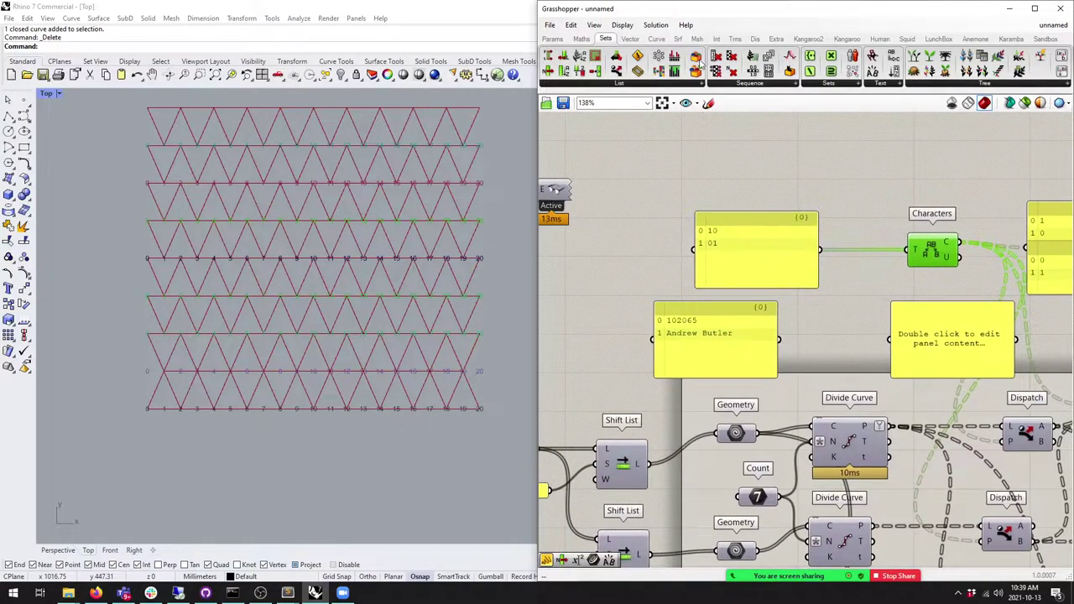
# Step: Add a new top panel with a two-line 0/1 list and turn off Multiline Data
pyautogui.click(552, 38)
pyautogui.moveTo(714, 70); pyautogui.dragTo(764, 173)
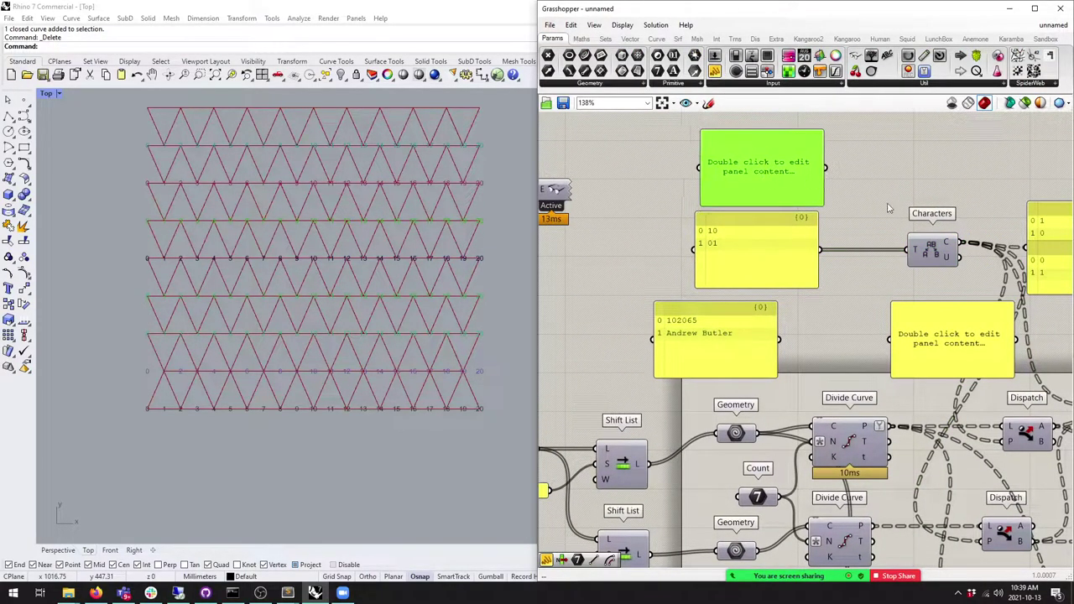
pyautogui.doubleClick(784, 184)
pyautogui.write('1')
pyautogui.press('Return')
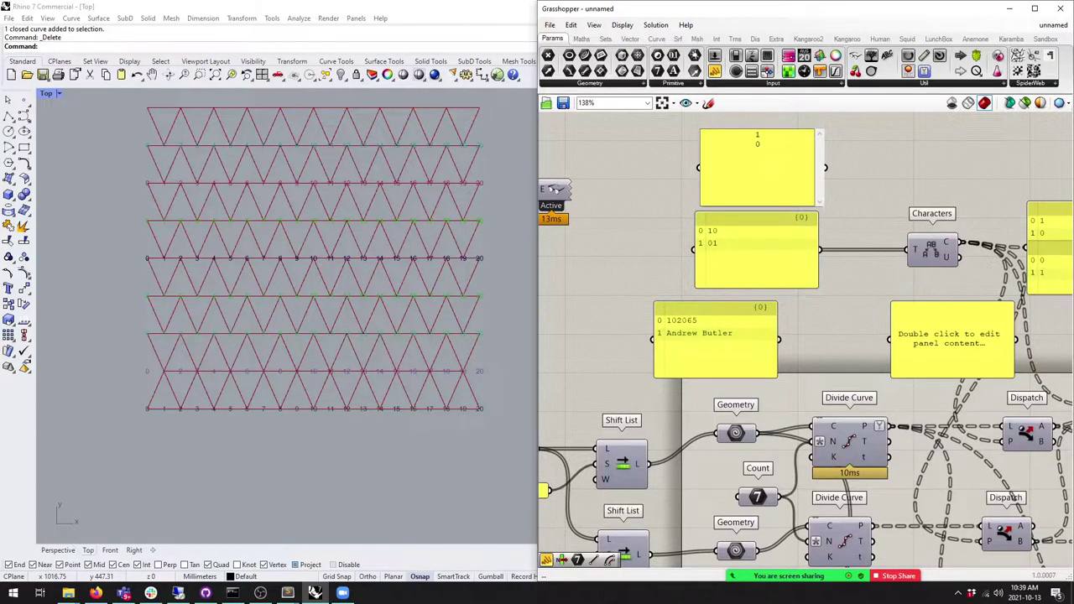
pyautogui.click(855, 182)
pyautogui.rightClick(743, 178)
pyautogui.click(781, 211)
# Step: Add a Partition List fed by the top list, with a fixed integer size and an output panel
pyautogui.click(582, 40)
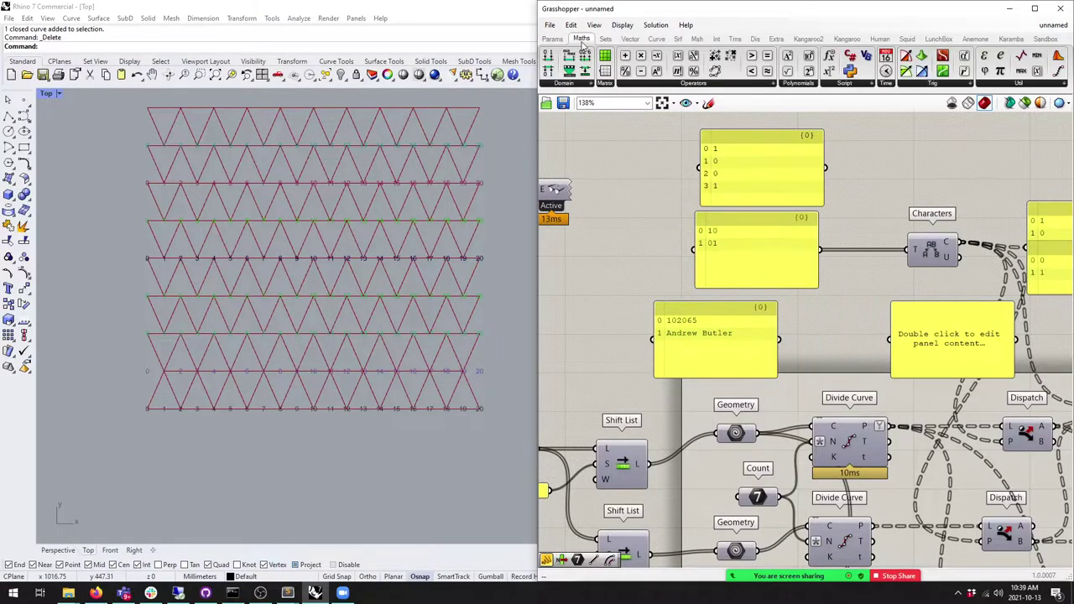
pyautogui.click(605, 39)
pyautogui.click(619, 83)
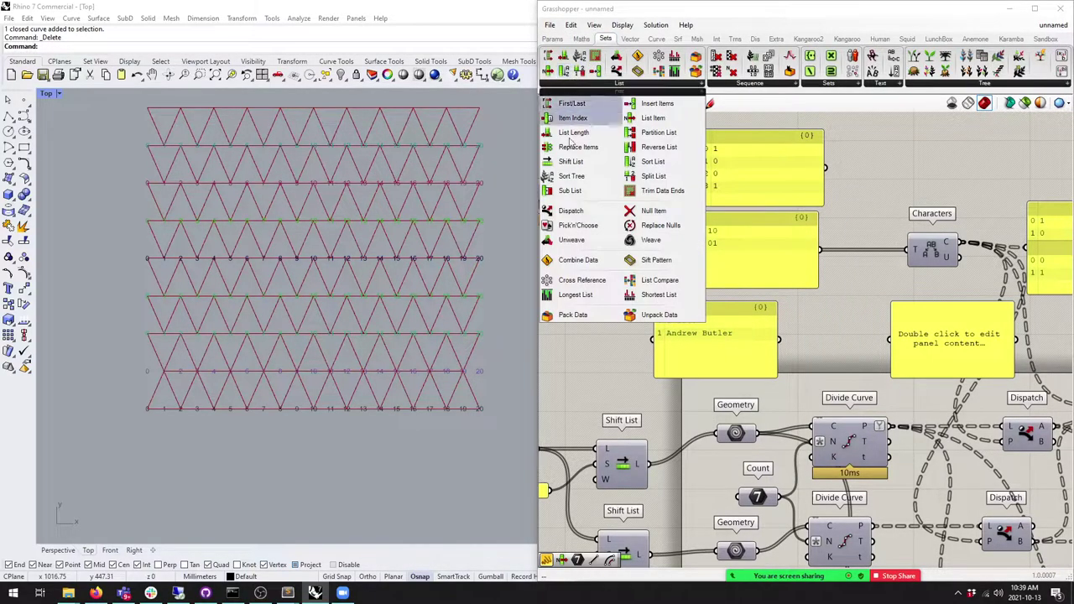
pyautogui.moveTo(659, 133); pyautogui.dragTo(856, 169)
pyautogui.click(552, 40)
pyautogui.moveTo(714, 71); pyautogui.dragTo(952, 159)
pyautogui.moveTo(952, 159); pyautogui.dragTo(850, 146, button='right')
pyautogui.moveTo(799, 163); pyautogui.dragTo(832, 156)
pyautogui.moveTo(889, 183); pyautogui.dragTo(893, 251)
pyautogui.rightClick(757, 171)
pyautogui.moveTo(814, 279)
pyautogui.click(906, 293)
pyautogui.moveTo(907, 201); pyautogui.dragTo(951, 178)
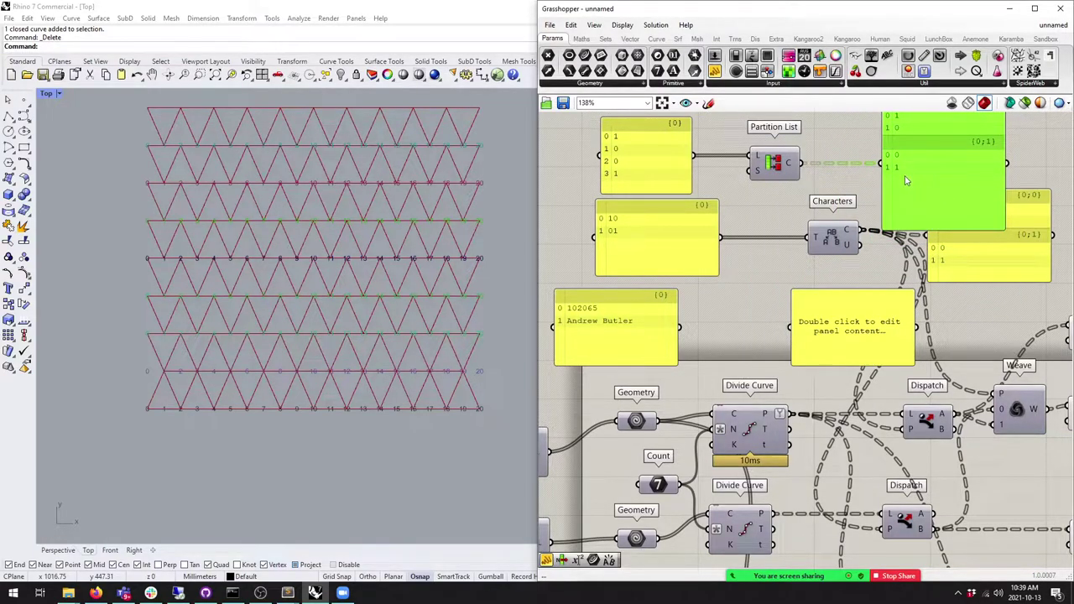
# Step: Duplicate the Characters component onto the number-and-name panel and list its characters in a panel
pyautogui.click(634, 231)
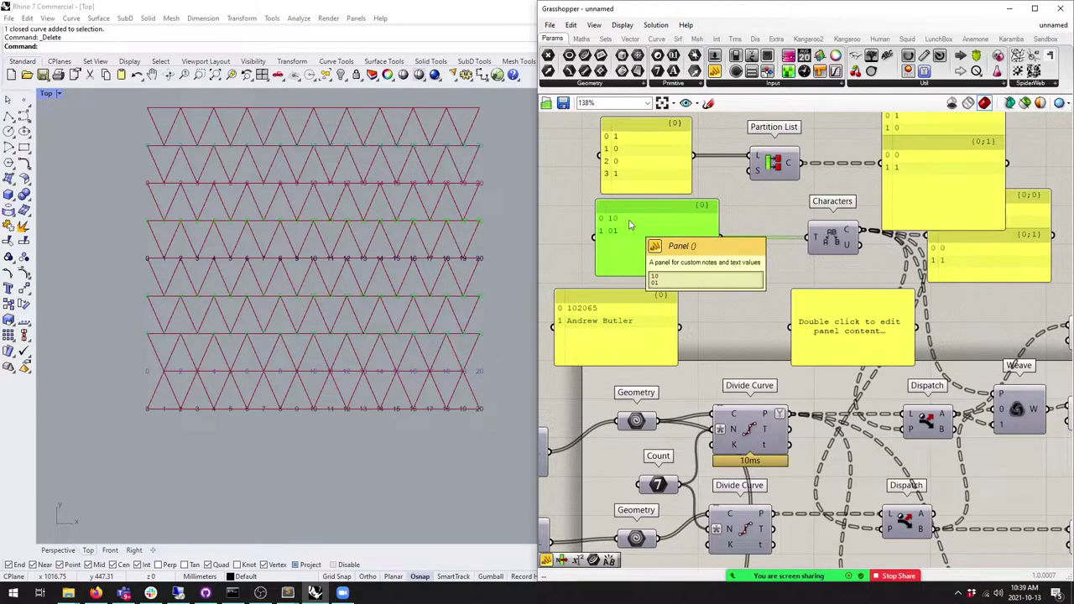
pyautogui.moveTo(831, 239); pyautogui.dragTo(814, 239)
pyautogui.moveTo(914, 215); pyautogui.dragTo(932, 215)
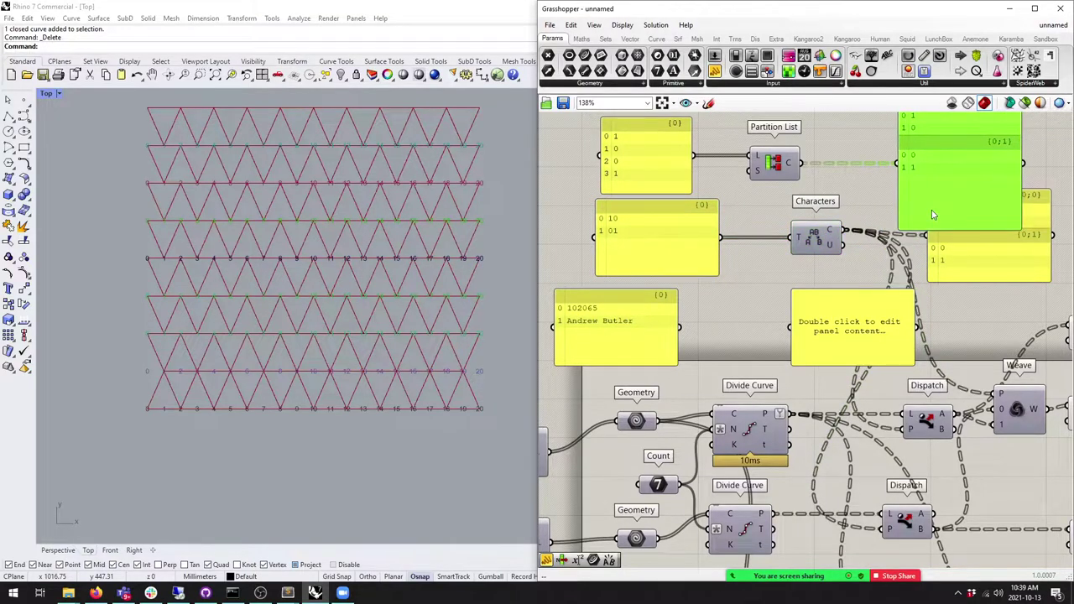
pyautogui.keyDown('alt'); pyautogui.moveTo(800, 242); pyautogui.dragTo(791, 327); pyautogui.keyUp('alt')
pyautogui.moveTo(839, 366); pyautogui.dragTo(838, 438)
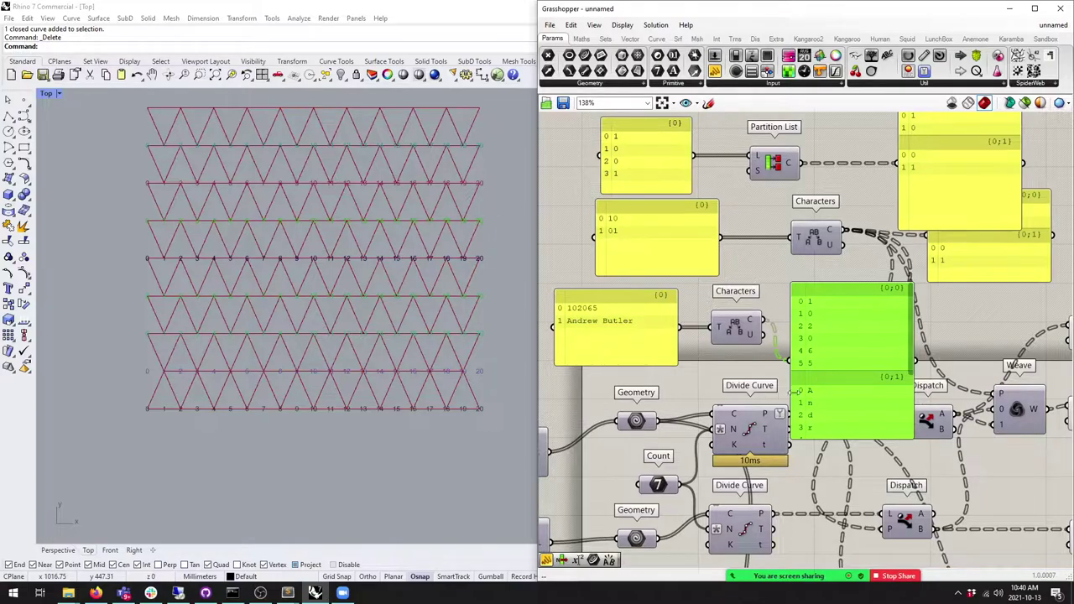
# Step: Delete the character test output panel and the number-and-name panel
pyautogui.scroll(-3, 911, 366)
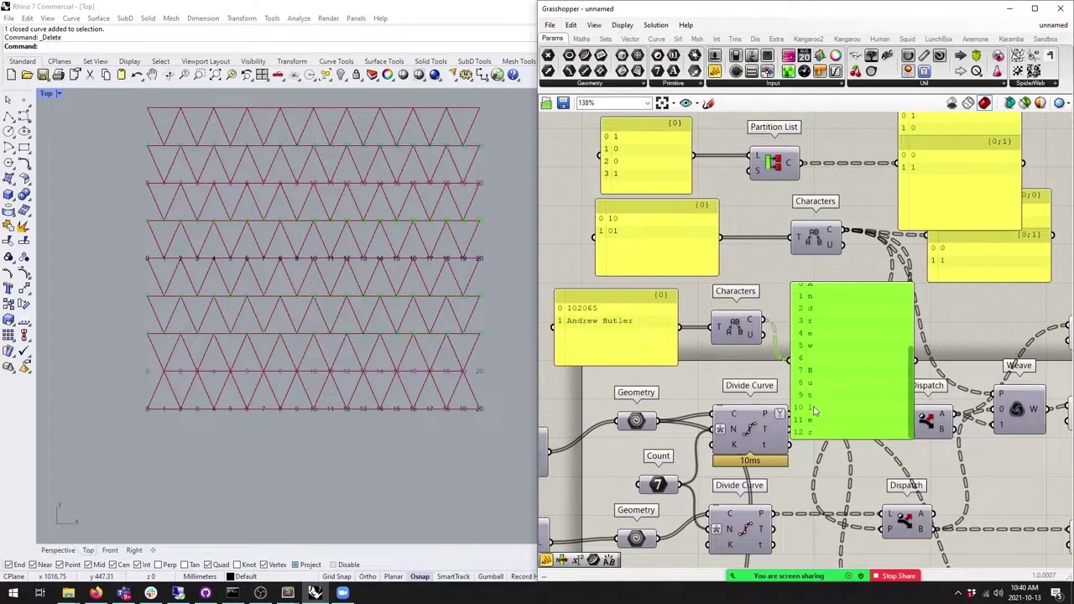
pyautogui.press('Delete')
pyautogui.click(638, 332)
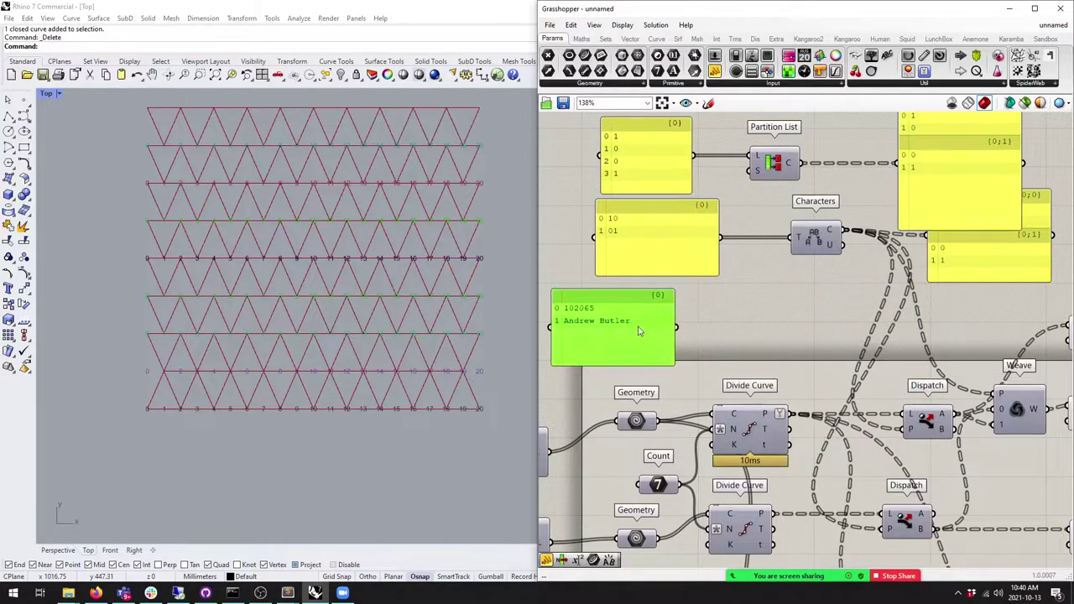
pyautogui.press('Delete')
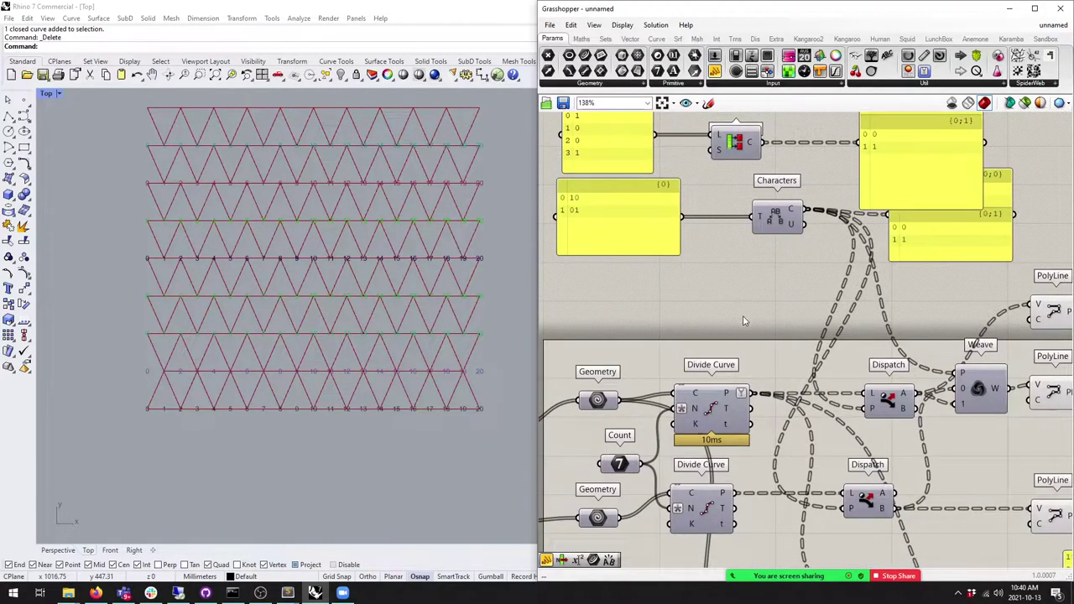
# Step: Nudge the 10/01 panel feeding Characters and check the PolyLine components
pyautogui.click(578, 203)
pyautogui.moveTo(604, 223)
pyautogui.mouseDown()
pyautogui.moveTo(607, 231)
pyautogui.moveTo(603, 222)
pyautogui.mouseUp()
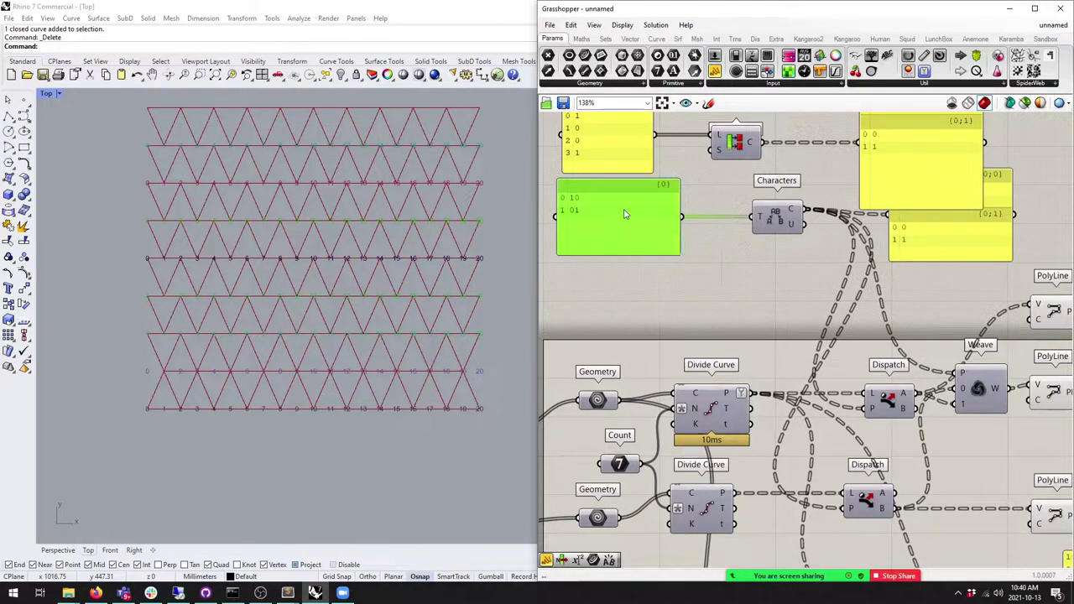
pyautogui.scroll(2, 456, 341)
pyautogui.scroll(-3, 456, 341)
pyautogui.moveTo(717, 365); pyautogui.dragTo(672, 326, button='right')
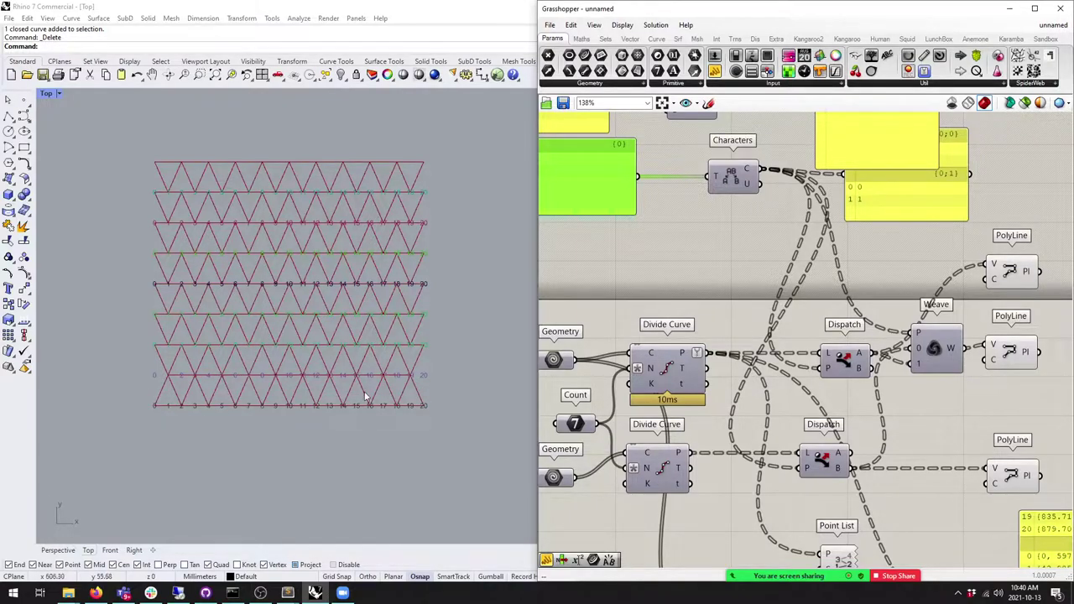
pyautogui.moveTo(539, 165); pyautogui.dragTo(646, 183, button='right')
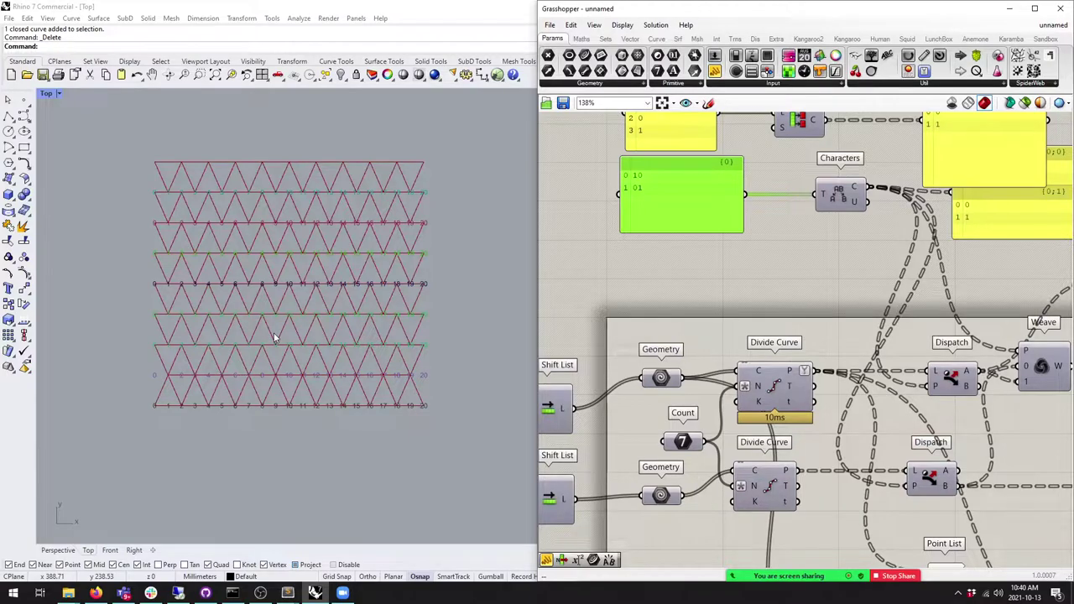
# Step: Move the branch panel into place beside Characters
pyautogui.moveTo(1044, 164); pyautogui.dragTo(797, 181, button='right')
pyautogui.moveTo(796, 181); pyautogui.dragTo(773, 249)
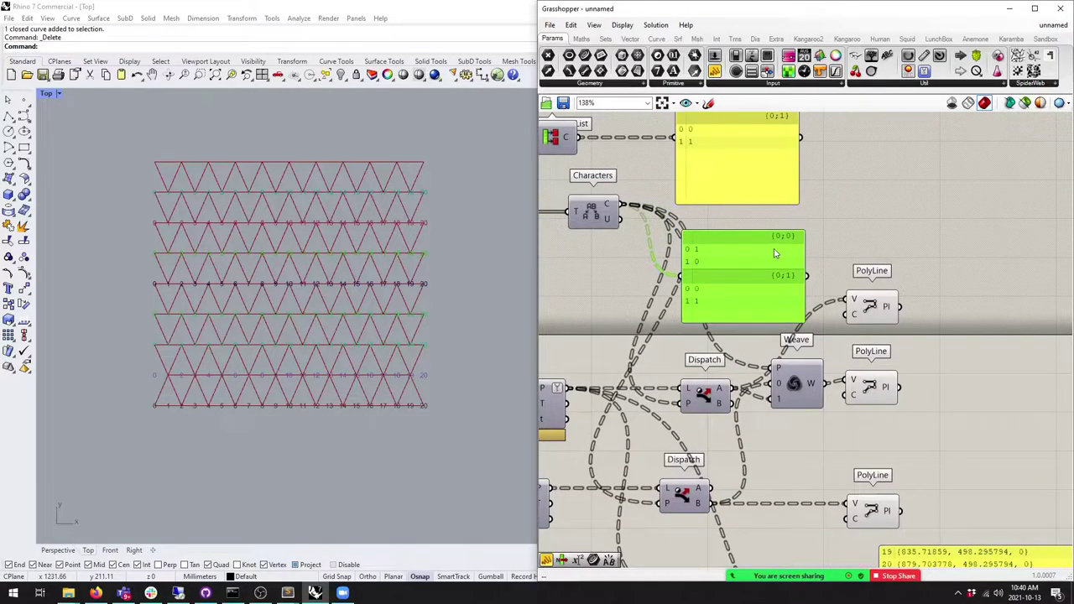
pyautogui.moveTo(695, 247); pyautogui.dragTo(702, 241)
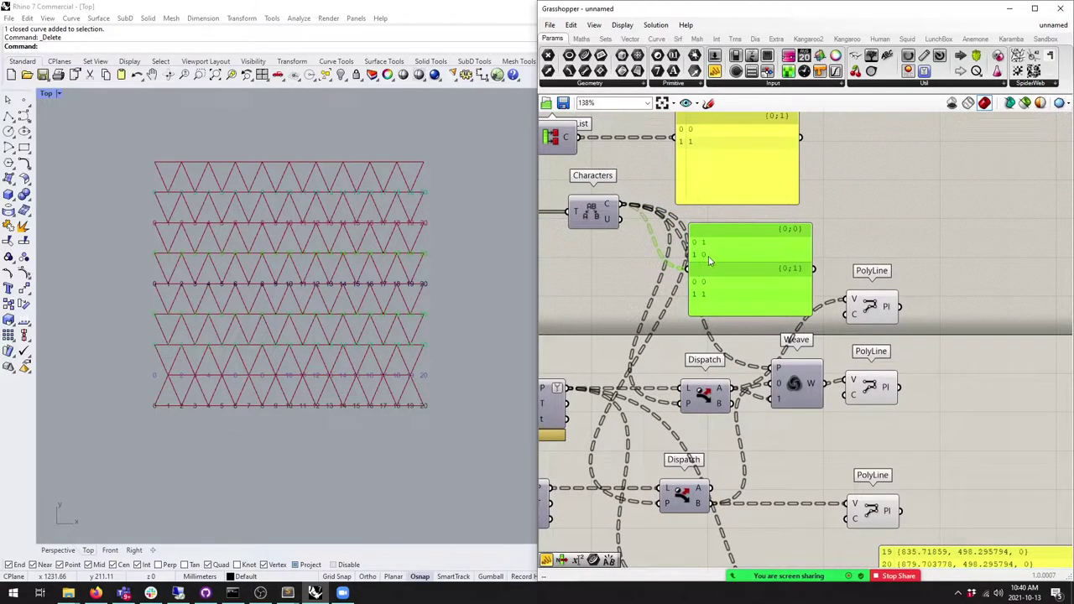
# Step: Duplicate the branch panel, list Divide Curve's point coordinates in it, then delete it
pyautogui.moveTo(723, 307); pyautogui.dragTo(730, 410)
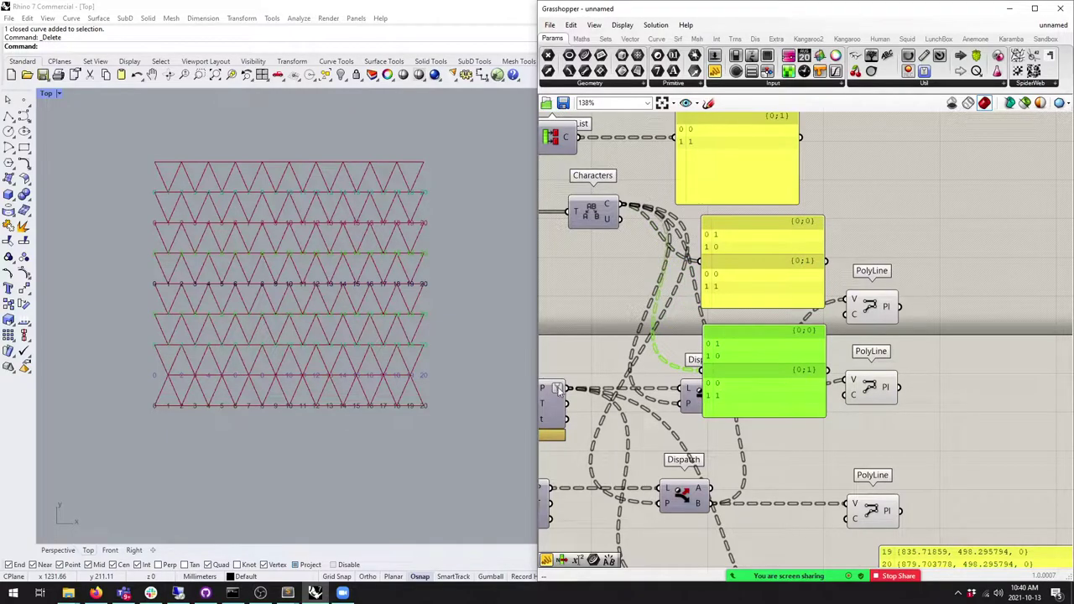
pyautogui.moveTo(713, 369); pyautogui.dragTo(712, 369)
pyautogui.moveTo(815, 441); pyautogui.dragTo(815, 556)
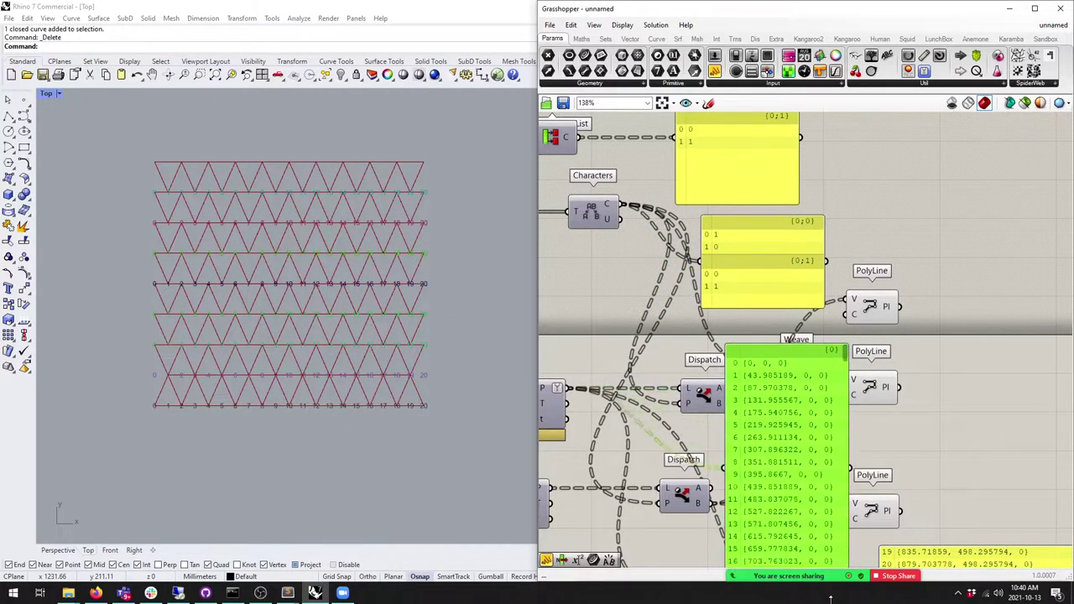
pyautogui.moveTo(832, 469); pyautogui.dragTo(812, 414, button='right')
pyautogui.scroll(-2, 812, 415)
pyautogui.moveTo(834, 369); pyautogui.dragTo(973, 335)
pyautogui.scroll(-6, 811, 405)
pyautogui.press('Delete')
# Step: Select the {0;0}/{0;1} branch panel and shrink the 10/01 panel
pyautogui.moveTo(640, 276); pyautogui.dragTo(714, 288, button='right')
pyautogui.click(842, 277)
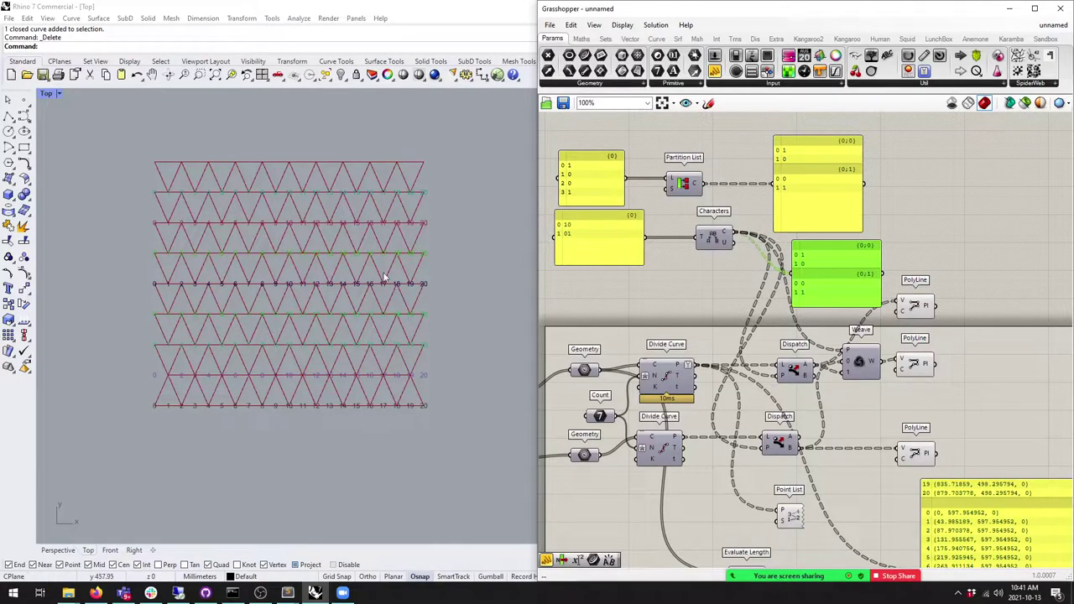
pyautogui.scroll(2, 690, 237)
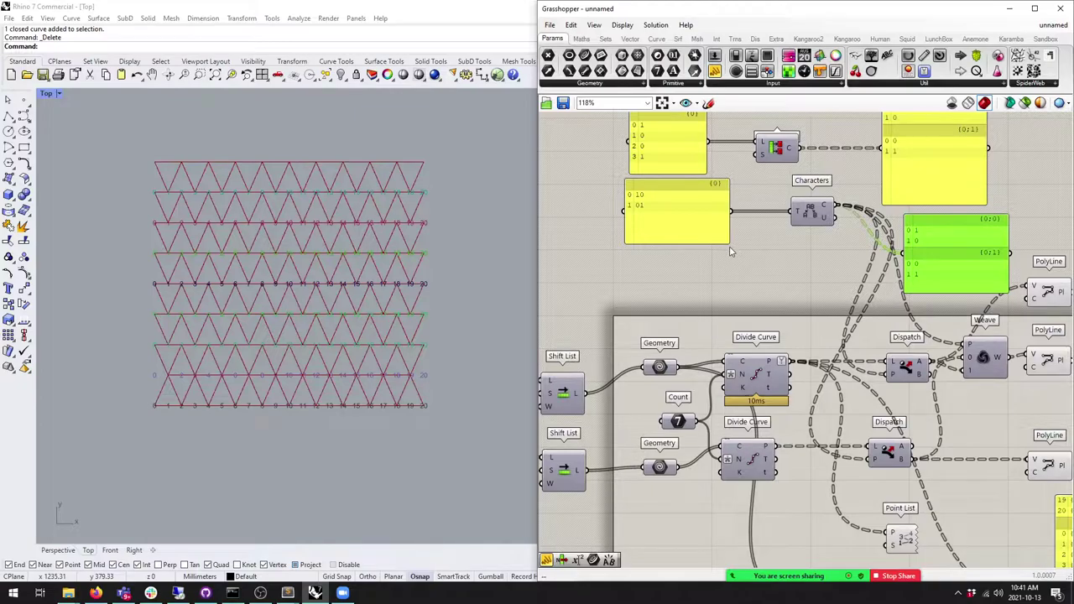
pyautogui.moveTo(727, 247); pyautogui.dragTo(719, 229)
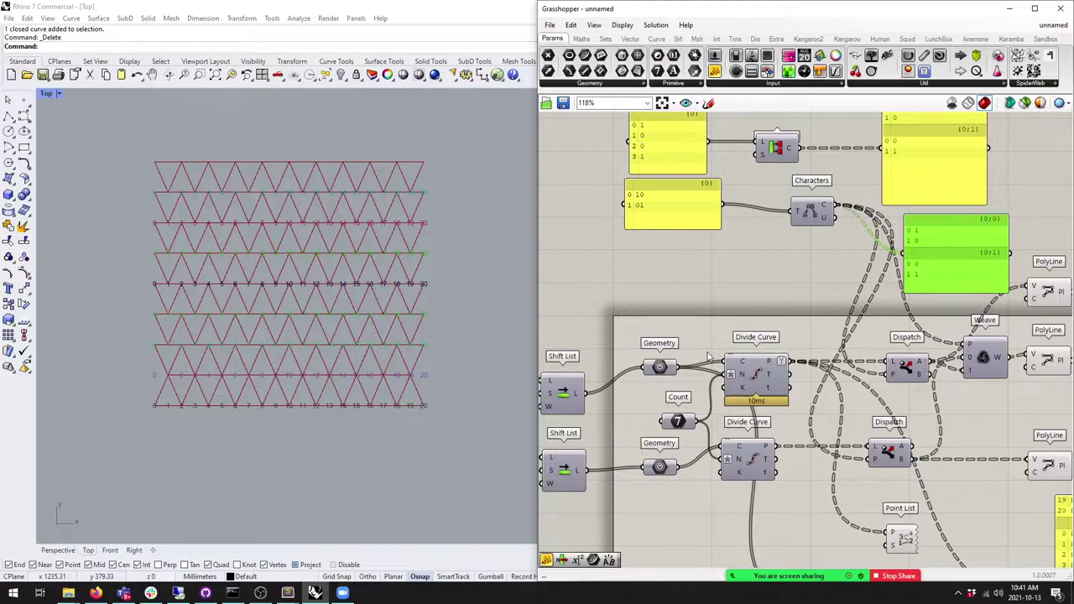
# Step: Nudge the branch panel down and trace the Characters and Divide Curve connections
pyautogui.moveTo(714, 205); pyautogui.dragTo(710, 213)
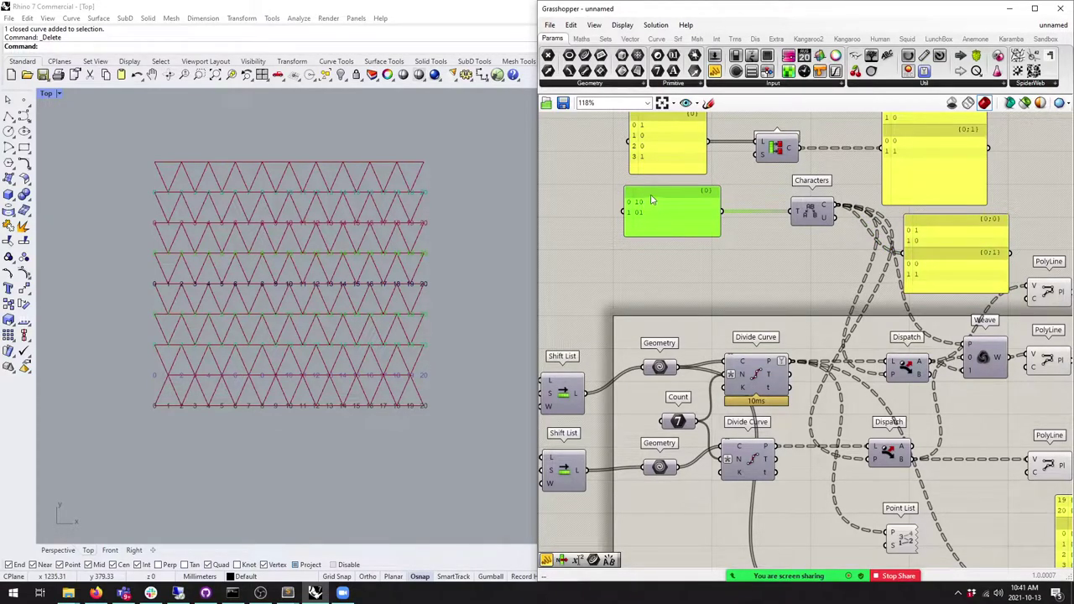
pyautogui.click(801, 217)
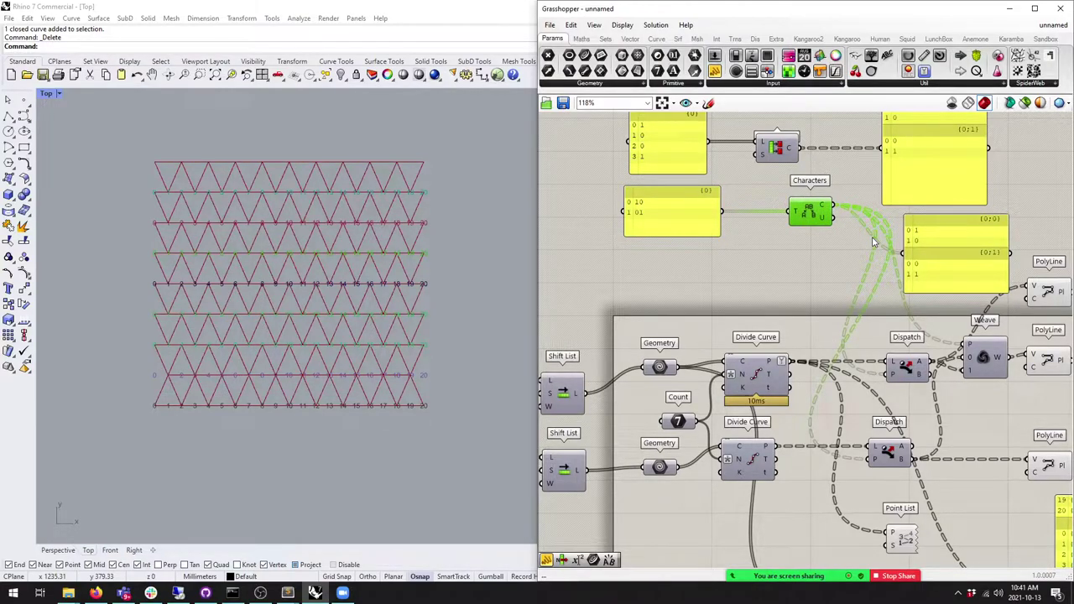
pyautogui.click(755, 381)
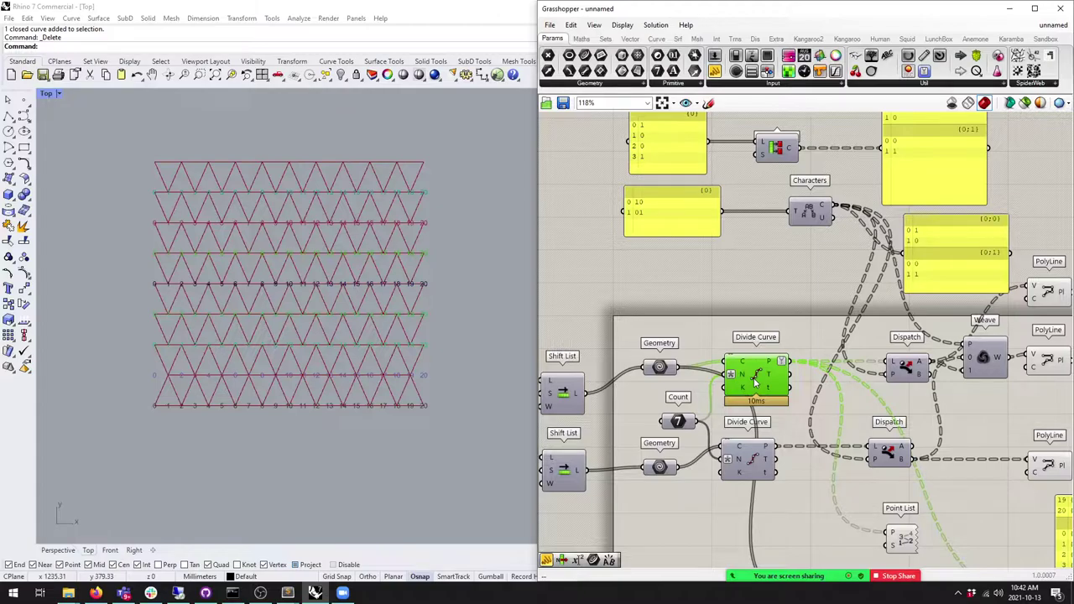
# Step: Place Longest List, Cross Reference and Shortest List components from Sets > List
pyautogui.click(605, 39)
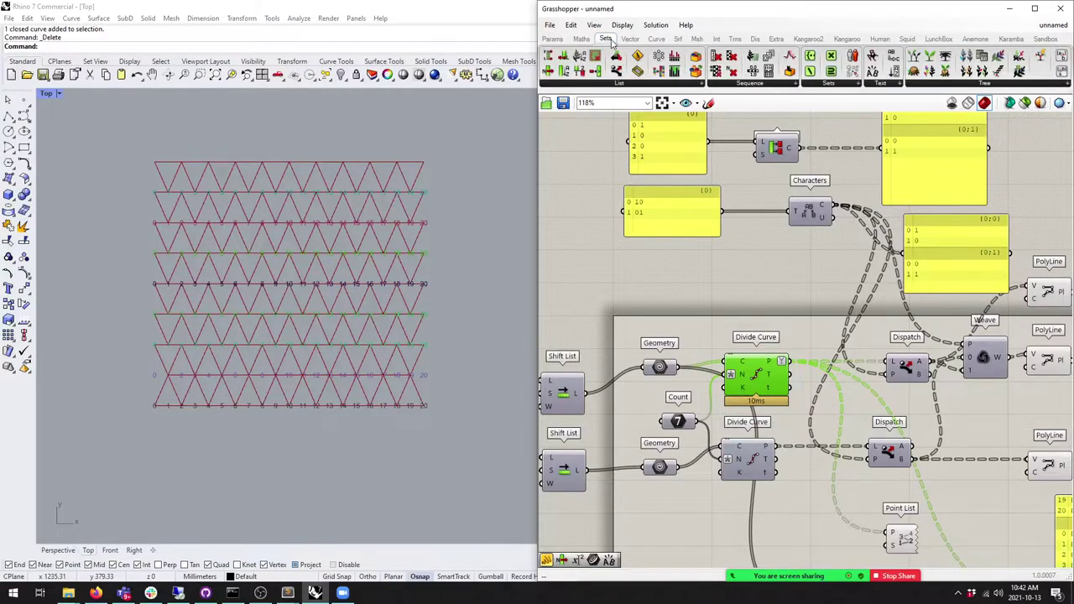
pyautogui.click(678, 84)
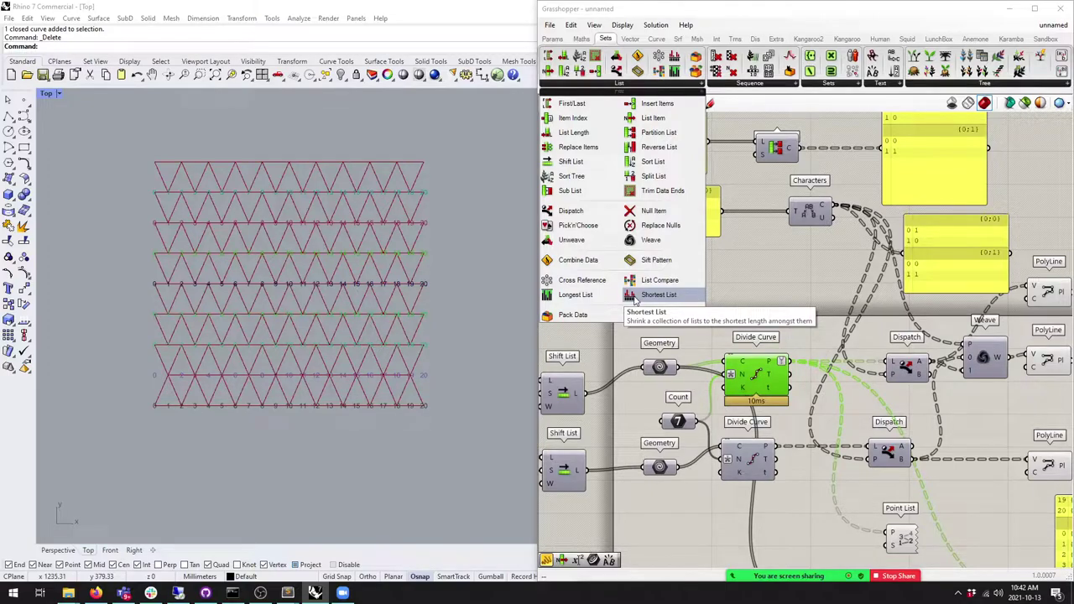
pyautogui.click(576, 294)
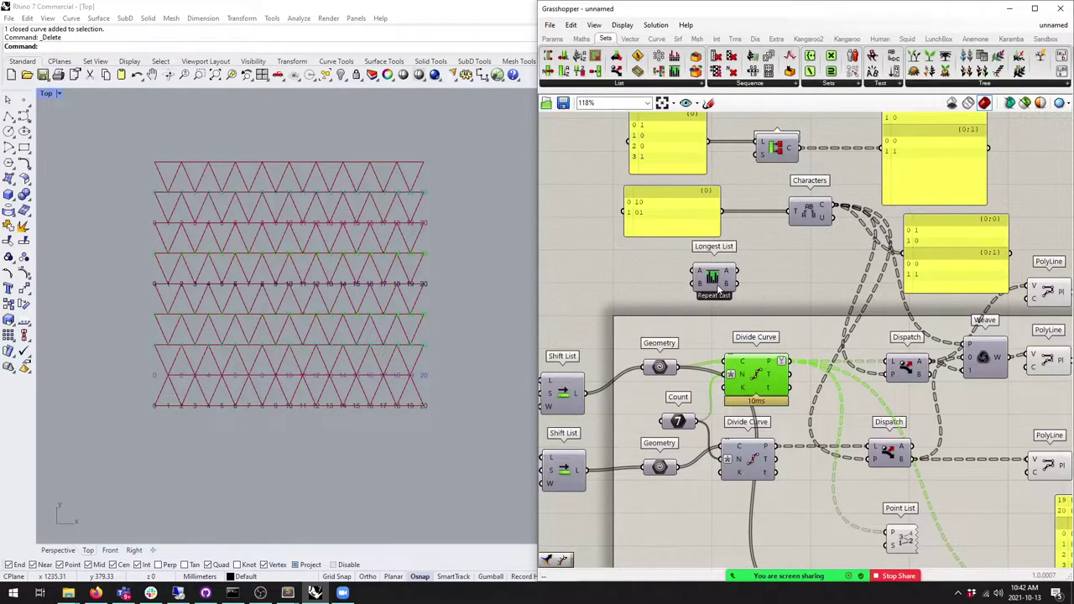
pyautogui.click(785, 288)
pyautogui.click(680, 83)
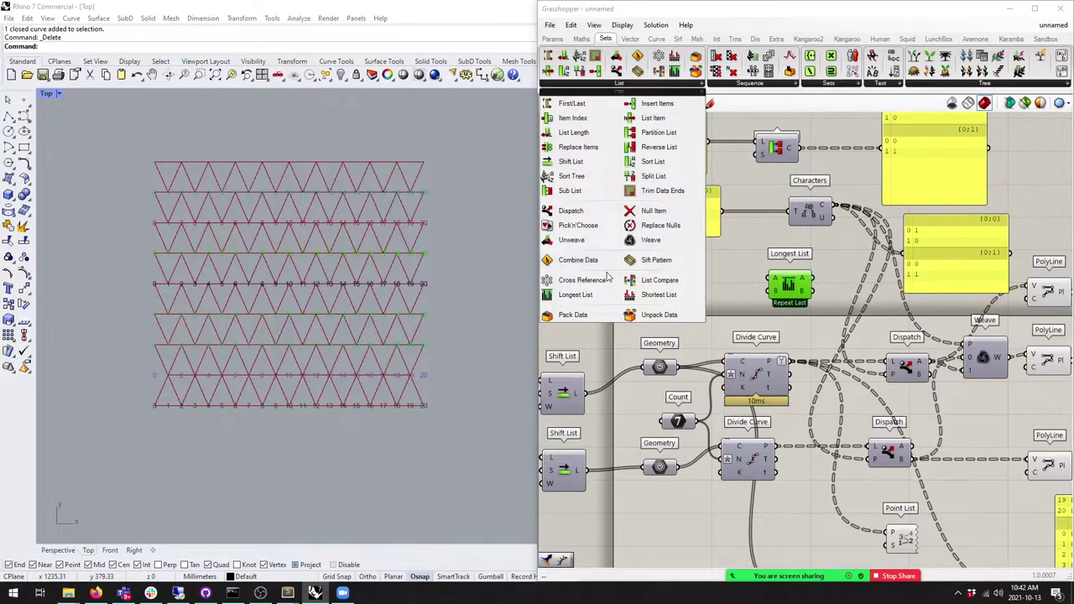
pyautogui.moveTo(718, 276); pyautogui.dragTo(598, 278)
pyautogui.click(681, 84)
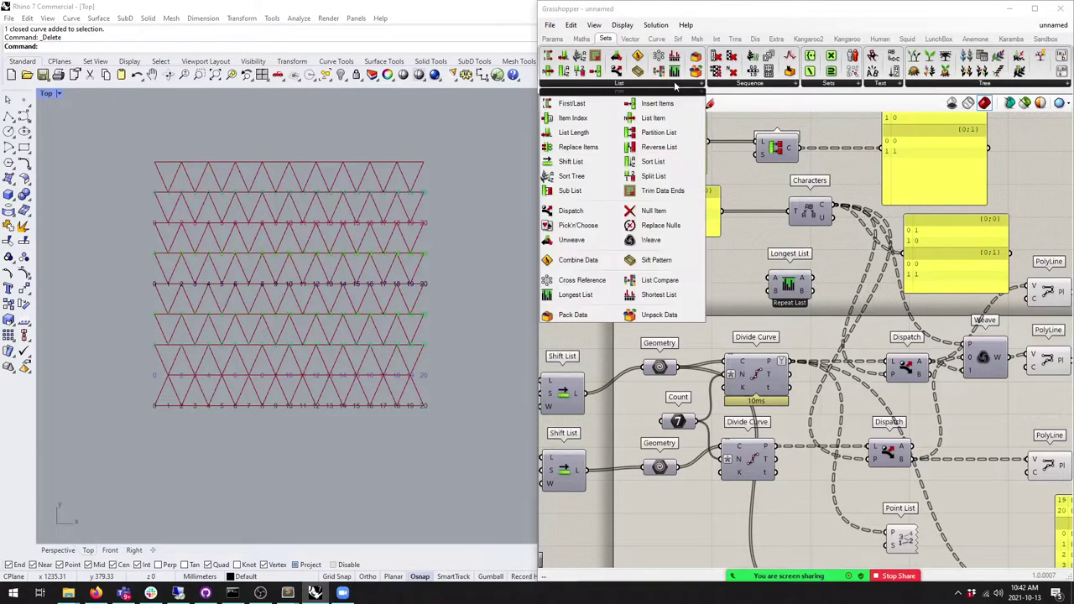
pyautogui.click(657, 295)
pyautogui.click(738, 290)
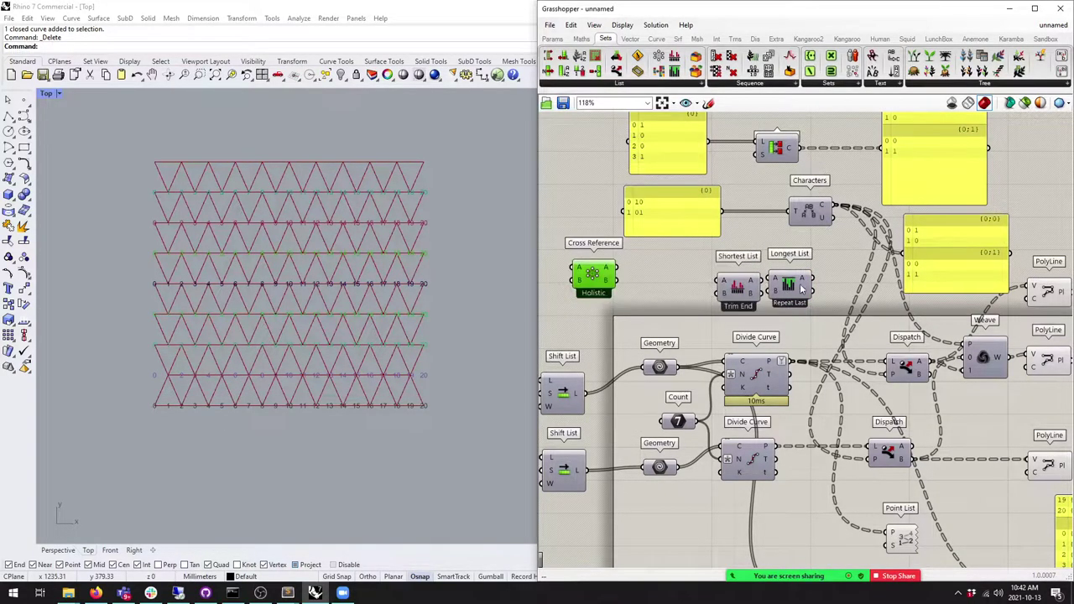
# Step: Stack the three list components together and move Cross Reference slightly down
pyautogui.moveTo(790, 289); pyautogui.dragTo(895, 328, button='right')
pyautogui.moveTo(895, 327); pyautogui.dragTo(662, 132)
pyautogui.moveTo(844, 329); pyautogui.dragTo(666, 178)
pyautogui.moveTo(689, 327); pyautogui.dragTo(672, 235)
pyautogui.moveTo(671, 235); pyautogui.dragTo(693, 394, button='right')
pyautogui.moveTo(713, 403); pyautogui.dragTo(672, 273)
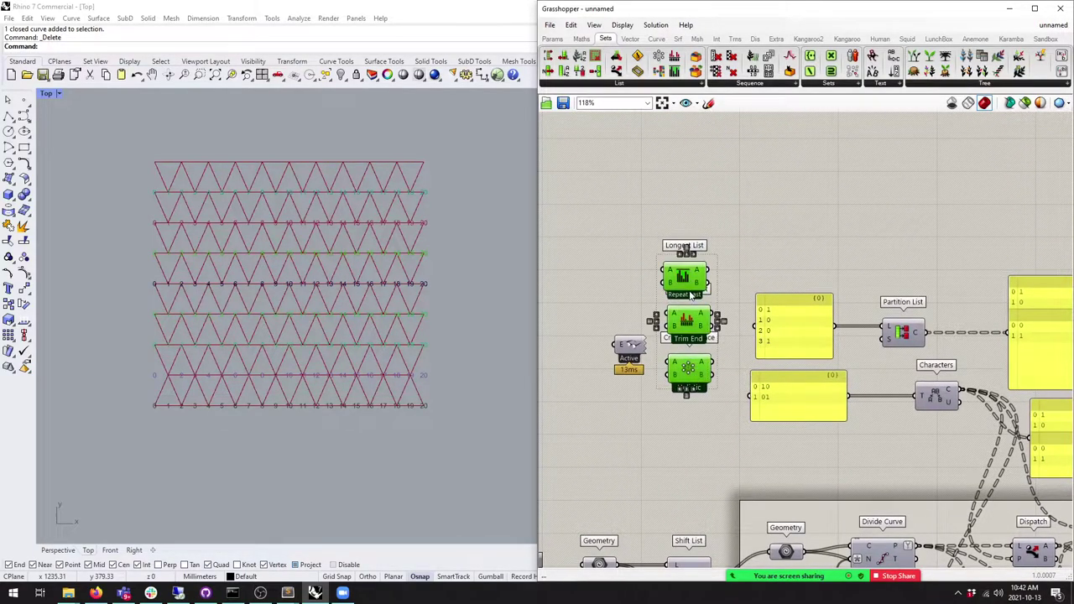
pyautogui.moveTo(701, 337); pyautogui.dragTo(781, 174)
pyautogui.scroll(3, 780, 174)
pyautogui.scroll(-2, 833, 312)
pyautogui.click(832, 312)
pyautogui.click(737, 317)
pyautogui.moveTo(745, 388); pyautogui.dragTo(745, 406)
# Step: Add an empty Panel from Params left of Longest List
pyautogui.click(811, 395)
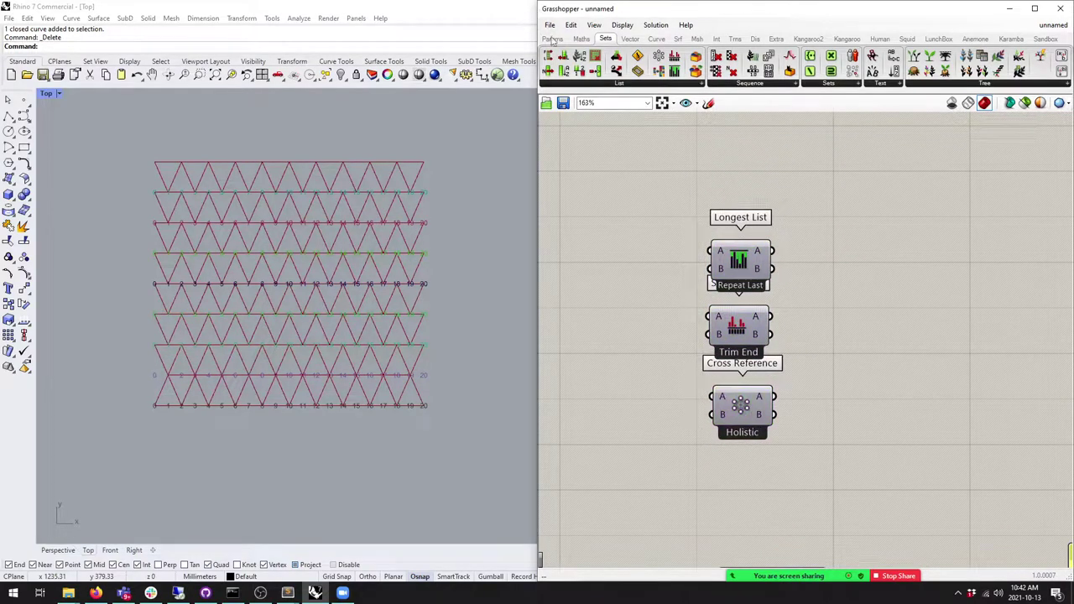
pyautogui.click(552, 39)
pyautogui.moveTo(714, 72); pyautogui.dragTo(600, 254)
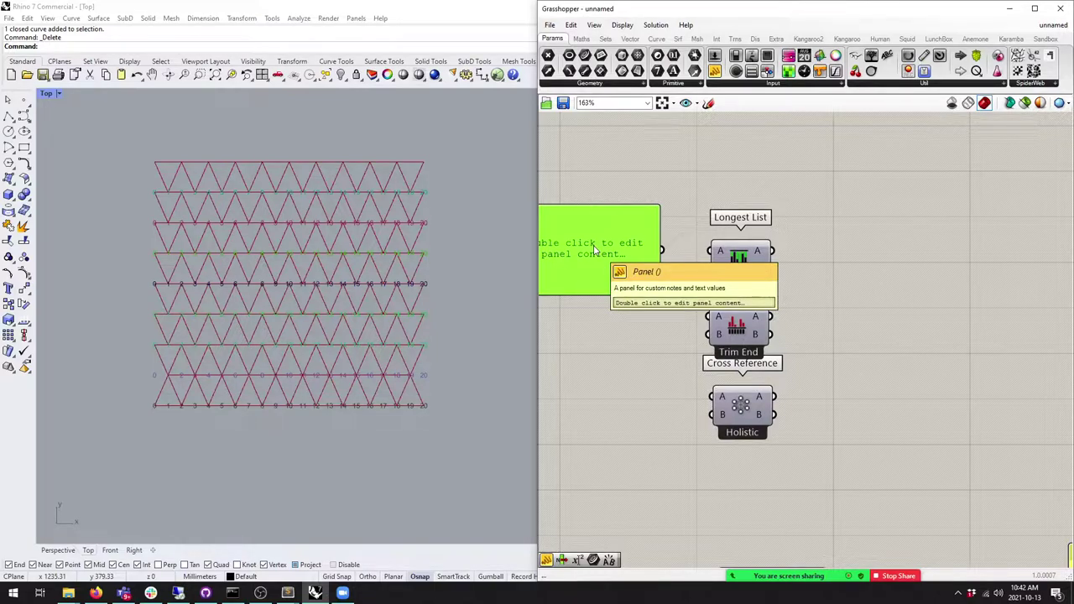
# Step: Move Shortest List and Cross Reference down, away from Longest List
pyautogui.moveTo(808, 484); pyautogui.dragTo(723, 324)
pyautogui.moveTo(742, 407); pyautogui.dragTo(742, 509)
pyautogui.moveTo(739, 262); pyautogui.dragTo(751, 258)
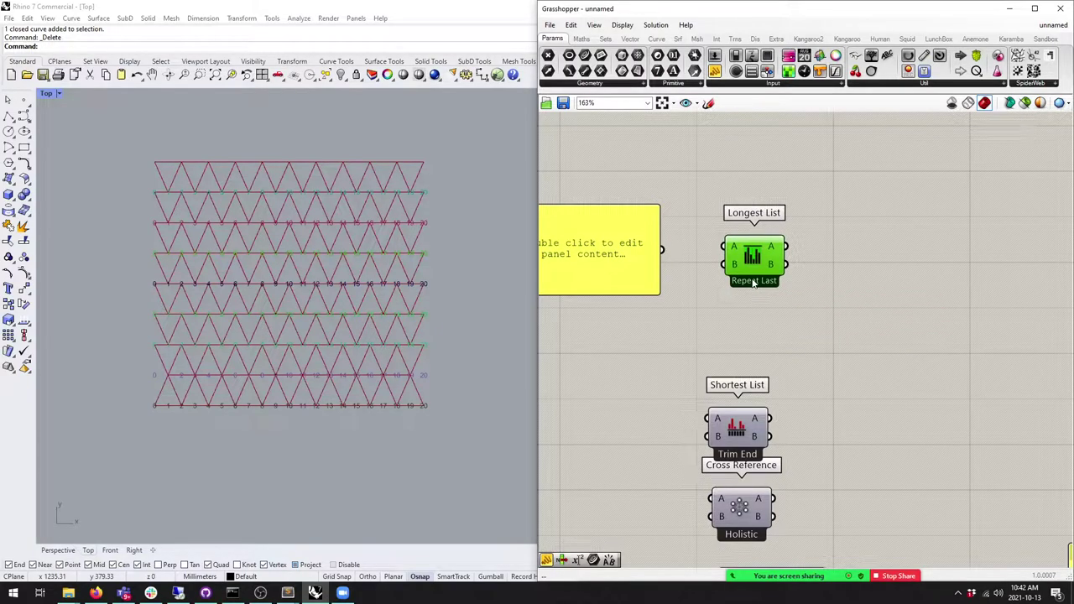
# Step: Fill the panel with A and B as Multiline Data and shrink it
pyautogui.doubleClick(606, 272)
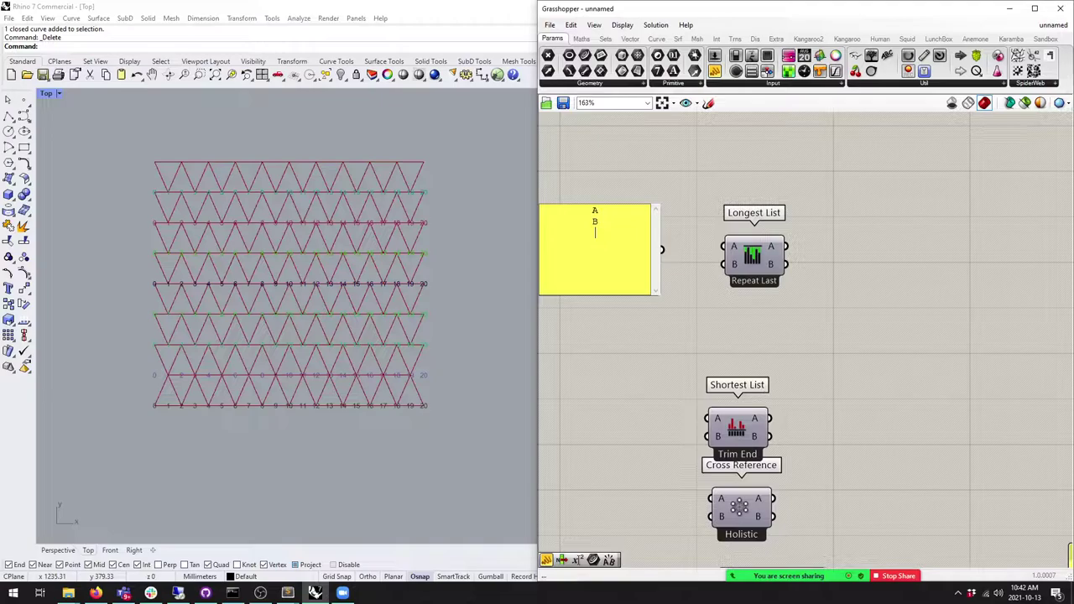
pyautogui.click(624, 212)
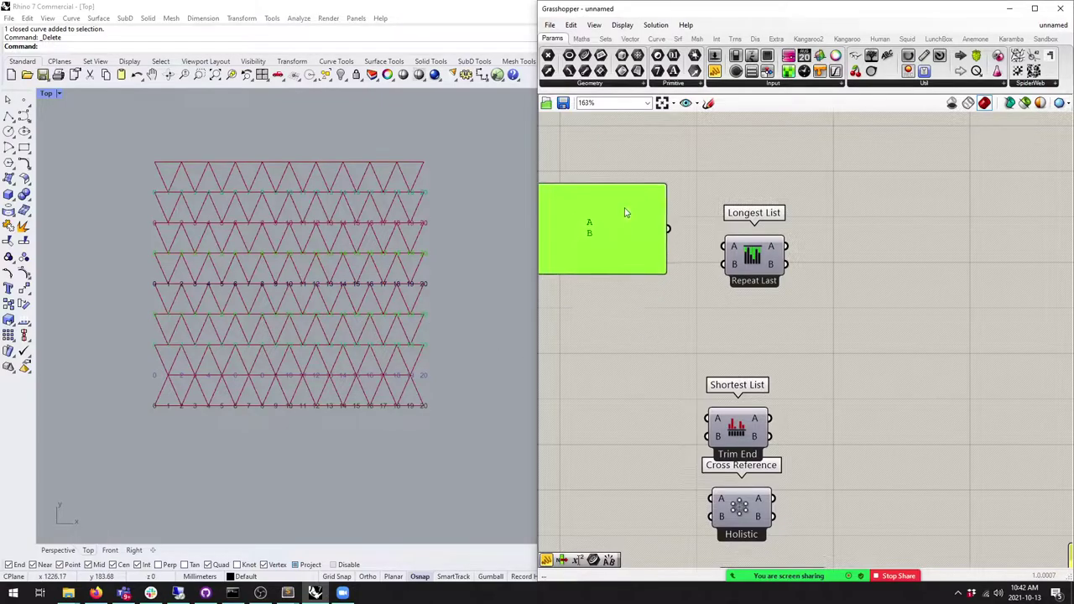
pyautogui.rightClick(619, 211)
pyautogui.click(657, 245)
pyautogui.moveTo(657, 245); pyautogui.dragTo(797, 231, button='right')
pyautogui.moveTo(660, 168); pyautogui.dragTo(751, 205)
# Step: Copy the panel as 1, 2, 3 and wire both panels into Longest List A and B
pyautogui.keyDown('alt'); pyautogui.moveTo(787, 244); pyautogui.dragTo(788, 310); pyautogui.keyUp('alt')
pyautogui.doubleClick(788, 310)
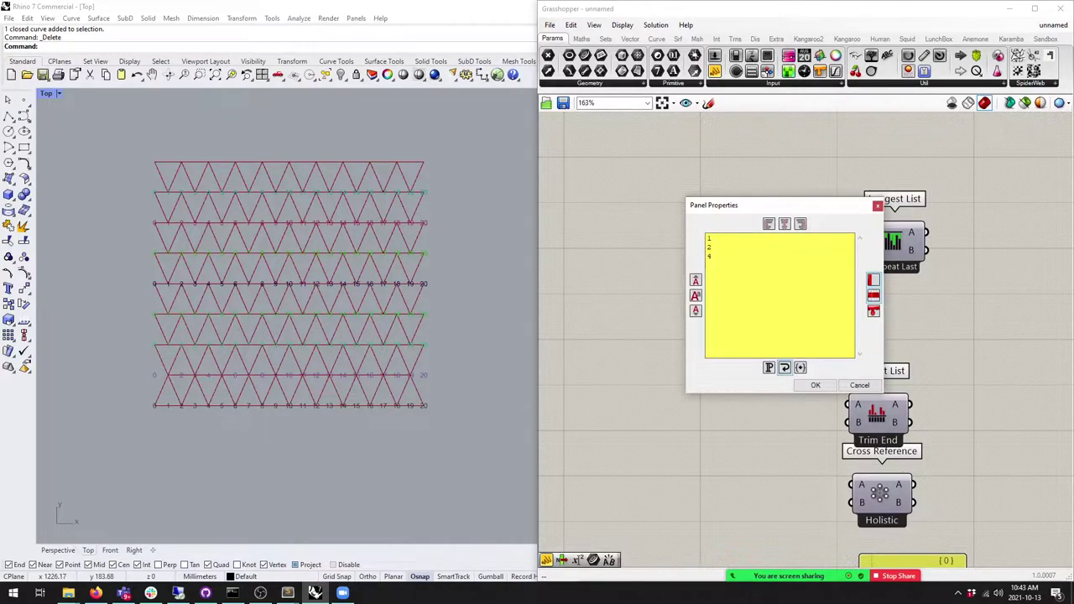
pyautogui.click(813, 385)
pyautogui.moveTo(777, 339); pyautogui.dragTo(723, 344, button='right')
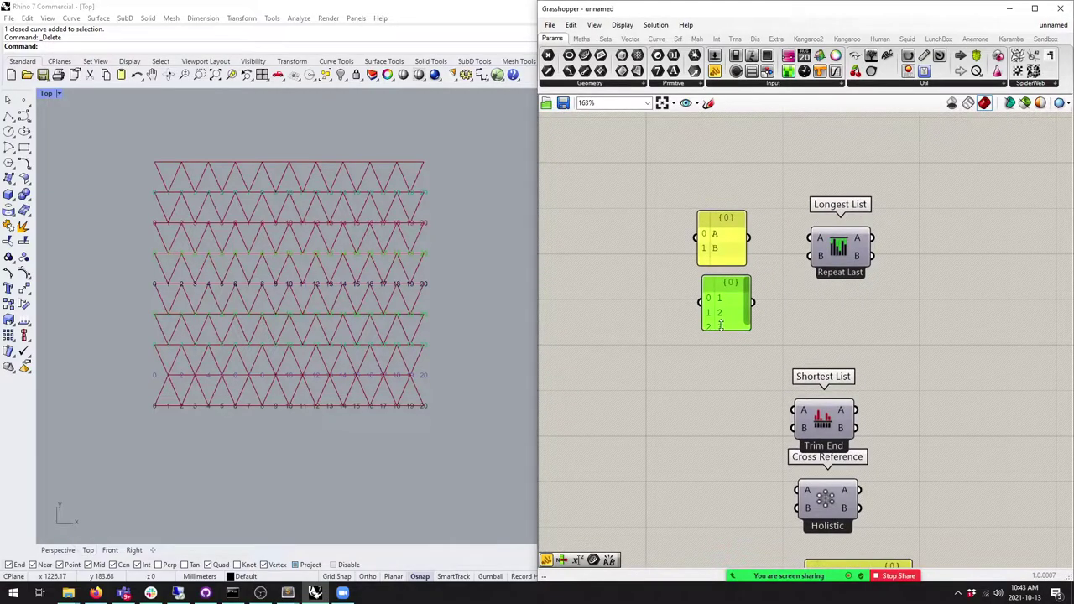
pyautogui.moveTo(749, 237); pyautogui.dragTo(809, 238)
pyautogui.moveTo(752, 315); pyautogui.dragTo(810, 255)
pyautogui.moveTo(821, 269); pyautogui.dragTo(731, 270, button='right')
# Step: Add a Concatenate component after Longest List with an output panel showing the result
pyautogui.click(582, 38)
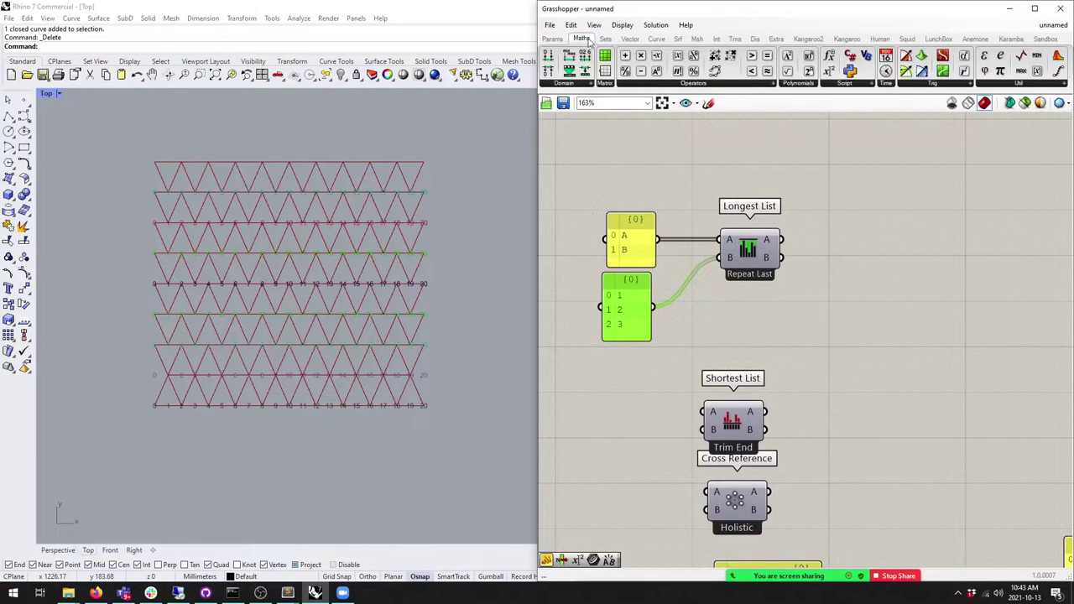
pyautogui.click(605, 39)
pyautogui.click(879, 84)
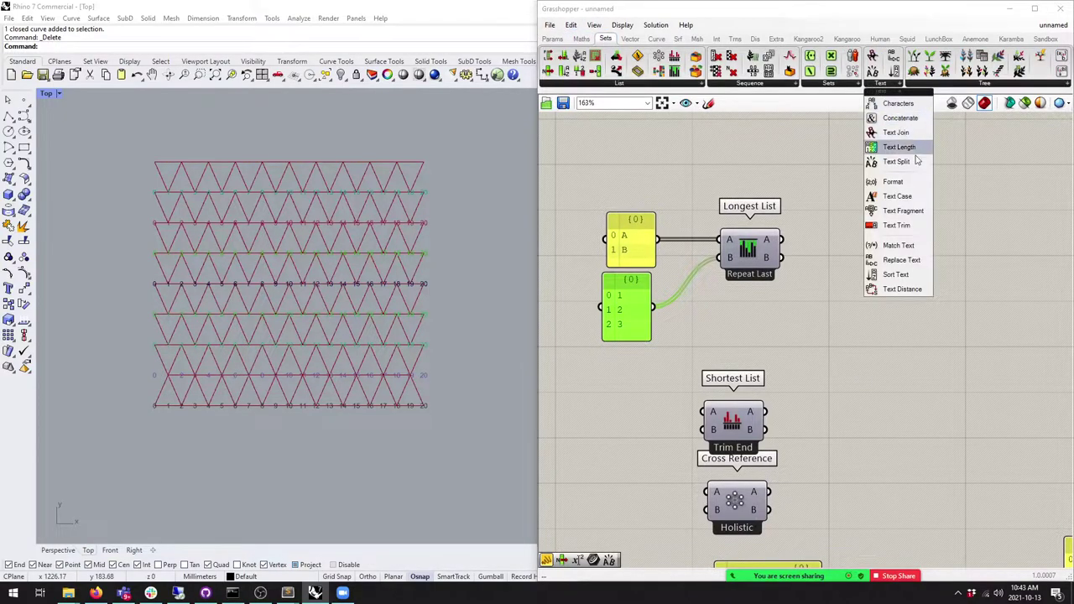
pyautogui.moveTo(899, 118); pyautogui.dragTo(802, 257)
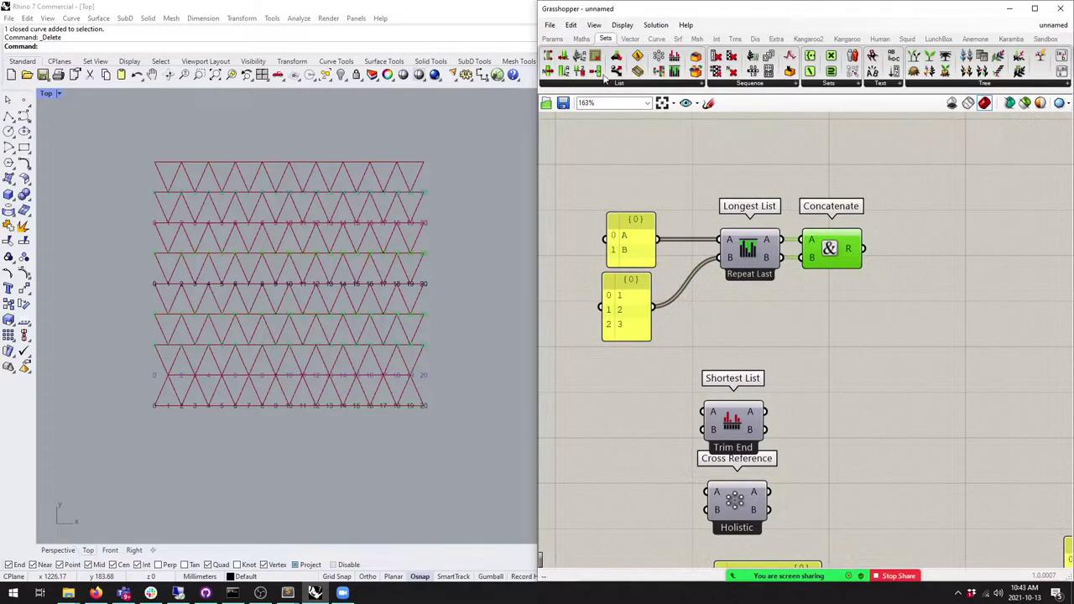
pyautogui.click(551, 38)
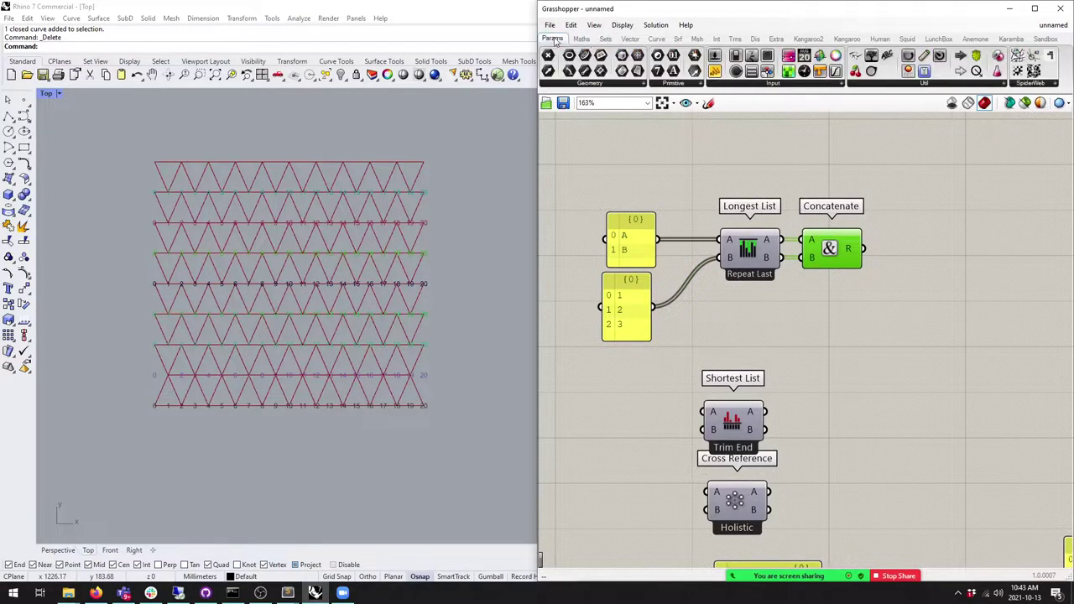
pyautogui.click(955, 258)
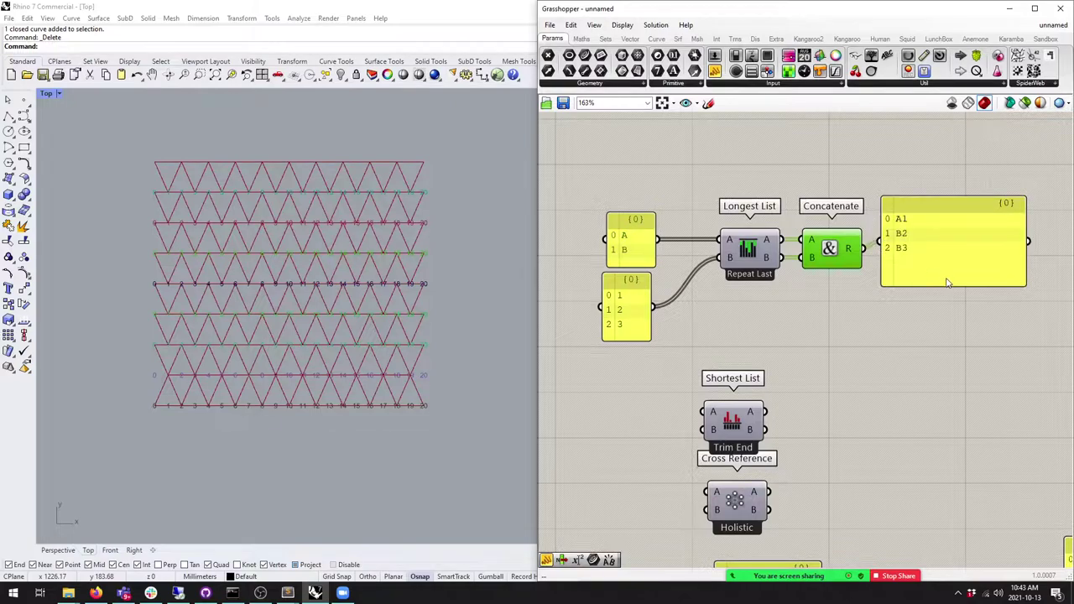
pyautogui.moveTo(933, 273); pyautogui.dragTo(944, 280)
# Step: Nudge the A/B and 1/2/3 panels into alignment
pyautogui.moveTo(622, 247); pyautogui.dragTo(617, 239)
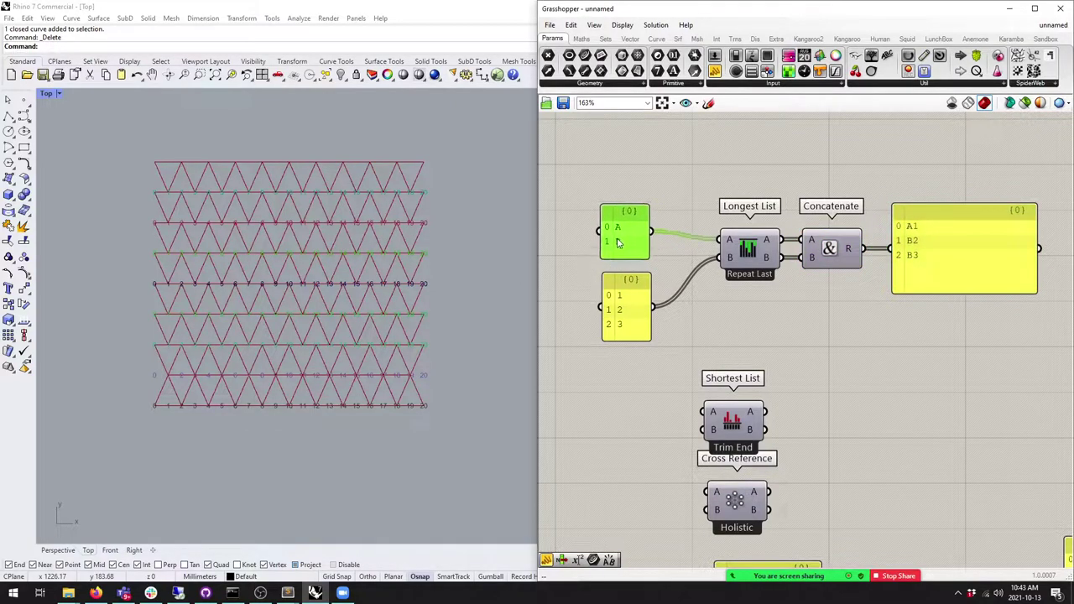
pyautogui.click(631, 305)
pyautogui.moveTo(631, 304); pyautogui.dragTo(633, 303)
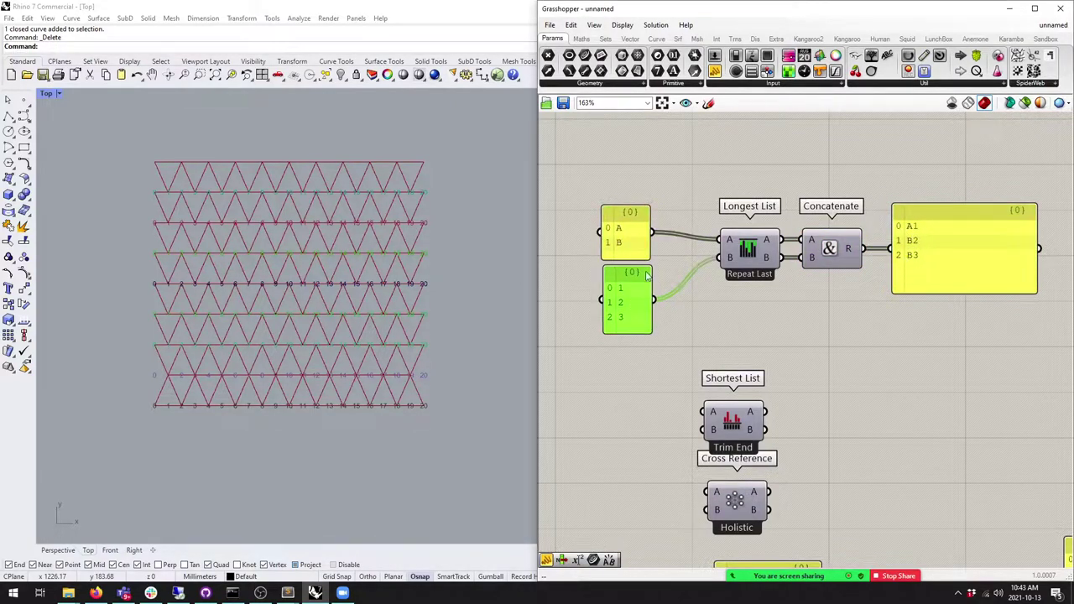
pyautogui.moveTo(624, 252); pyautogui.dragTo(622, 241)
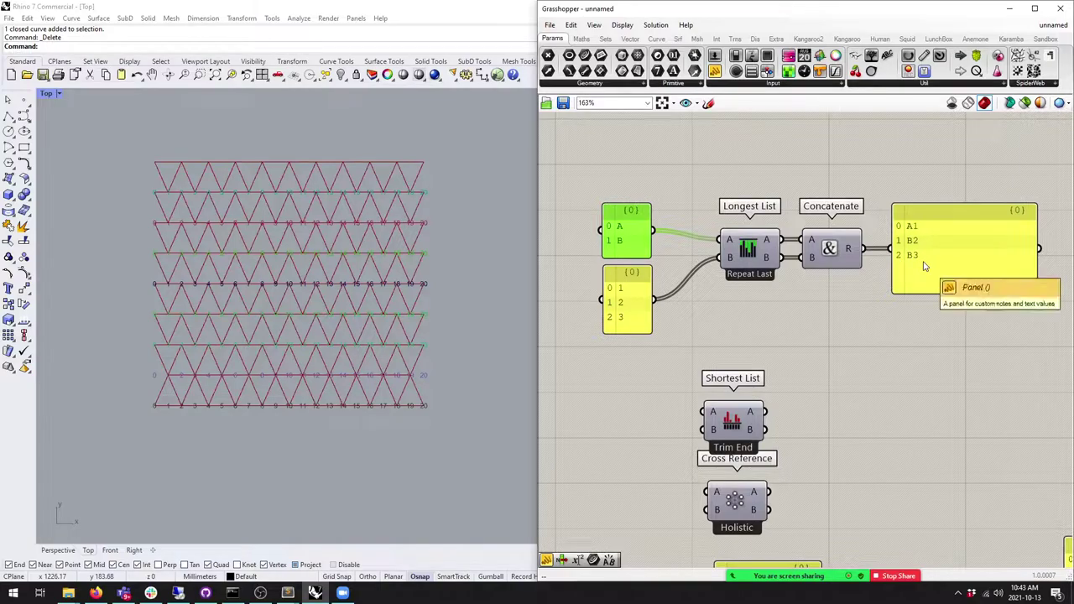
# Step: Set Longest List to Repeat First and extend the number panel to 1–4
pyautogui.rightClick(754, 252)
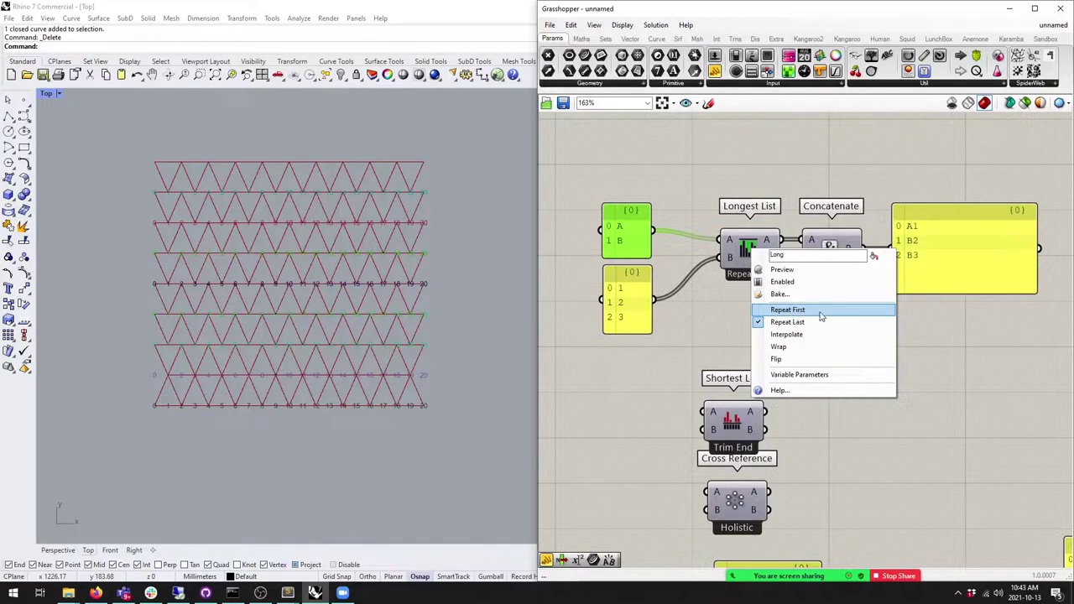
pyautogui.click(789, 309)
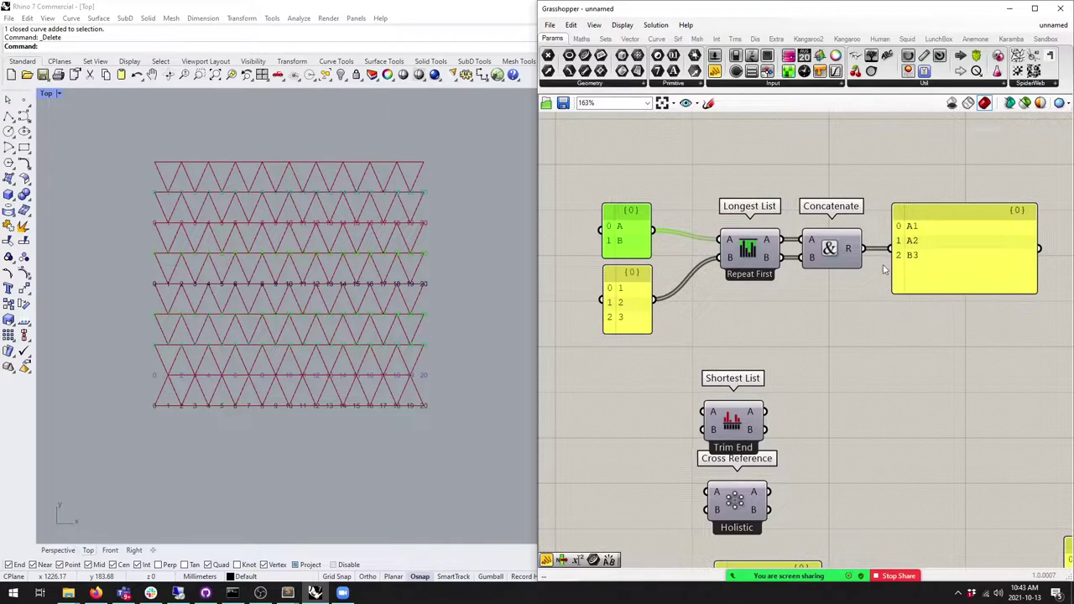
pyautogui.click(619, 319)
pyautogui.doubleClick(619, 319)
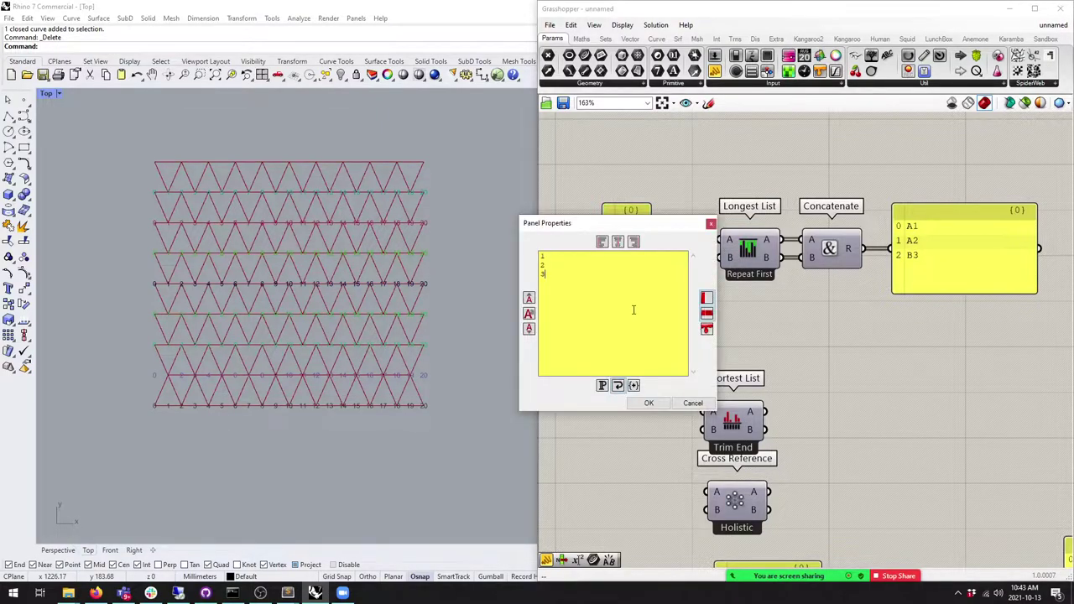
pyautogui.click(648, 404)
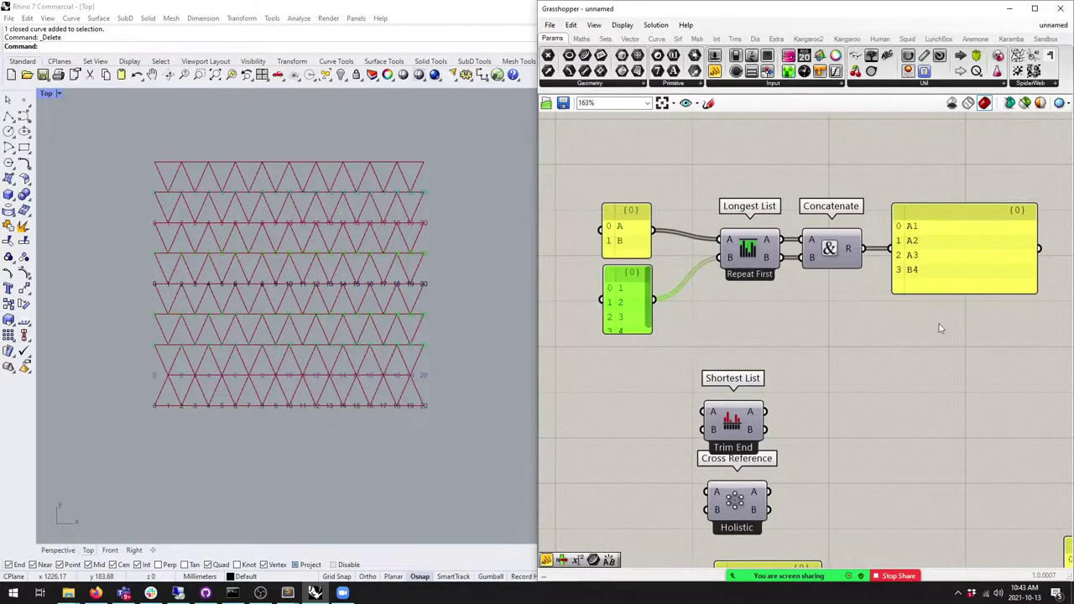
pyautogui.moveTo(958, 289); pyautogui.dragTo(958, 305)
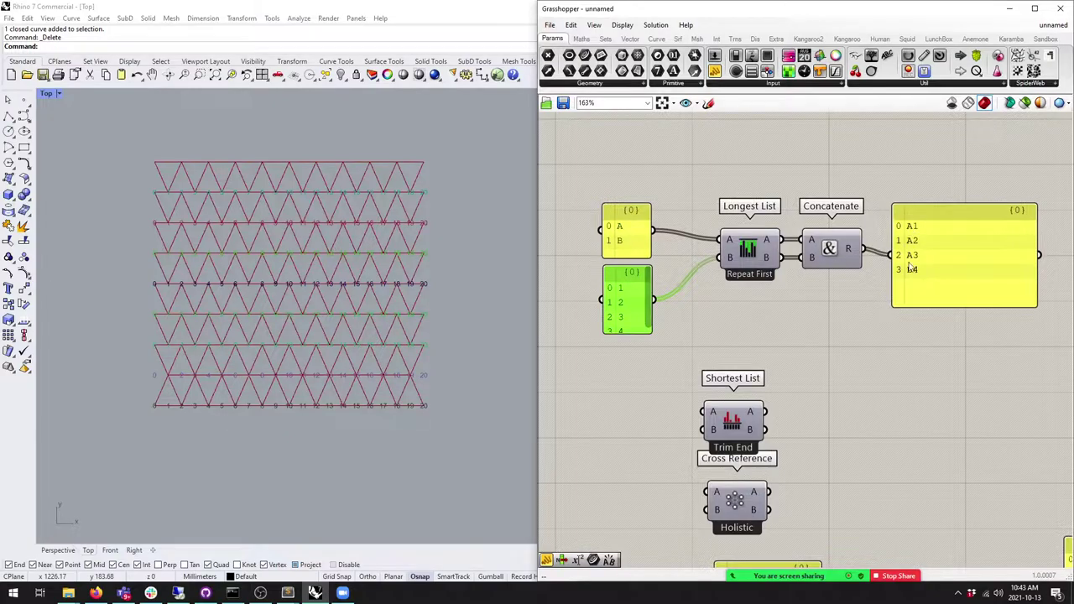
# Step: Switch Longest List through Interpolate and Wrap, ending on Flip matching
pyautogui.rightClick(750, 248)
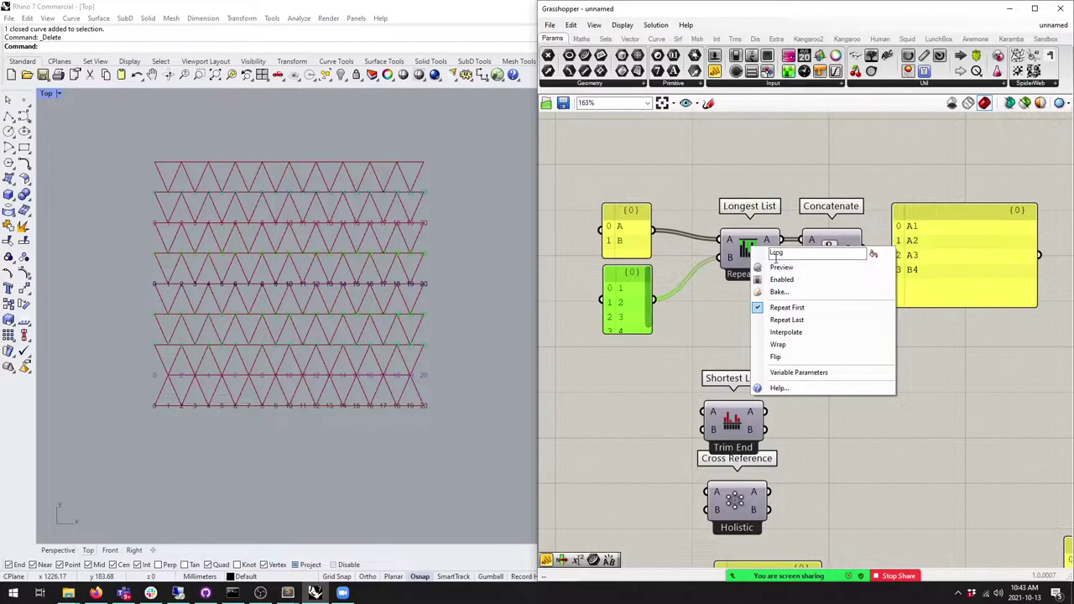
pyautogui.click(796, 332)
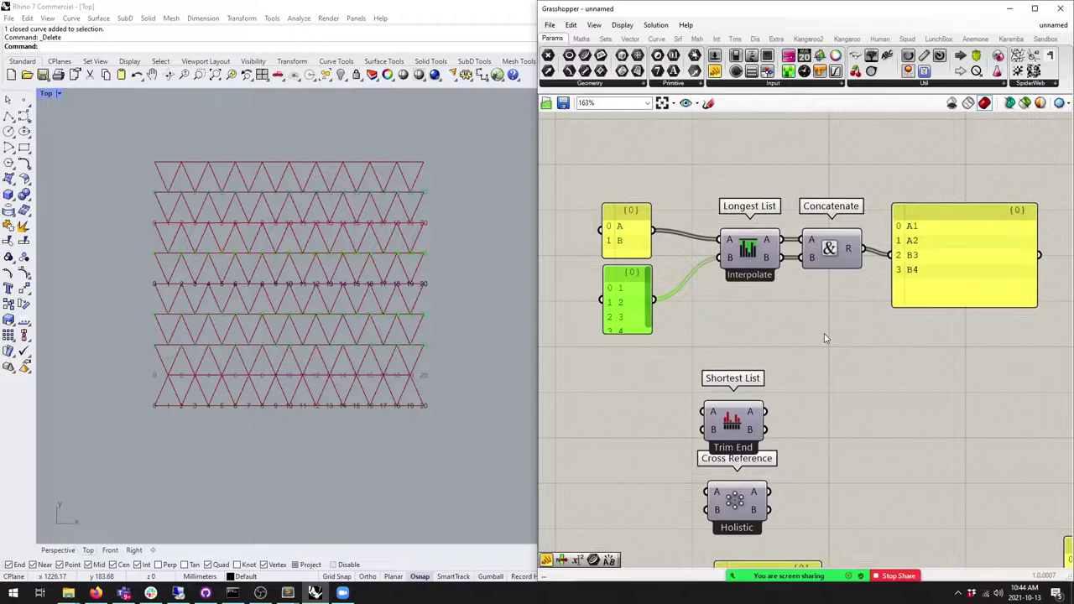
pyautogui.rightClick(746, 250)
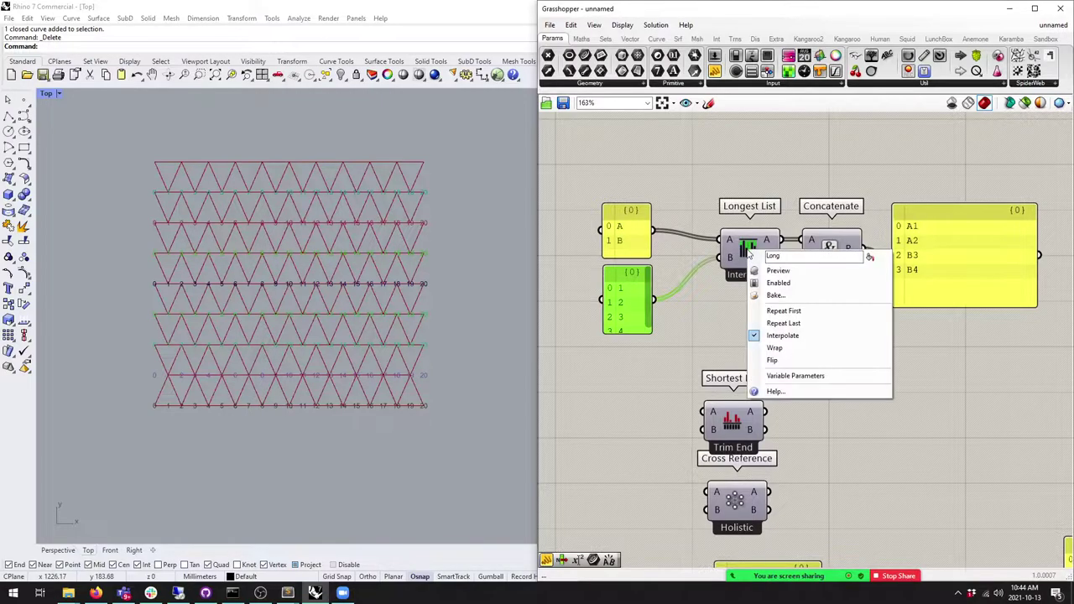
pyautogui.click(773, 348)
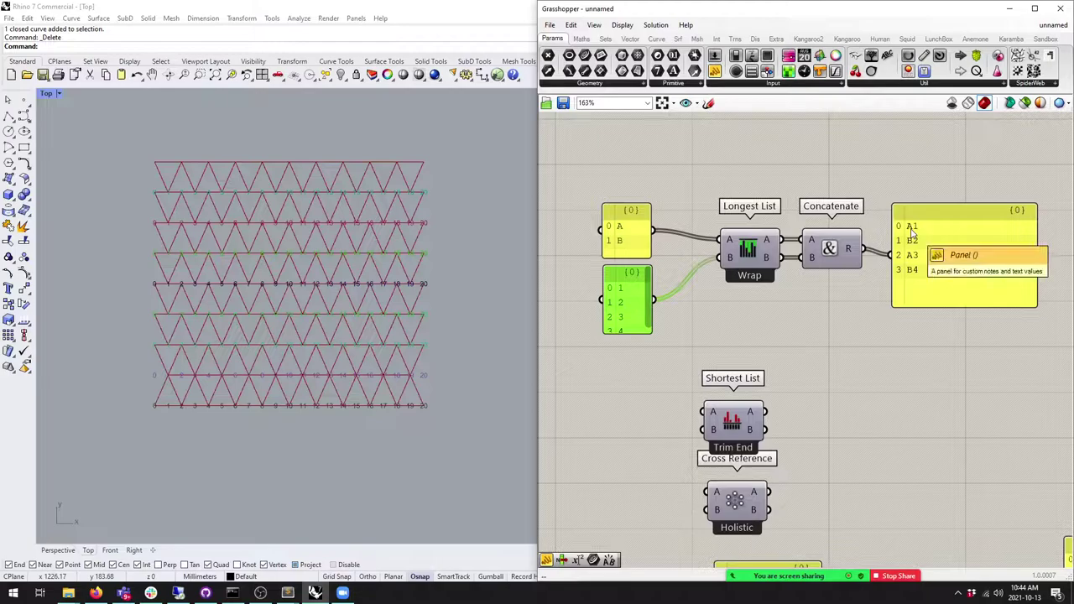
pyautogui.rightClick(747, 251)
pyautogui.click(772, 360)
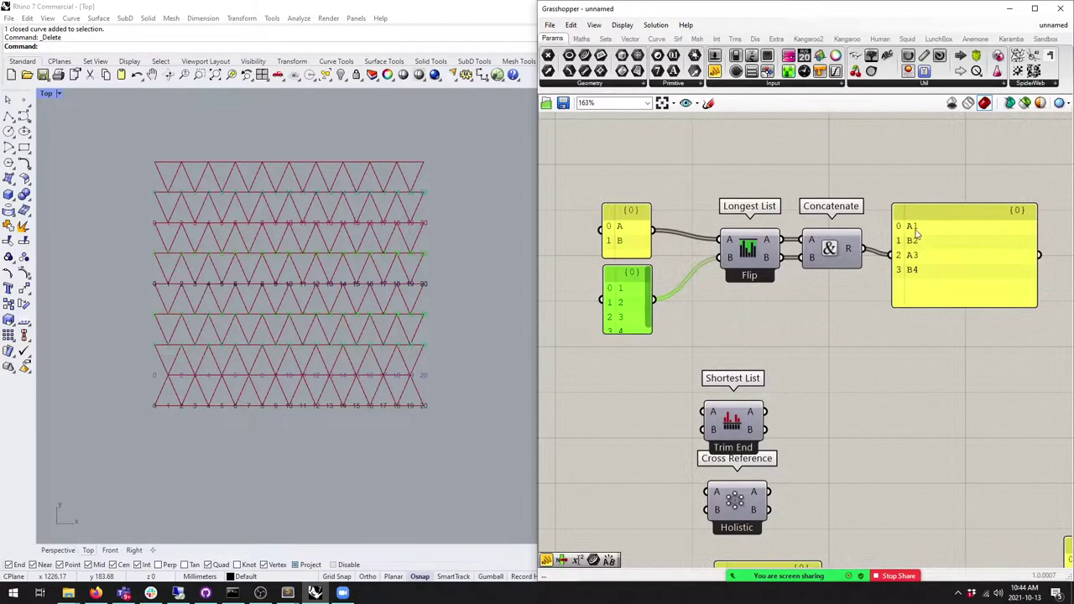
pyautogui.moveTo(630, 205); pyautogui.dragTo(631, 167)
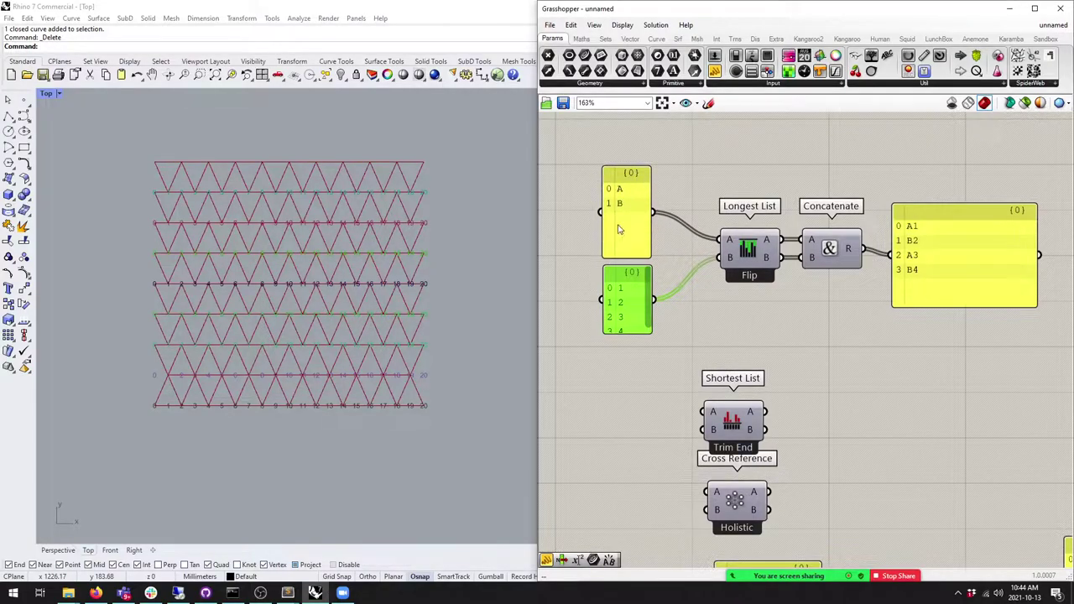
# Step: Change the number list to 1–6 and the letter list to A, B, C
pyautogui.doubleClick(621, 331)
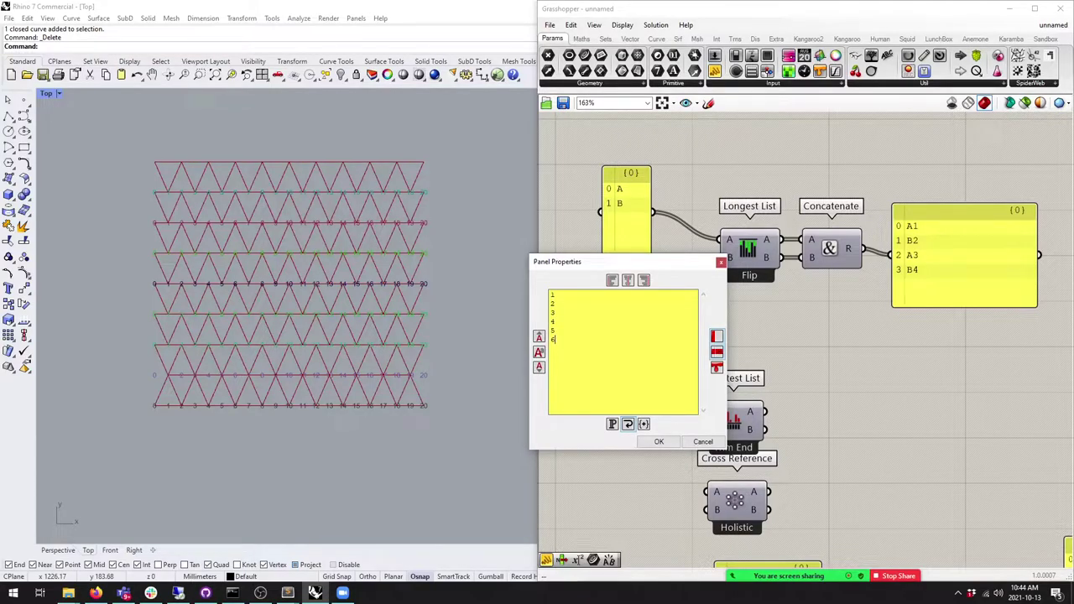
pyautogui.click(659, 442)
pyautogui.doubleClick(631, 190)
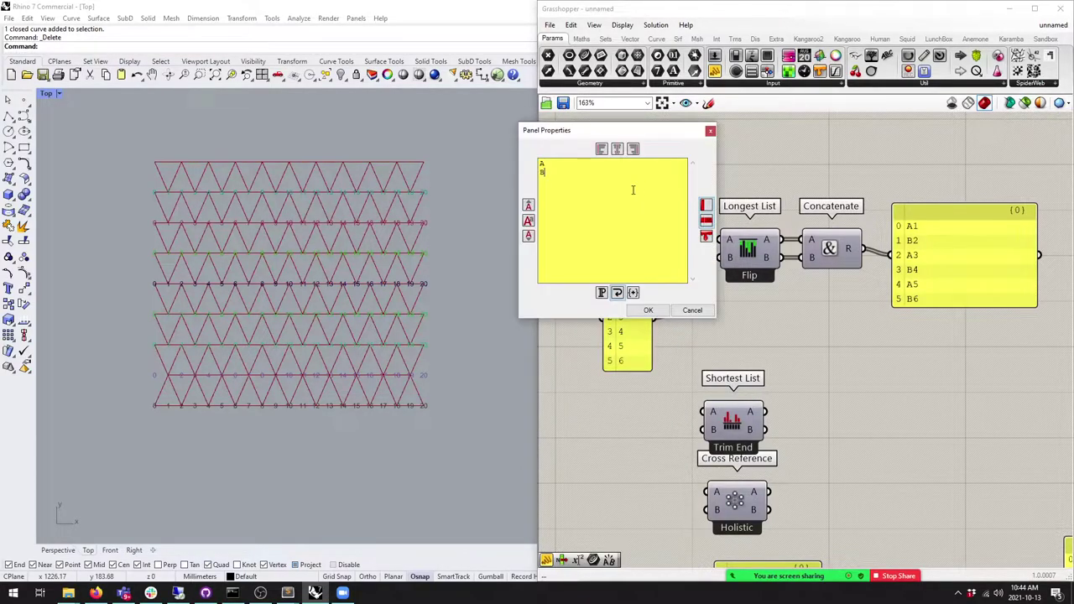
pyautogui.click(648, 310)
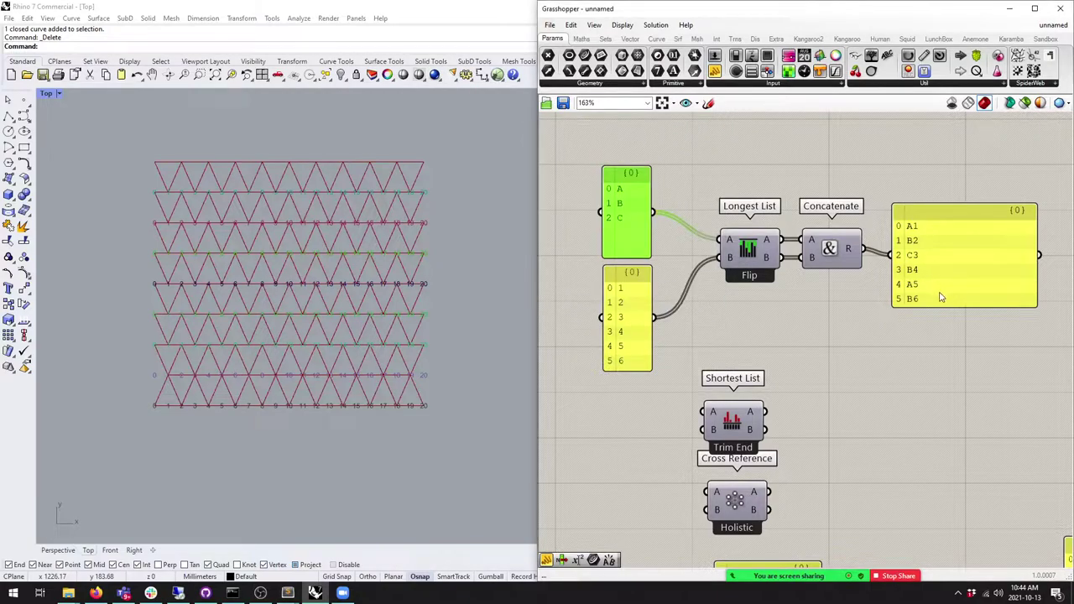
pyautogui.moveTo(941, 306); pyautogui.dragTo(942, 343)
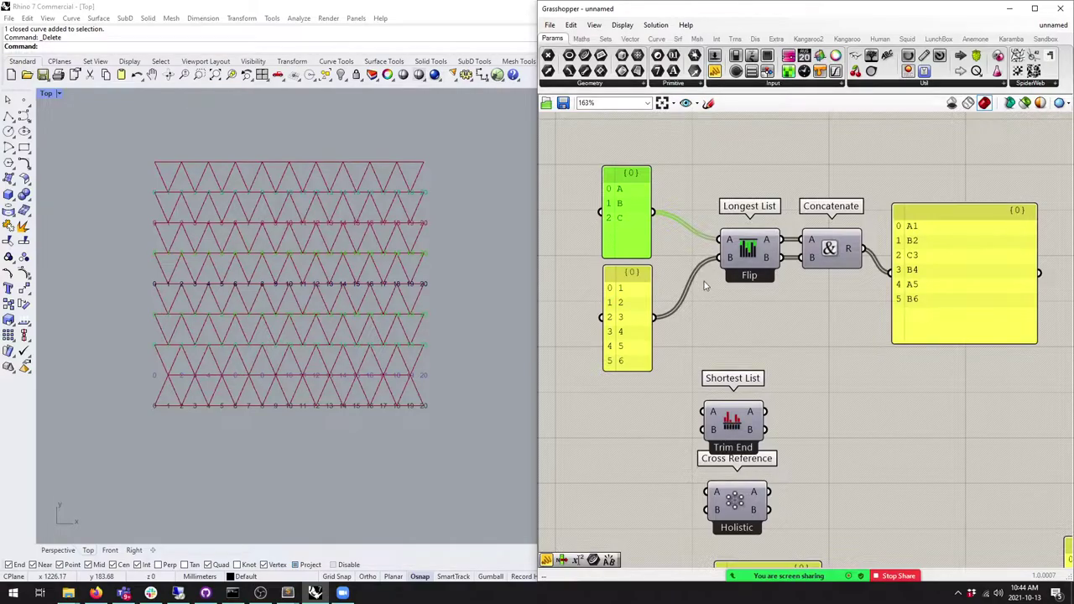
# Step: Preview Longest List's A output in a temporary panel, then delete that panel
pyautogui.click(954, 286)
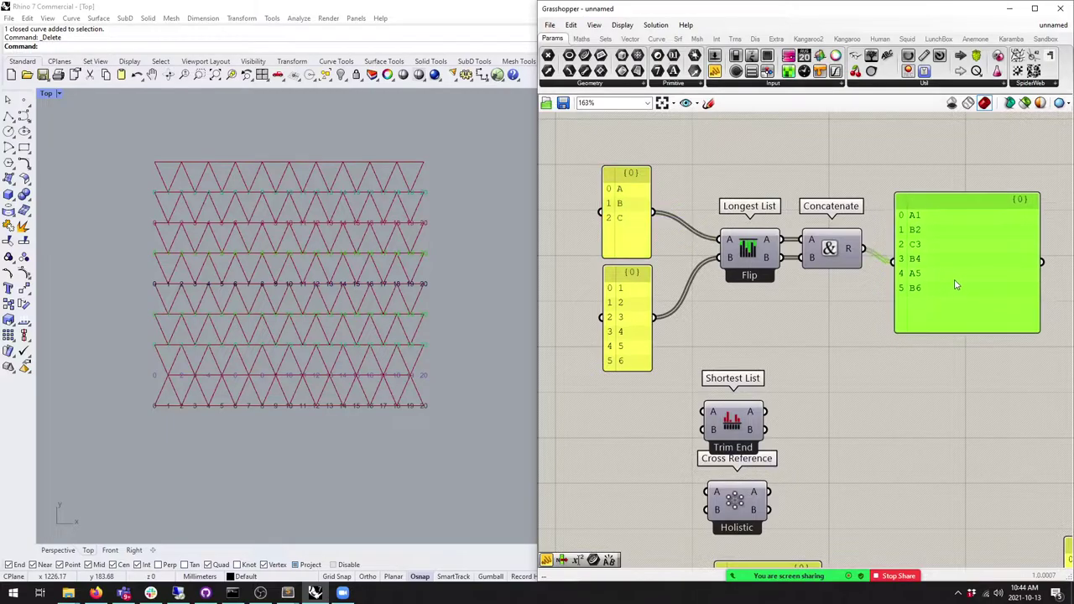
pyautogui.moveTo(923, 318); pyautogui.dragTo(867, 300, button='right')
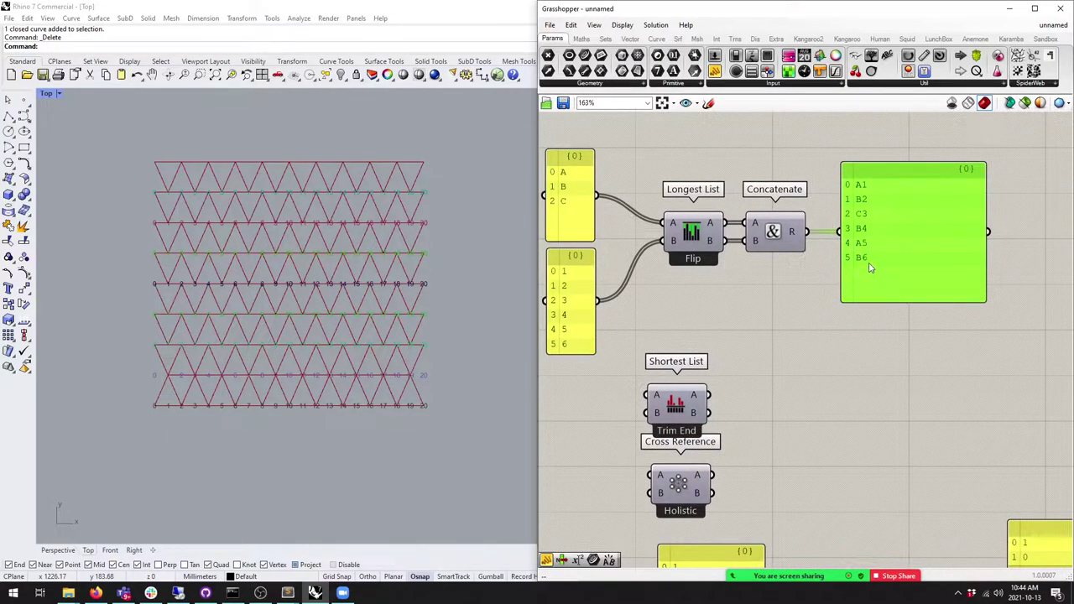
pyautogui.moveTo(759, 244); pyautogui.dragTo(764, 271)
pyautogui.moveTo(714, 70); pyautogui.dragTo(827, 132)
pyautogui.moveTo(727, 222); pyautogui.dragTo(762, 168)
pyautogui.moveTo(828, 206); pyautogui.dragTo(827, 289)
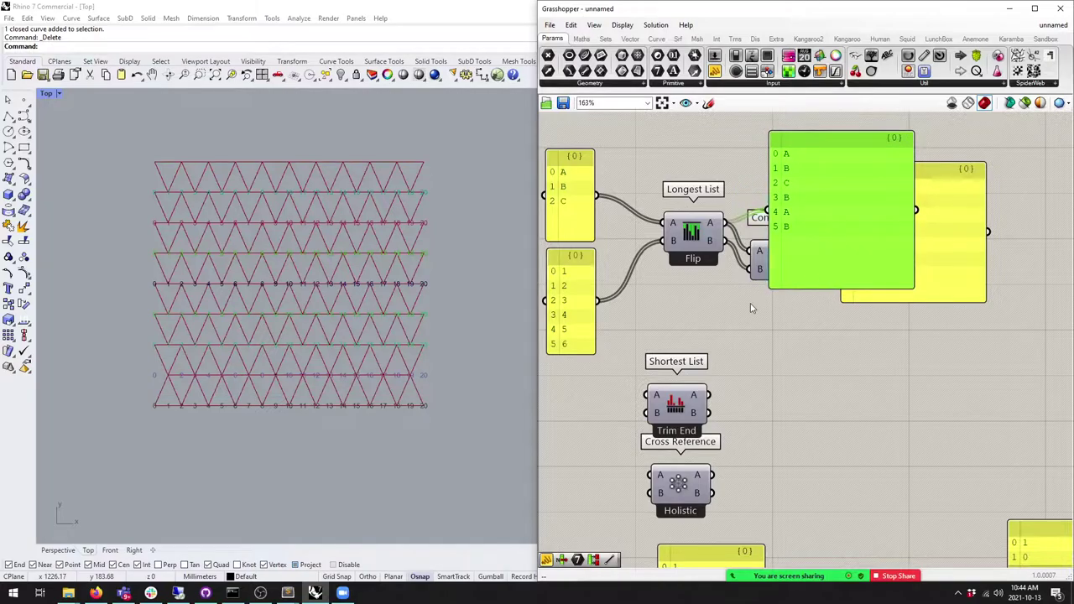
pyautogui.moveTo(593, 296); pyautogui.dragTo(598, 293)
pyautogui.moveTo(816, 273); pyautogui.dragTo(818, 273)
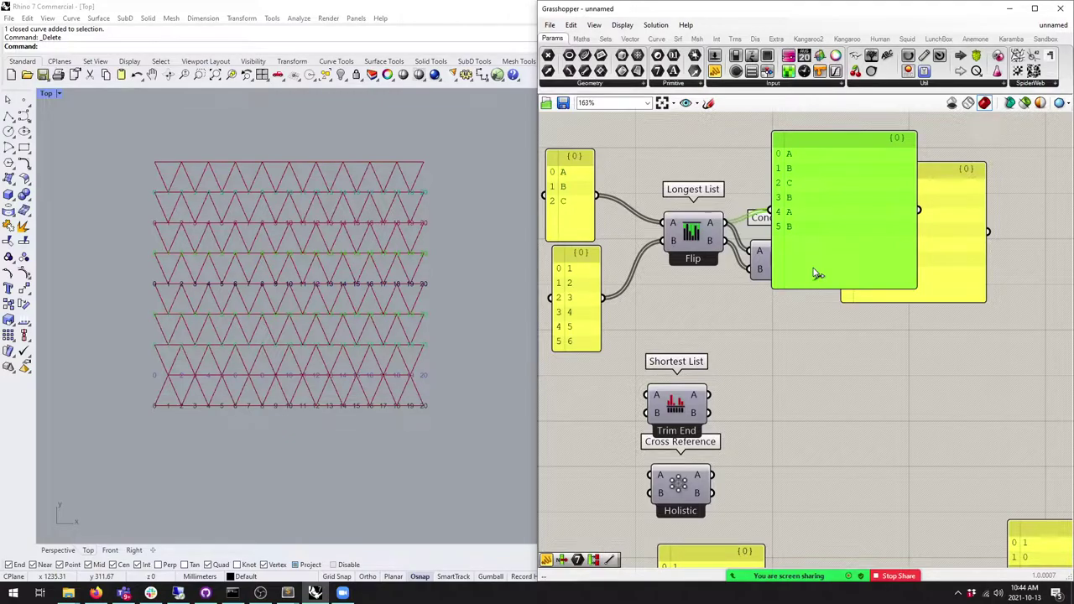
pyautogui.press('Delete')
pyautogui.scroll(-3, 830, 267)
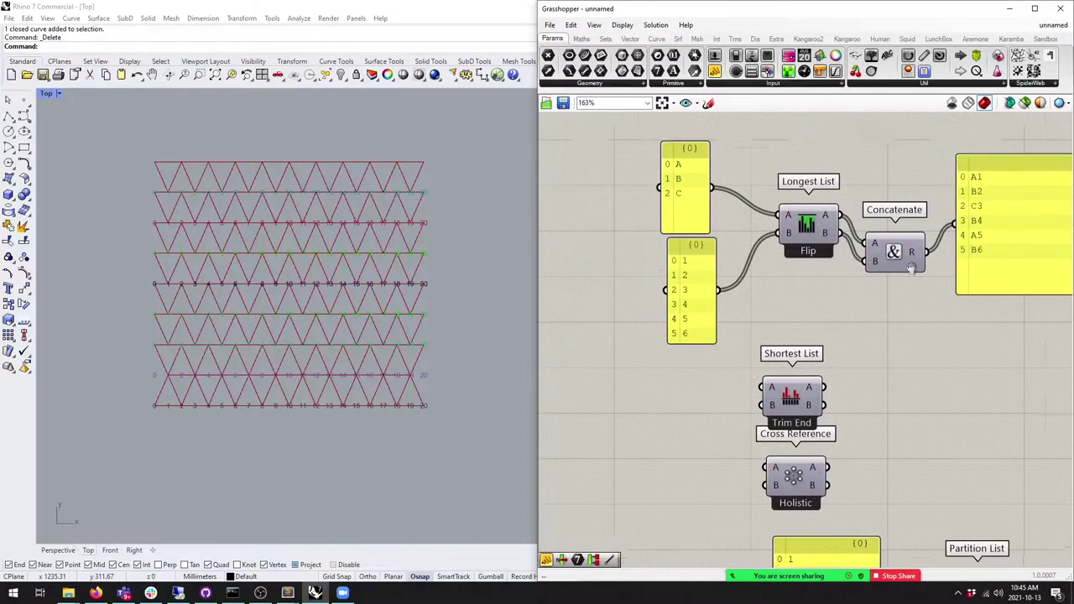
# Step: Wire the letters and numbers panels into Shortest List A and B
pyautogui.scroll(1, 746, 271)
pyautogui.moveTo(709, 256); pyautogui.dragTo(617, 117)
pyautogui.moveTo(647, 201); pyautogui.dragTo(628, 329)
pyautogui.click(741, 308)
pyautogui.moveTo(742, 309); pyautogui.dragTo(739, 292)
pyautogui.moveTo(647, 266); pyautogui.dragTo(709, 276)
pyautogui.moveTo(651, 353); pyautogui.dragTo(800, 186)
# Step: Feed Shortest List's outputs into Concatenate A and B and lower the result panel
pyautogui.moveTo(766, 291); pyautogui.dragTo(798, 199)
pyautogui.moveTo(933, 215); pyautogui.dragTo(944, 261)
pyautogui.moveTo(818, 192); pyautogui.dragTo(810, 276)
pyautogui.moveTo(943, 254); pyautogui.dragTo(942, 266)
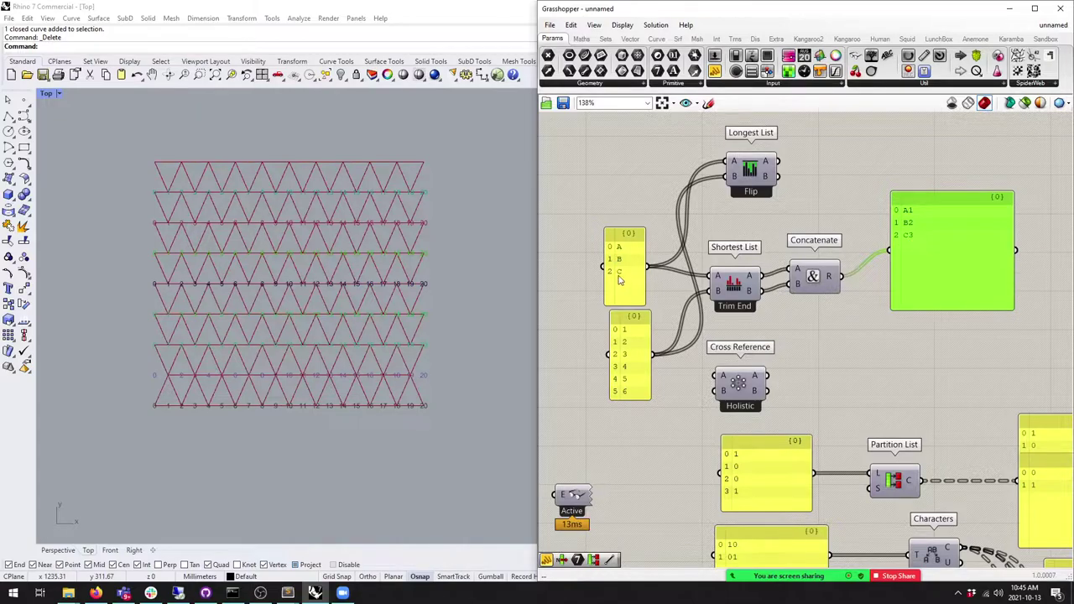
# Step: Try Trim Start on Shortest List, then set it to Interpolate, giving A1, B3, C6
pyautogui.rightClick(730, 289)
pyautogui.click(772, 349)
pyautogui.rightClick(735, 290)
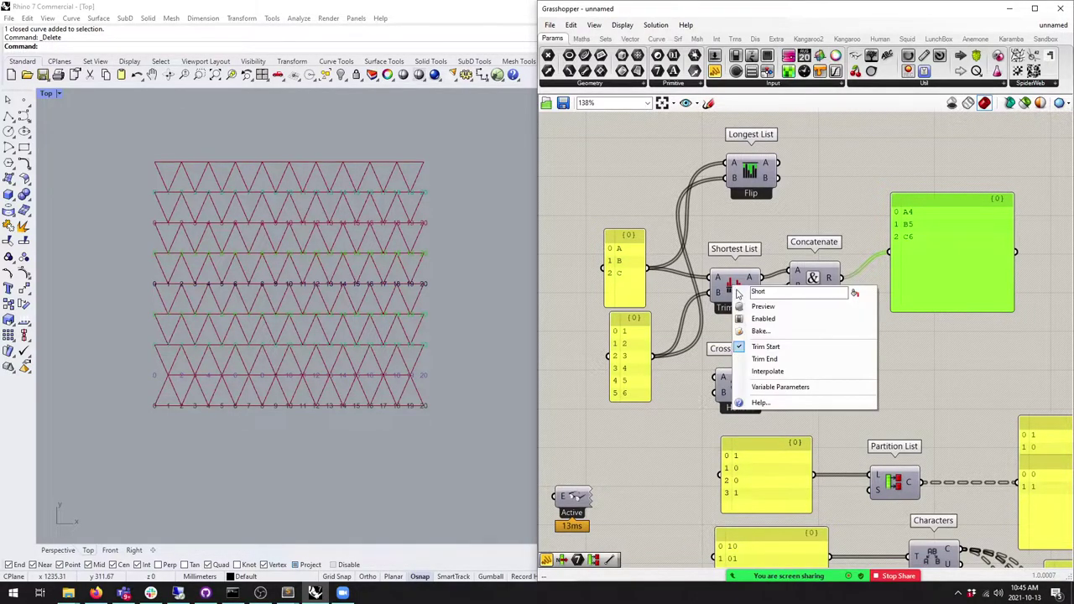
pyautogui.click(753, 372)
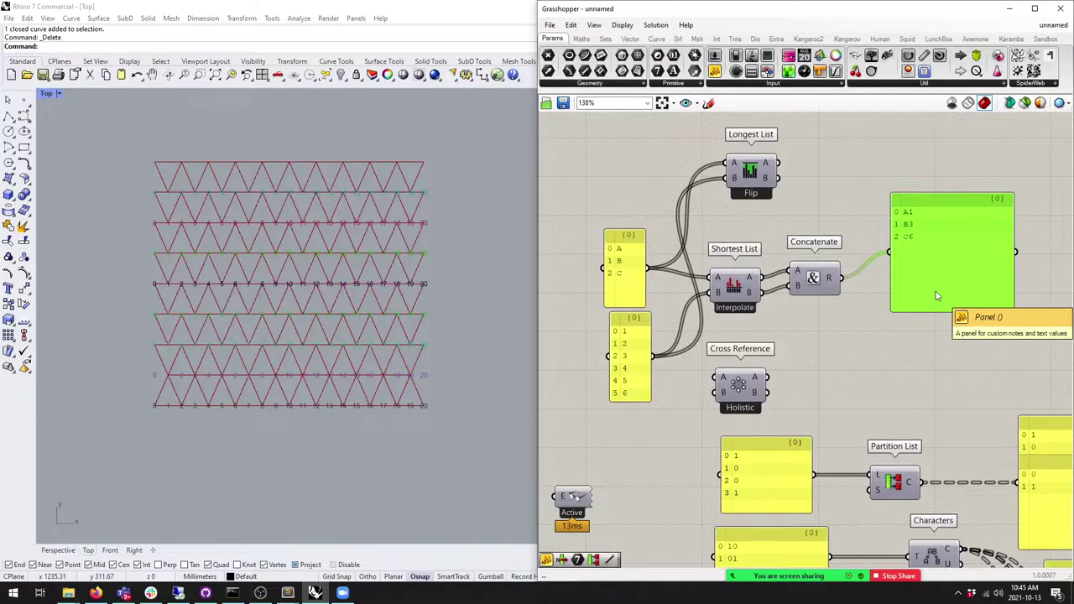
# Step: Move Concatenate down beside the Cross Reference component
pyautogui.moveTo(824, 314); pyautogui.dragTo(703, 257)
pyautogui.moveTo(739, 285); pyautogui.dragTo(749, 236)
pyautogui.click(758, 267)
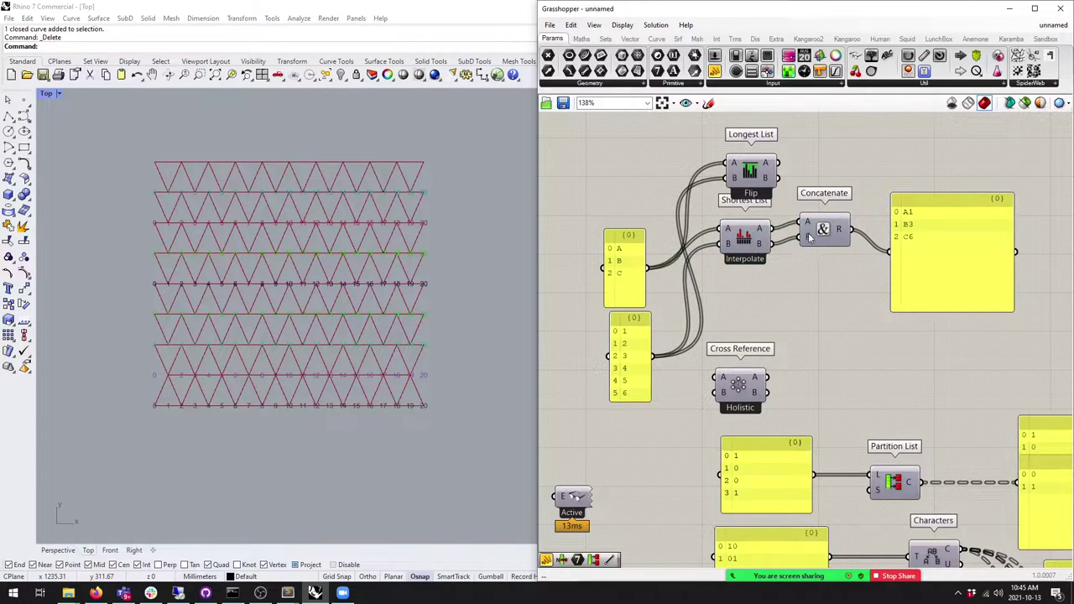
pyautogui.moveTo(820, 249); pyautogui.dragTo(825, 367)
# Step: Wire Cross Reference into Concatenate, with letters on input A and numbers on B
pyautogui.moveTo(746, 385); pyautogui.dragTo(752, 333)
pyautogui.moveTo(646, 267); pyautogui.dragTo(720, 325)
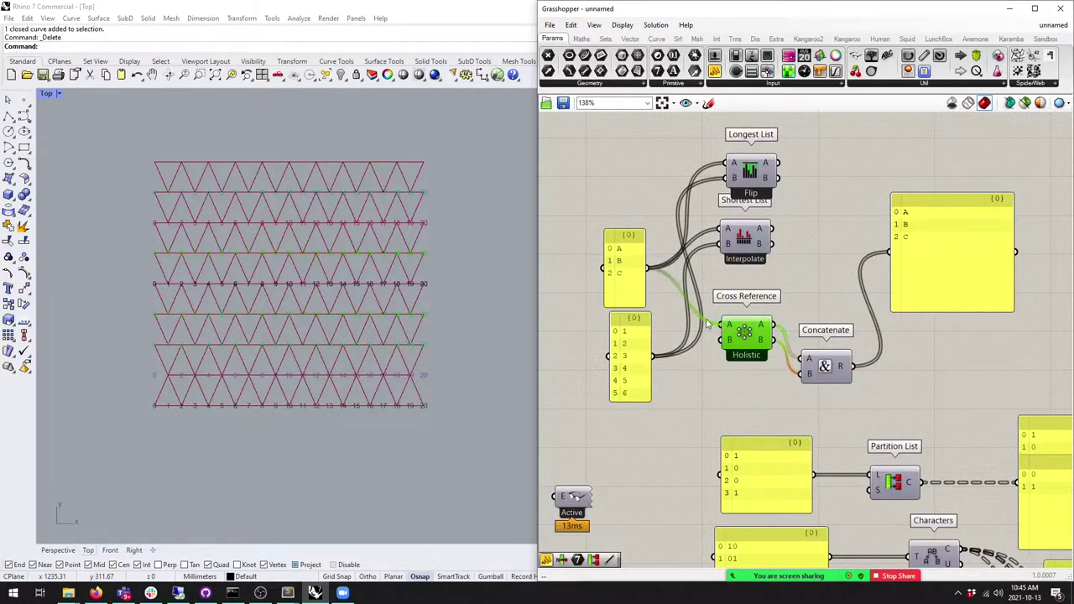
pyautogui.click(669, 362)
pyautogui.moveTo(652, 355); pyautogui.dragTo(720, 338)
# Step: Shorten the number panel's list to 1, 2, 3
pyautogui.doubleClick(621, 285)
pyautogui.click(650, 372)
pyautogui.doubleClick(627, 366)
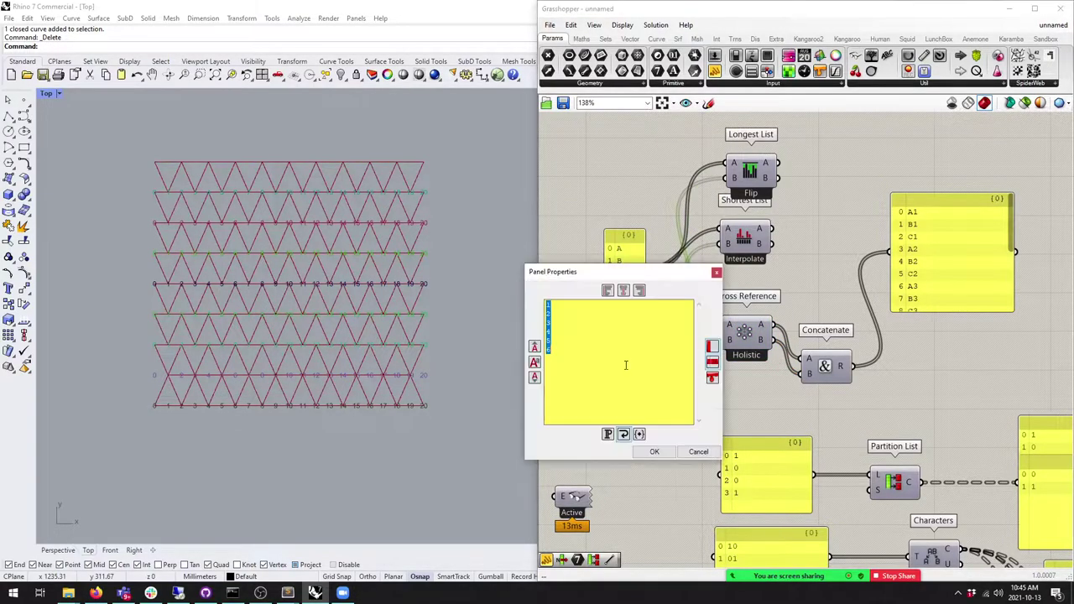
pyautogui.click(655, 451)
# Step: Lengthen the result panel to show all nine pairs A1 through C3
pyautogui.moveTo(959, 335); pyautogui.dragTo(917, 309, button='right')
pyautogui.moveTo(897, 286); pyautogui.dragTo(936, 336)
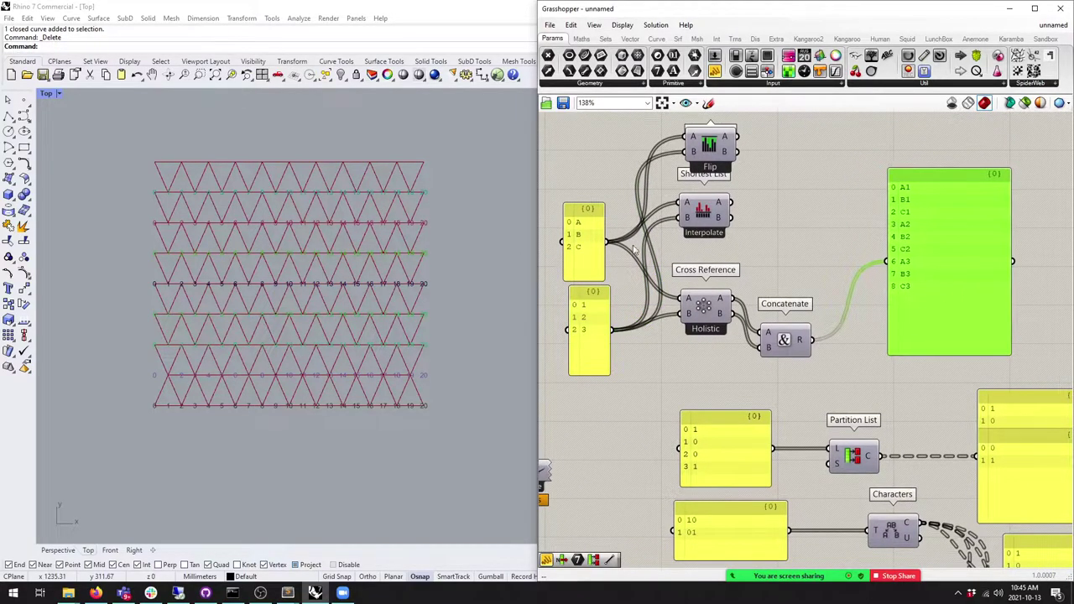
pyautogui.moveTo(584, 230); pyautogui.dragTo(592, 231)
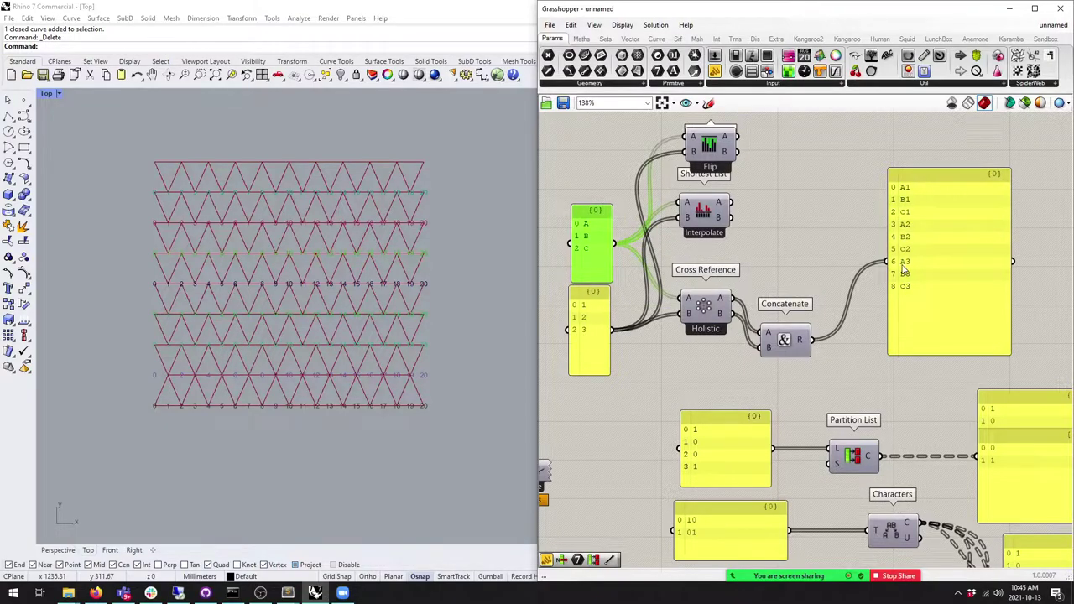
pyautogui.moveTo(596, 329); pyautogui.dragTo(598, 331)
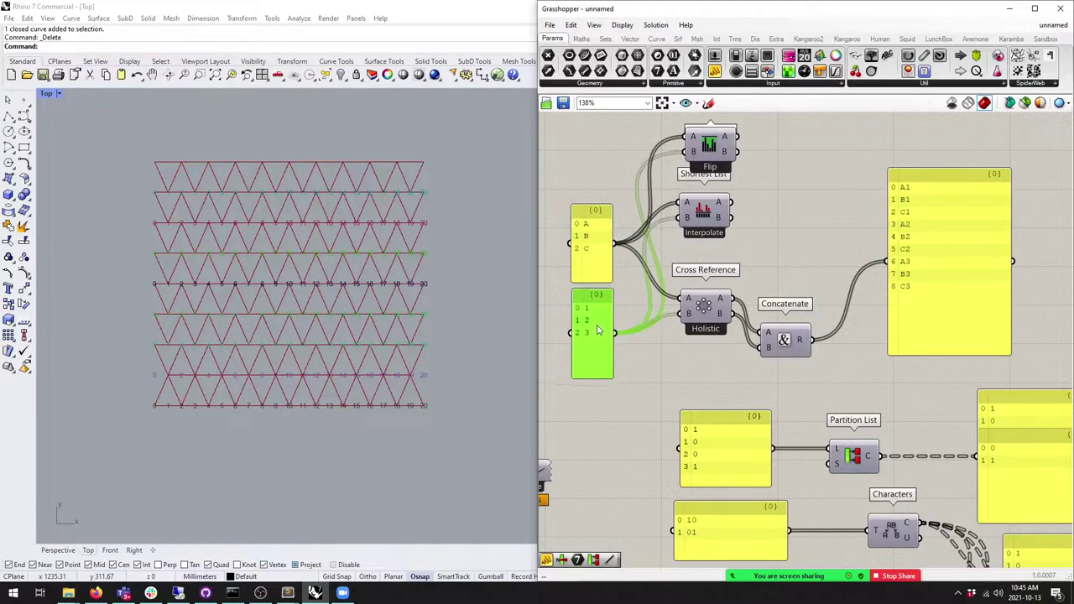
pyautogui.scroll(2, 713, 260)
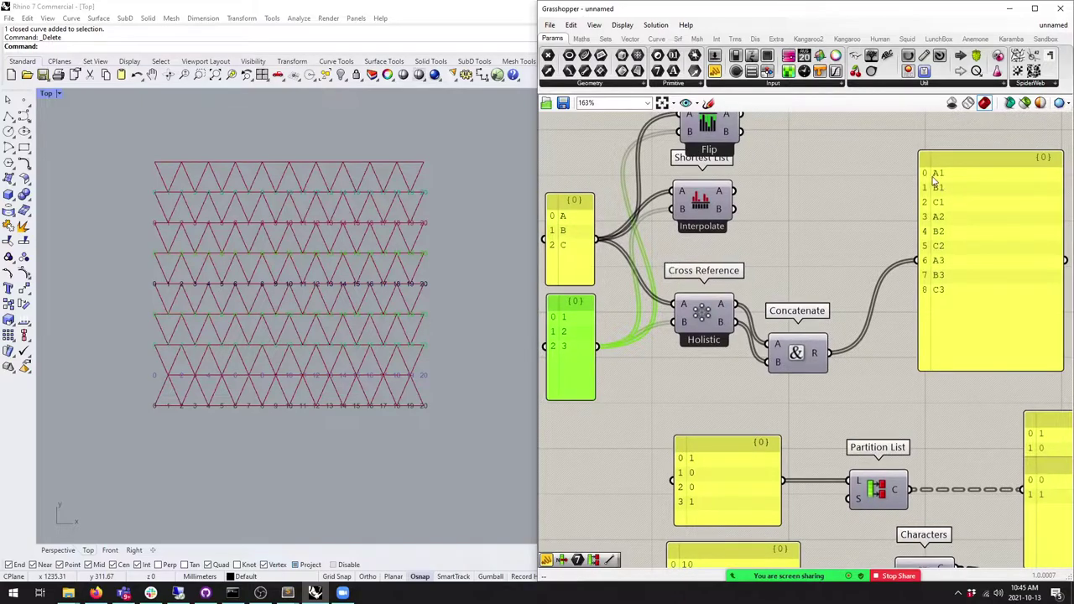
pyautogui.moveTo(560, 223); pyautogui.dragTo(579, 223, button='right')
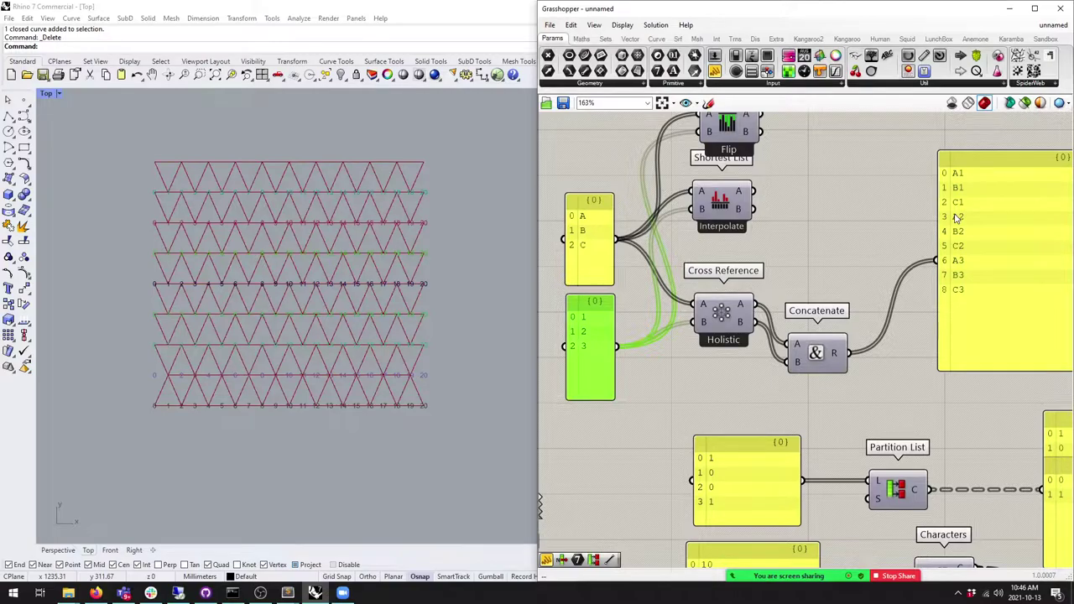
# Step: Try Diagonal and Coincident matching on Cross Reference, then settle on Lower Triangle (A1, B1, C1, B2, C2, C3)
pyautogui.rightClick(722, 317)
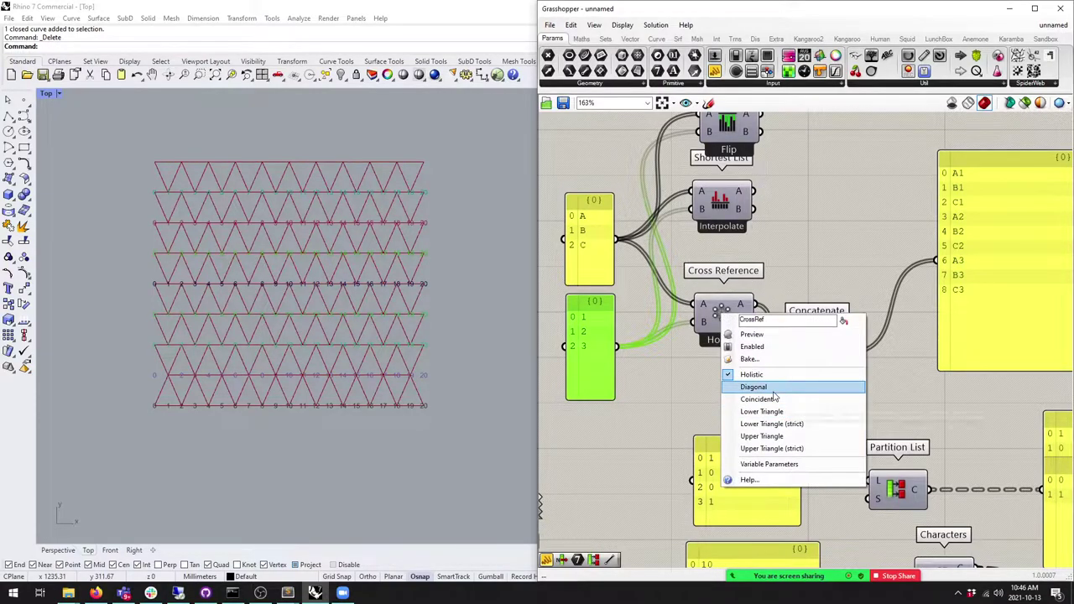
pyautogui.click(771, 389)
pyautogui.rightClick(719, 316)
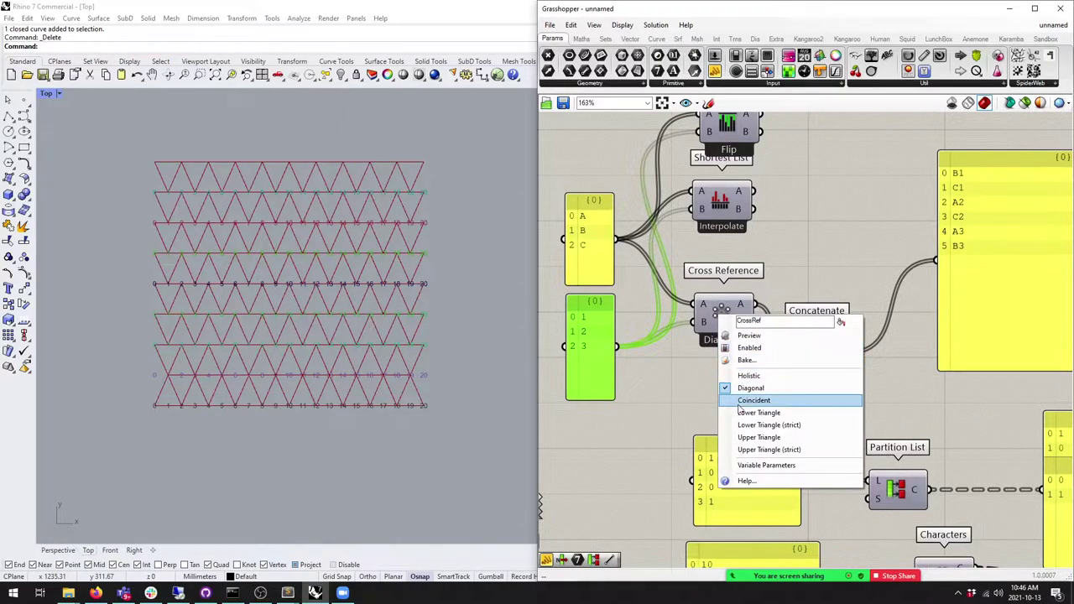
pyautogui.click(740, 401)
pyautogui.rightClick(722, 316)
pyautogui.click(759, 425)
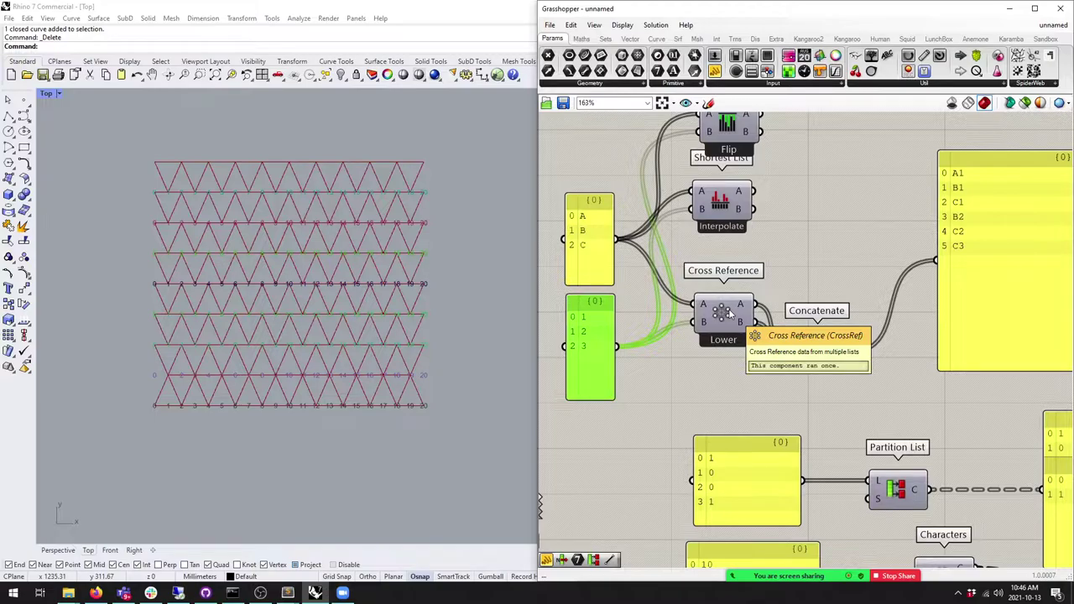
pyautogui.moveTo(729, 312); pyautogui.dragTo(755, 317, button='right')
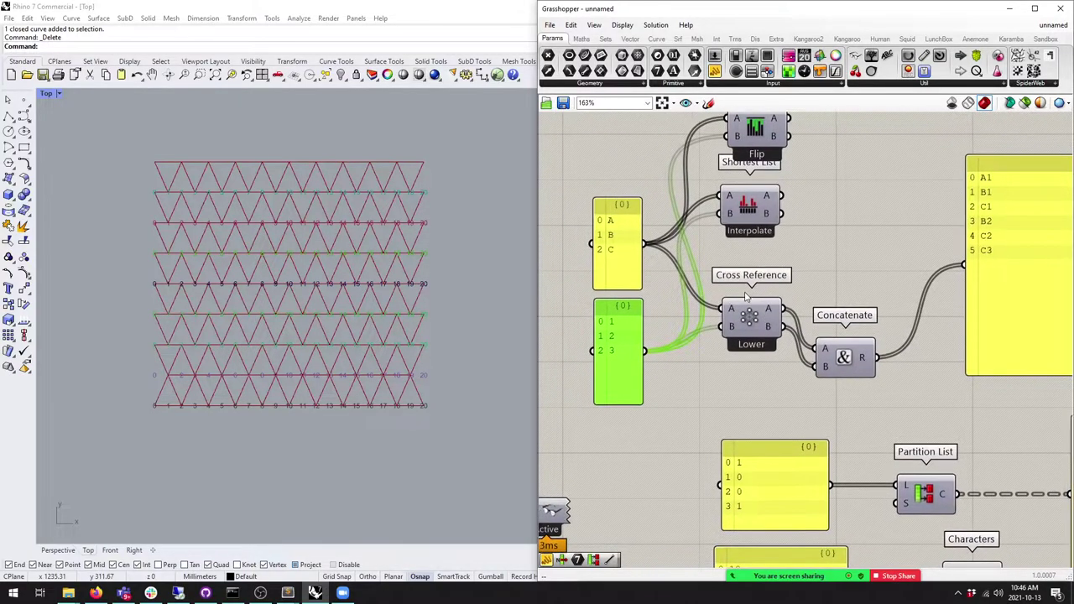
pyautogui.rightClick(753, 316)
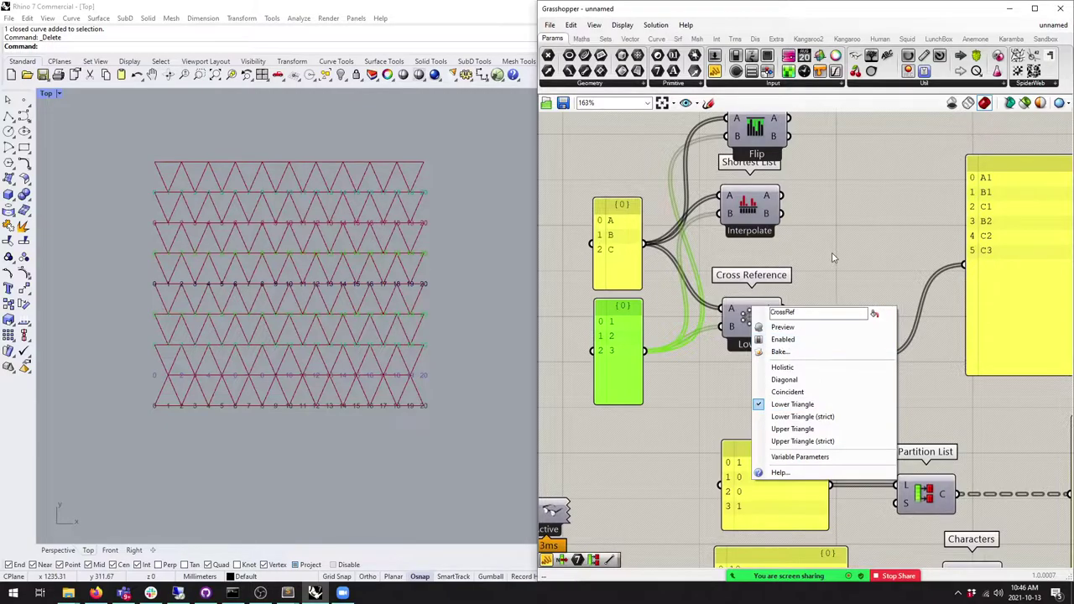
pyautogui.click(781, 405)
pyautogui.scroll(-4, 693, 323)
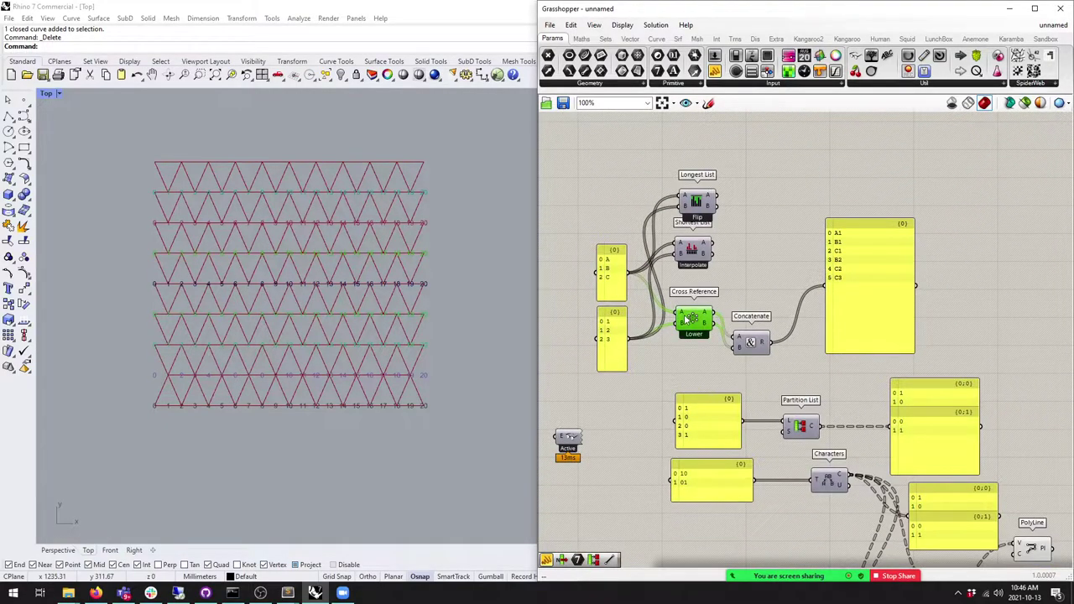
# Step: Delete Shortest List, Cross Reference and Concatenate, and move Longest List down toward Partition List
pyautogui.moveTo(693, 323); pyautogui.dragTo(691, 320)
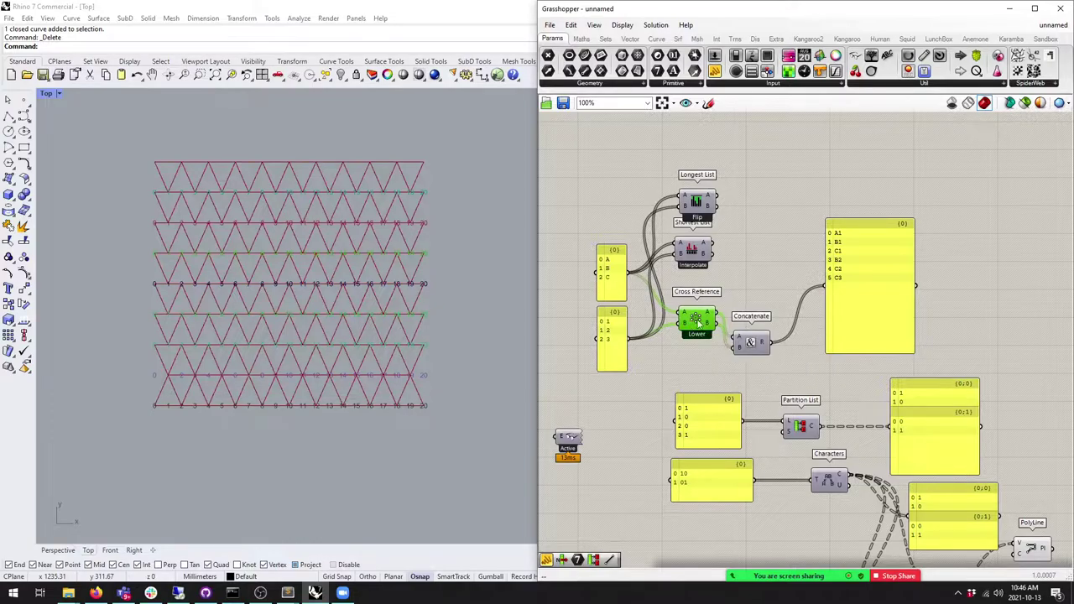
pyautogui.moveTo(724, 232); pyautogui.dragTo(789, 229, button='right')
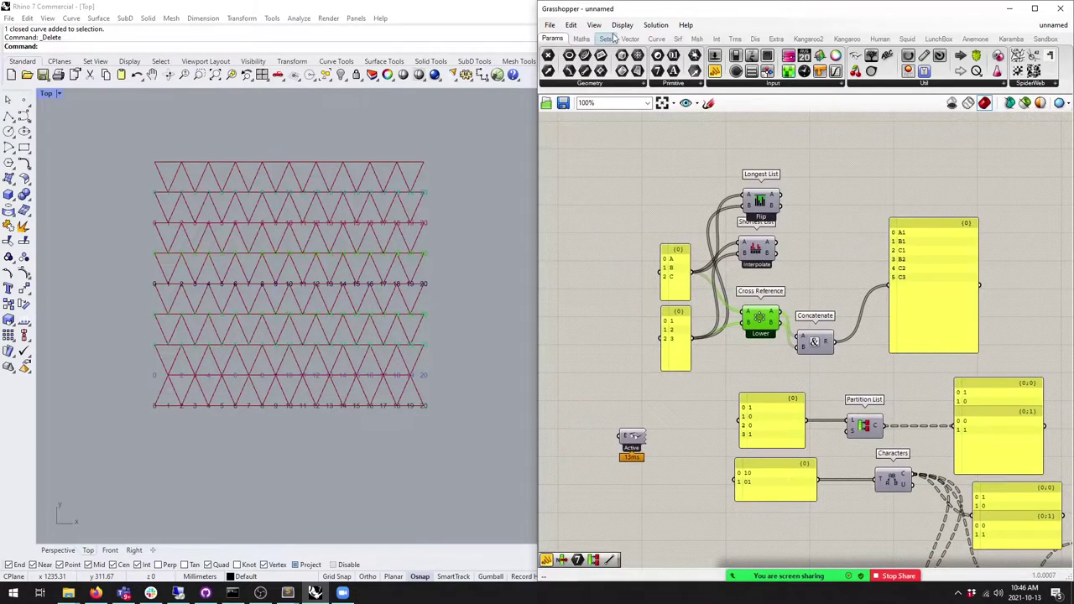
pyautogui.click(609, 39)
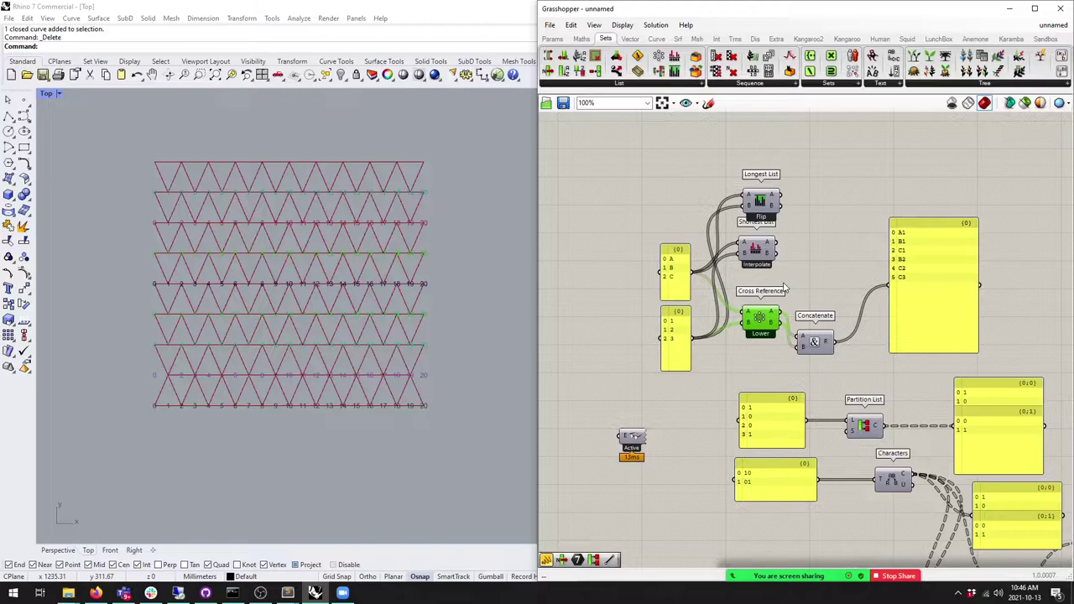
pyautogui.moveTo(812, 346); pyautogui.dragTo(843, 317)
pyautogui.click(862, 361)
pyautogui.moveTo(863, 360); pyautogui.dragTo(864, 426)
pyautogui.press('Delete')
pyautogui.moveTo(864, 425); pyautogui.dragTo(727, 288, button='right')
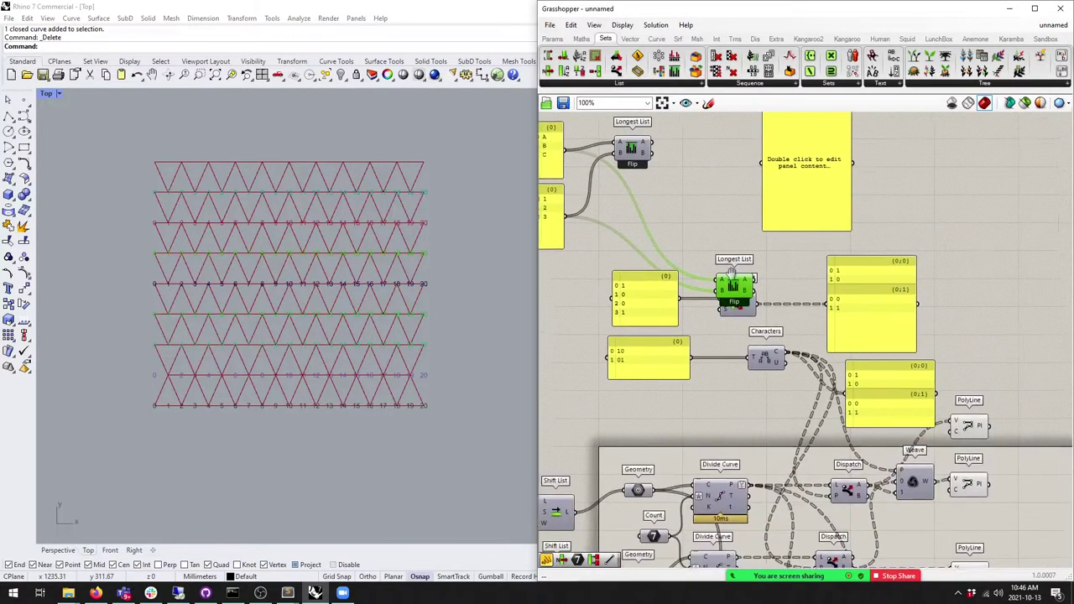
# Step: Place Longest List below the Characters example and set its matching to Wrap
pyautogui.scroll(2, 727, 288)
pyautogui.moveTo(735, 305); pyautogui.dragTo(724, 440)
pyautogui.scroll(3, 749, 358)
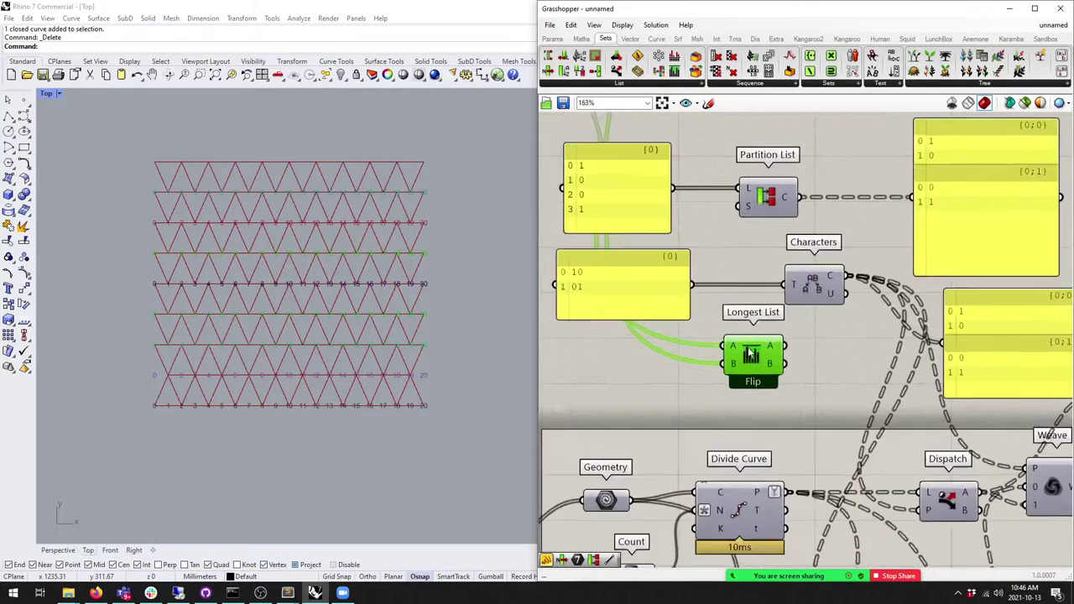
pyautogui.rightClick(749, 359)
pyautogui.click(768, 450)
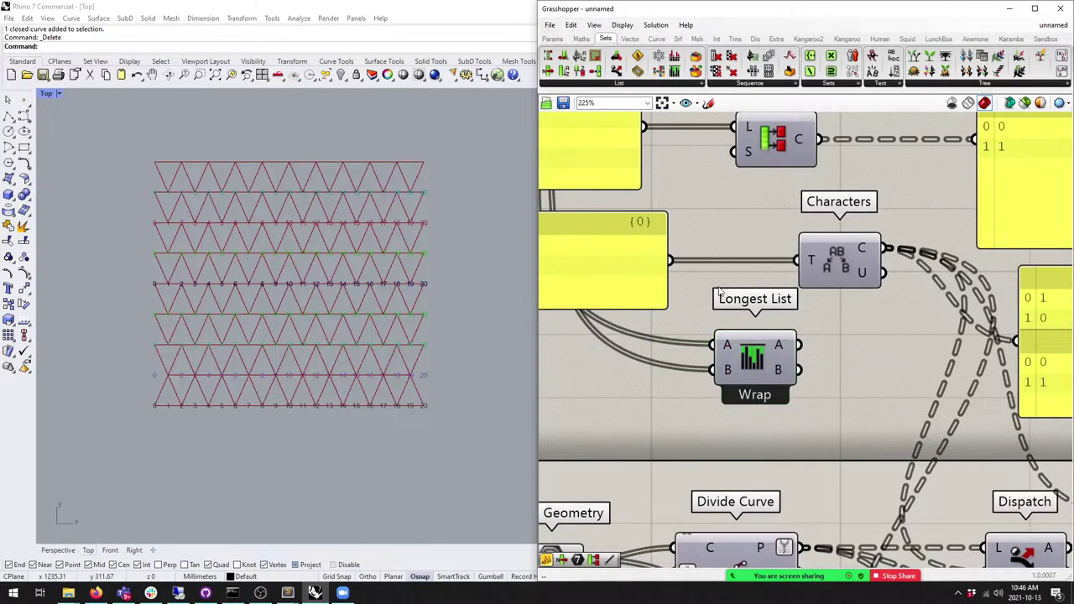
pyautogui.scroll(-3, 766, 261)
# Step: Feed the Geometry curves into Longest List B and send its output to the result panel
pyautogui.moveTo(671, 248); pyautogui.dragTo(677, 248)
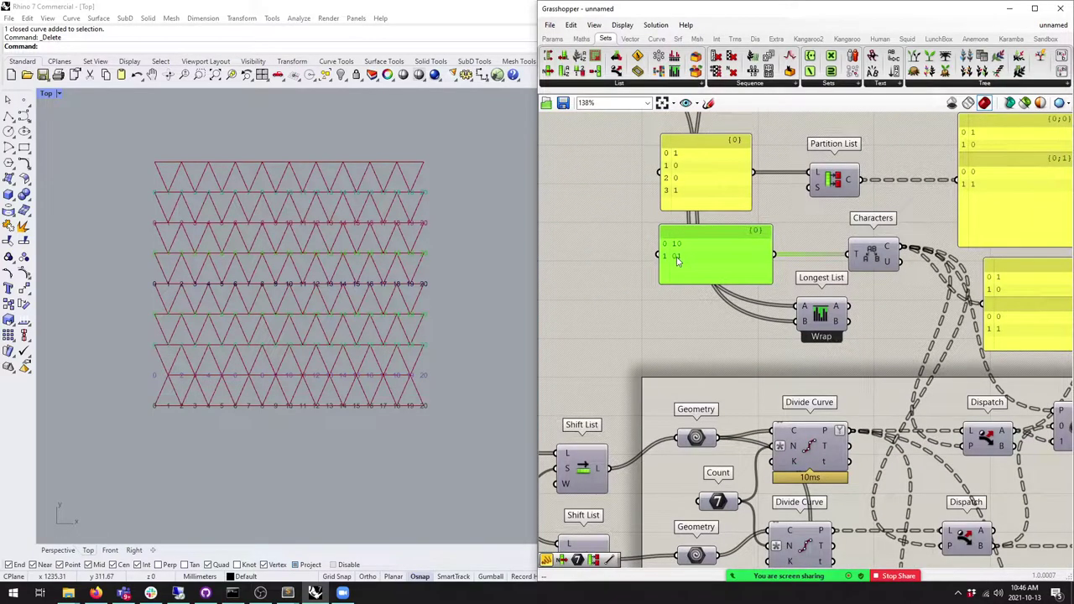
pyautogui.click(807, 312)
pyautogui.moveTo(824, 460); pyautogui.dragTo(792, 445, button='right')
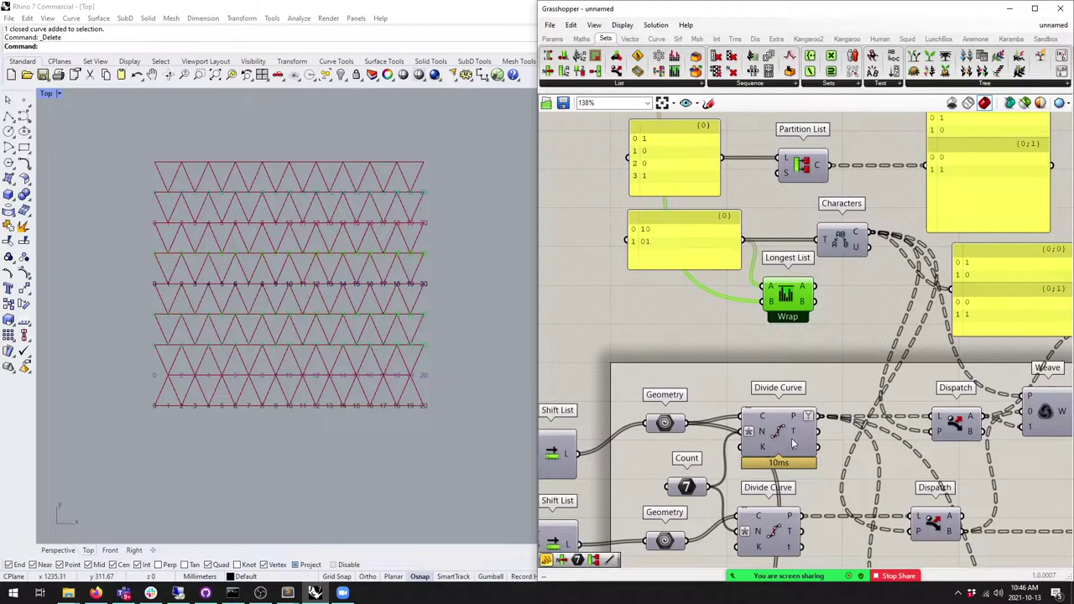
pyautogui.moveTo(683, 423); pyautogui.dragTo(765, 304)
pyautogui.moveTo(665, 431)
pyautogui.mouseDown()
pyautogui.moveTo(678, 417)
pyautogui.moveTo(675, 429)
pyautogui.mouseUp()
pyautogui.moveTo(818, 293); pyautogui.dragTo(764, 292, button='right')
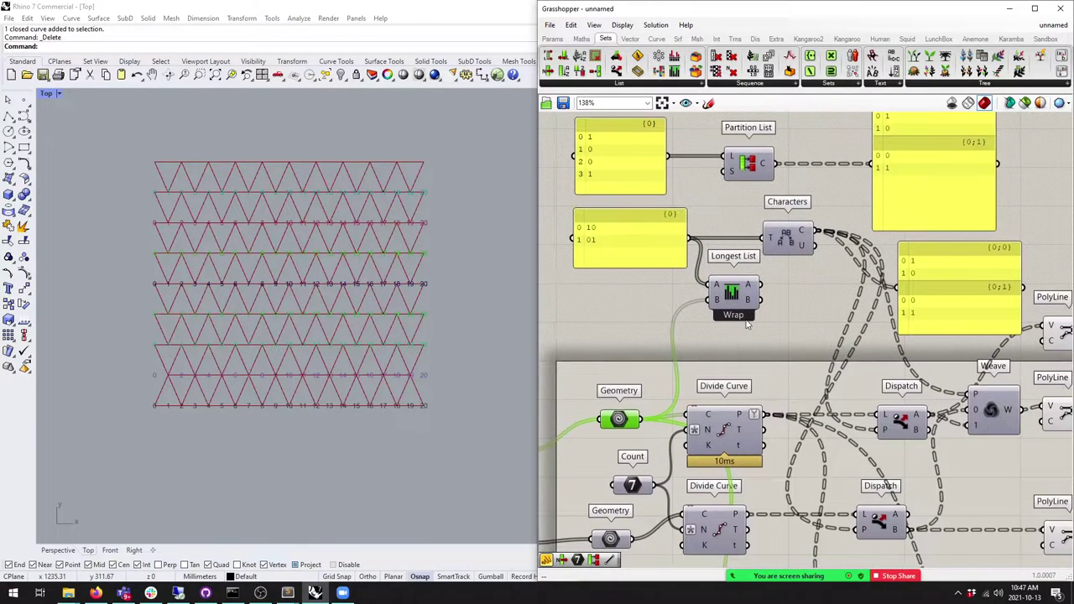
pyautogui.moveTo(762, 291); pyautogui.dragTo(896, 290)
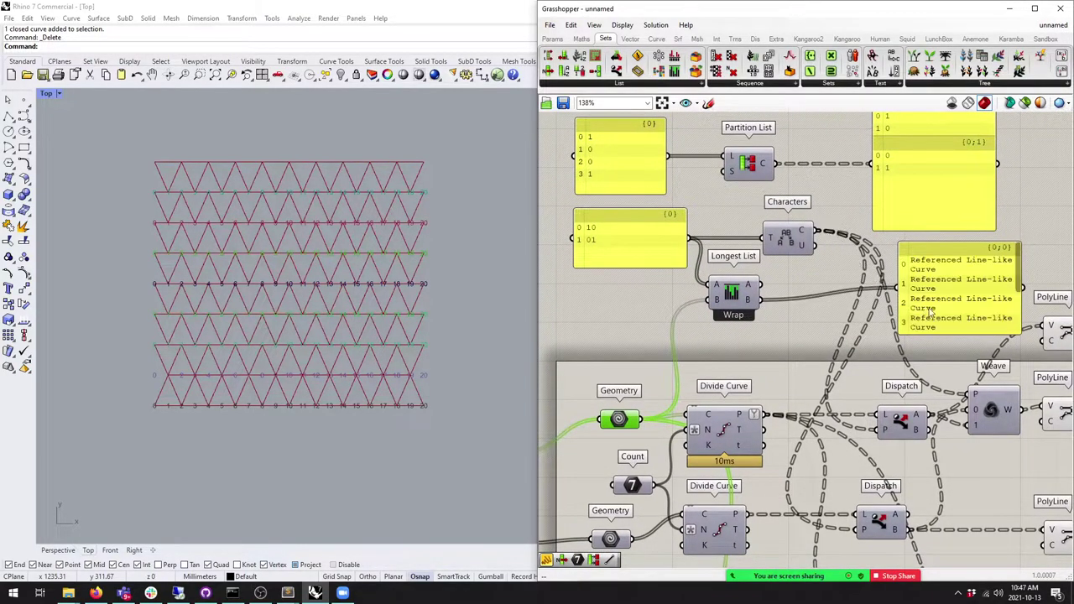
# Step: Enlarge the result panel to show all eight curves and feed it the 10/01 pattern list
pyautogui.click(926, 335)
pyautogui.moveTo(926, 336); pyautogui.dragTo(932, 488)
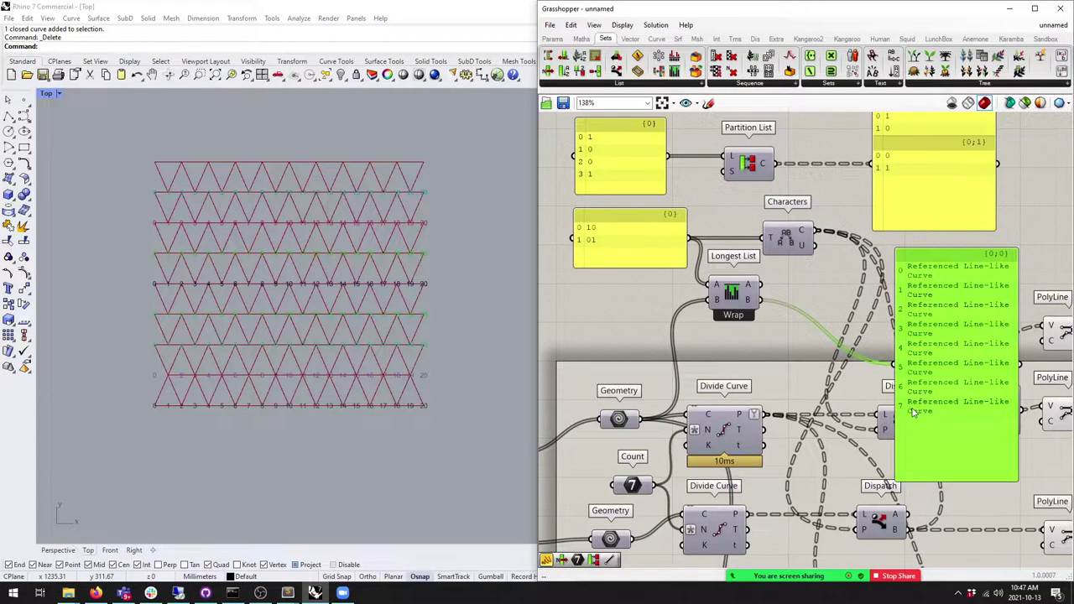
pyautogui.moveTo(915, 414); pyautogui.dragTo(926, 417)
pyautogui.moveTo(780, 337); pyautogui.dragTo(815, 346, button='right')
pyautogui.moveTo(768, 305); pyautogui.dragTo(755, 317)
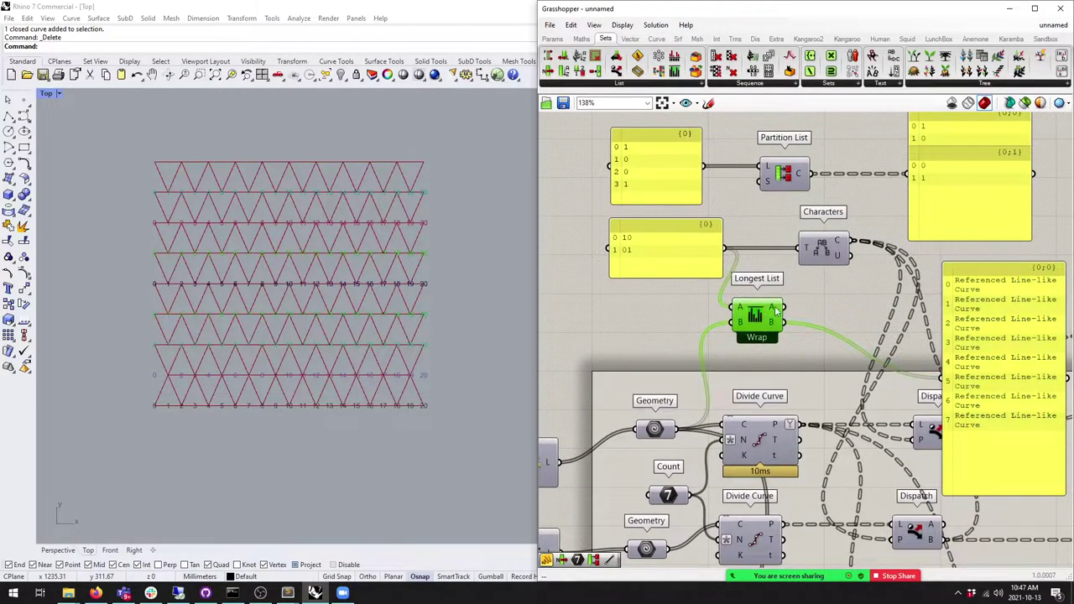
pyautogui.moveTo(940, 382); pyautogui.dragTo(940, 380)
pyautogui.moveTo(958, 287); pyautogui.dragTo(951, 293)
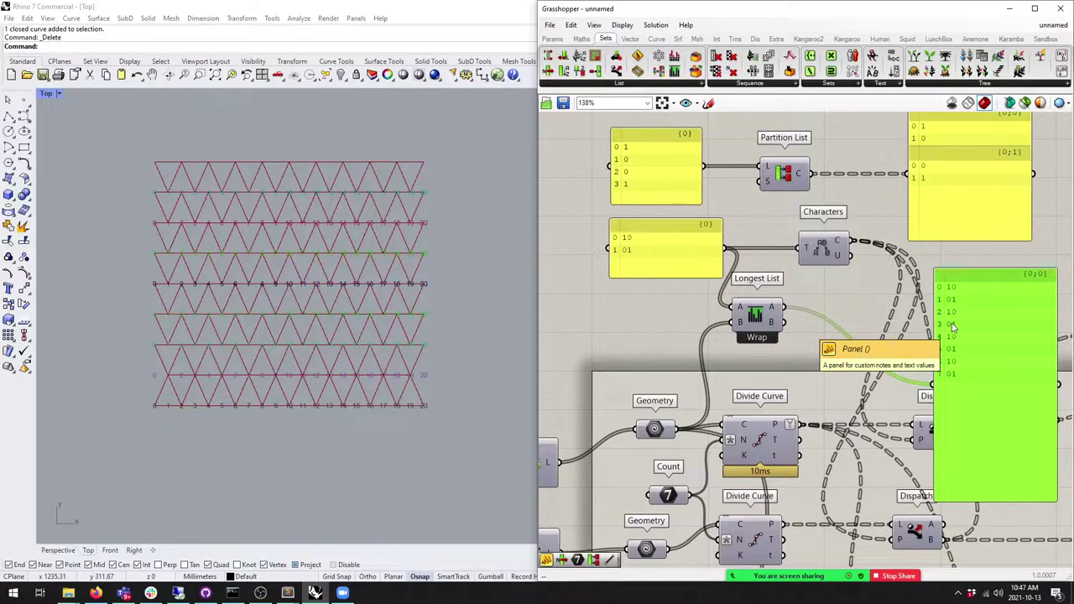
# Step: Delete the temporary output panel and connect Longest List output A to Characters' T input
pyautogui.press('Delete')
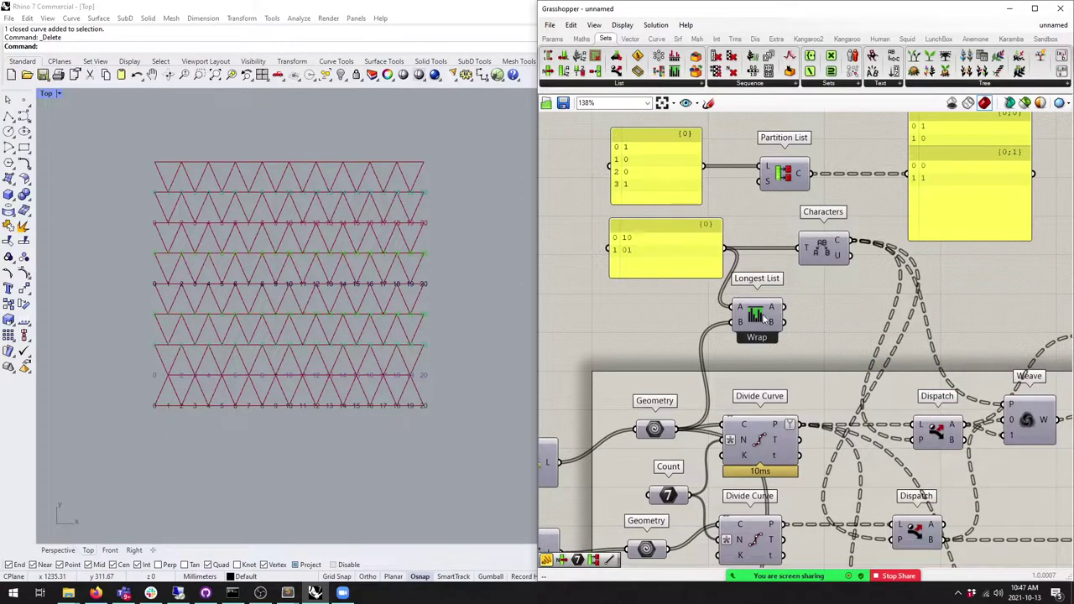
pyautogui.moveTo(771, 317); pyautogui.dragTo(776, 314)
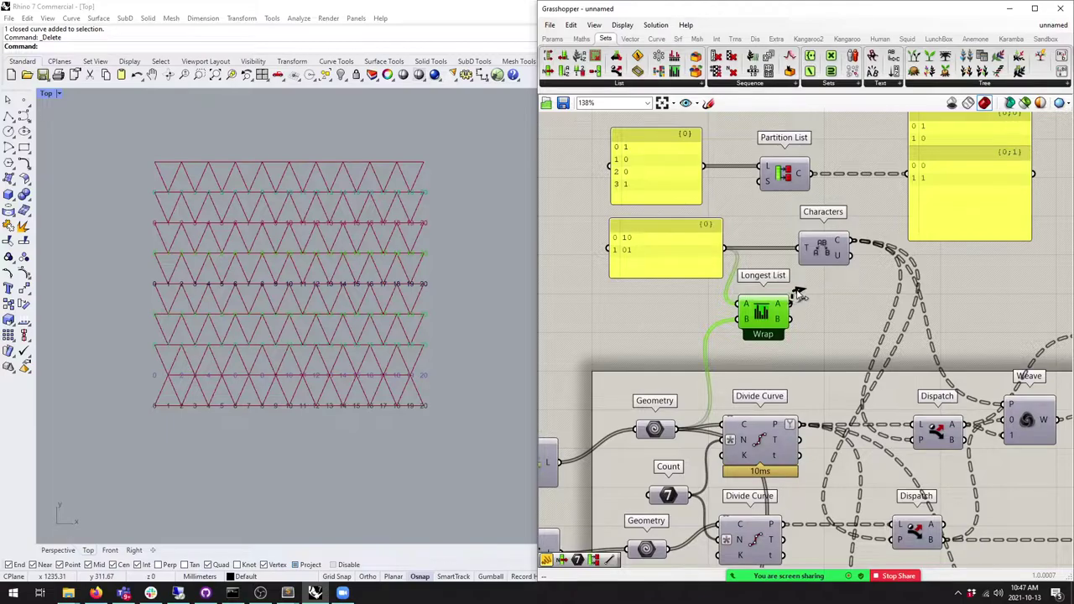
pyautogui.moveTo(792, 305); pyautogui.dragTo(797, 248)
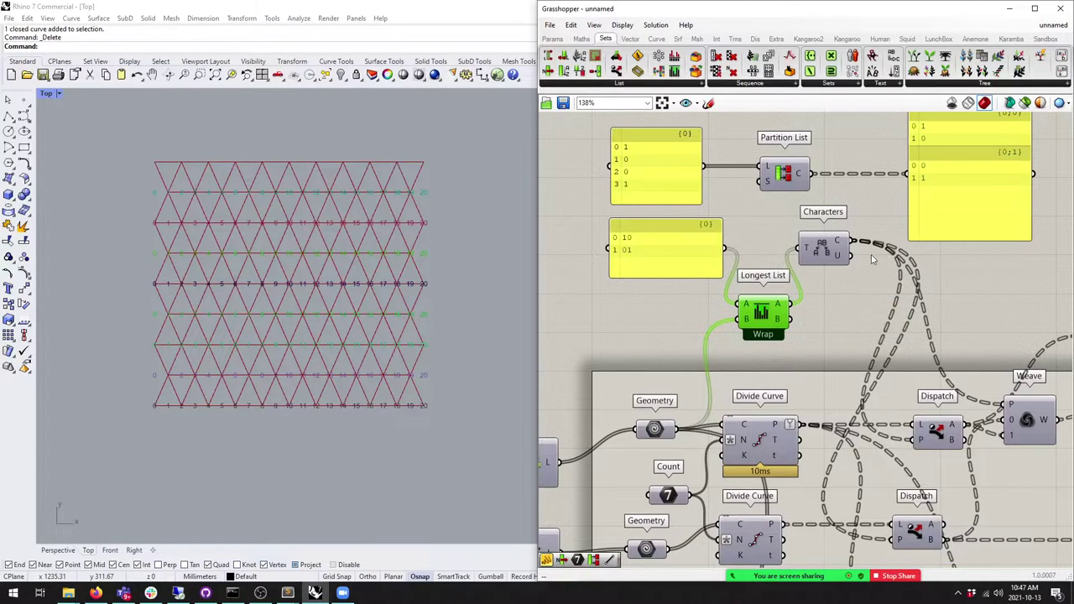
# Step: Delete Longest List to show what breaks, then restore it with Ctrl+Z
pyautogui.scroll(-4, 788, 295)
pyautogui.press('Delete')
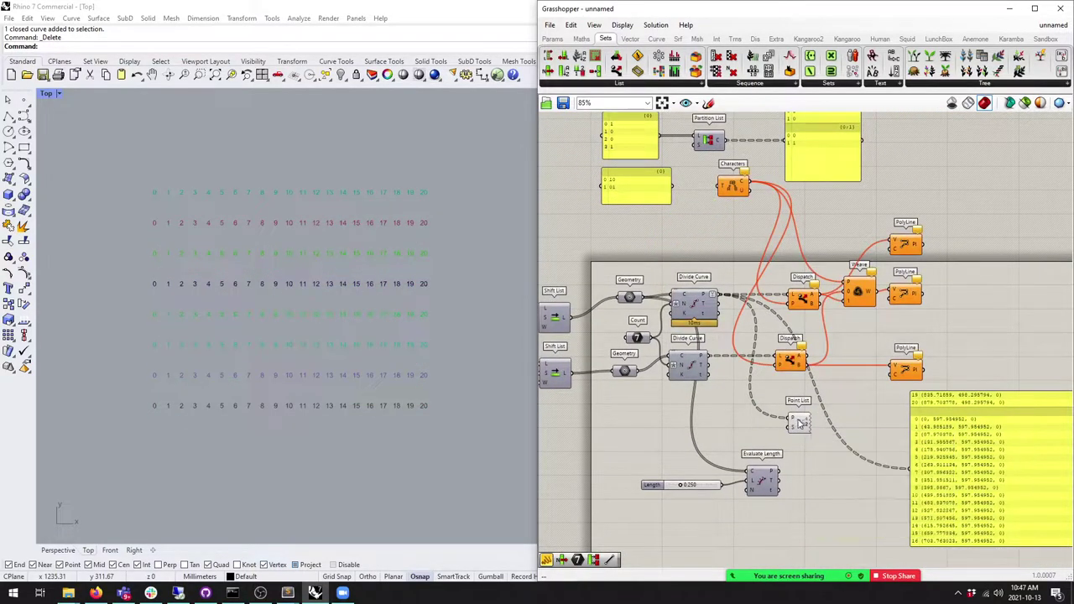
pyautogui.hotkey('ctrl', 'z')
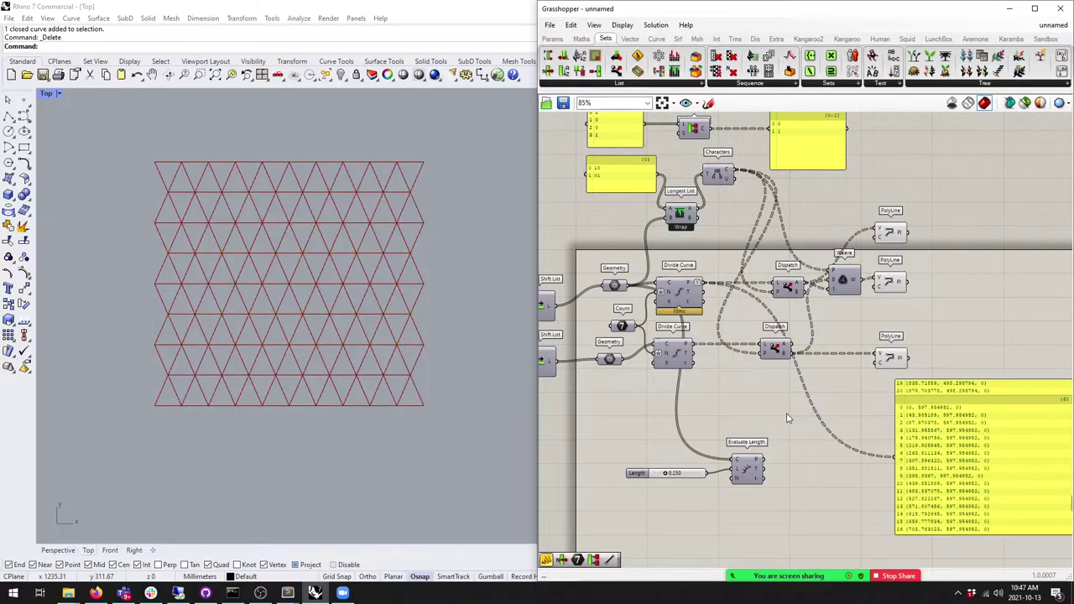
pyautogui.scroll(3, 355, 326)
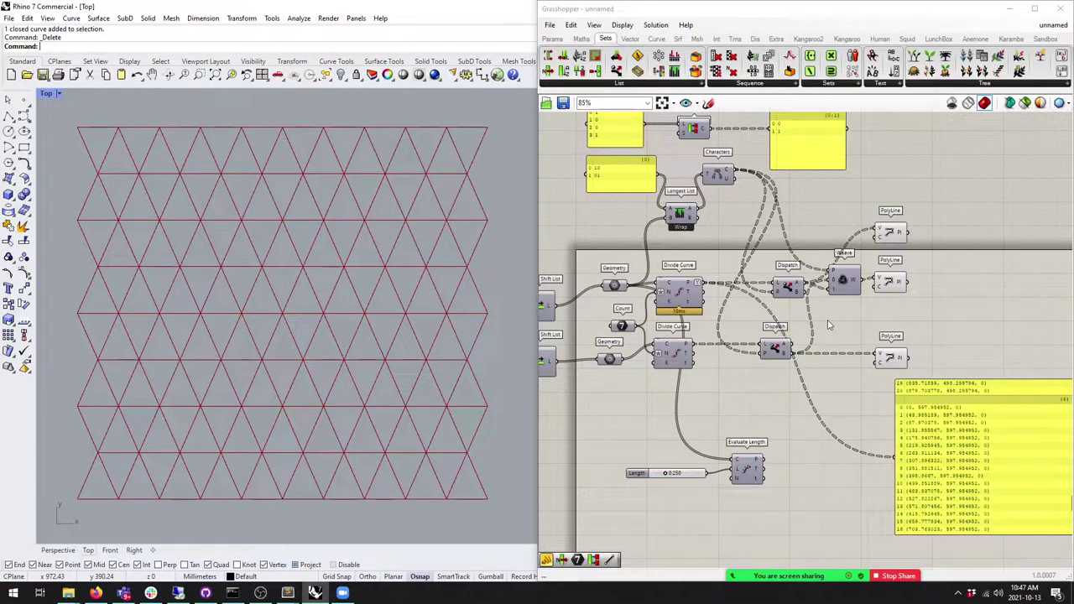
# Step: Line up the Longest List node beside the 10/01 panel, then stop sharing the Zoom screen
pyautogui.moveTo(768, 267); pyautogui.dragTo(804, 281, button='right')
pyautogui.moveTo(663, 186); pyautogui.dragTo(651, 188)
pyautogui.moveTo(715, 225); pyautogui.dragTo(713, 195)
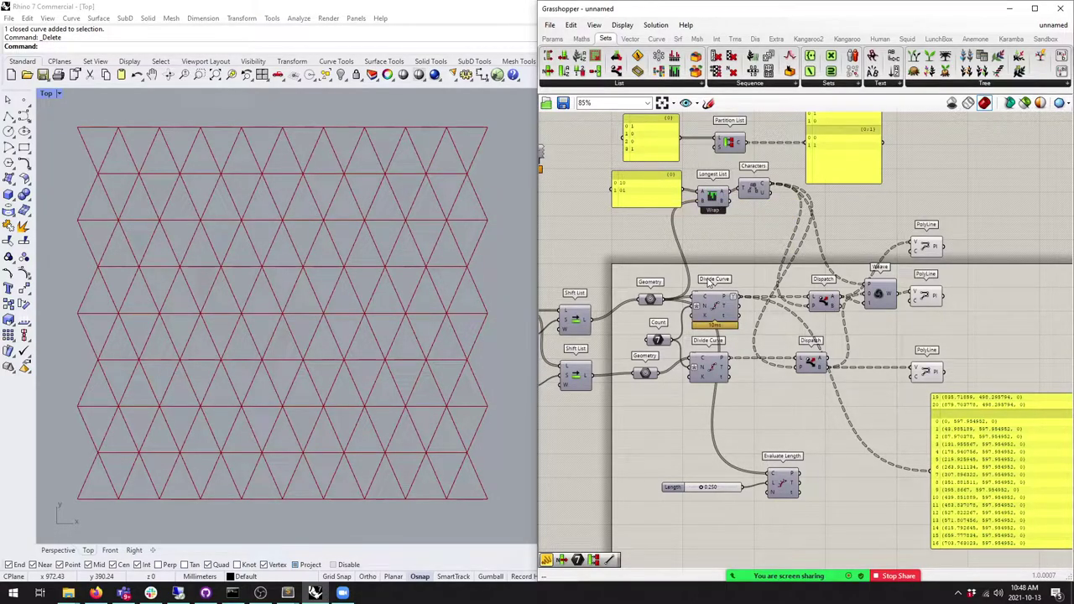
pyautogui.click(713, 201)
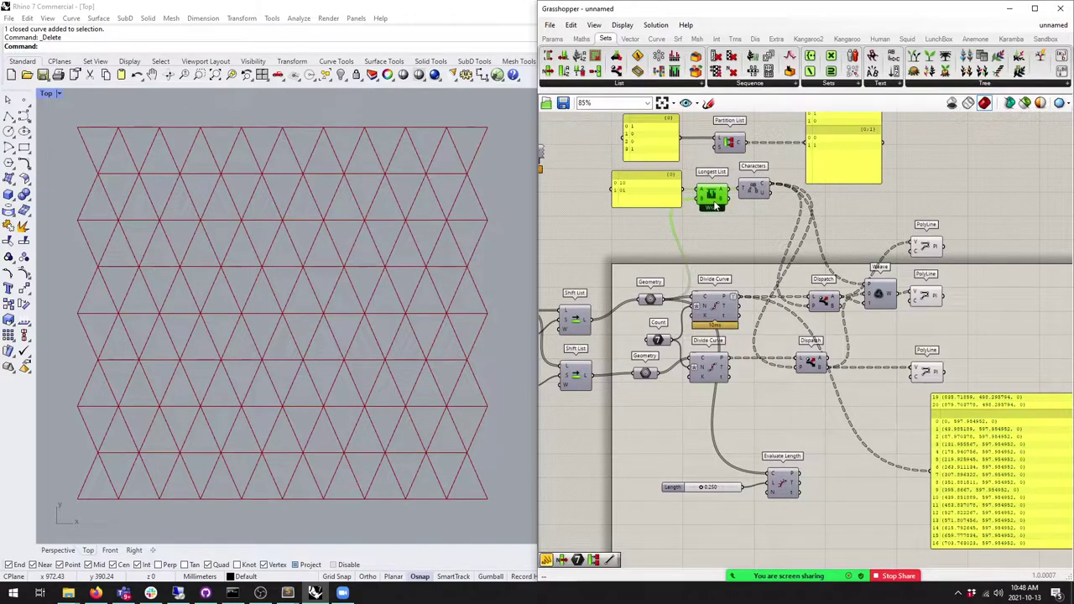
pyautogui.moveTo(731, 217); pyautogui.dragTo(743, 216, button='right')
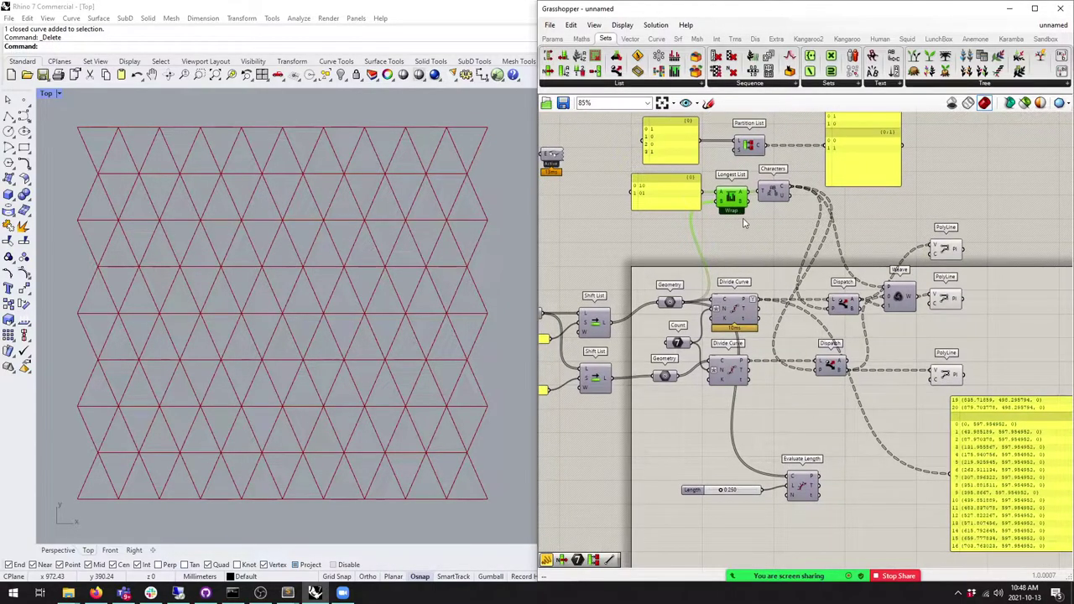
pyautogui.click(864, 164)
pyautogui.moveTo(755, 555)
pyautogui.click(894, 547)
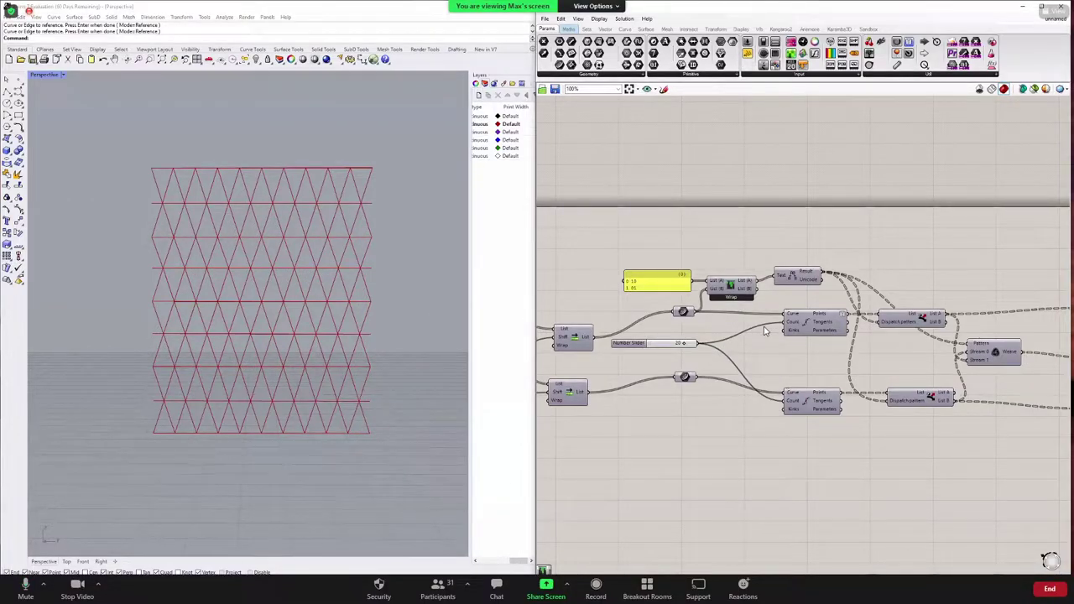
# Step: Switch Longest List's matching mode to Repeat Last
pyautogui.scroll(5, 764, 331)
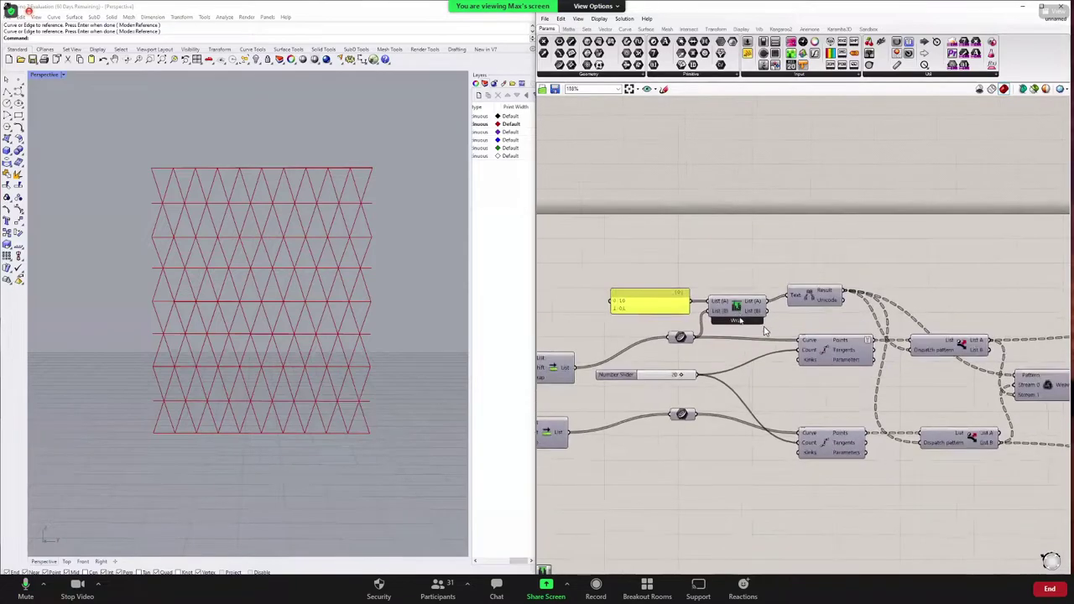
pyautogui.rightClick(765, 329)
pyautogui.press('Escape')
pyautogui.click(764, 330)
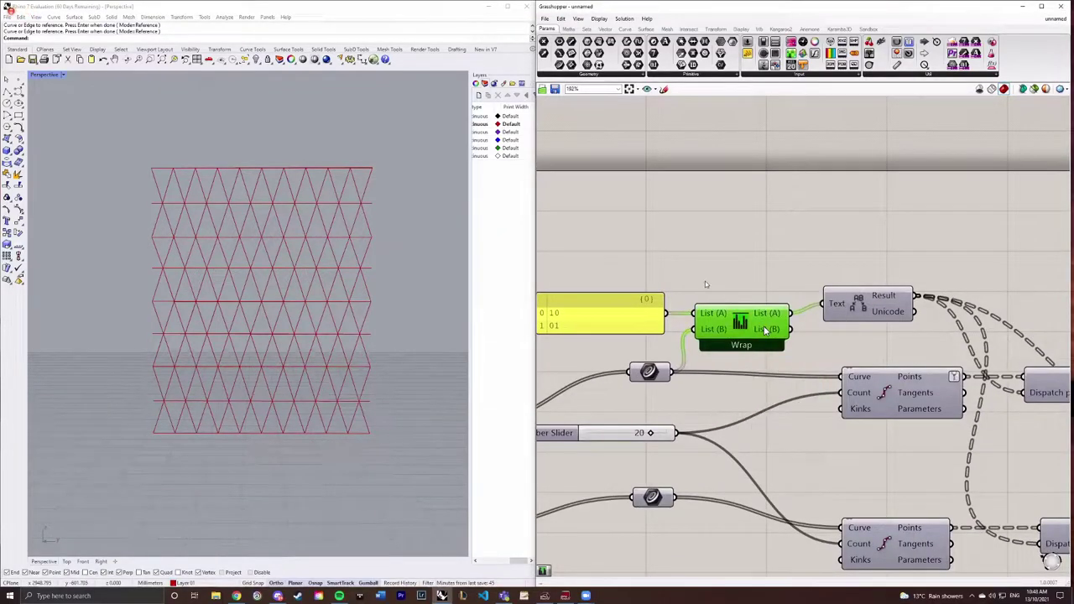
pyautogui.scroll(-2, 765, 331)
pyautogui.rightClick(764, 330)
pyautogui.press('Escape')
pyautogui.rightClick(764, 331)
pyautogui.click(754, 390)
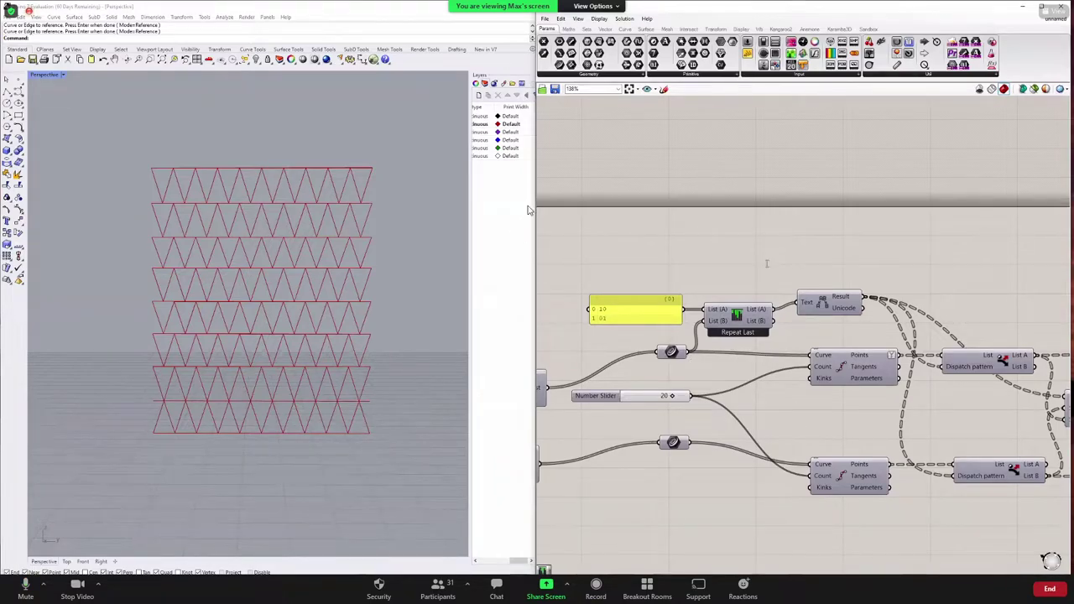
# Step: Add a Panel wired to Longest List output A and stretch it to show every item
pyautogui.doubleClick(767, 266)
pyautogui.write('panel')
pyautogui.press('Return')
pyautogui.moveTo(773, 310); pyautogui.dragTo(792, 192)
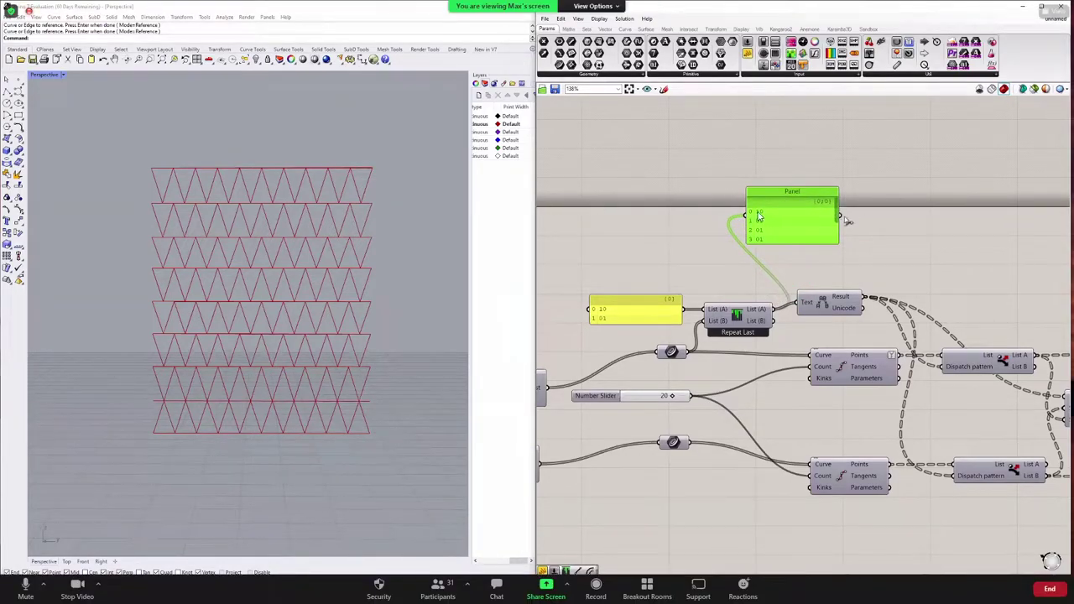
pyautogui.moveTo(821, 243); pyautogui.dragTo(839, 183)
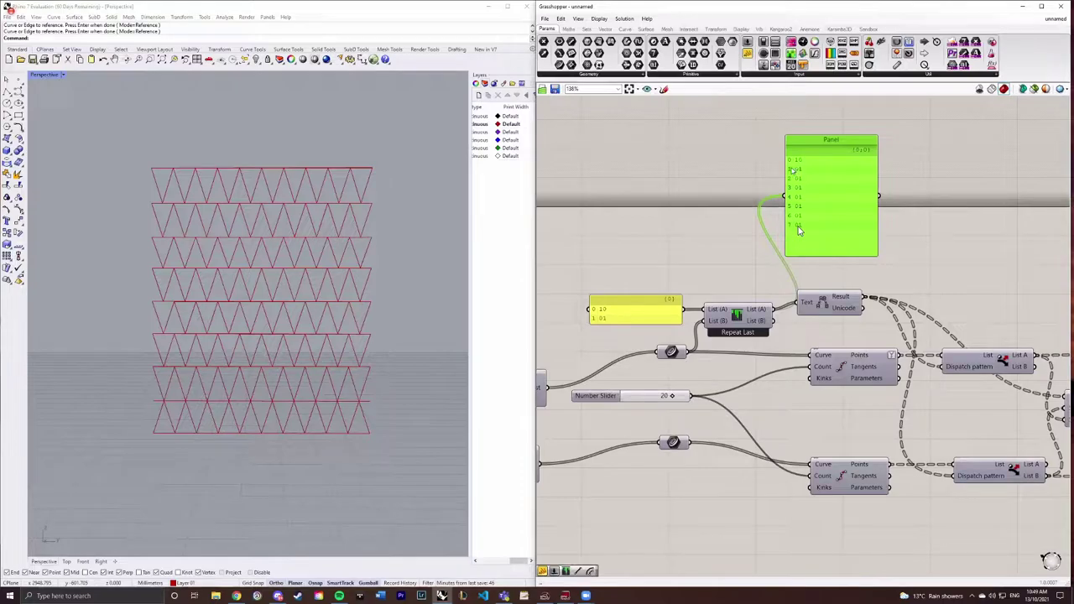
# Step: Compare Repeat Last and Repeat First matching on Longest List, then return it to Wrap
pyautogui.rightClick(737, 333)
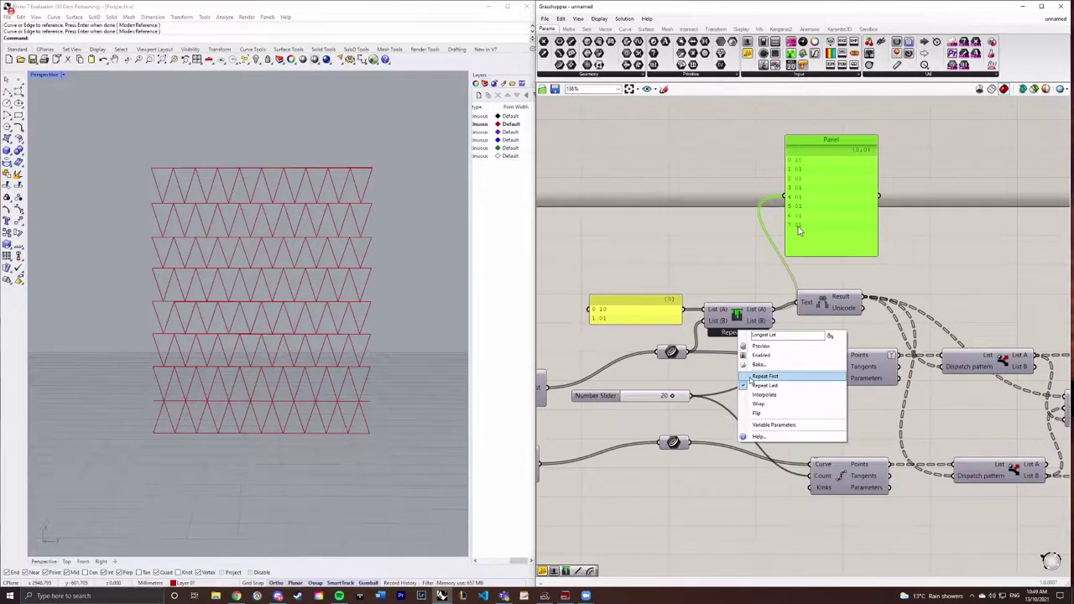
pyautogui.rightClick(736, 332)
pyautogui.click(765, 387)
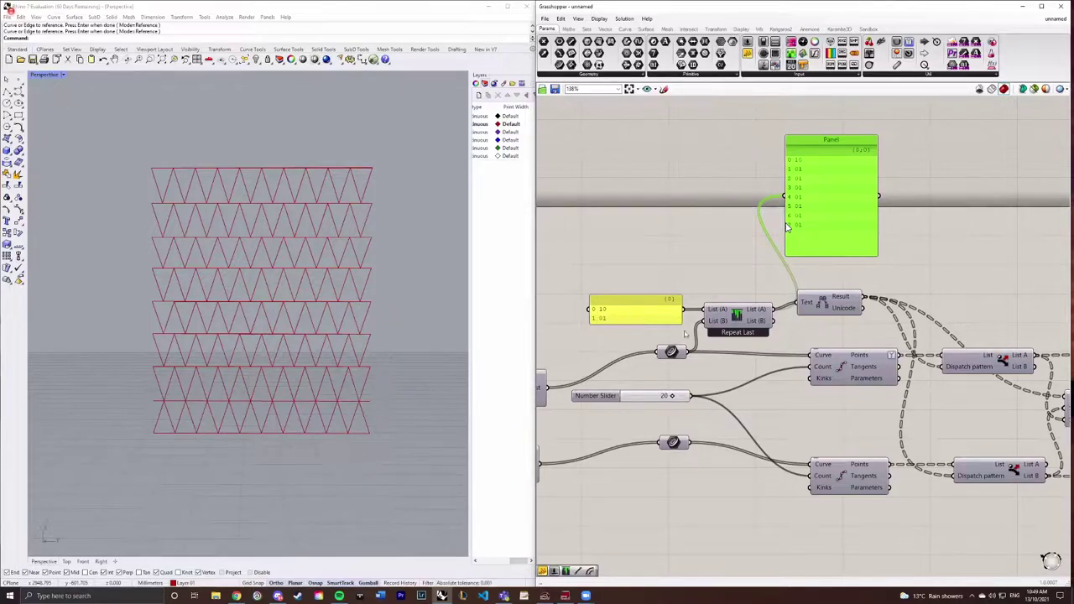
pyautogui.rightClick(741, 332)
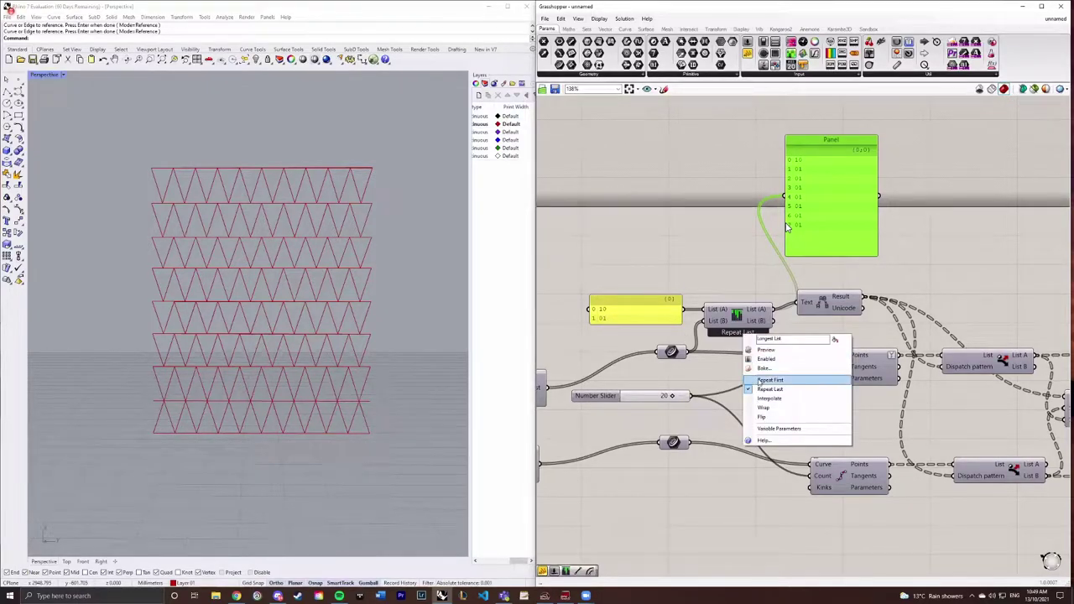
pyautogui.click(758, 382)
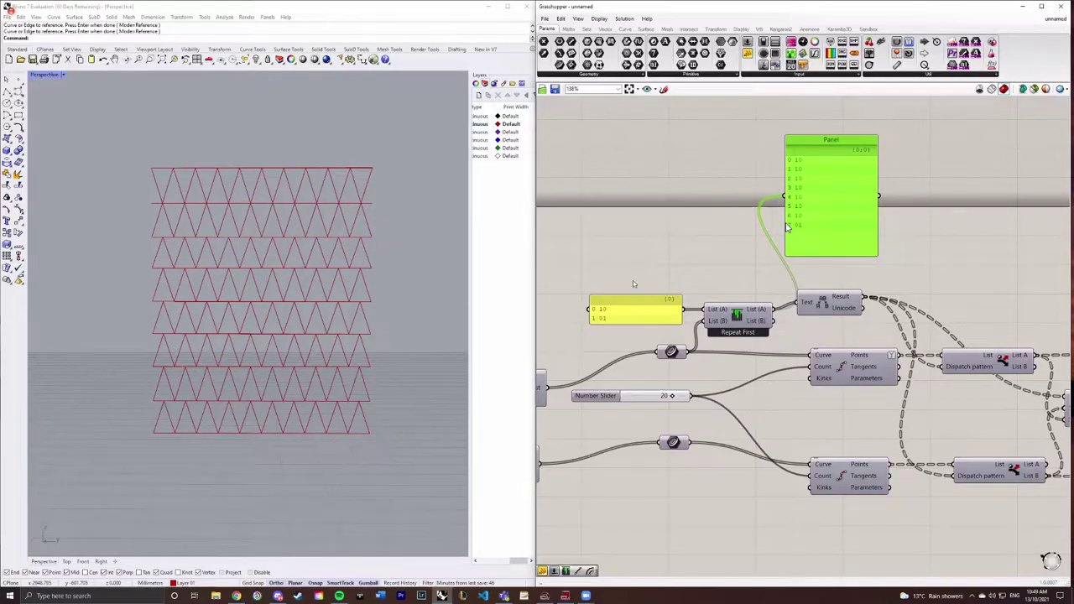
pyautogui.rightClick(738, 334)
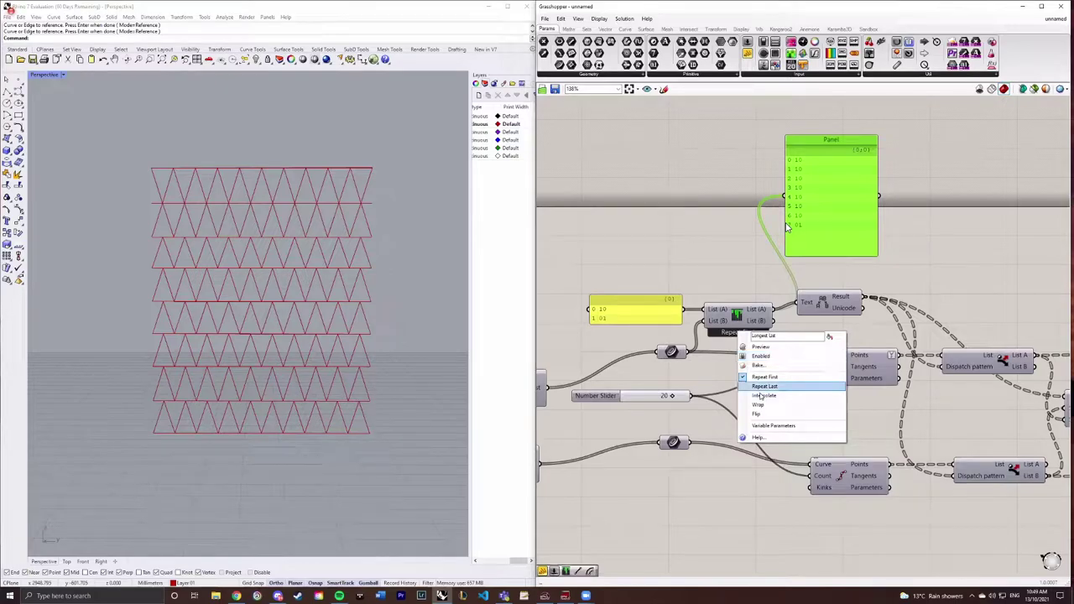
pyautogui.press('Escape')
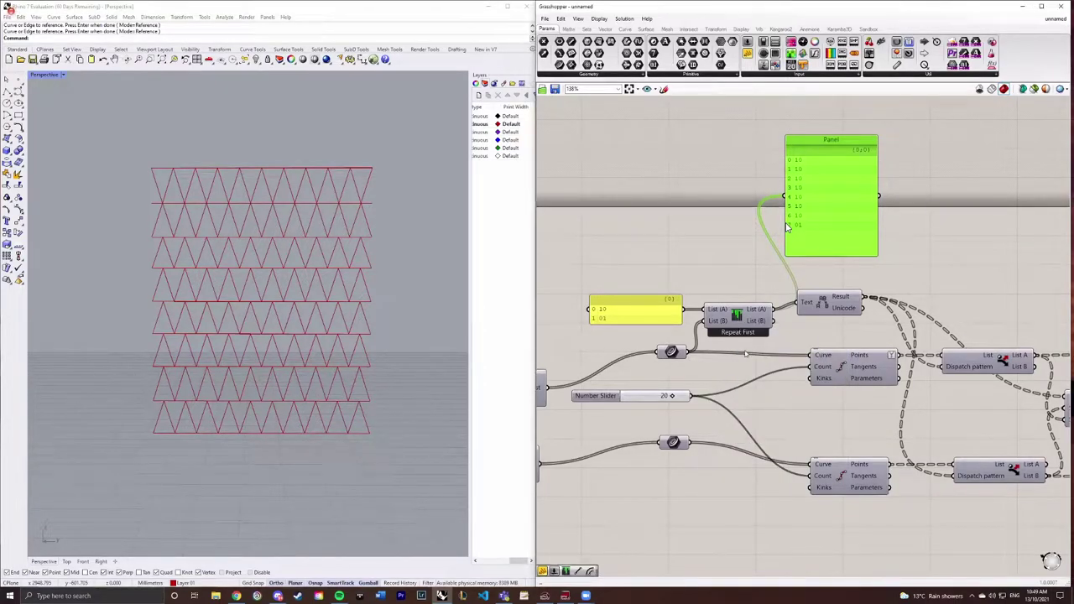
pyautogui.rightClick(739, 330)
pyautogui.click(760, 400)
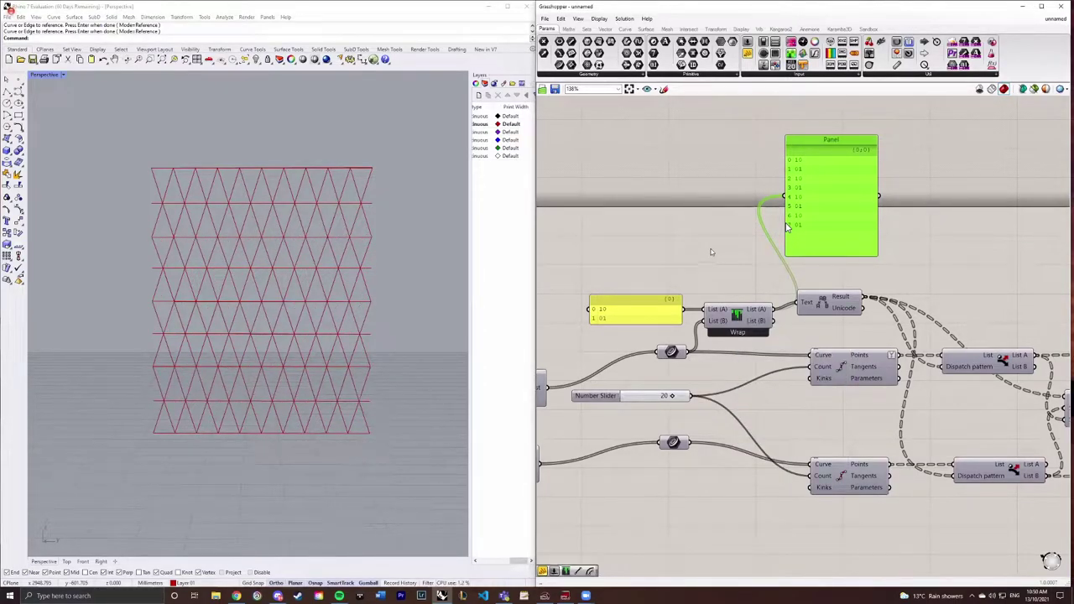
pyautogui.click(707, 254)
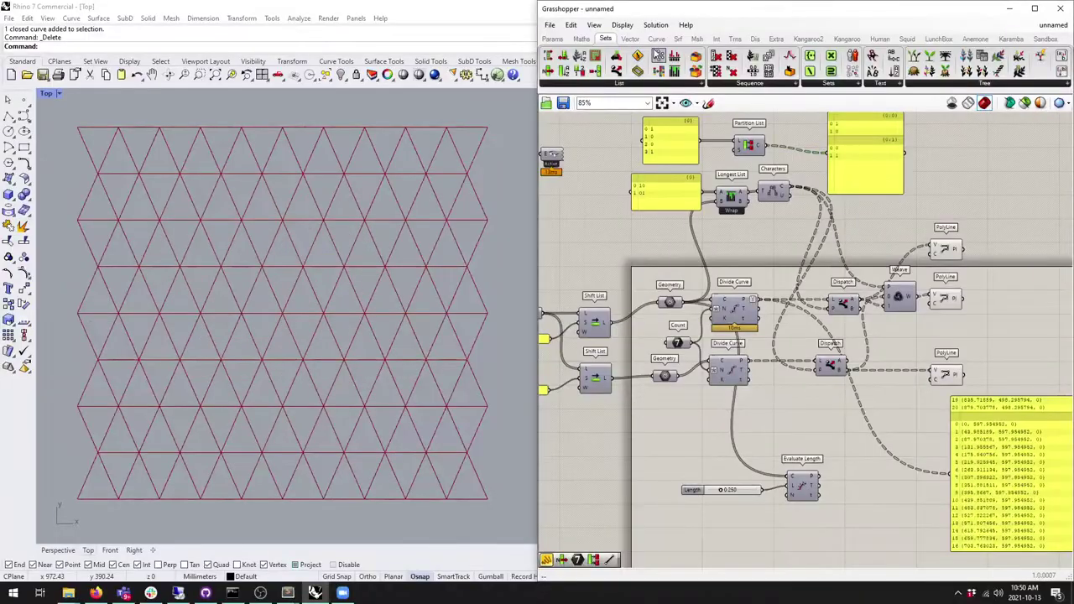
# Step: Maximize Grasshopper and delete Partition List together with its two panels
pyautogui.moveTo(631, 16); pyautogui.dragTo(495, 3)
pyautogui.moveTo(268, 353); pyautogui.dragTo(696, 378, button='right')
pyautogui.scroll(2, 694, 375)
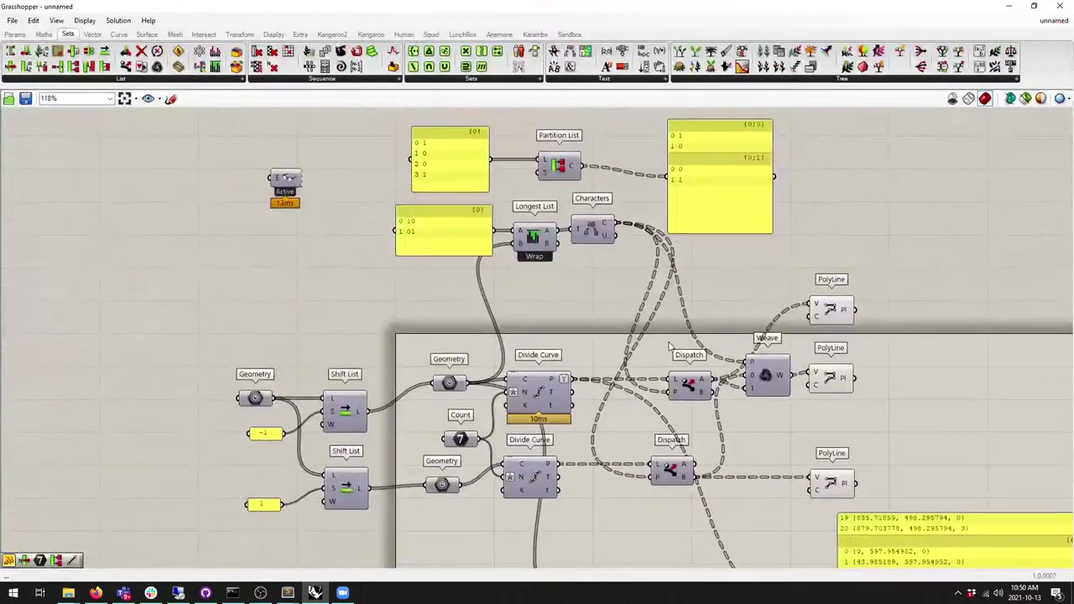
pyautogui.moveTo(440, 138); pyautogui.dragTo(760, 245)
pyautogui.press('Delete')
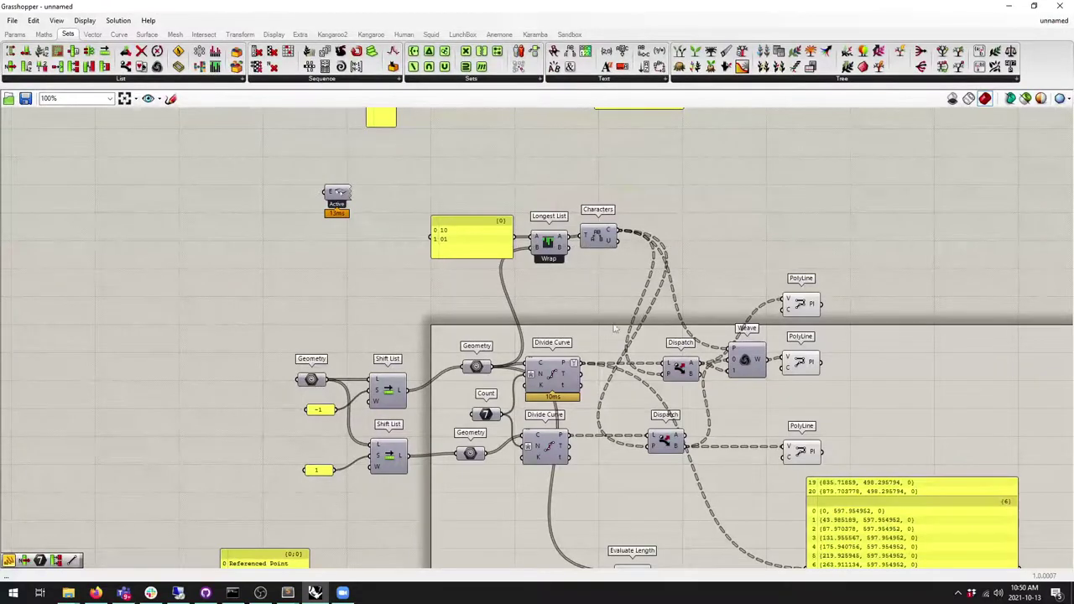
pyautogui.moveTo(599, 306); pyautogui.dragTo(599, 265, button='right')
# Step: Bring the Zoom meeting window to the front
pyautogui.rightClick(676, 366)
pyautogui.scroll(2, 663, 394)
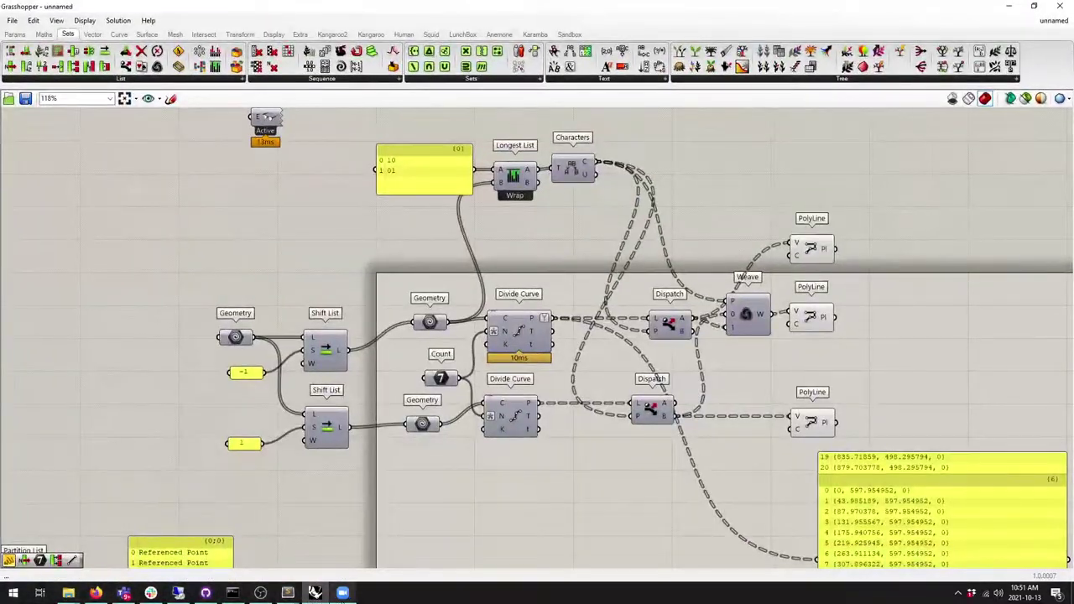
pyautogui.click(342, 592)
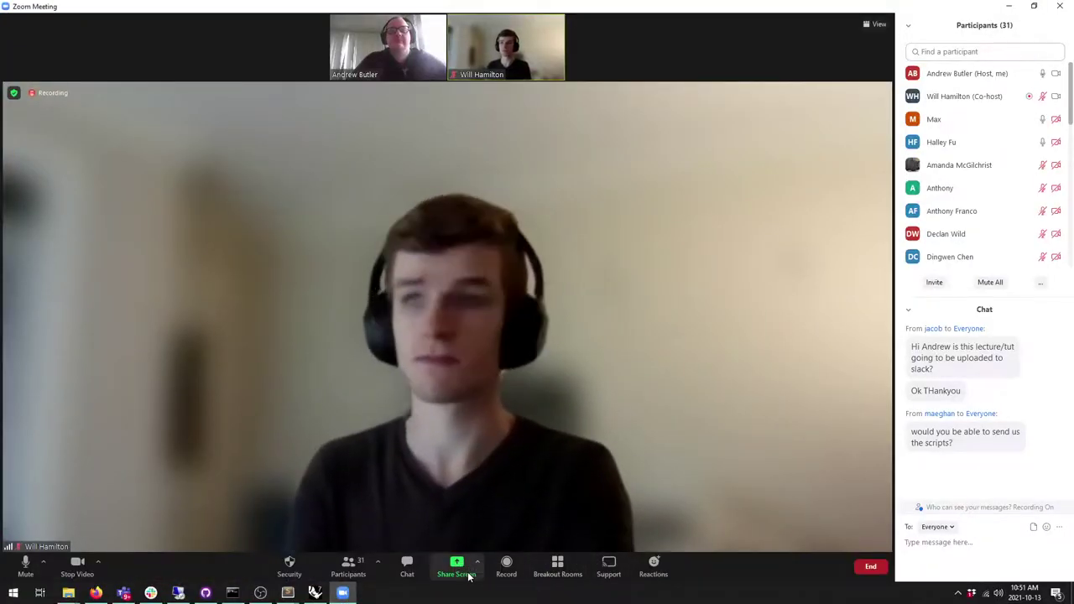
pyautogui.click(458, 567)
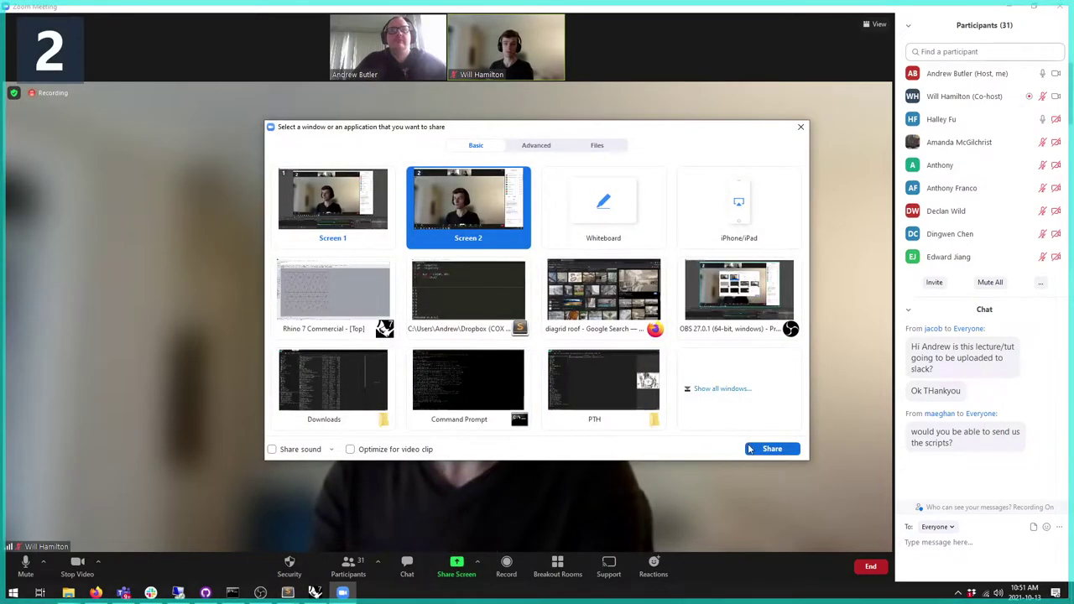
pyautogui.click(766, 448)
pyautogui.moveTo(657, 376); pyautogui.dragTo(566, 454, button='right')
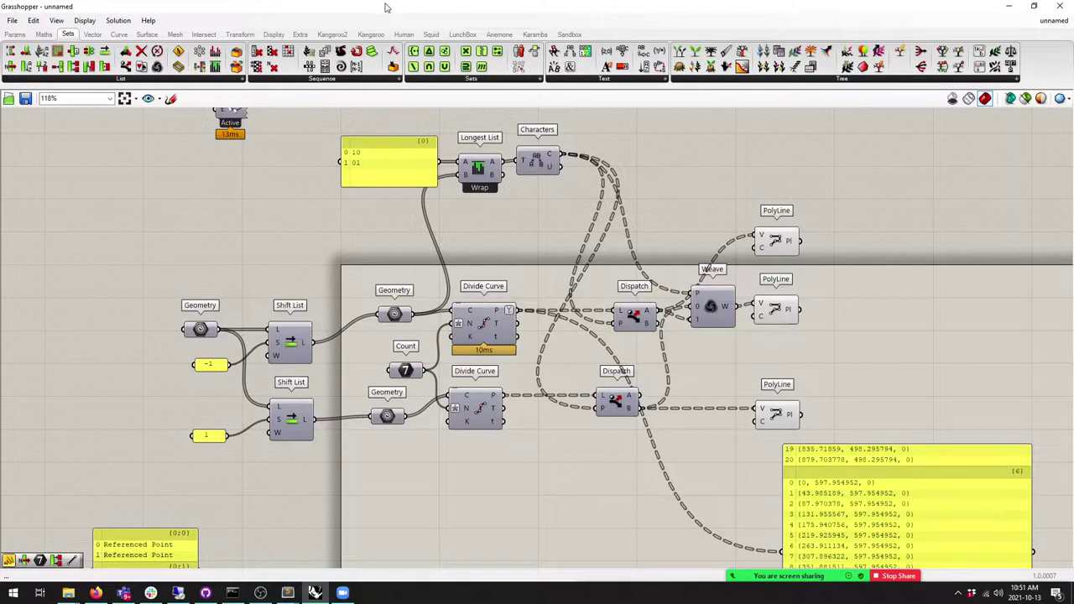
# Step: Shrink Grasshopper and run Show to reveal the hidden curves in Rhino
pyautogui.moveTo(486, 252); pyautogui.dragTo(490, 261, button='right')
pyautogui.moveTo(501, 319); pyautogui.dragTo(494, 320, button='right')
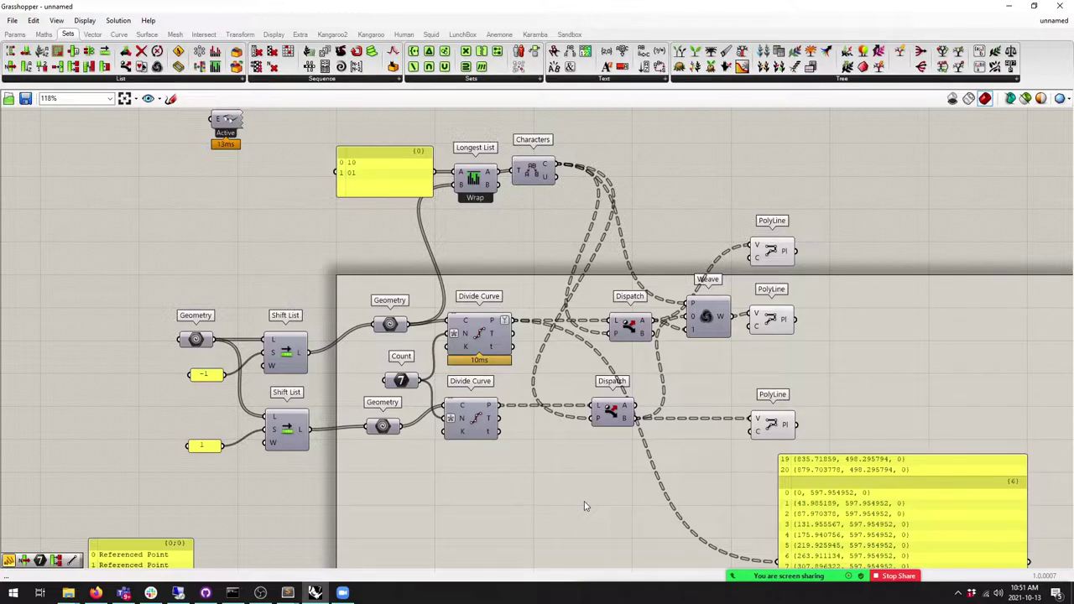
pyautogui.press('super+Down')
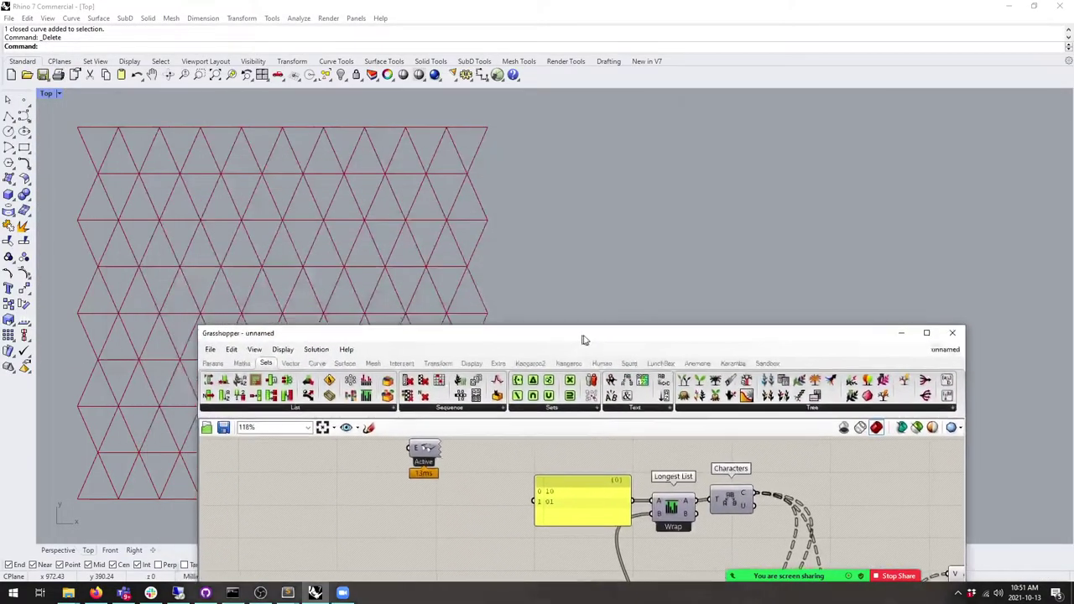
pyautogui.scroll(-2, 262, 277)
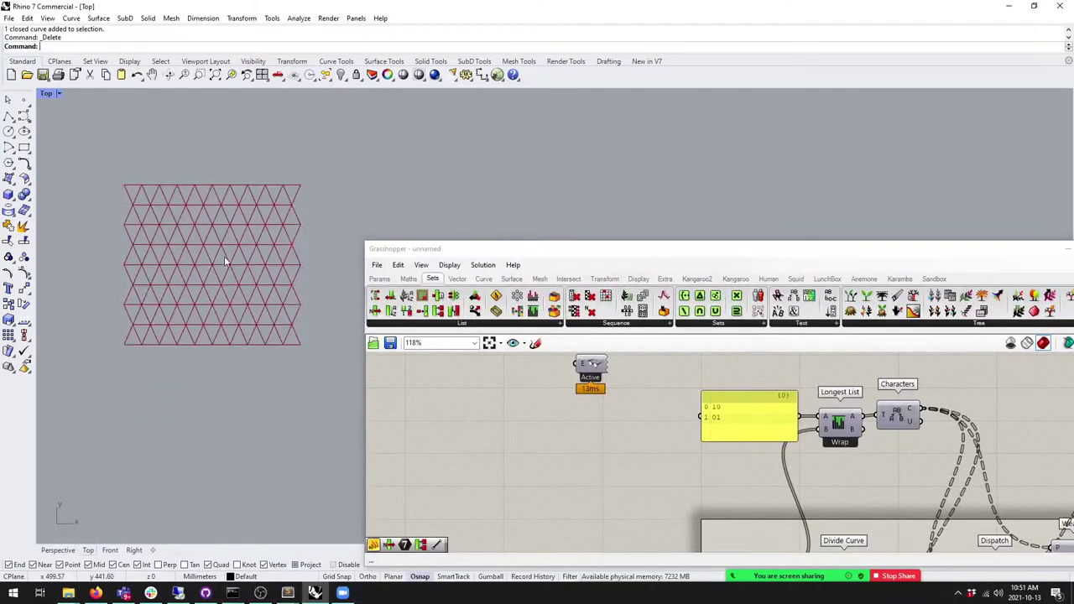
pyautogui.write('Show')
pyautogui.press('Return')
# Step: Select all nine horizontal curves of the grid
pyautogui.scroll(3, 285, 277)
pyautogui.scroll(-3, 298, 273)
pyautogui.click(253, 372)
pyautogui.click(262, 347)
pyautogui.click(265, 322)
pyautogui.click(273, 298)
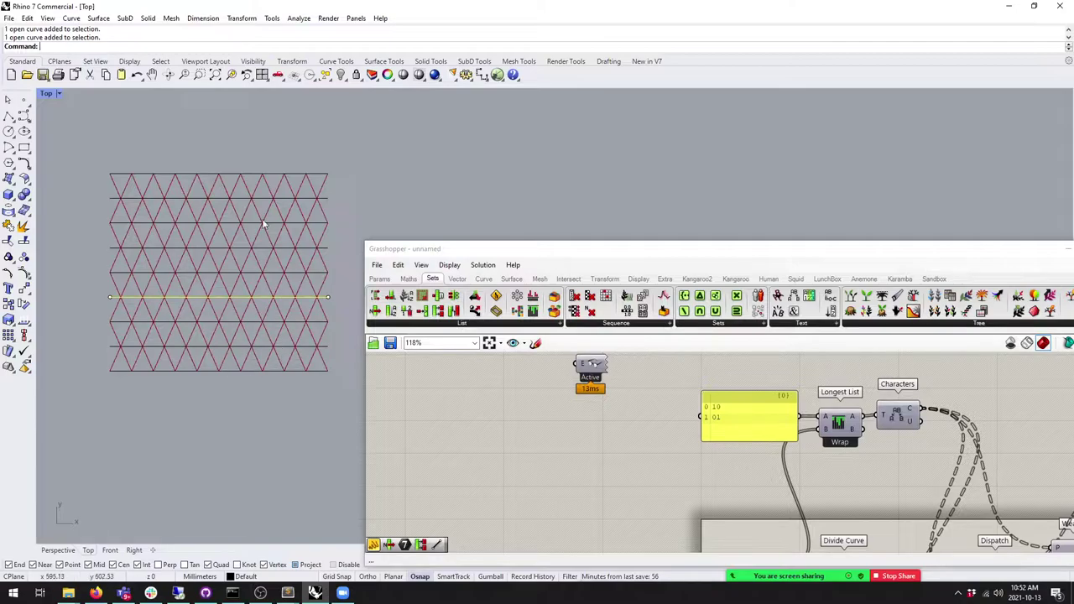
pyautogui.moveTo(299, 397); pyautogui.dragTo(260, 161)
pyautogui.moveTo(319, 247); pyautogui.dragTo(271, 250, button='right')
# Step: Copy the nine curves to a spot above and right of the grid
pyautogui.scroll(-2, 239, 256)
pyautogui.click(8, 306)
pyautogui.scroll(-3, 59, 322)
pyautogui.click(149, 312)
pyautogui.click(299, 198)
pyautogui.press('Return')
# Step: Select the nine copied curves, then switch to the diagrid roof image search
pyautogui.moveTo(228, 368); pyautogui.dragTo(260, 370, button='right')
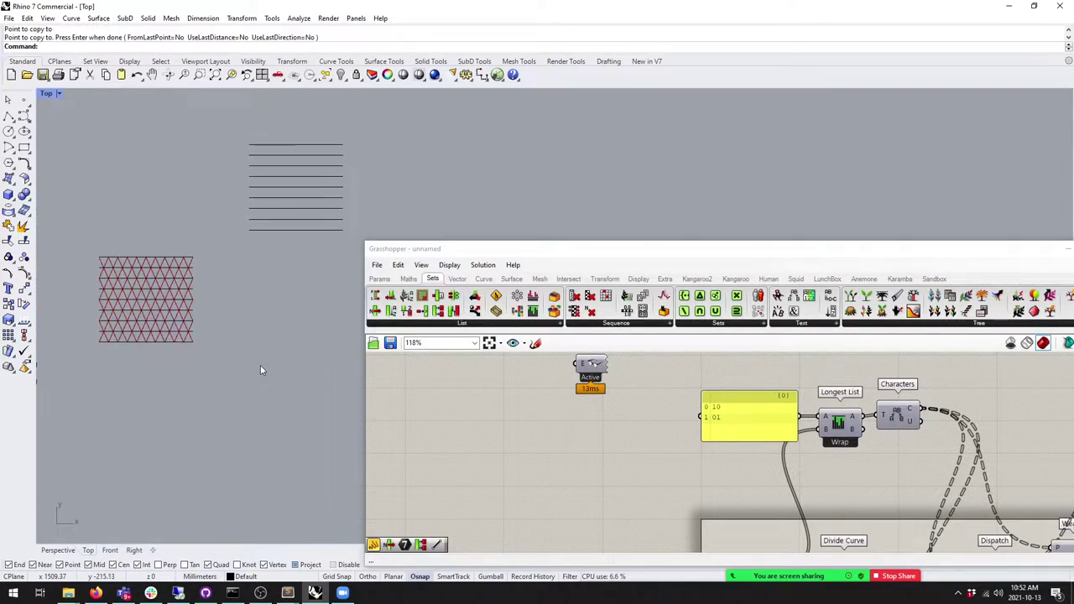
pyautogui.scroll(4, 192, 314)
pyautogui.scroll(-2, 211, 359)
pyautogui.moveTo(245, 401); pyautogui.dragTo(97, 266)
pyautogui.press('Return')
pyautogui.moveTo(275, 126); pyautogui.dragTo(455, 289)
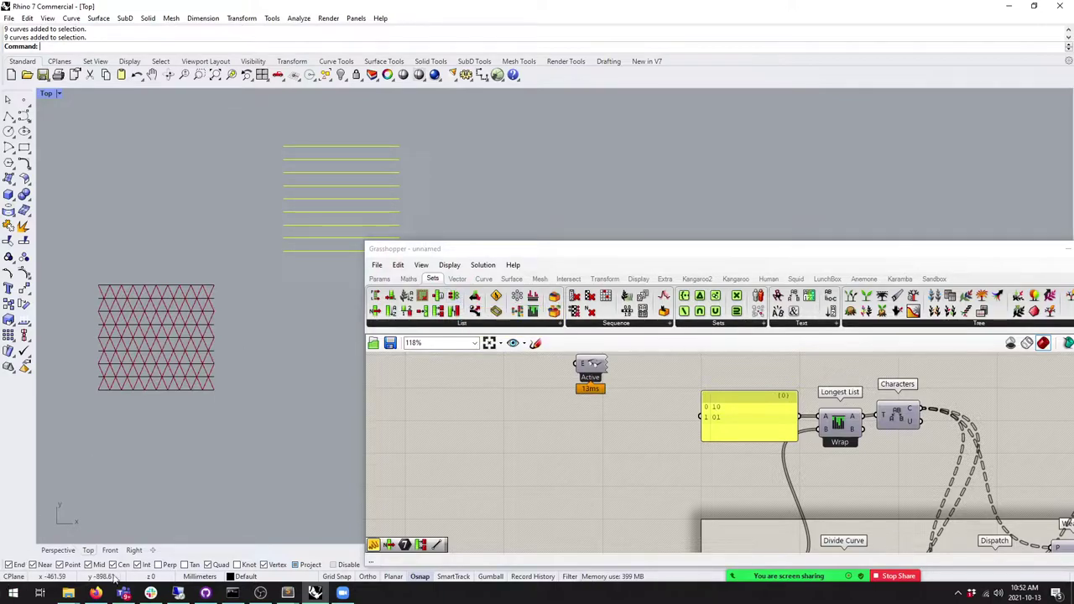
pyautogui.click(96, 593)
pyautogui.click(12, 37)
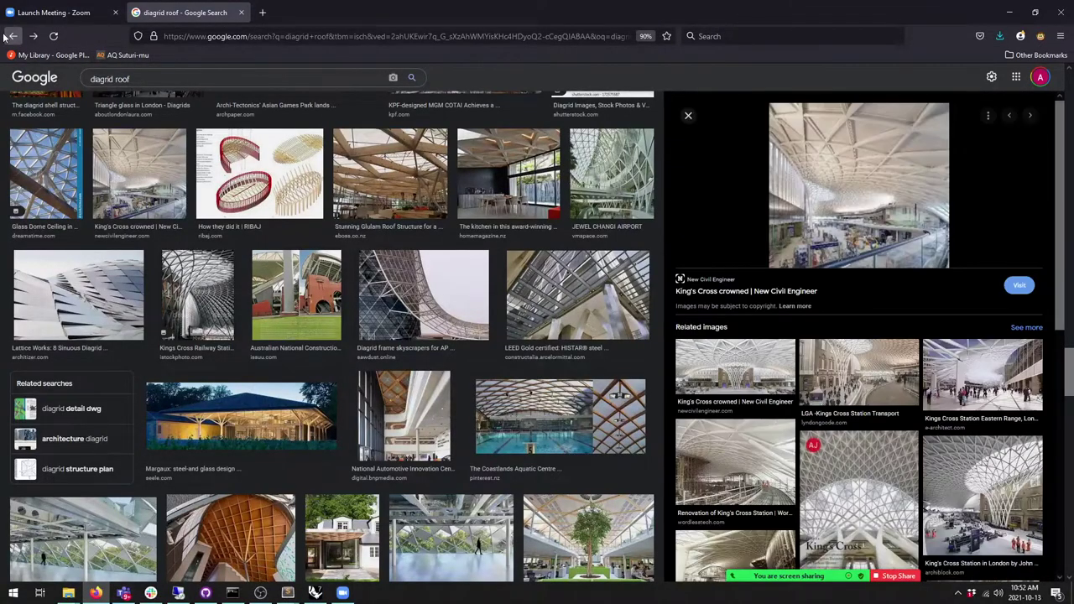
# Step: Go back to the 'diagrid' image results and open the DIAGRID STRUCTURES video on YouTube
pyautogui.click(12, 37)
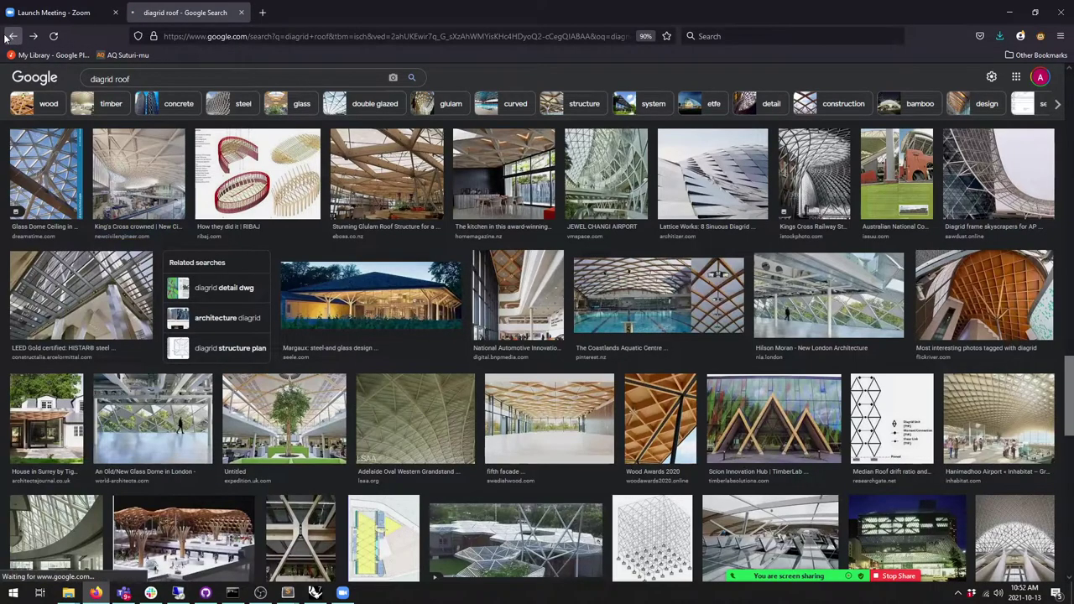
pyautogui.click(13, 37)
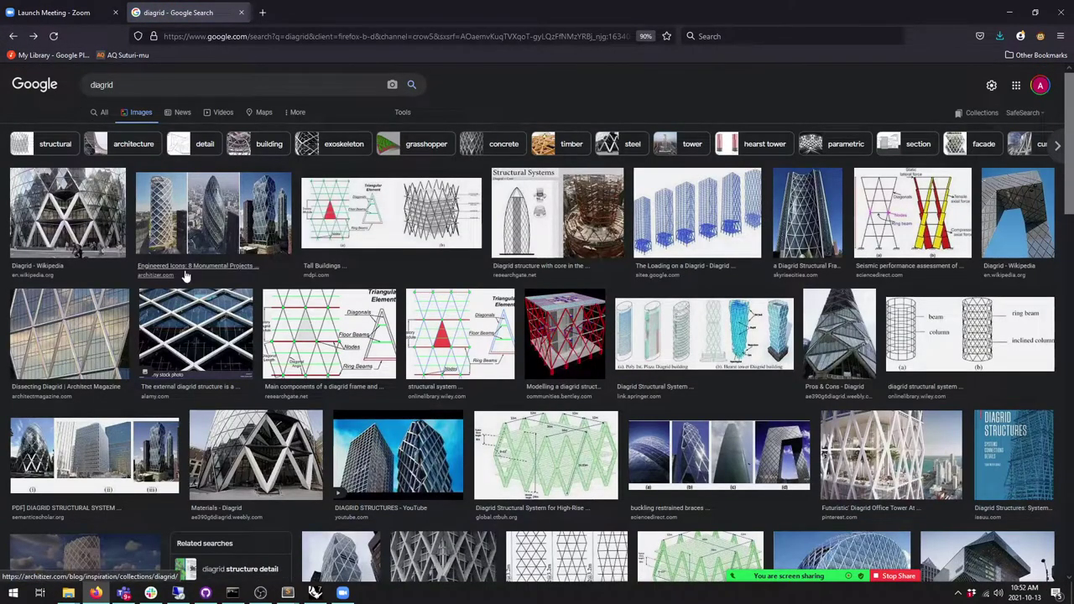
pyautogui.click(420, 464)
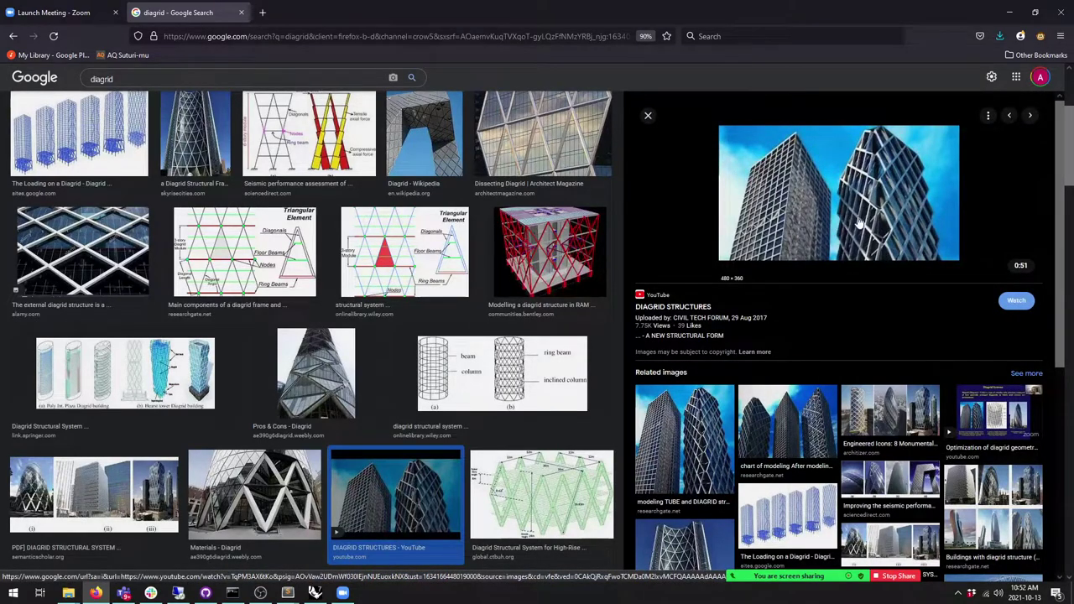
pyautogui.click(890, 172)
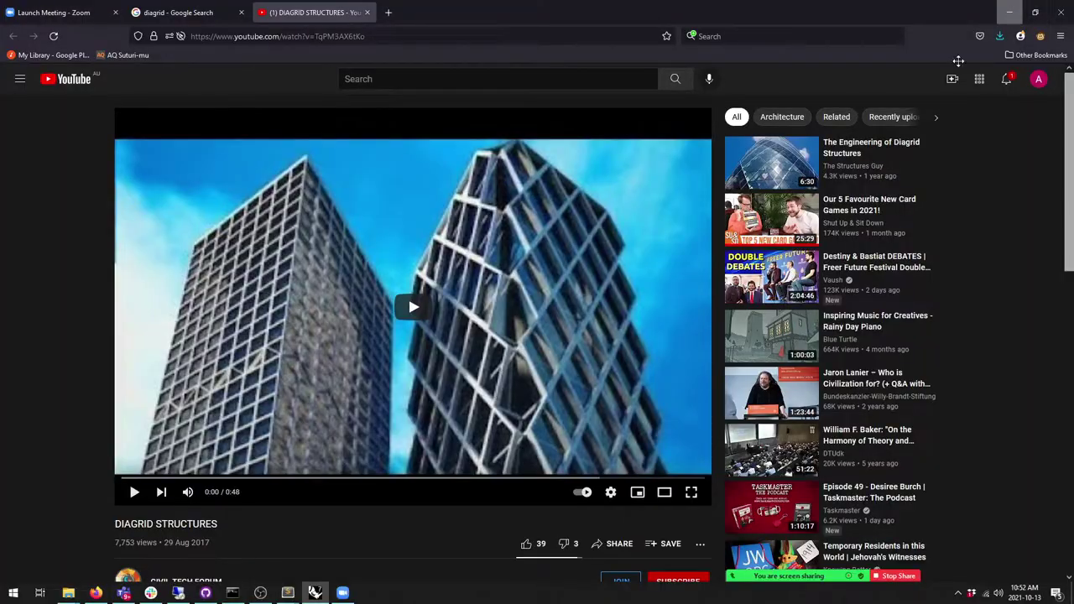
# Step: Minimise Firefox and bring the Grasshopper definition back into view
pyautogui.click(1010, 12)
pyautogui.scroll(-5, 555, 493)
pyautogui.moveTo(650, 249); pyautogui.dragTo(595, 138)
pyautogui.moveTo(715, 354); pyautogui.dragTo(734, 313, button='right')
pyautogui.scroll(-4, 734, 312)
# Step: Select the whole definition and drop a duplicate copy of it
pyautogui.moveTo(842, 344); pyautogui.dragTo(768, 402)
pyautogui.scroll(3, 755, 377)
pyautogui.click(637, 411)
pyautogui.click(168, 316)
pyautogui.moveTo(168, 316); pyautogui.dragTo(171, 341, button='right')
# Step: Set the copy's Curve input to the copied horizontal lines via Set Multiple Curves
pyautogui.rightClick(747, 368)
pyautogui.click(777, 506)
pyautogui.click(203, 238)
pyautogui.click(207, 226)
pyautogui.click(208, 212)
pyautogui.click(210, 198)
pyautogui.click(211, 186)
pyautogui.click(210, 173)
pyautogui.click(207, 148)
pyautogui.press('Return')
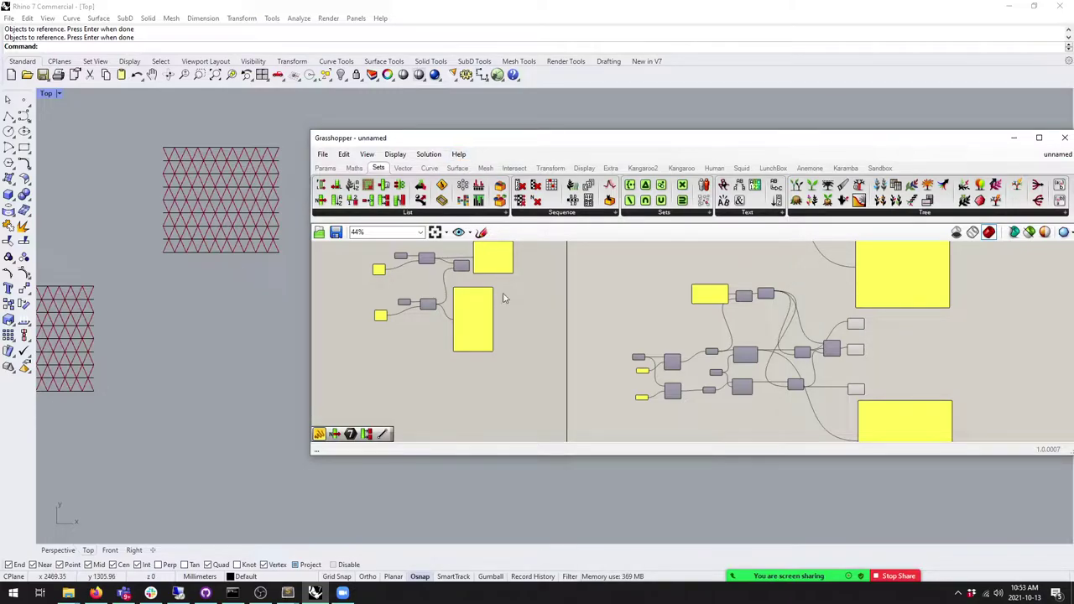
# Step: Window-select the duplicated middle component cluster and delete it
pyautogui.scroll(-3, 699, 379)
pyautogui.moveTo(872, 396); pyautogui.dragTo(596, 312)
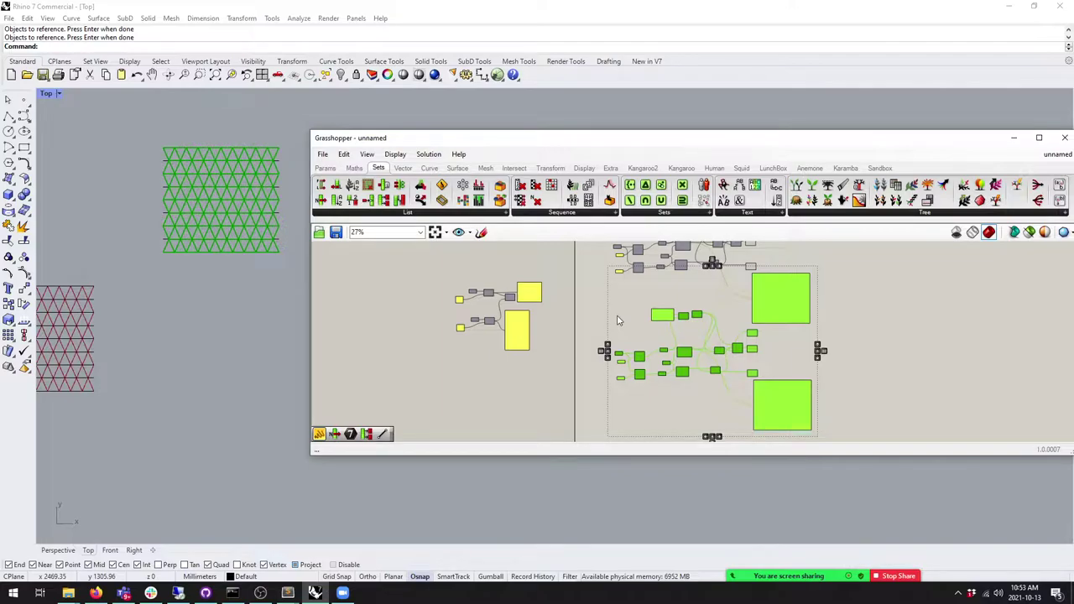
pyautogui.click(681, 386)
pyautogui.scroll(2, 743, 382)
pyautogui.moveTo(806, 412); pyautogui.dragTo(853, 412)
pyautogui.moveTo(761, 391); pyautogui.dragTo(602, 314)
pyautogui.press('Delete')
# Step: Reposition the Grasshopper canvas and Rhino view, and bring up the Params components
pyautogui.moveTo(667, 290); pyautogui.dragTo(664, 328, button='right')
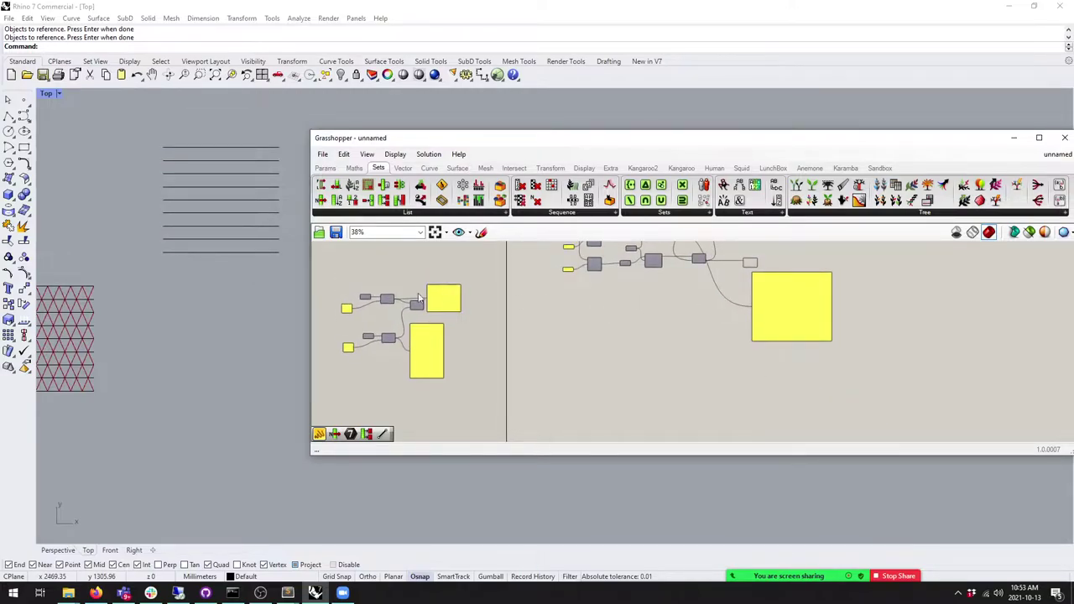
pyautogui.scroll(5, 490, 313)
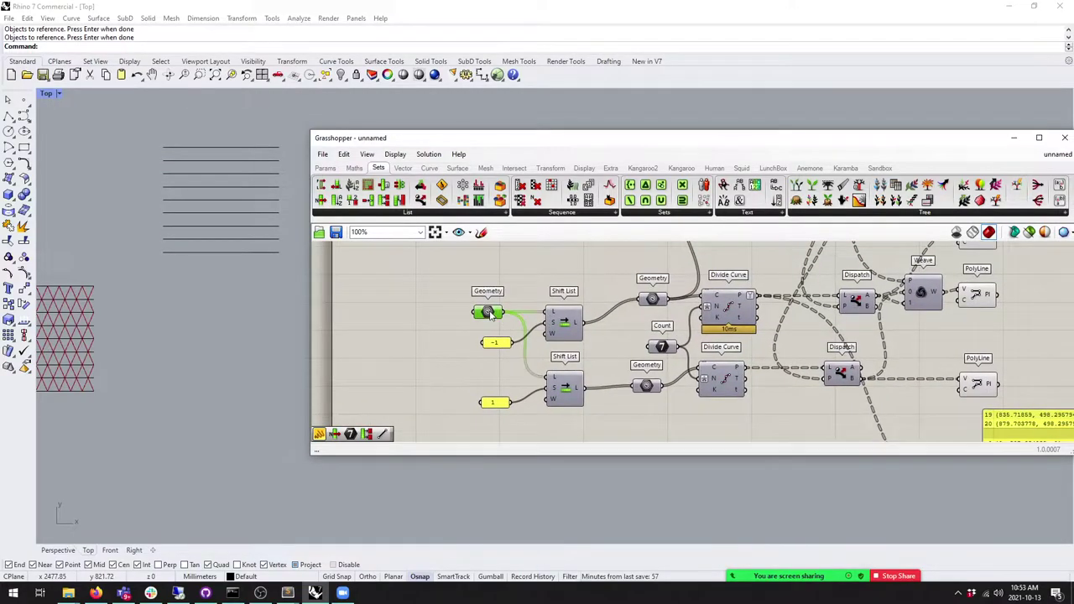
pyautogui.scroll(-4, 491, 313)
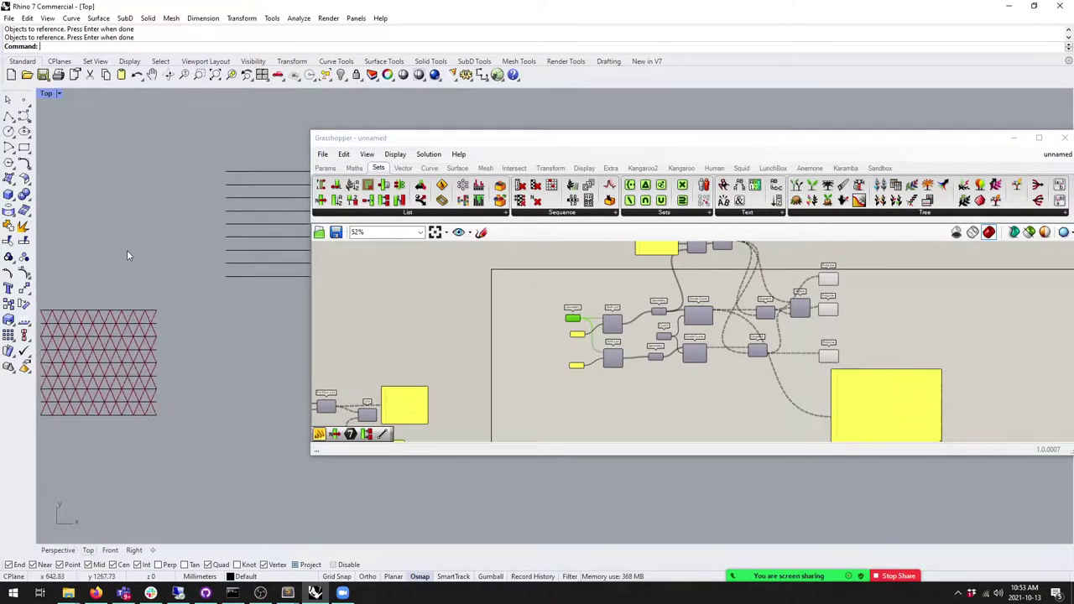
pyautogui.scroll(-2, 135, 256)
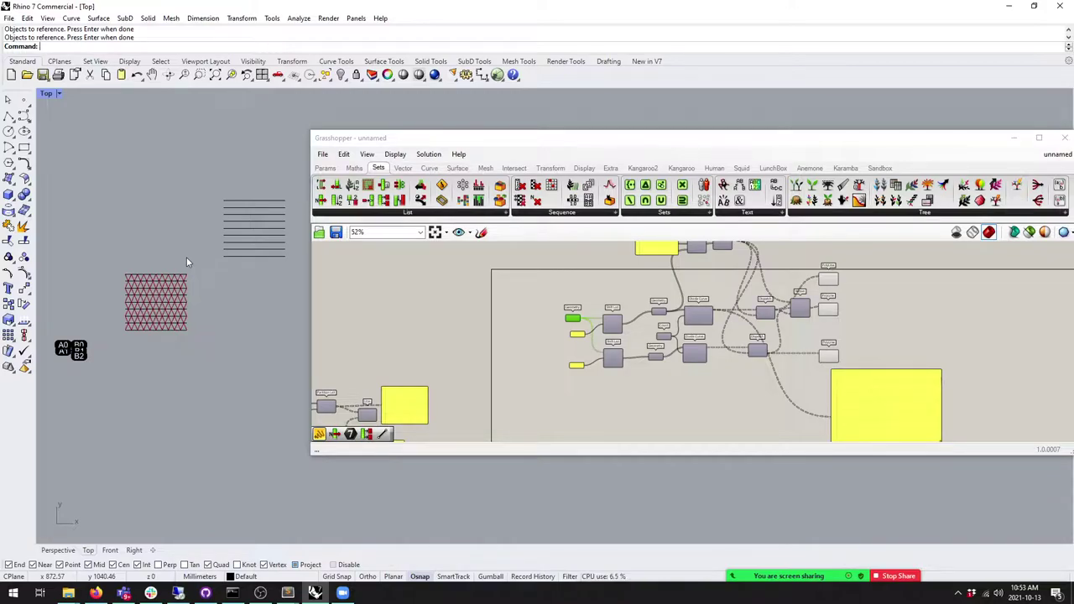
pyautogui.scroll(4, 193, 274)
pyautogui.scroll(-3, 184, 275)
pyautogui.moveTo(258, 318); pyautogui.dragTo(215, 319, button='right')
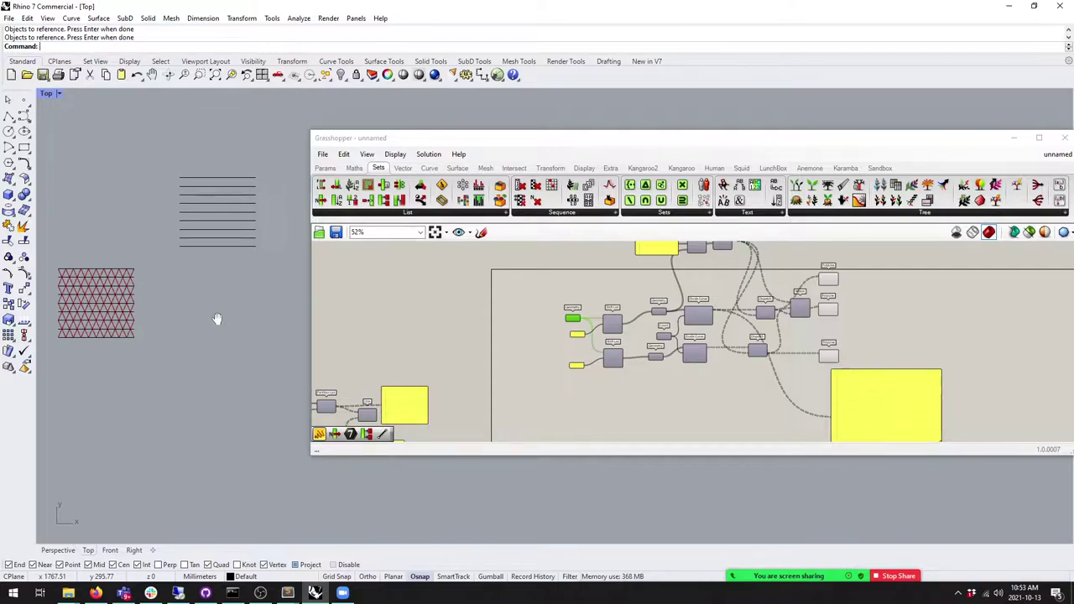
pyautogui.click(324, 168)
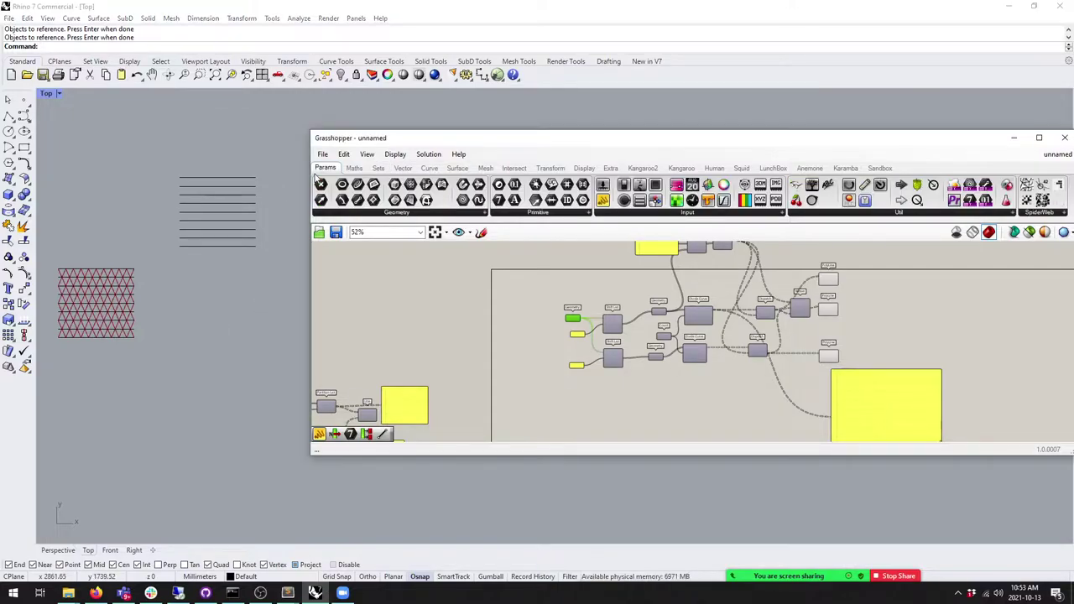
pyautogui.scroll(4, 492, 332)
pyautogui.scroll(2, 493, 332)
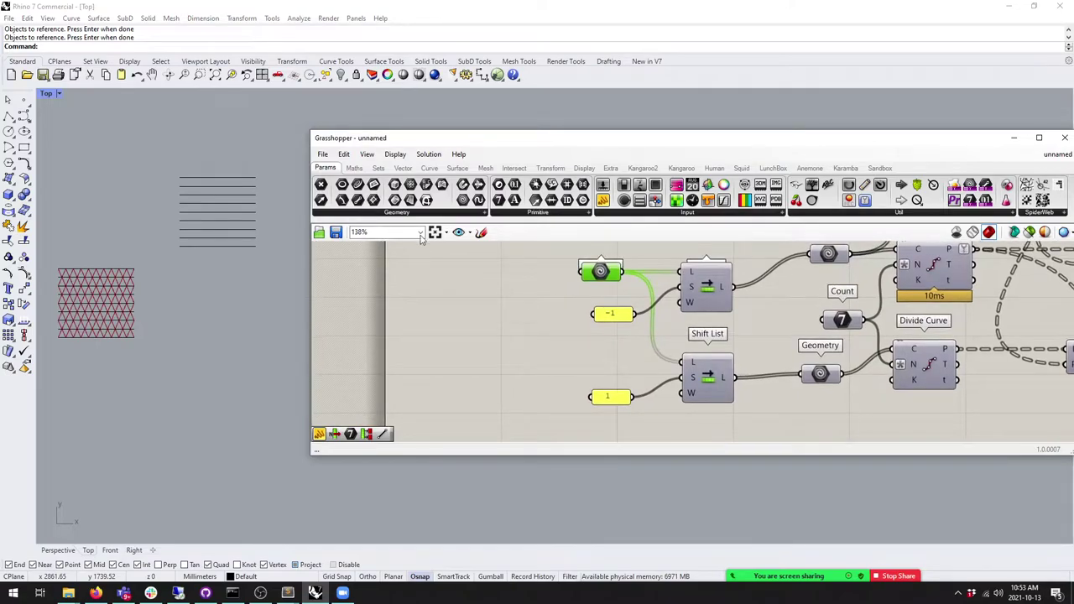
# Step: Move the original Geometry parameter to the left of the canvas
pyautogui.moveTo(592, 277); pyautogui.dragTo(450, 278)
pyautogui.rightClick(450, 278)
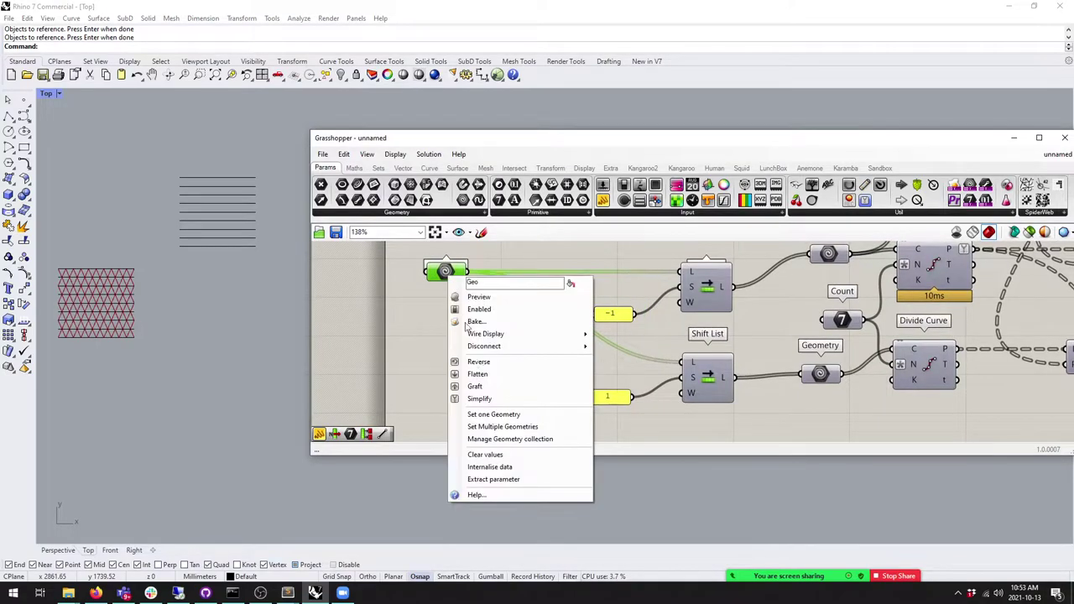
pyautogui.click(495, 415)
# Step: Copy the Geometry parameter below and use Set Multiple Geometries to reference the copied horizontal lines
pyautogui.keyDown('alt'); pyautogui.moveTo(445, 272); pyautogui.dragTo(445, 318); pyautogui.keyUp('alt')
pyautogui.rightClick(445, 320)
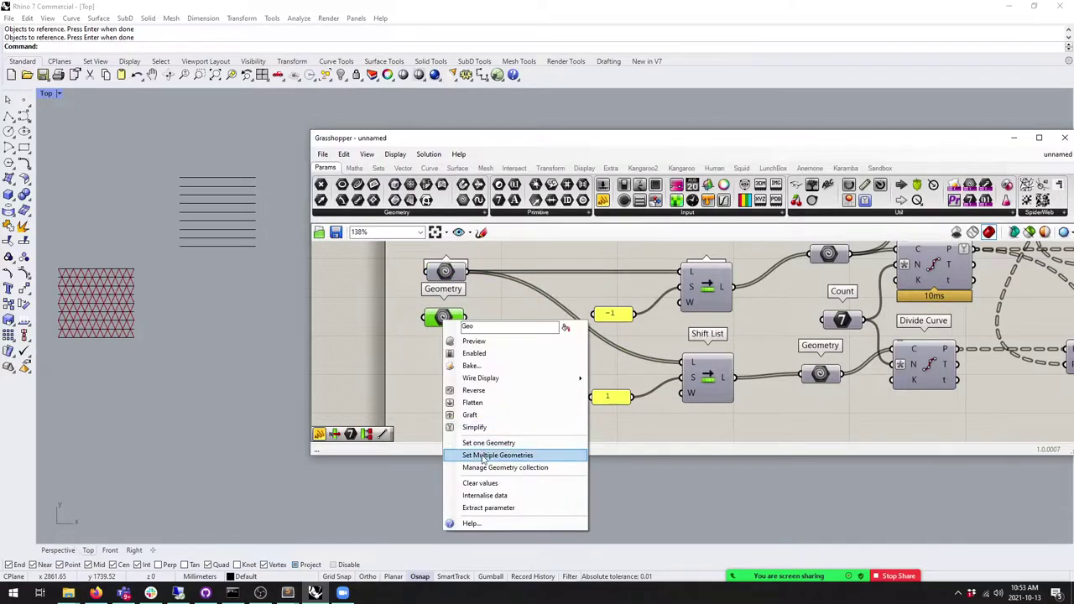
pyautogui.click(486, 451)
pyautogui.click(228, 246)
pyautogui.click(231, 238)
pyautogui.click(230, 229)
pyautogui.click(232, 221)
pyautogui.click(234, 203)
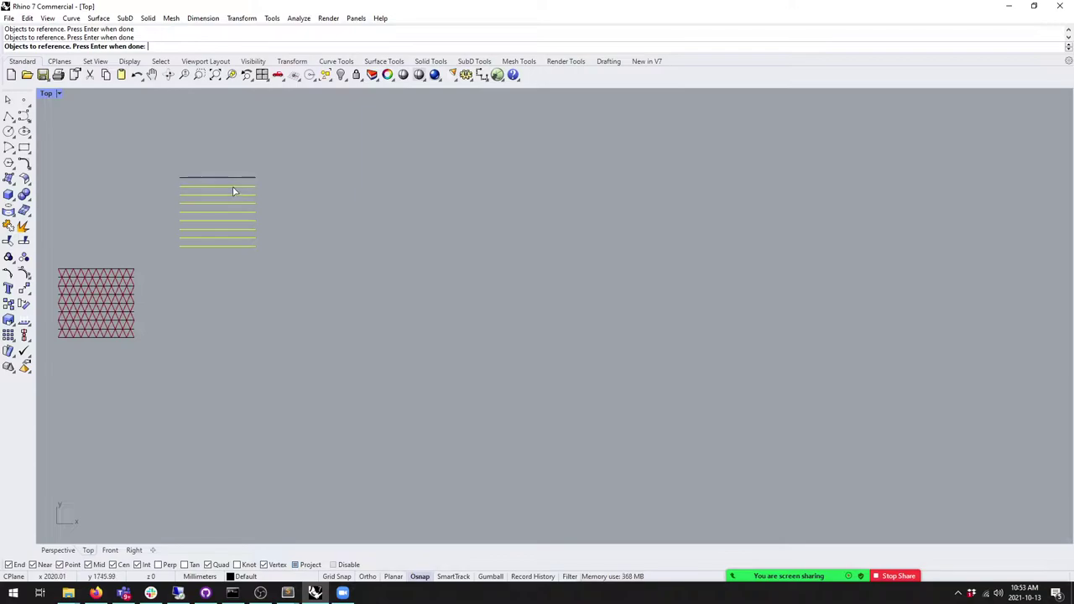
pyautogui.press('Return')
# Step: Align the two Geometry parameters one above the other
pyautogui.moveTo(508, 308); pyautogui.dragTo(482, 287)
pyautogui.click(504, 374)
pyautogui.moveTo(502, 376); pyautogui.dragTo(465, 373)
pyautogui.moveTo(488, 296); pyautogui.dragTo(479, 298)
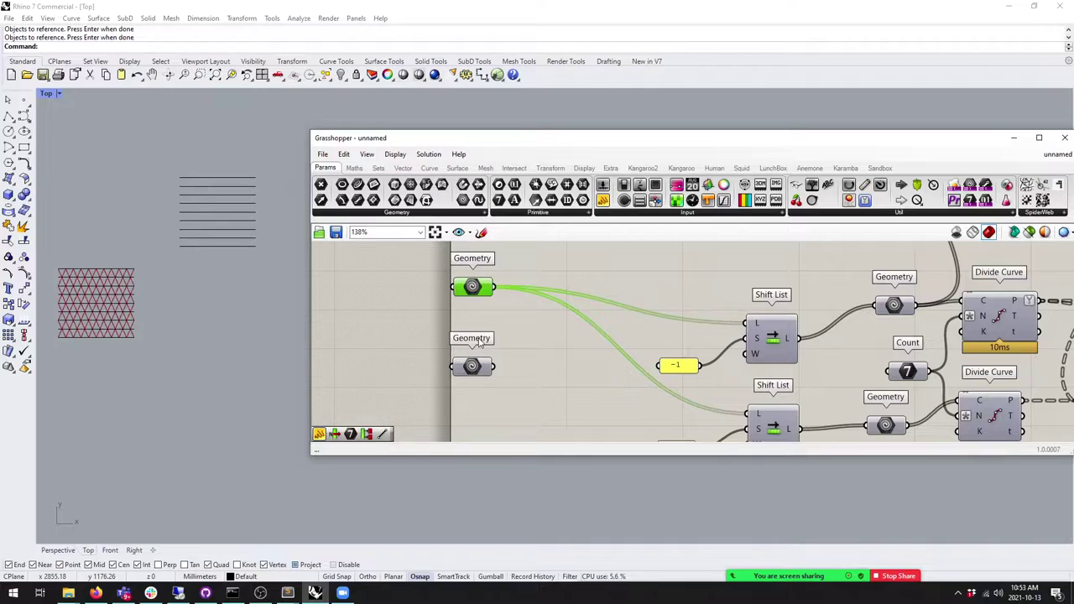
# Step: Add a Group component after each Geometry parameter and arrange the pairs
pyautogui.click(551, 168)
pyautogui.moveTo(811, 186); pyautogui.dragTo(529, 366)
pyautogui.moveTo(564, 410); pyautogui.dragTo(448, 290)
pyautogui.moveTo(403, 378); pyautogui.dragTo(440, 360, button='right')
pyautogui.moveTo(579, 277); pyautogui.dragTo(515, 286)
pyautogui.click(503, 394)
pyautogui.moveTo(503, 359); pyautogui.dragTo(490, 361)
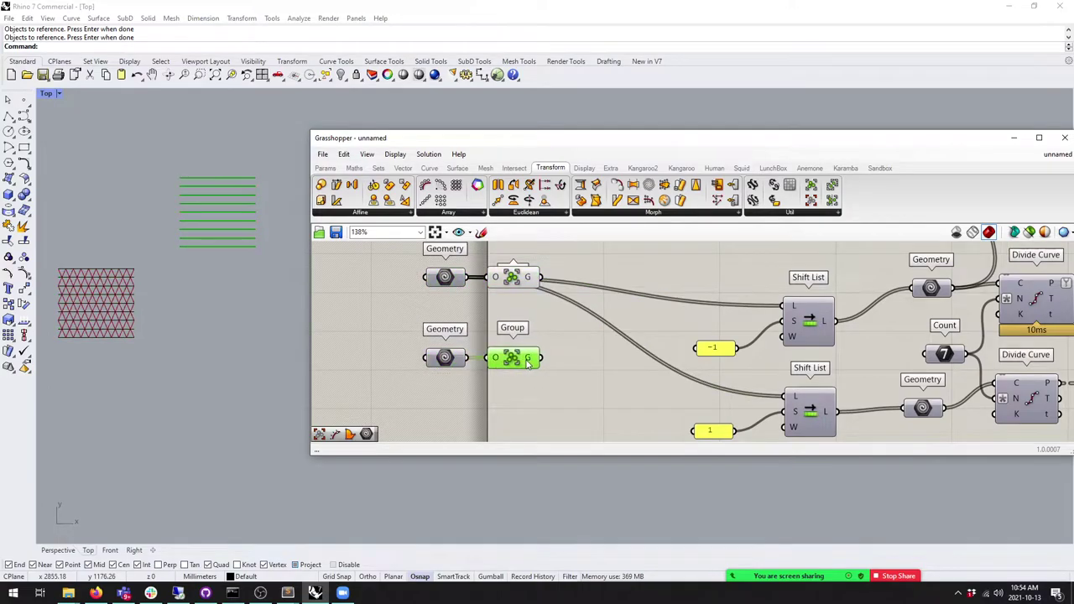
# Step: Add a Panel wired to a Group output, showing a group of 9 objects
pyautogui.click(325, 168)
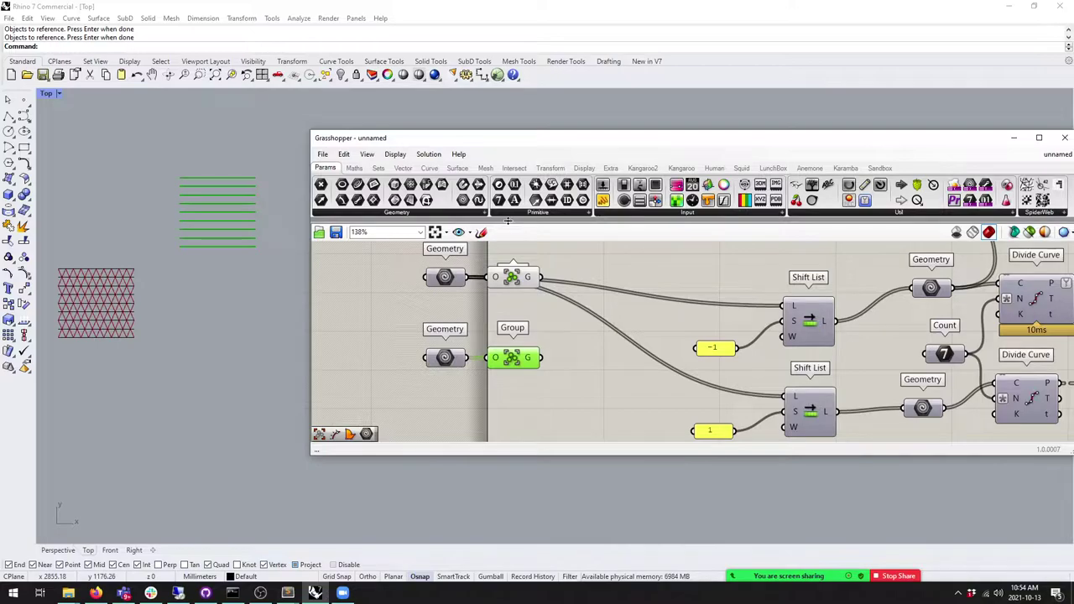
pyautogui.moveTo(604, 253); pyautogui.dragTo(633, 319, button='right')
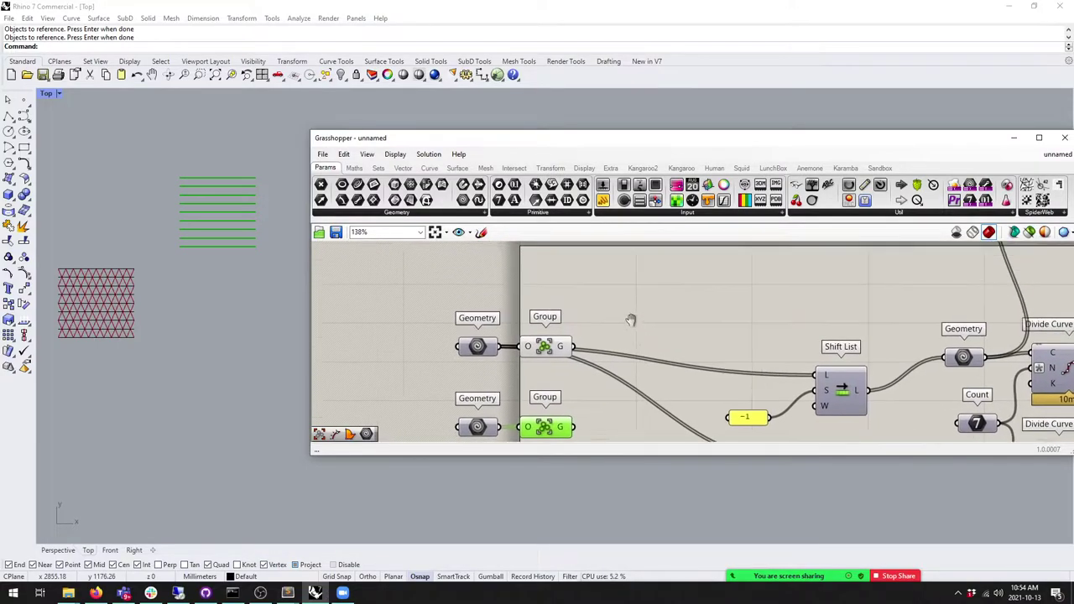
pyautogui.moveTo(632, 277); pyautogui.dragTo(632, 277)
pyautogui.scroll(-2, 546, 297)
pyautogui.moveTo(567, 331); pyautogui.dragTo(641, 280)
# Step: Shift both Geometry and Group pairs further left
pyautogui.scroll(2, 629, 293)
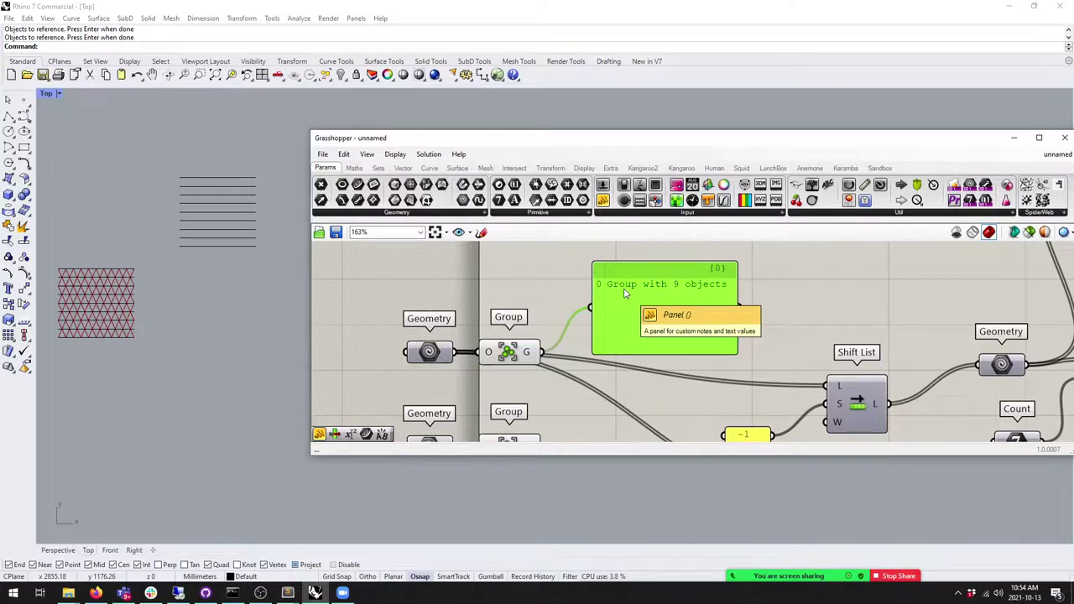
pyautogui.scroll(-5, 671, 316)
pyautogui.moveTo(636, 380); pyautogui.dragTo(517, 299)
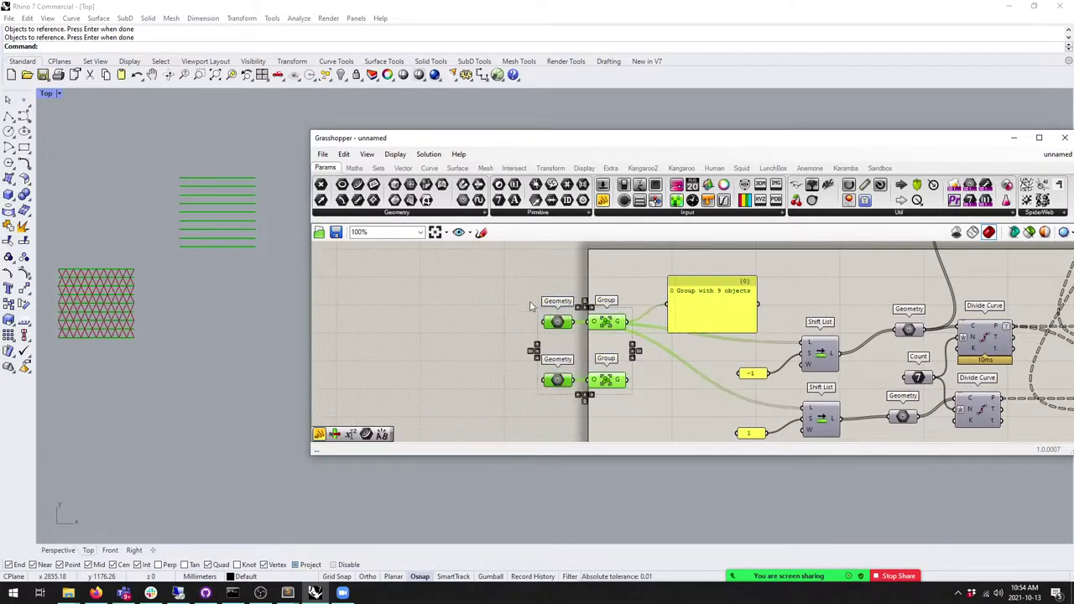
pyautogui.moveTo(604, 326); pyautogui.dragTo(565, 318)
# Step: Replace the preview panel with a Merge component fed by both Group outputs
pyautogui.click(711, 304)
pyautogui.press('Delete')
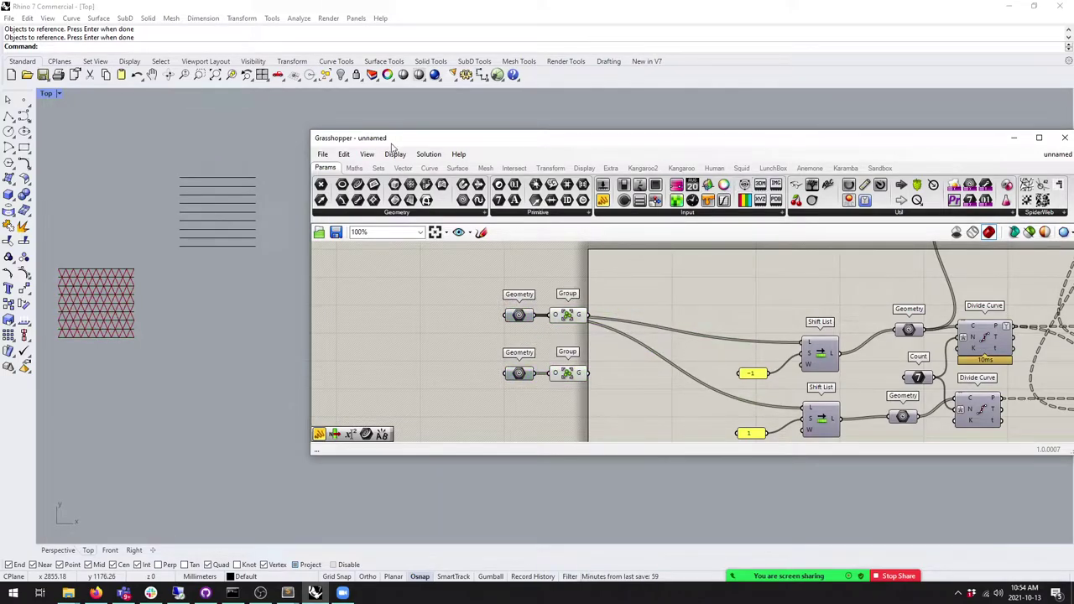
pyautogui.click(379, 168)
pyautogui.moveTo(944, 185); pyautogui.dragTo(654, 328)
pyautogui.moveTo(578, 314); pyautogui.dragTo(640, 325)
pyautogui.moveTo(578, 372); pyautogui.dragTo(629, 346)
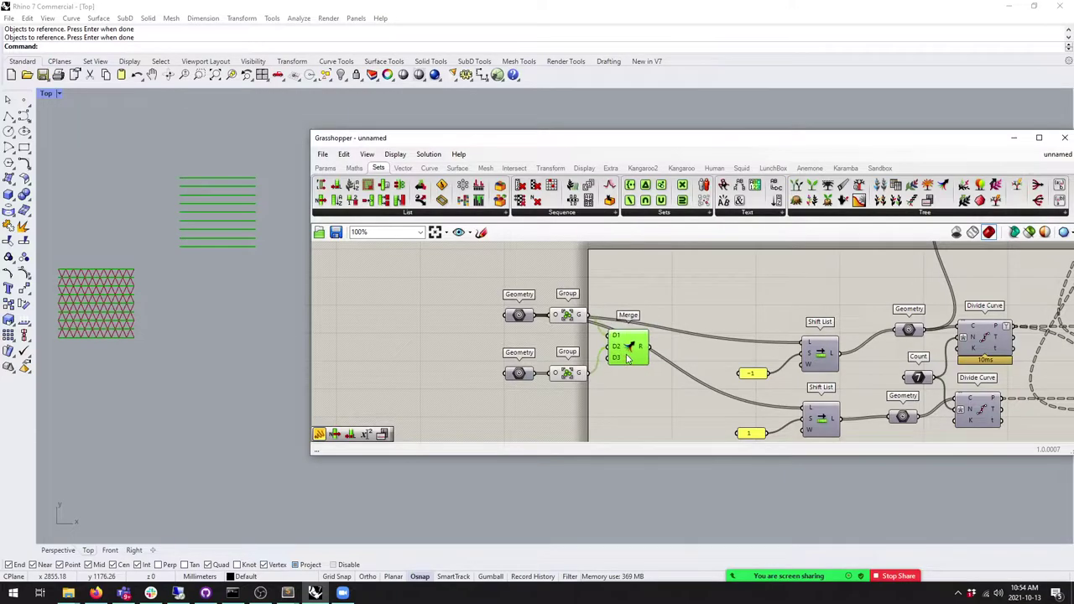
# Step: Add a taller Panel showing the merged group list
pyautogui.click(324, 168)
pyautogui.moveTo(603, 200); pyautogui.dragTo(693, 342)
pyautogui.moveTo(765, 372); pyautogui.dragTo(765, 406)
pyautogui.moveTo(692, 322); pyautogui.dragTo(693, 358)
# Step: Delete the top Rhino curve and re-reference the lower Geometry as seven curves
pyautogui.click(208, 180)
pyautogui.press('Delete')
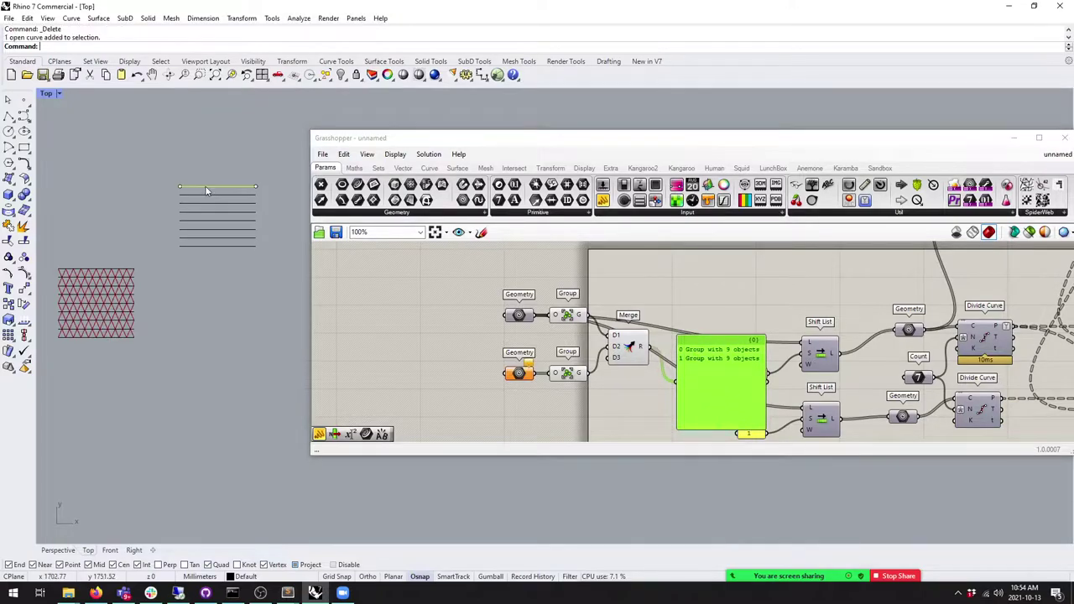
pyautogui.rightClick(519, 377)
pyautogui.click(550, 506)
pyautogui.click(205, 242)
pyautogui.click(211, 230)
pyautogui.click(216, 221)
pyautogui.click(220, 203)
pyautogui.click(221, 196)
pyautogui.press('Return')
# Step: Nudge the merged-result panel into place and select the Merge component
pyautogui.moveTo(704, 322); pyautogui.dragTo(717, 370)
pyautogui.click(602, 309)
pyautogui.click(550, 168)
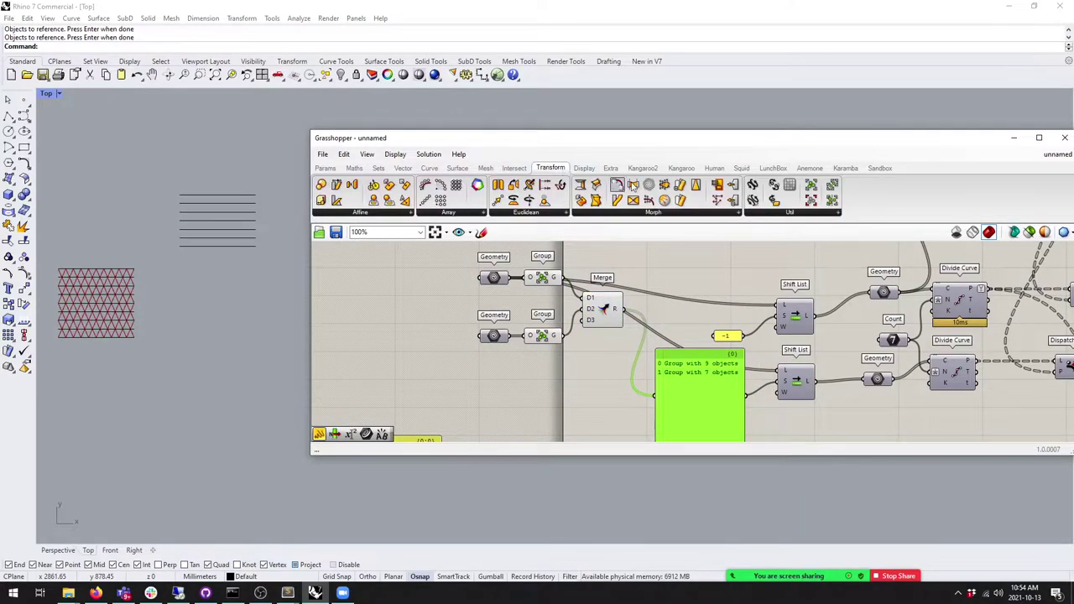
# Step: Place an Ungroup component after Merge and check the Divide Curve and Characters connections
pyautogui.moveTo(811, 200); pyautogui.dragTo(650, 311)
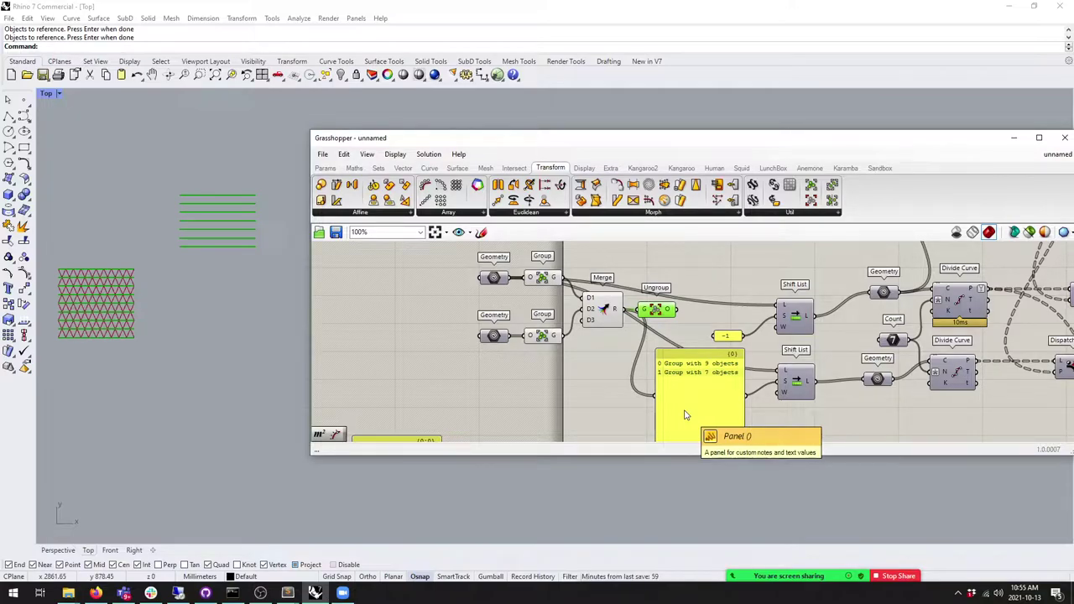
pyautogui.scroll(-3, 684, 415)
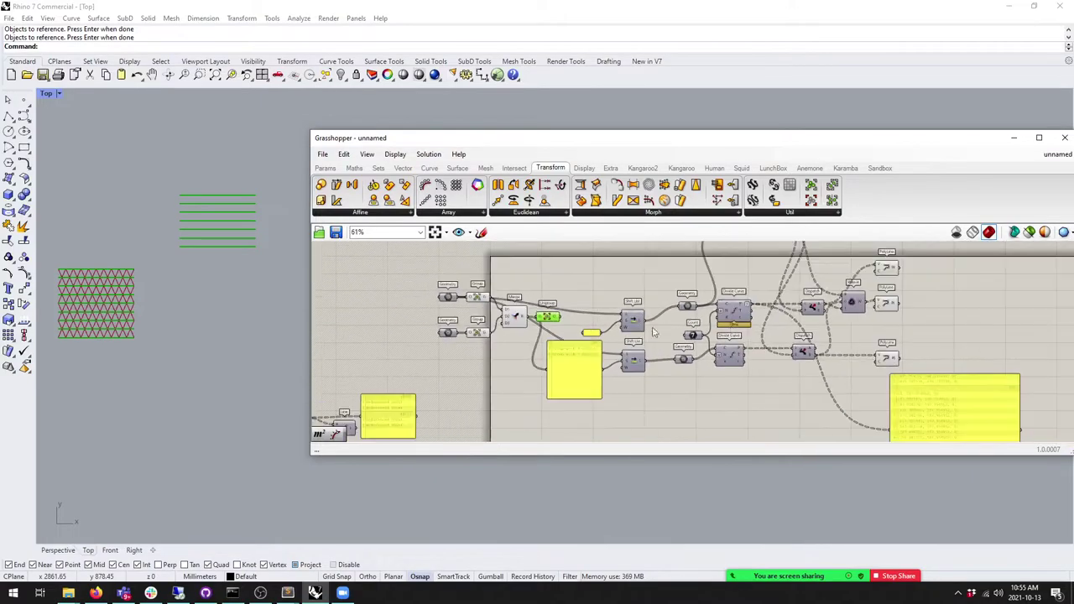
pyautogui.click(727, 323)
pyautogui.moveTo(726, 323); pyautogui.dragTo(738, 341, button='right')
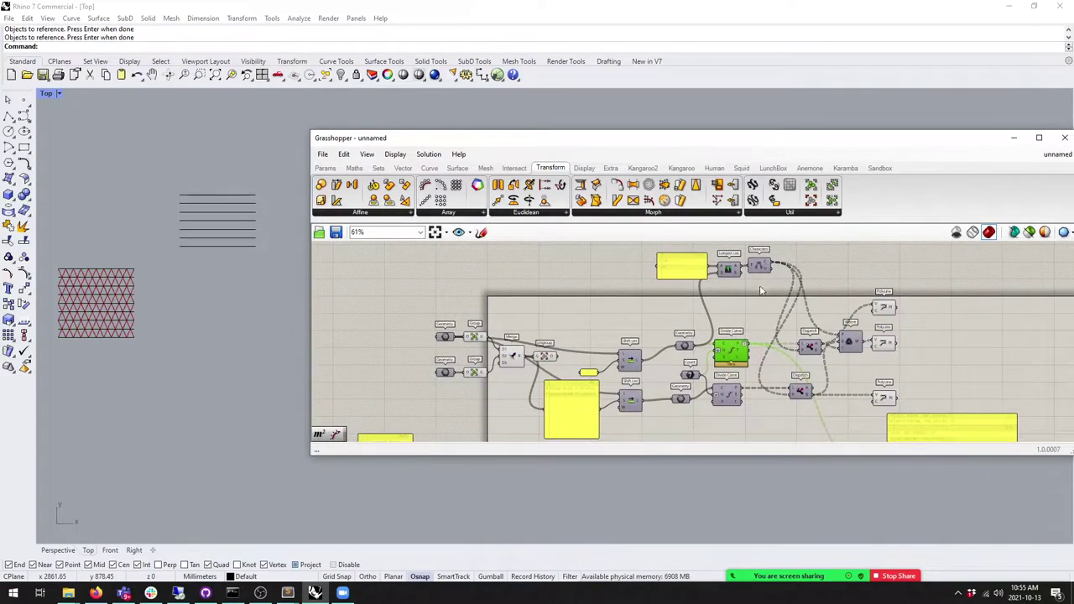
pyautogui.click(760, 268)
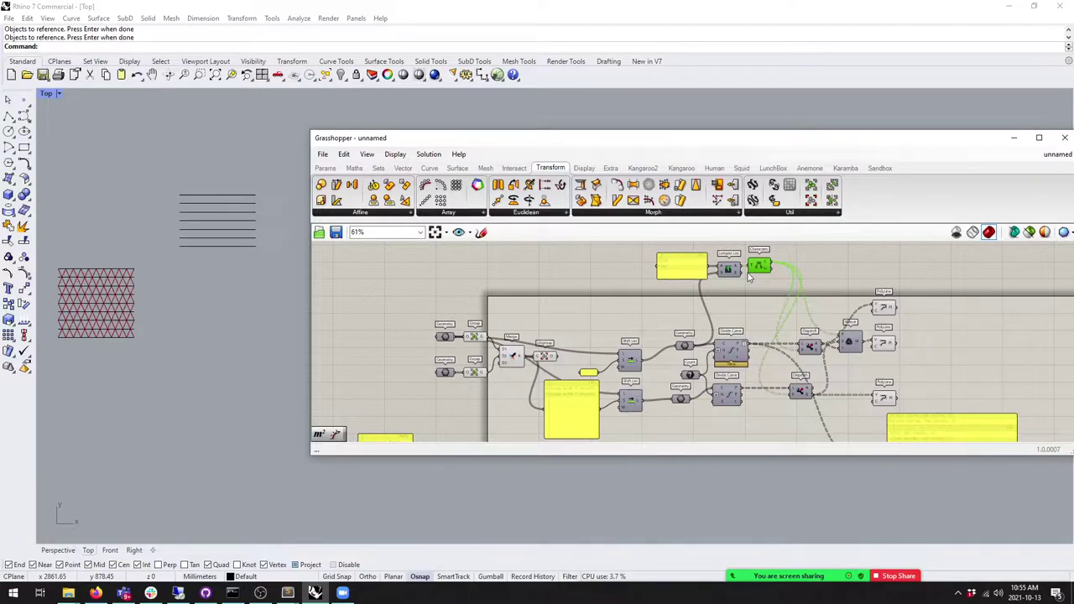
pyautogui.scroll(3, 501, 392)
# Step: Wire Ungroup into the enlarged panel, listing branches of nine and seven curves
pyautogui.moveTo(575, 297); pyautogui.dragTo(551, 396)
pyautogui.scroll(-1, 605, 358)
pyautogui.moveTo(605, 353); pyautogui.dragTo(610, 375)
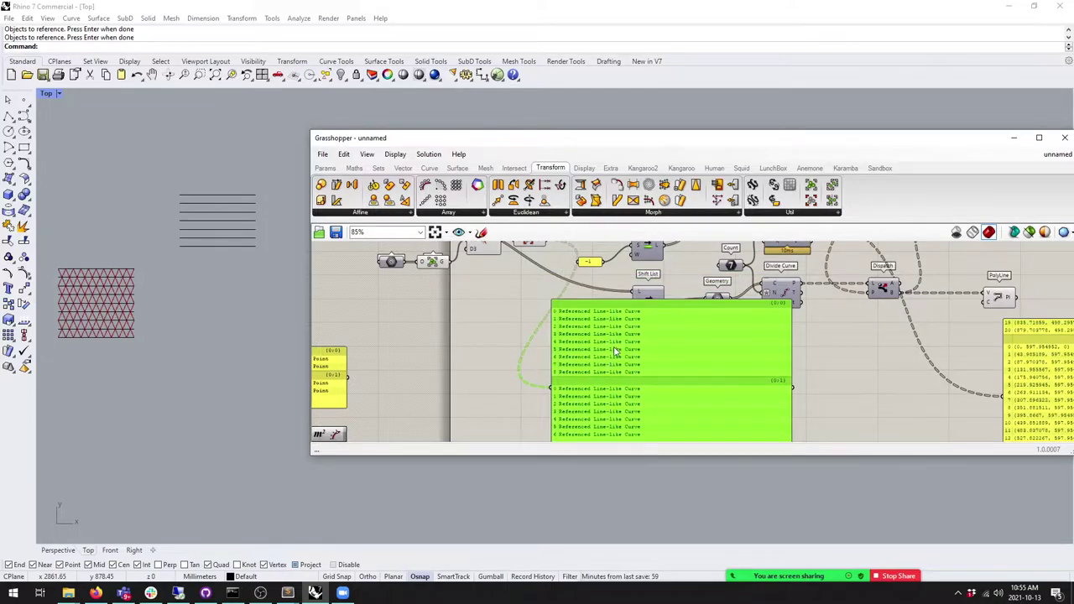
pyautogui.scroll(-2, 611, 376)
pyautogui.scroll(2, 558, 342)
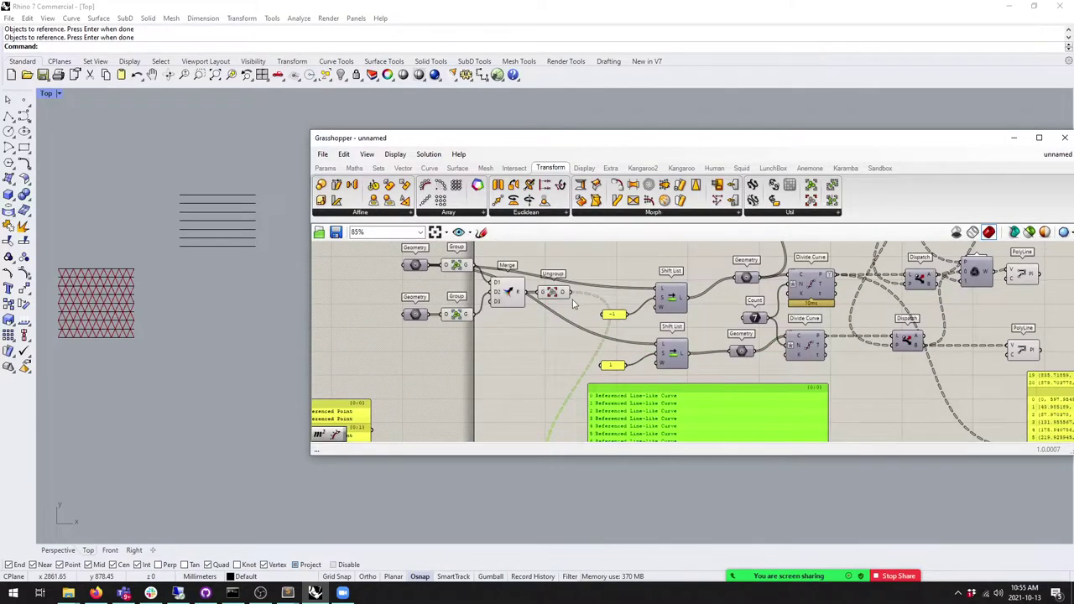
# Step: Connect Ungroup's output to the L input of both Shift List components
pyautogui.moveTo(569, 292); pyautogui.dragTo(595, 316)
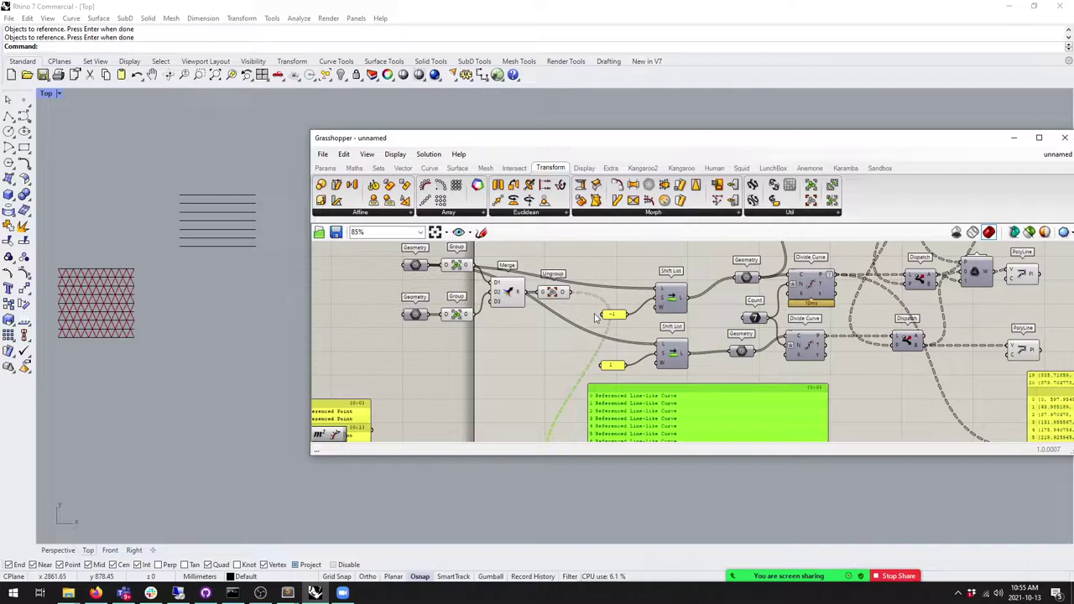
pyautogui.moveTo(595, 317)
pyautogui.mouseDown()
pyautogui.moveTo(537, 334)
pyautogui.moveTo(606, 331)
pyautogui.mouseUp()
pyautogui.scroll(-2, 595, 317)
pyautogui.moveTo(529, 326); pyautogui.dragTo(603, 374)
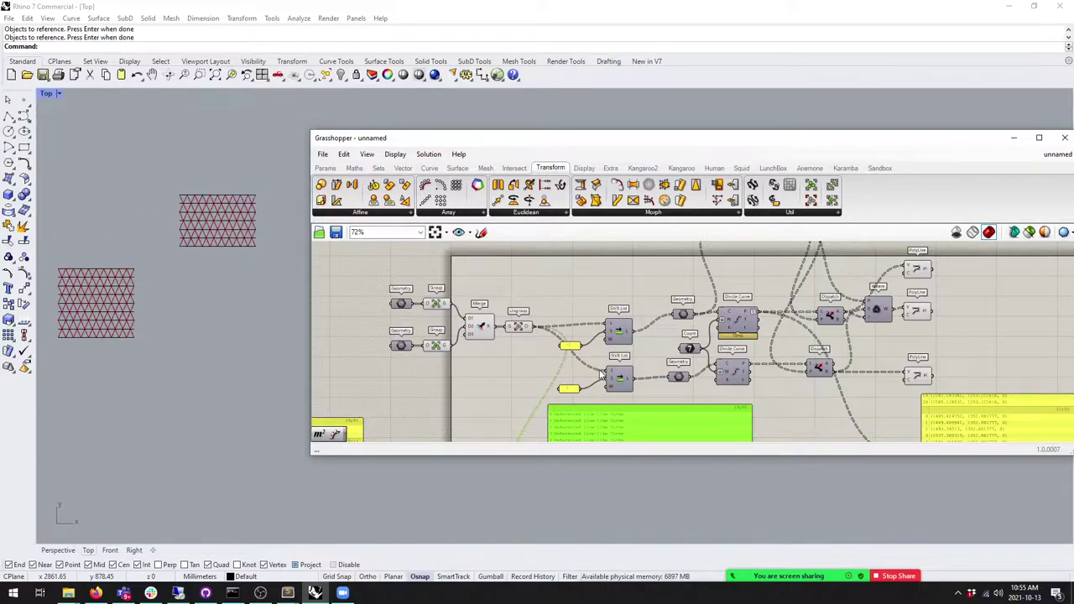
pyautogui.click(617, 380)
pyautogui.click(518, 327)
pyautogui.click(233, 317)
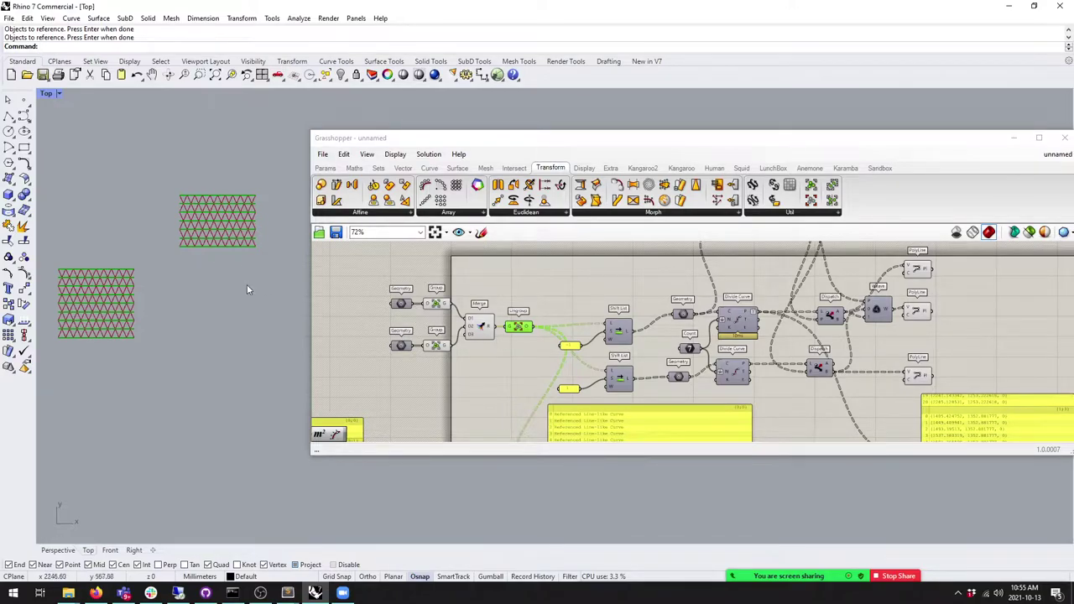
pyautogui.click(214, 195)
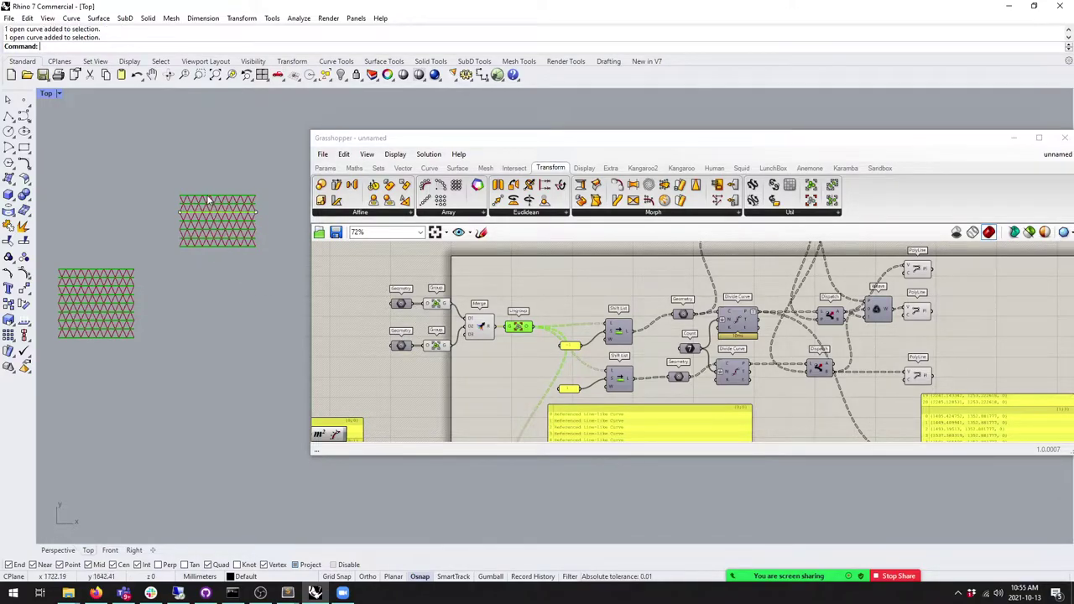
# Step: Drag the upper curves' right control points far left and pull the bottom curve down
pyautogui.moveTo(171, 173); pyautogui.dragTo(250, 181)
pyautogui.press('F10')
pyautogui.moveTo(266, 210); pyautogui.dragTo(253, 216, button='right')
pyautogui.keyDown('shift'); pyautogui.moveTo(245, 215); pyautogui.dragTo(192, 193); pyautogui.keyUp('shift')
pyautogui.moveTo(174, 328); pyautogui.dragTo(217, 338, button='right')
pyautogui.moveTo(208, 270); pyautogui.dragTo(226, 311)
pyautogui.scroll(2, 240, 325)
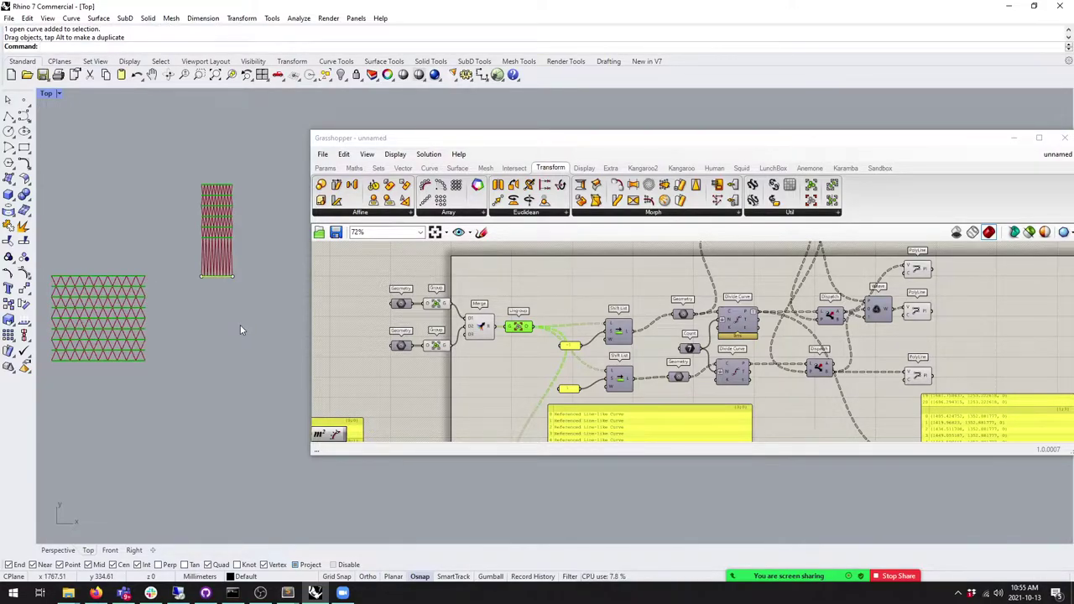
# Step: Rearrange the Geometry, Group and Ungroup nodes and move the Grasshopper window left
pyautogui.moveTo(476, 339); pyautogui.dragTo(533, 309, button='right')
pyautogui.moveTo(589, 329); pyautogui.dragTo(456, 306)
pyautogui.click(446, 274)
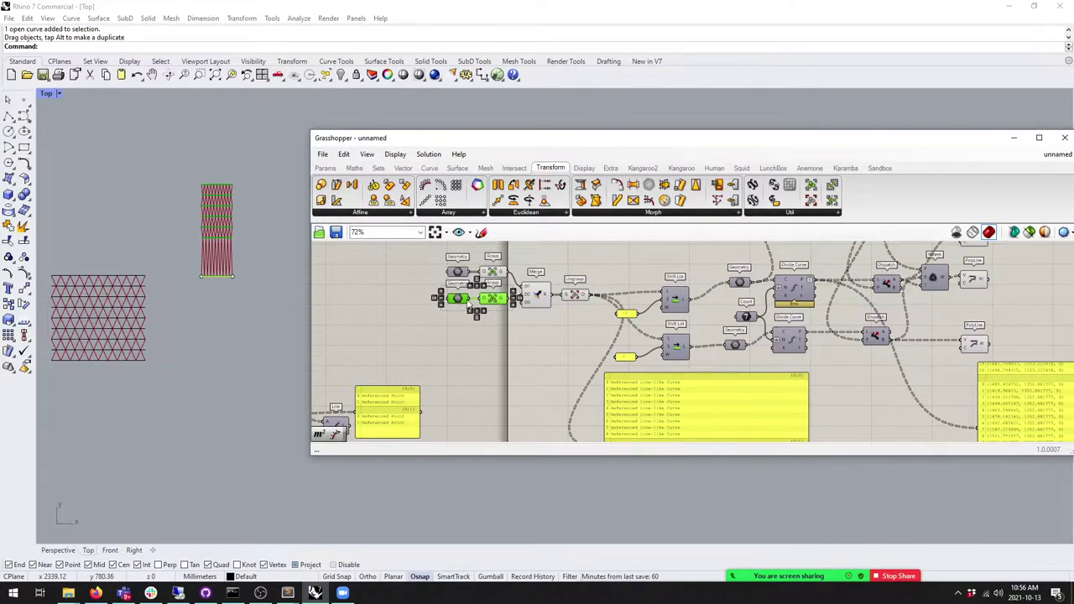
pyautogui.click(579, 301)
pyautogui.moveTo(579, 300); pyautogui.dragTo(574, 295)
pyautogui.click(577, 335)
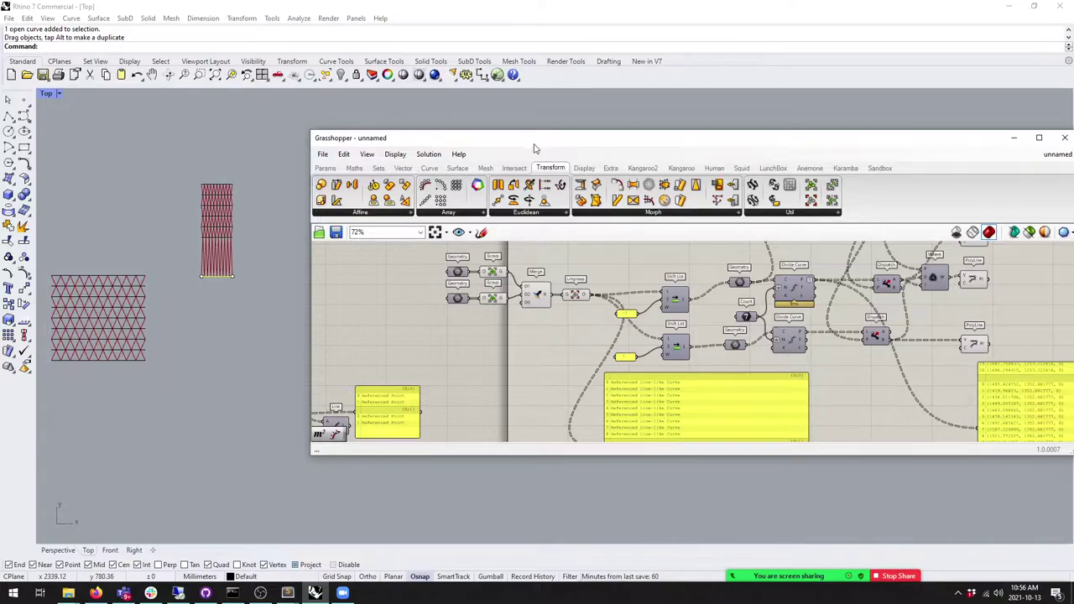
pyautogui.moveTo(535, 145); pyautogui.dragTo(501, 140)
# Step: Snap Grasshopper to the right half of the screen and recentre the Rhino view on the grids
pyautogui.press('super+Right')
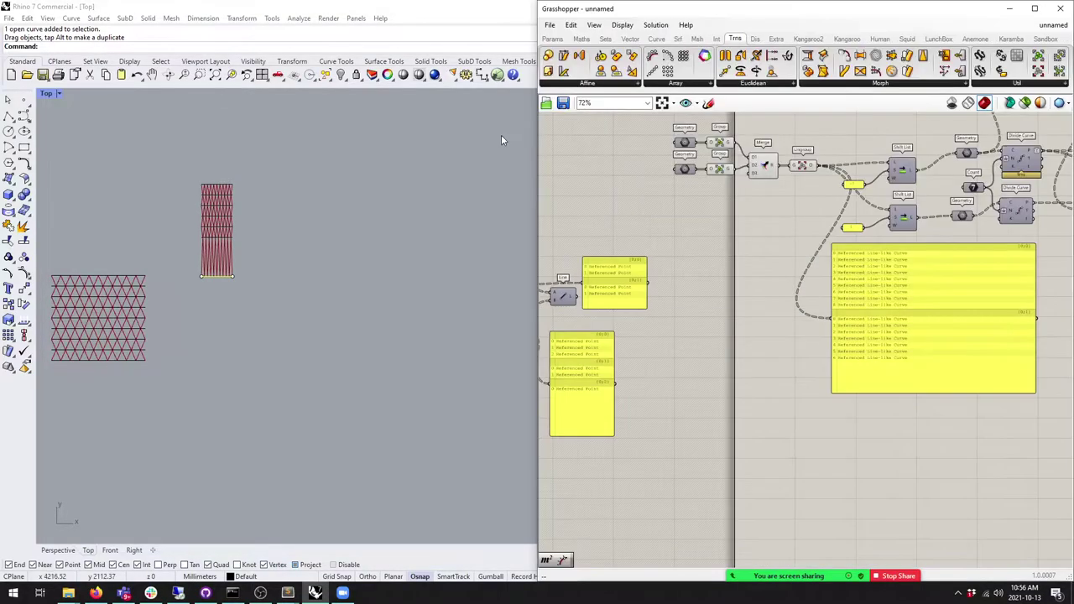
pyautogui.moveTo(226, 224); pyautogui.dragTo(293, 238, button='right')
pyautogui.scroll(4, 294, 238)
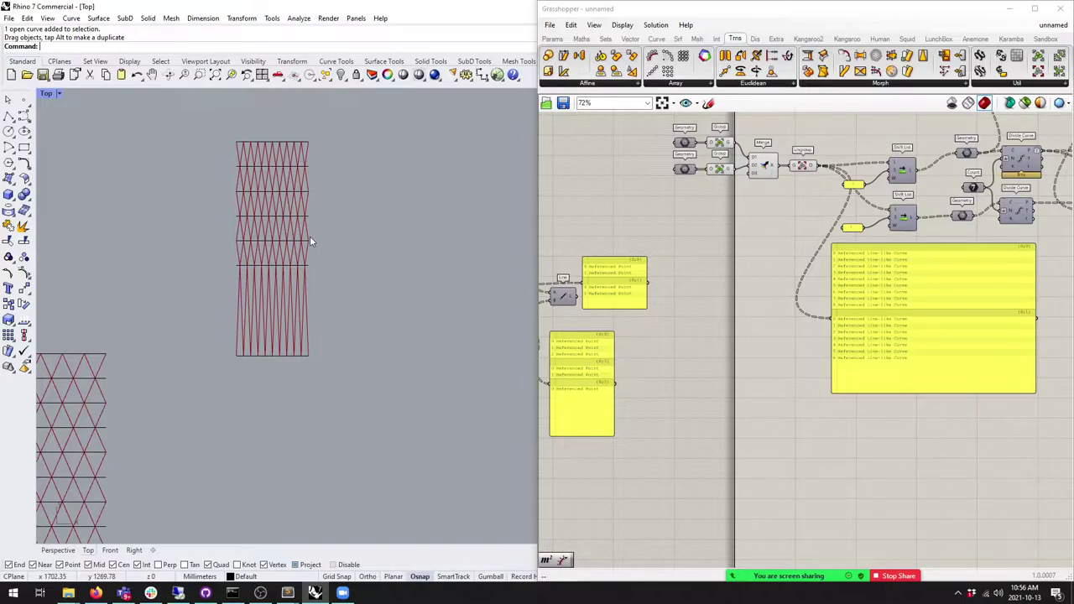
pyautogui.scroll(3, 761, 302)
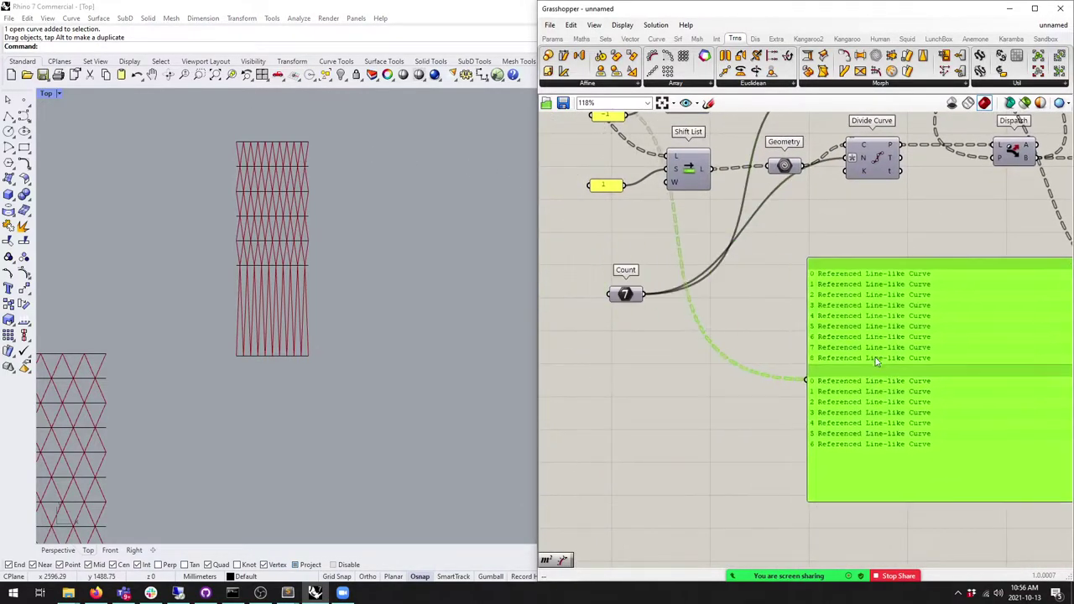
# Step: Wire Count's output into the panel to show 7 and check the Divide Curve count wires
pyautogui.moveTo(643, 295); pyautogui.dragTo(797, 374)
pyautogui.moveTo(837, 324); pyautogui.dragTo(851, 347, button='right')
pyautogui.moveTo(852, 156); pyautogui.dragTo(853, 237, button='right')
pyautogui.moveTo(874, 179); pyautogui.dragTo(866, 259)
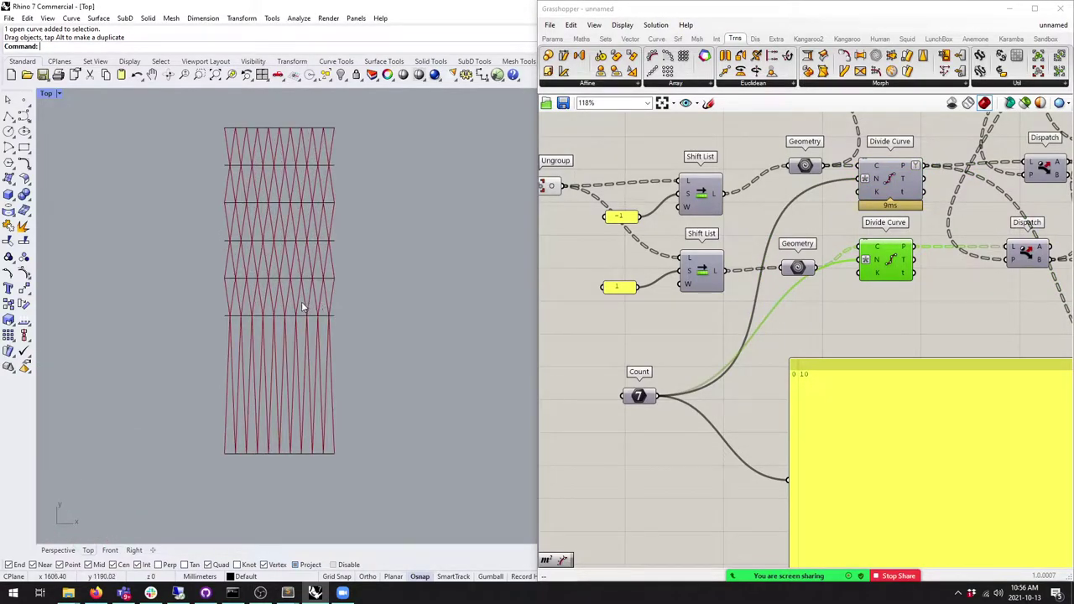
pyautogui.scroll(-5, 373, 296)
pyautogui.scroll(2, 374, 295)
# Step: Drag the tall grid's right-edge control points right to widen it, then hide the points
pyautogui.moveTo(412, 347); pyautogui.dragTo(391, 227)
pyautogui.click(738, 419)
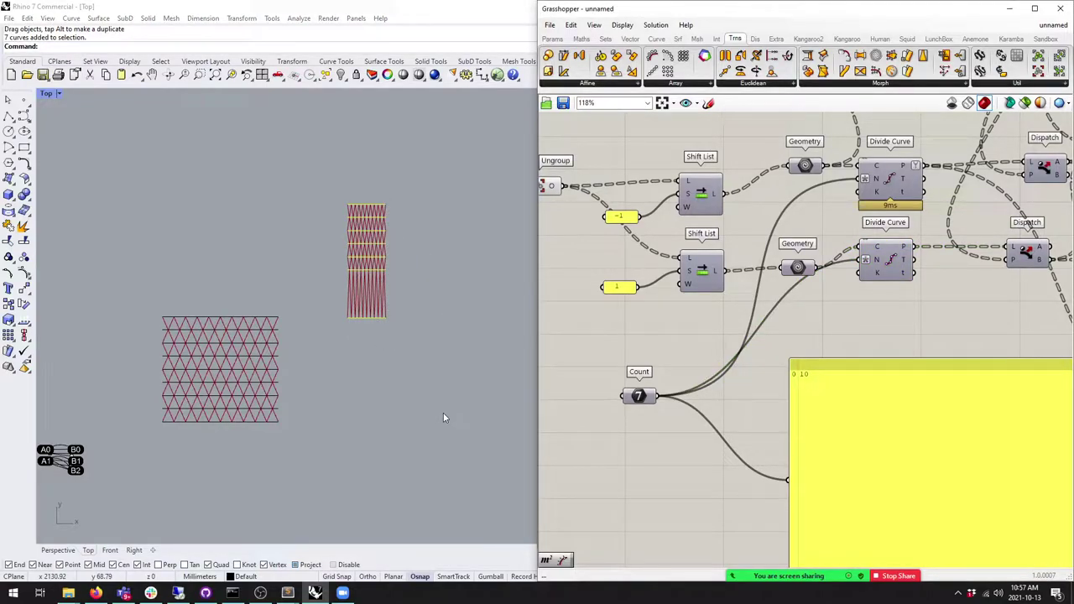
pyautogui.click(23, 273)
pyautogui.moveTo(422, 198); pyautogui.dragTo(379, 378)
pyautogui.moveTo(388, 218); pyautogui.dragTo(468, 219)
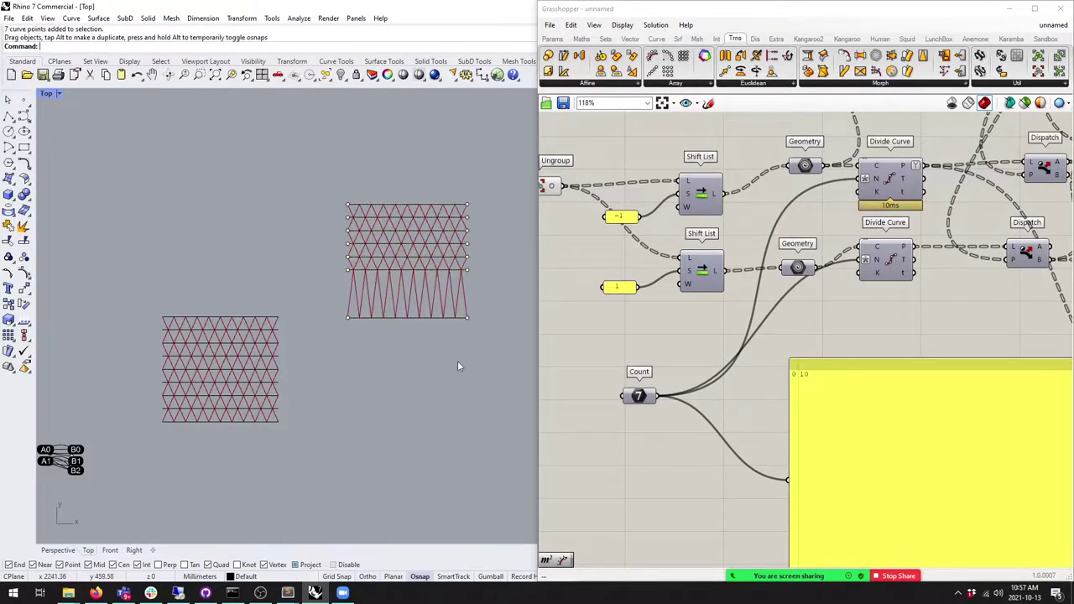
pyautogui.press('Escape')
pyautogui.moveTo(710, 354); pyautogui.dragTo(712, 340, button='right')
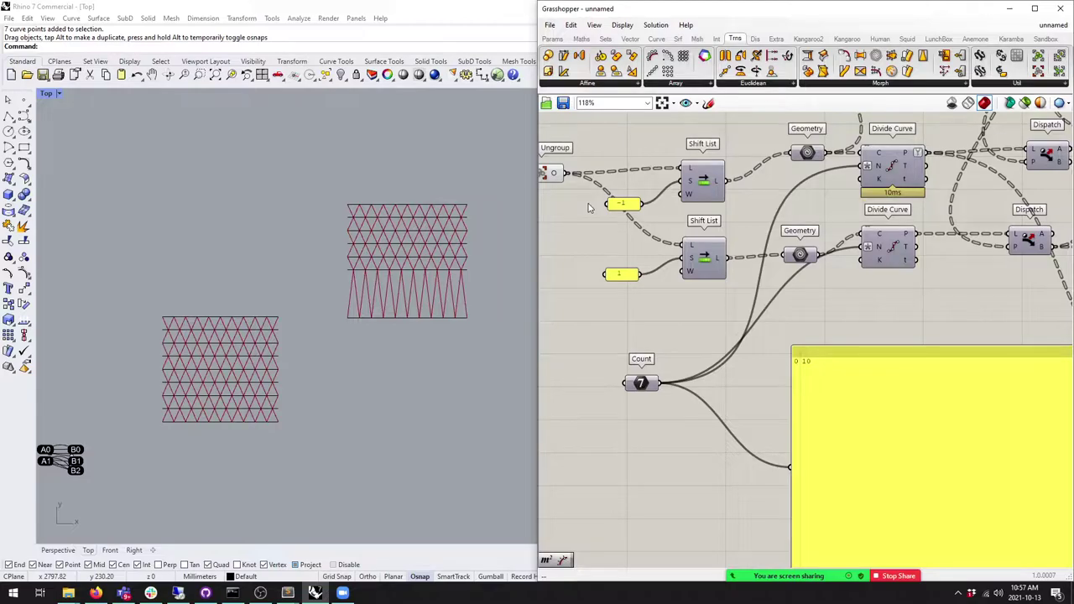
# Step: Add a Length component on the referenced curves, showing 879.703778 and 908.14971 in the panel
pyautogui.click(657, 39)
pyautogui.moveTo(721, 59); pyautogui.dragTo(764, 331)
pyautogui.moveTo(827, 153); pyautogui.dragTo(747, 334)
pyautogui.moveTo(759, 346); pyautogui.dragTo(682, 307, button='right')
pyautogui.moveTo(681, 305); pyautogui.dragTo(866, 403)
pyautogui.click(671, 330)
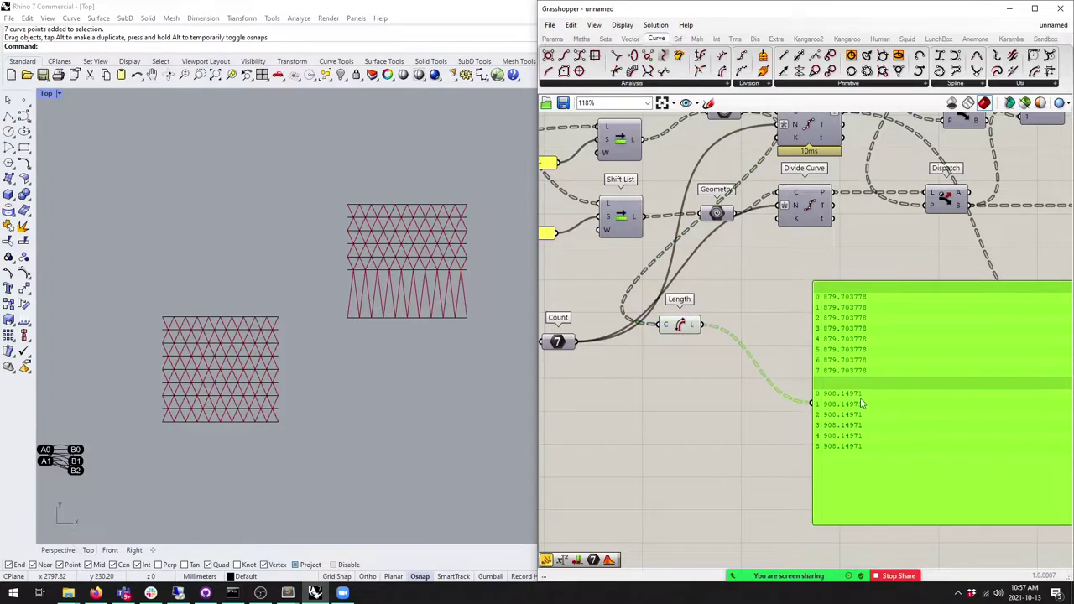
pyautogui.moveTo(681, 326); pyautogui.dragTo(676, 347)
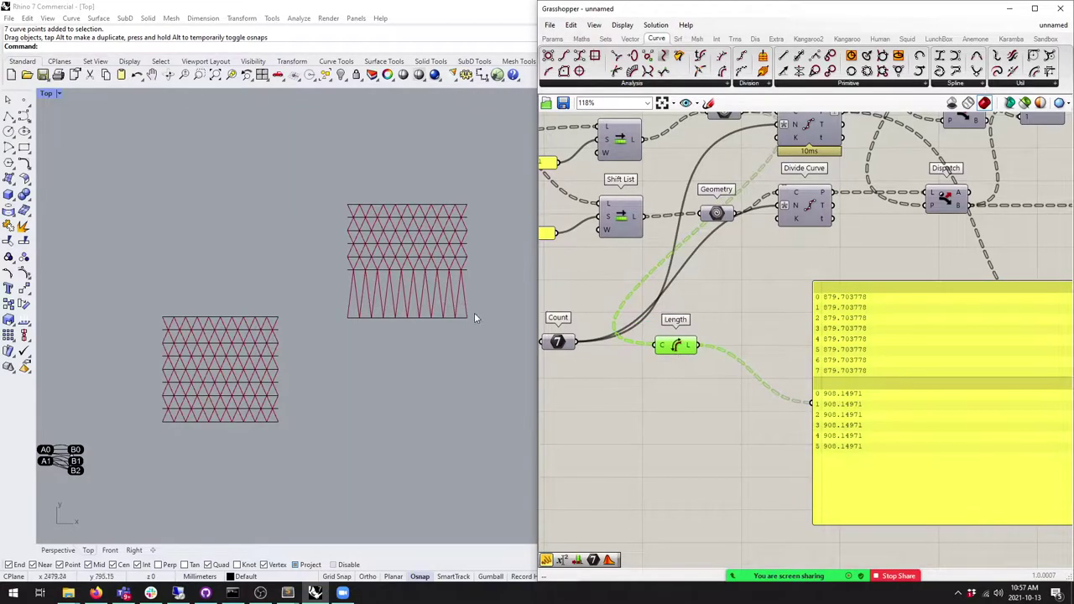
# Step: Check a horizontal grid curve in Rhino and reposition the Length component
pyautogui.click(443, 261)
pyautogui.scroll(3, 440, 261)
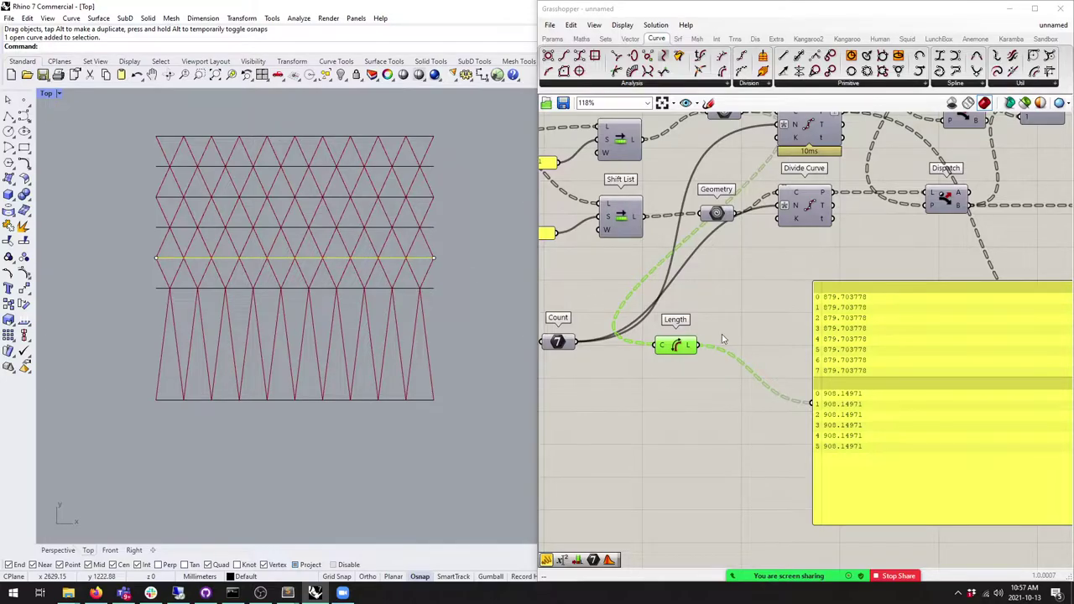
pyautogui.scroll(-4, 771, 371)
pyautogui.click(807, 373)
pyautogui.scroll(3, 771, 366)
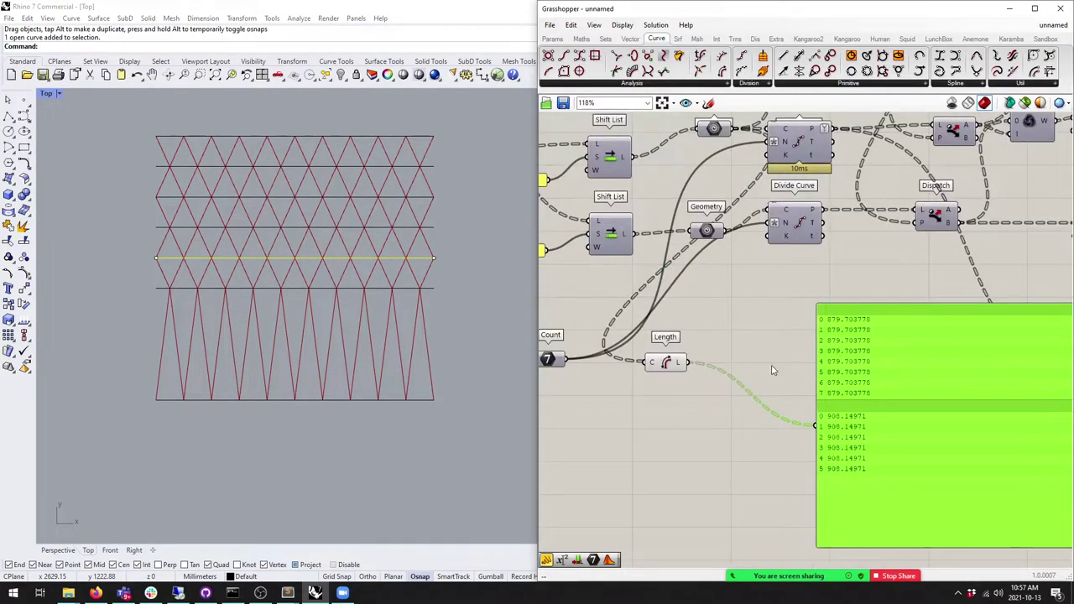
pyautogui.moveTo(674, 362); pyautogui.dragTo(667, 368)
pyautogui.click(638, 310)
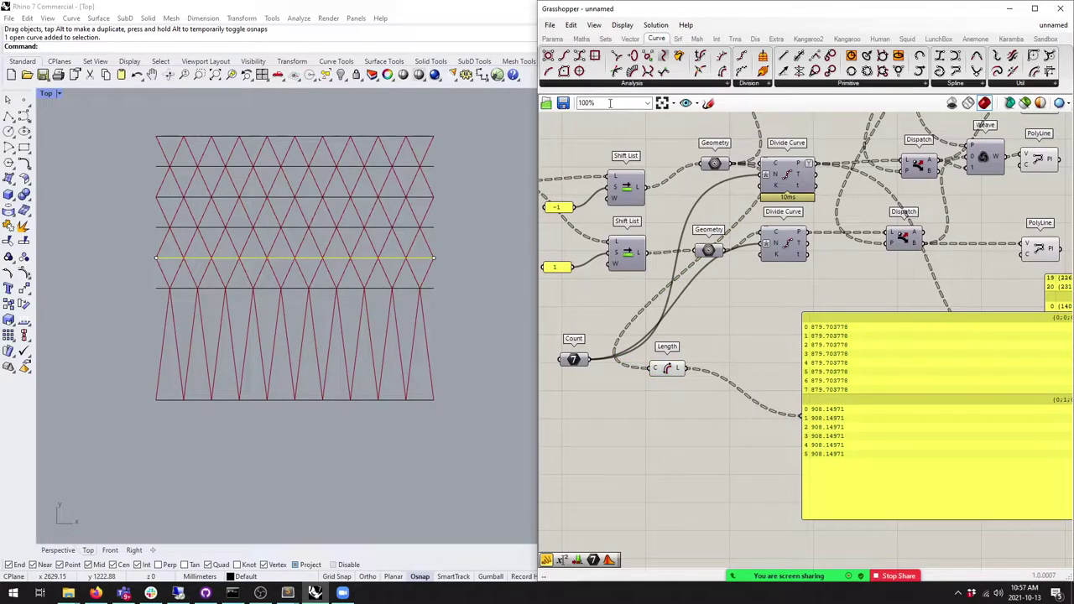
# Step: Place a Maths Expression component below the Length component
pyautogui.click(581, 38)
pyautogui.click(829, 73)
pyautogui.click(786, 348)
pyautogui.moveTo(786, 348); pyautogui.dragTo(784, 395)
# Step: Change the Expression to x/y and wire the curve lengths into x
pyautogui.doubleClick(785, 393)
pyautogui.write('x')
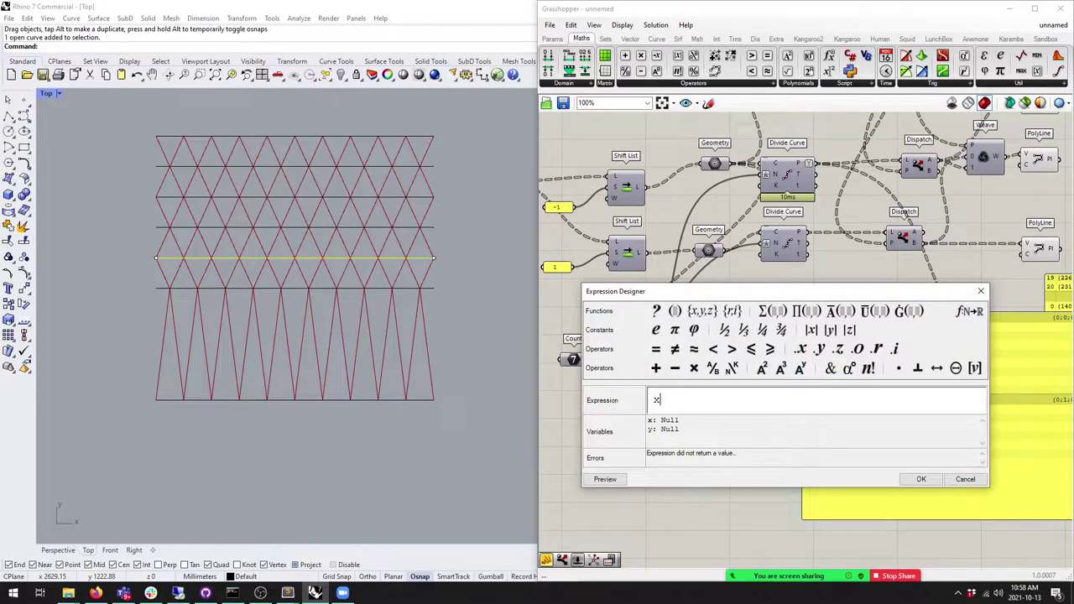
pyautogui.write('/y')
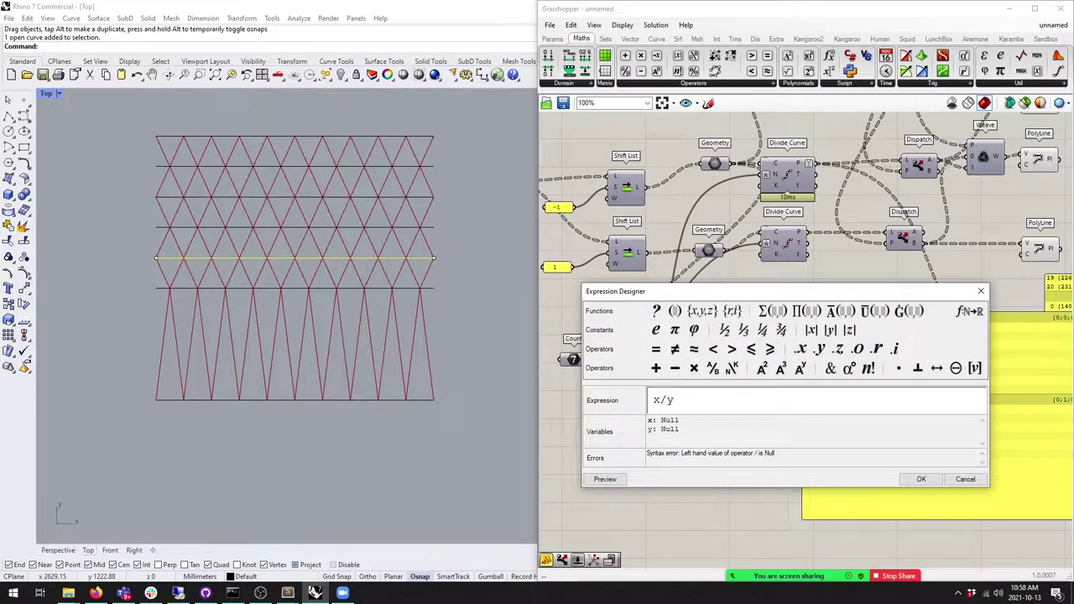
pyautogui.click(920, 479)
pyautogui.moveTo(695, 375); pyautogui.dragTo(763, 380)
# Step: Add a Number Slider as divisor y and send the Expression results to the panel
pyautogui.click(552, 39)
pyautogui.moveTo(735, 55); pyautogui.dragTo(735, 387)
pyautogui.moveTo(768, 379); pyautogui.dragTo(800, 417)
pyautogui.scroll(1, 619, 411)
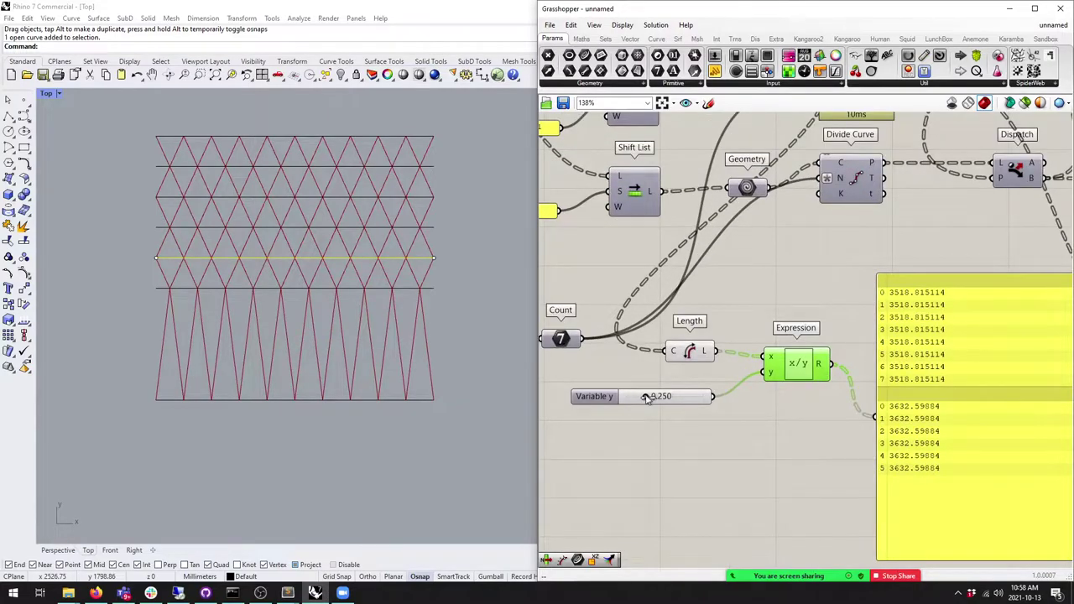
# Step: Set the divisor slider's range to 5–10 and raise its value toward the maximum
pyautogui.doubleClick(592, 399)
pyautogui.doubleClick(621, 413)
pyautogui.write('5')
pyautogui.press('Return')
pyautogui.doubleClick(629, 425)
pyautogui.write('10')
pyautogui.click(647, 425)
pyautogui.click(601, 502)
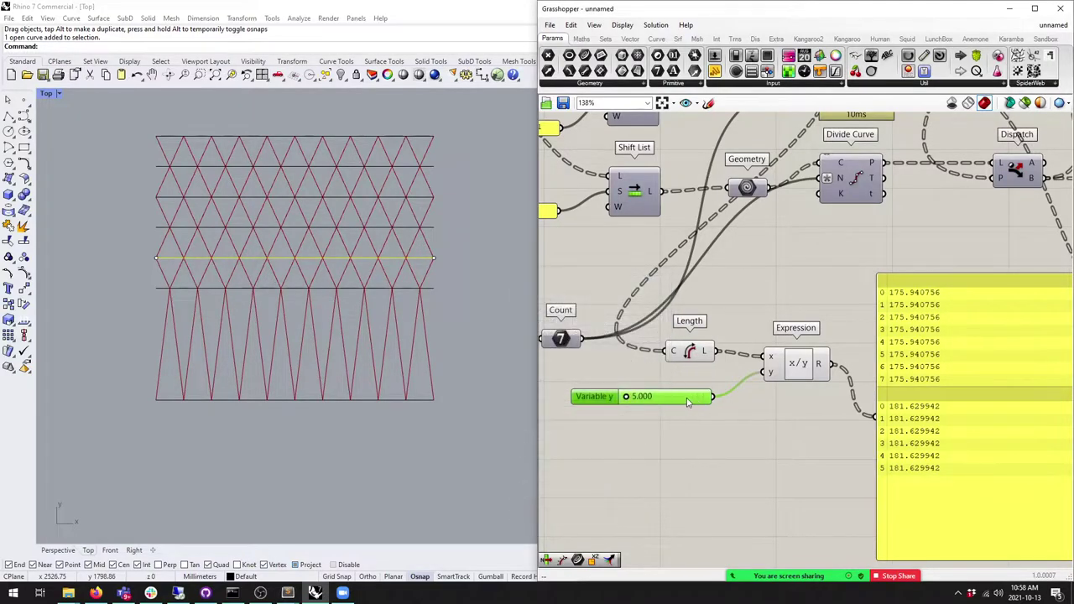
pyautogui.moveTo(621, 397); pyautogui.dragTo(715, 398)
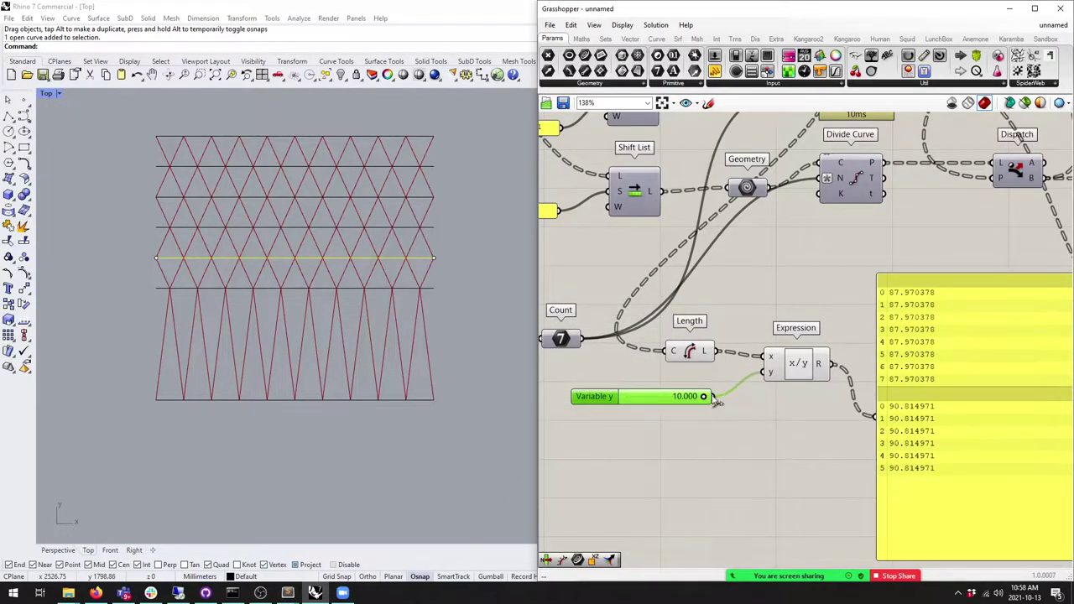
# Step: Change the divisor slider's minimum to 50 and try different divisor values
pyautogui.doubleClick(581, 401)
pyautogui.doubleClick(613, 426)
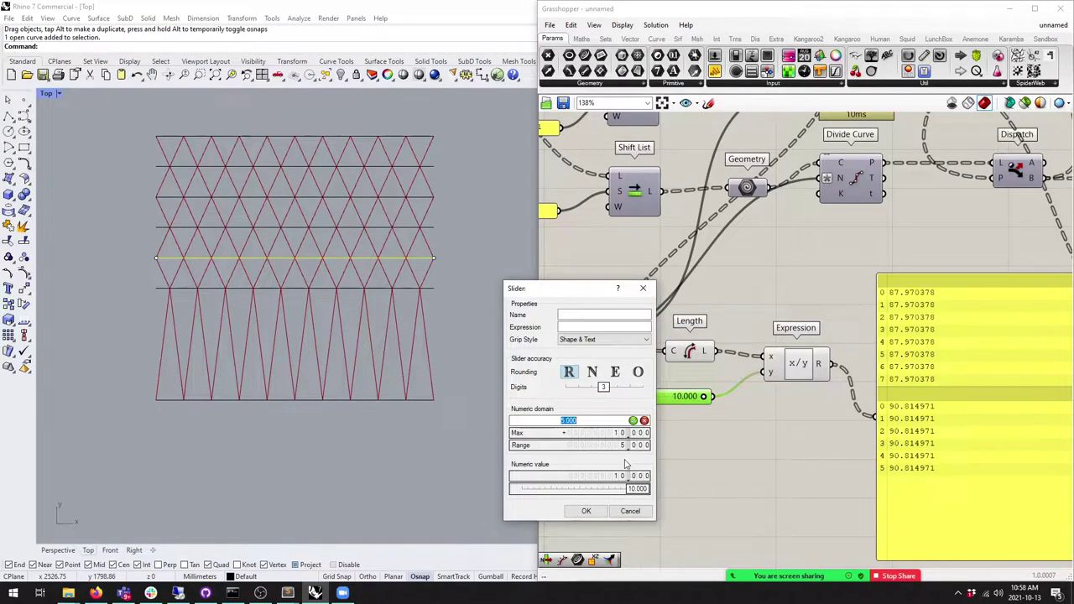
pyautogui.write('50')
pyautogui.press('Return')
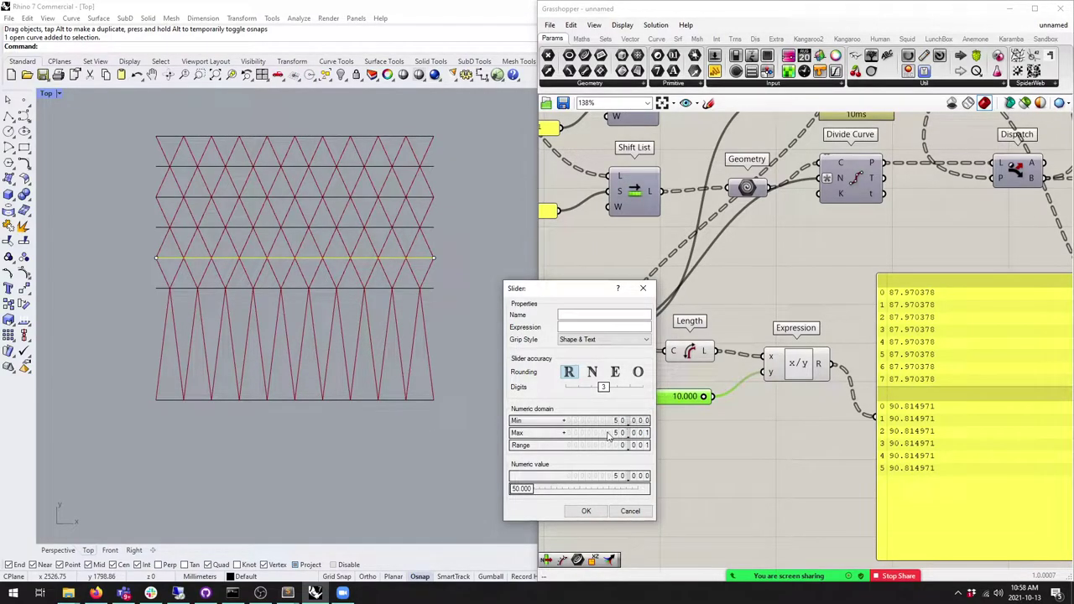
pyautogui.click(586, 511)
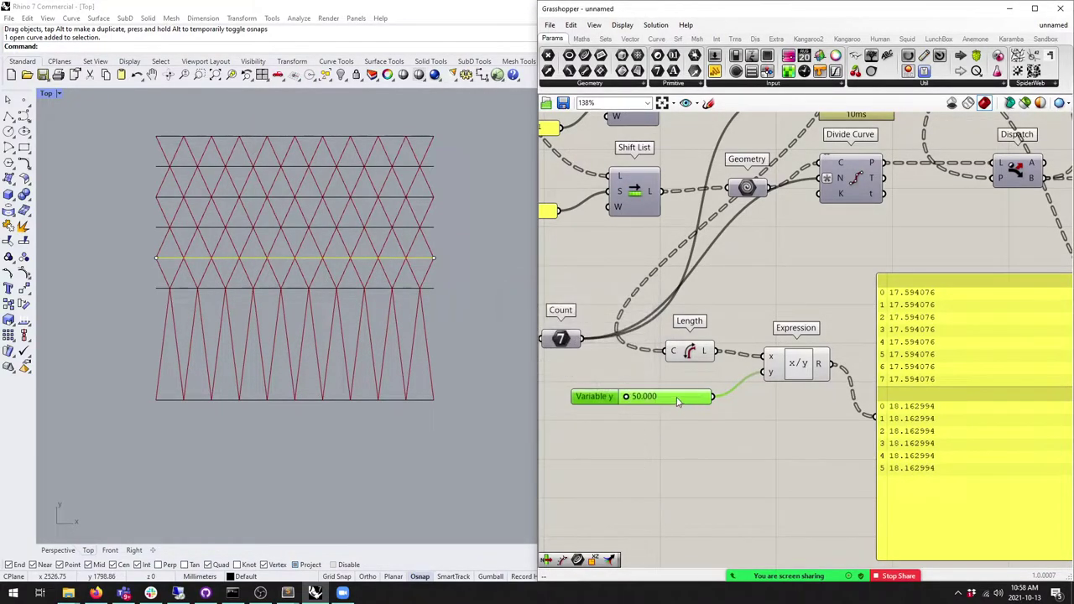
pyautogui.moveTo(628, 397)
pyautogui.mouseDown()
pyautogui.moveTo(714, 397)
pyautogui.moveTo(625, 398)
pyautogui.mouseUp()
pyautogui.scroll(-3, 709, 485)
# Step: Feed the Expression result into both Divide Curve count inputs
pyautogui.click(772, 417)
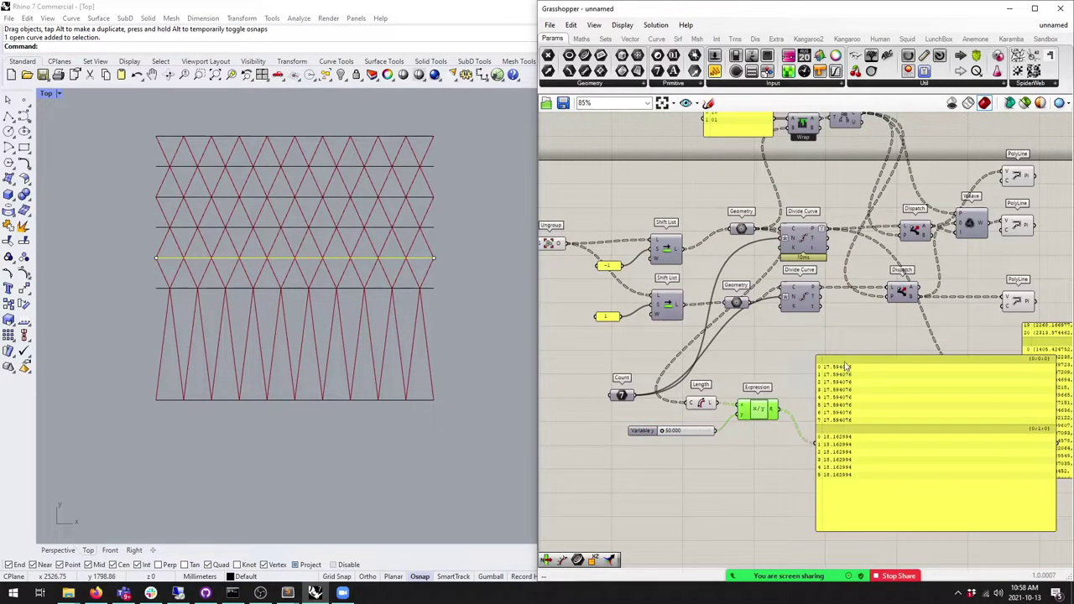
pyautogui.moveTo(856, 407); pyautogui.dragTo(857, 378)
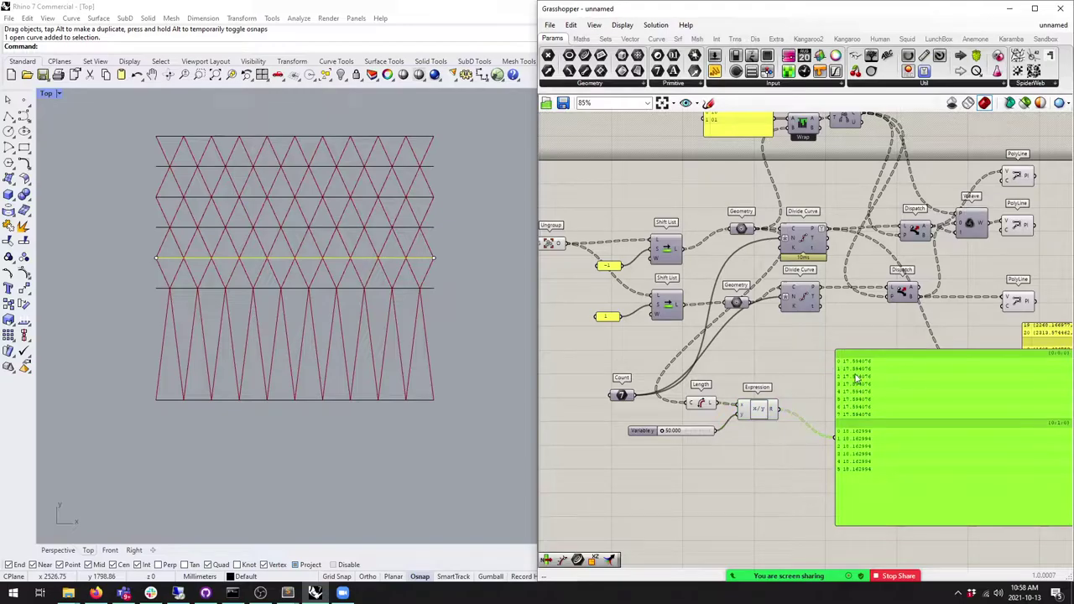
pyautogui.moveTo(767, 420); pyautogui.dragTo(785, 299)
pyautogui.moveTo(777, 408); pyautogui.dragTo(789, 240)
# Step: Select the upper grid's seven curves and turn on their control points
pyautogui.scroll(-5, 412, 294)
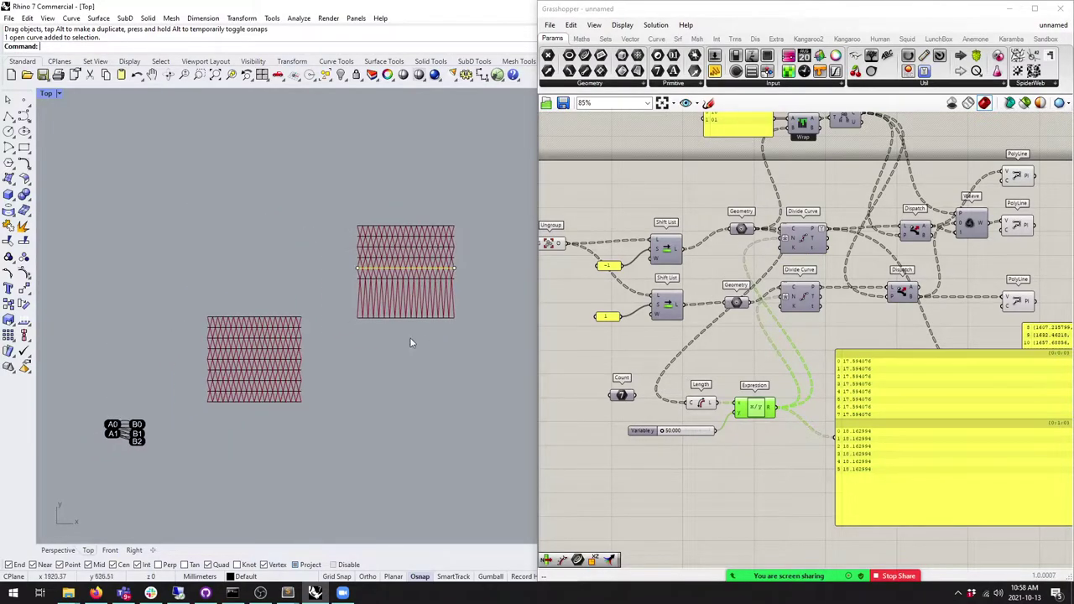
pyautogui.scroll(4, 404, 352)
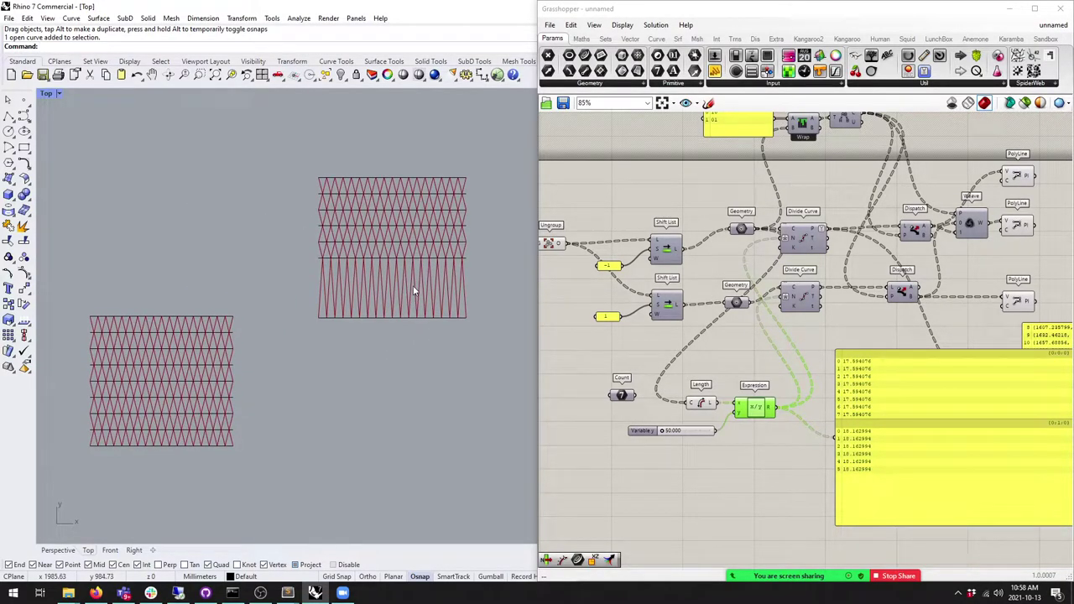
pyautogui.scroll(-3, 413, 292)
pyautogui.moveTo(422, 319); pyautogui.dragTo(390, 185)
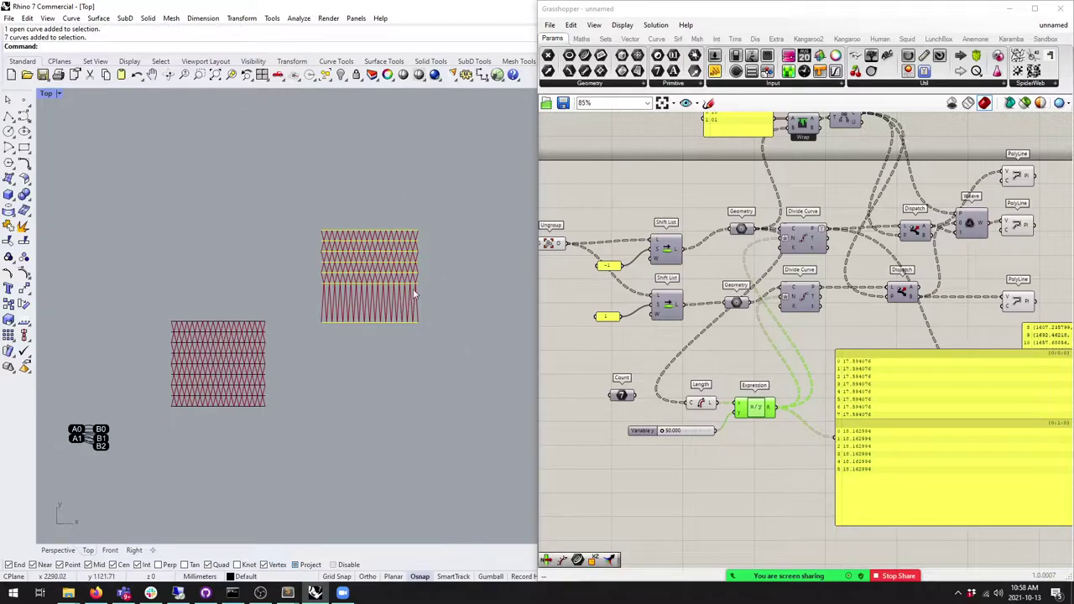
pyautogui.click(24, 272)
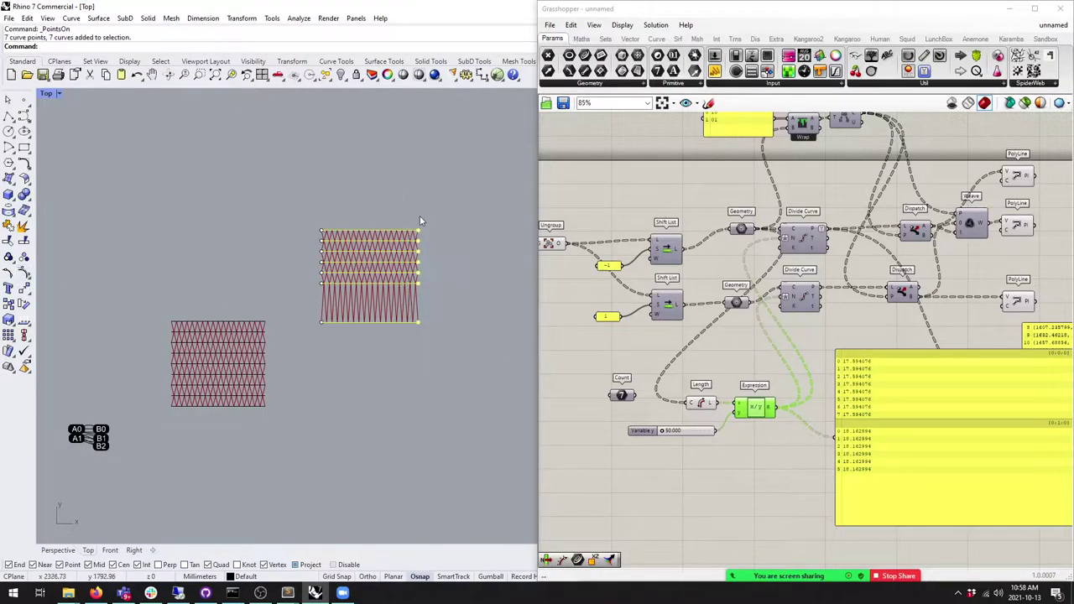
# Step: Stretch the upper grid's right-edge points wider and set Variable y to 60.133
pyautogui.moveTo(415, 227); pyautogui.dragTo(491, 228)
pyautogui.click(469, 351)
pyautogui.scroll(4, 675, 444)
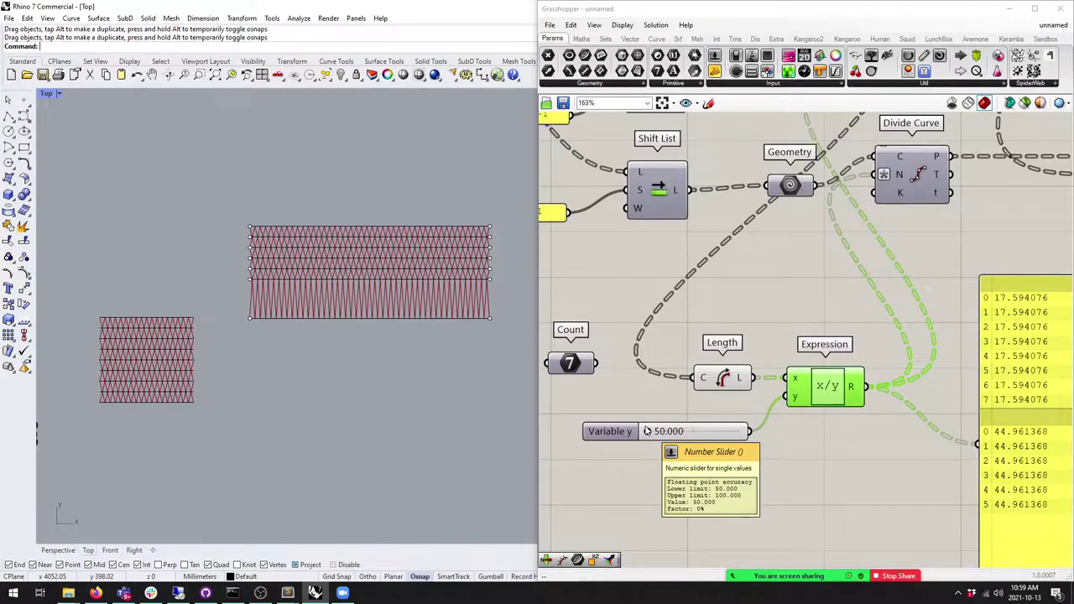
pyautogui.moveTo(647, 430)
pyautogui.mouseDown()
pyautogui.moveTo(742, 430)
pyautogui.moveTo(583, 435)
pyautogui.moveTo(705, 432)
pyautogui.moveTo(646, 432)
pyautogui.moveTo(665, 431)
pyautogui.mouseUp()
# Step: Pull one curve's end point inward and check the division value 22.022826 in the panel
pyautogui.scroll(3, 466, 286)
pyautogui.moveTo(477, 294); pyautogui.dragTo(249, 294)
pyautogui.scroll(-2, 319, 353)
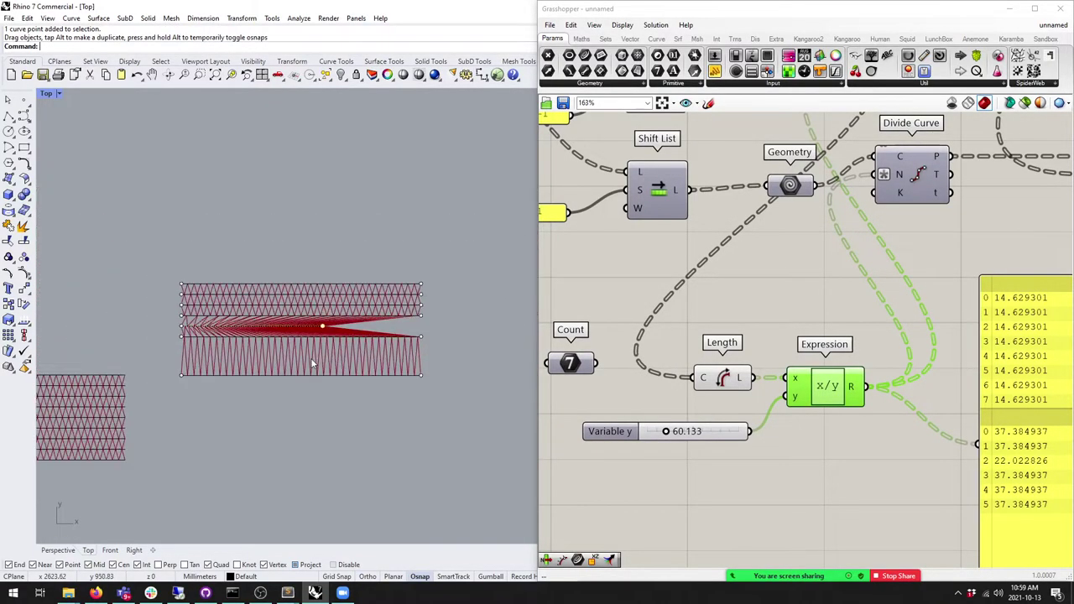
pyautogui.moveTo(307, 312); pyautogui.dragTo(281, 306, button='right')
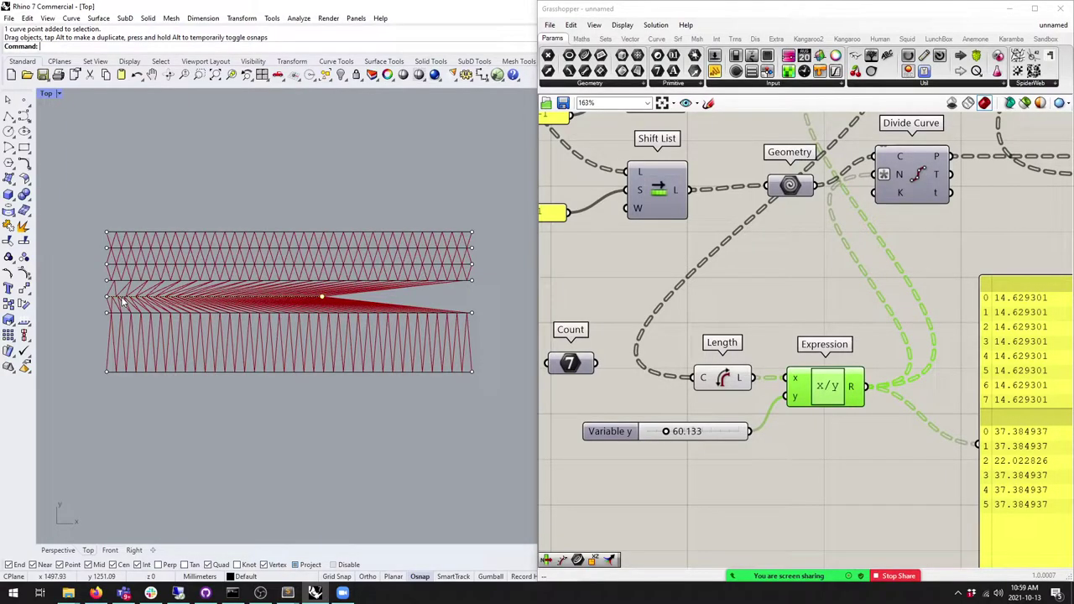
pyautogui.scroll(-2, 123, 300)
pyautogui.scroll(-3, 828, 418)
pyautogui.moveTo(827, 418); pyautogui.dragTo(737, 356, button='right')
pyautogui.moveTo(809, 437); pyautogui.dragTo(786, 421)
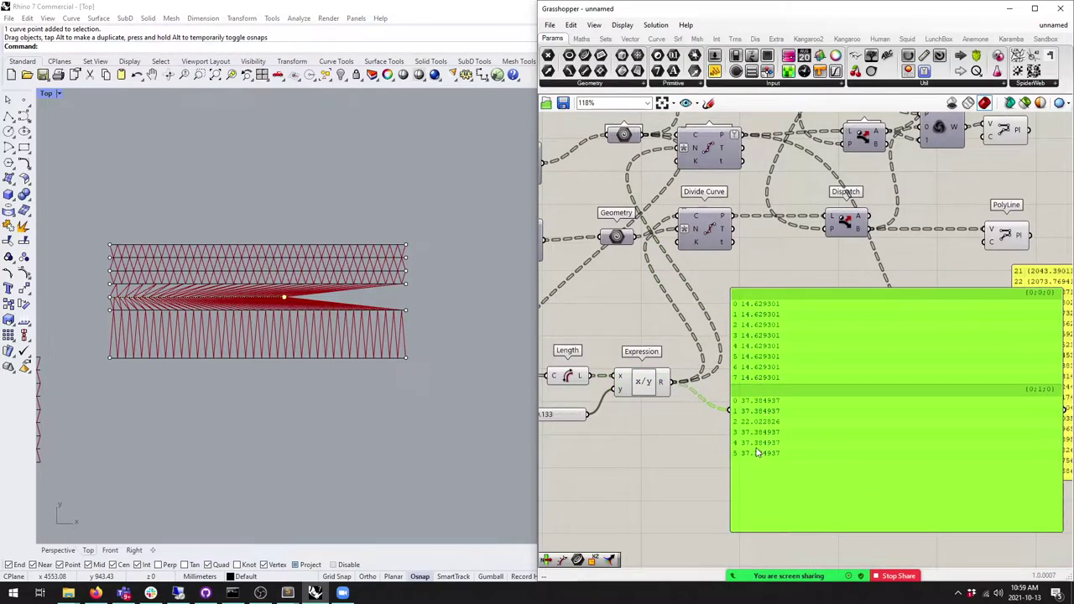
# Step: Drag the shortened curve's end point back out to the grid's right edge
pyautogui.scroll(3, 751, 422)
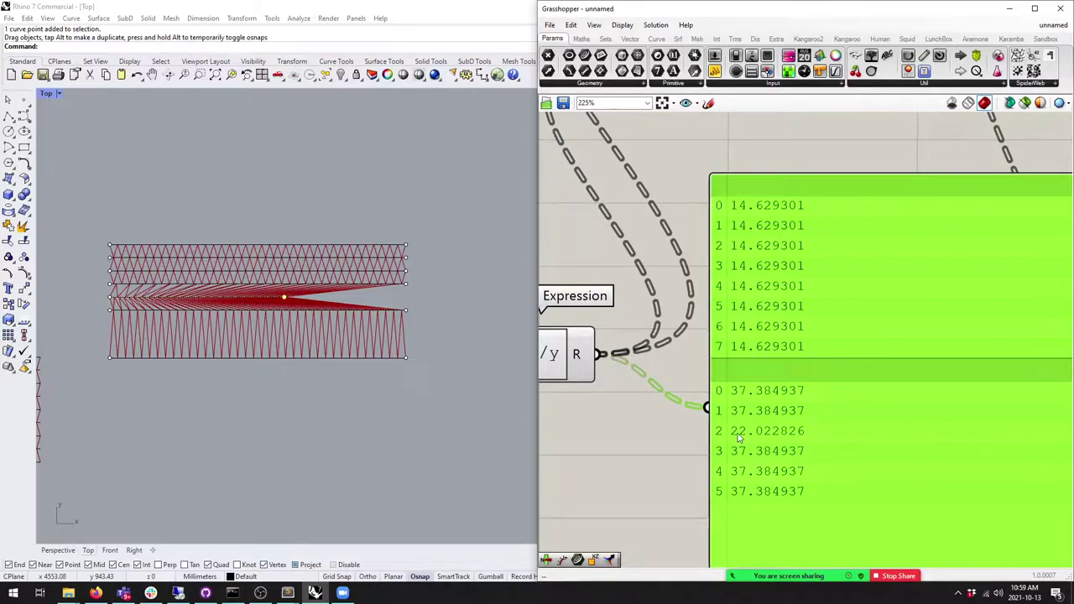
pyautogui.scroll(-4, 669, 261)
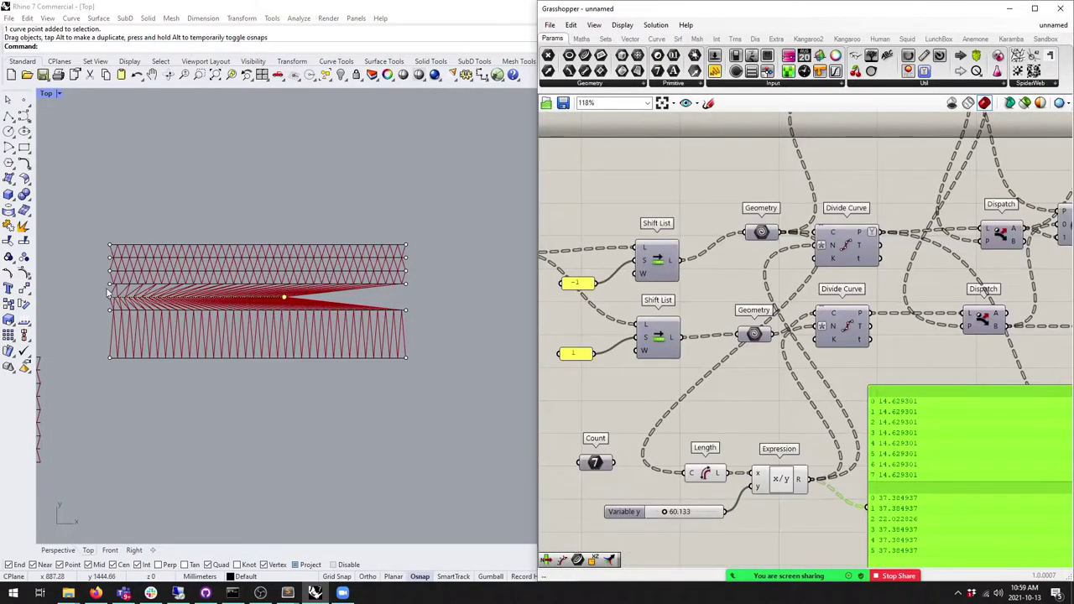
pyautogui.scroll(5, 279, 316)
pyautogui.moveTo(280, 317); pyautogui.dragTo(443, 324)
pyautogui.scroll(-5, 277, 329)
pyautogui.scroll(5, 439, 324)
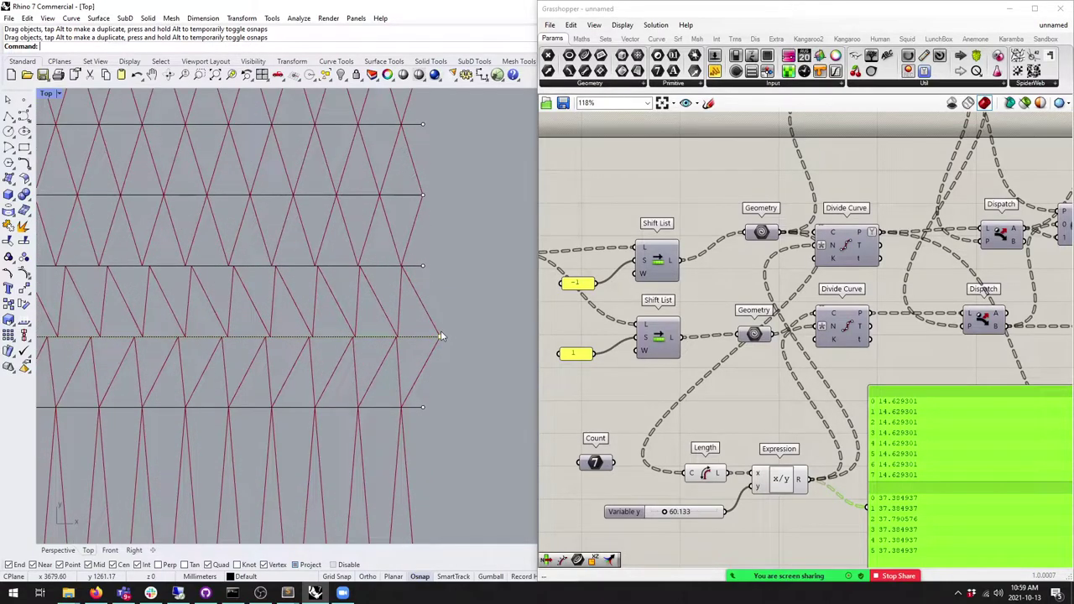
pyautogui.moveTo(442, 335); pyautogui.dragTo(484, 339)
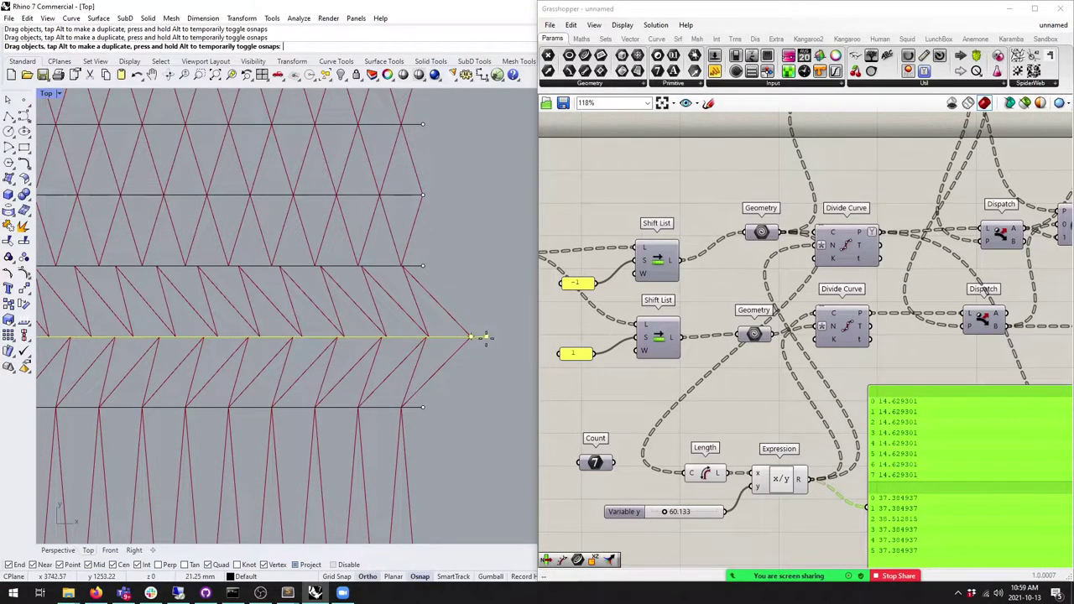
pyautogui.scroll(-6, 443, 337)
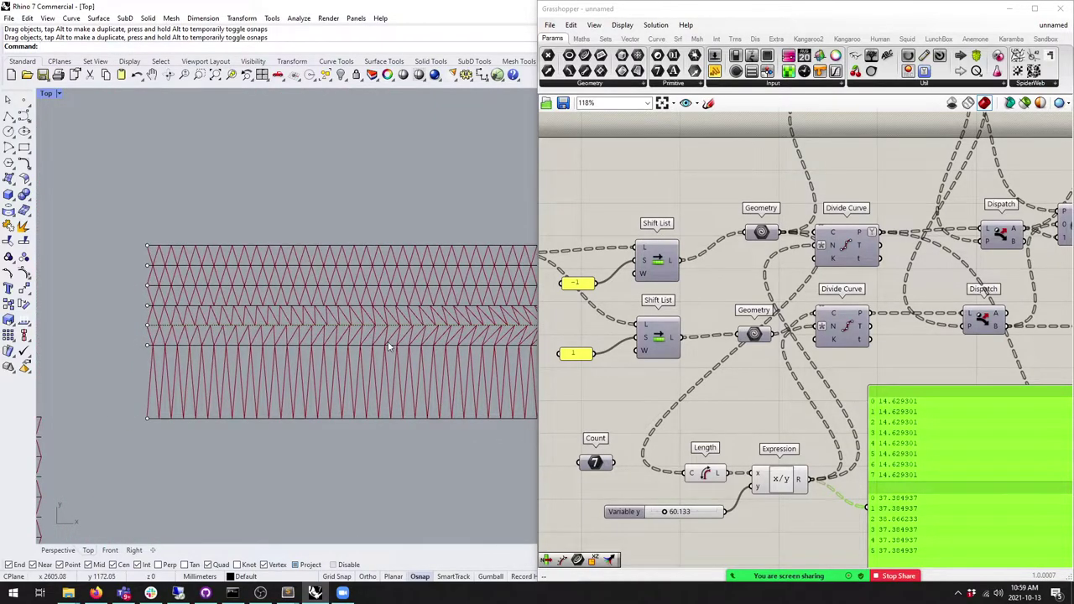
pyautogui.scroll(8, 395, 342)
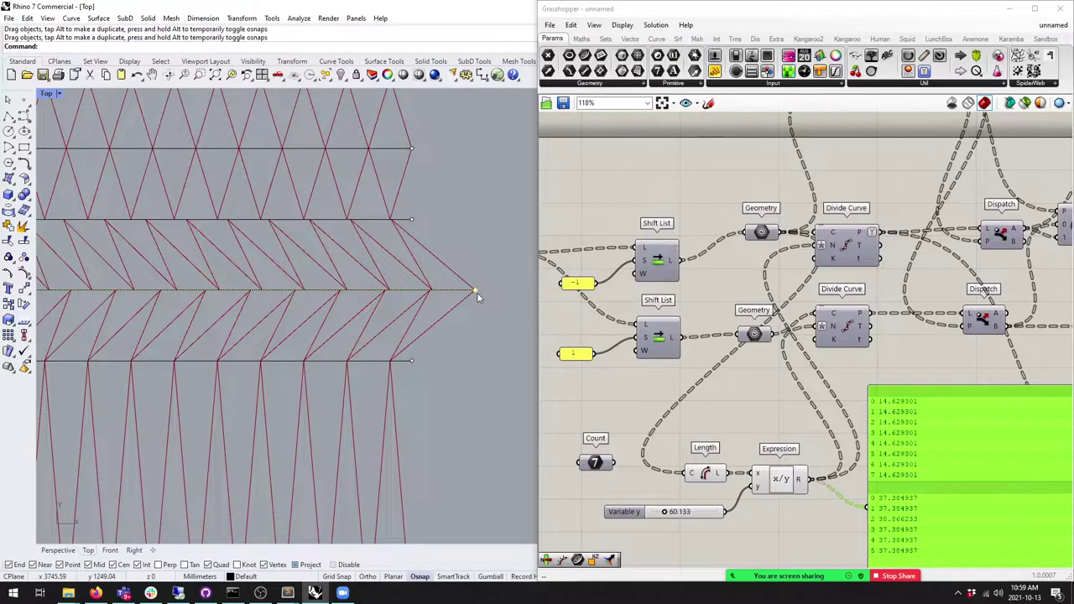
# Step: Shift the Geometry and Length components slightly left and up
pyautogui.scroll(6, 477, 292)
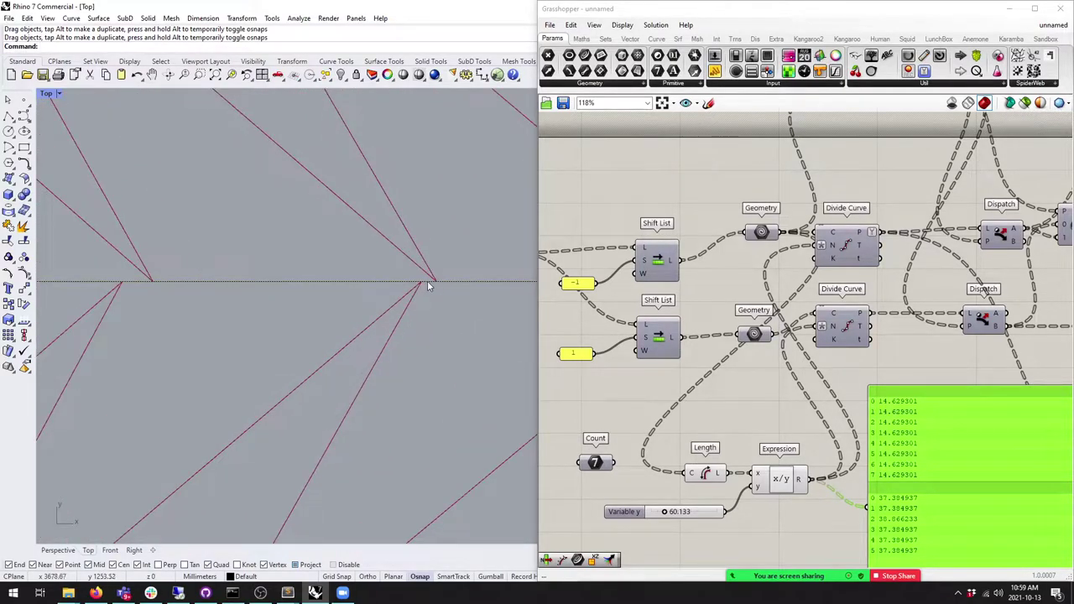
pyautogui.scroll(-2, 875, 372)
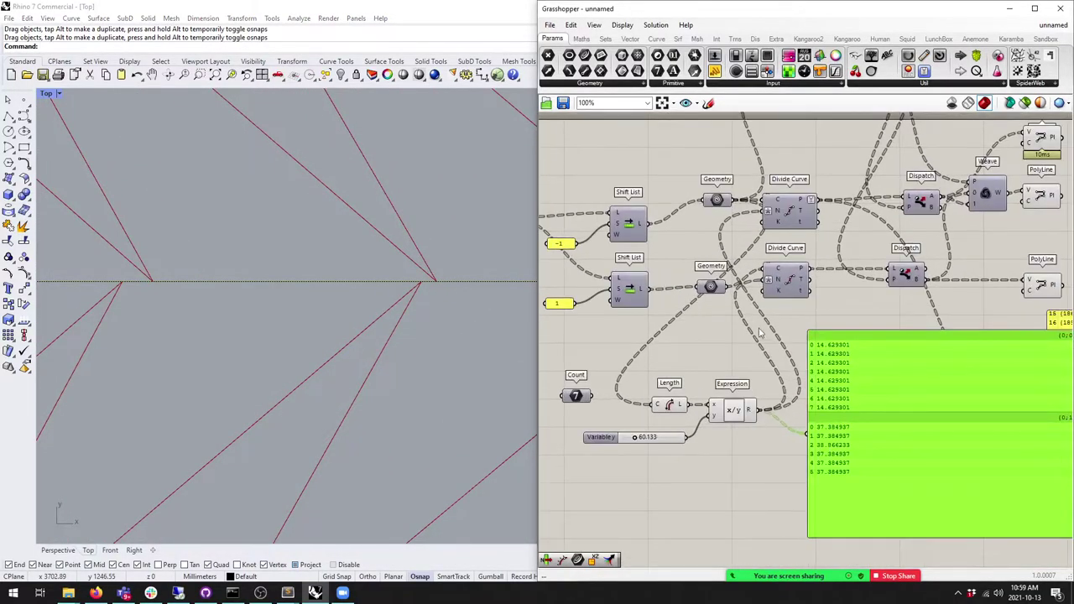
pyautogui.moveTo(717, 200); pyautogui.dragTo(688, 206)
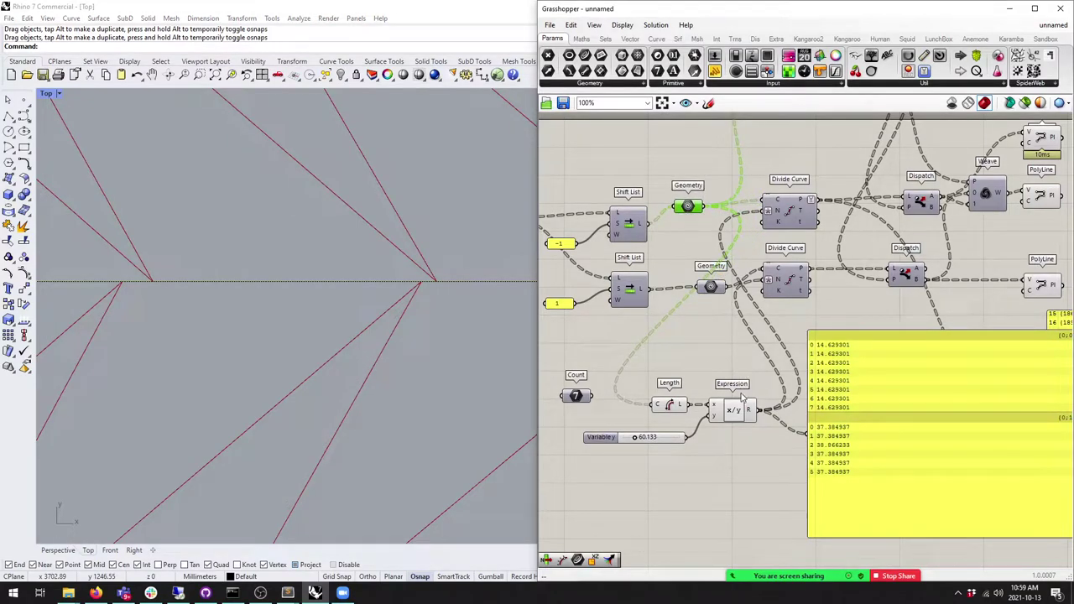
pyautogui.moveTo(696, 419); pyautogui.dragTo(713, 380, button='right')
pyautogui.moveTo(685, 364); pyautogui.dragTo(664, 348)
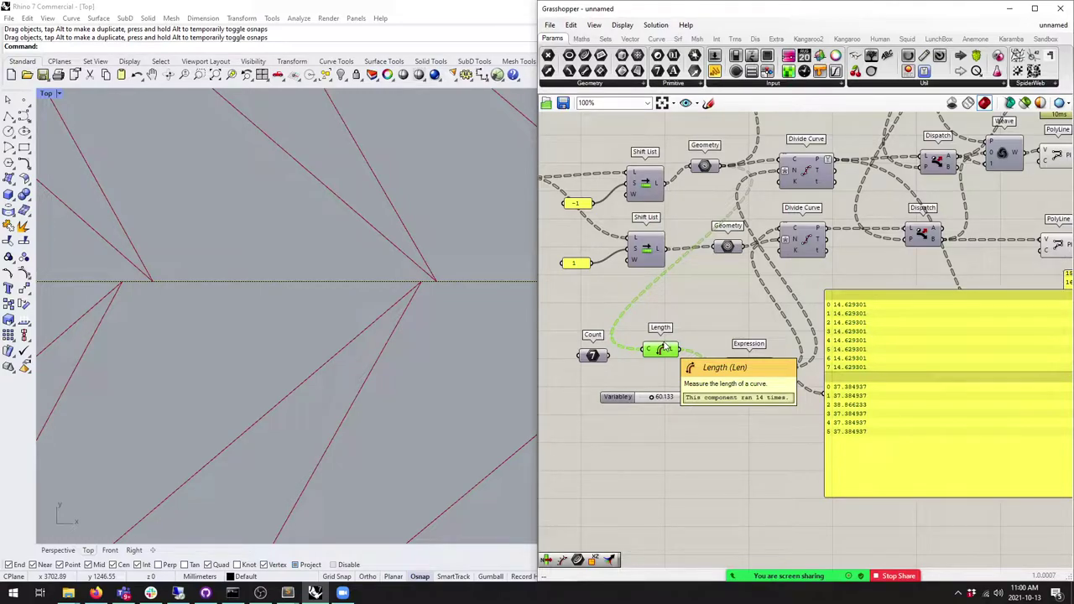
# Step: Add Average and Bounds components beside each other below the Expression
pyautogui.click(582, 39)
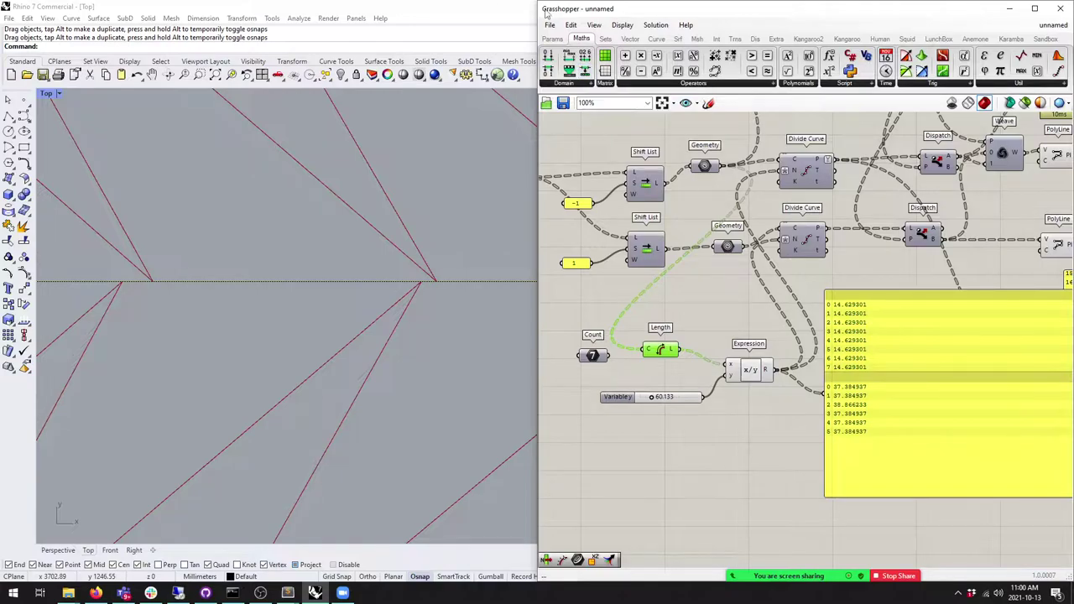
pyautogui.moveTo(905, 182); pyautogui.dragTo(850, 188, button='right')
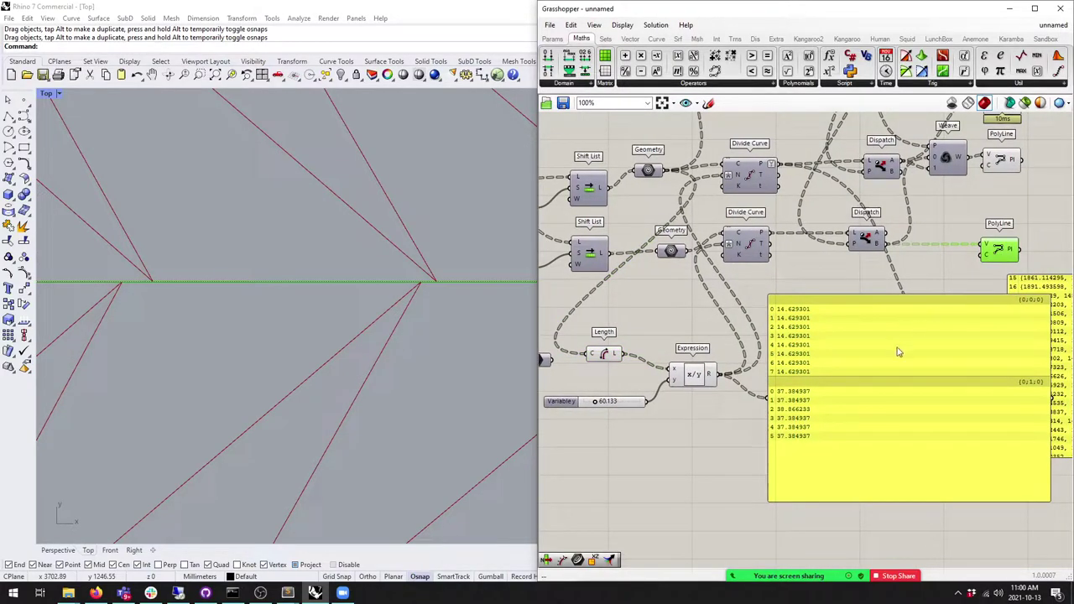
pyautogui.moveTo(899, 348); pyautogui.dragTo(947, 375)
pyautogui.moveTo(788, 362); pyautogui.dragTo(846, 319, button='right')
pyautogui.moveTo(563, 560); pyautogui.dragTo(781, 388)
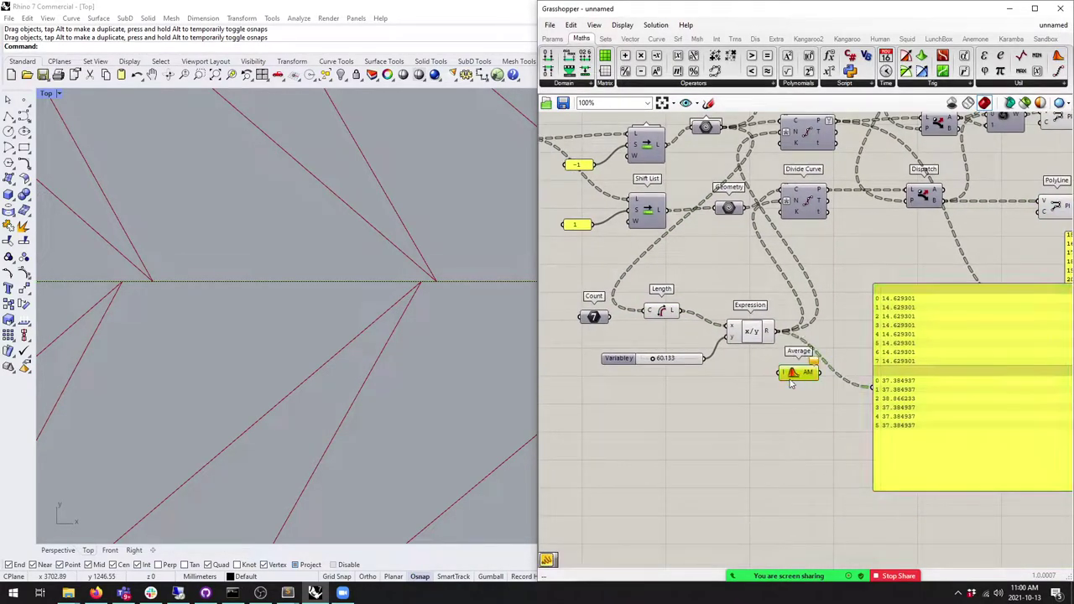
pyautogui.click(564, 83)
pyautogui.moveTo(575, 136); pyautogui.dragTo(779, 413)
pyautogui.moveTo(789, 374); pyautogui.dragTo(772, 386)
pyautogui.moveTo(771, 395); pyautogui.dragTo(708, 357, button='right')
pyautogui.click(681, 339)
# Step: Wire the curve lengths into Average and the panel, and show the Bounds ranges in the panel
pyautogui.moveTo(640, 318); pyautogui.dragTo(684, 304, button='right')
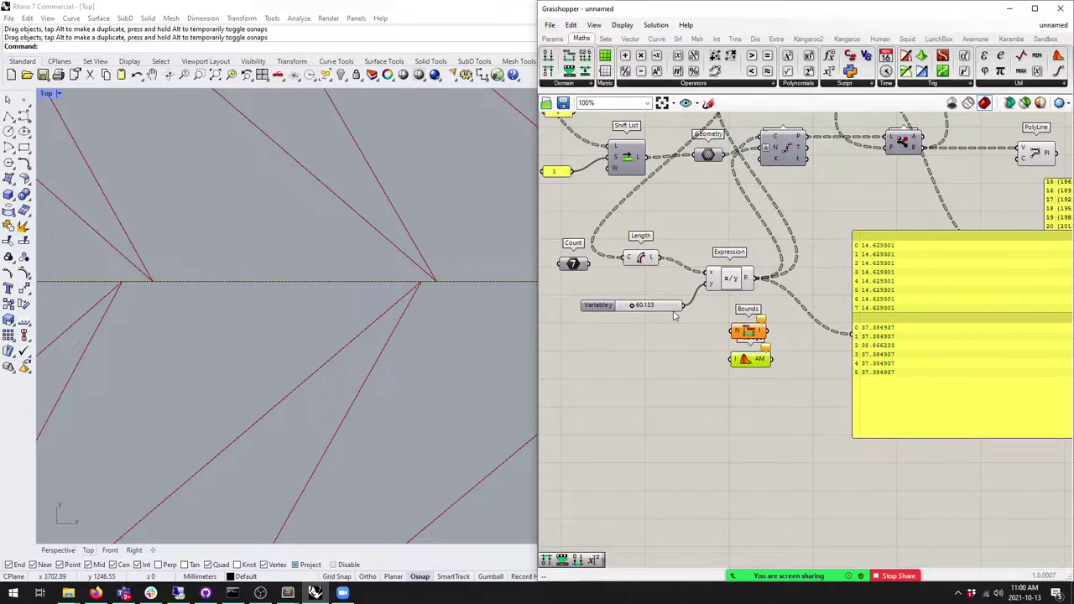
pyautogui.moveTo(657, 257); pyautogui.dragTo(876, 372)
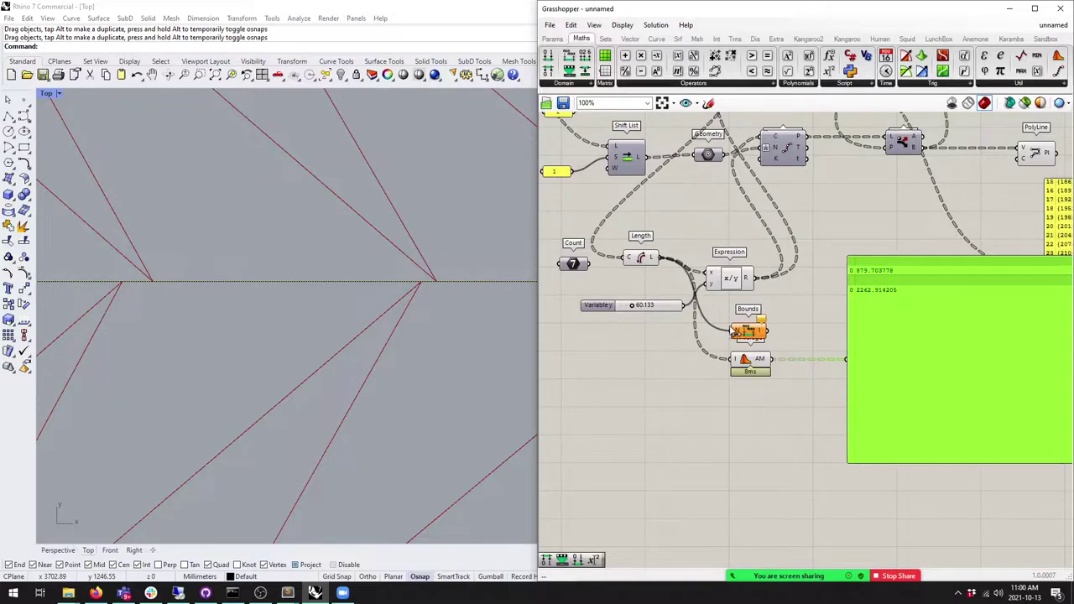
pyautogui.moveTo(766, 331); pyautogui.dragTo(846, 359)
pyautogui.click(745, 330)
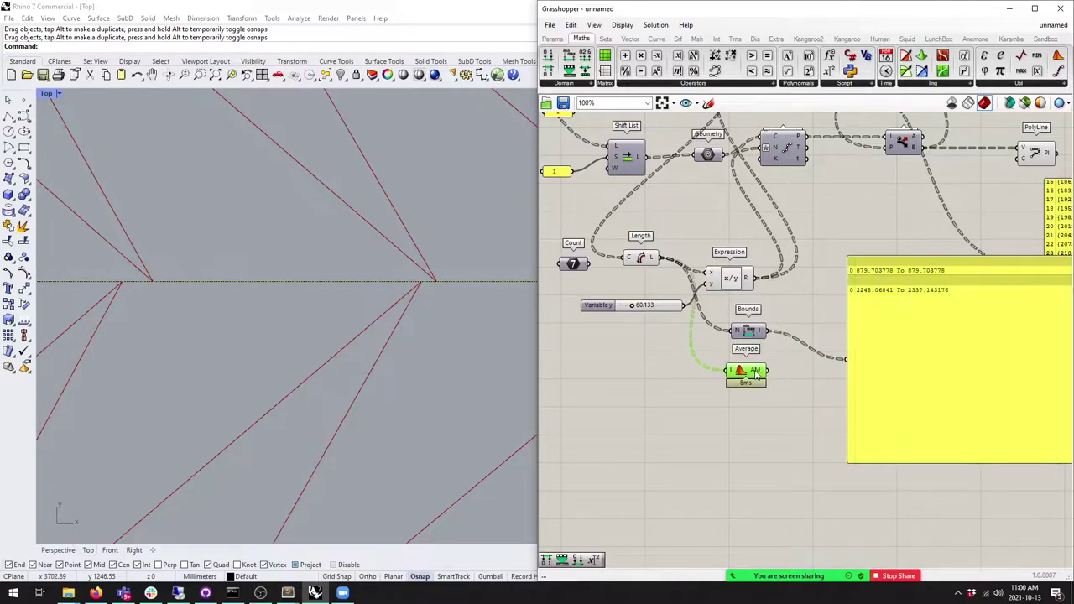
pyautogui.moveTo(743, 330); pyautogui.dragTo(748, 331)
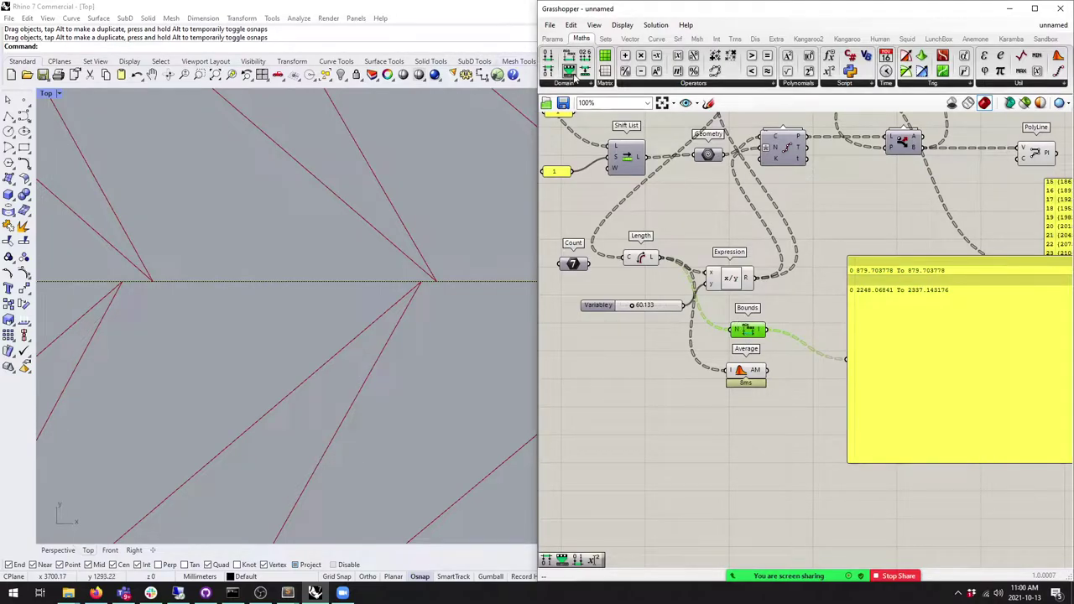
# Step: Insert Remap Numbers after Bounds and feed its V input from a 0.250 Number Slider
pyautogui.moveTo(755, 344); pyautogui.dragTo(808, 340)
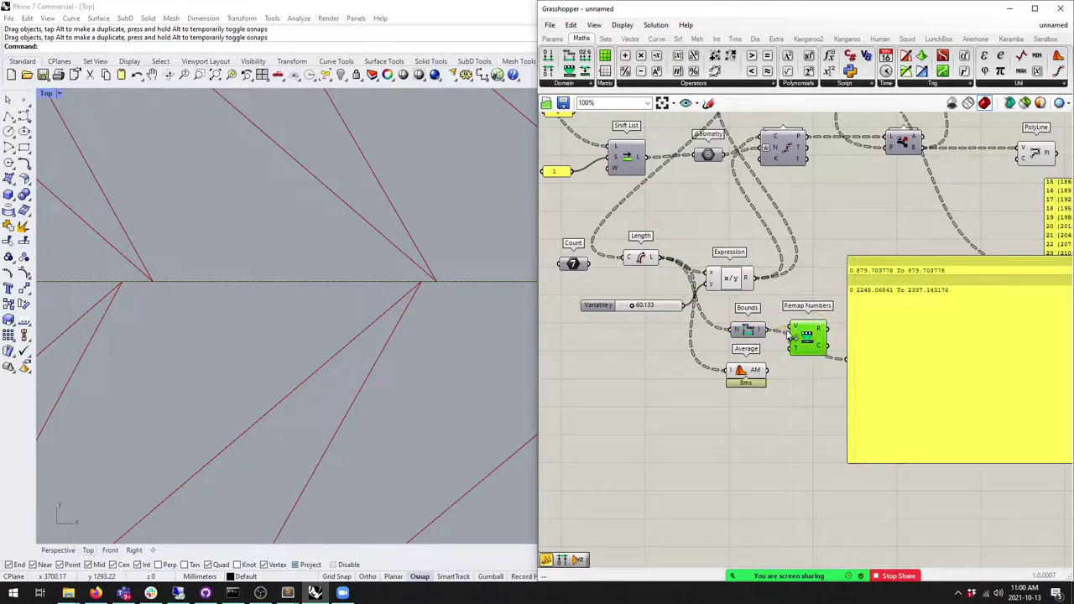
pyautogui.moveTo(752, 363); pyautogui.dragTo(745, 406)
pyautogui.moveTo(792, 338); pyautogui.dragTo(745, 369)
pyautogui.click(552, 38)
pyautogui.click(715, 56)
pyautogui.click(726, 320)
pyautogui.moveTo(764, 317); pyautogui.dragTo(793, 331)
pyautogui.moveTo(725, 323); pyautogui.dragTo(725, 330)
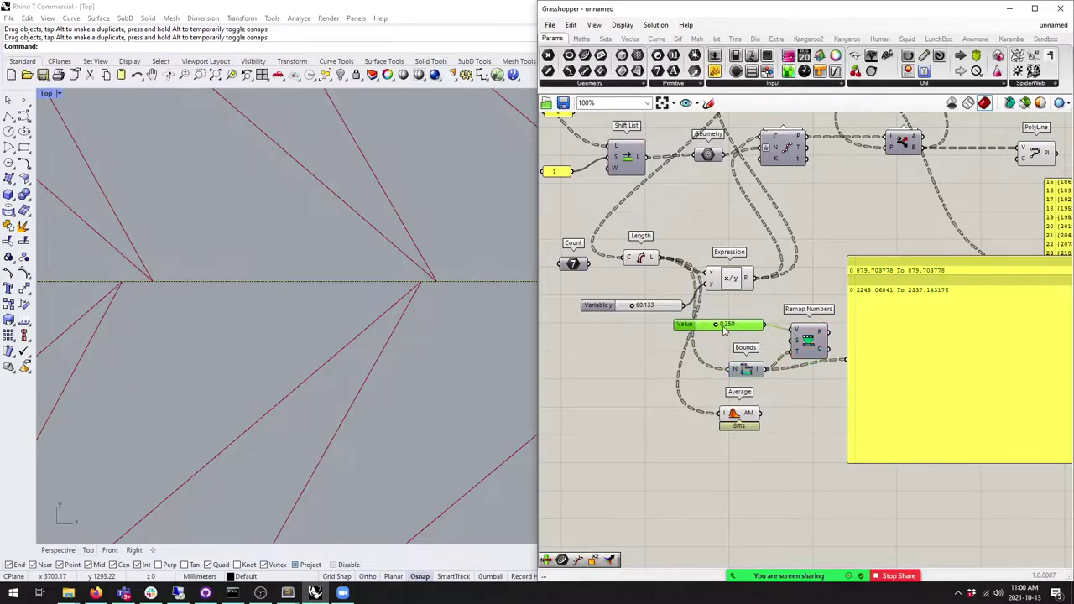
# Step: Show the remapped result in the panel while adjusting the value, then the raw curve lengths
pyautogui.moveTo(753, 369); pyautogui.dragTo(754, 367)
pyautogui.moveTo(830, 334); pyautogui.dragTo(846, 359)
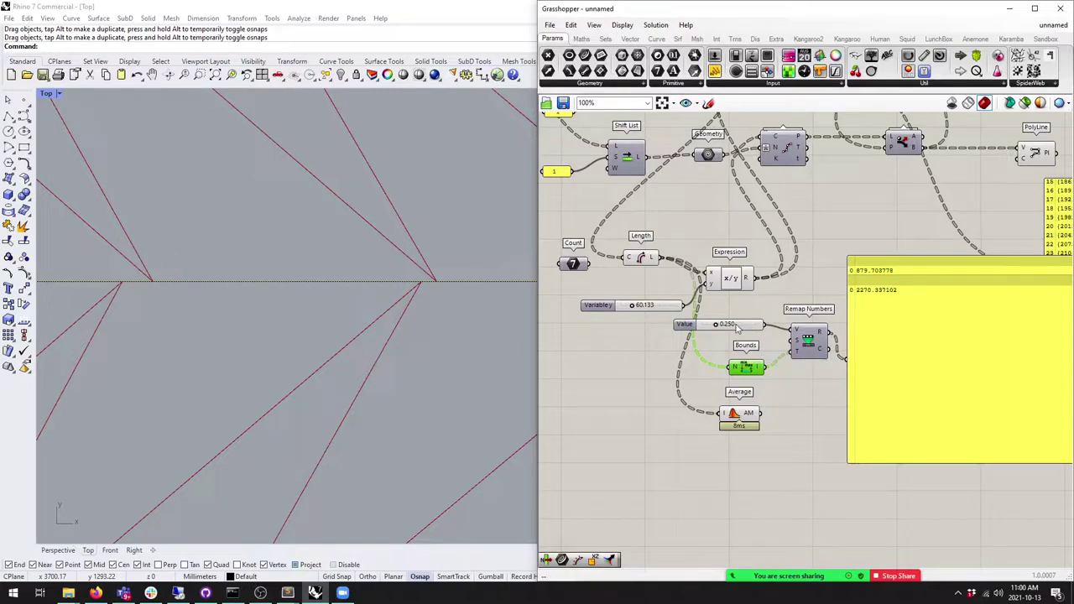
pyautogui.moveTo(716, 327)
pyautogui.mouseDown()
pyautogui.moveTo(684, 327)
pyautogui.moveTo(752, 328)
pyautogui.moveTo(709, 327)
pyautogui.moveTo(729, 328)
pyautogui.mouseUp()
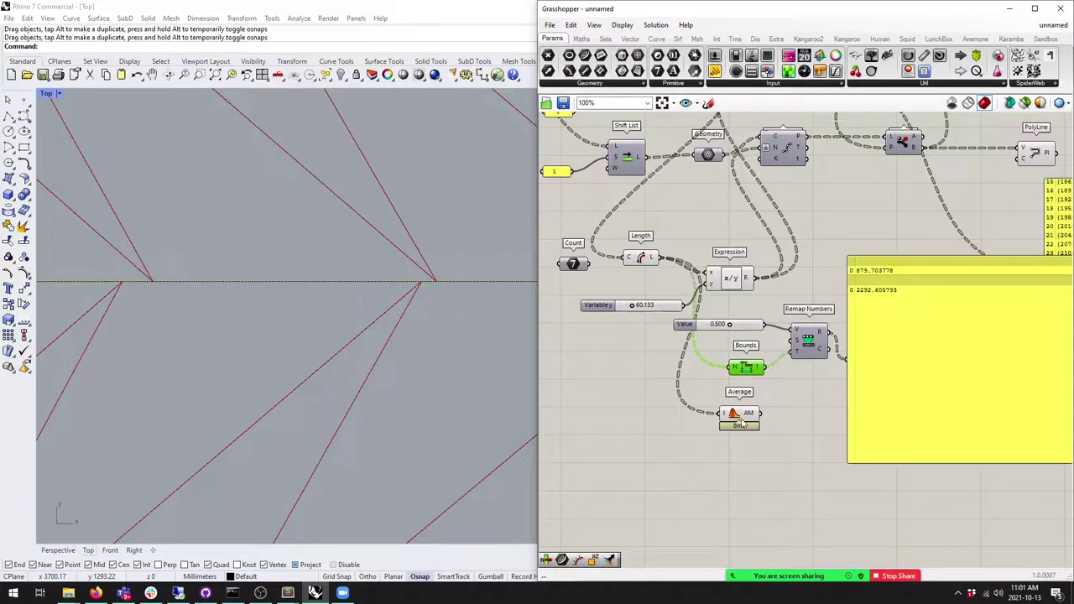
pyautogui.moveTo(739, 423); pyautogui.dragTo(747, 409)
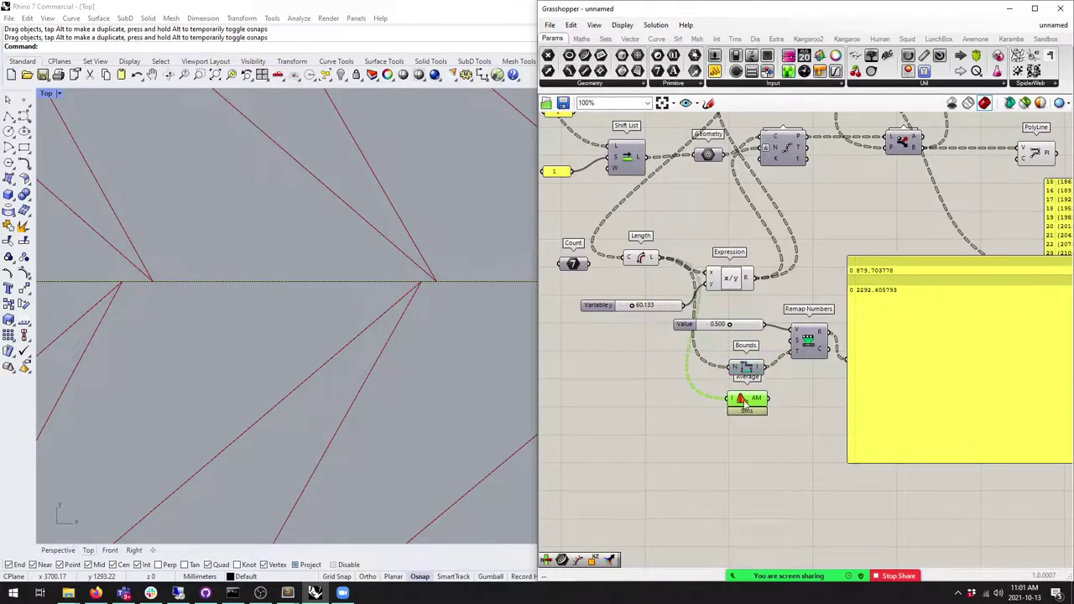
pyautogui.moveTo(659, 257); pyautogui.dragTo(849, 358)
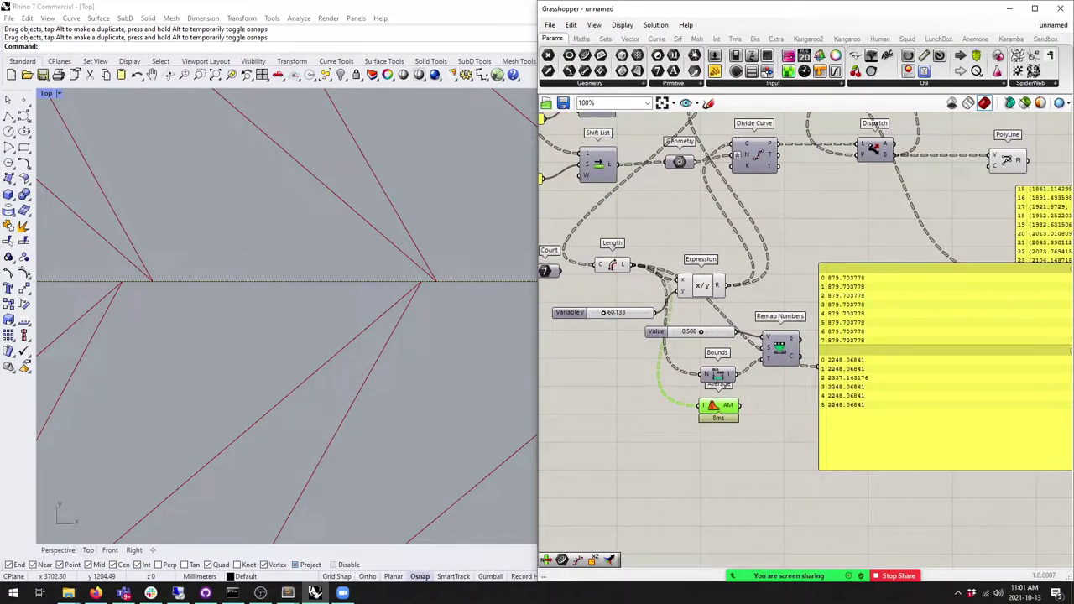
# Step: Move Average beside Length and delete the Remap Numbers, Value and Bounds components
pyautogui.moveTo(718, 408)
pyautogui.mouseDown()
pyautogui.moveTo(693, 427)
pyautogui.moveTo(719, 409)
pyautogui.mouseUp()
pyautogui.moveTo(779, 348); pyautogui.dragTo(779, 344)
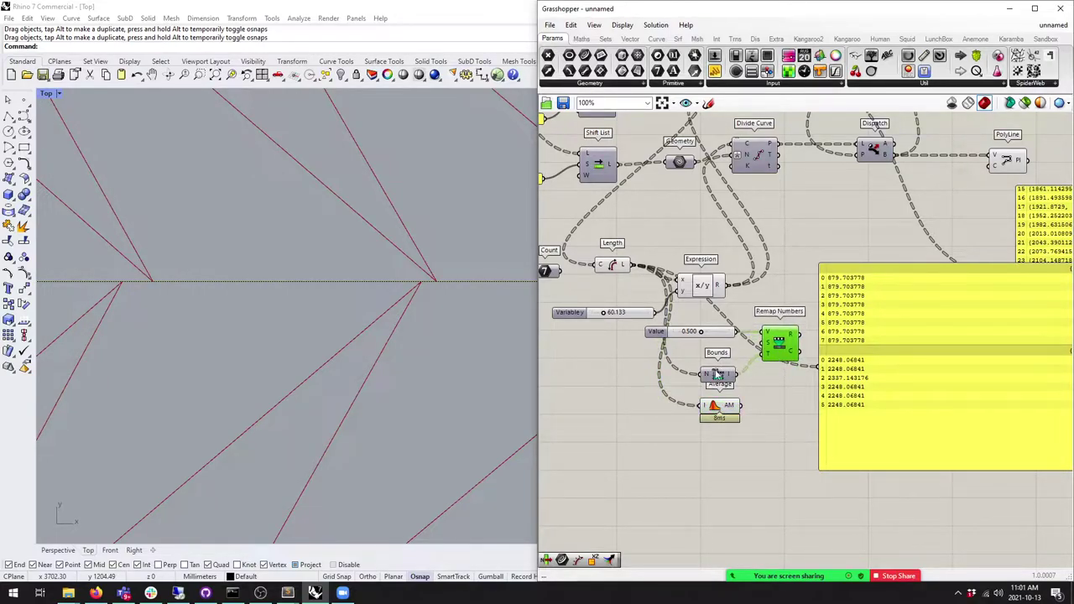
pyautogui.moveTo(719, 374); pyautogui.dragTo(719, 365)
pyautogui.click(729, 414)
pyautogui.moveTo(729, 414); pyautogui.dragTo(669, 254)
pyautogui.moveTo(831, 382); pyautogui.dragTo(934, 397)
pyautogui.moveTo(792, 401); pyautogui.dragTo(642, 295)
pyautogui.press('Delete')
# Step: Wire the averaged length into the Expression's x input, giving panel values 14.629301 and 37.63182
pyautogui.moveTo(658, 248); pyautogui.dragTo(657, 251)
pyautogui.moveTo(703, 286); pyautogui.dragTo(720, 281)
pyautogui.moveTo(693, 259); pyautogui.dragTo(685, 366, button='right')
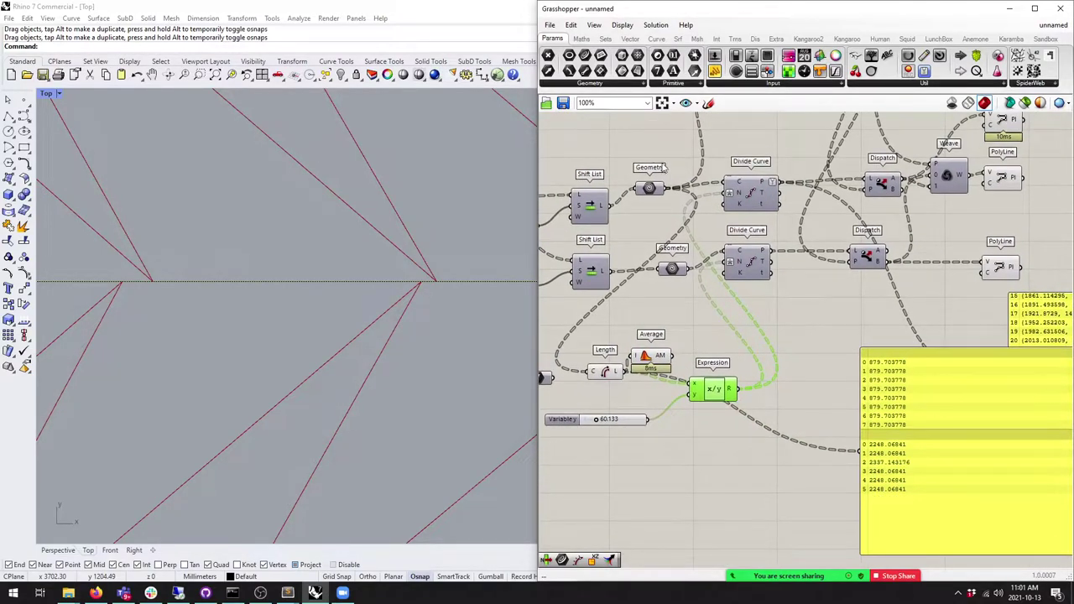
pyautogui.moveTo(663, 188); pyautogui.dragTo(863, 451)
pyautogui.moveTo(890, 370); pyautogui.dragTo(839, 339, button='right')
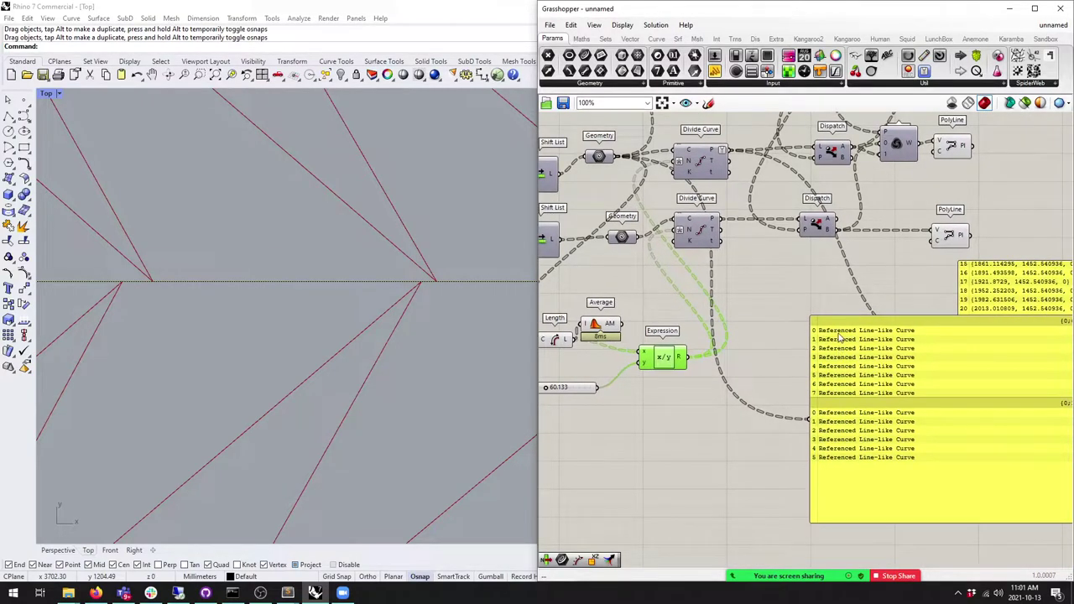
pyautogui.moveTo(840, 402); pyautogui.dragTo(895, 393, button='right')
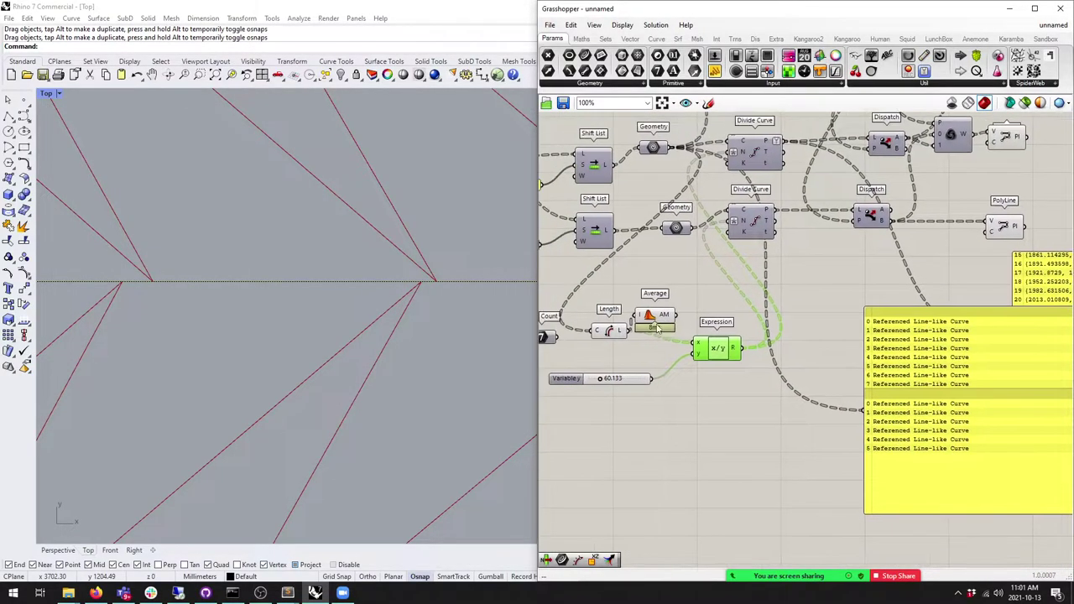
pyautogui.moveTo(714, 349); pyautogui.dragTo(867, 409)
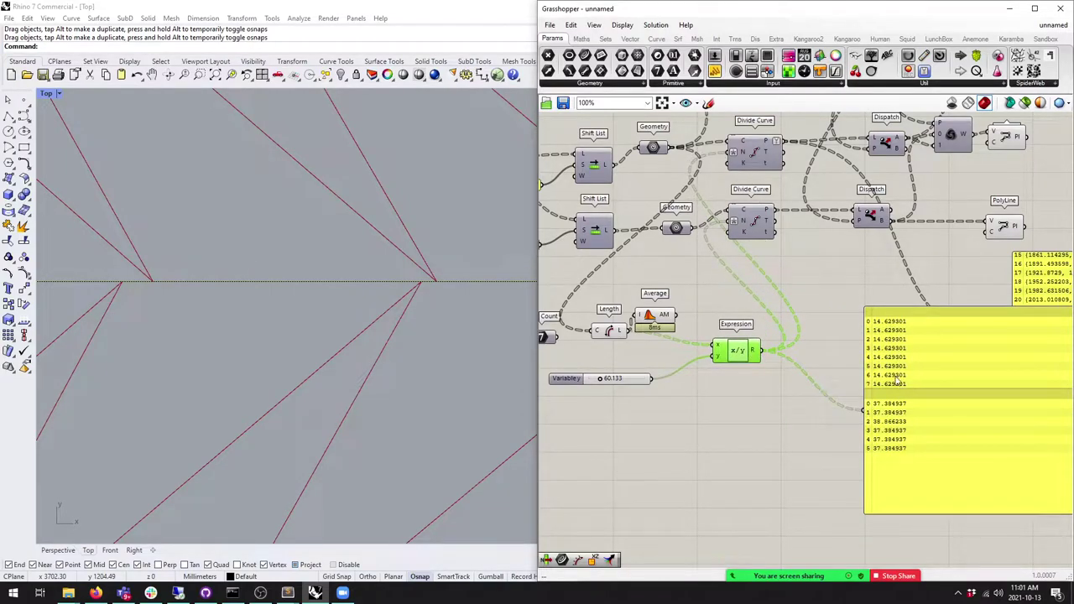
pyautogui.moveTo(675, 314); pyautogui.dragTo(715, 345)
# Step: Stretch the top two curves' right ends outward in the Top viewport
pyautogui.scroll(-8, 366, 299)
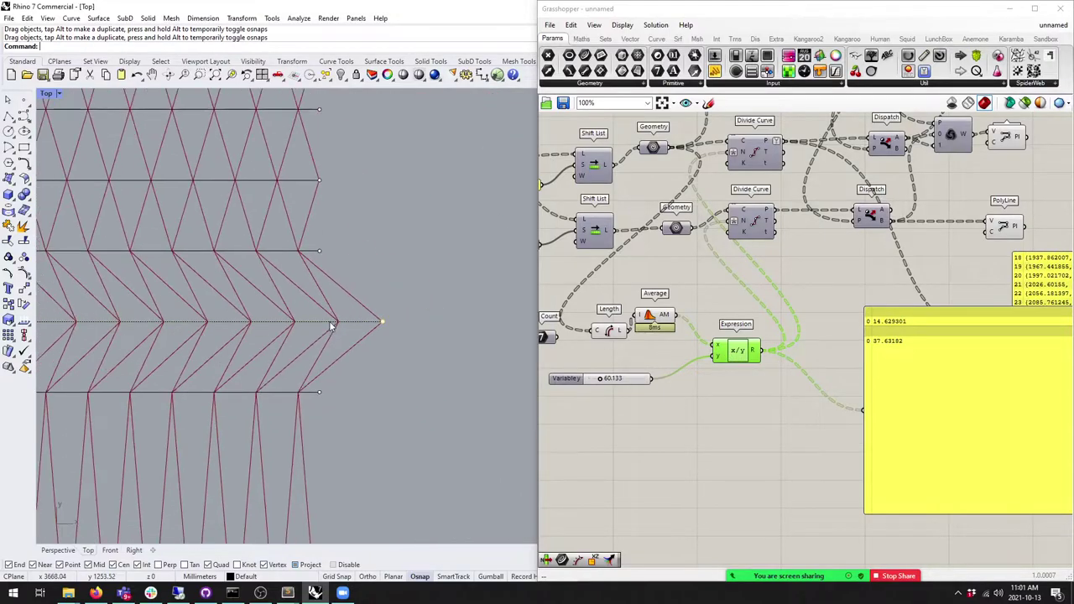
pyautogui.scroll(-1, 388, 300)
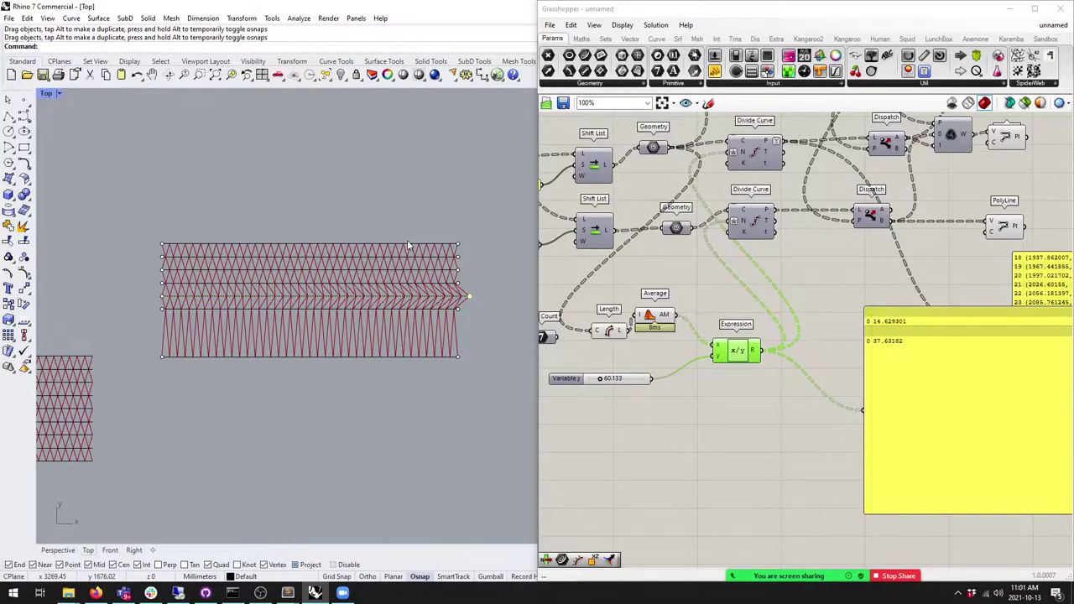
pyautogui.scroll(3, 448, 297)
pyautogui.moveTo(447, 296); pyautogui.dragTo(499, 299)
pyautogui.scroll(-3, 380, 314)
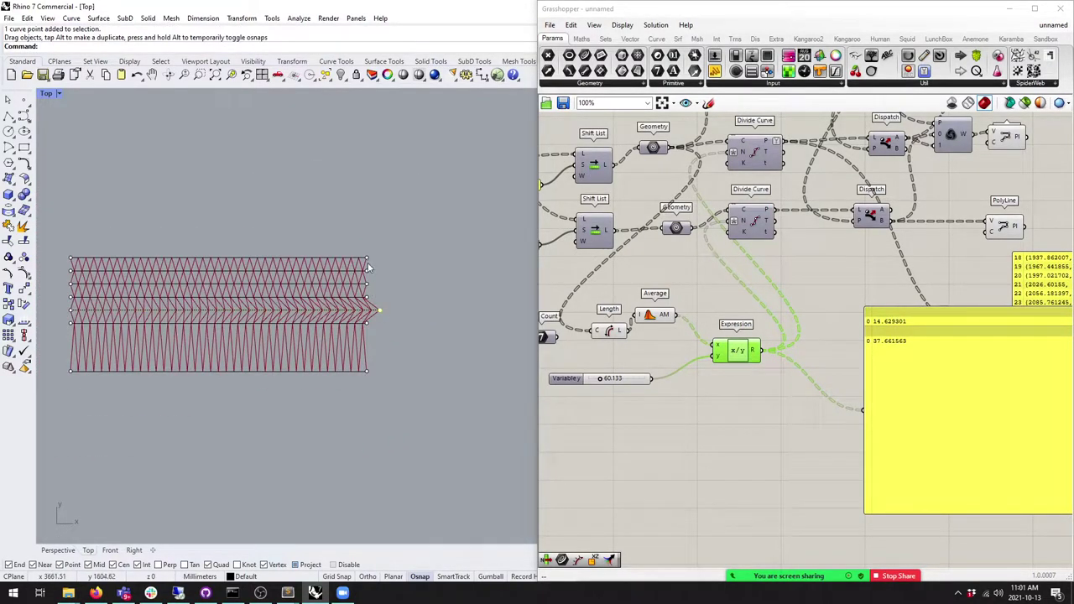
pyautogui.moveTo(378, 276); pyautogui.dragTo(418, 258)
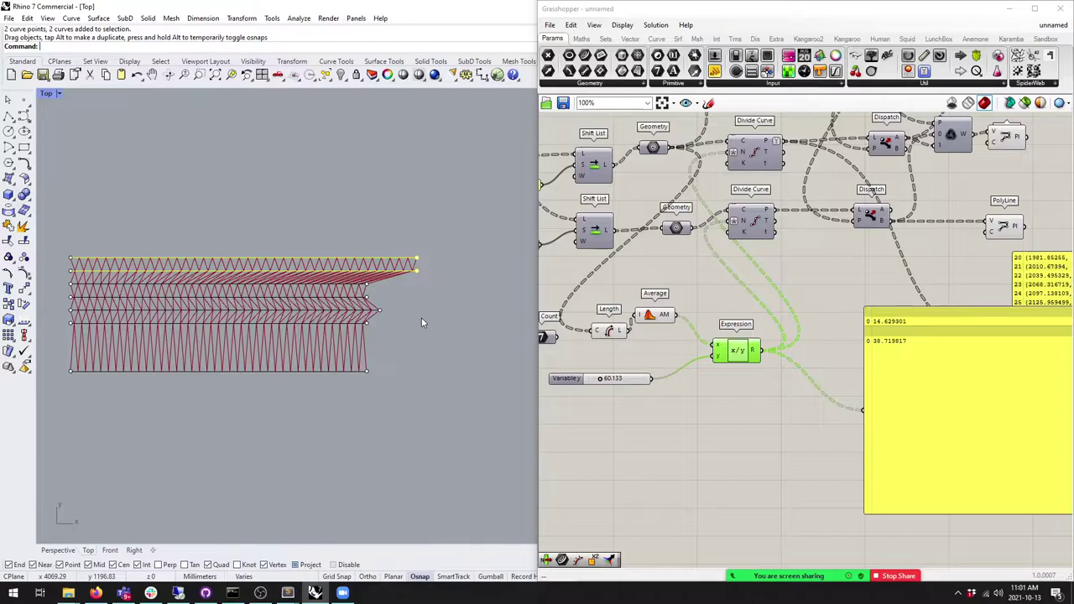
# Step: Extend the third and fourth curves' right ends, then hide the control points
pyautogui.scroll(5, 420, 285)
pyautogui.scroll(-2, 427, 280)
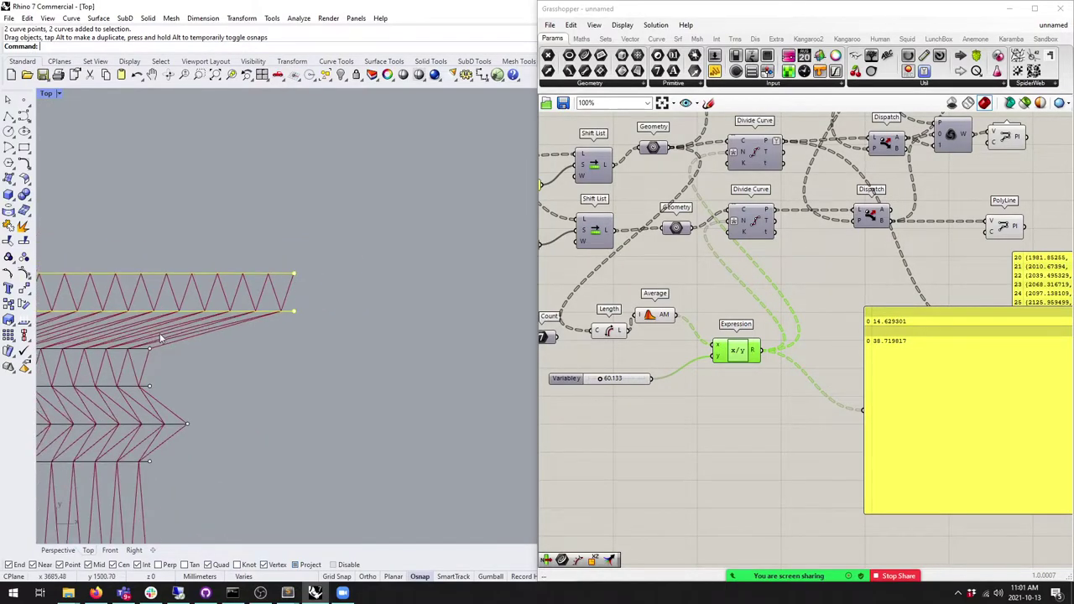
pyautogui.scroll(1, 277, 323)
pyautogui.moveTo(287, 331); pyautogui.dragTo(338, 331)
pyautogui.moveTo(285, 370); pyautogui.dragTo(316, 370)
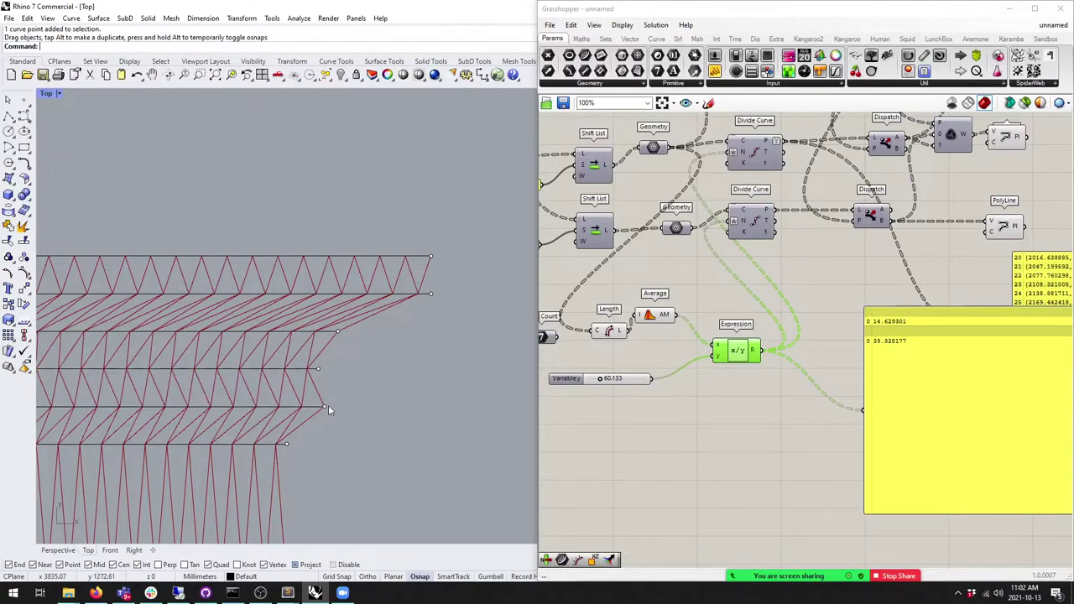
pyautogui.scroll(-4, 347, 406)
pyautogui.press('Escape')
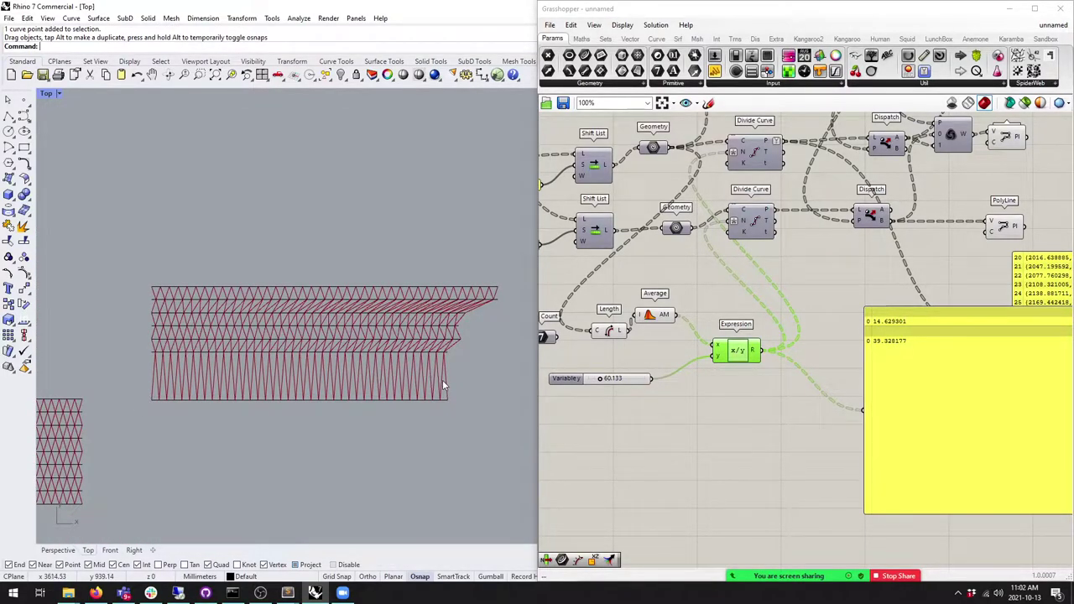
pyautogui.scroll(-2, 442, 379)
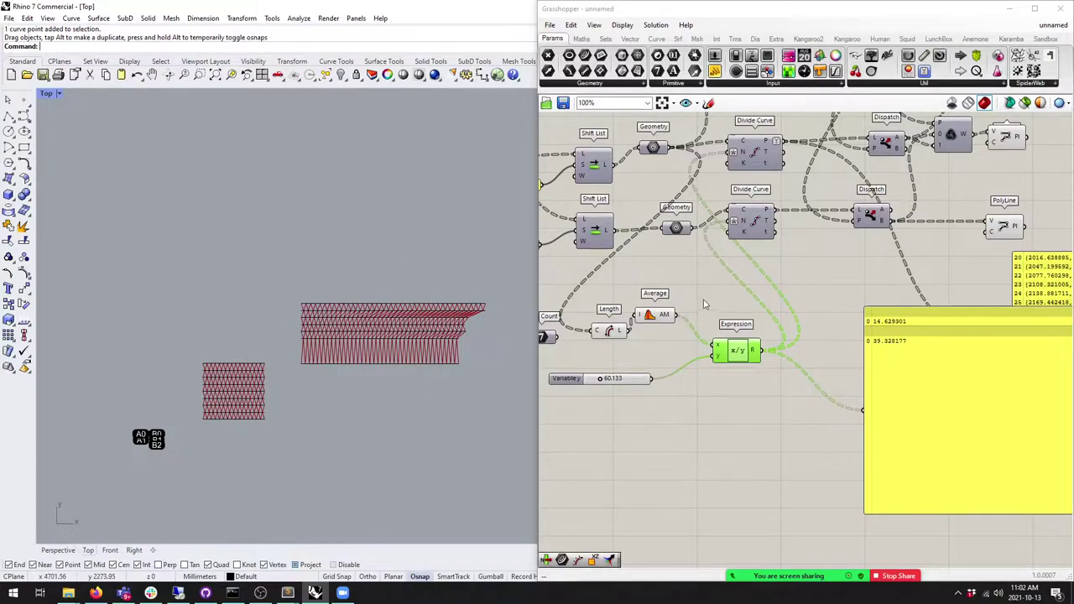
# Step: Line up the Length component beside the Average component
pyautogui.scroll(3, 659, 395)
pyautogui.moveTo(659, 400); pyautogui.dragTo(648, 376)
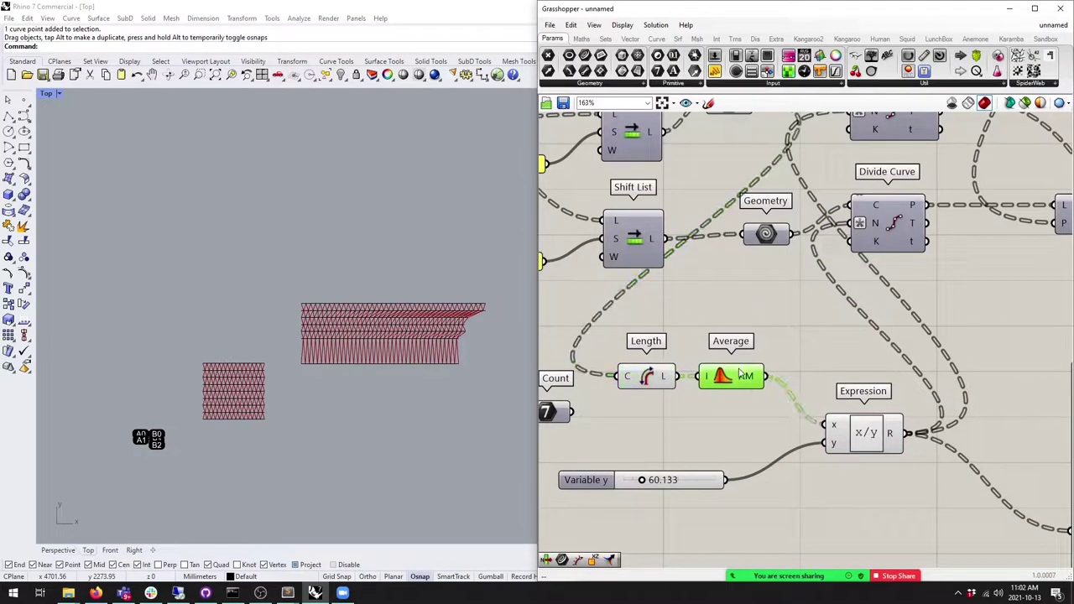
pyautogui.moveTo(750, 441); pyautogui.dragTo(663, 423)
pyautogui.click(664, 331)
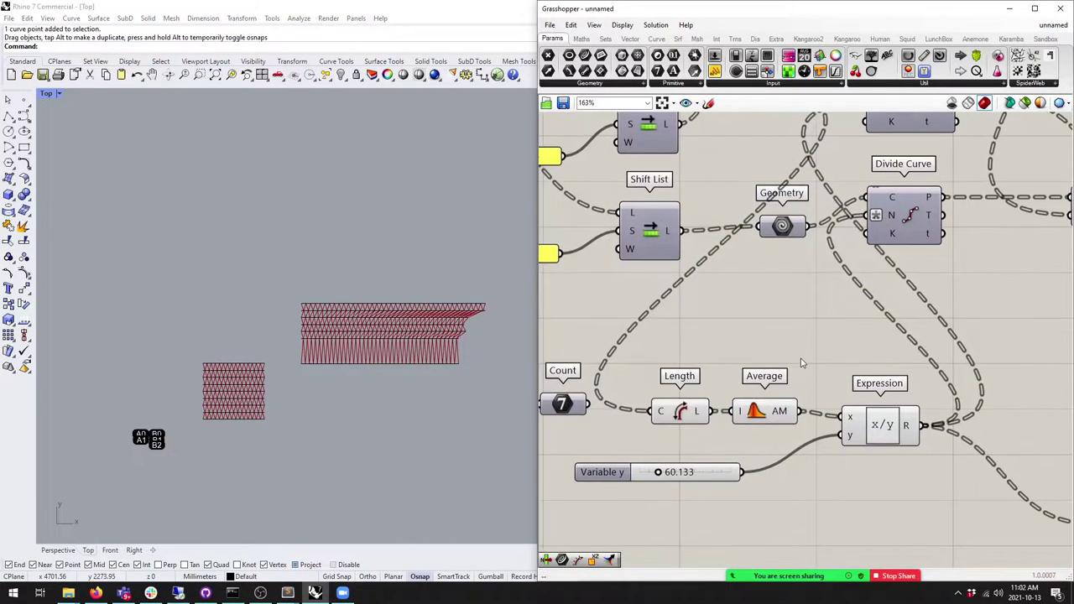
pyautogui.scroll(-3, 664, 332)
# Step: Window-select the whole existing component network and shift it right to free canvas space
pyautogui.moveTo(374, 258); pyautogui.dragTo(290, 223, button='right')
pyautogui.scroll(-2, 355, 307)
pyautogui.moveTo(355, 307); pyautogui.dragTo(295, 199, button='right')
pyautogui.scroll(1, 273, 233)
pyautogui.scroll(3, 273, 233)
pyautogui.scroll(-2, 271, 263)
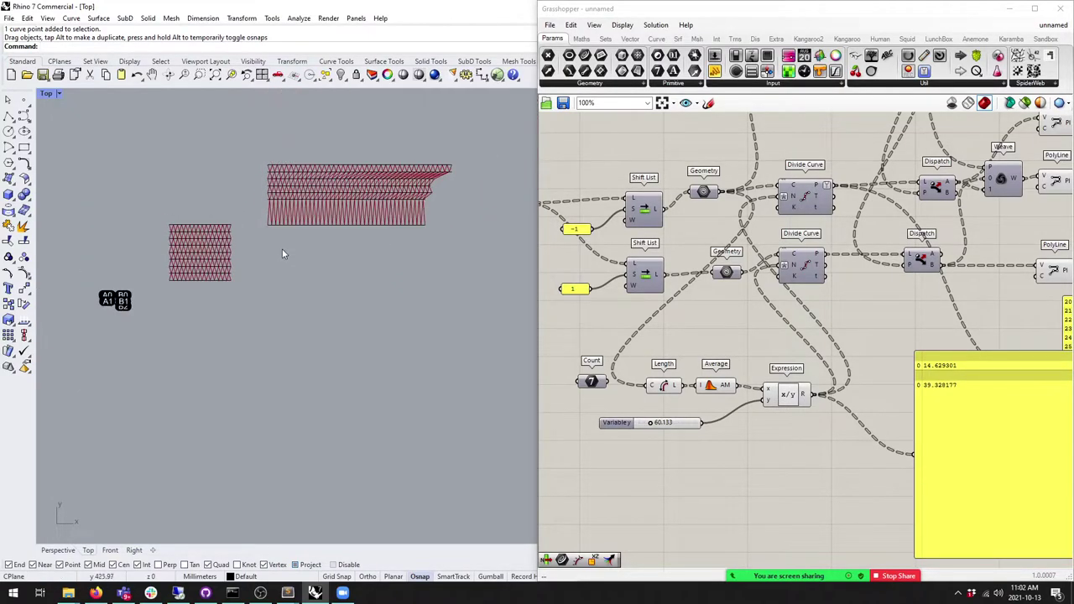
pyautogui.scroll(-4, 688, 266)
pyautogui.scroll(1, 688, 266)
pyautogui.moveTo(992, 406); pyautogui.dragTo(609, 188)
pyautogui.moveTo(781, 321); pyautogui.dragTo(857, 321)
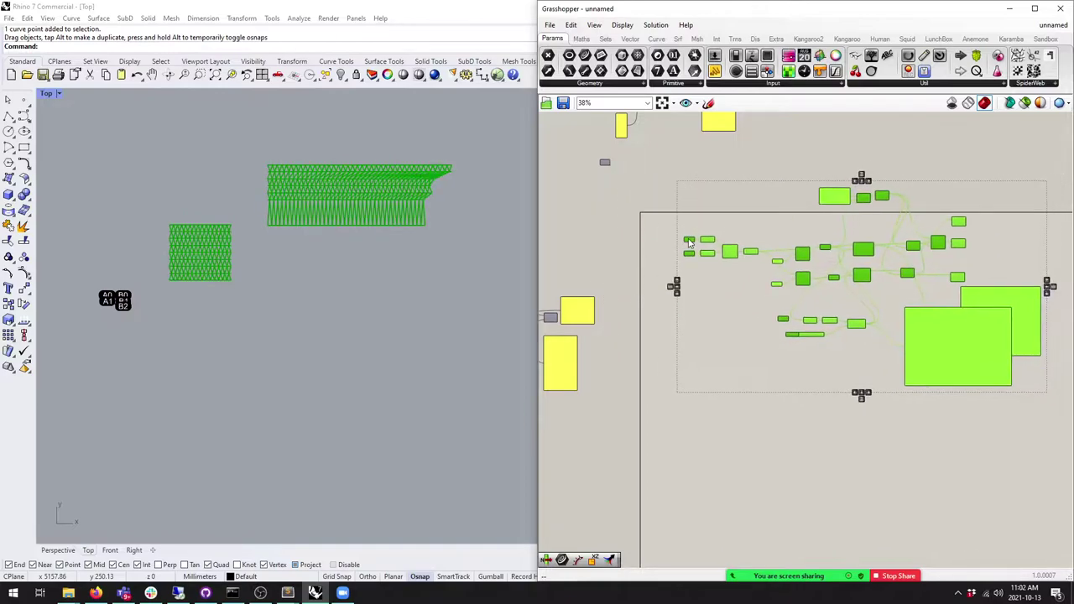
pyautogui.click(717, 324)
pyautogui.moveTo(743, 353); pyautogui.dragTo(716, 286, button='right')
# Step: Window-select the seven curves in Rhino's Top view
pyautogui.moveTo(455, 264); pyautogui.dragTo(302, 108)
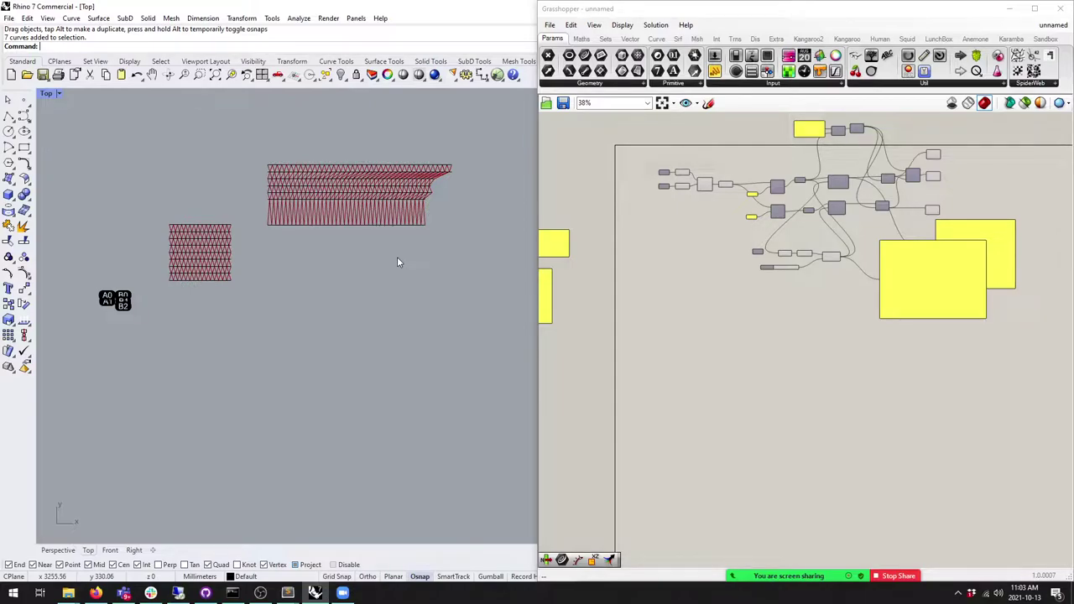
pyautogui.moveTo(683, 233); pyautogui.dragTo(587, 252, button='right')
pyautogui.scroll(1, 588, 253)
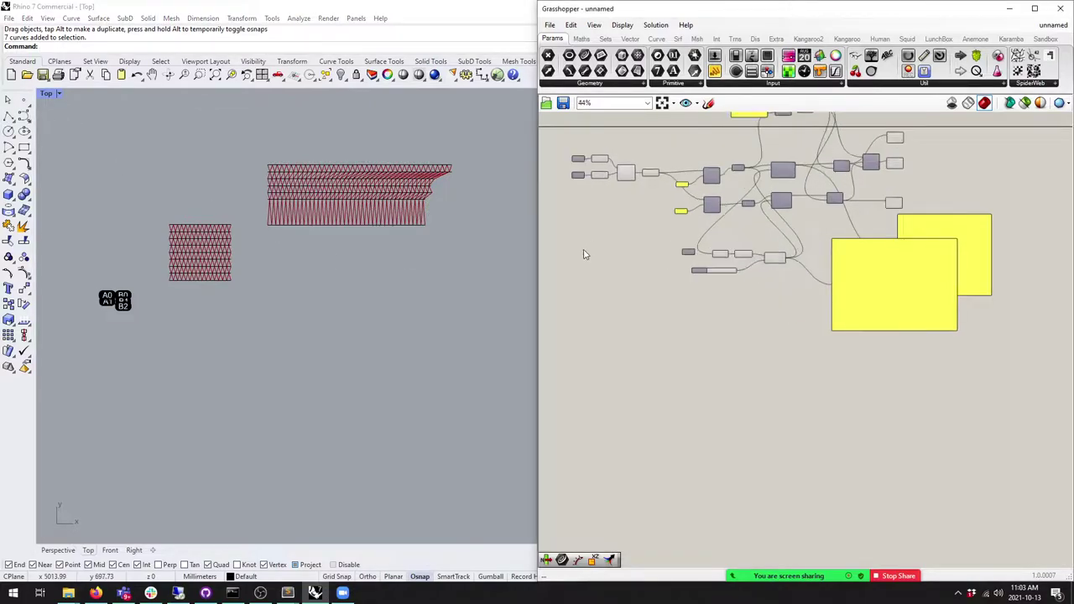
pyautogui.scroll(2, 588, 253)
pyautogui.click(605, 39)
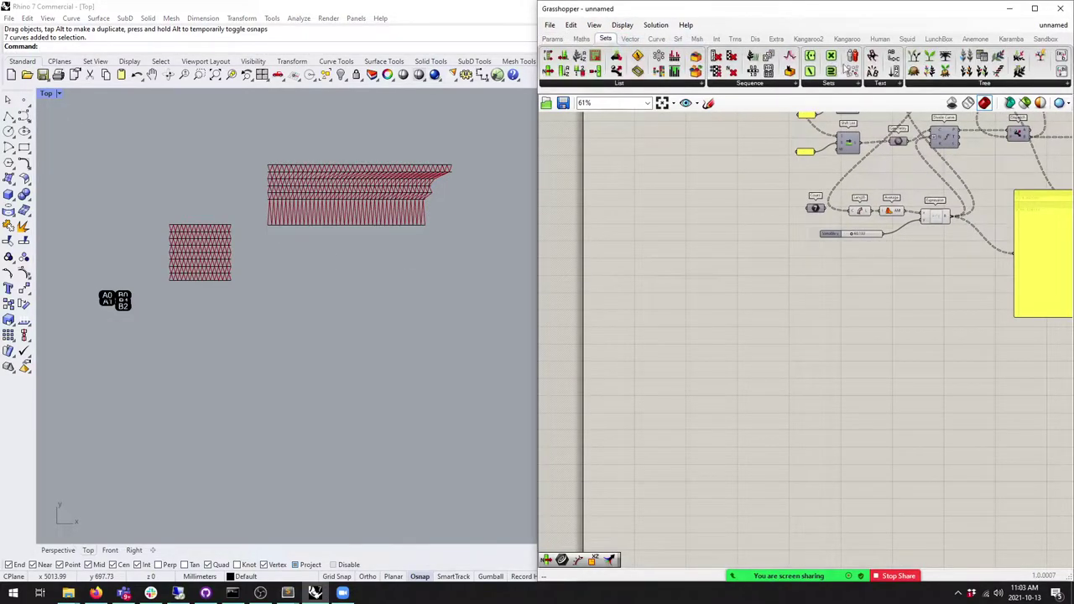
# Step: Place a Line SDL component and a Construct Point component on the empty canvas
pyautogui.click(656, 38)
pyautogui.moveTo(783, 71); pyautogui.dragTo(624, 333)
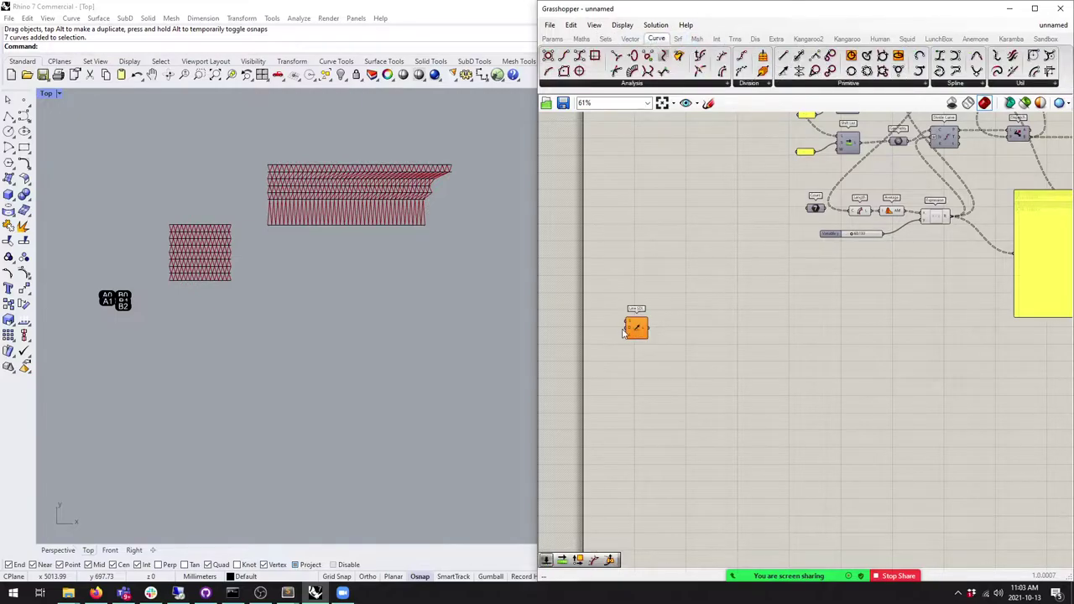
pyautogui.scroll(5, 623, 333)
pyautogui.click(629, 39)
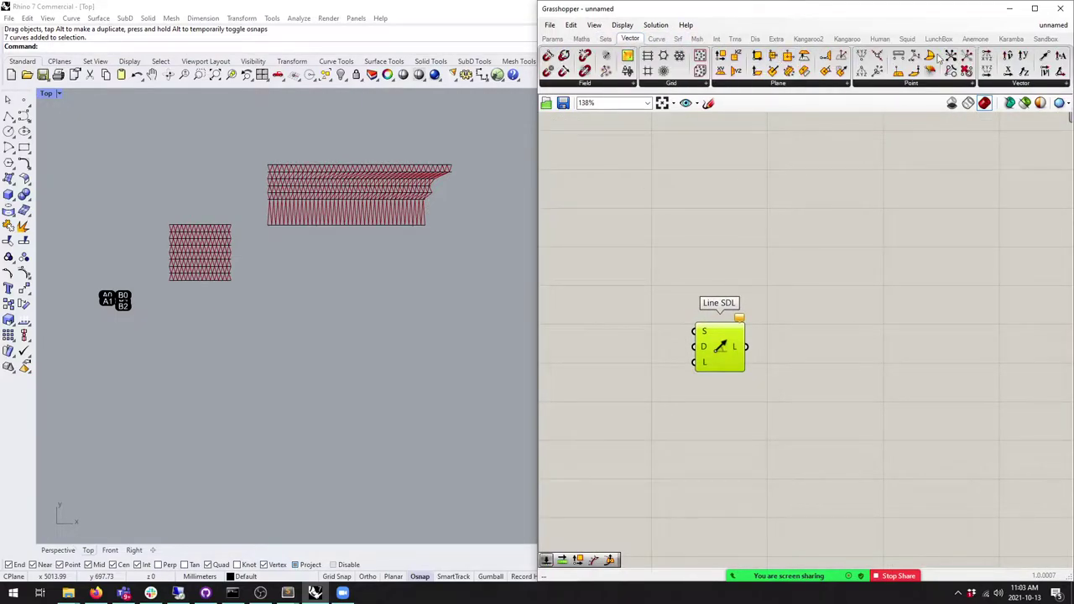
pyautogui.moveTo(862, 56); pyautogui.dragTo(631, 335)
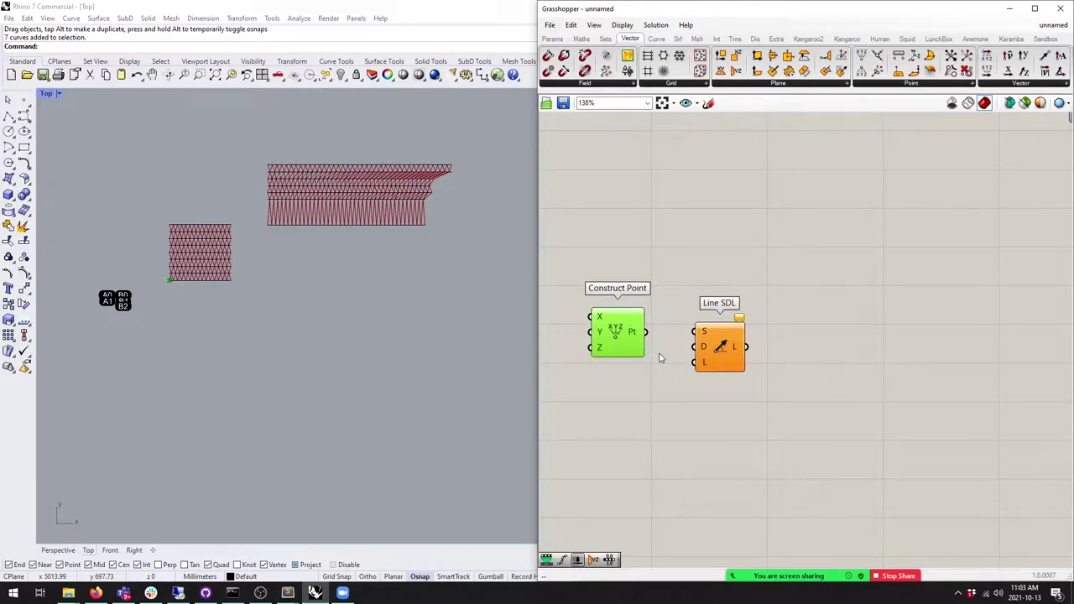
pyautogui.scroll(-3, 659, 365)
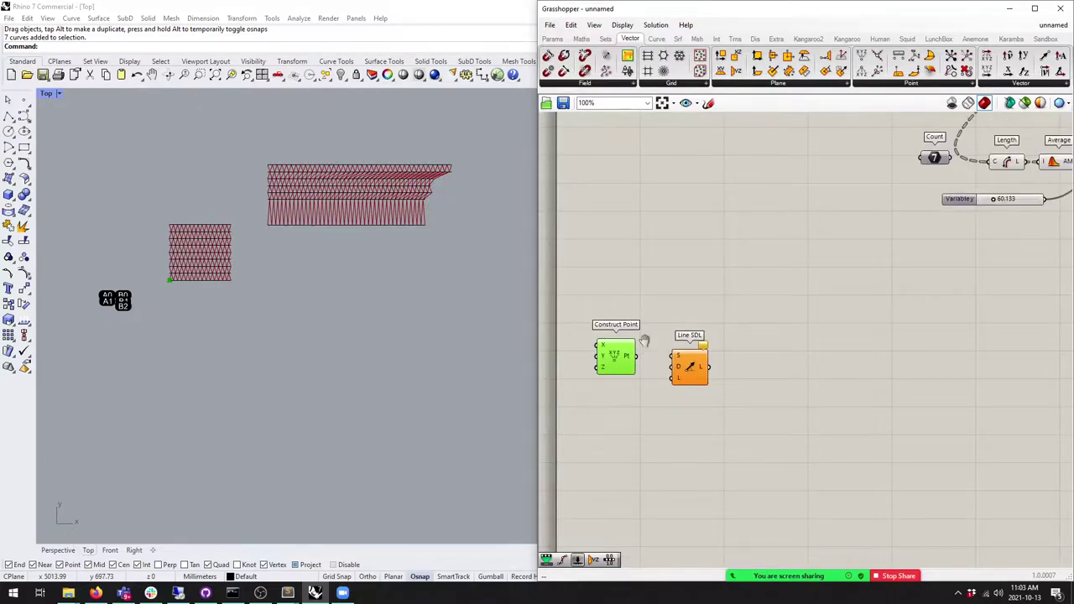
pyautogui.scroll(-2, 657, 372)
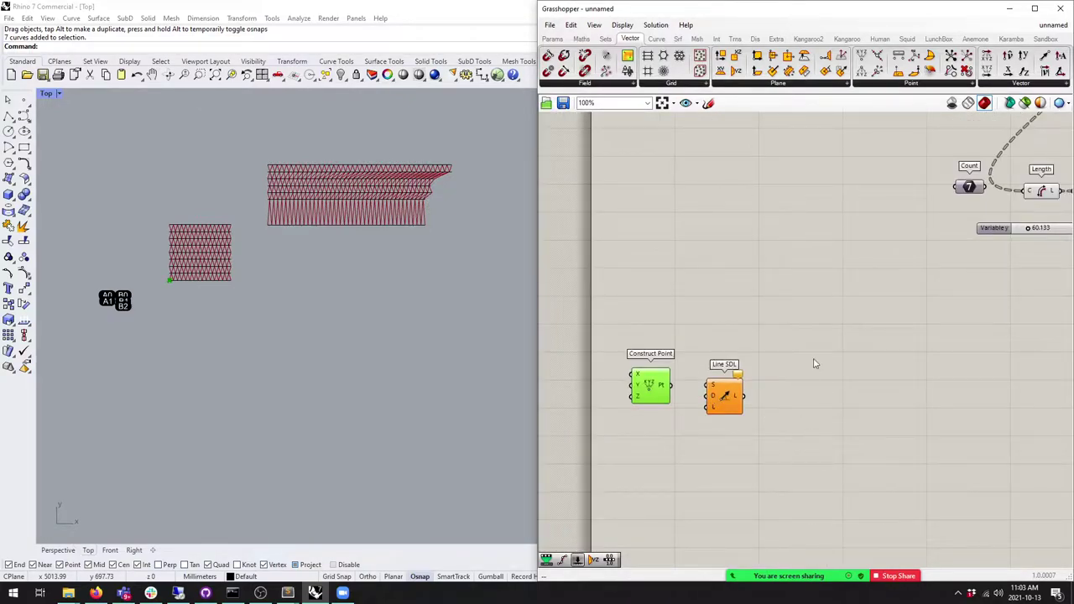
pyautogui.scroll(-2, 769, 410)
pyautogui.scroll(-2, 800, 377)
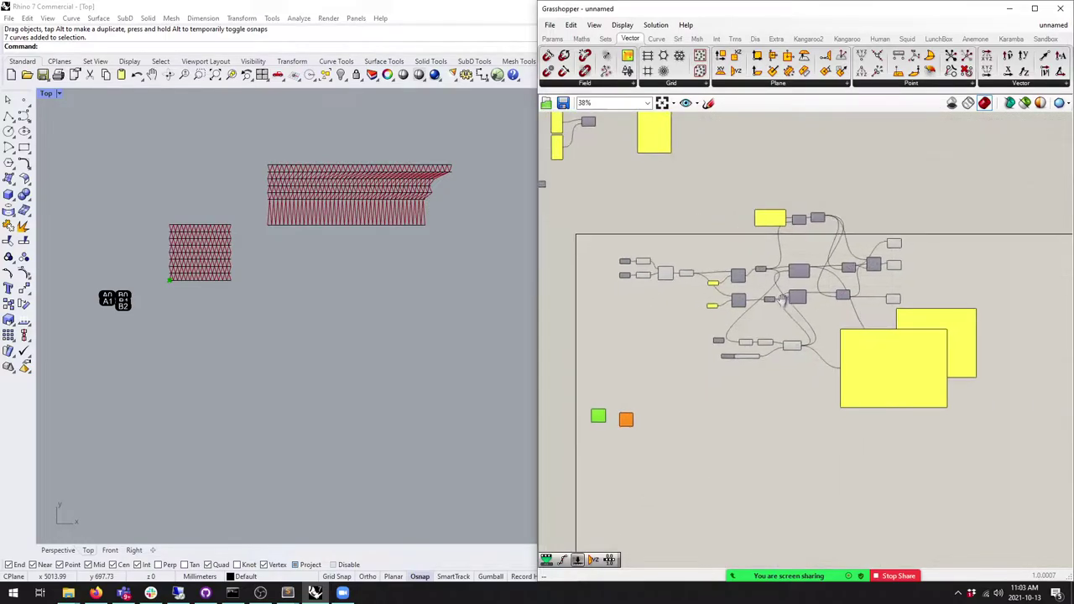
pyautogui.scroll(1, 891, 296)
# Step: Delete the old Count component from the definition
pyautogui.moveTo(946, 384); pyautogui.dragTo(1016, 350, button='right')
pyautogui.moveTo(957, 307); pyautogui.dragTo(547, 132)
pyautogui.click(635, 276)
pyautogui.scroll(3, 705, 311)
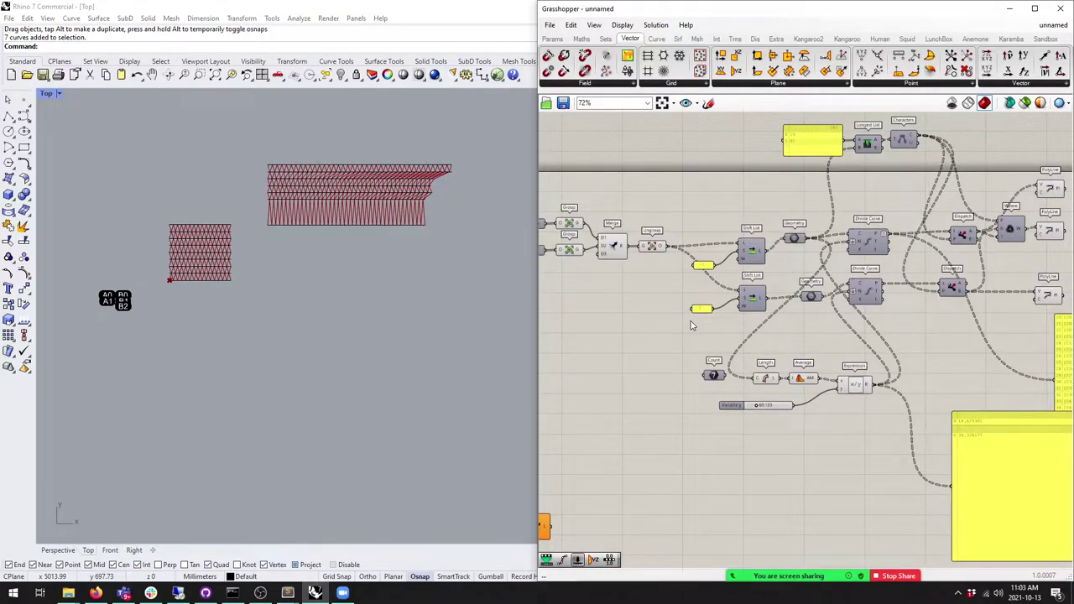
pyautogui.click(696, 379)
pyautogui.press('Delete')
pyautogui.scroll(-2, 730, 377)
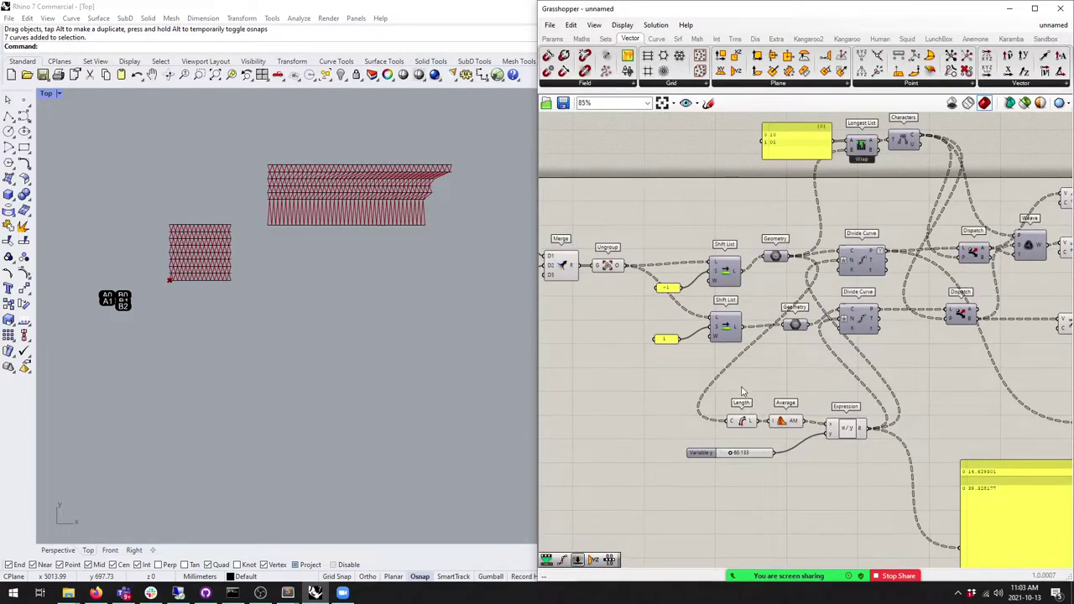
pyautogui.moveTo(743, 377); pyautogui.dragTo(769, 334, button='right')
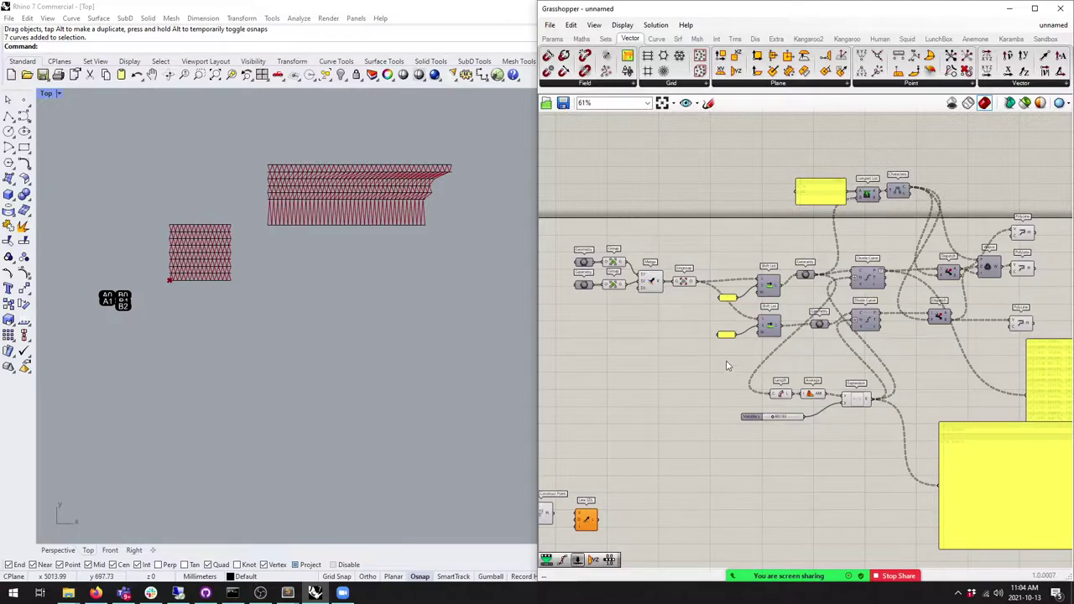
# Step: Wire Construct Point's output into the Line SDL start input
pyautogui.moveTo(634, 406); pyautogui.dragTo(751, 297, button='right')
pyautogui.scroll(3, 708, 314)
pyautogui.moveTo(717, 356); pyautogui.dragTo(752, 354)
pyautogui.scroll(1, 738, 352)
pyautogui.moveTo(738, 352); pyautogui.dragTo(697, 246, button='right')
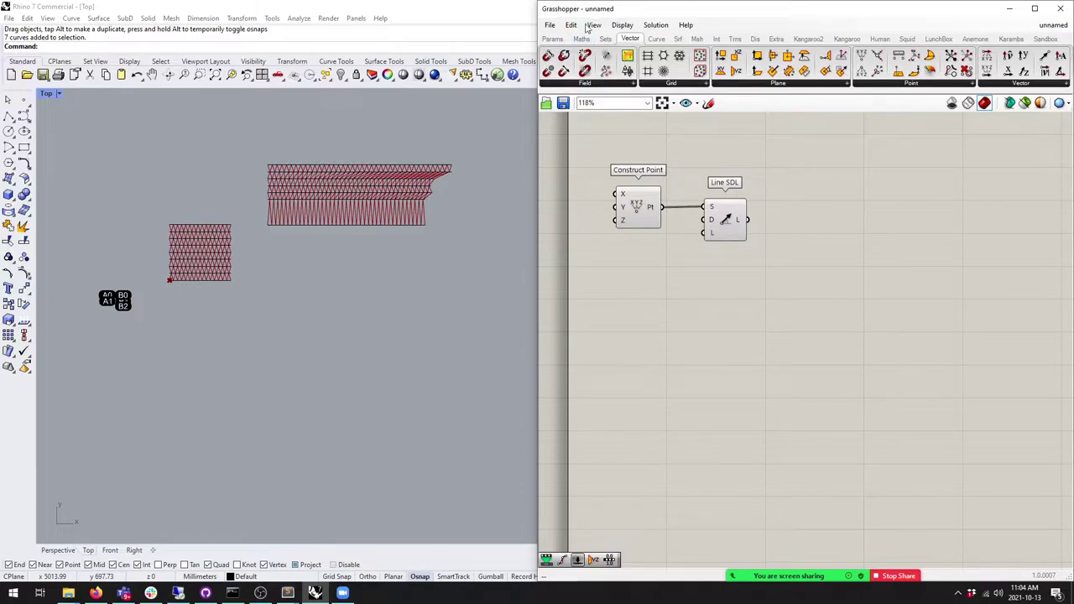
# Step: Place a Unit X component below Construct Point and nudge Line SDL right
pyautogui.click(605, 39)
pyautogui.click(629, 39)
pyautogui.moveTo(1009, 70); pyautogui.dragTo(646, 260)
pyautogui.moveTo(728, 225); pyautogui.dragTo(736, 225)
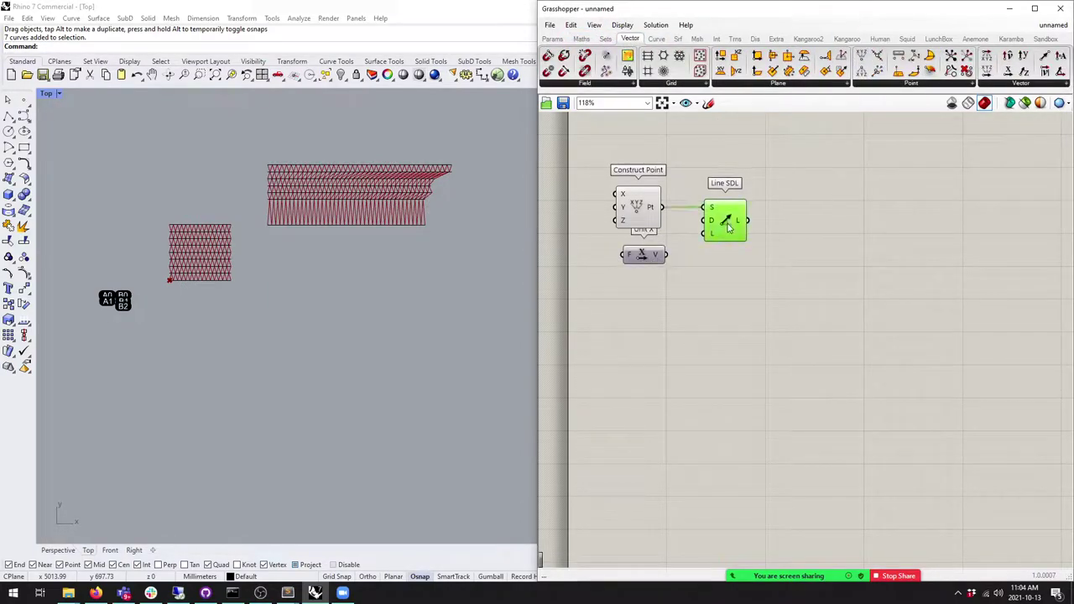
# Step: Move the existing Rhino meshes away from the origin
pyautogui.scroll(-3, 314, 295)
pyautogui.moveTo(409, 361); pyautogui.dragTo(203, 248)
pyautogui.moveTo(251, 312); pyautogui.dragTo(187, 196)
pyautogui.scroll(3, 678, 256)
# Step: Wire Unit X into Line SDL's direction input and begin setting a number for its length
pyautogui.moveTo(677, 256); pyautogui.dragTo(736, 229, button='right')
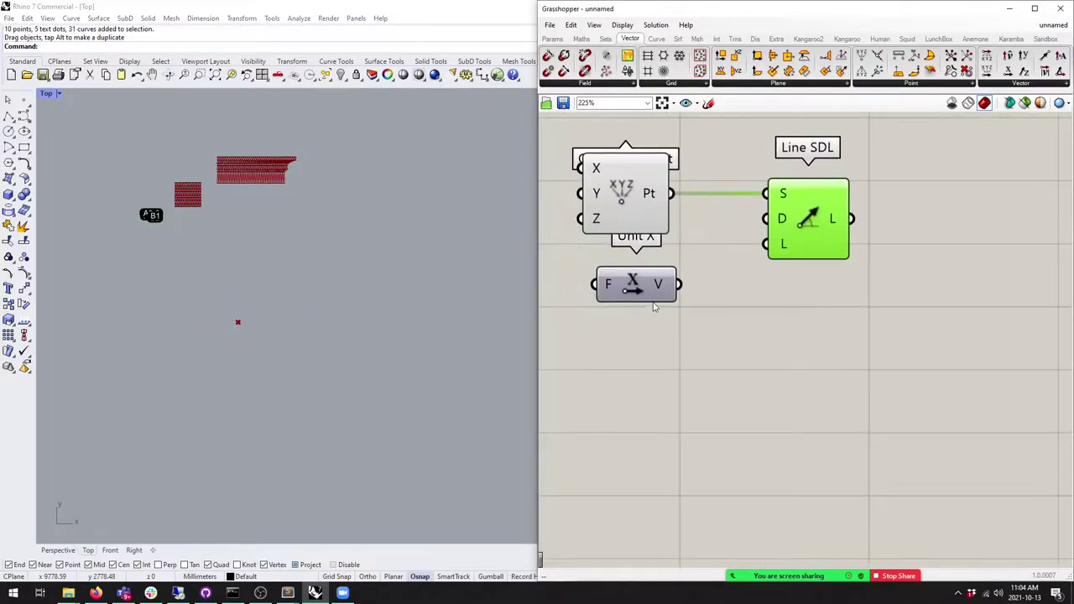
pyautogui.click(622, 293)
pyautogui.click(795, 235)
pyautogui.moveTo(664, 283); pyautogui.dragTo(780, 220)
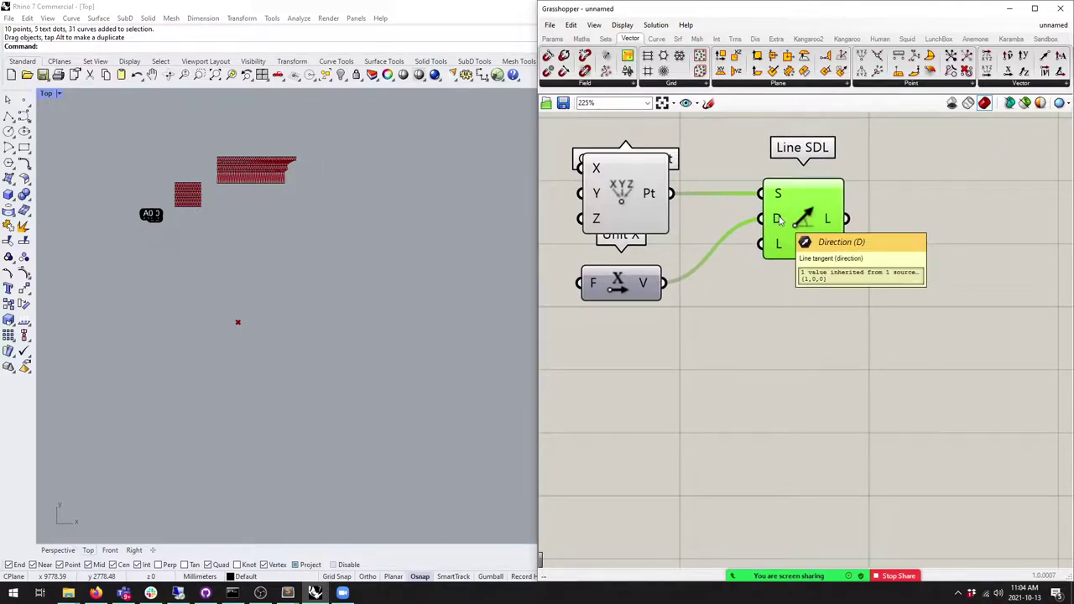
pyautogui.rightClick(778, 220)
pyautogui.moveTo(840, 350)
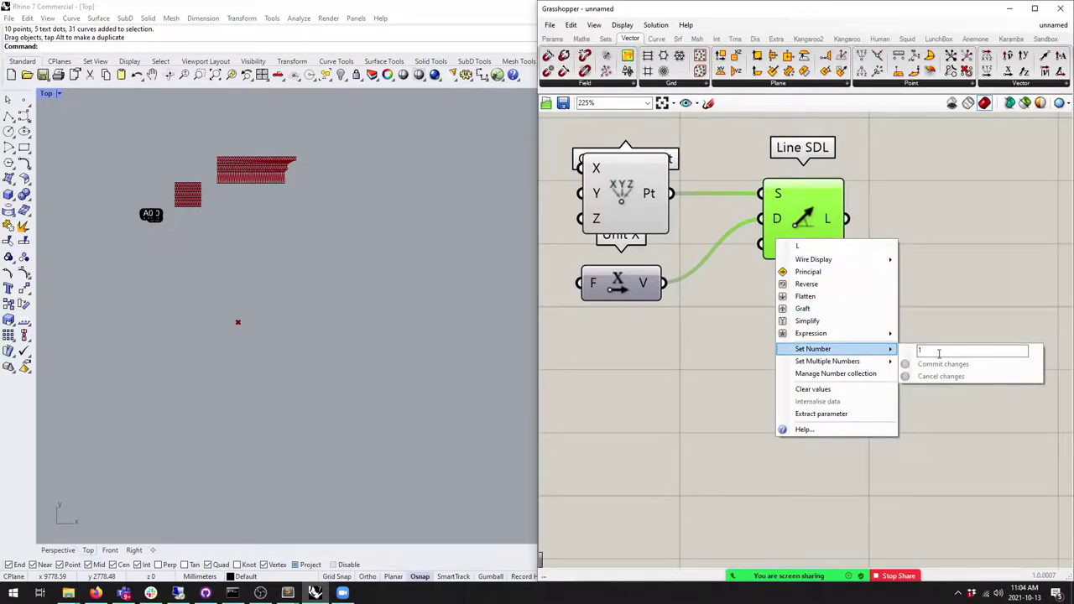
pyautogui.click(931, 363)
pyautogui.click(201, 576)
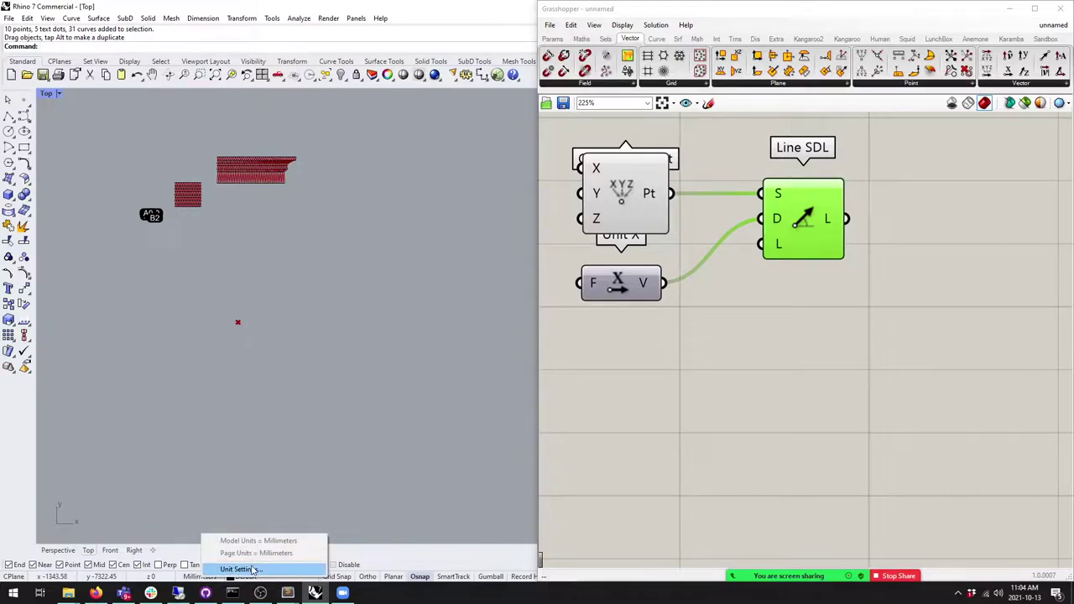
# Step: Change Rhino's model units from Millimeters to Meters, leaving existing geometry unscaled
pyautogui.click(252, 568)
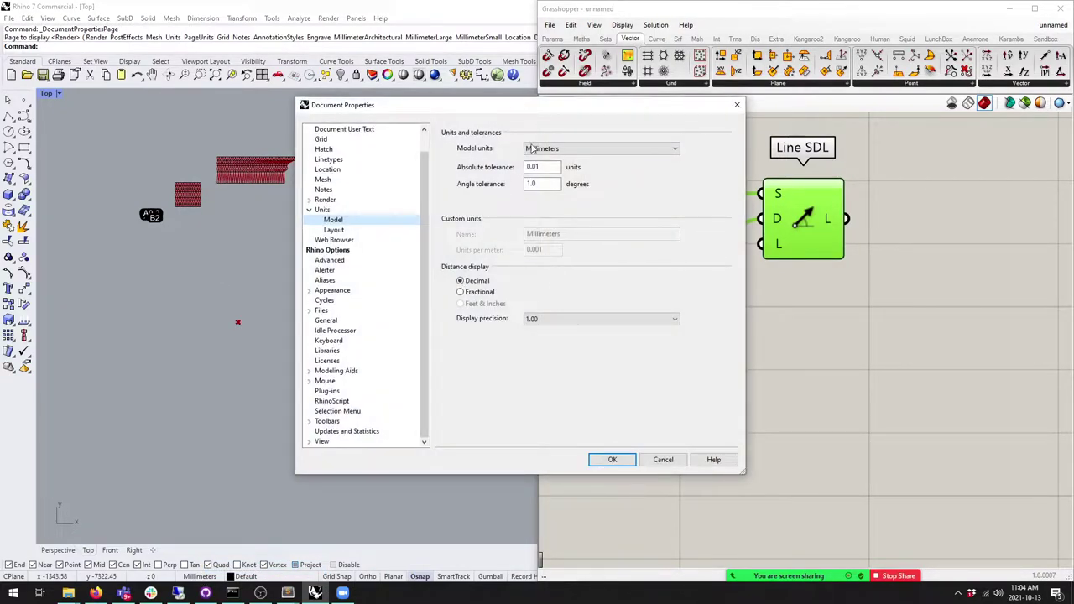
pyautogui.click(545, 148)
pyautogui.click(537, 173)
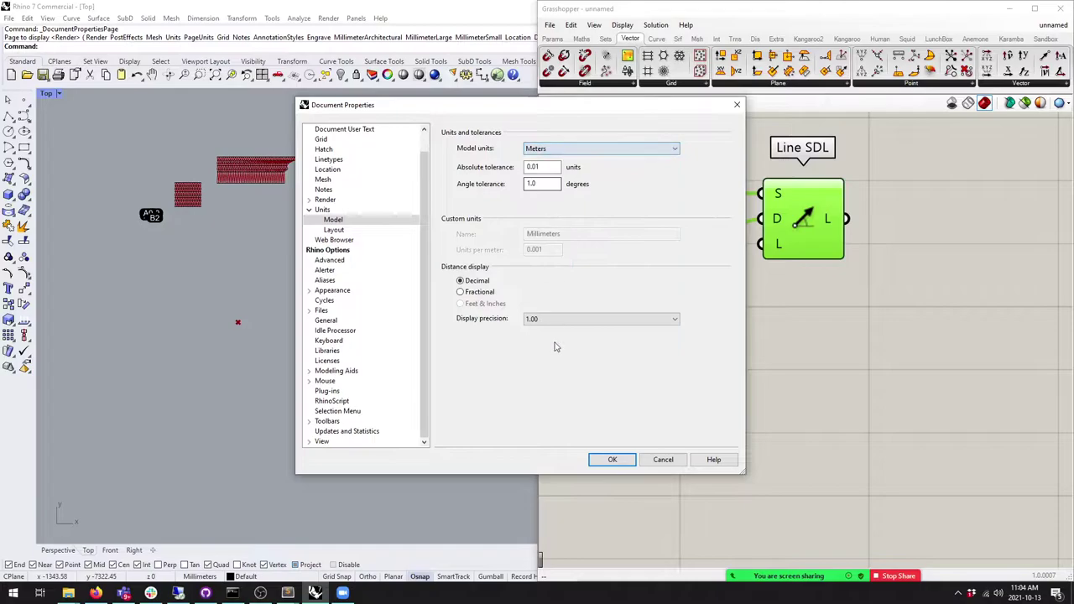
pyautogui.click(611, 459)
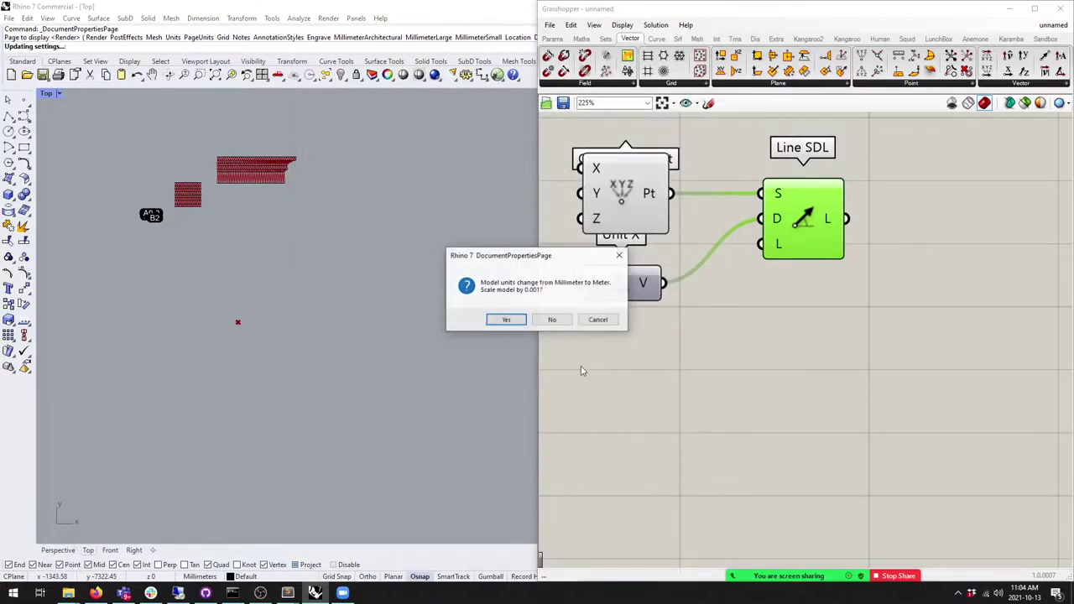
pyautogui.click(553, 322)
pyautogui.rightClick(598, 290)
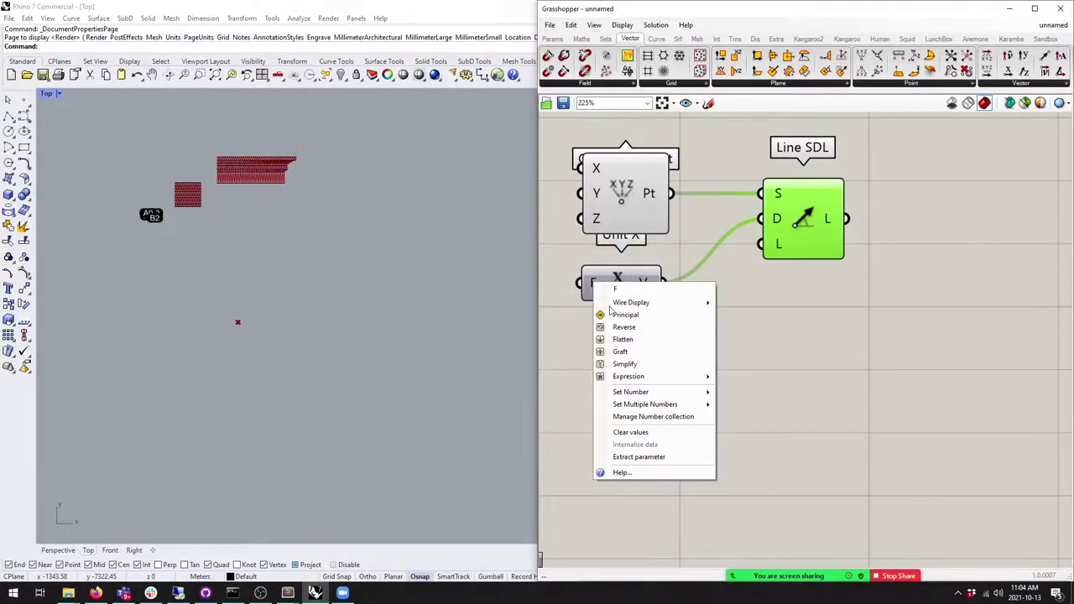
# Step: Set the Unit X factor input to 2
pyautogui.moveTo(669, 394)
pyautogui.click(753, 395)
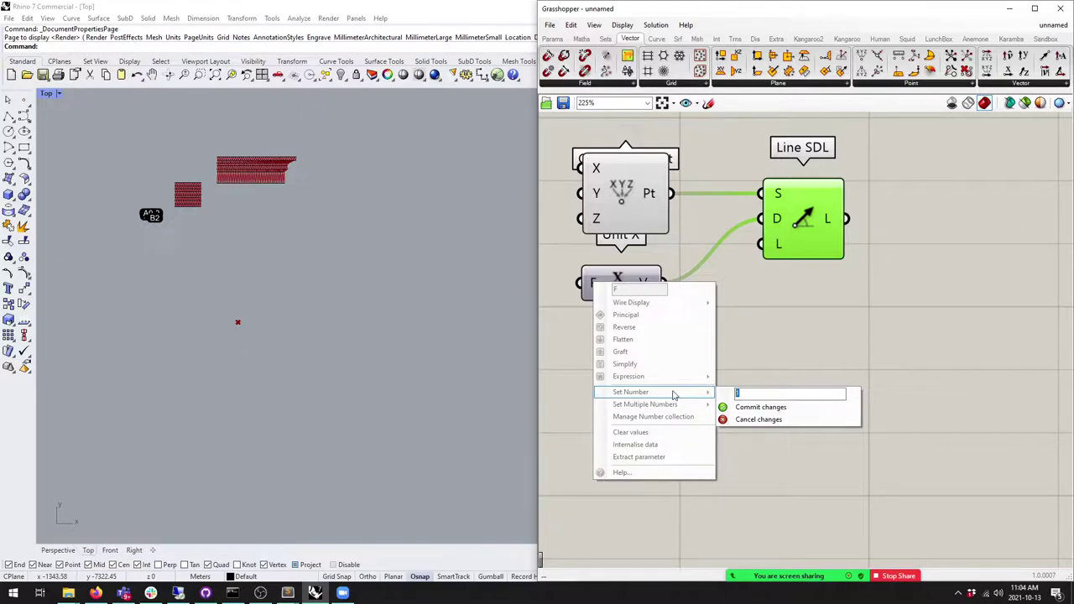
pyautogui.write('20')
pyautogui.click(743, 407)
pyautogui.middleClick(789, 225)
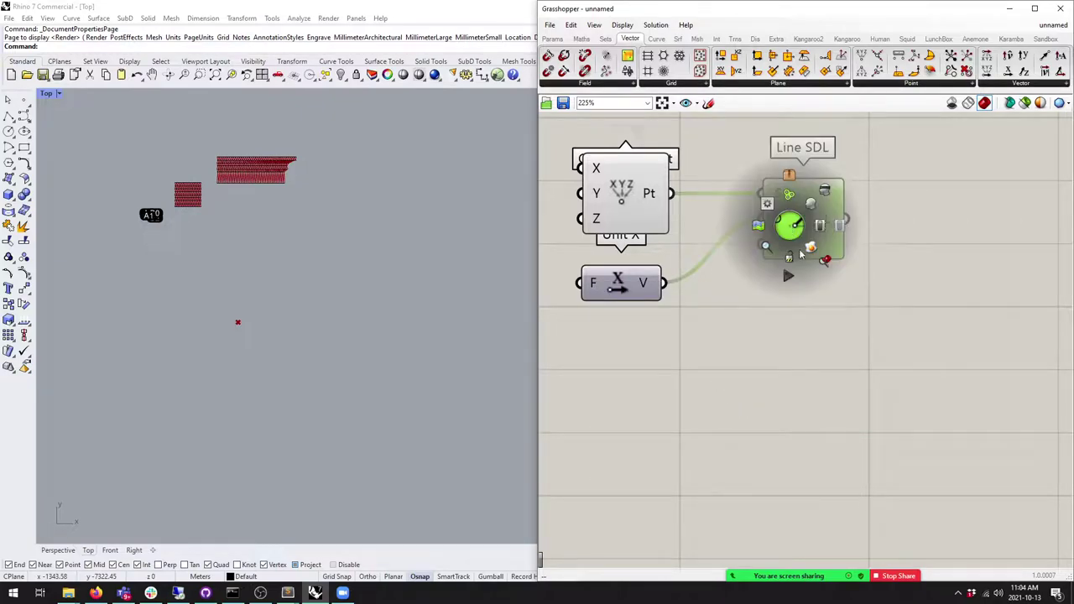
pyautogui.click(822, 262)
# Step: Add a panel with value 20 wired into Line SDL's length, showing the line in Top view
pyautogui.click(552, 39)
pyautogui.moveTo(734, 74); pyautogui.dragTo(664, 372)
pyautogui.click(815, 395)
pyautogui.moveTo(760, 369); pyautogui.dragTo(760, 243)
pyautogui.moveTo(549, 306); pyautogui.dragTo(594, 333)
pyautogui.moveTo(277, 349); pyautogui.dragTo(182, 349, button='right')
pyautogui.scroll(-2, 376, 347)
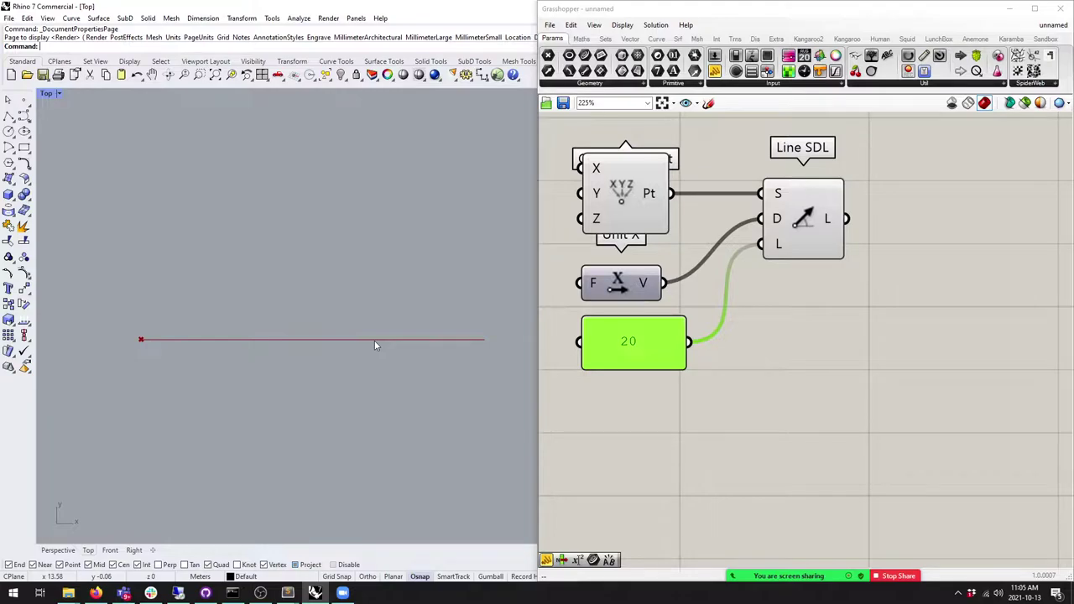
pyautogui.scroll(-6, 799, 235)
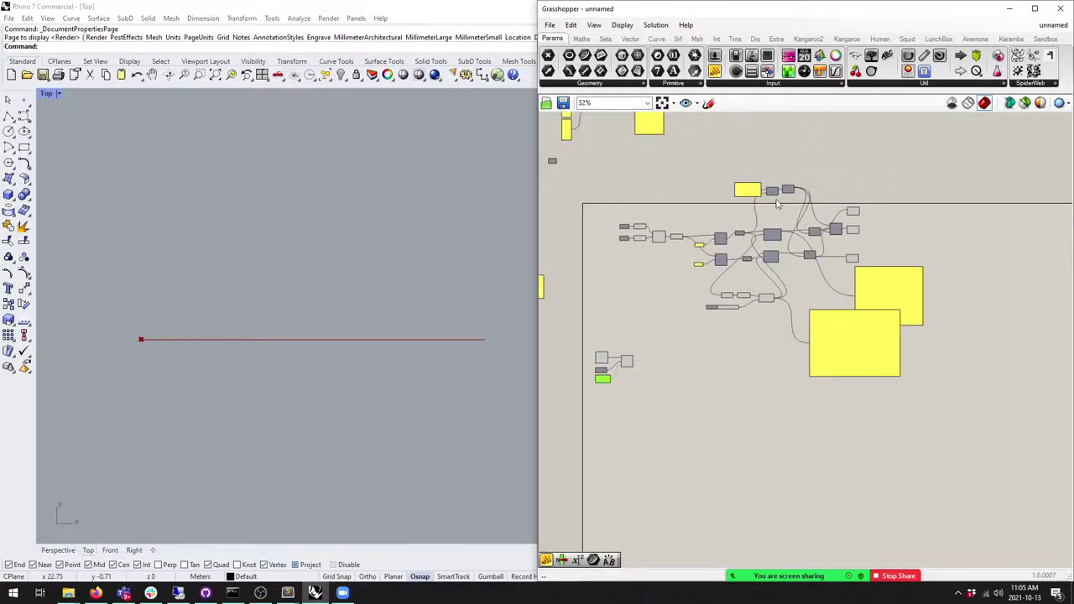
# Step: Try a Planar component on the Line SDL curve, then delete it
pyautogui.scroll(5, 808, 266)
pyautogui.scroll(2, 713, 210)
pyautogui.click(625, 220)
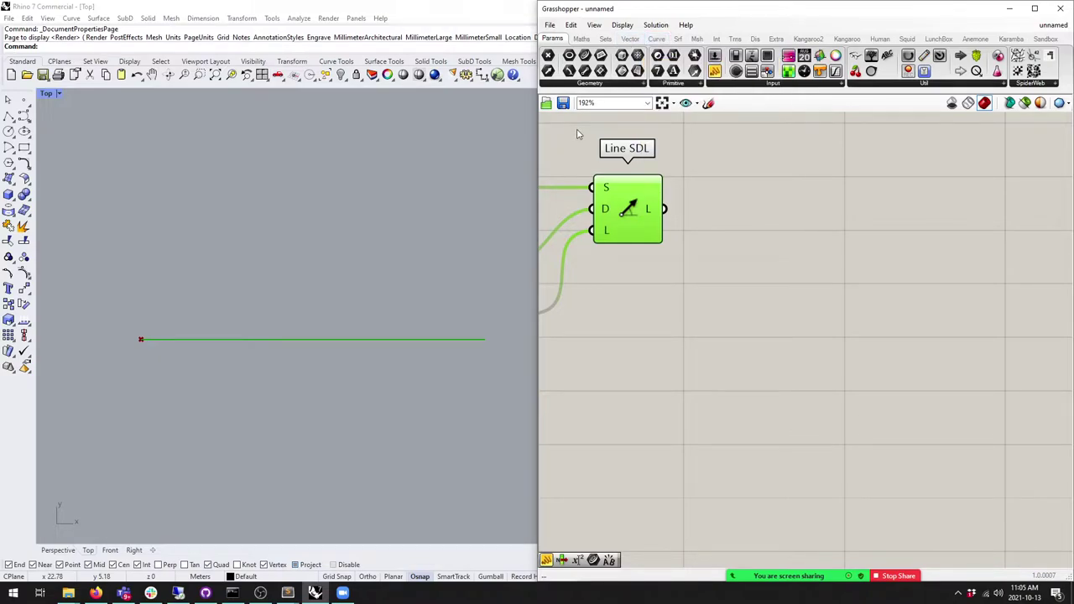
pyautogui.click(656, 39)
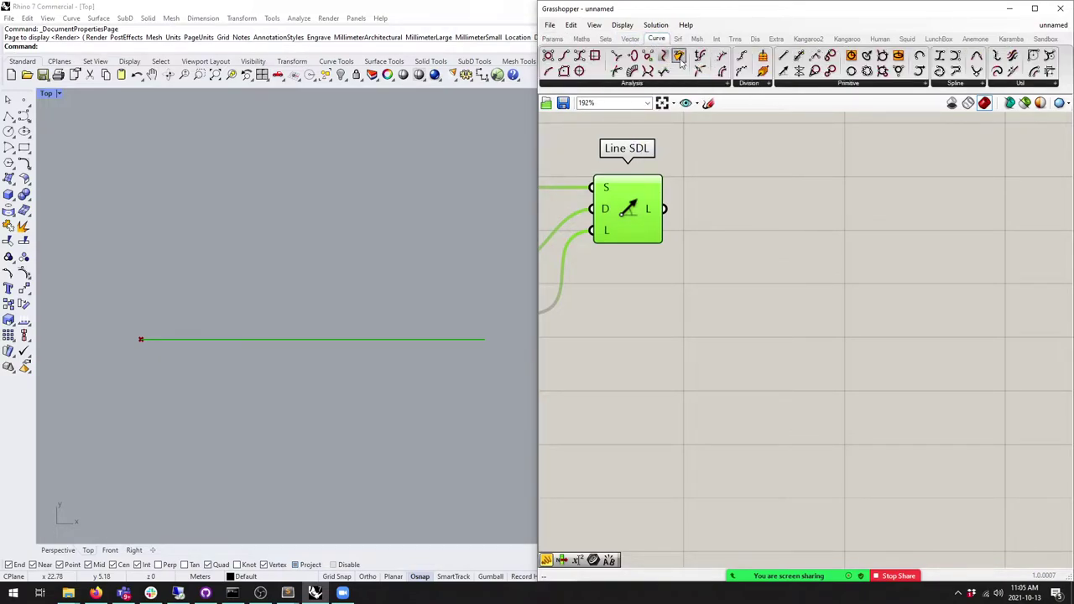
pyautogui.moveTo(679, 58); pyautogui.dragTo(776, 231)
pyautogui.moveTo(665, 209); pyautogui.dragTo(741, 228)
pyautogui.press('Delete')
# Step: Place Perp Frames from Curve Analysis and feed it the Line SDL curve
pyautogui.click(630, 39)
pyautogui.click(656, 39)
pyautogui.click(698, 85)
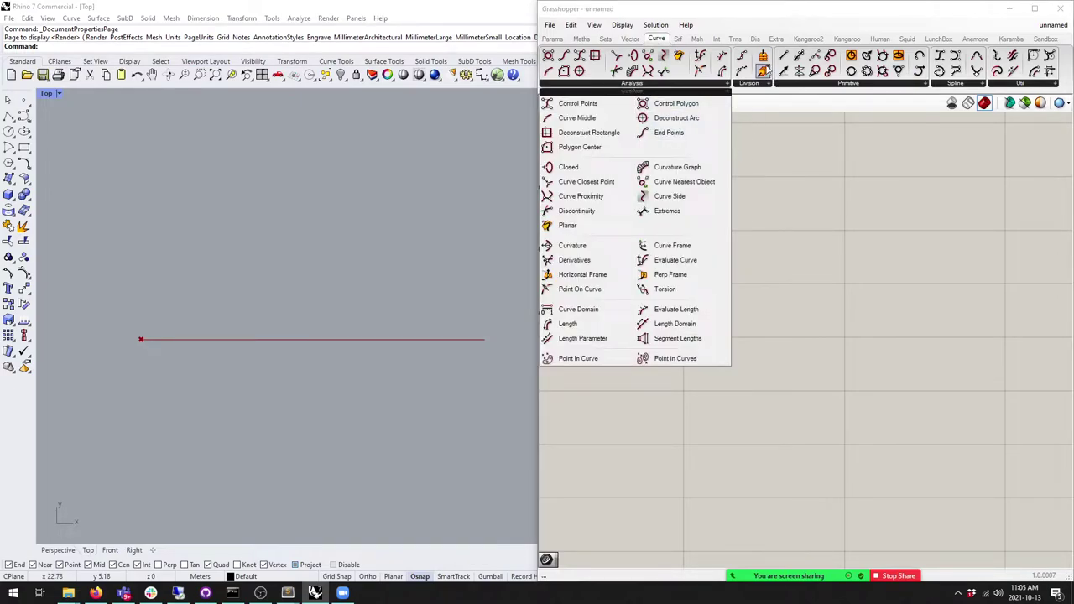
pyautogui.moveTo(662, 274); pyautogui.dragTo(757, 234)
pyautogui.moveTo(665, 208); pyautogui.dragTo(804, 239)
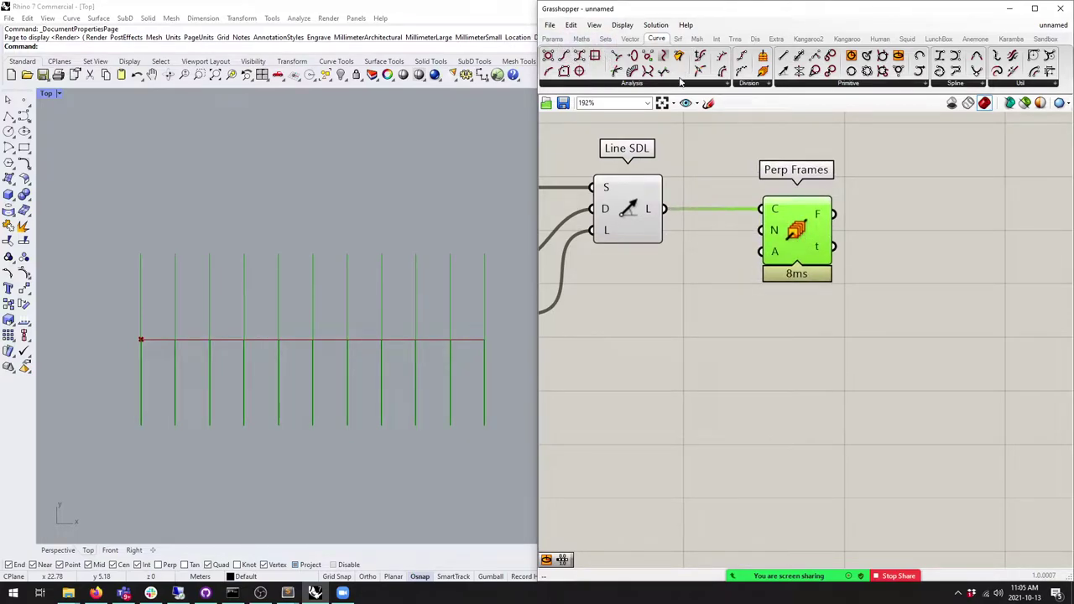
# Step: Add a panel with value 1 wired into Perp Frames' count input
pyautogui.click(552, 39)
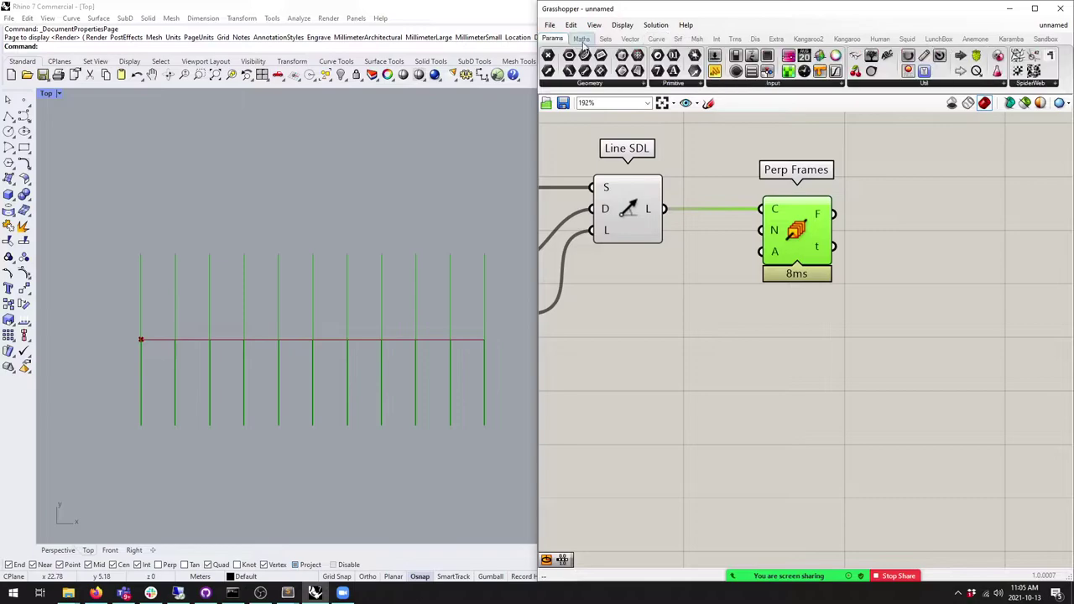
pyautogui.moveTo(714, 71); pyautogui.dragTo(671, 344)
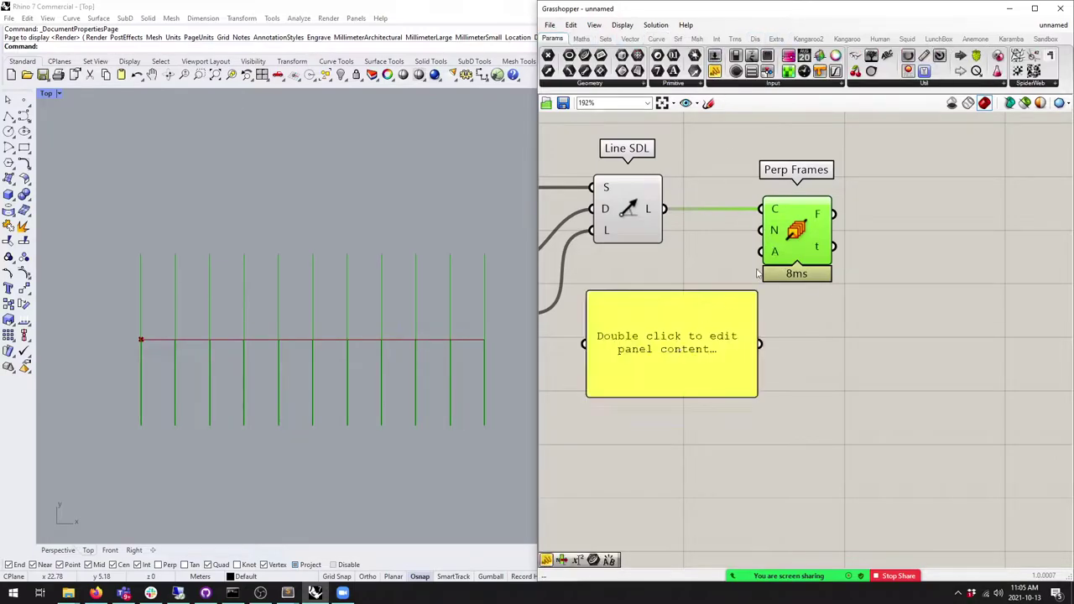
pyautogui.doubleClick(699, 365)
pyautogui.write('1')
pyautogui.click(796, 381)
pyautogui.moveTo(762, 344); pyautogui.dragTo(763, 230)
pyautogui.moveTo(596, 294); pyautogui.dragTo(636, 276)
pyautogui.click(797, 235)
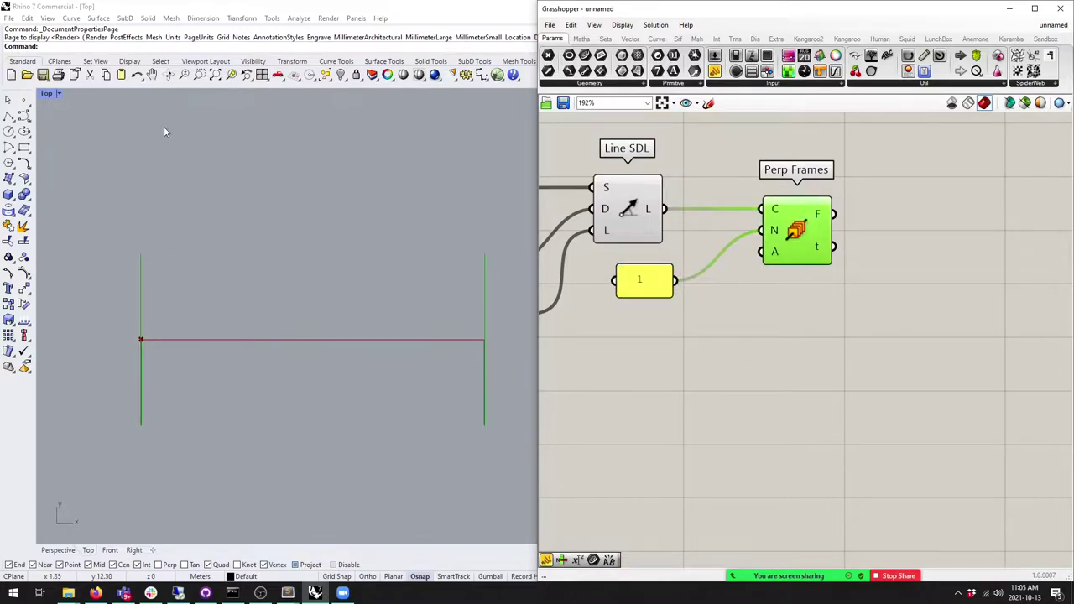
# Step: Maximize Rhino's Perspective viewport and orbit to inspect the frame grids
pyautogui.click(329, 106)
pyautogui.moveTo(418, 5); pyautogui.dragTo(1, 252)
pyautogui.doubleClick(305, 102)
pyautogui.moveTo(306, 104); pyautogui.dragTo(382, 311, button='right')
pyautogui.click(647, 211)
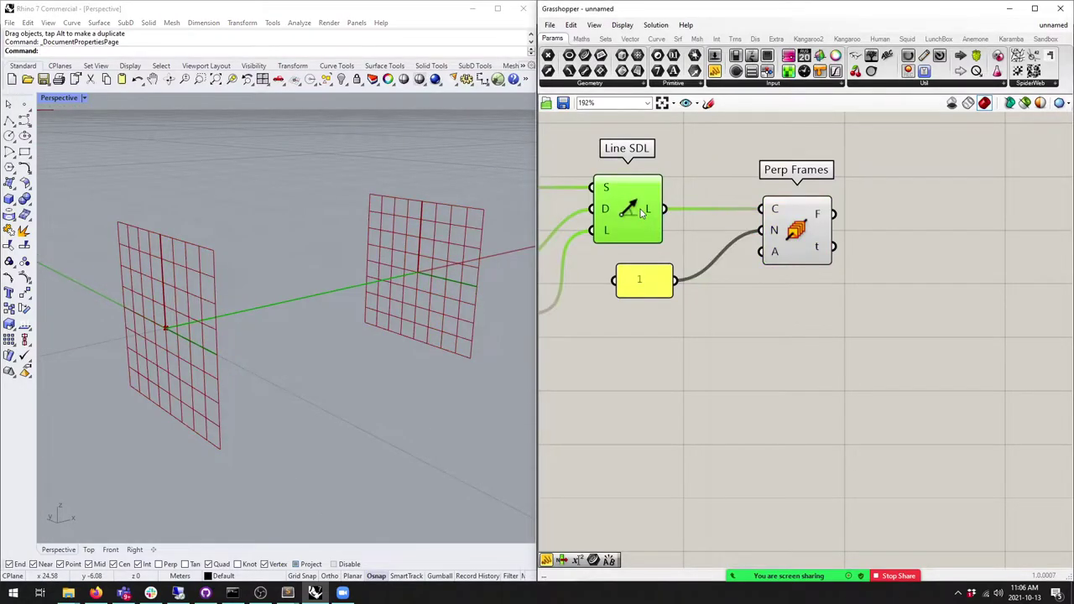
pyautogui.click(787, 242)
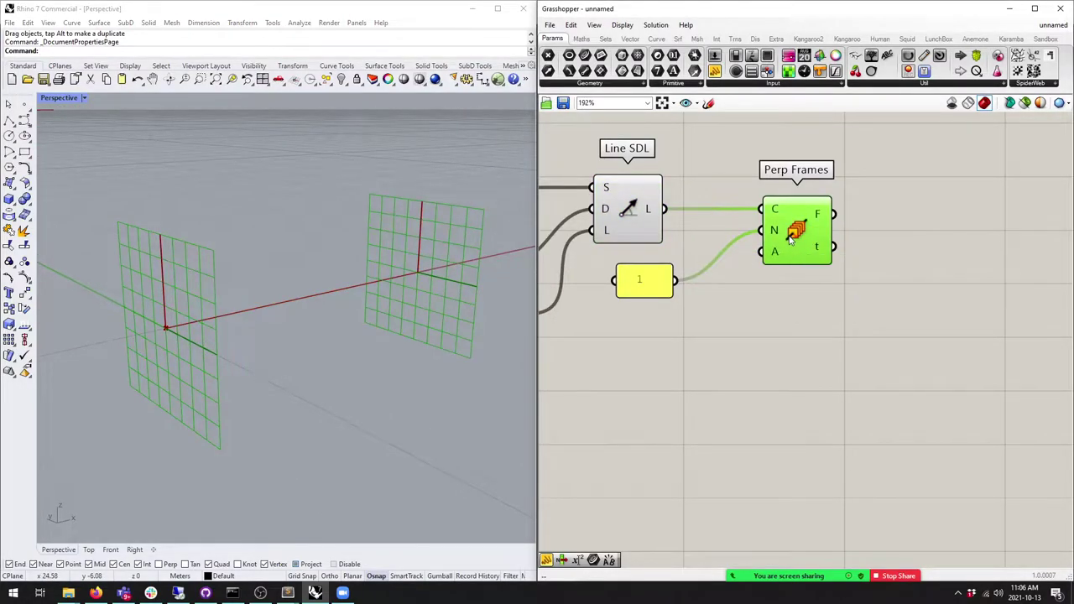
pyautogui.scroll(-3, 727, 222)
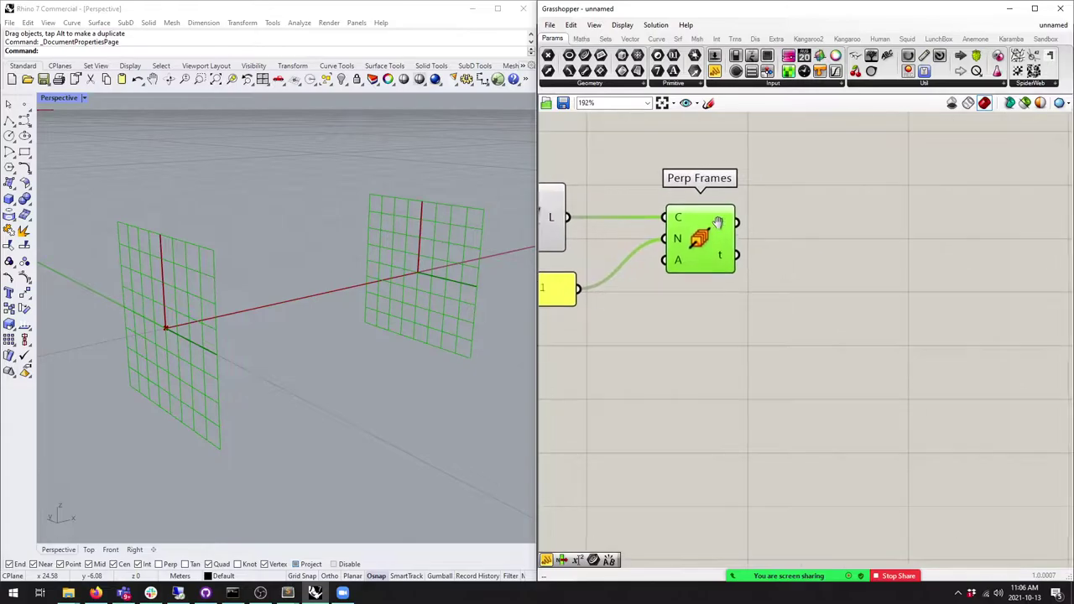
# Step: Change the count panel to 10 and orbit the Perspective view to see all frames
pyautogui.click(656, 39)
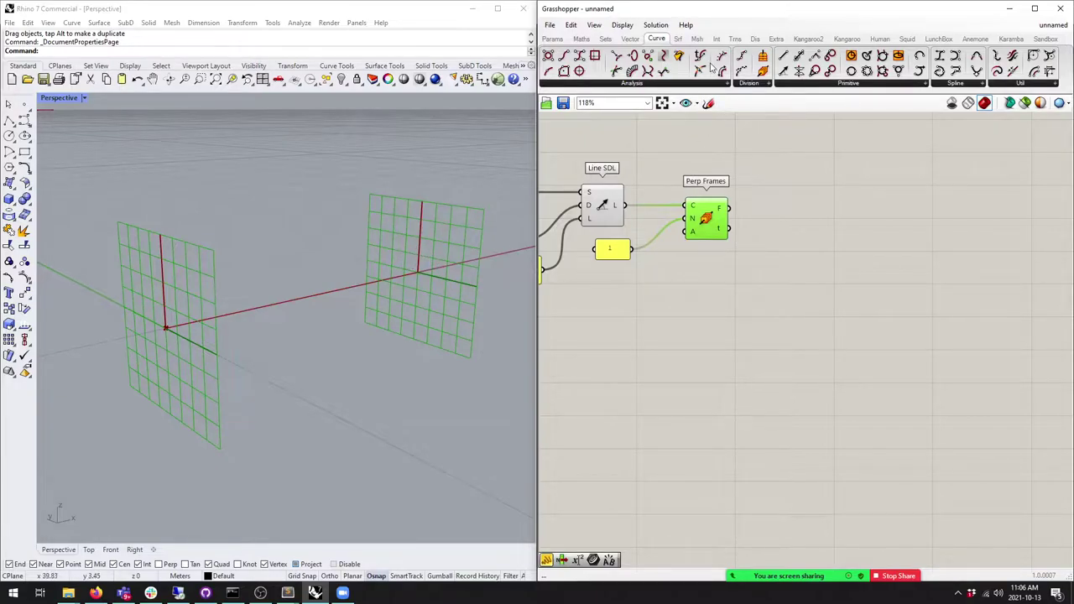
pyautogui.scroll(3, 658, 244)
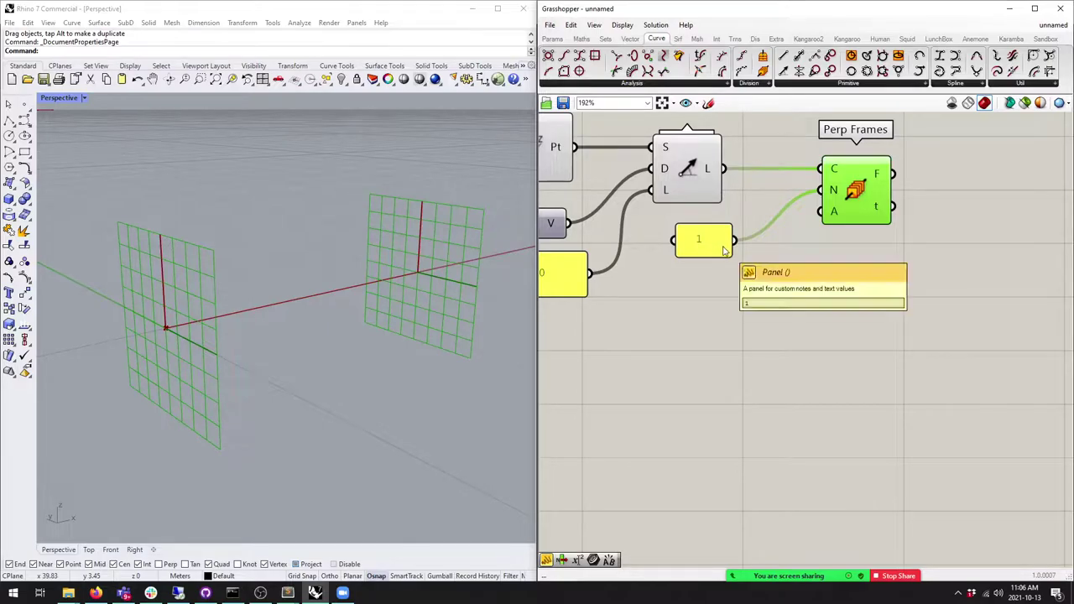
pyautogui.doubleClick(724, 250)
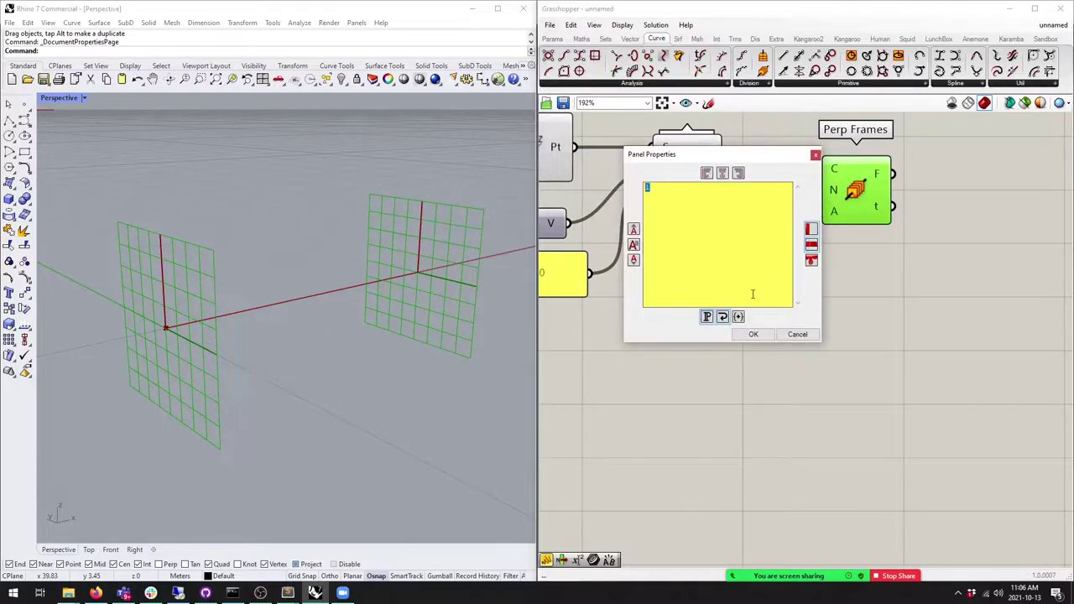
pyautogui.write('10')
pyautogui.click(753, 334)
pyautogui.moveTo(377, 305); pyautogui.dragTo(390, 266, button='right')
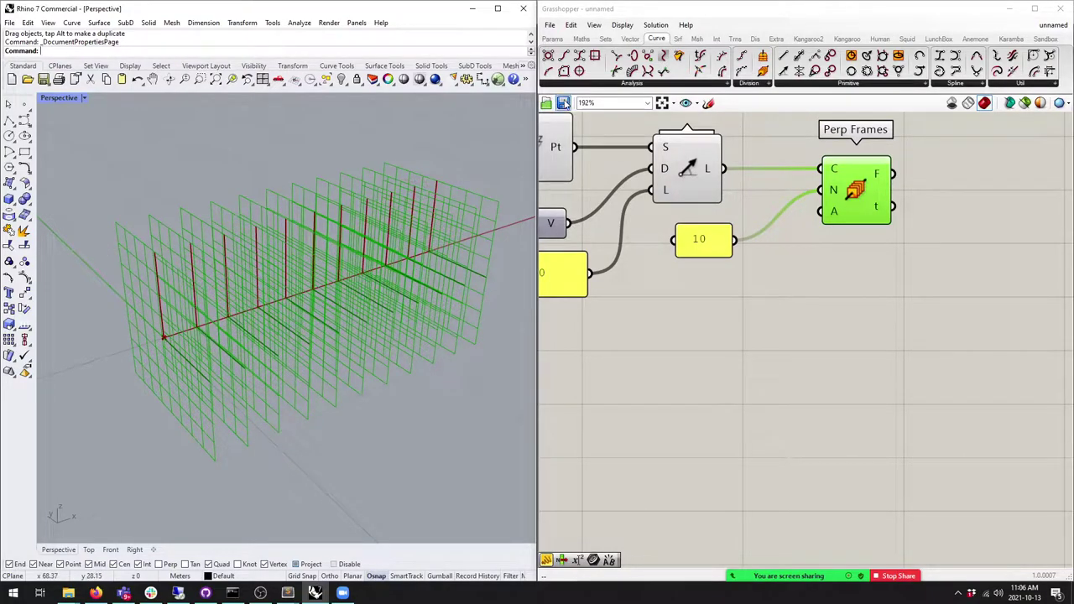
pyautogui.scroll(2, 594, 123)
pyautogui.moveTo(431, 308); pyautogui.dragTo(391, 298, button='right')
pyautogui.moveTo(499, 249); pyautogui.dragTo(445, 277, button='right')
pyautogui.click(594, 25)
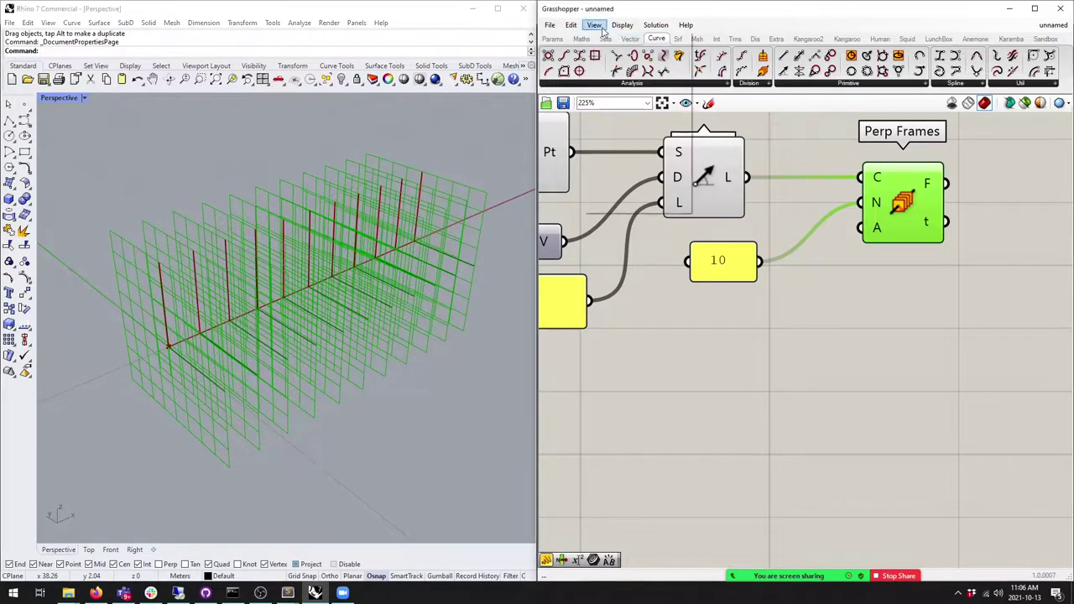
pyautogui.click(622, 25)
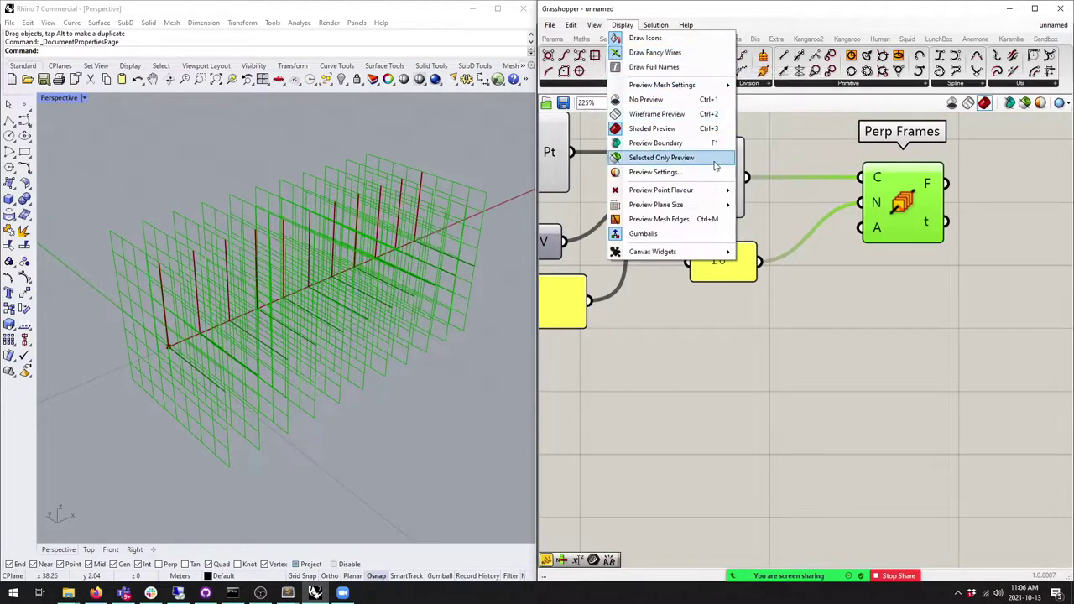
# Step: Reduce Preview Plane Size from 10 to 1 and view the small frames from a low angle
pyautogui.moveTo(679, 206)
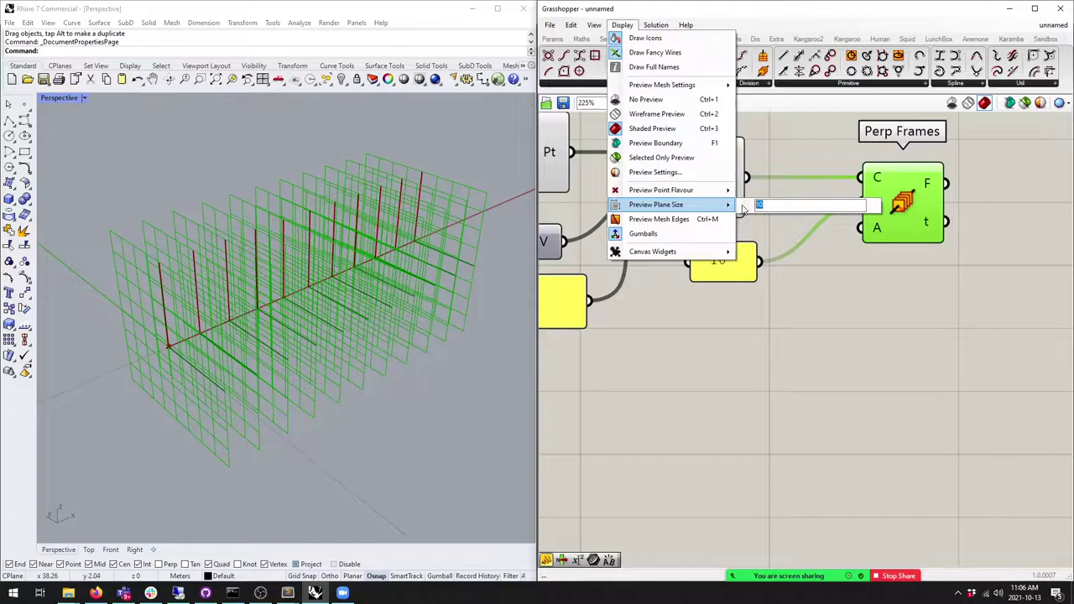
pyautogui.write('1')
pyautogui.click(794, 253)
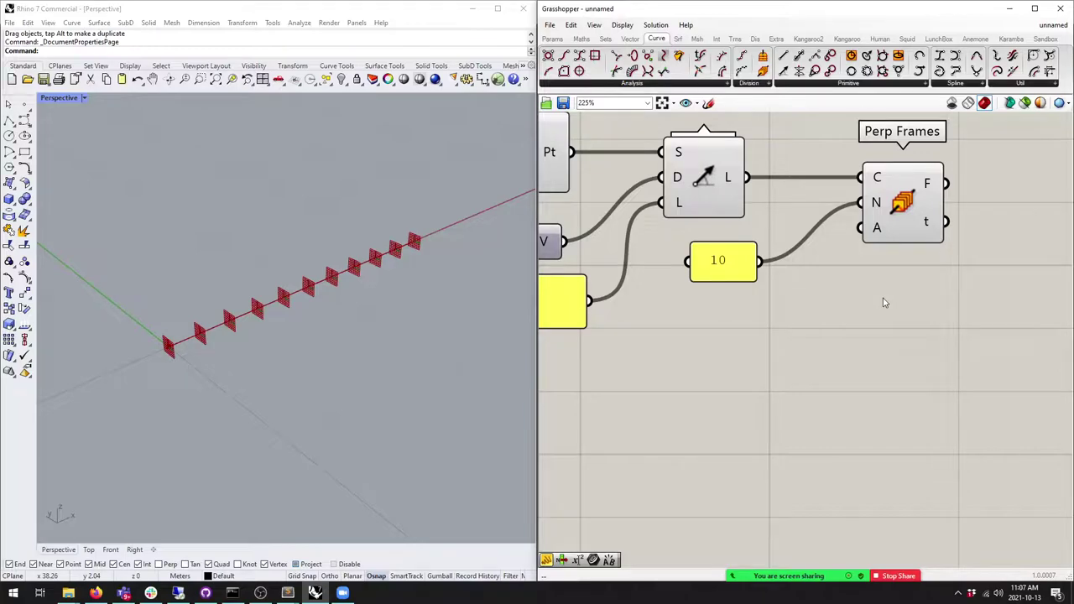
pyautogui.scroll(-2, 883, 303)
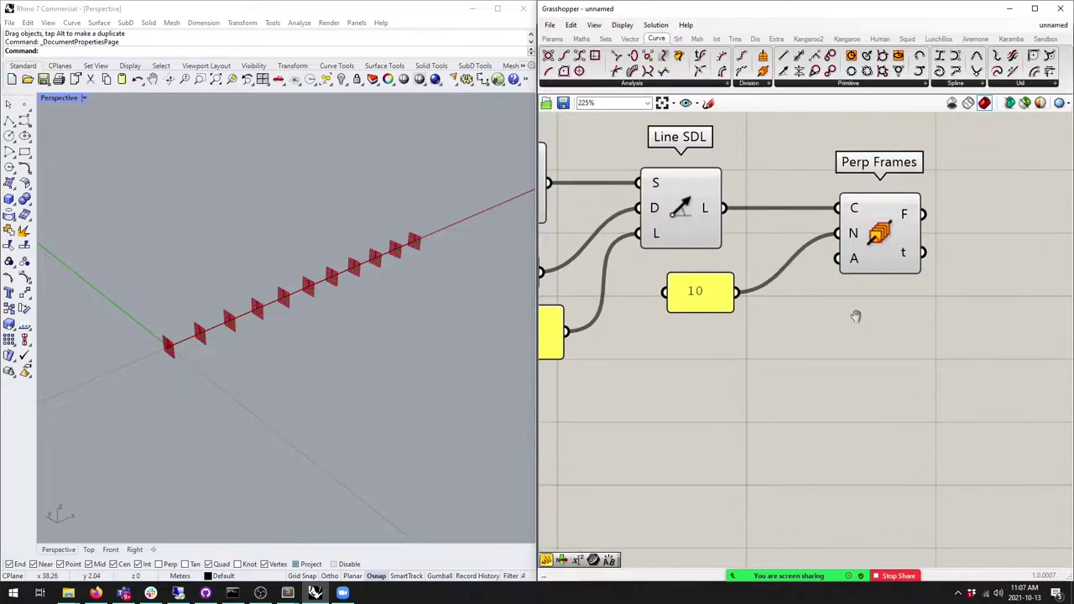
pyautogui.click(875, 288)
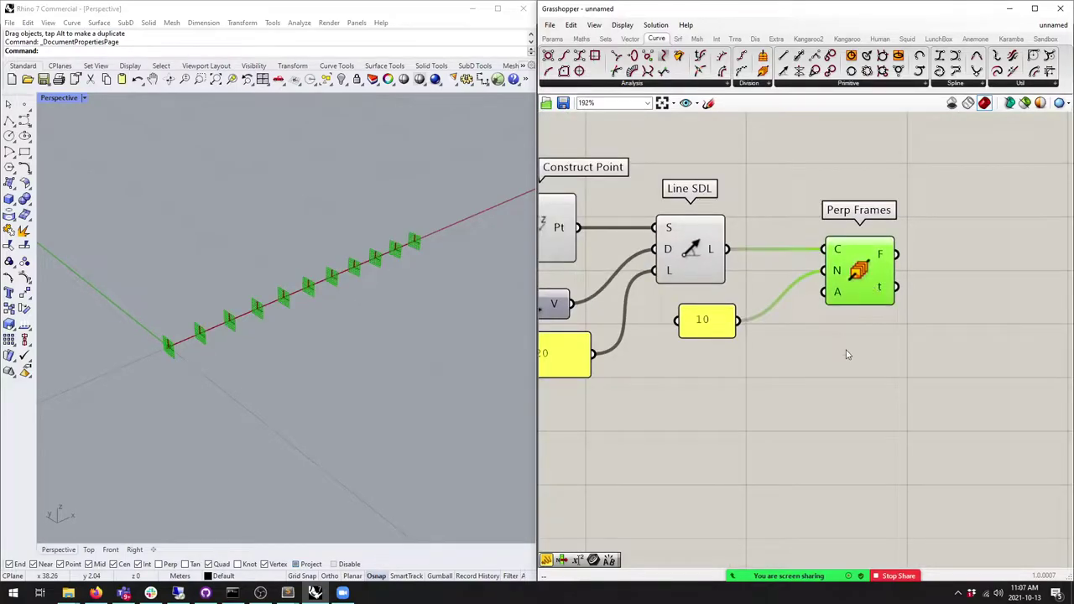
pyautogui.moveTo(207, 337); pyautogui.dragTo(244, 323, button='right')
pyautogui.scroll(-4, 243, 323)
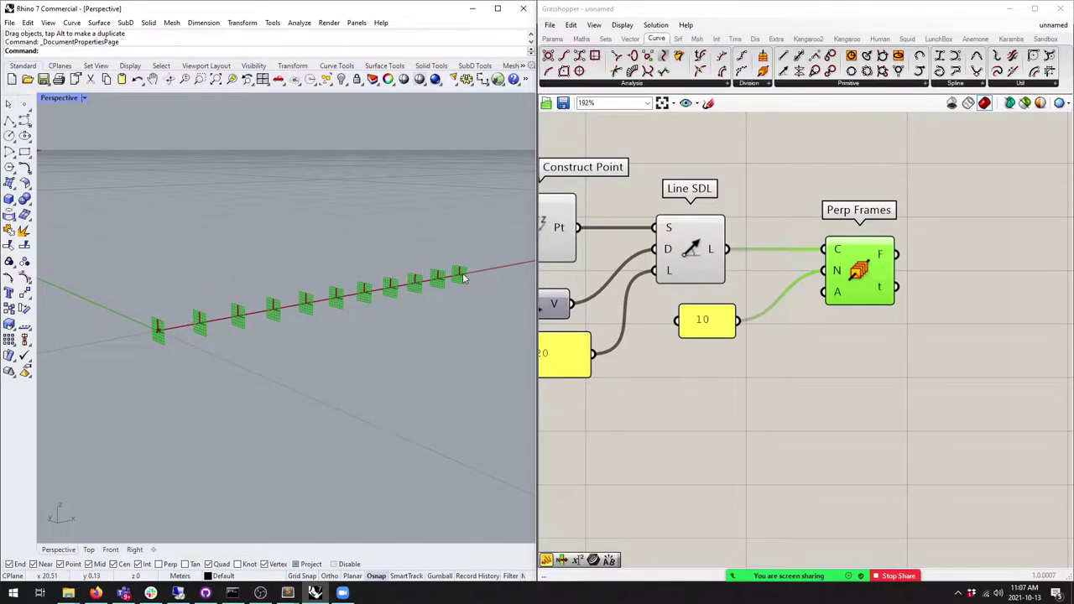
pyautogui.moveTo(797, 419); pyautogui.dragTo(677, 410, button='right')
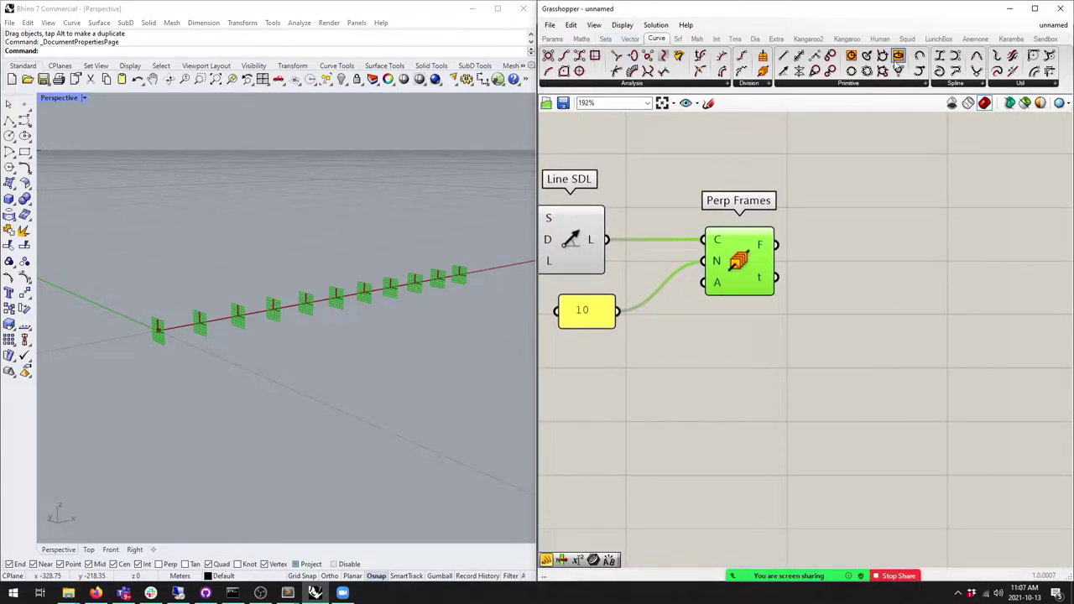
# Step: Place a Rectangle component and wire the Perp Frames planes into its plane input
pyautogui.click(847, 84)
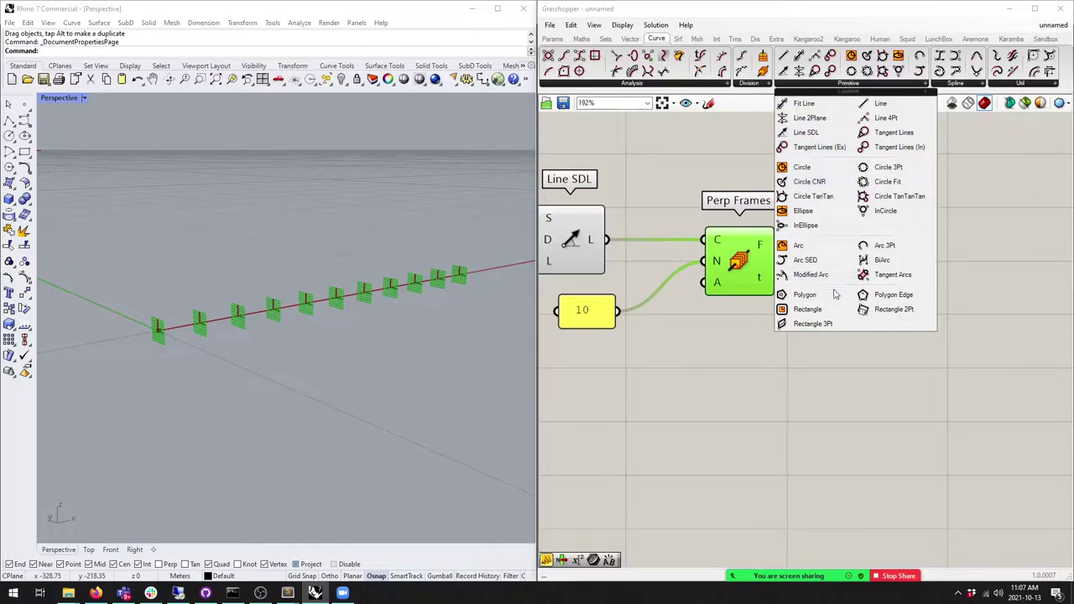
pyautogui.click(813, 310)
pyautogui.click(907, 289)
pyautogui.moveTo(776, 244); pyautogui.dragTo(908, 264)
pyautogui.moveTo(295, 349); pyautogui.dragTo(319, 351, button='right')
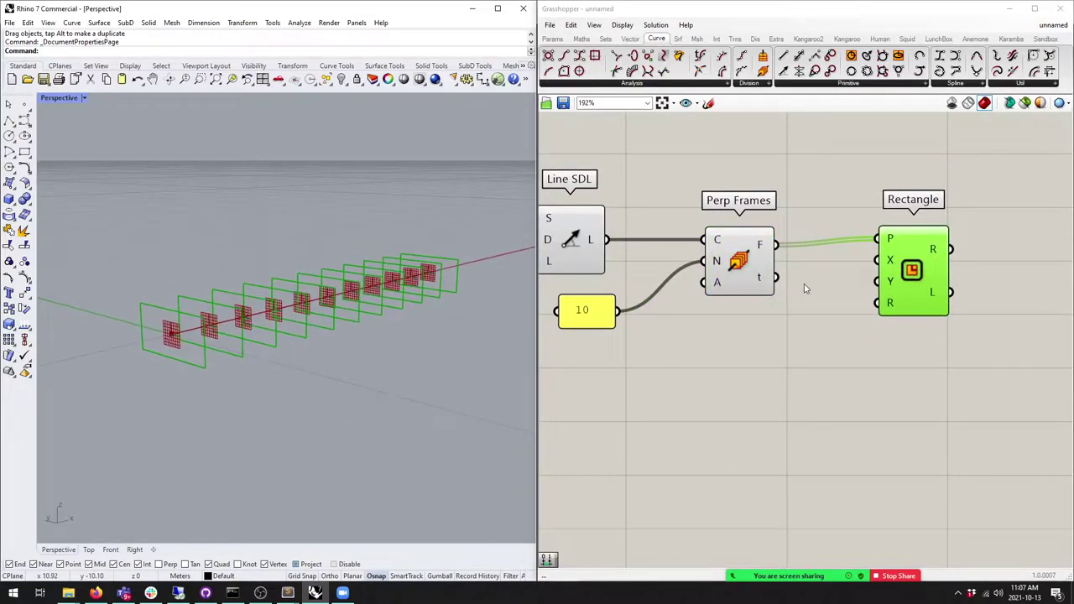
pyautogui.moveTo(903, 259); pyautogui.dragTo(906, 266)
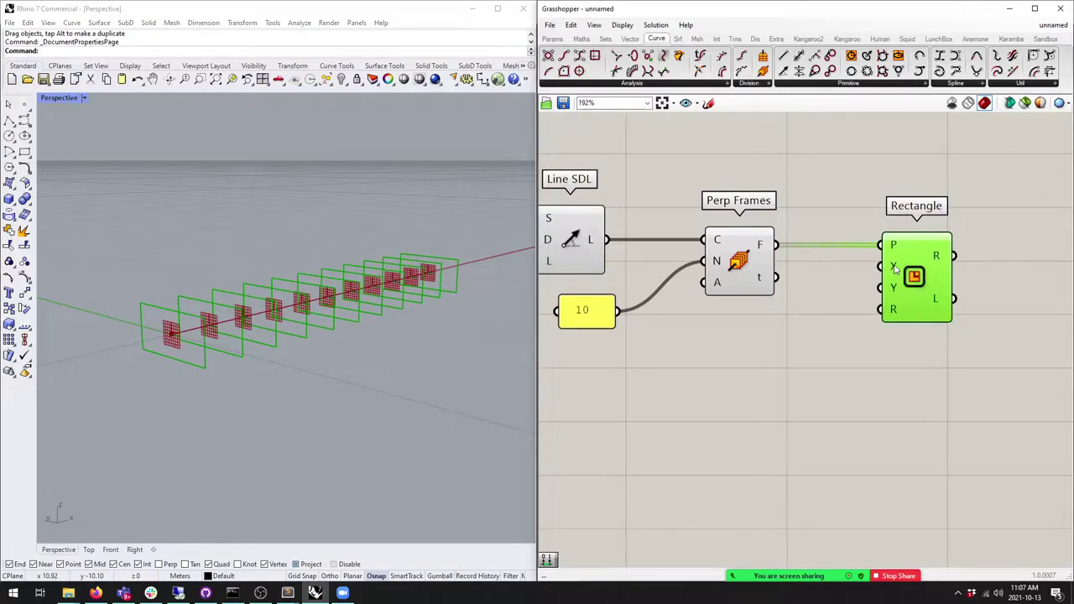
# Step: Add two Construct Domain components wired into the Rectangle's X and Y sizes
pyautogui.click(581, 38)
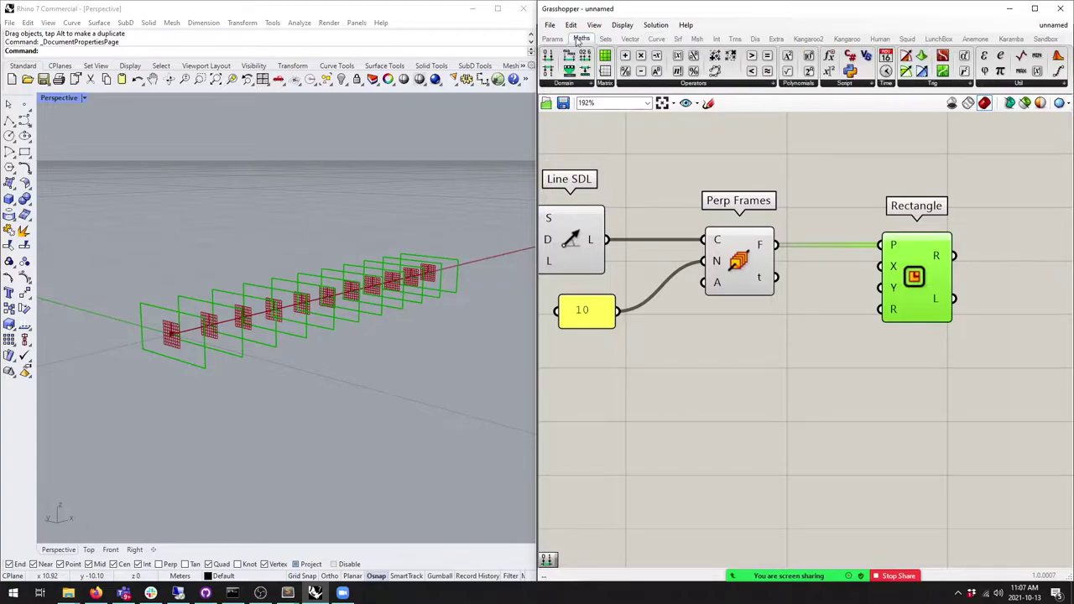
pyautogui.moveTo(548, 56); pyautogui.dragTo(879, 267)
pyautogui.moveTo(773, 383); pyautogui.dragTo(770, 465)
pyautogui.moveTo(799, 455); pyautogui.dragTo(941, 289)
pyautogui.moveTo(948, 472); pyautogui.dragTo(768, 281)
# Step: Tidy the canvas layout, shifting Perp Frames and the 10 panel to the left
pyautogui.moveTo(793, 316); pyautogui.dragTo(867, 316)
pyautogui.moveTo(820, 263); pyautogui.dragTo(746, 263)
pyautogui.moveTo(731, 333); pyautogui.dragTo(746, 277, button='right')
pyautogui.click(619, 262)
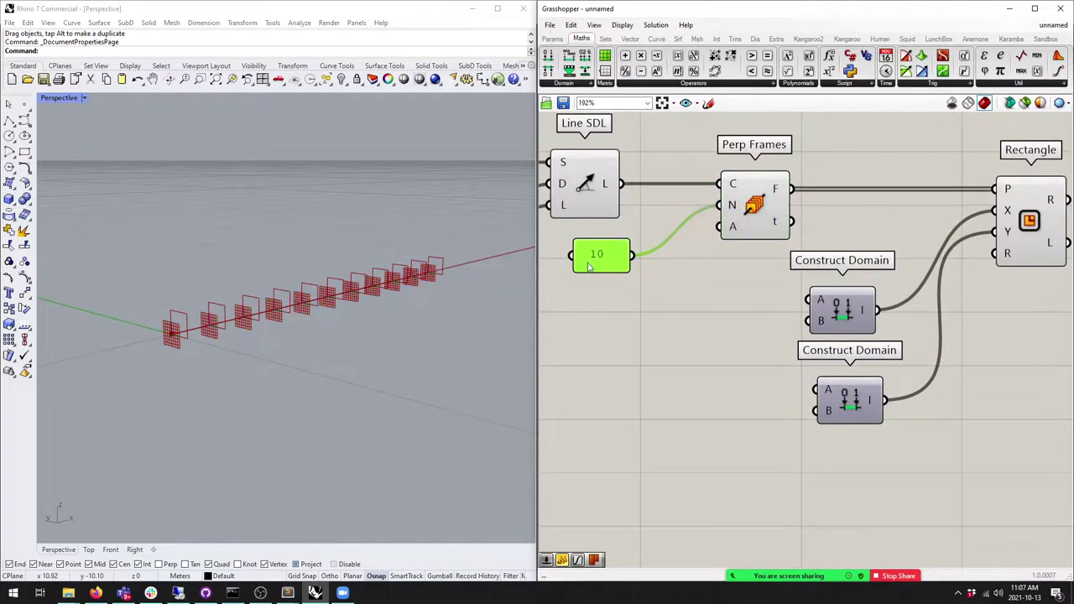
pyautogui.moveTo(590, 262); pyautogui.dragTo(570, 258)
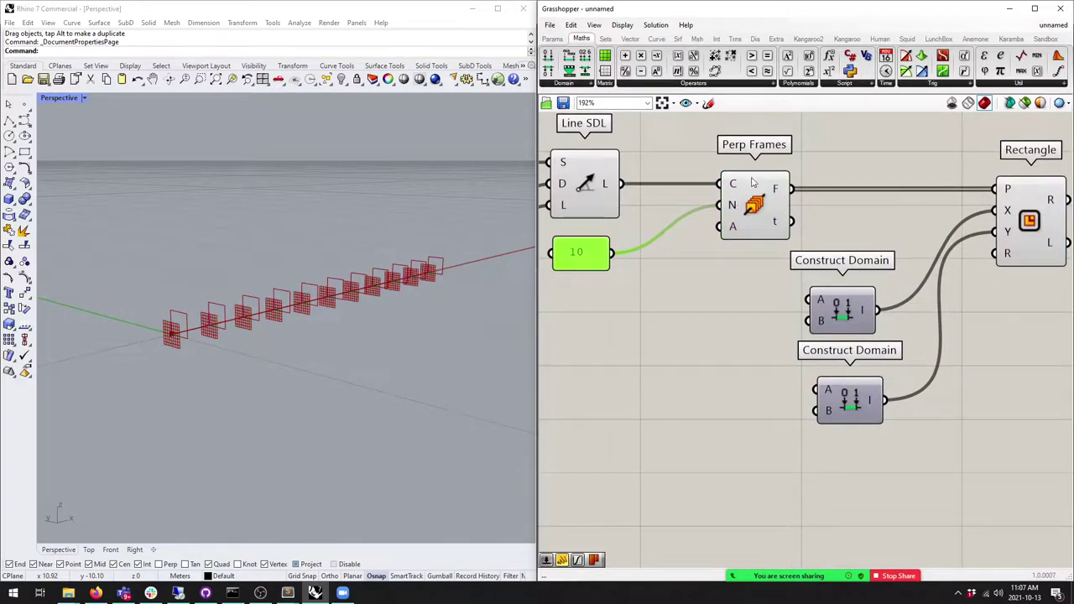
pyautogui.moveTo(752, 179); pyautogui.dragTo(728, 174)
pyautogui.click(590, 254)
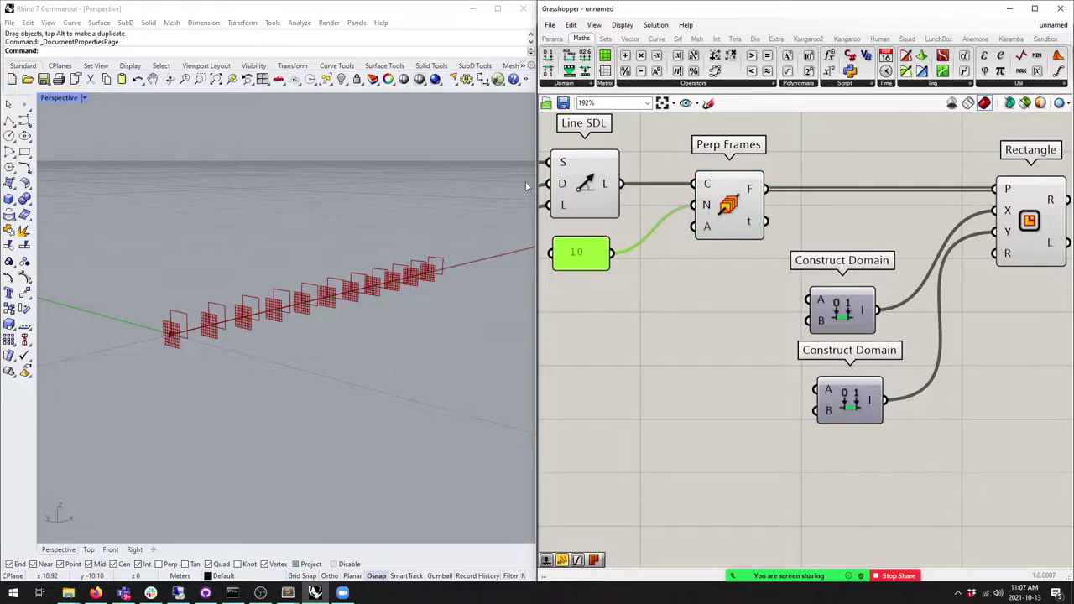
pyautogui.moveTo(749, 192)
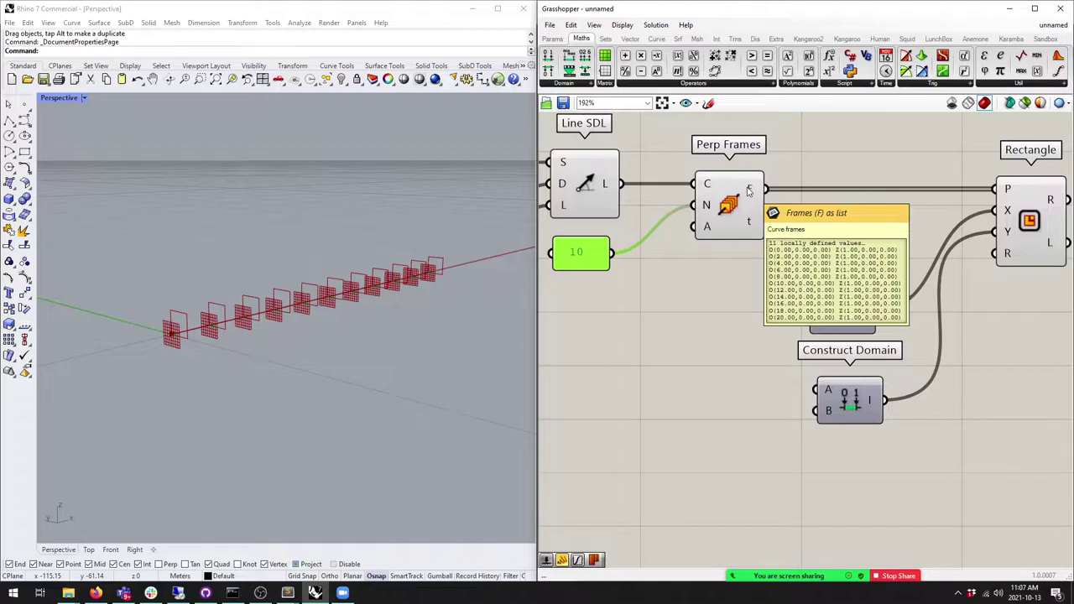
pyautogui.moveTo(319, 328); pyautogui.dragTo(165, 326, button='right')
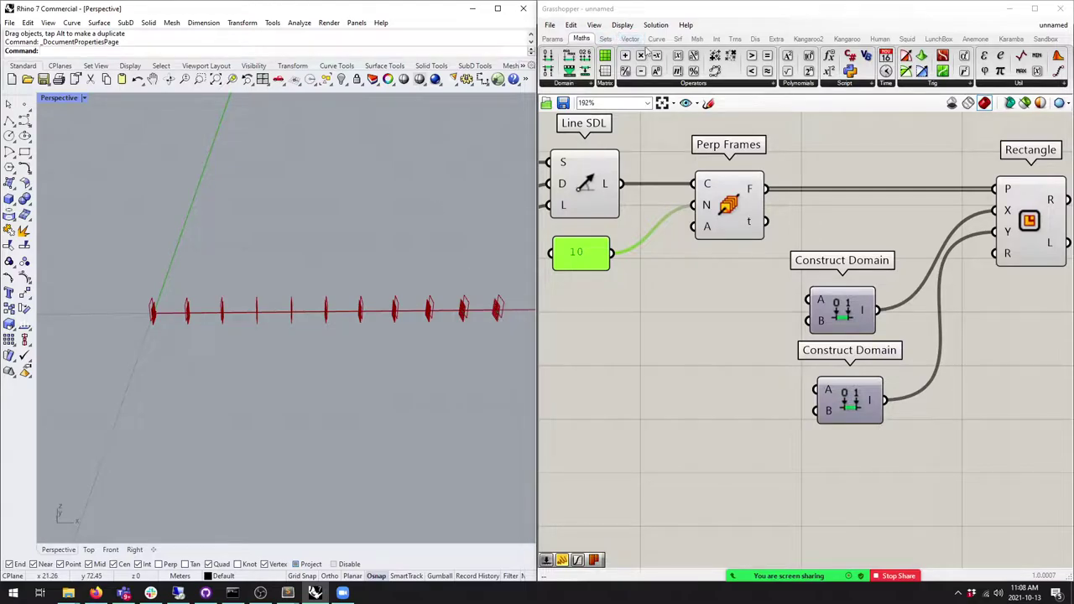
# Step: Place a Range component and connect the 10 slider to its N input
pyautogui.click(607, 39)
pyautogui.moveTo(767, 71); pyautogui.dragTo(713, 384)
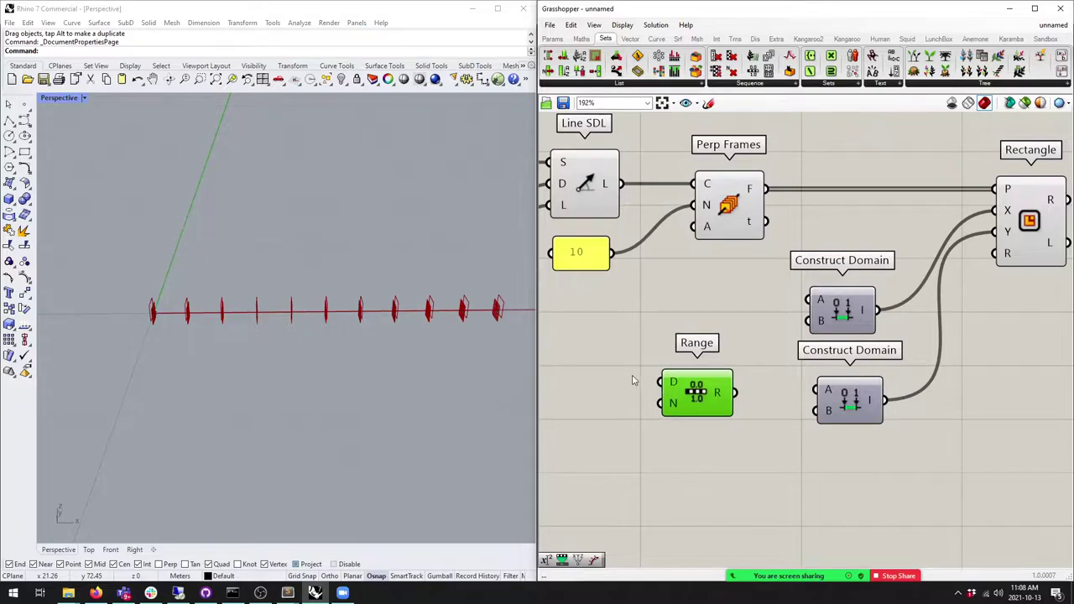
pyautogui.moveTo(633, 377); pyautogui.dragTo(682, 350, button='right')
pyautogui.moveTo(663, 236); pyautogui.dragTo(733, 386)
pyautogui.click(730, 382)
pyautogui.moveTo(733, 392); pyautogui.dragTo(748, 313, button='right')
pyautogui.scroll(-2, 747, 314)
pyautogui.moveTo(745, 317); pyautogui.dragTo(766, 333)
pyautogui.moveTo(631, 221); pyautogui.dragTo(647, 233)
# Step: Add a panel showing Range's output, enlarged to list every value
pyautogui.click(552, 38)
pyautogui.moveTo(714, 70); pyautogui.dragTo(786, 351)
pyautogui.moveTo(755, 337); pyautogui.dragTo(742, 342)
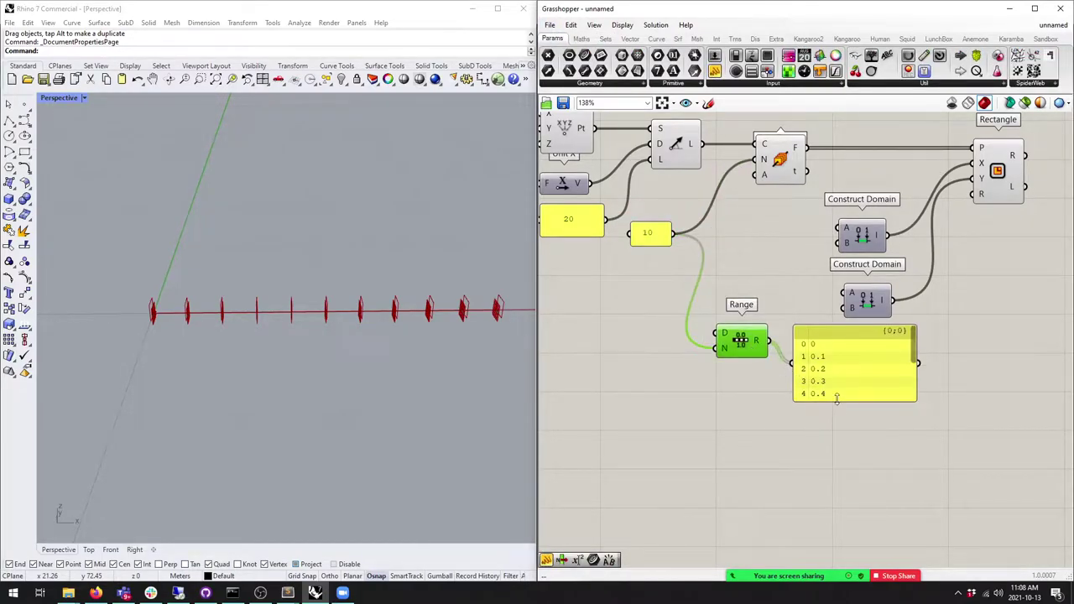
pyautogui.moveTo(834, 396); pyautogui.dragTo(898, 470)
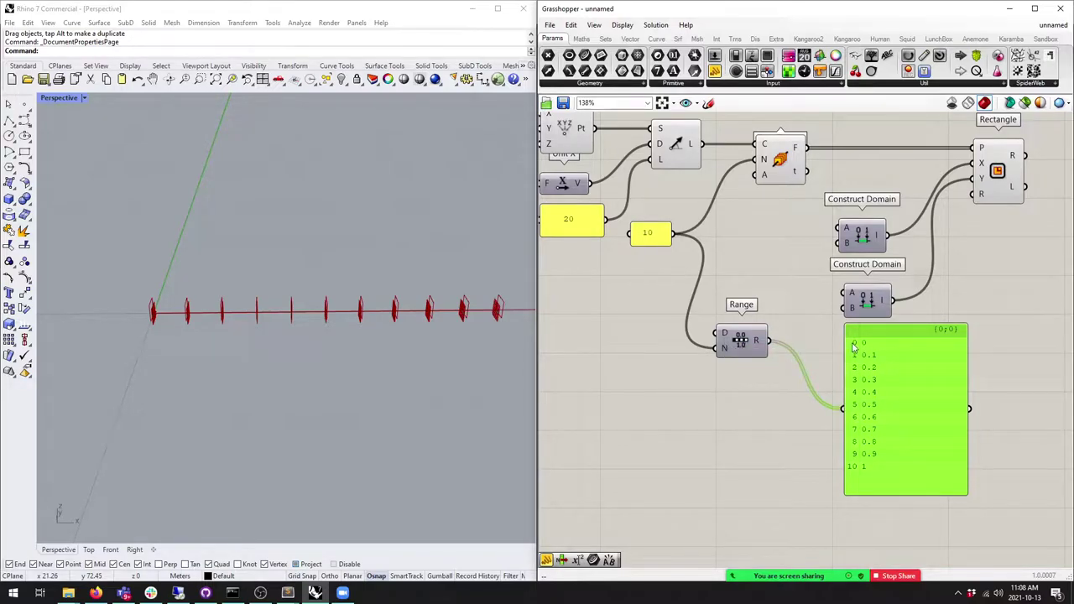
pyautogui.moveTo(655, 241); pyautogui.dragTo(669, 245)
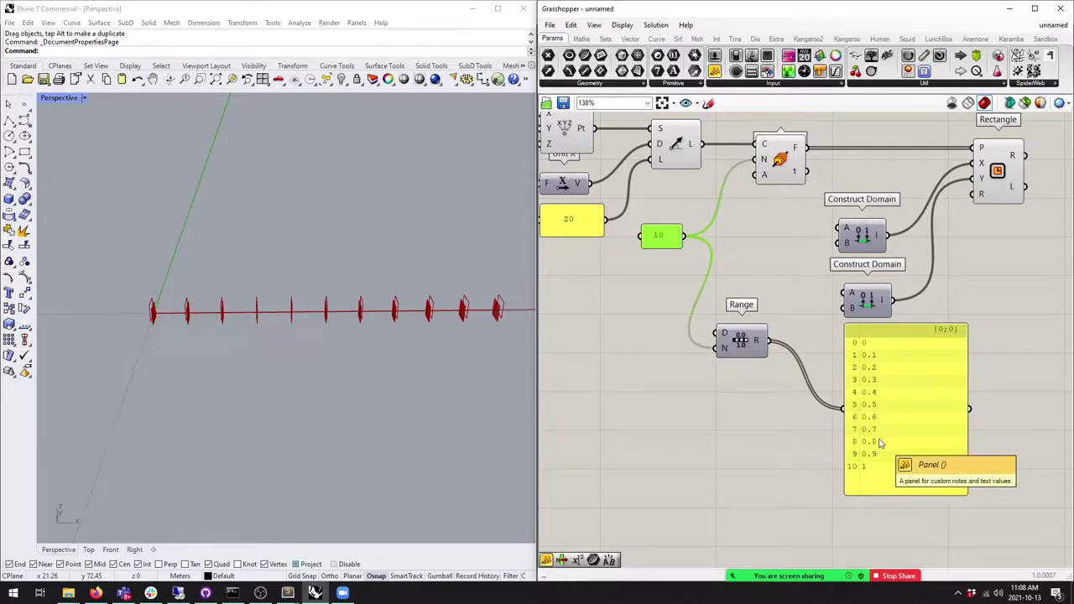
# Step: Try a Series component into the panel, then delete it and reconnect Range's output
pyautogui.click(582, 38)
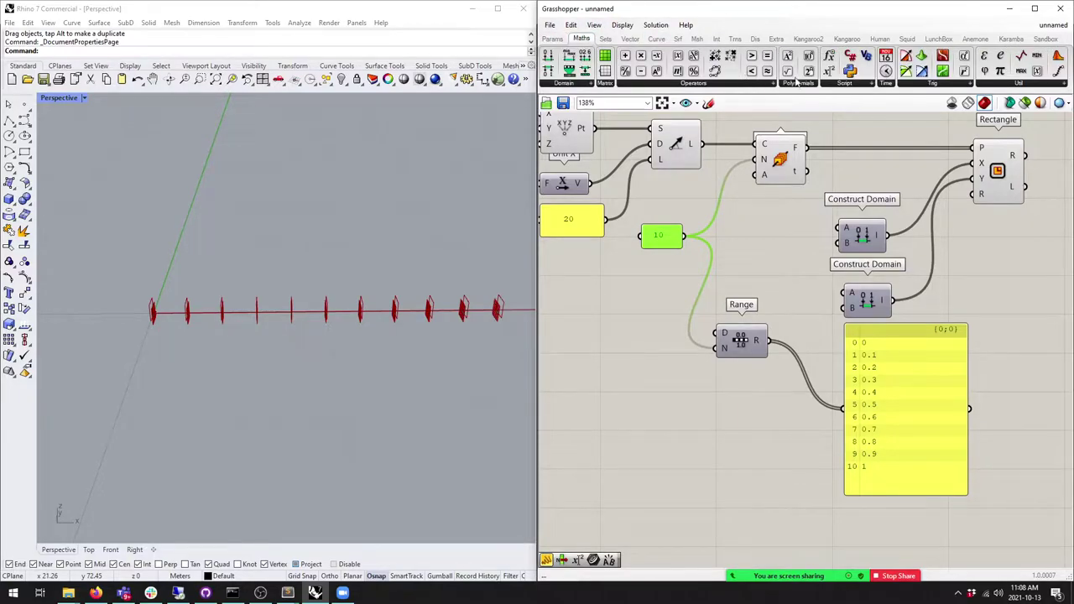
pyautogui.click(605, 39)
pyautogui.moveTo(755, 71); pyautogui.dragTo(739, 260)
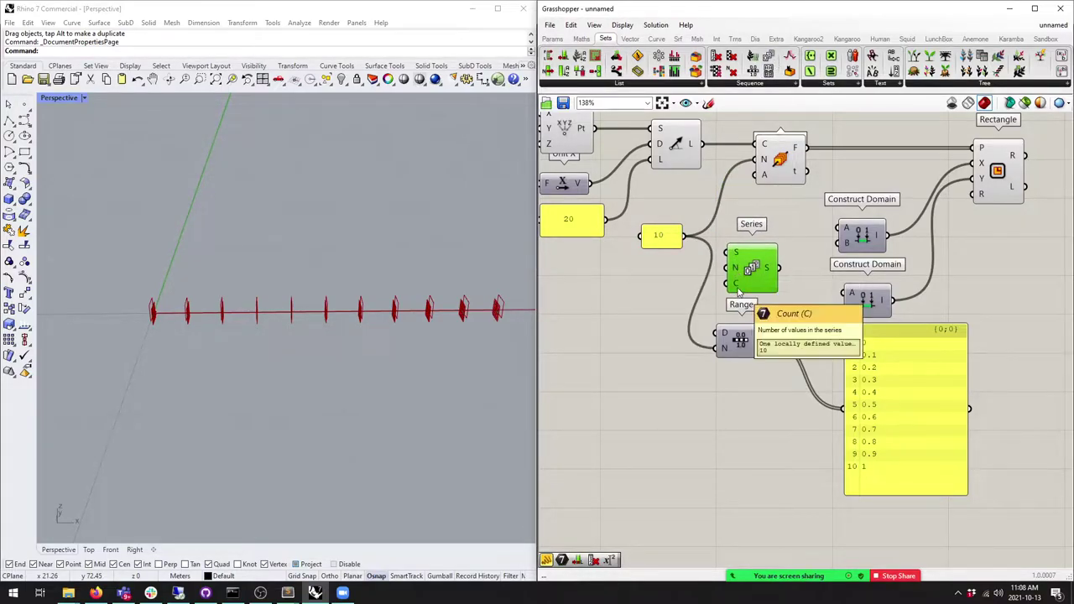
pyautogui.moveTo(778, 268); pyautogui.dragTo(844, 408)
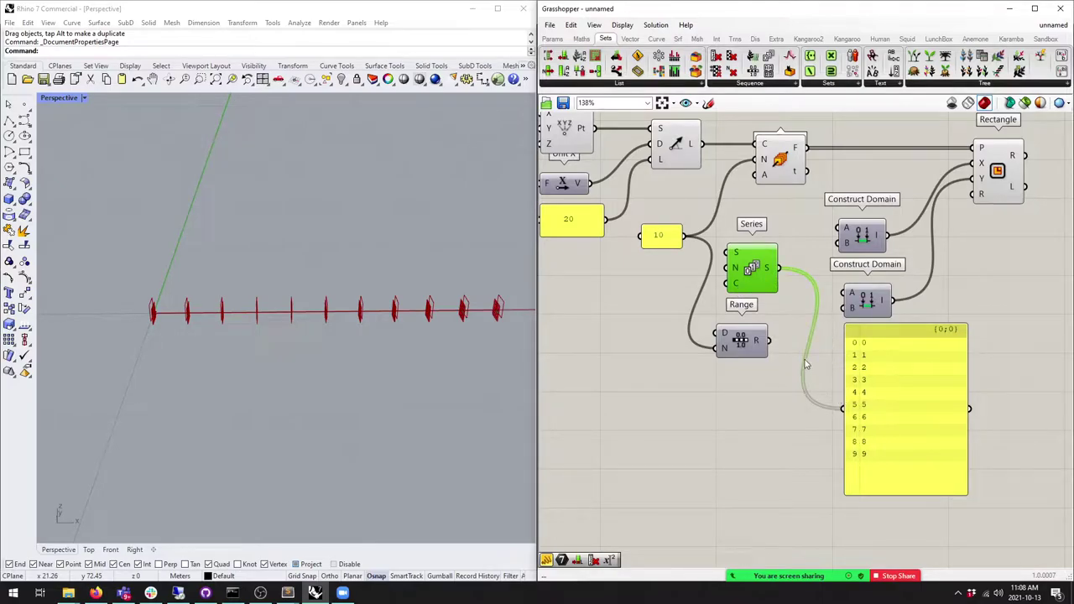
pyautogui.click(751, 268)
pyautogui.press('Delete')
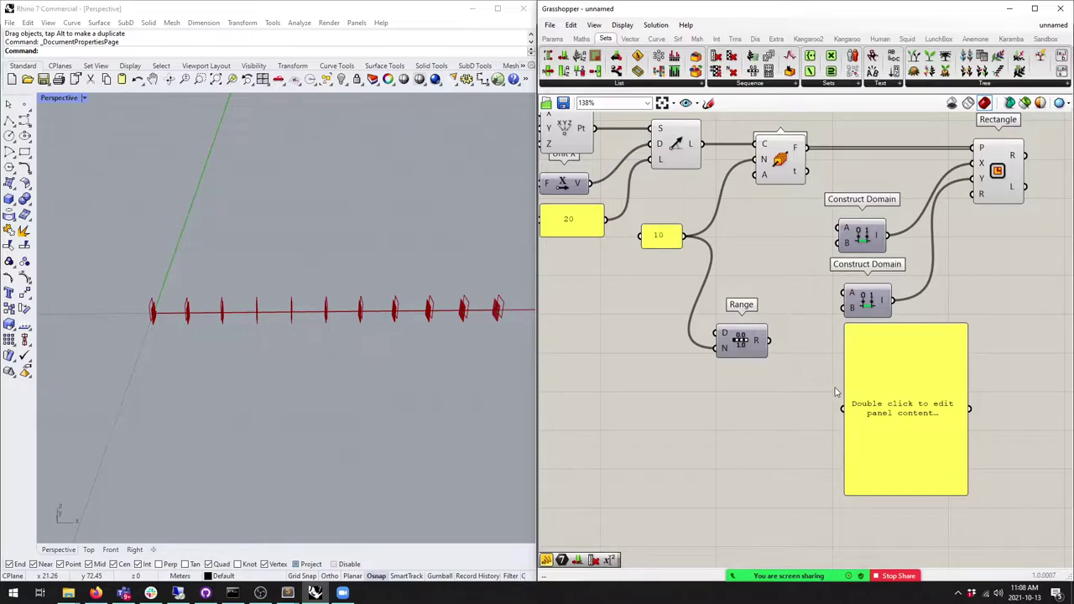
pyautogui.moveTo(769, 340); pyautogui.dragTo(843, 408)
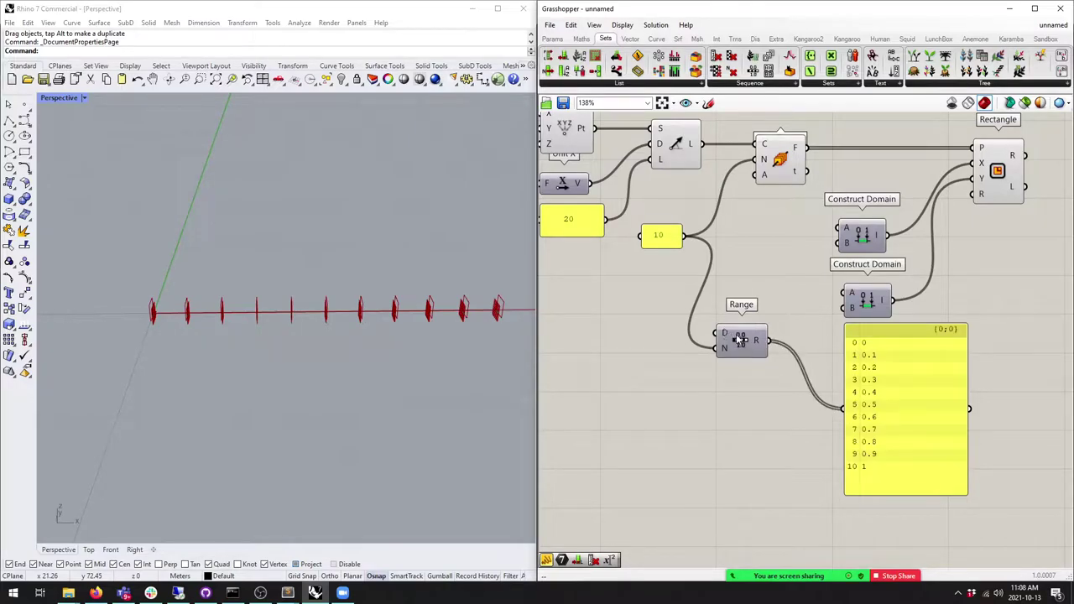
pyautogui.click(740, 338)
pyautogui.click(914, 369)
pyautogui.moveTo(918, 372); pyautogui.dragTo(845, 346, button='right')
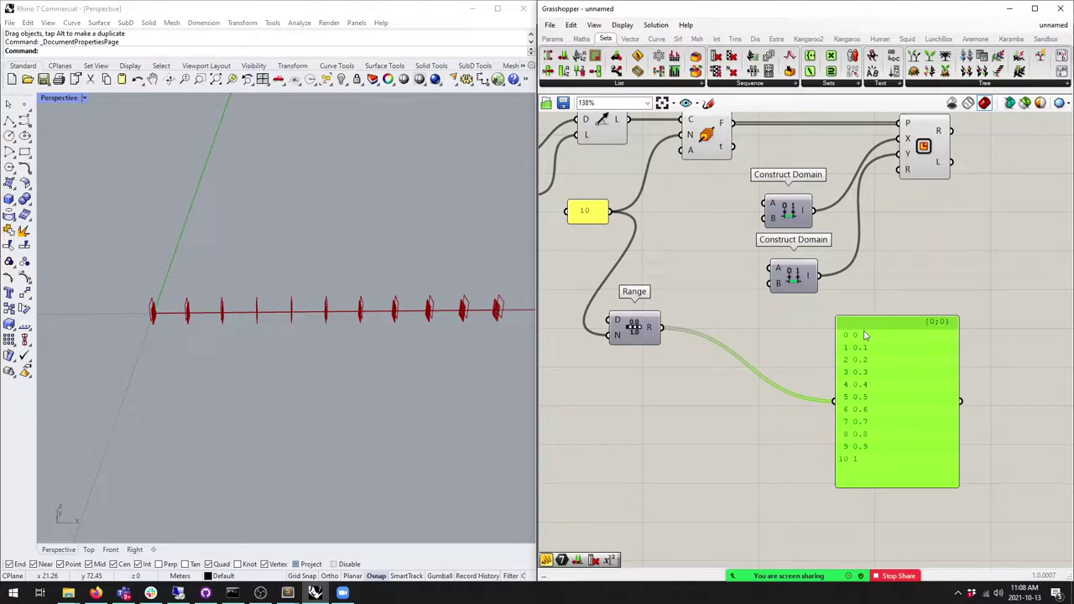
# Step: Place a Graph Mapper beside Range with a linear graph, bending its lower grip
pyautogui.click(551, 39)
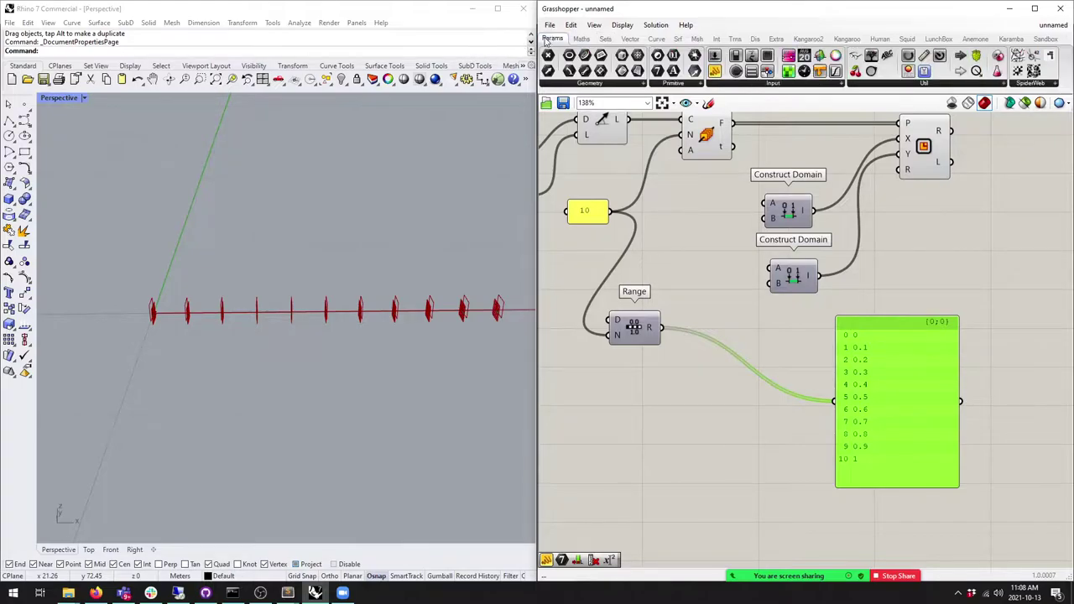
pyautogui.moveTo(835, 71); pyautogui.dragTo(763, 401)
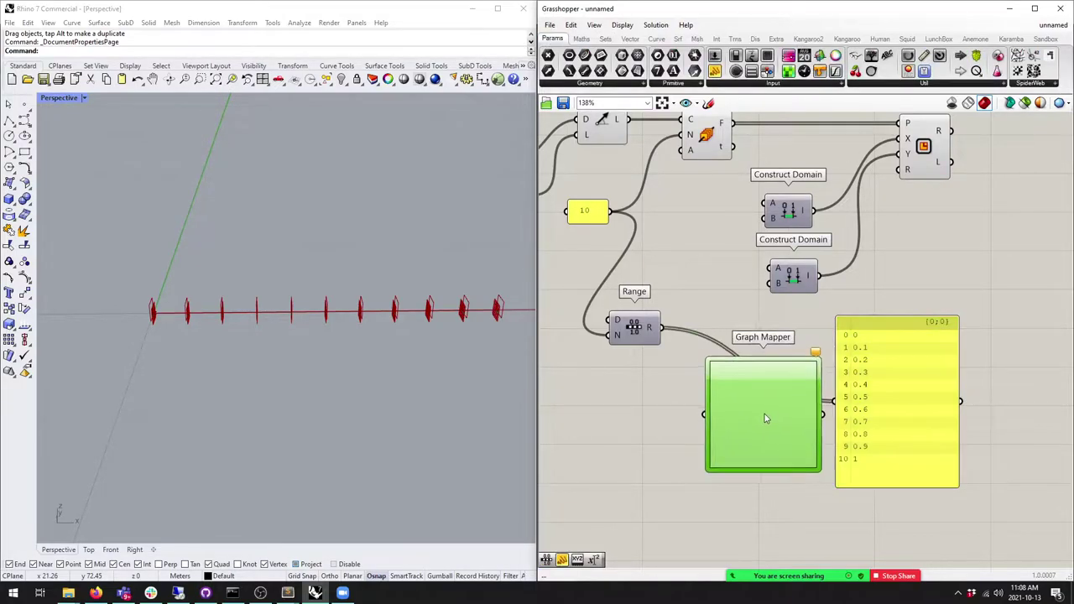
pyautogui.moveTo(655, 336); pyautogui.dragTo(743, 376)
pyautogui.rightClick(743, 376)
pyautogui.moveTo(813, 514)
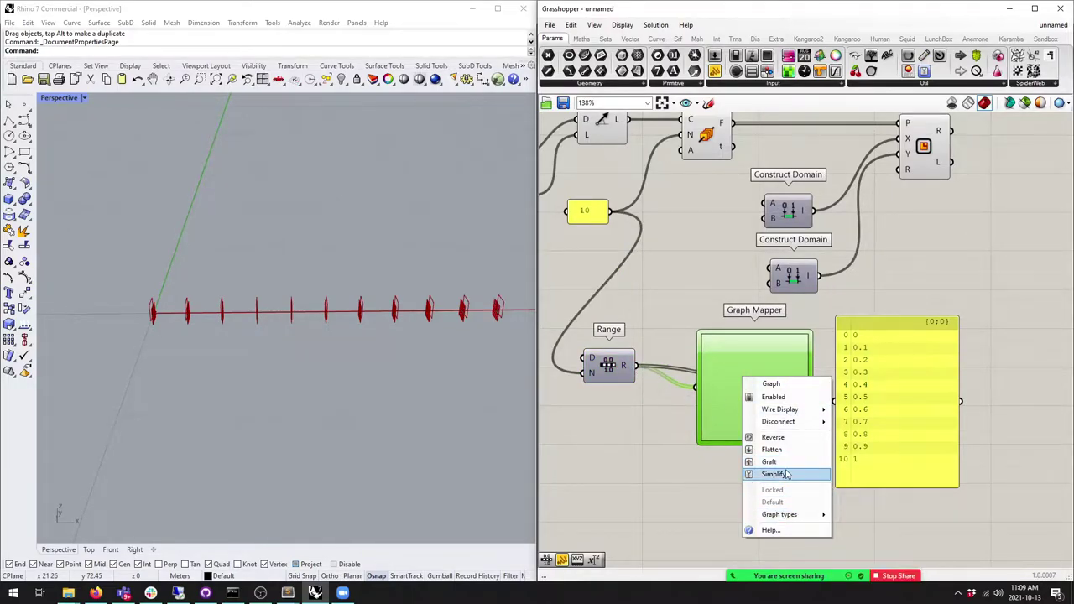
pyautogui.click(860, 451)
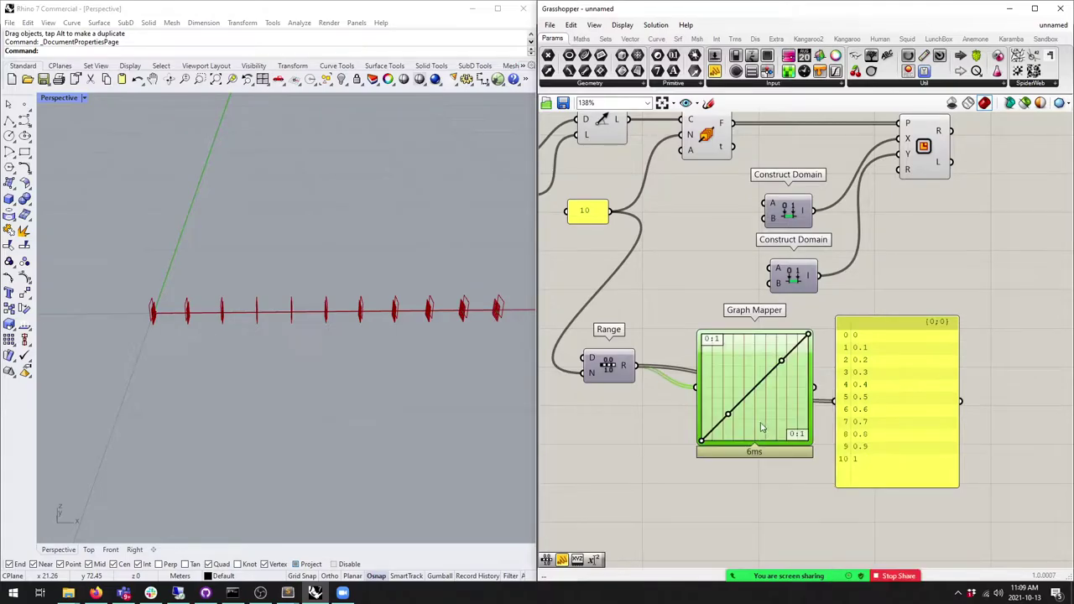
pyautogui.moveTo(730, 417); pyautogui.dragTo(738, 428)
# Step: Switch the Graph Mapper to another curve type and raise its middle grip
pyautogui.rightClick(766, 409)
pyautogui.moveTo(802, 545)
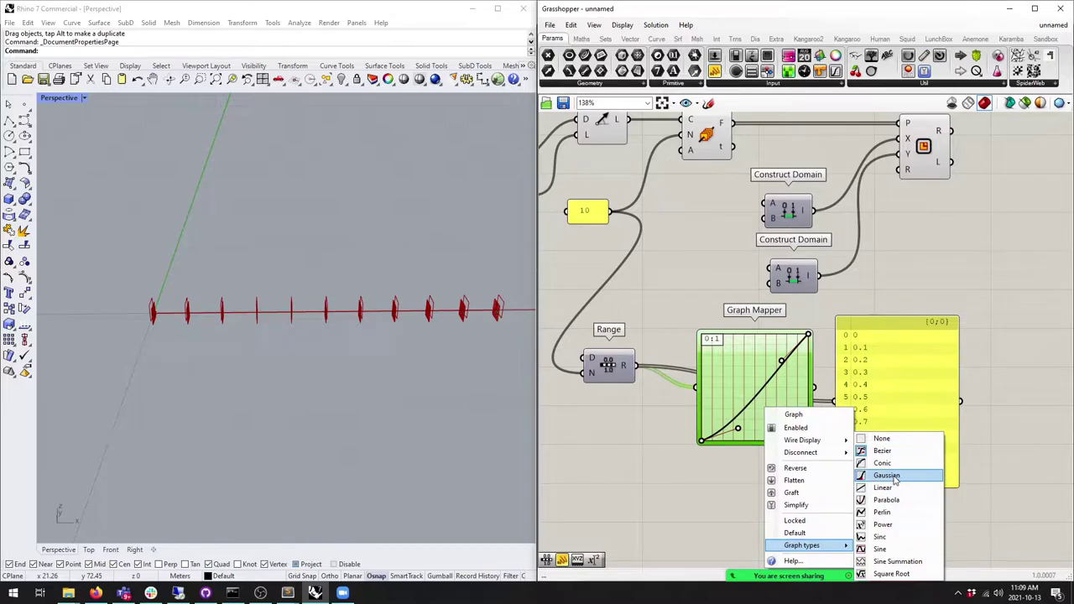
pyautogui.click(874, 463)
pyautogui.moveTo(754, 391); pyautogui.dragTo(741, 363)
# Step: Switch the graph to Bezier and pull its handles out into an S-curve
pyautogui.rightClick(765, 385)
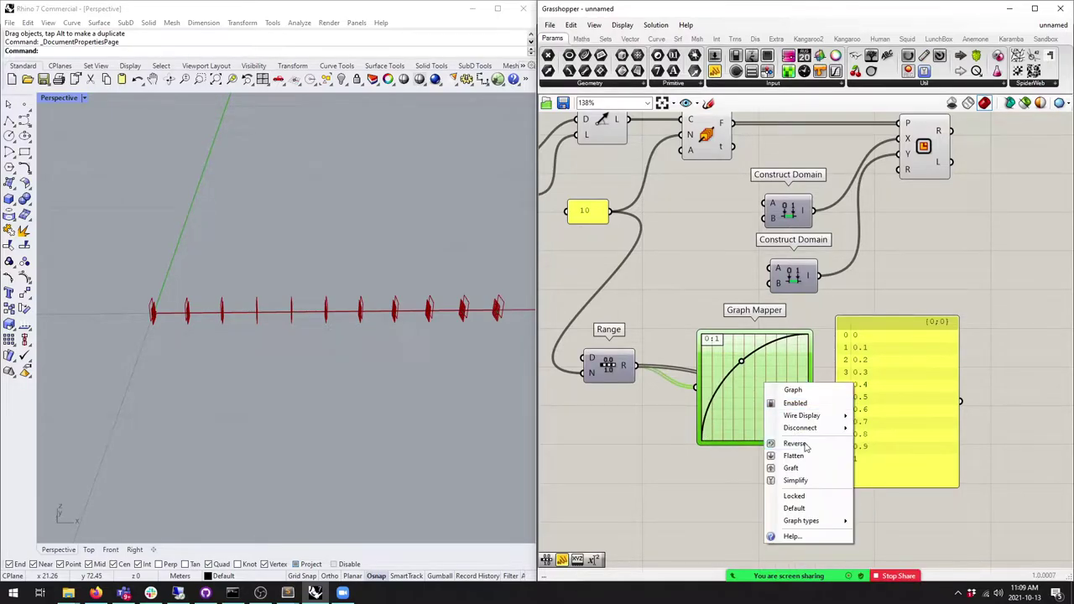
pyautogui.moveTo(815, 521)
pyautogui.click(871, 451)
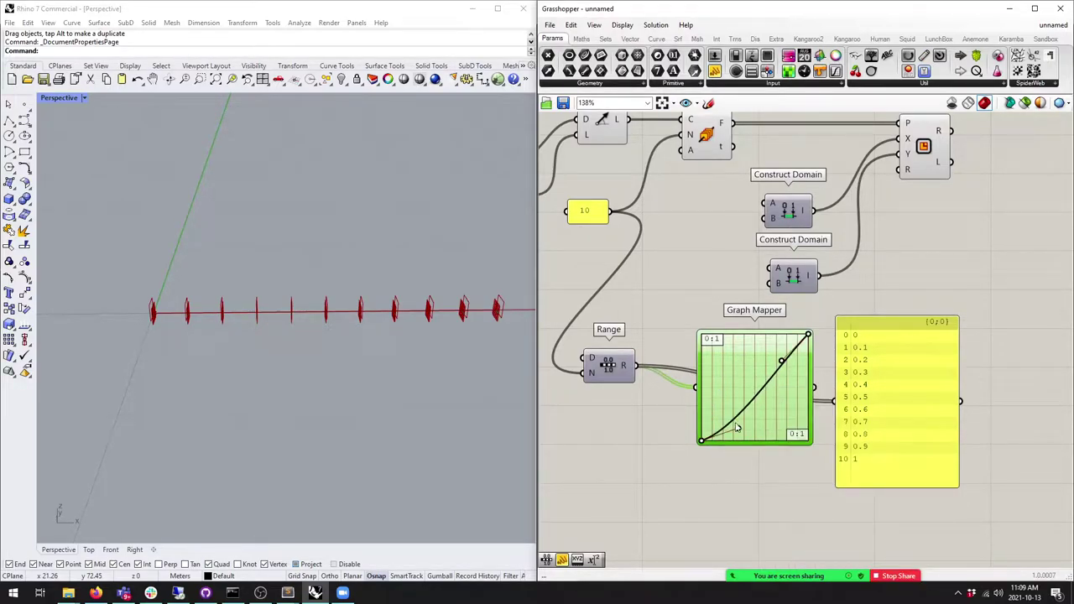
pyautogui.moveTo(739, 428); pyautogui.dragTo(681, 379)
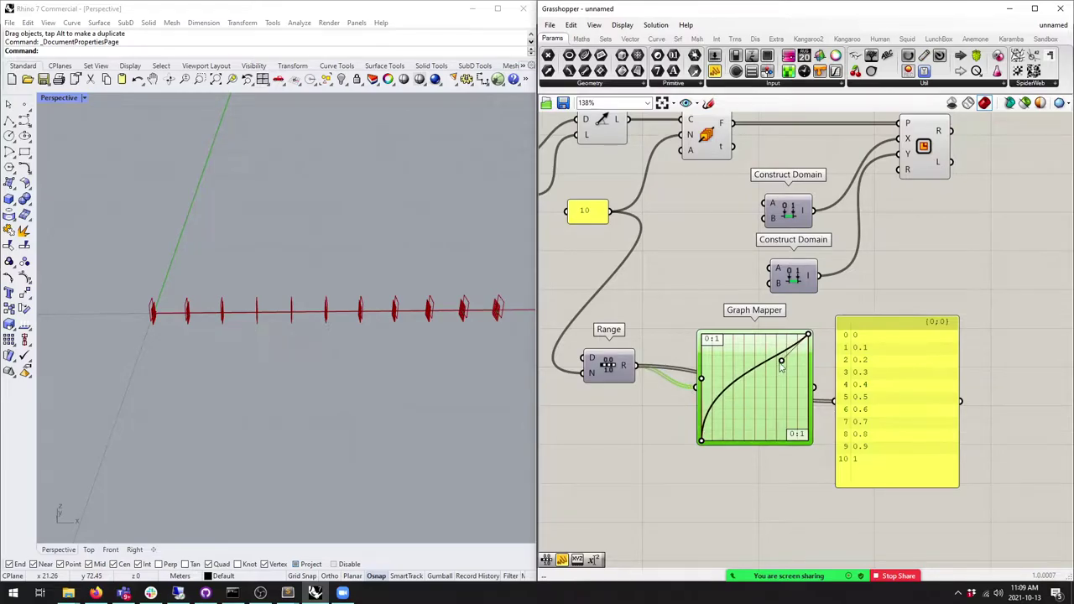
pyautogui.moveTo(781, 361); pyautogui.dragTo(824, 412)
pyautogui.moveTo(751, 426); pyautogui.dragTo(731, 404)
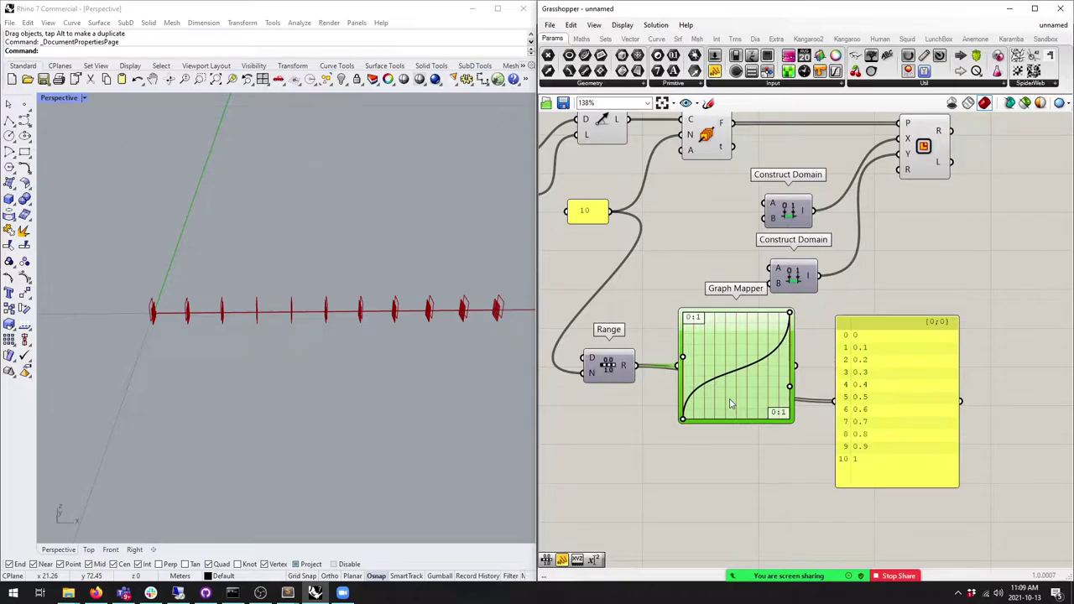
pyautogui.scroll(3, 651, 317)
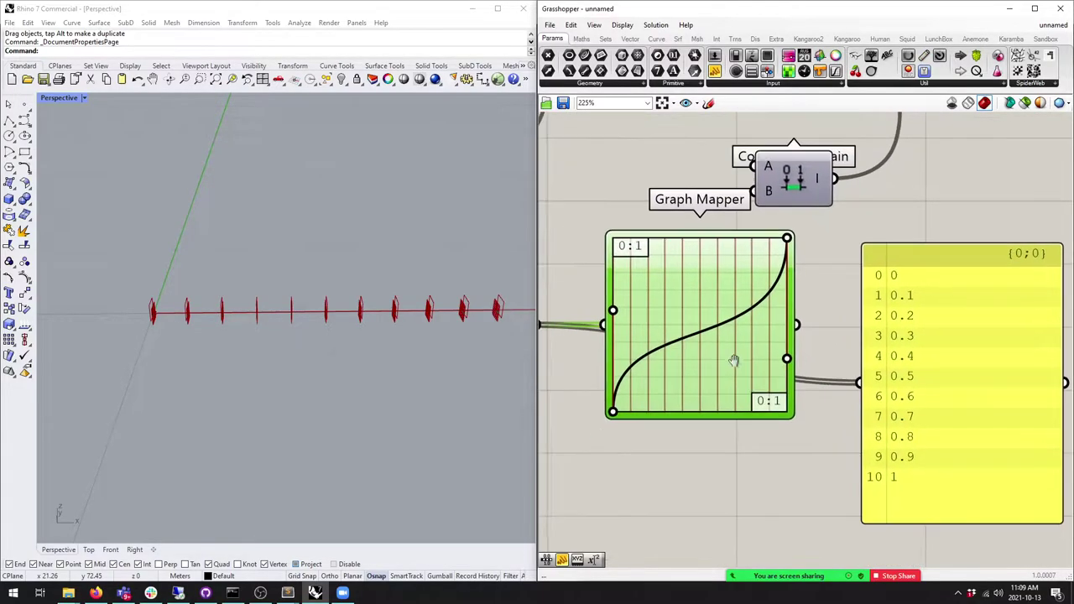
pyautogui.scroll(-2, 638, 317)
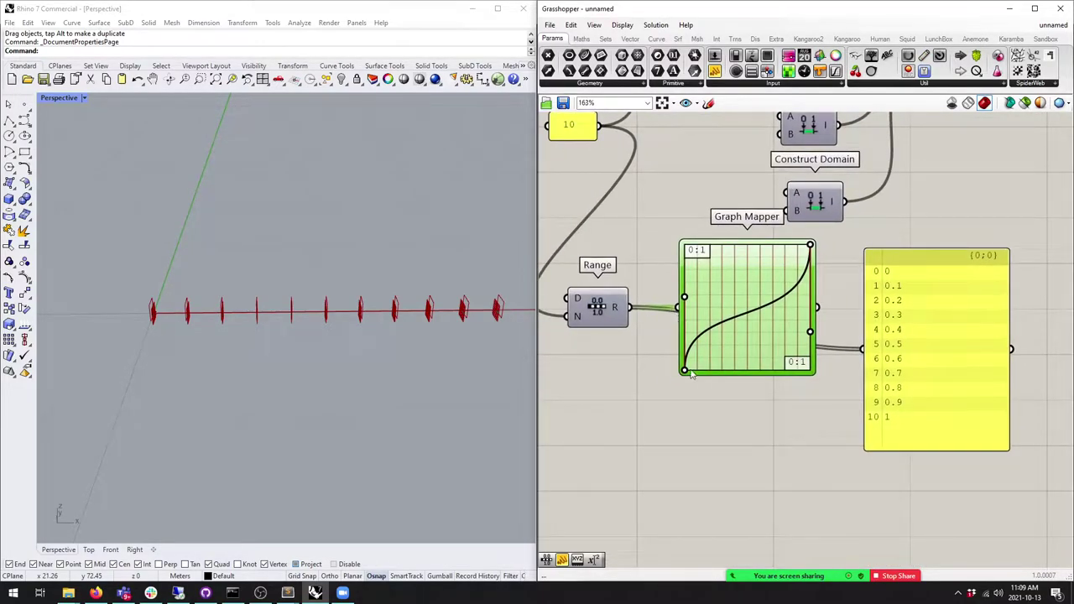
# Step: Add a 0.25 number slider feeding the Graph Mapper and send its output to the panel
pyautogui.doubleClick(560, 331)
pyautogui.write('0.25')
pyautogui.press('Return')
pyautogui.moveTo(639, 386); pyautogui.dragTo(684, 296)
pyautogui.moveTo(653, 386); pyautogui.dragTo(685, 373, button='right')
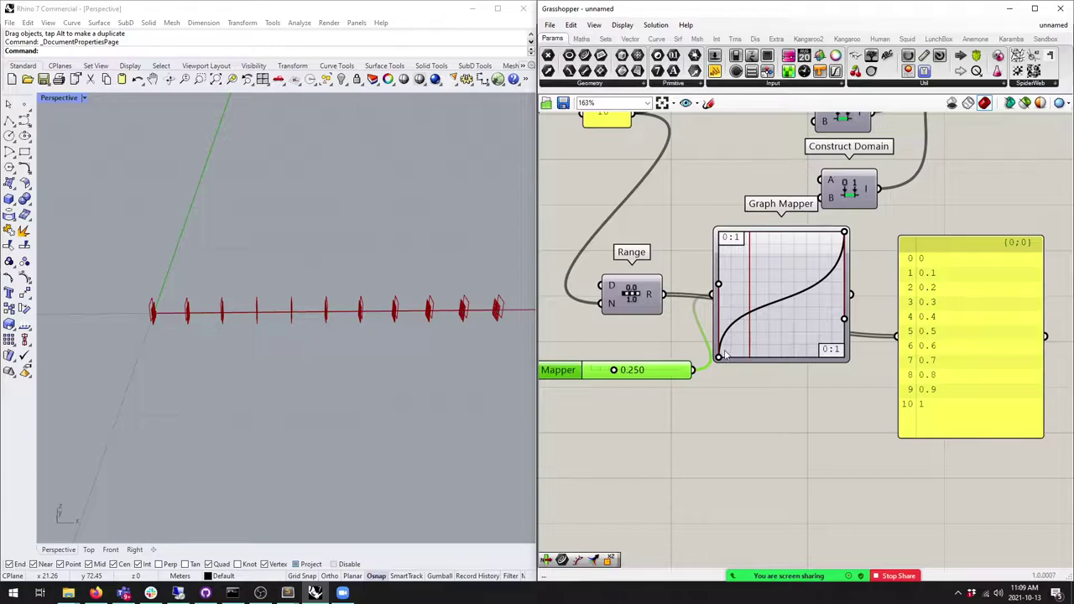
pyautogui.moveTo(615, 374)
pyautogui.mouseDown()
pyautogui.moveTo(592, 374)
pyautogui.moveTo(687, 370)
pyautogui.moveTo(596, 370)
pyautogui.moveTo(665, 369)
pyautogui.moveTo(601, 369)
pyautogui.moveTo(658, 369)
pyautogui.moveTo(609, 369)
pyautogui.moveTo(651, 369)
pyautogui.moveTo(642, 370)
pyautogui.mouseUp()
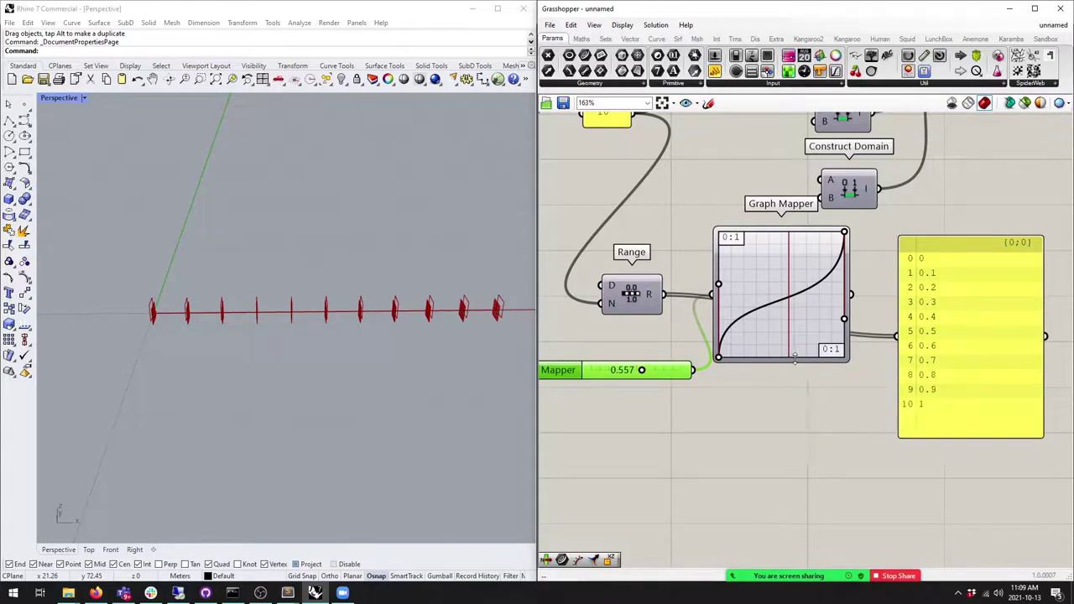
pyautogui.moveTo(854, 296); pyautogui.dragTo(898, 335)
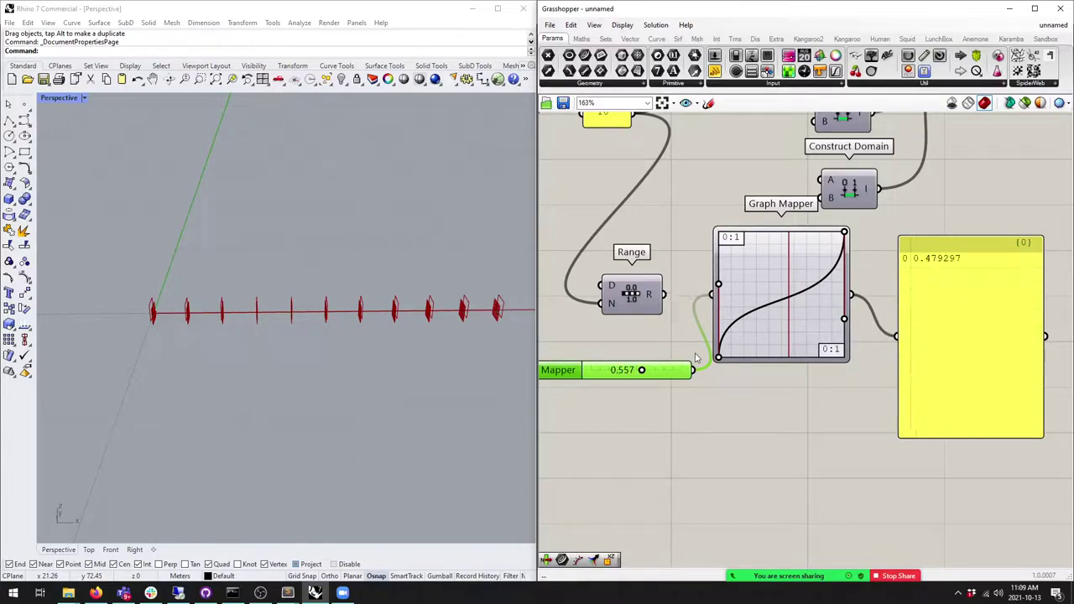
pyautogui.moveTo(641, 370)
pyautogui.mouseDown()
pyautogui.moveTo(618, 370)
pyautogui.moveTo(688, 369)
pyautogui.moveTo(600, 367)
pyautogui.moveTo(643, 373)
pyautogui.mouseUp()
# Step: Switch the graph to a sine curve with higher frequency and sample it with the slider
pyautogui.rightClick(781, 333)
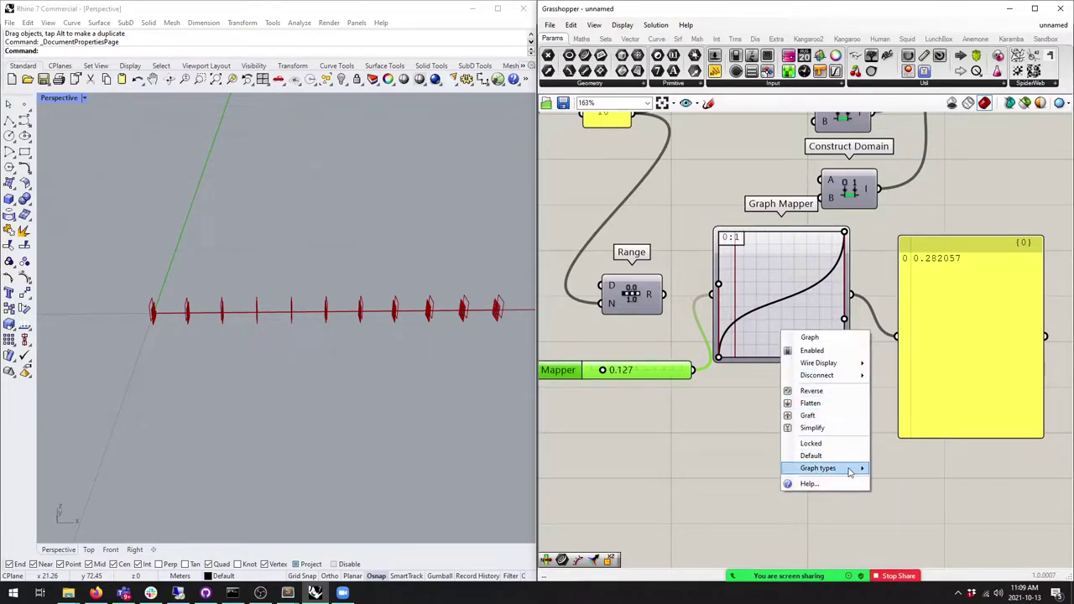
pyautogui.moveTo(850, 468)
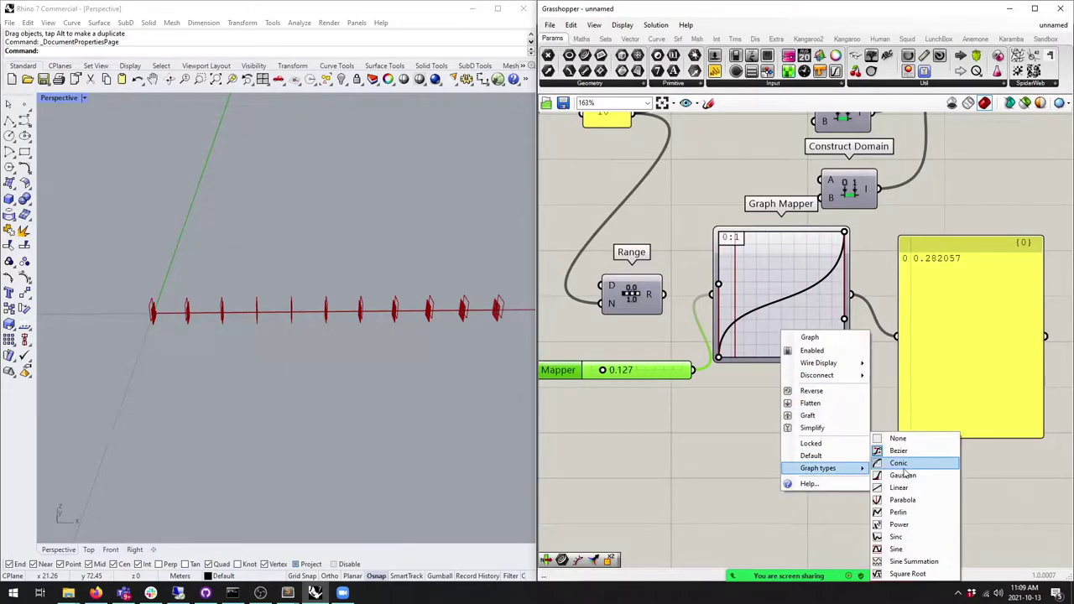
pyautogui.click(922, 549)
pyautogui.moveTo(843, 236); pyautogui.dragTo(735, 234)
pyautogui.moveTo(605, 371); pyautogui.dragTo(652, 372)
pyautogui.scroll(-2, 757, 391)
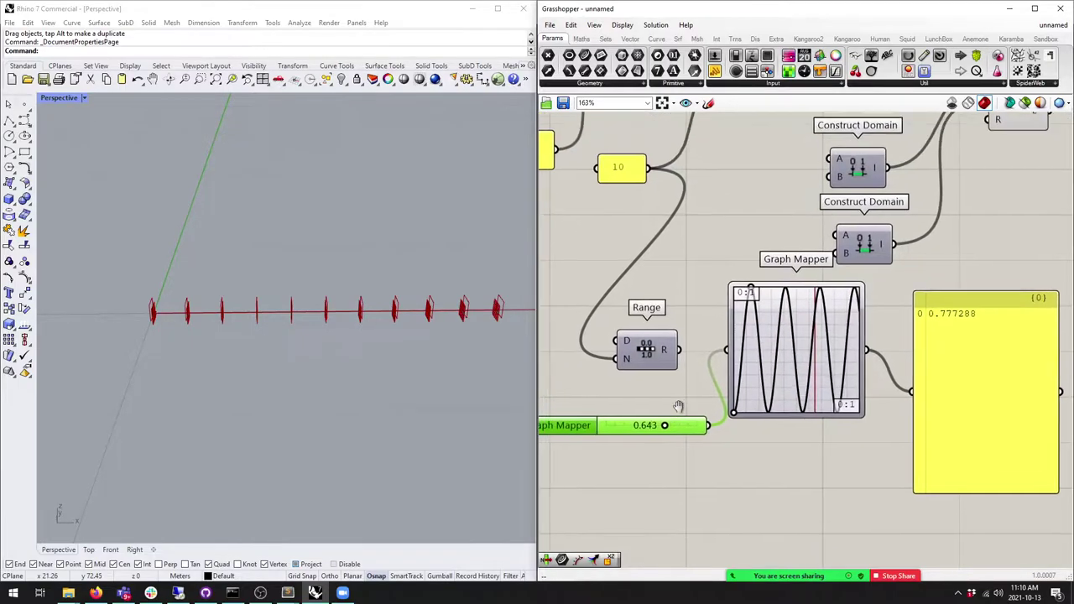
# Step: Reset the graph to Bezier, delete the test slider and wire Range into the Graph Mapper
pyautogui.rightClick(769, 388)
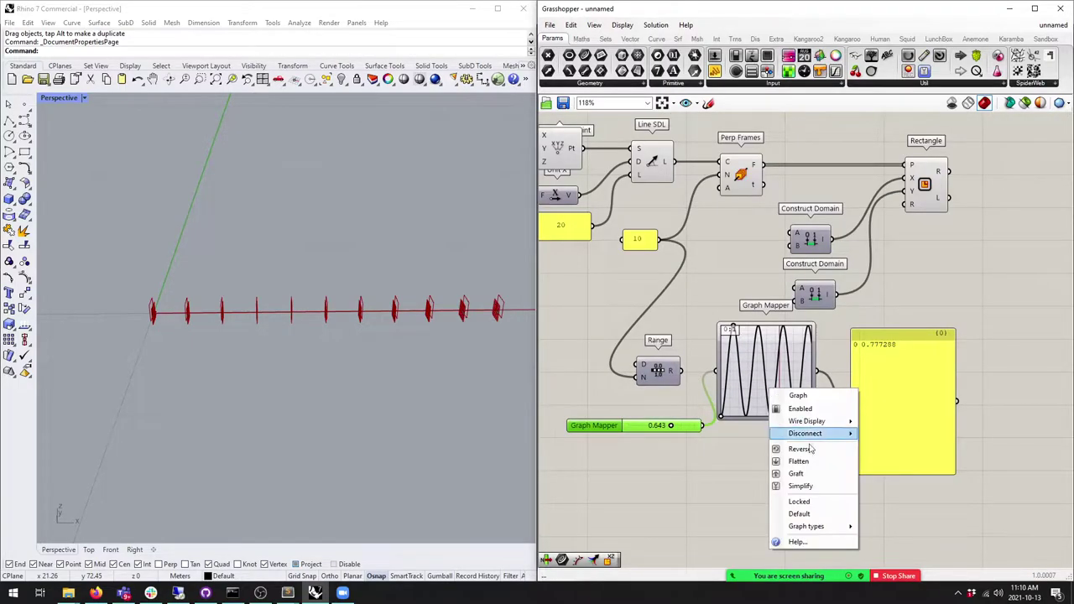
pyautogui.click(821, 532)
pyautogui.rightClick(785, 373)
pyautogui.moveTo(836, 509)
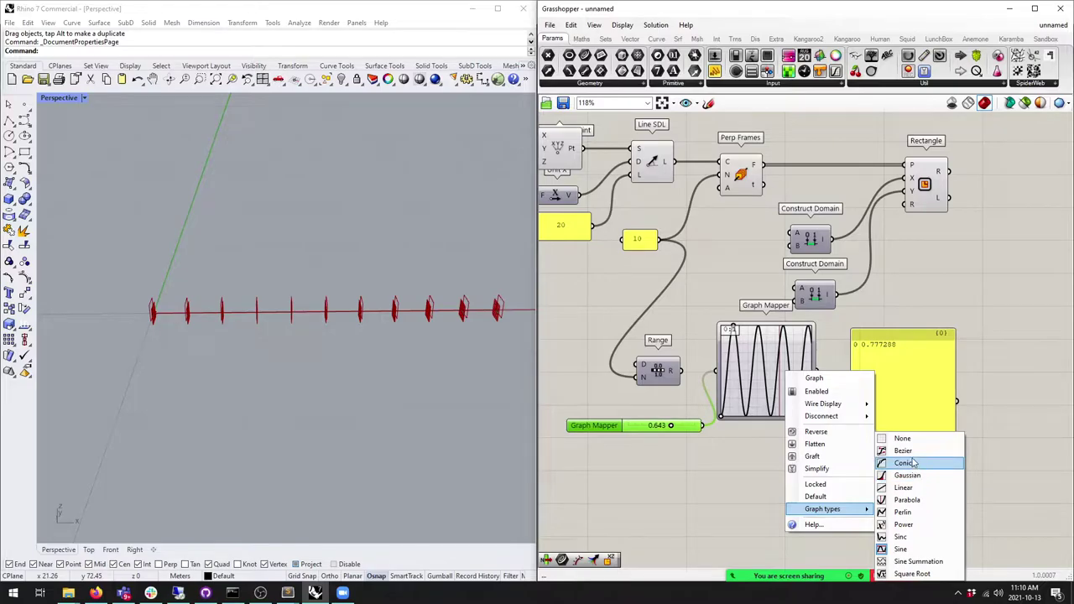
pyautogui.click(905, 443)
pyautogui.press('Delete')
pyautogui.moveTo(680, 370); pyautogui.dragTo(720, 366)
# Step: Shift Range and the Graph Mapper further left on the canvas
pyautogui.click(774, 380)
pyautogui.click(660, 374)
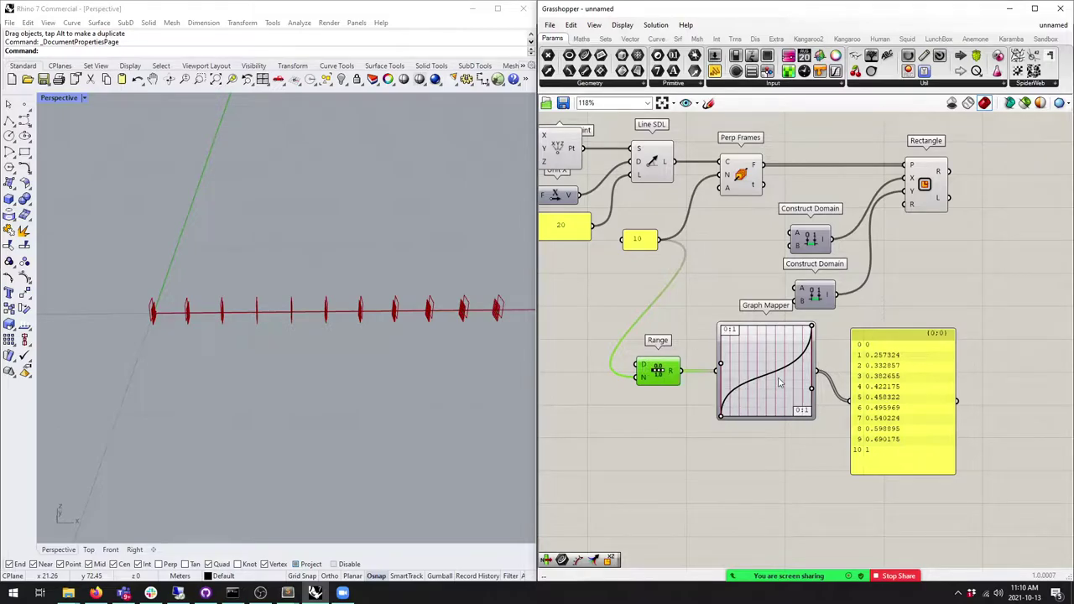
pyautogui.moveTo(781, 383); pyautogui.dragTo(767, 383)
pyautogui.moveTo(772, 463); pyautogui.dragTo(655, 369)
pyautogui.moveTo(657, 370); pyautogui.dragTo(585, 368)
# Step: Feed the remapped values toward Construct Domain and give its A input the expression -x/2
pyautogui.click(738, 378)
pyautogui.moveTo(793, 326); pyautogui.dragTo(795, 295)
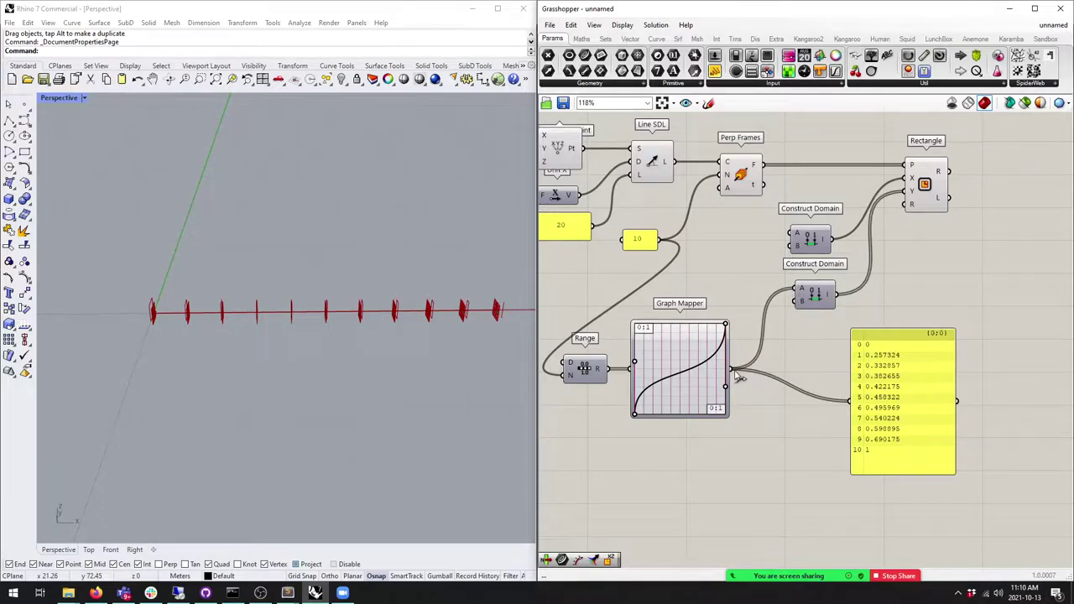
pyautogui.rightClick(801, 295)
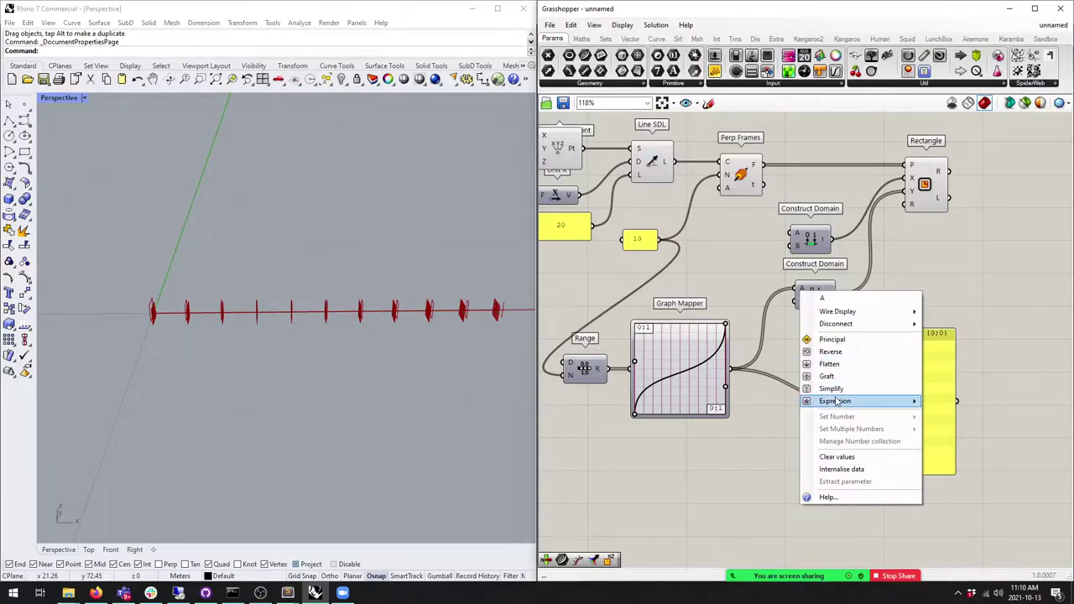
pyautogui.moveTo(844, 401)
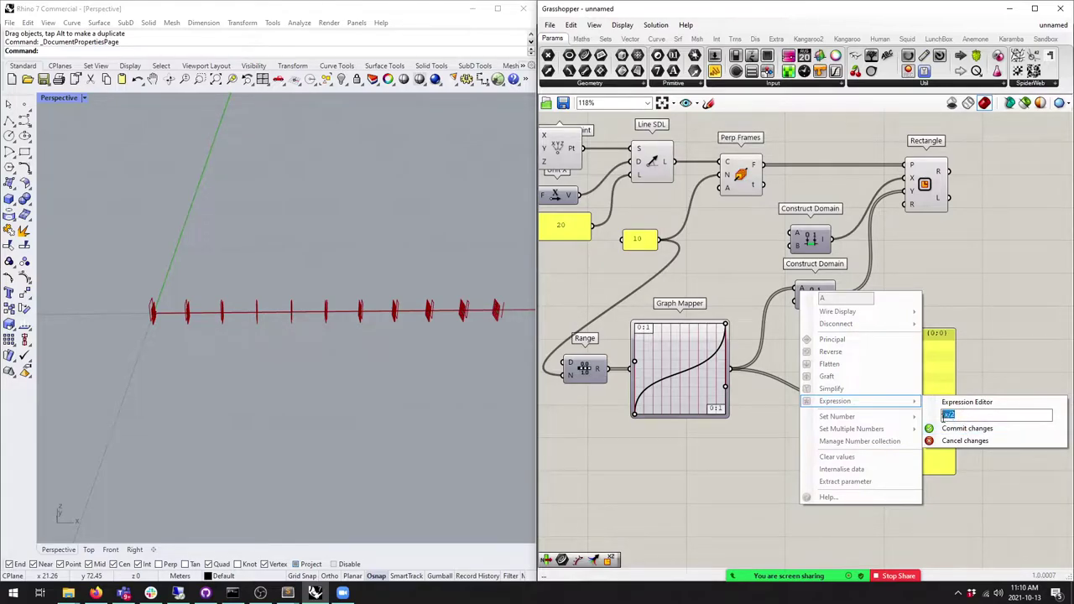
pyautogui.press('Return')
# Step: Add an expression on Construct Domain's B input and wire the Graph Mapper values into it
pyautogui.rightClick(797, 300)
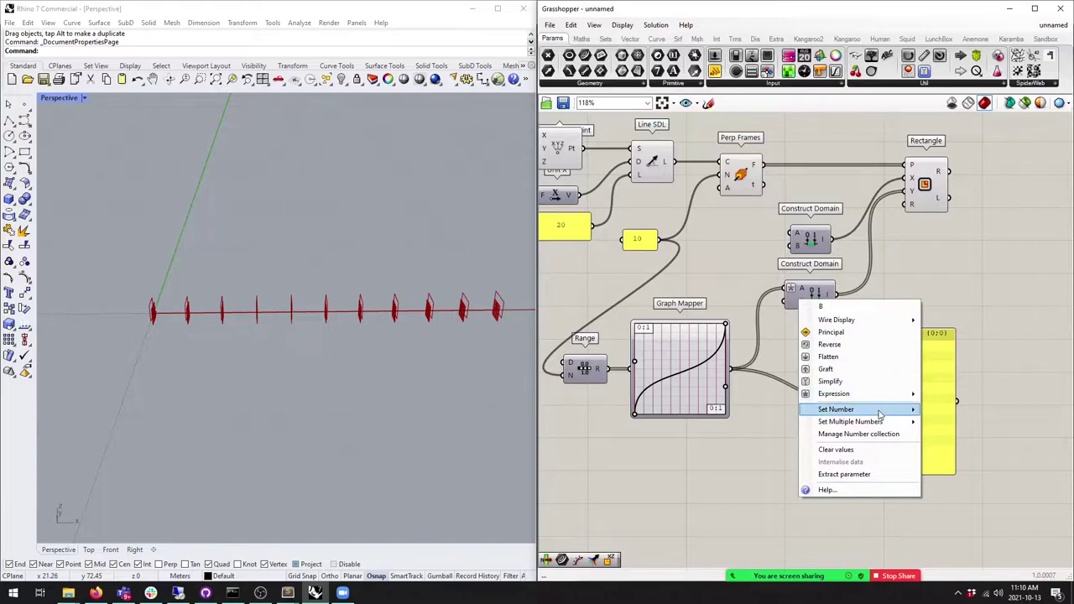
pyautogui.moveTo(883, 409)
pyautogui.click(953, 443)
pyautogui.rightClick(797, 301)
pyautogui.click(965, 423)
pyautogui.scroll(1, 786, 317)
pyautogui.moveTo(721, 381); pyautogui.dragTo(789, 300)
pyautogui.moveTo(904, 360); pyautogui.dragTo(900, 372)
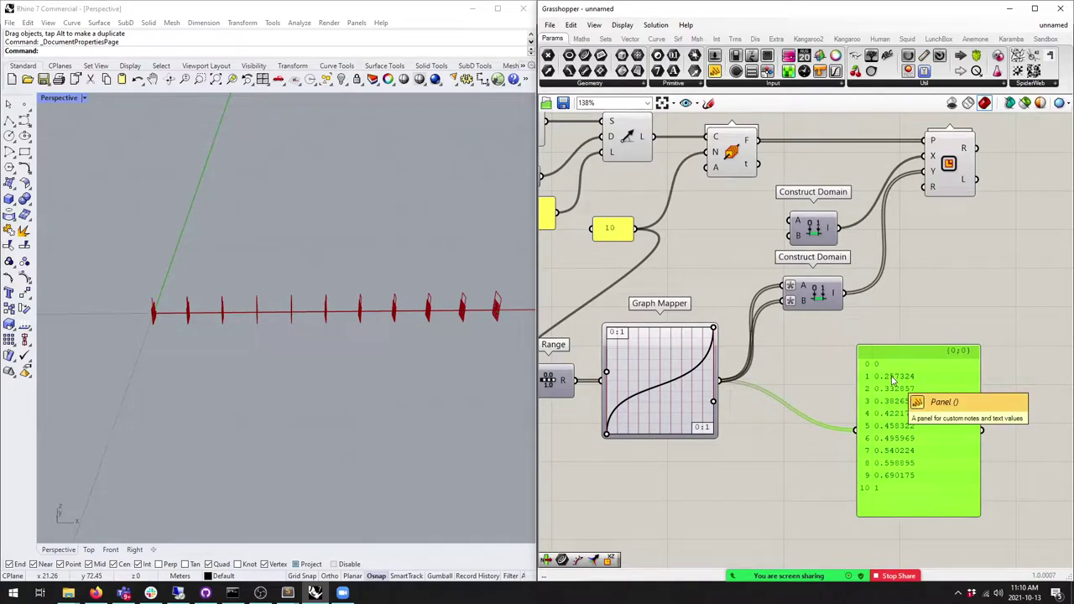
# Step: Wire the lower domain into the Rectangle's size, orbiting to watch the frames vary
pyautogui.moveTo(894, 380); pyautogui.dragTo(905, 372)
pyautogui.moveTo(905, 372); pyautogui.dragTo(847, 384, button='right')
pyautogui.moveTo(319, 355); pyautogui.dragTo(52, 349, button='right')
pyautogui.moveTo(218, 350); pyautogui.dragTo(252, 333, button='right')
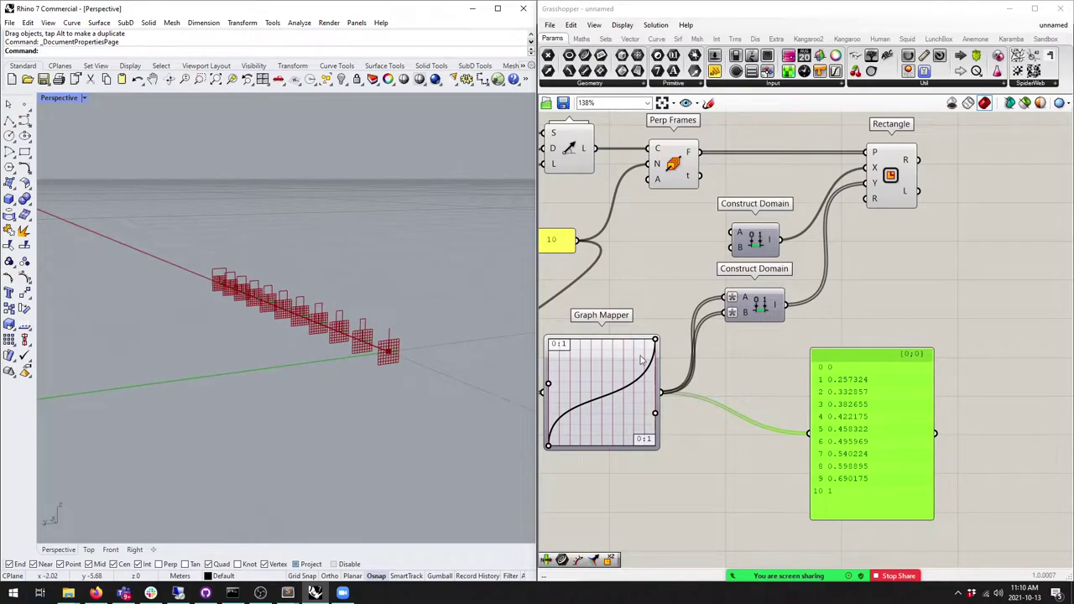
pyautogui.moveTo(627, 371); pyautogui.dragTo(647, 356, button='right')
pyautogui.scroll(5, 438, 319)
pyautogui.scroll(-3, 364, 317)
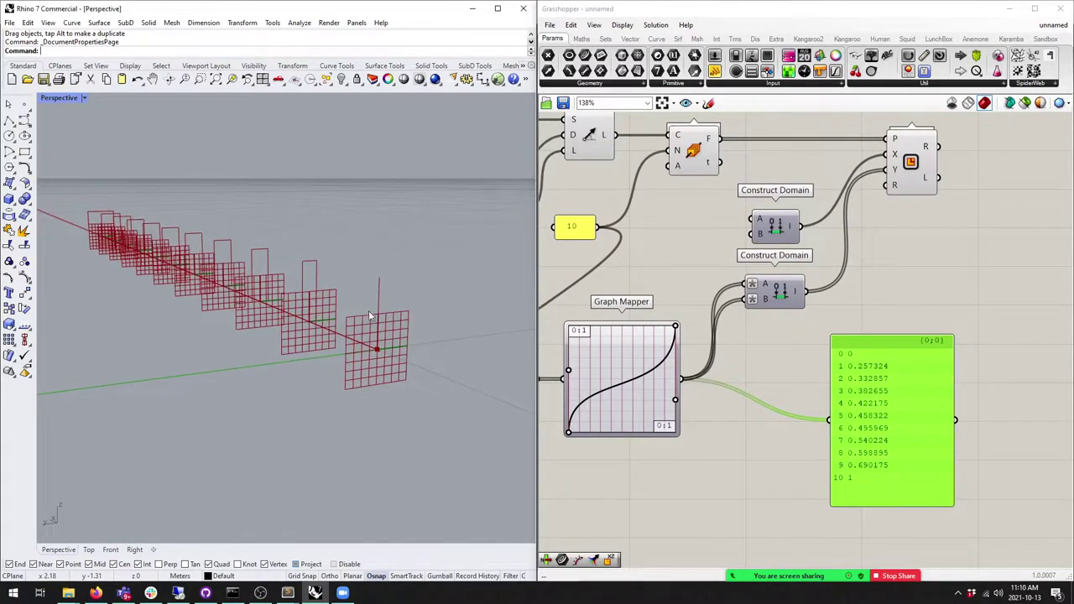
pyautogui.moveTo(783, 293)
pyautogui.mouseDown()
pyautogui.moveTo(785, 314)
pyautogui.moveTo(789, 302)
pyautogui.mouseUp()
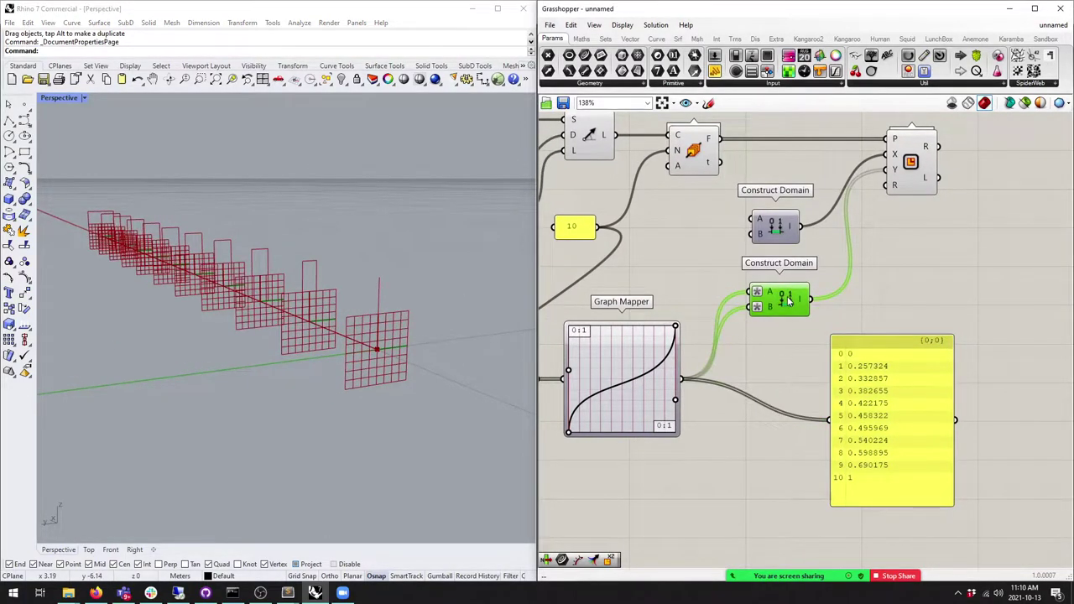
pyautogui.moveTo(402, 282); pyautogui.dragTo(374, 292, button='right')
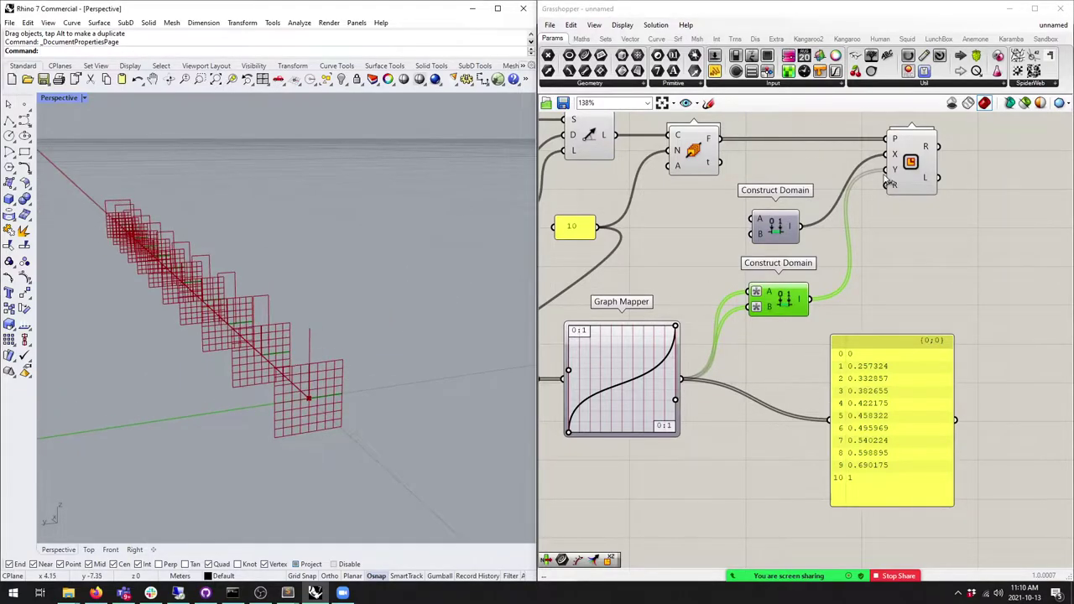
pyautogui.moveTo(881, 171); pyautogui.dragTo(865, 225, button='right')
pyautogui.moveTo(791, 353); pyautogui.dragTo(869, 208)
# Step: Select the six upstream components together and bring up their quick menu
pyautogui.moveTo(274, 342); pyautogui.dragTo(263, 335, button='right')
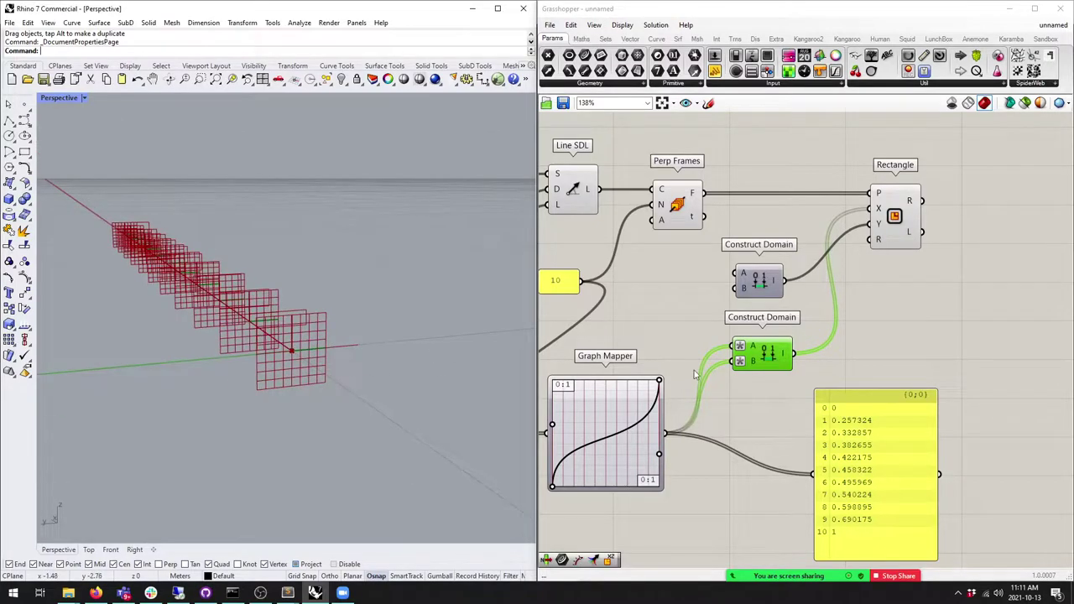
pyautogui.click(694, 375)
pyautogui.moveTo(849, 469); pyautogui.dragTo(931, 491)
pyautogui.moveTo(810, 480); pyautogui.dragTo(550, 200)
pyautogui.middleClick(640, 222)
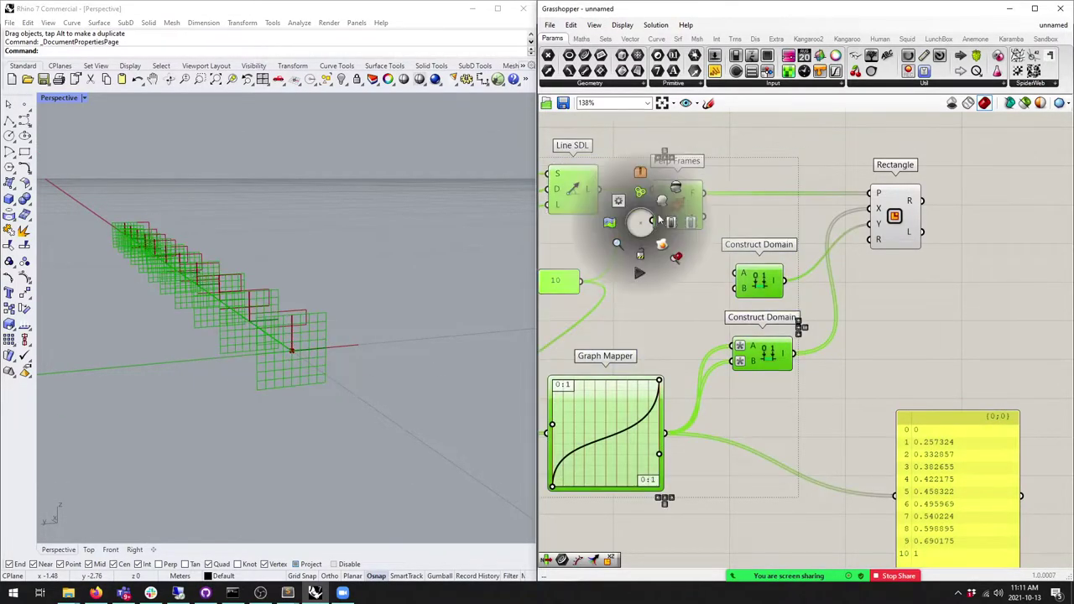
# Step: Turn off preview of the selected upstream components and orbit to inspect the rectangles
pyautogui.click(676, 187)
pyautogui.moveTo(338, 265); pyautogui.dragTo(412, 330, button='right')
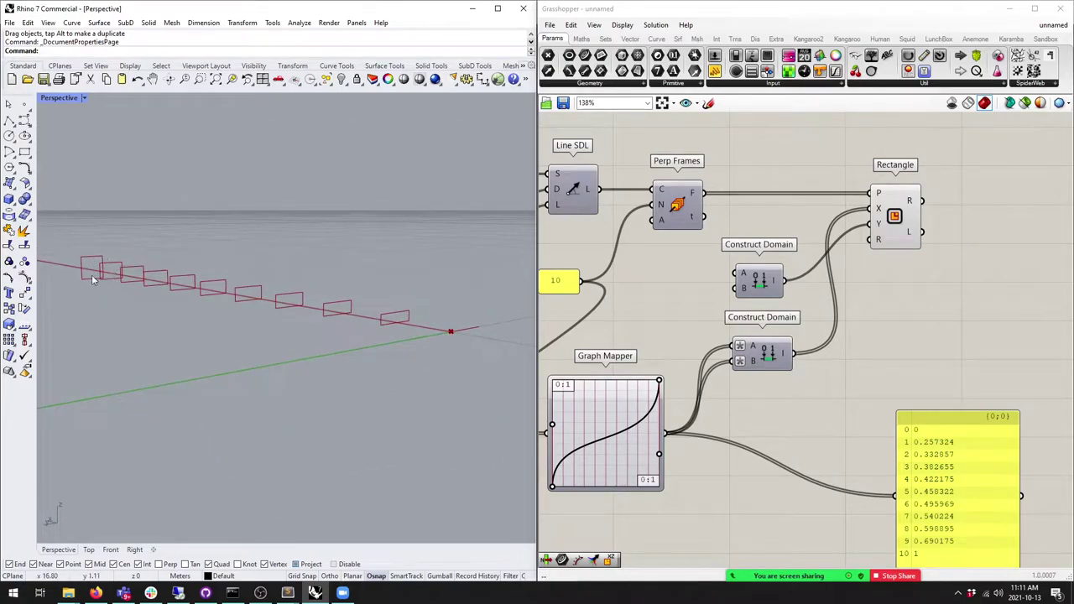
pyautogui.scroll(3, 482, 332)
pyautogui.scroll(-3, 544, 410)
pyautogui.moveTo(453, 369); pyautogui.dragTo(369, 359, button='right')
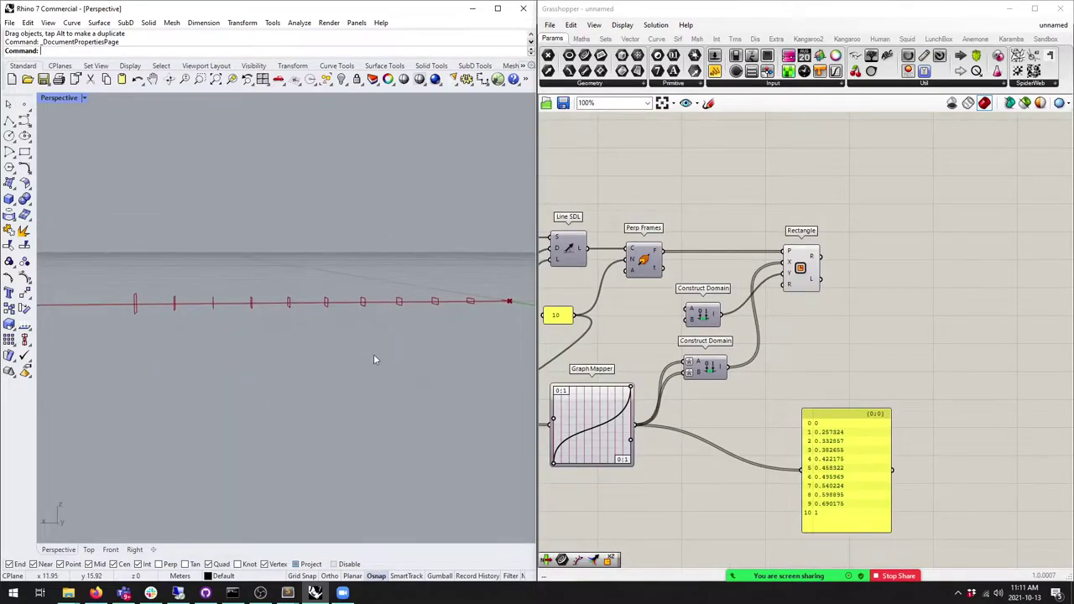
# Step: Reshape the Graph Mapper curve to a flat-middle S-shape, giving values from 0.441 to 0.803
pyautogui.moveTo(615, 443); pyautogui.dragTo(614, 443, button='right')
pyautogui.moveTo(556, 422); pyautogui.dragTo(526, 371)
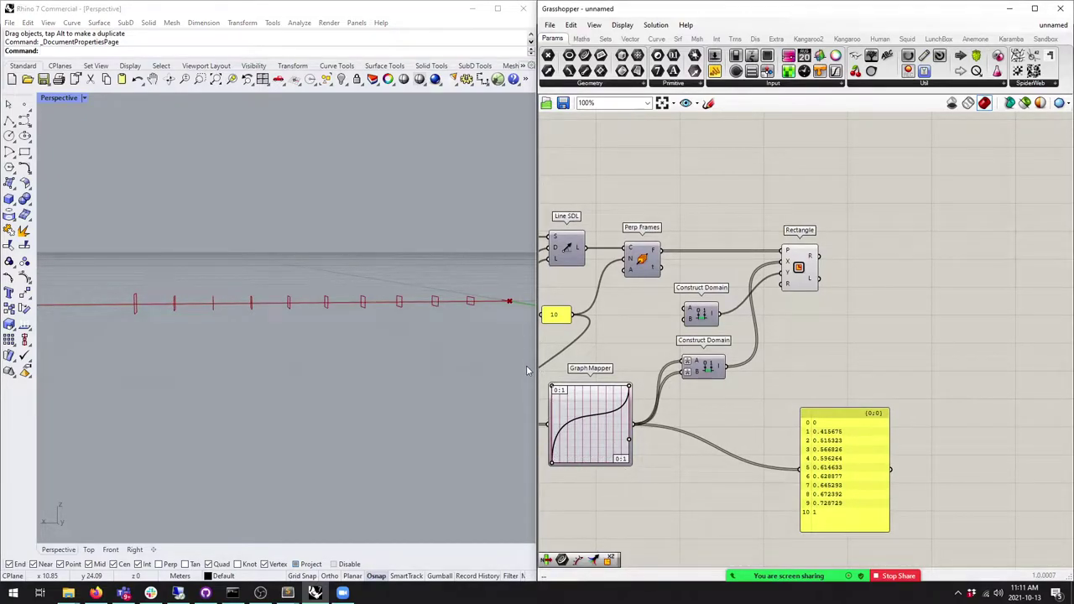
pyautogui.moveTo(629, 445); pyautogui.dragTo(597, 460)
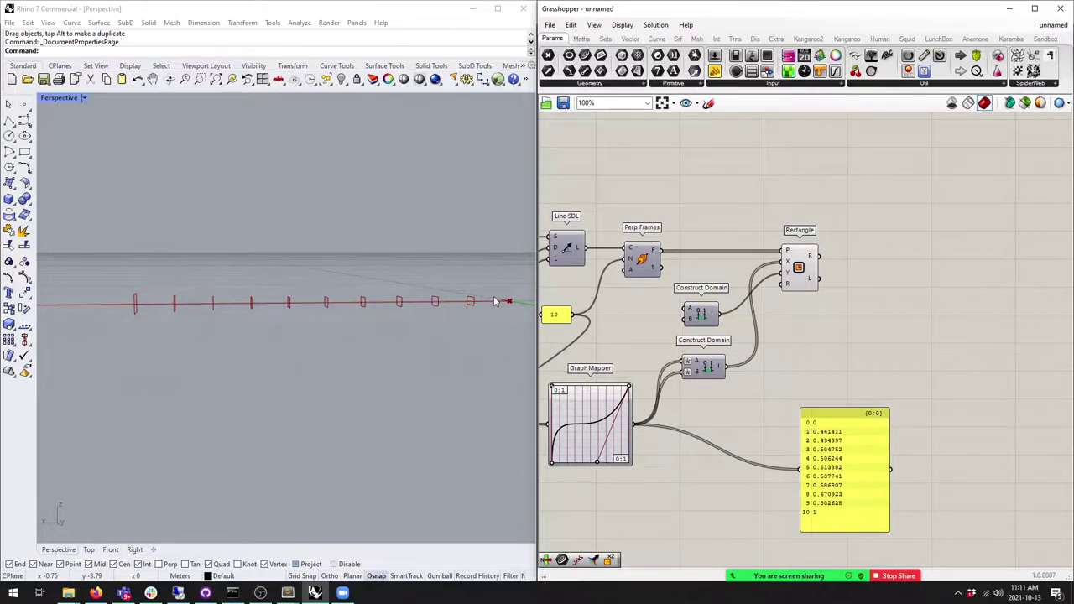
pyautogui.moveTo(611, 411); pyautogui.dragTo(730, 331, button='right')
pyautogui.scroll(4, 707, 353)
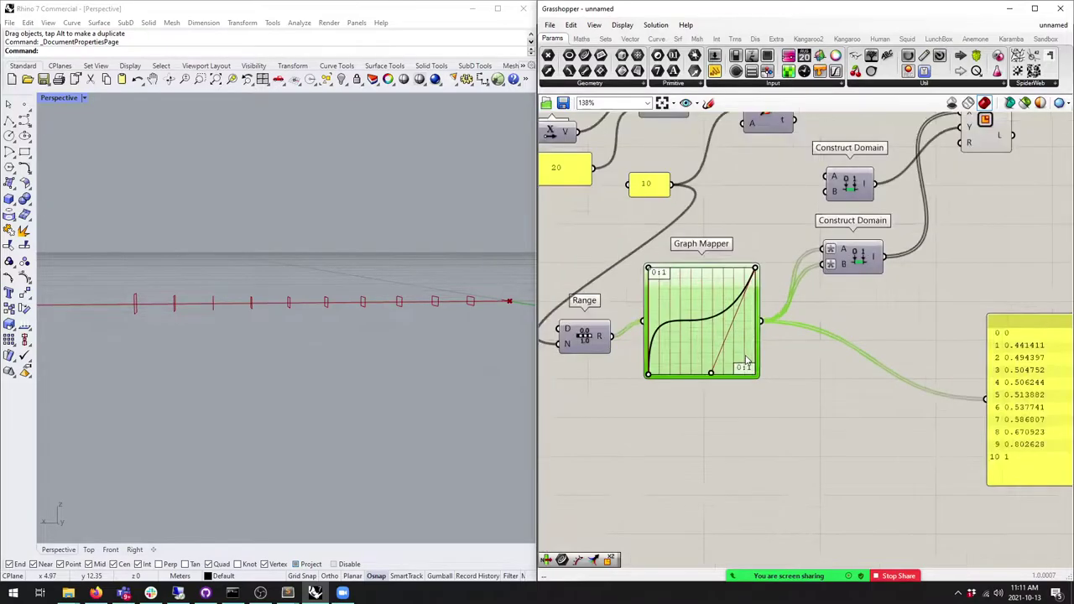
# Step: Insert a Remap Numbers component between the Graph Mapper and the values panel
pyautogui.click(581, 40)
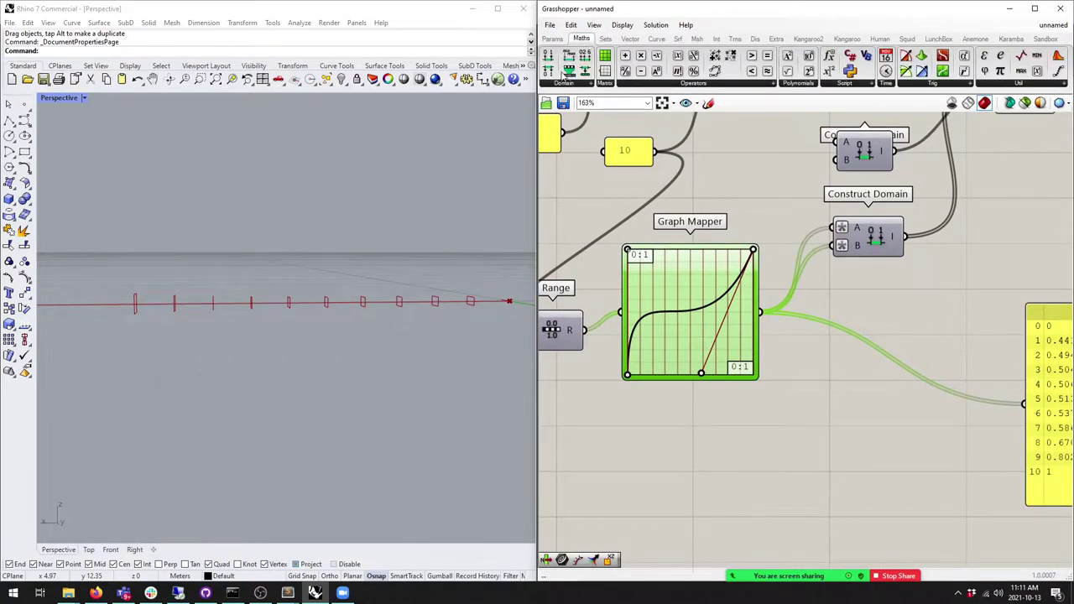
pyautogui.moveTo(569, 70); pyautogui.dragTo(852, 310)
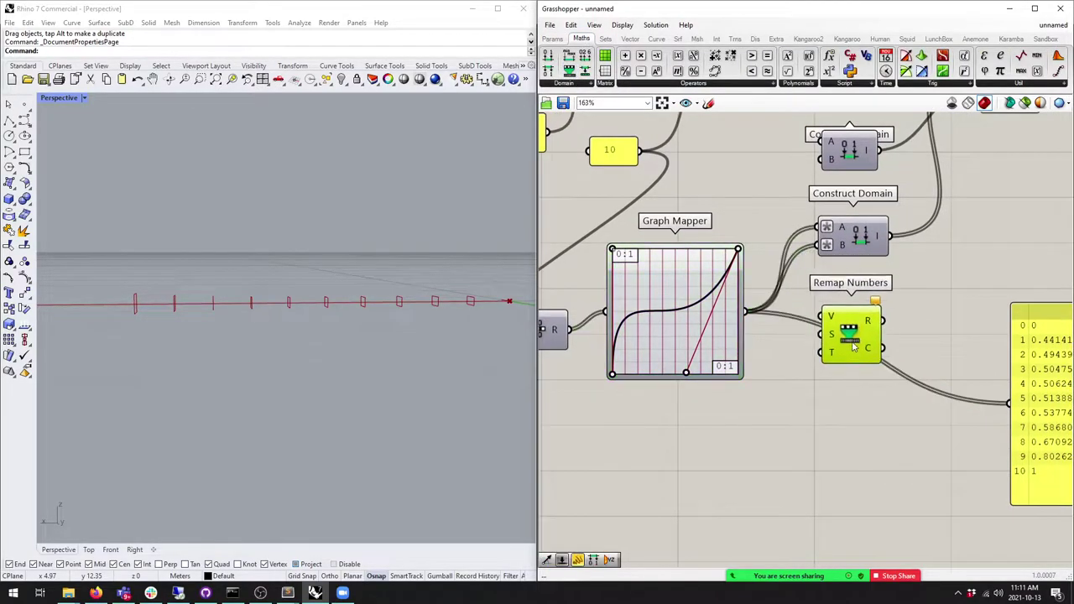
pyautogui.moveTo(852, 344); pyautogui.dragTo(940, 326, button='right')
pyautogui.scroll(2, 482, 315)
pyautogui.scroll(4, 482, 315)
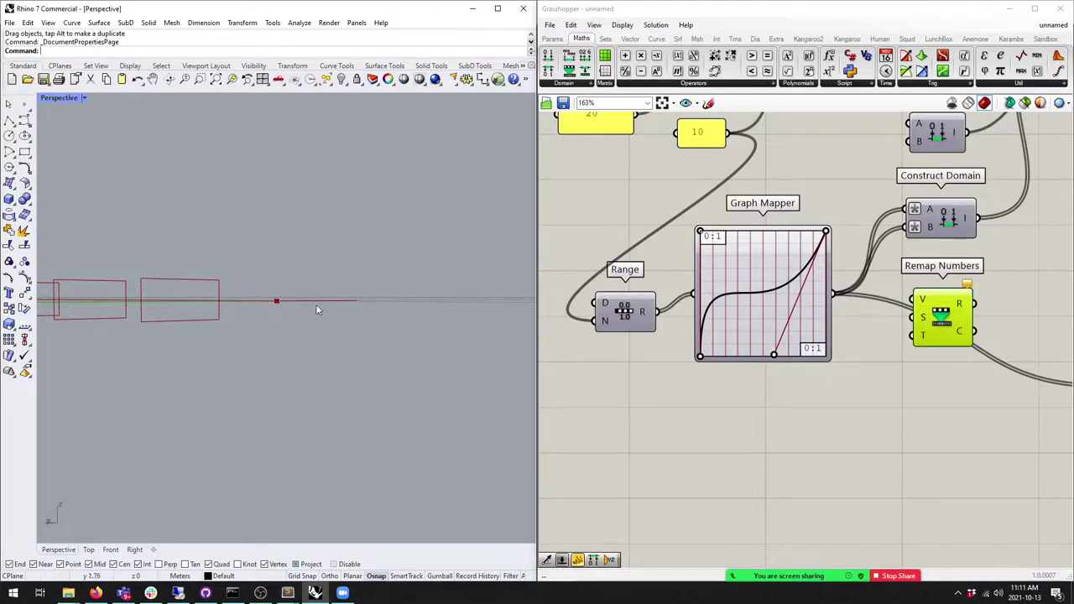
pyautogui.moveTo(840, 403); pyautogui.dragTo(780, 402, button='right')
pyautogui.scroll(-3, 652, 286)
pyautogui.scroll(2, 652, 285)
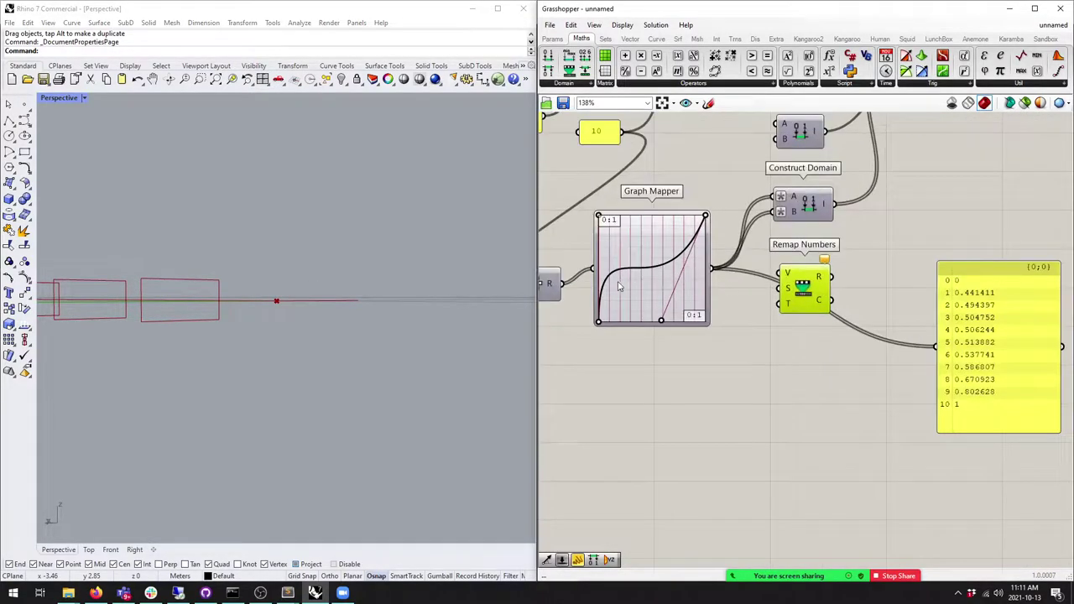
pyautogui.moveTo(602, 285); pyautogui.dragTo(652, 285, button='right')
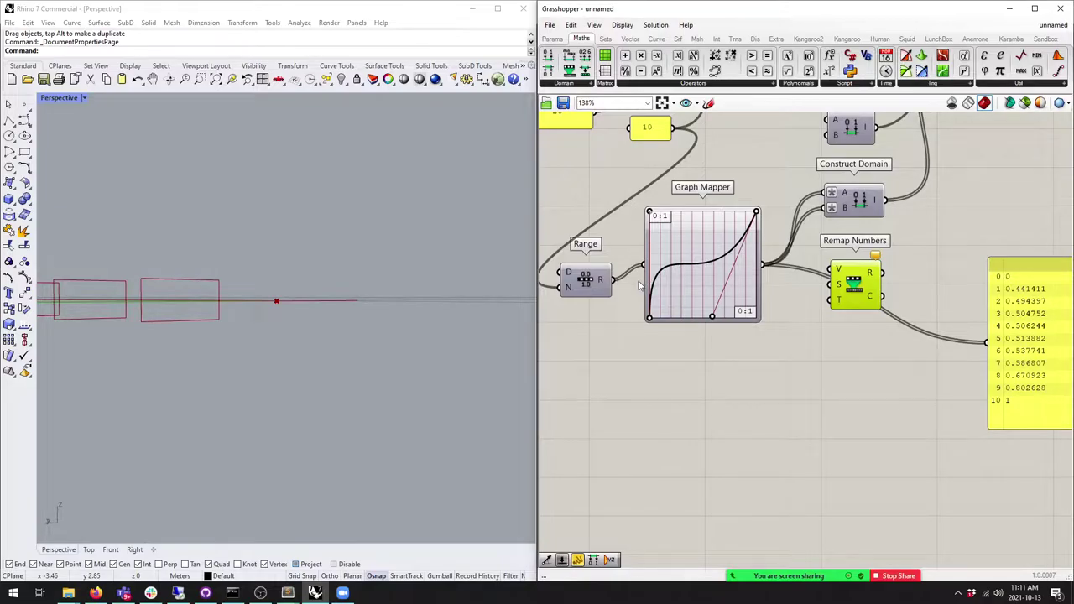
# Step: Reshape the Graph Mapper curve into an S-curve descending from 1 to 0
pyautogui.moveTo(728, 317); pyautogui.dragTo(752, 337, button='right')
pyautogui.moveTo(672, 337); pyautogui.dragTo(780, 258)
pyautogui.moveTo(467, 299)
pyautogui.mouseDown(button='right')
pyautogui.moveTo(298, 344)
pyautogui.moveTo(411, 276)
pyautogui.moveTo(465, 300)
pyautogui.mouseUp(button='right')
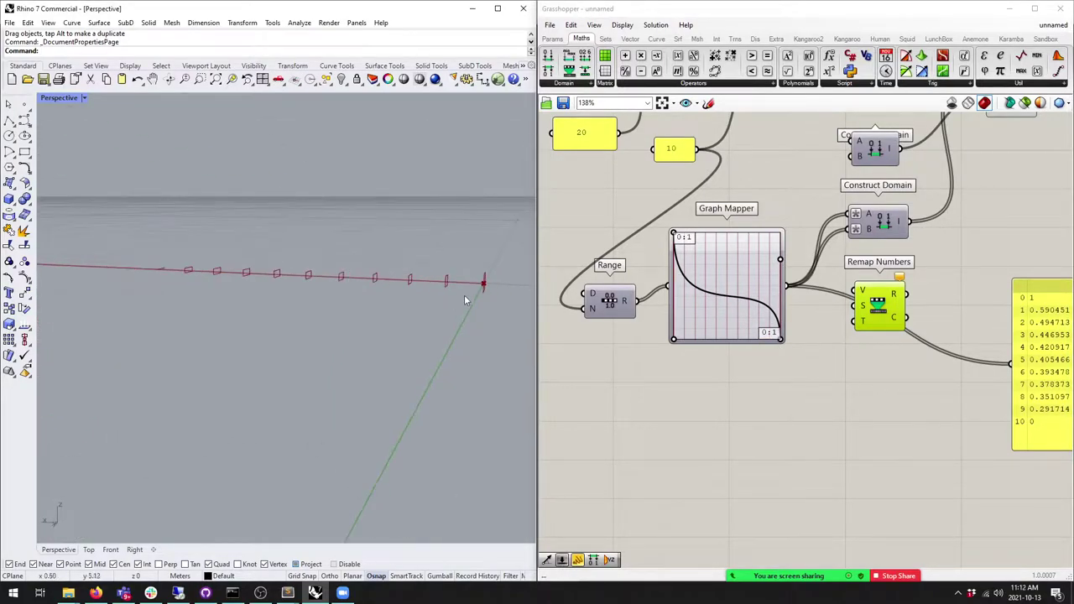
pyautogui.moveTo(779, 259); pyautogui.dragTo(721, 265)
pyautogui.moveTo(441, 304); pyautogui.dragTo(430, 295, button='right')
pyautogui.moveTo(674, 339); pyautogui.dragTo(713, 326)
pyautogui.moveTo(469, 302); pyautogui.dragTo(177, 269, button='right')
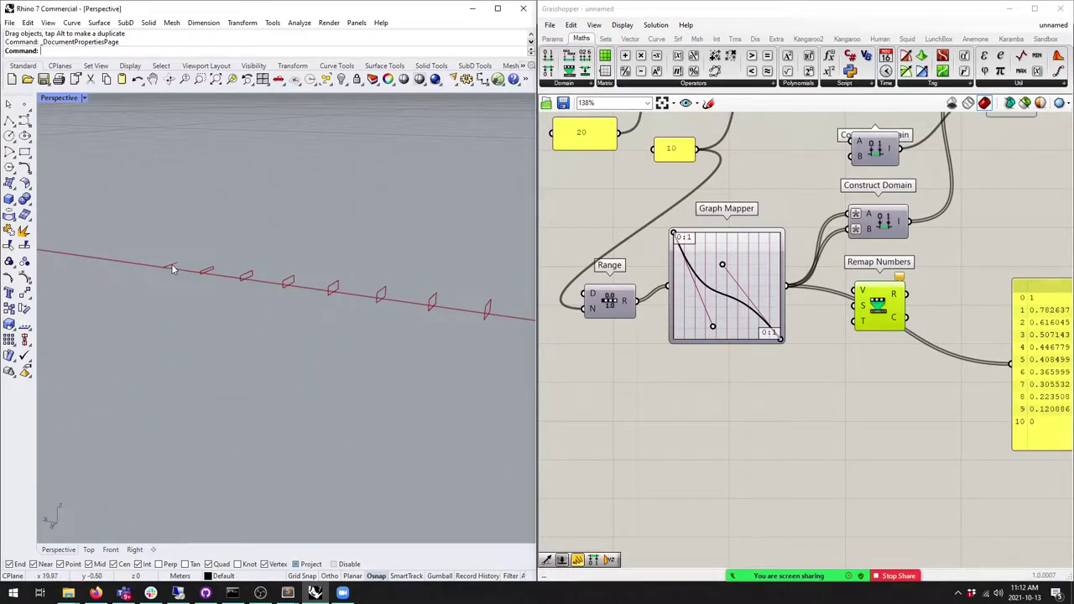
pyautogui.scroll(2, 672, 295)
# Step: Feed the Graph Mapper output into Remap Numbers, with a new Construct Domain as its target
pyautogui.moveTo(764, 293); pyautogui.dragTo(764, 338)
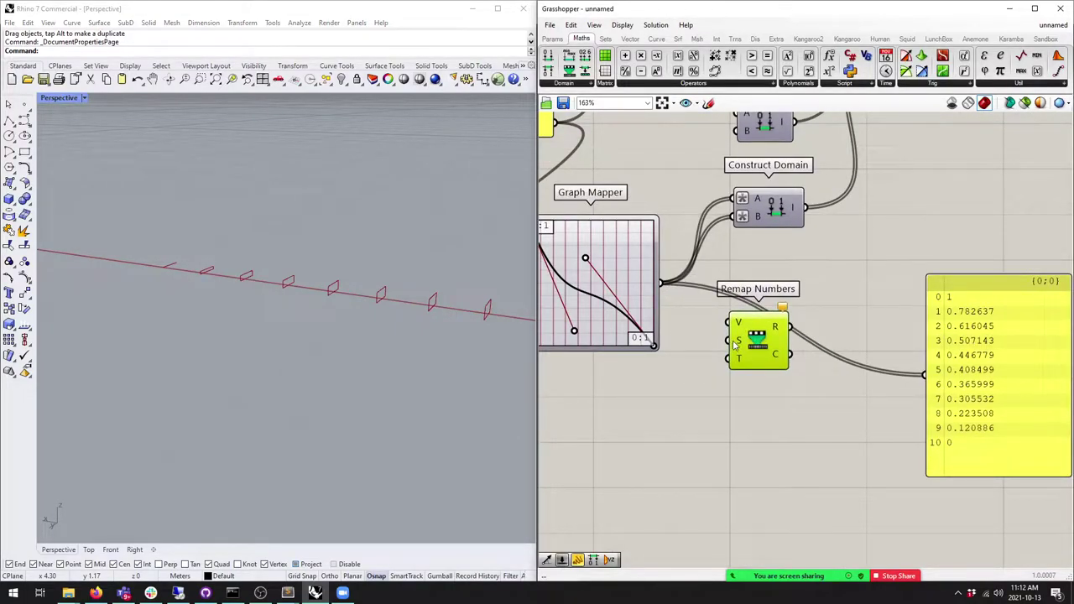
pyautogui.moveTo(734, 340)
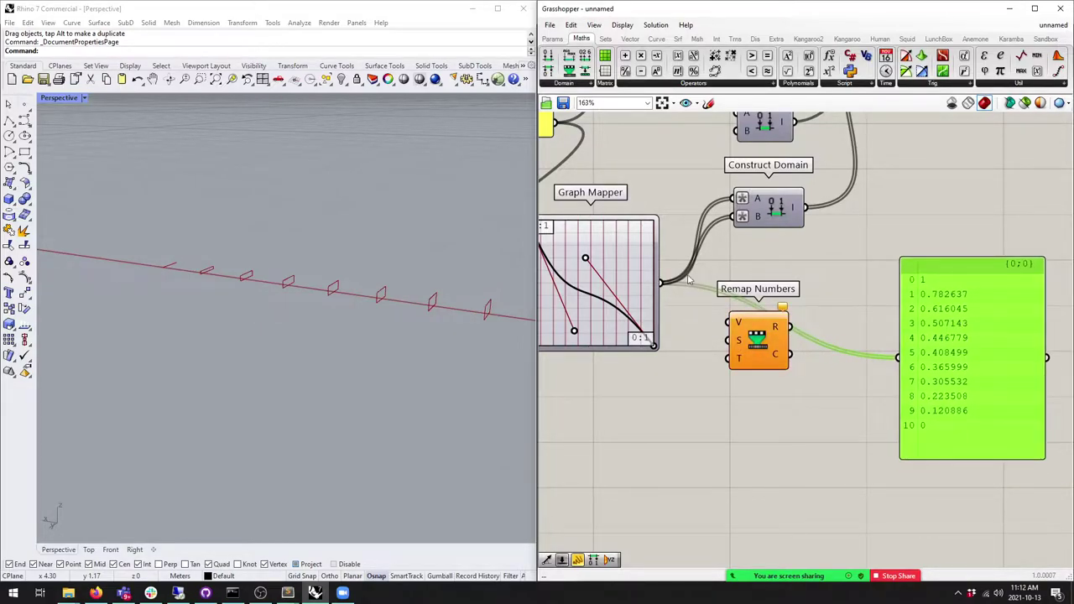
pyautogui.scroll(-2, 697, 262)
pyautogui.moveTo(793, 257); pyautogui.dragTo(780, 299, button='right')
pyautogui.moveTo(765, 297); pyautogui.dragTo(827, 334)
pyautogui.moveTo(549, 55); pyautogui.dragTo(827, 363)
pyautogui.click(746, 391)
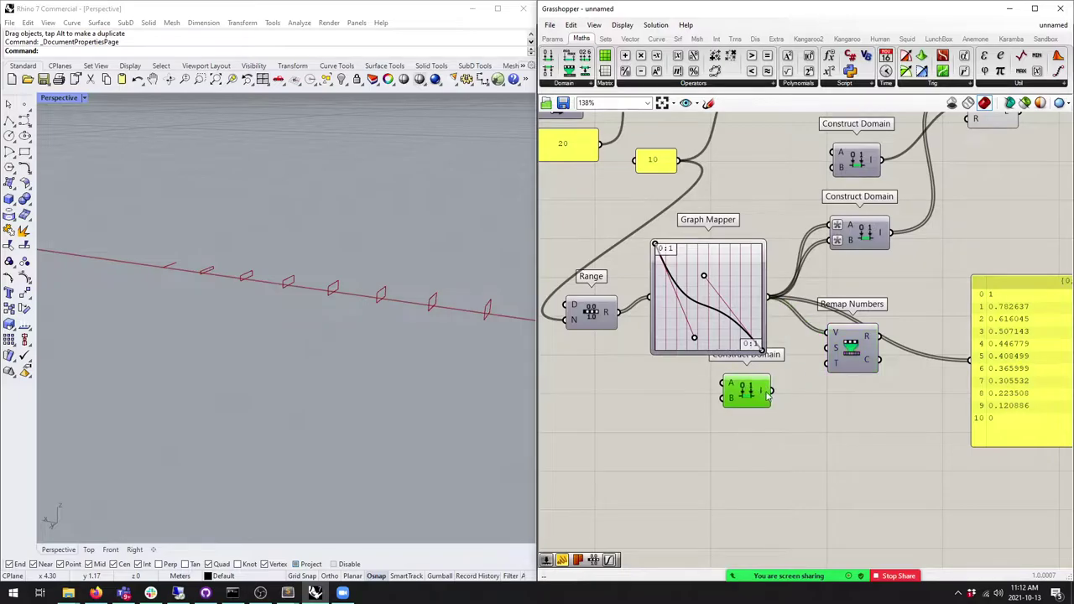
# Step: Add a Domain start slider and a copy, wiring them into the new Construct Domain's A and B
pyautogui.moveTo(747, 391); pyautogui.dragTo(764, 407)
pyautogui.click(554, 40)
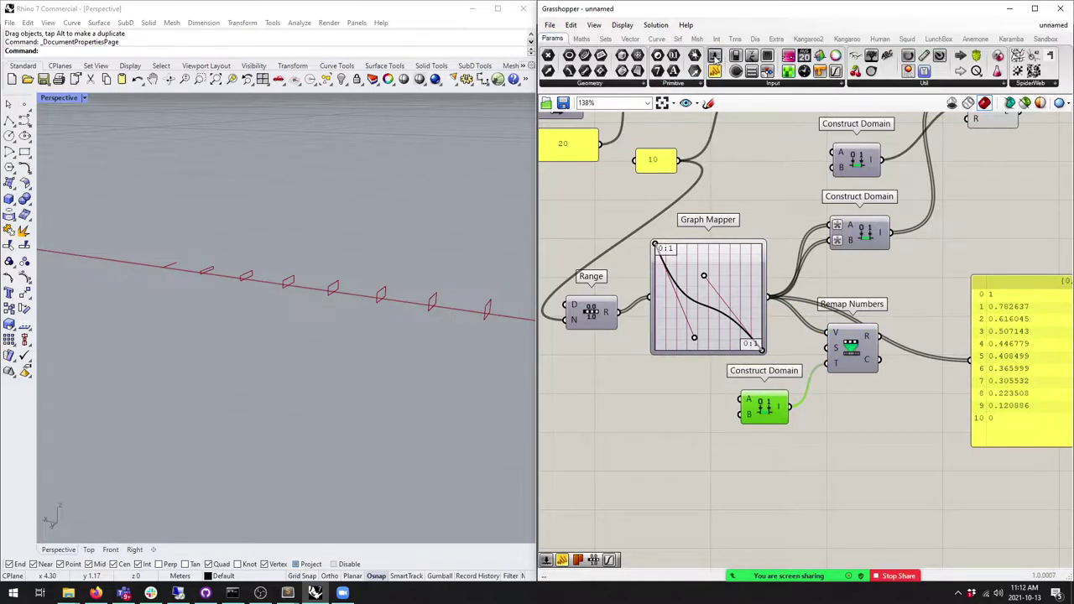
pyautogui.moveTo(664, 416); pyautogui.dragTo(617, 405)
pyautogui.click(852, 357)
pyautogui.hotkey('ctrl', 'c')
pyautogui.hotkey('ctrl', 'v')
pyautogui.moveTo(713, 408); pyautogui.dragTo(739, 414)
pyautogui.moveTo(879, 337); pyautogui.dragTo(837, 240)
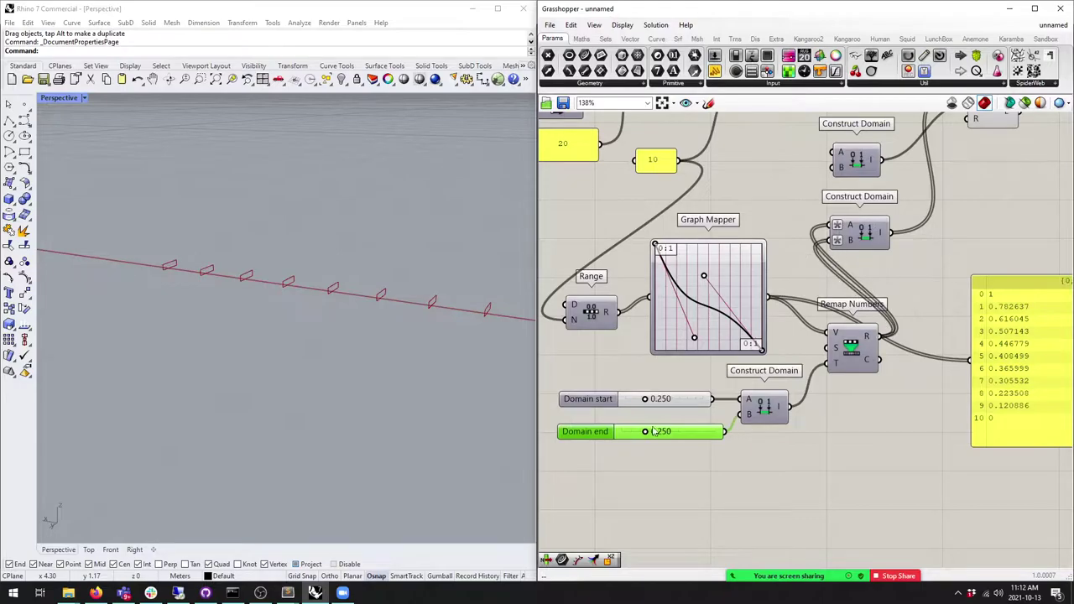
# Step: Set the Domain start slider to 0.100
pyautogui.doubleClick(655, 399)
pyautogui.press('BackSpace')
pyautogui.write('0.1')
pyautogui.press('Return')
pyautogui.click(690, 433)
# Step: Raise the Domain end slider's maximum to 2 and set its value to 2.000
pyautogui.moveTo(644, 433); pyautogui.dragTo(817, 435)
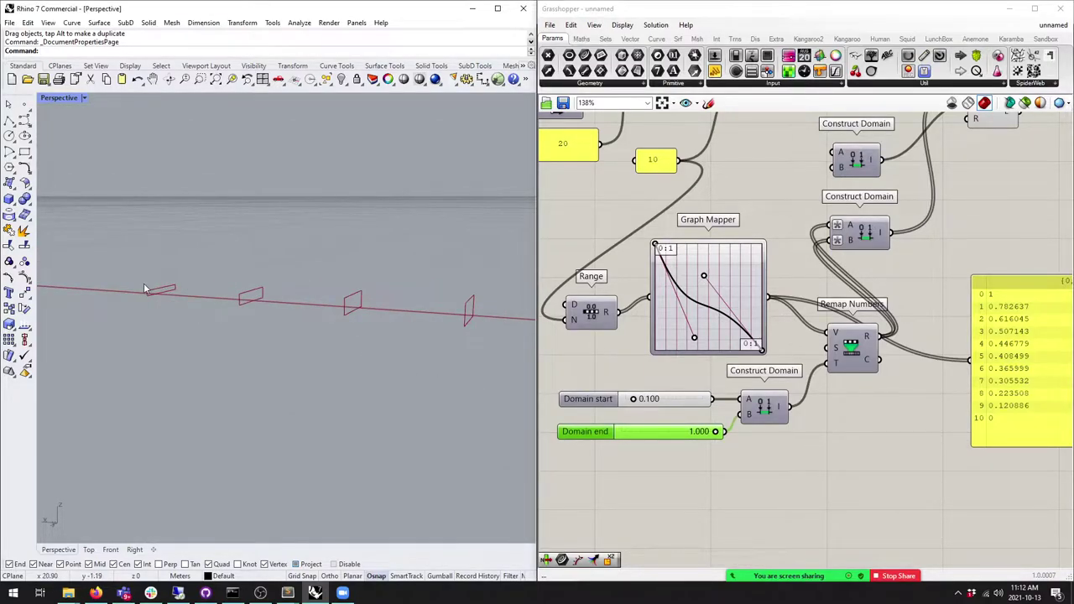
pyautogui.doubleClick(574, 433)
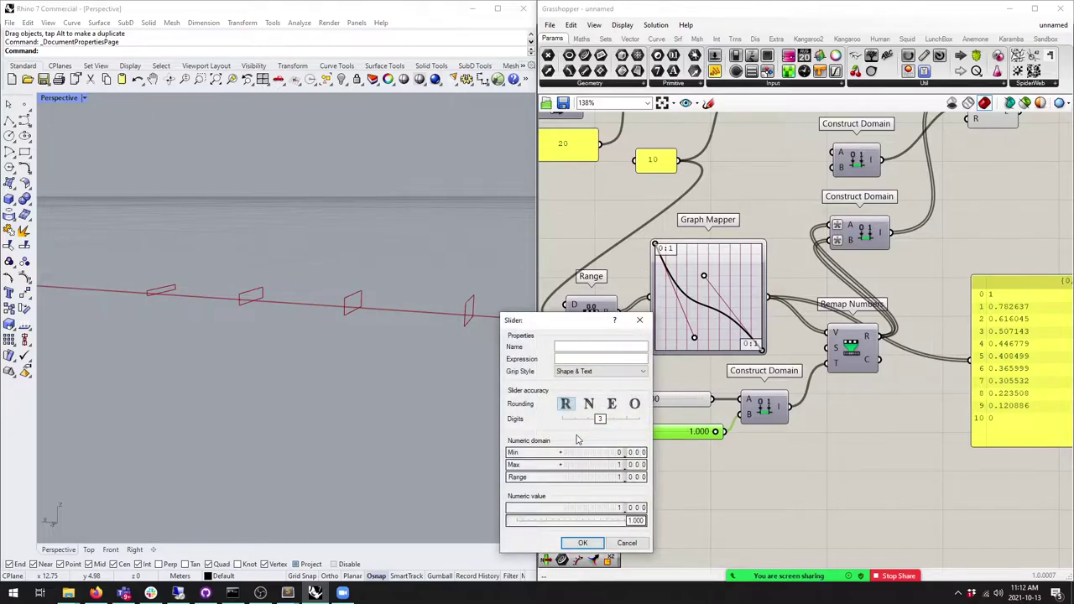
pyautogui.doubleClick(617, 464)
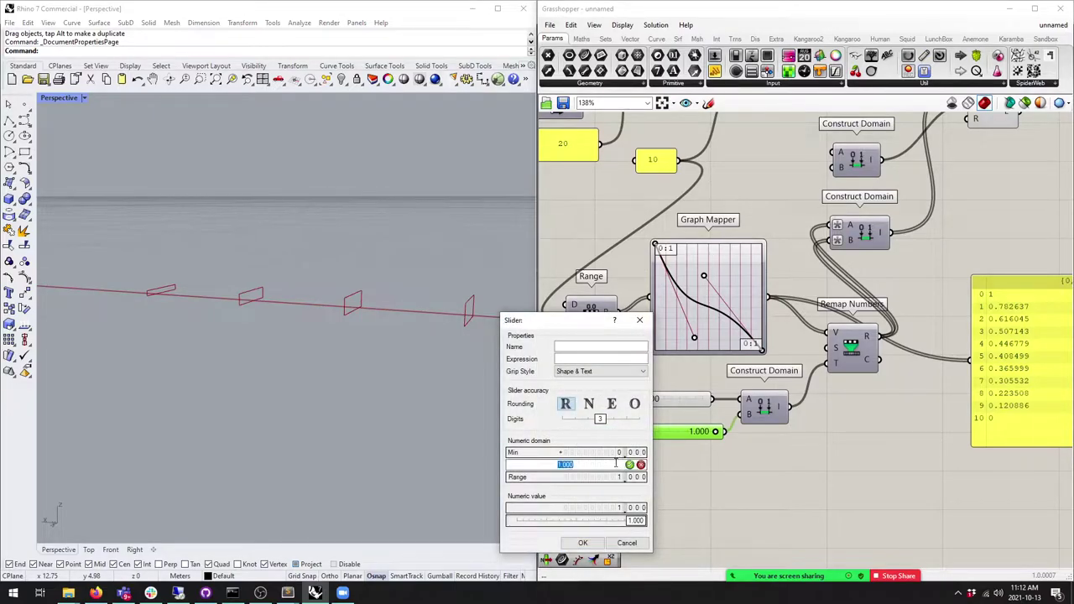
pyautogui.write('2')
pyautogui.click(629, 465)
pyautogui.click(582, 543)
pyautogui.moveTo(667, 433); pyautogui.dragTo(715, 433)
pyautogui.moveTo(276, 336); pyautogui.dragTo(456, 346, button='right')
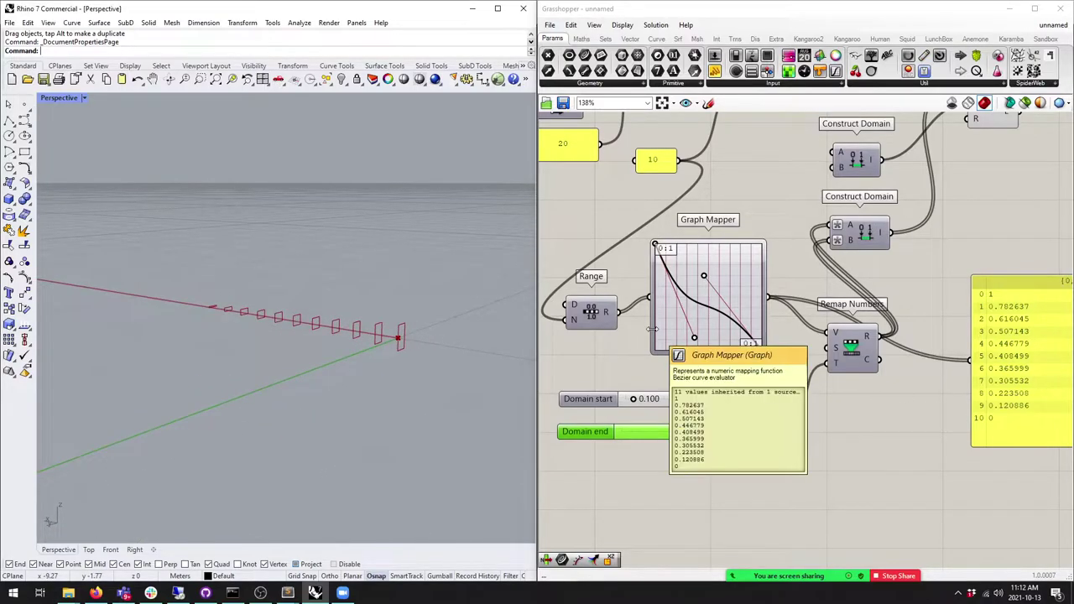
pyautogui.moveTo(319, 344); pyautogui.dragTo(403, 350, button='right')
pyautogui.moveTo(682, 432)
pyautogui.mouseDown()
pyautogui.moveTo(667, 425)
pyautogui.moveTo(701, 424)
pyautogui.mouseUp()
pyautogui.moveTo(475, 382); pyautogui.dragTo(335, 344, button='right')
# Step: Move the left-side input components further left and drop a new empty panel onto the canvas
pyautogui.scroll(-3, 806, 377)
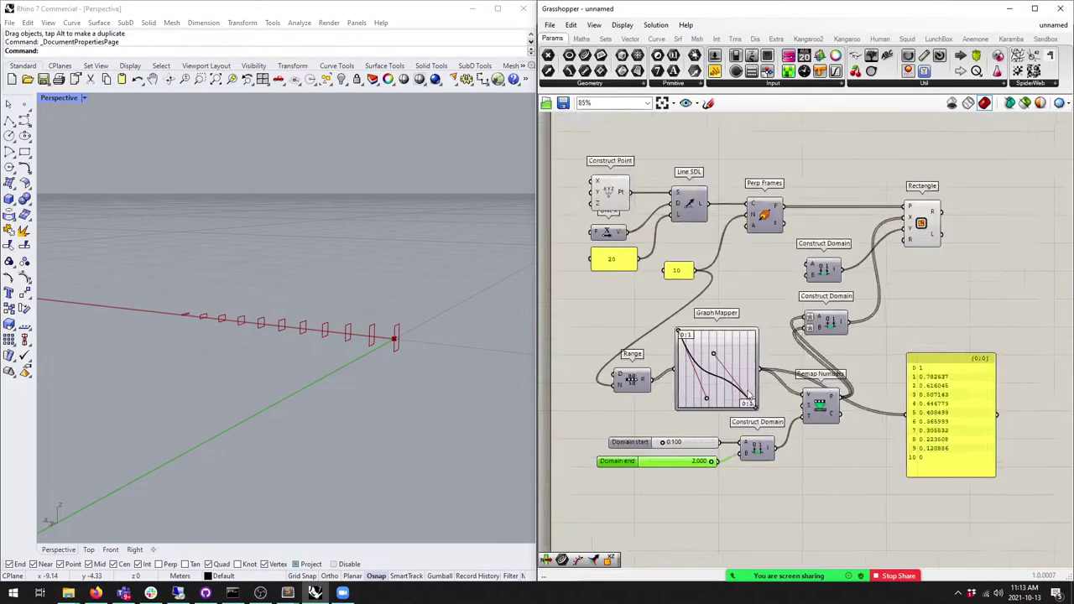
pyautogui.click(900, 417)
pyautogui.click(866, 228)
pyautogui.moveTo(737, 330); pyautogui.dragTo(800, 321, button='right')
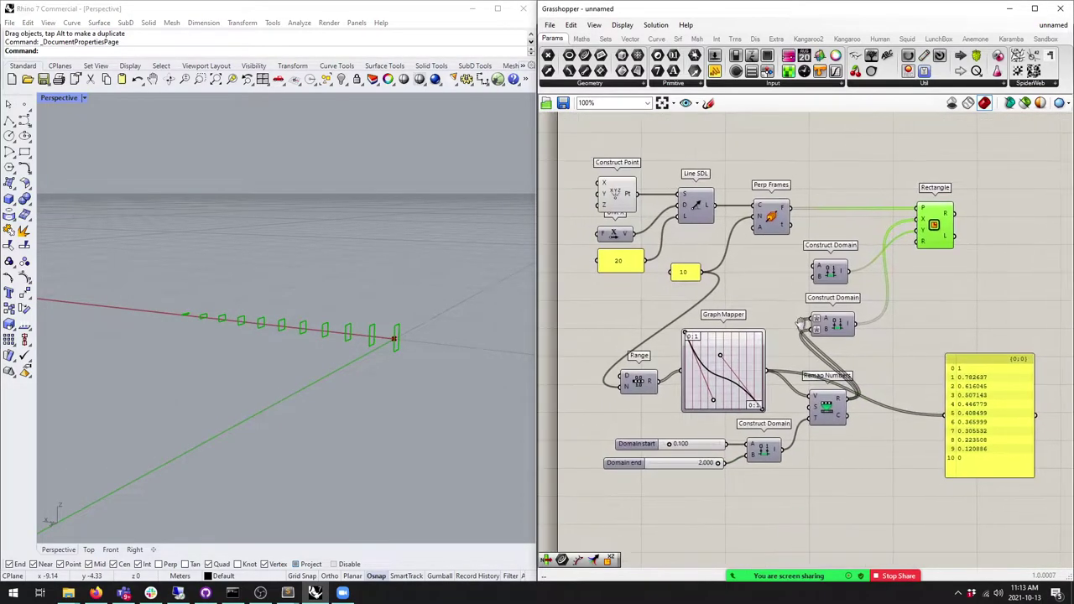
pyautogui.moveTo(797, 290); pyautogui.dragTo(579, 151)
pyautogui.moveTo(770, 217); pyautogui.dragTo(695, 216)
pyautogui.click(718, 269)
pyautogui.moveTo(361, 352); pyautogui.dragTo(180, 331, button='right')
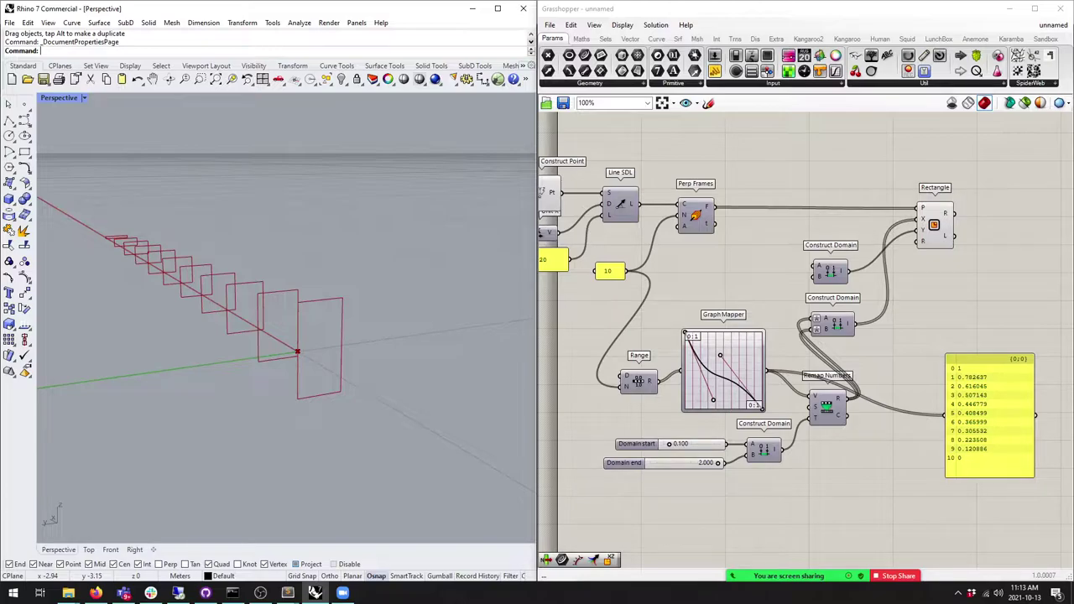
pyautogui.moveTo(776, 77); pyautogui.dragTo(918, 319)
# Step: Name the new panel Exp and enter the note -x/2, x/2
pyautogui.rightClick(941, 315)
pyautogui.write('Exp')
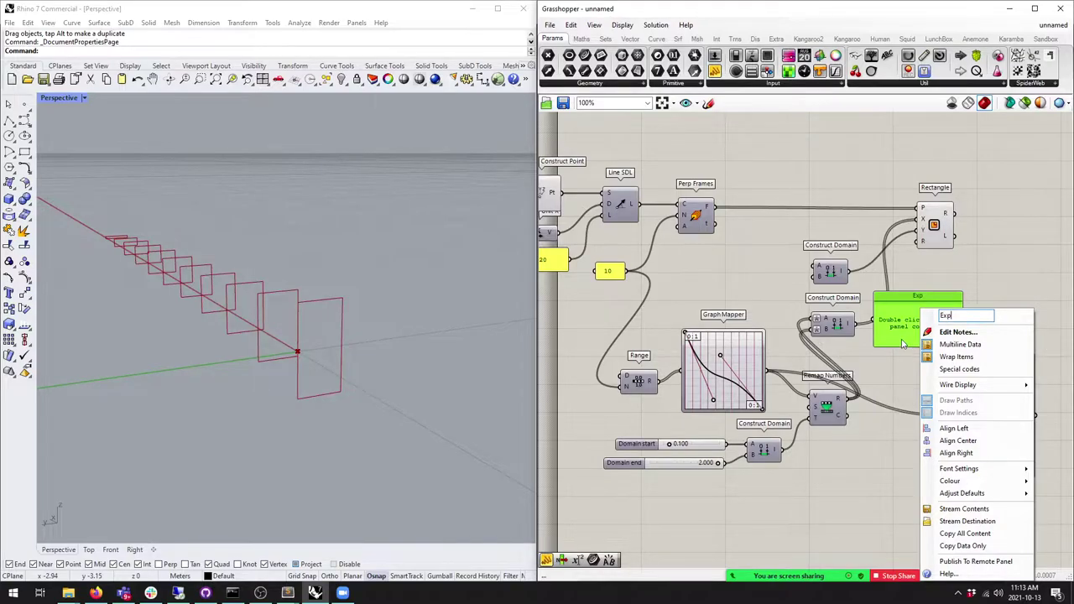
pyautogui.doubleClick(923, 341)
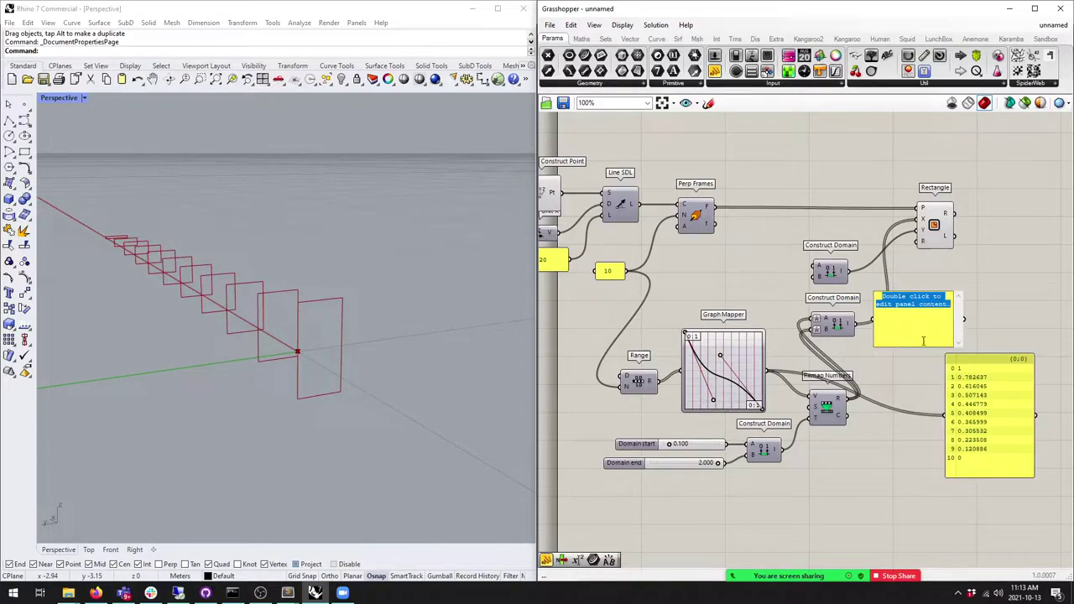
pyautogui.press('Delete')
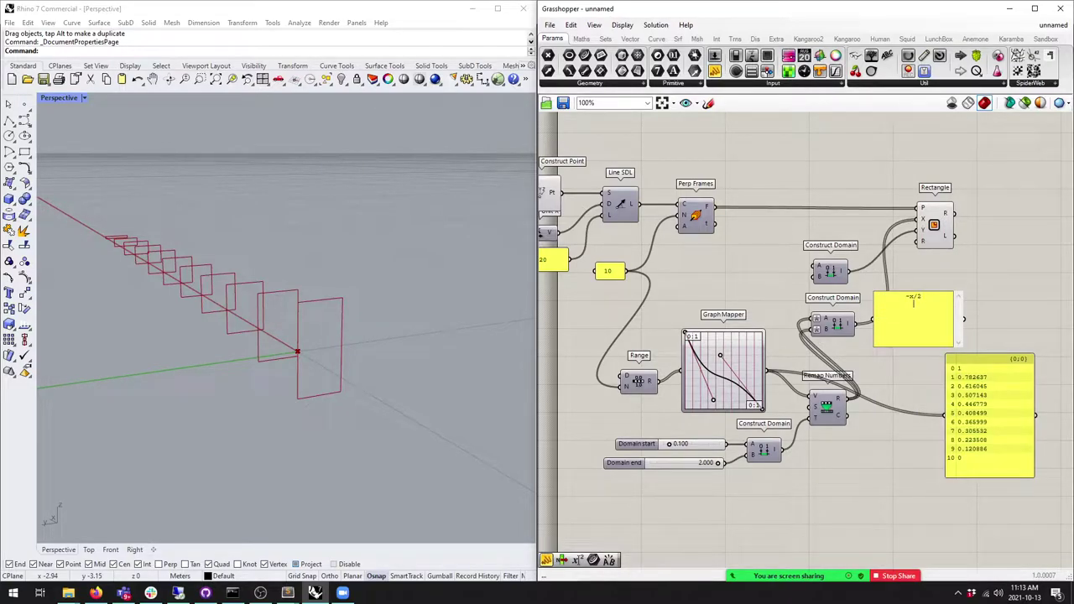
pyautogui.click(946, 286)
pyautogui.scroll(4, 923, 304)
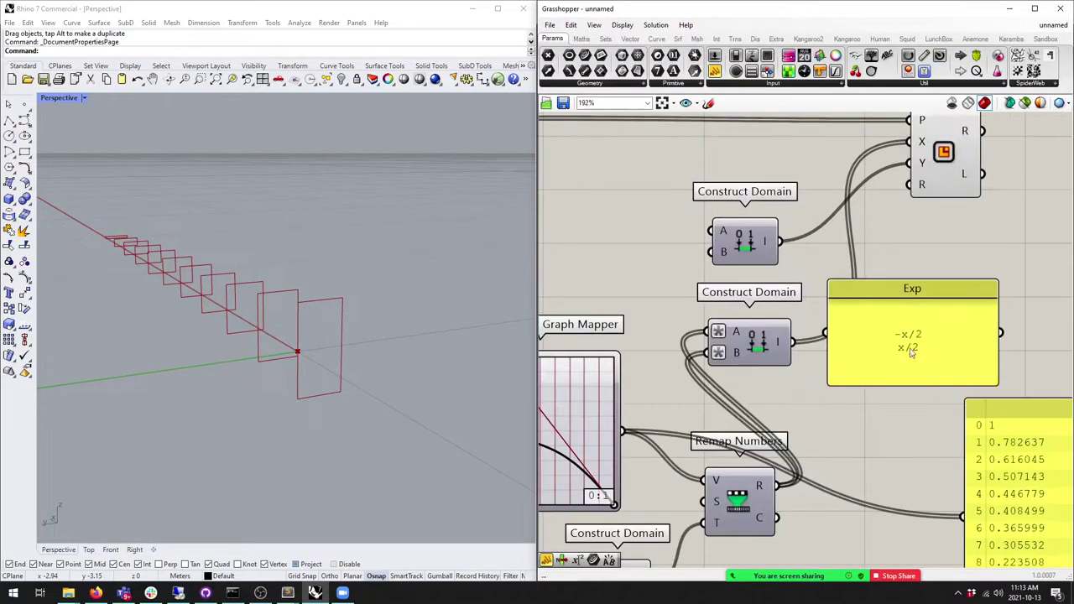
pyautogui.scroll(4, 921, 336)
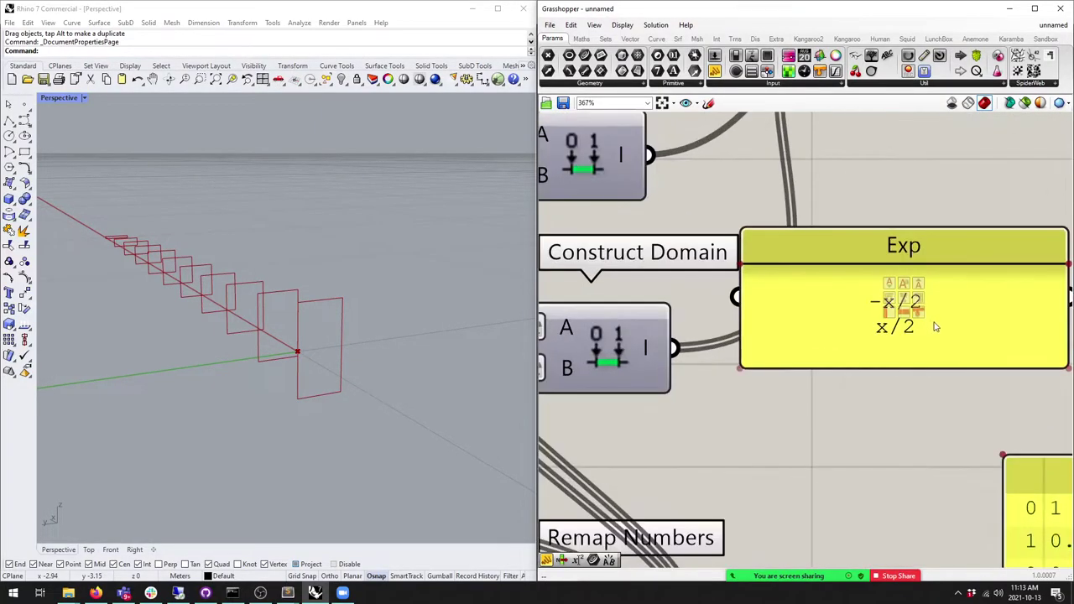
pyautogui.scroll(-4, 919, 289)
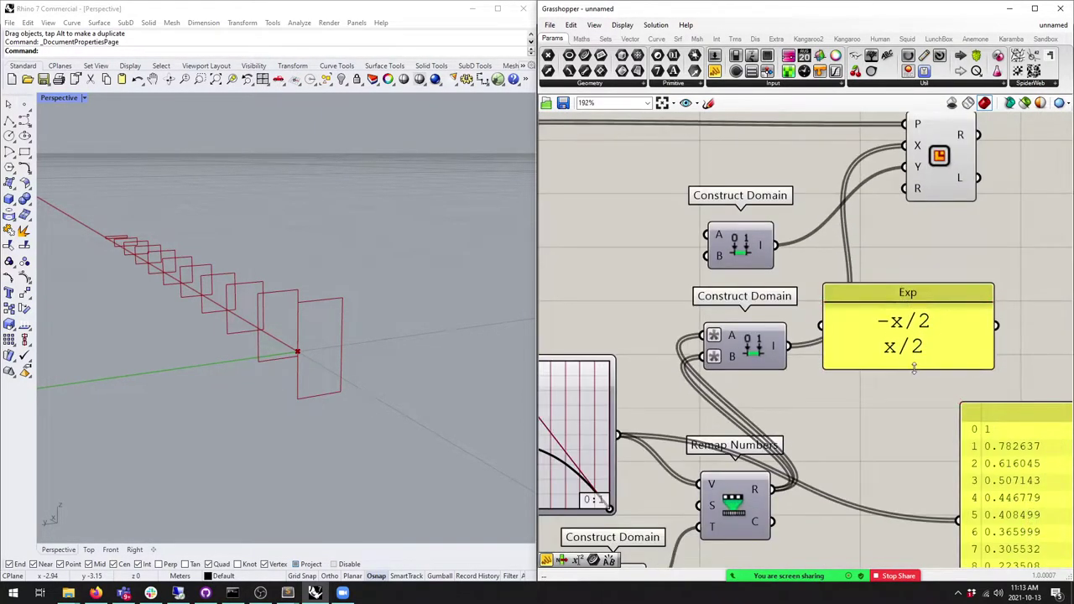
pyautogui.click(906, 344)
# Step: Place a wired copy of the lower Construct Domain above it and disconnect its B input from Remap Numbers
pyautogui.click(762, 356)
pyautogui.keyDown('alt'); pyautogui.moveTo(762, 356); pyautogui.dragTo(742, 220); pyautogui.keyUp('alt')
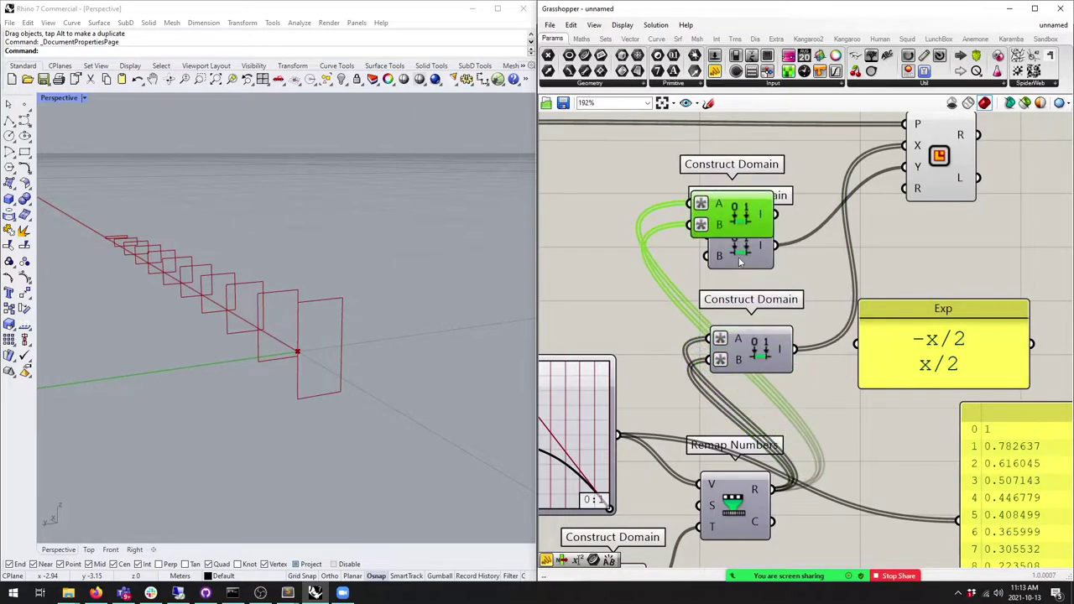
pyautogui.moveTo(713, 211); pyautogui.dragTo(752, 260, button='right')
pyautogui.rightClick(752, 260)
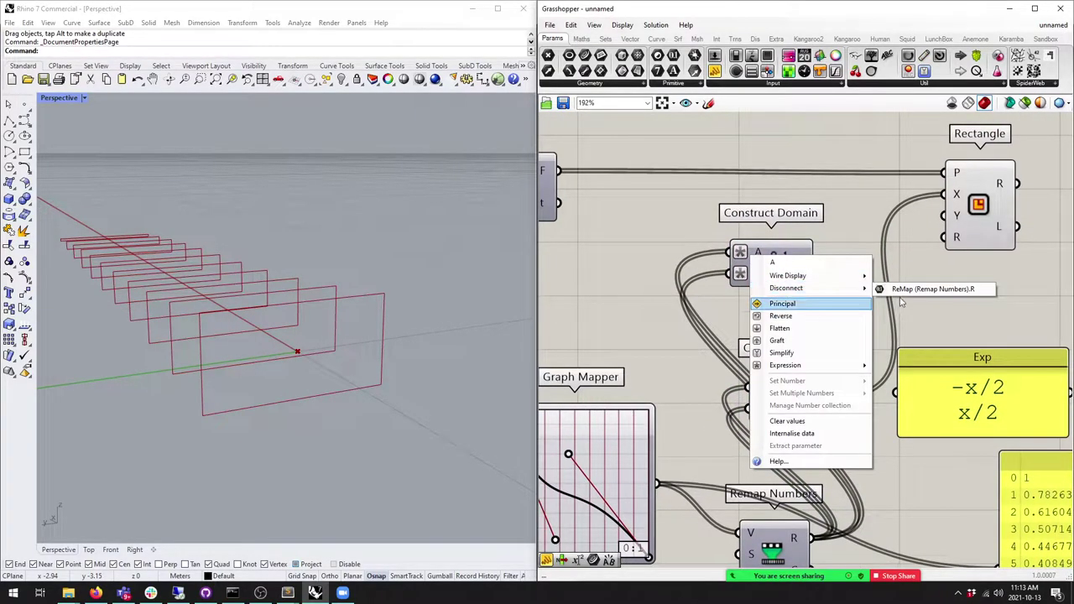
pyautogui.press('Escape')
pyautogui.rightClick(758, 273)
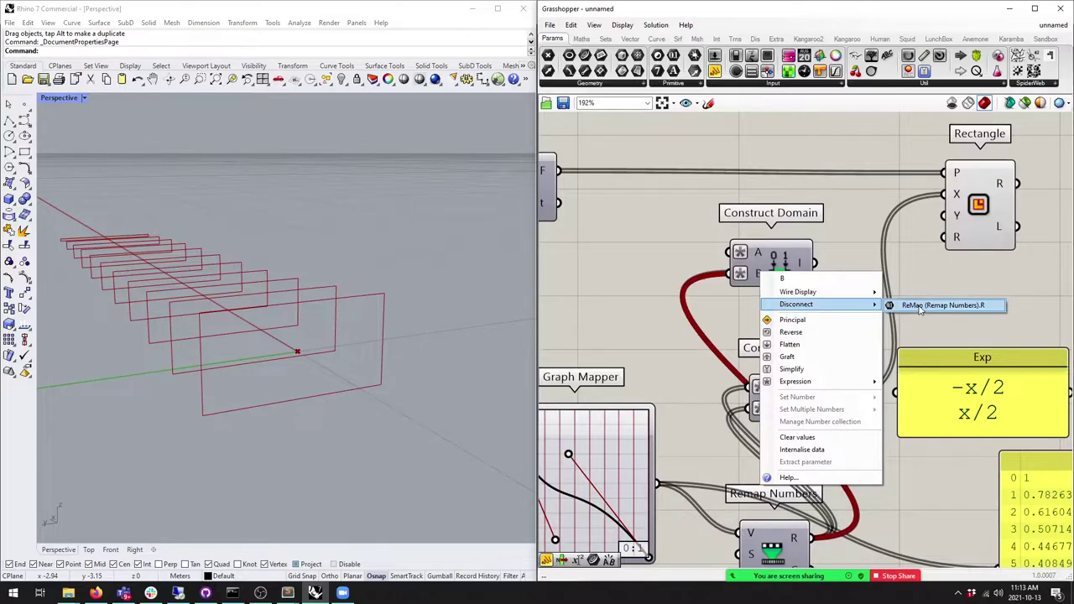
pyautogui.click(931, 305)
pyautogui.moveTo(770, 260); pyautogui.dragTo(778, 285)
# Step: Feed a 0.574 number slider into the new domain's A and B and connect it to Rectangle
pyautogui.moveTo(715, 55); pyautogui.dragTo(606, 276)
pyautogui.moveTo(674, 276); pyautogui.dragTo(739, 280)
pyautogui.moveTo(638, 276); pyautogui.dragTo(738, 296)
pyautogui.moveTo(823, 286); pyautogui.dragTo(957, 195)
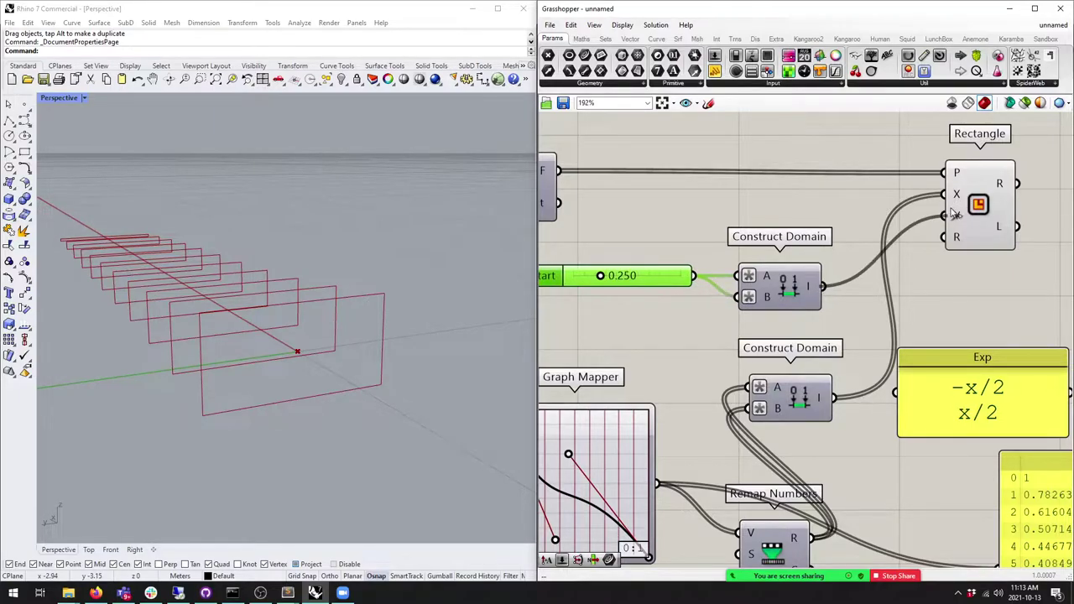
pyautogui.moveTo(600, 277); pyautogui.dragTo(634, 276)
pyautogui.moveTo(395, 370); pyautogui.dragTo(248, 315, button='right')
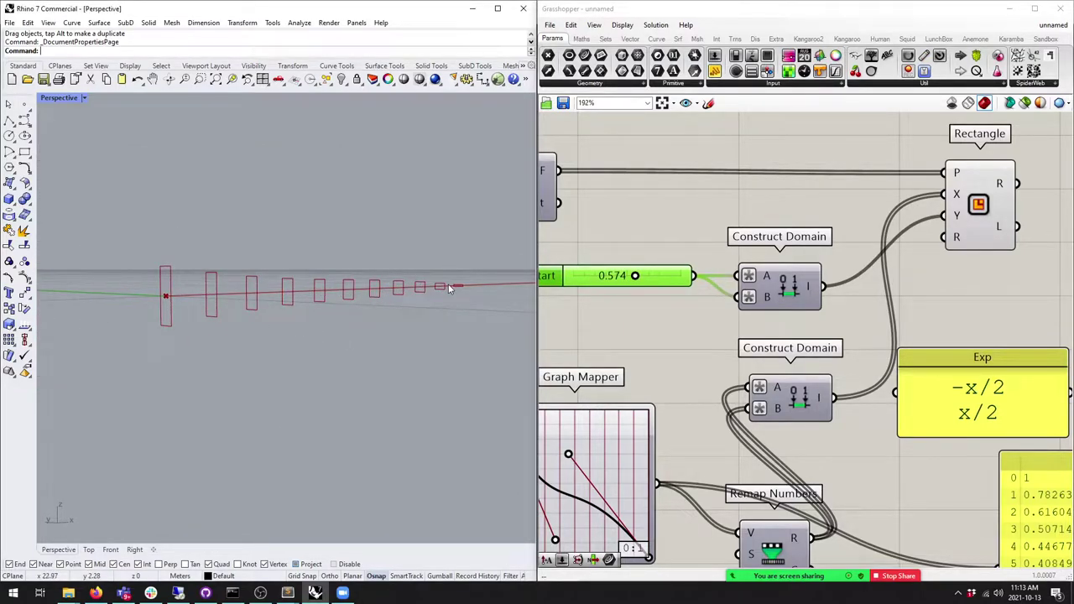
# Step: Nudge the lower Construct Domain and check the Remap Numbers and Line SDL components
pyautogui.moveTo(657, 356); pyautogui.dragTo(584, 285, button='right')
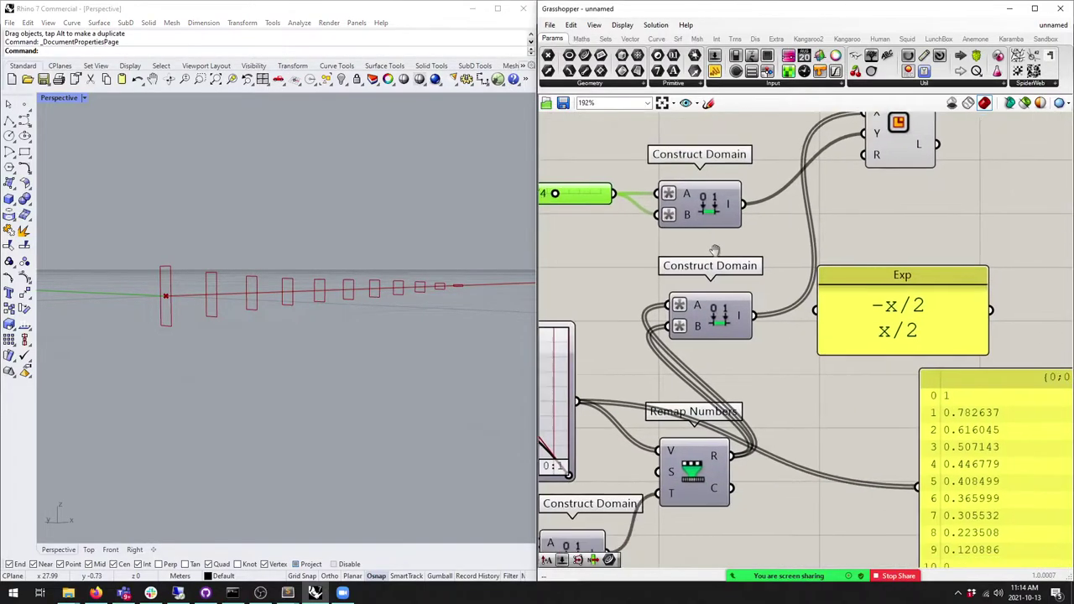
pyautogui.scroll(-2, 584, 286)
pyautogui.scroll(1, 684, 277)
pyautogui.click(683, 277)
pyautogui.moveTo(684, 277); pyautogui.dragTo(710, 263)
pyautogui.moveTo(704, 327); pyautogui.dragTo(703, 388, button='right')
pyautogui.click(703, 467)
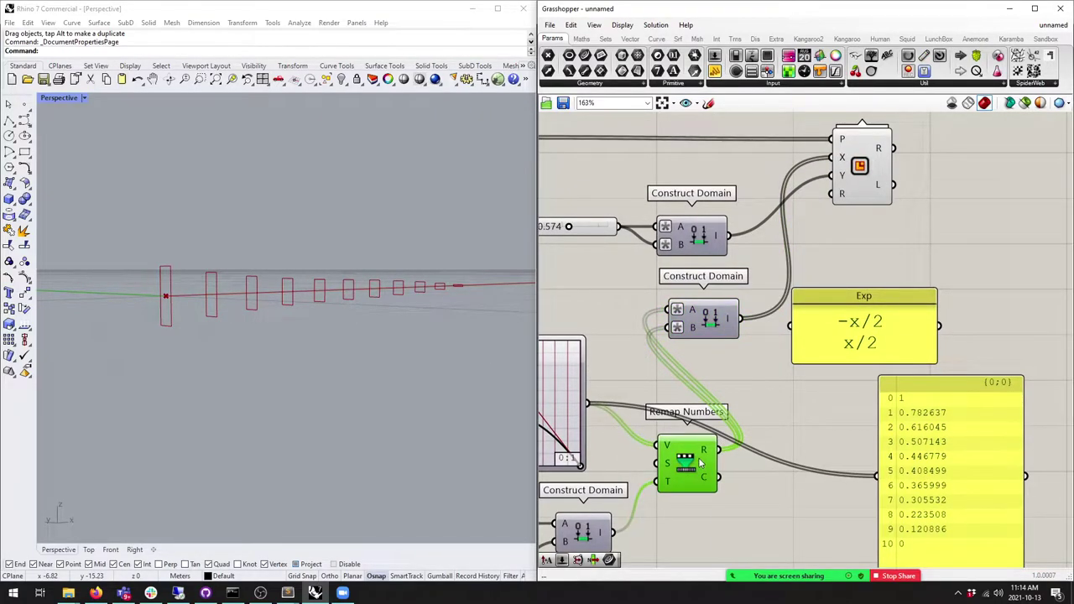
pyautogui.moveTo(541, 172); pyautogui.dragTo(755, 287, button='right')
pyautogui.click(616, 264)
pyautogui.moveTo(611, 267)
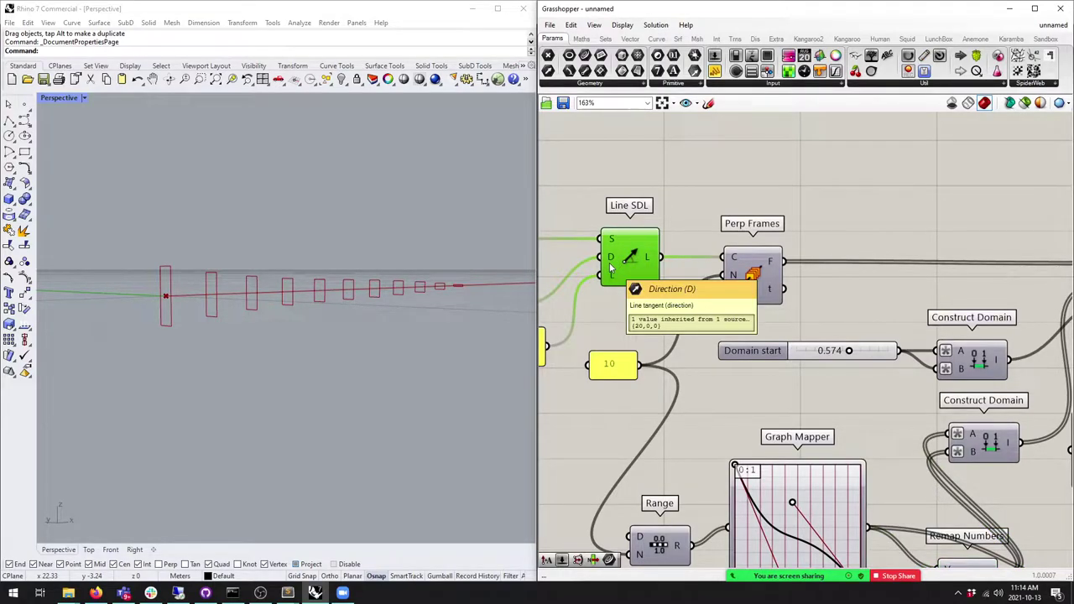
# Step: Feed the Remap Numbers result into the Rectangle size and check the new frame heights
pyautogui.moveTo(695, 362); pyautogui.dragTo(579, 276, button='right')
pyautogui.scroll(-2, 579, 275)
pyautogui.click(792, 334)
pyautogui.moveTo(792, 334); pyautogui.dragTo(785, 340)
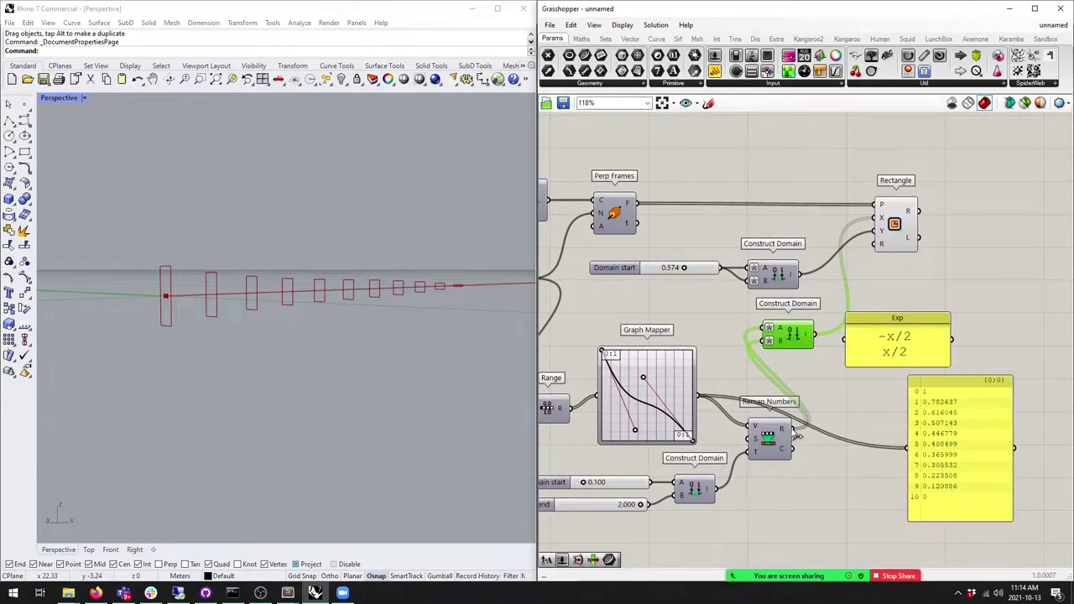
pyautogui.moveTo(797, 434); pyautogui.dragTo(879, 220)
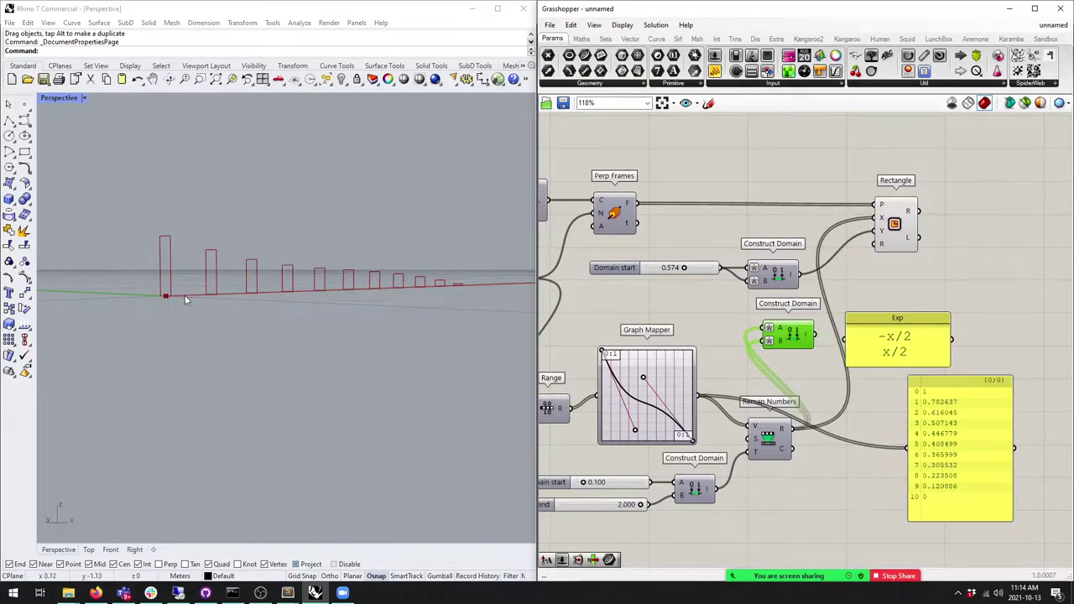
pyautogui.moveTo(190, 301); pyautogui.dragTo(210, 277, button='right')
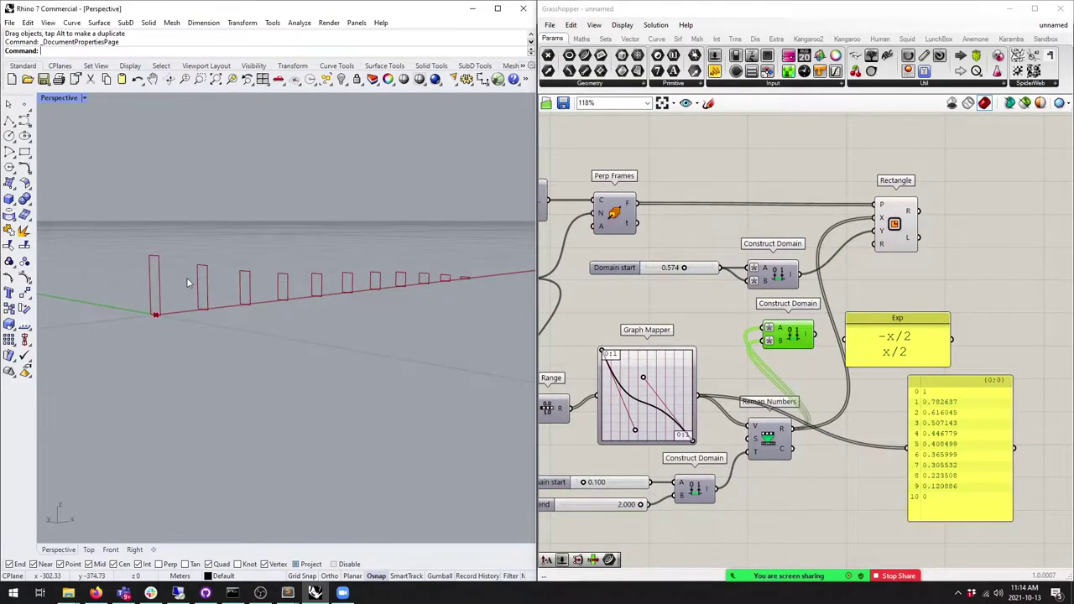
# Step: Insert a Negative component after Remap Numbers and tidy the Exp panel and Negative placement
pyautogui.click(581, 39)
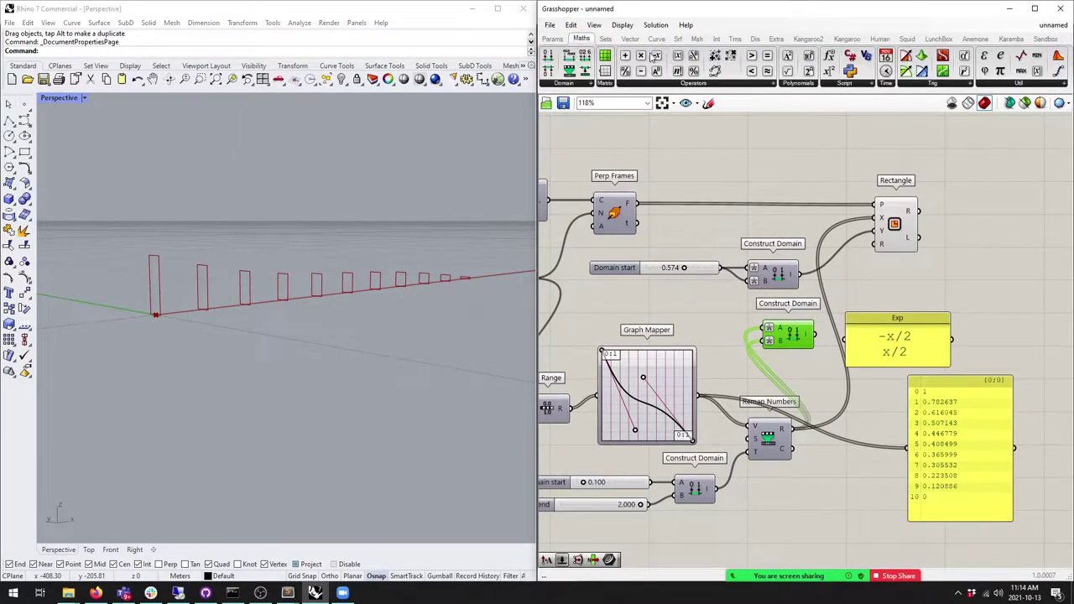
pyautogui.moveTo(659, 56); pyautogui.dragTo(834, 422)
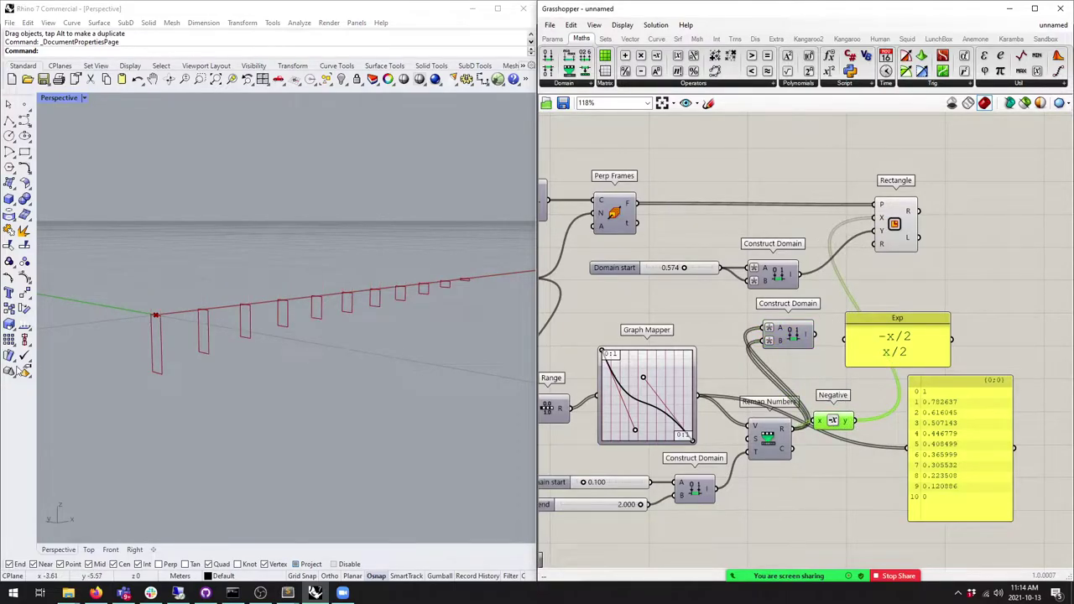
pyautogui.moveTo(172, 328); pyautogui.dragTo(415, 285, button='right')
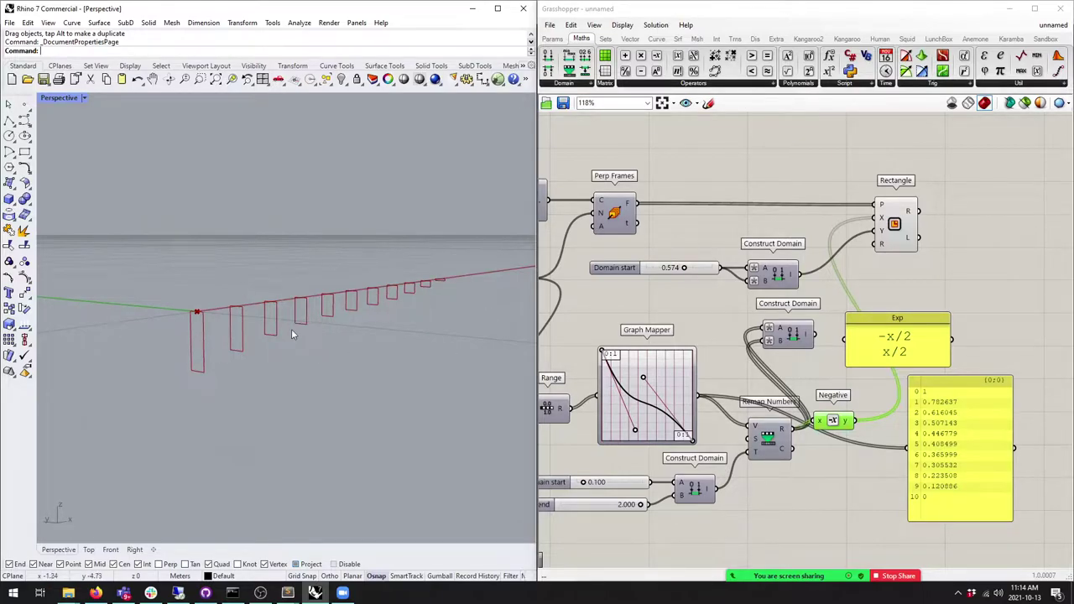
pyautogui.moveTo(898, 340); pyautogui.dragTo(949, 341)
pyautogui.moveTo(833, 421); pyautogui.dragTo(831, 430)
pyautogui.moveTo(259, 318)
pyautogui.mouseDown(button='right')
pyautogui.moveTo(313, 306)
pyautogui.moveTo(246, 327)
pyautogui.mouseUp(button='right')
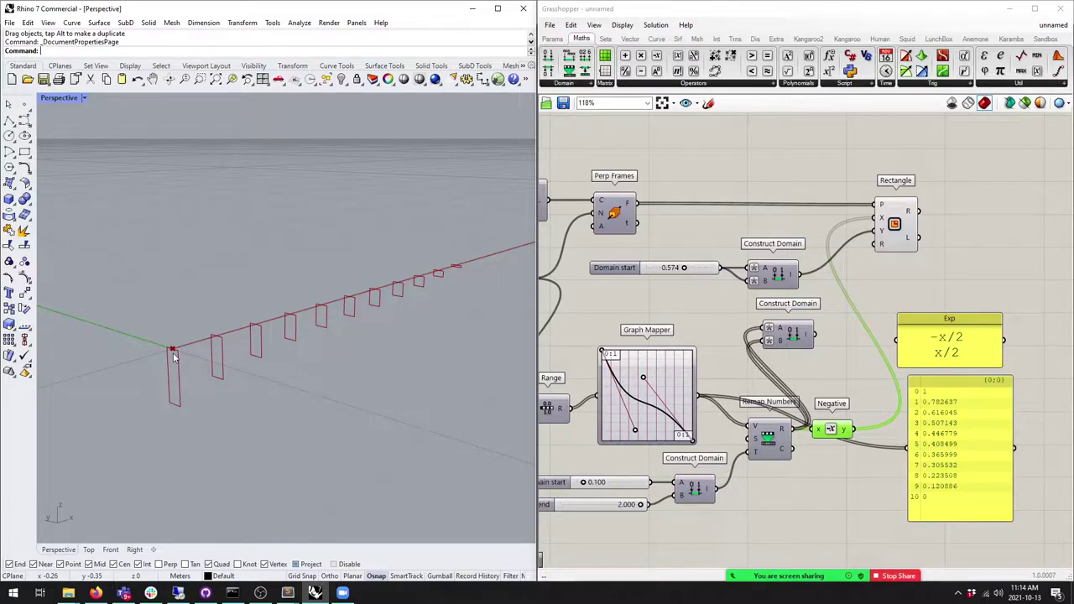
pyautogui.moveTo(380, 345); pyautogui.dragTo(347, 307, button='right')
# Step: Steepen the Graph Mapper's falling curve so frame heights drop sharply after the first
pyautogui.moveTo(682, 434); pyautogui.dragTo(841, 383, button='right')
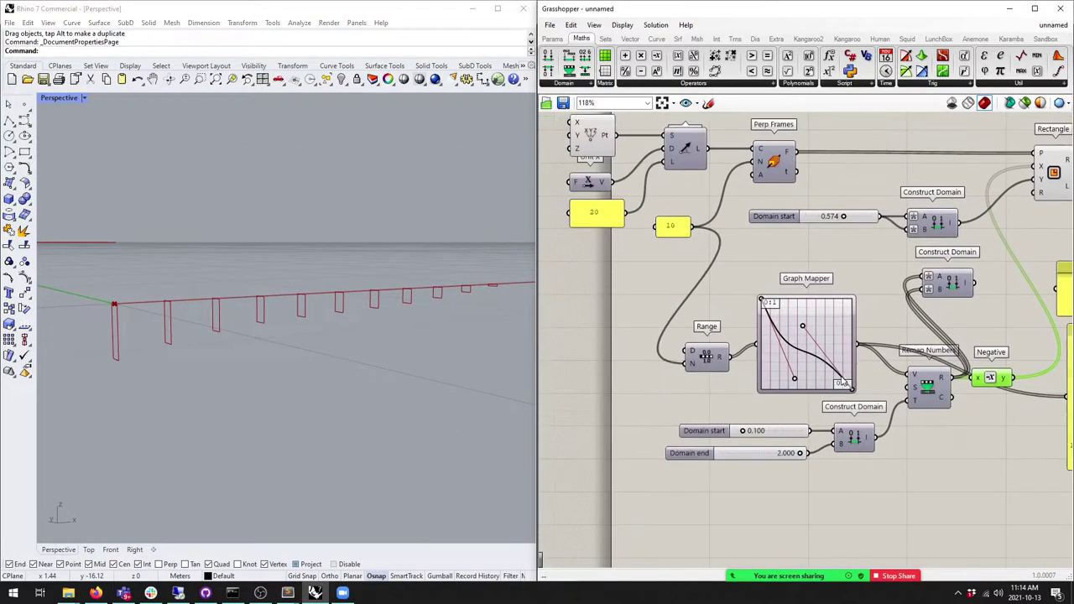
pyautogui.scroll(1, 794, 379)
pyautogui.moveTo(794, 379); pyautogui.dragTo(774, 417)
pyautogui.moveTo(804, 319); pyautogui.dragTo(827, 421)
pyautogui.moveTo(757, 396); pyautogui.dragTo(819, 391)
pyautogui.moveTo(394, 336); pyautogui.dragTo(386, 372, button='right')
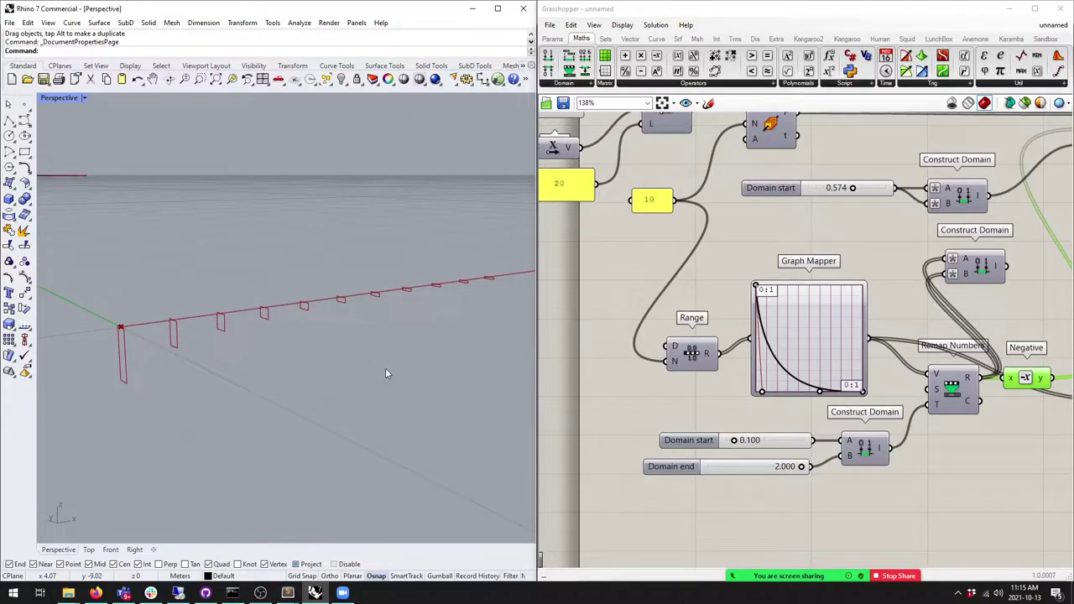
pyautogui.scroll(2, 734, 344)
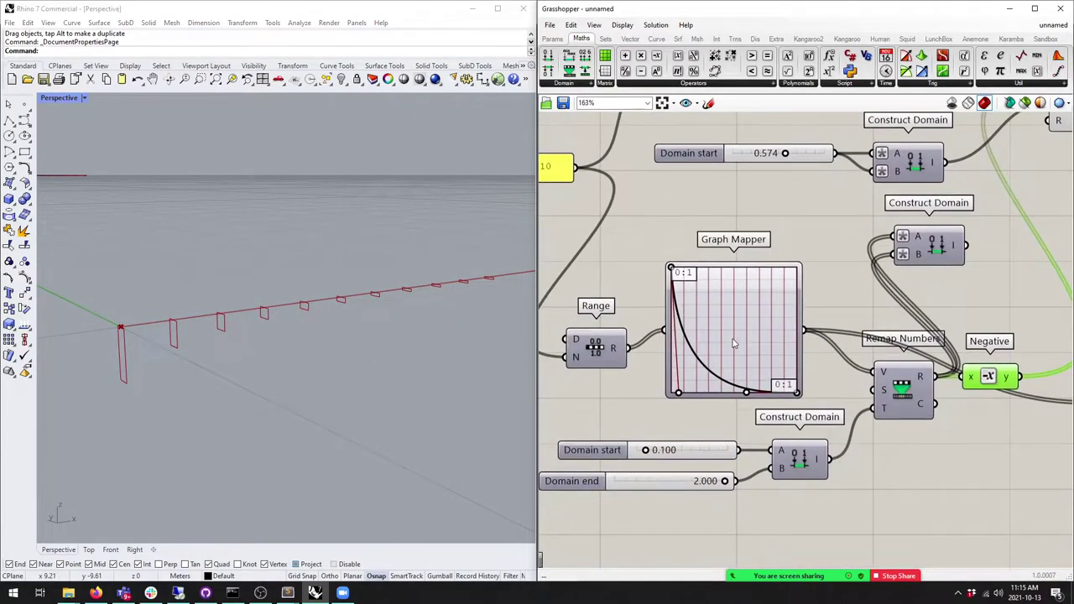
pyautogui.rightClick(741, 332)
pyautogui.moveTo(768, 470)
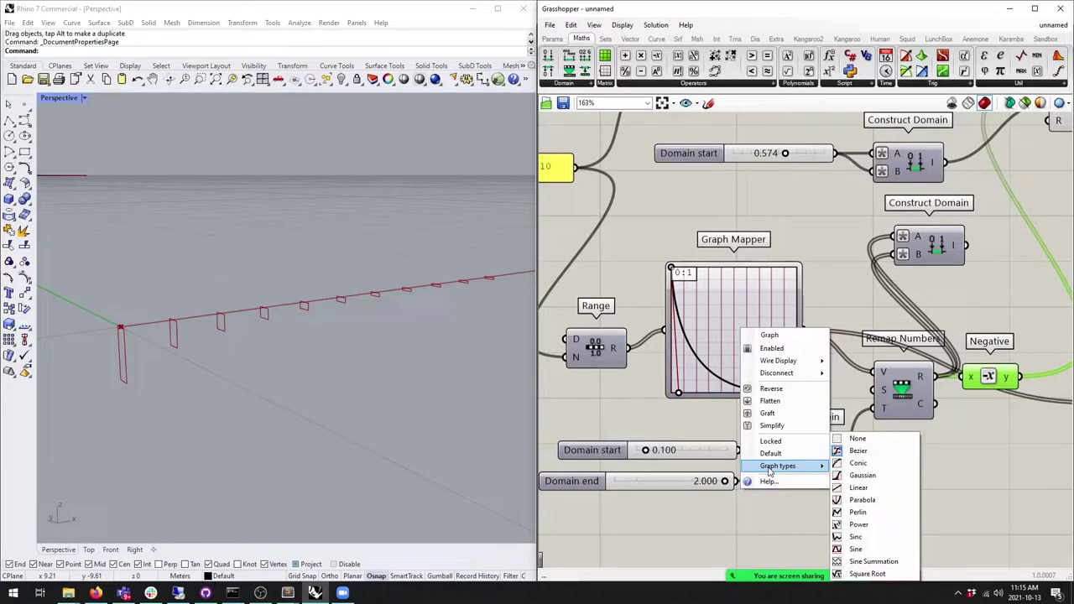
pyautogui.click(625, 411)
pyautogui.scroll(-2, 625, 411)
pyautogui.moveTo(252, 344); pyautogui.dragTo(384, 314, button='right')
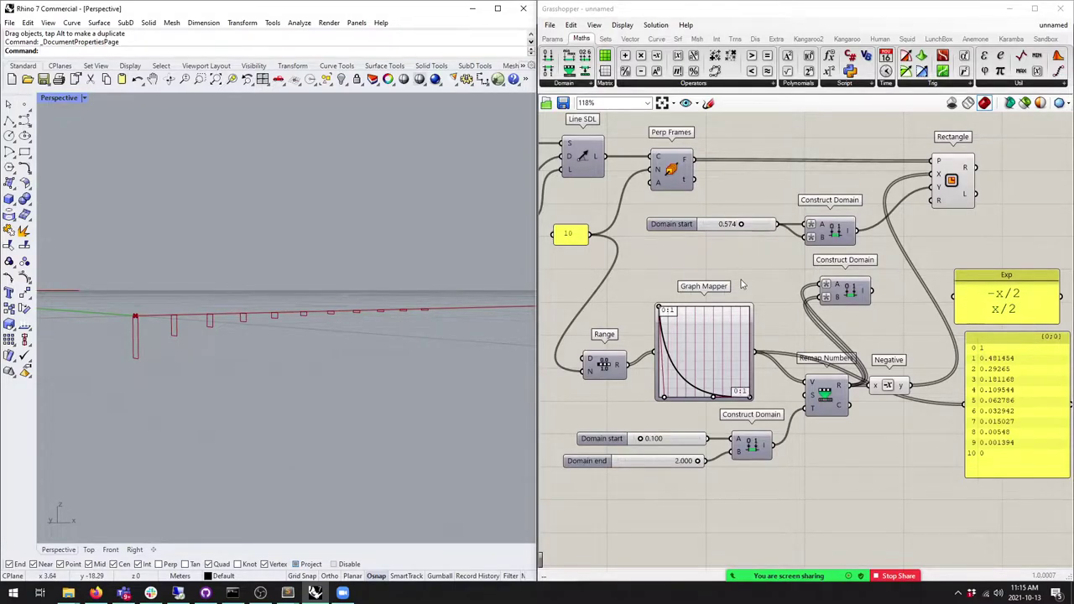
pyautogui.moveTo(742, 284); pyautogui.dragTo(737, 313, button='right')
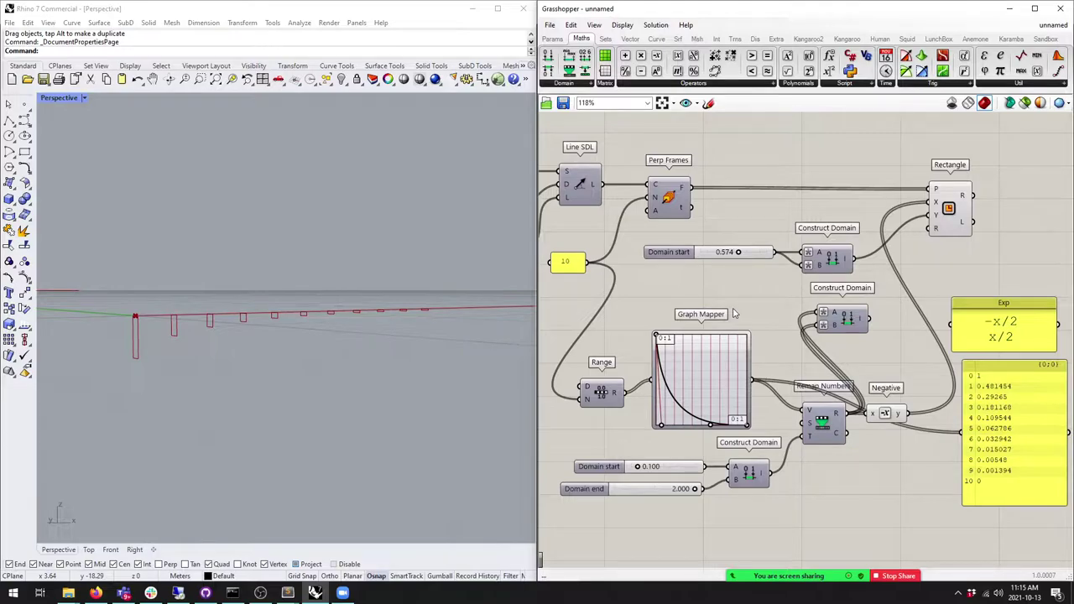
pyautogui.moveTo(252, 304); pyautogui.dragTo(223, 318, button='right')
pyautogui.moveTo(792, 279); pyautogui.dragTo(605, 327, button='right')
pyautogui.moveTo(341, 314); pyautogui.dragTo(275, 319, button='right')
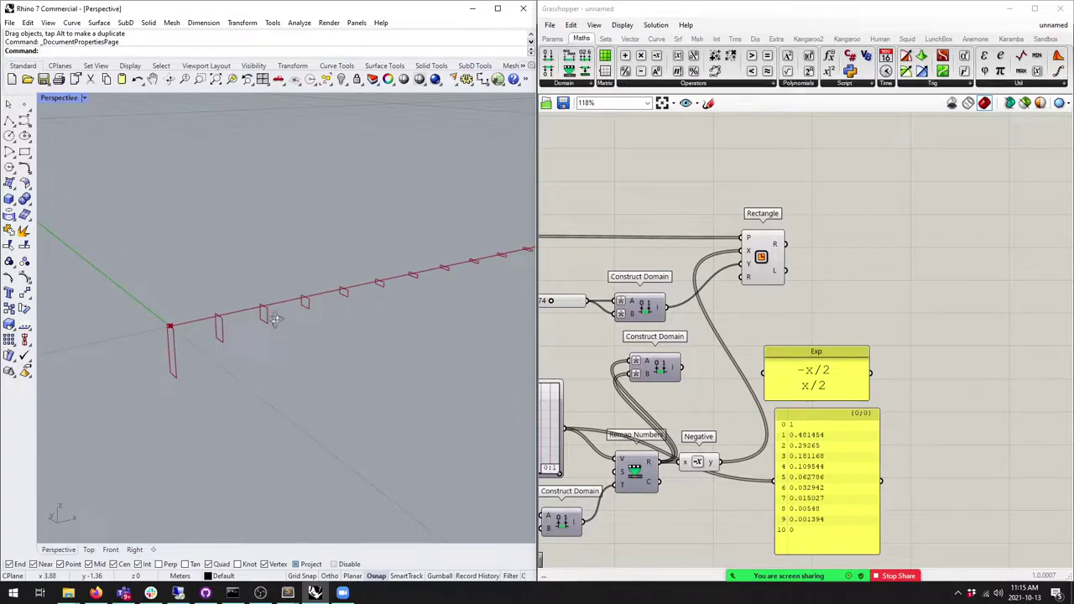
pyautogui.moveTo(856, 305); pyautogui.dragTo(778, 307, button='right')
pyautogui.click(689, 265)
pyautogui.moveTo(689, 265); pyautogui.dragTo(695, 233, button='right')
pyautogui.moveTo(738, 415); pyautogui.dragTo(727, 511)
pyautogui.moveTo(694, 235); pyautogui.dragTo(744, 231)
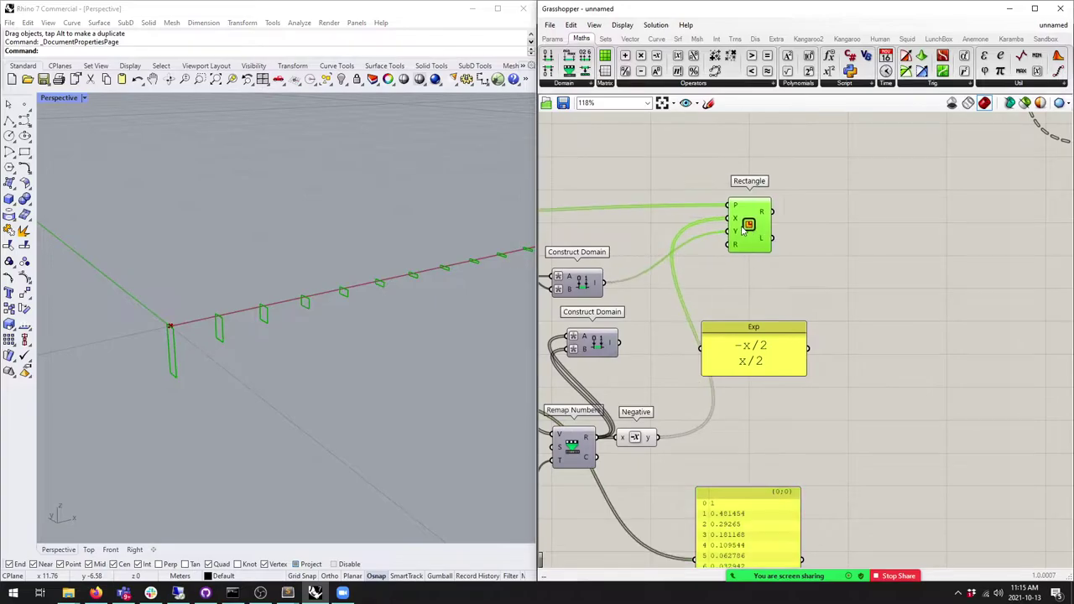
pyautogui.scroll(-5, 744, 230)
pyautogui.moveTo(234, 339); pyautogui.dragTo(127, 353, button='right')
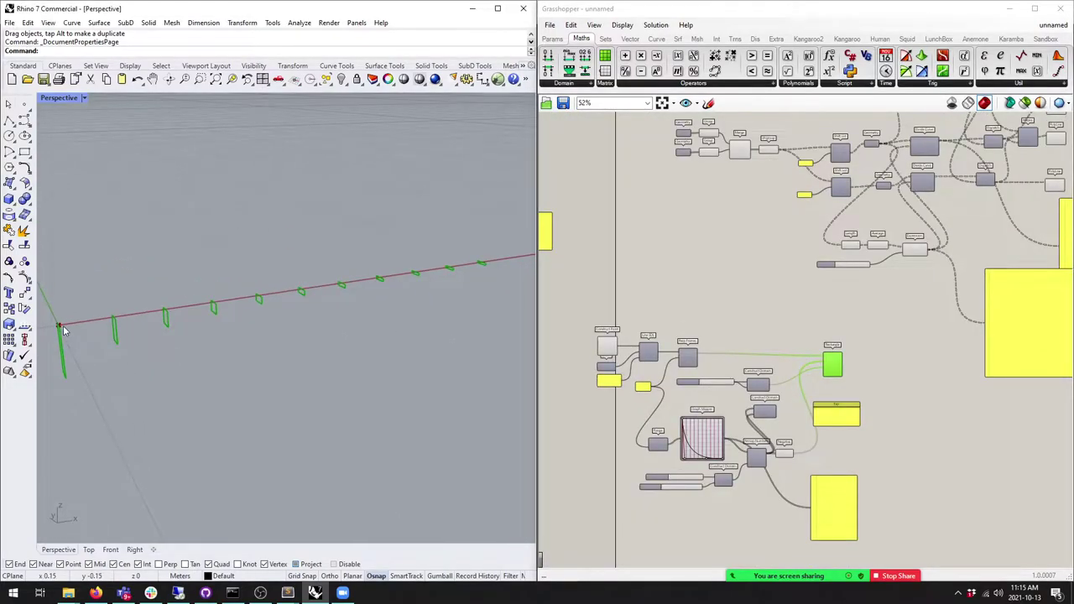
pyautogui.scroll(5, 118, 325)
pyautogui.scroll(-4, 361, 277)
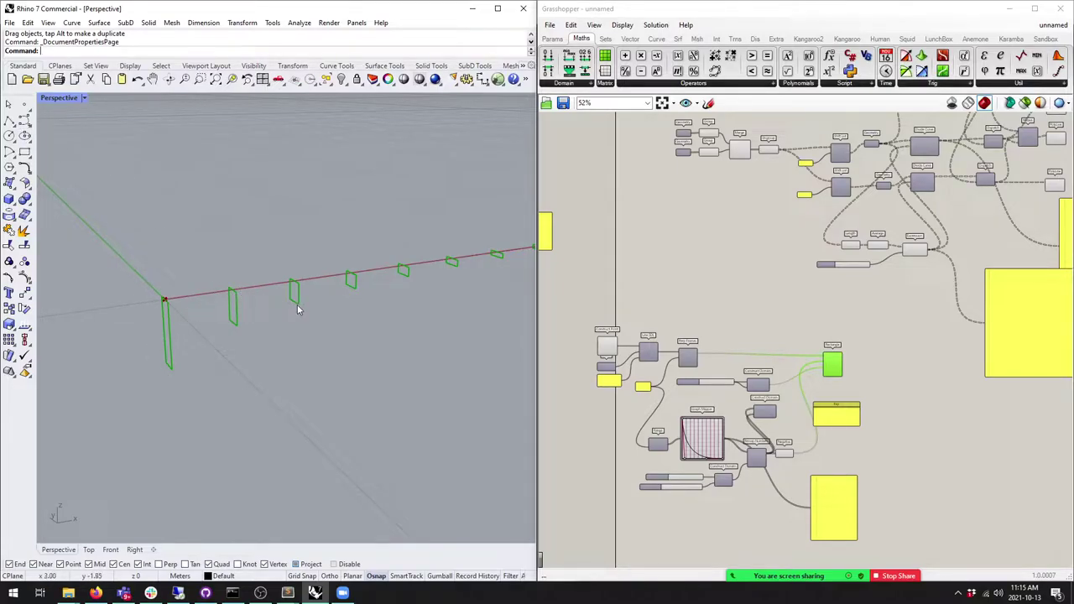
pyautogui.moveTo(508, 266); pyautogui.dragTo(451, 279, button='right')
pyautogui.scroll(4, 956, 361)
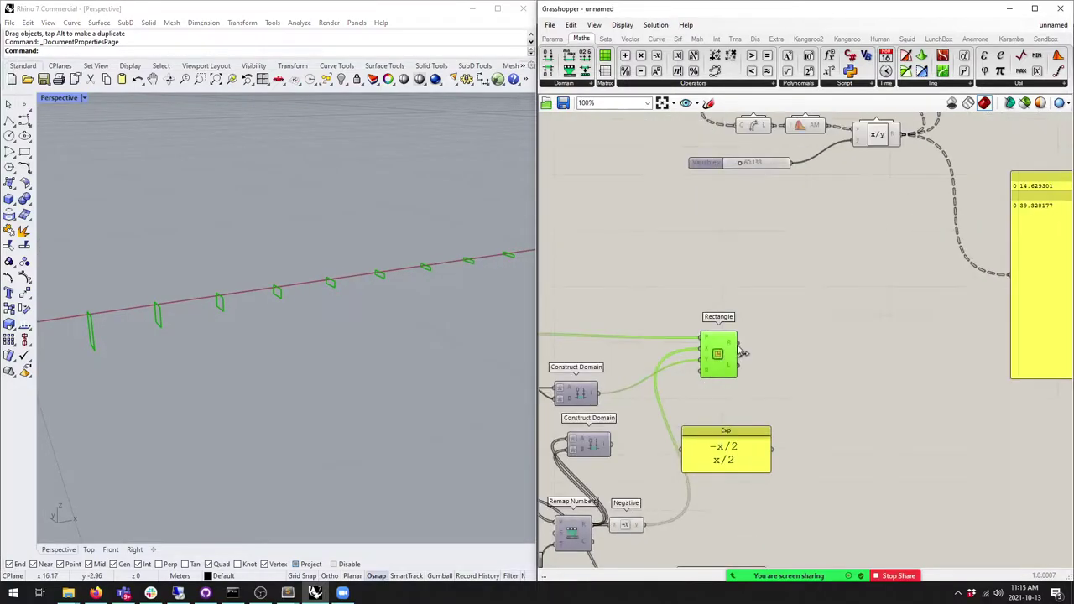
pyautogui.scroll(-5, 731, 245)
pyautogui.moveTo(1024, 433); pyautogui.dragTo(661, 286)
pyautogui.scroll(3, 663, 290)
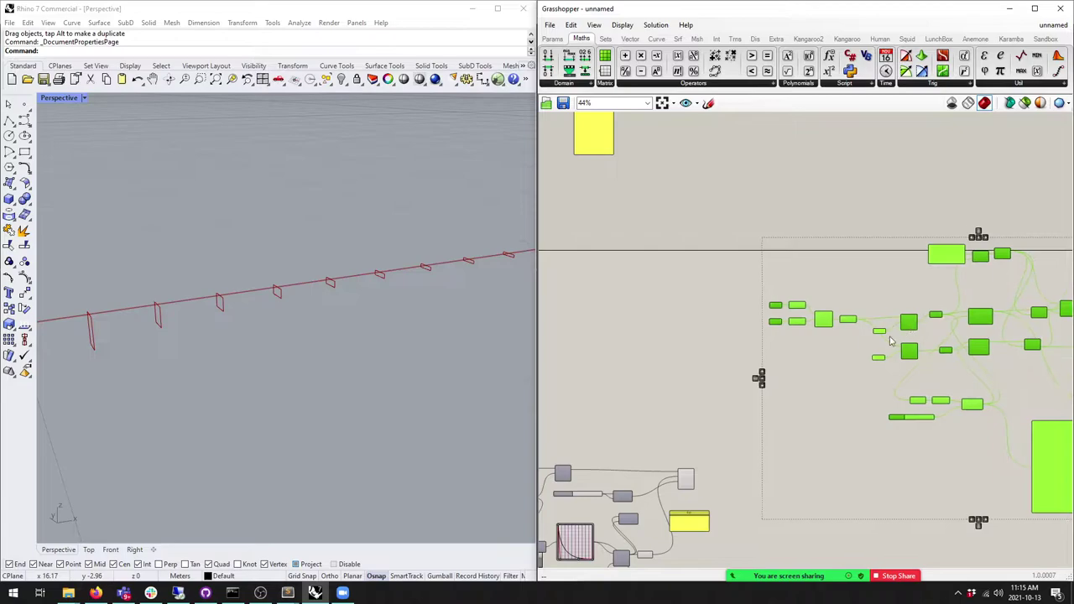
pyautogui.click(825, 335)
pyautogui.moveTo(853, 289); pyautogui.dragTo(811, 260, button='right')
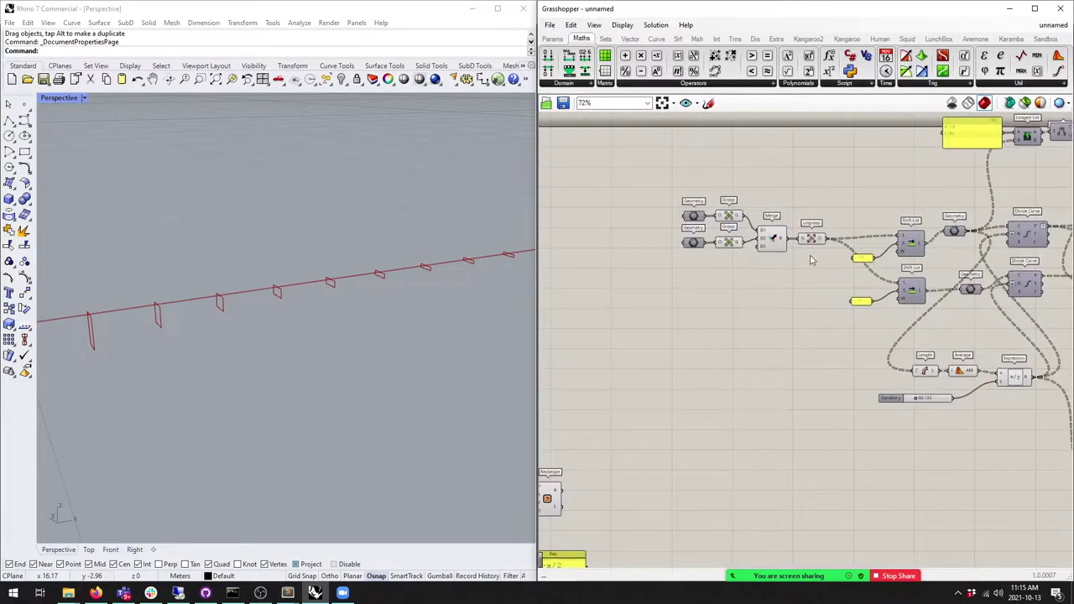
pyautogui.moveTo(705, 267); pyautogui.dragTo(771, 238, button='right')
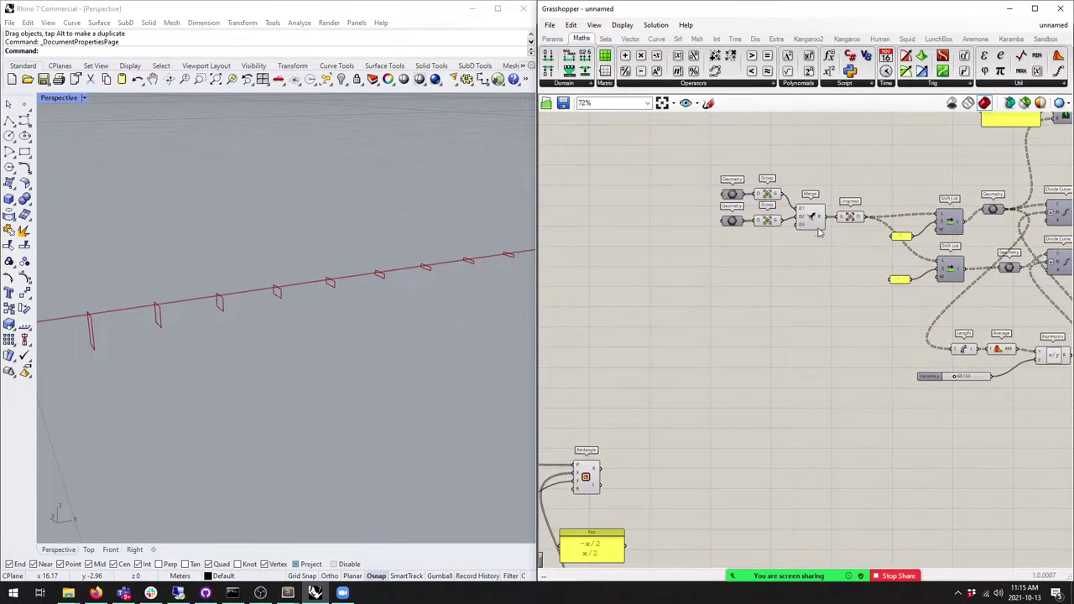
pyautogui.middleClick(729, 195)
pyautogui.click(731, 195)
pyautogui.click(366, 286)
pyautogui.scroll(-4, 342, 333)
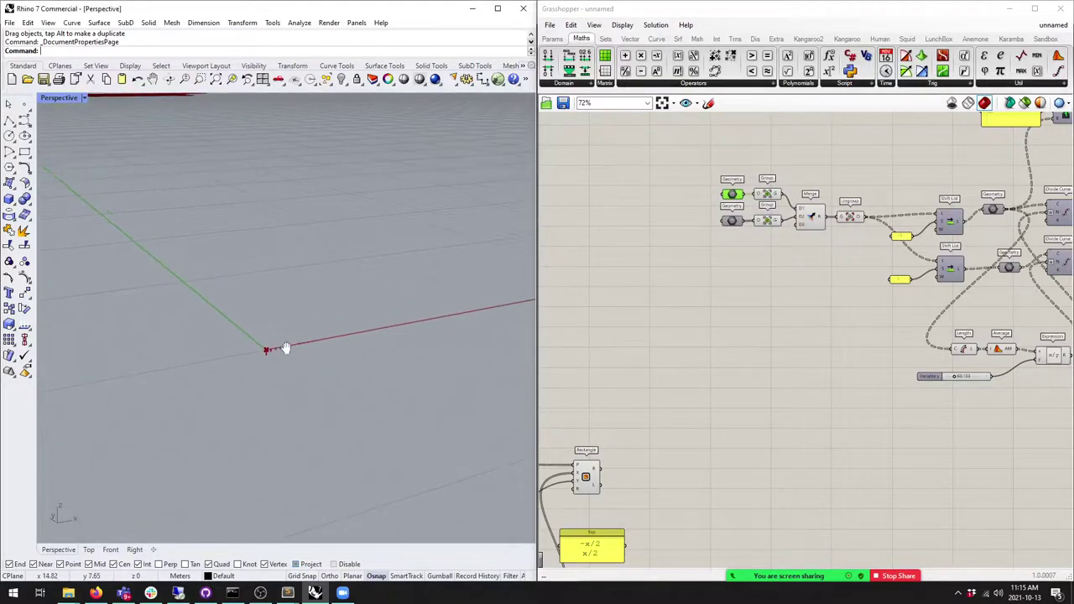
pyautogui.scroll(-3, 282, 340)
pyautogui.moveTo(281, 339); pyautogui.dragTo(336, 382, button='right')
pyautogui.scroll(4, 332, 394)
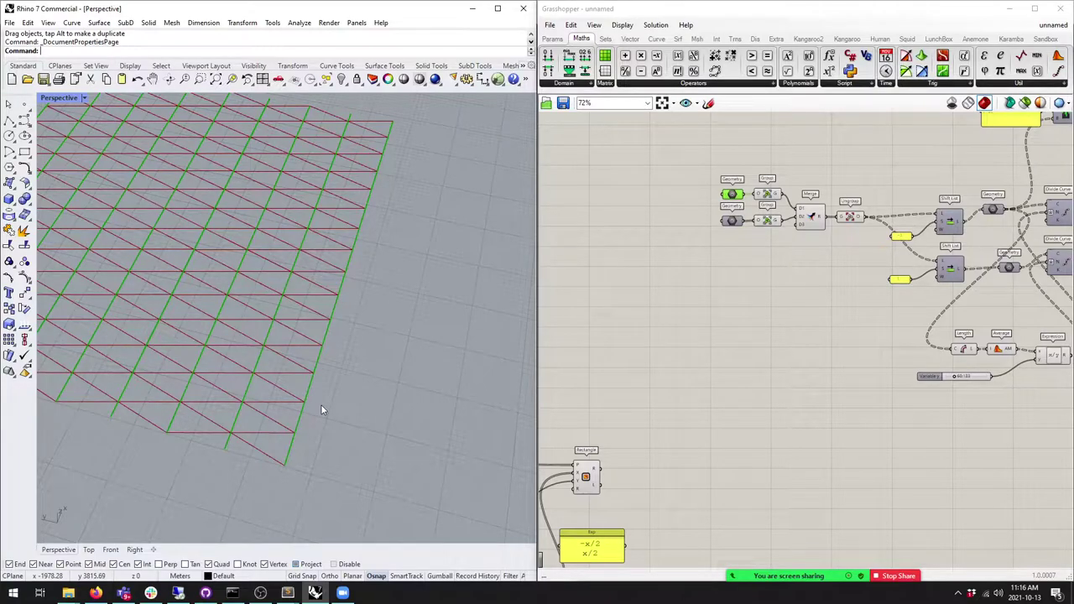
pyautogui.scroll(2, 864, 356)
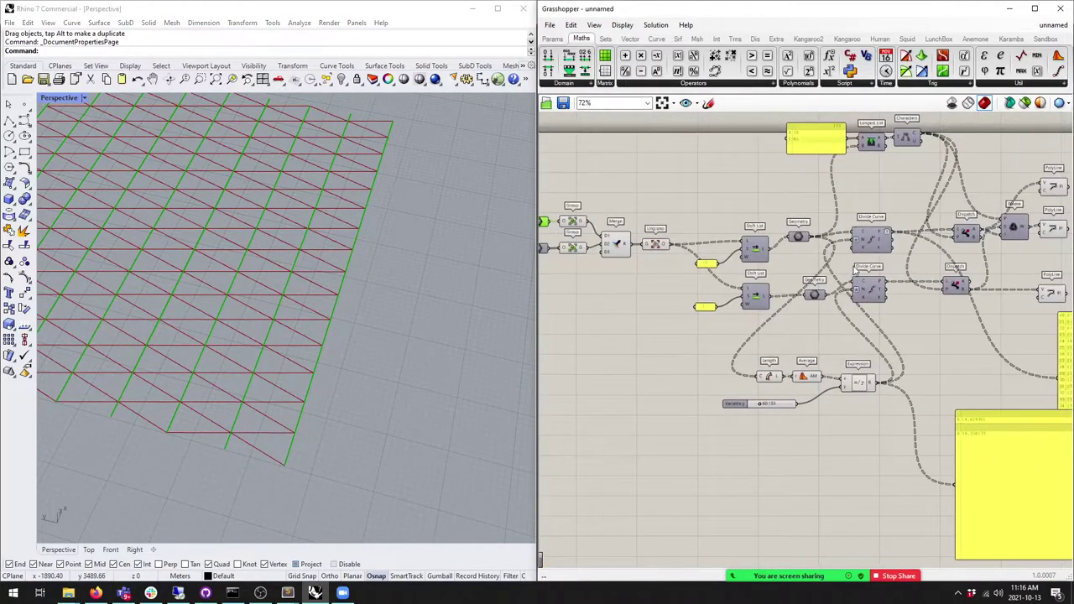
pyautogui.click(878, 239)
pyautogui.middleClick(883, 241)
pyautogui.click(901, 220)
pyautogui.middleClick(879, 235)
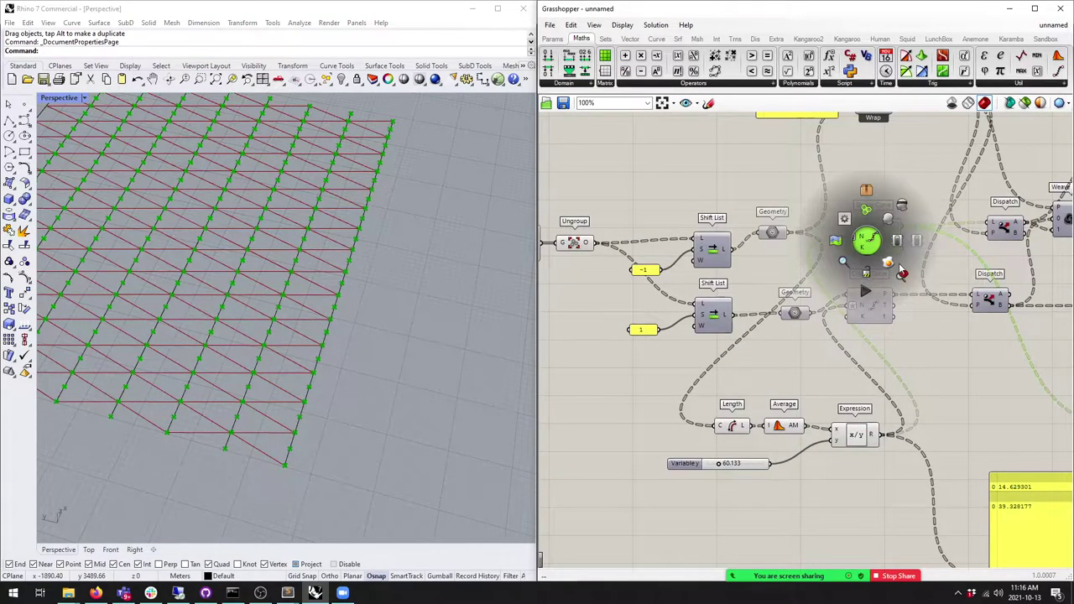
pyautogui.click(903, 281)
pyautogui.scroll(-8, 364, 391)
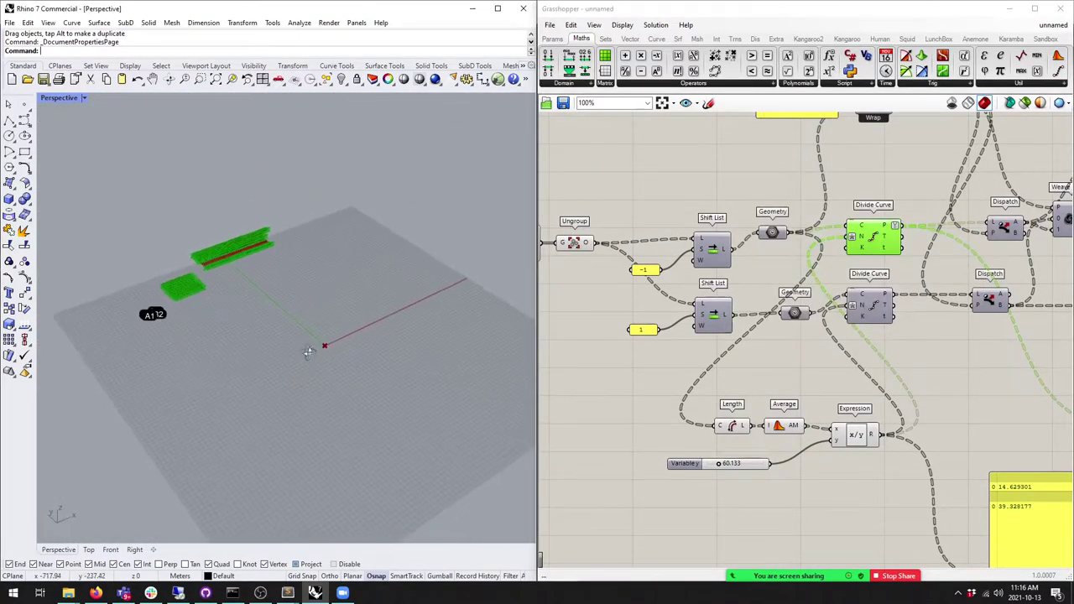
pyautogui.scroll(6, 320, 336)
pyautogui.scroll(-2, 335, 336)
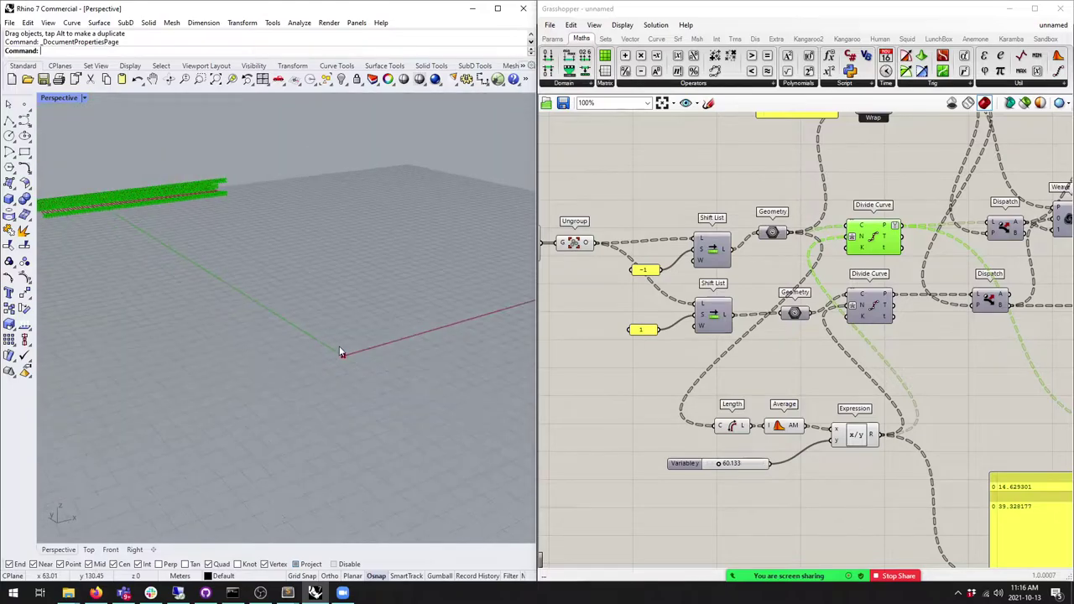
pyautogui.scroll(-3, 869, 411)
pyautogui.scroll(6, 788, 244)
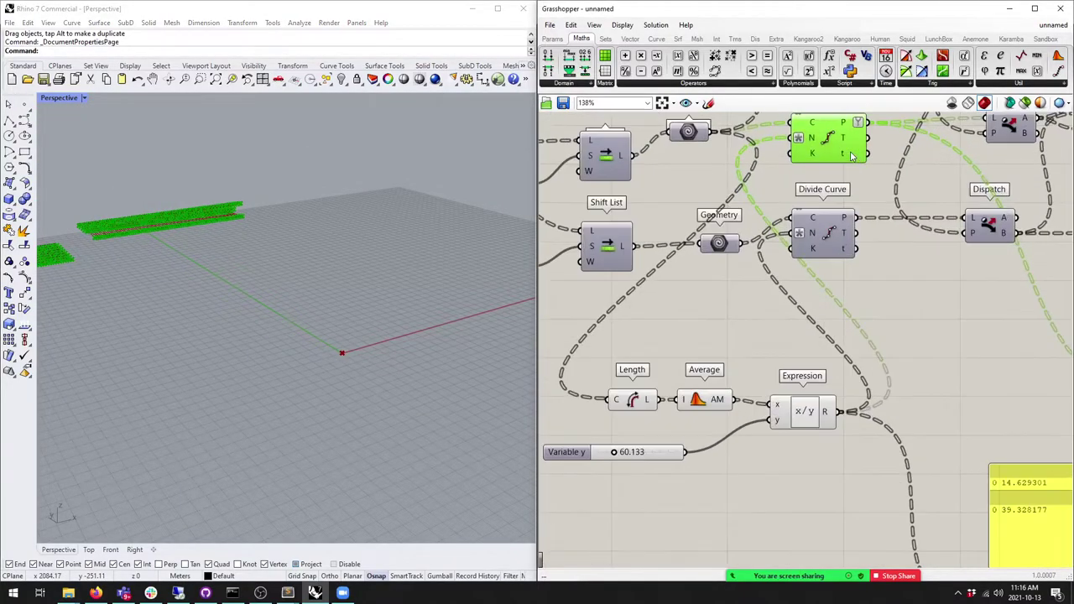
pyautogui.scroll(1, 788, 244)
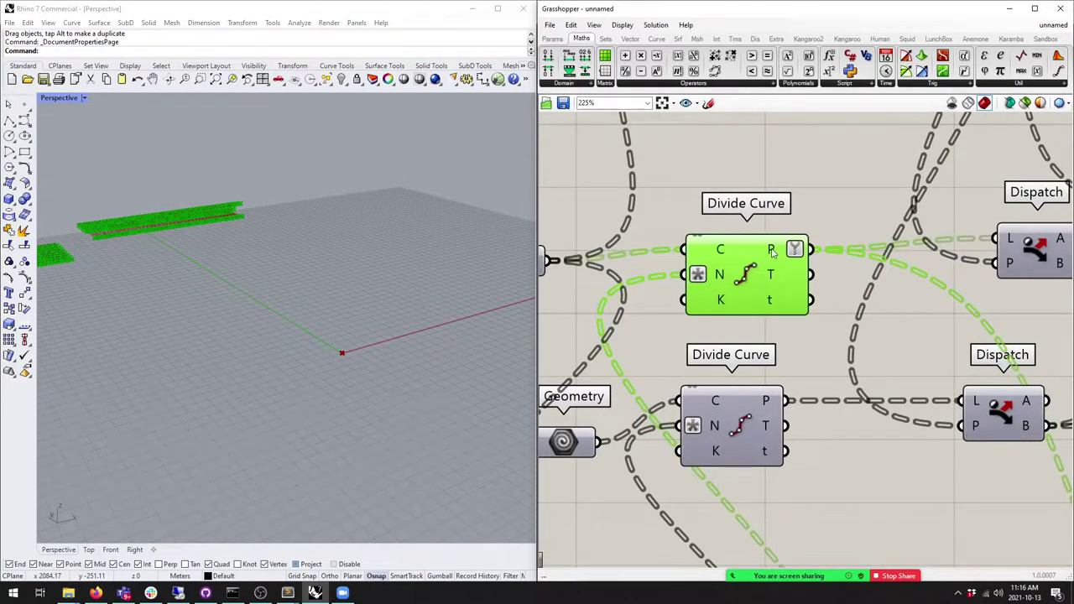
pyautogui.scroll(-5, 771, 250)
pyautogui.scroll(5, 824, 276)
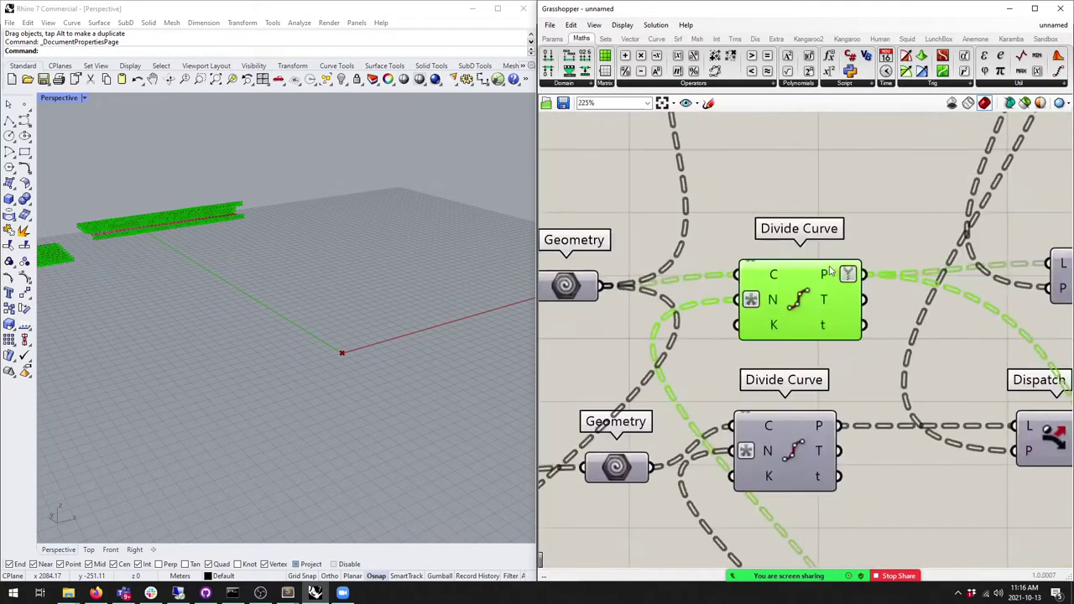
pyautogui.moveTo(827, 281)
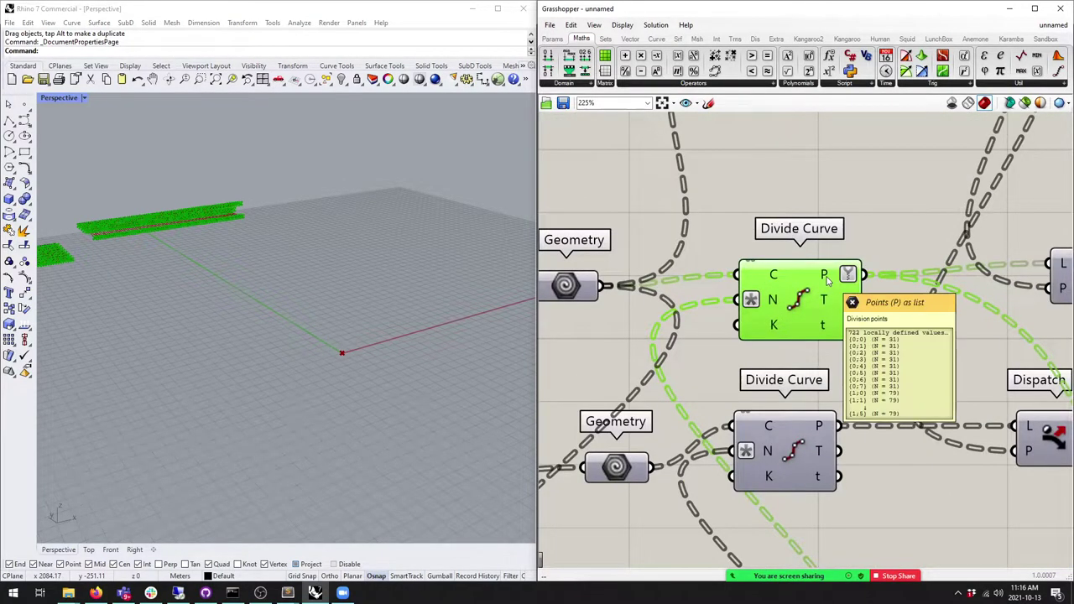
pyautogui.scroll(-4, 828, 281)
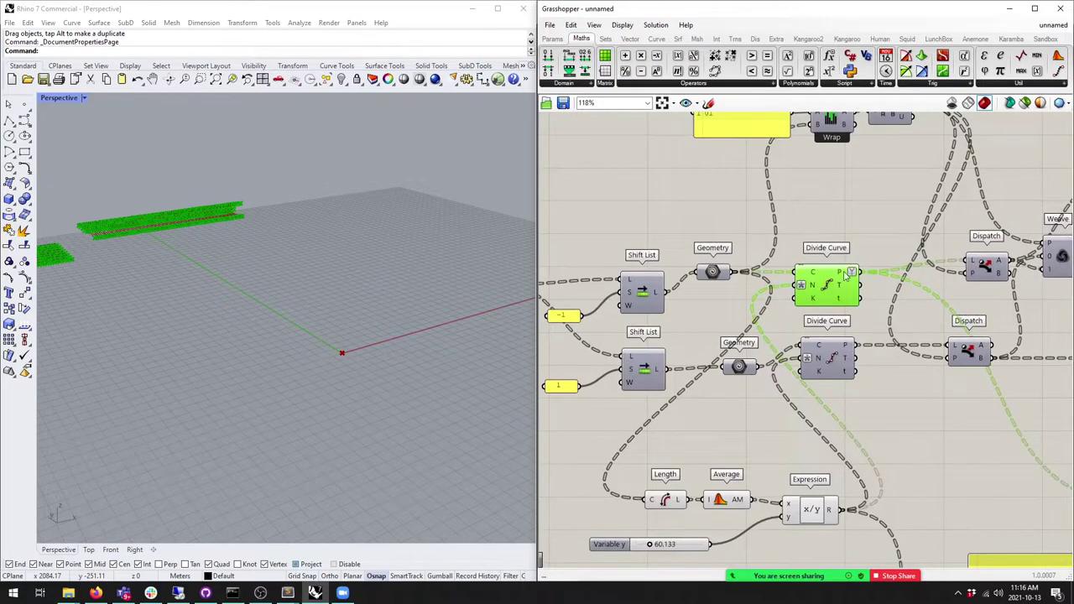
pyautogui.scroll(-4, 828, 281)
pyautogui.scroll(4, 744, 294)
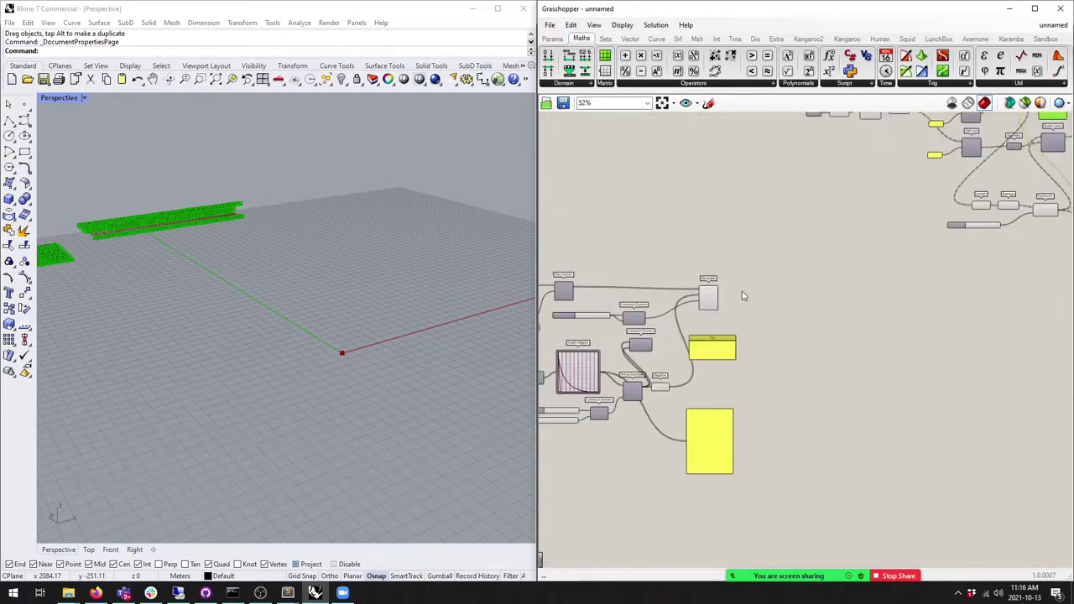
pyautogui.click(704, 295)
pyautogui.middleClick(703, 298)
pyautogui.click(742, 301)
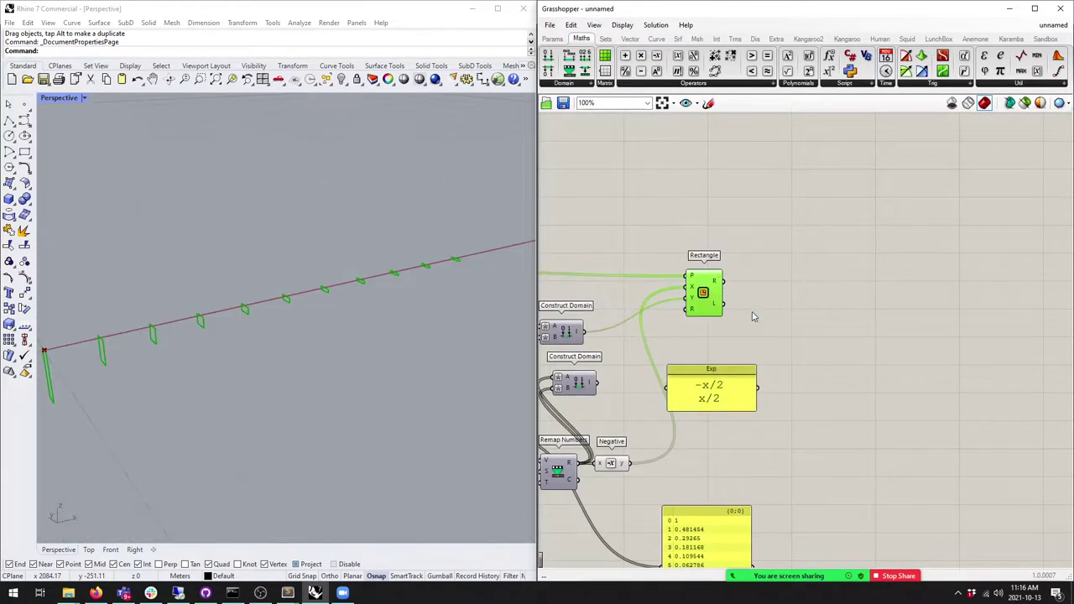
pyautogui.moveTo(316, 329); pyautogui.dragTo(307, 306, button='right')
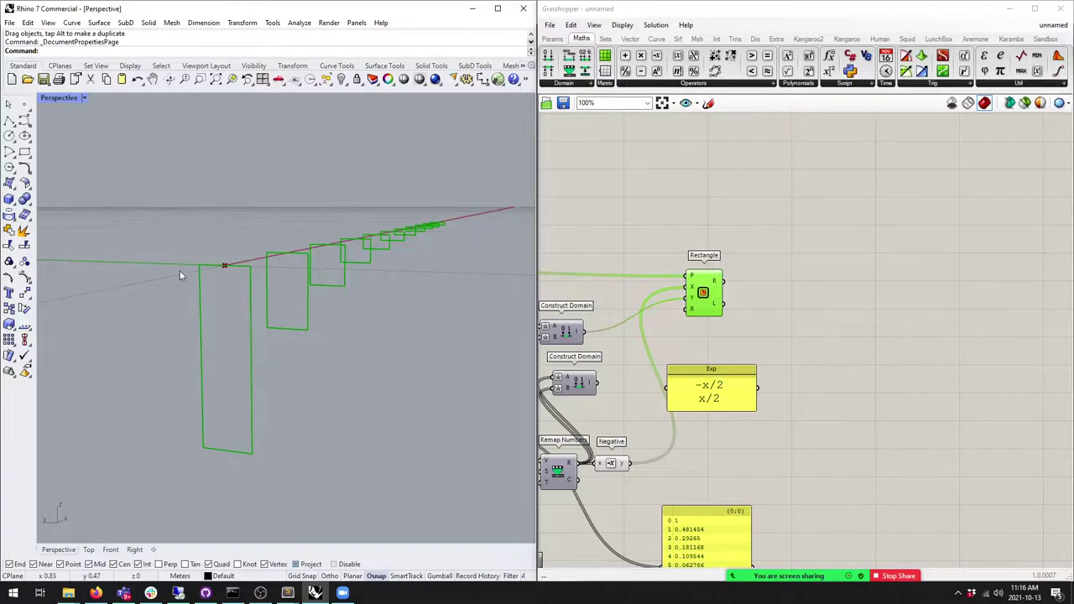
pyautogui.scroll(-4, 839, 252)
pyautogui.moveTo(298, 300); pyautogui.dragTo(330, 311, button='right')
pyautogui.moveTo(779, 247); pyautogui.dragTo(755, 330, button='right')
pyautogui.scroll(-3, 755, 331)
pyautogui.scroll(2, 764, 279)
pyautogui.scroll(4, 883, 277)
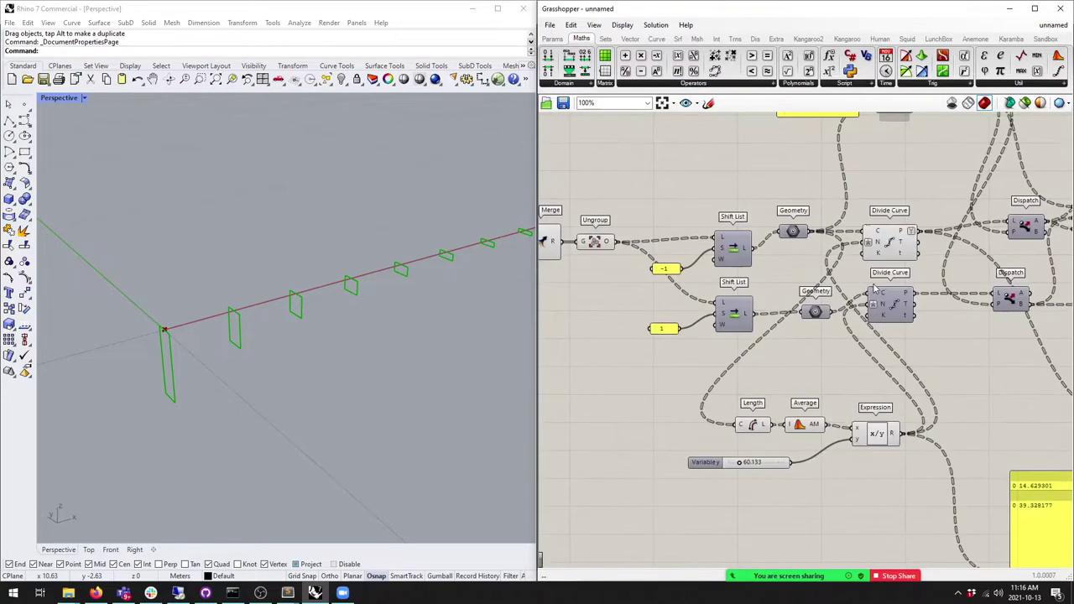
pyautogui.click(879, 241)
pyautogui.keyDown('shift'); pyautogui.moveTo(923, 360); pyautogui.dragTo(882, 237); pyautogui.keyUp('shift')
pyautogui.hotkey('ctrl', 'z')
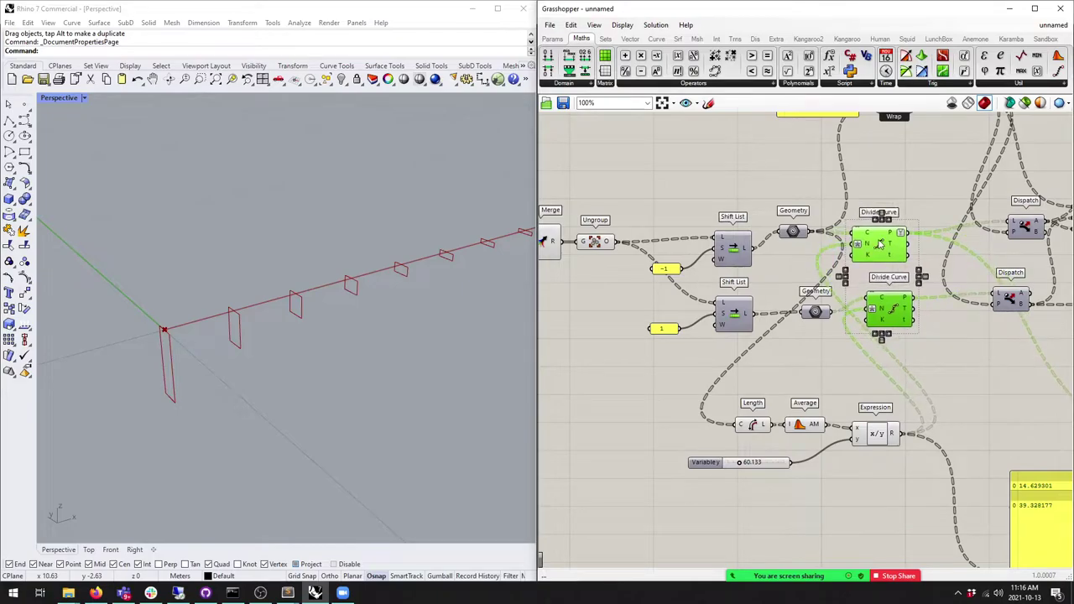
pyautogui.moveTo(879, 244); pyautogui.dragTo(889, 194, button='right')
pyautogui.scroll(-3, 775, 458)
pyautogui.moveTo(775, 458); pyautogui.dragTo(554, 529, button='right')
pyautogui.scroll(4, 689, 217)
pyautogui.click(690, 216)
pyautogui.moveTo(328, 332); pyautogui.dragTo(364, 304, button='right')
pyautogui.moveTo(744, 213); pyautogui.dragTo(706, 251, button='right')
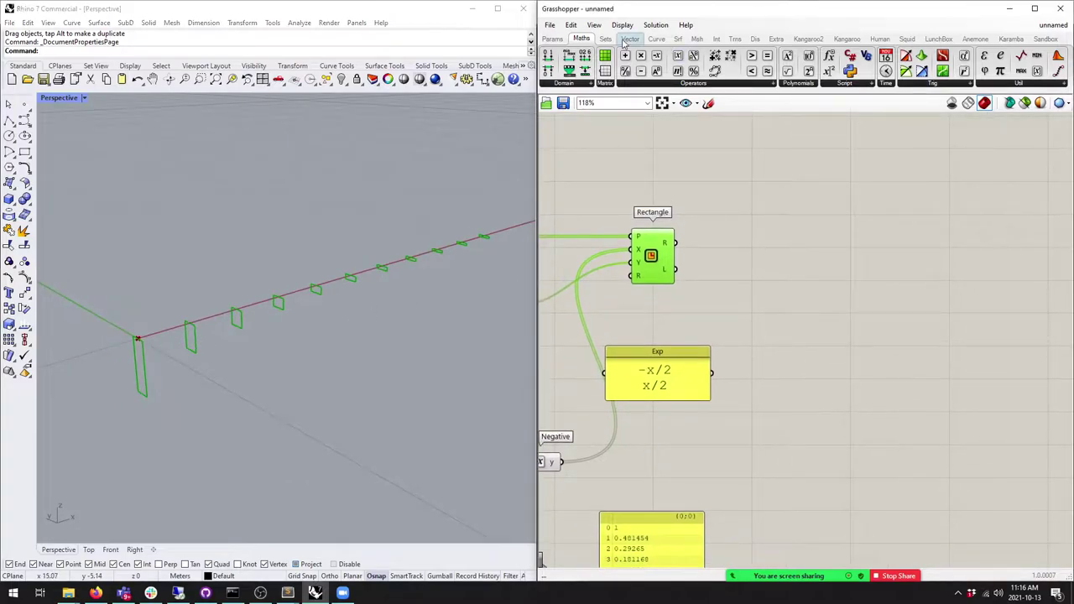
# Step: Add an Explode component beside Rectangle and feed the rectangles into it
pyautogui.click(656, 39)
pyautogui.moveTo(862, 254); pyautogui.dragTo(921, 225, button='right')
pyautogui.moveTo(994, 72); pyautogui.dragTo(801, 235)
pyautogui.moveTo(735, 213); pyautogui.dragTo(797, 219)
pyautogui.moveTo(800, 285); pyautogui.dragTo(753, 263, button='right')
# Step: Show Explode's vertices in a new panel, made taller and wider
pyautogui.click(553, 38)
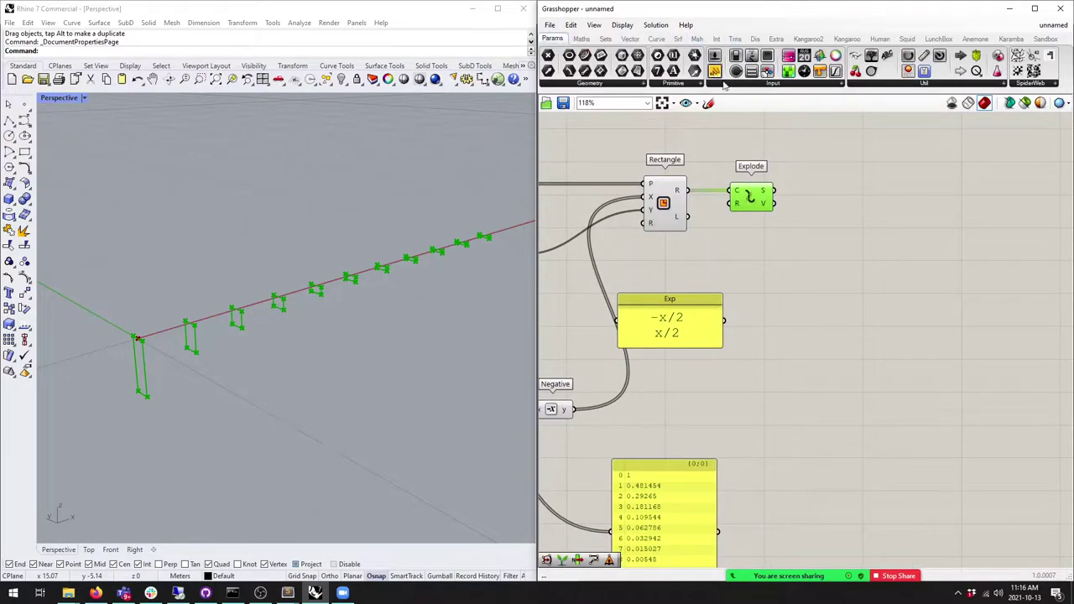
pyautogui.moveTo(714, 70); pyautogui.dragTo(885, 214)
pyautogui.moveTo(773, 192); pyautogui.dragTo(832, 218)
pyautogui.moveTo(875, 247); pyautogui.dragTo(875, 411)
pyautogui.moveTo(847, 336); pyautogui.dragTo(861, 272)
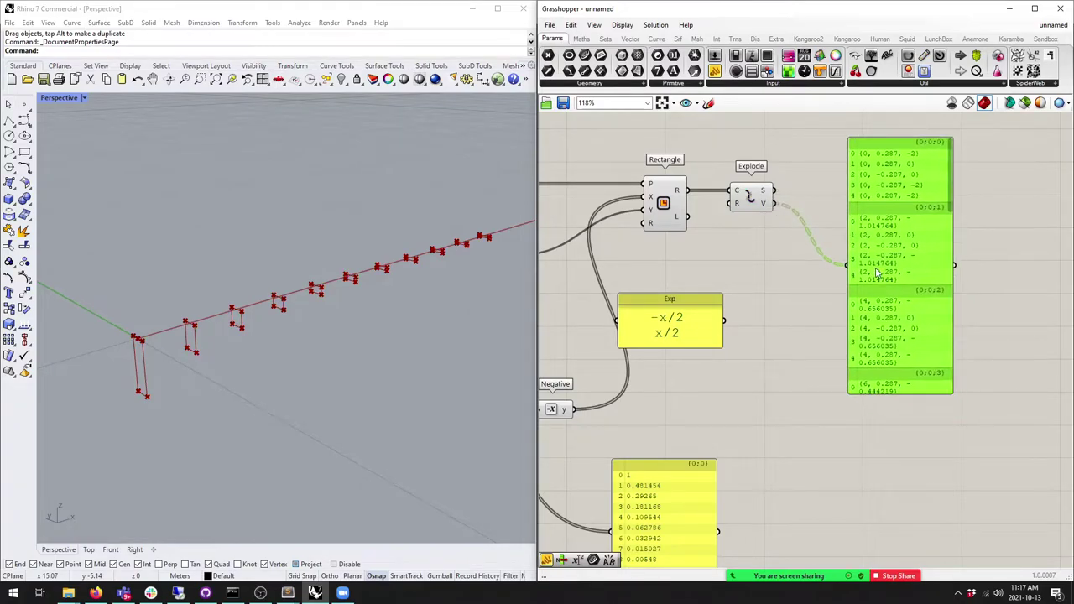
pyautogui.moveTo(952, 238); pyautogui.dragTo(902, 280, button='right')
pyautogui.moveTo(898, 279); pyautogui.dragTo(1034, 280)
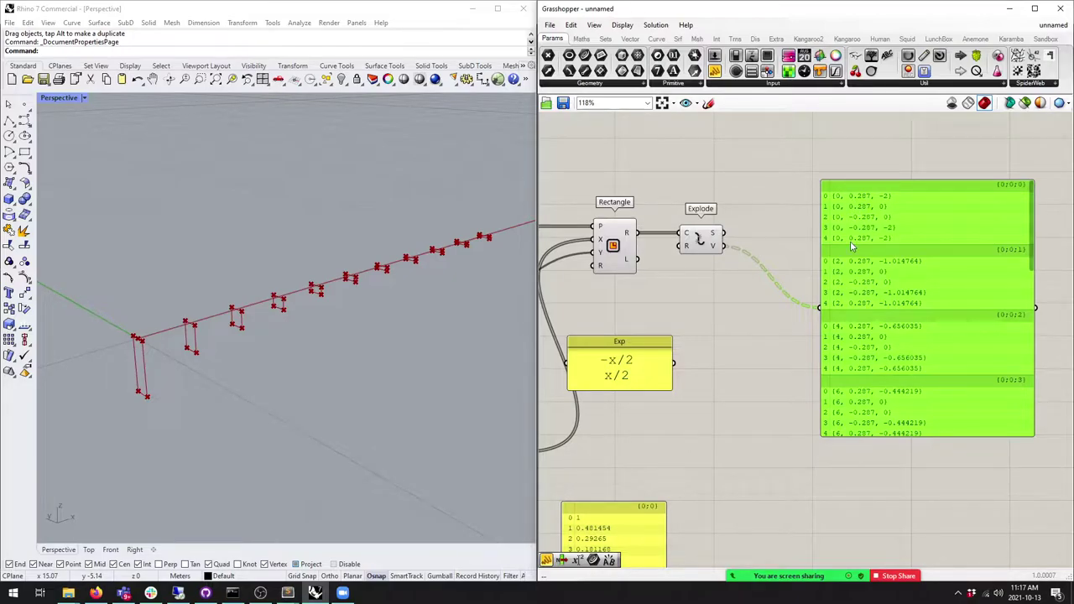
# Step: Add a Cull Index after Explode and set its index value to -1
pyautogui.click(605, 39)
pyautogui.moveTo(640, 58); pyautogui.dragTo(753, 267)
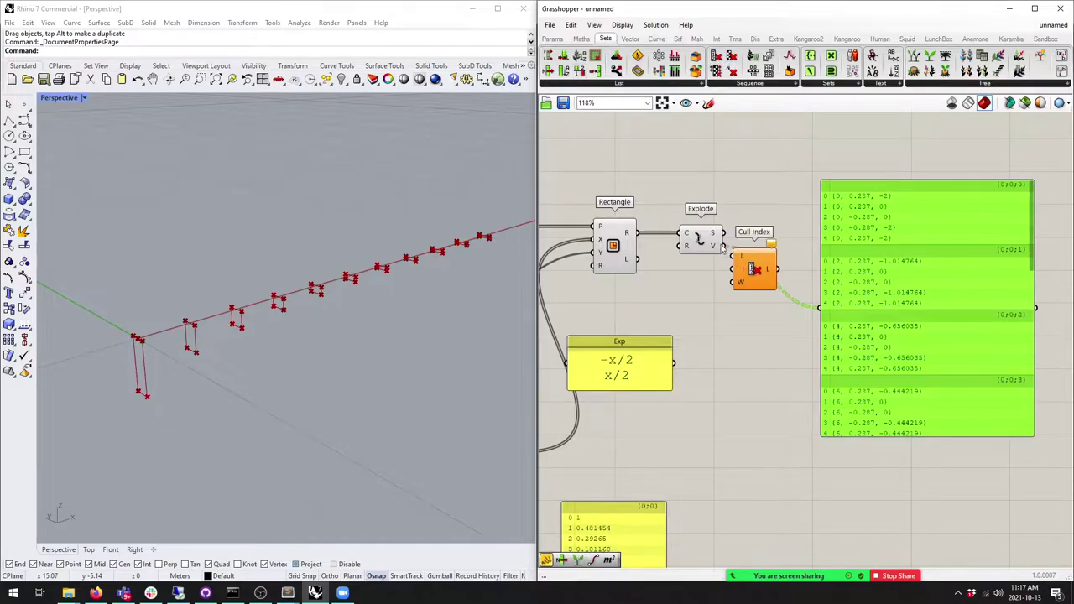
pyautogui.rightClick(742, 279)
pyautogui.moveTo(797, 410)
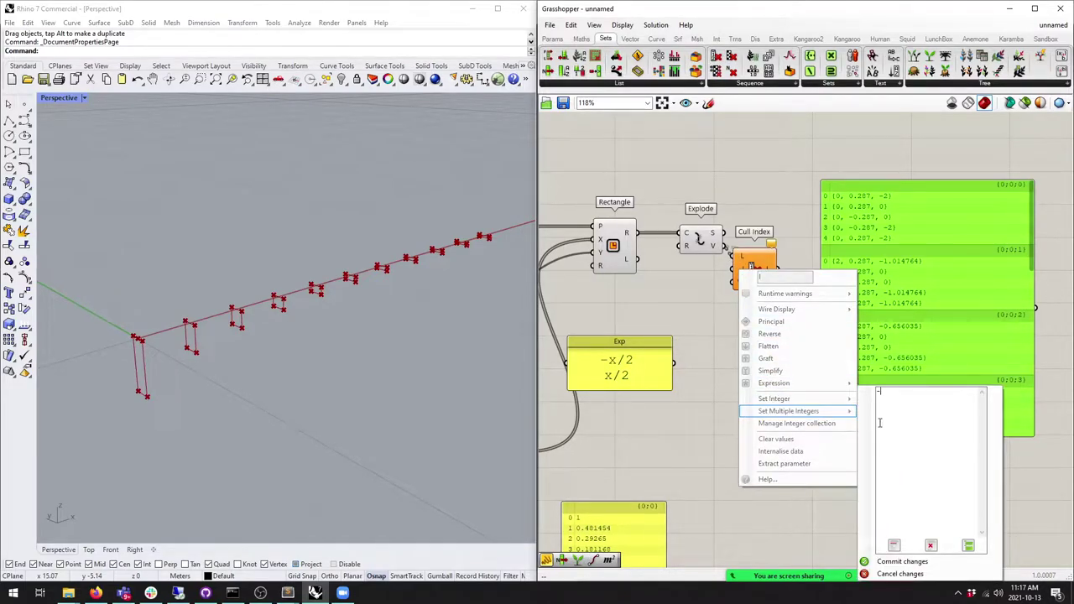
pyautogui.write('-1')
pyautogui.click(884, 562)
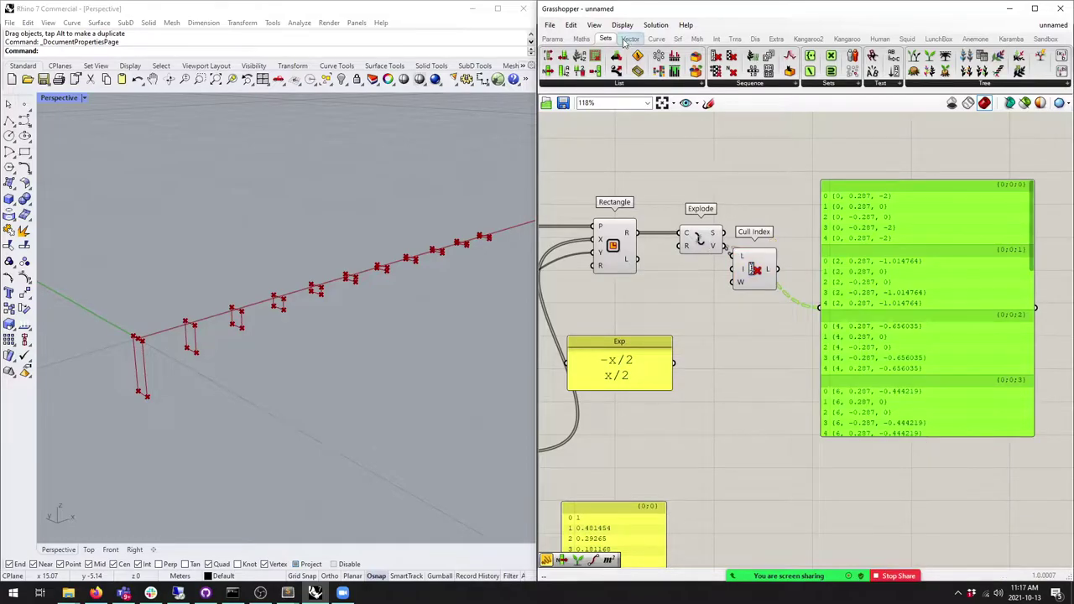
# Step: Feed a -1 panel into Cull Index's indices and check the frames in perspective
pyautogui.click(552, 39)
pyautogui.moveTo(714, 71); pyautogui.dragTo(690, 285)
pyautogui.doubleClick(689, 285)
pyautogui.write('-1')
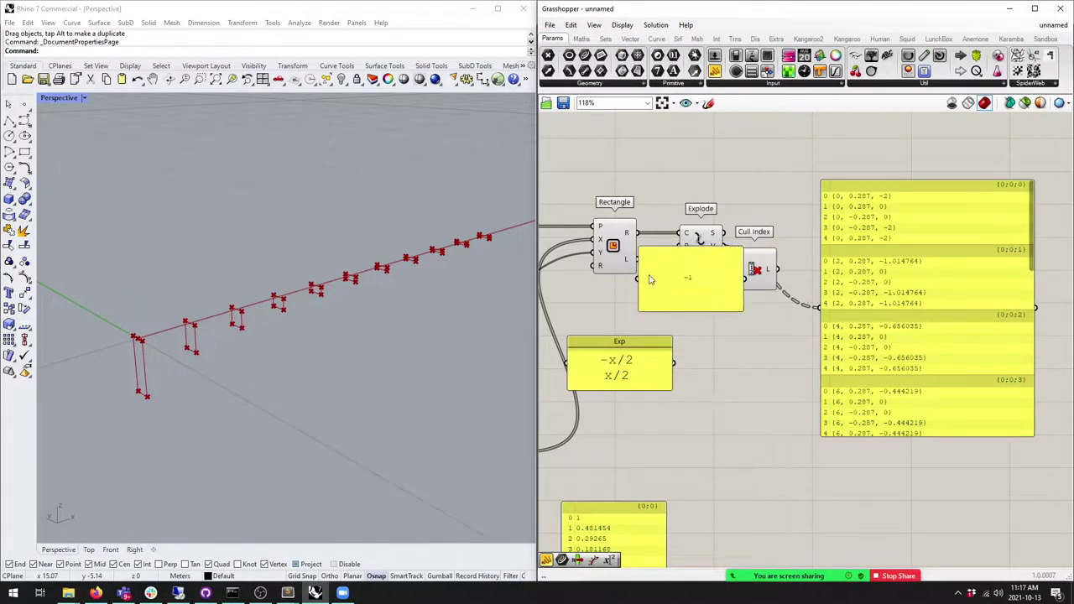
pyautogui.moveTo(640, 250); pyautogui.dragTo(674, 285)
pyautogui.moveTo(742, 310); pyautogui.dragTo(758, 263)
pyautogui.moveTo(895, 361); pyautogui.dragTo(921, 361)
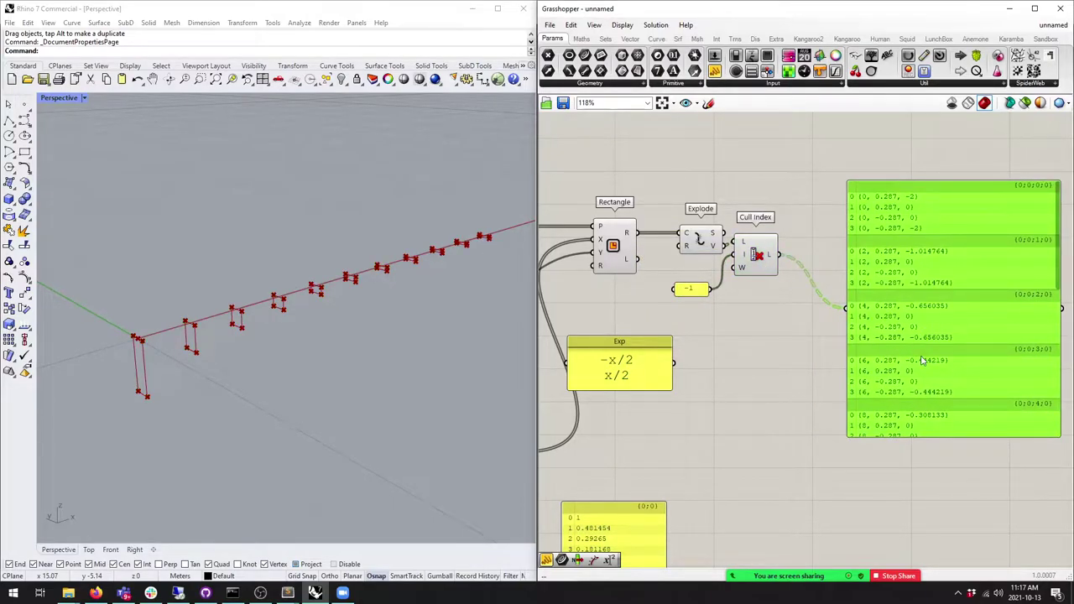
pyautogui.scroll(3, 915, 286)
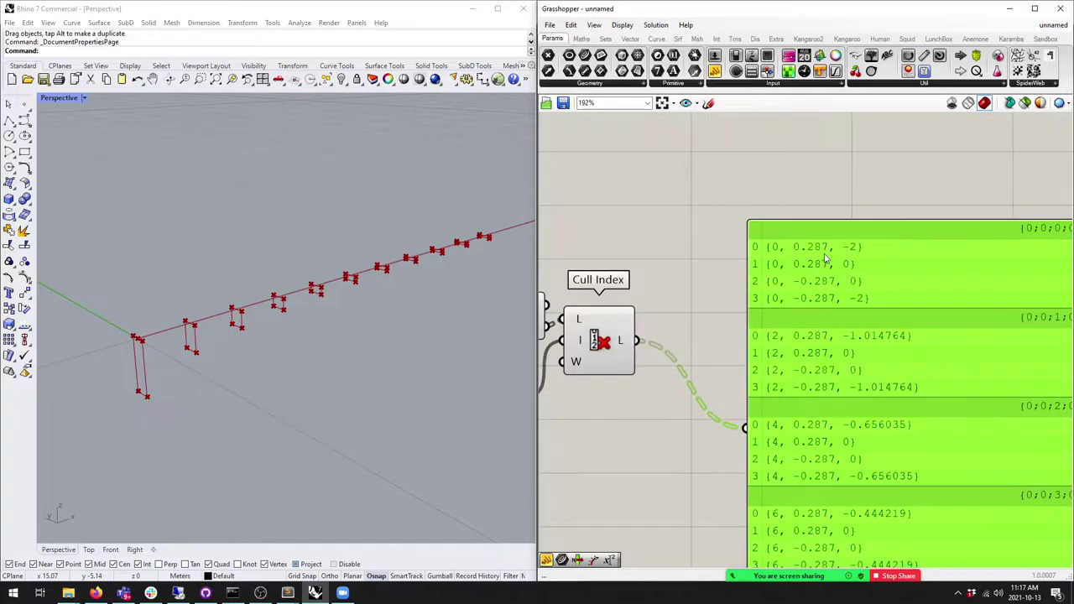
pyautogui.moveTo(252, 319); pyautogui.dragTo(397, 312, button='right')
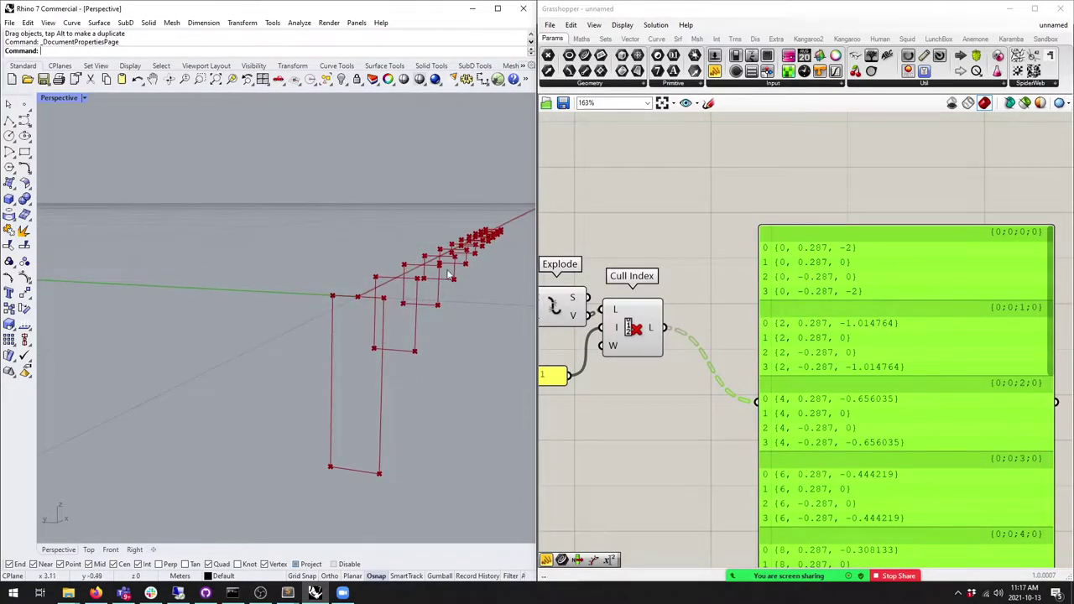
pyautogui.moveTo(487, 268); pyautogui.dragTo(393, 298, button='right')
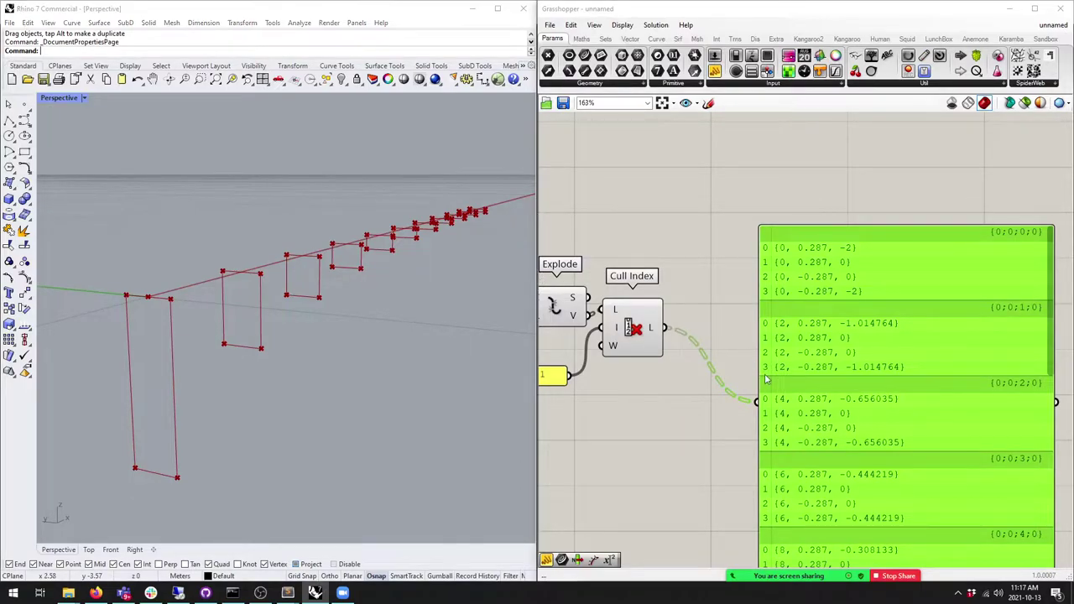
pyautogui.scroll(-2, 765, 380)
pyautogui.scroll(2, 962, 262)
# Step: Simplify Cull Index's output and enlarge the point panel to read branches {0}, {1}, {2}
pyautogui.moveTo(587, 256); pyautogui.dragTo(646, 261)
pyautogui.rightClick(653, 262)
pyautogui.click(684, 344)
pyautogui.scroll(-1, 896, 291)
pyautogui.scroll(-1, 896, 291)
pyautogui.moveTo(948, 382); pyautogui.dragTo(1017, 382)
pyautogui.moveTo(830, 417); pyautogui.dragTo(830, 521)
pyautogui.moveTo(759, 173); pyautogui.dragTo(801, 208)
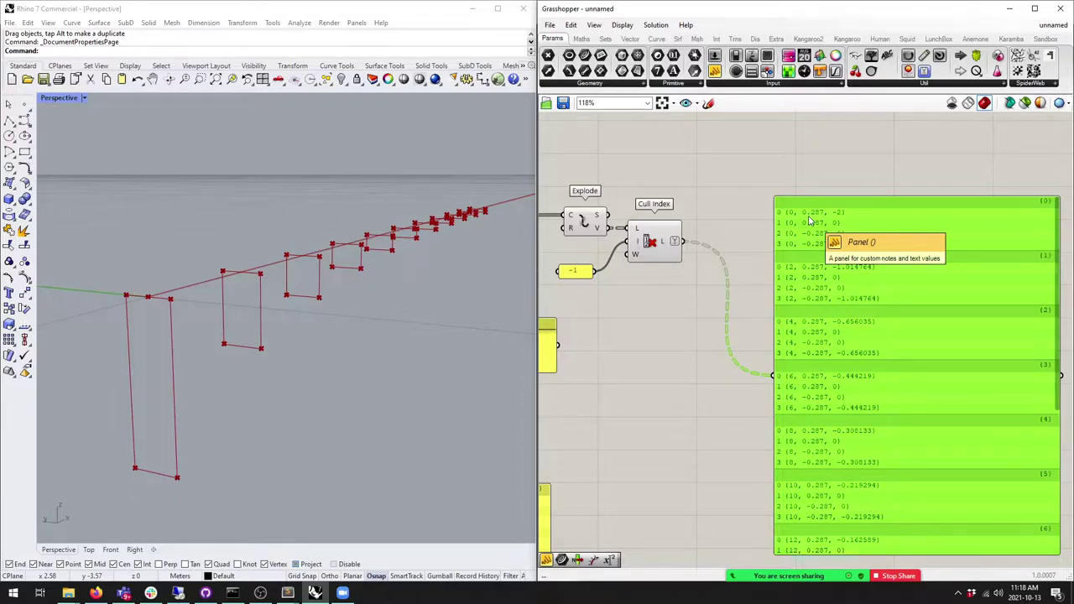
# Step: Add a PolyLine fed by Cull Index's culled corner points
pyautogui.scroll(1, 787, 309)
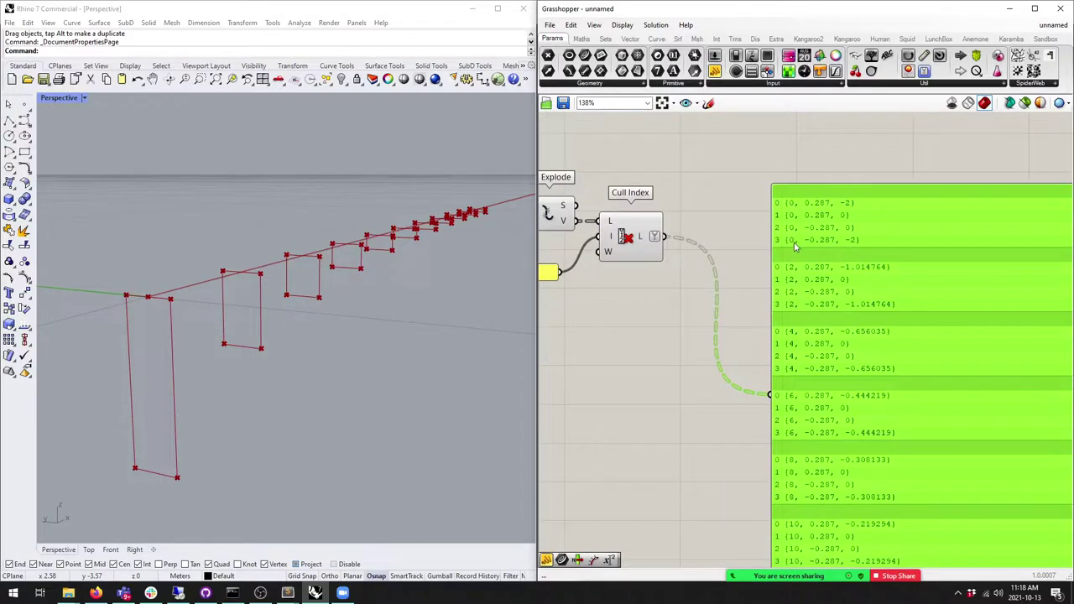
pyautogui.click(657, 40)
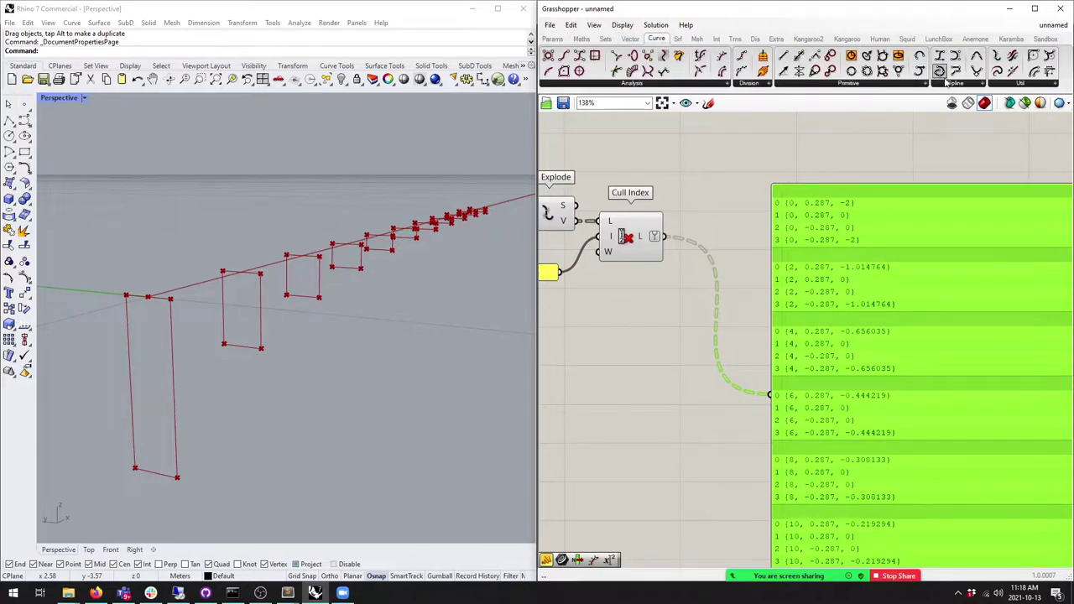
pyautogui.moveTo(956, 71); pyautogui.dragTo(732, 259)
pyautogui.moveTo(664, 238); pyautogui.dragTo(729, 251)
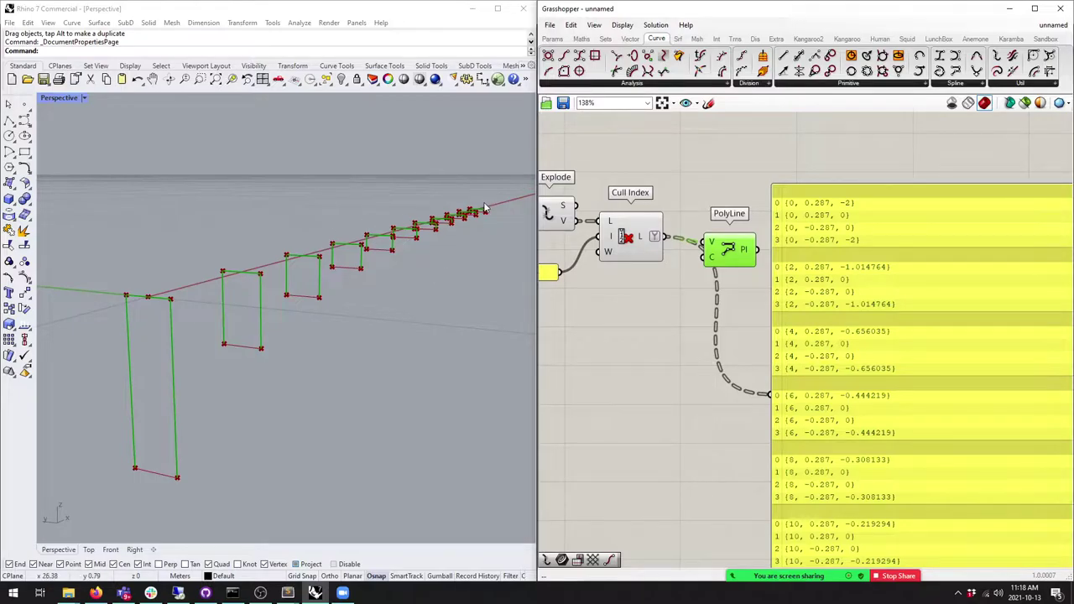
# Step: Review the per-frame corner points in the point panel, then bring up the Display components
pyautogui.moveTo(839, 343); pyautogui.dragTo(720, 292, button='right')
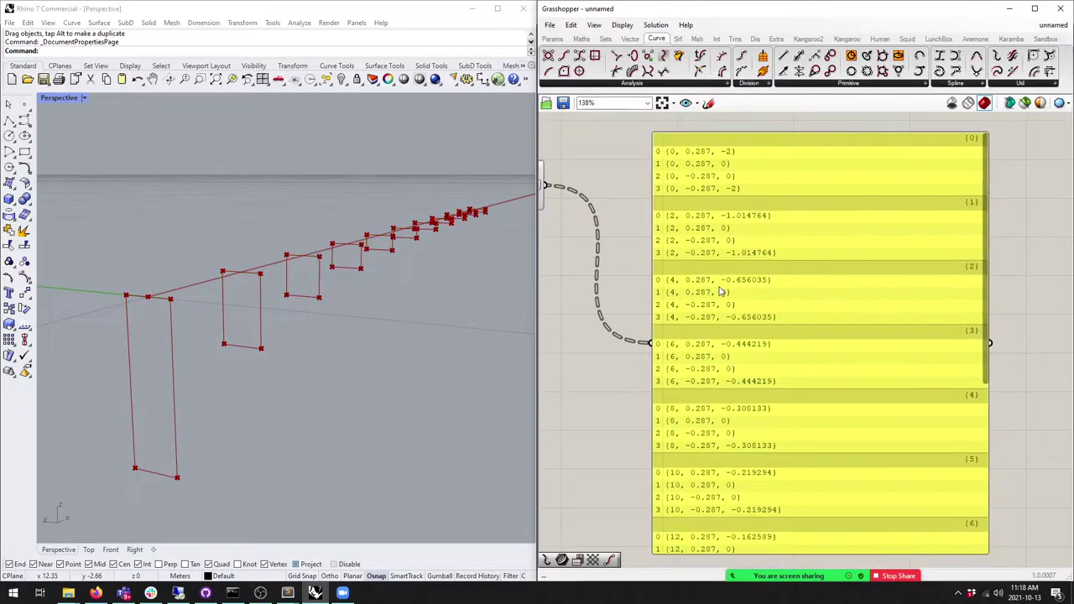
pyautogui.click(720, 291)
pyautogui.scroll(-2, 720, 291)
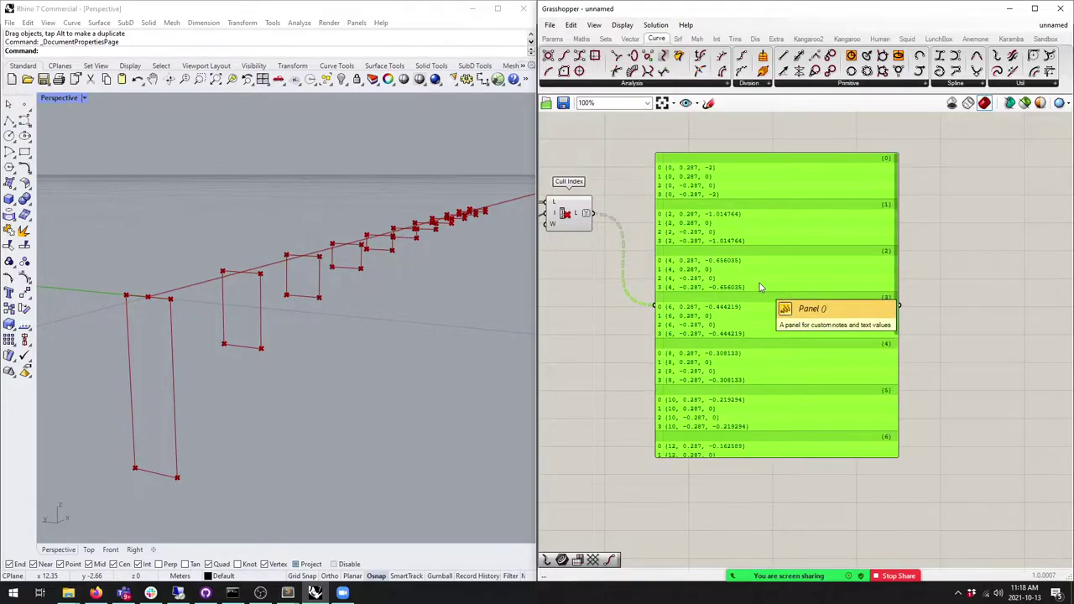
pyautogui.scroll(4, 832, 237)
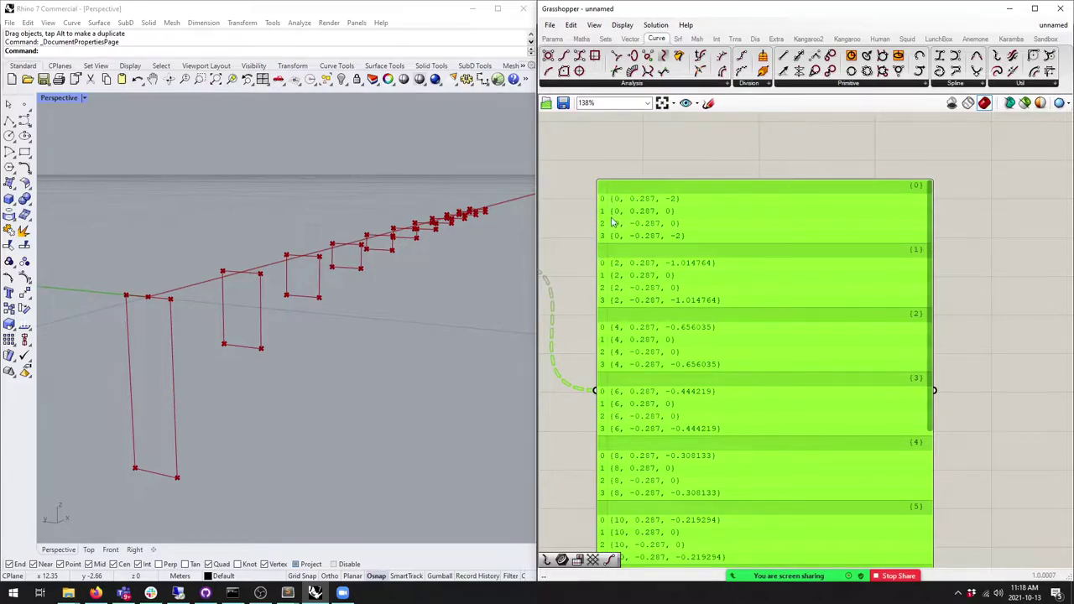
pyautogui.scroll(-2, 806, 272)
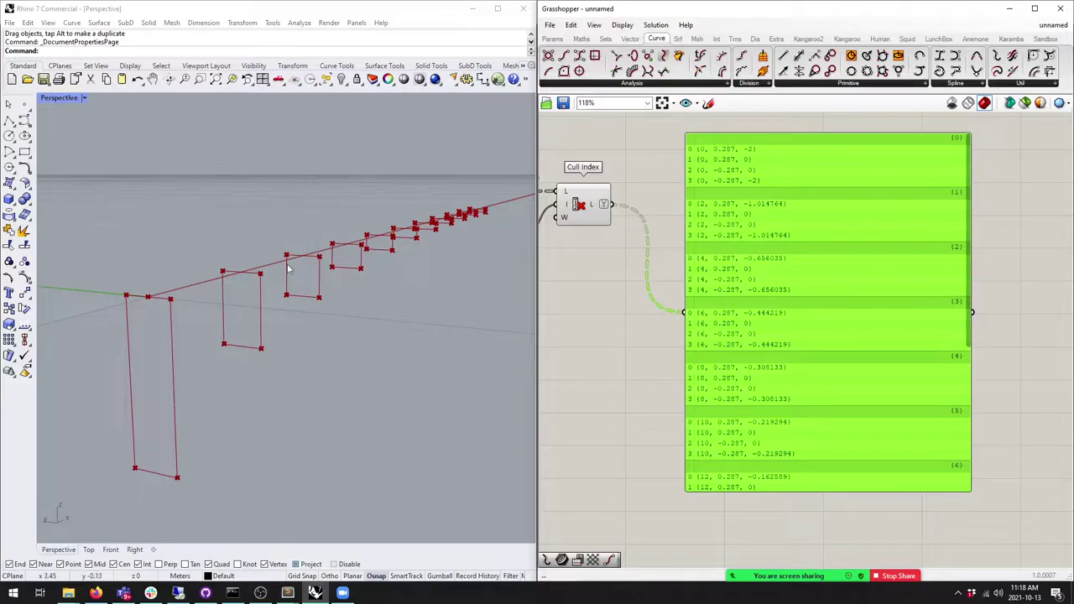
pyautogui.click(755, 40)
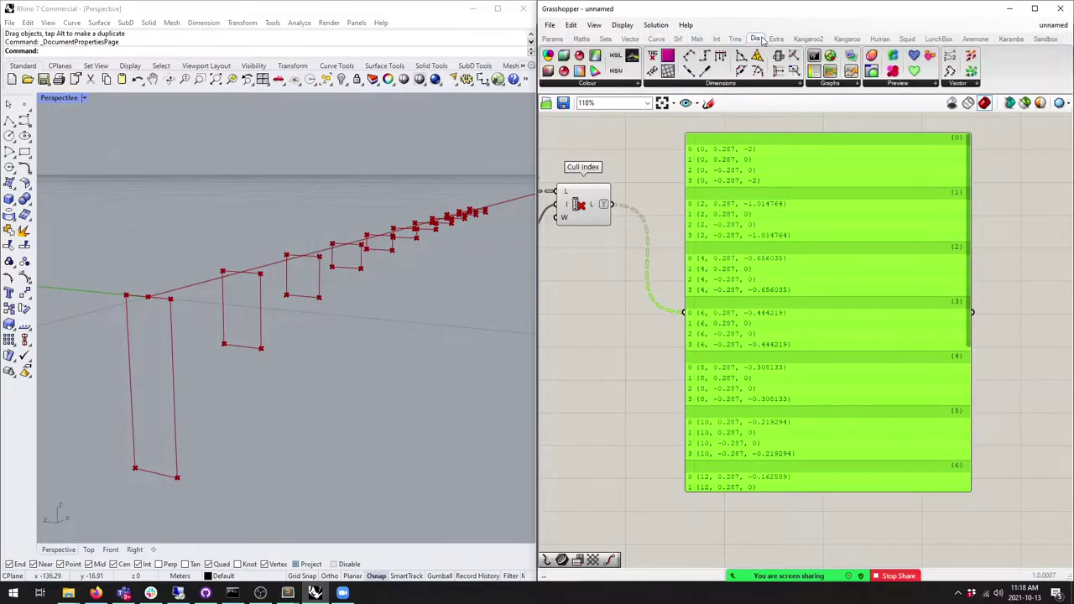
# Step: Add a Point List component fed by Cull Index's corner points
pyautogui.click(948, 59)
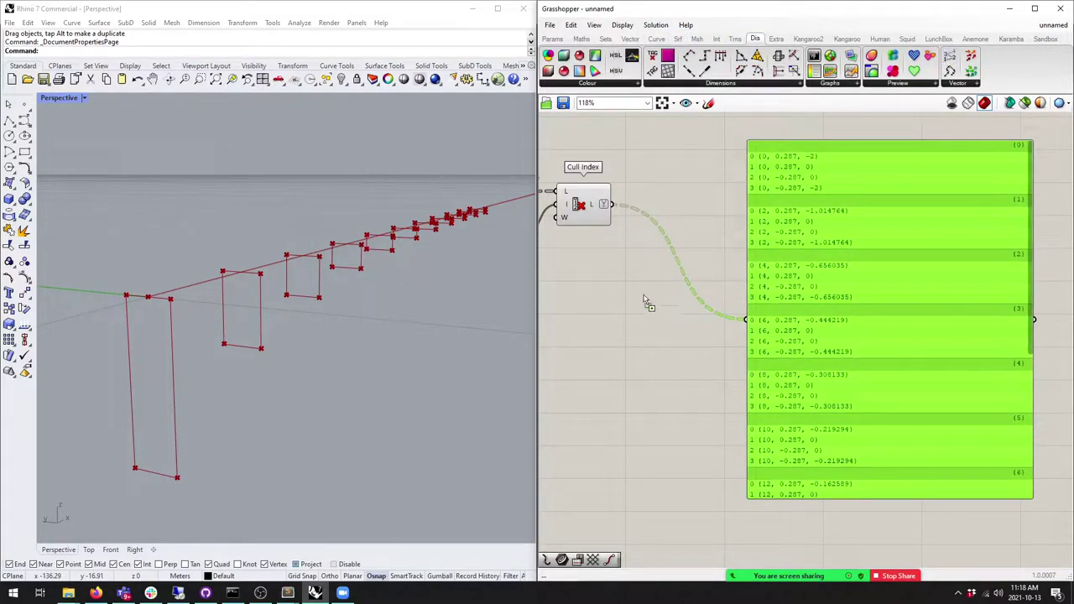
pyautogui.click(638, 258)
pyautogui.moveTo(614, 205); pyautogui.dragTo(651, 256)
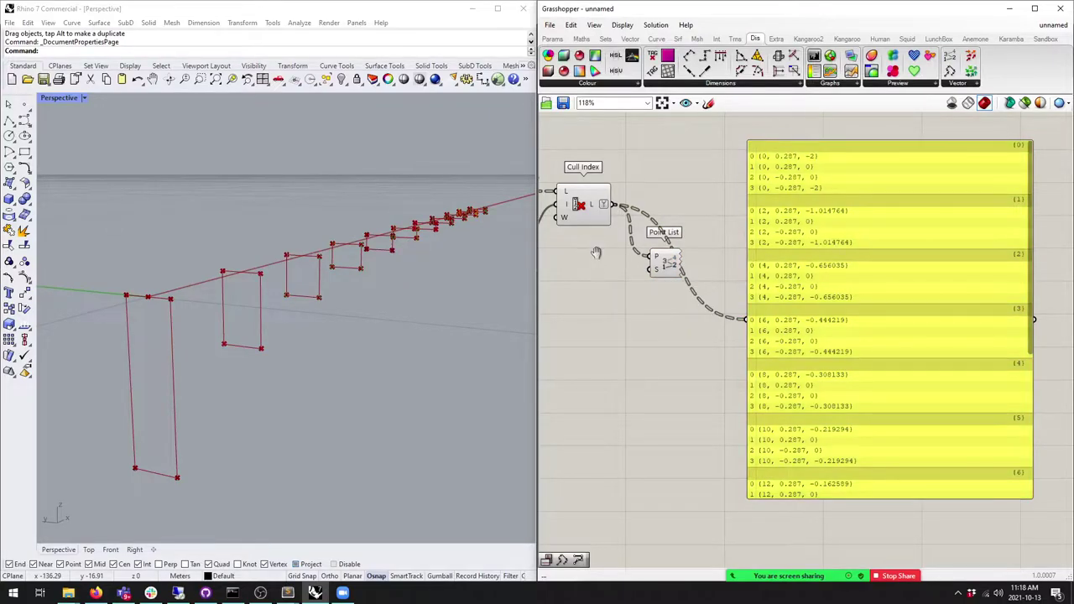
pyautogui.scroll(-3, 589, 260)
# Step: Turn off preview for the other components and orbit to inspect the 0–3 corner labels
pyautogui.hotkey('ctrl', 'a')
pyautogui.middleClick(595, 173)
pyautogui.click(628, 138)
pyautogui.click(655, 377)
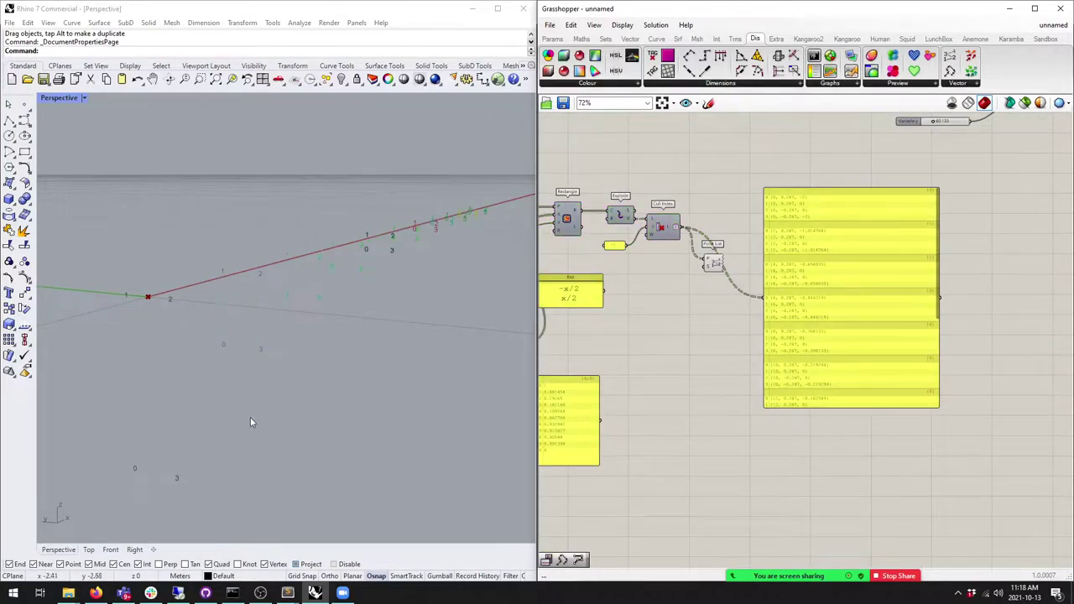
pyautogui.moveTo(176, 468); pyautogui.dragTo(257, 378, button='right')
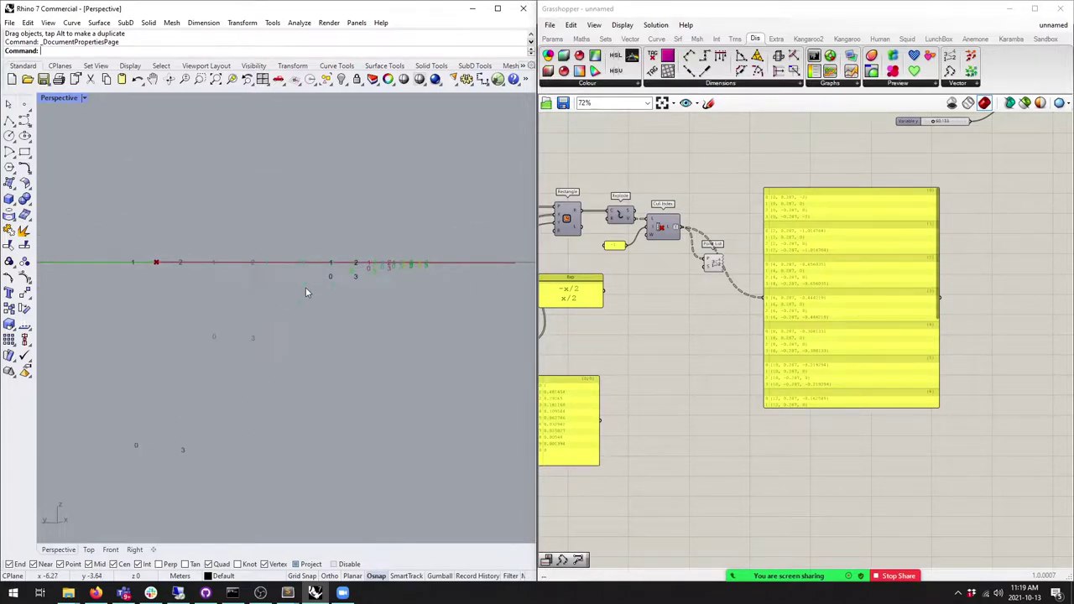
pyautogui.moveTo(297, 290); pyautogui.dragTo(198, 339, button='right')
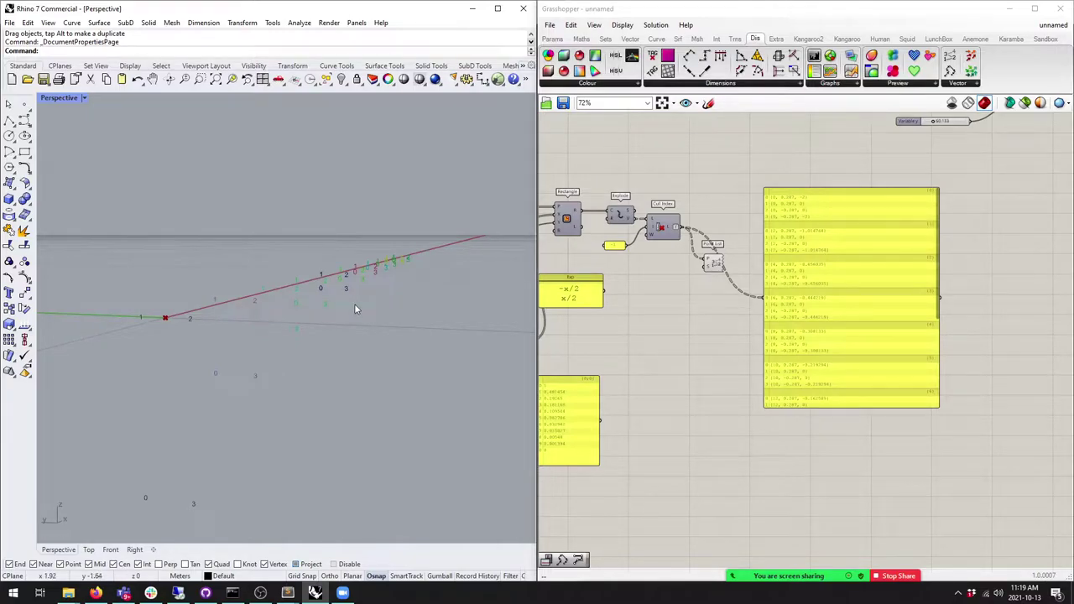
pyautogui.click(605, 39)
pyautogui.moveTo(928, 234); pyautogui.dragTo(960, 224)
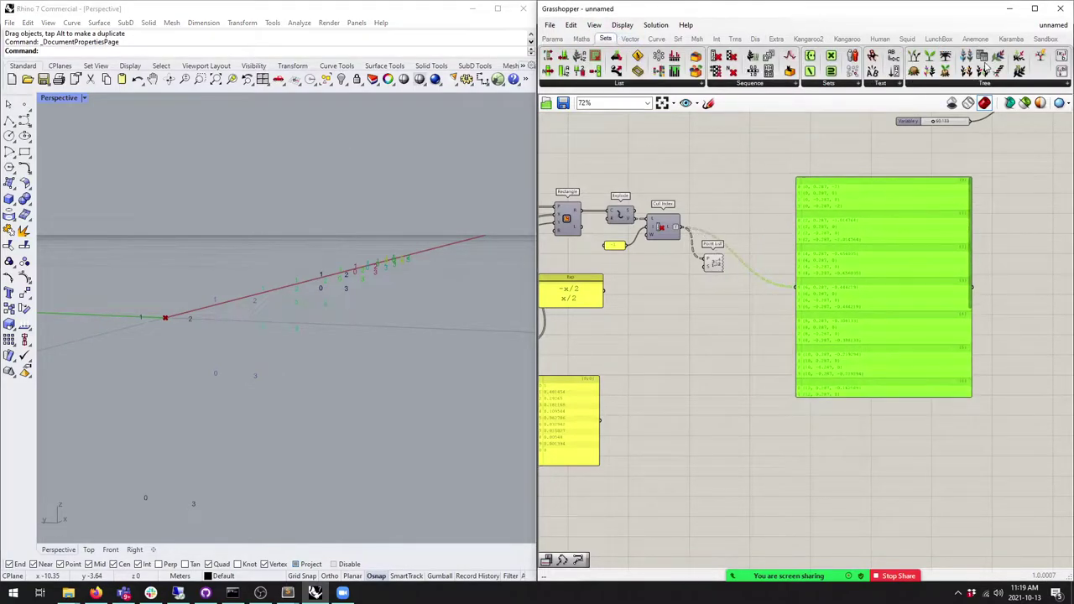
# Step: Add a Flip Matrix component fed by Cull Index's culled points
pyautogui.click(984, 84)
pyautogui.click(1020, 211)
pyautogui.click(710, 282)
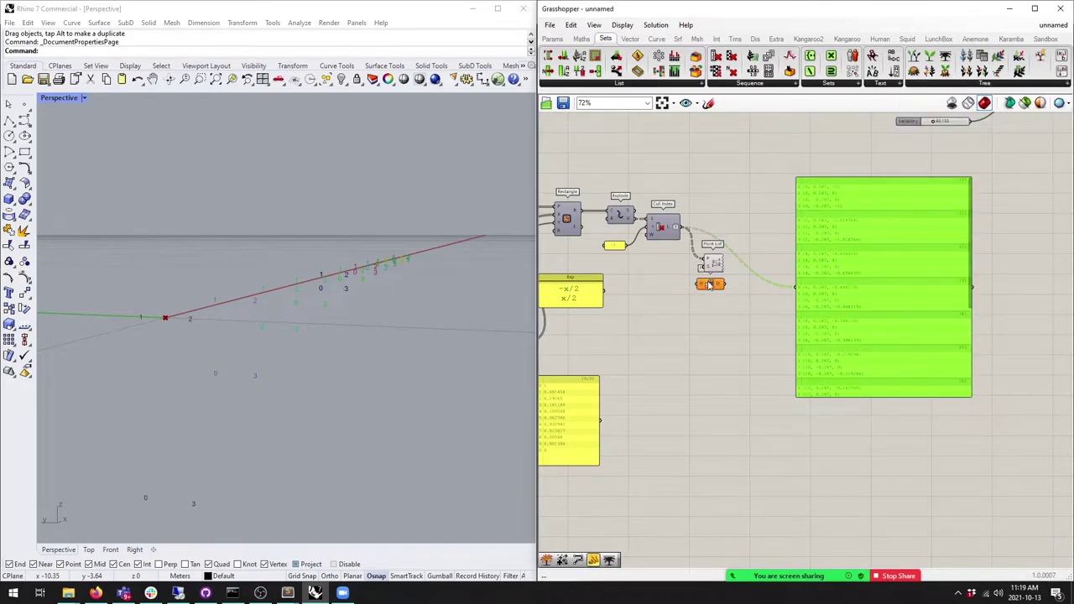
pyautogui.scroll(3, 710, 283)
pyautogui.moveTo(678, 217); pyautogui.dragTo(693, 347)
pyautogui.click(724, 350)
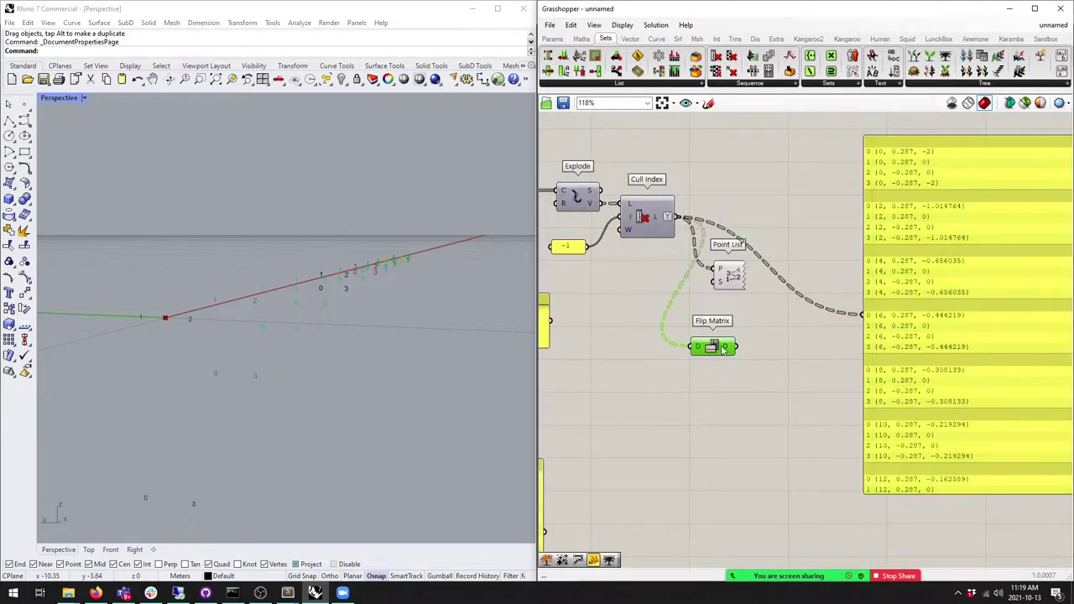
# Step: Feed Flip Matrix into a new PolyLine to draw the longitudinal lines
pyautogui.click(656, 39)
pyautogui.moveTo(954, 73); pyautogui.dragTo(764, 347)
pyautogui.click(784, 352)
pyautogui.moveTo(246, 340); pyautogui.dragTo(314, 343, button='right')
pyautogui.scroll(-2, 800, 243)
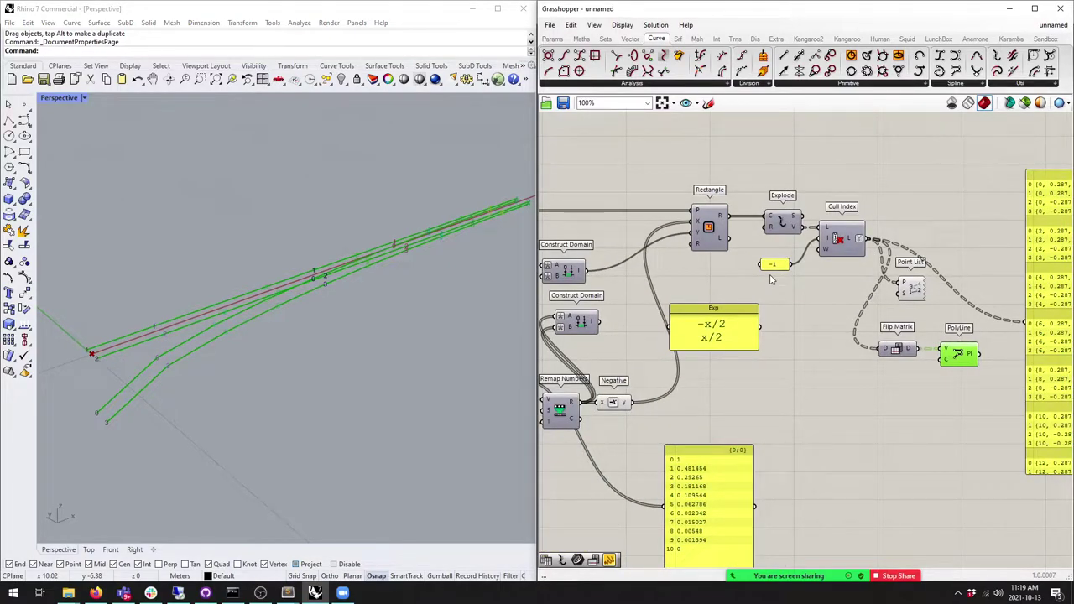
# Step: Turn Rectangle's preview back on and orbit to view the tapered truss
pyautogui.click(709, 220)
pyautogui.middleClick(713, 212)
pyautogui.click(736, 195)
pyautogui.click(618, 237)
pyautogui.moveTo(436, 268); pyautogui.dragTo(345, 284, button='right')
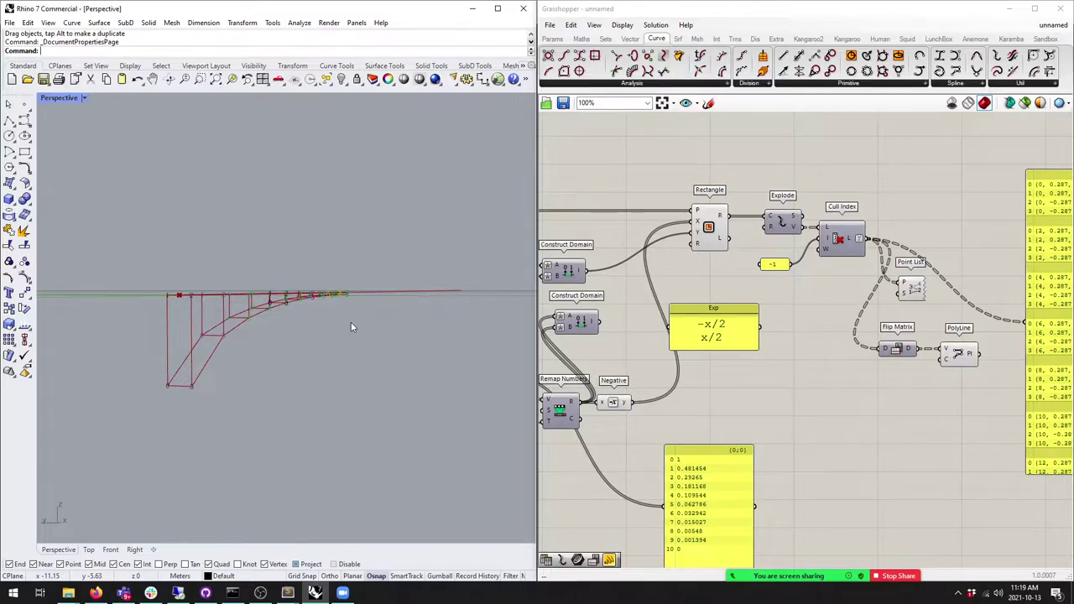
pyautogui.moveTo(388, 328); pyautogui.dragTo(366, 307, button='right')
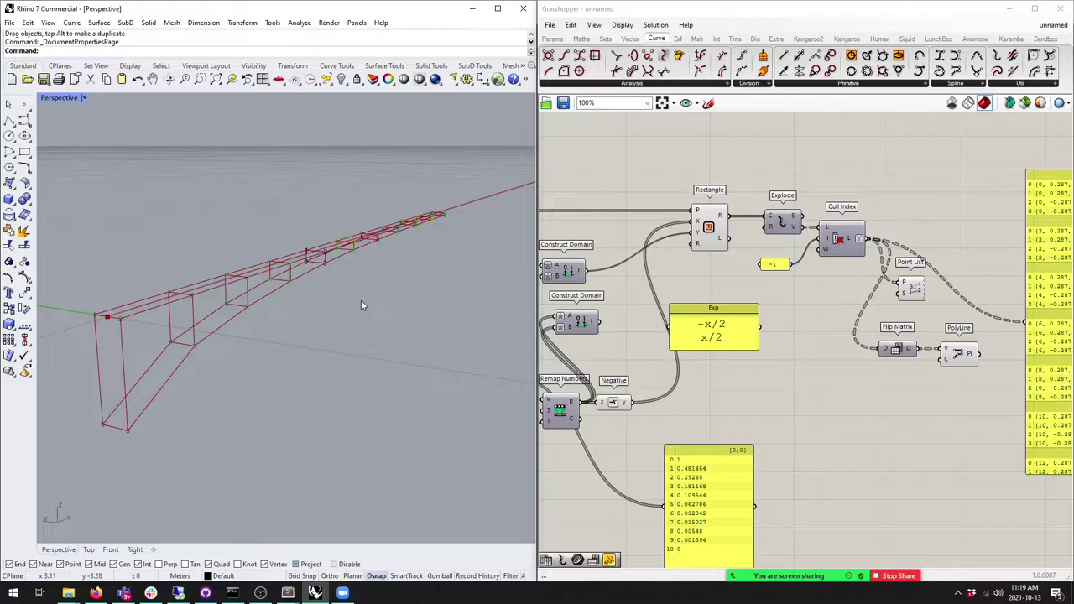
pyautogui.moveTo(361, 305); pyautogui.dragTo(364, 310, button='right')
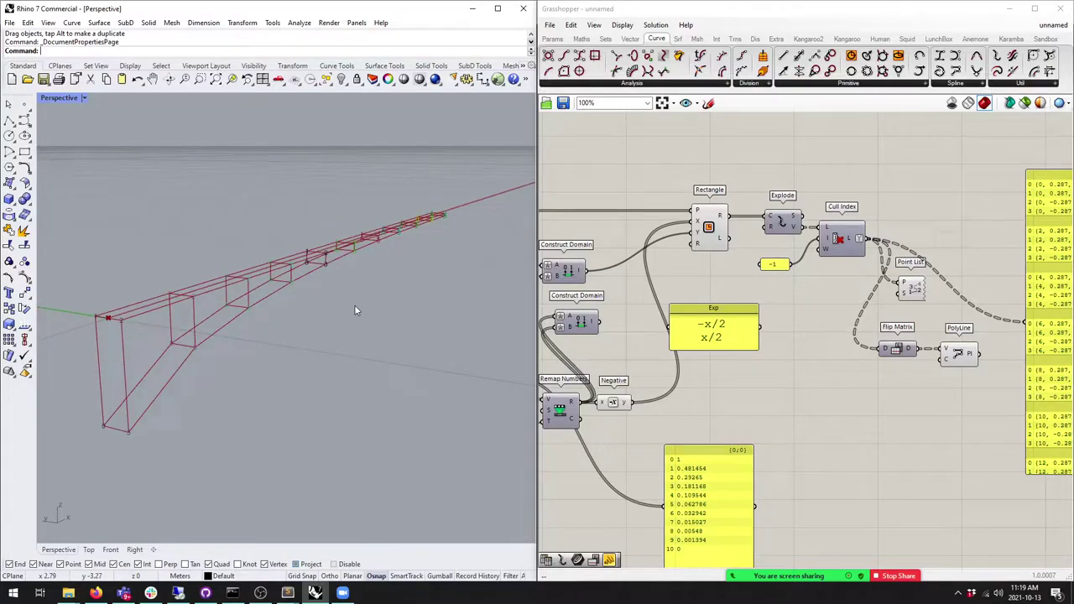
# Step: Arrange Flip Matrix, Point List and PolyLine neatly beside Cull Index
pyautogui.moveTo(898, 403); pyautogui.dragTo(714, 435, button='right')
pyautogui.moveTo(712, 390); pyautogui.dragTo(750, 280)
pyautogui.moveTo(725, 319); pyautogui.dragTo(753, 241)
pyautogui.moveTo(773, 385); pyautogui.dragTo(809, 281)
pyautogui.moveTo(749, 247)
pyautogui.mouseDown()
pyautogui.moveTo(761, 240)
pyautogui.moveTo(742, 249)
pyautogui.mouseUp()
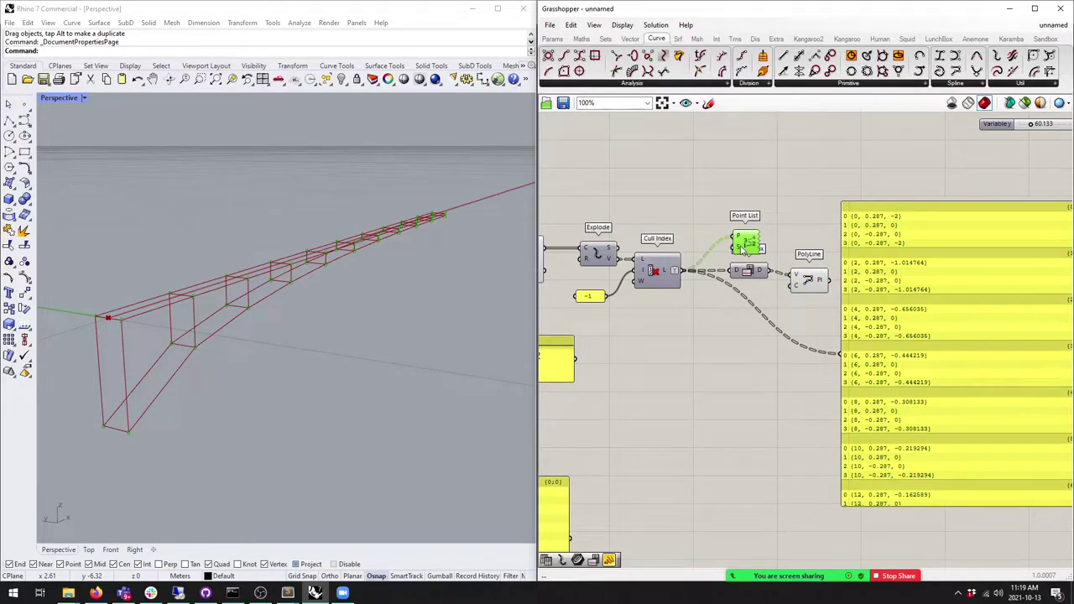
pyautogui.moveTo(767, 273); pyautogui.dragTo(807, 276, button='right')
pyautogui.moveTo(783, 244); pyautogui.dragTo(781, 236)
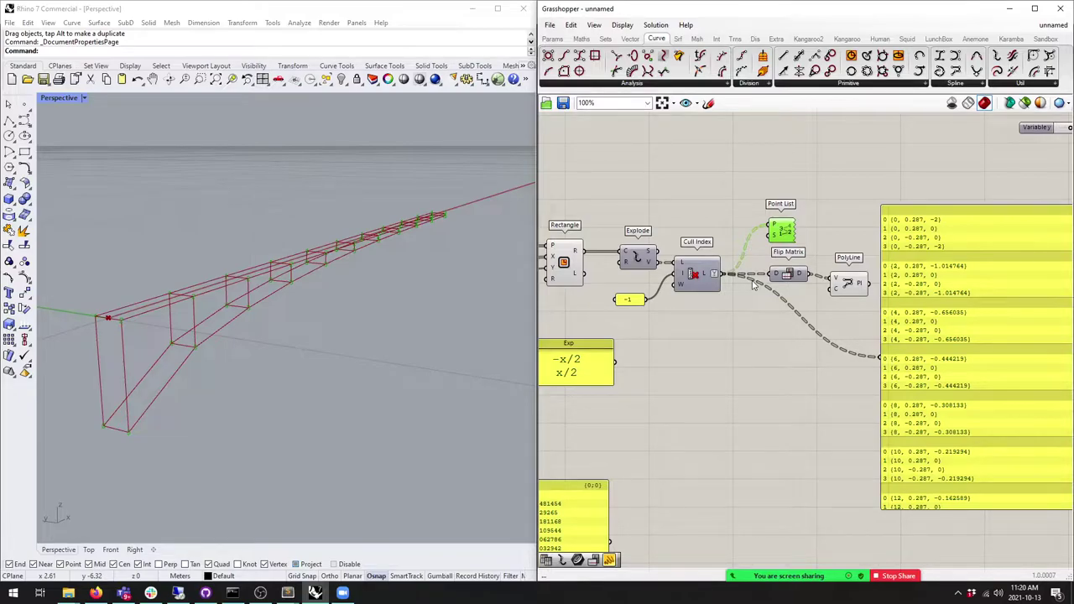
pyautogui.moveTo(878, 254); pyautogui.dragTo(804, 269, button='right')
# Step: Move the upper-right component cluster beside the yellow panel
pyautogui.scroll(-5, 804, 269)
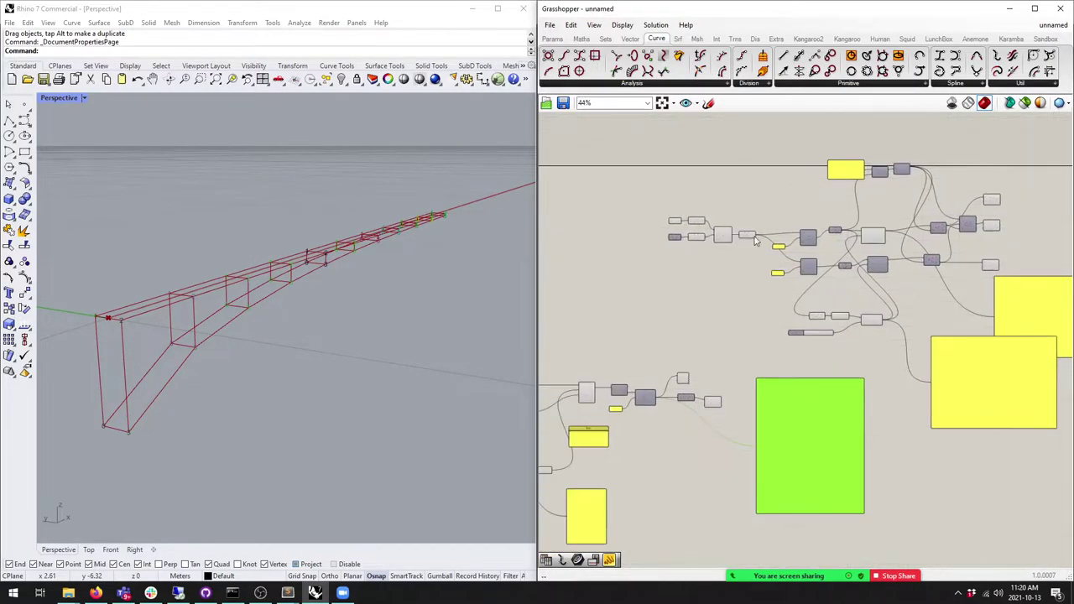
pyautogui.scroll(4, 753, 250)
pyautogui.moveTo(906, 330); pyautogui.dragTo(585, 193)
pyautogui.scroll(-7, 784, 251)
pyautogui.moveTo(1054, 340); pyautogui.dragTo(705, 181)
pyautogui.moveTo(802, 271); pyautogui.dragTo(748, 109)
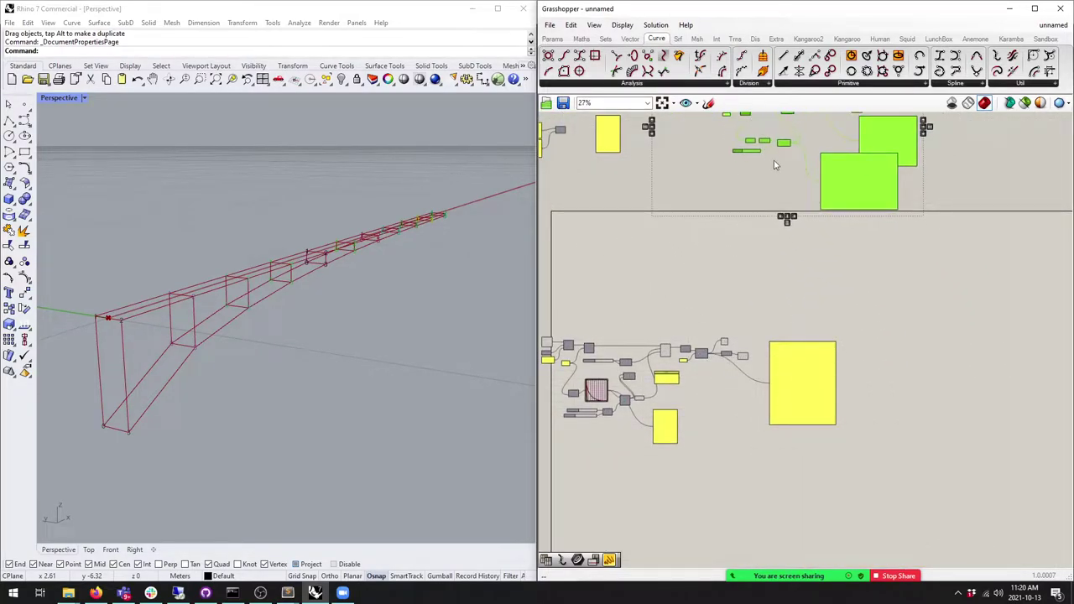
pyautogui.moveTo(845, 190); pyautogui.dragTo(859, 353)
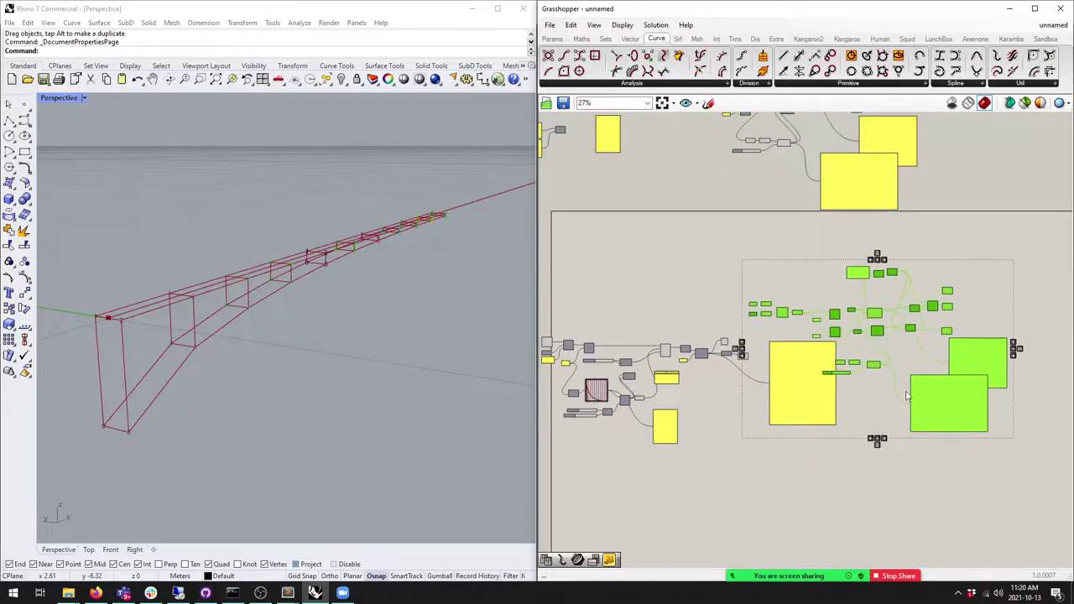
pyautogui.scroll(5, 806, 332)
pyautogui.click(824, 292)
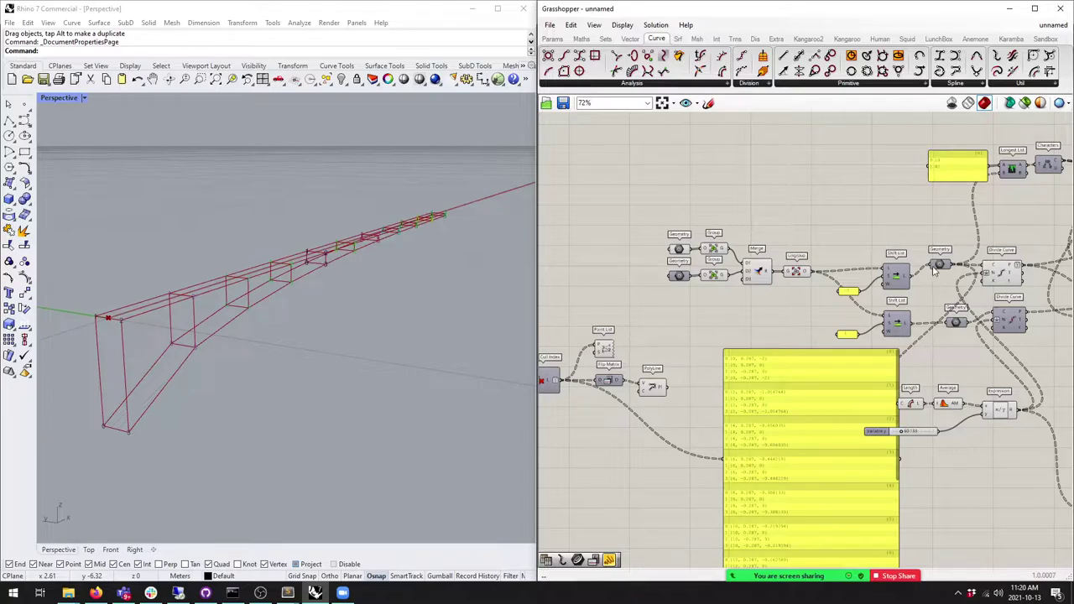
# Step: Delete the old upper cluster and the Expression, Length and Average group
pyautogui.moveTo(945, 291); pyautogui.dragTo(640, 221)
pyautogui.press('Delete')
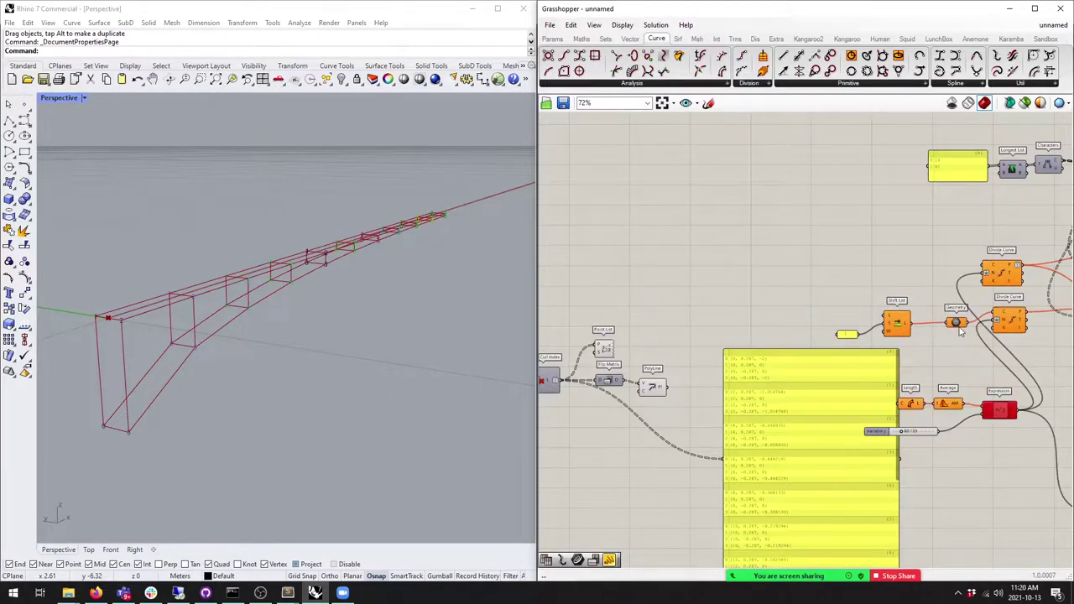
pyautogui.moveTo(961, 331); pyautogui.dragTo(913, 273, button='right')
pyautogui.moveTo(962, 391); pyautogui.dragTo(858, 334)
pyautogui.press('Delete')
# Step: Delete the Shift List and its value panel after moving the data panel aside
pyautogui.moveTo(947, 275); pyautogui.dragTo(875, 304, button='right')
pyautogui.moveTo(876, 302); pyautogui.dragTo(856, 302)
pyautogui.moveTo(806, 330); pyautogui.dragTo(711, 280)
pyautogui.press('Delete')
# Step: Move the remaining Divide Curve–Dispatch–Weave group to the left
pyautogui.scroll(-3, 839, 336)
pyautogui.scroll(4, 856, 338)
pyautogui.scroll(-2, 856, 338)
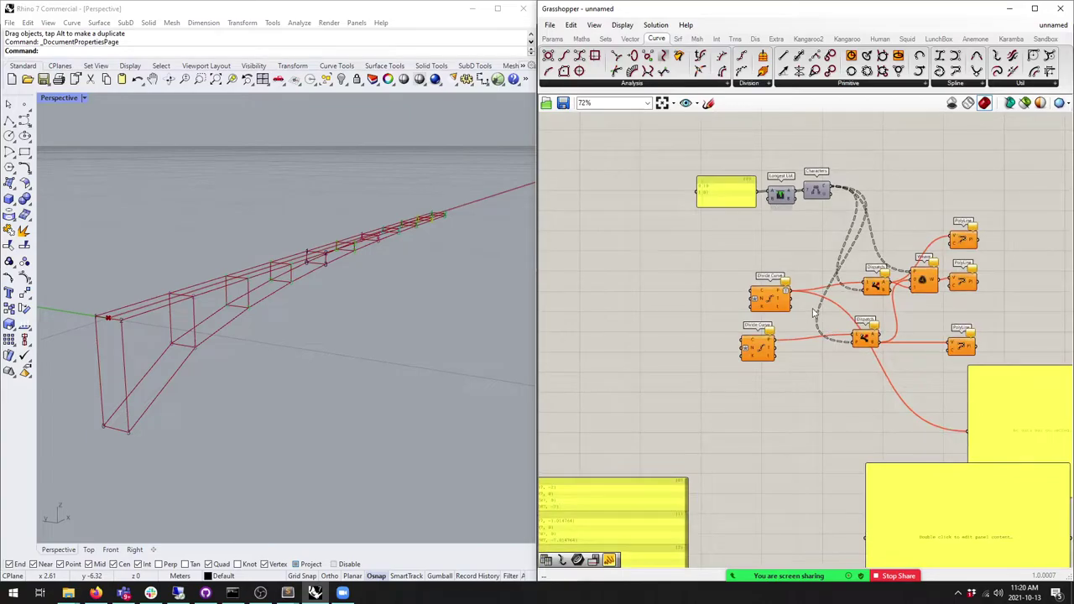
pyautogui.moveTo(938, 506); pyautogui.dragTo(980, 564)
pyautogui.moveTo(981, 393); pyautogui.dragTo(693, 139)
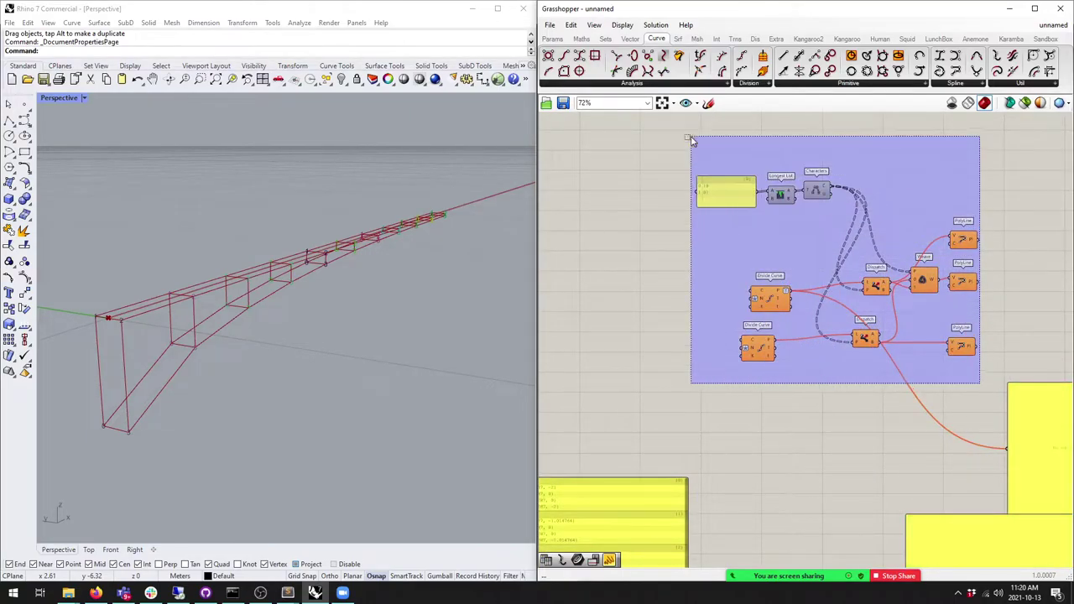
pyautogui.moveTo(693, 139); pyautogui.dragTo(867, 77, button='right')
pyautogui.moveTo(955, 296); pyautogui.dragTo(680, 363)
pyautogui.scroll(3, 762, 298)
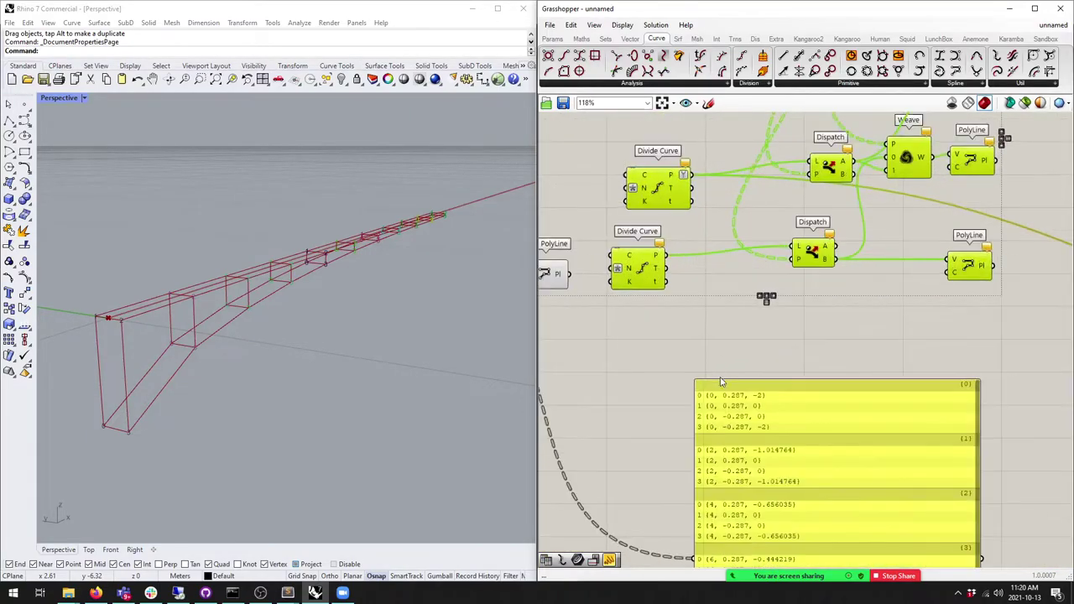
pyautogui.click(762, 297)
# Step: Reposition the two Divide Curves and wire Flip Matrix's output into the data panel
pyautogui.scroll(2, 762, 297)
pyautogui.click(761, 286)
pyautogui.moveTo(761, 288); pyautogui.dragTo(759, 291)
pyautogui.moveTo(768, 372); pyautogui.dragTo(778, 405)
pyautogui.moveTo(593, 356); pyautogui.dragTo(760, 502)
pyautogui.scroll(-2, 663, 454)
pyautogui.click(820, 481)
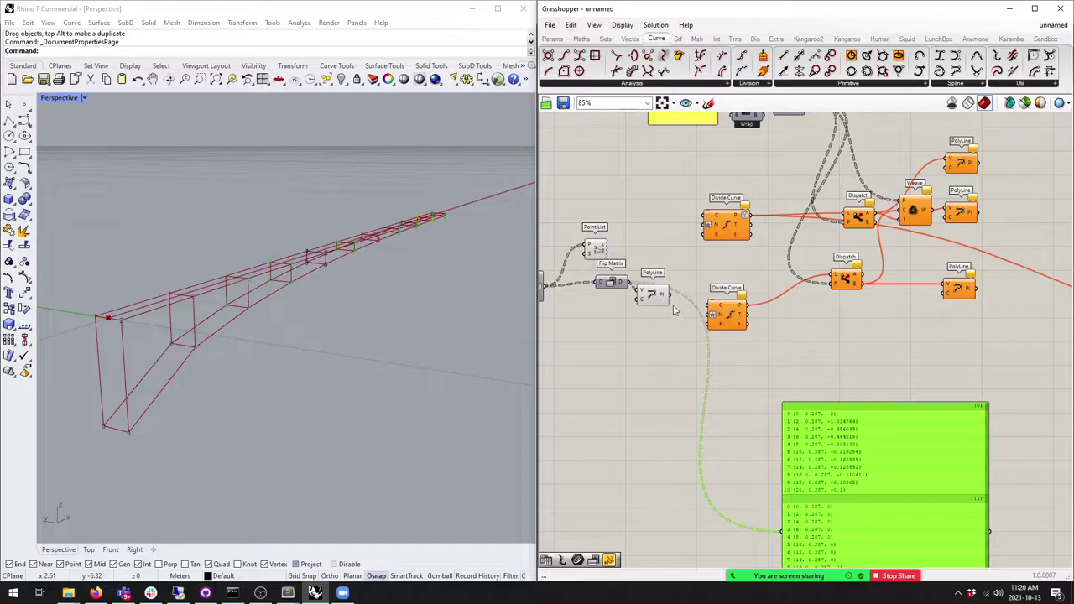
# Step: Rearrange the PolyLine, Divide Curve and Flip Matrix, and wire Divide Curve into Flip Matrix
pyautogui.moveTo(652, 294); pyautogui.dragTo(647, 355)
pyautogui.scroll(2, 617, 267)
pyautogui.moveTo(769, 205)
pyautogui.mouseDown()
pyautogui.moveTo(755, 207)
pyautogui.moveTo(777, 204)
pyautogui.mouseUp()
pyautogui.rightClick(624, 302)
pyautogui.moveTo(603, 294); pyautogui.dragTo(622, 293)
pyautogui.moveTo(807, 206); pyautogui.dragTo(678, 285)
pyautogui.moveTo(678, 285); pyautogui.dragTo(781, 250, button='right')
pyautogui.moveTo(760, 361); pyautogui.dragTo(792, 433)
# Step: Add a Shift List from Sets > List, fed by the Cull Index points
pyautogui.click(605, 39)
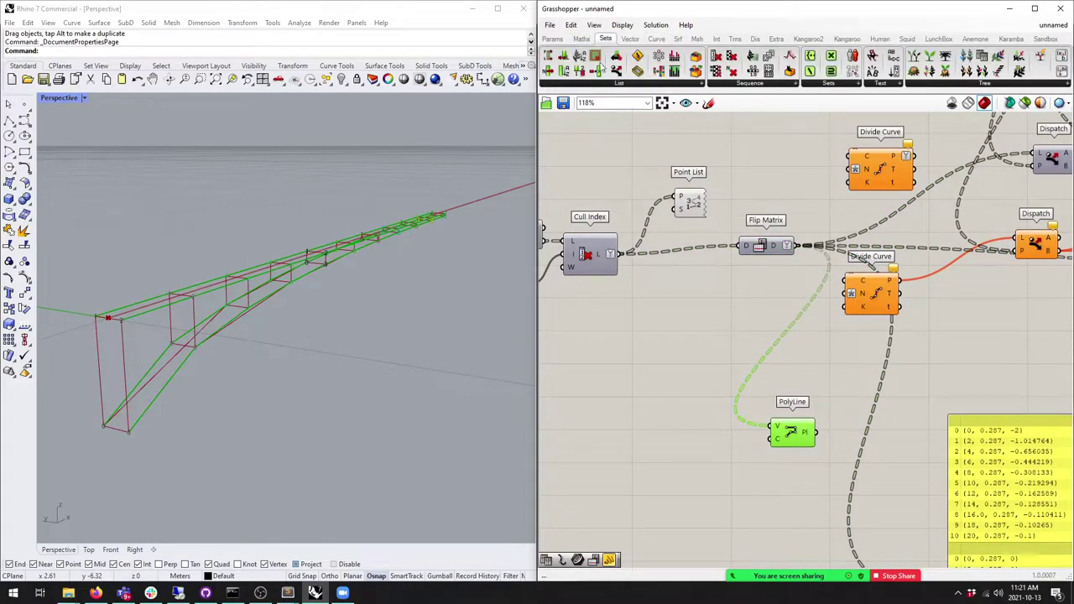
pyautogui.click(607, 83)
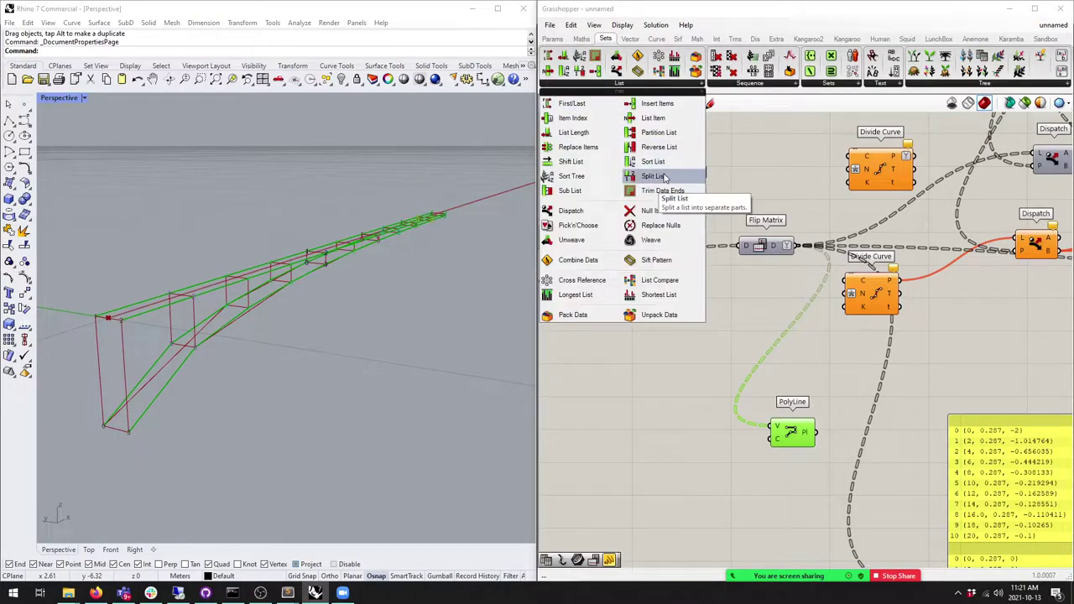
pyautogui.click(570, 161)
pyautogui.click(683, 316)
pyautogui.moveTo(621, 254); pyautogui.dragTo(662, 303)
pyautogui.click(684, 317)
pyautogui.moveTo(622, 255); pyautogui.dragTo(946, 478)
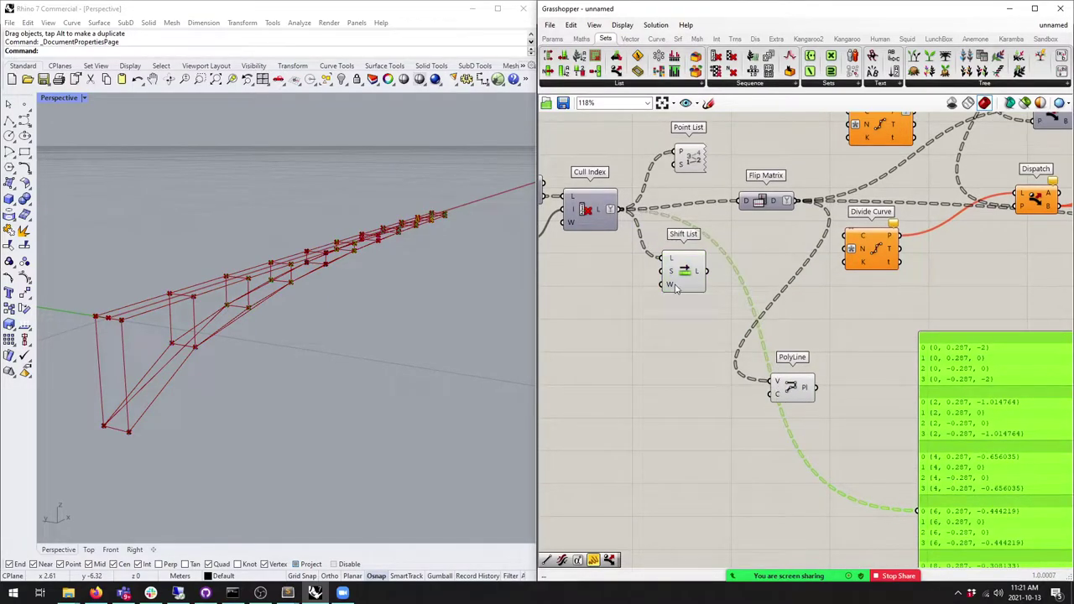
pyautogui.click(687, 284)
pyautogui.moveTo(737, 265); pyautogui.dragTo(713, 264, button='right')
# Step: Duplicate the Flip Matrix below the original, feed it into Dispatch, and remove the extra Divide Curve
pyautogui.click(744, 208)
pyautogui.keyDown('alt'); pyautogui.moveTo(744, 210); pyautogui.dragTo(749, 279); pyautogui.keyUp('alt')
pyautogui.moveTo(749, 279); pyautogui.dragTo(712, 312, button='right')
pyautogui.click(831, 279)
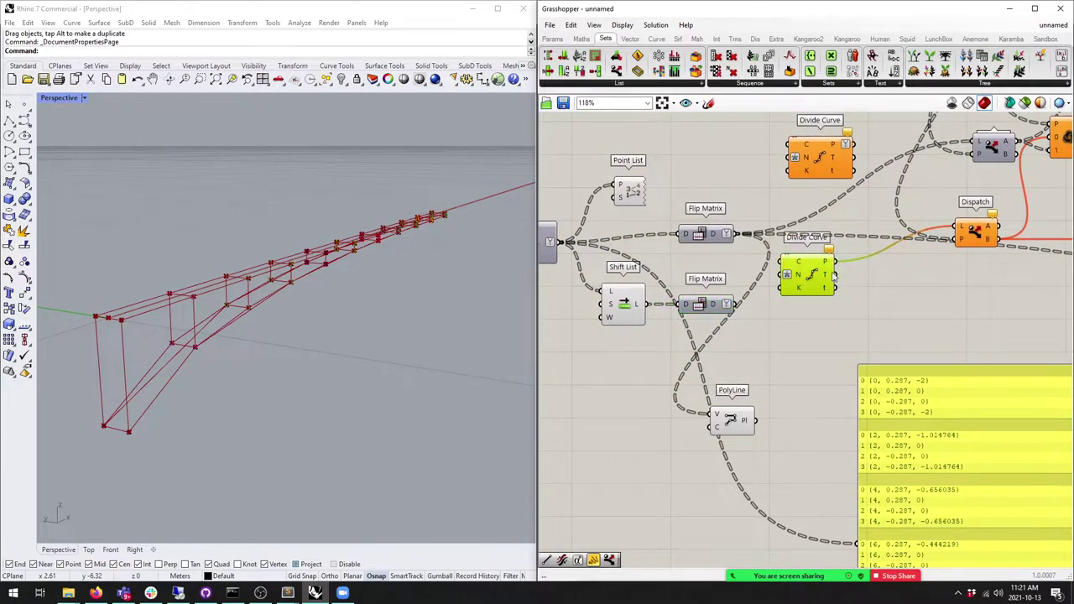
pyautogui.keyDown('ctrl'); pyautogui.keyDown('shift'); pyautogui.moveTo(841, 267); pyautogui.dragTo(736, 304); pyautogui.keyUp('shift'); pyautogui.keyUp('ctrl')
pyautogui.moveTo(813, 271); pyautogui.dragTo(801, 327)
pyautogui.press('Delete')
# Step: Paste a copy of the Divide Curve and wire it into Dispatch
pyautogui.scroll(-2, 801, 327)
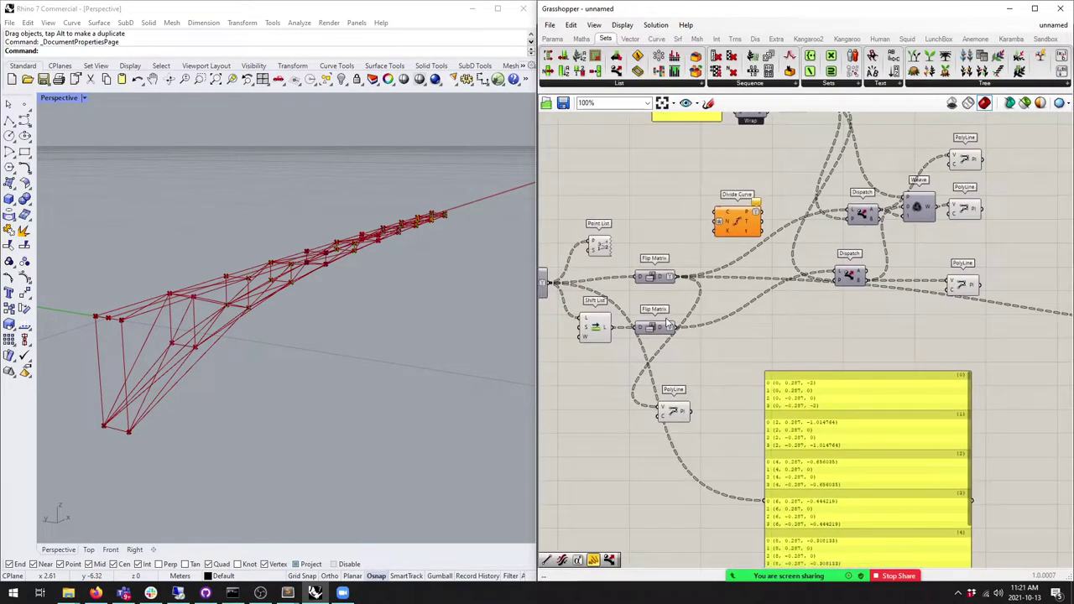
pyautogui.click(742, 216)
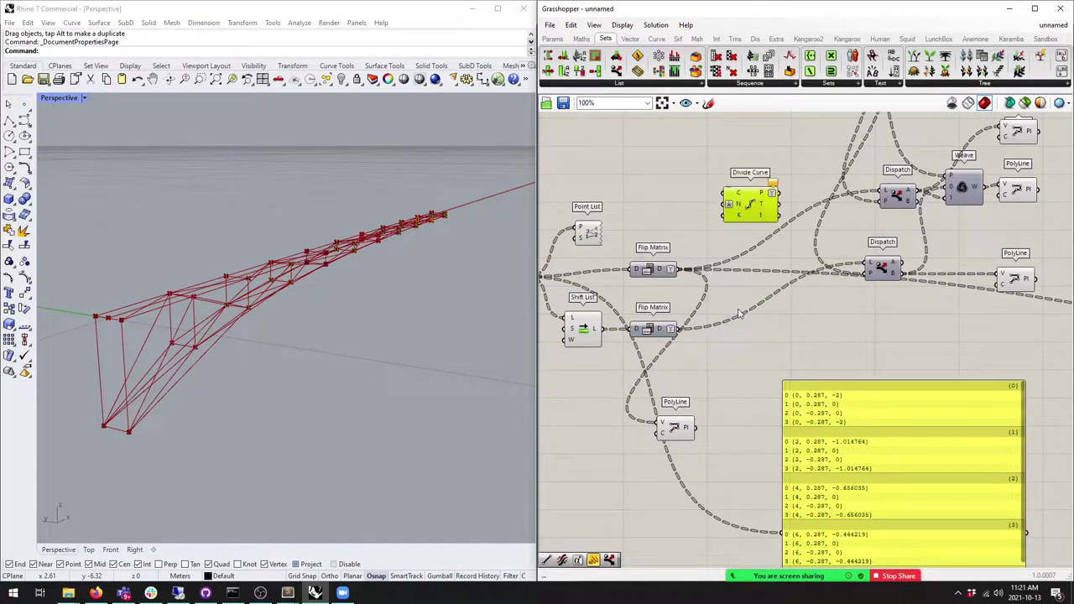
pyautogui.click(769, 345)
pyautogui.hotkey('ctrl', 'v')
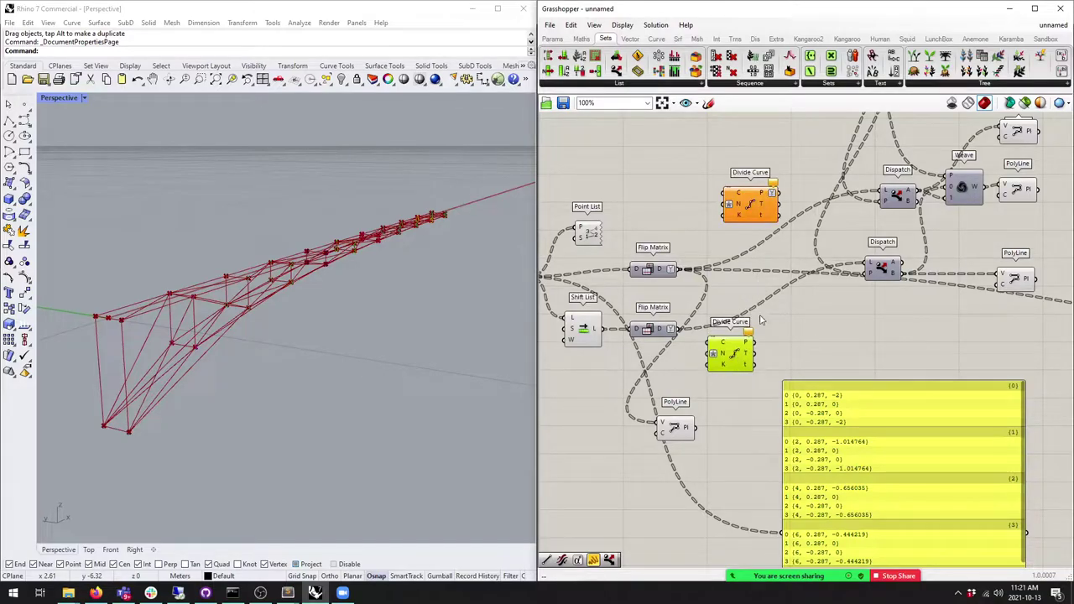
pyautogui.moveTo(752, 339); pyautogui.dragTo(869, 266)
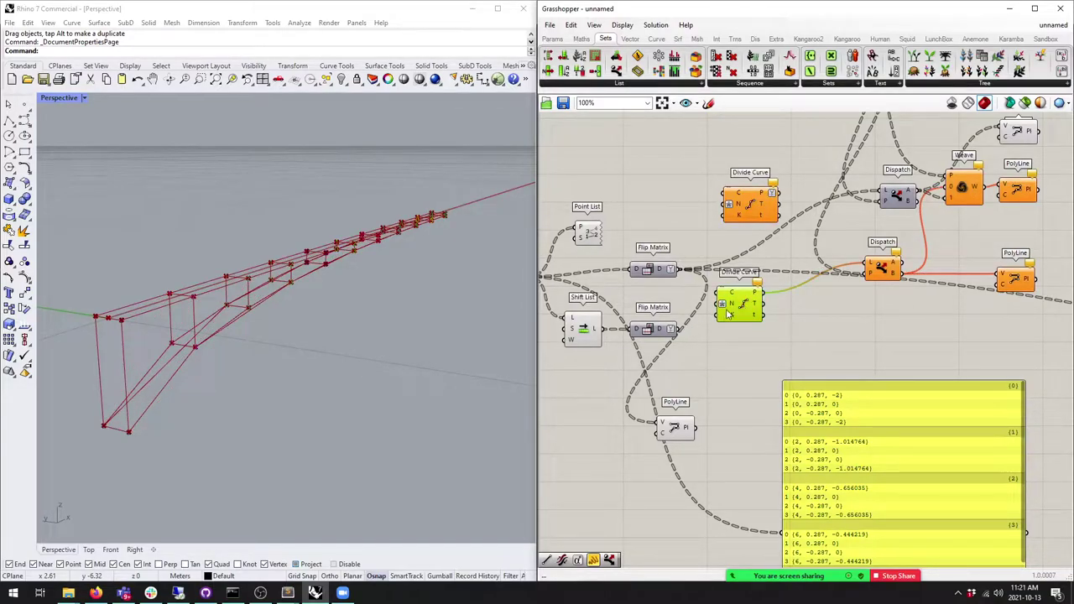
pyautogui.moveTo(717, 362); pyautogui.dragTo(650, 380)
# Step: Rewire the upper Divide Curve and Flip Matrix outputs into Dispatch and Weave
pyautogui.moveTo(750, 206); pyautogui.dragTo(662, 236)
pyautogui.click(655, 268)
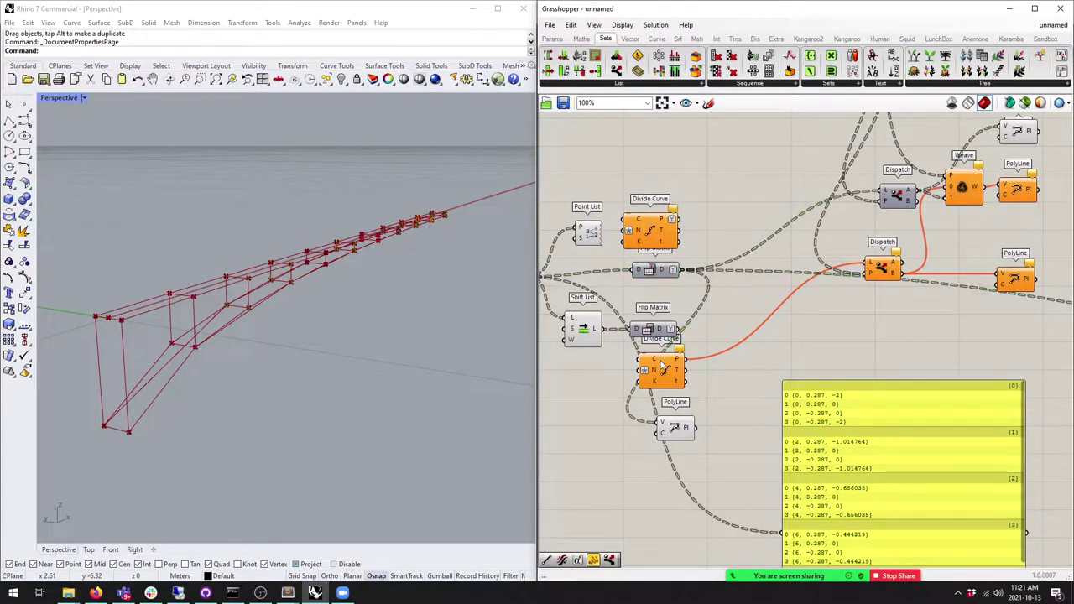
pyautogui.click(678, 357)
pyautogui.click(686, 220)
pyautogui.keyDown('ctrl'); pyautogui.moveTo(686, 220); pyautogui.dragTo(755, 289); pyautogui.keyUp('ctrl')
pyautogui.moveTo(679, 217); pyautogui.dragTo(684, 334)
pyautogui.moveTo(669, 370); pyautogui.dragTo(672, 372)
pyautogui.moveTo(674, 326); pyautogui.dragTo(678, 328)
pyautogui.moveTo(664, 375); pyautogui.dragTo(663, 384)
pyautogui.moveTo(662, 249); pyautogui.dragTo(655, 258, button='right')
pyautogui.moveTo(654, 256); pyautogui.dragTo(666, 263)
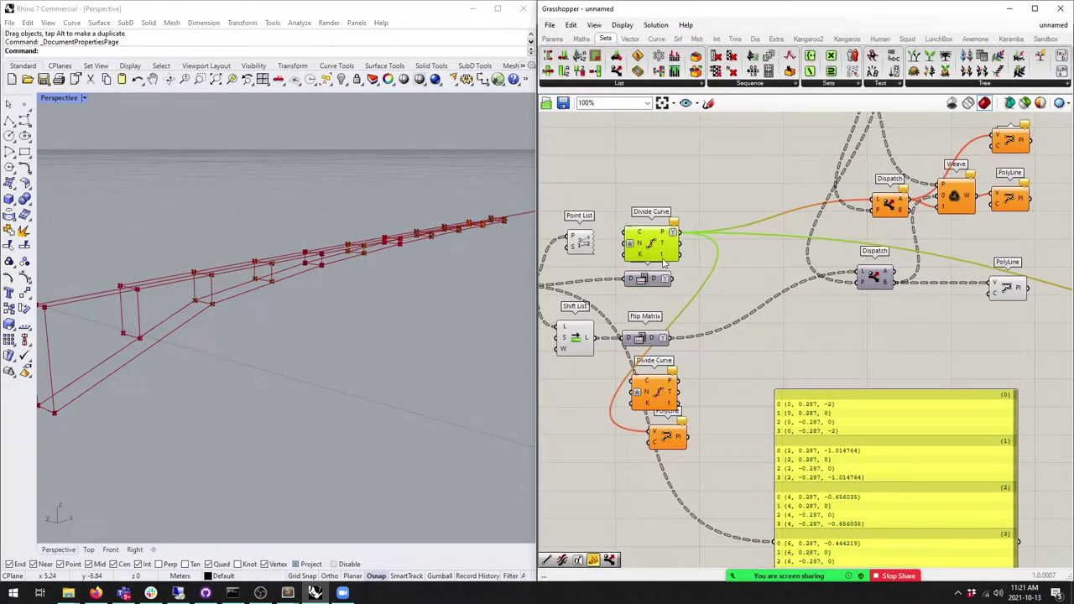
pyautogui.click(669, 290)
# Step: Delete the extra top and bottom PolyLines and inspect the braced truss
pyautogui.moveTo(324, 271); pyautogui.dragTo(306, 307, button='right')
pyautogui.moveTo(939, 256); pyautogui.dragTo(760, 308, button='right')
pyautogui.click(835, 260)
pyautogui.click(831, 191)
pyautogui.press('Delete')
pyautogui.click(826, 339)
pyautogui.press('Delete')
pyautogui.moveTo(335, 304); pyautogui.dragTo(201, 388, button='right')
pyautogui.moveTo(270, 205); pyautogui.dragTo(335, 306, button='right')
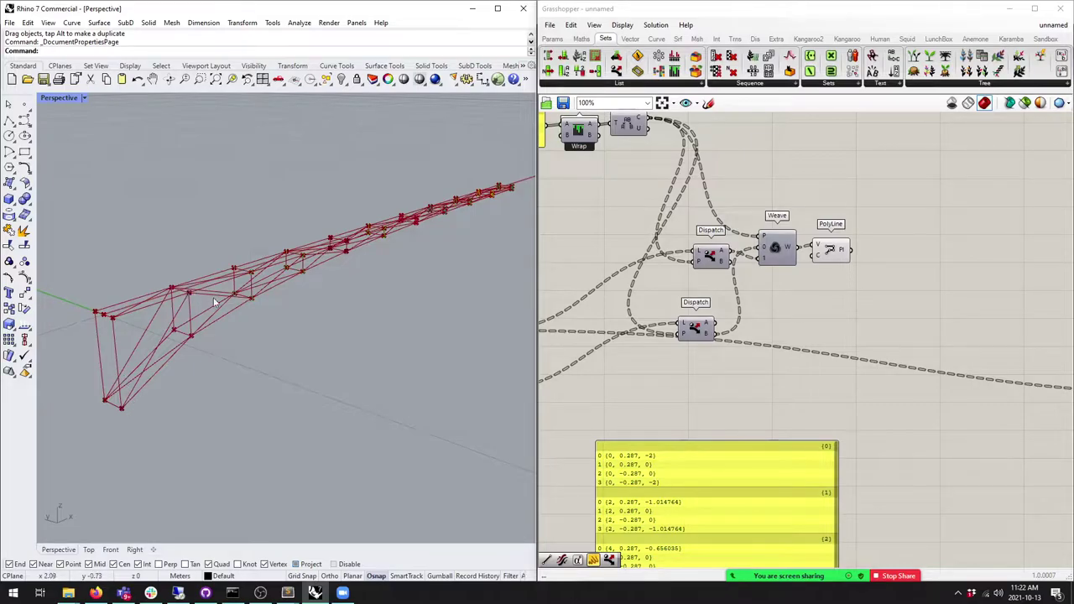
# Step: After inspecting the truss, box-select and delete the bracing component group
pyautogui.moveTo(257, 283); pyautogui.dragTo(285, 284, button='right')
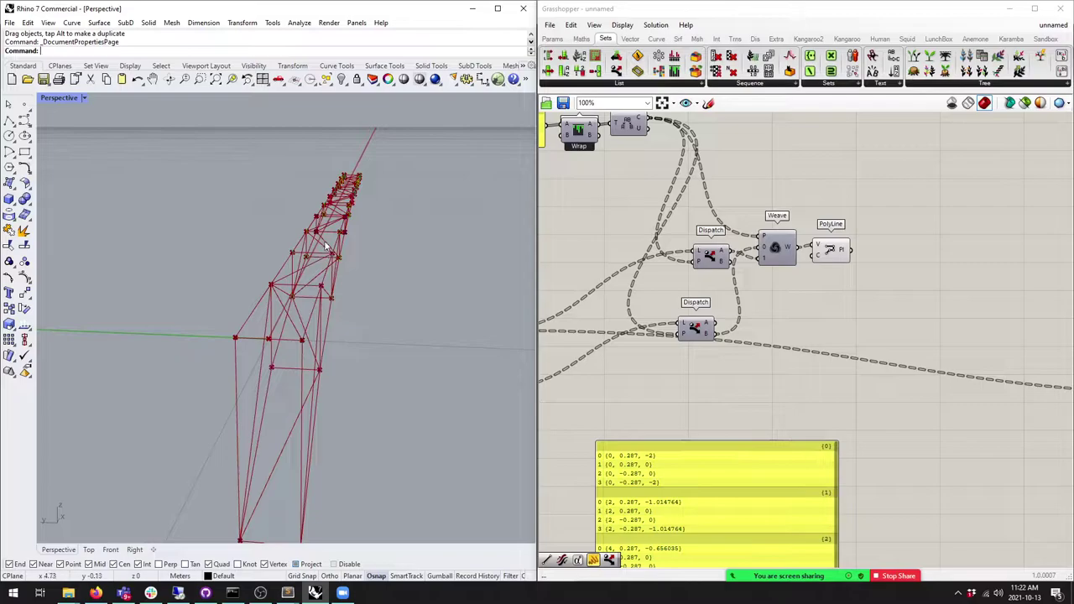
pyautogui.moveTo(358, 178); pyautogui.dragTo(352, 268, button='right')
pyautogui.scroll(-3, 858, 295)
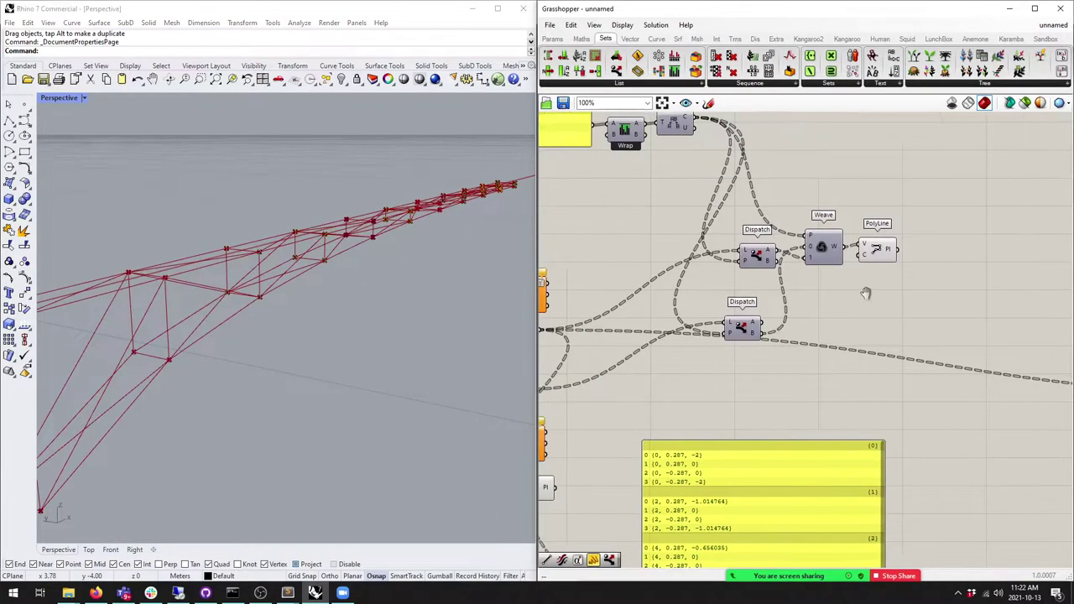
pyautogui.moveTo(859, 295); pyautogui.dragTo(788, 315, button='right')
pyautogui.scroll(4, 717, 344)
pyautogui.click(760, 240)
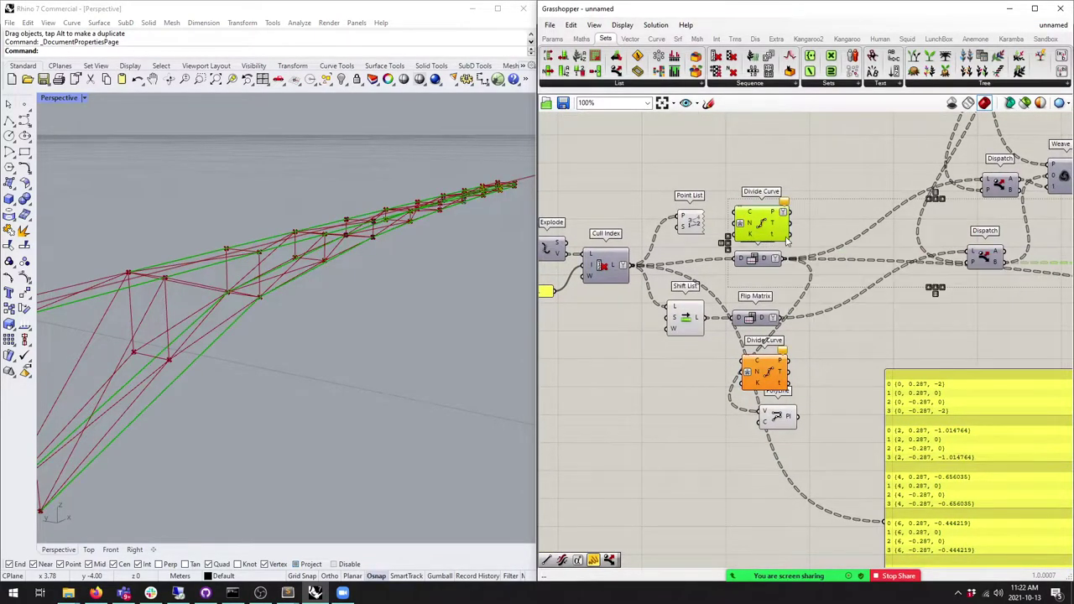
pyautogui.moveTo(790, 240); pyautogui.dragTo(713, 284, button='right')
pyautogui.scroll(-5, 714, 282)
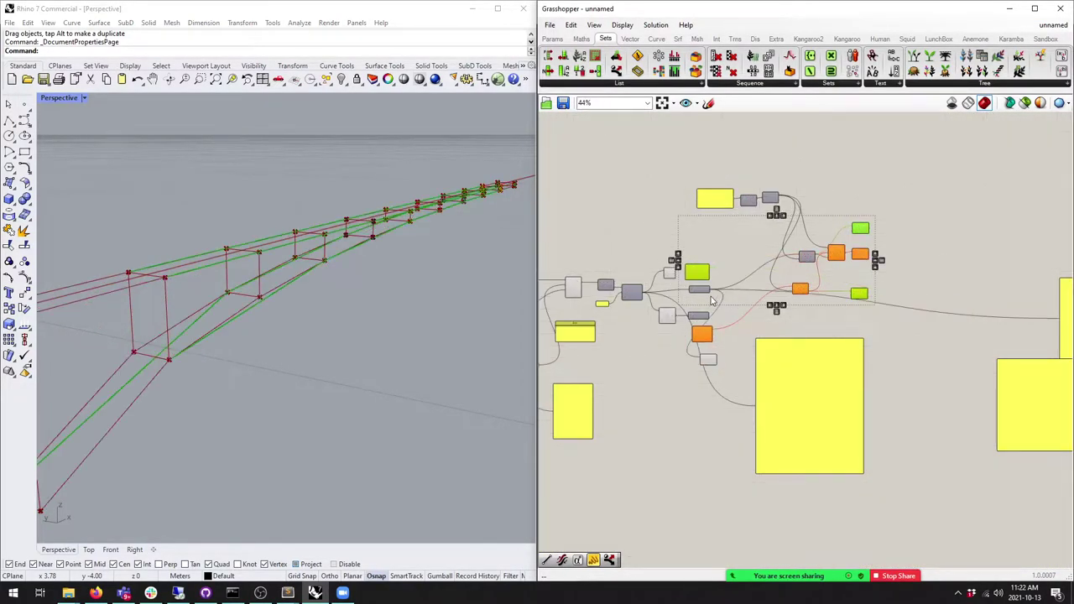
pyautogui.scroll(2, 783, 305)
pyautogui.moveTo(834, 210); pyautogui.dragTo(1031, 323)
pyautogui.press('Delete')
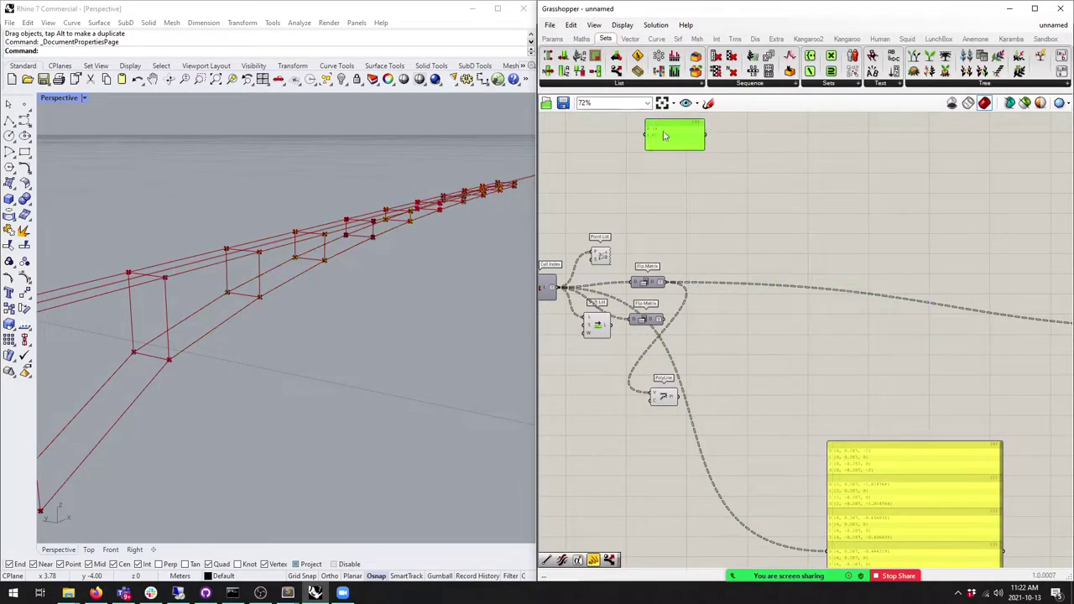
# Step: Delete the diagonal PolyLine and rearrange Shift List, both Flip Matrices and Point List
pyautogui.click(659, 400)
pyautogui.press('Delete')
pyautogui.moveTo(907, 446); pyautogui.dragTo(859, 400)
pyautogui.scroll(2, 680, 269)
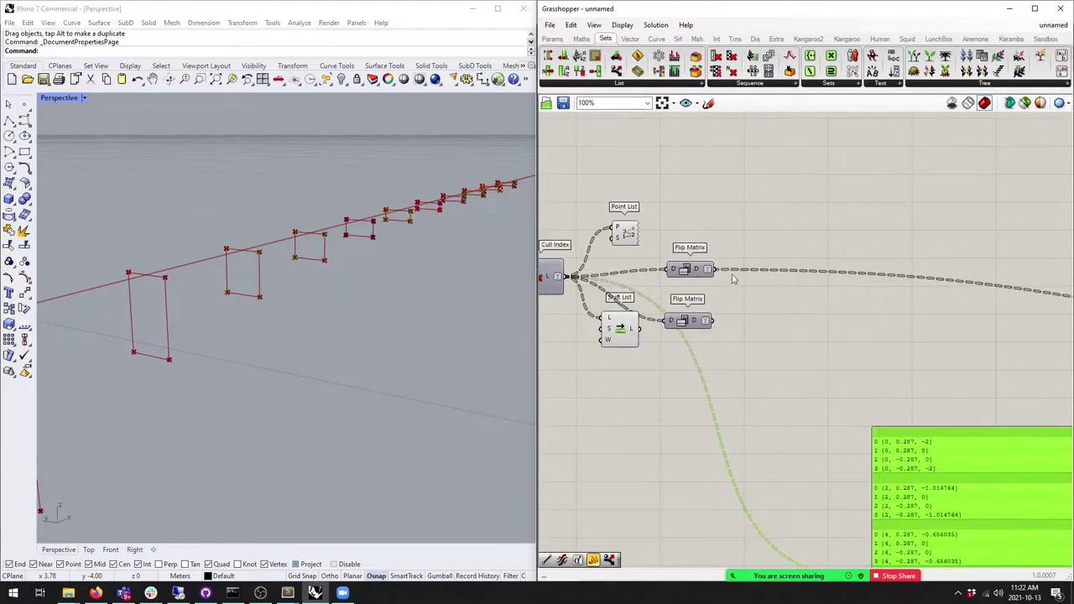
pyautogui.click(684, 256)
pyautogui.moveTo(609, 315); pyautogui.dragTo(760, 382)
pyautogui.moveTo(625, 329); pyautogui.dragTo(625, 426)
pyautogui.scroll(4, 674, 259)
pyautogui.moveTo(673, 272); pyautogui.dragTo(738, 291)
pyautogui.scroll(-3, 738, 292)
pyautogui.moveTo(628, 208); pyautogui.dragTo(822, 250)
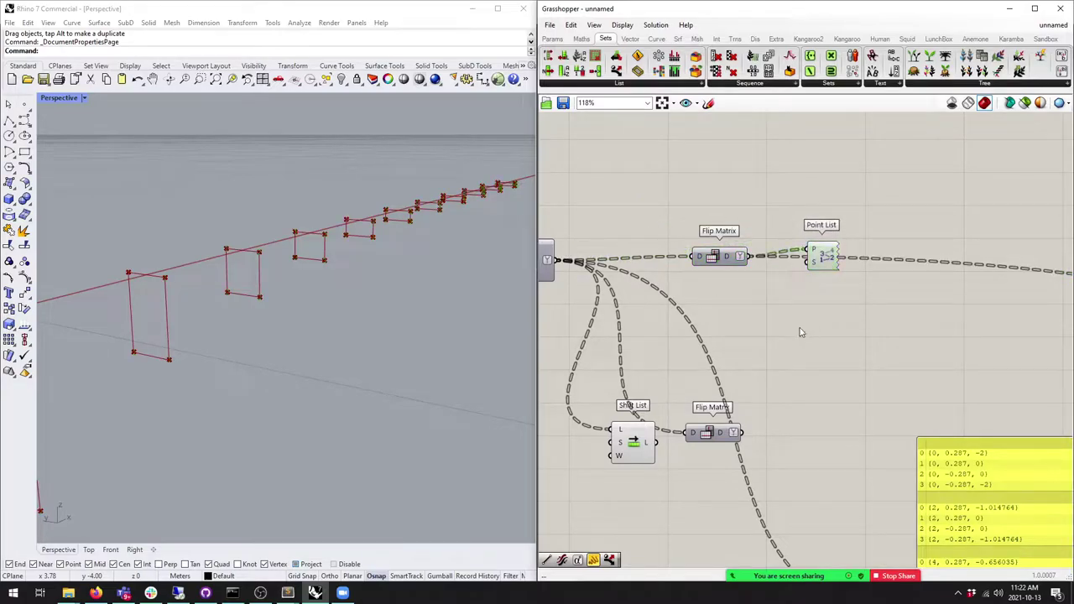
# Step: Preview the Point List numbering of the flipped frame points in the Rhino viewport
pyautogui.middleClick(784, 305)
pyautogui.click(844, 319)
pyautogui.middleClick(813, 262)
pyautogui.click(879, 332)
pyautogui.click(879, 331)
pyautogui.moveTo(277, 353); pyautogui.dragTo(305, 333, button='right')
# Step: Box-select the Shift List, Divide Curve and Dispatch group to copy
pyautogui.click(816, 267)
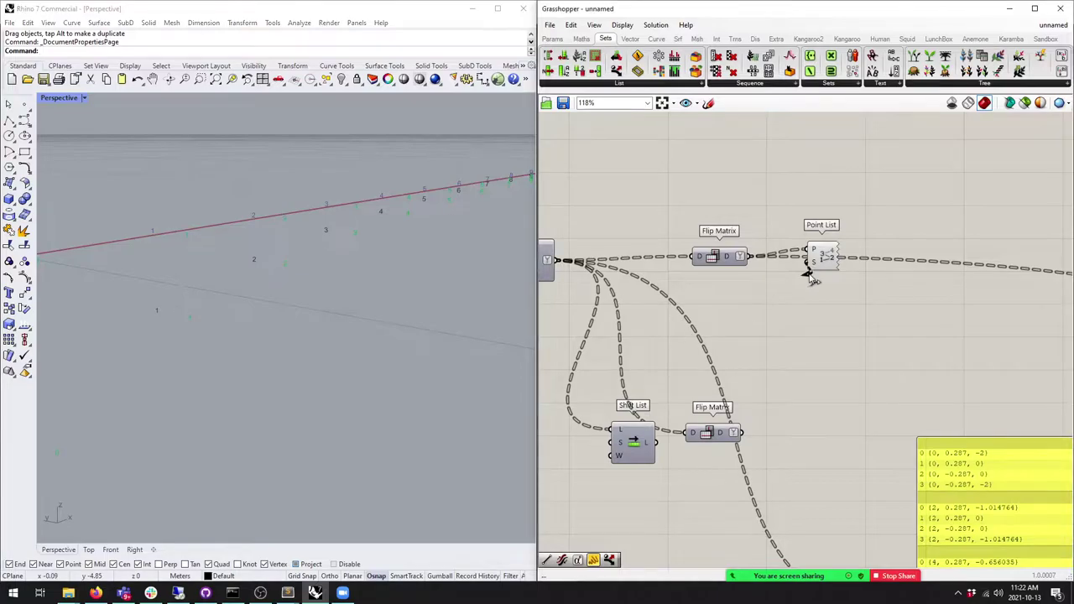
pyautogui.scroll(-5, 755, 411)
pyautogui.scroll(-2, 839, 487)
pyautogui.scroll(3, 839, 487)
pyautogui.scroll(-1, 840, 487)
pyautogui.moveTo(1056, 464); pyautogui.dragTo(741, 362)
pyautogui.scroll(-3, 770, 382)
pyautogui.scroll(4, 741, 363)
pyautogui.scroll(5, 741, 363)
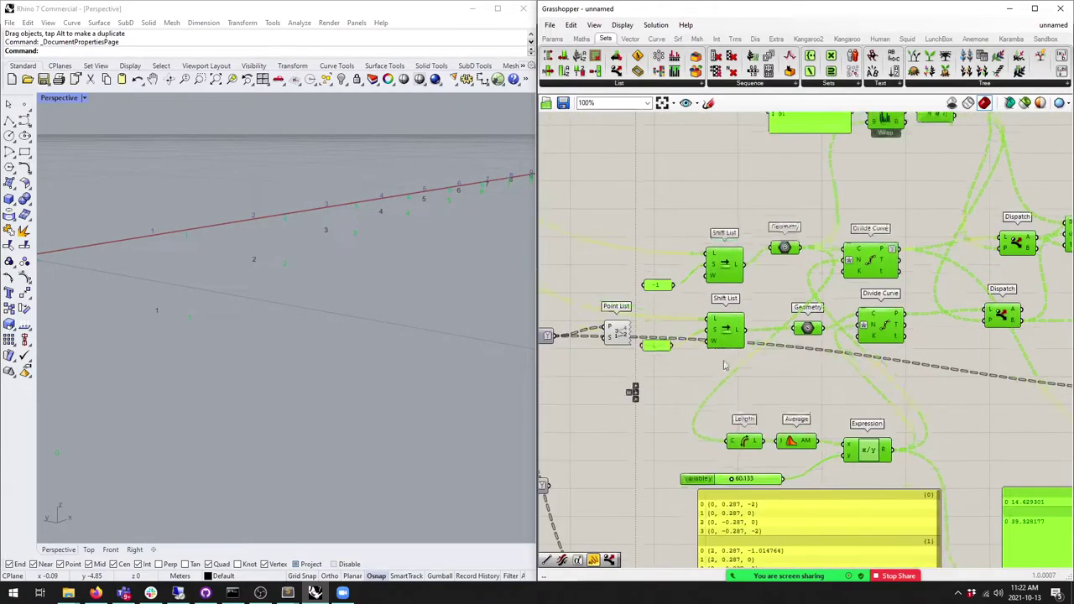
# Step: Move the first Flip Matrix down-right, near the Cull Index
pyautogui.click(781, 361)
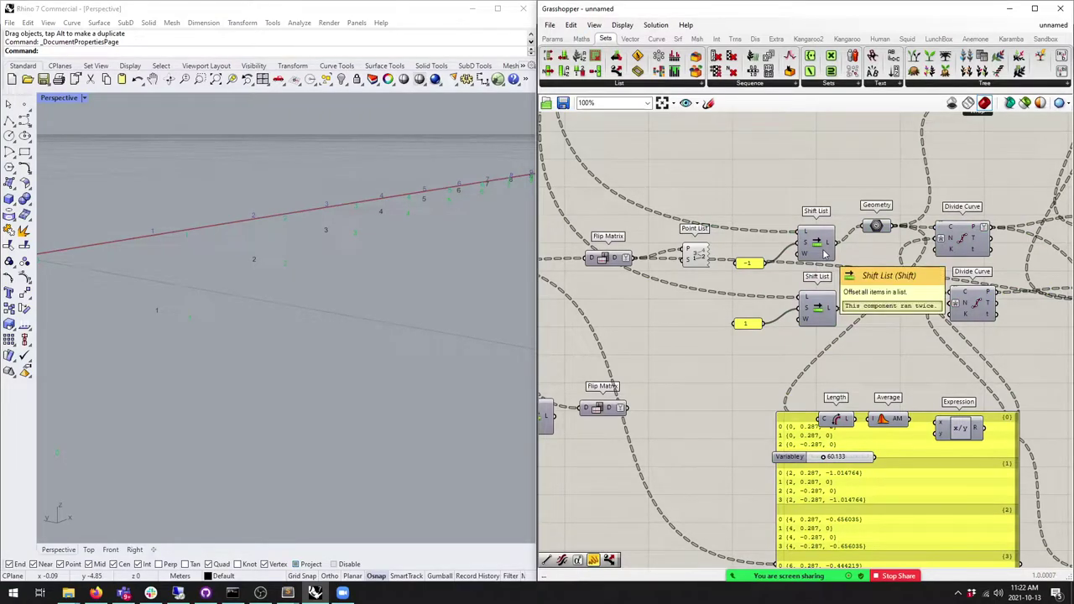
pyautogui.click(964, 239)
pyautogui.scroll(-3, 963, 238)
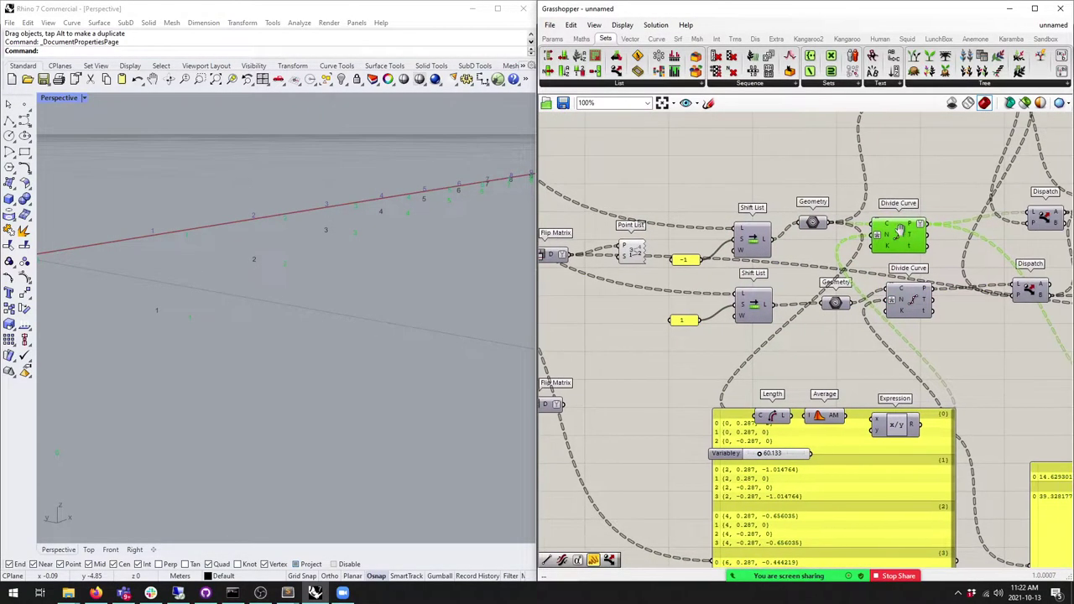
pyautogui.click(793, 287)
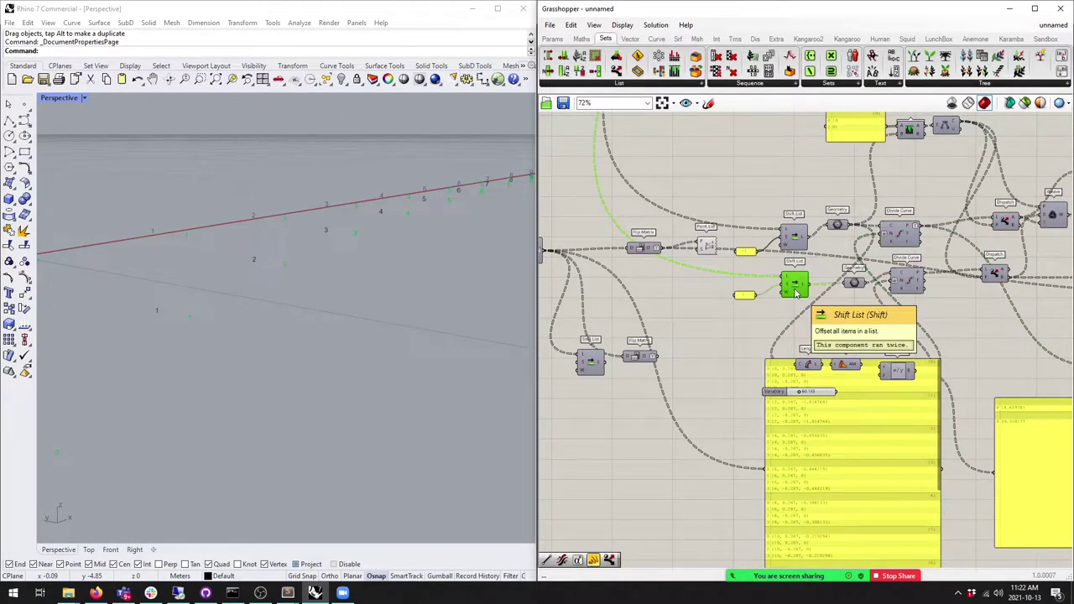
pyautogui.moveTo(796, 292); pyautogui.dragTo(750, 299, button='right')
pyautogui.scroll(2, 778, 193)
pyautogui.moveTo(686, 223); pyautogui.dragTo(701, 240)
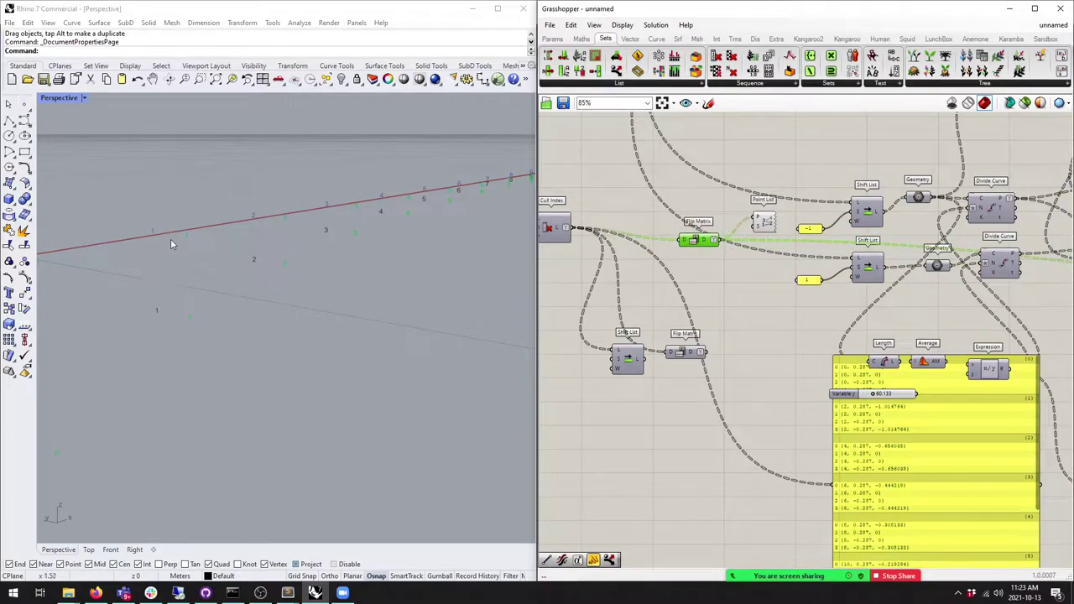
pyautogui.moveTo(728, 255); pyautogui.dragTo(751, 234, button='right')
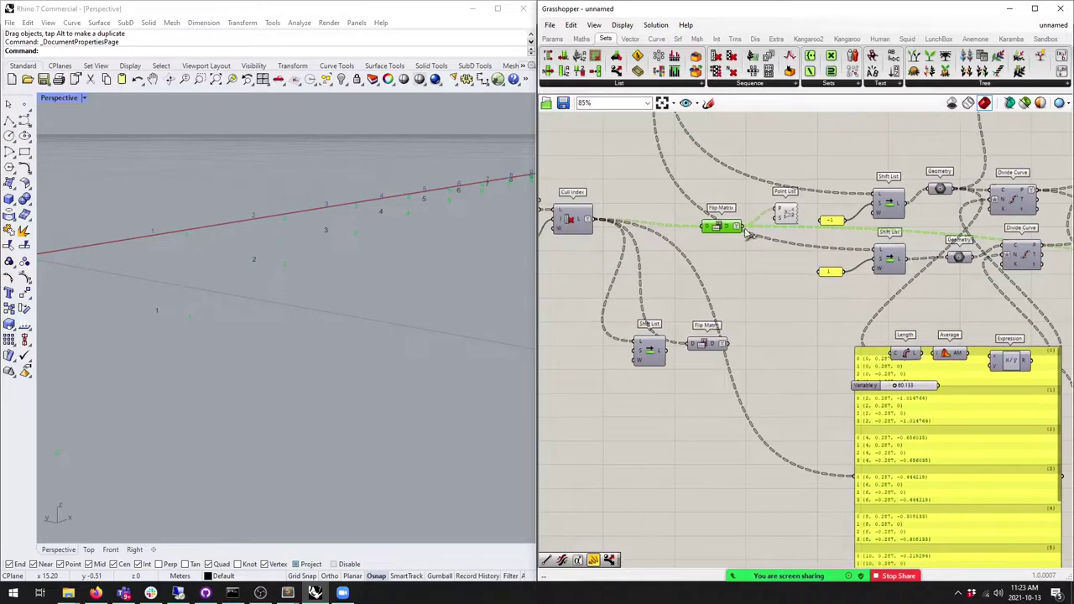
# Step: Place the Shift List under Cull Index with the second Flip Matrix right beside it
pyautogui.moveTo(707, 345); pyautogui.dragTo(714, 312)
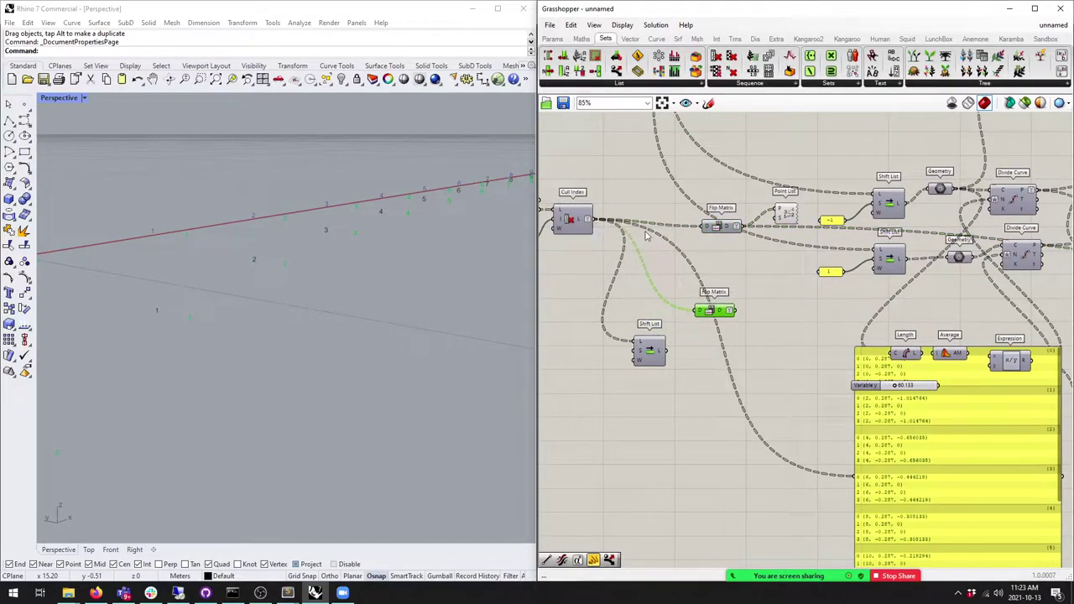
pyautogui.click(894, 267)
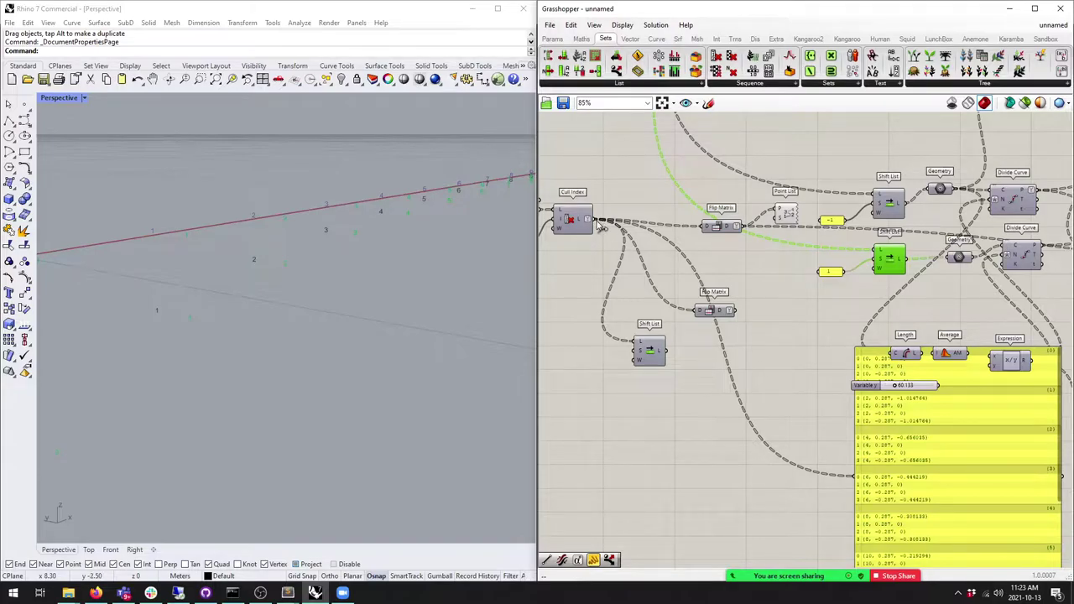
pyautogui.moveTo(649, 349); pyautogui.dragTo(642, 313)
pyautogui.moveTo(710, 312); pyautogui.dragTo(685, 321)
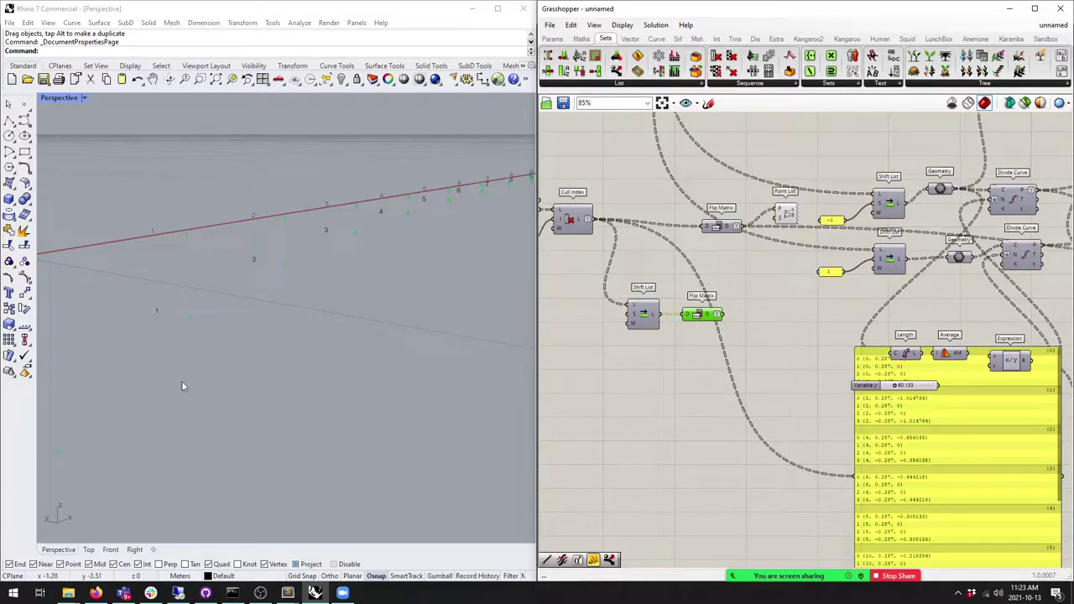
pyautogui.moveTo(632, 327)
pyautogui.scroll(2, 738, 305)
pyautogui.scroll(-2, 684, 215)
pyautogui.click(662, 226)
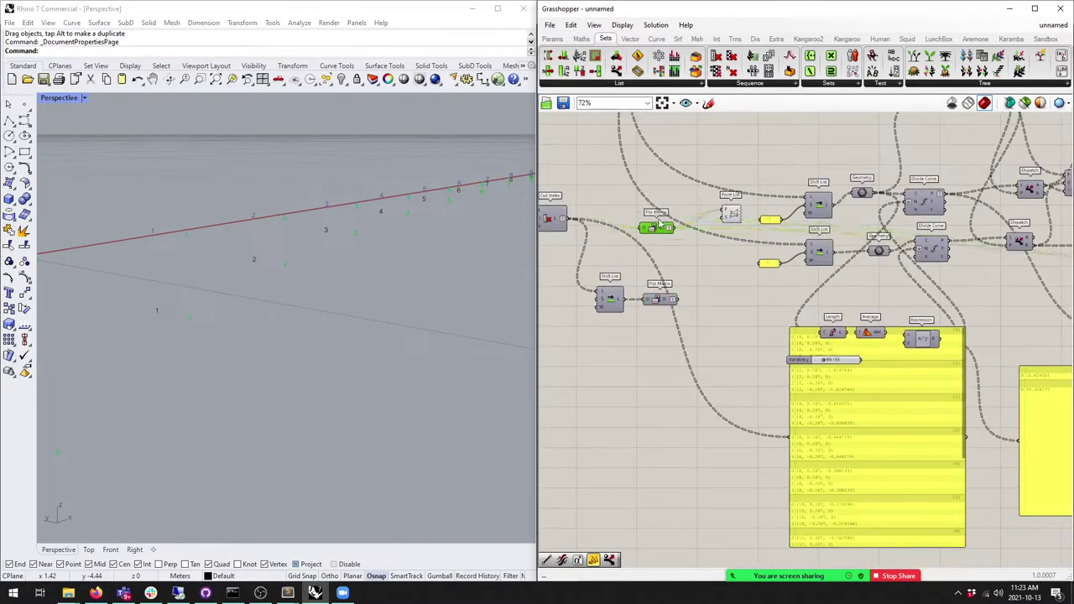
# Step: Delete the Point List and its point numbers
pyautogui.moveTo(730, 215); pyautogui.dragTo(730, 248)
pyautogui.press('Delete')
pyautogui.moveTo(944, 209); pyautogui.dragTo(927, 231, button='right')
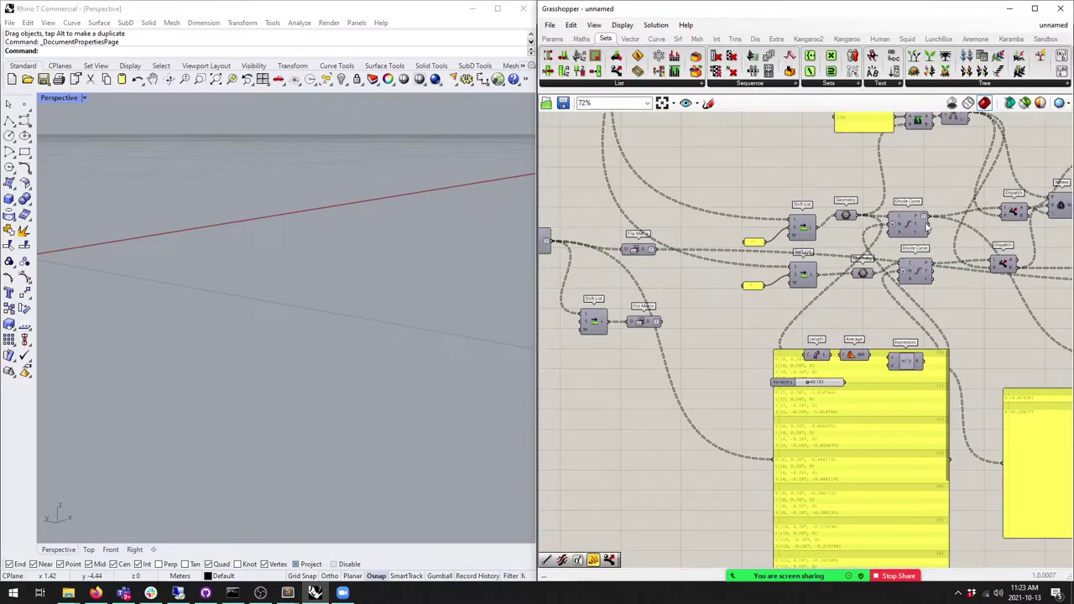
pyautogui.click(917, 226)
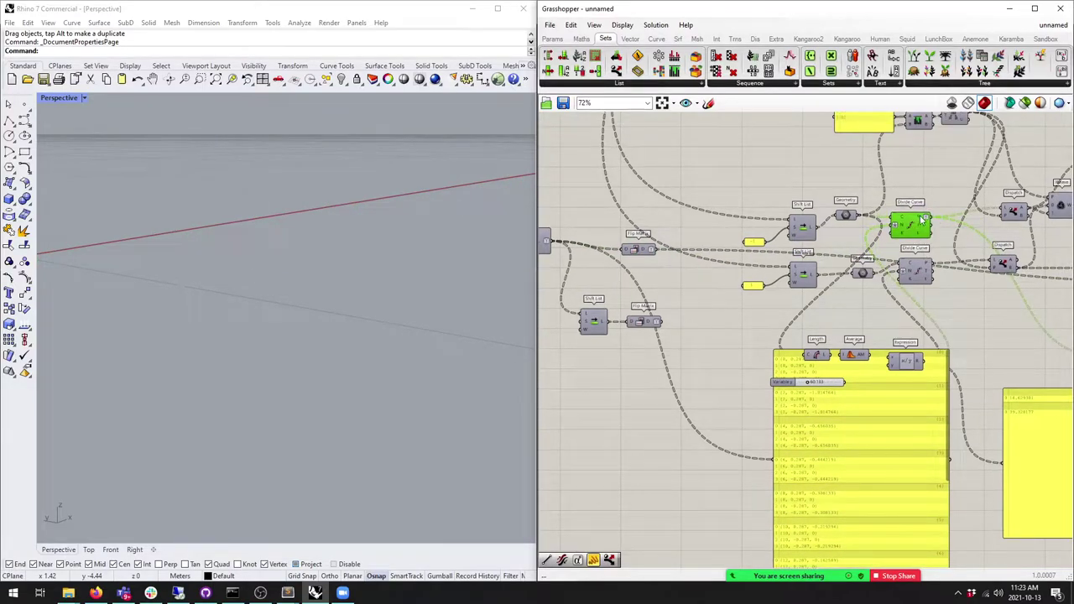
pyautogui.rightClick(651, 250)
pyautogui.scroll(-2, 839, 268)
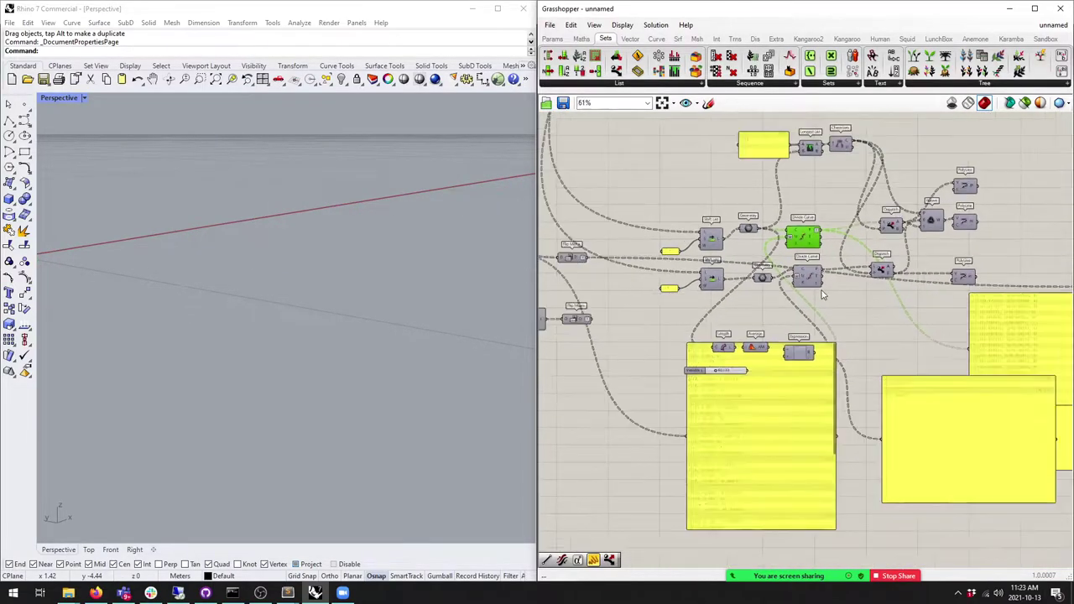
pyautogui.moveTo(1063, 287); pyautogui.dragTo(924, 287, button='right')
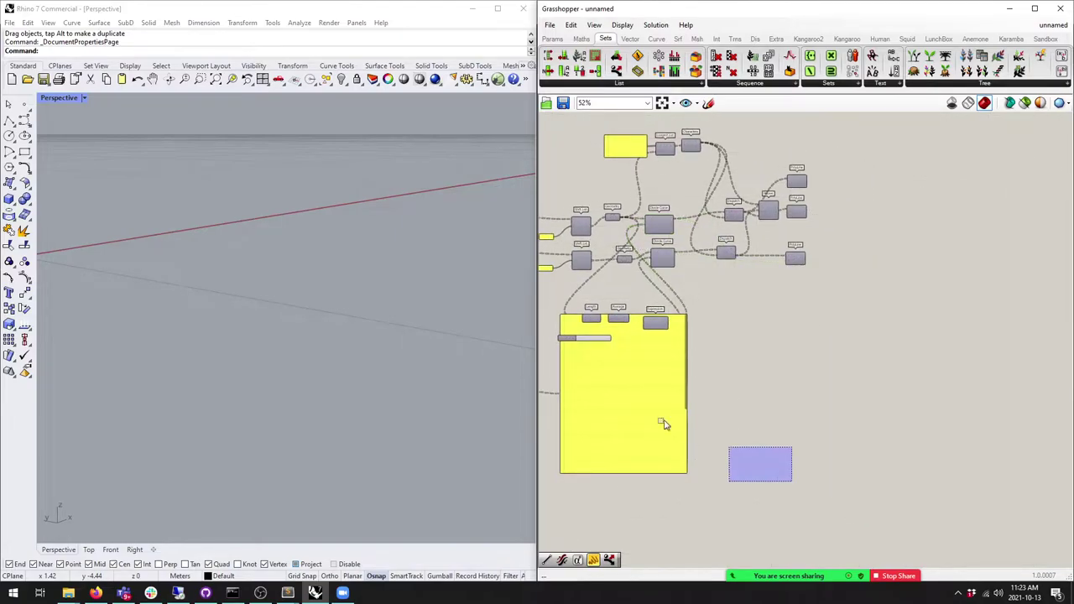
pyautogui.scroll(2, 697, 439)
pyautogui.moveTo(809, 323); pyautogui.dragTo(619, 278, button='right')
# Step: Delete the Length, Average, Expression, slider, Shift List, panel and Geometry components
pyautogui.moveTo(855, 450); pyautogui.dragTo(683, 347)
pyautogui.moveTo(821, 380); pyautogui.dragTo(777, 379)
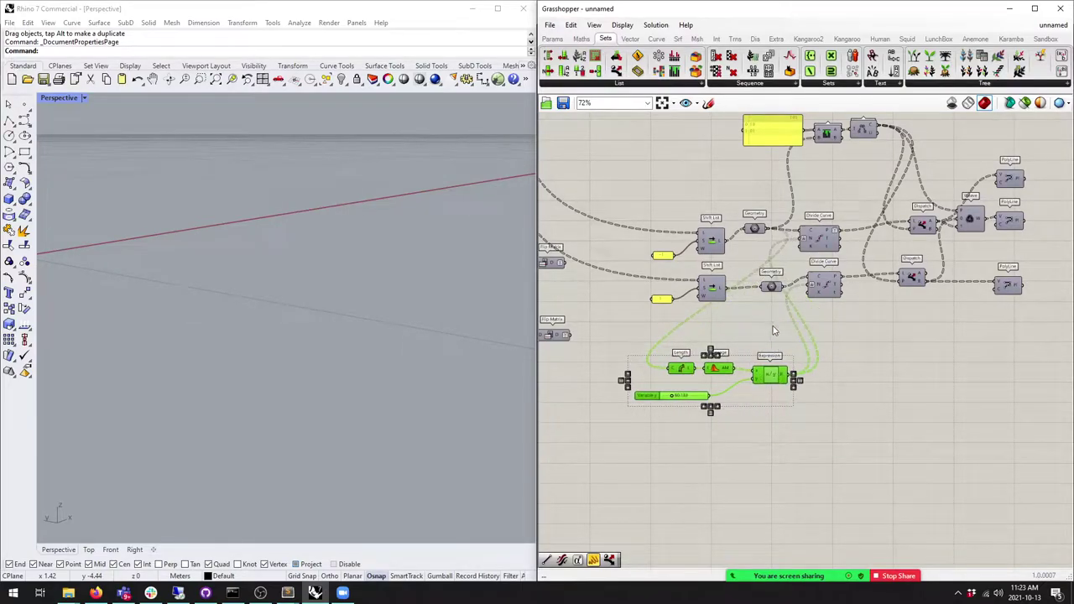
pyautogui.keyDown('shift'); pyautogui.moveTo(766, 331); pyautogui.dragTo(620, 184); pyautogui.keyUp('shift')
pyautogui.press('Delete')
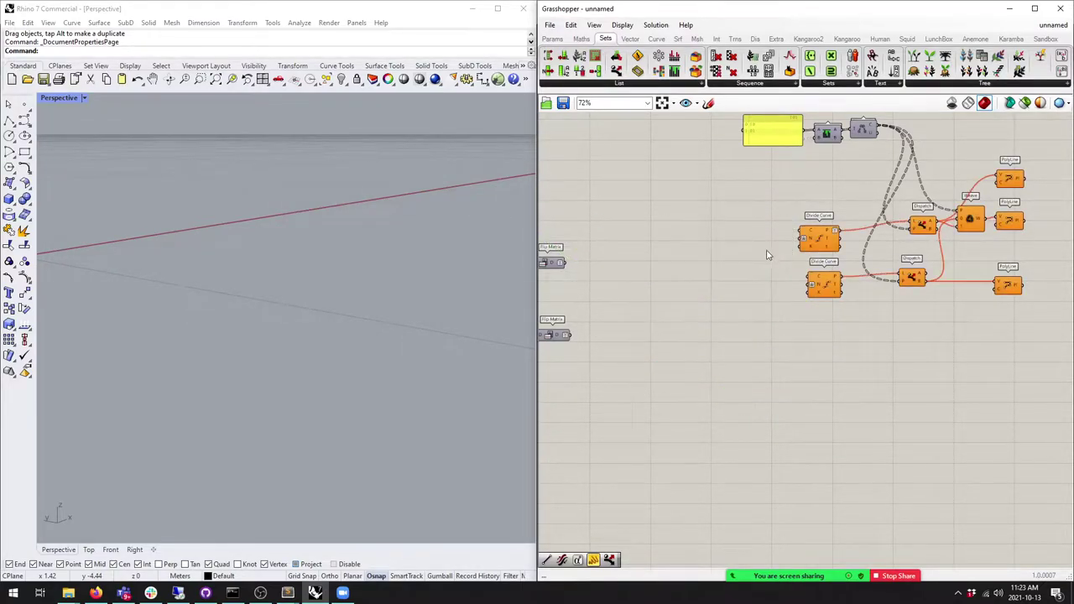
pyautogui.moveTo(869, 322); pyautogui.dragTo(679, 237)
pyautogui.click(746, 357)
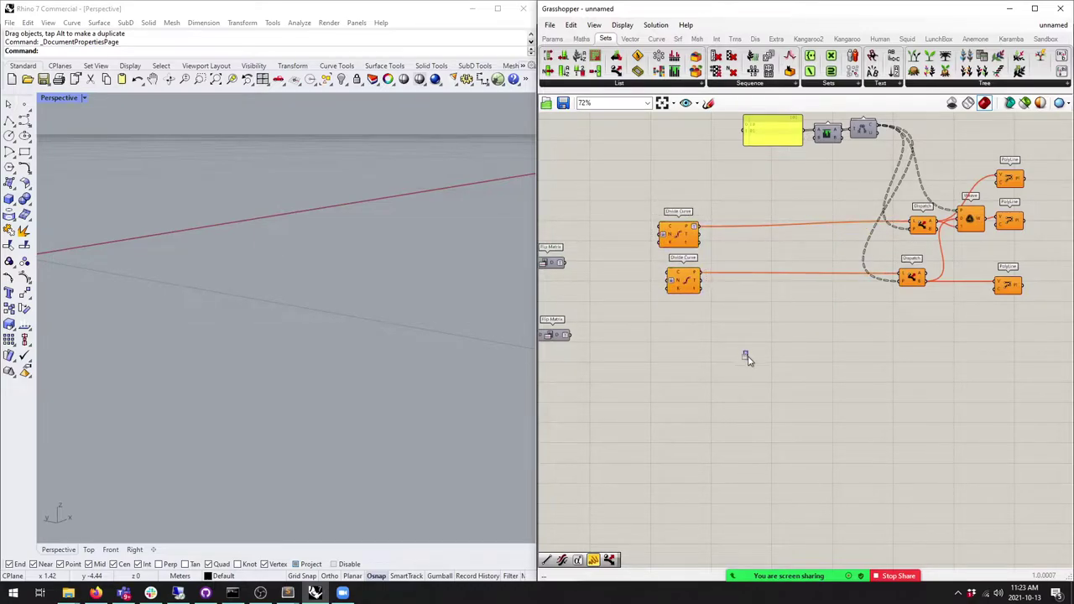
pyautogui.scroll(2, 804, 215)
pyautogui.scroll(1, 804, 215)
pyautogui.scroll(-2, 830, 251)
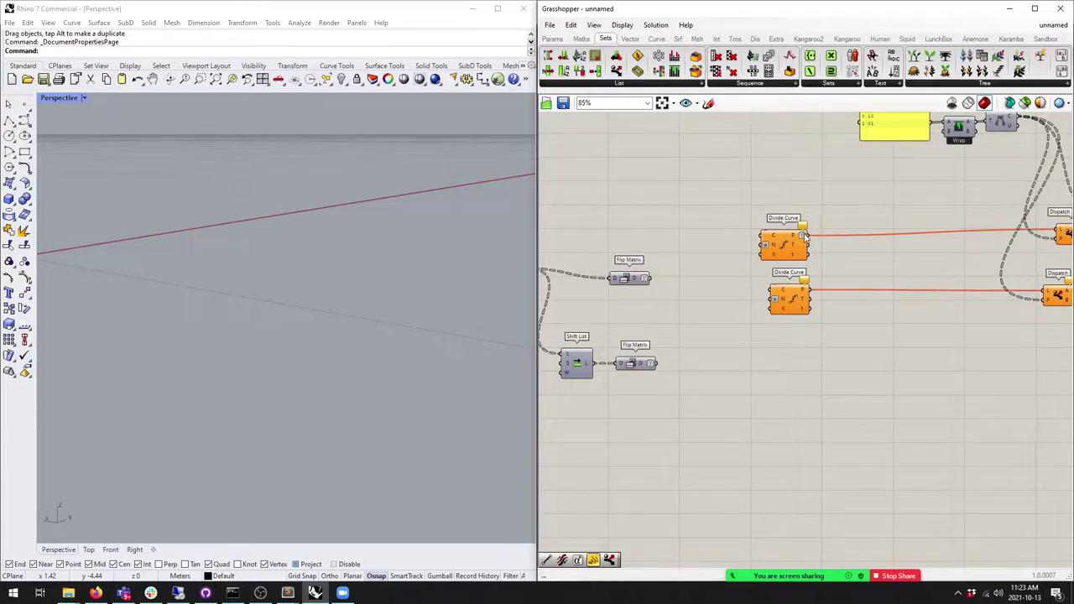
# Step: Feed each Flip Matrix output into its own Dispatch, undoing an accidental rewire
pyautogui.keyDown('ctrl'); pyautogui.keyDown('shift'); pyautogui.moveTo(813, 243); pyautogui.dragTo(651, 278); pyautogui.keyUp('shift'); pyautogui.keyUp('ctrl')
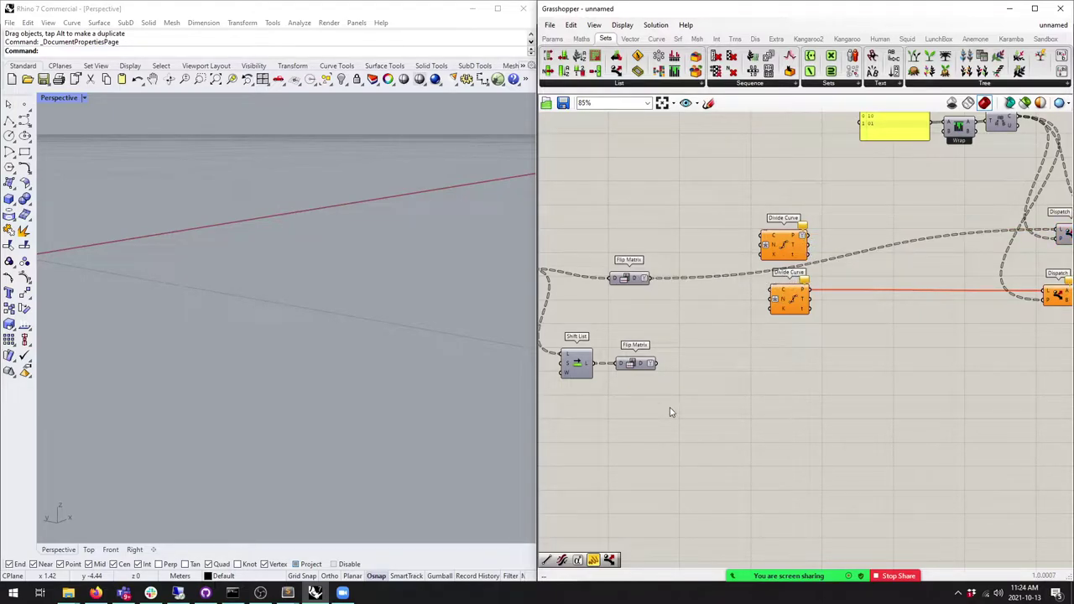
pyautogui.keyDown('ctrl'); pyautogui.keyDown('shift'); pyautogui.moveTo(812, 298); pyautogui.dragTo(656, 363); pyautogui.keyUp('shift'); pyautogui.keyUp('ctrl')
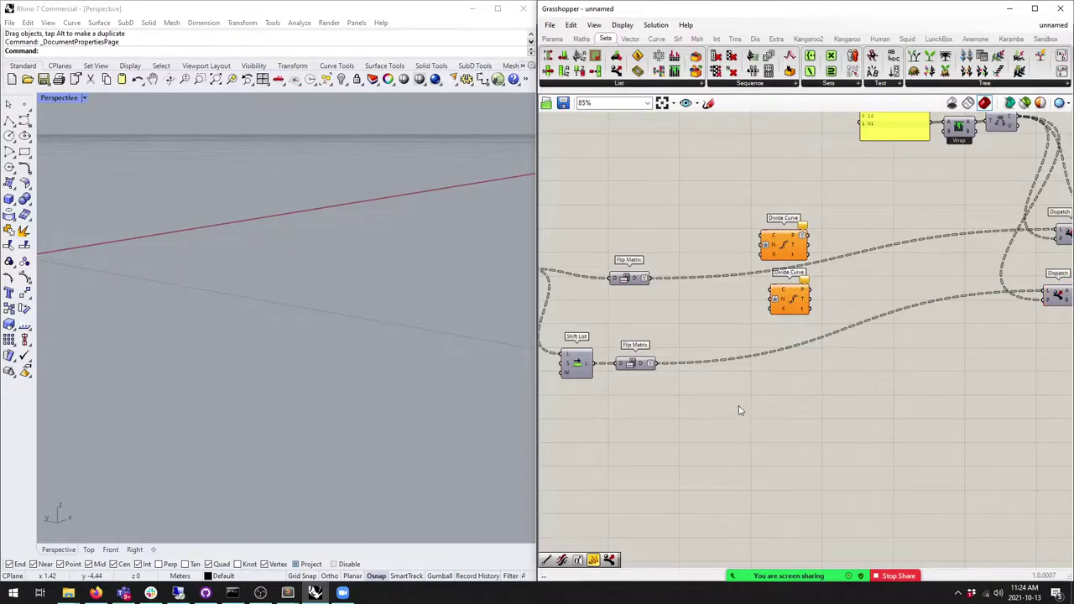
pyautogui.moveTo(740, 410); pyautogui.dragTo(686, 406, button='right')
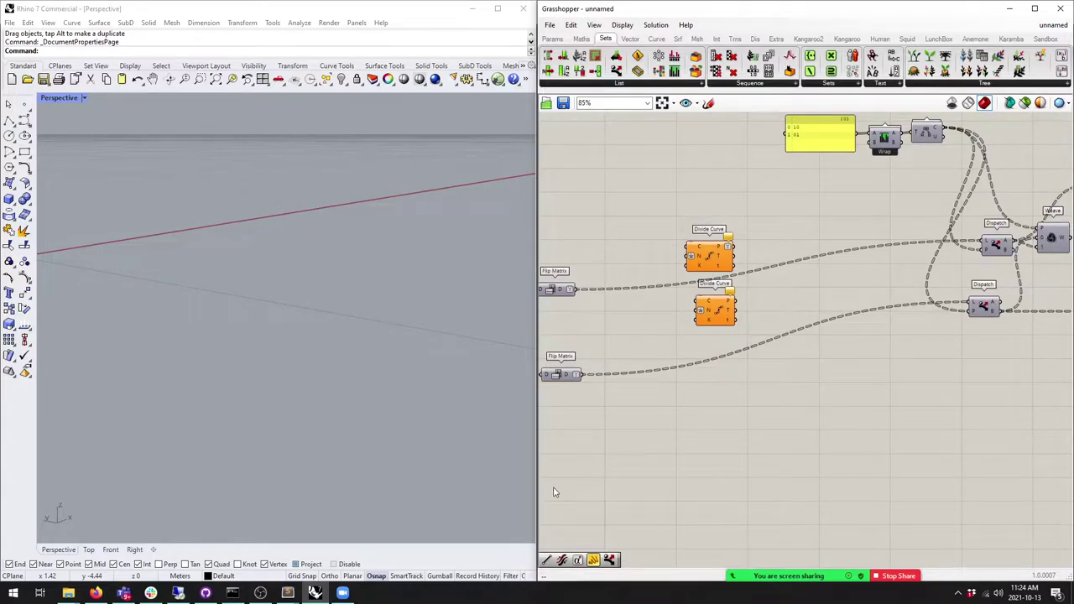
pyautogui.keyDown('ctrl'); pyautogui.keyDown('shift'); pyautogui.moveTo(583, 375); pyautogui.dragTo(736, 310); pyautogui.keyUp('shift'); pyautogui.keyUp('ctrl')
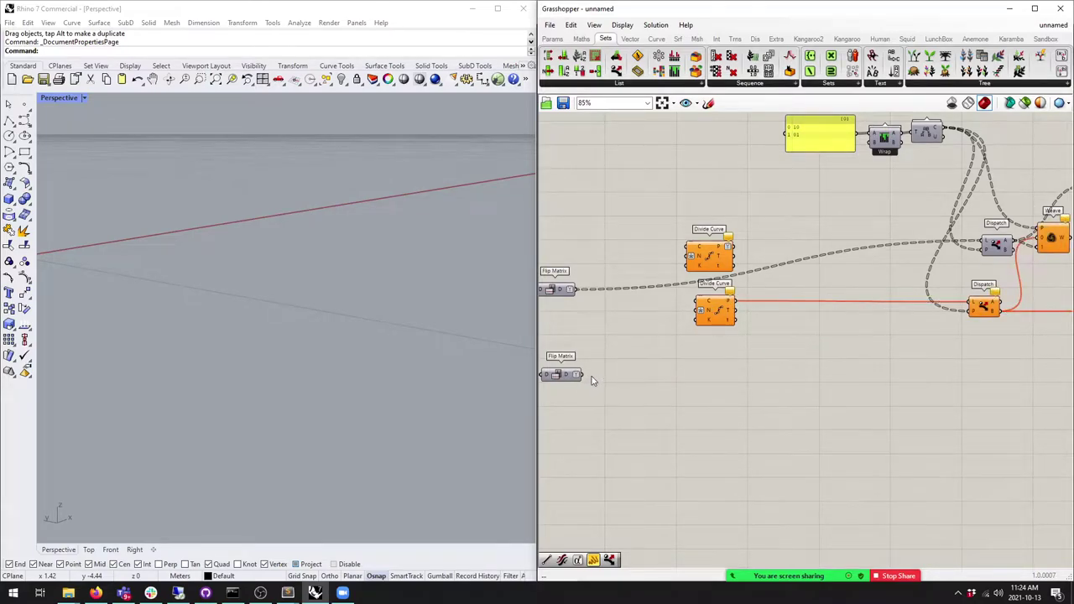
pyautogui.hotkey('ctrl', 'z')
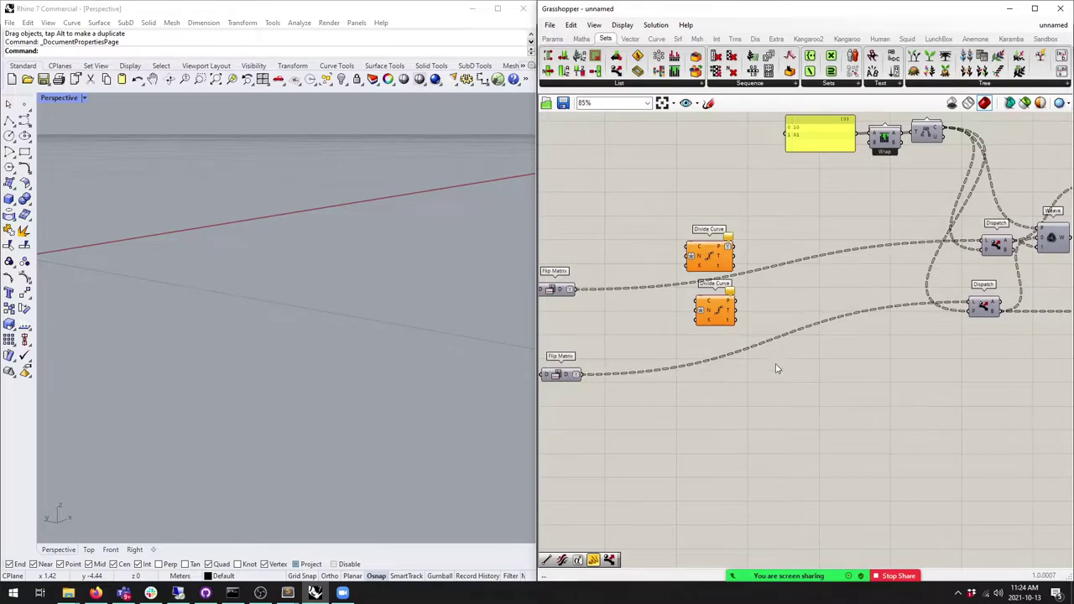
# Step: Delete both Divide Curve components
pyautogui.moveTo(751, 332); pyautogui.dragTo(812, 335, button='right')
pyautogui.moveTo(811, 336); pyautogui.dragTo(733, 215)
pyautogui.press('Delete')
pyautogui.moveTo(851, 307); pyautogui.dragTo(623, 317, button='right')
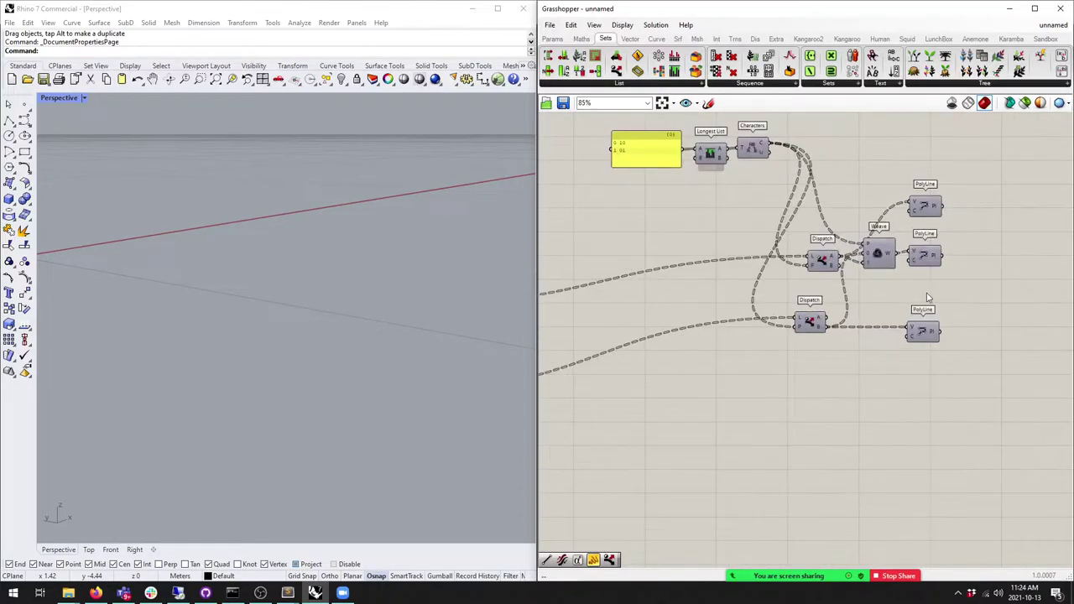
# Step: Align the two PolyLine components onto one row and show their polylines in the Rhino preview
pyautogui.moveTo(913, 328); pyautogui.dragTo(912, 311)
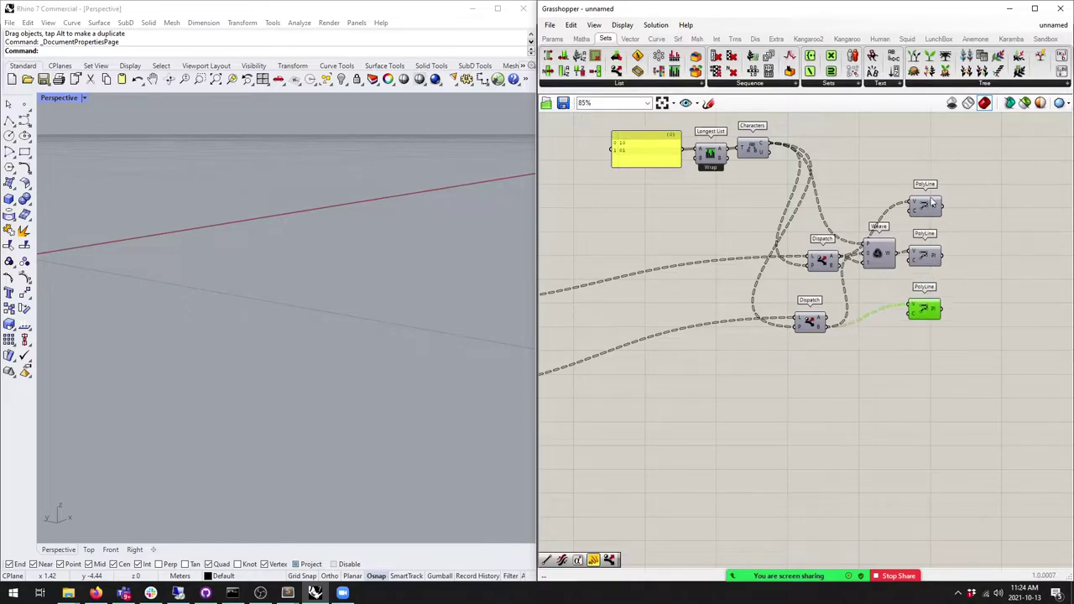
pyautogui.keyDown('shift'); pyautogui.click(928, 208); pyautogui.keyUp('shift')
pyautogui.click(949, 261)
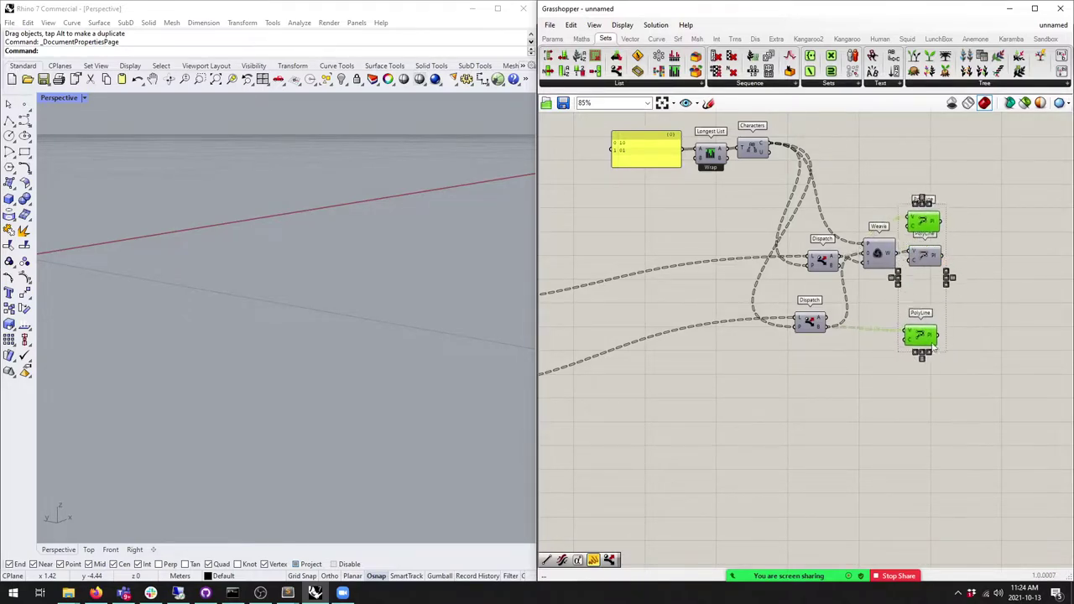
pyautogui.moveTo(937, 273); pyautogui.dragTo(935, 267)
pyautogui.middleClick(932, 252)
pyautogui.click(930, 205)
pyautogui.moveTo(318, 252); pyautogui.dragTo(383, 191, button='right')
pyautogui.moveTo(357, 241); pyautogui.dragTo(294, 275, button='right')
# Step: Move the main component cluster down and to the left on the canvas
pyautogui.moveTo(758, 242); pyautogui.dragTo(786, 271, button='right')
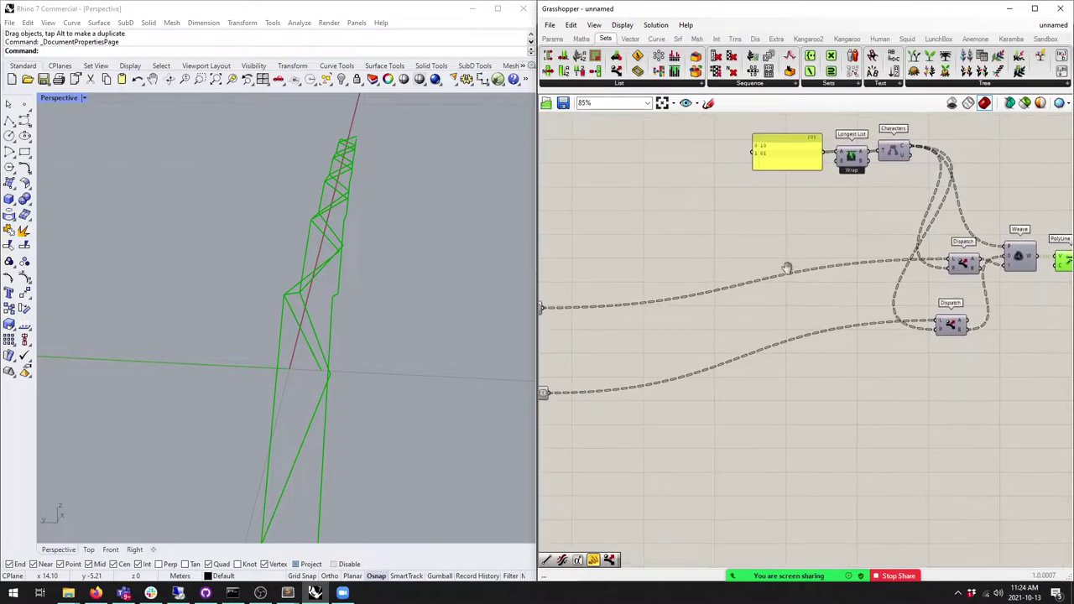
pyautogui.scroll(-3, 787, 271)
pyautogui.moveTo(1029, 356); pyautogui.dragTo(760, 163)
pyautogui.moveTo(797, 193); pyautogui.dragTo(681, 241)
pyautogui.click(763, 311)
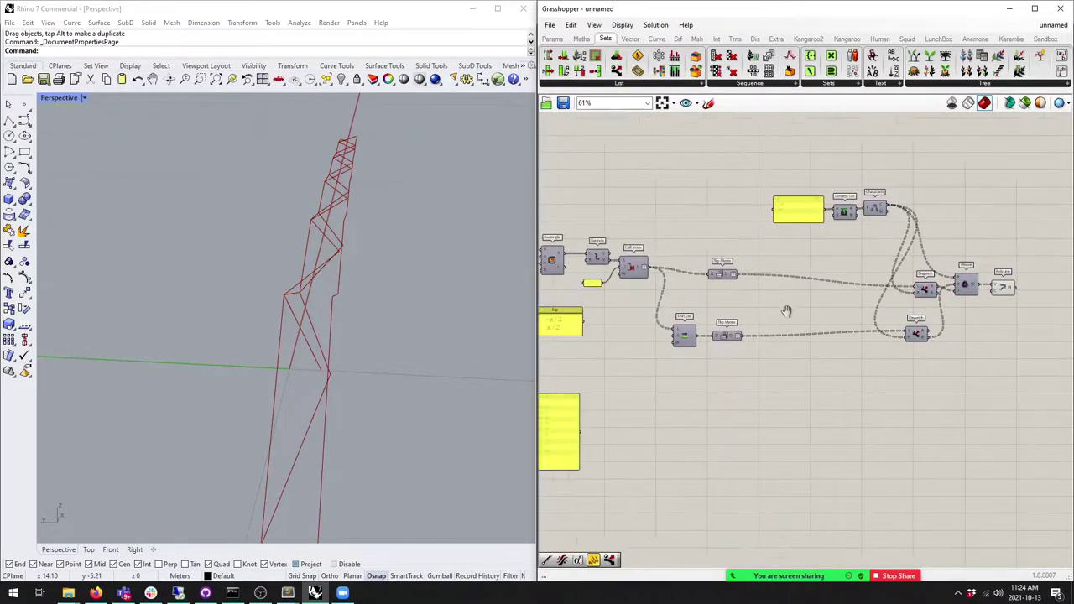
pyautogui.scroll(3, 772, 305)
pyautogui.moveTo(727, 241); pyautogui.dragTo(681, 252, button='right')
# Step: Preview the Rectangle component's frames and zoom the Perspective view to the red truss
pyautogui.click(592, 244)
pyautogui.press('space')
pyautogui.click(623, 212)
pyautogui.moveTo(327, 277); pyautogui.dragTo(394, 285, button='right')
pyautogui.press('space')
pyautogui.click(625, 287)
pyautogui.moveTo(525, 271); pyautogui.dragTo(355, 297, button='right')
pyautogui.moveTo(839, 266); pyautogui.dragTo(762, 256, button='right')
# Step: Wire a Curve-tab Polyline after the upper Flip Matrix, adding green longitudinal polylines along the truss
pyautogui.moveTo(762, 256)
pyautogui.mouseDown()
pyautogui.moveTo(740, 249)
pyautogui.moveTo(767, 252)
pyautogui.mouseUp()
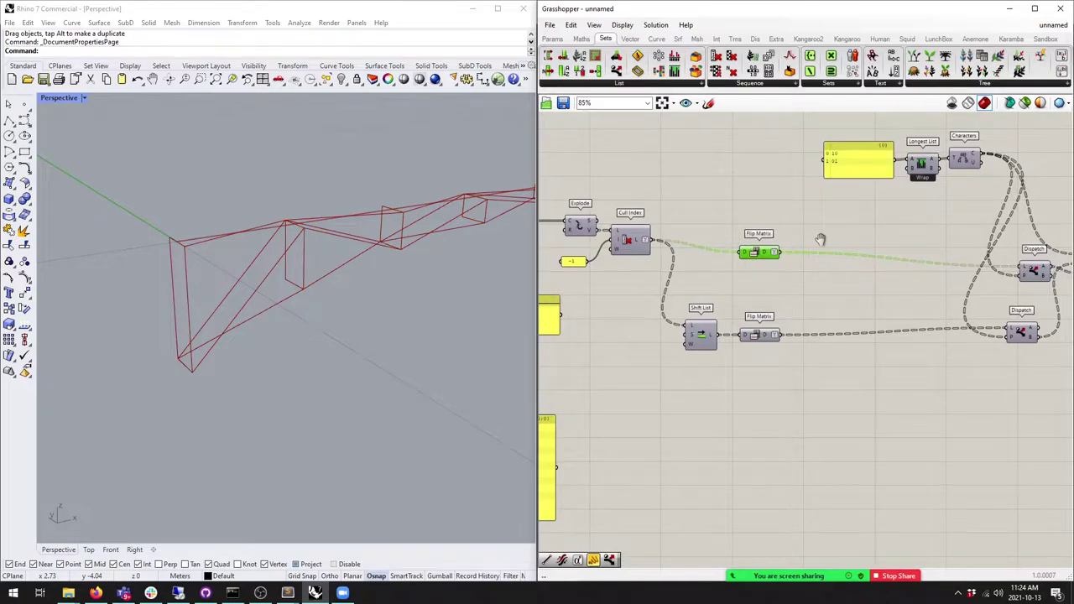
pyautogui.moveTo(767, 253); pyautogui.dragTo(707, 247, button='right')
pyautogui.click(658, 39)
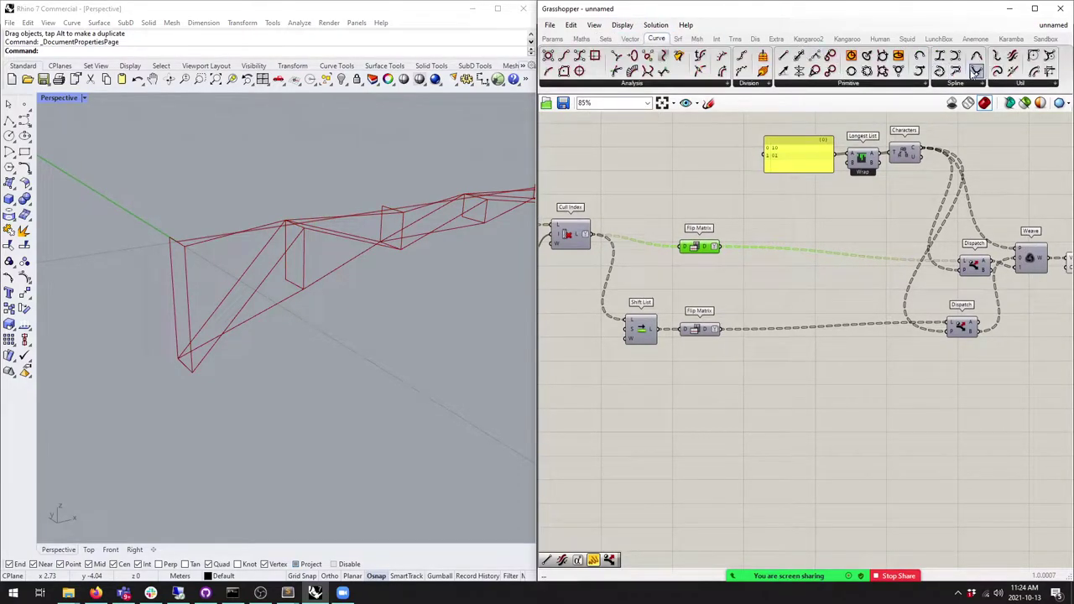
pyautogui.moveTo(939, 70); pyautogui.dragTo(768, 246)
pyautogui.moveTo(754, 242); pyautogui.dragTo(775, 243)
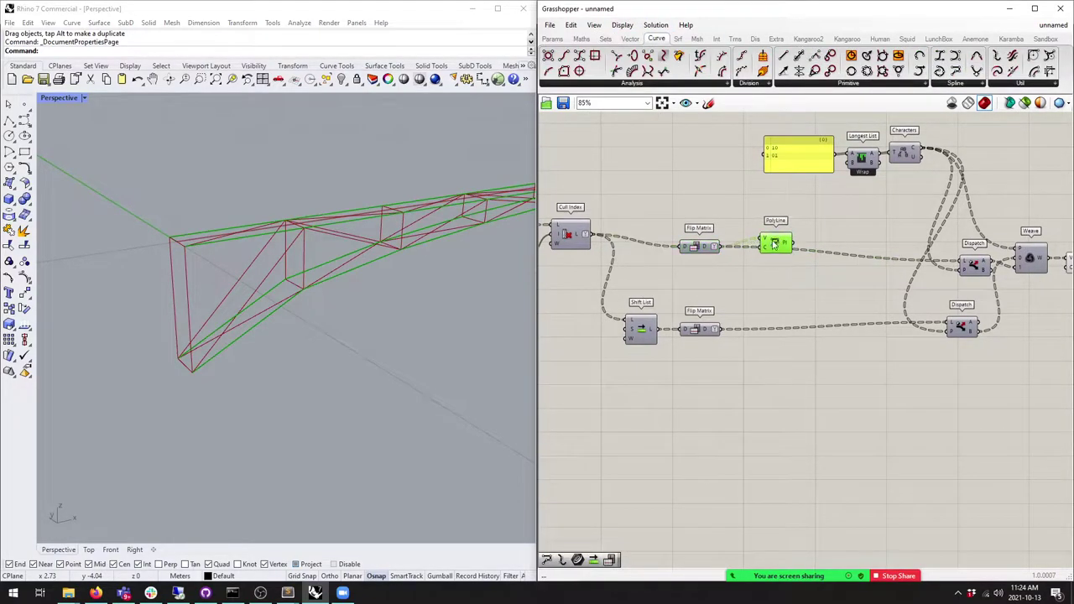
pyautogui.moveTo(511, 260); pyautogui.dragTo(312, 366, button='right')
pyautogui.moveTo(385, 243); pyautogui.dragTo(408, 240, button='right')
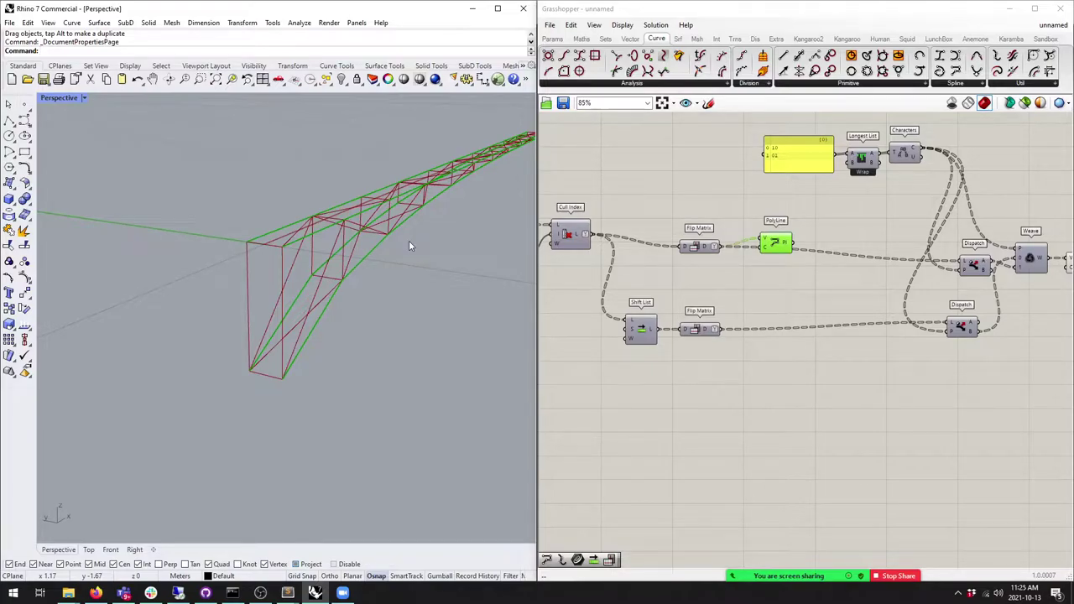
pyautogui.moveTo(409, 245); pyautogui.dragTo(298, 298, button='right')
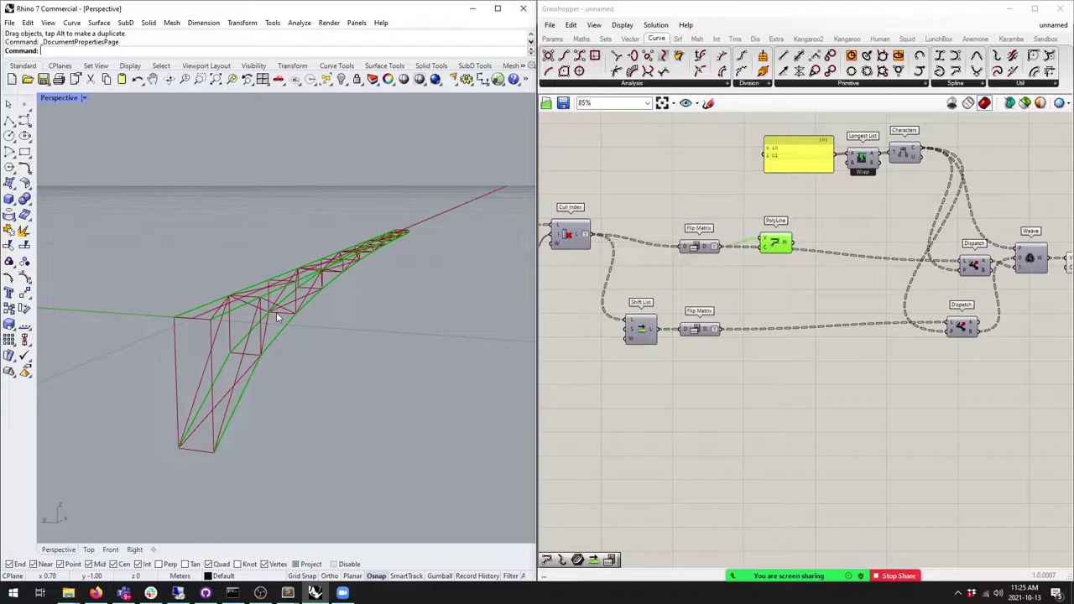
# Step: Orbit and zoom the Perspective view to inspect the truss from several angles
pyautogui.moveTo(237, 272); pyautogui.dragTo(319, 324, button='right')
pyautogui.scroll(-3, 654, 365)
pyautogui.scroll(3, 653, 364)
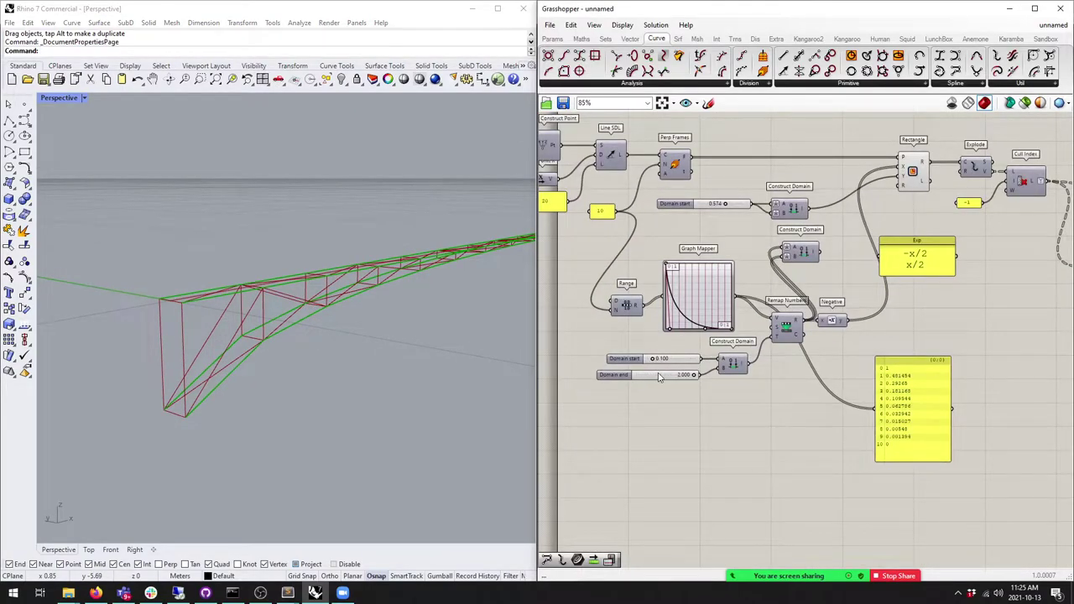
pyautogui.moveTo(422, 328); pyautogui.dragTo(375, 323, button='right')
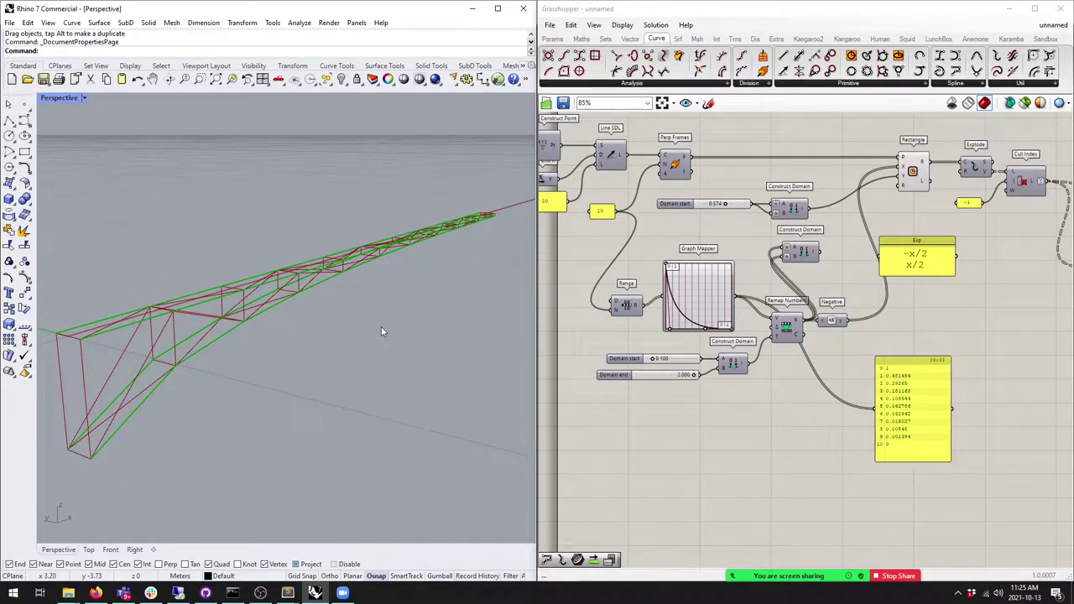
pyautogui.moveTo(381, 332); pyautogui.dragTo(388, 328, button='right')
pyautogui.scroll(3, 742, 344)
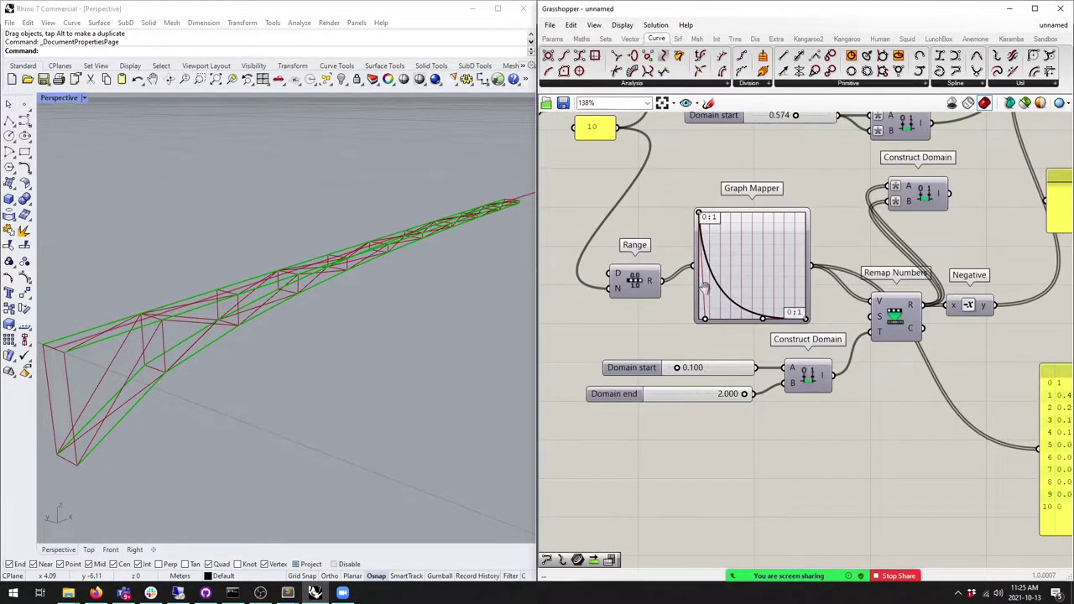
# Step: Drag the Graph Mapper's Bezier grips into an S-curve to change the truss depth falloff
pyautogui.moveTo(709, 295); pyautogui.dragTo(691, 307, button='right')
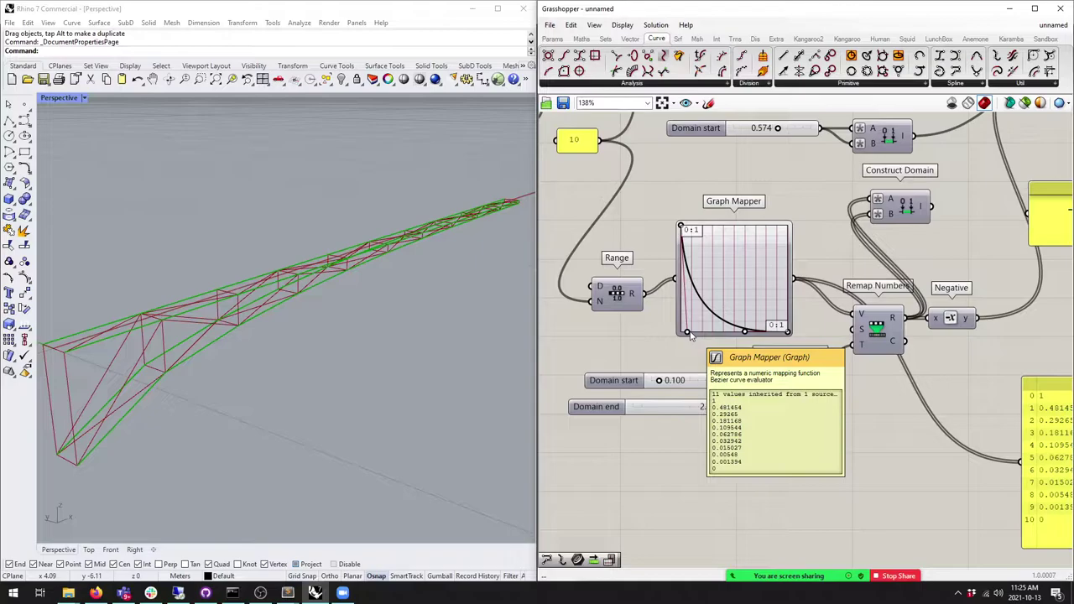
pyautogui.moveTo(688, 333); pyautogui.dragTo(747, 240)
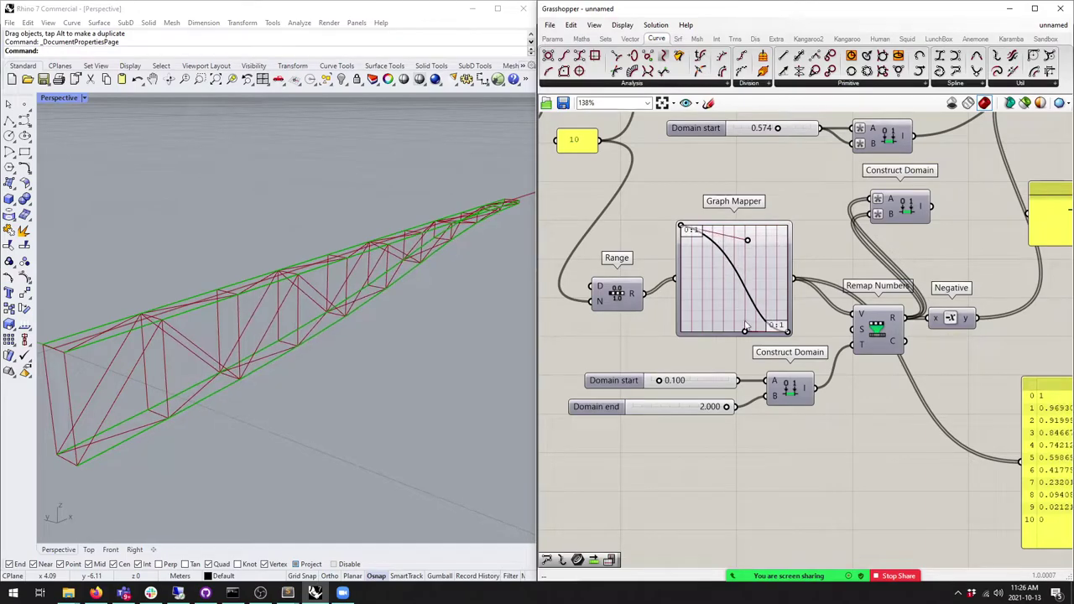
pyautogui.moveTo(745, 334)
pyautogui.mouseDown()
pyautogui.moveTo(768, 256)
pyautogui.moveTo(760, 290)
pyautogui.moveTo(721, 329)
pyautogui.moveTo(738, 320)
pyautogui.mouseUp()
pyautogui.moveTo(747, 242)
pyautogui.mouseDown()
pyautogui.moveTo(694, 280)
pyautogui.moveTo(730, 246)
pyautogui.mouseUp()
pyautogui.moveTo(424, 378); pyautogui.dragTo(420, 331, button='right')
pyautogui.moveTo(174, 336); pyautogui.dragTo(312, 303, button='right')
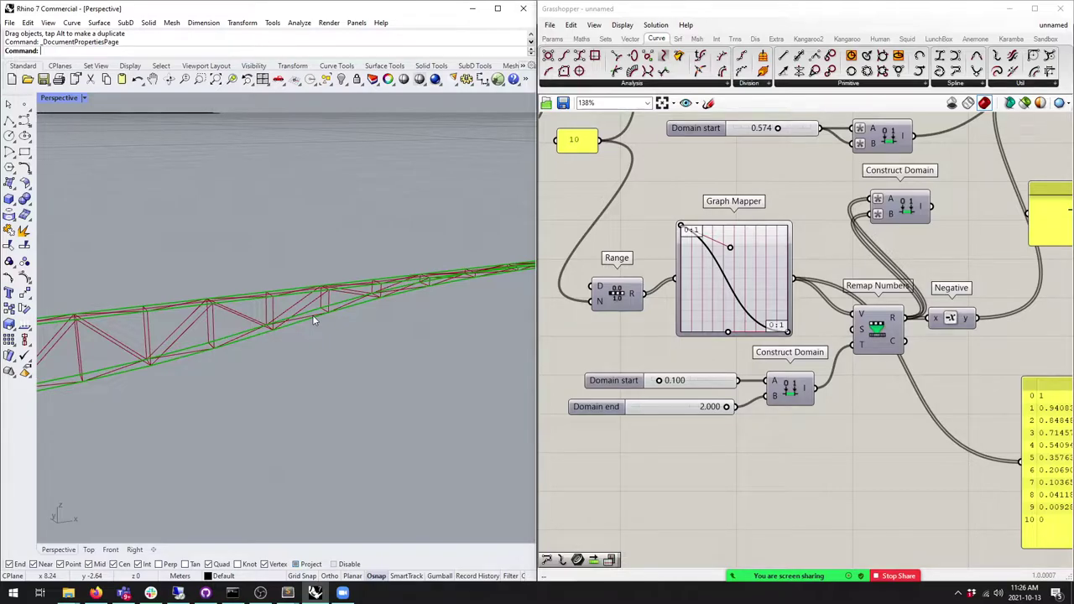
pyautogui.rightClick(745, 300)
pyautogui.moveTo(780, 433)
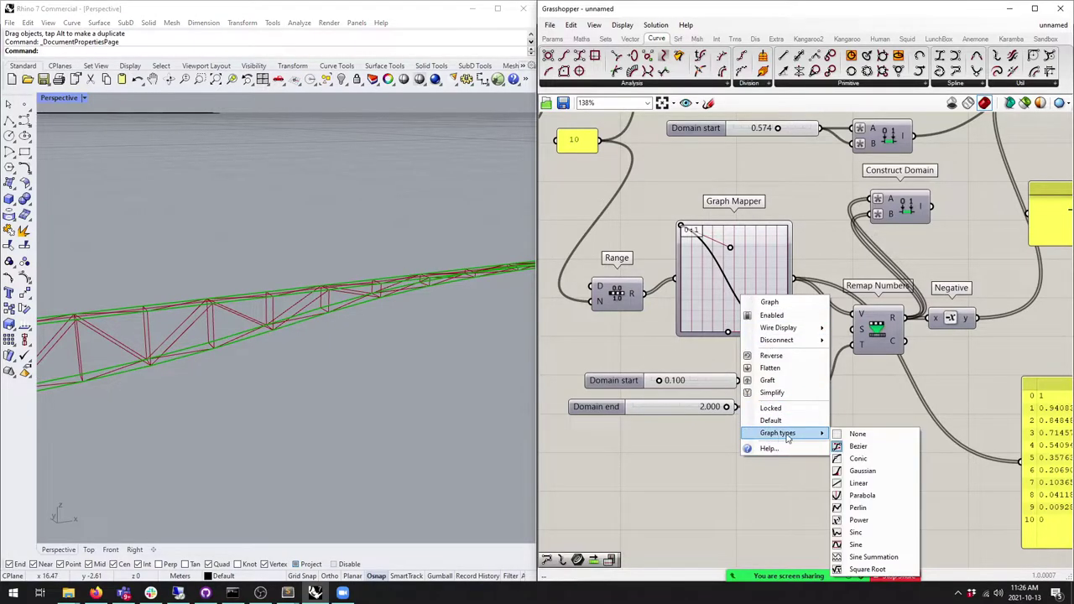
pyautogui.click(860, 483)
pyautogui.moveTo(760, 249); pyautogui.dragTo(818, 360)
pyautogui.moveTo(715, 309); pyautogui.dragTo(663, 202)
pyautogui.rightClick(744, 282)
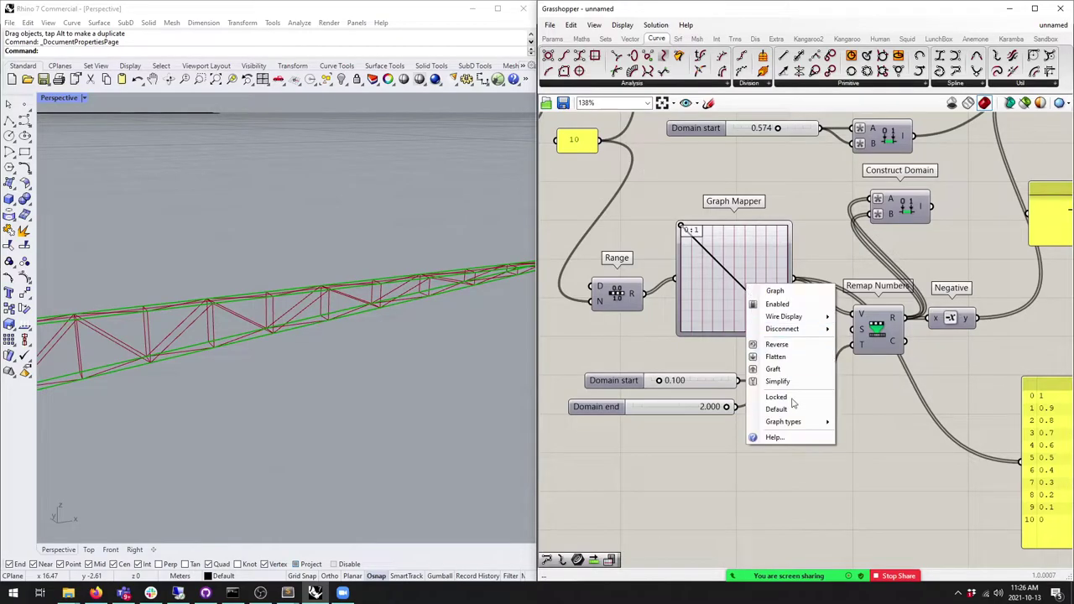
pyautogui.moveTo(797, 426)
pyautogui.click(864, 438)
pyautogui.moveTo(369, 289); pyautogui.dragTo(153, 310, button='right')
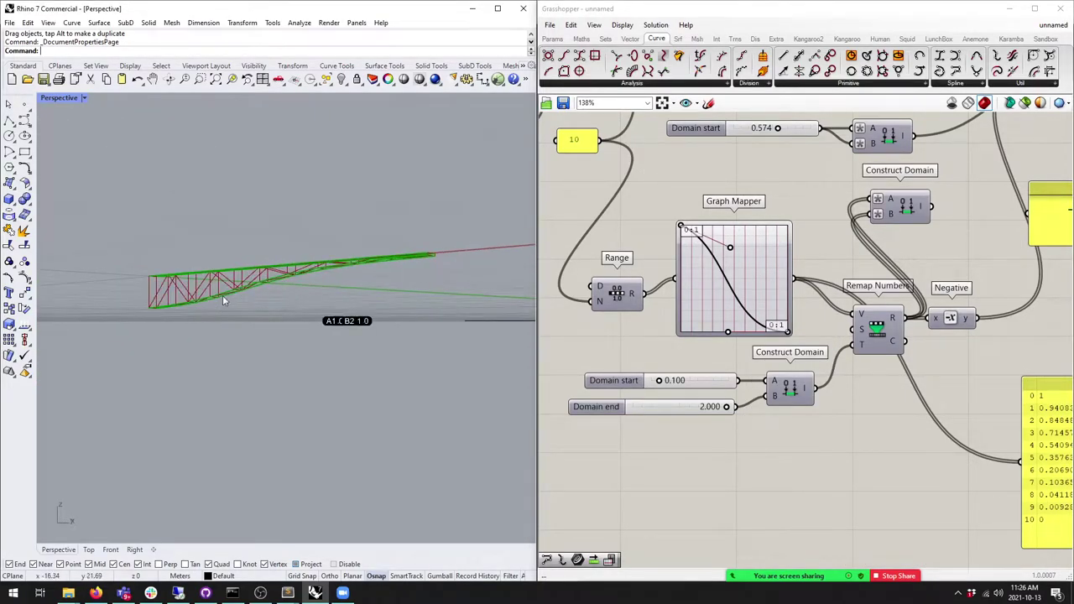
pyautogui.scroll(6, 302, 294)
pyautogui.keyDown('shift'); pyautogui.moveTo(302, 298); pyautogui.dragTo(323, 304, button='right'); pyautogui.keyUp('shift')
pyautogui.scroll(-6, 310, 302)
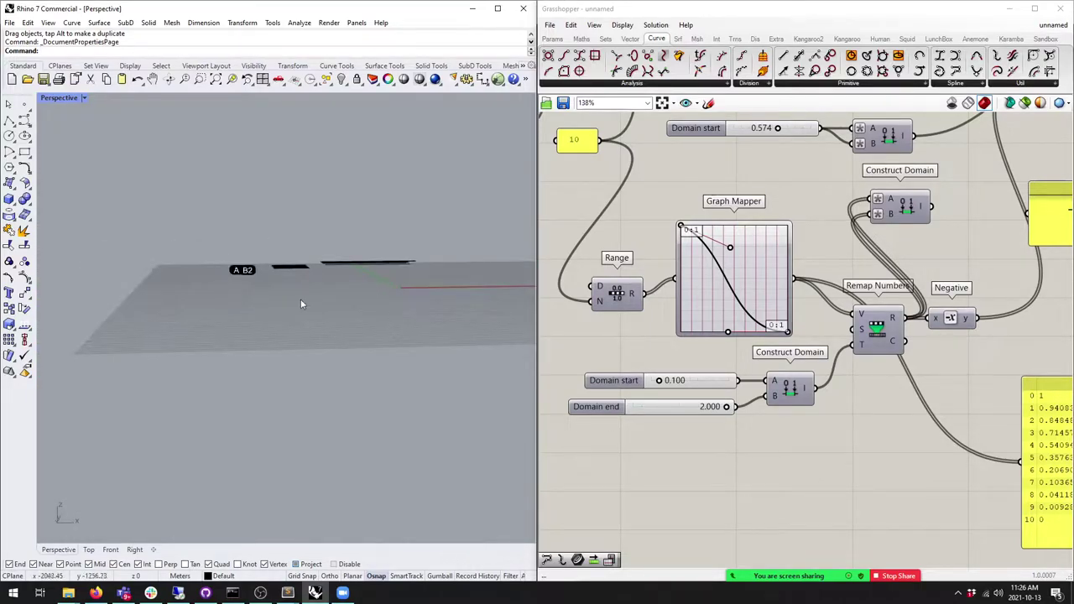
pyautogui.scroll(-4, 780, 293)
pyautogui.click(848, 302)
pyautogui.middleClick(846, 301)
pyautogui.click(844, 267)
pyautogui.moveTo(383, 323); pyautogui.dragTo(193, 302, button='right')
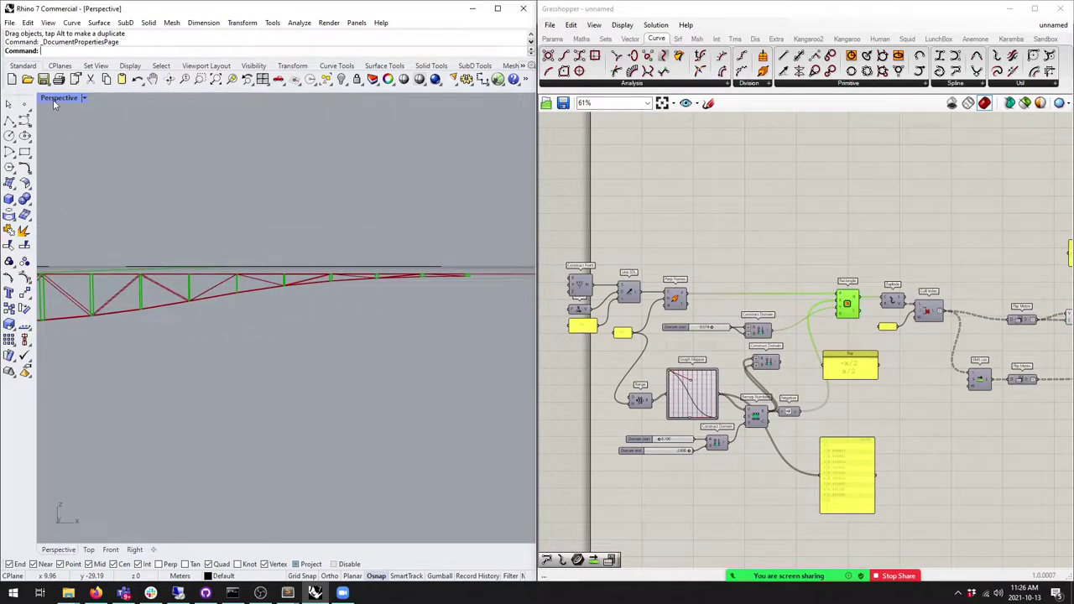
# Step: Add a Perp Frame component above Perp Frames and wire the Line SDL curve into it
pyautogui.doubleClick(54, 98)
pyautogui.doubleClick(309, 103)
pyautogui.scroll(3, 665, 327)
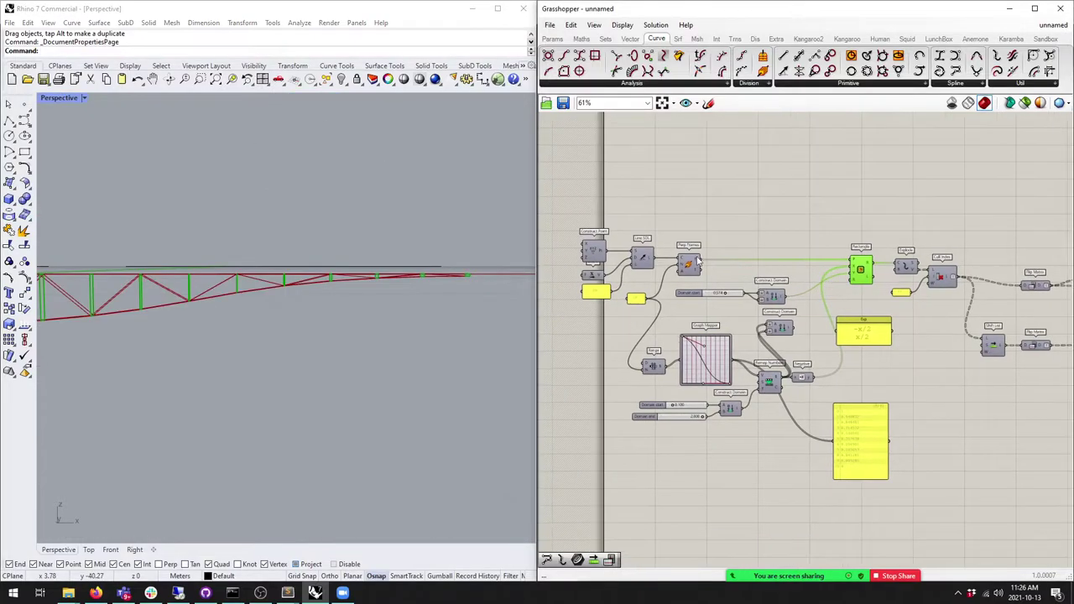
pyautogui.moveTo(293, 306); pyautogui.dragTo(352, 293, button='right')
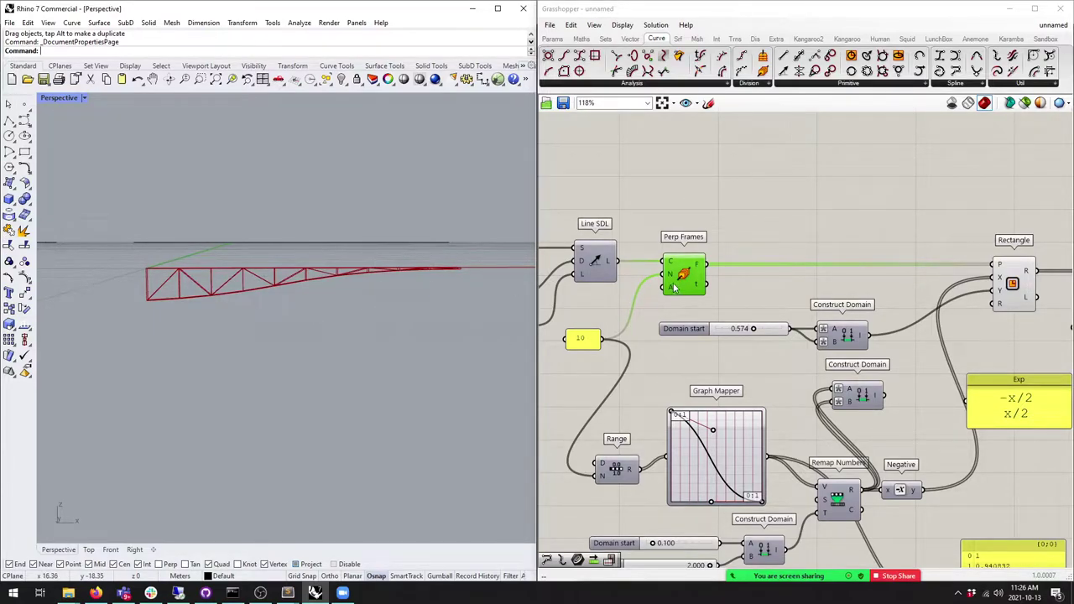
pyautogui.moveTo(674, 289); pyautogui.dragTo(678, 290)
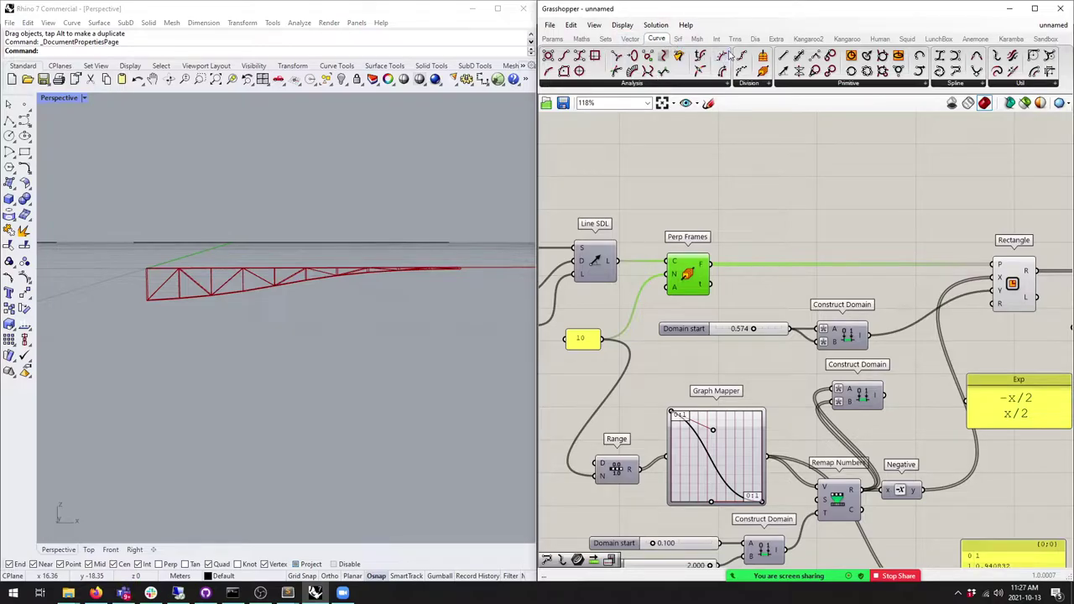
pyautogui.click(714, 84)
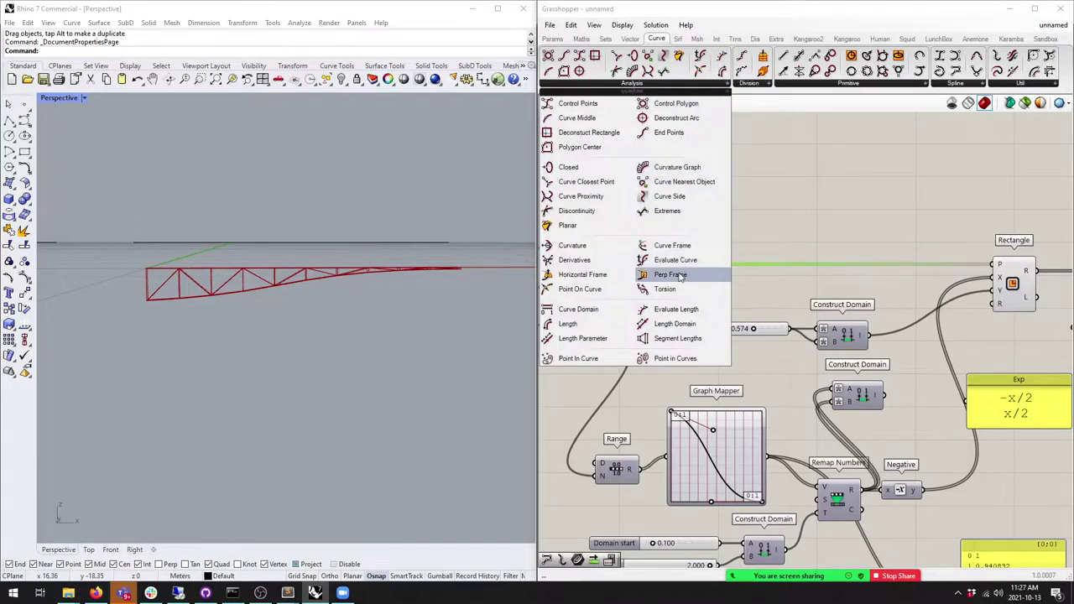
pyautogui.moveTo(681, 277); pyautogui.dragTo(687, 193)
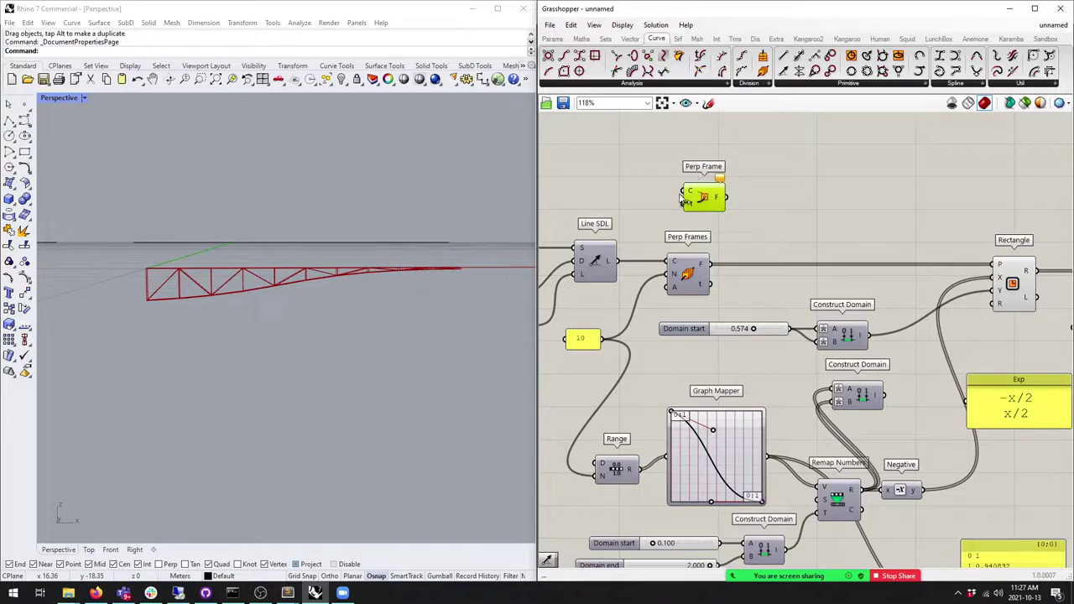
pyautogui.moveTo(617, 261); pyautogui.dragTo(760, 192)
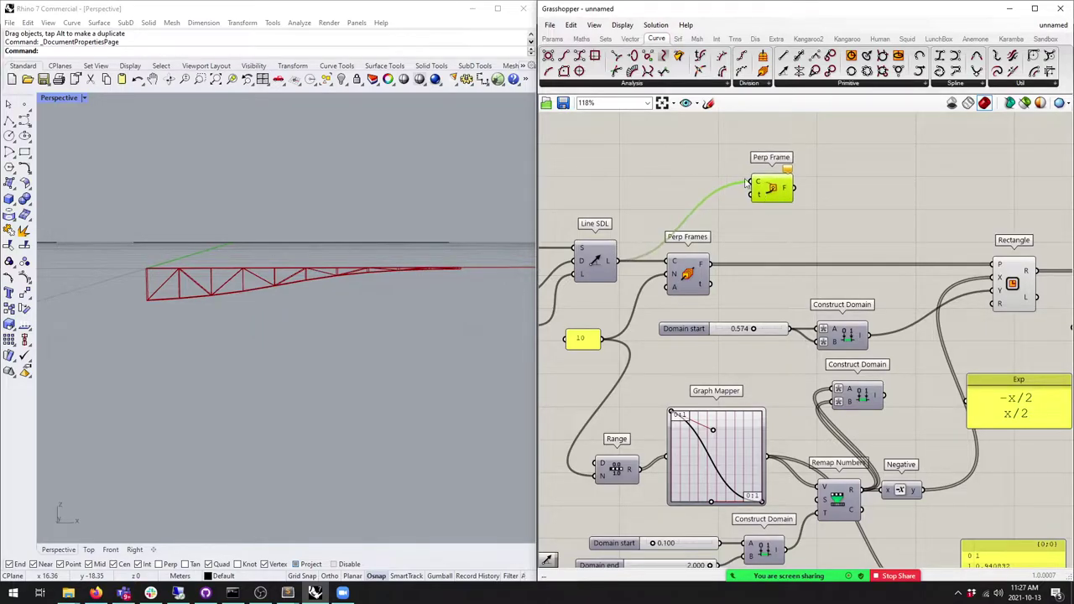
# Step: Duplicate Range and Graph Mapper above the originals, arrange them by Perp Frame, and add an empty panel
pyautogui.moveTo(601, 465); pyautogui.dragTo(653, 427, button='right')
pyautogui.click(667, 398)
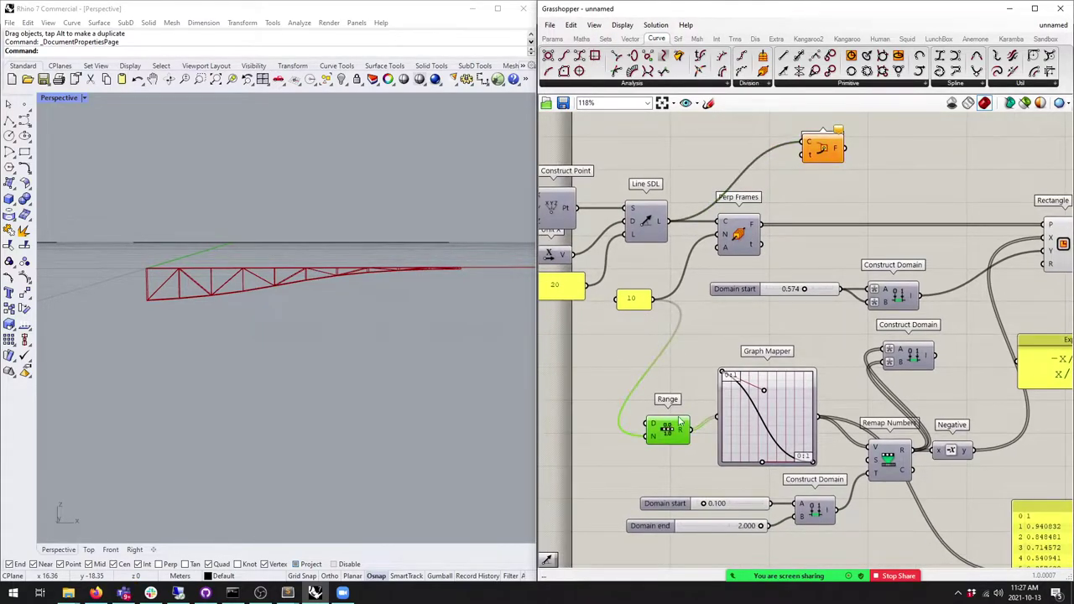
pyautogui.keyDown('shift'); pyautogui.click(738, 435); pyautogui.keyUp('shift')
pyautogui.moveTo(773, 396); pyautogui.dragTo(768, 477, button='right')
pyautogui.keyDown('alt'); pyautogui.moveTo(746, 502); pyautogui.dragTo(731, 183); pyautogui.keyUp('alt')
pyautogui.click(647, 193)
pyautogui.moveTo(647, 193); pyautogui.dragTo(664, 237, button='right')
pyautogui.moveTo(665, 237); pyautogui.dragTo(664, 225)
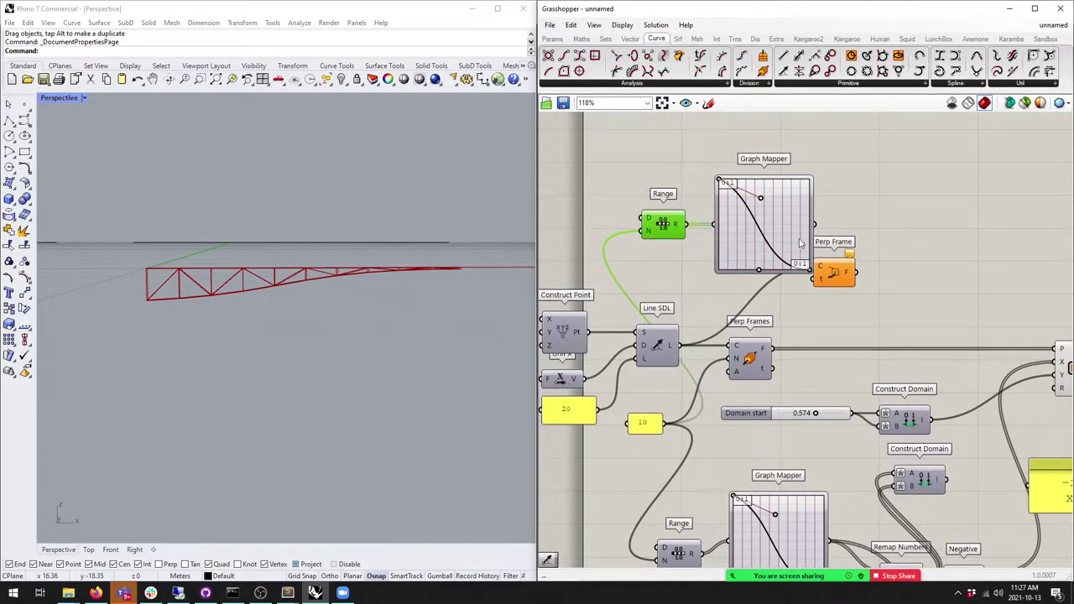
pyautogui.moveTo(834, 273); pyautogui.dragTo(907, 274)
pyautogui.moveTo(770, 245); pyautogui.dragTo(769, 243)
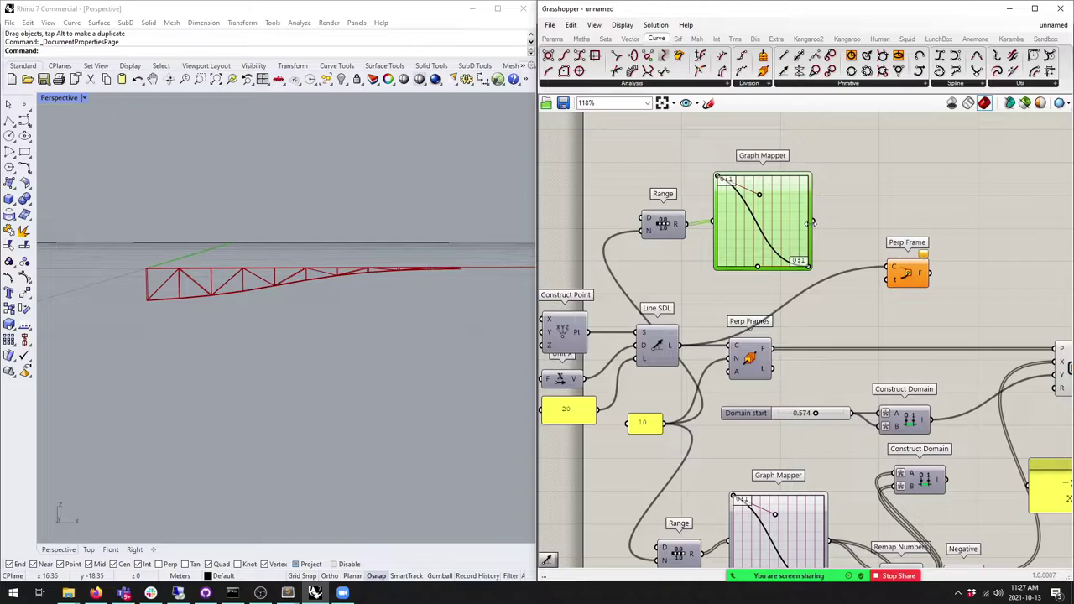
pyautogui.click(552, 39)
pyautogui.moveTo(718, 74); pyautogui.dragTo(881, 196)
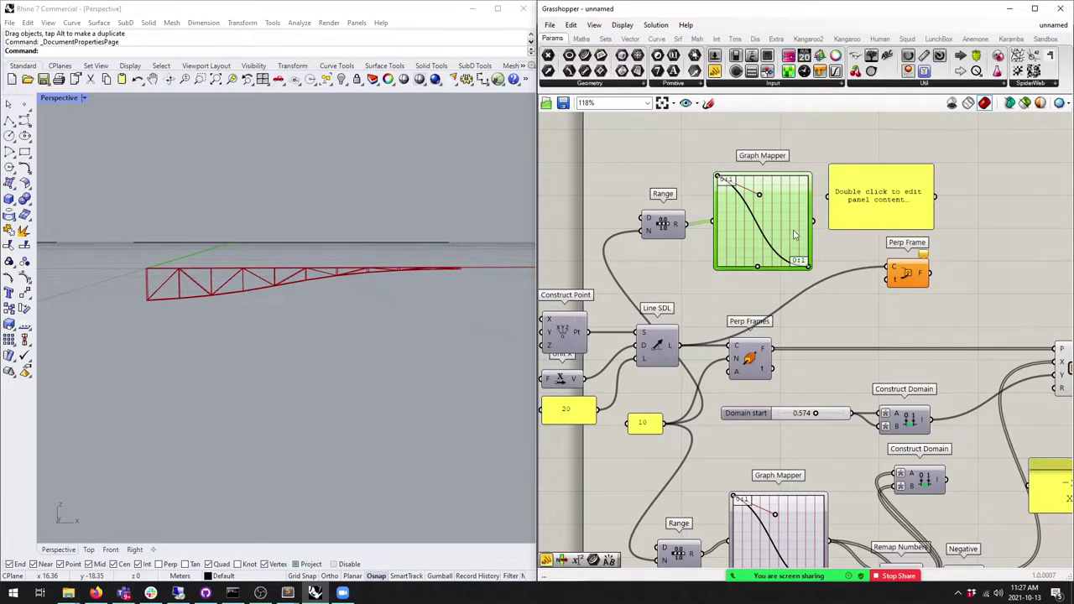
# Step: List the Graph Mapper values in the panel, check Range's output options, then delete the panel
pyautogui.moveTo(813, 221); pyautogui.dragTo(829, 196)
pyautogui.moveTo(876, 230); pyautogui.dragTo(881, 314)
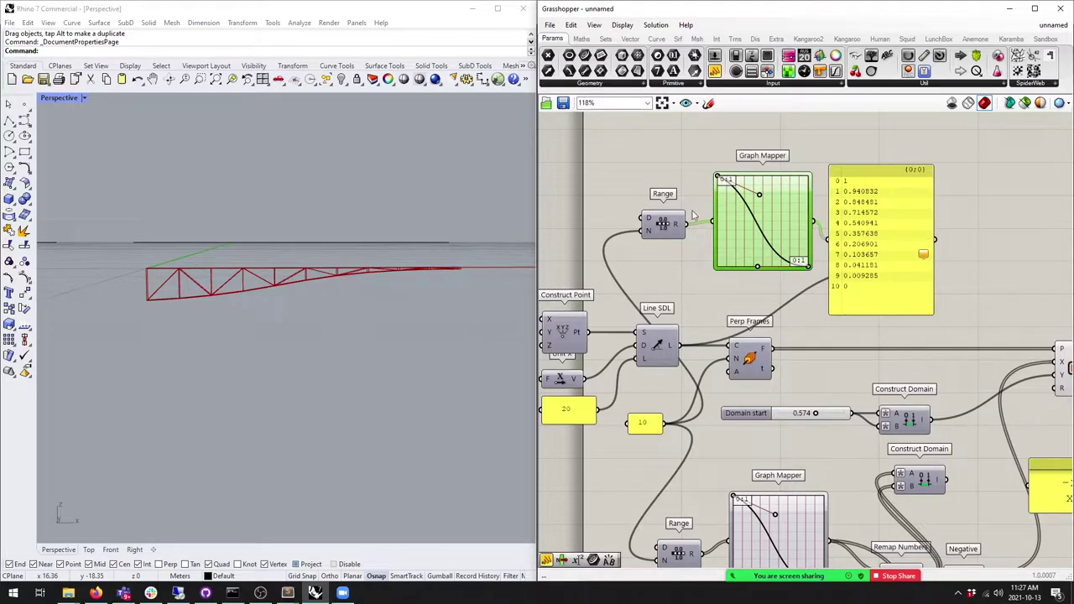
pyautogui.moveTo(744, 230); pyautogui.dragTo(747, 219)
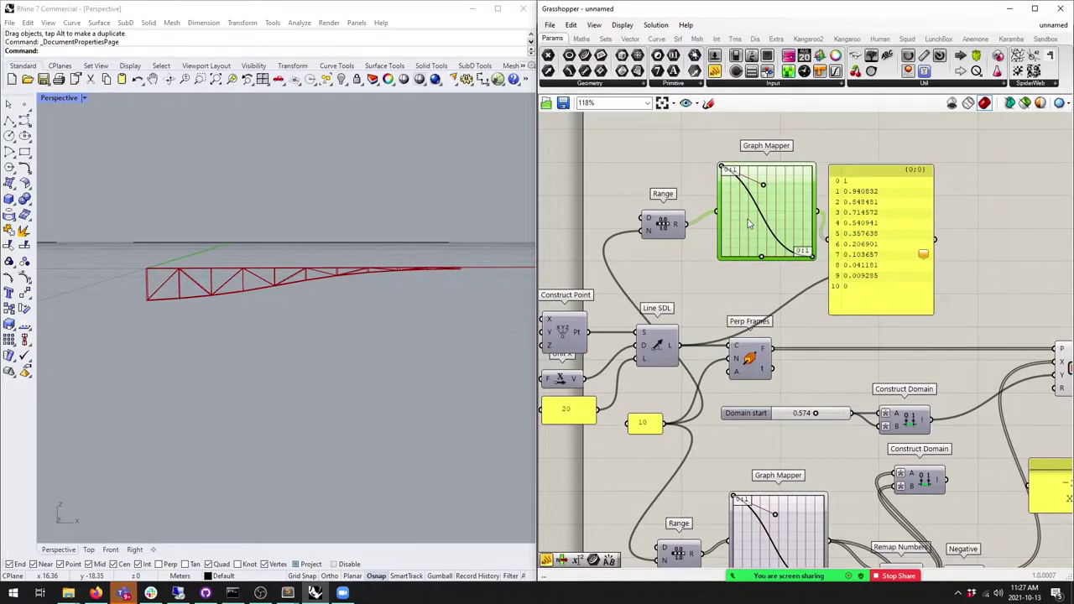
pyautogui.rightClick(680, 225)
pyautogui.click(724, 163)
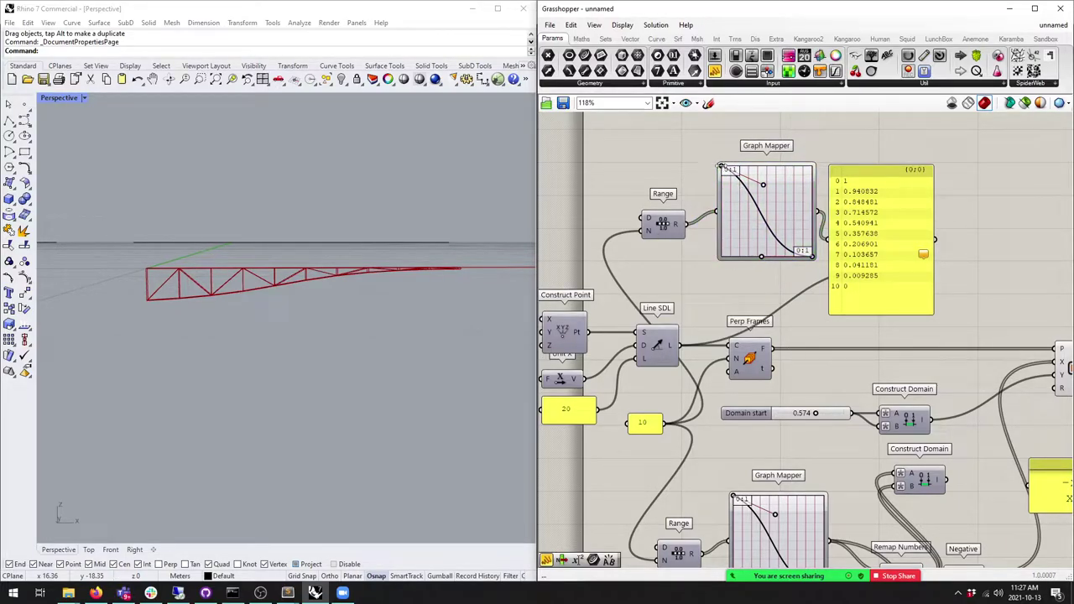
pyautogui.moveTo(726, 169)
pyautogui.moveTo(726, 170); pyautogui.dragTo(636, 174, button='right')
pyautogui.moveTo(780, 235); pyautogui.dragTo(899, 201)
pyautogui.click(718, 241)
pyautogui.hotkey('ctrl', 'z')
pyautogui.press('Delete')
# Step: Wire the Graph Mapper output into Perp Frame's t and reparameterize its curve input
pyautogui.moveTo(727, 216); pyautogui.dragTo(798, 284)
pyautogui.moveTo(819, 288); pyautogui.dragTo(782, 208)
pyautogui.rightClick(781, 208)
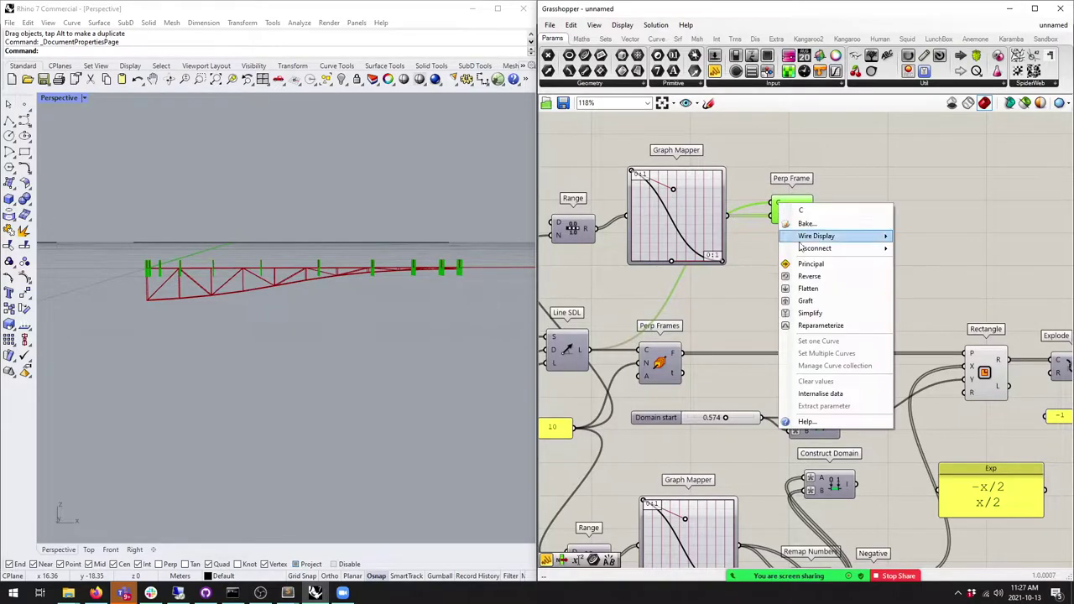
pyautogui.click(818, 328)
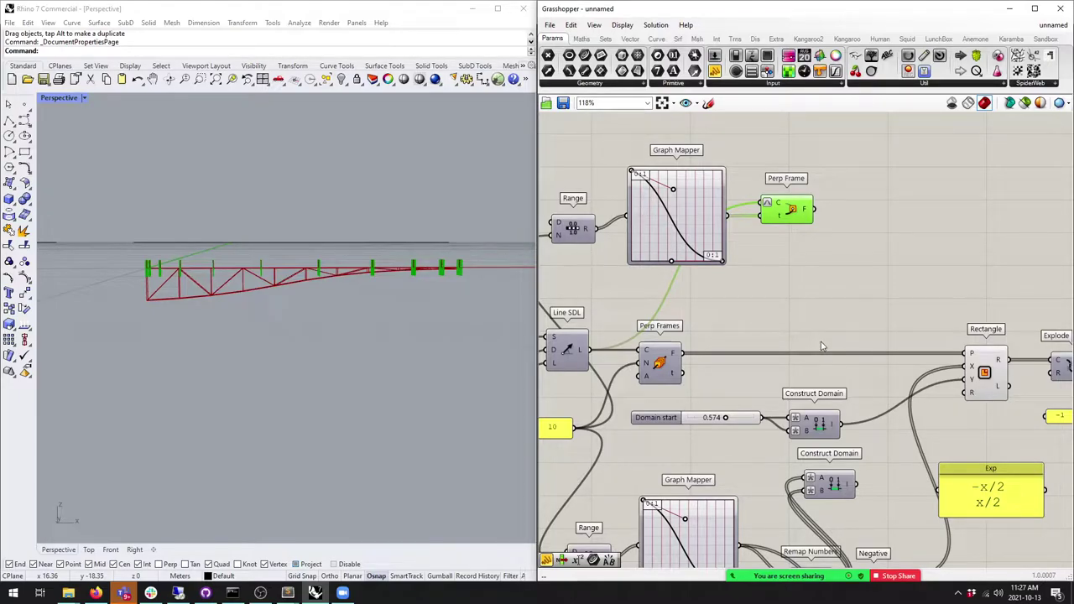
# Step: Connect a new panel to the Graph Mapper output listing 1, 0.940832, 0.848401…
pyautogui.scroll(1, 769, 205)
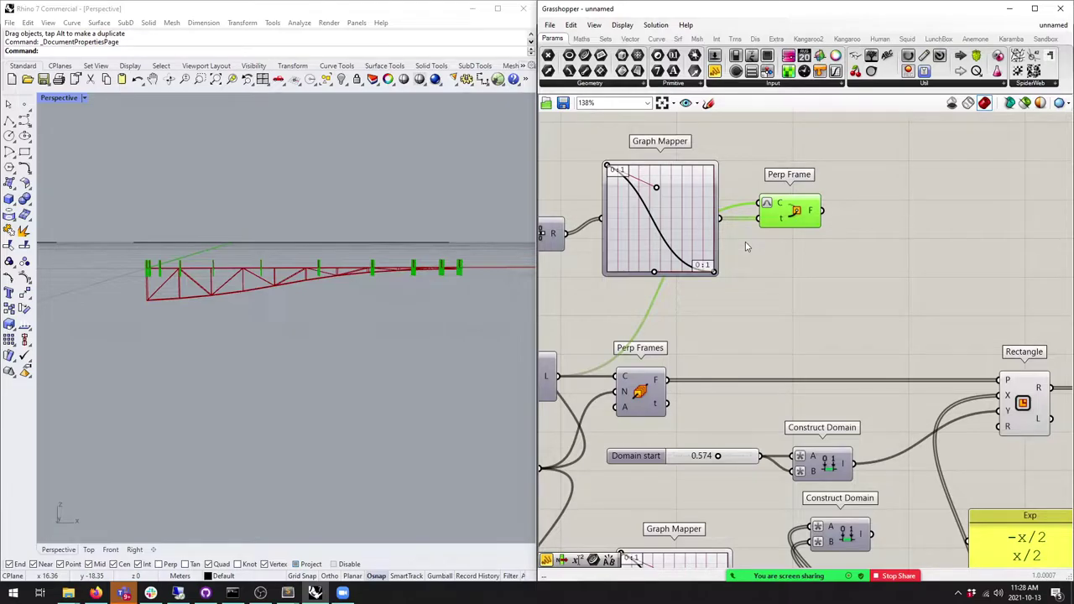
pyautogui.moveTo(713, 72); pyautogui.dragTo(768, 263)
pyautogui.moveTo(719, 218); pyautogui.dragTo(751, 278)
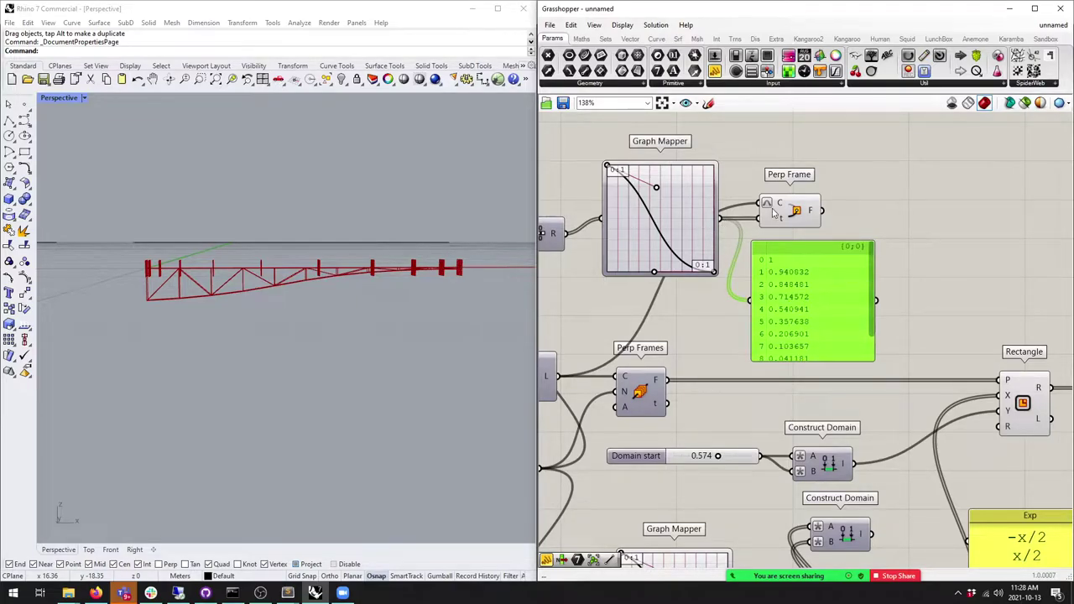
# Step: Preview the Perp Frame frames along the truss in Rhino
pyautogui.moveTo(781, 208)
pyautogui.scroll(-2, 857, 339)
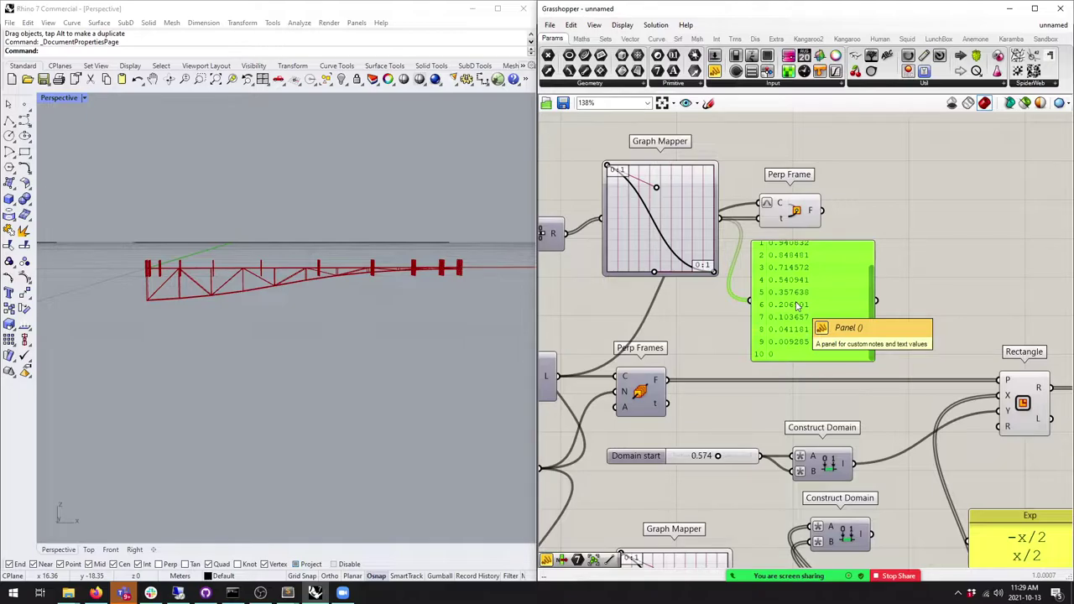
pyautogui.click(792, 216)
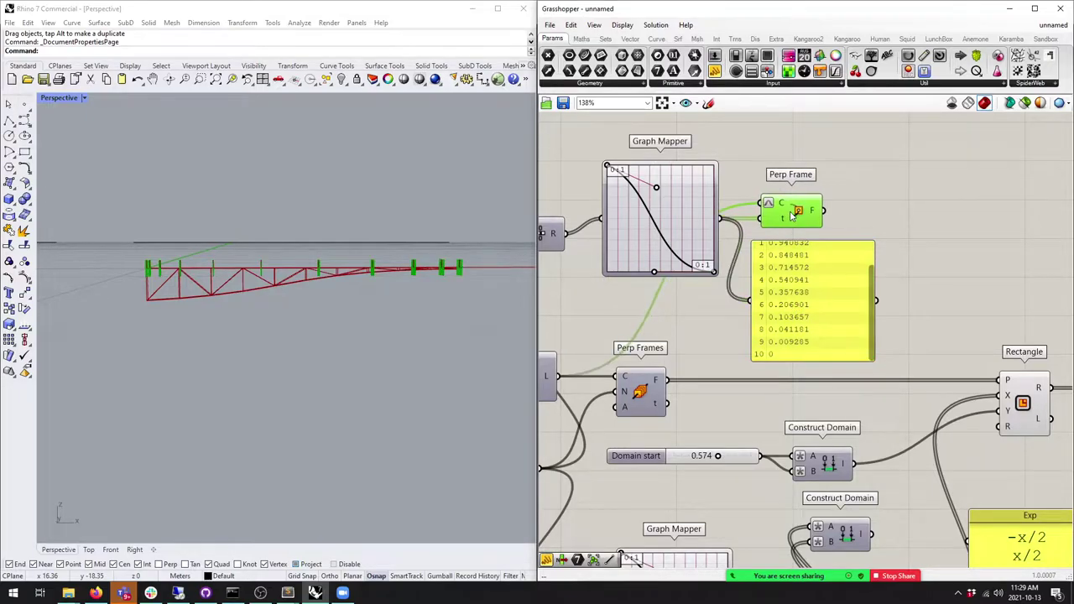
pyautogui.scroll(3, 870, 300)
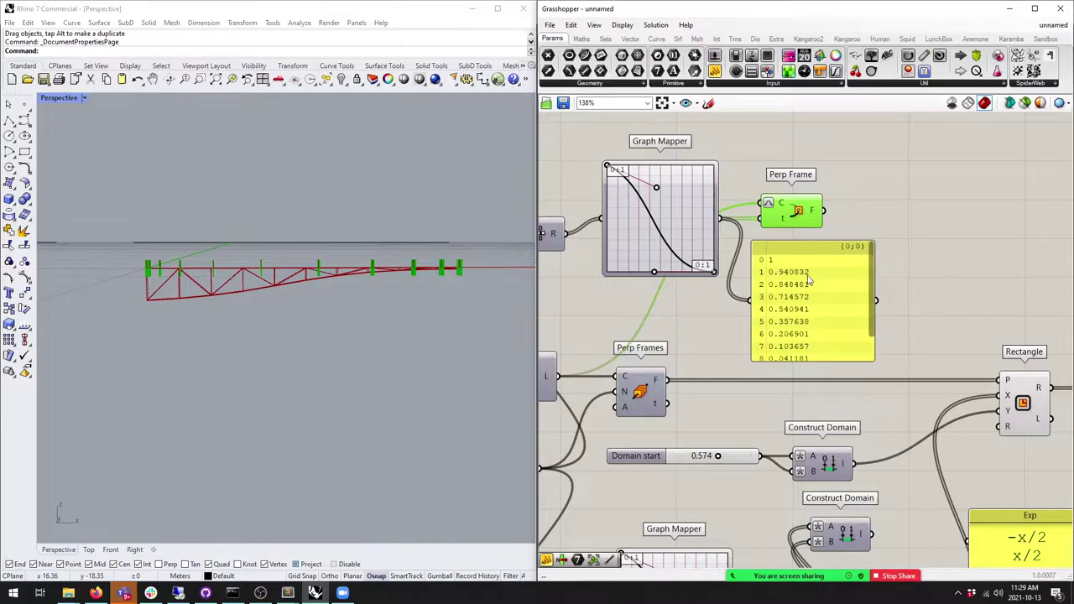
pyautogui.scroll(-3, 871, 299)
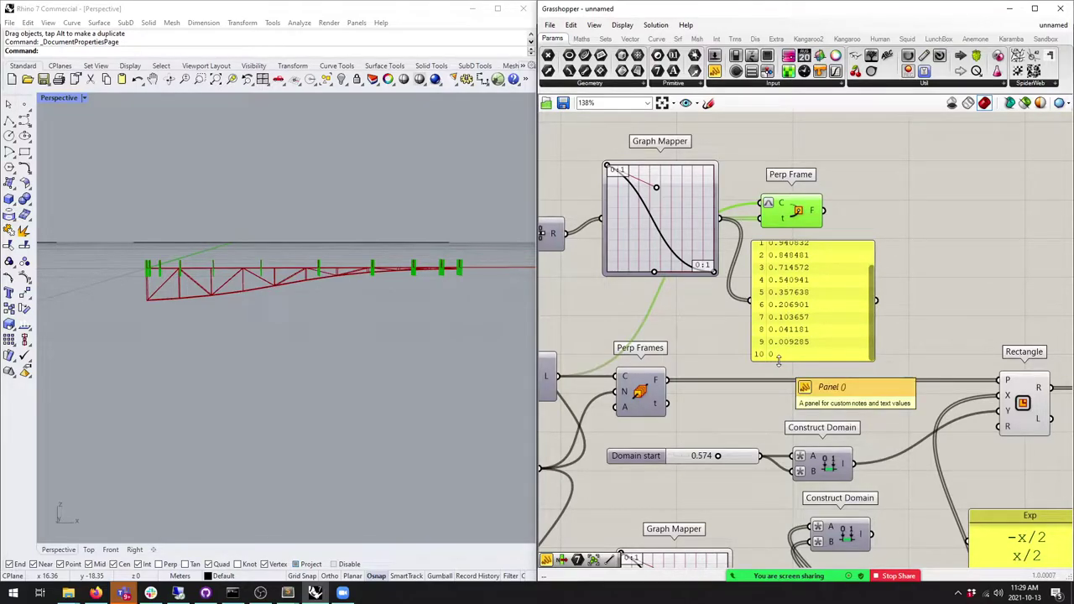
# Step: Delete the remapped-values panel, nudge Perp Frame left, and orbit the Rhino view
pyautogui.click(778, 353)
pyautogui.press('Delete')
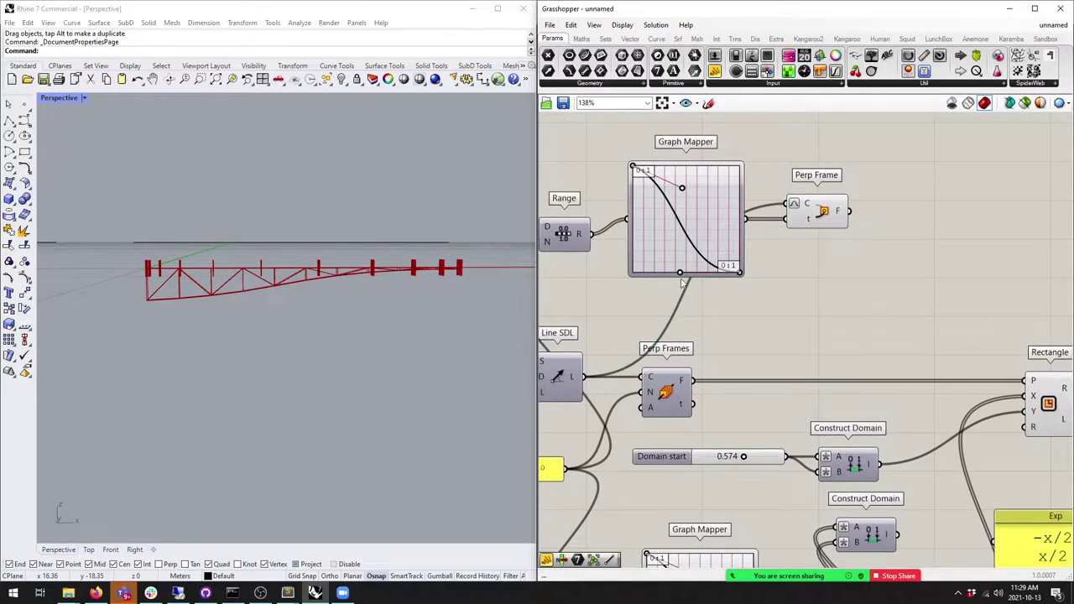
pyautogui.moveTo(802, 231); pyautogui.dragTo(793, 232)
pyautogui.moveTo(271, 291); pyautogui.dragTo(151, 279, button='right')
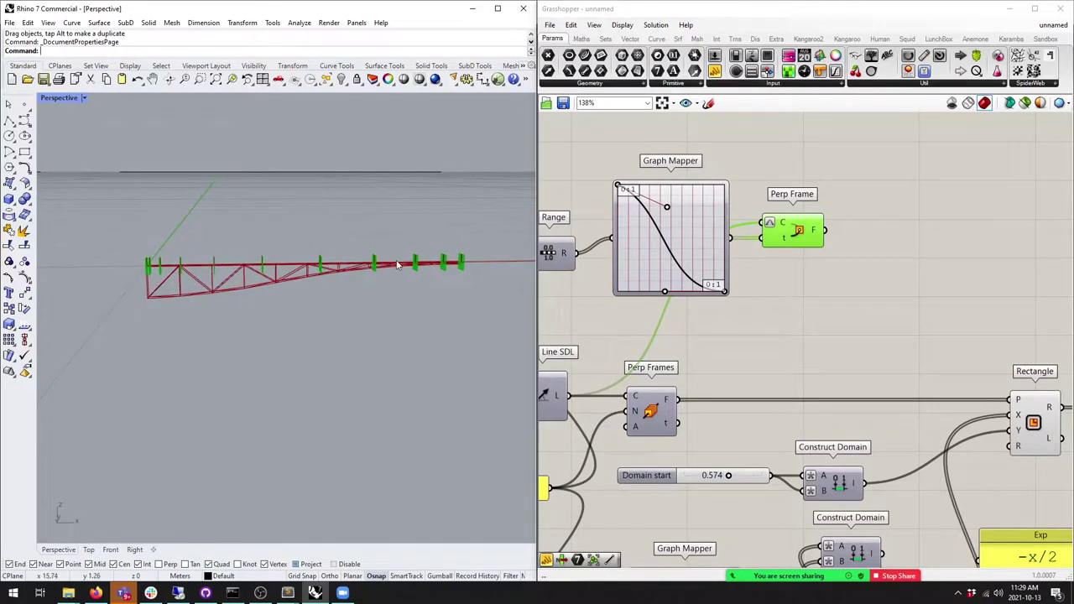
pyautogui.scroll(-2, 691, 183)
pyautogui.click(663, 349)
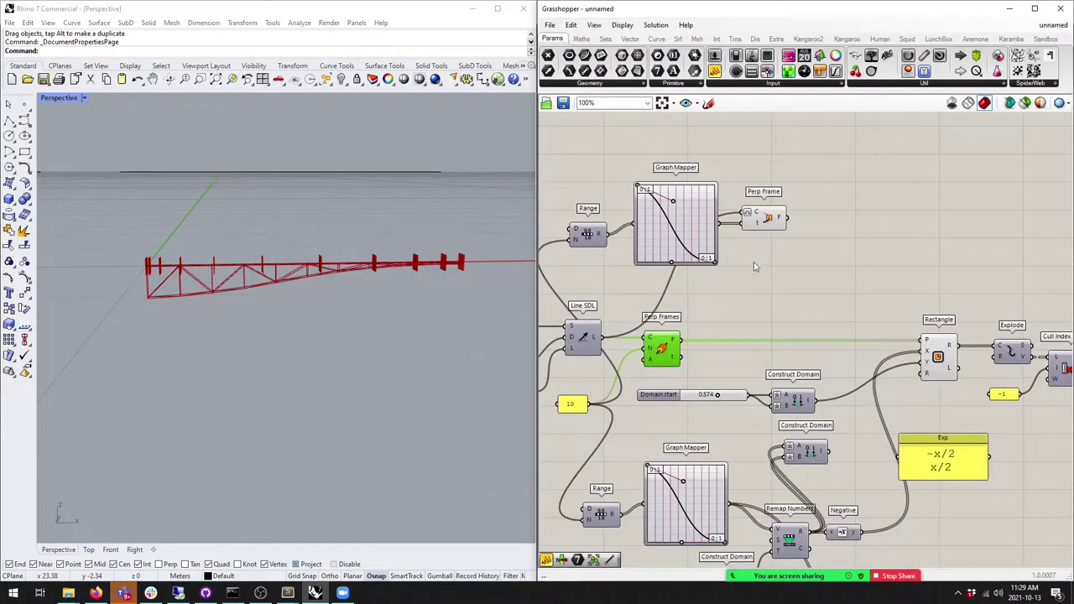
# Step: Wire Perp Frame's F output into the Rectangle's P input
pyautogui.moveTo(922, 340); pyautogui.dragTo(787, 218)
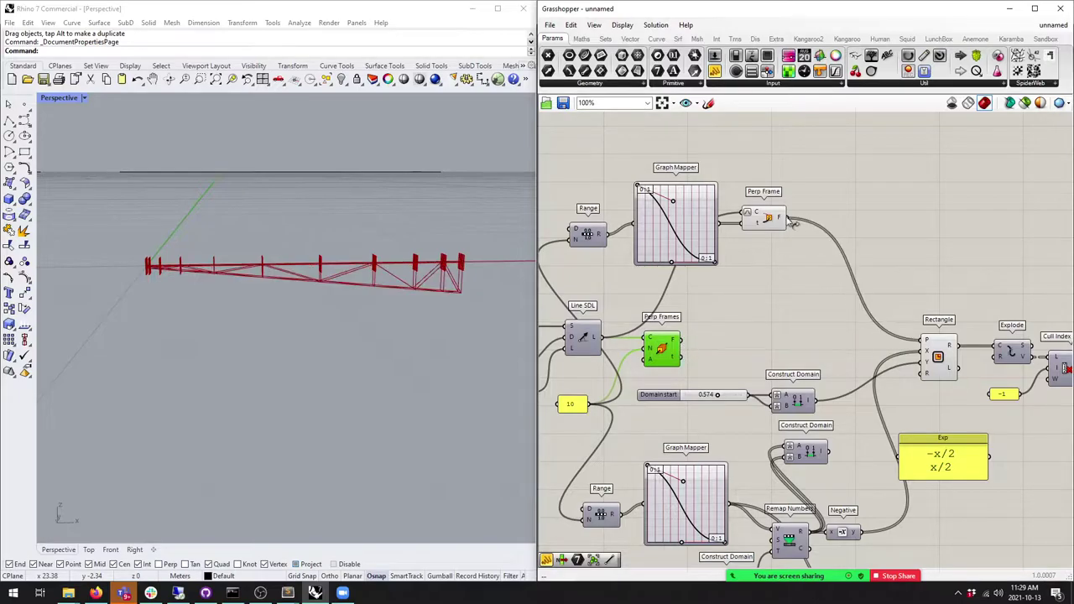
pyautogui.click(655, 325)
pyautogui.scroll(2, 638, 182)
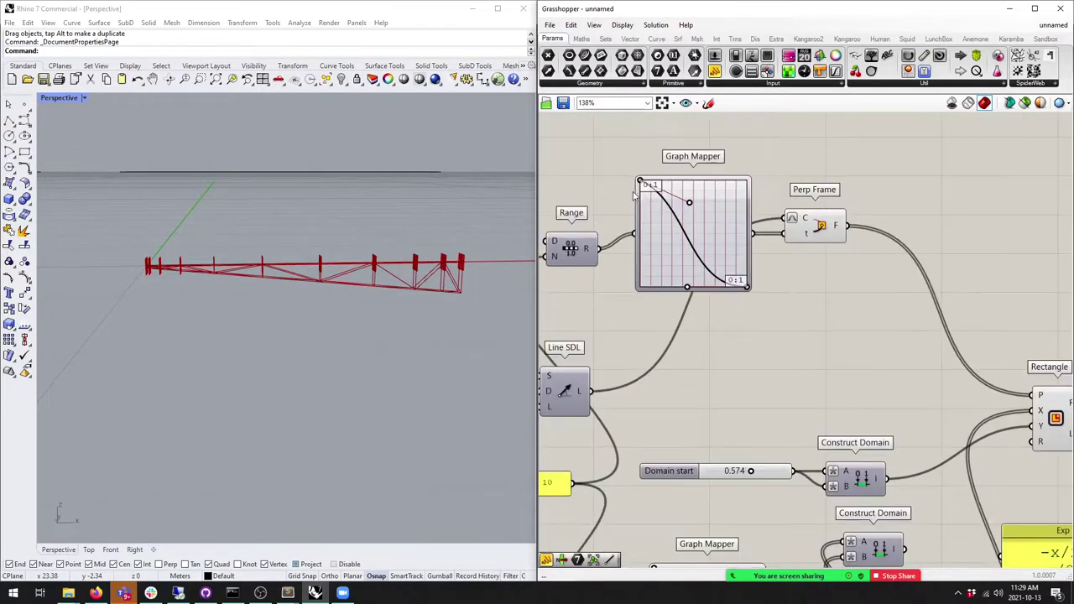
# Step: Drag the Graph Mapper grips into a rising S-curve to space the rectangles unevenly
pyautogui.moveTo(641, 181); pyautogui.dragTo(640, 287)
pyautogui.moveTo(746, 288); pyautogui.dragTo(746, 181)
pyautogui.moveTo(690, 203)
pyautogui.mouseDown()
pyautogui.moveTo(690, 220)
pyautogui.moveTo(660, 180)
pyautogui.moveTo(676, 196)
pyautogui.moveTo(651, 197)
pyautogui.moveTo(677, 231)
pyautogui.moveTo(680, 222)
pyautogui.mouseUp()
pyautogui.moveTo(687, 287)
pyautogui.mouseDown()
pyautogui.moveTo(710, 270)
pyautogui.moveTo(652, 207)
pyautogui.moveTo(692, 286)
pyautogui.moveTo(691, 264)
pyautogui.moveTo(681, 270)
pyautogui.mouseUp()
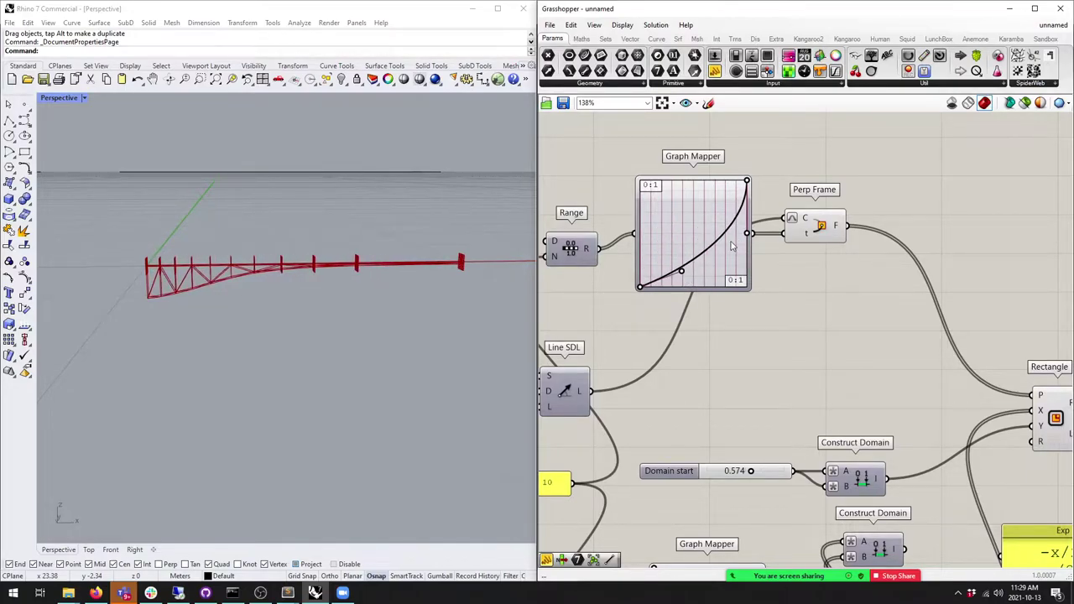
pyautogui.moveTo(747, 237); pyautogui.dragTo(727, 211)
pyautogui.moveTo(335, 277); pyautogui.dragTo(453, 270, button='right')
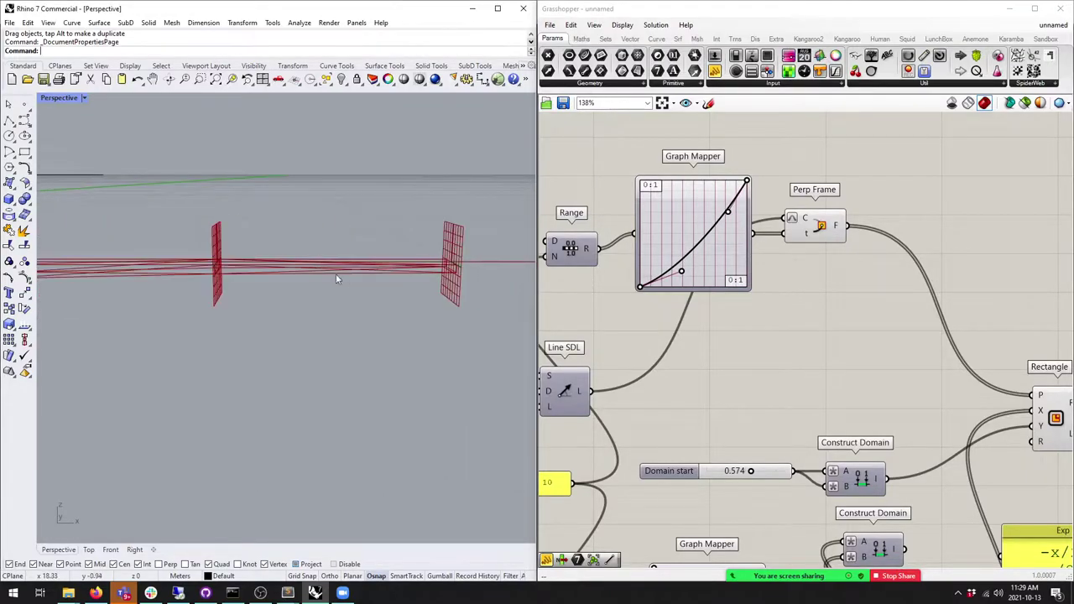
pyautogui.moveTo(727, 211); pyautogui.dragTo(712, 178)
pyautogui.moveTo(361, 295); pyautogui.dragTo(290, 299, button='right')
pyautogui.moveTo(681, 270); pyautogui.dragTo(669, 325)
pyautogui.scroll(-3, 754, 421)
pyautogui.scroll(2, 739, 412)
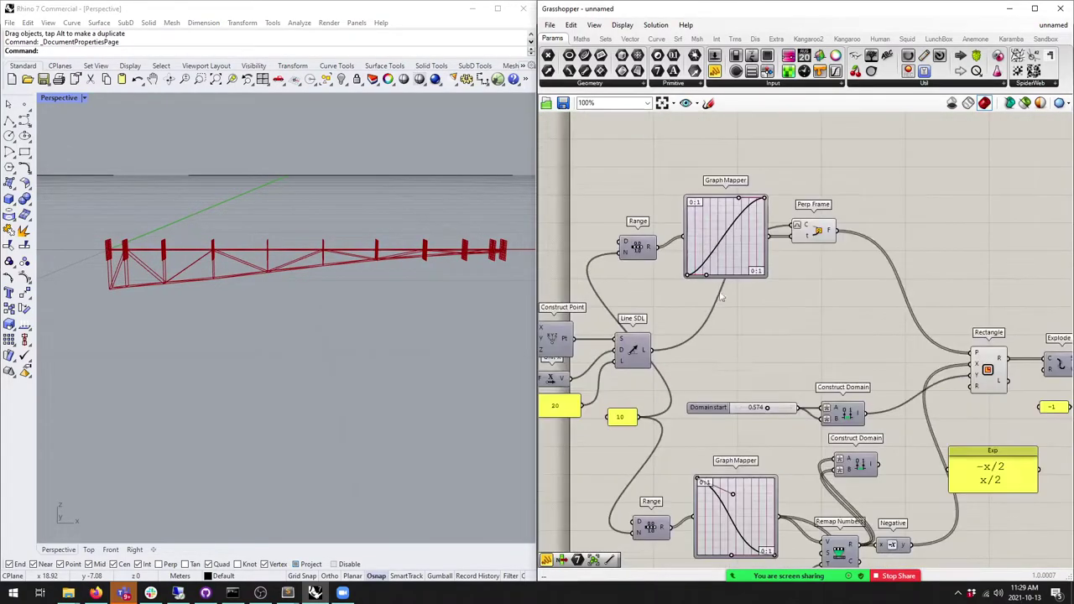
# Step: Set the Graph Mapper type to Linear so the truss rectangles are evenly spaced
pyautogui.rightClick(746, 204)
pyautogui.moveTo(809, 338)
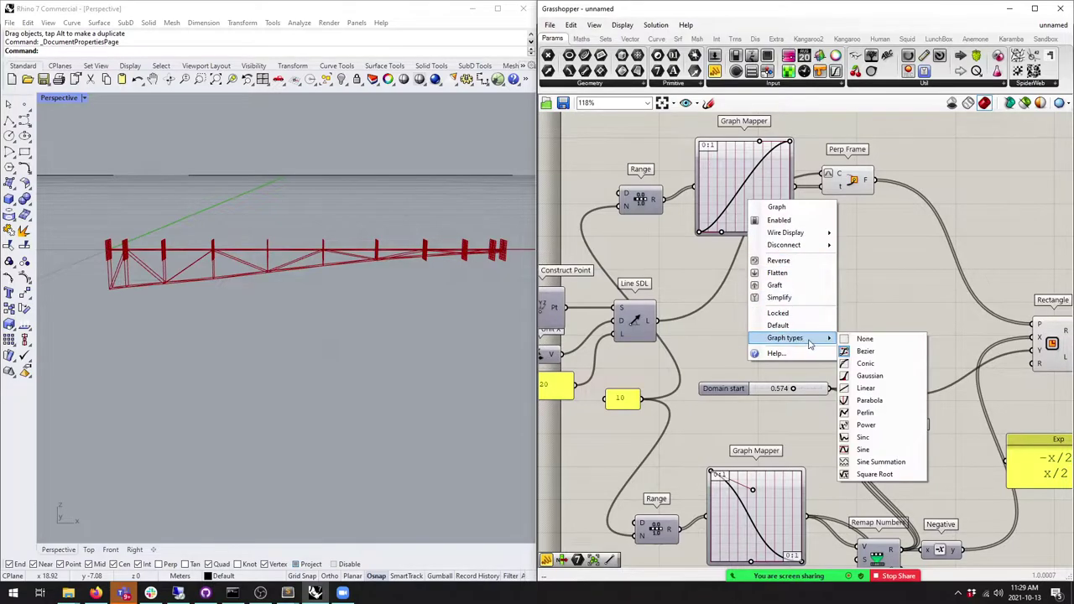
pyautogui.click(886, 388)
pyautogui.moveTo(874, 395)
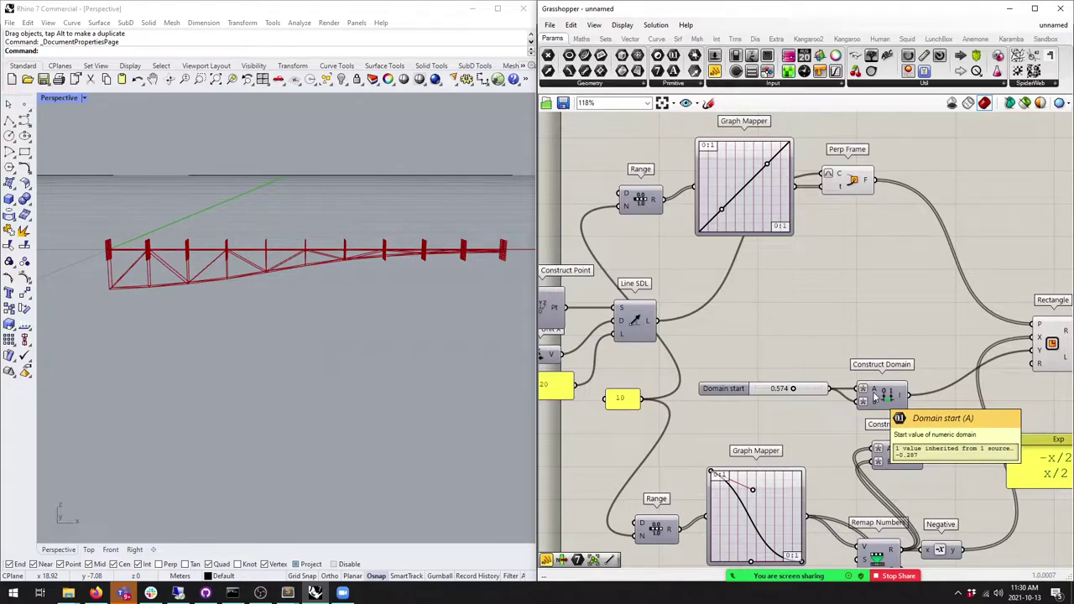
# Step: Move the Range, Graph Mapper and Perp Frame group down and to the right
pyautogui.moveTo(898, 256); pyautogui.dragTo(625, 144)
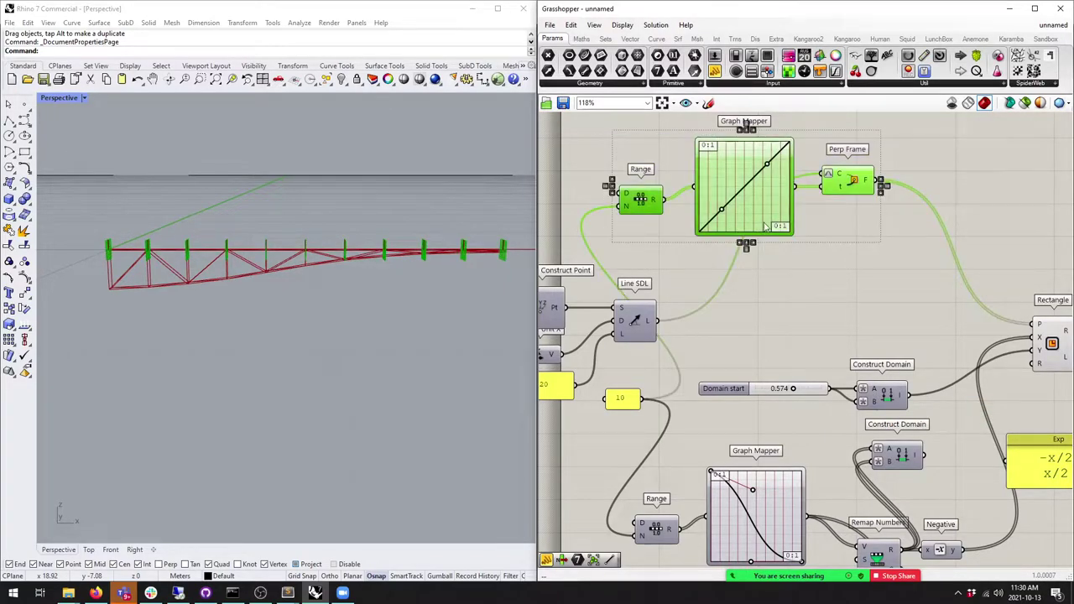
pyautogui.moveTo(763, 227); pyautogui.dragTo(780, 235)
pyautogui.click(825, 293)
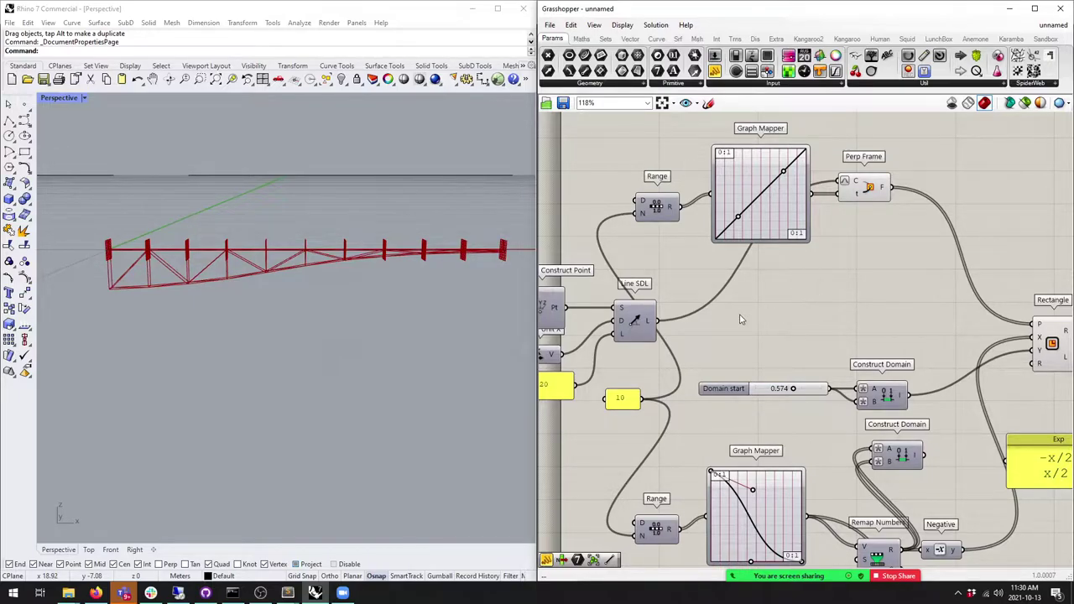
pyautogui.scroll(-5, 739, 317)
pyautogui.moveTo(721, 302); pyautogui.dragTo(773, 279, button='right')
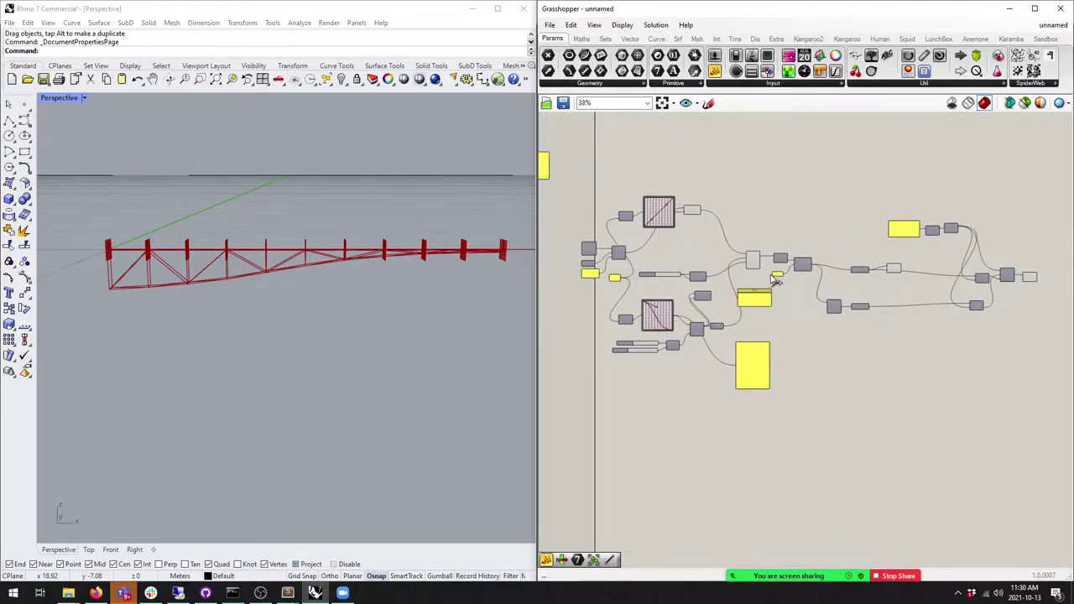
pyautogui.moveTo(776, 281); pyautogui.dragTo(809, 312, button='right')
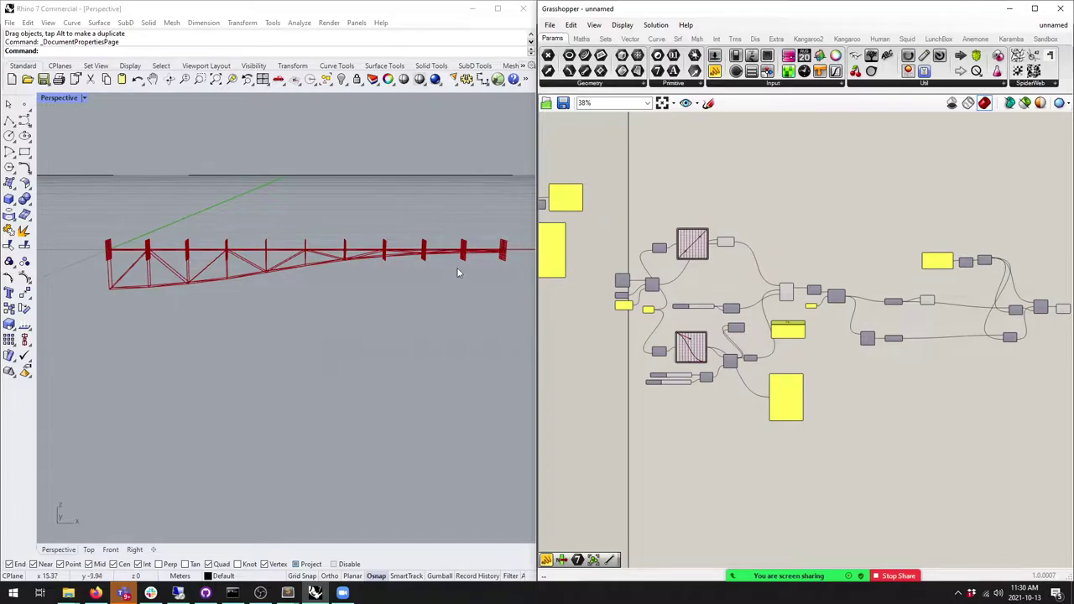
pyautogui.moveTo(835, 510)
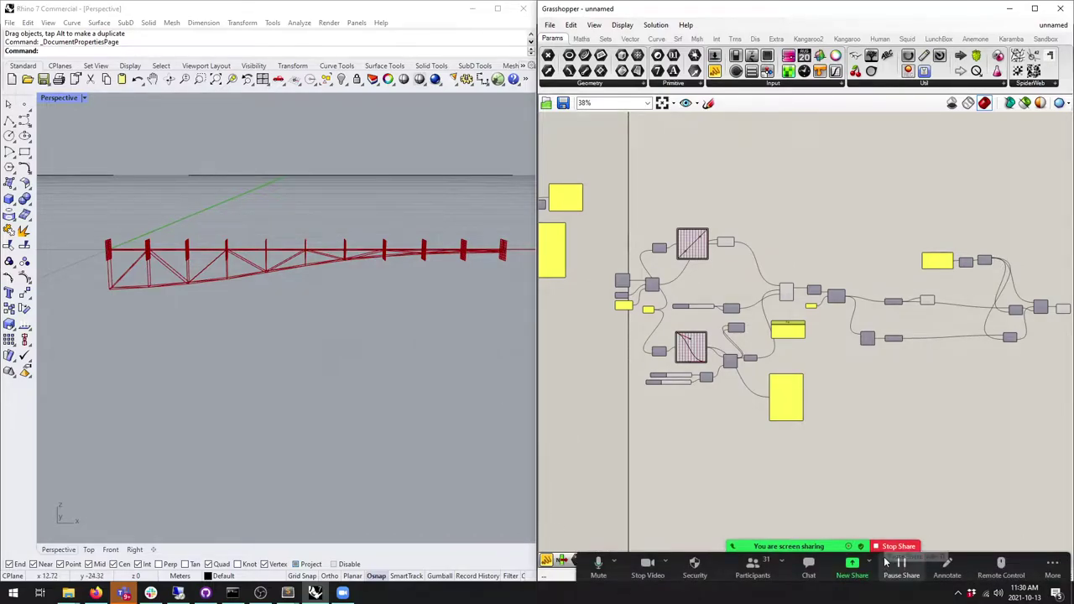
pyautogui.scroll(5, 679, 244)
pyautogui.moveTo(829, 278); pyautogui.dragTo(639, 220)
pyautogui.moveTo(709, 247)
pyautogui.mouseDown()
pyautogui.moveTo(725, 267)
pyautogui.moveTo(717, 261)
pyautogui.mouseUp()
pyautogui.click(729, 373)
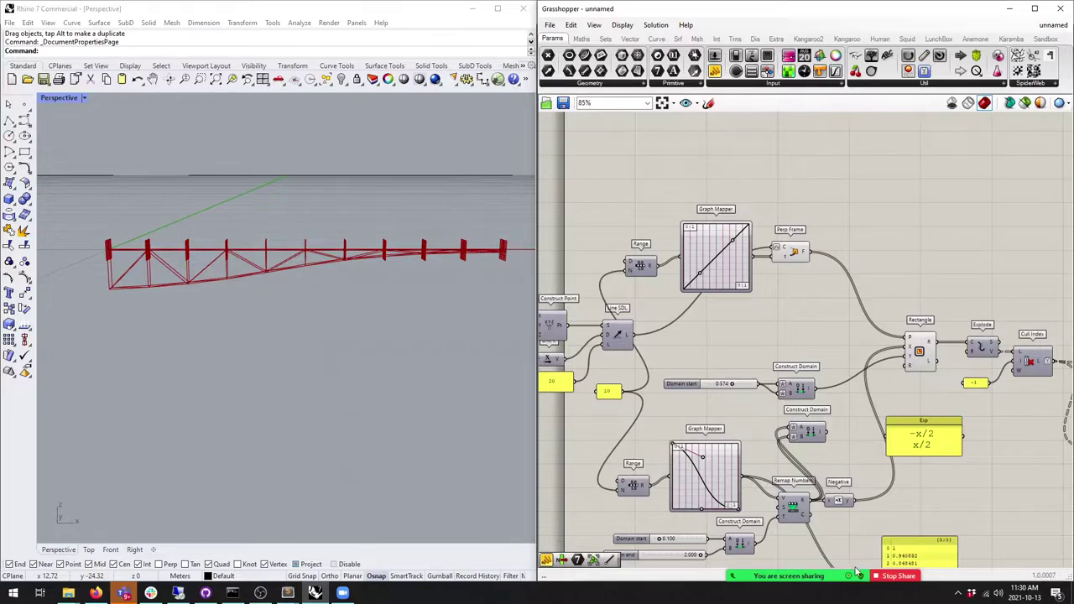
pyautogui.moveTo(877, 573)
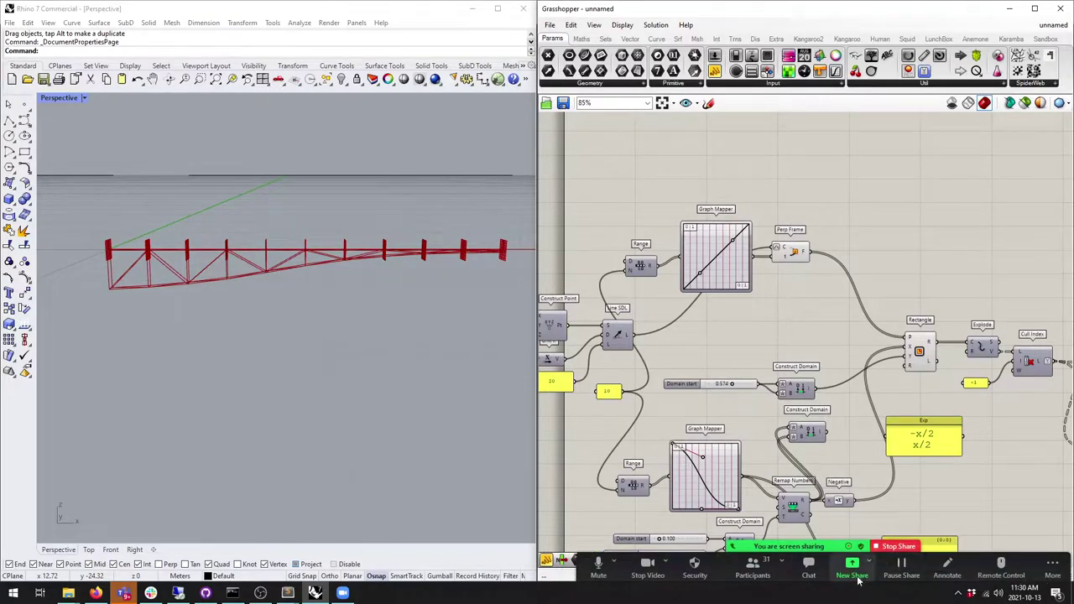
# Step: Stop the Zoom screen share and close the Participants and Chat panels
pyautogui.click(900, 547)
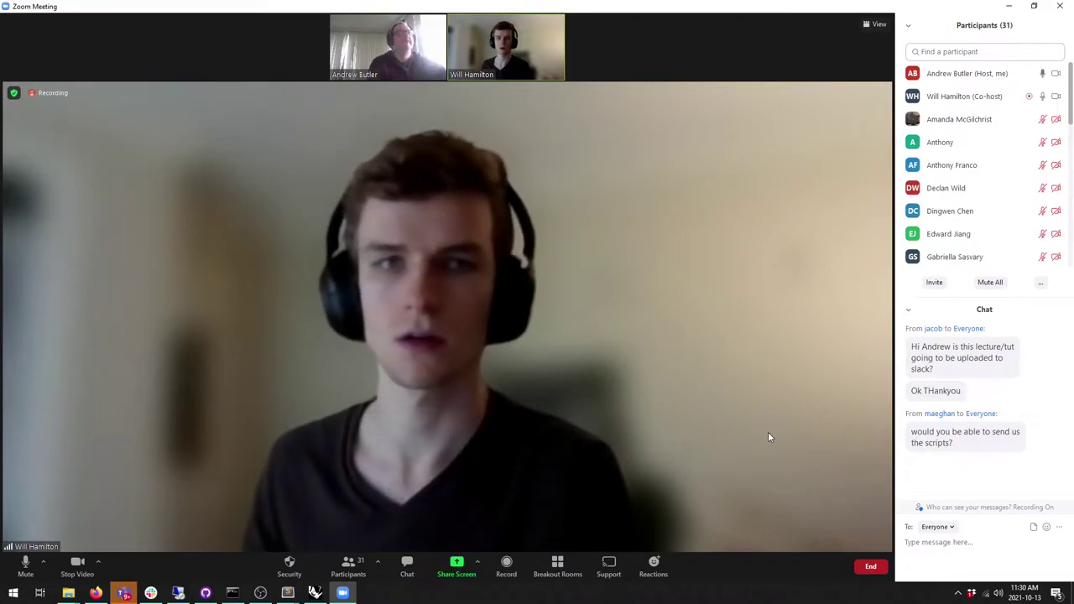
pyautogui.click(908, 26)
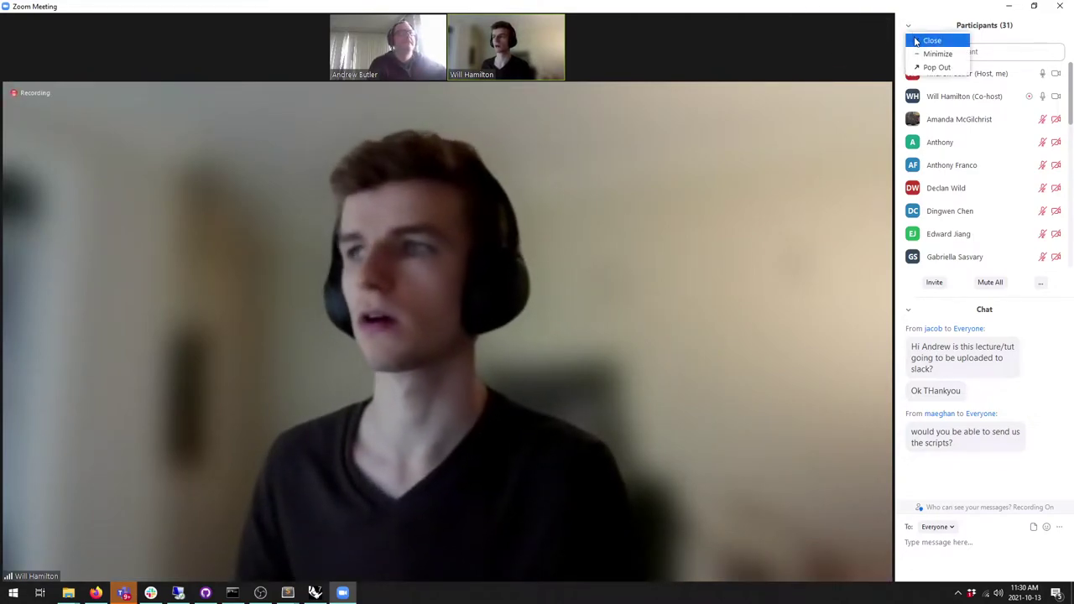
pyautogui.click(923, 41)
pyautogui.click(909, 27)
pyautogui.click(921, 43)
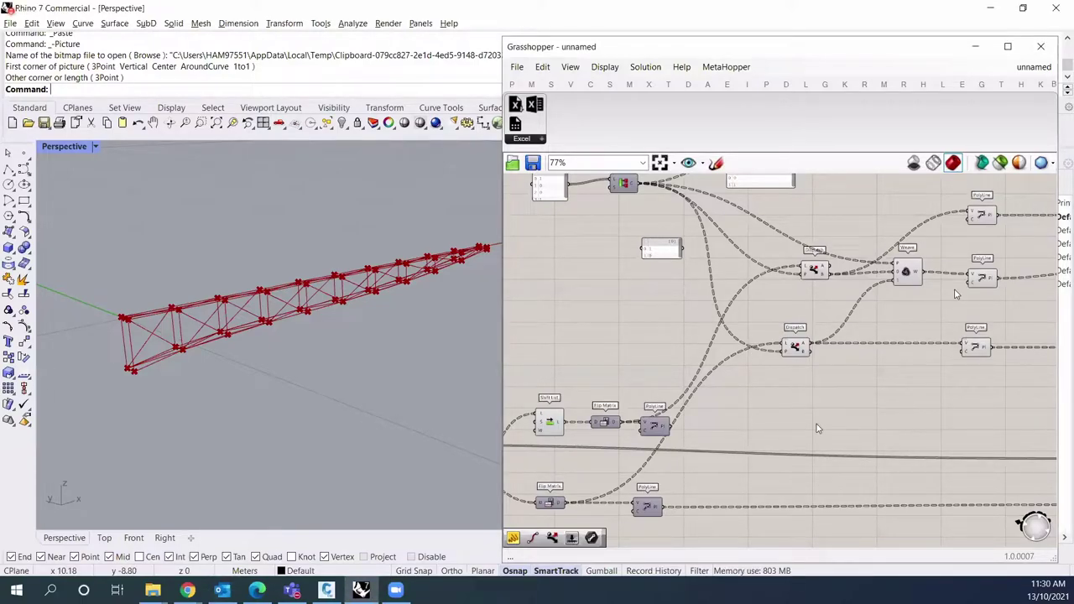
# Step: Bring Partition List, Shift List and the top panel's header into view
pyautogui.scroll(1, 788, 397)
pyautogui.moveTo(788, 397); pyautogui.dragTo(687, 385, button='right')
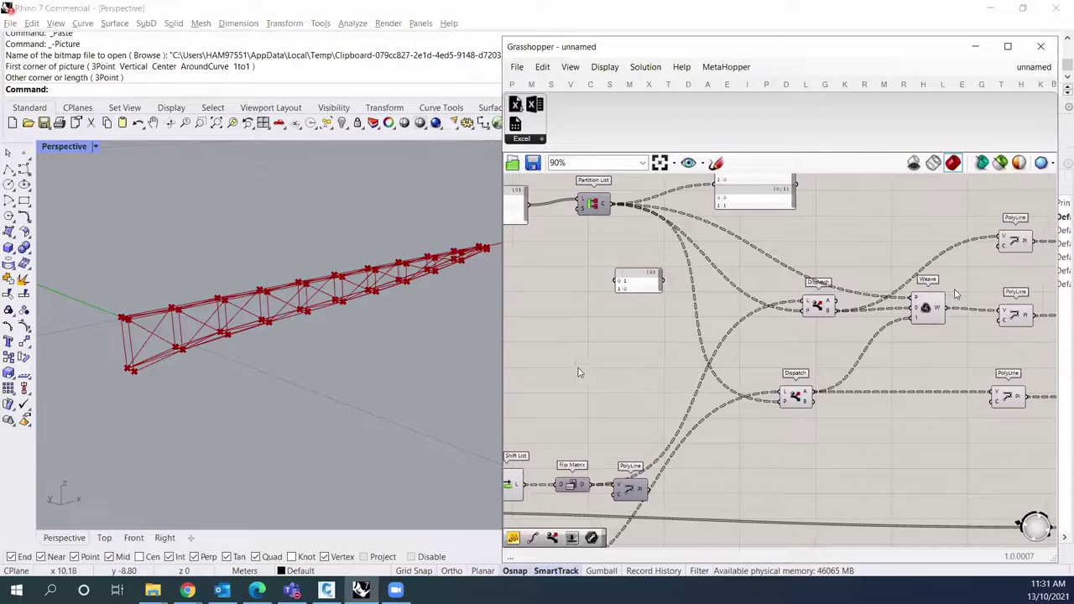
pyautogui.scroll(1, 173, 356)
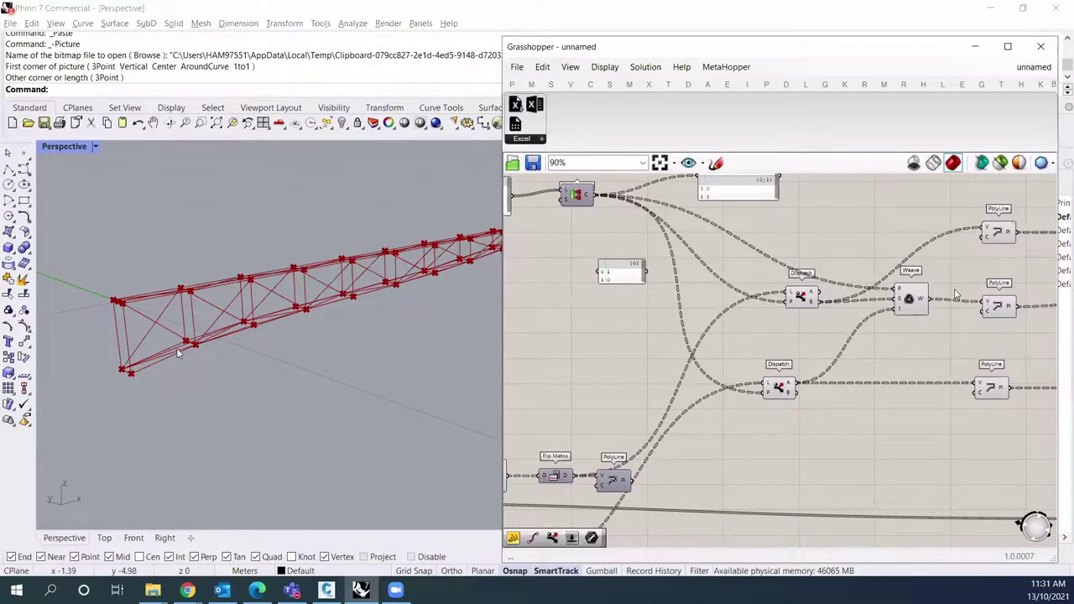
pyautogui.scroll(1, 712, 279)
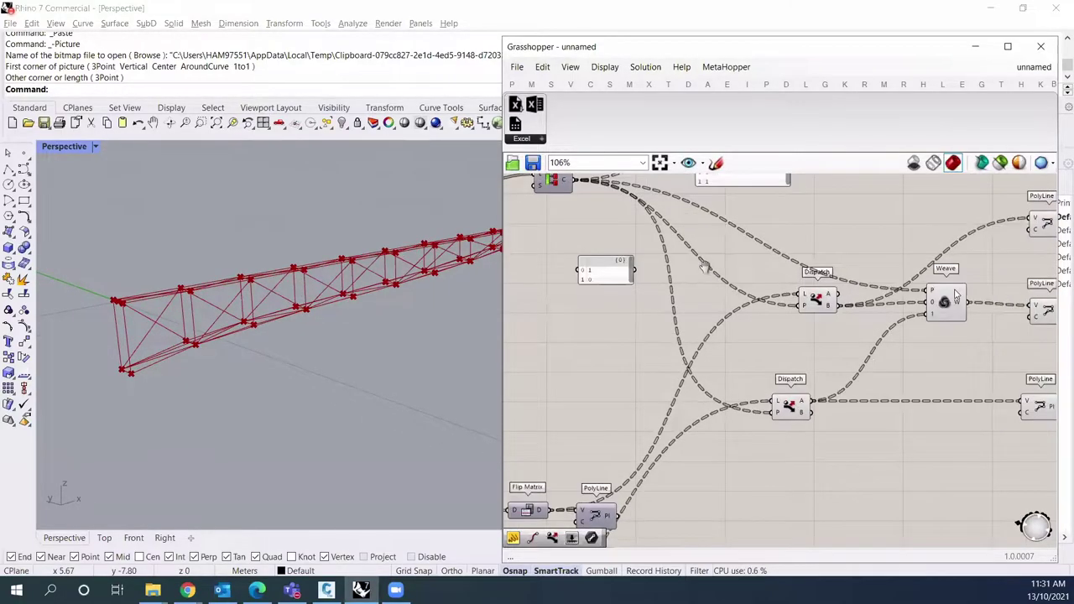
pyautogui.moveTo(730, 287); pyautogui.dragTo(736, 308, button='right')
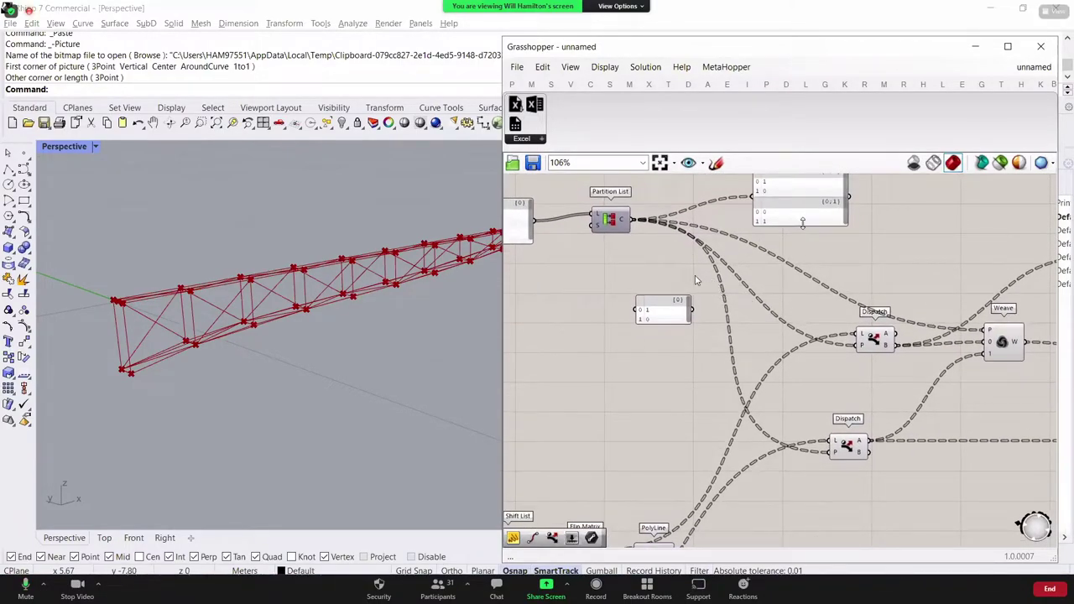
pyautogui.moveTo(648, 277); pyautogui.dragTo(660, 284, button='right')
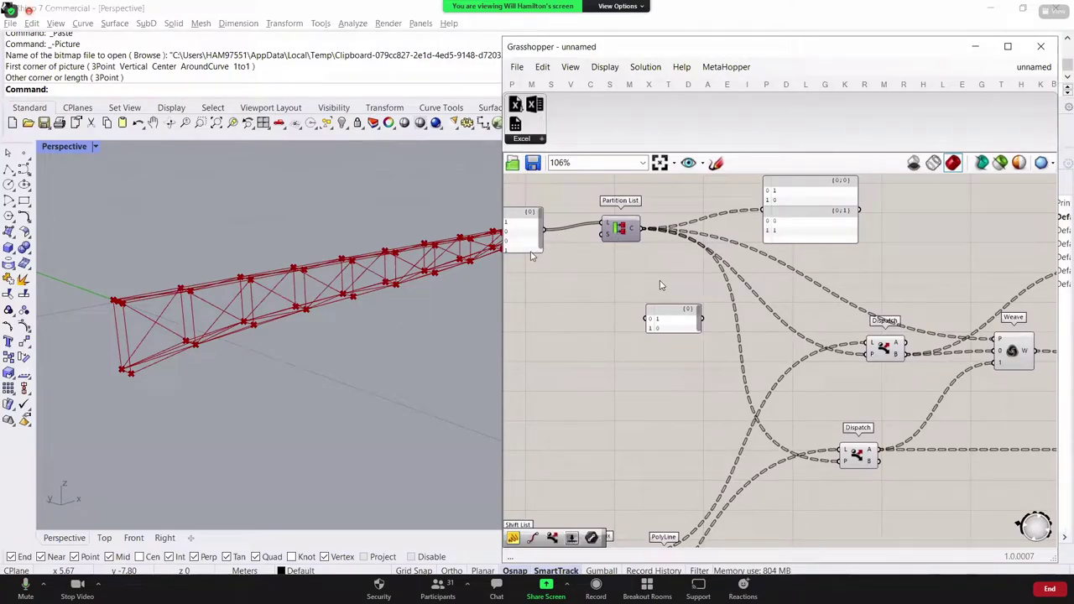
# Step: Nudge the branched output panel right and open component search on empty canvas to the left
pyautogui.doubleClick(867, 266)
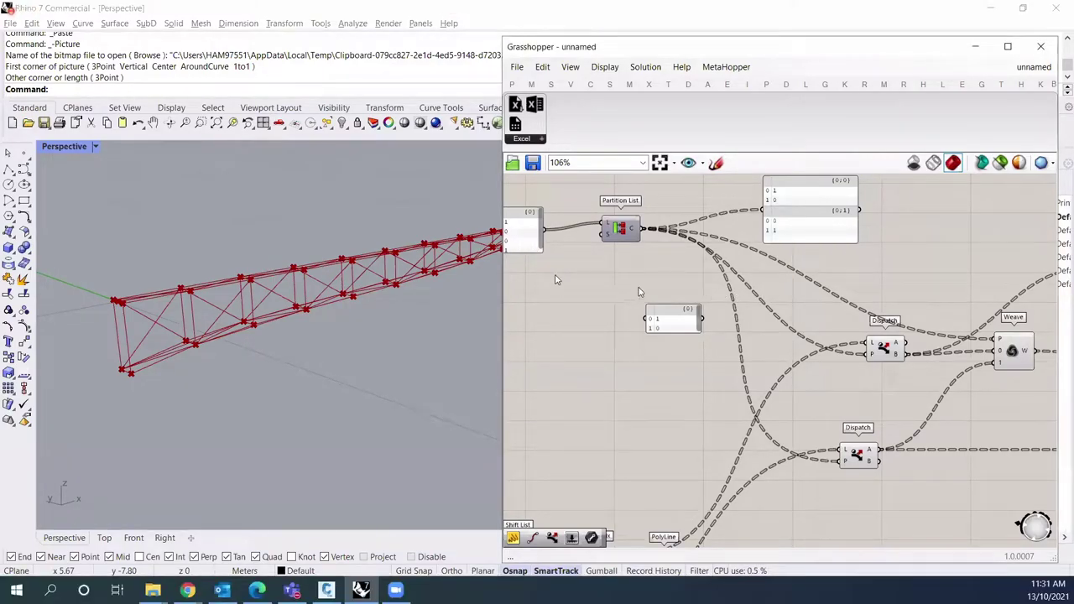
pyautogui.moveTo(808, 227); pyautogui.dragTo(823, 228)
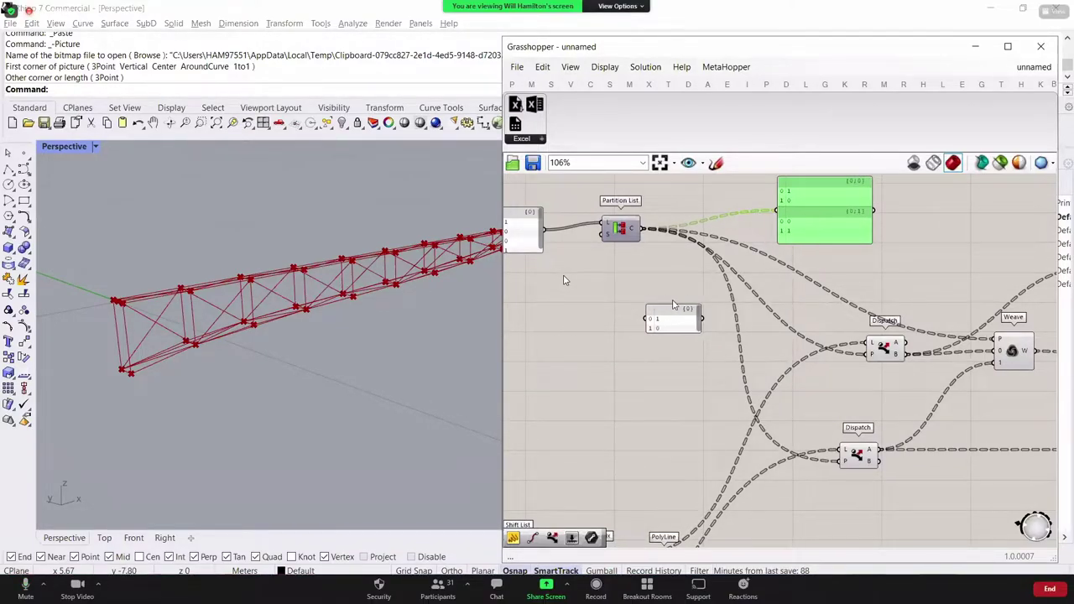
pyautogui.moveTo(517, 306); pyautogui.dragTo(633, 299, button='right')
pyautogui.doubleClick(632, 299)
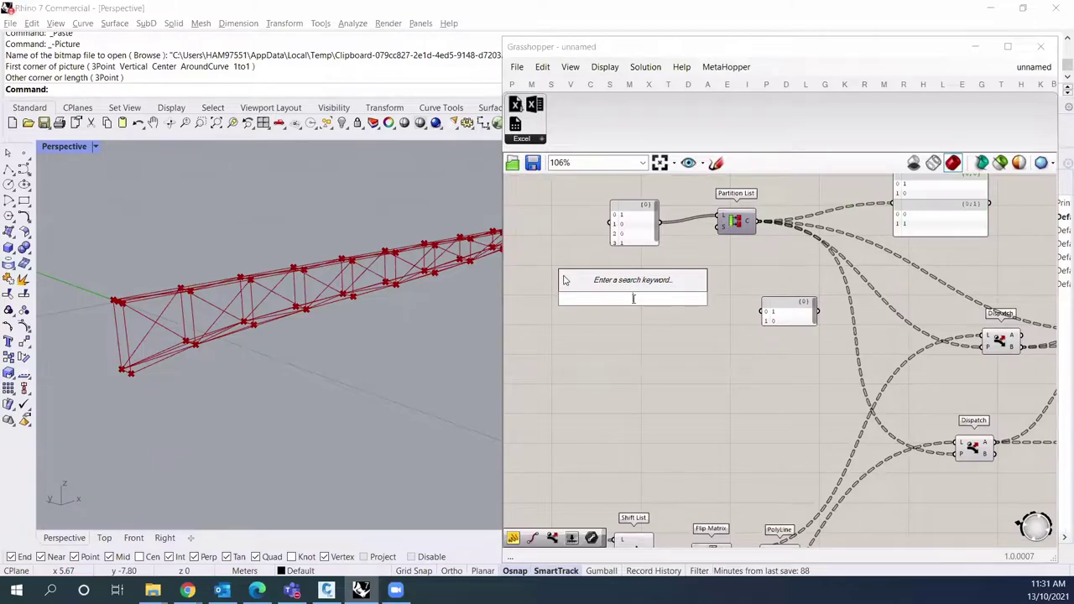
# Step: Create a panel via the //10 shortcut and add 01 as a second line
pyautogui.write('//10')
pyautogui.press('Return')
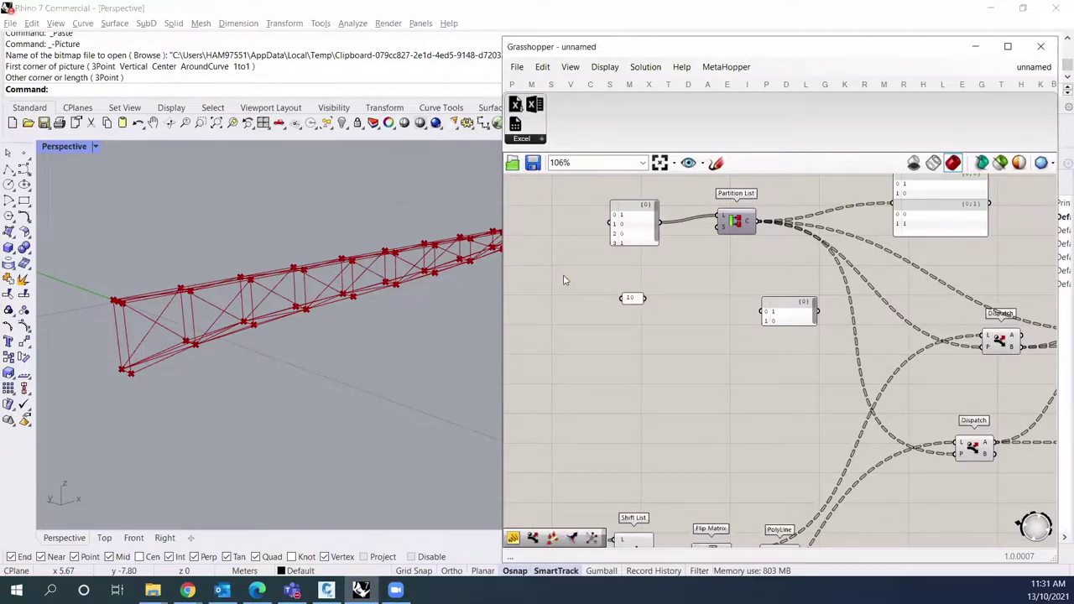
pyautogui.doubleClick(631, 297)
pyautogui.press('Return')
pyautogui.write('01')
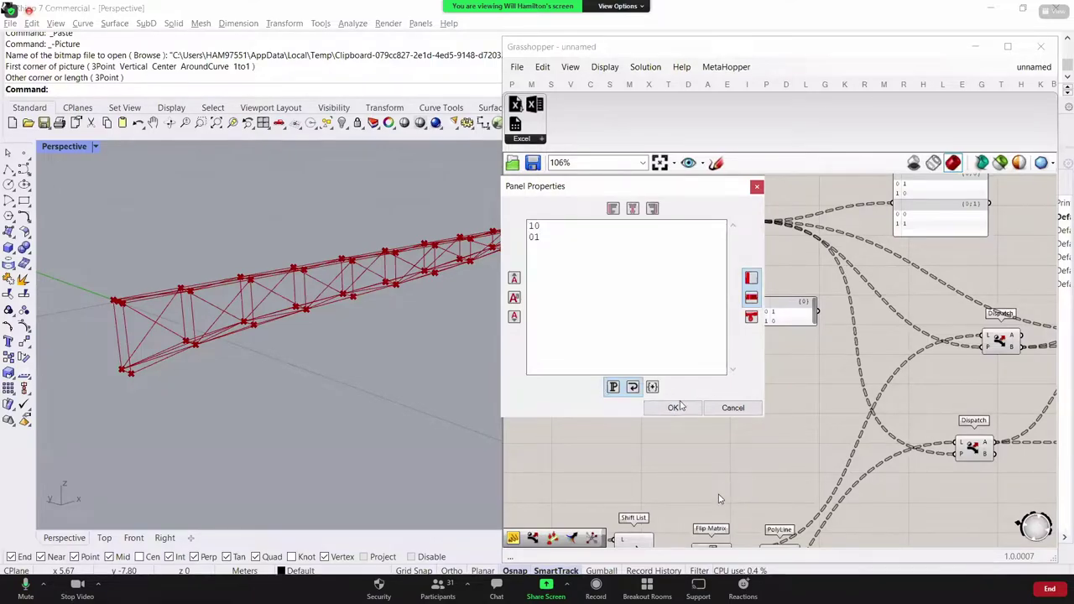
pyautogui.click(674, 407)
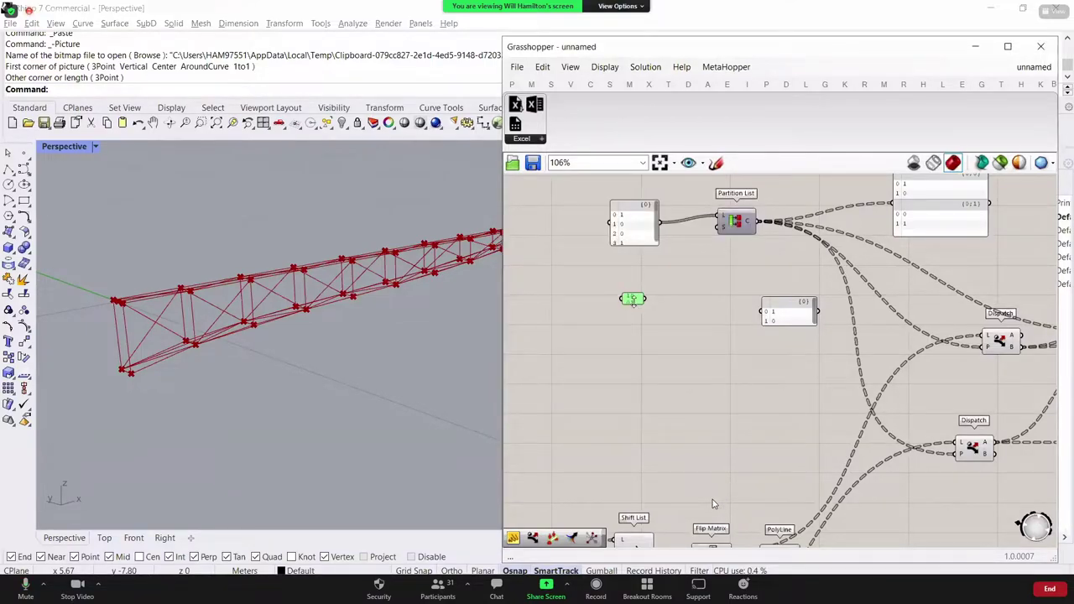
# Step: Turn off Multiline Data so 10 and 01 are separate items, and widen the panel
pyautogui.rightClick(642, 318)
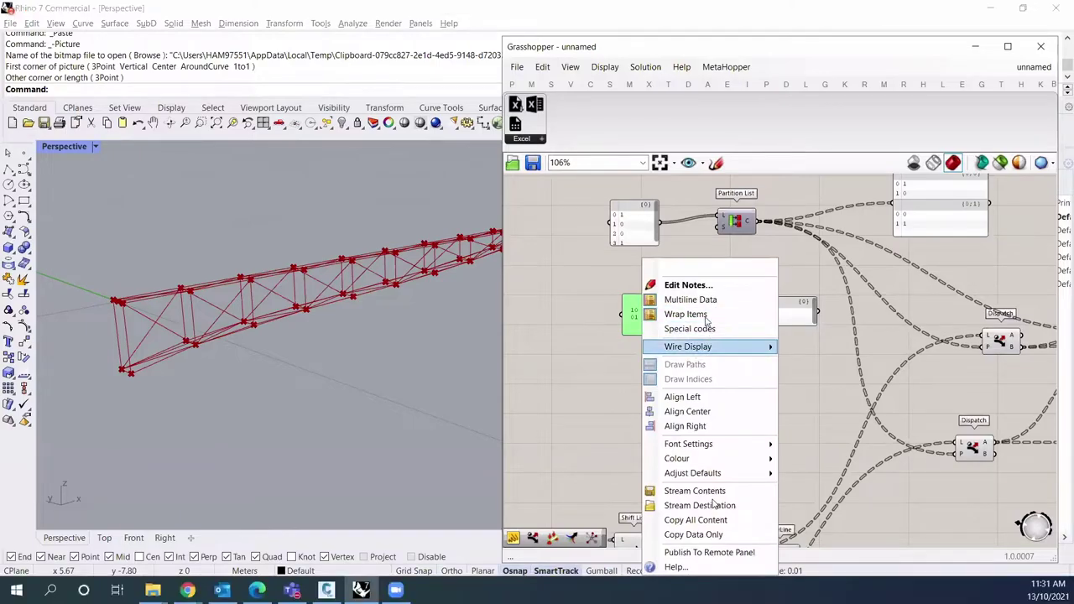
pyautogui.click(611, 334)
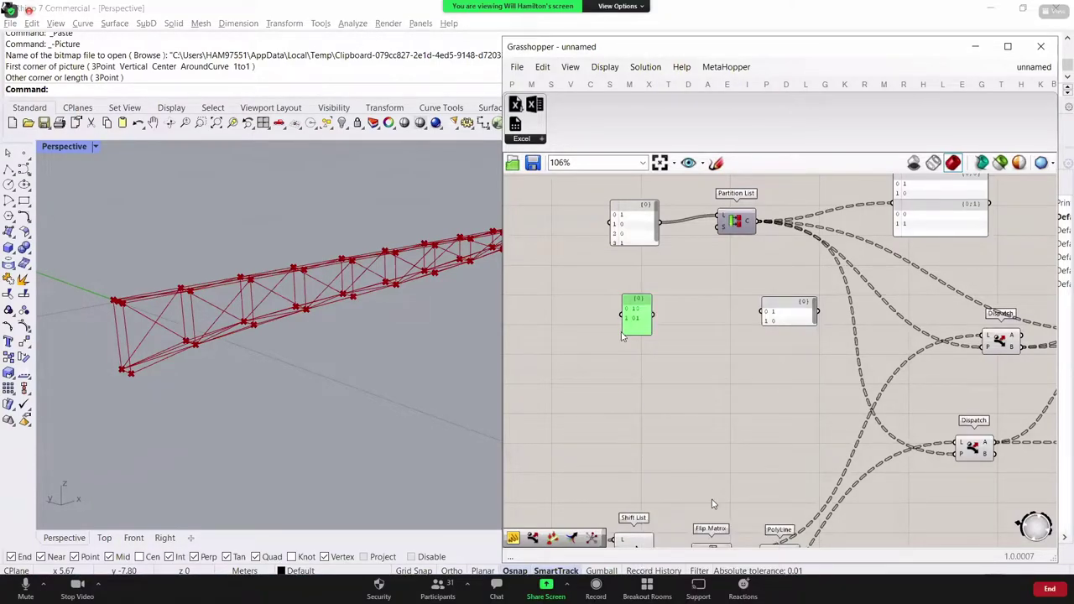
pyautogui.moveTo(622, 329); pyautogui.dragTo(595, 327)
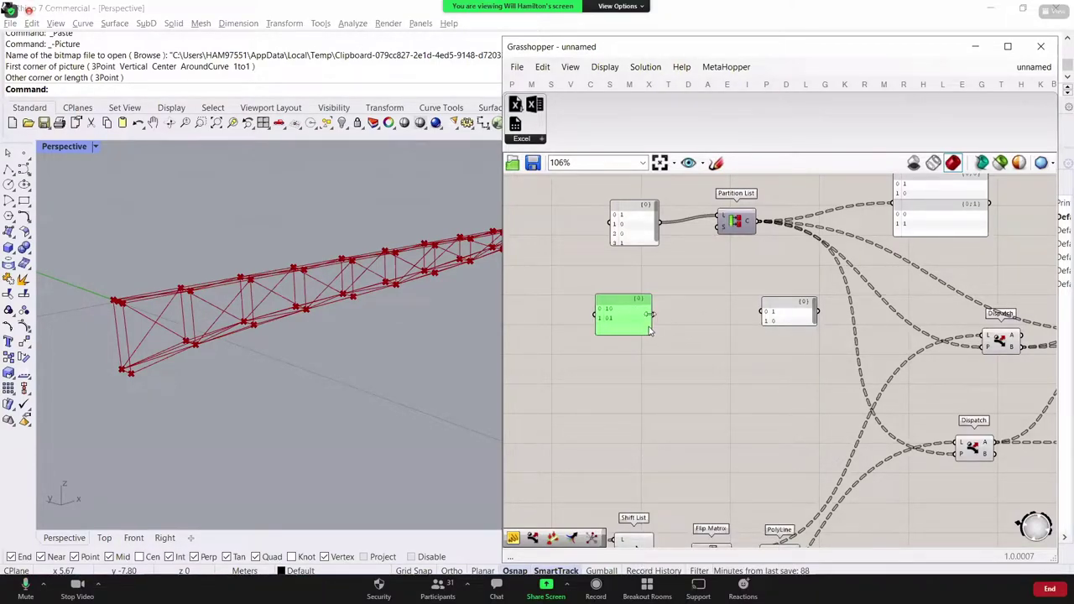
pyautogui.doubleClick(649, 329)
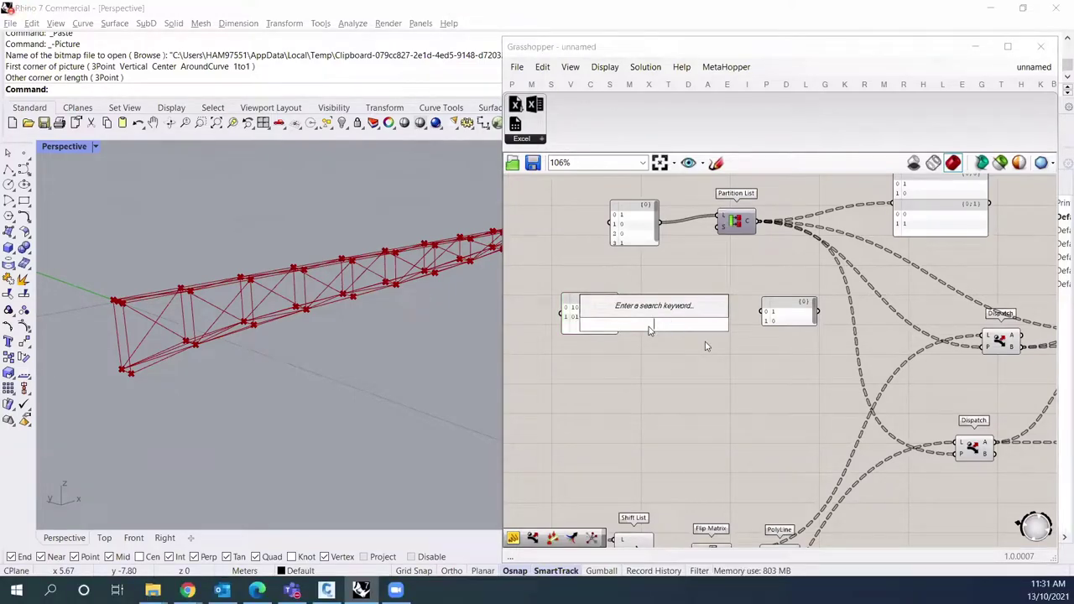
# Step: Place a List Length component via search and delete the unused 0 1 / 1 0 panel
pyautogui.write('list le')
pyautogui.press('Return')
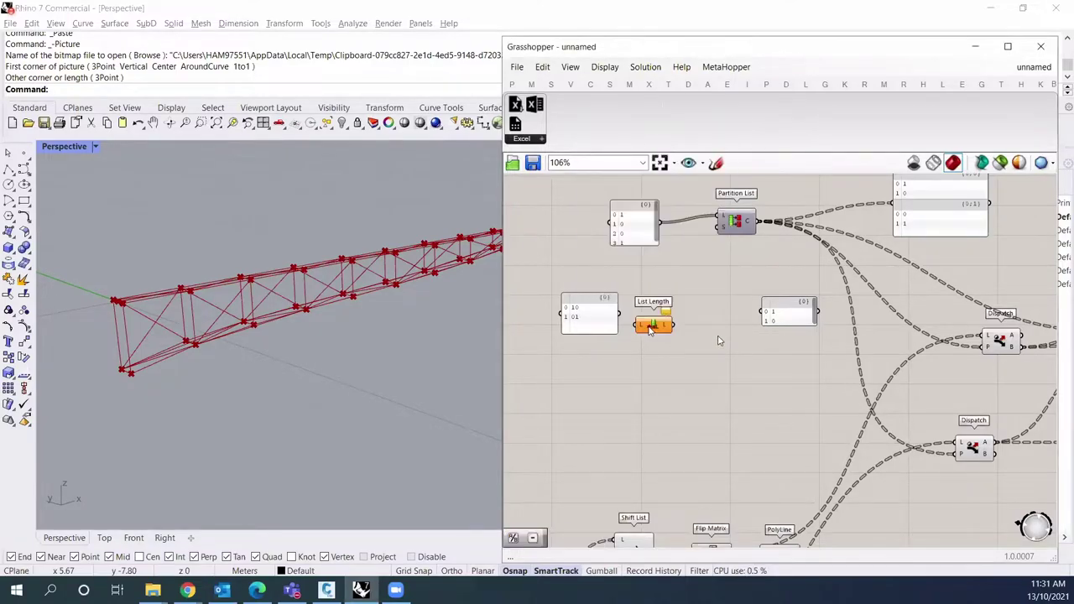
pyautogui.moveTo(650, 327); pyautogui.dragTo(667, 401)
pyautogui.click(780, 306)
pyautogui.press('Delete')
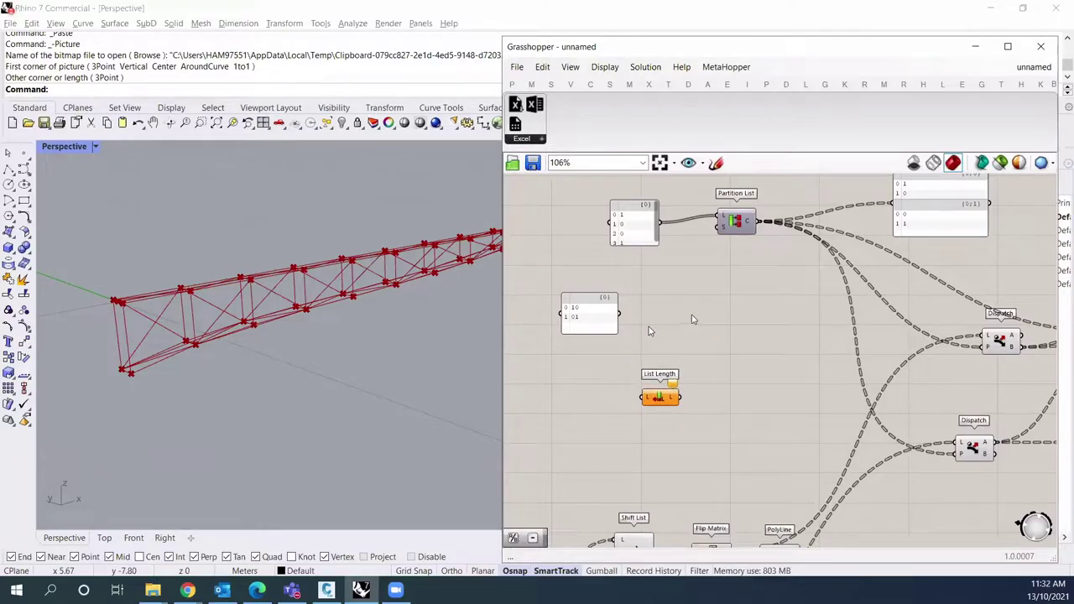
# Step: Add a Tree Statistics component from Sets > Tree to the canvas
pyautogui.doubleClick(649, 330)
pyautogui.write('b')
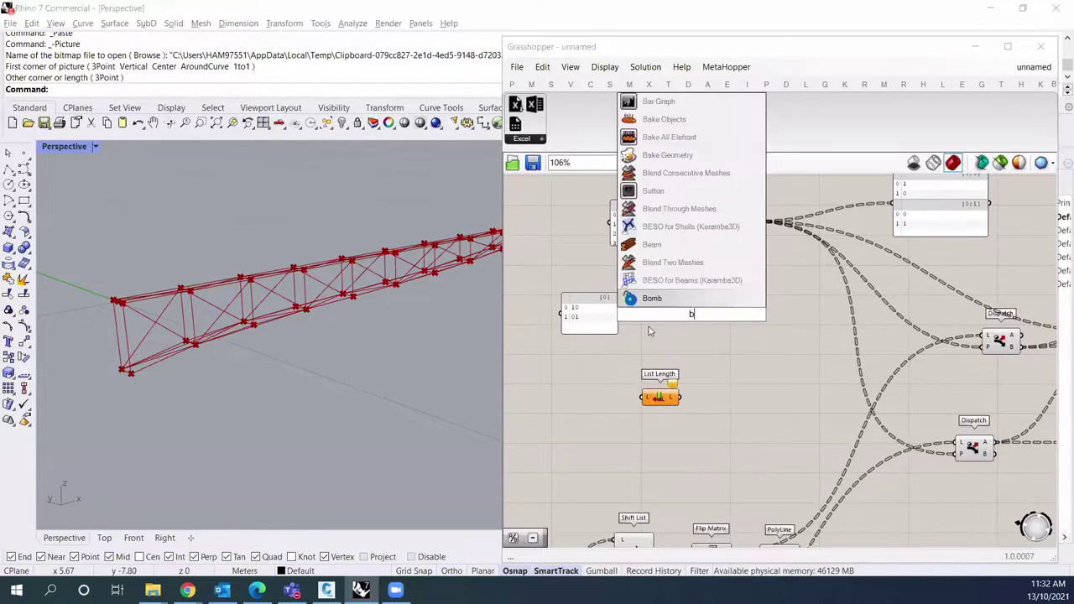
pyautogui.write('ranch par')
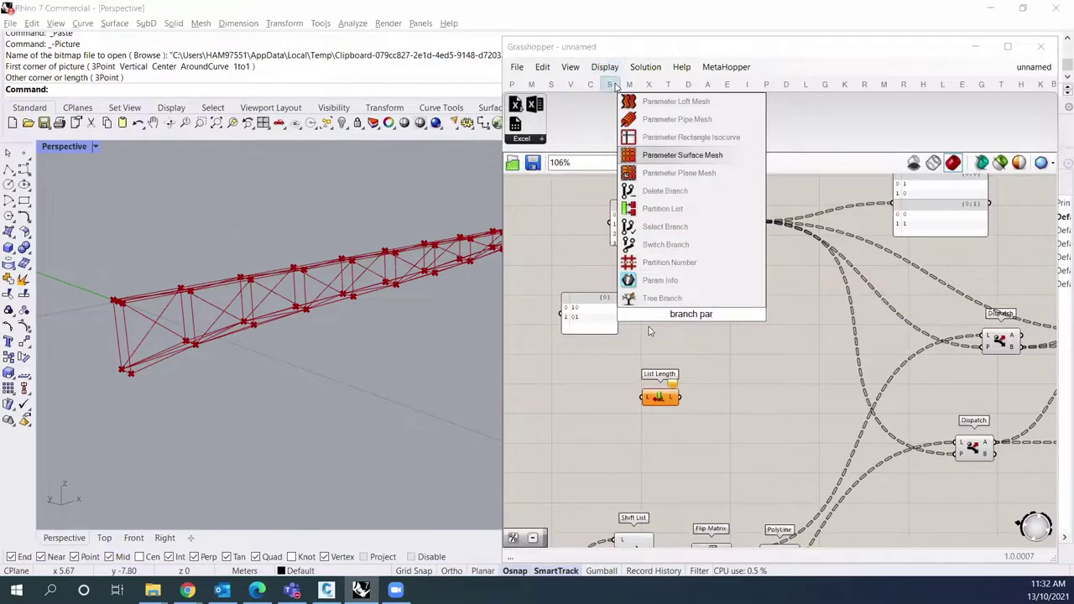
pyautogui.click(609, 84)
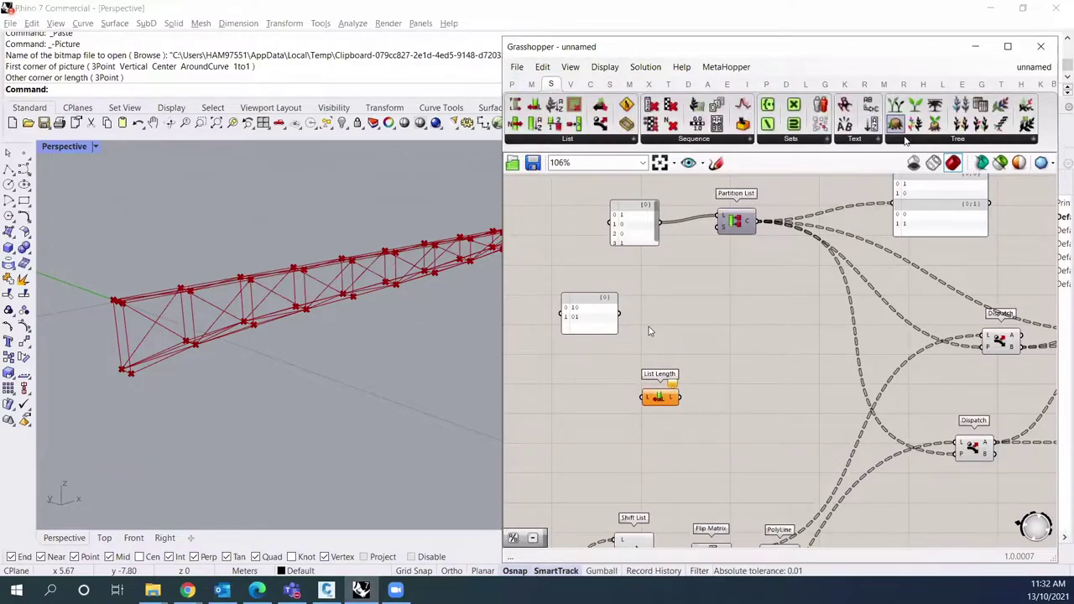
pyautogui.scroll(3, 906, 134)
pyautogui.click(958, 138)
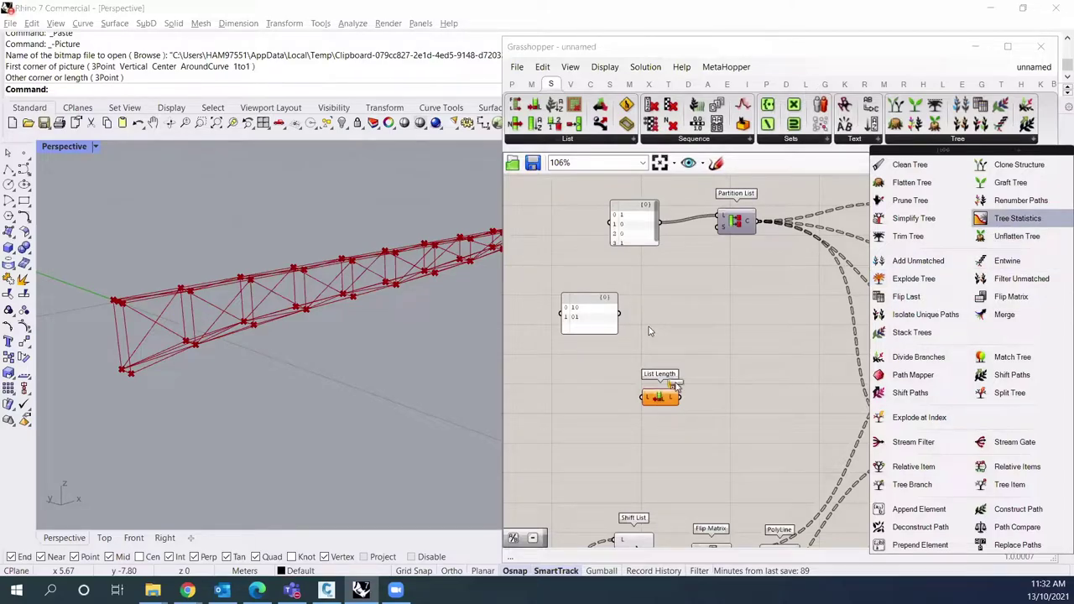
pyautogui.click(1016, 218)
pyautogui.click(705, 336)
pyautogui.moveTo(748, 376)
pyautogui.mouseDown(button='right')
pyautogui.moveTo(728, 369)
pyautogui.moveTo(758, 374)
pyautogui.mouseUp(button='right')
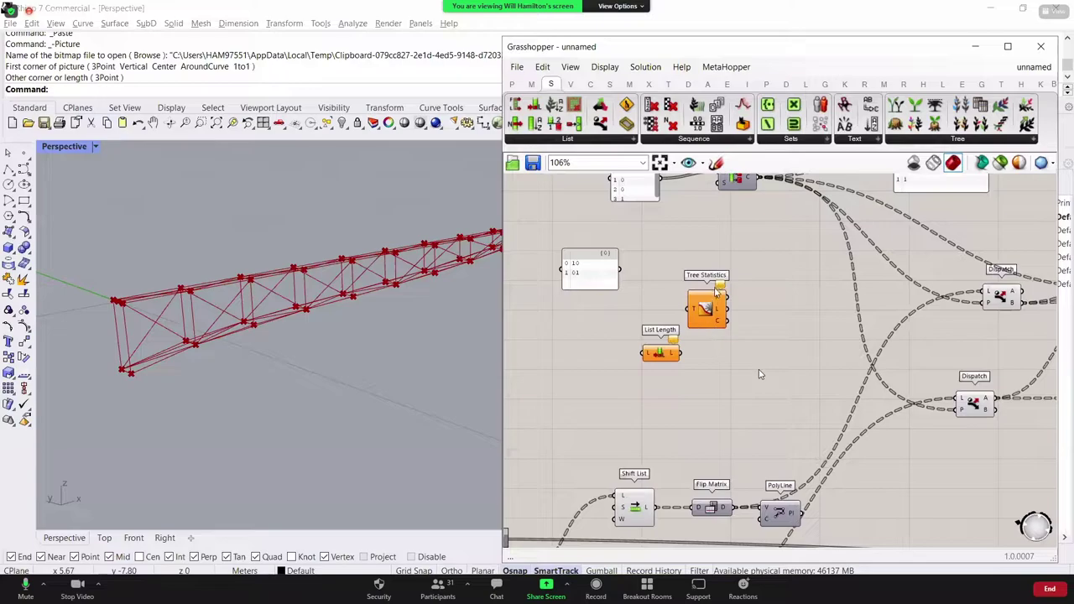
# Step: Wire Flip Matrix into Tree Statistics' T input, showing four branches of 11 items
pyautogui.moveTo(599, 284); pyautogui.dragTo(574, 274)
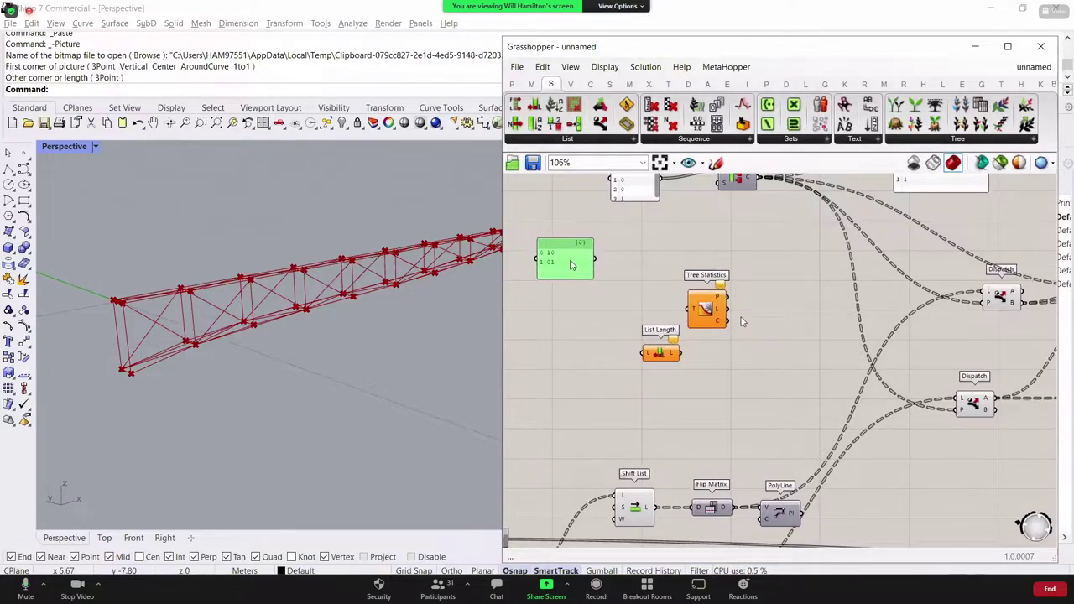
pyautogui.doubleClick(654, 256)
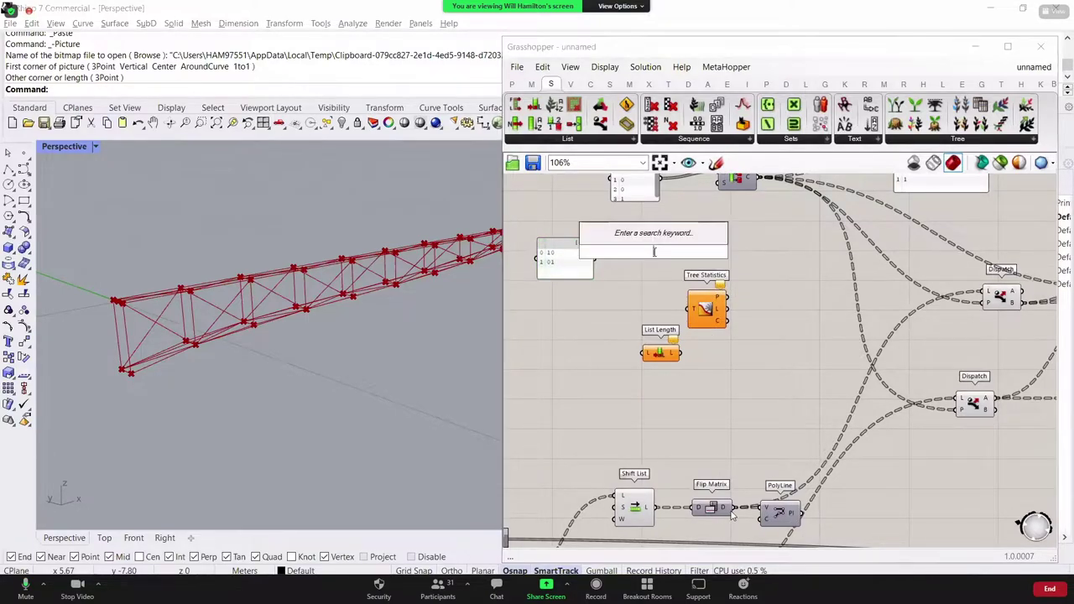
pyautogui.click(739, 378)
pyautogui.moveTo(733, 509); pyautogui.dragTo(695, 312)
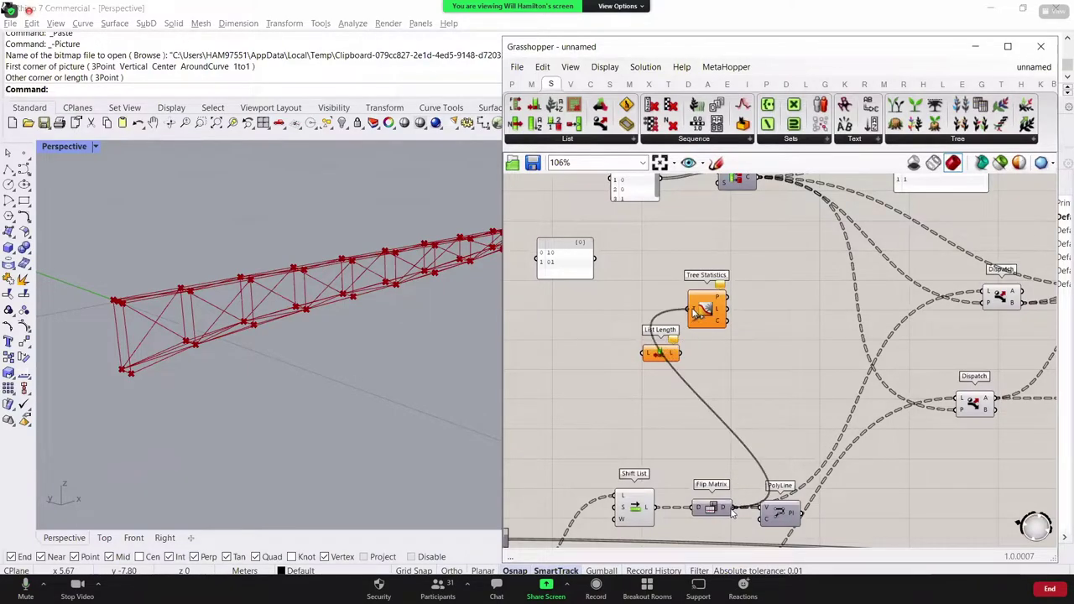
pyautogui.moveTo(718, 312)
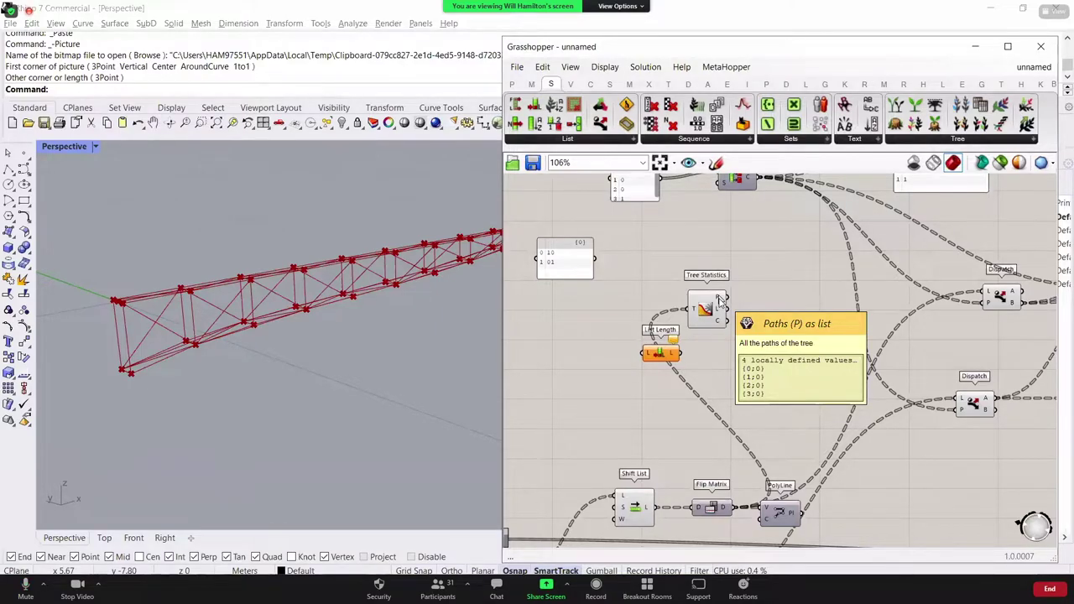
pyautogui.moveTo(667, 359); pyautogui.dragTo(770, 305)
pyautogui.moveTo(692, 316); pyautogui.dragTo(659, 352)
pyautogui.click(680, 288)
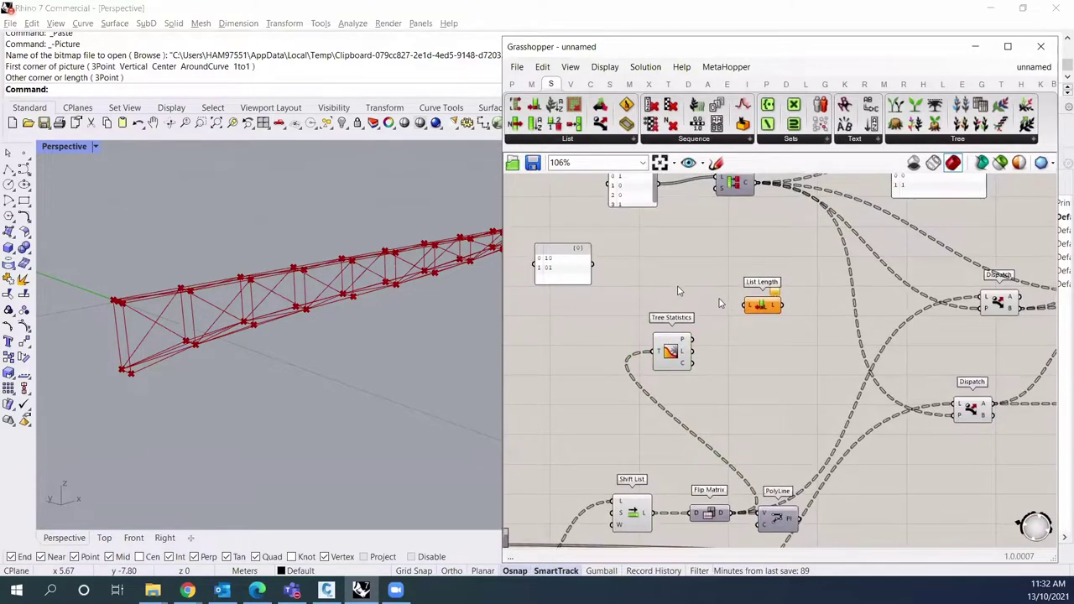
# Step: Add a Longest List component fed by the 10/01 panel and the tree-path count
pyautogui.moveTo(681, 288); pyautogui.dragTo(671, 295, button='right')
pyautogui.doubleClick(678, 288)
pyautogui.write('longest list')
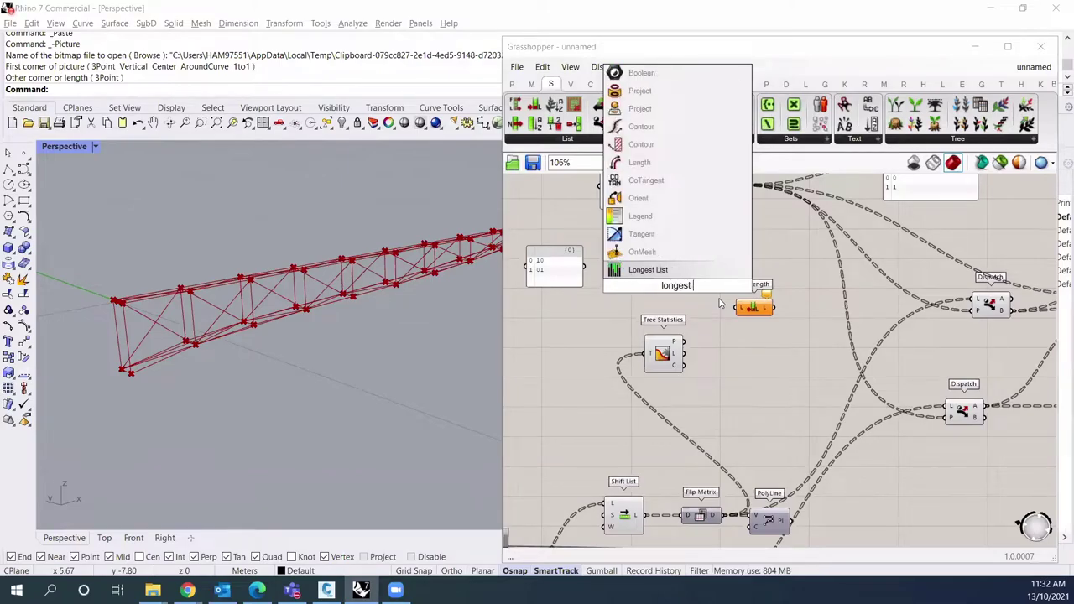
pyautogui.press('Return')
pyautogui.moveTo(699, 271); pyautogui.dragTo(724, 253)
pyautogui.moveTo(586, 267); pyautogui.dragTo(684, 341)
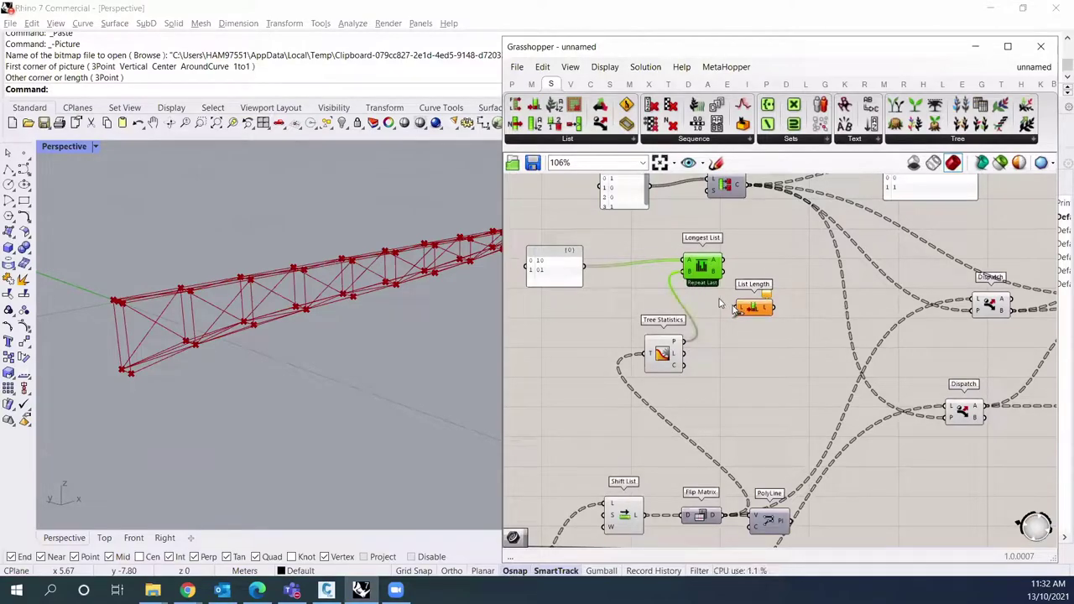
pyautogui.moveTo(772, 333); pyautogui.dragTo(710, 266)
# Step: Show Longest List's output in a panel and switch it to Wrap, giving 10, 01, 10, 01
pyautogui.click(789, 266)
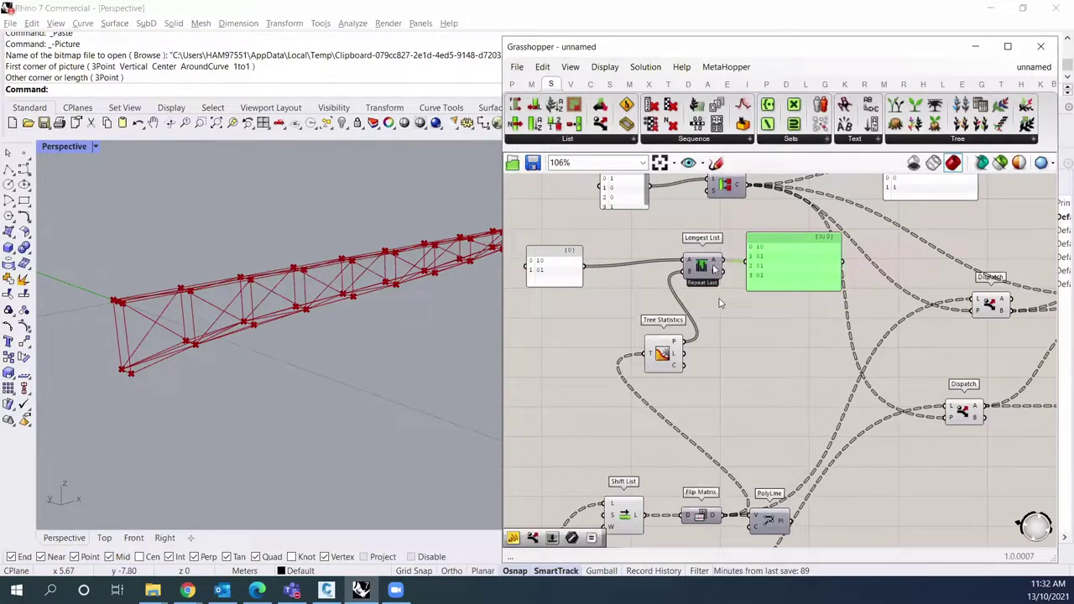
pyautogui.rightClick(710, 264)
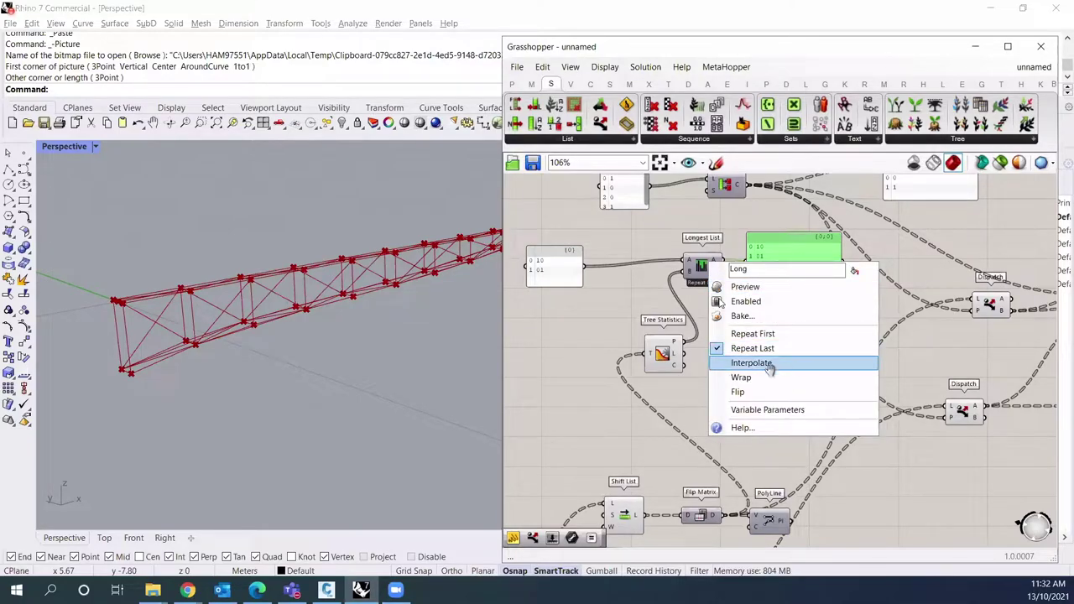
pyautogui.click(752, 377)
pyautogui.moveTo(753, 378); pyautogui.dragTo(758, 366, button='right')
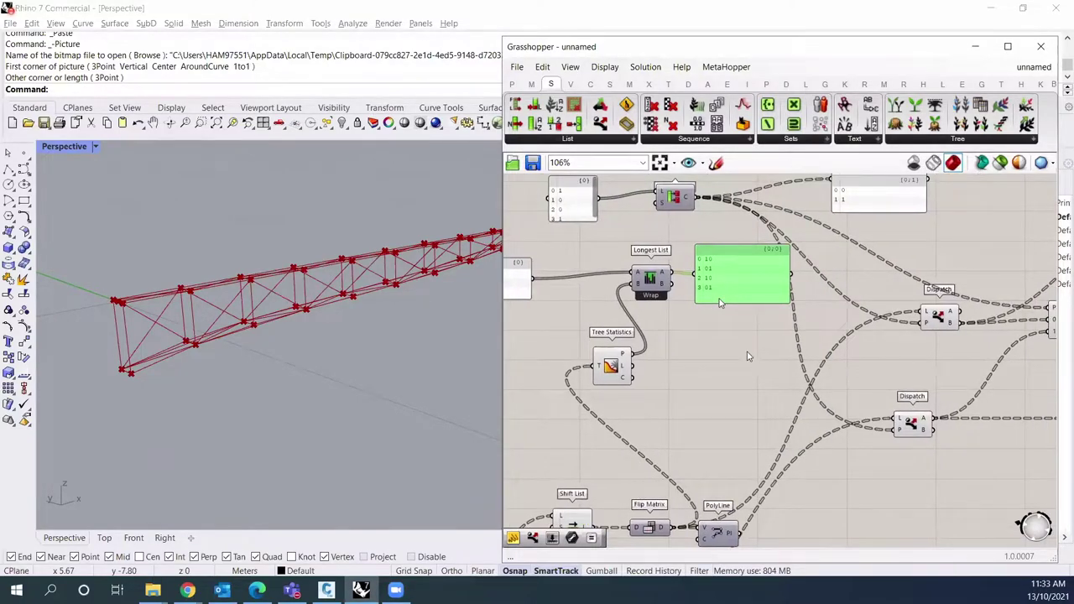
pyautogui.click(675, 220)
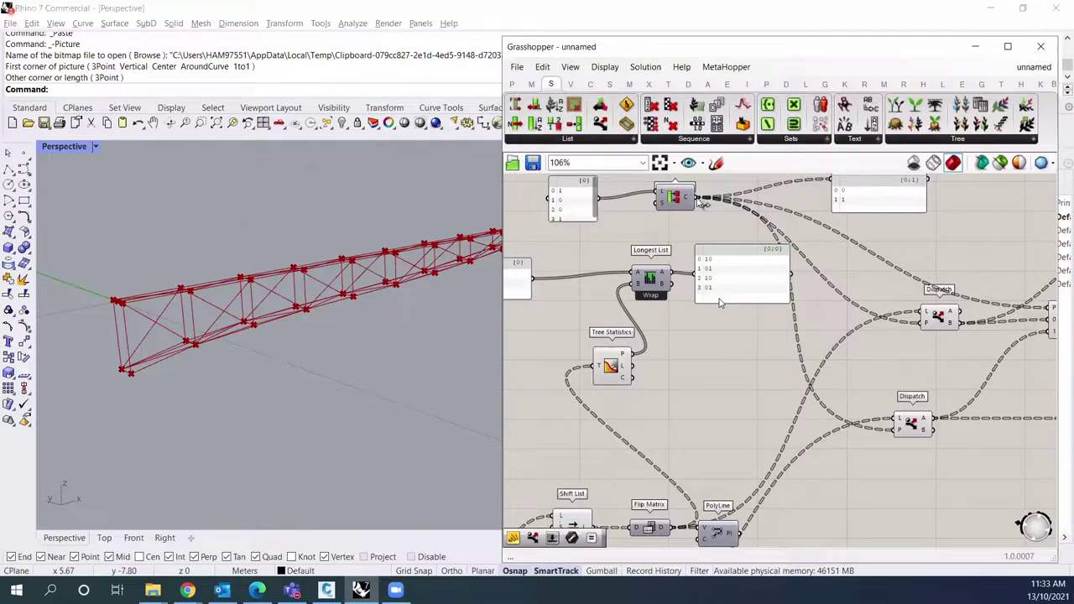
pyautogui.moveTo(698, 252); pyautogui.dragTo(686, 310, button='right')
pyautogui.click(677, 327)
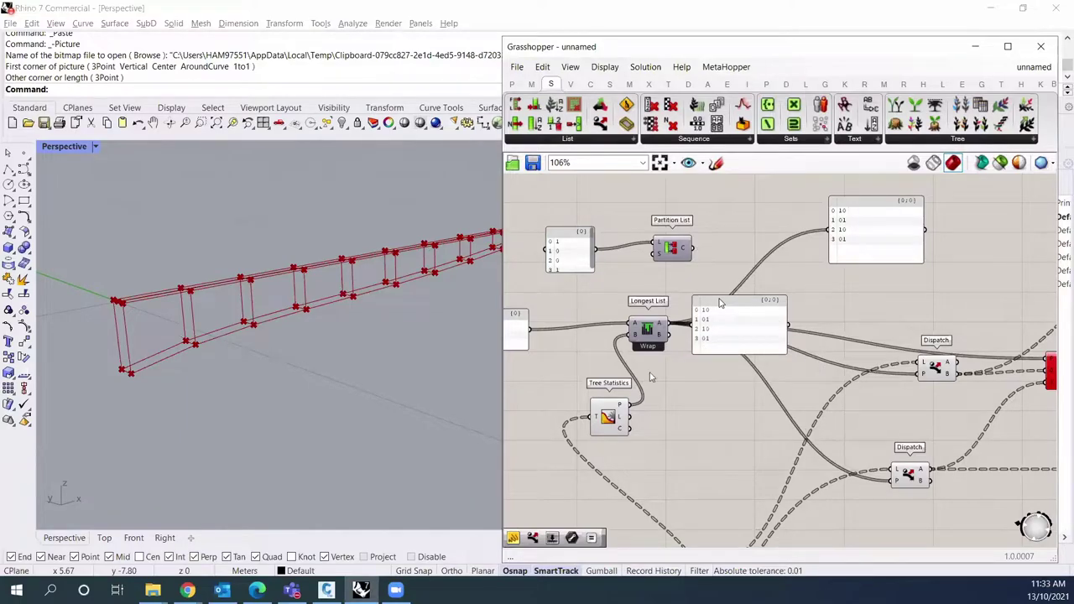
# Step: Rearrange the output panels and place a Text Split component
pyautogui.moveTo(519, 330); pyautogui.dragTo(658, 307, button='right')
pyautogui.moveTo(640, 317); pyautogui.dragTo(599, 317)
pyautogui.doubleClick(675, 361)
pyautogui.write('split')
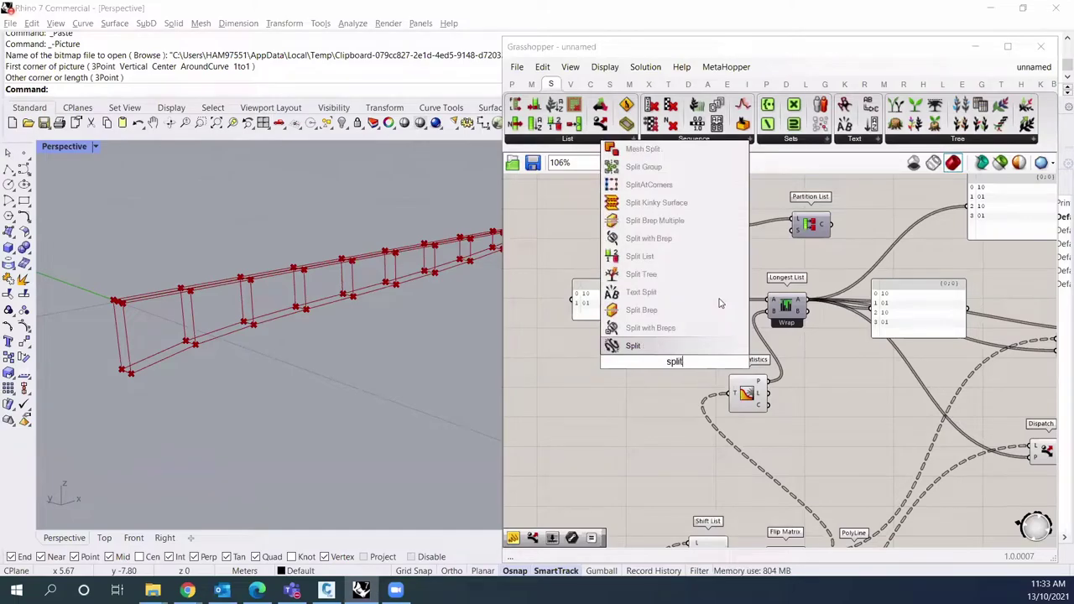
pyautogui.press('Return')
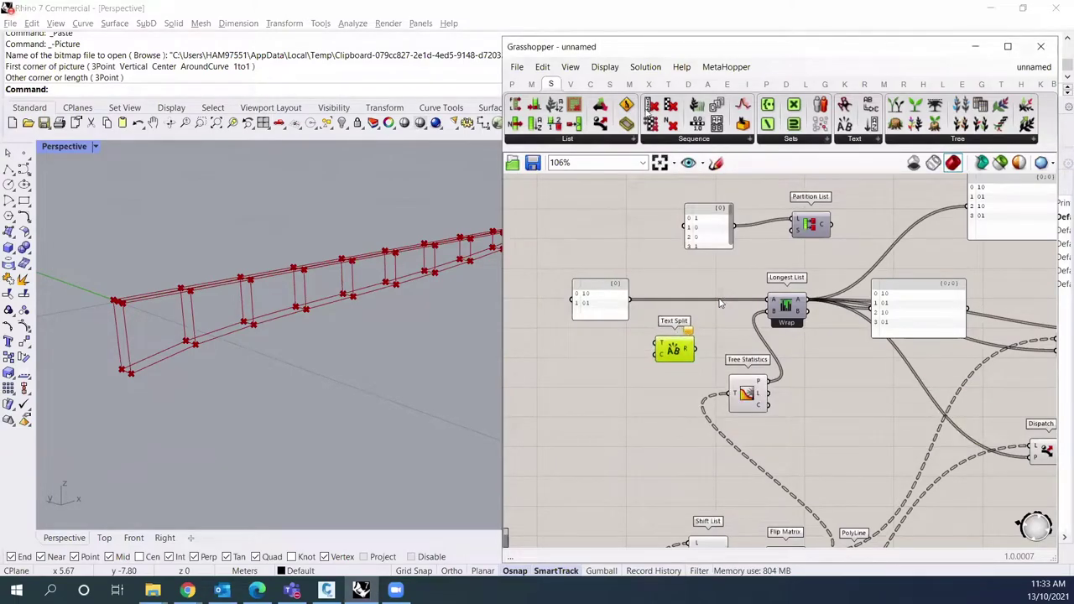
# Step: Add a Characters component, undoing a mistaken wire from the pattern panel
pyautogui.doubleClick(673, 257)
pyautogui.write('charac')
pyautogui.press('Return')
pyautogui.moveTo(673, 260); pyautogui.dragTo(629, 300)
pyautogui.moveTo(697, 276); pyautogui.dragTo(854, 272)
pyautogui.press('Delete')
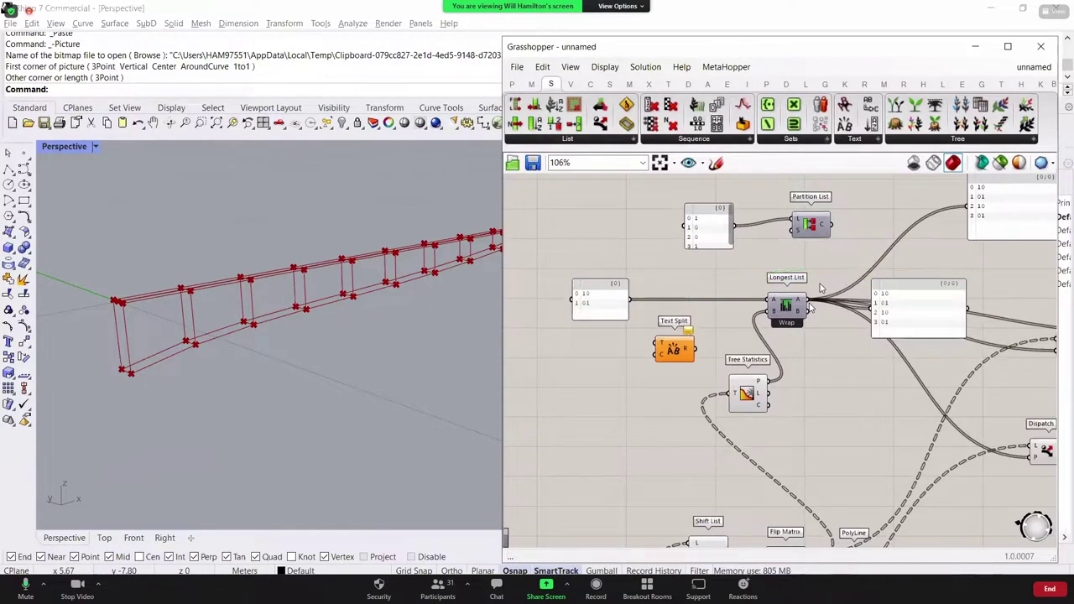
pyautogui.hotkey('ctrl', 'z')
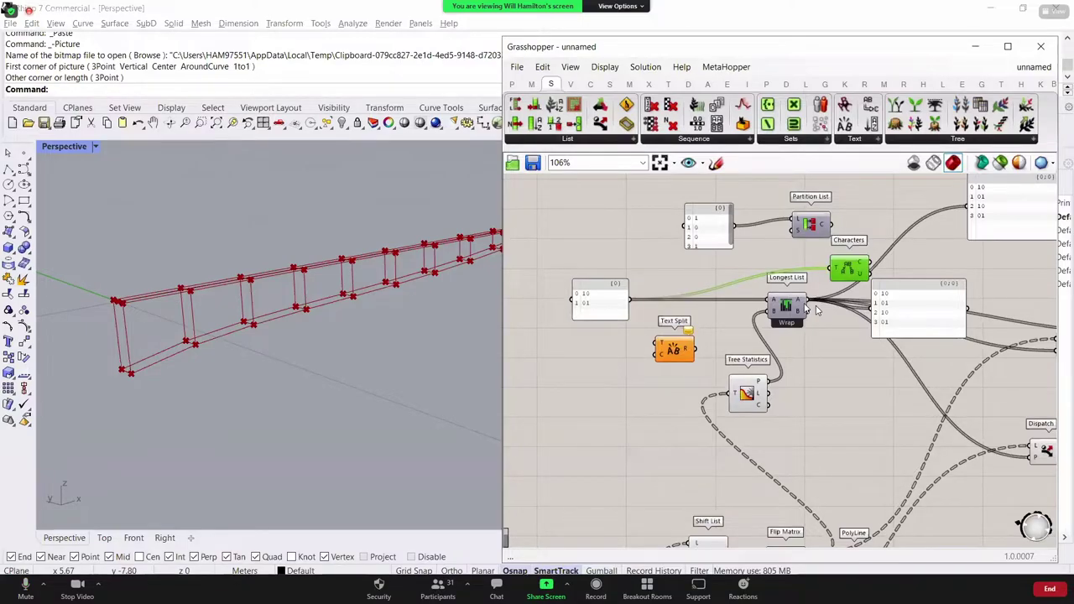
pyautogui.hotkey('ctrl', 'z')
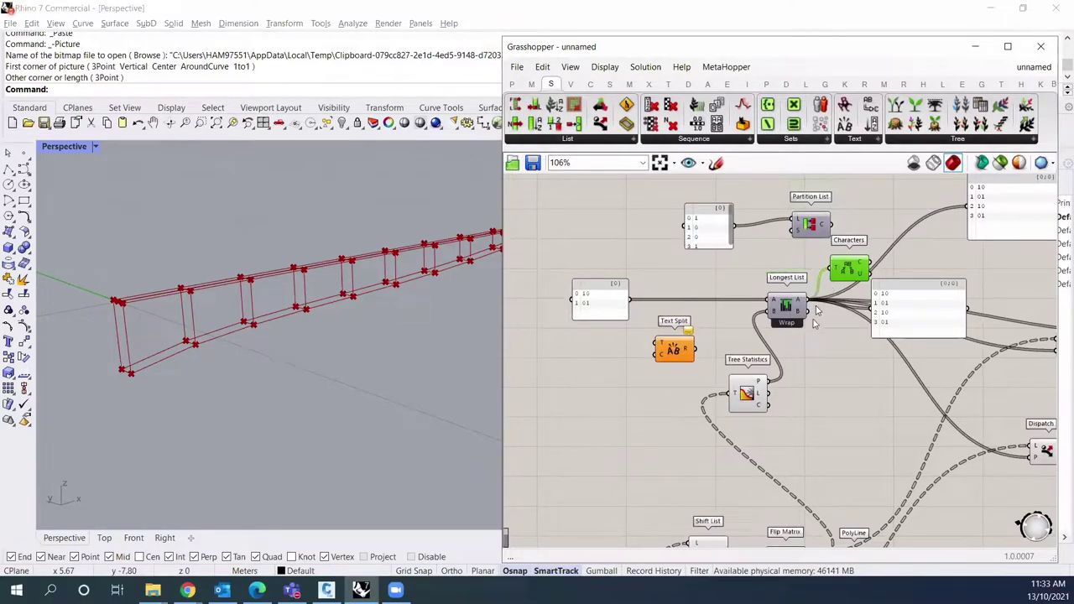
# Step: Feed Longest List into Characters and route its outputs to the panels and Dispatch, bringing back the diagonals
pyautogui.keyDown('ctrl'); pyautogui.keyDown('shift'); pyautogui.moveTo(809, 306); pyautogui.dragTo(874, 270); pyautogui.keyUp('shift'); pyautogui.keyUp('ctrl')
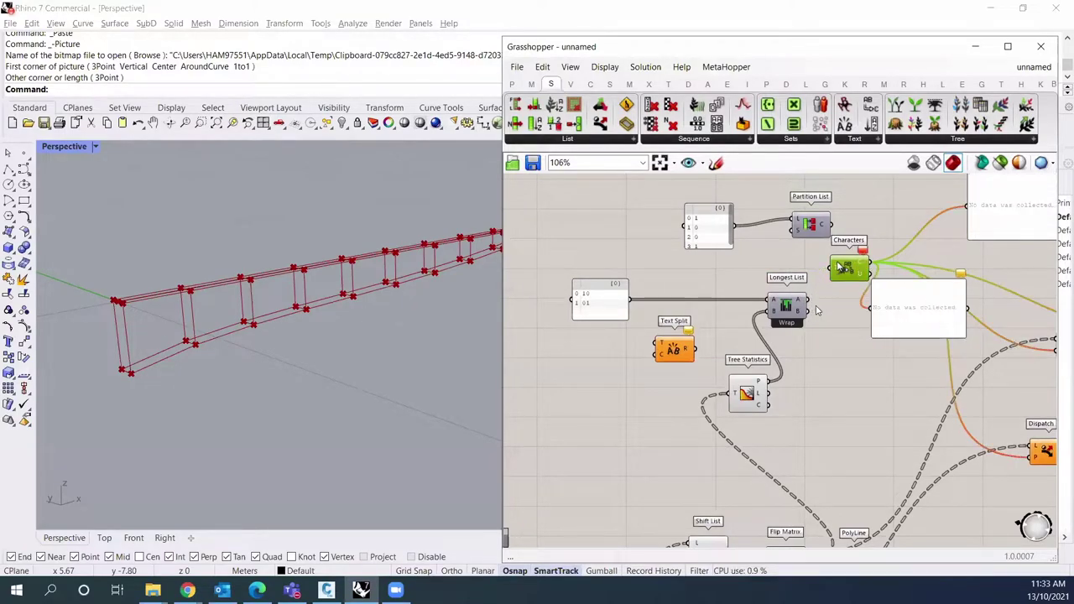
pyautogui.keyDown('ctrl'); pyautogui.keyDown('shift'); pyautogui.moveTo(869, 275); pyautogui.dragTo(872, 267); pyautogui.keyUp('shift'); pyautogui.keyUp('ctrl')
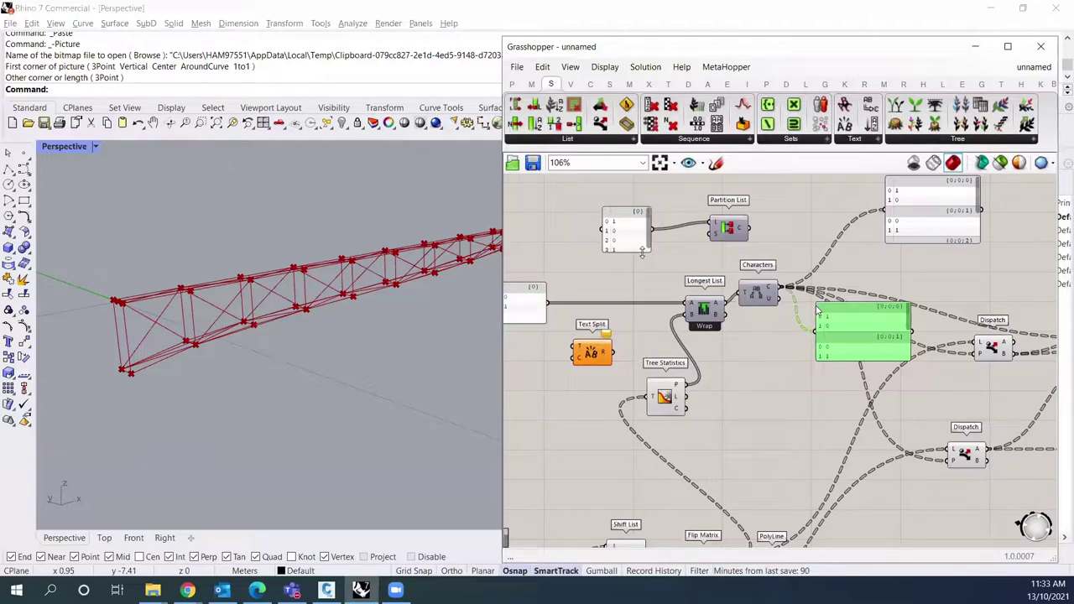
pyautogui.moveTo(372, 316); pyautogui.dragTo(409, 333, button='right')
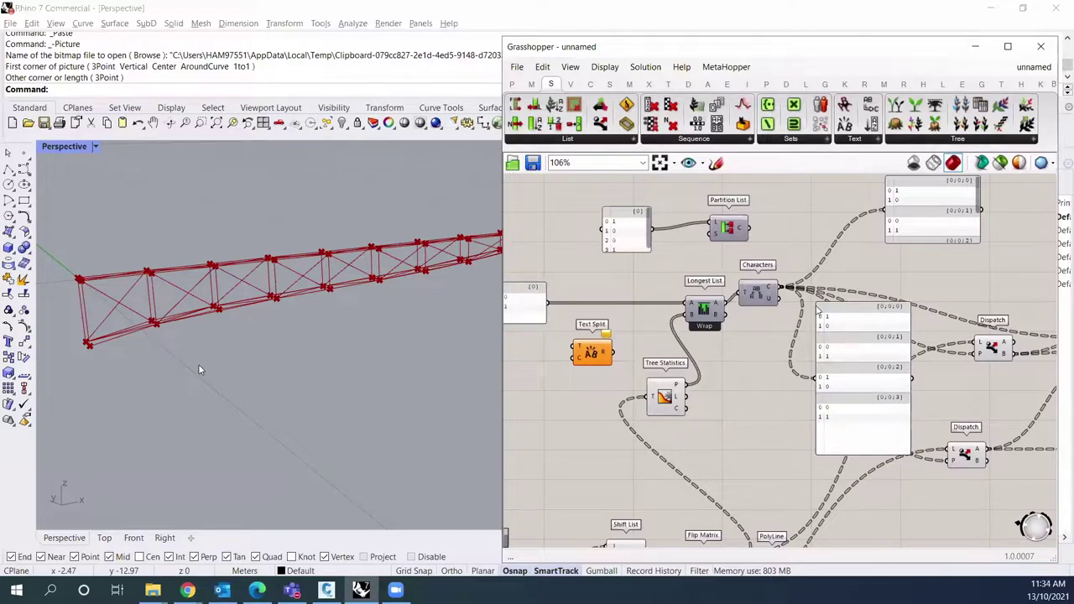
pyautogui.moveTo(199, 357); pyautogui.dragTo(215, 347, button='right')
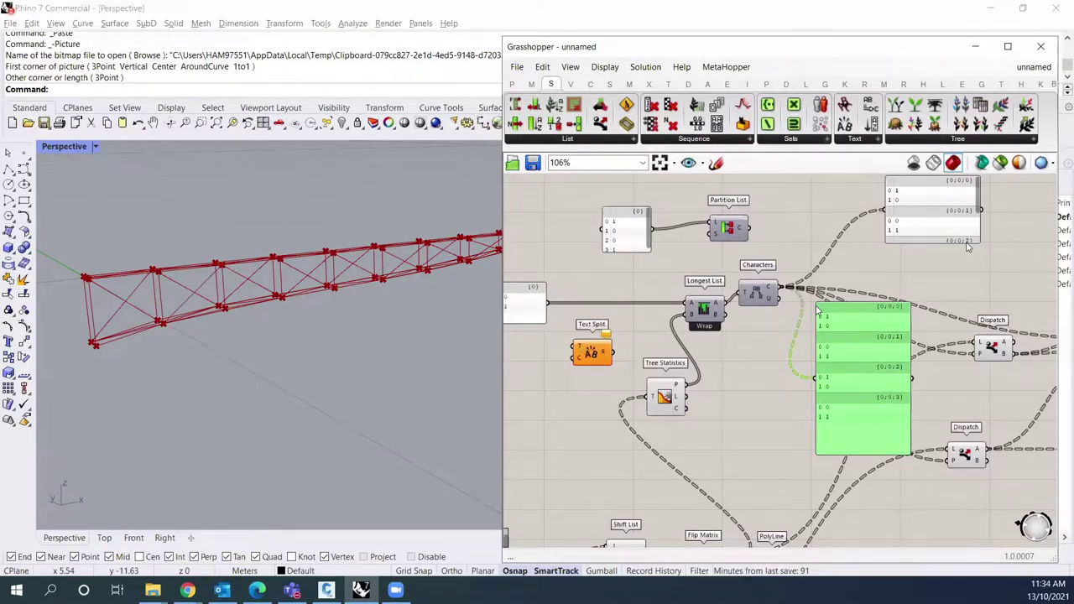
# Step: Extend the pattern panel to three lines: 10, 01, 01
pyautogui.moveTo(959, 229); pyautogui.dragTo(1018, 225, button='right')
pyautogui.doubleClick(881, 387)
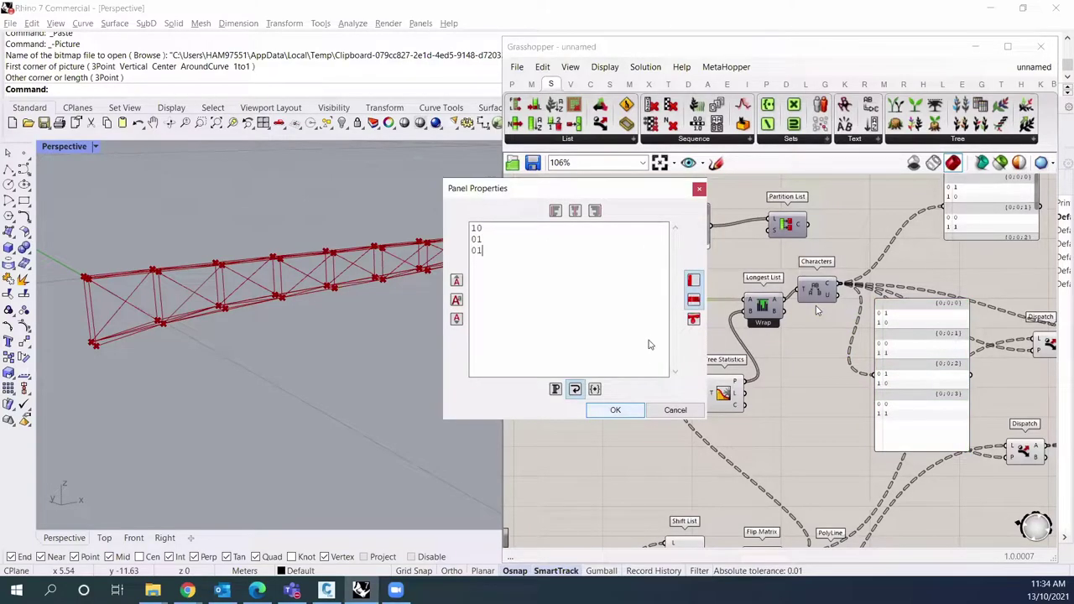
pyautogui.click(621, 410)
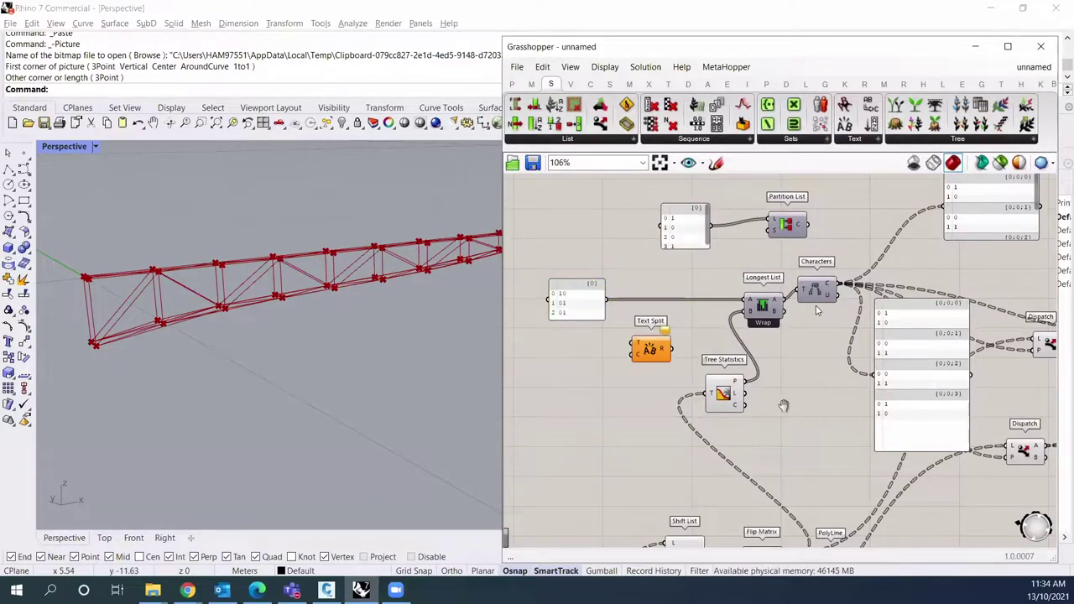
pyautogui.moveTo(781, 408); pyautogui.dragTo(738, 410, button='right')
pyautogui.moveTo(336, 432); pyautogui.dragTo(393, 444, button='right')
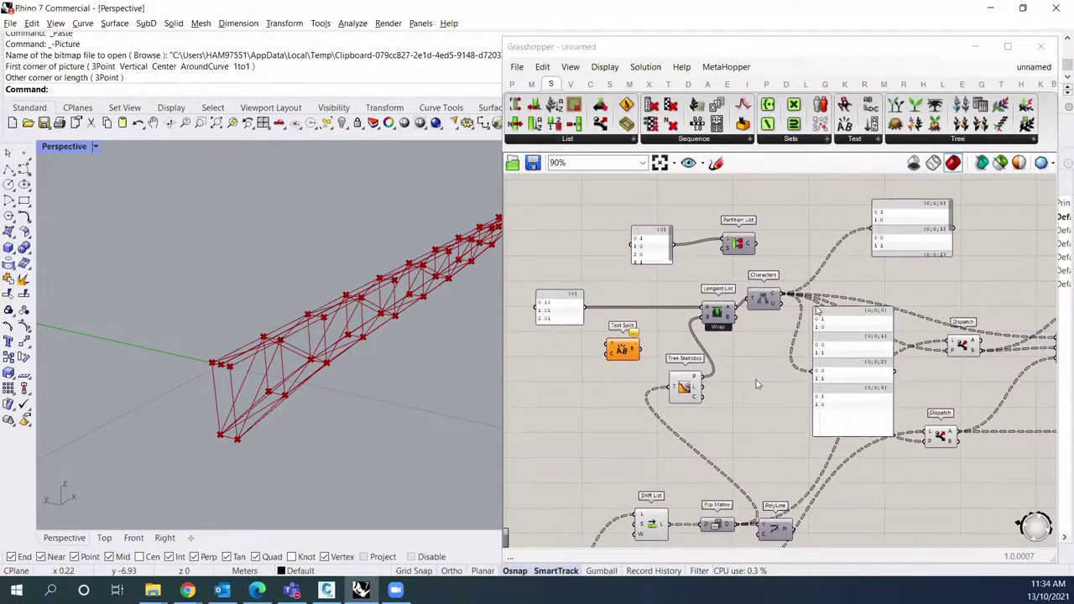
# Step: Delete the two data preview panels and the Partition List with its panel
pyautogui.scroll(-2, 709, 360)
pyautogui.click(796, 332)
pyautogui.press('Delete')
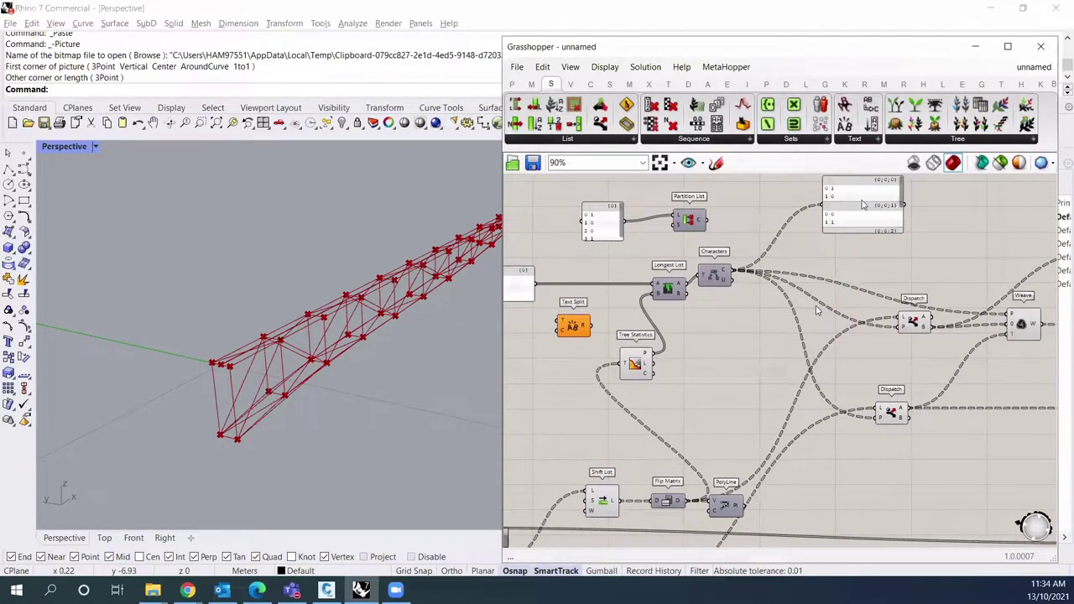
pyautogui.click(863, 205)
pyautogui.press('Delete')
pyautogui.moveTo(589, 228); pyautogui.dragTo(743, 242)
pyautogui.press('Delete')
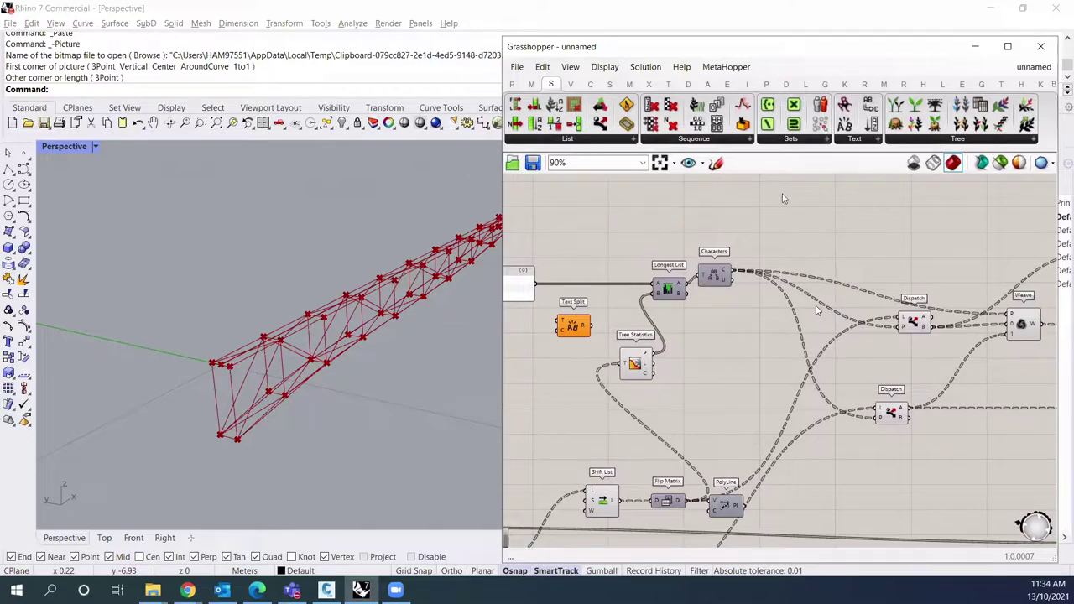
# Step: Bring up the Karamba3D tool set and orbit the truss to a horizontal view
pyautogui.click(845, 85)
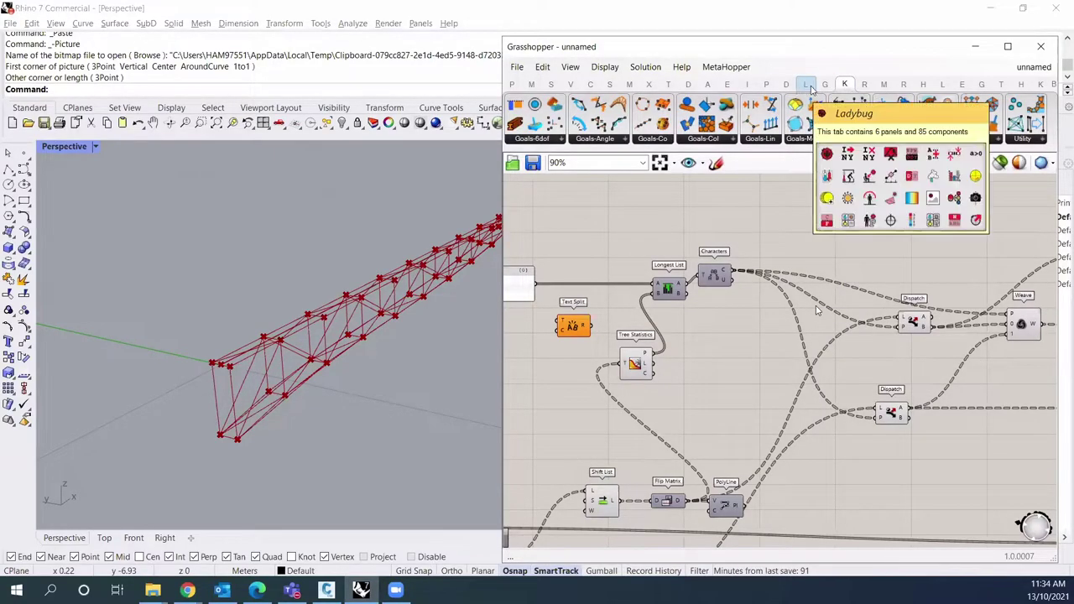
pyautogui.click(1041, 84)
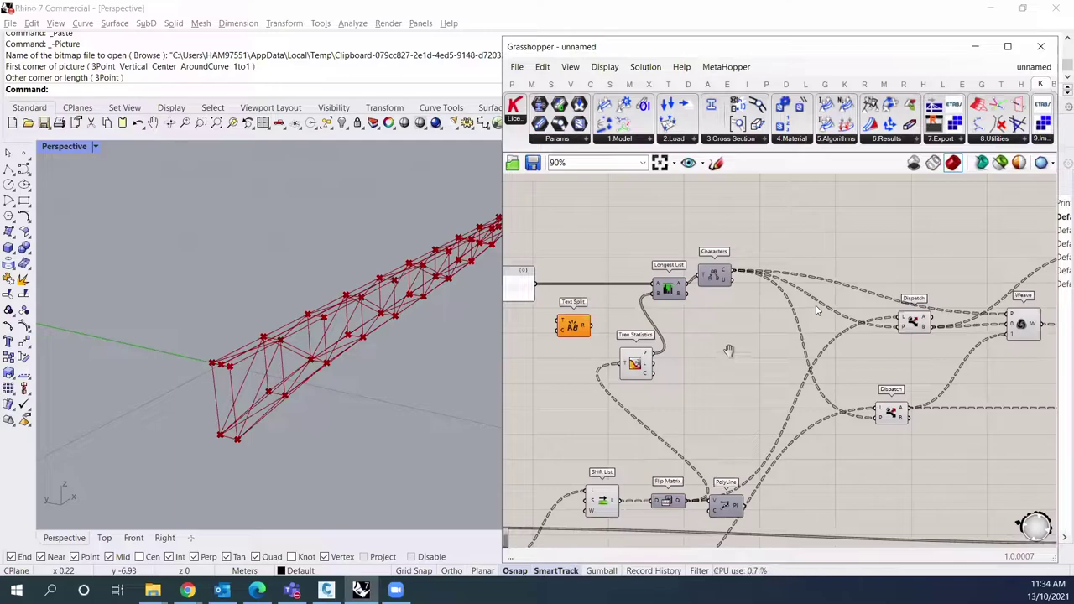
pyautogui.moveTo(816, 324); pyautogui.dragTo(816, 310, button='right')
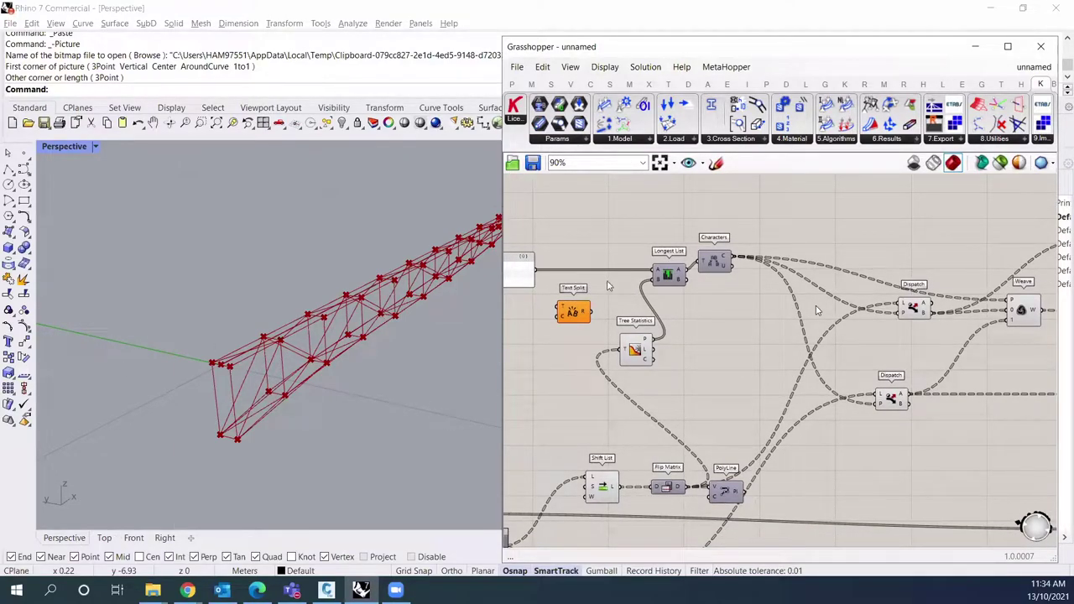
pyautogui.moveTo(377, 342); pyautogui.dragTo(841, 336, button='right')
# Step: Cut the pattern panel back to two lines, 10 and 01
pyautogui.scroll(1, 713, 309)
pyautogui.scroll(1, 713, 309)
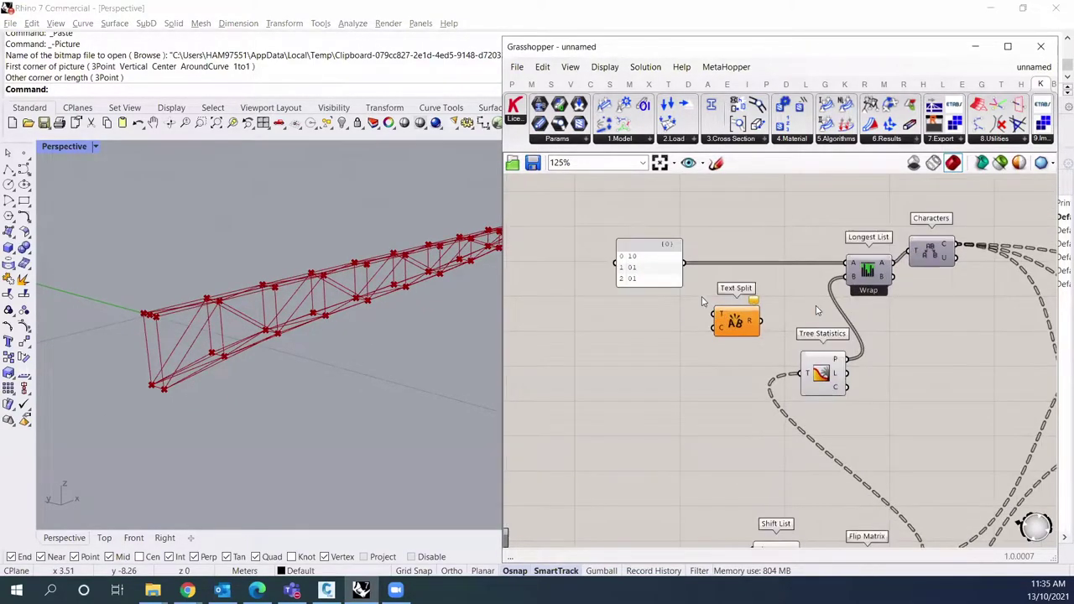
pyautogui.rightClick(635, 276)
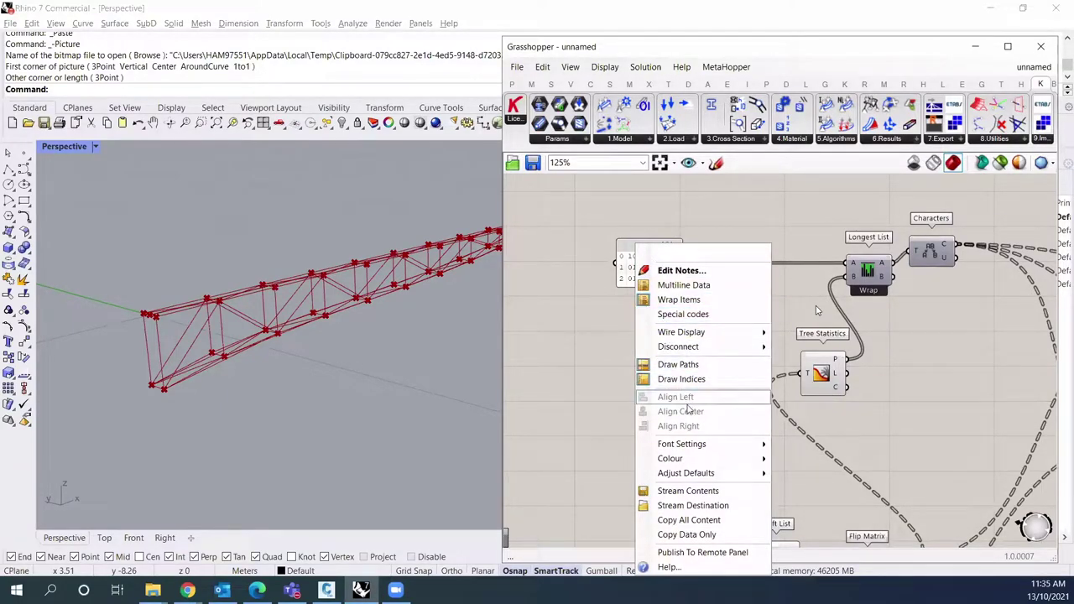
pyautogui.click(715, 300)
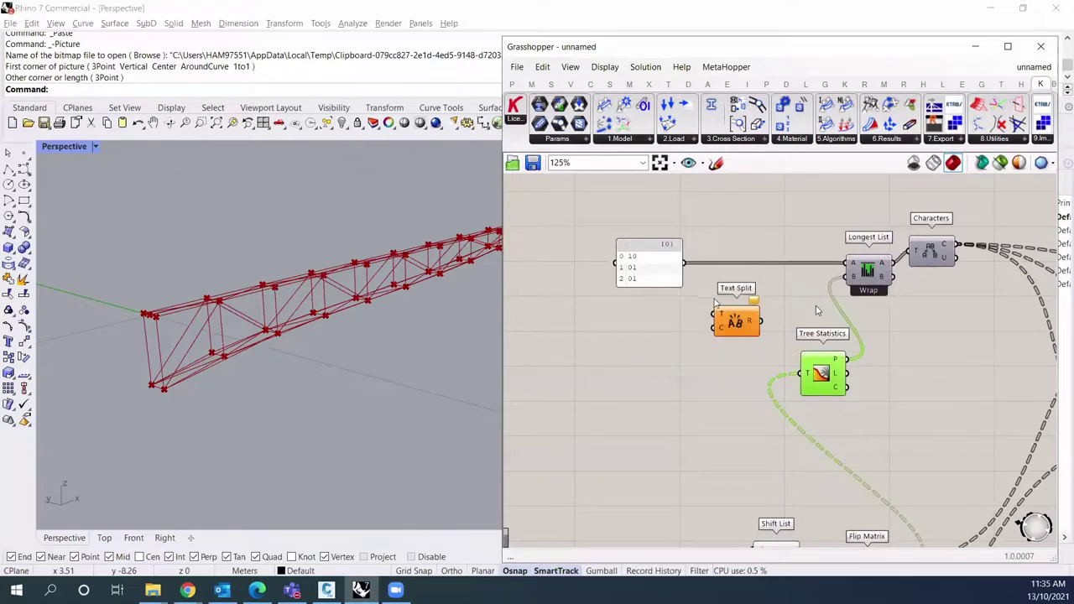
pyautogui.click(673, 286)
pyautogui.doubleClick(663, 277)
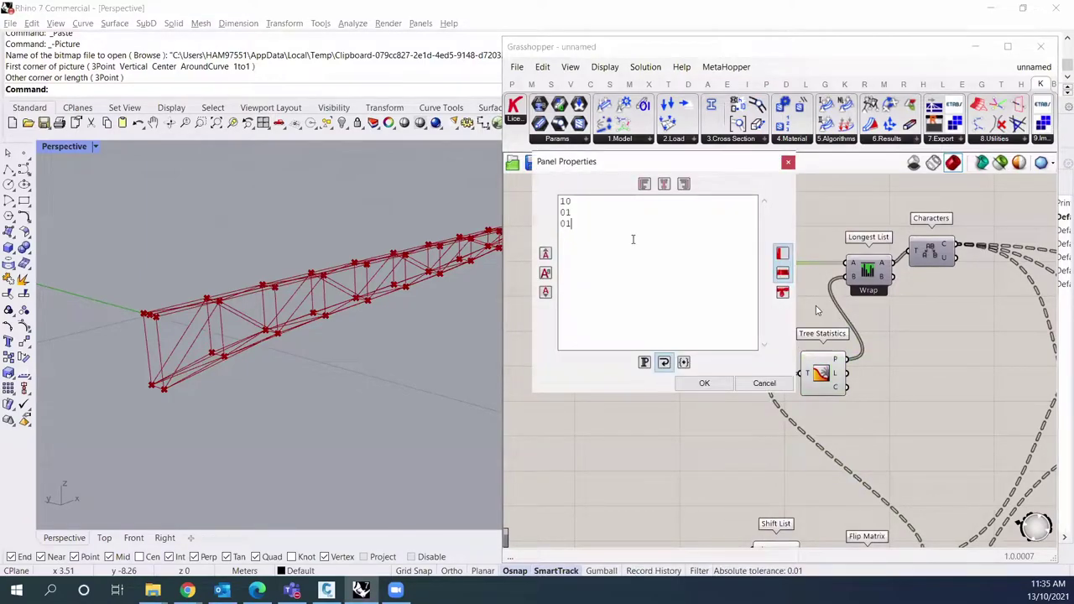
pyautogui.click(704, 382)
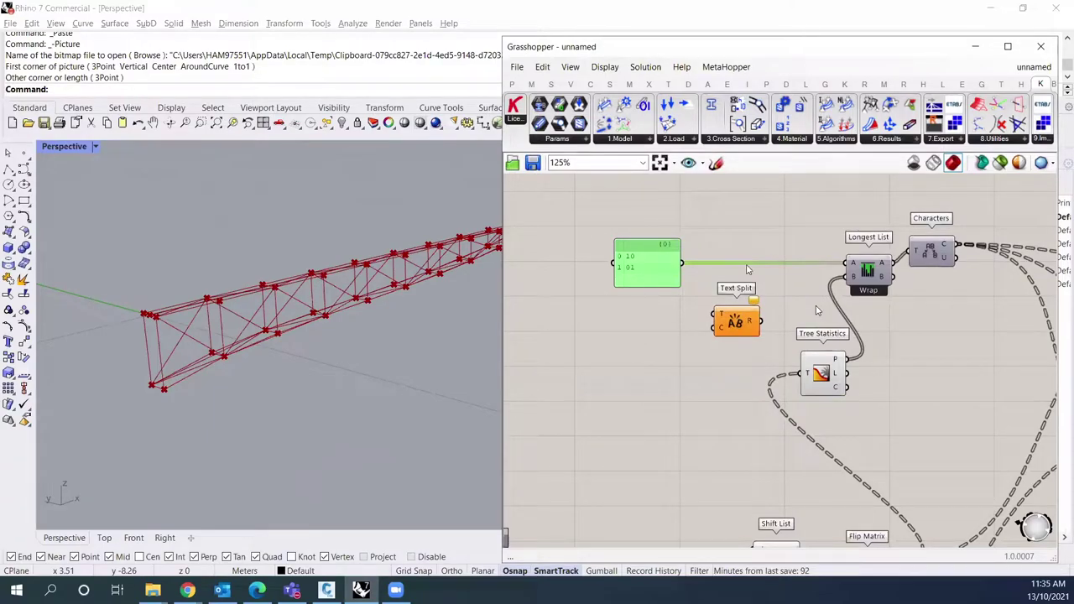
# Step: Set Longest List to Interpolate and check its output in a temporary panel, then delete it
pyautogui.rightClick(871, 268)
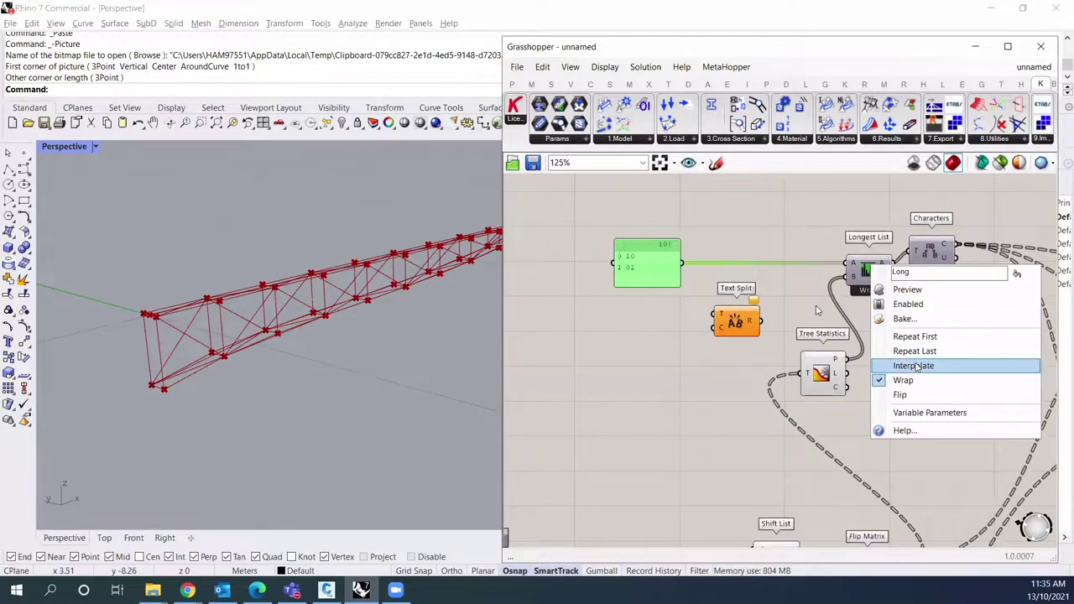
pyautogui.click(915, 366)
pyautogui.moveTo(346, 389); pyautogui.dragTo(506, 400, button='right')
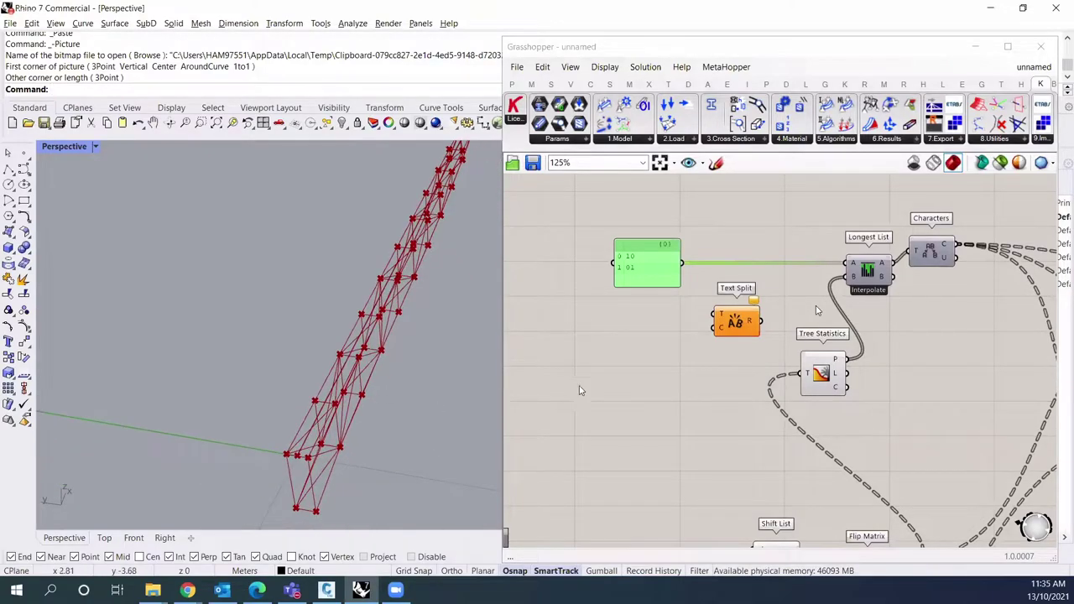
pyautogui.doubleClick(904, 315)
pyautogui.write('panel')
pyautogui.press('Return')
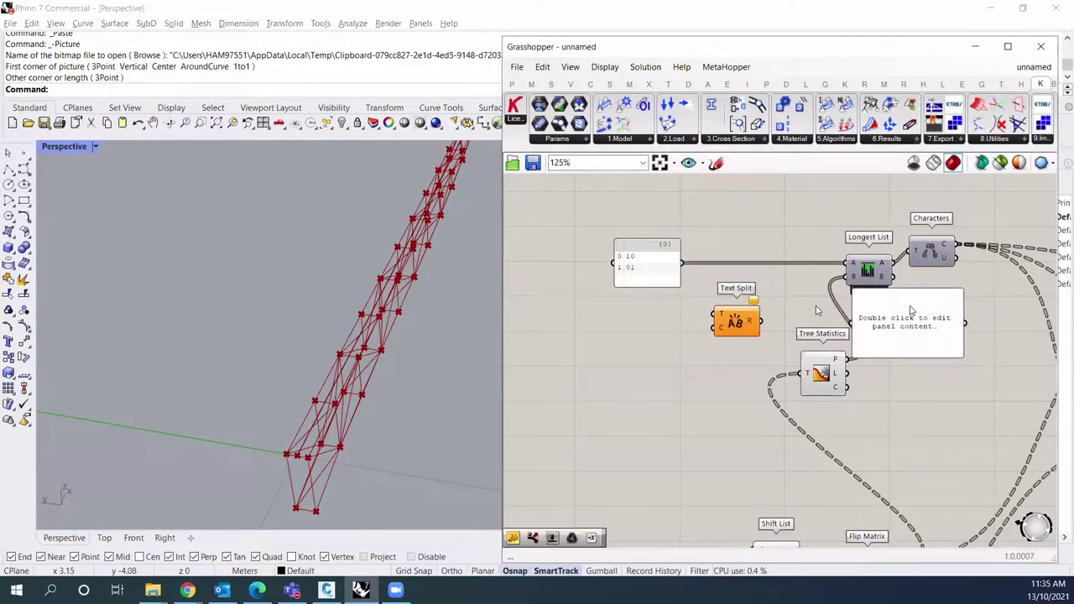
pyautogui.moveTo(892, 265); pyautogui.dragTo(908, 337)
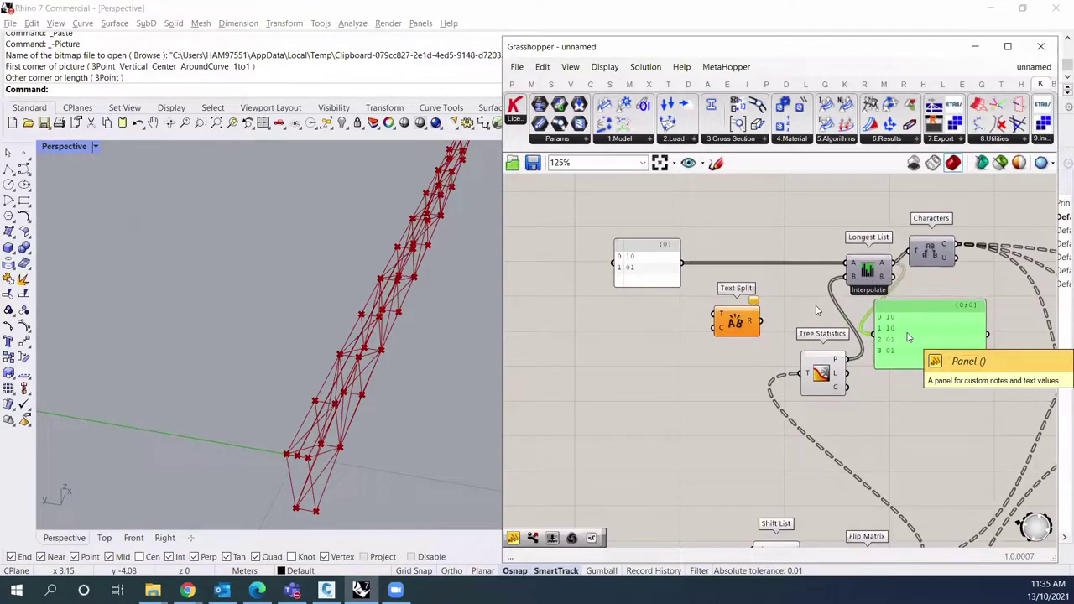
pyautogui.press('Delete')
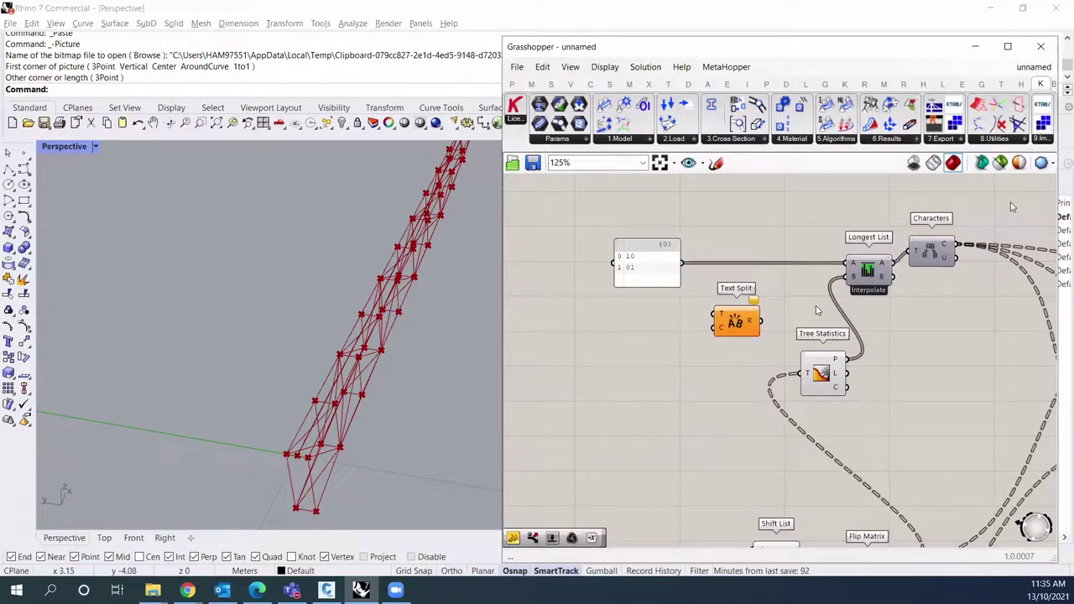
pyautogui.hscroll(3, 817, 310)
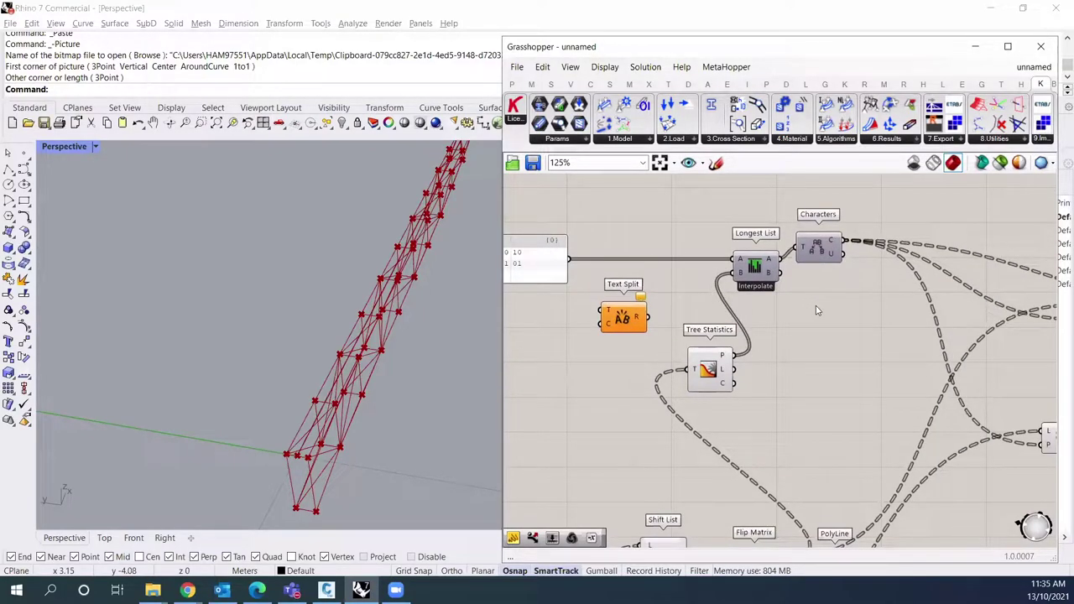
pyautogui.hscroll(1, 816, 310)
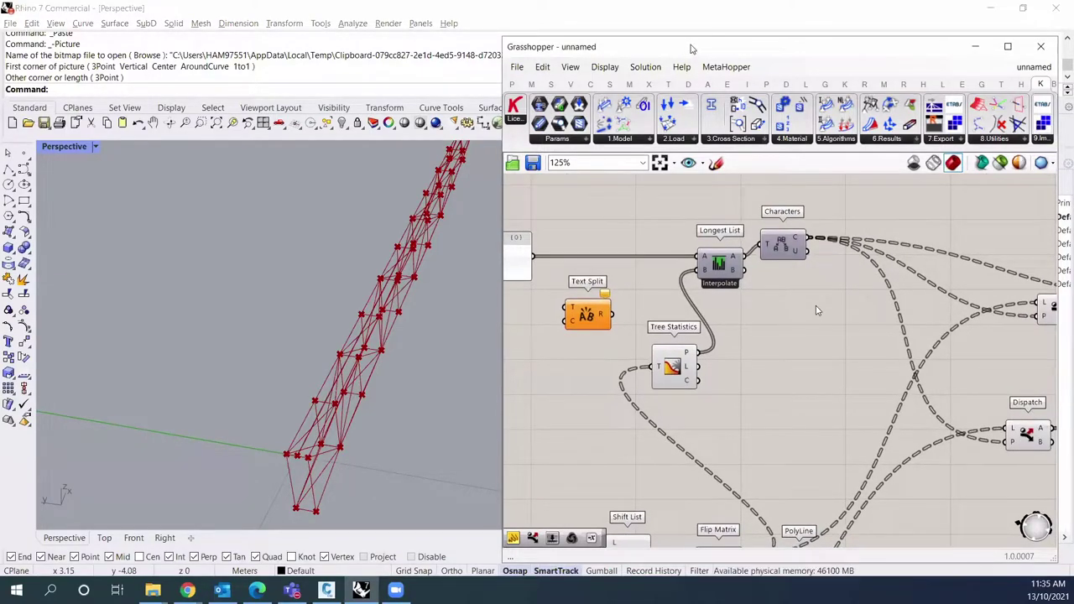
pyautogui.moveTo(692, 49); pyautogui.dragTo(662, 13)
pyautogui.moveTo(278, 321); pyautogui.dragTo(329, 333, button='right')
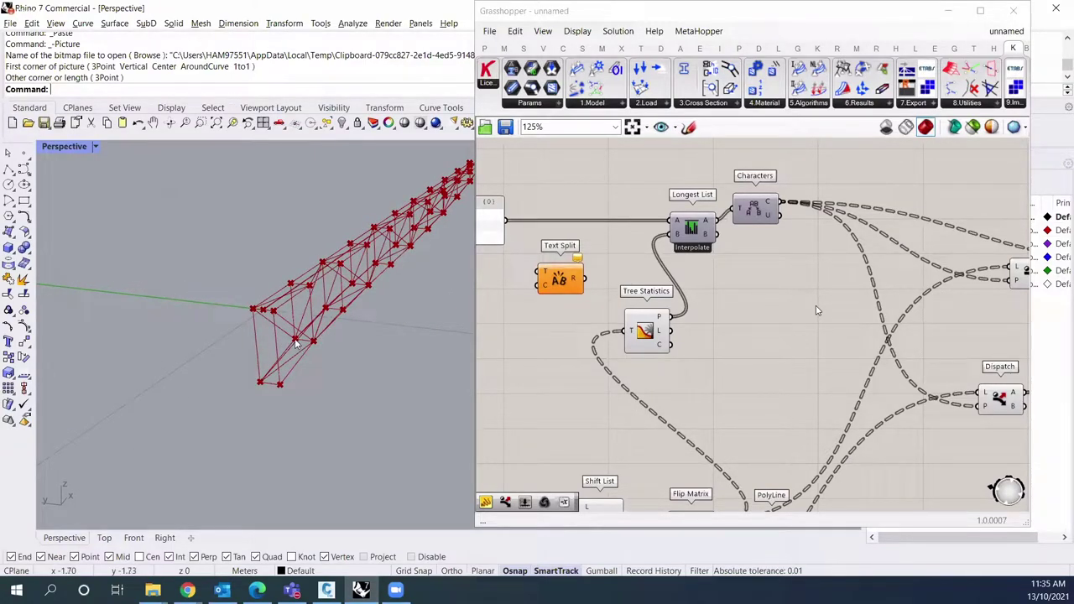
pyautogui.scroll(5, 296, 342)
pyautogui.moveTo(295, 342); pyautogui.dragTo(296, 339, button='right')
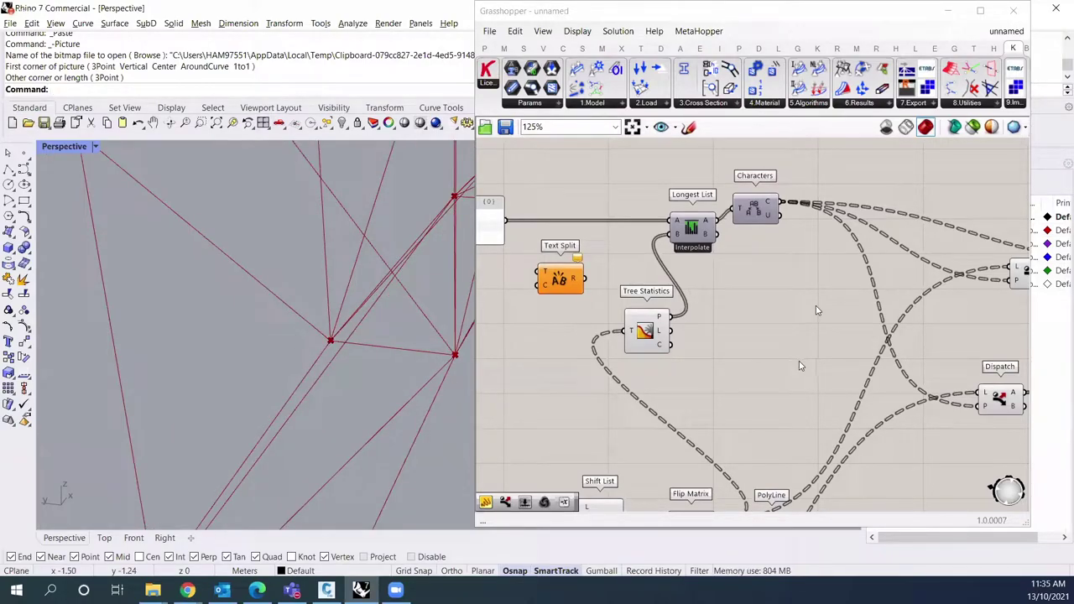
pyautogui.scroll(-1, 745, 390)
pyautogui.scroll(-3, 342, 343)
pyautogui.moveTo(341, 342); pyautogui.dragTo(607, 387, button='right')
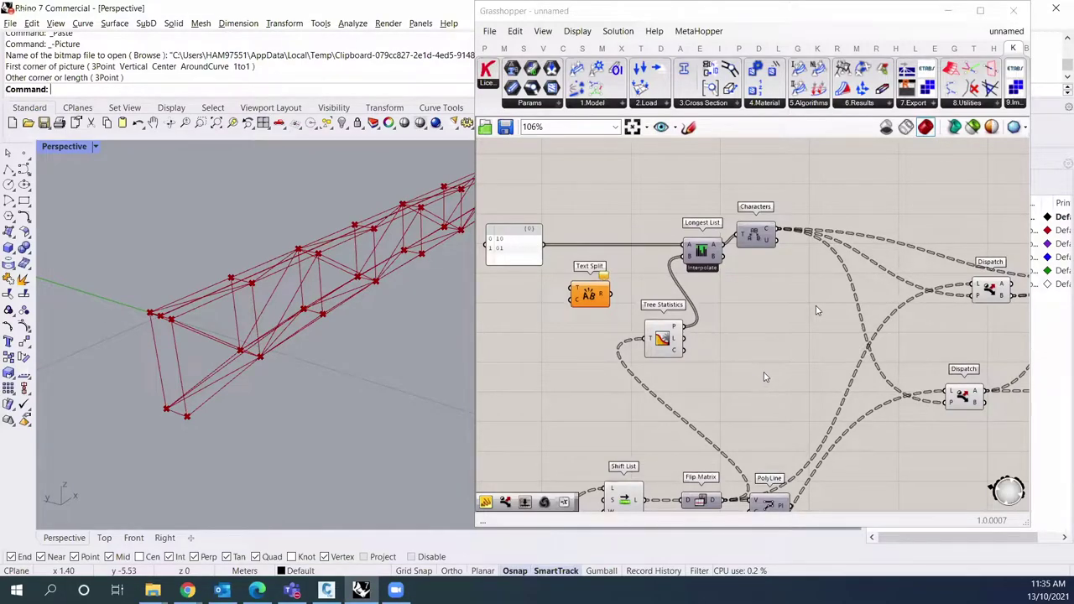
pyautogui.scroll(-1, 753, 382)
pyautogui.moveTo(731, 382); pyautogui.dragTo(596, 352, button='right')
pyautogui.scroll(-1, 814, 335)
pyautogui.scroll(-1, 908, 357)
pyautogui.scroll(1, 826, 382)
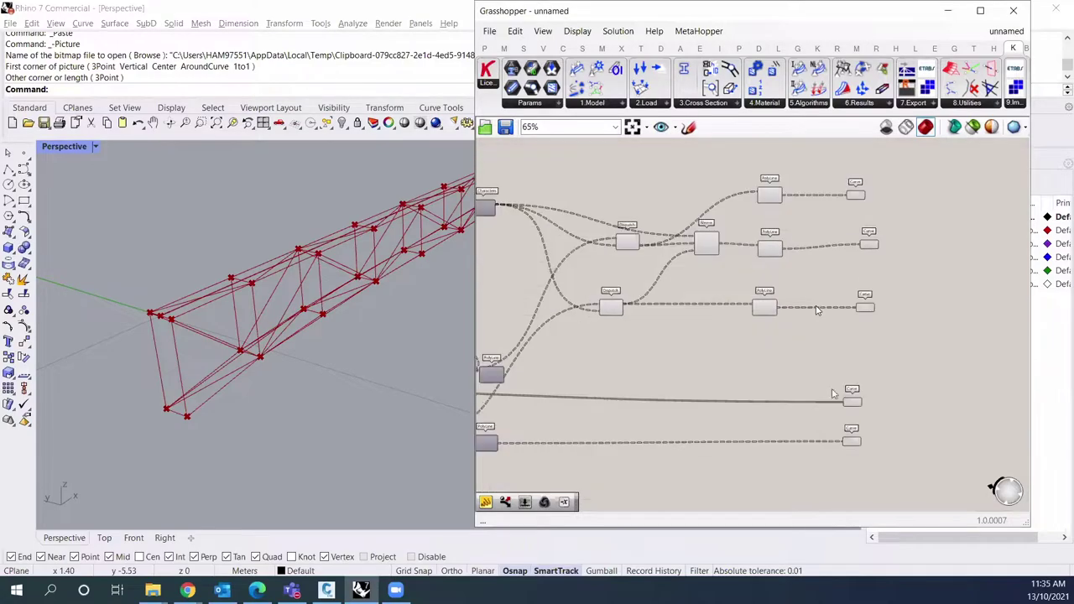
pyautogui.moveTo(919, 294); pyautogui.dragTo(763, 151, button='right')
pyautogui.moveTo(876, 144); pyautogui.dragTo(762, 484)
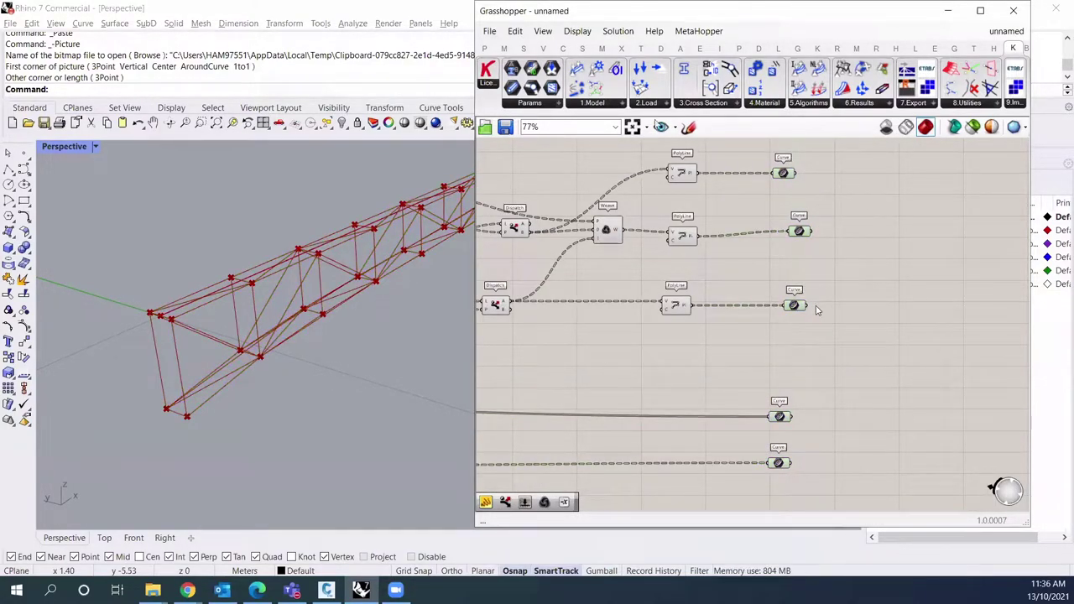
# Step: Place a Karamba3D Assemble Model component to the right of the Curve outputs
pyautogui.click(601, 104)
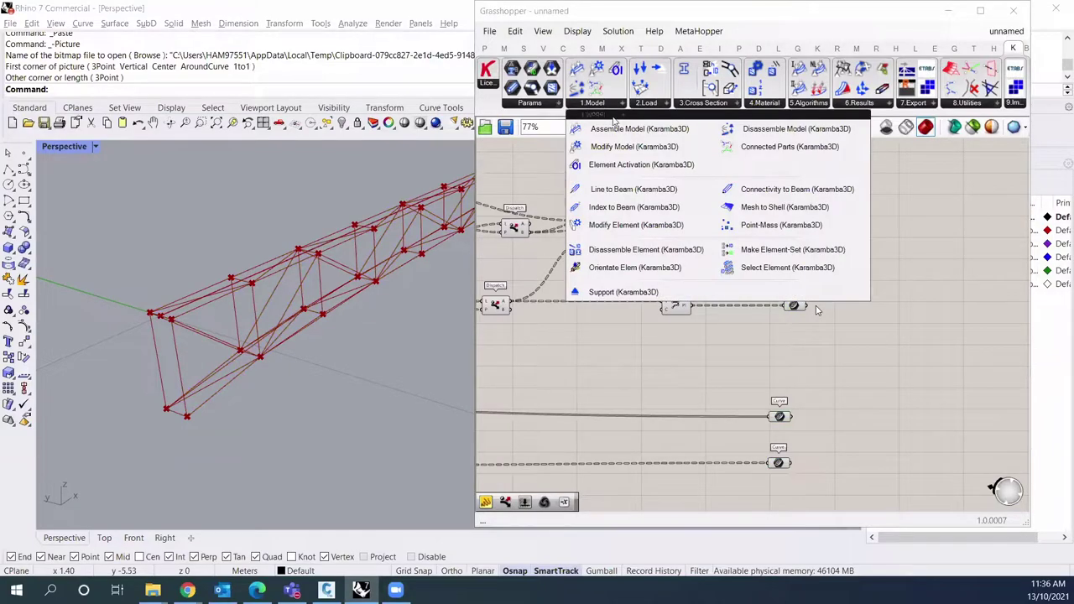
pyautogui.moveTo(625, 131); pyautogui.dragTo(831, 244)
pyautogui.moveTo(887, 252); pyautogui.dragTo(822, 271, button='right')
pyautogui.moveTo(797, 251); pyautogui.dragTo(899, 266)
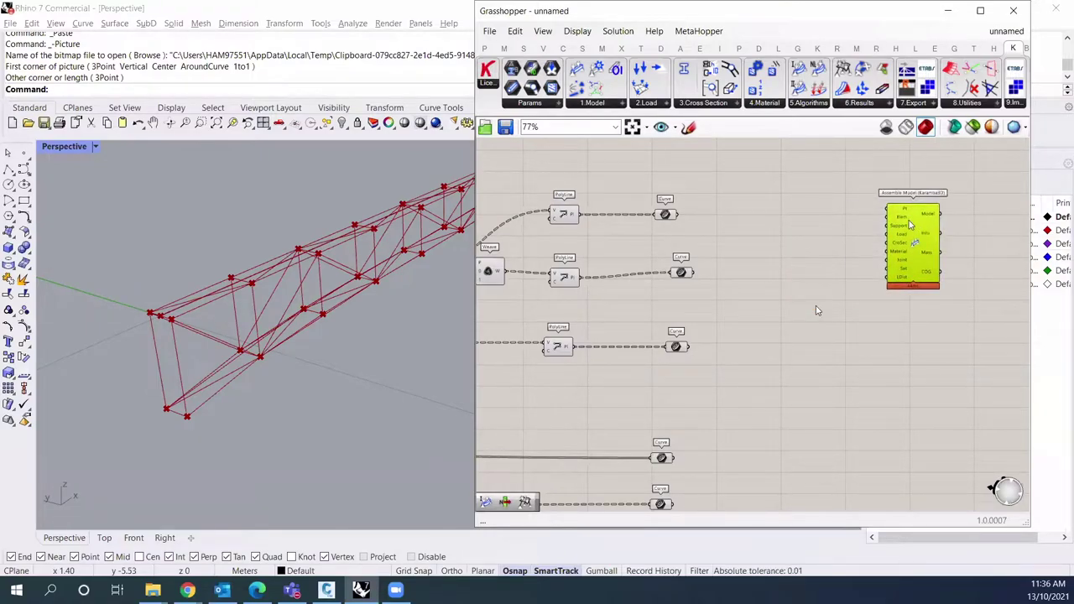
pyautogui.scroll(1, 878, 217)
pyautogui.moveTo(908, 230); pyautogui.dragTo(932, 232)
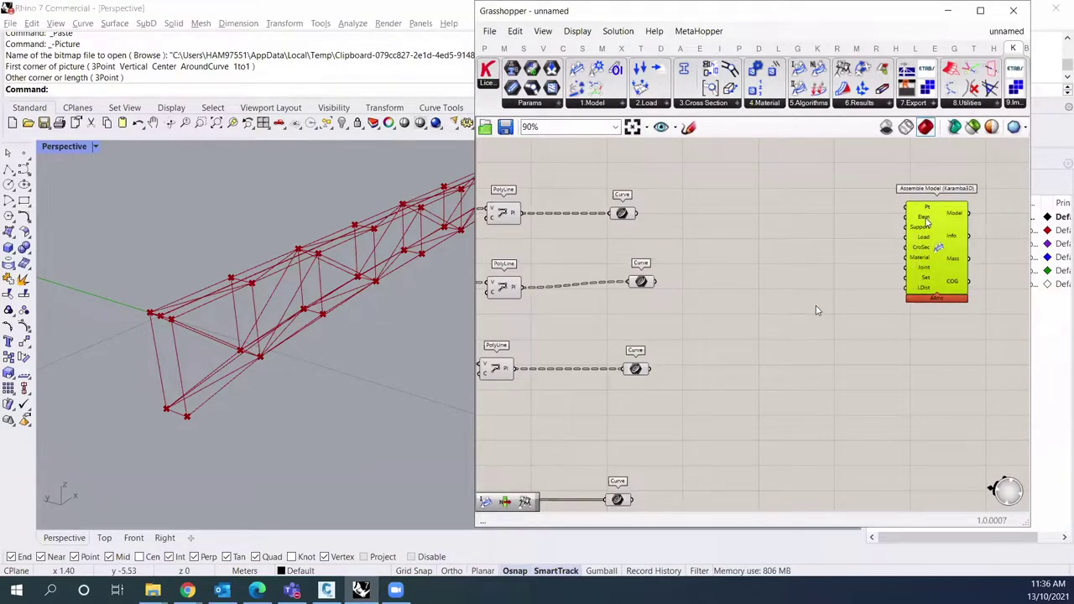
# Step: Add a Line to Beam component and tidy the Curve outputs and Assemble Model placement
pyautogui.click(620, 104)
pyautogui.moveTo(570, 187); pyautogui.dragTo(798, 199)
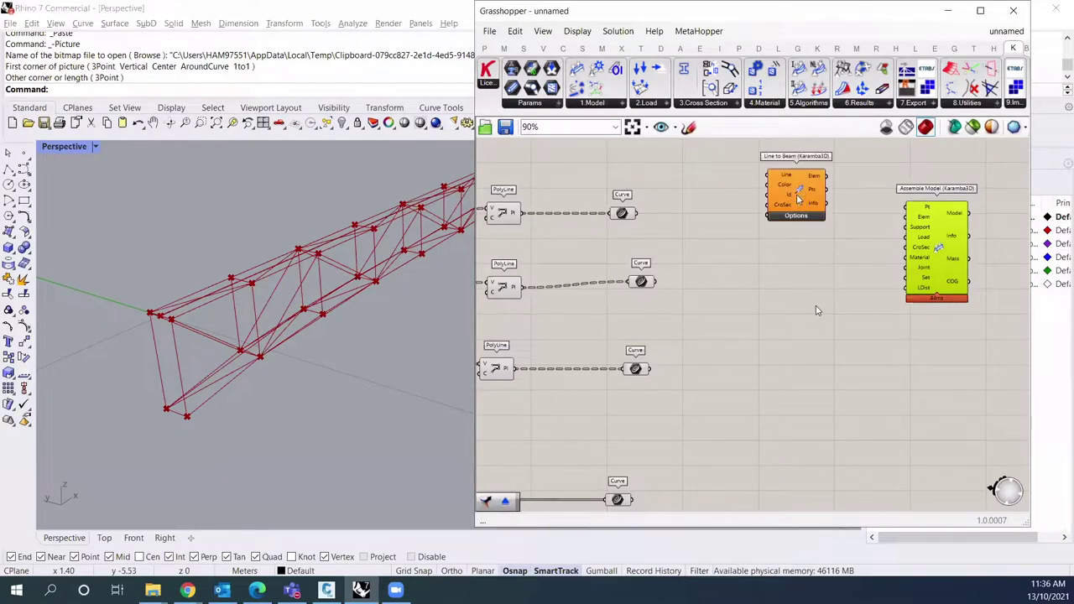
pyautogui.moveTo(876, 257); pyautogui.dragTo(845, 263, button='right')
pyautogui.moveTo(906, 246); pyautogui.dragTo(971, 254)
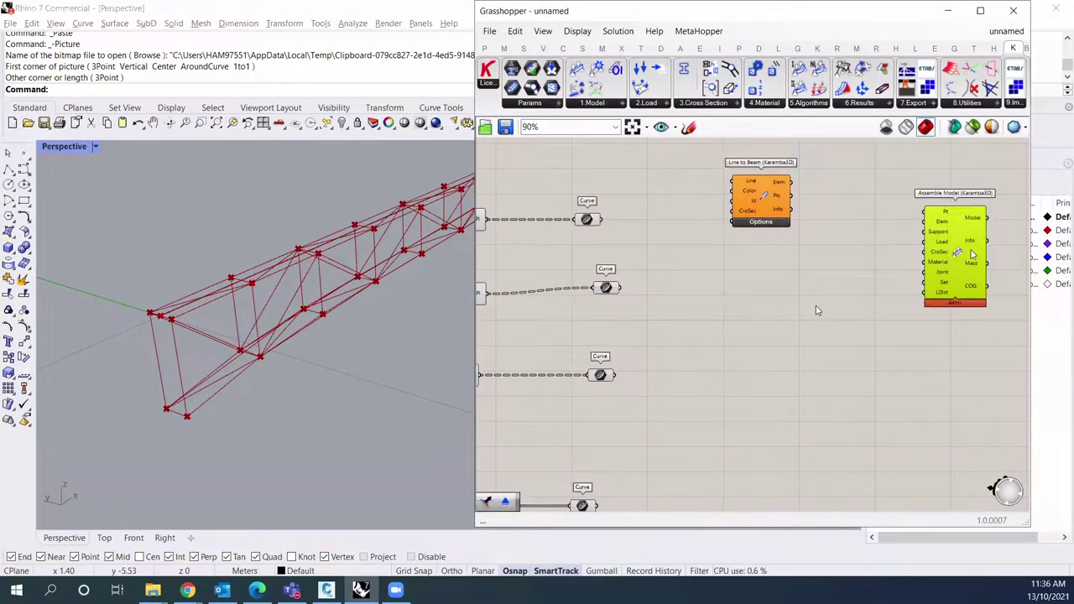
pyautogui.click(625, 227)
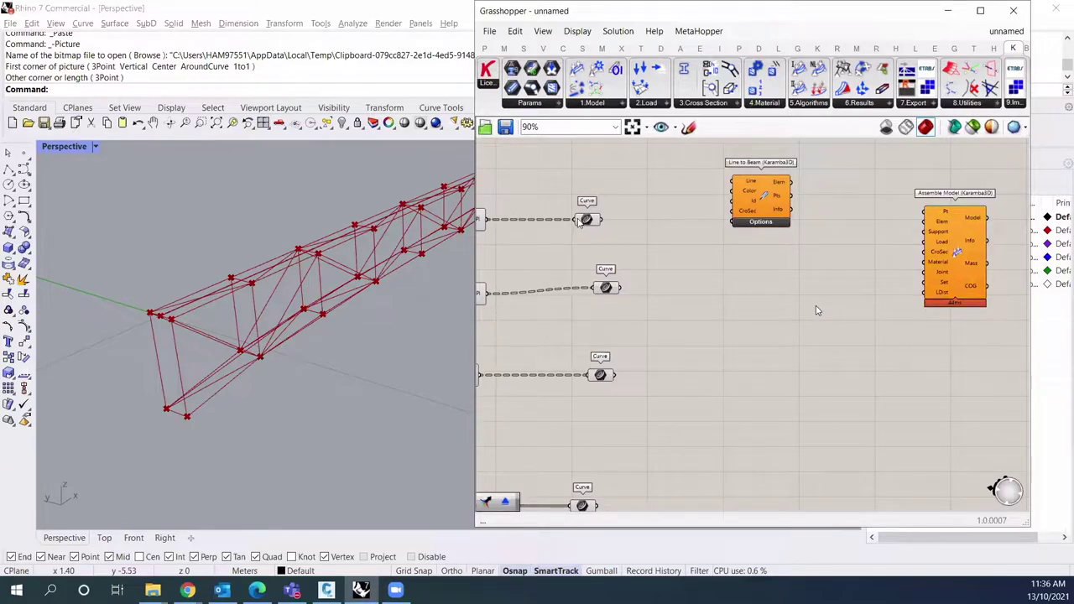
pyautogui.click(587, 220)
pyautogui.moveTo(657, 293); pyautogui.dragTo(671, 269, button='right')
pyautogui.moveTo(638, 220); pyautogui.dragTo(630, 226)
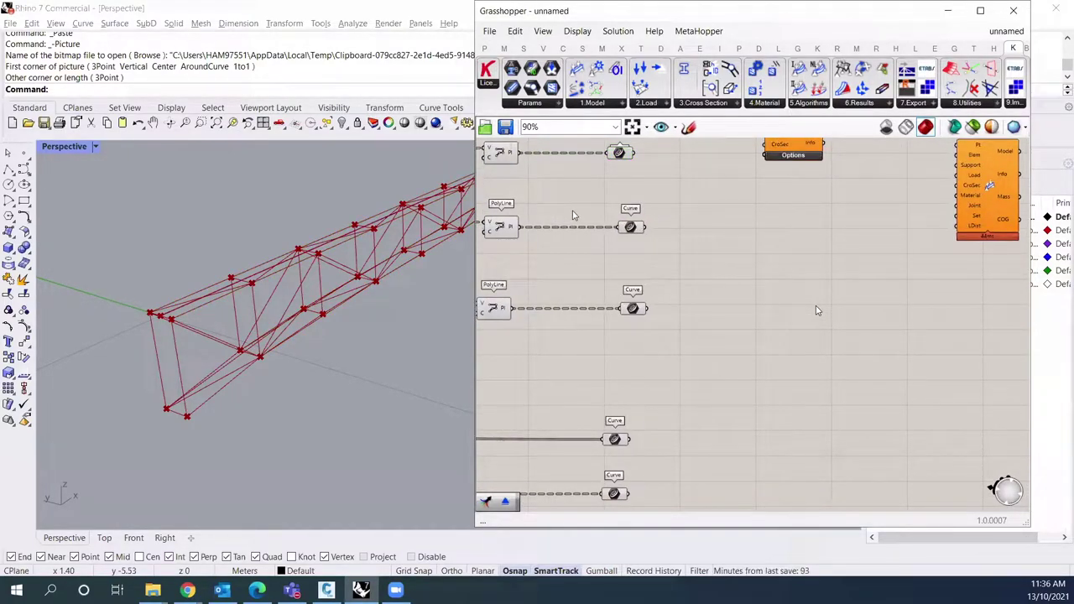
pyautogui.scroll(-2, 718, 259)
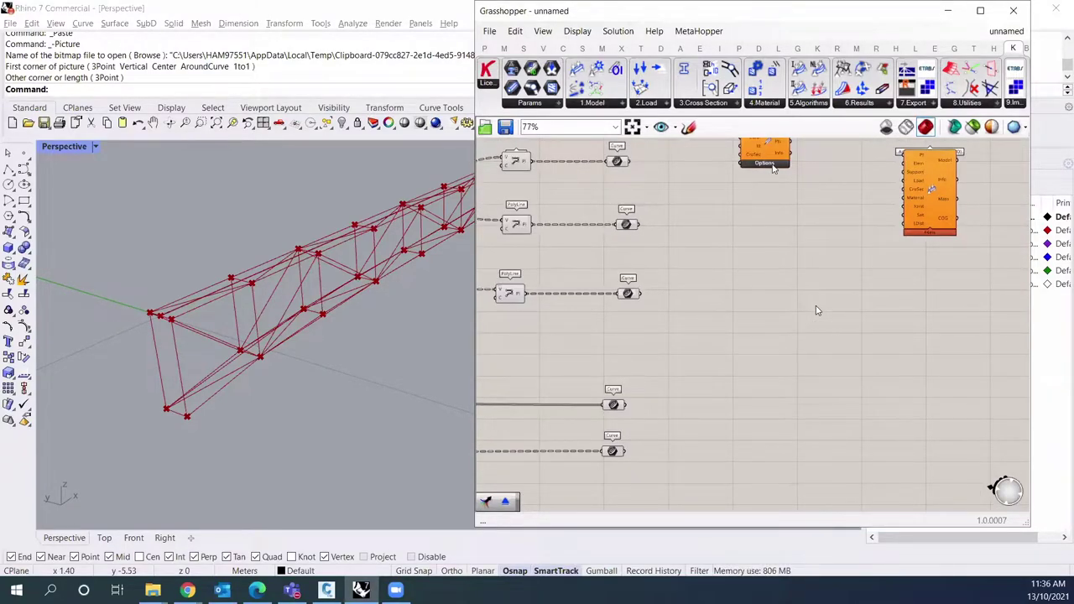
# Step: Place an Explode component fed by the top Curve output
pyautogui.moveTo(771, 168); pyautogui.dragTo(762, 193, button='right')
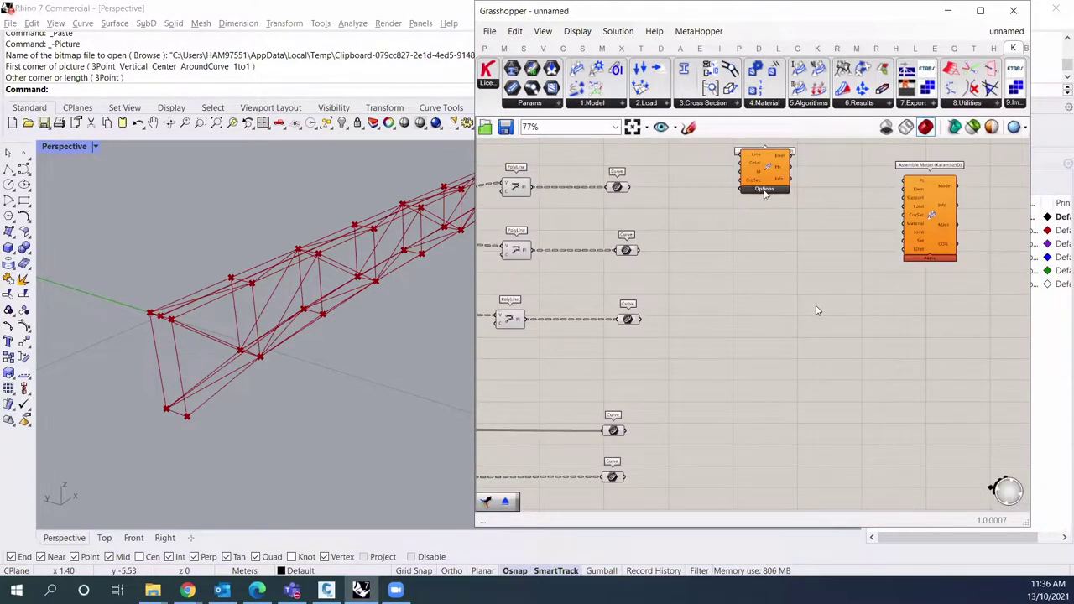
pyautogui.doubleClick(702, 215)
pyautogui.write('explo')
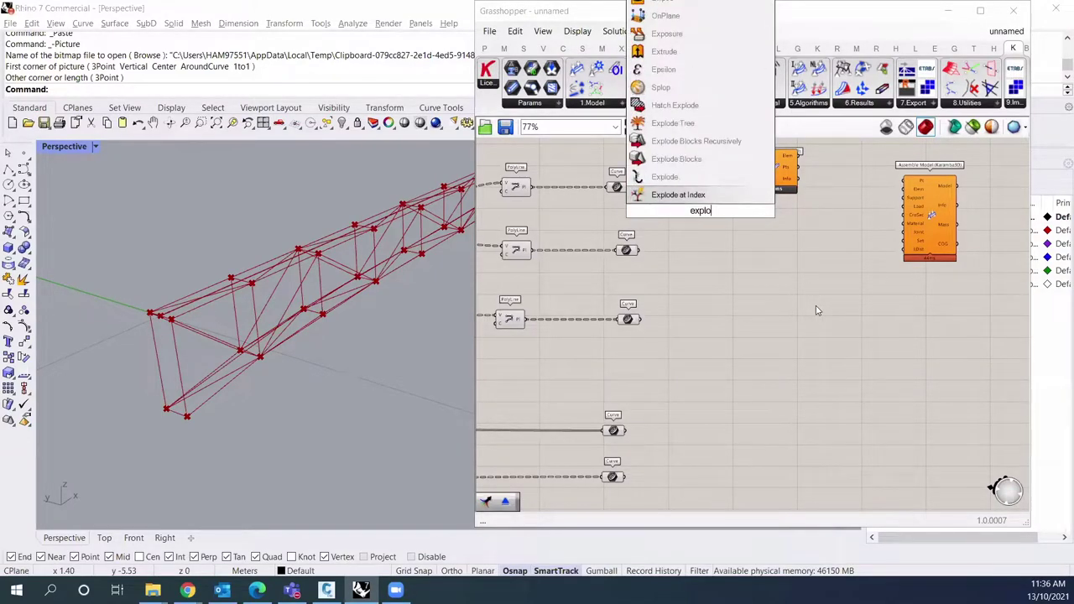
pyautogui.click(665, 177)
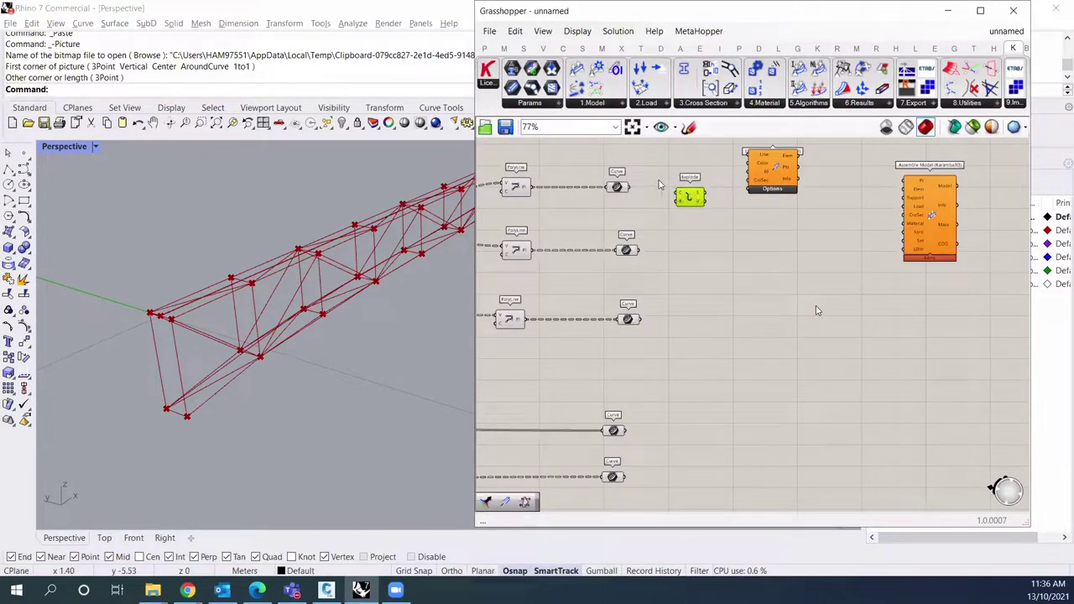
pyautogui.moveTo(686, 194); pyautogui.dragTo(628, 186)
# Step: Delete the redundant top PolyLine and Curve components
pyautogui.scroll(1, 524, 289)
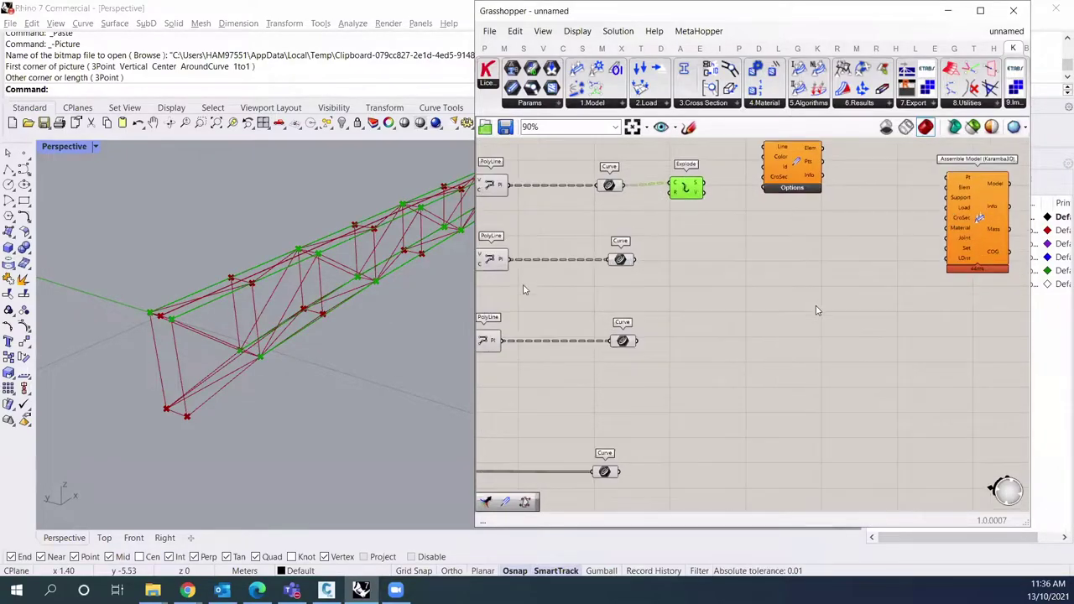
pyautogui.scroll(3, 323, 316)
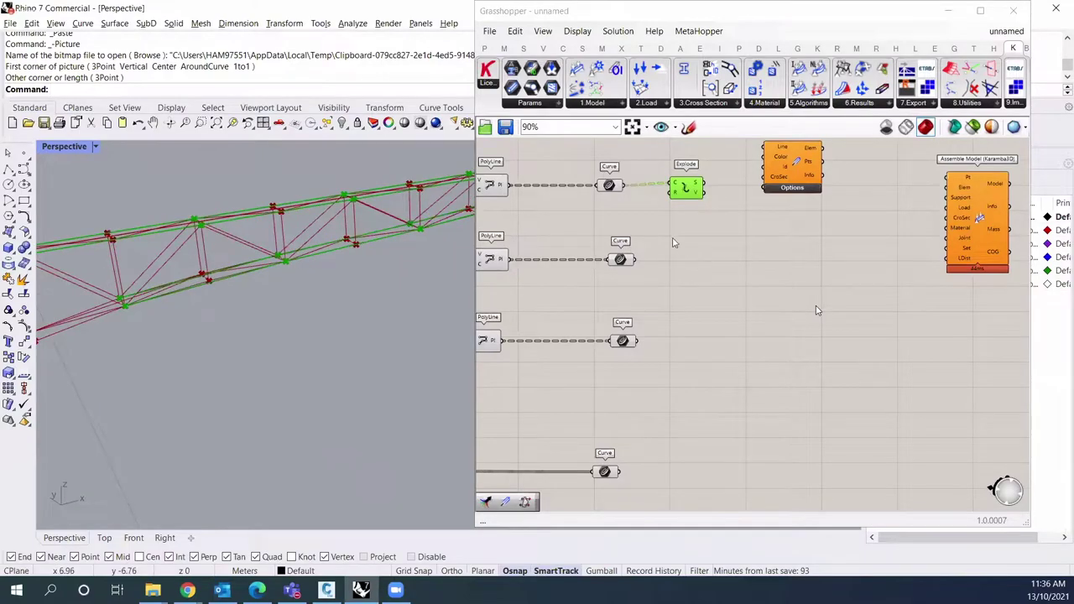
pyautogui.moveTo(681, 248); pyautogui.dragTo(774, 260, button='right')
pyautogui.moveTo(743, 209); pyautogui.dragTo(570, 160)
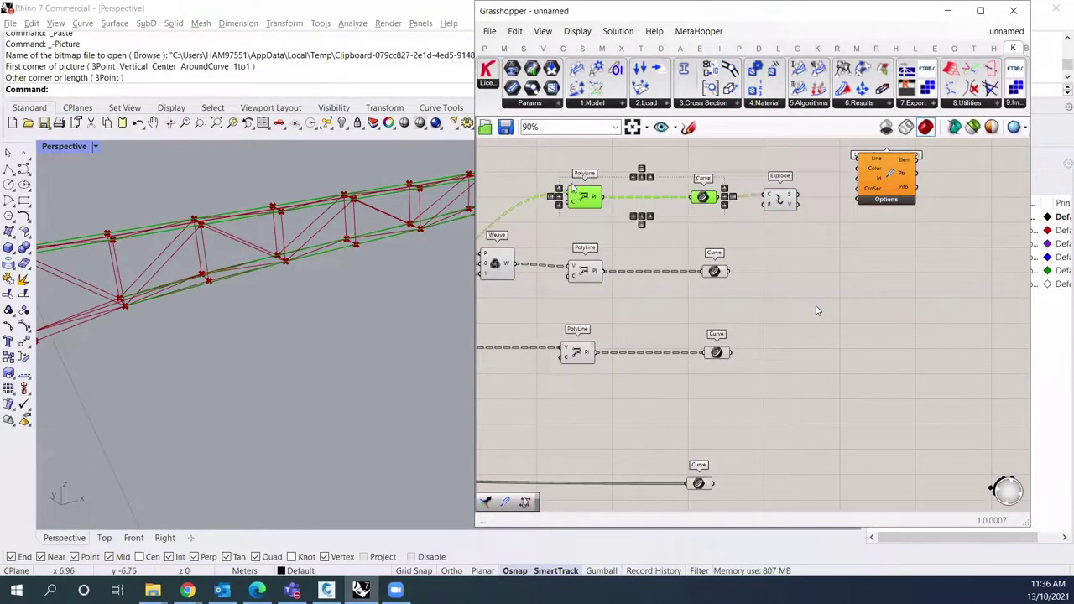
pyautogui.press('Delete')
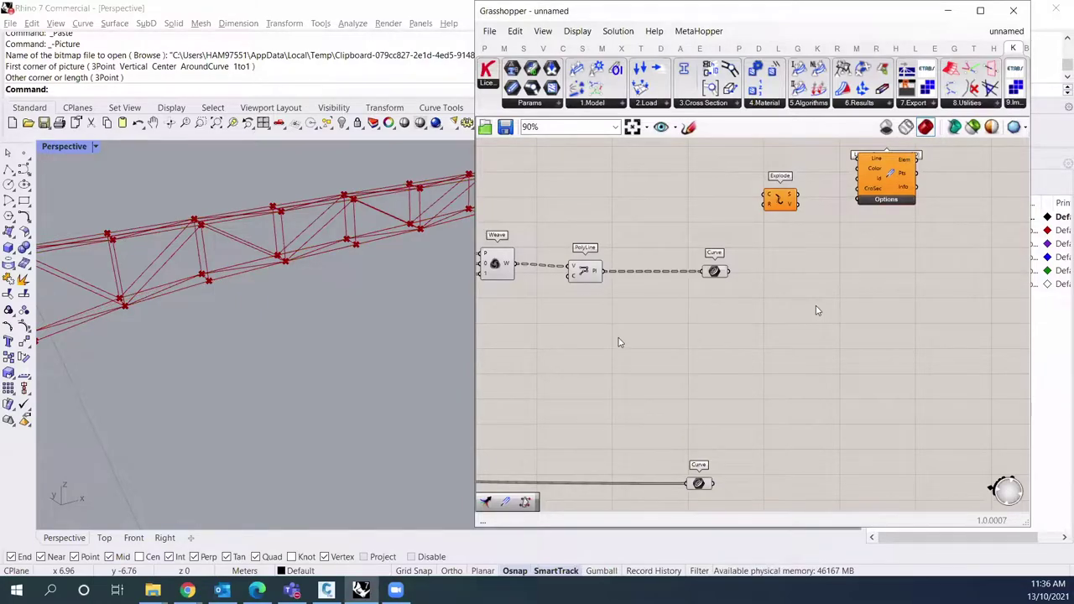
# Step: Preview the Shift List points and woven Curve geometry on the truss in Rhino
pyautogui.scroll(-2, 619, 296)
pyautogui.moveTo(618, 296); pyautogui.dragTo(975, 250, button='right')
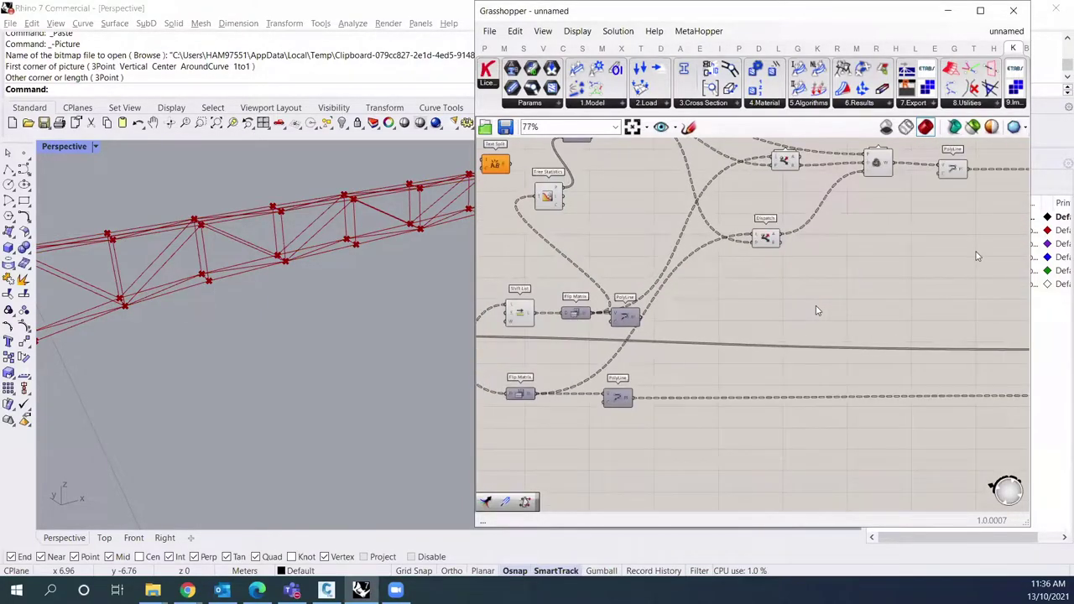
pyautogui.click(711, 281)
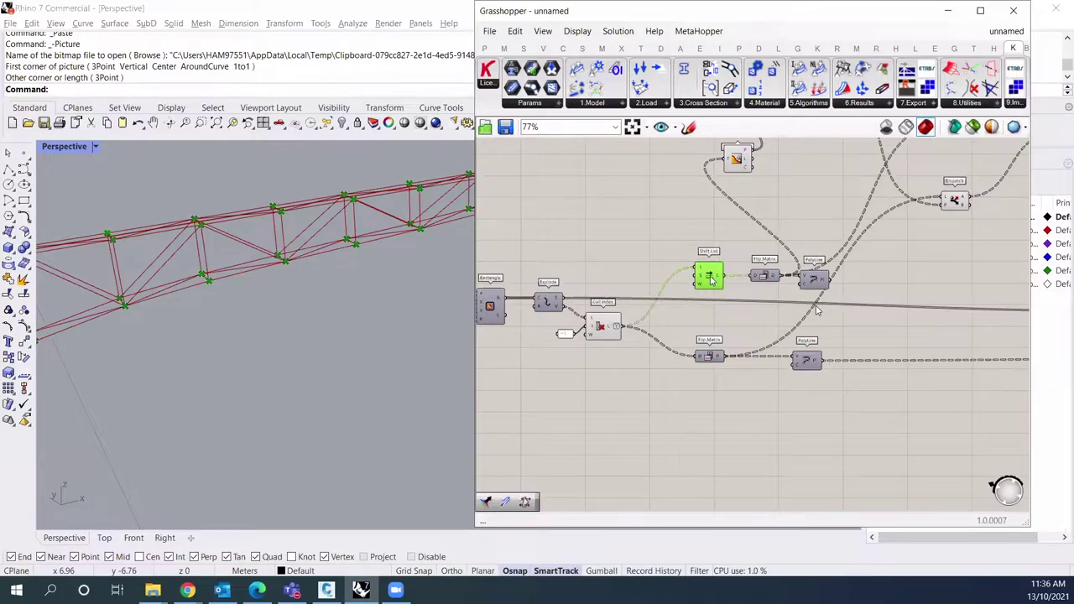
pyautogui.moveTo(862, 294); pyautogui.dragTo(882, 249, button='right')
pyautogui.scroll(-2, 882, 249)
pyautogui.scroll(2, 815, 289)
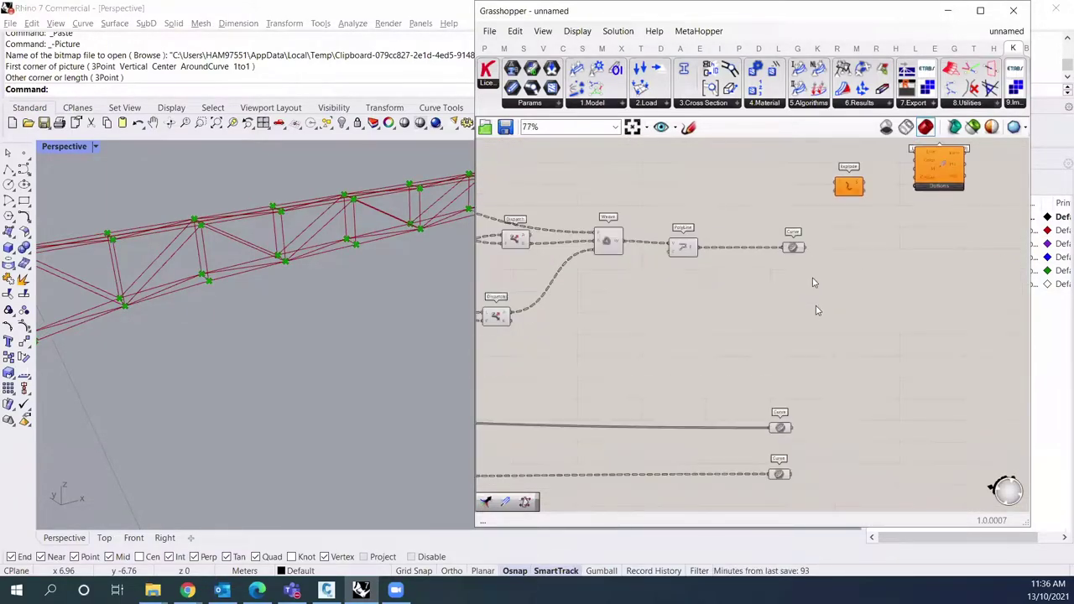
pyautogui.rightClick(815, 282)
pyautogui.click(829, 275)
pyautogui.click(793, 246)
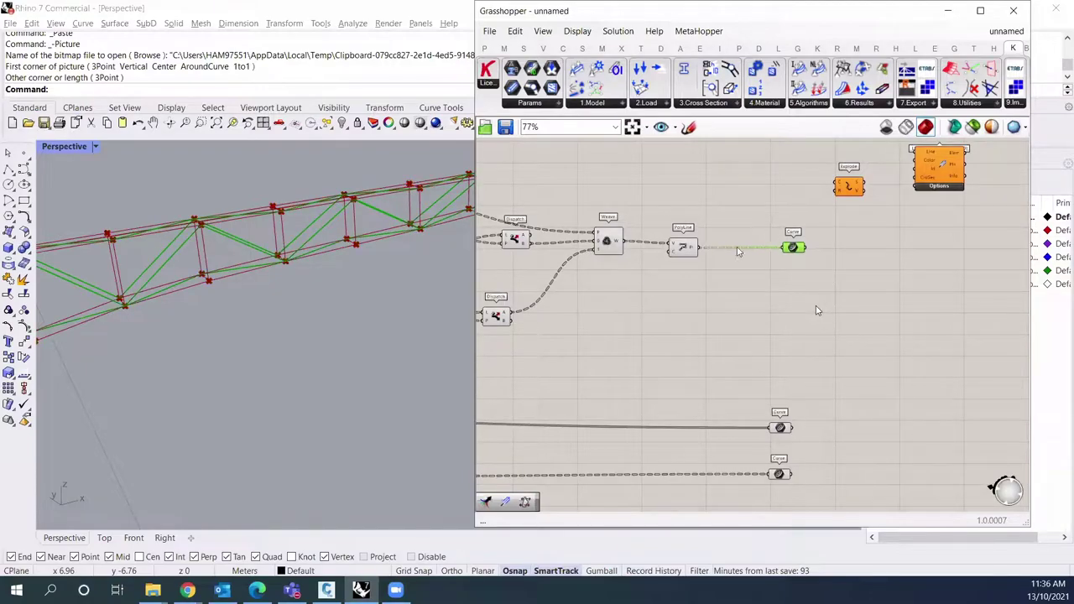
pyautogui.moveTo(190, 285); pyautogui.dragTo(193, 287, button='right')
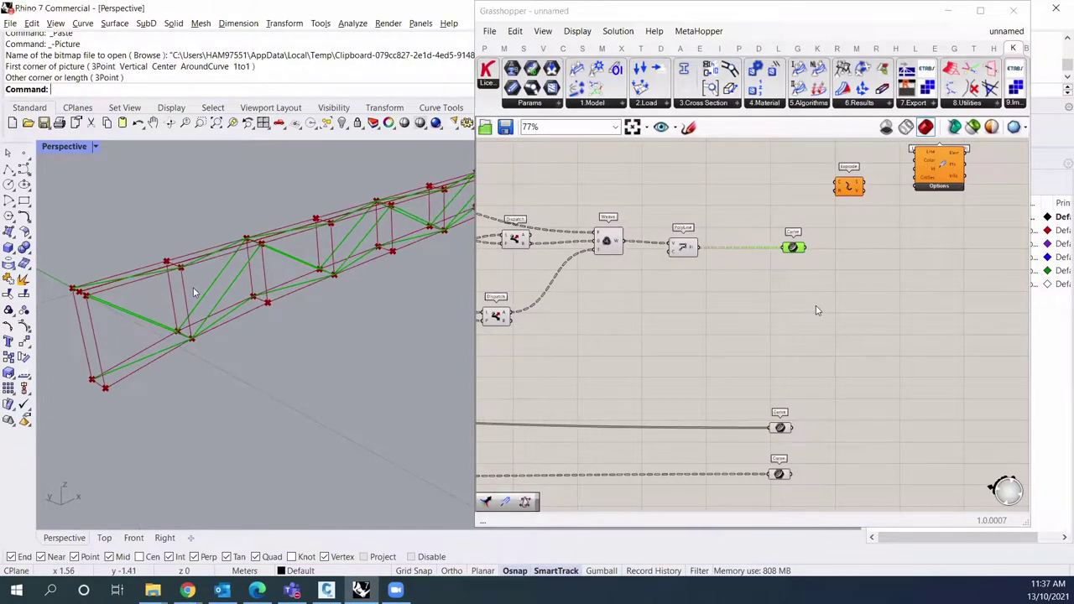
pyautogui.scroll(2, 193, 287)
pyautogui.click(786, 292)
pyautogui.scroll(1, 750, 294)
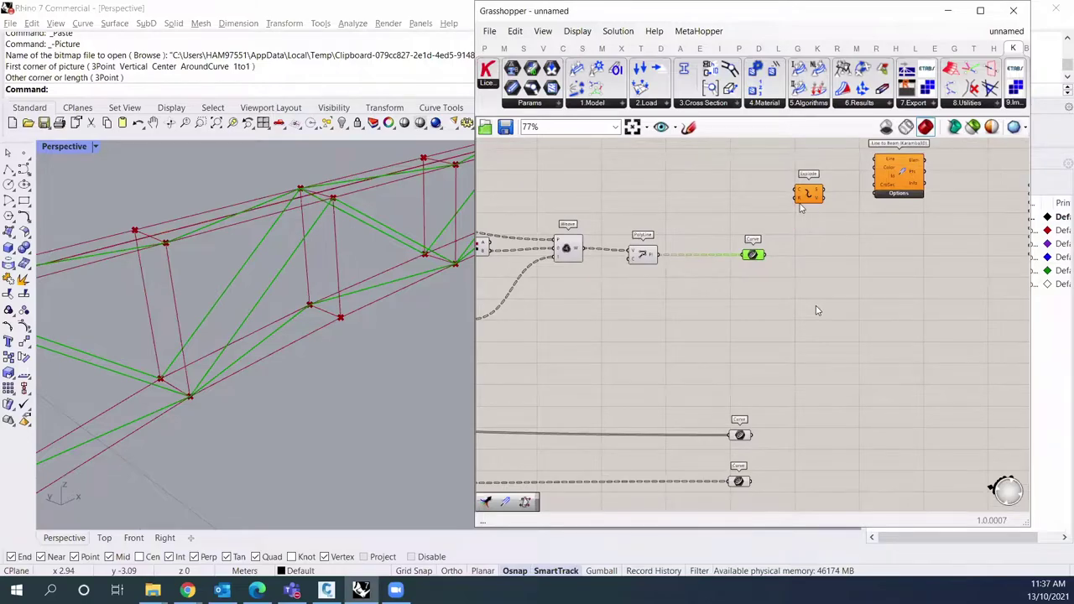
pyautogui.scroll(1, 798, 242)
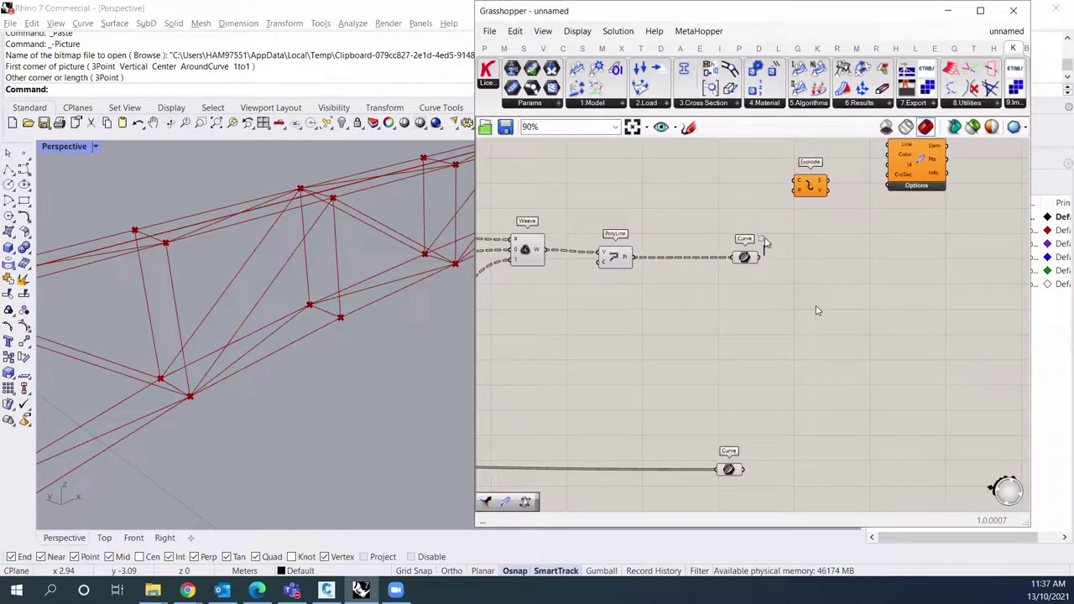
# Step: Wire the Weave Curve output into Explode and reposition Explode and the lower Curve
pyautogui.moveTo(762, 260); pyautogui.dragTo(836, 263)
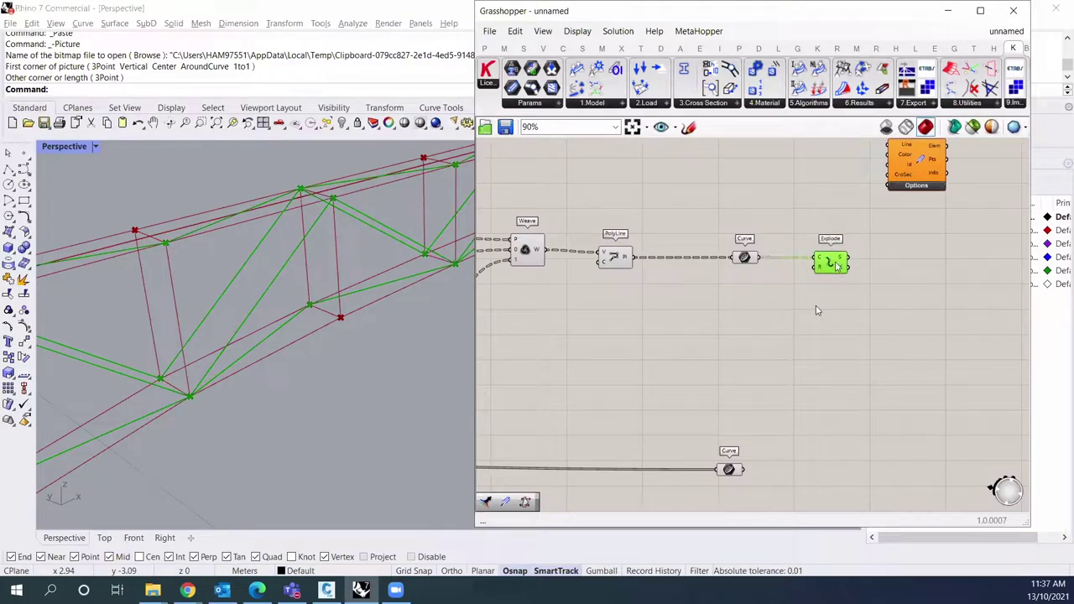
pyautogui.moveTo(831, 282); pyautogui.dragTo(798, 231, button='right')
pyautogui.moveTo(691, 423); pyautogui.dragTo(694, 378)
pyautogui.scroll(-1, 717, 357)
pyautogui.click(785, 232)
pyautogui.moveTo(789, 236); pyautogui.dragTo(788, 355)
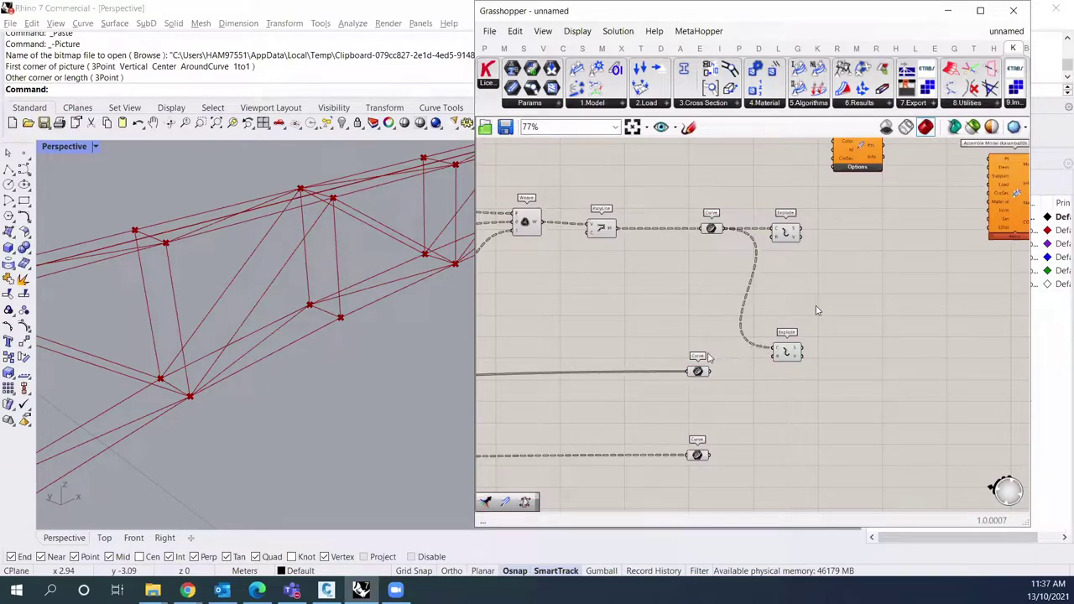
# Step: Rewire the lower Curve output into its own Explode component
pyautogui.moveTo(697, 376)
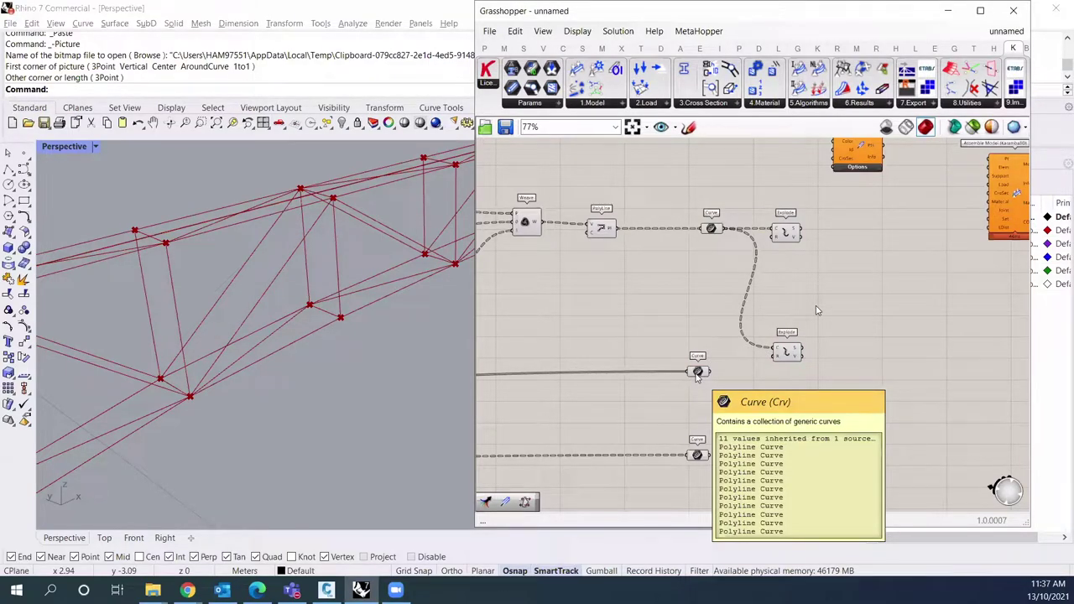
pyautogui.moveTo(709, 370); pyautogui.dragTo(784, 366)
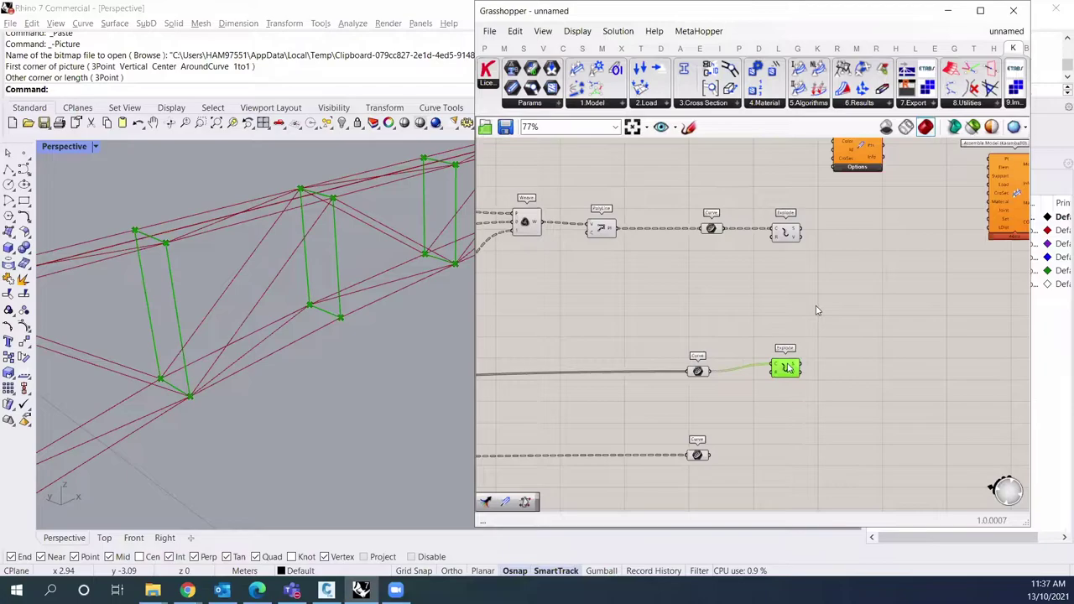
pyautogui.moveTo(765, 408); pyautogui.dragTo(741, 369, button='right')
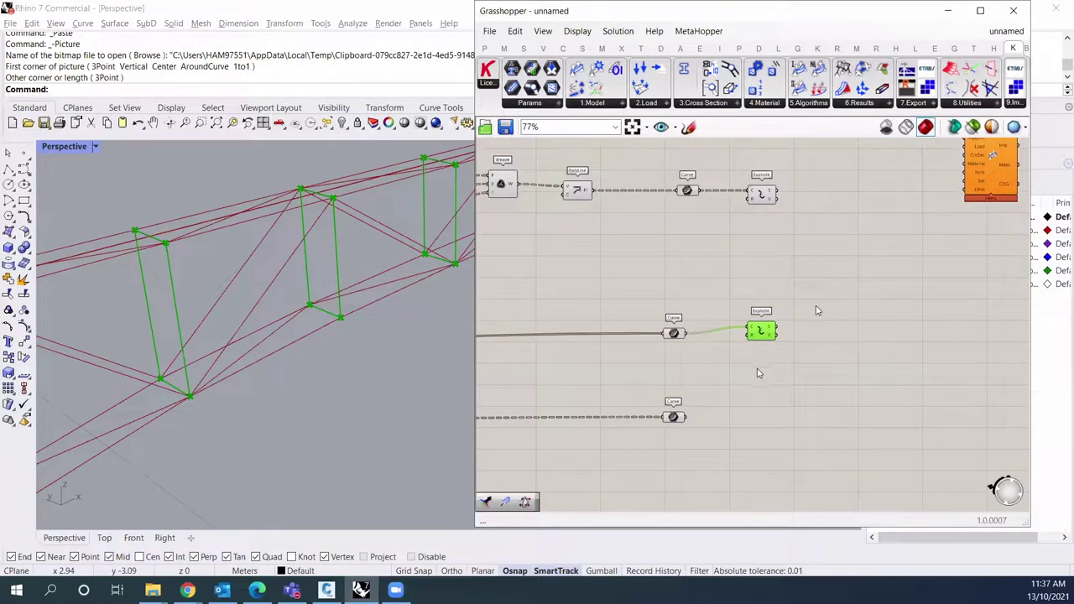
# Step: Duplicate Explode for the bottom Curve set, connect it, and align the Explode components
pyautogui.keyDown('alt'); pyautogui.moveTo(764, 335); pyautogui.dragTo(760, 407); pyautogui.keyUp('alt')
pyautogui.click(673, 418)
pyautogui.moveTo(675, 419)
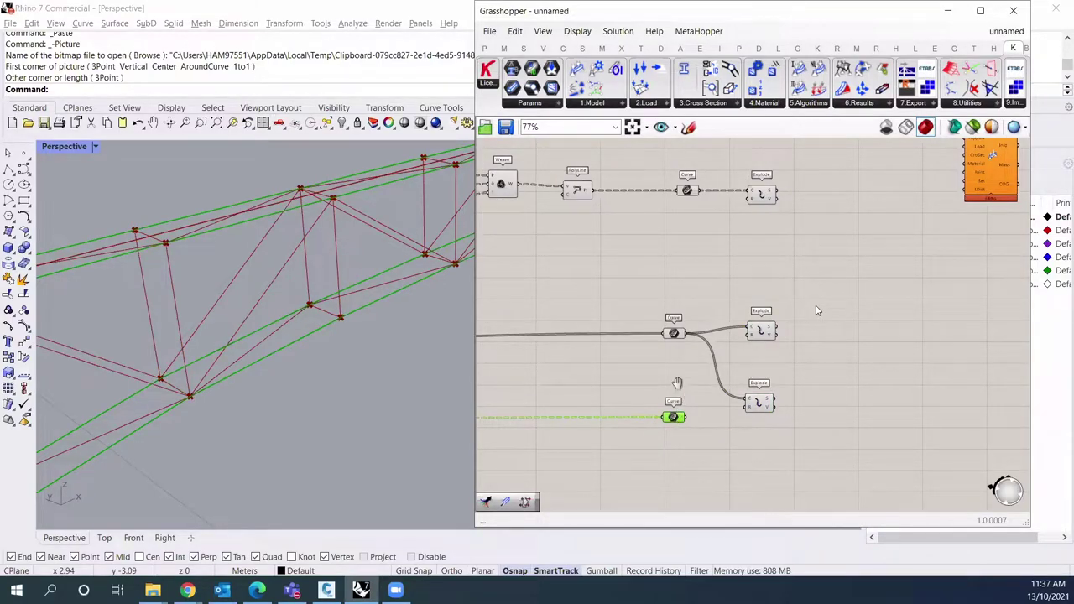
pyautogui.moveTo(674, 383); pyautogui.dragTo(644, 361, button='right')
pyautogui.moveTo(648, 387); pyautogui.dragTo(726, 389)
pyautogui.click(803, 317)
pyautogui.moveTo(803, 317); pyautogui.dragTo(754, 332, button='right')
pyautogui.scroll(-2, 812, 281)
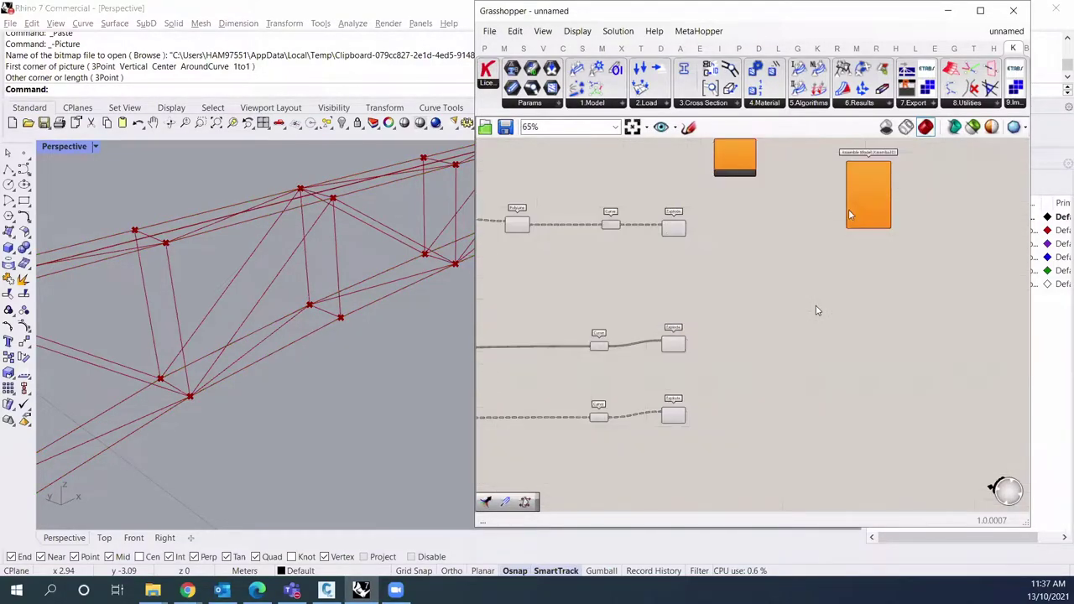
# Step: Connect the segment outputs of all three Explodes into Line to Beam, then reposition Assemble Model
pyautogui.scroll(2, 817, 310)
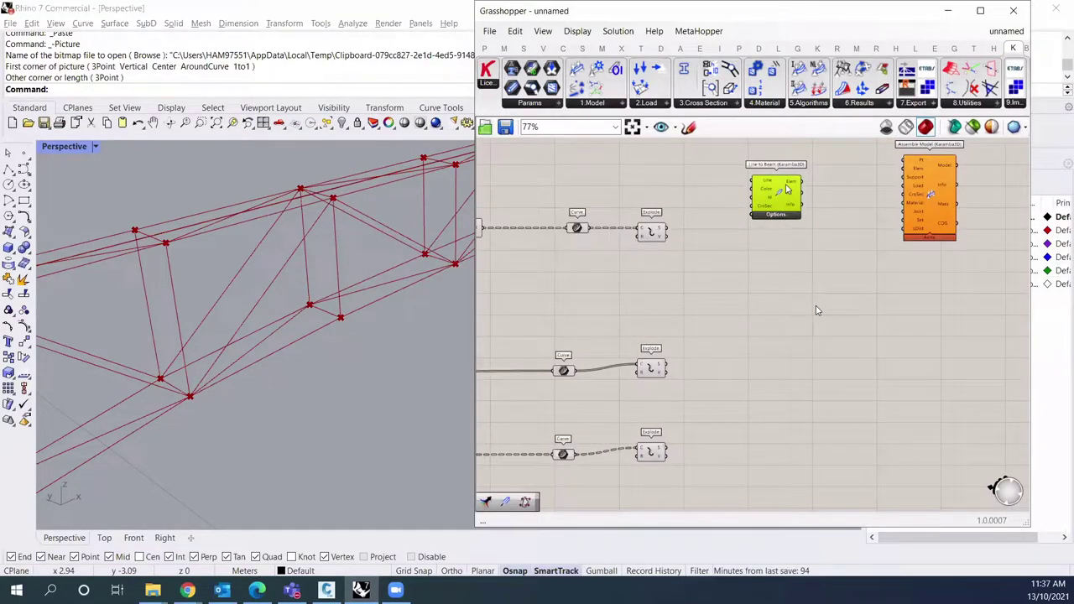
pyautogui.moveTo(796, 214); pyautogui.dragTo(798, 200)
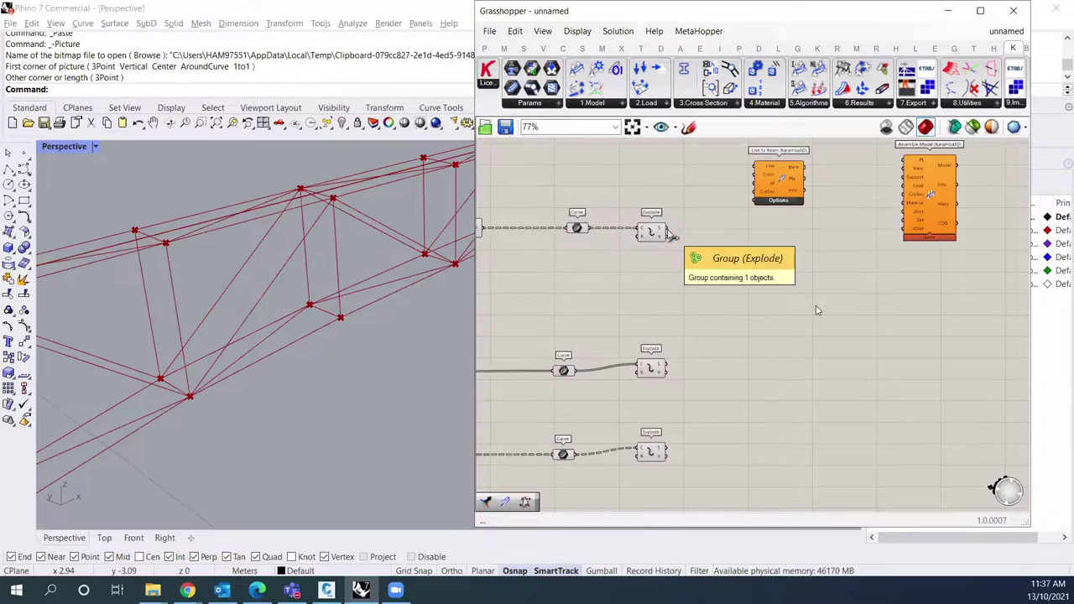
pyautogui.moveTo(729, 181); pyautogui.dragTo(755, 166)
pyautogui.moveTo(673, 369); pyautogui.dragTo(756, 167)
pyautogui.moveTo(665, 448); pyautogui.dragTo(725, 255)
pyautogui.hotkey('alt', 'Tab')
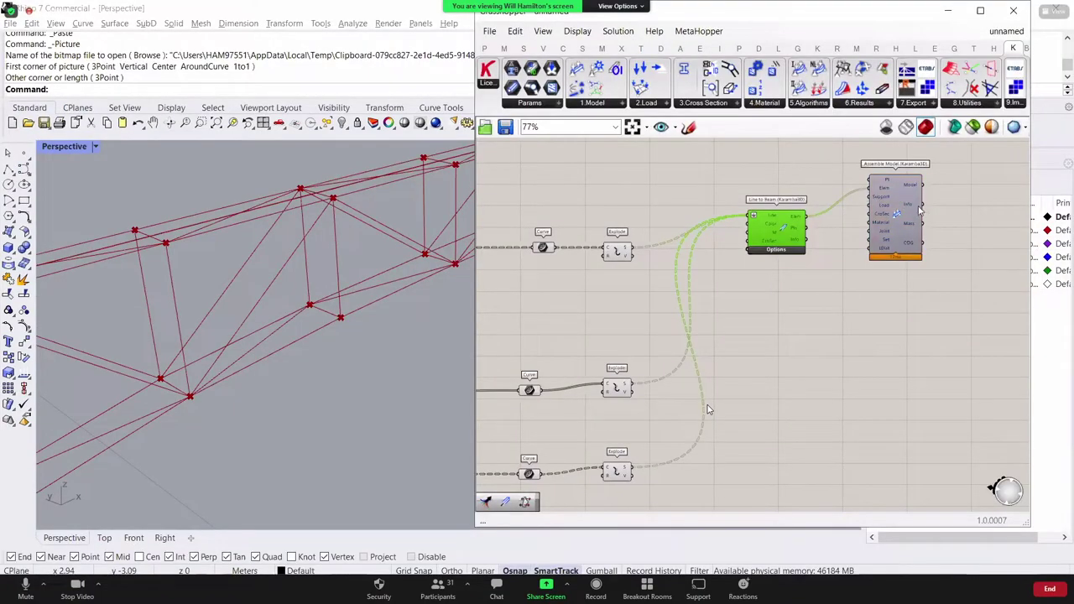
pyautogui.moveTo(892, 211); pyautogui.dragTo(930, 241)
pyautogui.click(790, 343)
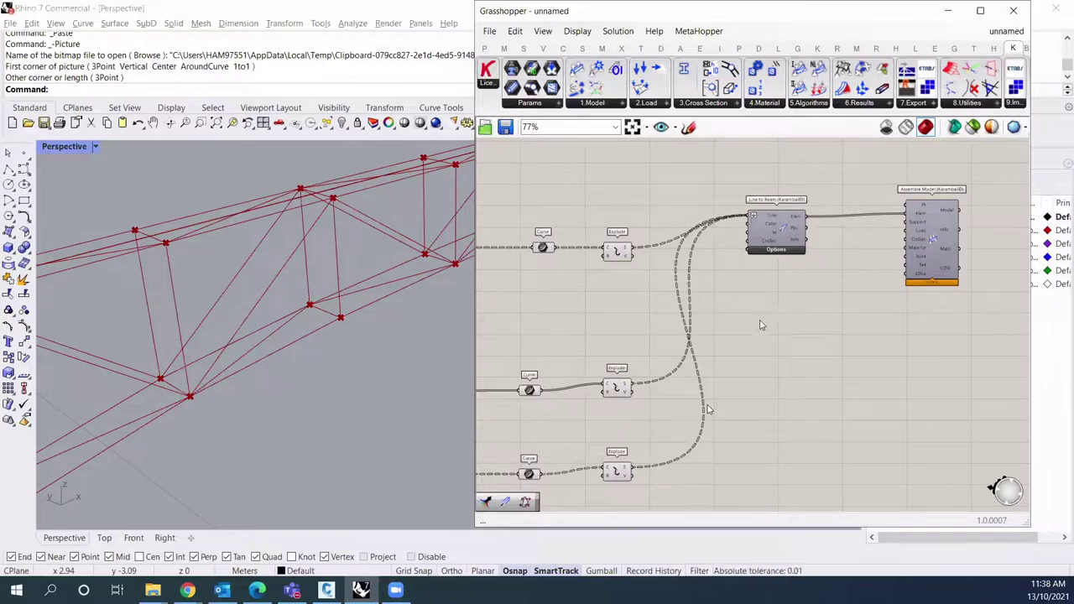
pyautogui.scroll(-6, 292, 345)
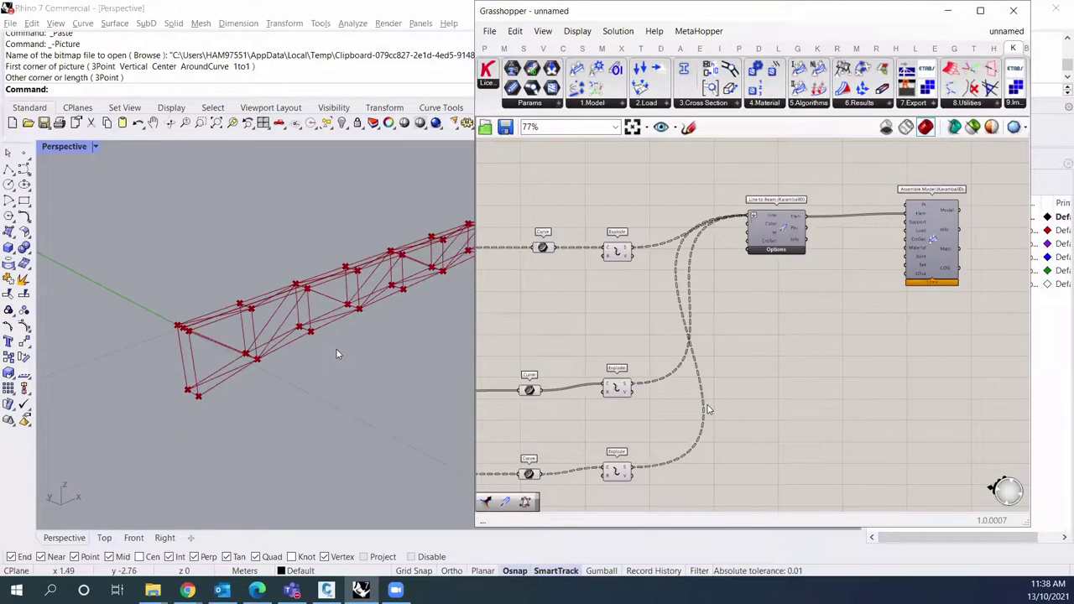
pyautogui.moveTo(365, 352); pyautogui.dragTo(189, 390, button='right')
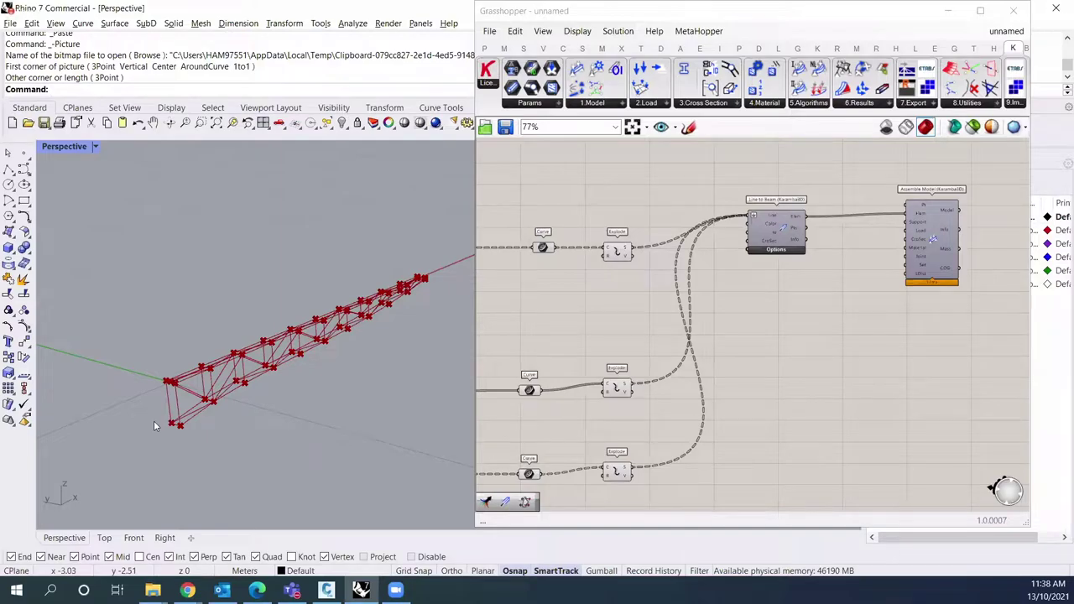
pyautogui.click(690, 298)
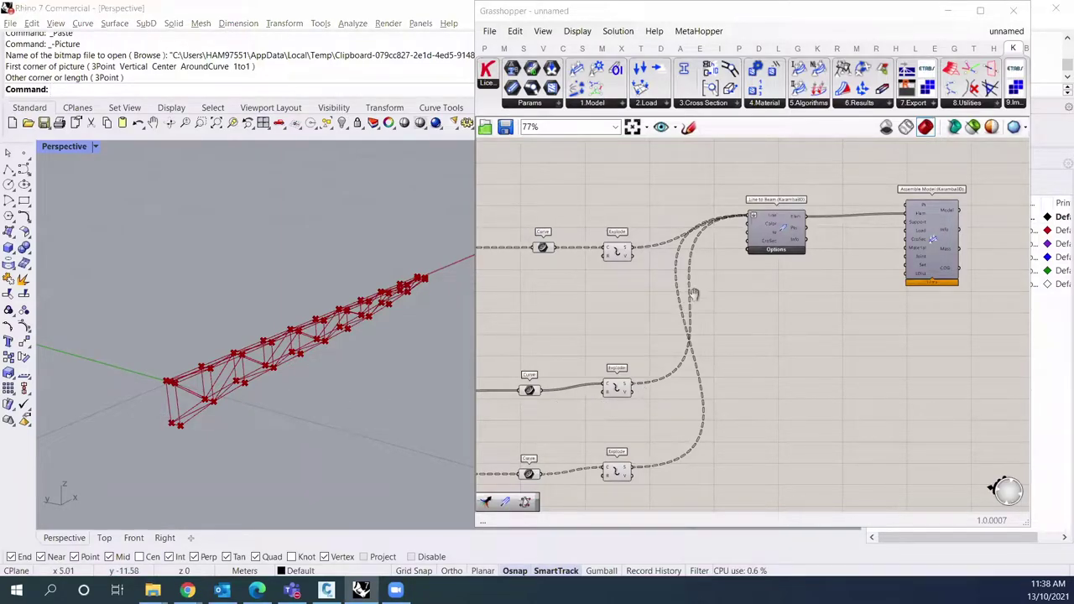
pyautogui.moveTo(690, 298); pyautogui.dragTo(754, 255, button='right')
pyautogui.moveTo(238, 414); pyautogui.dragTo(241, 431, button='right')
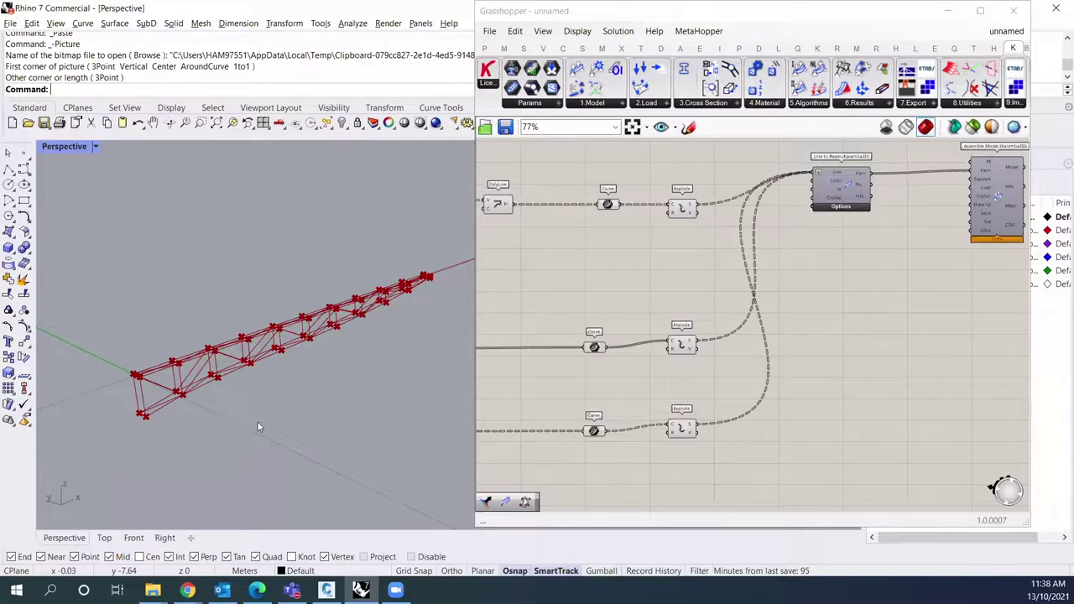
pyautogui.click(686, 336)
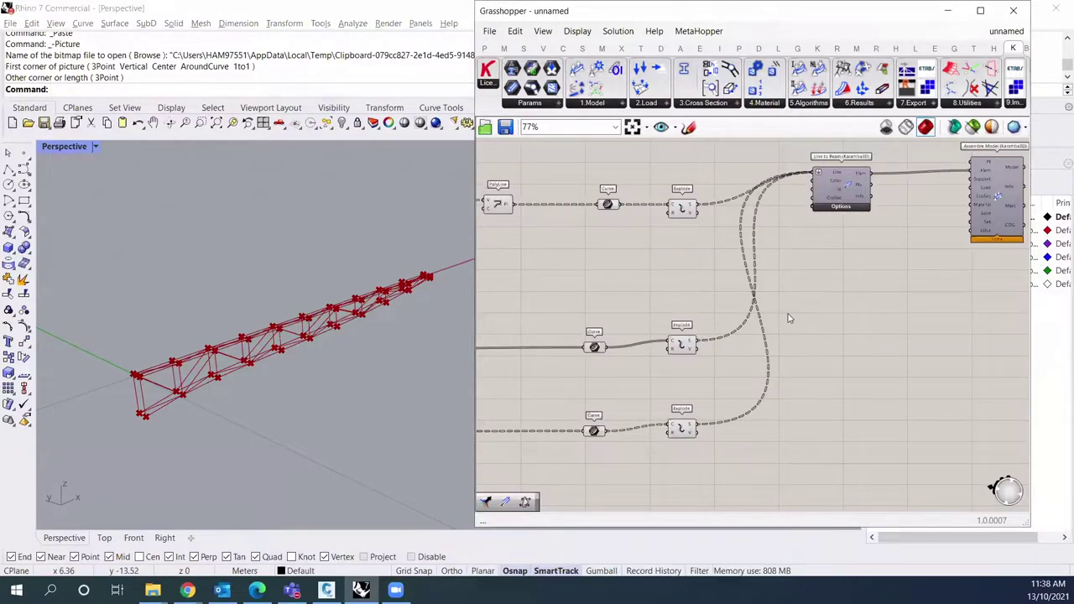
pyautogui.scroll(-3, 674, 314)
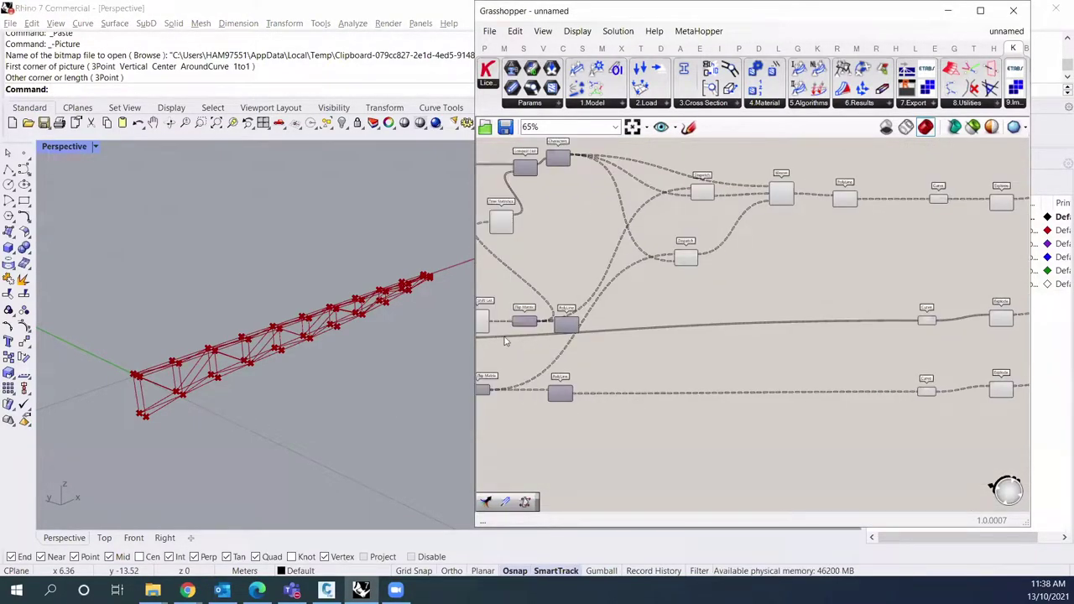
pyautogui.scroll(2, 845, 325)
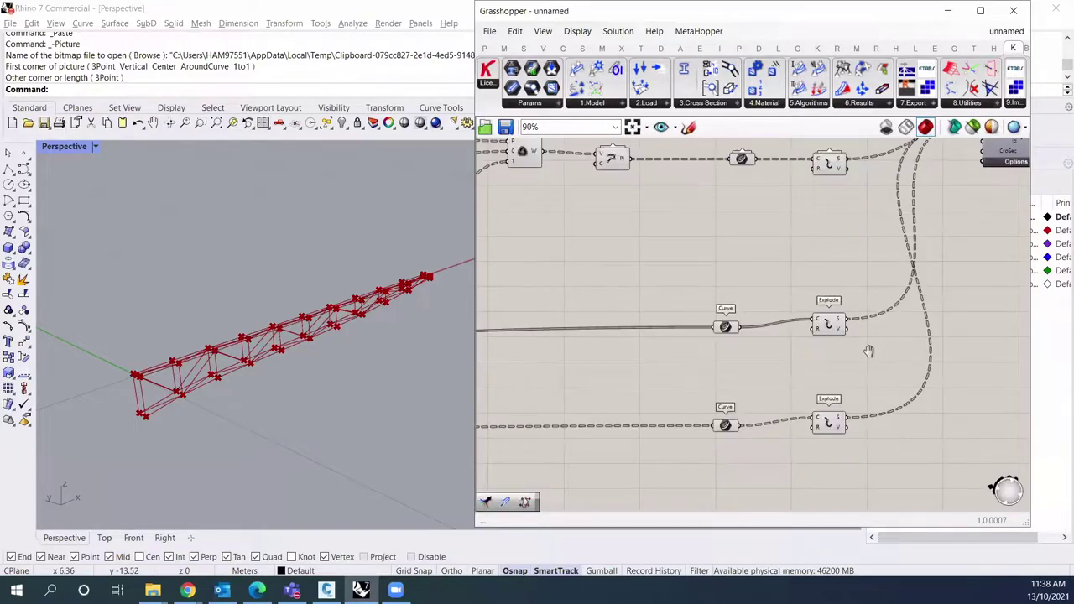
pyautogui.moveTo(888, 350); pyautogui.dragTo(802, 353, button='right')
pyautogui.click(760, 327)
pyautogui.scroll(2, 746, 330)
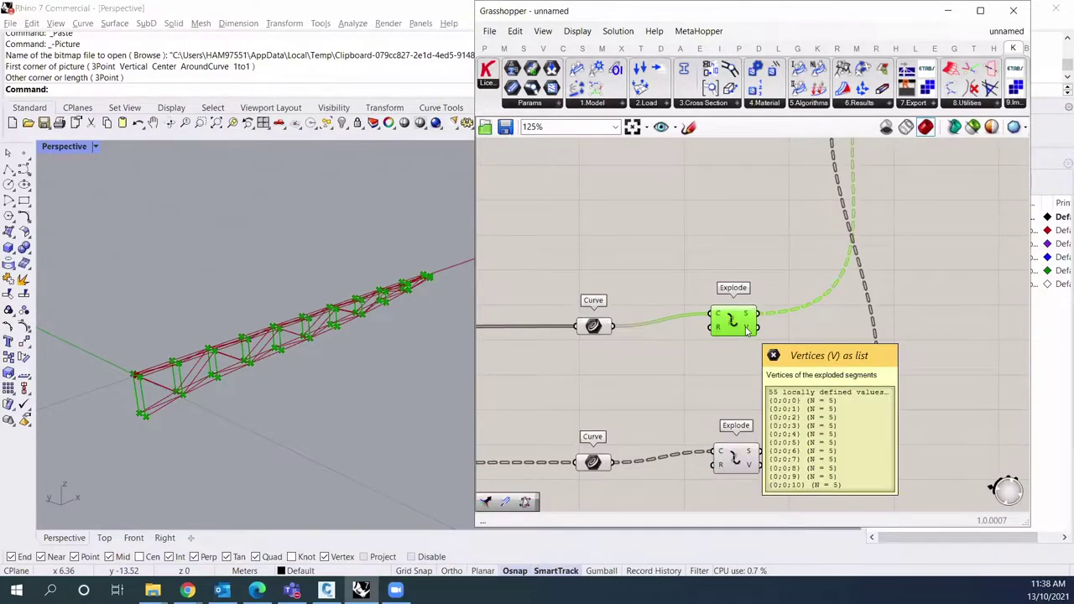
pyautogui.scroll(-1, 721, 328)
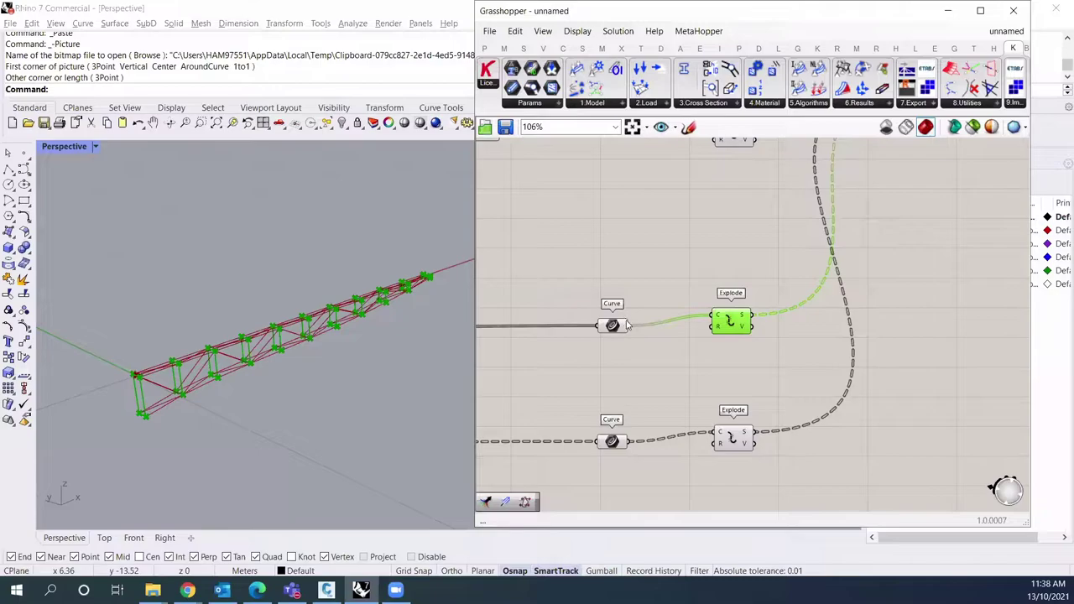
pyautogui.scroll(-2, 634, 328)
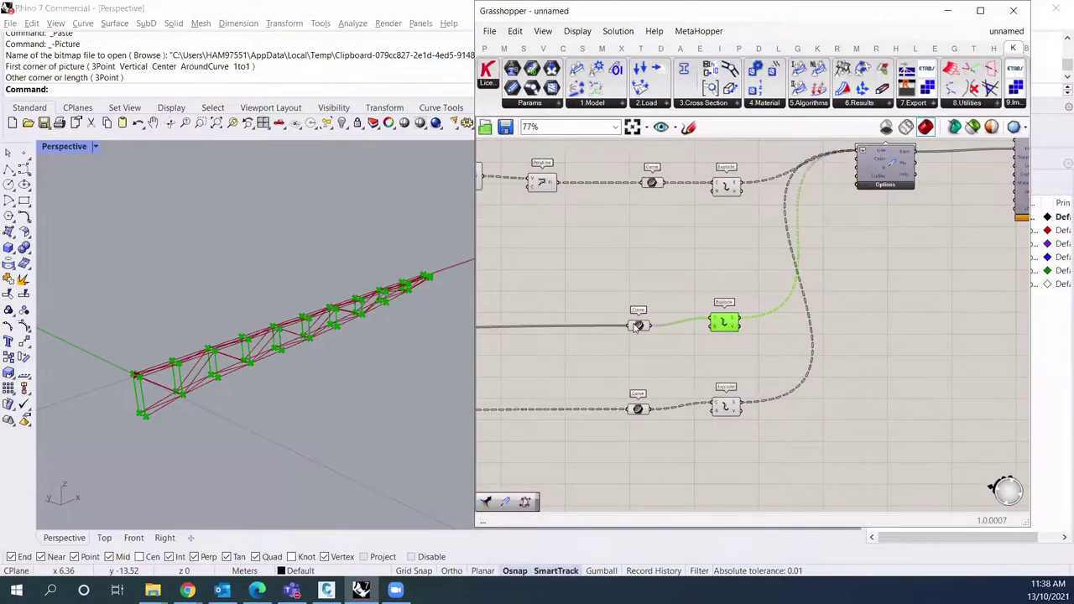
pyautogui.click(636, 325)
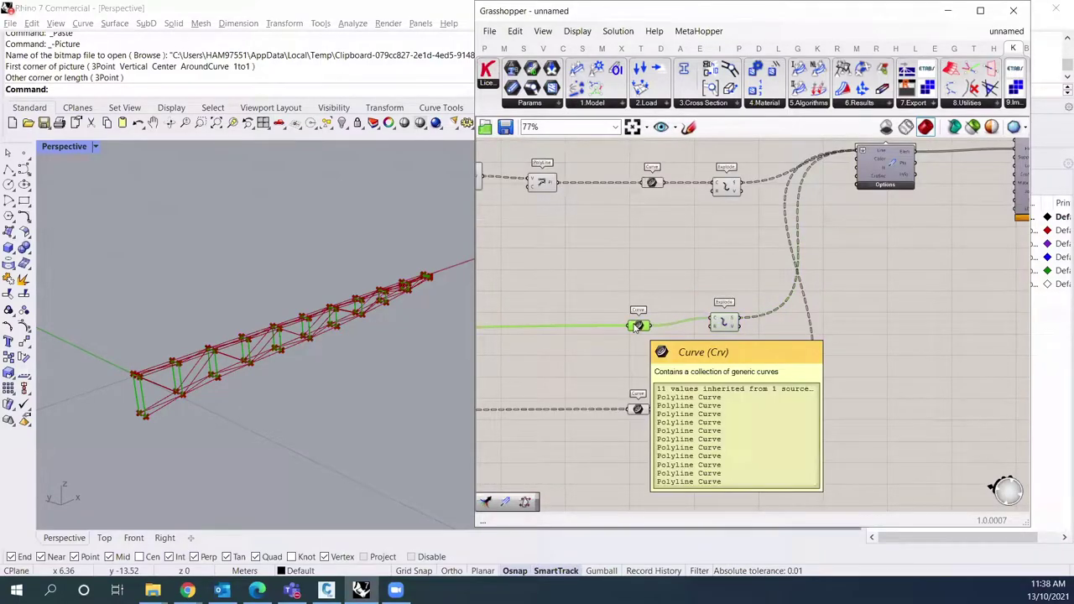
# Step: Add a List Item component via search and wire the middle curves into it
pyautogui.doubleClick(678, 284)
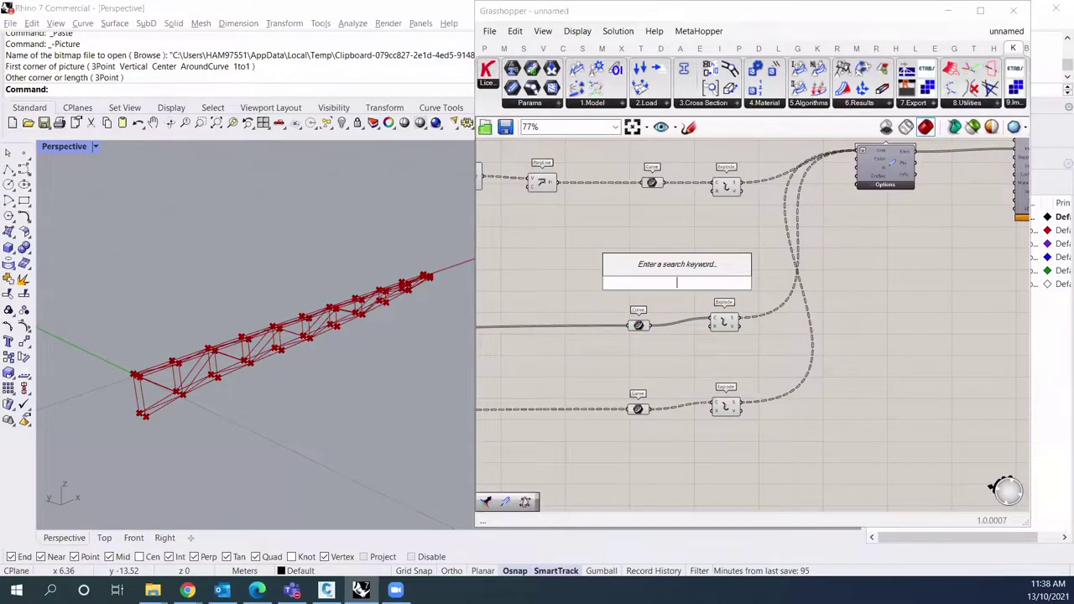
pyautogui.write('list')
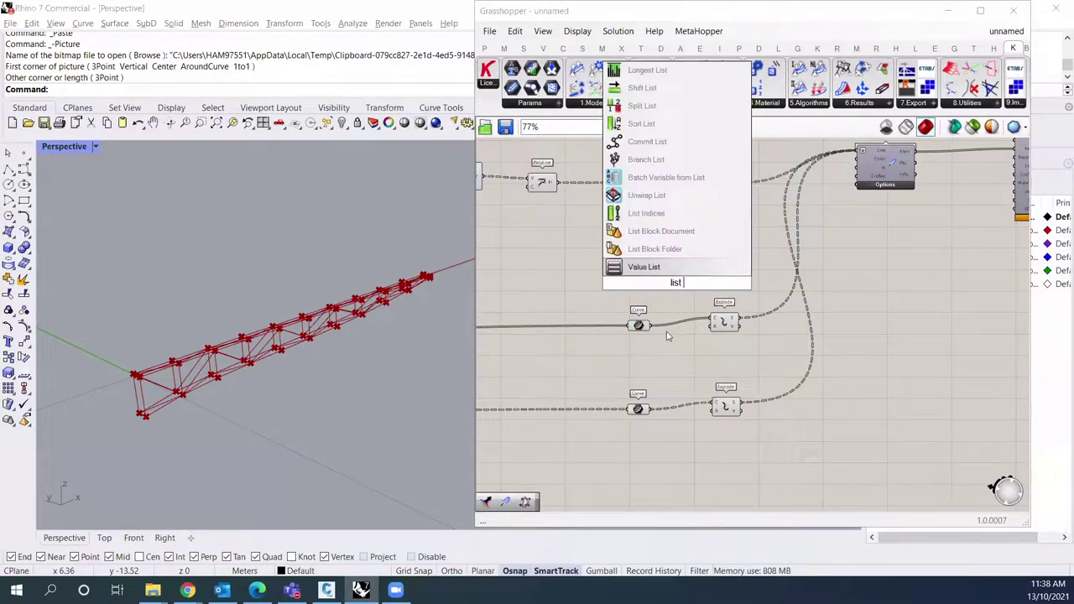
pyautogui.write('item')
pyautogui.press('Return')
pyautogui.scroll(1, 676, 283)
pyautogui.moveTo(659, 274); pyautogui.dragTo(640, 338)
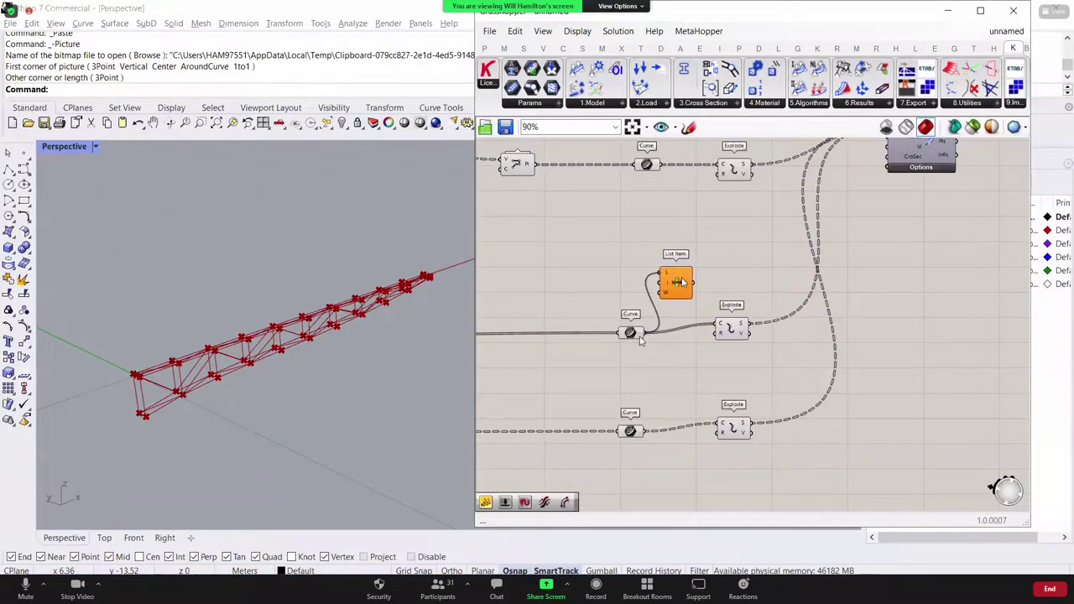
pyautogui.scroll(2, 727, 243)
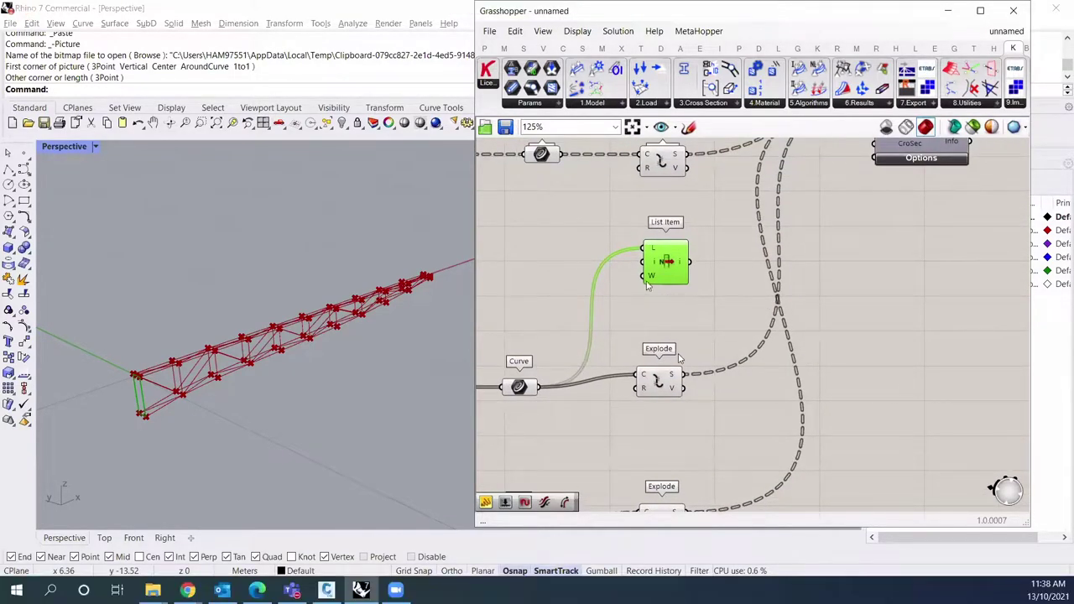
pyautogui.moveTo(766, 309); pyautogui.dragTo(712, 308, button='right')
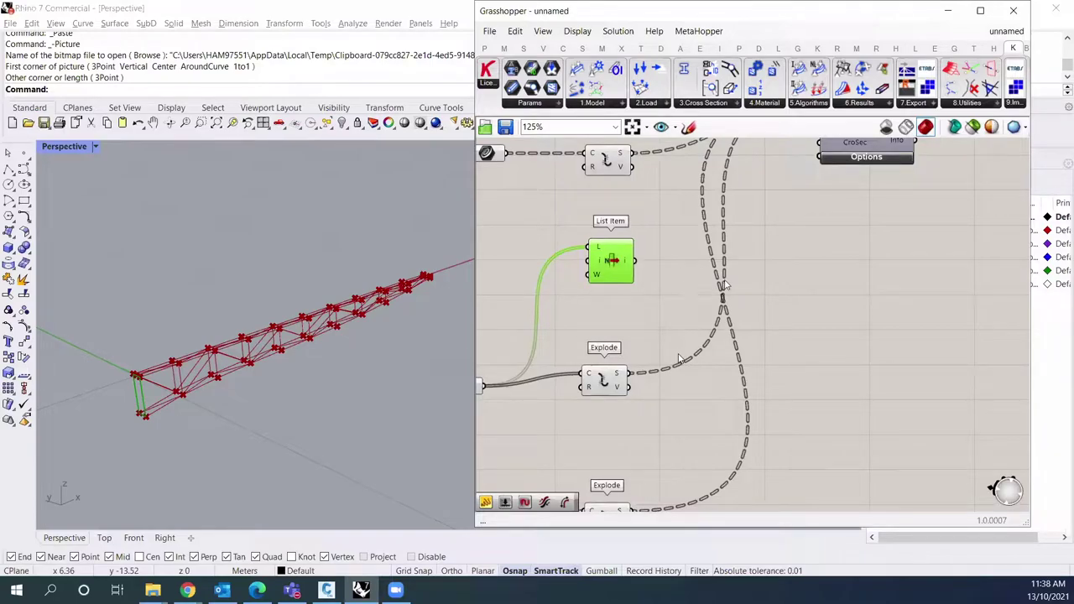
pyautogui.click(786, 285)
pyautogui.click(611, 260)
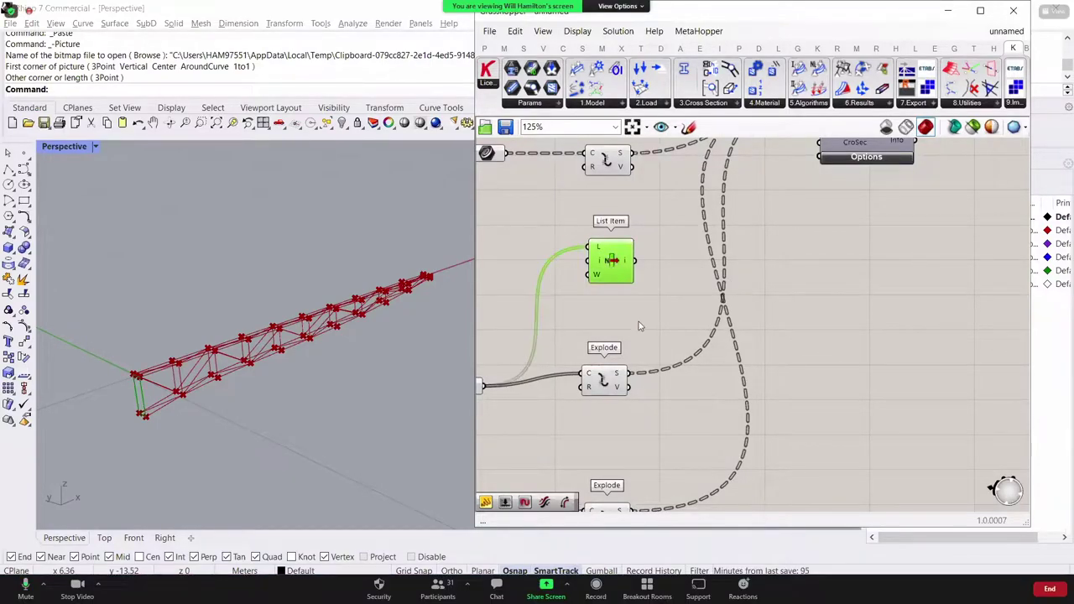
pyautogui.moveTo(647, 346); pyautogui.dragTo(685, 308, button='right')
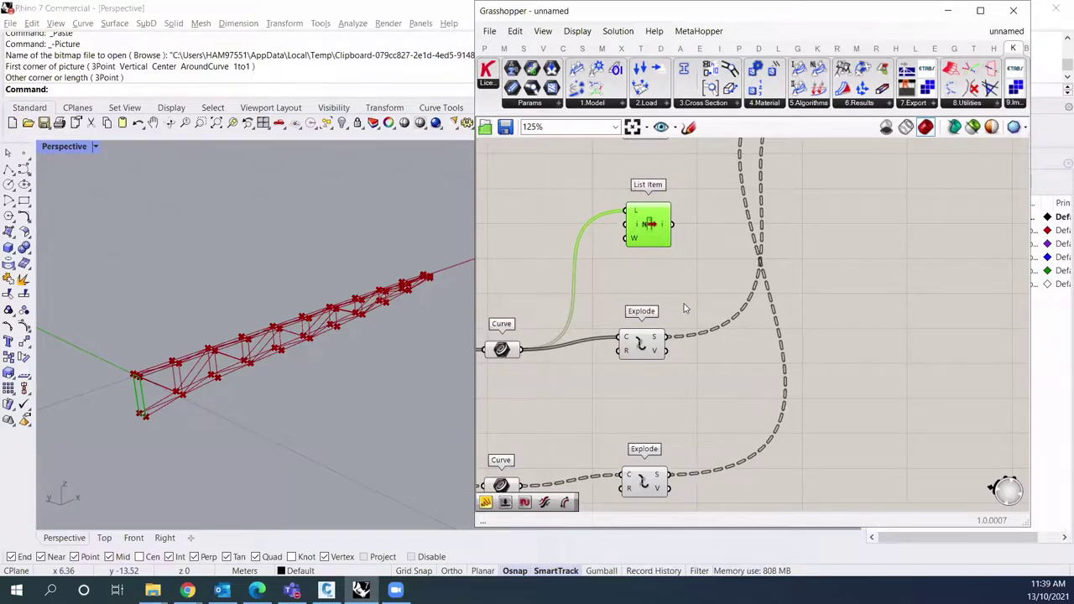
pyautogui.scroll(-6, 685, 308)
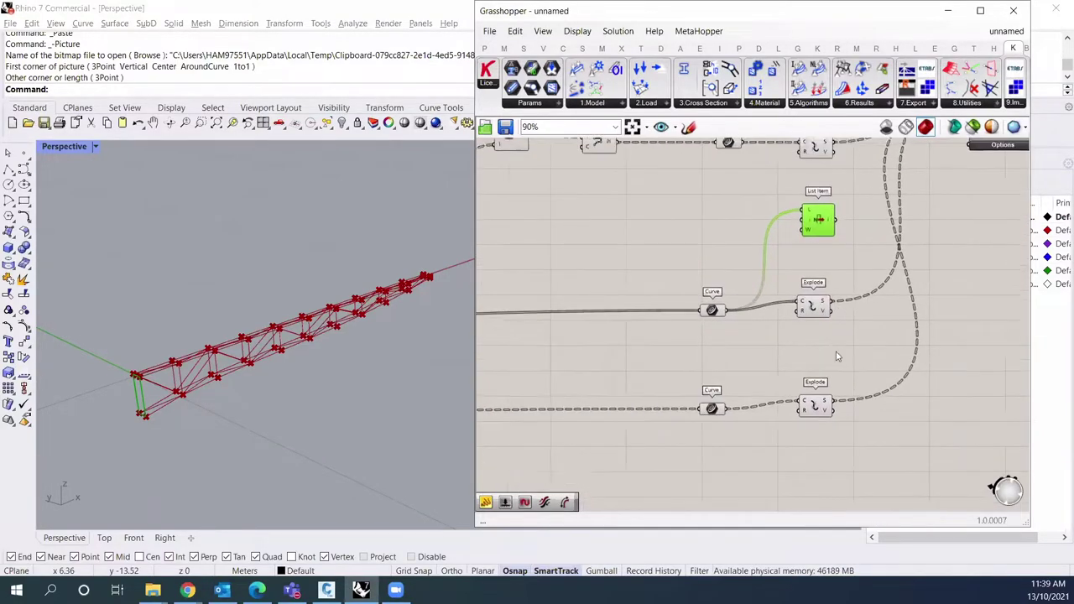
pyautogui.scroll(5, 542, 367)
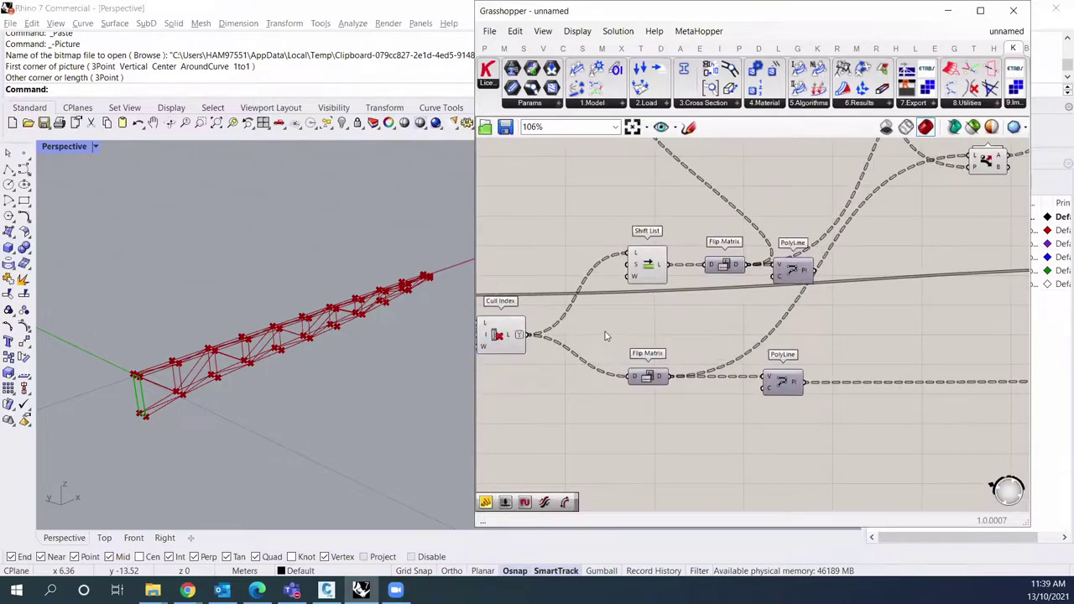
# Step: Wire the lower Flip Matrix output into List Item's L input and check its output
pyautogui.click(717, 267)
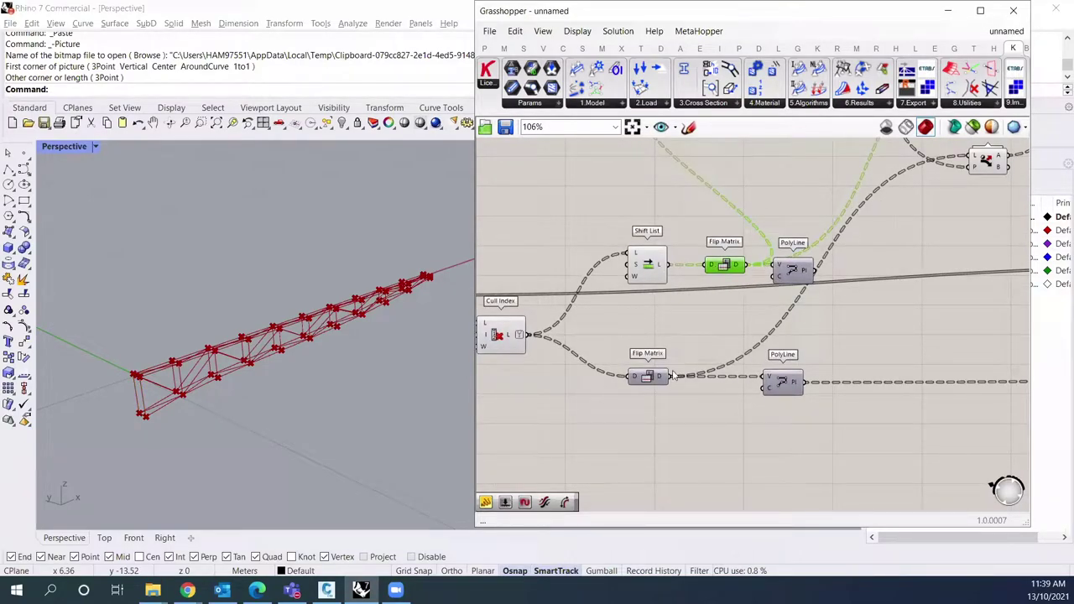
pyautogui.click(657, 380)
pyautogui.rightClick(676, 344)
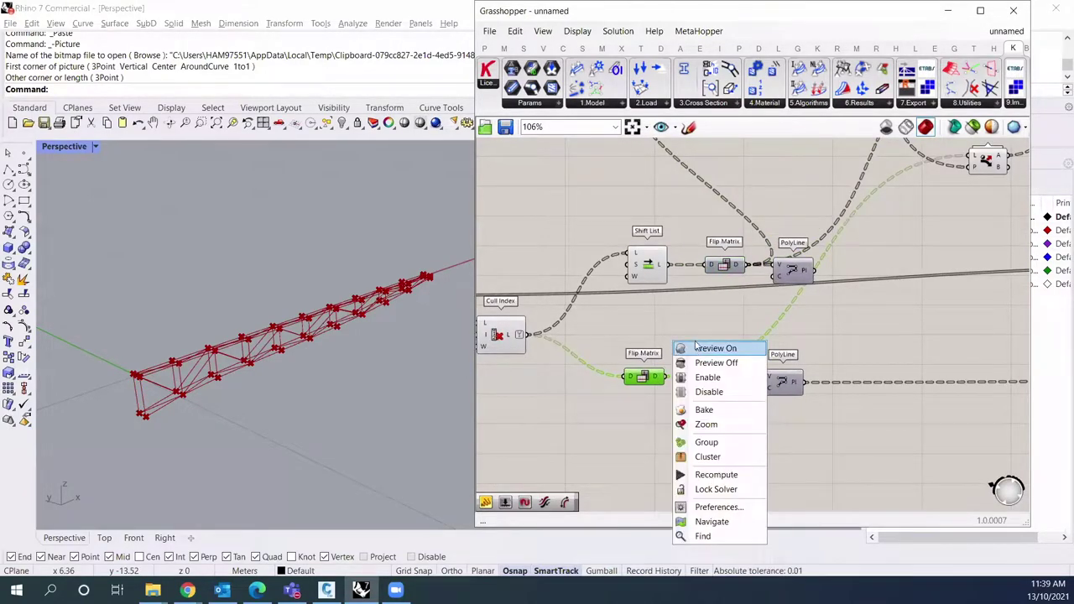
pyautogui.click(689, 330)
pyautogui.moveTo(668, 377); pyautogui.dragTo(985, 306)
pyautogui.scroll(-5, 668, 370)
pyautogui.scroll(2, 985, 306)
pyautogui.middleClick(985, 306)
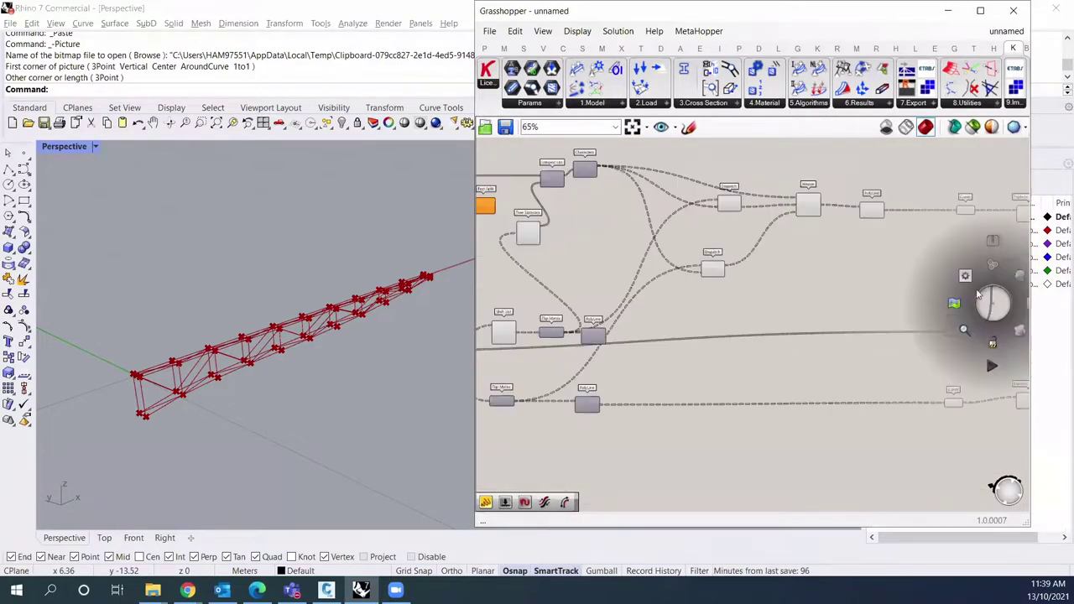
pyautogui.moveTo(515, 401); pyautogui.dragTo(1023, 247)
pyautogui.scroll(4, 863, 259)
pyautogui.click(751, 245)
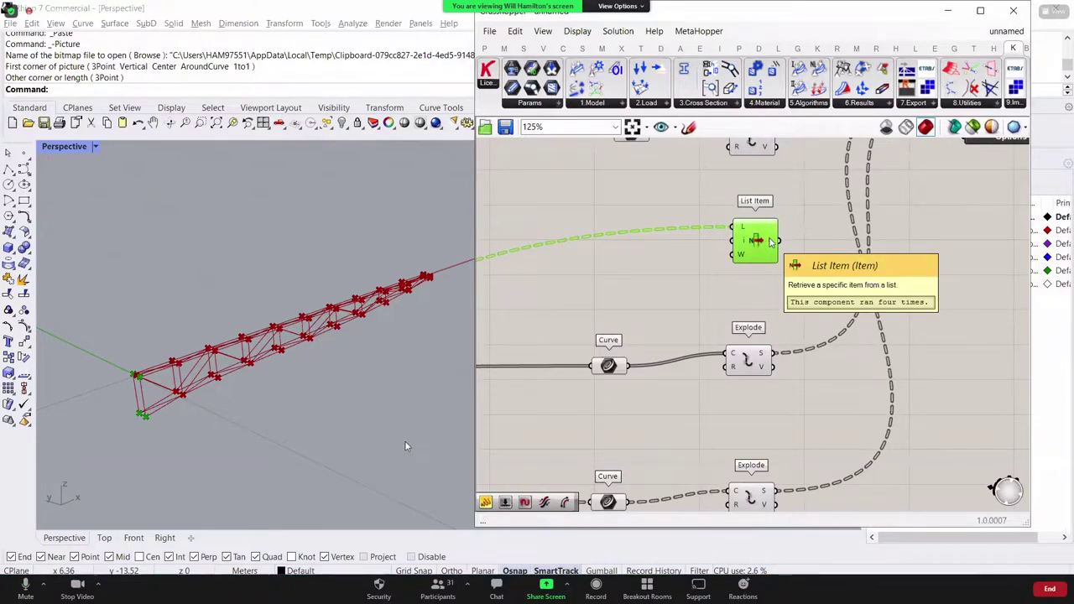
pyautogui.moveTo(773, 242)
pyautogui.moveTo(787, 256); pyautogui.dragTo(659, 345, button='right')
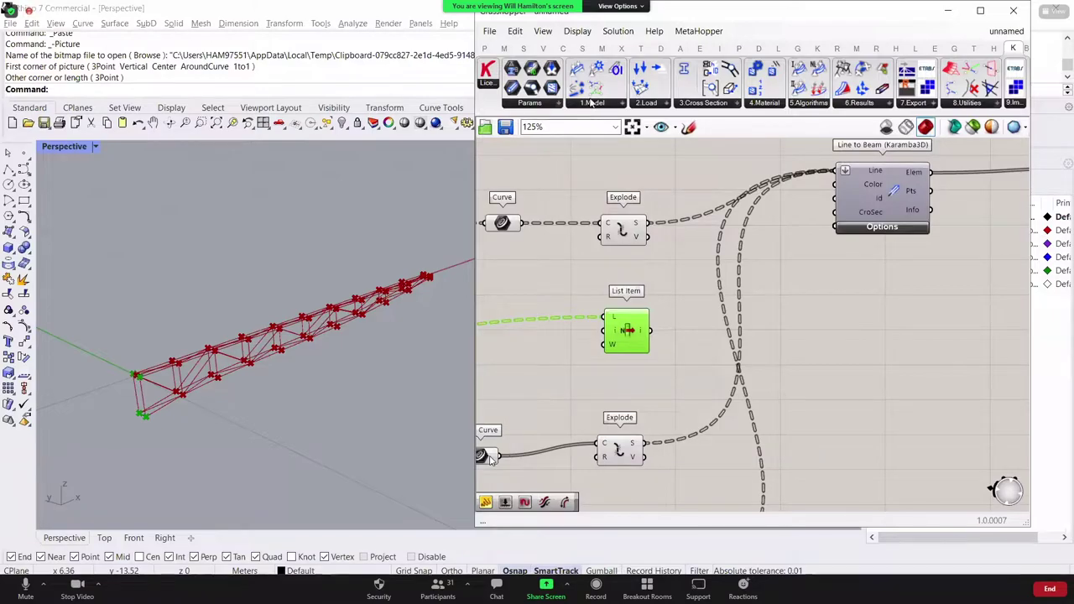
# Step: Place a Karamba3D Support fed by List Item's points, with Pos|Ind flattened
pyautogui.click(594, 102)
pyautogui.moveTo(625, 292); pyautogui.dragTo(951, 341)
pyautogui.moveTo(709, 329); pyautogui.dragTo(669, 326, button='right')
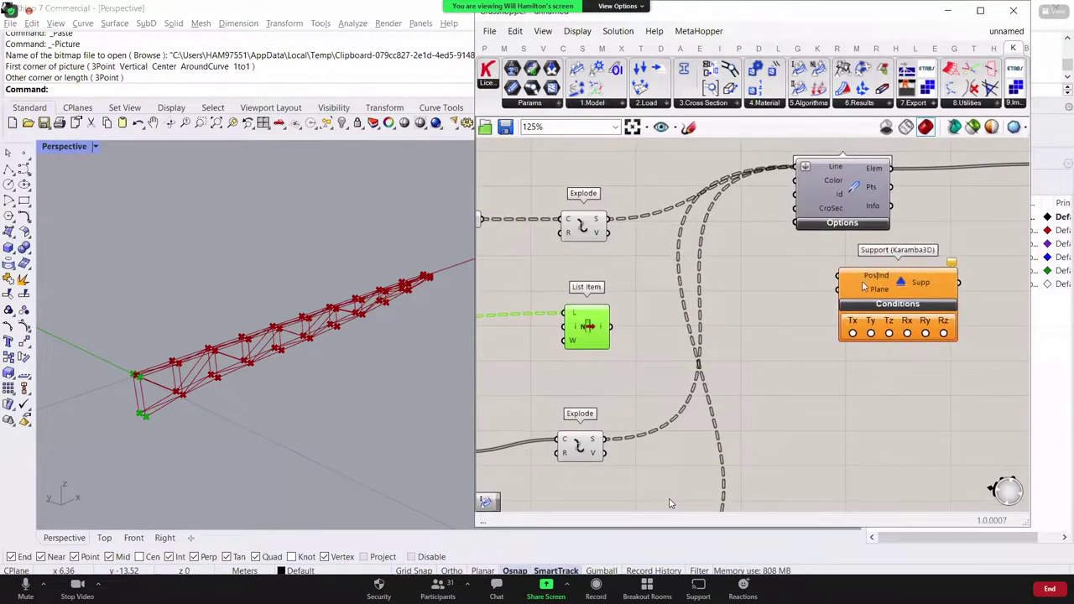
pyautogui.moveTo(611, 327); pyautogui.dragTo(849, 307)
pyautogui.moveTo(875, 283); pyautogui.dragTo(774, 285, button='right')
pyautogui.rightClick(777, 287)
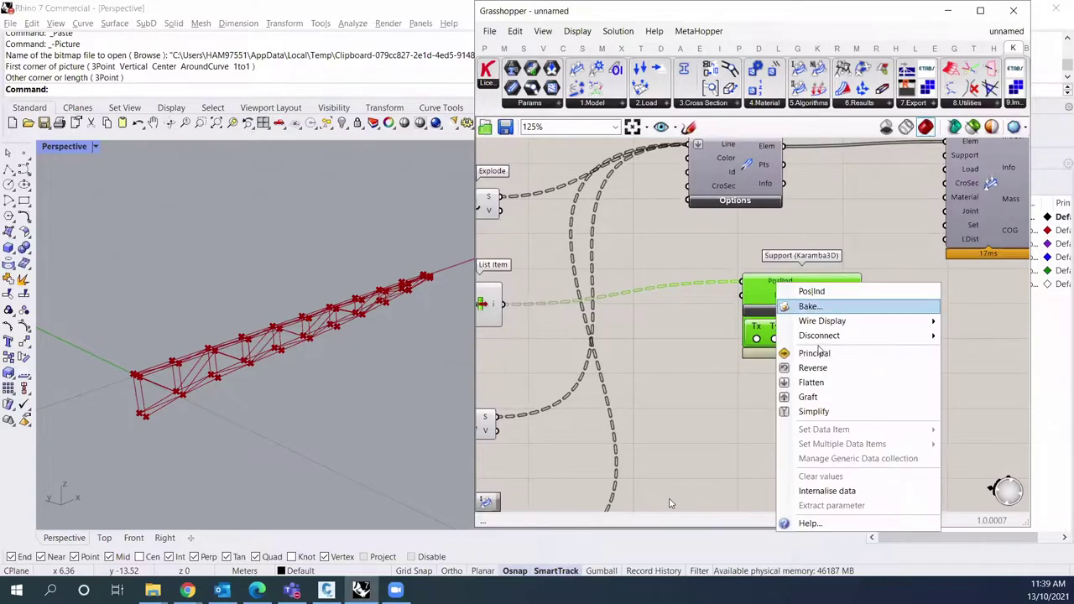
pyautogui.click(823, 380)
# Step: Fix all six support conditions Tx through Rz and wire Support into Assemble Model
pyautogui.scroll(1, 822, 377)
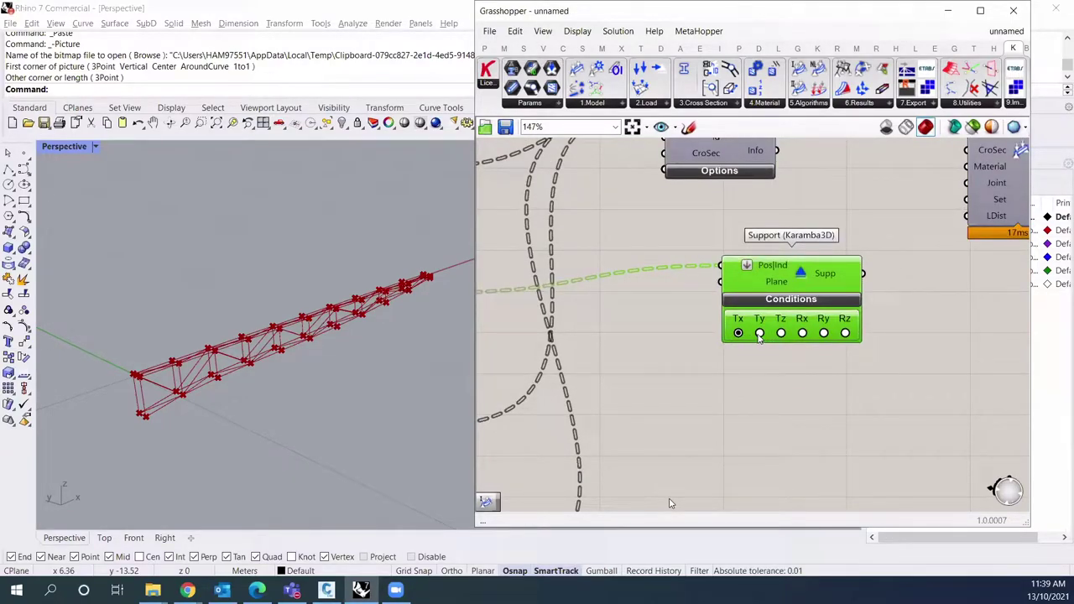
pyautogui.click(781, 333)
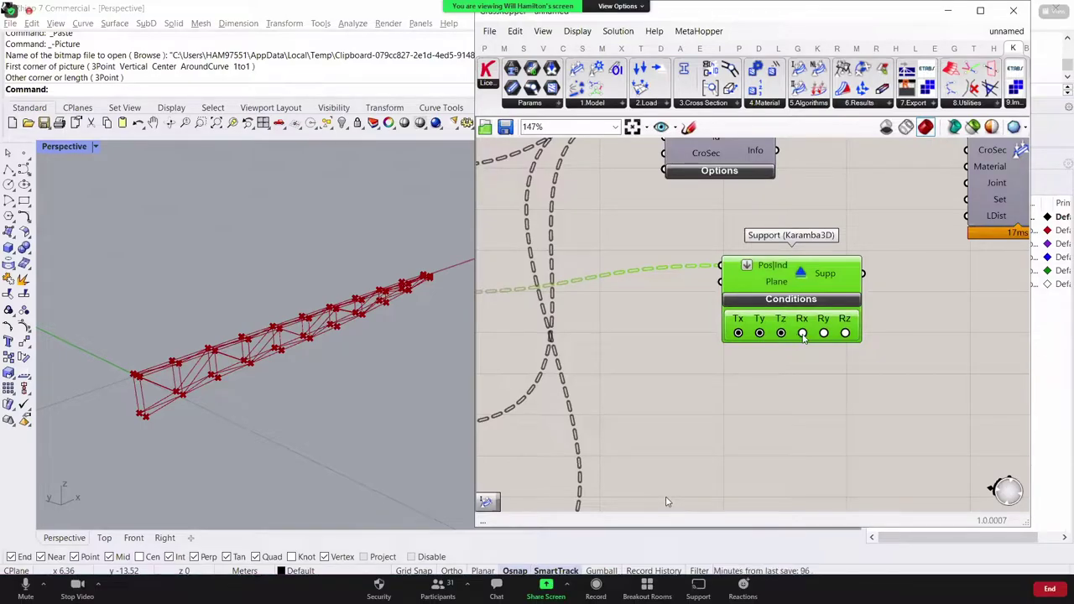
pyautogui.click(823, 333)
pyautogui.click(845, 333)
pyautogui.click(901, 349)
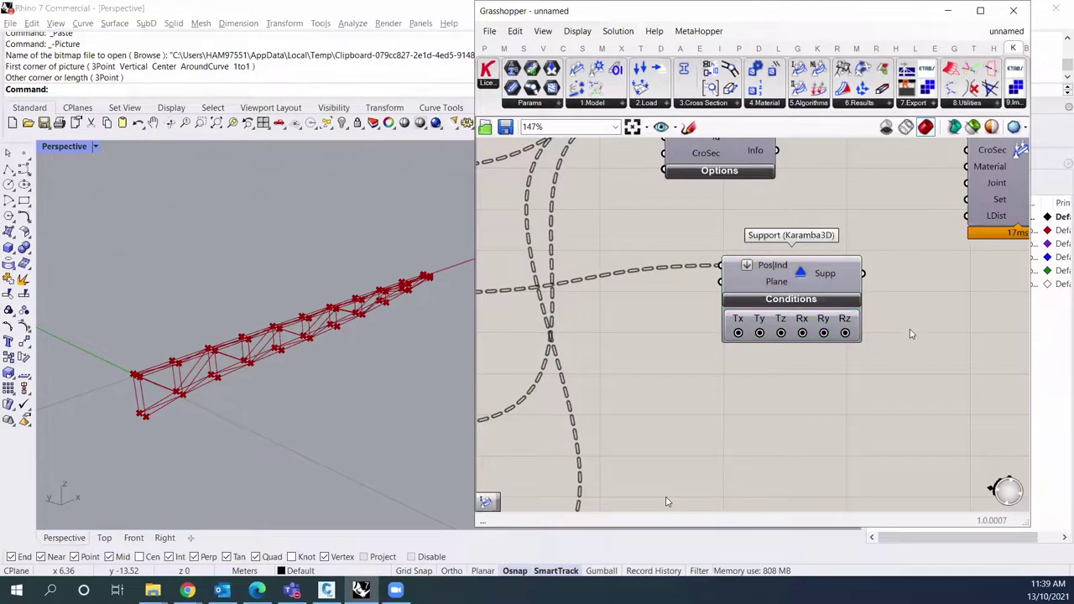
pyautogui.scroll(-3, 907, 338)
pyautogui.moveTo(794, 321); pyautogui.dragTo(873, 207)
# Step: Place a Karamba3D Loads component set to Gravity below Support and wire it into Assemble Model's Load input
pyautogui.moveTo(712, 323); pyautogui.dragTo(668, 309)
pyautogui.click(835, 352)
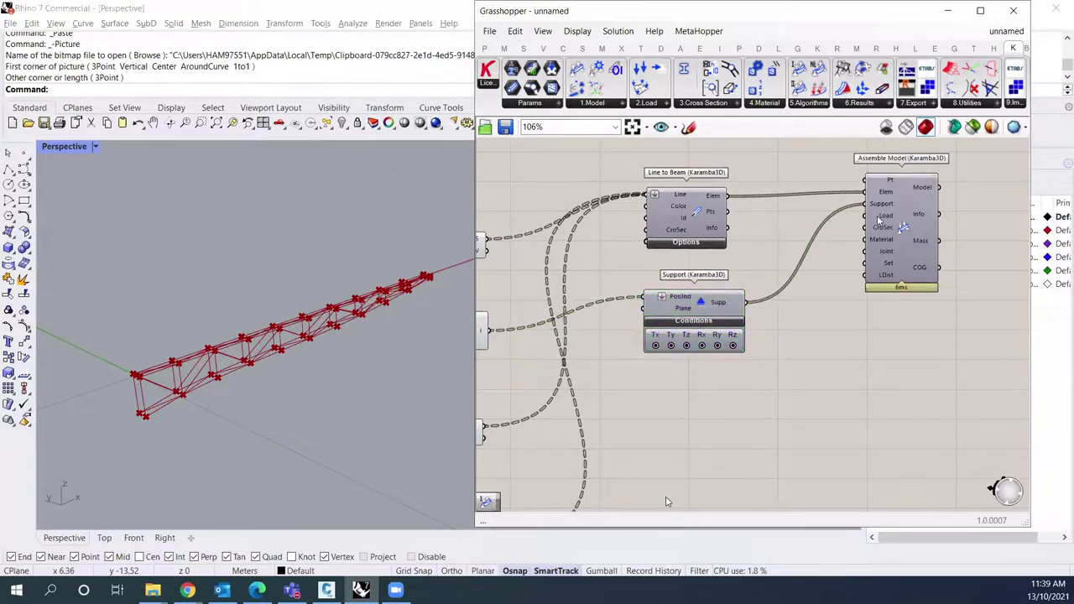
pyautogui.click(646, 103)
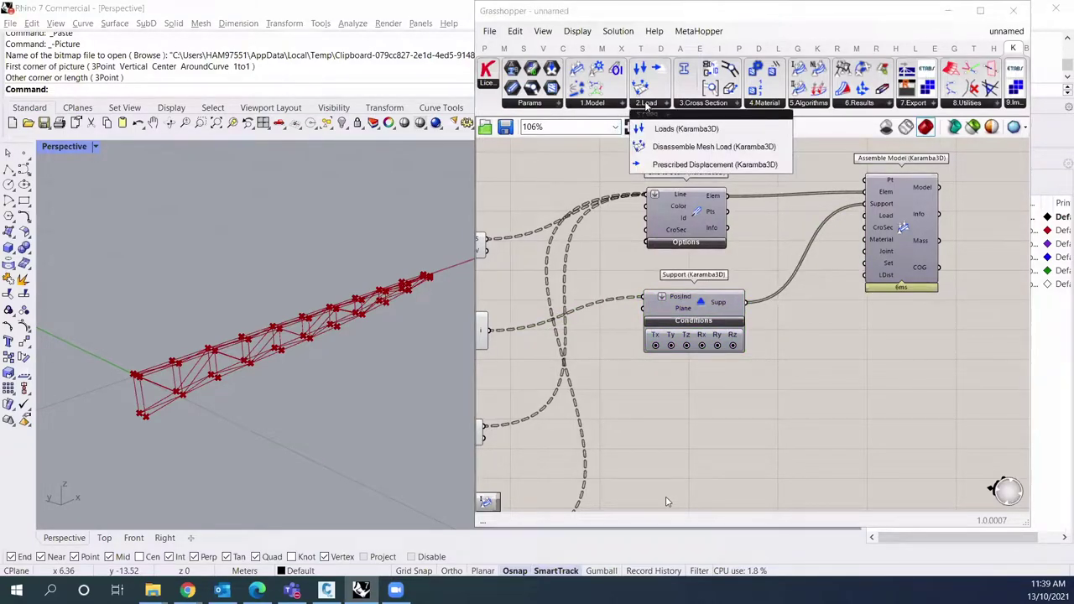
pyautogui.click(678, 128)
pyautogui.click(711, 419)
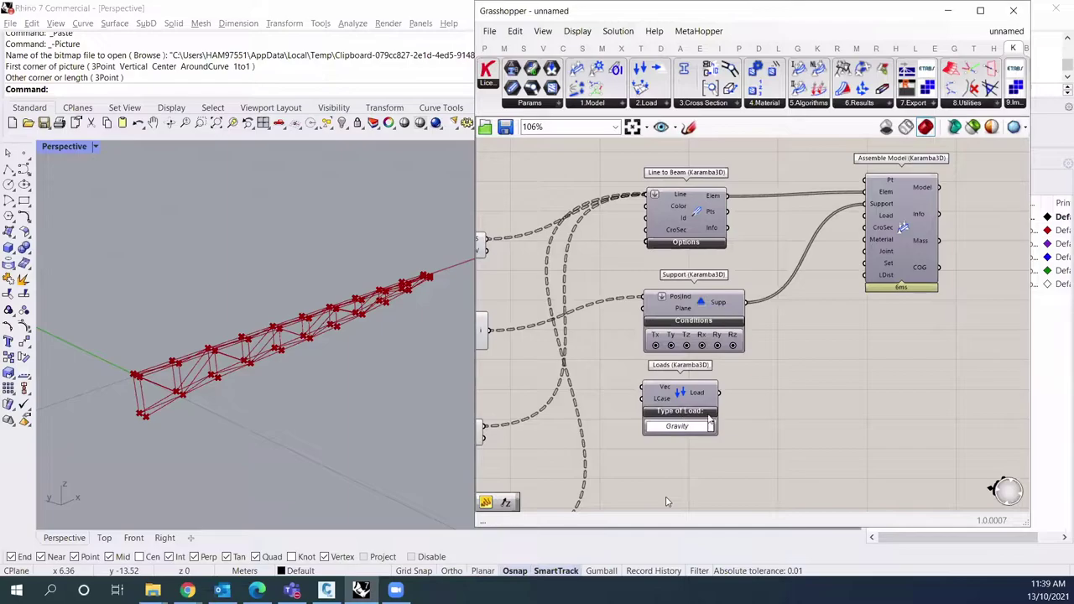
pyautogui.moveTo(703, 406); pyautogui.dragTo(867, 216)
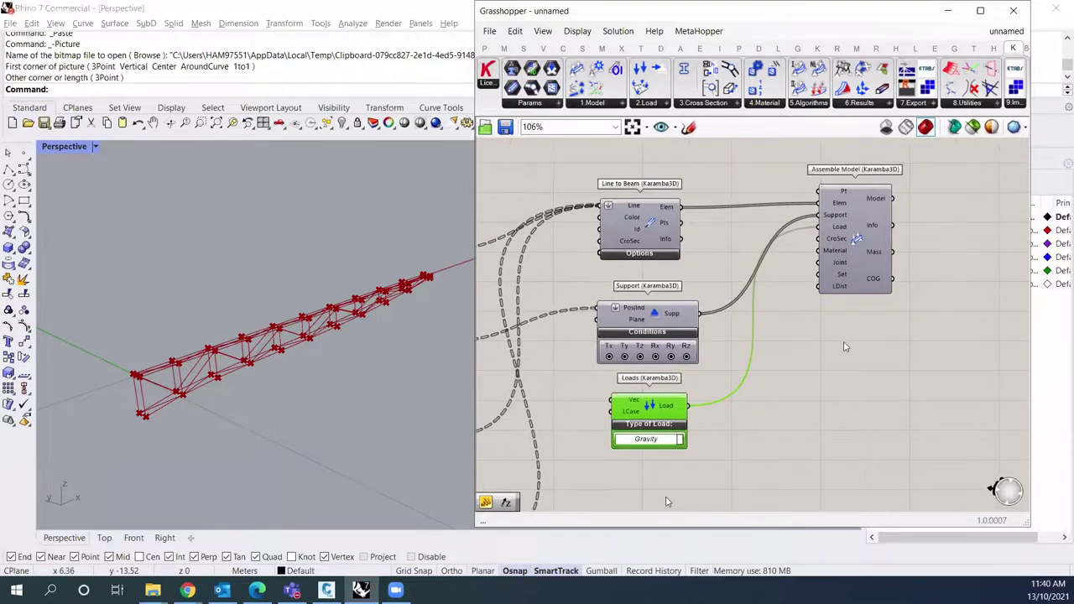
pyautogui.moveTo(734, 243); pyautogui.dragTo(756, 245)
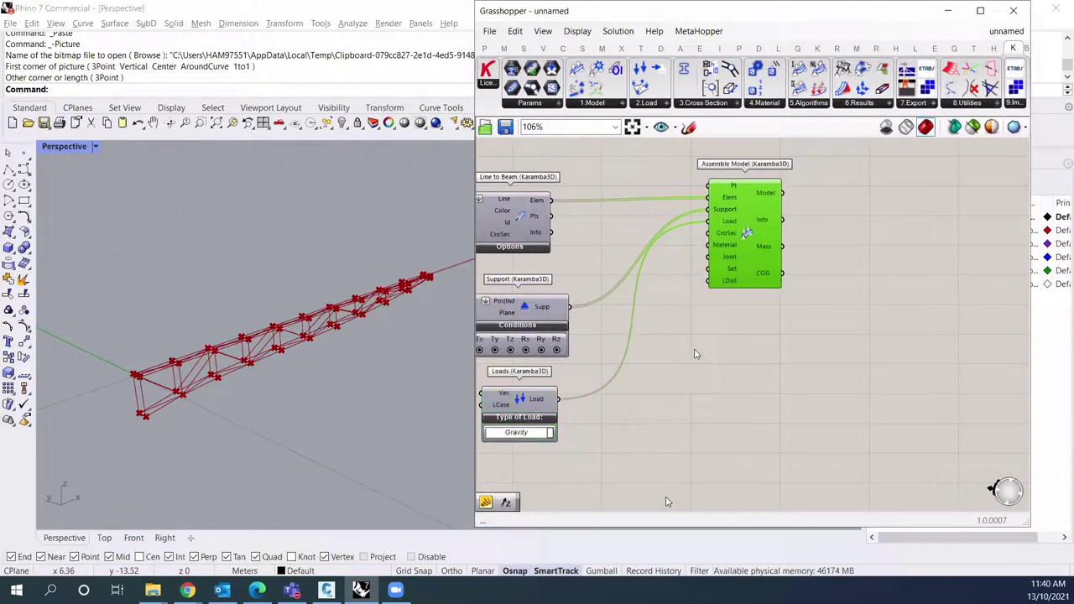
pyautogui.click(740, 352)
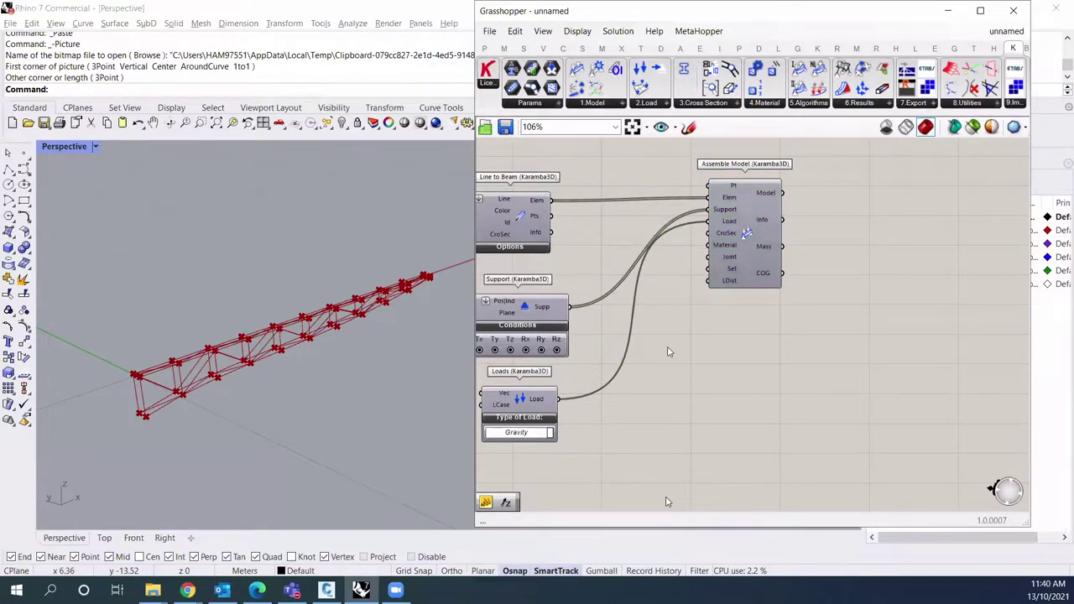
pyautogui.hscroll(2, 742, 281)
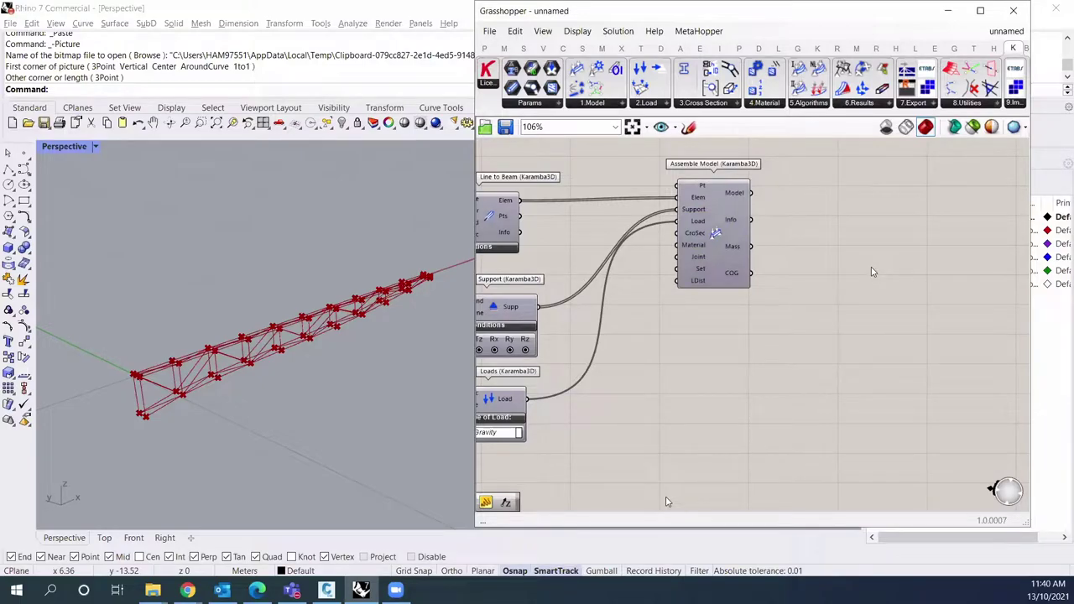
# Step: Add a Karamba3D Analyze component fed by Assemble Model's Model output
pyautogui.click(816, 104)
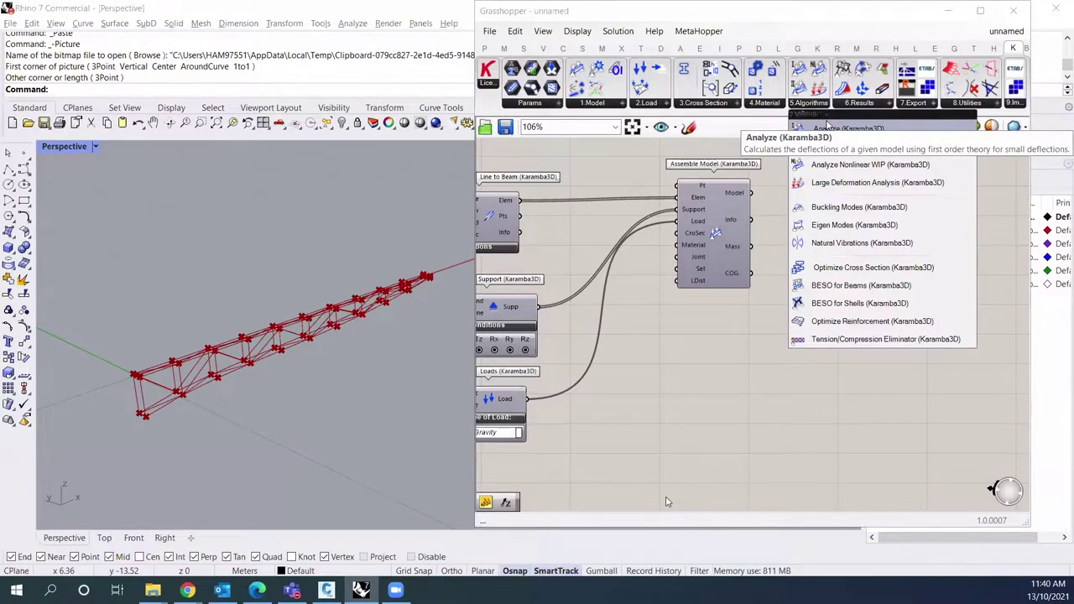
pyautogui.click(843, 129)
pyautogui.moveTo(750, 193); pyautogui.dragTo(853, 200)
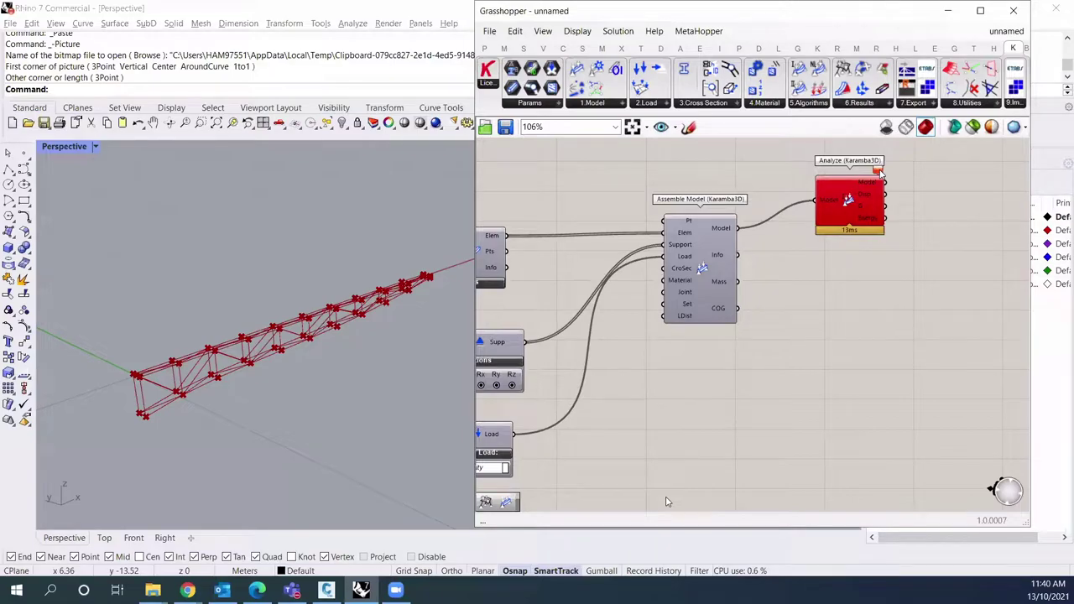
pyautogui.moveTo(932, 211); pyautogui.dragTo(809, 166, button='right')
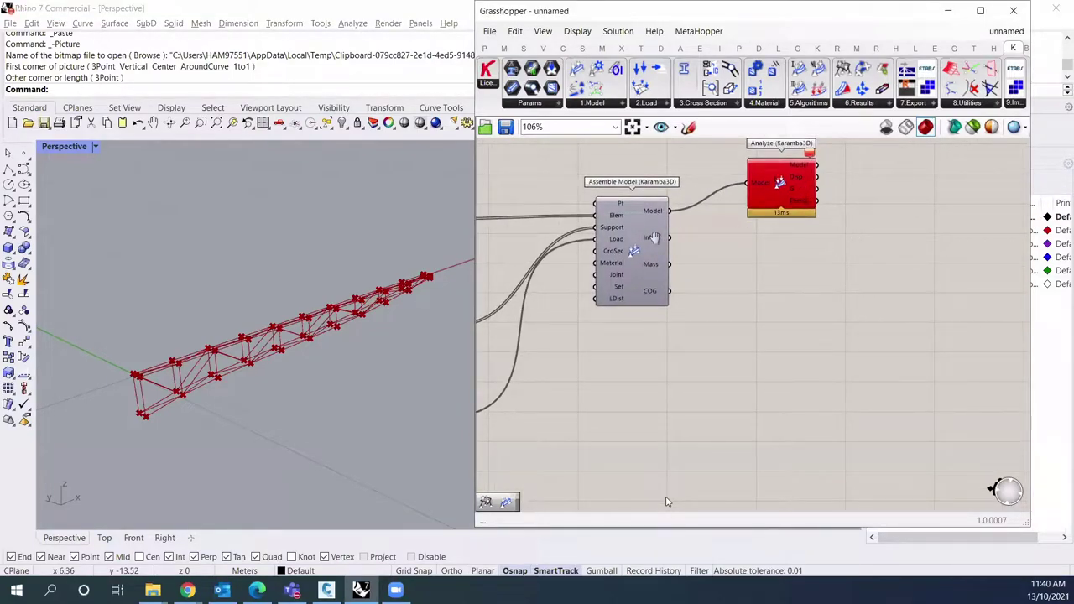
pyautogui.moveTo(663, 237); pyautogui.dragTo(634, 185, button='right')
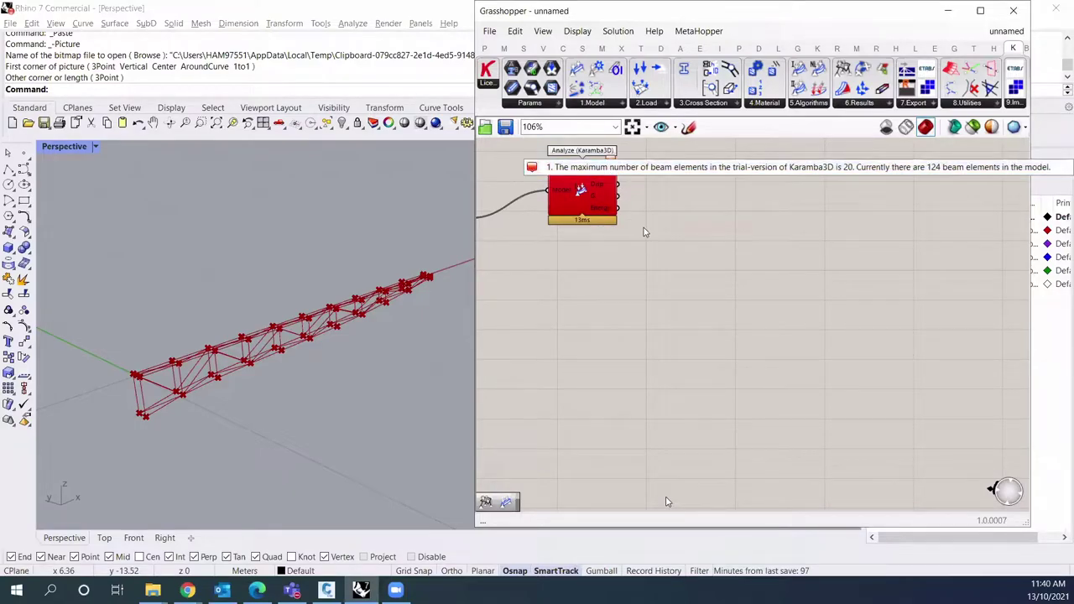
pyautogui.moveTo(582, 197); pyautogui.dragTo(646, 223)
pyautogui.moveTo(646, 223); pyautogui.dragTo(803, 217, button='right')
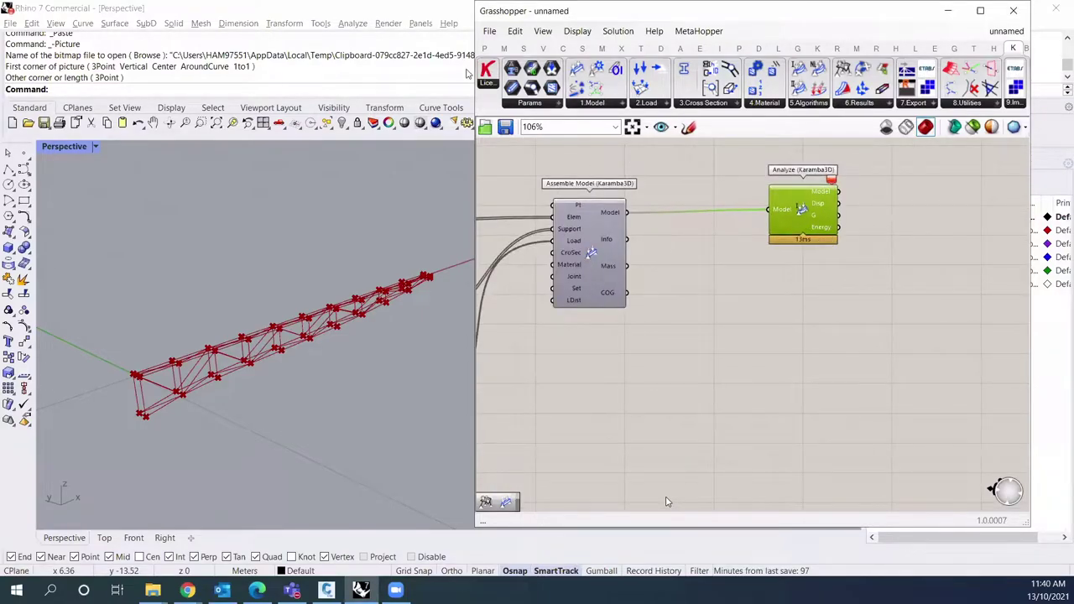
# Step: Place a Karamba3D License component above Assemble Model
pyautogui.moveTo(487, 72); pyautogui.dragTo(956, 180)
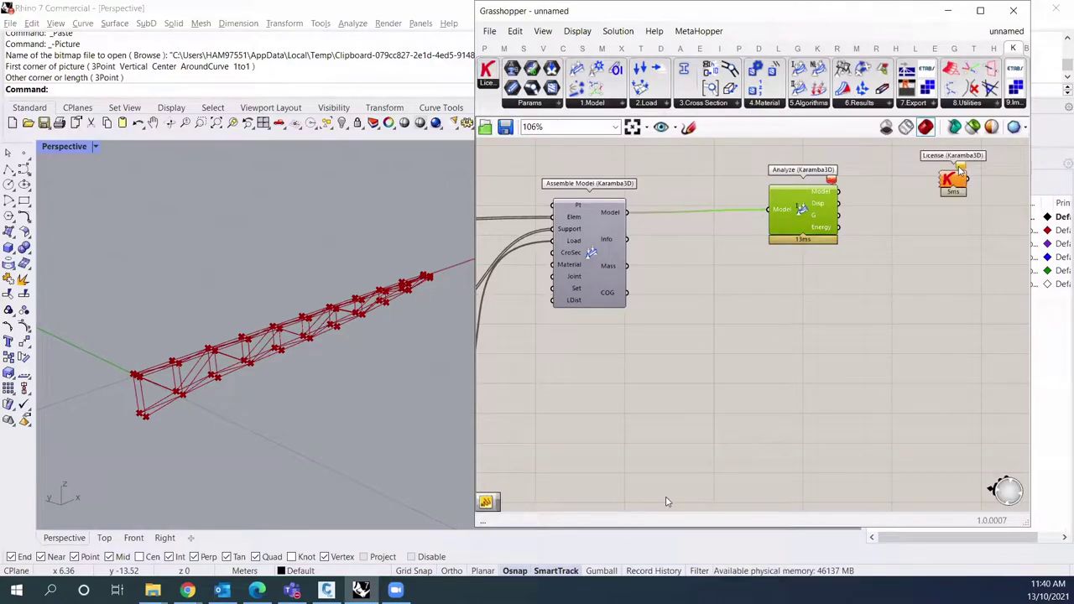
pyautogui.rightClick(962, 181)
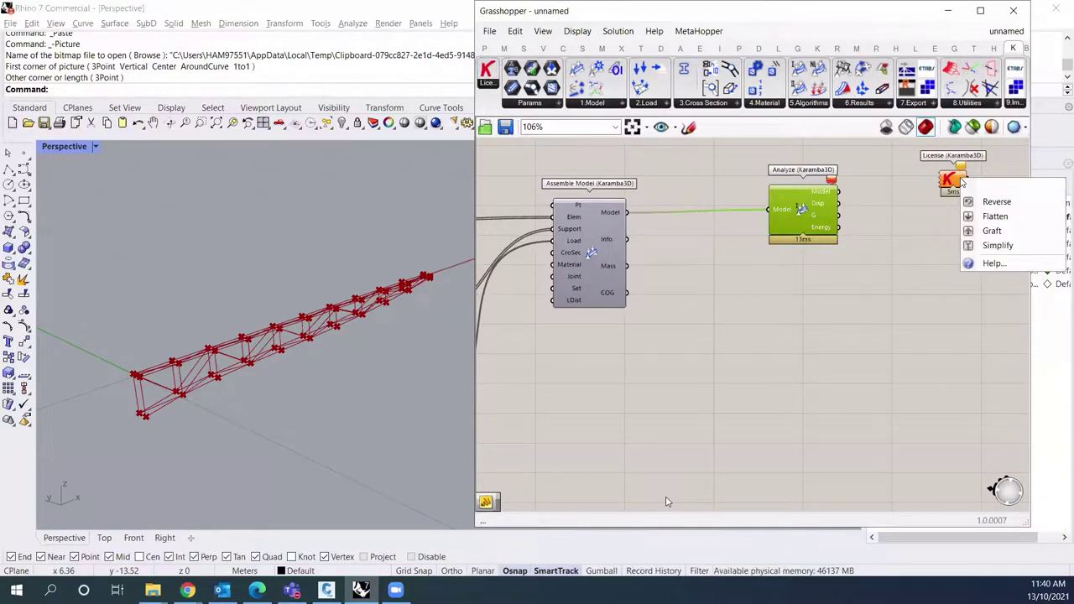
pyautogui.click(667, 502)
pyautogui.moveTo(667, 502); pyautogui.dragTo(624, 506, button='right')
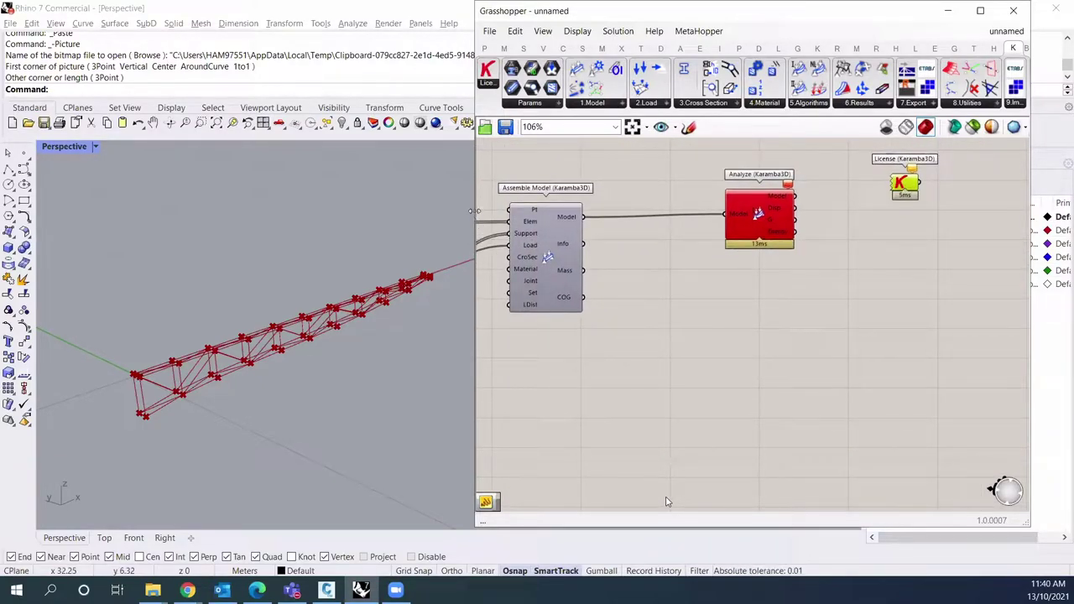
pyautogui.moveTo(433, 213); pyautogui.dragTo(414, 211)
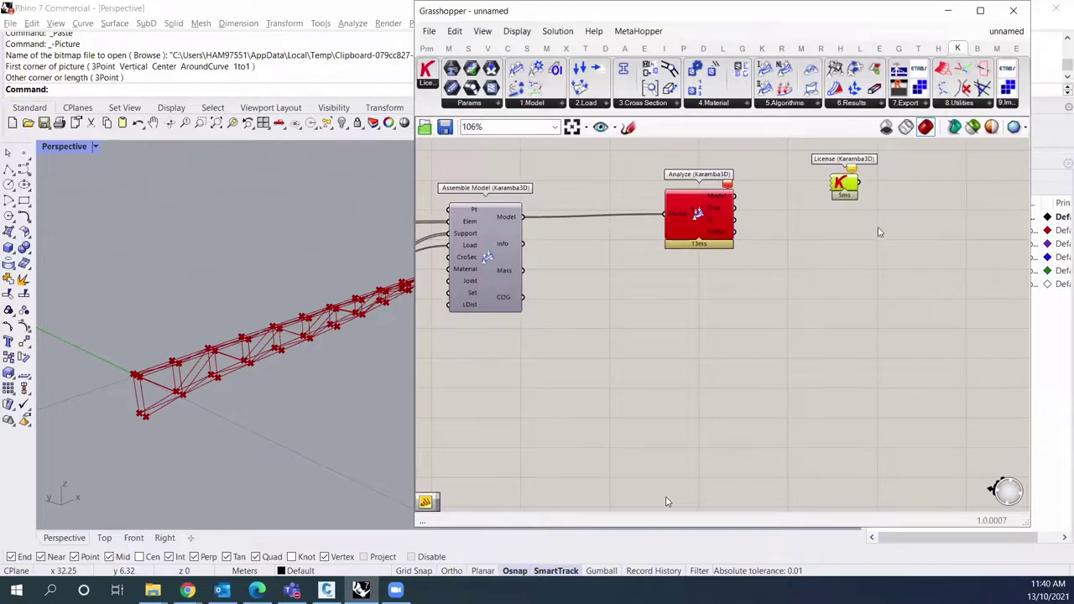
pyautogui.moveTo(854, 186); pyautogui.dragTo(863, 227, button='right')
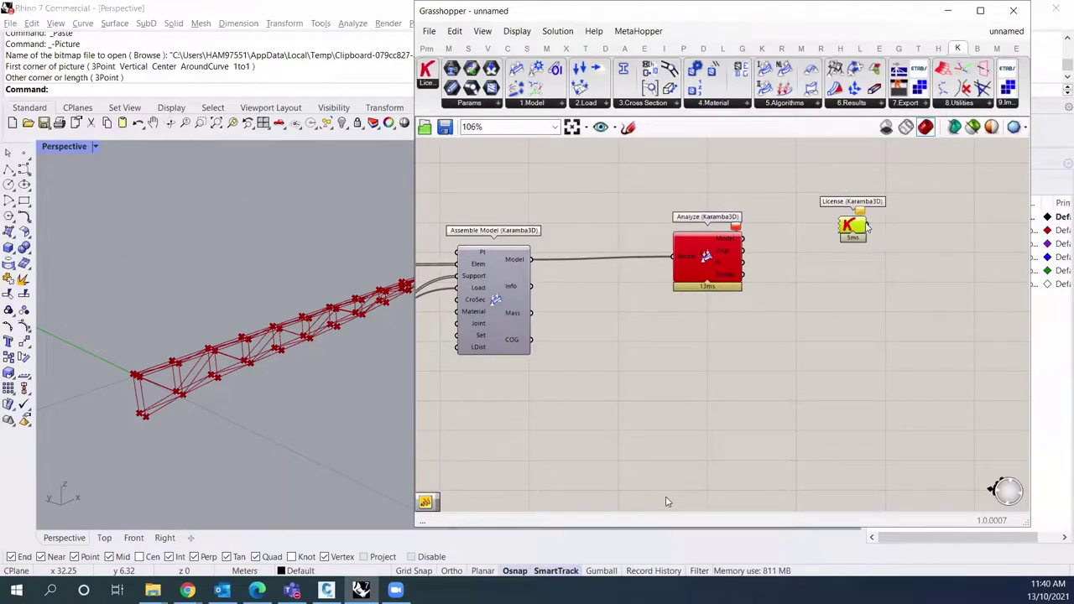
pyautogui.moveTo(862, 205); pyautogui.dragTo(534, 167)
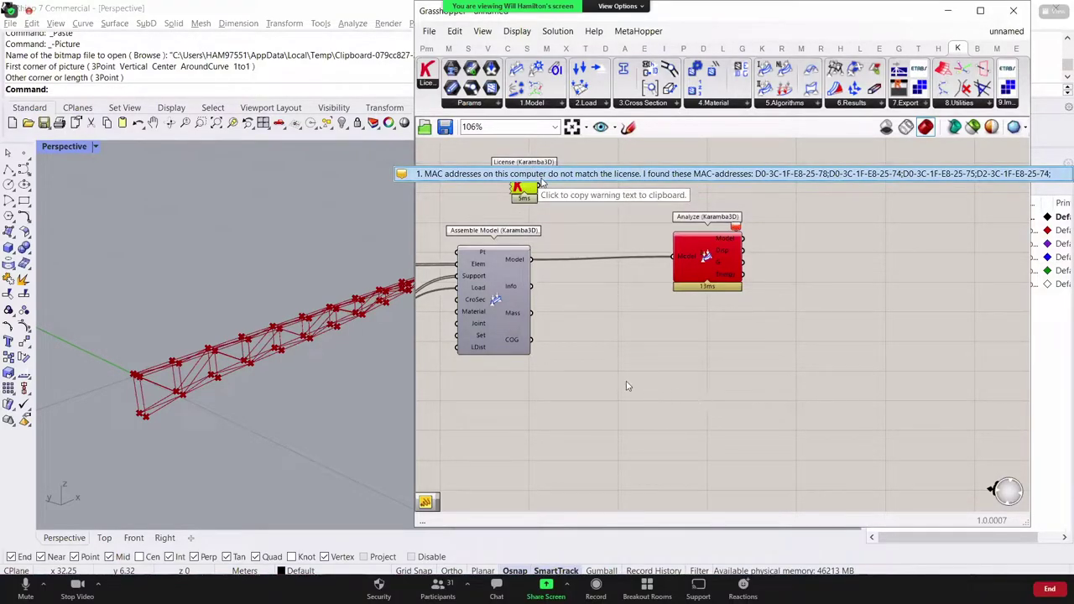
# Step: Try loading licensePRO.lic from Downloads into the License component and dismiss the access-denied error
pyautogui.rightClick(525, 188)
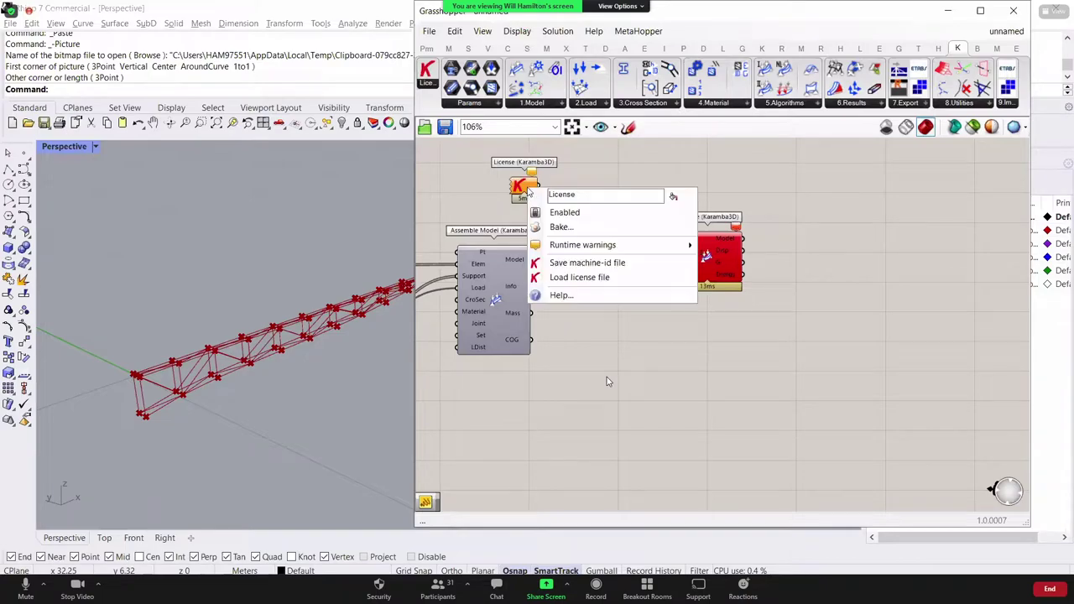
pyautogui.click(608, 278)
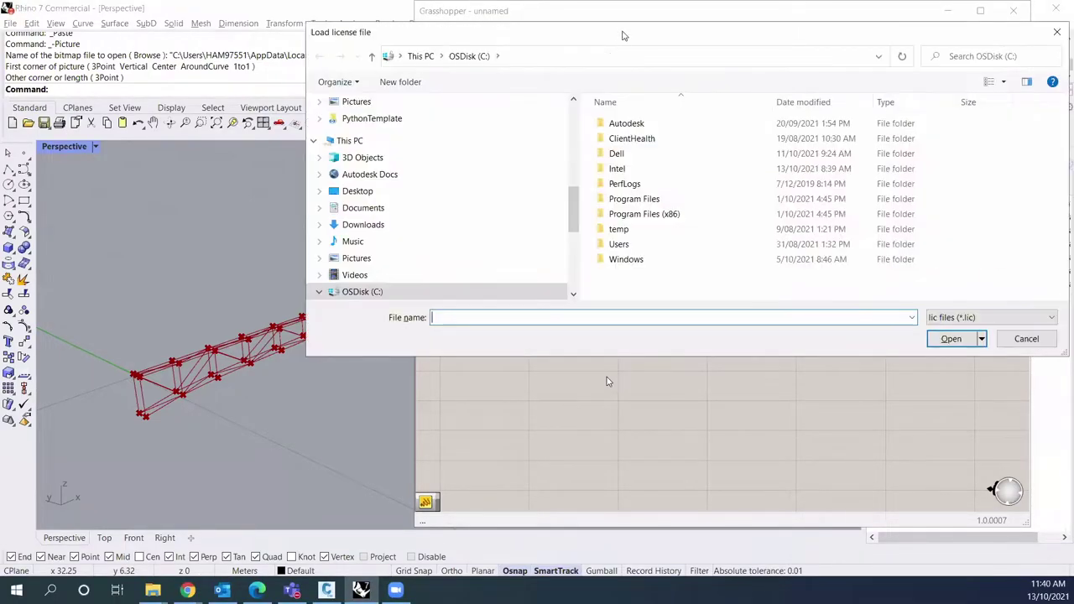
pyautogui.scroll(8, 566, 217)
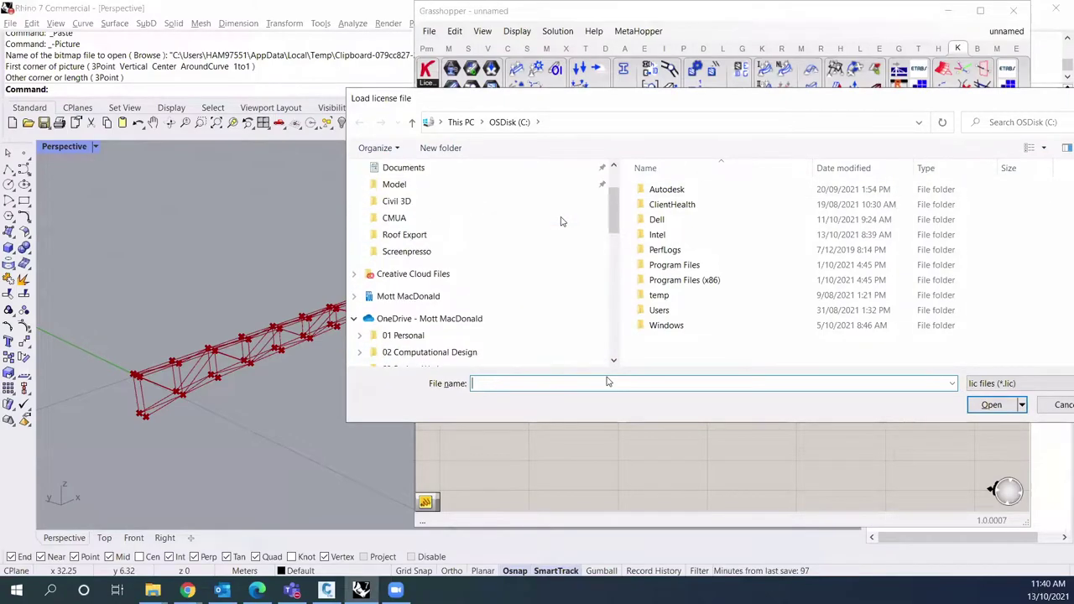
pyautogui.click(464, 234)
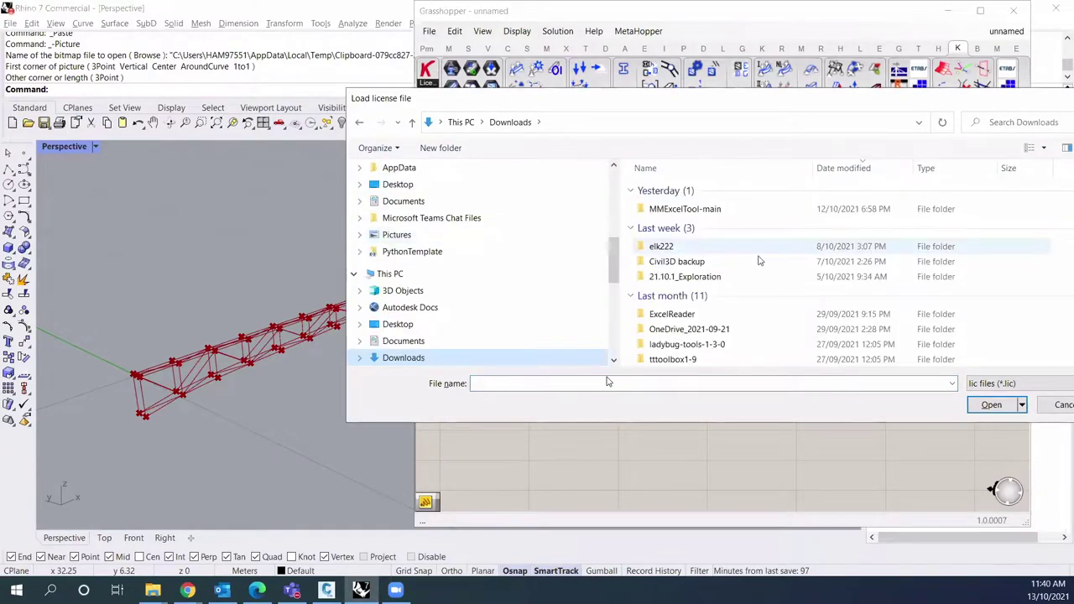
pyautogui.doubleClick(772, 357)
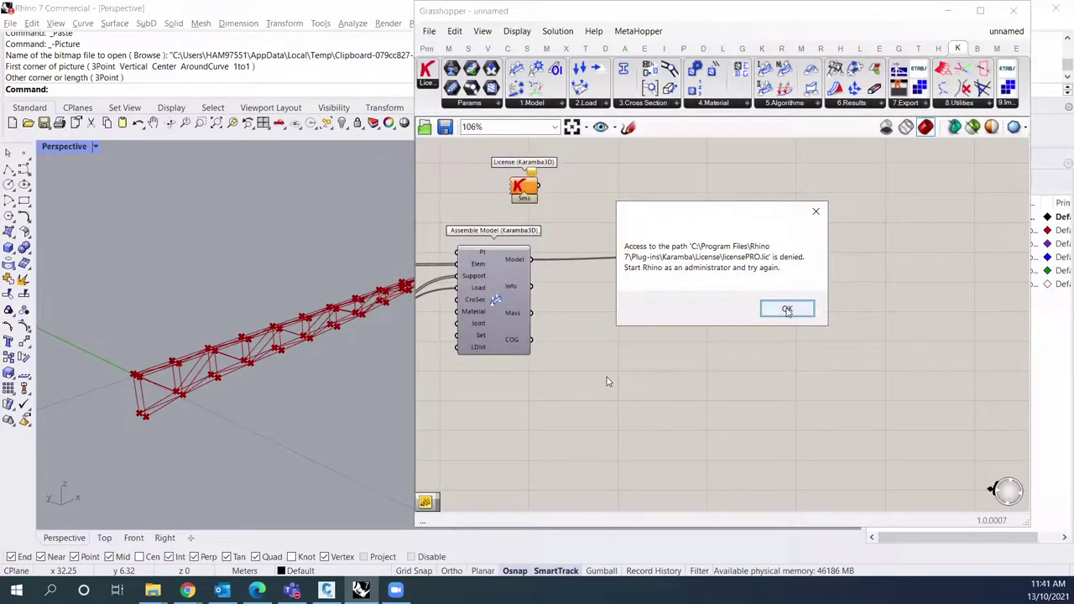
pyautogui.click(787, 309)
# Step: Review the Analyze and Assemble Model components and recentre the definition
pyautogui.scroll(-2, 653, 248)
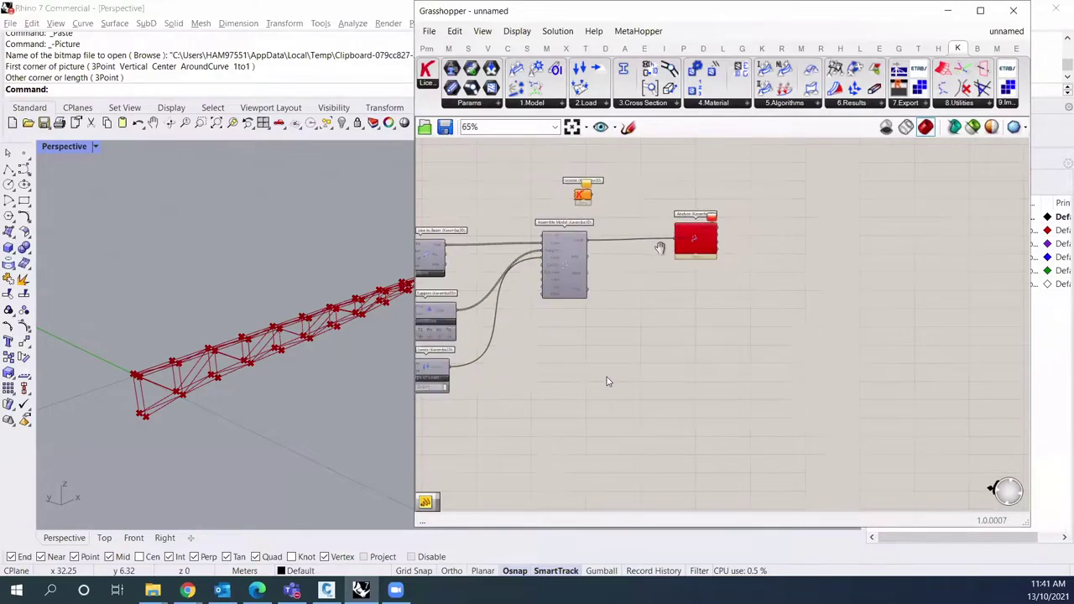
pyautogui.scroll(4, 652, 248)
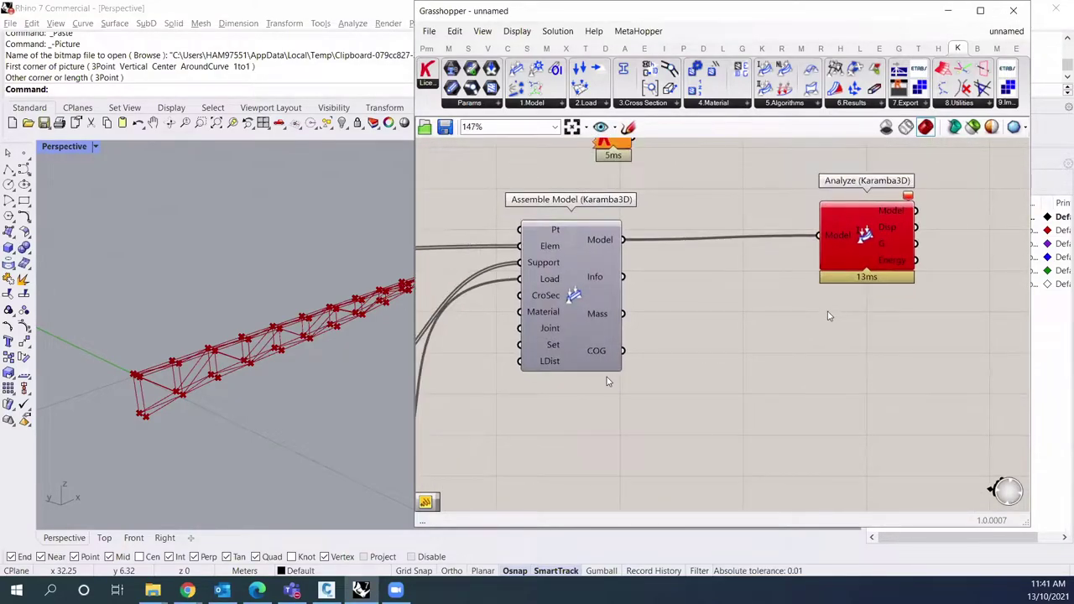
pyautogui.scroll(-3, 833, 314)
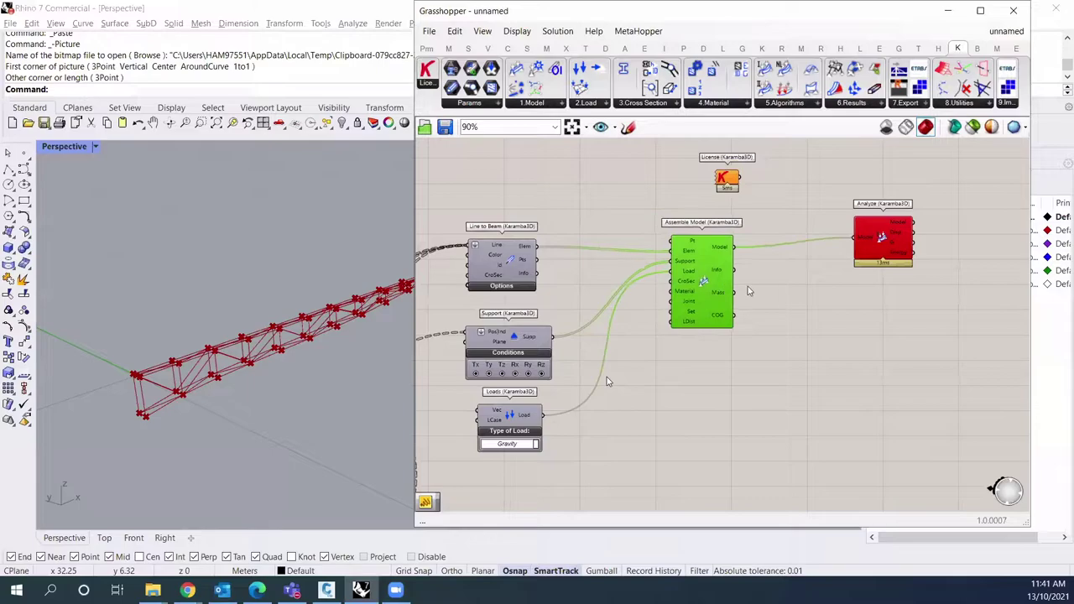
pyautogui.click(878, 241)
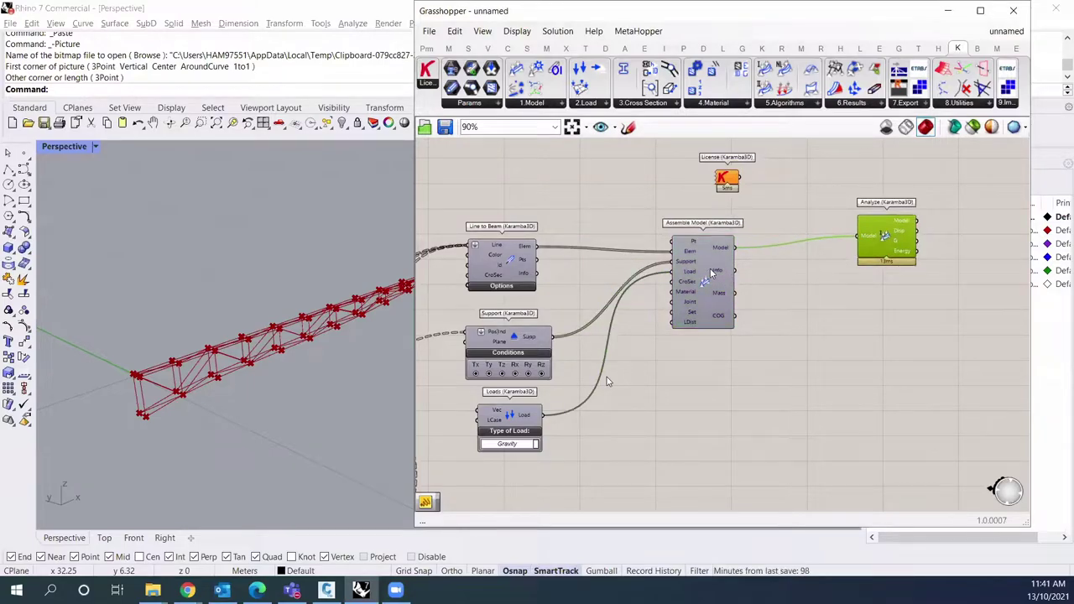
pyautogui.click(711, 272)
pyautogui.click(772, 293)
pyautogui.moveTo(652, 228); pyautogui.dragTo(708, 211, button='right')
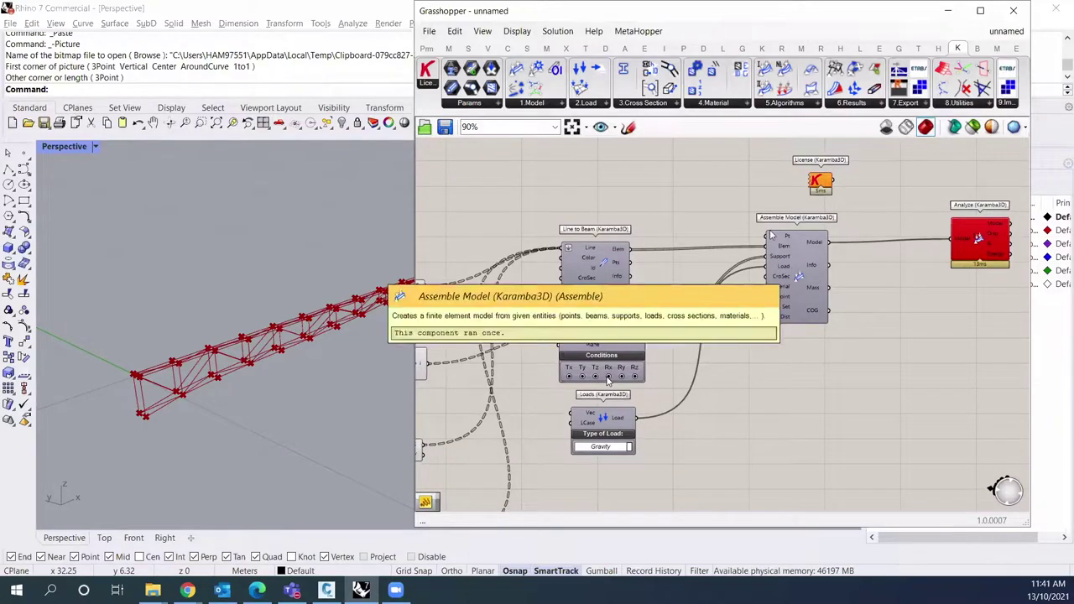
# Step: Save the definition as Classwork and nudge the four Karamba components into place
pyautogui.hotkey('ctrl', 's')
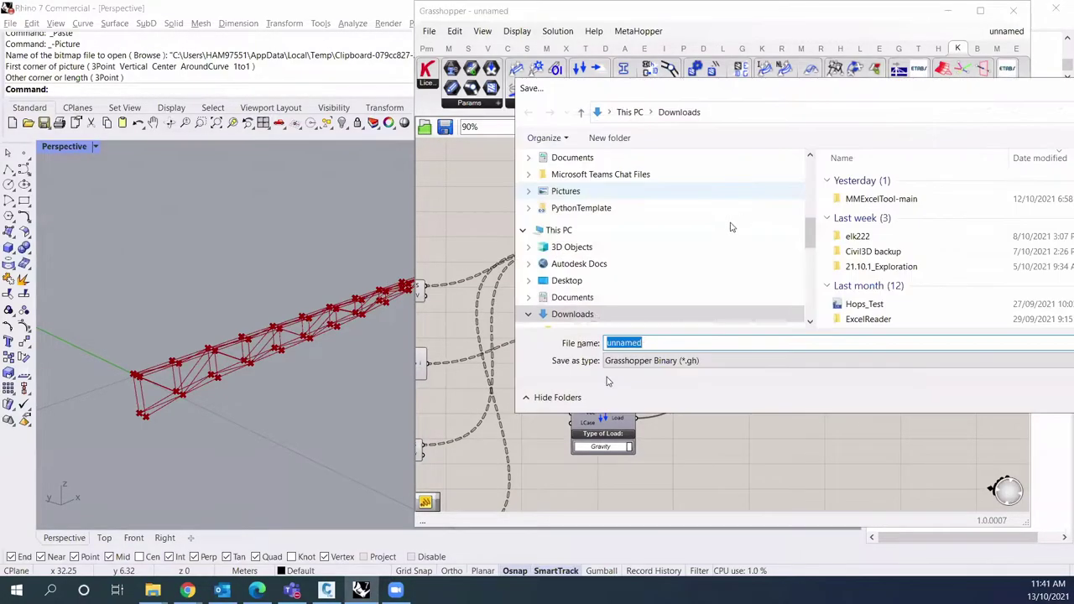
pyautogui.write('Classwork')
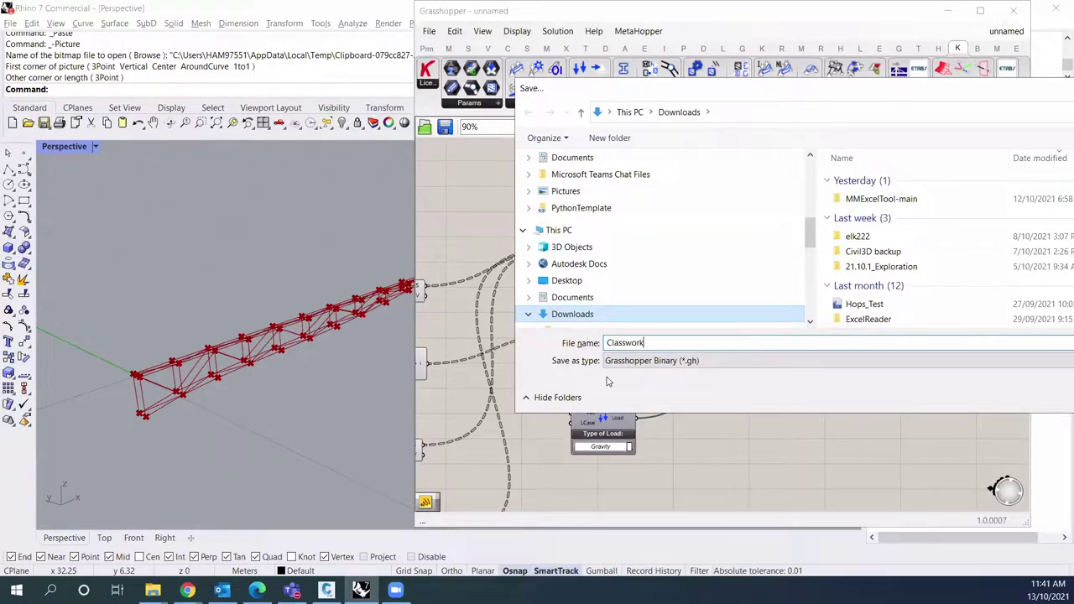
pyautogui.press('Return')
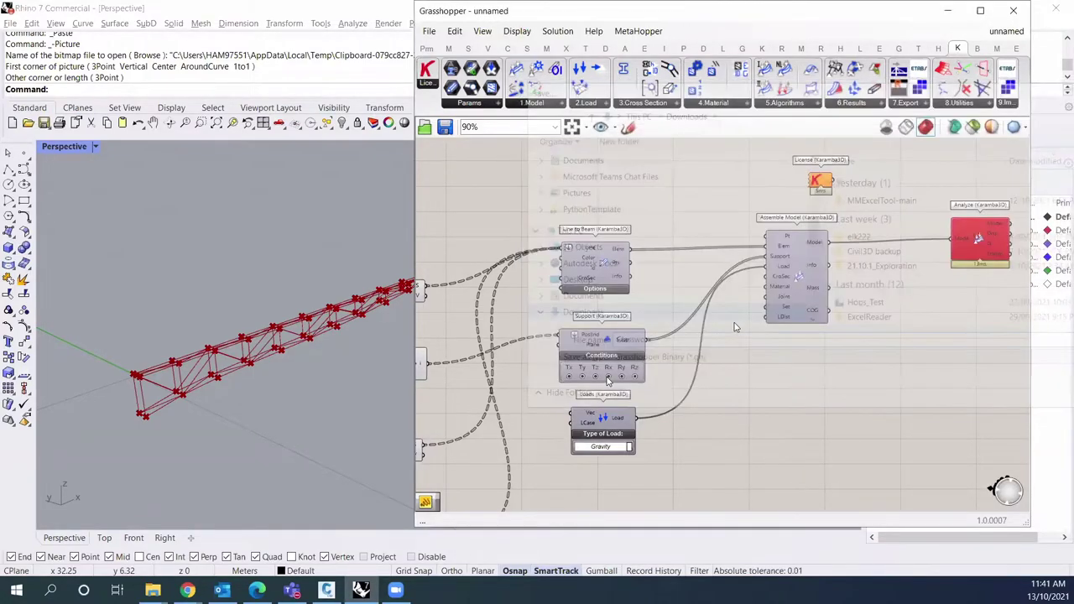
pyautogui.moveTo(729, 328); pyautogui.dragTo(751, 312, button='right')
pyautogui.moveTo(581, 208); pyautogui.dragTo(867, 471)
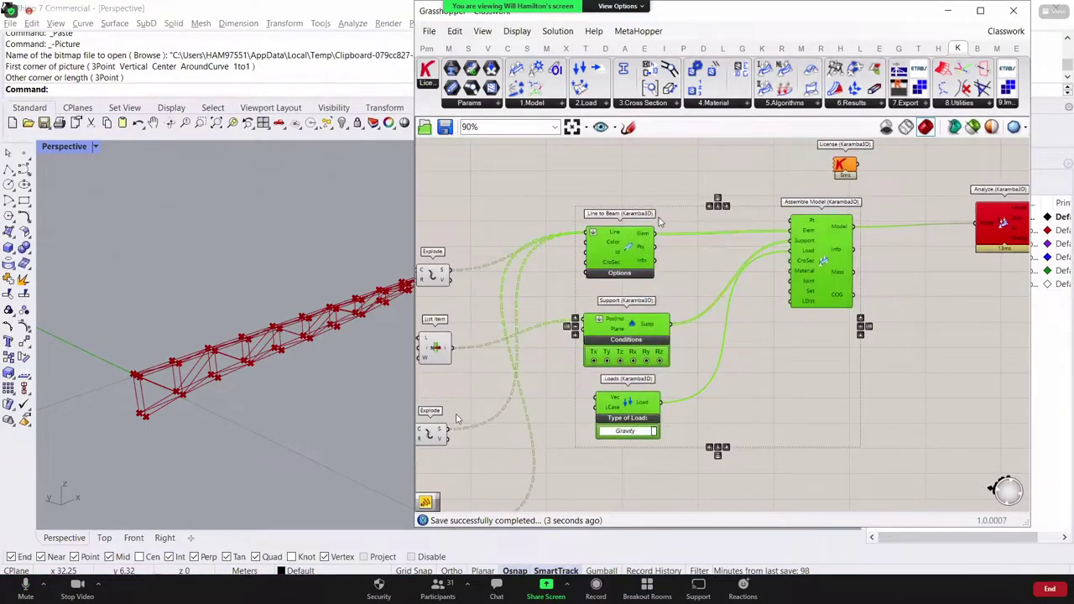
pyautogui.moveTo(822, 252); pyautogui.dragTo(834, 266)
pyautogui.click(457, 418)
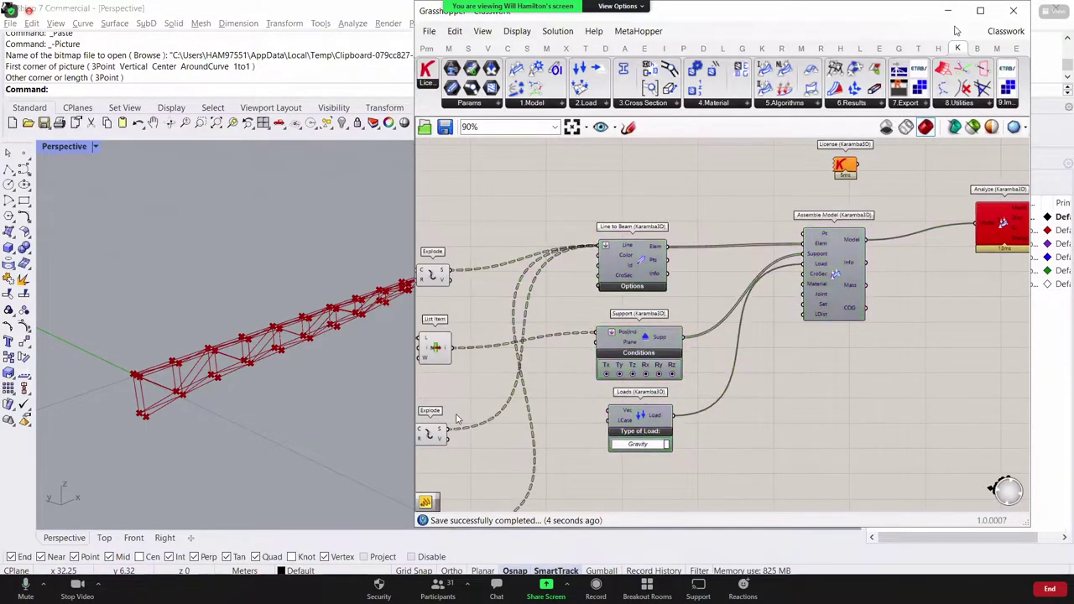
# Step: Close Grasshopper and Rhino without saving the model, dismissing the multi-save prompt
pyautogui.click(1013, 10)
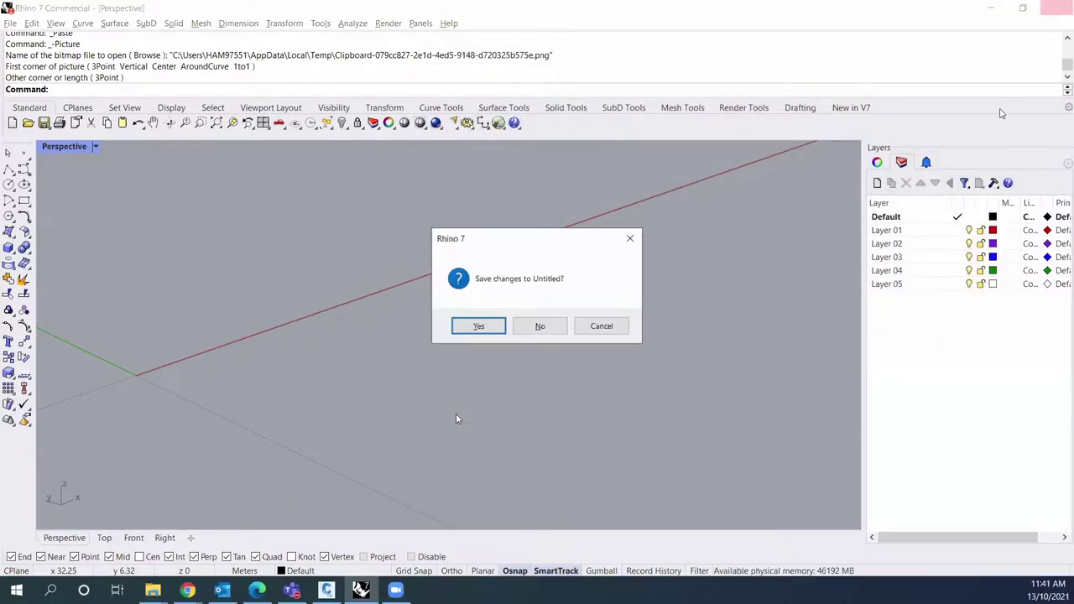
pyautogui.press('Tab')
pyautogui.press('Return')
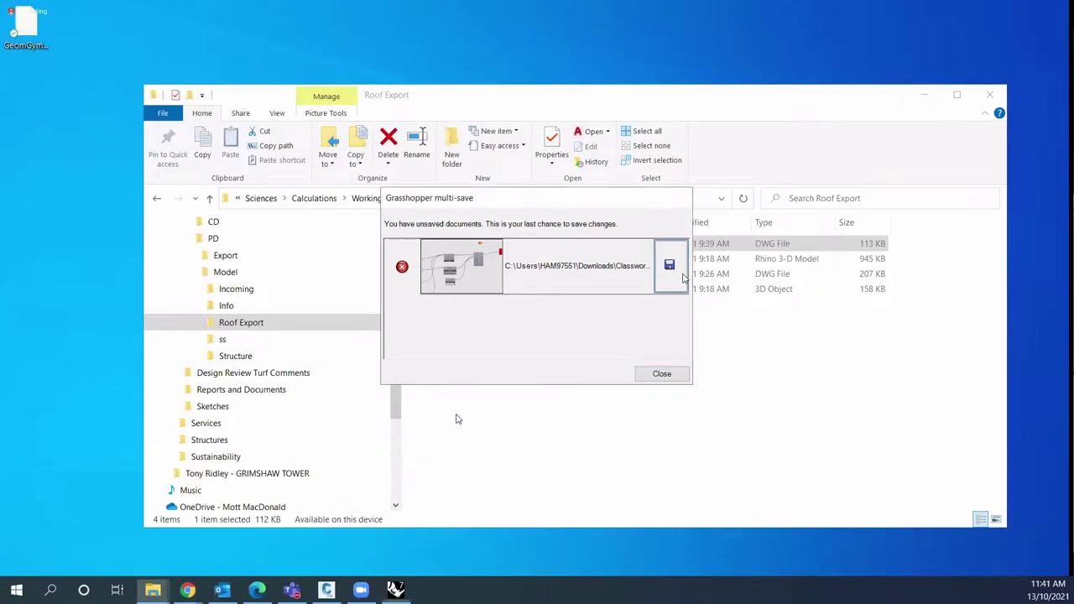
pyautogui.press('Return')
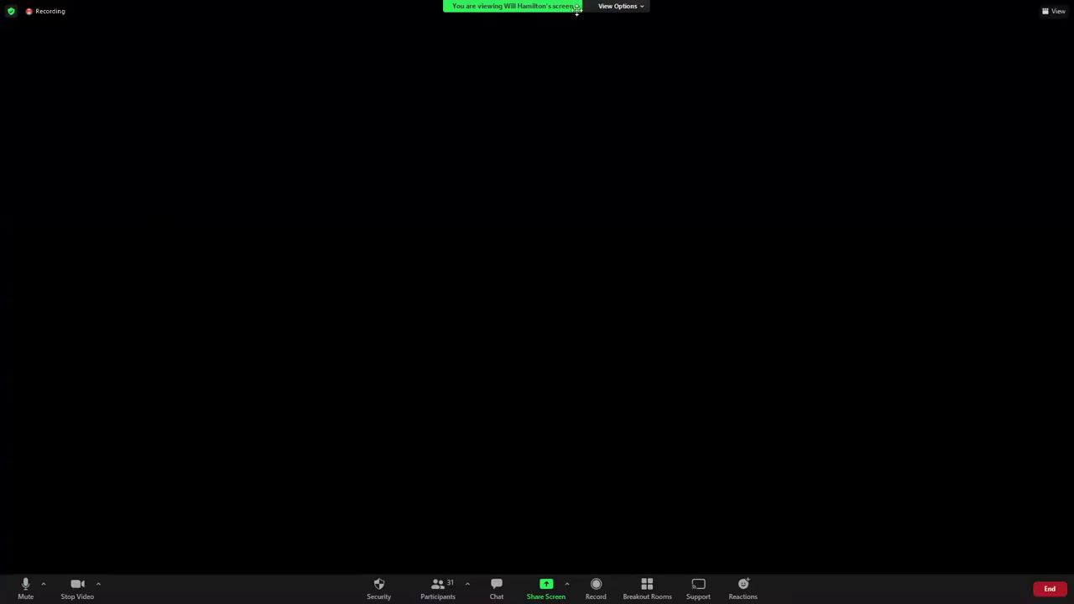
# Step: Sketch annotation lines and tick marks on the shared screen
pyautogui.click(618, 6)
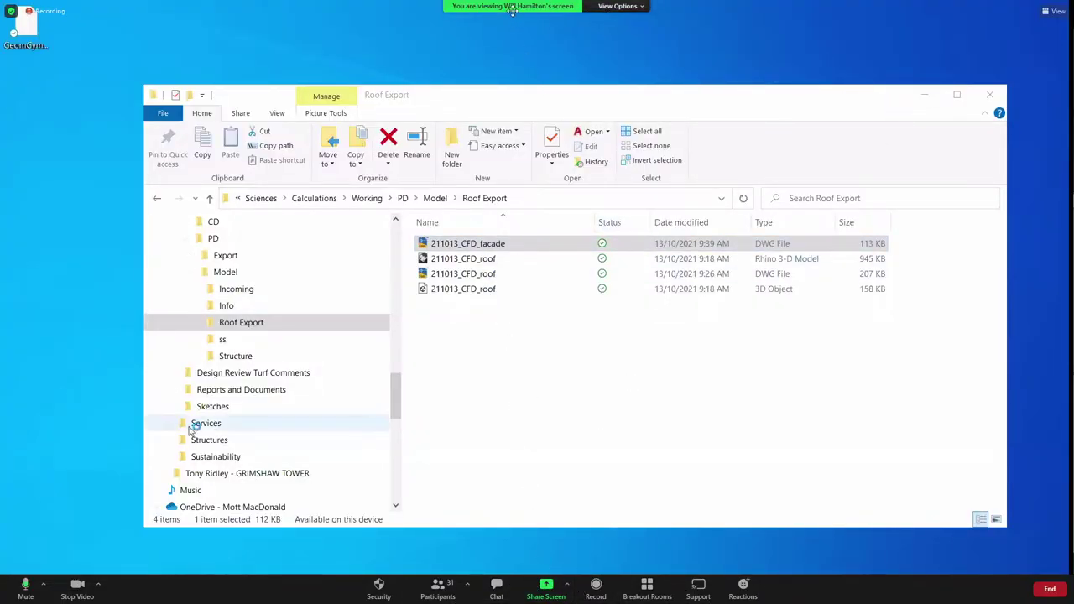
pyautogui.click(631, 7)
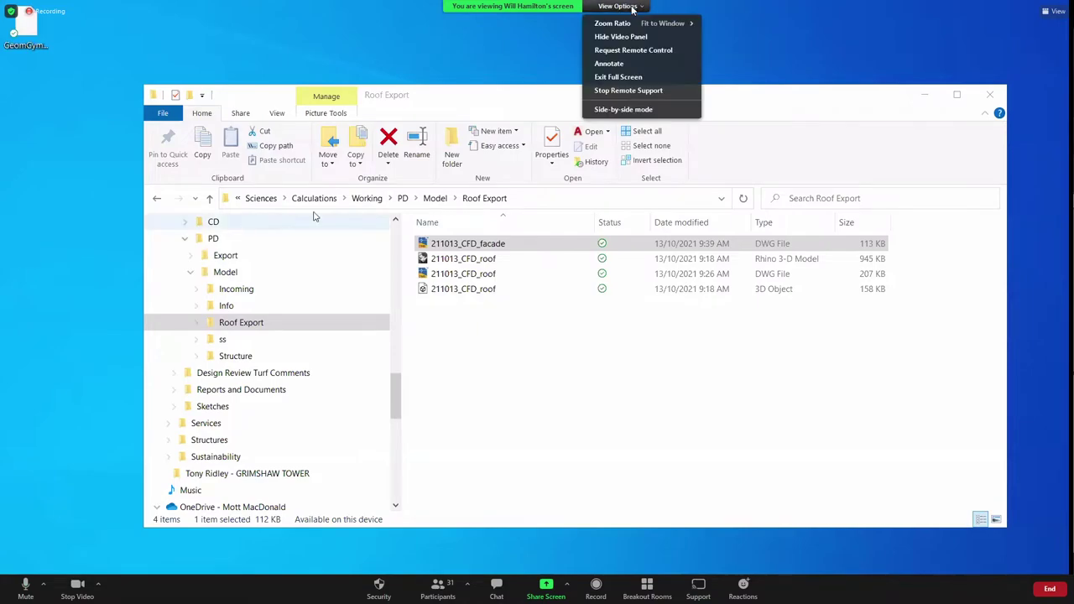
pyautogui.click(611, 63)
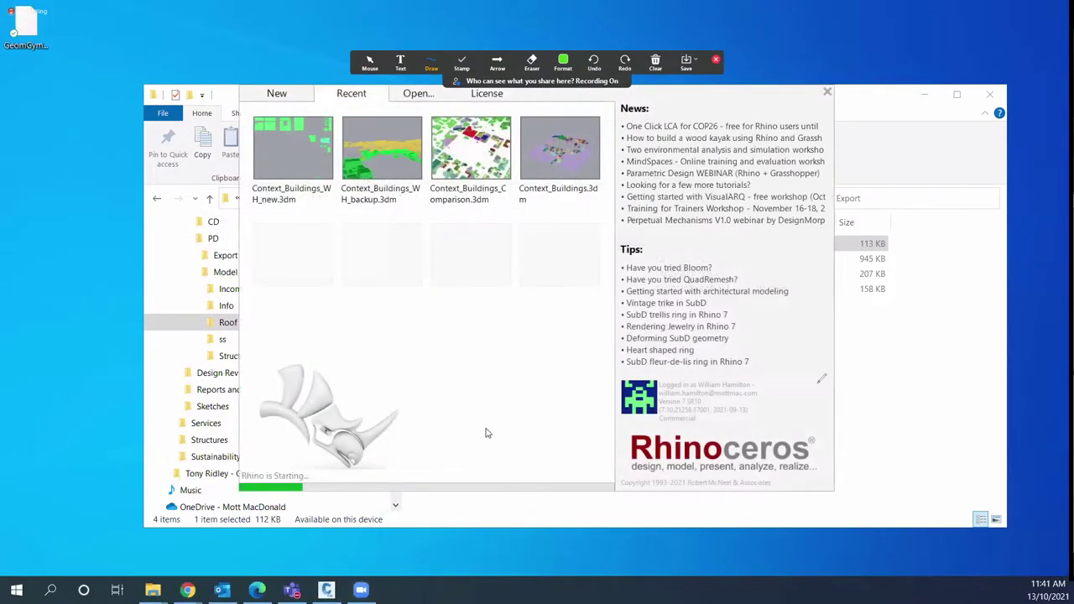
pyautogui.moveTo(467, 340); pyautogui.dragTo(755, 352)
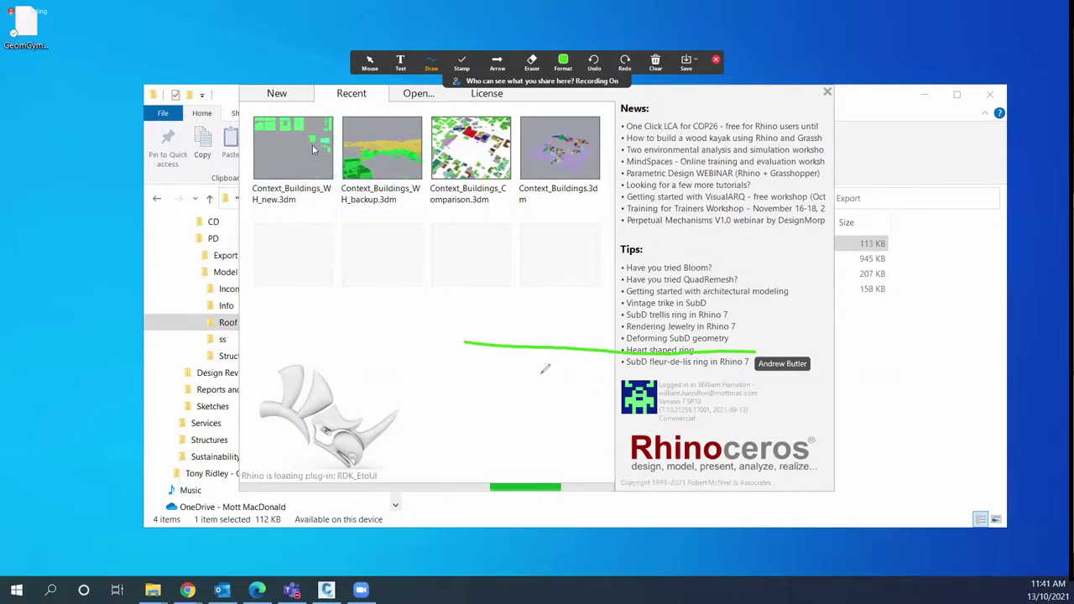
pyautogui.moveTo(465, 342); pyautogui.dragTo(466, 381)
pyautogui.moveTo(504, 345)
pyautogui.mouseDown()
pyautogui.moveTo(505, 363)
pyautogui.moveTo(676, 359)
pyautogui.mouseUp()
# Step: Start a new model from the Small Objects - Meters template and re-annotate the Perspective view
pyautogui.click(355, 327)
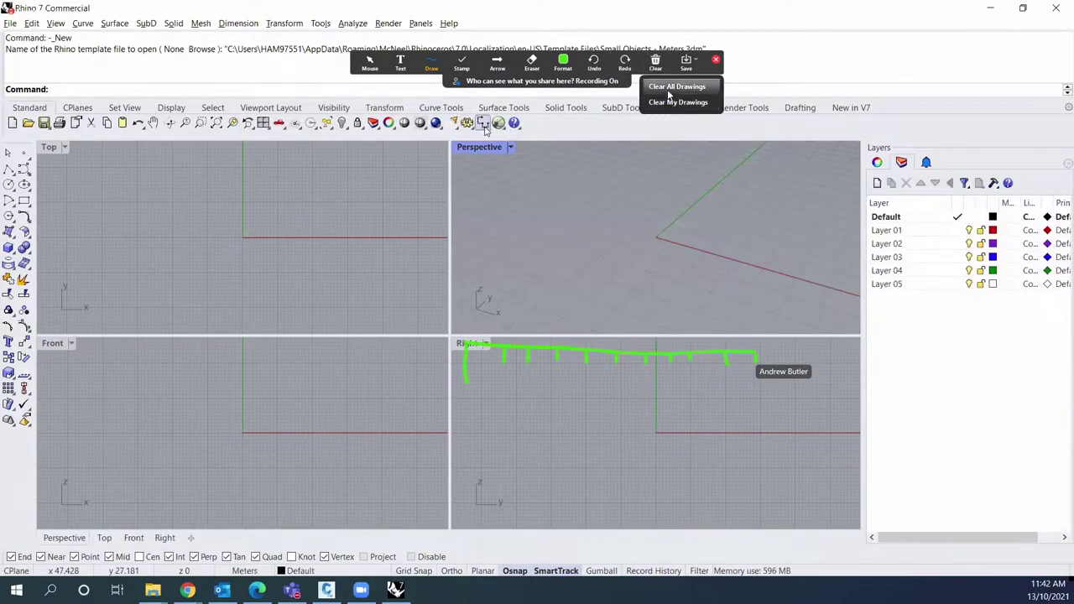
pyautogui.click(676, 86)
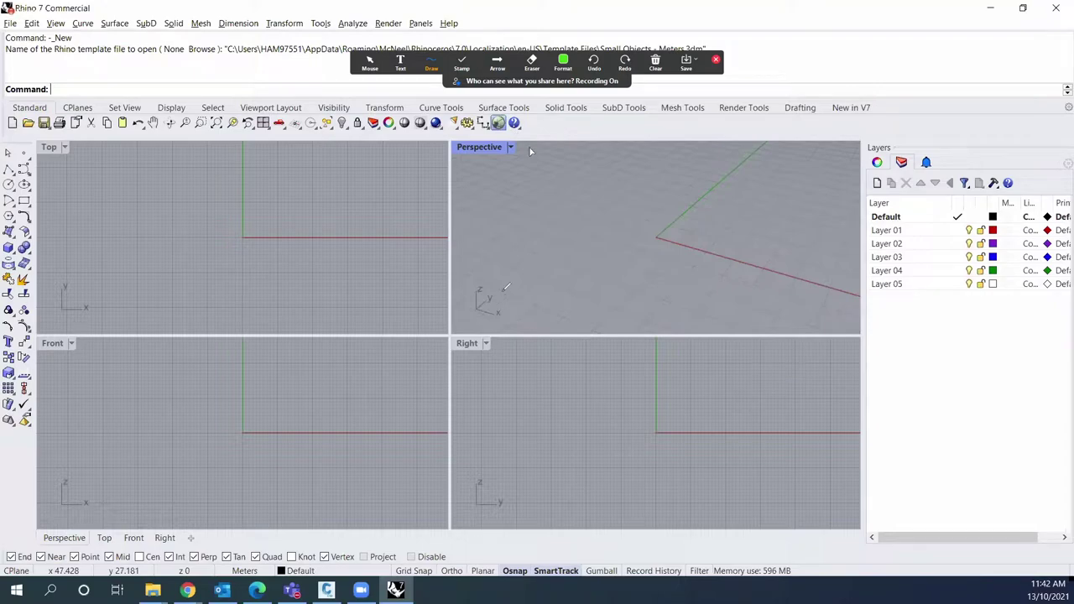
pyautogui.moveTo(485, 311)
pyautogui.mouseDown()
pyautogui.moveTo(548, 260)
pyautogui.moveTo(660, 243)
pyautogui.mouseUp()
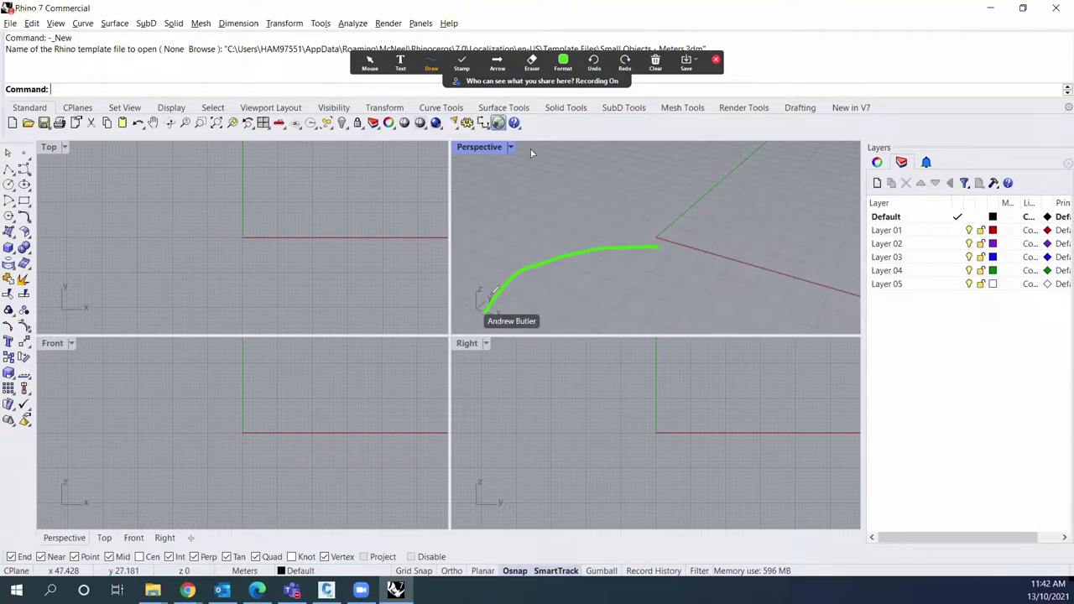
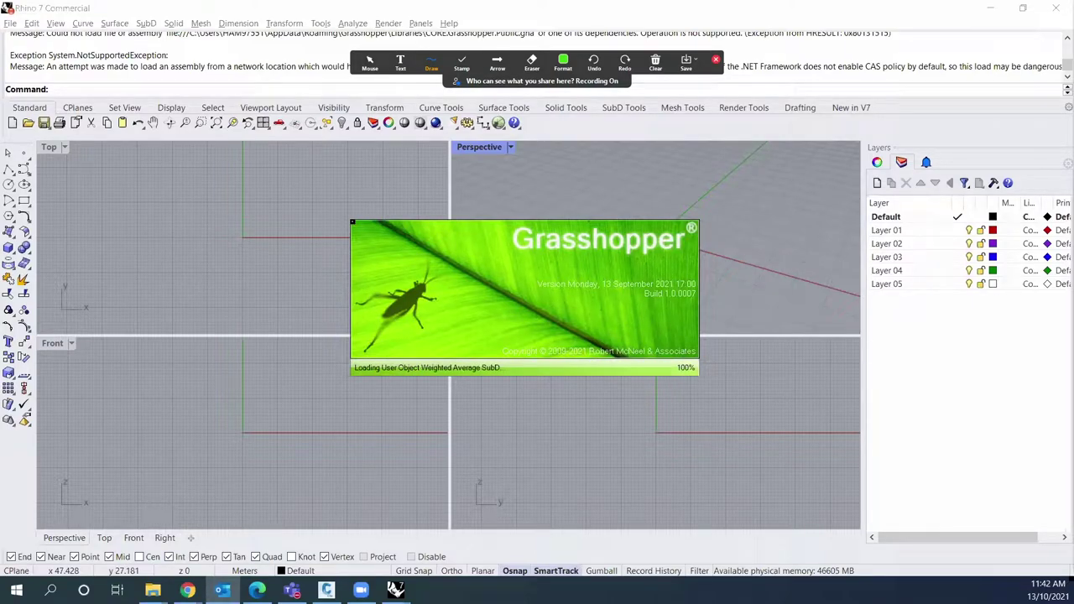
# Step: Close the splash and place a Karamba3D License component on the canvas
pyautogui.moveTo(656, 64)
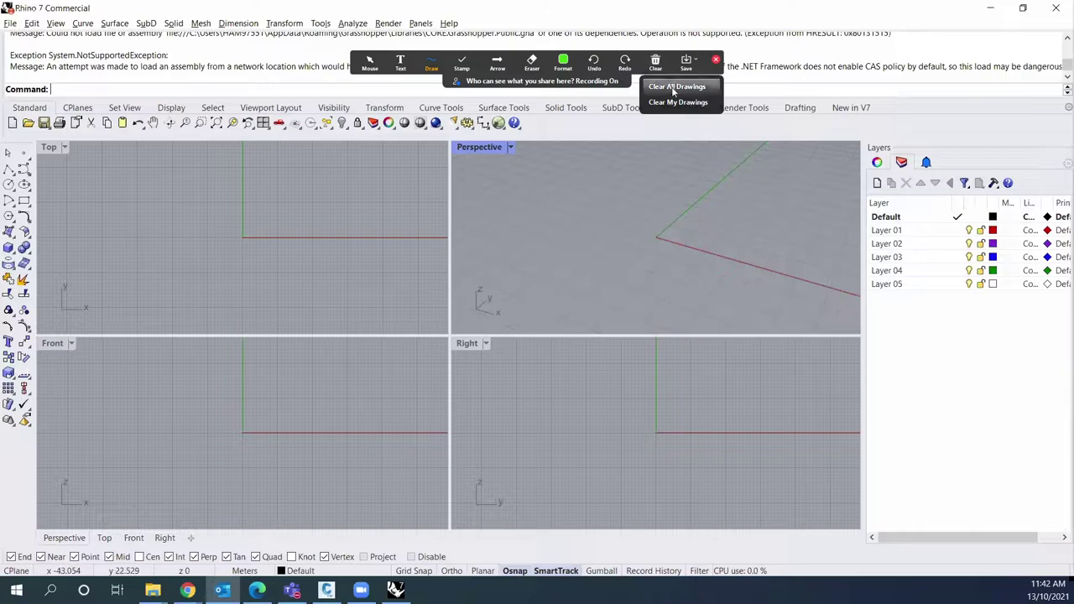
pyautogui.click(673, 86)
pyautogui.click(716, 59)
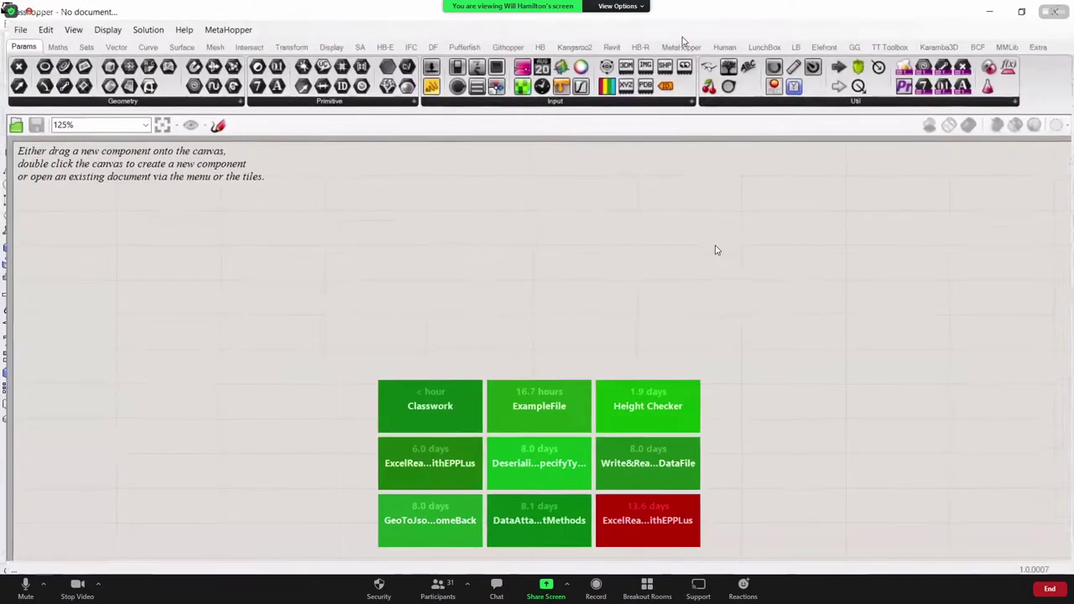
pyautogui.click(938, 43)
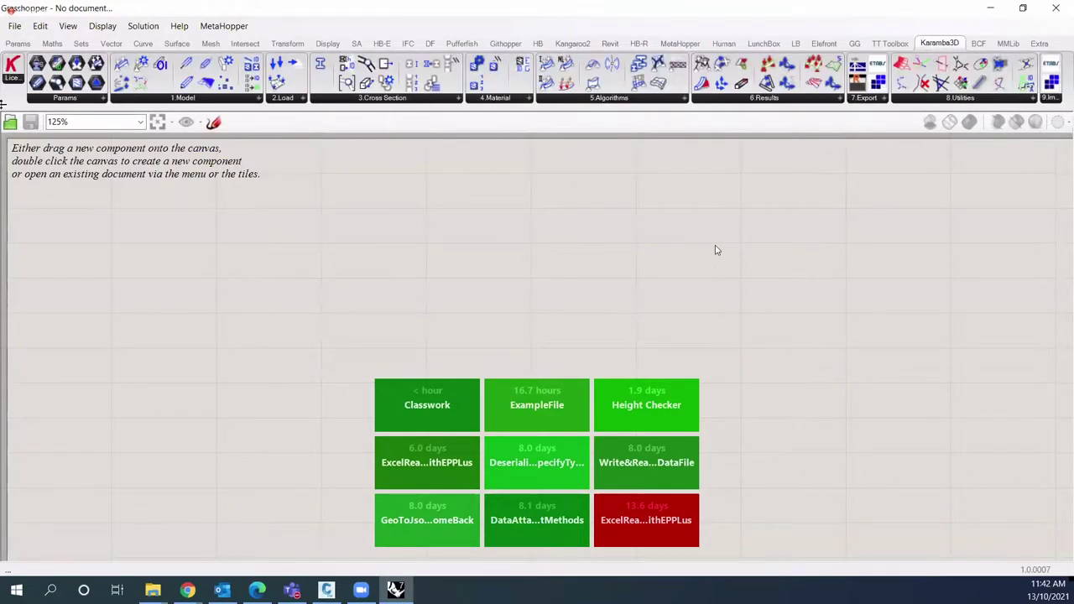
pyautogui.moveTo(13, 65); pyautogui.dragTo(367, 247)
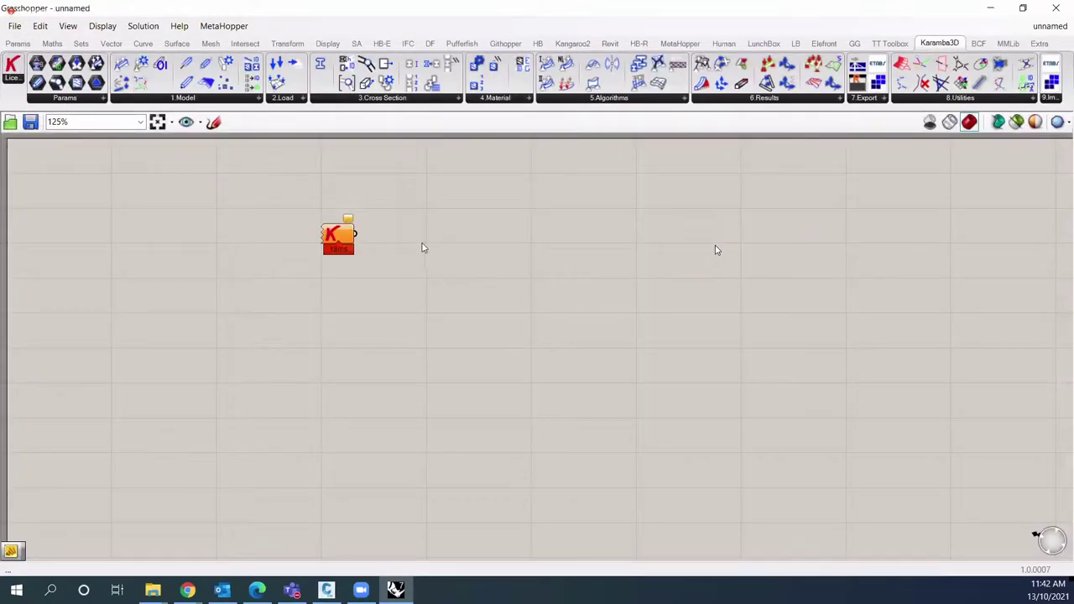
# Step: Open Classwork.gh from the recent files list
pyautogui.click(14, 26)
pyautogui.moveTo(79, 78)
pyautogui.click(256, 83)
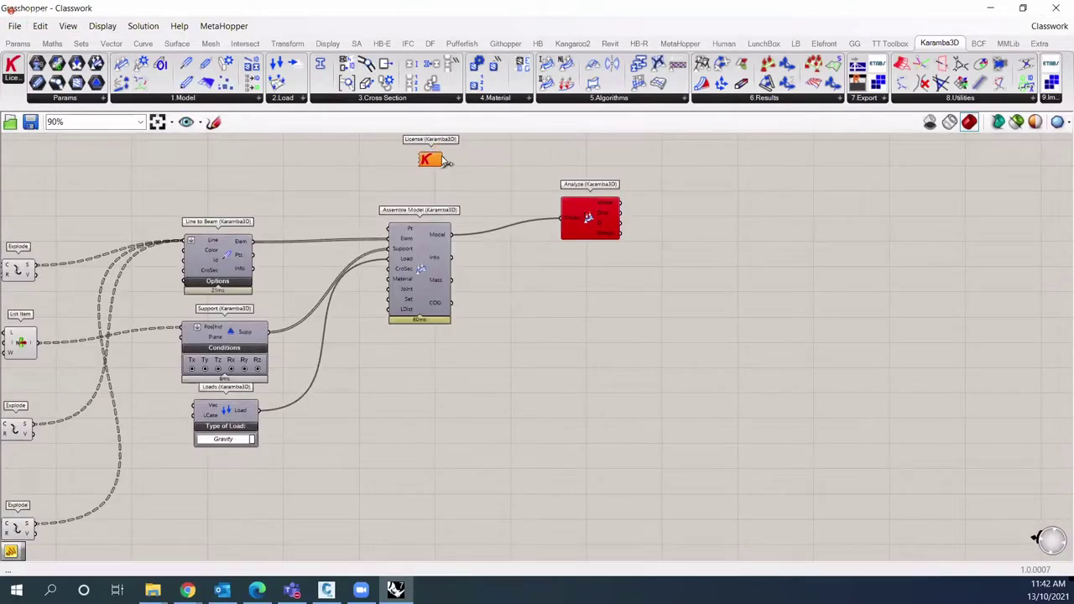
pyautogui.scroll(3, 446, 162)
# Step: Load licensePRO.lic from Downloads through the License component and confirm the copy message
pyautogui.rightClick(436, 161)
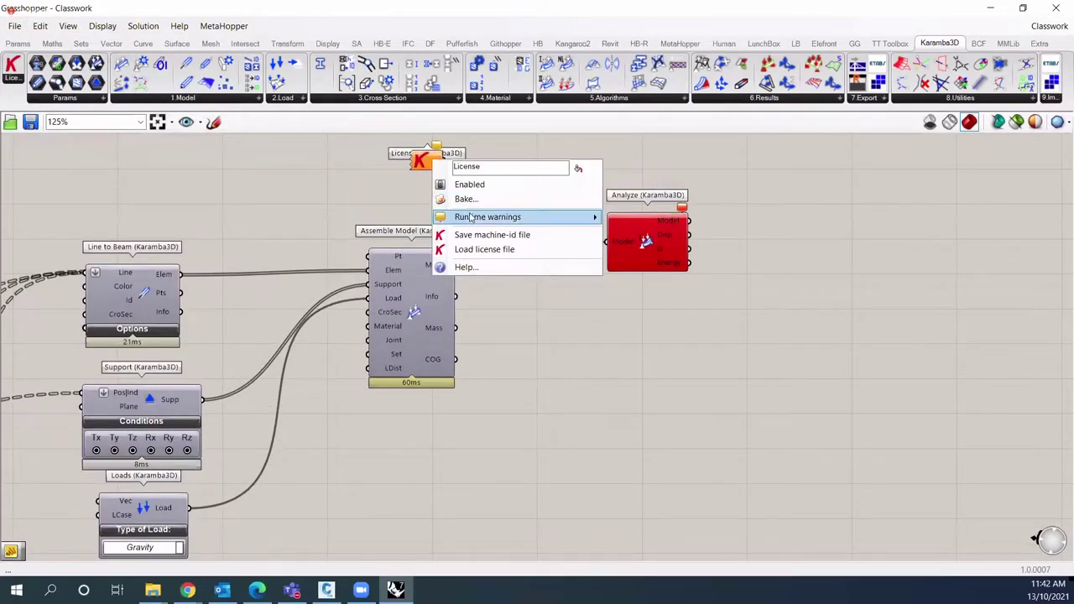
pyautogui.click(502, 250)
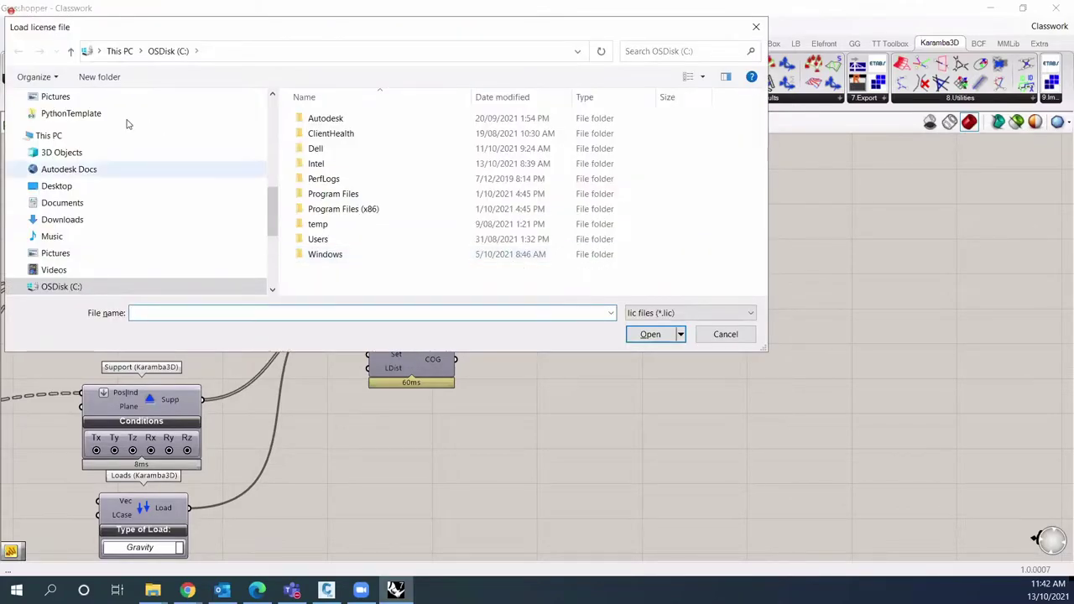
pyautogui.scroll(10, 105, 135)
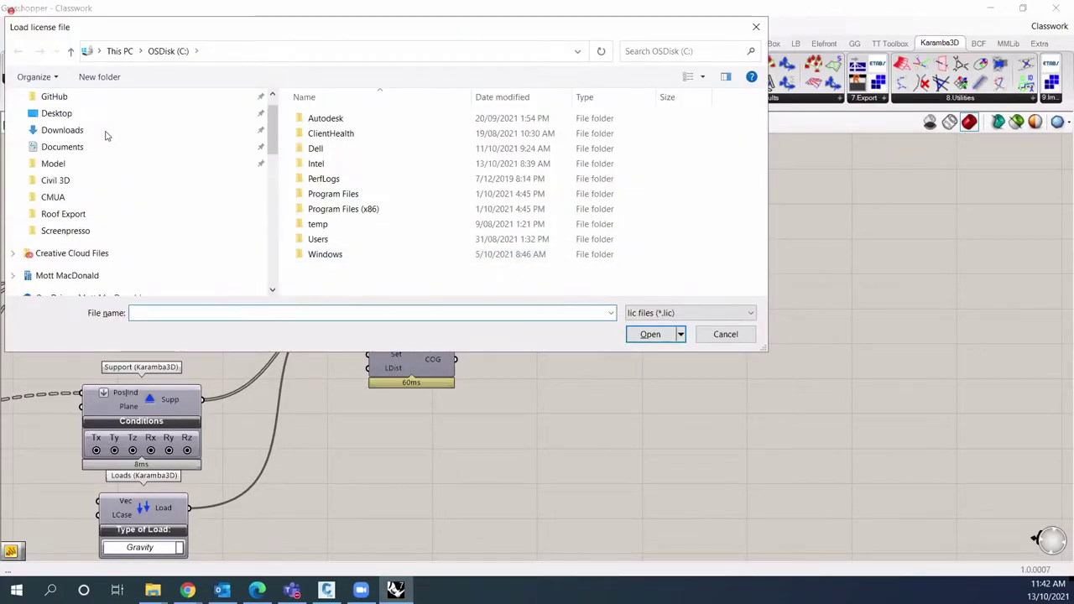
pyautogui.click(62, 158)
pyautogui.scroll(-5, 515, 184)
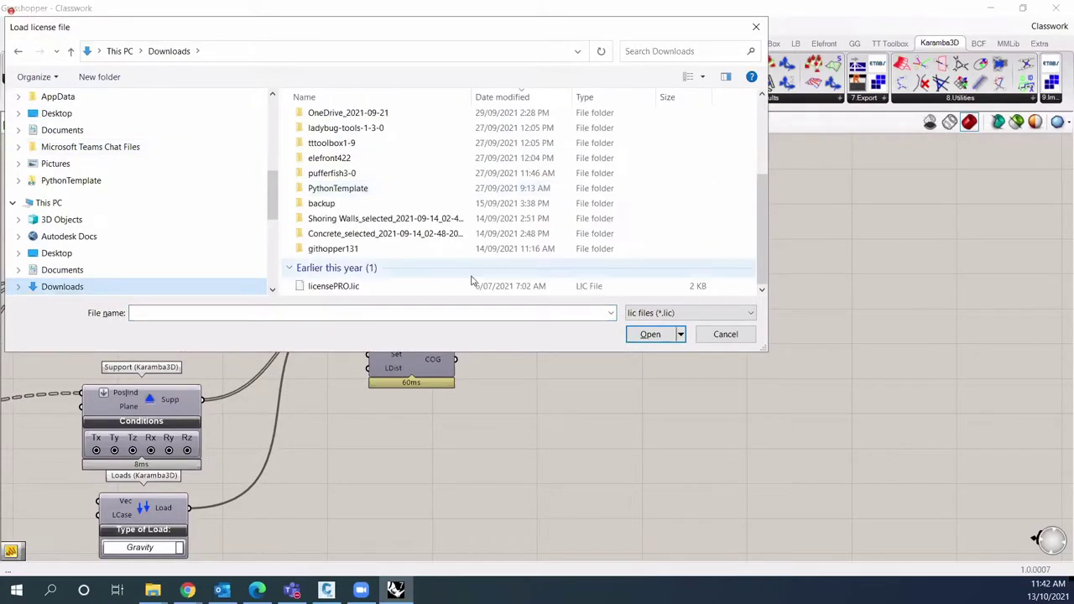
pyautogui.doubleClick(471, 287)
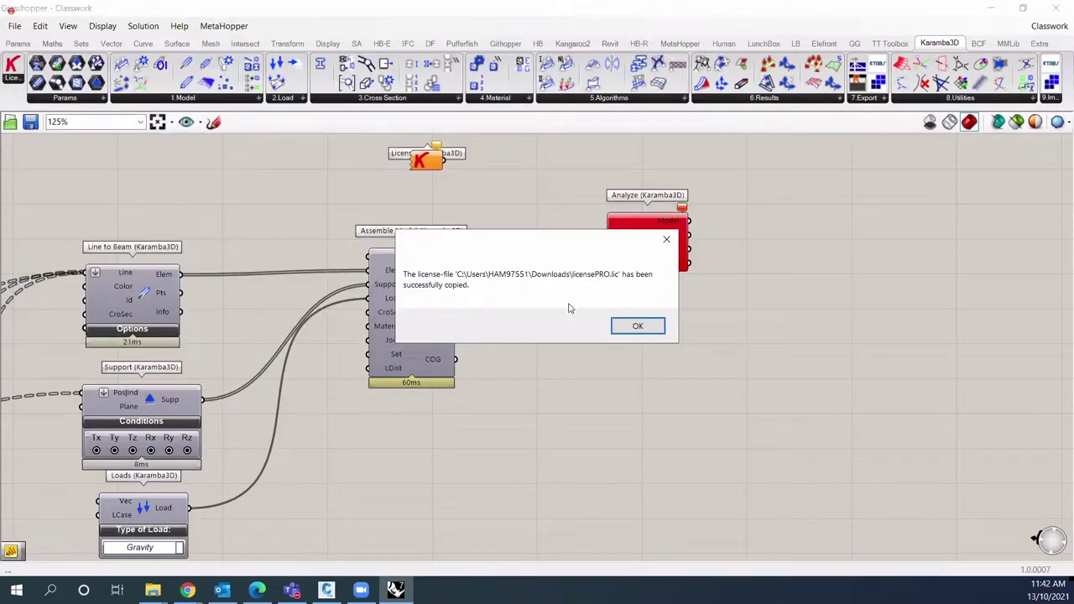
pyautogui.click(638, 325)
pyautogui.moveTo(445, 161)
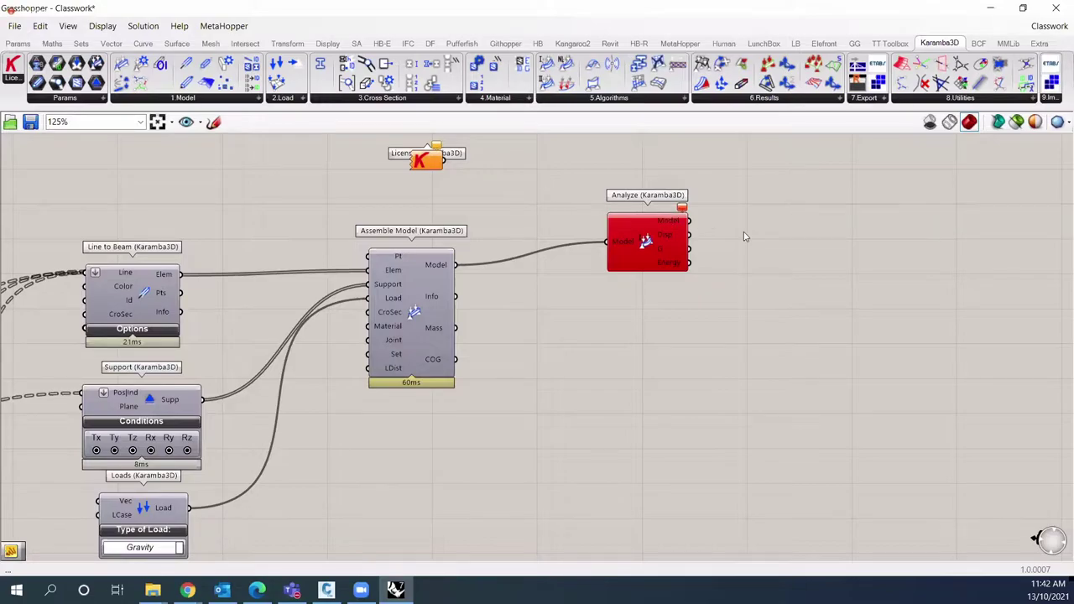
# Step: Delete the old Analyze and wire Assemble Model's Model output into a fresh Analyze component
pyautogui.click(667, 243)
pyautogui.press('Delete')
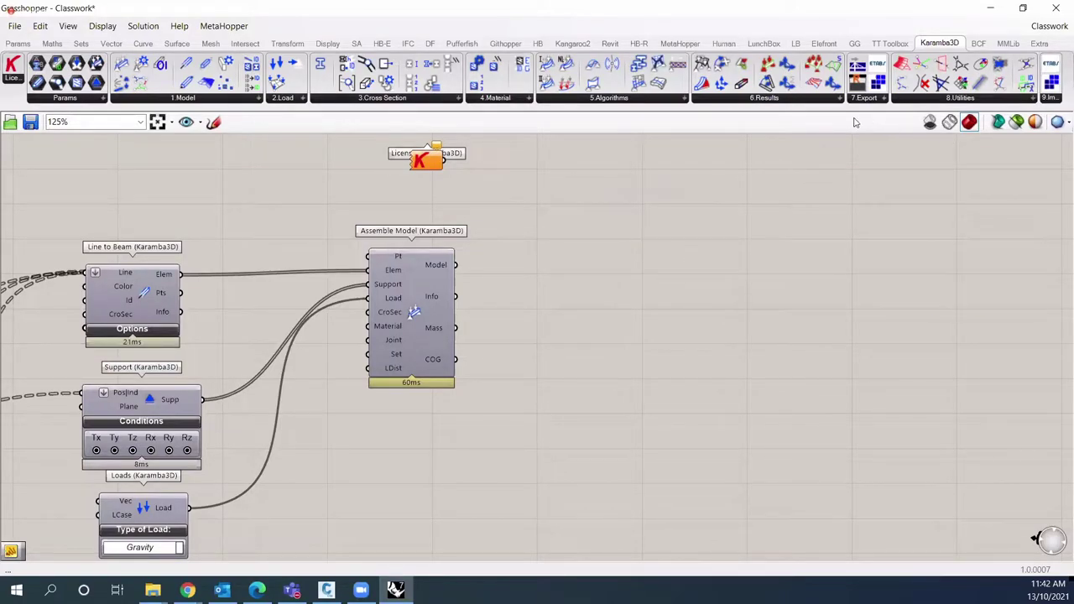
pyautogui.click(590, 99)
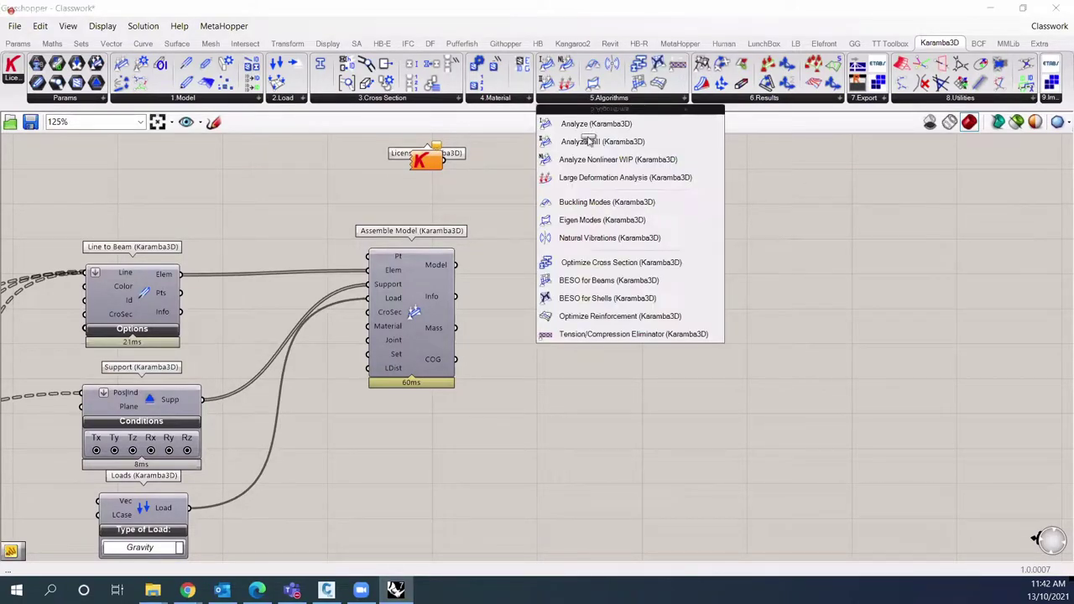
pyautogui.moveTo(577, 113); pyautogui.dragTo(588, 220)
pyautogui.moveTo(455, 264); pyautogui.dragTo(550, 220)
pyautogui.moveTo(623, 188)
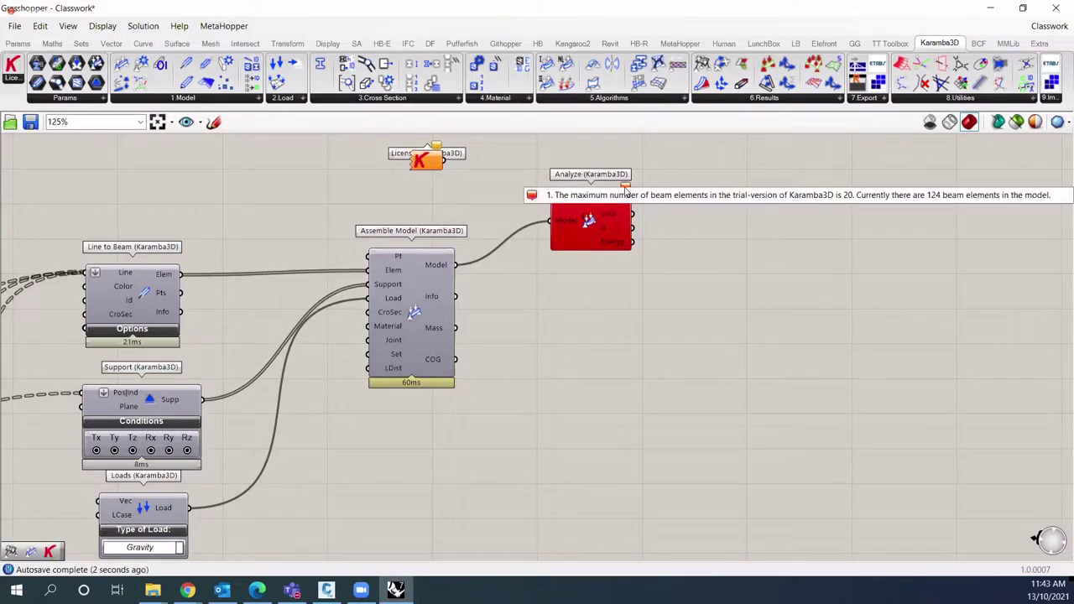
pyautogui.moveTo(482, 163); pyautogui.dragTo(465, 207, button='right')
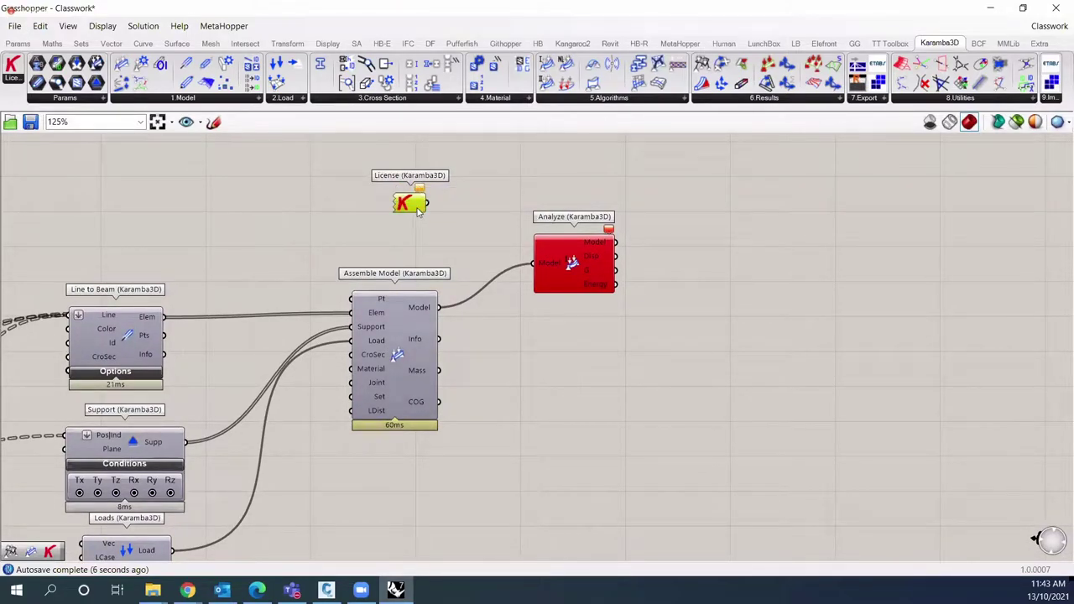
# Step: Check the License output's options, then shrink Grasshopper to reveal Rhino behind it
pyautogui.rightClick(417, 209)
pyautogui.click(697, 204)
pyautogui.click(222, 589)
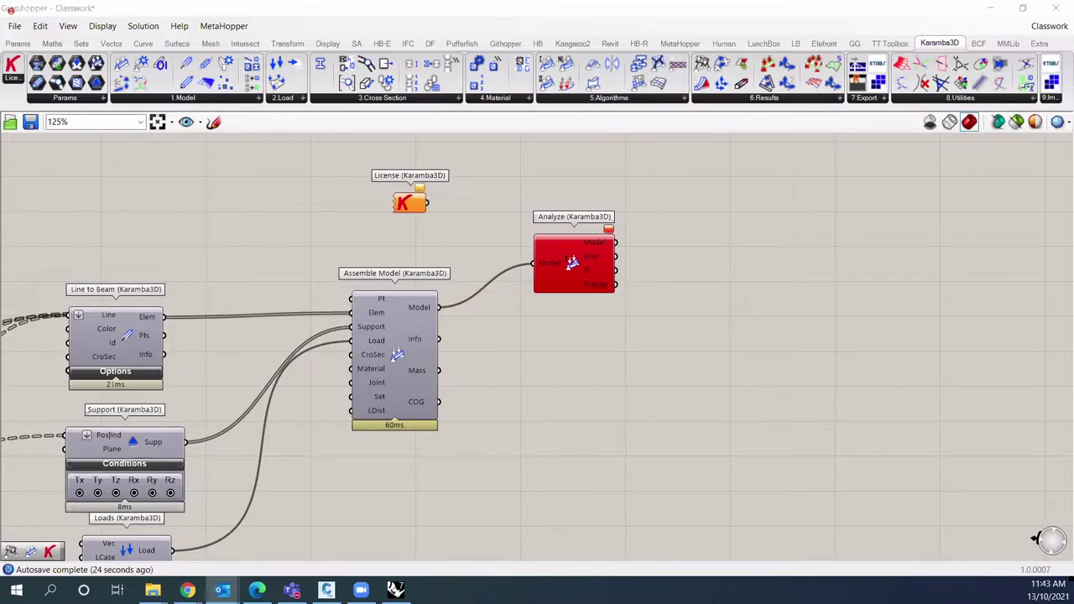
pyautogui.hotkey('alt', 'Tab')
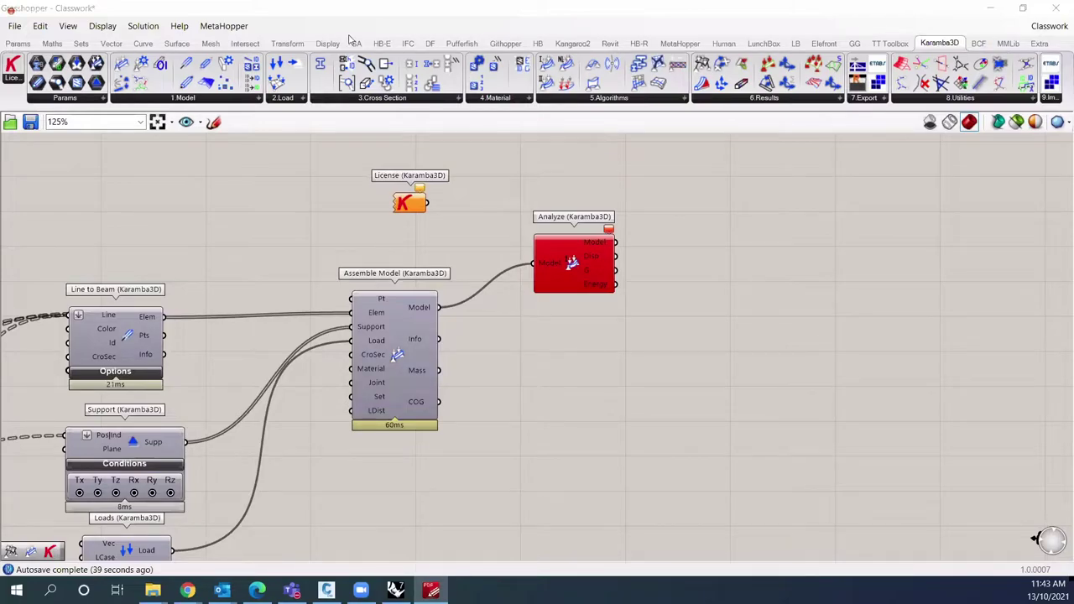
pyautogui.press('super+Down')
# Step: Run the Karamba3DGetLicense command from Rhino's command line
pyautogui.click(212, 92)
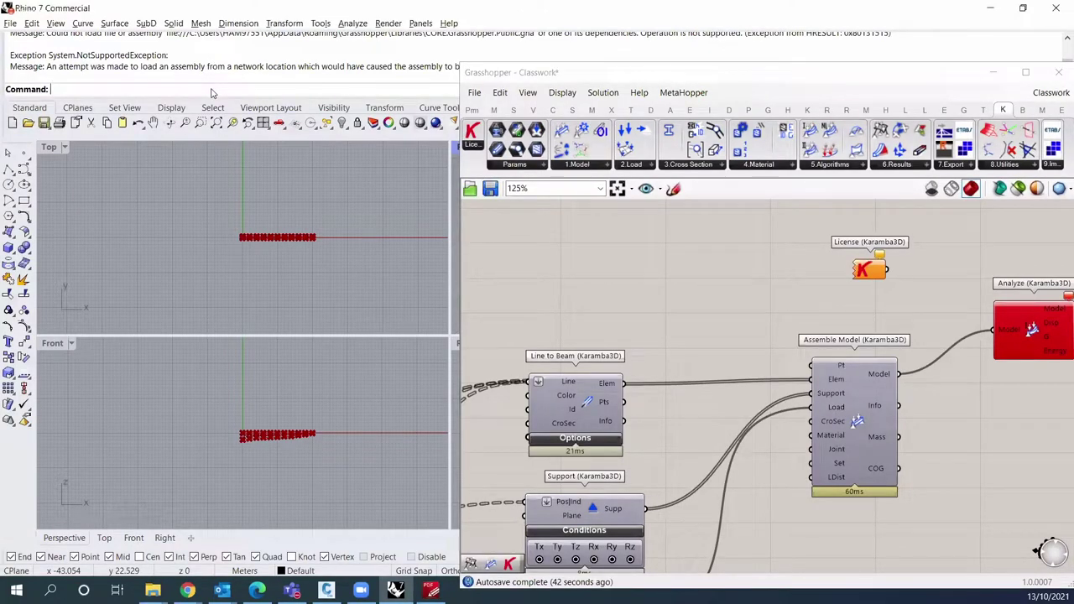
pyautogui.write('Karamba3DGetLicense')
pyautogui.press('Return')
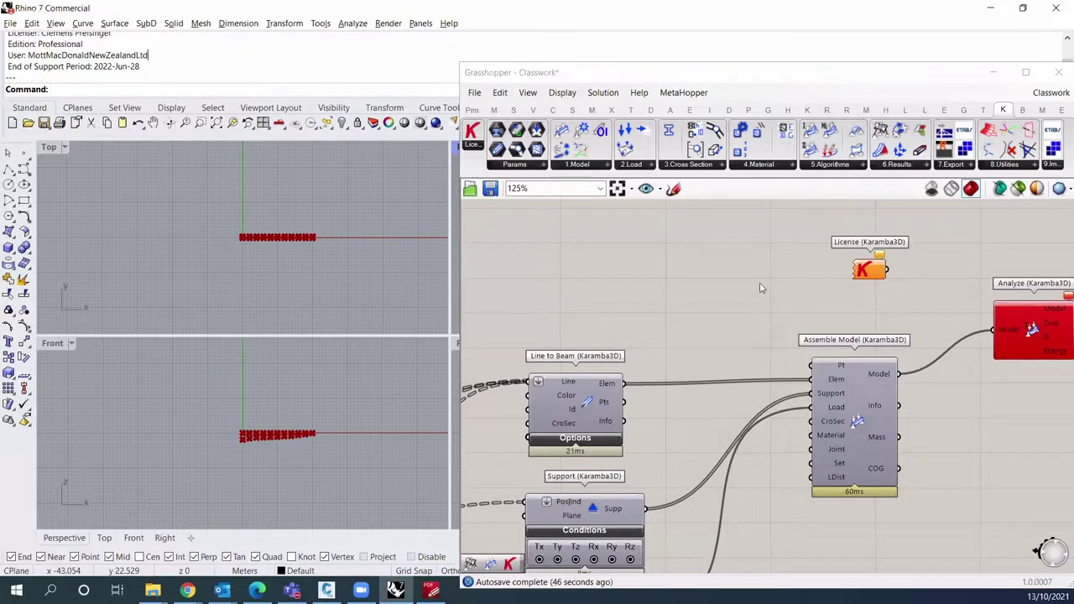
# Step: Move the Grasshopper window aside to reveal Rhino's viewports
pyautogui.click(647, 77)
pyautogui.moveTo(647, 81); pyautogui.dragTo(591, 256)
pyautogui.click(239, 204)
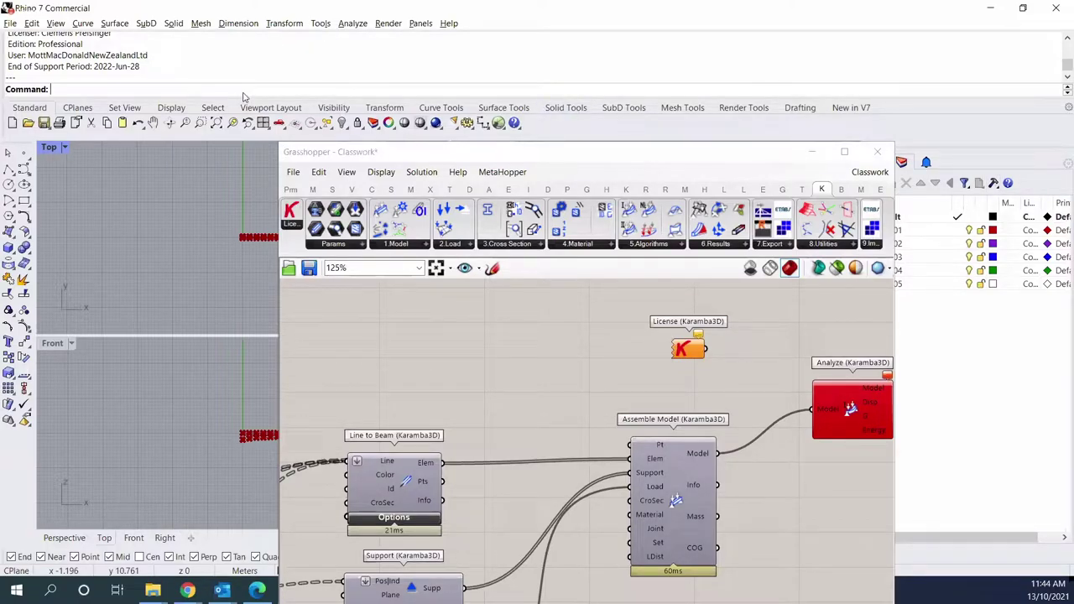
pyautogui.moveTo(372, 151); pyautogui.dragTo(388, 64)
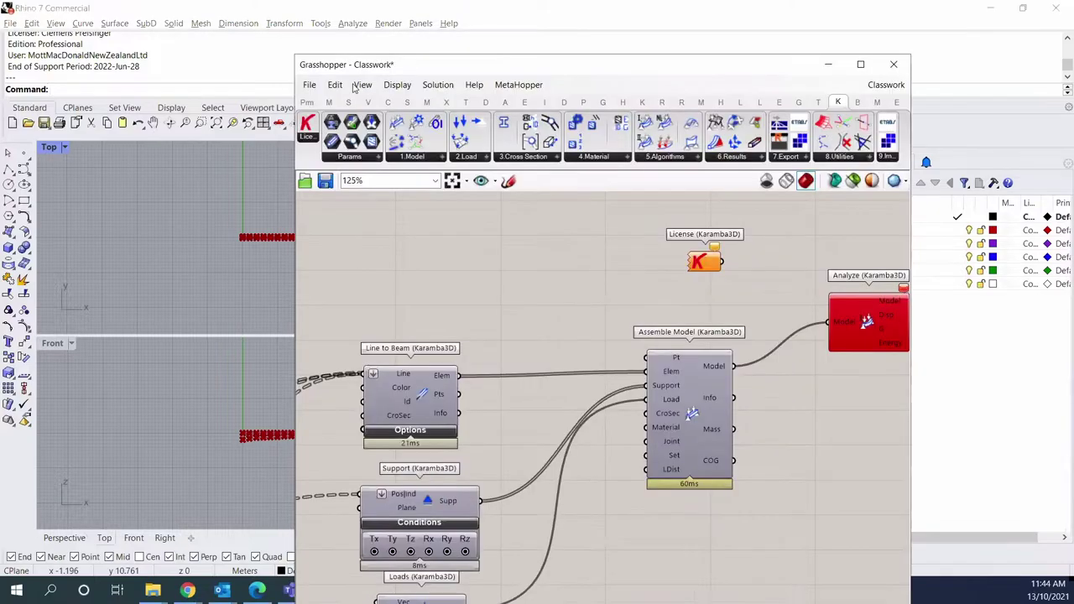
# Step: Enlarge Rhino's command history to show the Zoo Server licence initialising
pyautogui.click(176, 95)
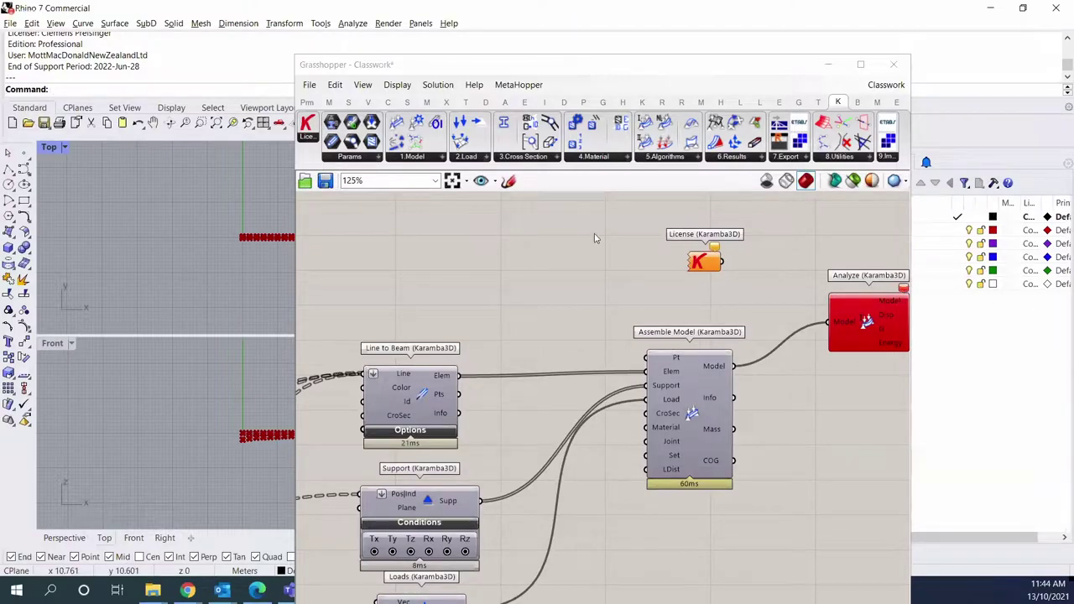
pyautogui.click(712, 259)
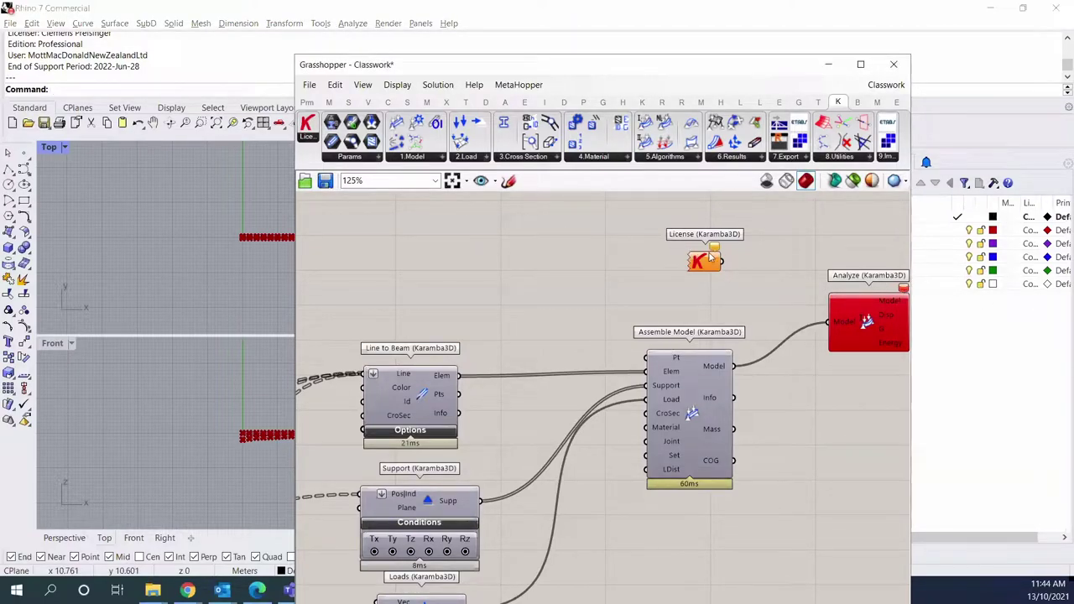
pyautogui.click(127, 74)
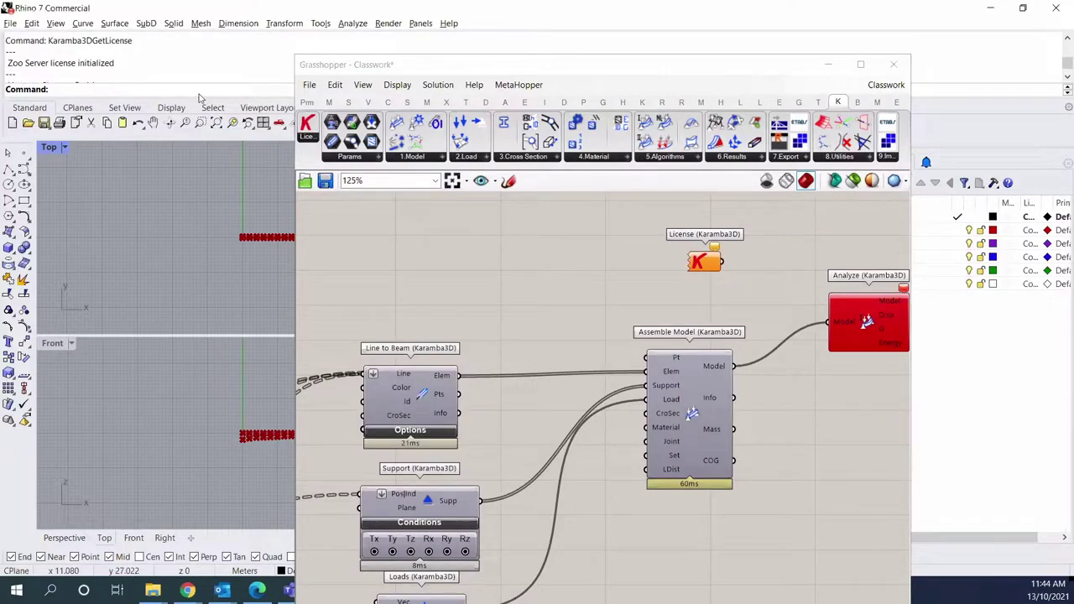
pyautogui.moveTo(203, 95); pyautogui.dragTo(203, 191)
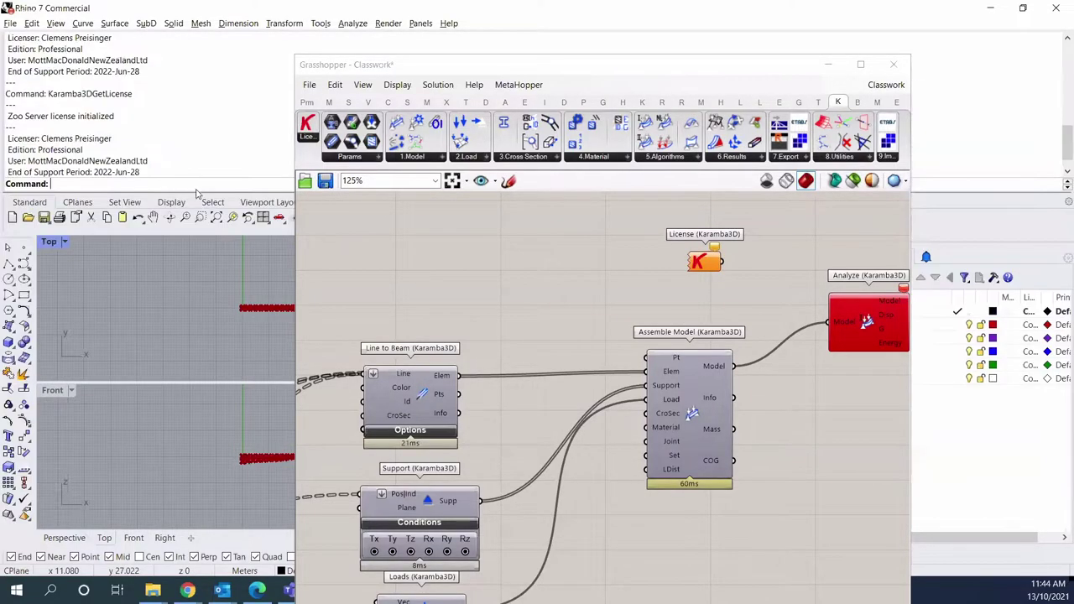
pyautogui.scroll(-1, 202, 146)
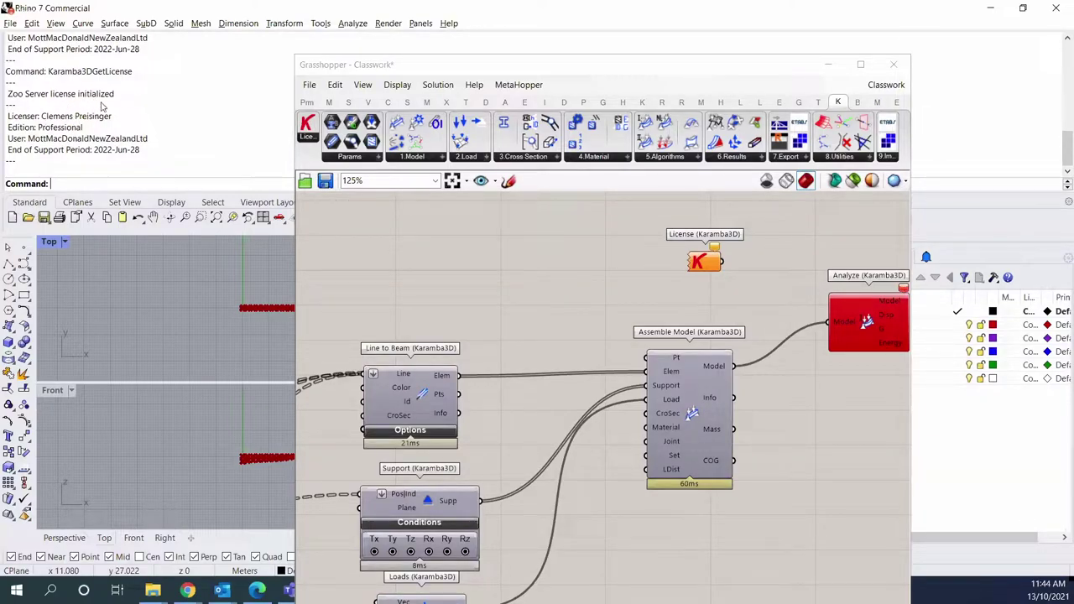
pyautogui.rightClick(514, 234)
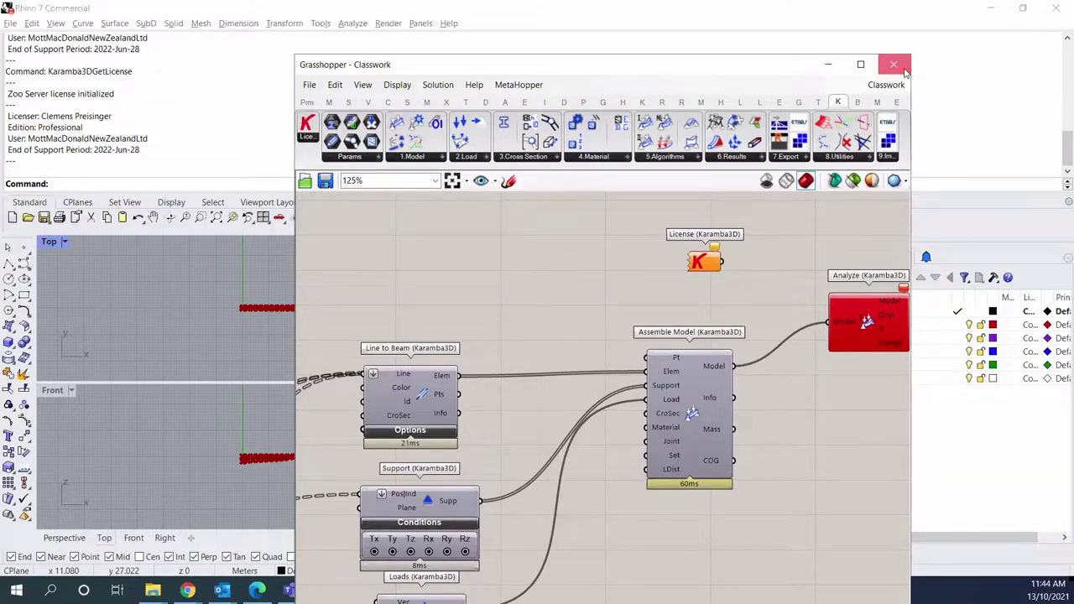
# Step: Close the Grasshopper window and clear the unfinished 'Kara' command entry
pyautogui.click(894, 64)
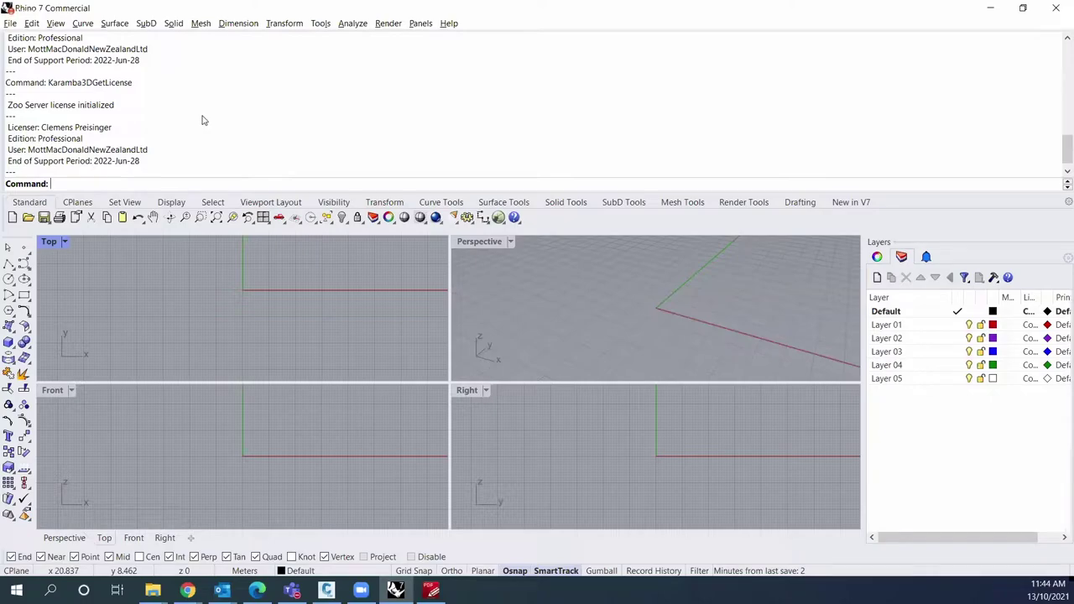
pyautogui.write('Karamba3DGetLicense')
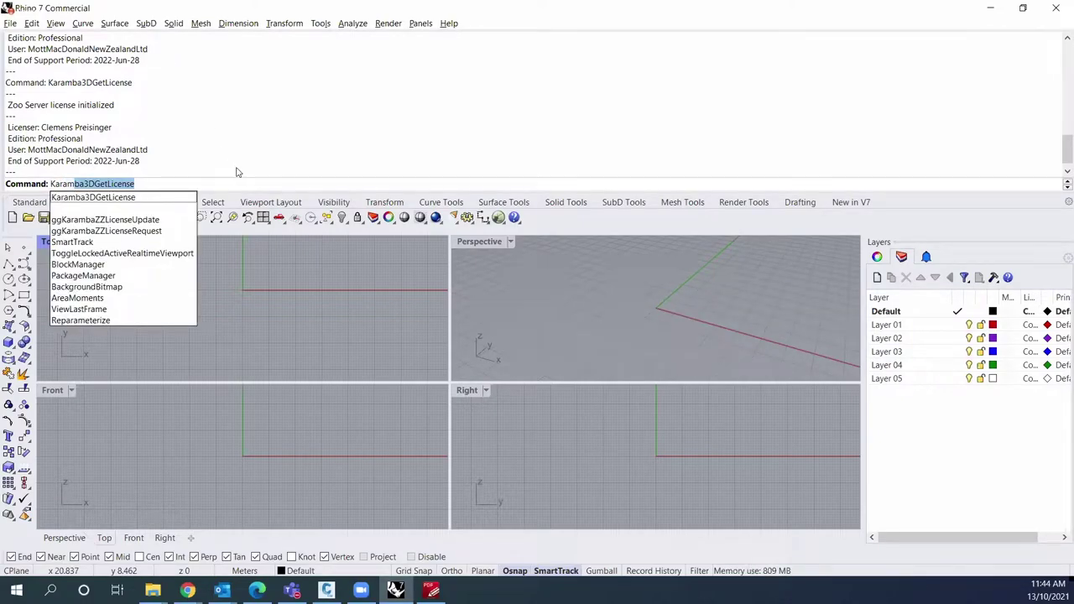
pyautogui.press('Escape')
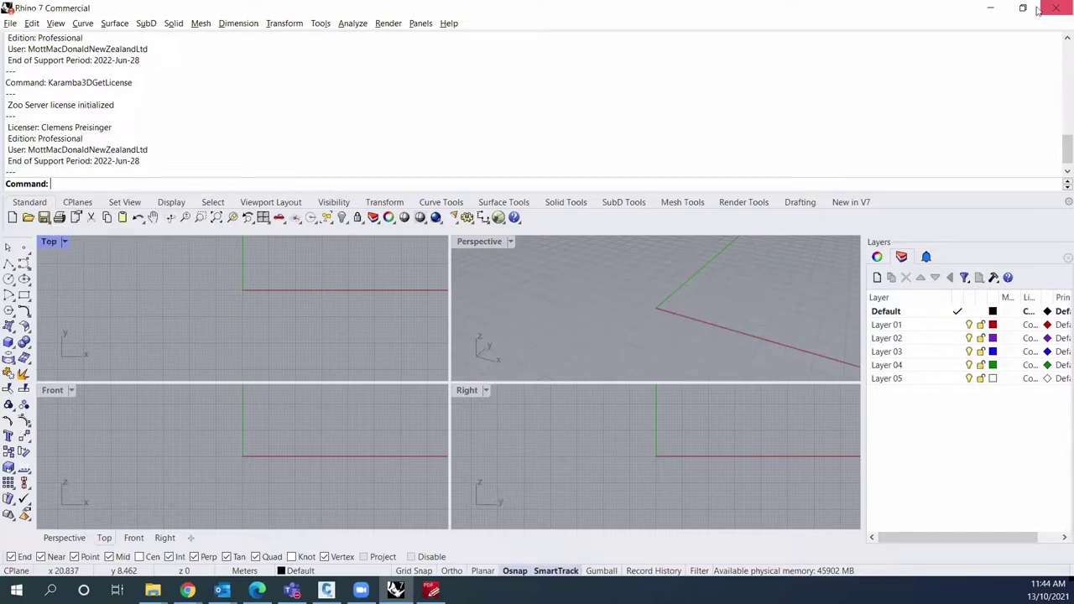
# Step: Quit Rhino without saving the Grasshopper documents and dismiss the new session's start screen
pyautogui.click(1054, 9)
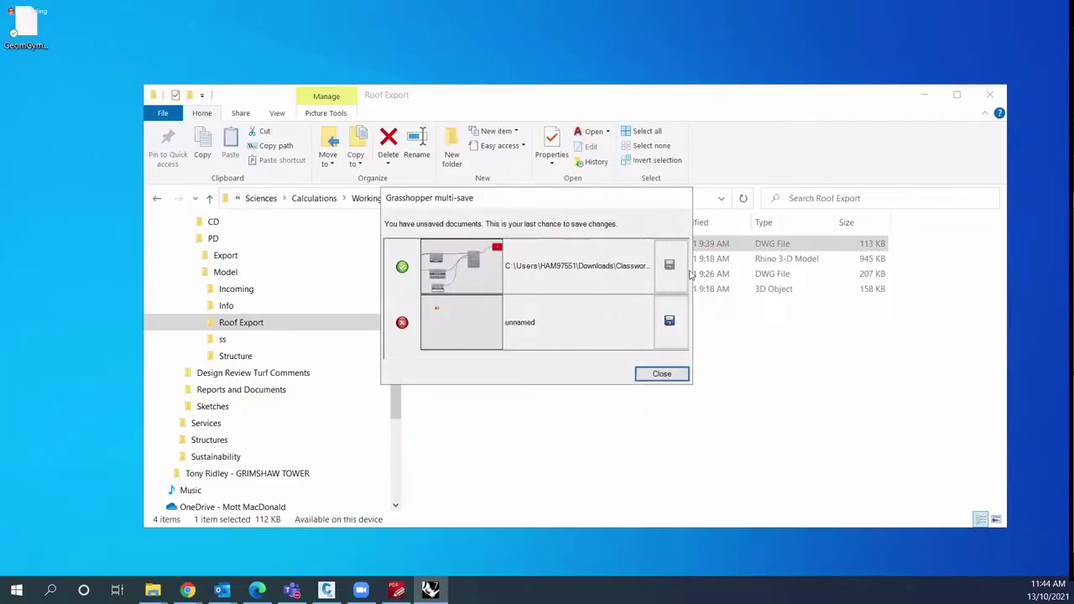
pyautogui.click(662, 378)
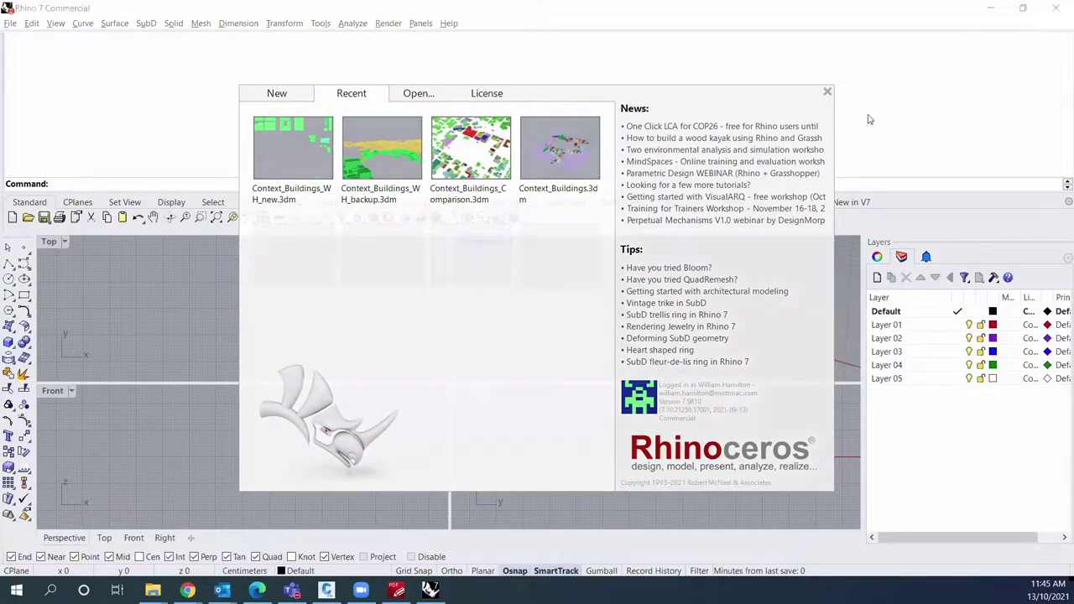
pyautogui.click(827, 93)
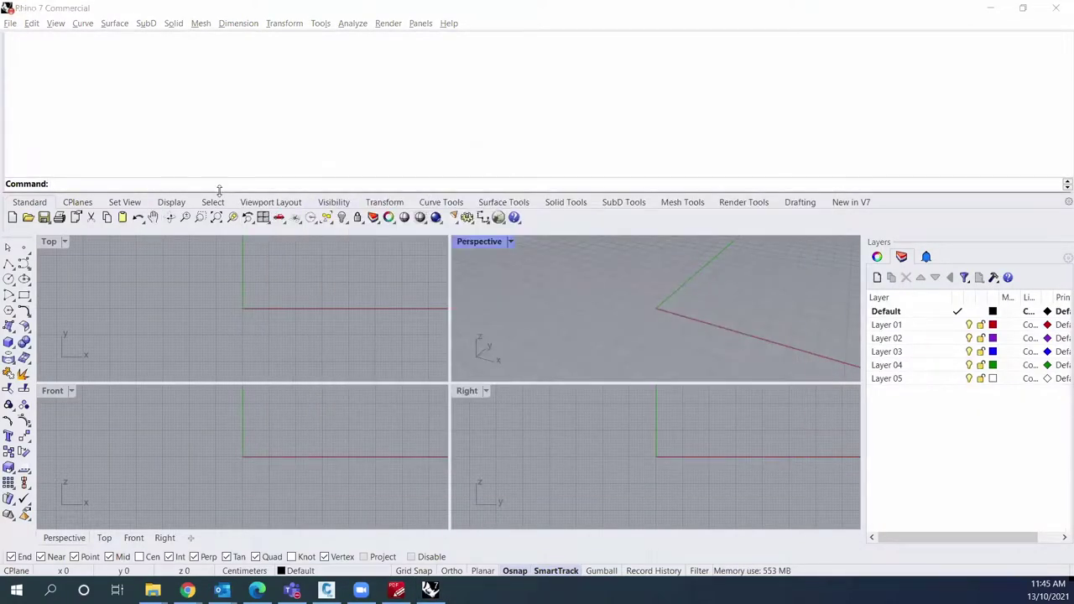
# Step: Launch Grasshopper and open the Classwork definition
pyautogui.click(498, 217)
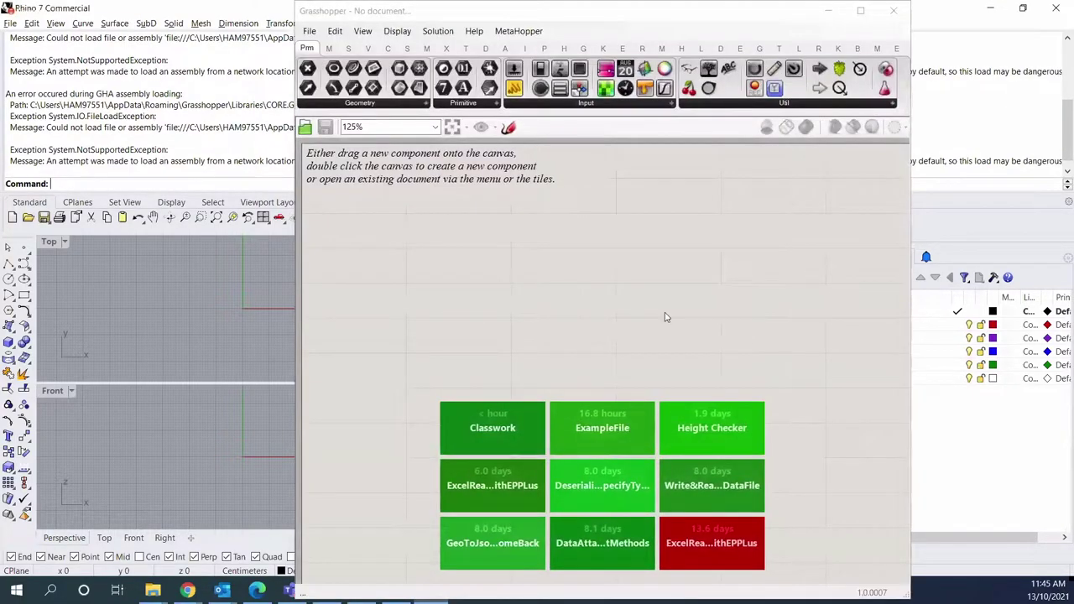
pyautogui.click(504, 416)
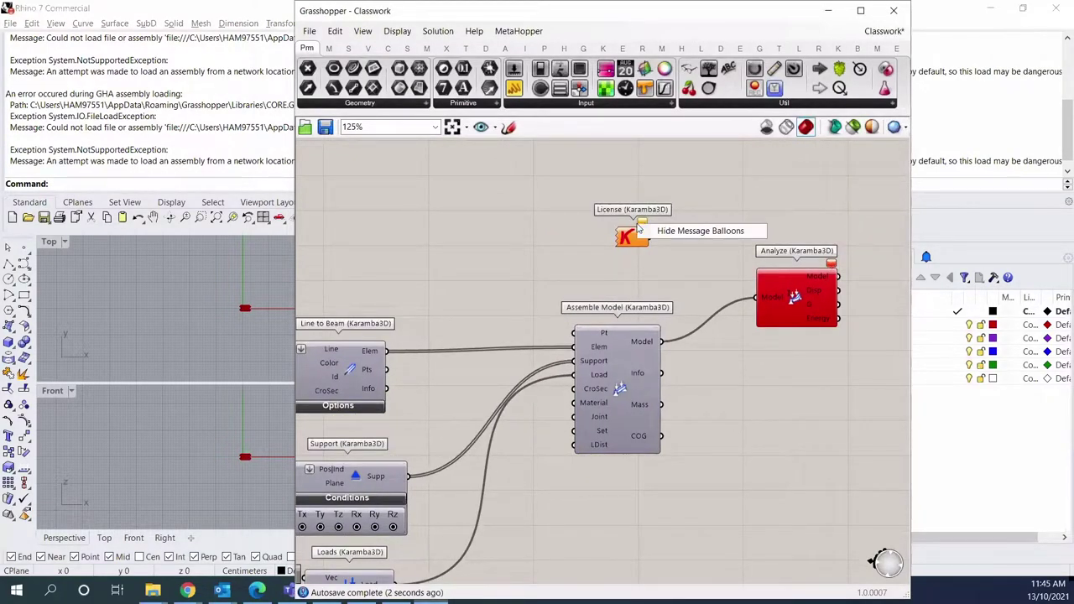
pyautogui.moveTo(645, 225)
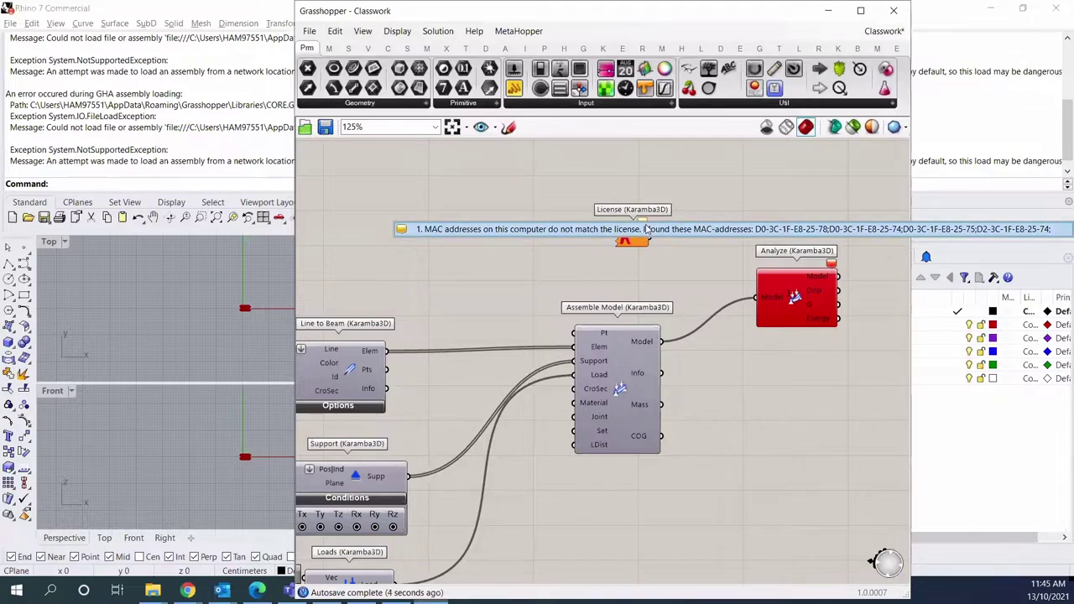
pyautogui.moveTo(594, 265); pyautogui.dragTo(489, 270, button='right')
# Step: Load licensePRO.lic from Downloads via the License component and acknowledge the copied message
pyautogui.rightClick(530, 243)
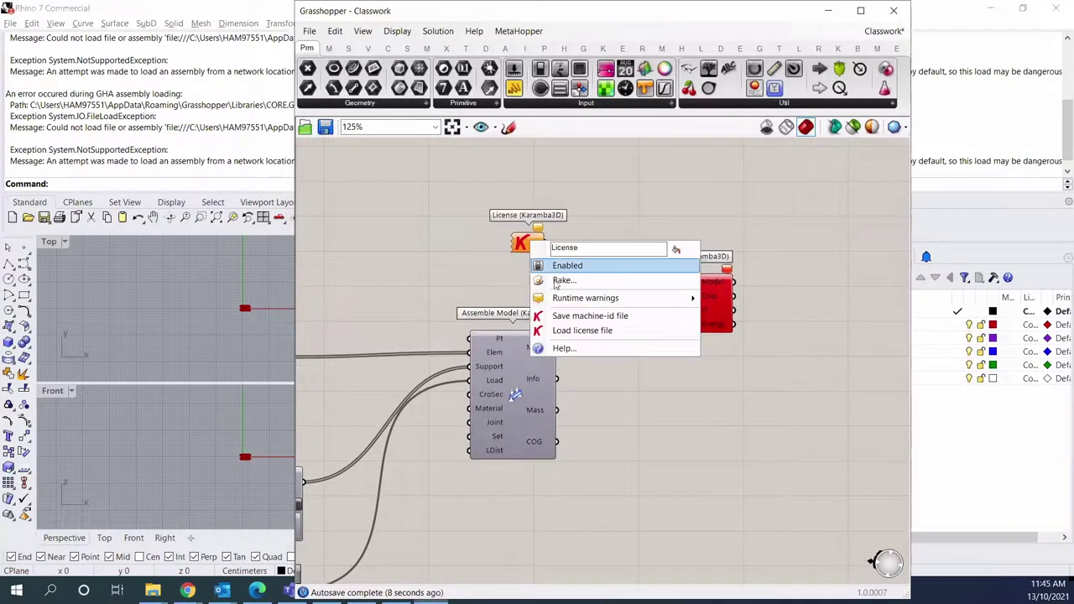
pyautogui.click(592, 331)
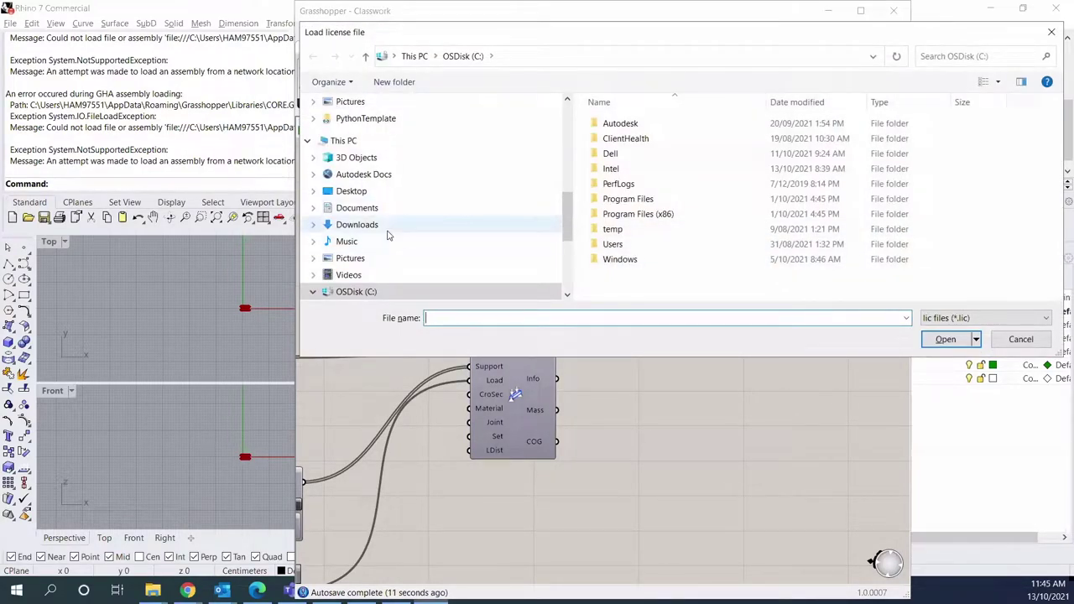
pyautogui.click(353, 224)
pyautogui.click(651, 292)
pyautogui.click(946, 339)
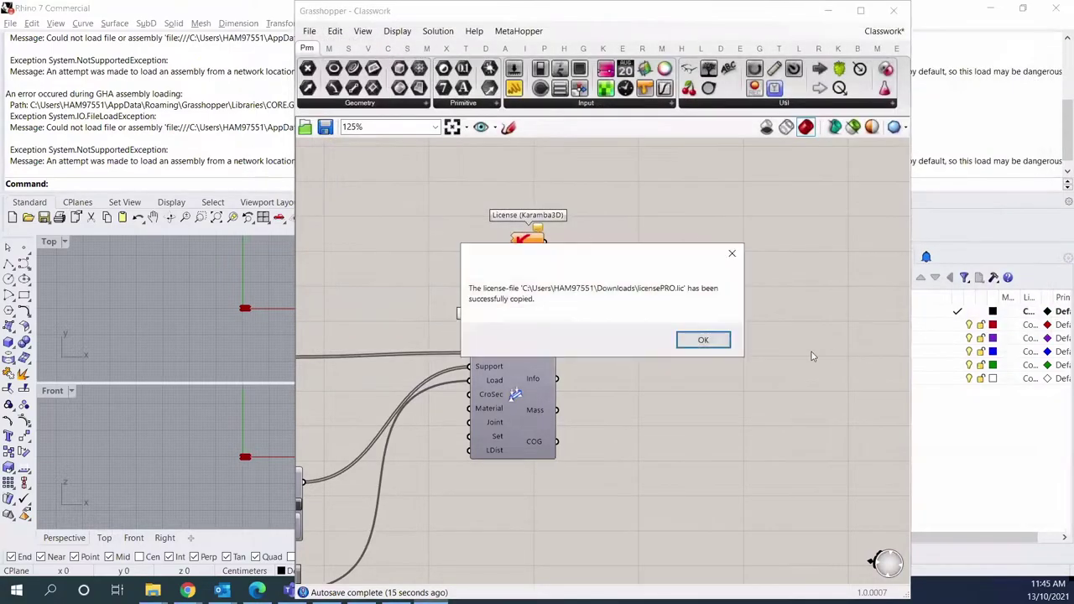
pyautogui.click(710, 340)
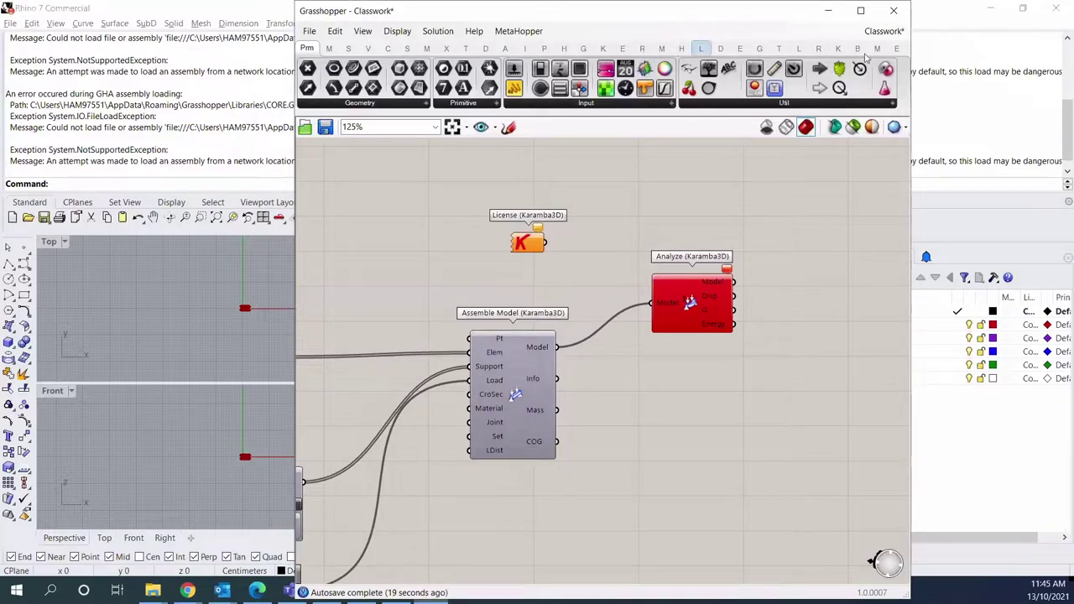
# Step: Widen the window and show the License output's text in an enlarged Panel
pyautogui.click(836, 49)
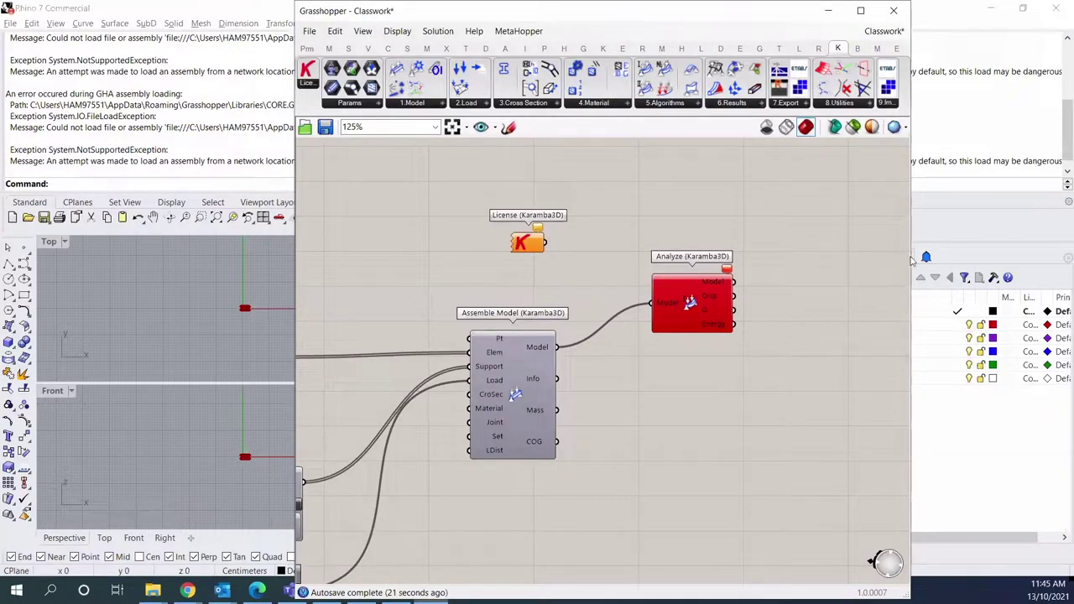
pyautogui.moveTo(917, 254); pyautogui.dragTo(1026, 252)
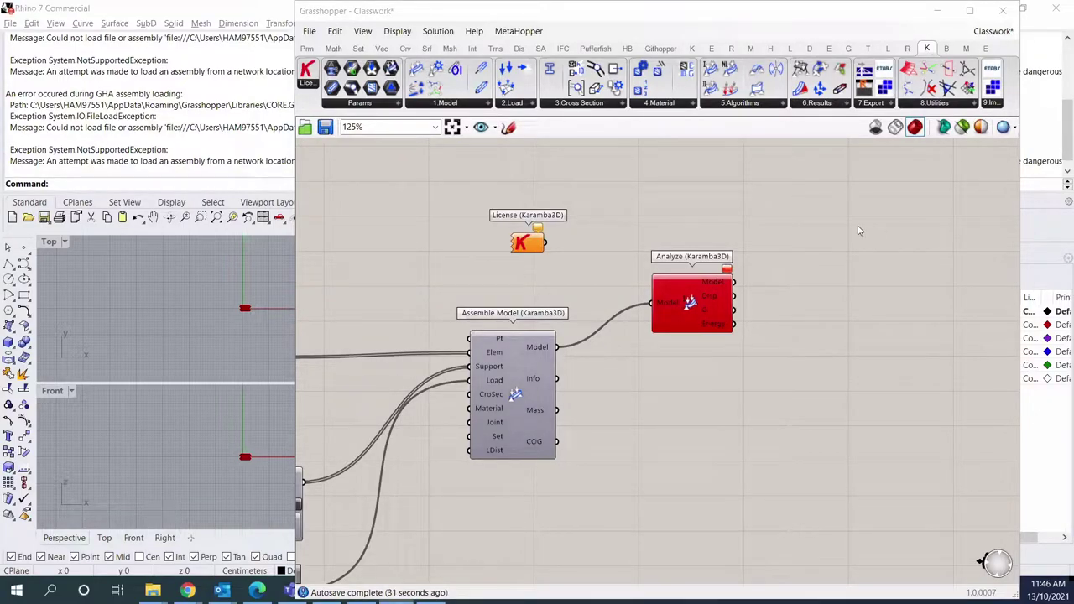
pyautogui.doubleClick(714, 198)
pyautogui.write('panel')
pyautogui.press('Return')
pyautogui.moveTo(547, 243); pyautogui.dragTo(657, 198)
pyautogui.moveTo(766, 229); pyautogui.dragTo(990, 401)
# Step: Tidy the layout by moving the license panel, License and Analyze components
pyautogui.moveTo(802, 303); pyautogui.dragTo(781, 367, button='right')
pyautogui.moveTo(781, 368); pyautogui.dragTo(699, 223)
pyautogui.moveTo(801, 288); pyautogui.dragTo(784, 333, button='right')
pyautogui.moveTo(514, 346); pyautogui.dragTo(504, 302)
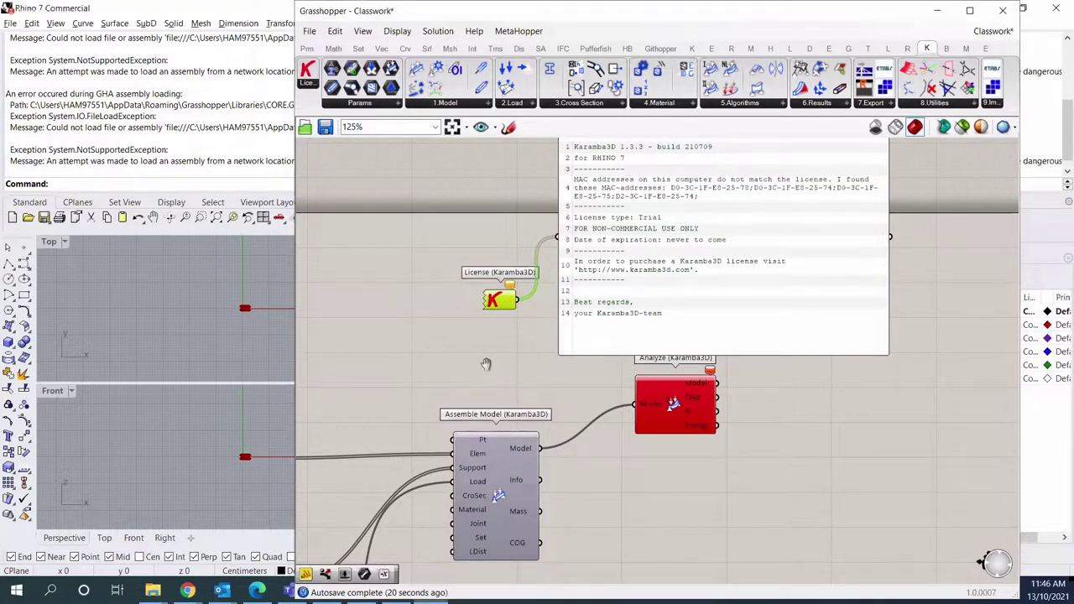
pyautogui.scroll(-2, 566, 329)
pyautogui.moveTo(566, 330); pyautogui.dragTo(755, 210, button='right')
pyautogui.moveTo(861, 262); pyautogui.dragTo(849, 291)
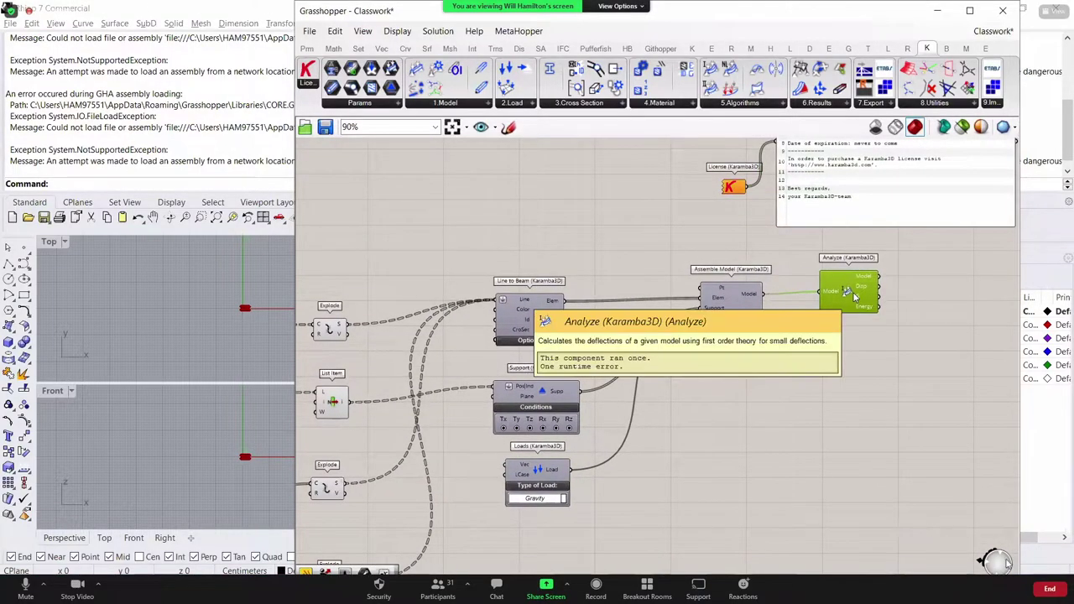
pyautogui.scroll(2, 742, 283)
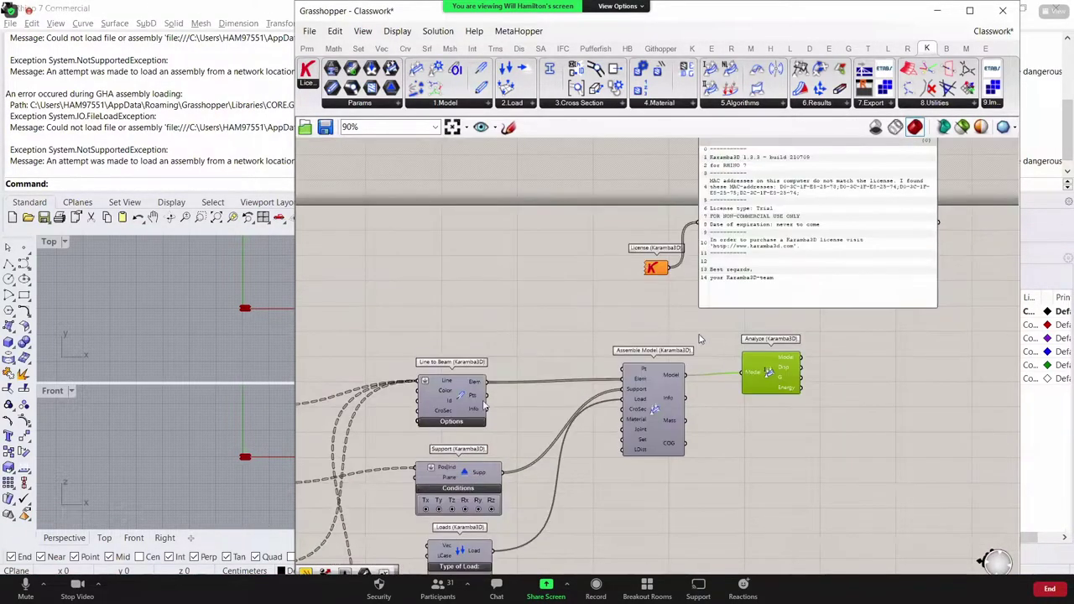
# Step: Share Screen 2 in the meeting, replacing the other person's share
pyautogui.click(544, 589)
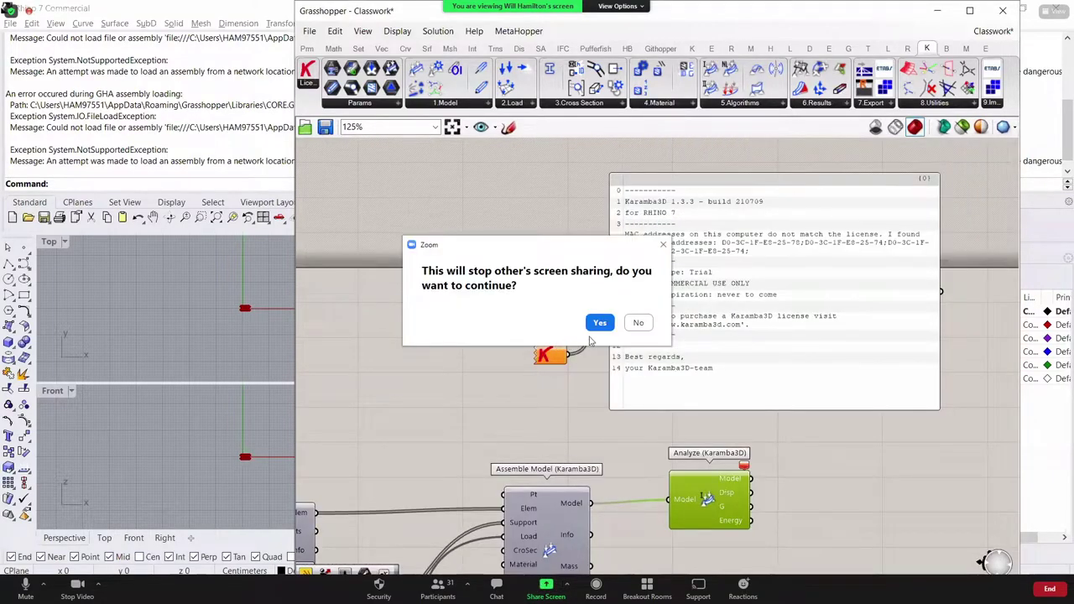
pyautogui.click(599, 323)
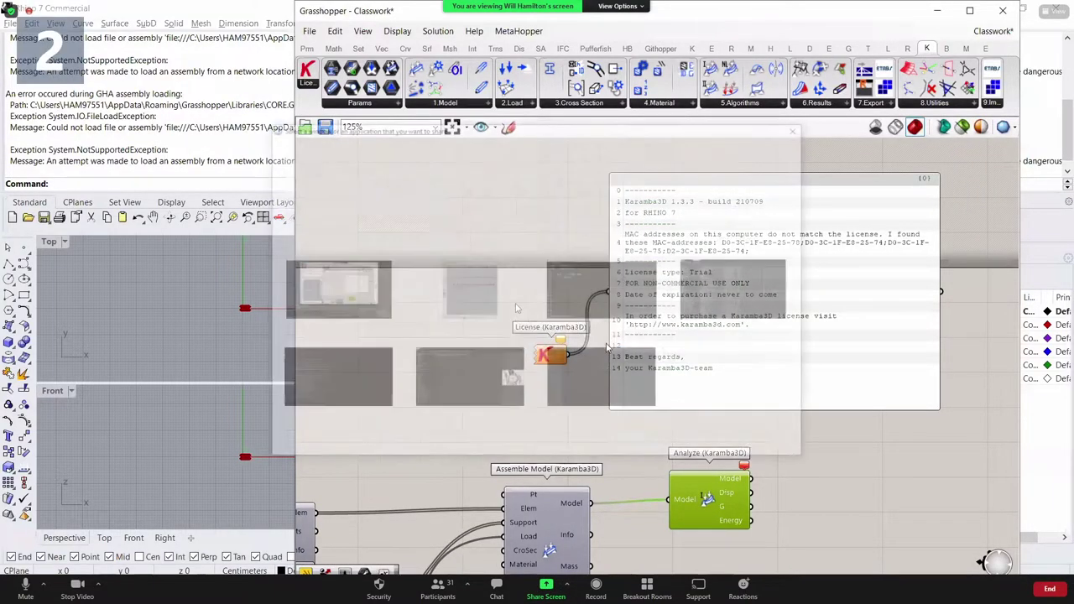
pyautogui.click(772, 449)
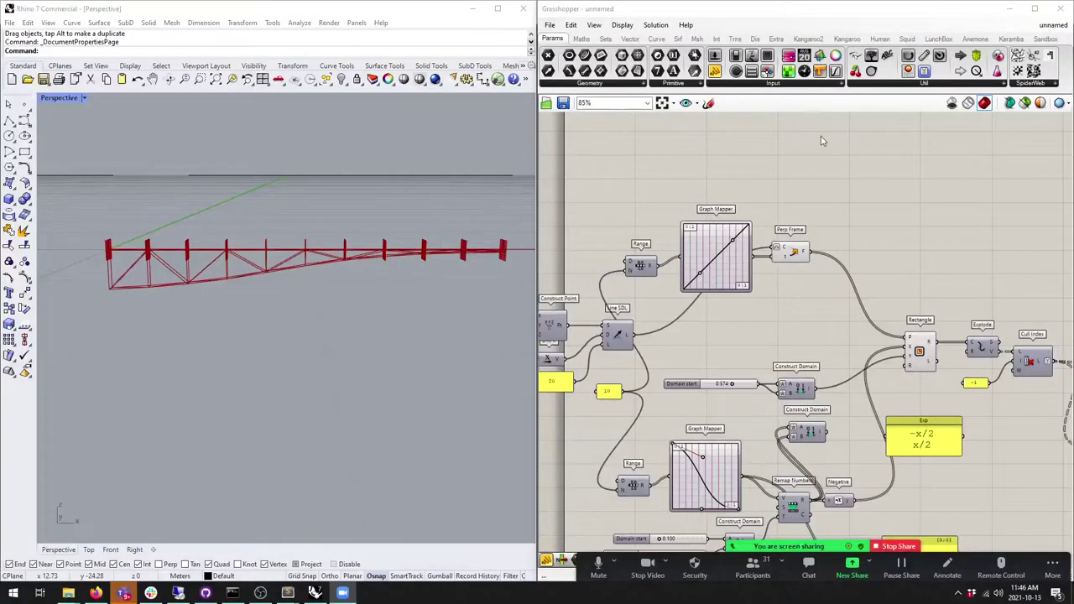
pyautogui.scroll(5, 726, 254)
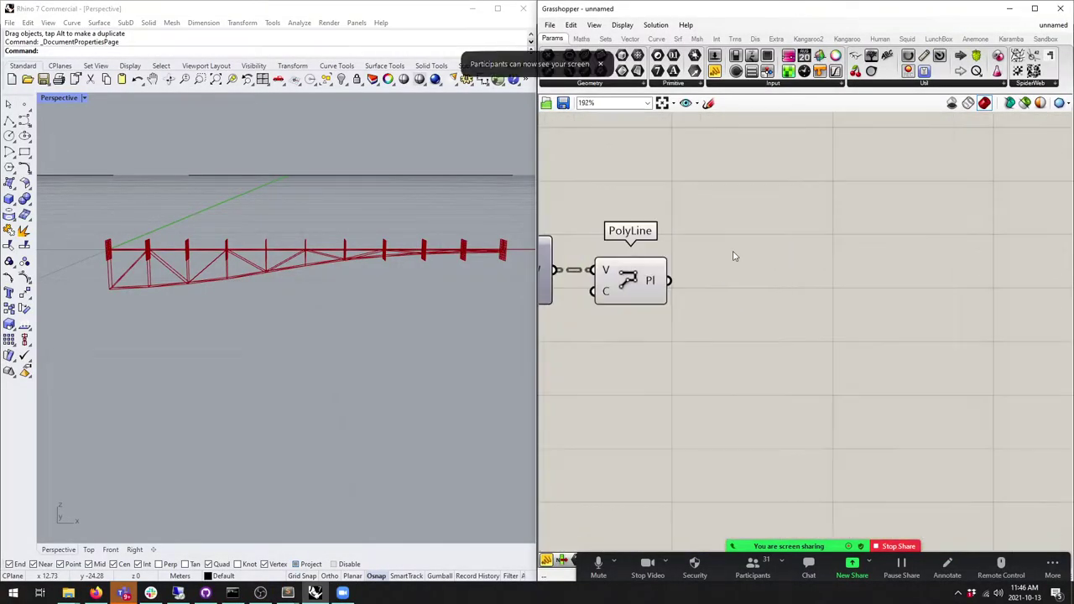
# Step: Maximize Grasshopper and add an Explode fed by PolyLine, with a duplicate below it
pyautogui.click(657, 38)
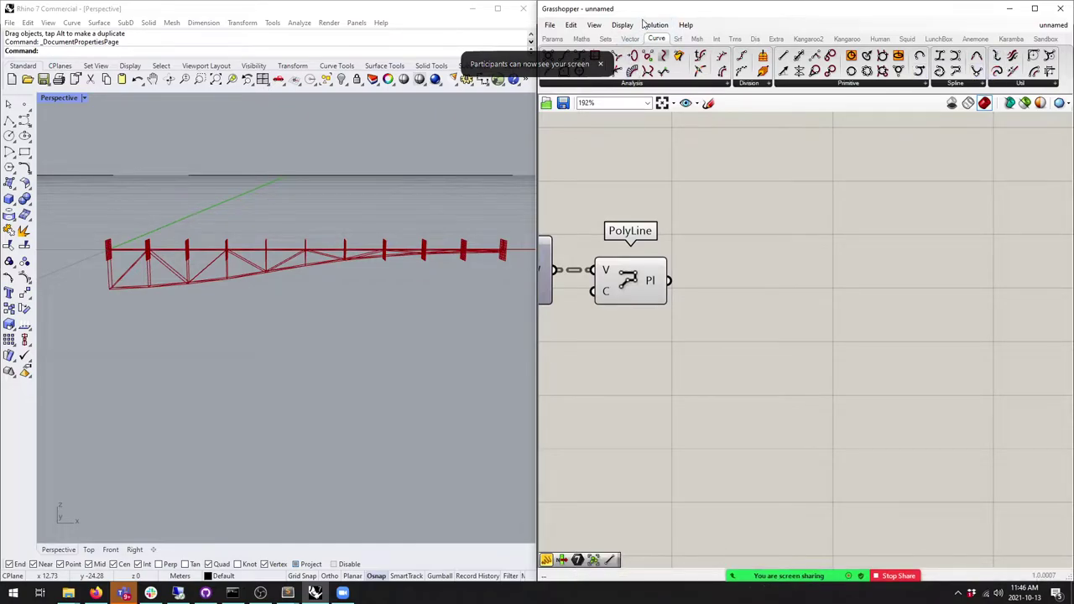
pyautogui.doubleClick(677, 11)
pyautogui.moveTo(63, 115); pyautogui.dragTo(244, 175, button='right')
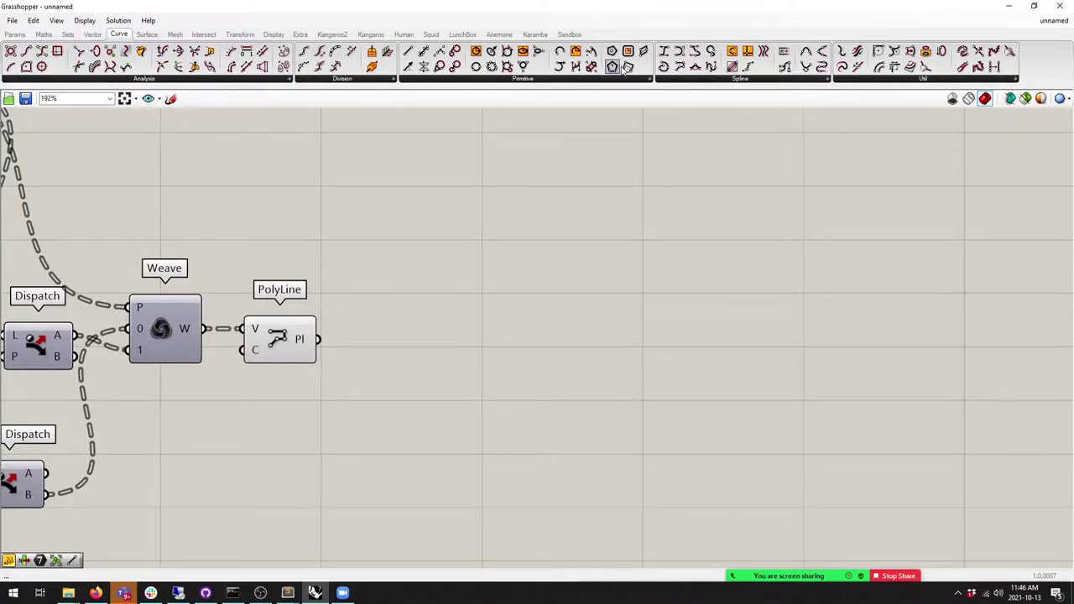
pyautogui.moveTo(842, 67); pyautogui.dragTo(405, 359)
pyautogui.click(388, 346)
pyautogui.scroll(-5, 602, 335)
pyautogui.keyDown('alt'); pyautogui.moveTo(540, 343); pyautogui.dragTo(539, 396); pyautogui.keyUp('alt')
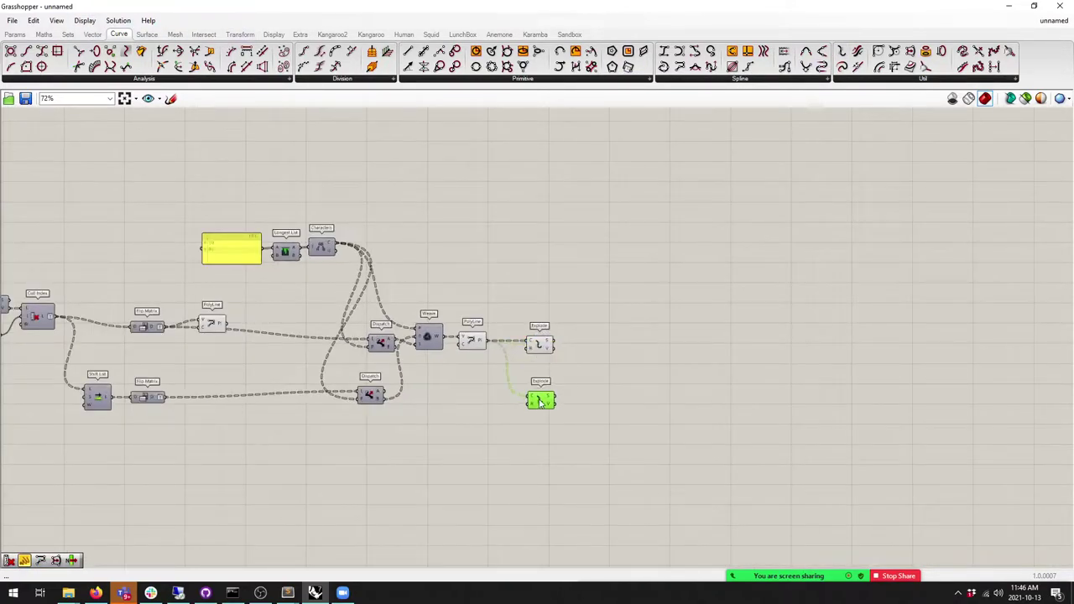
pyautogui.scroll(-1, 486, 388)
pyautogui.moveTo(339, 441); pyautogui.dragTo(486, 389, button='right')
pyautogui.moveTo(190, 378); pyautogui.dragTo(275, 366, button='right')
# Step: Wire PolyLine into the lower Explode and delete the extra Explode copy
pyautogui.click(495, 269)
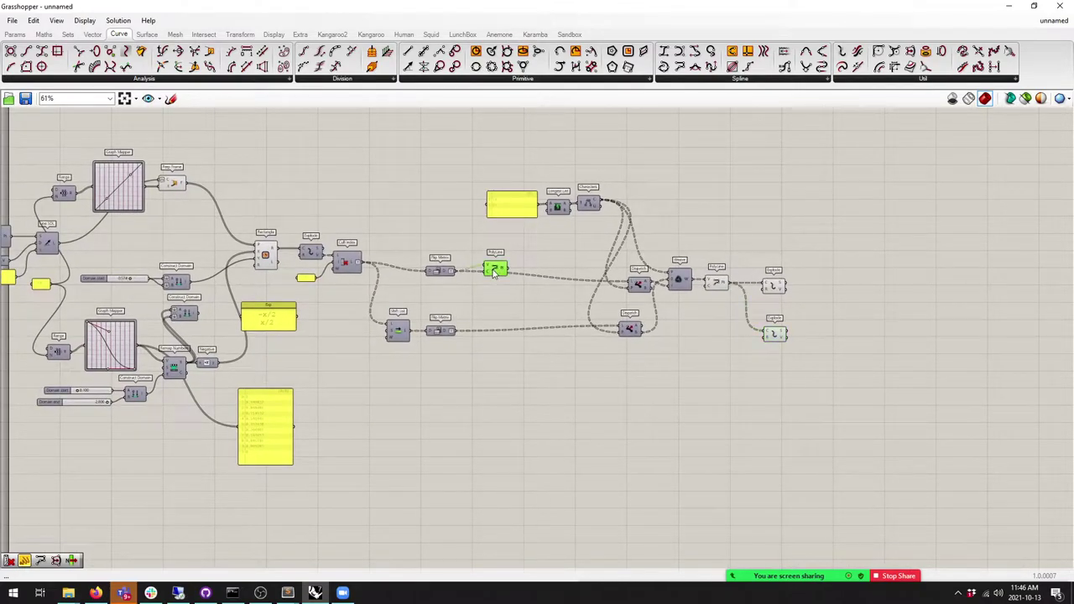
pyautogui.moveTo(391, 7); pyautogui.dragTo(353, 2)
pyautogui.scroll(2, 759, 323)
pyautogui.moveTo(408, 243); pyautogui.dragTo(772, 405)
pyautogui.moveTo(227, 277); pyautogui.dragTo(376, 283, button='right')
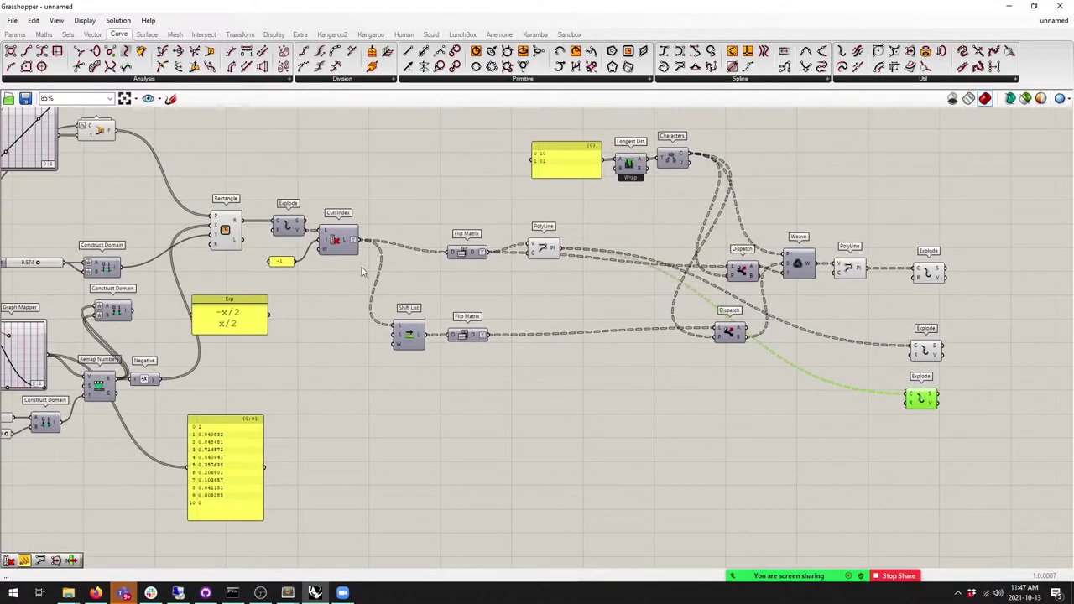
pyautogui.press('Delete')
# Step: Add a Curve parameter collecting the exploded segments
pyautogui.click(15, 33)
pyautogui.moveTo(47, 52); pyautogui.dragTo(905, 216)
pyautogui.moveTo(305, 229); pyautogui.dragTo(938, 217)
pyautogui.moveTo(1052, 245); pyautogui.dragTo(753, 258, button='right')
pyautogui.scroll(3, 753, 258)
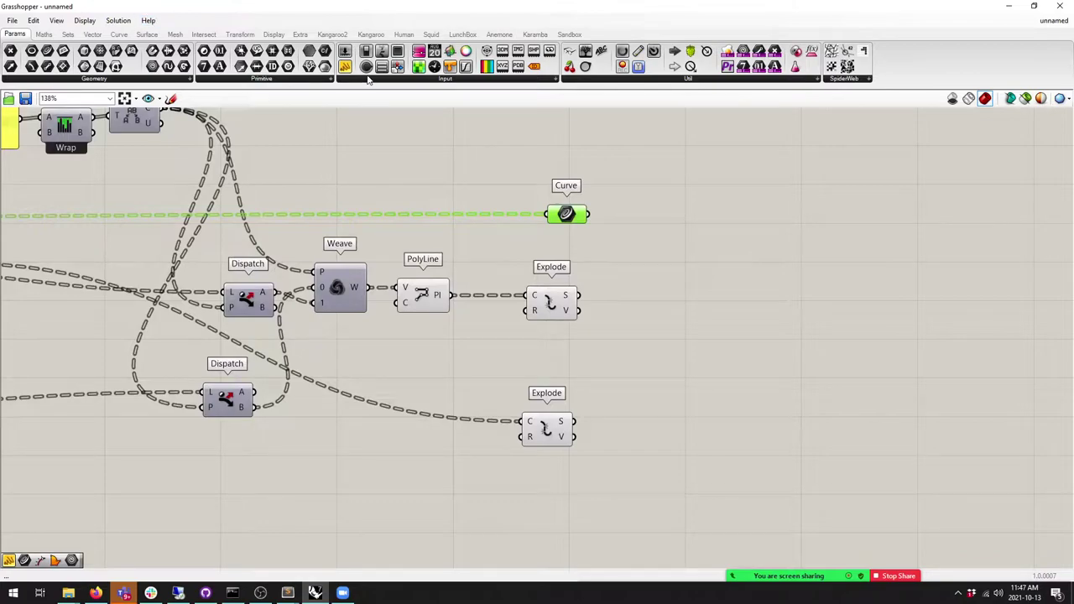
pyautogui.click(530, 35)
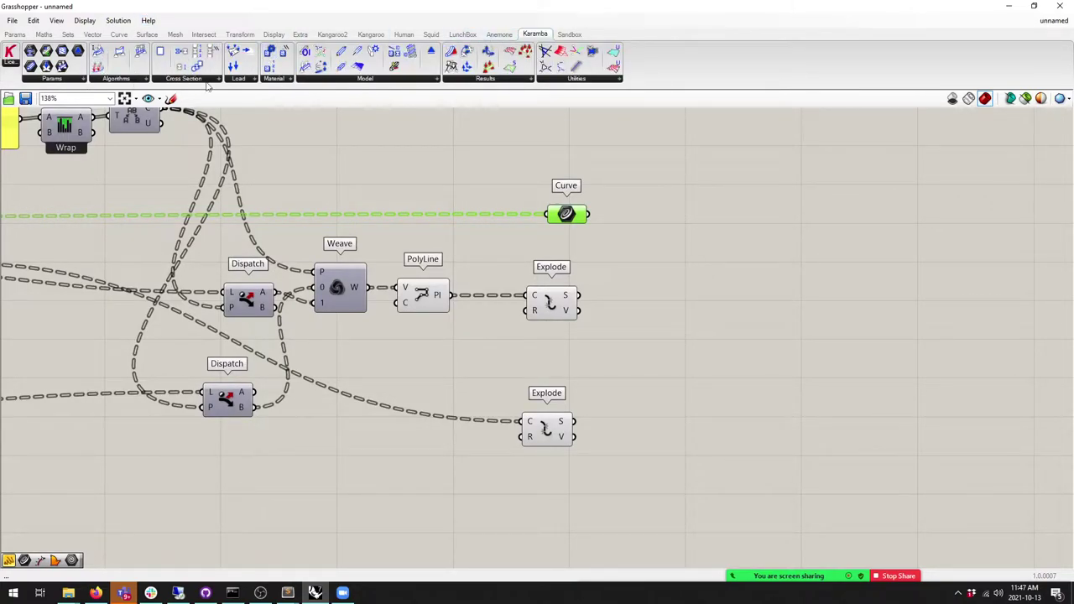
# Step: Place a Karamba3D Line to Beam component from the Model group
pyautogui.click(146, 78)
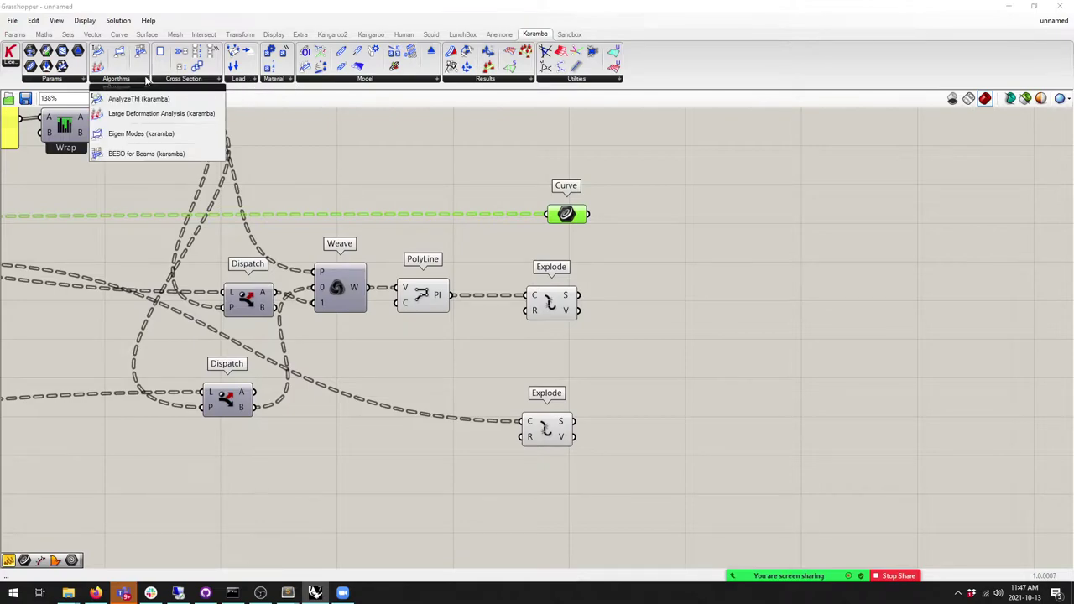
pyautogui.click(333, 78)
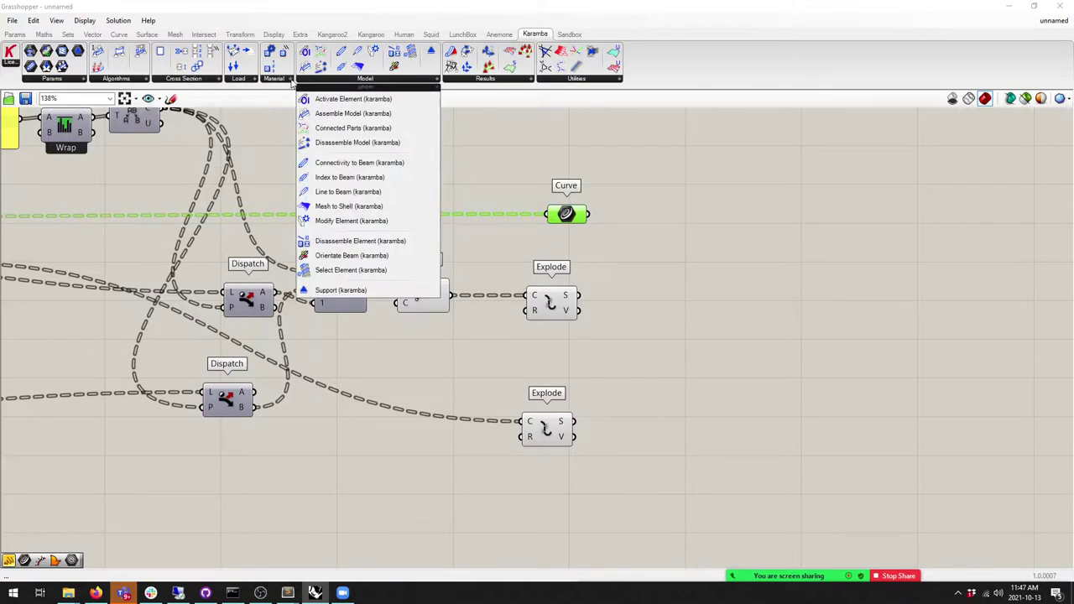
pyautogui.moveTo(198, 84)
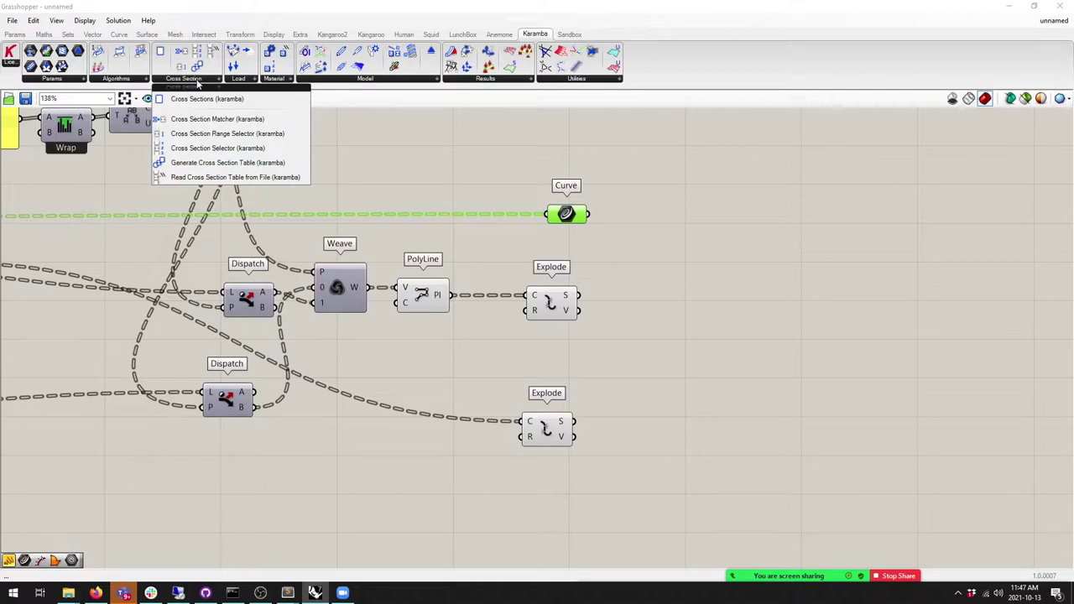
pyautogui.moveTo(404, 80)
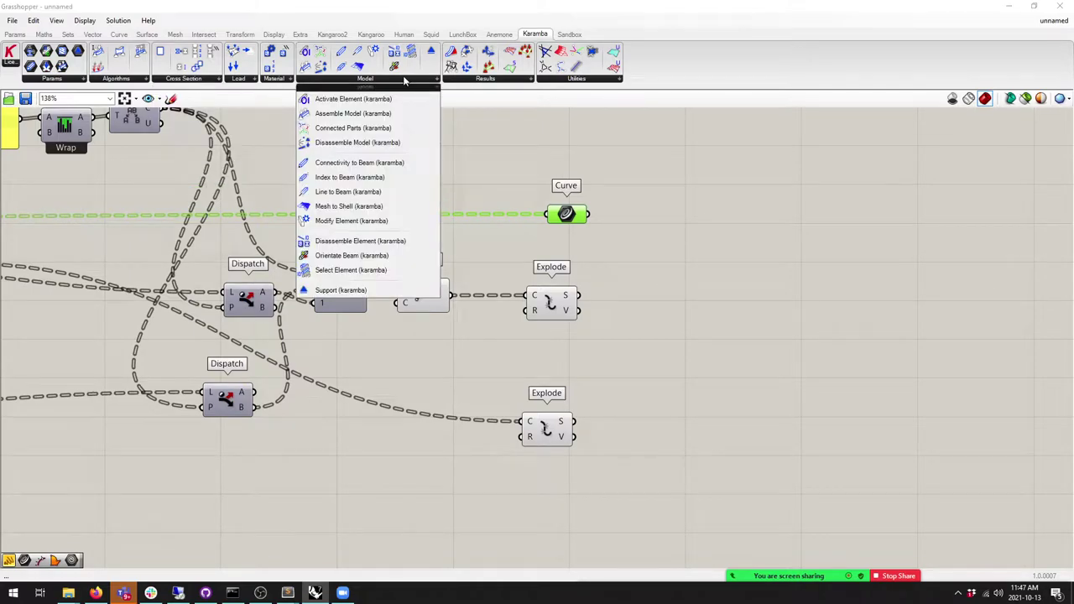
pyautogui.click(369, 179)
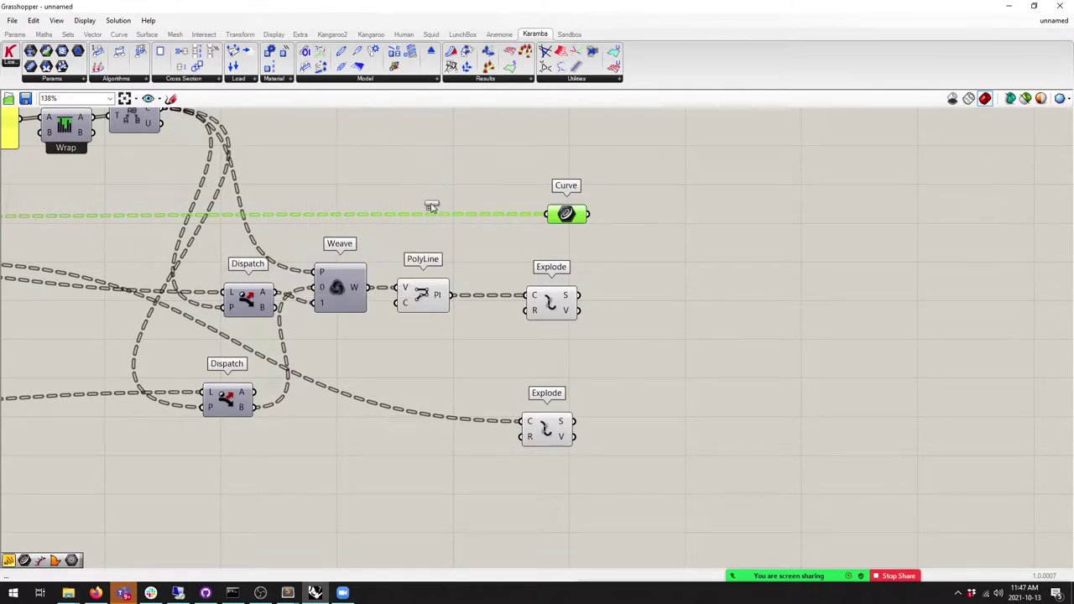
pyautogui.click(665, 248)
# Step: Feed the Curve and both Explode segment outputs into three Line to Beam inputs
pyautogui.moveTo(590, 215); pyautogui.dragTo(694, 369)
pyautogui.moveTo(579, 296); pyautogui.dragTo(680, 462)
pyautogui.moveTo(577, 422); pyautogui.dragTo(636, 437)
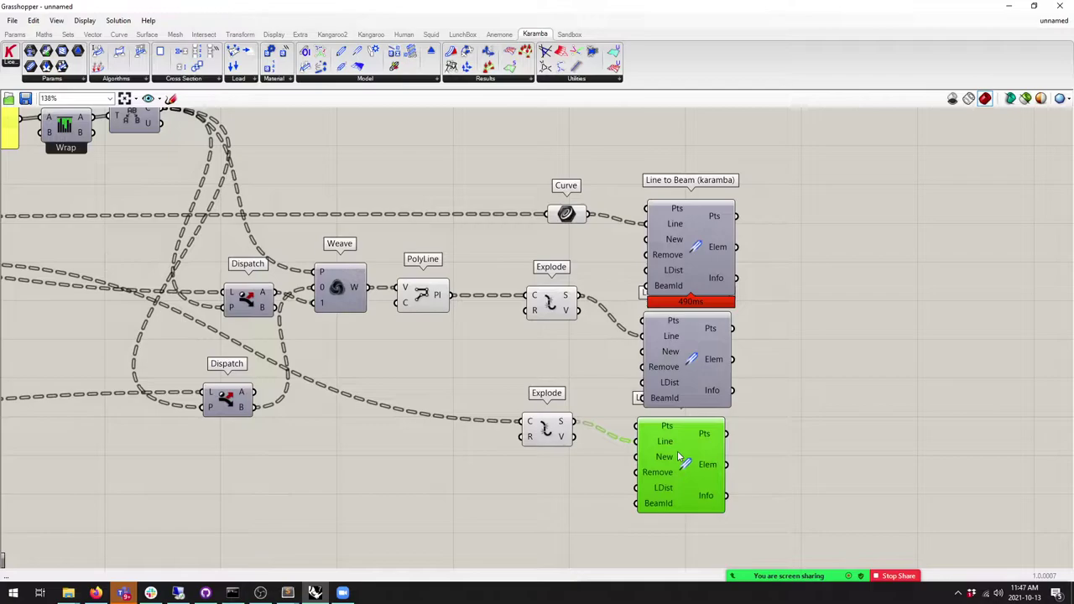
pyautogui.scroll(-2, 729, 320)
pyautogui.click(729, 321)
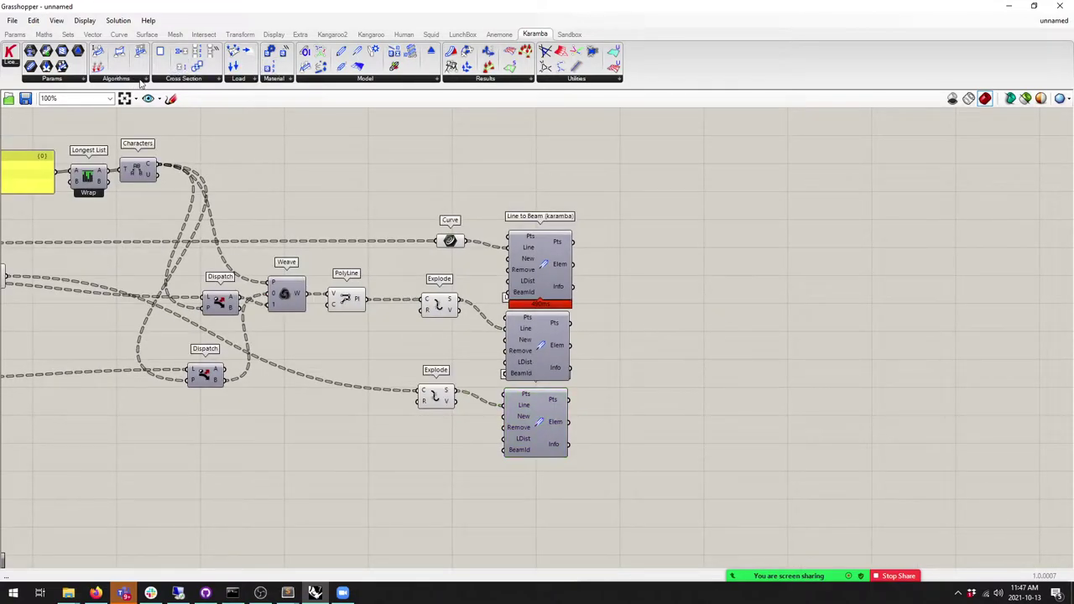
pyautogui.click(369, 82)
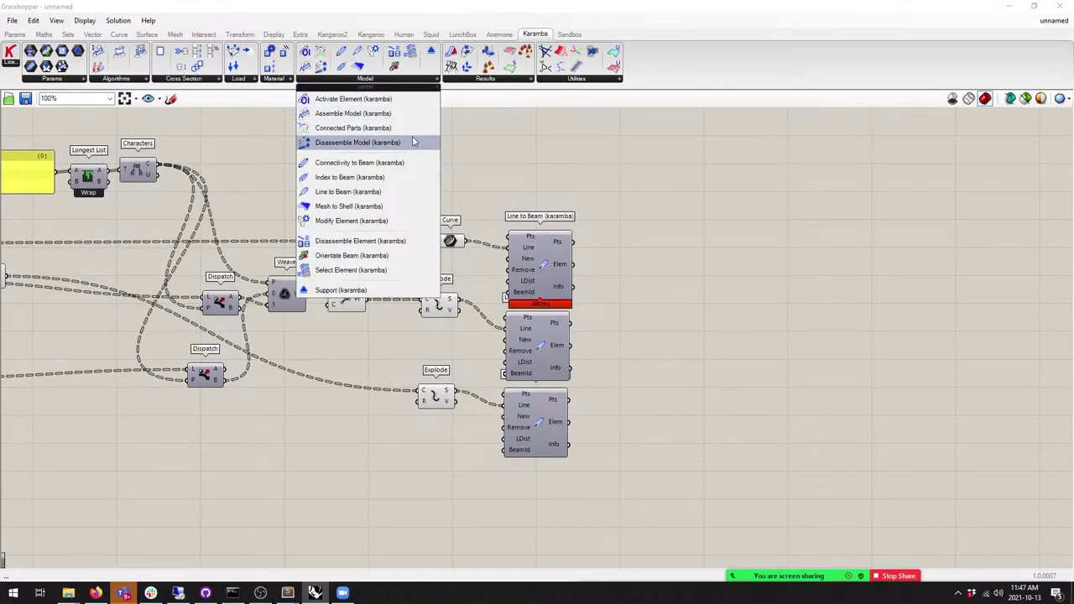
# Step: Place Assemble Model and connect all three Line to Beam Elem outputs to it
pyautogui.click(353, 113)
pyautogui.click(663, 294)
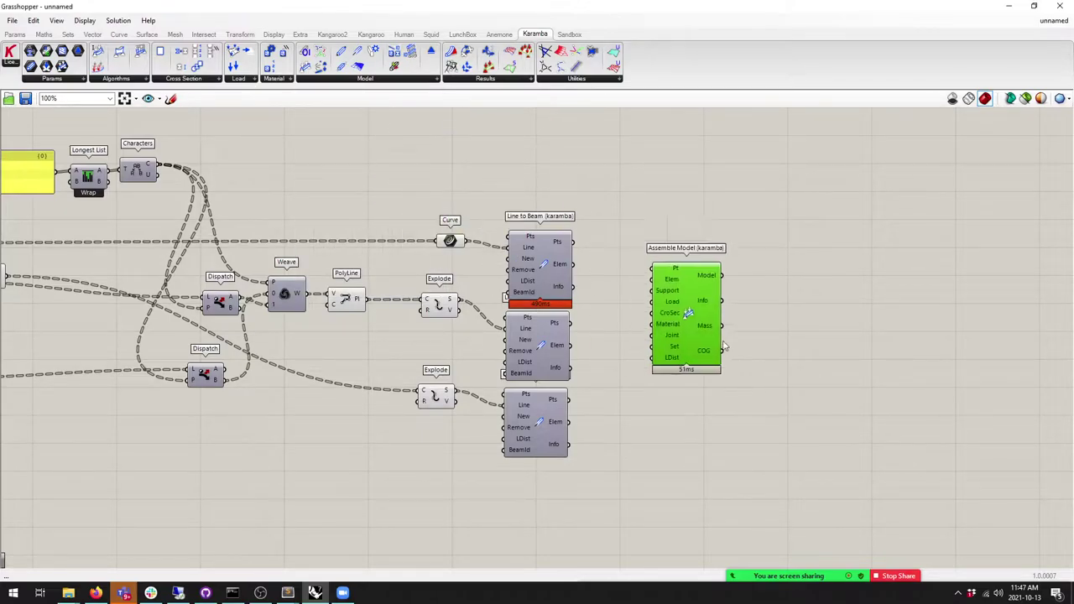
pyautogui.scroll(2, 654, 294)
pyautogui.moveTo(437, 225); pyautogui.dragTo(651, 221)
pyautogui.moveTo(438, 341); pyautogui.dragTo(648, 220)
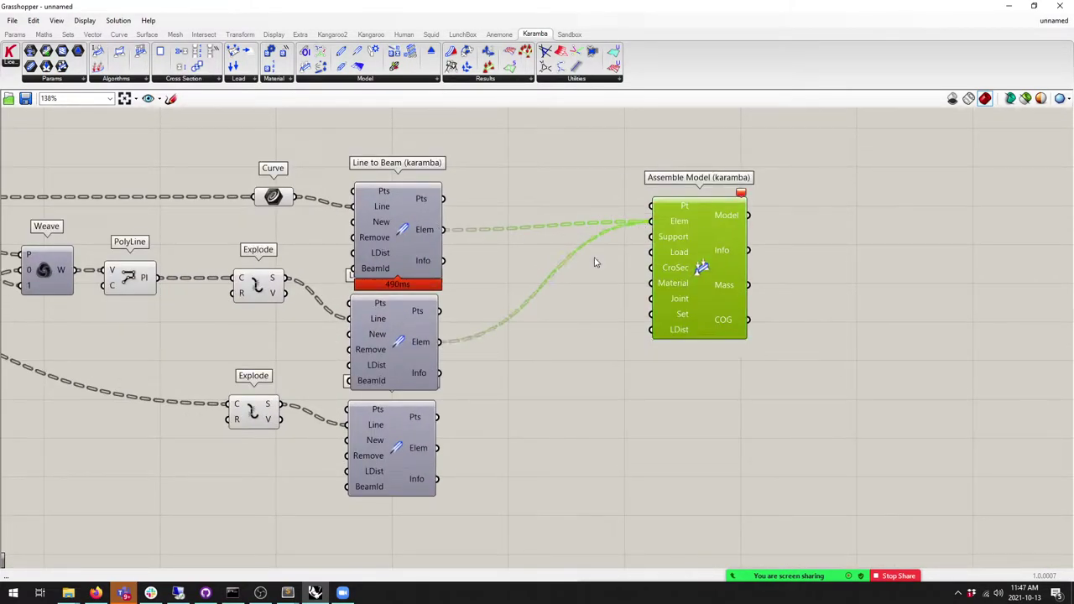
pyautogui.moveTo(436, 447); pyautogui.dragTo(700, 248)
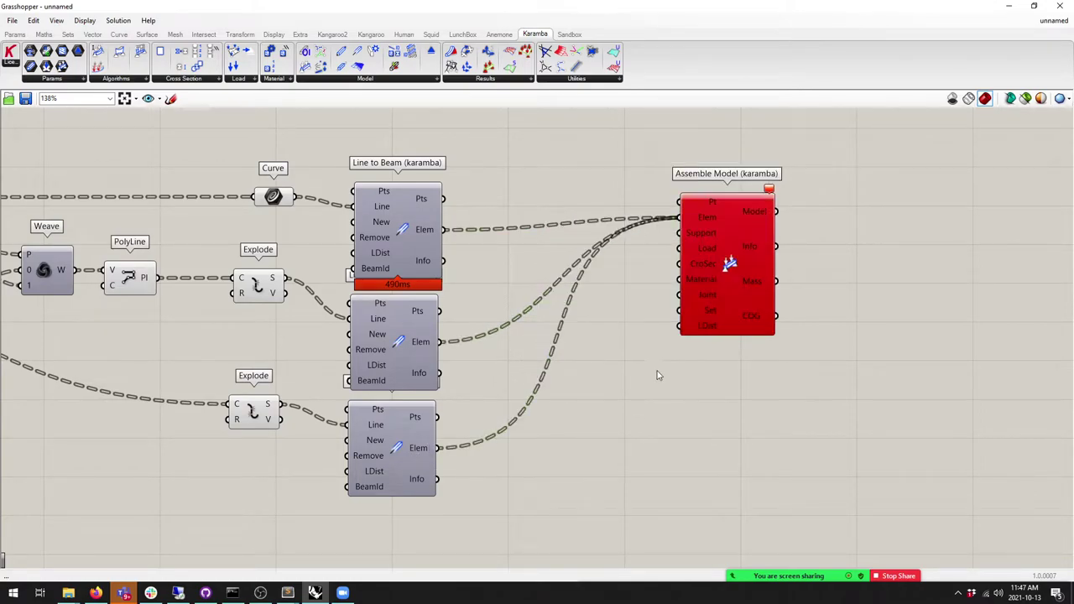
# Step: Flatten Assemble Model's Elem input
pyautogui.click(406, 239)
pyautogui.rightClick(708, 220)
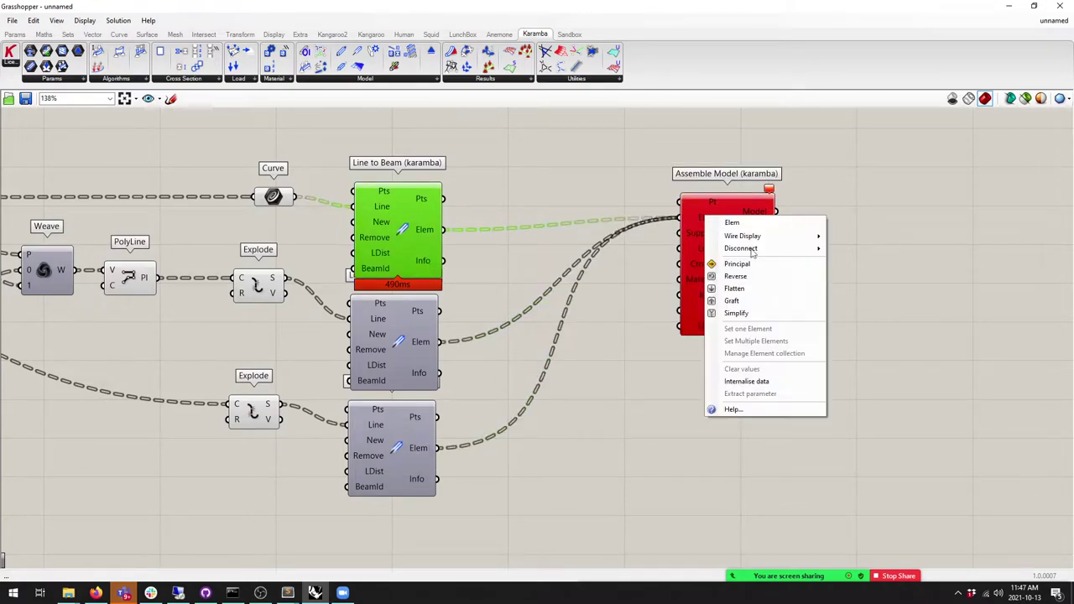
pyautogui.click(734, 289)
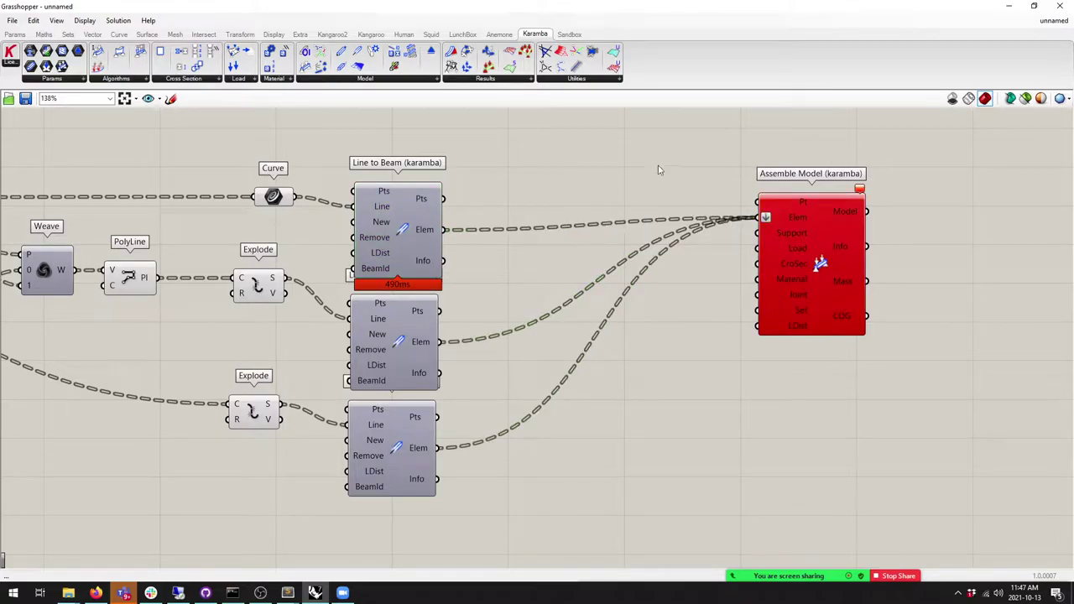
pyautogui.moveTo(748, 169); pyautogui.dragTo(1009, 164, button='right')
pyautogui.click(67, 34)
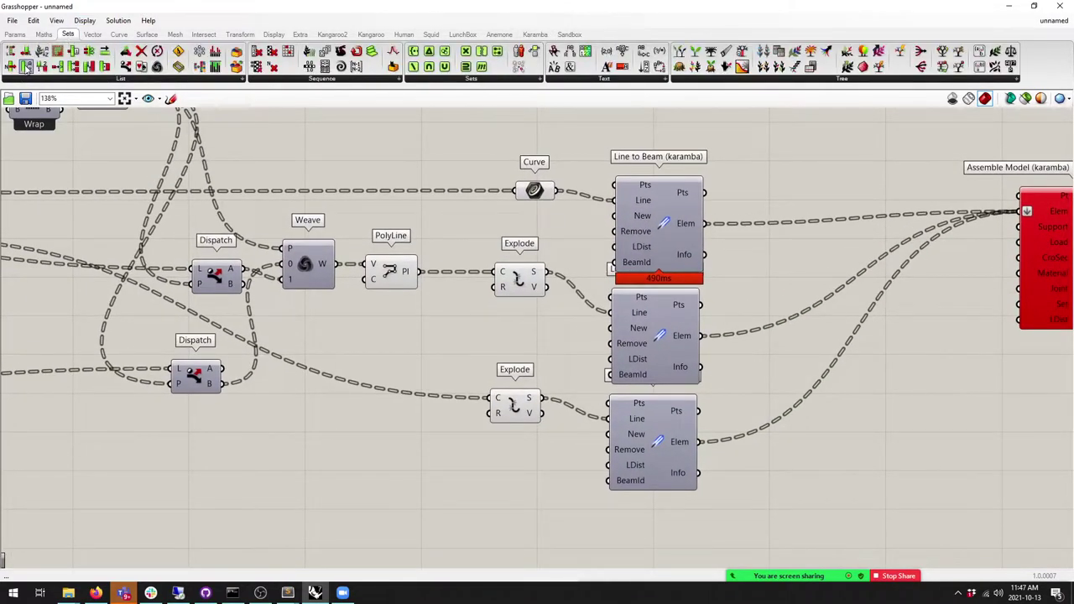
# Step: Add a List Item fed by the upper Flip Matrix output and graft its output
pyautogui.moveTo(26, 67); pyautogui.dragTo(412, 431)
pyautogui.scroll(-4, 422, 290)
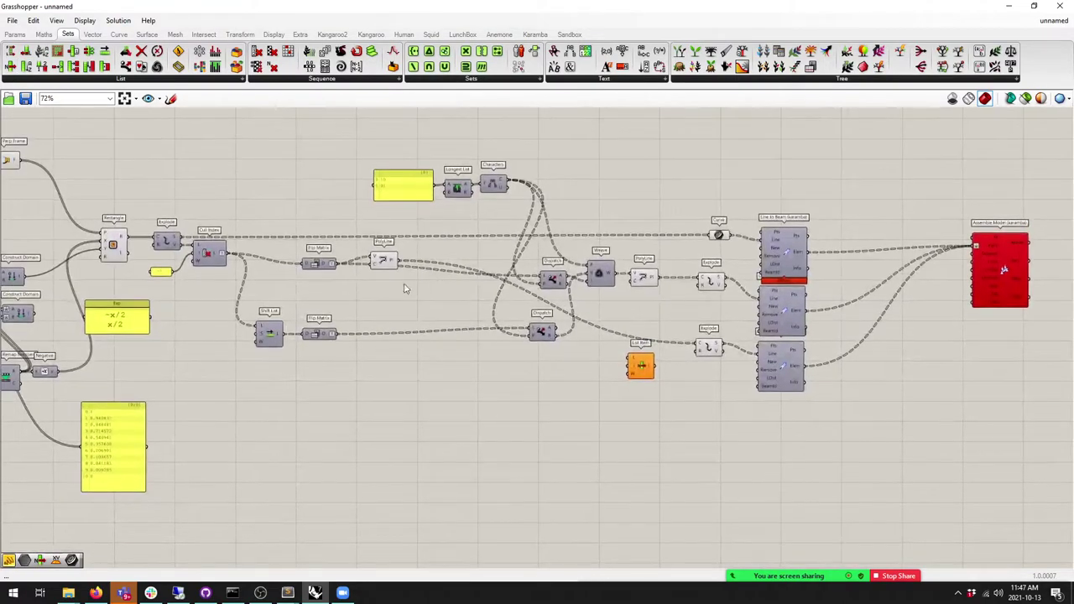
pyautogui.moveTo(335, 334); pyautogui.dragTo(337, 265)
pyautogui.moveTo(640, 366); pyautogui.dragTo(725, 423)
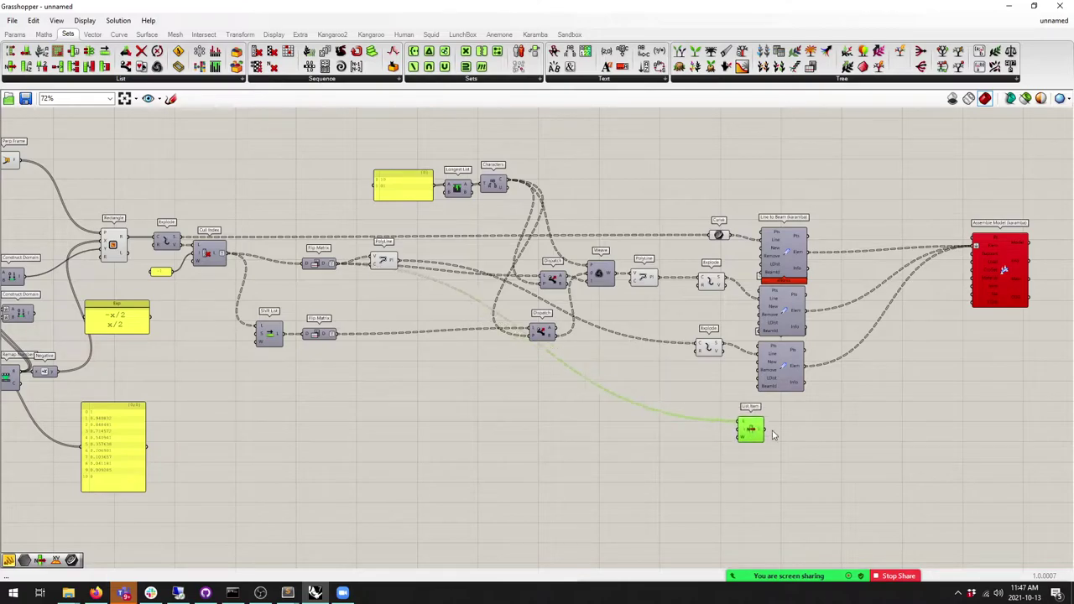
pyautogui.moveTo(764, 434); pyautogui.dragTo(558, 420, button='right')
pyautogui.scroll(5, 563, 419)
pyautogui.rightClick(594, 423)
pyautogui.click(630, 465)
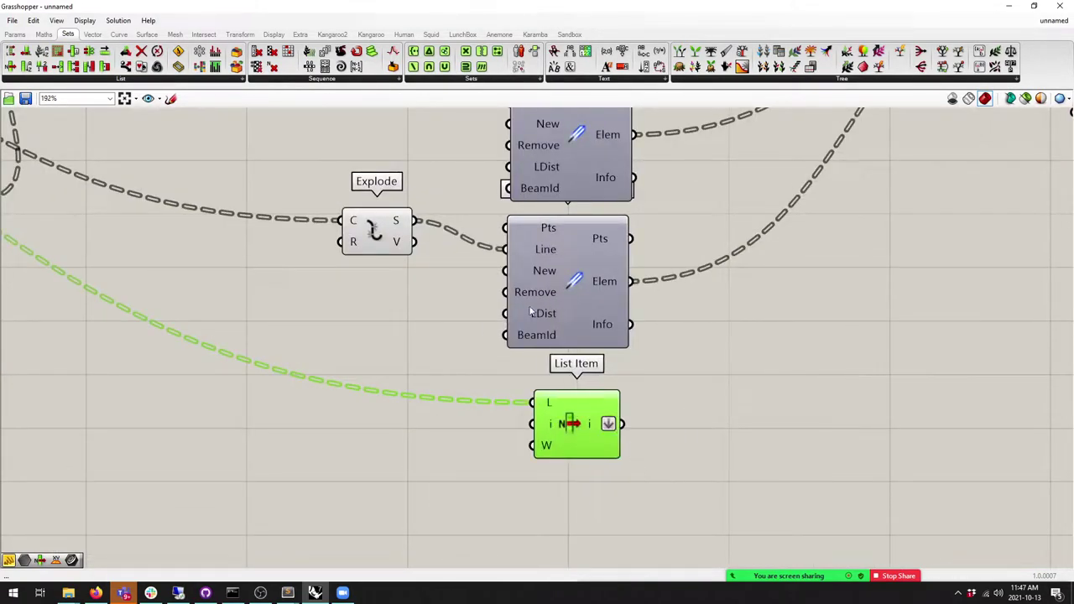
# Step: Place a Karamba Support component and feed its positions from List Item's grafted output
pyautogui.click(535, 35)
pyautogui.scroll(-3, 219, 359)
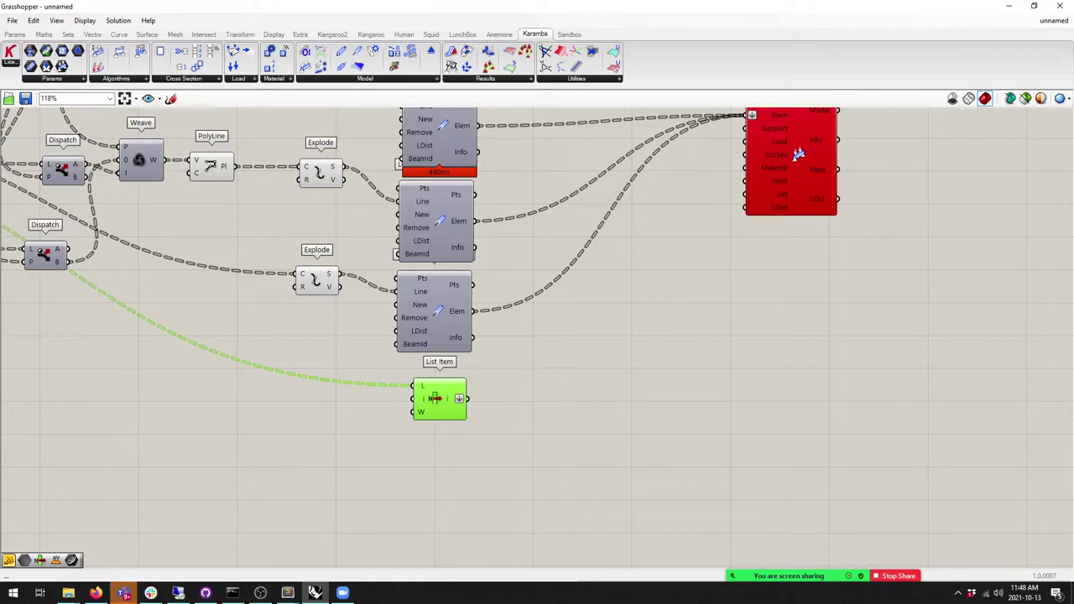
pyautogui.click(260, 592)
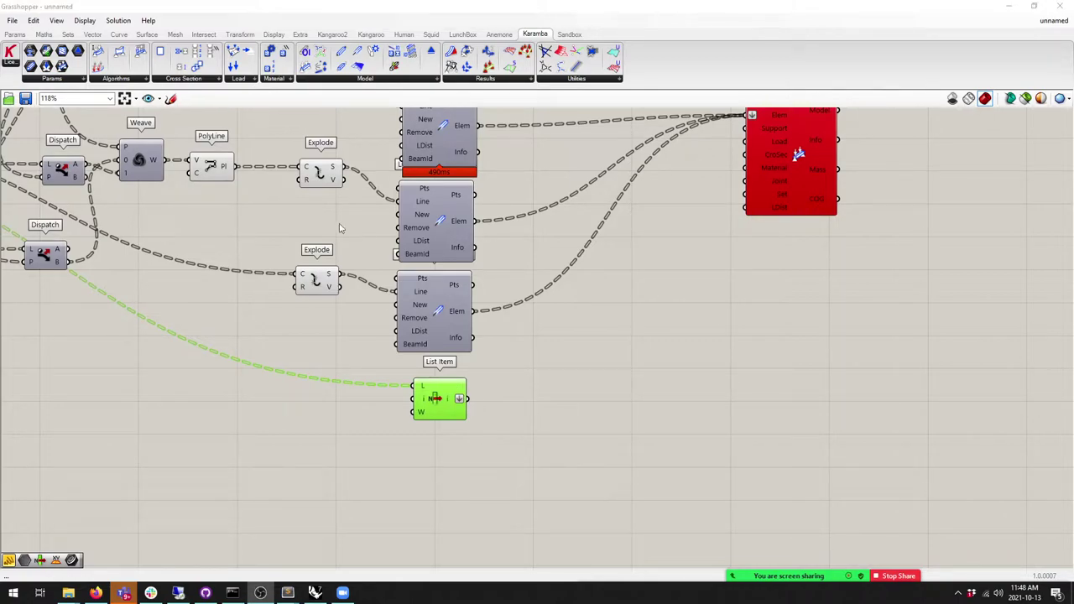
pyautogui.moveTo(445, 410); pyautogui.dragTo(433, 406)
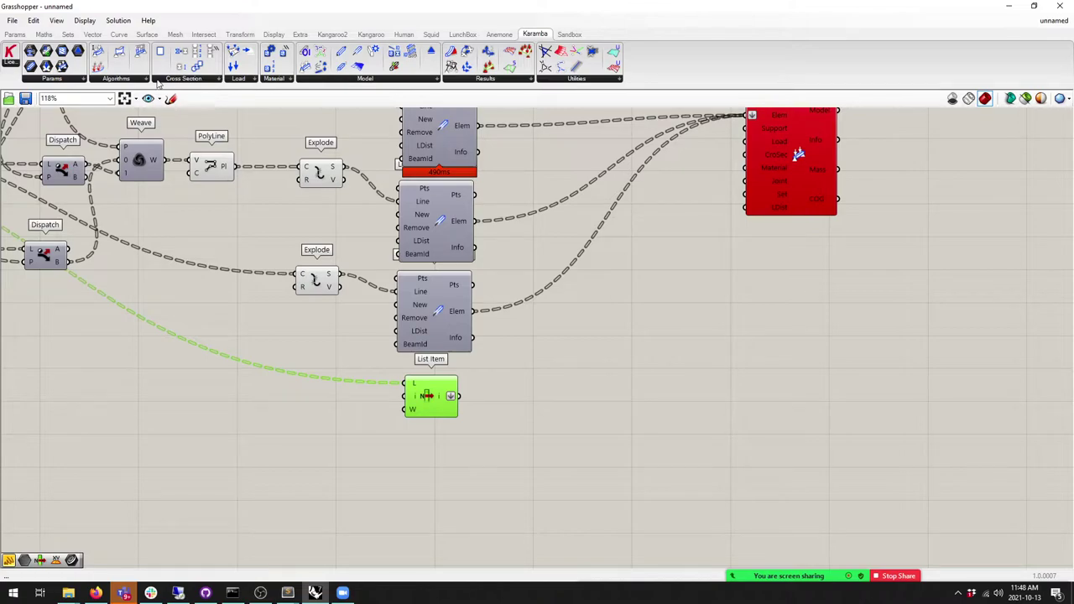
pyautogui.click(327, 81)
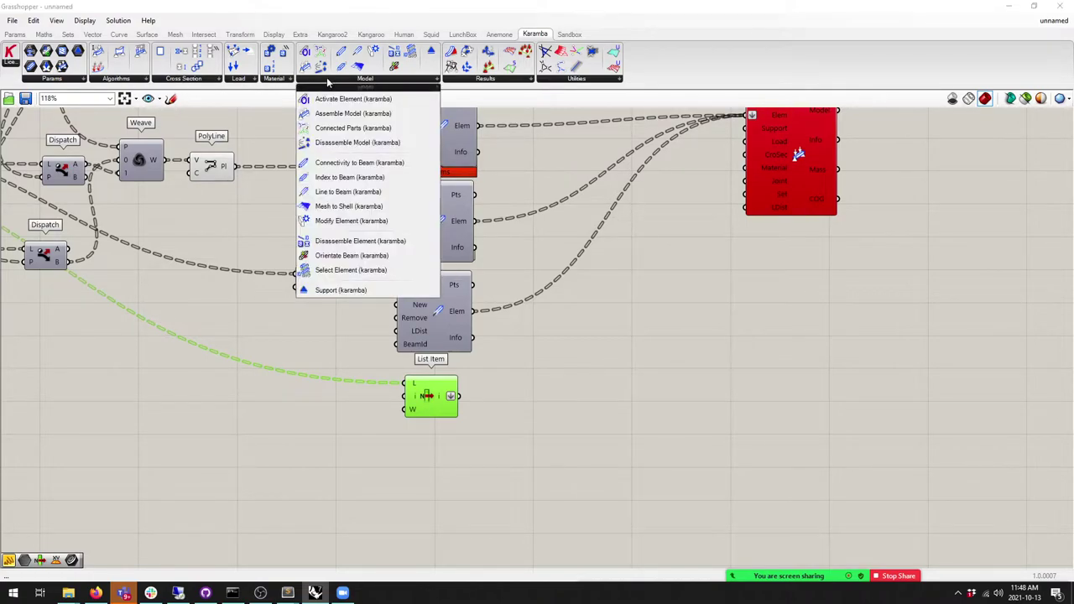
pyautogui.click(341, 289)
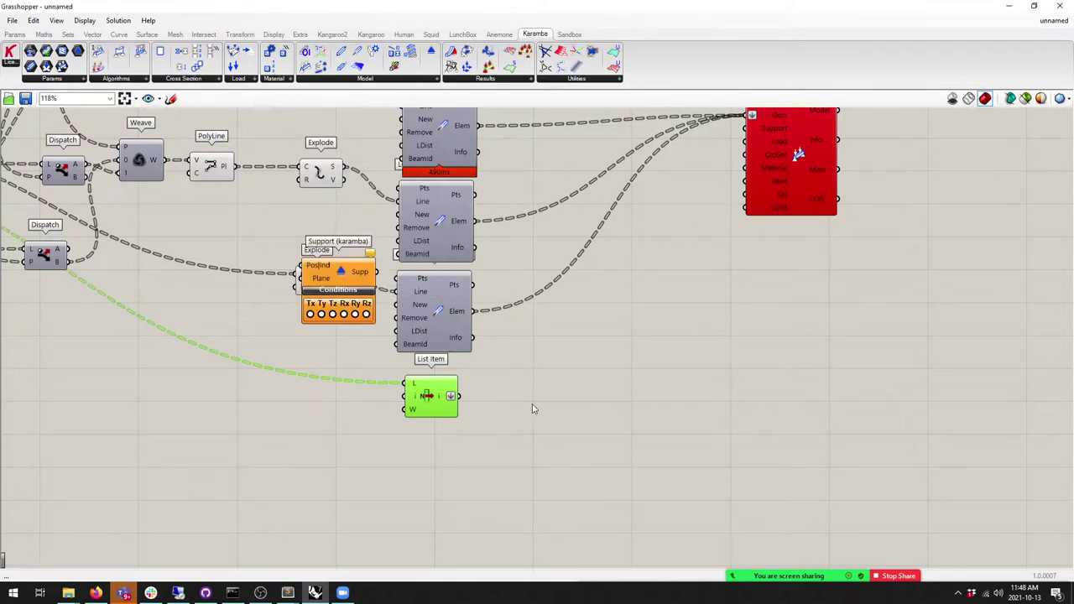
pyautogui.moveTo(340, 273); pyautogui.dragTo(562, 419)
pyautogui.scroll(4, 563, 419)
pyautogui.moveTo(443, 395); pyautogui.dragTo(552, 420)
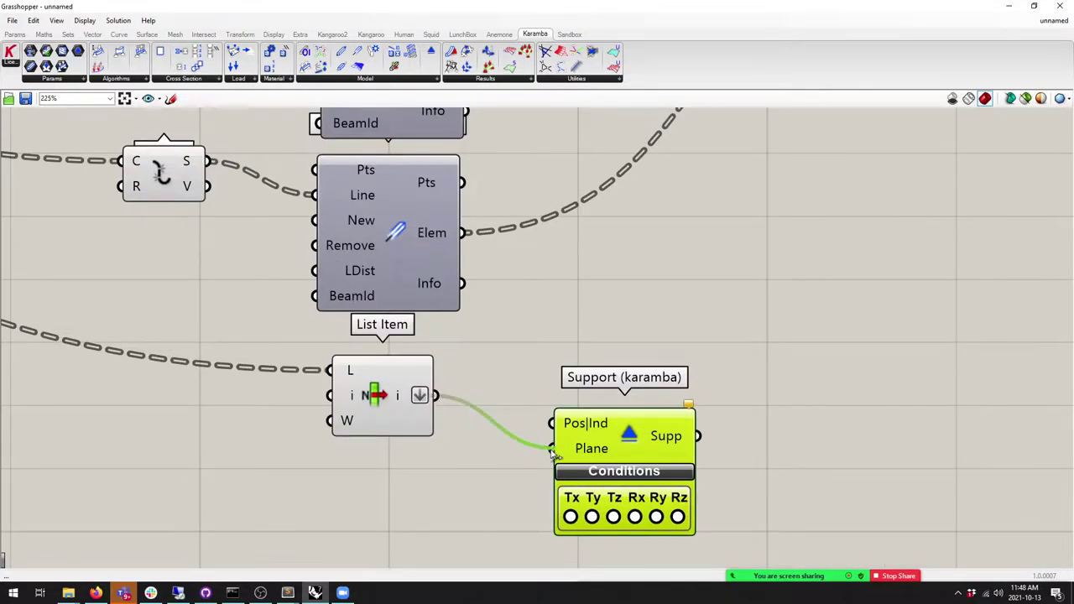
pyautogui.moveTo(624, 466); pyautogui.dragTo(595, 419)
pyautogui.moveTo(575, 471); pyautogui.dragTo(573, 471)
# Step: Fix Tx, Ty, Tz, Rx, Ry and Rz on the Support and connect it to Assemble Model
pyautogui.click(561, 466)
pyautogui.click(539, 466)
pyautogui.click(582, 467)
pyautogui.click(603, 467)
pyautogui.click(624, 467)
pyautogui.click(646, 467)
pyautogui.scroll(-5, 646, 466)
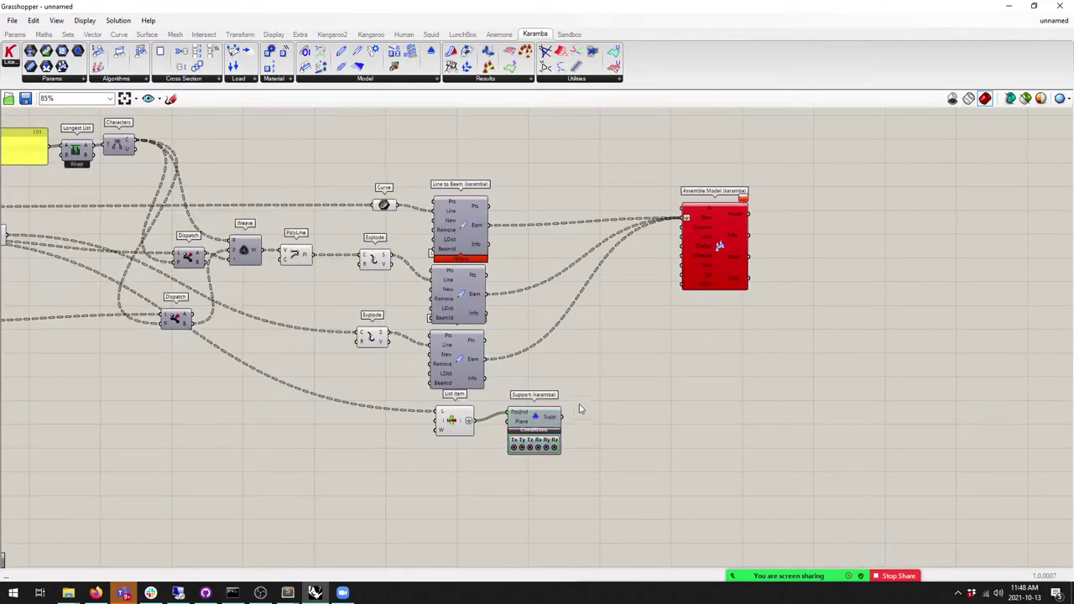
pyautogui.moveTo(565, 412); pyautogui.dragTo(682, 235)
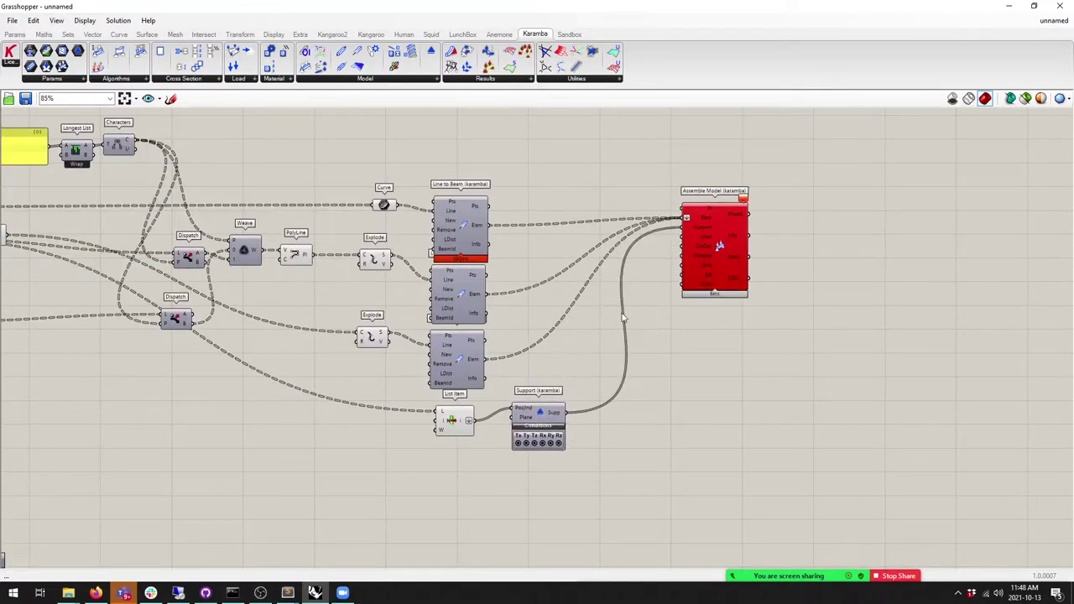
# Step: Read the DLL entry-point error shown on Assemble Model
pyautogui.scroll(3, 726, 202)
pyautogui.moveTo(762, 203)
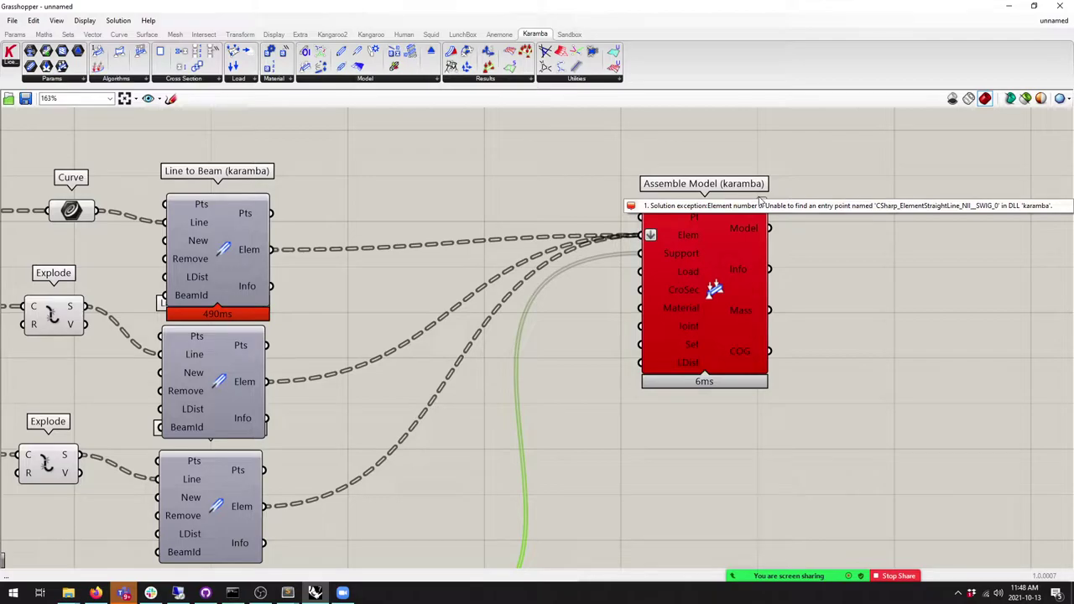
pyautogui.scroll(-3, 503, 172)
# Step: Move Assemble Model further right and bring up the File menu's special folders options
pyautogui.moveTo(605, 243); pyautogui.dragTo(678, 243)
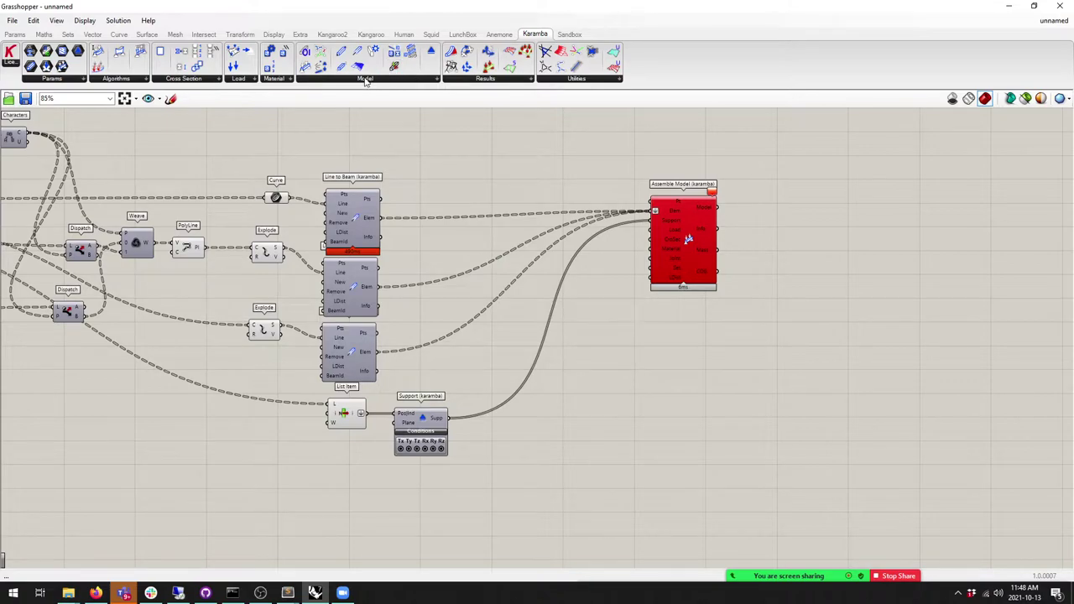
pyautogui.moveTo(403, 222); pyautogui.dragTo(433, 223, button='right')
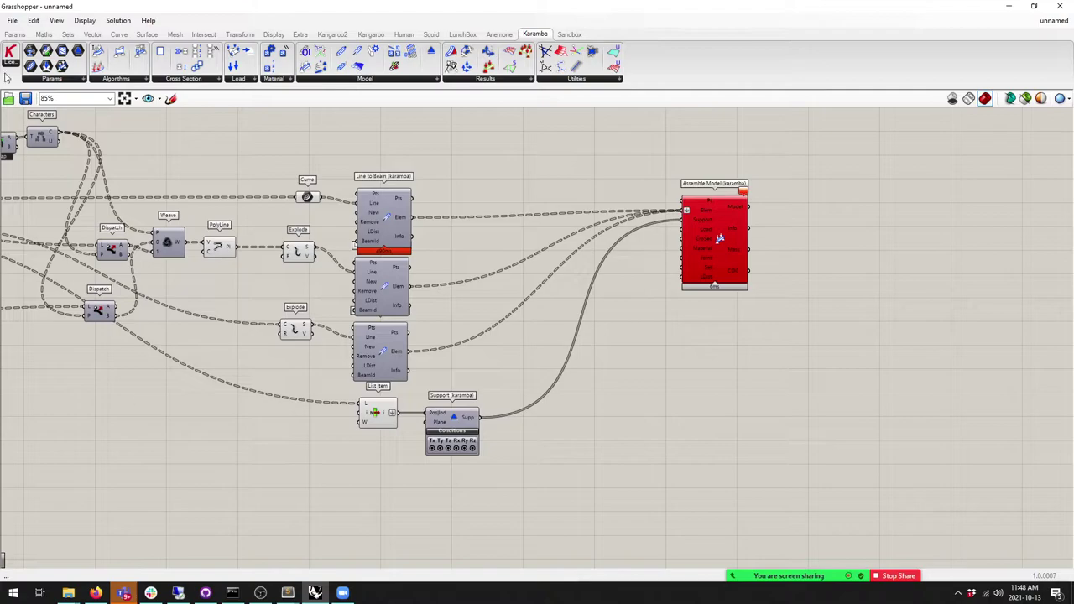
pyautogui.click(19, 22)
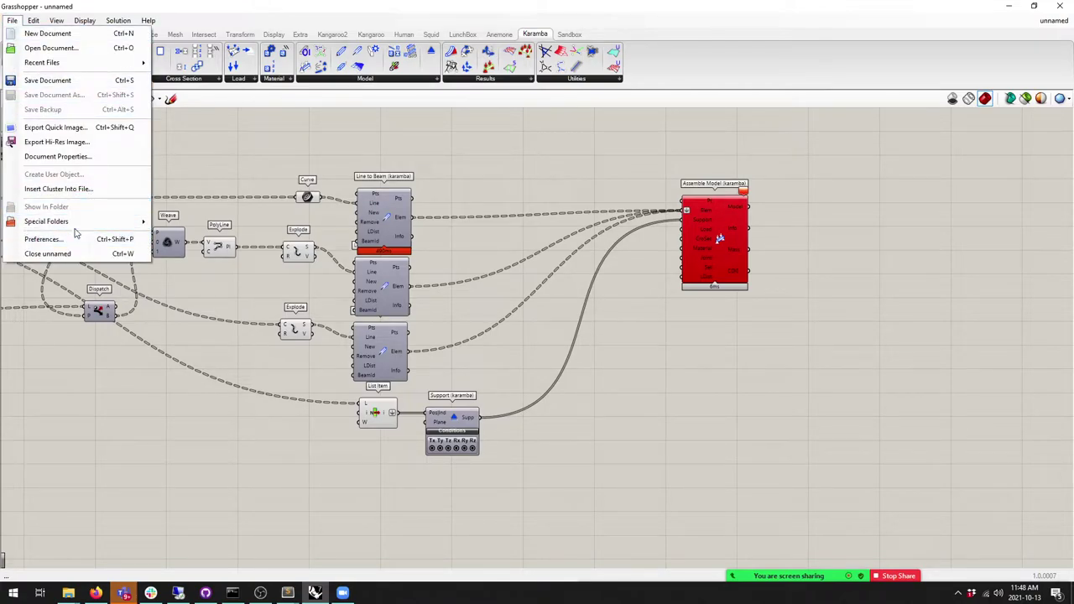
# Step: Inspect the Karamba folder in Grasshopper's Libraries, showing its License subfolder, then minimize Explorer
pyautogui.moveTo(74, 224)
pyautogui.click(202, 222)
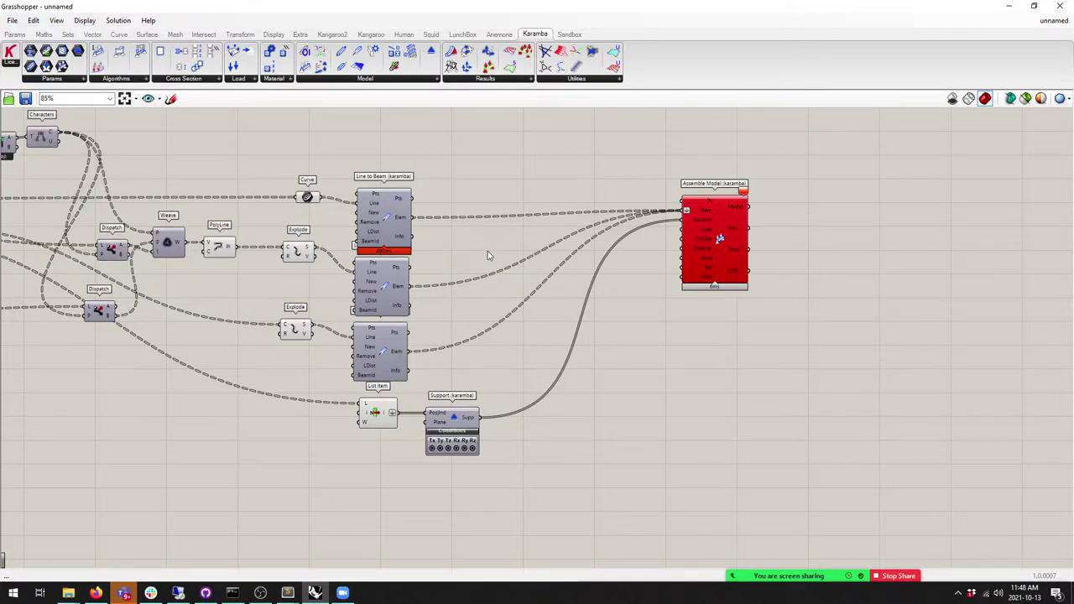
pyautogui.scroll(-1, 277, 168)
pyautogui.scroll(1, 251, 139)
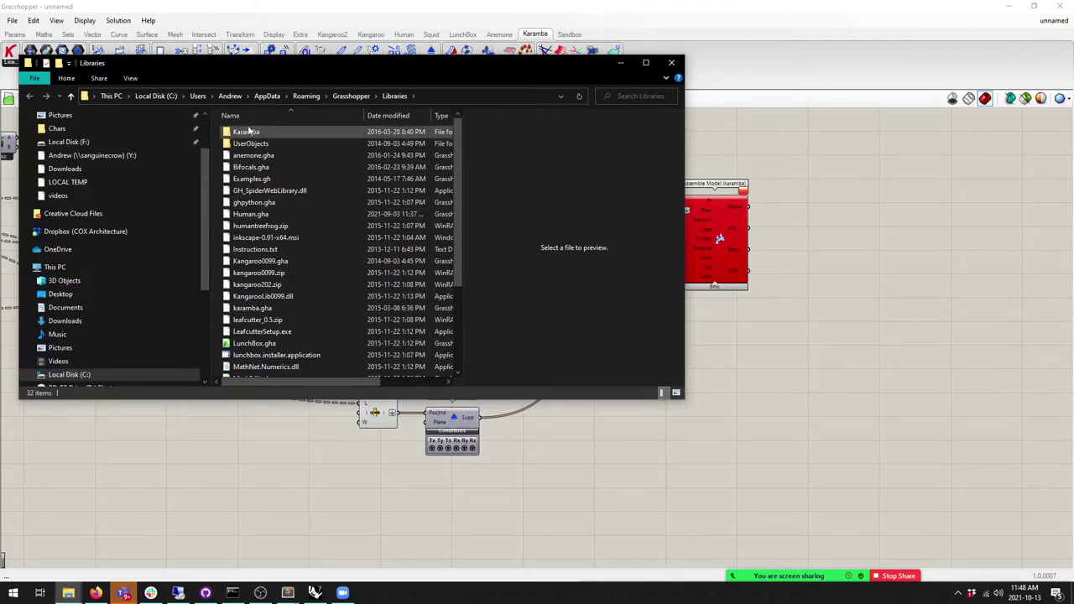
pyautogui.doubleClick(246, 132)
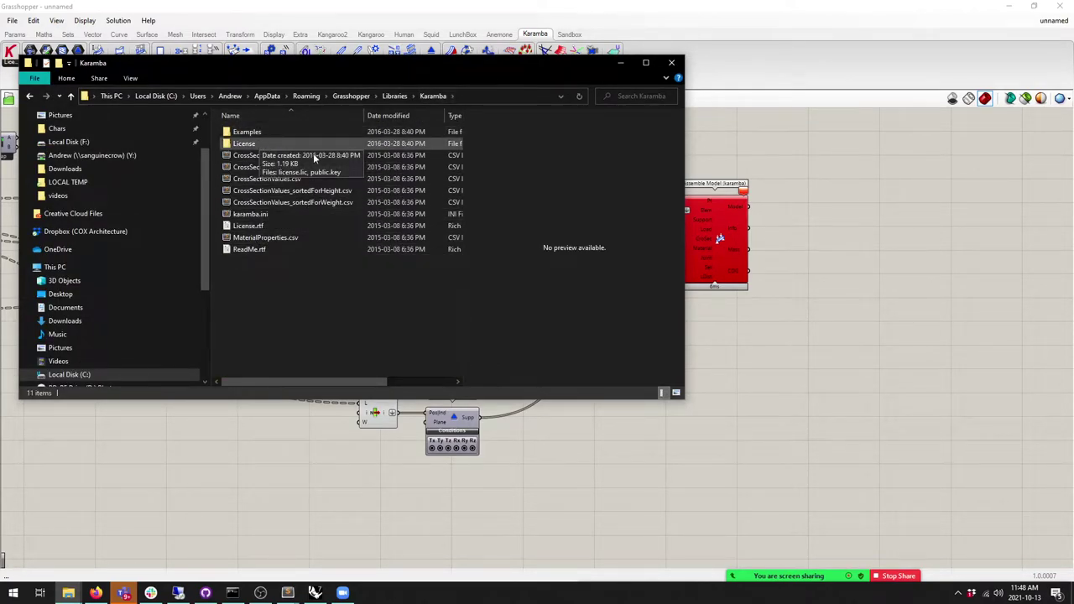
pyautogui.click(645, 62)
pyautogui.click(1007, 5)
pyautogui.scroll(2, 588, 302)
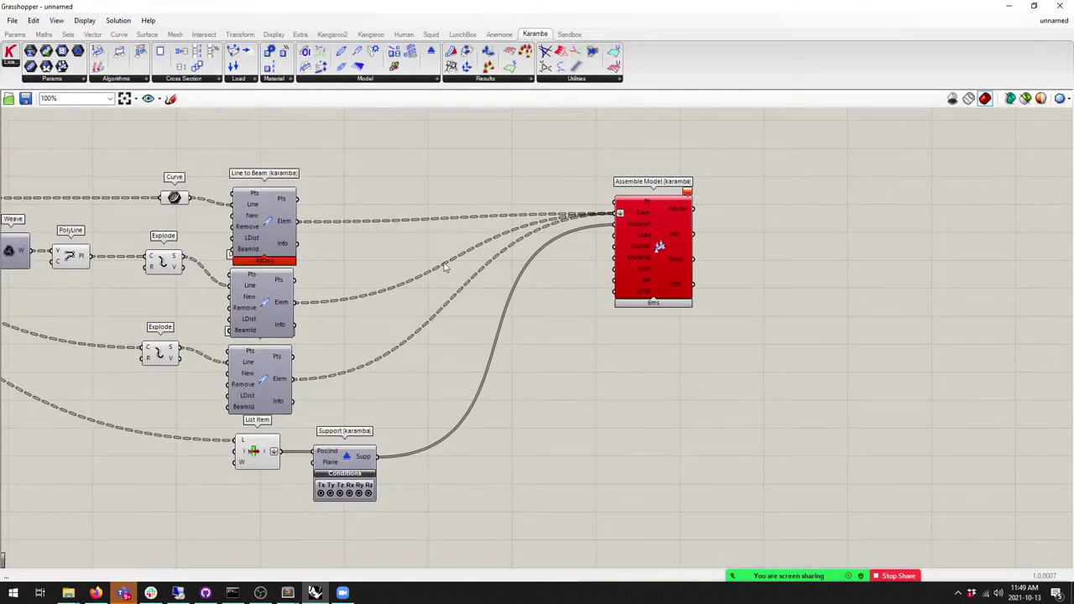
# Step: Save the Grasshopper definition as 'Truss'
pyautogui.click(13, 20)
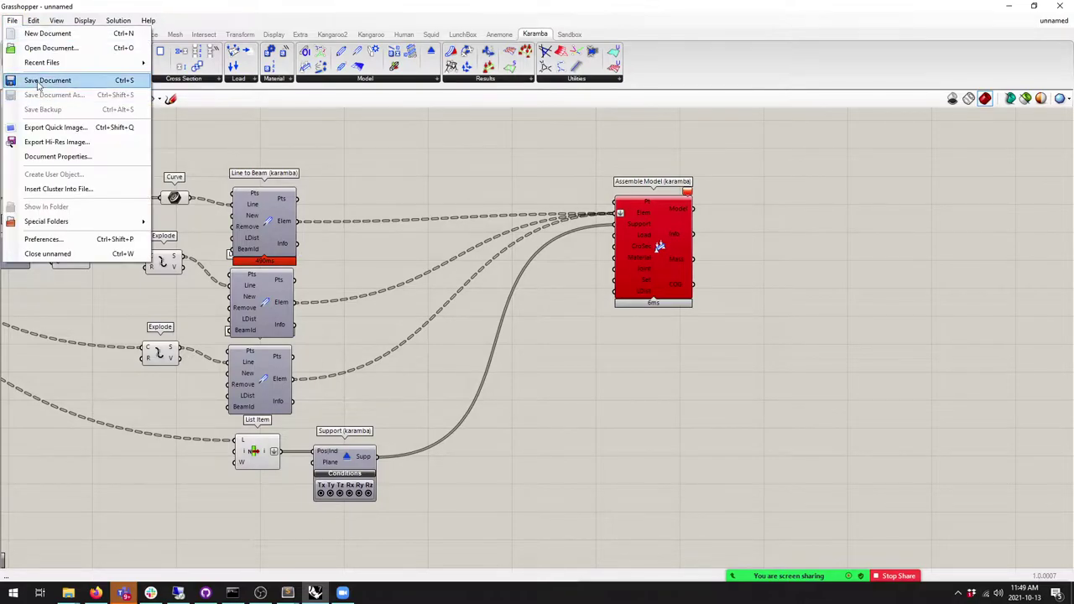
pyautogui.click(37, 80)
pyautogui.write('Truss')
pyautogui.press('Return')
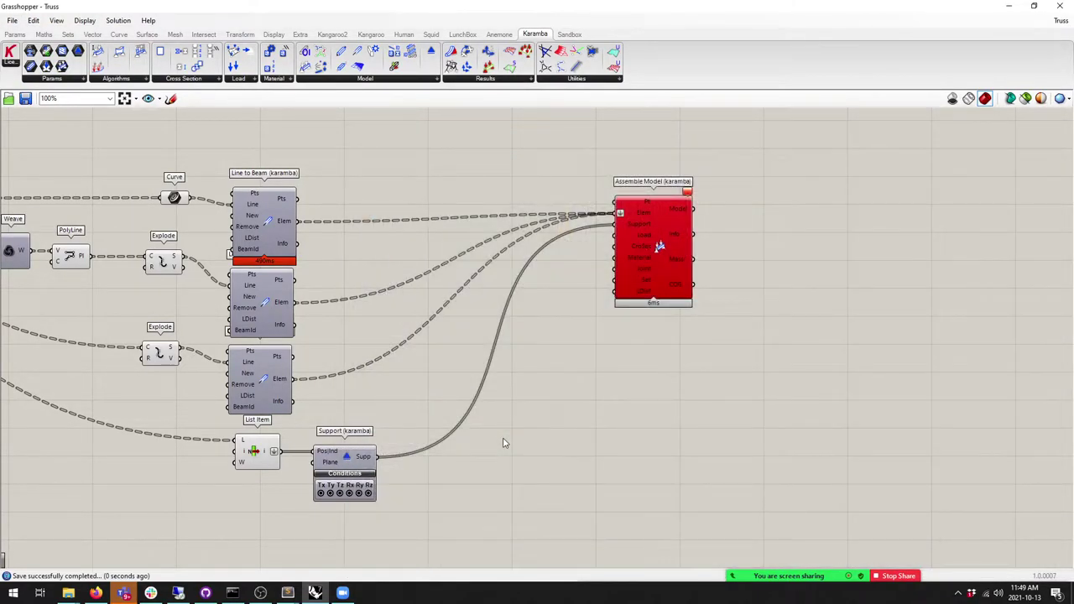
# Step: Close Grasshopper and Rhino without saving the untitled model, then switch to Firefox
pyautogui.click(1057, 7)
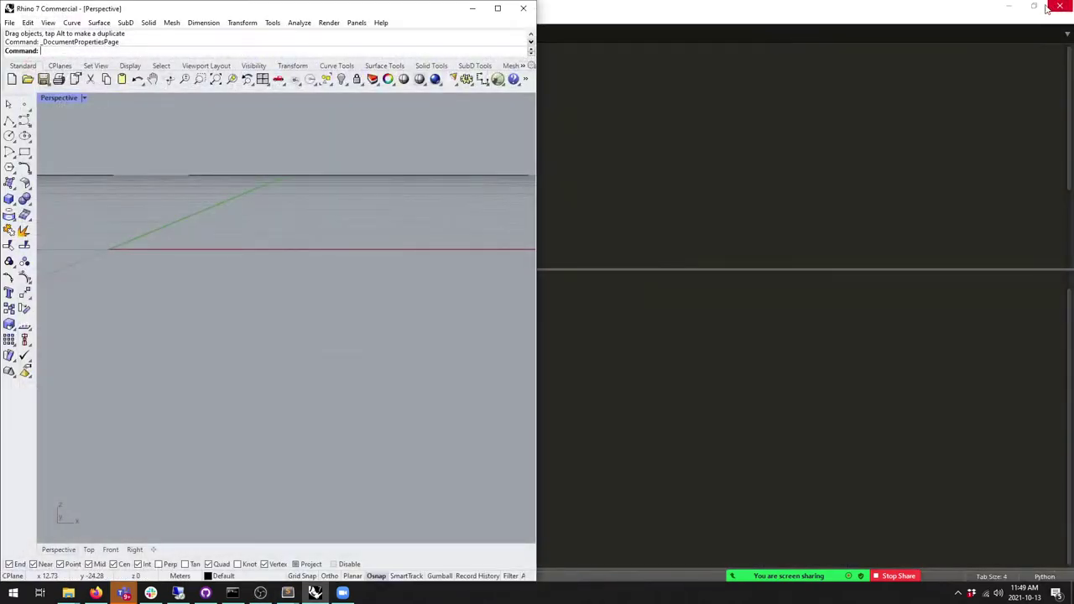
pyautogui.click(524, 7)
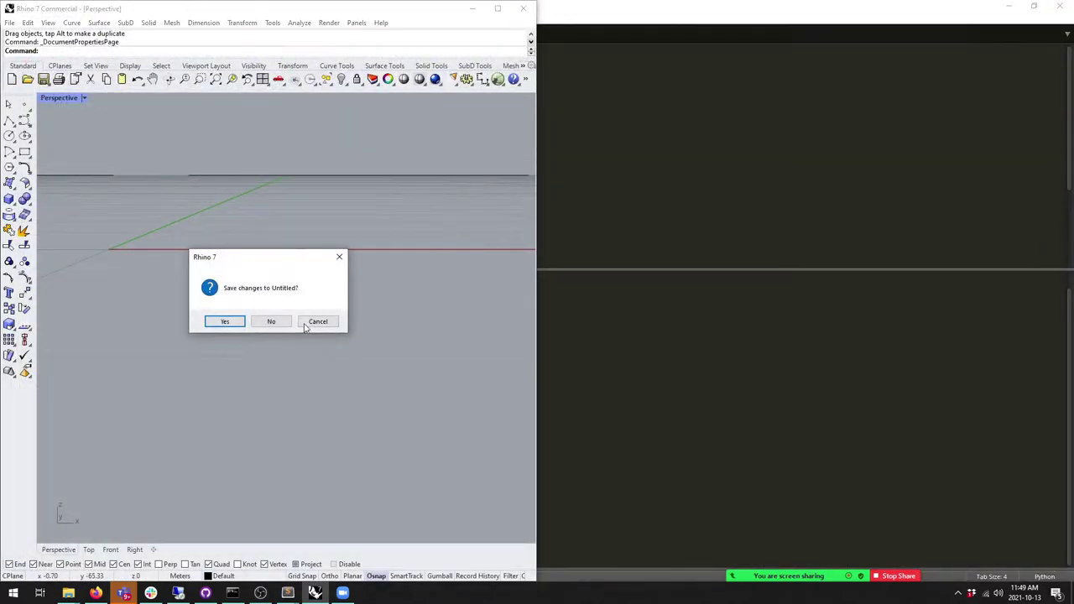
pyautogui.click(283, 323)
pyautogui.click(95, 593)
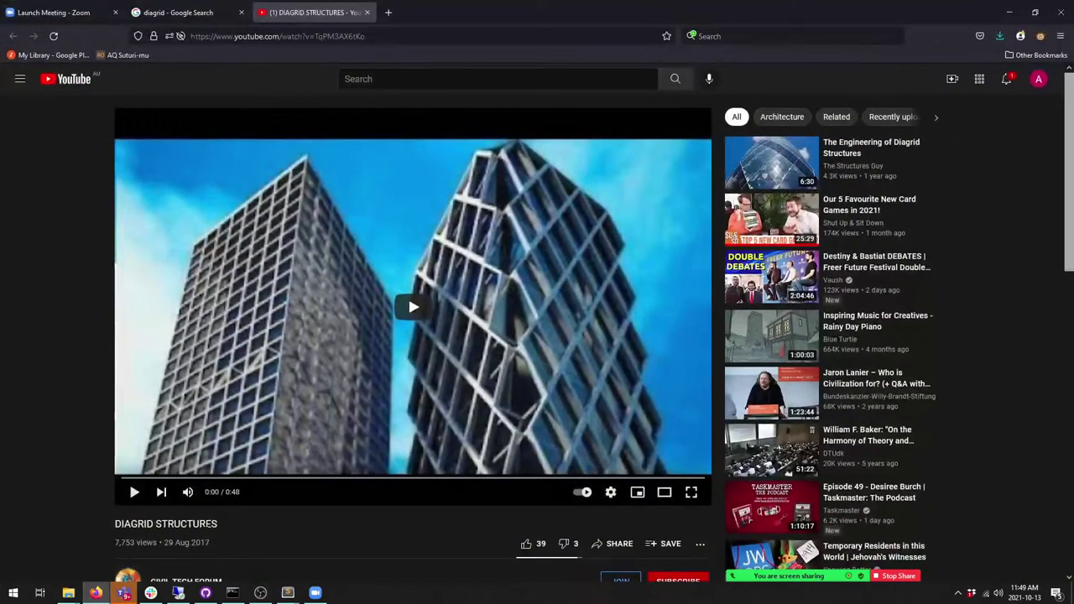
# Step: In a new tab, go to karamba3d.com and open the free trial downloads page
pyautogui.hotkey('ctrl', 't')
pyautogui.write('karamba3d.com/')
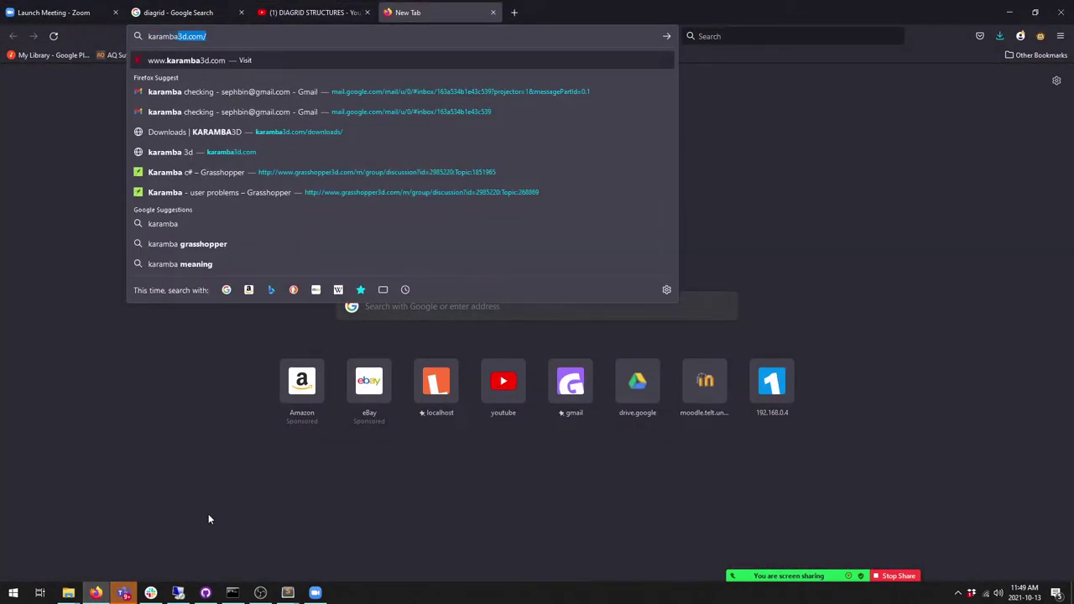
pyautogui.press('Return')
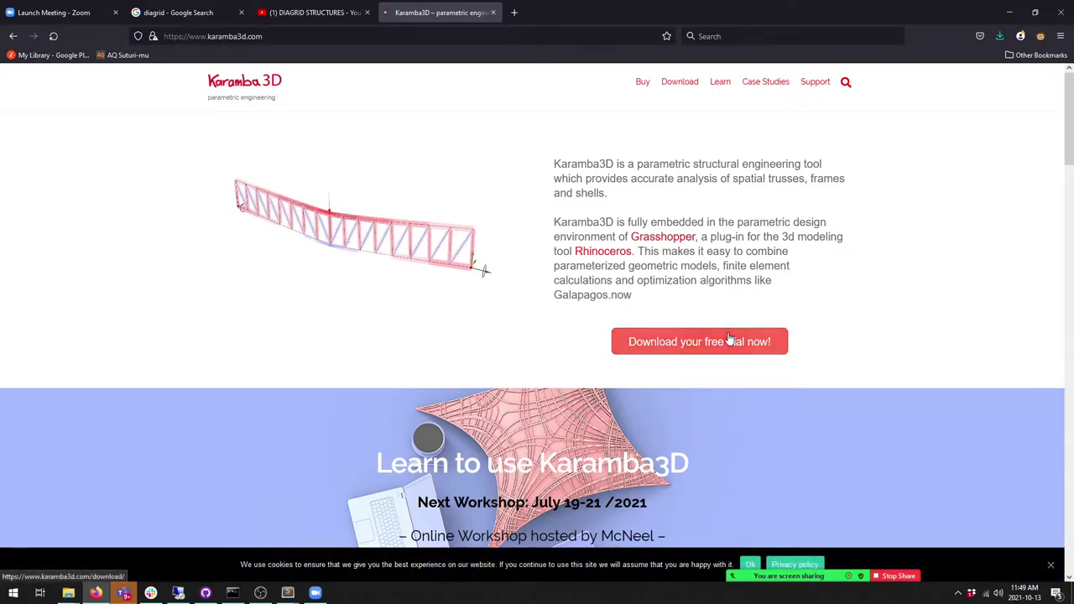
pyautogui.click(729, 339)
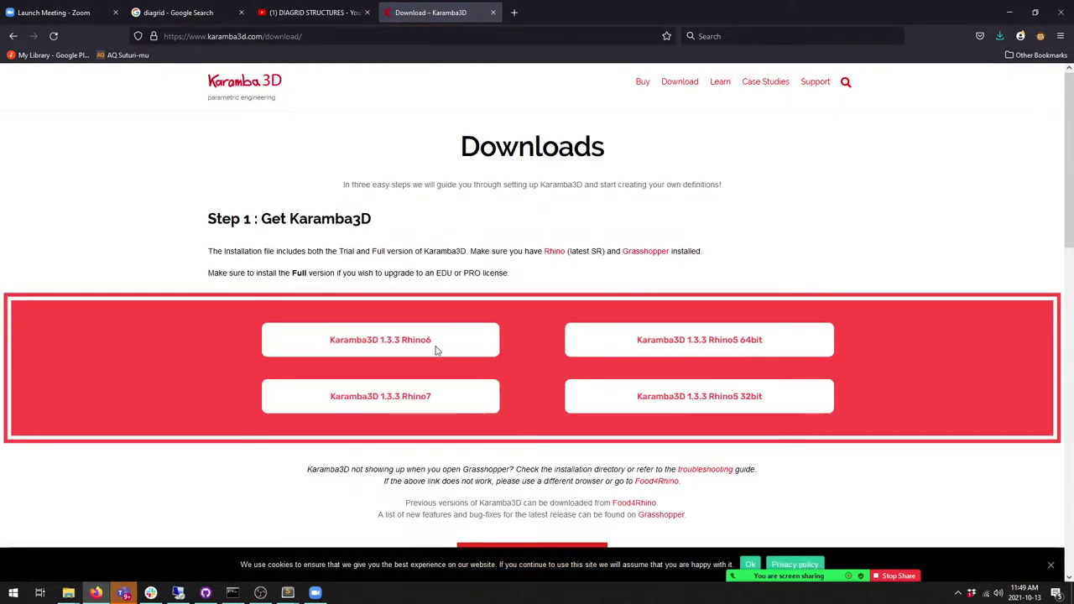
# Step: Download the Karamba3D 1.3.3 Rhino7 installer and open the .msi from Downloads
pyautogui.click(394, 401)
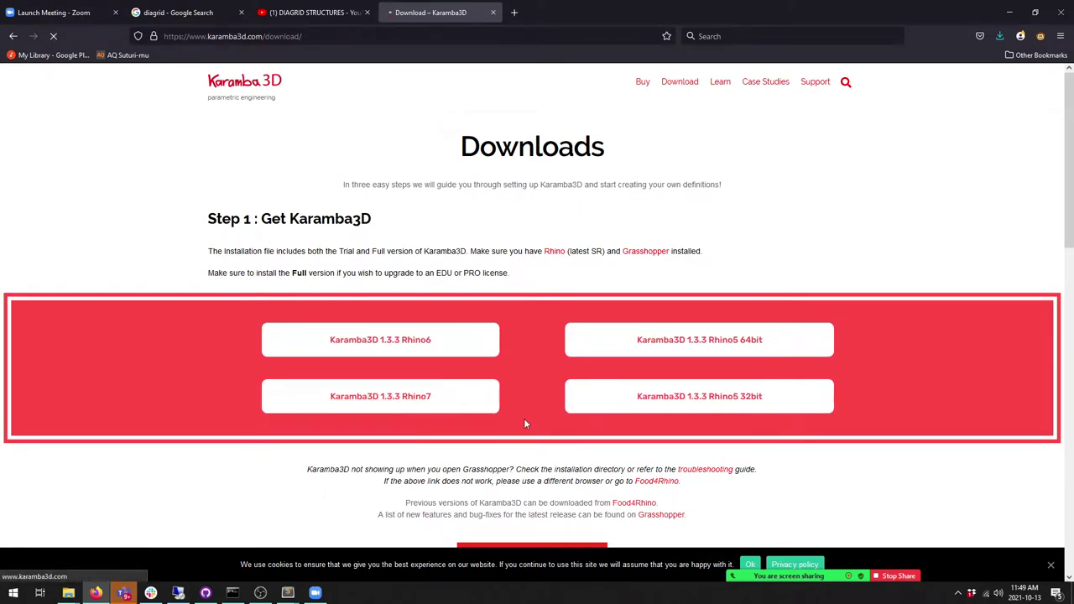
pyautogui.click(923, 390)
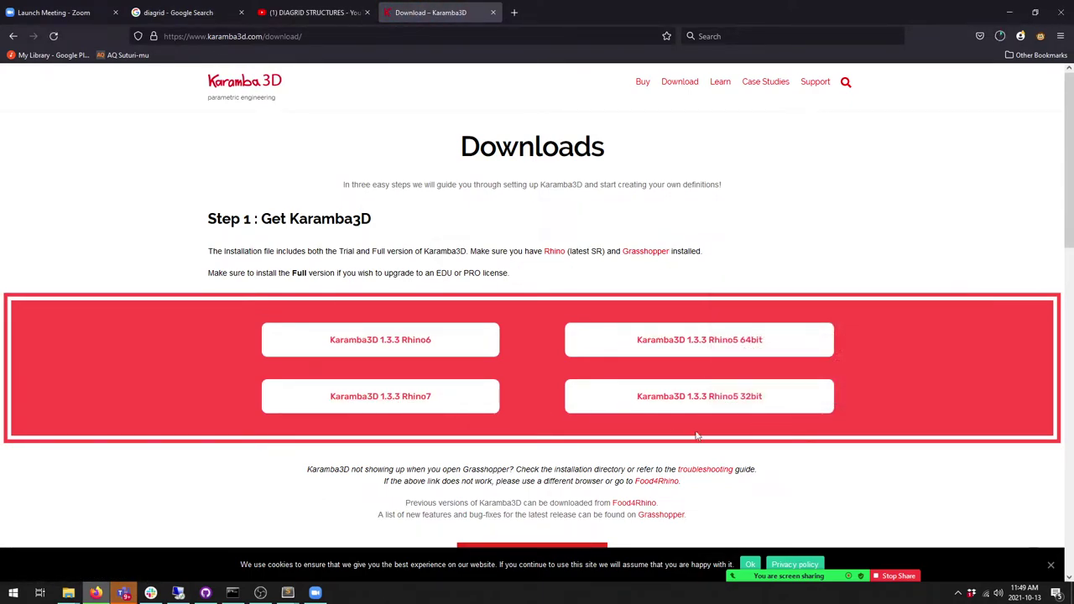
pyautogui.click(999, 37)
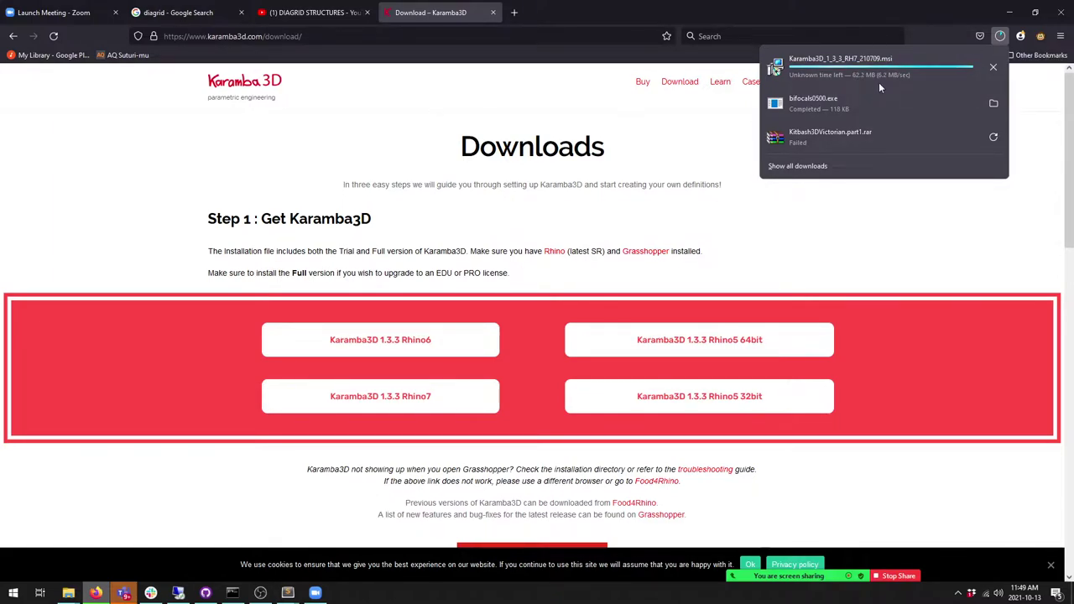
pyautogui.click(957, 64)
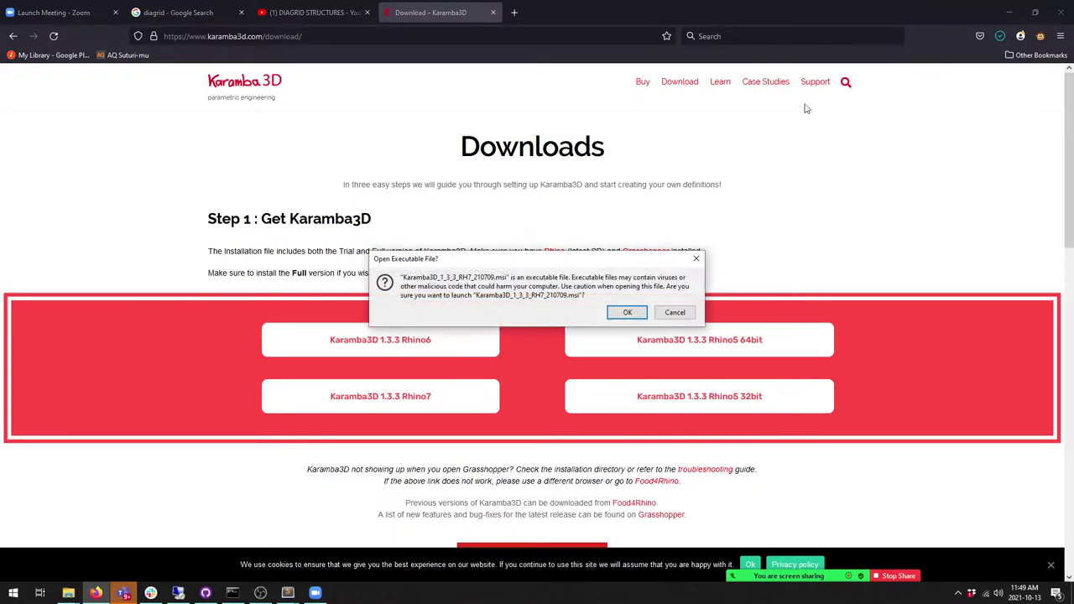
# Step: Run the installer and choose the FREE version with SI units through custom setup
pyautogui.click(626, 314)
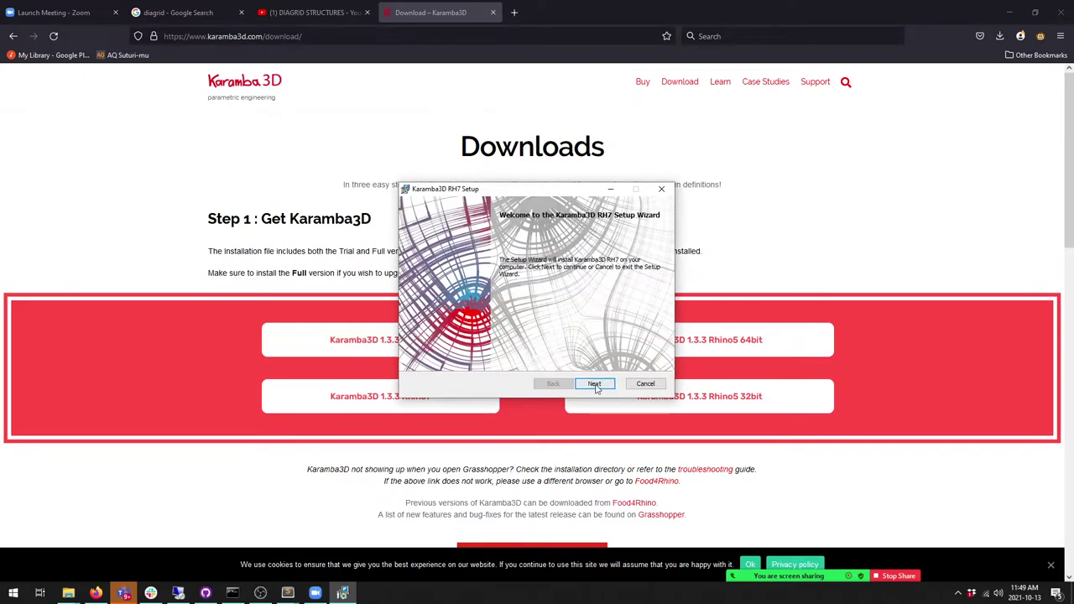
pyautogui.click(595, 385)
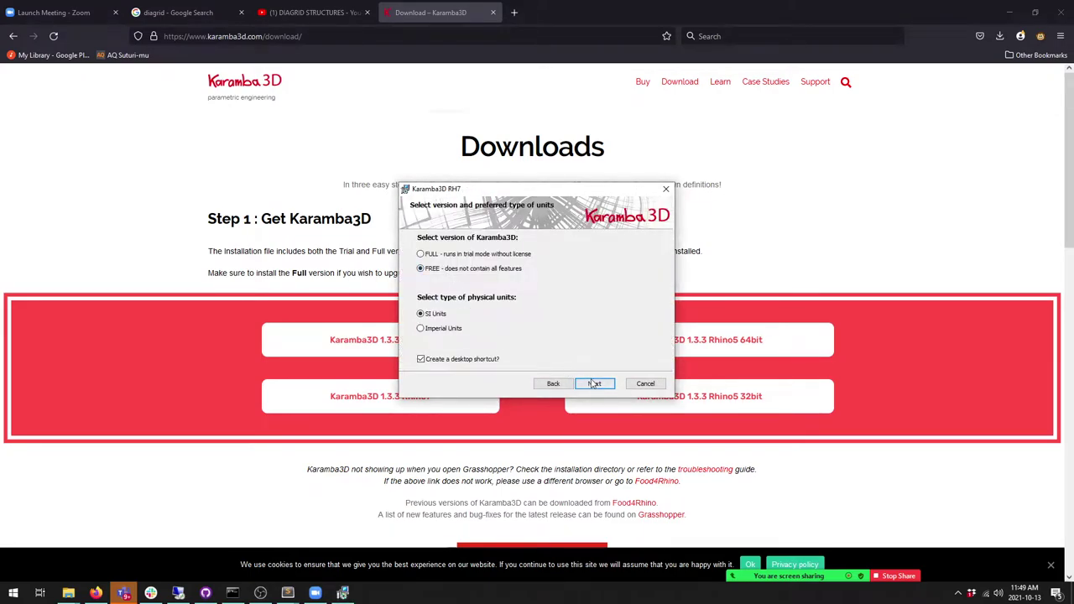
pyautogui.click(594, 383)
pyautogui.click(594, 385)
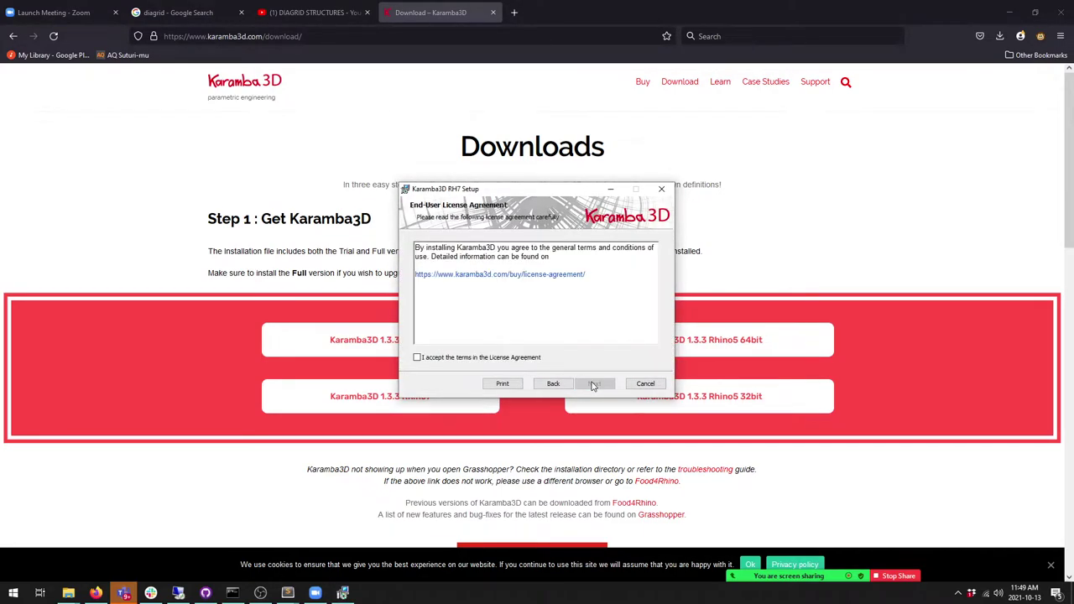
# Step: Accept the license terms, install Karamba3D for Rhino 7, and finish the wizard
pyautogui.click(452, 359)
pyautogui.click(594, 384)
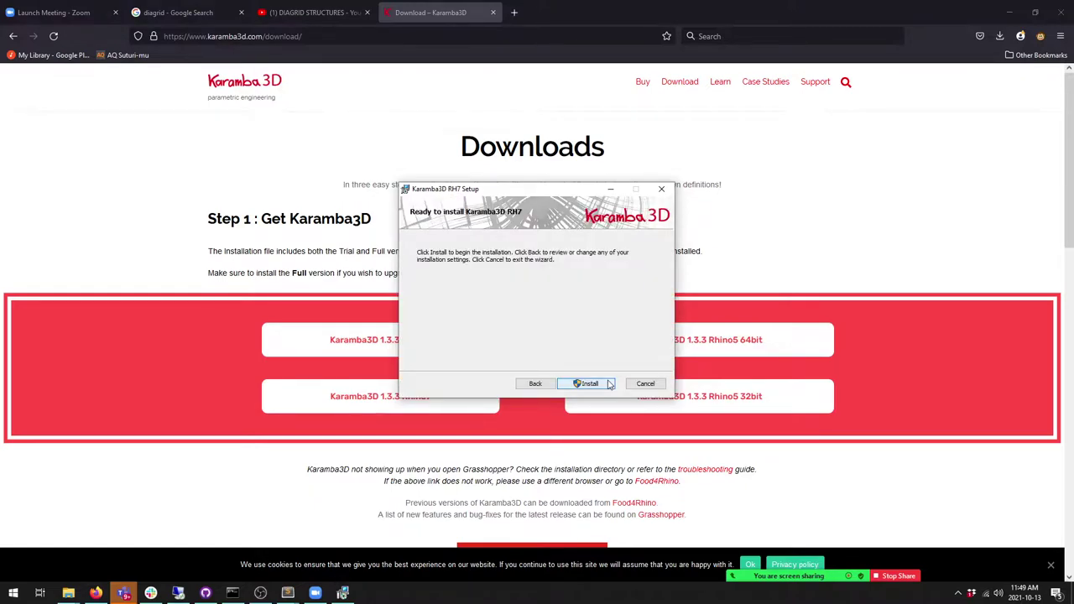
pyautogui.click(596, 383)
pyautogui.click(13, 593)
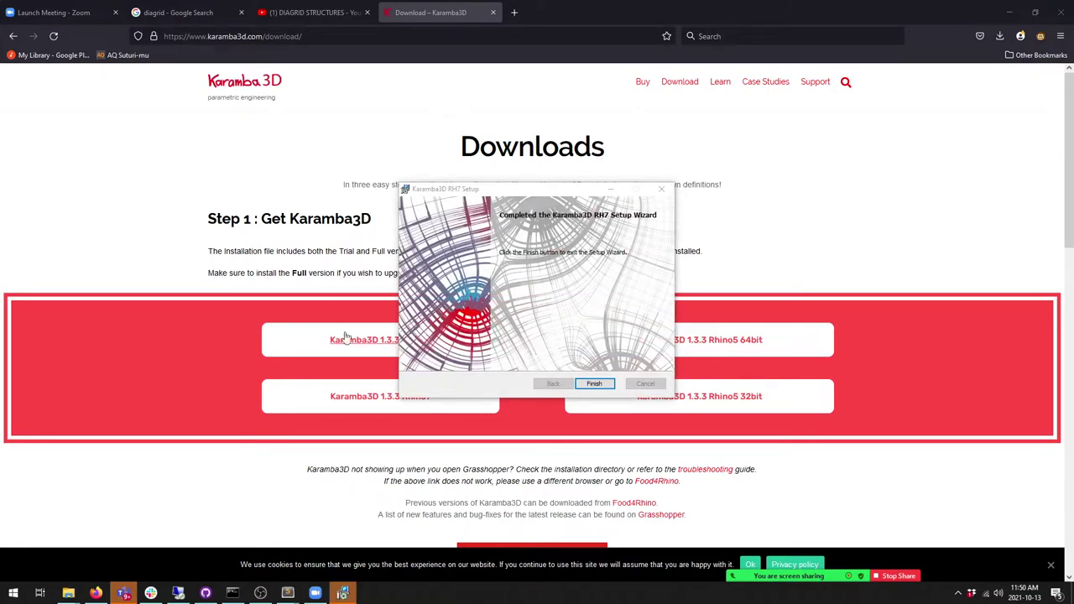
pyautogui.click(605, 383)
# Step: Launch Rhino 7 by searching 'rhino' from the Windows Start menu
pyautogui.click(1025, 593)
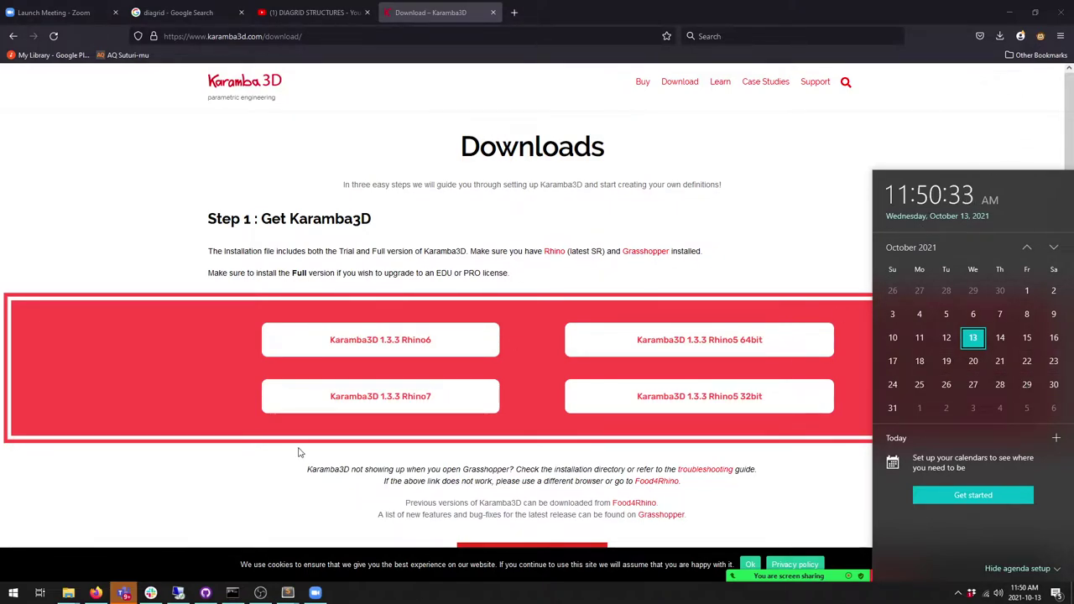
pyautogui.click(240, 493)
pyautogui.press('super')
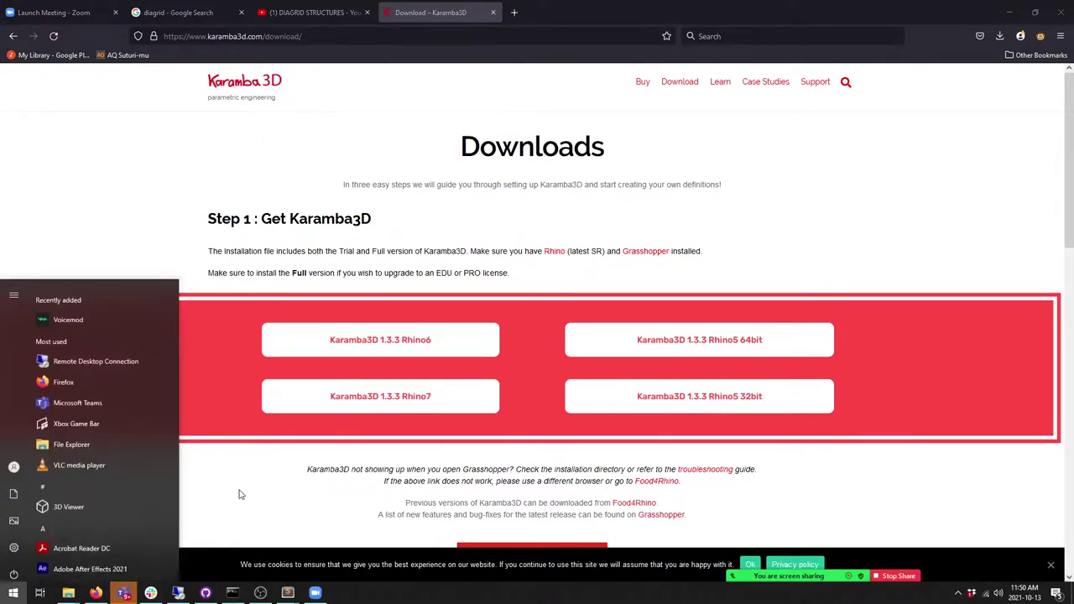
pyautogui.write('rhino')
pyautogui.press('Return')
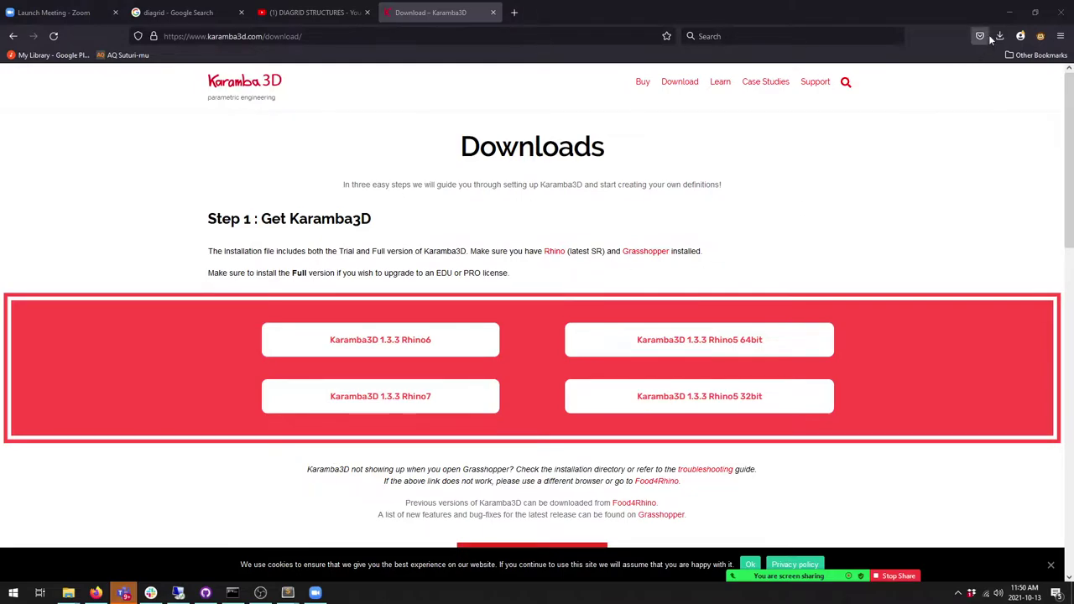
# Step: Minimize Firefox and the text editor, then start a new Rhino model from a template
pyautogui.click(1009, 11)
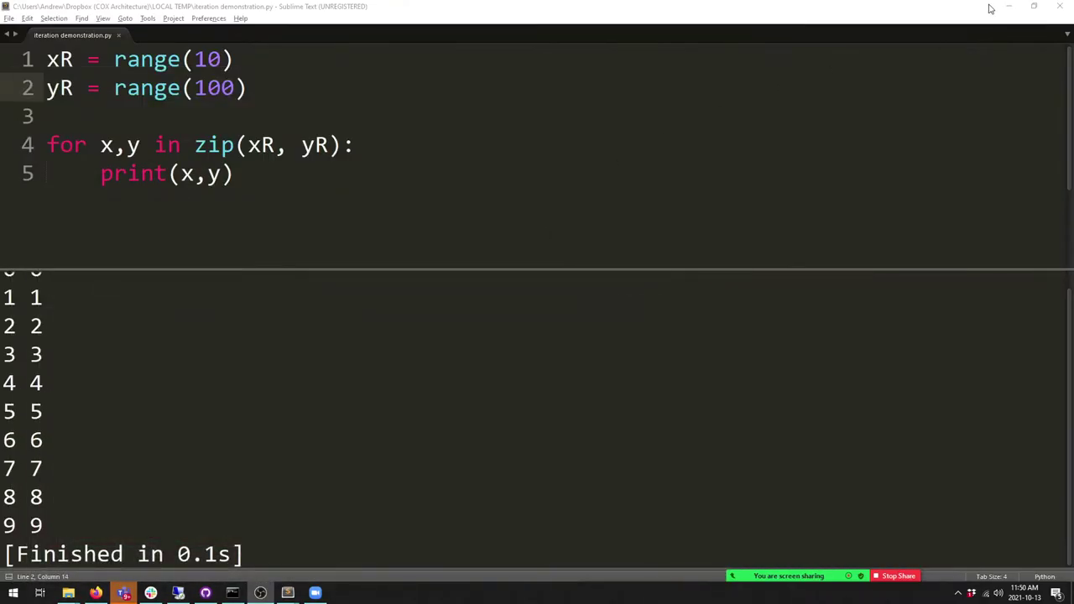
pyautogui.click(1008, 6)
pyautogui.click(354, 131)
pyautogui.click(373, 237)
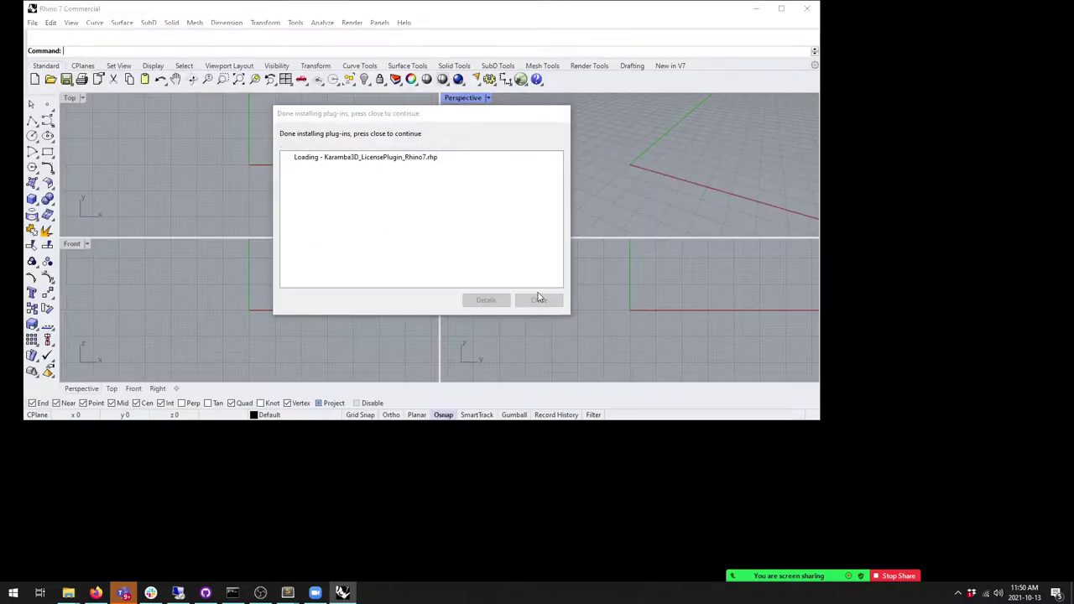
# Step: Close the plug-in install message, maximize Rhino, and run the Grasshopper command
pyautogui.click(538, 299)
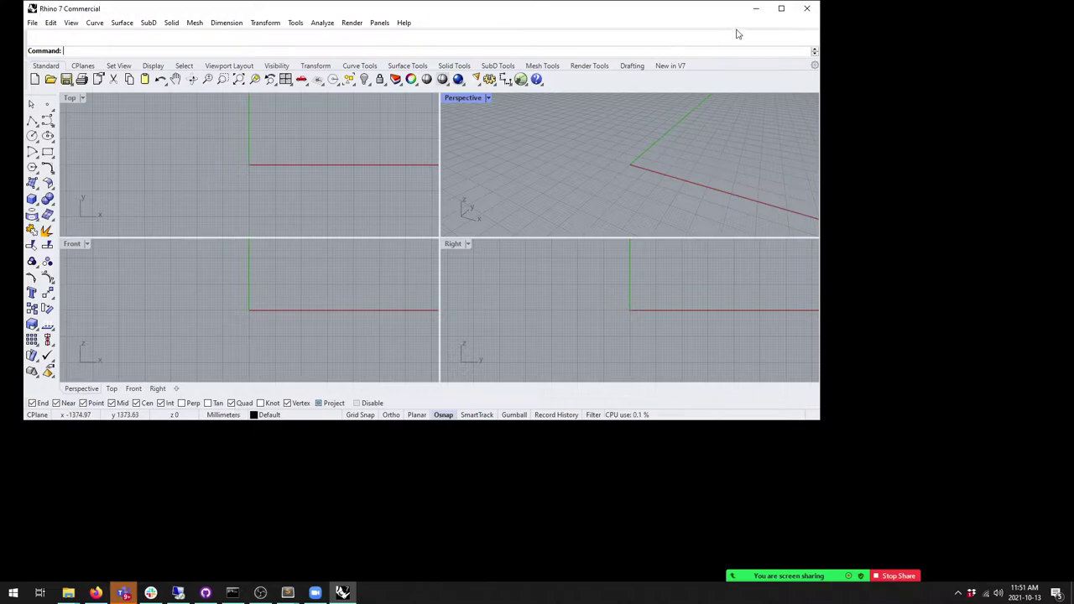
pyautogui.click(780, 10)
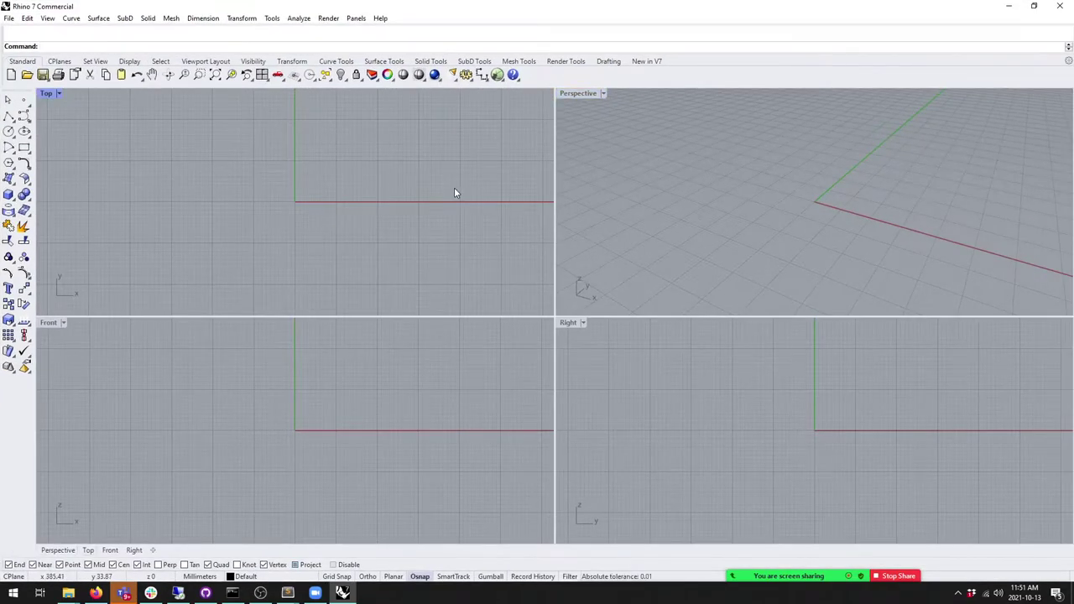
pyautogui.write('Grasshopper')
pyautogui.press('Return')
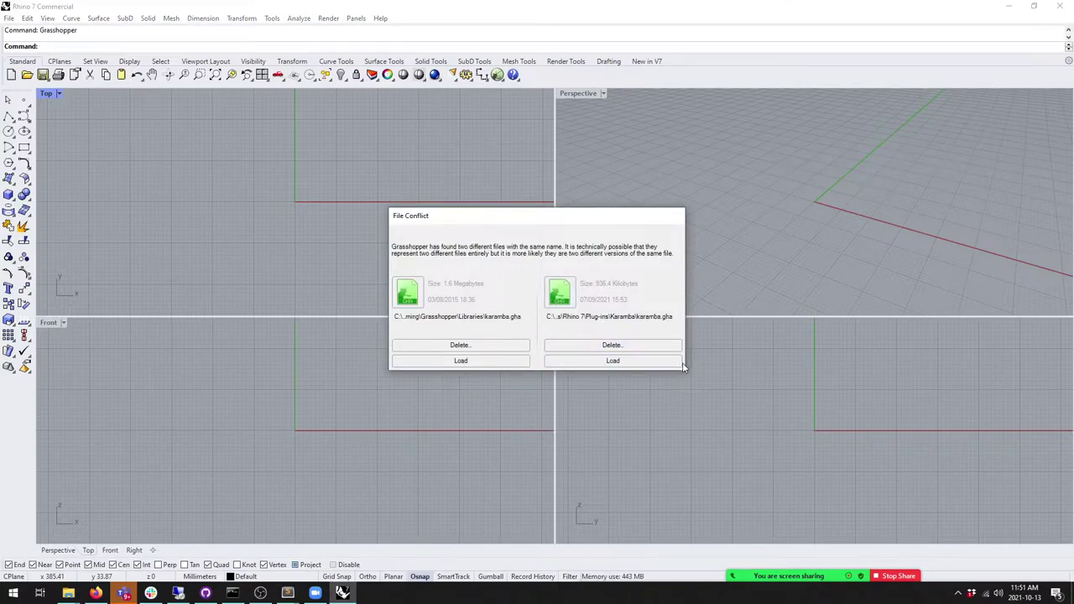
# Step: Resolve the file conflict by removing the 2015 karamba.gha, then close the tutorials browser
pyautogui.moveTo(682, 369); pyautogui.dragTo(751, 410)
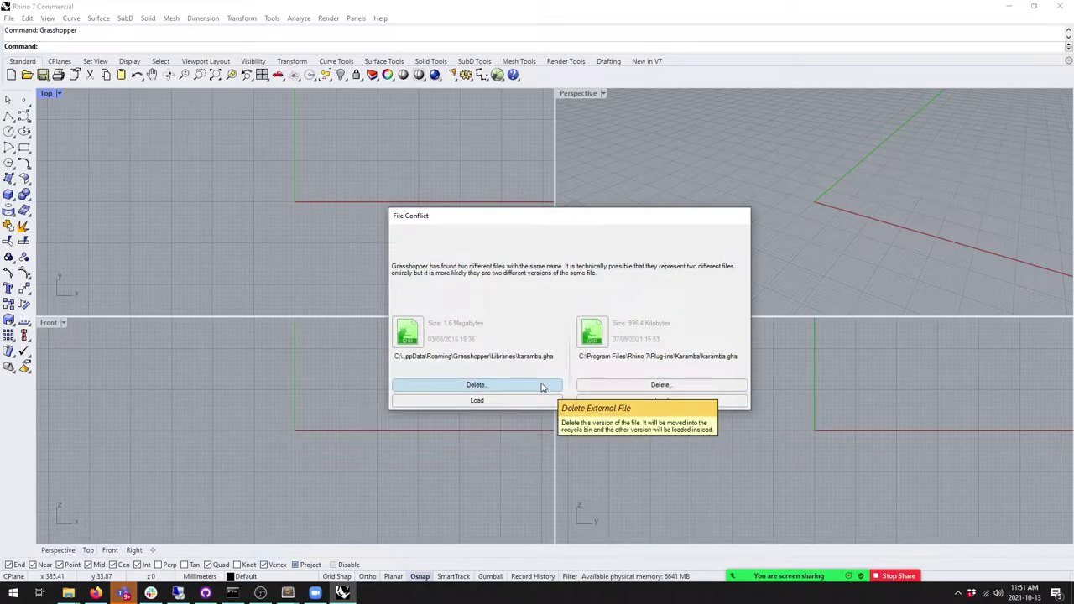
pyautogui.click(541, 385)
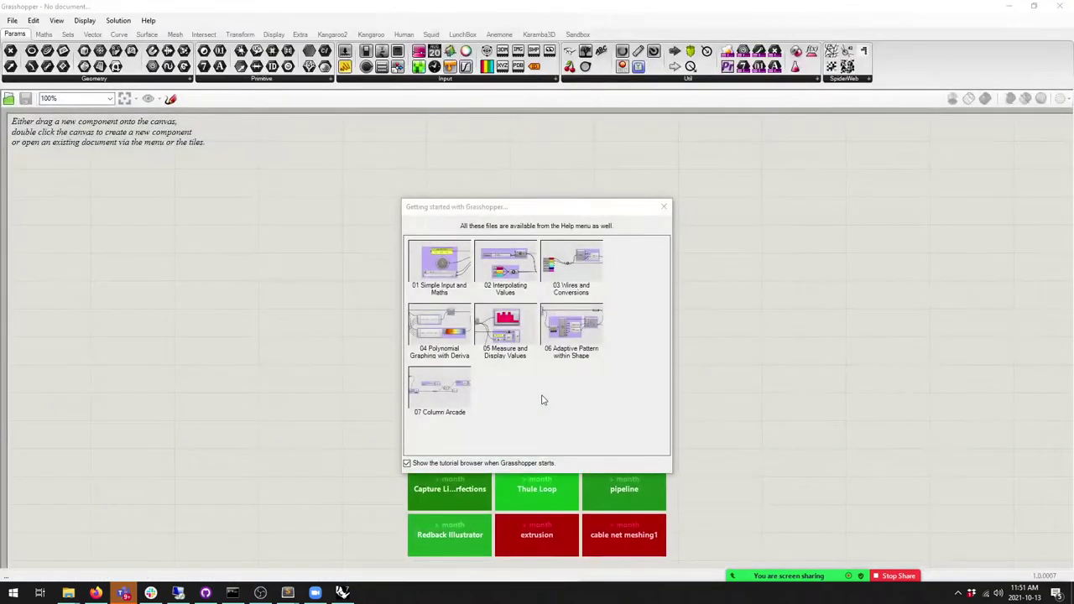
pyautogui.click(663, 207)
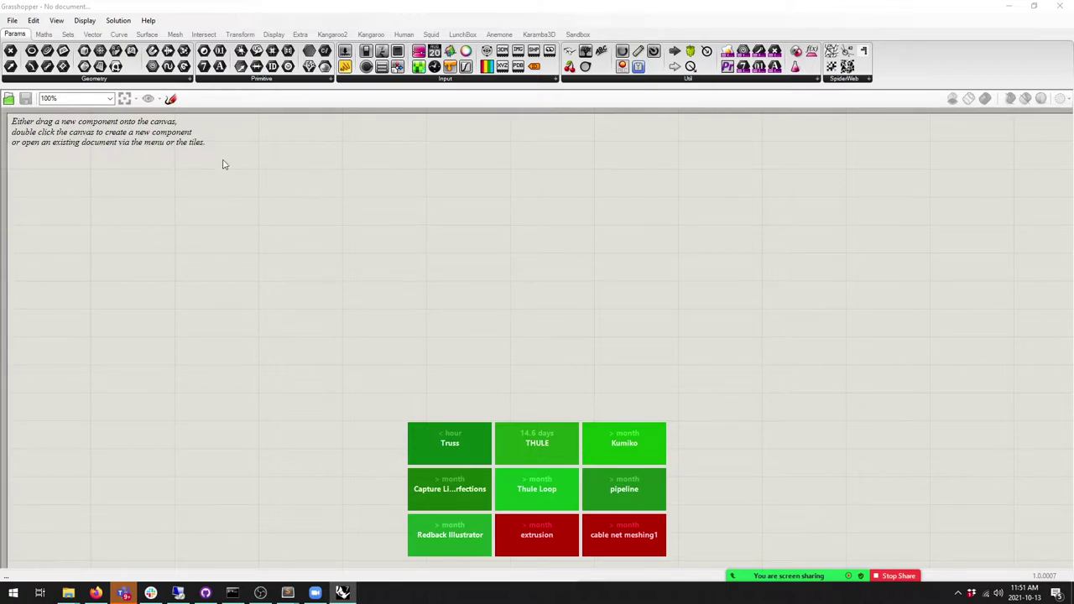
# Step: Reopen Truss.gh from File > Recent Files
pyautogui.click(14, 22)
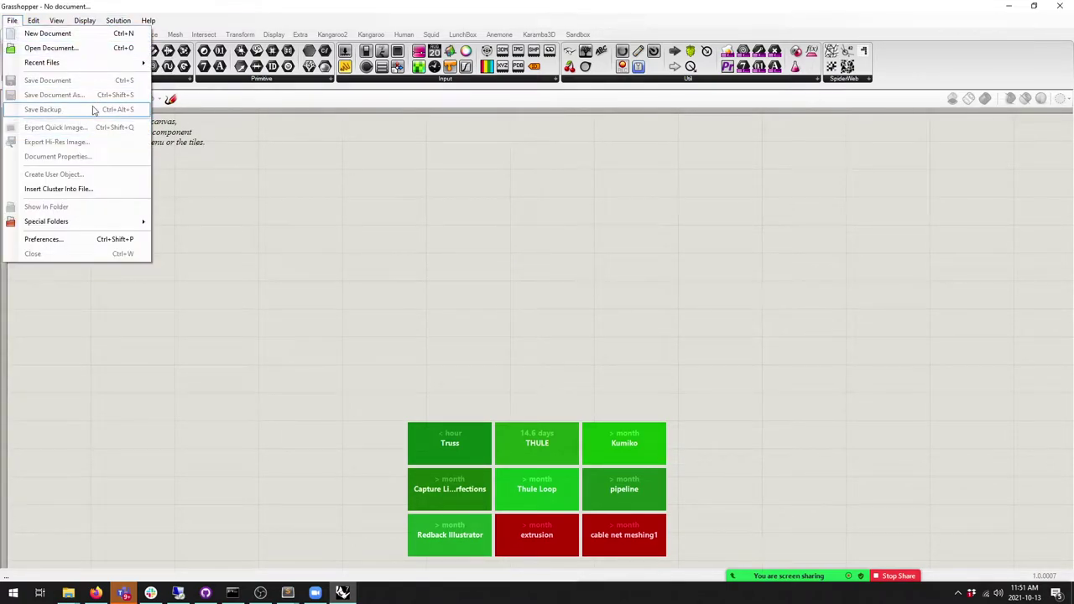
pyautogui.moveTo(131, 63)
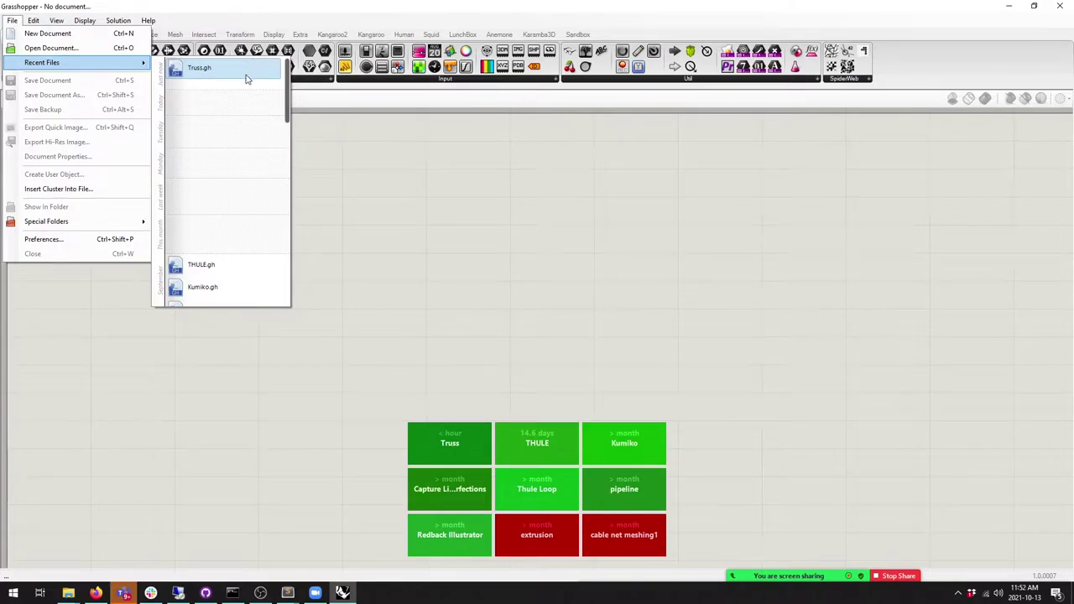
pyautogui.click(246, 76)
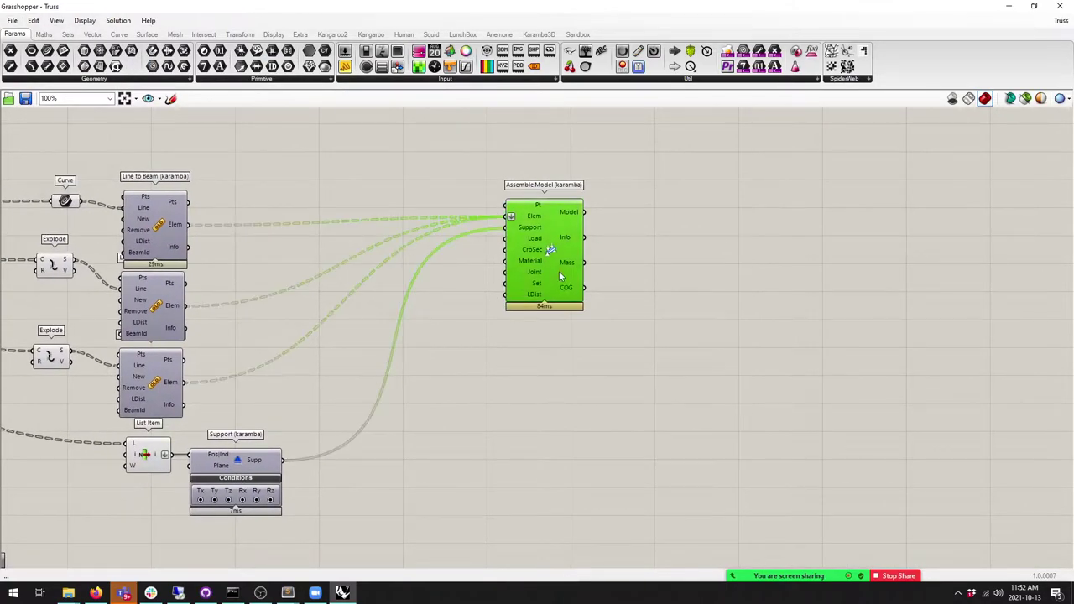
pyautogui.moveTo(432, 19); pyautogui.dragTo(496, 7)
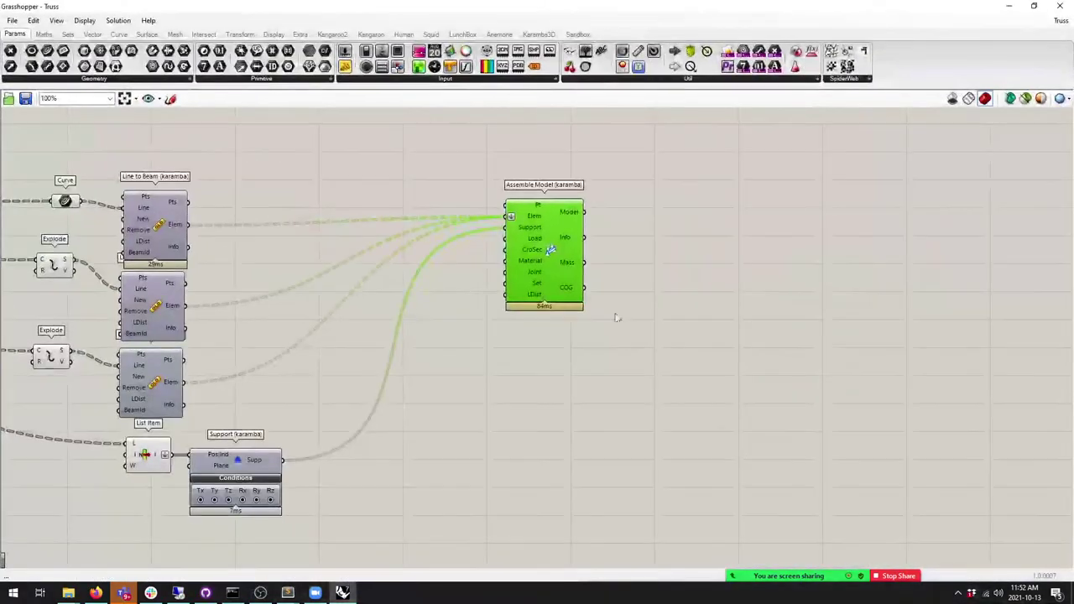
pyautogui.scroll(-3, 542, 297)
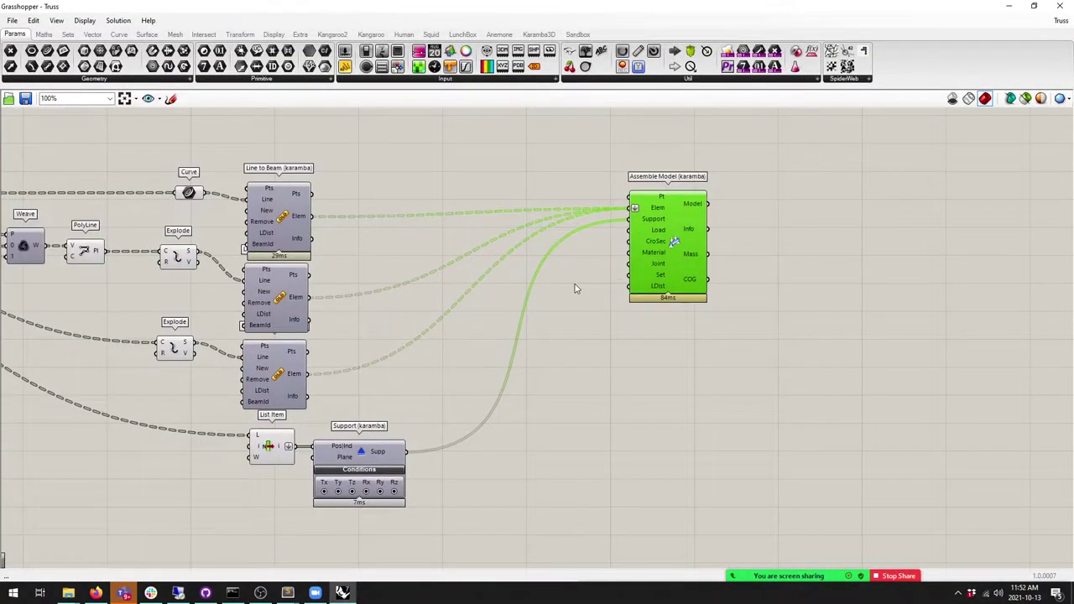
pyautogui.scroll(3, 542, 298)
pyautogui.moveTo(554, 300); pyautogui.dragTo(541, 316, button='right')
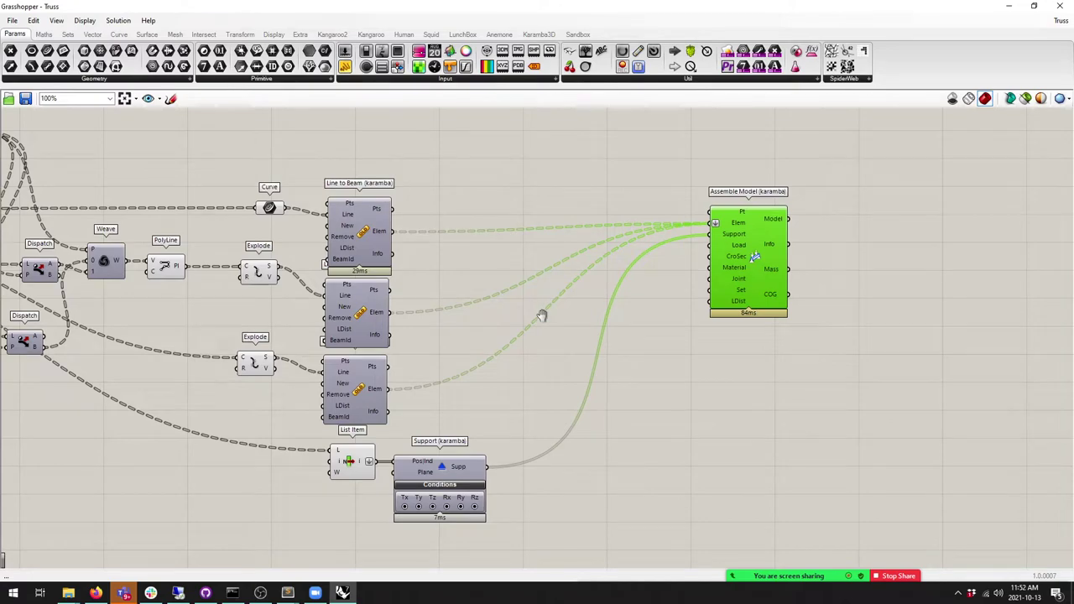
pyautogui.scroll(1, 542, 318)
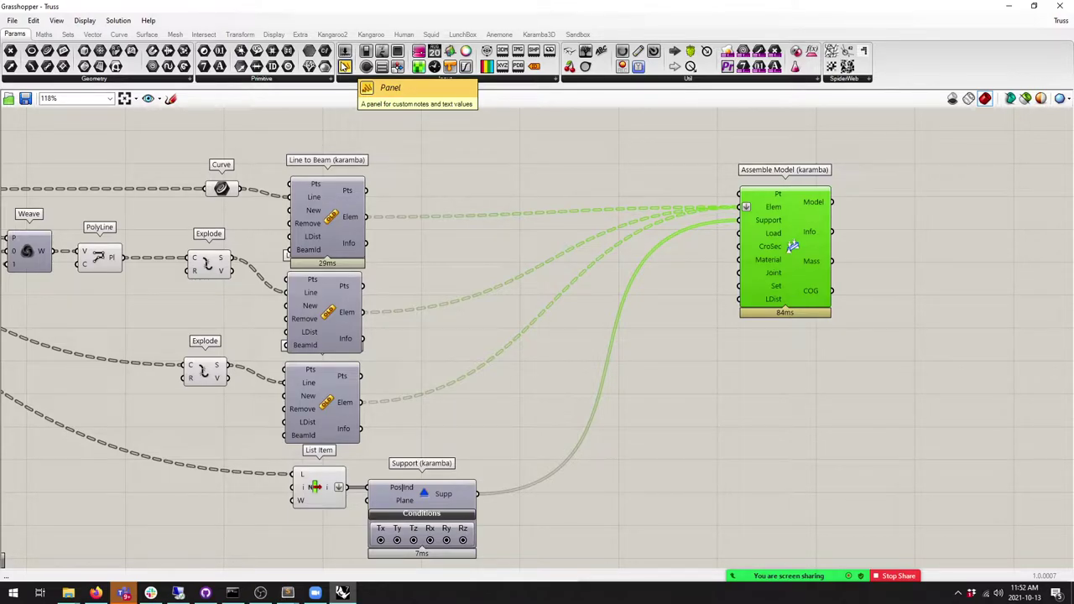
# Step: Show the Karamba3D toolbar, then select the old Line to Beam component and nudge it up
pyautogui.click(538, 34)
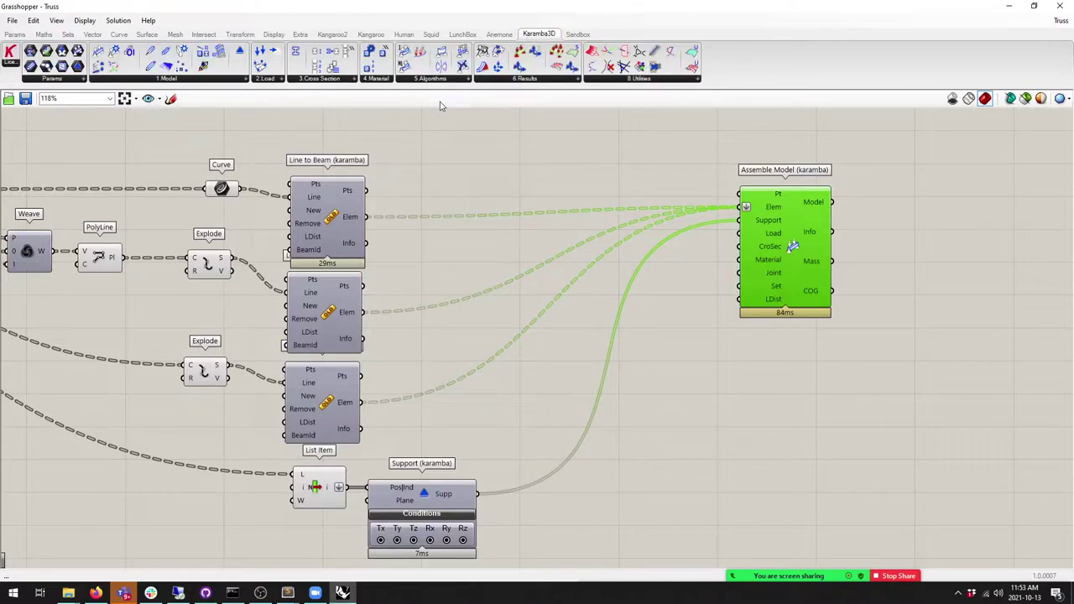
pyautogui.moveTo(433, 209); pyautogui.dragTo(465, 212, button='right')
pyautogui.click(333, 219)
pyautogui.moveTo(365, 221); pyautogui.dragTo(366, 219)
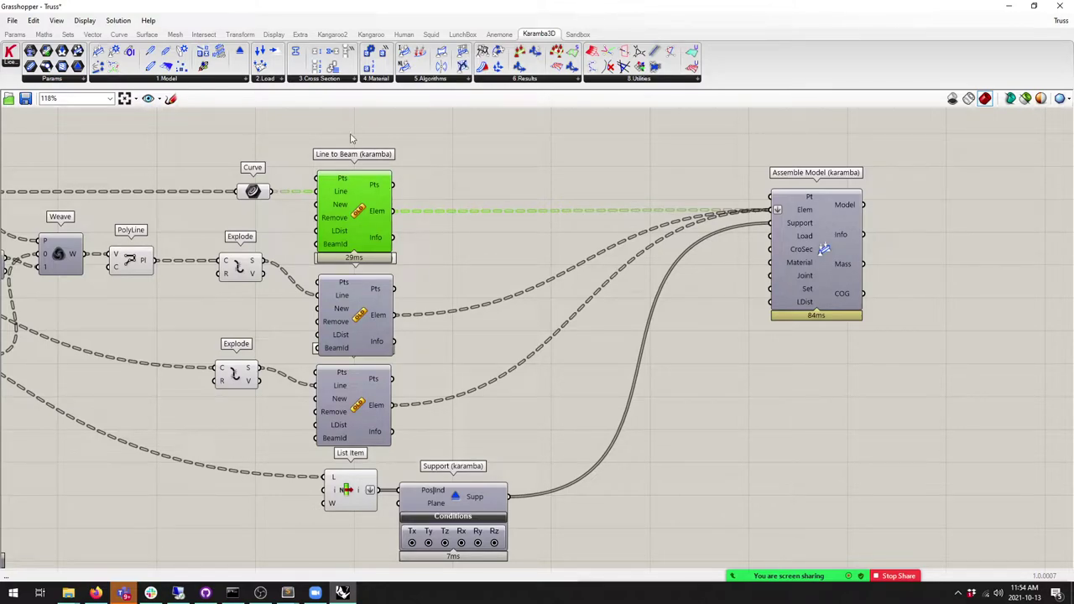
# Step: Place a Karamba3D Line to Beam component fed by the curve lines, and duplicate it below
pyautogui.click(189, 81)
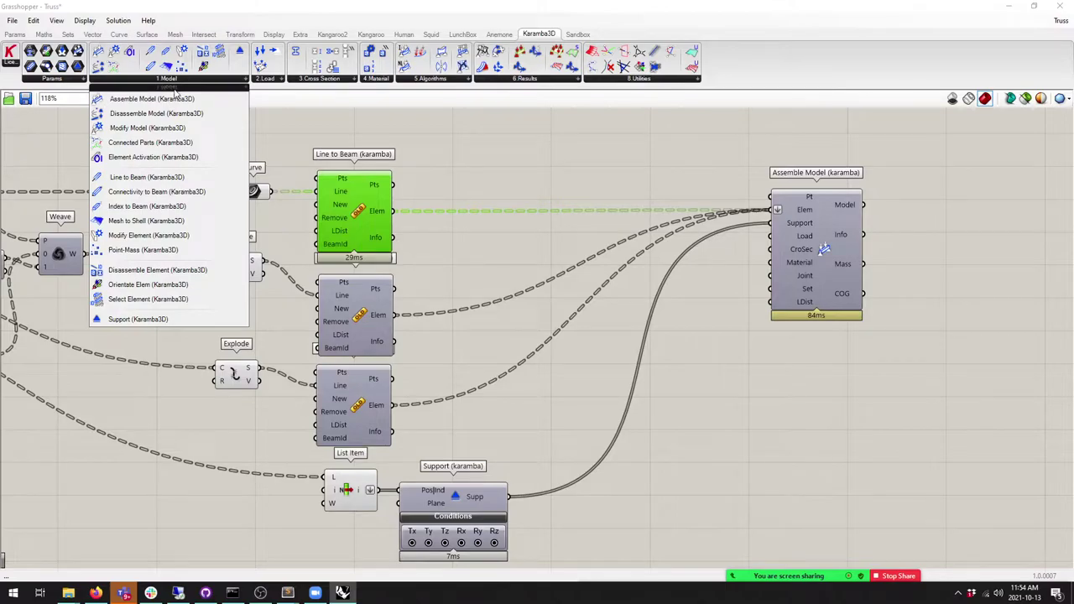
pyautogui.moveTo(147, 177); pyautogui.dragTo(464, 220)
pyautogui.moveTo(321, 194); pyautogui.dragTo(428, 204)
pyautogui.keyDown('alt'); pyautogui.moveTo(466, 232); pyautogui.dragTo(469, 408); pyautogui.keyUp('alt')
# Step: Add a third Line to Beam copy fed by the lower Explode and wire beam elements into Assemble Model
pyautogui.moveTo(262, 368); pyautogui.dragTo(434, 388)
pyautogui.click(546, 277)
pyautogui.moveTo(470, 216); pyautogui.dragTo(770, 210)
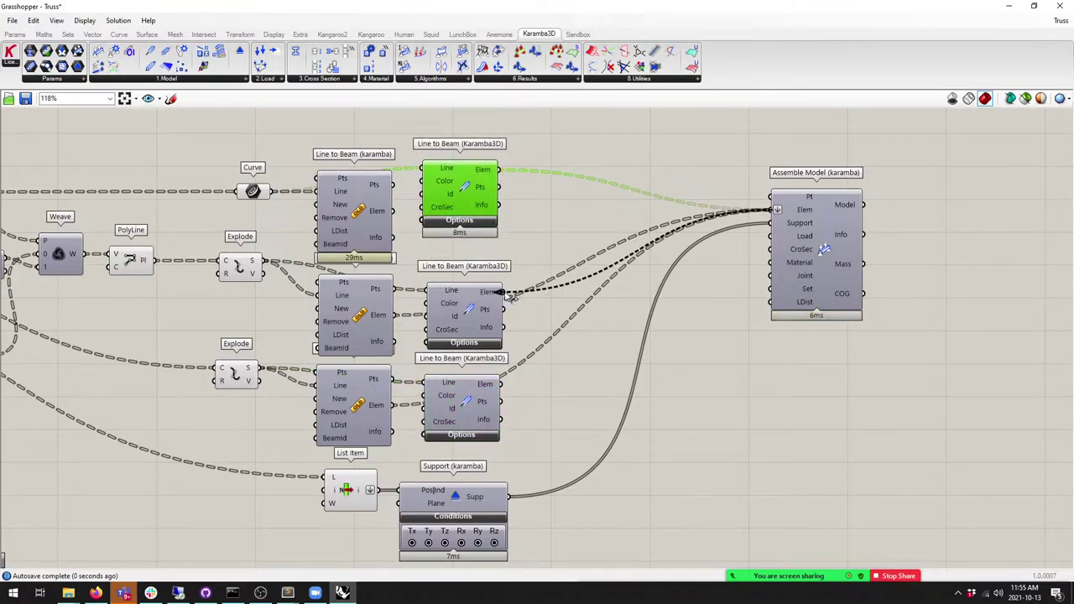
pyautogui.keyDown('ctrl'); pyautogui.keyDown('shift'); pyautogui.moveTo(393, 406); pyautogui.dragTo(502, 384); pyautogui.keyUp('shift'); pyautogui.keyUp('ctrl')
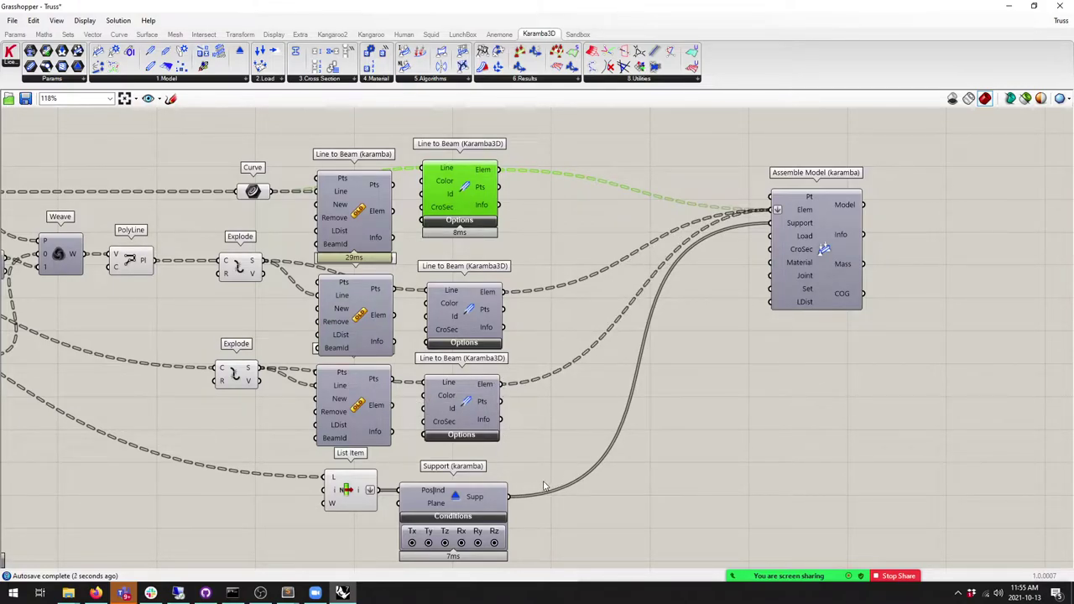
# Step: Delete the three old Line to Beam components
pyautogui.click(373, 424)
pyautogui.press('Delete')
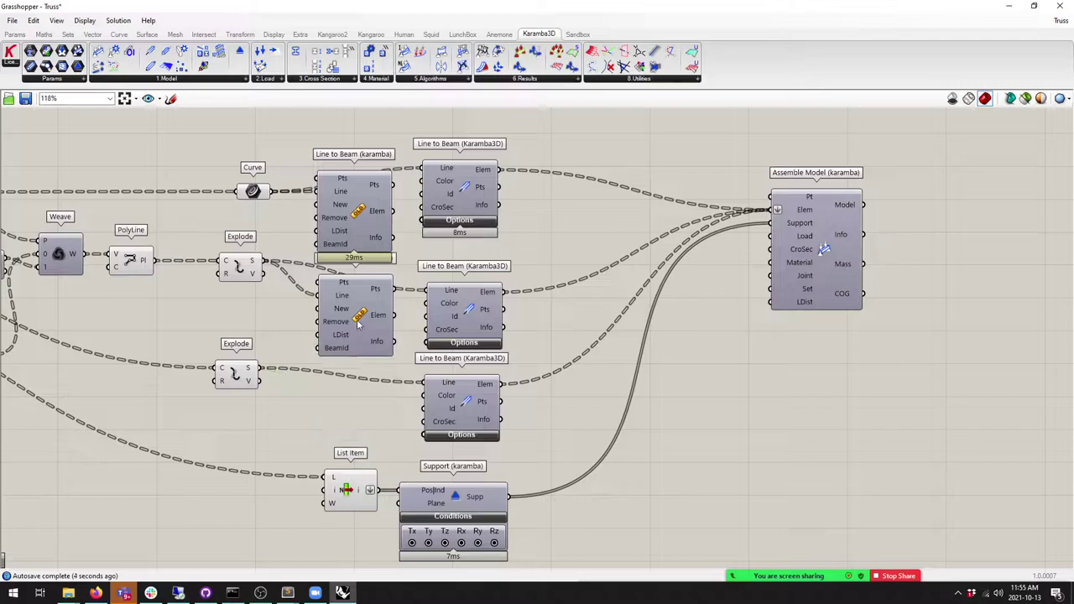
pyautogui.click(357, 327)
pyautogui.press('Delete')
pyautogui.click(359, 210)
pyautogui.press('Delete')
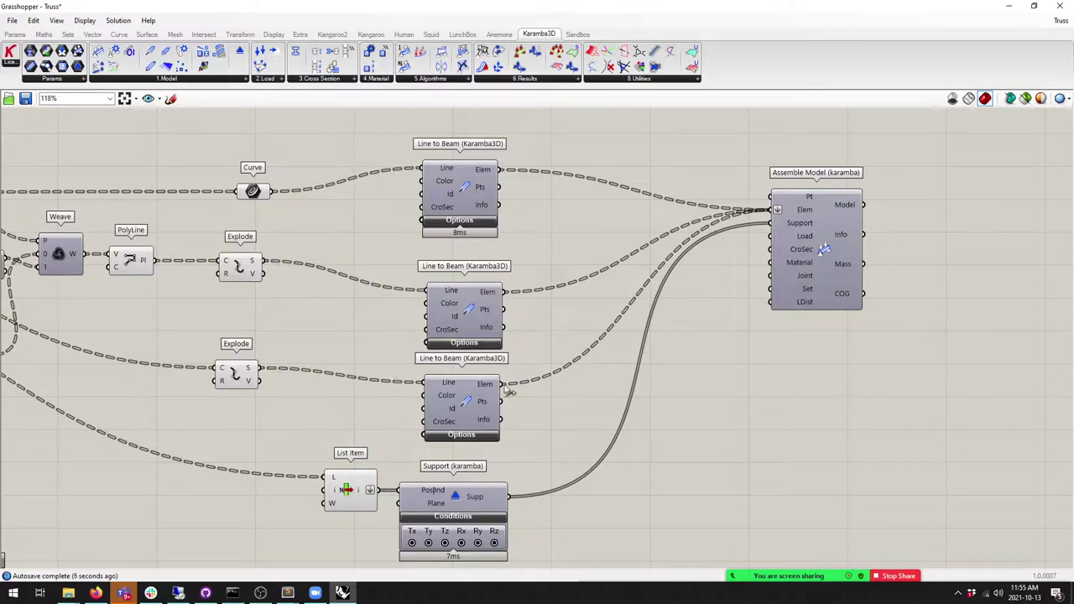
# Step: Line up the three new Line to Beam components on the left of the canvas
pyautogui.moveTo(541, 388); pyautogui.dragTo(374, 176)
pyautogui.click(554, 373)
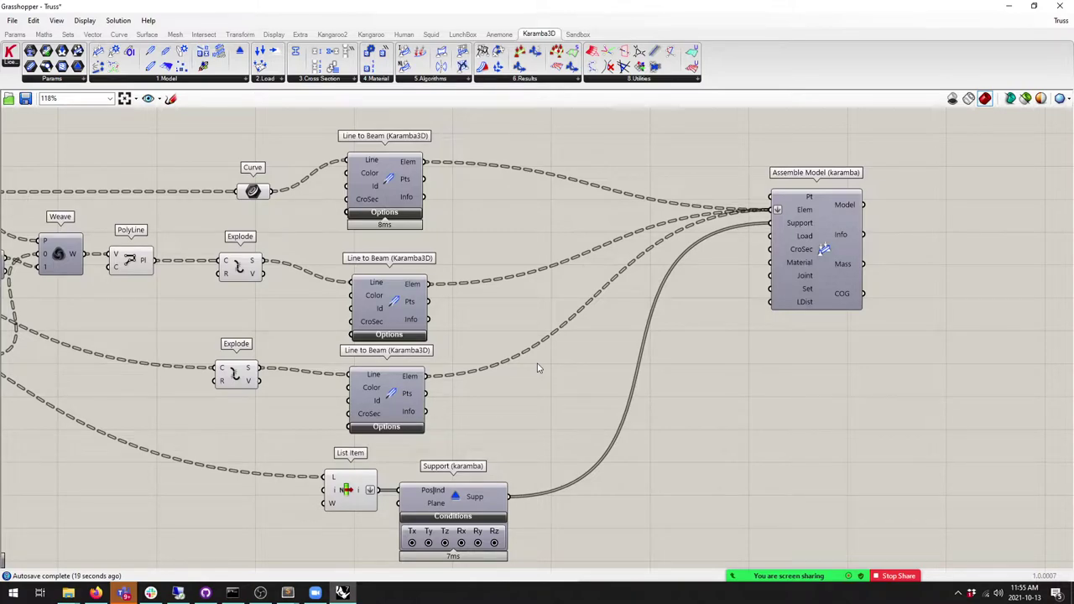
pyautogui.moveTo(370, 178); pyautogui.dragTo(378, 196)
pyautogui.click(400, 316)
pyautogui.click(464, 318)
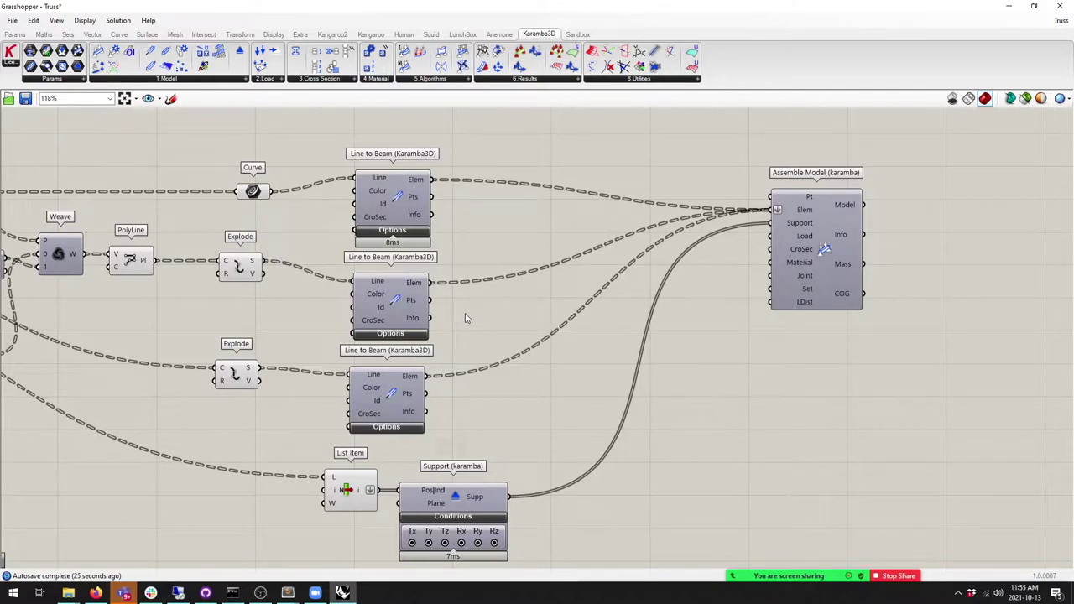
pyautogui.moveTo(403, 308); pyautogui.dragTo(395, 308)
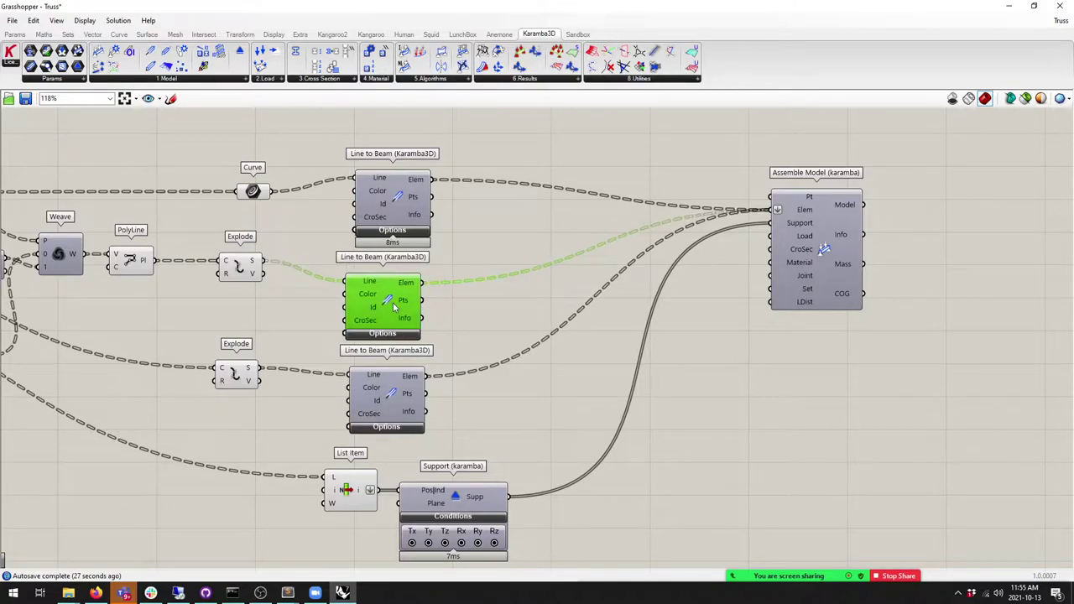
pyautogui.moveTo(400, 215); pyautogui.dragTo(391, 216)
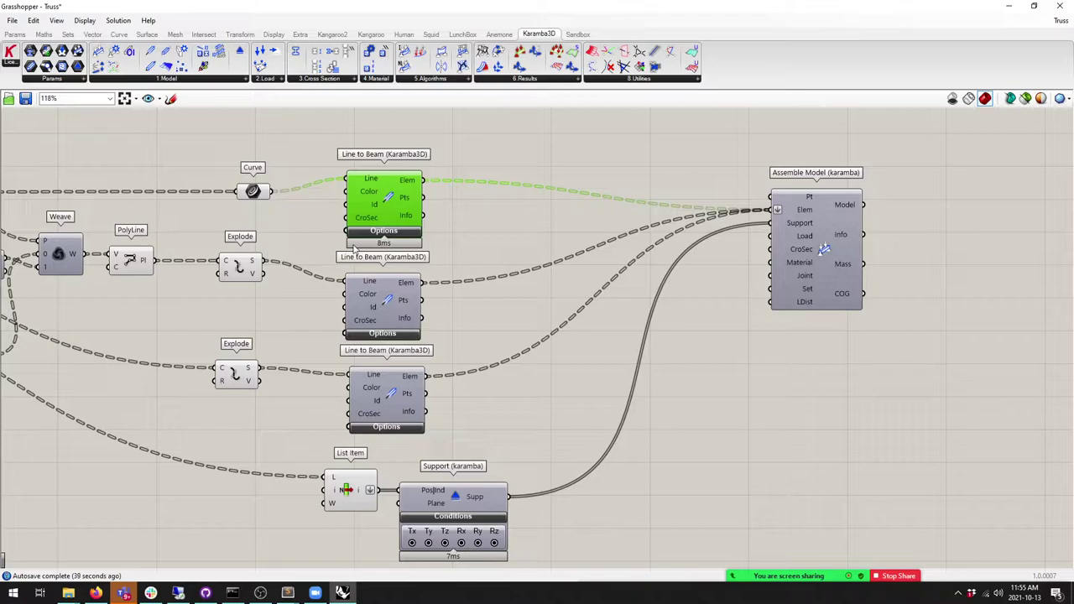
# Step: Reposition Assemble Model and the Support component into a tidy layout
pyautogui.moveTo(842, 175); pyautogui.dragTo(791, 163)
pyautogui.click(599, 286)
pyautogui.moveTo(452, 489); pyautogui.dragTo(460, 481)
pyautogui.click(555, 433)
pyautogui.moveTo(560, 365); pyautogui.dragTo(488, 344, button='right')
pyautogui.moveTo(714, 200); pyautogui.dragTo(702, 198)
pyautogui.click(449, 209)
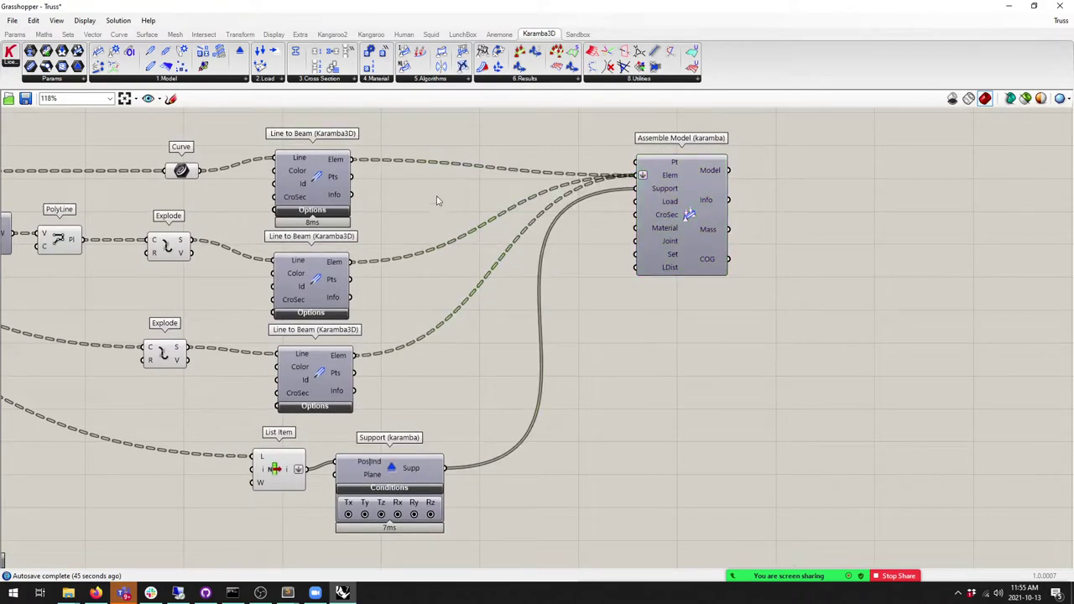
# Step: Add a gravity Loads component below Assemble Model and wire it to the Load input
pyautogui.click(270, 79)
pyautogui.click(330, 100)
pyautogui.click(503, 309)
pyautogui.moveTo(504, 311); pyautogui.dragTo(520, 330)
pyautogui.moveTo(552, 296); pyautogui.dragTo(636, 202)
pyautogui.moveTo(785, 298); pyautogui.dragTo(649, 297, button='right')
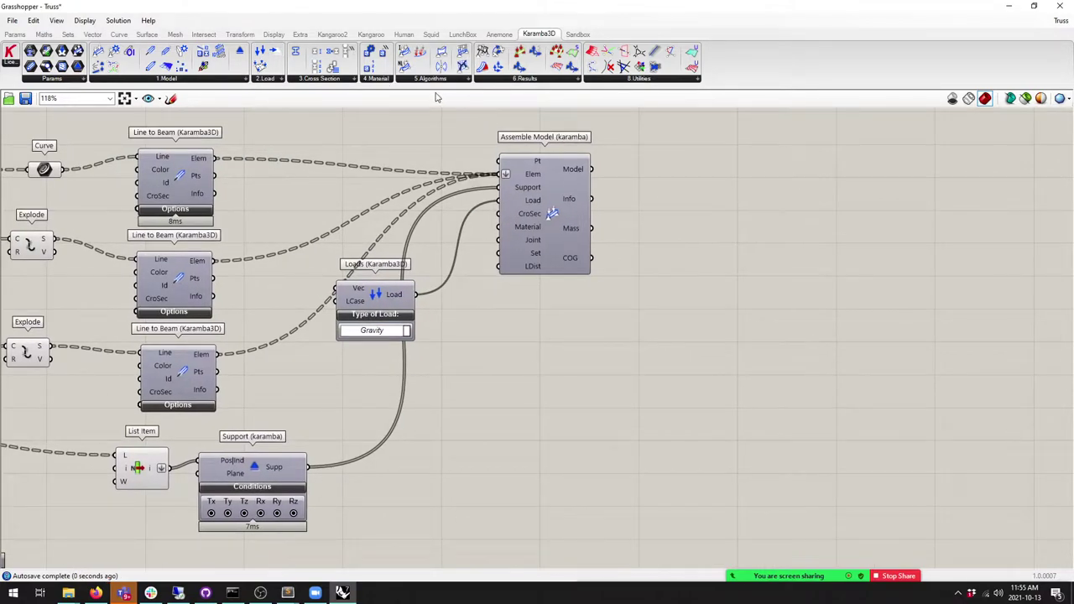
# Step: Add an Analyze component fed by the assembled model, placed right of Assemble Model
pyautogui.click(422, 80)
pyautogui.click(446, 99)
pyautogui.click(672, 189)
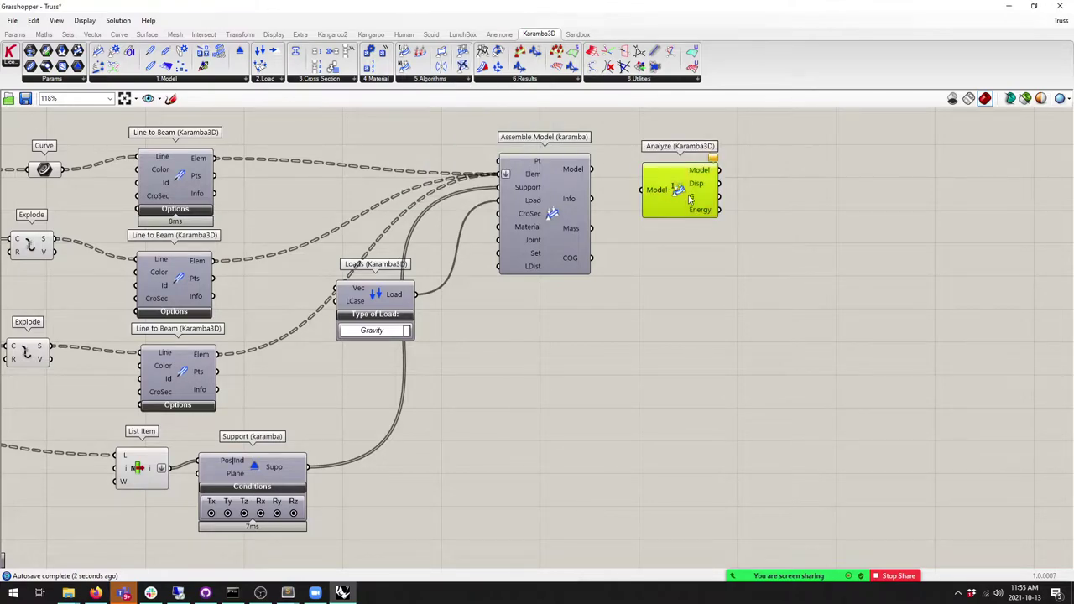
pyautogui.moveTo(592, 169); pyautogui.dragTo(636, 197)
pyautogui.moveTo(671, 201); pyautogui.dragTo(683, 176)
pyautogui.click(757, 277)
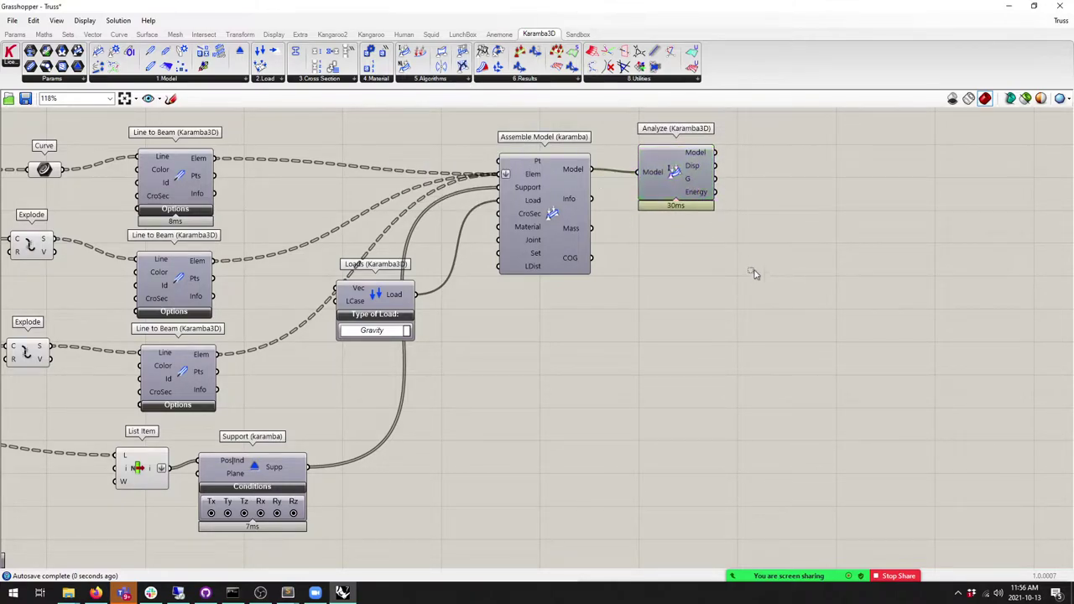
pyautogui.click(692, 192)
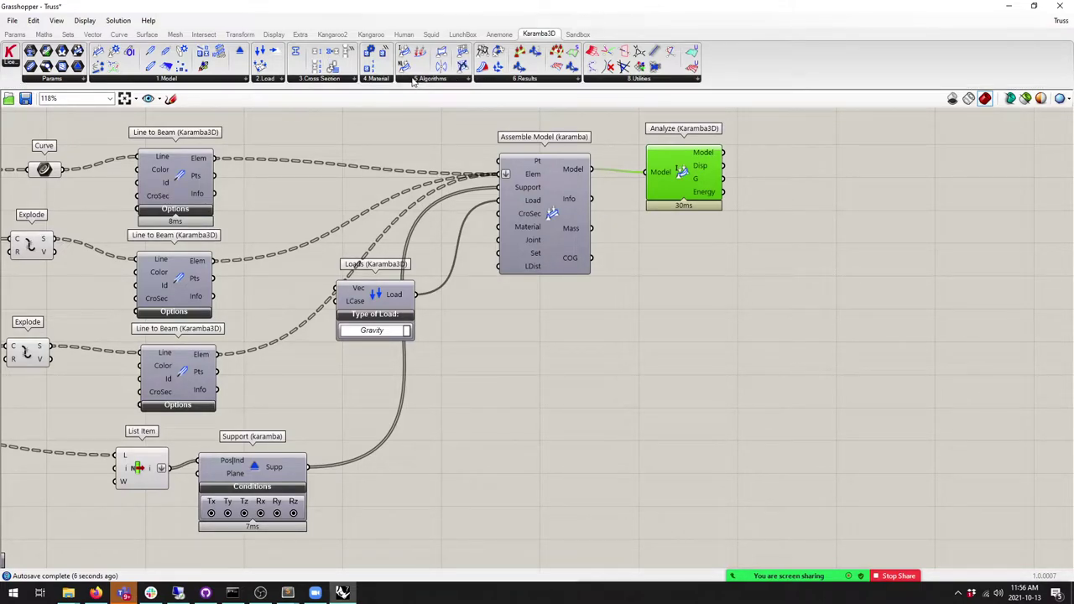
# Step: Add a Model View fed by the analyzed model, followed by a Beam View component
pyautogui.click(413, 80)
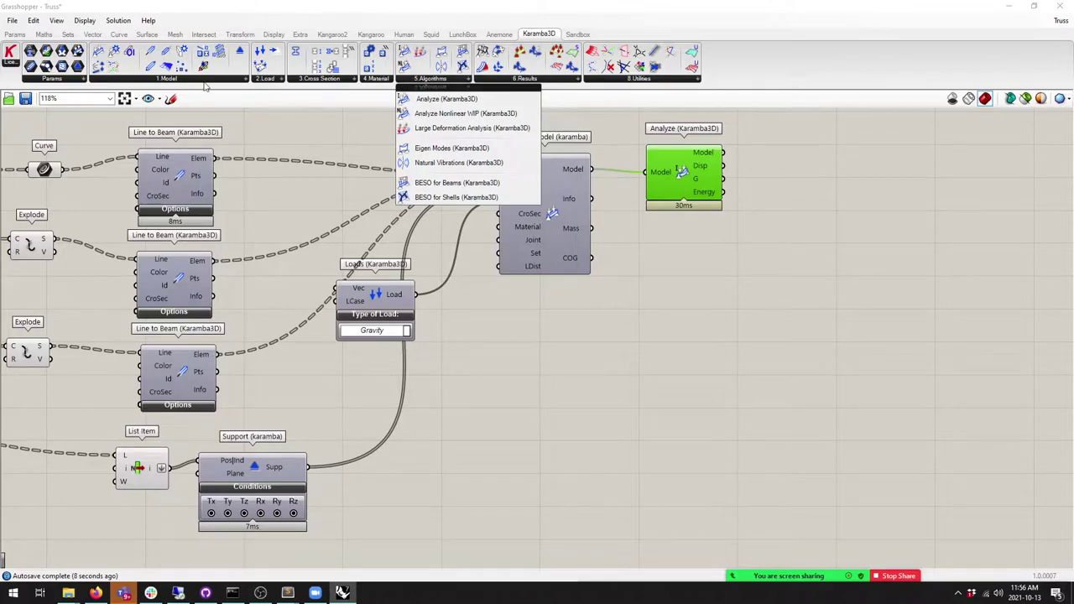
pyautogui.click(201, 82)
pyautogui.click(443, 78)
pyautogui.click(524, 78)
pyautogui.moveTo(514, 97); pyautogui.dragTo(772, 214)
pyautogui.moveTo(722, 152); pyautogui.dragTo(760, 152)
pyautogui.moveTo(812, 172); pyautogui.dragTo(577, 182, button='right')
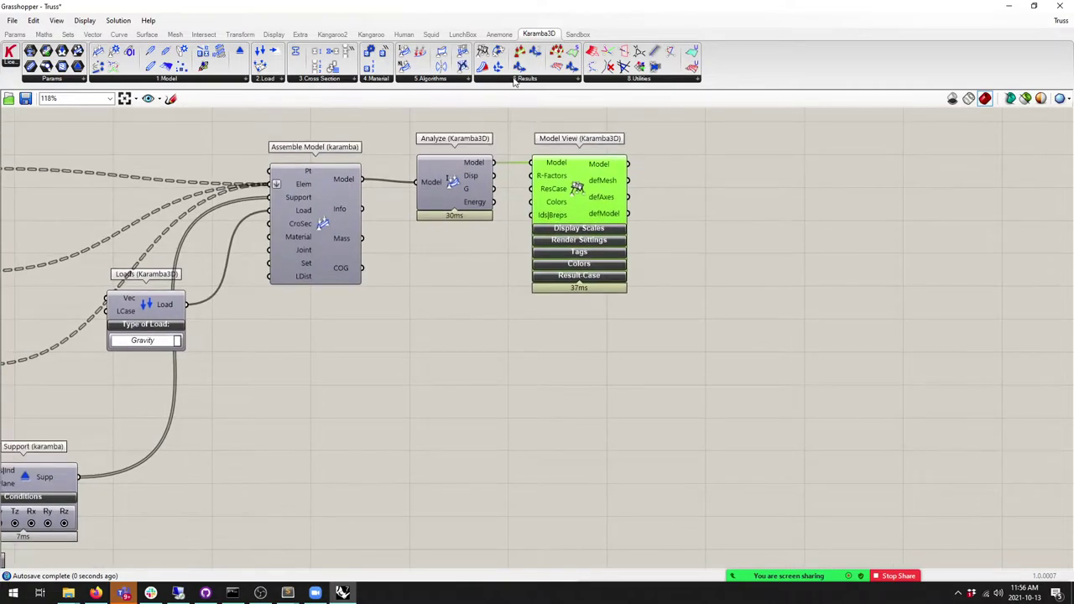
pyautogui.click(518, 80)
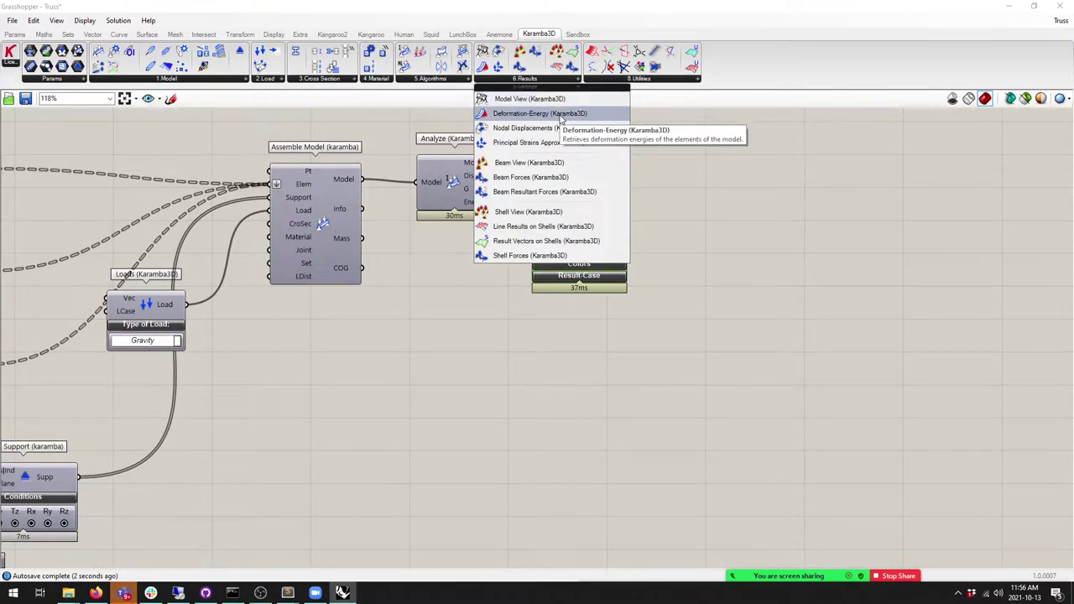
pyautogui.moveTo(537, 163); pyautogui.dragTo(679, 168)
pyautogui.doubleClick(459, 12)
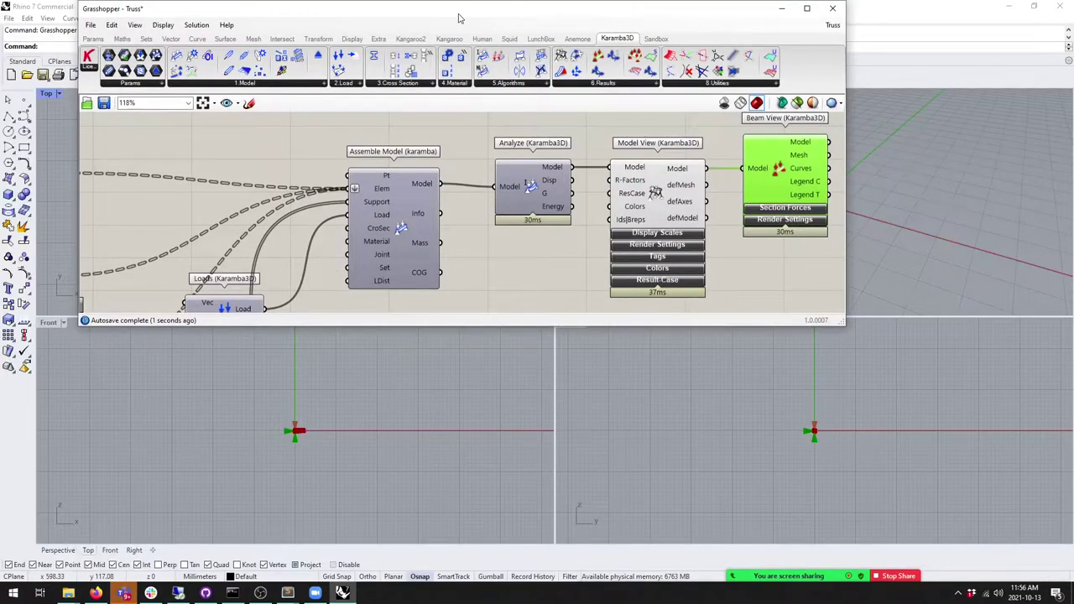
# Step: Snap Grasshopper to the right half and show Rhino's Perspective view beside it
pyautogui.press('super+Right')
pyautogui.moveTo(360, 158); pyautogui.dragTo(340, 122, button='right')
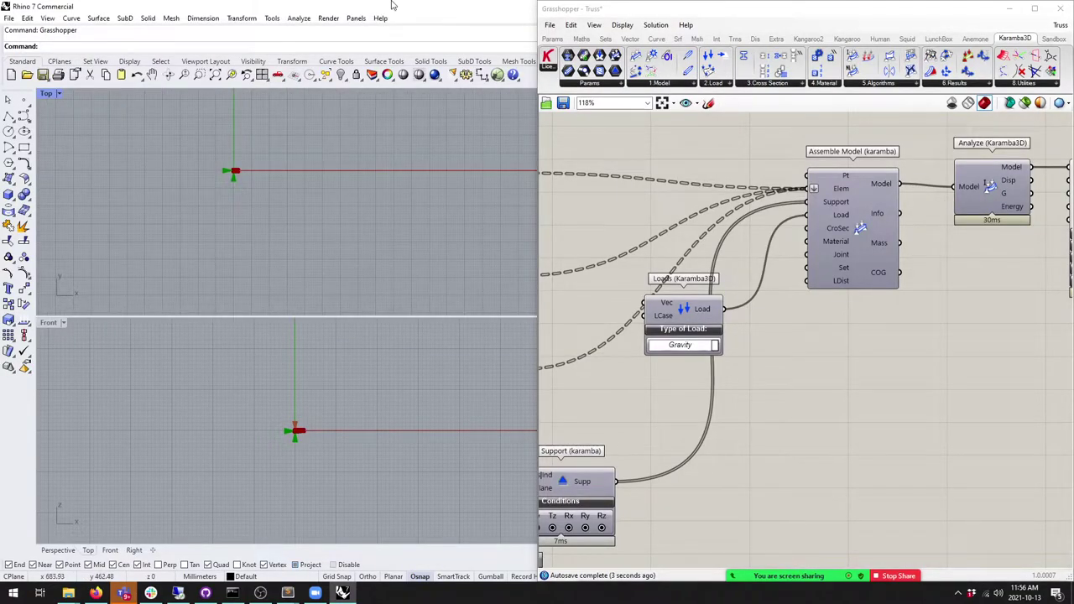
pyautogui.moveTo(319, 8); pyautogui.dragTo(297, 42)
pyautogui.press('super+d')
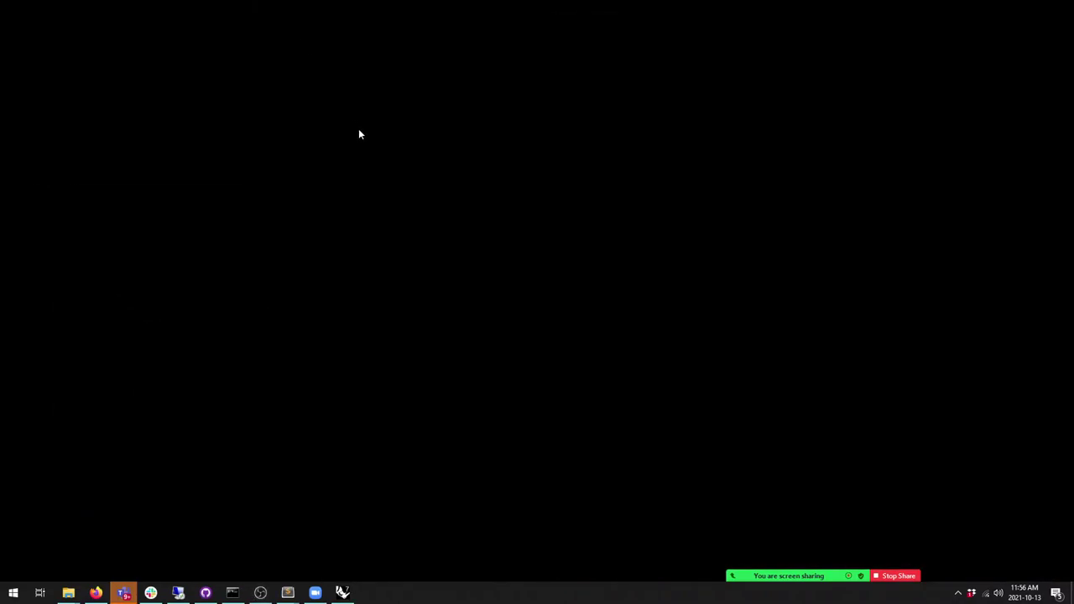
pyautogui.click(342, 592)
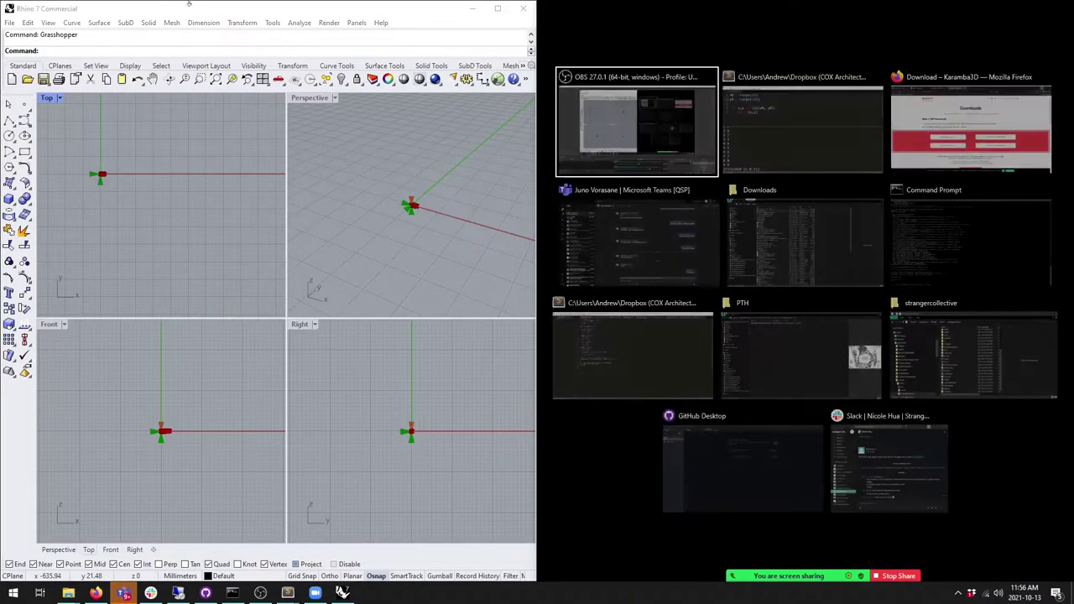
pyautogui.click(287, 265)
# Step: Zoom and orbit the Perspective view to a near side view of the truss
pyautogui.scroll(10, 293, 334)
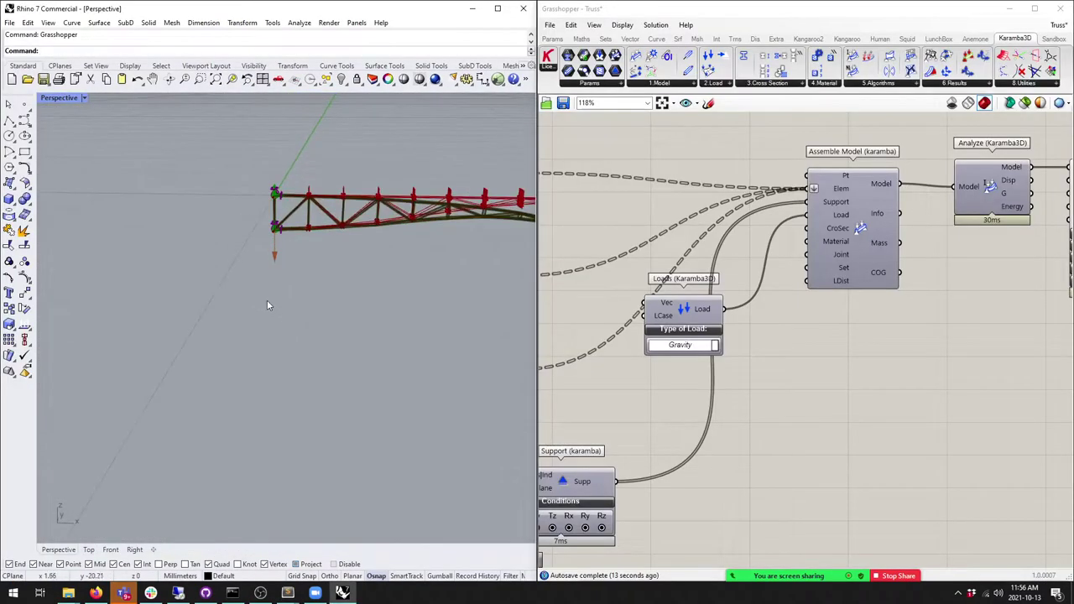
pyautogui.moveTo(323, 288); pyautogui.dragTo(495, 302, button='right')
pyautogui.scroll(-5, 814, 377)
# Step: Select groups of truss components on the canvas and bring the analysis components into view
pyautogui.moveTo(877, 458); pyautogui.dragTo(541, 185)
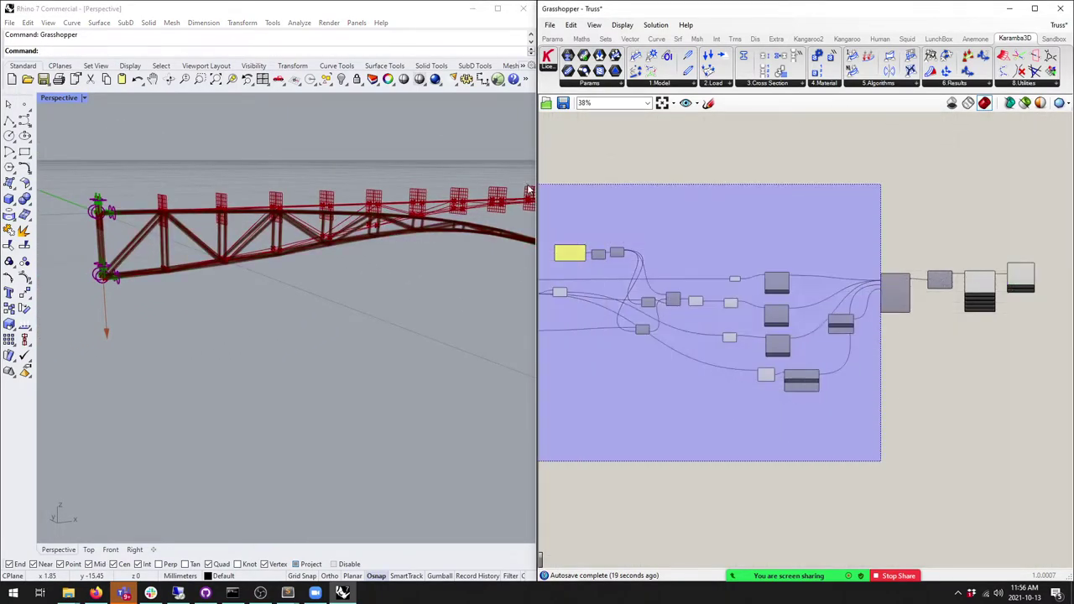
pyautogui.scroll(-3, 1030, 191)
pyautogui.click(973, 377)
pyautogui.moveTo(993, 374); pyautogui.dragTo(741, 219)
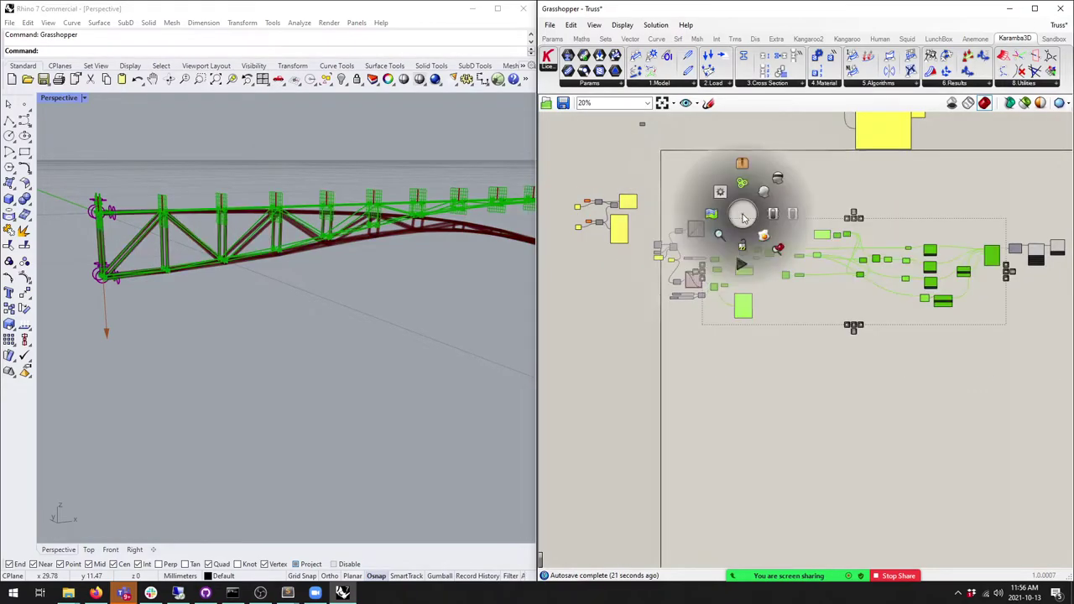
pyautogui.moveTo(781, 179); pyautogui.dragTo(537, 226, button='right')
pyautogui.moveTo(336, 252); pyautogui.dragTo(413, 259, button='right')
pyautogui.scroll(9, 806, 277)
pyautogui.rightClick(805, 277)
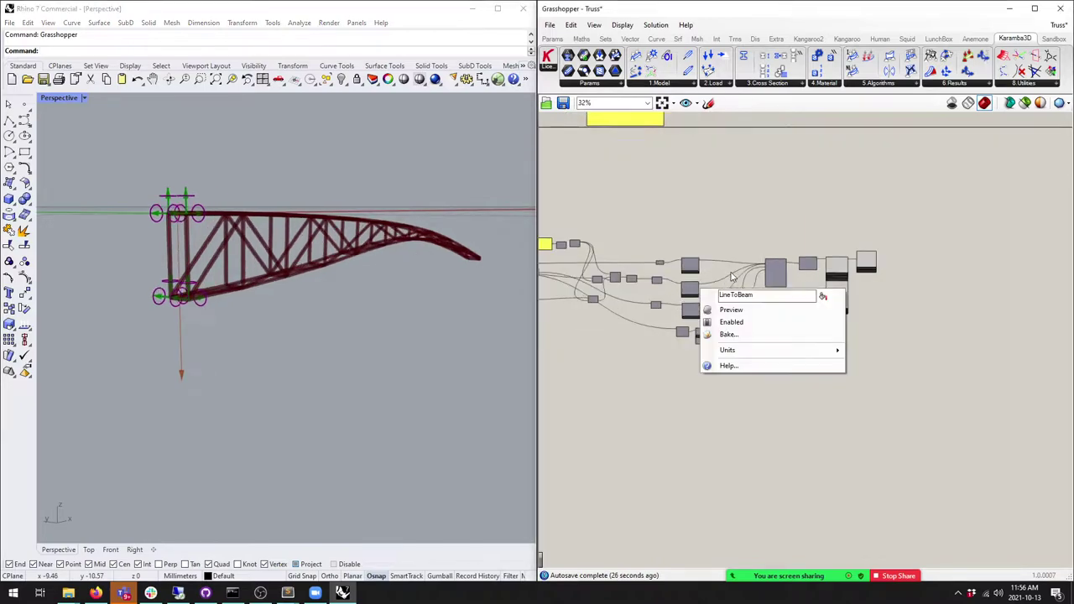
pyautogui.scroll(1, 682, 308)
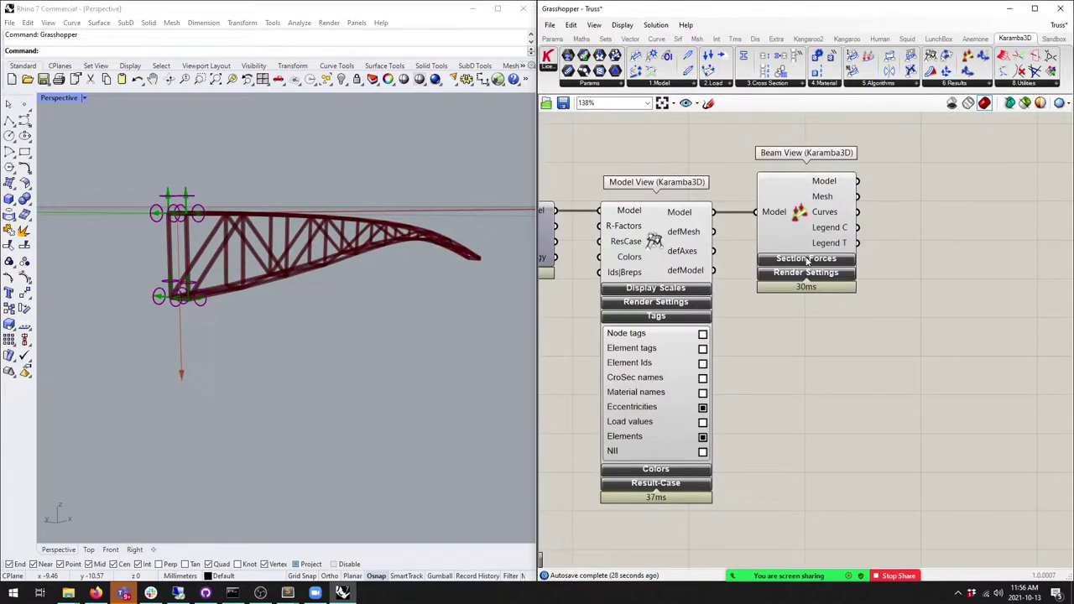
# Step: In Beam View's Render Settings, colour the beams by Utilization
pyautogui.click(800, 259)
pyautogui.click(802, 260)
pyautogui.click(805, 274)
pyautogui.click(847, 319)
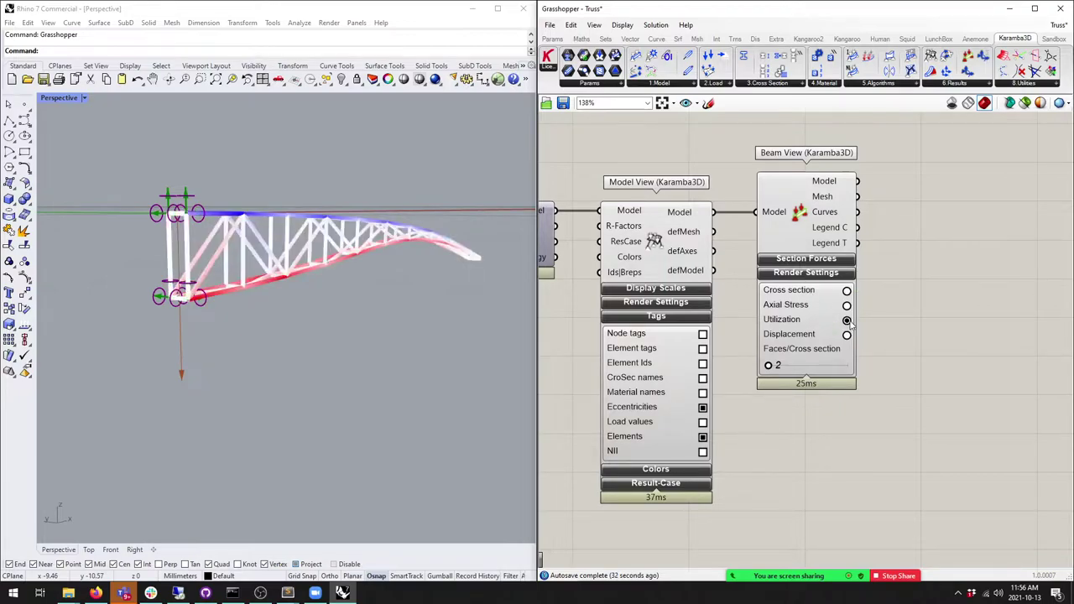
# Step: Orbit the truss to a low side view and expand Model View's Display Scales
pyautogui.moveTo(277, 302); pyautogui.dragTo(276, 239, button='right')
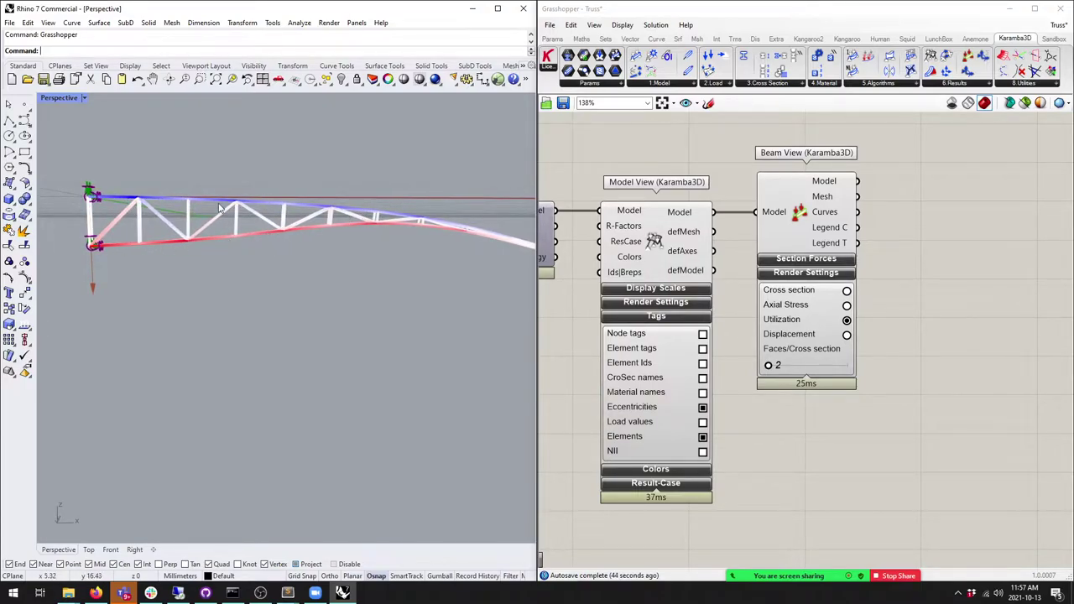
pyautogui.moveTo(219, 214); pyautogui.dragTo(257, 256, button='right')
pyautogui.moveTo(345, 256); pyautogui.dragTo(307, 270, button='right')
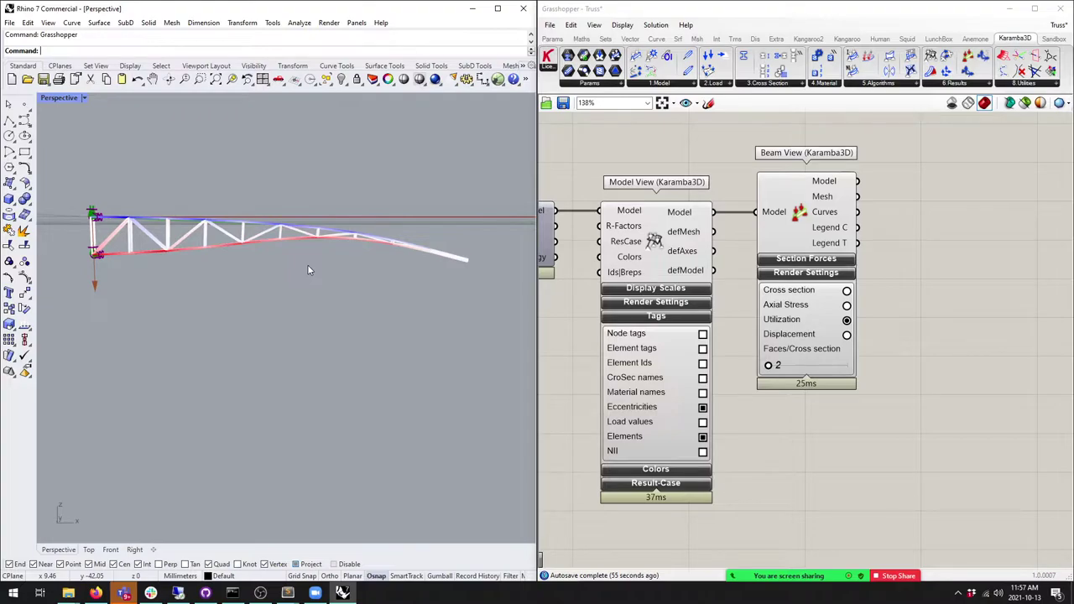
pyautogui.click(656, 288)
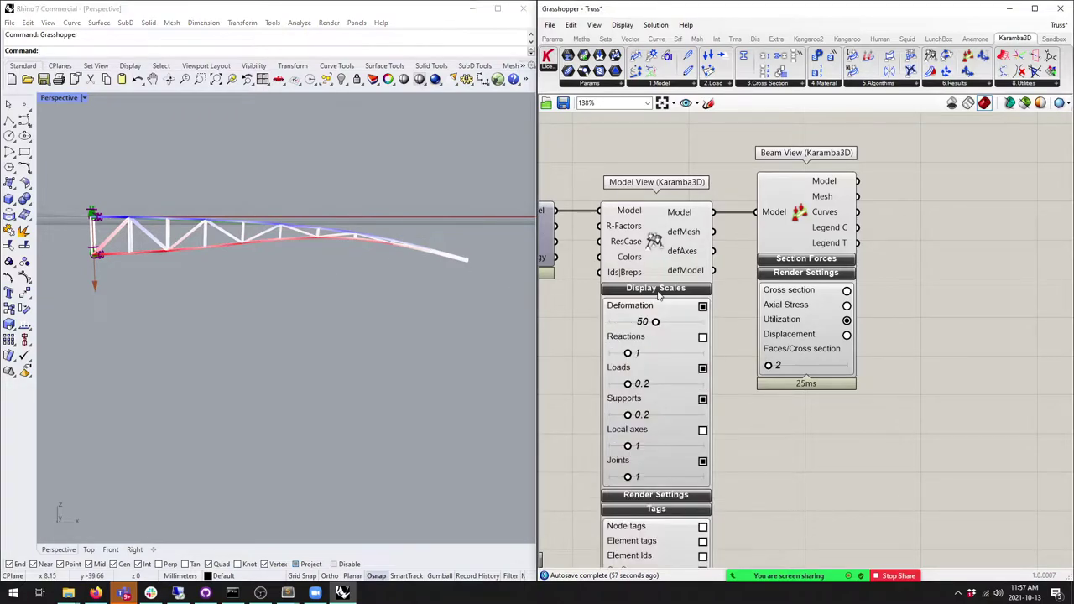
pyautogui.click(298, 273)
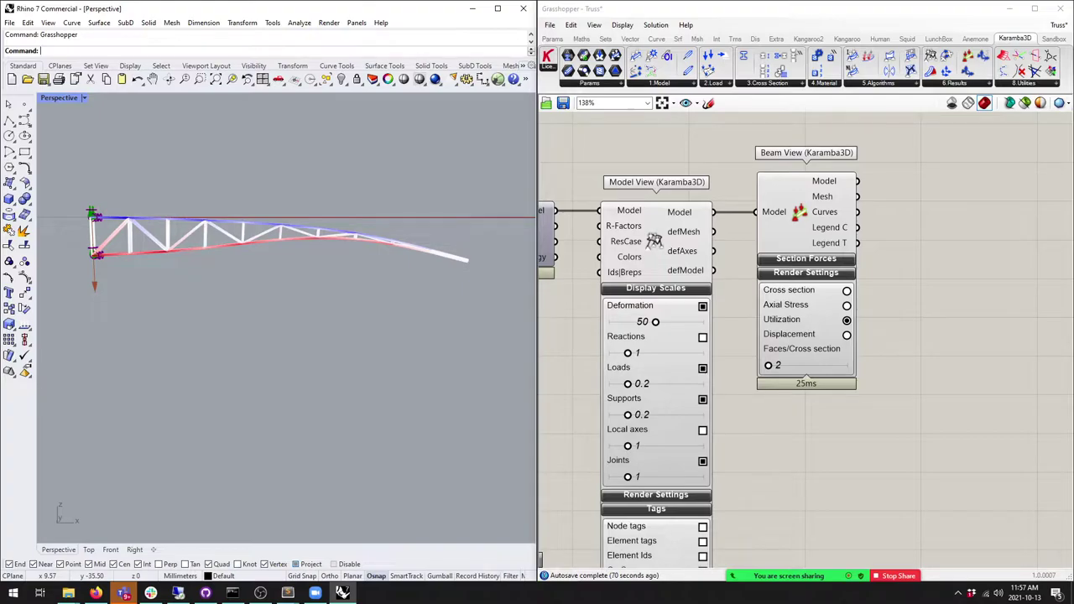
pyautogui.moveTo(931, 359); pyautogui.dragTo(892, 360, button='right')
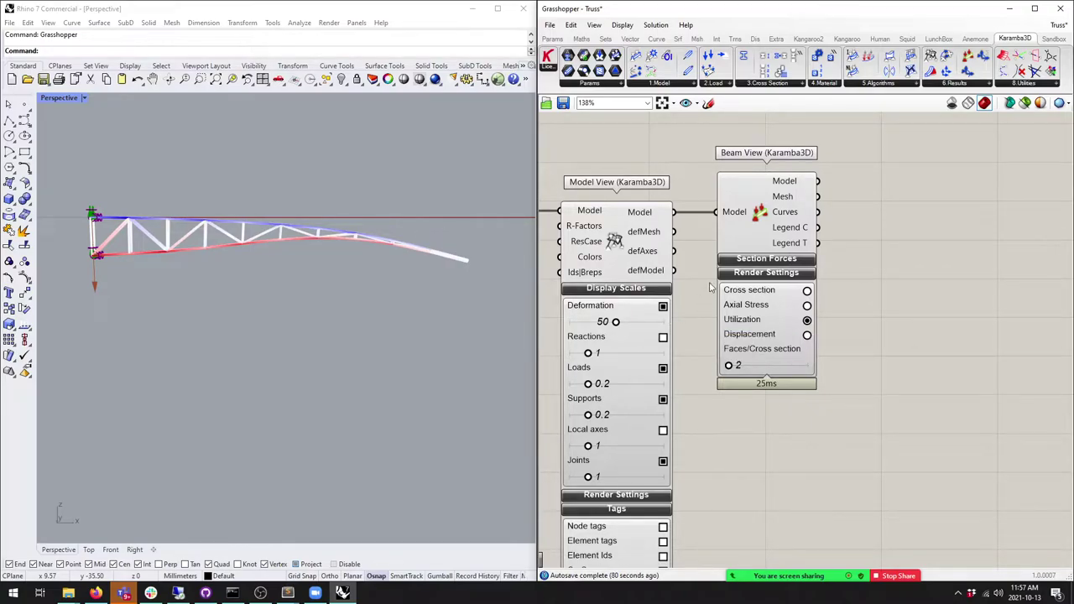
pyautogui.scroll(-2, 709, 292)
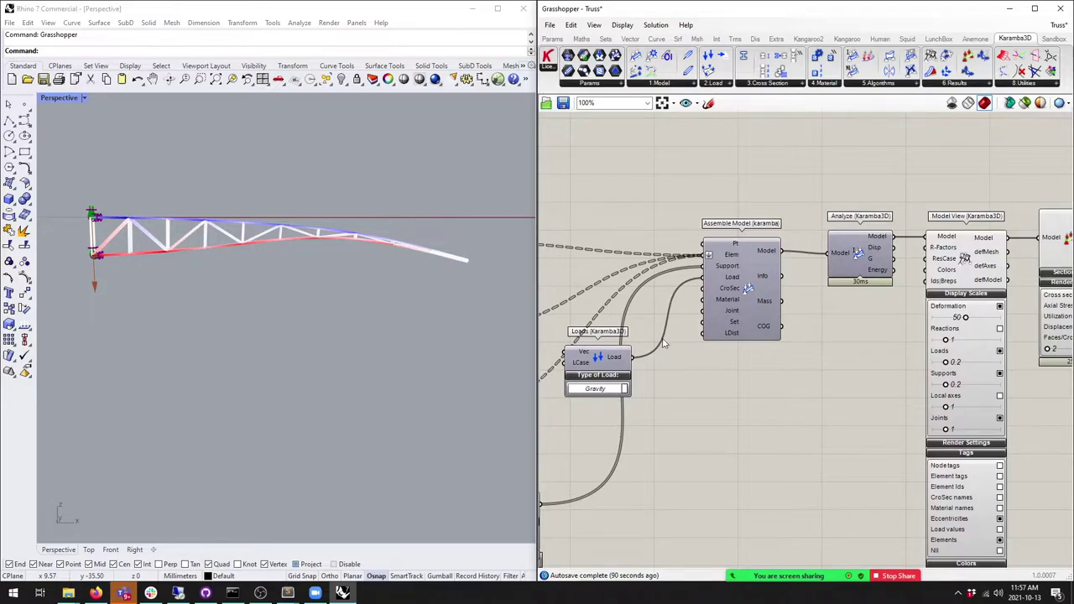
# Step: Bring the Line to Beam and Support components into view on the canvas
pyautogui.moveTo(663, 344); pyautogui.dragTo(805, 265, button='right')
pyautogui.scroll(-2, 805, 265)
pyautogui.moveTo(737, 350); pyautogui.dragTo(760, 276, button='right')
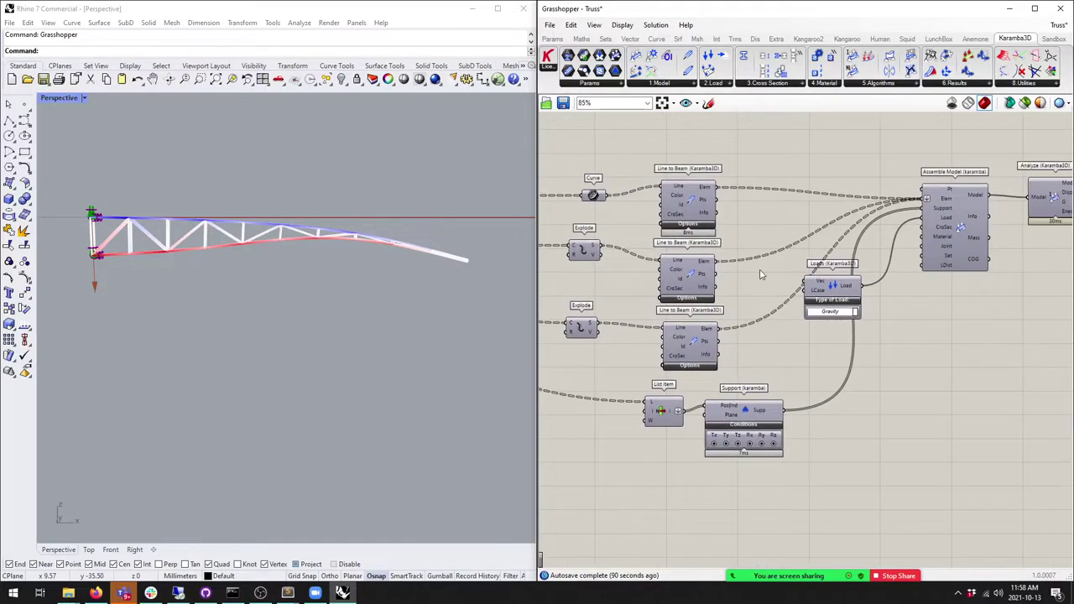
# Step: Orbit closer to an oblique view of the truss and open Karamba3D's 1.Model component list
pyautogui.moveTo(262, 272); pyautogui.dragTo(243, 252, button='right')
pyautogui.scroll(3, 243, 252)
pyautogui.scroll(-1, 213, 241)
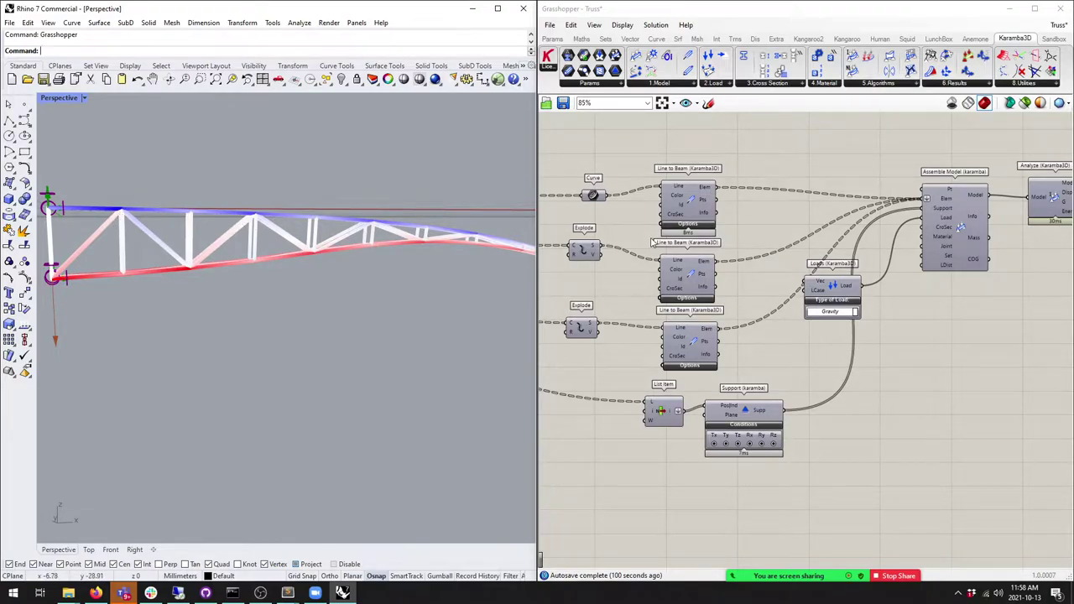
pyautogui.moveTo(439, 249); pyautogui.dragTo(351, 258, button='right')
pyautogui.scroll(5, 351, 259)
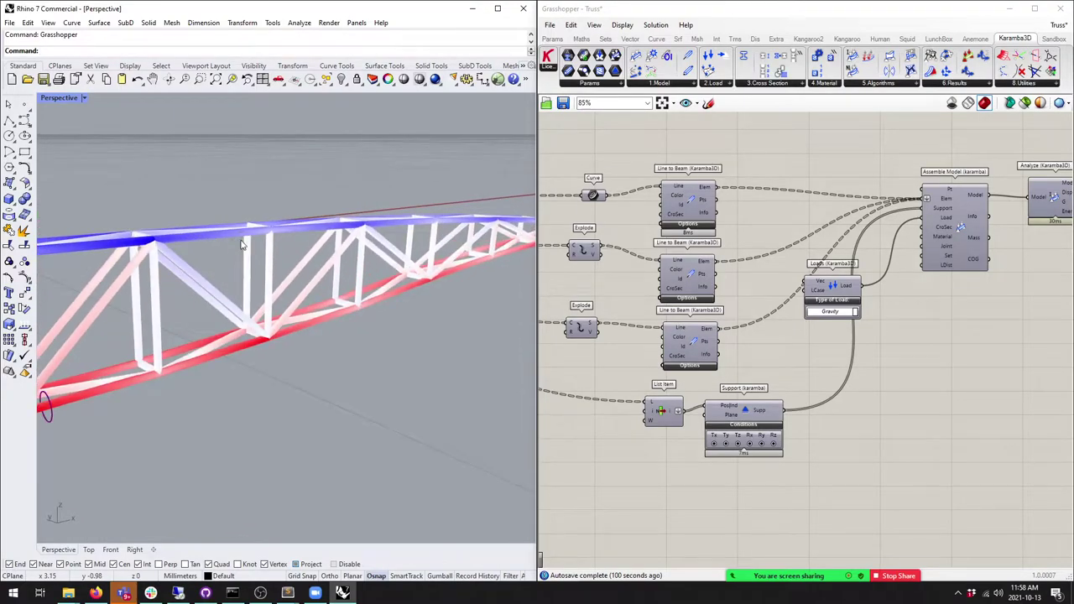
pyautogui.scroll(-3, 728, 208)
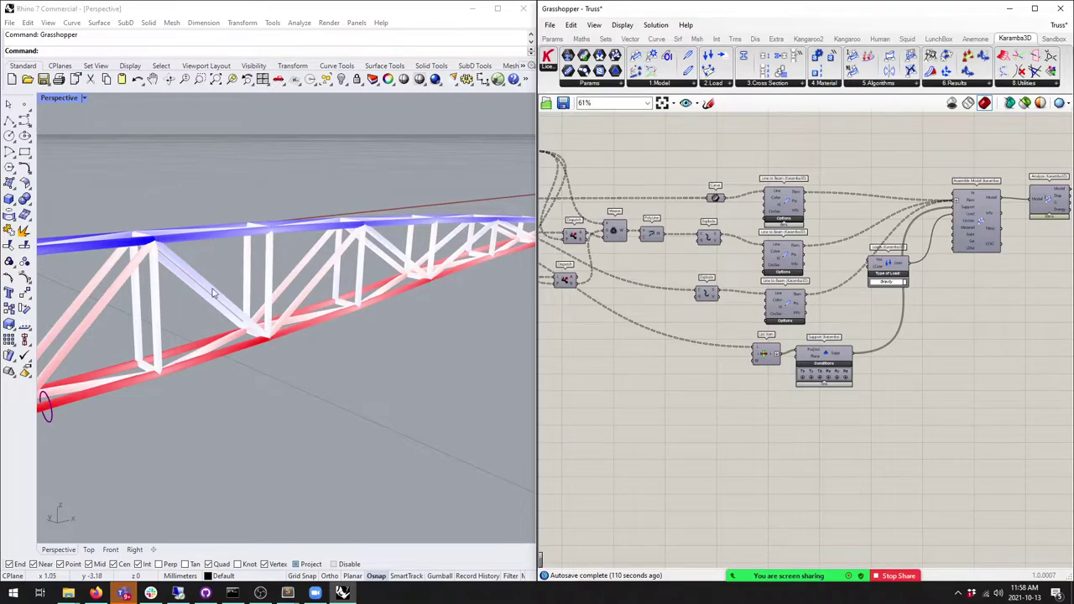
pyautogui.scroll(4, 864, 220)
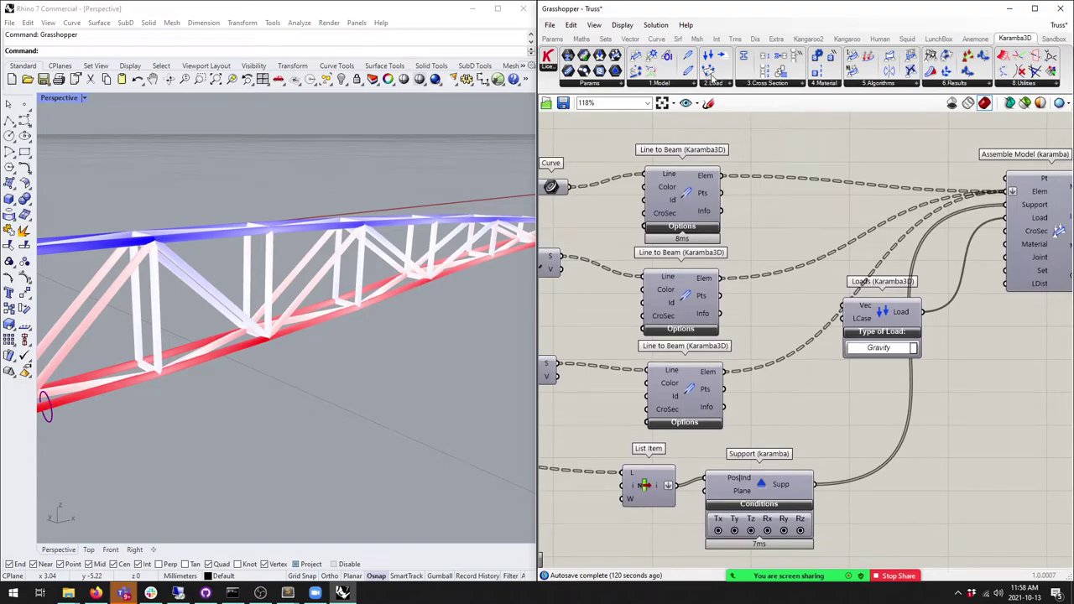
pyautogui.click(659, 85)
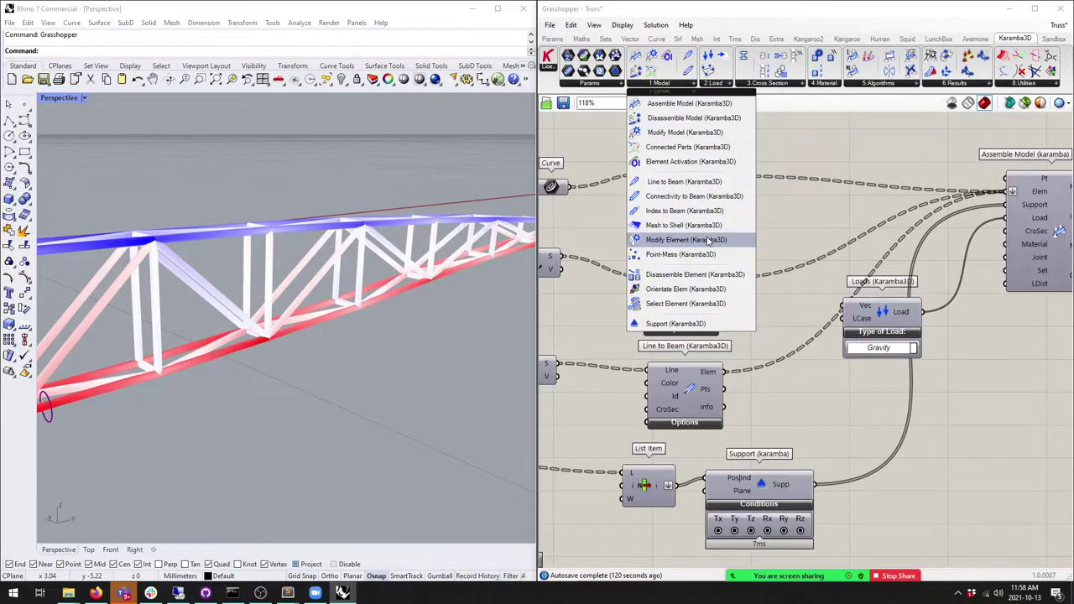
# Step: Place a Modify Element component and tidy the Explode and Curve components around it
pyautogui.moveTo(709, 243); pyautogui.dragTo(763, 188)
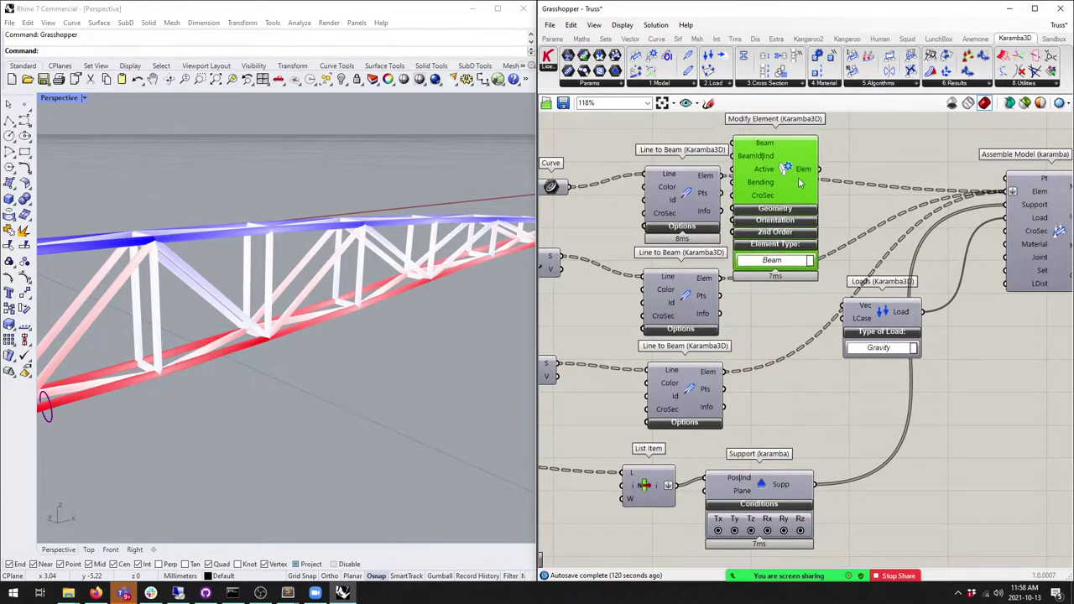
pyautogui.scroll(-3, 814, 250)
pyautogui.moveTo(814, 250); pyautogui.dragTo(770, 210, button='right')
pyautogui.moveTo(671, 259); pyautogui.dragTo(709, 199, button='right')
pyautogui.middleClick(747, 225)
pyautogui.click(767, 203)
pyautogui.moveTo(336, 294); pyautogui.dragTo(487, 240, button='right')
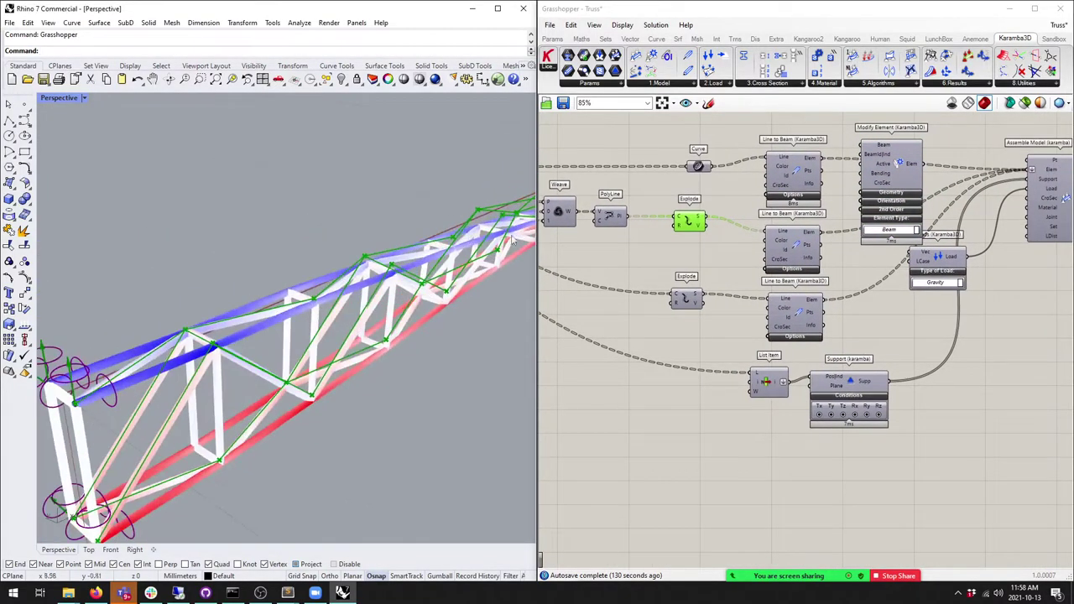
pyautogui.moveTo(791, 162); pyautogui.dragTo(650, 180, button='right')
pyautogui.click(650, 179)
pyautogui.moveTo(549, 133); pyautogui.dragTo(602, 162, button='right')
pyautogui.click(604, 164)
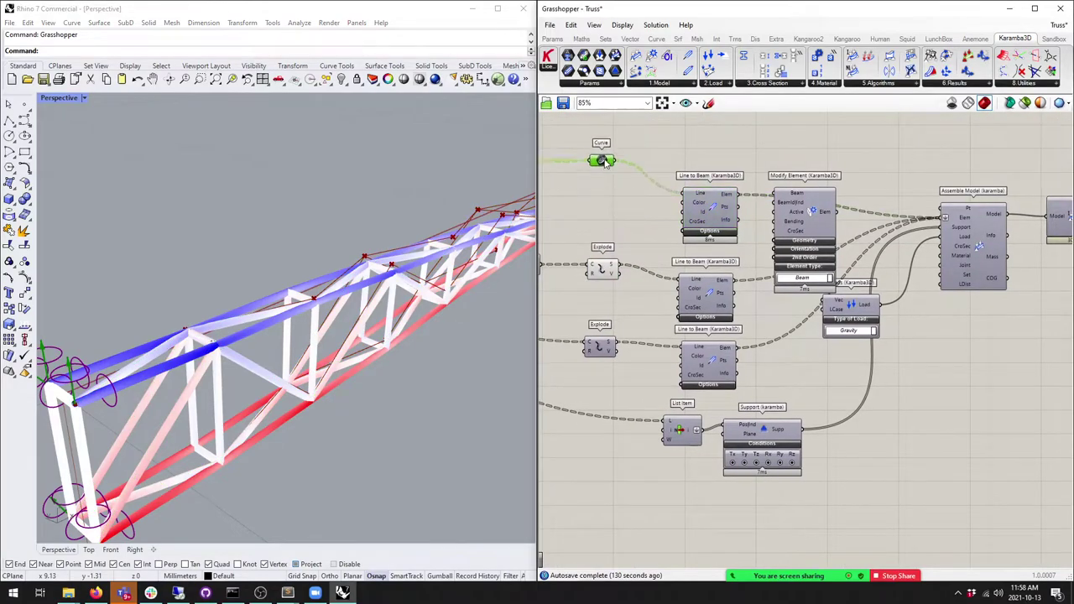
pyautogui.moveTo(605, 164); pyautogui.dragTo(603, 151)
# Step: Arrange both Line to Beam components beside Modify Element and feed their beams into it
pyautogui.moveTo(709, 209); pyautogui.dragTo(701, 176)
pyautogui.moveTo(705, 290); pyautogui.dragTo(686, 272)
pyautogui.moveTo(823, 197); pyautogui.dragTo(808, 229)
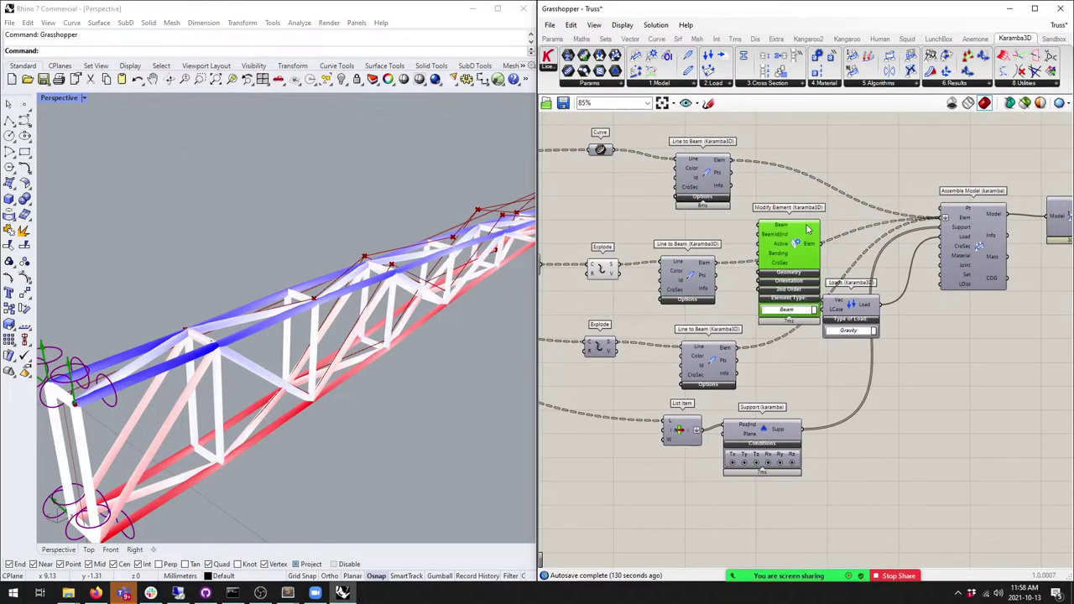
pyautogui.scroll(3, 856, 259)
pyautogui.moveTo(660, 264); pyautogui.dragTo(745, 225)
# Step: Add a Boolean Toggle for Modify Element's Active input and feed Modify Element into Assemble Model
pyautogui.click(553, 39)
pyautogui.moveTo(736, 57); pyautogui.dragTo(717, 266)
pyautogui.doubleClick(619, 216)
pyautogui.moveTo(619, 217); pyautogui.dragTo(615, 225)
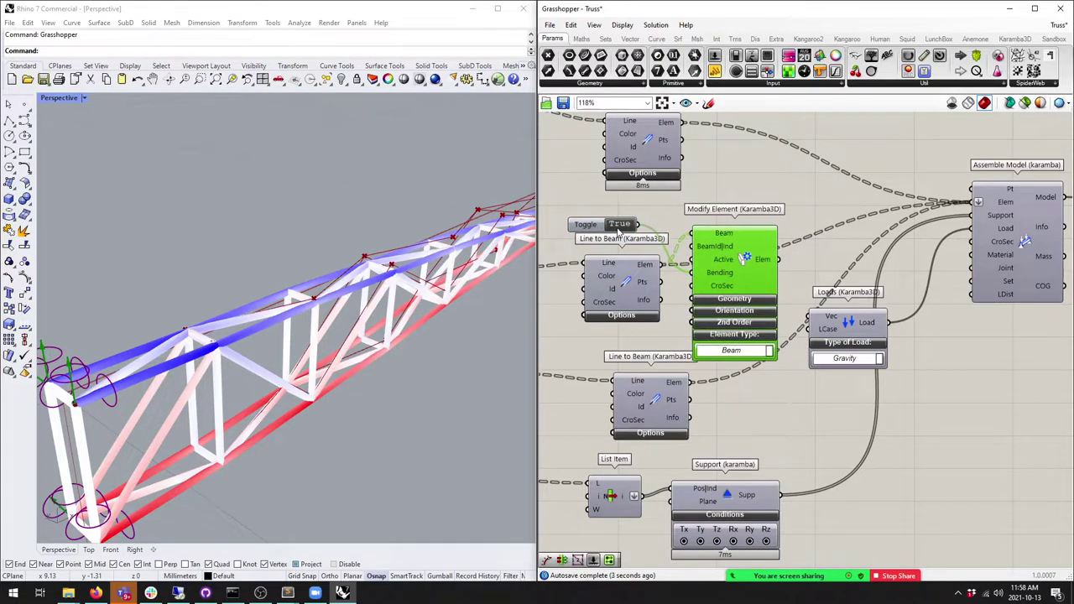
pyautogui.doubleClick(619, 224)
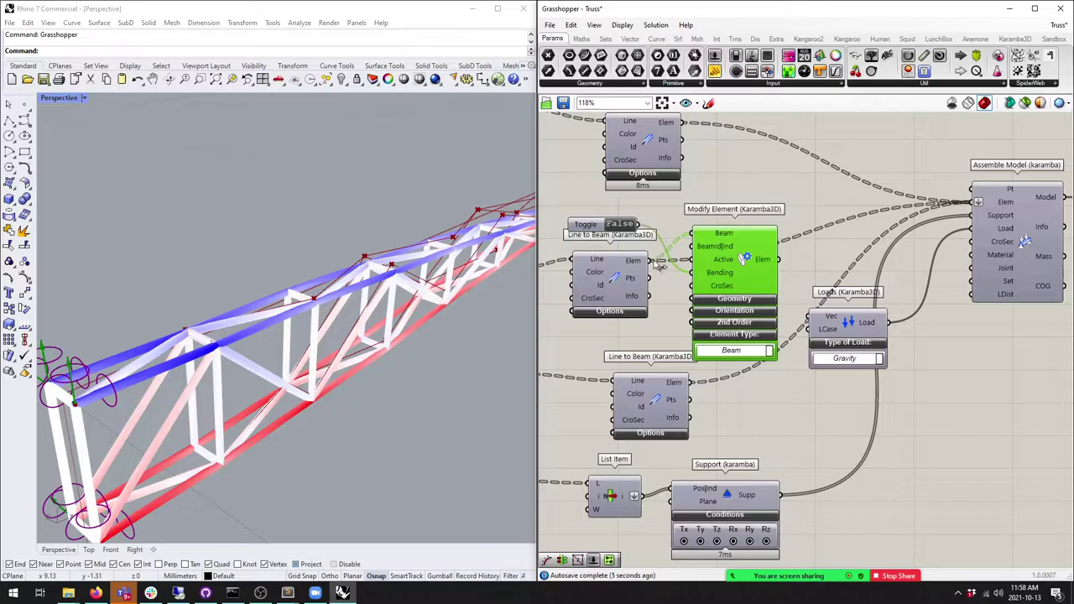
pyautogui.moveTo(741, 270); pyautogui.dragTo(740, 276)
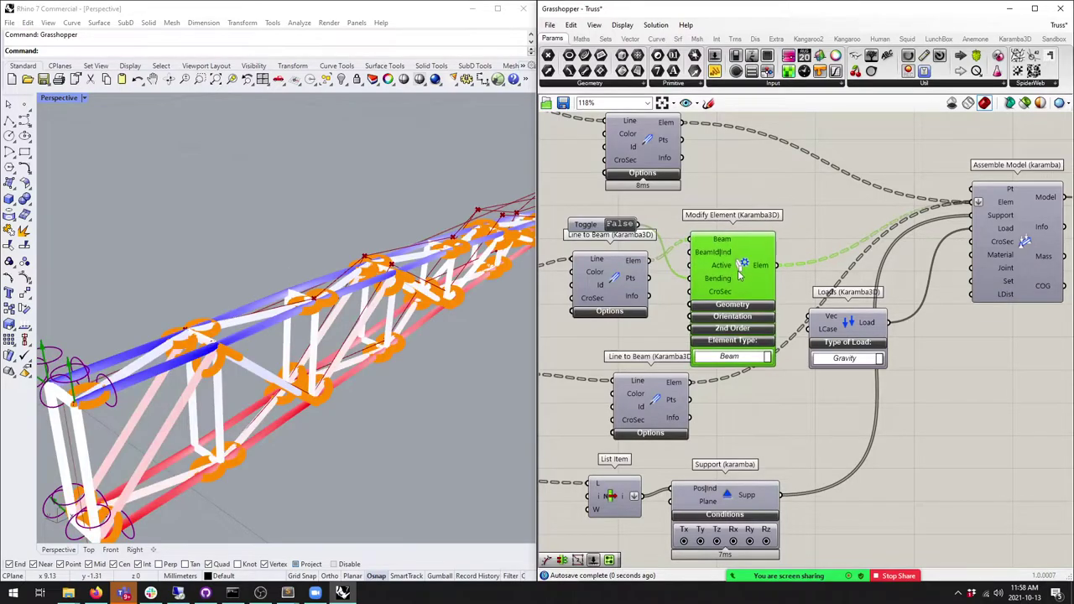
pyautogui.moveTo(426, 303); pyautogui.dragTo(377, 263, button='right')
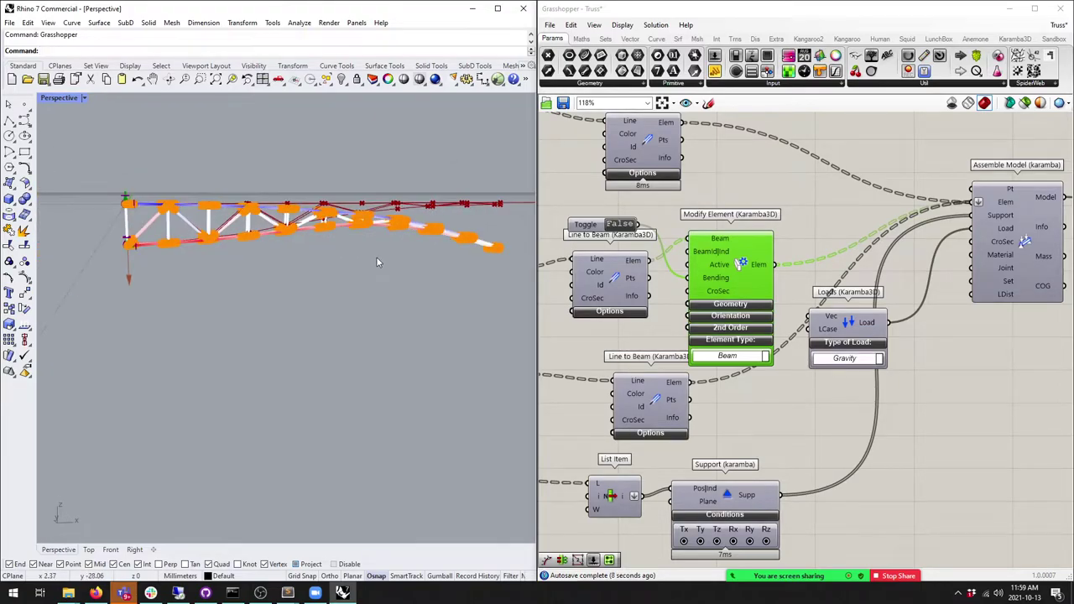
# Step: Flip the Active toggle repeatedly to compare deflection, leaving all truss members active (True)
pyautogui.click(621, 225)
pyautogui.click(621, 225)
pyautogui.click(621, 225)
pyautogui.click(621, 225)
pyautogui.click(621, 225)
pyautogui.click(621, 225)
pyautogui.click(621, 225)
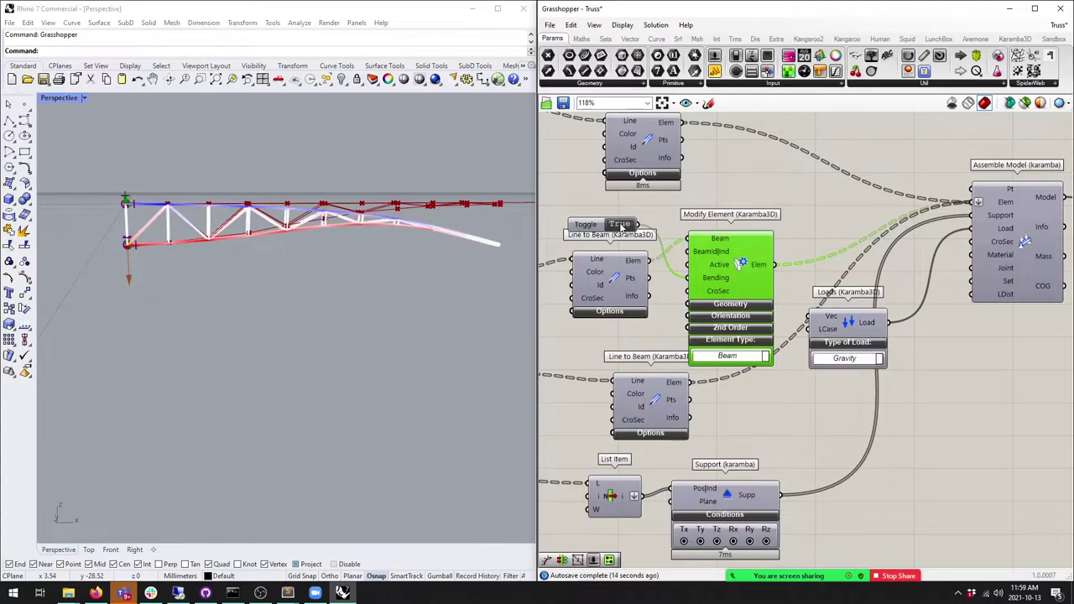
pyautogui.scroll(10, 456, 249)
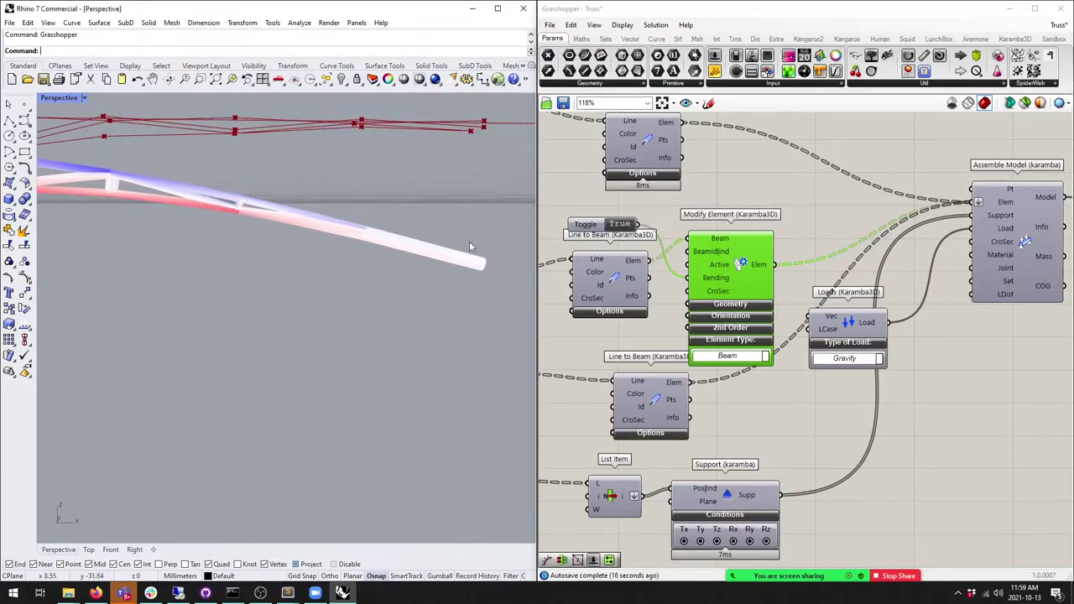
pyautogui.click(622, 225)
pyautogui.click(623, 225)
pyautogui.click(623, 224)
pyautogui.click(623, 225)
pyautogui.click(622, 225)
pyautogui.click(623, 225)
pyautogui.click(624, 225)
pyautogui.click(624, 225)
pyautogui.click(625, 225)
pyautogui.click(624, 224)
pyautogui.click(625, 225)
pyautogui.click(622, 225)
# Step: Orbit the Rhino view to see the truss side-on and tidy the Line to Beam layout
pyautogui.moveTo(312, 237)
pyautogui.mouseDown(button='right')
pyautogui.moveTo(388, 239)
pyautogui.moveTo(240, 217)
pyautogui.moveTo(252, 220)
pyautogui.moveTo(234, 225)
pyautogui.moveTo(354, 210)
pyautogui.moveTo(267, 184)
pyautogui.mouseUp(button='right')
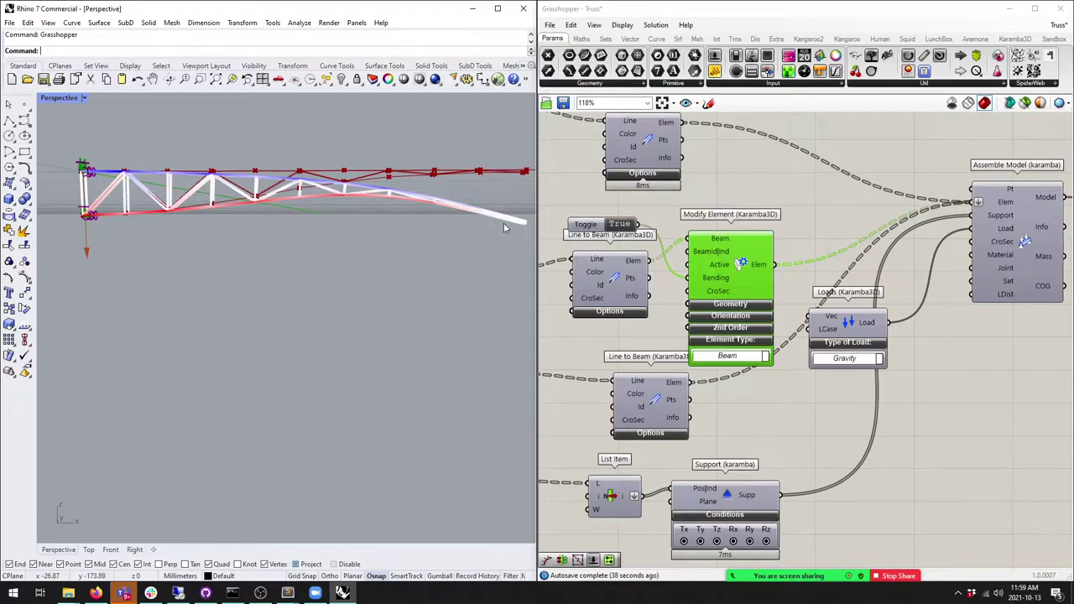
pyautogui.moveTo(277, 235); pyautogui.dragTo(303, 230, button='right')
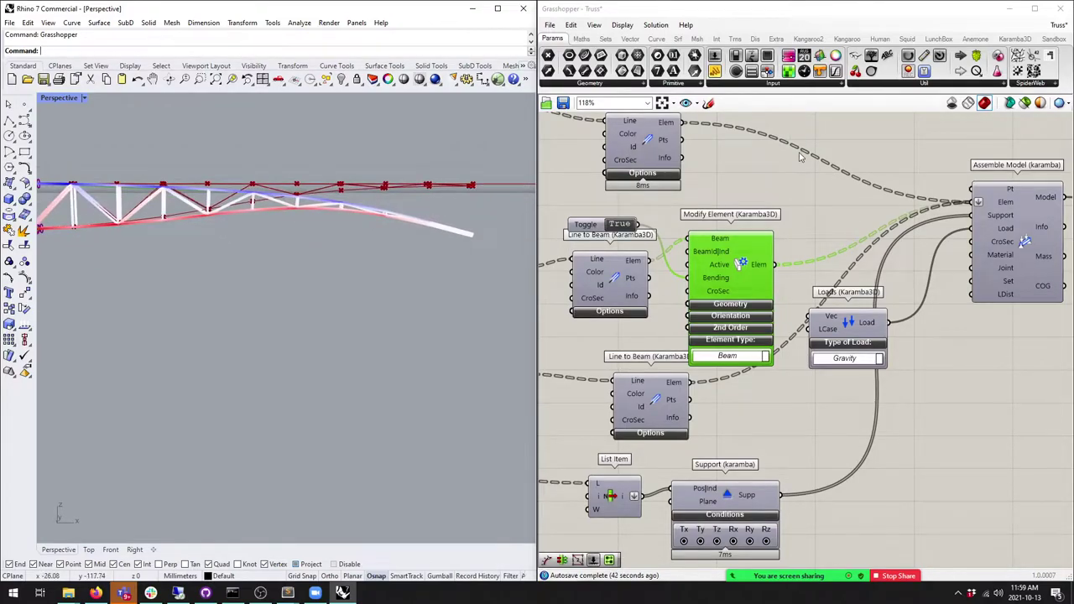
pyautogui.scroll(-4, 789, 159)
pyautogui.scroll(1, 795, 181)
pyautogui.moveTo(776, 190); pyautogui.dragTo(754, 183)
pyautogui.moveTo(735, 207); pyautogui.dragTo(780, 202, button='right')
pyautogui.click(721, 172)
pyautogui.scroll(-2, 765, 229)
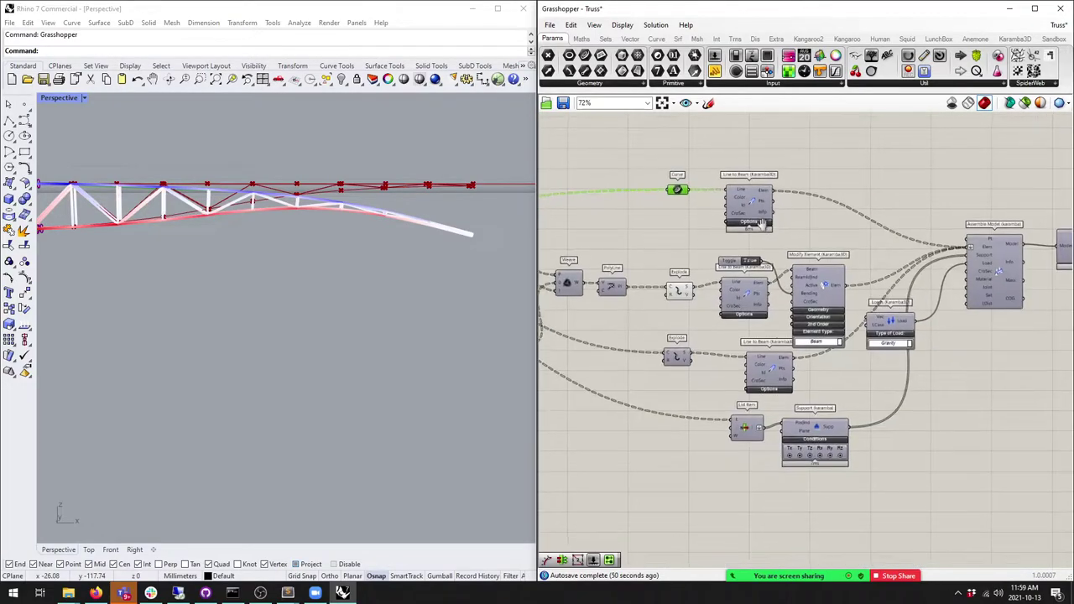
# Step: Add a Panel wired to the Explode component's segments output
pyautogui.scroll(2, 765, 229)
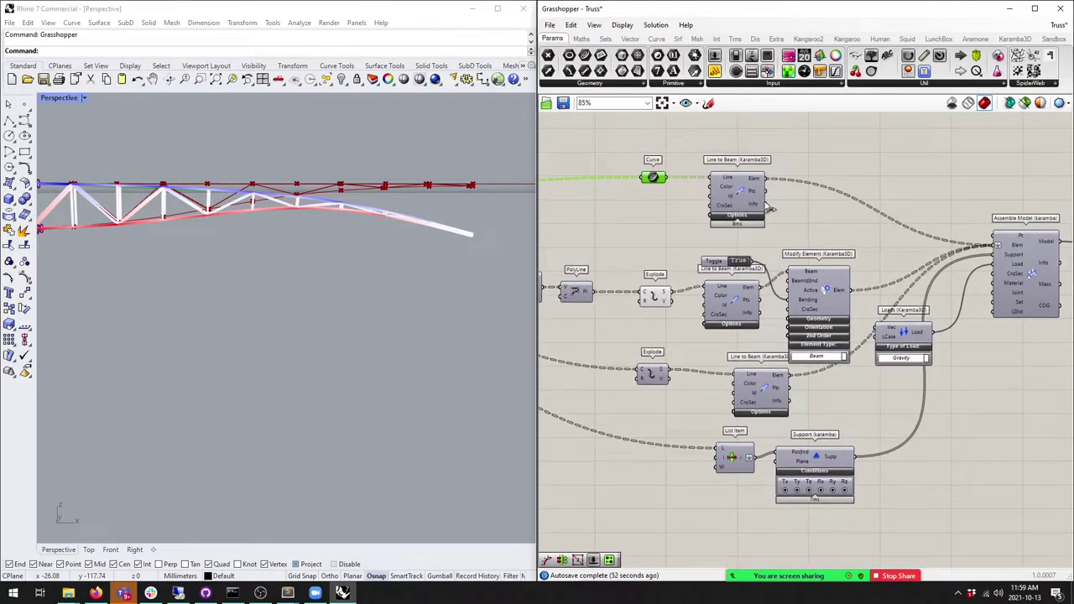
pyautogui.moveTo(677, 183); pyautogui.dragTo(727, 174, button='right')
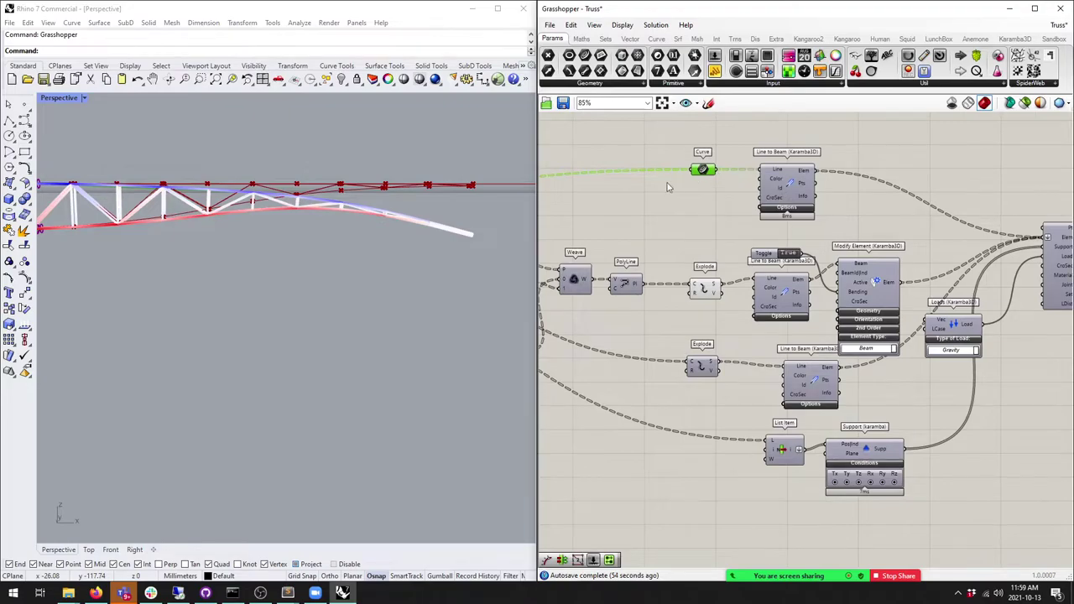
pyautogui.moveTo(193, 251); pyautogui.dragTo(190, 220, button='right')
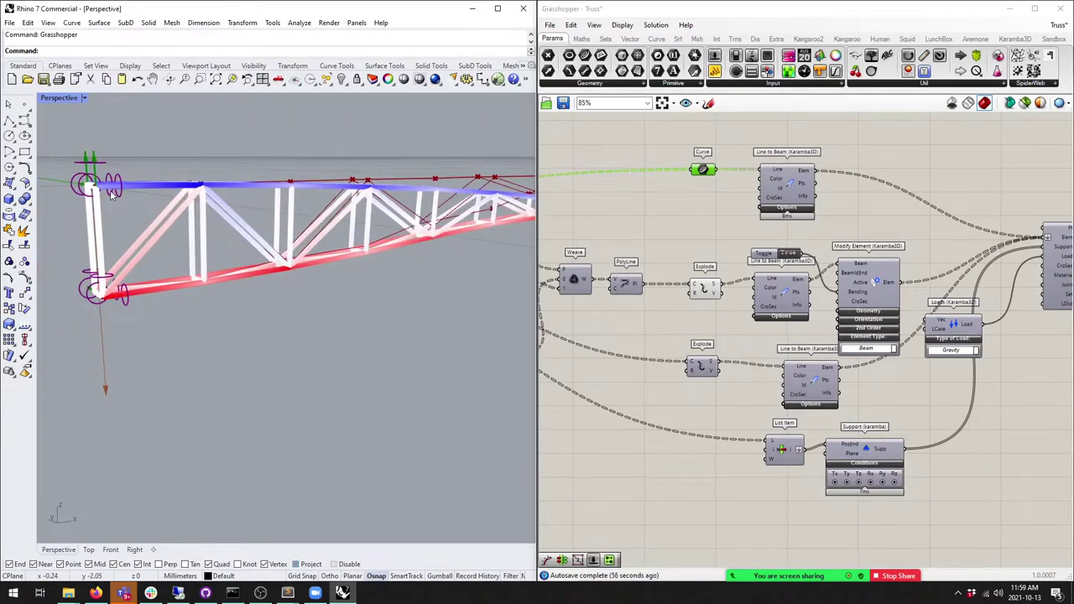
pyautogui.scroll(-2, 113, 193)
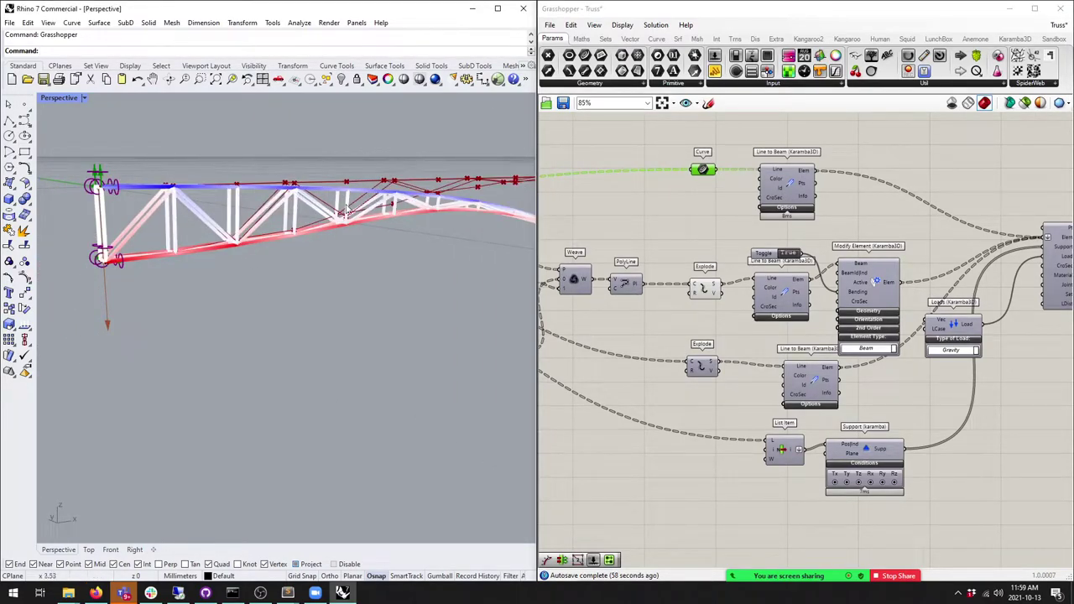
pyautogui.rightClick(696, 163)
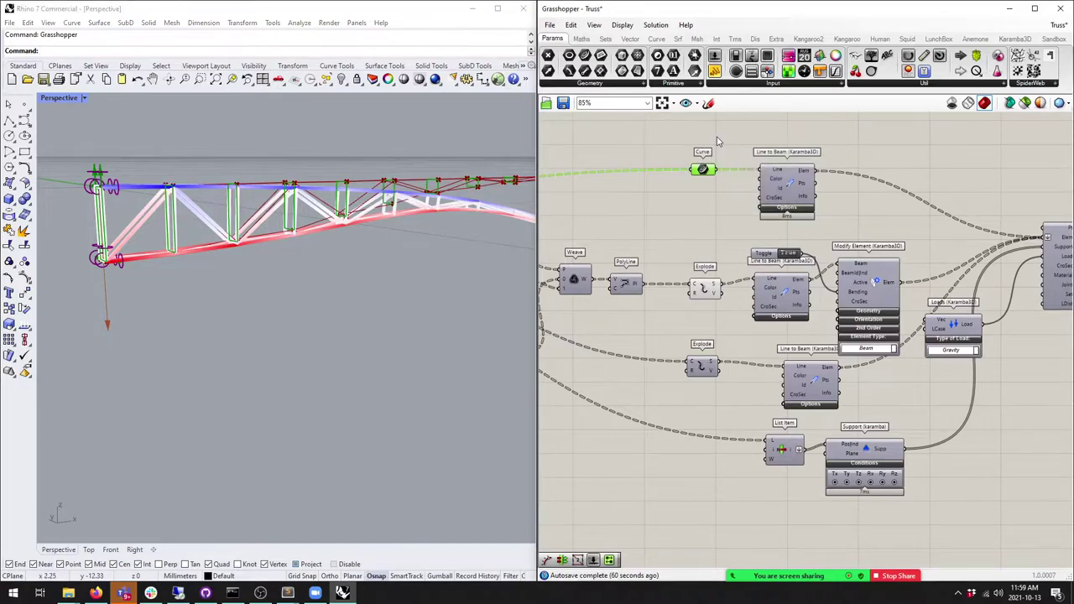
pyautogui.rightClick(711, 149)
pyautogui.moveTo(745, 336); pyautogui.dragTo(746, 200, button='right')
pyautogui.click(714, 229)
pyautogui.keyDown('shift'); pyautogui.click(773, 196); pyautogui.keyUp('shift')
pyautogui.moveTo(825, 261); pyautogui.dragTo(770, 325, button='right')
pyautogui.scroll(3, 696, 361)
pyautogui.keyDown('ctrl'); pyautogui.click(793, 277); pyautogui.keyUp('ctrl')
pyautogui.moveTo(714, 71); pyautogui.dragTo(703, 360)
pyautogui.moveTo(670, 256); pyautogui.dragTo(678, 346)
# Step: Enlarge the segments panel and rearrange it alongside Line to Beam and Explode
pyautogui.moveTo(780, 375); pyautogui.dragTo(870, 499)
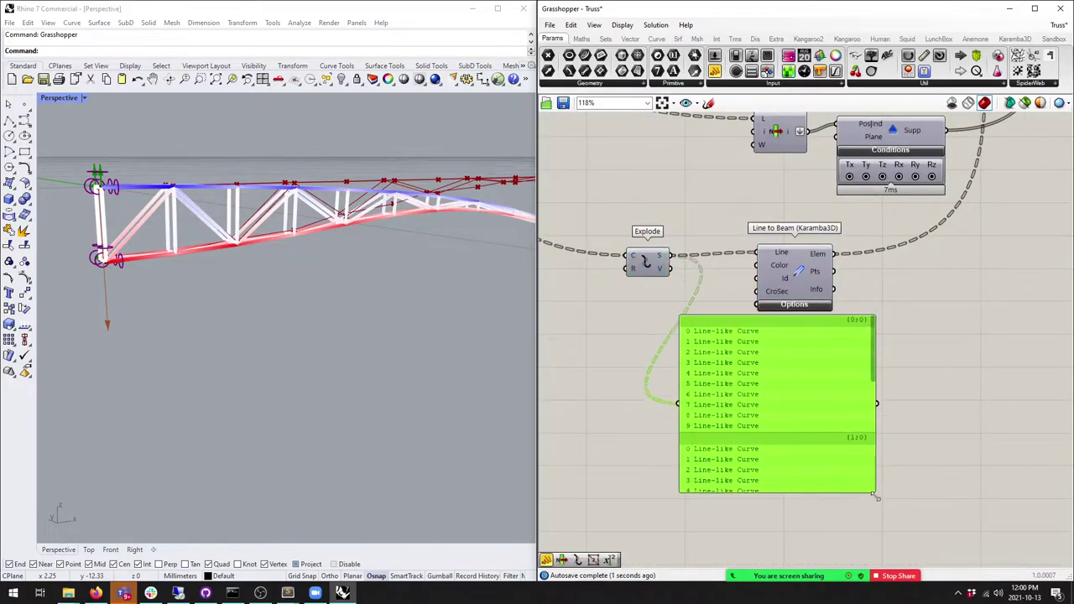
pyautogui.moveTo(859, 438); pyautogui.dragTo(896, 489)
pyautogui.moveTo(817, 276); pyautogui.dragTo(828, 275)
pyautogui.moveTo(827, 276); pyautogui.dragTo(806, 224, button='right')
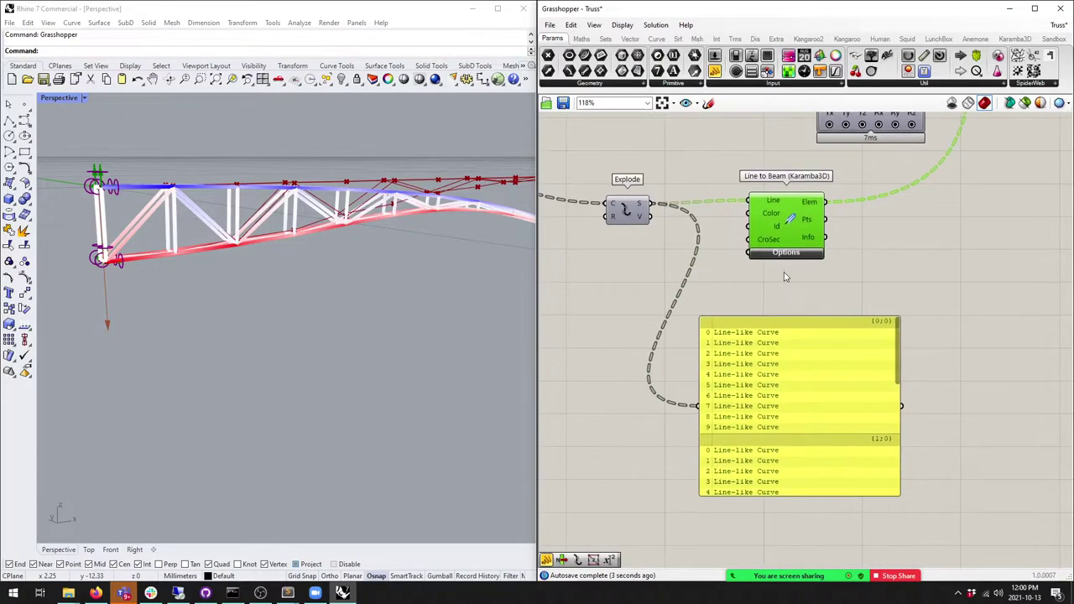
pyautogui.moveTo(797, 391); pyautogui.dragTo(827, 382)
pyautogui.scroll(-2, 923, 361)
pyautogui.scroll(2, 923, 360)
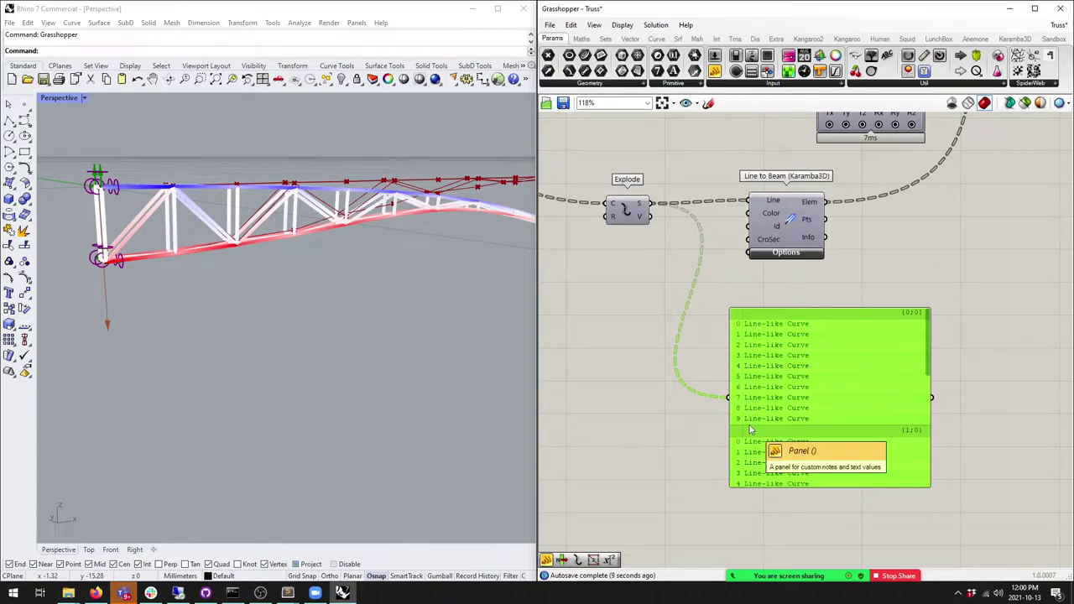
pyautogui.moveTo(751, 430); pyautogui.dragTo(778, 452, button='right')
pyautogui.click(662, 244)
pyautogui.moveTo(661, 243); pyautogui.dragTo(658, 243)
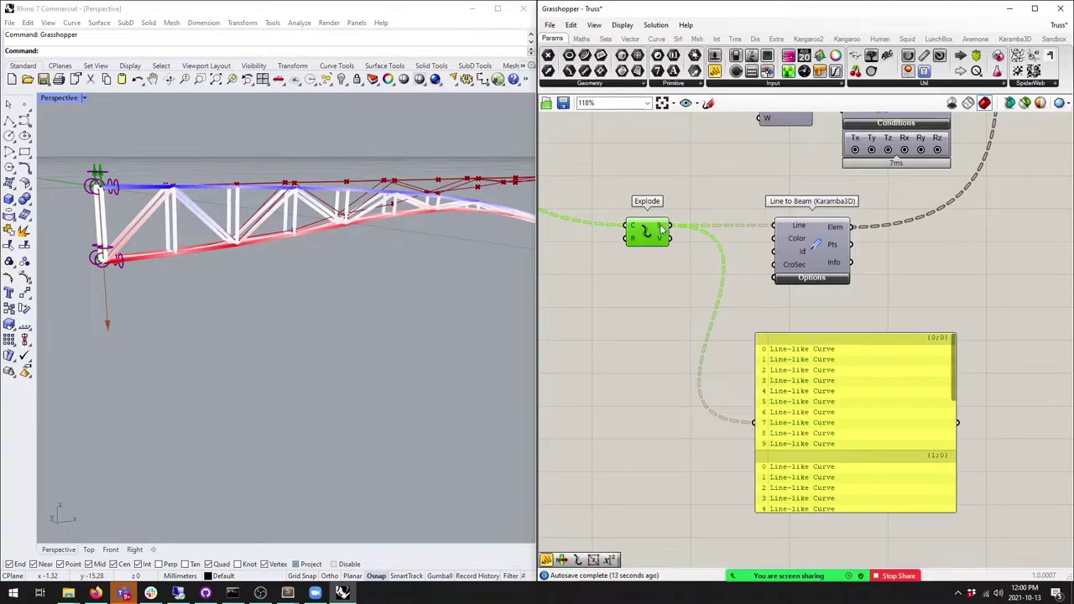
pyautogui.moveTo(662, 229)
# Step: Add a List Length counting Explode's segments and show the counts in the panel
pyautogui.click(605, 39)
pyautogui.moveTo(563, 56); pyautogui.dragTo(666, 305)
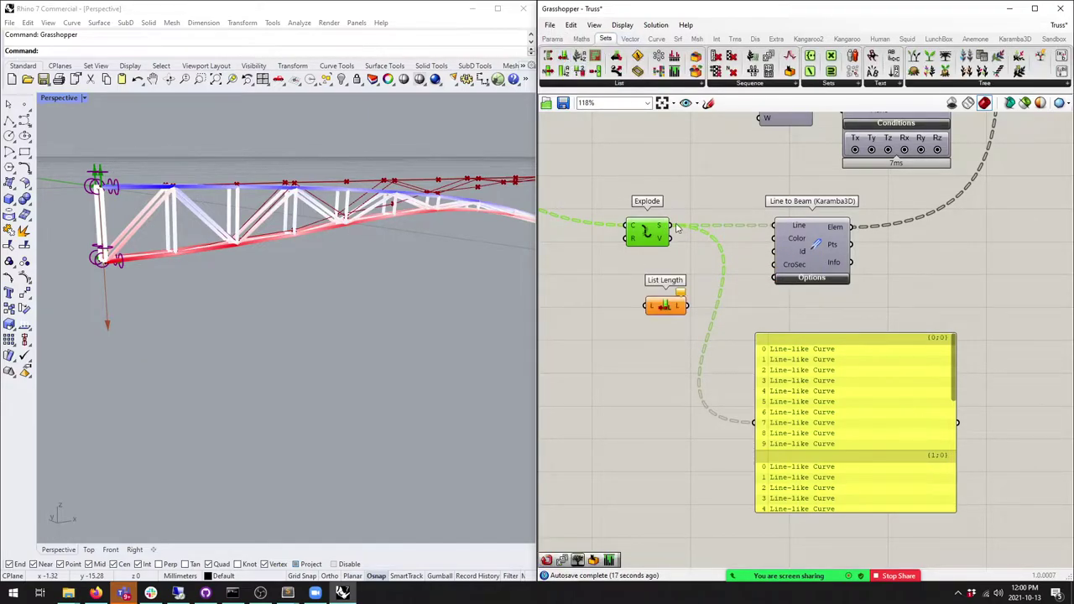
pyautogui.moveTo(671, 226); pyautogui.dragTo(643, 234)
pyautogui.moveTo(687, 309); pyautogui.dragTo(755, 422)
pyautogui.moveTo(778, 445); pyautogui.dragTo(779, 408, button='right')
pyautogui.moveTo(779, 408); pyautogui.dragTo(806, 408)
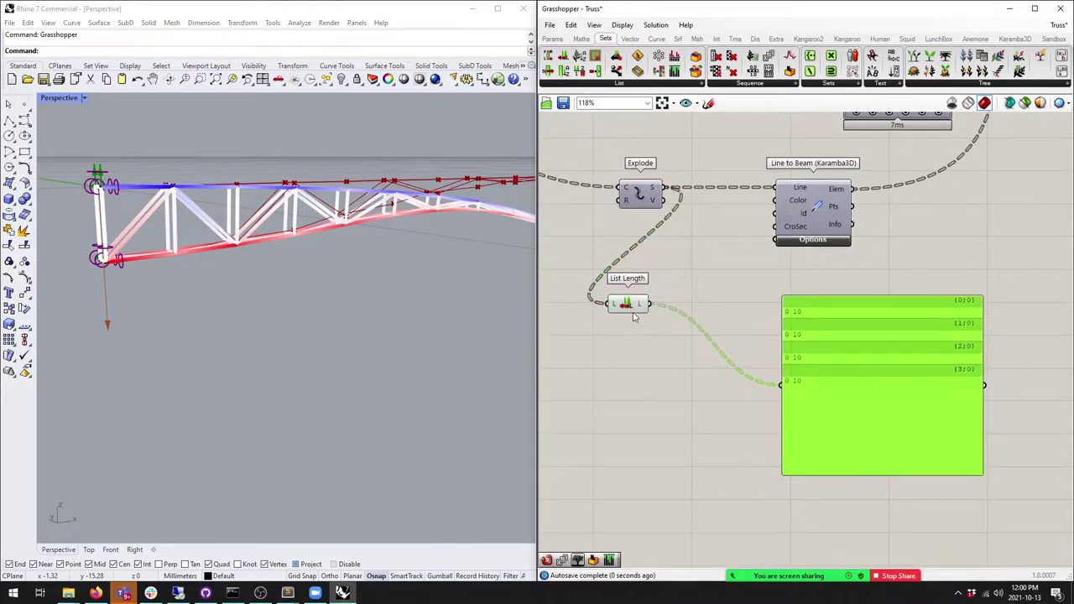
pyautogui.moveTo(639, 305); pyautogui.dragTo(640, 317)
# Step: Add a Series driven by the segment count and display its 0–9 indices in the panel
pyautogui.moveTo(751, 56); pyautogui.dragTo(776, 384)
pyautogui.moveTo(676, 307); pyautogui.dragTo(693, 307)
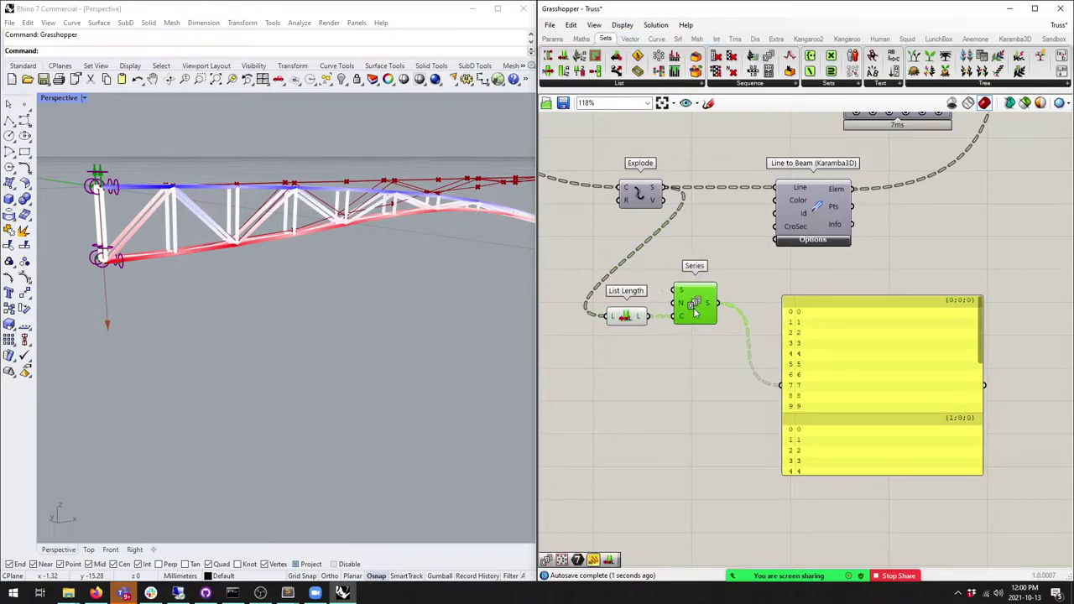
pyautogui.moveTo(688, 346); pyautogui.dragTo(604, 299)
pyautogui.moveTo(707, 312); pyautogui.dragTo(723, 384)
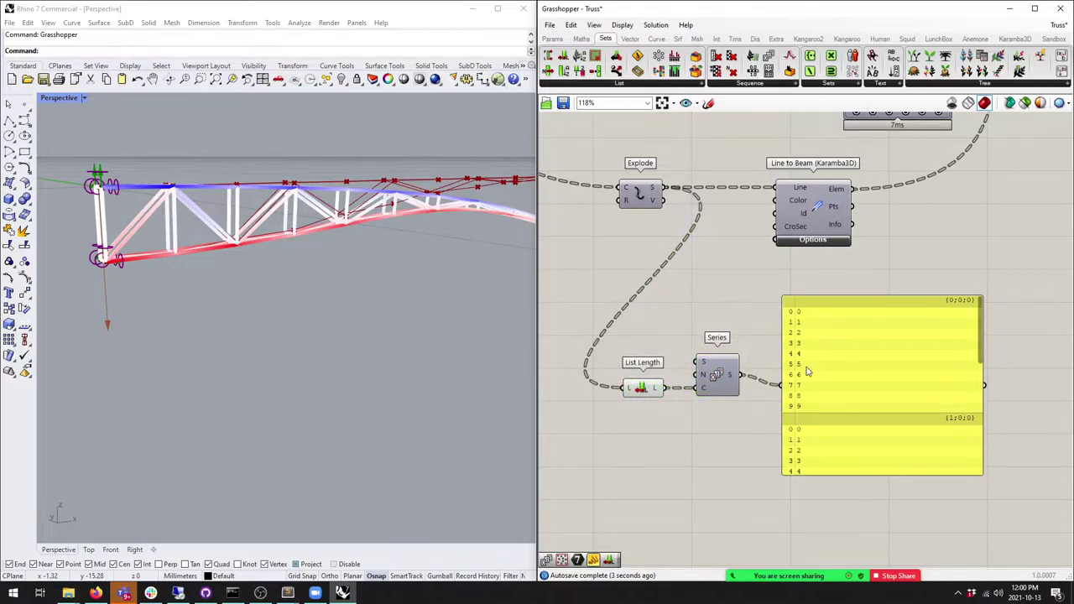
pyautogui.moveTo(808, 369); pyautogui.dragTo(881, 372)
pyautogui.moveTo(880, 372); pyautogui.dragTo(798, 350, button='right')
pyautogui.moveTo(798, 350); pyautogui.dragTo(865, 353)
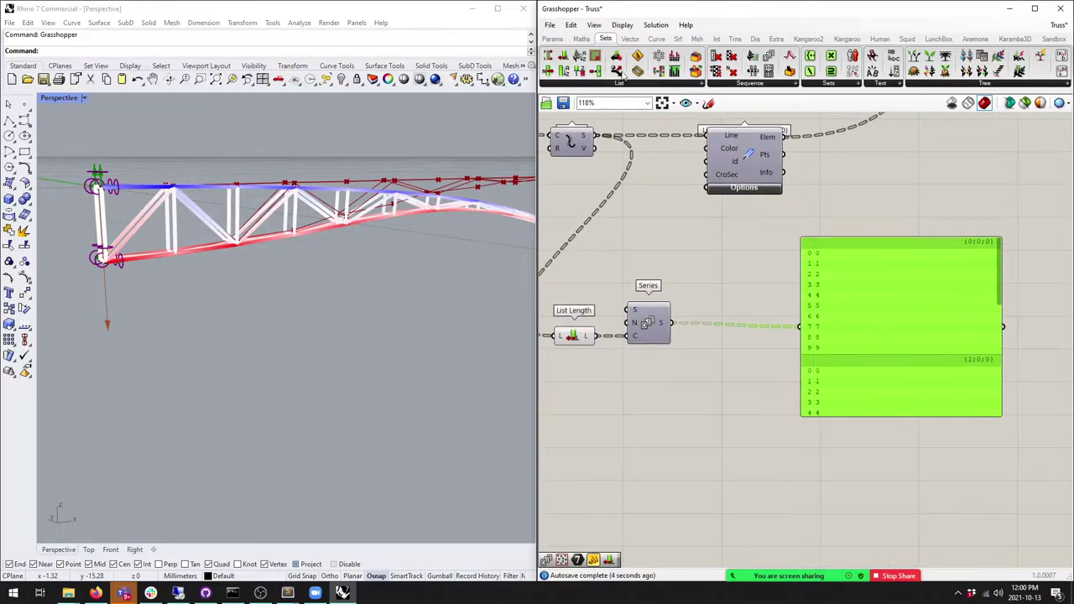
# Step: Add an Expression set to Format("{0}_{1}", x, y) and wire the Series indices into it
pyautogui.click(581, 39)
pyautogui.moveTo(828, 73); pyautogui.dragTo(777, 287)
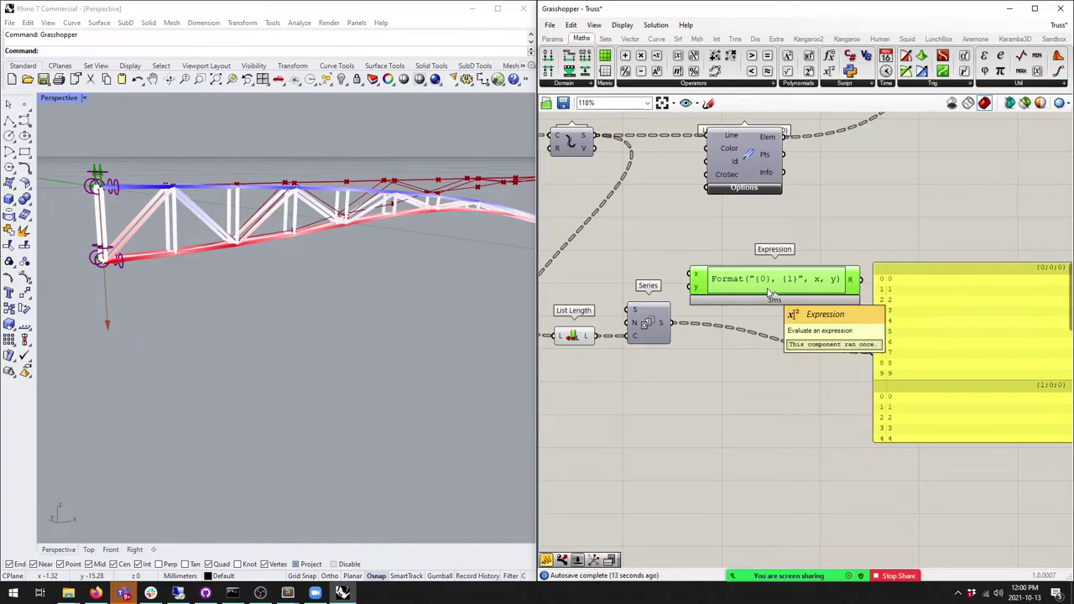
pyautogui.scroll(3, 770, 293)
pyautogui.scroll(-4, 757, 339)
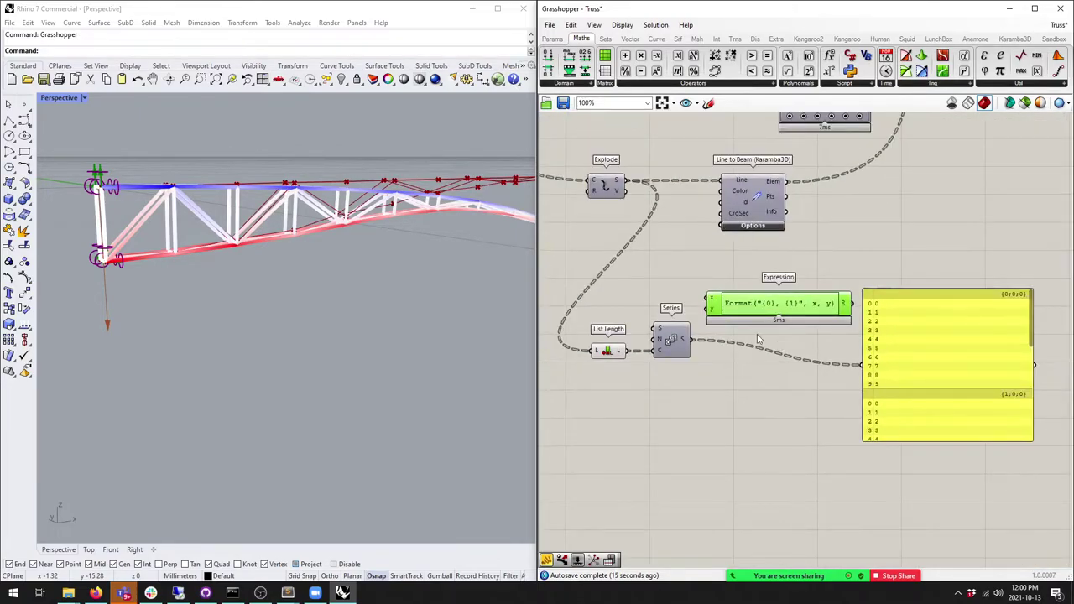
pyautogui.scroll(2, 757, 338)
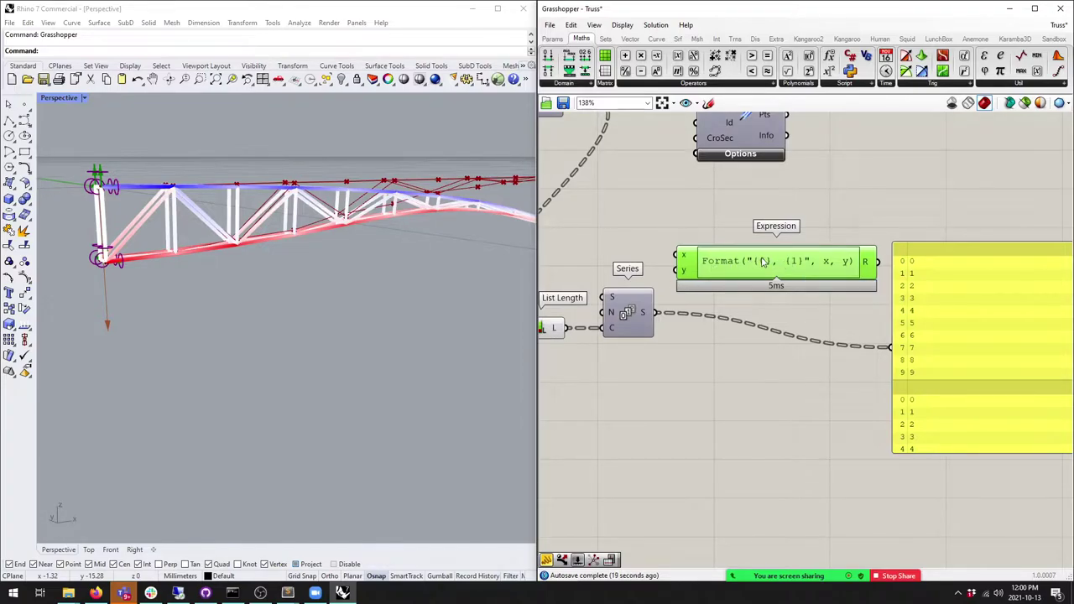
pyautogui.doubleClick(759, 262)
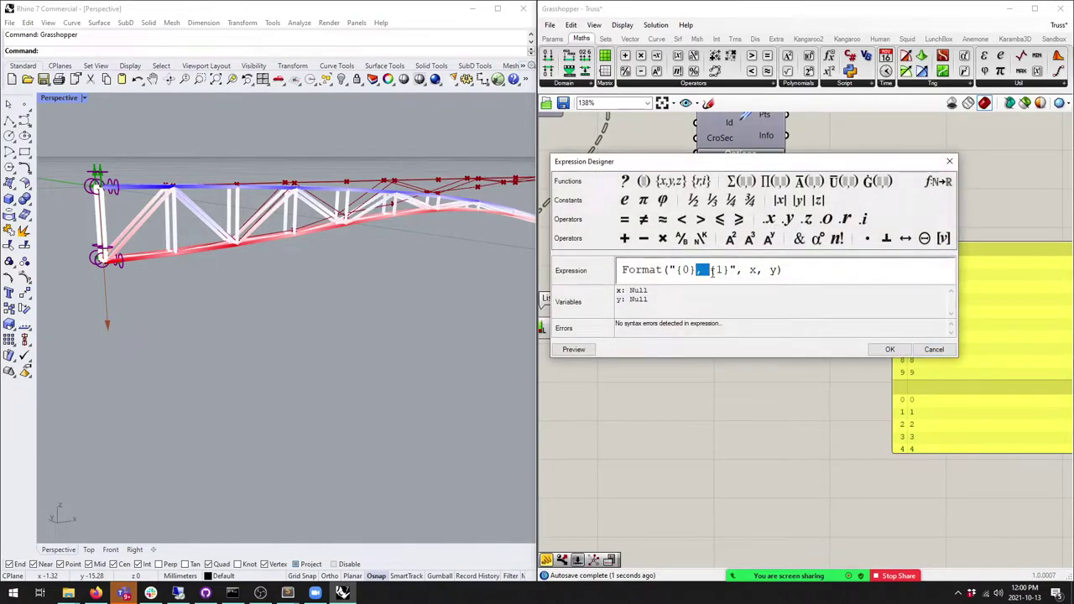
pyautogui.write('_')
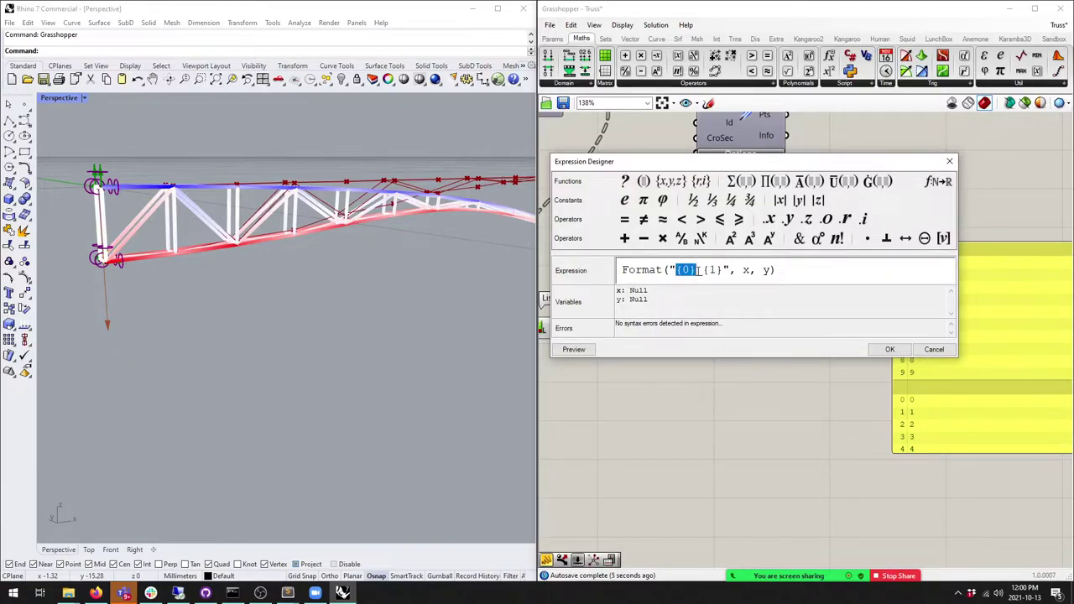
pyautogui.click(703, 269)
pyautogui.click(888, 349)
pyautogui.moveTo(887, 350); pyautogui.dragTo(951, 338, button='right')
pyautogui.moveTo(770, 307); pyautogui.dragTo(726, 280)
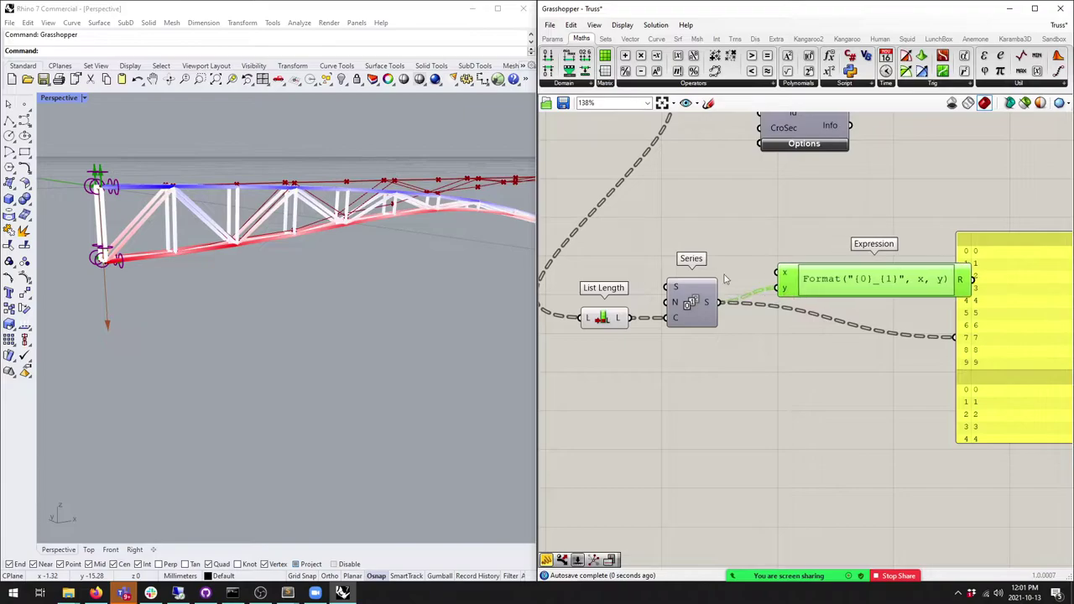
# Step: Feed a 'Flange' text panel into the Expression's x input, producing Flange_0–Flange_9 labels
pyautogui.click(552, 38)
pyautogui.moveTo(714, 70); pyautogui.dragTo(681, 229)
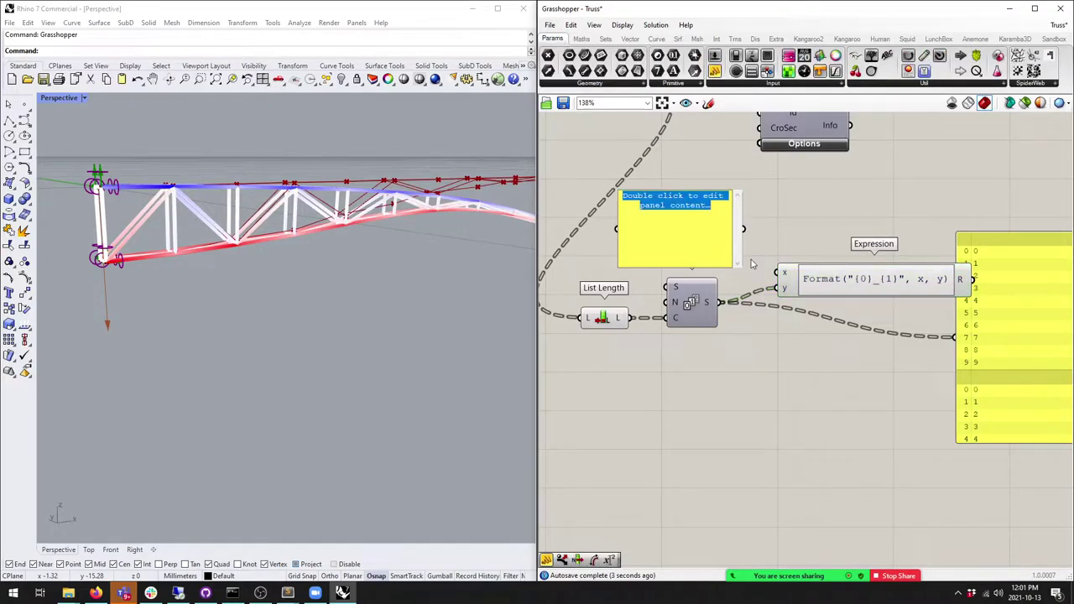
pyautogui.write('ange')
pyautogui.click(768, 207)
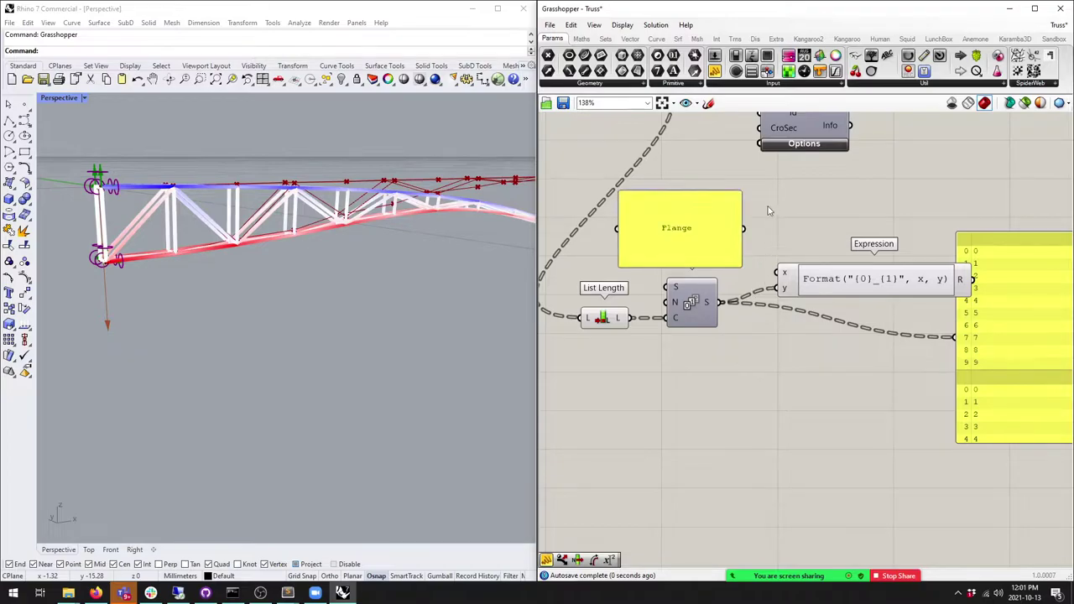
pyautogui.moveTo(743, 229); pyautogui.dragTo(777, 273)
pyautogui.scroll(-3, 780, 251)
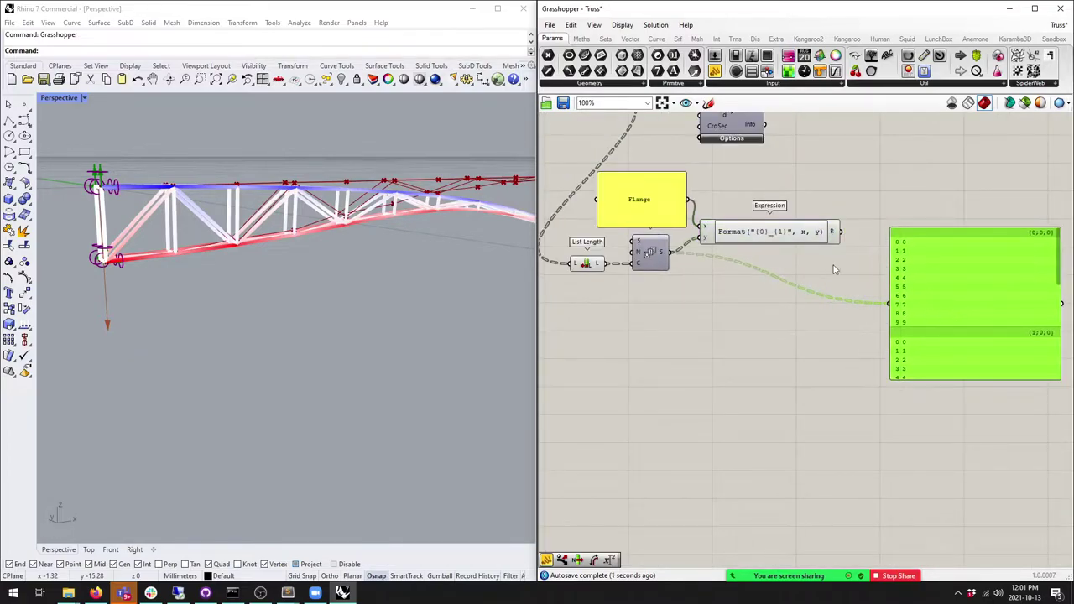
pyautogui.click(789, 239)
pyautogui.moveTo(846, 234); pyautogui.dragTo(939, 221)
# Step: Move the Flange component group left and reposition the ID output panel
pyautogui.scroll(1, 872, 234)
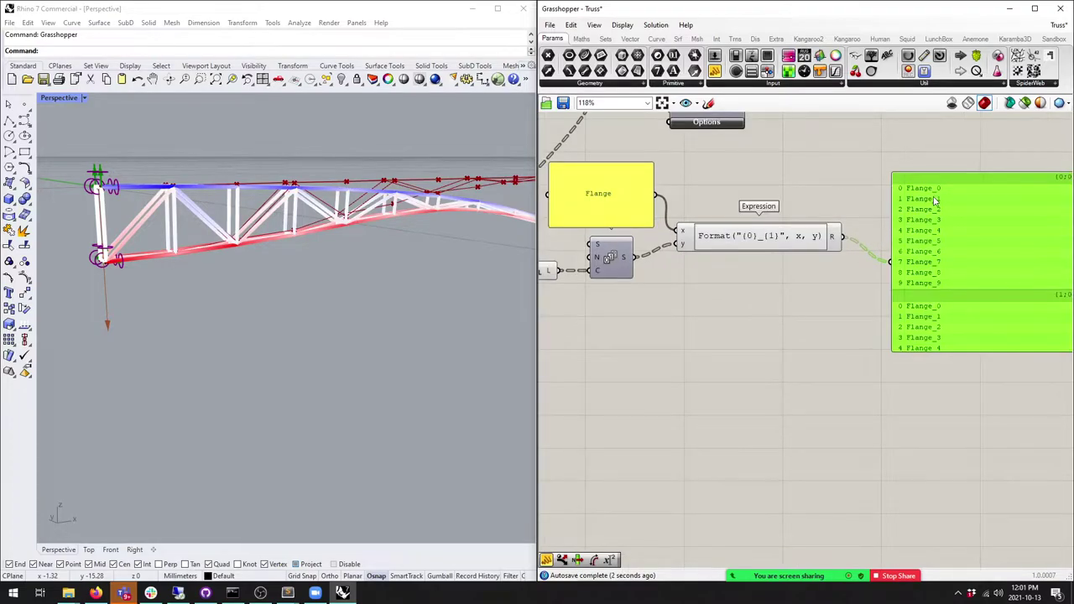
pyautogui.scroll(1, 940, 217)
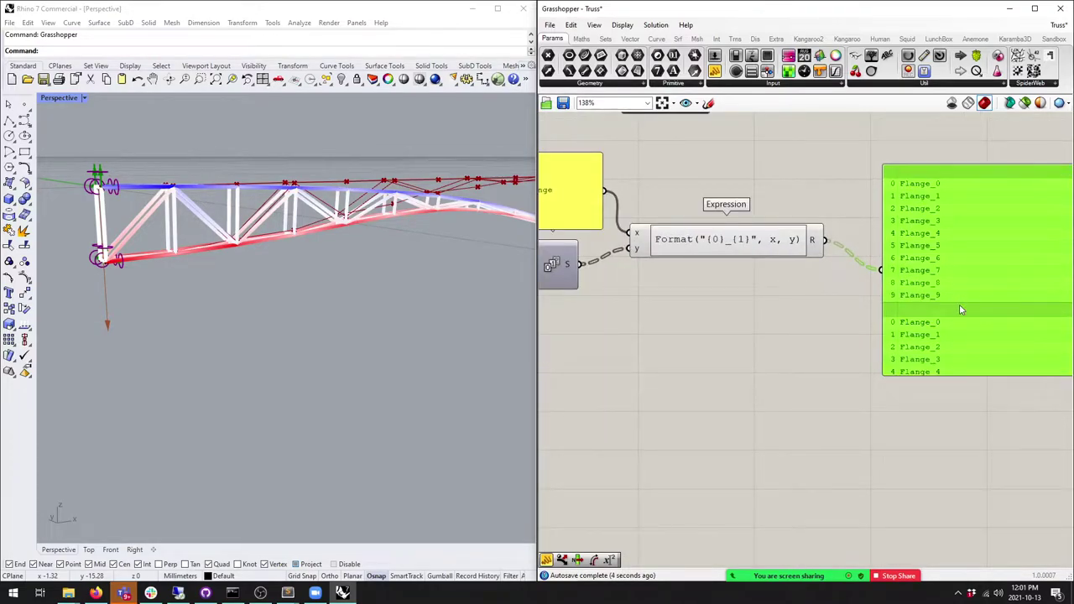
pyautogui.moveTo(720, 267); pyautogui.dragTo(883, 325, button='right')
pyautogui.scroll(-1, 882, 326)
pyautogui.moveTo(916, 374); pyautogui.dragTo(744, 305)
pyautogui.moveTo(743, 305); pyautogui.dragTo(671, 304)
pyautogui.click(828, 252)
pyautogui.moveTo(944, 323); pyautogui.dragTo(840, 323, button='right')
pyautogui.scroll(-1, 918, 338)
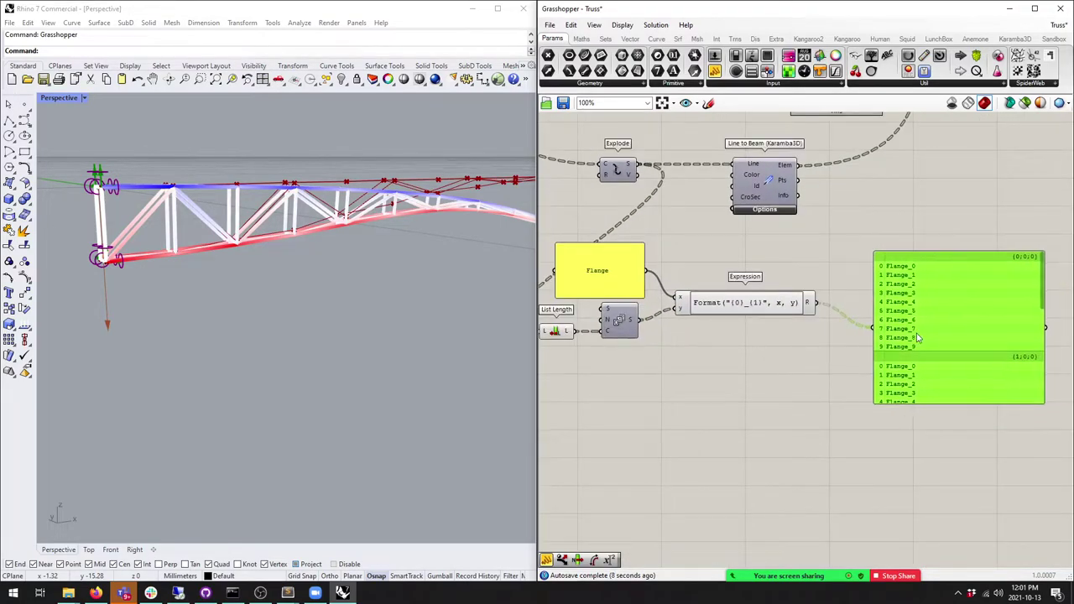
pyautogui.moveTo(918, 337); pyautogui.dragTo(899, 312)
# Step: Wire the Flange IDs into Line to Beam, moving them from CroSec to Id to clear the error
pyautogui.moveTo(818, 303); pyautogui.dragTo(735, 198)
pyautogui.moveTo(747, 202); pyautogui.dragTo(768, 202)
pyautogui.click(843, 174)
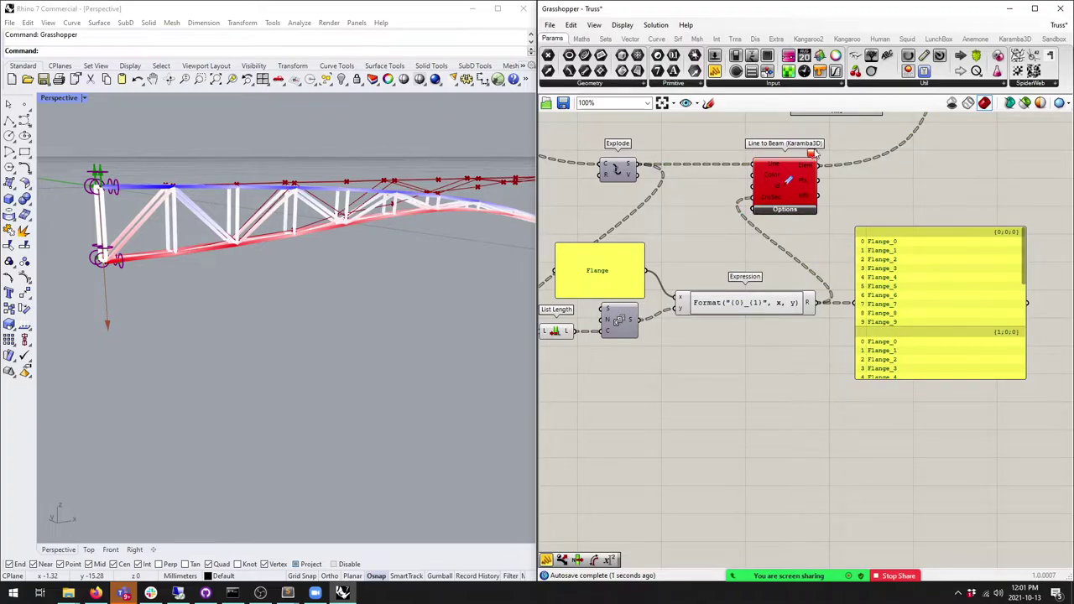
pyautogui.moveTo(817, 158)
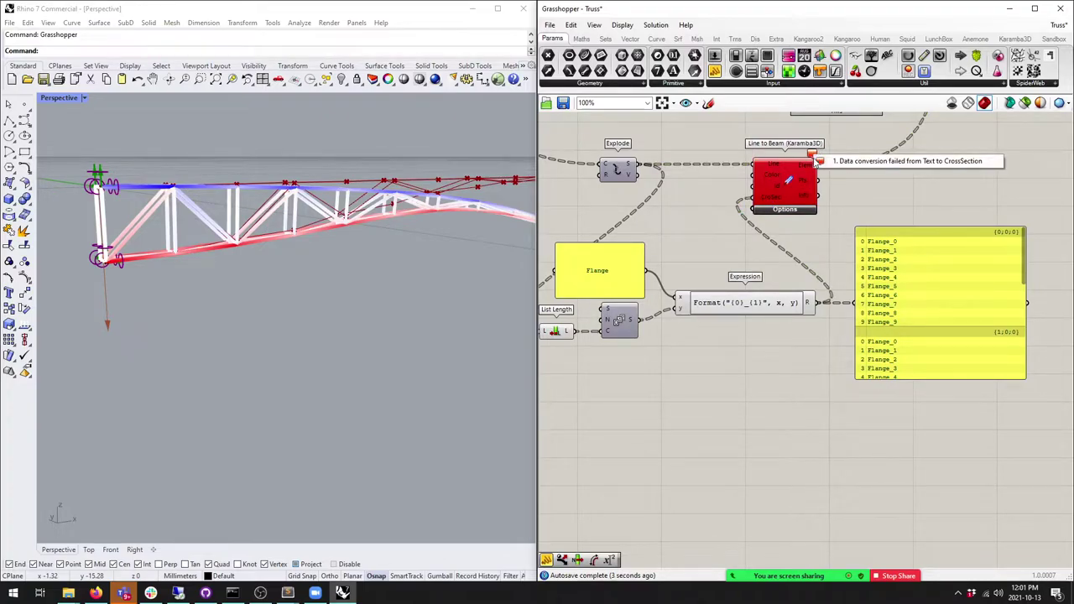
pyautogui.keyDown('ctrl'); pyautogui.moveTo(753, 196); pyautogui.dragTo(804, 290); pyautogui.keyUp('ctrl')
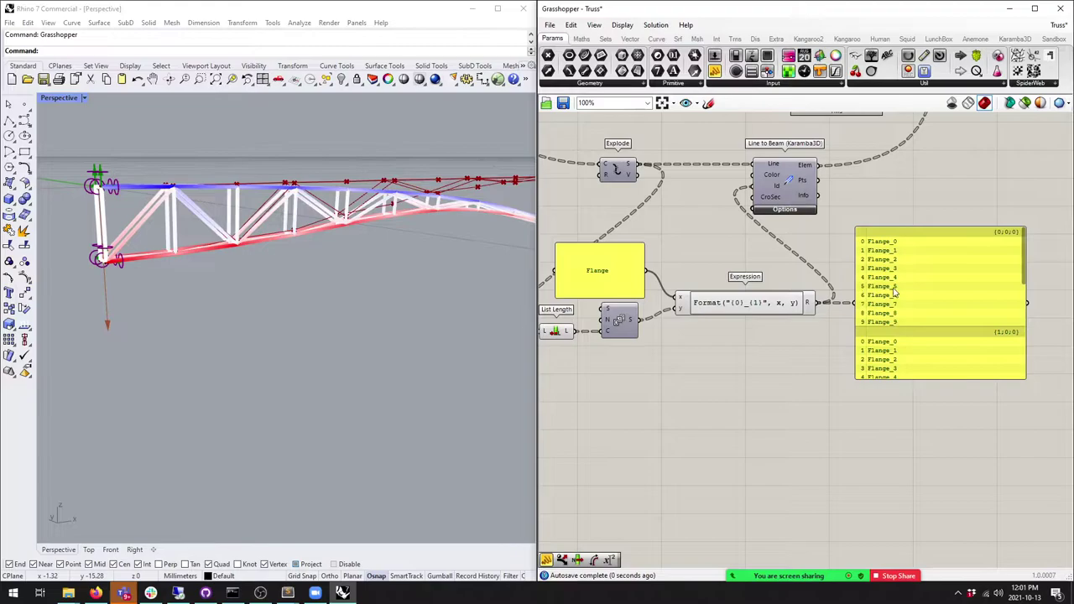
# Step: Lengthen the ID panel to reveal the third branch {2;0;0} and orbit the truss
pyautogui.scroll(2, 883, 319)
pyautogui.click(904, 372)
pyautogui.moveTo(899, 391); pyautogui.dragTo(917, 558)
pyautogui.moveTo(305, 269); pyautogui.dragTo(249, 308, button='right')
pyautogui.scroll(5, 354, 250)
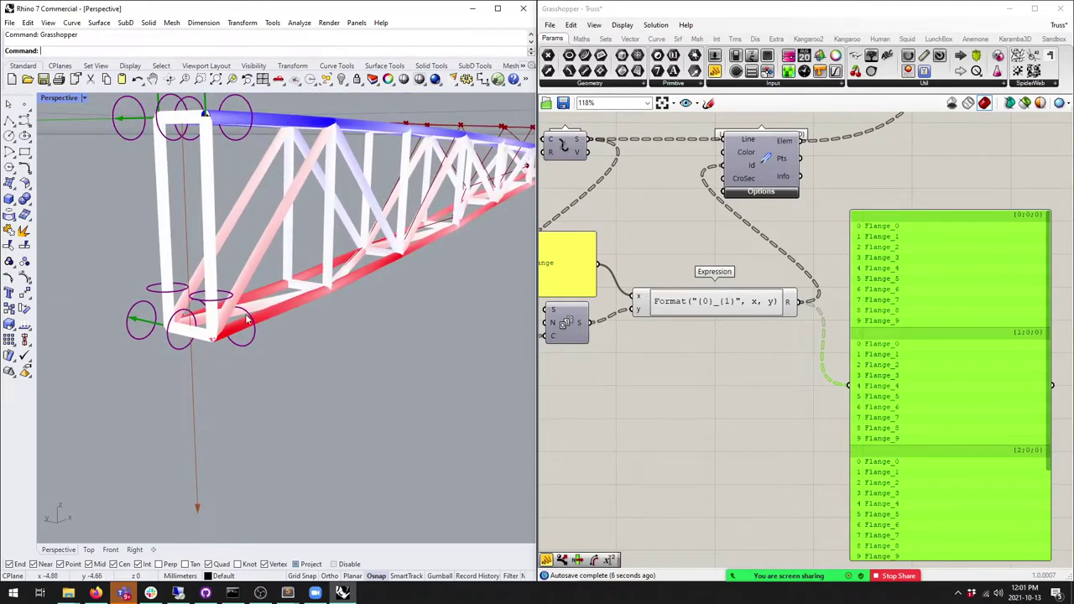
pyautogui.moveTo(249, 130); pyautogui.dragTo(221, 193, button='right')
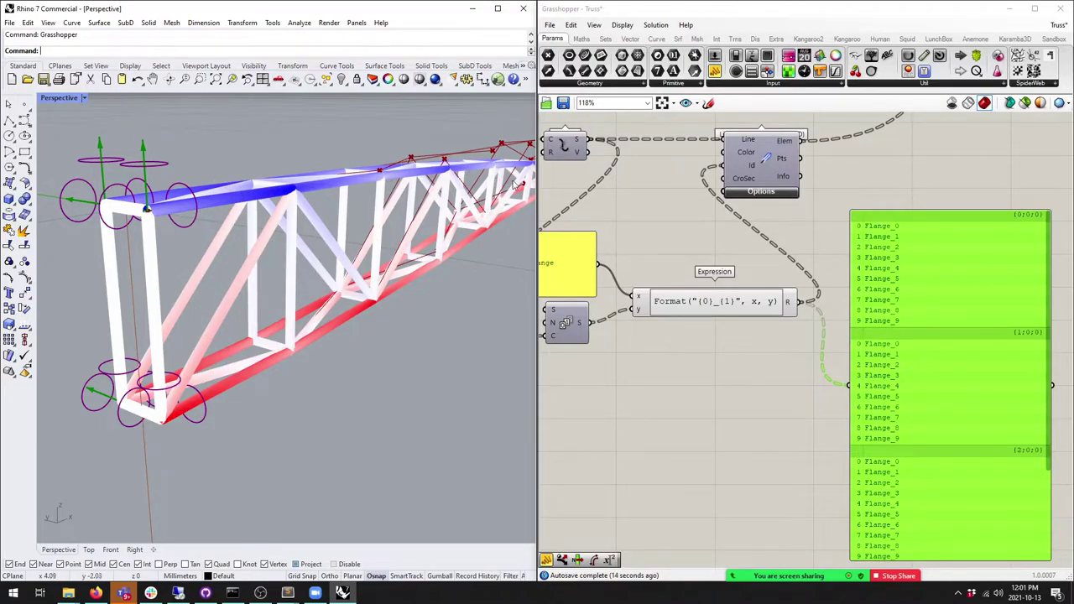
pyautogui.scroll(-3, 873, 298)
# Step: Shift the ID panel further right, then orbit to side-on and end-on truss views
pyautogui.moveTo(873, 298); pyautogui.dragTo(889, 296)
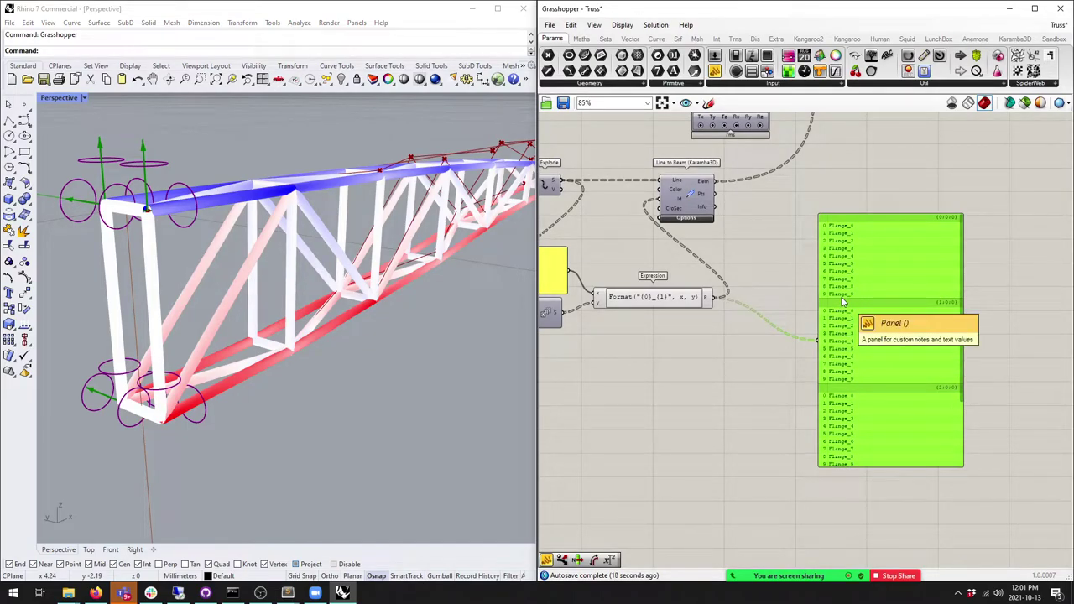
pyautogui.scroll(-3, 791, 255)
pyautogui.moveTo(797, 417); pyautogui.dragTo(835, 422)
pyautogui.scroll(4, 841, 420)
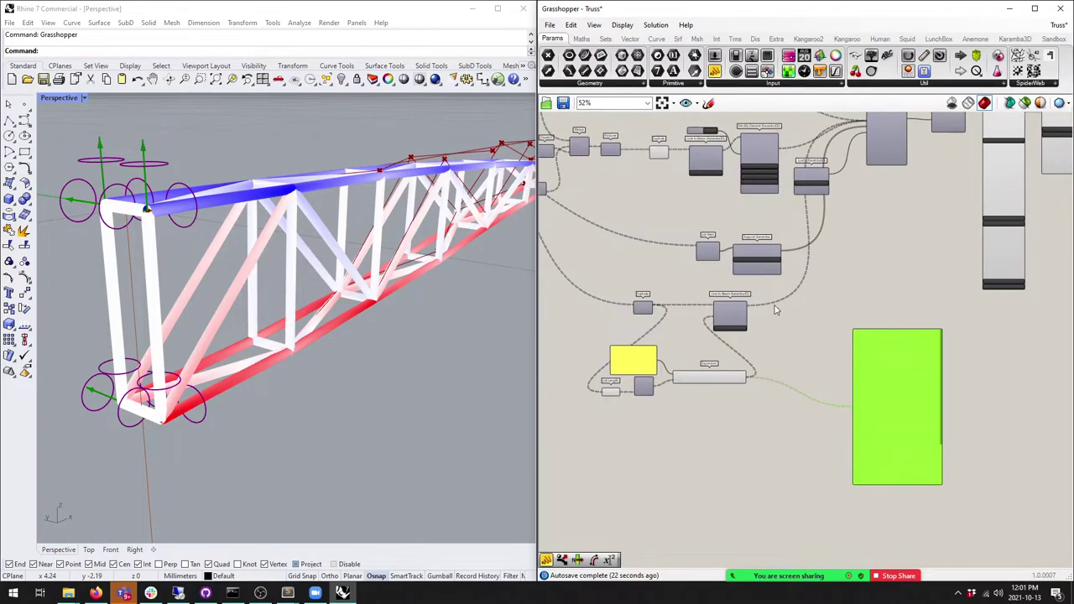
pyautogui.scroll(-1, 794, 330)
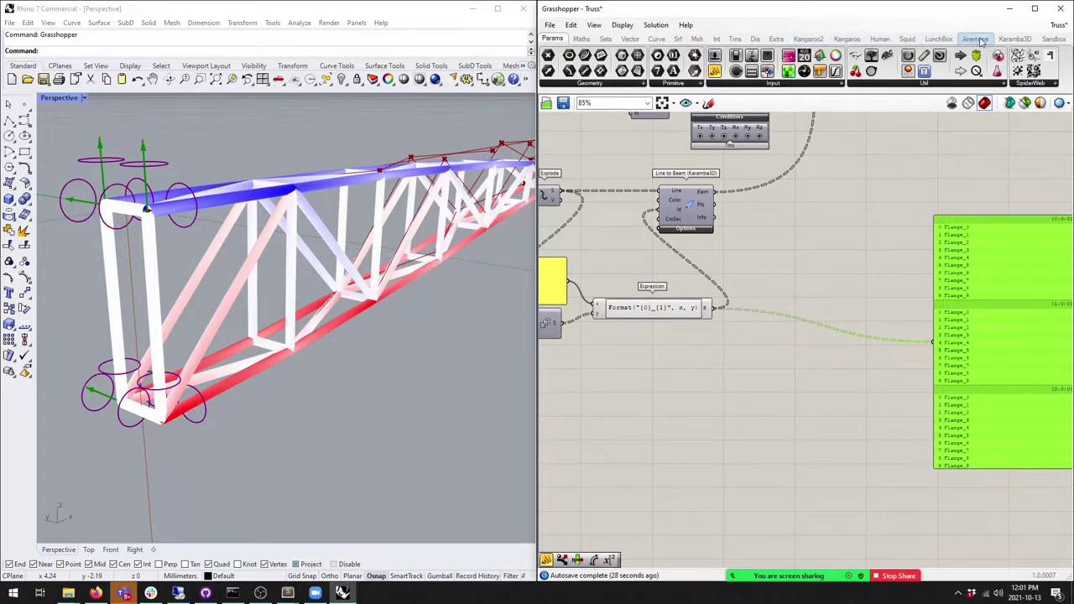
pyautogui.moveTo(384, 276); pyautogui.dragTo(93, 165, button='right')
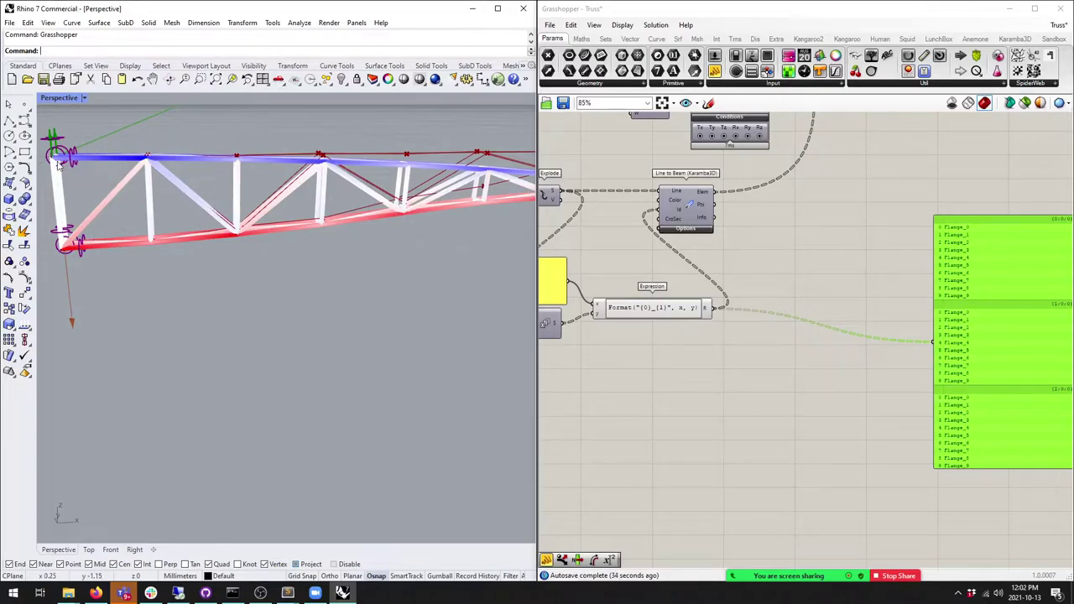
pyautogui.moveTo(120, 220); pyautogui.dragTo(406, 239, button='right')
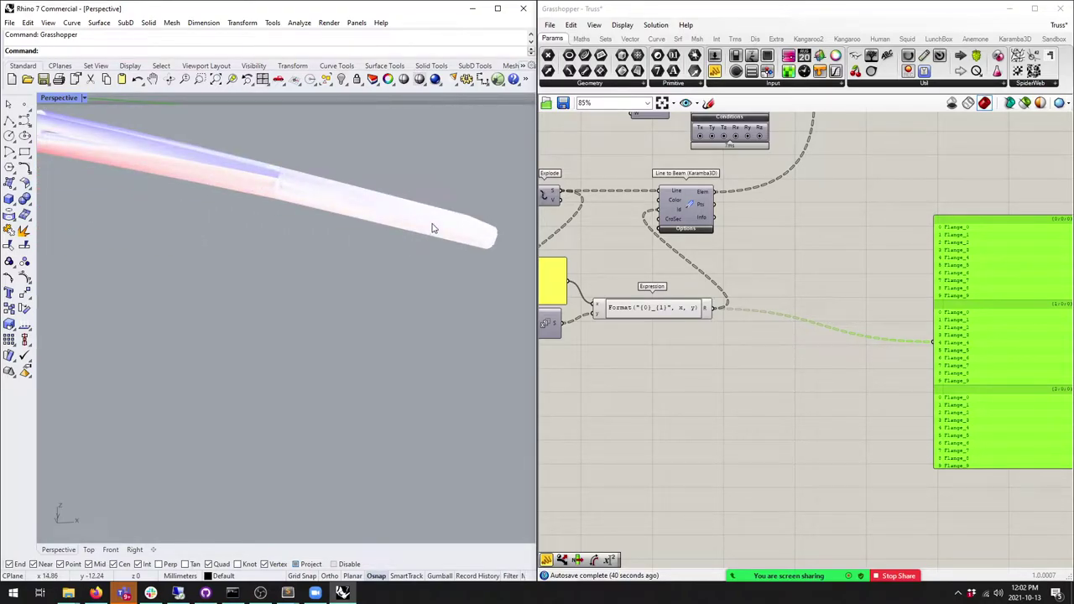
pyautogui.click(1022, 40)
pyautogui.click(1022, 40)
pyautogui.click(802, 89)
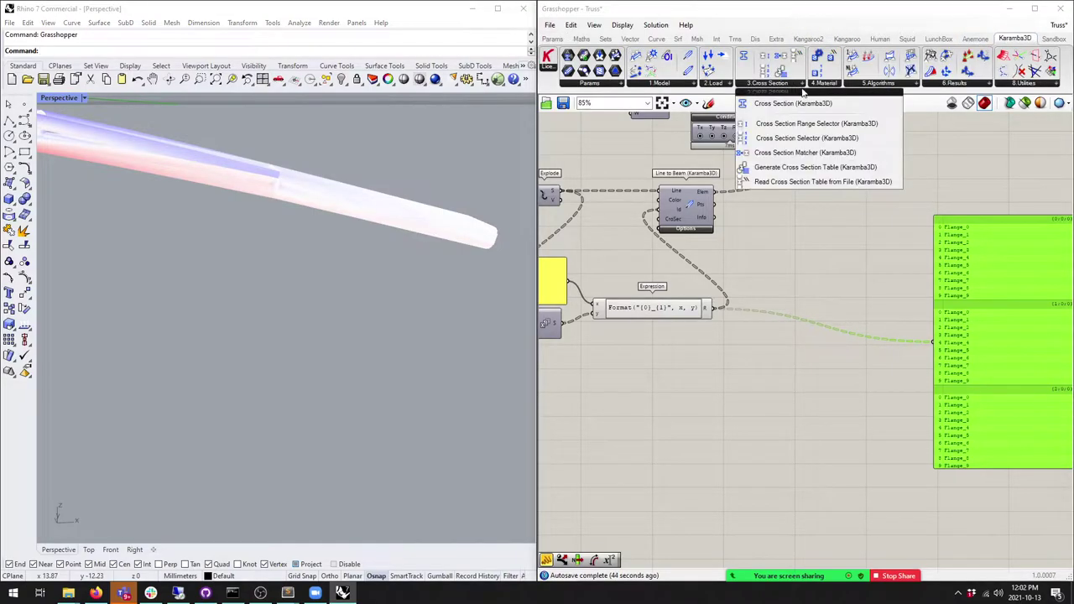
pyautogui.moveTo(835, 106); pyautogui.dragTo(824, 294)
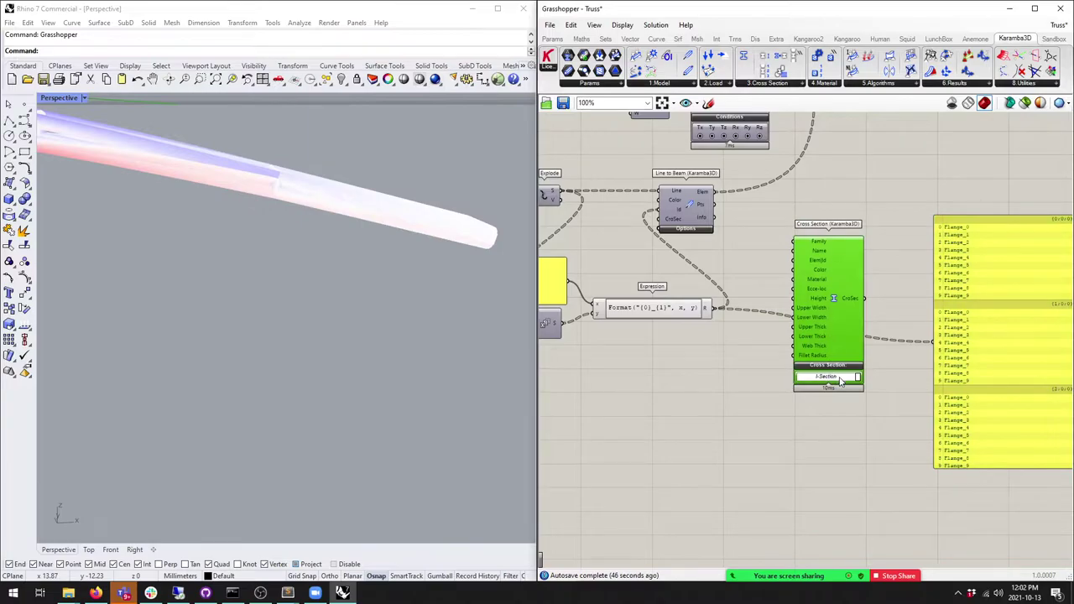
pyautogui.scroll(4, 841, 375)
pyautogui.click(862, 382)
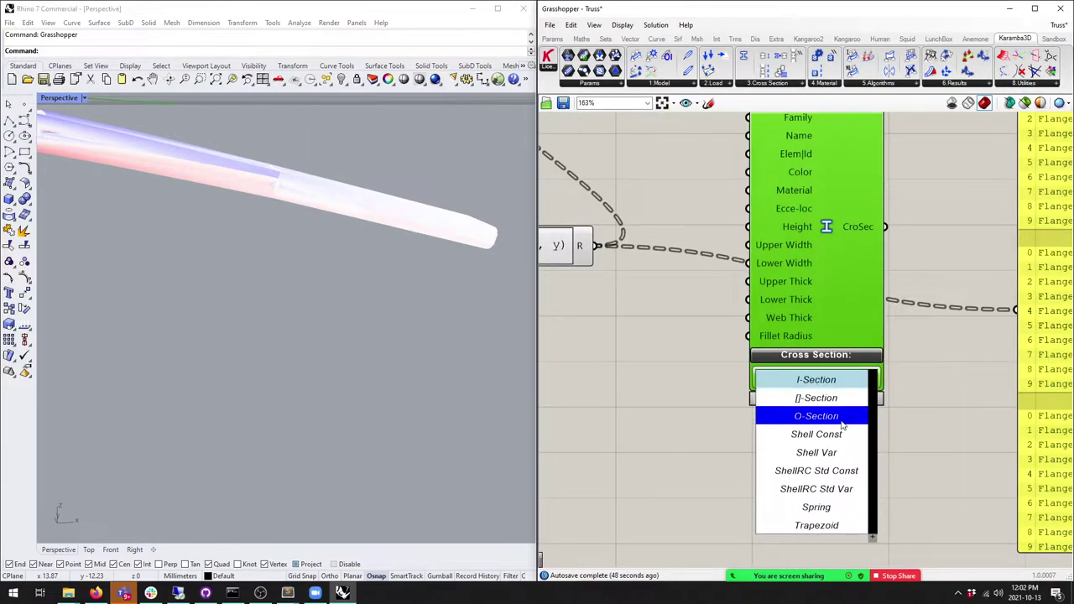
pyautogui.click(815, 417)
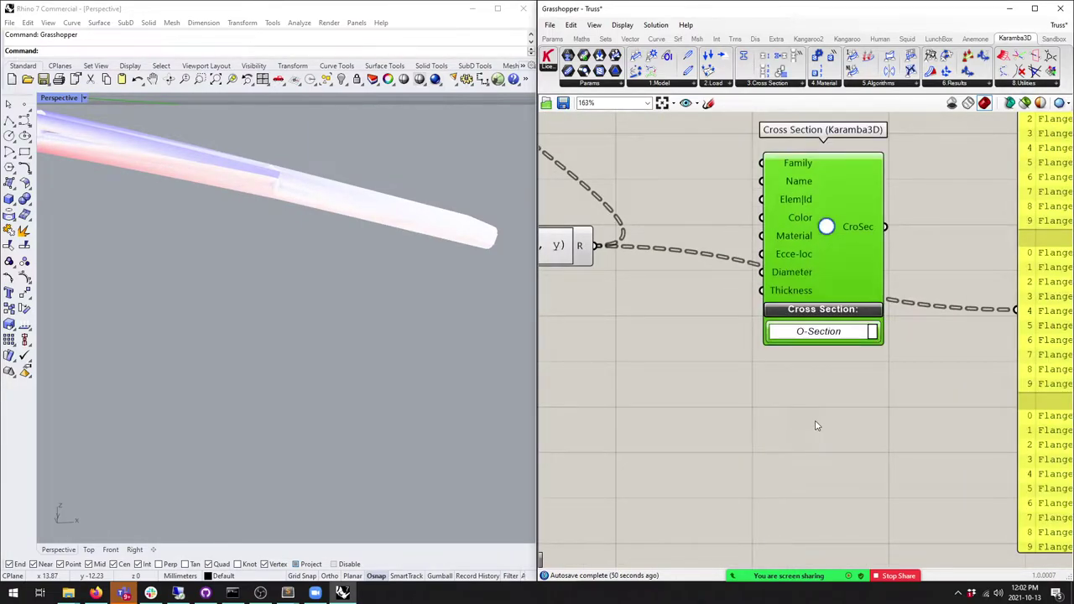
pyautogui.moveTo(835, 272); pyautogui.dragTo(842, 304)
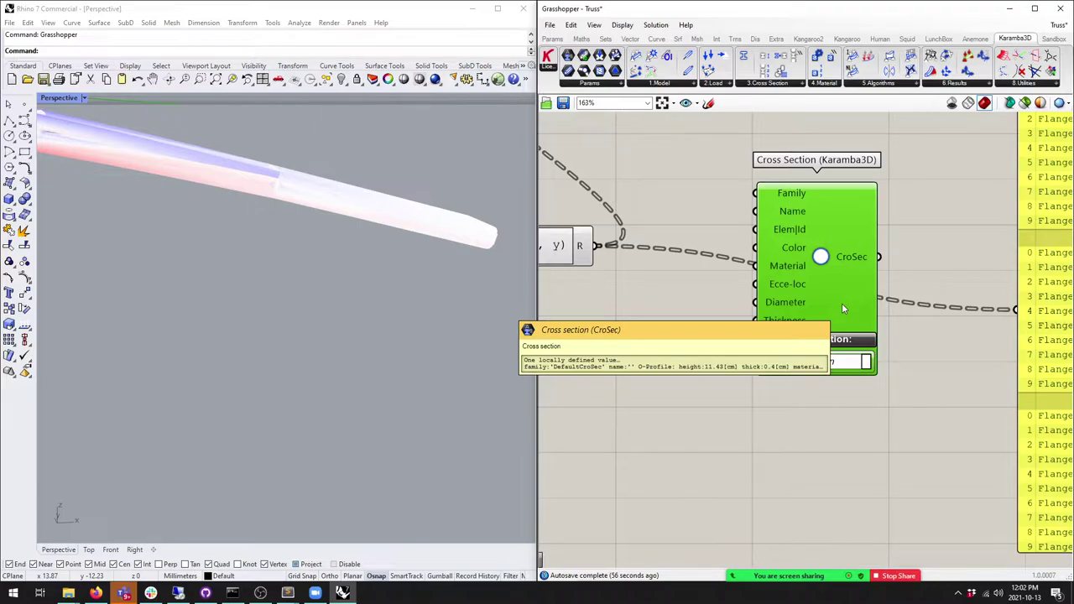
pyautogui.scroll(-5, 719, 307)
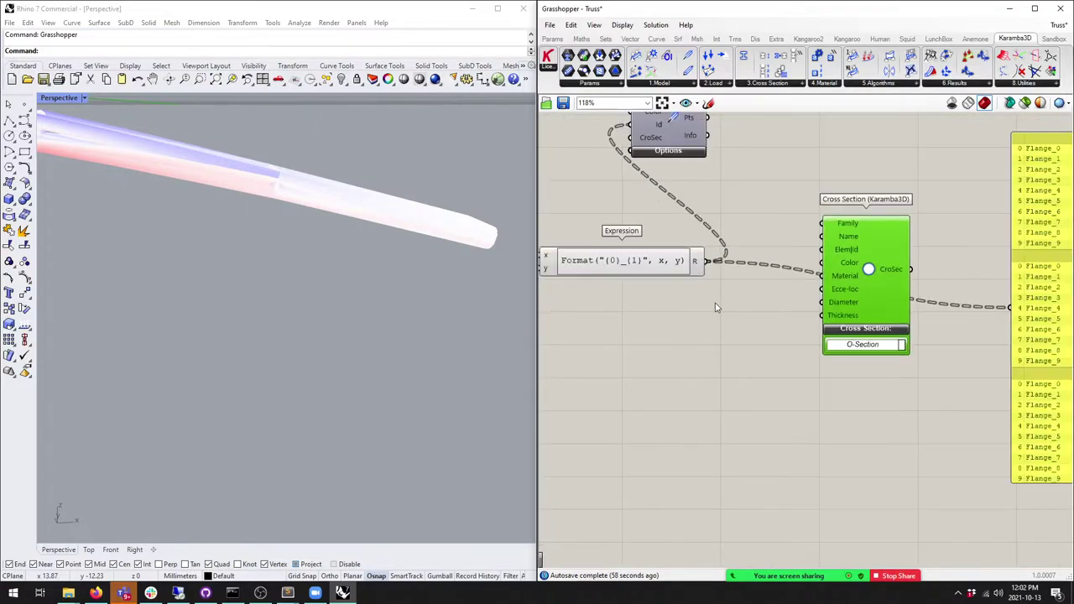
pyautogui.scroll(3, 810, 317)
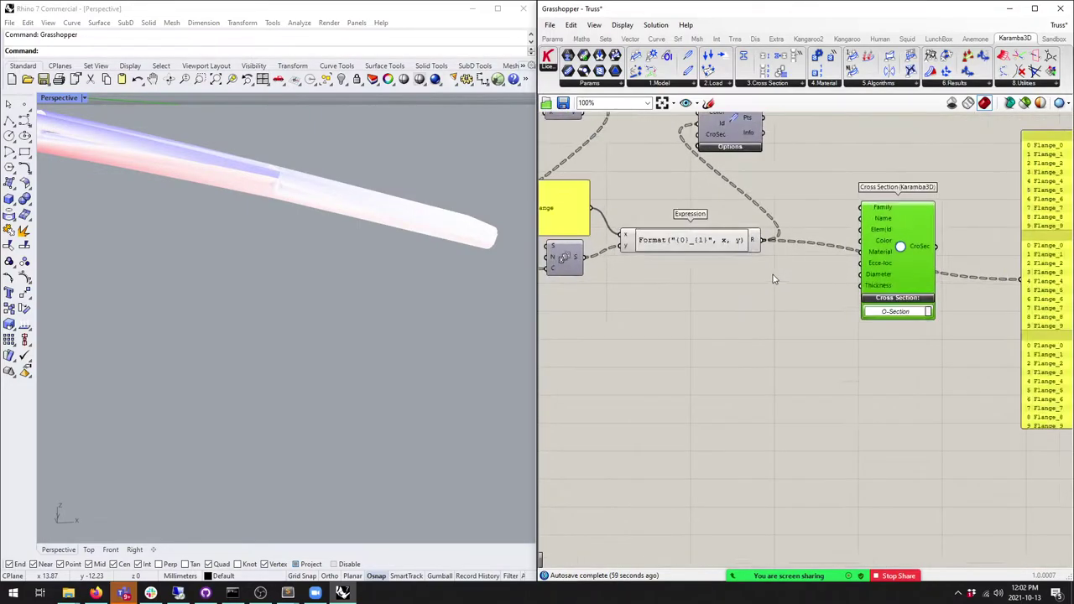
pyautogui.click(606, 40)
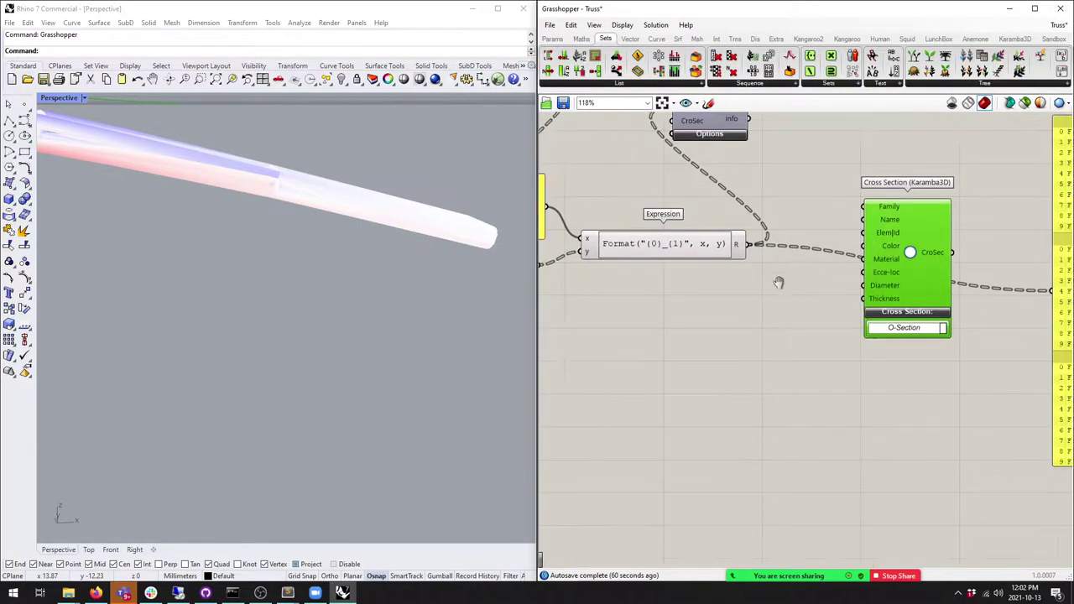
pyautogui.press('Delete')
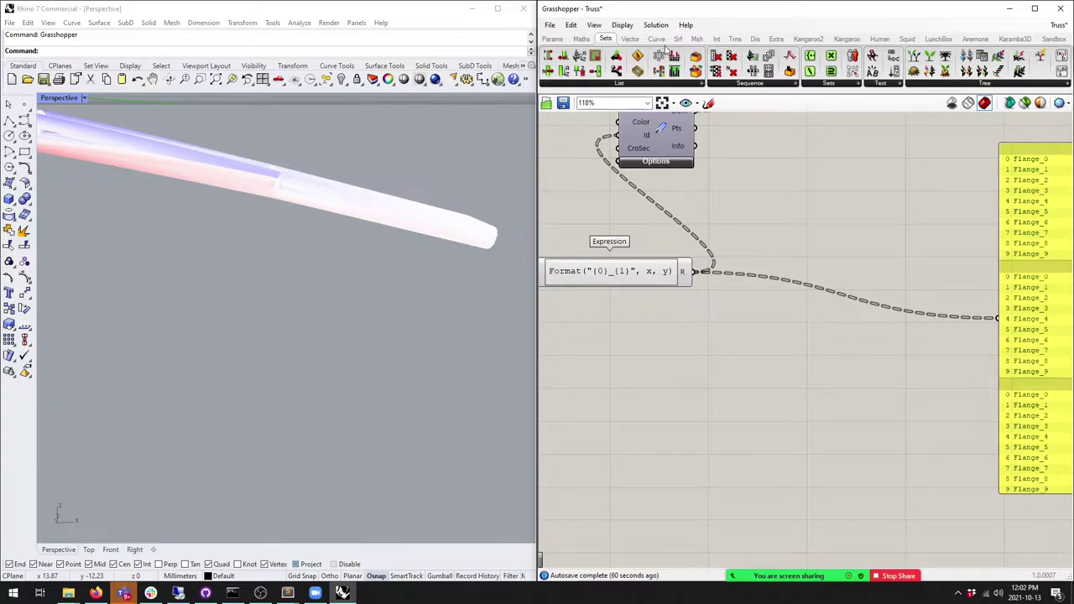
# Step: Place a Karamba3D Cross Section Selector component on the canvas
pyautogui.click(1015, 39)
pyautogui.click(754, 84)
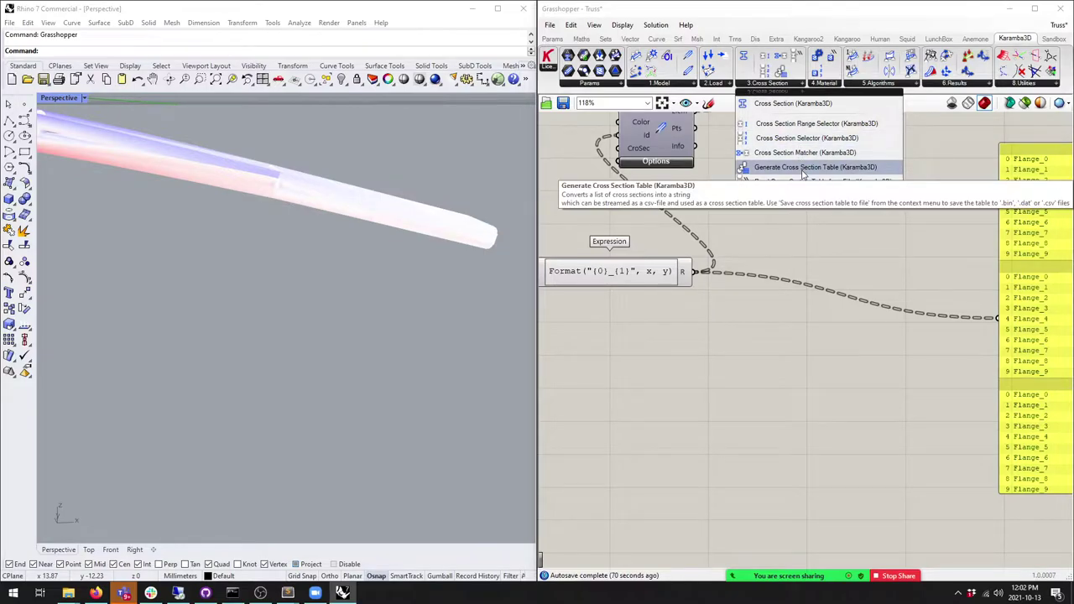
pyautogui.click(799, 138)
pyautogui.click(803, 313)
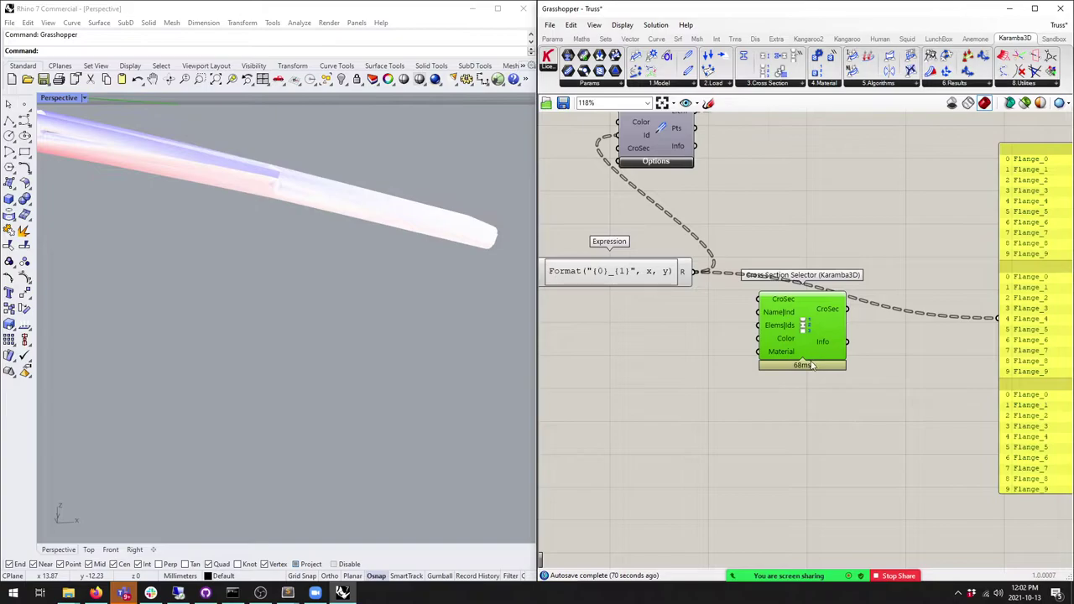
pyautogui.scroll(4, 800, 344)
pyautogui.moveTo(799, 352); pyautogui.dragTo(801, 369)
# Step: Add a Cross Section Range Selector and expand its selection options
pyautogui.click(785, 87)
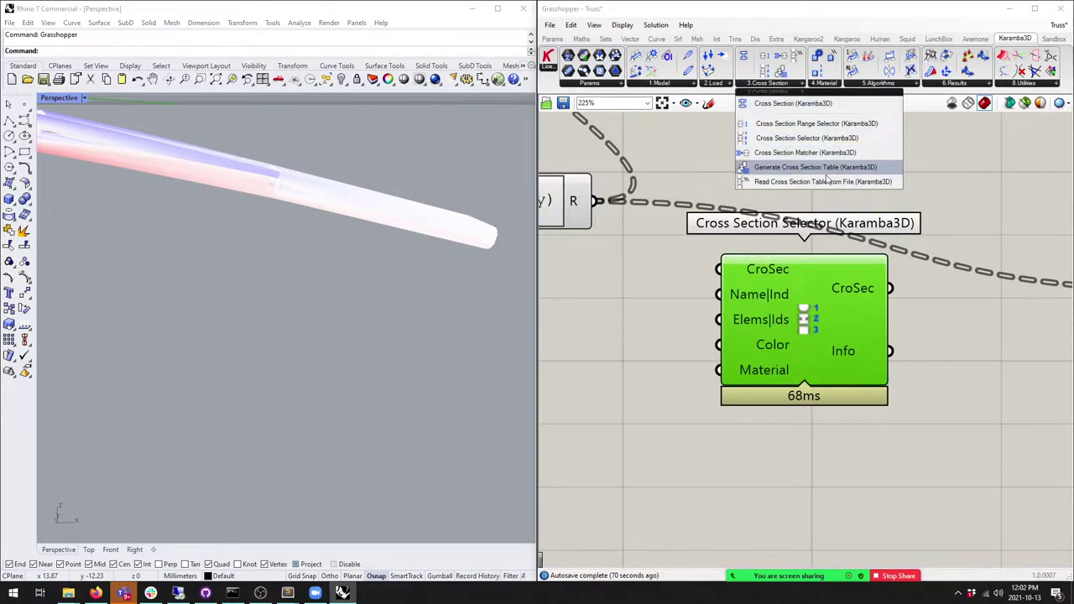
pyautogui.click(815, 123)
pyautogui.click(665, 310)
pyautogui.scroll(-3, 746, 294)
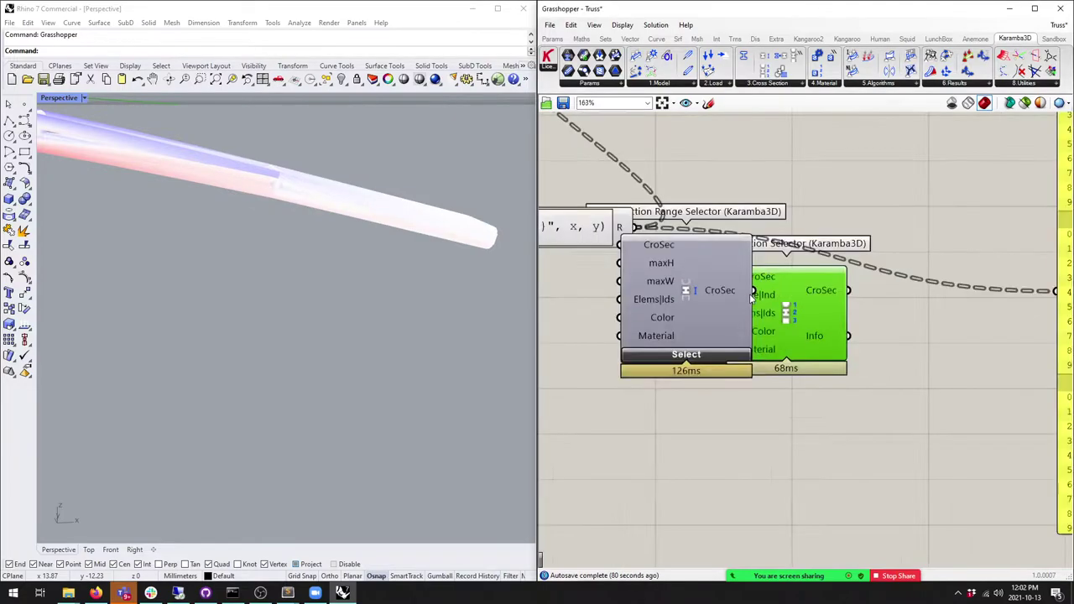
pyautogui.moveTo(739, 319); pyautogui.dragTo(749, 349)
pyautogui.click(705, 374)
pyautogui.moveTo(721, 402); pyautogui.dragTo(734, 338, button='right')
# Step: Set the Range Selector's country to Australia and its shape to O sections
pyautogui.click(738, 346)
pyautogui.scroll(-2, 743, 379)
pyautogui.moveTo(759, 363); pyautogui.dragTo(758, 399)
pyautogui.click(726, 379)
pyautogui.scroll(2, 743, 379)
pyautogui.click(713, 379)
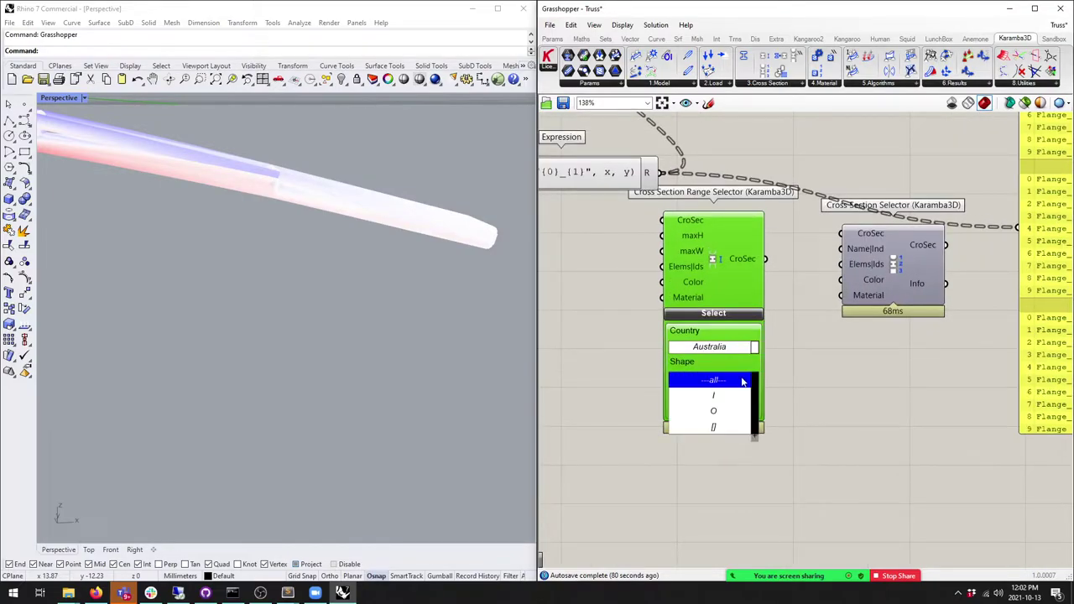
pyautogui.click(734, 410)
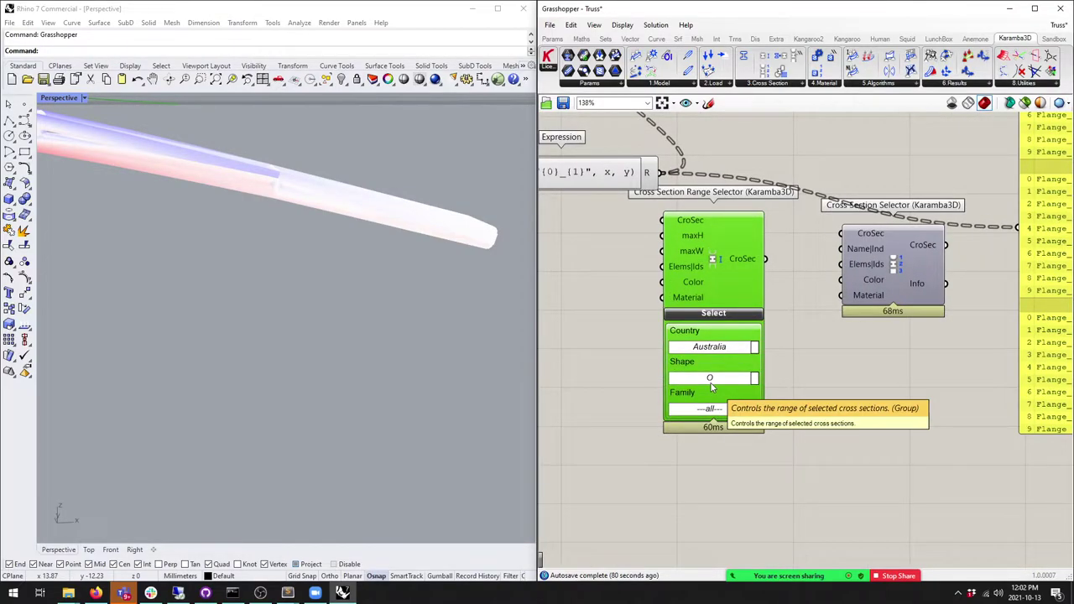
pyautogui.scroll(-2, 799, 355)
# Step: Connect the Range Selector's output to a panel listing the CHS sections
pyautogui.moveTo(816, 259)
pyautogui.mouseDown()
pyautogui.moveTo(826, 333)
pyautogui.moveTo(796, 392)
pyautogui.mouseUp()
pyautogui.moveTo(711, 258); pyautogui.dragTo(927, 239)
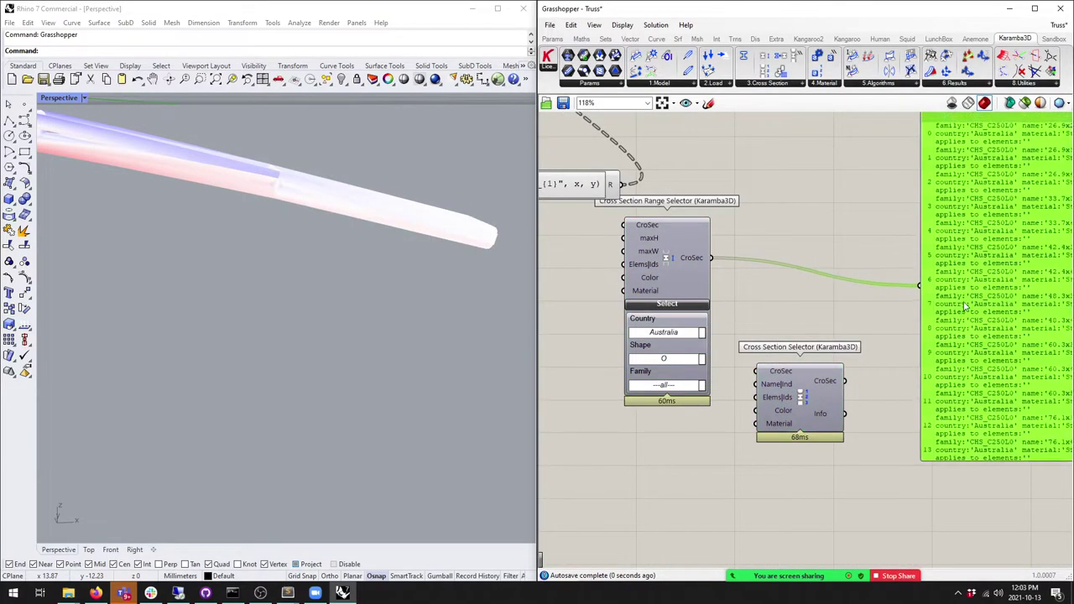
pyautogui.scroll(-2, 789, 386)
pyautogui.click(956, 277)
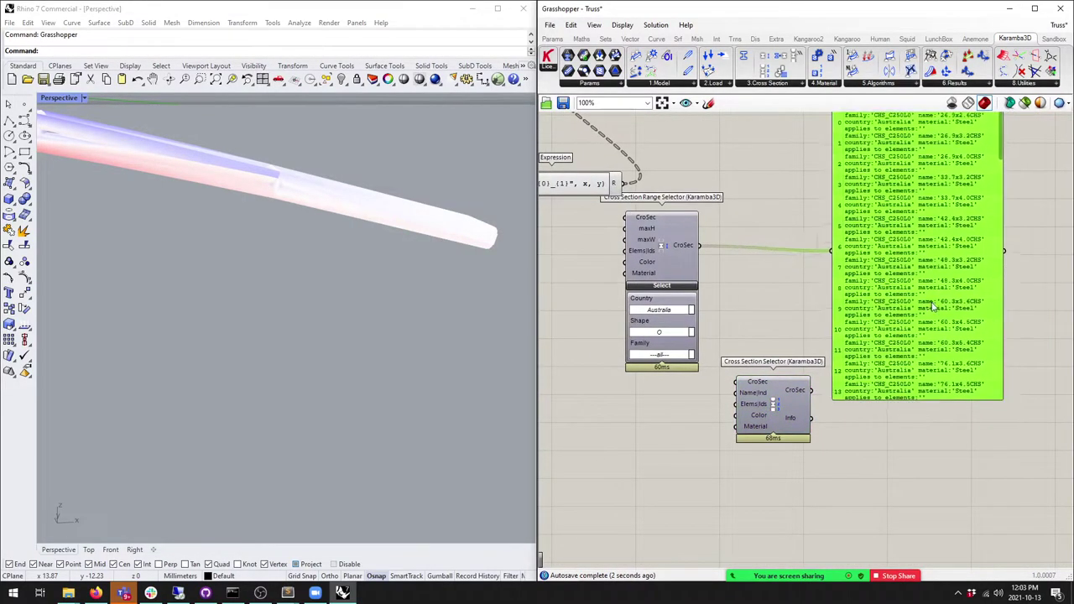
pyautogui.scroll(6, 652, 275)
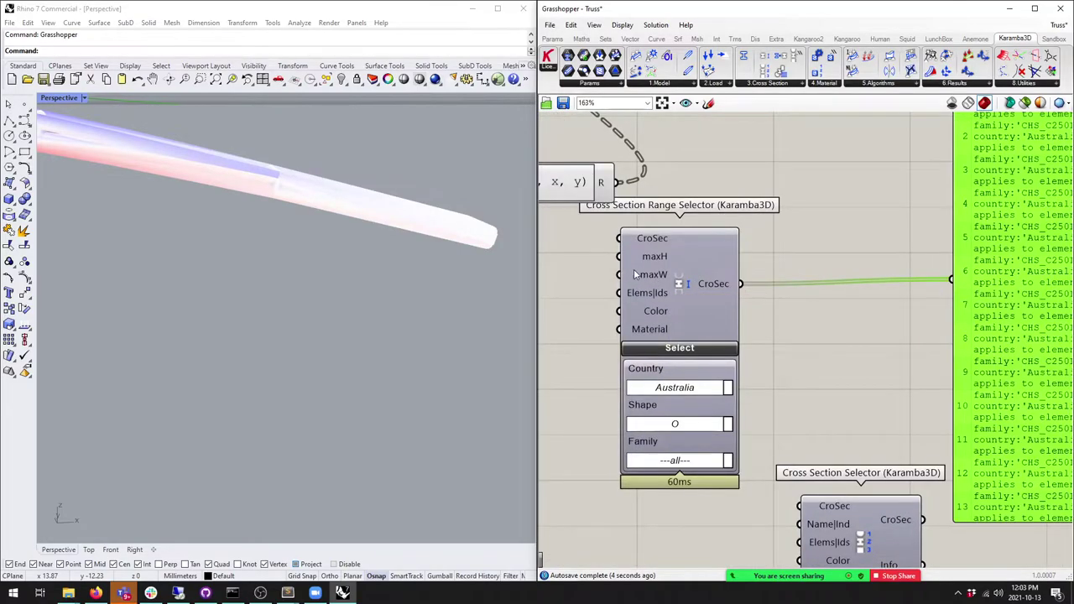
pyautogui.scroll(-3, 665, 303)
pyautogui.scroll(3, 660, 314)
# Step: Arrange the Range Selector and the CHS list panel on the canvas
pyautogui.click(660, 315)
pyautogui.click(923, 252)
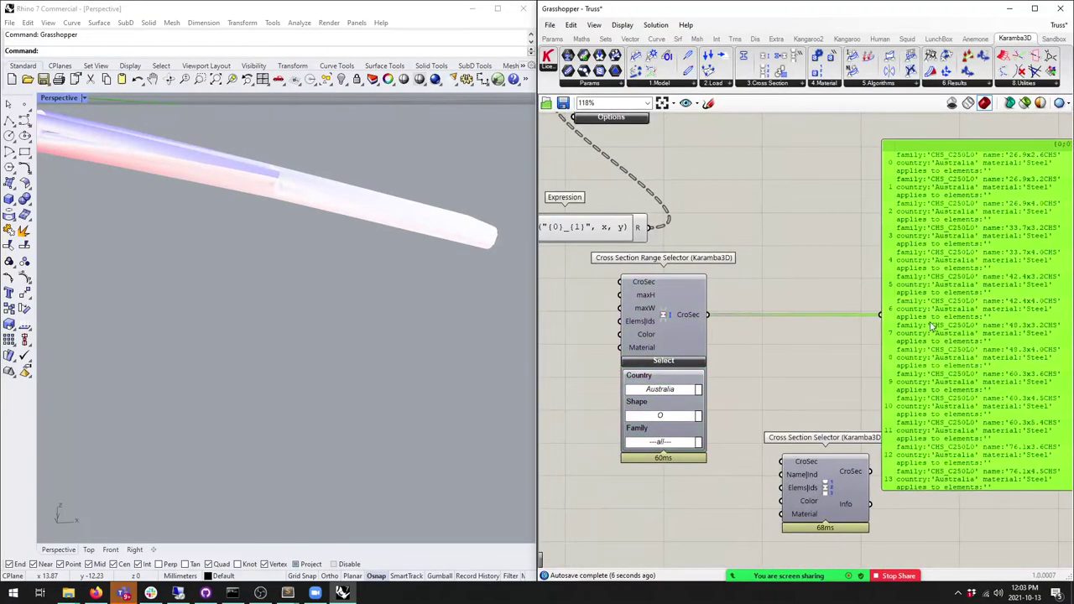
pyautogui.moveTo(923, 252); pyautogui.dragTo(742, 235, button='right')
pyautogui.scroll(3, 888, 183)
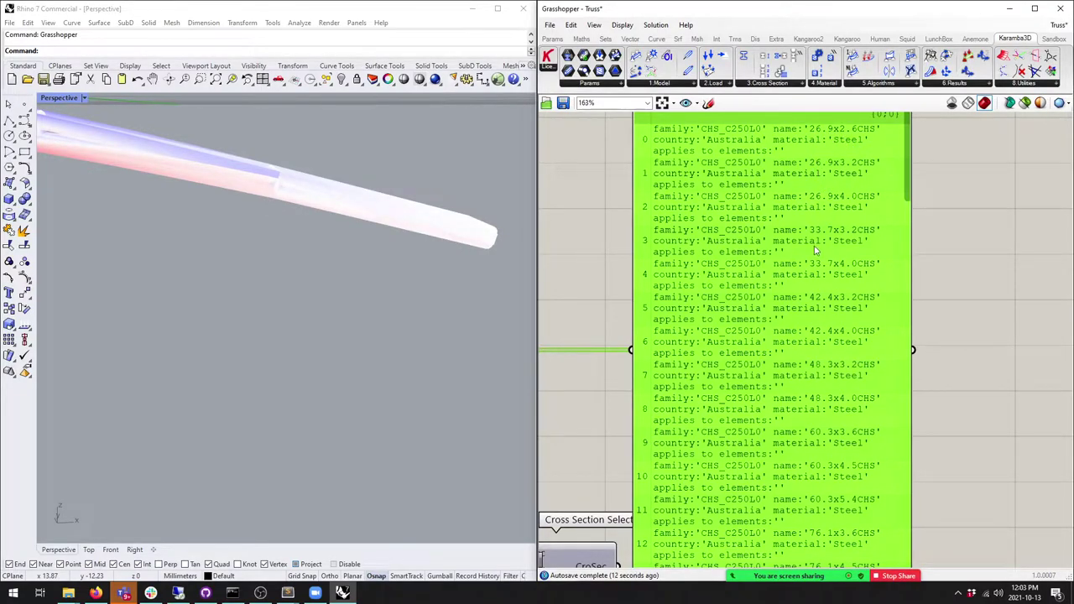
pyautogui.moveTo(911, 181); pyautogui.dragTo(913, 312)
pyautogui.scroll(-5, 781, 307)
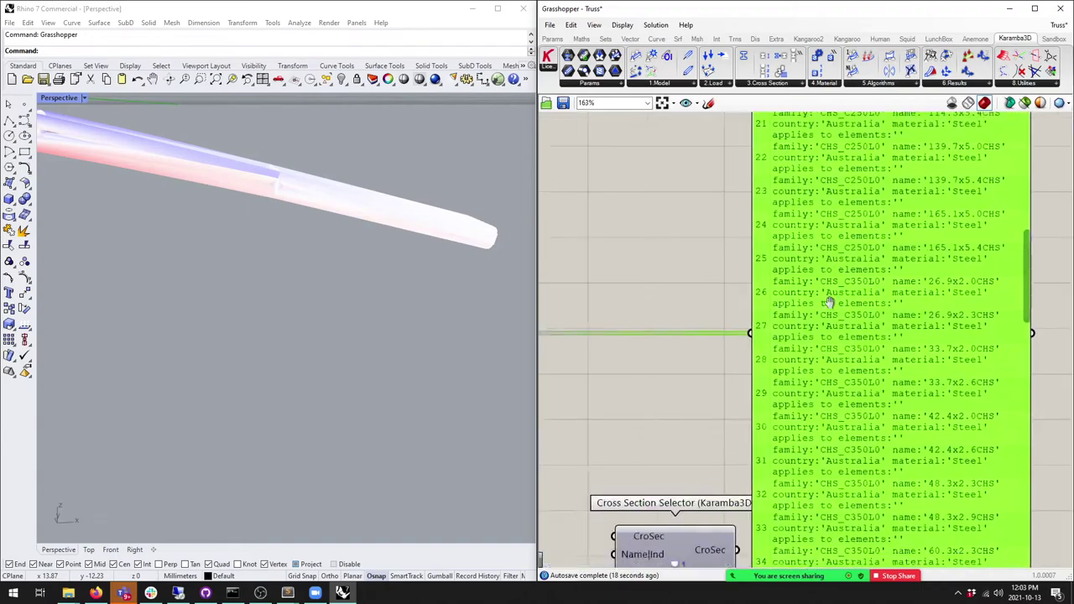
pyautogui.scroll(3, 808, 292)
# Step: Move the Cross Section Selector beside the Range Selector
pyautogui.click(820, 404)
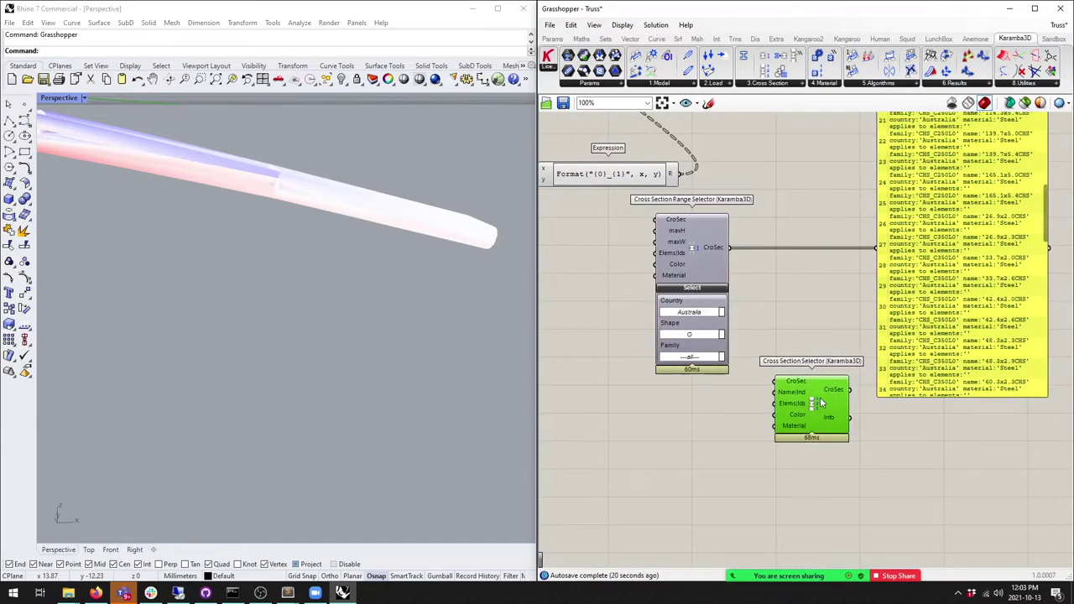
pyautogui.click(798, 86)
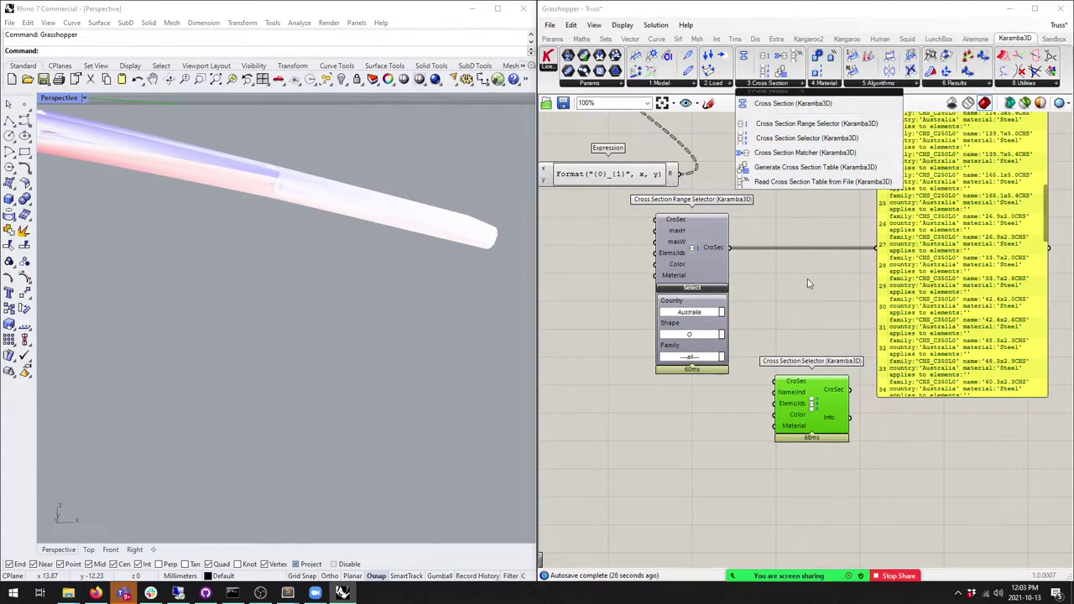
pyautogui.click(842, 303)
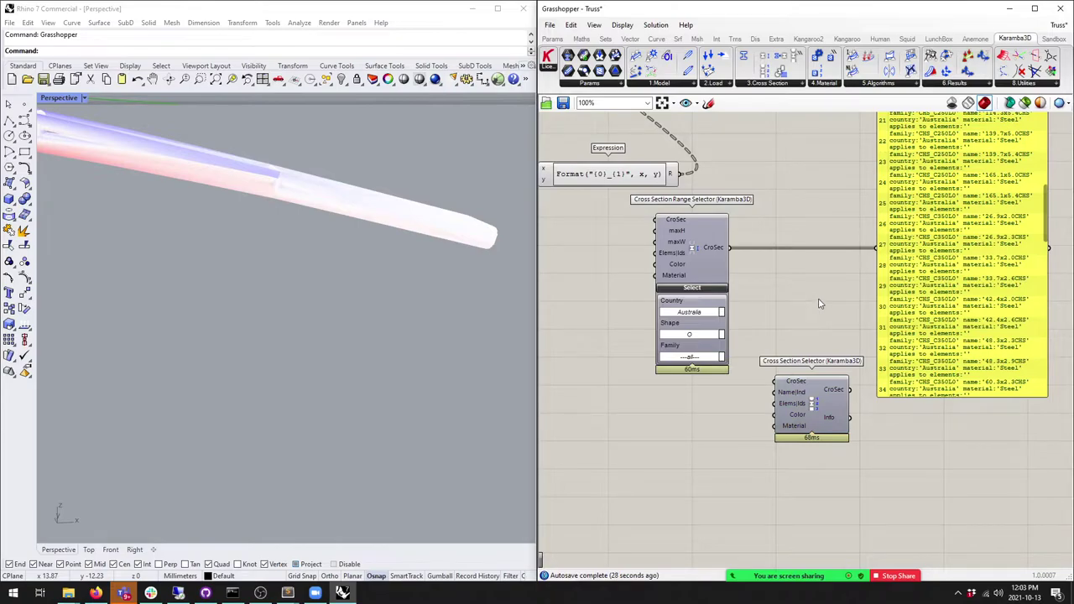
pyautogui.moveTo(814, 302); pyautogui.dragTo(774, 315, button='right')
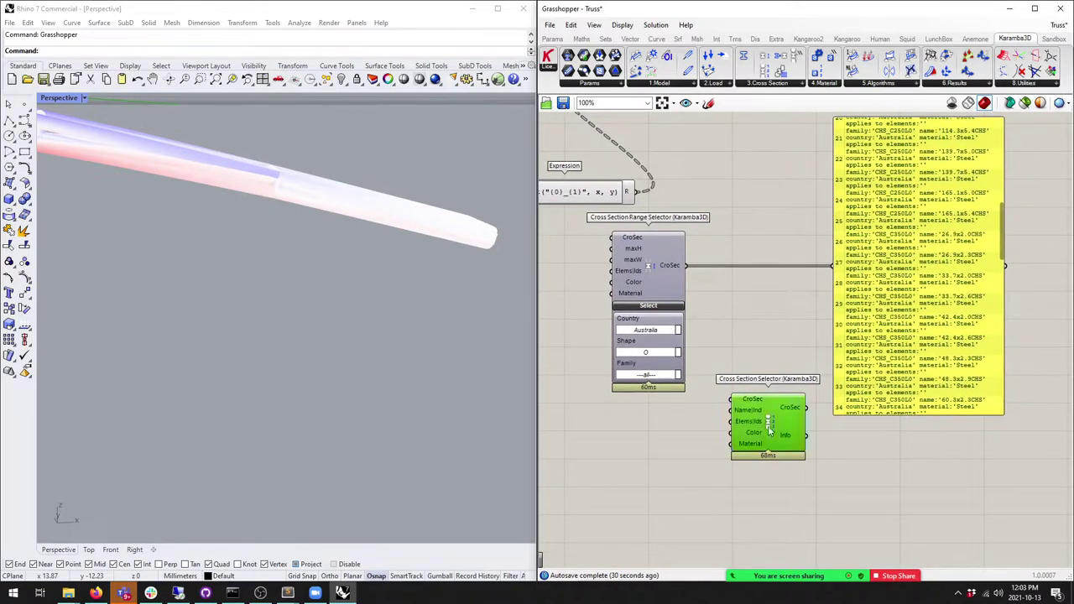
pyautogui.moveTo(769, 430); pyautogui.dragTo(760, 314)
# Step: Wire the Range Selector's CroSec output into the Cross Section Selector, then select both
pyautogui.moveTo(685, 265); pyautogui.dragTo(760, 295)
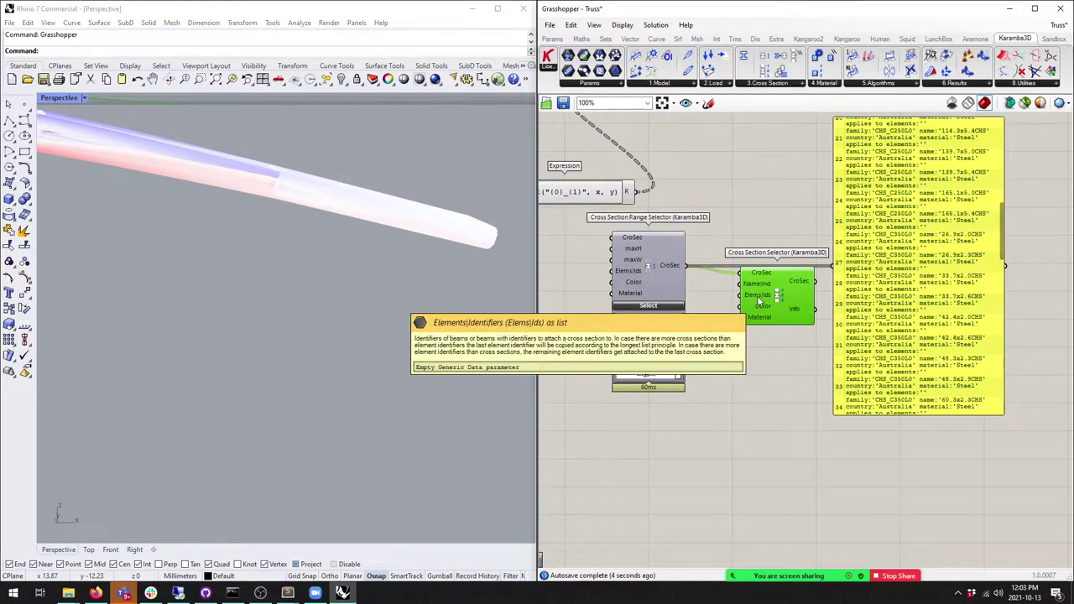
pyautogui.moveTo(647, 267); pyautogui.dragTo(576, 290)
pyautogui.moveTo(760, 300); pyautogui.dragTo(778, 322)
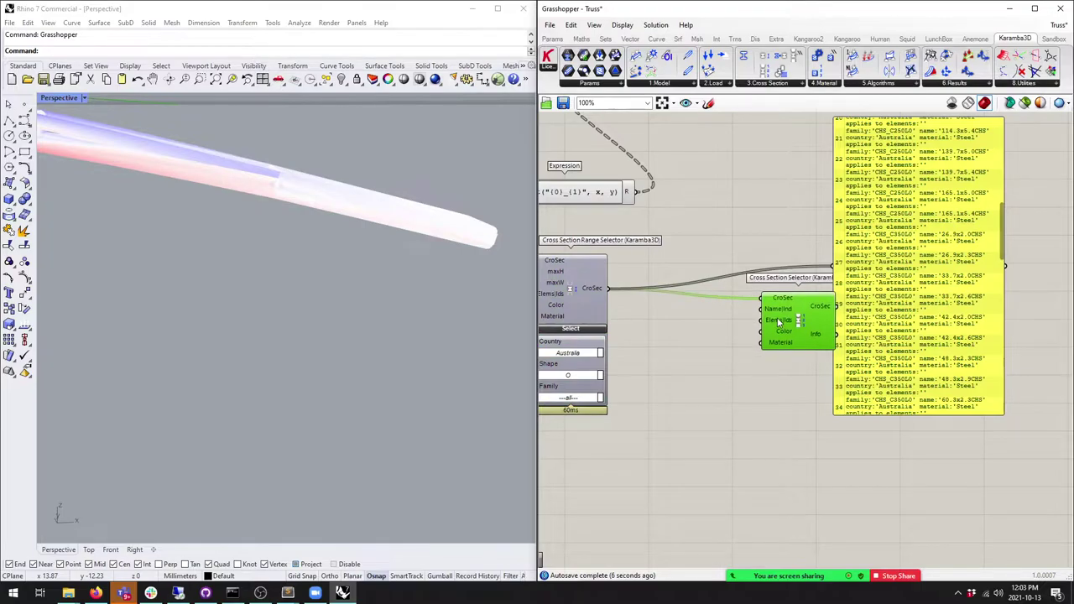
pyautogui.moveTo(916, 341); pyautogui.dragTo(944, 334)
pyautogui.moveTo(739, 320); pyautogui.dragTo(766, 311, button='right')
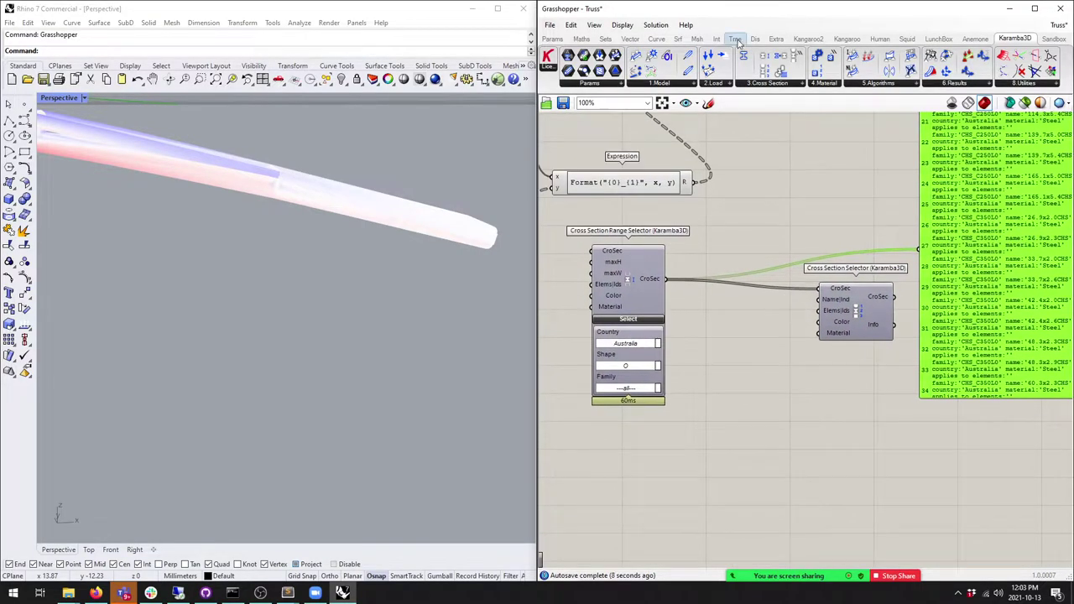
pyautogui.click(778, 87)
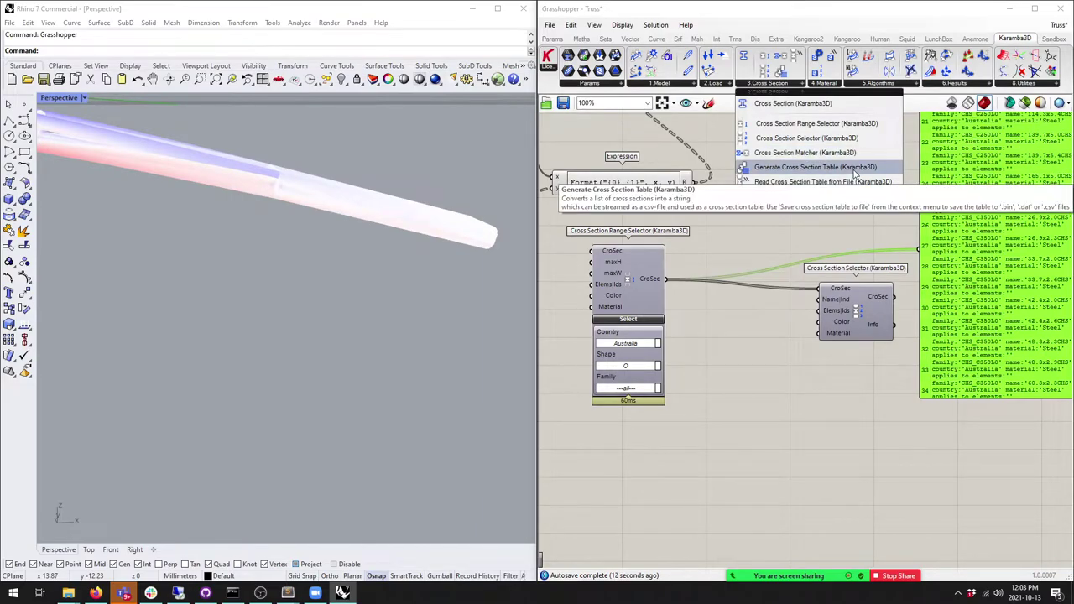
pyautogui.moveTo(832, 394); pyautogui.dragTo(567, 260)
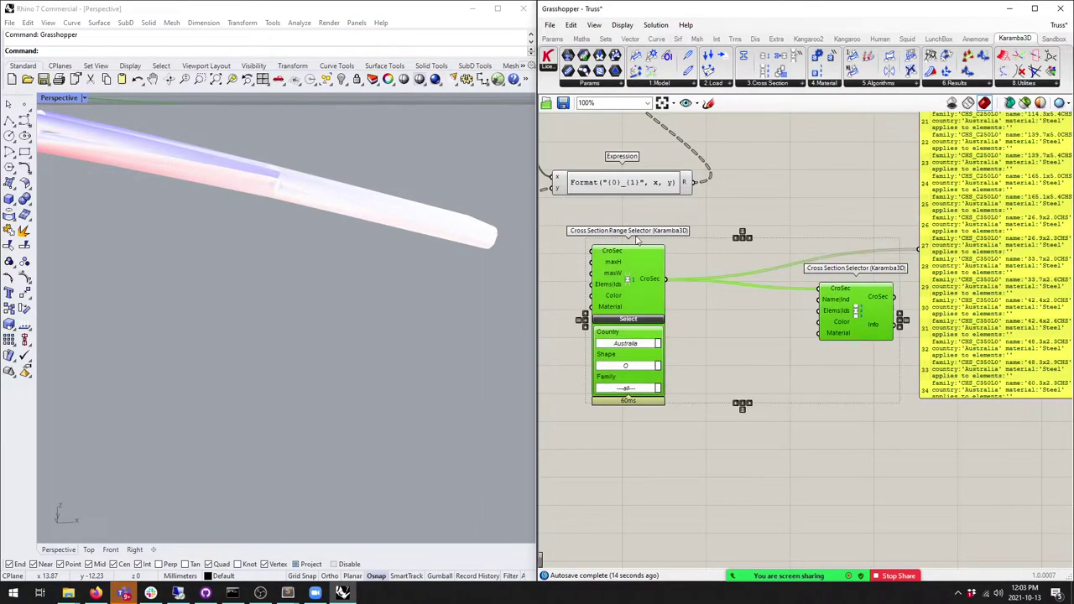
# Step: Replace the selectors with a Karamba3D Cross Section component set to O-Section
pyautogui.press('Delete')
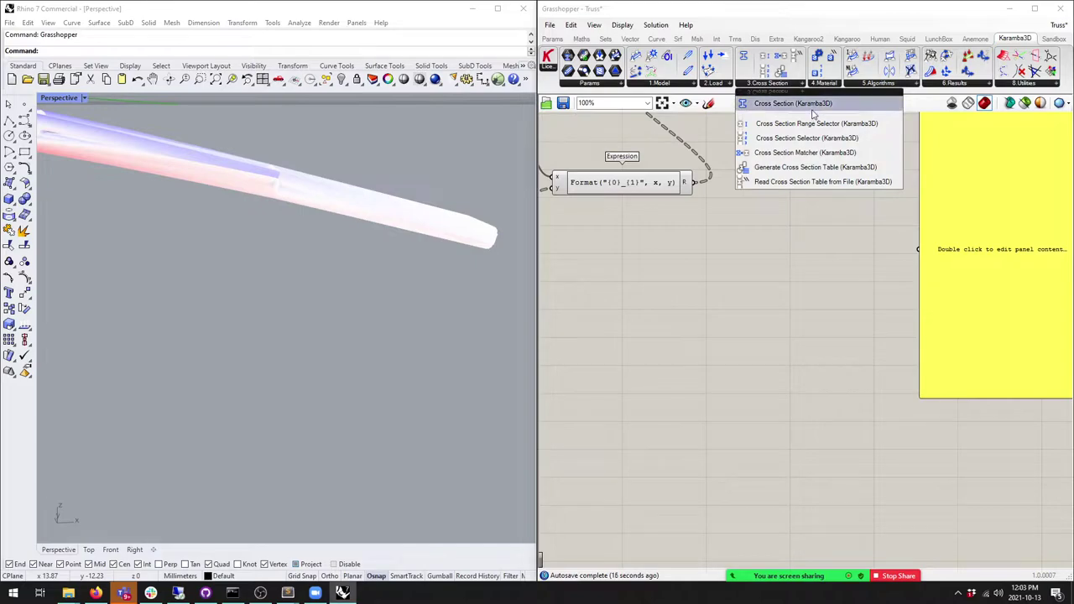
pyautogui.moveTo(785, 221); pyautogui.dragTo(807, 261)
pyautogui.click(836, 356)
pyautogui.click(792, 372)
pyautogui.scroll(3, 739, 198)
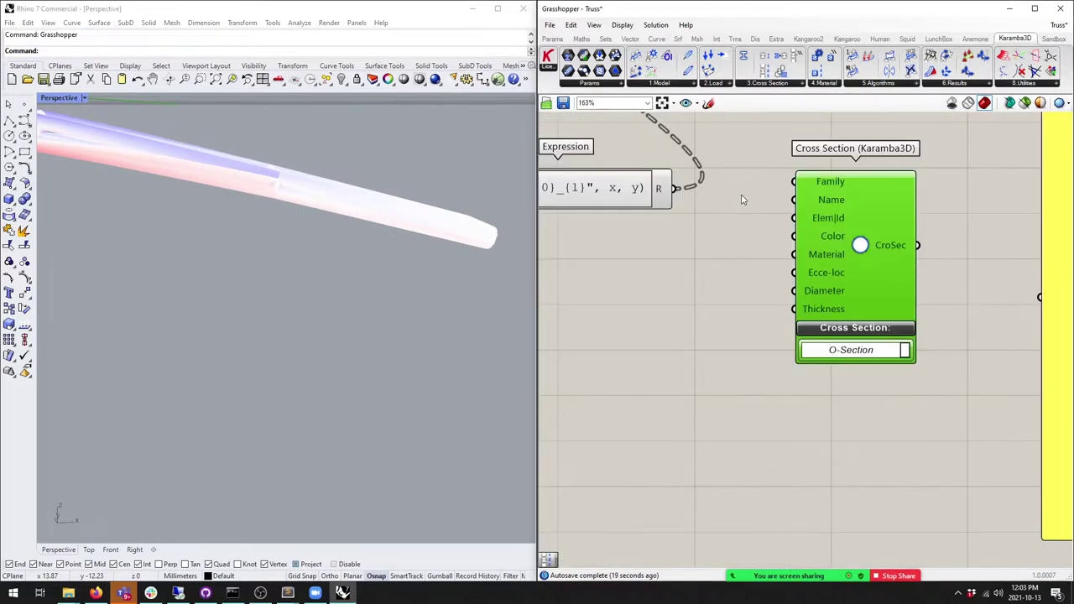
pyautogui.scroll(-1, 738, 198)
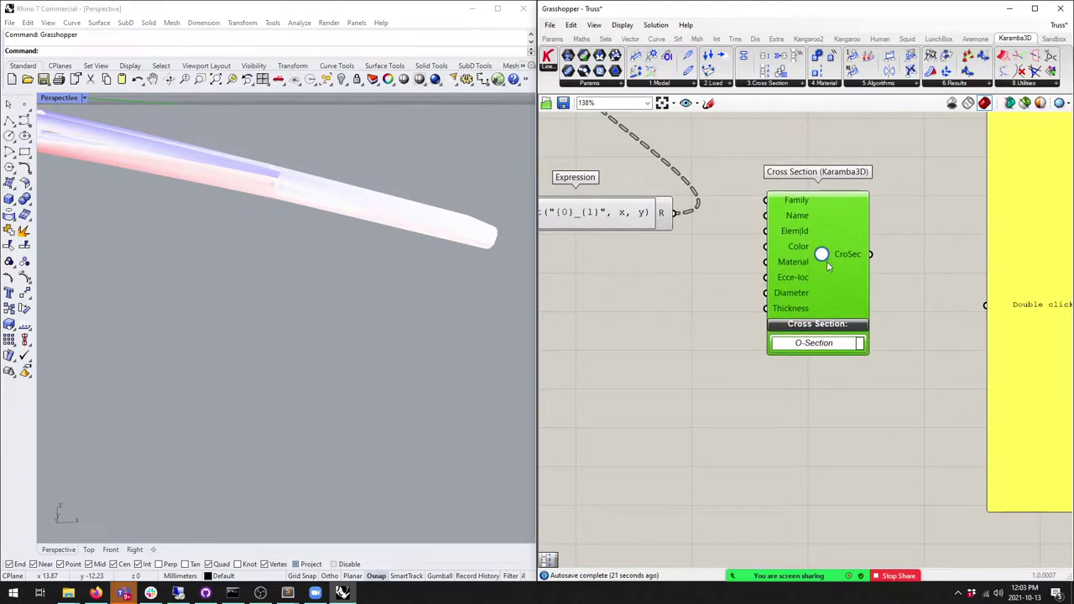
pyautogui.moveTo(824, 292); pyautogui.dragTo(839, 275)
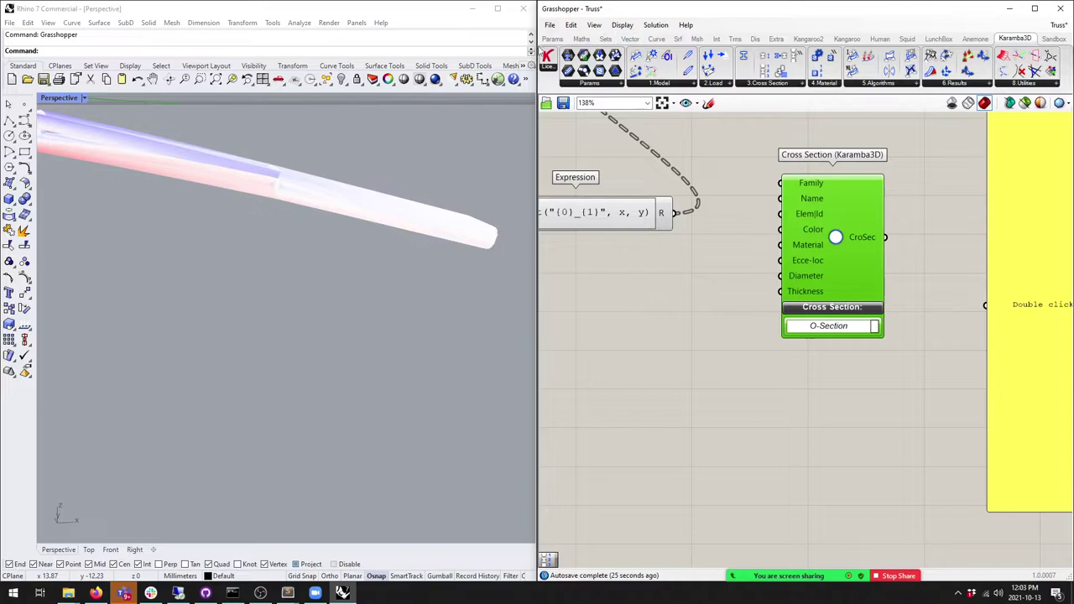
# Step: Try an Integer parameter of 7 as the Thickness input, then delete it
pyautogui.click(552, 39)
pyautogui.moveTo(659, 72); pyautogui.dragTo(688, 313)
pyautogui.rightClick(688, 313)
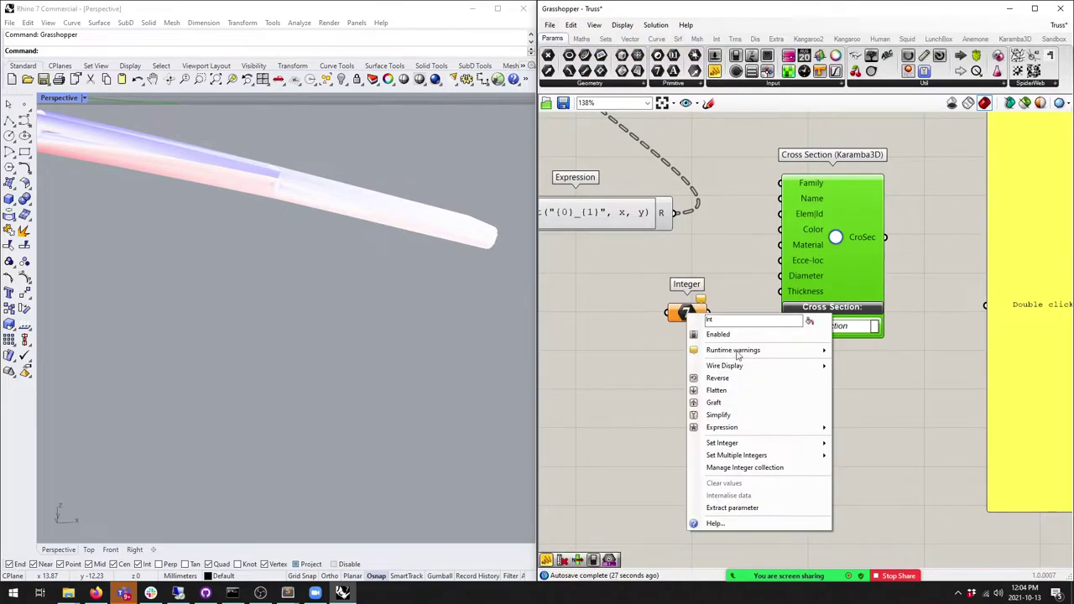
pyautogui.moveTo(755, 443)
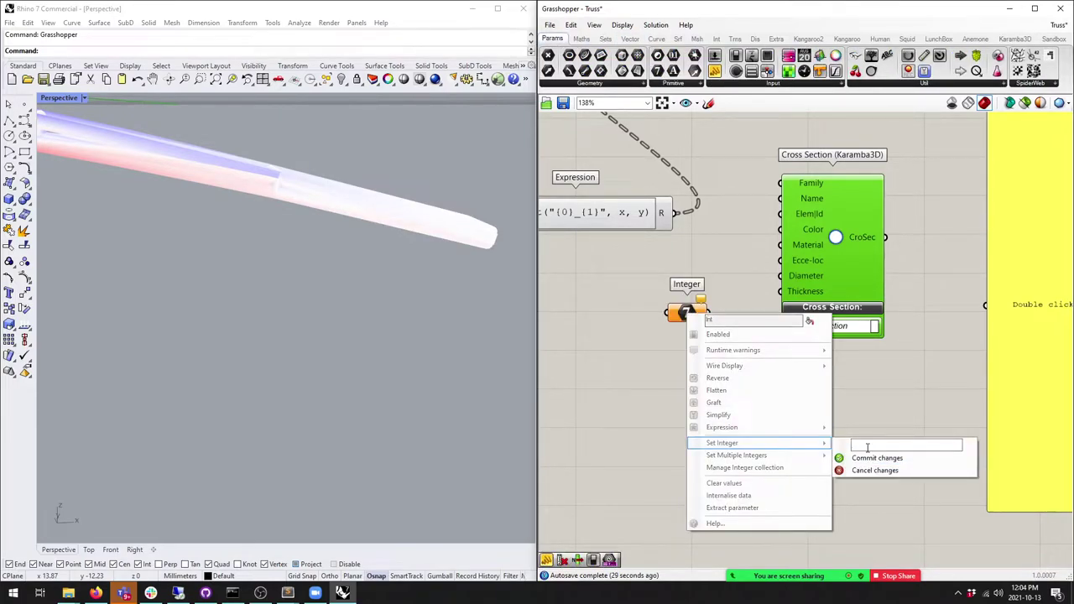
pyautogui.click(872, 457)
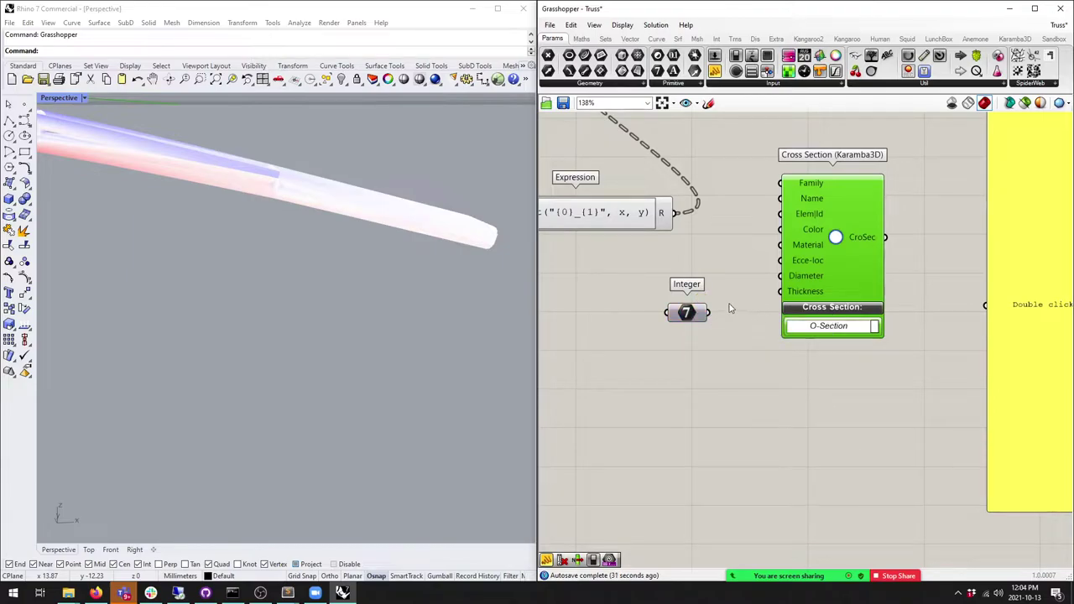
pyautogui.moveTo(709, 313); pyautogui.dragTo(782, 292)
pyautogui.rightClick(682, 312)
pyautogui.press('Escape')
pyautogui.press('Delete')
# Step: Feed a panel containing .3 into the Thickness input and shrink the panel
pyautogui.moveTo(714, 70); pyautogui.dragTo(796, 291)
pyautogui.doubleClick(630, 414)
pyautogui.write('.3')
pyautogui.click(675, 363)
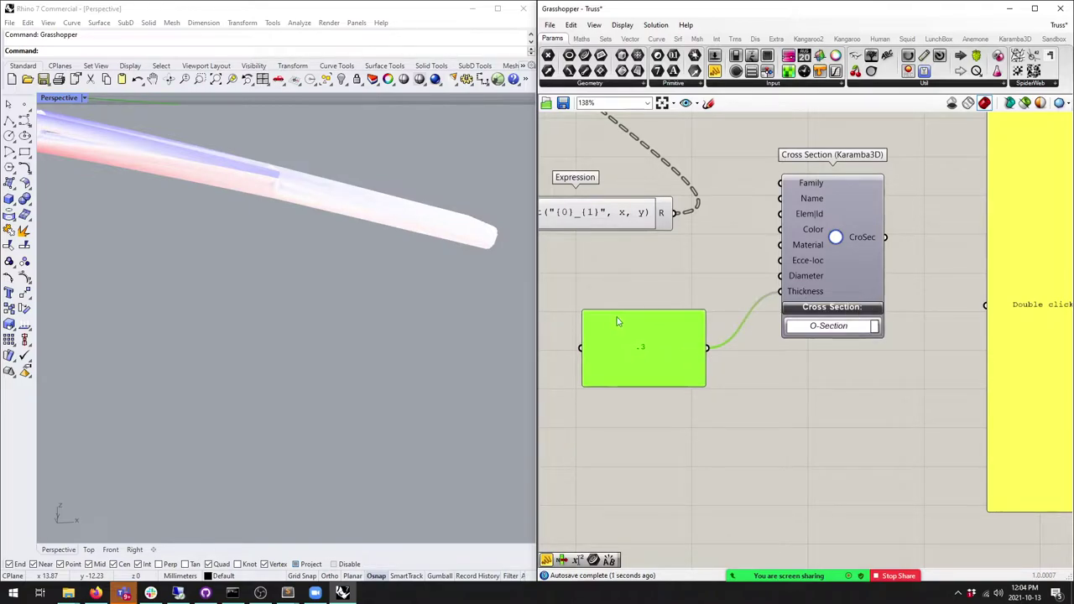
pyautogui.click(580, 308)
pyautogui.moveTo(585, 312); pyautogui.dragTo(652, 359)
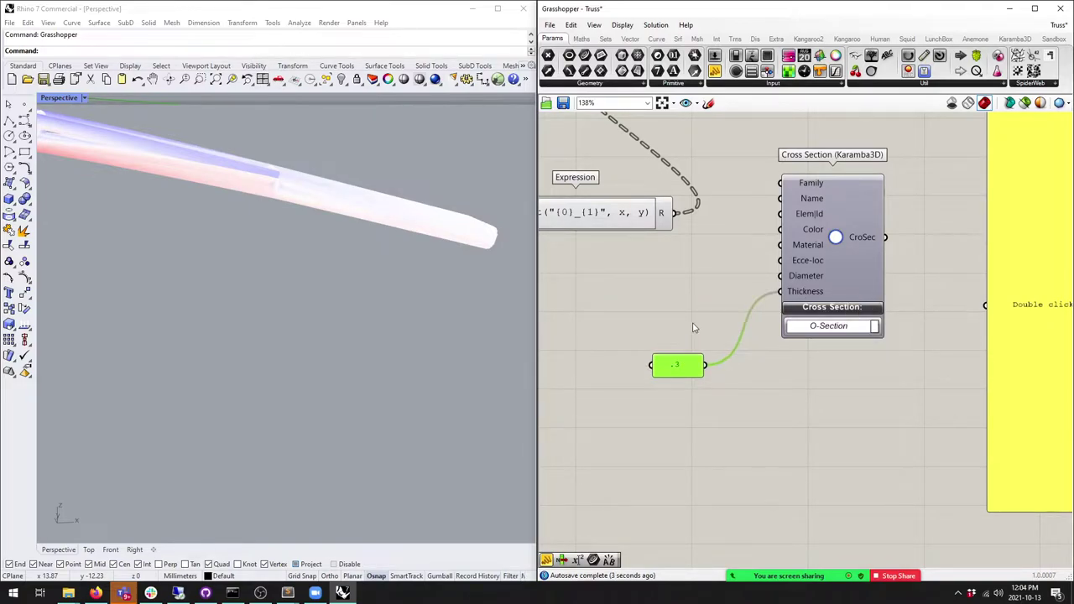
# Step: Connect the Series output to the large panel and move that panel left
pyautogui.scroll(-3, 746, 264)
pyautogui.moveTo(746, 264); pyautogui.dragTo(768, 294, button='right')
pyautogui.scroll(1, 768, 293)
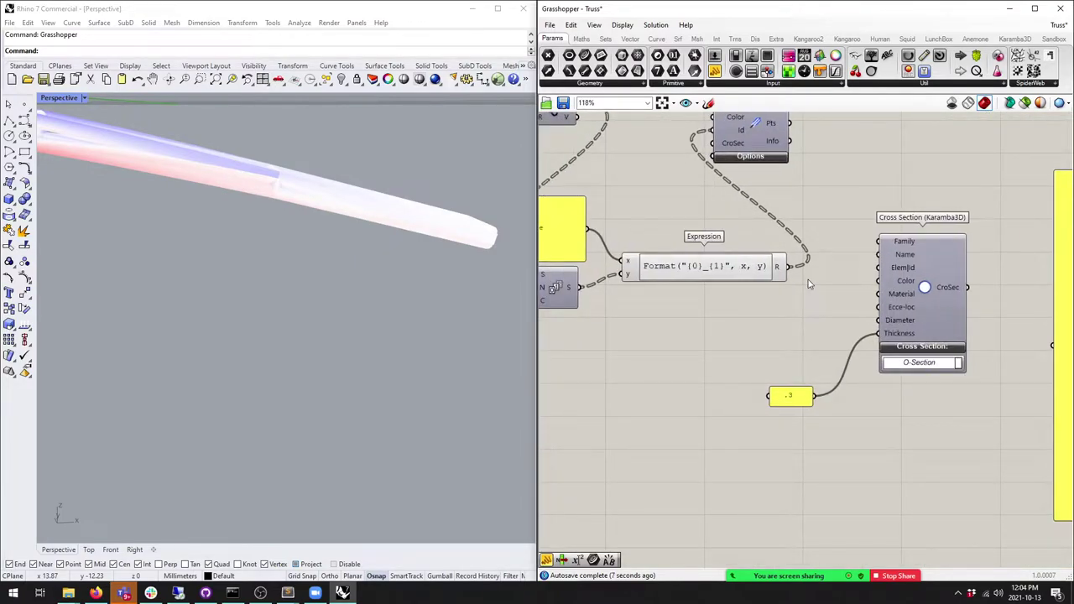
pyautogui.scroll(-1, 808, 280)
pyautogui.moveTo(808, 279); pyautogui.dragTo(644, 225, button='right')
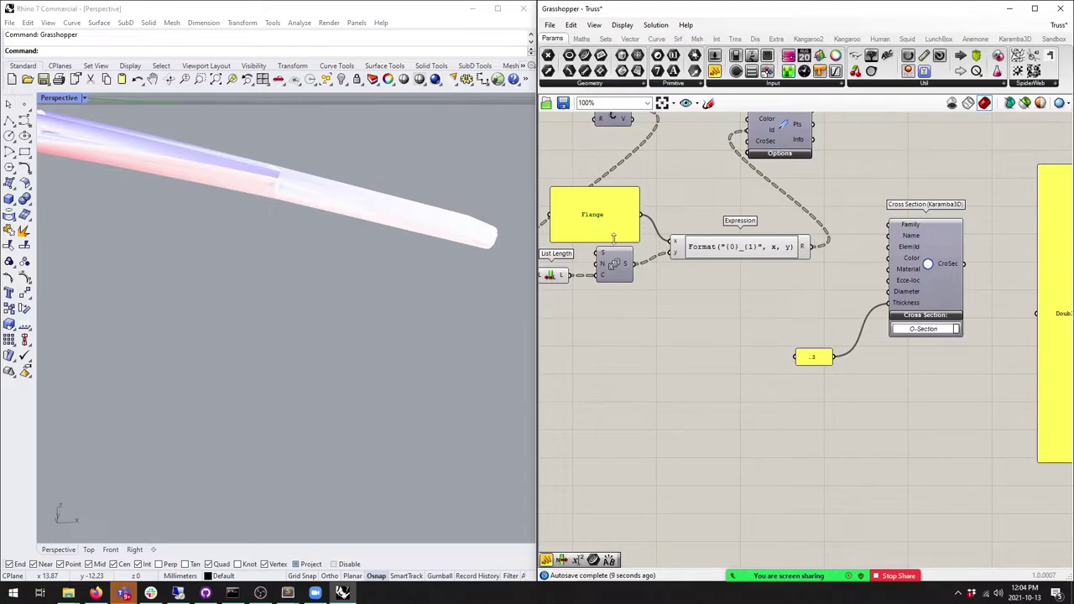
pyautogui.moveTo(638, 272); pyautogui.dragTo(1040, 313)
pyautogui.moveTo(1060, 327); pyautogui.dragTo(758, 451)
pyautogui.moveTo(758, 450); pyautogui.dragTo(726, 403, button='right')
pyautogui.scroll(2, 757, 312)
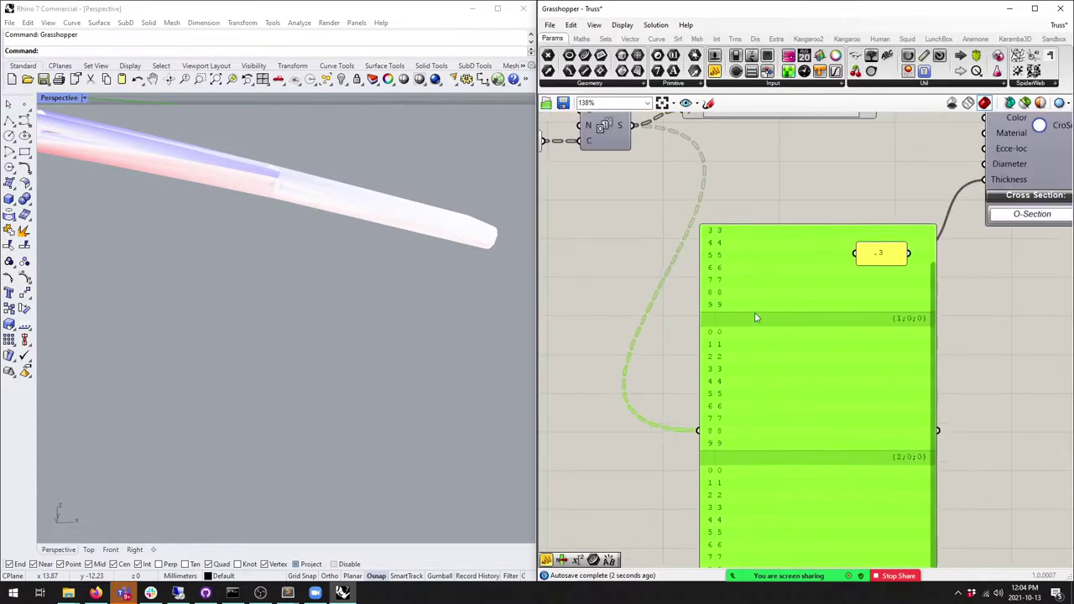
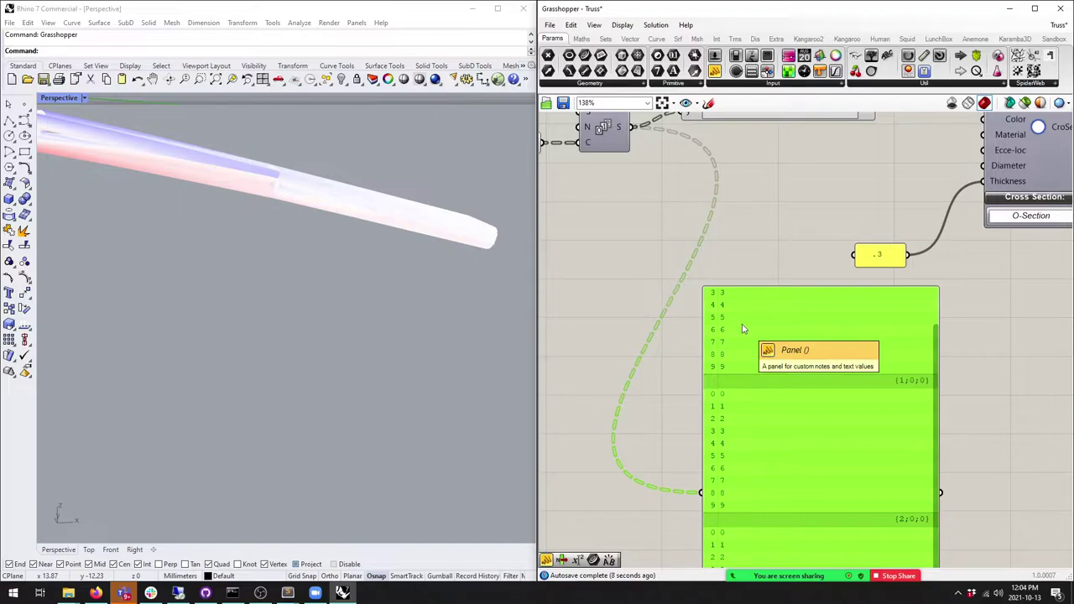
# Step: Wire the List Length output into the panel to show its four branches
pyautogui.scroll(-2, 722, 255)
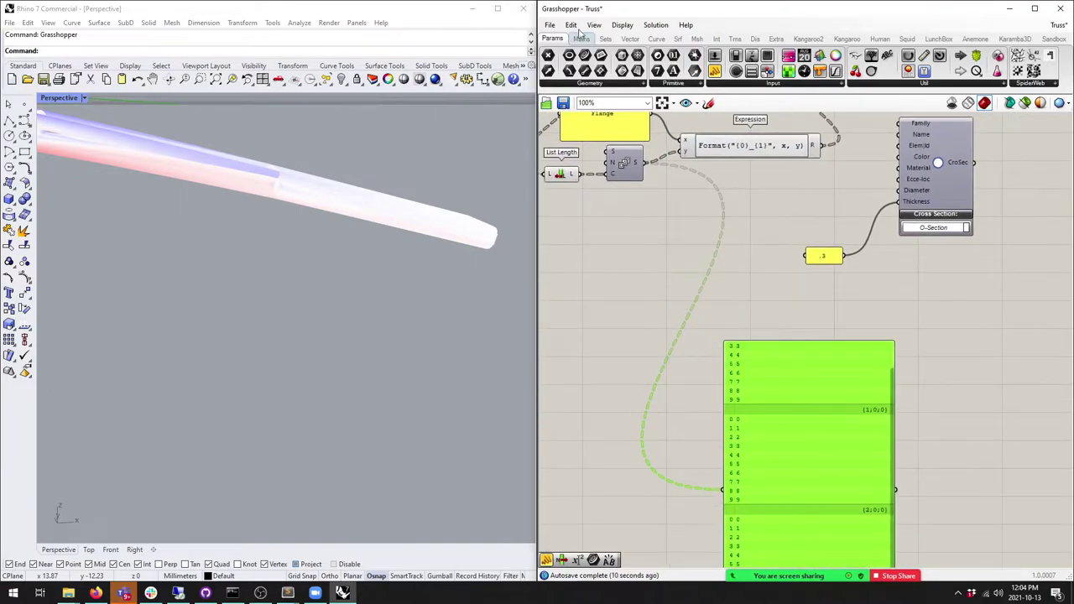
pyautogui.moveTo(585, 173); pyautogui.dragTo(613, 193, button='right')
pyautogui.moveTo(613, 193); pyautogui.dragTo(762, 513)
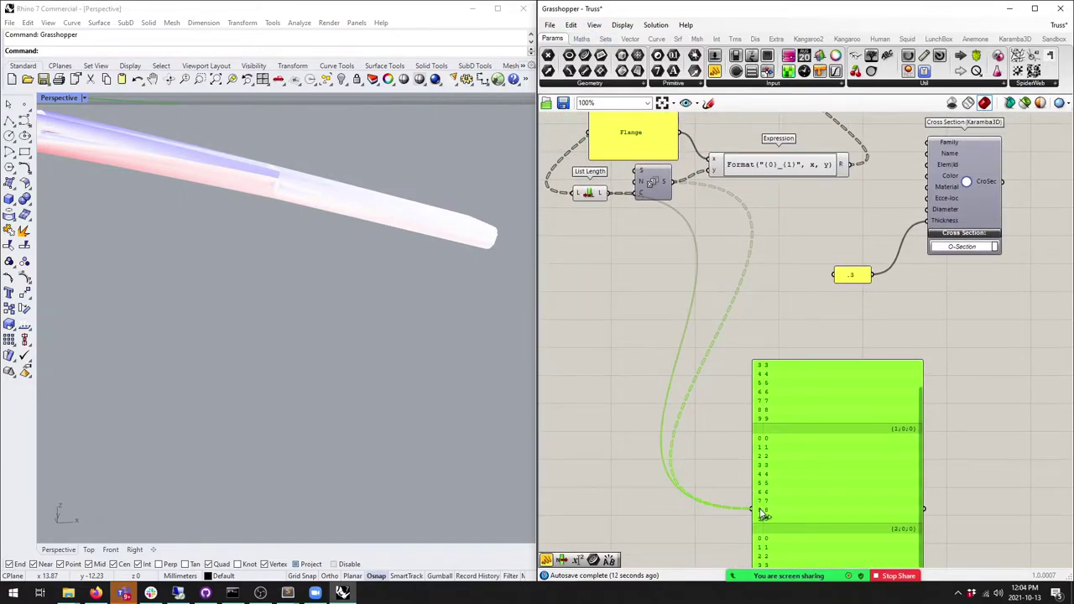
pyautogui.moveTo(762, 514); pyautogui.dragTo(779, 429, button='right')
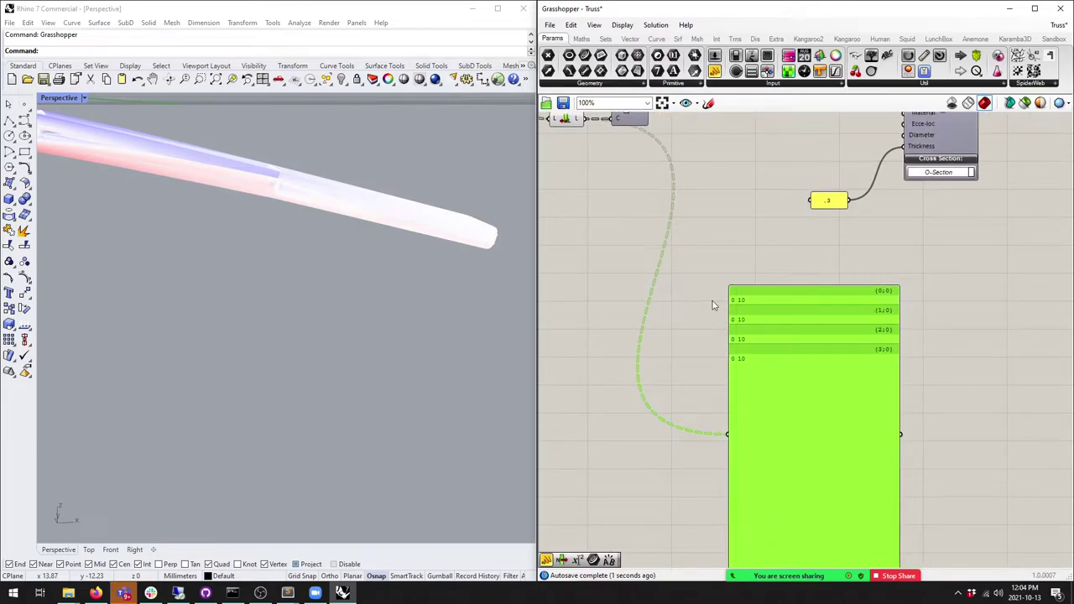
pyautogui.moveTo(713, 306); pyautogui.dragTo(755, 343, button='right')
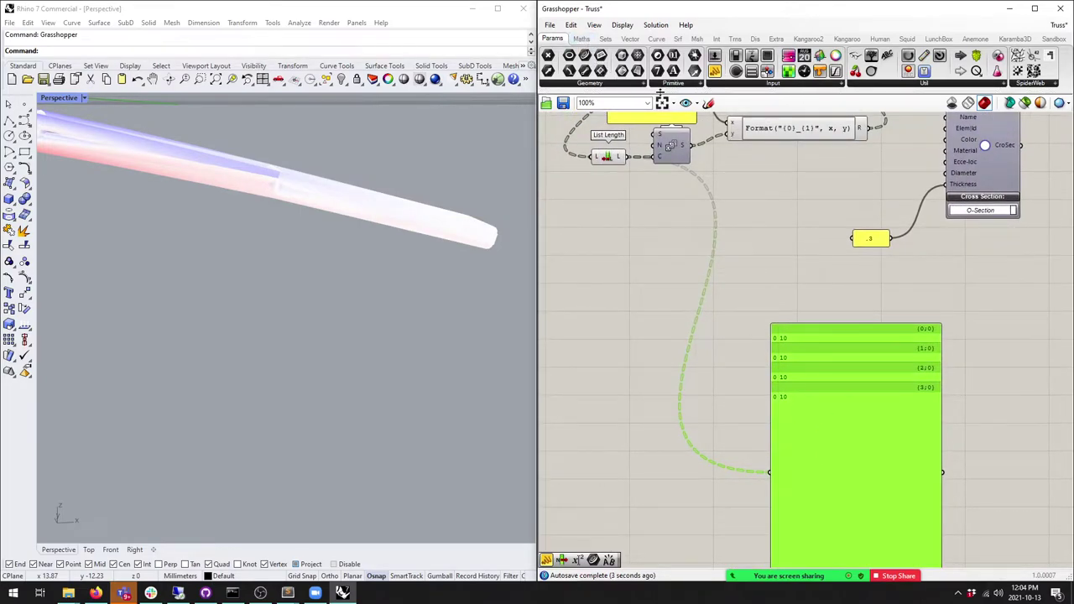
# Step: Add a List Item with a flattened L input, feed it to the panel, and resize the panel
pyautogui.click(605, 39)
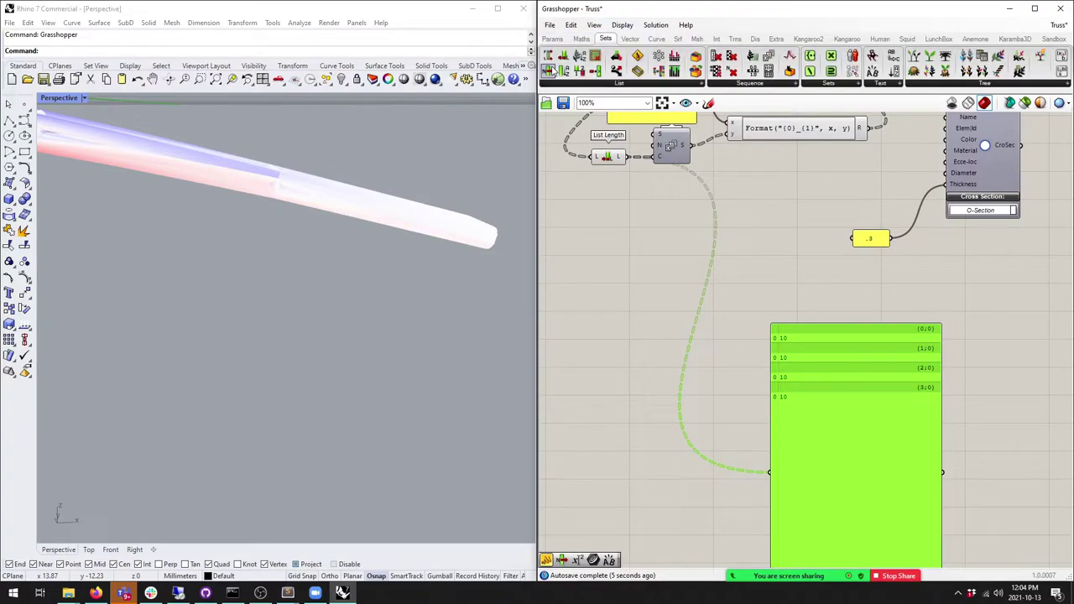
pyautogui.moveTo(647, 229); pyautogui.dragTo(635, 211)
pyautogui.moveTo(625, 157); pyautogui.dragTo(773, 469)
pyautogui.rightClick(654, 224)
pyautogui.click(701, 309)
pyautogui.moveTo(783, 350); pyautogui.dragTo(797, 448)
pyautogui.moveTo(839, 491); pyautogui.dragTo(839, 319)
pyautogui.moveTo(806, 275); pyautogui.dragTo(810, 359)
pyautogui.moveTo(677, 212); pyautogui.dragTo(675, 231)
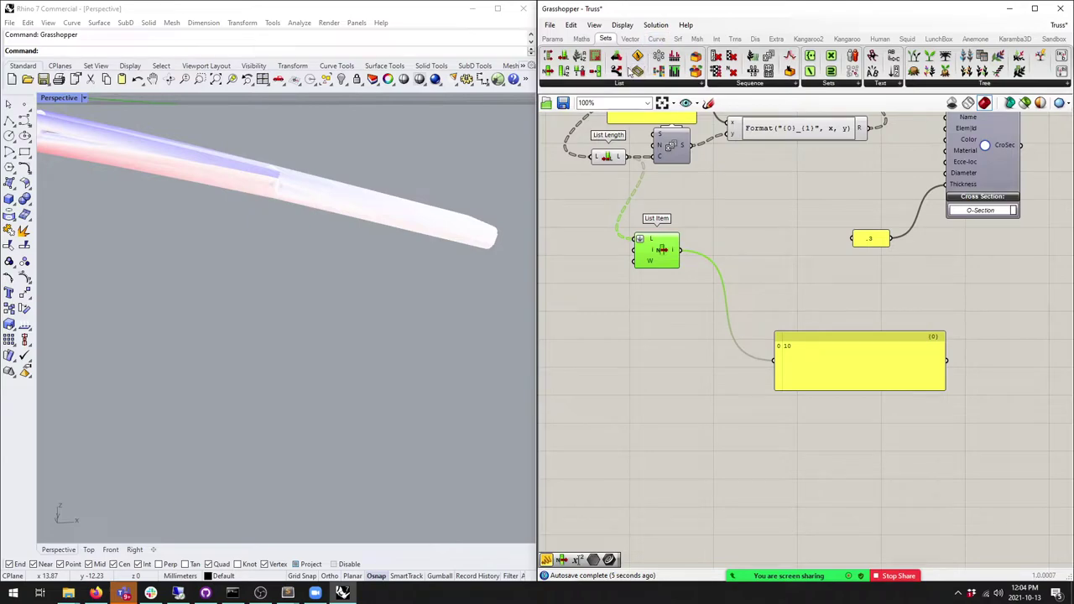
# Step: Place a Range component from Sets > Sequence next to List Item
pyautogui.click(585, 39)
pyautogui.click(613, 41)
pyautogui.click(671, 84)
pyautogui.moveTo(758, 72); pyautogui.dragTo(765, 257)
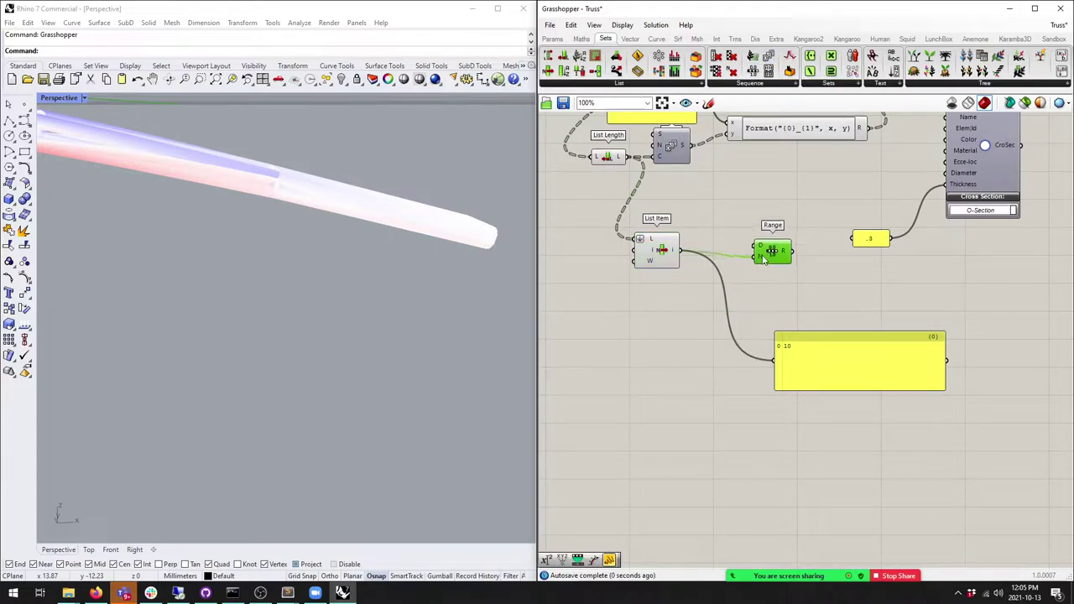
pyautogui.moveTo(662, 252); pyautogui.dragTo(647, 292)
# Step: Add a Construct Domain from Maths, left of the Range
pyautogui.click(581, 40)
pyautogui.moveTo(628, 188); pyautogui.dragTo(715, 249)
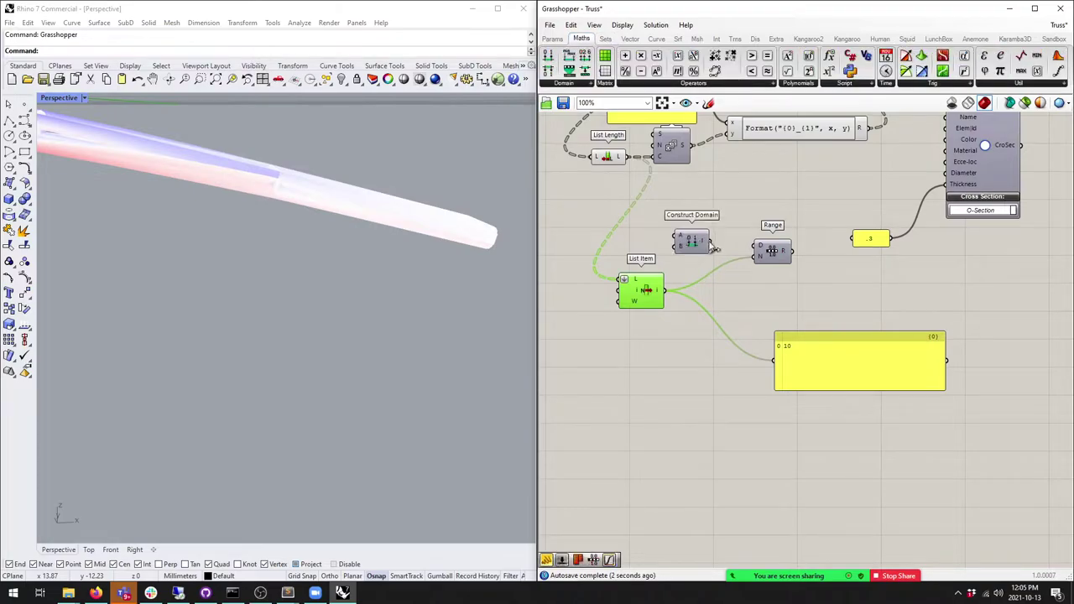
pyautogui.click(552, 39)
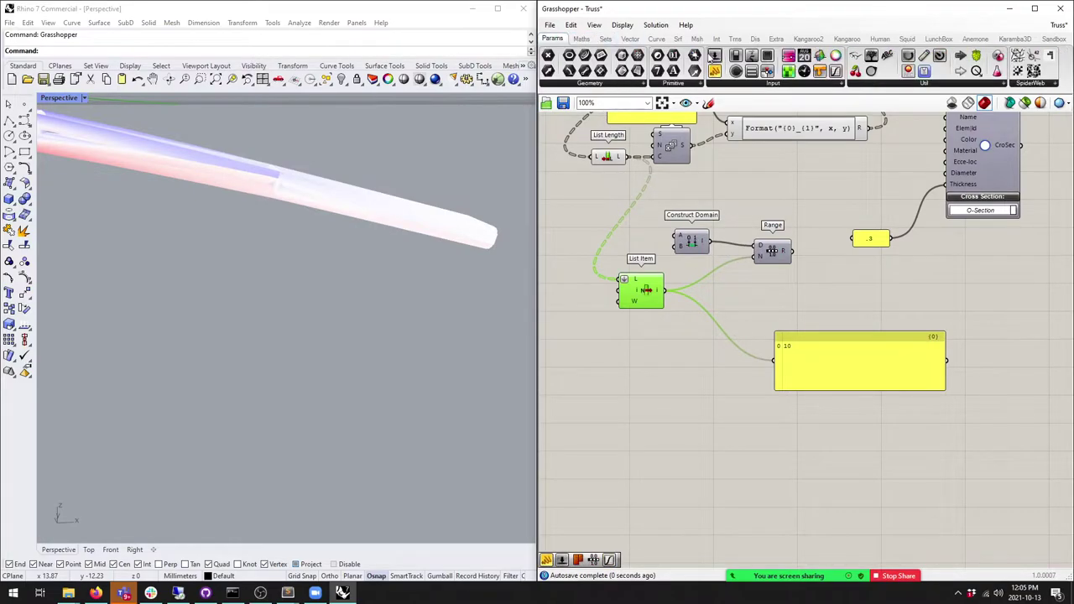
# Step: Add a number slider and set its maximum to 10 in the Slider dialog
pyautogui.moveTo(601, 252); pyautogui.dragTo(594, 236)
pyautogui.doubleClick(587, 236)
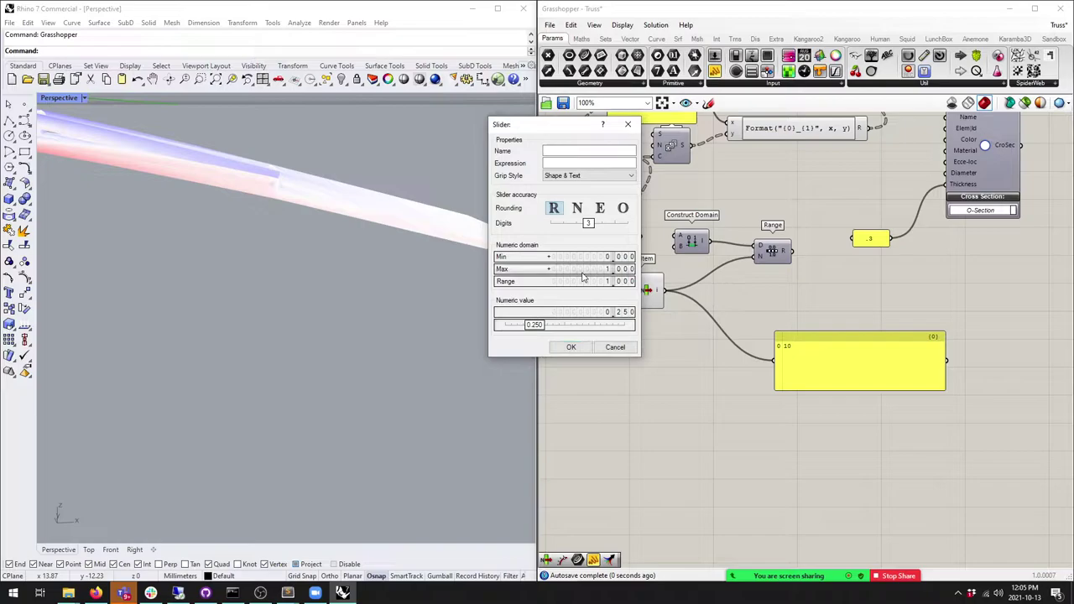
pyautogui.doubleClick(587, 269)
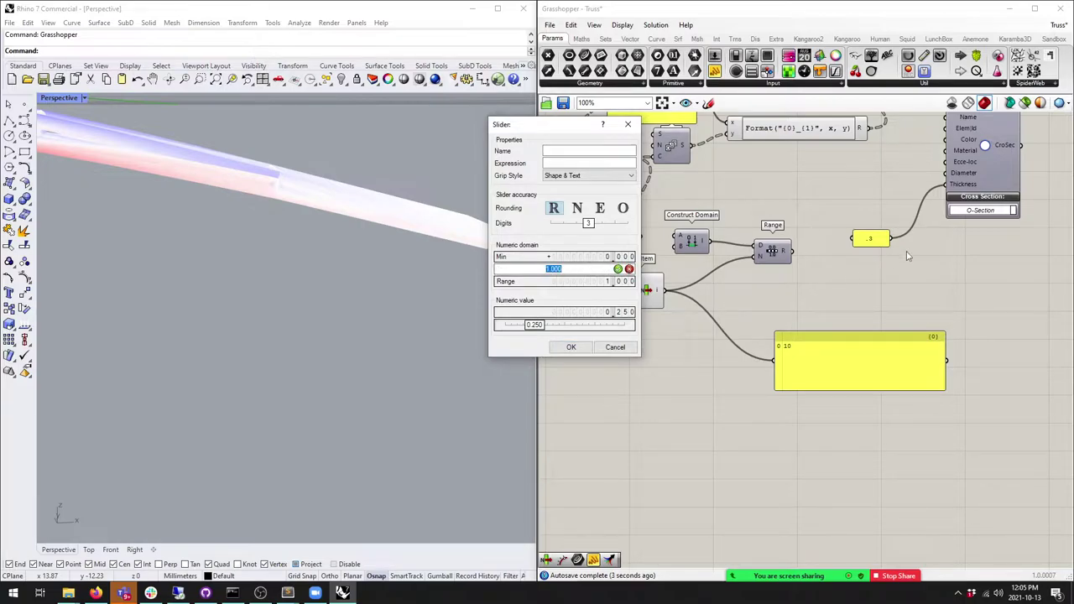
pyautogui.click(615, 348)
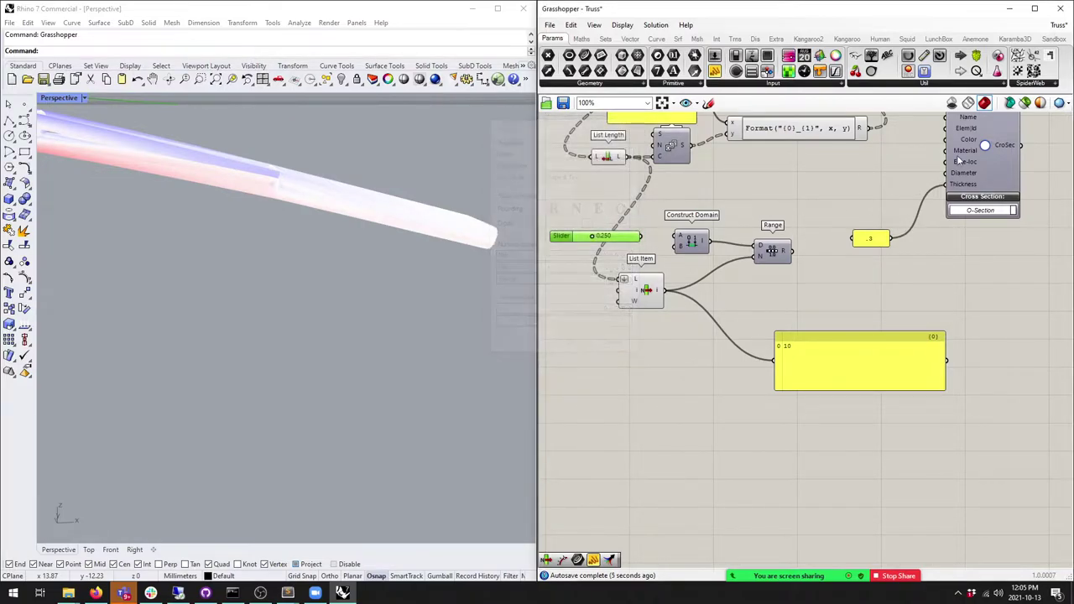
pyautogui.doubleClick(570, 237)
pyautogui.doubleClick(591, 253)
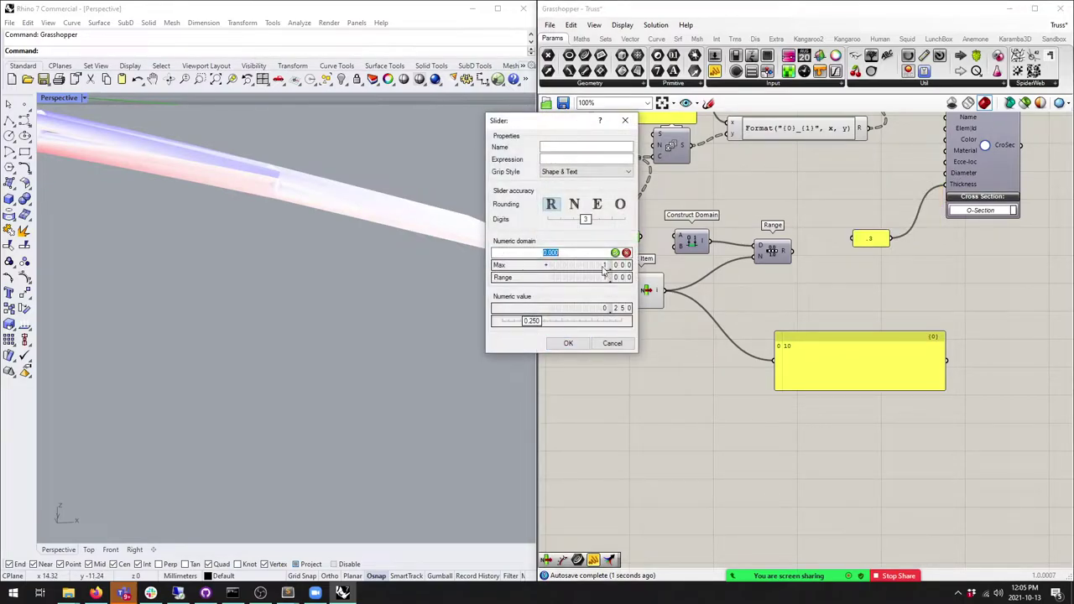
pyautogui.doubleClick(603, 266)
pyautogui.write('10')
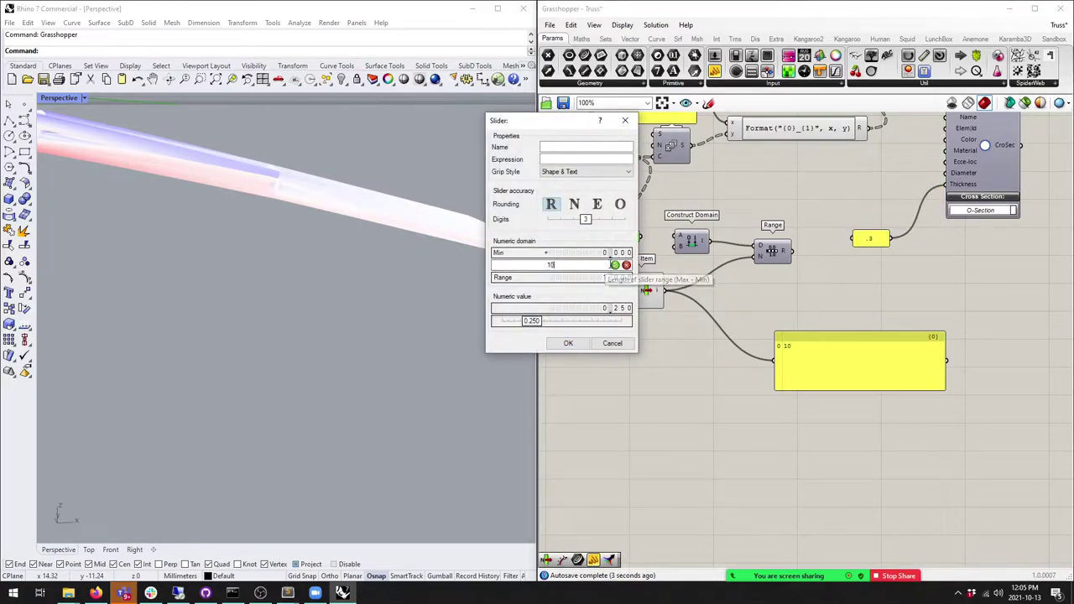
pyautogui.click(615, 265)
pyautogui.click(568, 344)
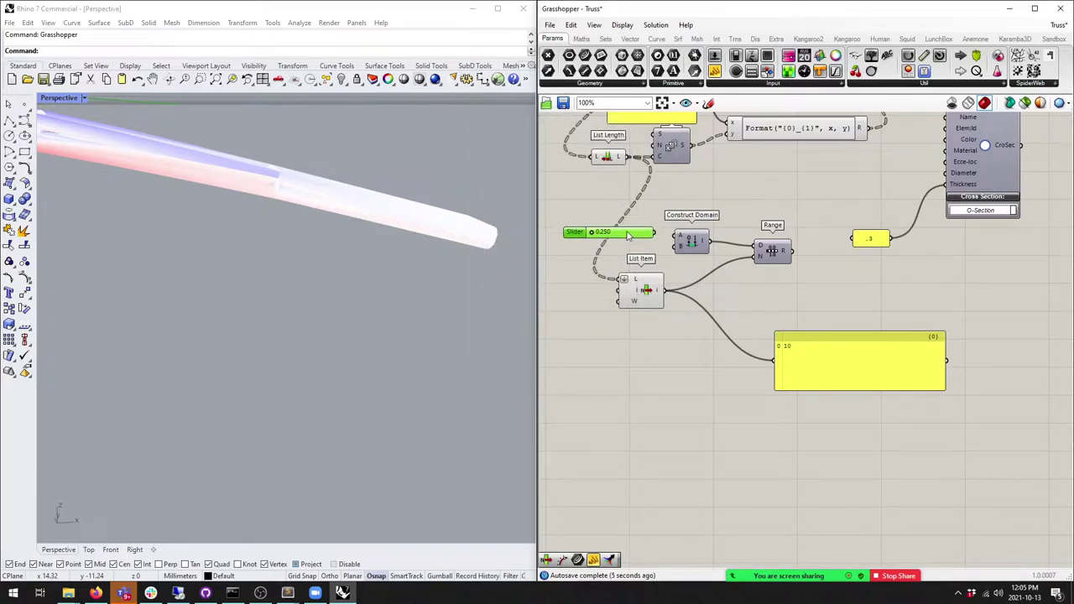
# Step: Wire the slider into Construct Domain's start and tidy the Range and panel layout
pyautogui.moveTo(659, 241)
pyautogui.mouseDown()
pyautogui.moveTo(676, 238)
pyautogui.moveTo(643, 240)
pyautogui.moveTo(649, 252)
pyautogui.mouseUp()
pyautogui.click(666, 252)
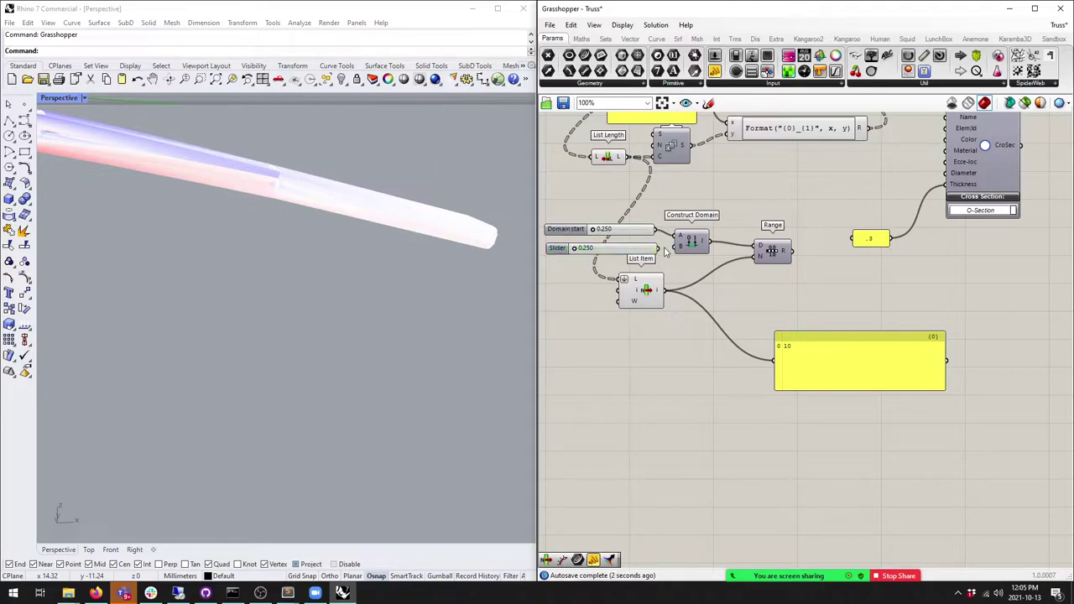
pyautogui.moveTo(775, 254); pyautogui.dragTo(761, 256)
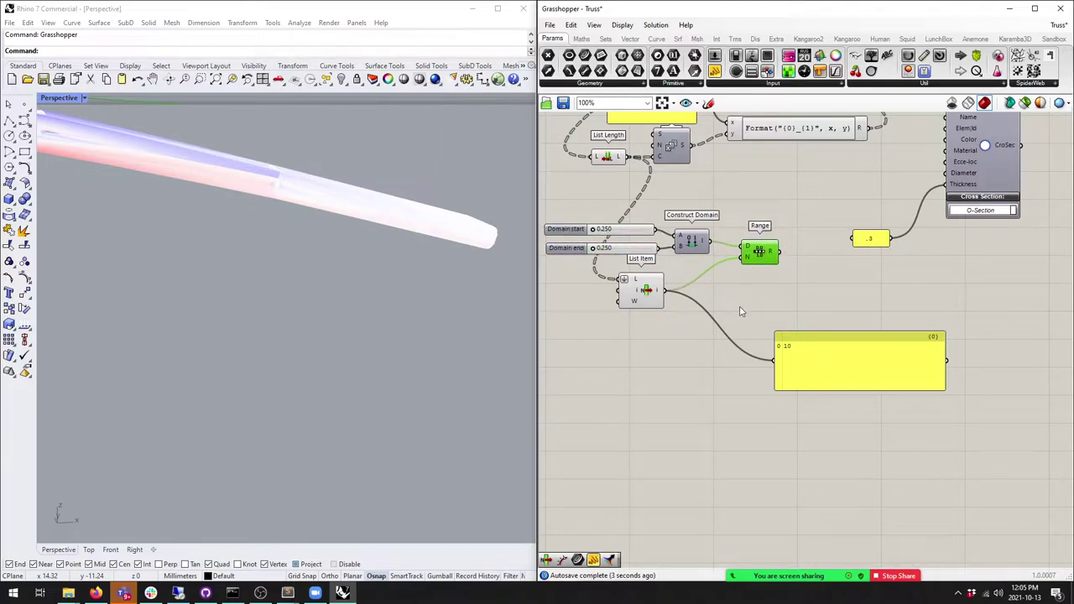
pyautogui.moveTo(810, 355); pyautogui.dragTo(777, 307)
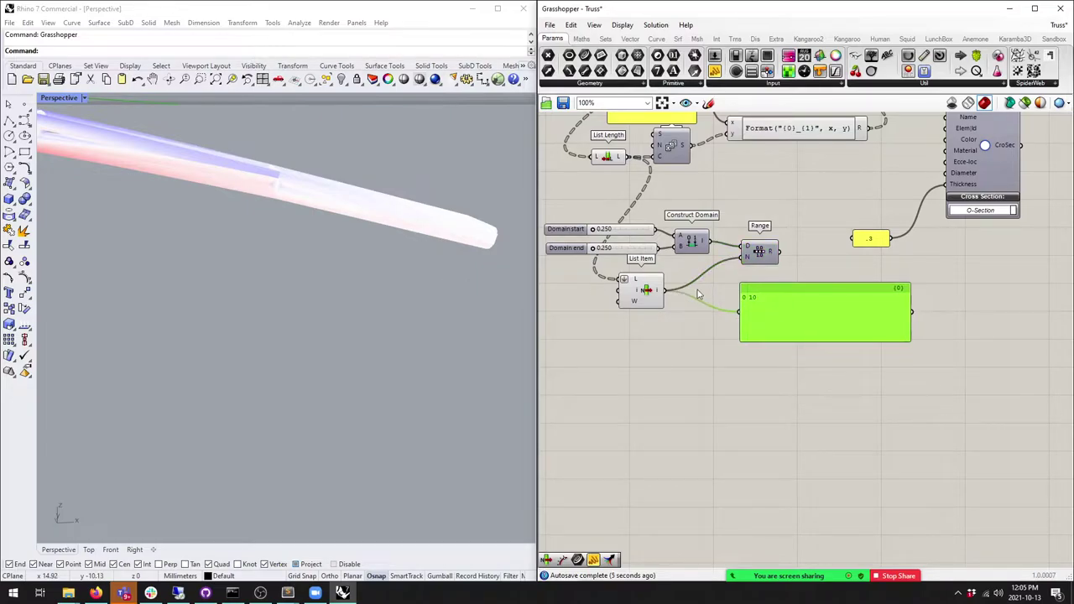
# Step: Show Range's output in the panel and raise Domain end to 42.224
pyautogui.scroll(2, 700, 296)
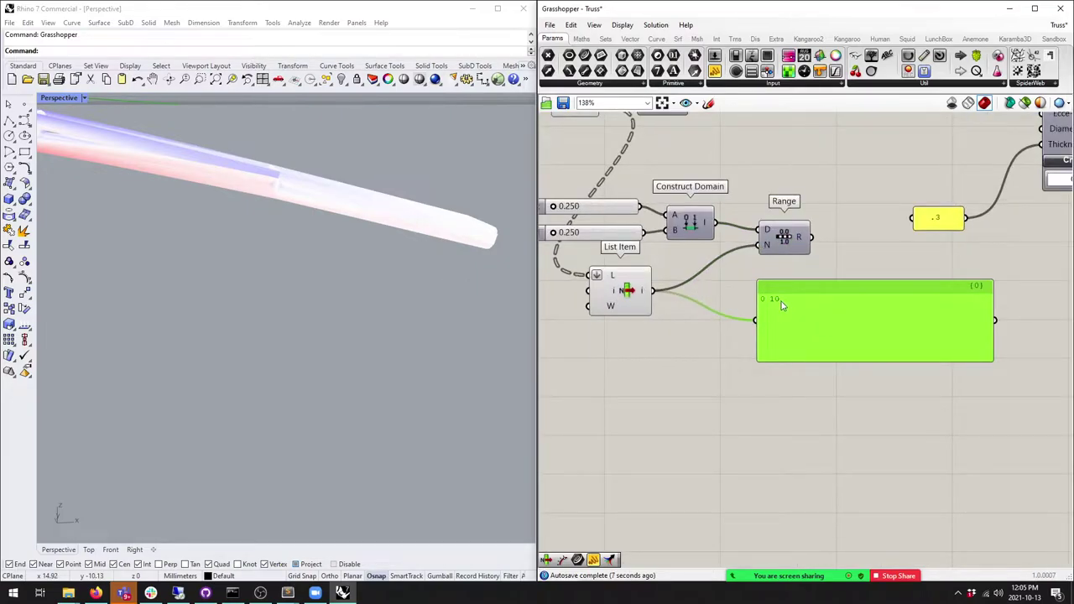
pyautogui.moveTo(813, 238); pyautogui.dragTo(822, 325)
pyautogui.moveTo(858, 372); pyautogui.dragTo(859, 482)
pyautogui.moveTo(553, 233); pyautogui.dragTo(579, 235)
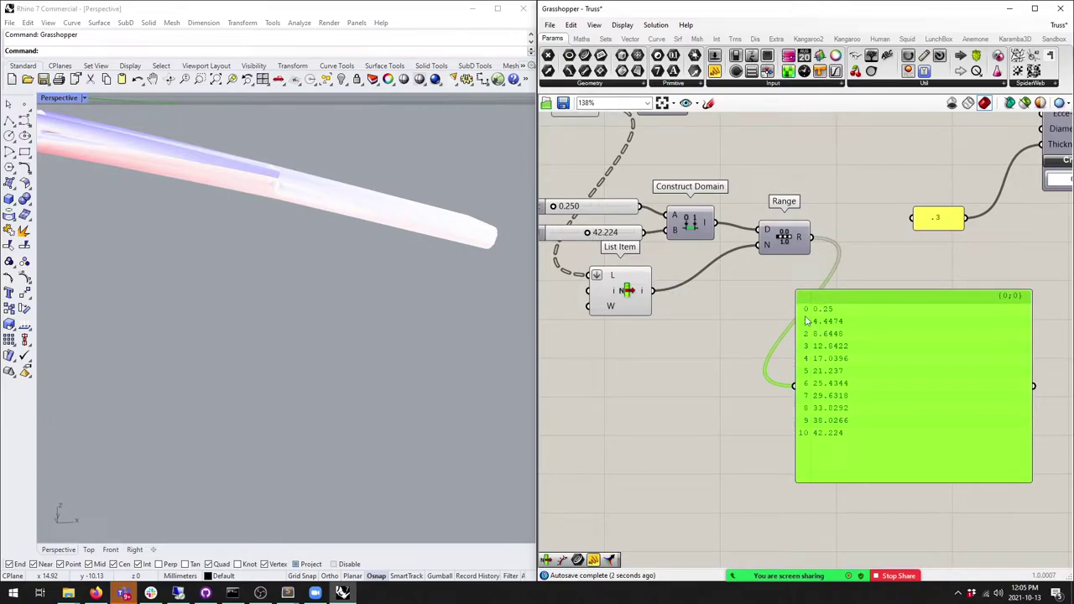
pyautogui.moveTo(803, 443); pyautogui.dragTo(840, 416)
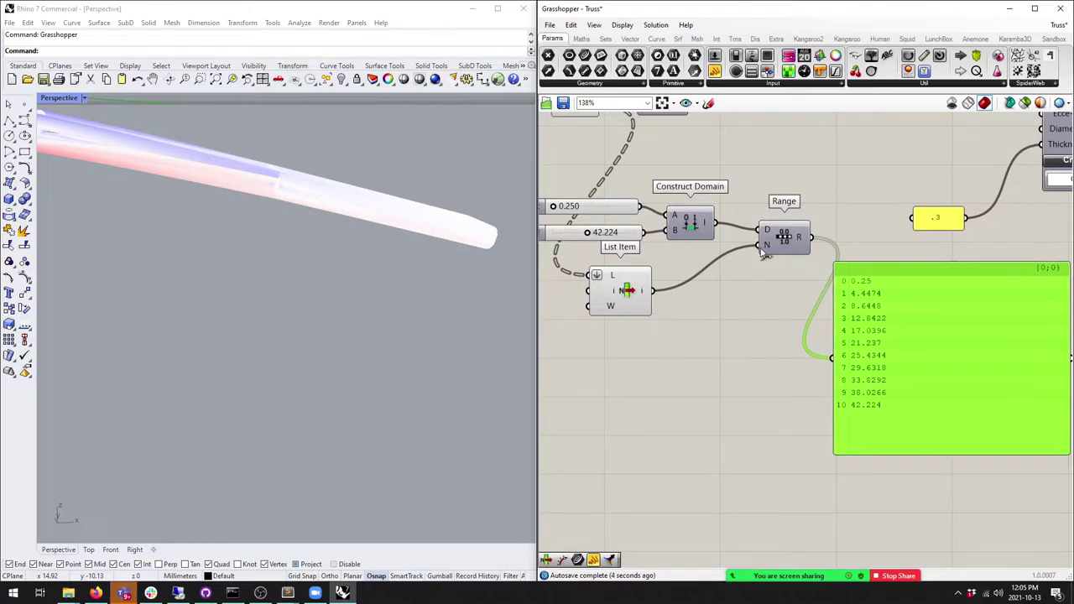
# Step: Apply the expression x-1 to Range's N count input
pyautogui.rightClick(771, 251)
pyautogui.moveTo(831, 358)
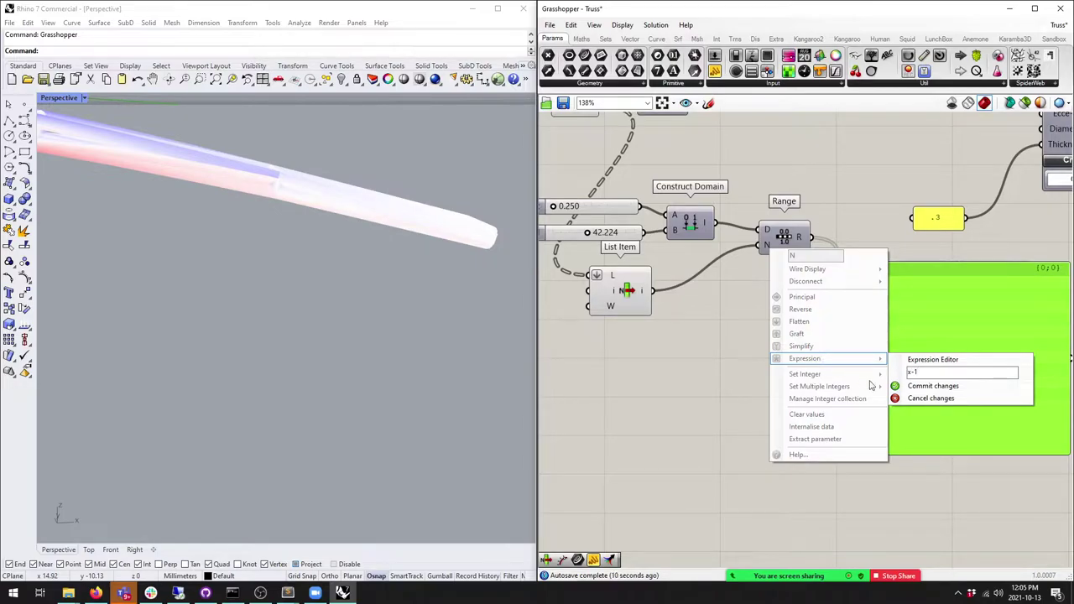
pyautogui.press('Return')
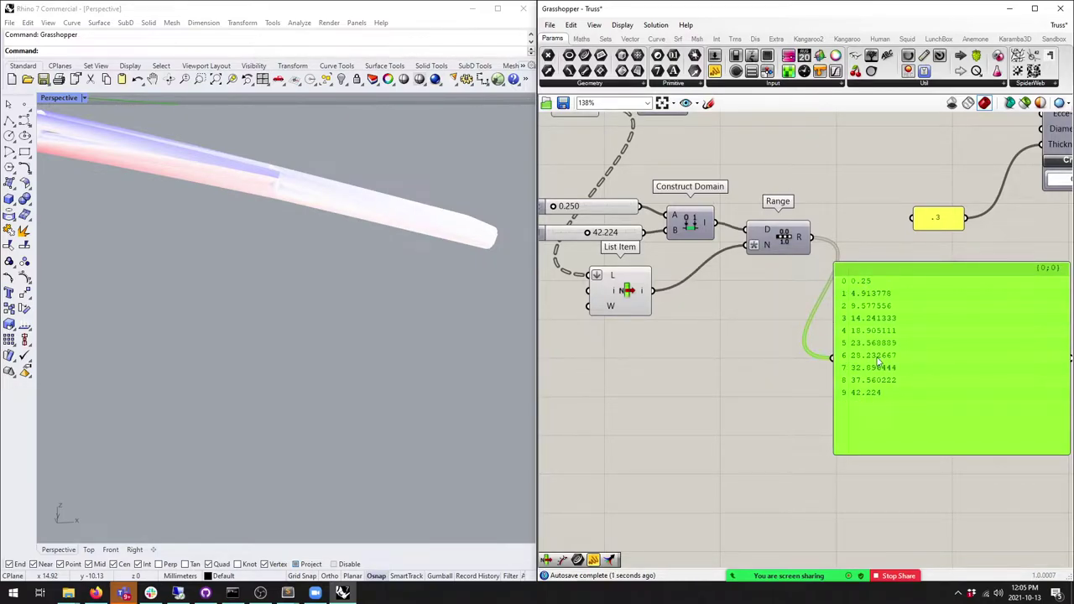
pyautogui.moveTo(871, 352); pyautogui.dragTo(882, 288)
pyautogui.scroll(-3, 872, 363)
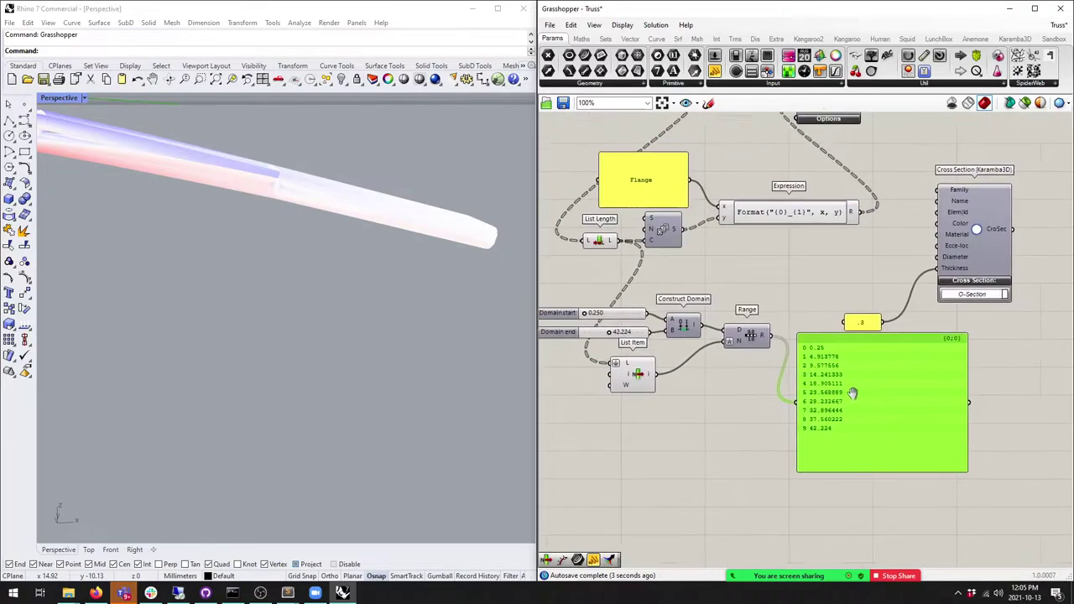
# Step: Raise Domain start to 62.369 with Domain end at 5.129 for ten descending values
pyautogui.scroll(3, 789, 363)
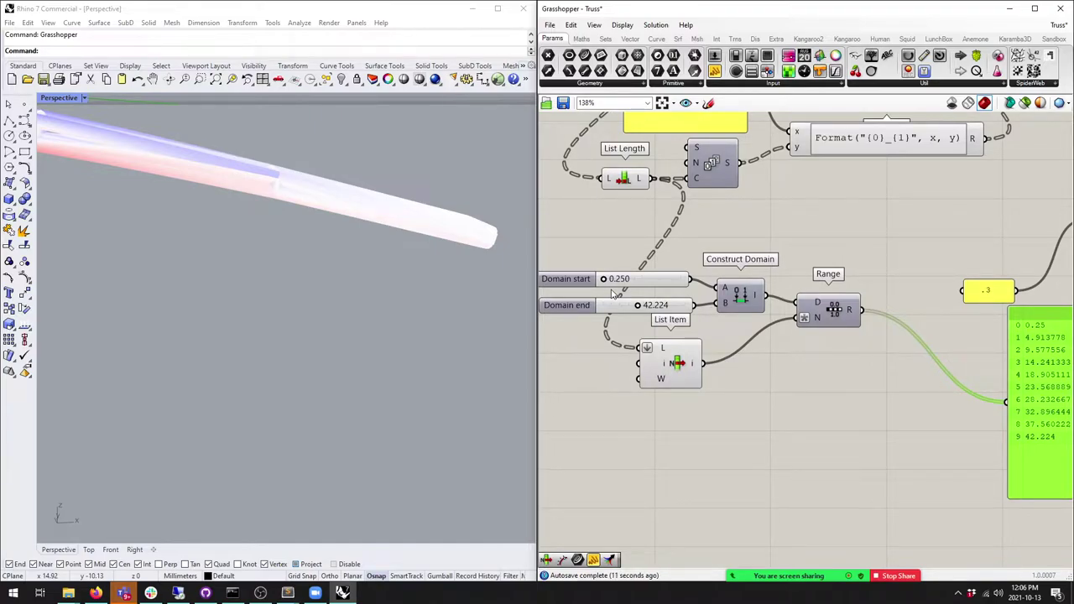
pyautogui.scroll(2, 601, 278)
pyautogui.moveTo(604, 280); pyautogui.dragTo(663, 282)
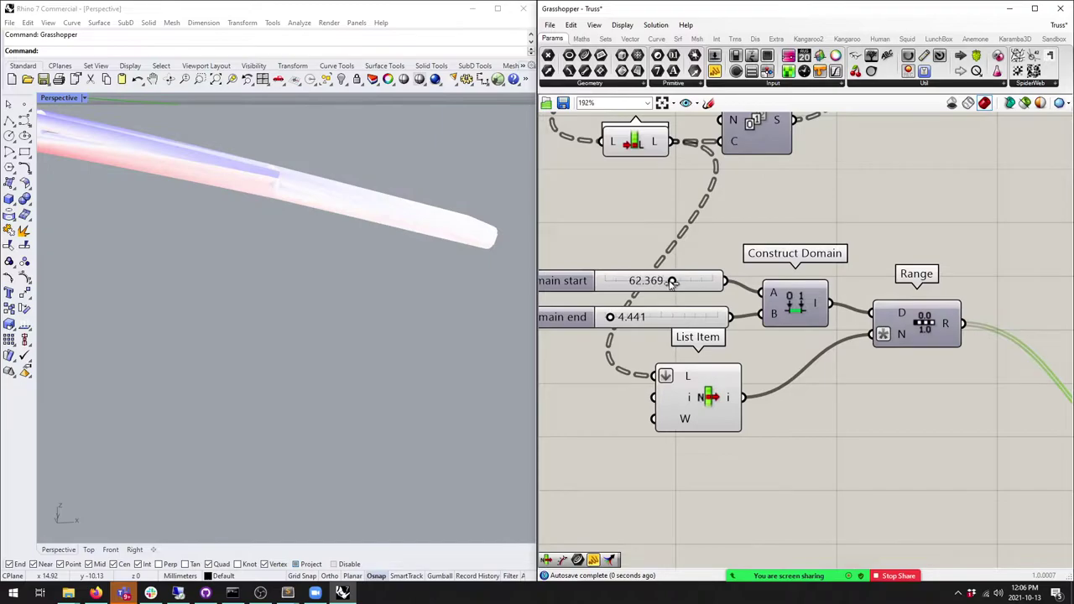
pyautogui.scroll(-2, 671, 290)
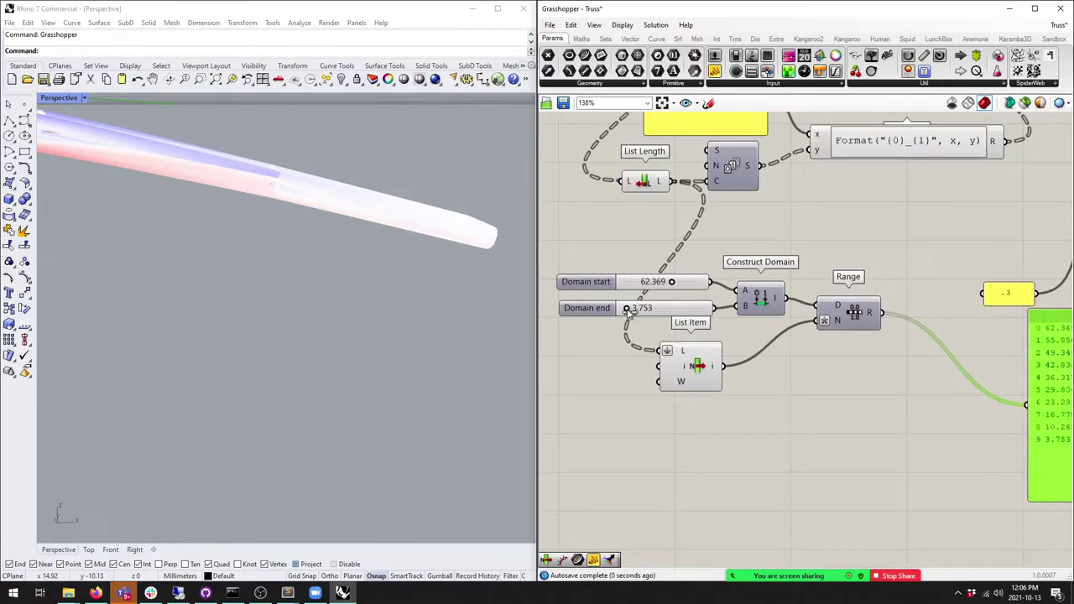
pyautogui.scroll(-2, 755, 353)
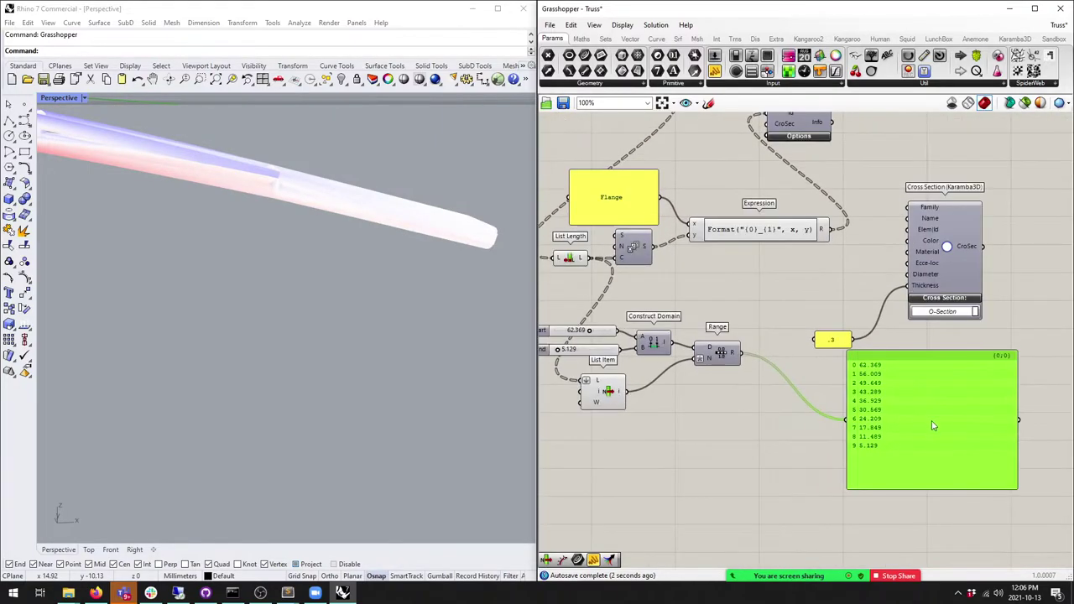
# Step: Connect the diameter Range to the Cross Section and show the flange names in the panel
pyautogui.moveTo(793, 304); pyautogui.dragTo(859, 278)
pyautogui.moveTo(670, 289); pyautogui.dragTo(725, 280, button='right')
pyautogui.moveTo(734, 214); pyautogui.dragTo(694, 216, button='right')
pyautogui.moveTo(793, 225); pyautogui.dragTo(870, 411)
# Step: Duplicate the Series and Expression components and feed the new names into the panel
pyautogui.moveTo(865, 442); pyautogui.dragTo(975, 395, button='right')
pyautogui.moveTo(919, 162); pyautogui.dragTo(681, 216)
pyautogui.hotkey('ctrl', 'c')
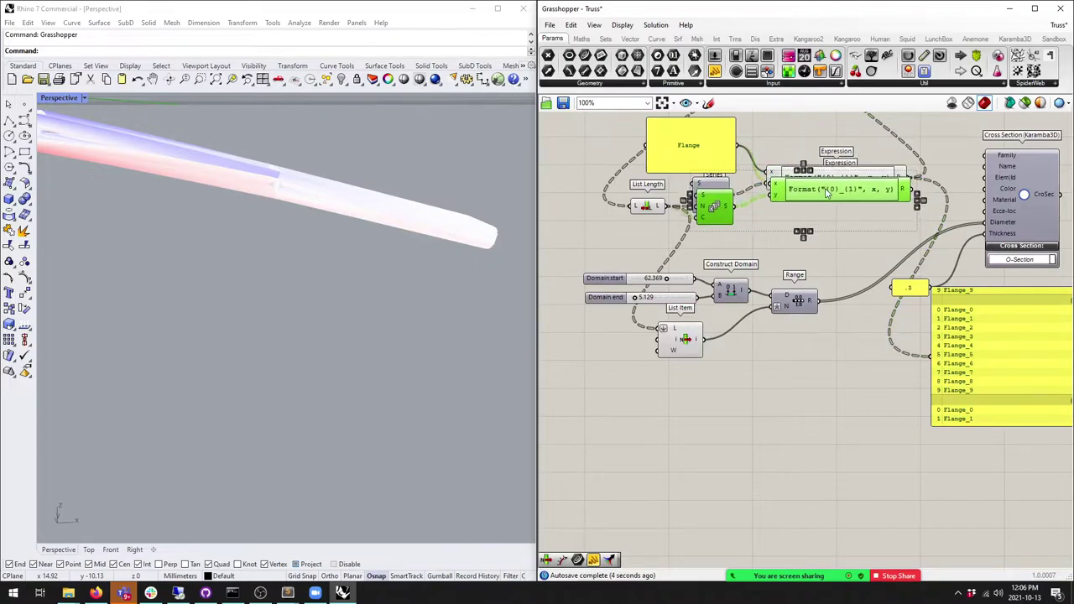
pyautogui.hotkey('ctrl', 'v')
pyautogui.moveTo(684, 338); pyautogui.dragTo(658, 338)
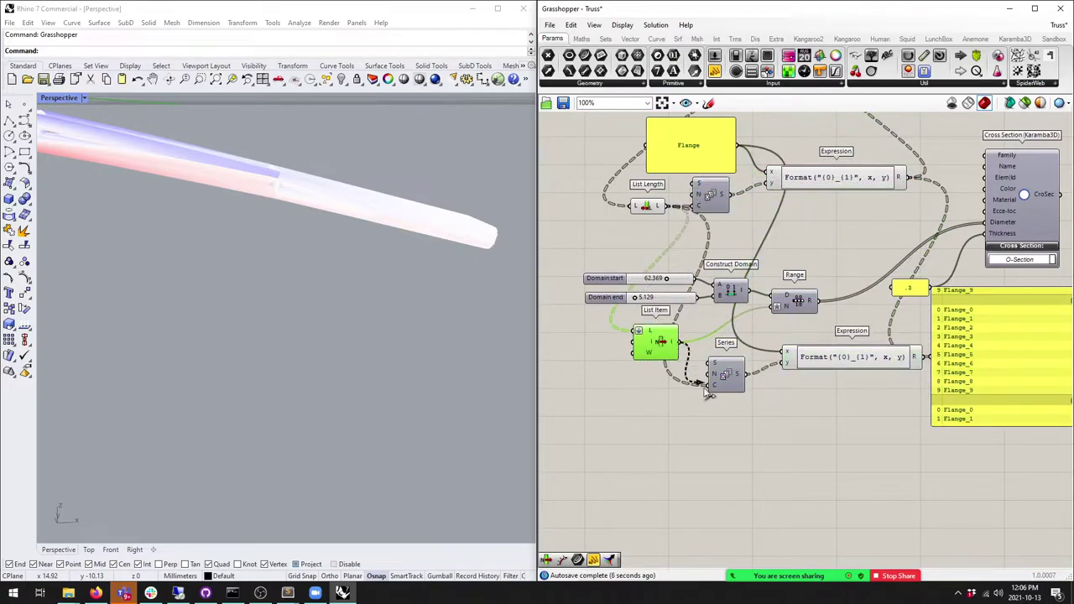
pyautogui.moveTo(955, 383); pyautogui.dragTo(847, 367, button='right')
pyautogui.moveTo(847, 368)
pyautogui.mouseDown()
pyautogui.moveTo(878, 379)
pyautogui.moveTo(855, 352)
pyautogui.mouseUp()
pyautogui.moveTo(888, 379); pyautogui.dragTo(898, 375)
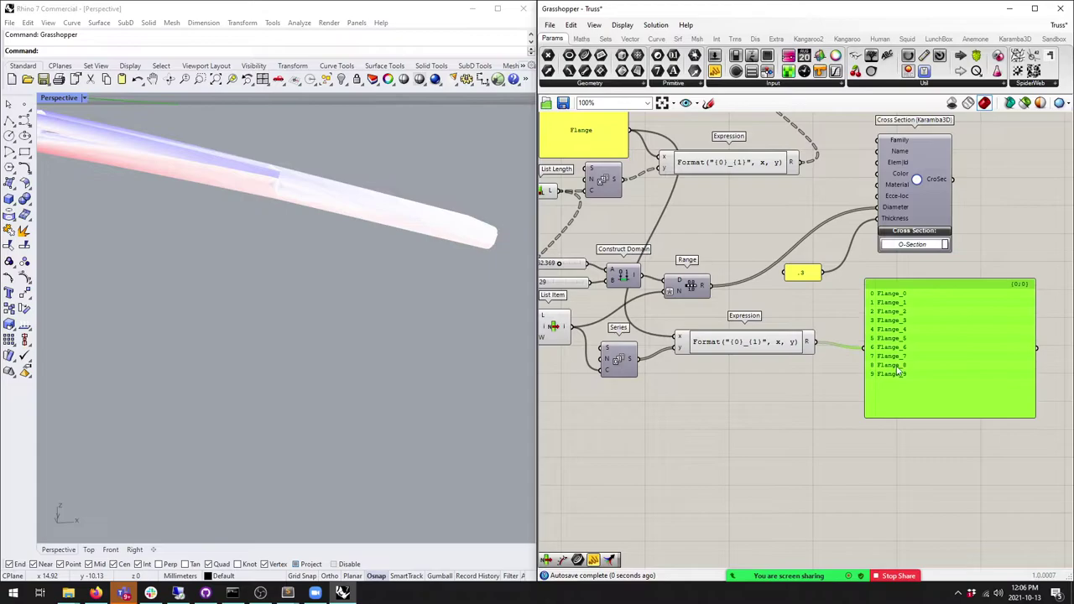
# Step: Rearrange the components and wire the Flange_0 to Flange_9 names into Cross Section ElemId
pyautogui.moveTo(898, 379); pyautogui.dragTo(999, 386, button='right')
pyautogui.moveTo(639, 345)
pyautogui.mouseDown()
pyautogui.moveTo(615, 338)
pyautogui.moveTo(636, 352)
pyautogui.mouseUp()
pyautogui.moveTo(720, 369); pyautogui.dragTo(718, 358)
pyautogui.moveTo(830, 357); pyautogui.dragTo(824, 362)
pyautogui.moveTo(688, 139); pyautogui.dragTo(671, 183, button='right')
pyautogui.moveTo(672, 183); pyautogui.dragTo(659, 184)
pyautogui.click(850, 397)
pyautogui.moveTo(850, 396); pyautogui.dragTo(850, 403)
pyautogui.moveTo(850, 403); pyautogui.dragTo(742, 375, button='right')
pyautogui.click(875, 323)
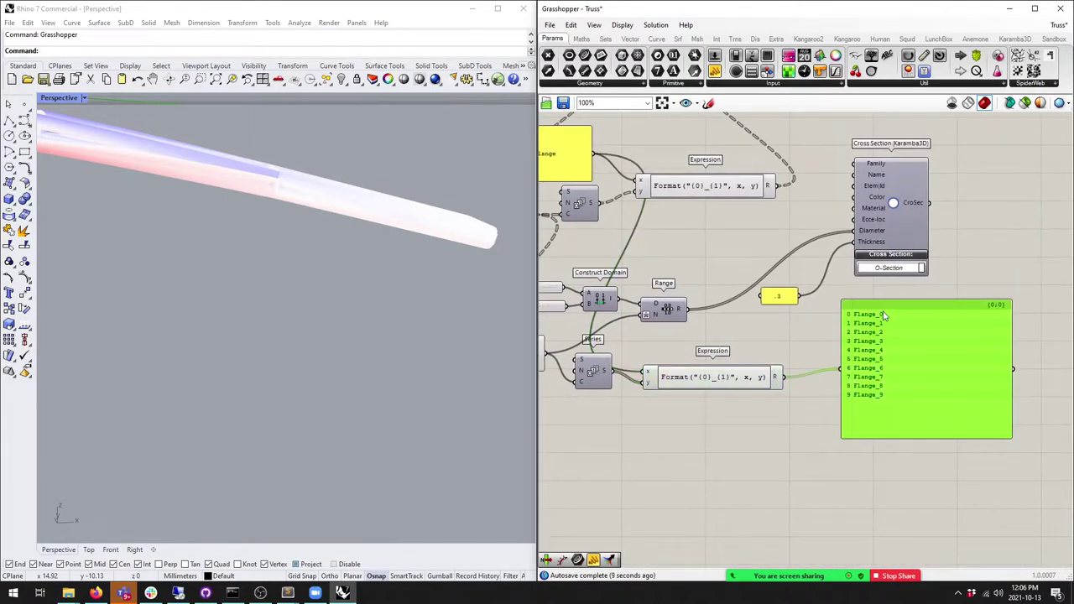
pyautogui.moveTo(881, 398); pyautogui.dragTo(898, 406)
pyautogui.moveTo(824, 314); pyautogui.dragTo(859, 192)
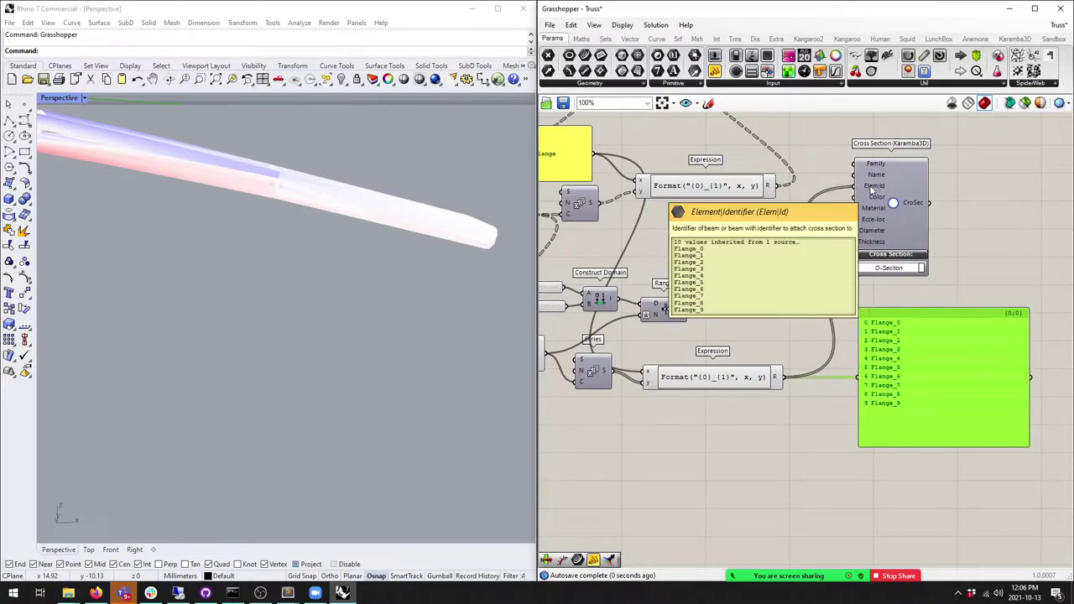
# Step: Wire Cross Section's CroSec output to a panel listing Steel O-profiles, 0.3 cm thick, tapering from 49.65 cm
pyautogui.scroll(-2, 873, 191)
pyautogui.moveTo(909, 224); pyautogui.dragTo(708, 405, button='right')
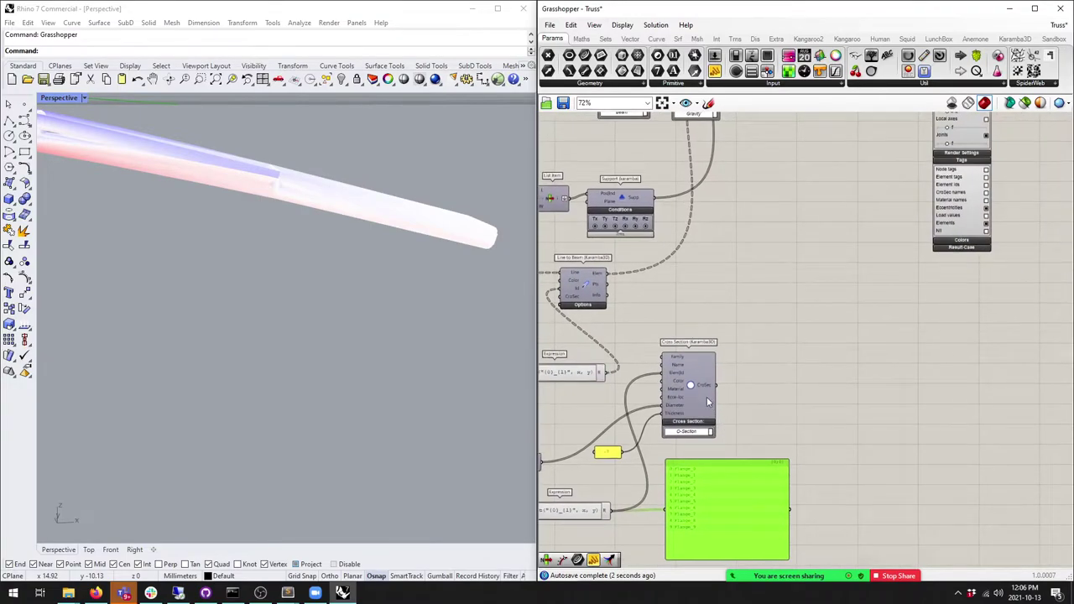
pyautogui.moveTo(697, 512); pyautogui.dragTo(750, 433)
pyautogui.scroll(3, 787, 371)
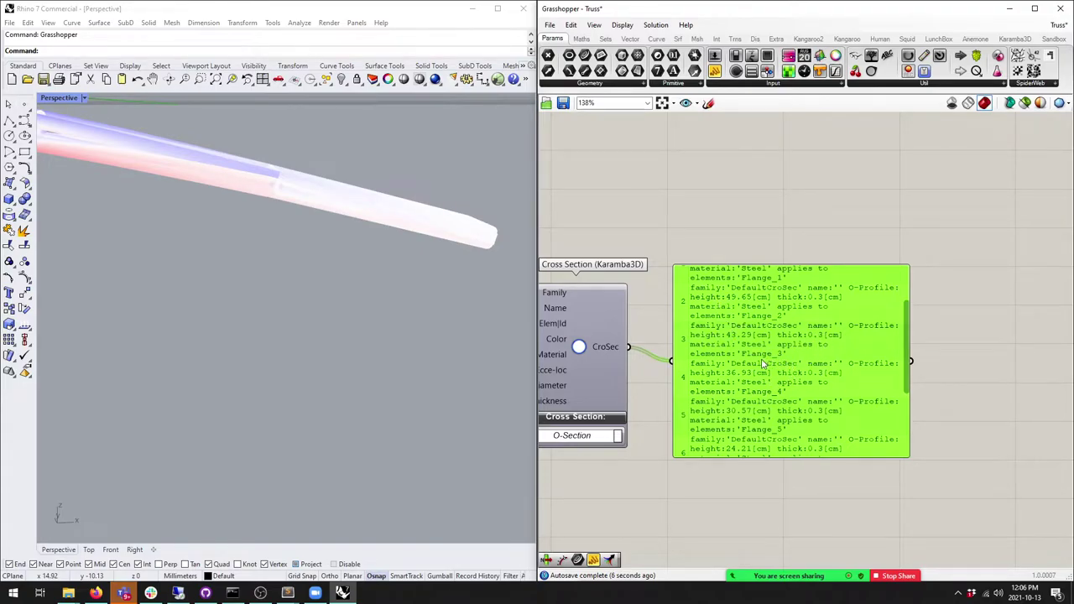
pyautogui.scroll(-4, 762, 363)
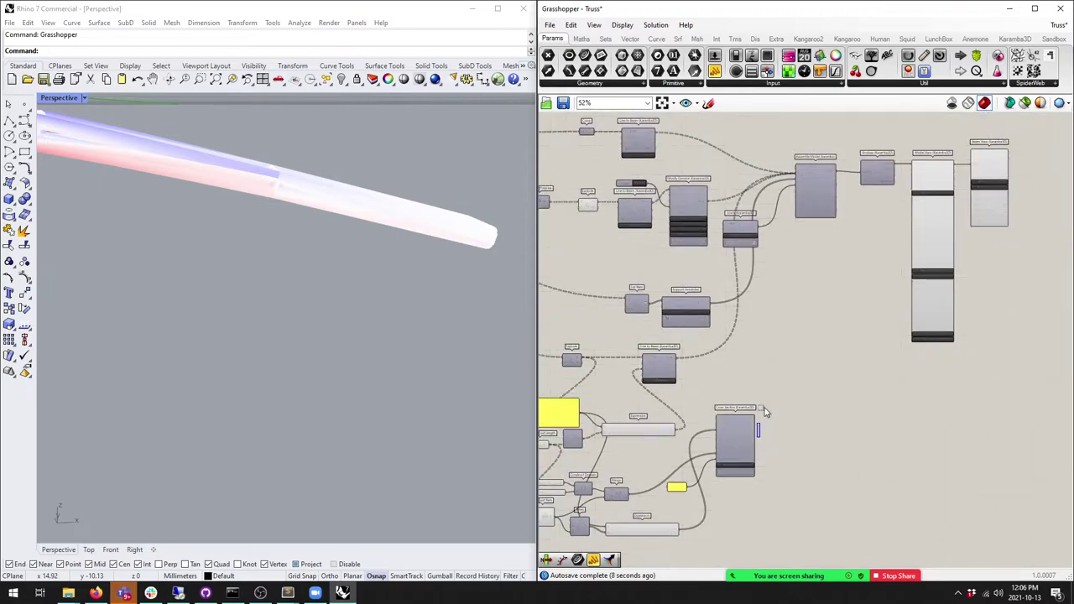
pyautogui.scroll(1, 759, 315)
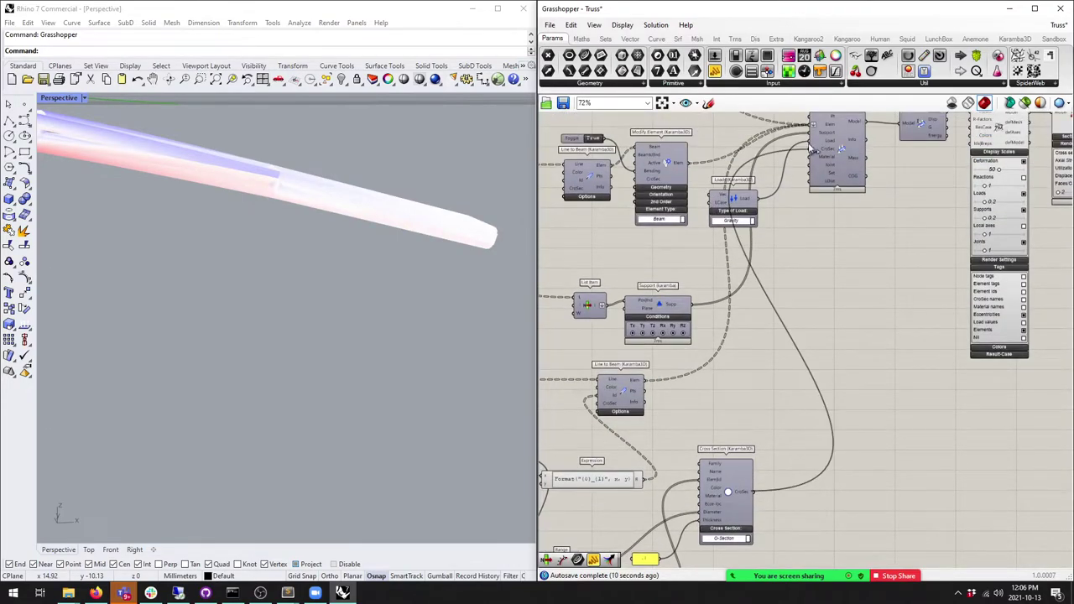
pyautogui.scroll(2, 809, 155)
# Step: Flatten Assemble Model's CroSec input so the tapered truss assembles in Rhino
pyautogui.rightClick(831, 161)
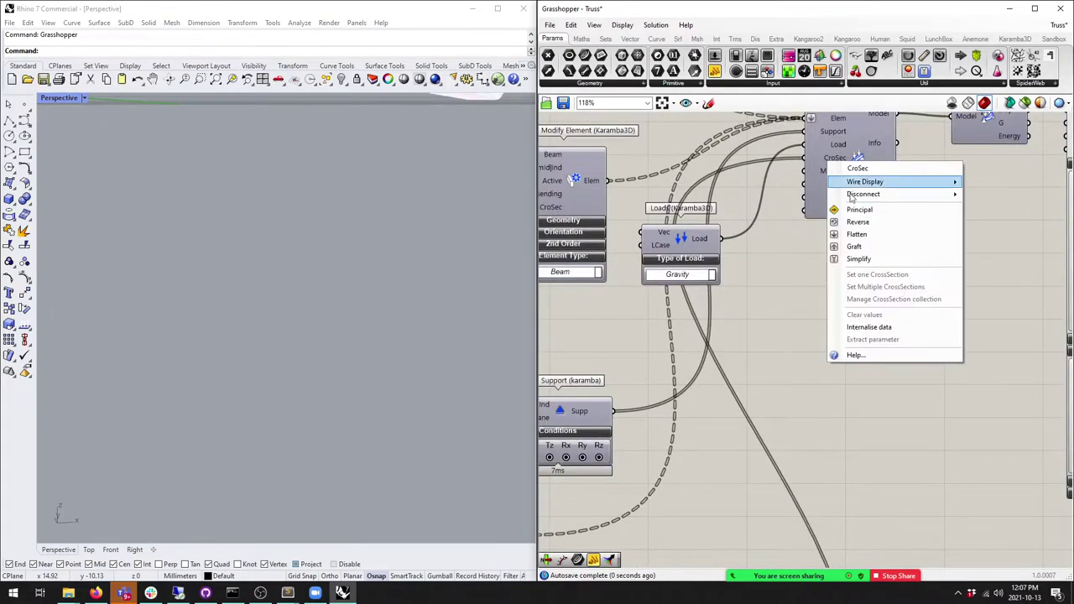
pyautogui.click(856, 234)
pyautogui.click(869, 189)
pyautogui.moveTo(870, 188); pyautogui.dragTo(830, 260, button='right')
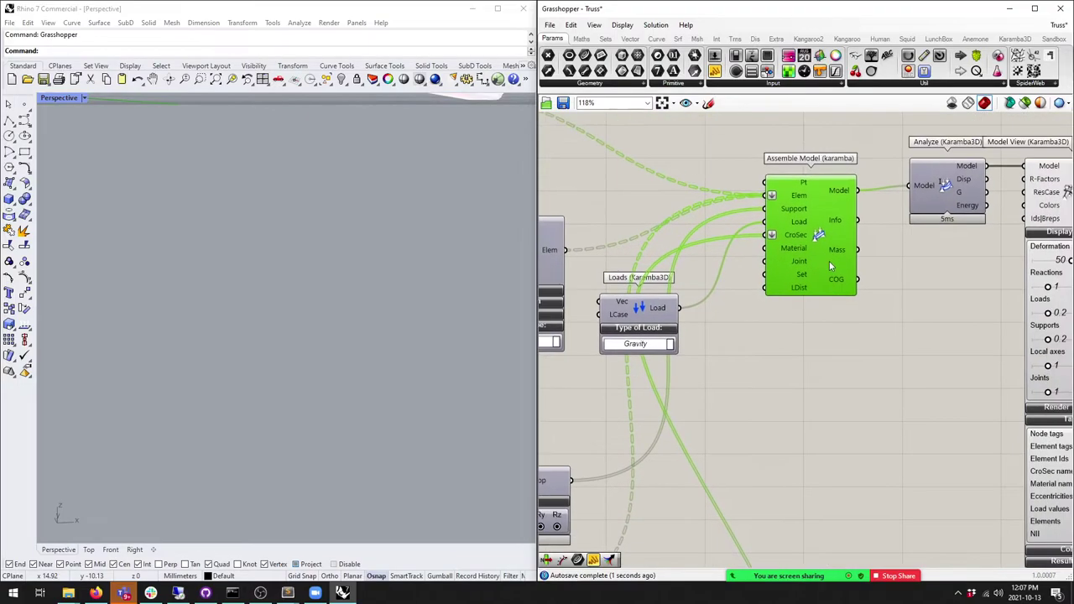
pyautogui.scroll(-1, 829, 260)
pyautogui.moveTo(290, 230); pyautogui.dragTo(269, 251, button='right')
# Step: Lower Domain end to 1.236 and Domain start to 15.000
pyautogui.scroll(6, 85, 238)
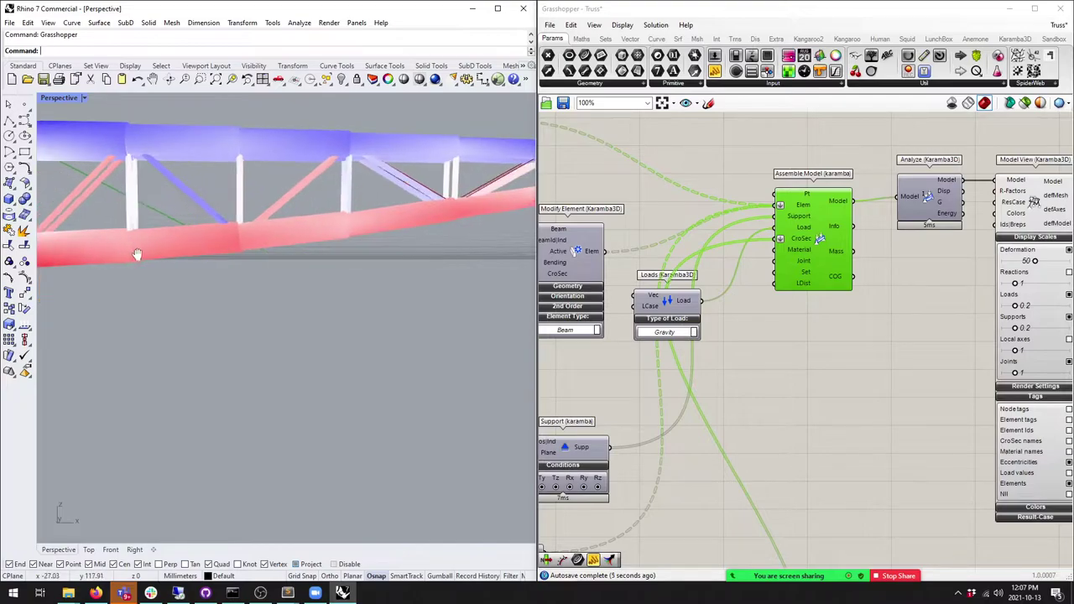
pyautogui.moveTo(155, 148); pyautogui.dragTo(383, 188, button='right')
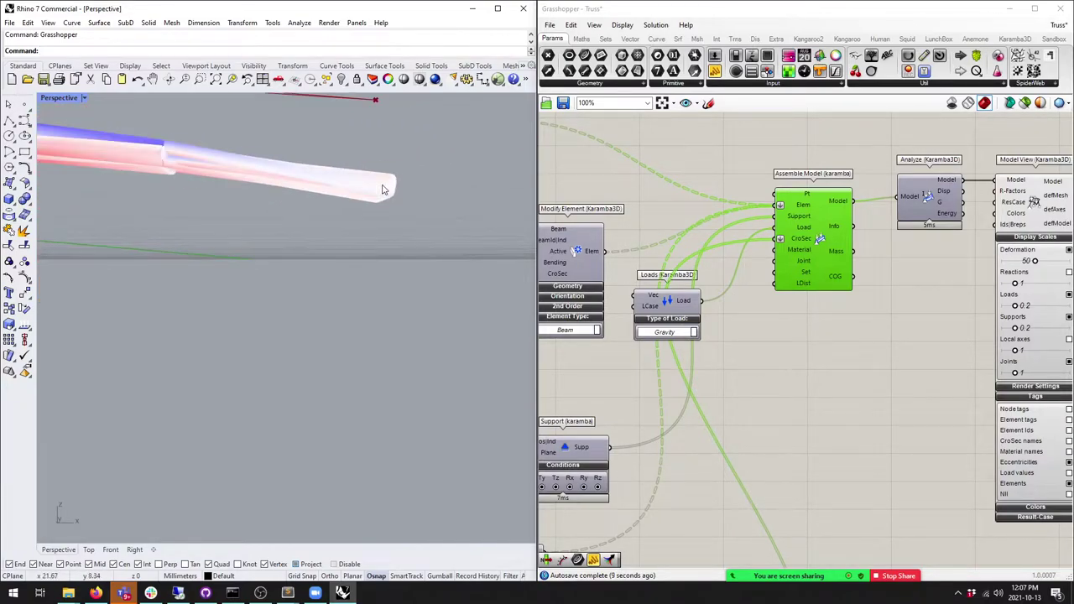
pyautogui.scroll(-3, 800, 280)
pyautogui.scroll(8, 675, 349)
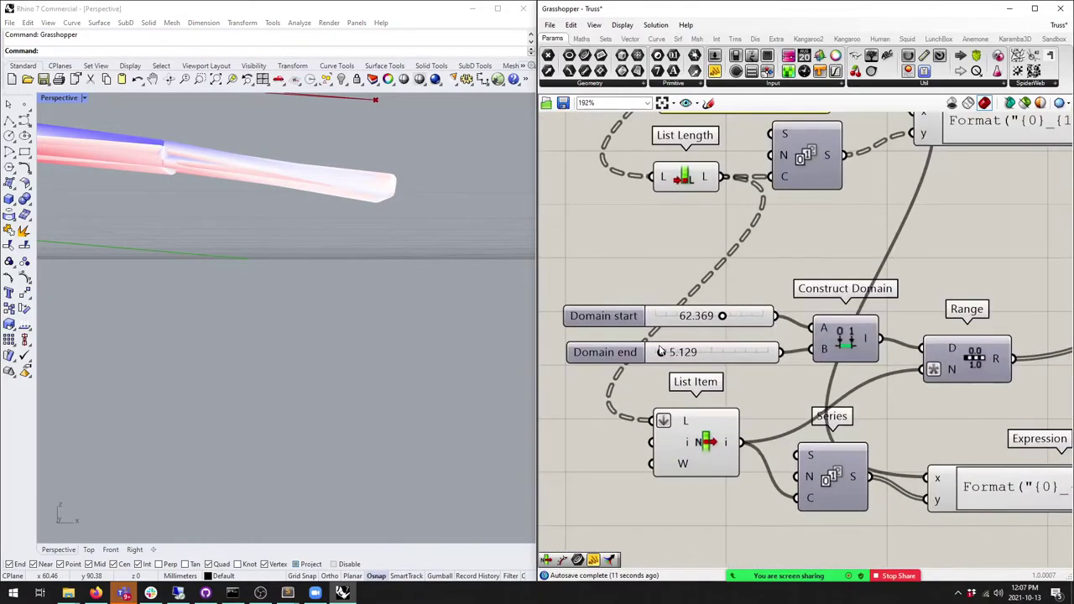
pyautogui.scroll(8, 662, 351)
pyautogui.moveTo(676, 354); pyautogui.dragTo(652, 357)
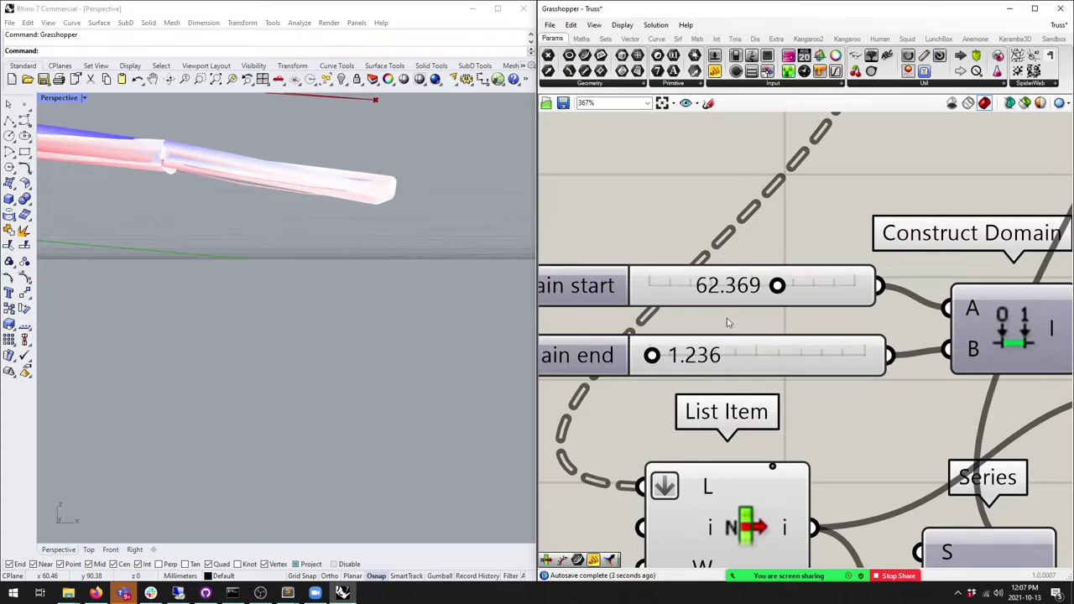
pyautogui.moveTo(777, 288); pyautogui.dragTo(678, 286)
# Step: Enter 15 as the taper's start diameter
pyautogui.click(331, 271)
pyautogui.scroll(-5, 331, 271)
pyautogui.scroll(3, 286, 259)
pyautogui.scroll(-2, 298, 253)
pyautogui.doubleClick(711, 290)
pyautogui.write('15')
pyautogui.press('Return')
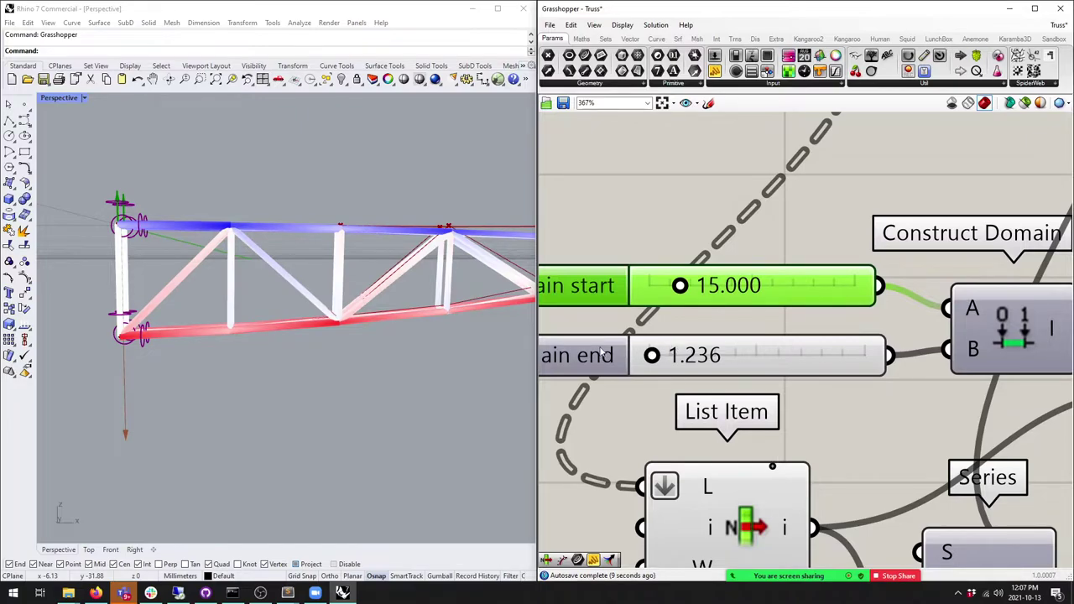
# Step: Set the taper's end diameter to exactly 5
pyautogui.scroll(-5, 369, 274)
pyautogui.scroll(2, 365, 270)
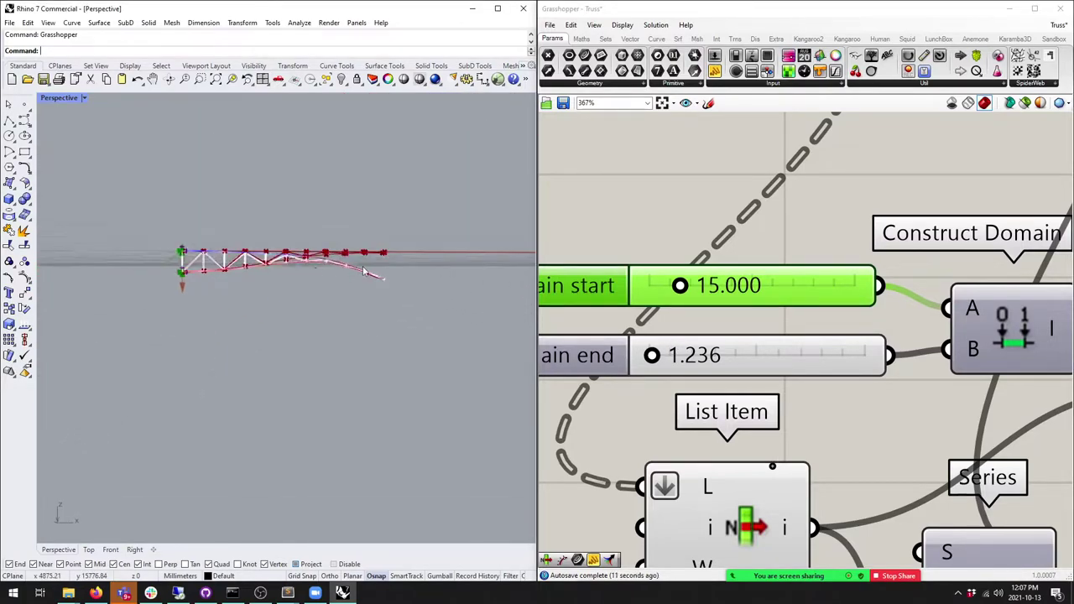
pyautogui.scroll(4, 365, 270)
pyautogui.moveTo(653, 356); pyautogui.dragTo(678, 356)
pyautogui.doubleClick(678, 356)
pyautogui.write('101')
pyautogui.hotkey('ctrl', 'a')
pyautogui.write('5')
pyautogui.click(868, 356)
# Step: Set the graph-mapped domain start to about 0.284, viewing the truss side-on
pyautogui.moveTo(298, 283); pyautogui.dragTo(214, 200, button='right')
pyautogui.moveTo(451, 258); pyautogui.dragTo(394, 277, button='right')
pyautogui.moveTo(728, 249); pyautogui.dragTo(754, 283, button='right')
pyautogui.scroll(-5, 754, 284)
pyautogui.scroll(5, 648, 323)
pyautogui.moveTo(659, 312); pyautogui.dragTo(688, 311)
pyautogui.moveTo(420, 269); pyautogui.dragTo(357, 234, button='right')
# Step: Try start diameters around 38, settling near 19, while watching the truss taper
pyautogui.scroll(8, 126, 222)
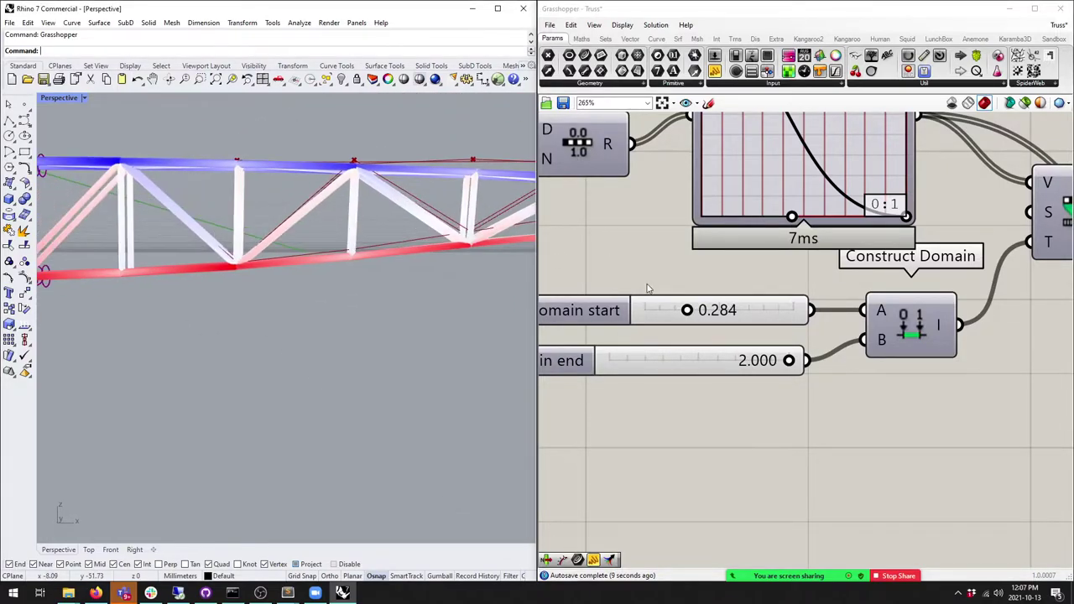
pyautogui.scroll(-6, 757, 295)
pyautogui.scroll(7, 697, 198)
pyautogui.moveTo(611, 284); pyautogui.dragTo(644, 283)
pyautogui.scroll(-3, 371, 263)
pyautogui.moveTo(372, 263); pyautogui.dragTo(305, 261, button='right')
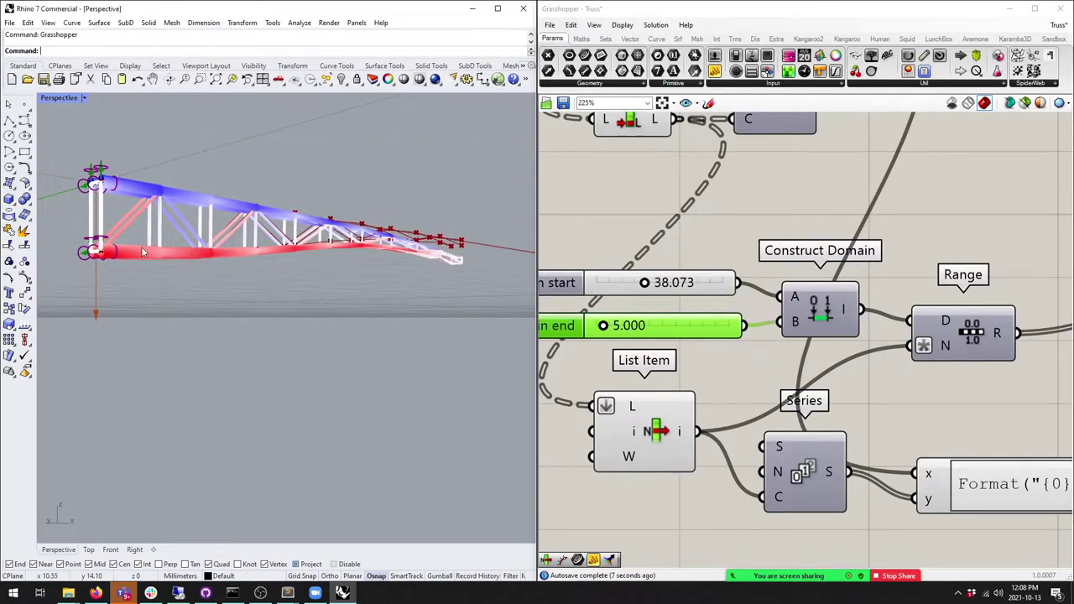
pyautogui.moveTo(645, 284)
pyautogui.mouseDown()
pyautogui.moveTo(618, 284)
pyautogui.moveTo(664, 283)
pyautogui.mouseUp()
pyautogui.scroll(-8, 673, 283)
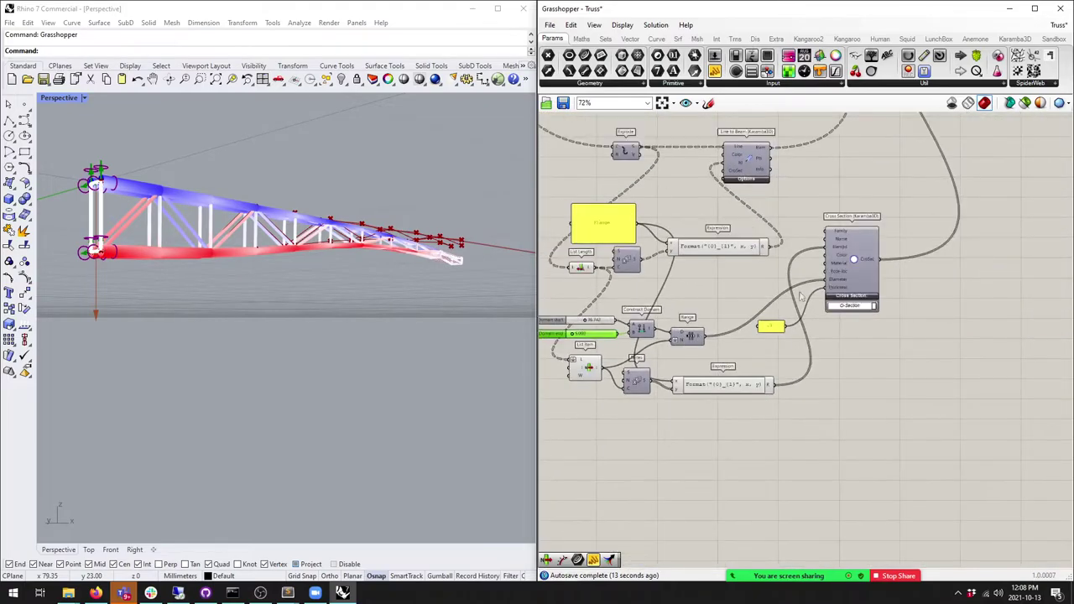
pyautogui.scroll(3, 831, 232)
pyautogui.scroll(3, 831, 232)
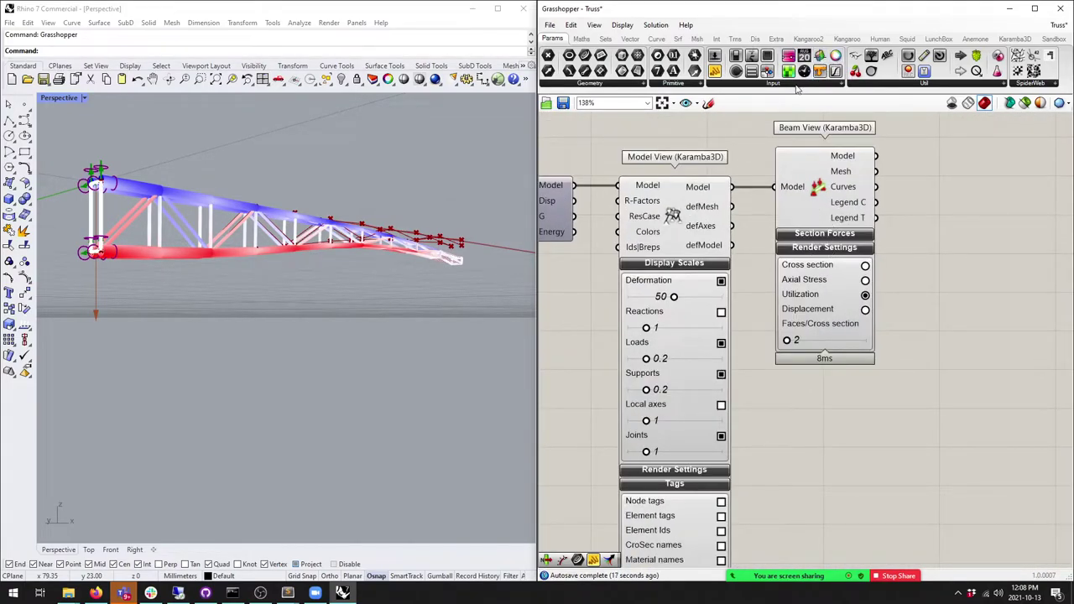
# Step: Place a Display Legend beside Beam View reading its colours and labels, stretched taller
pyautogui.click(755, 39)
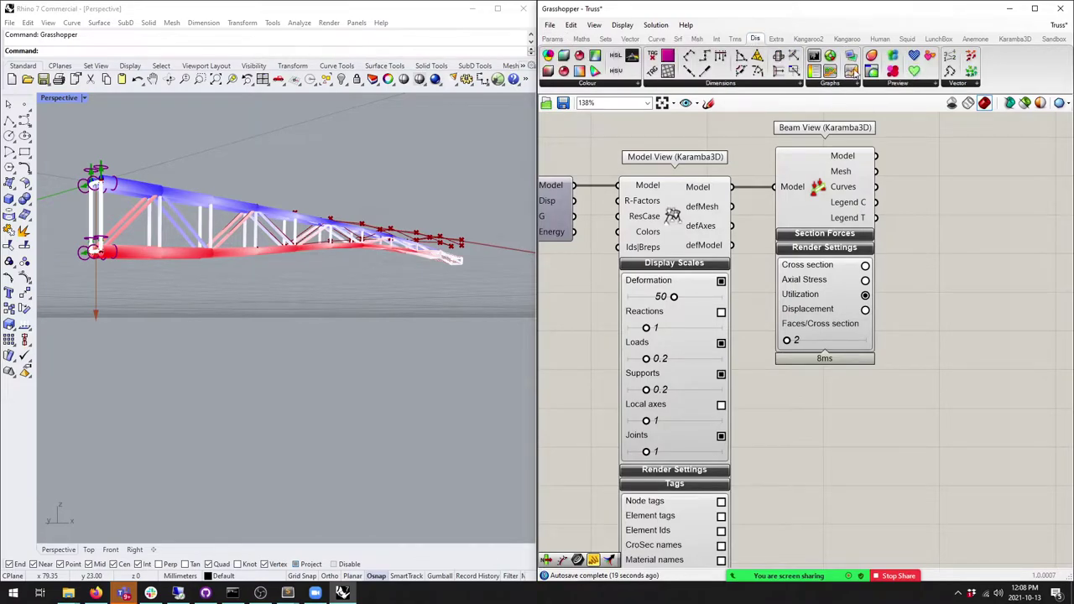
pyautogui.moveTo(906, 180)
pyautogui.mouseDown()
pyautogui.moveTo(944, 216)
pyautogui.moveTo(908, 183)
pyautogui.mouseUp()
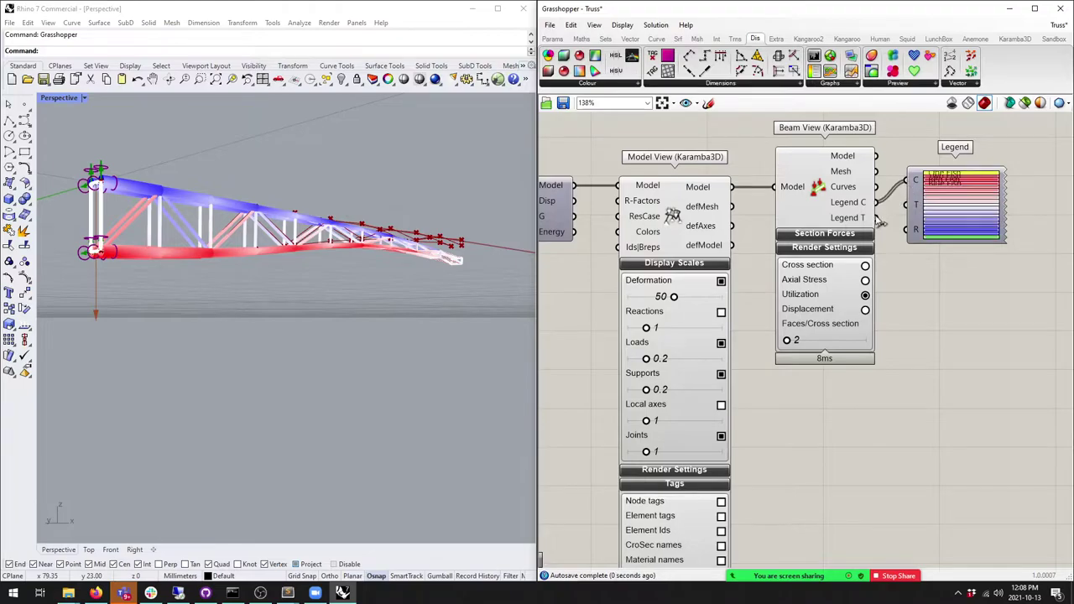
pyautogui.moveTo(938, 245); pyautogui.dragTo(957, 516)
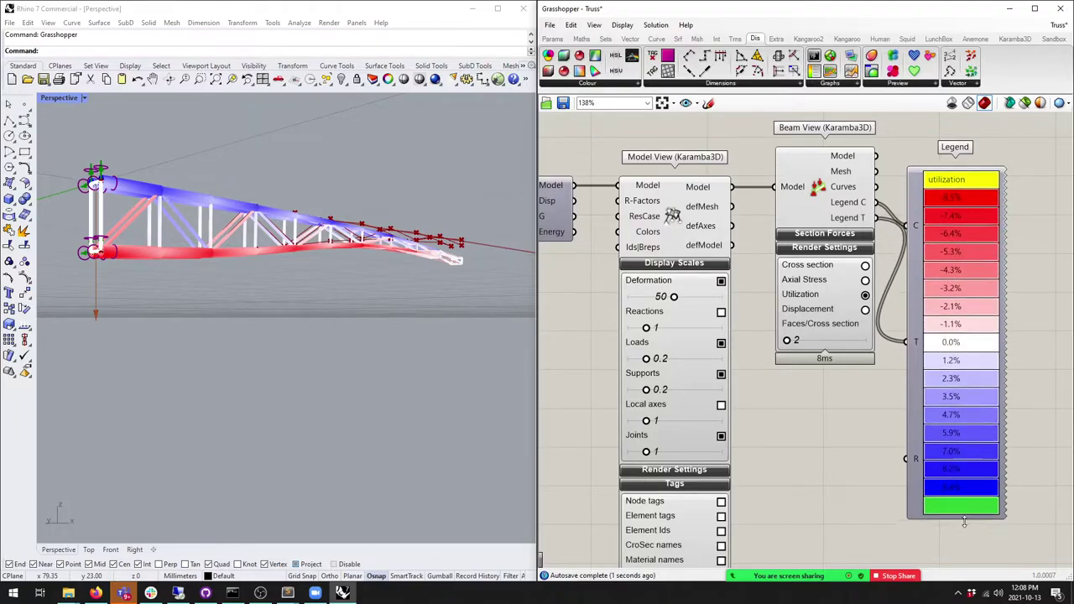
pyautogui.scroll(-5, 960, 245)
pyautogui.scroll(-2, 961, 245)
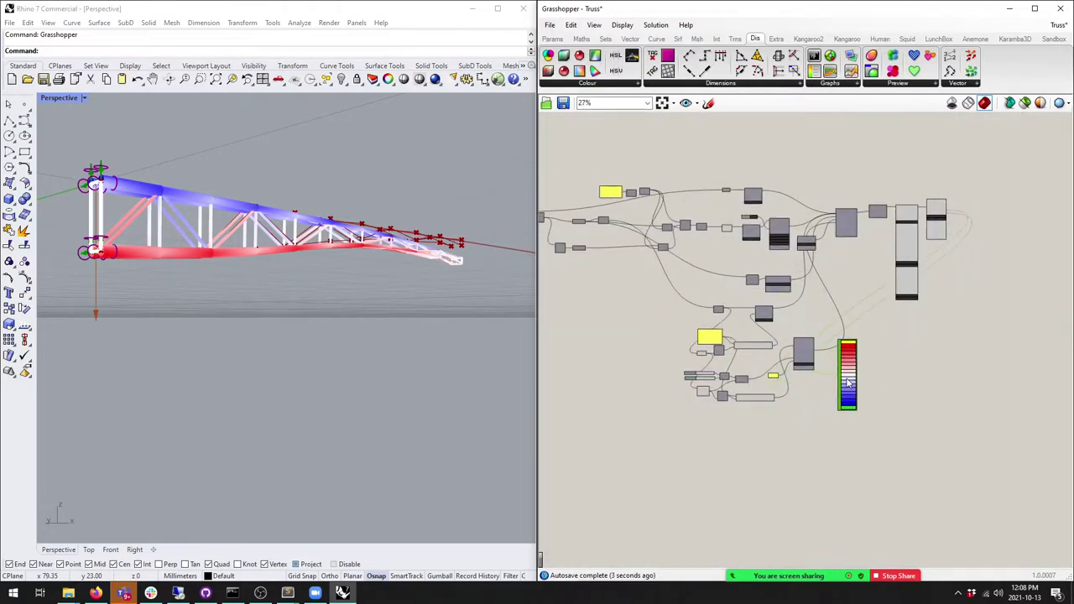
pyautogui.scroll(7, 761, 424)
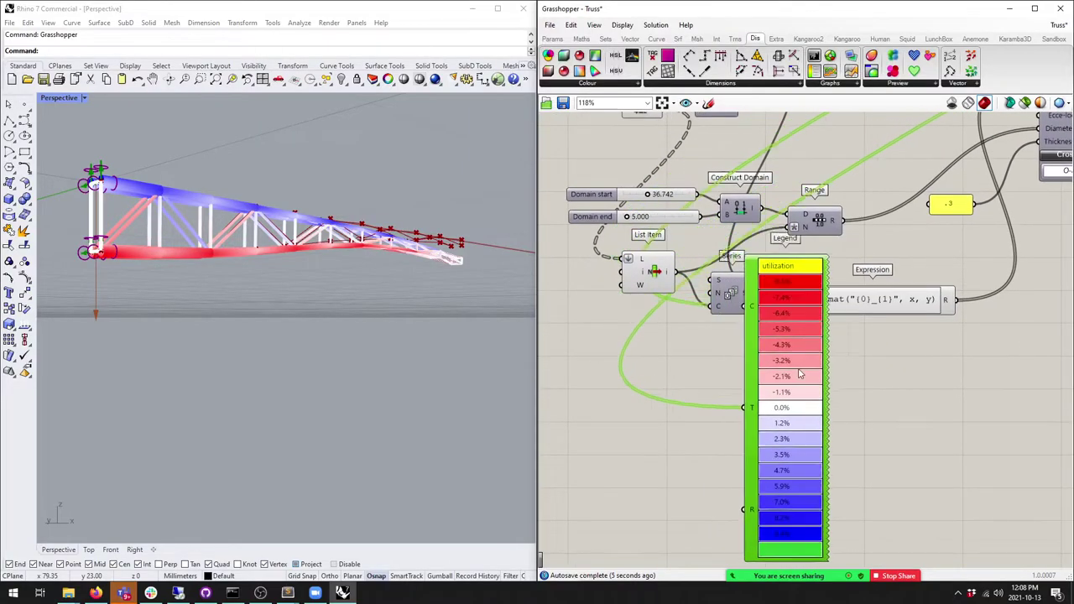
# Step: Lower the Domain start slider to about 3.979 and confirm its slider settings
pyautogui.moveTo(651, 199); pyautogui.dragTo(631, 202)
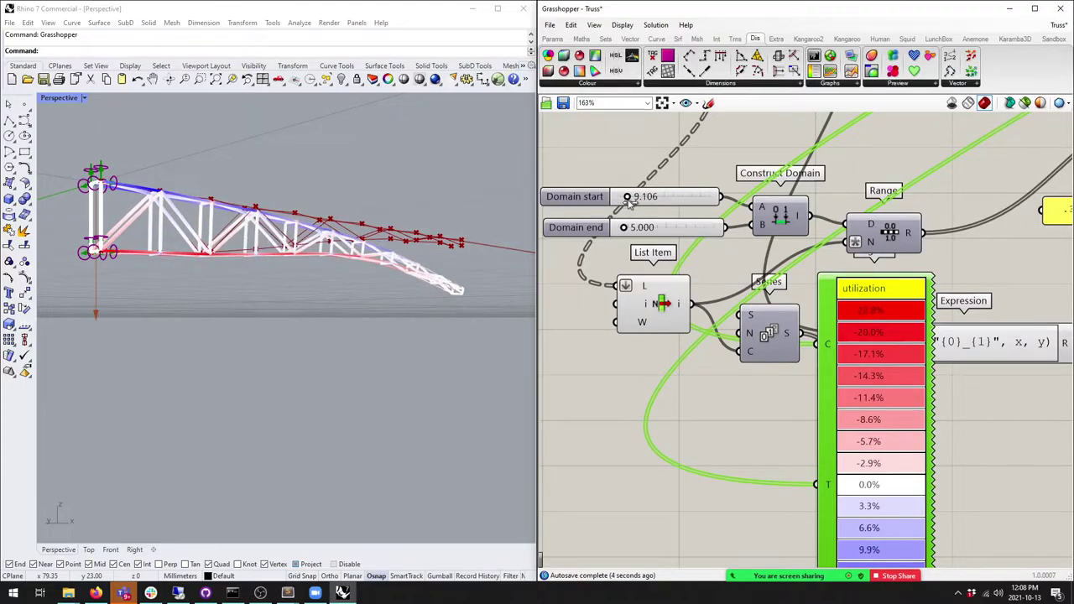
pyautogui.scroll(1, 631, 205)
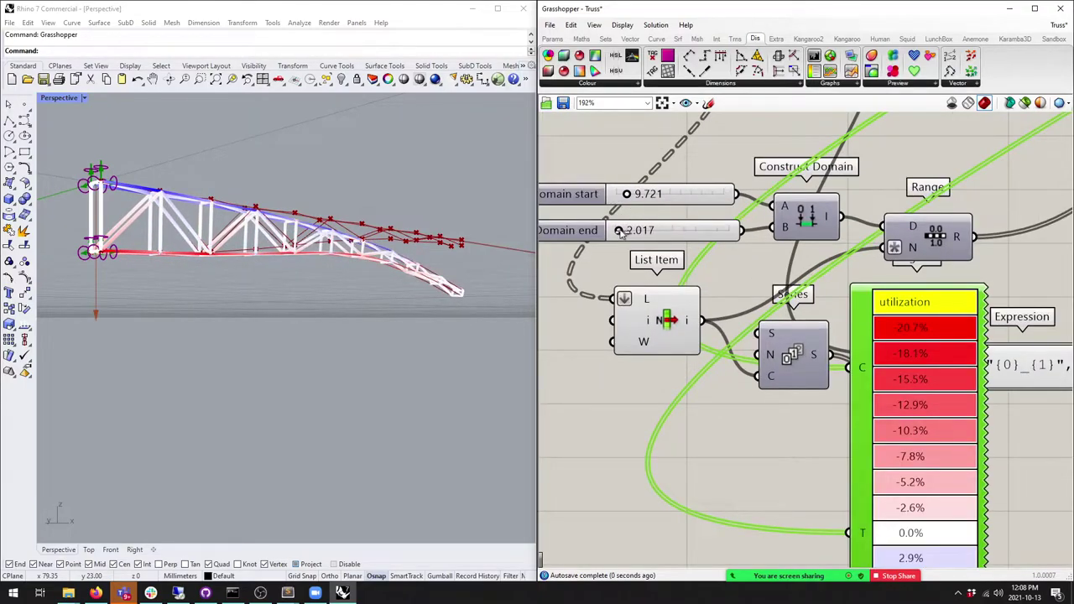
pyautogui.moveTo(630, 196); pyautogui.dragTo(625, 198)
pyautogui.doubleClick(592, 196)
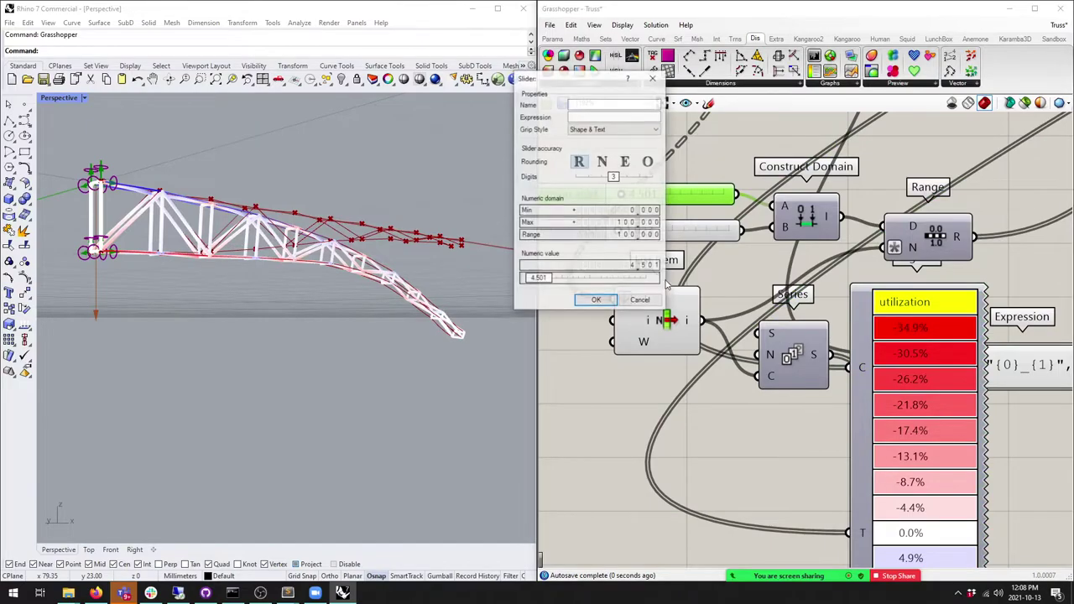
pyautogui.click(589, 300)
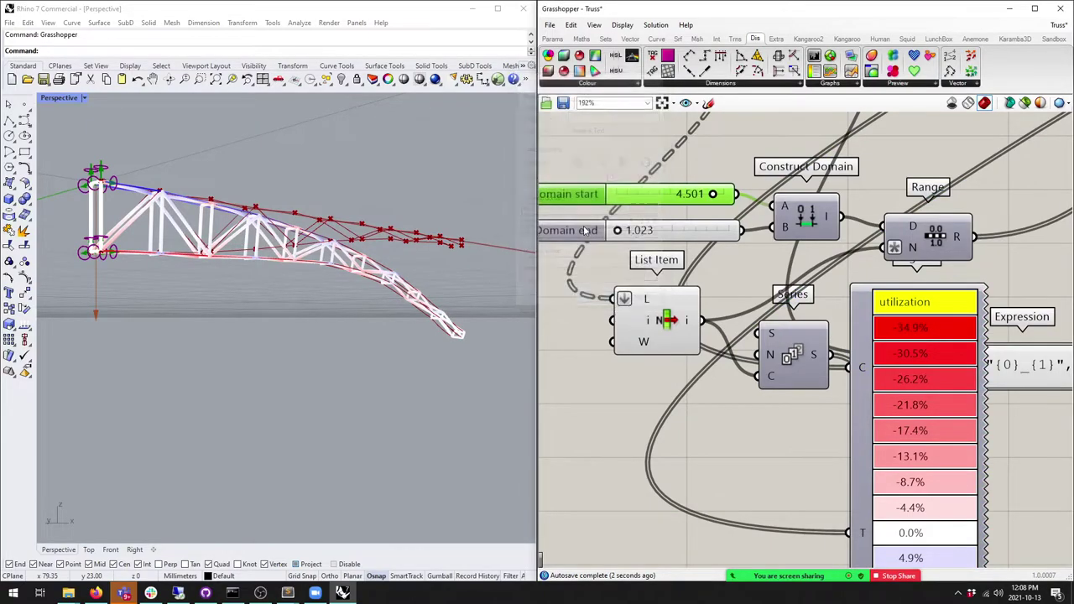
# Step: Limit the Domain end slider to 0–5 and set the taper to 2.766 start, 0.754 end
pyautogui.doubleClick(572, 228)
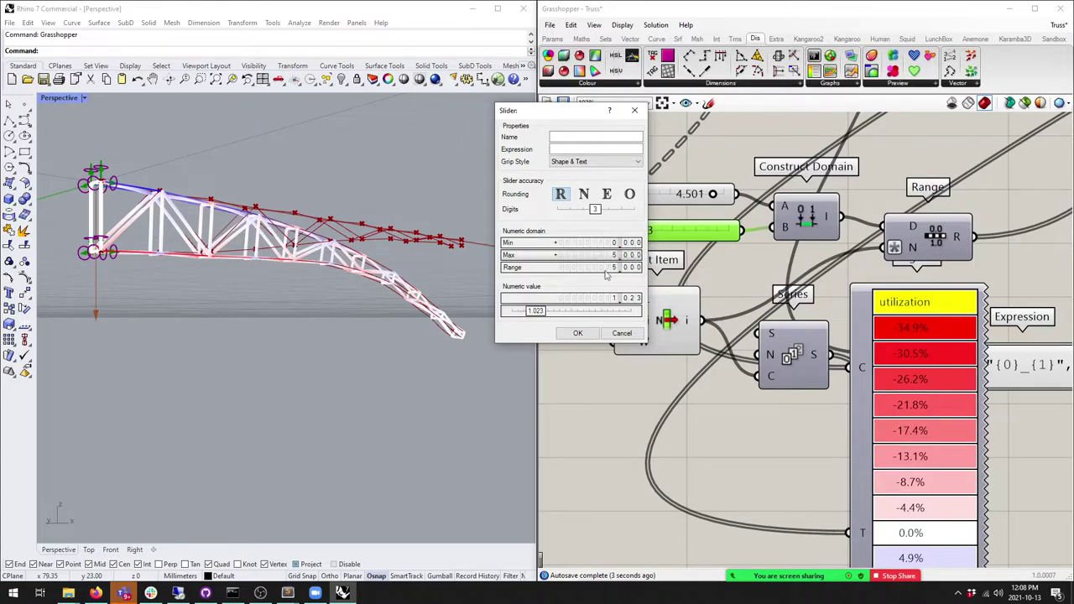
pyautogui.click(577, 333)
pyautogui.scroll(2, 713, 196)
pyautogui.moveTo(711, 194); pyautogui.dragTo(684, 194)
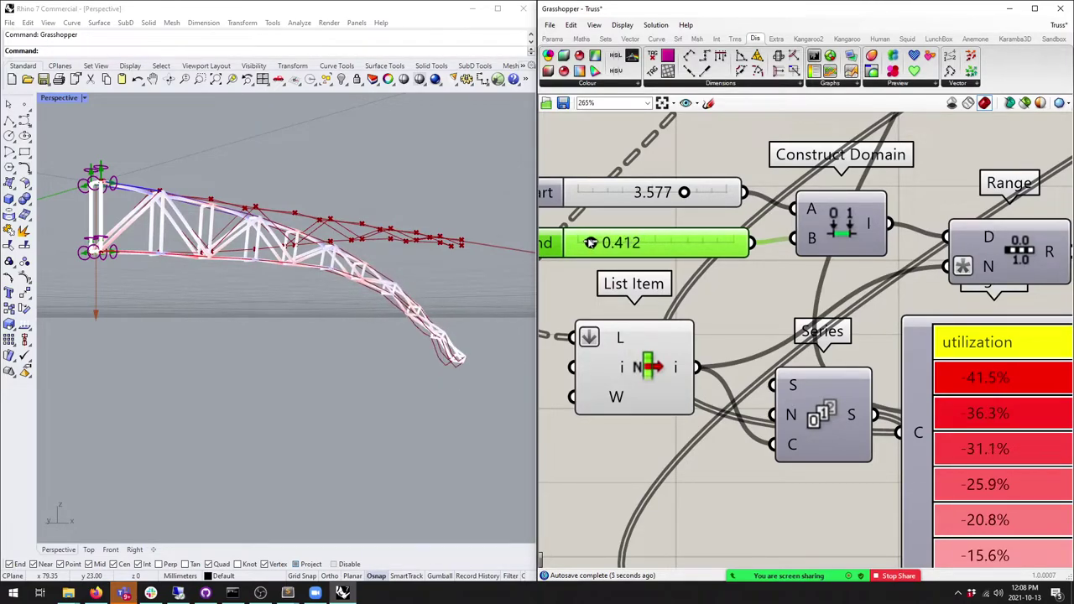
pyautogui.moveTo(684, 193); pyautogui.dragTo(661, 194)
pyautogui.scroll(10, 297, 277)
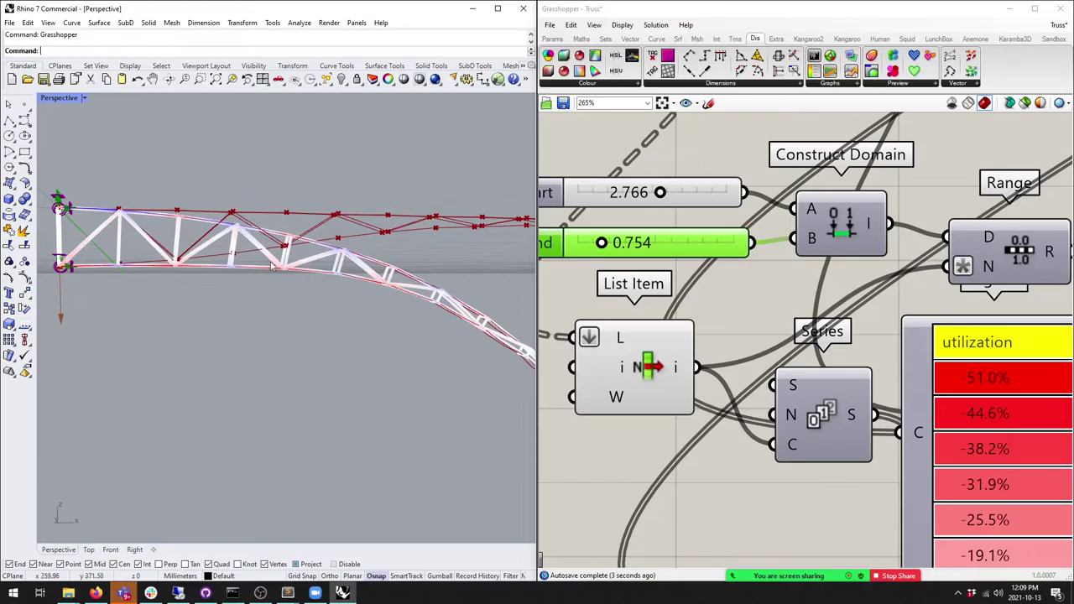
pyautogui.moveTo(219, 251); pyautogui.dragTo(396, 231, button='right')
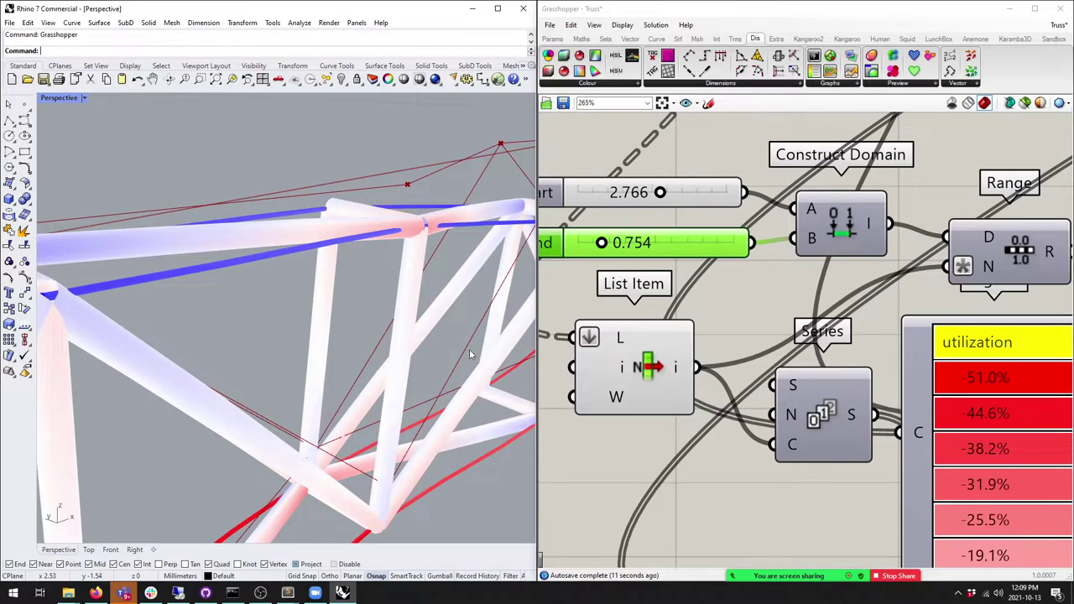
pyautogui.scroll(-5, 489, 347)
pyautogui.scroll(-6, 709, 354)
pyautogui.scroll(2, 712, 358)
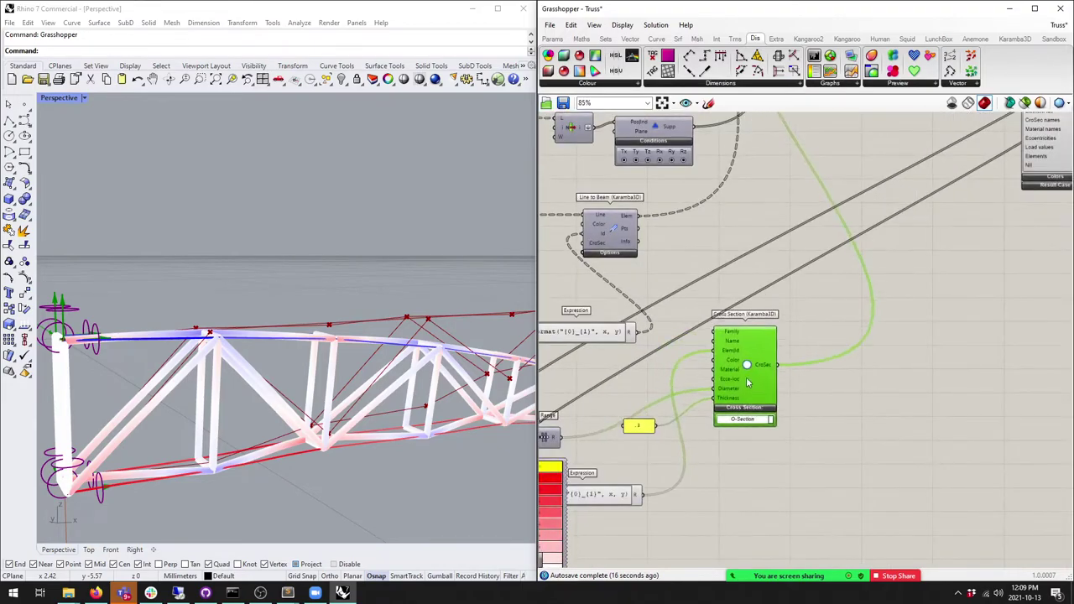
# Step: Duplicate the .3 thickness panel and Cross Section component, moving the copy up and right
pyautogui.scroll(3, 747, 378)
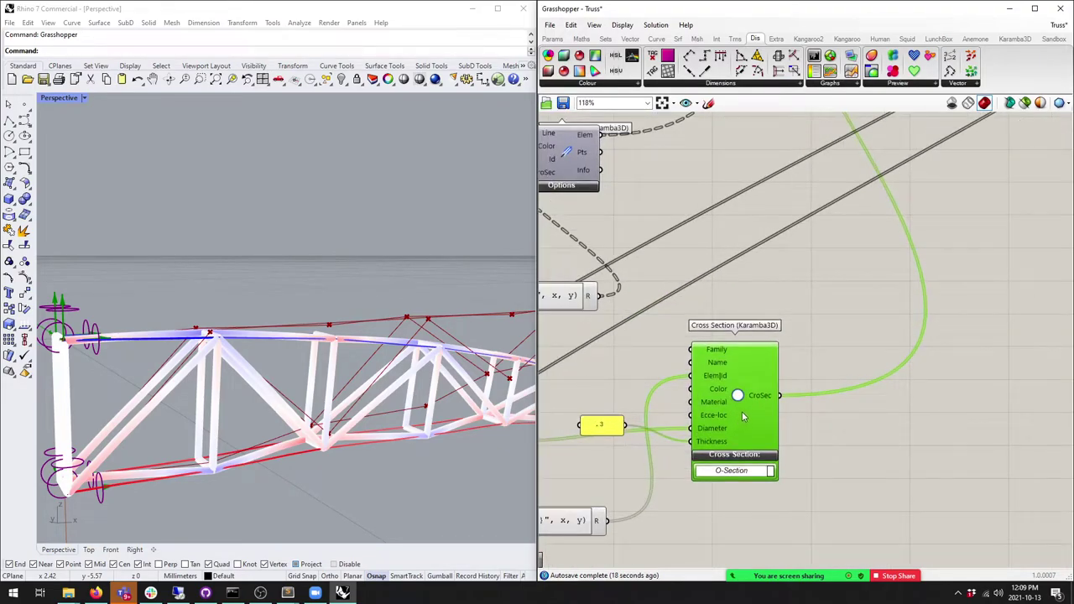
pyautogui.click(602, 424)
pyautogui.keyDown('shift'); pyautogui.click(737, 437); pyautogui.keyUp('shift')
pyautogui.hotkey('ctrl', 'c')
pyautogui.hotkey('ctrl', 'v')
pyautogui.moveTo(737, 433); pyautogui.dragTo(839, 239)
pyautogui.scroll(-4, 763, 361)
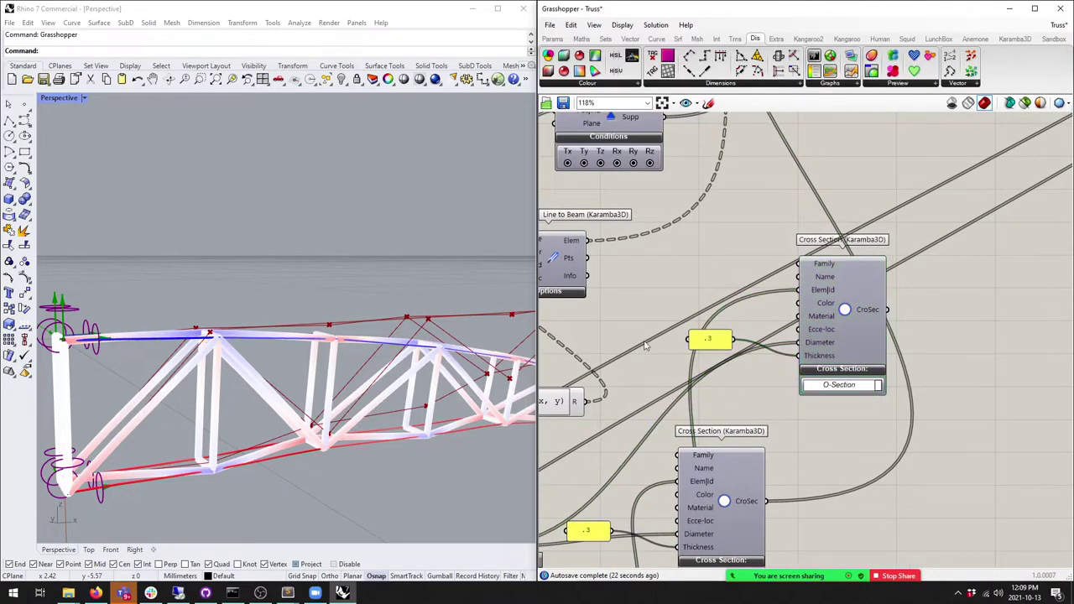
pyautogui.scroll(3, 887, 231)
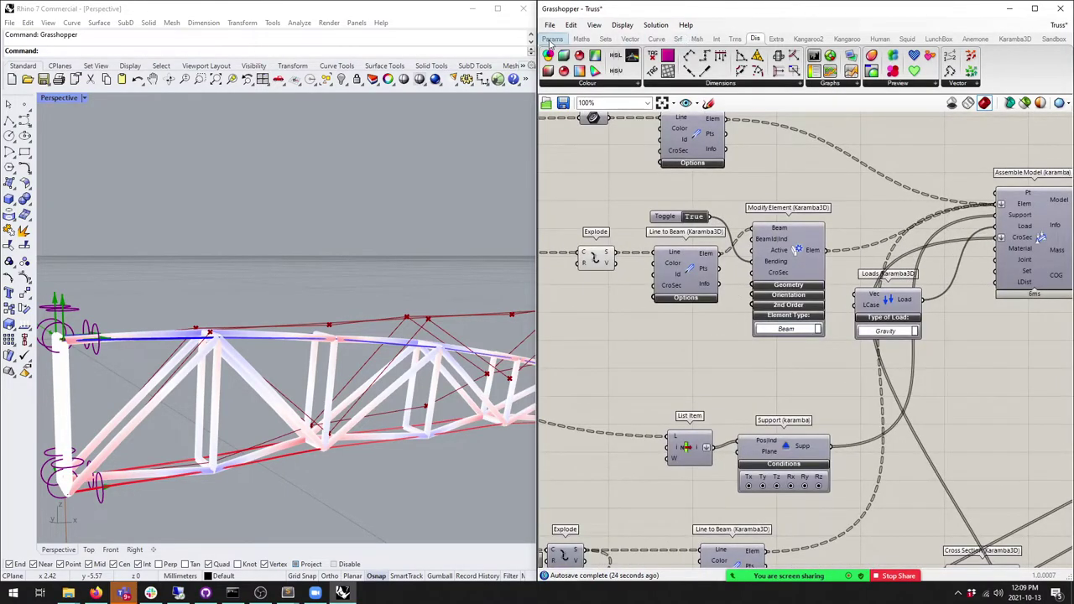
# Step: Add a new Panel reading 'web' to the canvas
pyautogui.click(551, 39)
pyautogui.moveTo(715, 70); pyautogui.dragTo(605, 355)
pyautogui.doubleClick(605, 355)
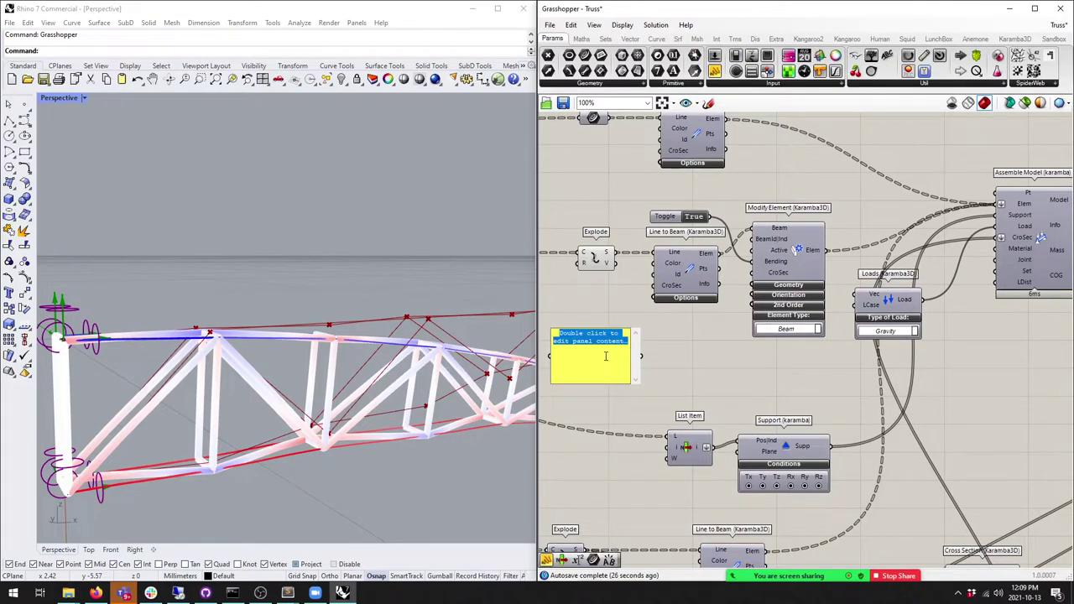
pyautogui.click(630, 373)
pyautogui.moveTo(630, 373); pyautogui.dragTo(659, 366)
pyautogui.scroll(1, 671, 352)
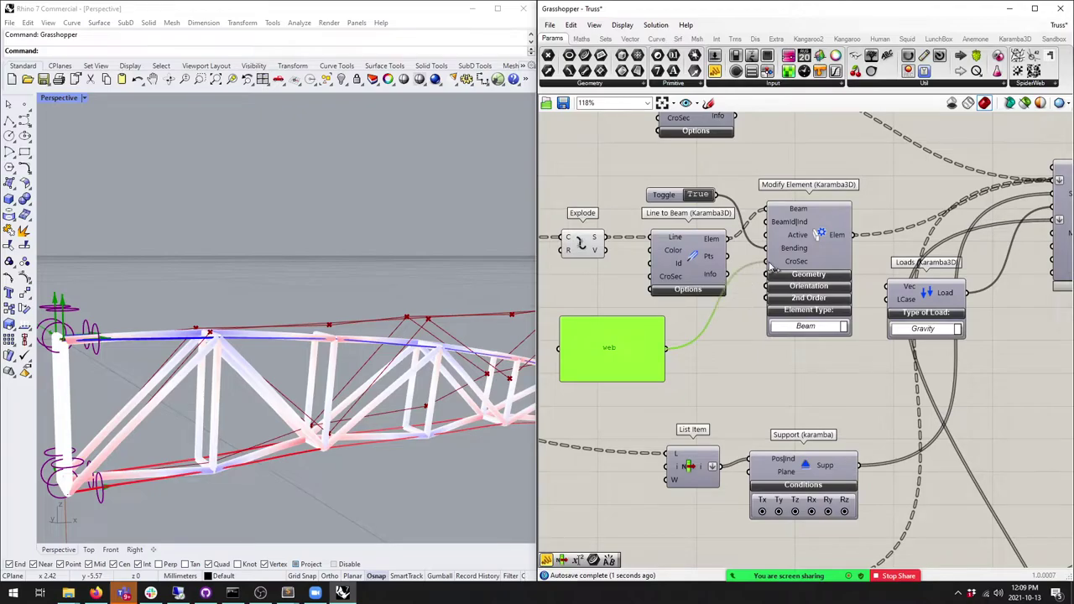
pyautogui.scroll(-2, 681, 359)
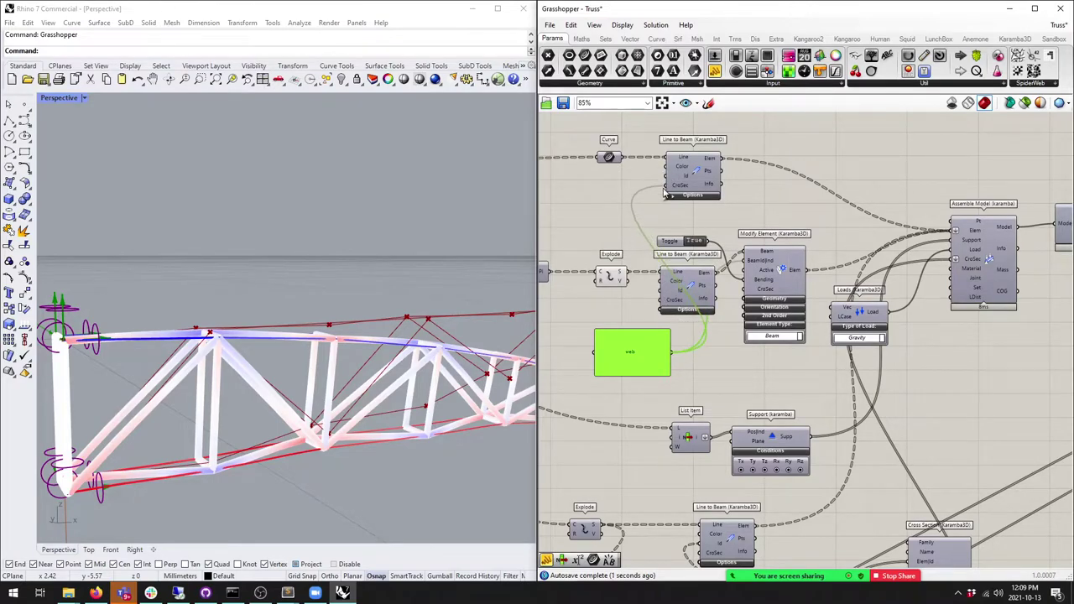
pyautogui.scroll(-1, 621, 346)
# Step: Copy the web panel and place it beside the new Cross Section
pyautogui.hotkey('ctrl', 'c')
pyautogui.hotkey('ctrl', 'v')
pyautogui.scroll(2, 637, 335)
pyautogui.moveTo(743, 395); pyautogui.dragTo(764, 357)
pyautogui.scroll(2, 763, 357)
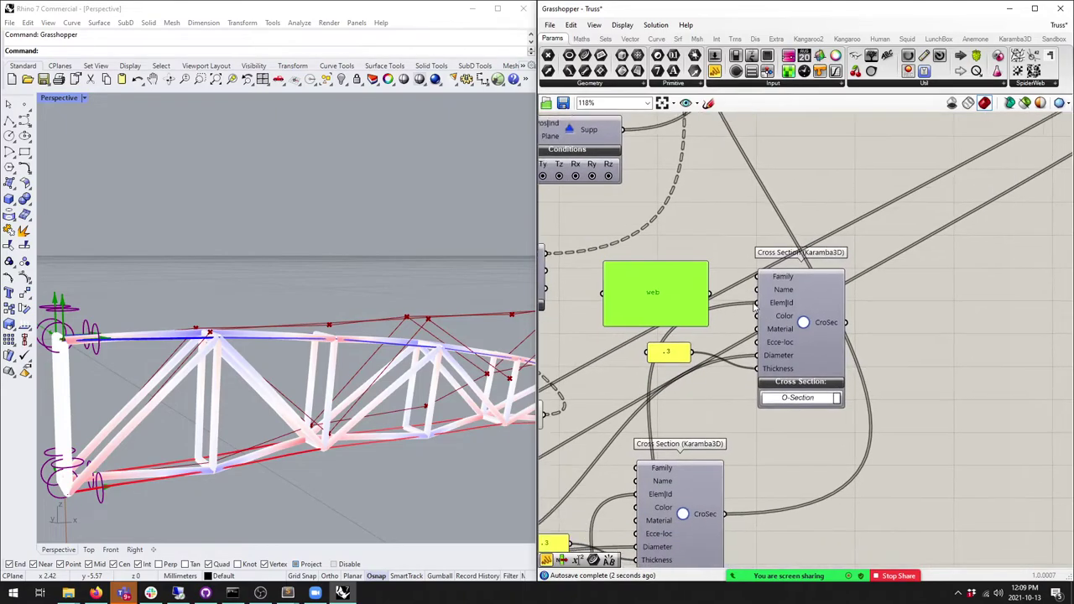
pyautogui.click(699, 295)
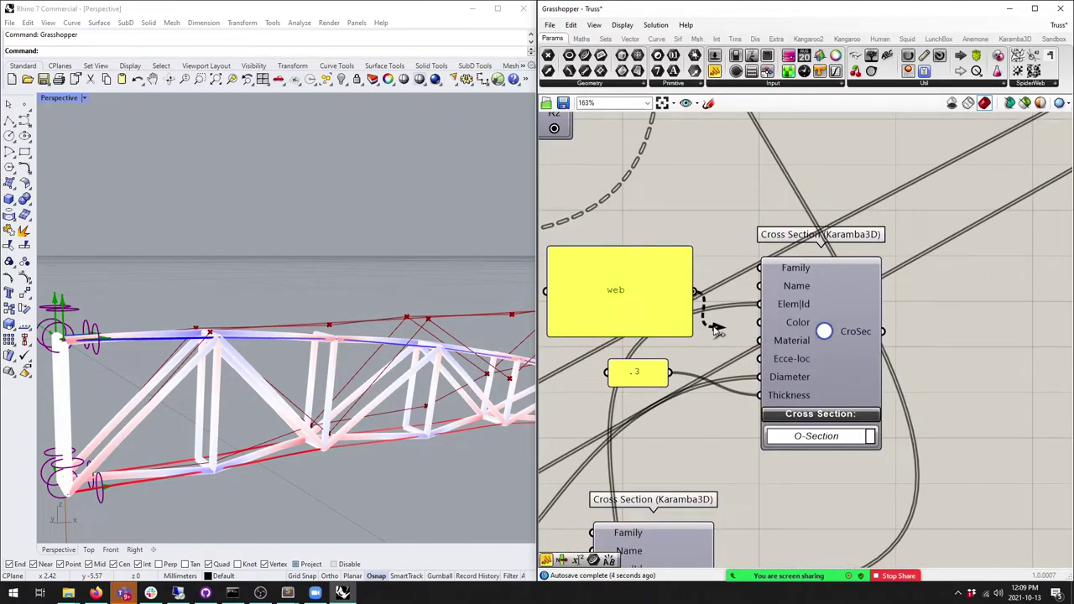
pyautogui.click(643, 308)
pyautogui.scroll(-5, 643, 308)
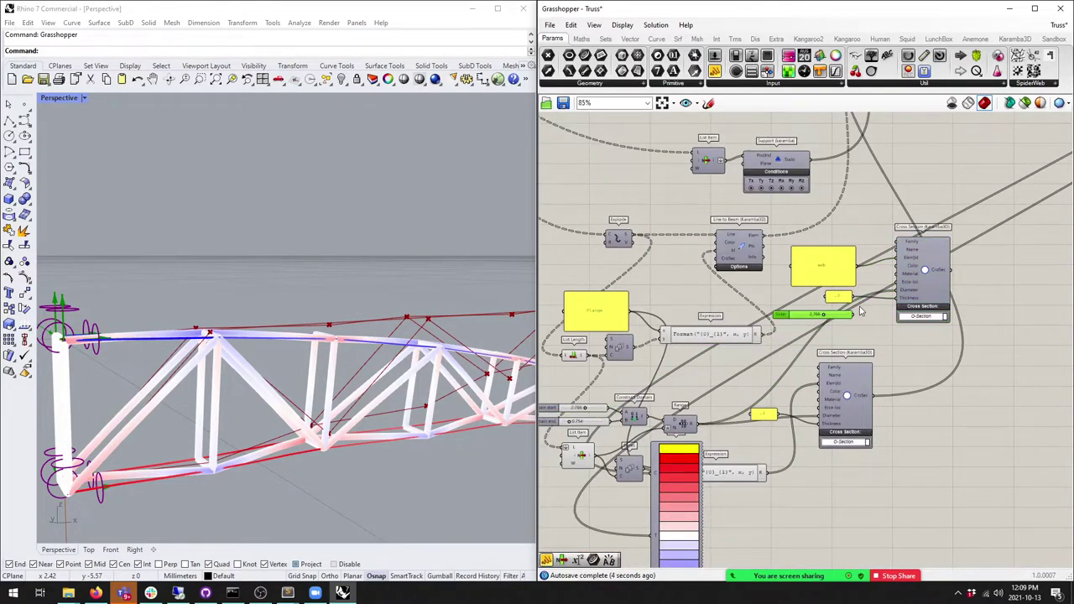
pyautogui.scroll(2, 860, 311)
pyautogui.scroll(-3, 921, 282)
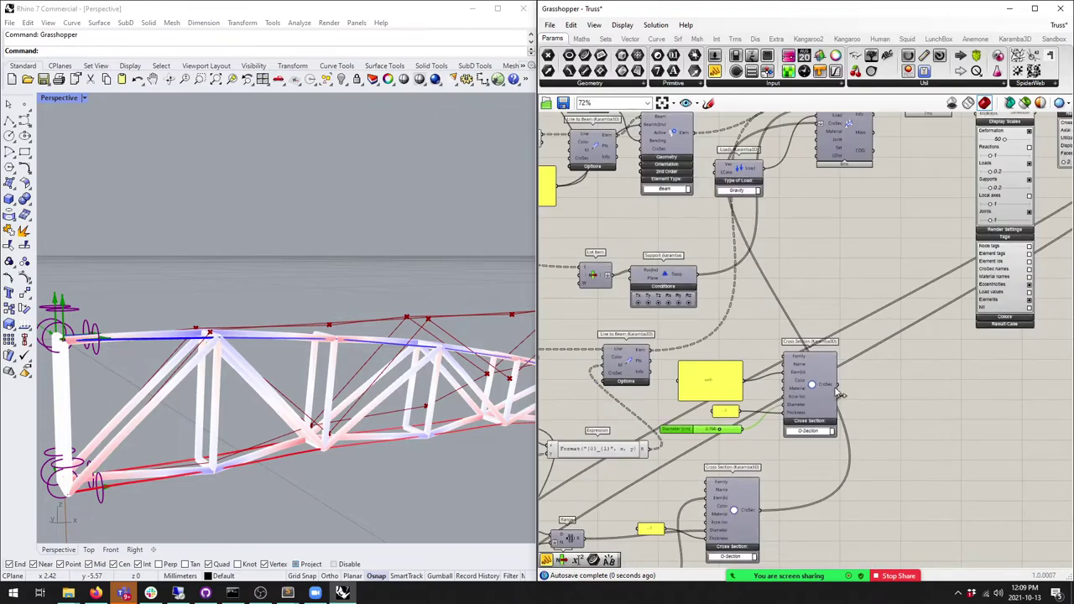
# Step: Set the web Diameter [cm] value to 5 and inspect the thicker web members
pyautogui.moveTo(395, 361); pyautogui.dragTo(399, 342, button='right')
pyautogui.scroll(4, 714, 482)
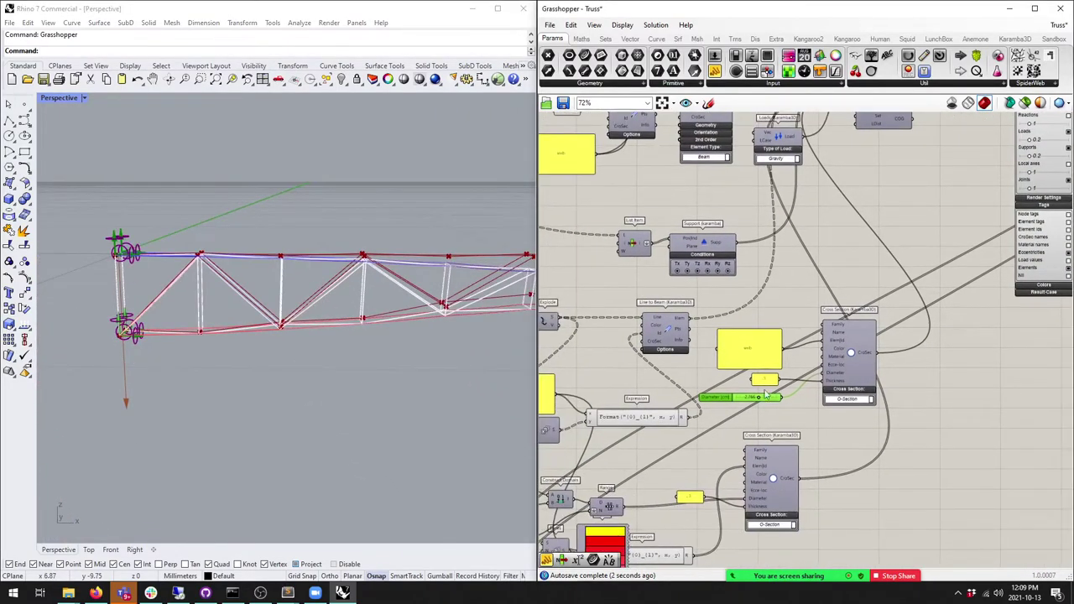
pyautogui.moveTo(752, 400)
pyautogui.mouseDown()
pyautogui.moveTo(738, 405)
pyautogui.moveTo(770, 410)
pyautogui.mouseUp()
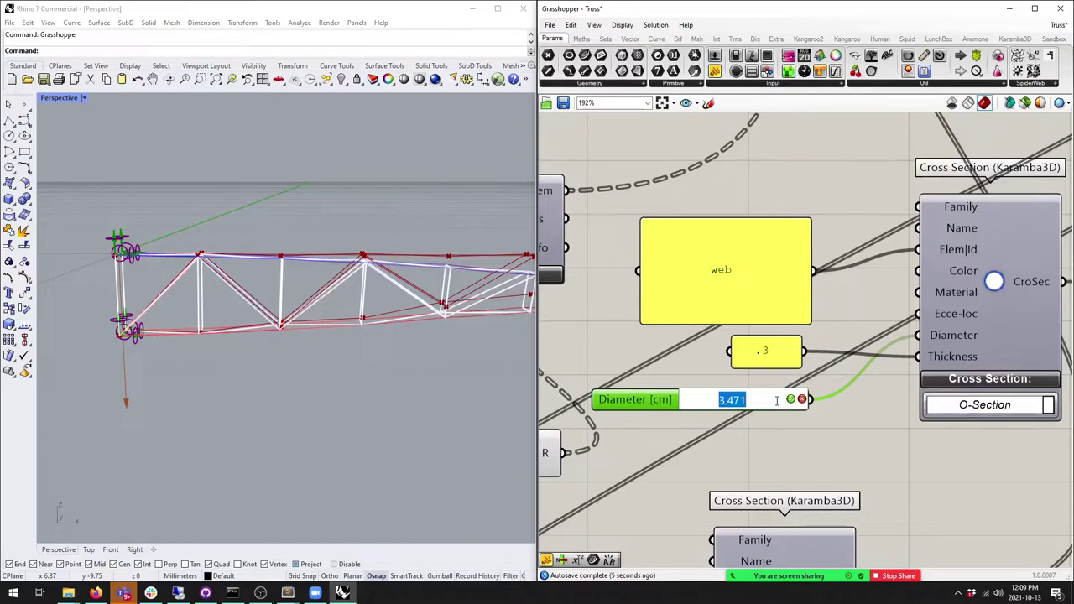
pyautogui.press('Return')
pyautogui.scroll(5, 342, 253)
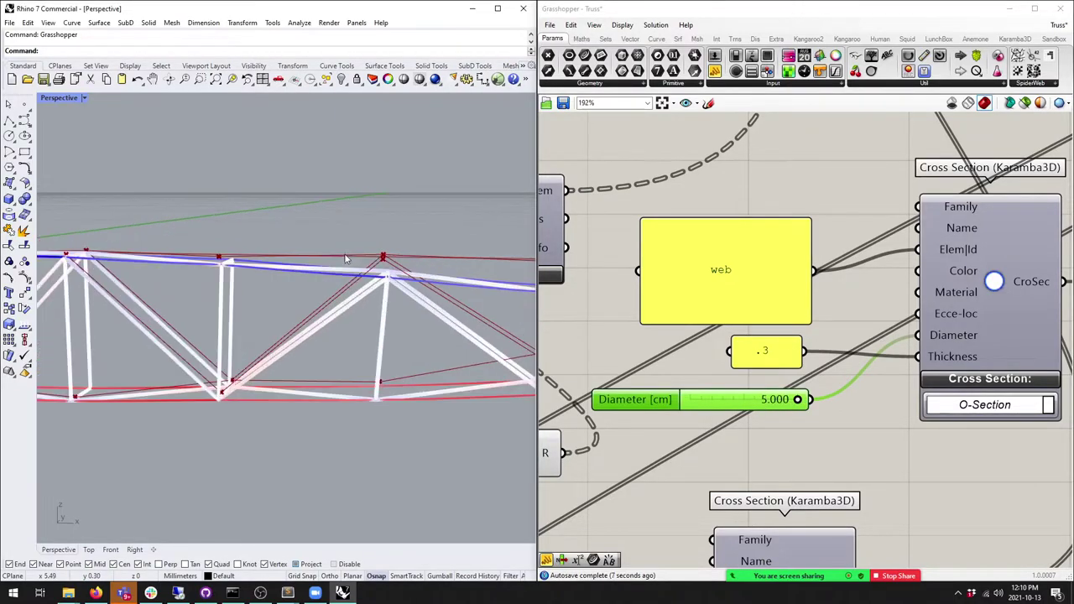
pyautogui.scroll(-8, 424, 342)
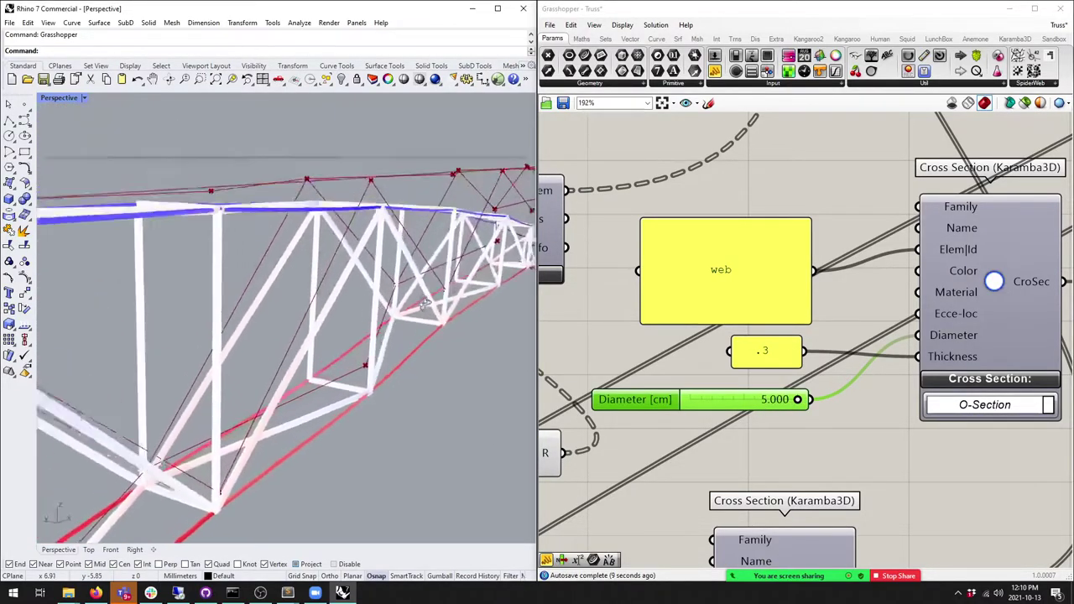
pyautogui.moveTo(402, 293); pyautogui.dragTo(352, 319, button='right')
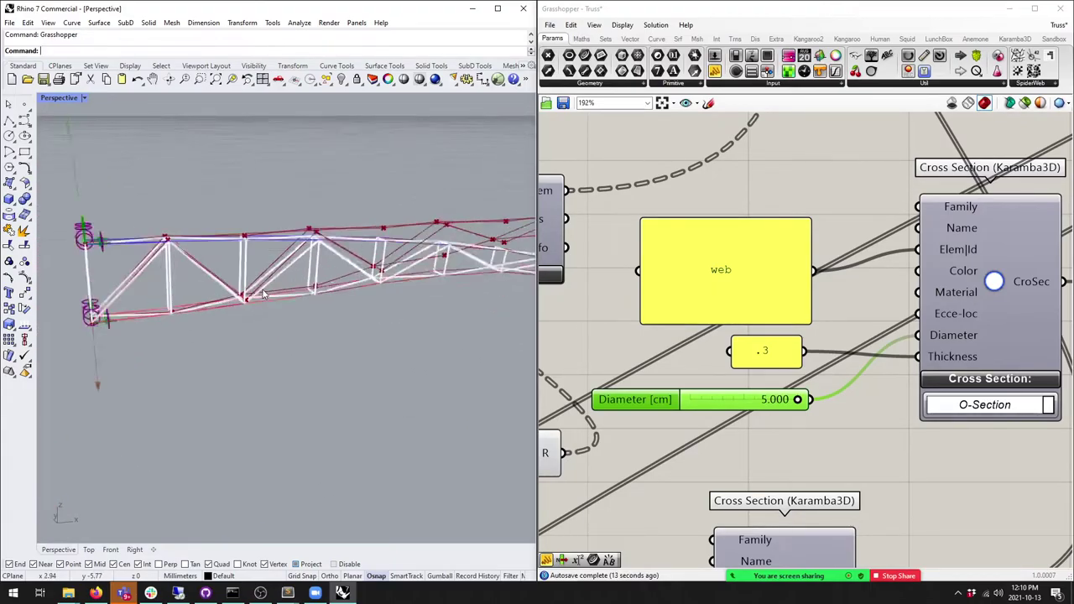
pyautogui.moveTo(740, 366); pyautogui.dragTo(898, 321, button='right')
pyautogui.scroll(-4, 898, 322)
pyautogui.scroll(4, 660, 419)
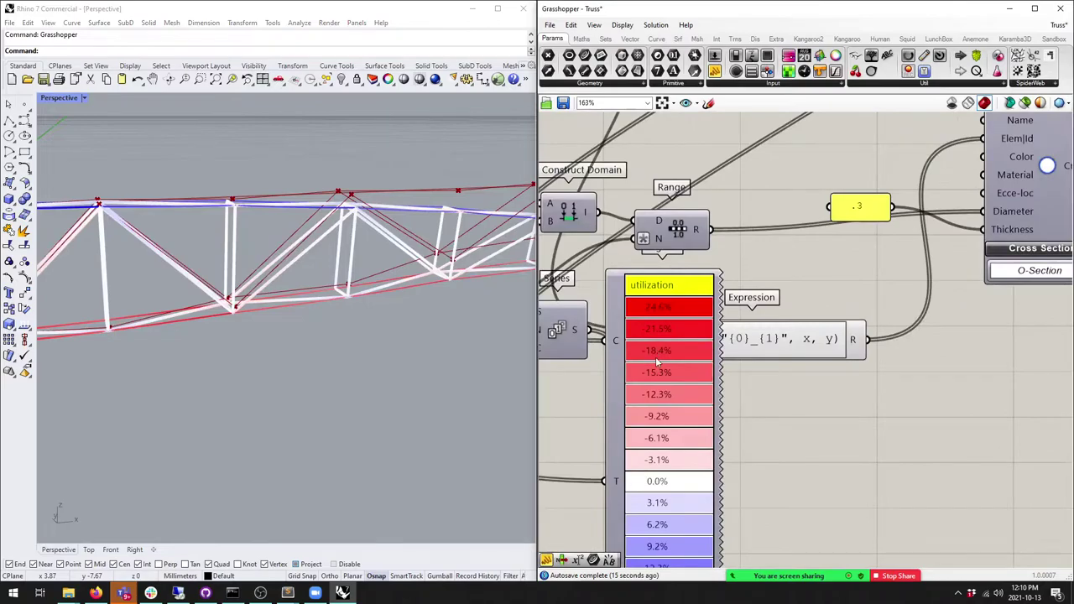
# Step: Move the utilization legend panel right and adjust the Domain start value
pyautogui.scroll(-2, 660, 416)
pyautogui.moveTo(660, 416); pyautogui.dragTo(730, 433)
pyautogui.scroll(3, 730, 433)
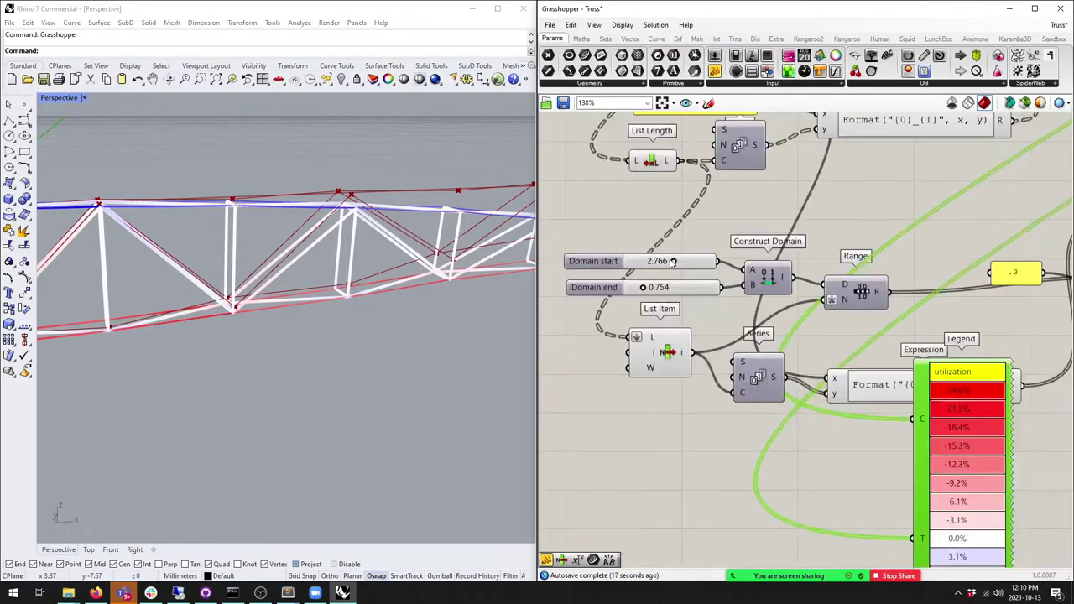
pyautogui.moveTo(675, 261); pyautogui.dragTo(664, 219, button='right')
pyautogui.moveTo(660, 216)
pyautogui.mouseDown()
pyautogui.moveTo(639, 217)
pyautogui.moveTo(623, 245)
pyautogui.moveTo(635, 249)
pyautogui.moveTo(655, 220)
pyautogui.moveTo(634, 219)
pyautogui.moveTo(677, 220)
pyautogui.mouseUp()
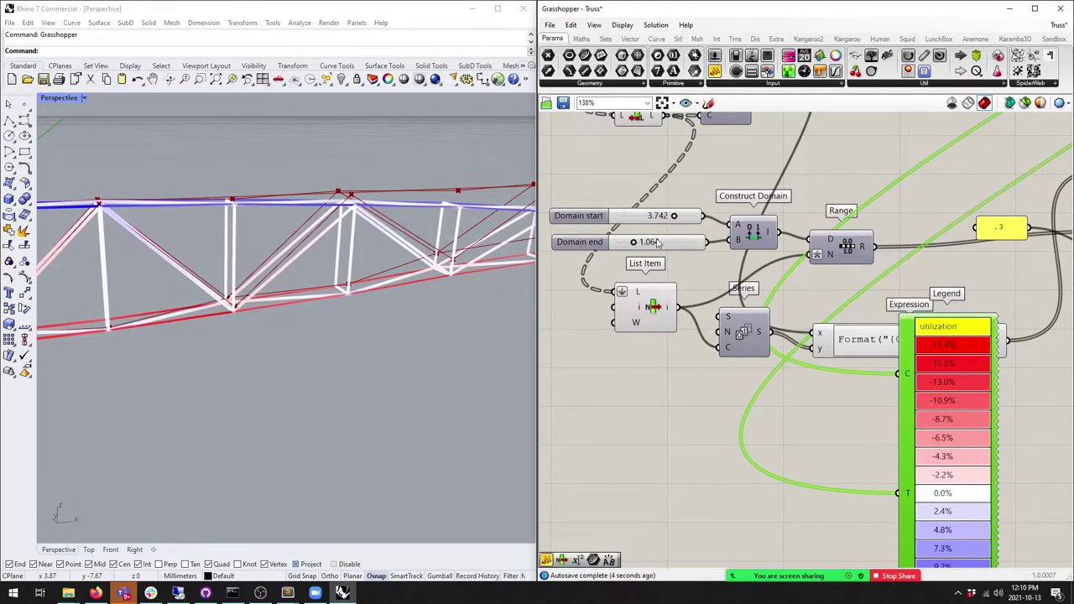
pyautogui.scroll(2, 658, 241)
# Step: Set the web Diameter [cm] value to 2
pyautogui.moveTo(361, 261); pyautogui.dragTo(307, 292, button='right')
pyautogui.scroll(4, 400, 293)
pyautogui.scroll(2, 401, 293)
pyautogui.scroll(-3, 394, 290)
pyautogui.moveTo(395, 289); pyautogui.dragTo(244, 312, button='right')
pyautogui.scroll(-2, 629, 417)
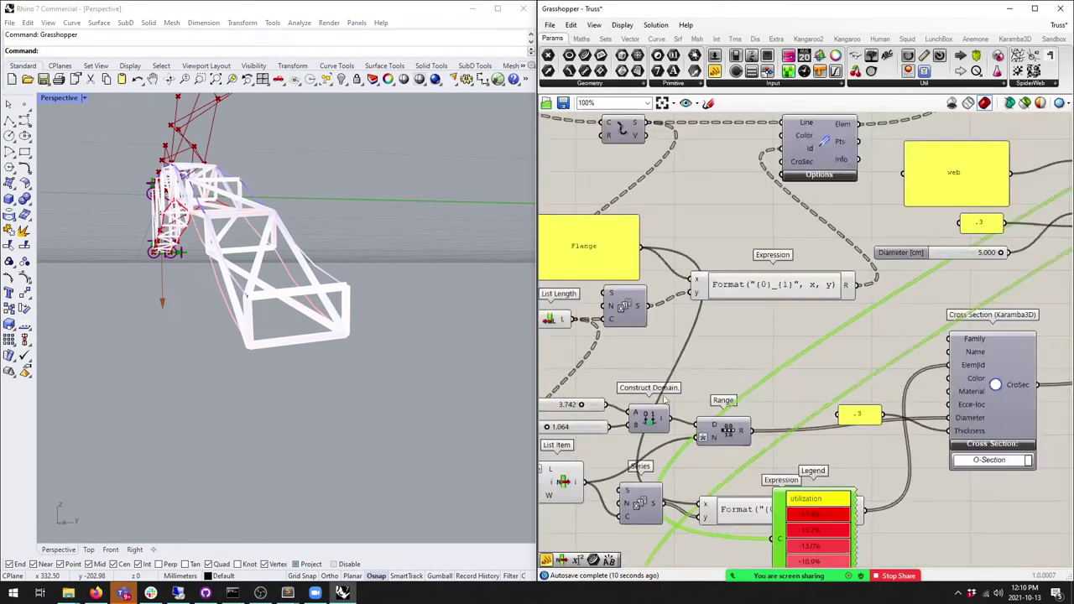
pyautogui.moveTo(629, 417); pyautogui.dragTo(470, 453, button='right')
pyautogui.scroll(3, 726, 283)
pyautogui.moveTo(789, 282); pyautogui.dragTo(716, 283)
pyautogui.click(742, 287)
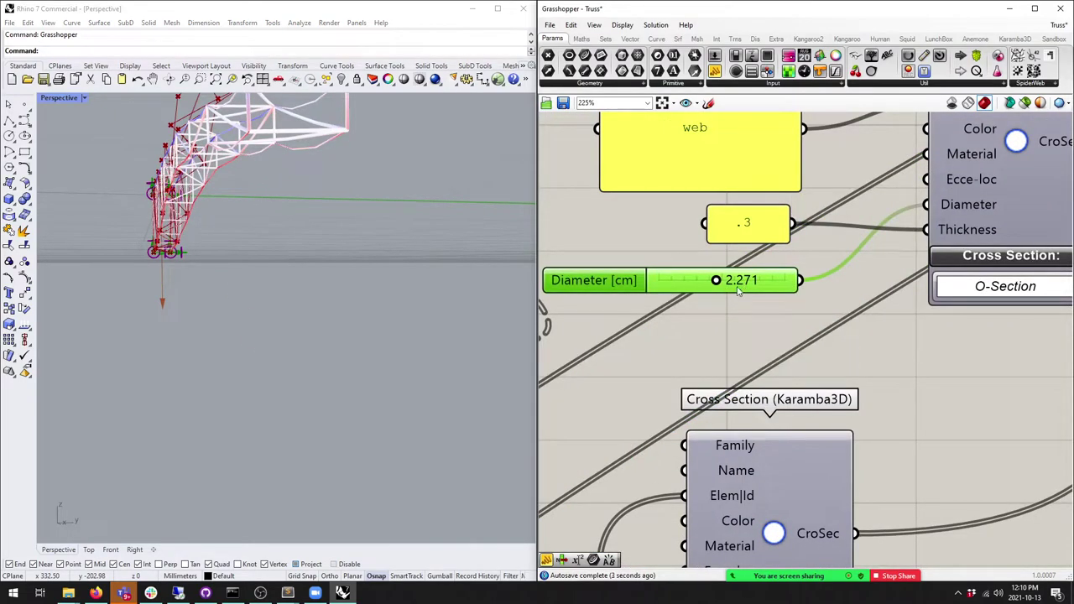
pyautogui.write('2')
pyautogui.press('Return')
# Step: Raise the Domain start value from 3.742 to 5.000
pyautogui.moveTo(377, 302); pyautogui.dragTo(349, 281, button='right')
pyautogui.scroll(-5, 888, 146)
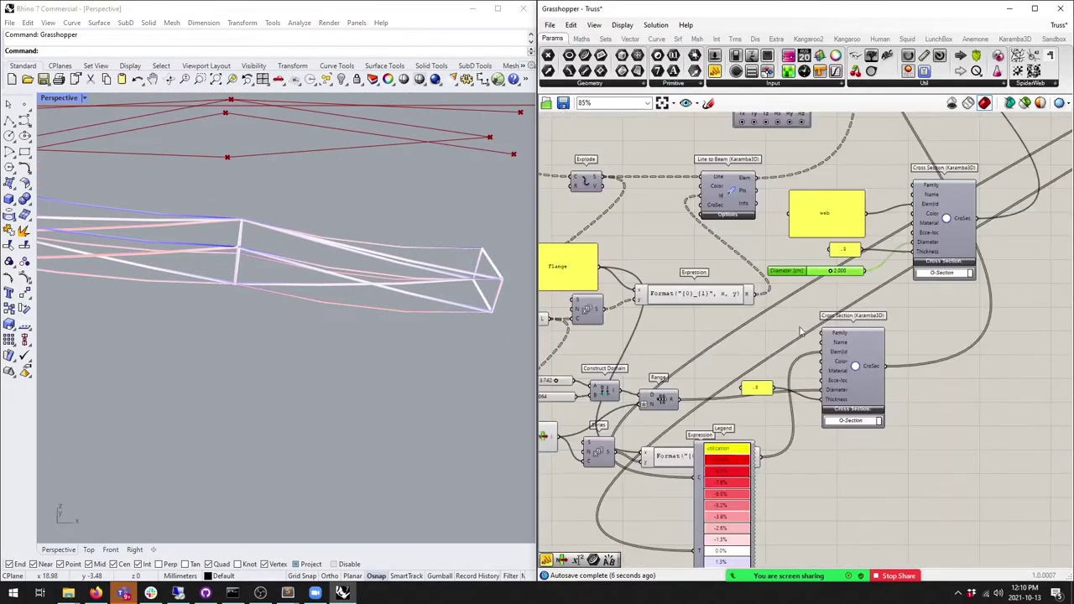
pyautogui.scroll(4, 760, 329)
pyautogui.scroll(-4, 674, 227)
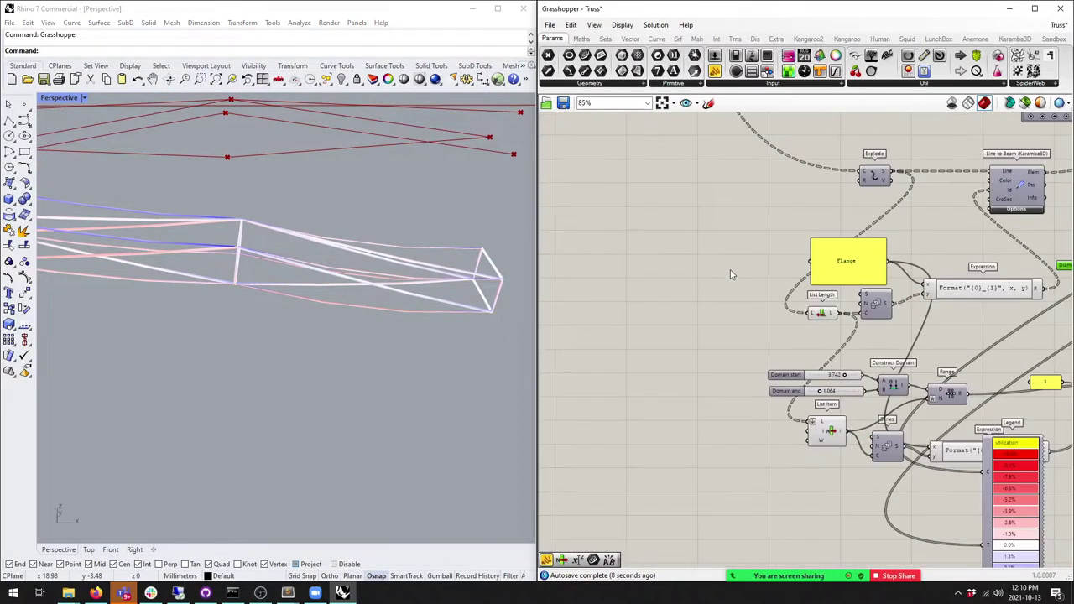
pyautogui.scroll(3, 725, 303)
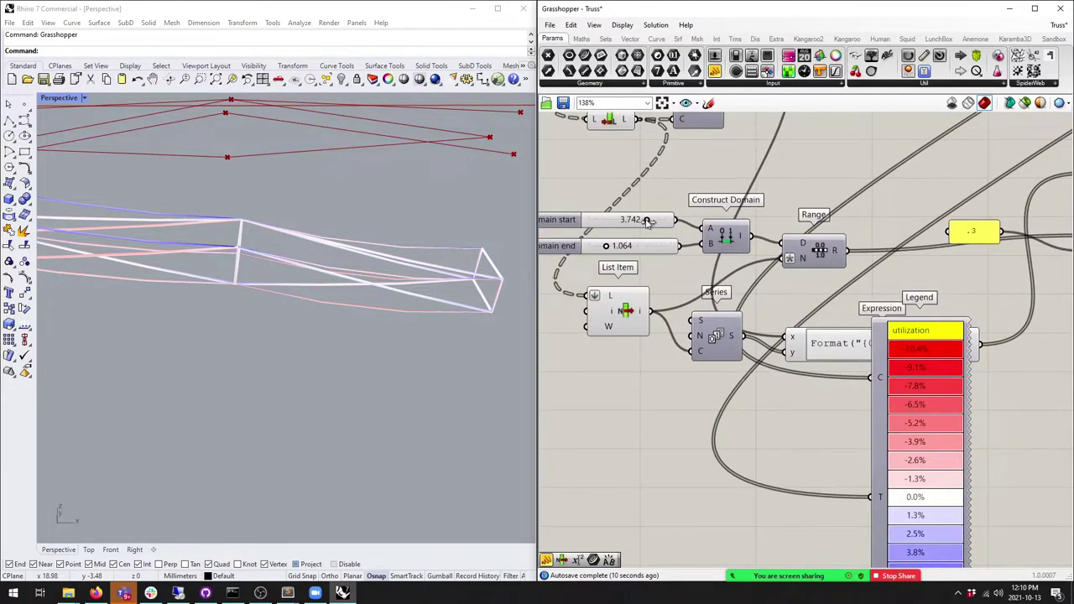
pyautogui.moveTo(647, 221); pyautogui.dragTo(679, 219)
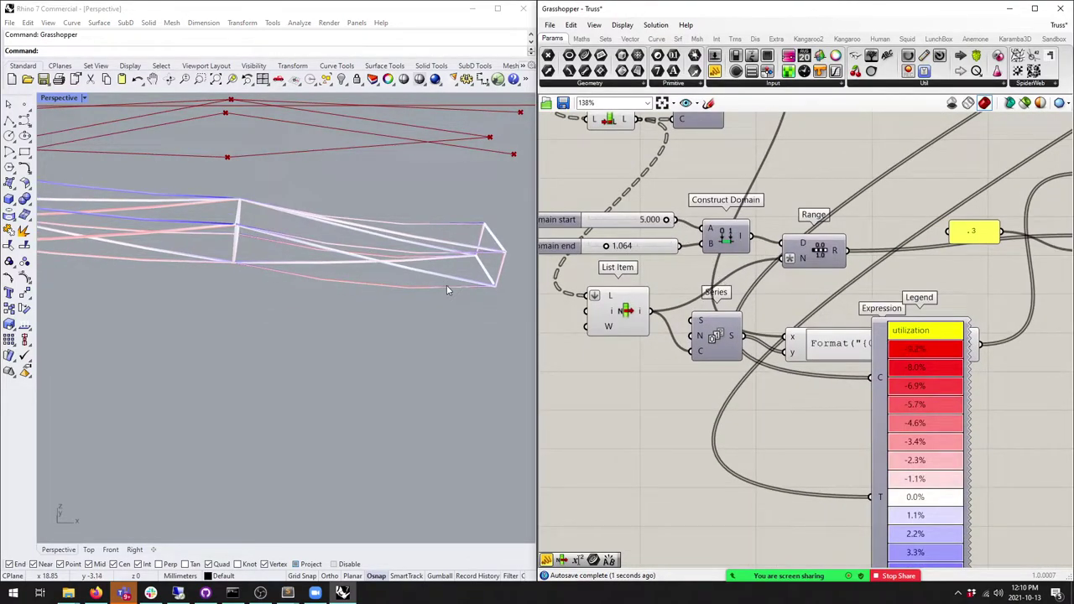
# Step: Orbit the truss to a flat side view and bring the Karamba components into view
pyautogui.moveTo(315, 281); pyautogui.dragTo(292, 220, button='right')
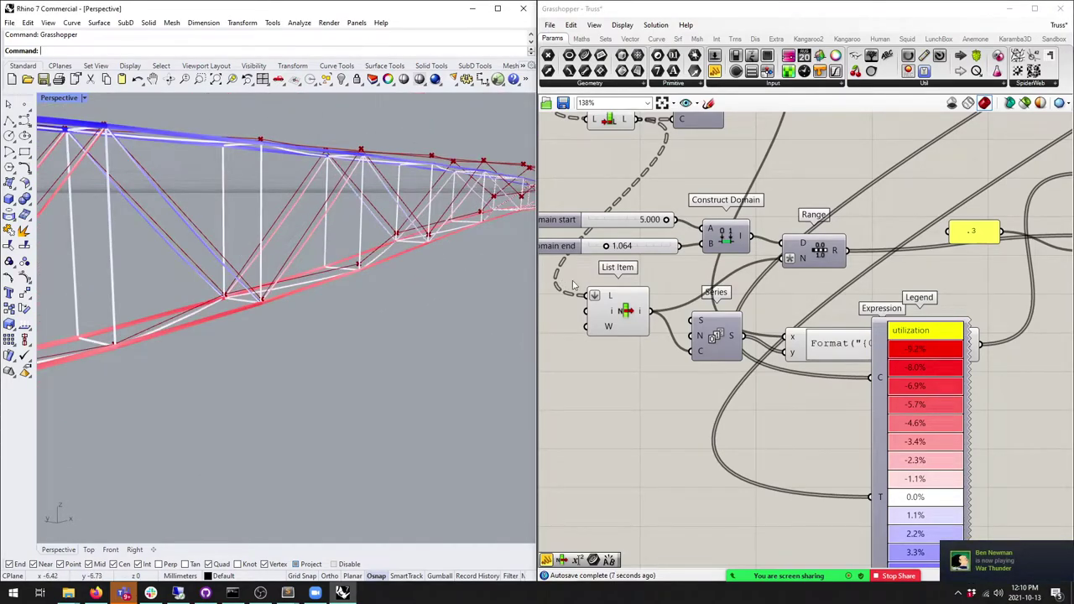
pyautogui.scroll(-2, 738, 285)
pyautogui.moveTo(738, 285); pyautogui.dragTo(587, 352, button='right')
pyautogui.moveTo(739, 252); pyautogui.dragTo(730, 287, button='right')
pyautogui.scroll(2, 732, 286)
pyautogui.moveTo(494, 259); pyautogui.dragTo(372, 255, button='right')
pyautogui.moveTo(313, 233); pyautogui.dragTo(211, 276, button='right')
pyautogui.moveTo(751, 326); pyautogui.dragTo(892, 318, button='right')
pyautogui.scroll(-5, 892, 318)
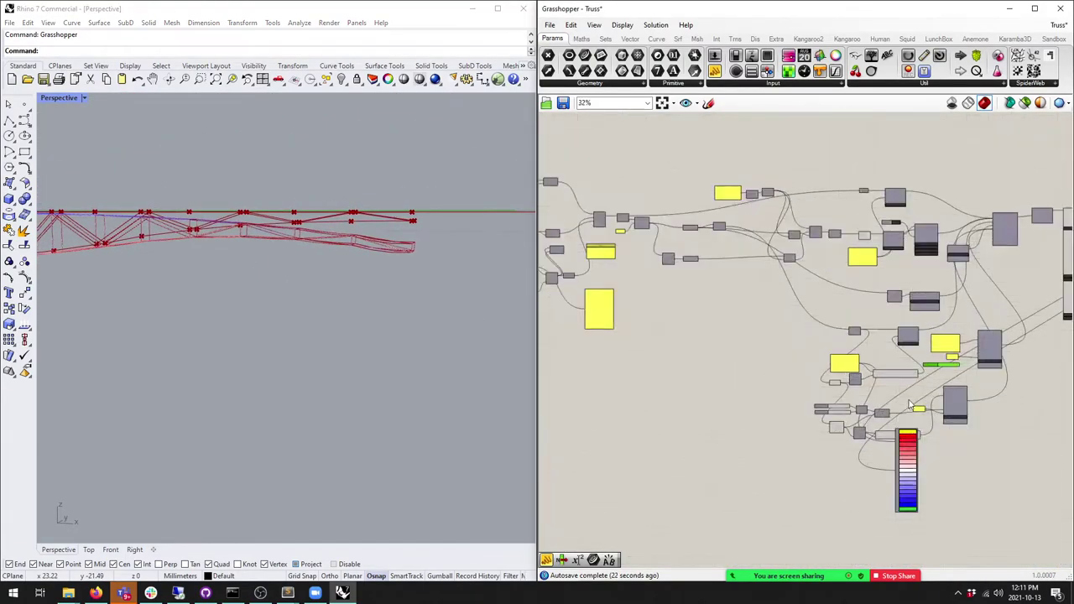
# Step: Try U-shaped and flat curves on the lower Graph Mapper, ending with a steep descending falloff
pyautogui.scroll(5, 569, 313)
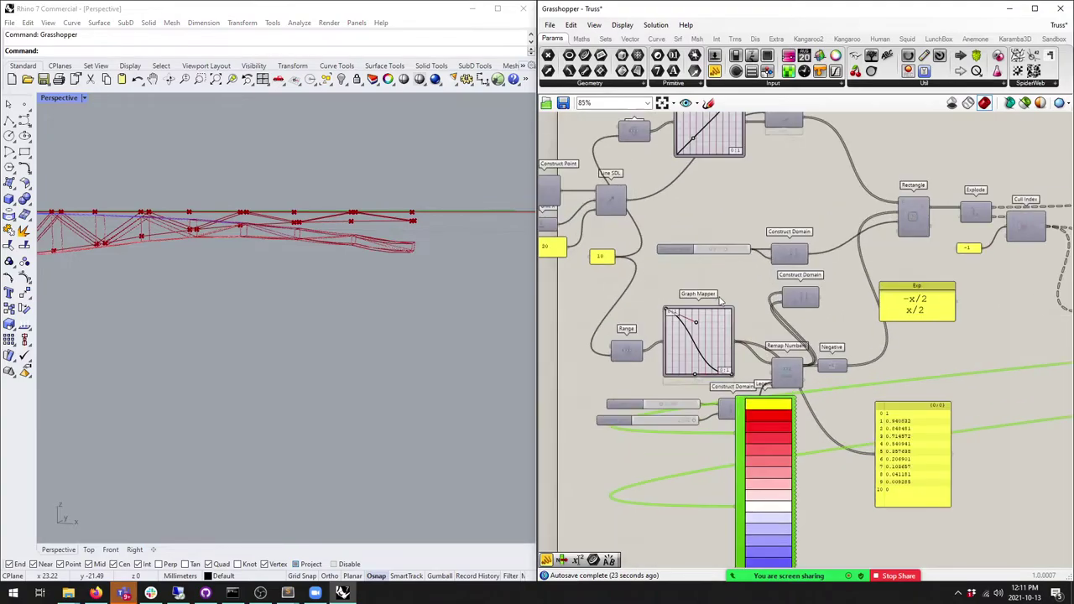
pyautogui.moveTo(234, 312); pyautogui.dragTo(334, 262, button='right')
pyautogui.moveTo(692, 334); pyautogui.dragTo(682, 291)
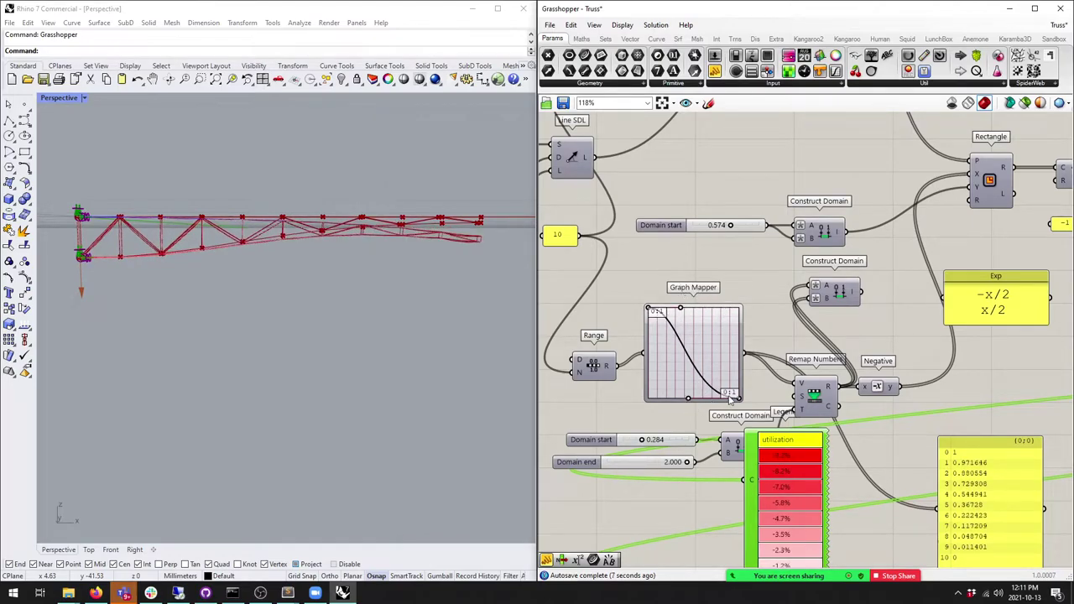
pyautogui.moveTo(739, 401); pyautogui.dragTo(761, 298)
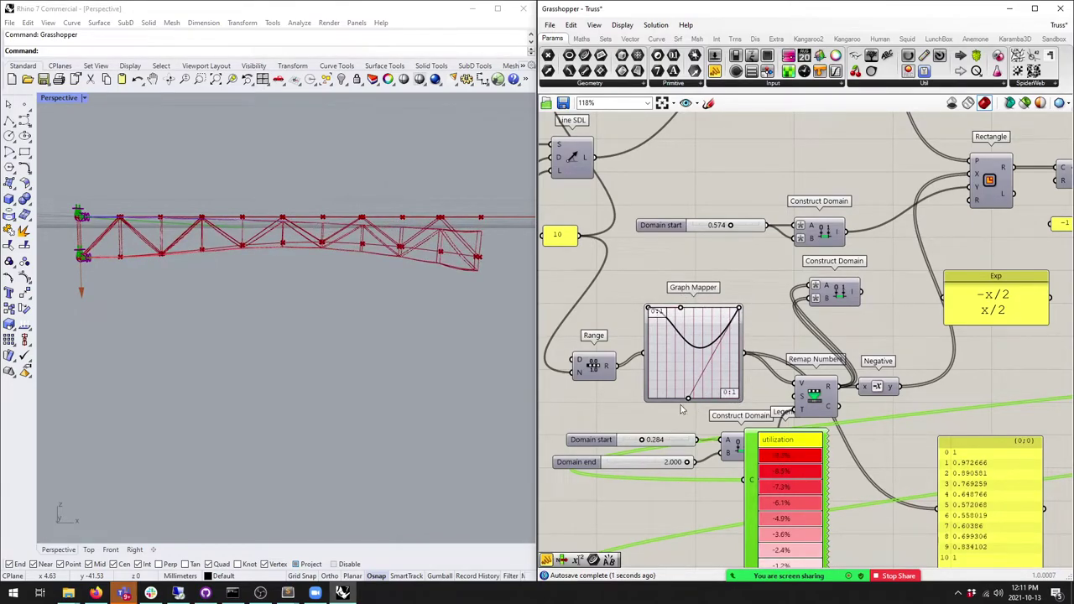
pyautogui.moveTo(689, 399); pyautogui.dragTo(694, 309)
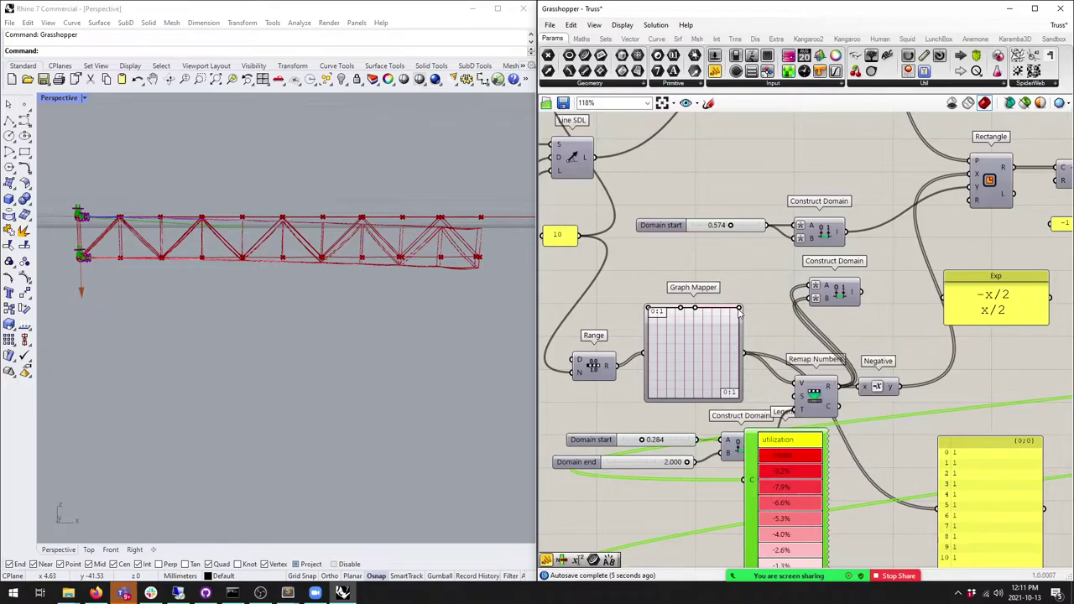
pyautogui.moveTo(739, 312); pyautogui.dragTo(740, 409)
pyautogui.moveTo(696, 310); pyautogui.dragTo(686, 413)
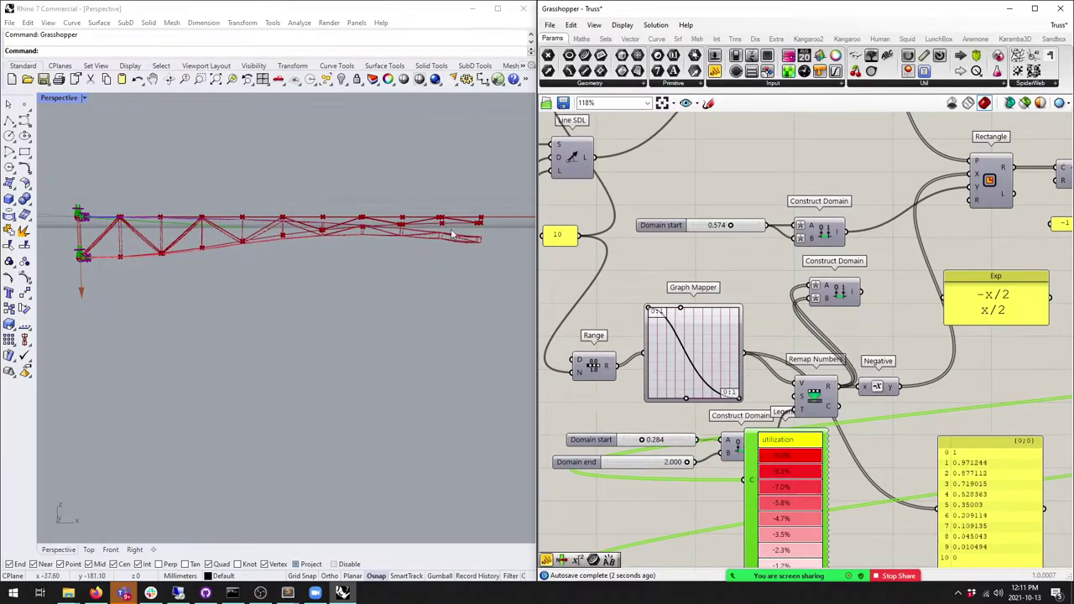
# Step: Move the Legend component down and to the right
pyautogui.moveTo(453, 243); pyautogui.dragTo(447, 273, button='right')
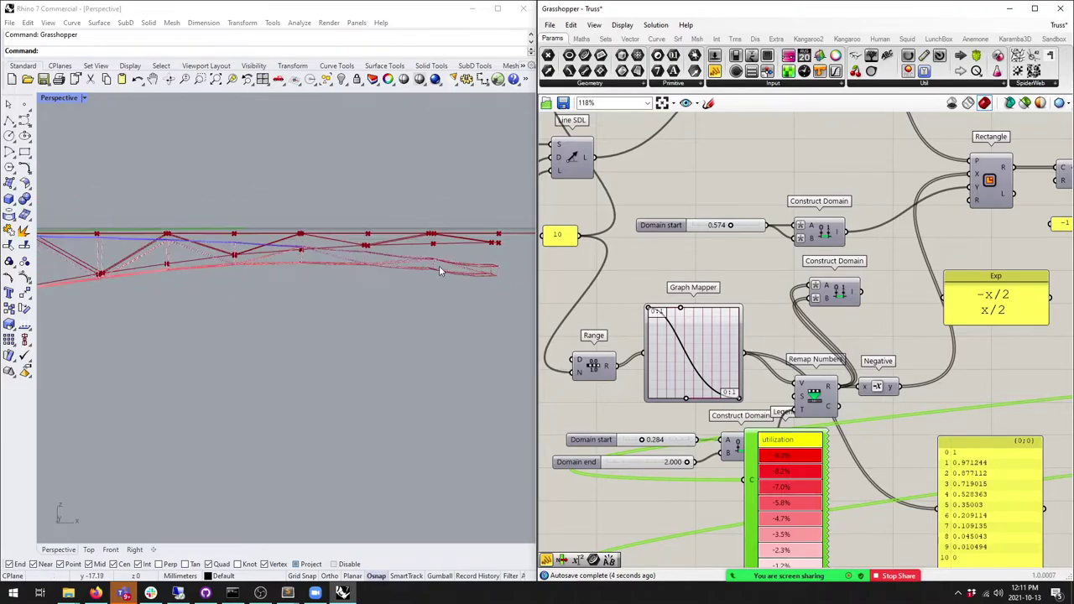
pyautogui.moveTo(770, 364); pyautogui.dragTo(816, 417)
pyautogui.scroll(-1, 805, 389)
pyautogui.moveTo(719, 266); pyautogui.dragTo(714, 445, button='right')
pyautogui.scroll(3, 697, 282)
pyautogui.scroll(-4, 696, 282)
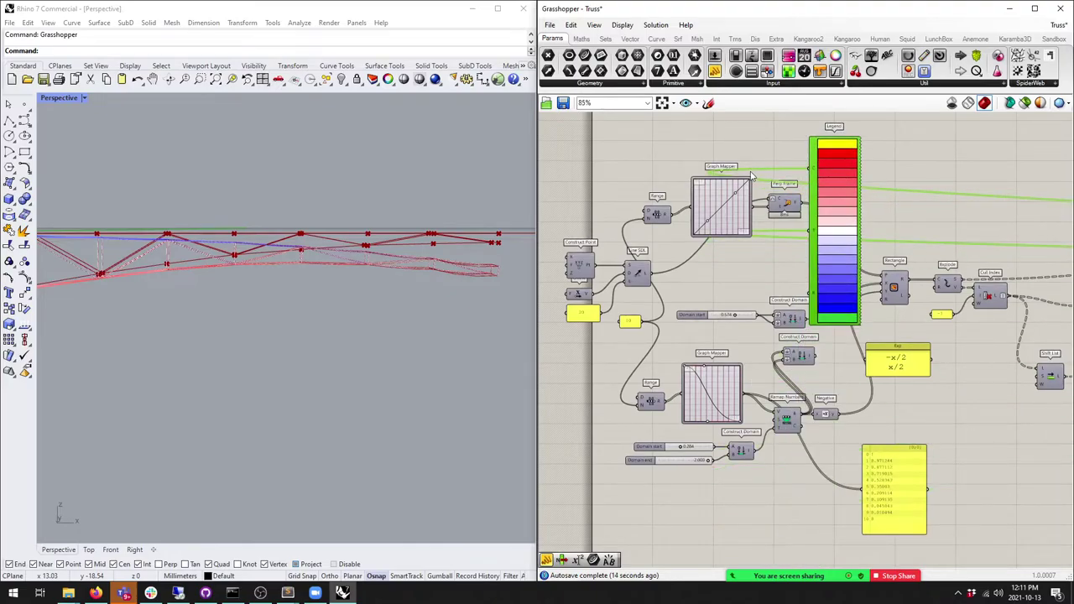
# Step: Switch the upper Graph Mapper to a Bezier graph and lower its bottom grip
pyautogui.scroll(3, 752, 174)
pyautogui.moveTo(252, 319); pyautogui.dragTo(335, 277, button='right')
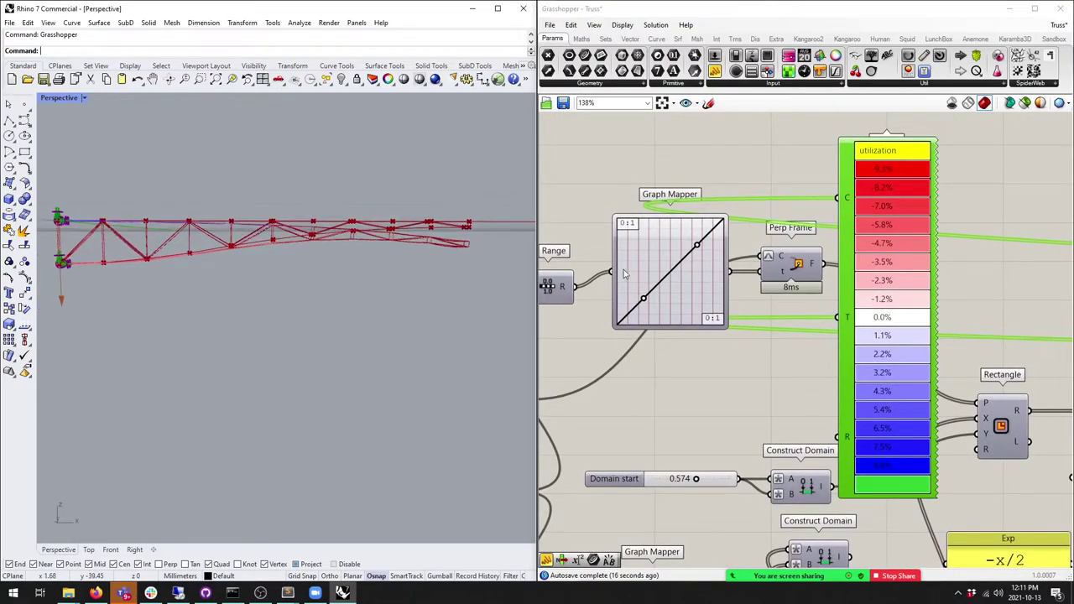
pyautogui.moveTo(643, 303); pyautogui.dragTo(642, 302)
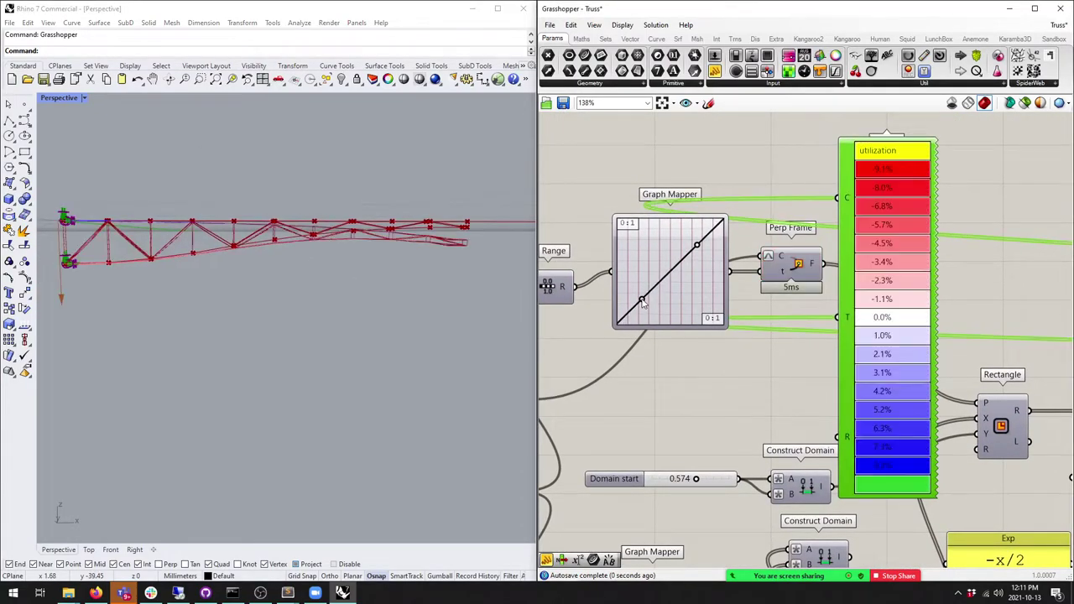
pyautogui.rightClick(680, 291)
pyautogui.moveTo(731, 422)
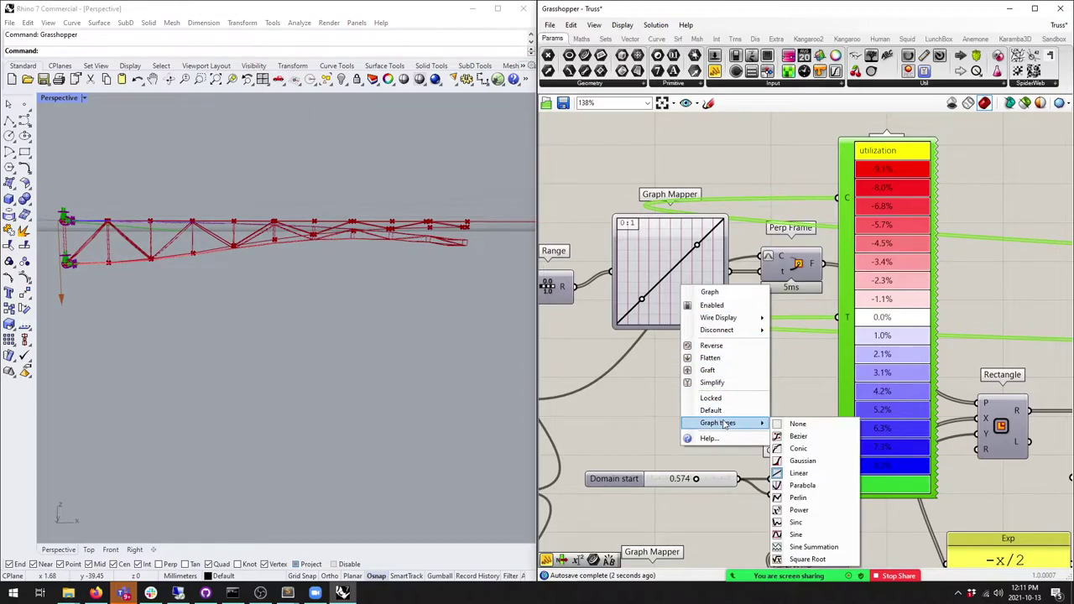
pyautogui.click(815, 434)
pyautogui.moveTo(643, 301); pyautogui.dragTo(657, 319)
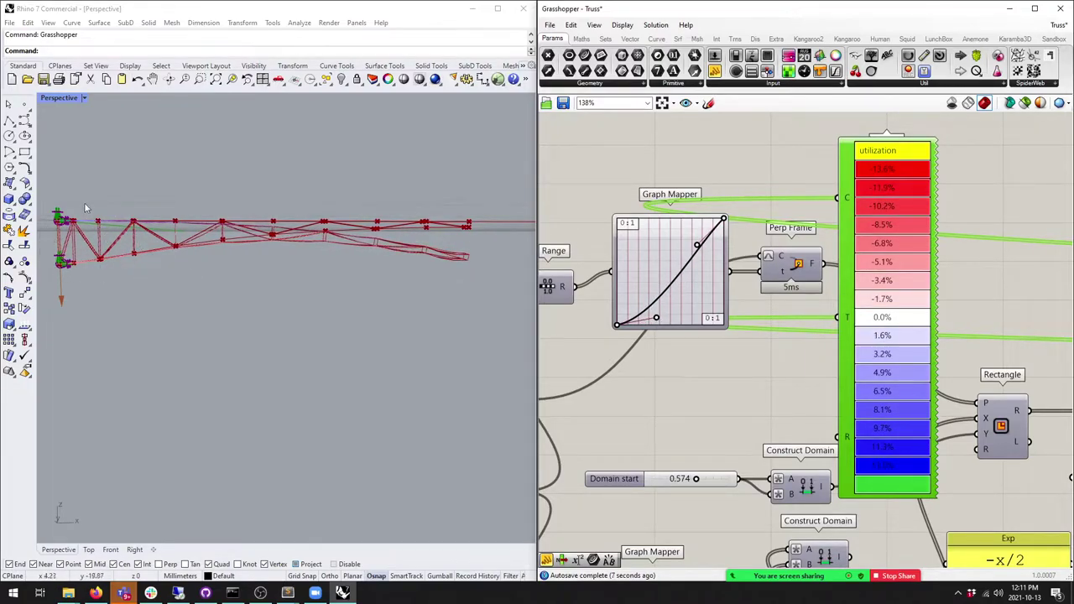
pyautogui.moveTo(659, 328)
pyautogui.mouseDown()
pyautogui.moveTo(636, 327)
pyautogui.moveTo(655, 331)
pyautogui.mouseUp()
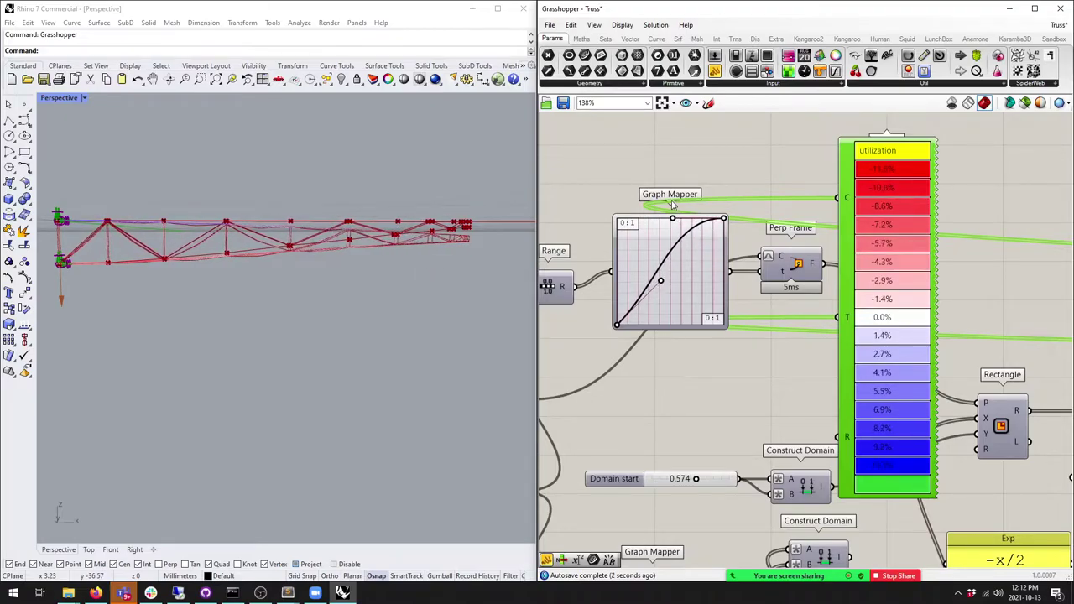
# Step: Bend the Bezier into an upward arc, then revert the mapper to a Linear graph
pyautogui.moveTo(719, 258); pyautogui.dragTo(700, 248)
pyautogui.rightClick(663, 282)
pyautogui.moveTo(713, 421)
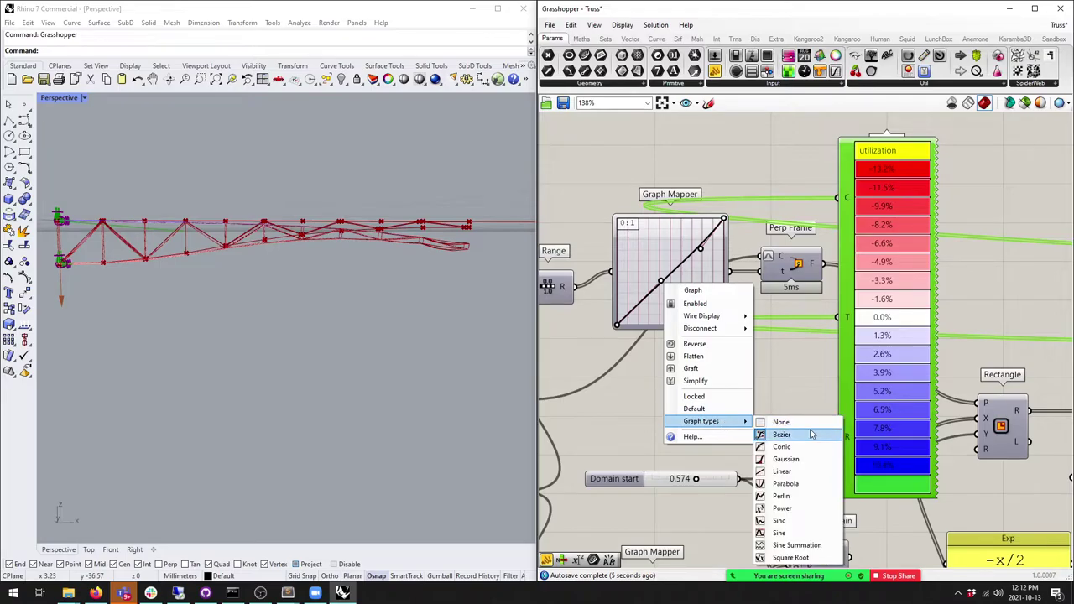
pyautogui.click(787, 471)
pyautogui.scroll(-5, 686, 302)
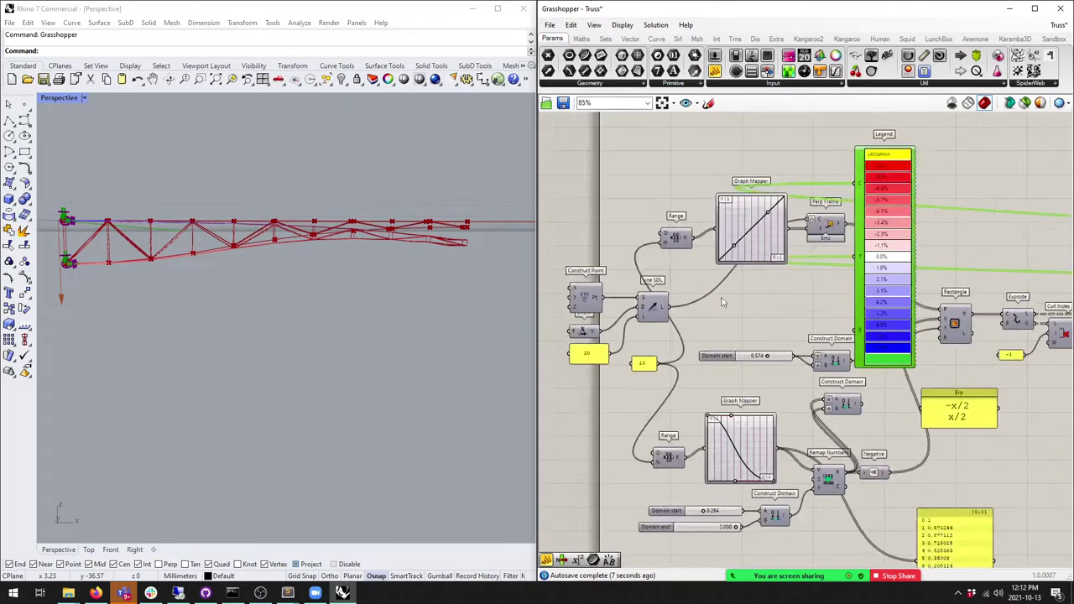
# Step: Add a Vector XYZ component and wire it into the Line SDL direction input
pyautogui.scroll(4, 686, 302)
pyautogui.scroll(-3, 686, 302)
pyautogui.scroll(2, 686, 302)
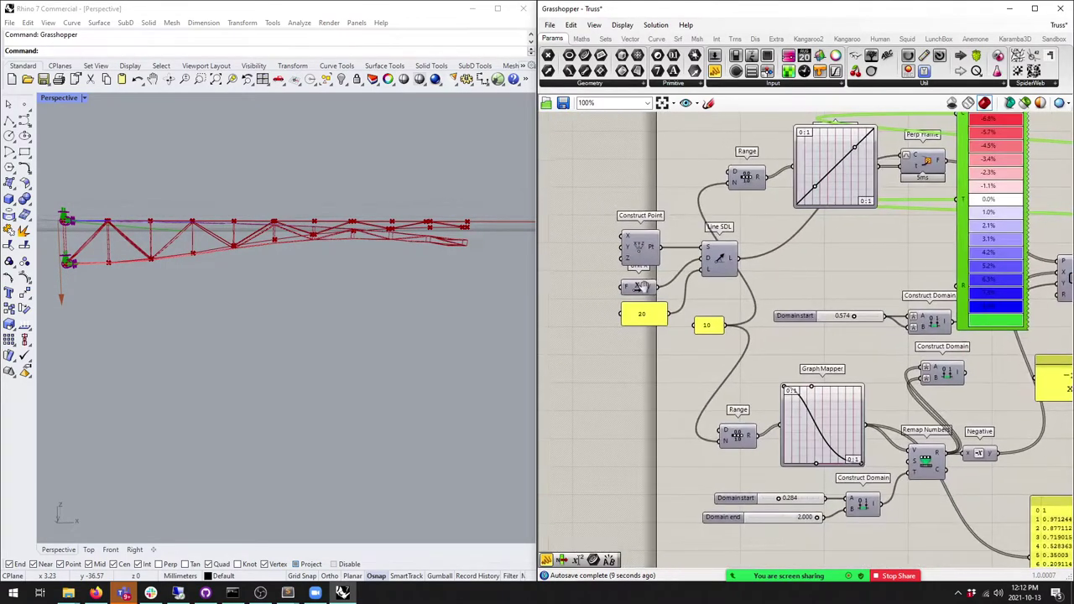
pyautogui.click(629, 40)
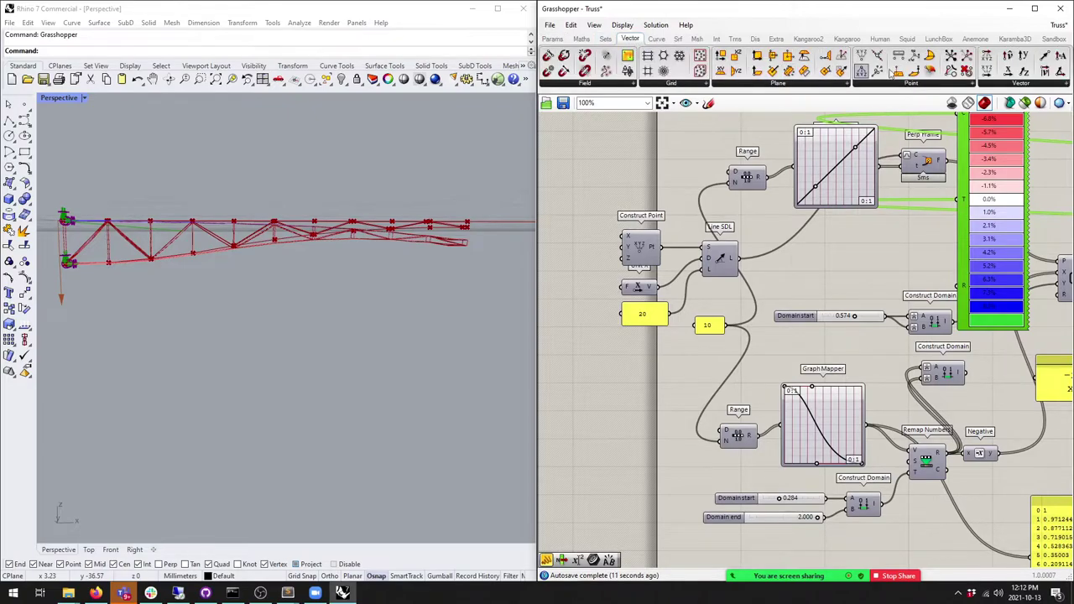
pyautogui.moveTo(552, 359); pyautogui.dragTo(579, 340)
pyautogui.press('Delete')
pyautogui.moveTo(986, 72); pyautogui.dragTo(746, 238)
pyautogui.scroll(2, 588, 309)
pyautogui.moveTo(746, 238); pyautogui.dragTo(797, 229, button='right')
# Step: Replace the old Unit X with a number slider feeding the vector's X input
pyautogui.click(708, 268)
pyautogui.press('Delete')
pyautogui.click(552, 40)
pyautogui.moveTo(714, 71); pyautogui.dragTo(708, 303)
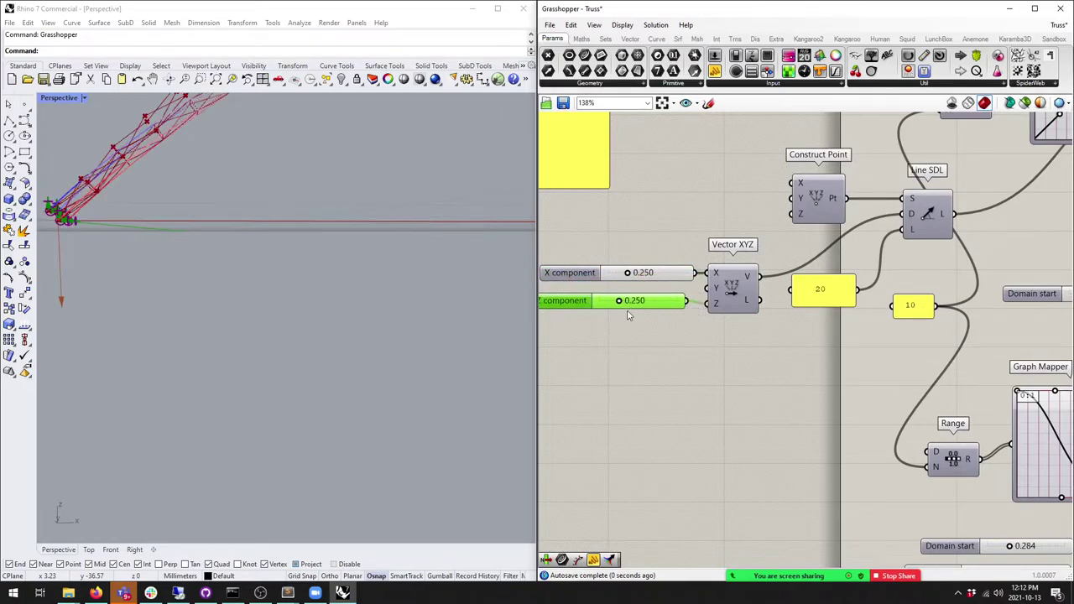
pyautogui.scroll(-4, 918, 253)
# Step: Move the Legend left and lower the vector component slider to 0.163
pyautogui.moveTo(918, 253); pyautogui.dragTo(671, 405)
pyautogui.moveTo(504, 348); pyautogui.dragTo(307, 333, button='right')
pyautogui.scroll(-3, 308, 333)
pyautogui.scroll(5, 350, 285)
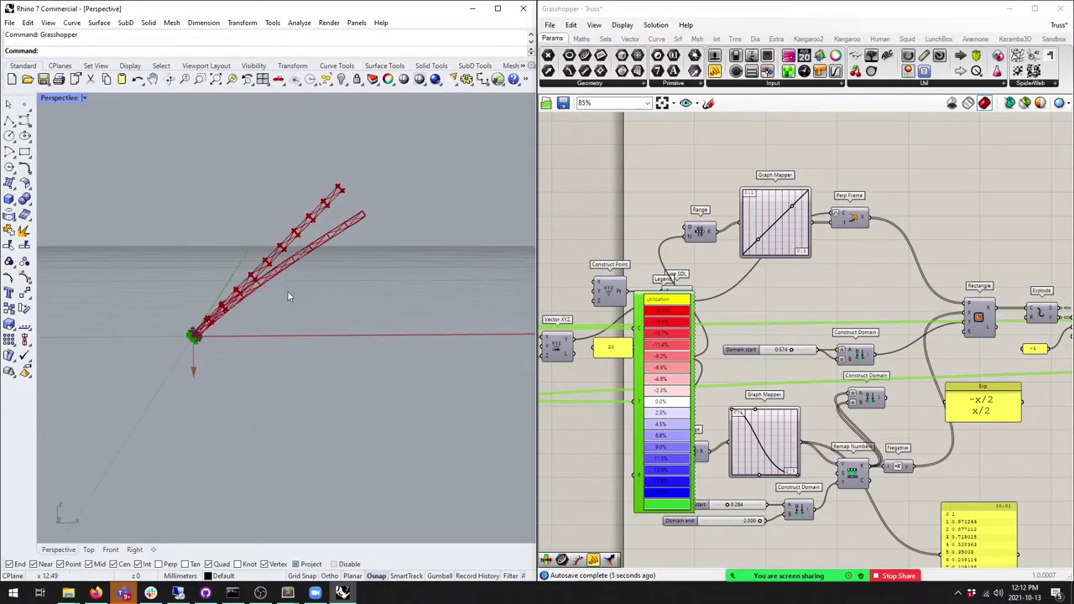
pyautogui.moveTo(713, 372); pyautogui.dragTo(784, 352, button='right')
pyautogui.scroll(2, 628, 324)
pyautogui.moveTo(603, 326)
pyautogui.mouseDown()
pyautogui.moveTo(588, 325)
pyautogui.moveTo(599, 327)
pyautogui.mouseUp()
# Step: Preview the Line SDL lines on a near-vertical close-up of the truss
pyautogui.moveTo(599, 327); pyautogui.dragTo(637, 252, button='right')
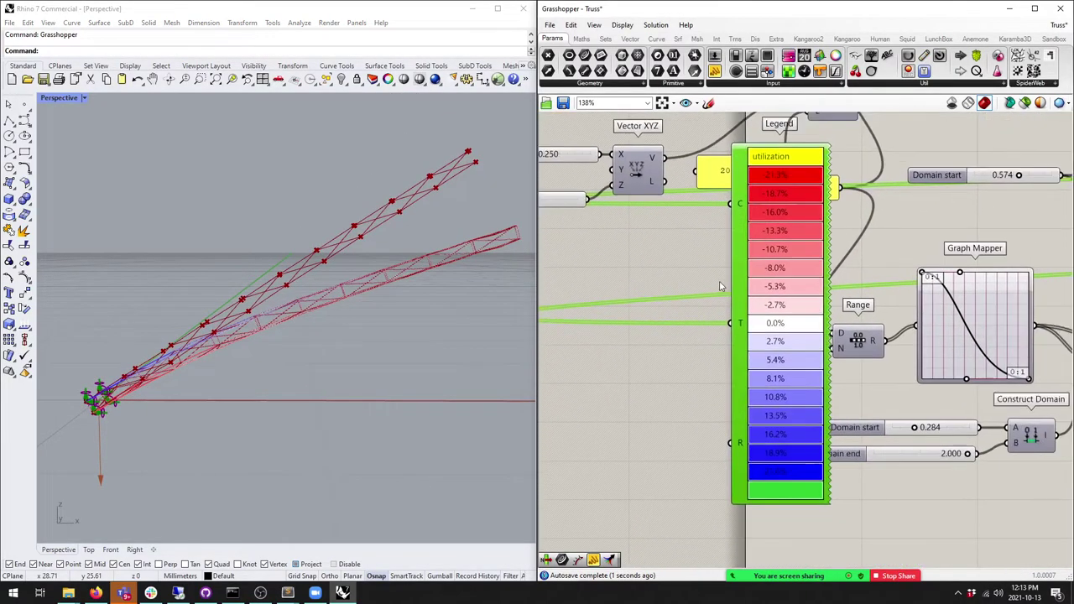
pyautogui.scroll(-1, 695, 330)
pyautogui.moveTo(610, 305); pyautogui.dragTo(612, 455, button='right')
pyautogui.click(711, 206)
pyautogui.middleClick(719, 204)
pyautogui.click(740, 195)
pyautogui.moveTo(402, 251); pyautogui.dragTo(416, 202, button='right')
pyautogui.scroll(-4, 637, 335)
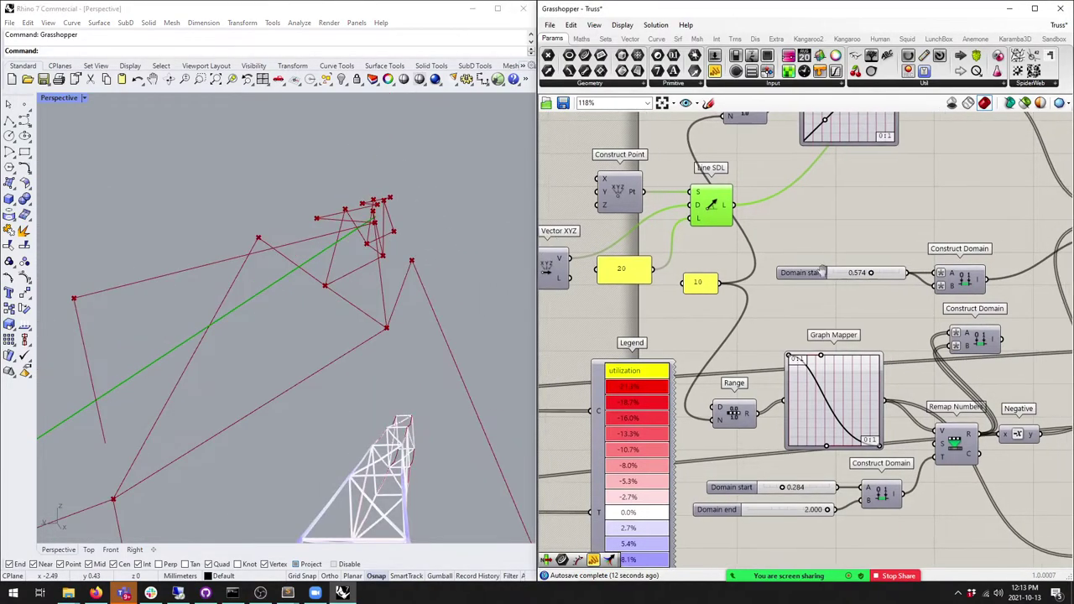
pyautogui.moveTo(822, 266); pyautogui.dragTo(726, 265, button='right')
pyautogui.middleClick(725, 265)
# Step: Preview the Rectangle and Perp Frame outputs from a steep diagonal view
pyautogui.click(749, 250)
pyautogui.moveTo(395, 218); pyautogui.dragTo(216, 333, button='right')
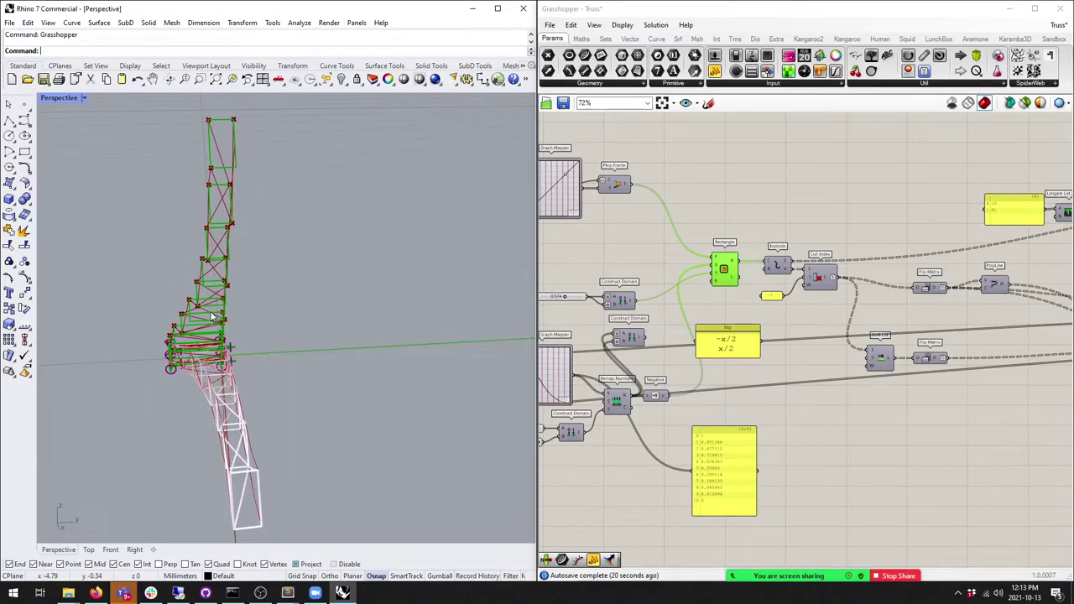
pyautogui.moveTo(639, 264); pyautogui.dragTo(801, 248, button='right')
pyautogui.scroll(2, 801, 248)
pyautogui.click(787, 174)
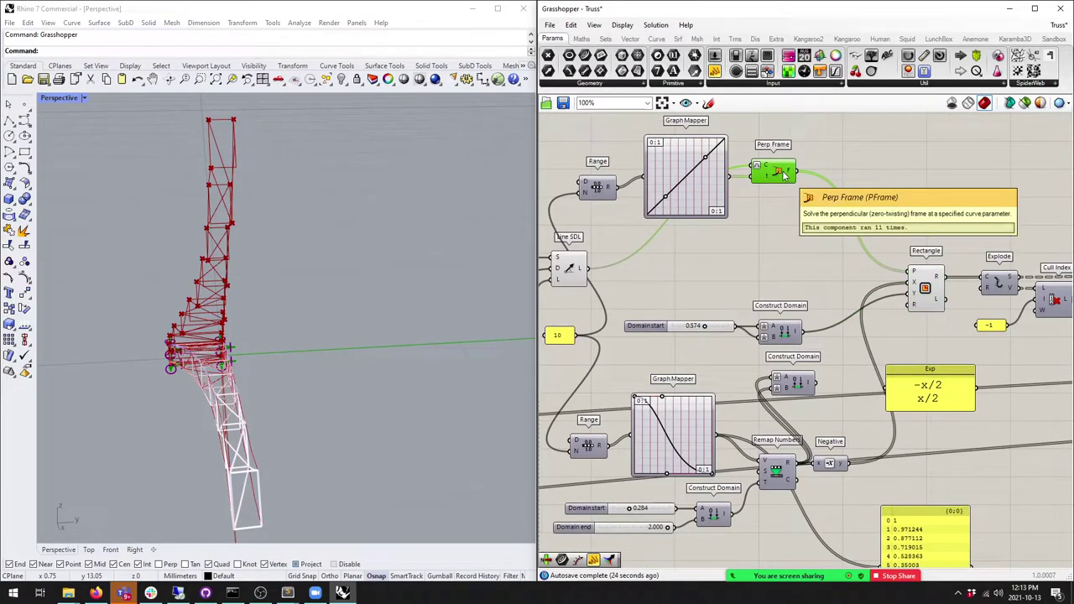
pyautogui.moveTo(791, 199); pyautogui.dragTo(777, 251, button='right')
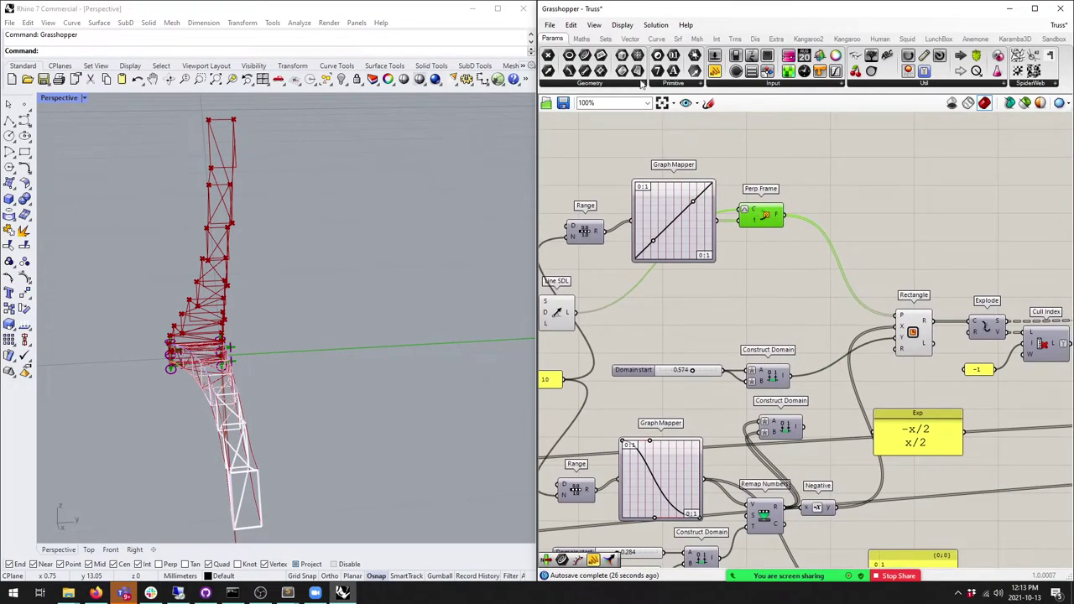
# Step: Insert Align Plane with Unit Z between Perp Frame and Rectangle's plane input
pyautogui.click(628, 39)
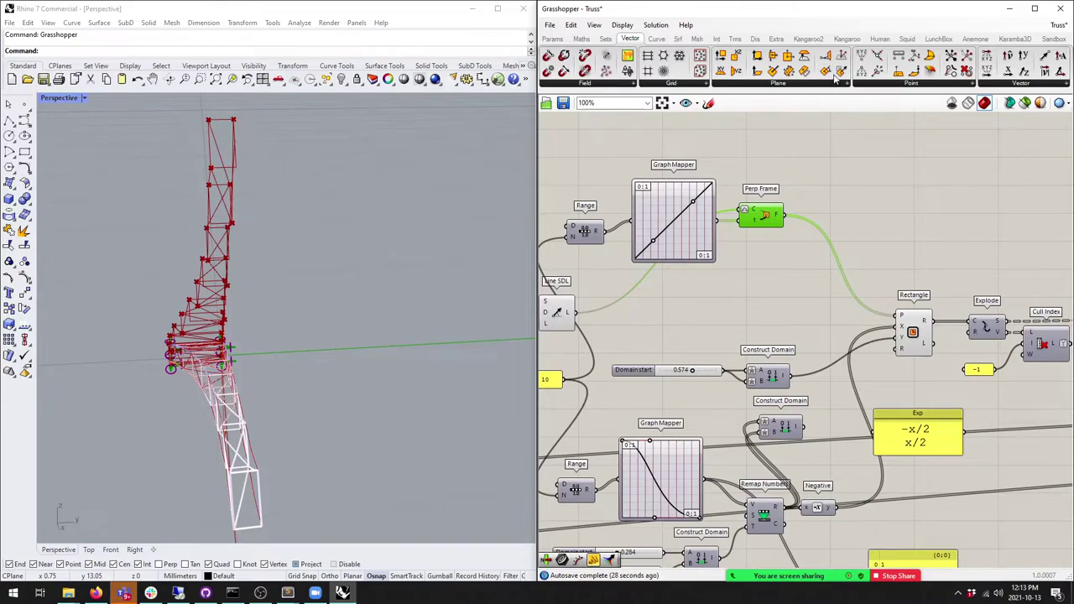
pyautogui.moveTo(838, 108); pyautogui.dragTo(826, 224)
pyautogui.moveTo(780, 273); pyautogui.dragTo(812, 228)
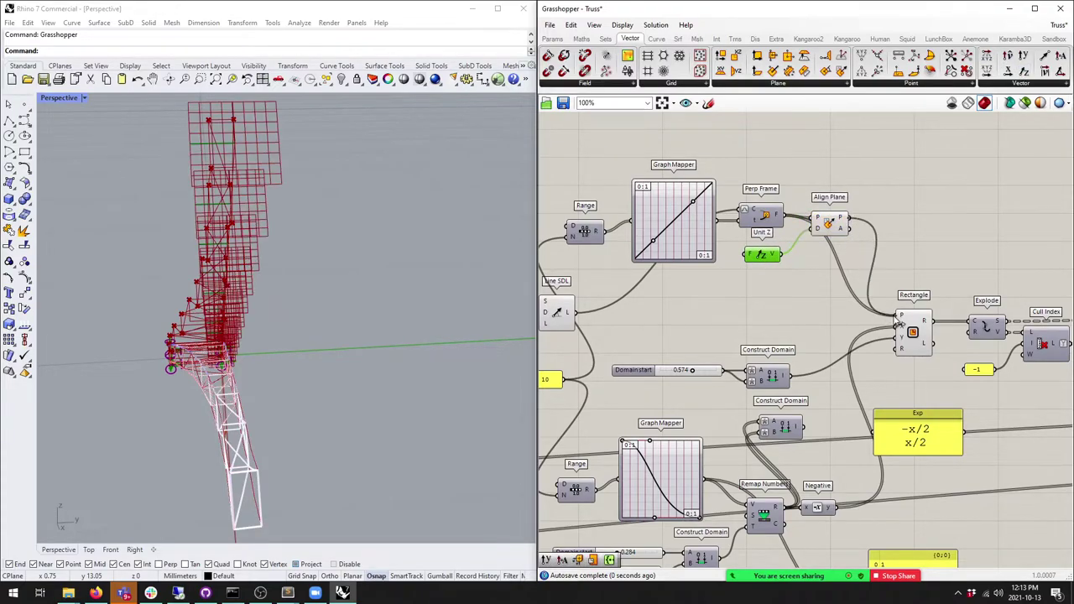
pyautogui.moveTo(898, 320); pyautogui.dragTo(897, 317)
# Step: Turn off preview for Perp Frame, Unit Z and Align Plane to hide plane grids
pyautogui.moveTo(854, 270); pyautogui.dragTo(744, 184)
pyautogui.middleClick(779, 180)
pyautogui.click(814, 156)
pyautogui.click(722, 138)
pyautogui.moveTo(394, 252); pyautogui.dragTo(309, 328, button='right')
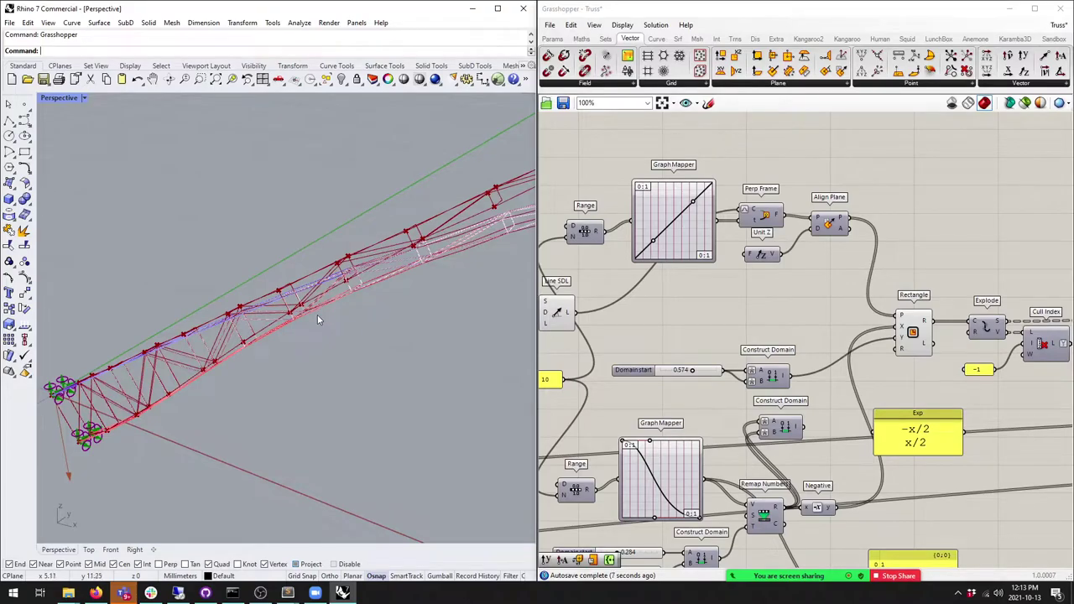
# Step: Try different vector Z component values to reshape the truss
pyautogui.moveTo(562, 377); pyautogui.dragTo(688, 361, button='right')
pyautogui.scroll(2, 613, 363)
pyautogui.scroll(1, 613, 362)
pyautogui.moveTo(662, 333)
pyautogui.mouseDown()
pyautogui.moveTo(647, 332)
pyautogui.moveTo(659, 335)
pyautogui.mouseUp()
pyautogui.scroll(-4, 659, 335)
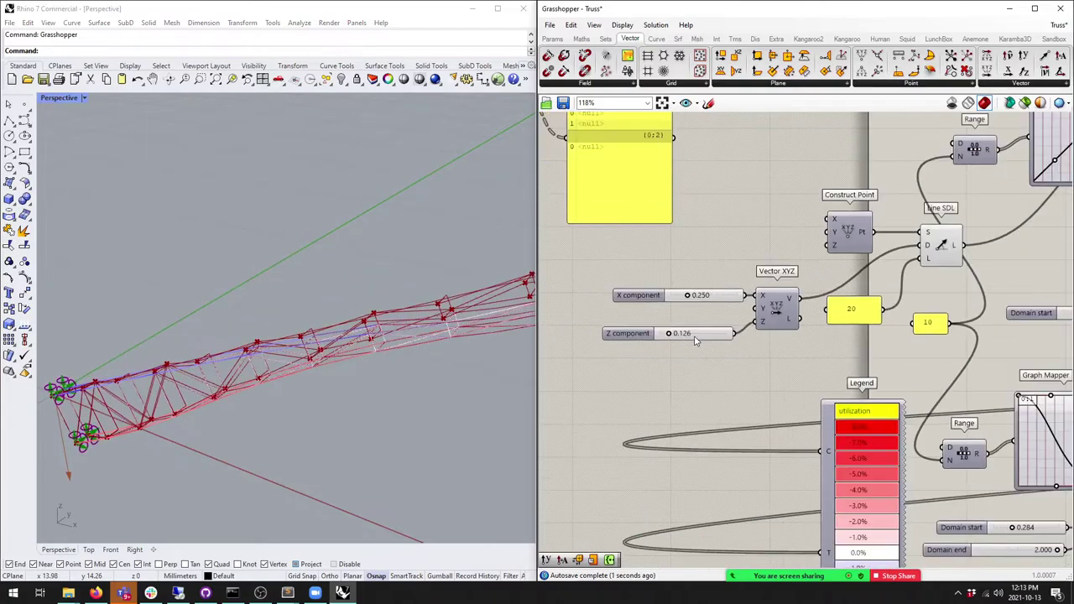
pyautogui.moveTo(601, 236); pyautogui.dragTo(603, 237)
pyautogui.scroll(2, 709, 308)
# Step: With the Legend selected, sweep Z from 0.212 downward and settle at 0.195
pyautogui.moveTo(714, 307); pyautogui.dragTo(765, 280, button='right')
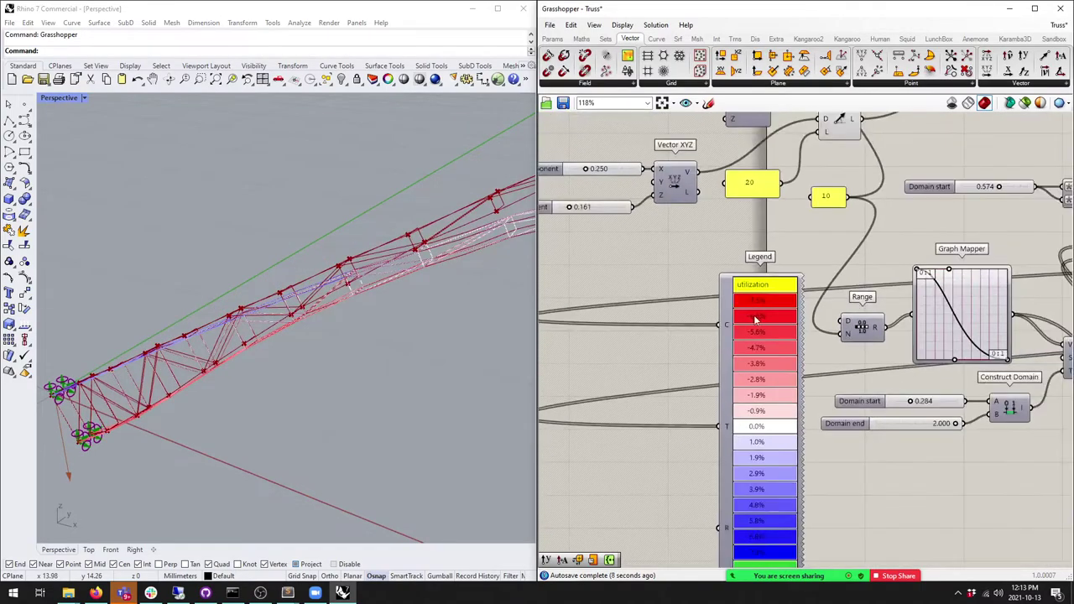
pyautogui.click(714, 307)
pyautogui.moveTo(613, 185); pyautogui.dragTo(617, 185)
pyautogui.scroll(2, 308, 283)
pyautogui.moveTo(307, 283); pyautogui.dragTo(361, 282, button='right')
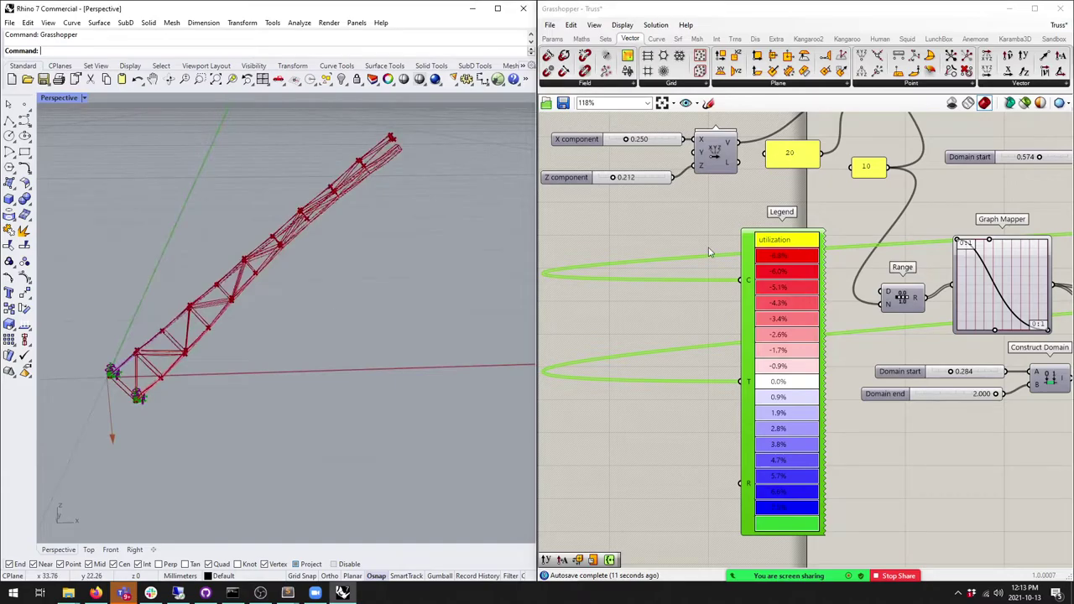
pyautogui.moveTo(615, 178)
pyautogui.mouseDown()
pyautogui.moveTo(631, 180)
pyautogui.moveTo(599, 185)
pyautogui.moveTo(614, 184)
pyautogui.mouseUp()
pyautogui.moveTo(517, 259); pyautogui.dragTo(336, 329, button='right')
pyautogui.scroll(10, 335, 329)
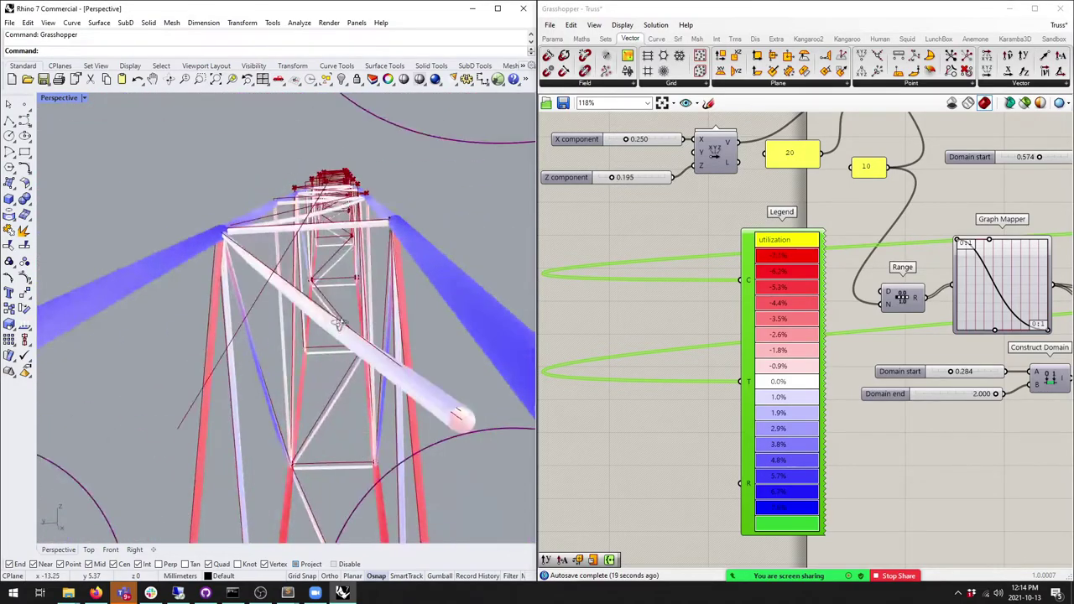
pyautogui.scroll(-10, 411, 321)
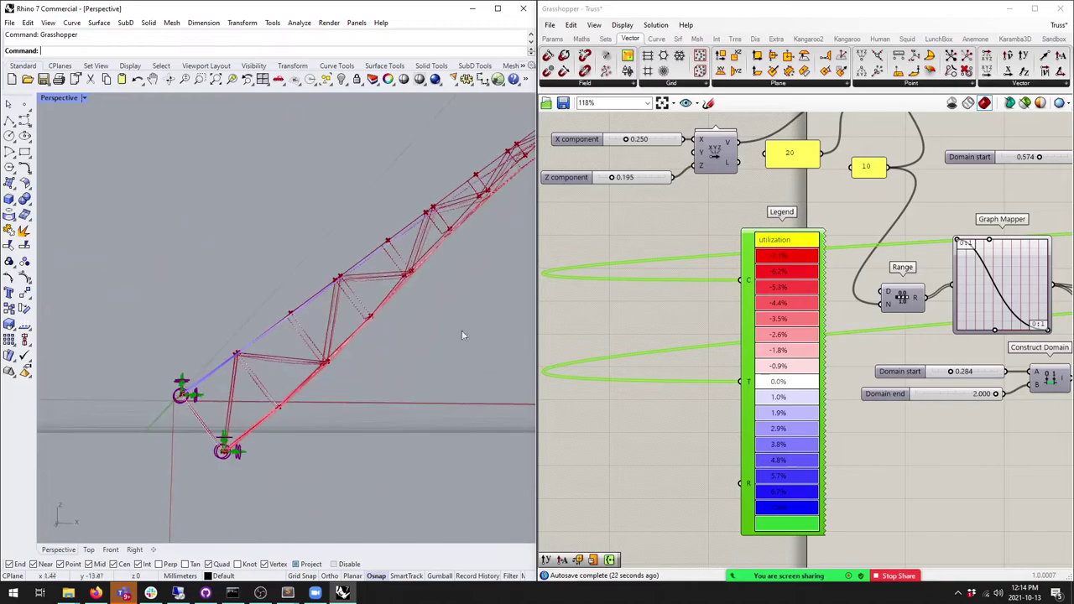
pyautogui.scroll(-8, 694, 312)
pyautogui.scroll(2, 694, 312)
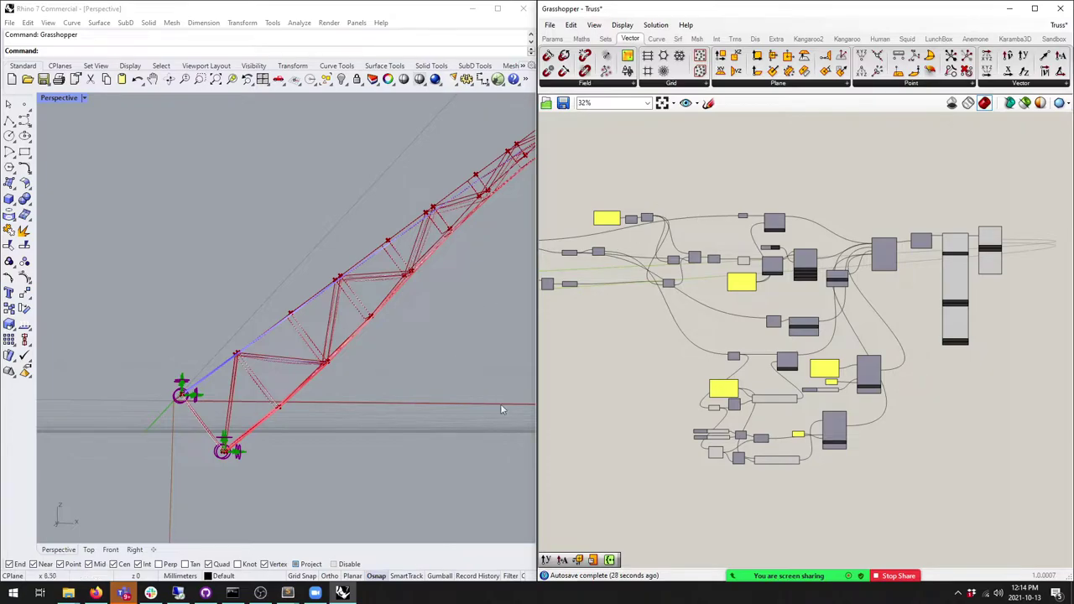
# Step: Nudge the Geometry, Group and Merge components upward to tidy the layout
pyautogui.moveTo(663, 289); pyautogui.dragTo(749, 294, button='right')
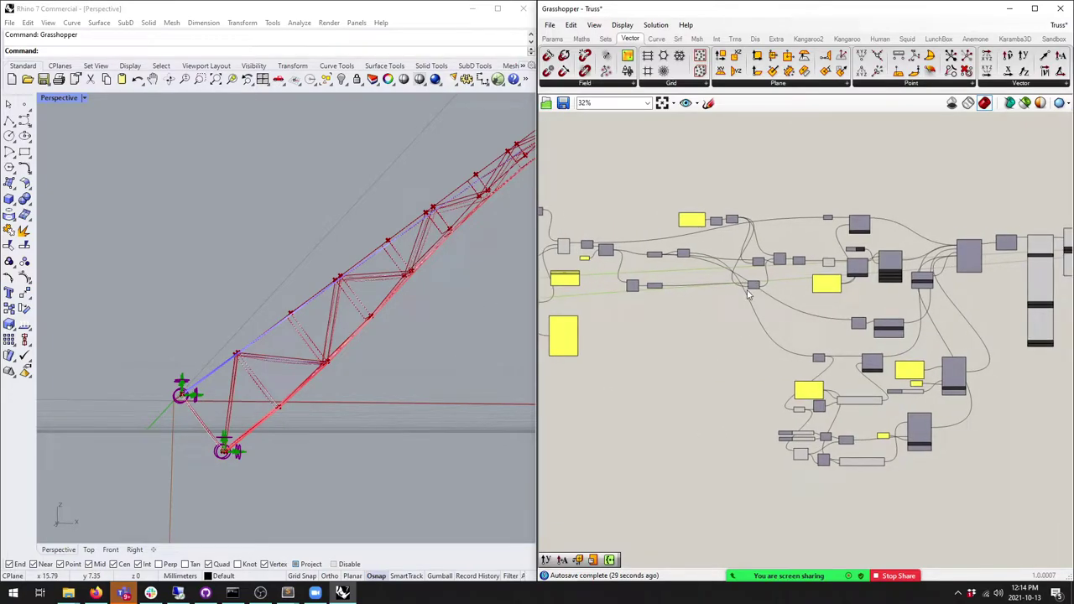
pyautogui.moveTo(394, 276); pyautogui.dragTo(372, 276, button='right')
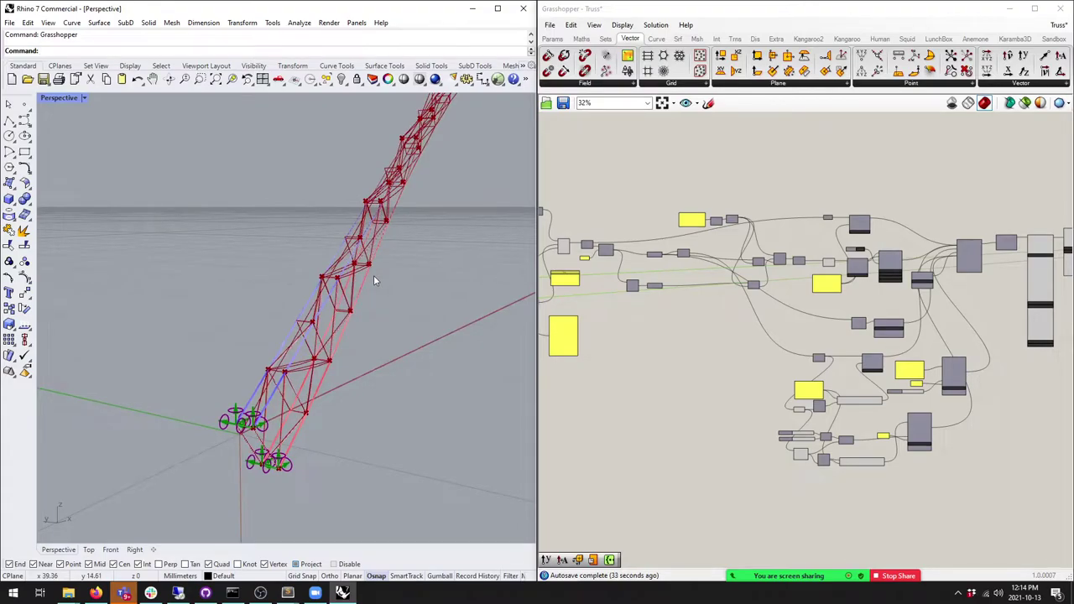
pyautogui.scroll(2, 729, 253)
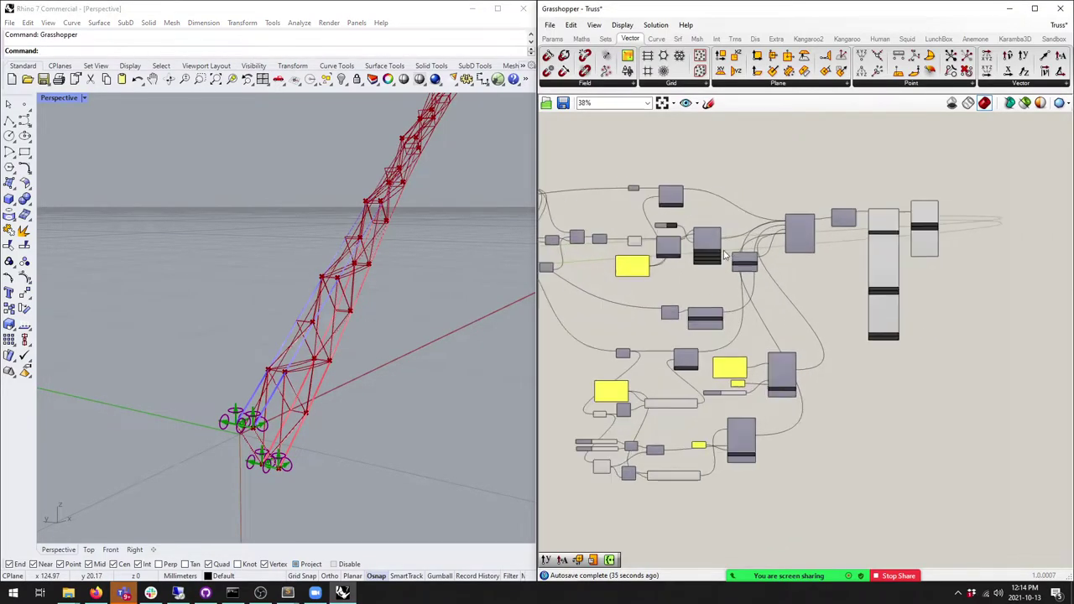
pyautogui.scroll(6, 696, 394)
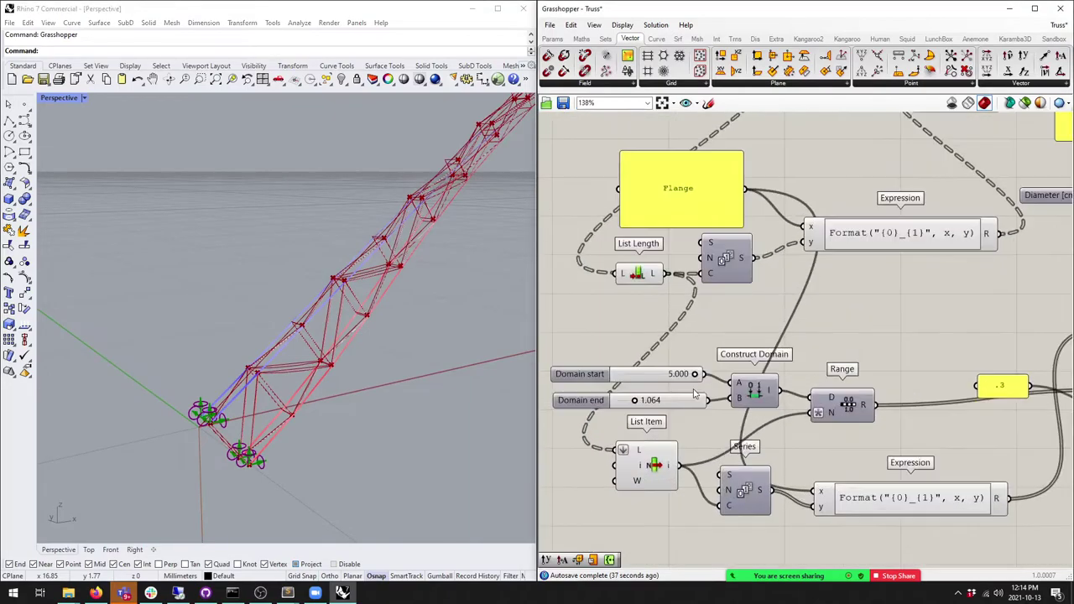
pyautogui.moveTo(374, 362); pyautogui.dragTo(386, 336, button='right')
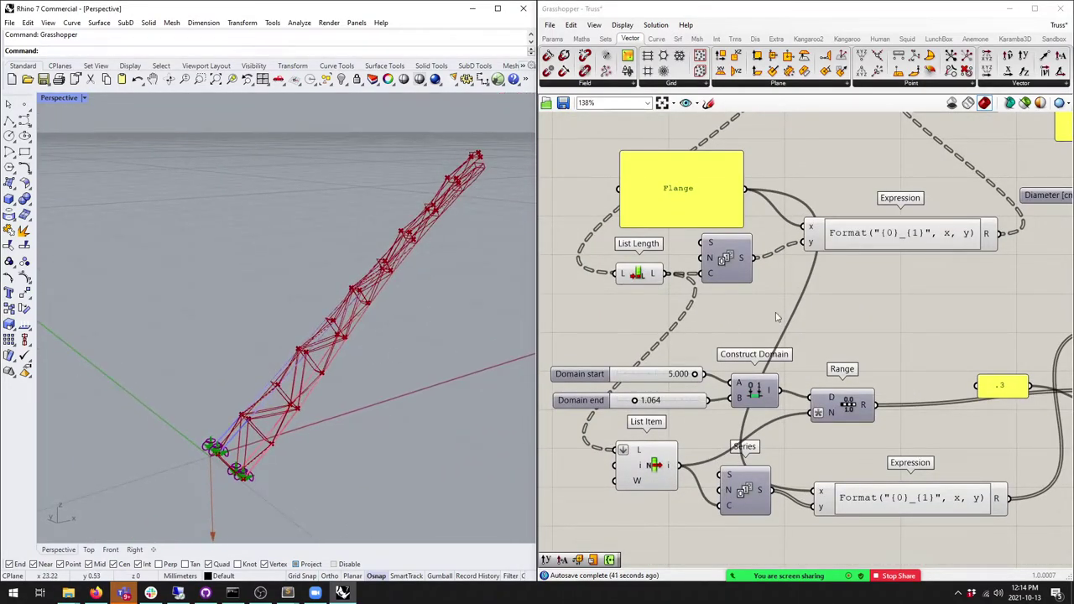
pyautogui.scroll(-6, 772, 324)
pyautogui.moveTo(772, 323); pyautogui.dragTo(856, 317, button='right')
pyautogui.scroll(5, 856, 316)
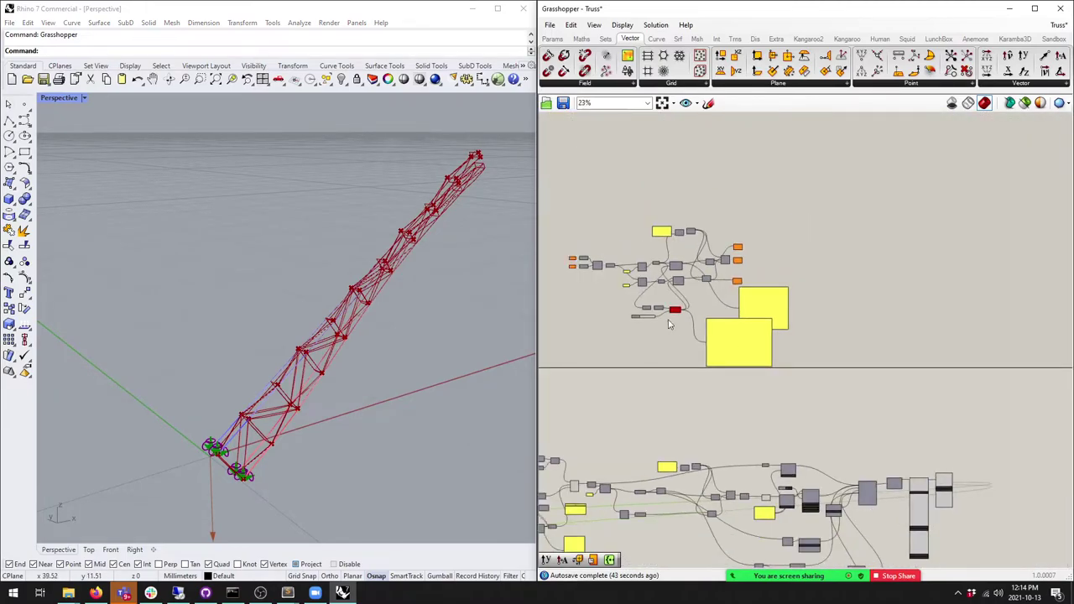
pyautogui.moveTo(824, 364); pyautogui.dragTo(623, 241)
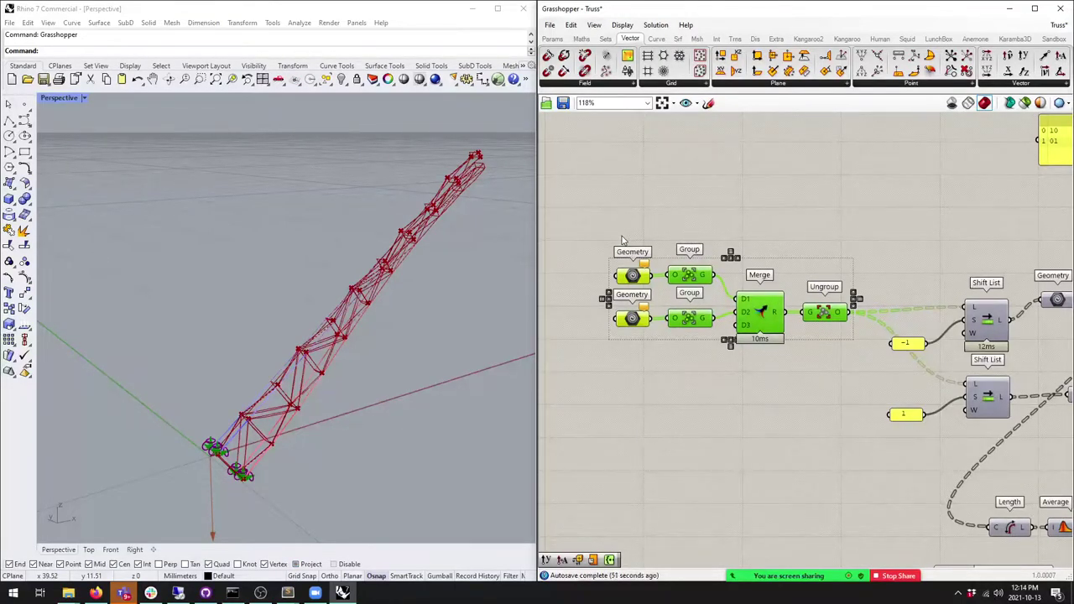
pyautogui.click(621, 245)
pyautogui.moveTo(633, 272)
pyautogui.mouseDown()
pyautogui.moveTo(612, 261)
pyautogui.moveTo(632, 262)
pyautogui.mouseUp()
pyautogui.moveTo(693, 280); pyautogui.dragTo(698, 276)
pyautogui.moveTo(761, 314); pyautogui.dragTo(821, 309)
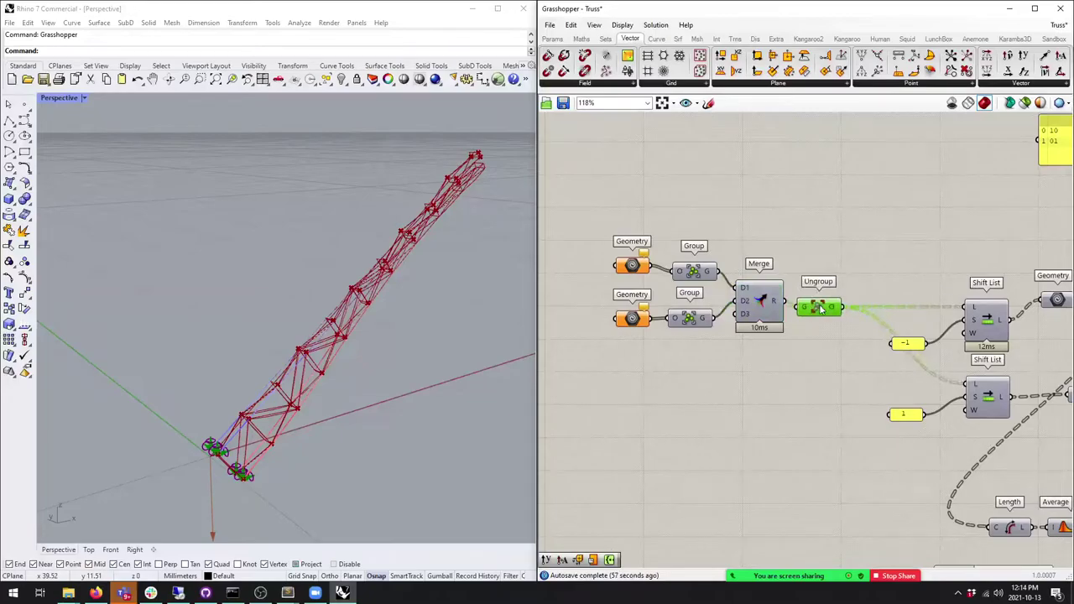
# Step: Copy the 0.250 X component slider to sit beside Construct Point
pyautogui.scroll(-7, 830, 311)
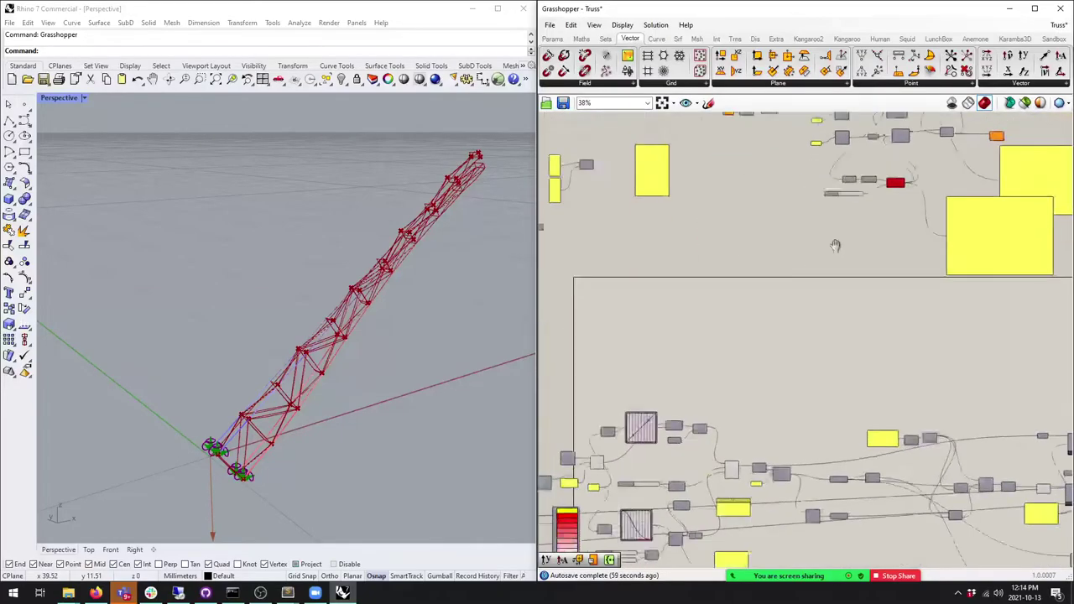
pyautogui.scroll(7, 637, 353)
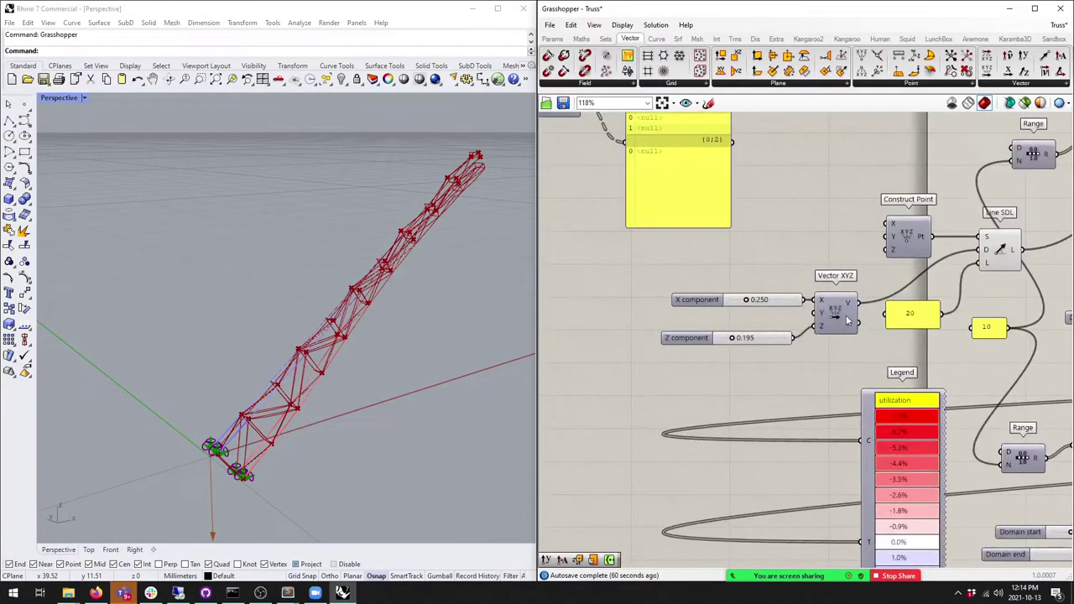
pyautogui.moveTo(827, 271); pyautogui.dragTo(727, 270, button='right')
pyautogui.scroll(-3, 726, 270)
pyautogui.scroll(3, 774, 241)
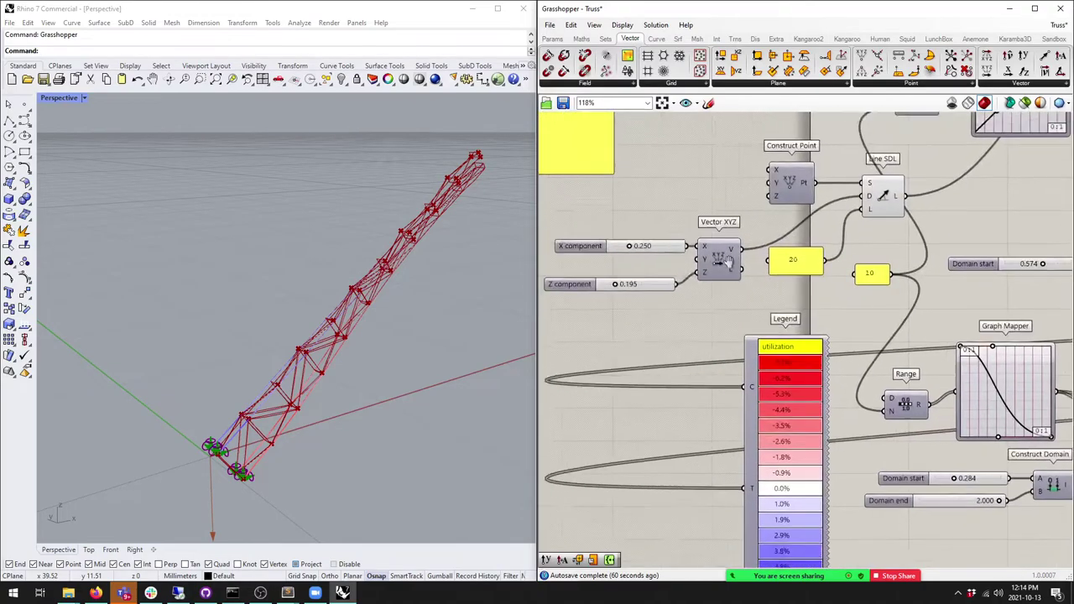
pyautogui.moveTo(773, 242); pyautogui.dragTo(766, 297, button='right')
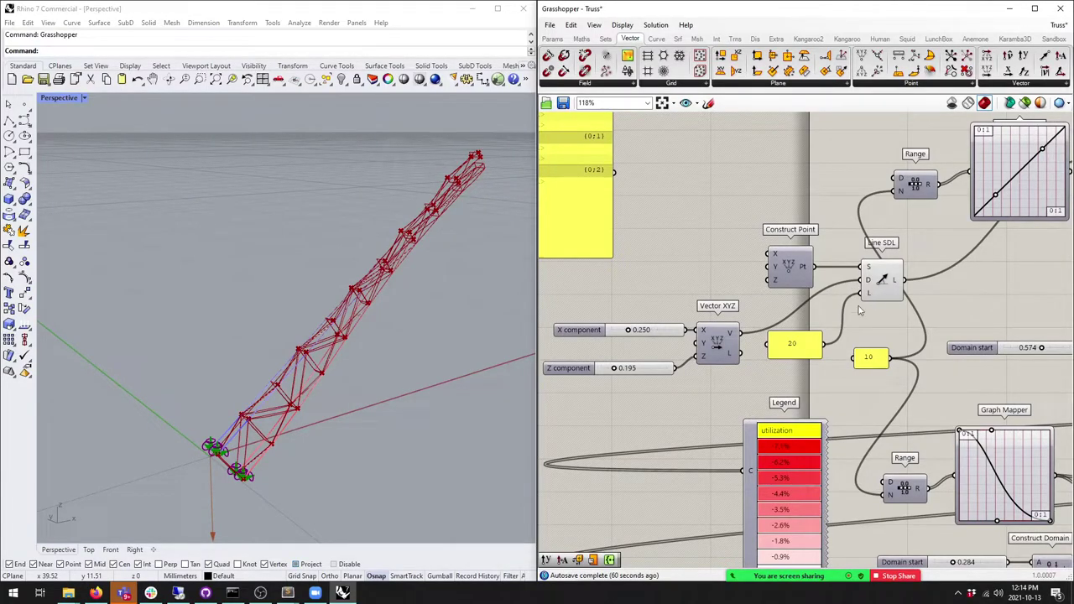
pyautogui.click(668, 332)
pyautogui.moveTo(672, 344); pyautogui.dragTo(731, 262)
pyautogui.scroll(-1, 667, 275)
pyautogui.scroll(1, 667, 276)
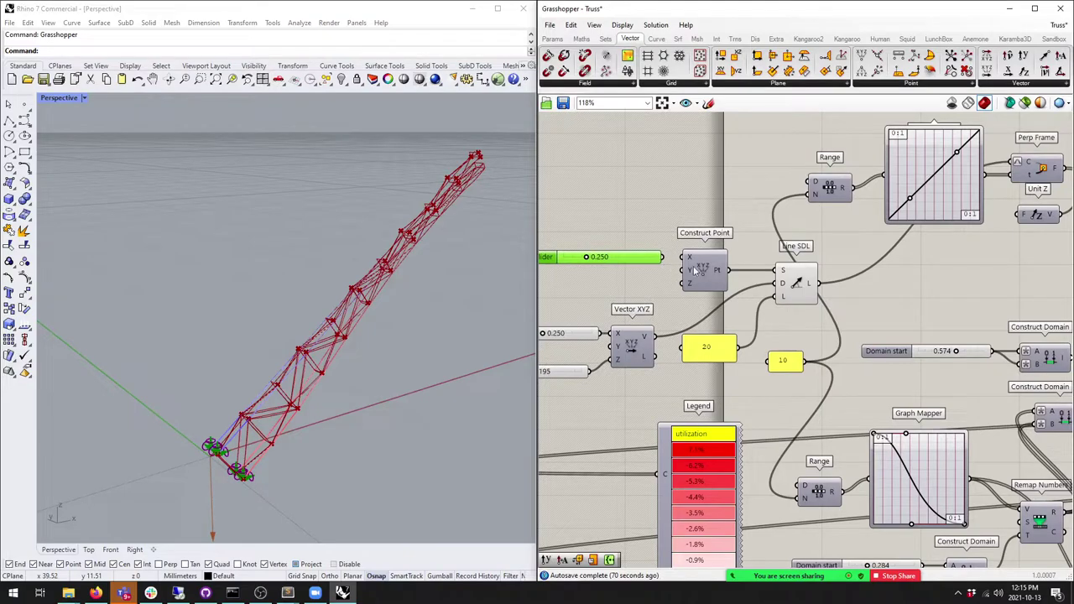
# Step: Duplicate the slider, wire it into Construct Point, set 0.000 and edit its maximum
pyautogui.keyDown('alt'); pyautogui.moveTo(632, 262); pyautogui.dragTo(640, 281); pyautogui.keyUp('alt')
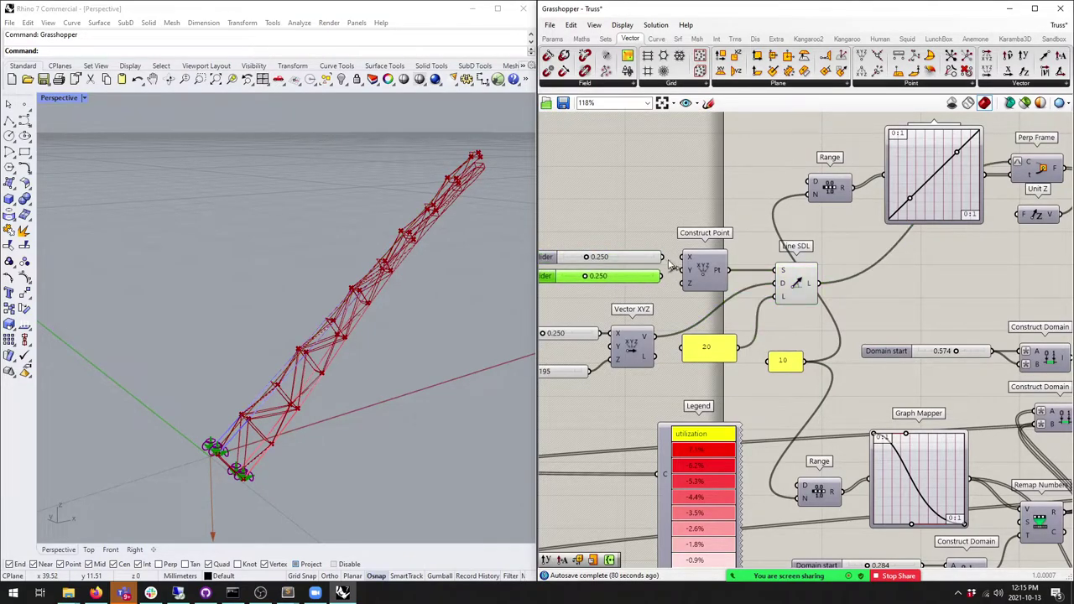
pyautogui.moveTo(684, 283); pyautogui.dragTo(542, 265)
pyautogui.moveTo(621, 279); pyautogui.dragTo(562, 278)
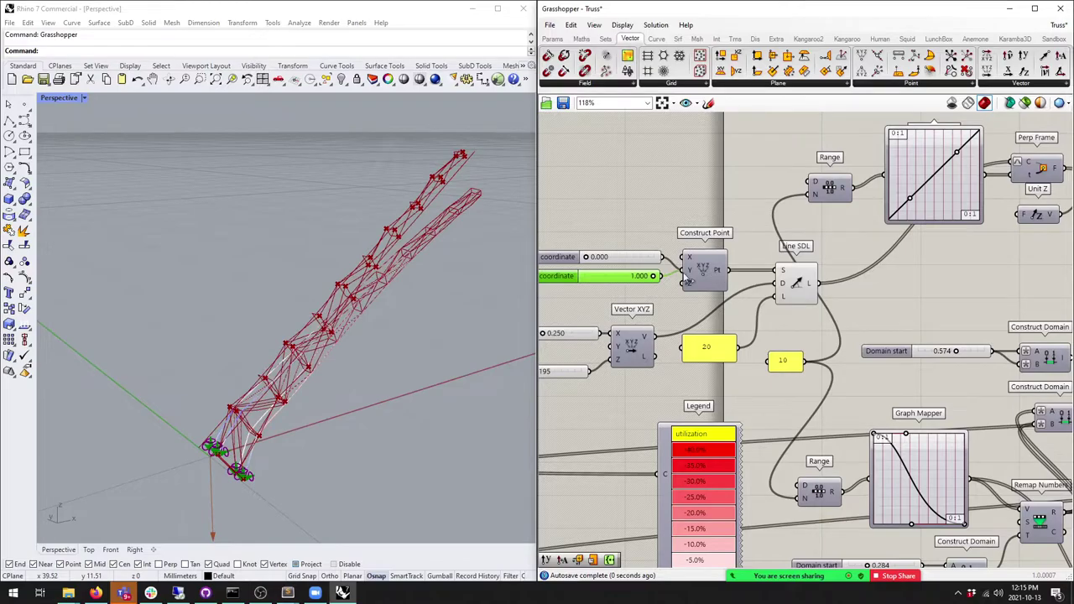
pyautogui.doubleClick(561, 276)
pyautogui.doubleClick(588, 291)
pyautogui.press('Return')
pyautogui.click(564, 368)
pyautogui.doubleClick(583, 278)
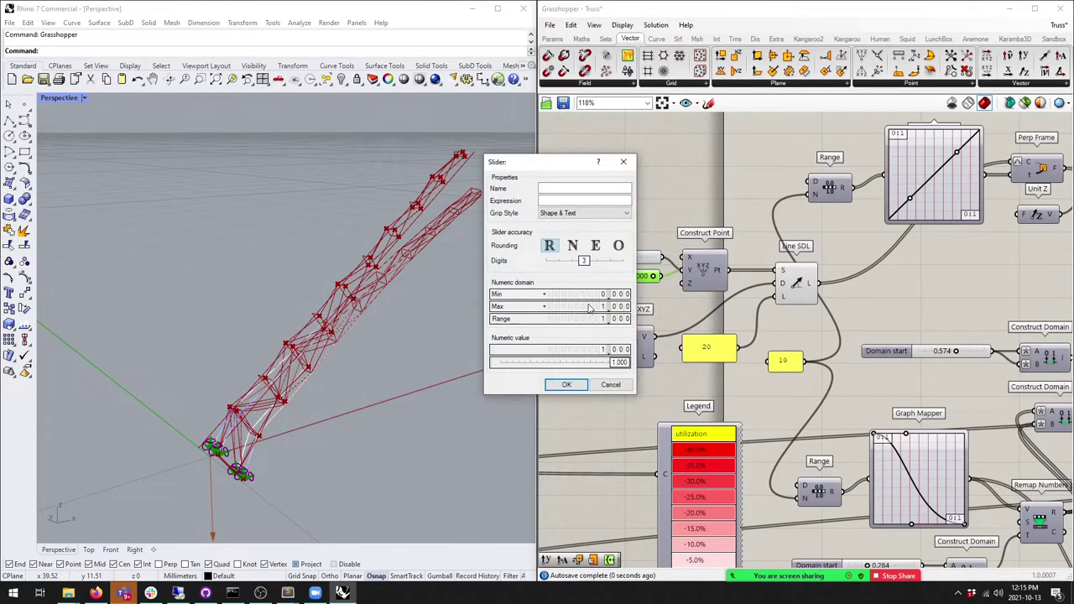
pyautogui.click(566, 384)
# Step: Raise the new coordinate slider through 5.869 to 10.000 while previewing Line SDL
pyautogui.click(795, 283)
pyautogui.moveTo(337, 273); pyautogui.dragTo(395, 252, button='right')
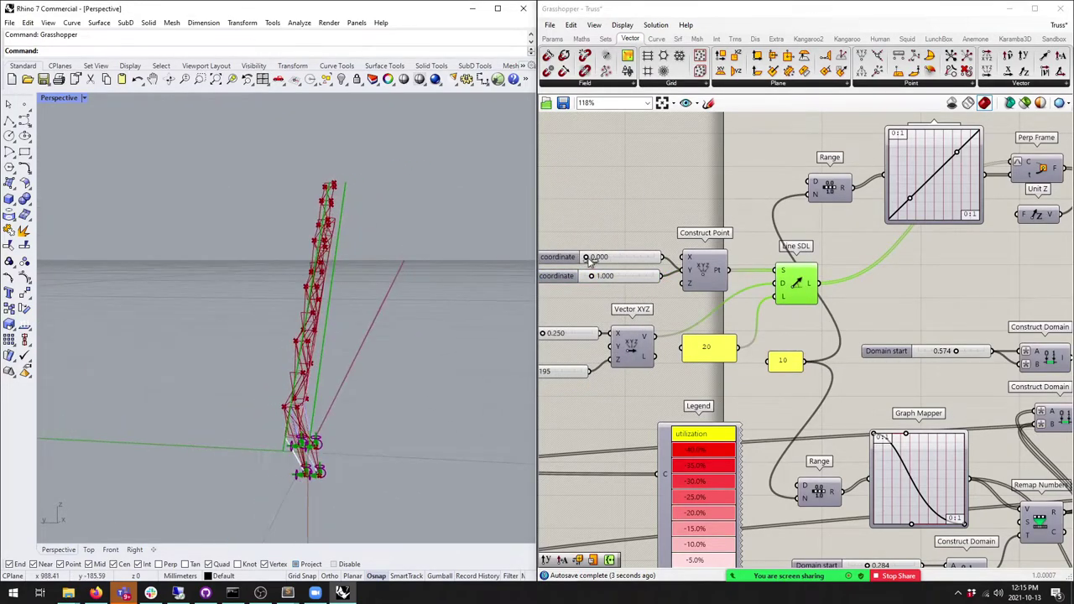
pyautogui.scroll(3, 585, 252)
pyautogui.moveTo(595, 290); pyautogui.dragTo(713, 291)
pyautogui.moveTo(296, 310); pyautogui.dragTo(126, 336, button='right')
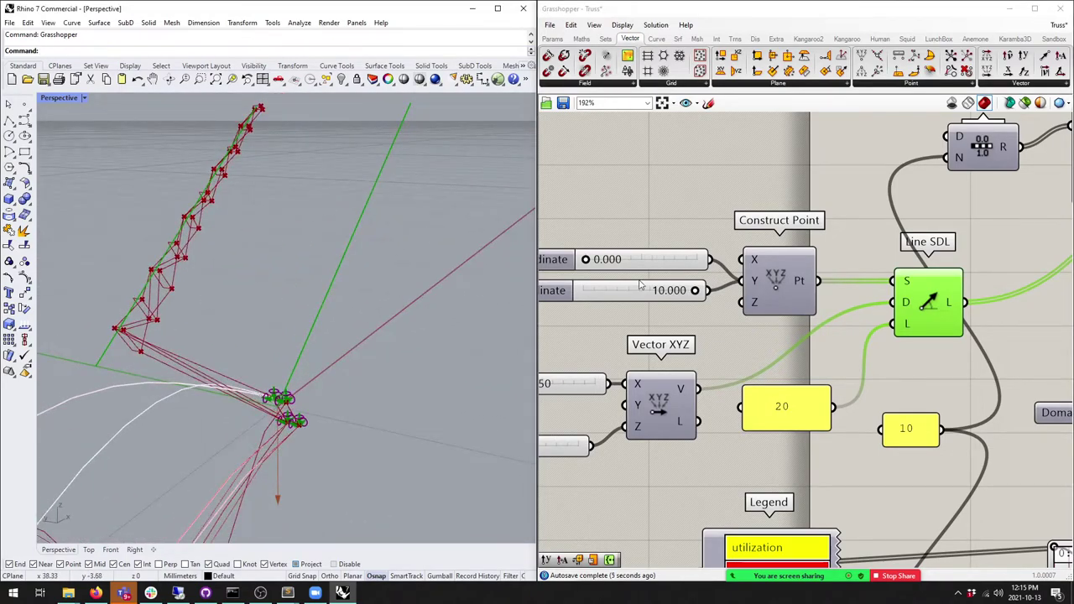
pyautogui.scroll(-5, 553, 251)
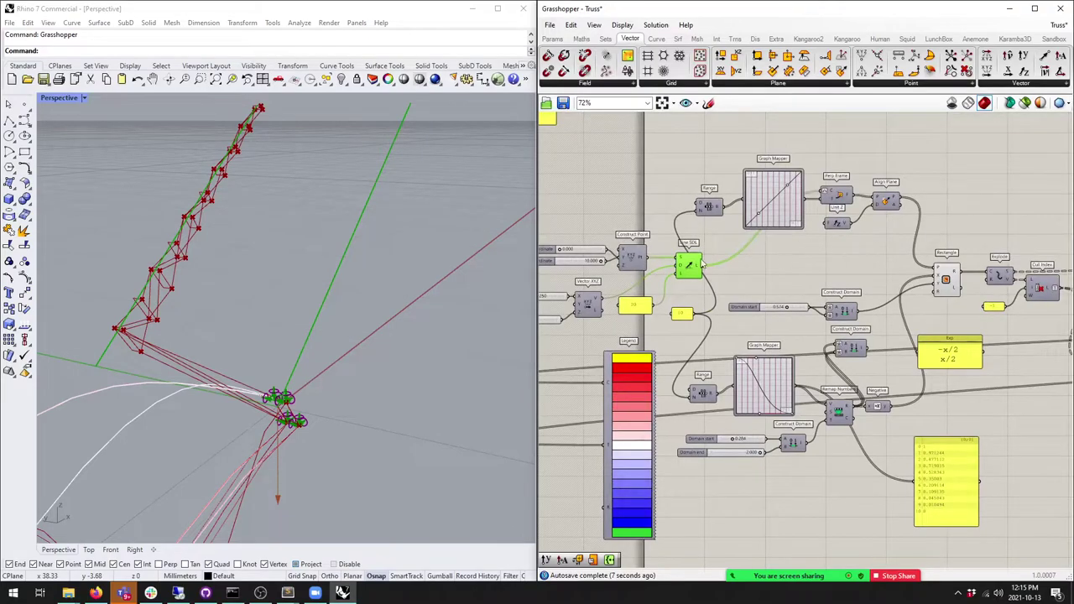
# Step: Orbit the Rhino view so the truss points up-right
pyautogui.moveTo(285, 271)
pyautogui.mouseDown(button='right')
pyautogui.moveTo(396, 249)
pyautogui.moveTo(372, 221)
pyautogui.moveTo(277, 252)
pyautogui.mouseUp(button='right')
pyautogui.moveTo(899, 303); pyautogui.dragTo(719, 240, button='right')
pyautogui.scroll(-3, 719, 240)
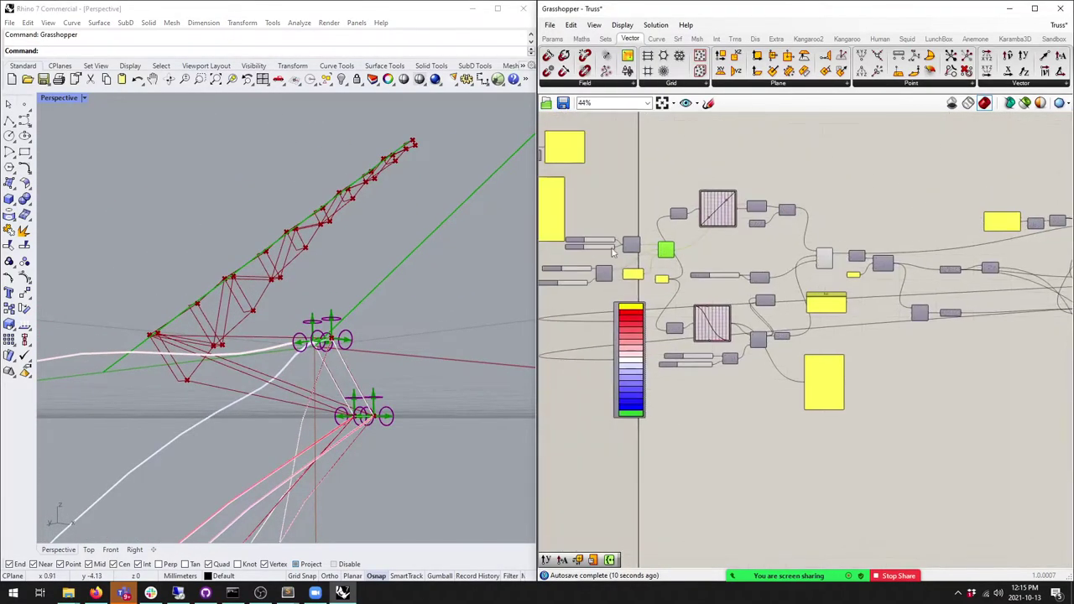
pyautogui.moveTo(402, 310); pyautogui.dragTo(378, 326, button='right')
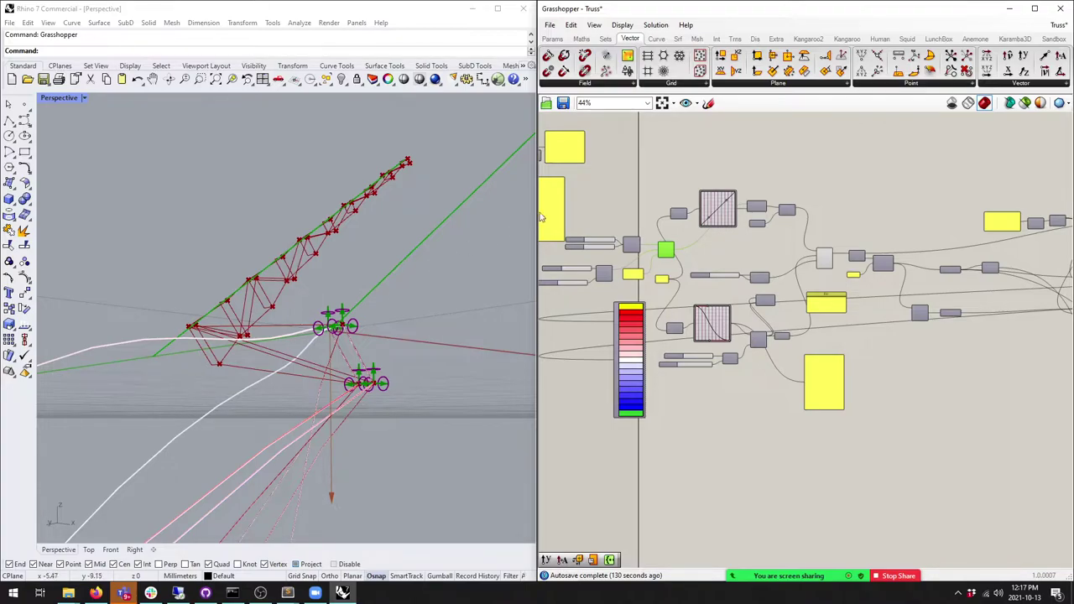
# Step: Orbit the truss once more, then stop the screen share from the Zoom window
pyautogui.scroll(5, 721, 213)
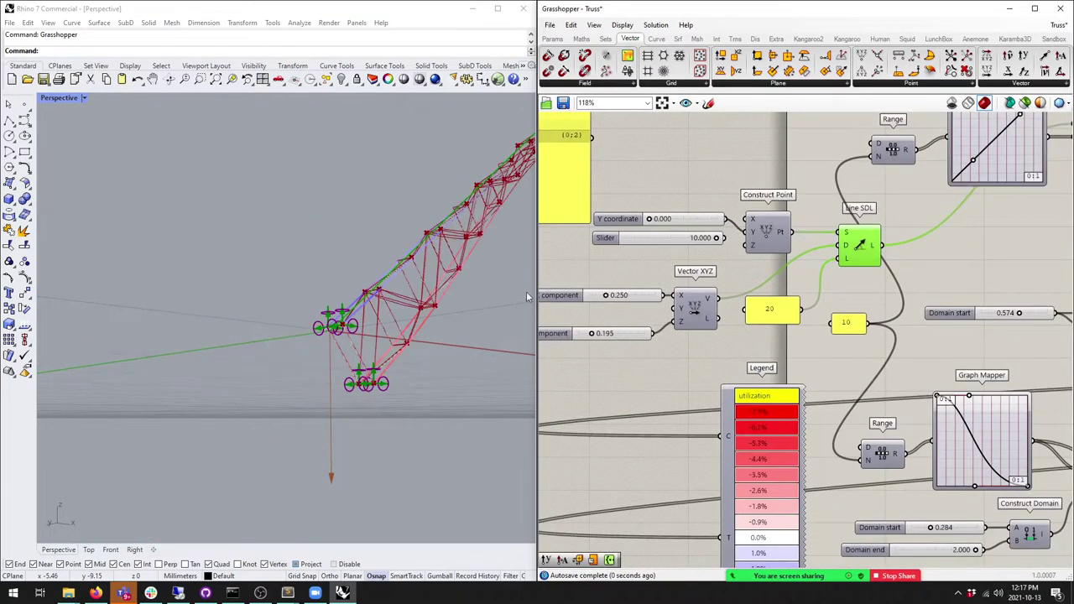
pyautogui.moveTo(526, 291); pyautogui.dragTo(495, 250, button='right')
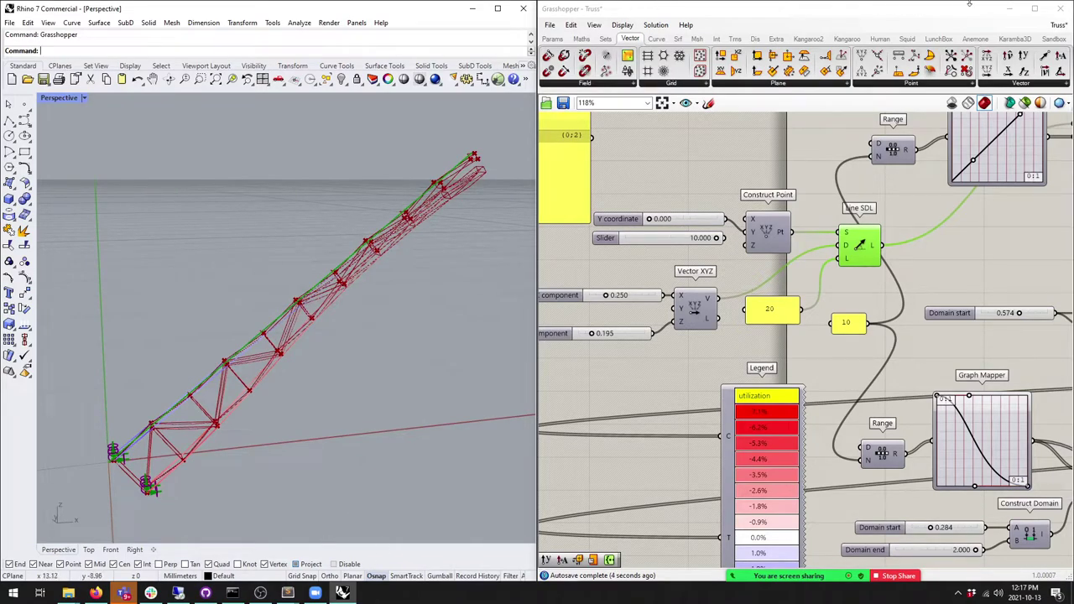
pyautogui.click(315, 594)
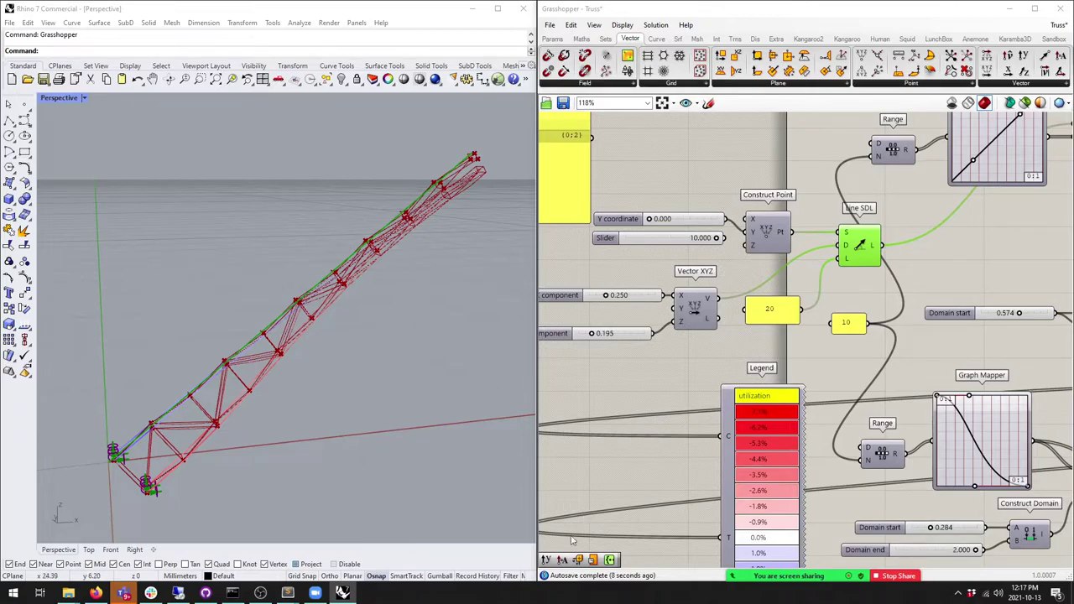
pyautogui.click(898, 546)
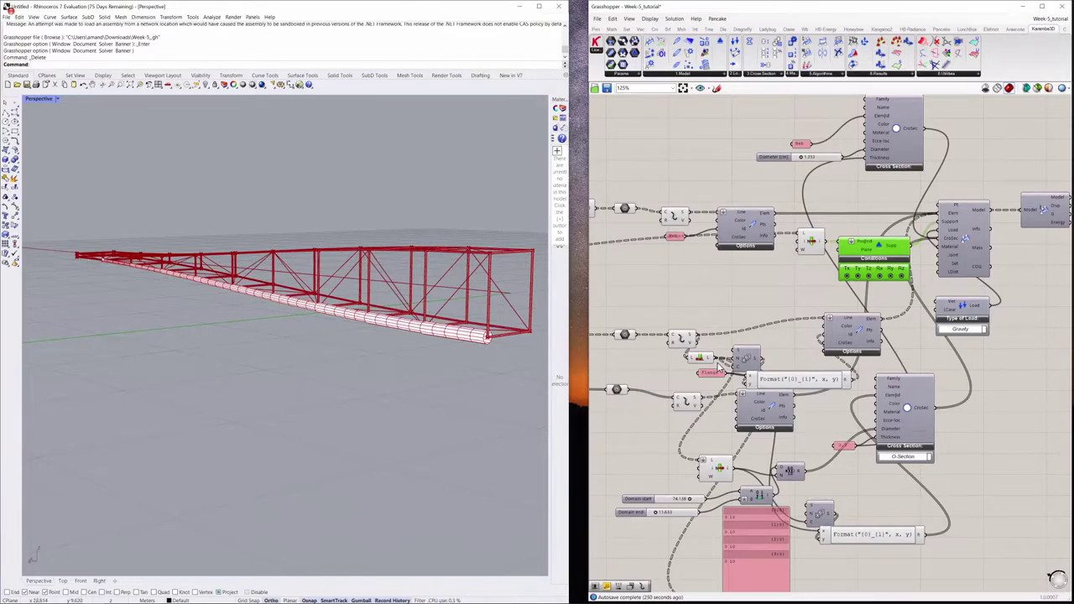
# Step: Zoom and orbit the shared truss model to view it from lower and higher angles
pyautogui.scroll(4, 285, 279)
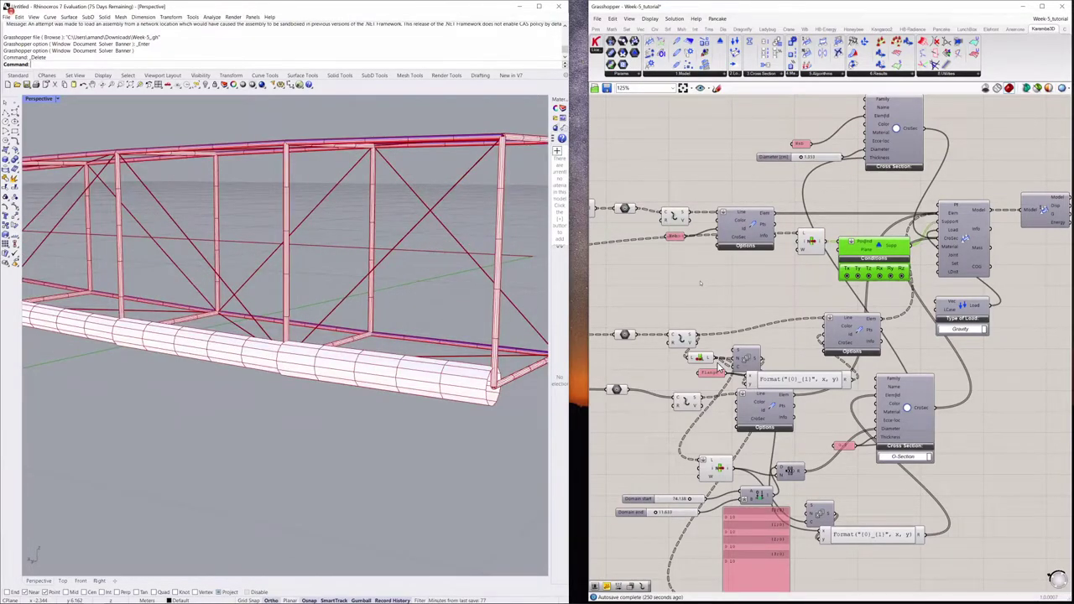
pyautogui.scroll(-3, 456, 330)
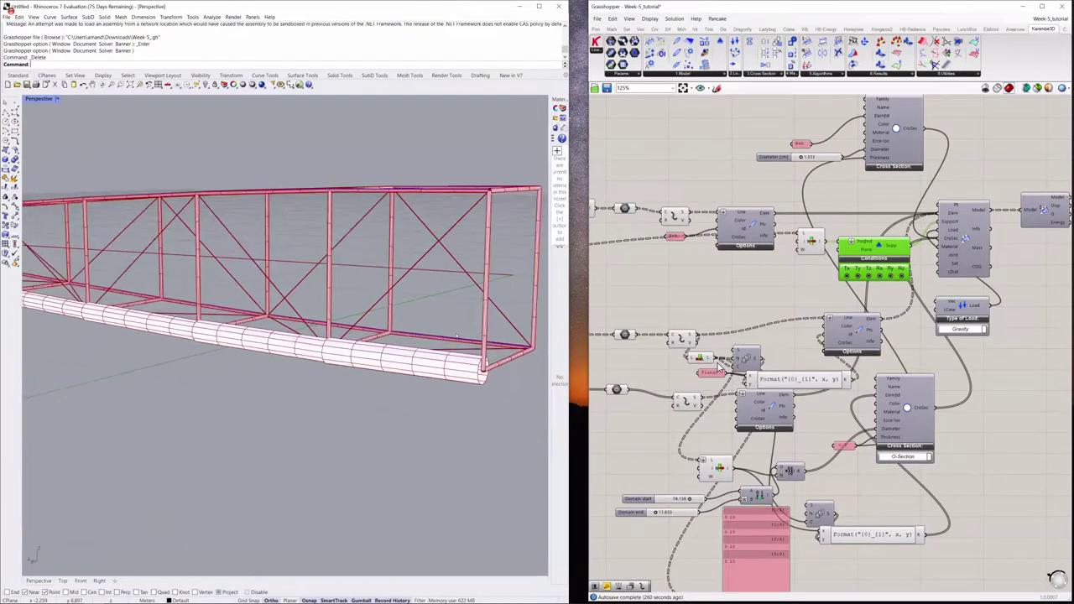
pyautogui.scroll(-3, 390, 350)
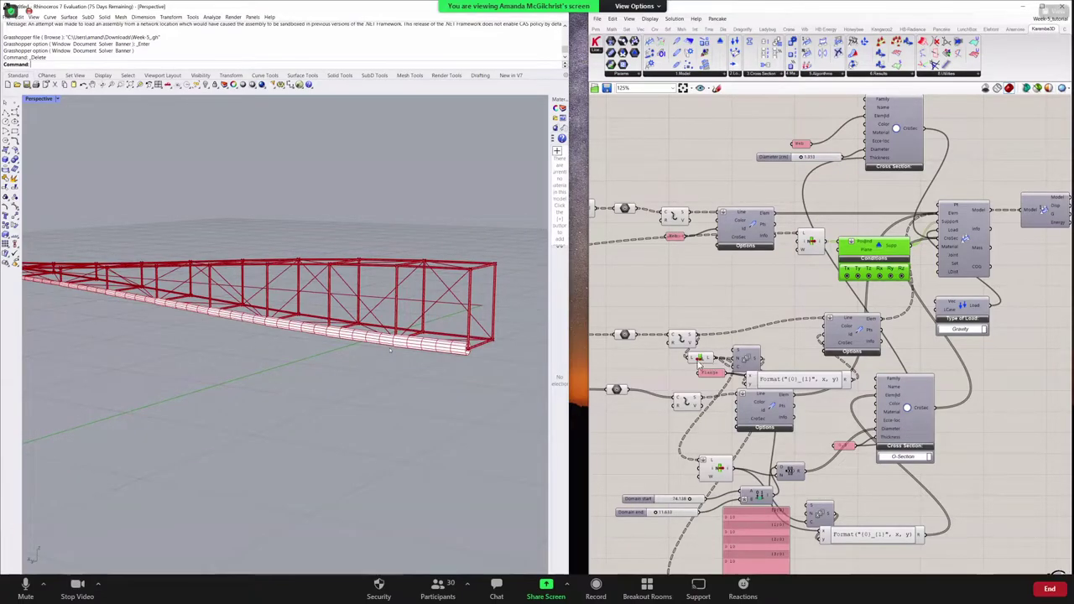
pyautogui.scroll(2, 412, 378)
pyautogui.scroll(2, 495, 347)
pyautogui.moveTo(501, 344); pyautogui.dragTo(495, 340, button='right')
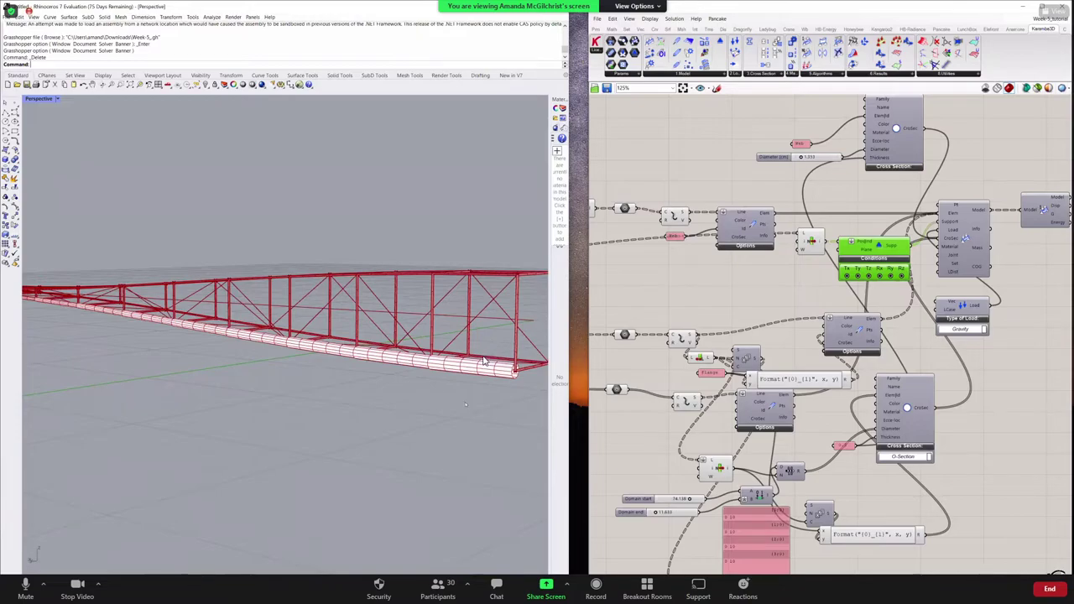
pyautogui.moveTo(483, 362); pyautogui.dragTo(495, 375, button='right')
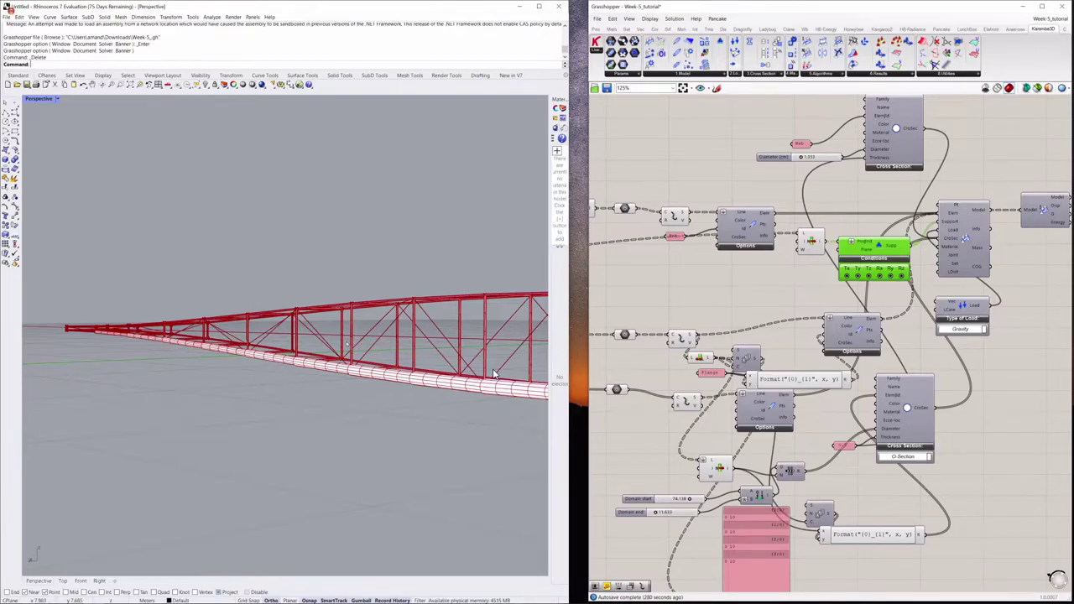
pyautogui.rightClick(494, 375)
pyautogui.press('Escape')
pyautogui.moveTo(493, 375); pyautogui.dragTo(493, 373, button='right')
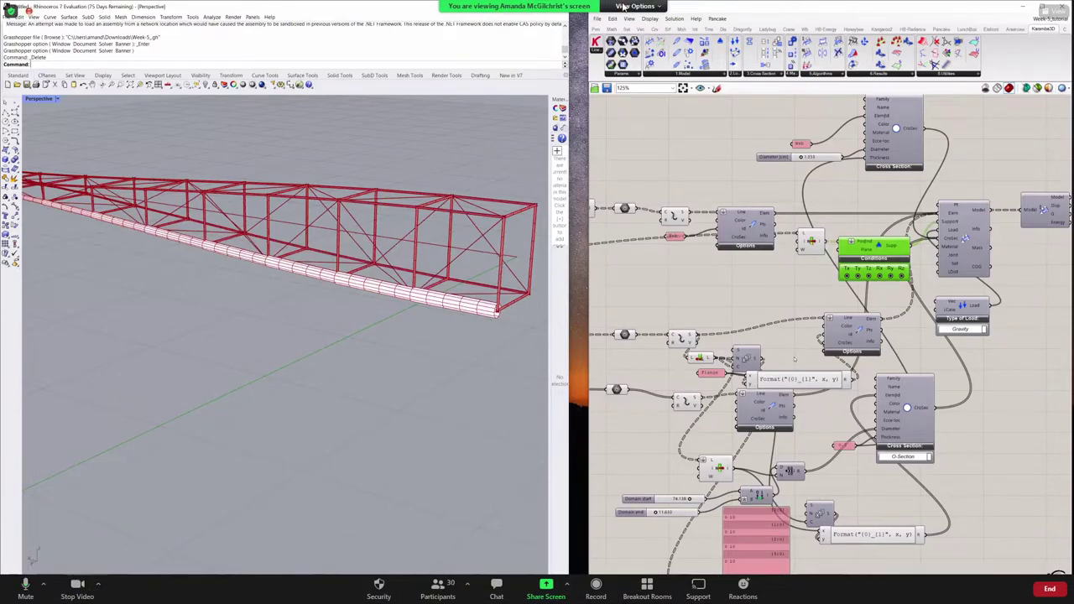
# Step: Turn on Annotate for the shared screen and choose the Arrow drawing tool
pyautogui.click(635, 6)
pyautogui.click(631, 74)
pyautogui.click(431, 63)
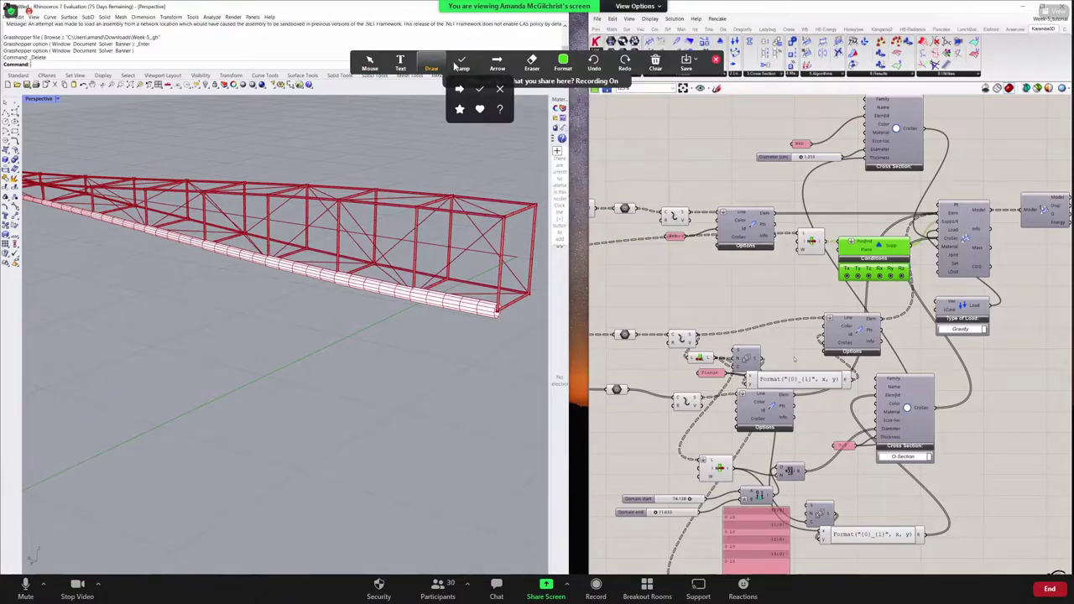
pyautogui.click(497, 63)
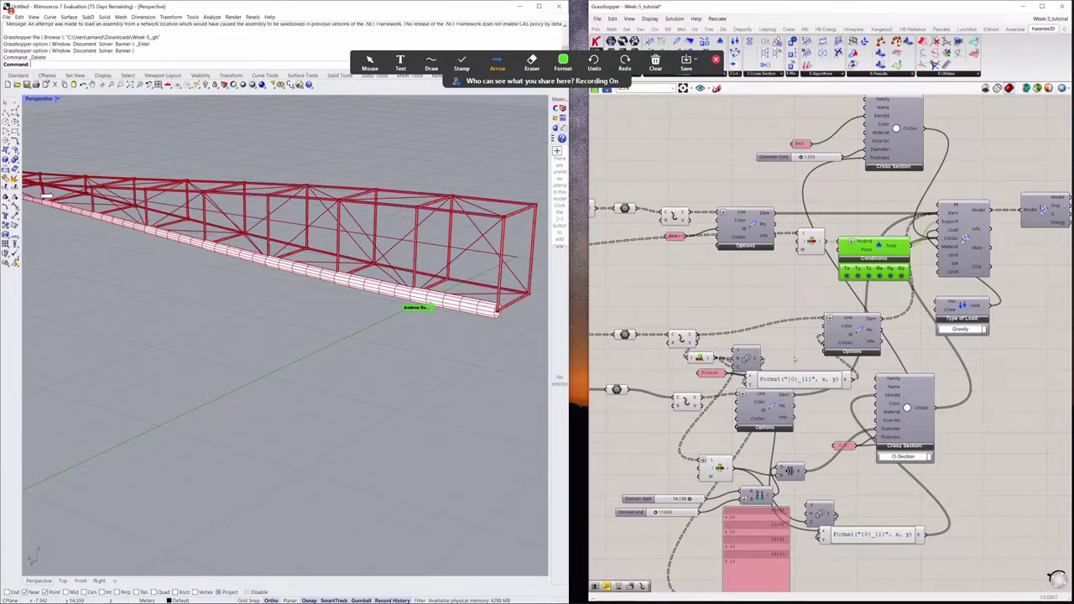
# Step: Orbit below the truss and place an arrow on the Options component's Color input
pyautogui.moveTo(78, 244); pyautogui.dragTo(227, 308, button='right')
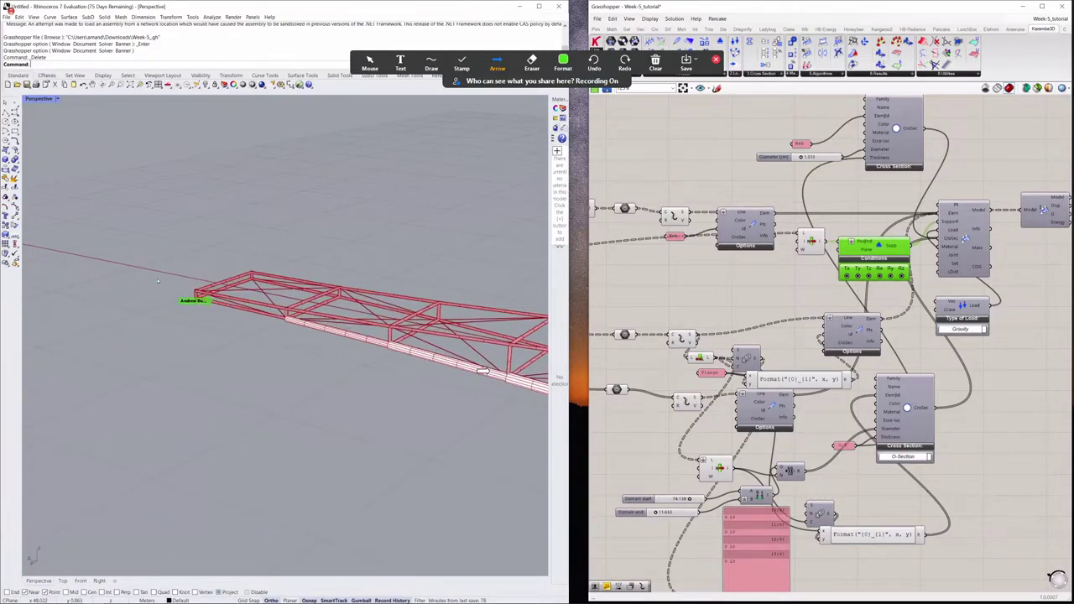
pyautogui.moveTo(223, 295); pyautogui.dragTo(226, 293, button='right')
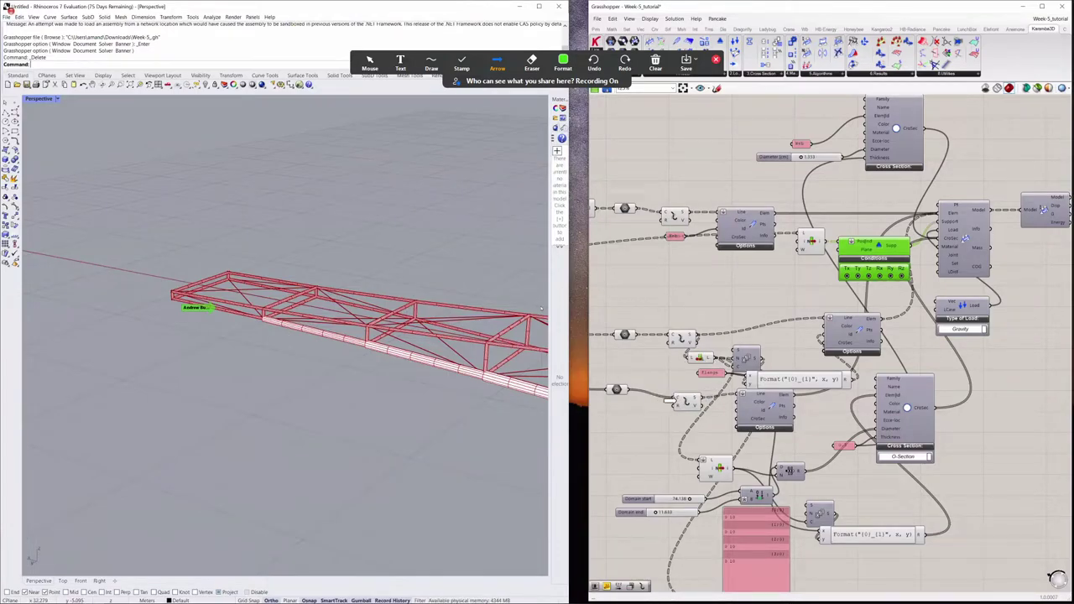
pyautogui.click(683, 400)
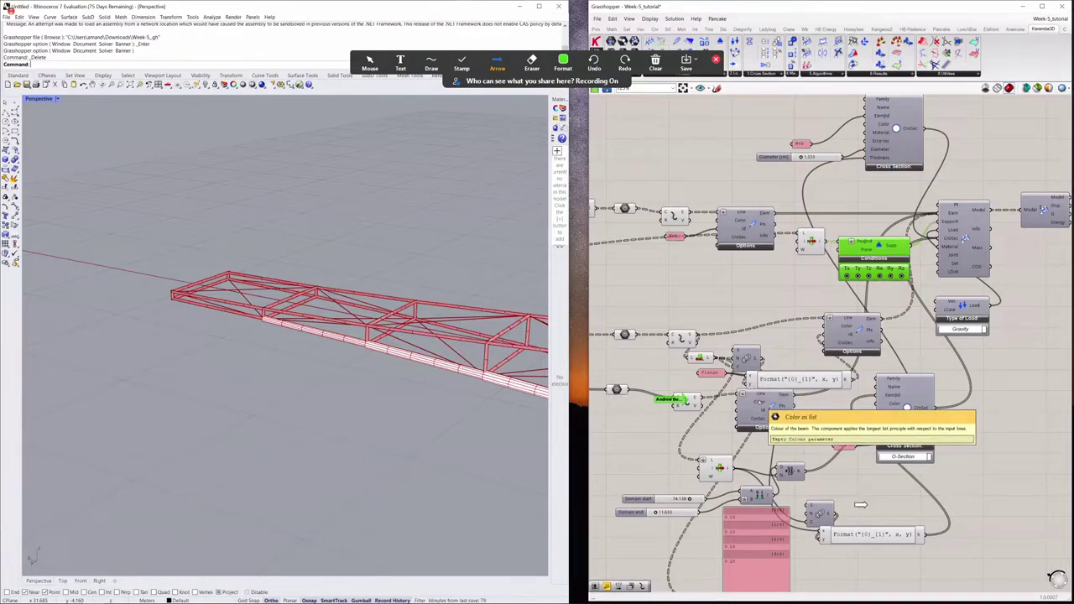
# Step: Reposition the Line and curve components feeding the lower beam options component
pyautogui.scroll(1, 969, 542)
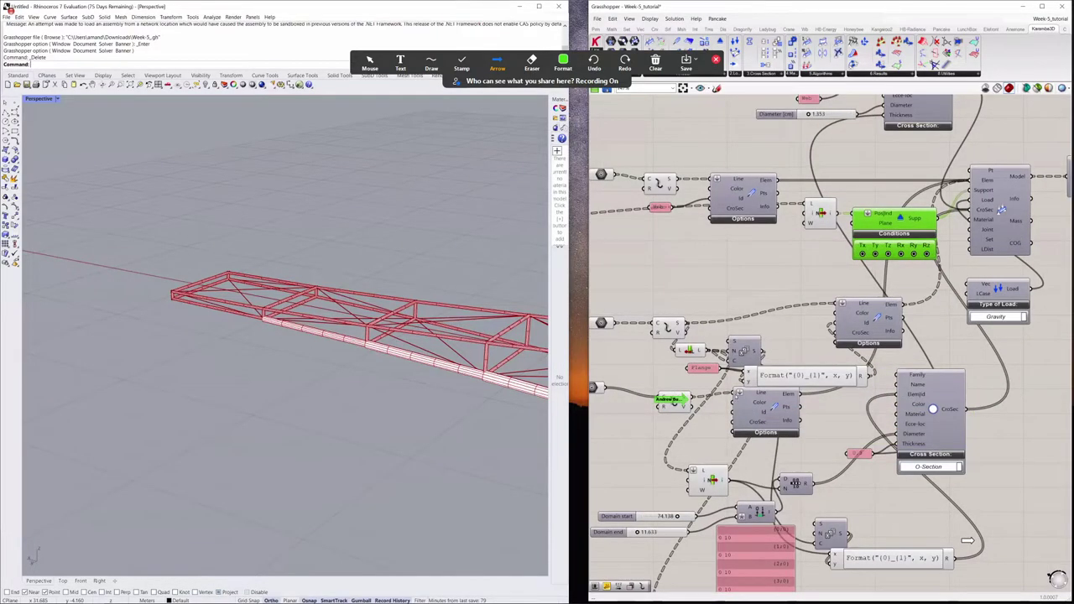
pyautogui.moveTo(766, 411); pyautogui.dragTo(726, 418)
pyautogui.click(671, 405)
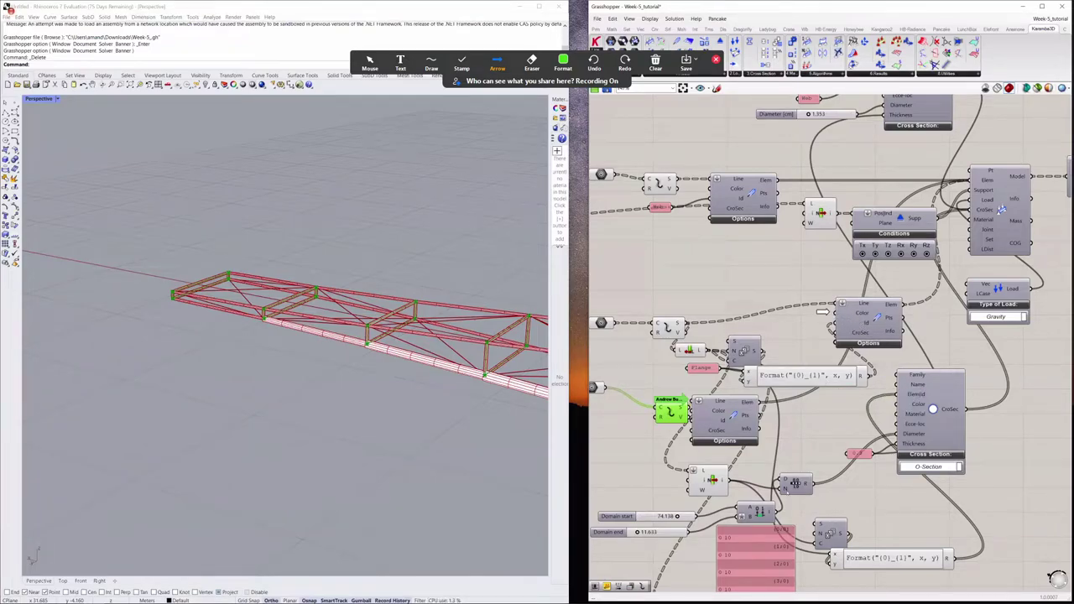
pyautogui.moveTo(794, 484); pyautogui.dragTo(850, 396)
pyautogui.moveTo(726, 419); pyautogui.dragTo(570, 501)
pyautogui.moveTo(687, 411); pyautogui.dragTo(620, 432)
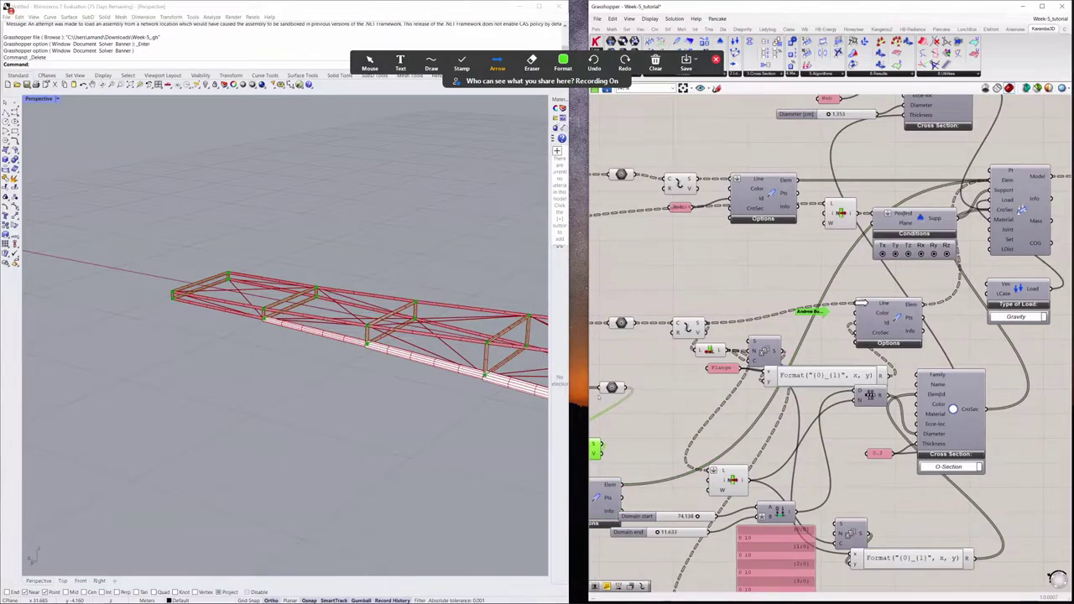
pyautogui.moveTo(883, 479); pyautogui.dragTo(853, 470, button='right')
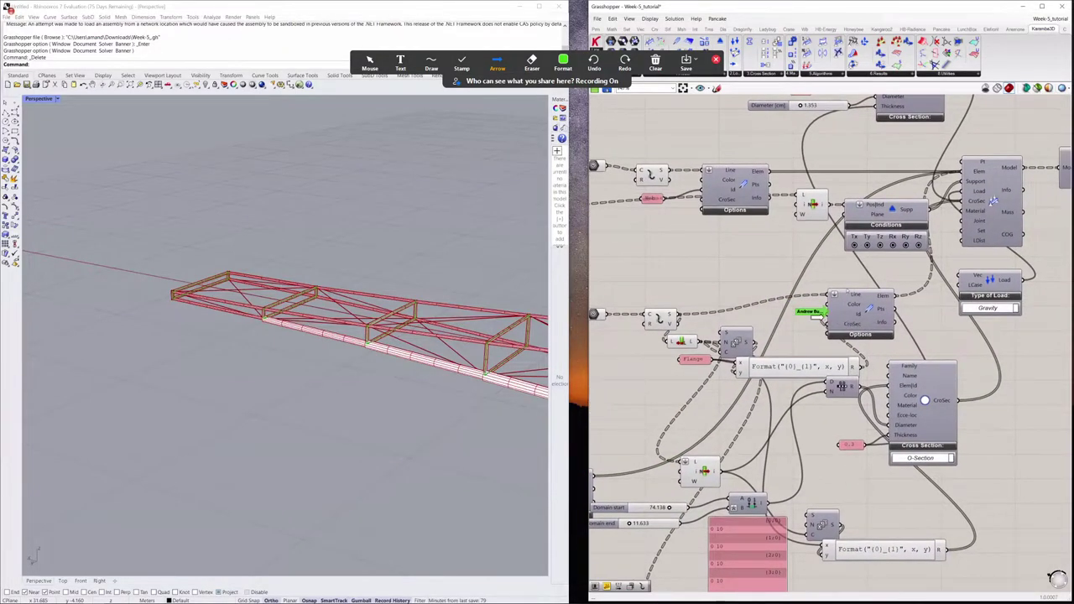
# Step: Nudge the annotation arrow and bring up the Clear annotation options
pyautogui.moveTo(810, 311); pyautogui.dragTo(825, 317)
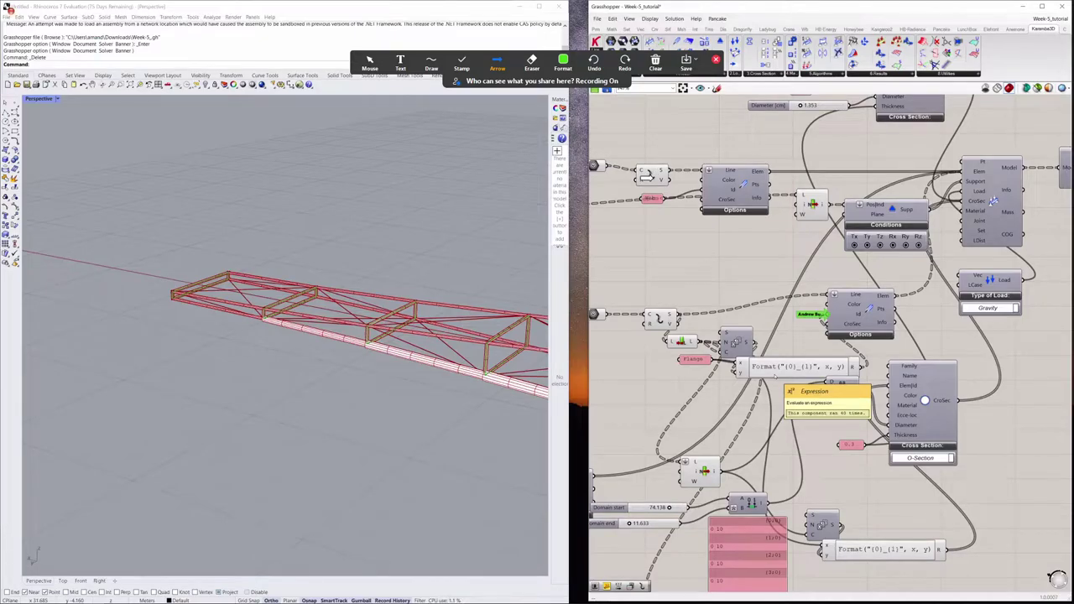
pyautogui.click(659, 66)
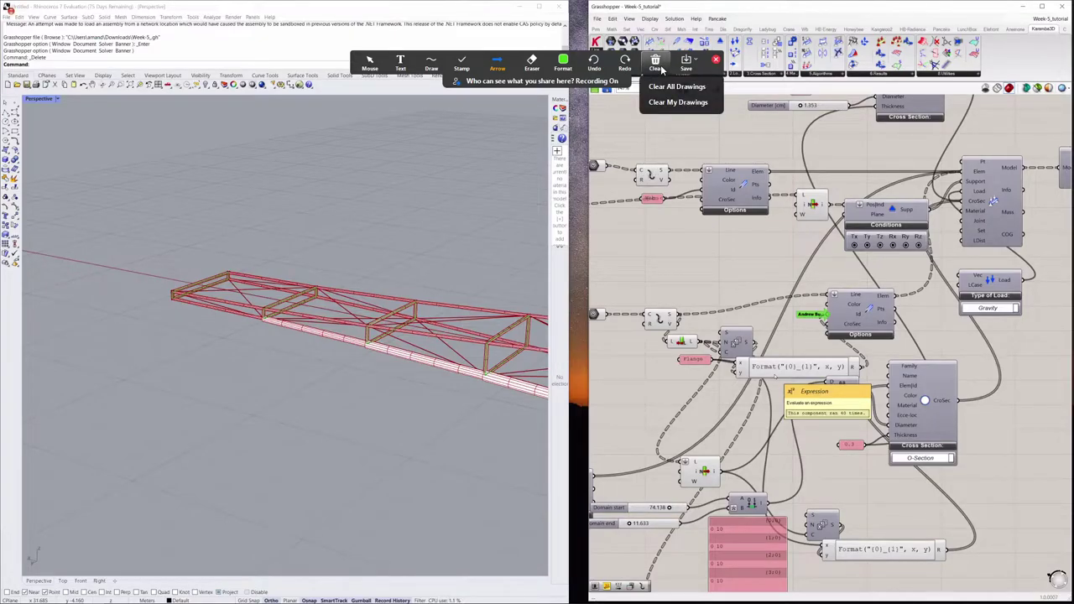
pyautogui.press('super+Tab')
pyautogui.click(376, 467)
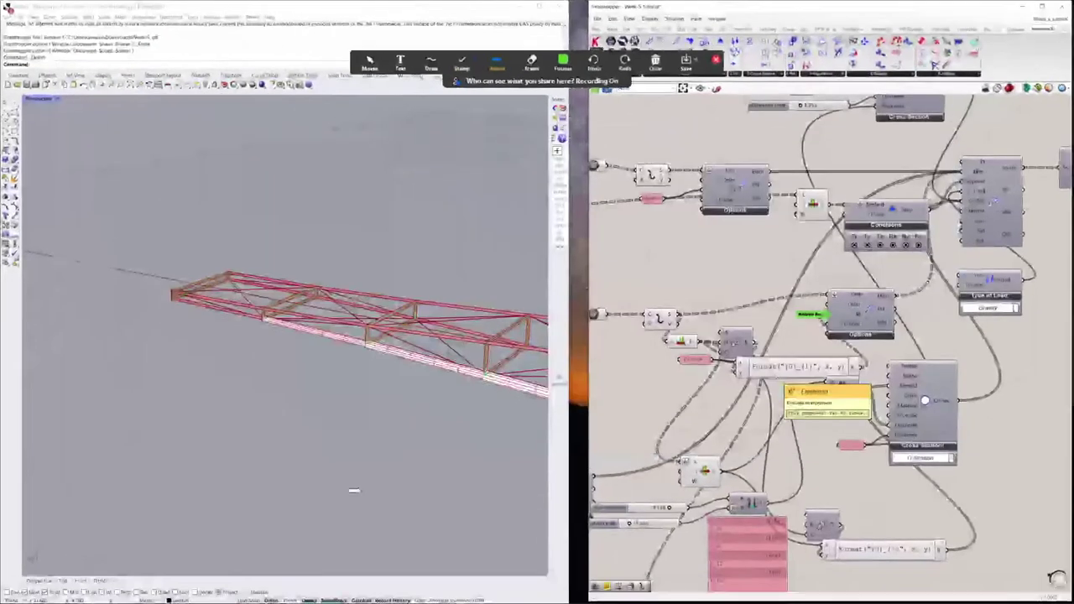
pyautogui.press('super+d')
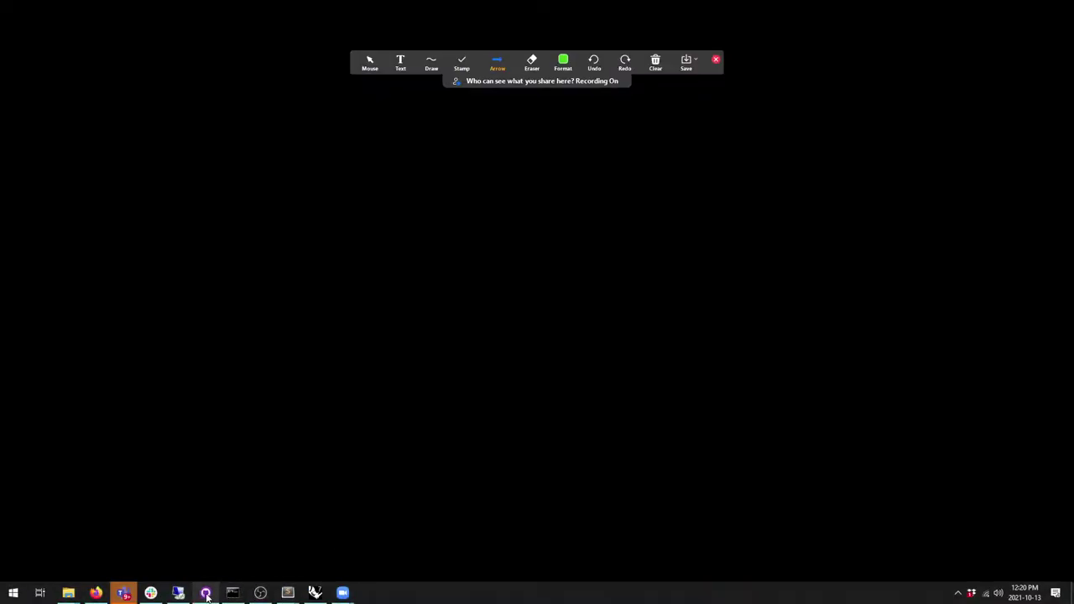
pyautogui.click(206, 593)
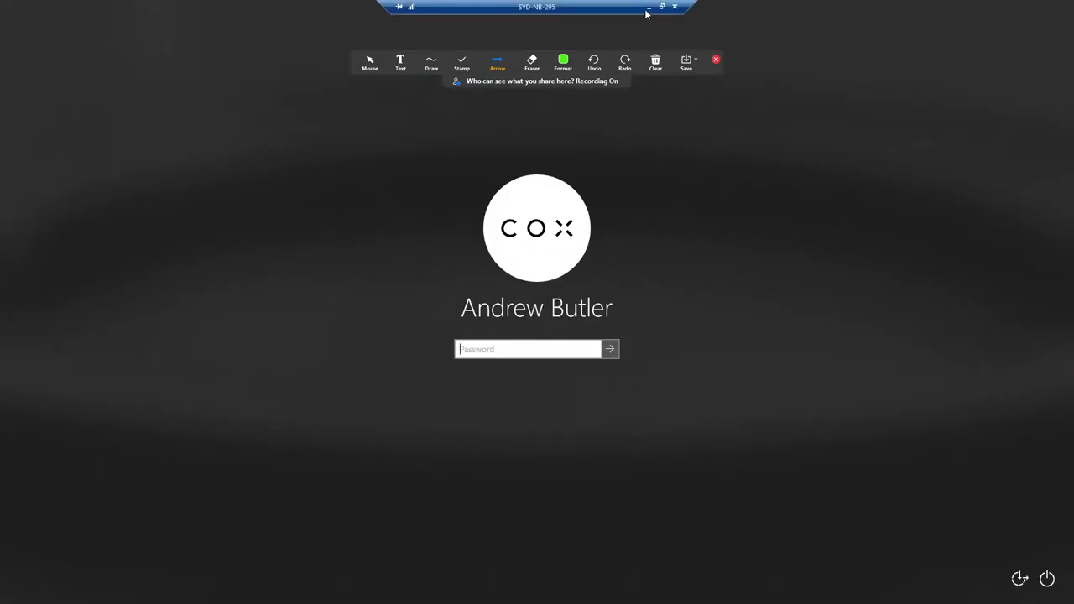
pyautogui.click(648, 7)
pyautogui.hotkey('alt', 'Tab')
pyautogui.press('Tab')
pyautogui.press('Tab')
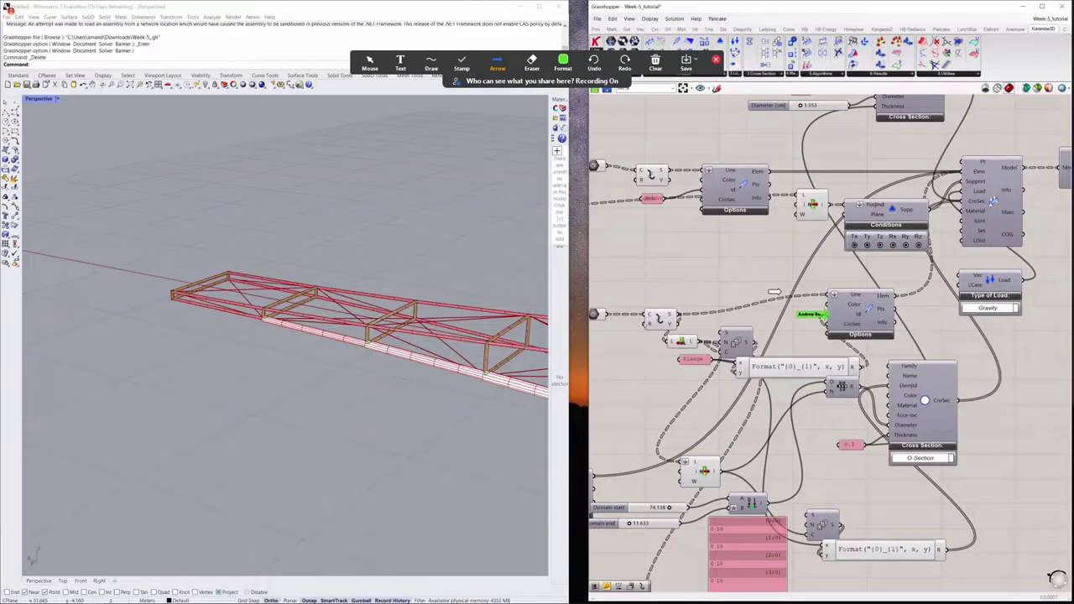
pyautogui.click(637, 319)
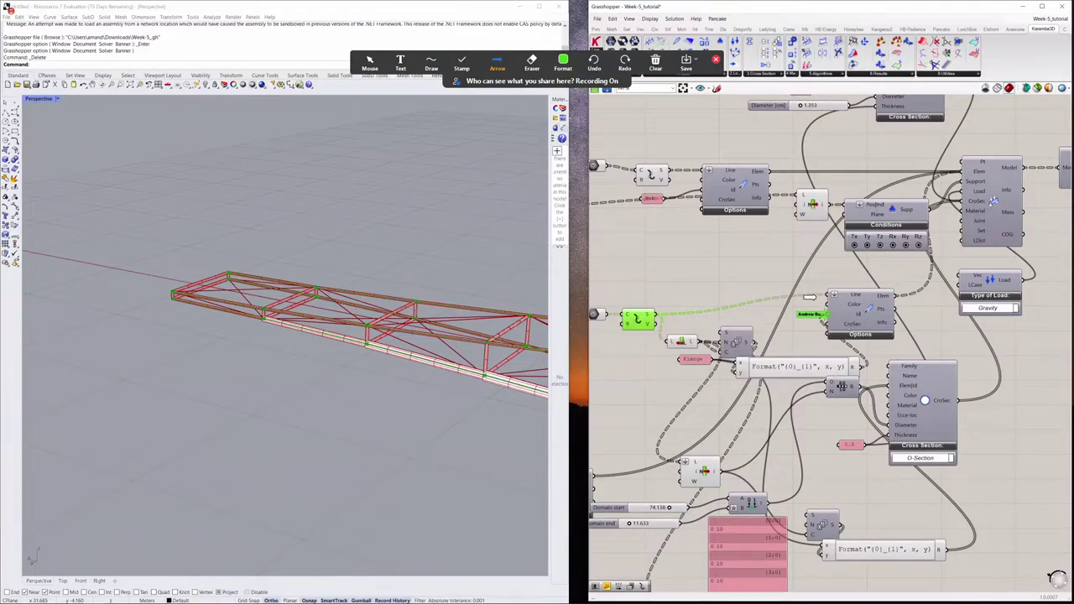
# Step: Add Panels showing the line-like curve tree and the Flange_0–Flange_9 names beside the Format component
pyautogui.click(785, 297)
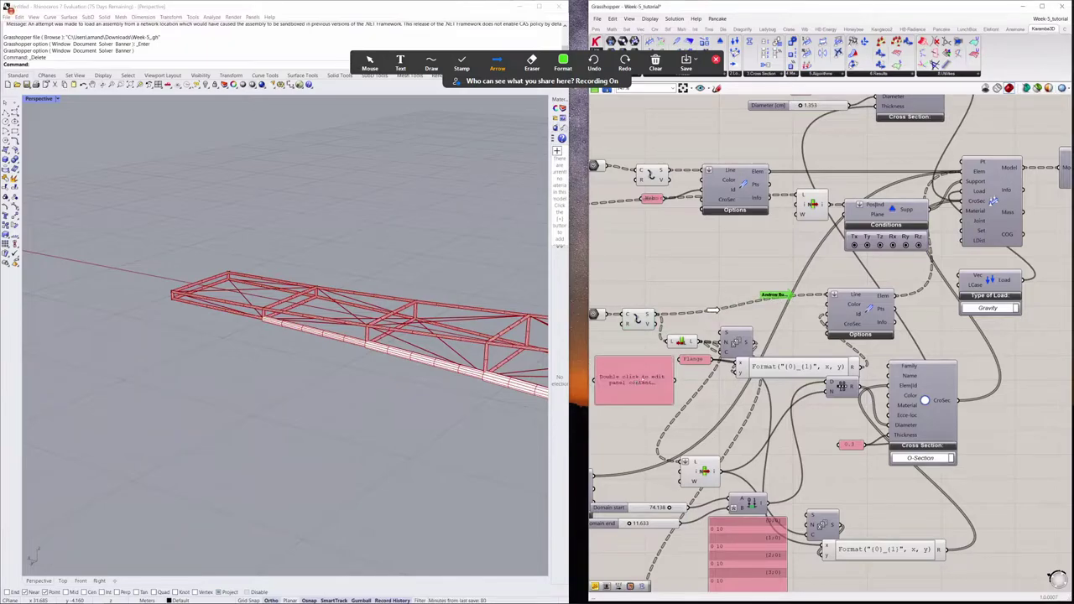
pyautogui.moveTo(635, 380); pyautogui.dragTo(742, 508)
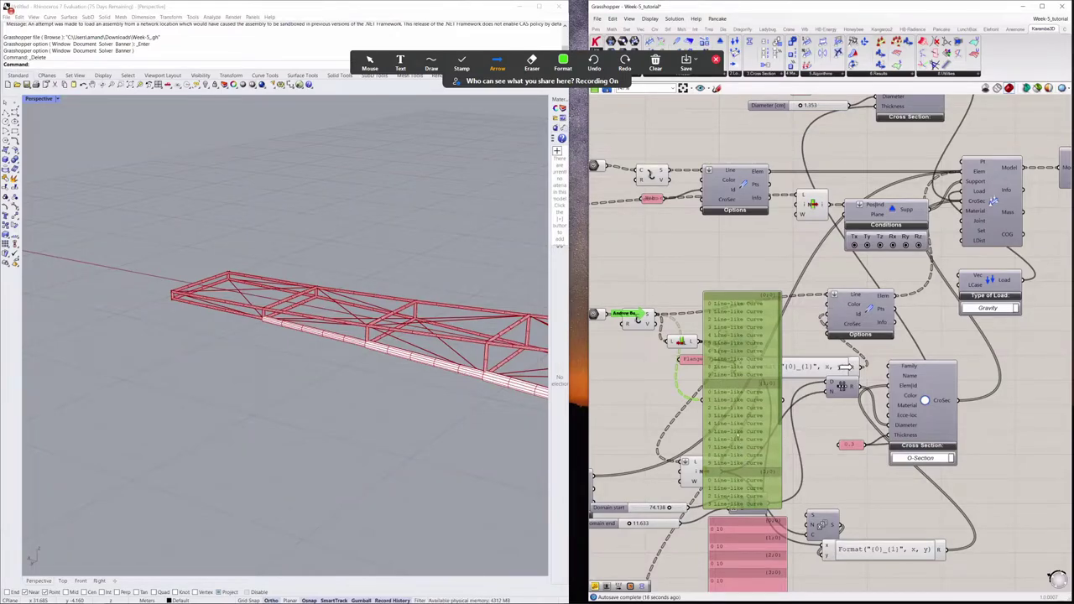
pyautogui.click(877, 366)
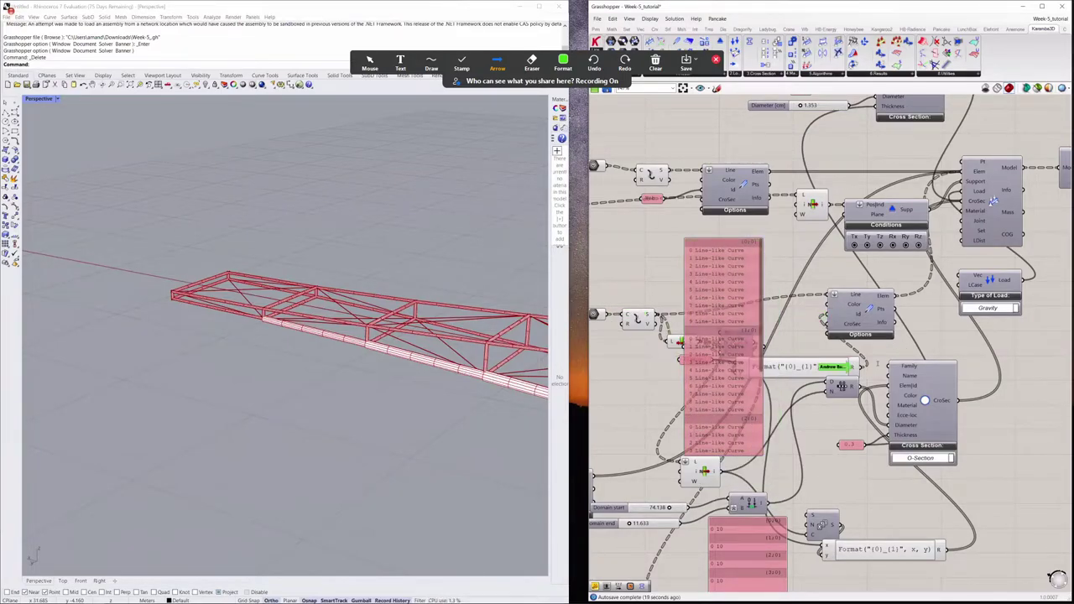
pyautogui.doubleClick(877, 366)
pyautogui.press('Return')
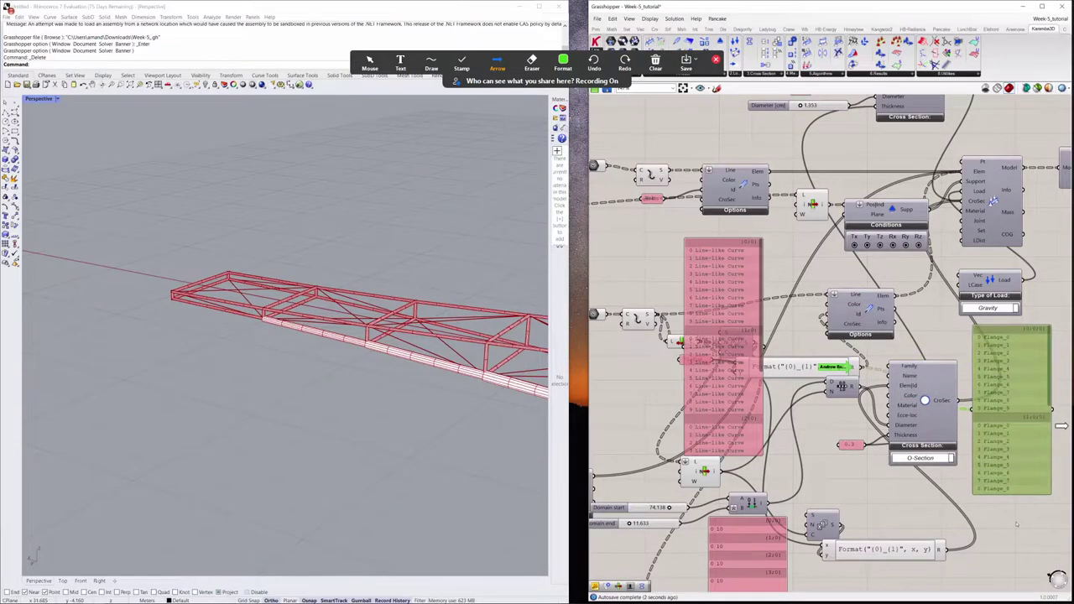
pyautogui.moveTo(1039, 502); pyautogui.dragTo(967, 443, button='right')
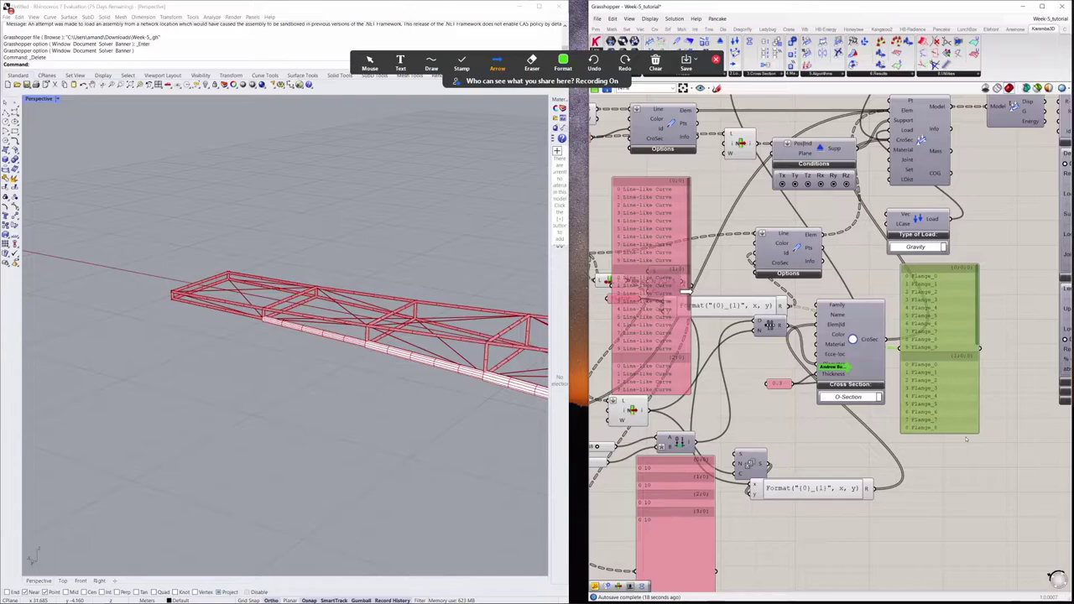
pyautogui.scroll(-3, 966, 438)
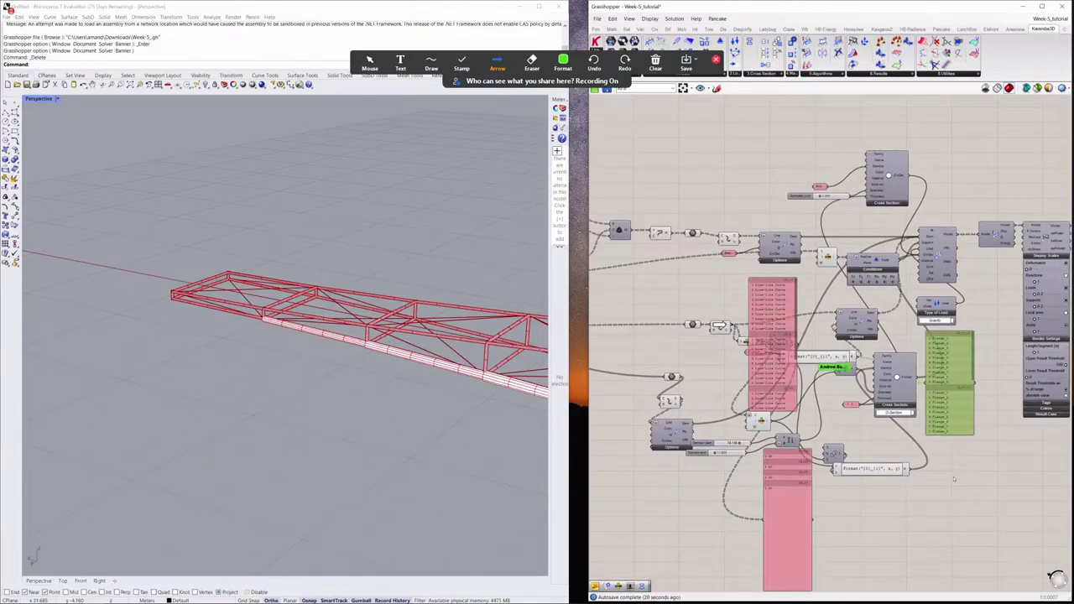
pyautogui.click(720, 325)
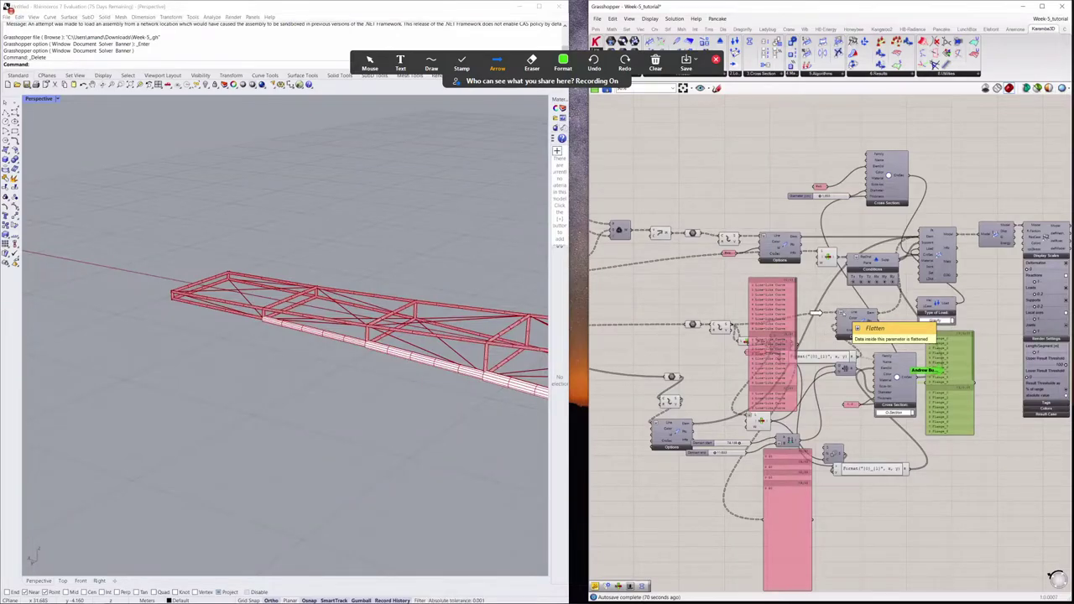
# Step: Flatten the Line inputs of both Line to Beam components and the Assemble Model Elem input
pyautogui.rightClick(843, 313)
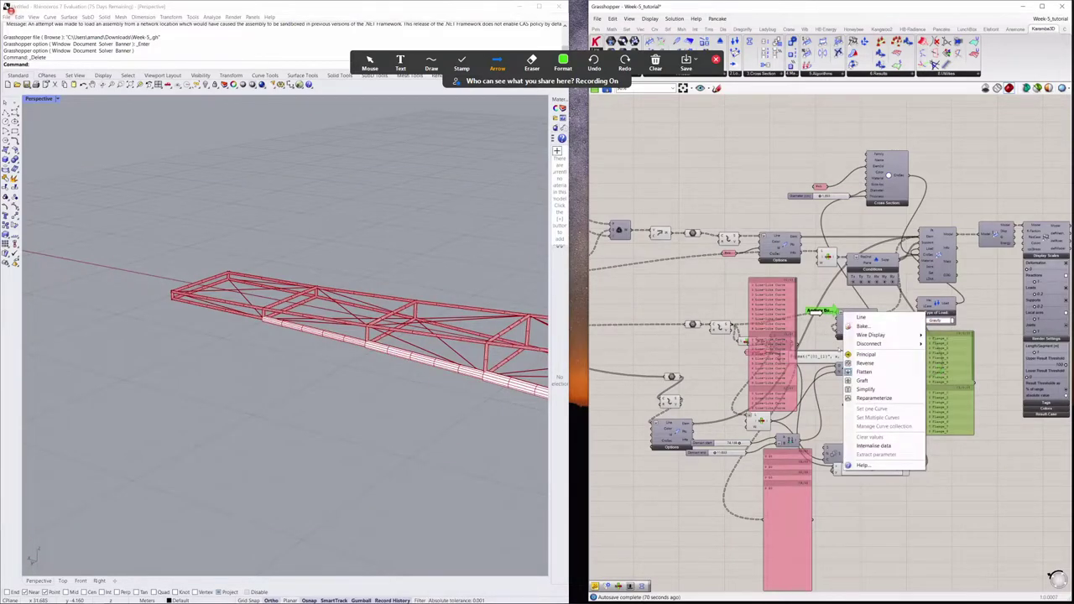
pyautogui.click(880, 373)
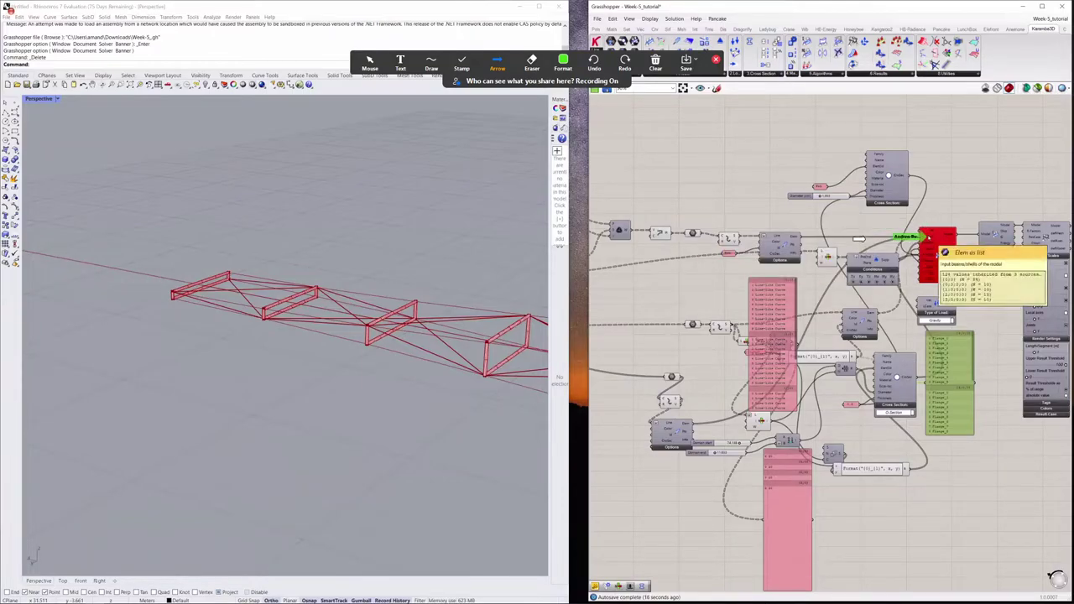
pyautogui.rightClick(928, 238)
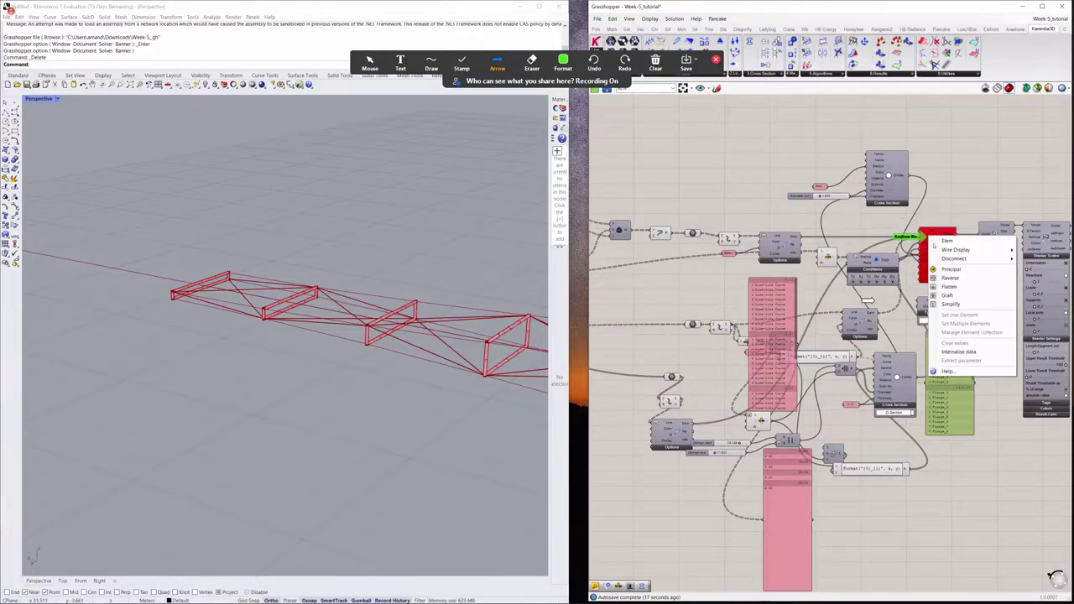
pyautogui.click(951, 286)
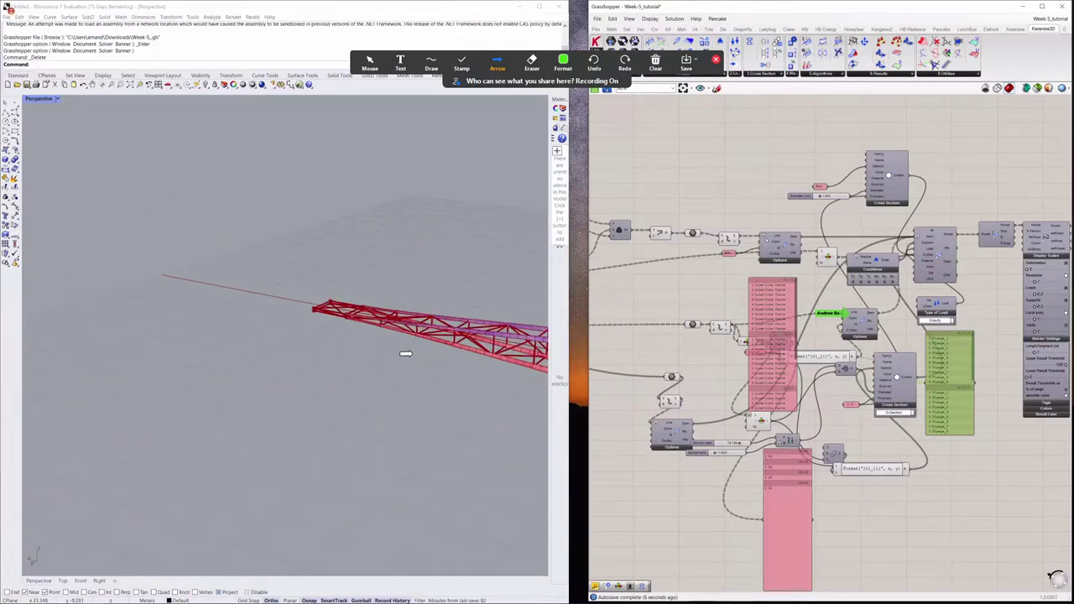
pyautogui.rightClick(762, 237)
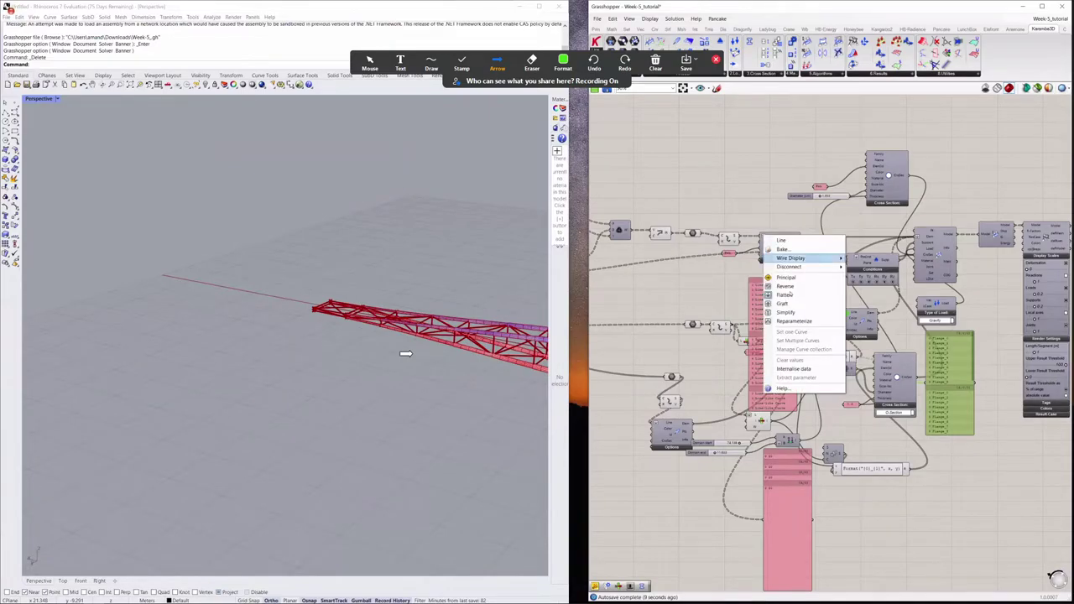
pyautogui.click(742, 272)
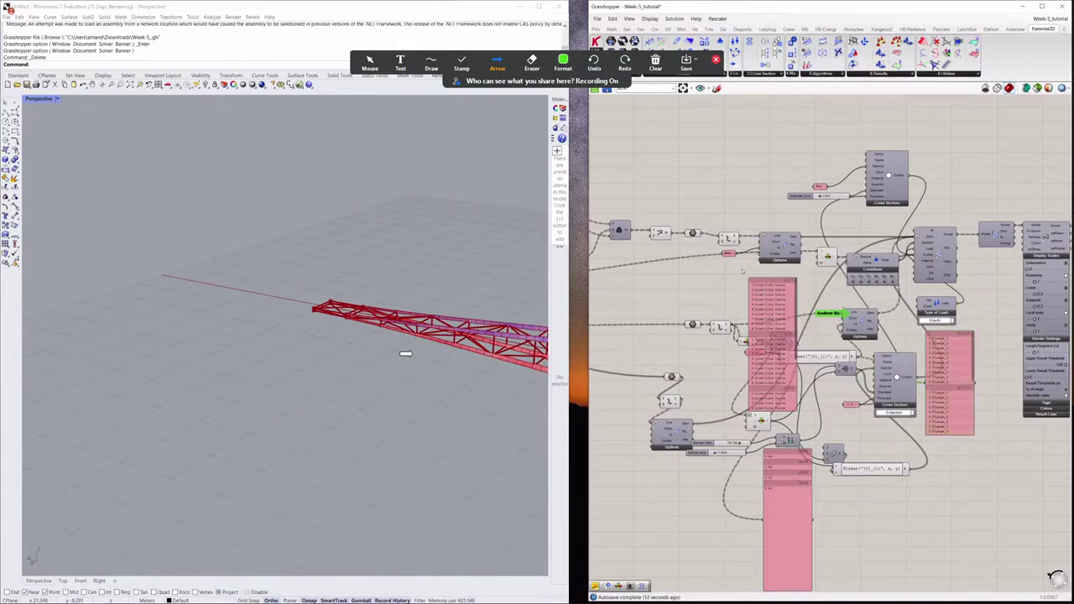
# Step: End the Grasshopper screen share so the Zoom meeting gallery is visible
pyautogui.moveTo(743, 270); pyautogui.dragTo(736, 269, button='right')
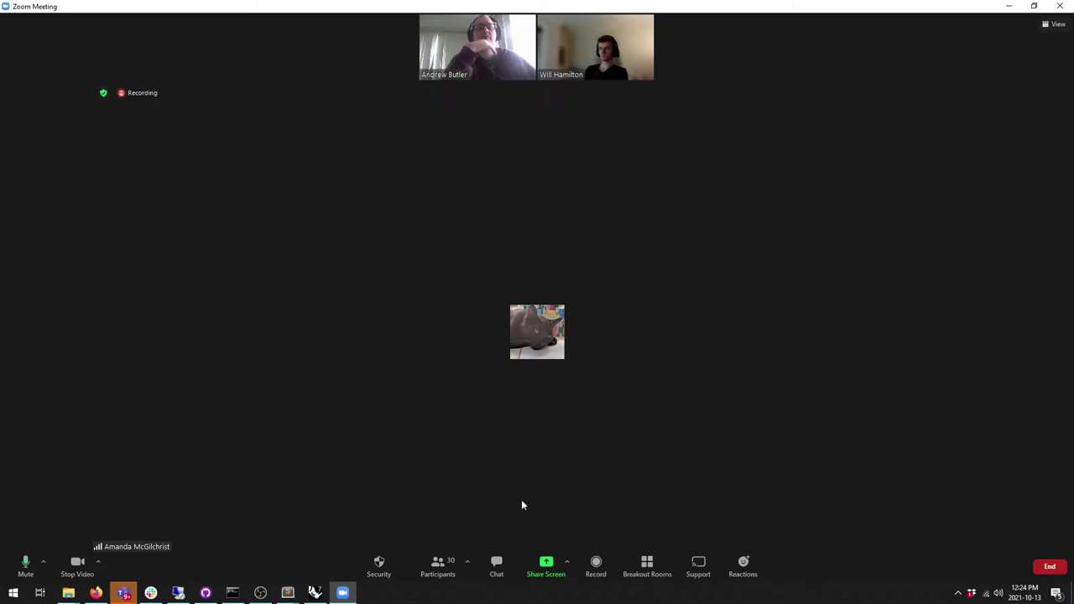
# Step: Share Screen 2 in Zoom with Rhino tiled left and Grasshopper right
pyautogui.click(546, 566)
pyautogui.click(772, 449)
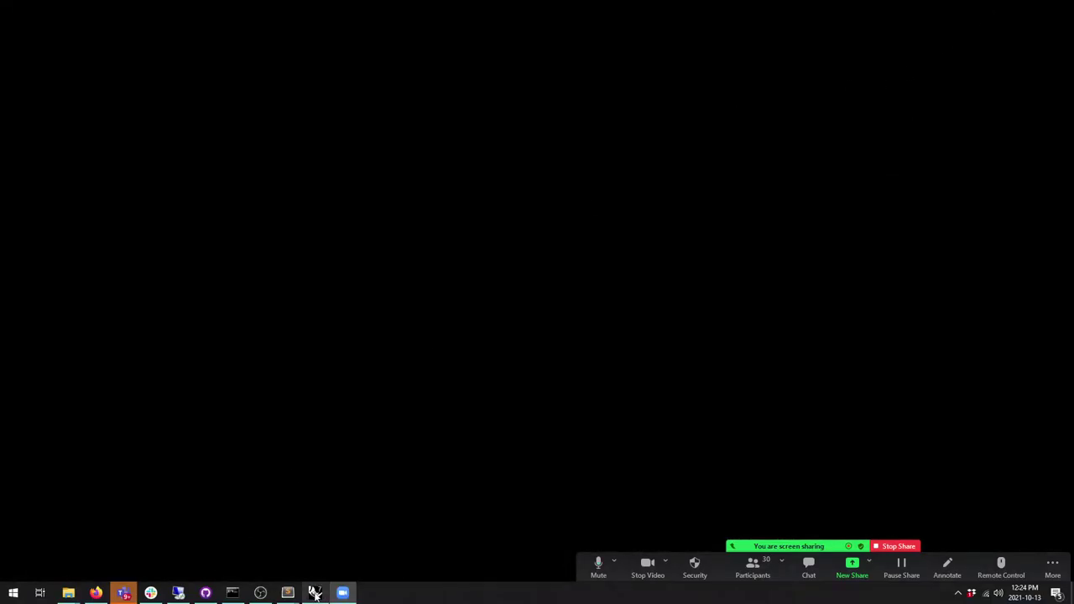
pyautogui.click(315, 592)
pyautogui.moveTo(363, 19); pyautogui.dragTo(407, 25)
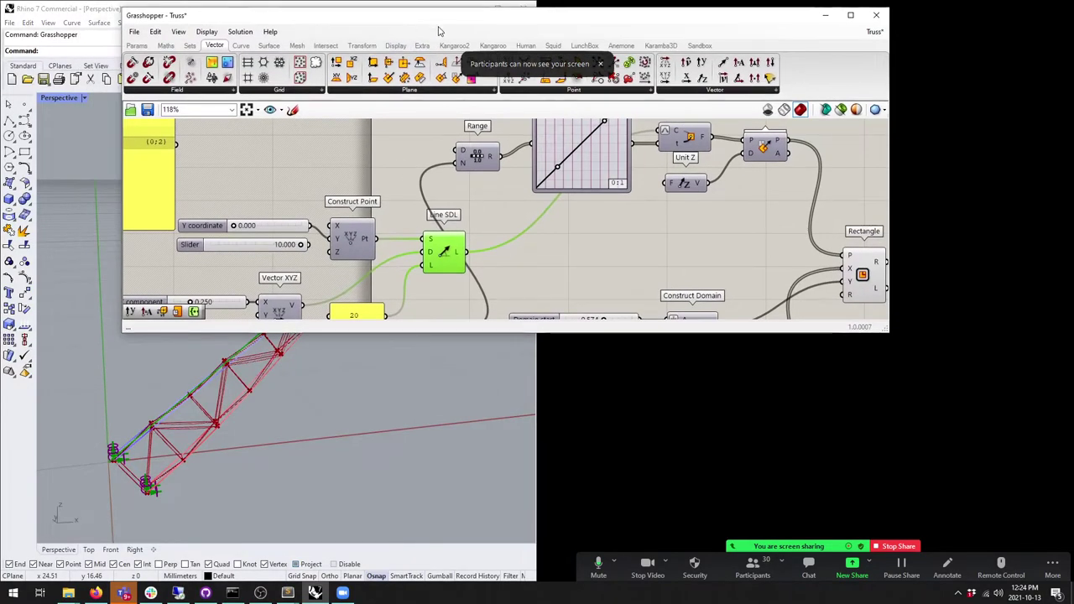
pyautogui.press('super+Left')
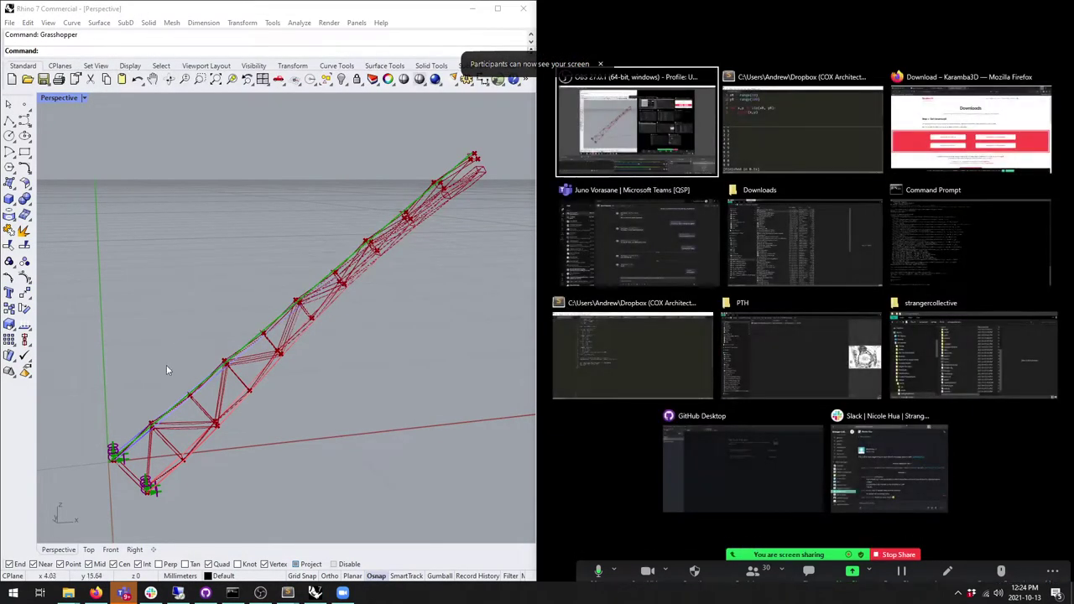
pyautogui.click(168, 357)
# Step: Zoom and orbit the Rhino viewport to inspect the utilization-coloured truss members
pyautogui.scroll(5, 265, 385)
pyautogui.moveTo(331, 300); pyautogui.dragTo(356, 281, button='right')
pyautogui.scroll(3, 240, 337)
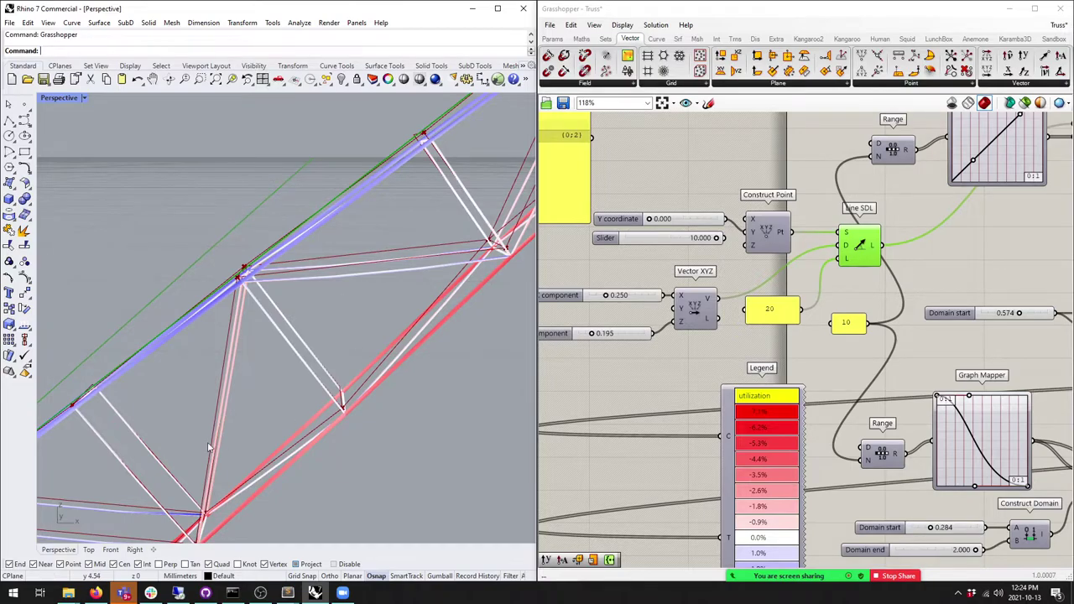
# Step: Stop sharing the Truss example and open the Assemble Model Load and CroSec input menus in Week-5_tutorial
pyautogui.scroll(-3, 343, 303)
pyautogui.scroll(4, 80, 454)
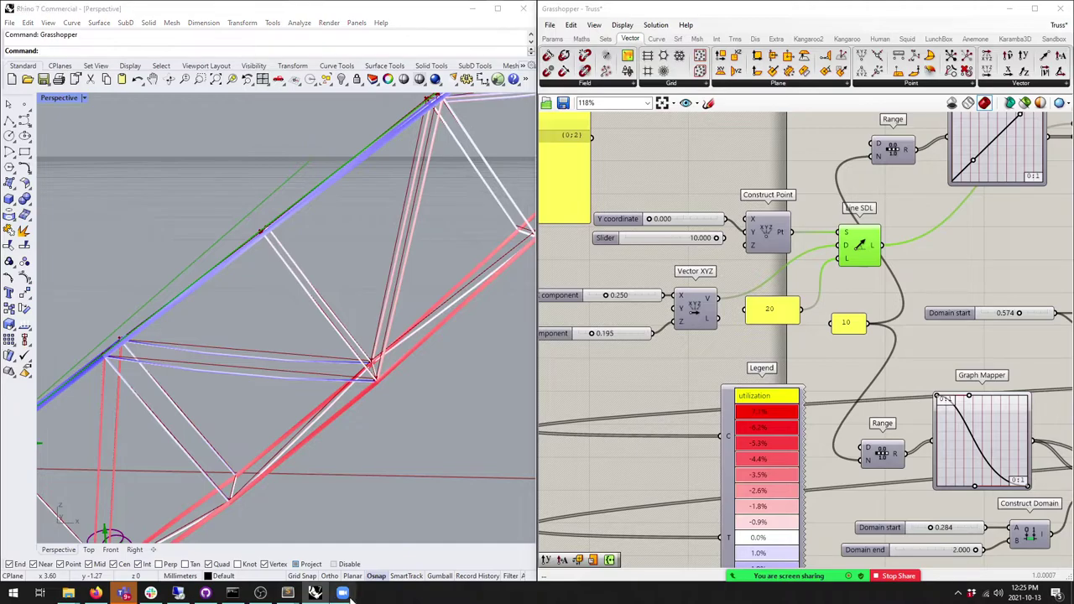
pyautogui.click(898, 547)
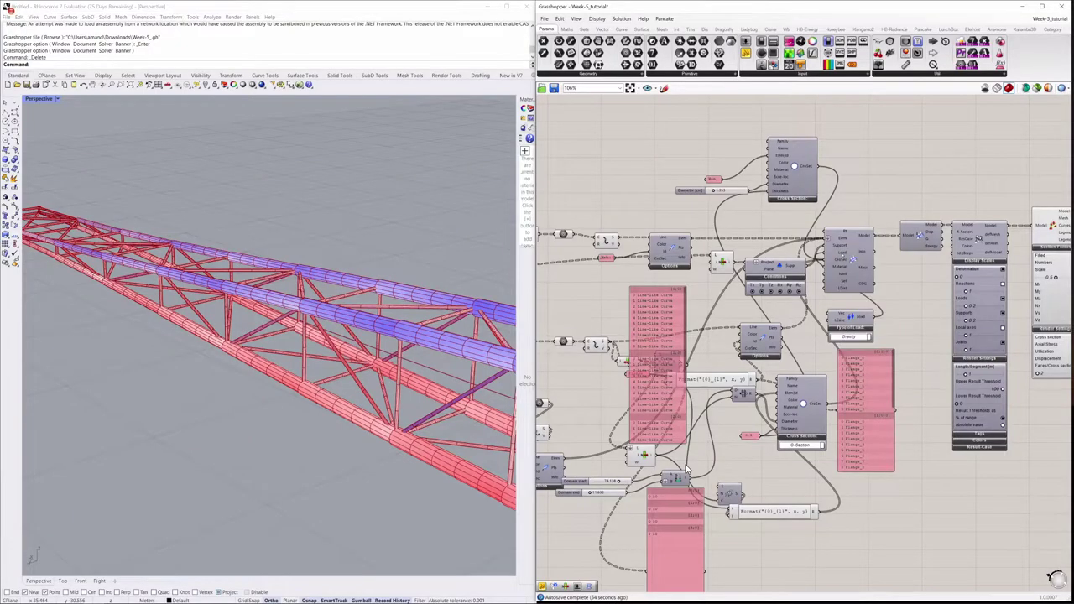
pyautogui.rightClick(843, 254)
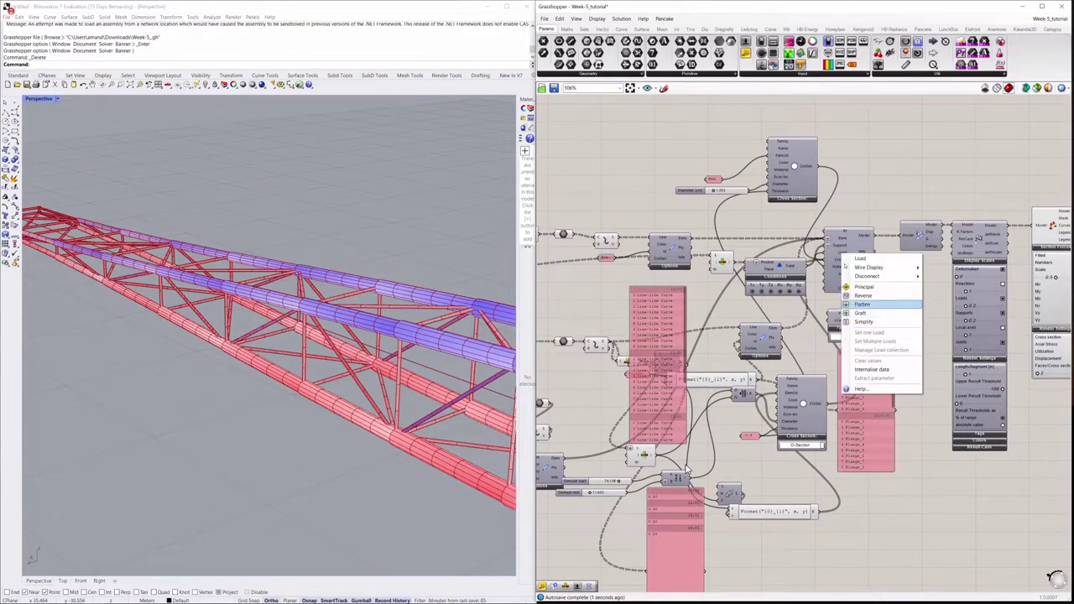
pyautogui.rightClick(842, 261)
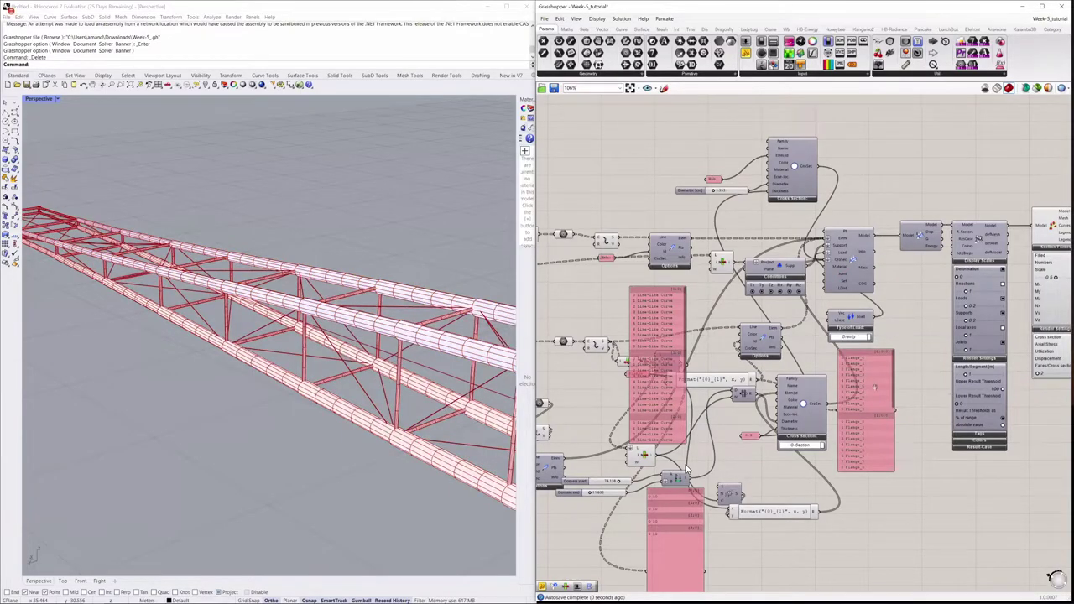
# Step: Pan the canvas to the utilization Legend, then switch to the Zoom window
pyautogui.moveTo(861, 451); pyautogui.dragTo(685, 463, button='right')
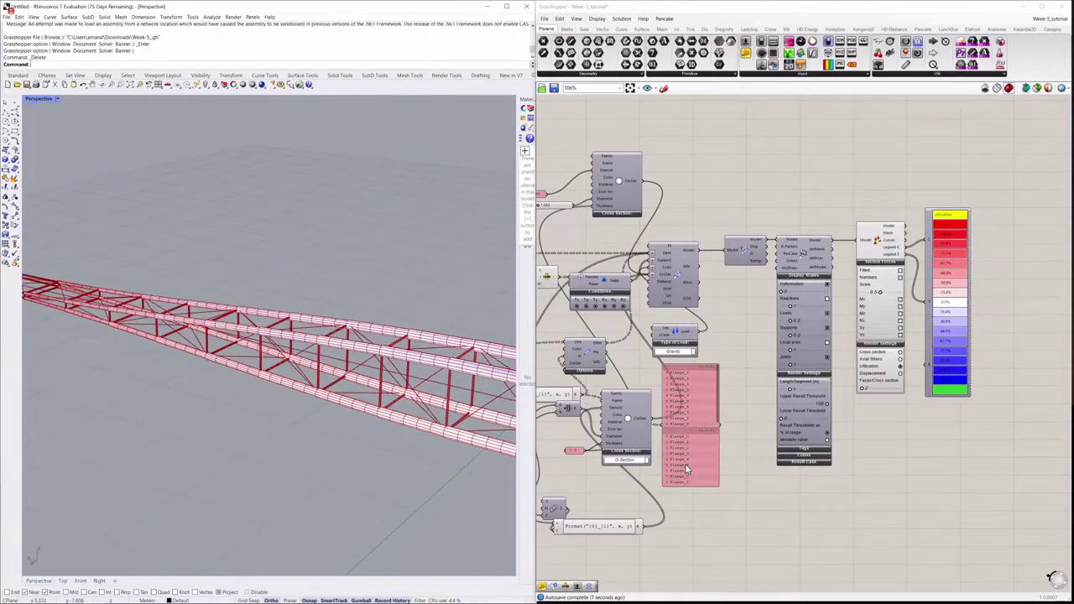
pyautogui.hotkey('alt', 's')
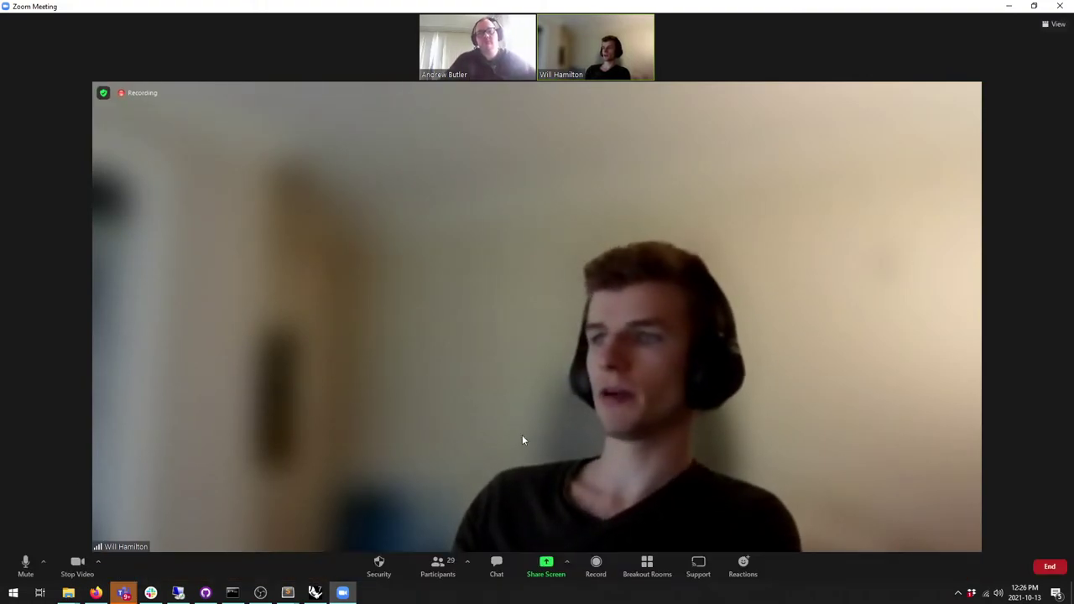
# Step: Resume sharing the screen and maximize the Grasshopper window
pyautogui.click(548, 561)
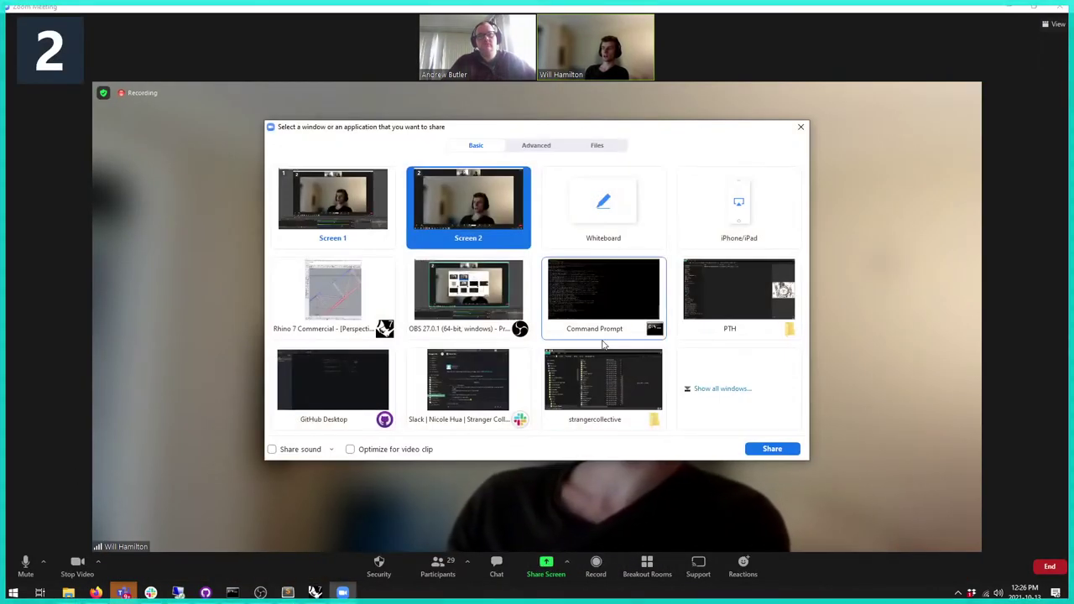
pyautogui.click(772, 449)
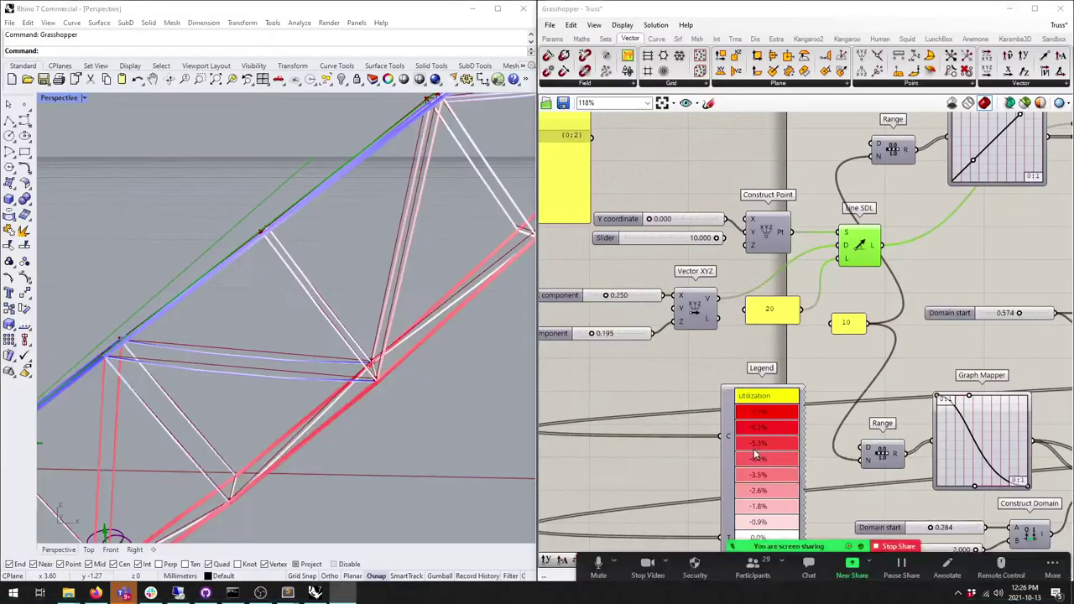
pyautogui.moveTo(797, 146); pyautogui.dragTo(720, 149, button='right')
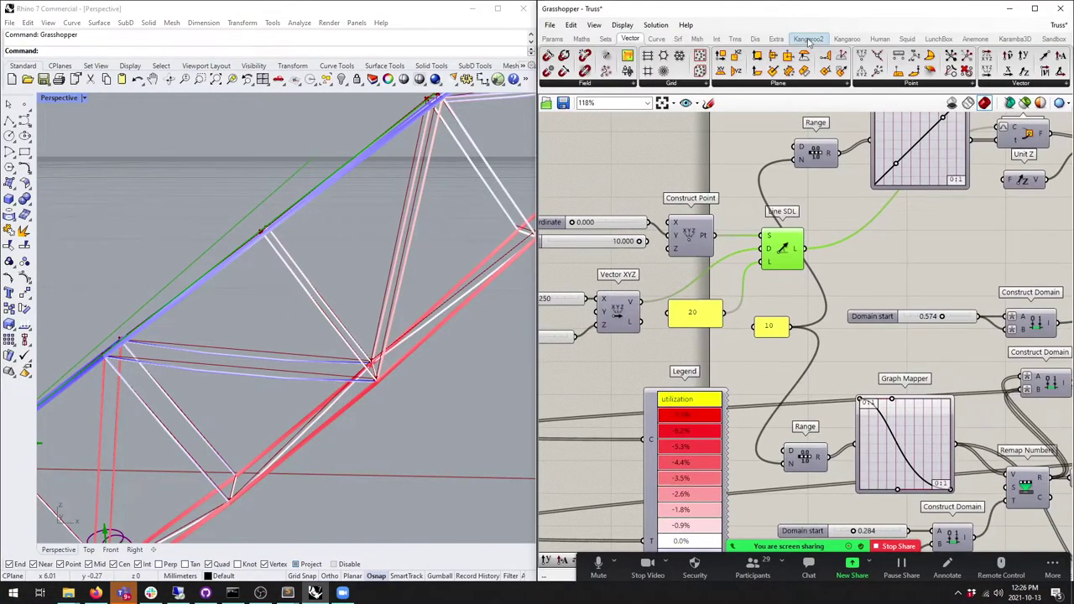
pyautogui.doubleClick(939, 12)
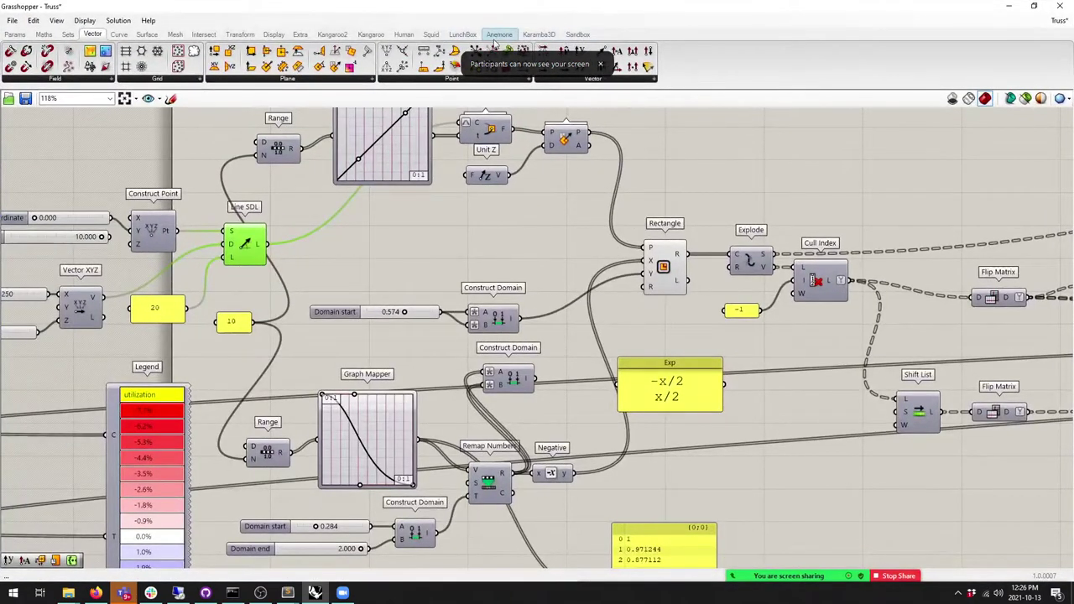
# Step: Show the Karamba3D tab's 5.Algorithms components and bring up the Karamba3D downloads page
pyautogui.click(538, 34)
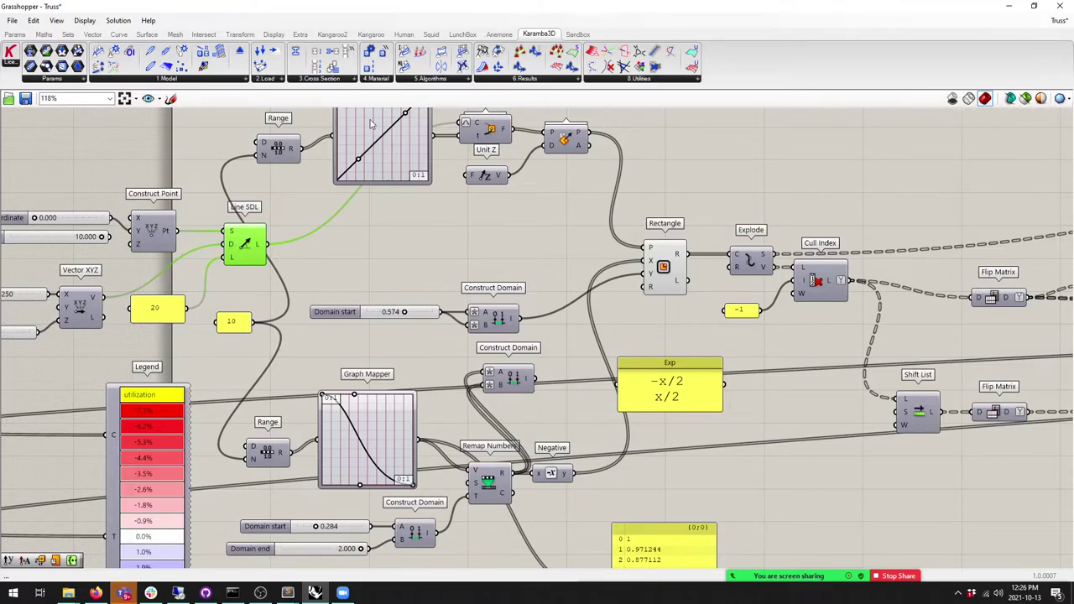
pyautogui.click(434, 79)
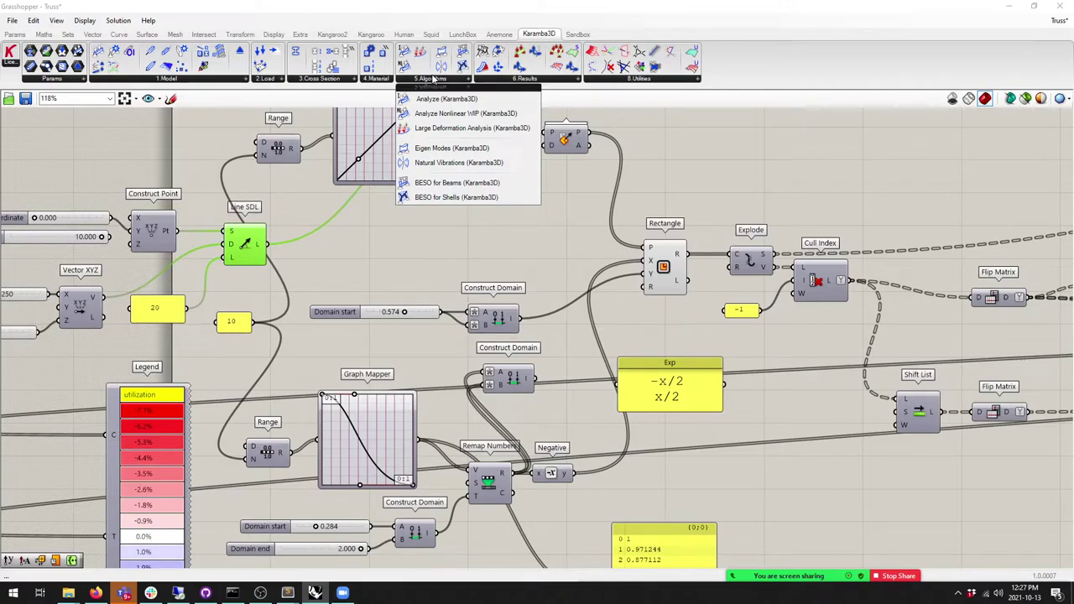
pyautogui.click(99, 593)
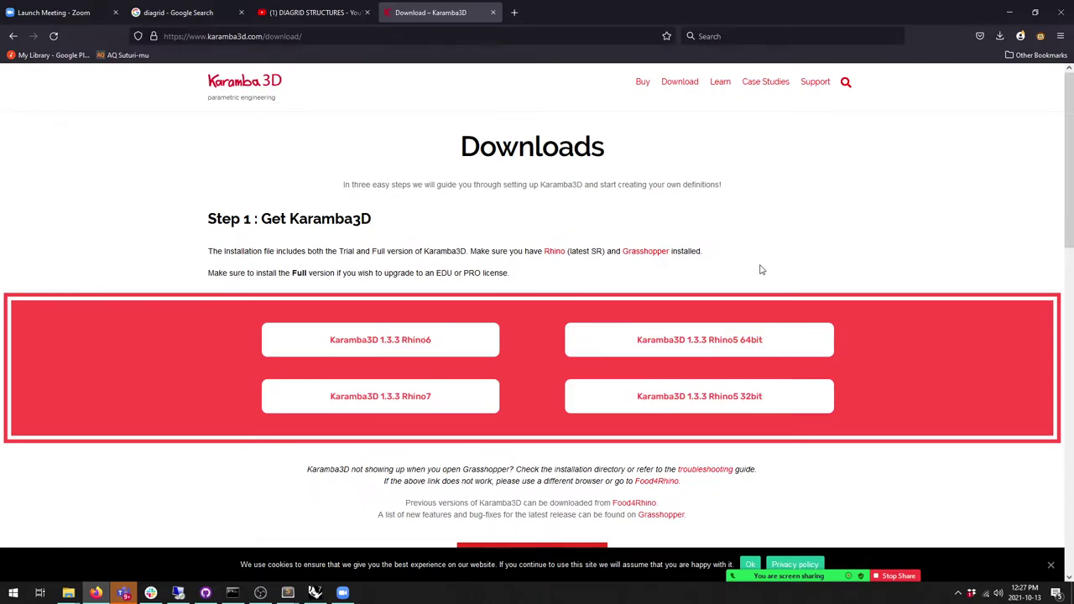
# Step: Browse the Downloads page and go to the Karamba3D Buy page
pyautogui.scroll(-3, 632, 242)
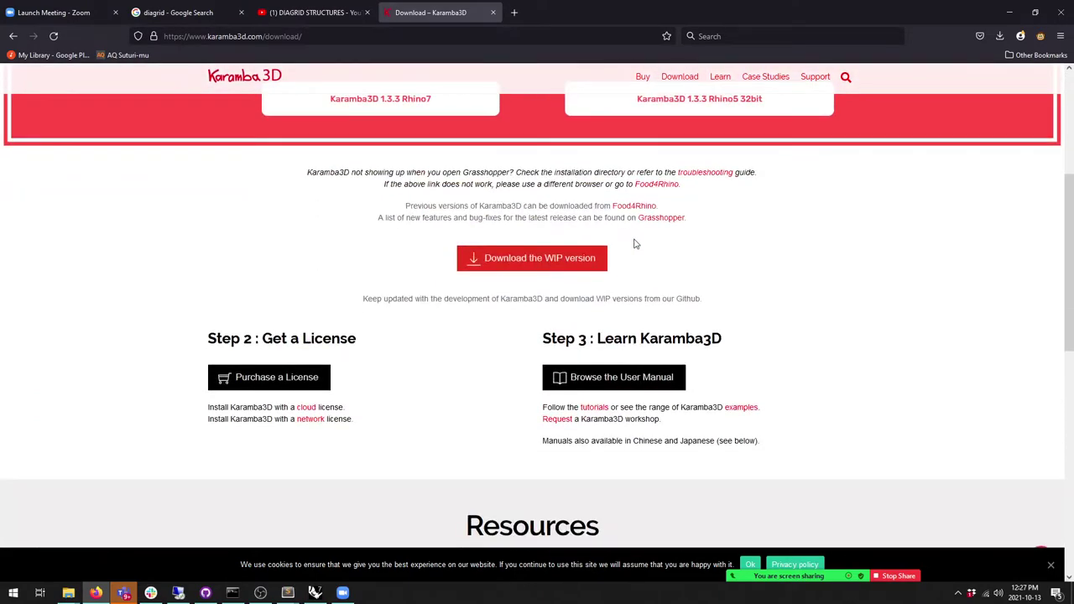
pyautogui.scroll(3, 634, 243)
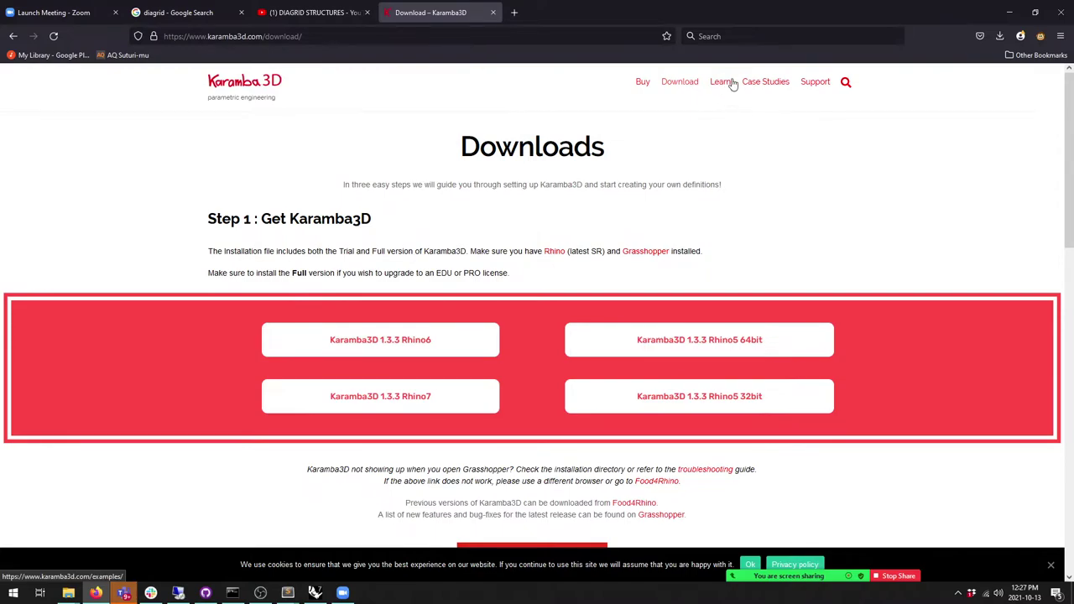
pyautogui.click(642, 84)
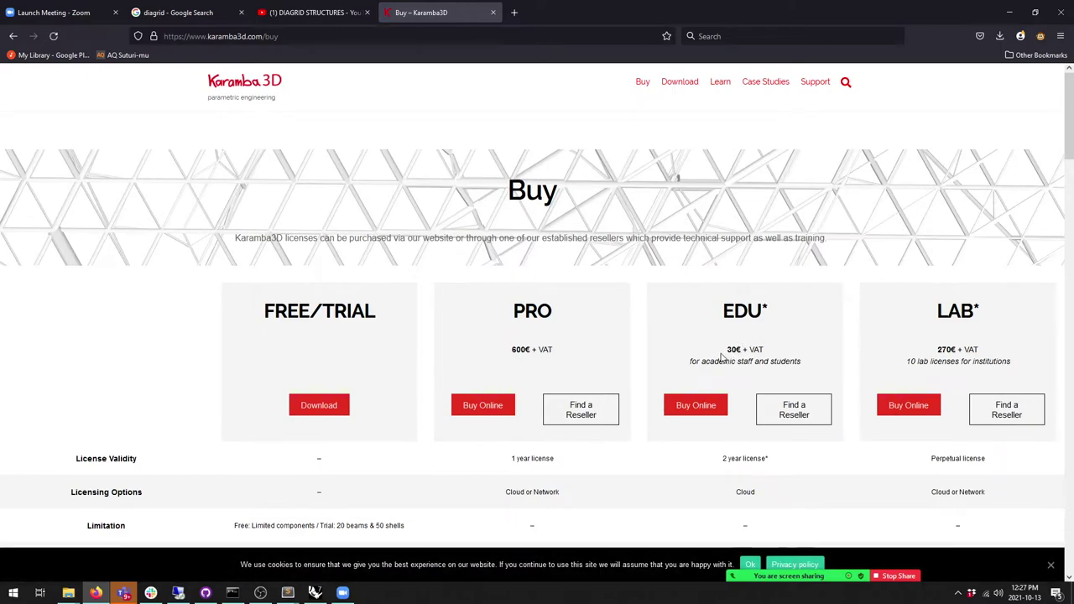
# Step: Highlight the 30€ EDU licence price and its VAT note
pyautogui.moveTo(727, 348); pyautogui.dragTo(761, 347)
pyautogui.scroll(-3, 760, 339)
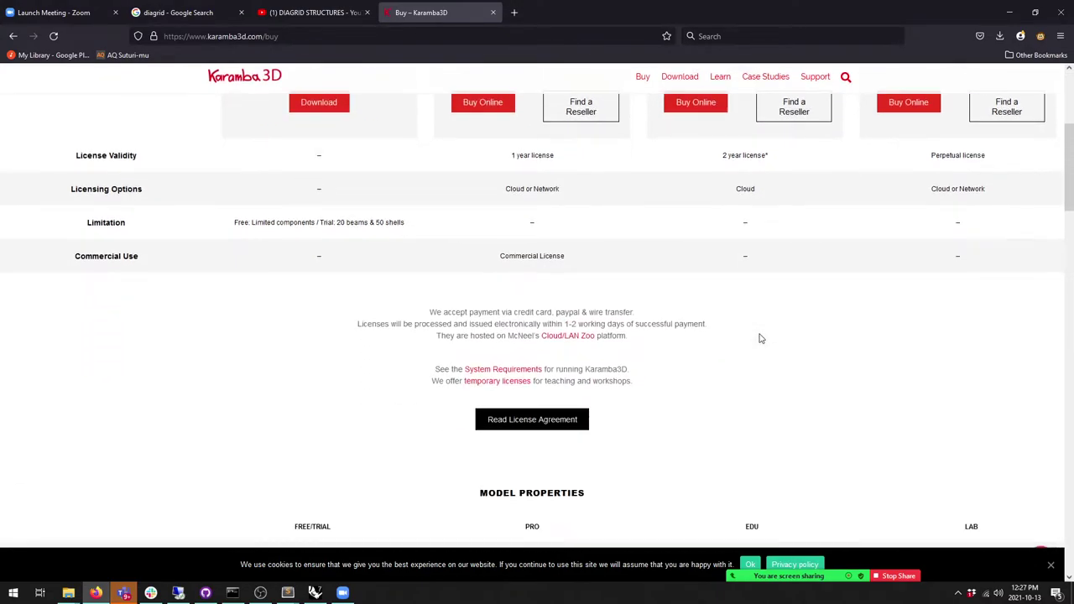
pyautogui.scroll(3, 760, 338)
pyautogui.click(762, 349)
pyautogui.moveTo(764, 351); pyautogui.dragTo(749, 356)
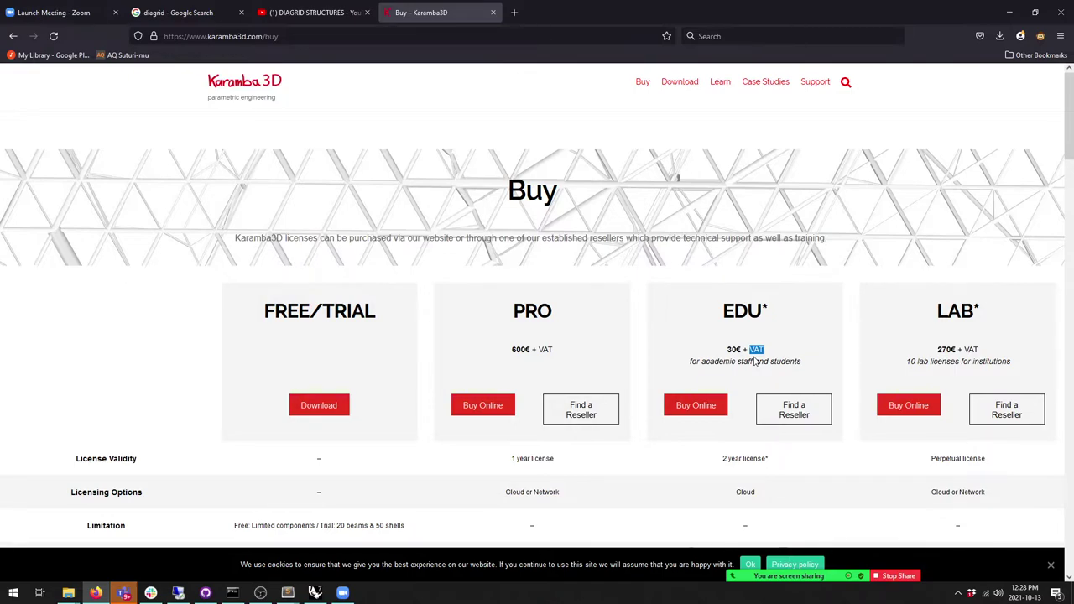
pyautogui.click(932, 494)
pyautogui.moveTo(932, 495); pyautogui.dragTo(986, 495)
# Step: Scroll through the Model Properties and Calculations comparison tables, then minimize Firefox
pyautogui.scroll(-2, 845, 439)
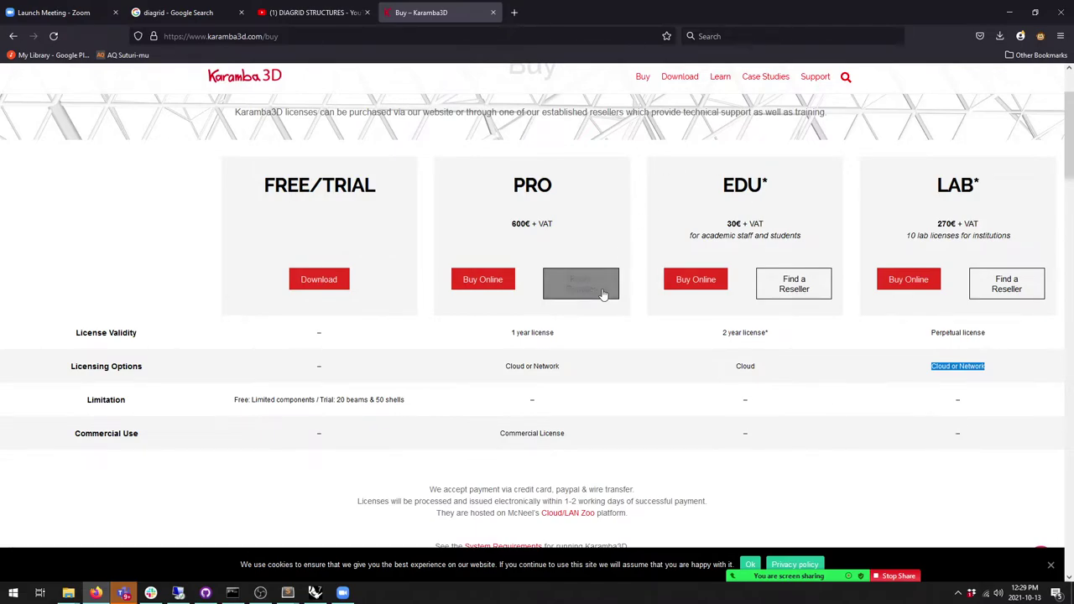
pyautogui.scroll(-3, 842, 446)
pyautogui.scroll(-4, 842, 449)
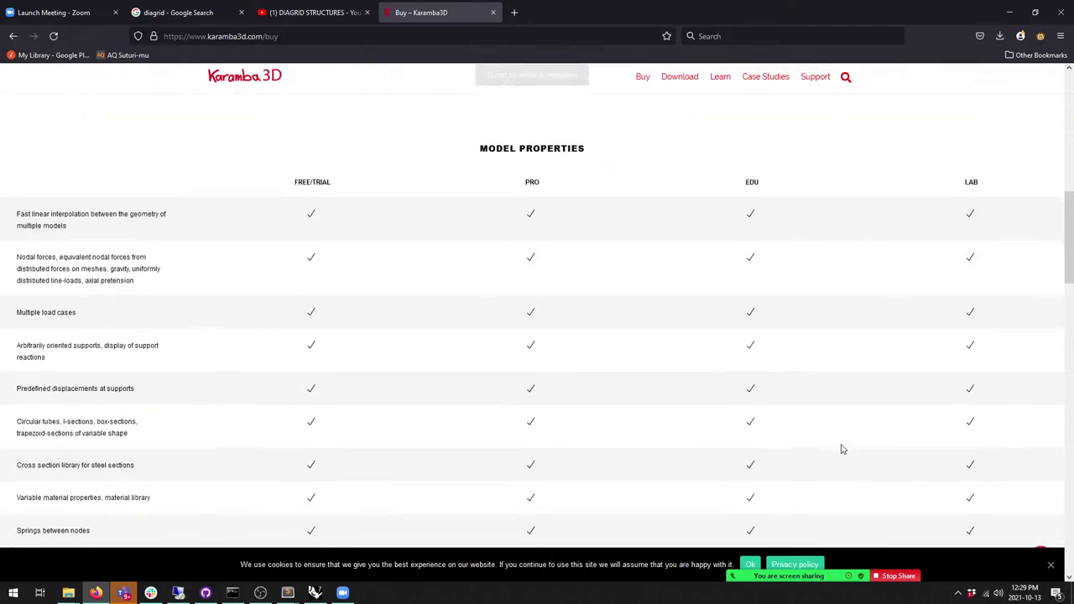
pyautogui.scroll(-4, 844, 451)
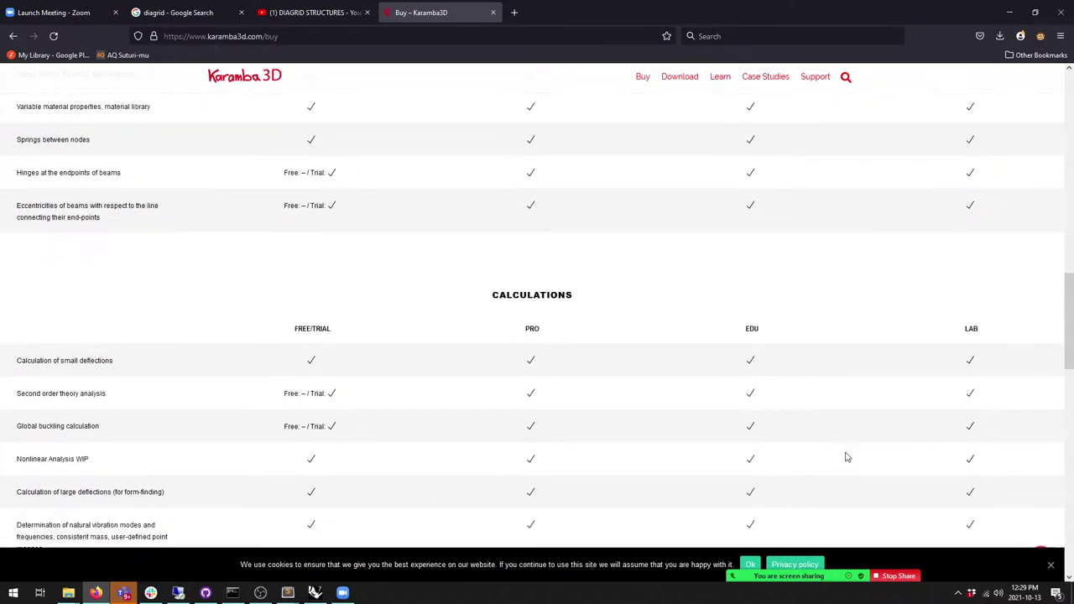
pyautogui.scroll(-3, 845, 456)
pyautogui.scroll(-2, 846, 456)
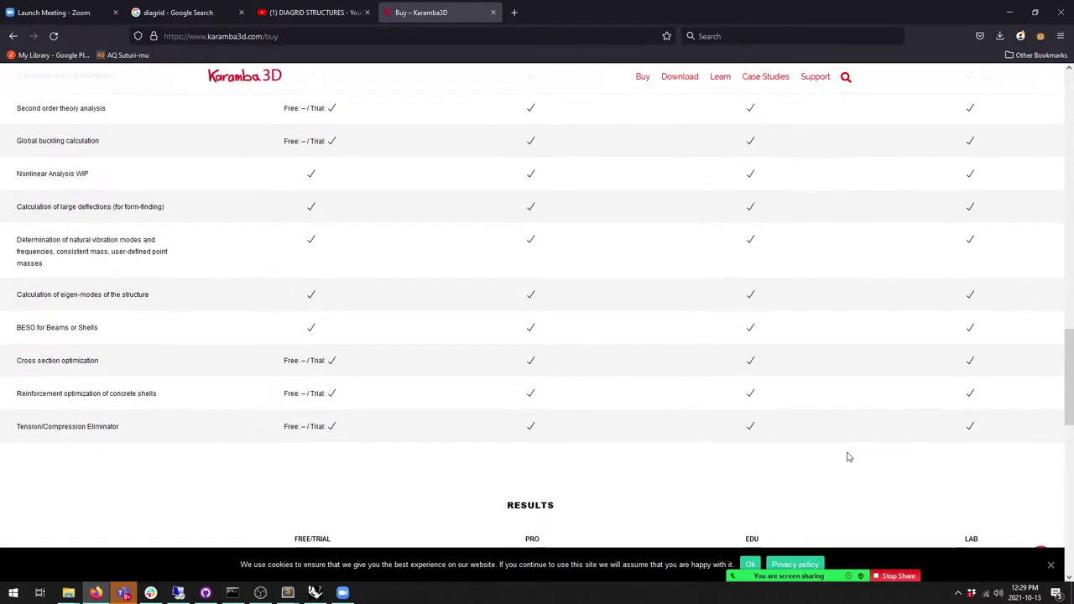
pyautogui.scroll(4, 848, 456)
pyautogui.scroll(-3, 849, 457)
pyautogui.scroll(-1, 849, 459)
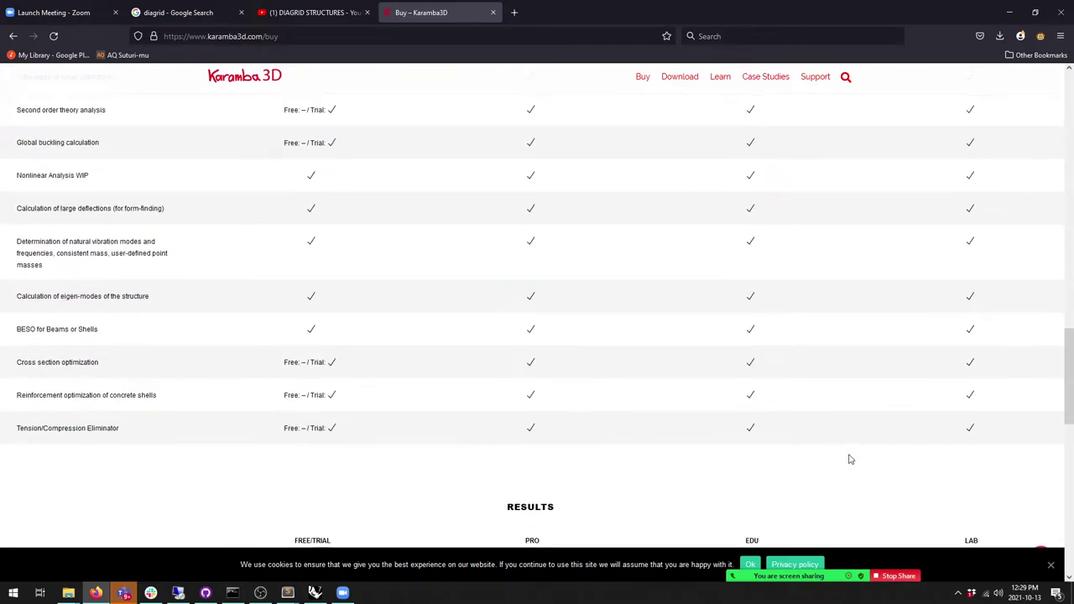
pyautogui.scroll(10, 851, 460)
pyautogui.scroll(6, 851, 460)
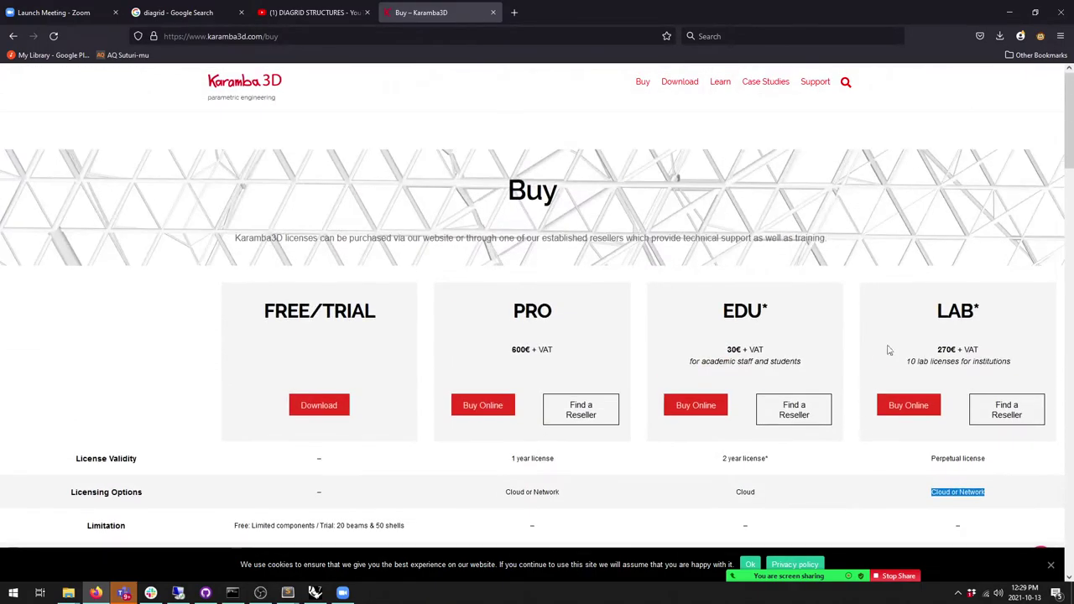
pyautogui.click(1009, 12)
pyautogui.scroll(-4, 597, 233)
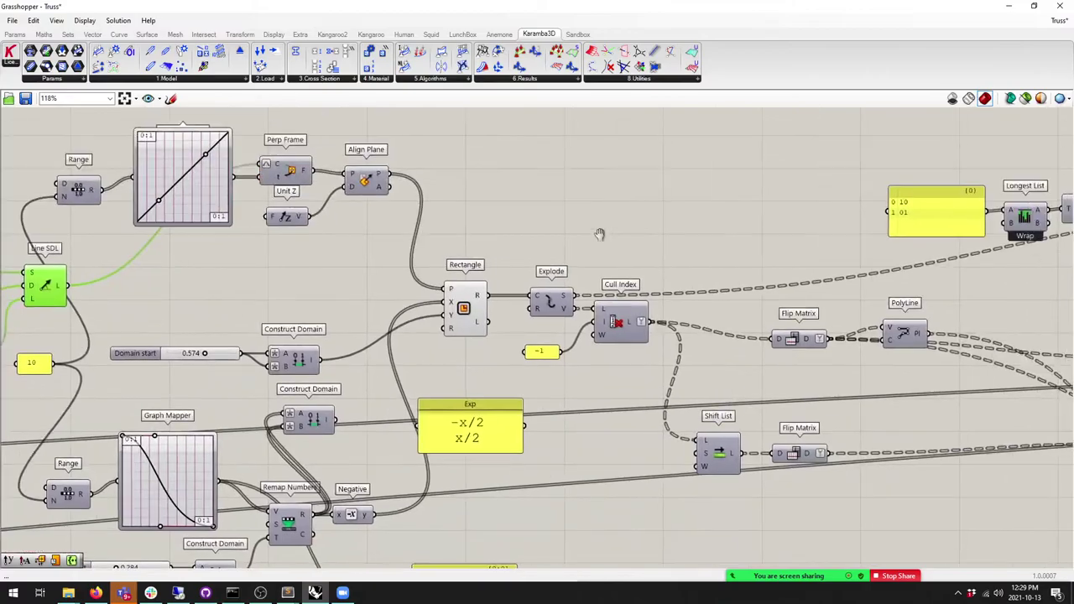
# Step: Zoom out and pan to show Assemble Model, Analyze and Beam View at about 61%
pyautogui.scroll(2, 568, 287)
pyautogui.rightClick(567, 286)
pyautogui.moveTo(615, 272); pyautogui.dragTo(438, 283, button='right')
pyautogui.scroll(-3, 521, 277)
pyautogui.scroll(2, 588, 277)
pyautogui.rightClick(643, 265)
pyautogui.scroll(1, 507, 277)
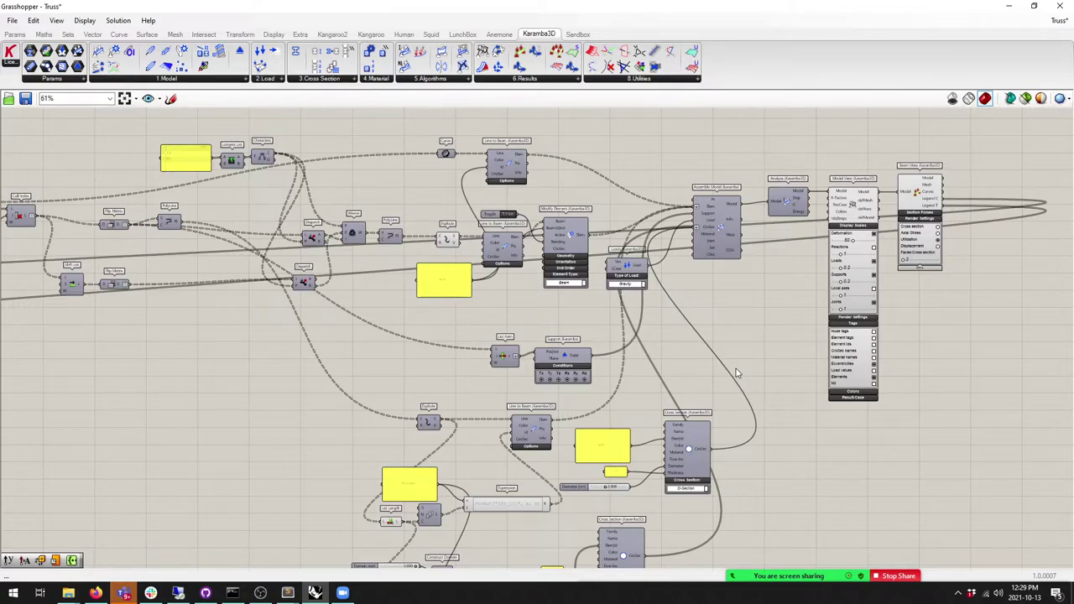
# Step: Bring up the Karamba3D Results components for the Model View and Beam View displays
pyautogui.click(545, 79)
pyautogui.moveTo(759, 571)
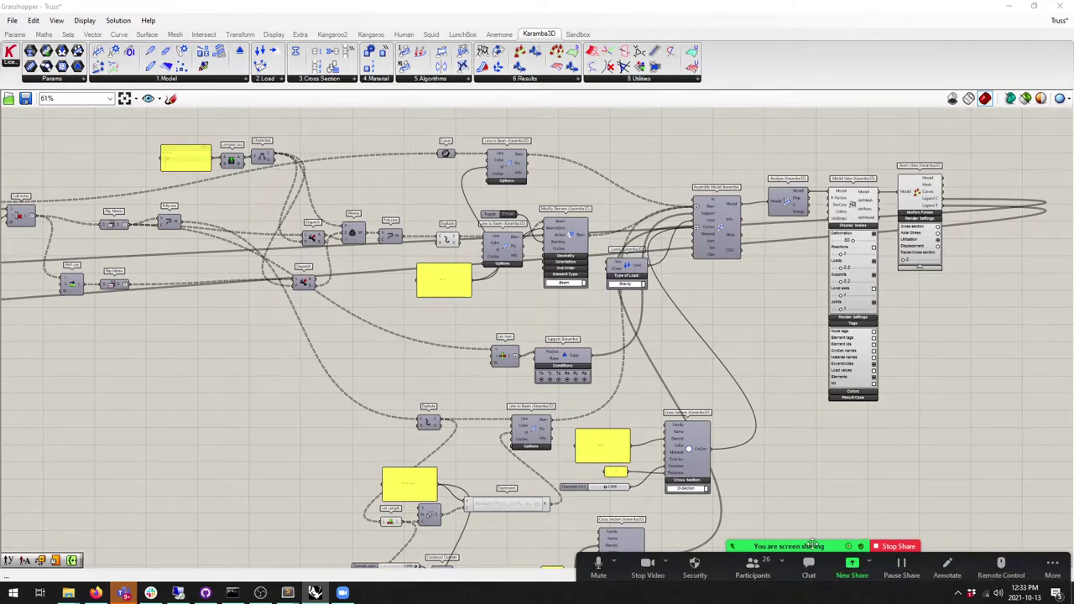
# Step: Show Zoom's Participants (26) list and scroll up and down through the attendees
pyautogui.click(753, 567)
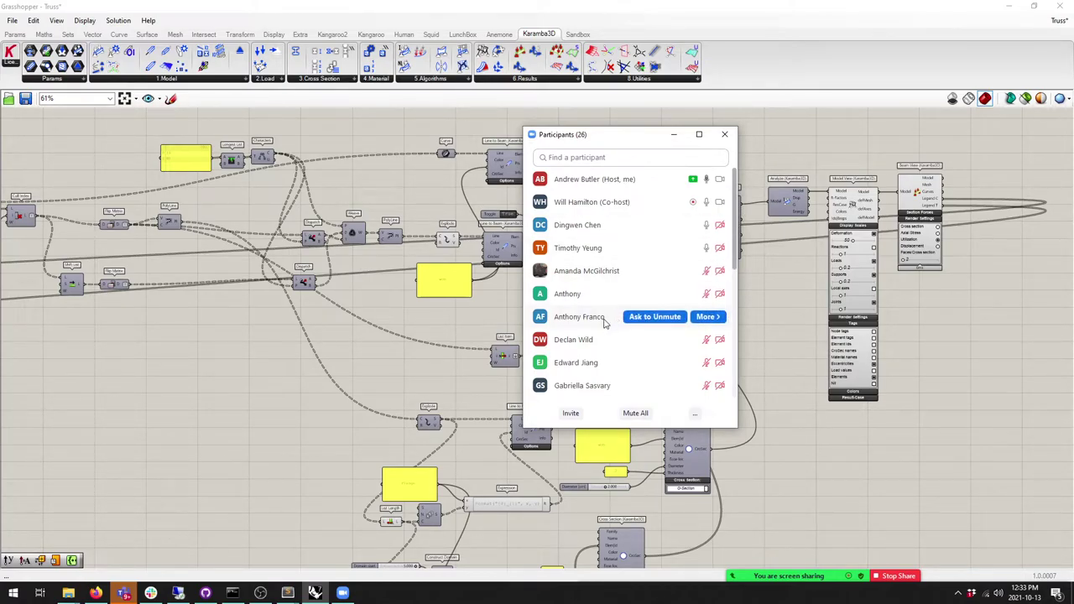
pyautogui.scroll(-1, 604, 323)
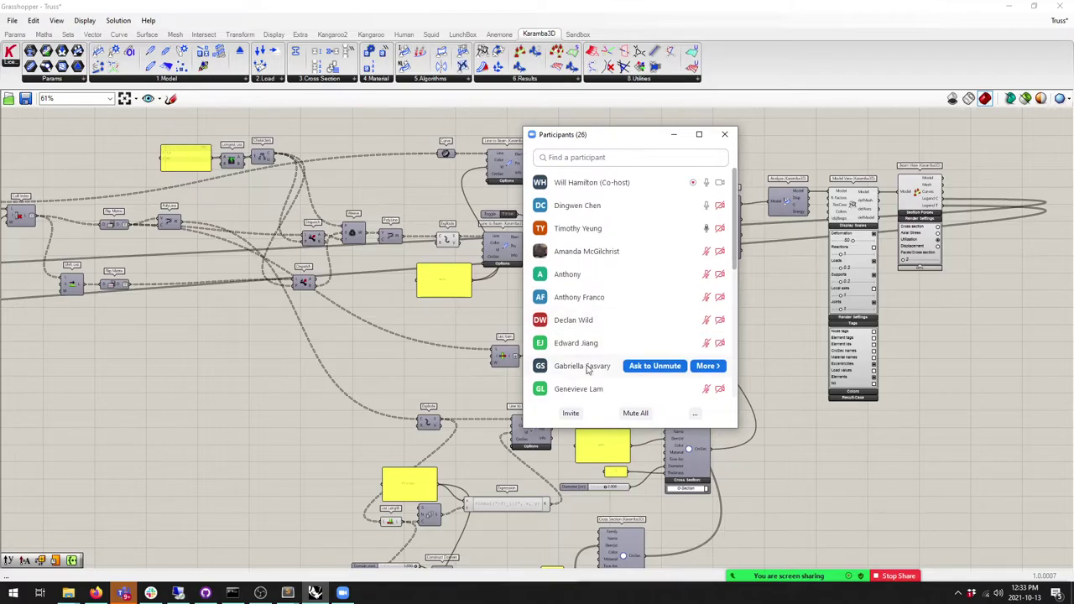
pyautogui.scroll(-4, 595, 394)
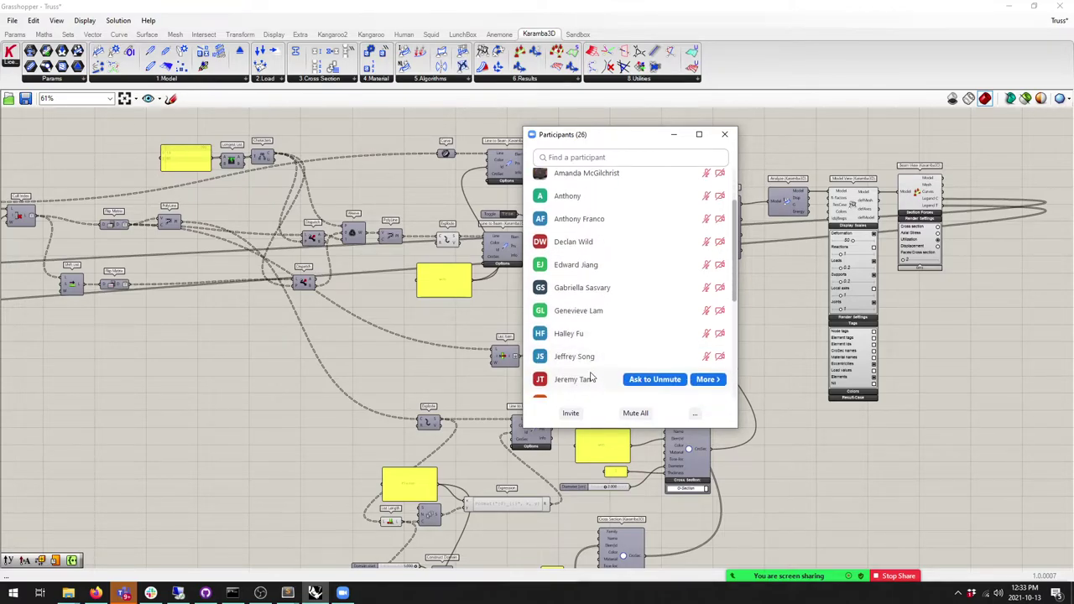
pyautogui.scroll(-5, 596, 352)
pyautogui.scroll(-6, 602, 352)
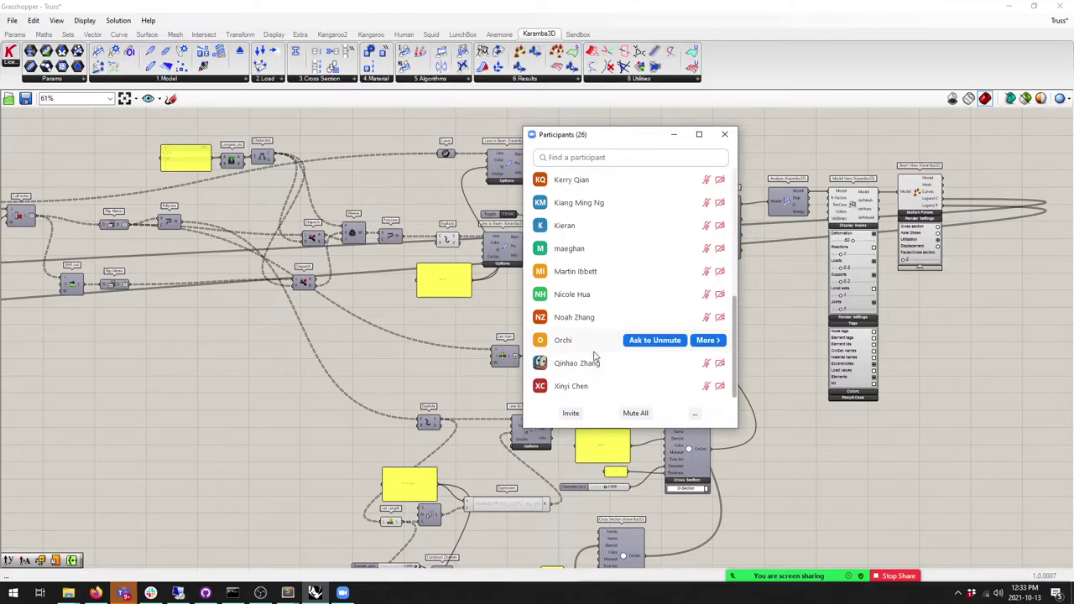
pyautogui.scroll(1, 594, 352)
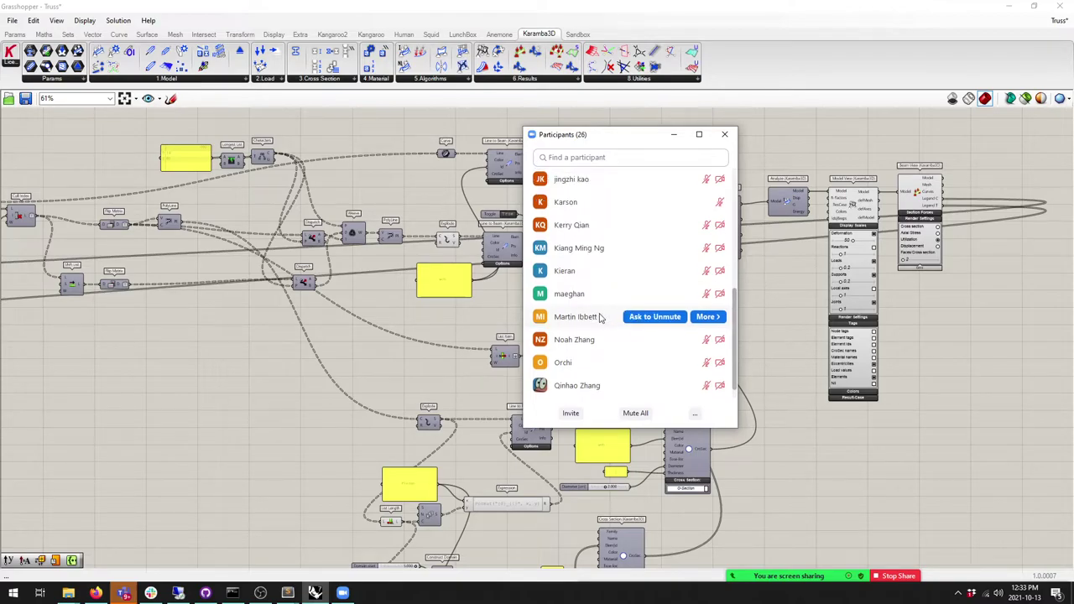
pyautogui.scroll(1, 592, 320)
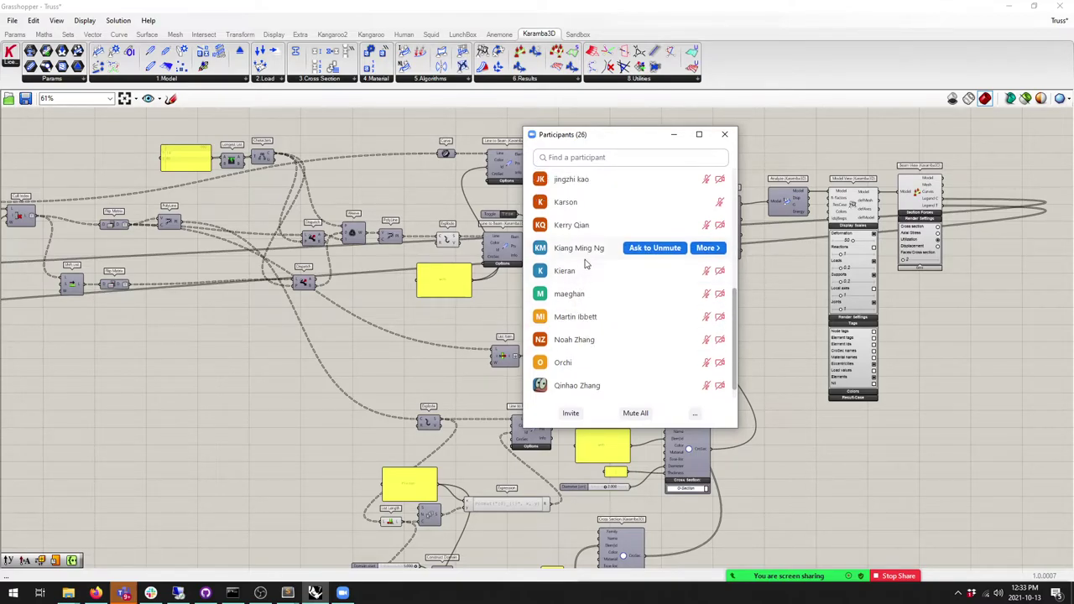
pyautogui.scroll(-1, 587, 270)
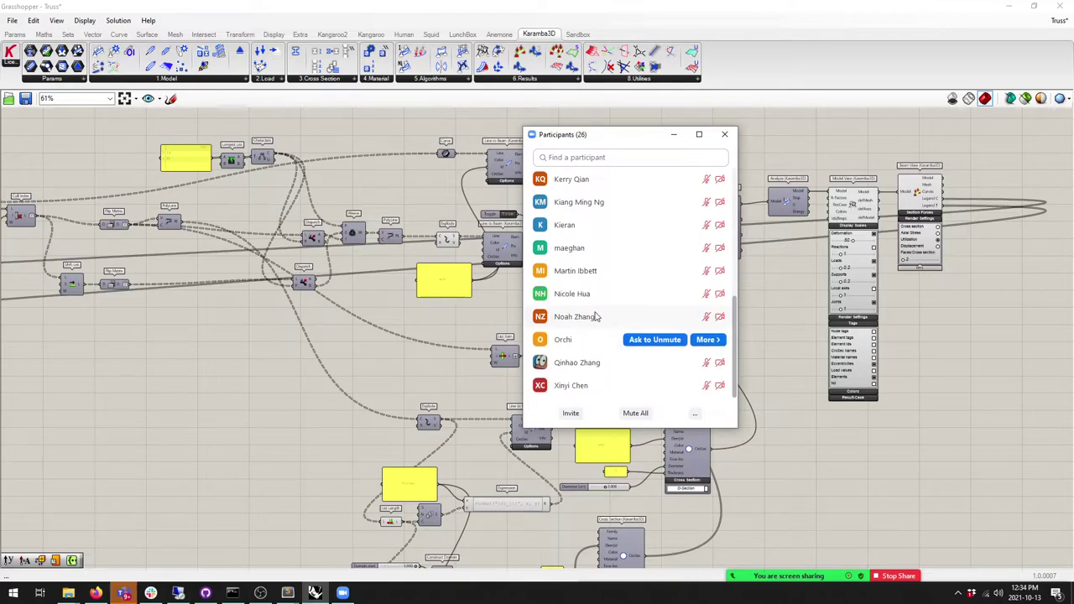
pyautogui.scroll(5, 591, 318)
pyautogui.scroll(3, 588, 320)
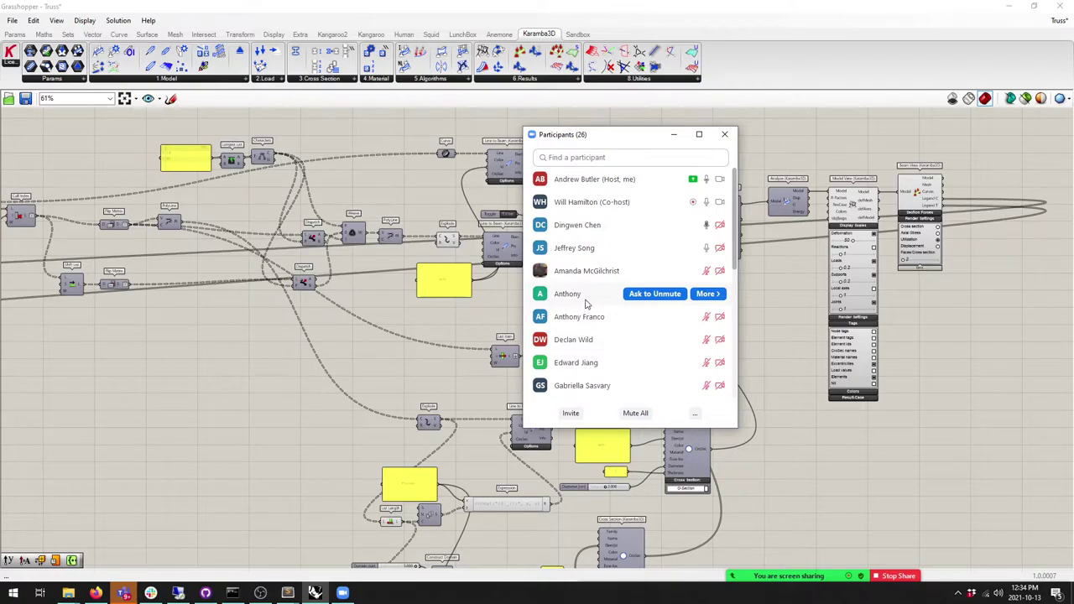
pyautogui.scroll(-1, 589, 304)
pyautogui.scroll(-4, 589, 304)
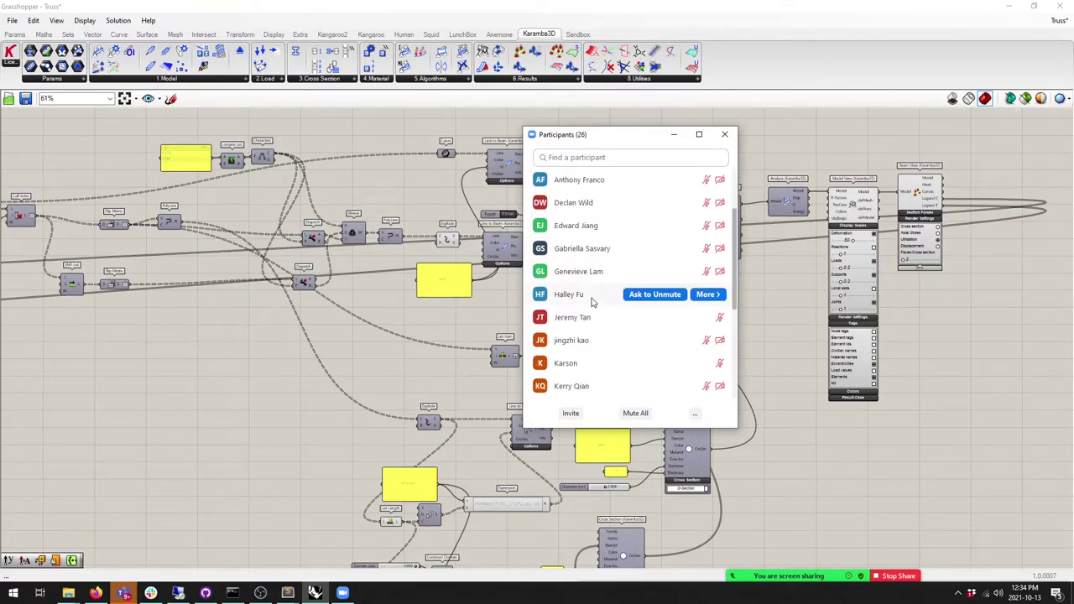
pyautogui.scroll(-4, 592, 300)
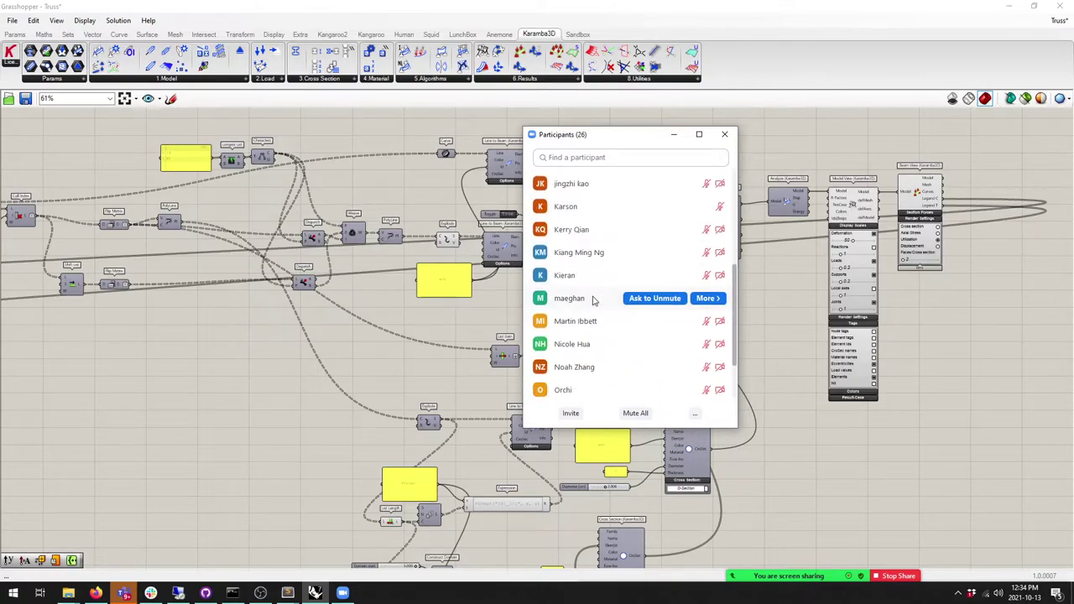
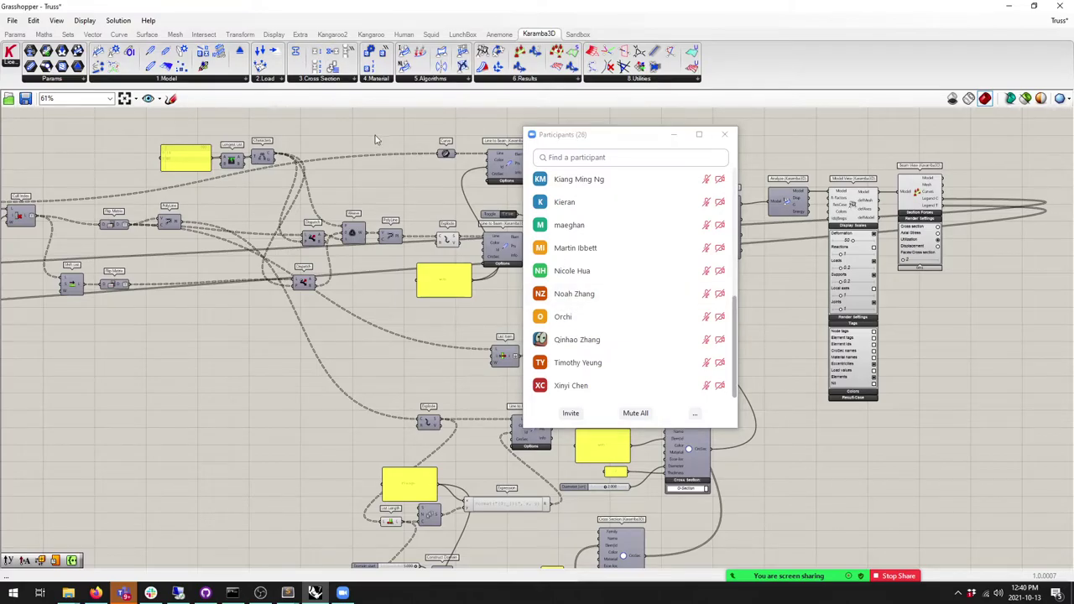
# Step: Zoom out over the Grasshopper truss definition, pan to the colour legend, then lock the workstation
pyautogui.moveTo(365, 5); pyautogui.dragTo(361, 49)
pyautogui.doubleClick(361, 43)
pyautogui.scroll(-3, 170, 284)
pyautogui.moveTo(170, 284); pyautogui.dragTo(263, 352, button='right')
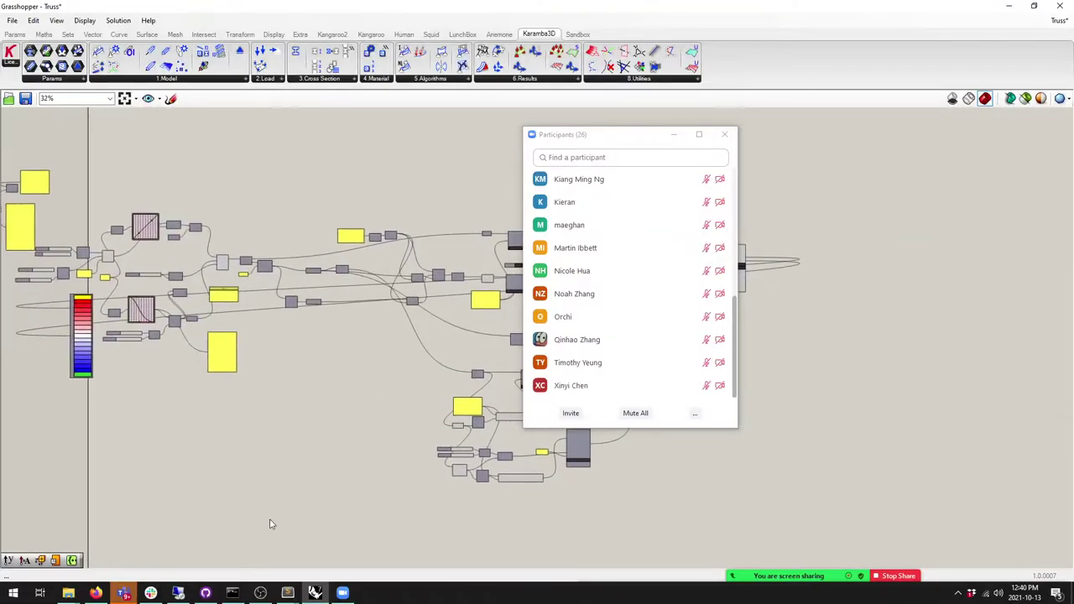
pyautogui.press('super+l')
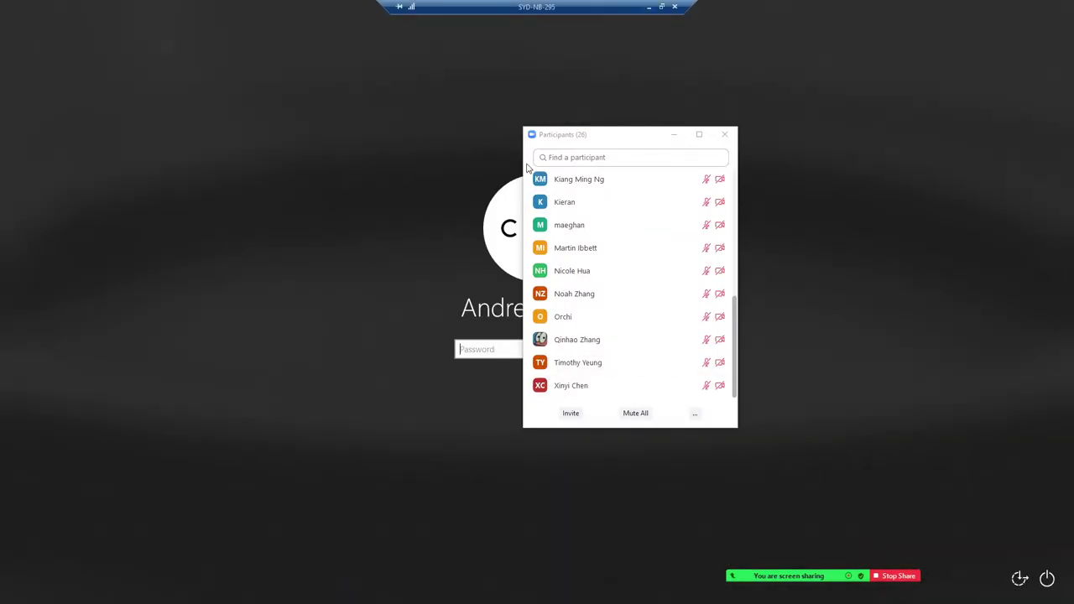
# Step: Sign back in at the Windows lock screen with the account password, retrying after a rejection
pyautogui.moveTo(580, 144); pyautogui.dragTo(790, 170)
pyautogui.click(497, 349)
pyautogui.write('•')
pyautogui.press('BackSpace')
pyautogui.press('BackSpace')
pyautogui.press('BackSpace')
pyautogui.write('••••••••••••••••')
pyautogui.press('Return')
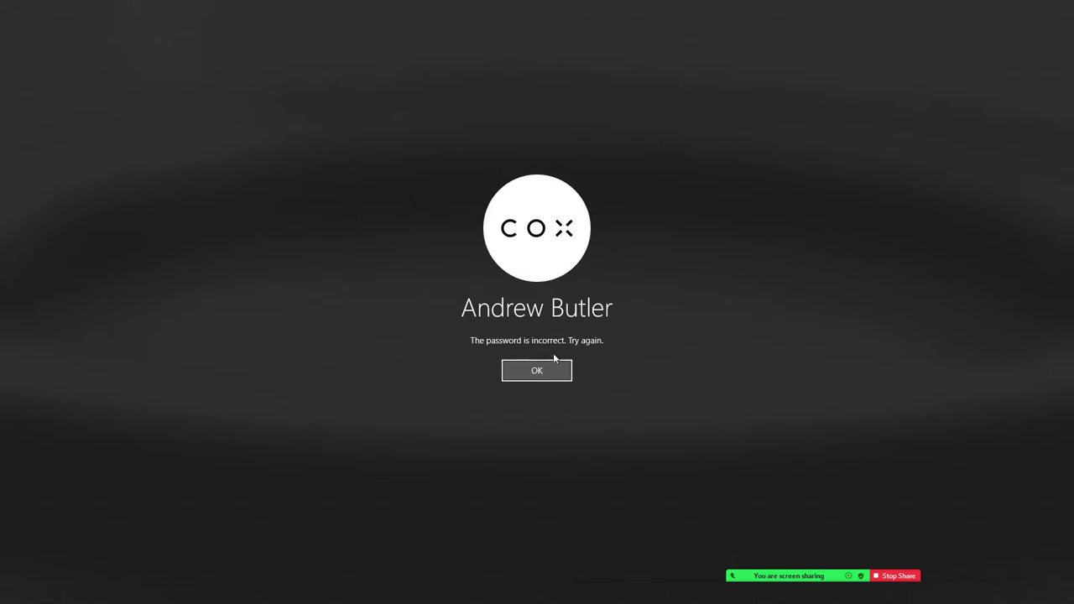
pyautogui.click(556, 371)
pyautogui.write('••••••••••••••')
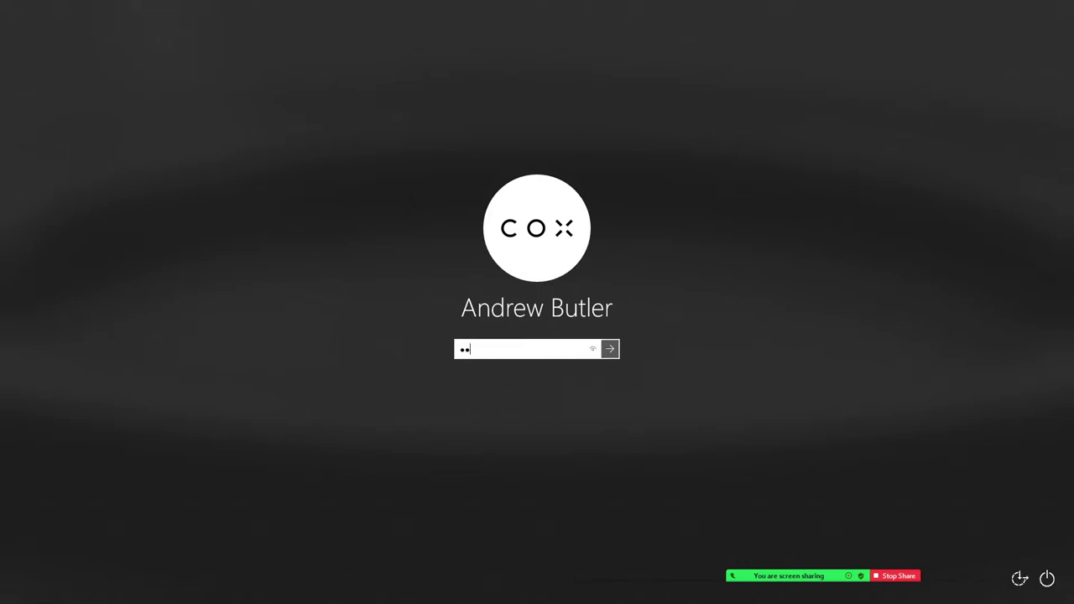
pyautogui.write('••')
pyautogui.press('Return')
# Step: Show the desktop and launch Revit from a Start search for 'rev'
pyautogui.click(1009, 9)
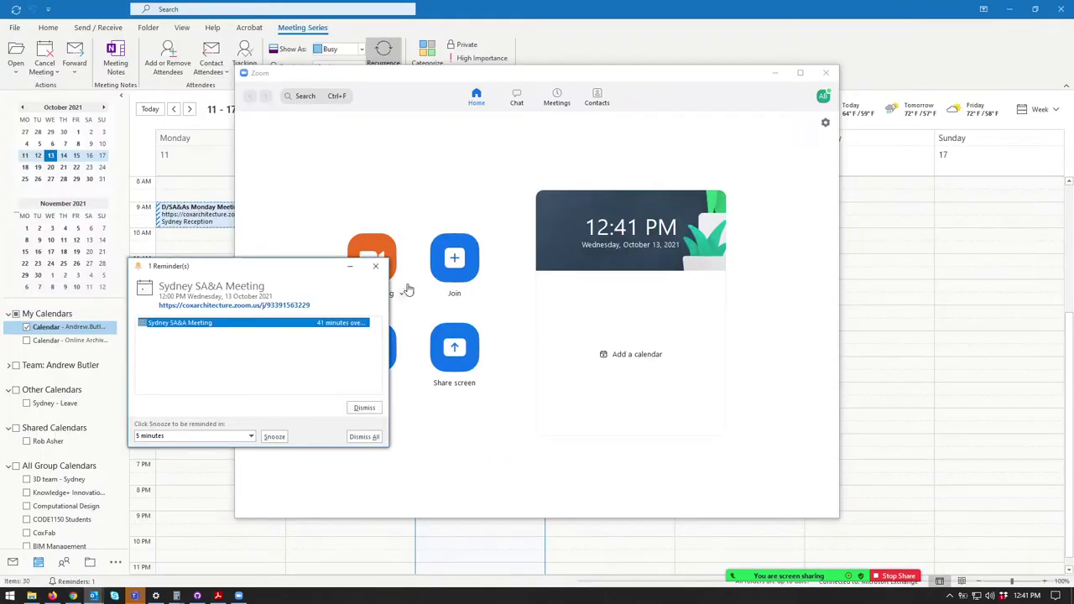
pyautogui.press('super+d')
pyautogui.press('super')
pyautogui.write('r')
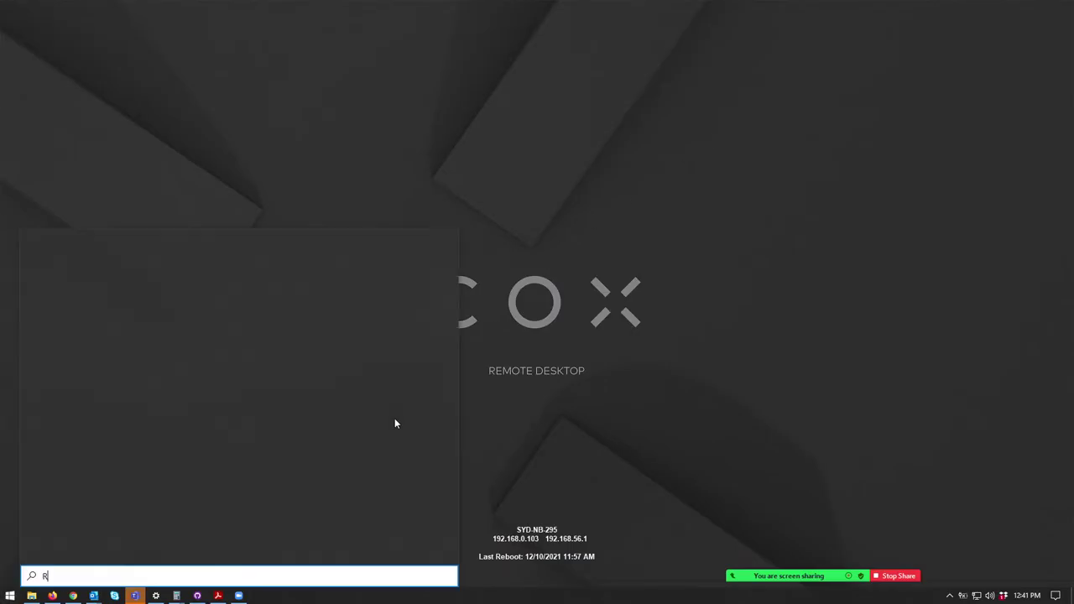
pyautogui.press('BackSpace')
pyautogui.write('rev')
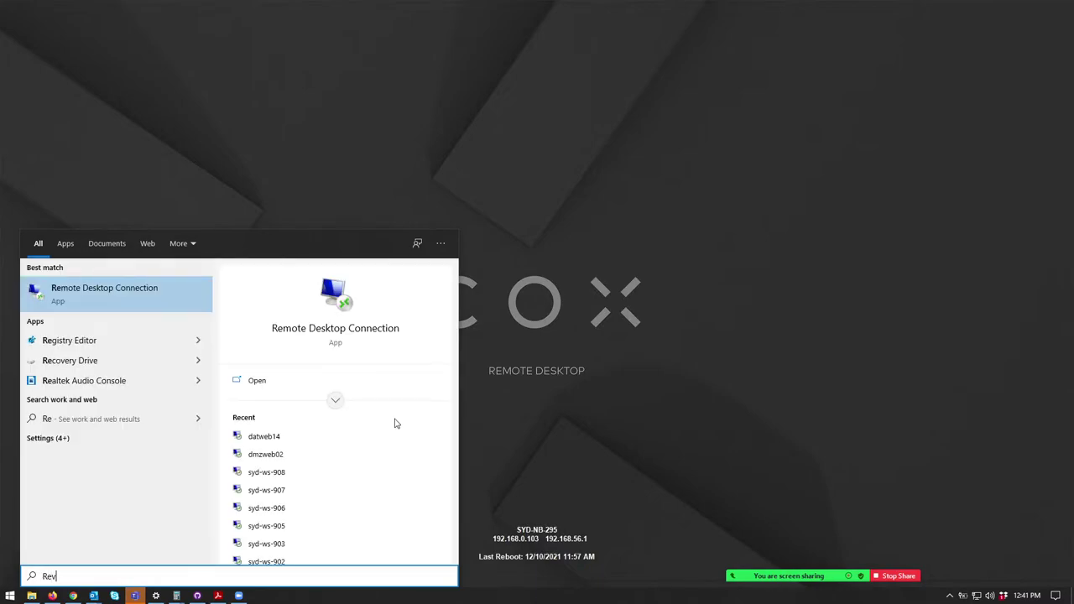
pyautogui.press('Return')
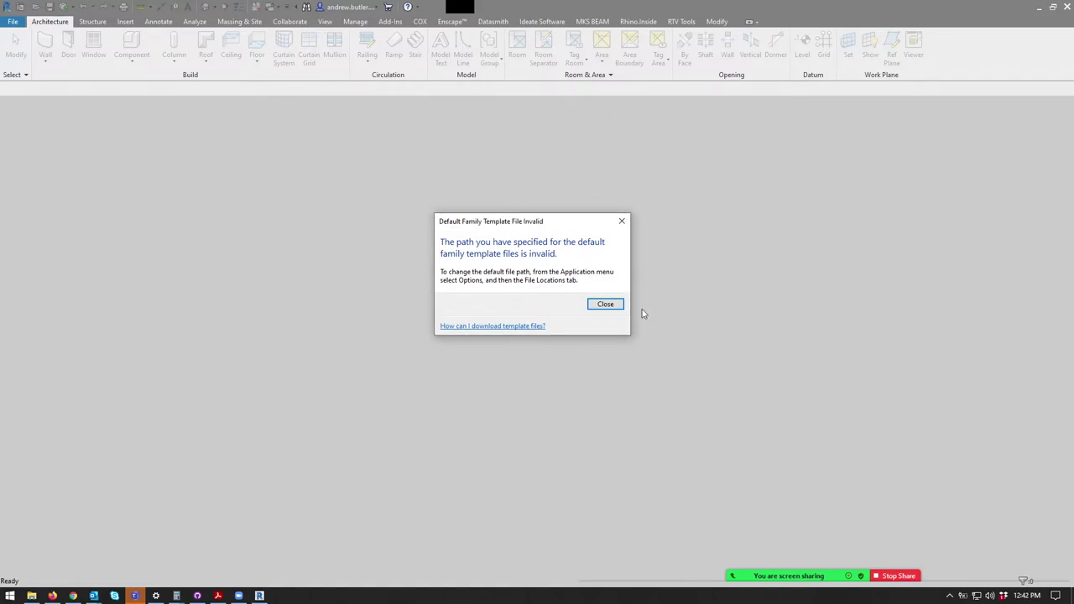
# Step: Close the Default Family Template File Invalid warning and pan the Grasshopper truss canvas
pyautogui.click(605, 304)
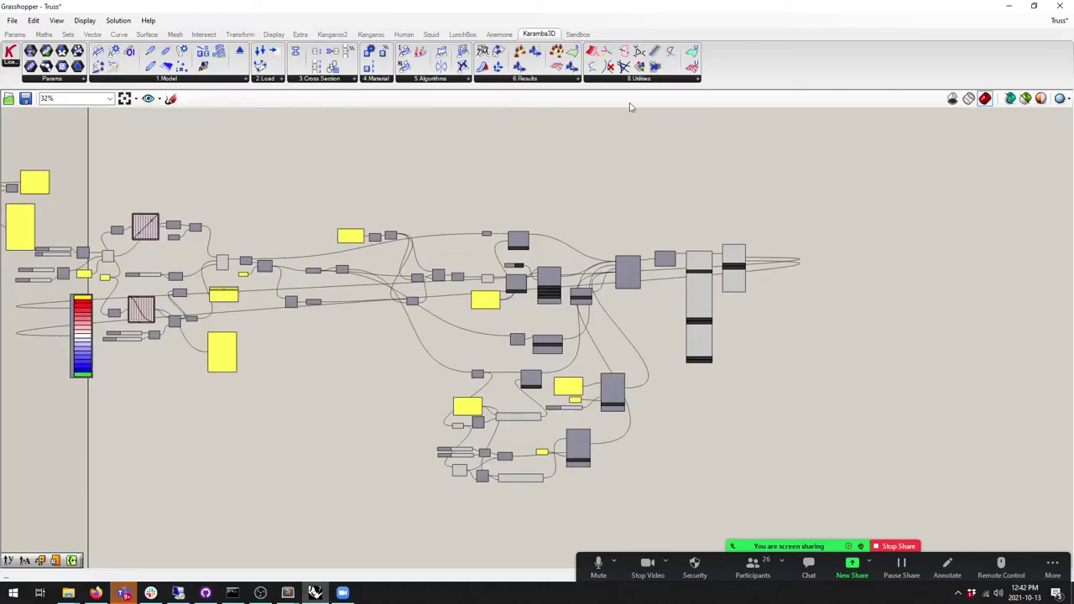
pyautogui.moveTo(342, 384); pyautogui.dragTo(534, 378, button='right')
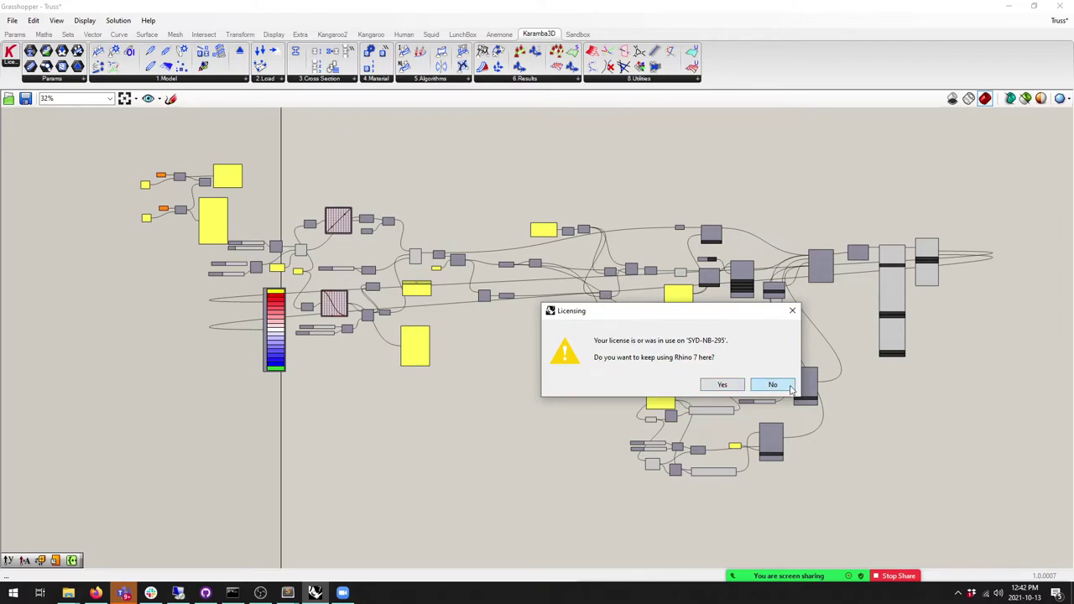
# Step: Keep using Rhino 7 on this machine, place Grasshopper beside Rhino, and orbit the truss
pyautogui.moveTo(665, 317); pyautogui.dragTo(561, 314)
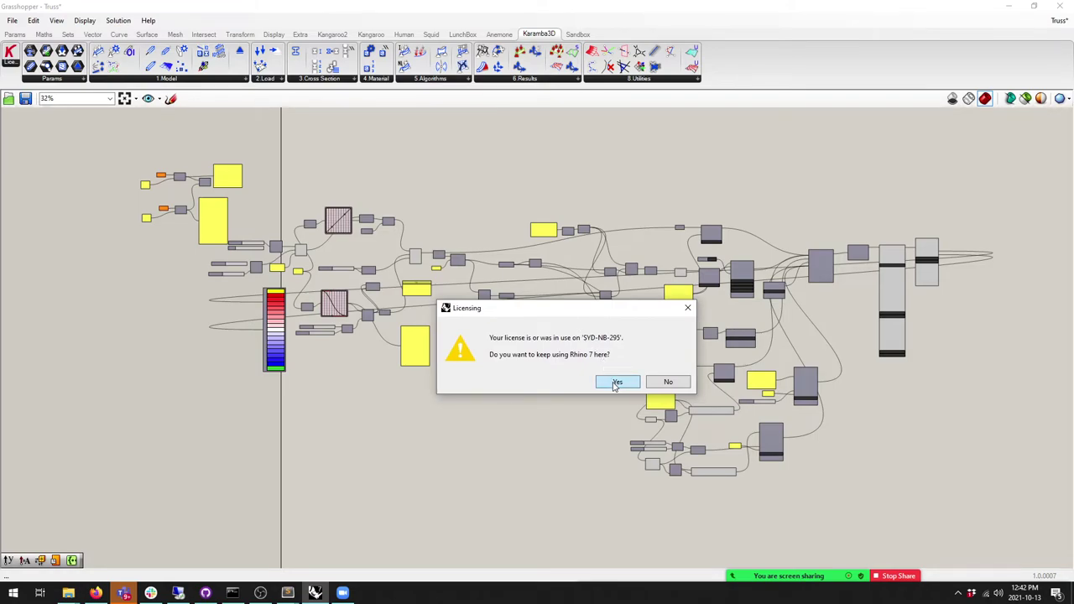
pyautogui.click(617, 382)
pyautogui.moveTo(371, 5); pyautogui.dragTo(824, 241)
pyautogui.moveTo(238, 273); pyautogui.dragTo(536, 395, button='right')
pyautogui.scroll(2, 749, 417)
pyautogui.scroll(5, 750, 417)
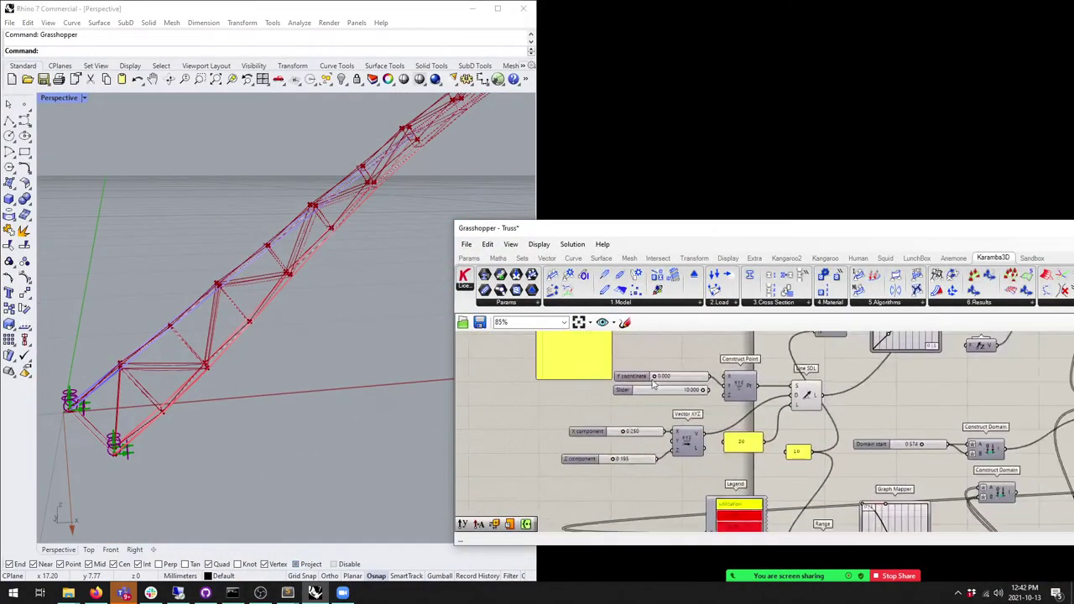
pyautogui.scroll(3, 688, 424)
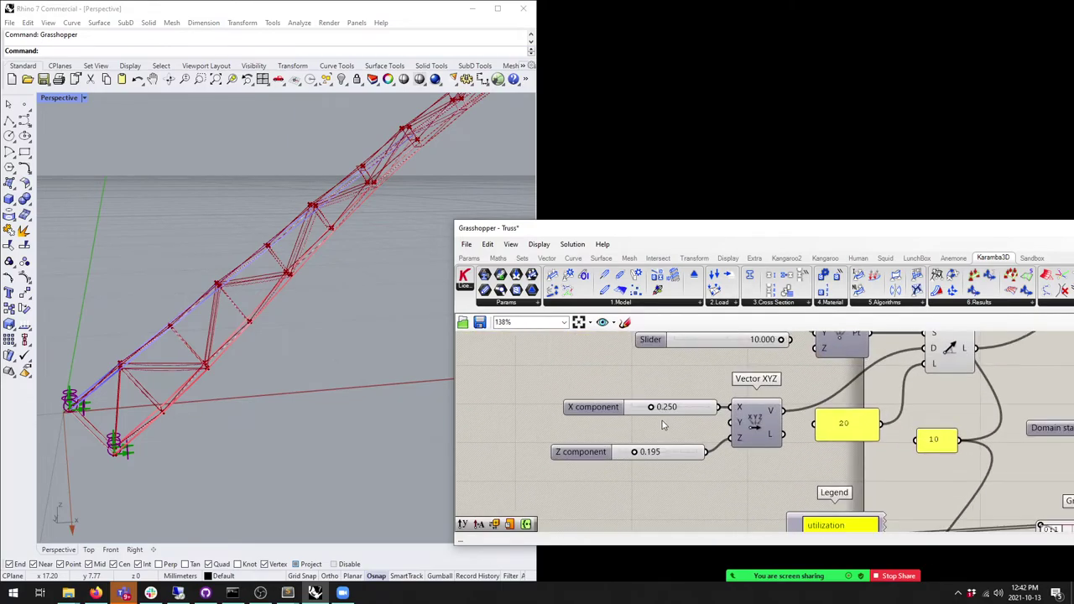
pyautogui.scroll(-3, 766, 430)
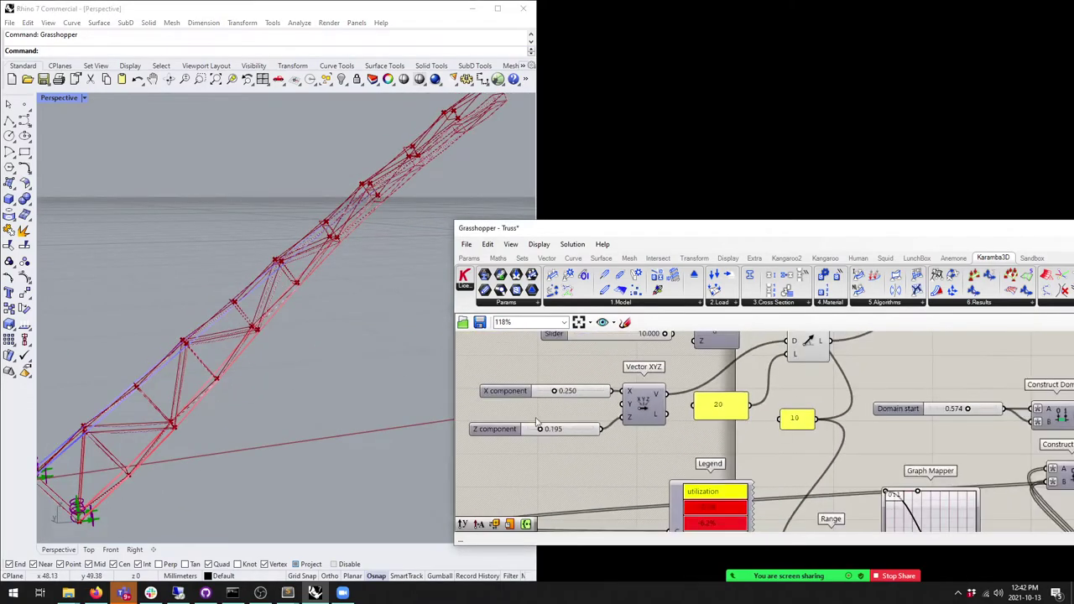
pyautogui.scroll(4, 721, 428)
pyautogui.scroll(-3, 680, 436)
pyautogui.scroll(2, 671, 440)
# Step: Set the Z component to 0.000 and view the flat truss in front elevation
pyautogui.moveTo(675, 473); pyautogui.dragTo(636, 474)
pyautogui.click(256, 433)
pyautogui.moveTo(256, 434); pyautogui.dragTo(159, 322, button='right')
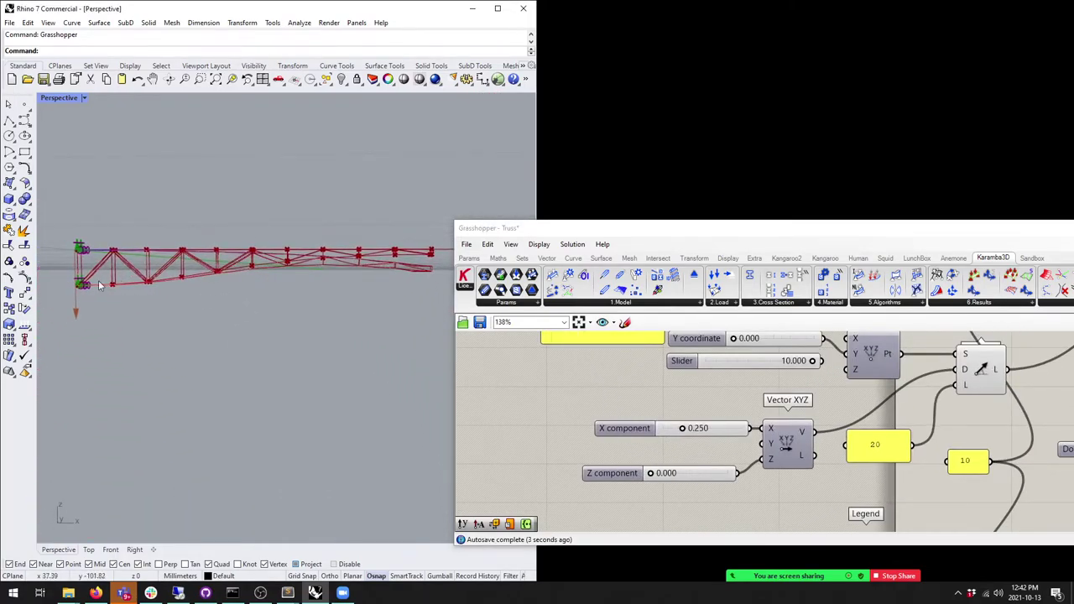
pyautogui.scroll(-4, 702, 419)
# Step: Review the Karamba components, selecting and clearing the Curve parameter and Explode component
pyautogui.hotkey('ctrl', 'a')
pyautogui.middleClick(701, 419)
pyautogui.click(738, 388)
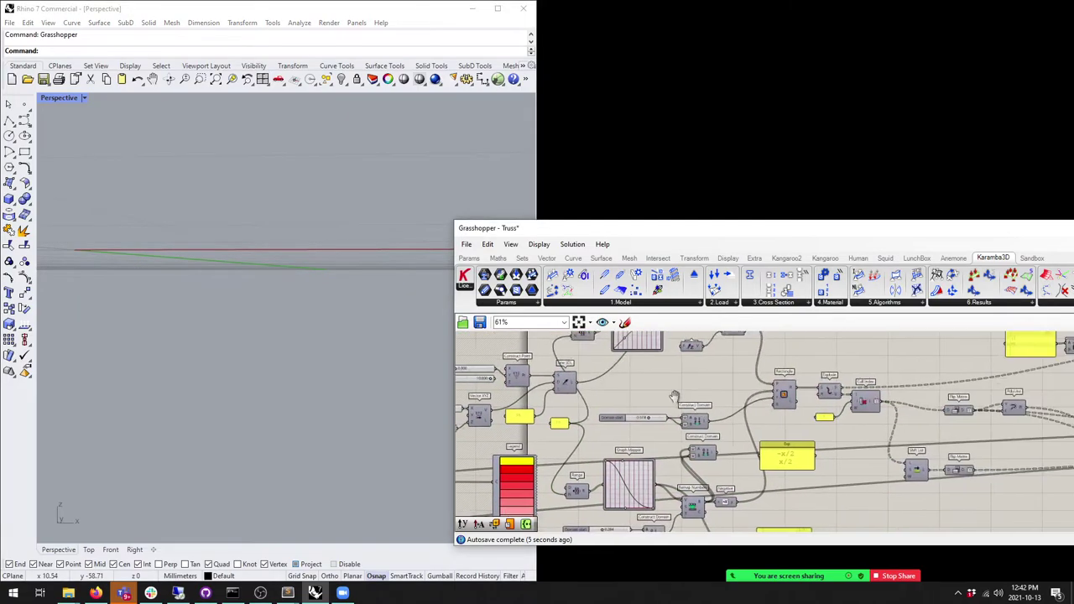
pyautogui.moveTo(860, 401); pyautogui.dragTo(755, 404, button='right')
pyautogui.rightClick(593, 406)
pyautogui.moveTo(593, 406); pyautogui.dragTo(730, 387, button='right')
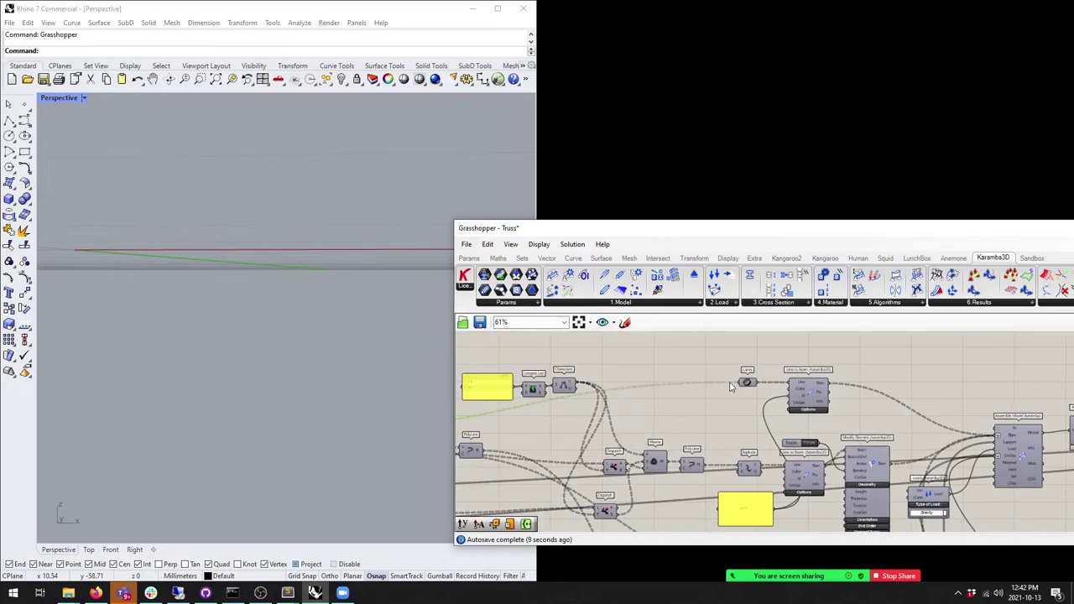
pyautogui.click(745, 385)
pyautogui.keyDown('shift'); pyautogui.click(749, 469); pyautogui.keyUp('shift')
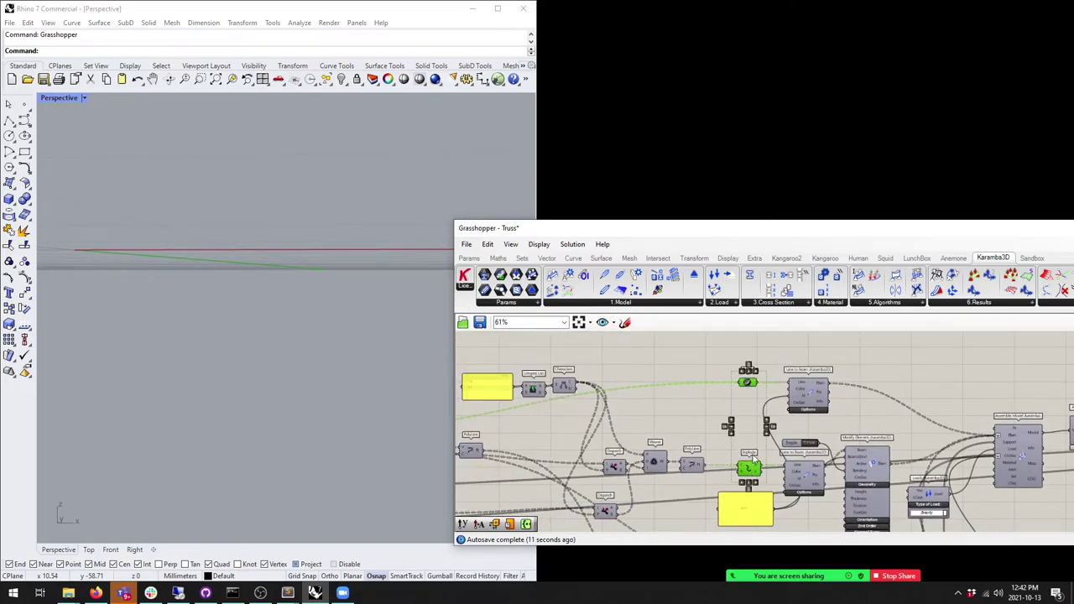
pyautogui.click(766, 442)
pyautogui.scroll(-8, 672, 402)
pyautogui.moveTo(930, 479); pyautogui.dragTo(600, 361)
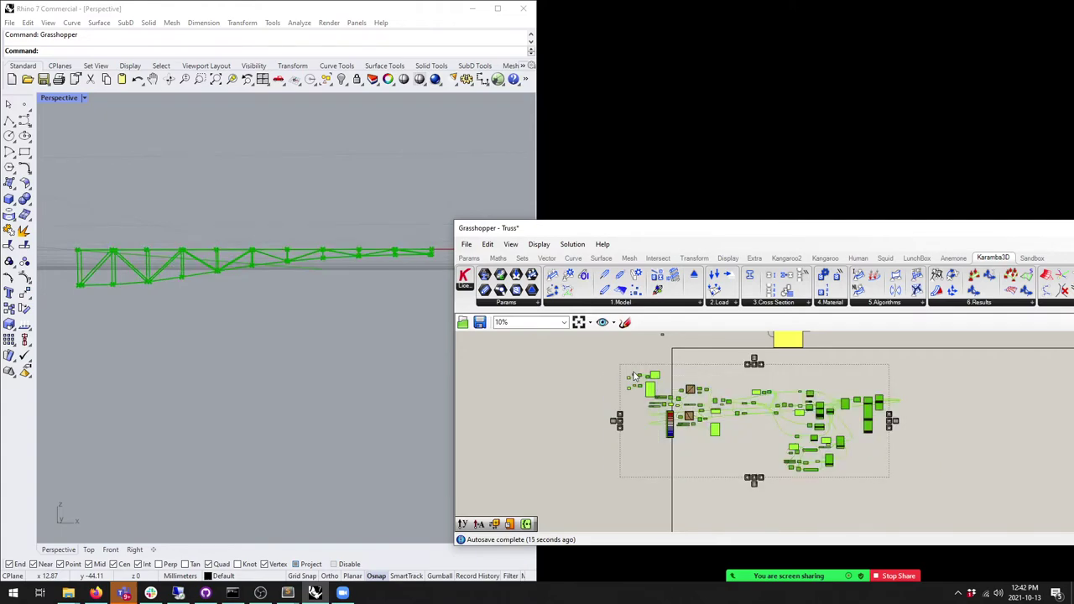
pyautogui.click(601, 369)
pyautogui.click(178, 593)
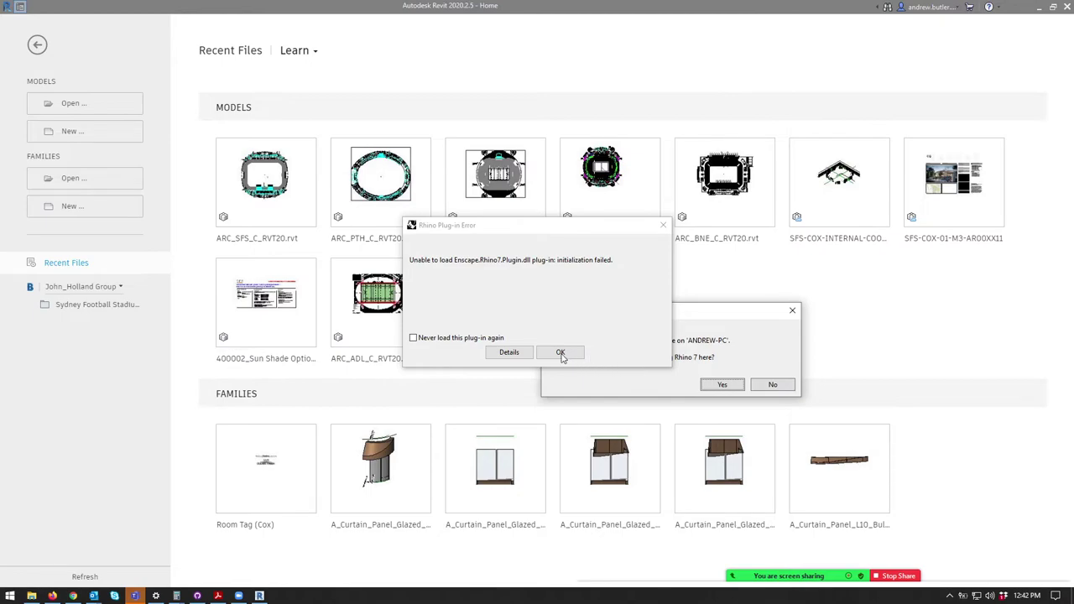
# Step: Accept the Rhino 7 licensing prompt, dismiss the Enscape plug-in error, and start a new model
pyautogui.click(723, 385)
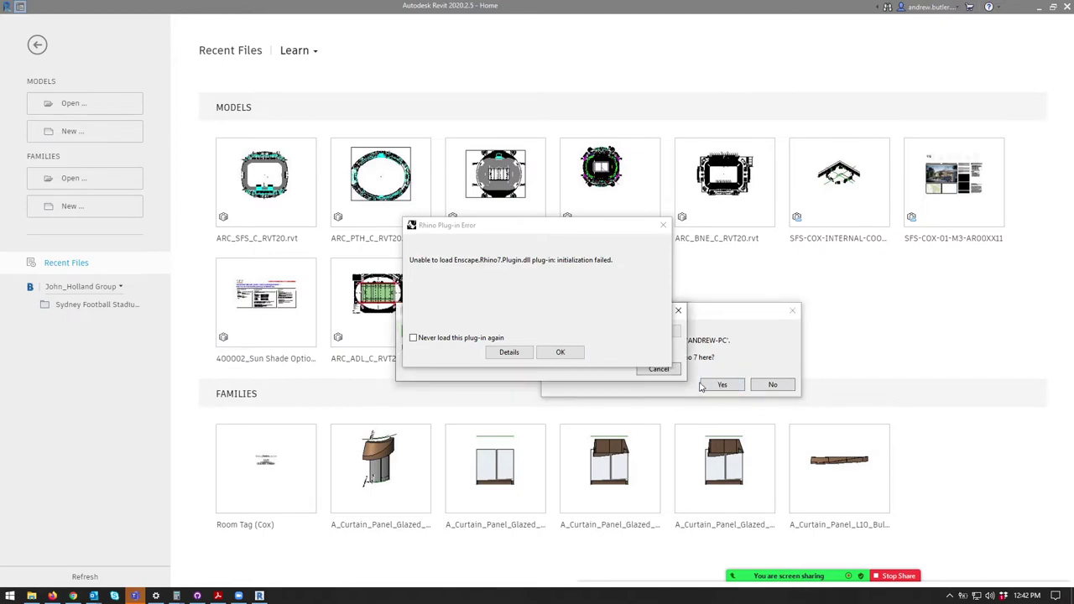
pyautogui.click(561, 353)
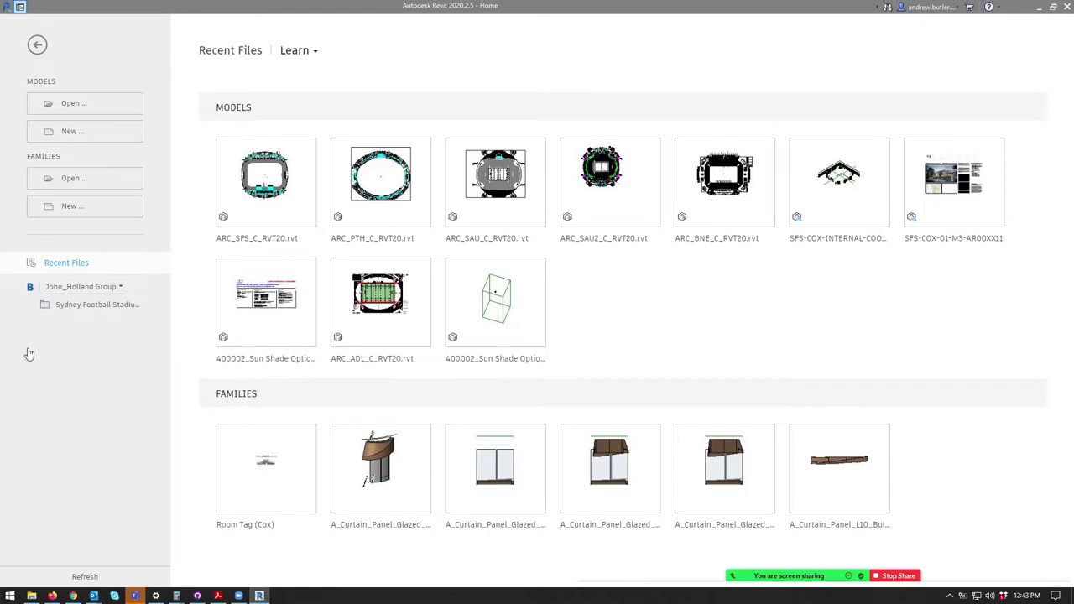
pyautogui.click(94, 133)
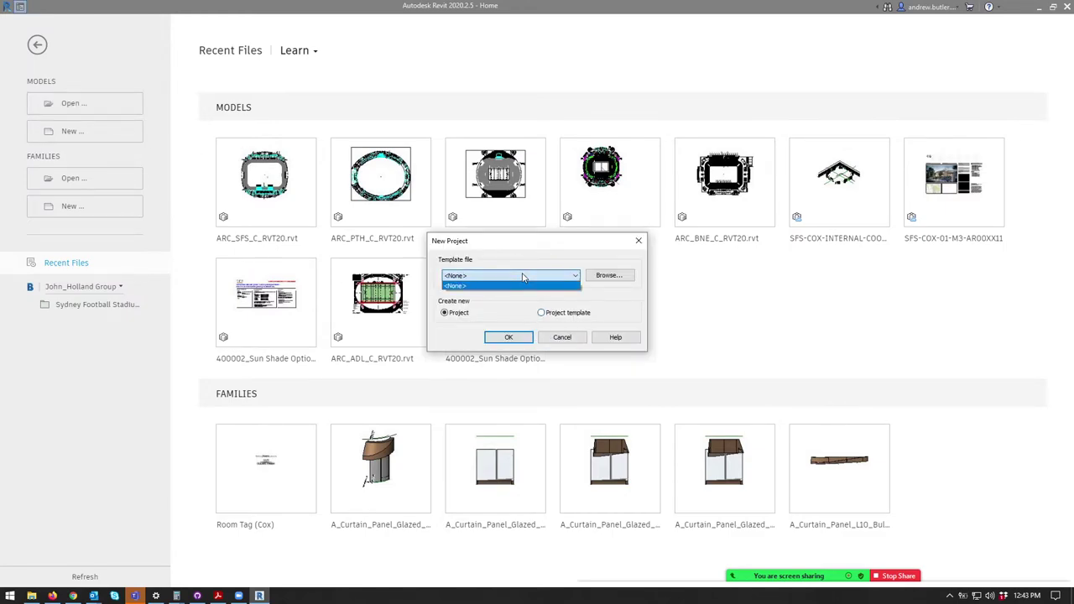
# Step: Sign in to the Check Point Endpoint Security VPN with the password and verification code
pyautogui.click(949, 596)
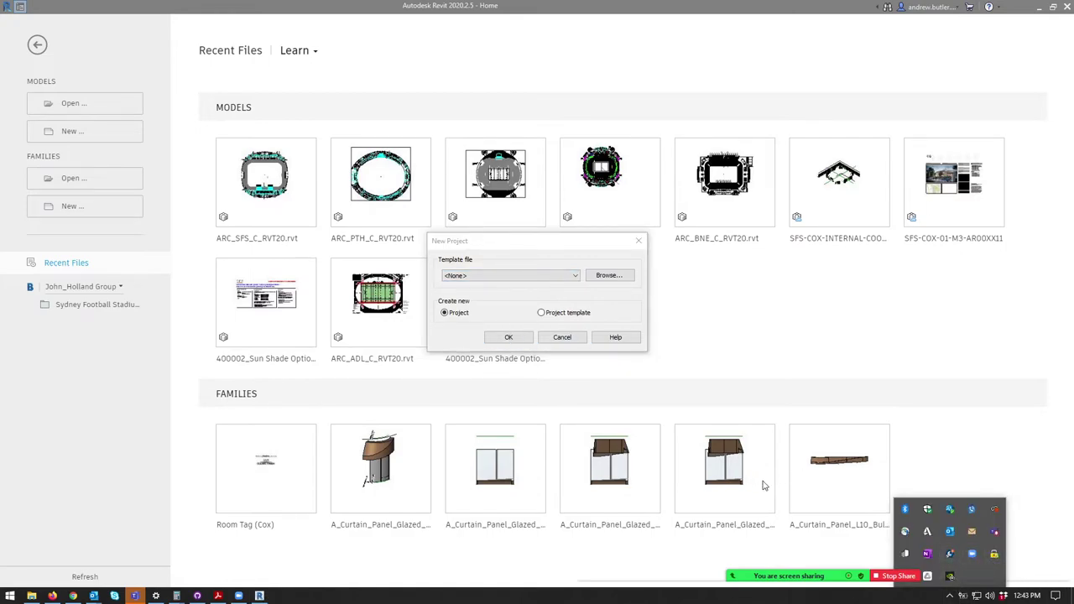
pyautogui.moveTo(541, 159); pyautogui.dragTo(914, 284)
pyautogui.click(567, 338)
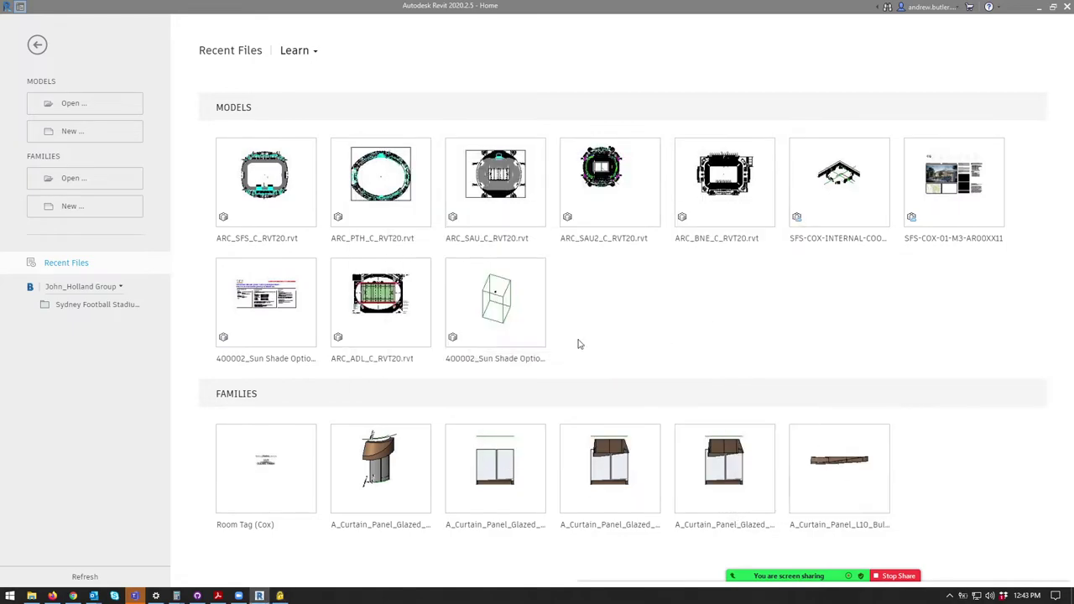
pyautogui.click(949, 596)
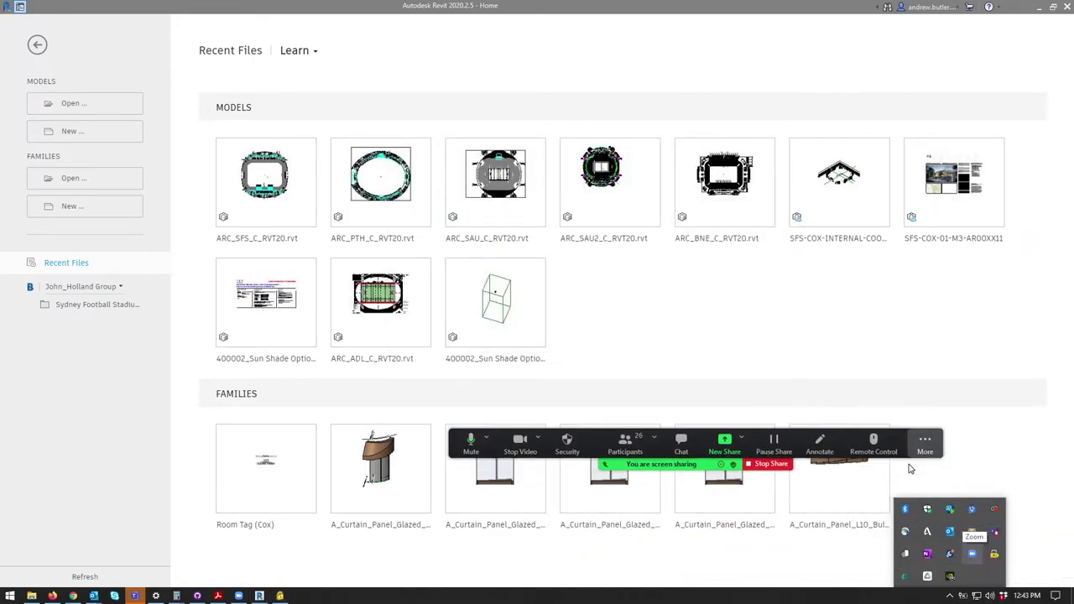
pyautogui.click(994, 557)
pyautogui.write('••••••••••••••••')
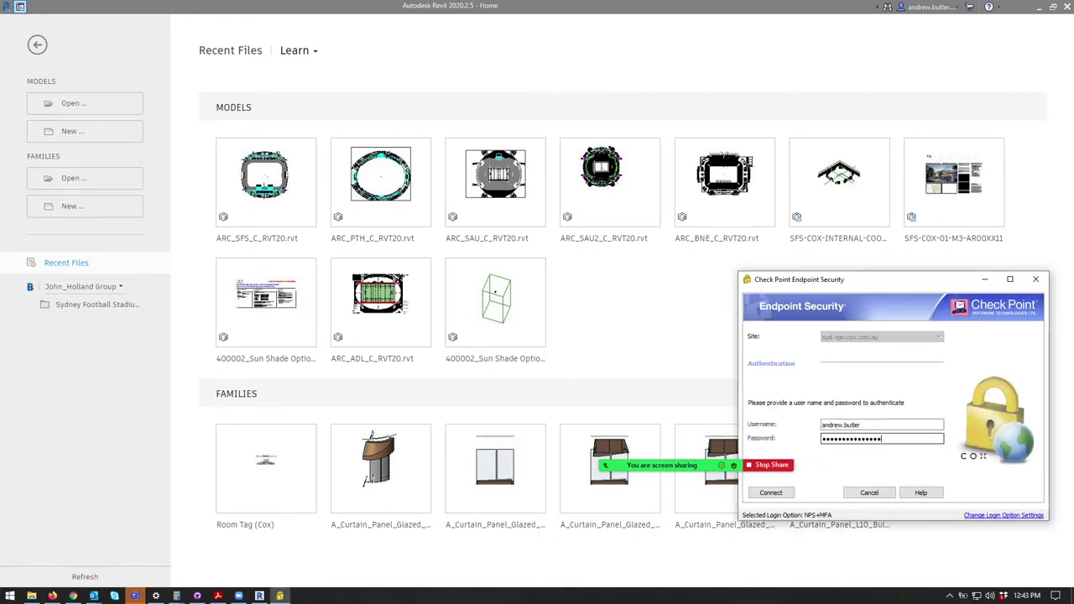
pyautogui.press('Return')
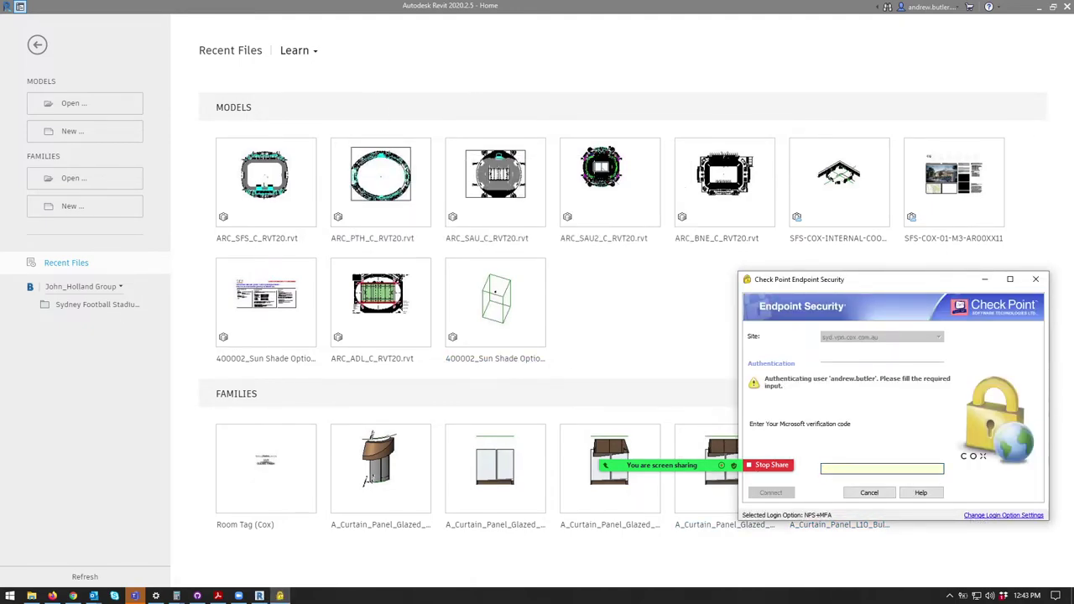
pyautogui.write('12')
pyautogui.press('Return')
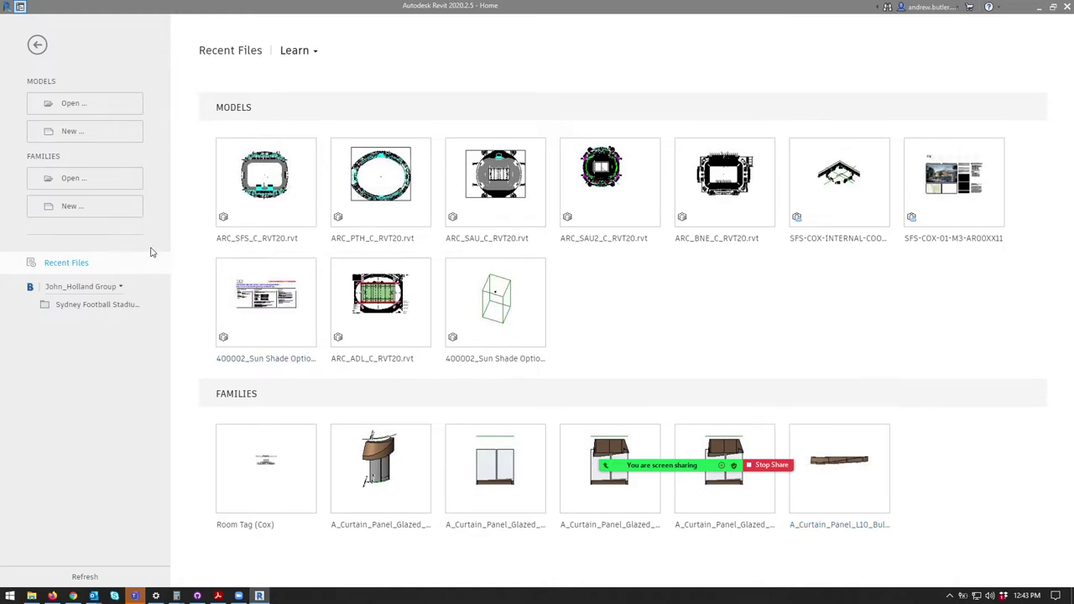
# Step: Create a new project from the COX National Project Template 2020
pyautogui.click(949, 595)
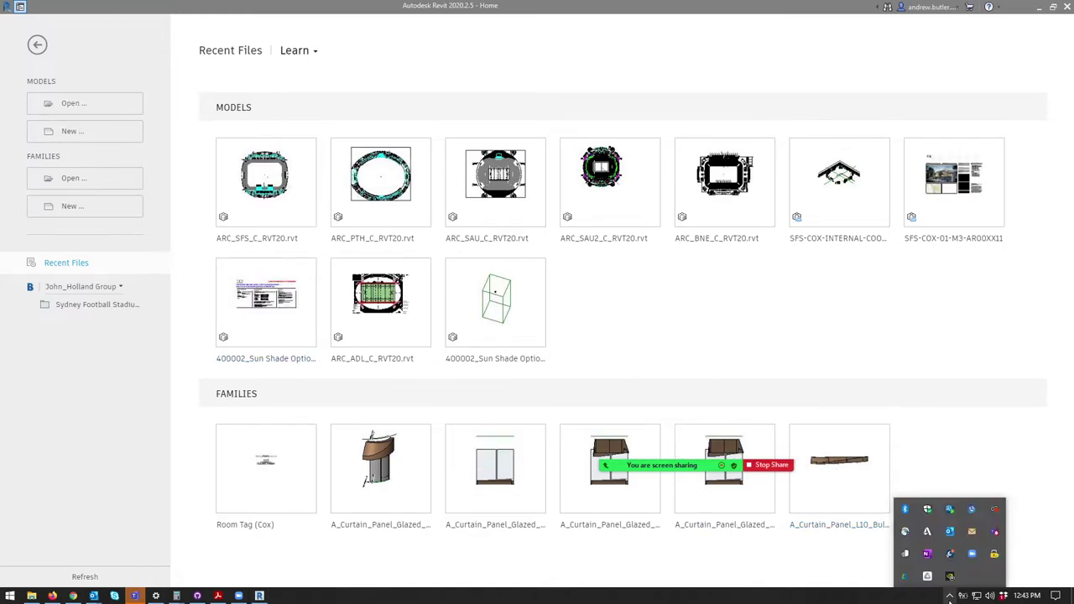
pyautogui.click(949, 596)
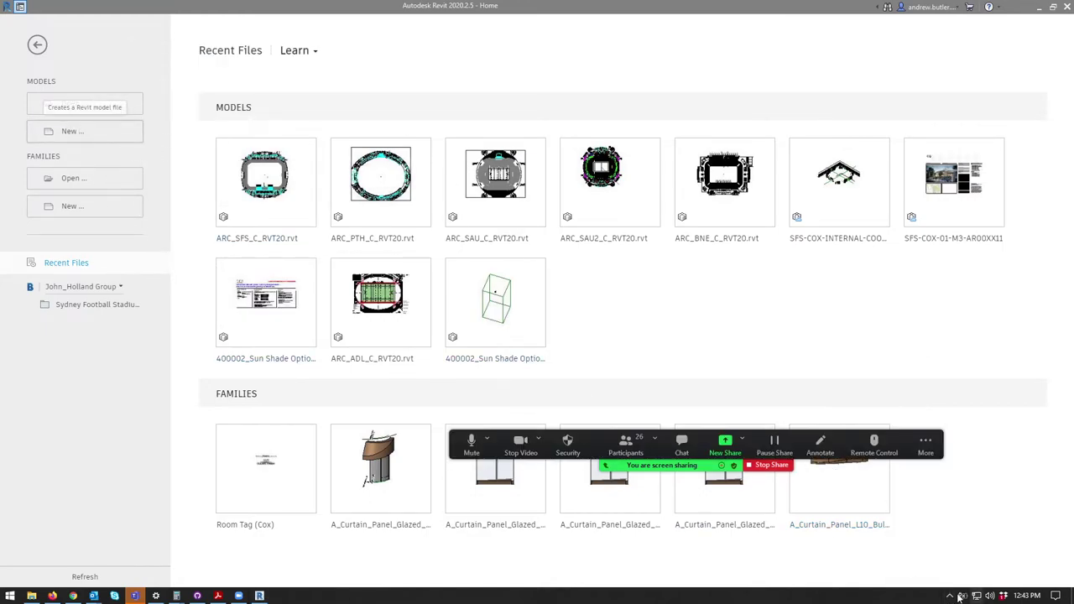
pyautogui.click(88, 134)
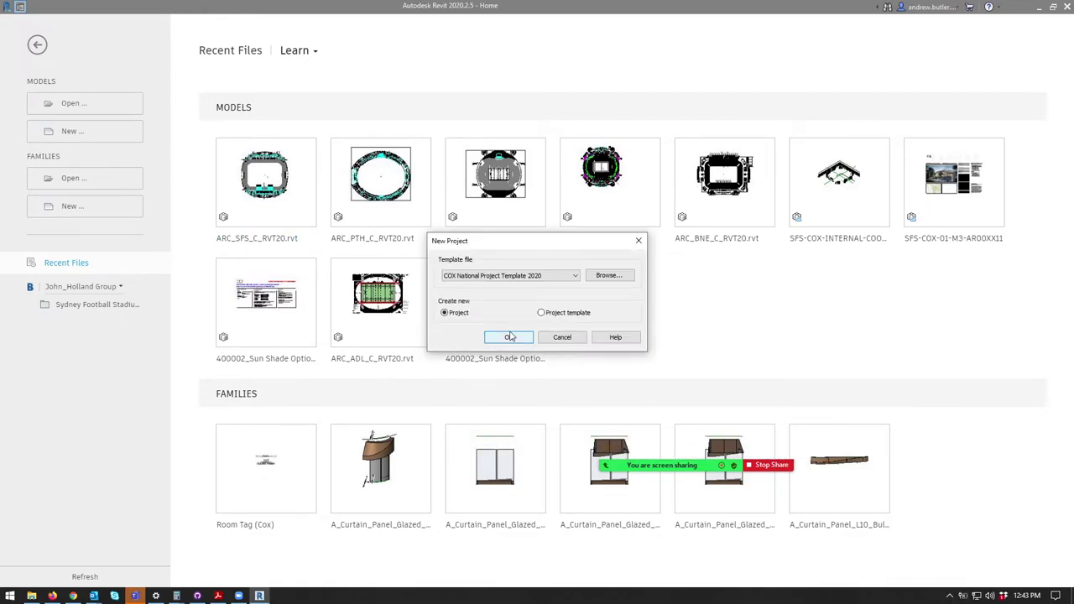
pyautogui.click(509, 337)
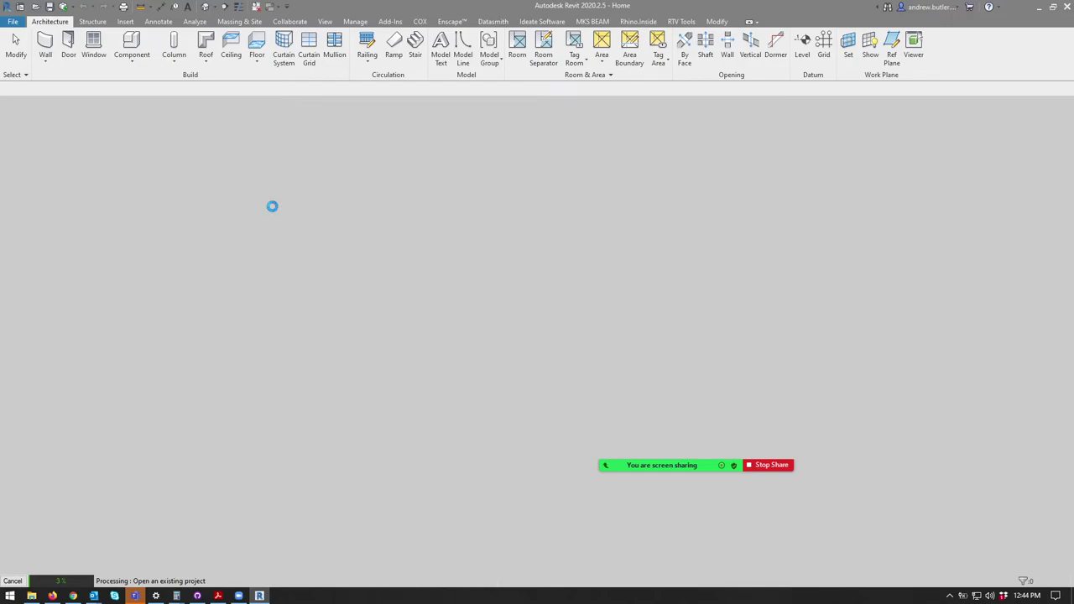
# Step: Hide Teams, then show the project's default 3D view and the Rhino.Inside tools
pyautogui.moveTo(137, 598)
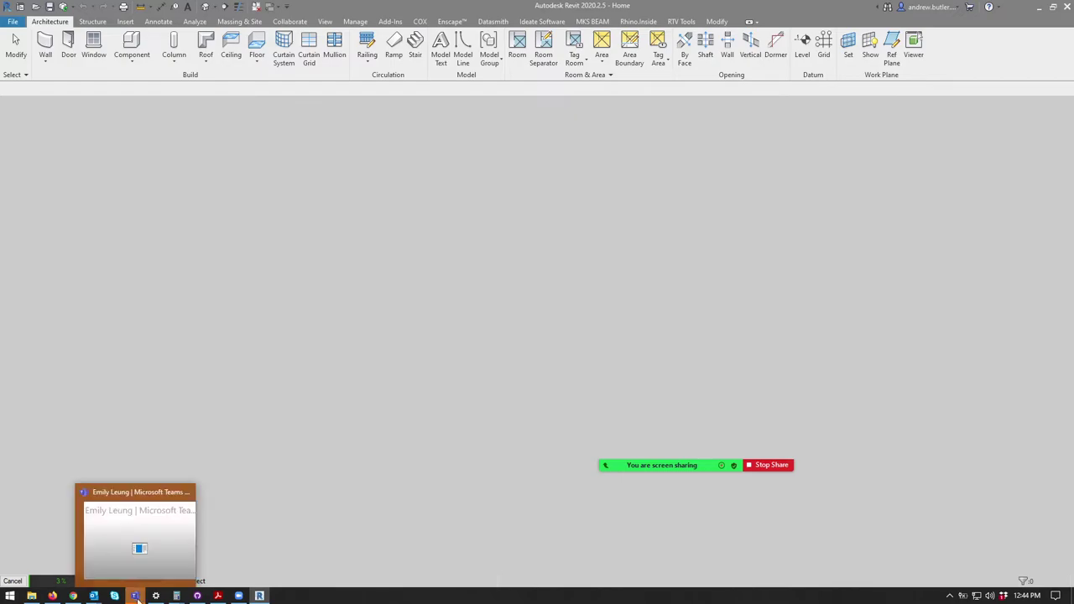
pyautogui.click(124, 555)
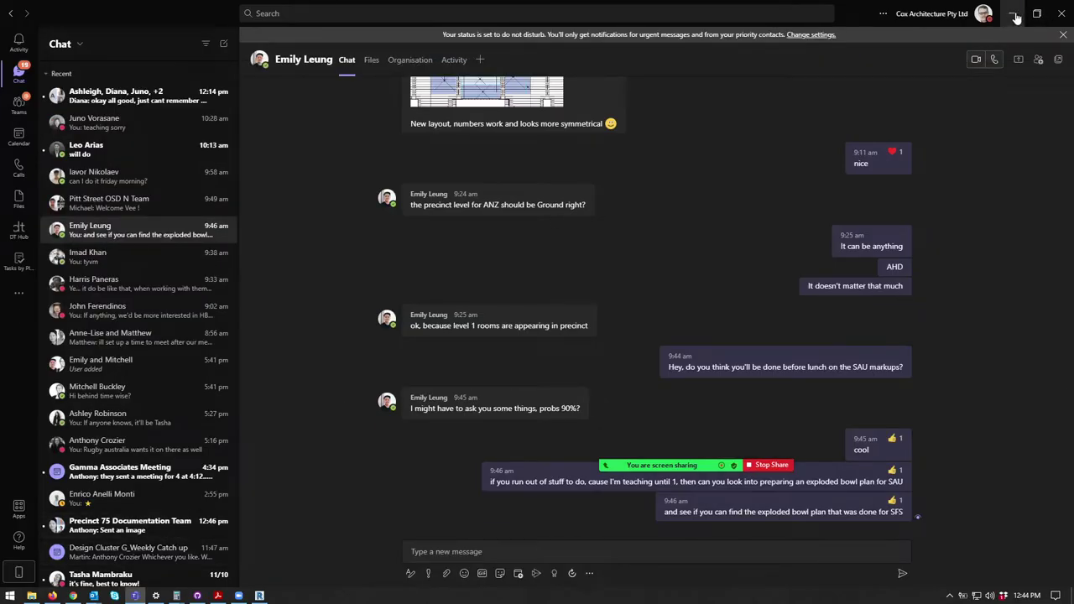
pyautogui.click(1014, 14)
pyautogui.moveTo(732, 467); pyautogui.dragTo(1044, 501)
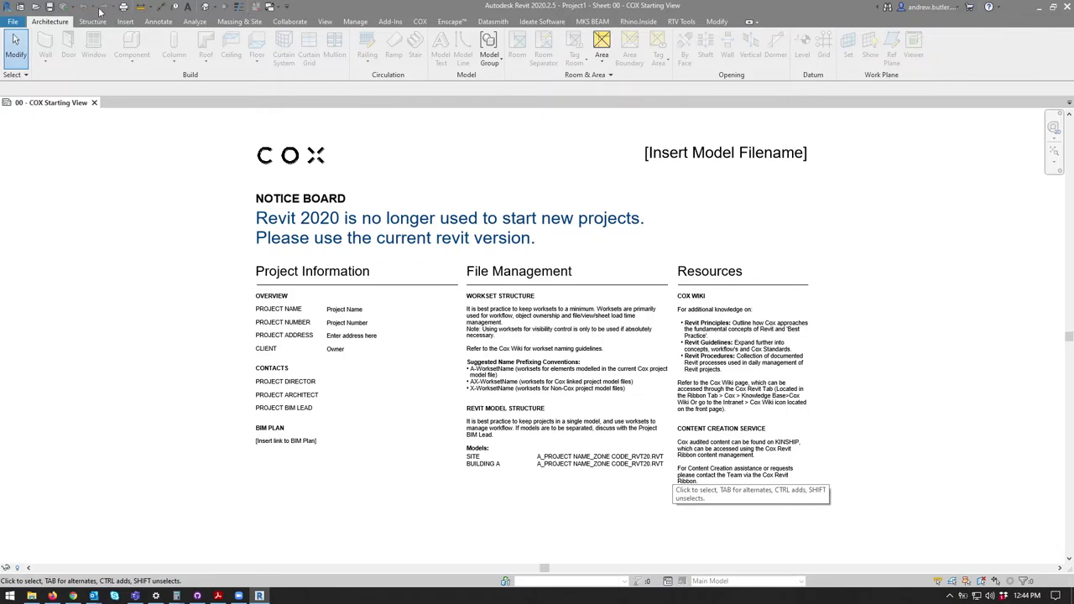
pyautogui.click(205, 7)
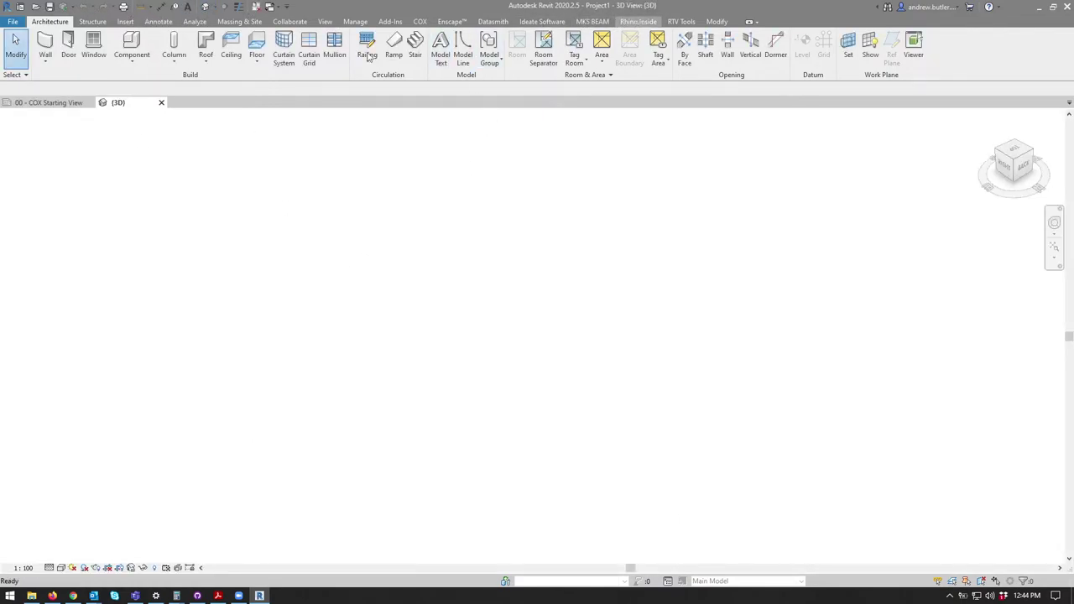
pyautogui.click(636, 22)
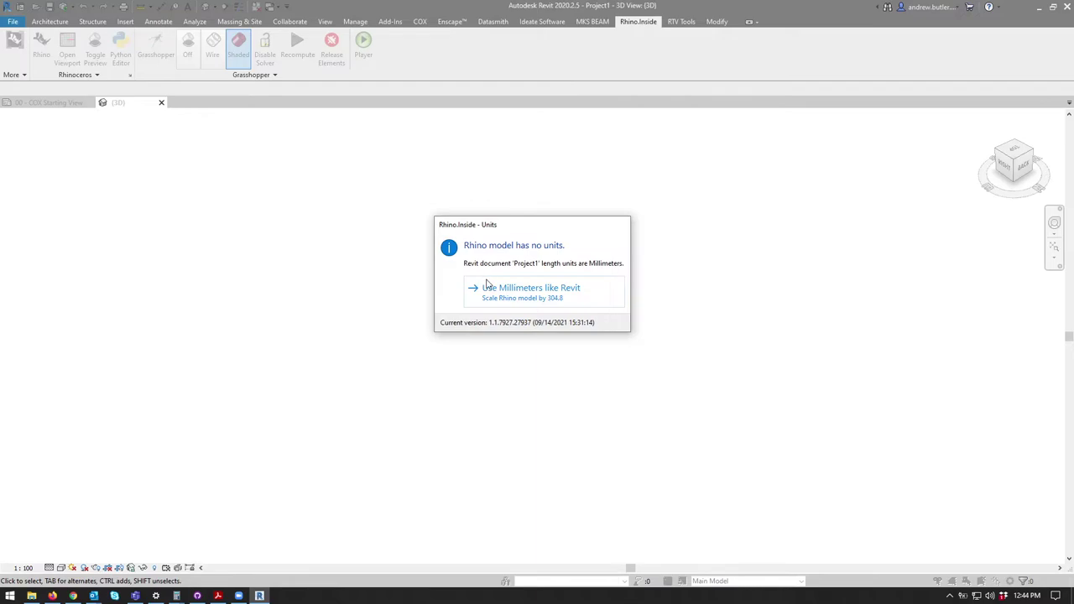
# Step: Start Grasshopper with millimetre units like Revit and paste the truss definition into a new document
pyautogui.click(487, 287)
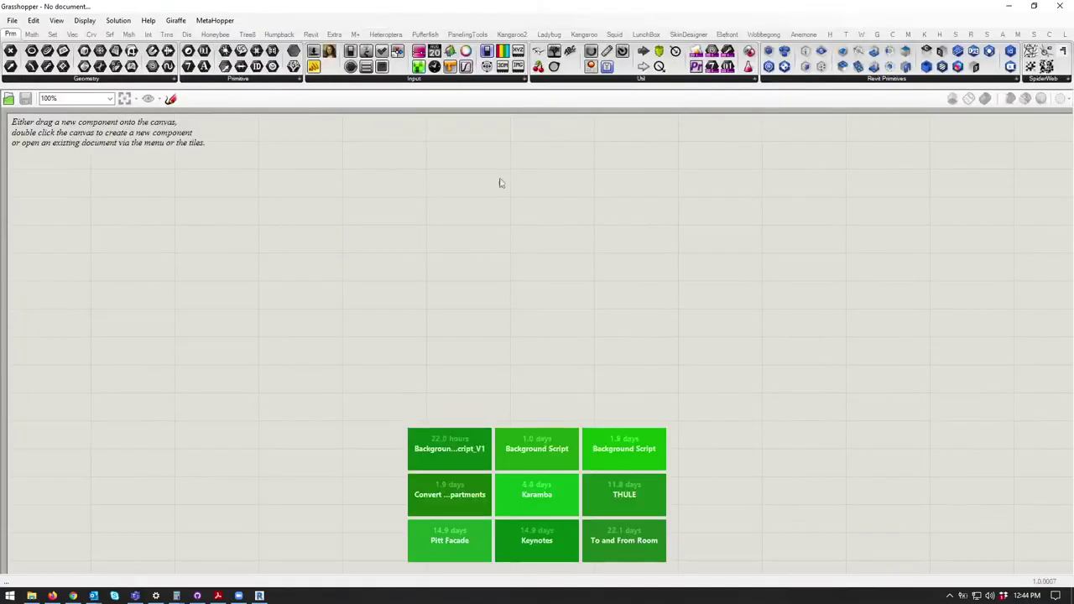
pyautogui.moveTo(456, 249); pyautogui.dragTo(425, 257, button='right')
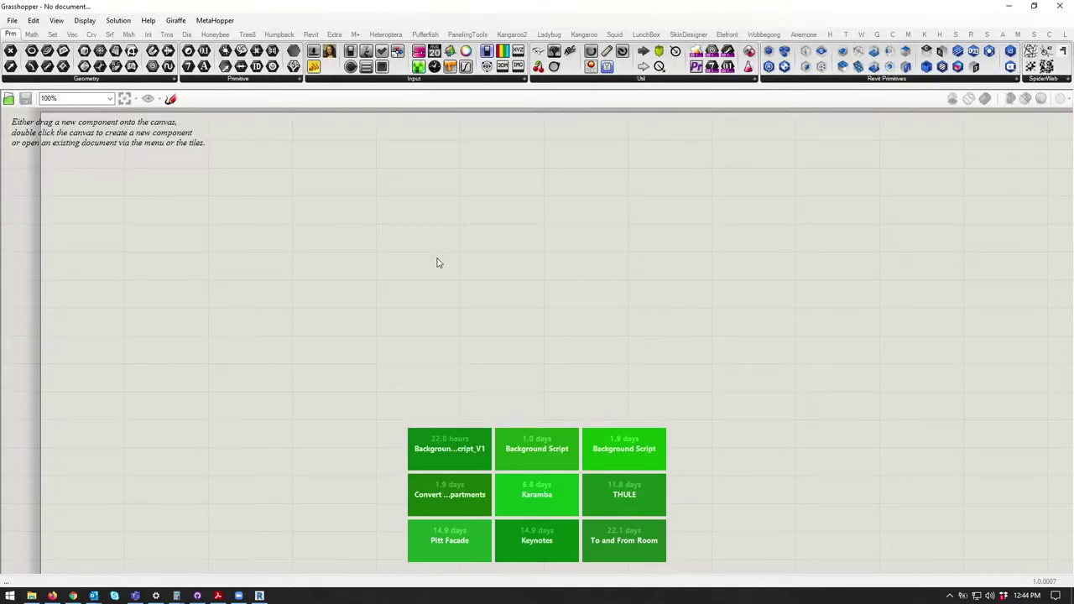
pyautogui.hotkey('ctrl', 'n')
pyautogui.hotkey('ctrl', 'v')
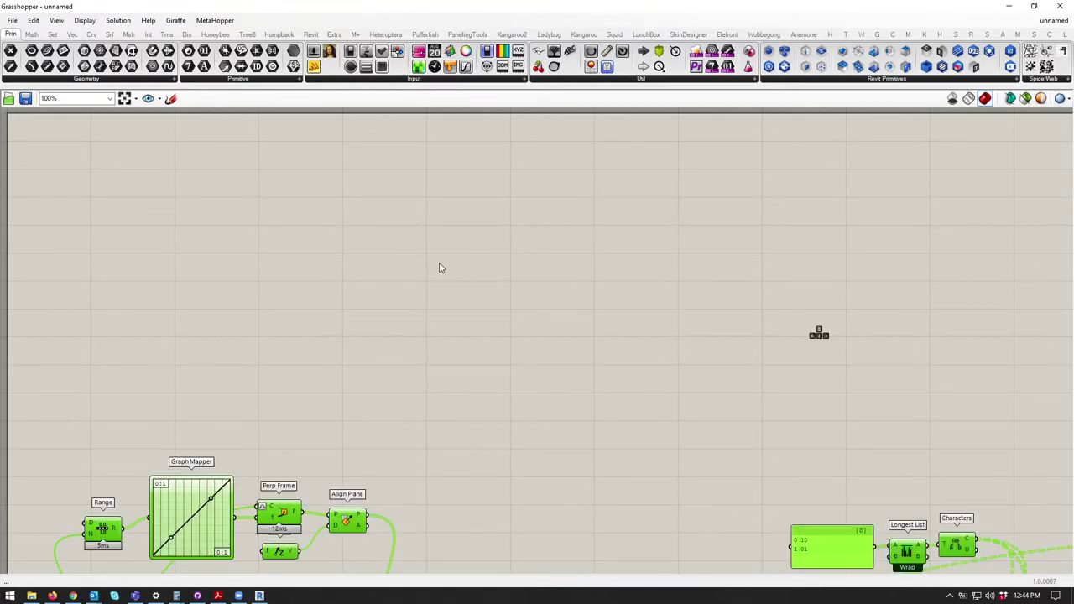
pyautogui.scroll(-4, 441, 277)
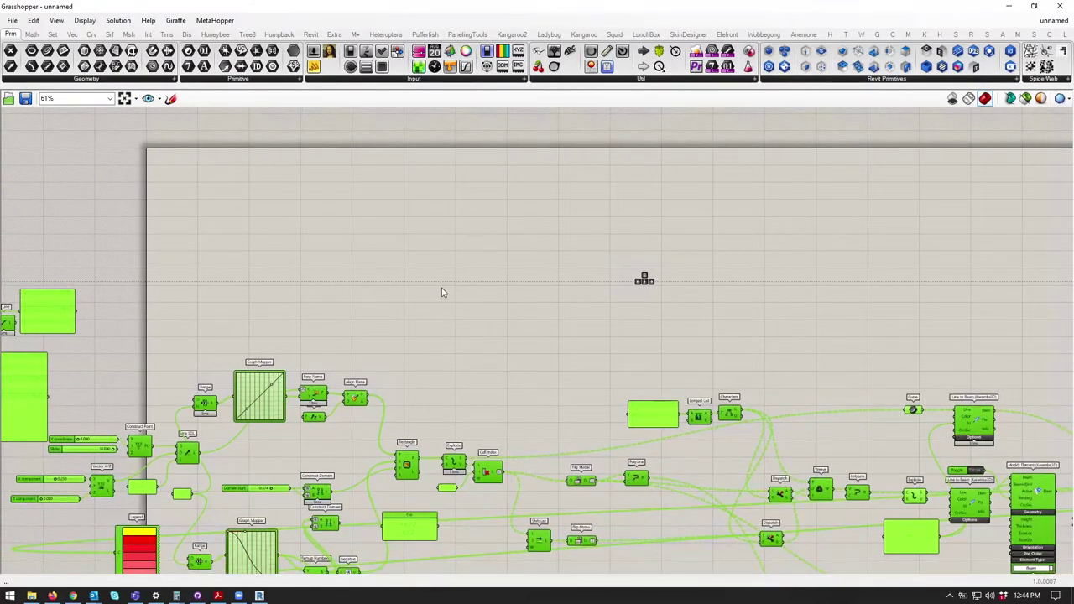
pyautogui.moveTo(373, 433); pyautogui.dragTo(543, 294, button='right')
pyautogui.scroll(-2, 360, 305)
pyautogui.scroll(1, 364, 302)
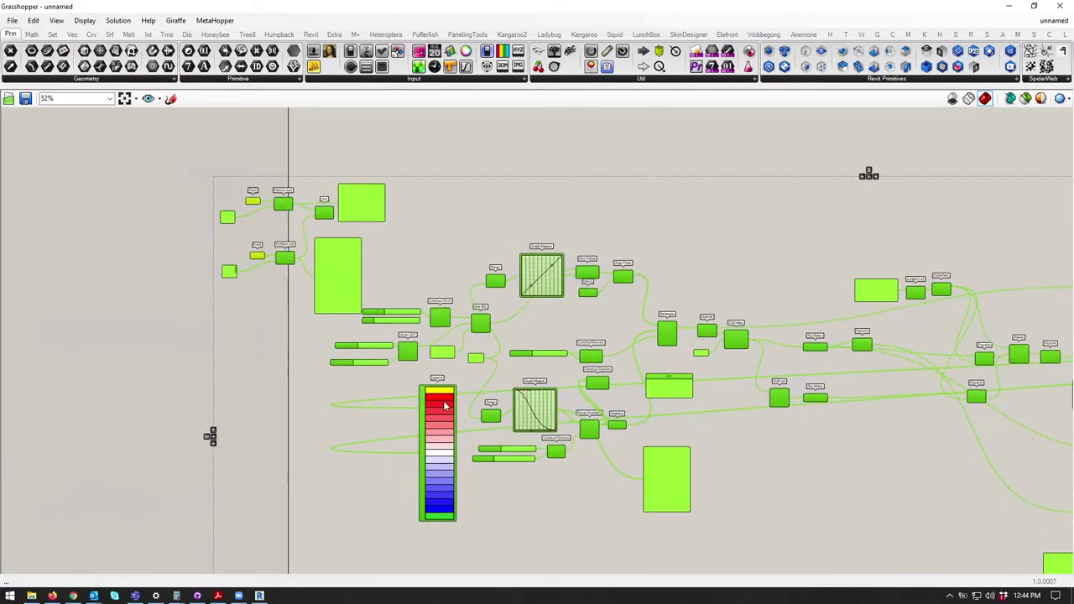
# Step: Move the colour legend component to the right of the pasted definition
pyautogui.moveTo(417, 388); pyautogui.dragTo(264, 287, button='right')
pyautogui.click(312, 357)
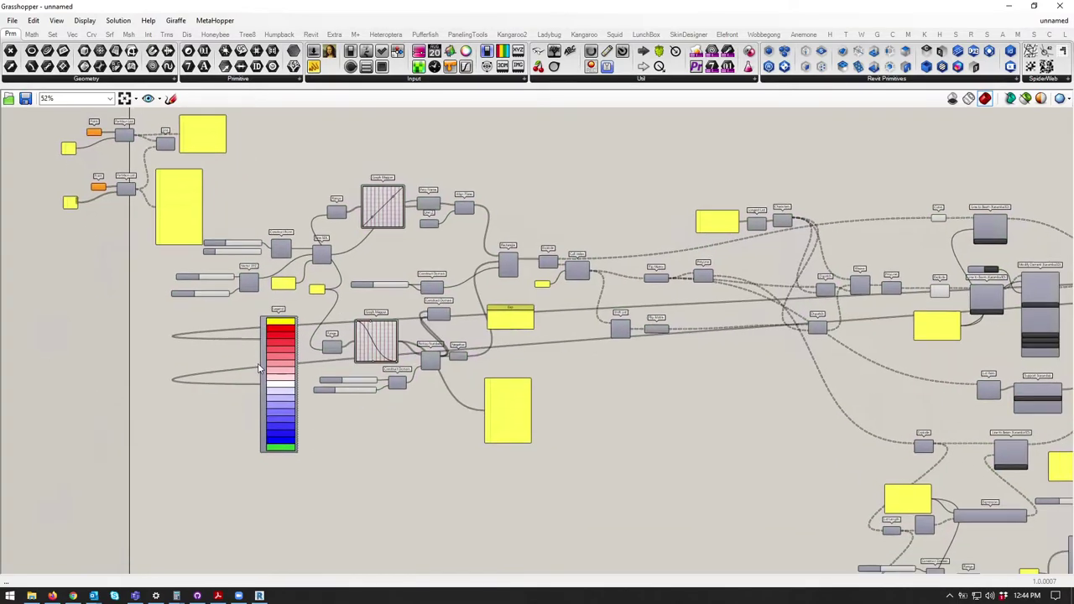
pyautogui.scroll(-5, 260, 369)
pyautogui.moveTo(260, 369); pyautogui.dragTo(692, 348)
pyautogui.moveTo(362, 340); pyautogui.dragTo(537, 306, button='right')
pyautogui.scroll(4, 562, 309)
pyautogui.scroll(4, 562, 308)
pyautogui.moveTo(425, 274); pyautogui.dragTo(286, 320, button='right')
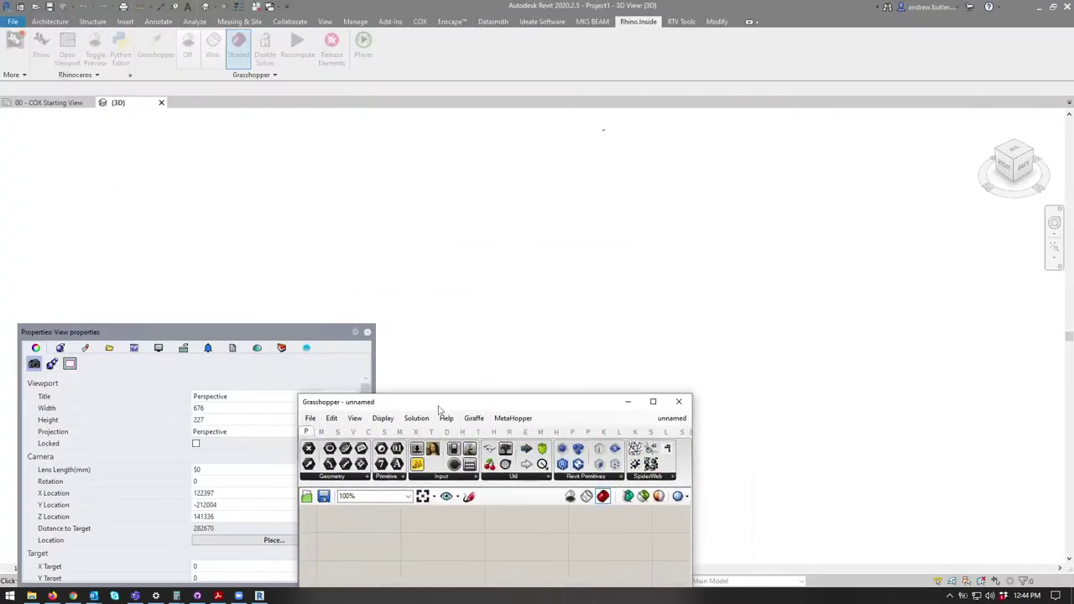
# Step: Centre and zoom to the red truss wireframe in {3D}, then orbit to a front-right view
pyautogui.moveTo(575, 142); pyautogui.dragTo(601, 286, button='middle')
pyautogui.scroll(6, 576, 271)
pyautogui.scroll(2, 579, 293)
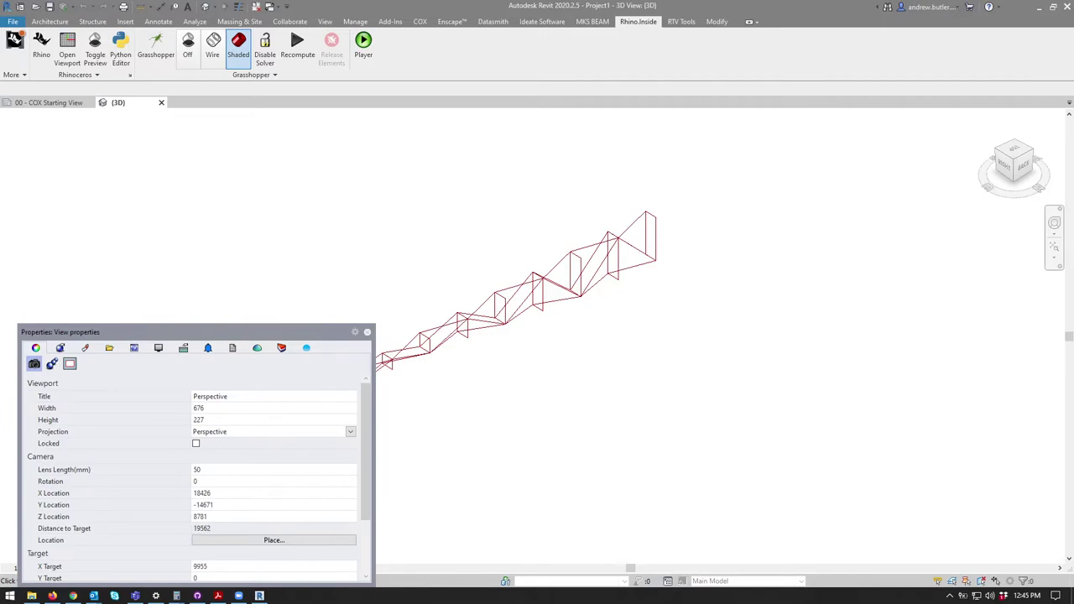
pyautogui.scroll(-2, 622, 273)
pyautogui.scroll(8, 643, 283)
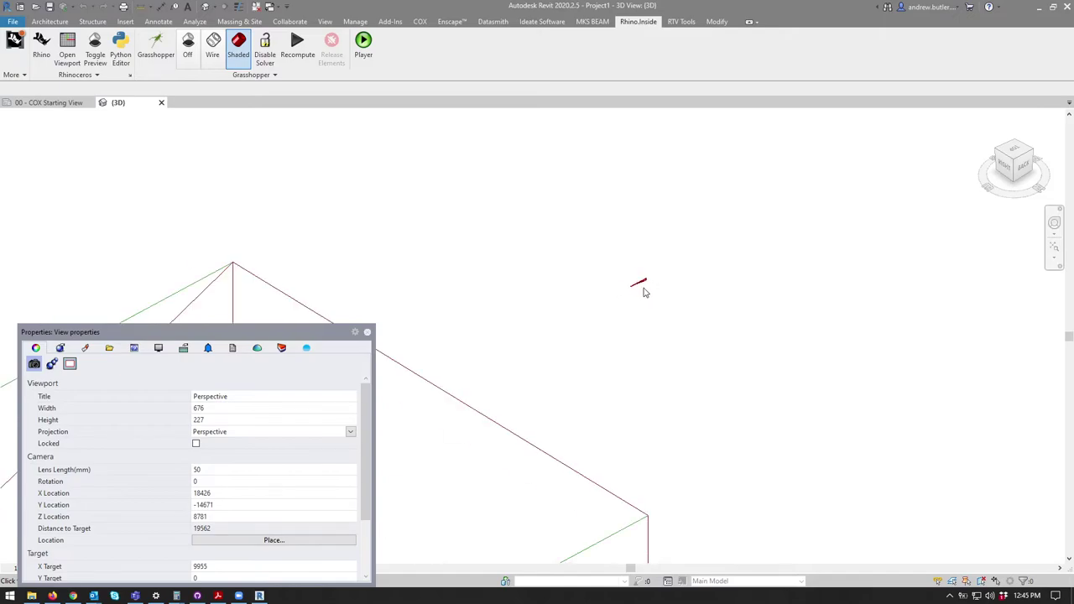
pyautogui.scroll(-5, 633, 299)
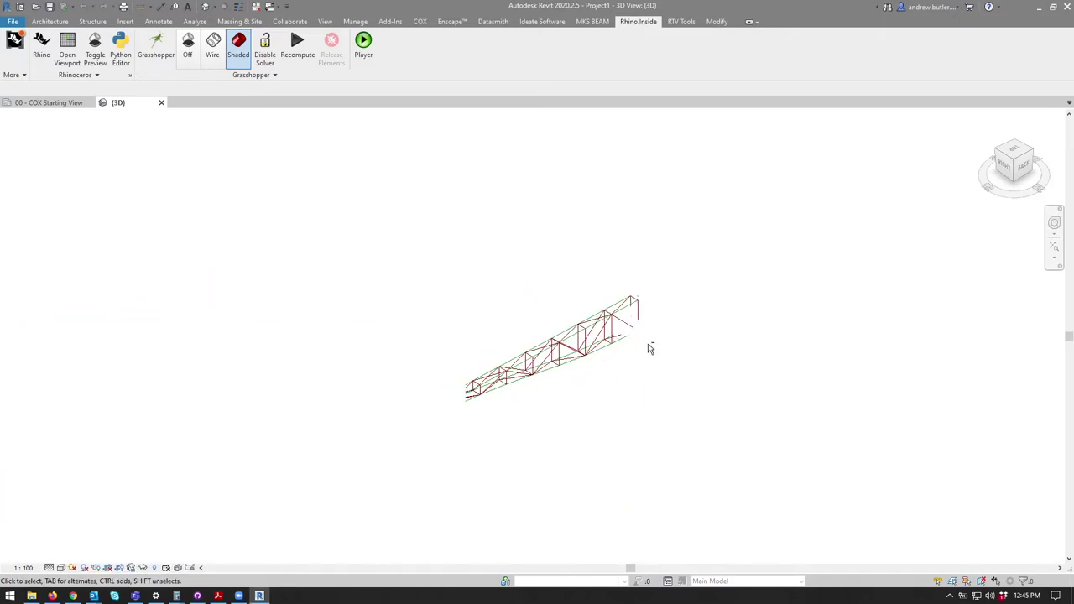
pyautogui.scroll(2, 620, 323)
pyautogui.keyDown('shift'); pyautogui.moveTo(618, 313); pyautogui.dragTo(470, 226, button='middle'); pyautogui.keyUp('shift')
# Step: Try placing a structural beam, then cancel the framing family load and exit
pyautogui.click(83, 22)
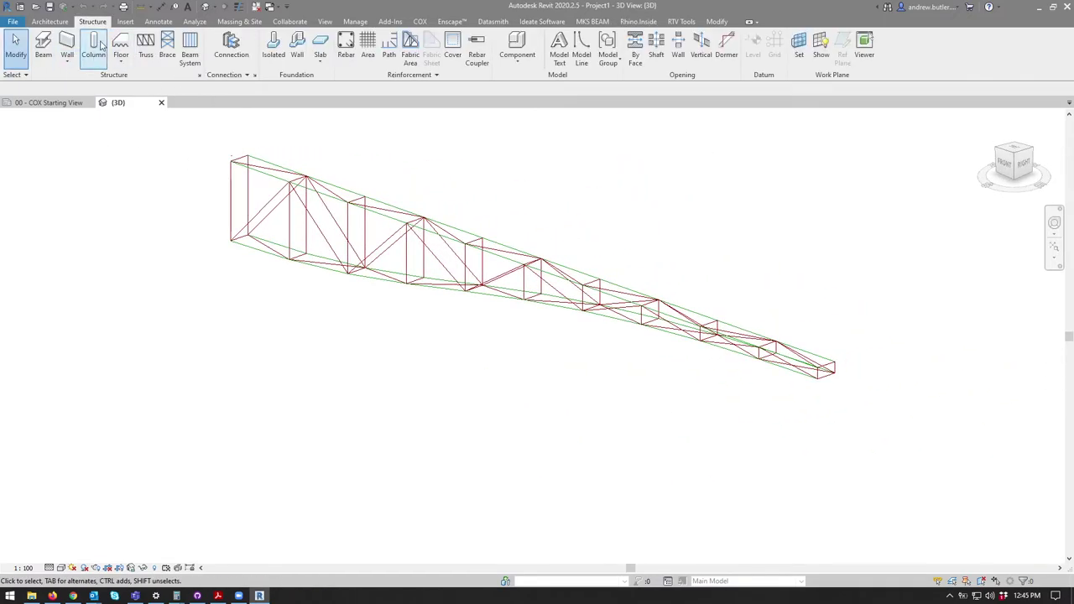
pyautogui.click(43, 46)
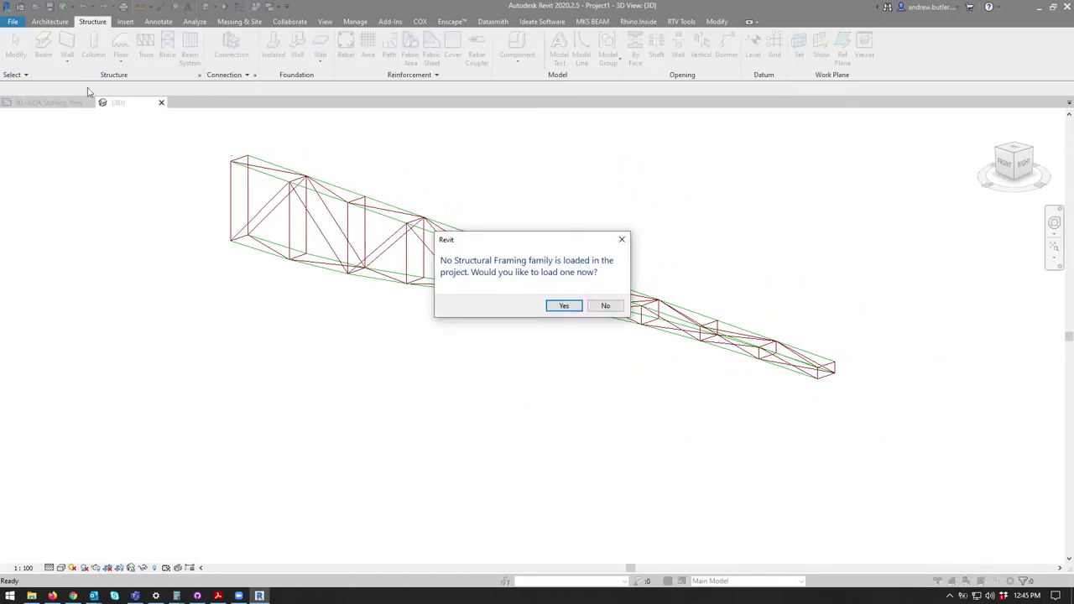
pyautogui.click(560, 307)
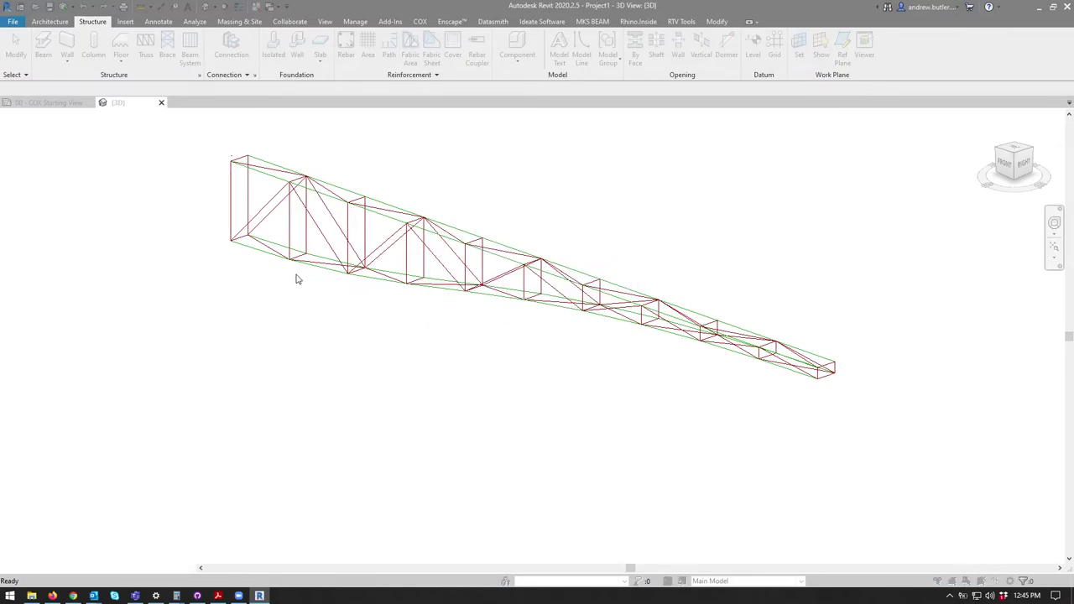
pyautogui.click(723, 414)
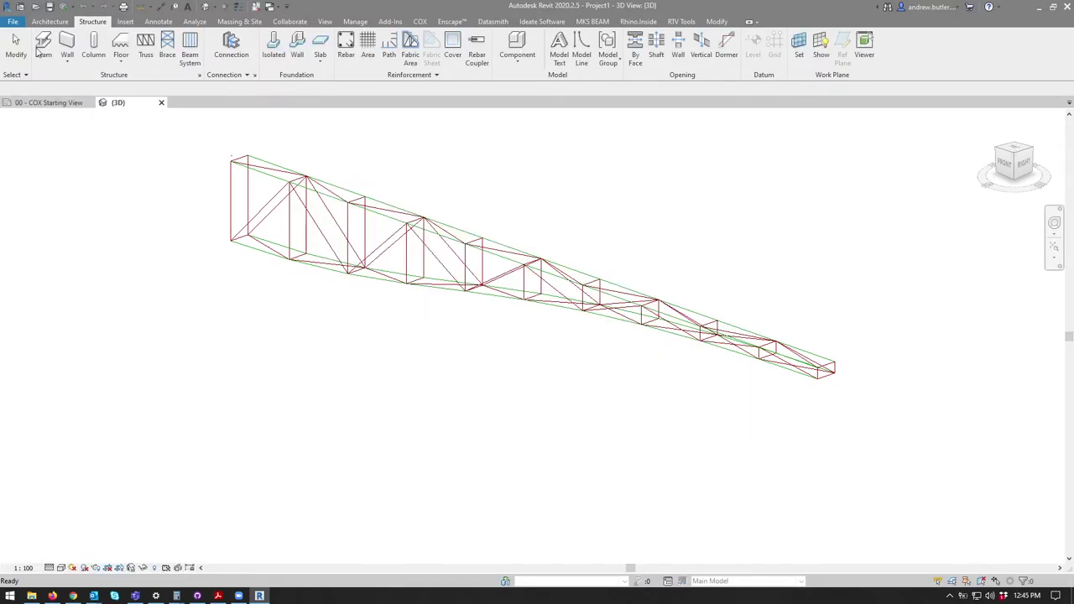
pyautogui.click(17, 49)
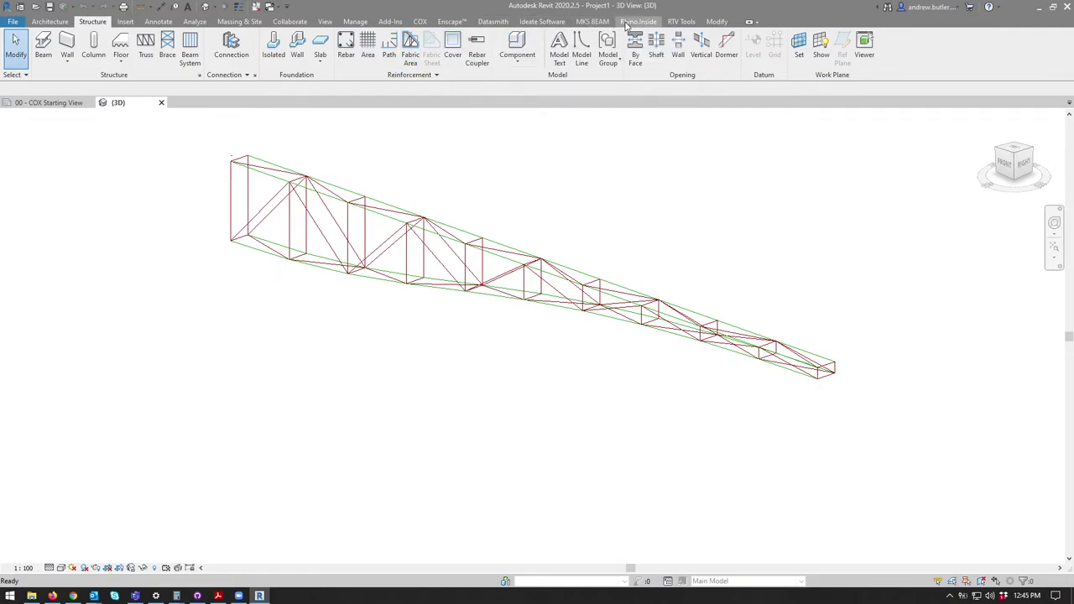
# Step: Search Kinship for 'CHS' and load all types of CHS-Circular Hollow Sections-Section (AS 1163)
pyautogui.click(418, 22)
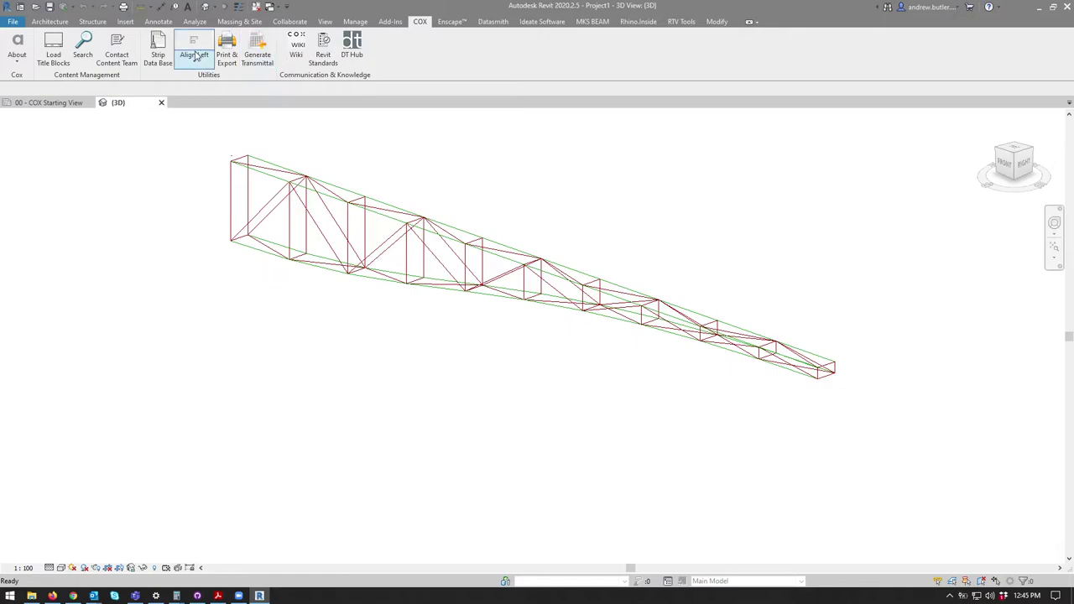
pyautogui.click(80, 56)
pyautogui.write('CHS')
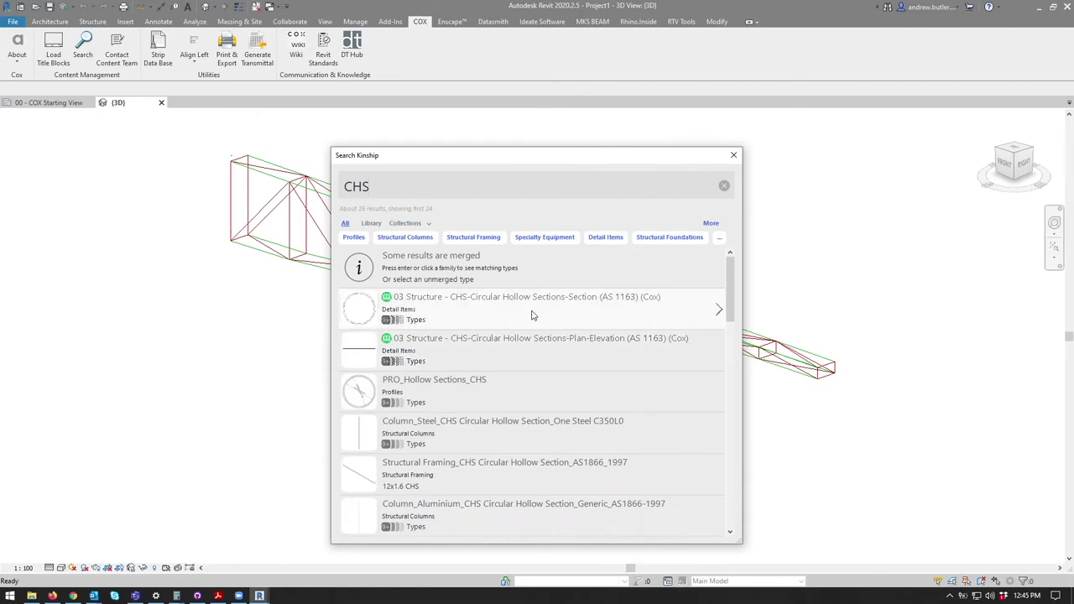
pyautogui.click(532, 315)
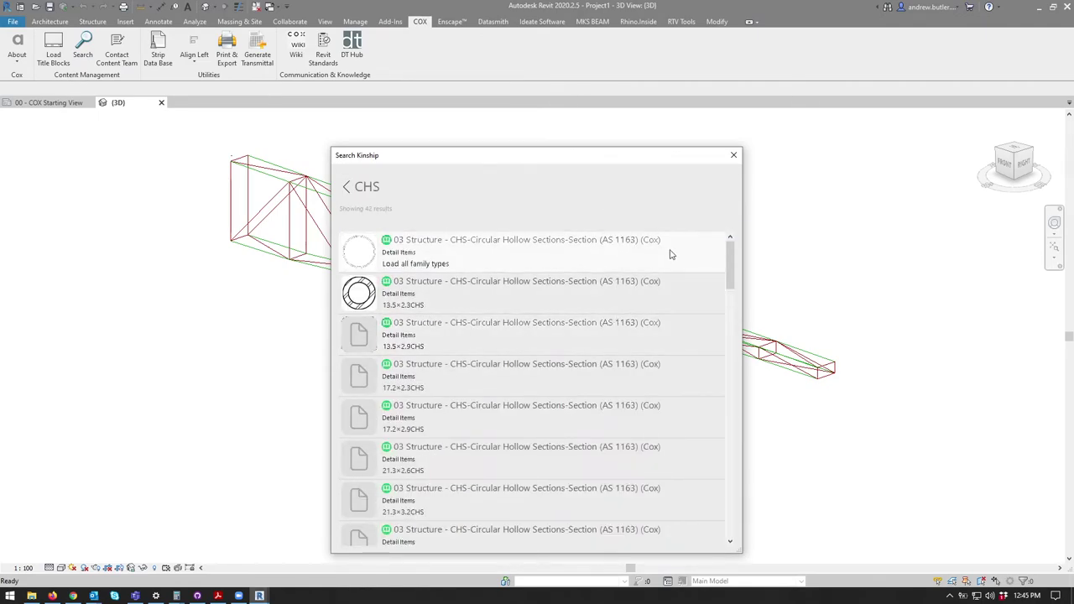
pyautogui.click(454, 261)
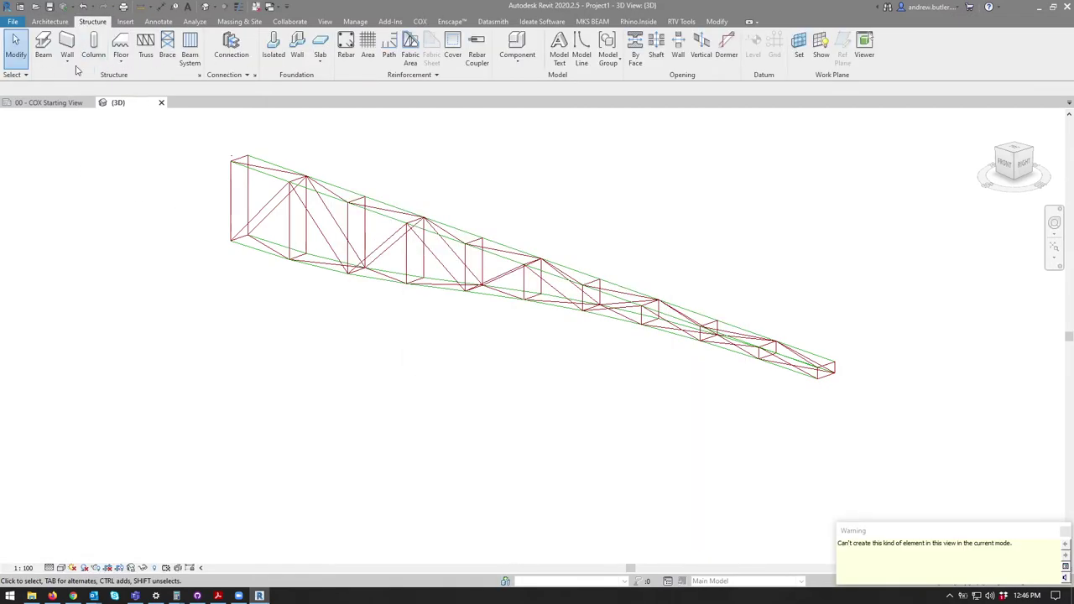
# Step: Try placing a structural column and beam, declining both prompts to load a family
pyautogui.click(93, 47)
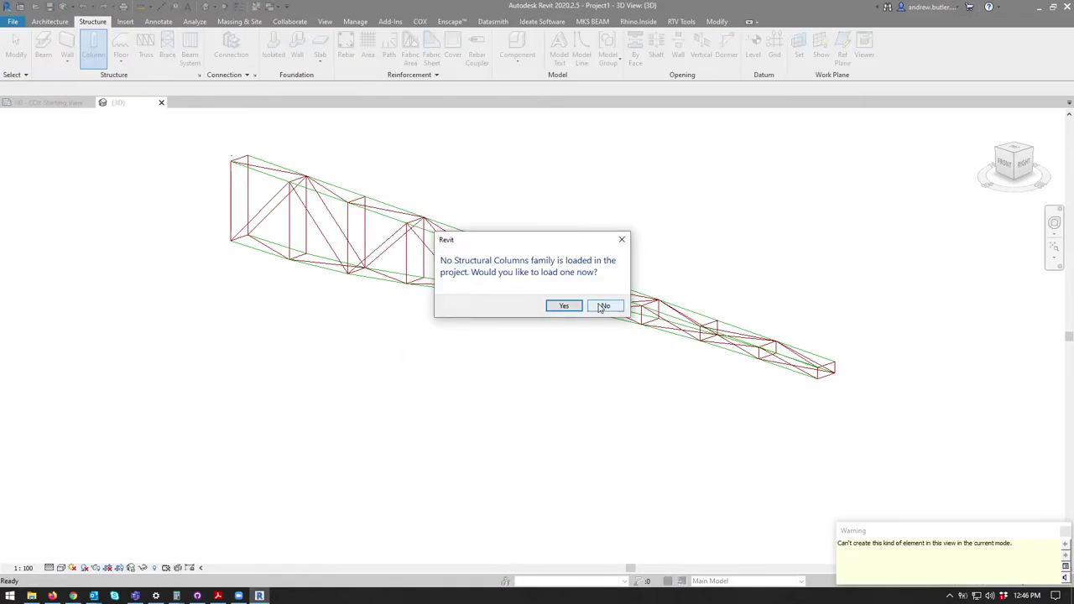
pyautogui.click(604, 306)
pyautogui.press('b')
pyautogui.press('m')
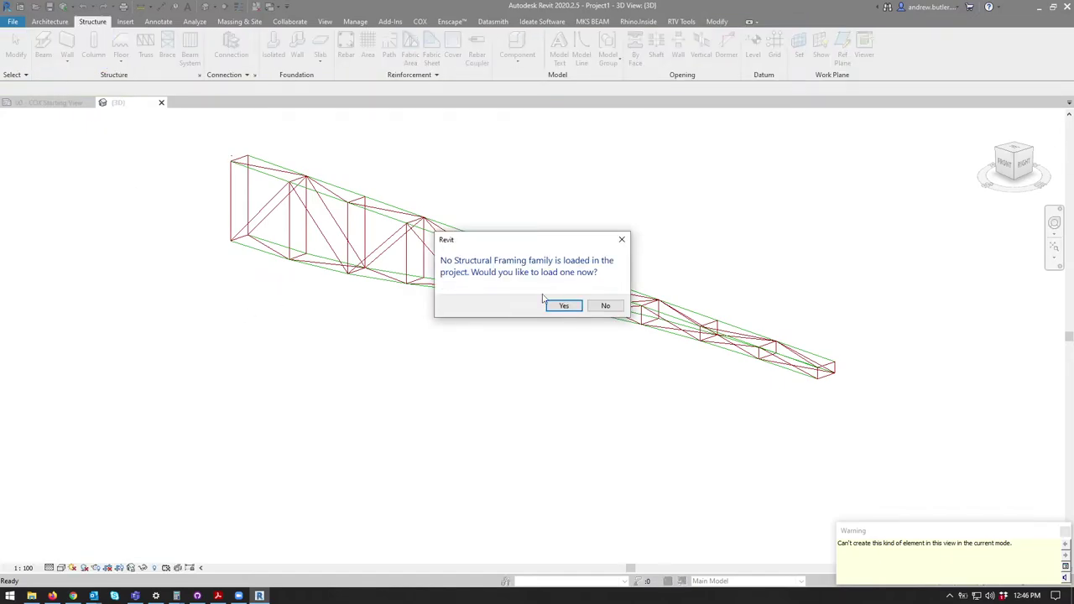
pyautogui.click(605, 305)
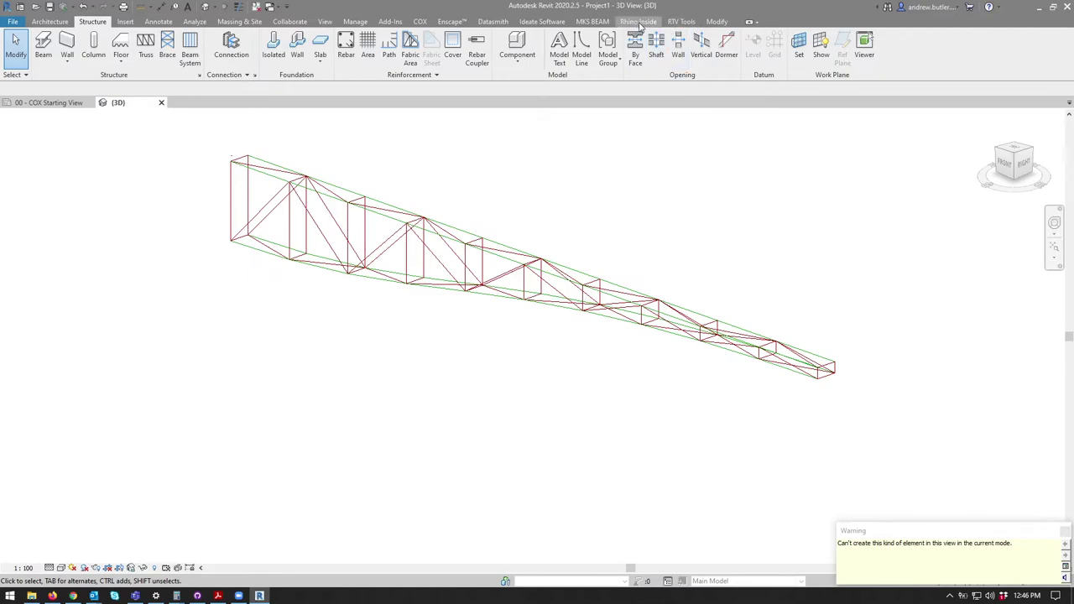
# Step: Search Kinship for CHS and load all PRO_Hollow Sections_CHS types, dismissing the warning
pyautogui.click(639, 22)
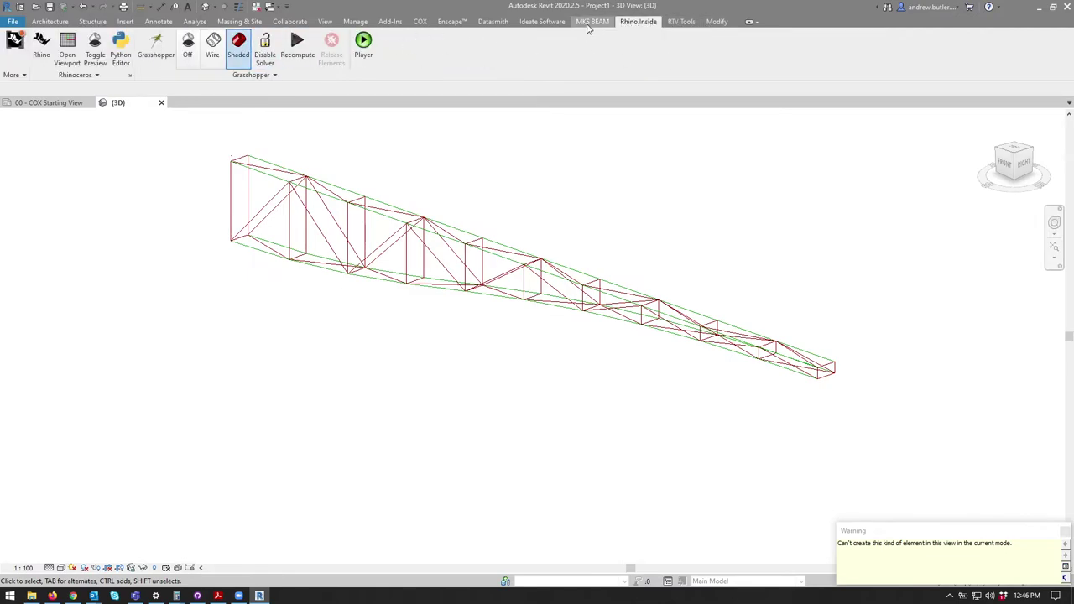
pyautogui.click(420, 21)
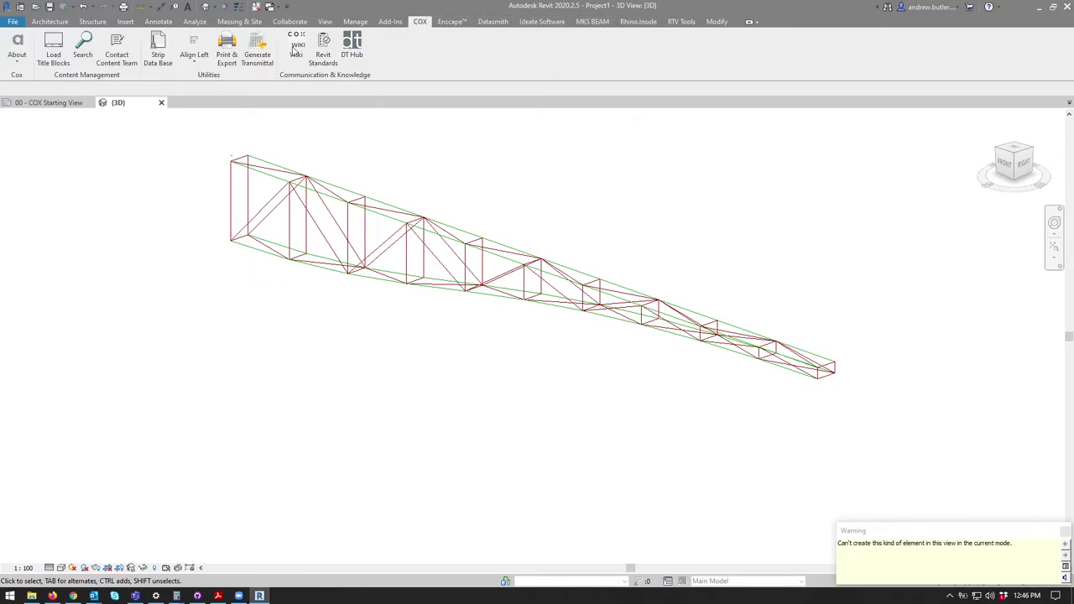
pyautogui.click(80, 48)
pyautogui.write('CHS')
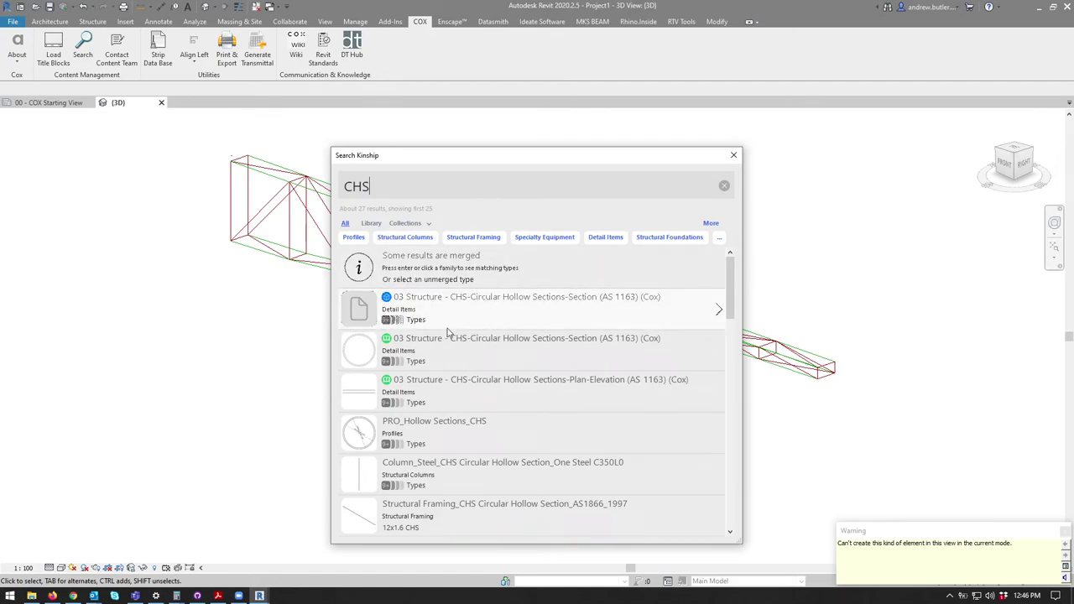
pyautogui.scroll(-1, 457, 419)
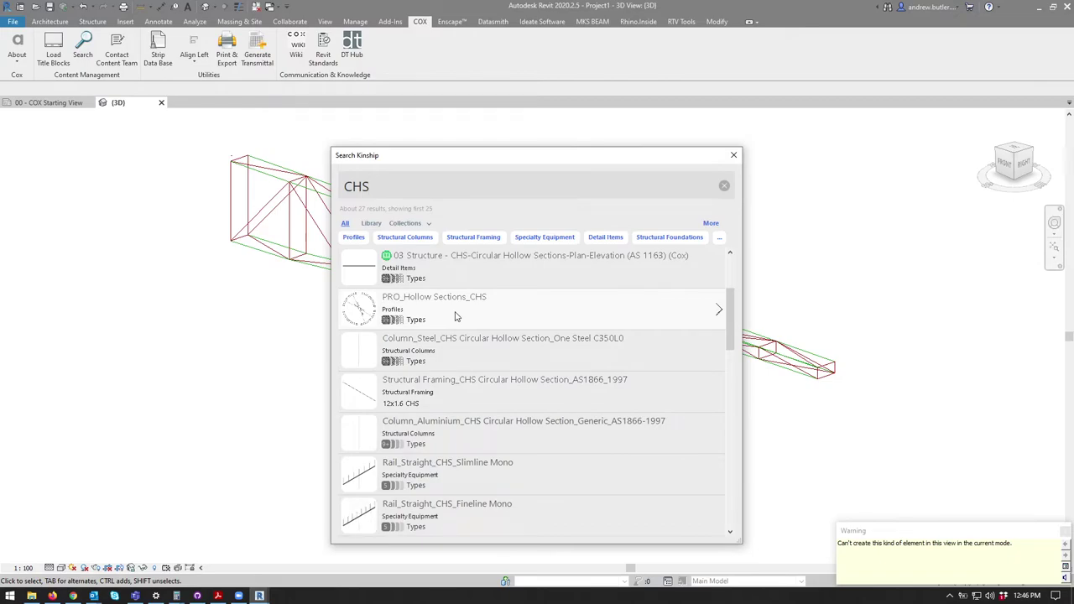
pyautogui.click(456, 316)
pyautogui.click(420, 249)
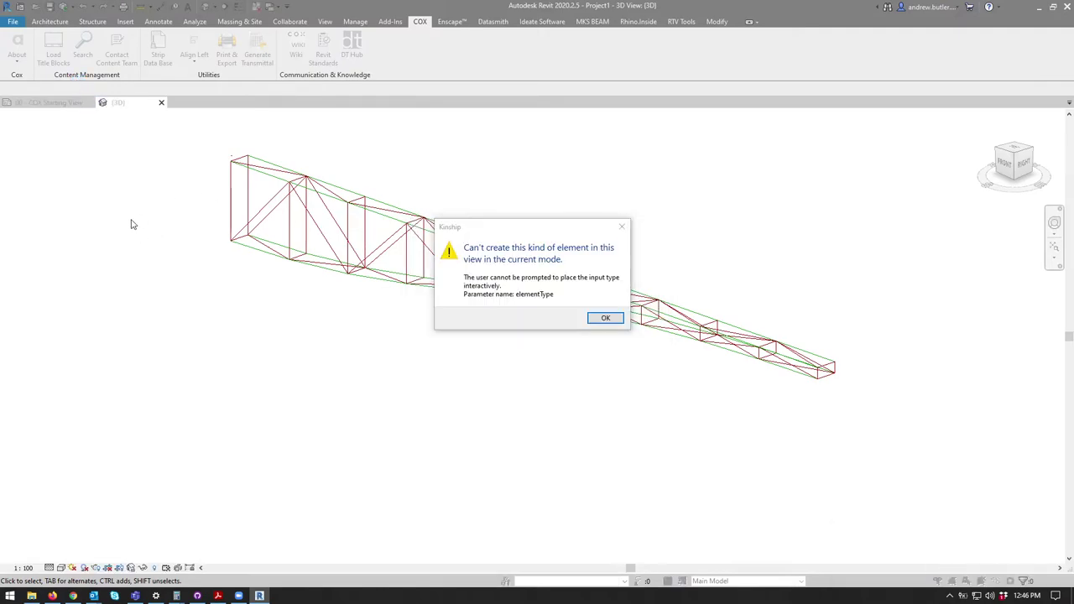
pyautogui.click(606, 318)
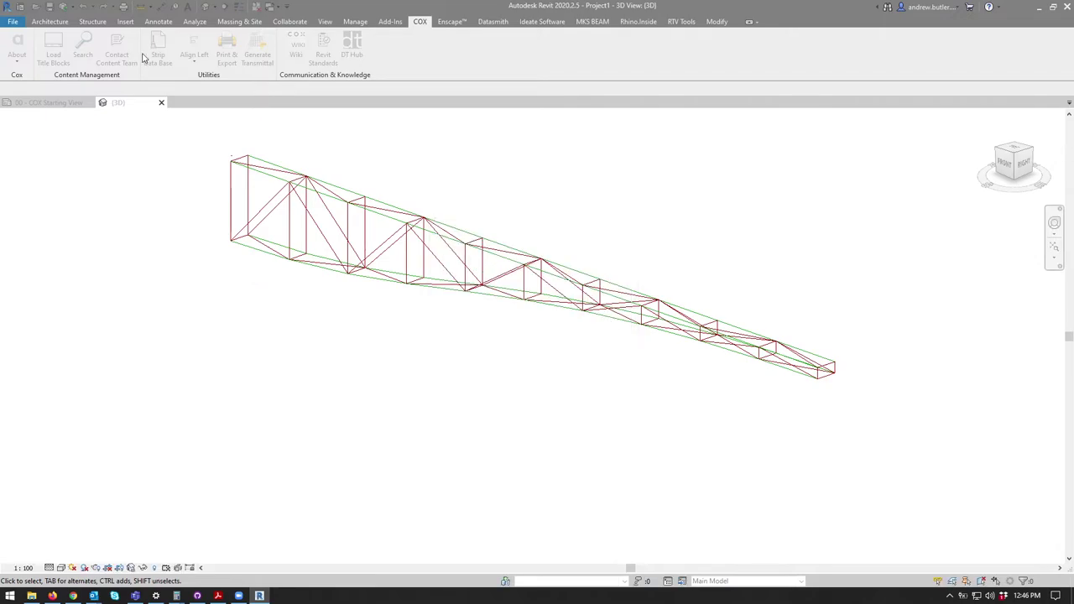
# Step: Load a Beams_Steel CHS framing type from Kinship, filtered to Structural Framing, for beam placement
pyautogui.click(92, 21)
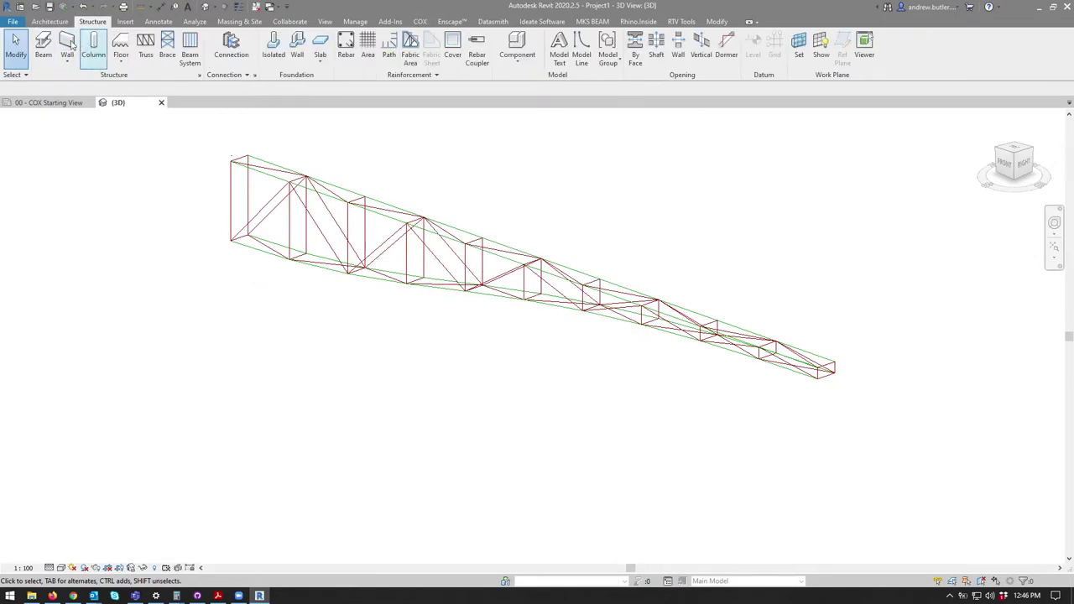
pyautogui.click(43, 46)
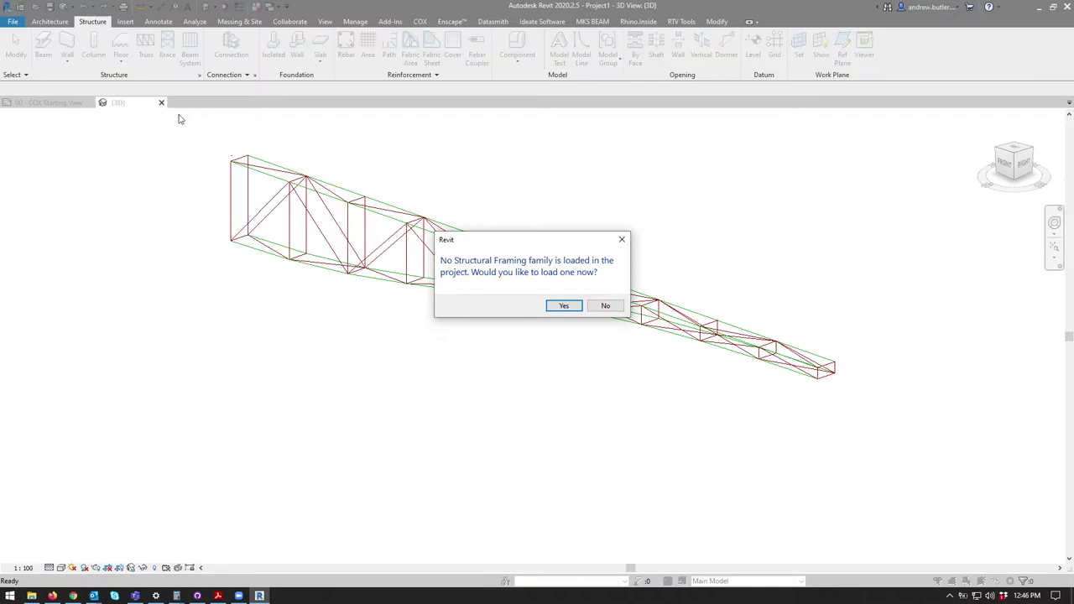
pyautogui.click(605, 305)
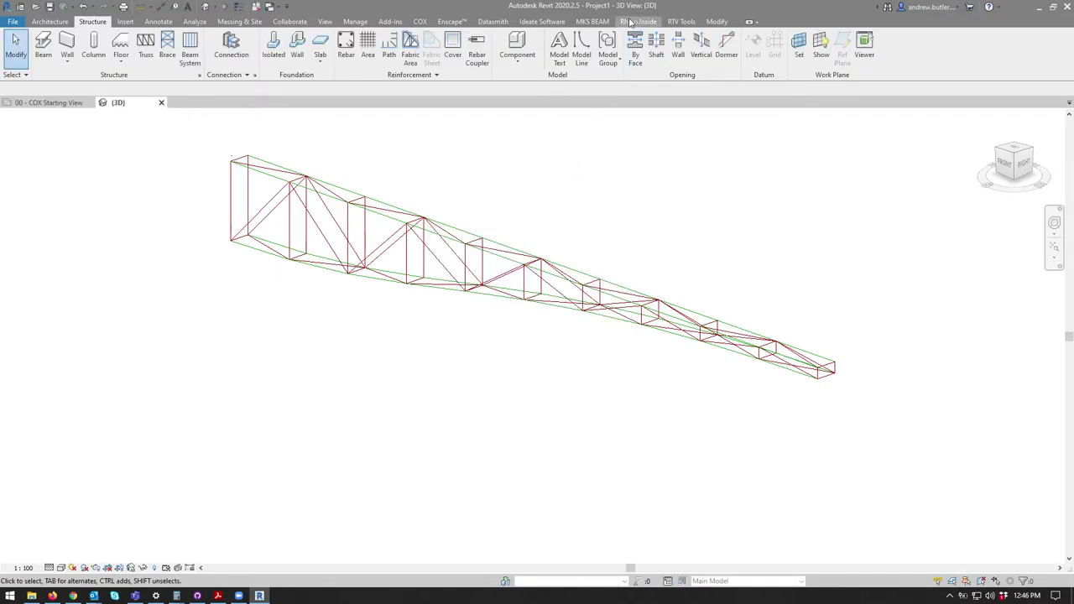
pyautogui.click(424, 23)
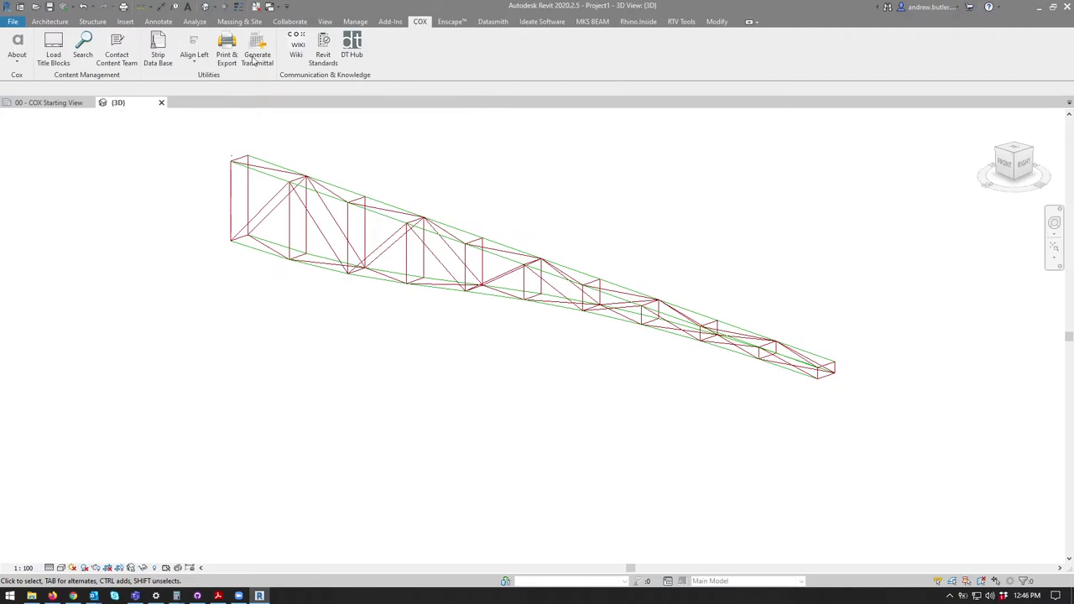
pyautogui.click(83, 46)
pyautogui.write('CHS')
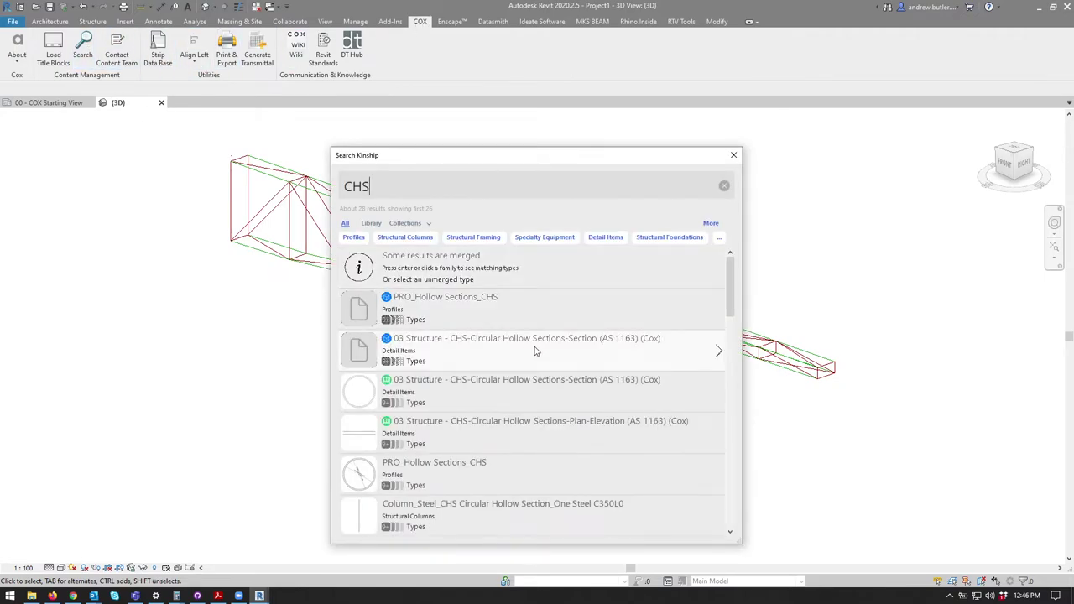
pyautogui.scroll(-3, 599, 352)
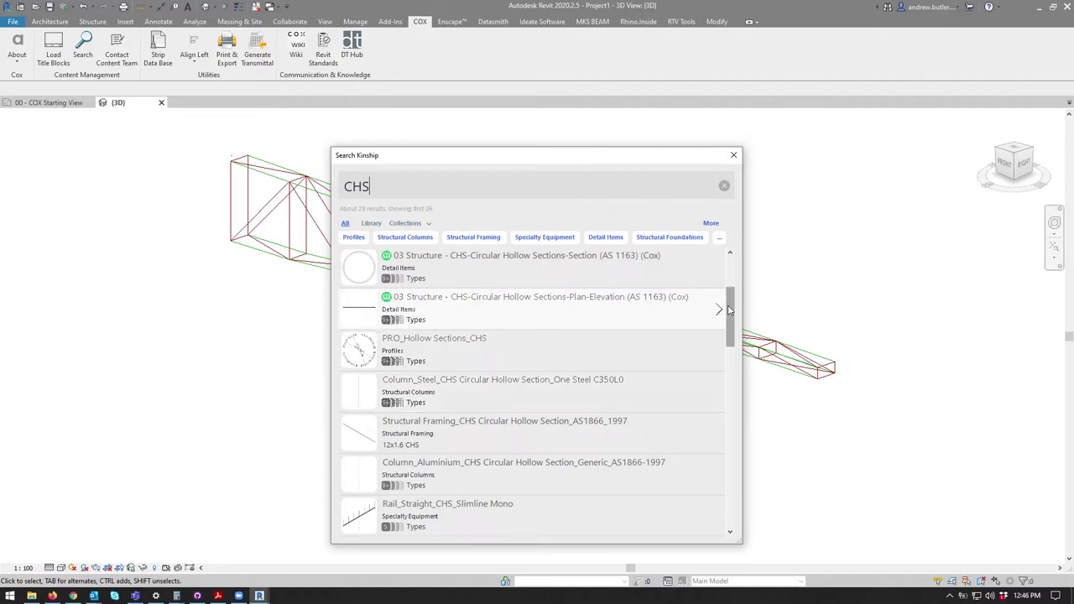
pyautogui.moveTo(728, 306); pyautogui.dragTo(731, 270)
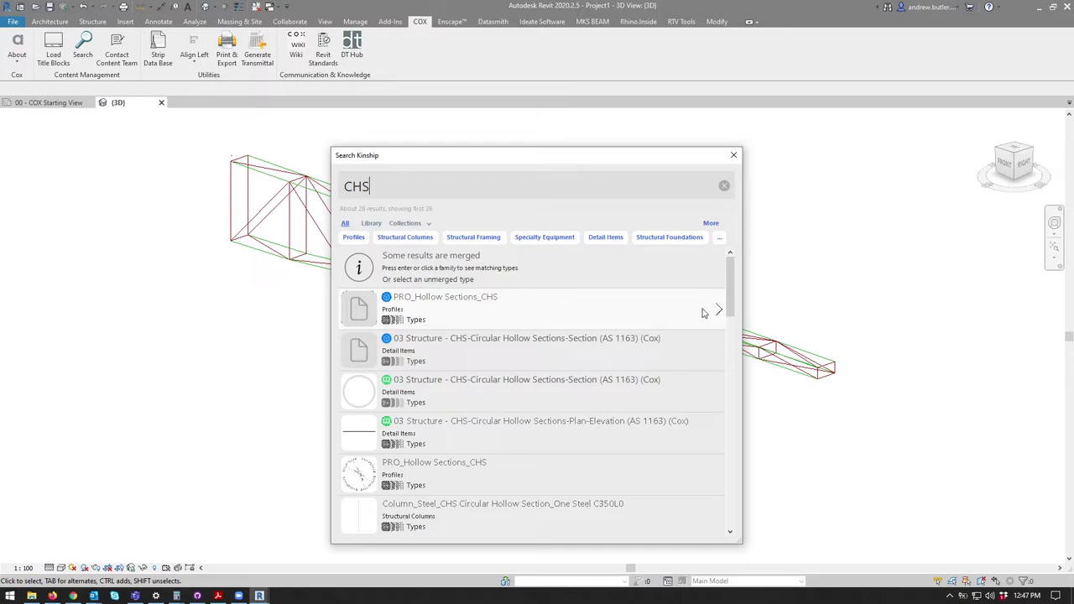
pyautogui.click(471, 238)
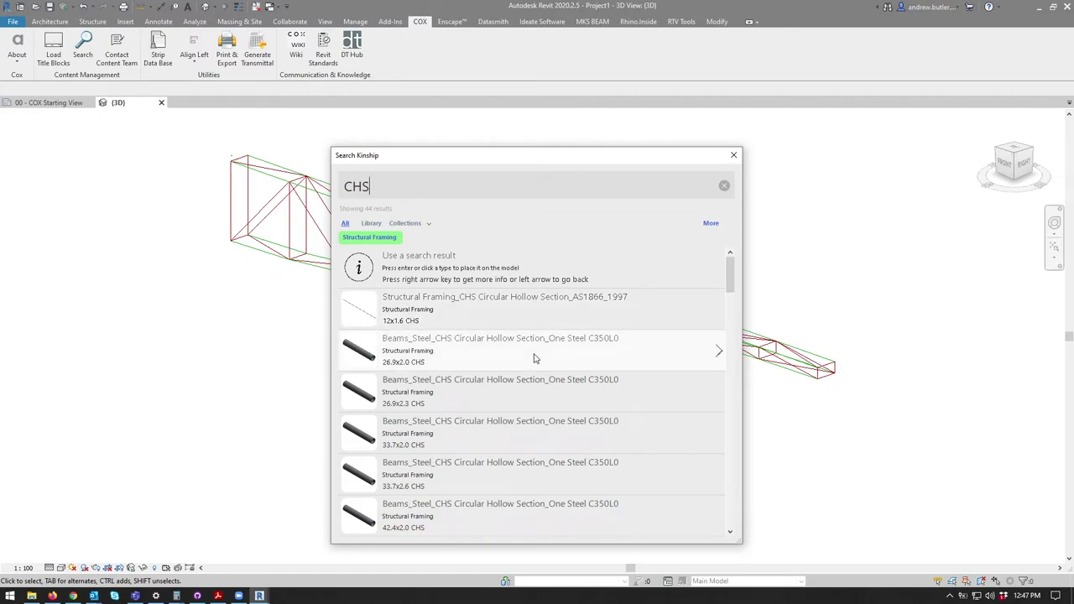
pyautogui.click(495, 425)
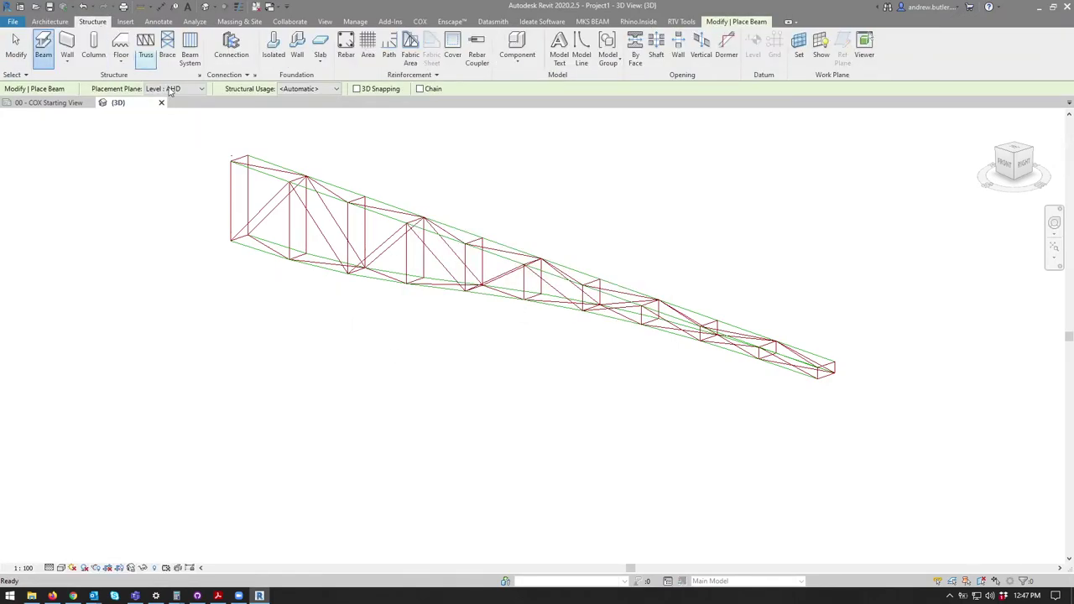
# Step: Draw a first test beam near the truss, then select and delete it
pyautogui.click(199, 314)
pyautogui.click(323, 378)
pyautogui.click(16, 49)
pyautogui.scroll(4, 305, 366)
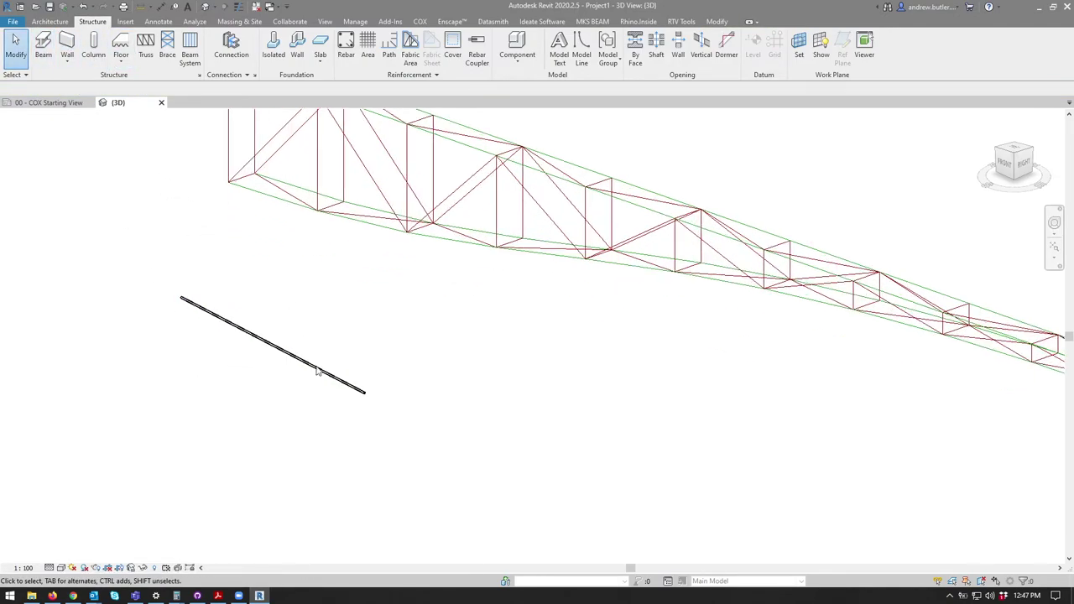
pyautogui.scroll(2, 361, 412)
pyautogui.click(390, 400)
pyautogui.scroll(-5, 307, 331)
pyautogui.scroll(2, 295, 369)
pyautogui.press('Delete')
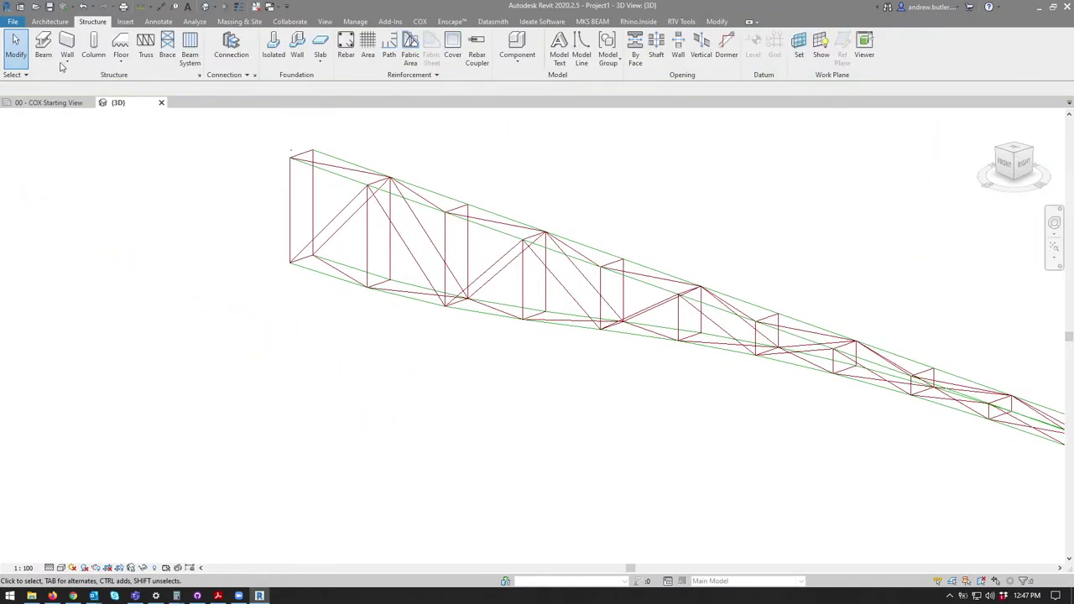
# Step: Place a new beam from the truss's lower-left corner and snap its end to the truss corner
pyautogui.click(43, 47)
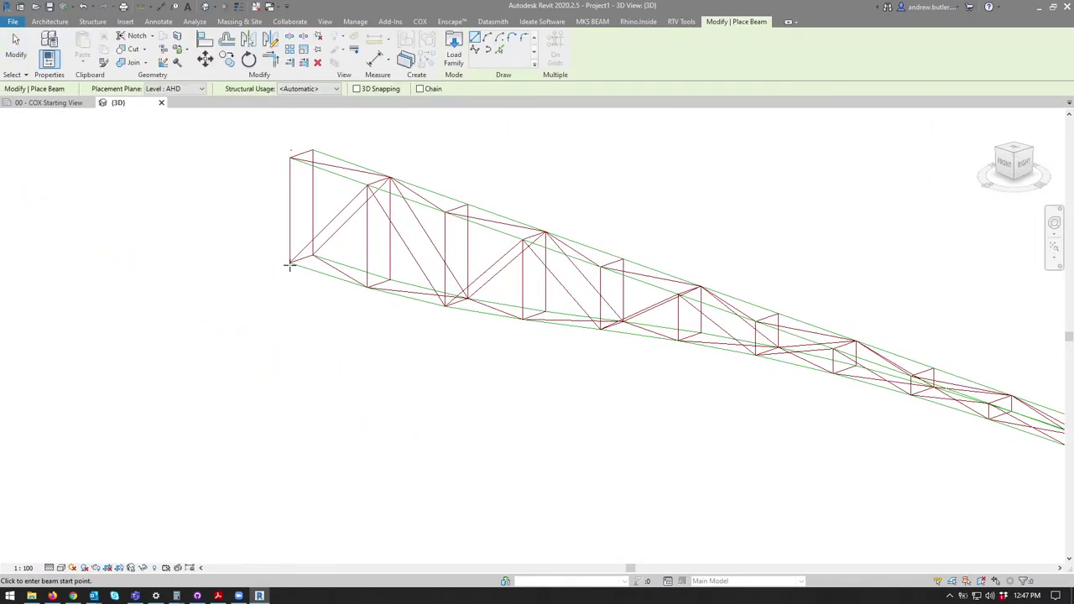
pyautogui.click(290, 265)
pyautogui.click(367, 293)
pyautogui.press('Escape')
pyautogui.press('Escape')
pyautogui.scroll(2, 370, 302)
pyautogui.scroll(2, 370, 302)
pyautogui.click(366, 284)
pyautogui.moveTo(367, 295); pyautogui.dragTo(370, 256)
pyautogui.keyDown('shift'); pyautogui.moveTo(377, 298); pyautogui.dragTo(335, 300, button='middle'); pyautogui.keyUp('shift')
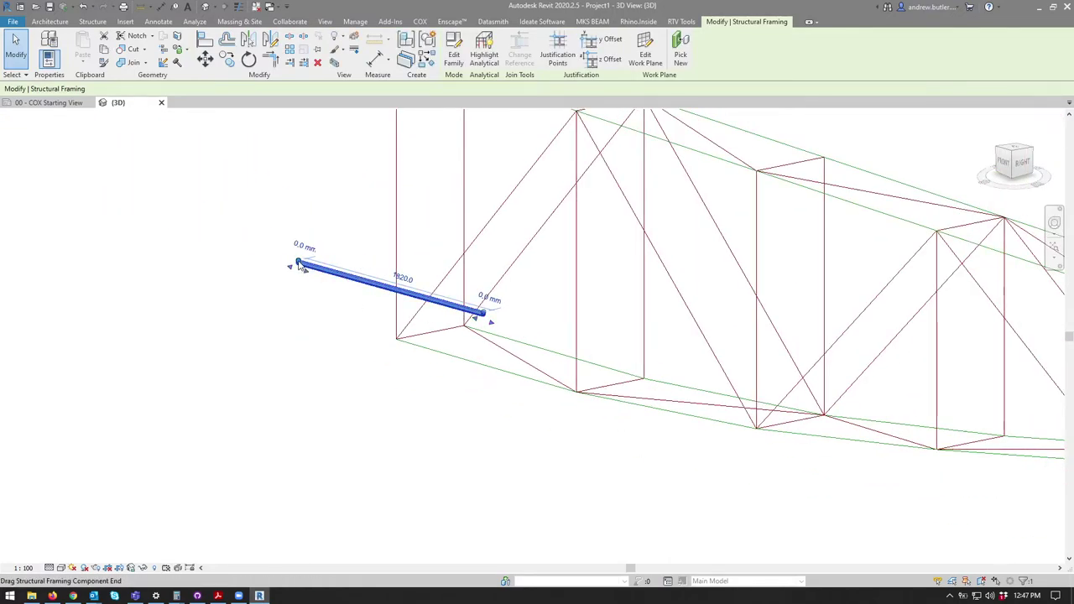
pyautogui.press('Escape')
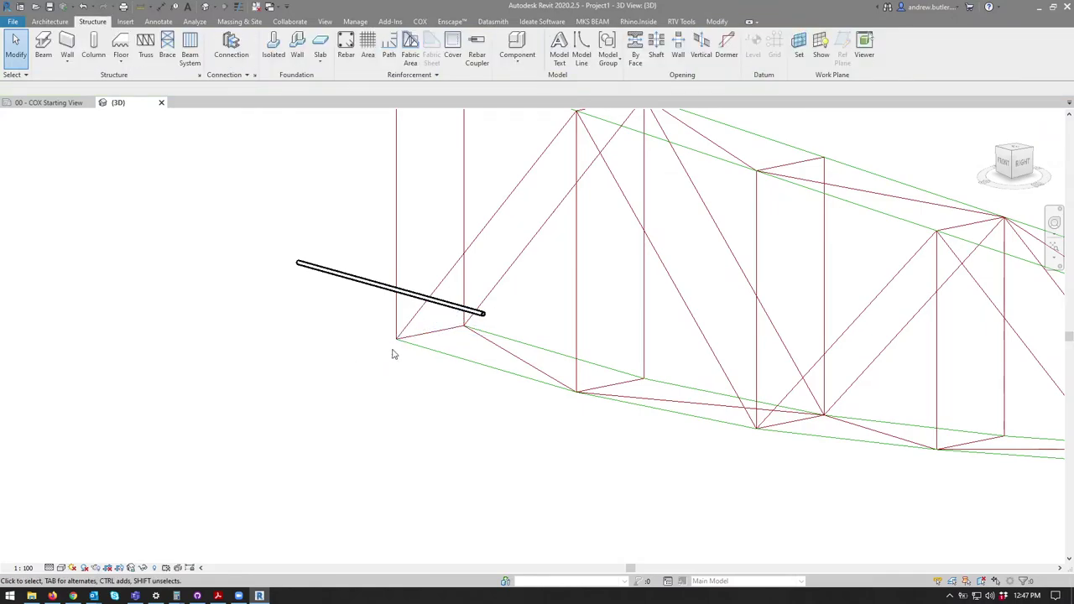
pyautogui.click(476, 312)
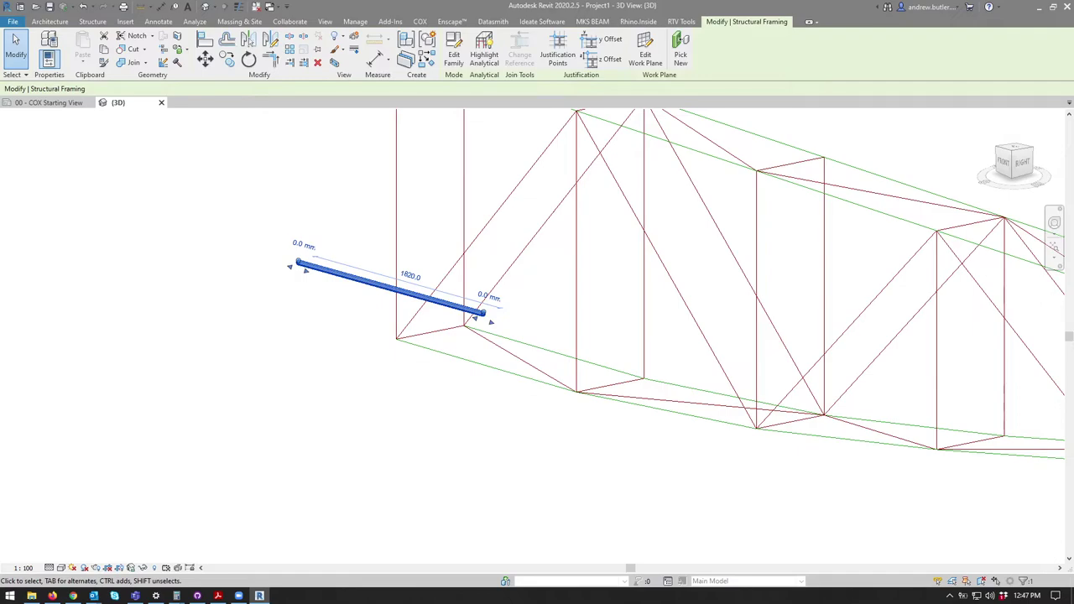
# Step: Set the test beam's End Level Offset to 1000 and apply it so the beam tilts
pyautogui.click(814, 568)
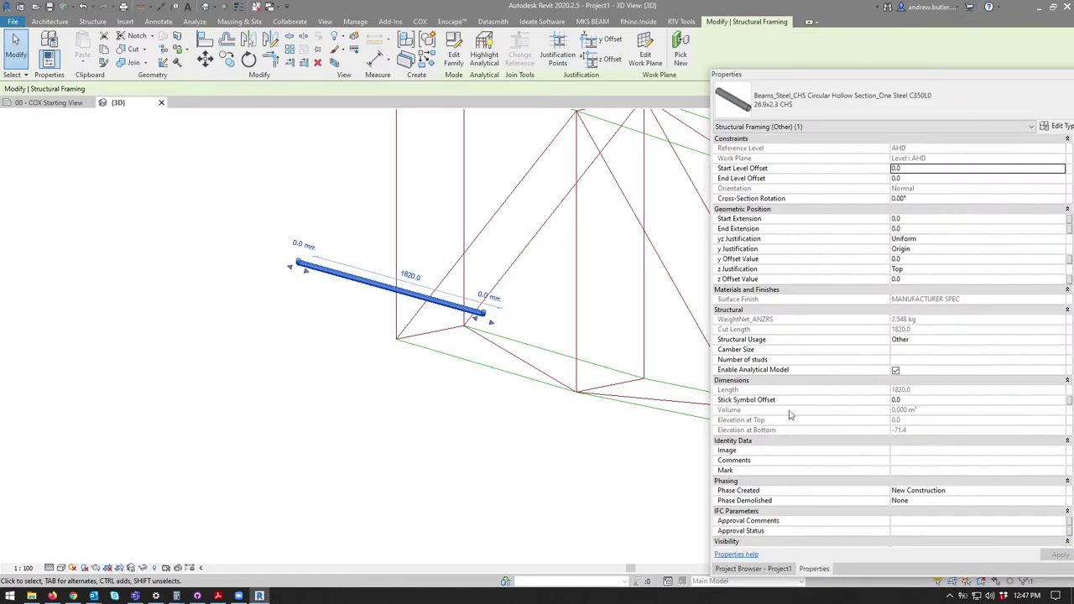
pyautogui.click(898, 177)
pyautogui.write('10')
pyautogui.press('Tab')
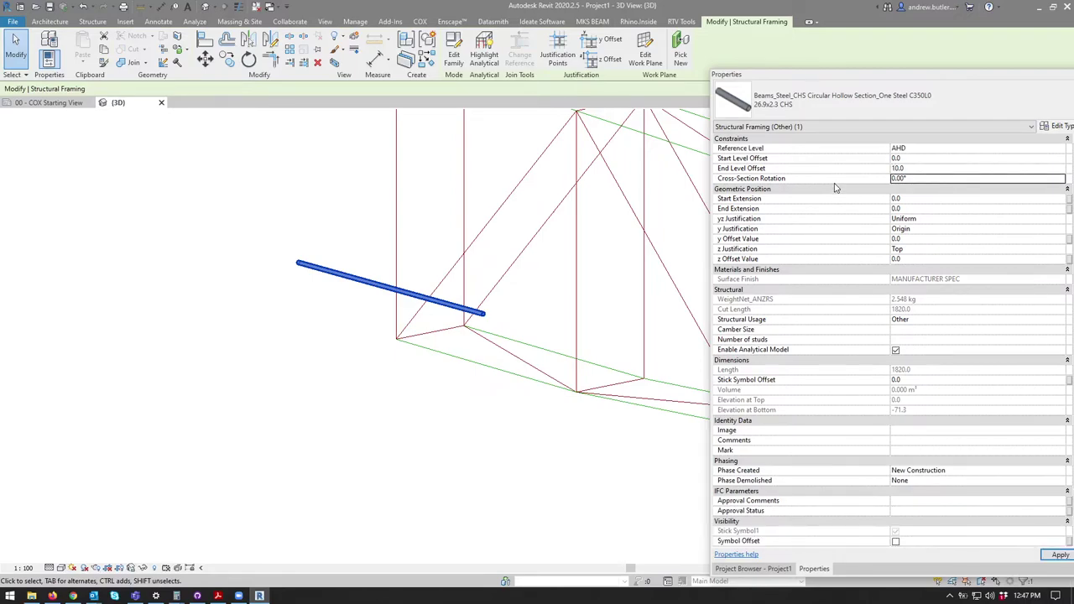
pyautogui.click(897, 168)
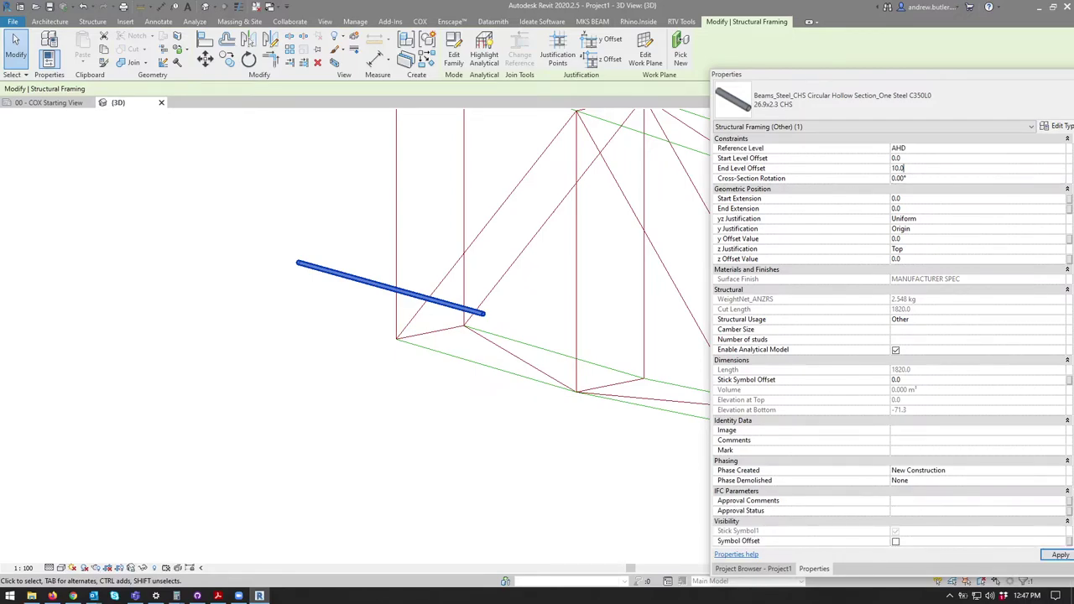
pyautogui.write('0')
pyautogui.press('Return')
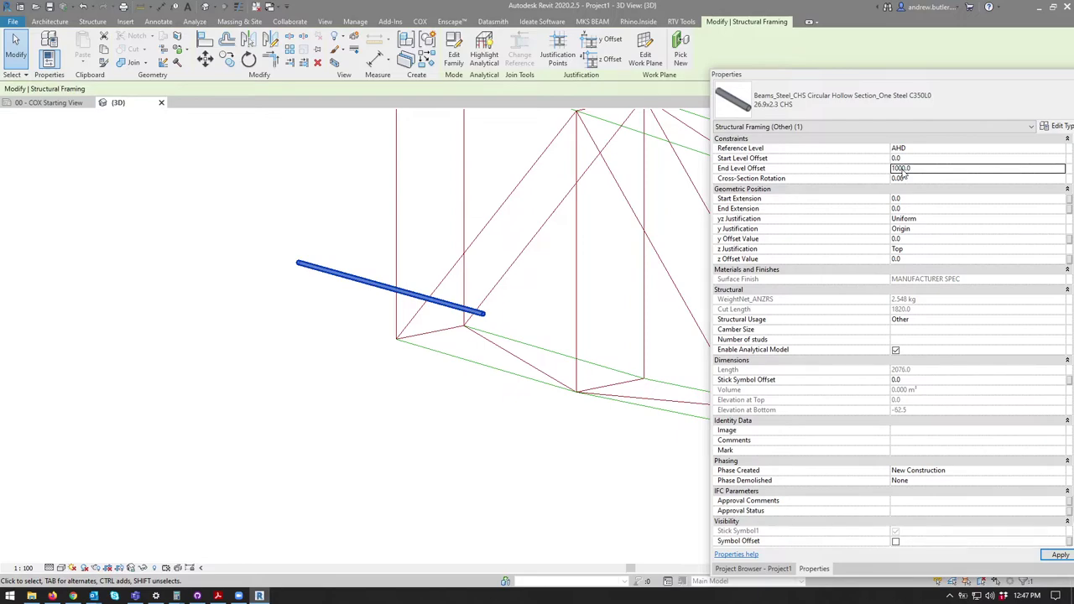
pyautogui.click(1060, 554)
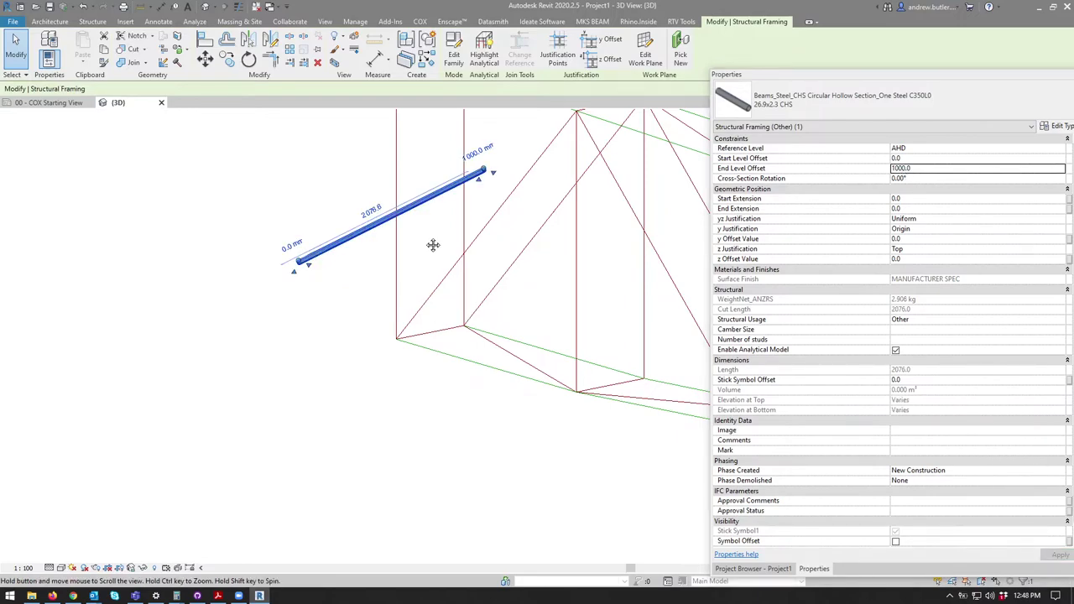
pyautogui.keyDown('shift'); pyautogui.moveTo(439, 240); pyautogui.dragTo(432, 260, button='middle'); pyautogui.keyUp('shift')
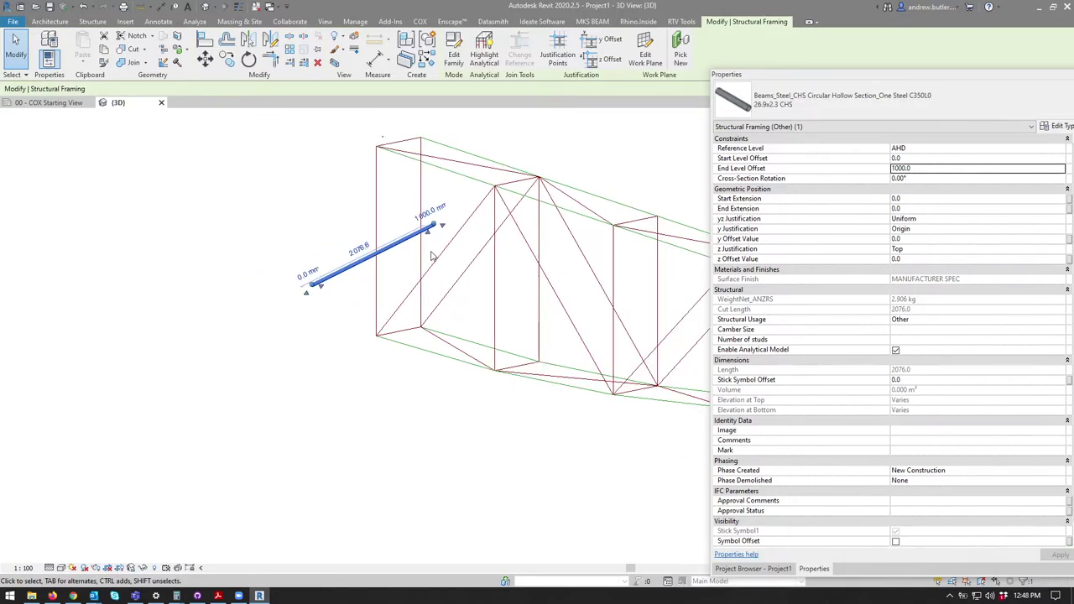
# Step: Delete the test beam and pan and zoom out to view the whole truss
pyautogui.click(326, 363)
pyautogui.click(369, 256)
pyautogui.press('Delete')
pyautogui.moveTo(592, 259); pyautogui.dragTo(468, 237, button='middle')
pyautogui.scroll(-3, 468, 236)
pyautogui.moveTo(243, 280); pyautogui.dragTo(126, 269, button='middle')
pyautogui.scroll(-2, 339, 250)
pyautogui.keyDown('shift'); pyautogui.moveTo(339, 250); pyautogui.dragTo(291, 249, button='middle'); pyautogui.keyUp('shift')
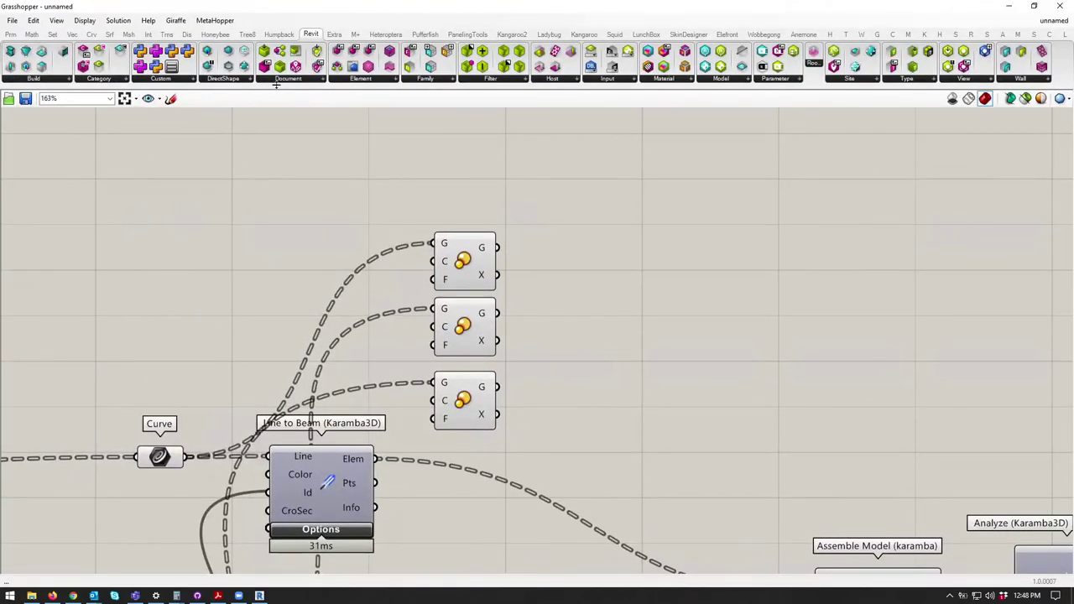
# Step: Place Add Beam right of the curves, wire the top curve output into its C input
pyautogui.click(30, 79)
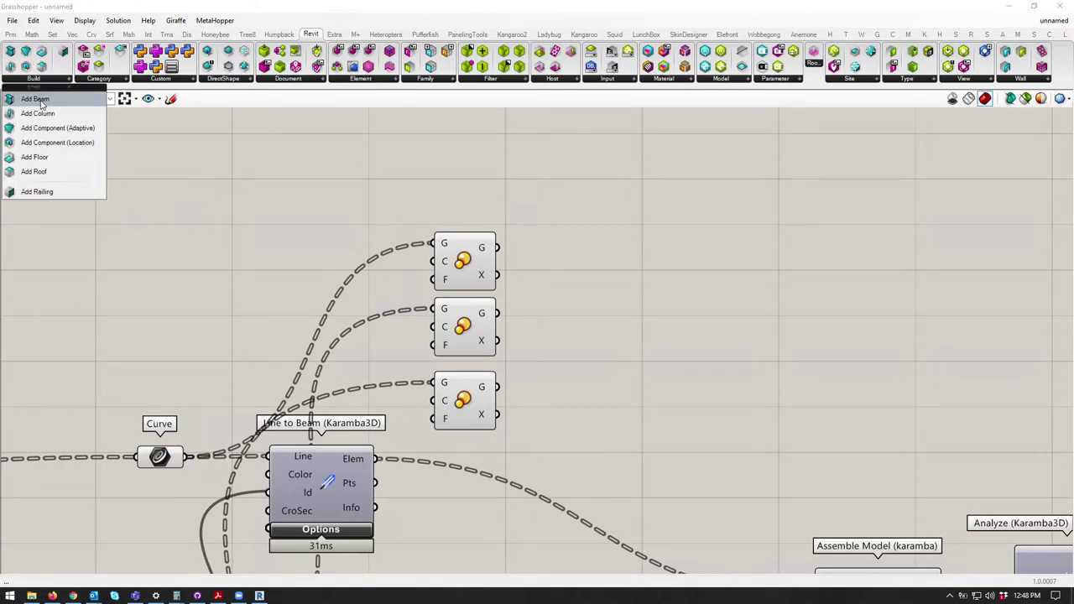
pyautogui.click(34, 99)
pyautogui.click(546, 223)
pyautogui.moveTo(588, 239); pyautogui.dragTo(668, 267)
pyautogui.moveTo(496, 247); pyautogui.dragTo(648, 256)
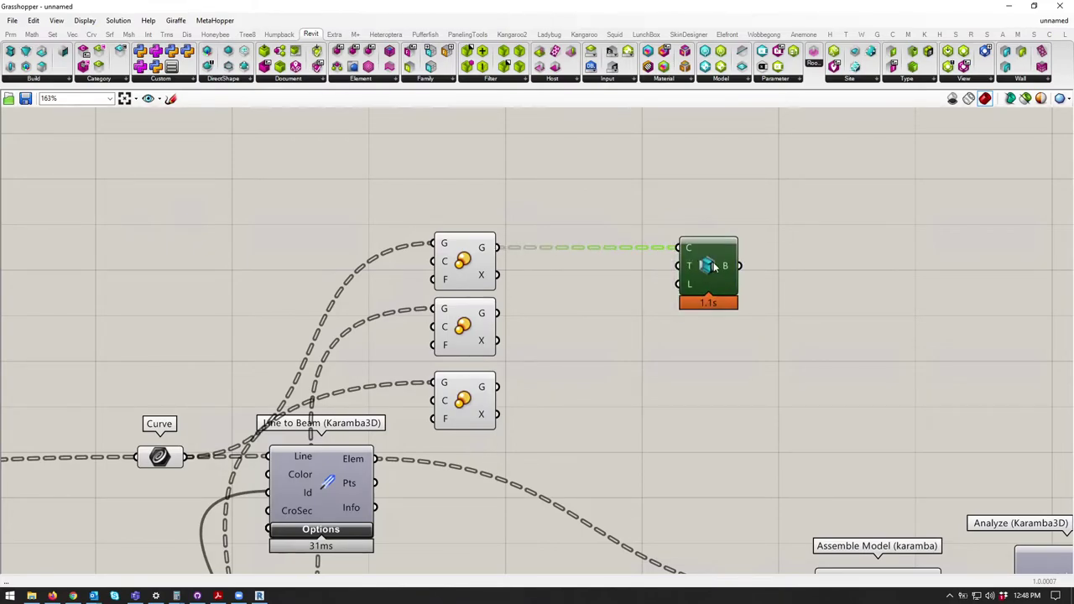
pyautogui.moveTo(495, 9); pyautogui.dragTo(588, 210)
pyautogui.scroll(5, 485, 302)
pyautogui.scroll(-3, 619, 262)
# Step: Wire another curve output into Add Beam and review the resulting truss beams in Revit's 3D view
pyautogui.moveTo(505, 334); pyautogui.dragTo(617, 255)
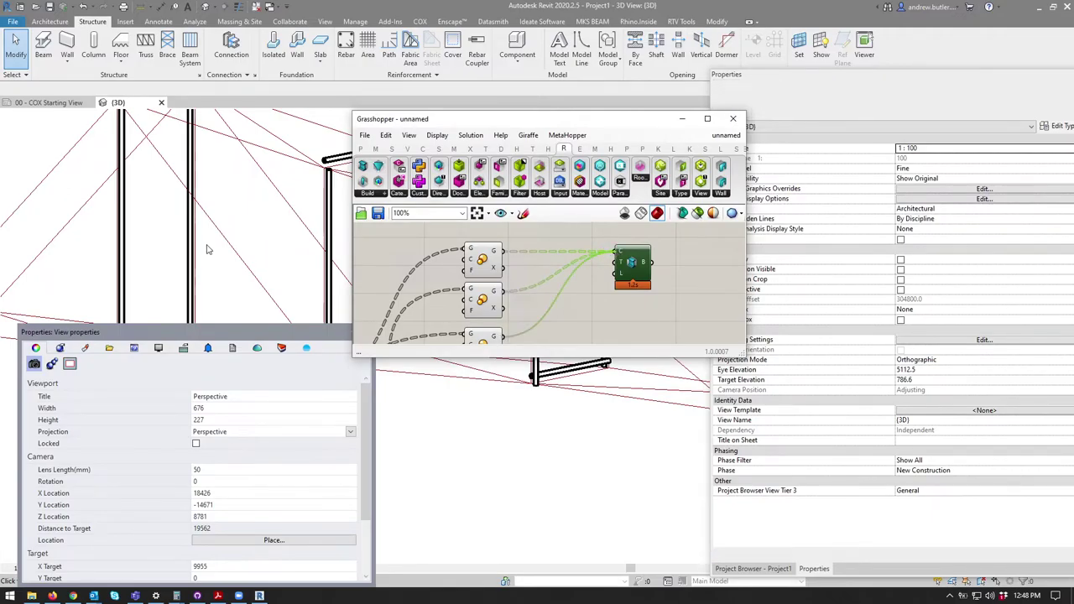
pyautogui.click(260, 196)
pyautogui.scroll(-5, 260, 196)
pyautogui.moveTo(385, 346); pyautogui.dragTo(328, 315, button='middle')
pyautogui.hotkey('alt', 'Tab')
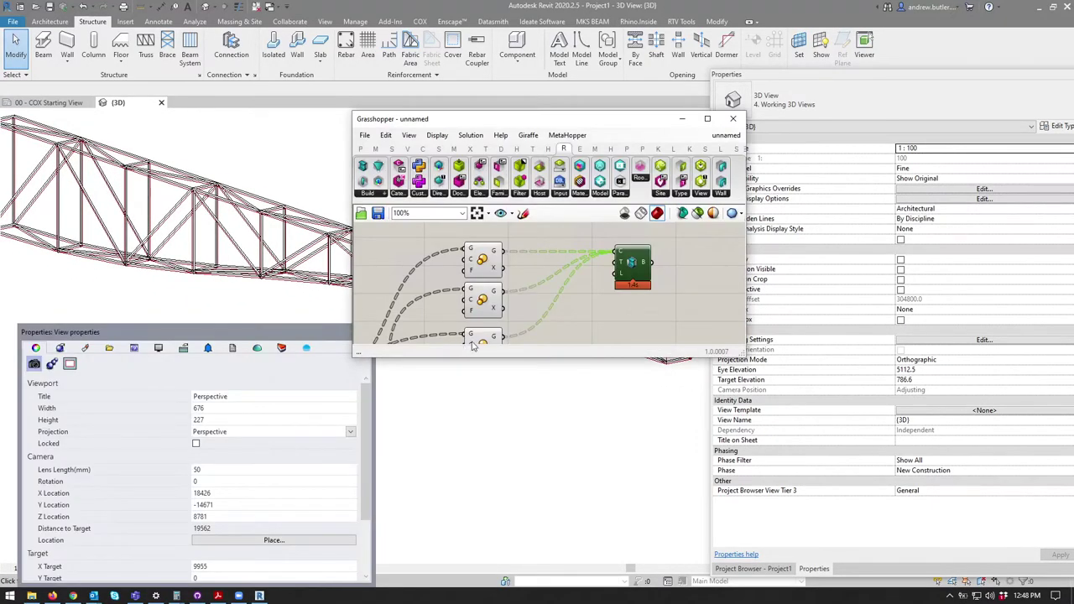
# Step: Reposition the Add Beam component further right on the Grasshopper canvas
pyautogui.moveTo(592, 240); pyautogui.dragTo(658, 247)
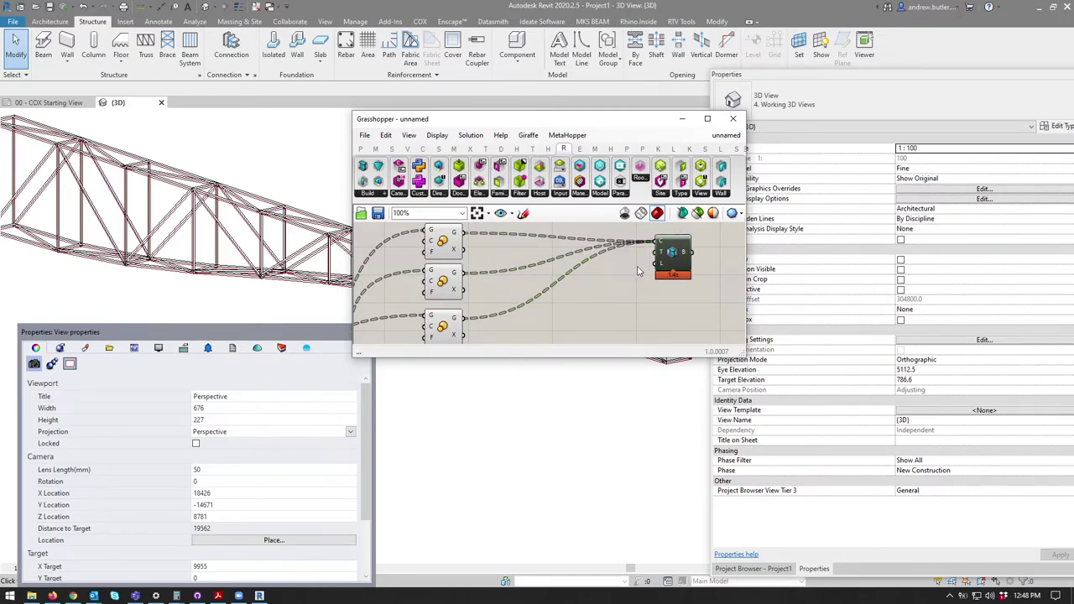
pyautogui.scroll(1, 660, 259)
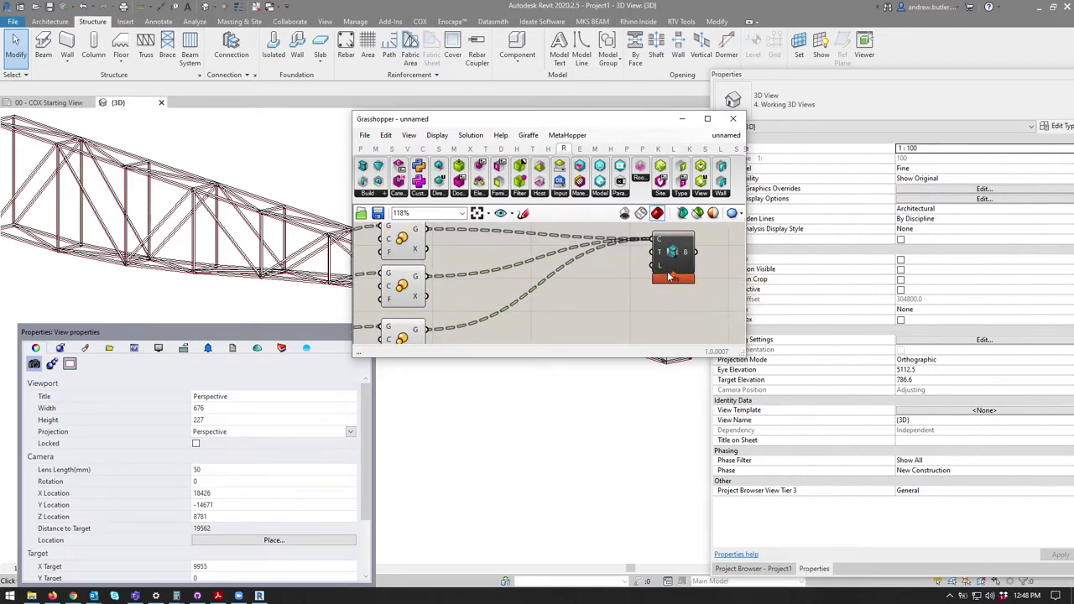
pyautogui.moveTo(661, 266); pyautogui.dragTo(485, 277, button='right')
pyautogui.click(460, 194)
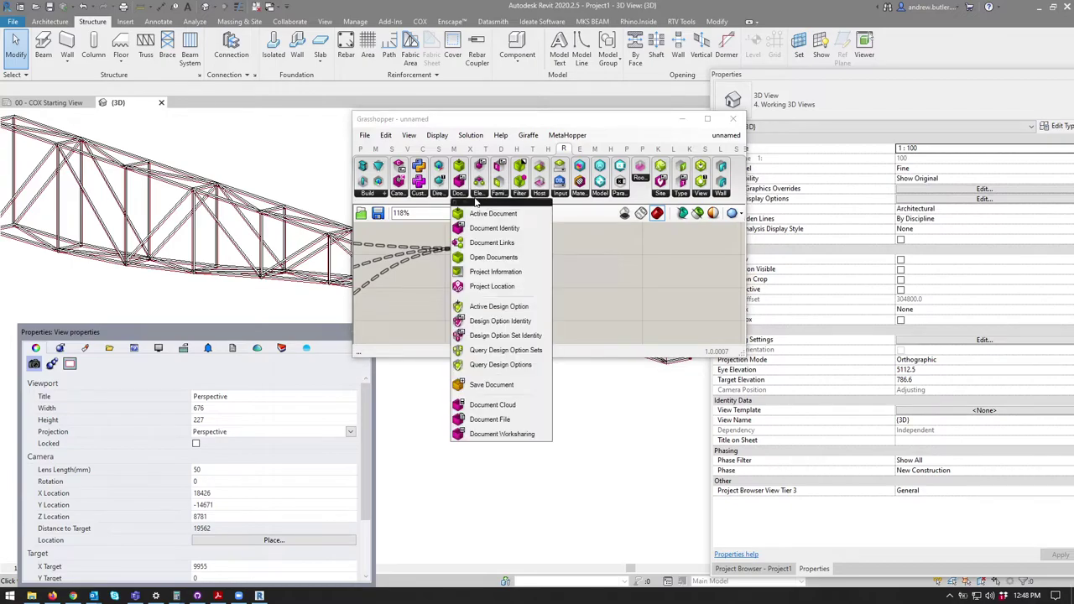
pyautogui.click(590, 252)
pyautogui.click(488, 261)
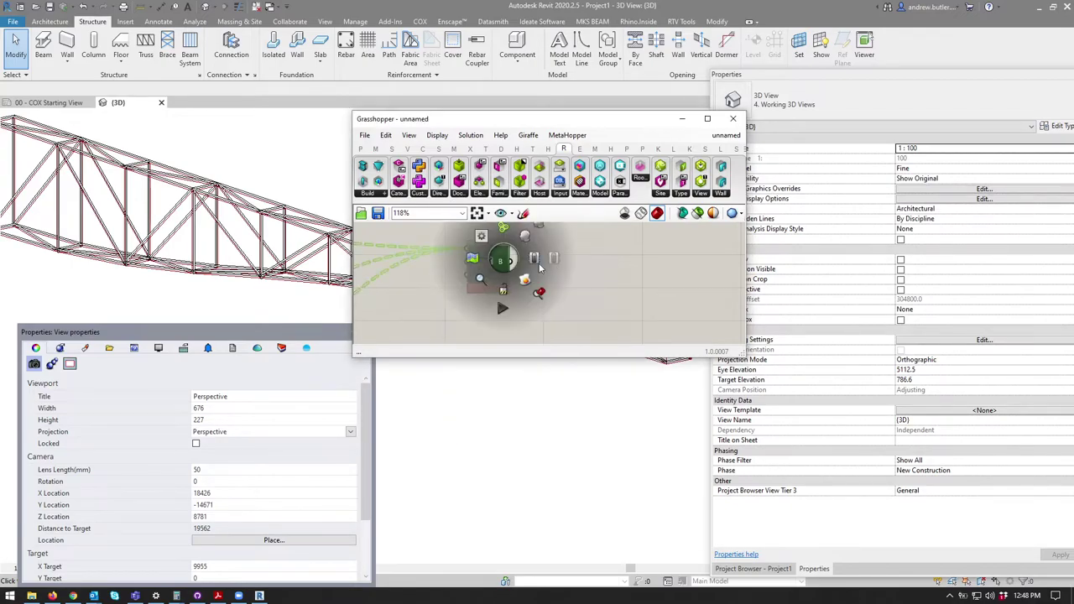
pyautogui.moveTo(489, 262); pyautogui.dragTo(541, 260)
pyautogui.scroll(-3, 581, 267)
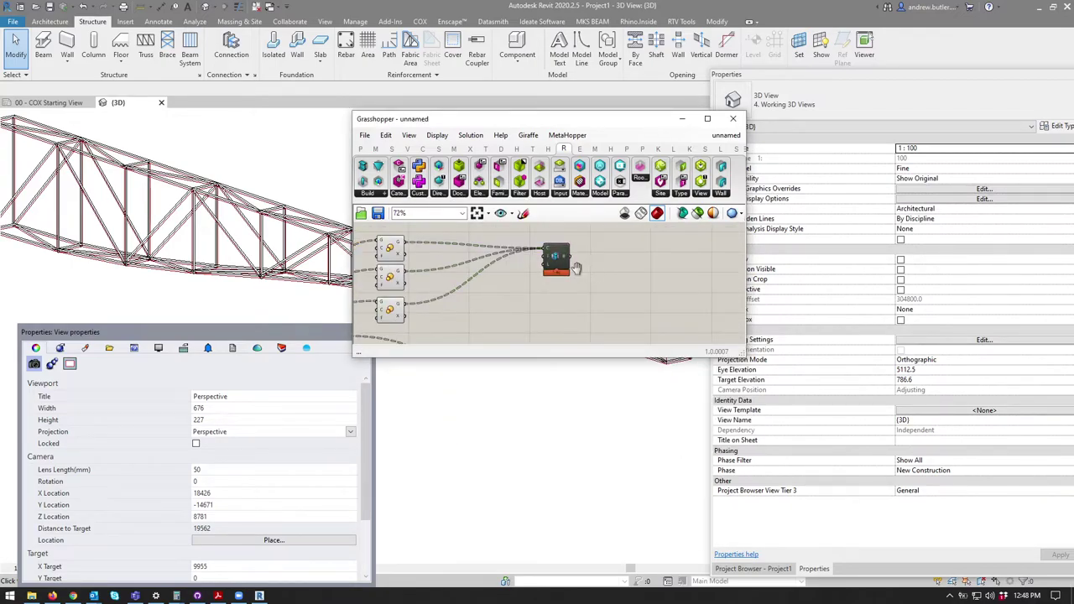
pyautogui.click(576, 288)
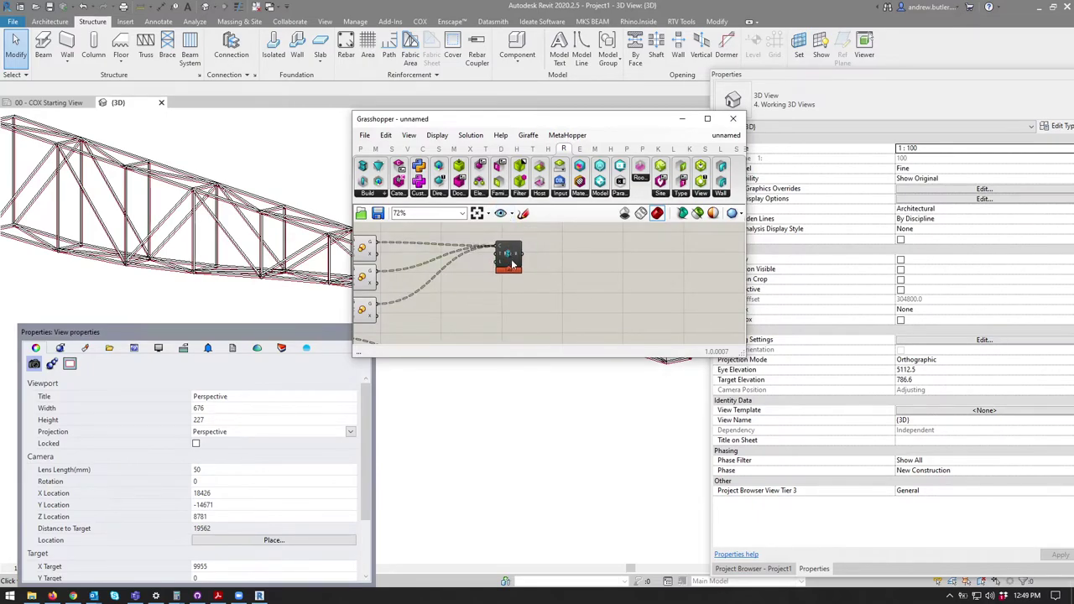
# Step: Browse the Document, Family, Filter and Element dropdowns and drop an Element Parameter component
pyautogui.click(477, 194)
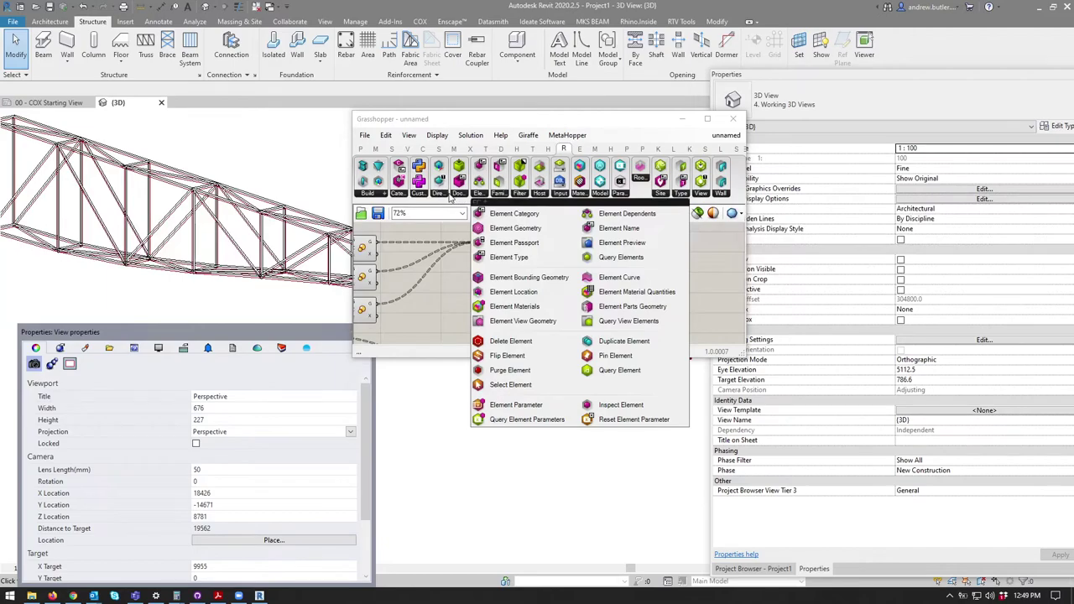
pyautogui.click(458, 194)
pyautogui.click(456, 195)
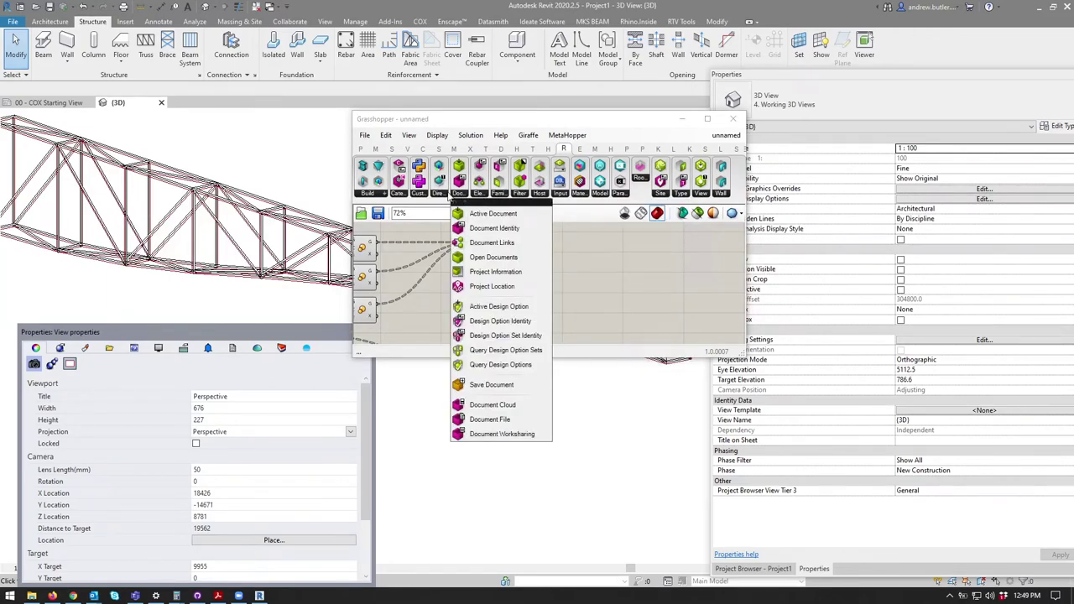
pyautogui.click(503, 195)
pyautogui.click(520, 194)
pyautogui.click(502, 194)
pyautogui.click(498, 195)
pyautogui.click(481, 195)
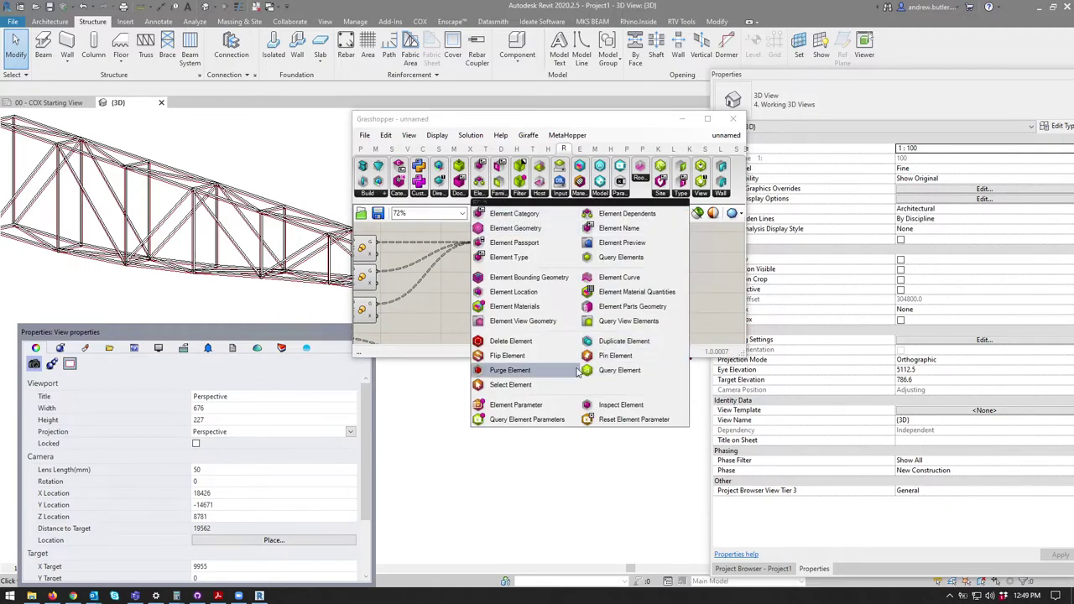
pyautogui.click(544, 410)
pyautogui.click(489, 256)
pyautogui.moveTo(464, 125); pyautogui.dragTo(495, 2)
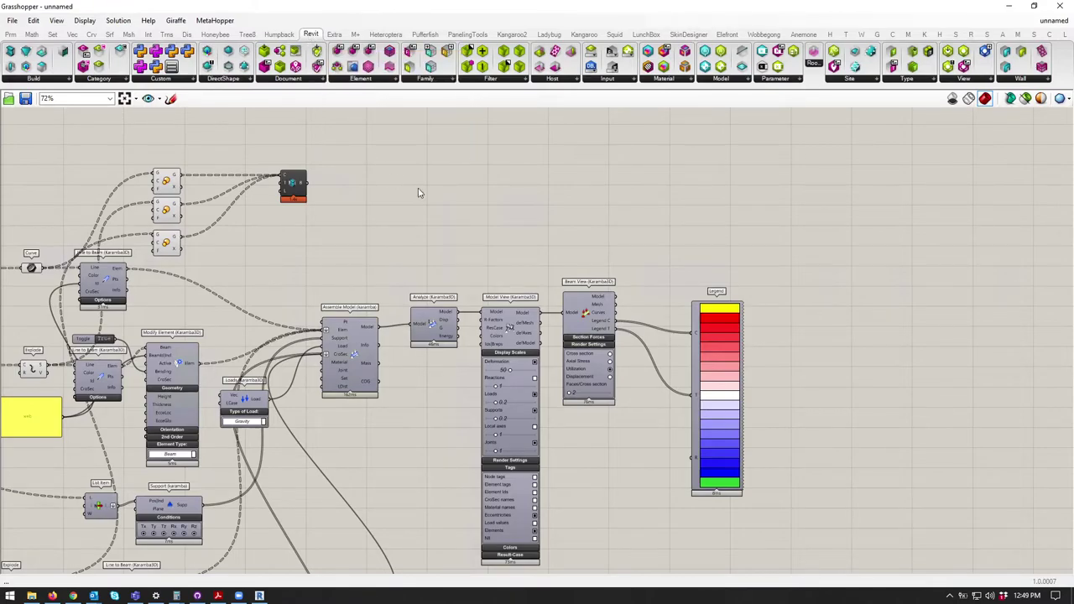
# Step: Place Element Parameter right of Add Beam, wire Add Beam's B output into it, and float Grasshopper over Revit
pyautogui.scroll(3, 412, 192)
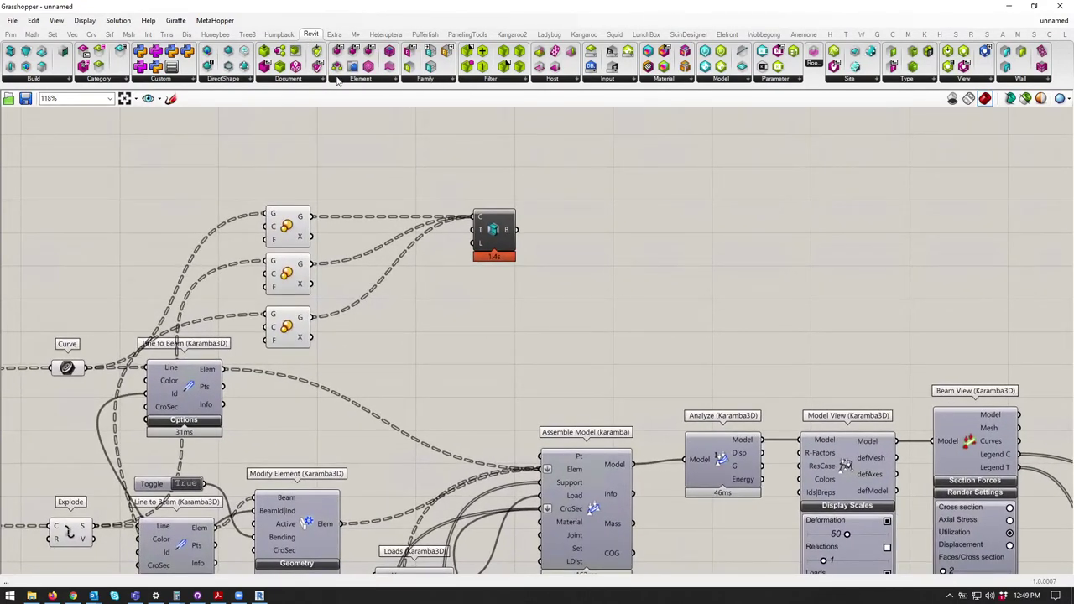
pyautogui.click(361, 79)
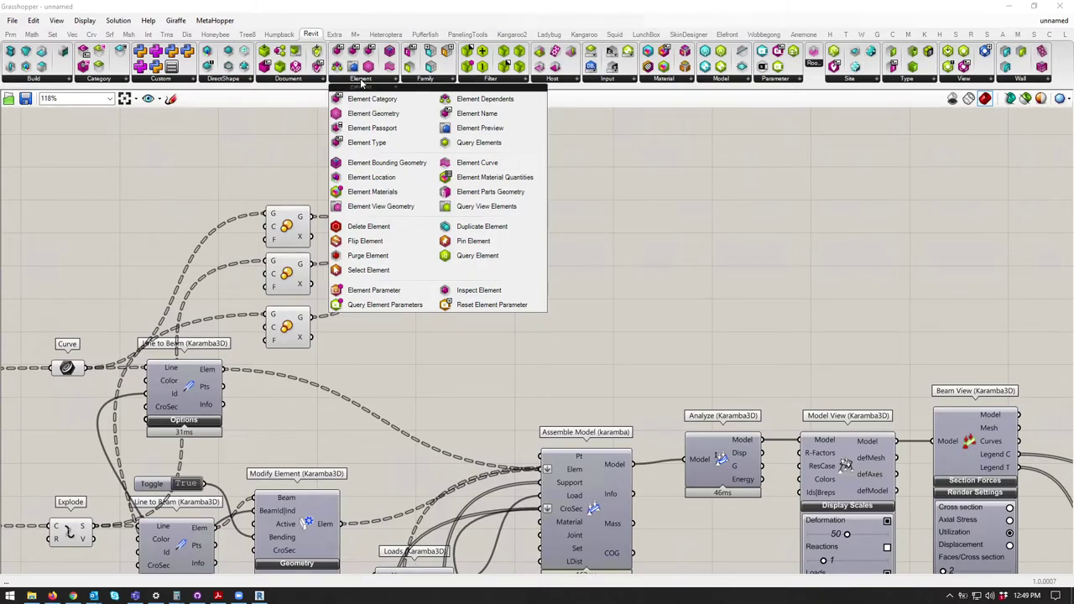
pyautogui.click(403, 292)
pyautogui.click(571, 241)
pyautogui.moveTo(517, 230); pyautogui.dragTo(560, 236)
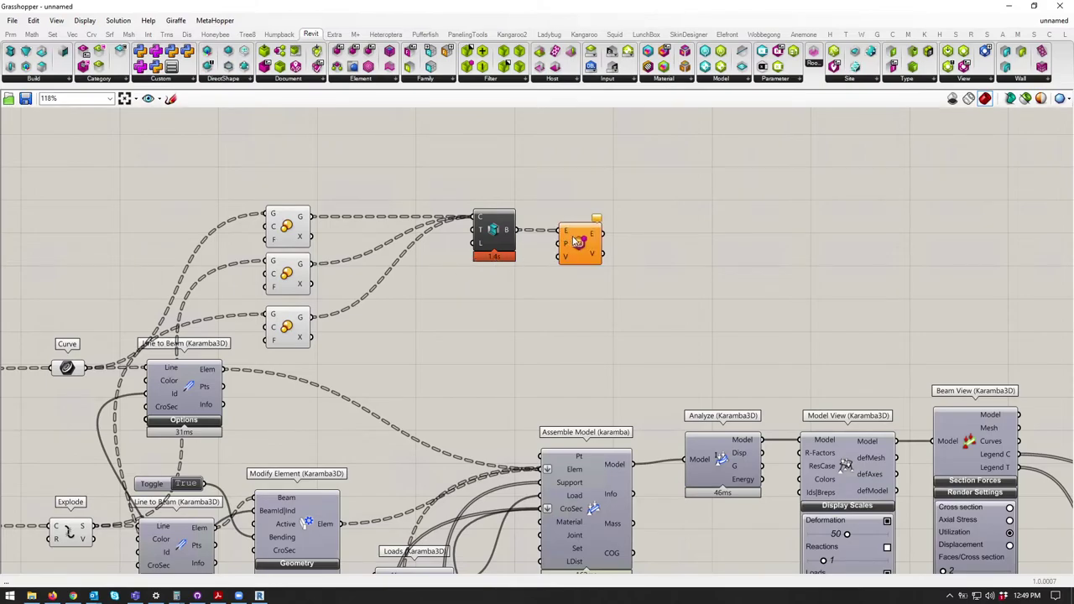
pyautogui.click(571, 239)
pyautogui.moveTo(586, 254); pyautogui.dragTo(480, 235, button='right')
pyautogui.moveTo(307, 9); pyautogui.dragTo(311, 286)
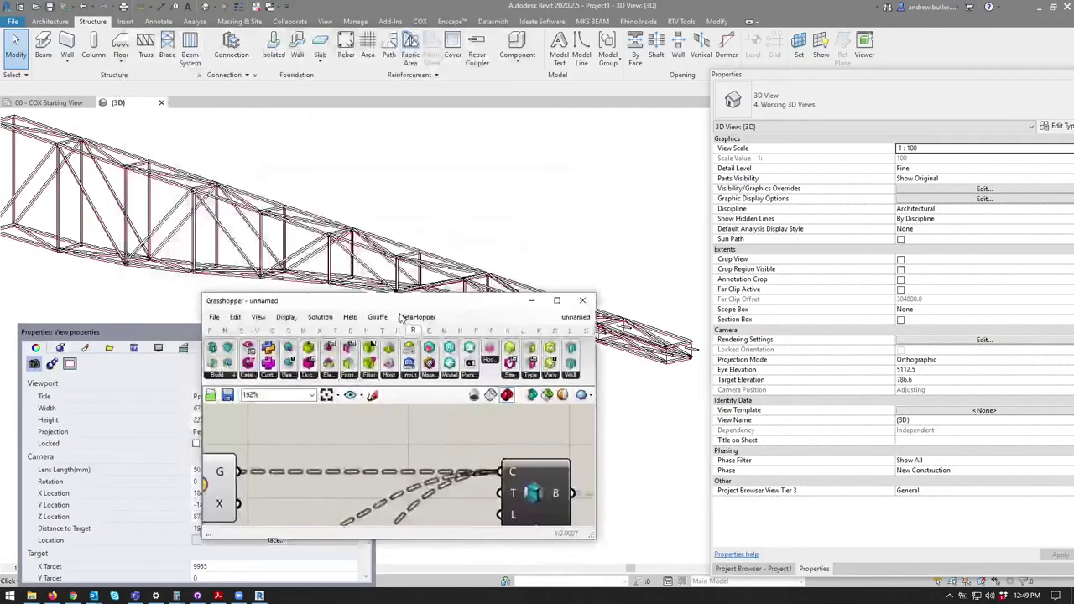
# Step: Select the diagonal CHS truss member and bring up its properties
pyautogui.click(339, 260)
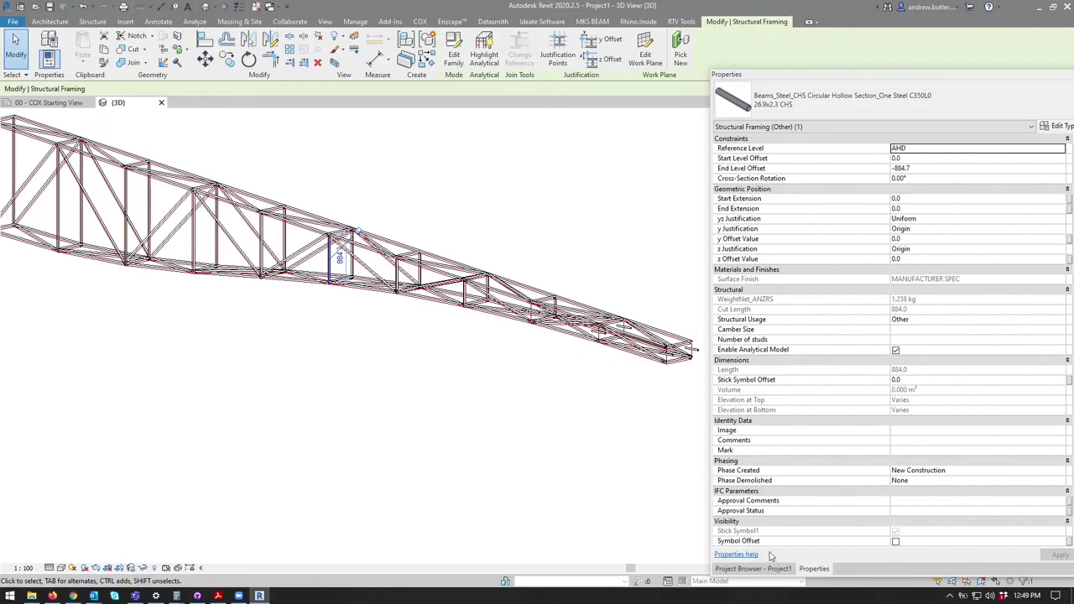
pyautogui.click(755, 569)
pyautogui.click(813, 569)
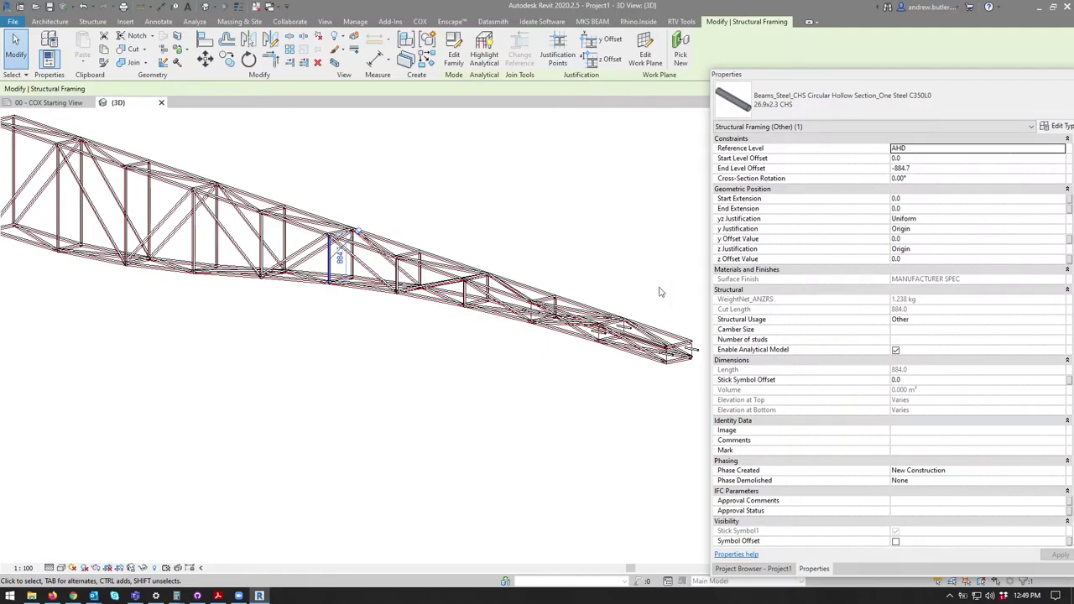
pyautogui.scroll(8, 338, 252)
pyautogui.click(424, 223)
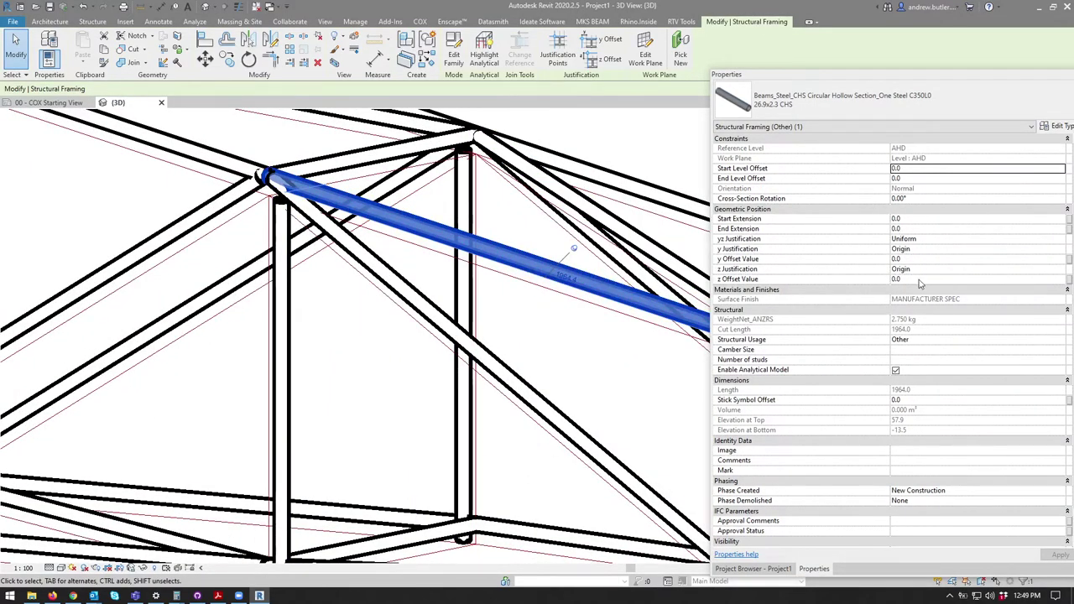
pyautogui.scroll(-1, 940, 330)
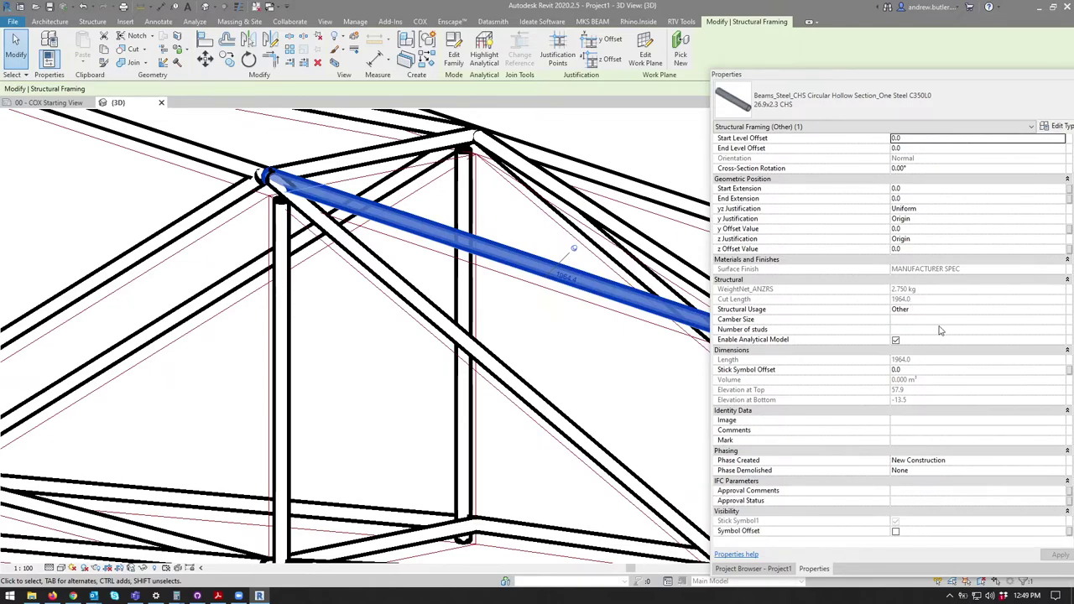
pyautogui.scroll(1, 941, 331)
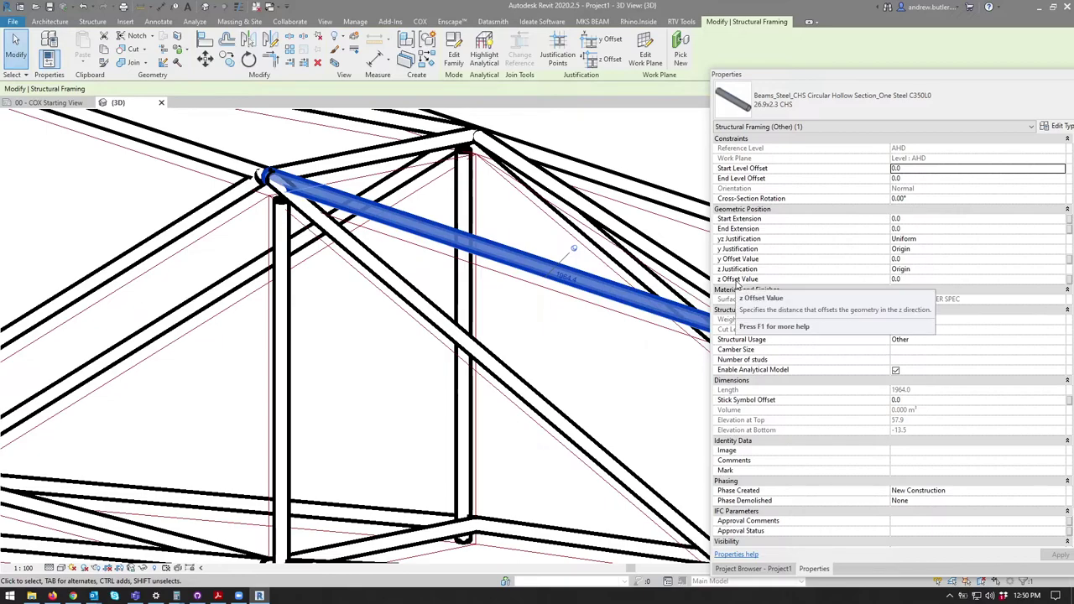
# Step: Set the beam's z Justification to Center and orbit around the joint to check it
pyautogui.click(913, 269)
pyautogui.click(1061, 269)
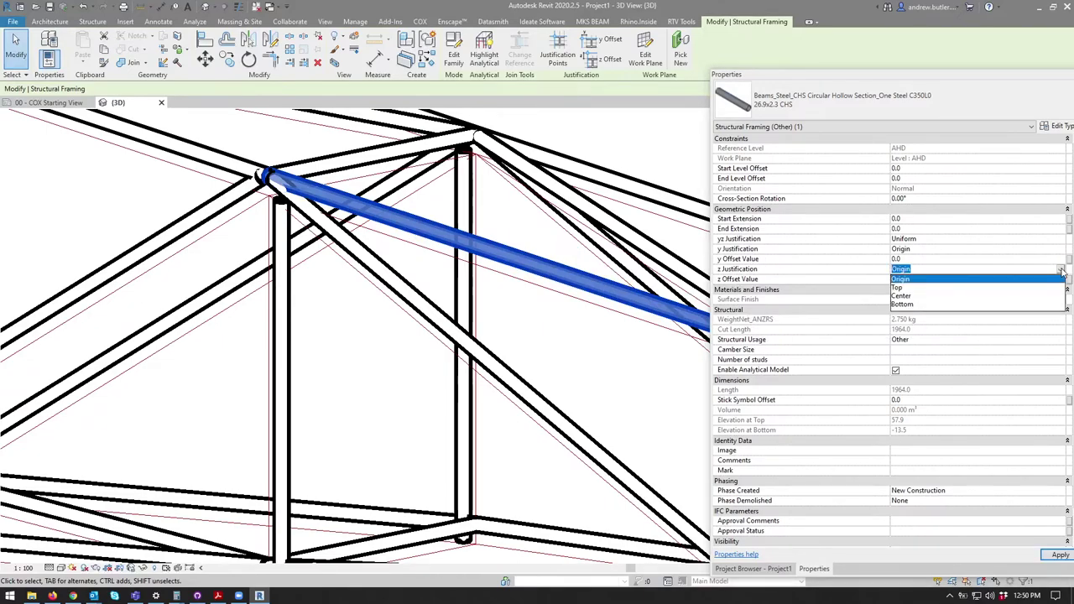
pyautogui.click(902, 300)
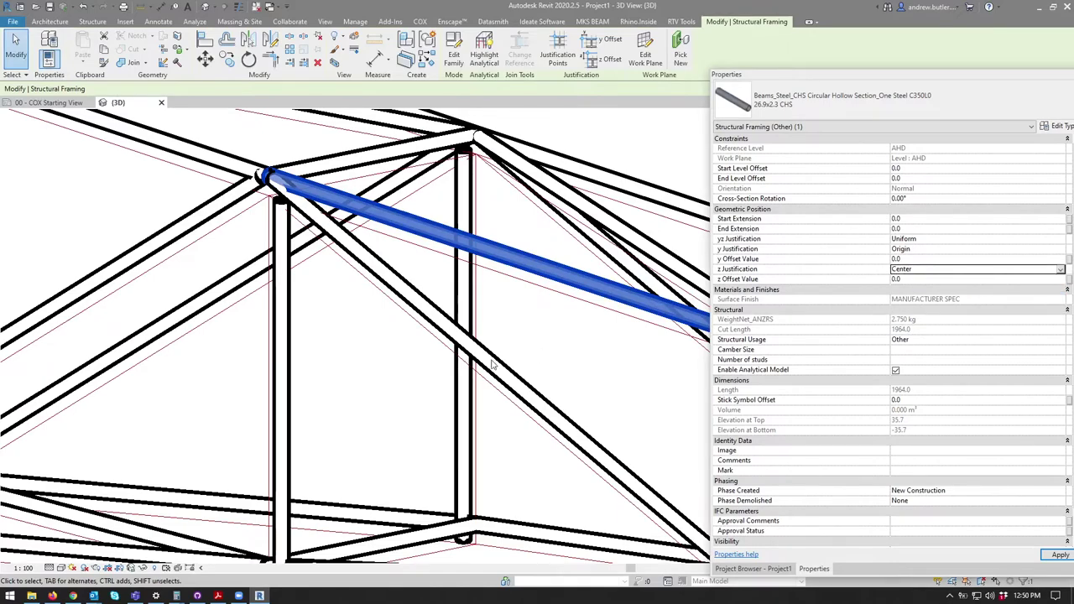
pyautogui.click(397, 344)
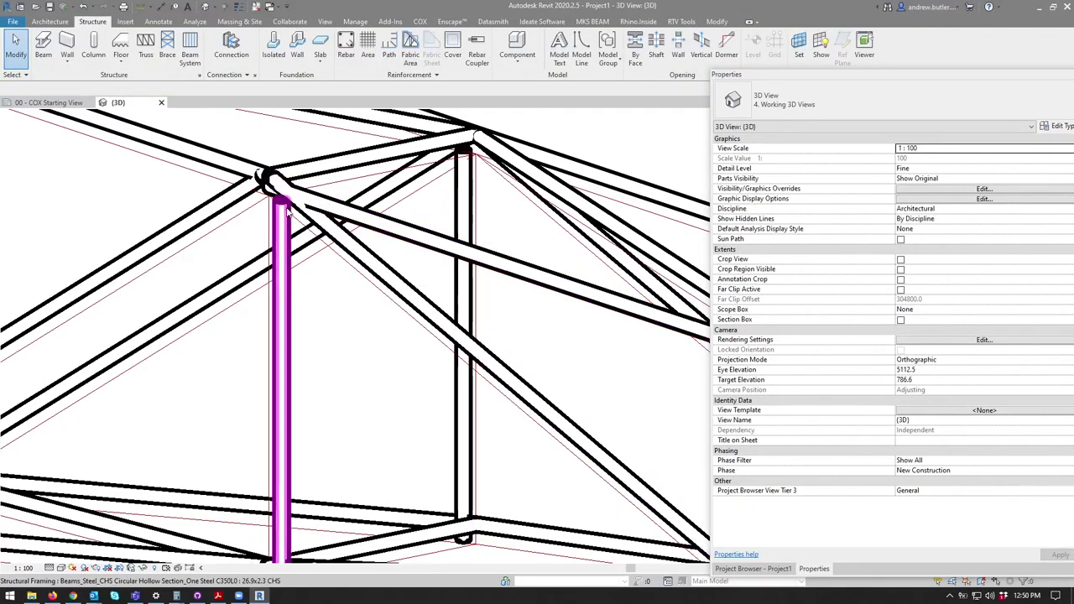
pyautogui.scroll(5, 252, 215)
pyautogui.click(250, 216)
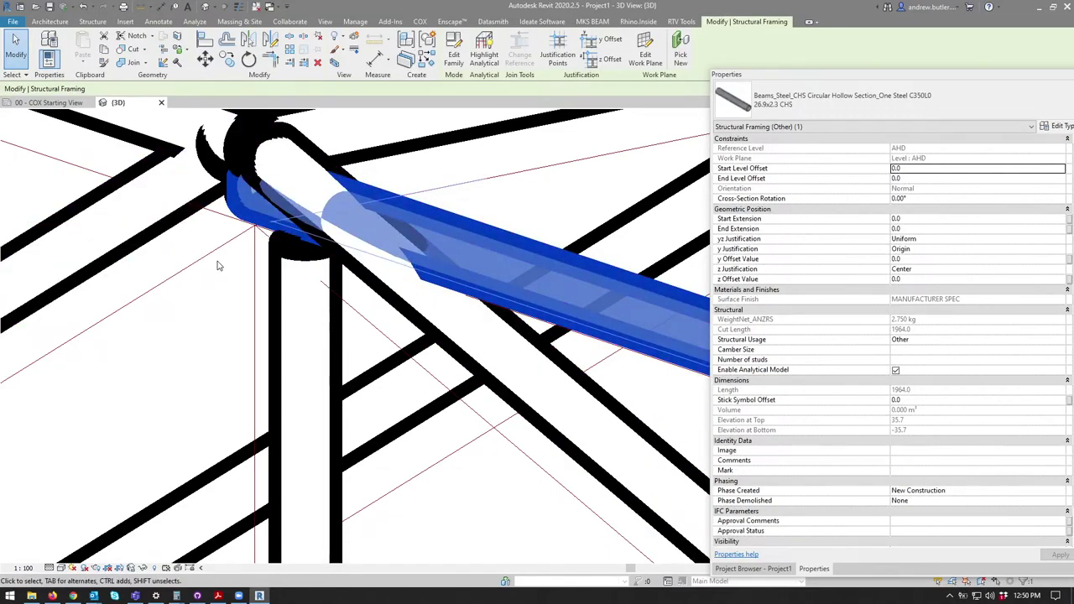
pyautogui.keyDown('shift'); pyautogui.moveTo(220, 267); pyautogui.dragTo(382, 378, button='middle'); pyautogui.keyUp('shift')
pyautogui.press('Tab')
pyautogui.press('Escape')
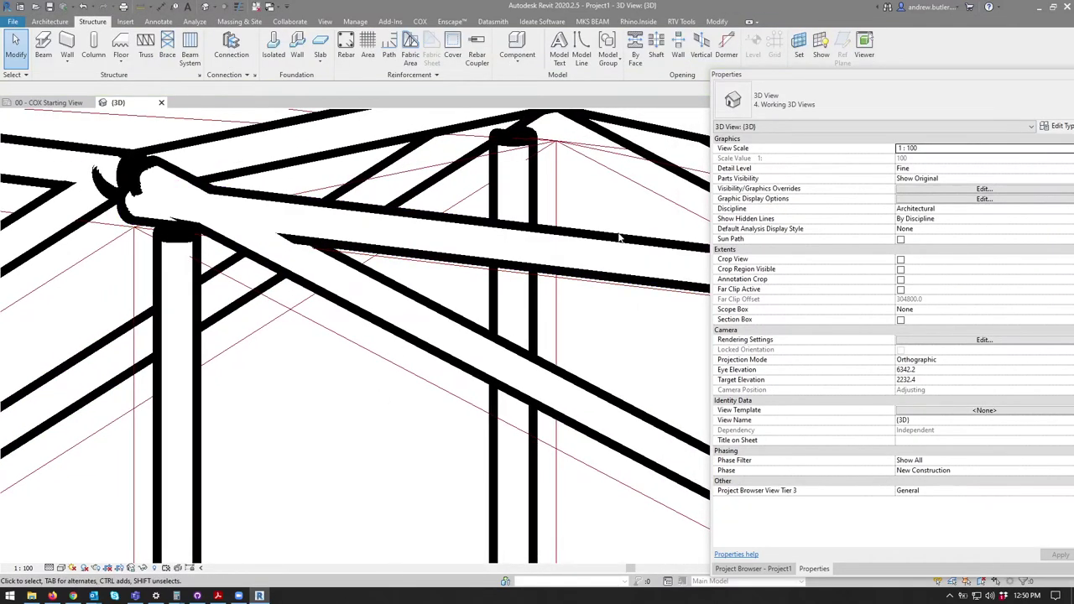
# Step: Set the CHS pipe's y Justification to Center and orbit to check the centred beam
pyautogui.click(640, 248)
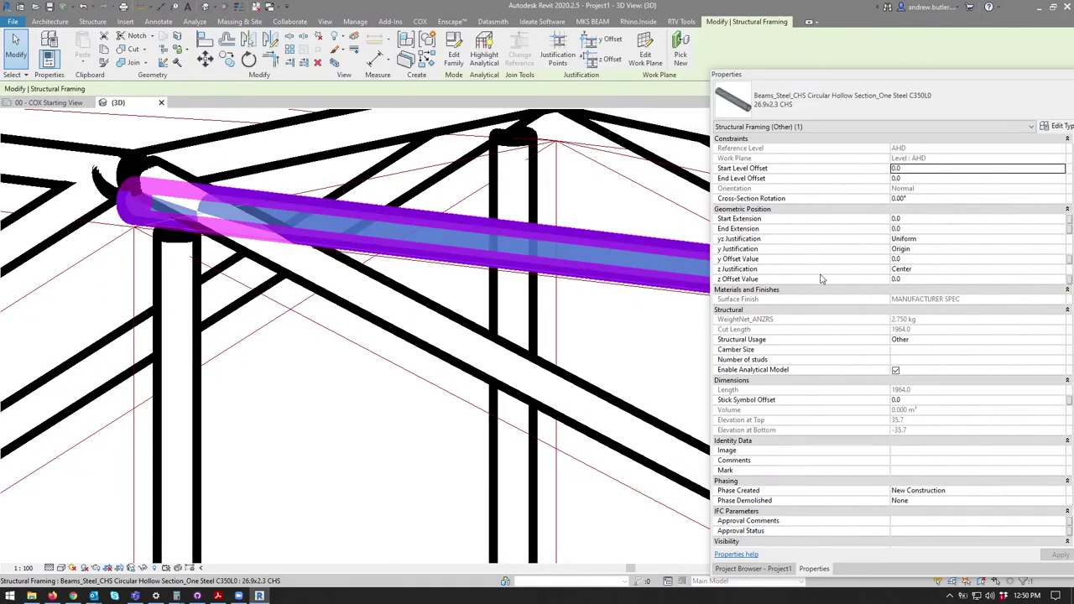
pyautogui.click(900, 249)
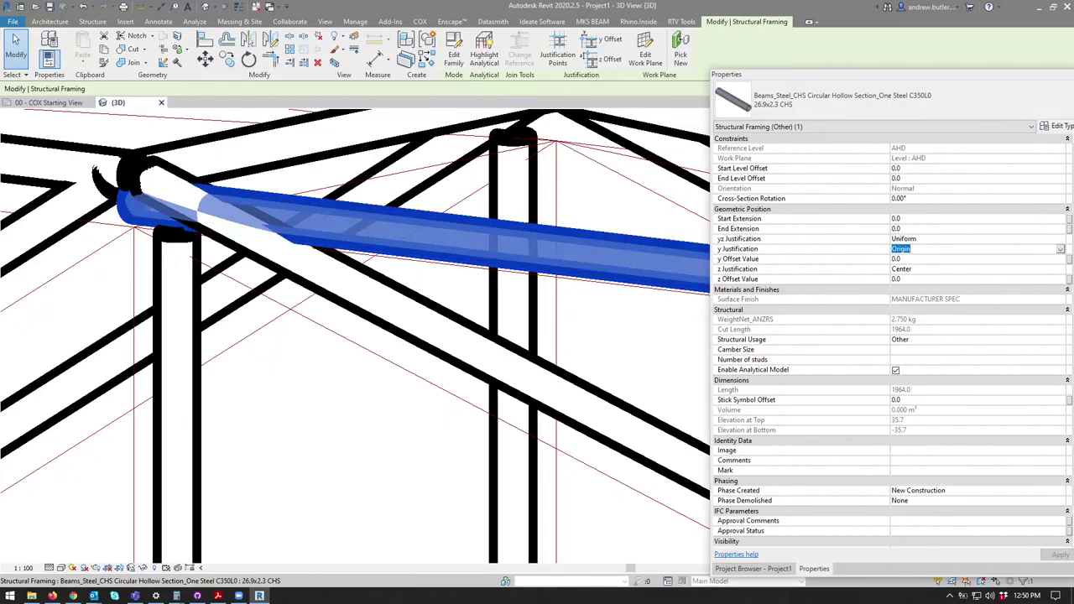
pyautogui.click(1060, 249)
pyautogui.click(906, 279)
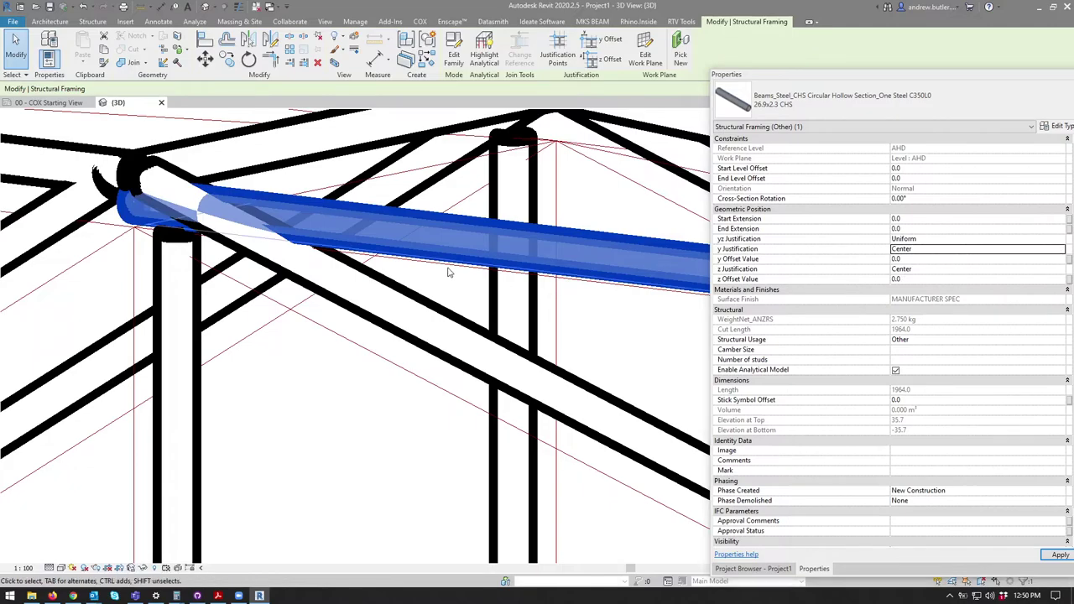
pyautogui.keyDown('shift'); pyautogui.moveTo(517, 271); pyautogui.dragTo(375, 178, button='middle'); pyautogui.keyUp('shift')
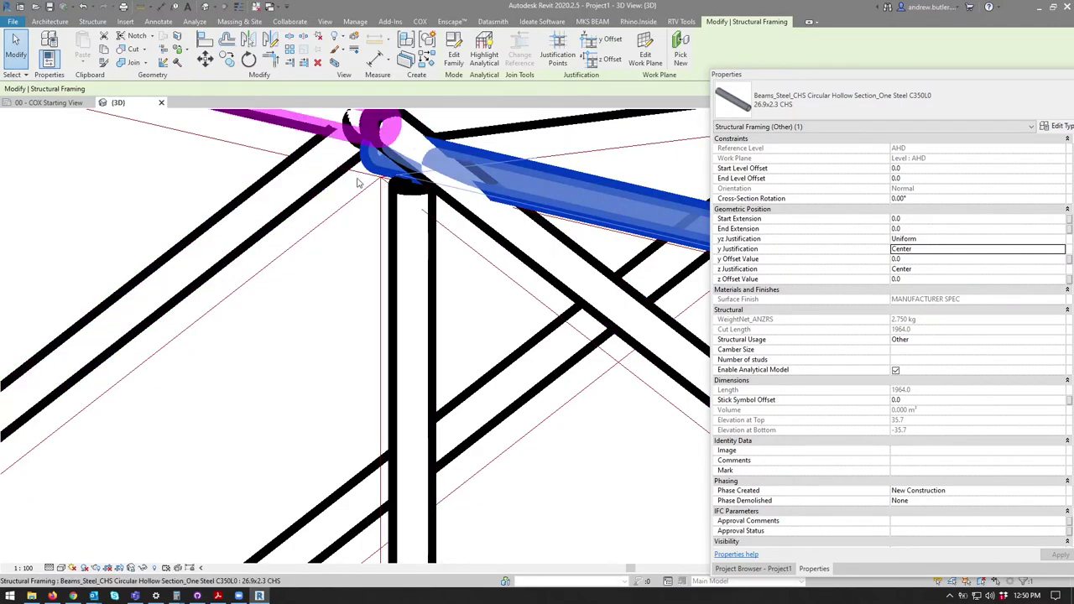
pyautogui.keyDown('shift'); pyautogui.moveTo(480, 175); pyautogui.dragTo(492, 220, button='middle'); pyautogui.keyUp('shift')
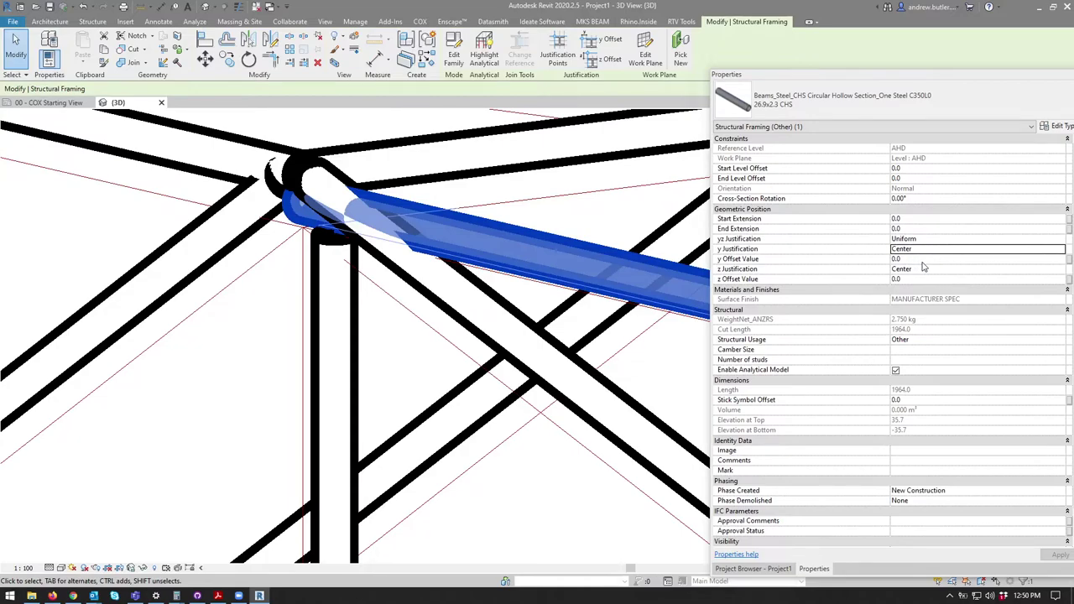
# Step: Confirm yz Justification stays Uniform, then bring Grasshopper forward
pyautogui.click(934, 240)
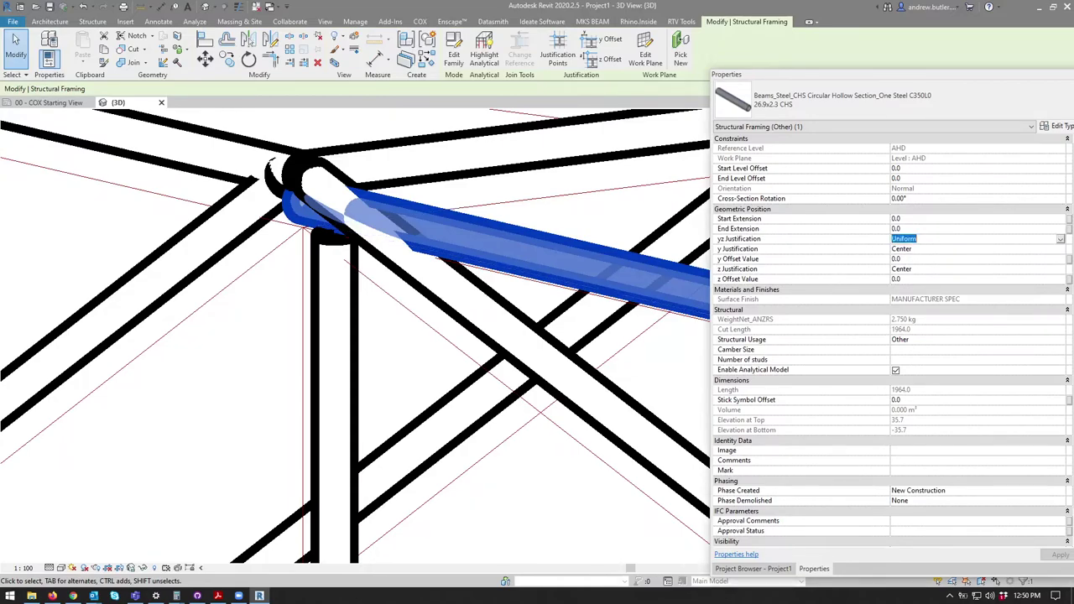
pyautogui.click(1061, 240)
pyautogui.click(1057, 243)
pyautogui.keyDown('shift'); pyautogui.moveTo(470, 335); pyautogui.dragTo(386, 366, button='middle'); pyautogui.keyUp('shift')
pyautogui.press('Escape')
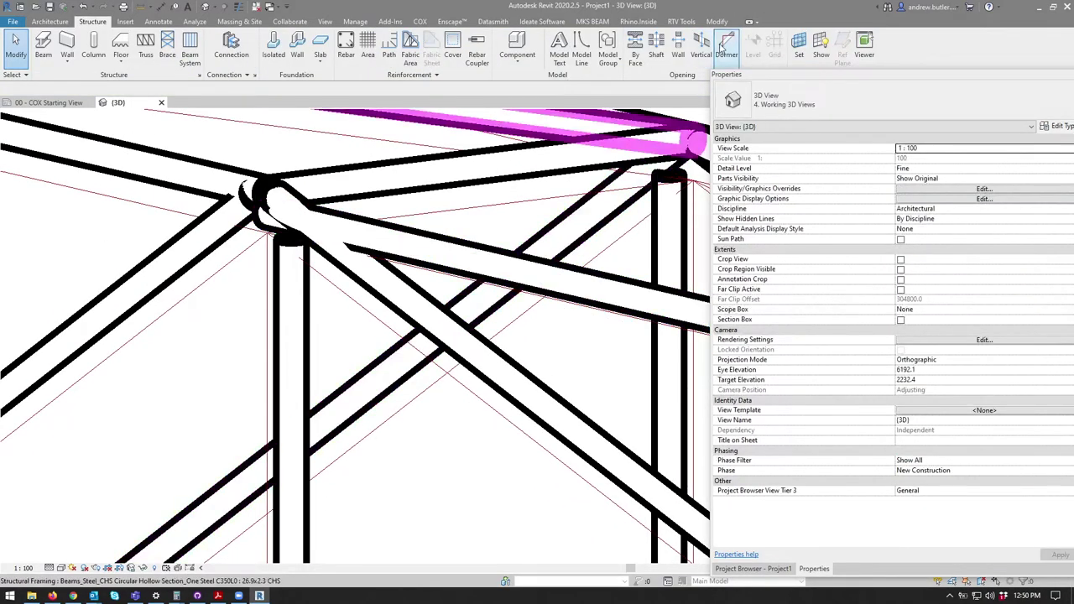
pyautogui.click(260, 596)
pyautogui.click(260, 596)
# Step: Bring the Grasshopper window forward and maximize it over Revit
pyautogui.hotkey('alt', 'Tab')
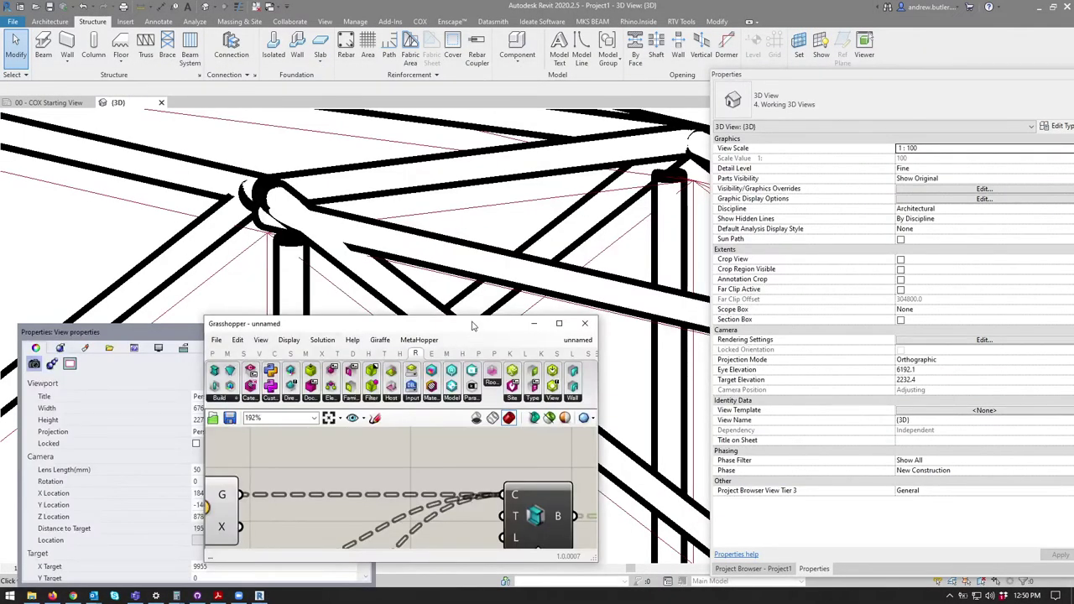
pyautogui.moveTo(621, 426); pyautogui.dragTo(654, 5)
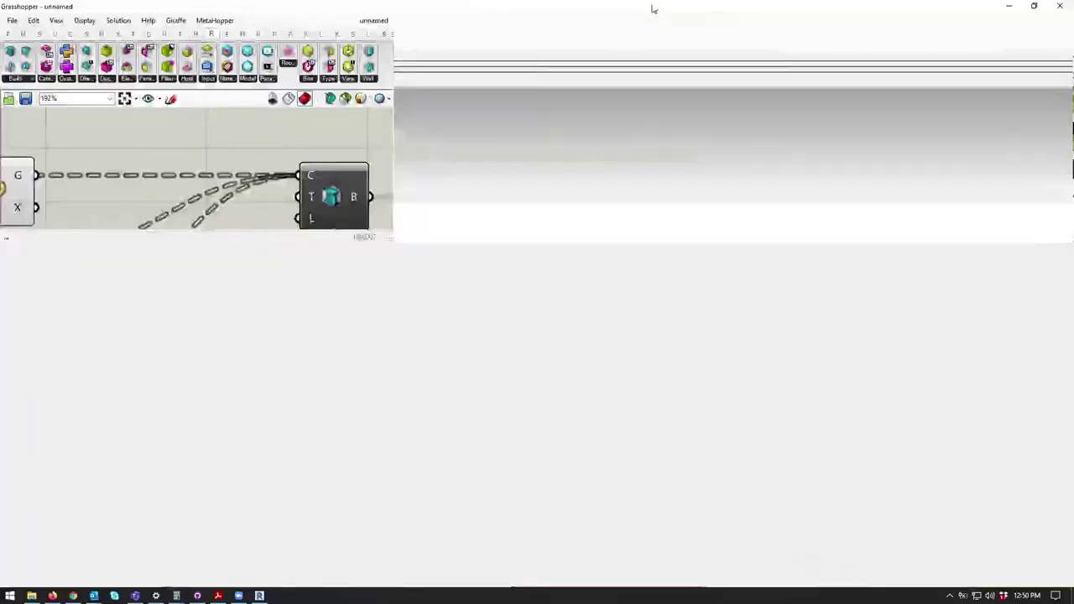
pyautogui.scroll(3, 460, 307)
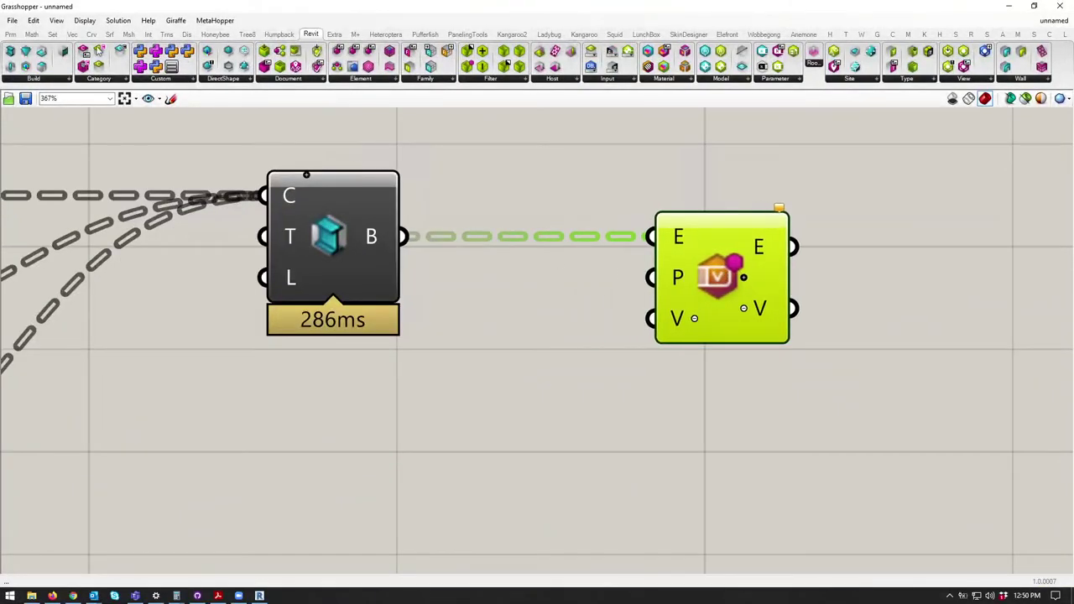
pyautogui.press('super+Down')
pyautogui.press('super+Up')
# Step: Place a text panel below the beam component reading 'z Justification'
pyautogui.moveTo(325, 54); pyautogui.dragTo(348, 441)
pyautogui.scroll(-2, 503, 382)
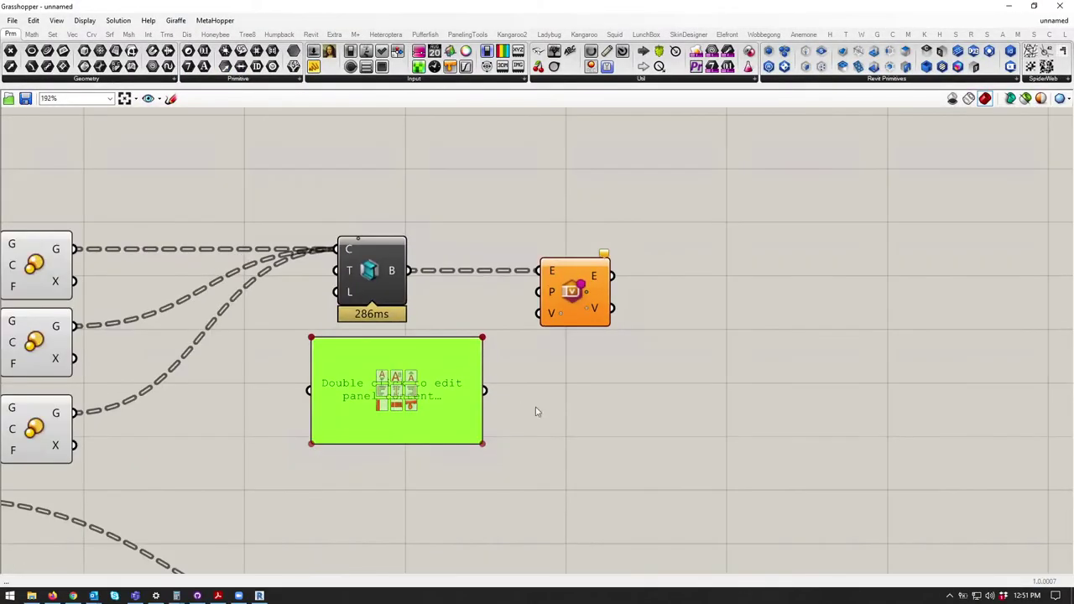
pyautogui.scroll(-1, 518, 397)
pyautogui.click(616, 240)
pyautogui.doubleClick(486, 338)
pyautogui.write('z')
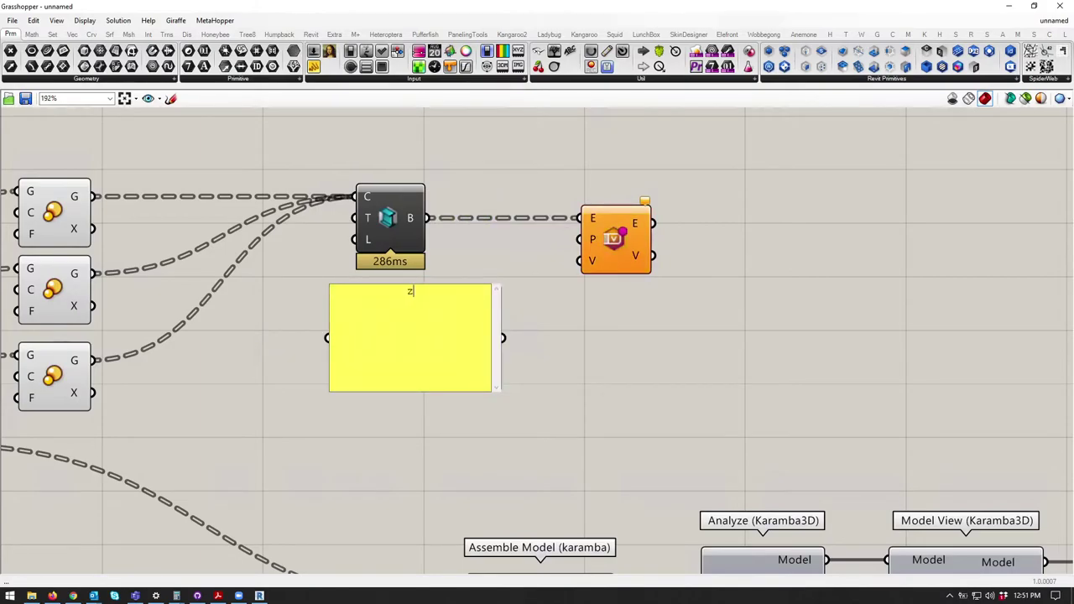
pyautogui.write(' Justification')
pyautogui.click(528, 383)
# Step: Move Grasshopper aside and orbit Revit's 3D view to a side view of the truss
pyautogui.doubleClick(411, 6)
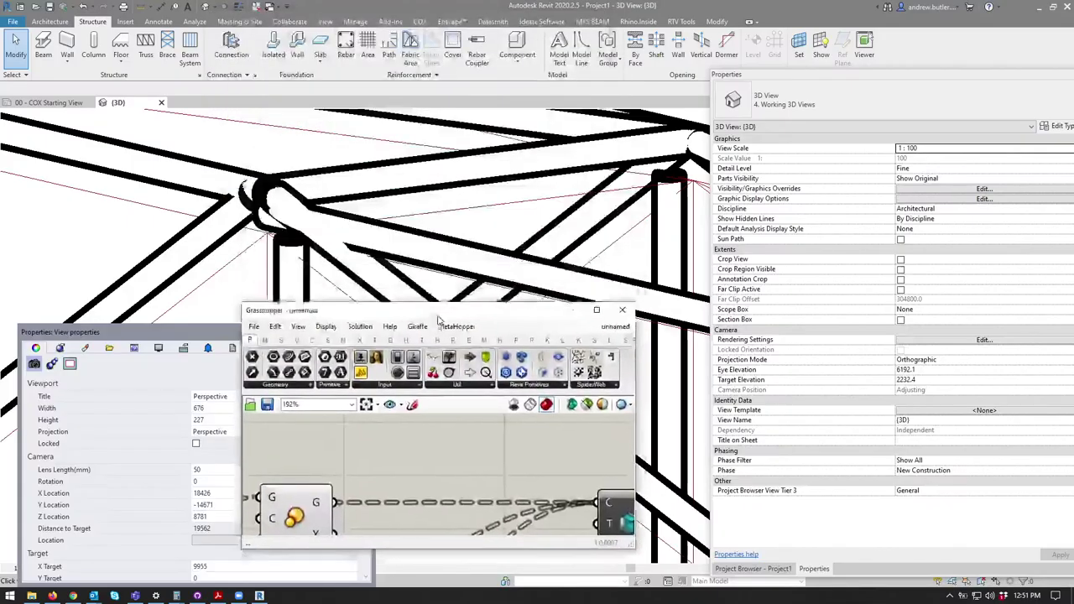
pyautogui.moveTo(436, 316); pyautogui.dragTo(1073, 180)
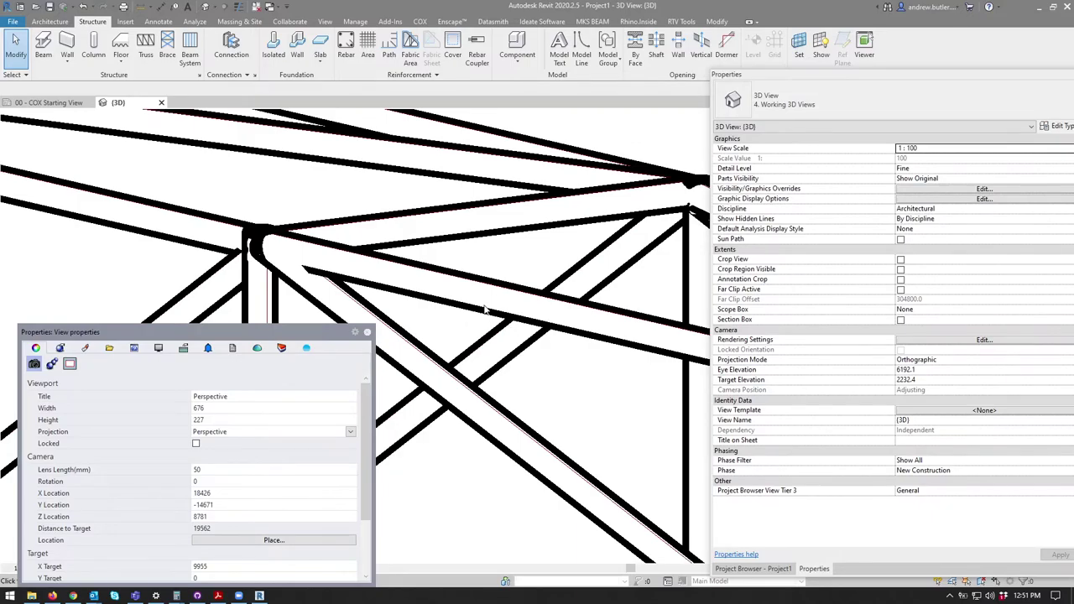
pyautogui.scroll(-8, 489, 315)
pyautogui.scroll(-5, 468, 296)
pyautogui.keyDown('shift'); pyautogui.moveTo(518, 268); pyautogui.dragTo(587, 312, button='middle'); pyautogui.keyUp('shift')
pyautogui.scroll(6, 590, 352)
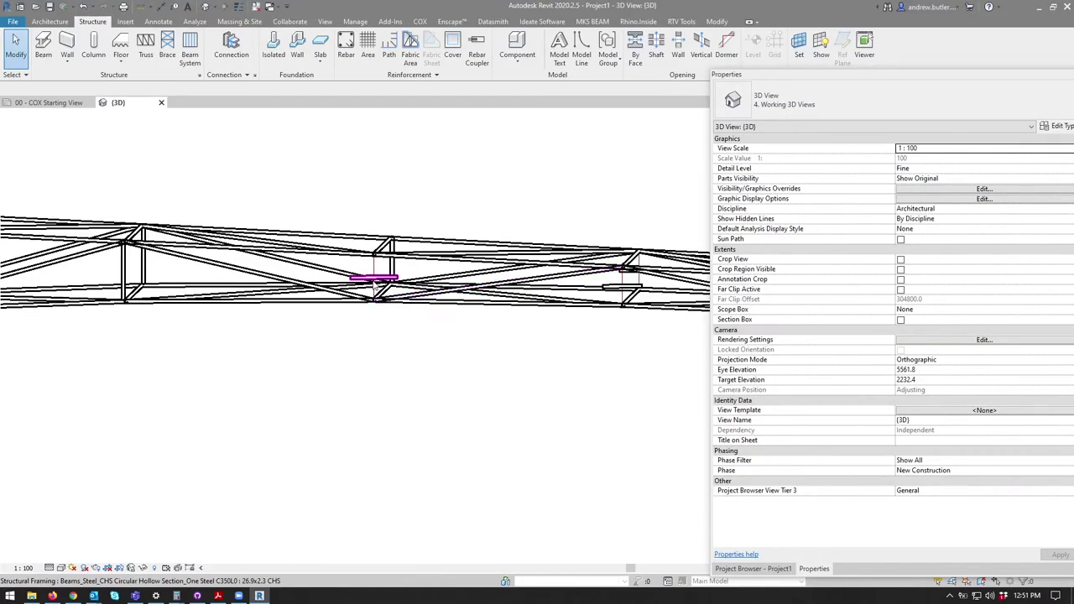
pyautogui.scroll(2, 375, 285)
# Step: Select the short truss member, check its End Level Offset, and view the truss obliquely
pyautogui.click(374, 280)
pyautogui.scroll(3, 394, 302)
pyautogui.moveTo(406, 314); pyautogui.dragTo(309, 237, button='middle')
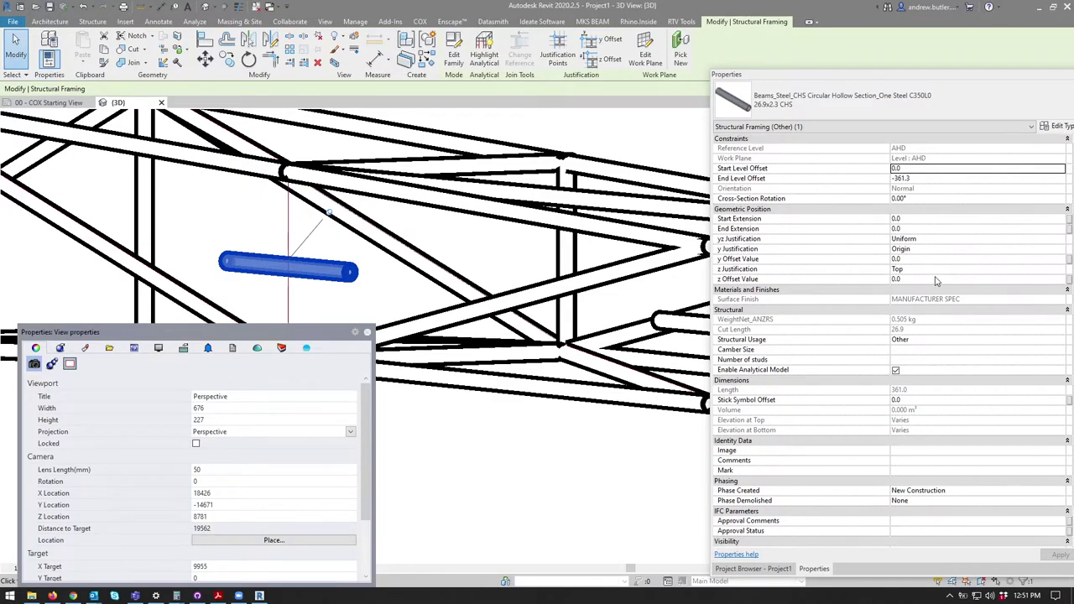
pyautogui.click(910, 180)
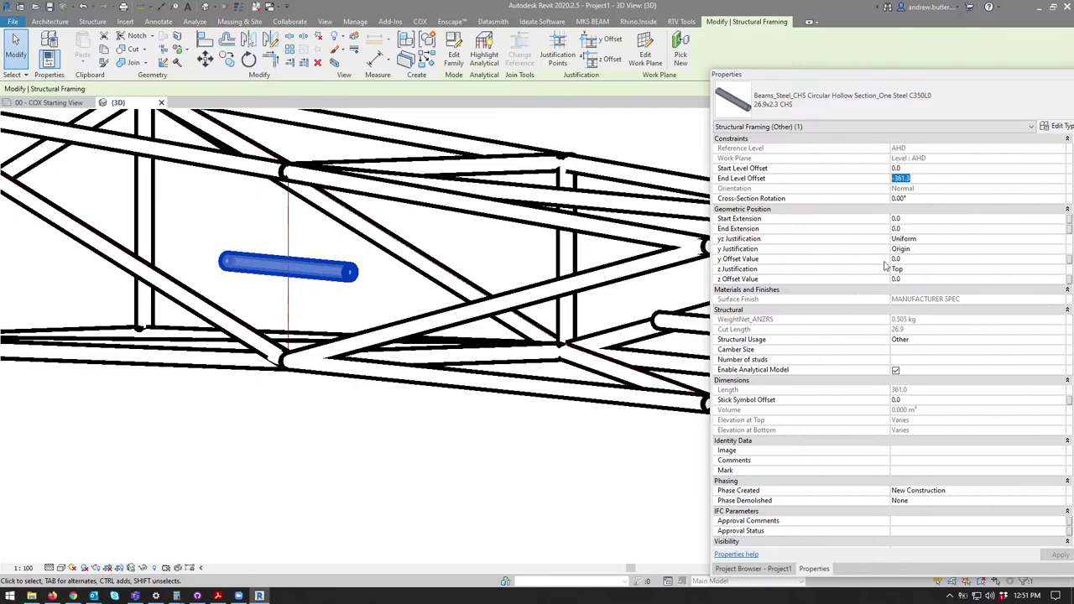
pyautogui.click(430, 462)
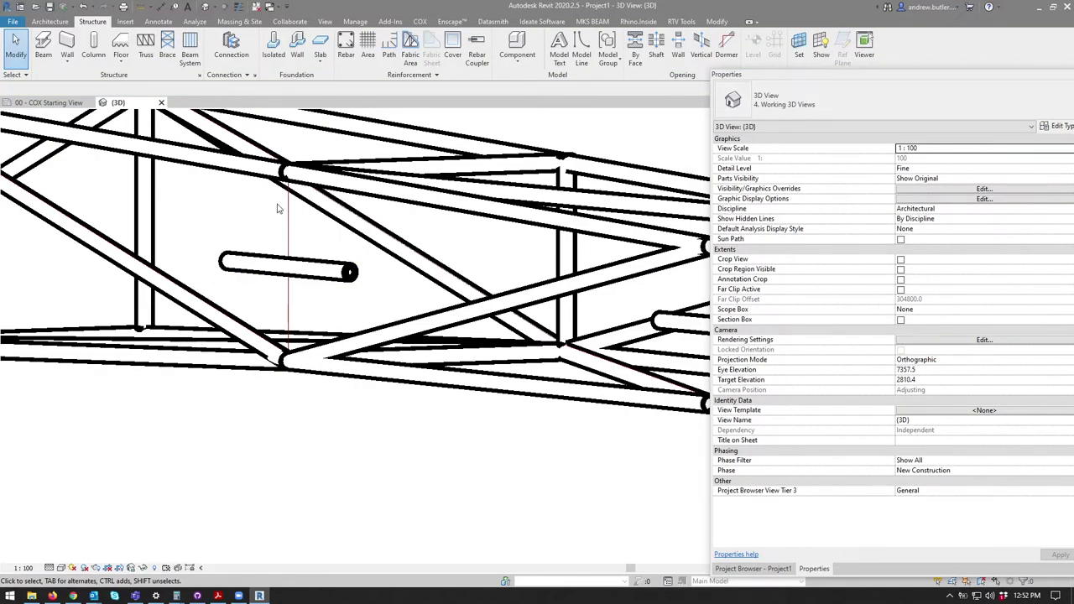
pyautogui.moveTo(393, 252); pyautogui.dragTo(467, 253, button='middle')
pyautogui.scroll(-4, 466, 254)
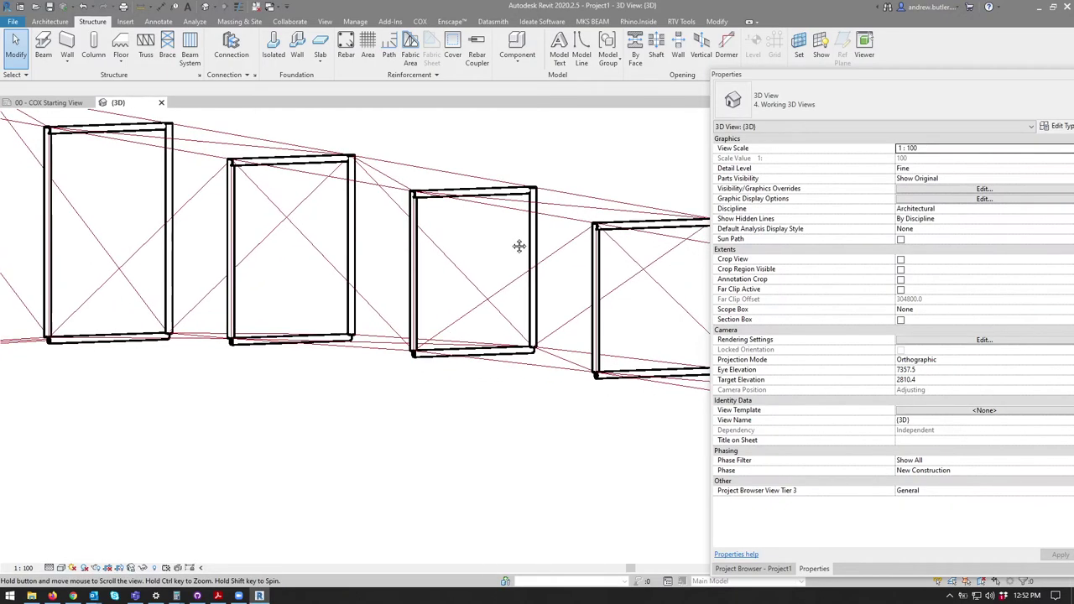
# Step: Orbit the truss, then dismiss the 'Elements are no longer tracked' warning with OK
pyautogui.keyDown('shift'); pyautogui.moveTo(536, 212); pyautogui.dragTo(377, 277, button='middle'); pyautogui.keyUp('shift')
pyautogui.scroll(5, 333, 238)
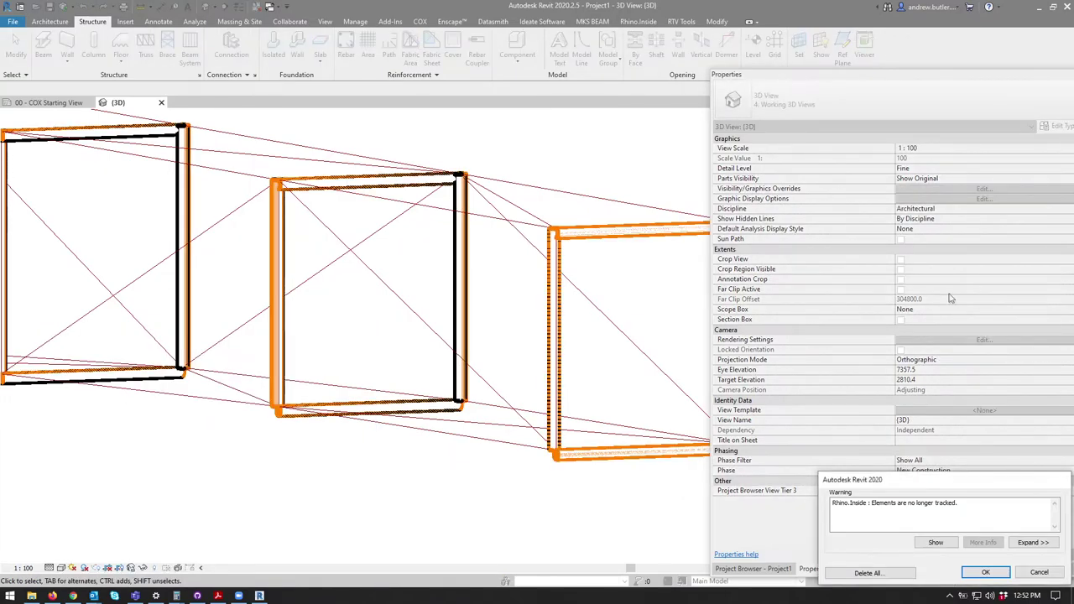
pyautogui.click(986, 572)
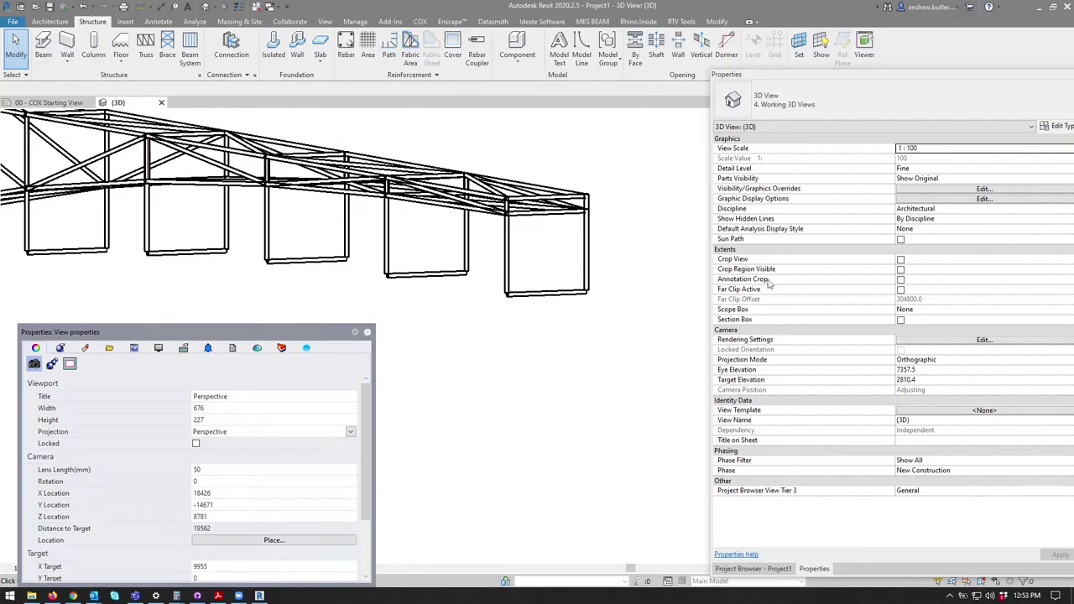
# Step: Close the Rhino panel and hide the frames below the truss with Hide in View
pyautogui.click(456, 311)
pyautogui.scroll(-5, 496, 314)
pyautogui.moveTo(227, 231); pyautogui.dragTo(604, 407)
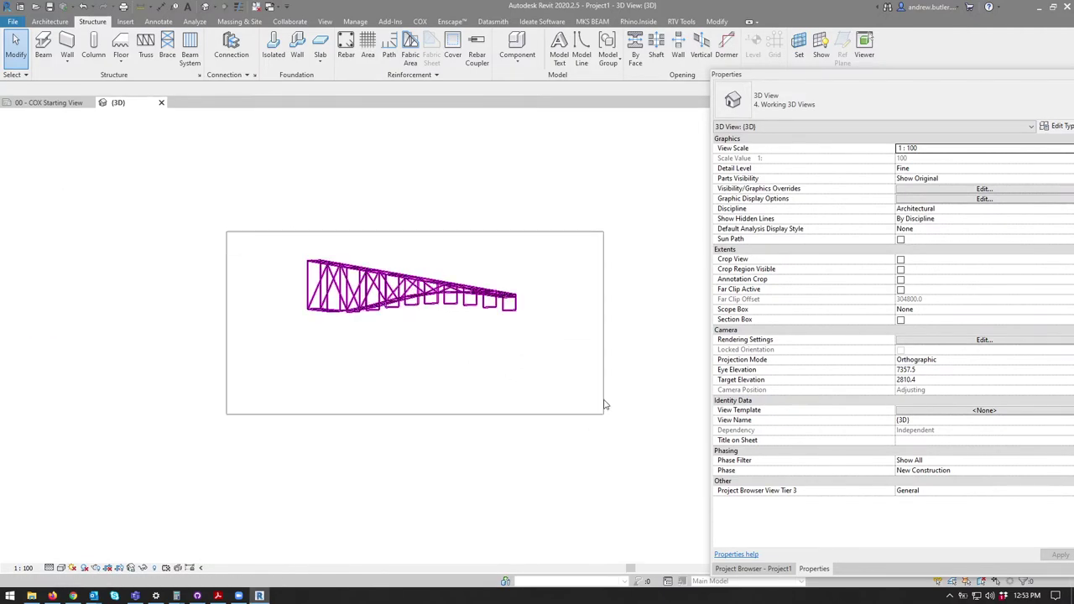
pyautogui.click(354, 37)
pyautogui.click(369, 52)
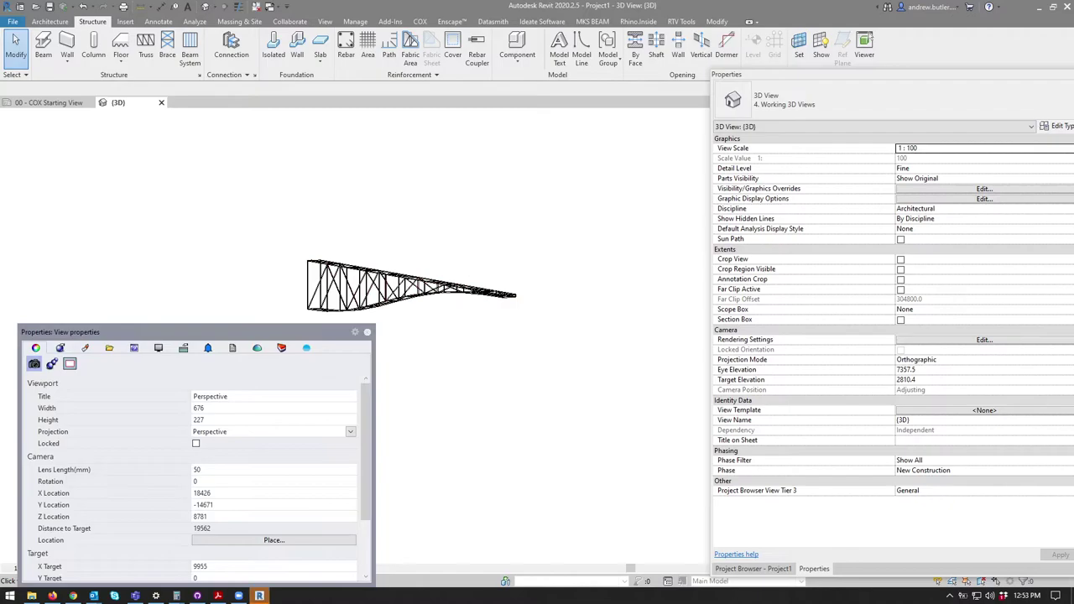
# Step: Orbit the remaining truss to a new angle and show the Project Browser
pyautogui.scroll(5, 509, 291)
pyautogui.scroll(-3, 503, 289)
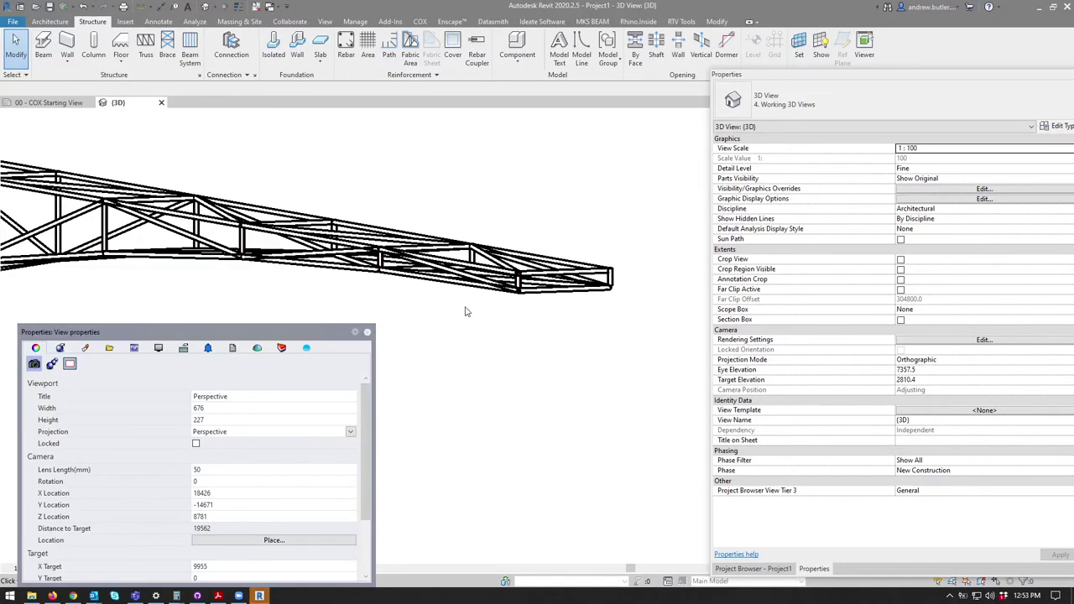
pyautogui.scroll(4, 465, 307)
pyautogui.scroll(-2, 371, 283)
pyautogui.keyDown('shift'); pyautogui.moveTo(260, 313); pyautogui.dragTo(304, 461, button='middle'); pyautogui.keyUp('shift')
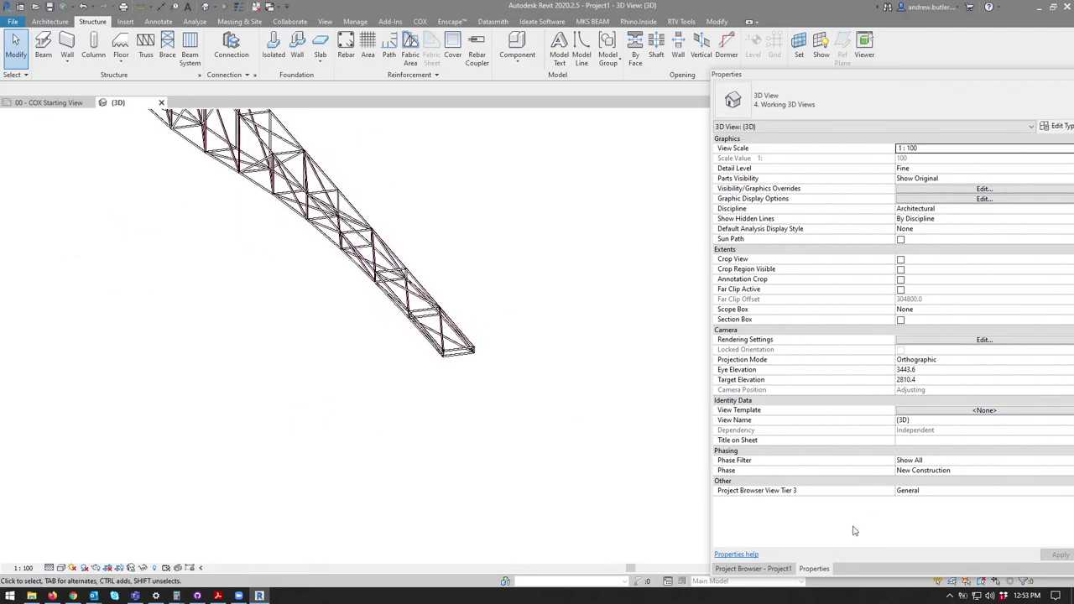
pyautogui.click(772, 567)
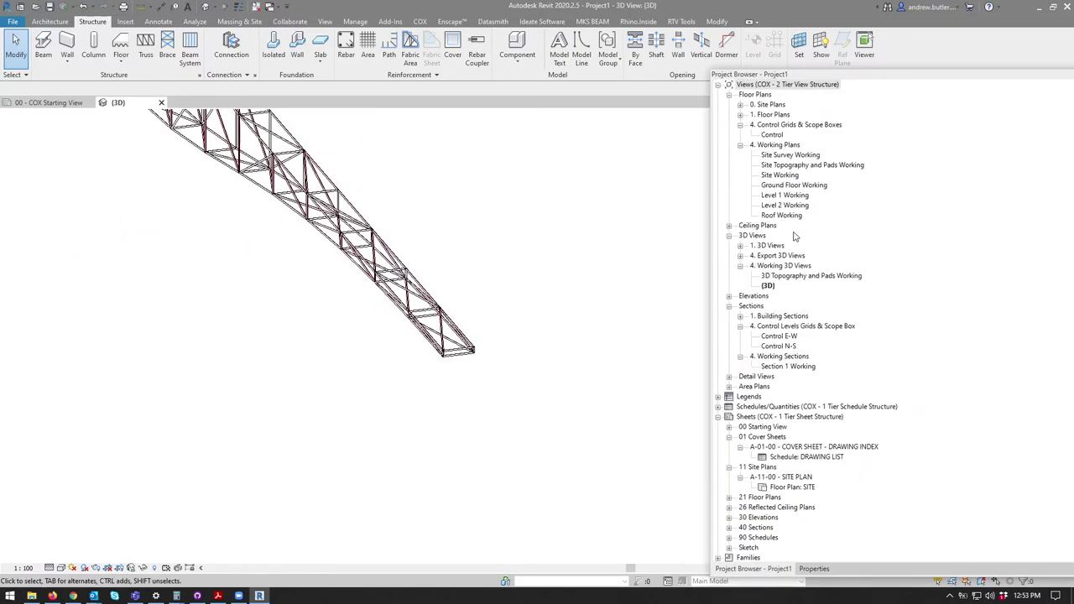
# Step: Expand Floor Plans and open the GROUND FLOOR plan to view the truss
pyautogui.click(782, 156)
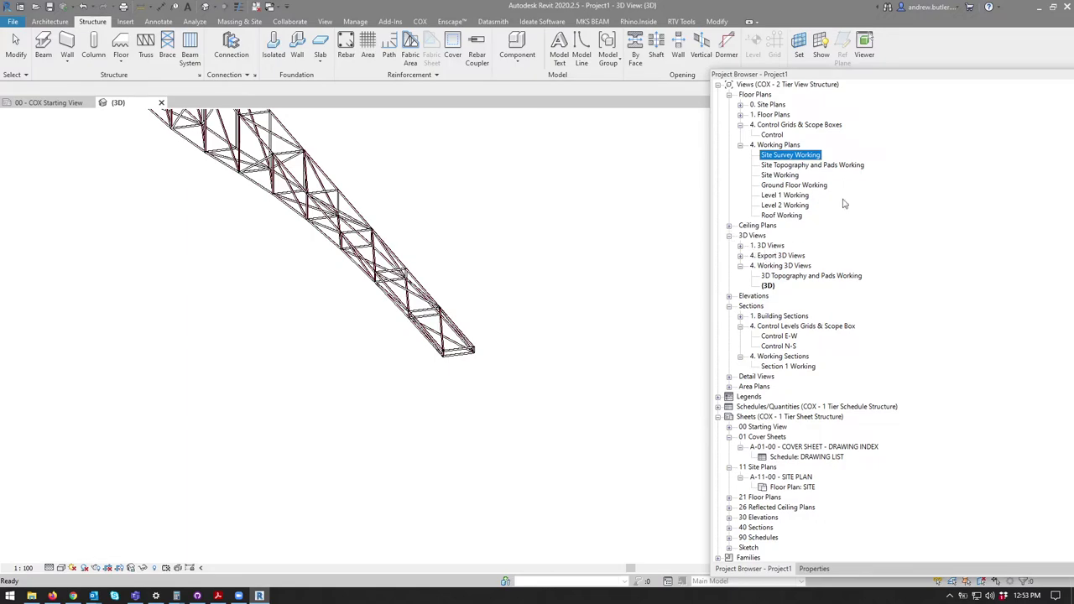
pyautogui.click(740, 115)
pyautogui.doubleClick(770, 125)
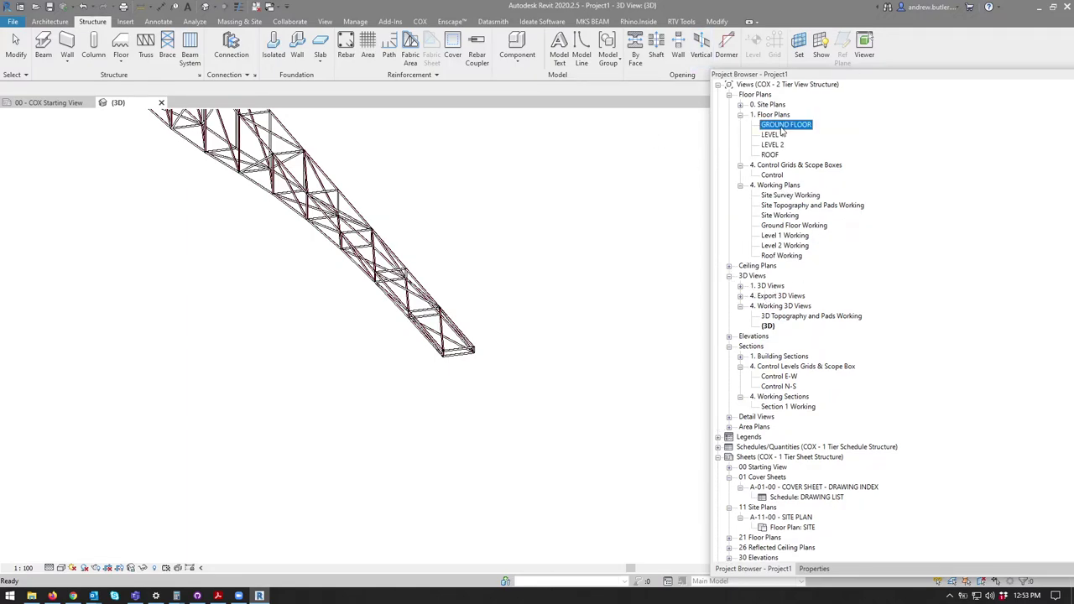
pyautogui.scroll(10, 499, 204)
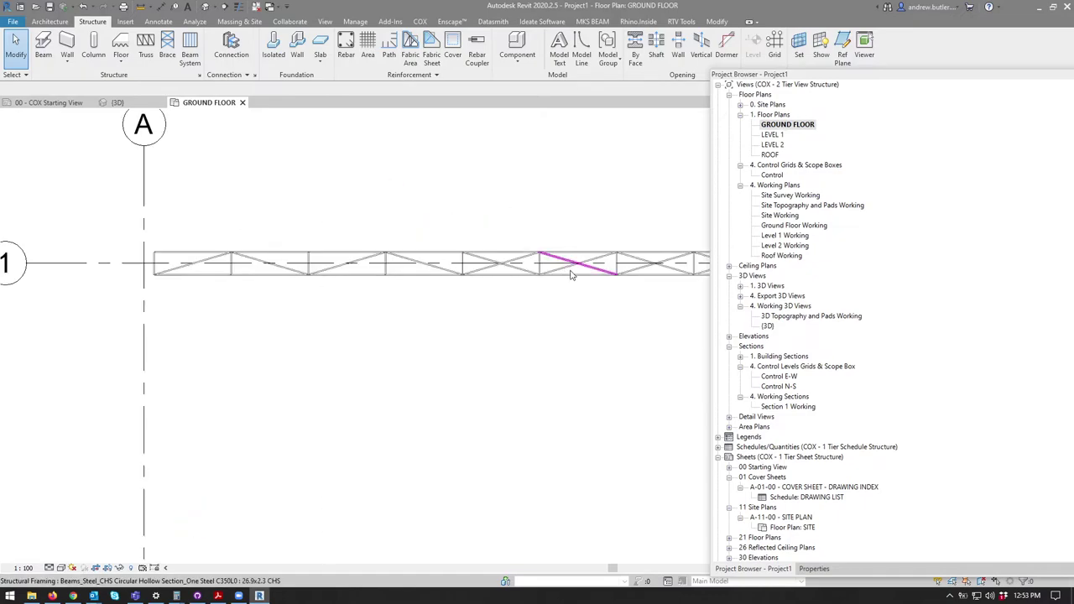
pyautogui.scroll(-5, 395, 240)
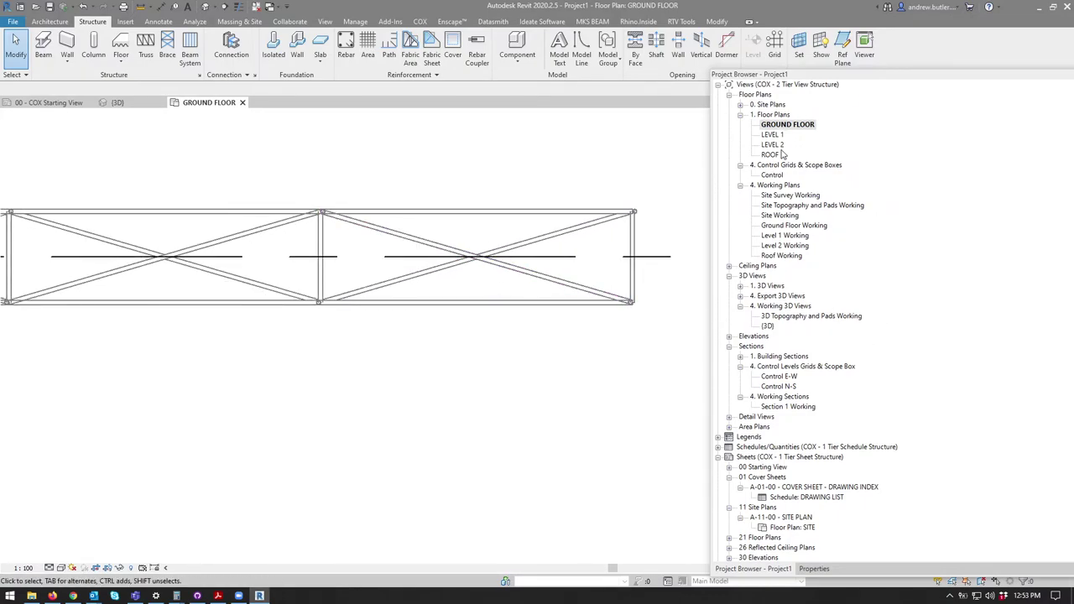
# Step: Open the Section 1 Working section, then return to the 3D truss view
pyautogui.doubleClick(788, 406)
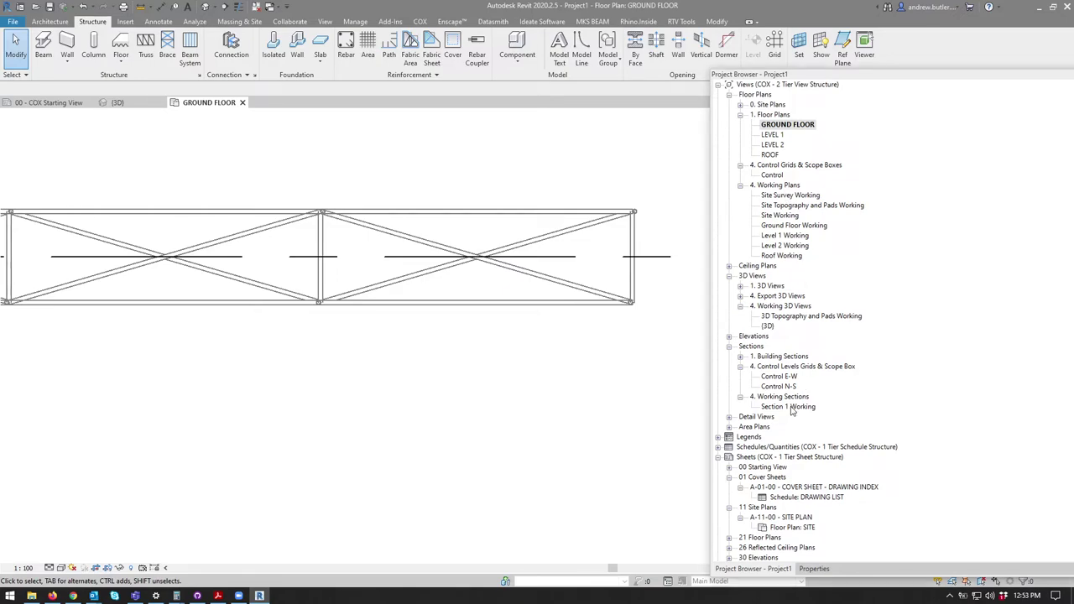
pyautogui.scroll(5, 422, 324)
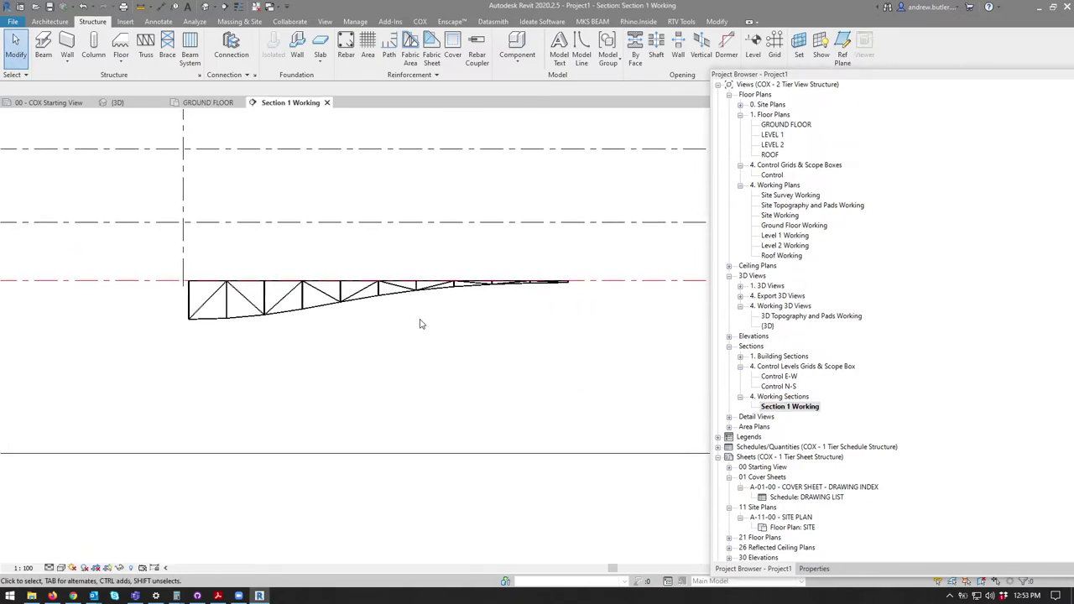
pyautogui.scroll(-4, 358, 317)
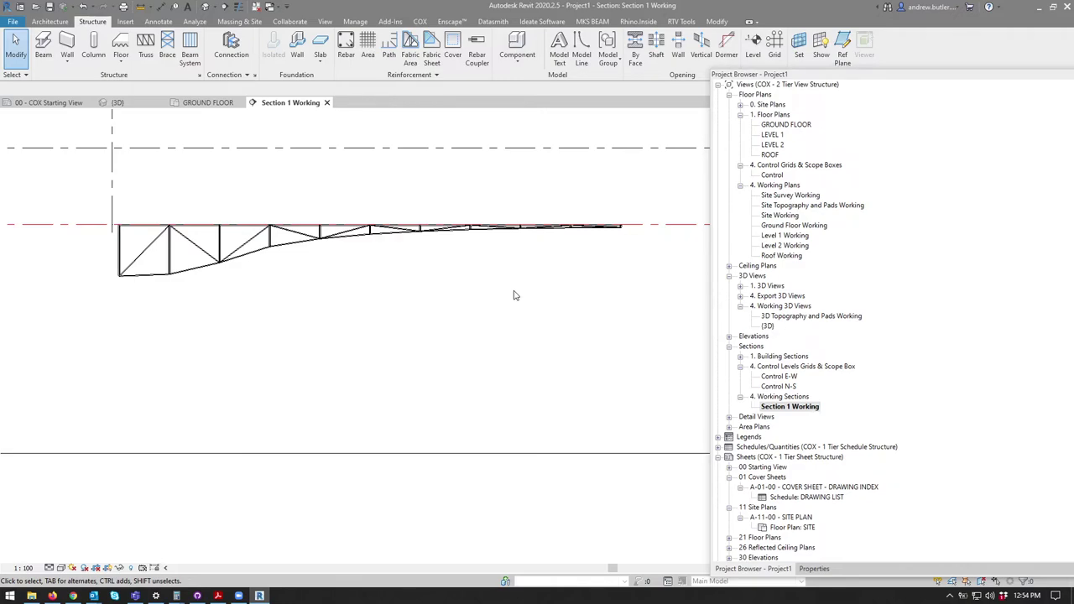
pyautogui.click(74, 106)
pyautogui.click(117, 102)
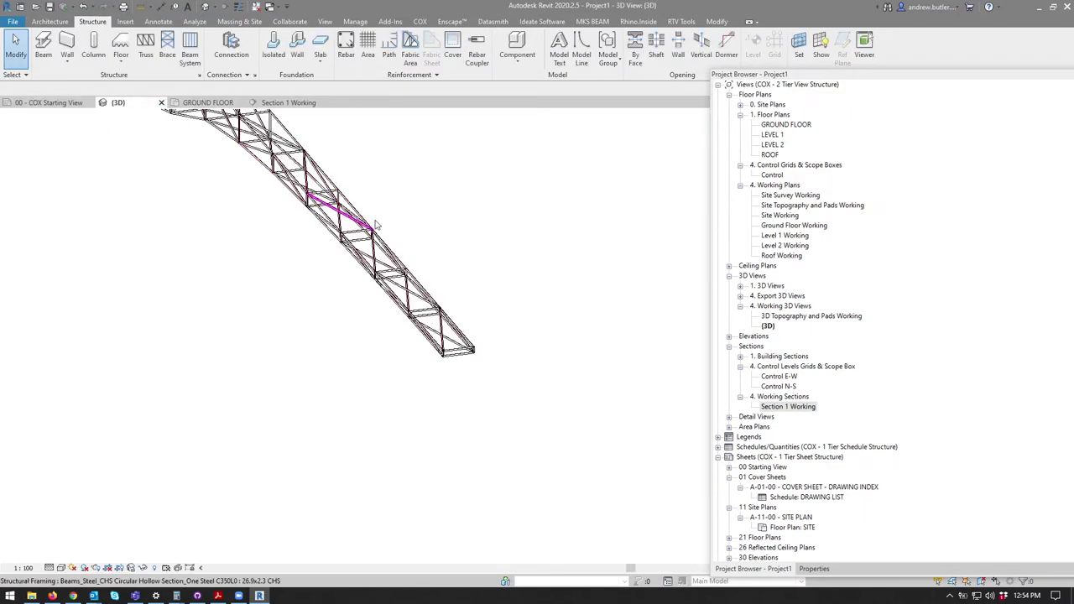
# Step: Orbit the truss upright and then to a near-vertical view
pyautogui.click(348, 213)
pyautogui.keyDown('shift'); pyautogui.moveTo(379, 175); pyautogui.dragTo(311, 240, button='middle'); pyautogui.keyUp('shift')
pyautogui.press('Escape')
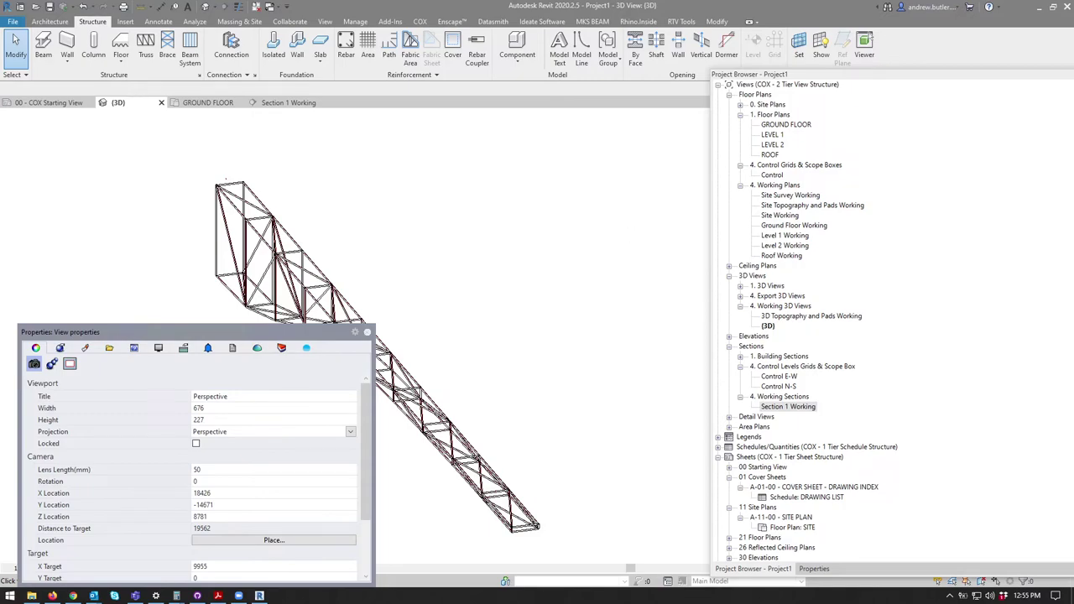
pyautogui.hotkey('ctrl', '1')
pyautogui.keyDown('shift'); pyautogui.moveTo(341, 223); pyautogui.dragTo(489, 257, button='middle'); pyautogui.keyUp('shift')
pyautogui.keyDown('shift'); pyautogui.moveTo(529, 288); pyautogui.dragTo(481, 349, button='middle'); pyautogui.keyUp('shift')
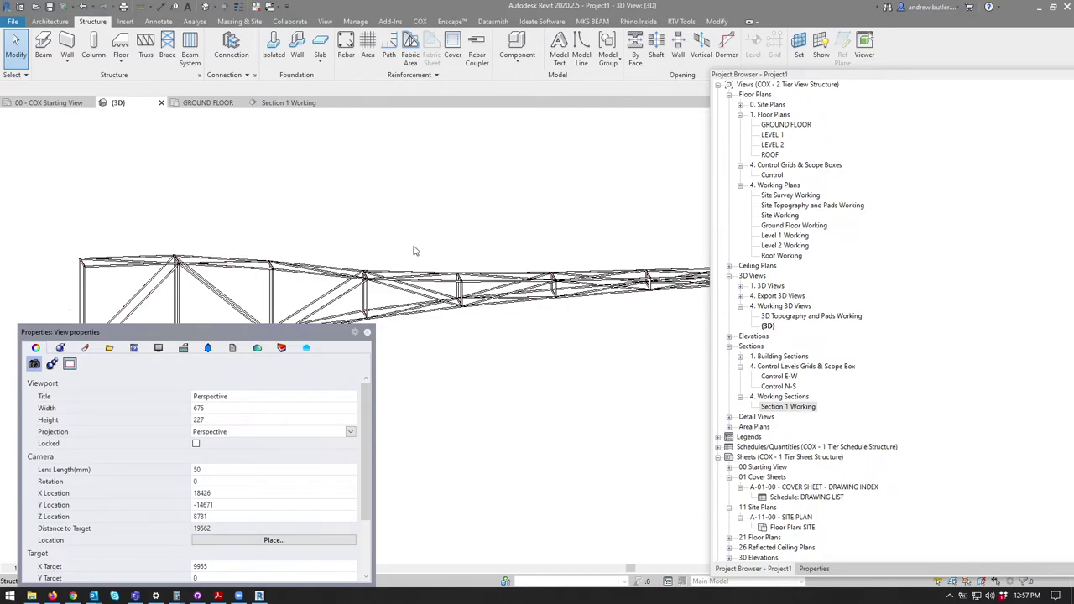
# Step: Zoom and pan to a side-on view showing the truss's full tapering length
pyautogui.scroll(-3, 412, 246)
pyautogui.hotkey('ctrl', '1')
pyautogui.scroll(5, 576, 282)
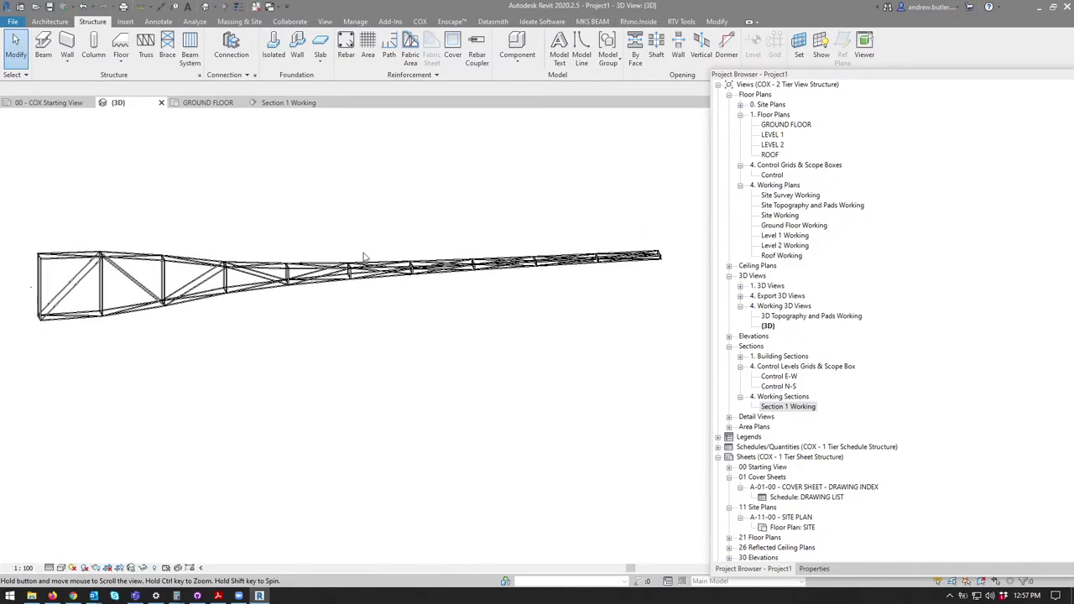
pyautogui.scroll(2, 576, 282)
pyautogui.scroll(-6, 499, 284)
pyautogui.scroll(-5, 499, 284)
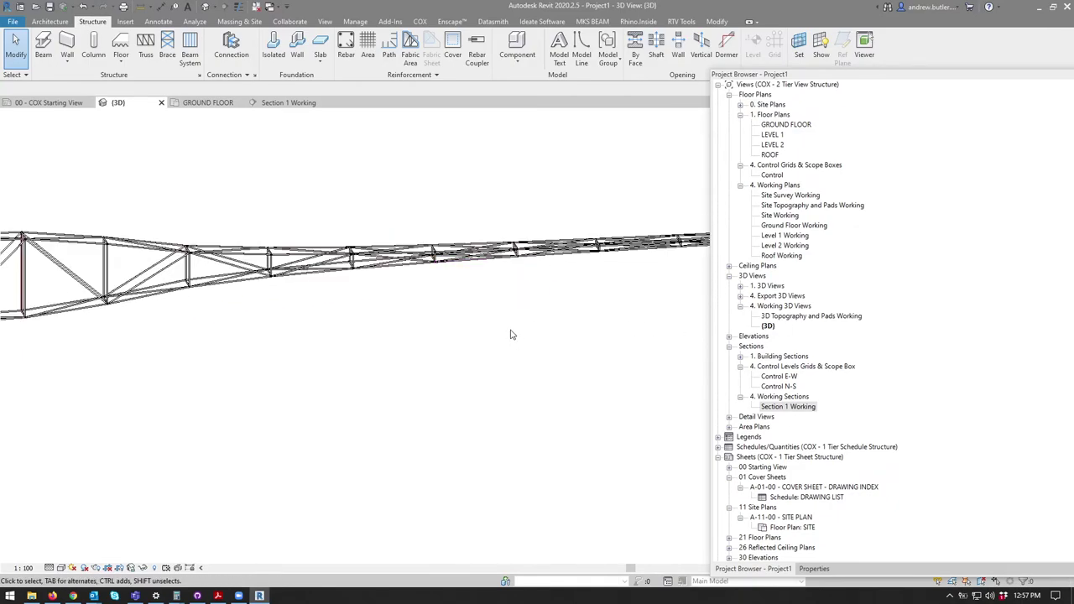
pyautogui.moveTo(484, 330); pyautogui.dragTo(465, 372, button='middle')
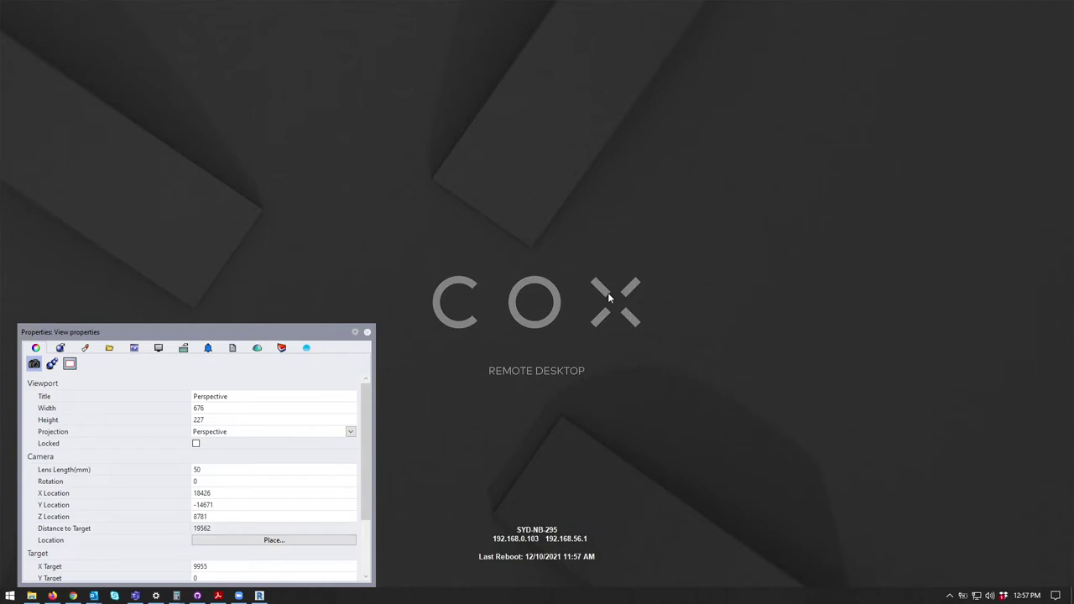
pyautogui.click(260, 596)
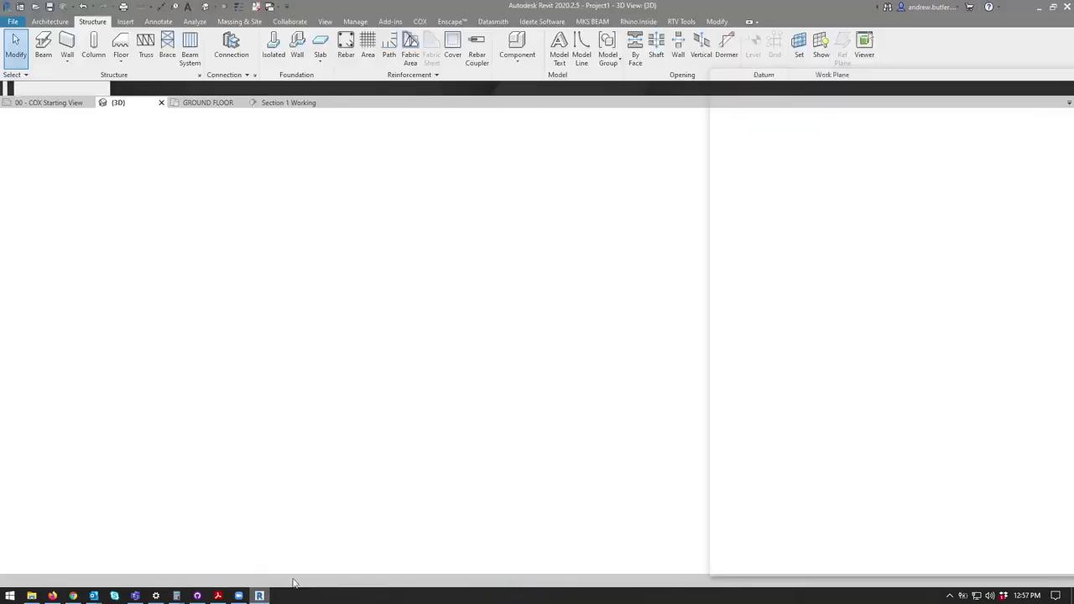
pyautogui.moveTo(398, 392); pyautogui.dragTo(422, 355, button='middle')
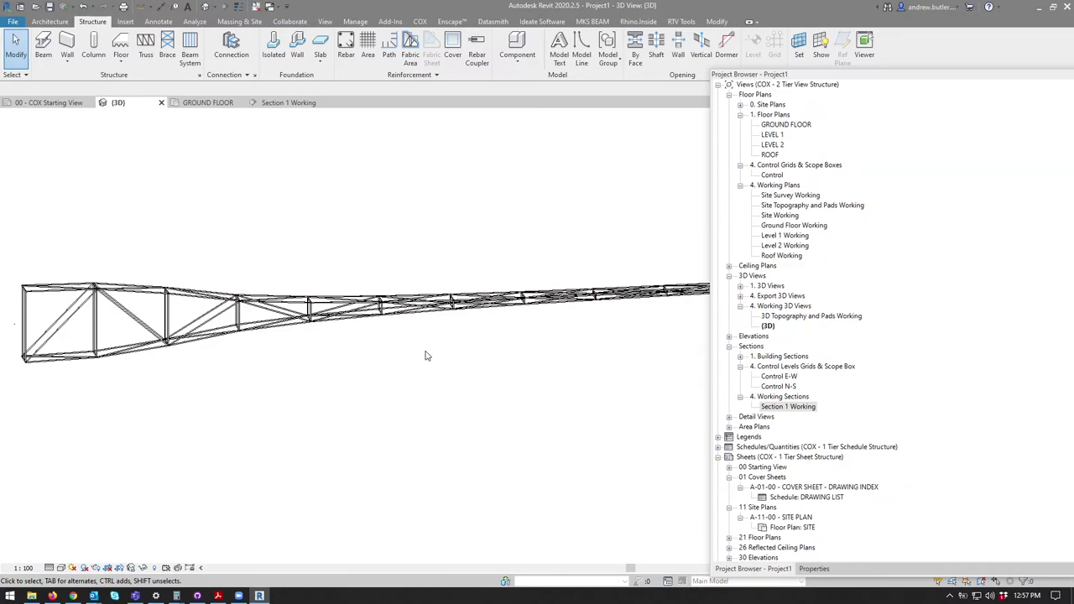
pyautogui.moveTo(319, 157); pyautogui.dragTo(452, 252, button='middle')
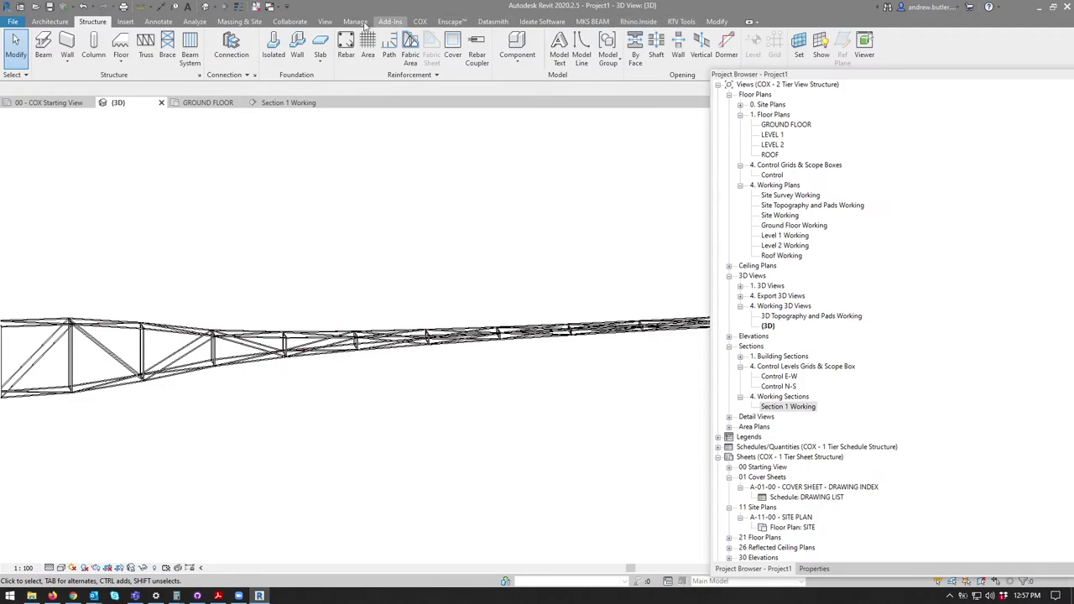
pyautogui.moveTo(263, 257); pyautogui.dragTo(368, 236, button='middle')
# Step: Draw a wall across the truss near its left end in the 3D view
pyautogui.click(54, 22)
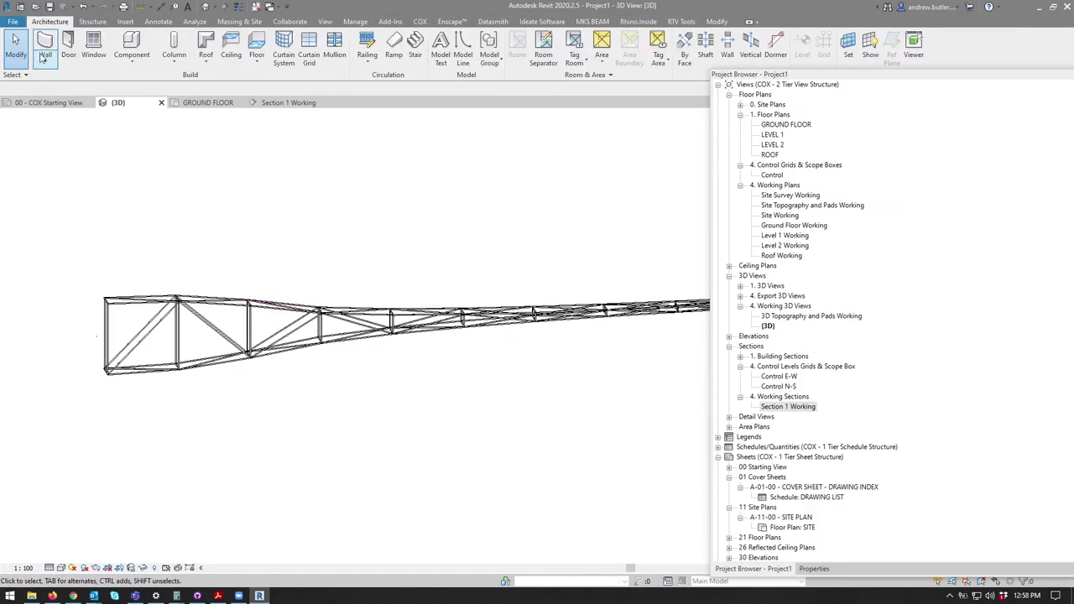
pyautogui.click(46, 47)
pyautogui.click(234, 435)
pyautogui.click(365, 430)
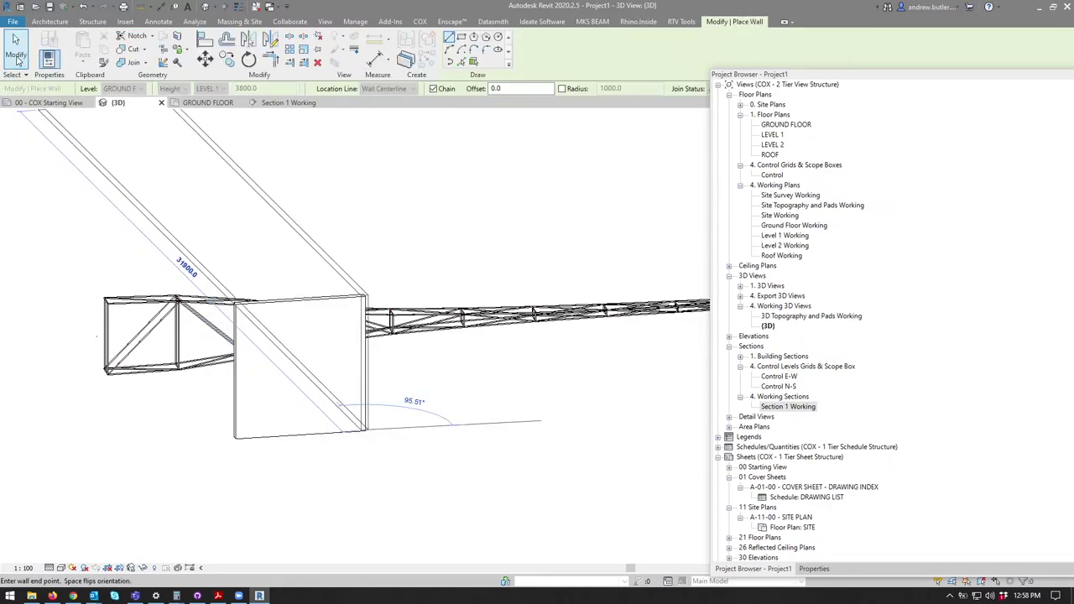
pyautogui.press('Escape')
pyautogui.press('Escape')
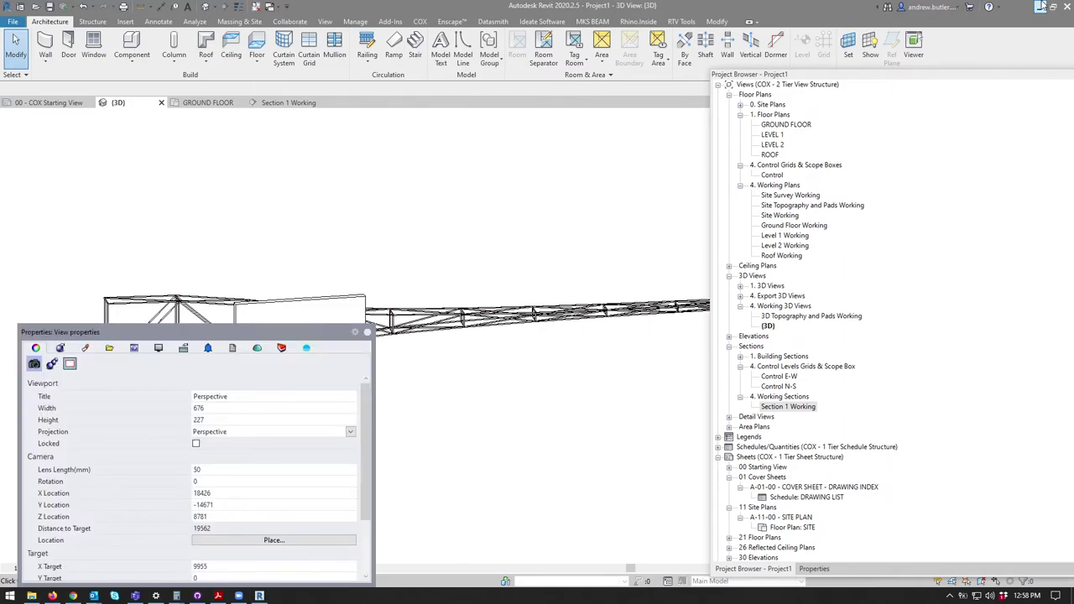
pyautogui.click(638, 21)
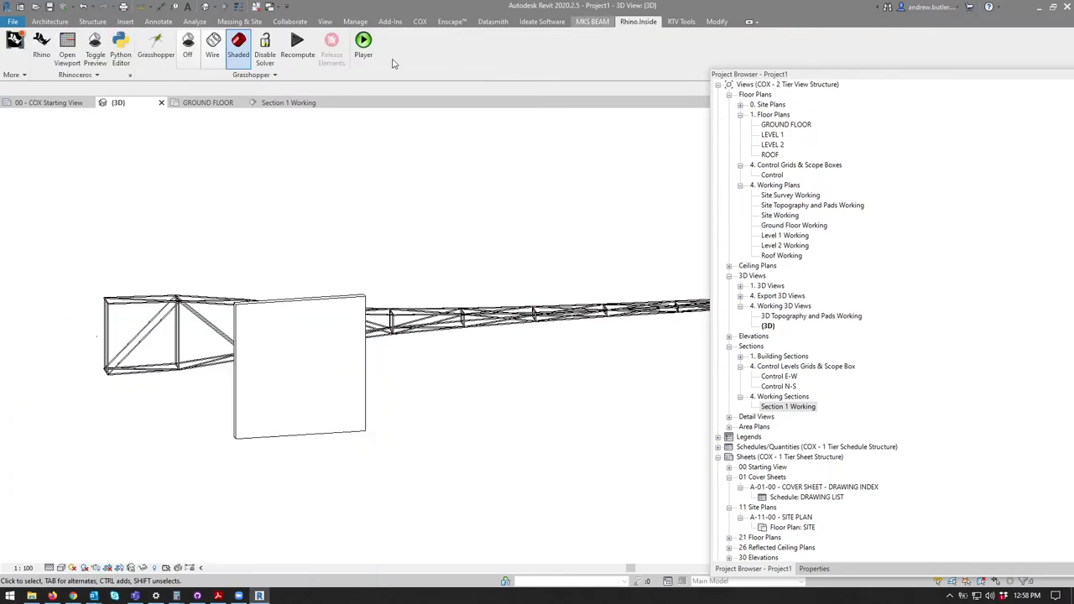
# Step: Open Rhino 7 maximized with a single large Perspective view, orbited to a new angle
pyautogui.click(31, 48)
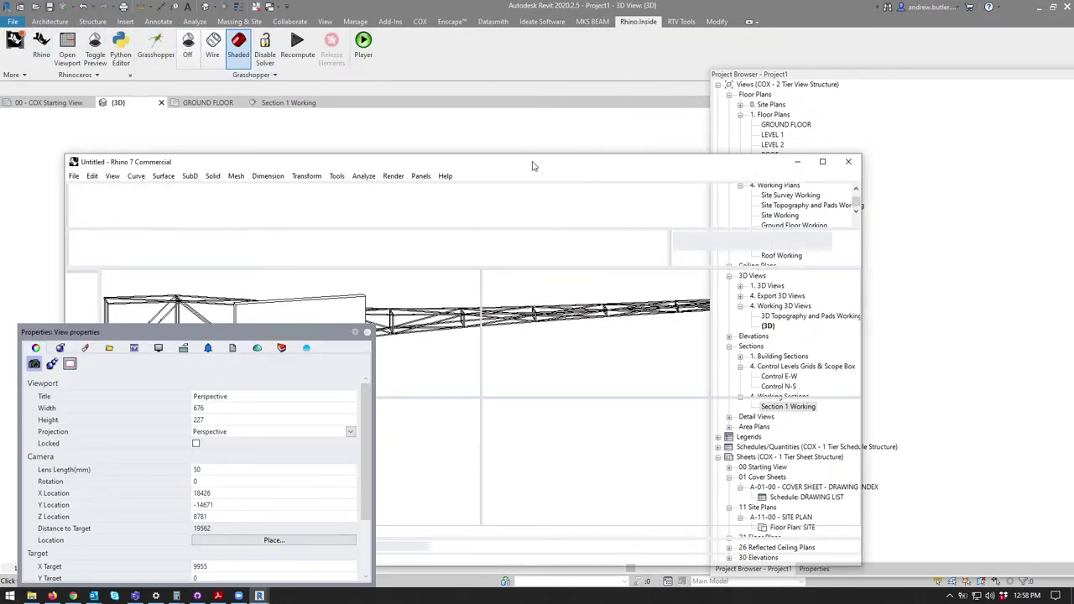
pyautogui.doubleClick(531, 168)
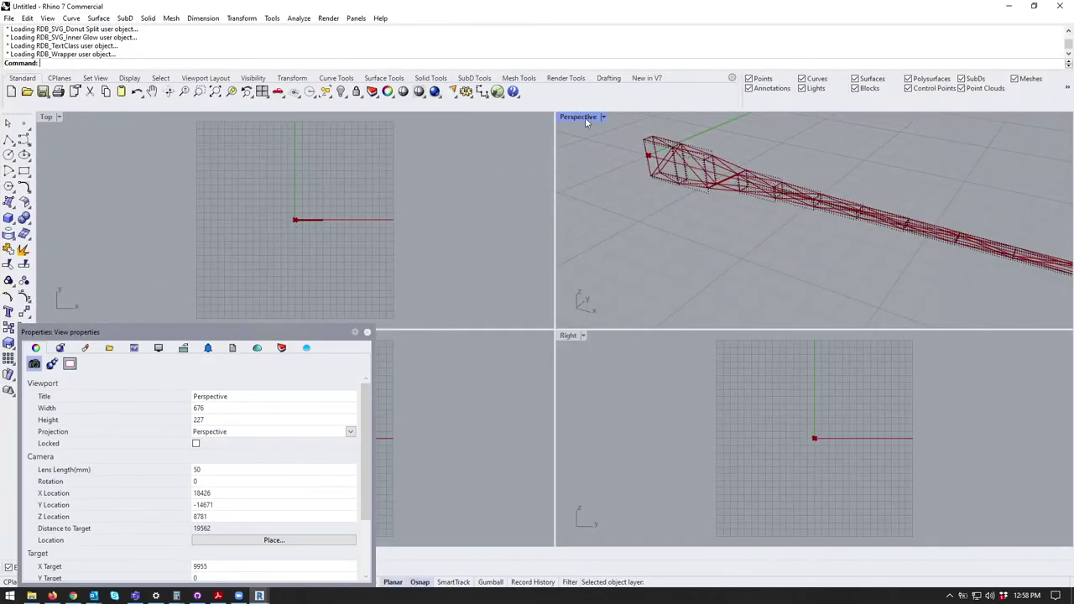
pyautogui.doubleClick(576, 177)
pyautogui.moveTo(641, 214); pyautogui.dragTo(587, 285, button='right')
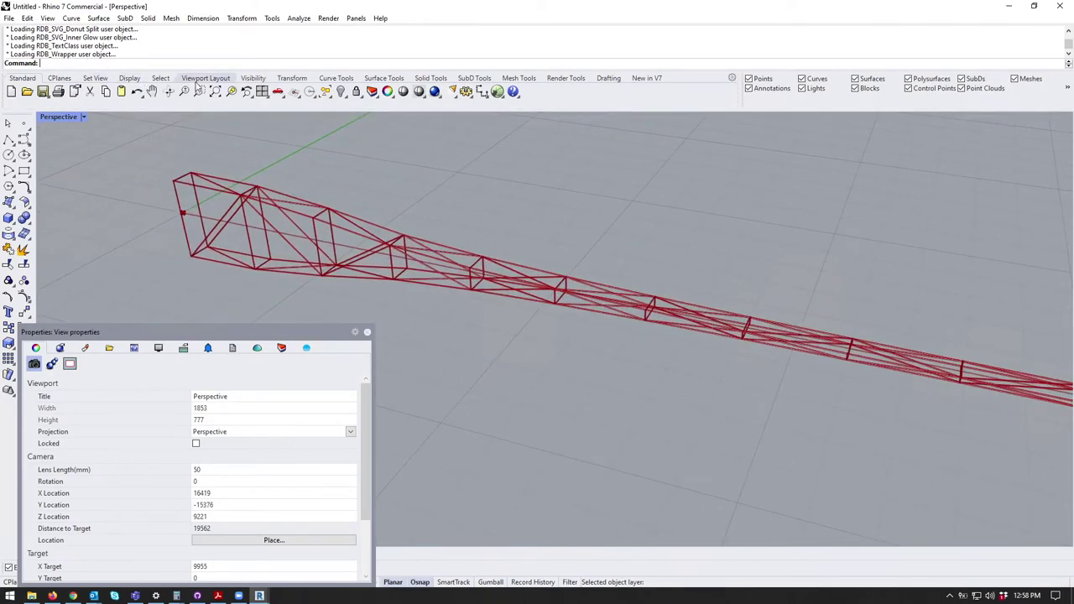
# Step: Run the Text command and cancel it without adding text
pyautogui.write('Text')
pyautogui.press('Return')
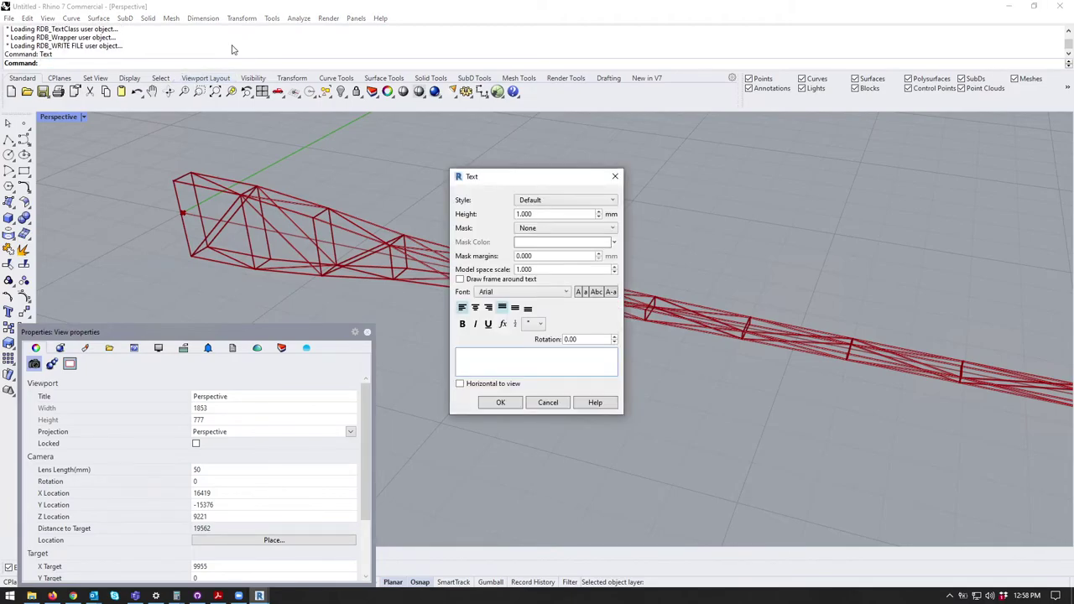
pyautogui.click(549, 404)
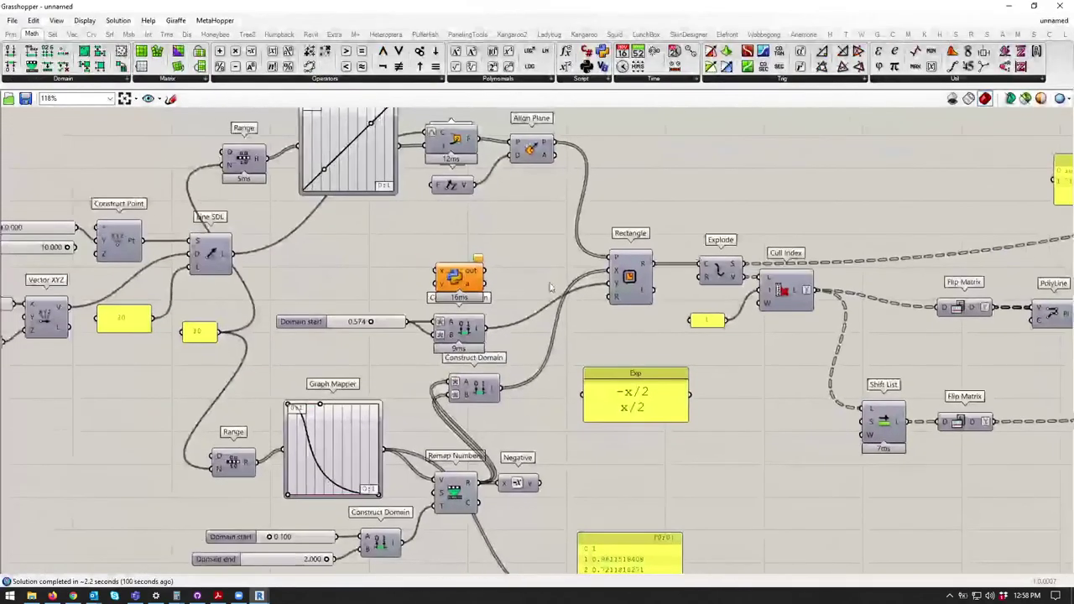
pyautogui.scroll(-3, 540, 195)
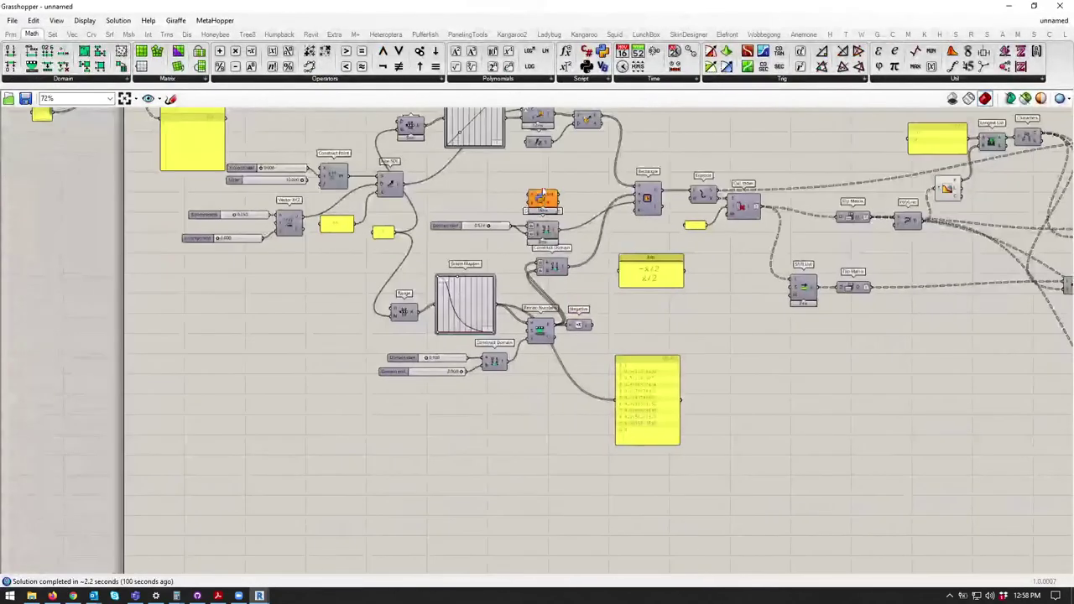
# Step: Add the line 'rs.AddArc(plane, radiu' to the Python component's script and apply it
pyautogui.keyDown('alt'); pyautogui.moveTo(539, 195); pyautogui.dragTo(313, 438); pyautogui.keyUp('alt')
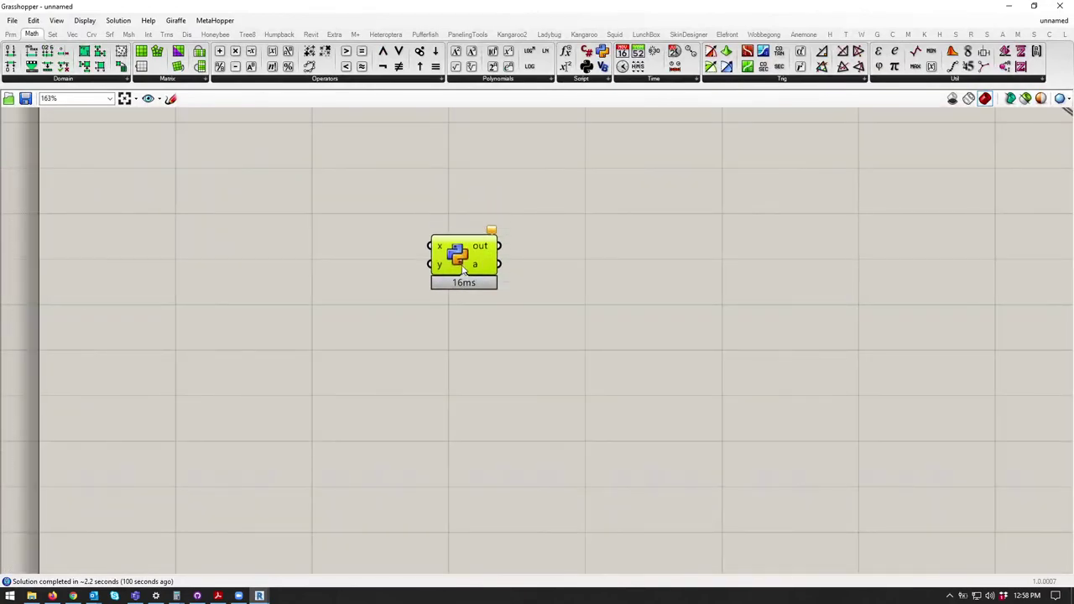
pyautogui.doubleClick(463, 266)
pyautogui.scroll(-2, 252, 218)
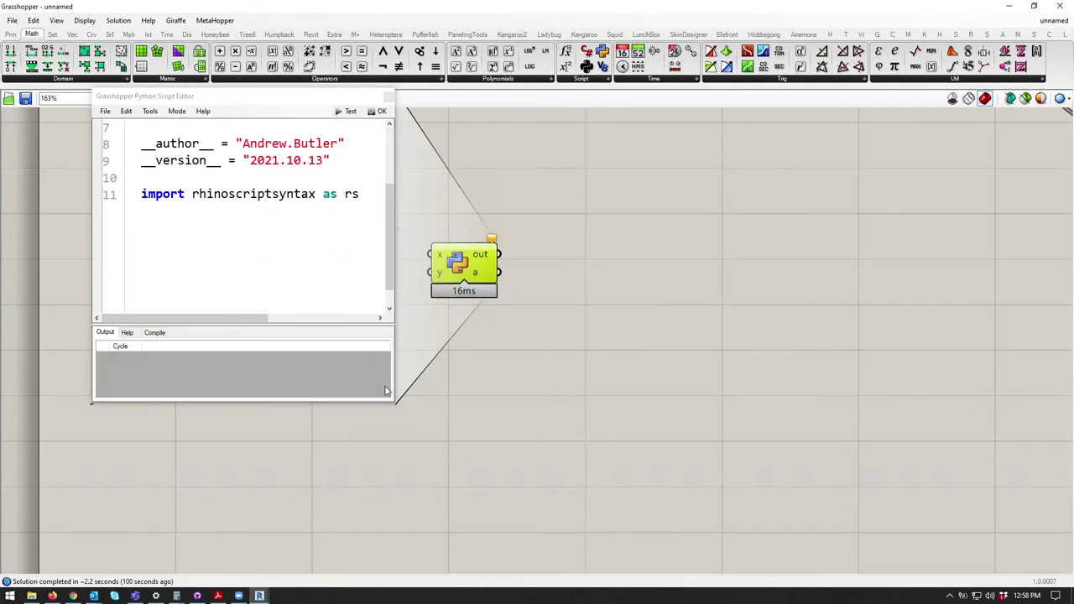
pyautogui.click(393, 404)
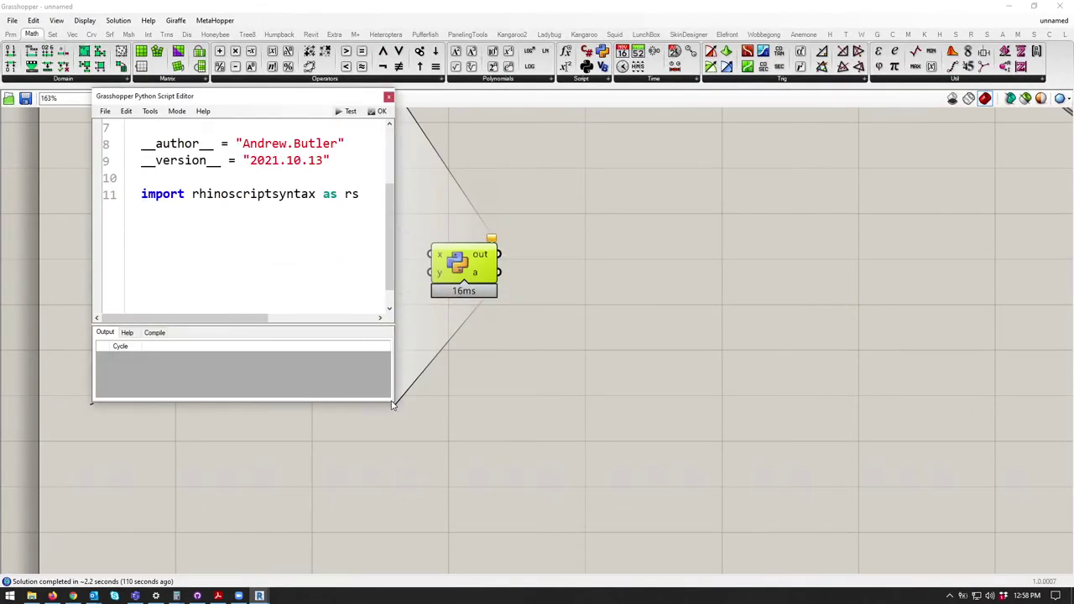
pyautogui.moveTo(392, 404); pyautogui.dragTo(720, 523)
pyautogui.press('Return')
pyautogui.press('Return')
pyautogui.write('rs.')
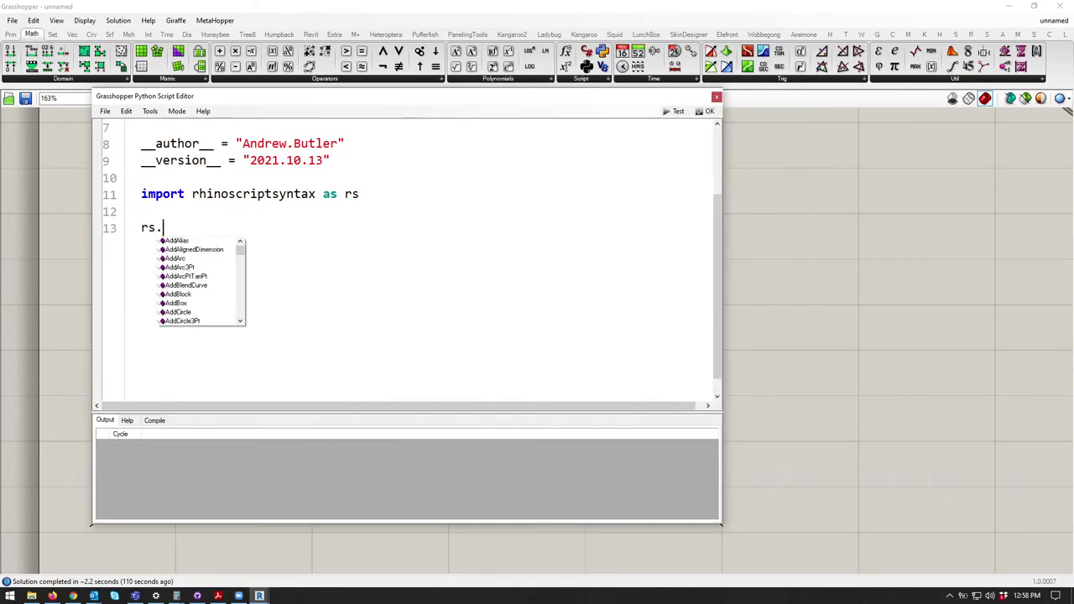
pyautogui.write('AddArc')
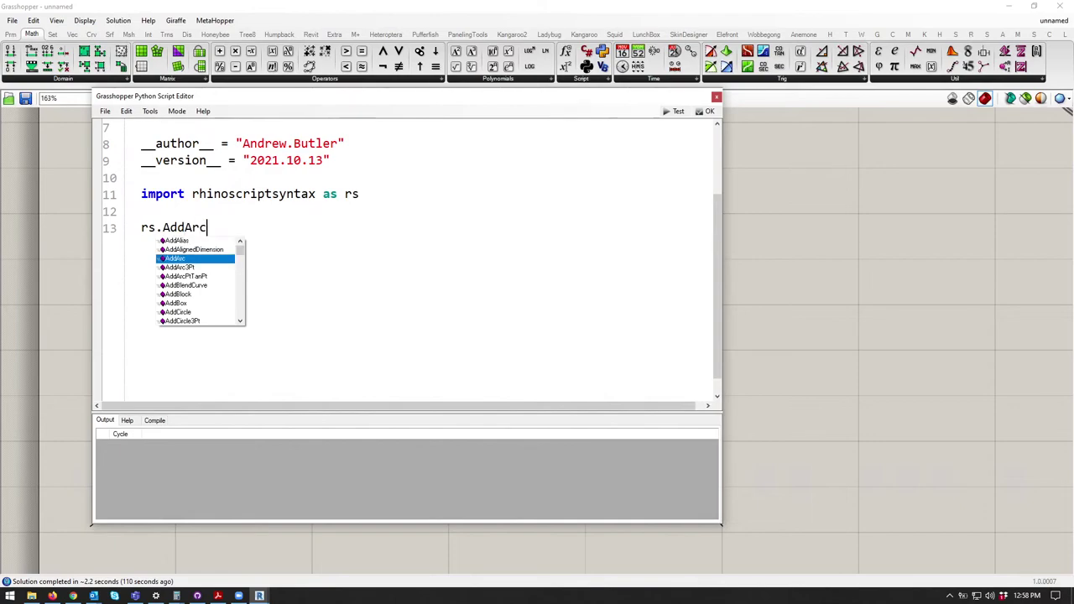
pyautogui.write('(')
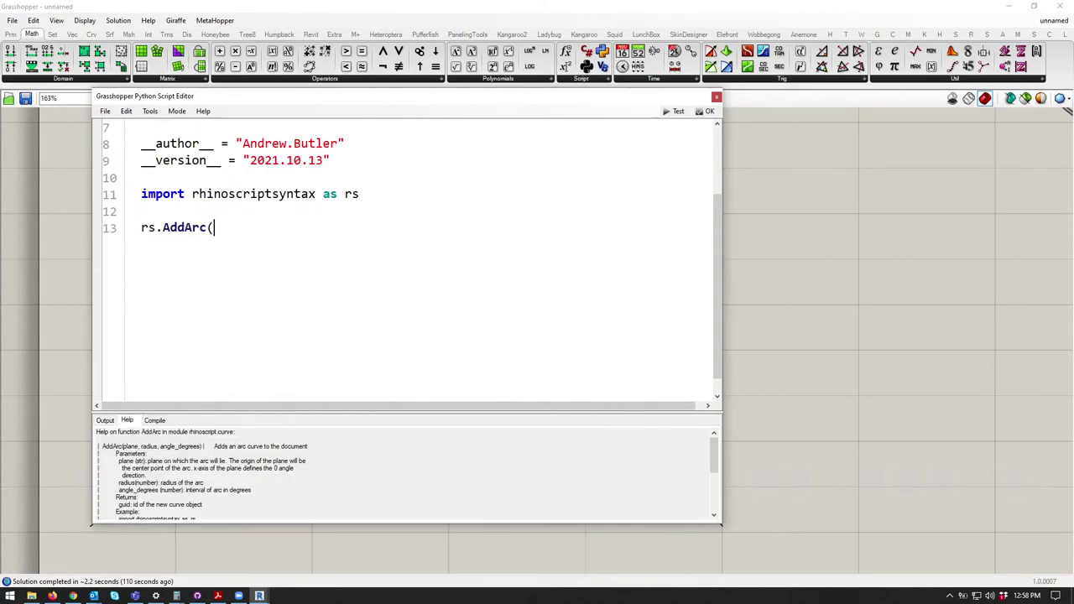
pyautogui.write('plane, radiu')
pyautogui.click(709, 111)
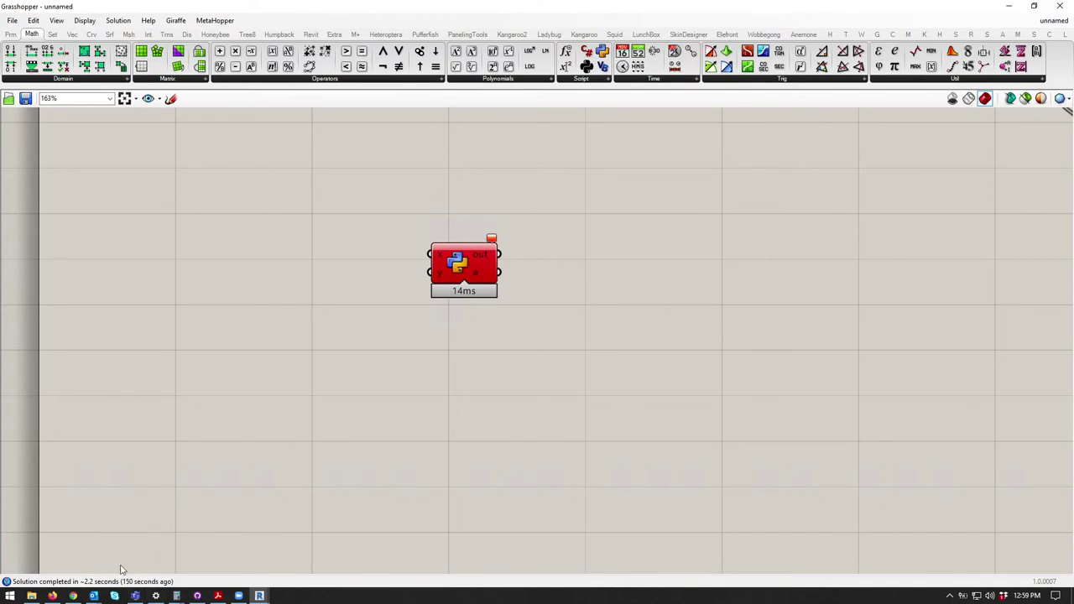
pyautogui.click(53, 597)
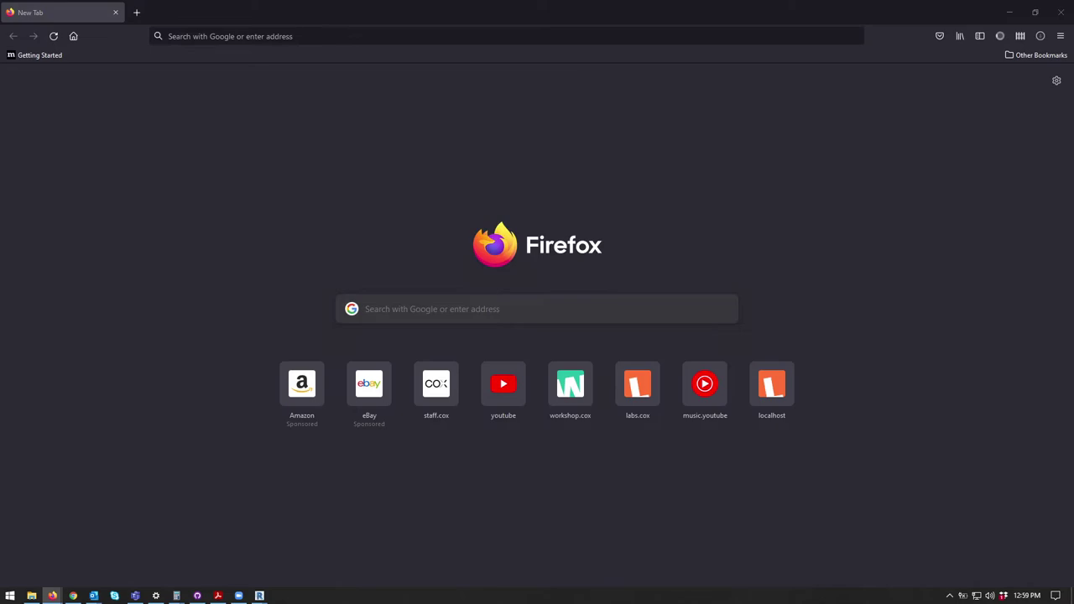
# Step: Search 'Rhino Inside Unreal' and open the Rhino.Inside.UE - Getting Started thread
pyautogui.write('Rhino Insi')
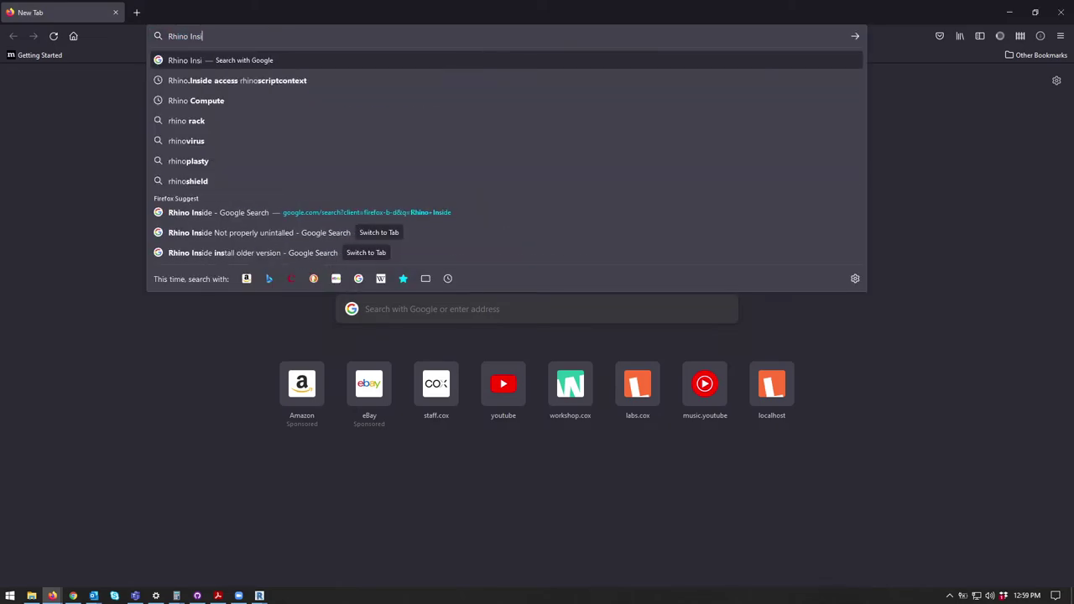
pyautogui.write('de Unreal')
pyautogui.press('Return')
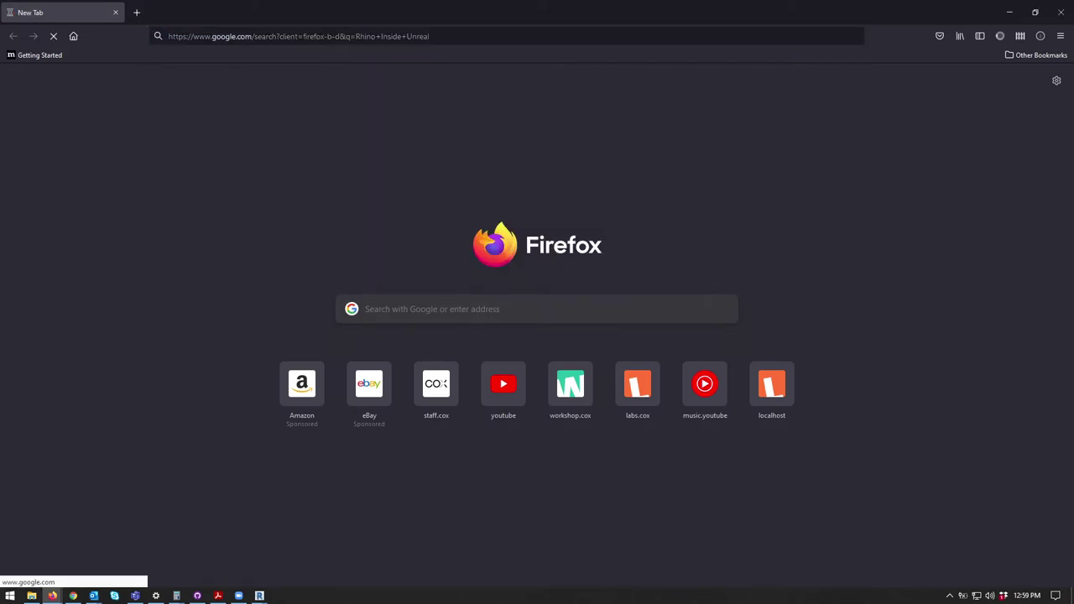
pyautogui.click(168, 170)
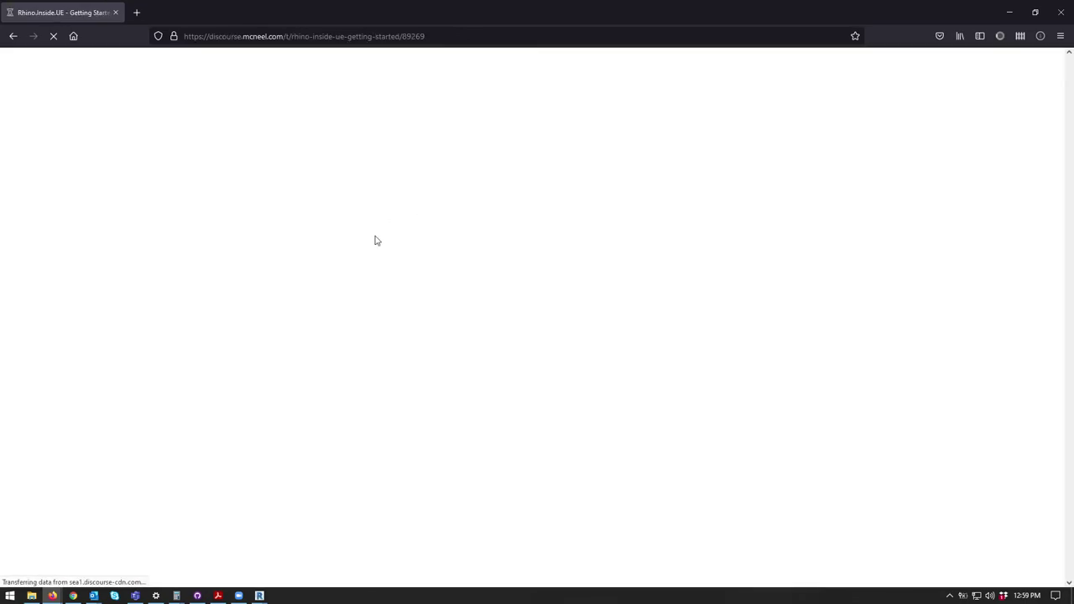
pyautogui.scroll(-4, 408, 332)
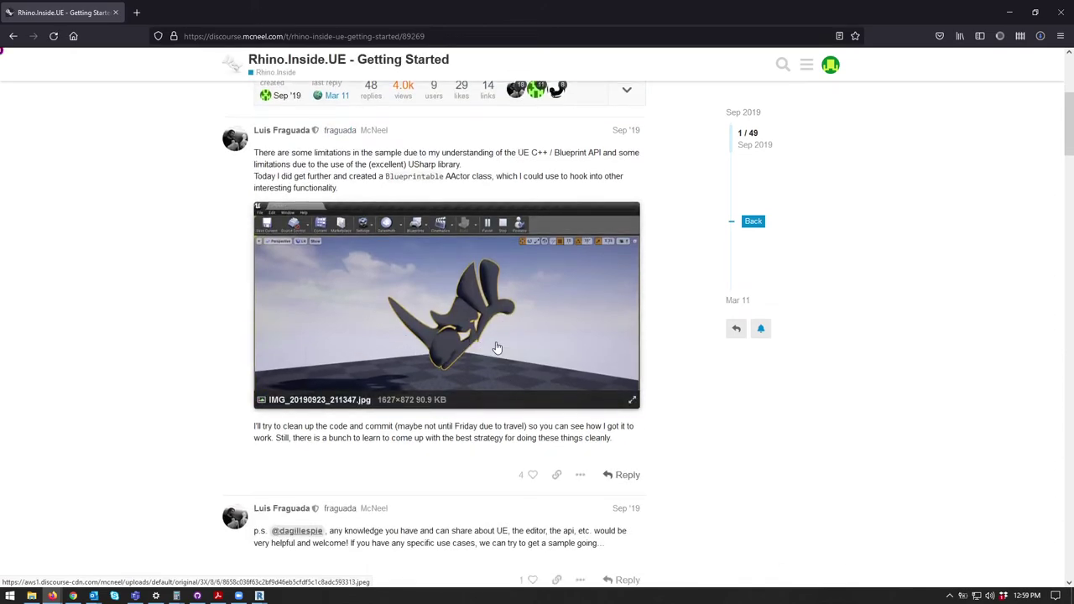
pyautogui.scroll(-10, 495, 348)
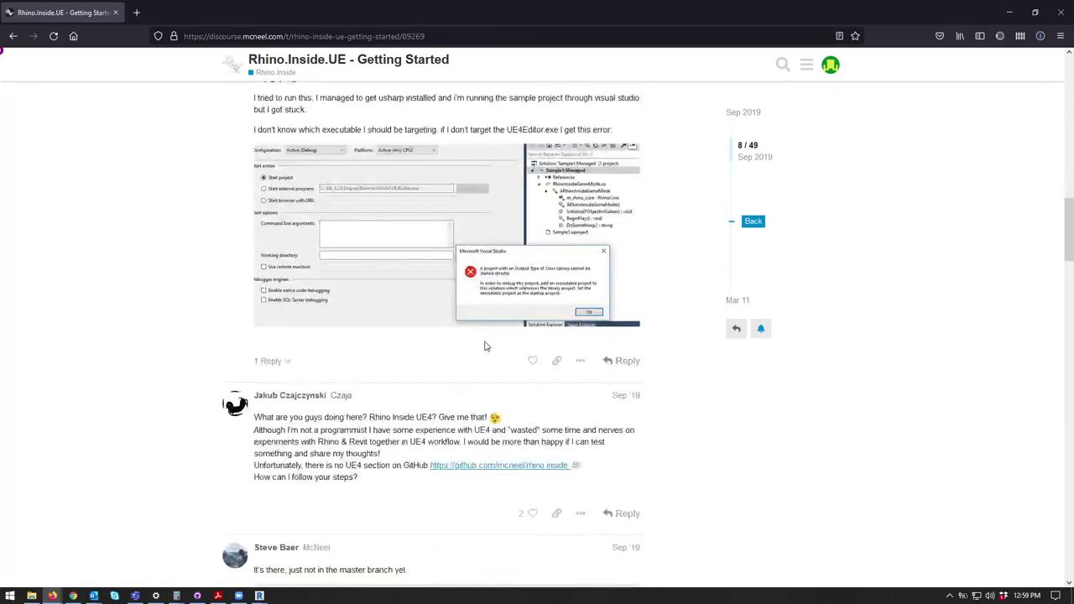
pyautogui.scroll(-13, 484, 347)
pyautogui.scroll(-5, 483, 349)
pyautogui.scroll(7, 483, 349)
# Step: Play the thread's Grasshopper-in-Unreal demo video full screen
pyautogui.click(446, 298)
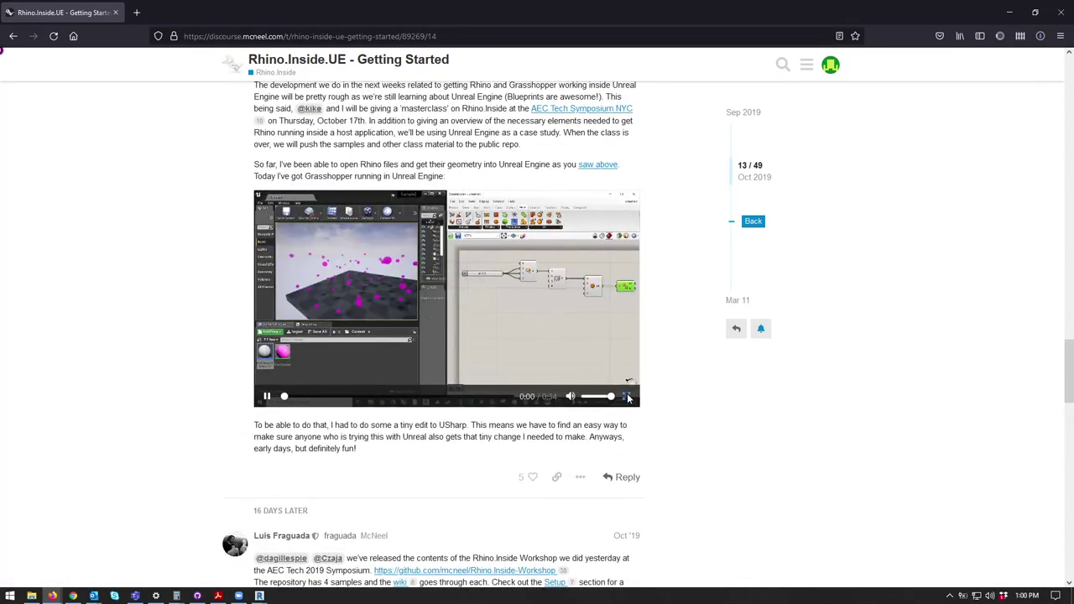
pyautogui.click(628, 397)
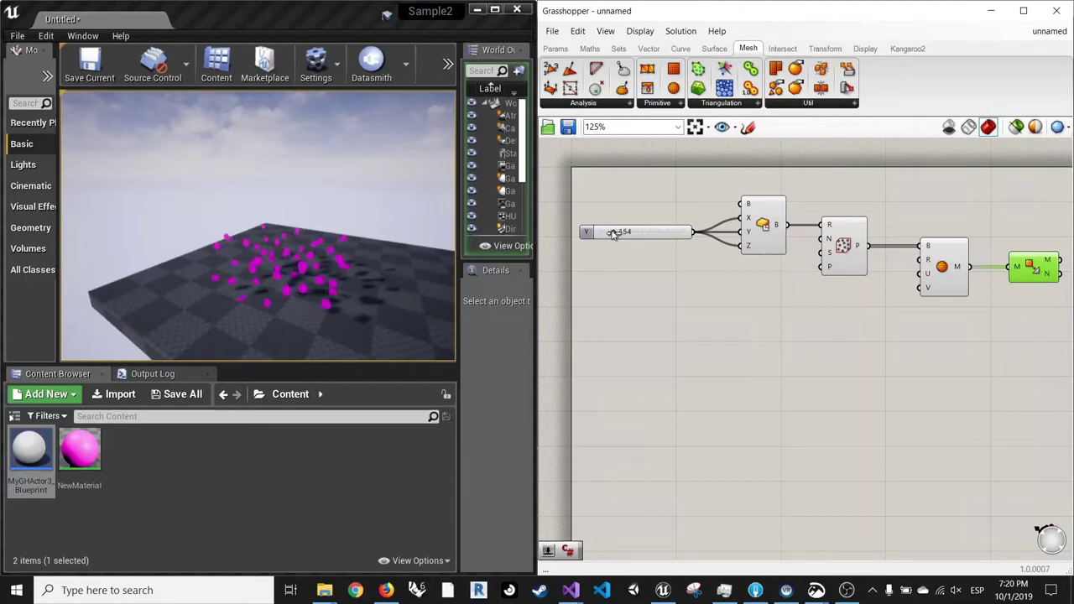
pyautogui.click(404, 274)
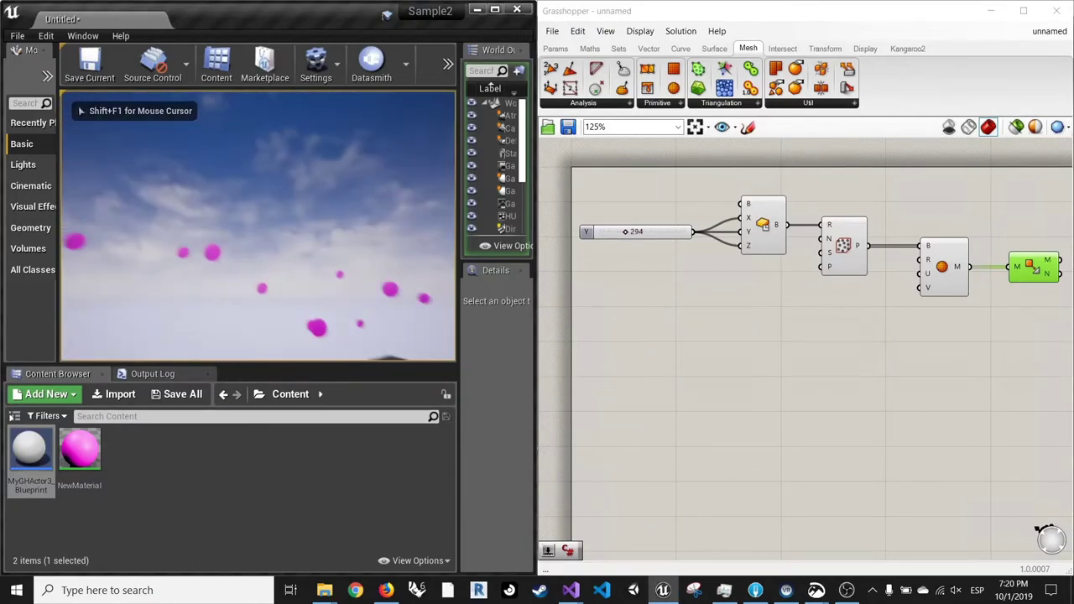
pyautogui.press('s')
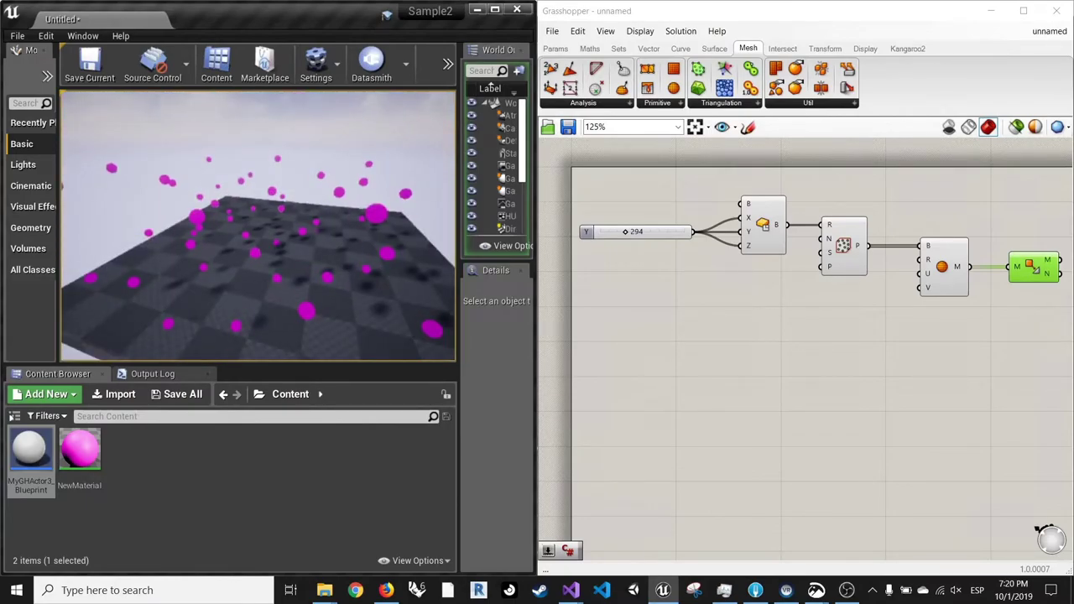
pyautogui.click(619, 237)
pyautogui.moveTo(619, 236)
pyautogui.mouseDown()
pyautogui.moveTo(654, 234)
pyautogui.moveTo(630, 236)
pyautogui.mouseUp()
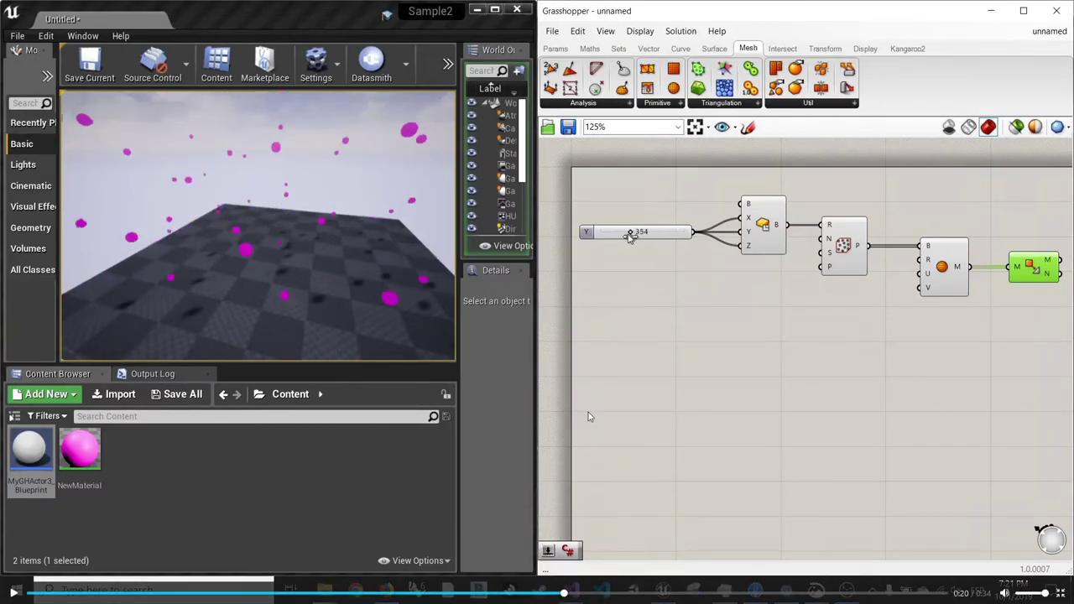